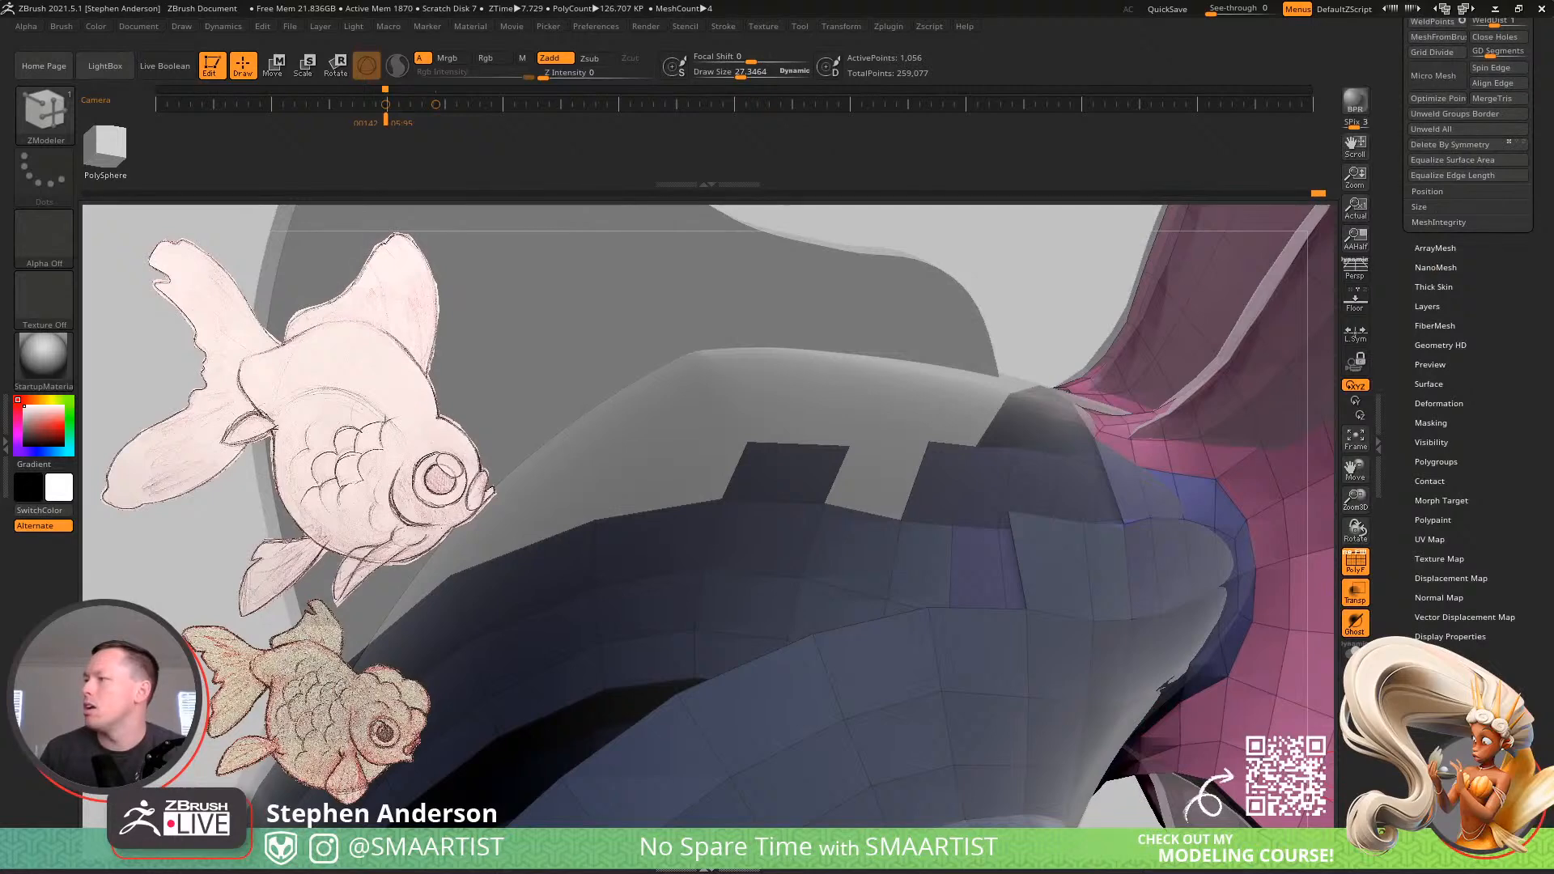
# Turn off double-sided display and flip the normals of the isolated topology mesh
pyautogui.click(1456, 636)
pyautogui.click(1437, 391)
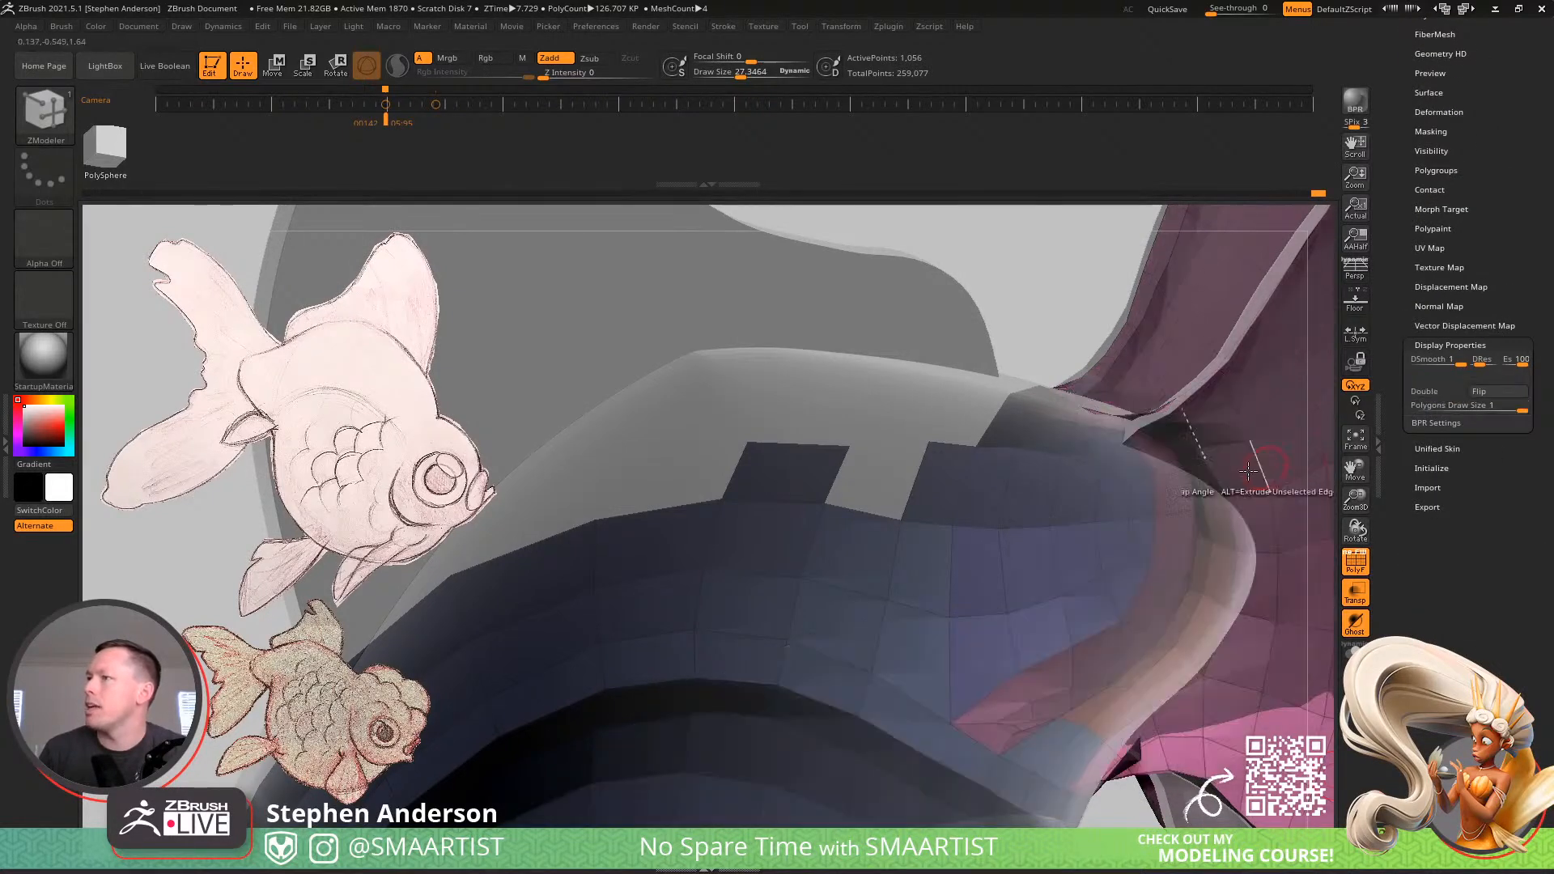
pyautogui.moveTo(1248, 469)
pyautogui.mouseDown(button='right')
pyautogui.moveTo(912, 516)
pyautogui.moveTo(1317, 647)
pyautogui.moveTo(957, 558)
pyautogui.moveTo(1262, 617)
pyautogui.moveTo(941, 618)
pyautogui.moveTo(1230, 628)
pyautogui.moveTo(963, 598)
pyautogui.moveTo(958, 496)
pyautogui.moveTo(1165, 518)
pyautogui.moveTo(977, 501)
pyautogui.moveTo(1005, 499)
pyautogui.mouseUp(button='right')
pyautogui.click(1353, 623)
pyautogui.scroll(5, 1480, 279)
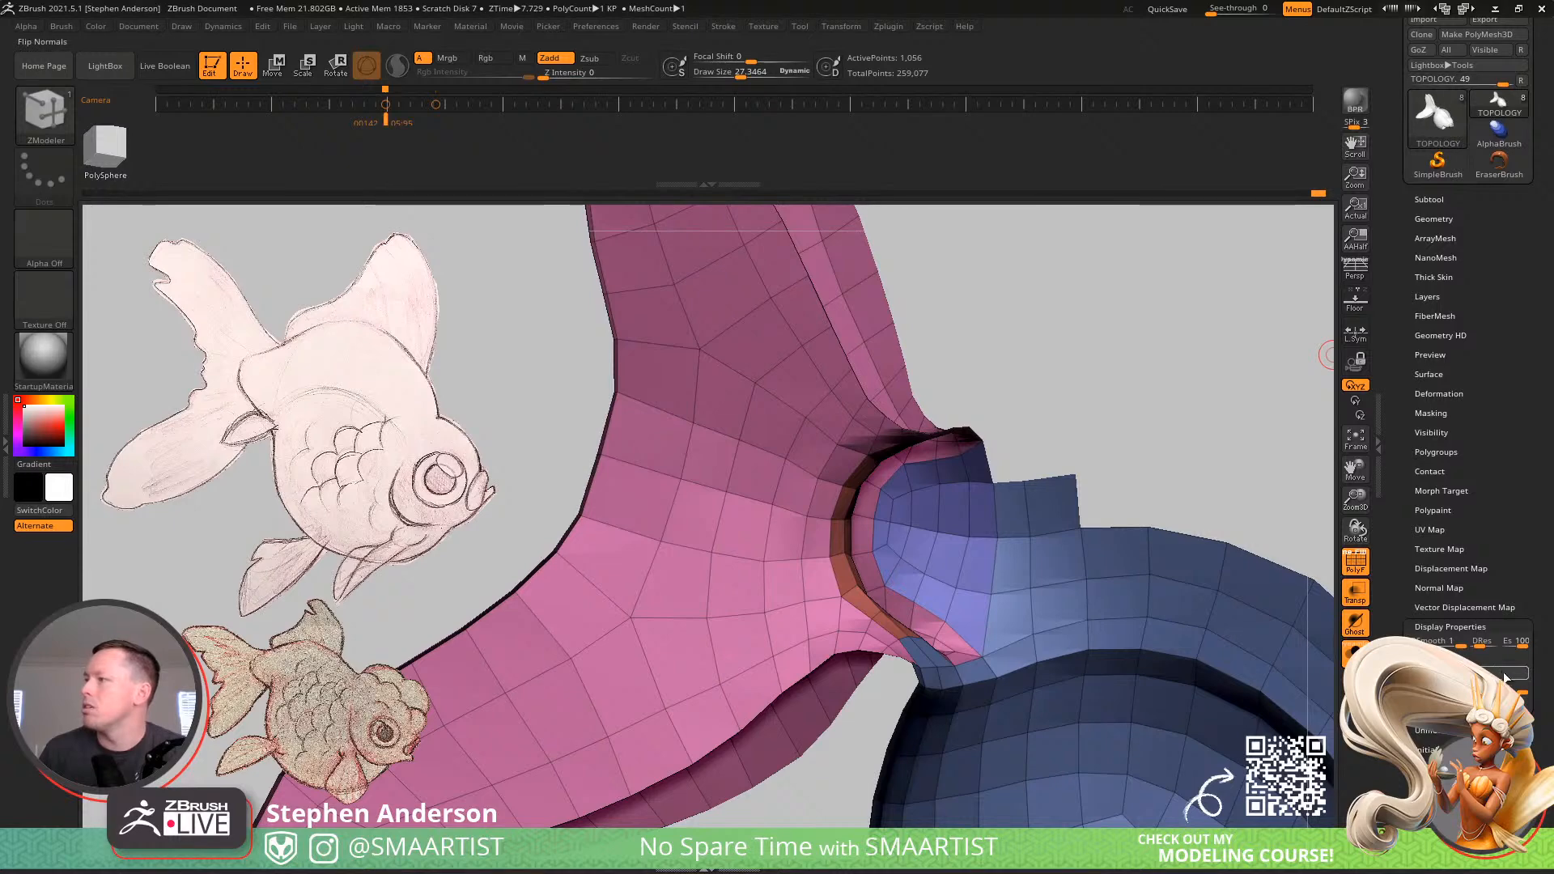
pyautogui.click(1505, 676)
# Fill the gaps between the new faces on the body's upper edge beside the tail, and show the reference sculpt again
pyautogui.moveTo(1058, 513)
pyautogui.mouseDown(button='right')
pyautogui.moveTo(1061, 534)
pyautogui.moveTo(1079, 513)
pyautogui.mouseUp(button='right')
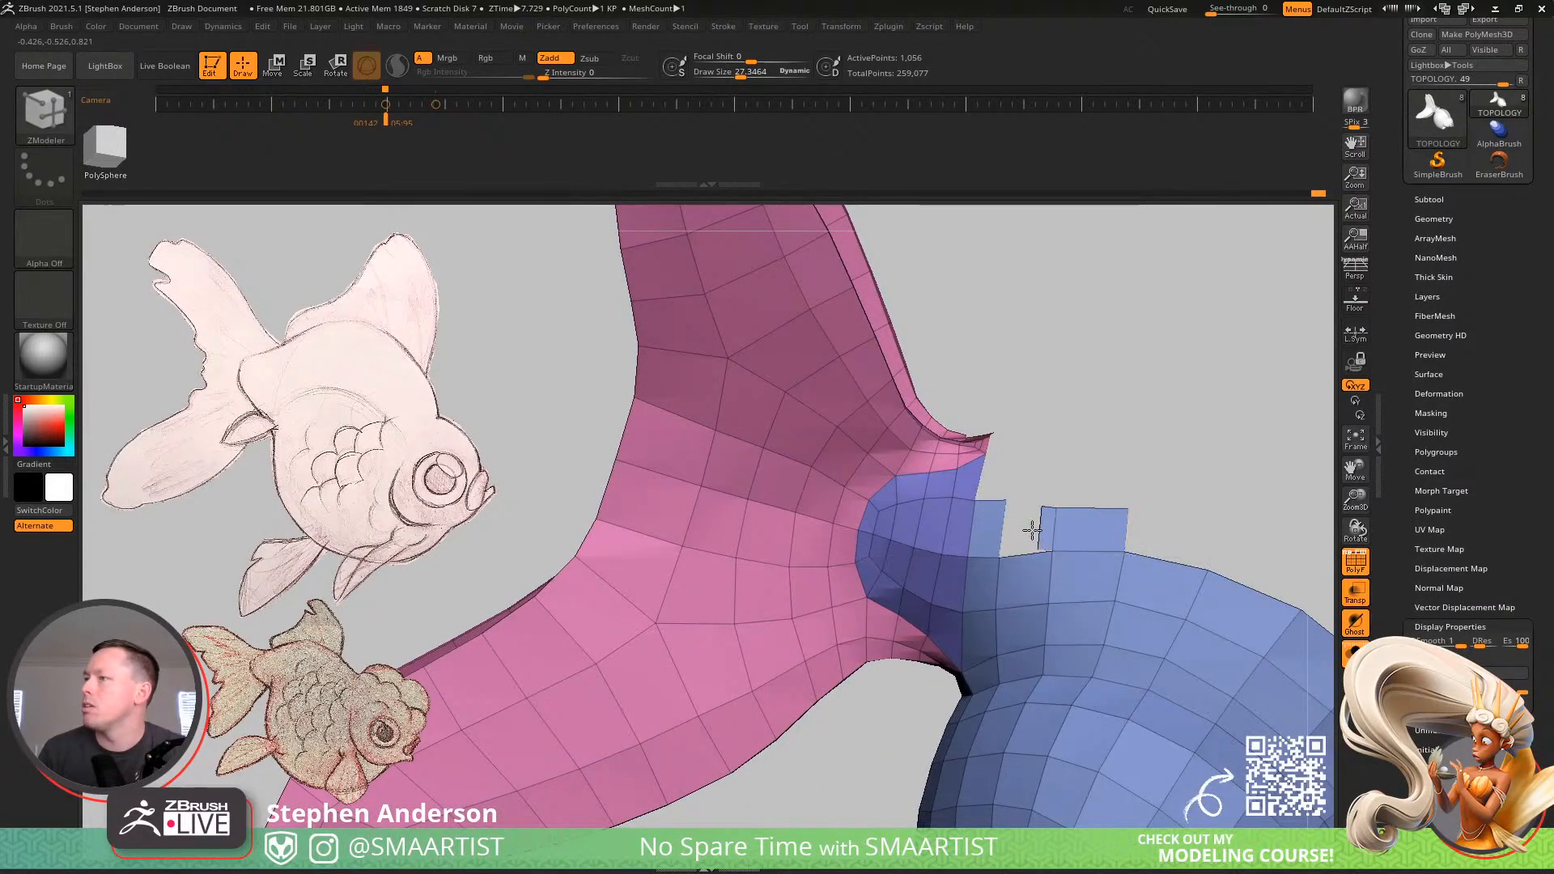
pyautogui.moveTo(1042, 522); pyautogui.dragTo(1378, 418, button='right')
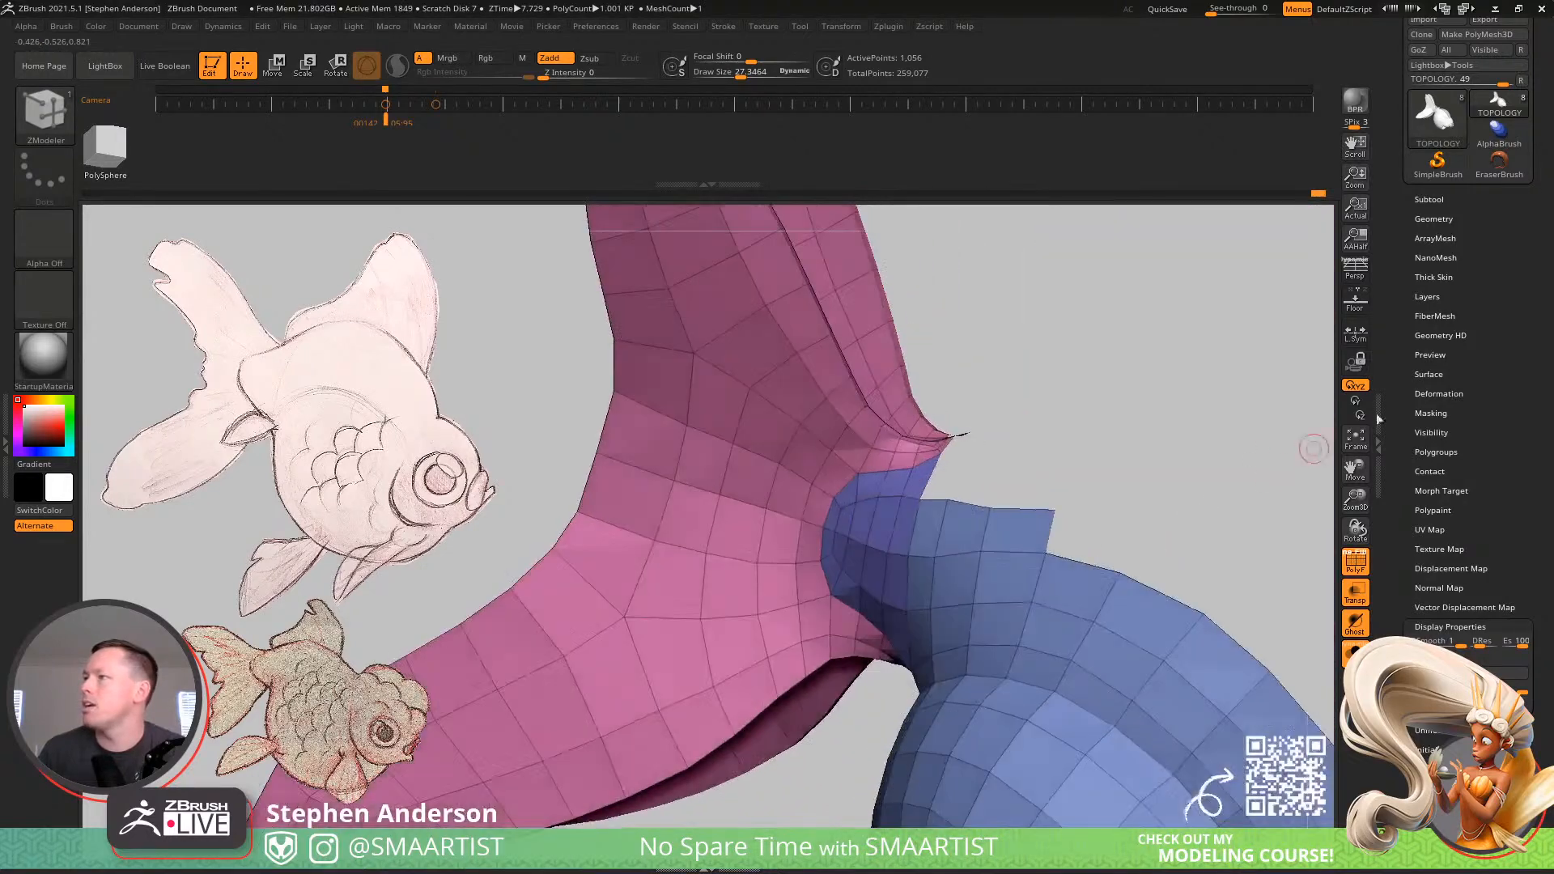
pyautogui.click(1436, 220)
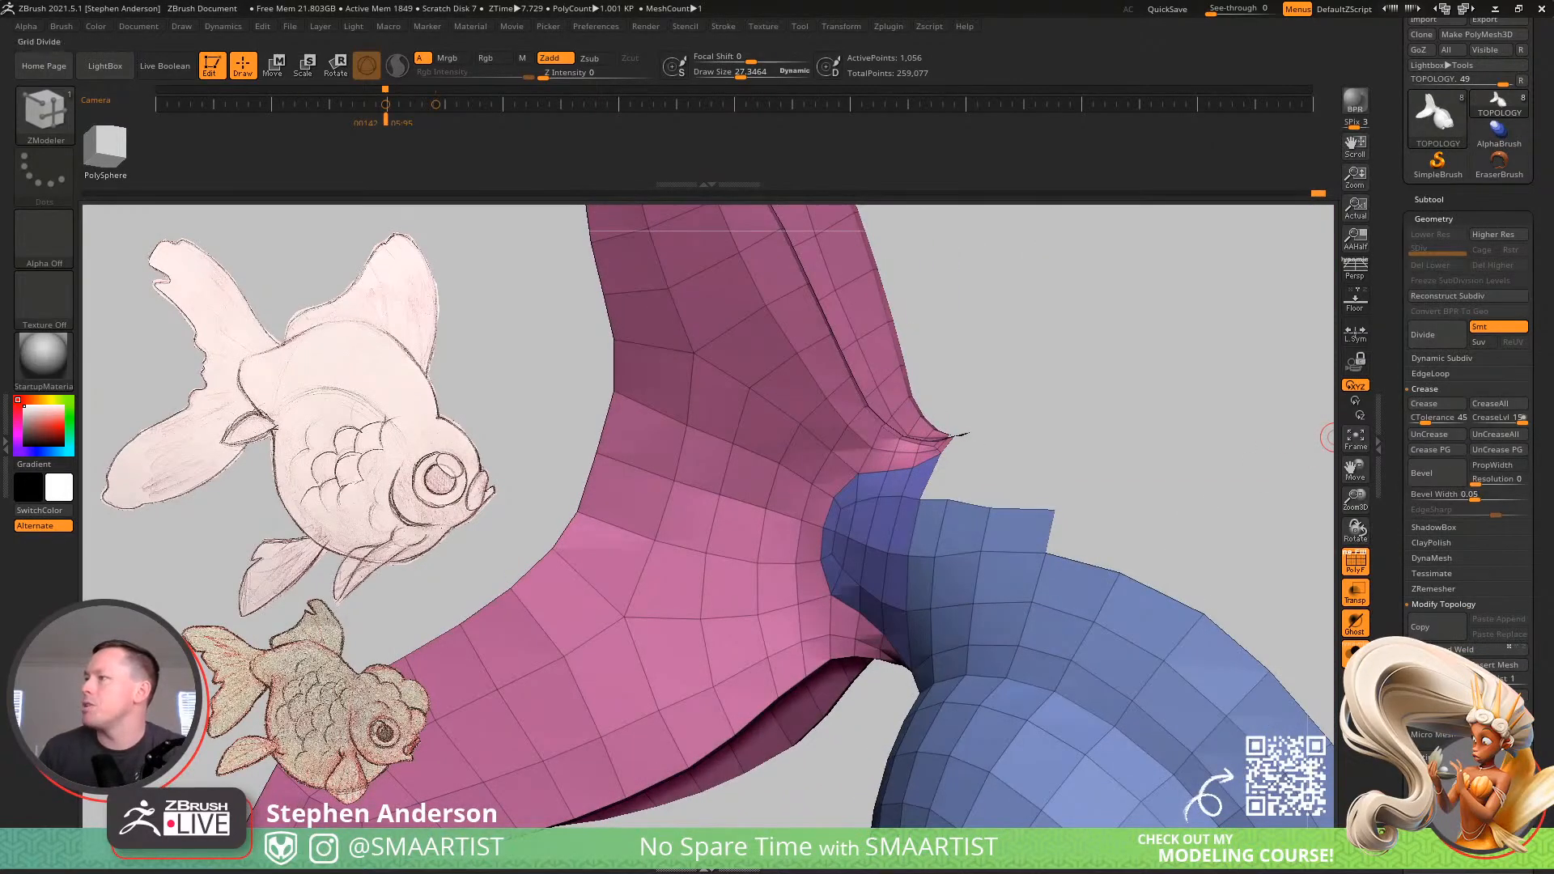
pyautogui.moveTo(937, 515); pyautogui.dragTo(962, 509, button='right')
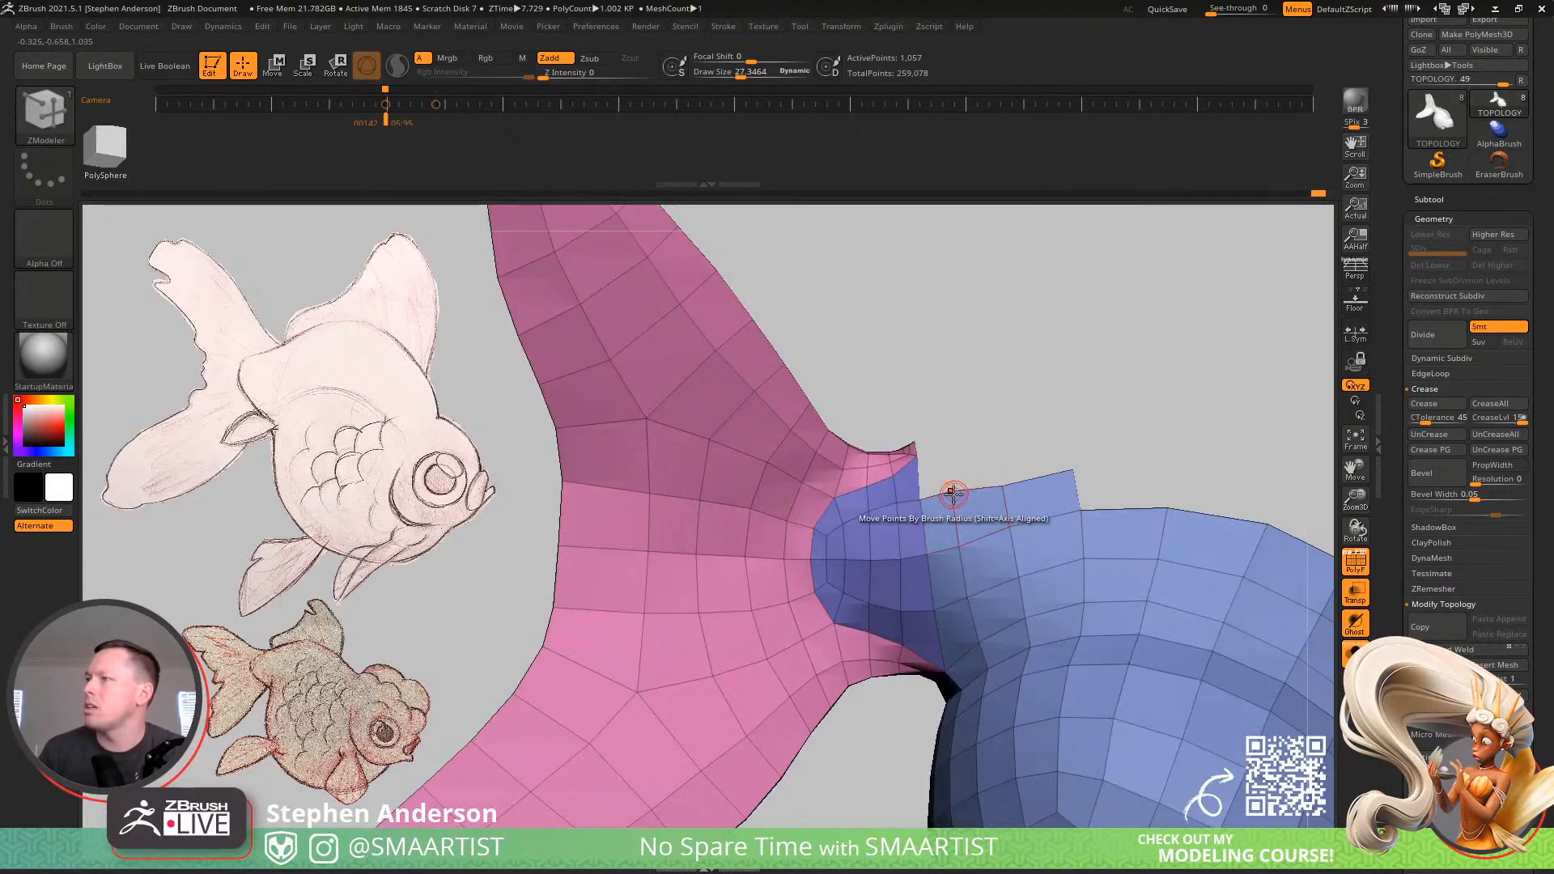
pyautogui.click(1355, 652)
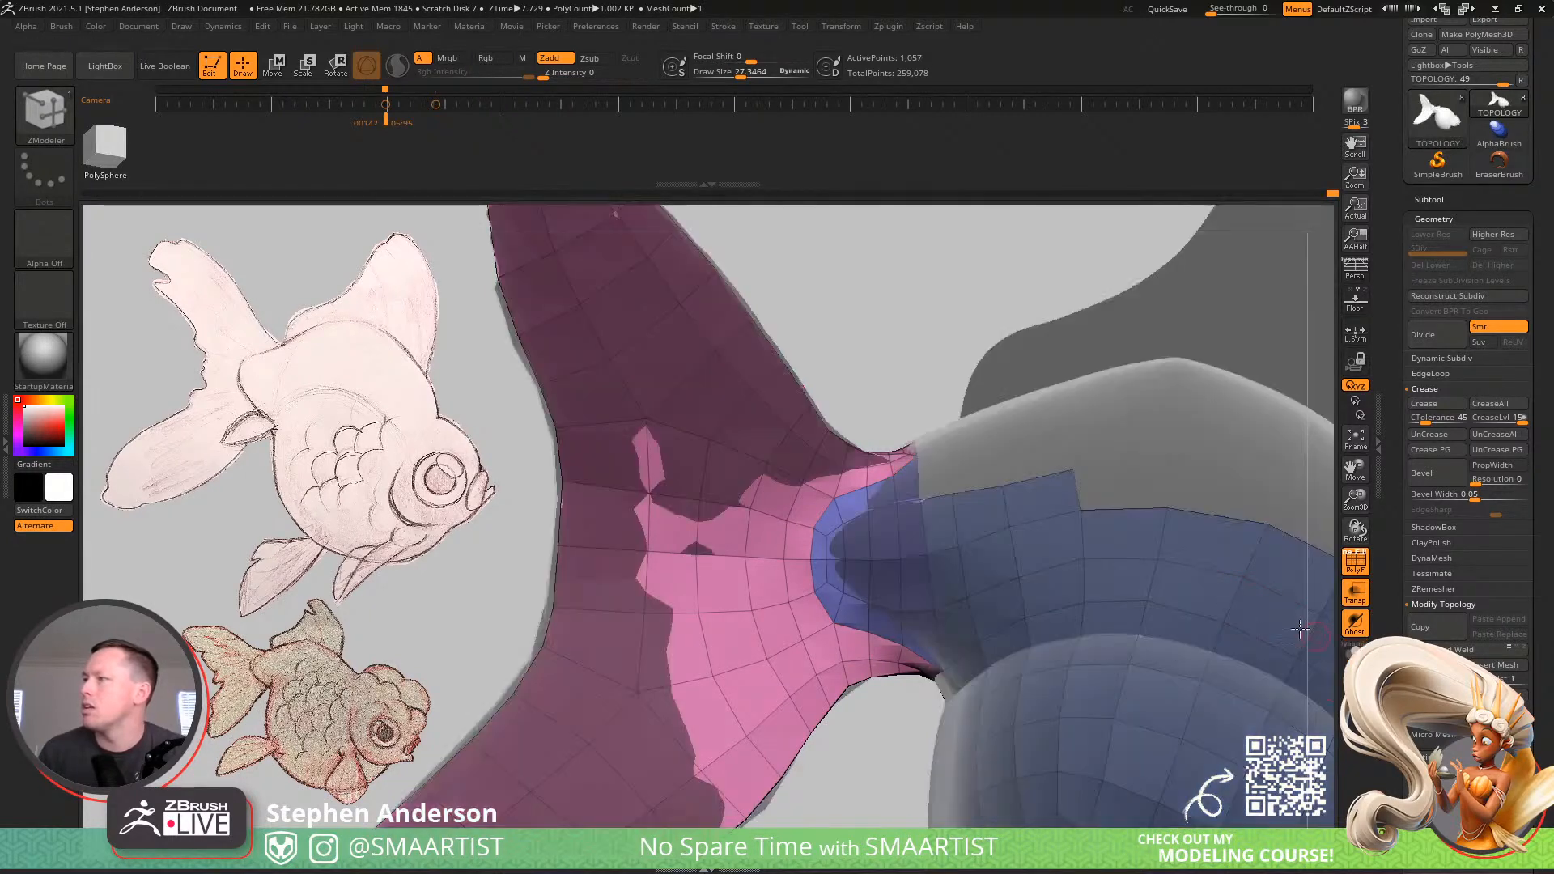
# Extrude two more faces along the body's upper topology edge and move the end corner to follow the curve of the back
pyautogui.keyDown('alt'); pyautogui.moveTo(1034, 492); pyautogui.dragTo(797, 569, button='right'); pyautogui.keyUp('alt')
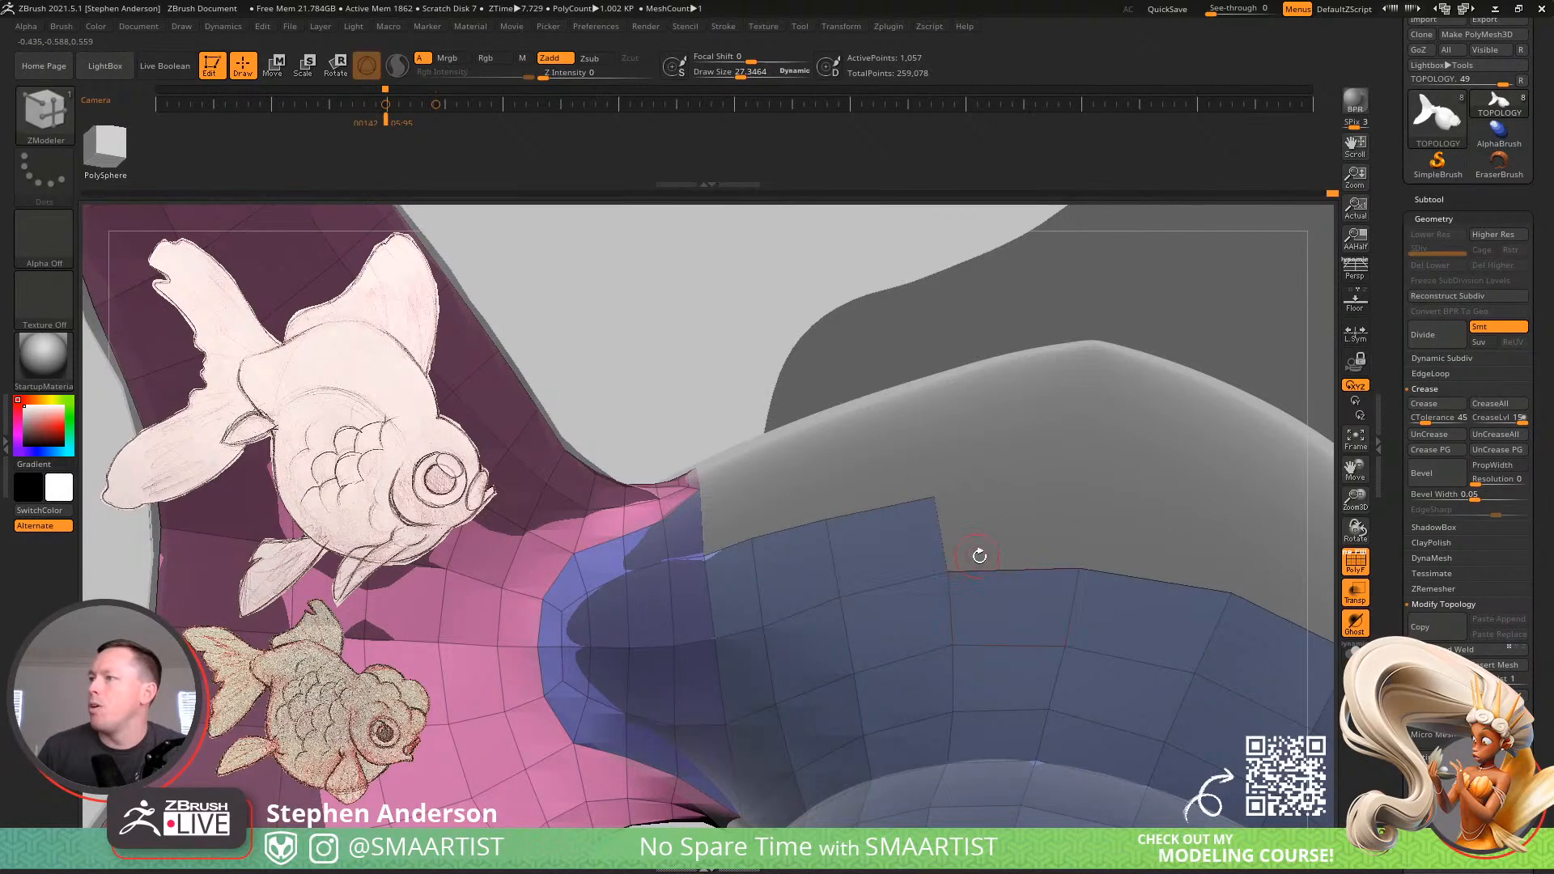
pyautogui.moveTo(979, 556); pyautogui.dragTo(989, 485)
pyautogui.moveTo(1083, 489)
pyautogui.mouseDown(button='right')
pyautogui.moveTo(963, 503)
pyautogui.moveTo(957, 521)
pyautogui.moveTo(1073, 500)
pyautogui.mouseUp(button='right')
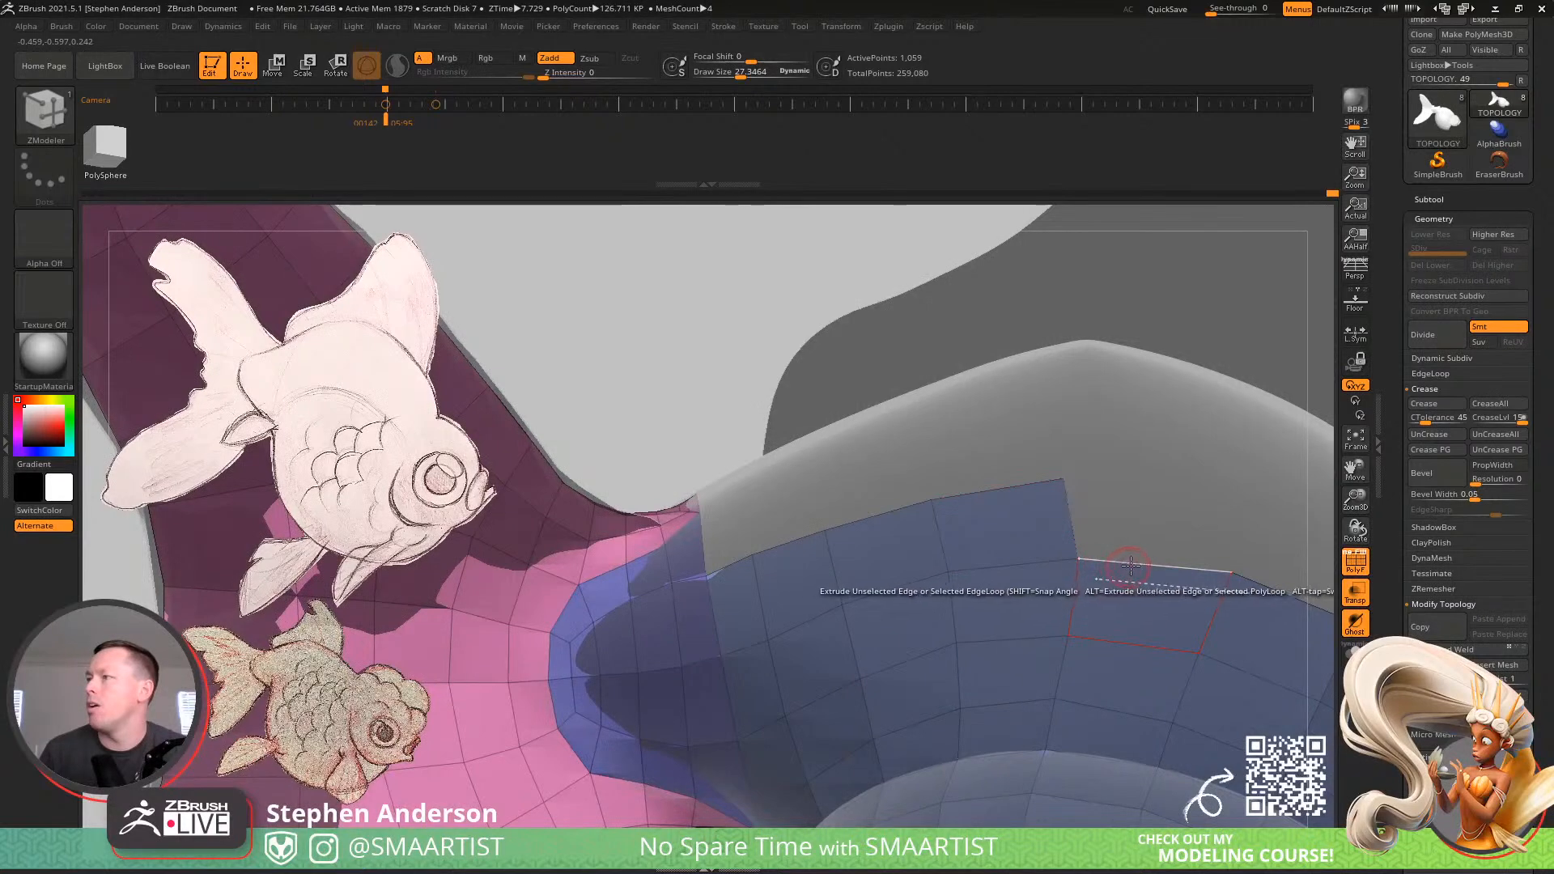
pyautogui.keyDown('alt'); pyautogui.moveTo(1117, 566); pyautogui.dragTo(851, 548, button='right'); pyautogui.keyUp('alt')
pyautogui.moveTo(826, 541); pyautogui.dragTo(823, 460)
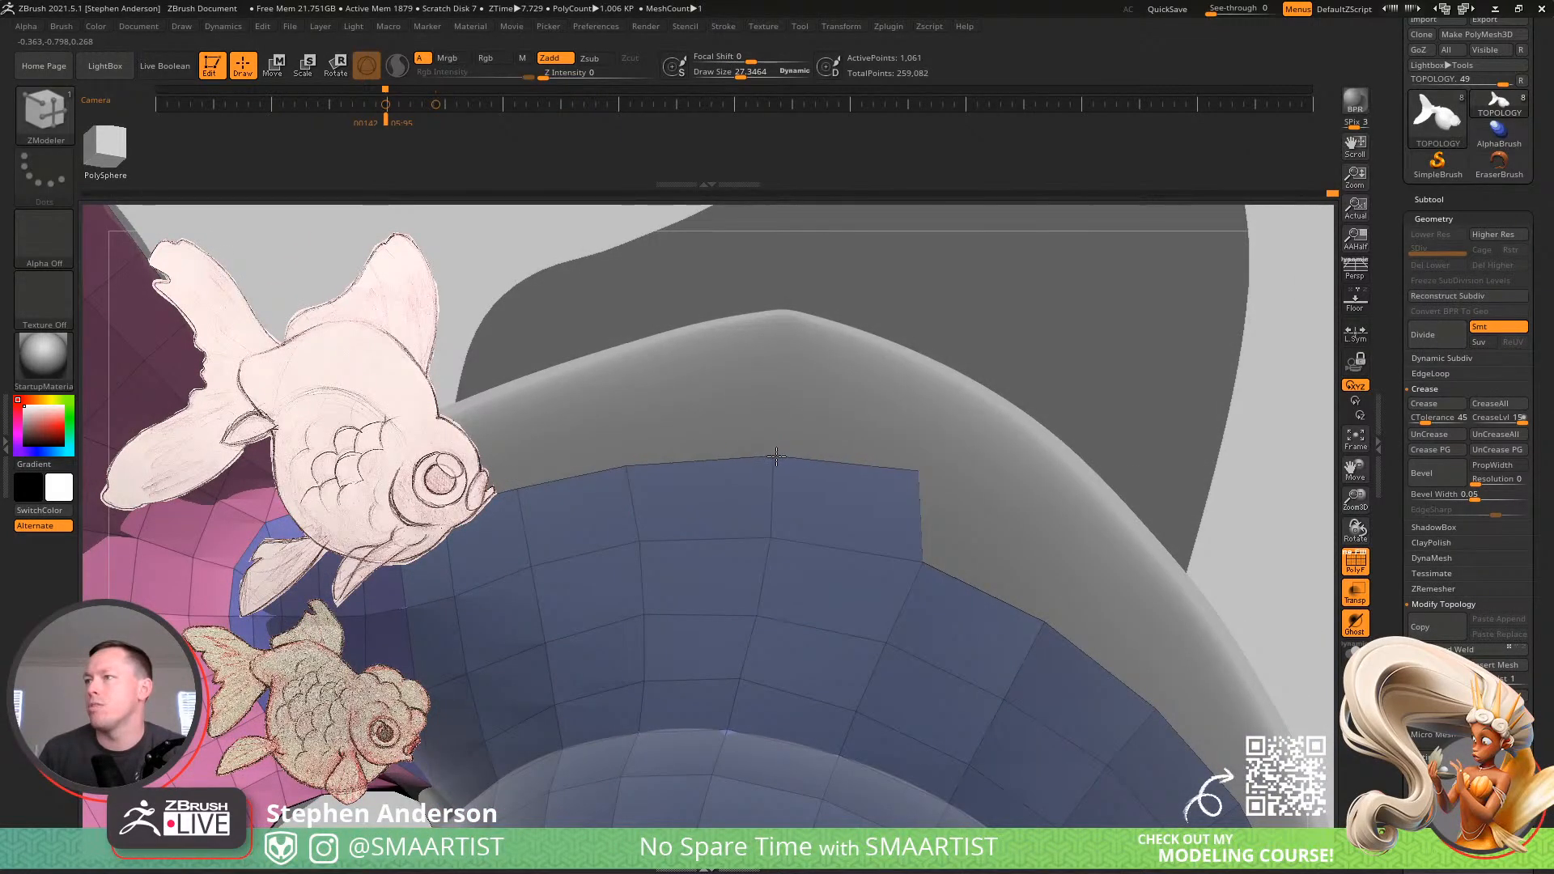
pyautogui.moveTo(919, 470); pyautogui.dragTo(945, 485)
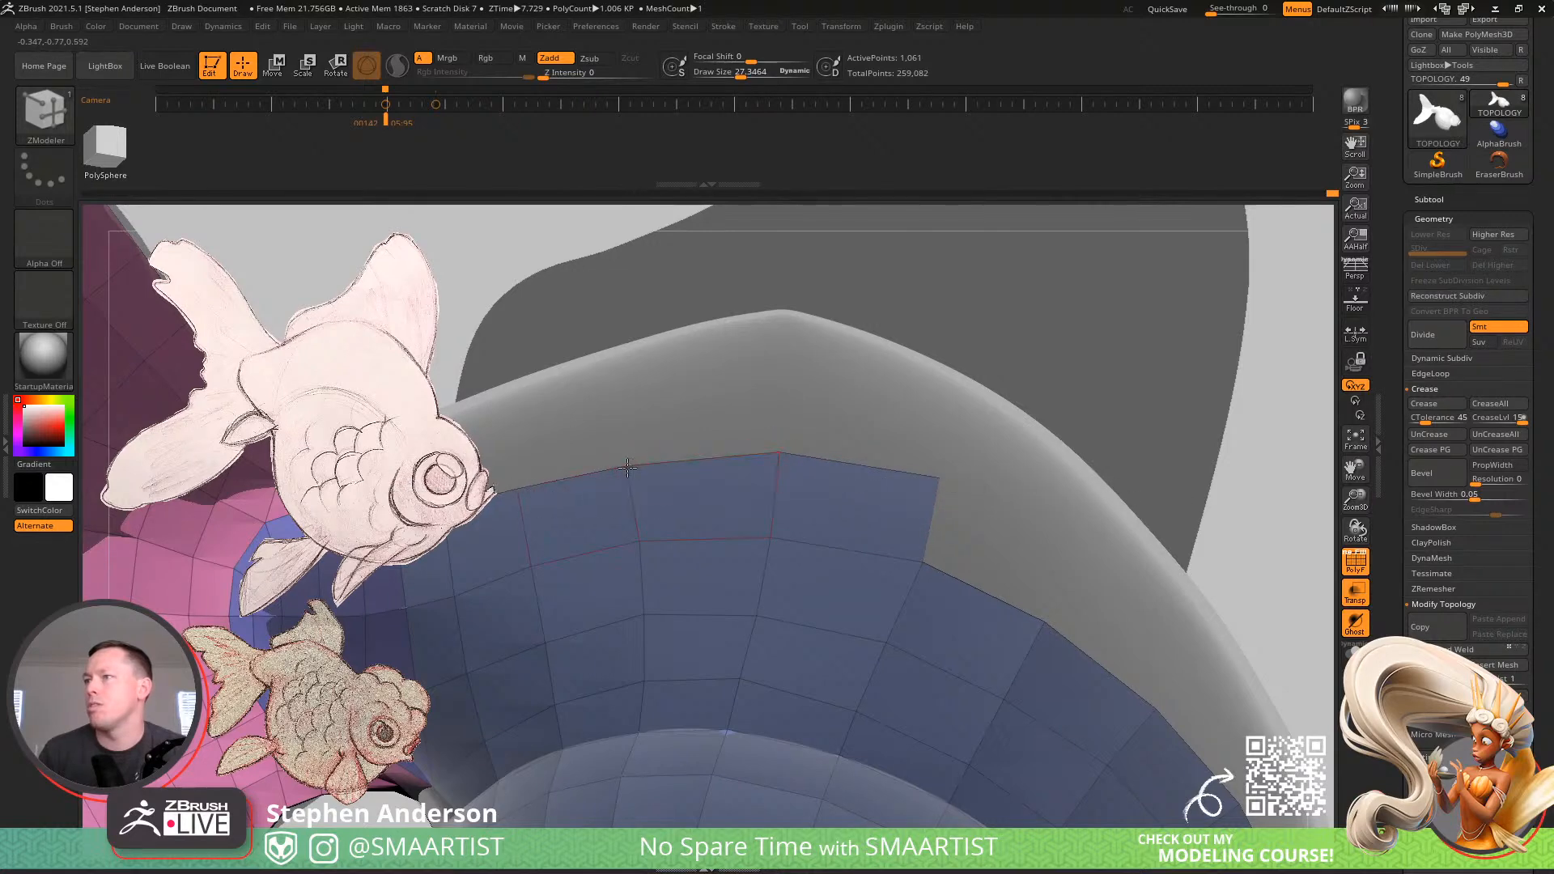
# Extrude the end face's upper edge up the back toward the base of the dorsal fin
pyautogui.moveTo(633, 463); pyautogui.dragTo(847, 506, button='right')
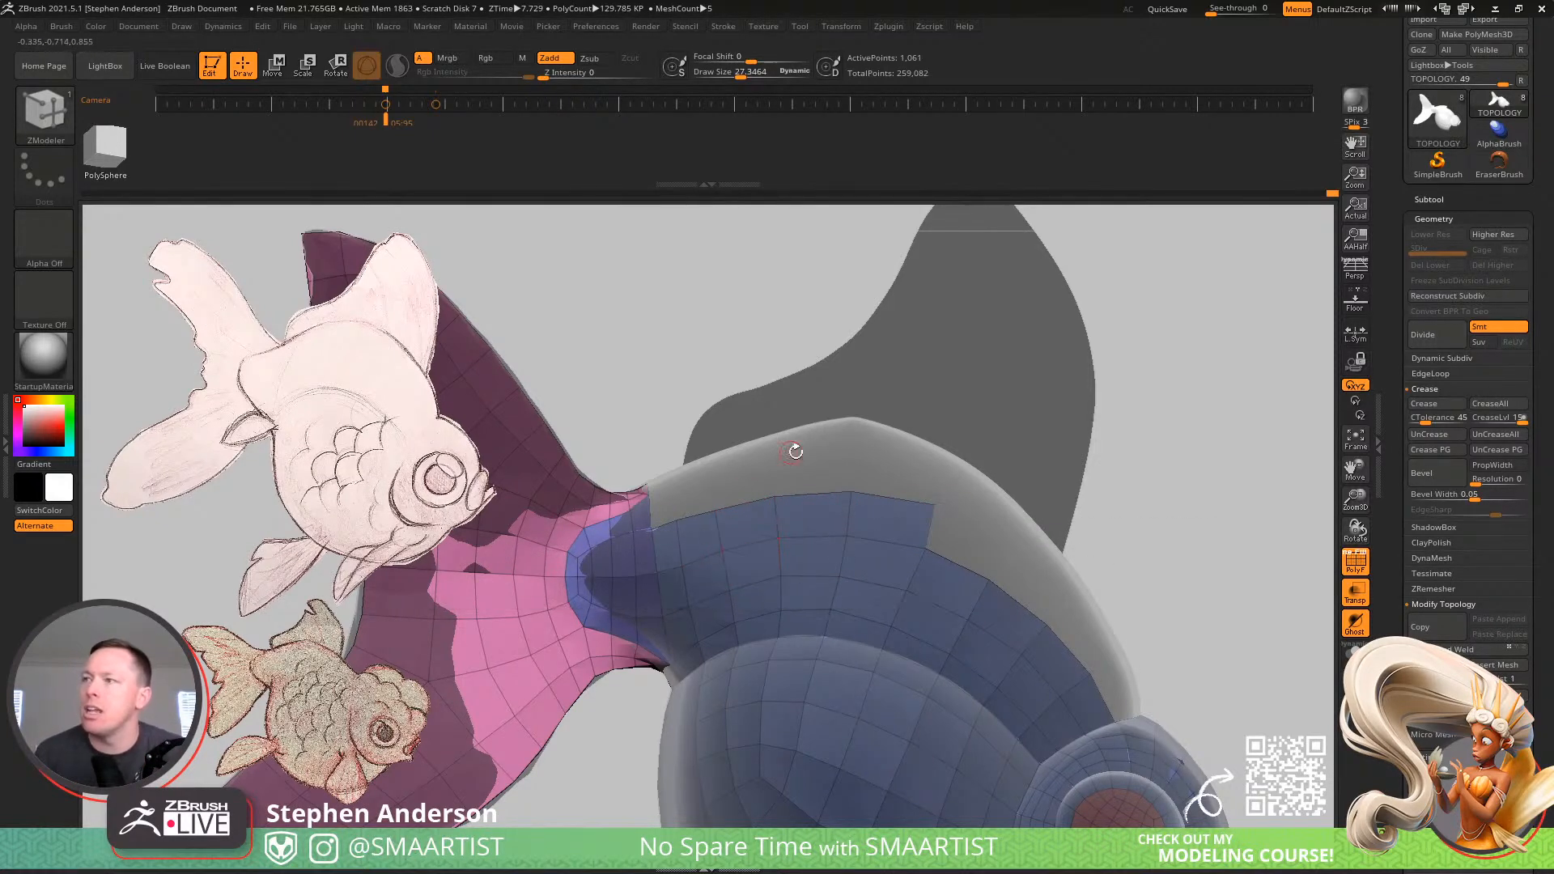
pyautogui.moveTo(747, 502); pyautogui.dragTo(818, 464, button='right')
pyautogui.keyDown('alt'); pyautogui.moveTo(939, 502); pyautogui.dragTo(813, 534, button='right'); pyautogui.keyUp('alt')
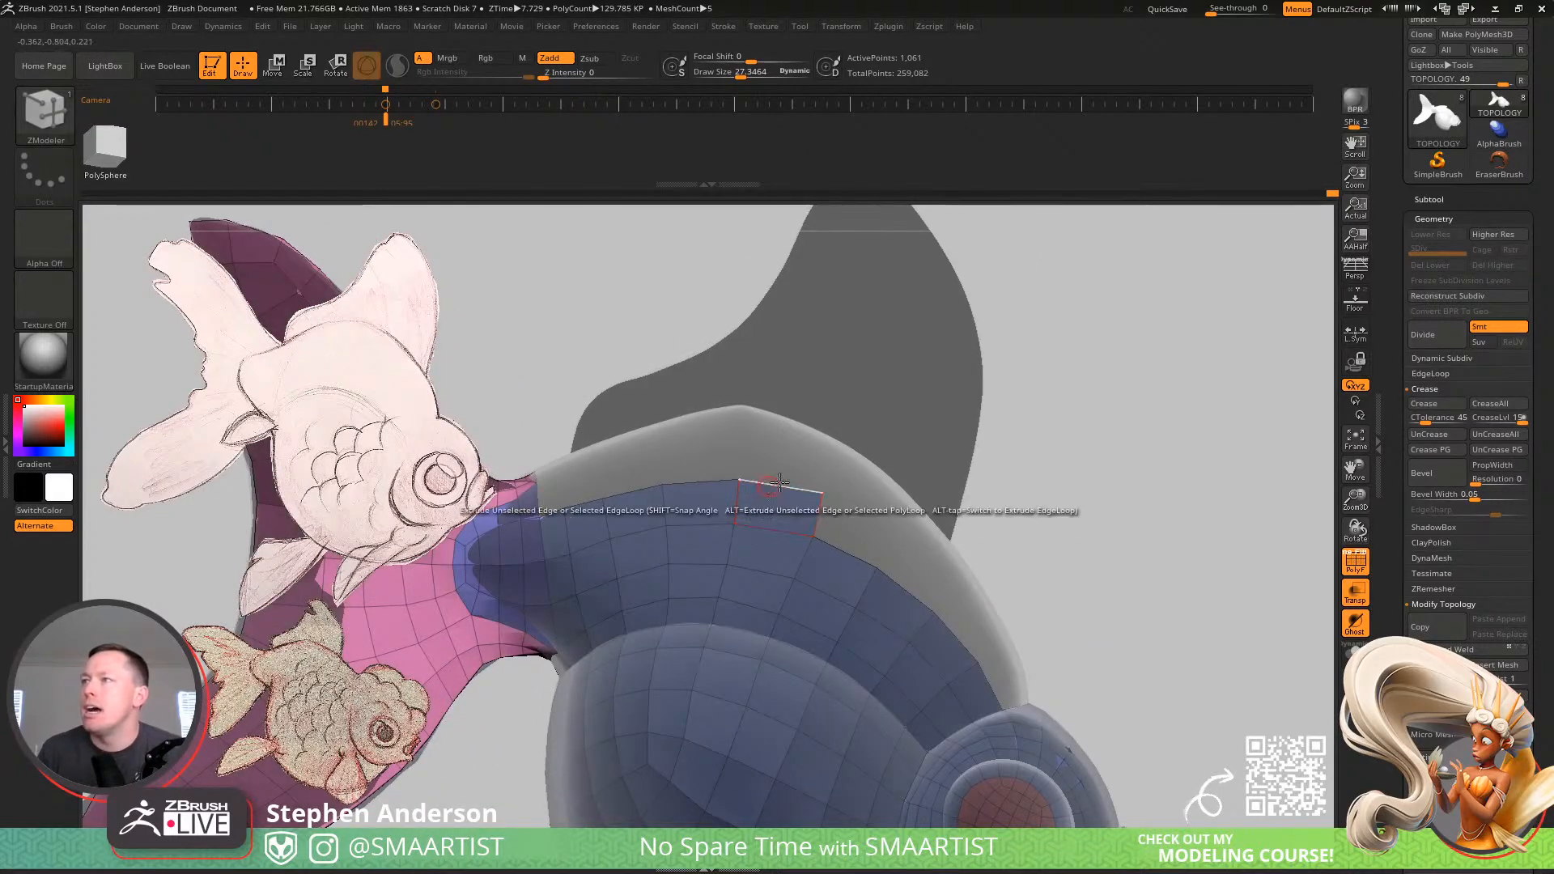
pyautogui.moveTo(851, 332); pyautogui.dragTo(807, 484, button='right')
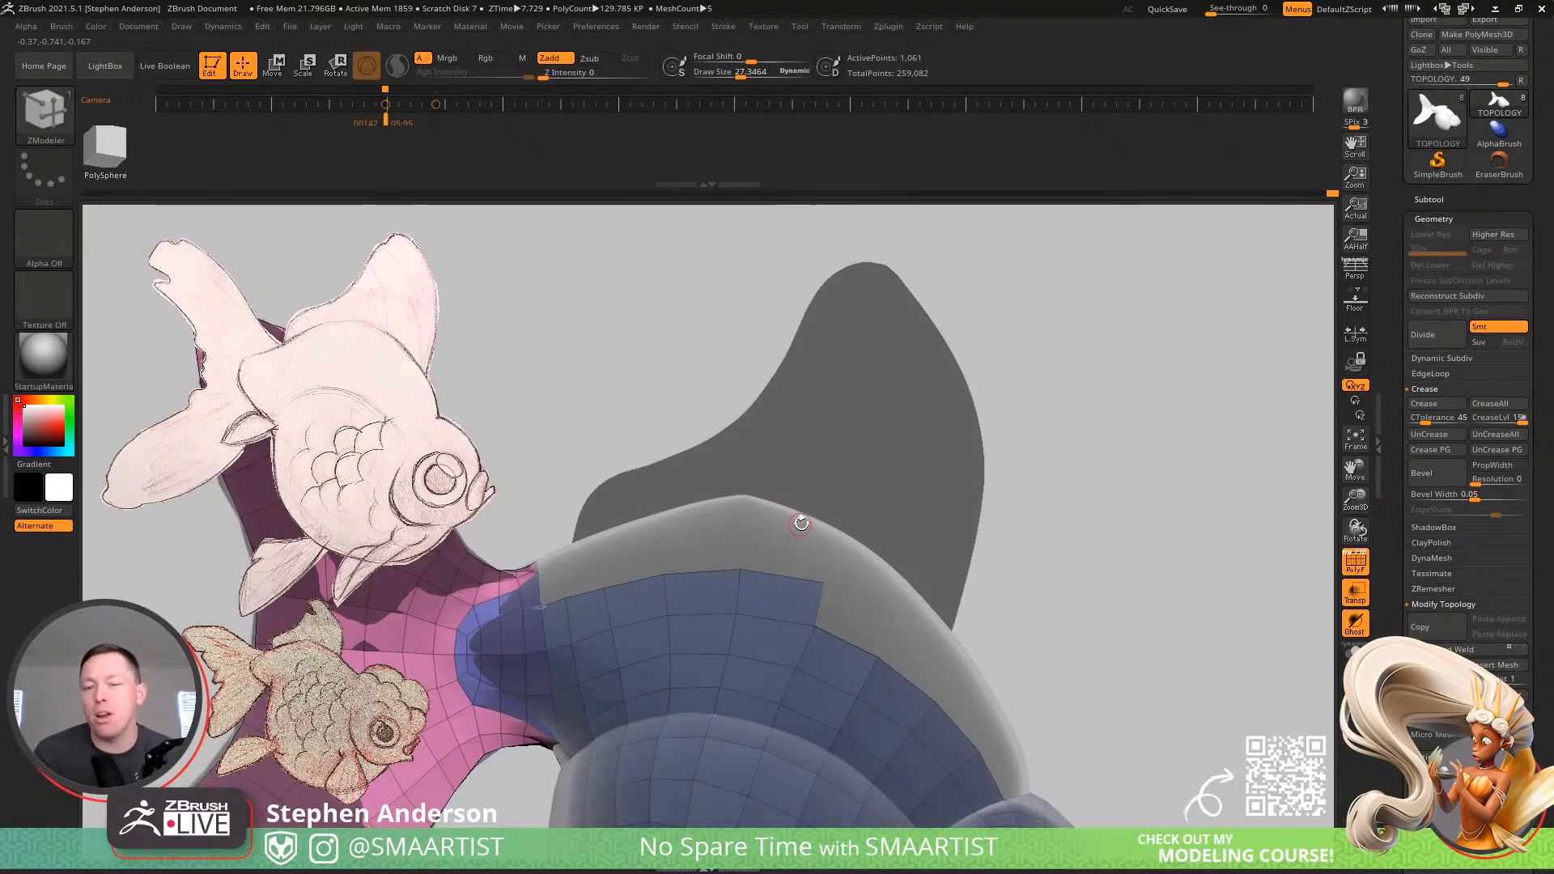
pyautogui.moveTo(806, 545); pyautogui.dragTo(948, 603, button='right')
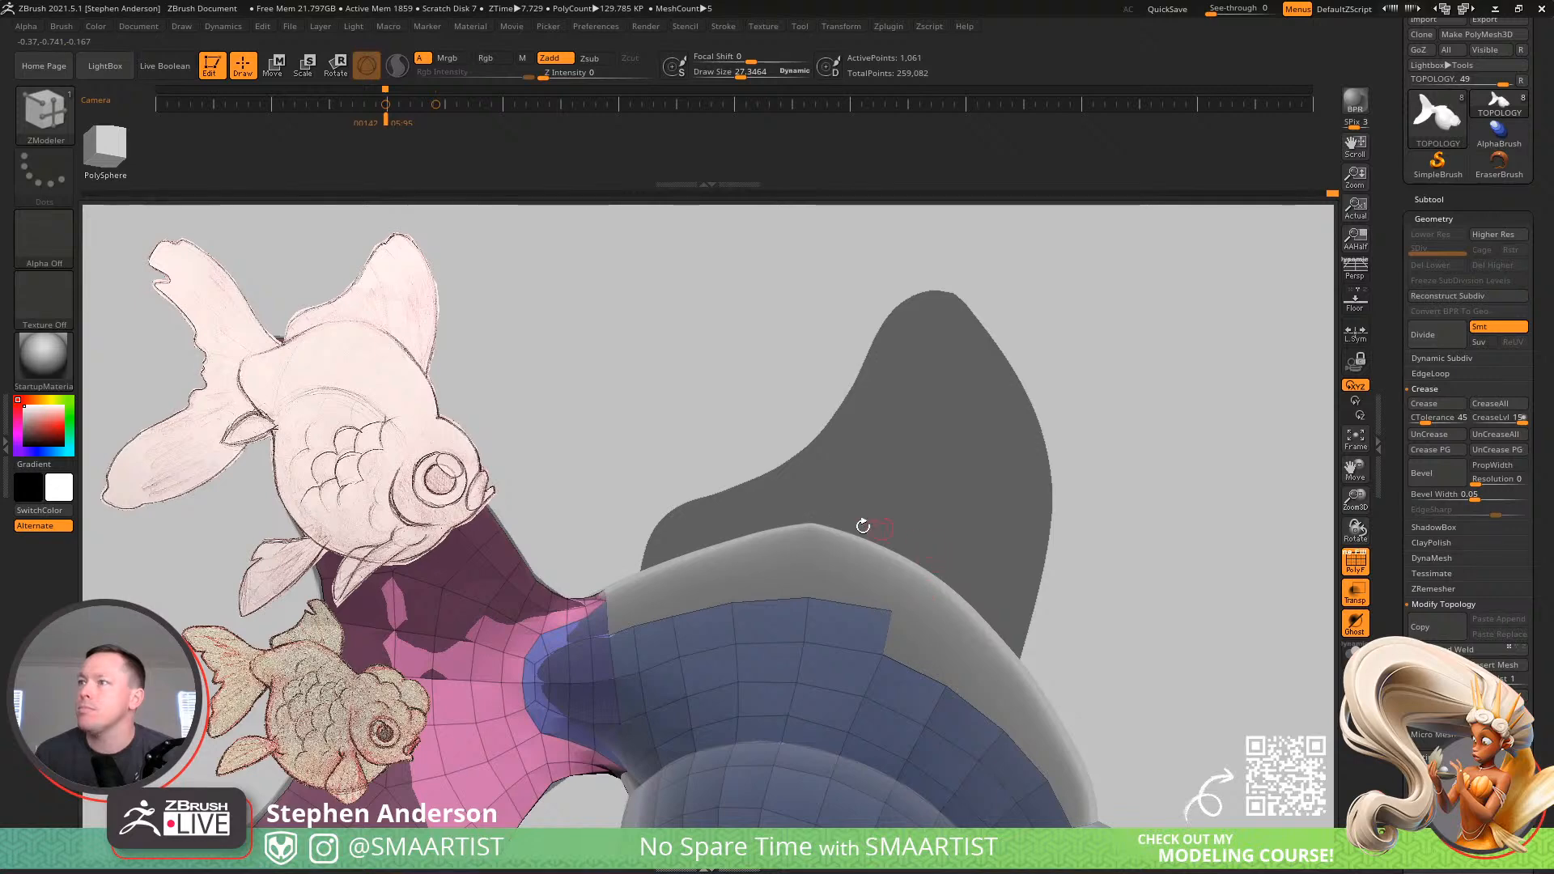
pyautogui.moveTo(862, 526); pyautogui.dragTo(868, 590, button='right')
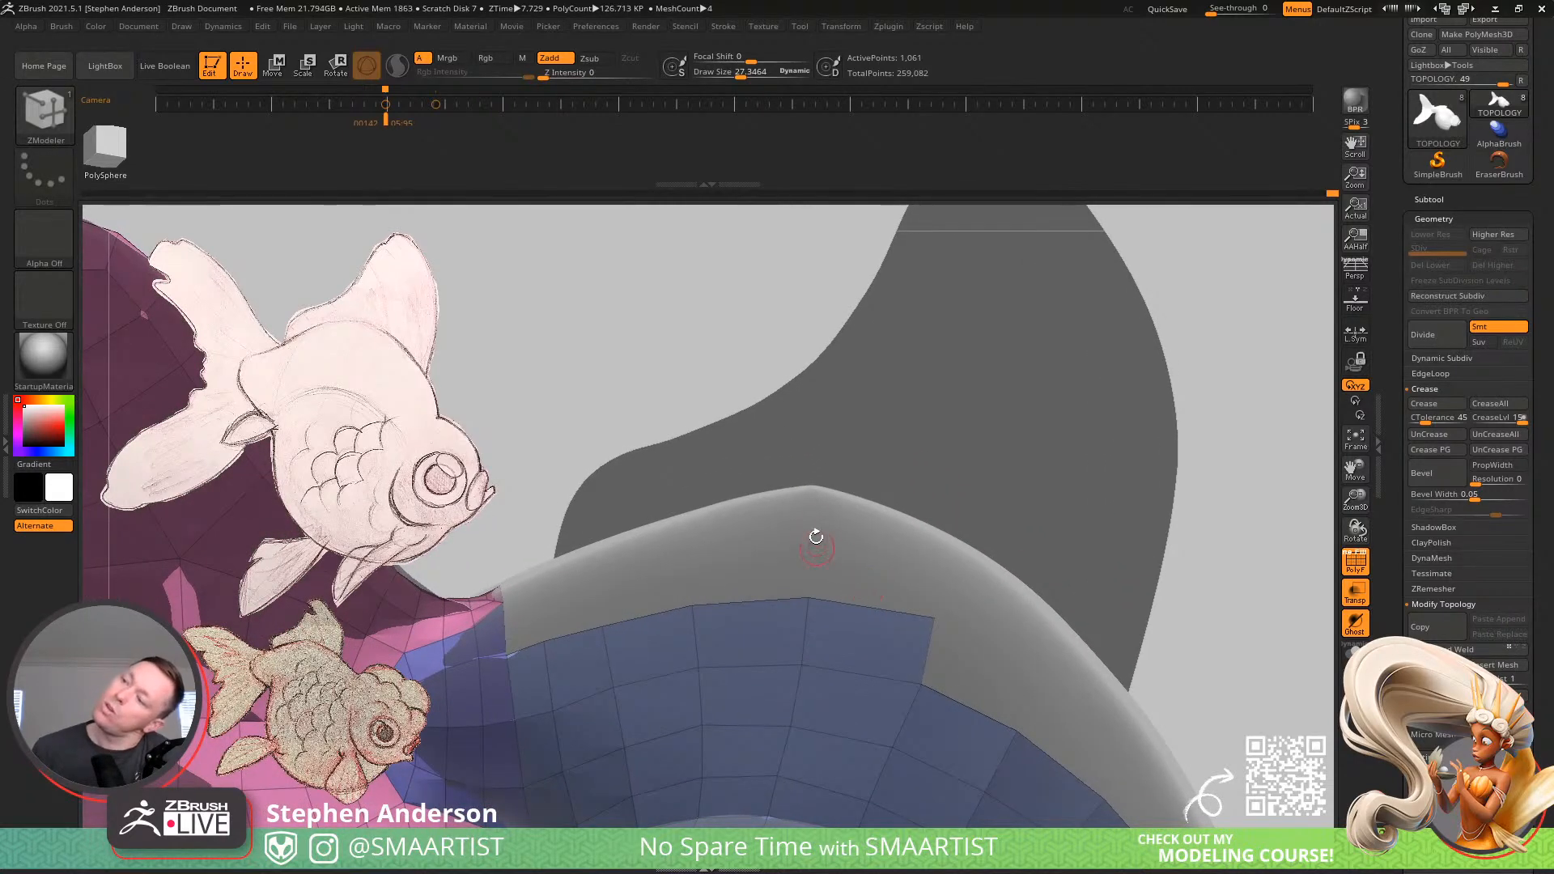
pyautogui.moveTo(816, 536); pyautogui.dragTo(842, 544, button='right')
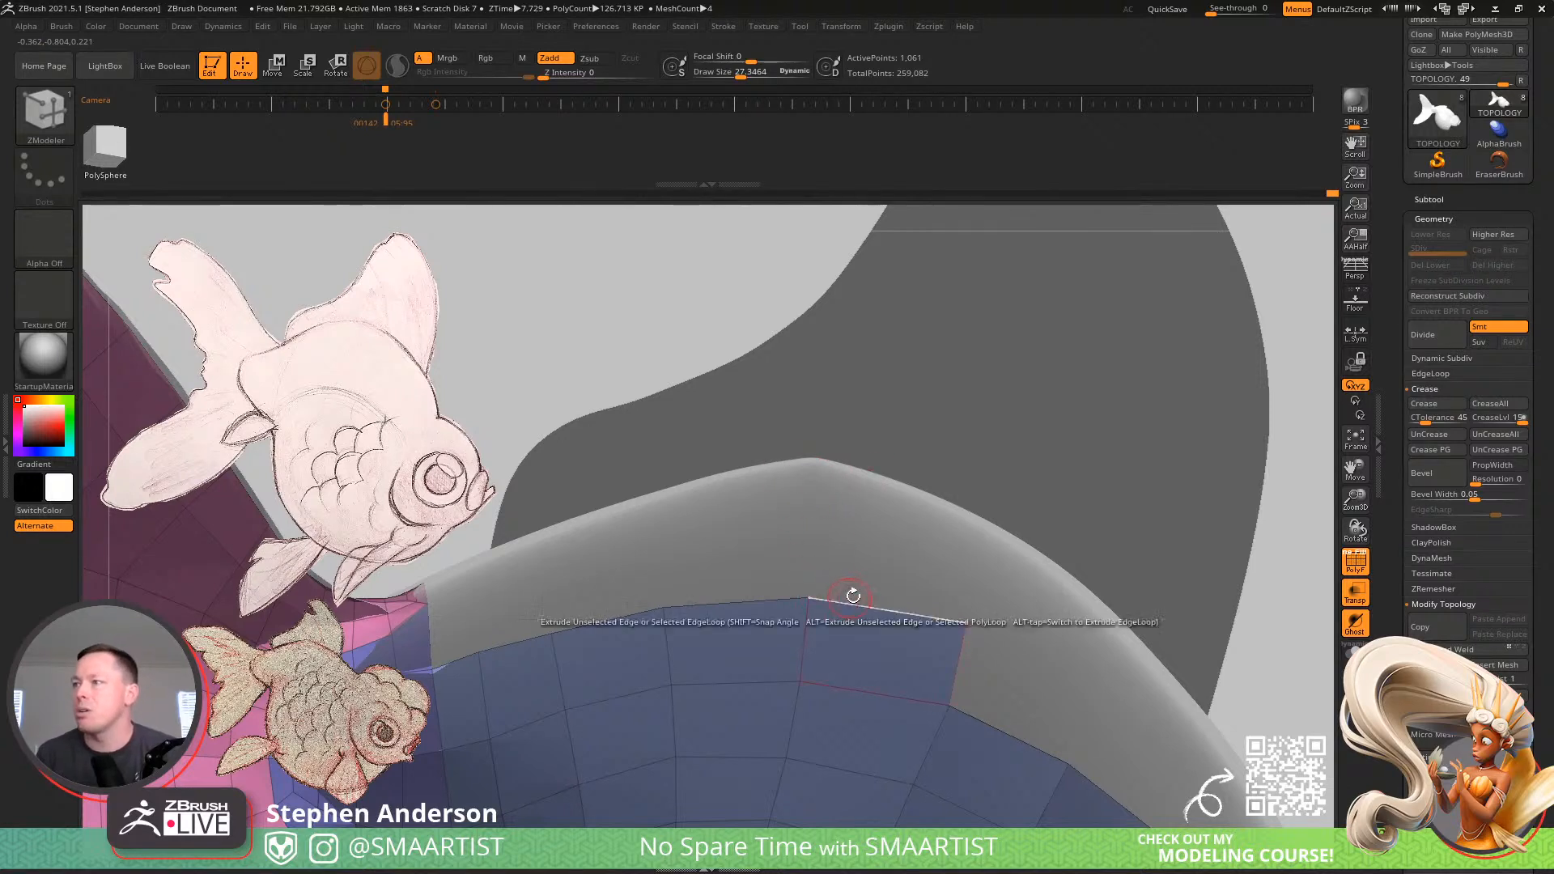
pyautogui.moveTo(856, 611); pyautogui.dragTo(887, 533)
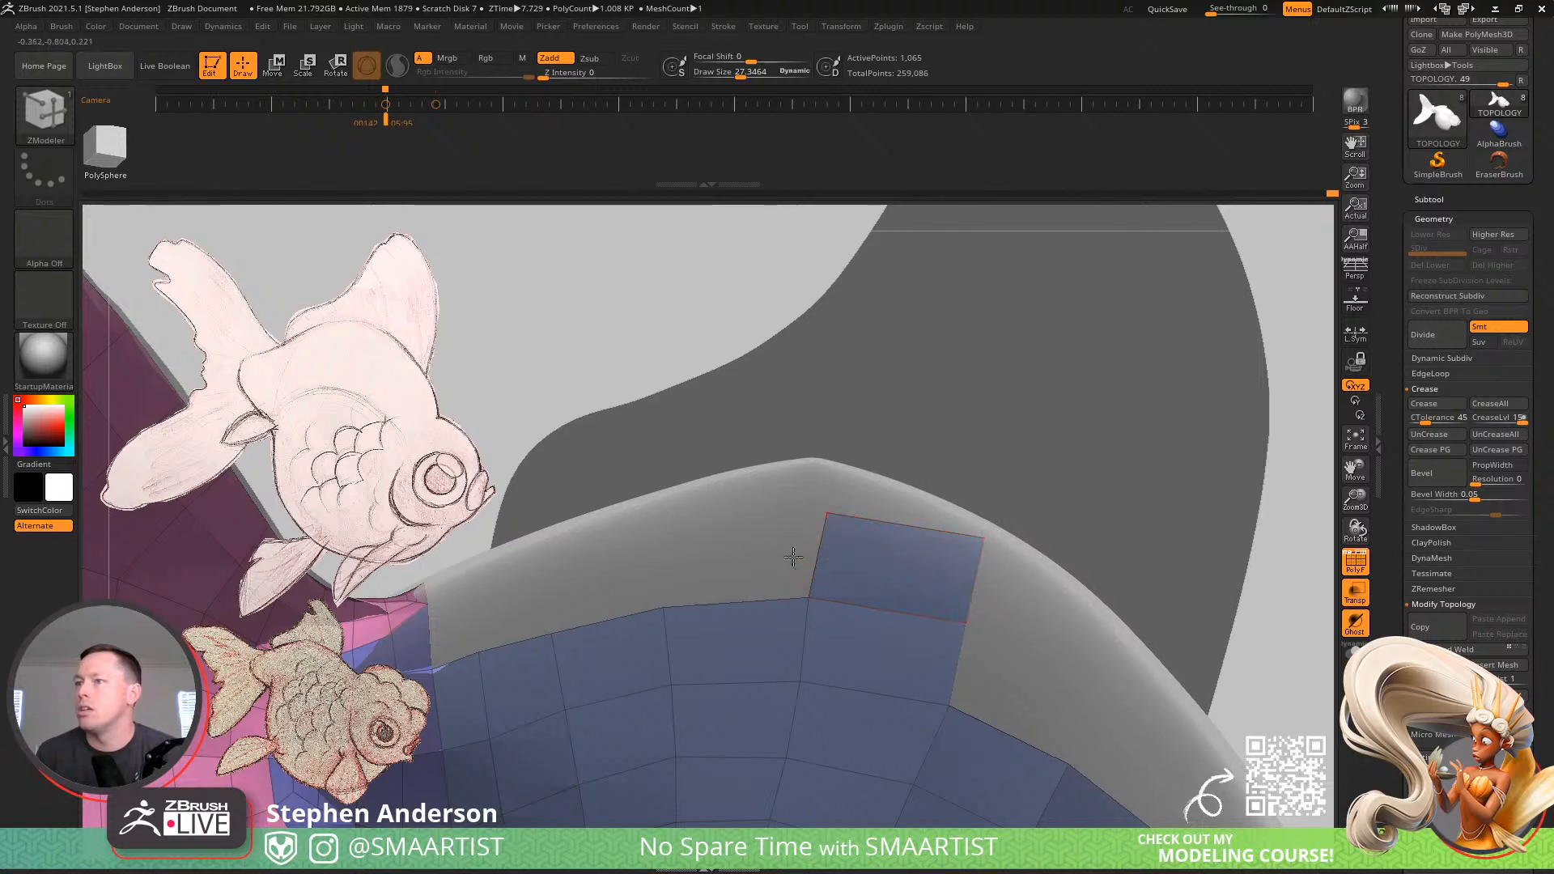
# Extend the new face toward the tail and extrude its upper edge toward the ridge of the back, undoing the surplus extrusion
pyautogui.keyDown('alt'); pyautogui.moveTo(794, 556); pyautogui.dragTo(923, 550, button='right'); pyautogui.keyUp('alt')
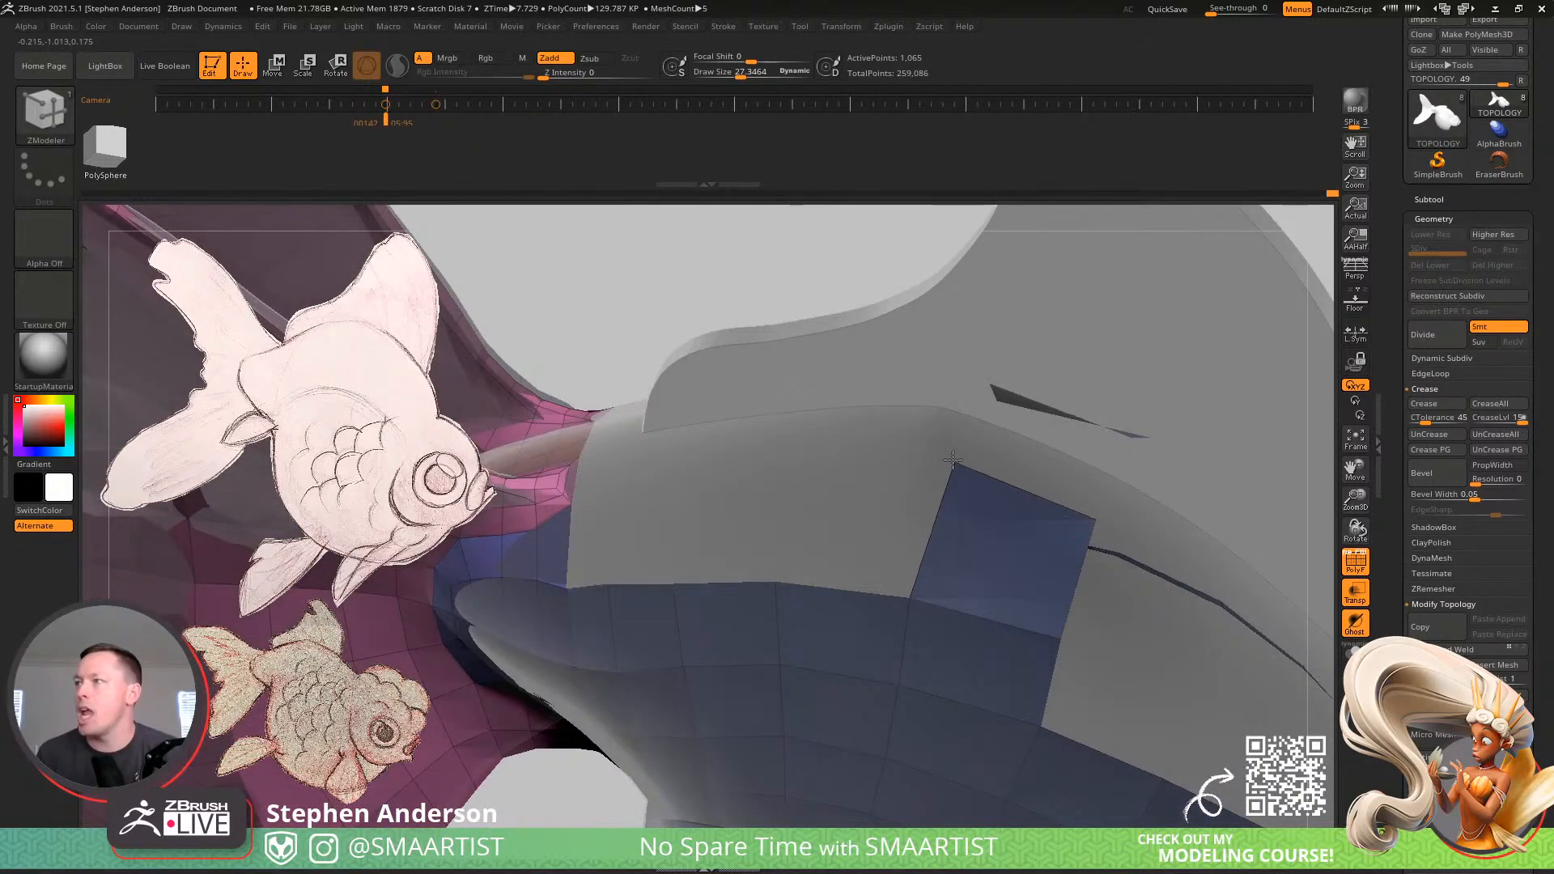
pyautogui.moveTo(953, 460); pyautogui.dragTo(937, 595, button='right')
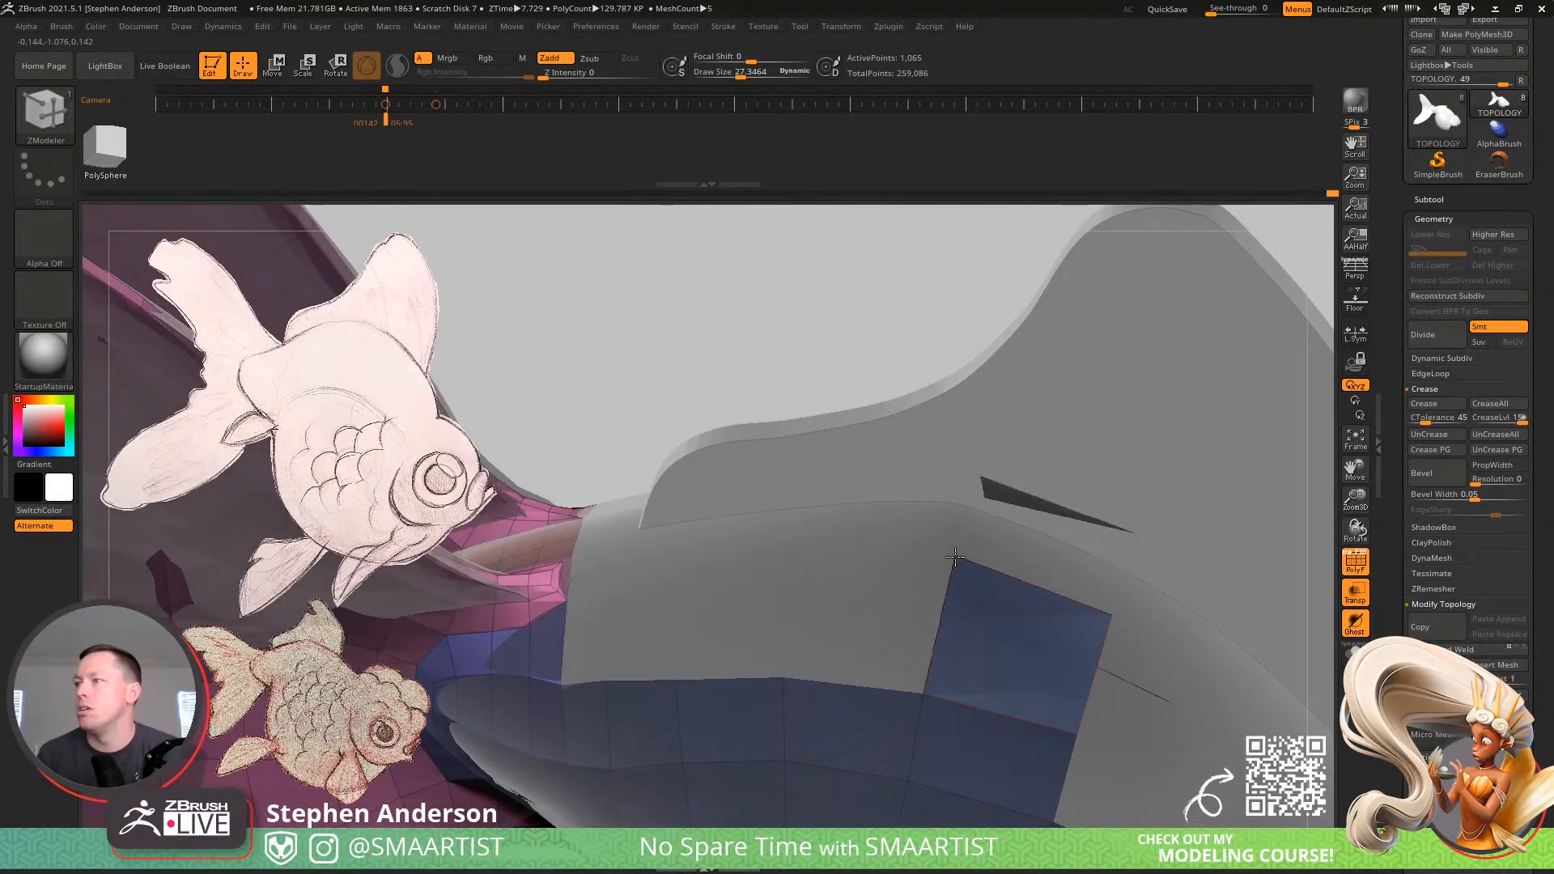
pyautogui.moveTo(939, 591); pyautogui.dragTo(789, 557)
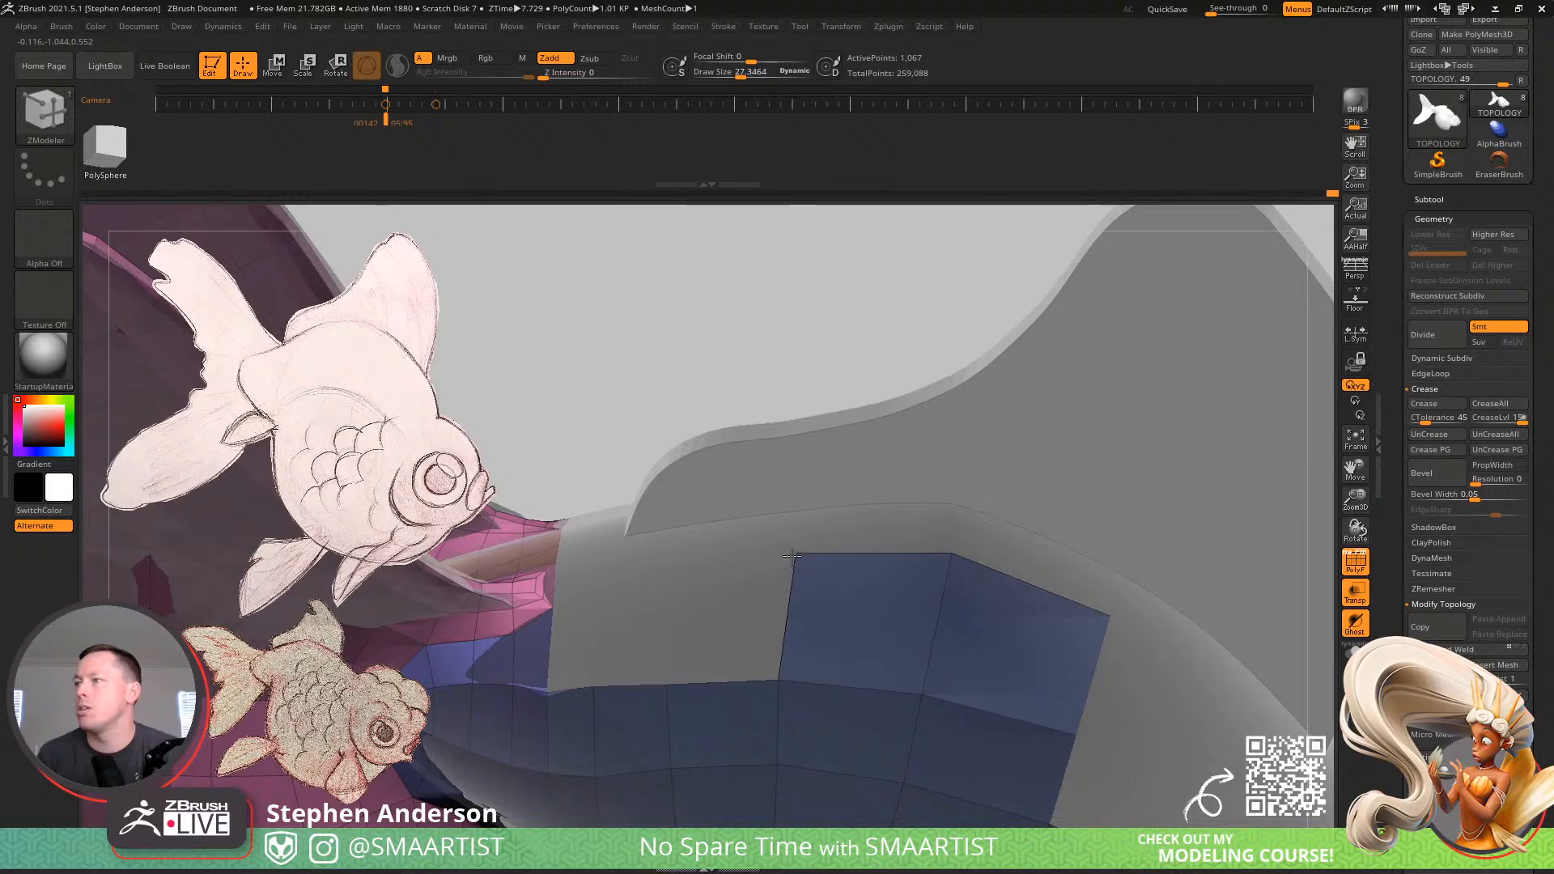
pyautogui.moveTo(886, 553); pyautogui.dragTo(894, 539)
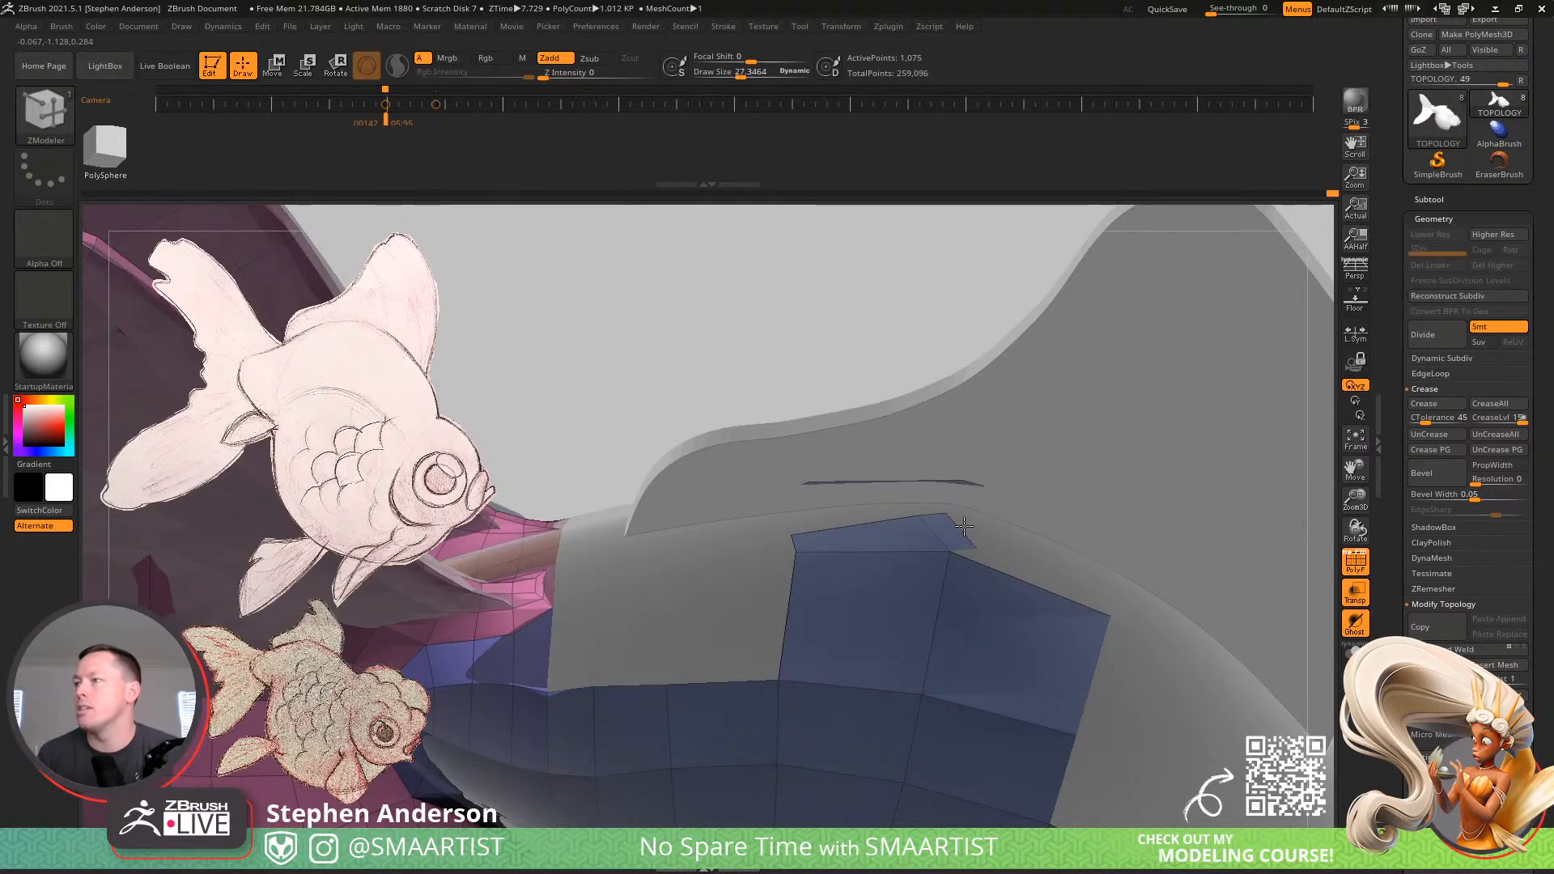
pyautogui.hotkey('ctrl', 'z')
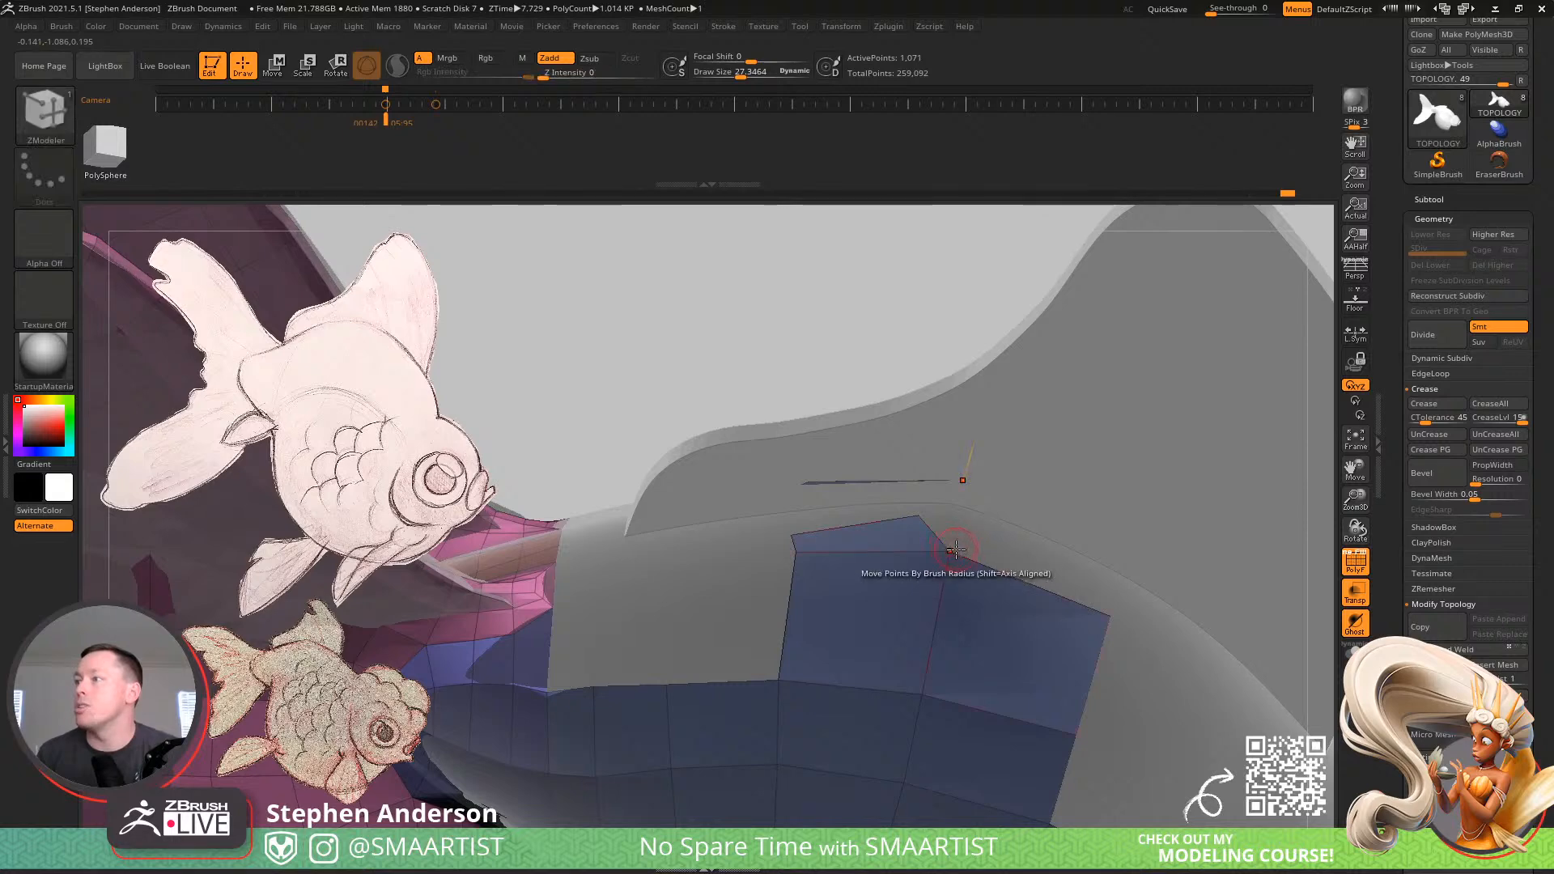
# Try the Extrude point action on the new strip's corner point in isolation, undo it, and restore the Move point action
pyautogui.press('space')
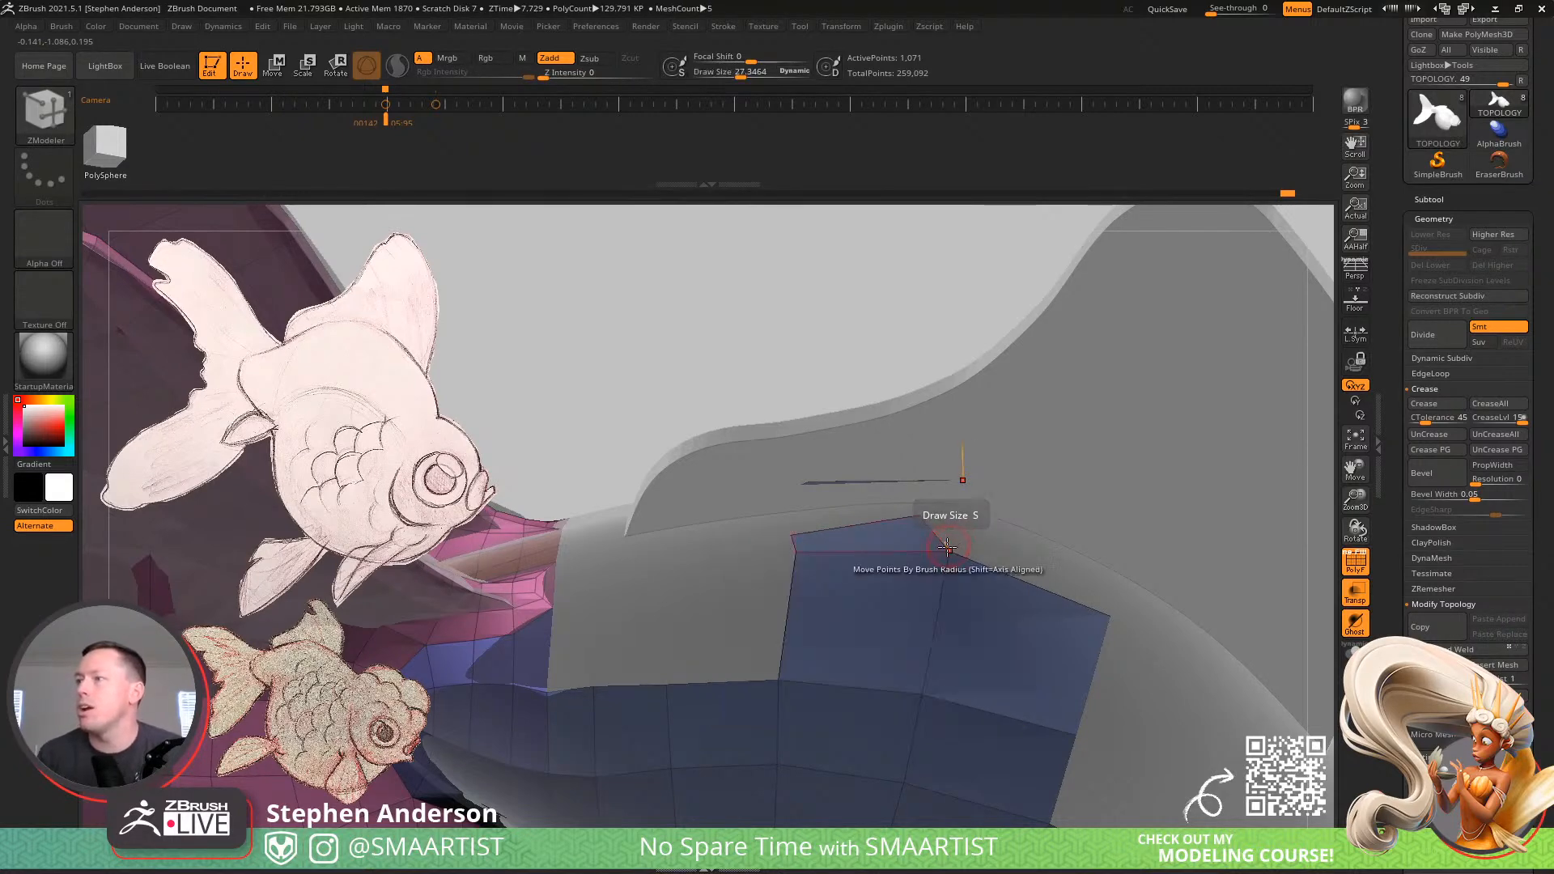
pyautogui.press('space')
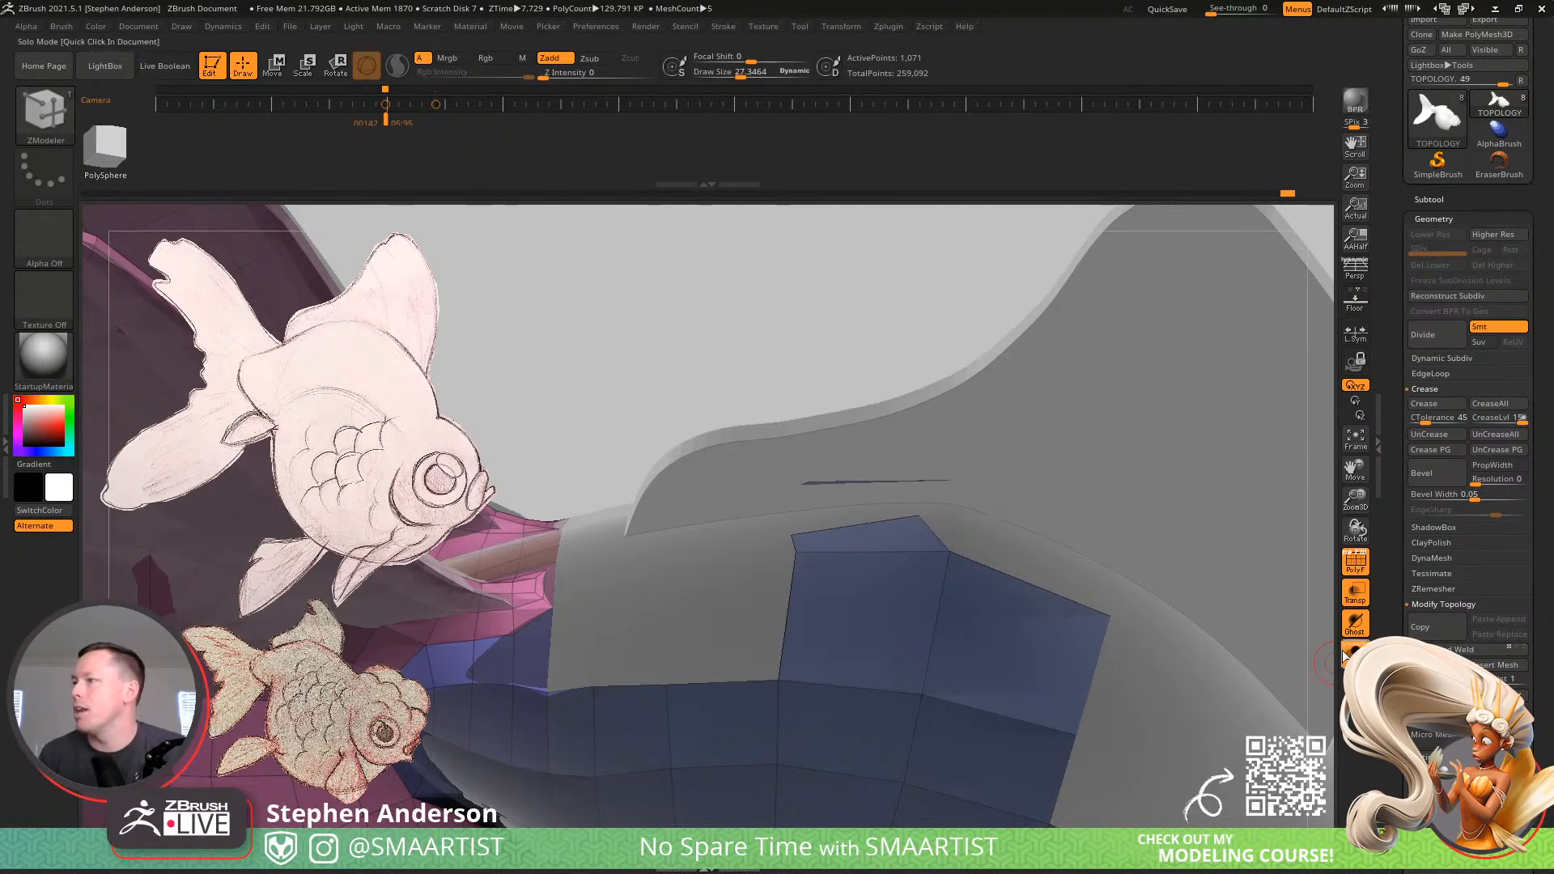
pyautogui.click(1350, 652)
pyautogui.press('space')
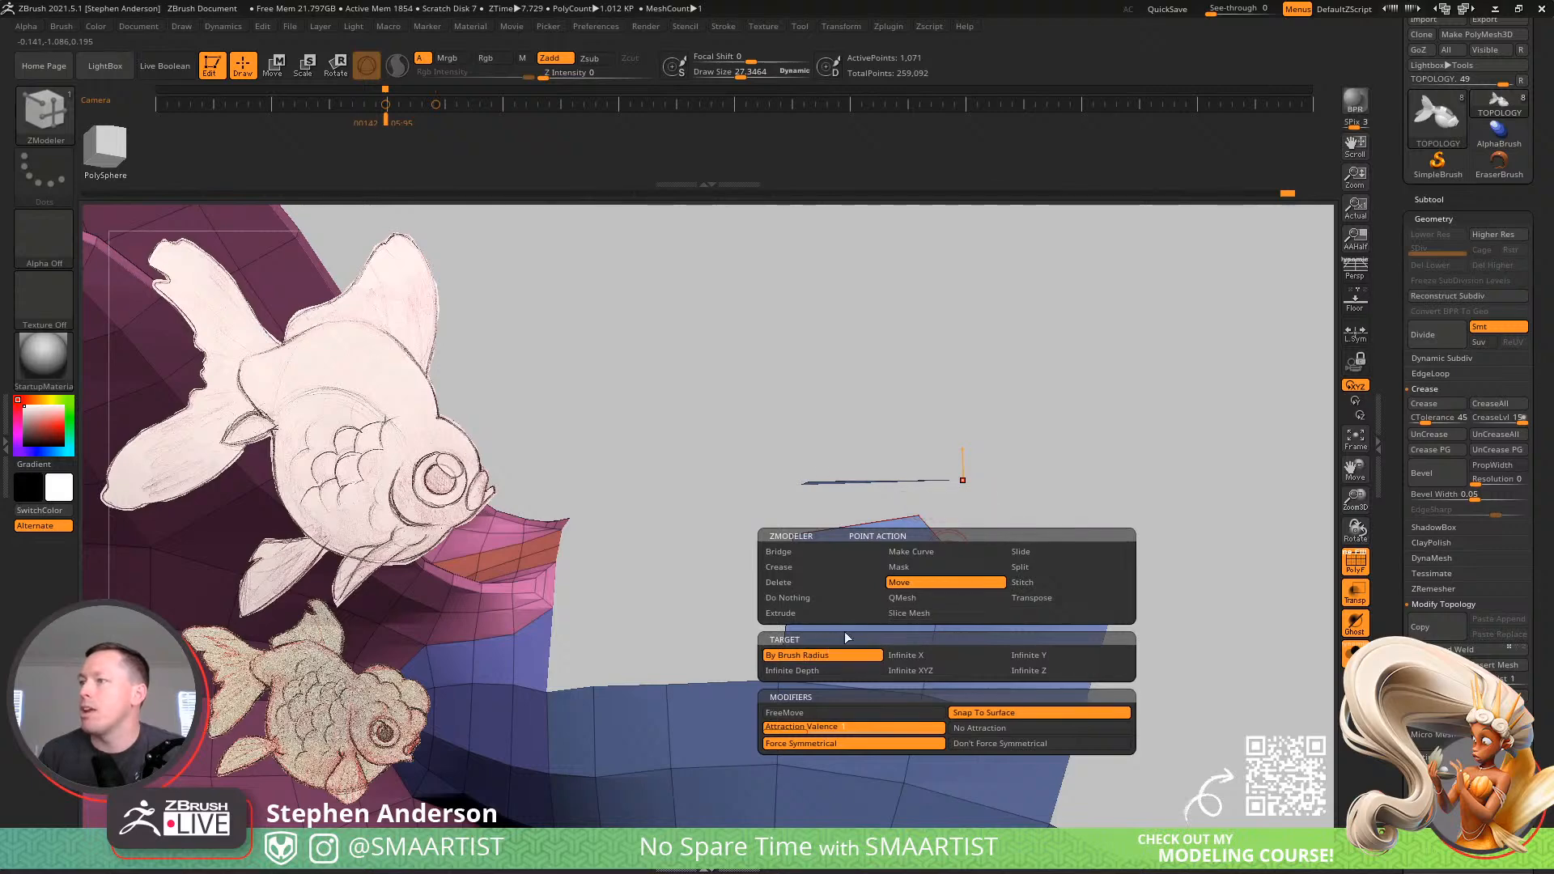
pyautogui.click(836, 612)
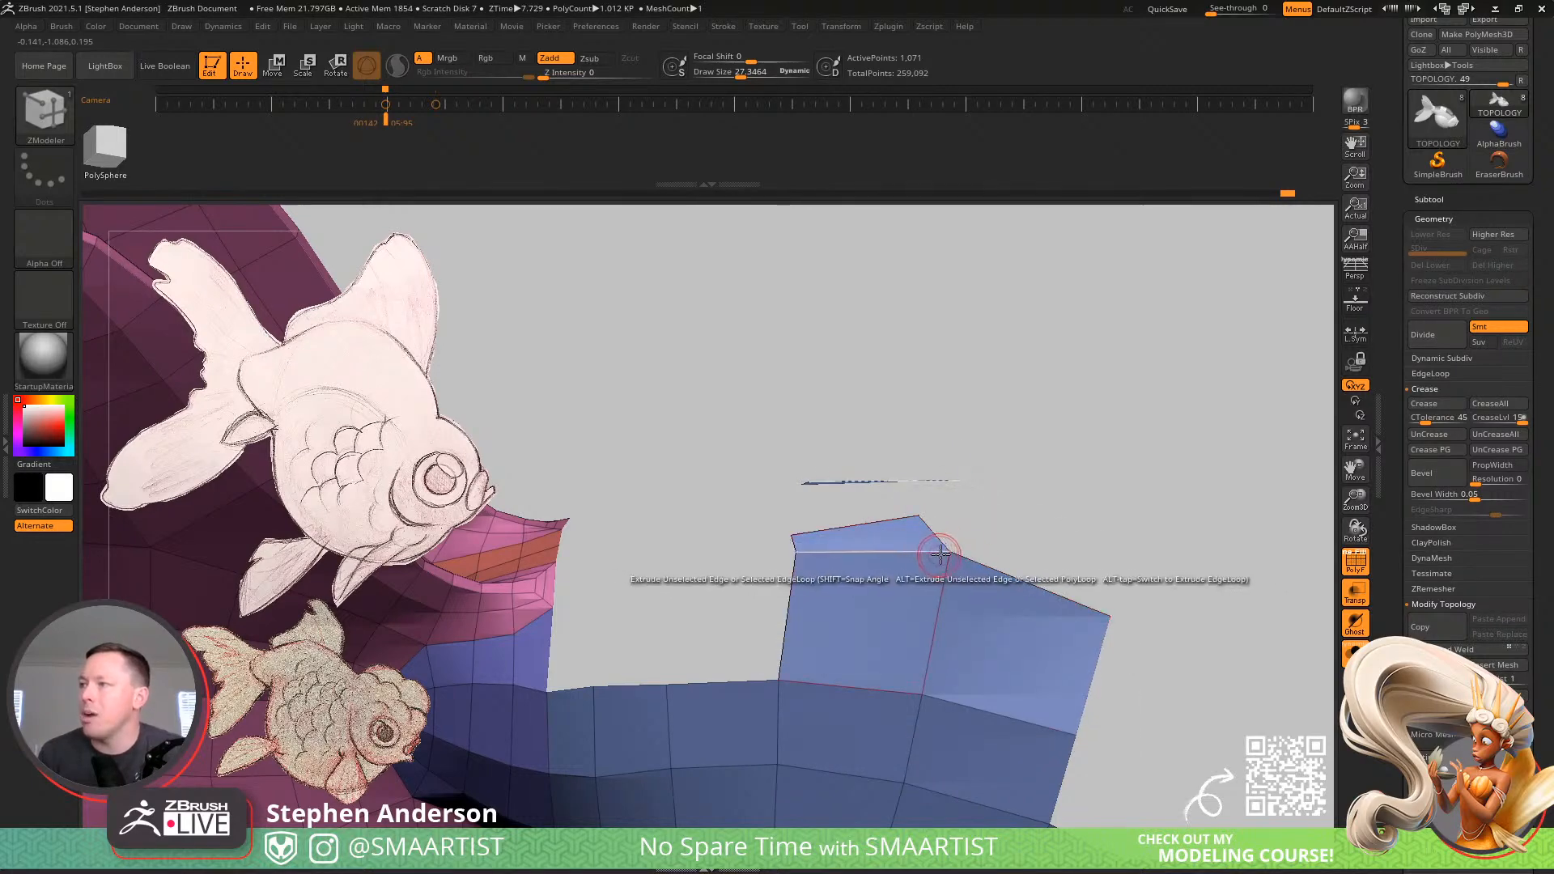
pyautogui.moveTo(950, 552); pyautogui.dragTo(978, 527)
pyautogui.hotkey('ctrl', 'z')
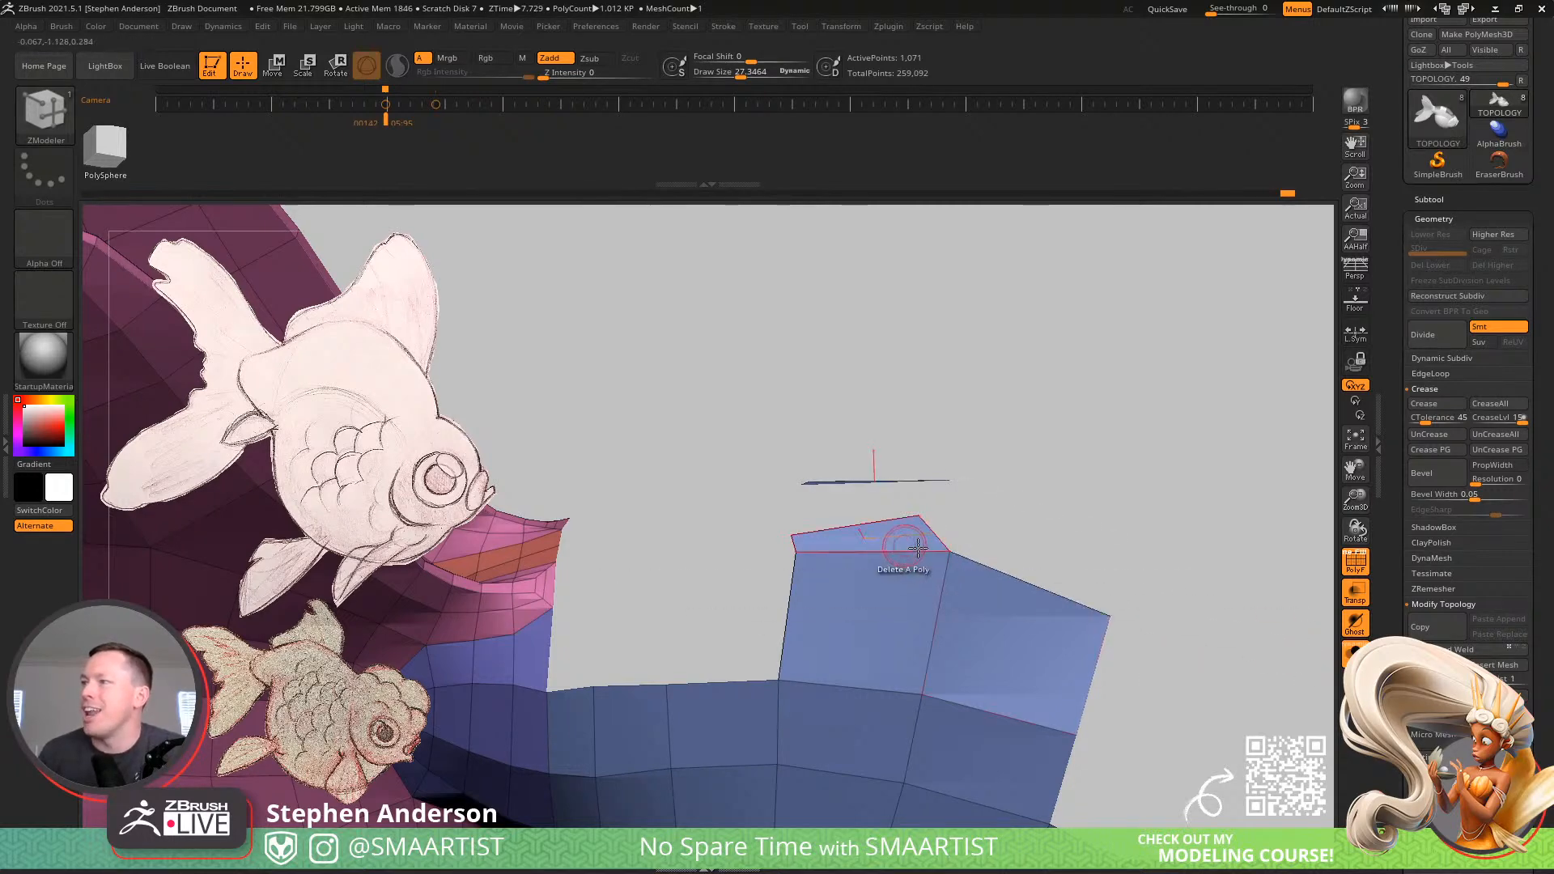
pyautogui.press('space')
pyautogui.click(905, 583)
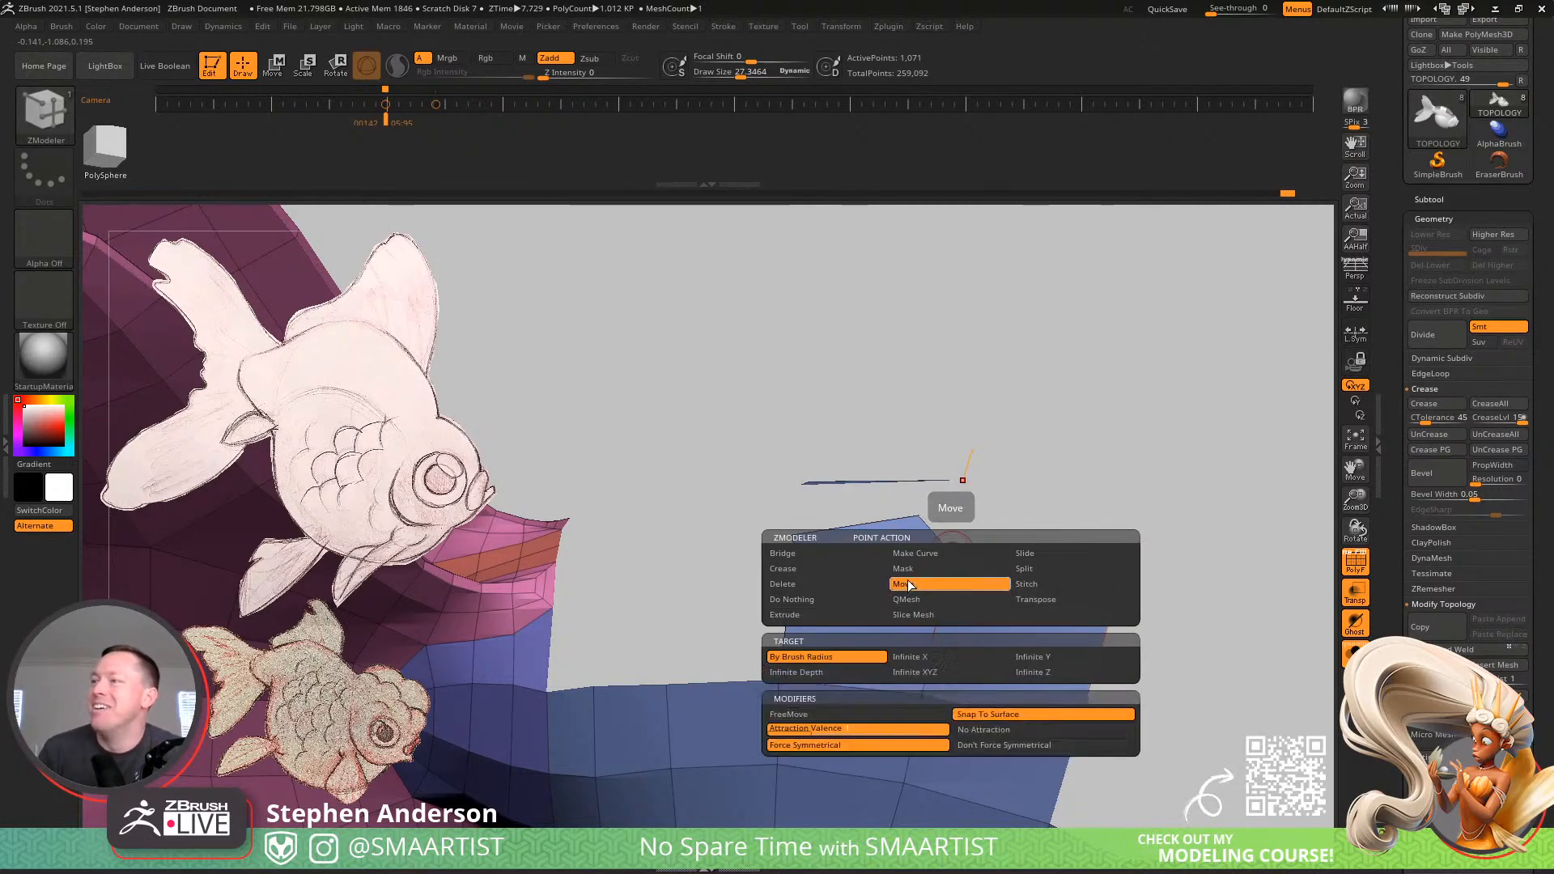
# Reduce the draw size to about 12.6 and move the narrow strip's corner points onto the ridge of the back
pyautogui.hotkey('shift', 's')
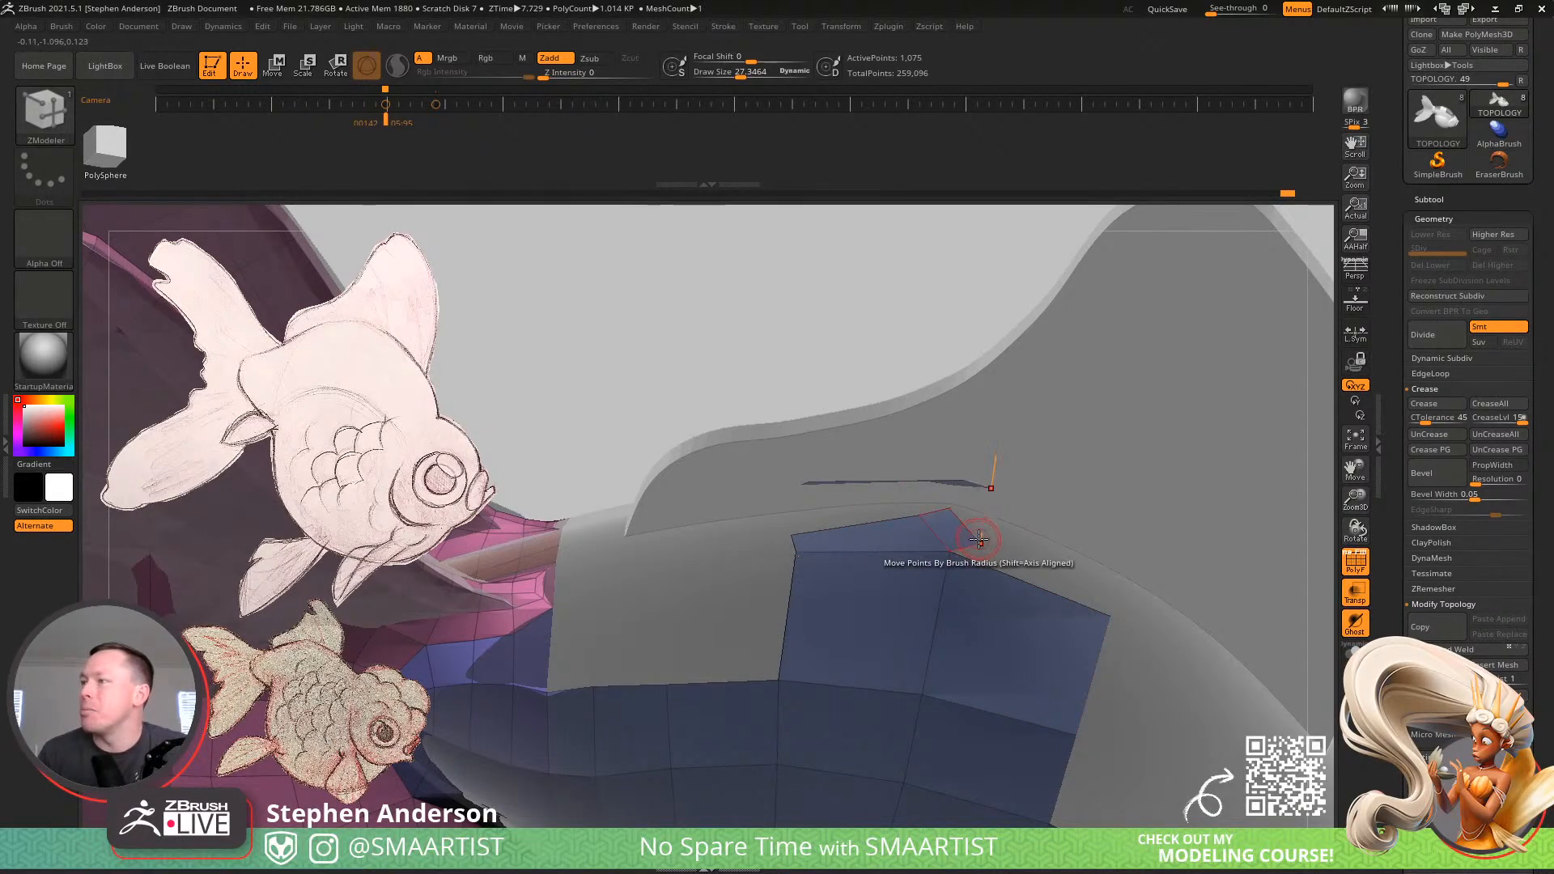
pyautogui.press('s')
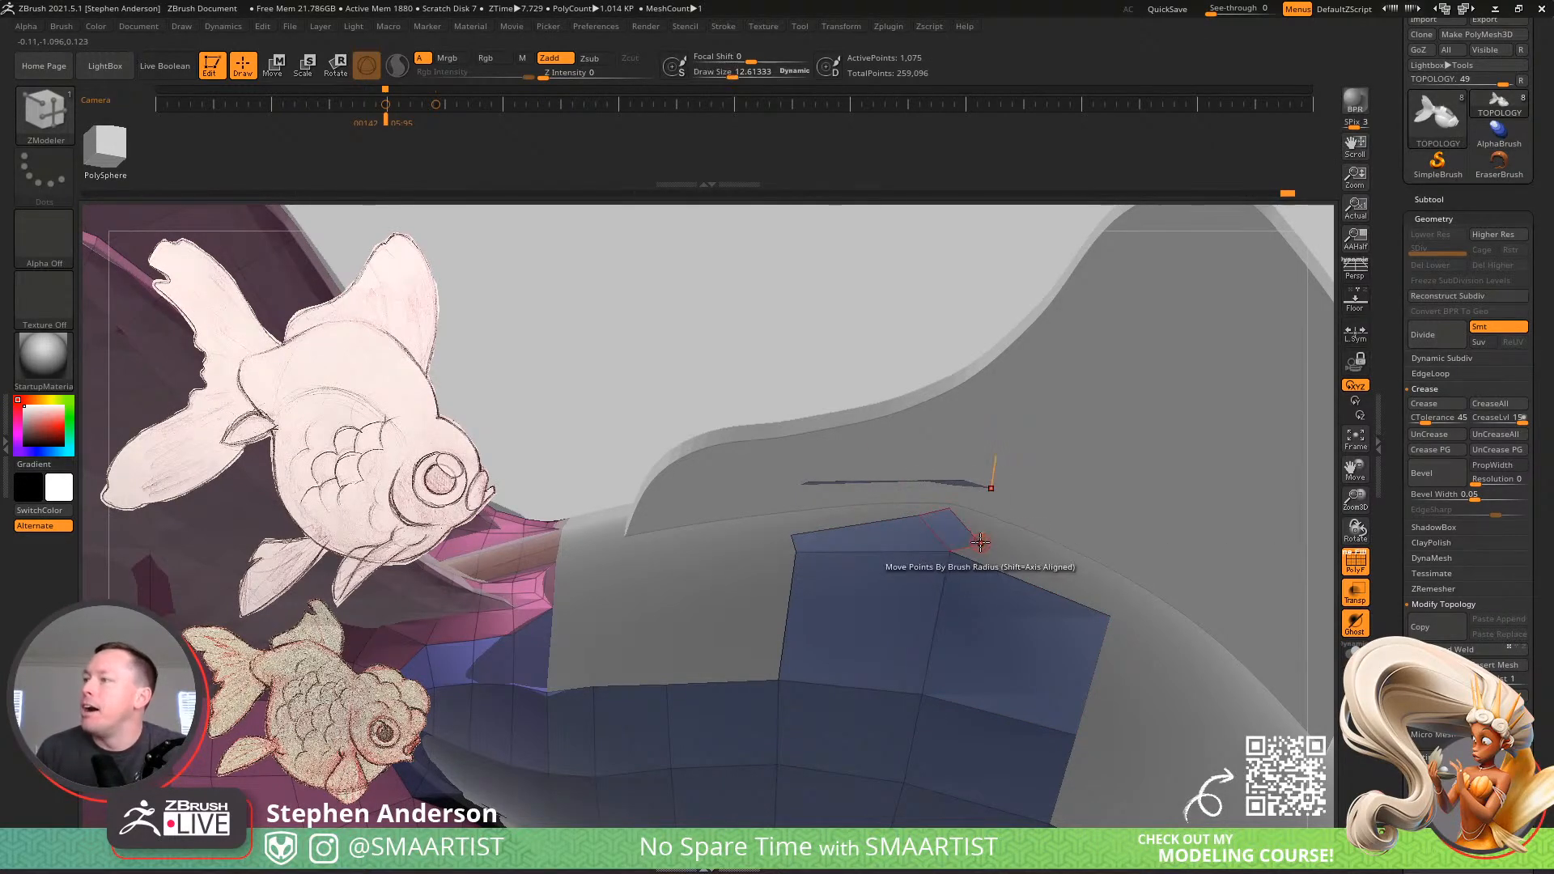
pyautogui.moveTo(976, 517)
pyautogui.mouseDown(button='right')
pyautogui.moveTo(915, 437)
pyautogui.moveTo(1034, 604)
pyautogui.mouseUp(button='right')
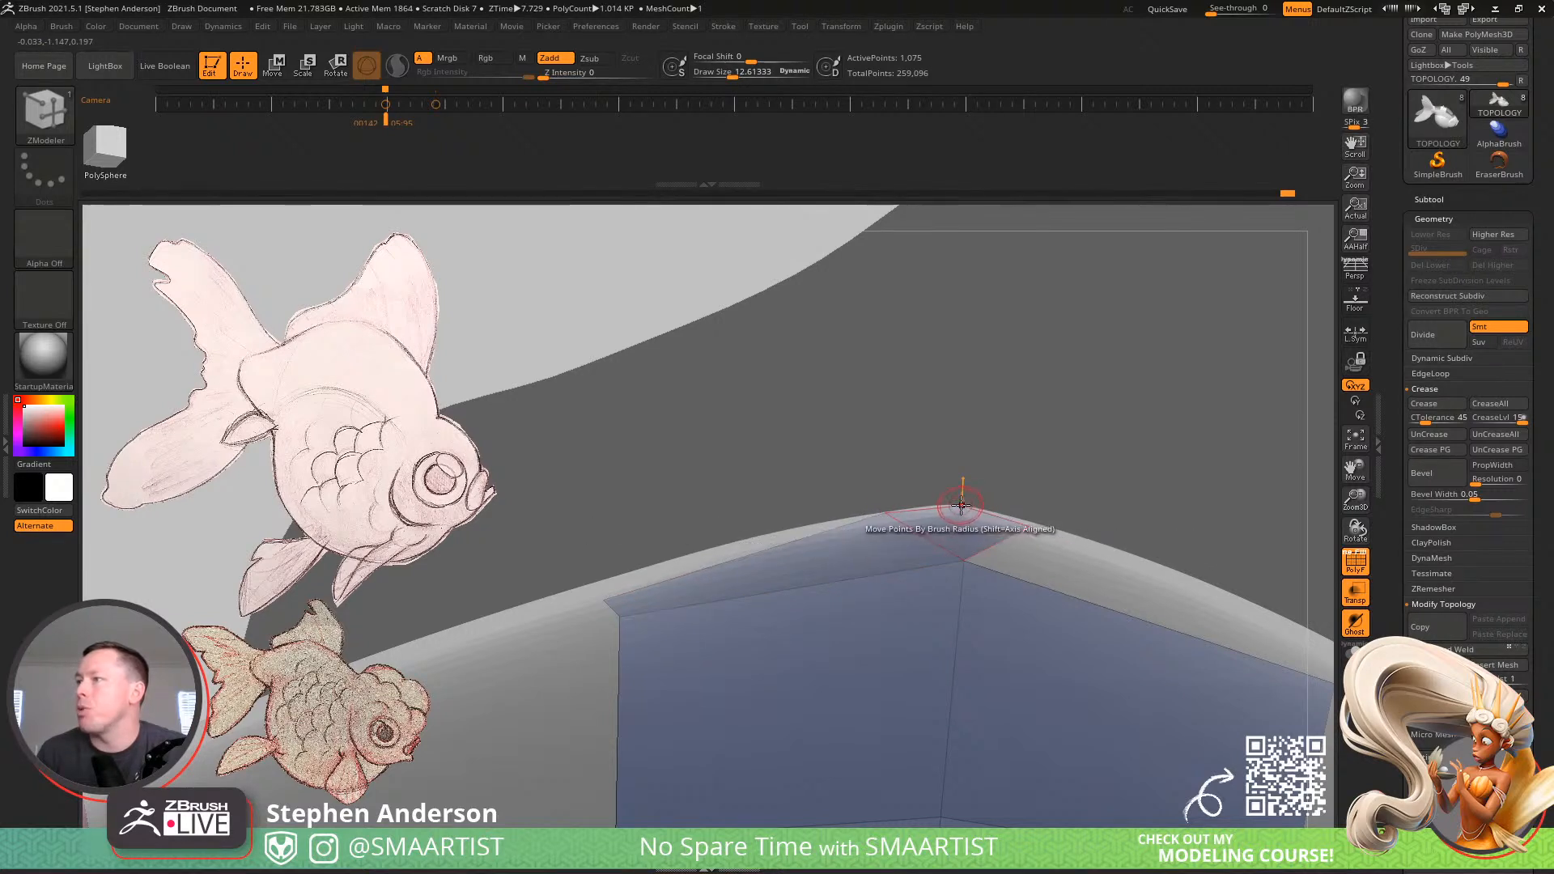
pyautogui.moveTo(989, 521)
pyautogui.keyDown('ctrl'); pyautogui.mouseDown(button='right')
pyautogui.moveTo(991, 482)
pyautogui.moveTo(842, 558)
pyautogui.moveTo(895, 572)
pyautogui.mouseUp(button='right'); pyautogui.keyUp('ctrl')
pyautogui.press('space')
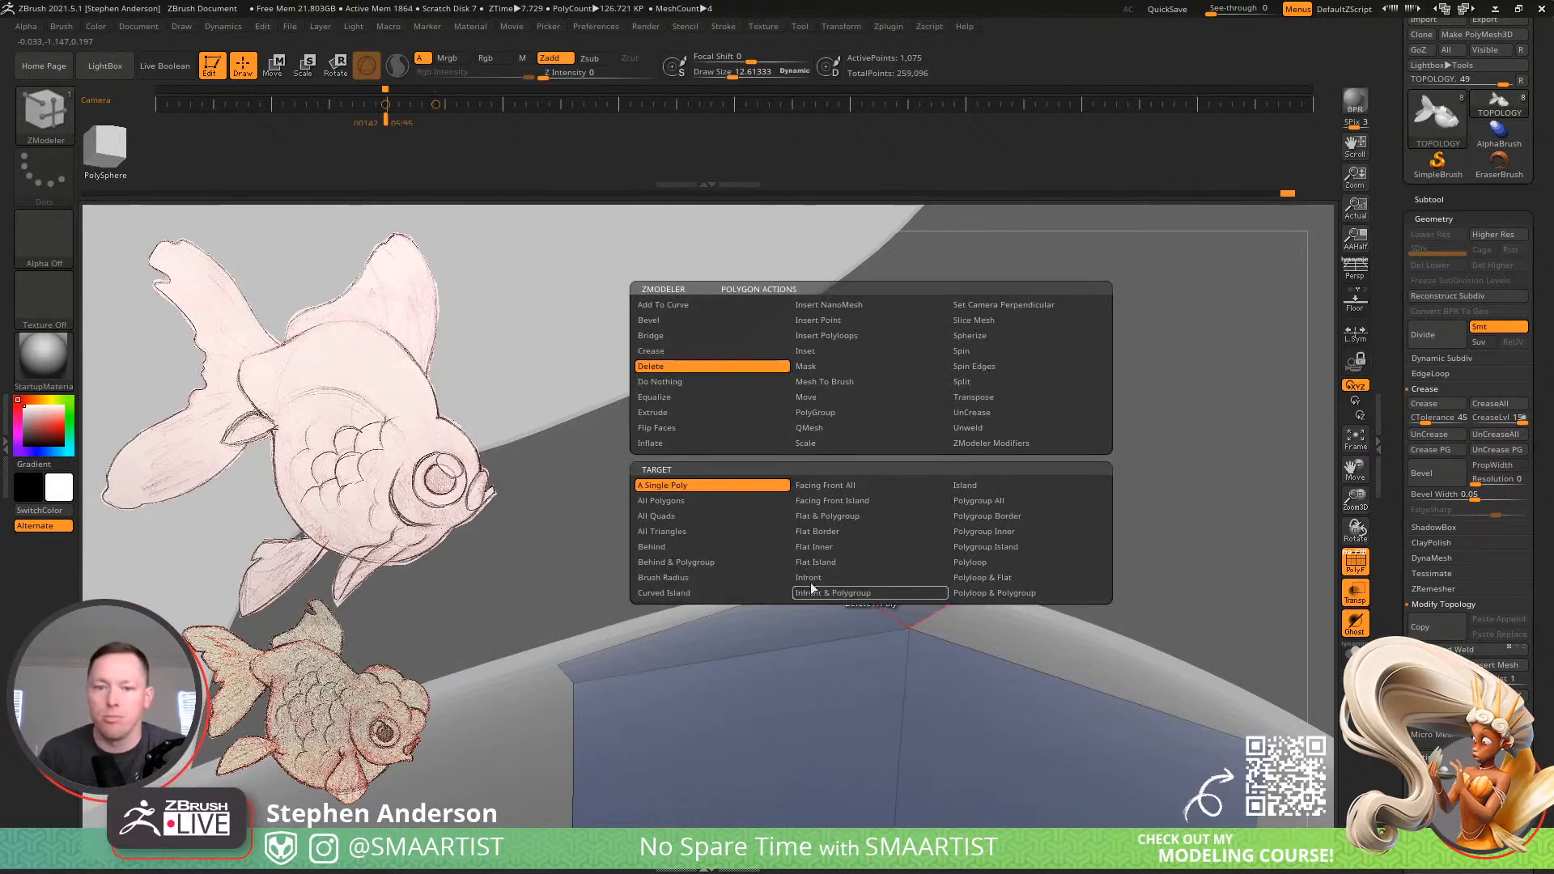
pyautogui.moveTo(1241, 614); pyautogui.dragTo(1238, 617, button='right')
pyautogui.moveTo(977, 600); pyautogui.dragTo(741, 623, button='right')
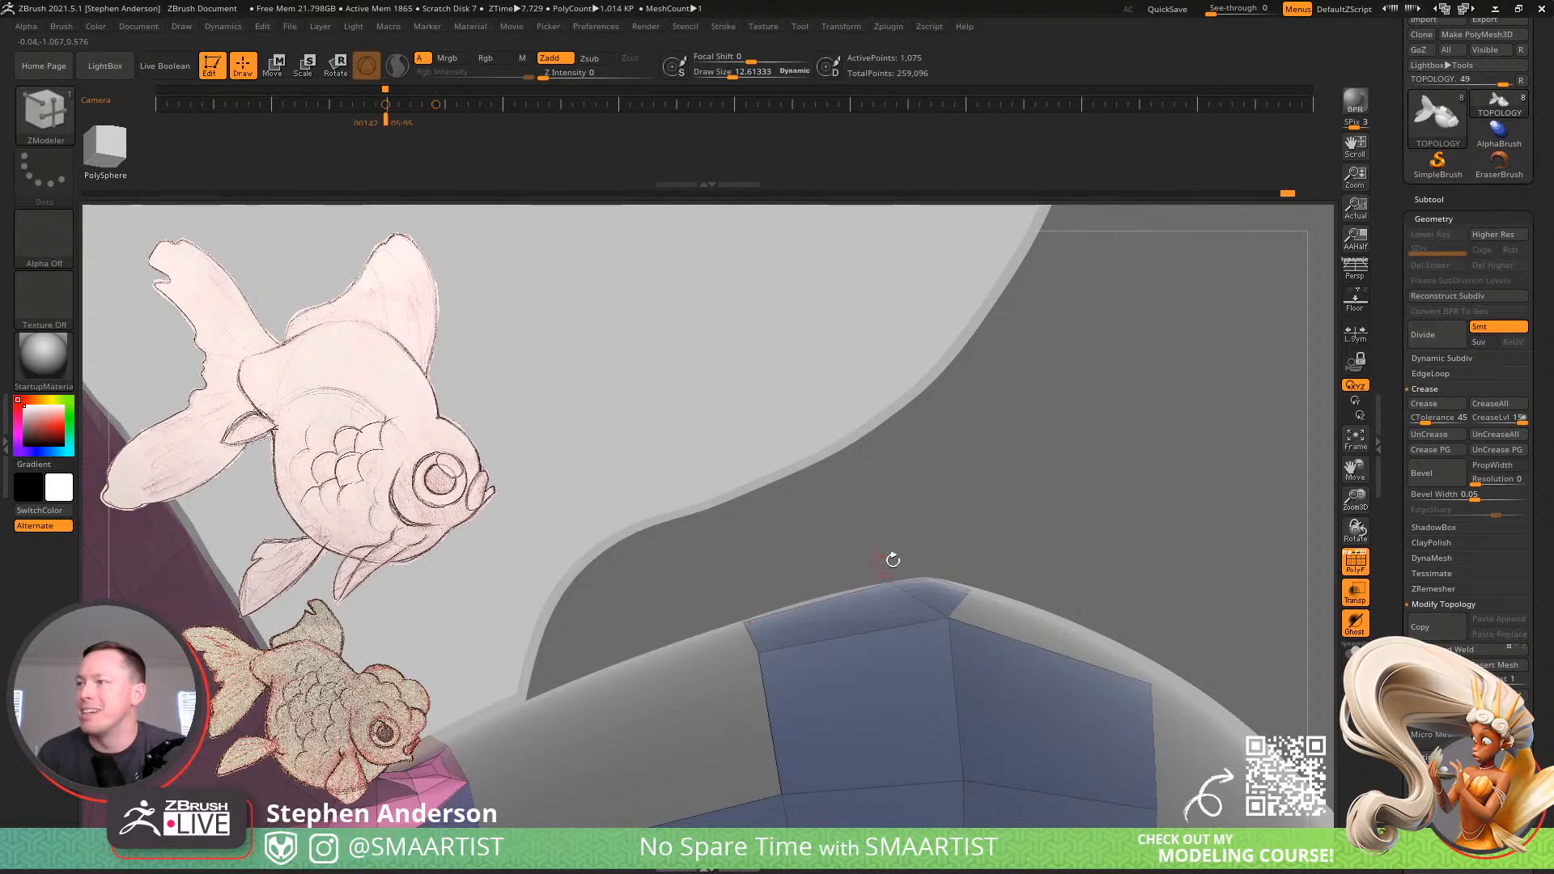
pyautogui.moveTo(893, 560)
pyautogui.mouseDown(button='right')
pyautogui.moveTo(961, 625)
pyautogui.moveTo(978, 674)
pyautogui.mouseUp(button='right')
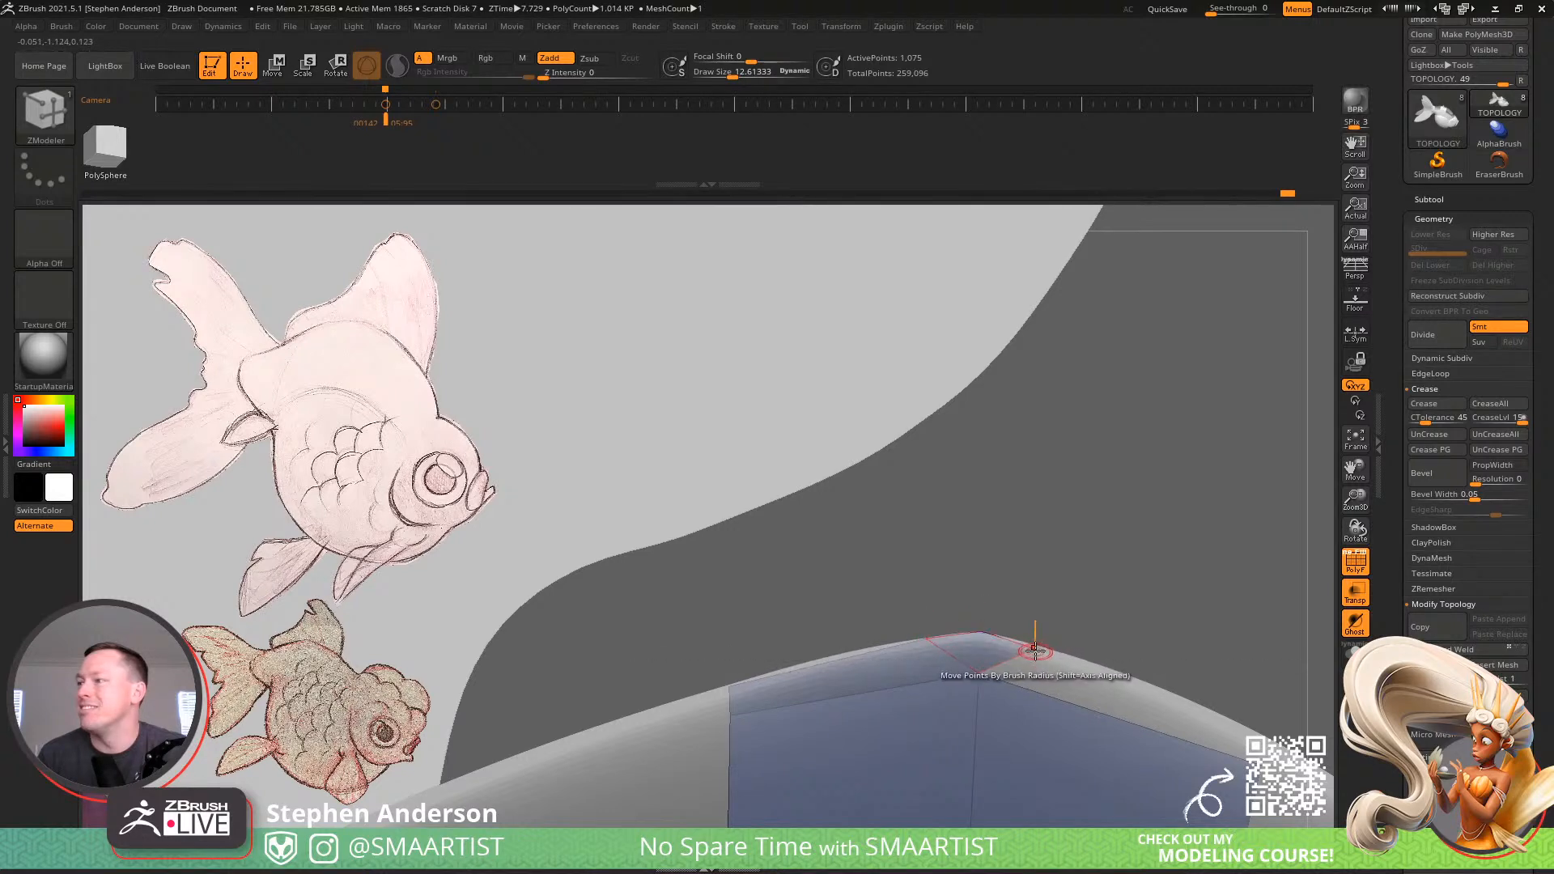
# Extrude two adjoining ridge edges up onto the dorsal fin, following the fin's rear outline
pyautogui.moveTo(954, 636); pyautogui.dragTo(885, 479)
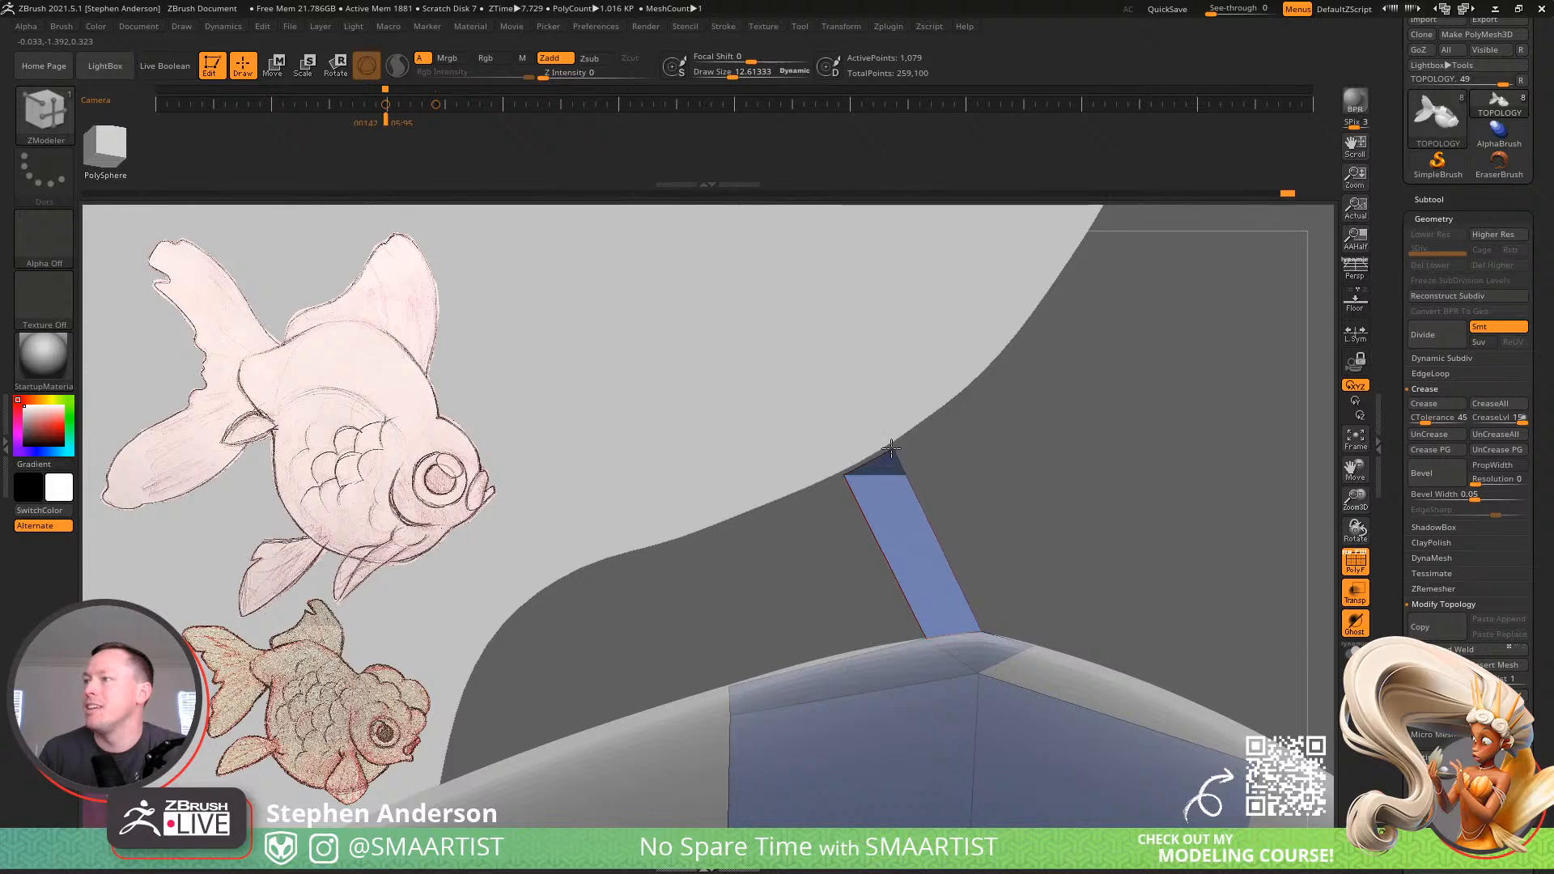
pyautogui.moveTo(1005, 629); pyautogui.dragTo(1011, 386)
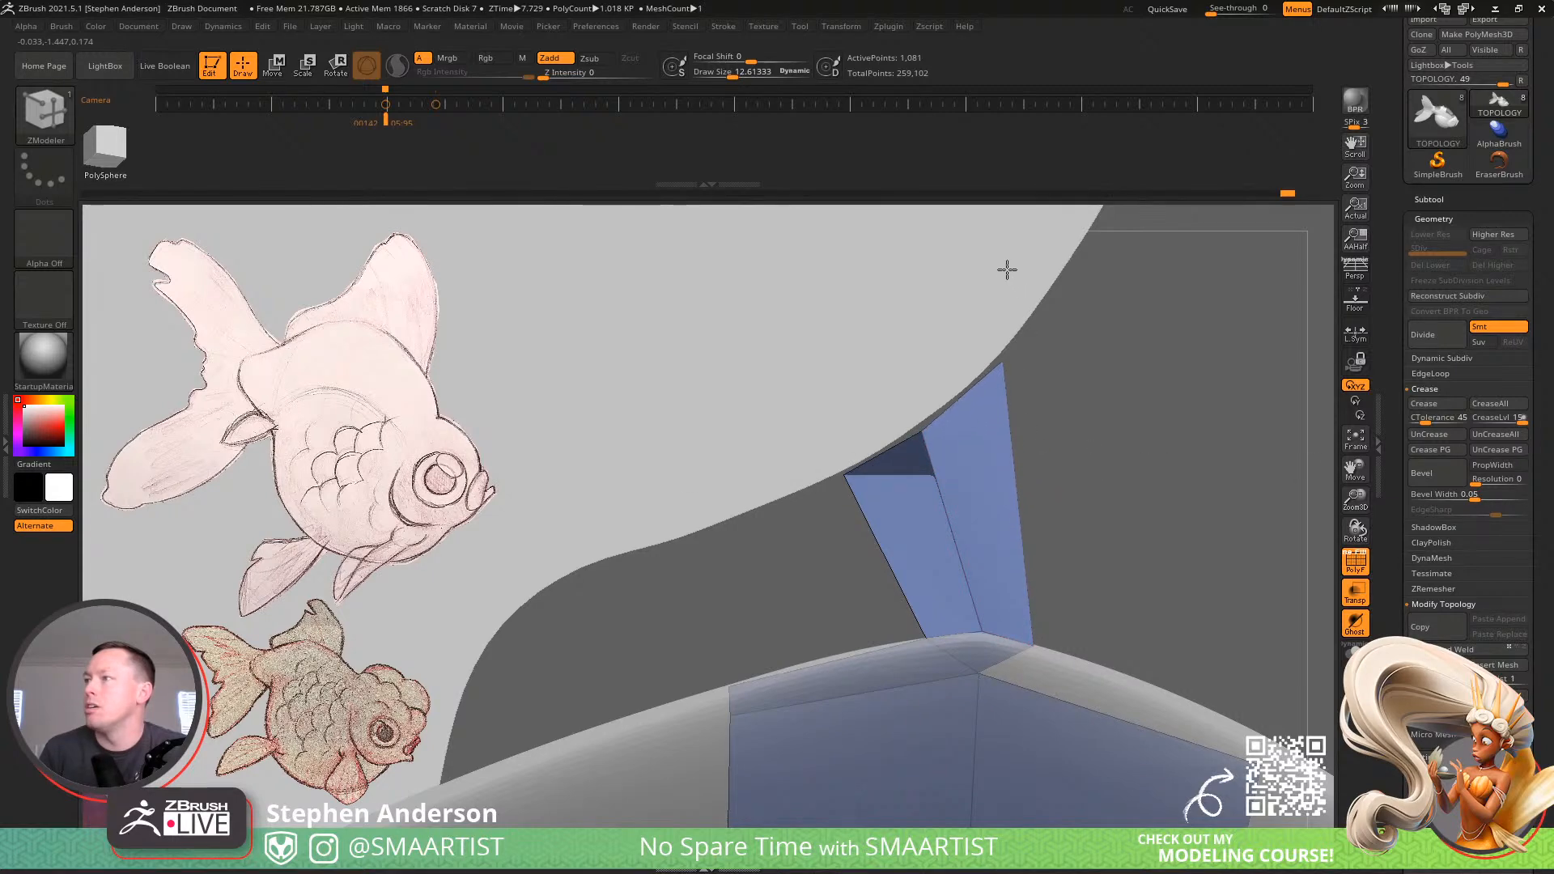
# Fill a narrow face along the ridge in front of the new fin strips, undoing the surplus extrusion
pyautogui.keyDown('ctrl'); pyautogui.moveTo(1030, 573); pyautogui.dragTo(947, 695, button='right'); pyautogui.keyUp('ctrl')
pyautogui.moveTo(945, 692); pyautogui.dragTo(989, 674)
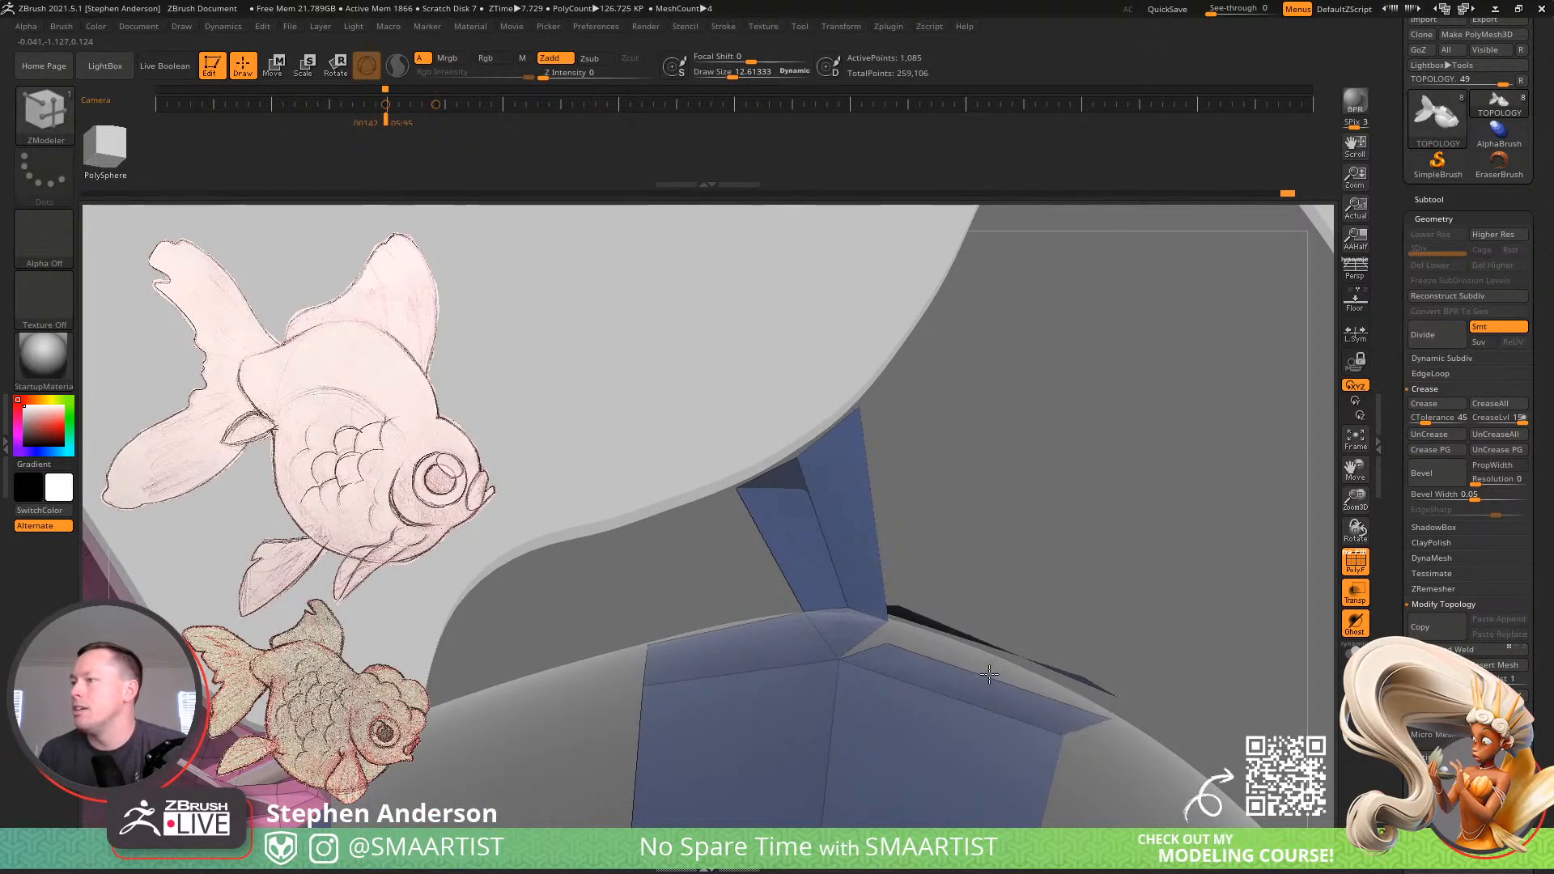
pyautogui.hotkey('ctrl', 'z')
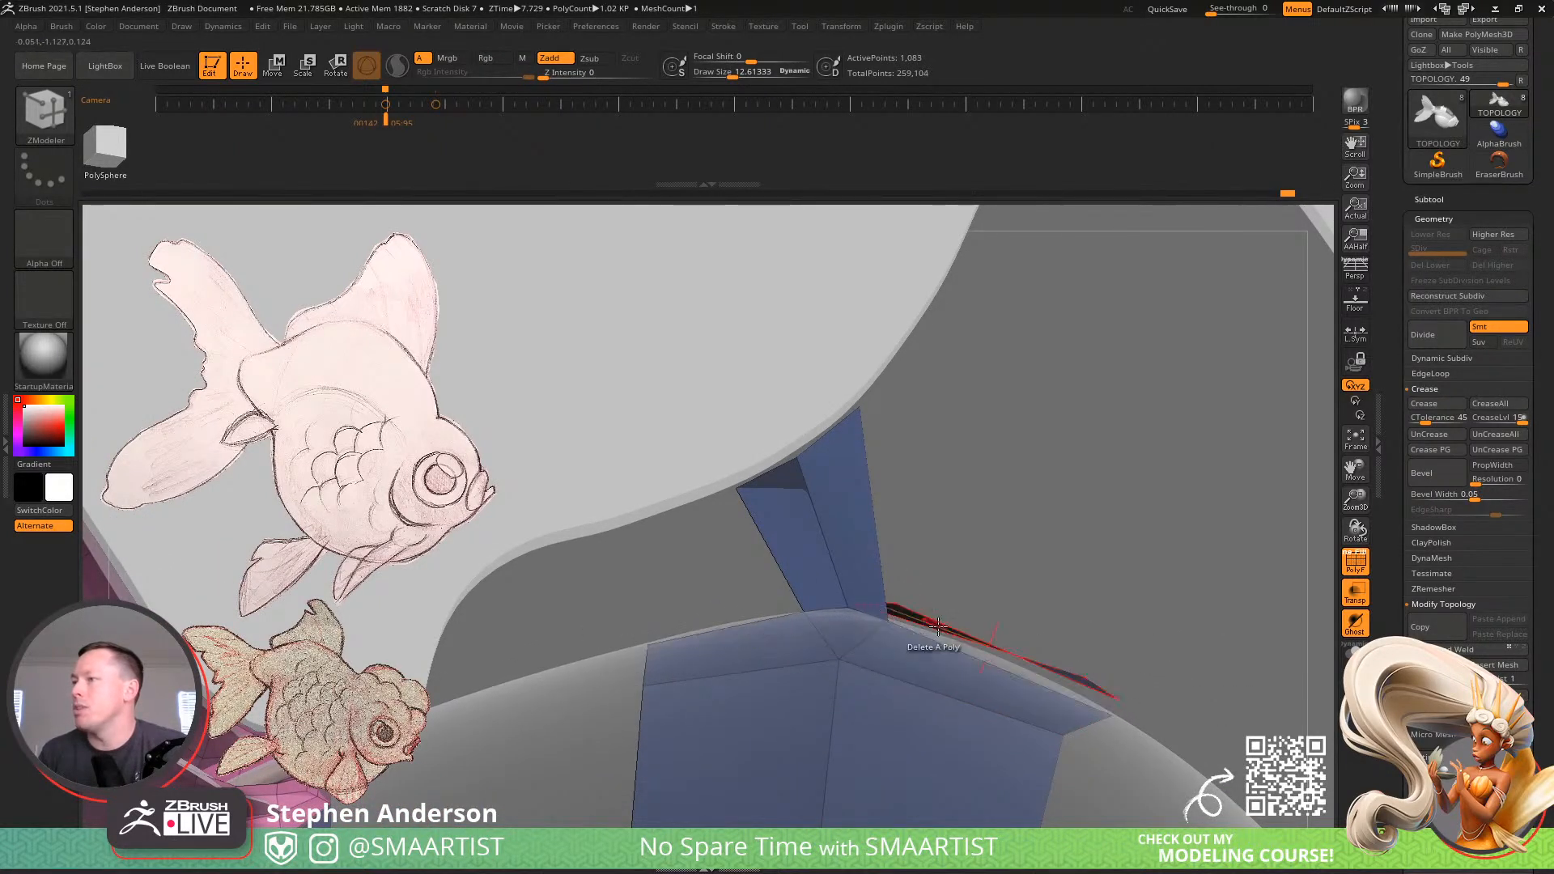
pyautogui.moveTo(841, 658); pyautogui.dragTo(898, 694)
pyautogui.moveTo(921, 739)
pyautogui.mouseDown(button='right')
pyautogui.moveTo(849, 596)
pyautogui.moveTo(826, 590)
pyautogui.moveTo(805, 665)
pyautogui.mouseUp(button='right')
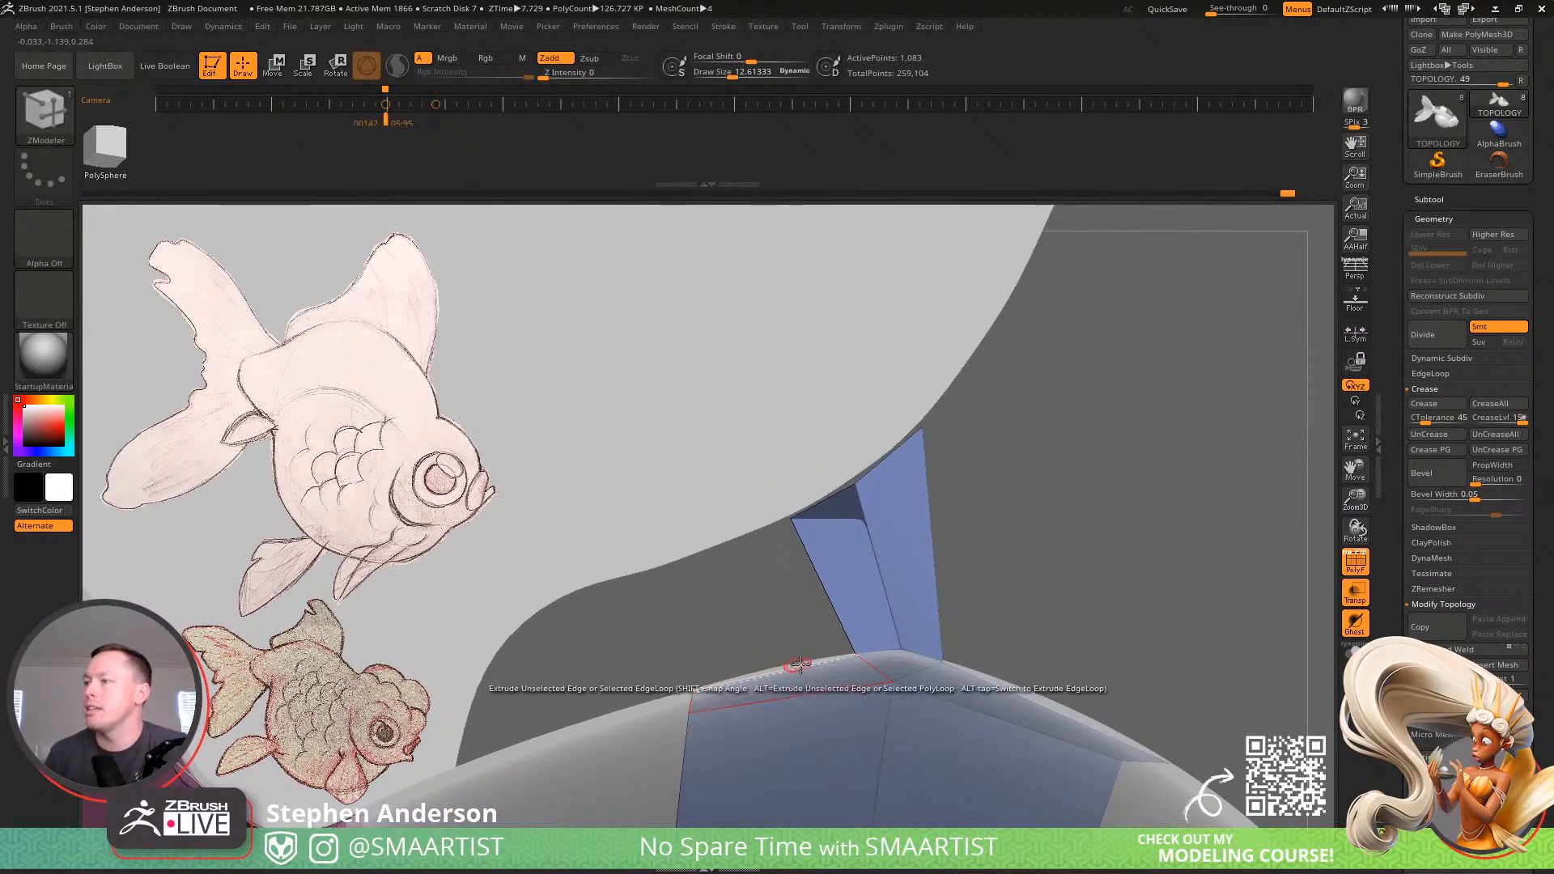
# Extrude the ridge edge behind the fin strips up to the fin outline and join its corner to the neighbouring strip
pyautogui.moveTo(811, 670); pyautogui.dragTo(734, 555)
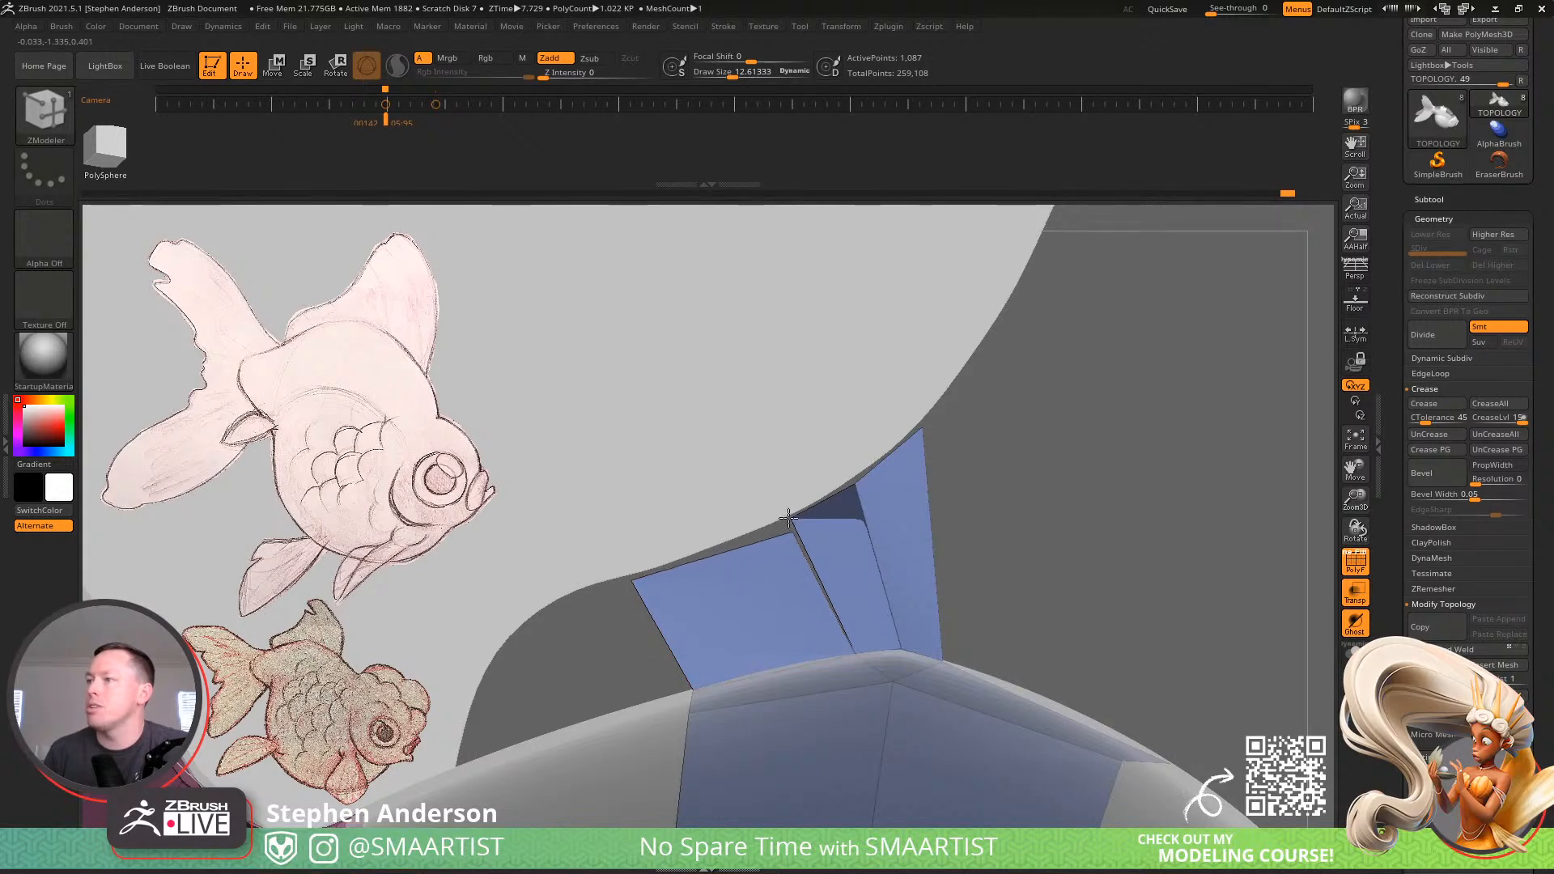
pyautogui.moveTo(789, 497); pyautogui.dragTo(792, 509)
# Extrude the tail-base strip's front edge toward the dorsal fin and fill the gap beside it with a new face
pyautogui.keyDown('alt'); pyautogui.moveTo(823, 597); pyautogui.dragTo(1075, 465, button='right'); pyautogui.keyUp('alt')
pyautogui.moveTo(886, 587)
pyautogui.mouseDown(button='right')
pyautogui.moveTo(891, 645)
pyautogui.moveTo(929, 503)
pyautogui.mouseUp(button='right')
pyautogui.keyDown('ctrl'); pyautogui.moveTo(890, 639); pyautogui.dragTo(694, 576, button='right'); pyautogui.keyUp('ctrl')
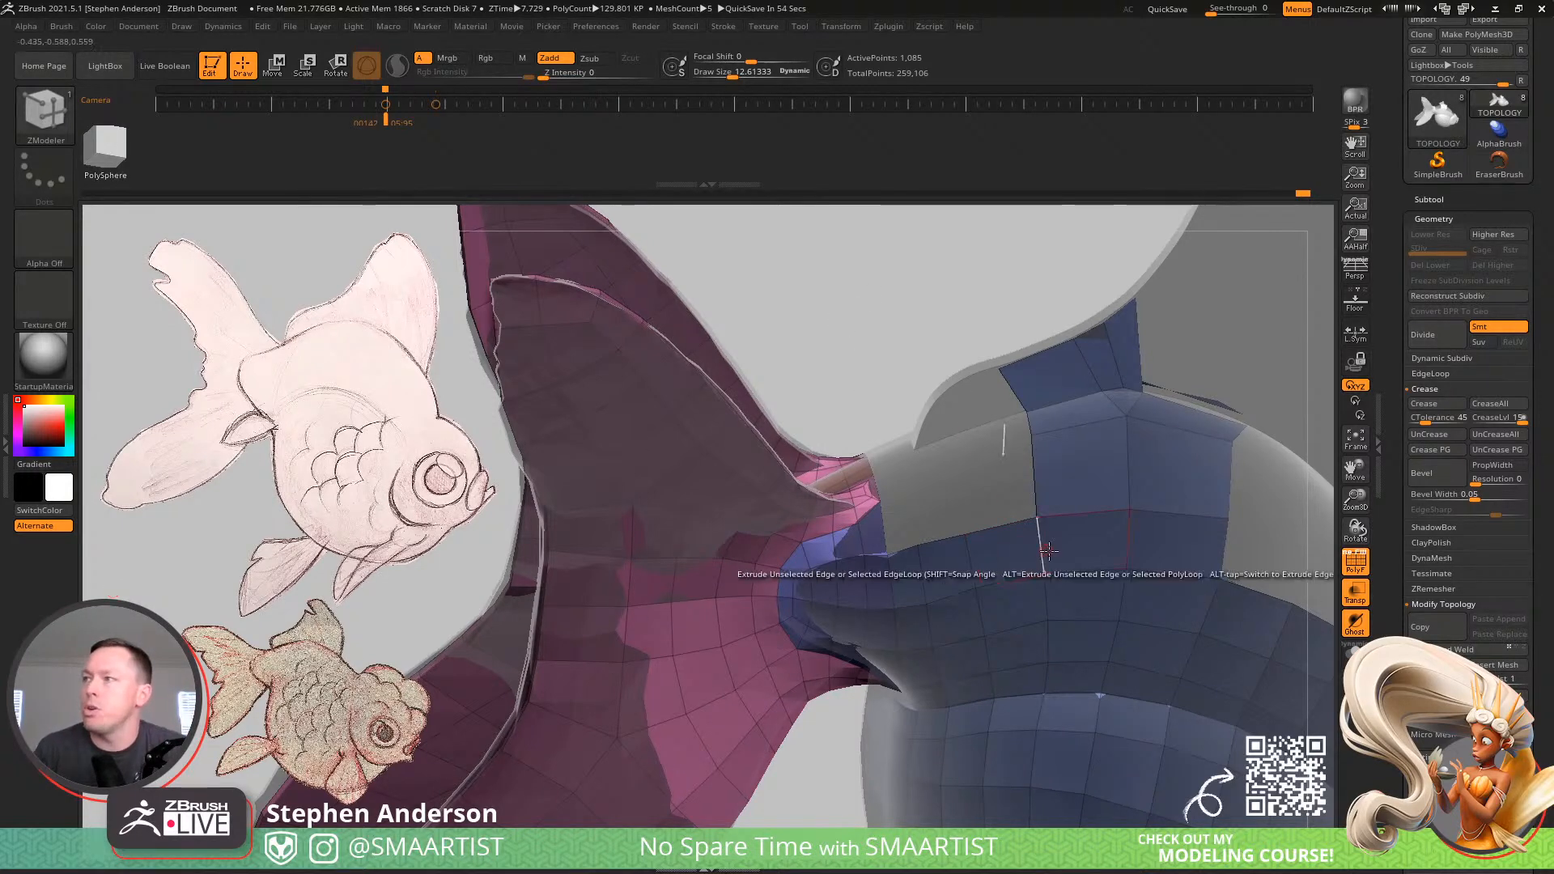
pyautogui.keyDown('shift'); pyautogui.moveTo(1037, 550); pyautogui.dragTo(763, 422, button='right'); pyautogui.keyUp('shift')
pyautogui.moveTo(857, 472)
pyautogui.keyDown('ctrl'); pyautogui.mouseDown(button='right')
pyautogui.moveTo(786, 527)
pyautogui.moveTo(691, 511)
pyautogui.mouseUp(button='right'); pyautogui.keyUp('ctrl')
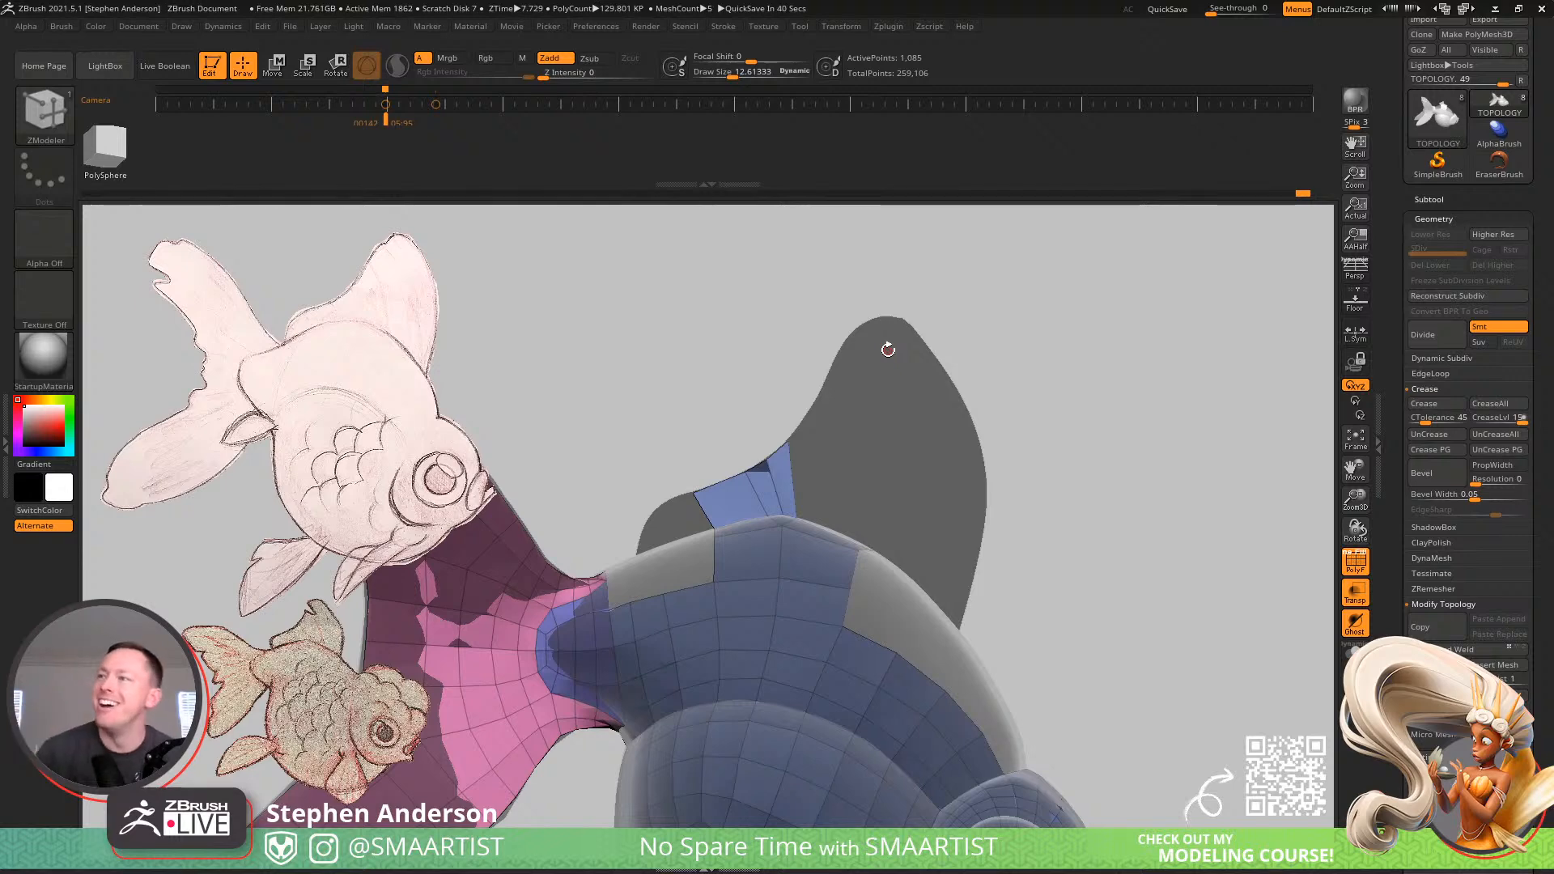
pyautogui.moveTo(808, 428)
pyautogui.mouseDown(button='right')
pyautogui.moveTo(805, 451)
pyautogui.moveTo(809, 427)
pyautogui.mouseUp(button='right')
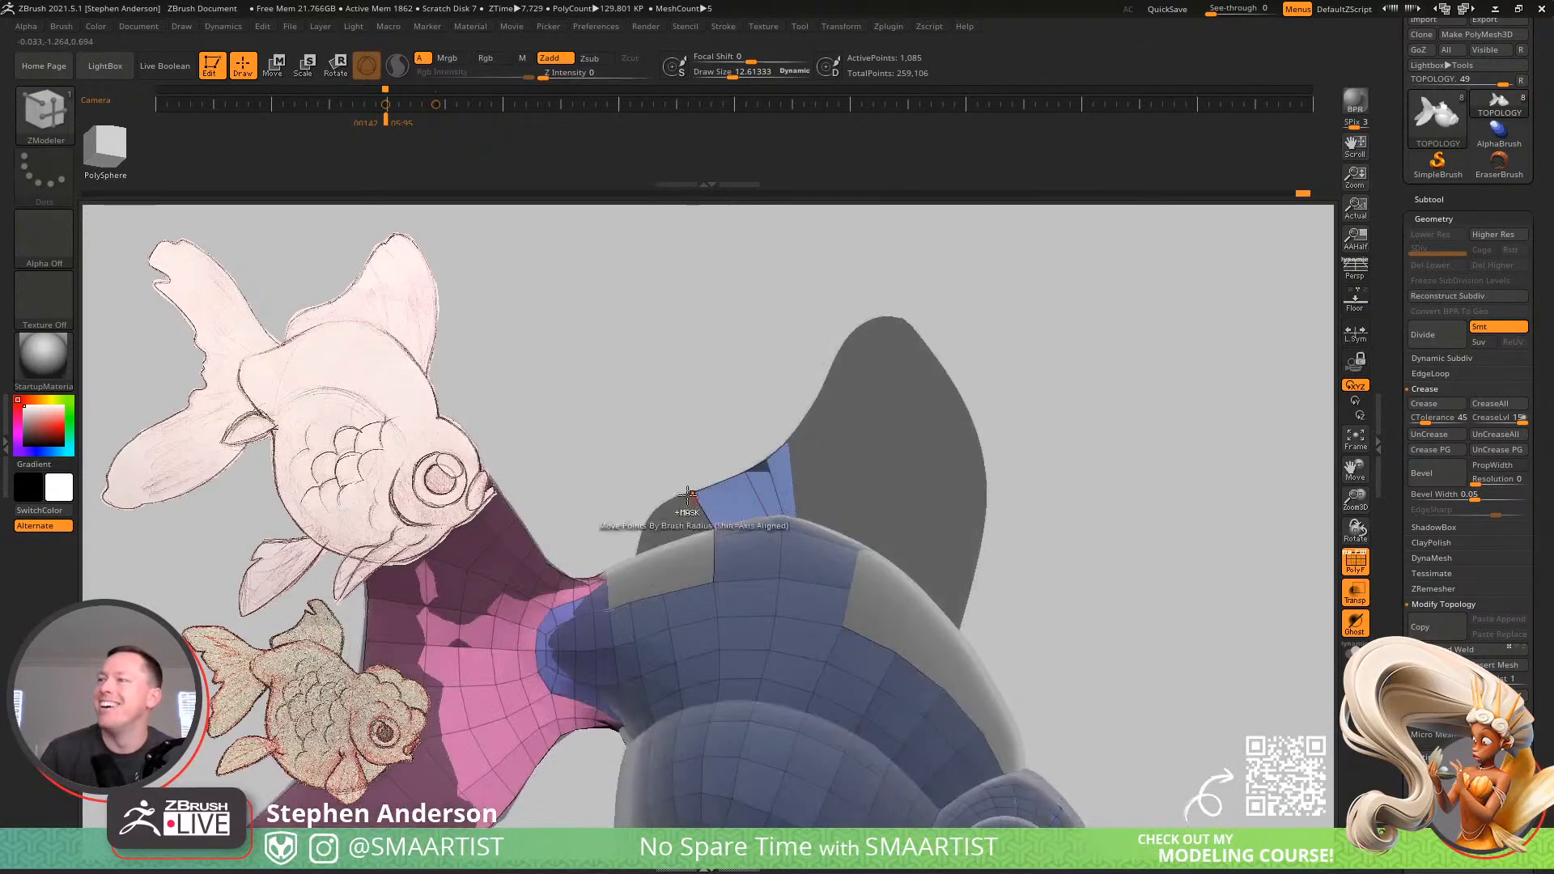
pyautogui.keyDown('ctrl'); pyautogui.moveTo(687, 513); pyautogui.dragTo(781, 526, button='right'); pyautogui.keyUp('ctrl')
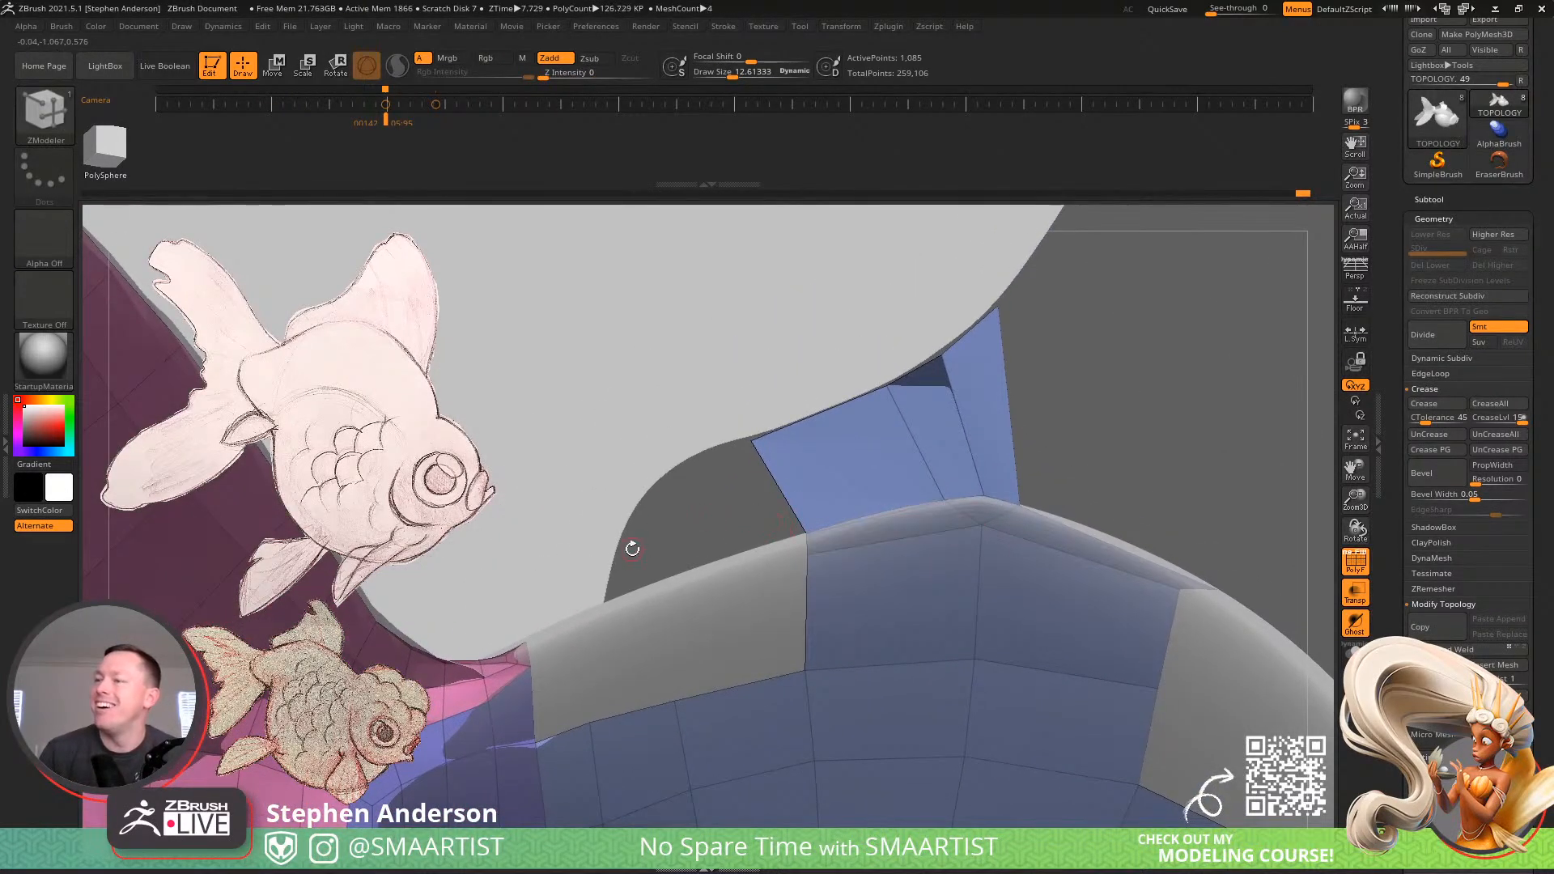
pyautogui.moveTo(632, 549); pyautogui.dragTo(622, 583, button='right')
pyautogui.moveTo(621, 582); pyautogui.dragTo(651, 572)
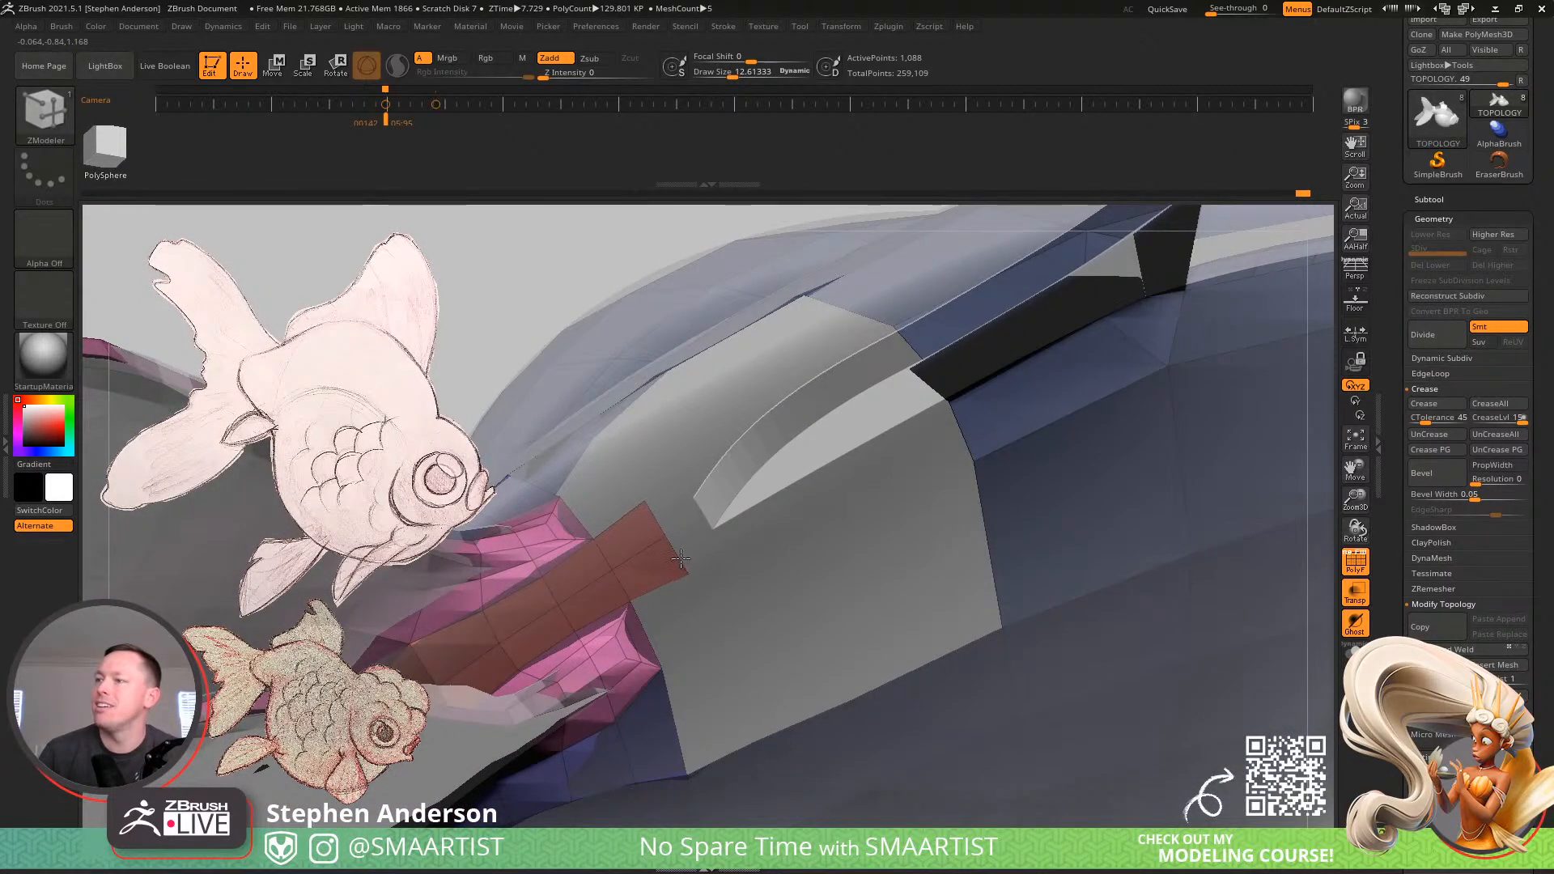
pyautogui.moveTo(648, 625); pyautogui.dragTo(714, 596)
# Extrude the tail-base strip's front edge up to the rear tip of the dorsal fin
pyautogui.moveTo(714, 596); pyautogui.dragTo(738, 679, button='right')
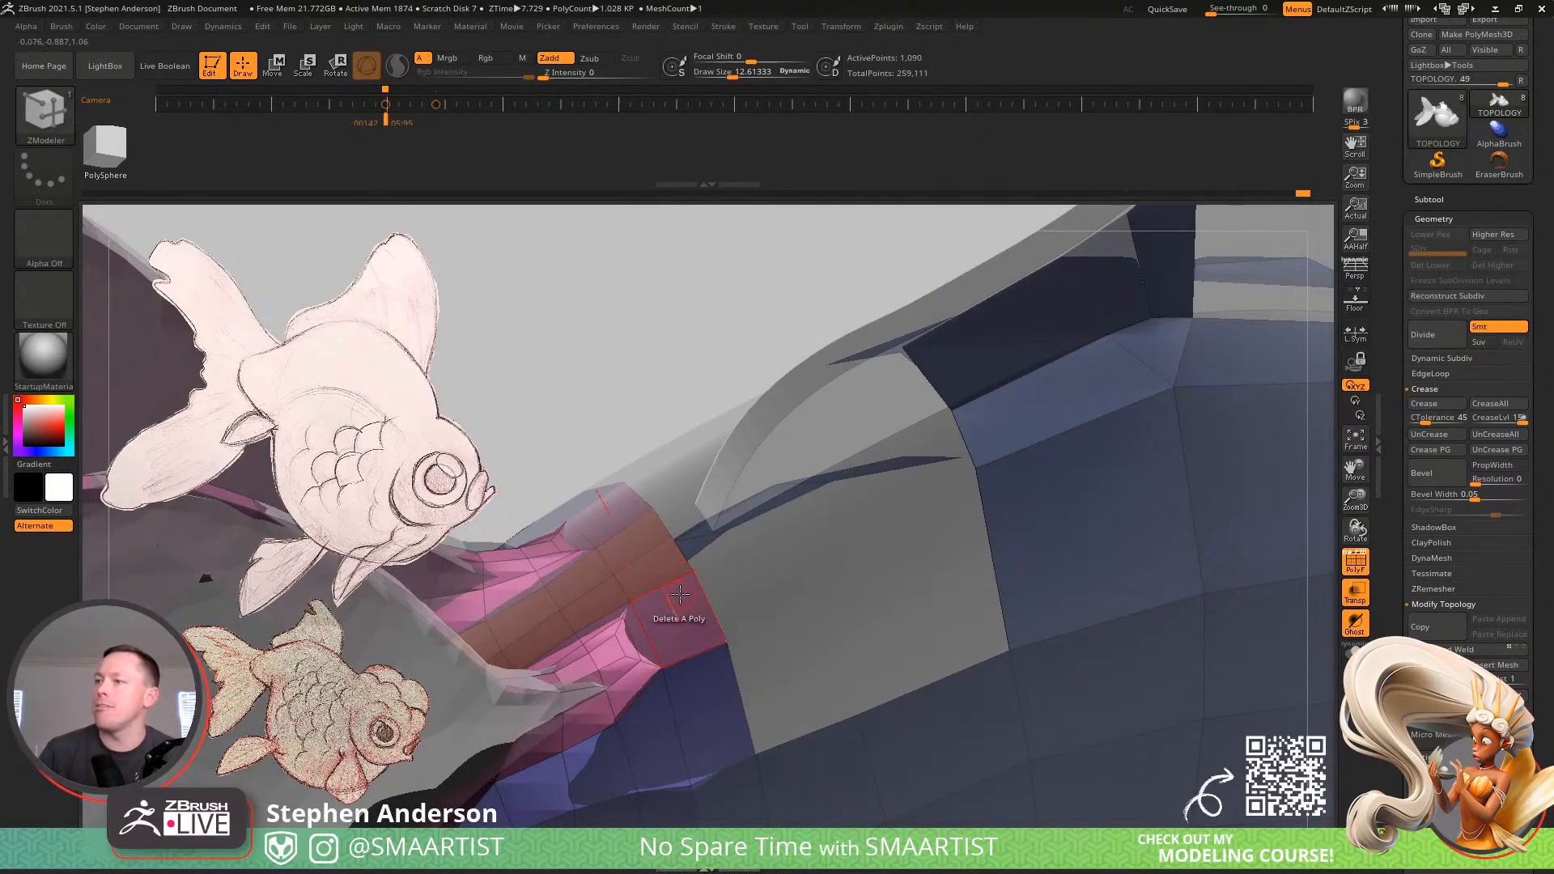
pyautogui.moveTo(673, 618); pyautogui.dragTo(639, 587, button='right')
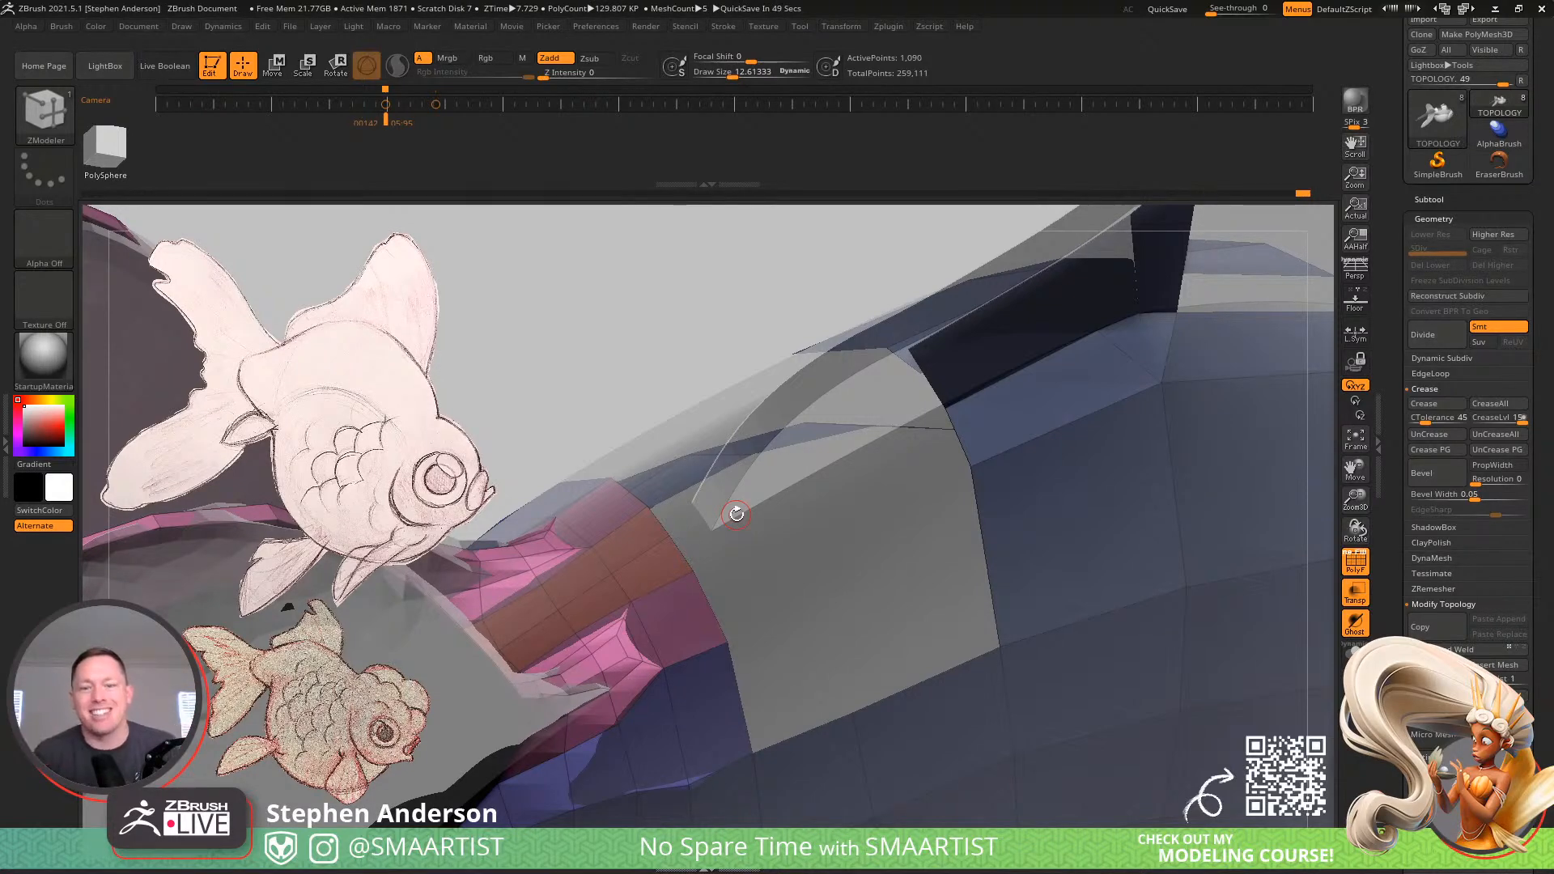
pyautogui.moveTo(660, 530)
pyautogui.mouseDown()
pyautogui.moveTo(680, 590)
pyautogui.moveTo(664, 528)
pyautogui.moveTo(716, 544)
pyautogui.mouseUp()
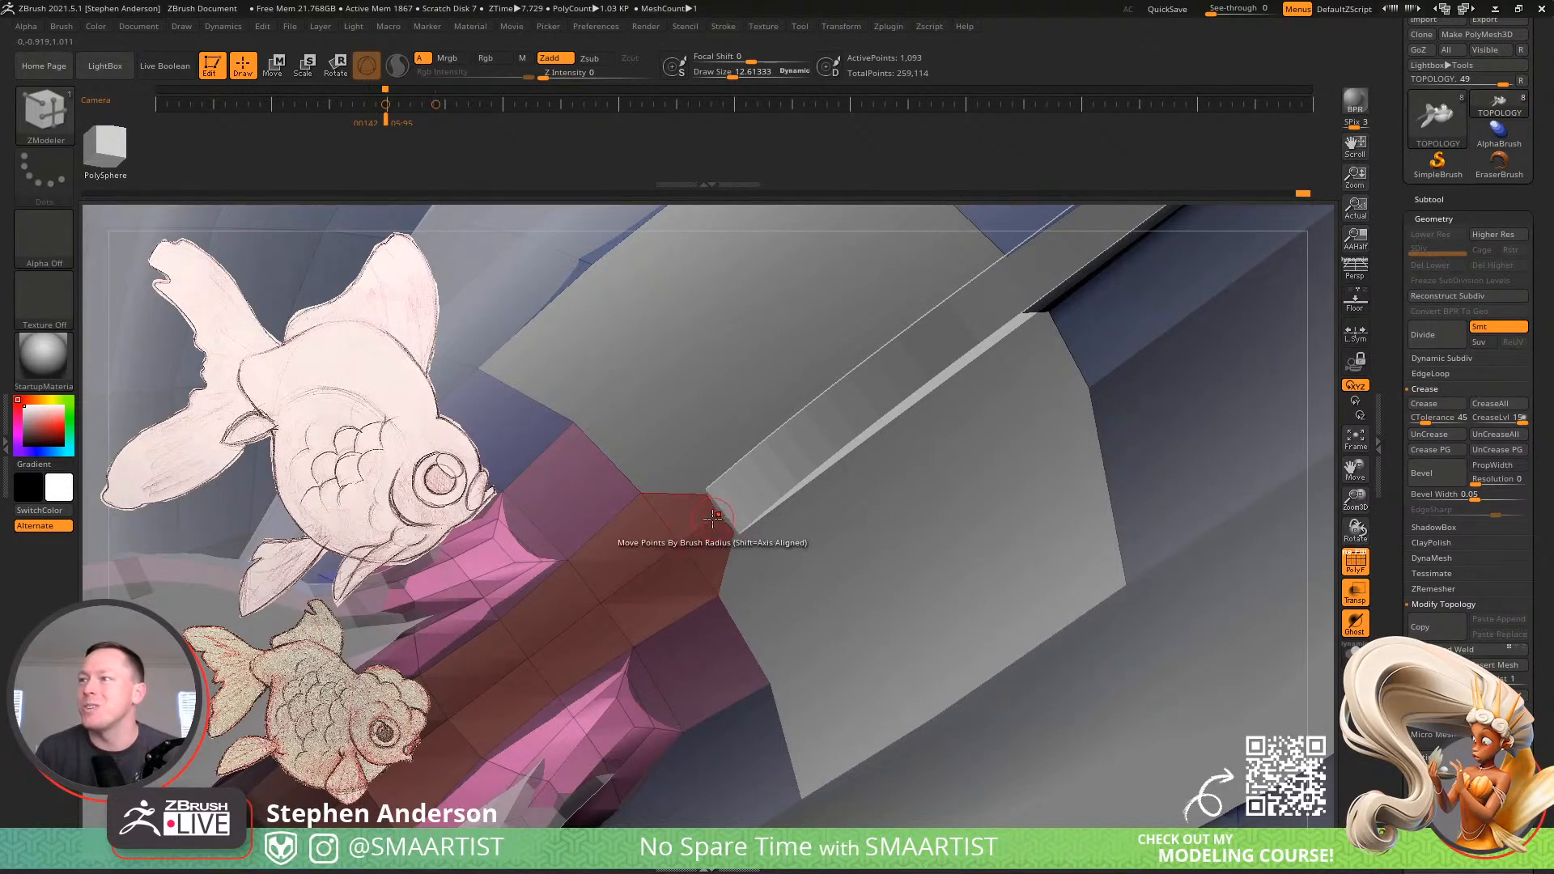
# Extrude the side edge of the tail-base strip forward alongside the base of the dorsal fin
pyautogui.moveTo(723, 536); pyautogui.dragTo(735, 538, button='right')
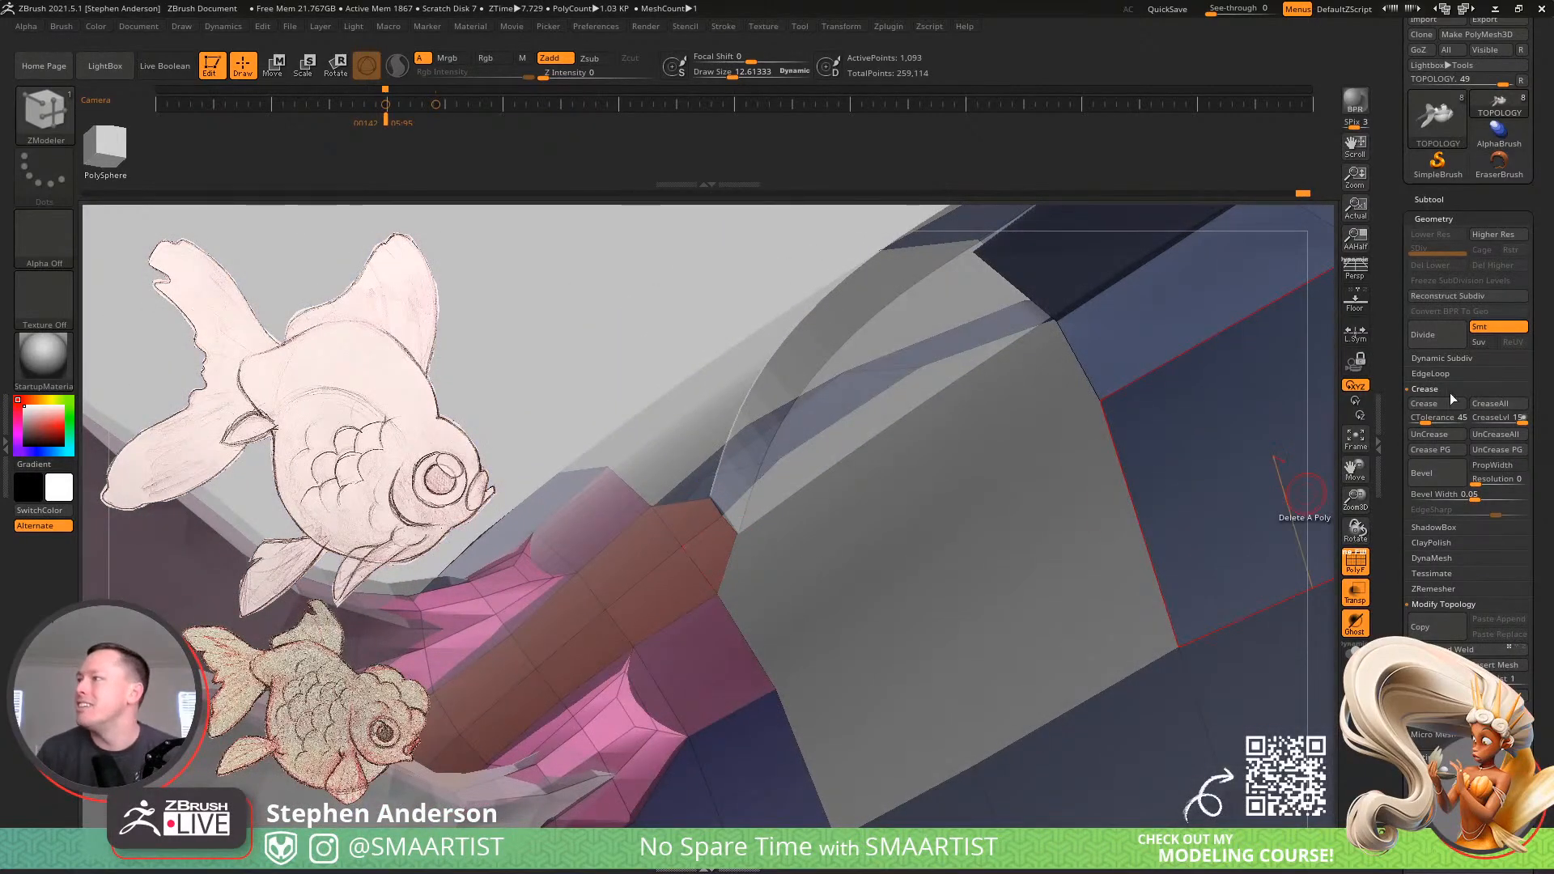
pyautogui.moveTo(1061, 555); pyautogui.dragTo(1034, 478, button='right')
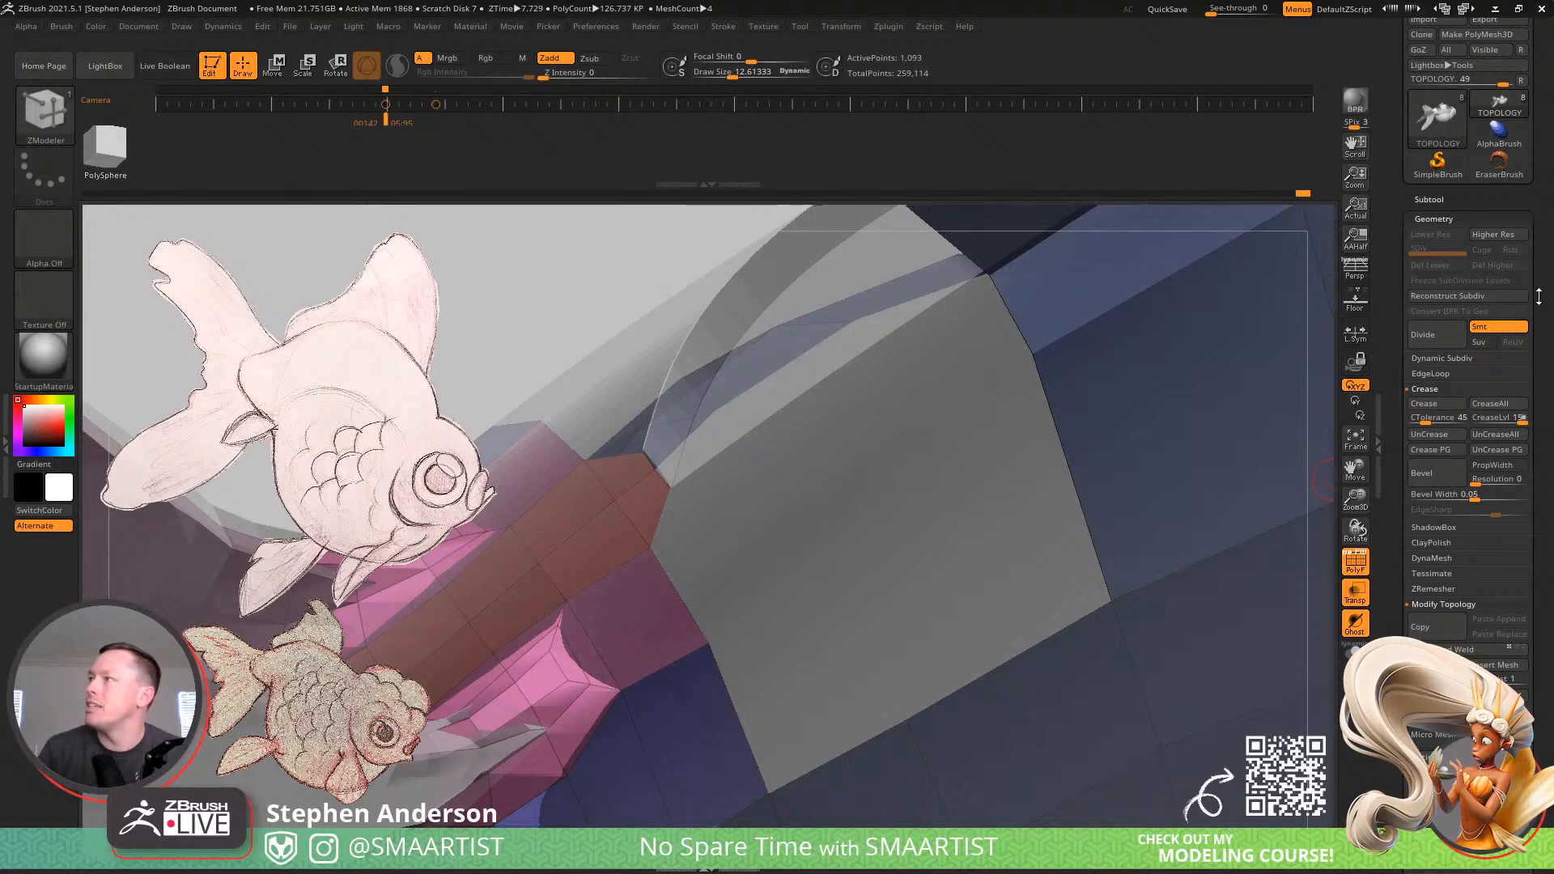
pyautogui.moveTo(1539, 297); pyautogui.dragTo(1530, 201)
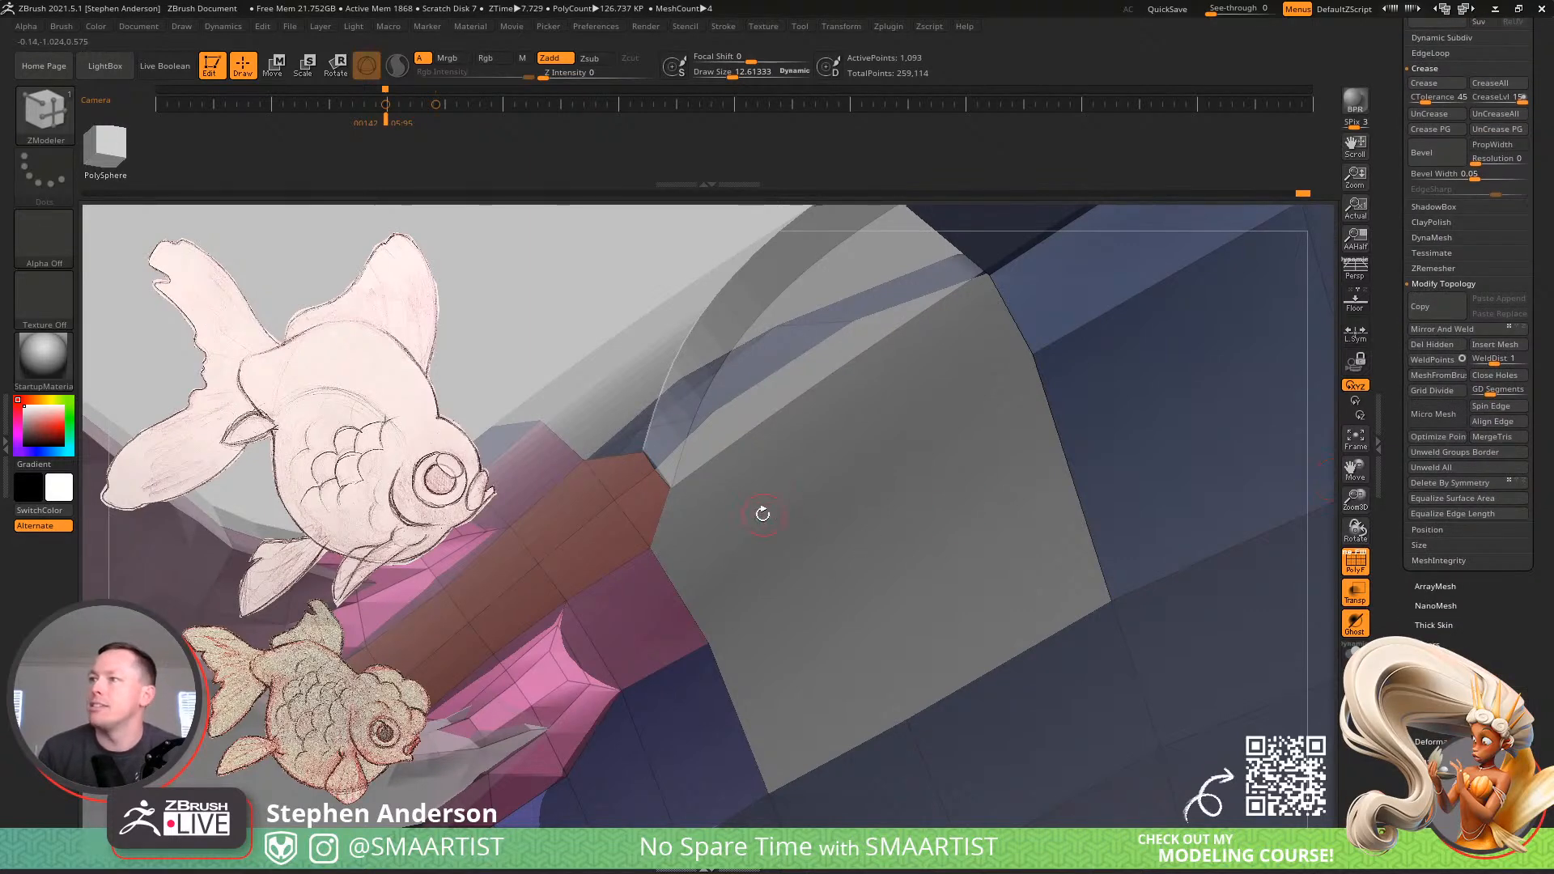
pyautogui.moveTo(762, 513); pyautogui.dragTo(669, 527, button='right')
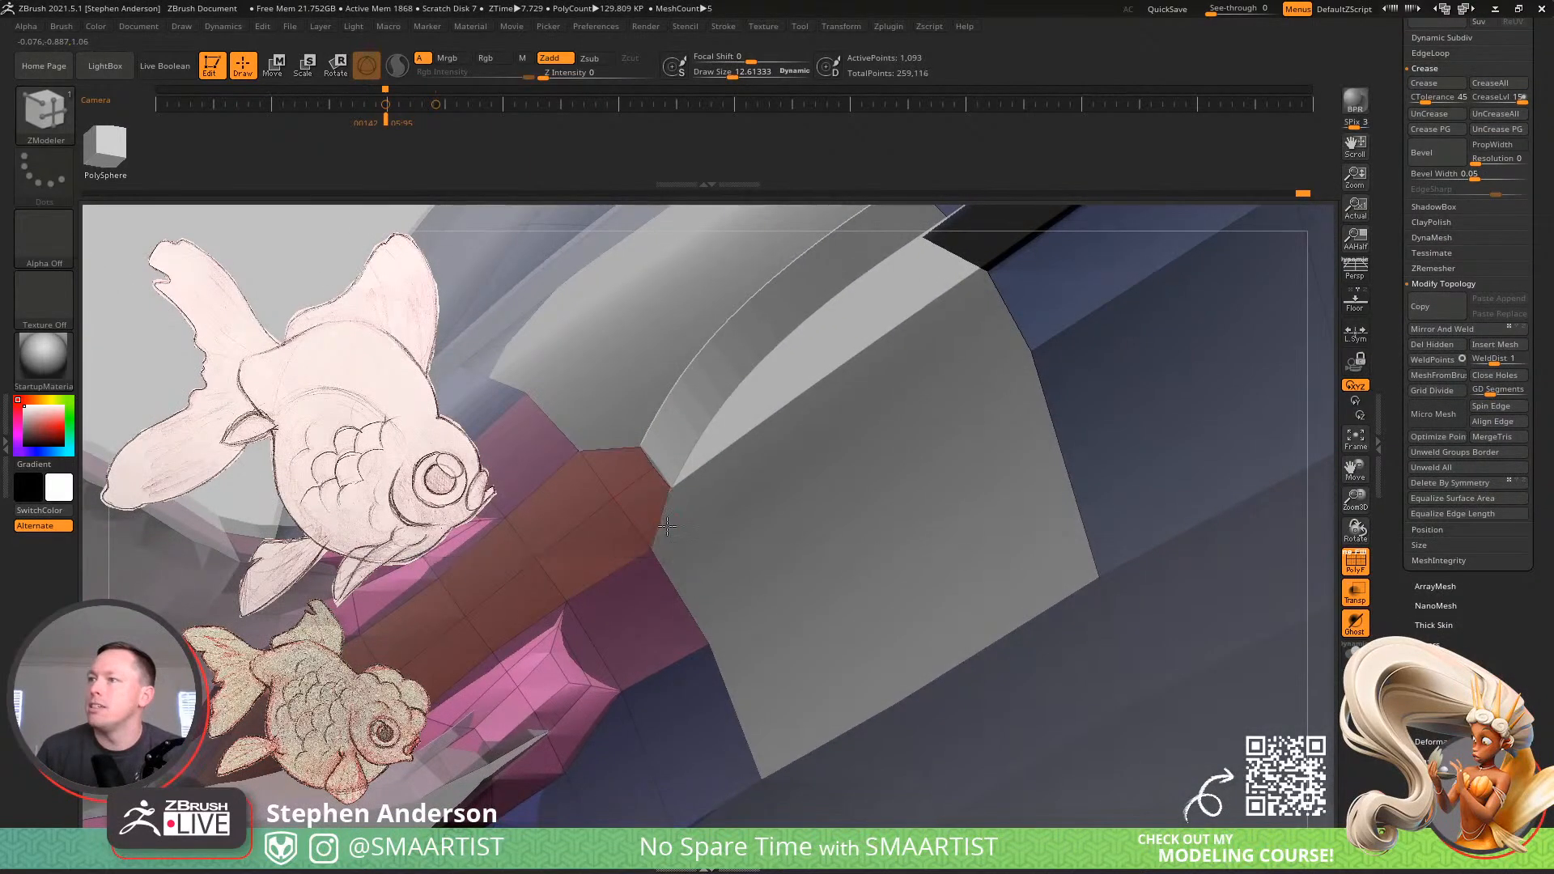
pyautogui.moveTo(667, 526); pyautogui.dragTo(819, 453)
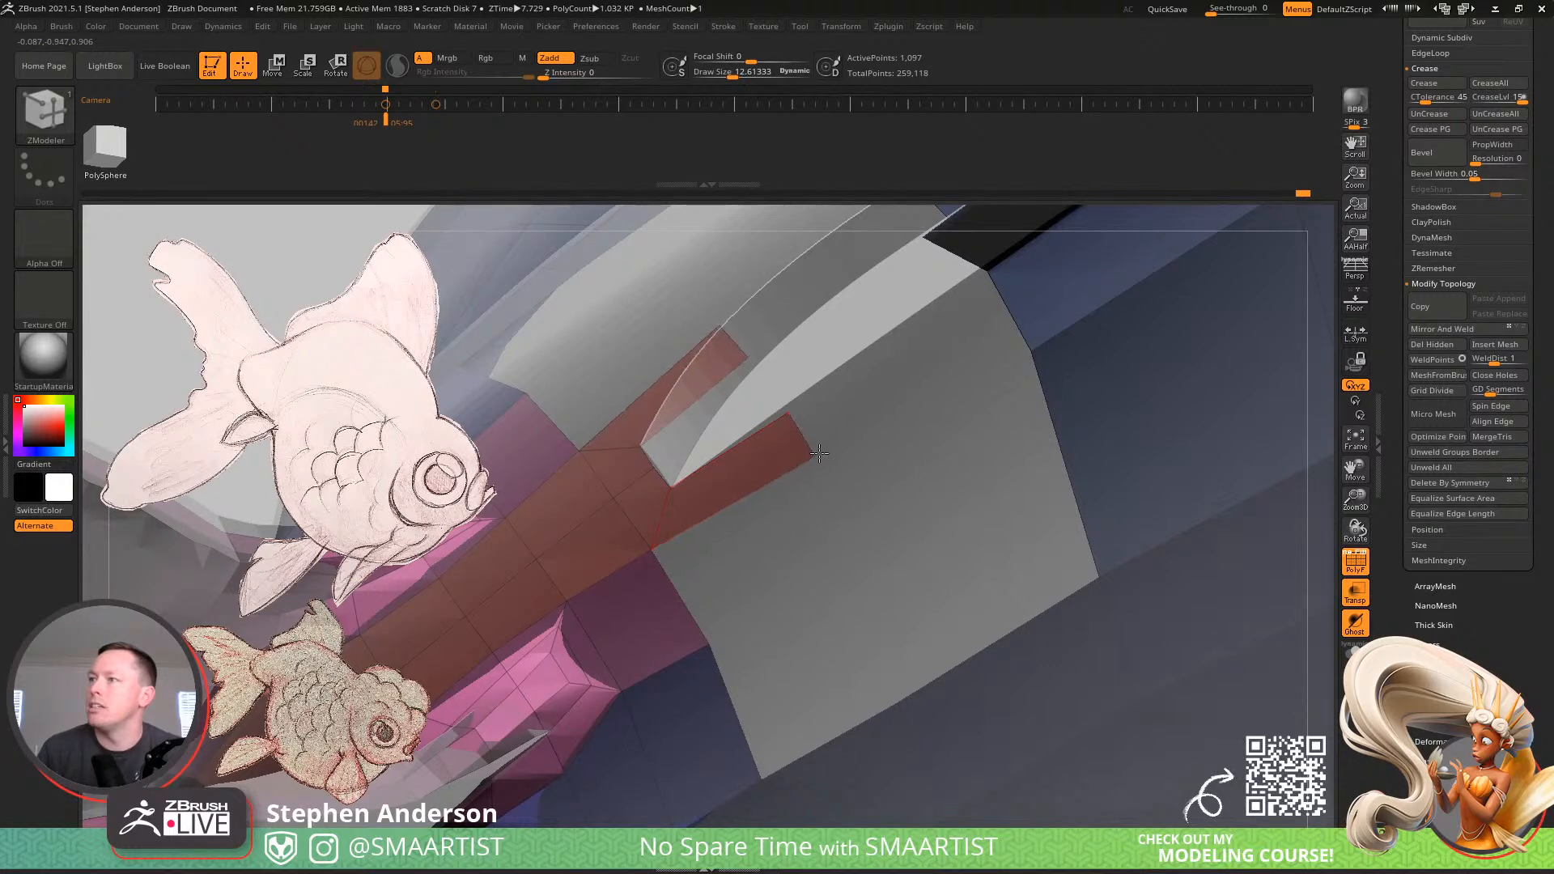
# Fill two faces downward from the strip beside the fin to close the gap to the body's upper row
pyautogui.moveTo(734, 502); pyautogui.dragTo(819, 579)
pyautogui.moveTo(862, 550); pyautogui.dragTo(798, 527, button='right')
pyautogui.moveTo(819, 580); pyautogui.dragTo(939, 714)
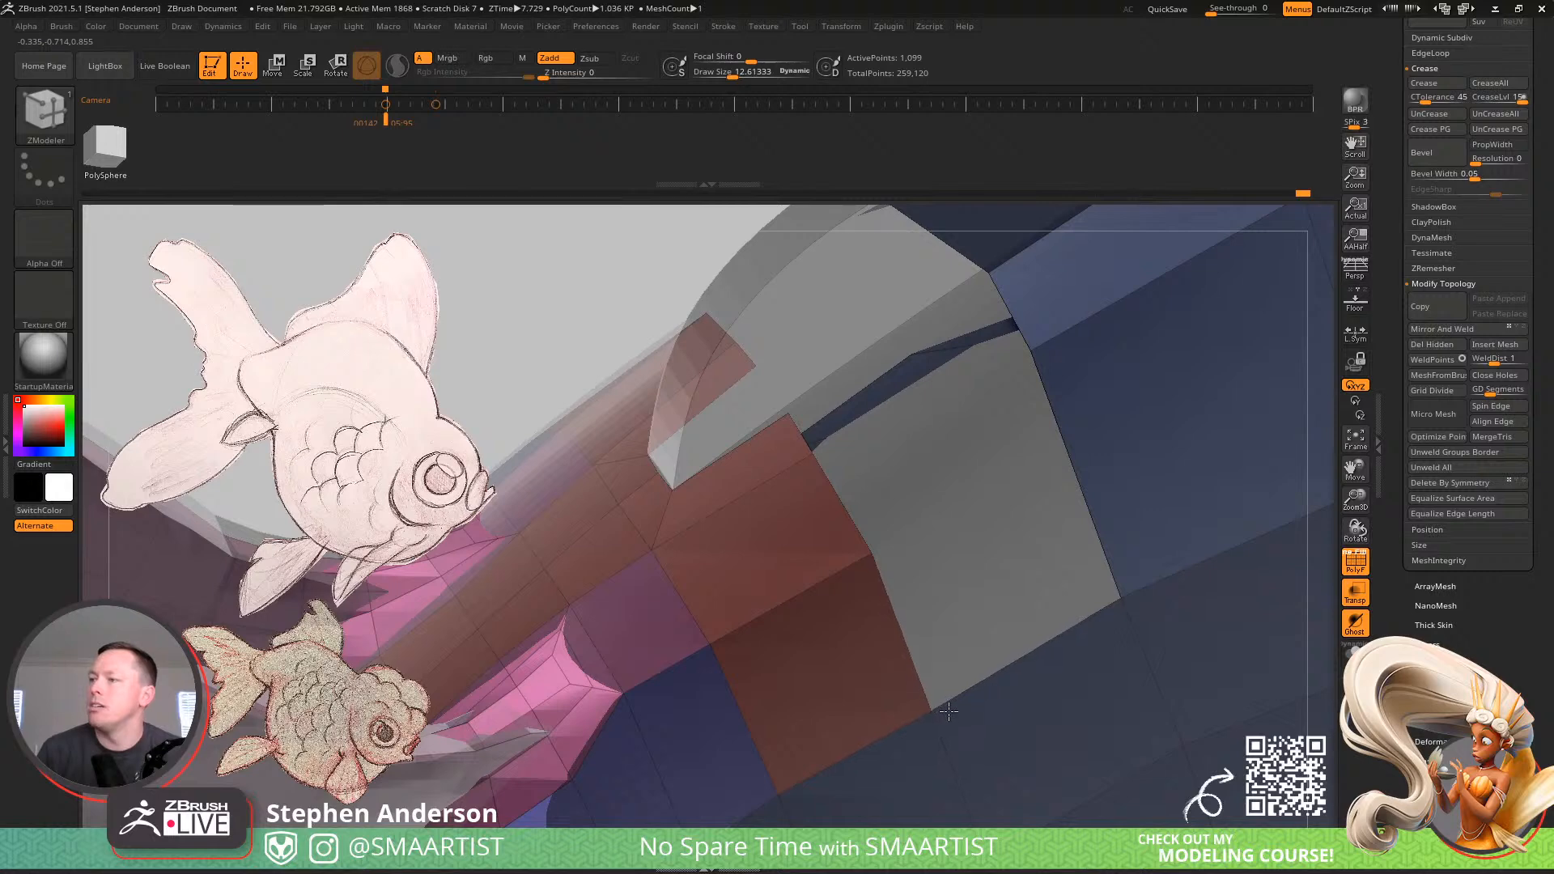
# Raise the draw size to about 38.5 and insert a single edge loop lengthwise through the tall faces below the ridge
pyautogui.moveTo(843, 586)
pyautogui.keyDown('ctrl'); pyautogui.mouseDown(button='right')
pyautogui.moveTo(1200, 742)
pyautogui.moveTo(1109, 686)
pyautogui.mouseUp(button='right'); pyautogui.keyUp('ctrl')
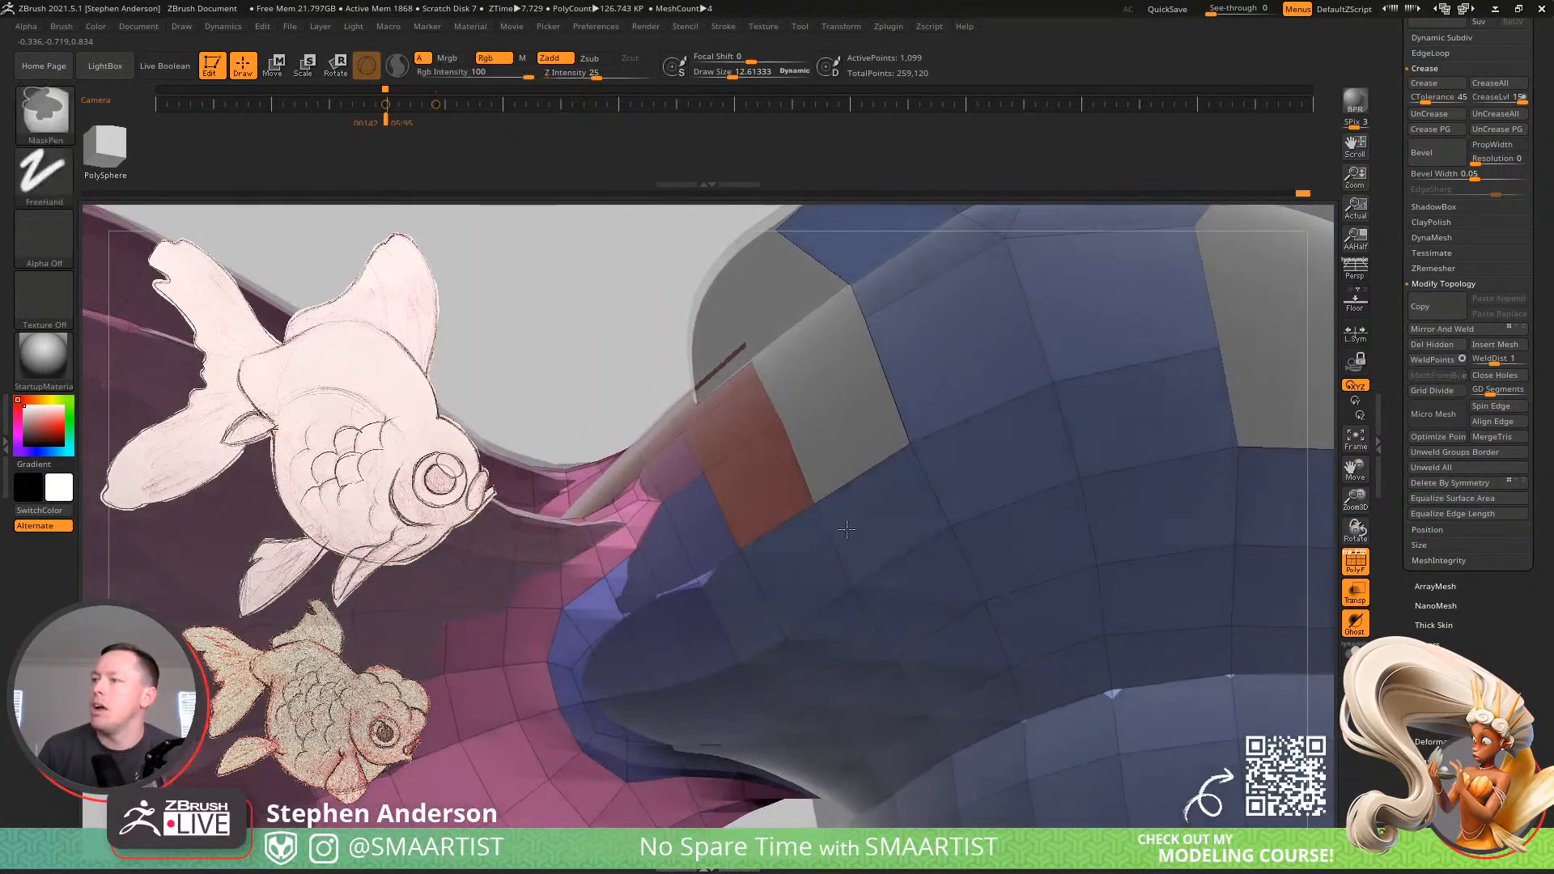
pyautogui.moveTo(847, 529)
pyautogui.mouseDown(button='right')
pyautogui.moveTo(842, 555)
pyautogui.moveTo(819, 513)
pyautogui.moveTo(784, 521)
pyautogui.mouseUp(button='right')
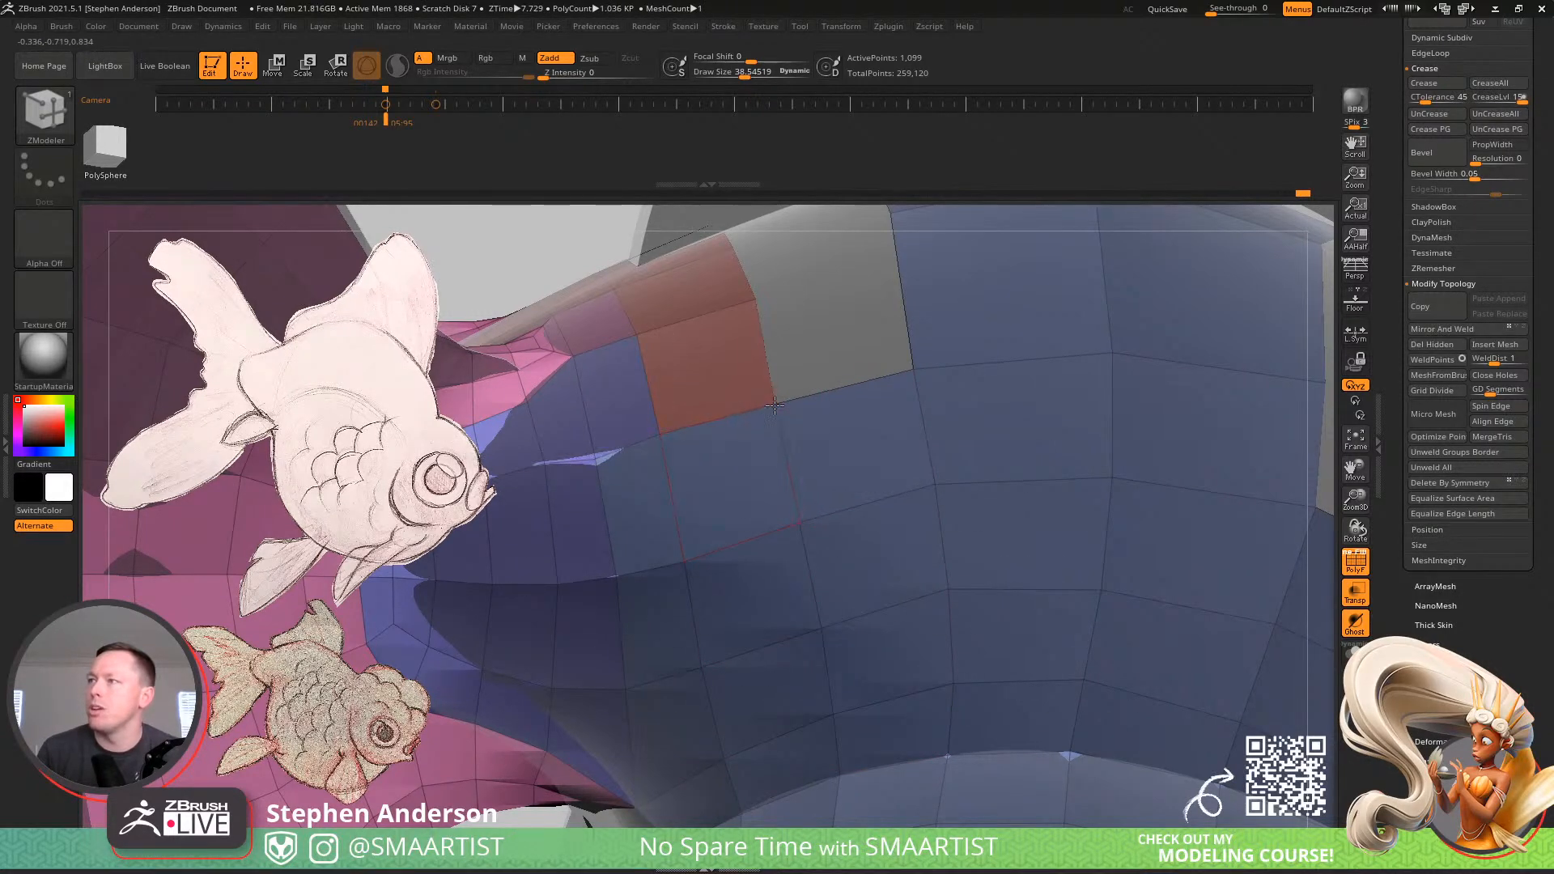
pyautogui.moveTo(779, 402); pyautogui.dragTo(931, 506, button='right')
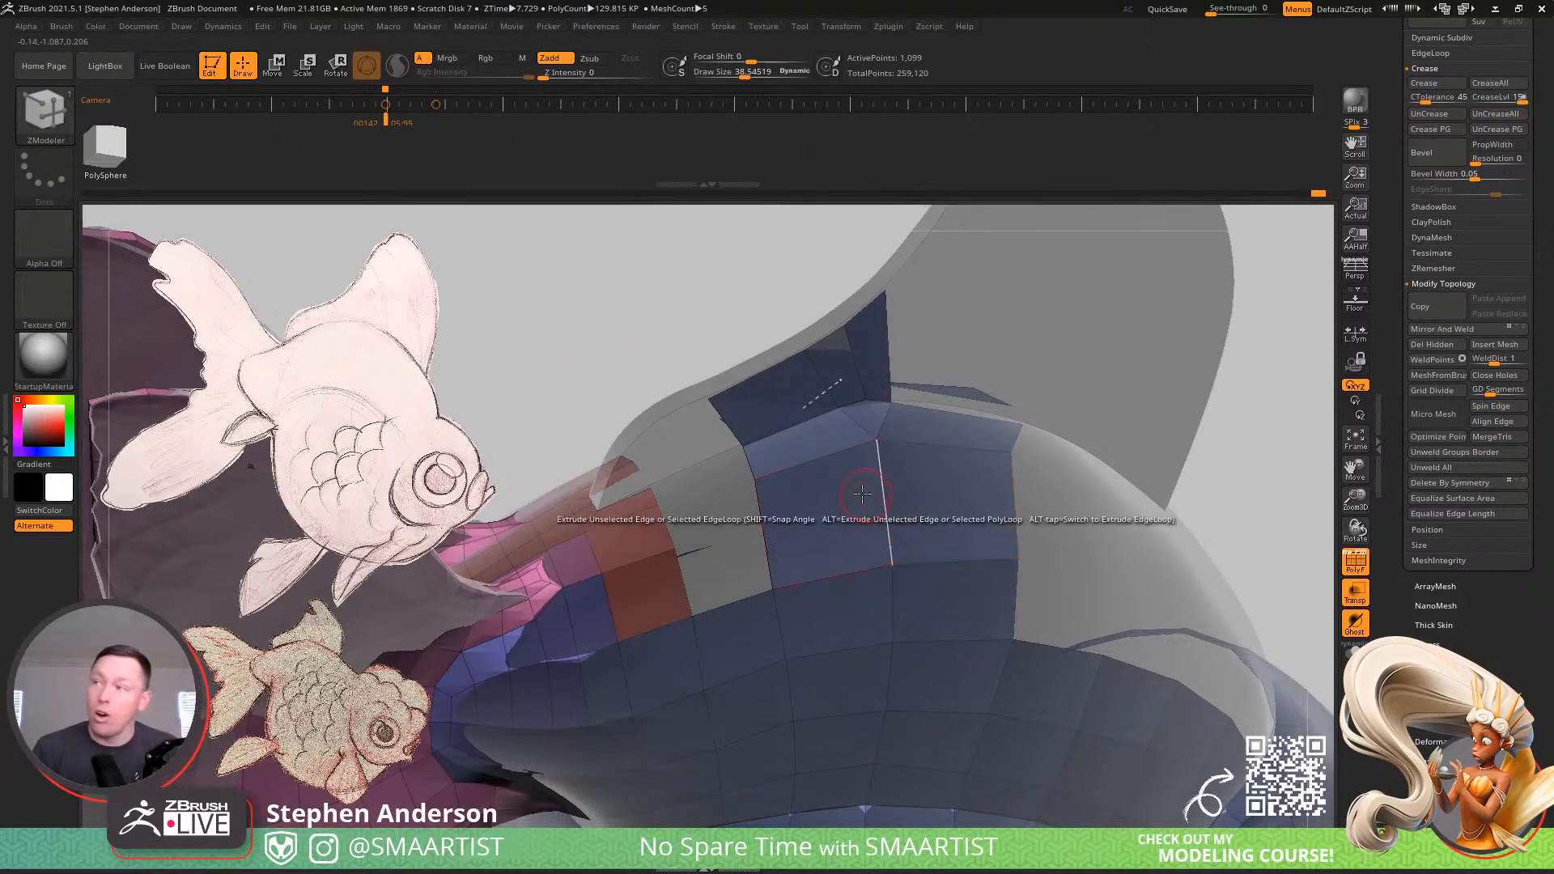
pyautogui.moveTo(881, 504)
pyautogui.mouseDown(button='right')
pyautogui.moveTo(883, 558)
pyautogui.moveTo(885, 490)
pyautogui.mouseUp(button='right')
pyautogui.press('space')
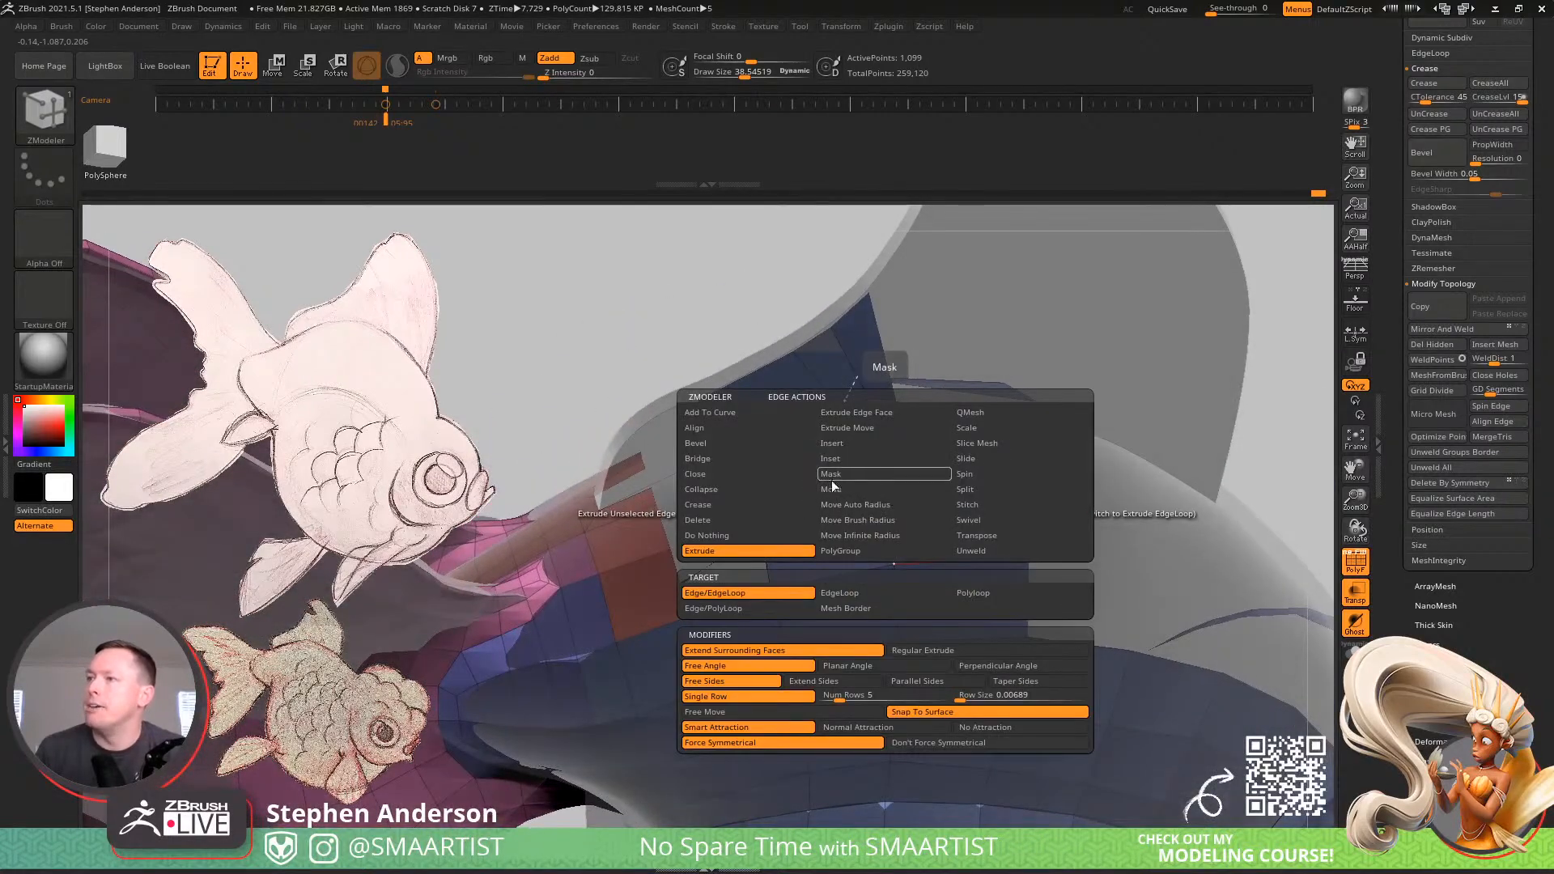
pyautogui.click(852, 444)
pyautogui.click(882, 505)
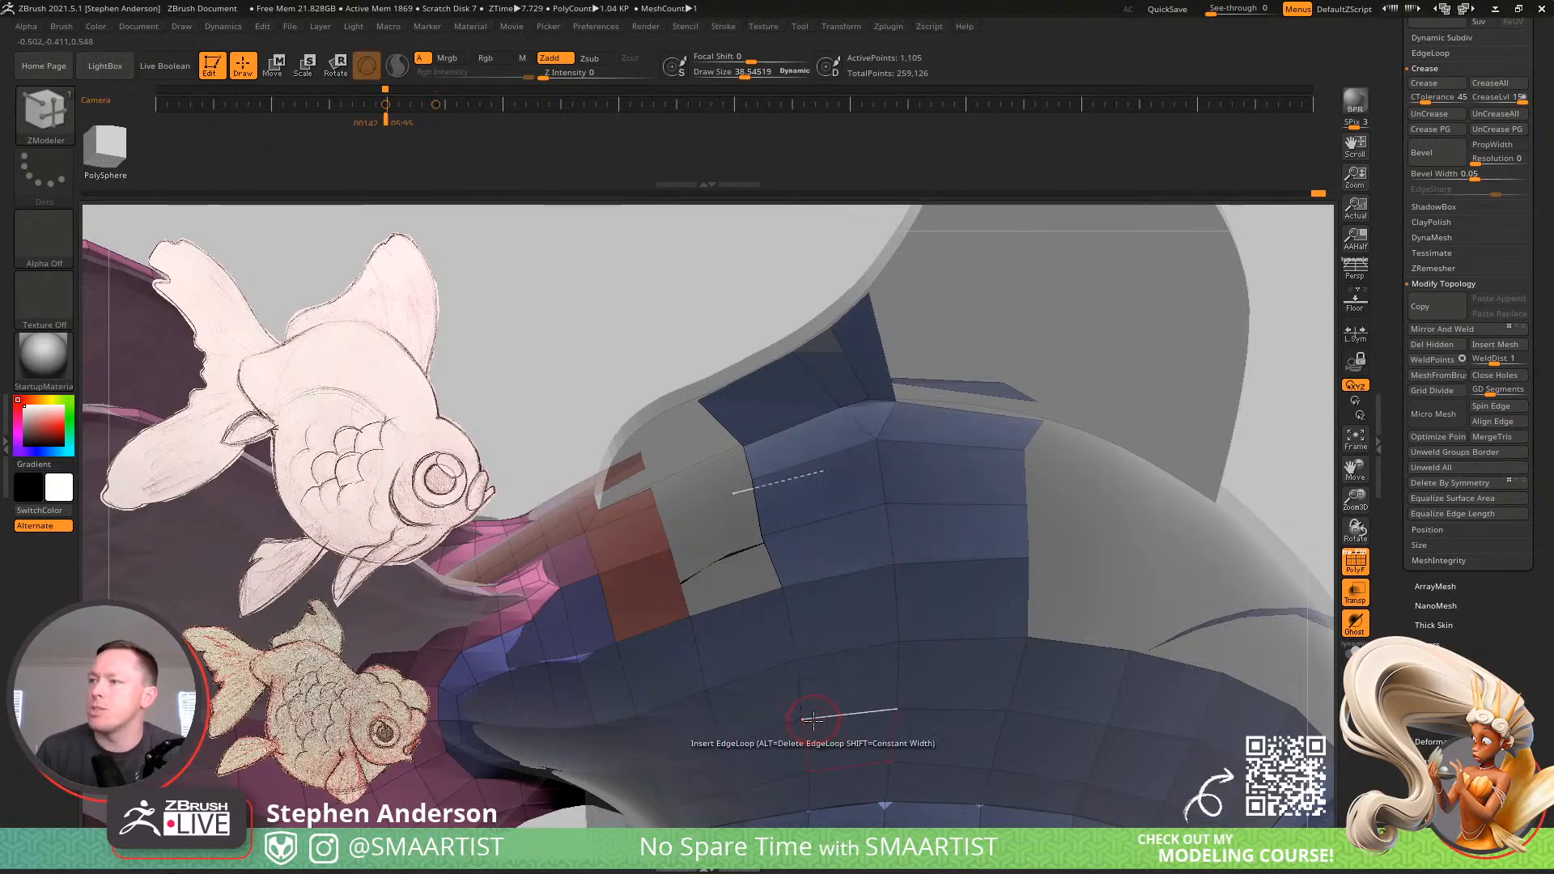
# Adjust the ridge point at the front of the fin strips' base
pyautogui.moveTo(813, 713)
pyautogui.mouseDown(button='right')
pyautogui.moveTo(868, 615)
pyautogui.moveTo(906, 655)
pyautogui.moveTo(942, 624)
pyautogui.moveTo(777, 522)
pyautogui.moveTo(858, 549)
pyautogui.mouseUp(button='right')
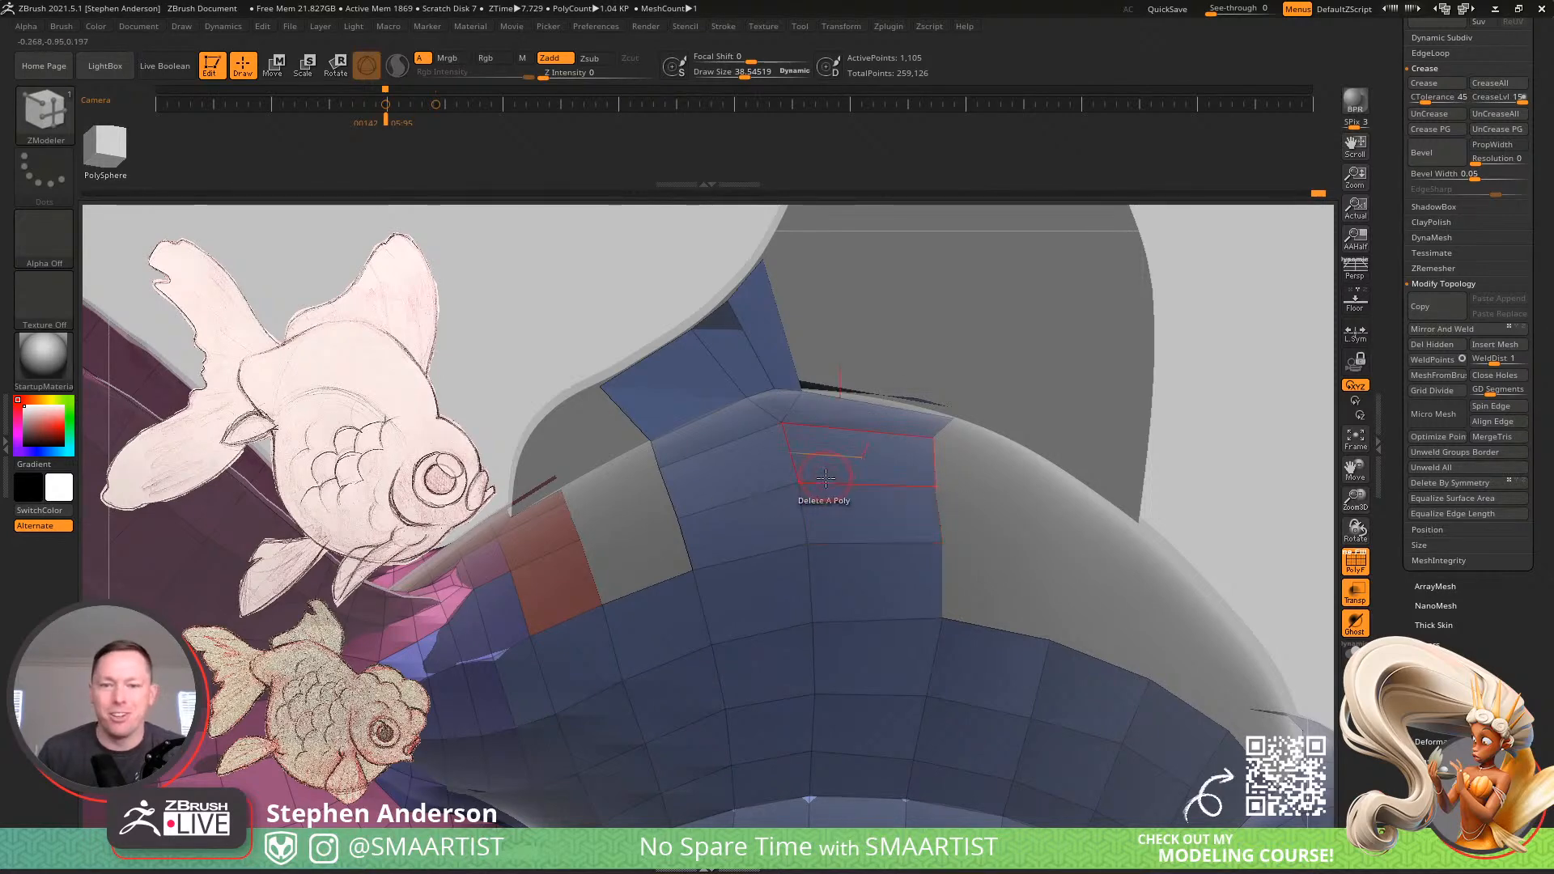
pyautogui.moveTo(774, 517)
pyautogui.mouseDown(button='right')
pyautogui.moveTo(838, 531)
pyautogui.moveTo(799, 504)
pyautogui.moveTo(823, 641)
pyautogui.moveTo(964, 534)
pyautogui.moveTo(955, 486)
pyautogui.moveTo(964, 513)
pyautogui.moveTo(930, 502)
pyautogui.mouseUp(button='right')
pyautogui.moveTo(902, 495); pyautogui.dragTo(994, 481)
pyautogui.moveTo(994, 480); pyautogui.dragTo(942, 538, button='right')
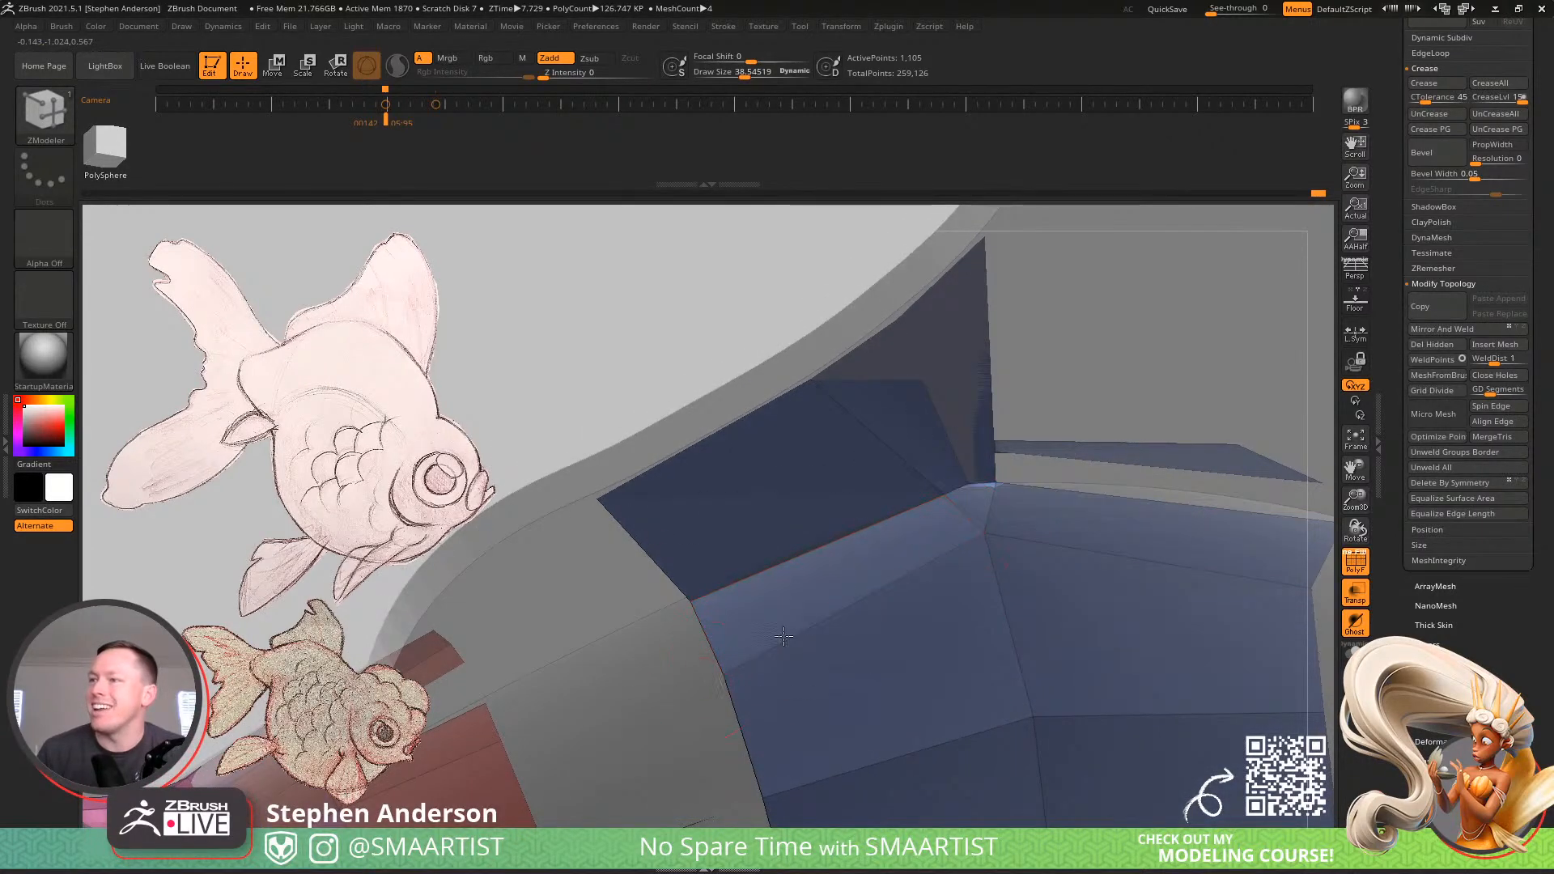
# Restore the Extrude edge action and extend the narrow ridge face back to the faces beside the fin's rear end
pyautogui.moveTo(783, 637); pyautogui.dragTo(859, 567, button='right')
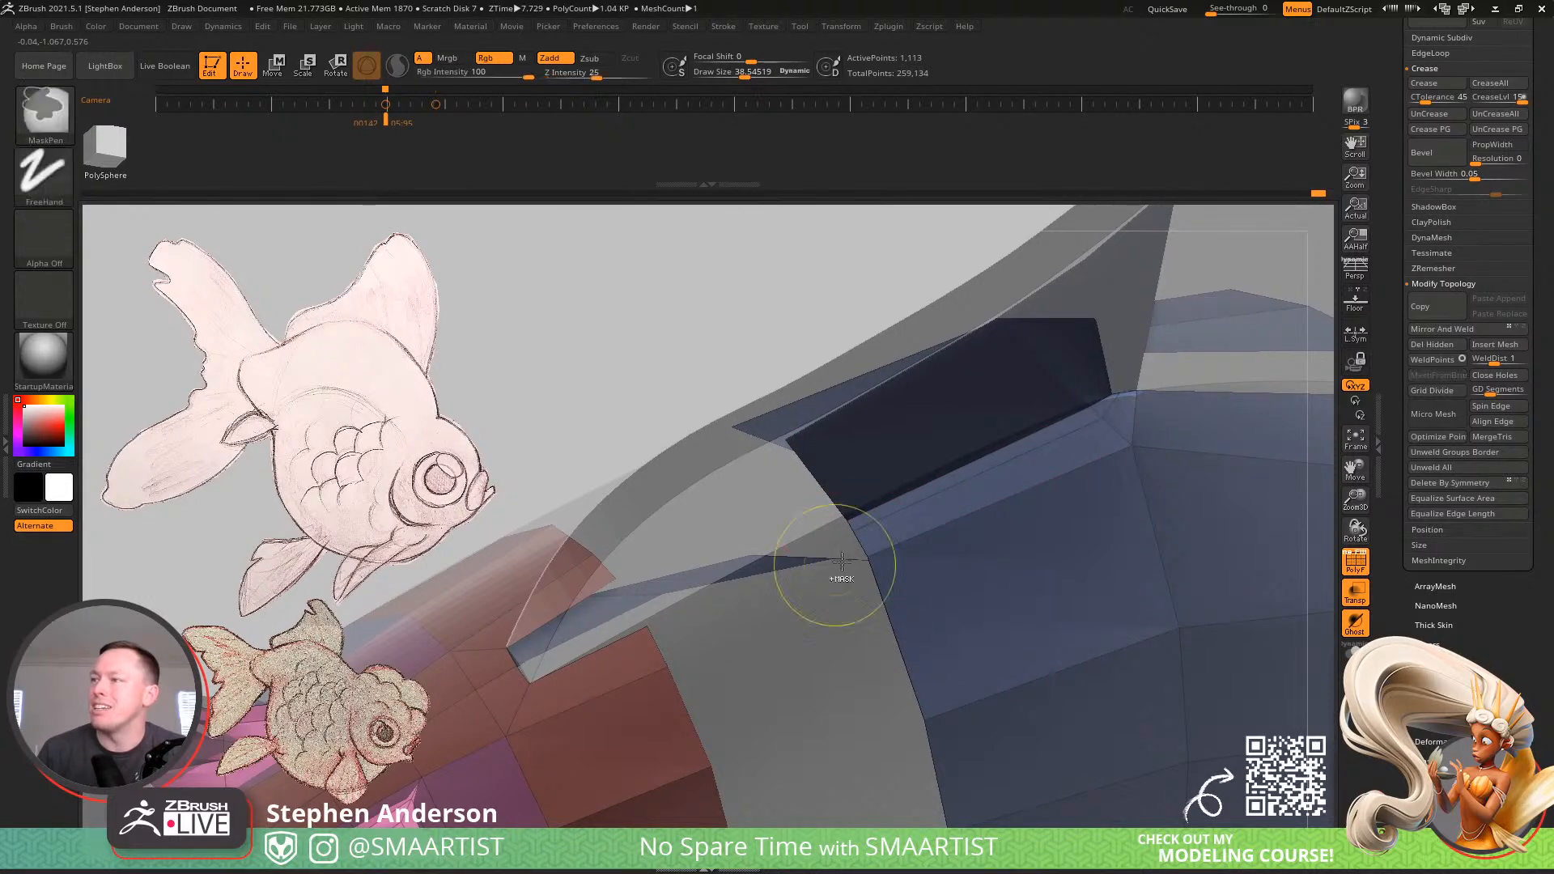
pyautogui.press('space')
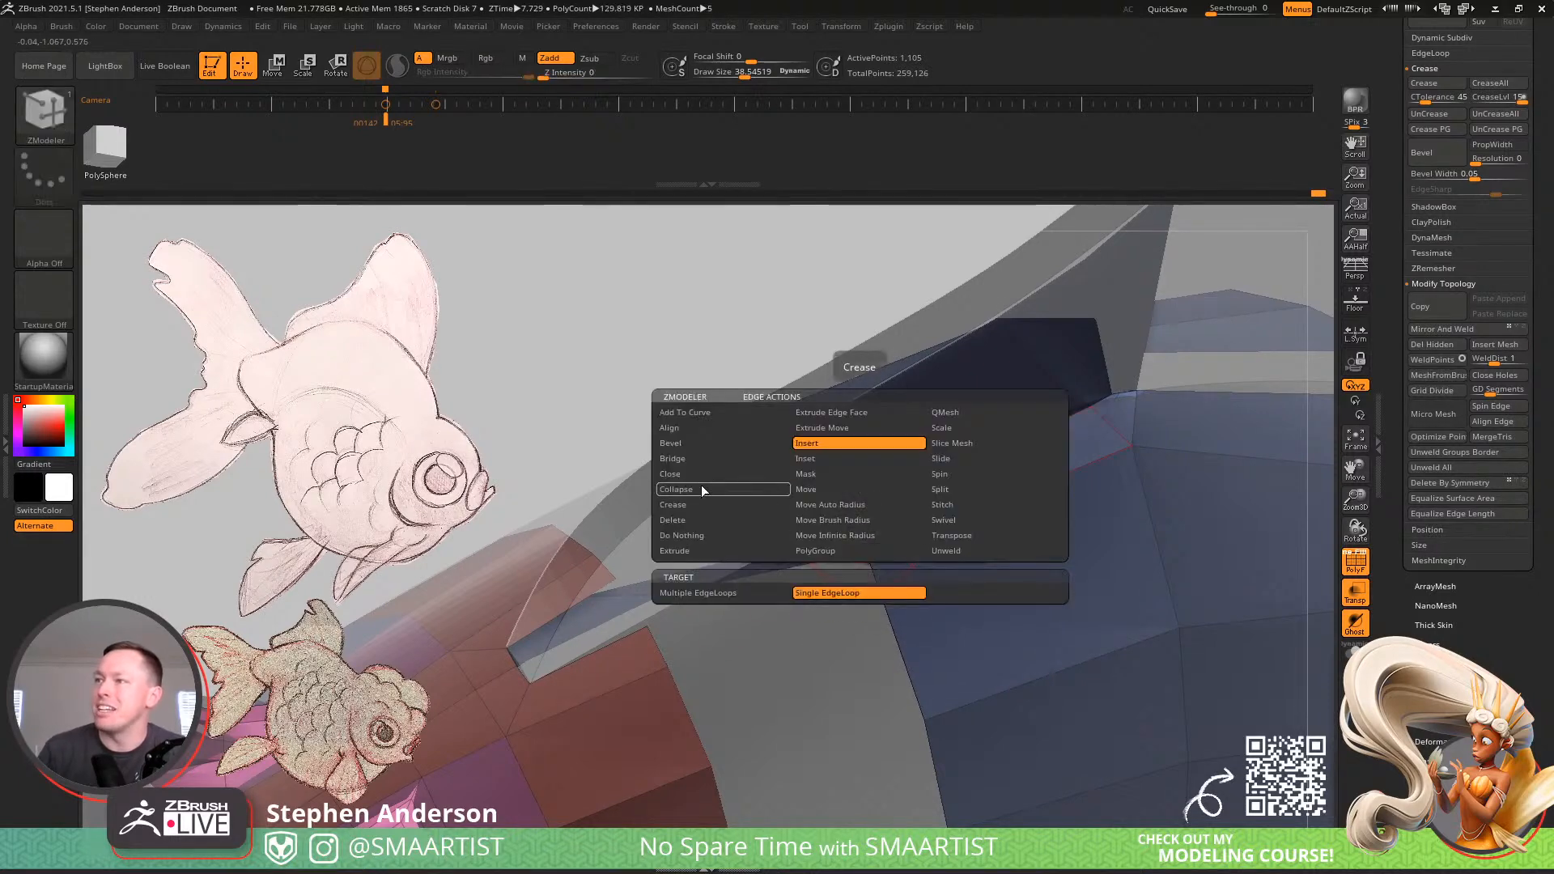
pyautogui.click(689, 554)
pyautogui.moveTo(858, 537); pyautogui.dragTo(658, 645)
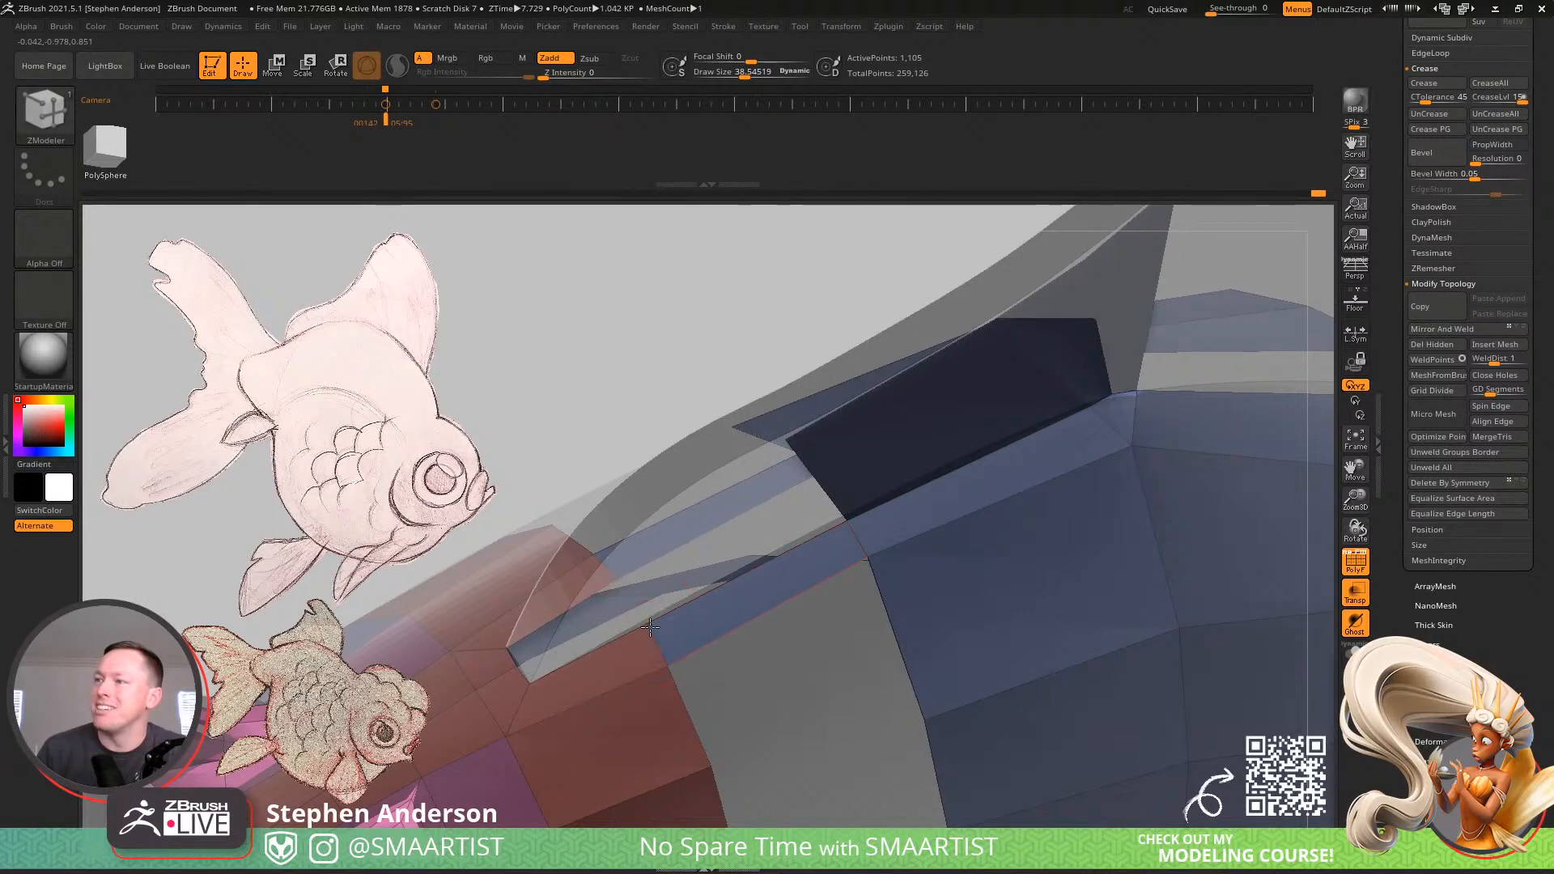
# Fill the two remaining rows between the tail-side faces and the upper body faces to close the hole behind the fin
pyautogui.moveTo(744, 622)
pyautogui.keyDown('alt'); pyautogui.mouseDown(button='right')
pyautogui.moveTo(755, 521)
pyautogui.moveTo(735, 493)
pyautogui.moveTo(753, 513)
pyautogui.moveTo(737, 527)
pyautogui.mouseUp(button='right'); pyautogui.keyUp('alt')
pyautogui.moveTo(717, 549)
pyautogui.mouseDown()
pyautogui.moveTo(893, 513)
pyautogui.moveTo(909, 461)
pyautogui.moveTo(940, 507)
pyautogui.moveTo(945, 566)
pyautogui.moveTo(955, 527)
pyautogui.mouseUp()
pyautogui.hotkey('ctrl', 'z')
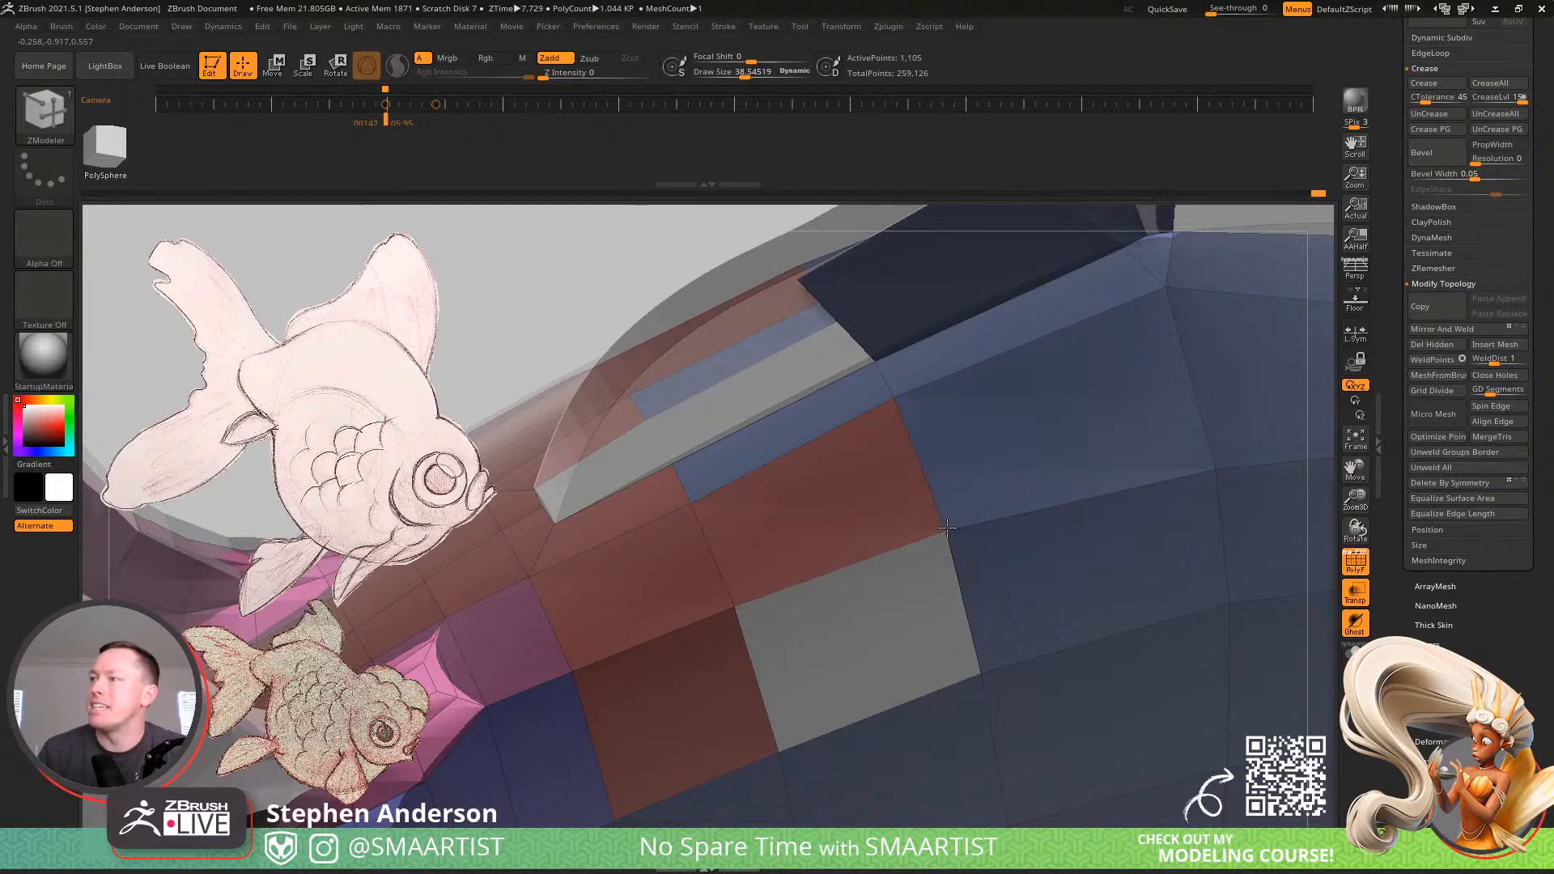
pyautogui.moveTo(890, 561); pyautogui.dragTo(867, 500, button='right')
pyautogui.moveTo(827, 497); pyautogui.dragTo(858, 660)
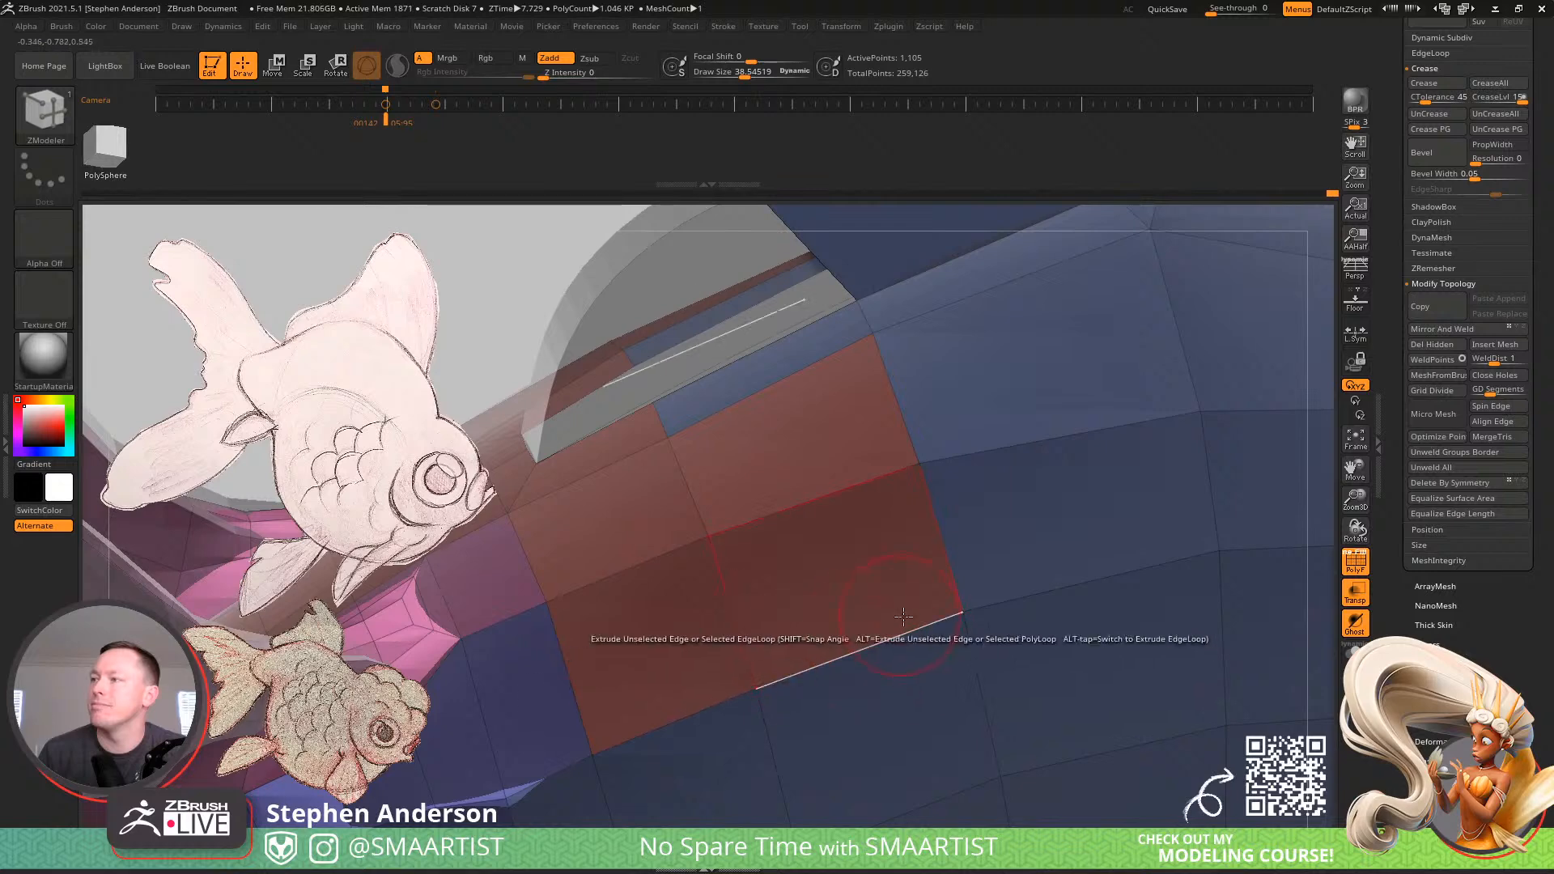
pyautogui.moveTo(962, 616); pyautogui.dragTo(905, 462, button='right')
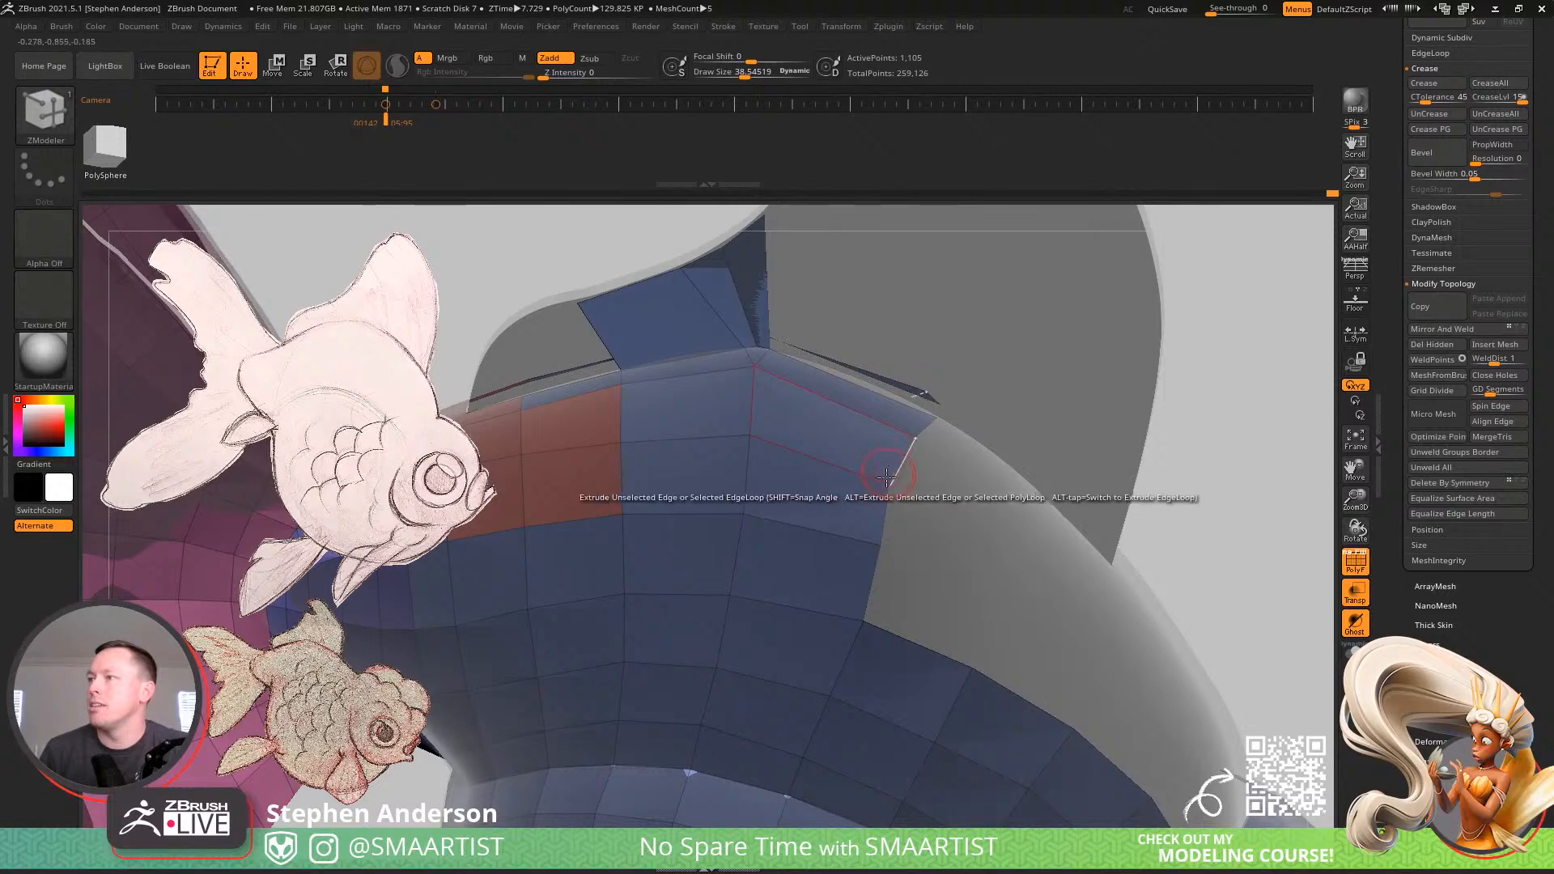
pyautogui.moveTo(929, 476); pyautogui.dragTo(988, 617, button='right')
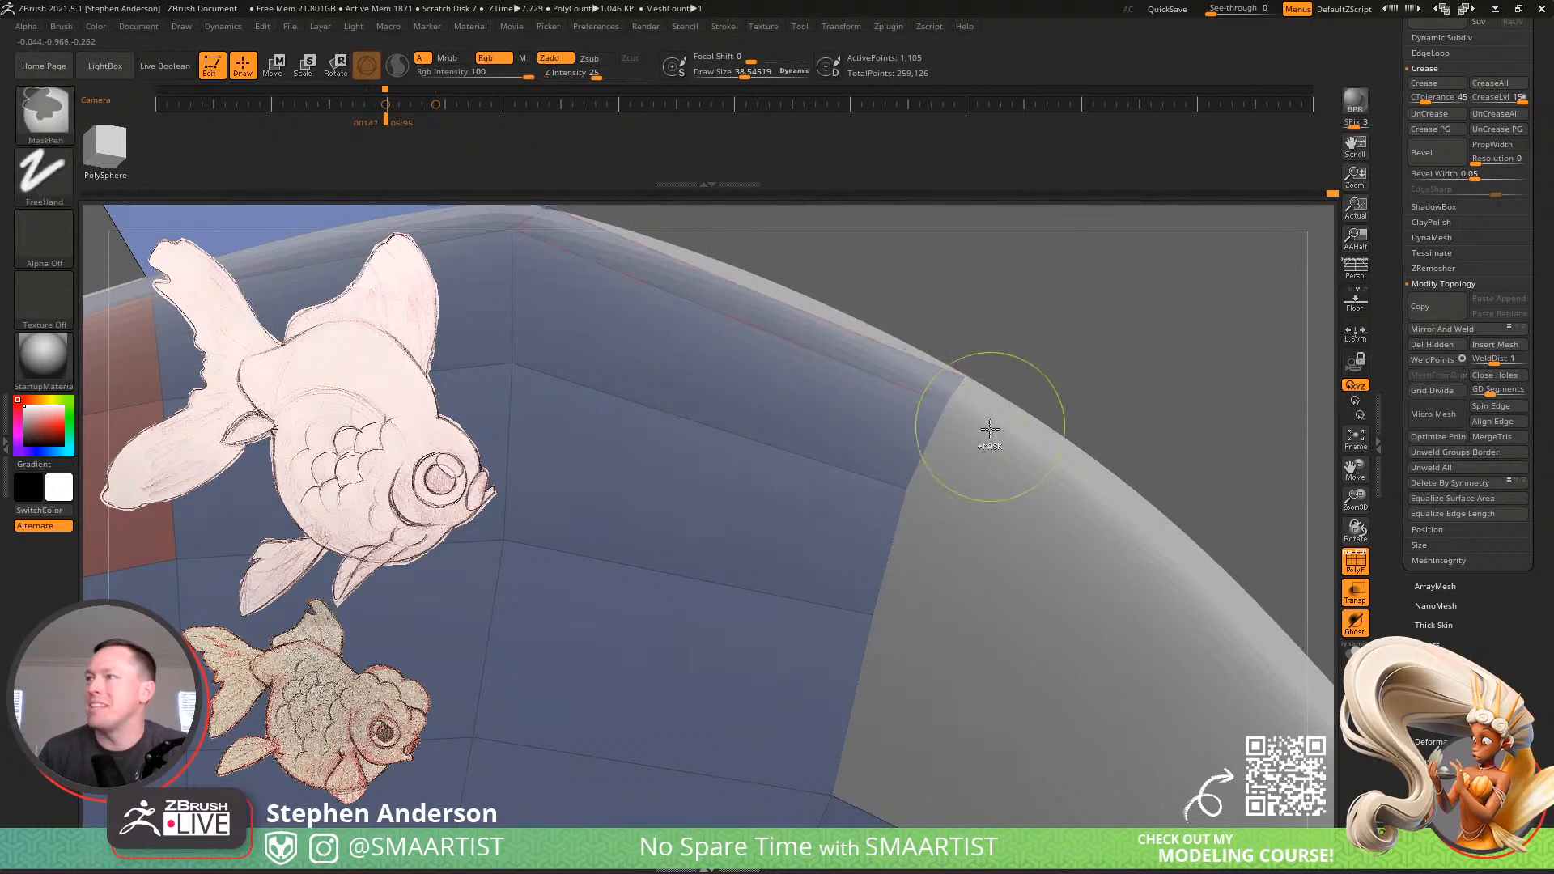
pyautogui.moveTo(984, 429); pyautogui.dragTo(871, 520, button='right')
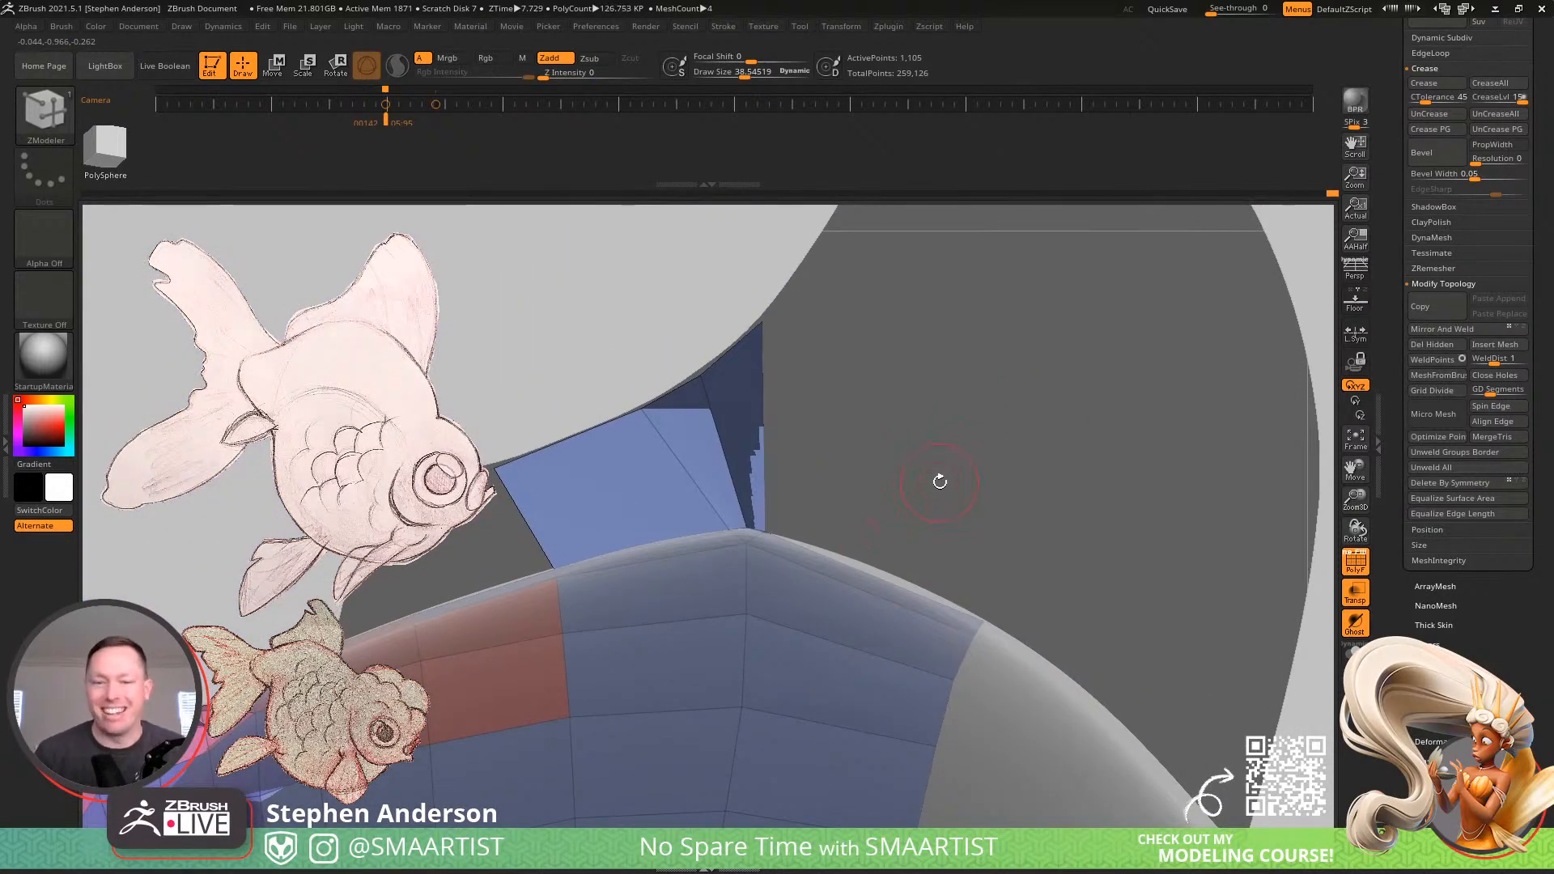
# Insert an edge loop running lengthwise just below the upper edge of the fin-base faces
pyautogui.click(637, 517)
pyautogui.moveTo(636, 517)
pyautogui.mouseDown(button='right')
pyautogui.moveTo(756, 559)
pyautogui.moveTo(760, 528)
pyautogui.moveTo(700, 500)
pyautogui.moveTo(634, 601)
pyautogui.mouseUp(button='right')
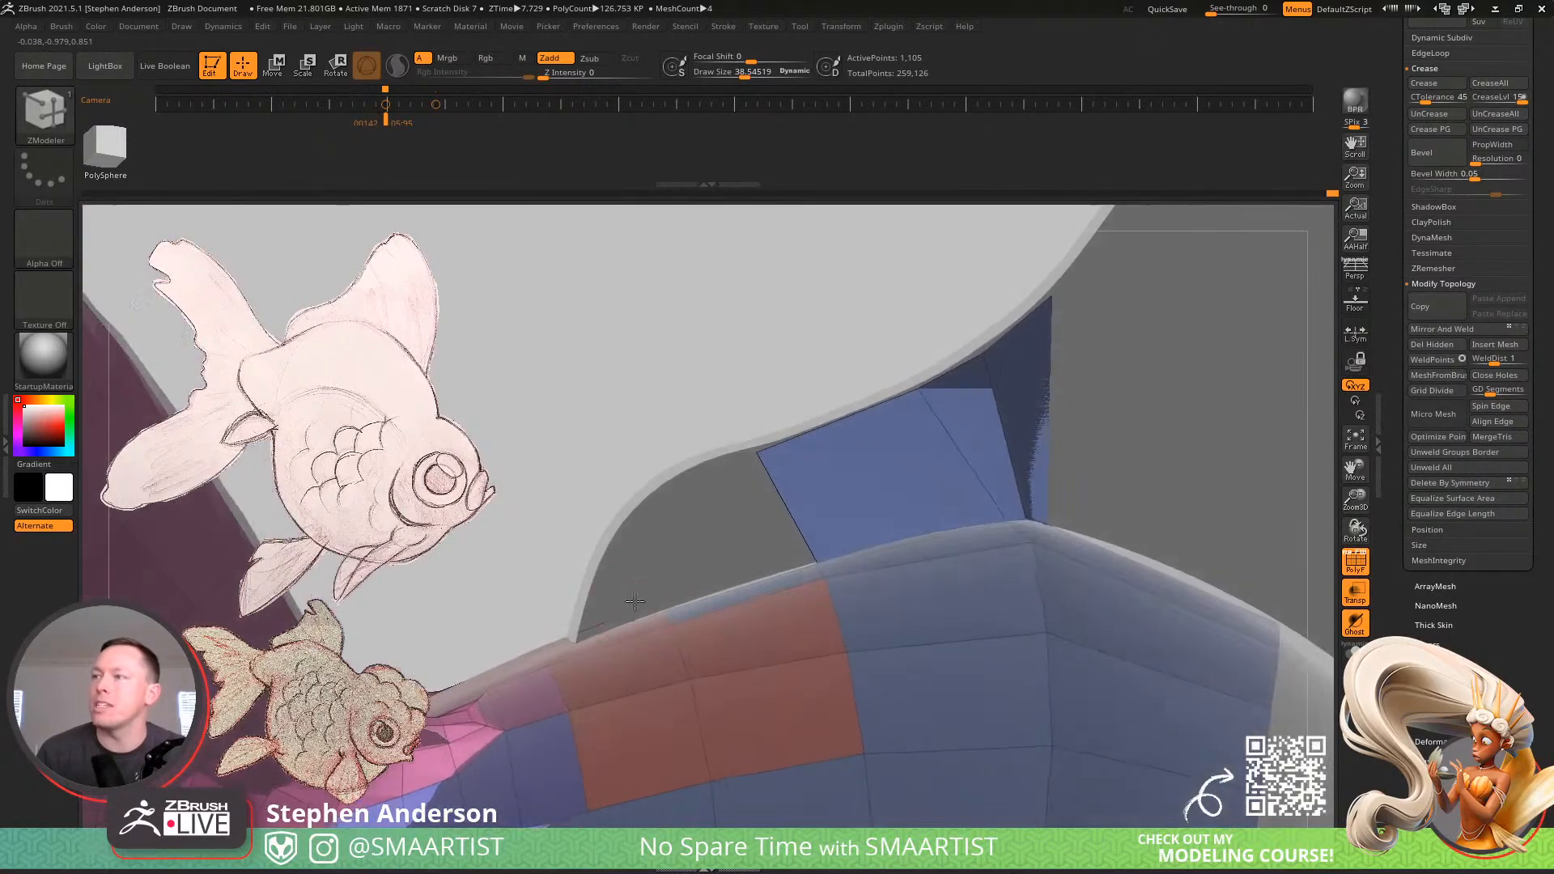
pyautogui.moveTo(1056, 481)
pyautogui.keyDown('ctrl'); pyautogui.mouseDown(button='right')
pyautogui.moveTo(1037, 392)
pyautogui.moveTo(1052, 482)
pyautogui.mouseUp(button='right'); pyautogui.keyUp('ctrl')
pyautogui.keyDown('alt'); pyautogui.moveTo(787, 494); pyautogui.dragTo(822, 496, button='right'); pyautogui.keyUp('alt')
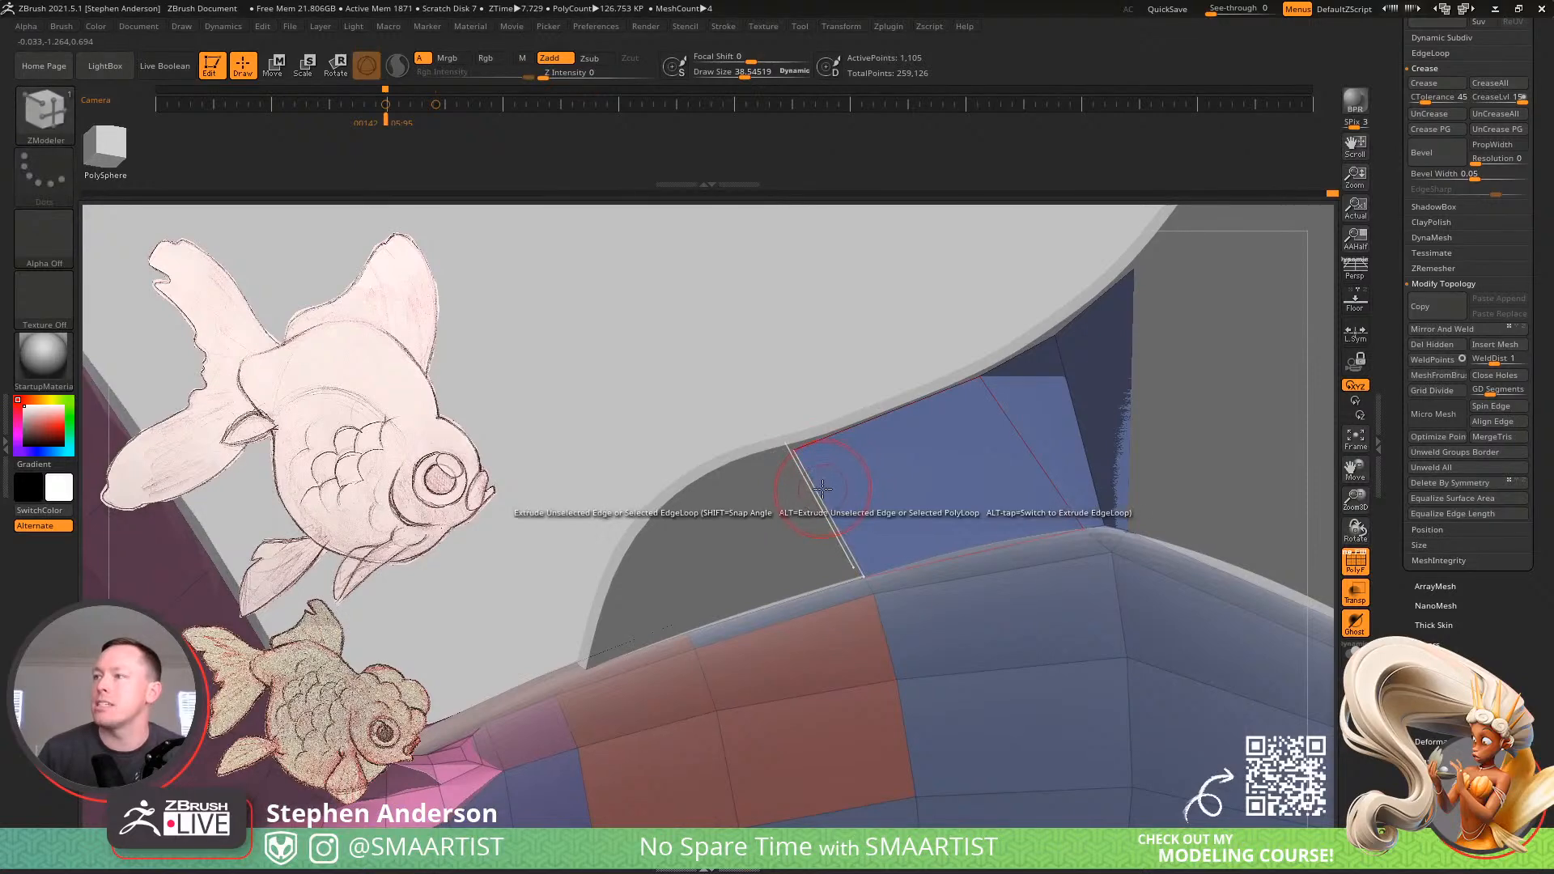
pyautogui.press('space')
pyautogui.click(786, 443)
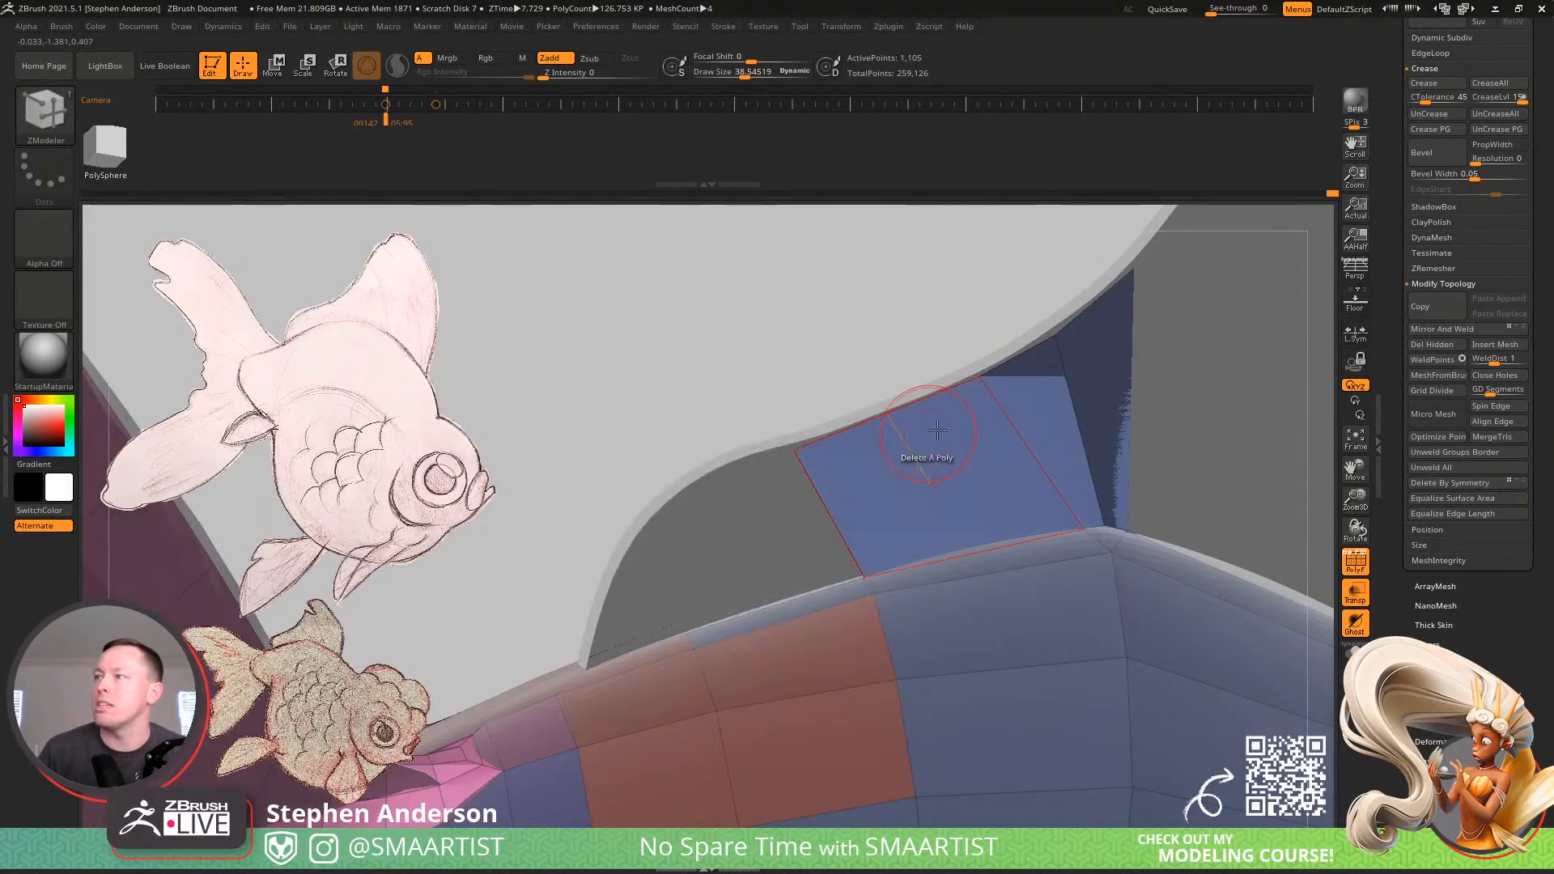
pyautogui.click(1004, 417)
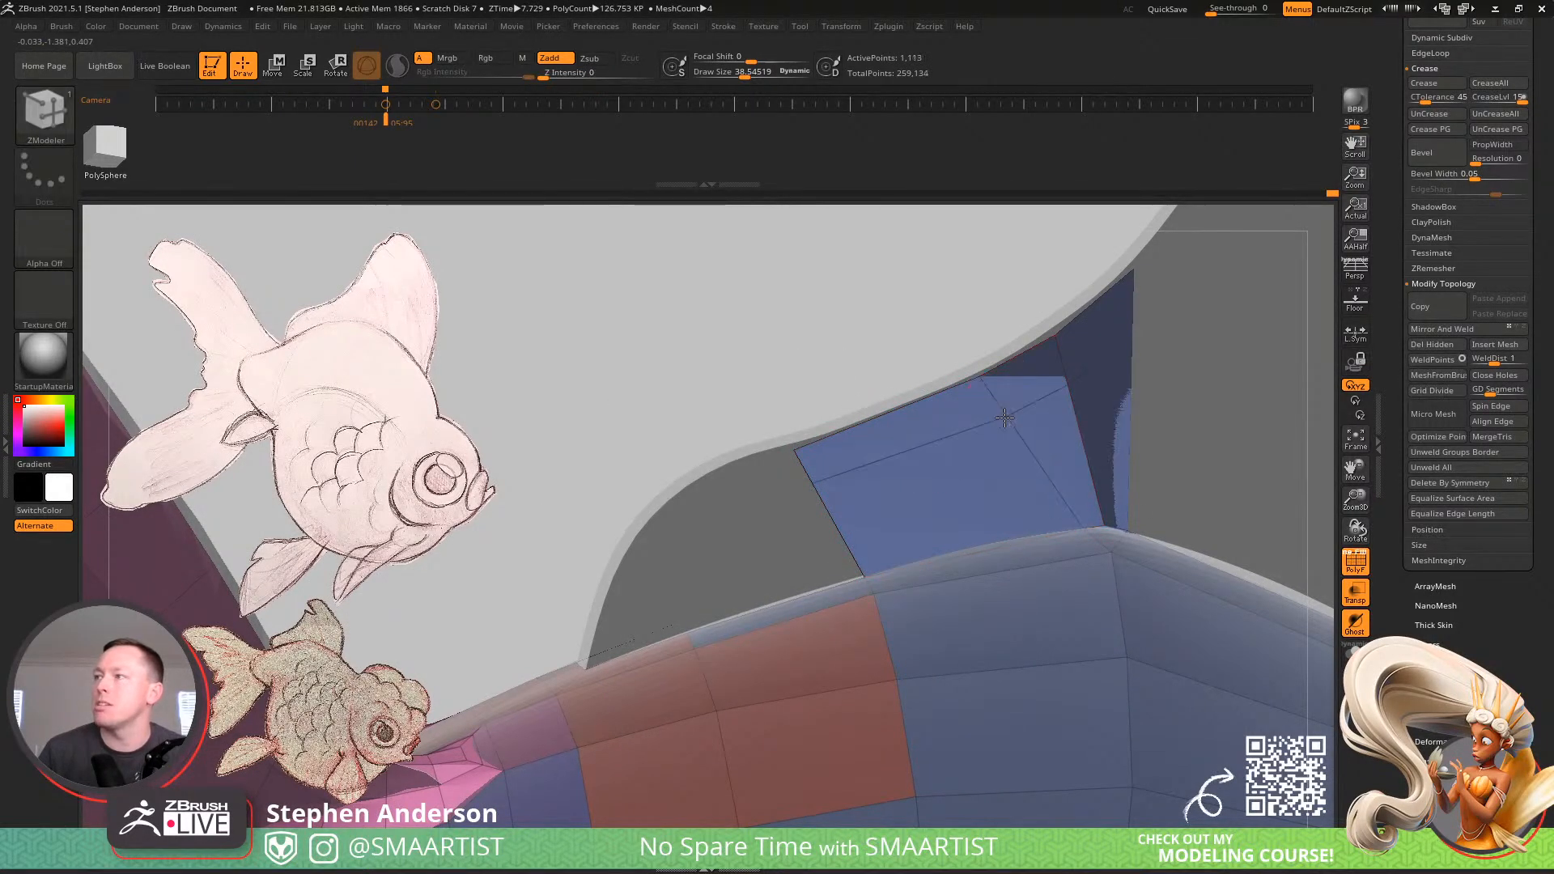
# Using edge Extrude and a draw size of about 16.1, extend the narrow top strip back along the fin outline and down to the body
pyautogui.press('space')
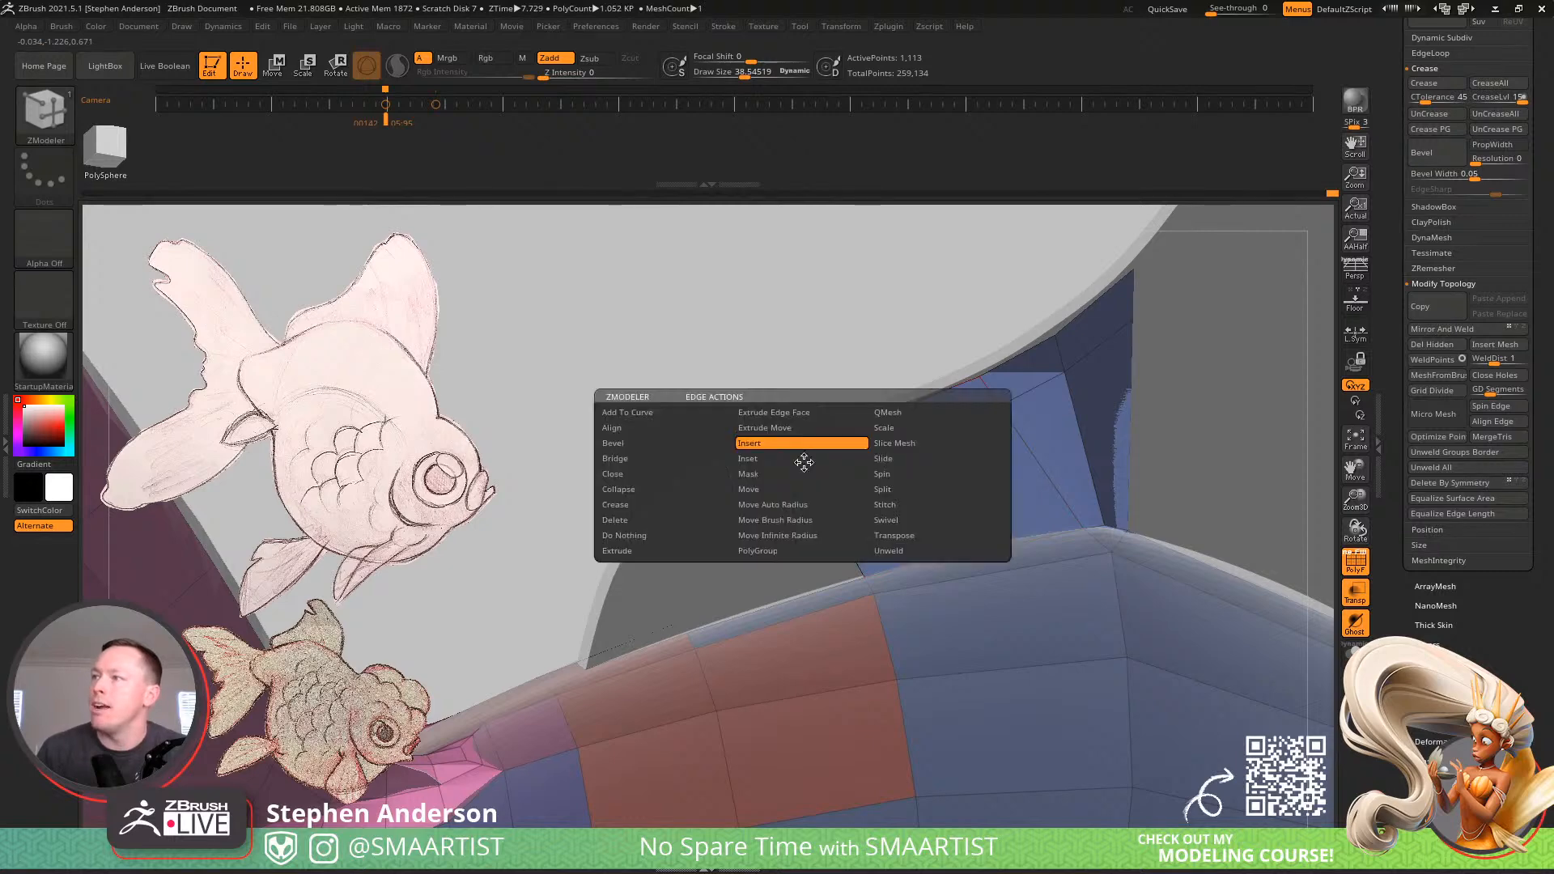
pyautogui.click(627, 551)
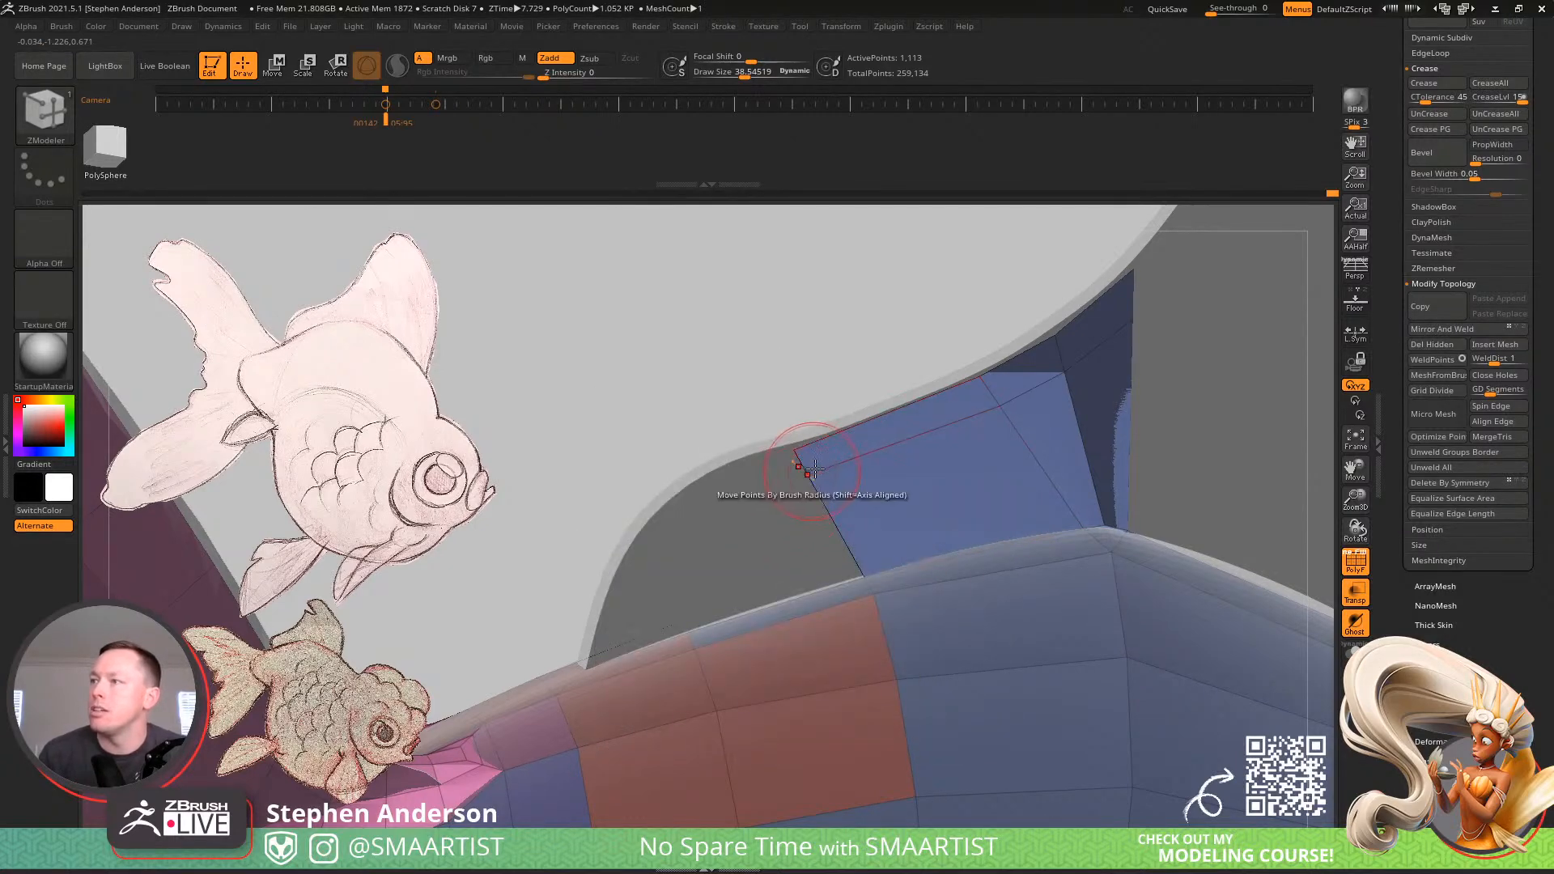
pyautogui.moveTo(805, 447); pyautogui.dragTo(651, 522)
pyautogui.press('s')
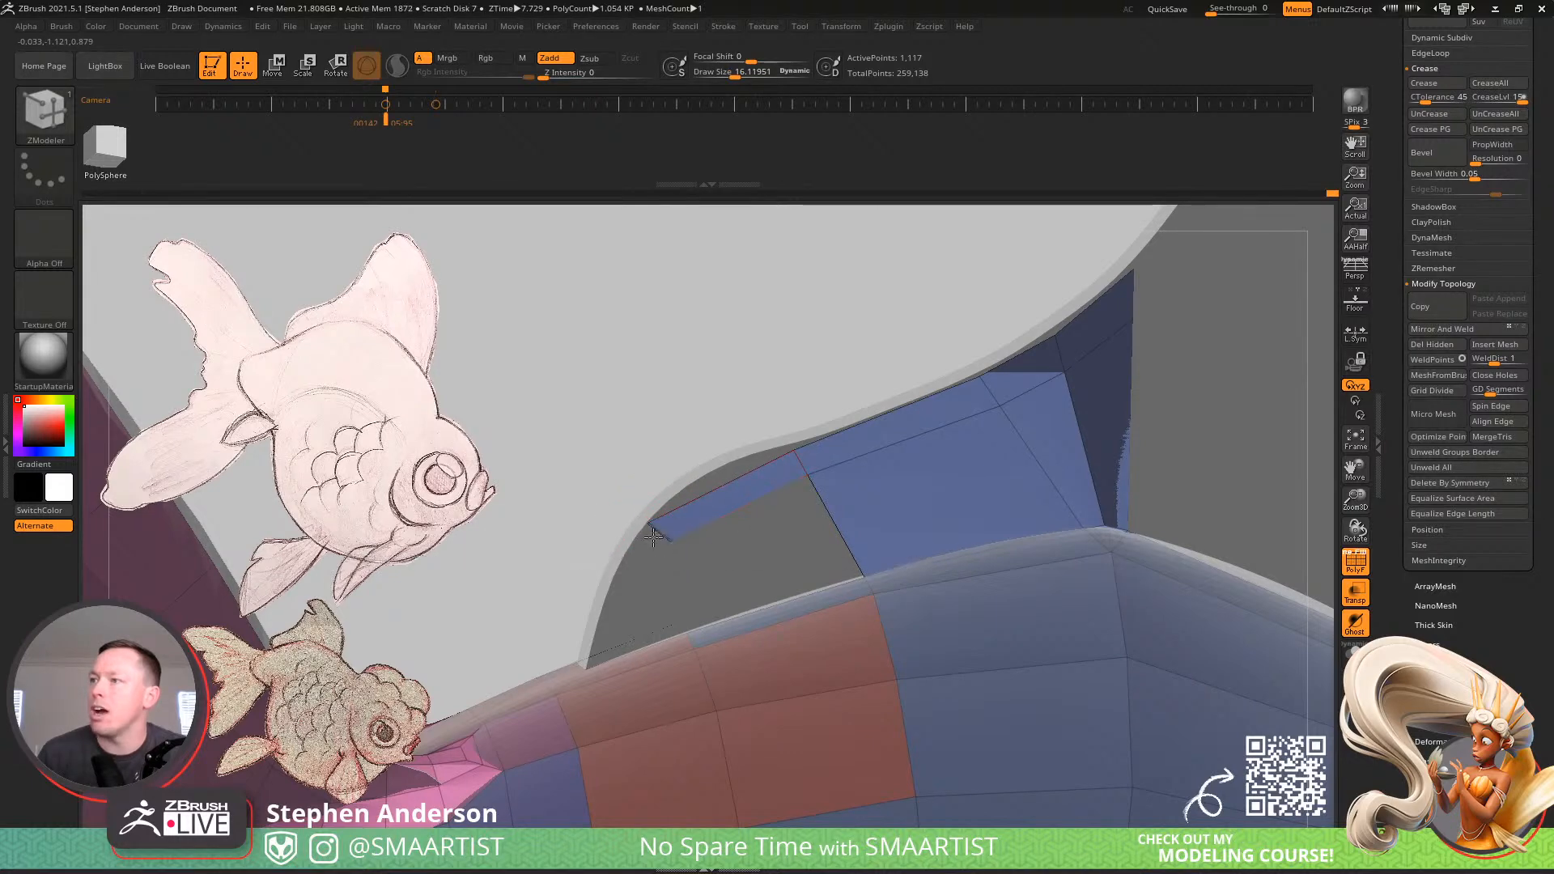
pyautogui.moveTo(664, 611); pyautogui.dragTo(687, 641, button='right')
pyautogui.moveTo(665, 613); pyautogui.dragTo(526, 718)
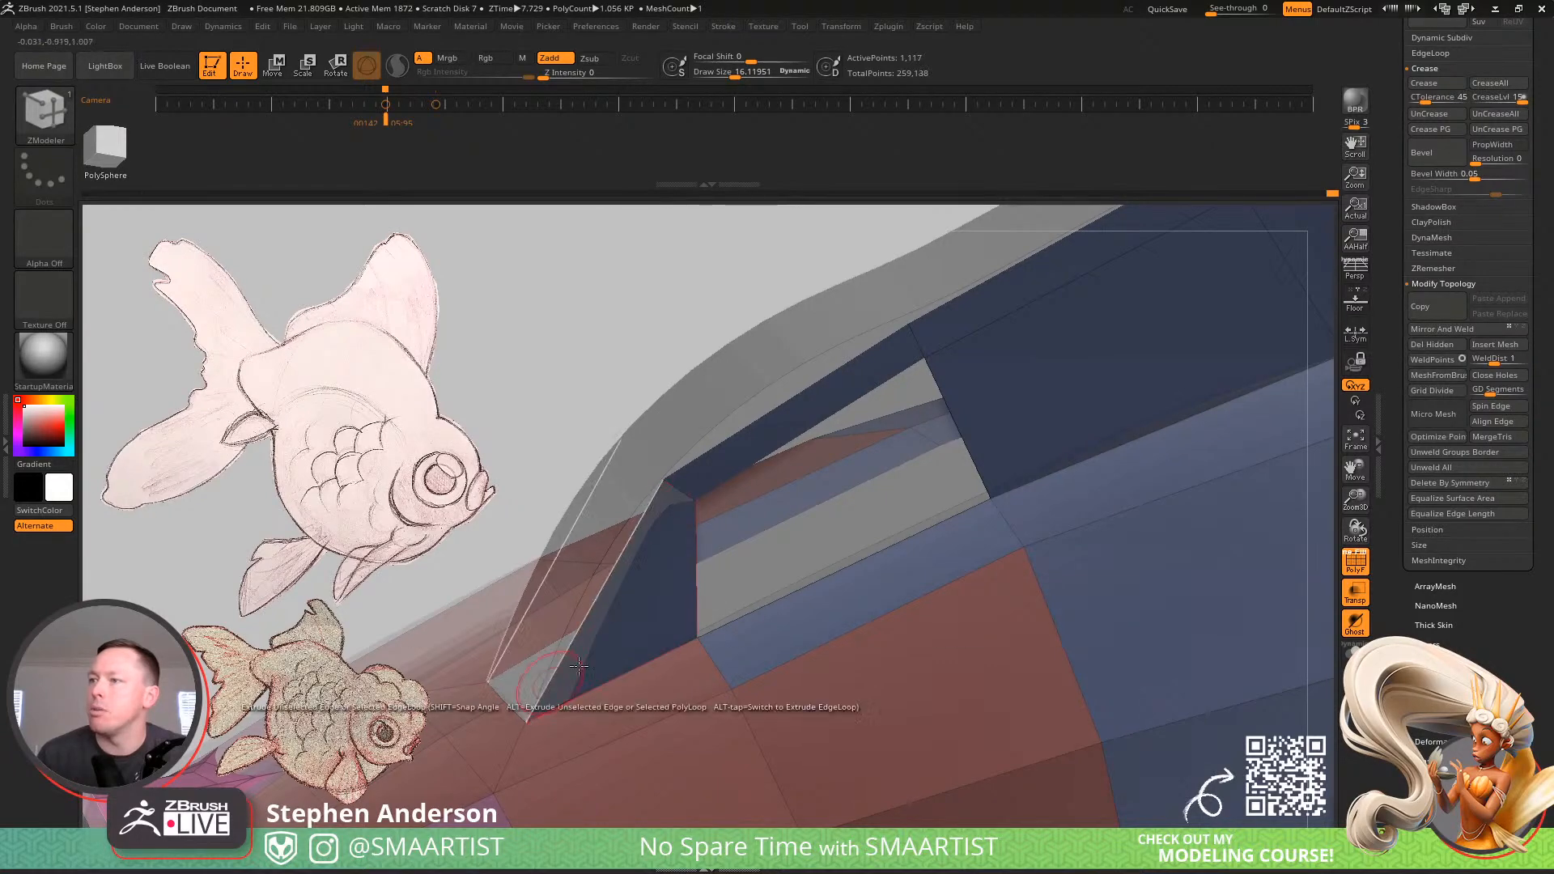
# Fill the open side area between the extended rear strip and the upper body faces
pyautogui.moveTo(558, 696); pyautogui.dragTo(673, 564, button='right')
pyautogui.moveTo(673, 564); pyautogui.dragTo(843, 547)
pyautogui.moveTo(843, 544); pyautogui.dragTo(775, 538, button='right')
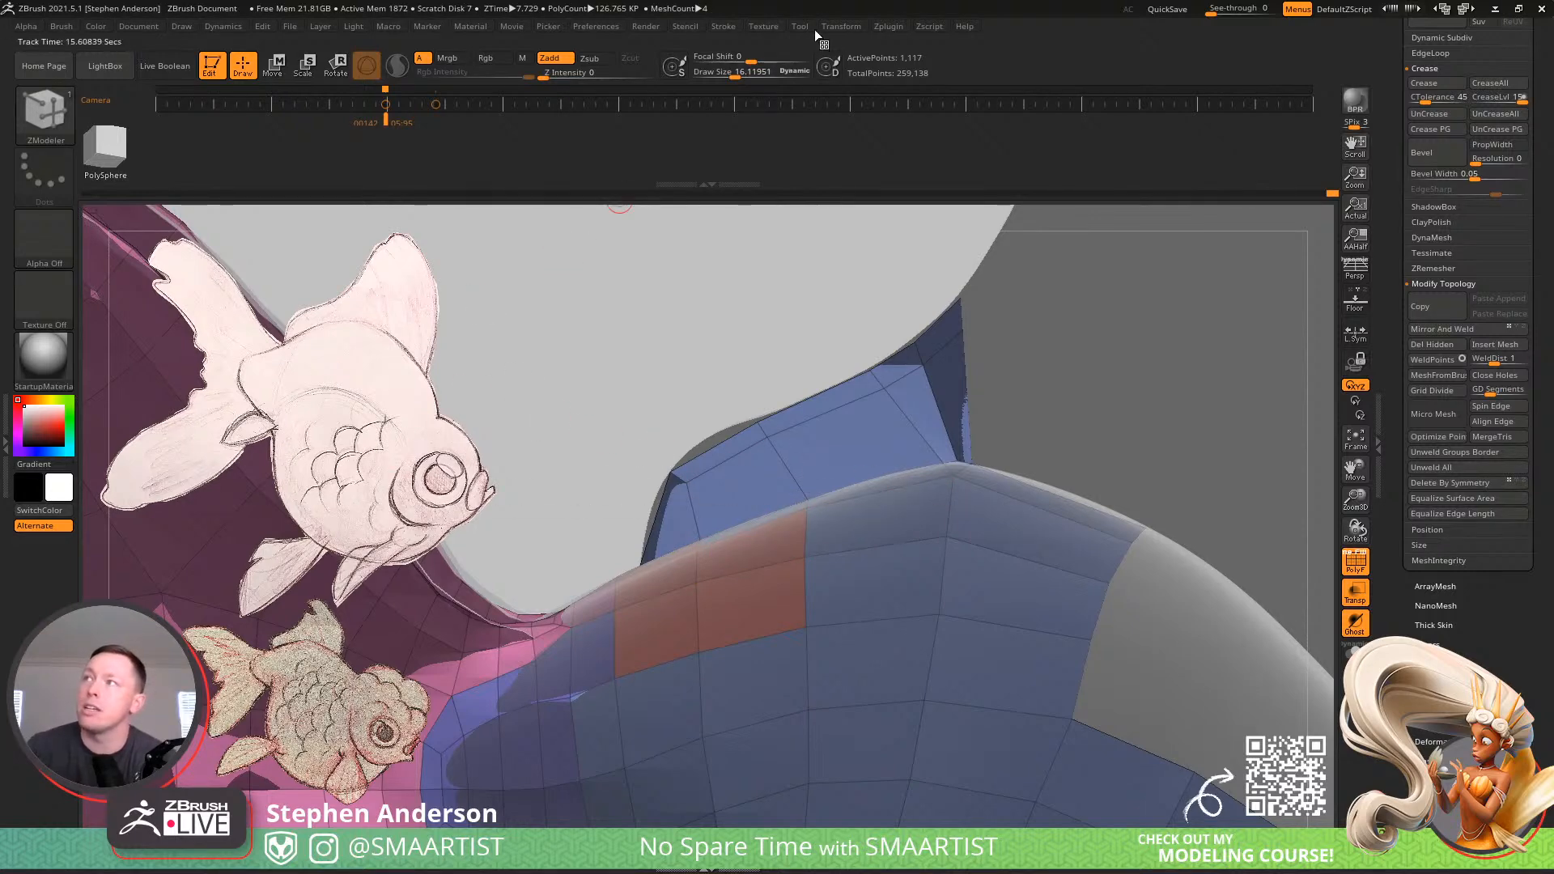
# Try scaling the goldfish reference images in Spotlight and undo the change
pyautogui.click(763, 26)
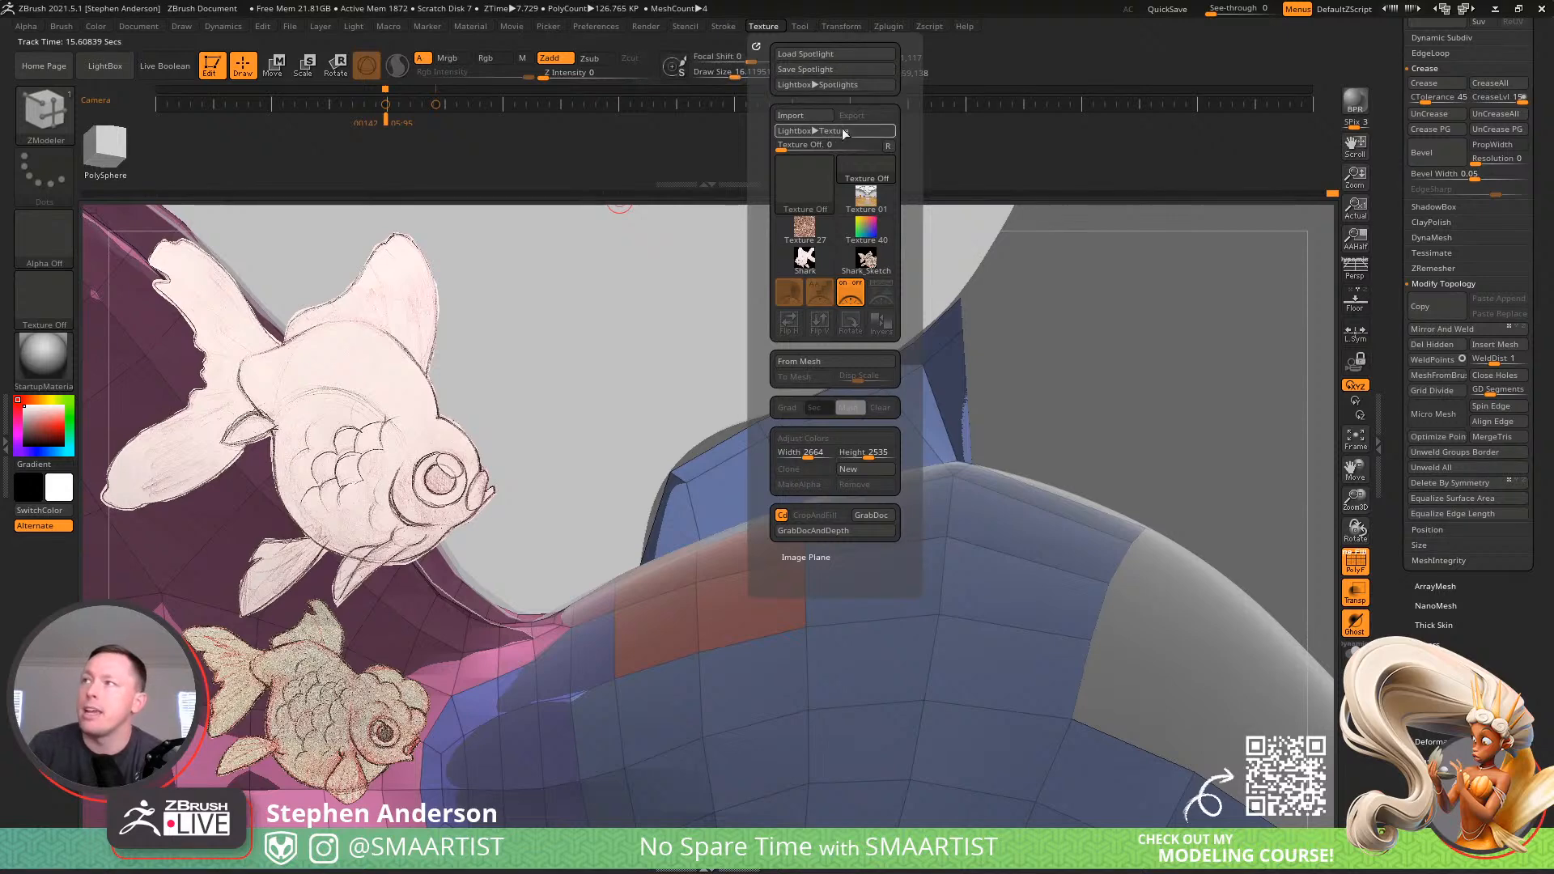
pyautogui.moveTo(859, 264)
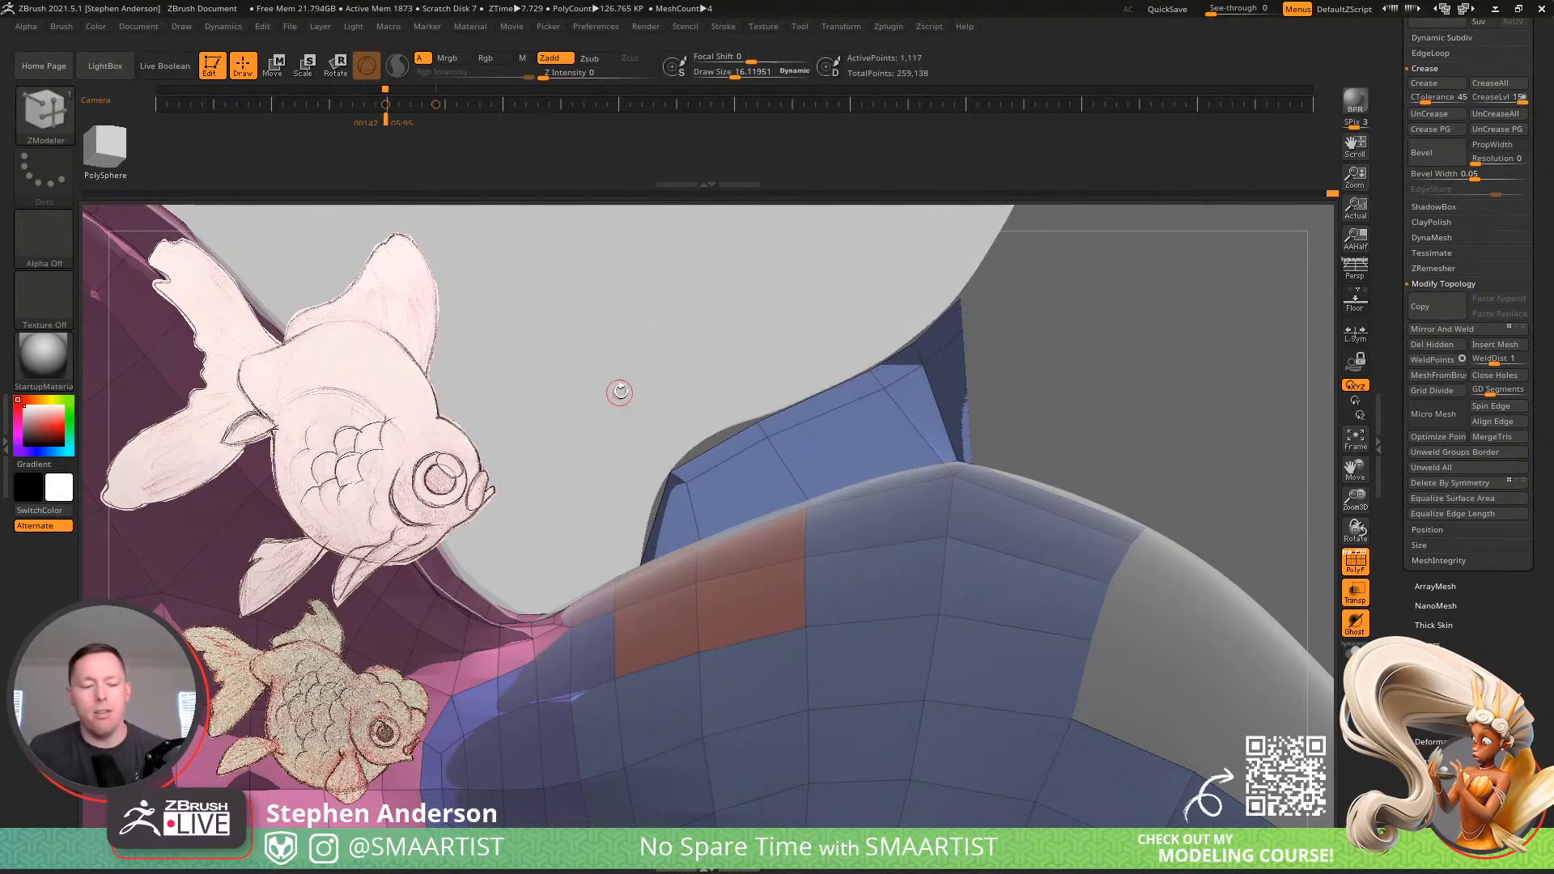
pyautogui.press('z')
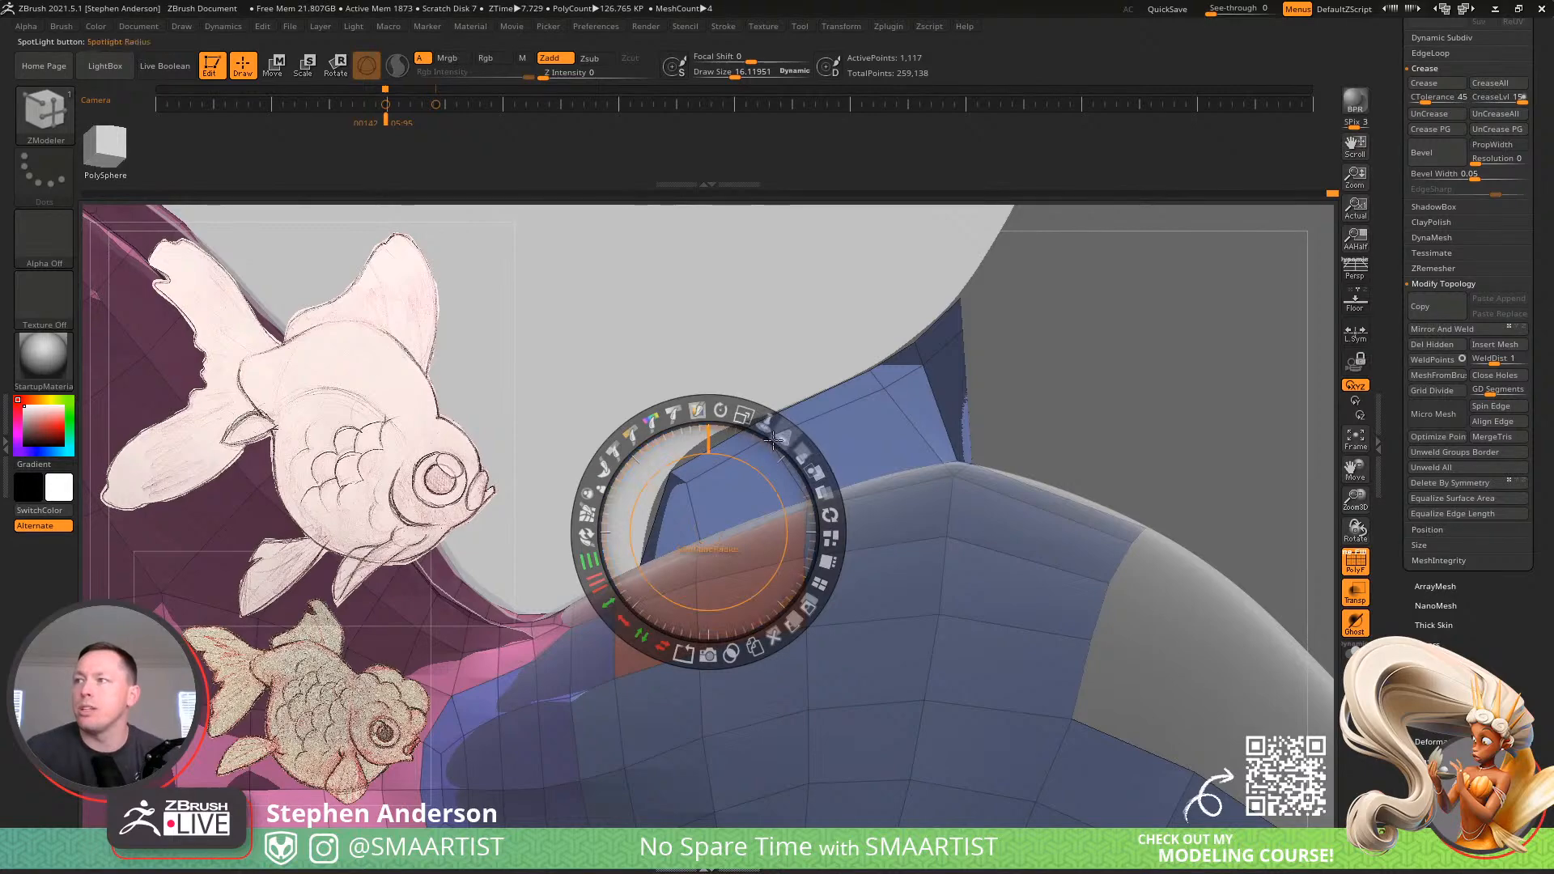
pyautogui.moveTo(713, 413); pyautogui.dragTo(673, 415)
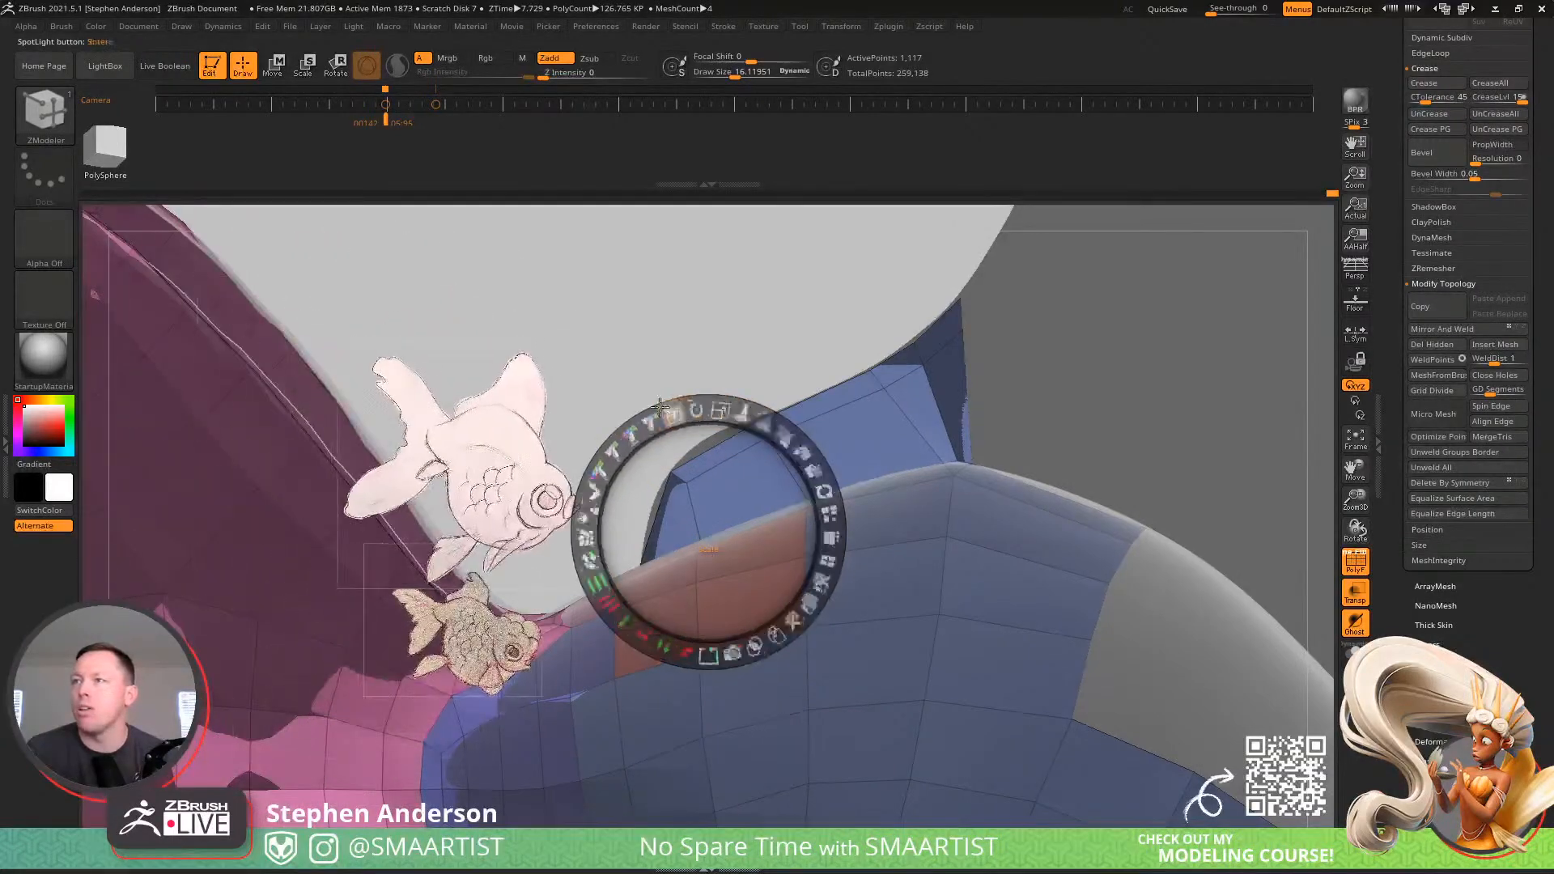
pyautogui.hotkey('ctrl', 'z')
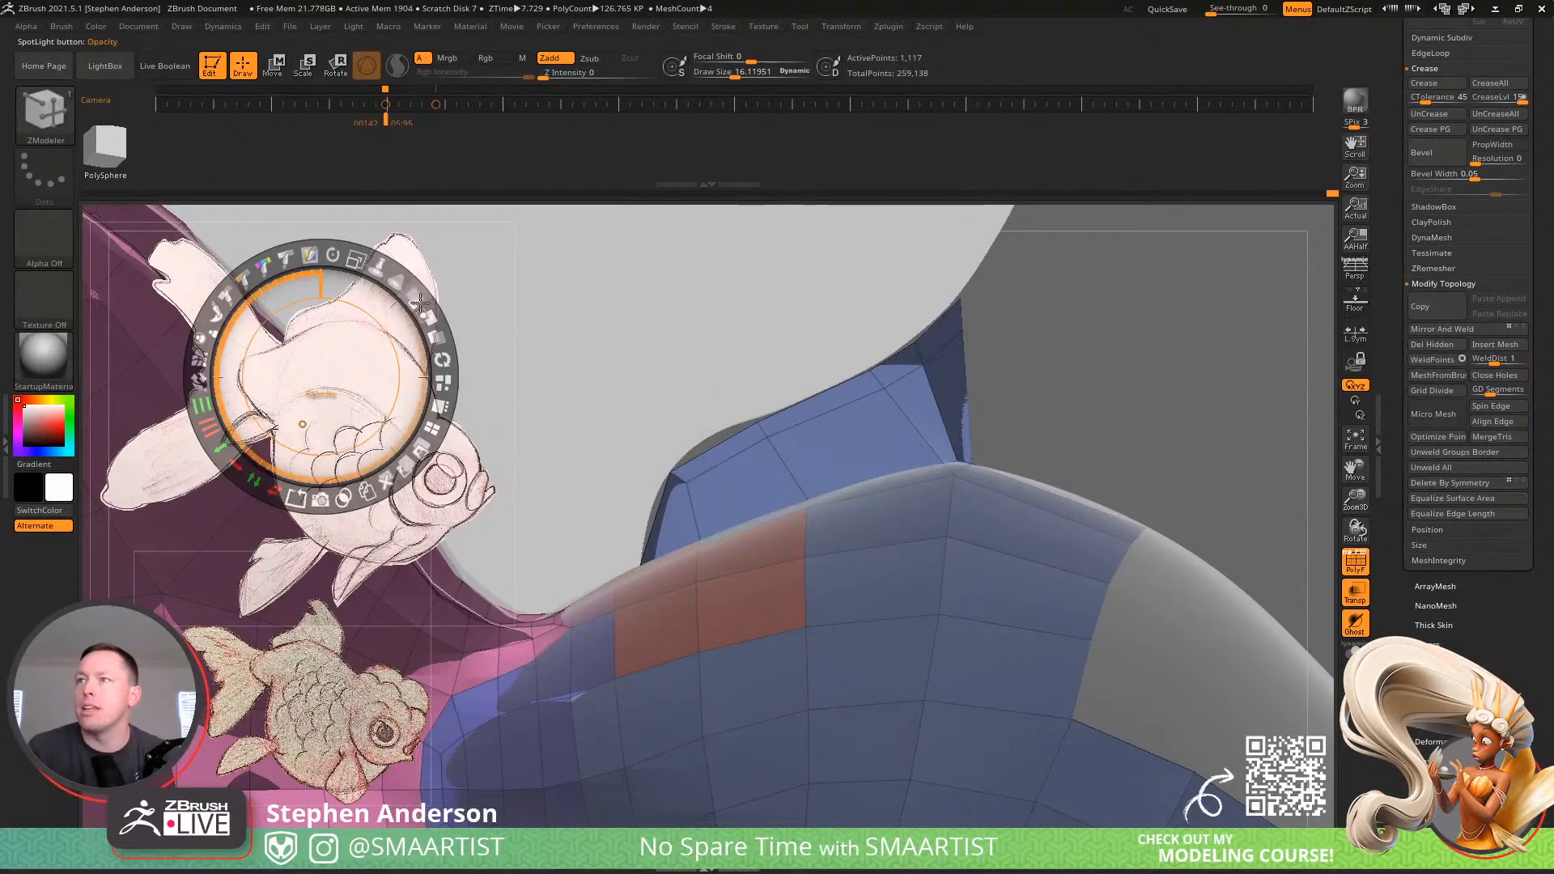
# Try fading the goldfish sketch reference with Spotlight and restore its full opacity
pyautogui.moveTo(417, 294); pyautogui.dragTo(377, 301)
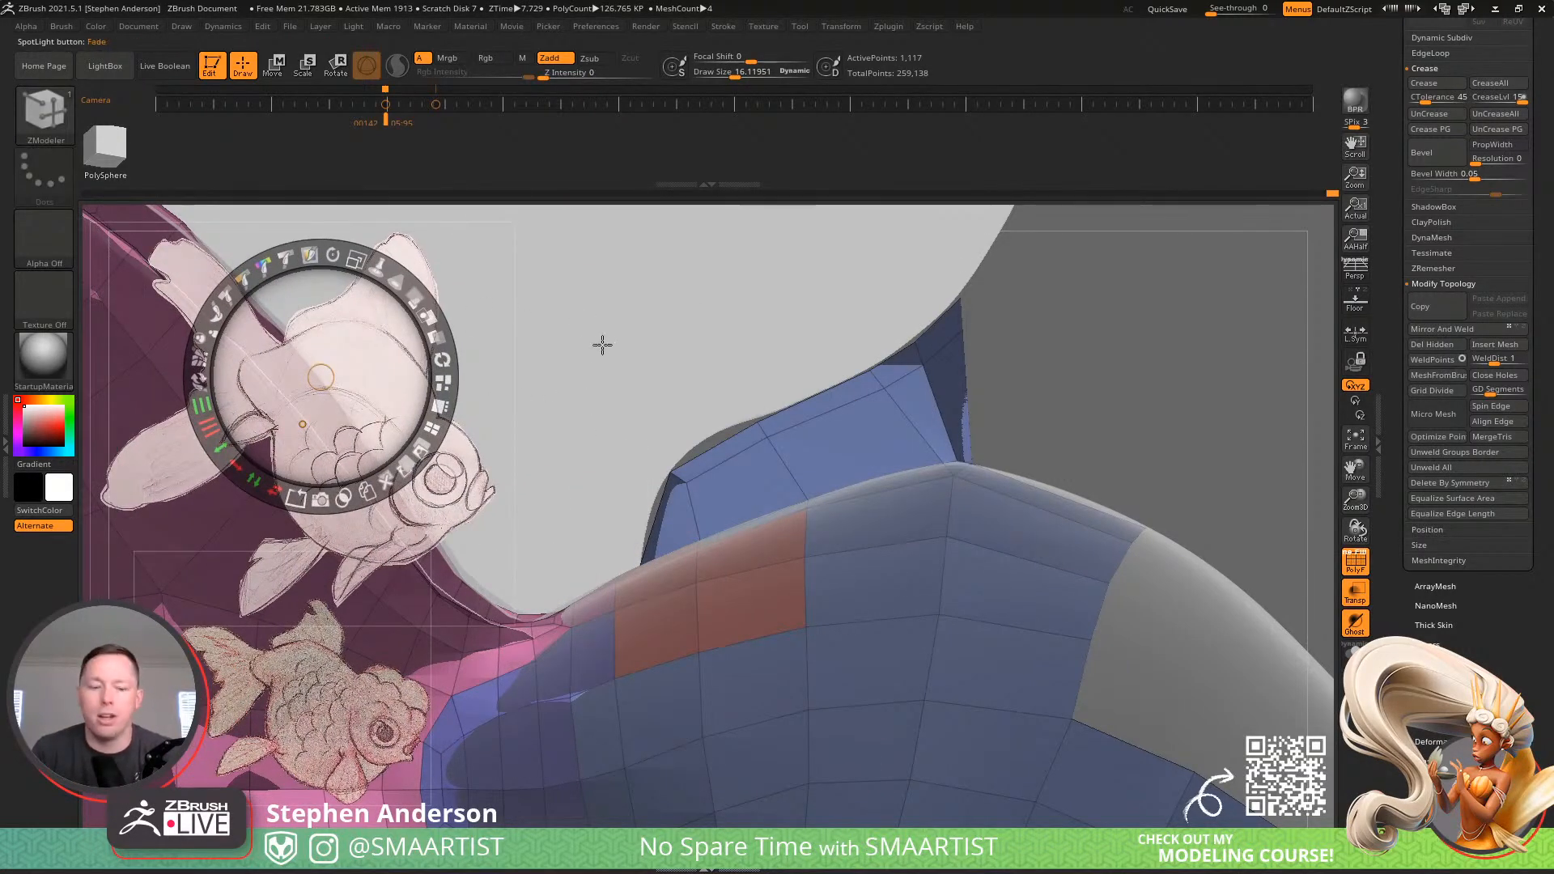
pyautogui.press('z')
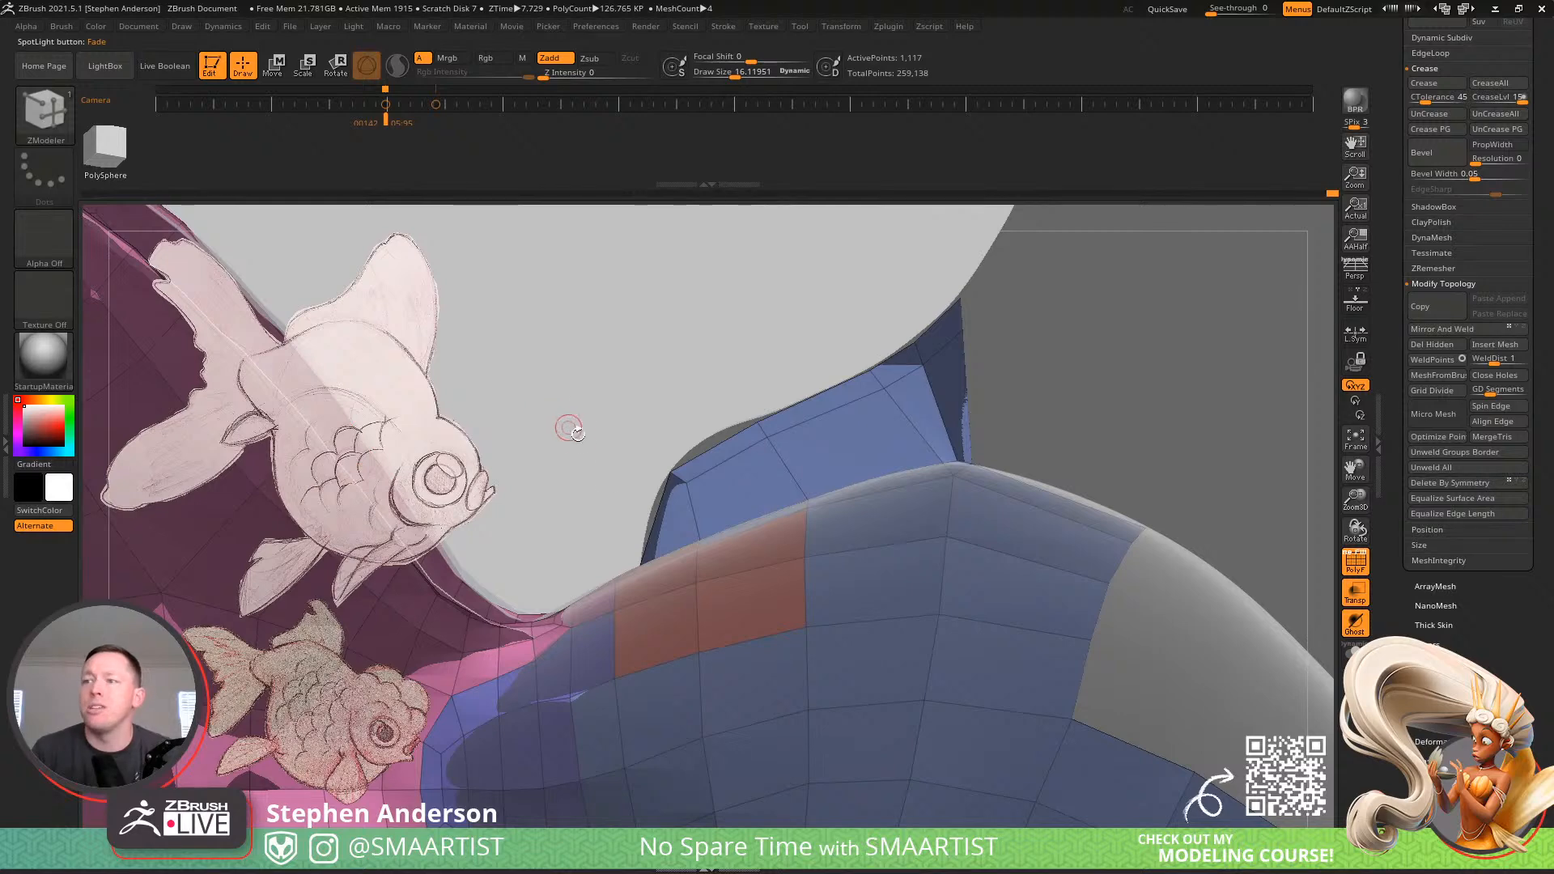
pyautogui.moveTo(569, 428); pyautogui.dragTo(607, 487)
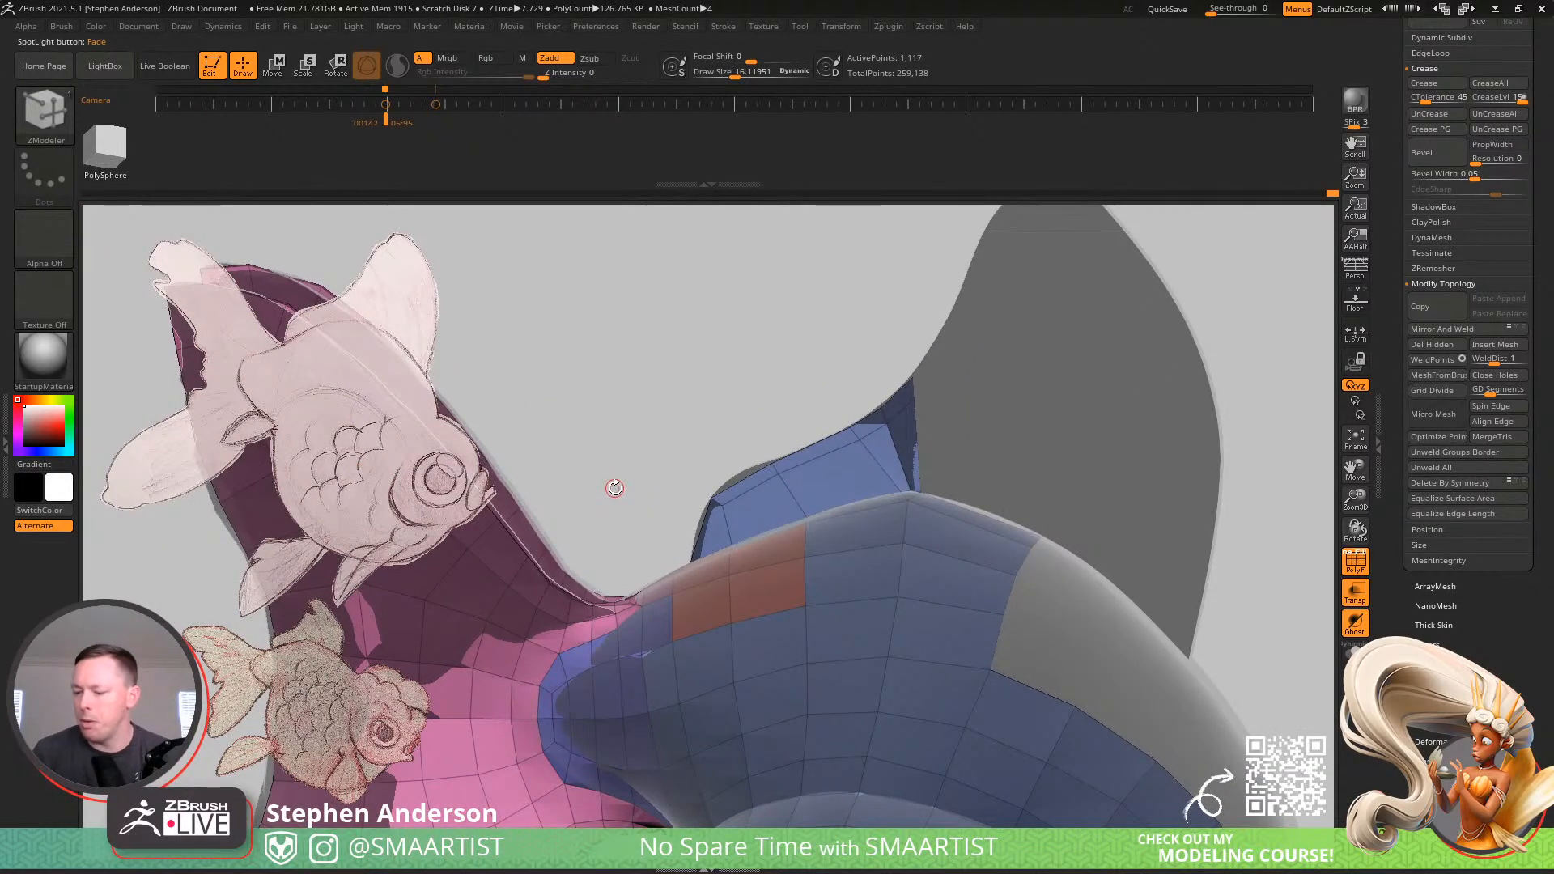
pyautogui.press('z')
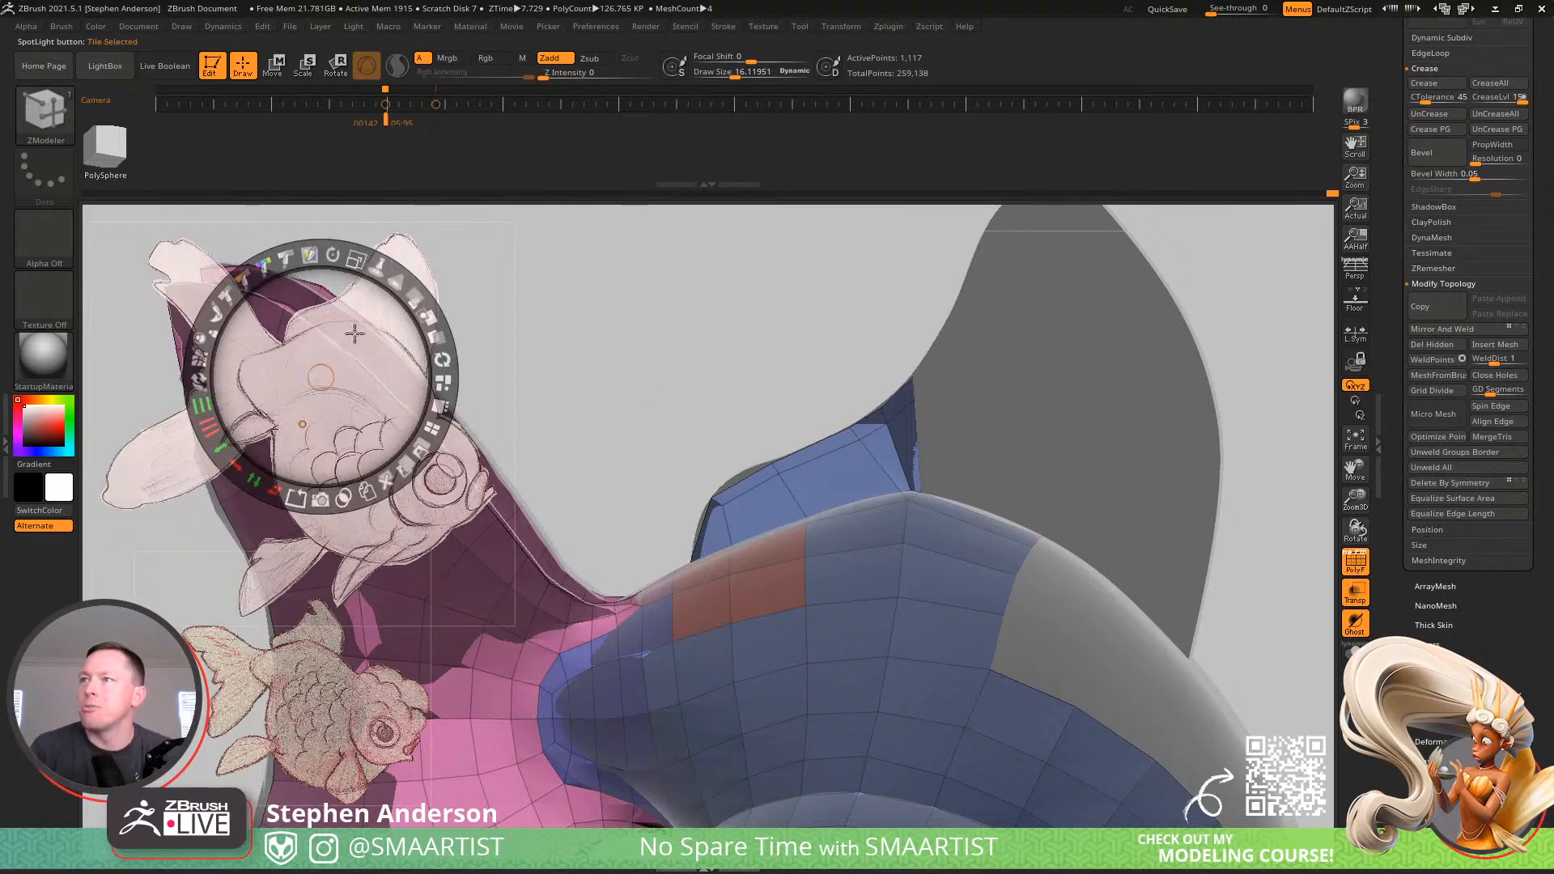
pyautogui.moveTo(417, 300); pyautogui.dragTo(416, 460)
pyautogui.press('z')
# Mirror and weld the retopology mesh to copy the new fin-base faces to the other side
pyautogui.moveTo(779, 534)
pyautogui.keyDown('ctrl'); pyautogui.mouseDown(button='right')
pyautogui.moveTo(699, 482)
pyautogui.moveTo(688, 444)
pyautogui.moveTo(702, 385)
pyautogui.mouseUp(button='right'); pyautogui.keyUp('ctrl')
pyautogui.moveTo(870, 457)
pyautogui.mouseDown(button='right')
pyautogui.moveTo(832, 465)
pyautogui.moveTo(877, 460)
pyautogui.moveTo(793, 435)
pyautogui.moveTo(736, 378)
pyautogui.moveTo(791, 367)
pyautogui.moveTo(785, 513)
pyautogui.moveTo(725, 468)
pyautogui.moveTo(757, 399)
pyautogui.moveTo(712, 463)
pyautogui.moveTo(817, 473)
pyautogui.moveTo(751, 453)
pyautogui.moveTo(715, 469)
pyautogui.mouseUp(button='right')
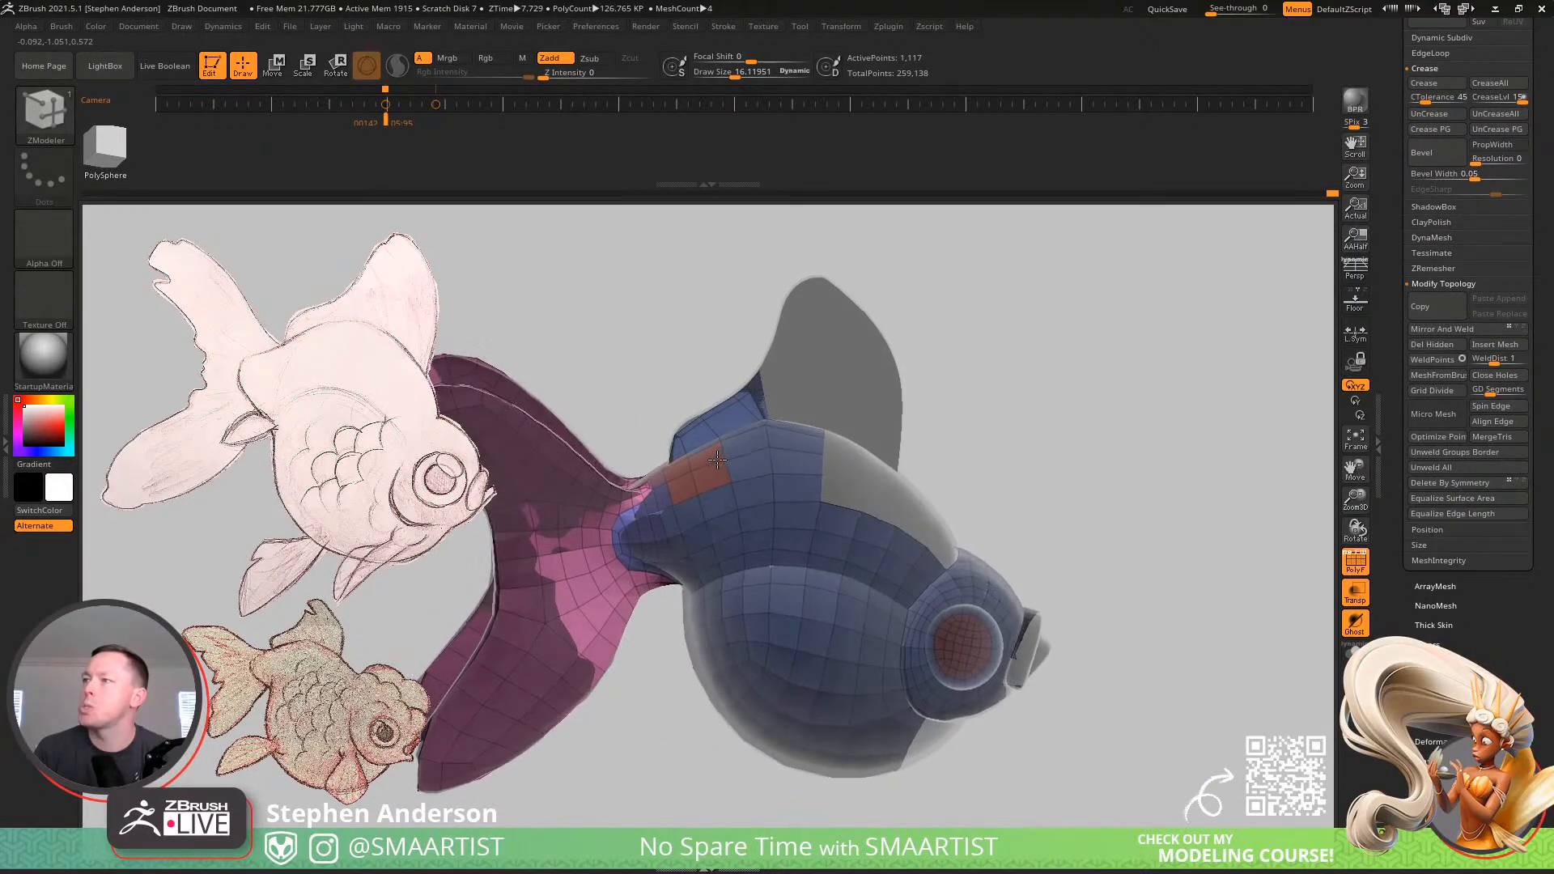
pyautogui.moveTo(717, 479)
pyautogui.keyDown('ctrl'); pyautogui.mouseDown(button='right')
pyautogui.moveTo(773, 421)
pyautogui.moveTo(835, 409)
pyautogui.moveTo(870, 364)
pyautogui.moveTo(602, 575)
pyautogui.moveTo(612, 542)
pyautogui.moveTo(597, 513)
pyautogui.moveTo(604, 568)
pyautogui.moveTo(555, 526)
pyautogui.moveTo(610, 556)
pyautogui.moveTo(895, 538)
pyautogui.mouseUp(button='right'); pyautogui.keyUp('ctrl')
pyautogui.click(1444, 334)
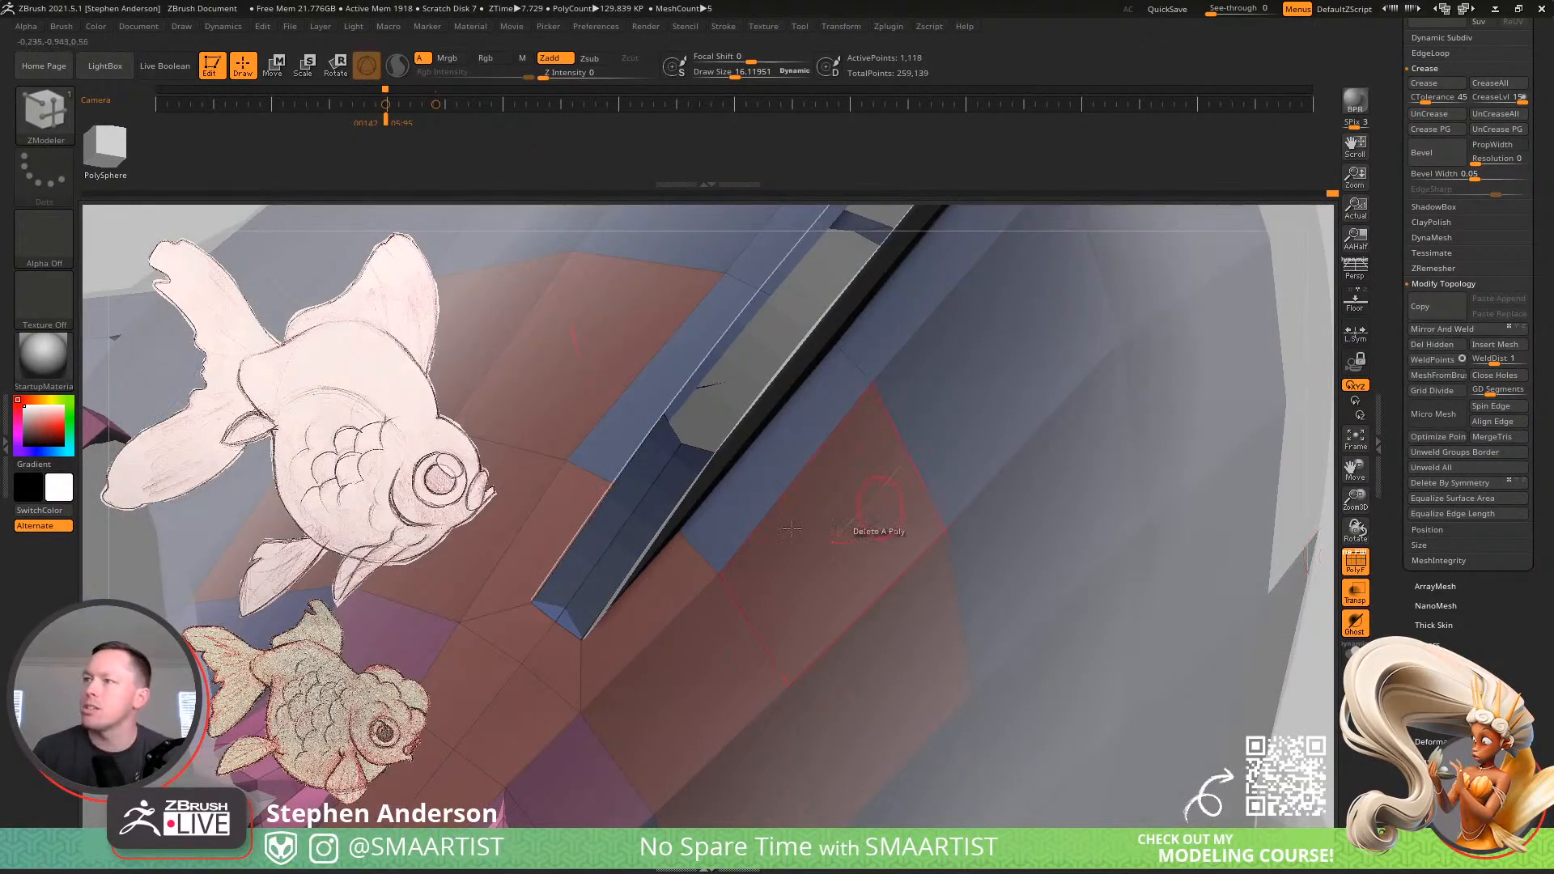
# Close the gap along the ridge between the two mirrored rear fin strips and check it with Dynamic Subdivision smoothing
pyautogui.press('d')
pyautogui.moveTo(613, 640)
pyautogui.mouseDown(button='right')
pyautogui.moveTo(586, 600)
pyautogui.moveTo(606, 658)
pyautogui.moveTo(601, 589)
pyautogui.mouseUp(button='right')
pyautogui.hotkey('shift', 'd')
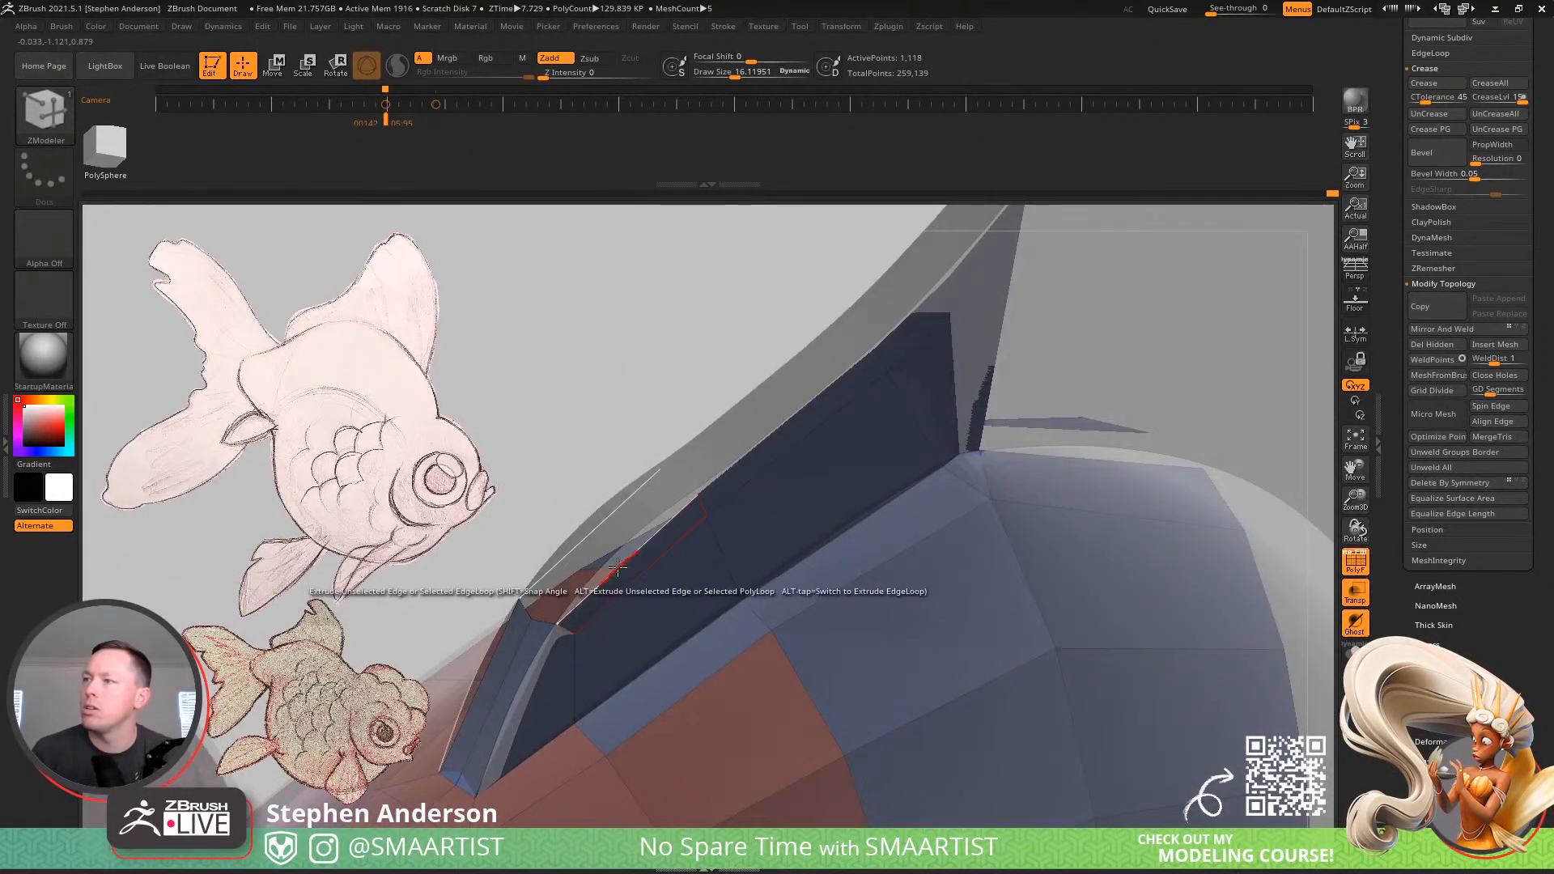
pyautogui.click(604, 554)
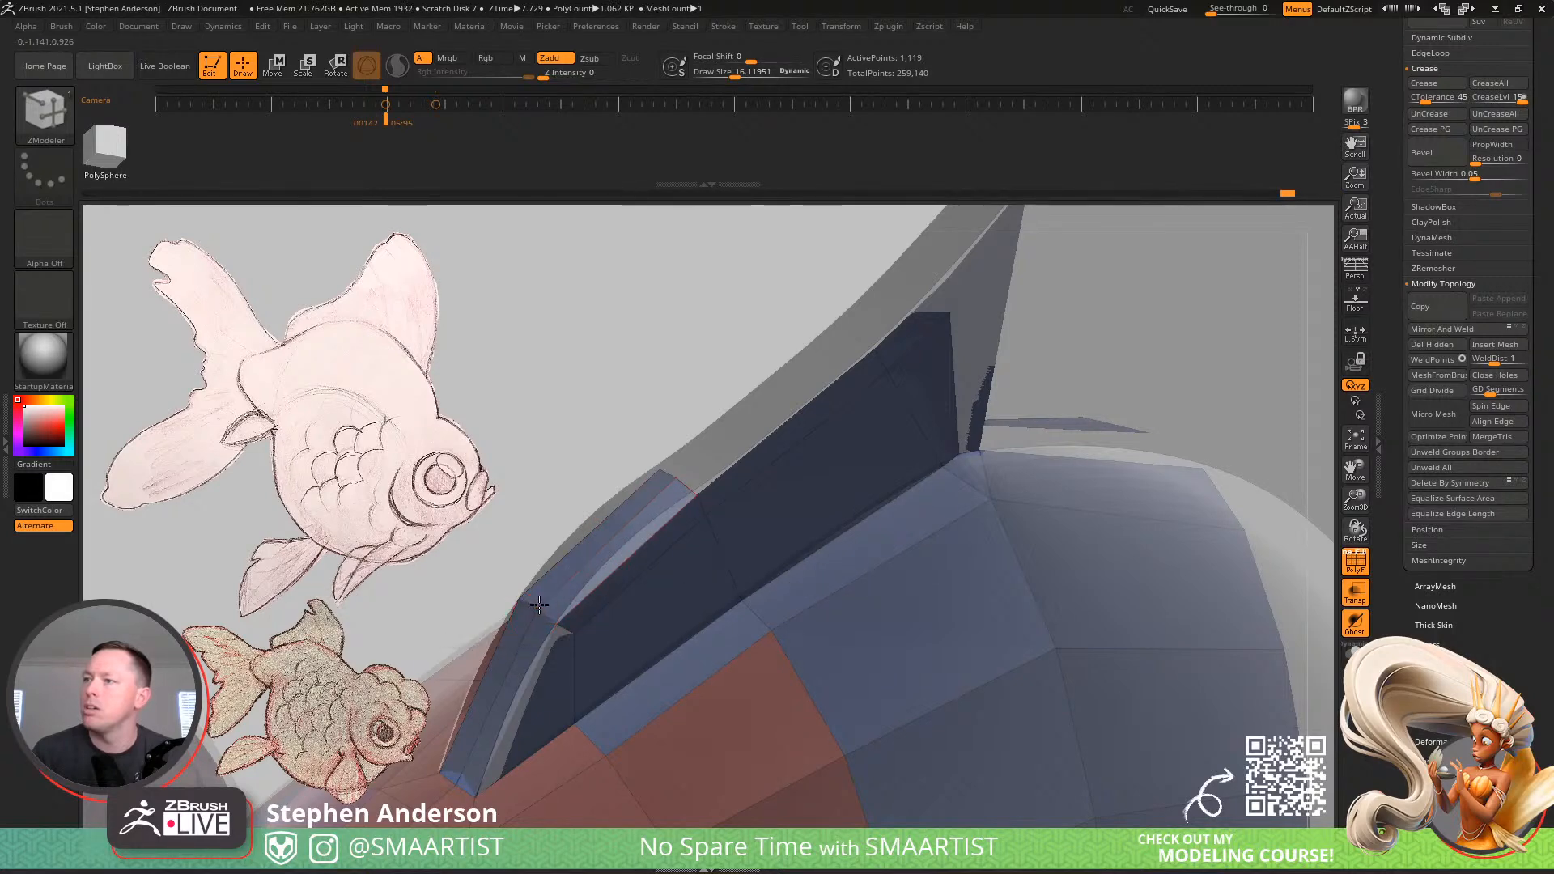
pyautogui.moveTo(623, 524)
pyautogui.mouseDown(button='right')
pyautogui.moveTo(669, 541)
pyautogui.moveTo(680, 510)
pyautogui.moveTo(624, 475)
pyautogui.moveTo(625, 449)
pyautogui.moveTo(655, 464)
pyautogui.mouseUp(button='right')
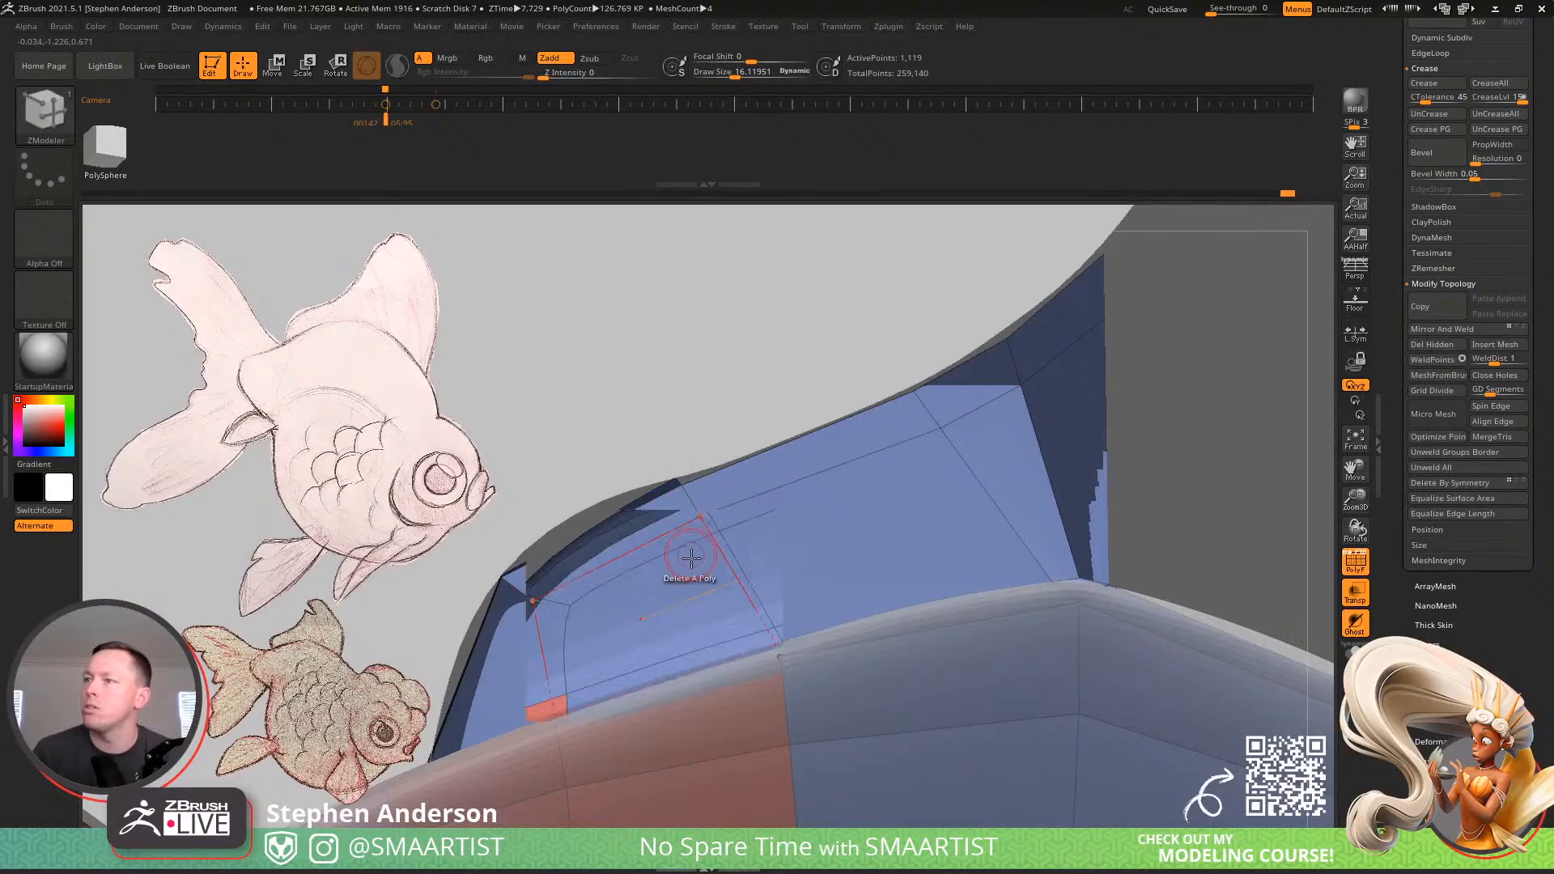
pyautogui.press('d')
pyautogui.hotkey('shift', 'd')
pyautogui.moveTo(700, 562); pyautogui.dragTo(760, 529, button='right')
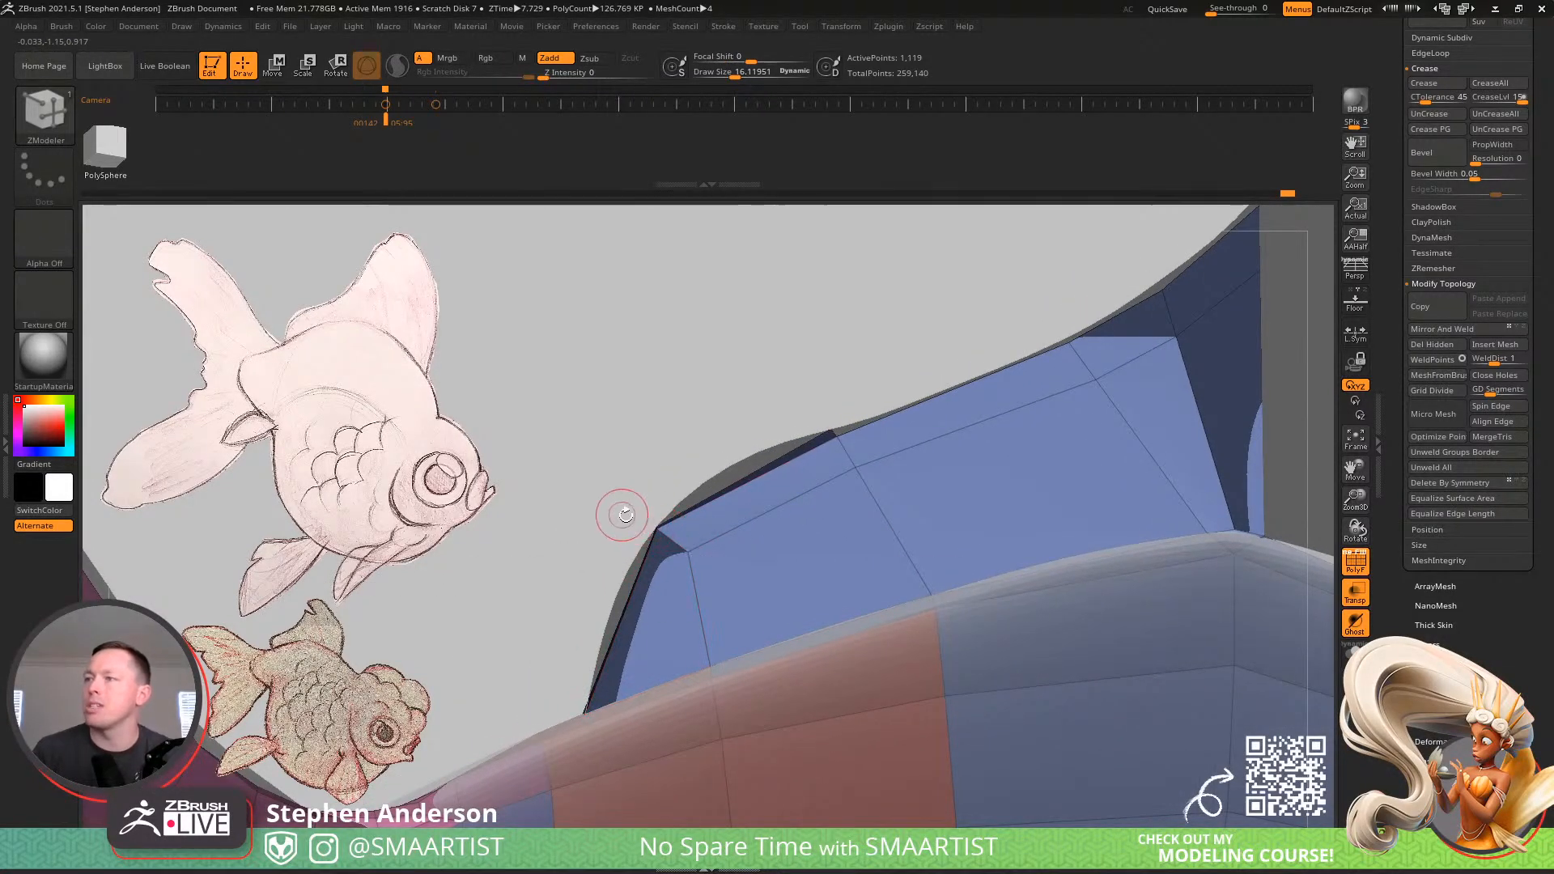
# With the Move brush at draw size about 56.3, pull the strip's rear corner and top edge to the fin outline and preview the smoothing
pyautogui.press('b')
pyautogui.press('m')
pyautogui.press('v')
pyautogui.press('s')
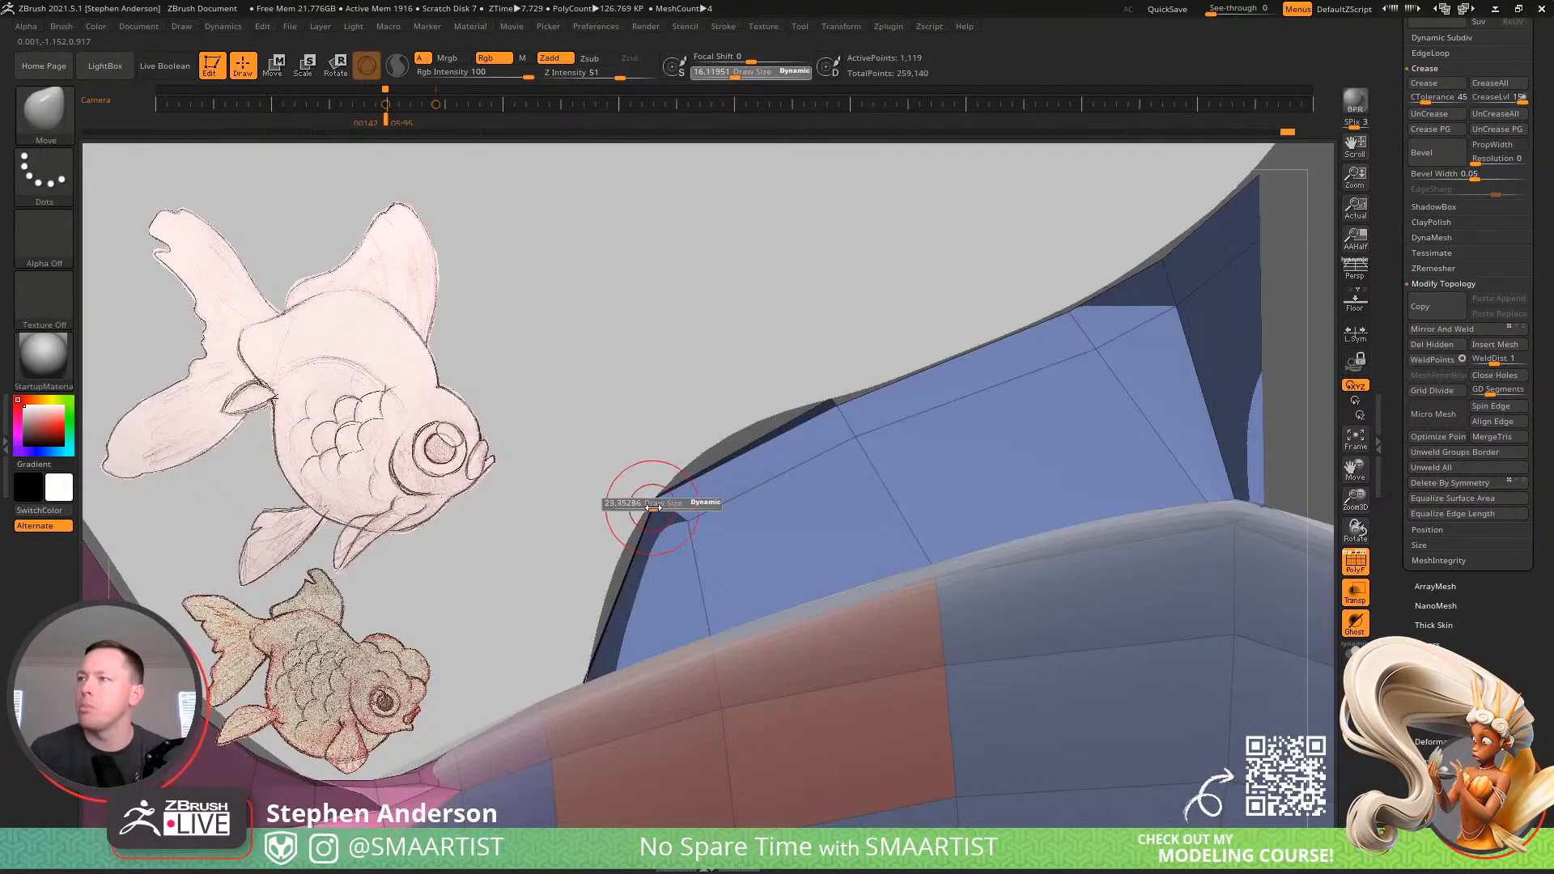
pyautogui.moveTo(653, 507); pyautogui.dragTo(624, 483)
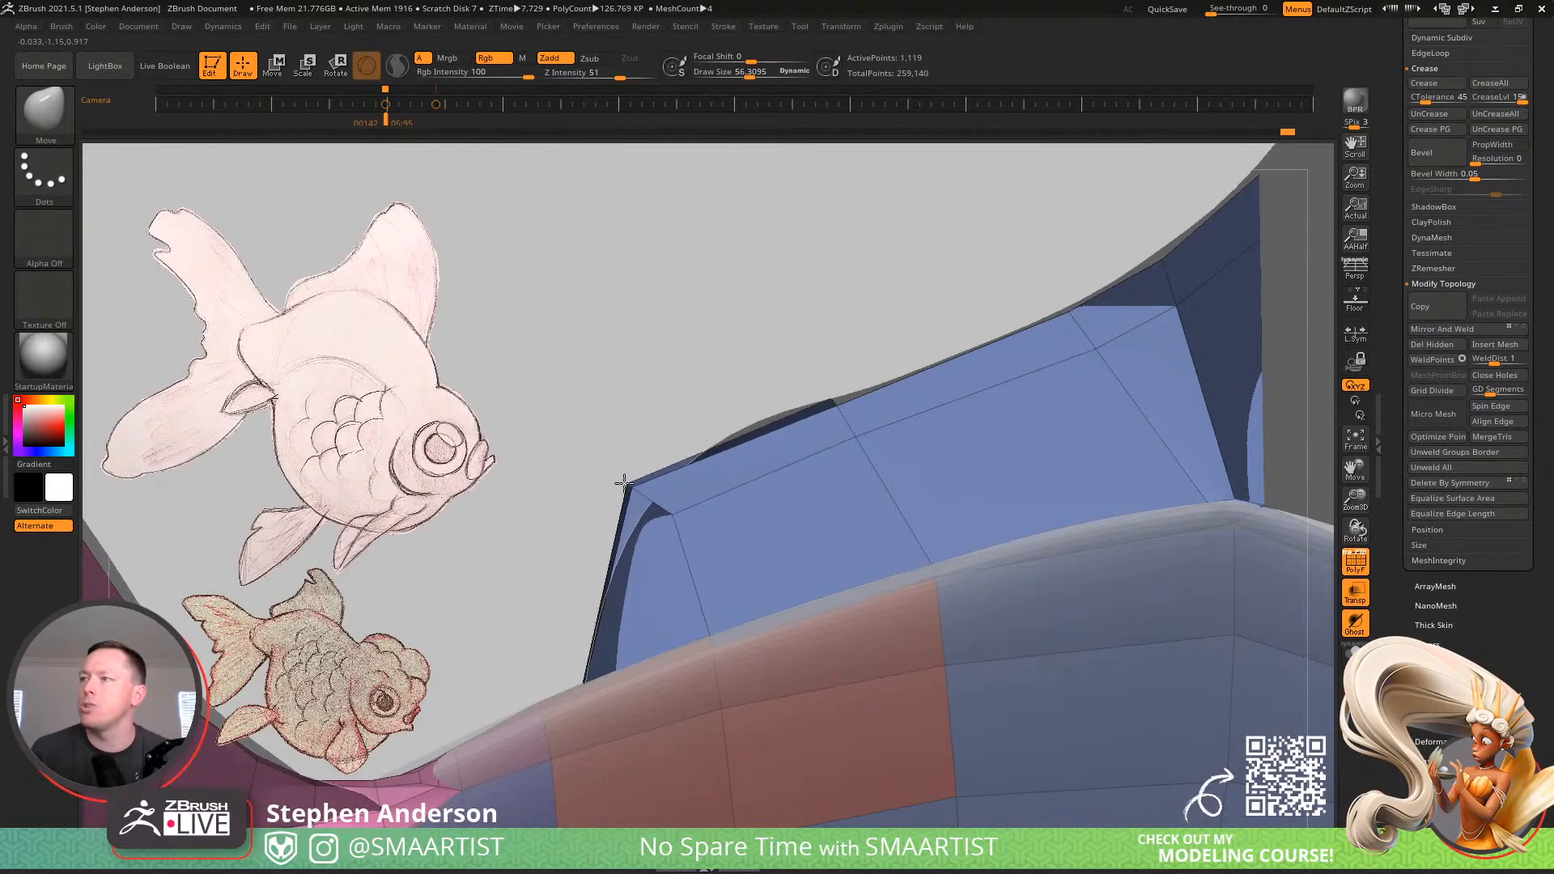
pyautogui.moveTo(809, 420); pyautogui.dragTo(803, 408)
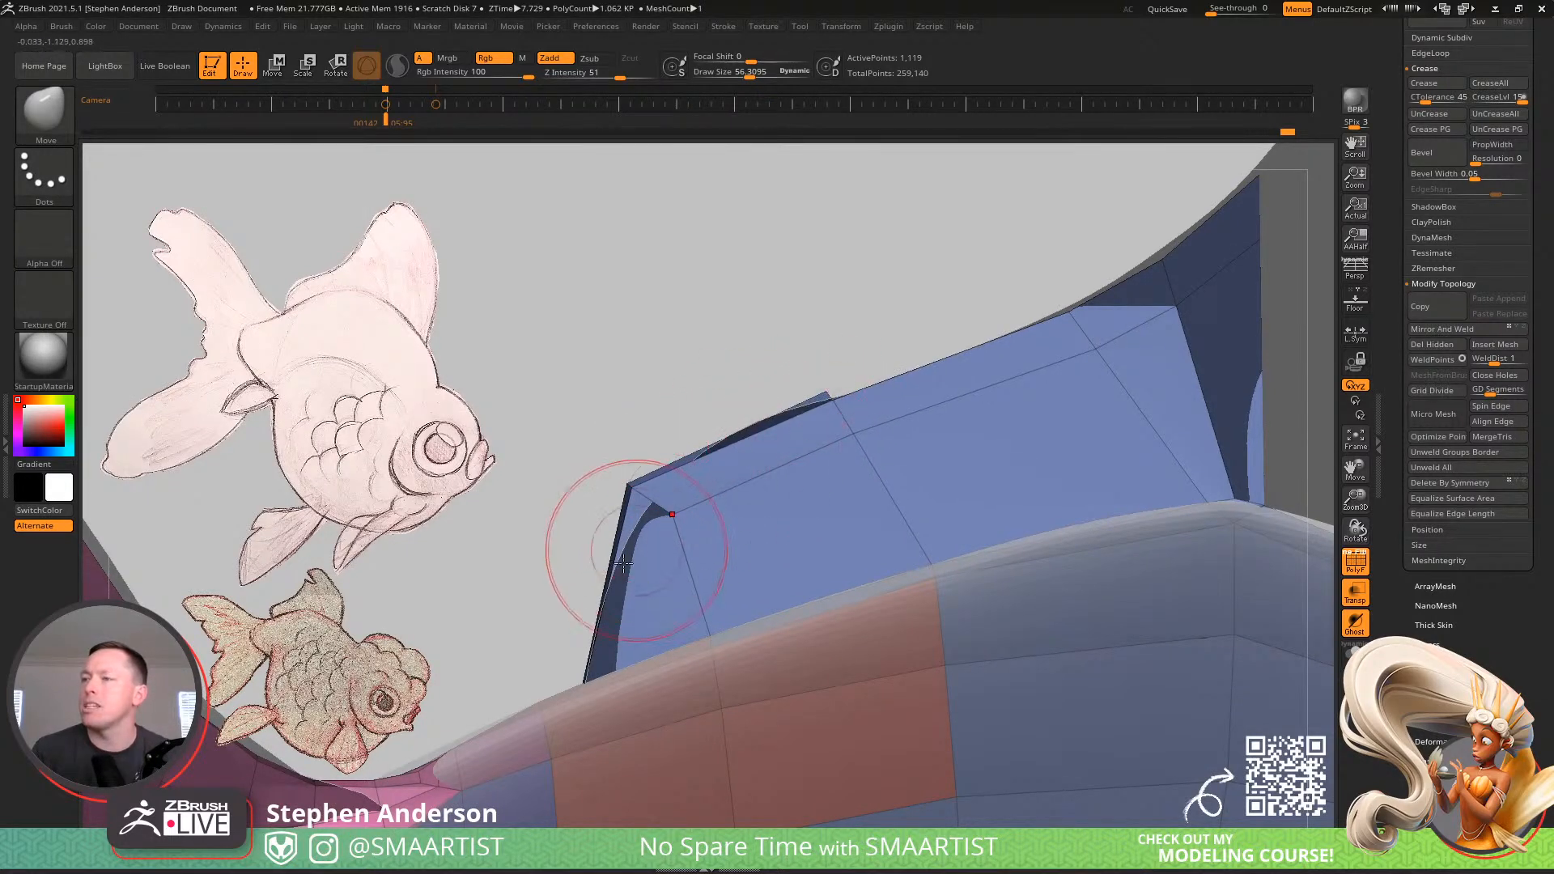
pyautogui.press('d')
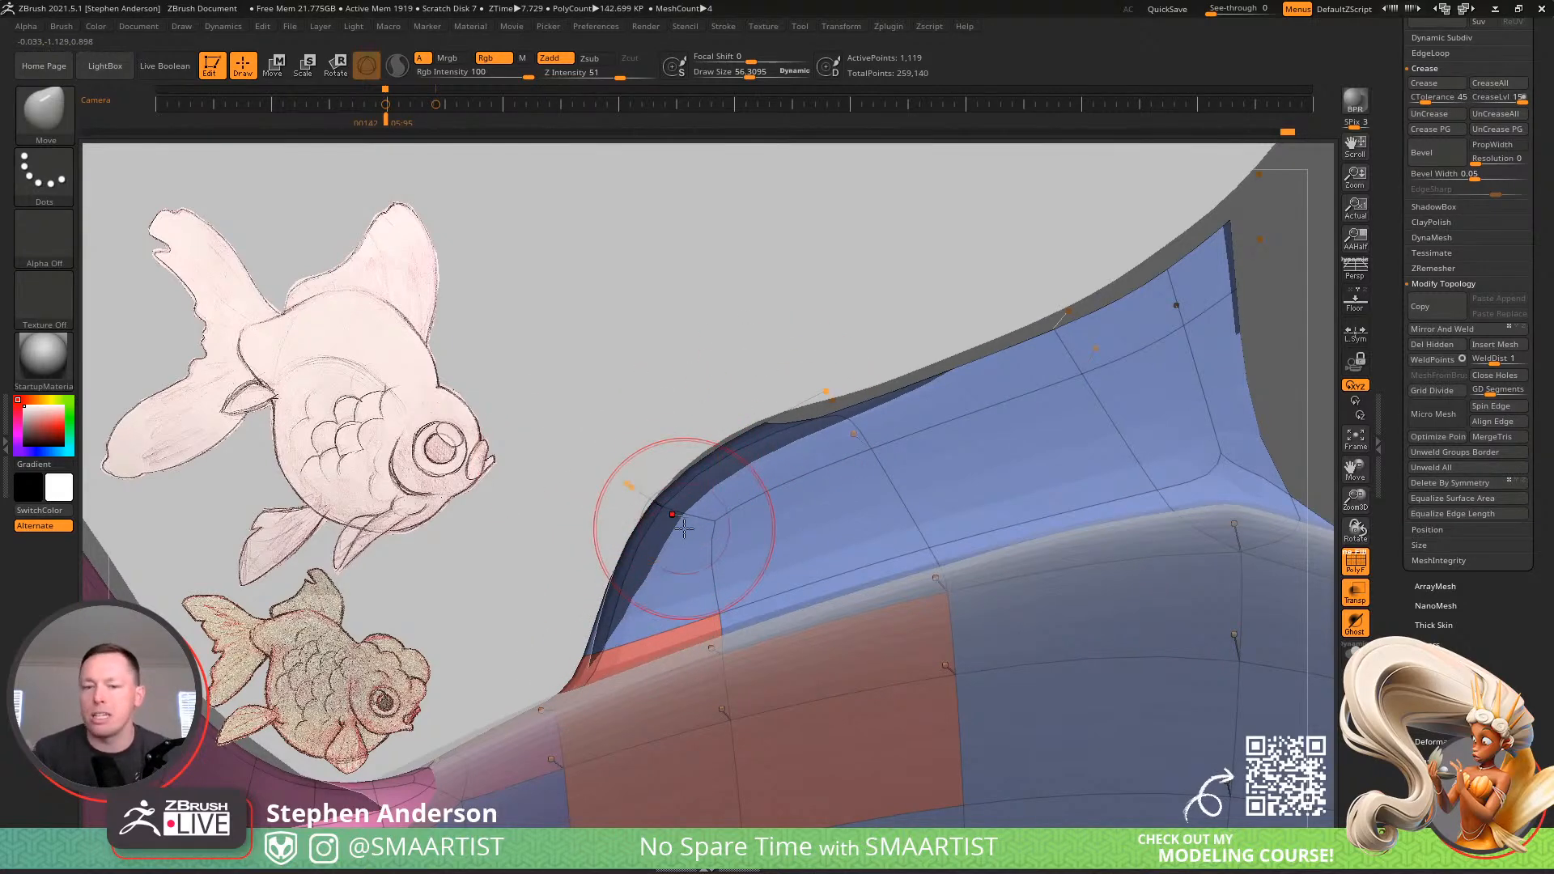
pyautogui.moveTo(763, 510)
pyautogui.mouseDown(button='right')
pyautogui.moveTo(832, 529)
pyautogui.moveTo(833, 551)
pyautogui.moveTo(869, 453)
pyautogui.moveTo(741, 549)
pyautogui.moveTo(771, 552)
pyautogui.mouseUp(button='right')
pyautogui.hotkey('shift', 'd')
# Return to the ZModeler brush at draw size about 12.6 and adjust the lower point of the strip's upper end edge on the fin
pyautogui.moveTo(961, 535)
pyautogui.keyDown('ctrl'); pyautogui.mouseDown(button='right')
pyautogui.moveTo(929, 499)
pyautogui.moveTo(774, 545)
pyautogui.moveTo(710, 485)
pyautogui.mouseUp(button='right'); pyautogui.keyUp('ctrl')
pyautogui.press('d')
pyautogui.hotkey('shift', 'd')
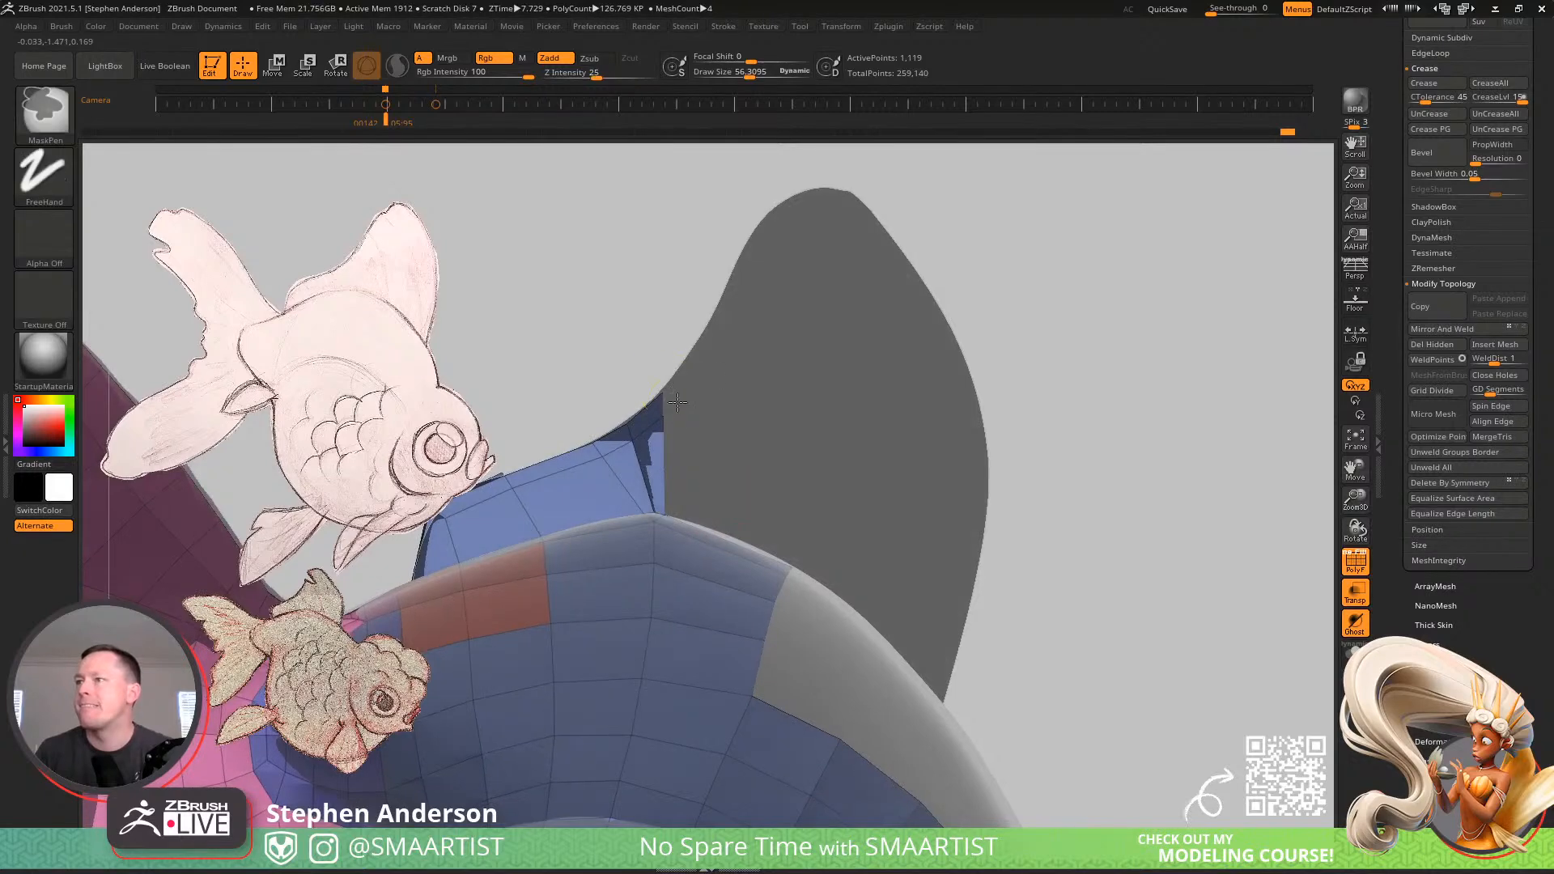
pyautogui.keyDown('ctrl'); pyautogui.moveTo(676, 405); pyautogui.dragTo(679, 392, button='right'); pyautogui.keyUp('ctrl')
pyautogui.press('b')
pyautogui.press('z')
pyautogui.press('m')
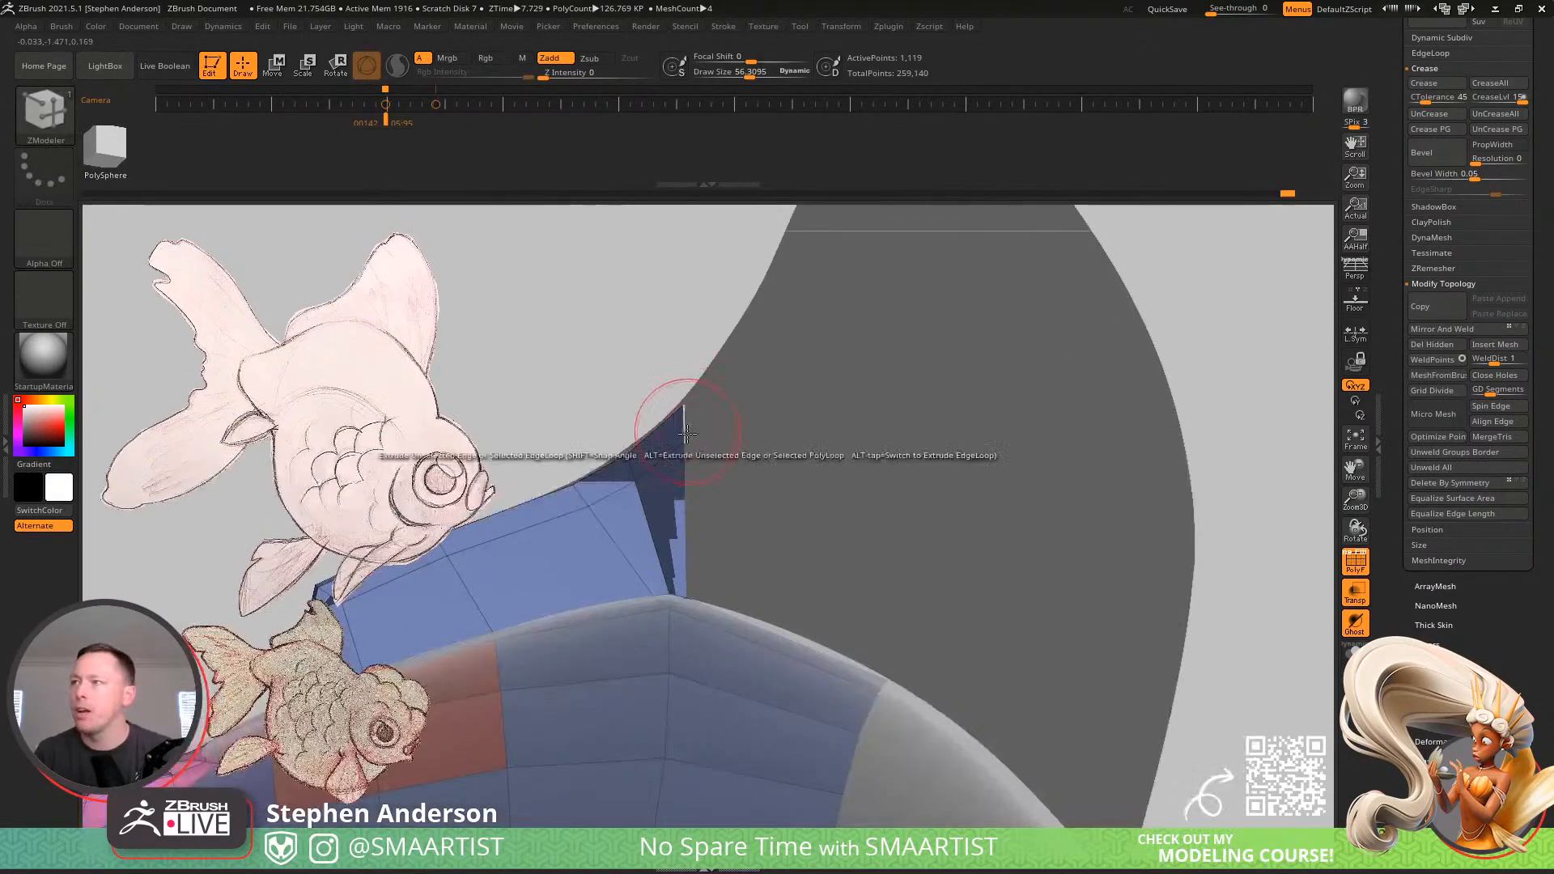
pyautogui.press('s')
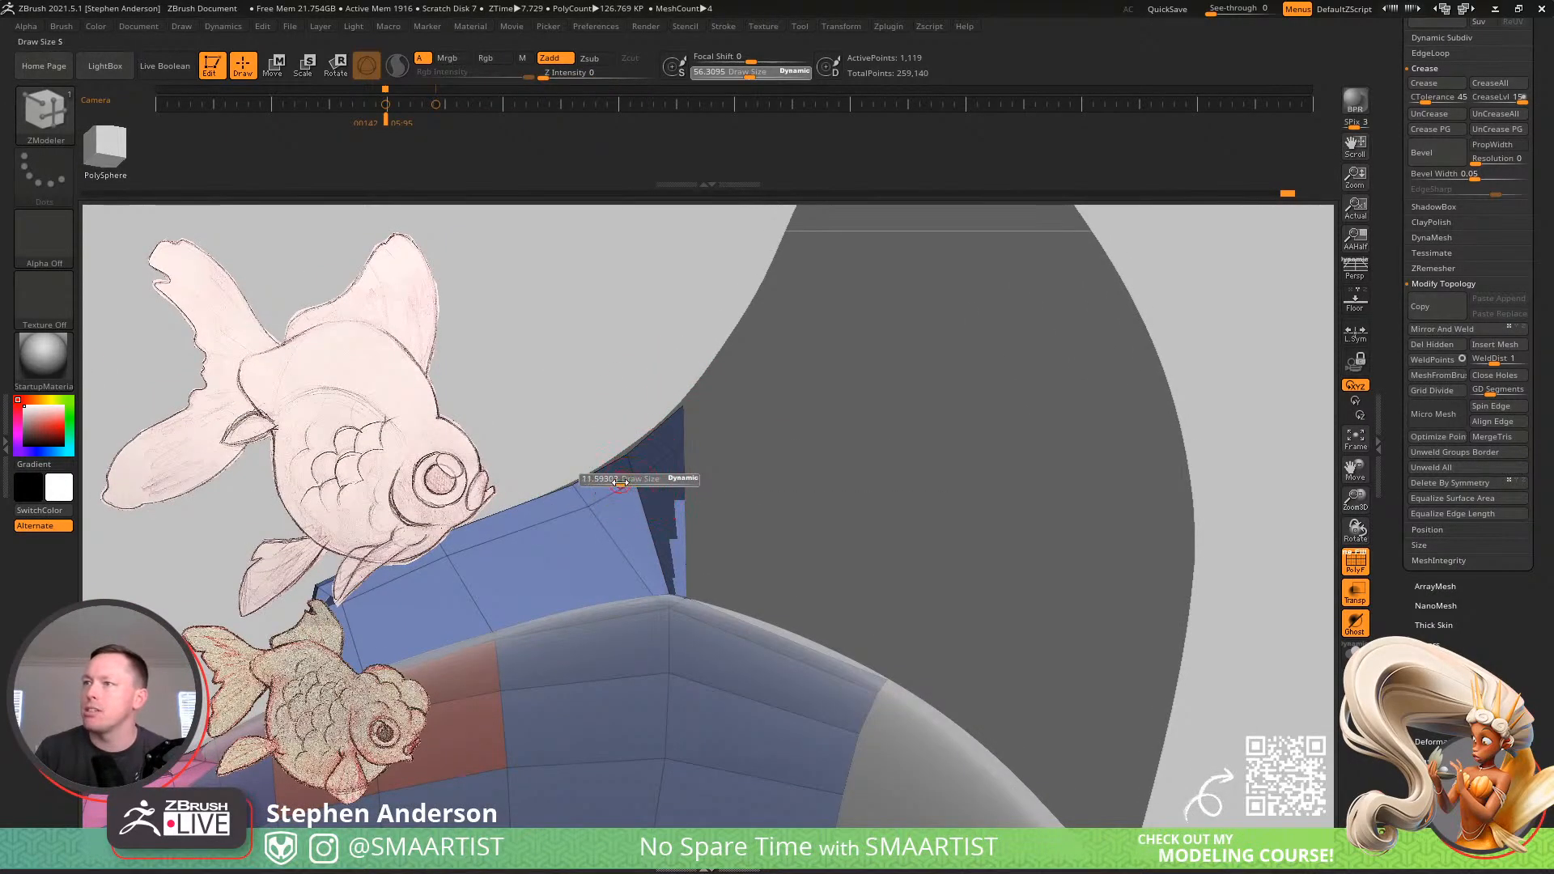
pyautogui.moveTo(620, 481); pyautogui.dragTo(635, 479)
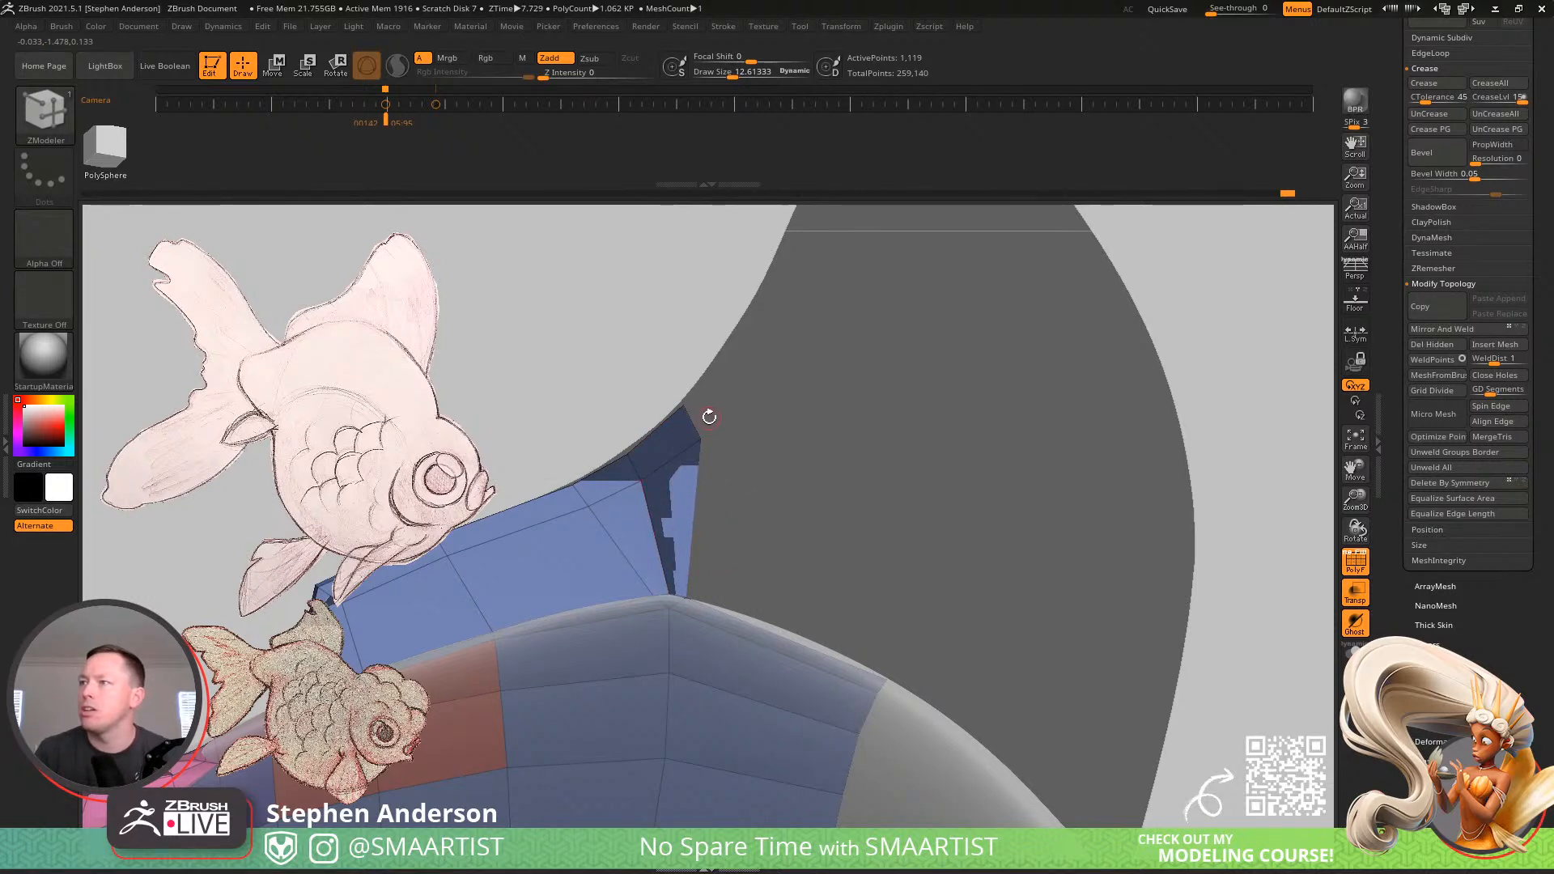
# Extrude the strip's upper end edge farther up along the rear outline of the dorsal fin
pyautogui.moveTo(688, 417); pyautogui.dragTo(758, 375)
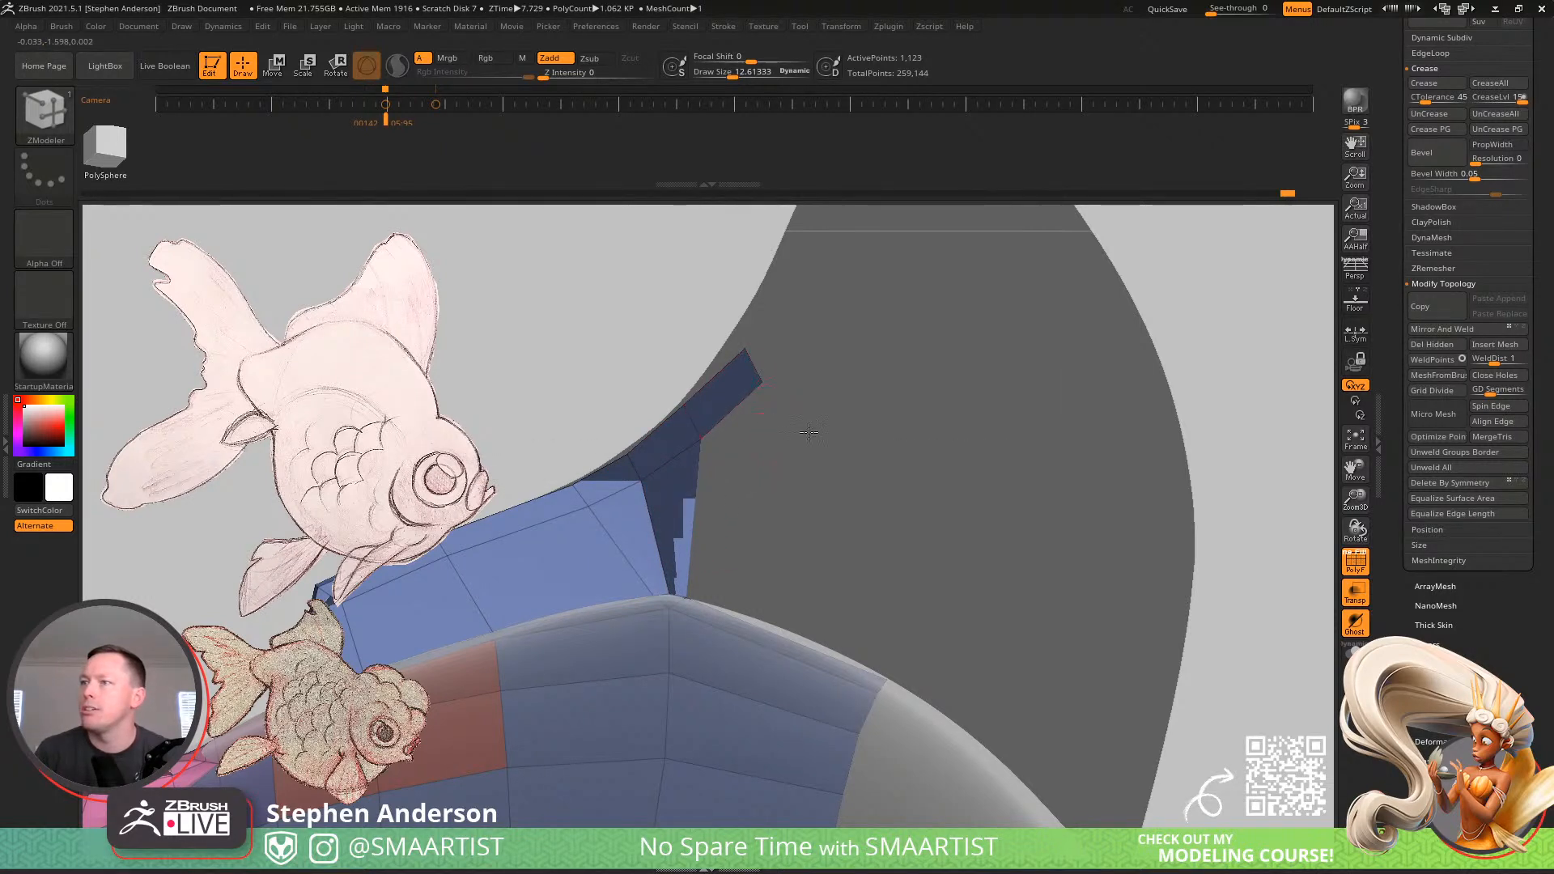
pyautogui.moveTo(809, 420); pyautogui.dragTo(936, 448)
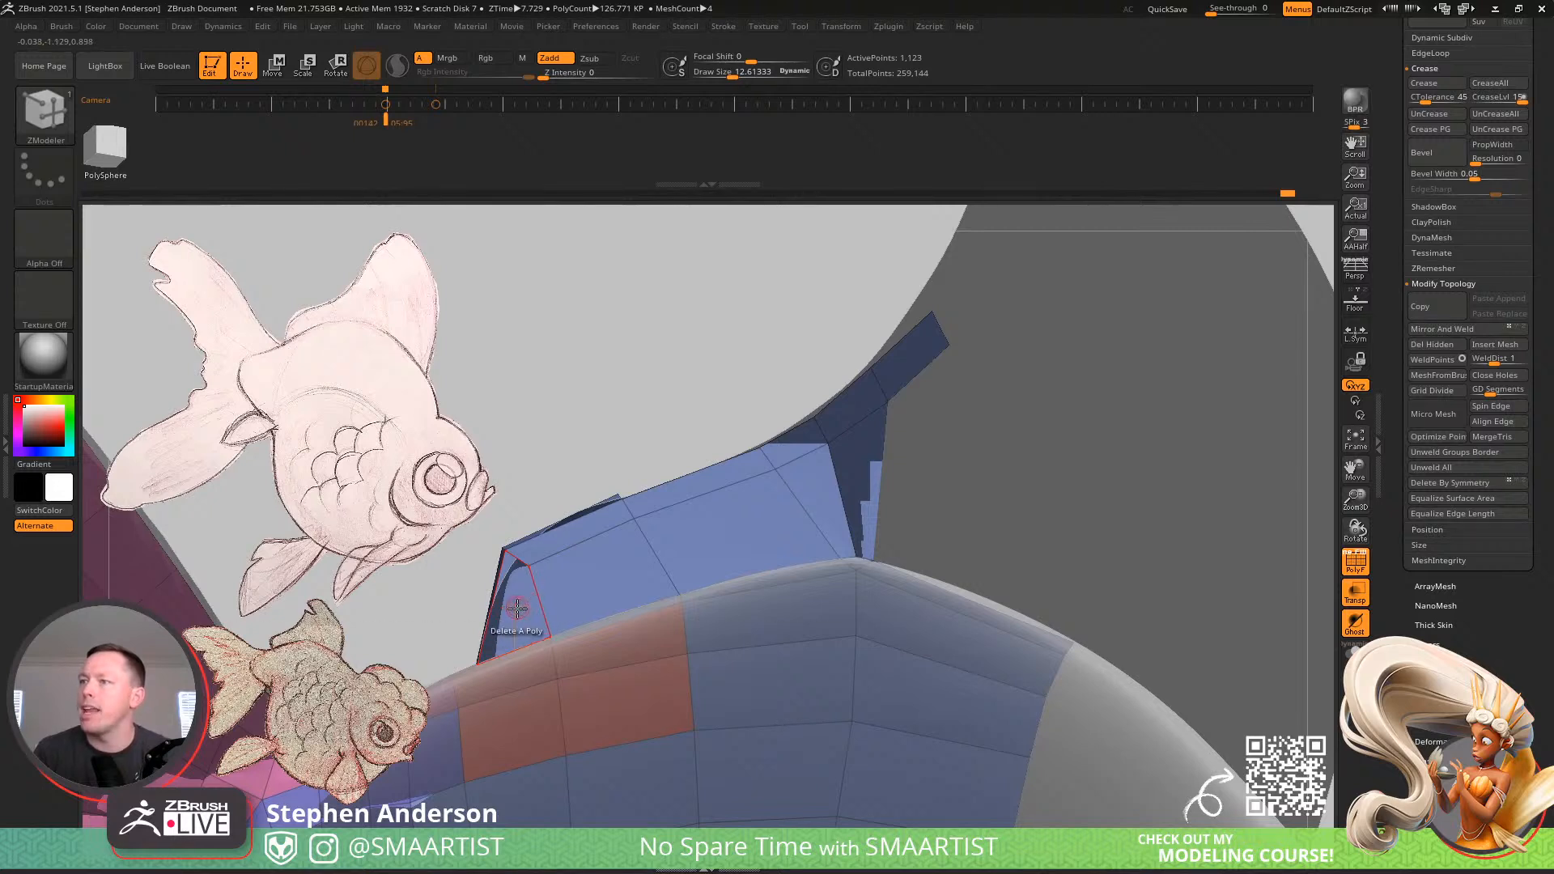
pyautogui.moveTo(1128, 454); pyautogui.dragTo(771, 535)
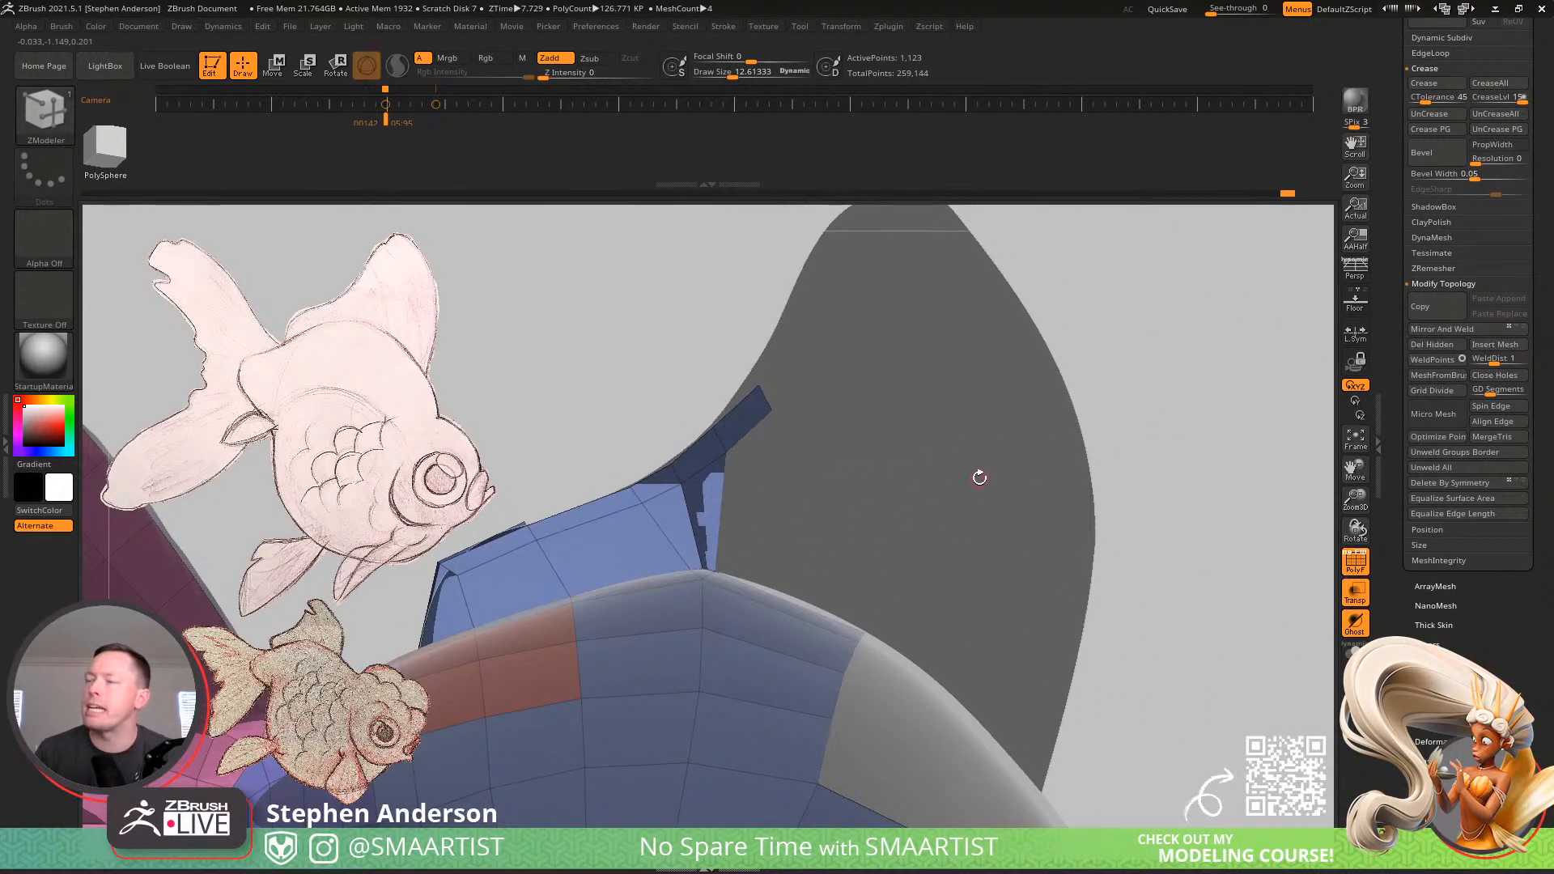
# Extrude the narrow strip's end edge segment by segment up the dorsal fin's rear outline to just below the fin tip
pyautogui.moveTo(821, 494); pyautogui.dragTo(821, 588, button='right')
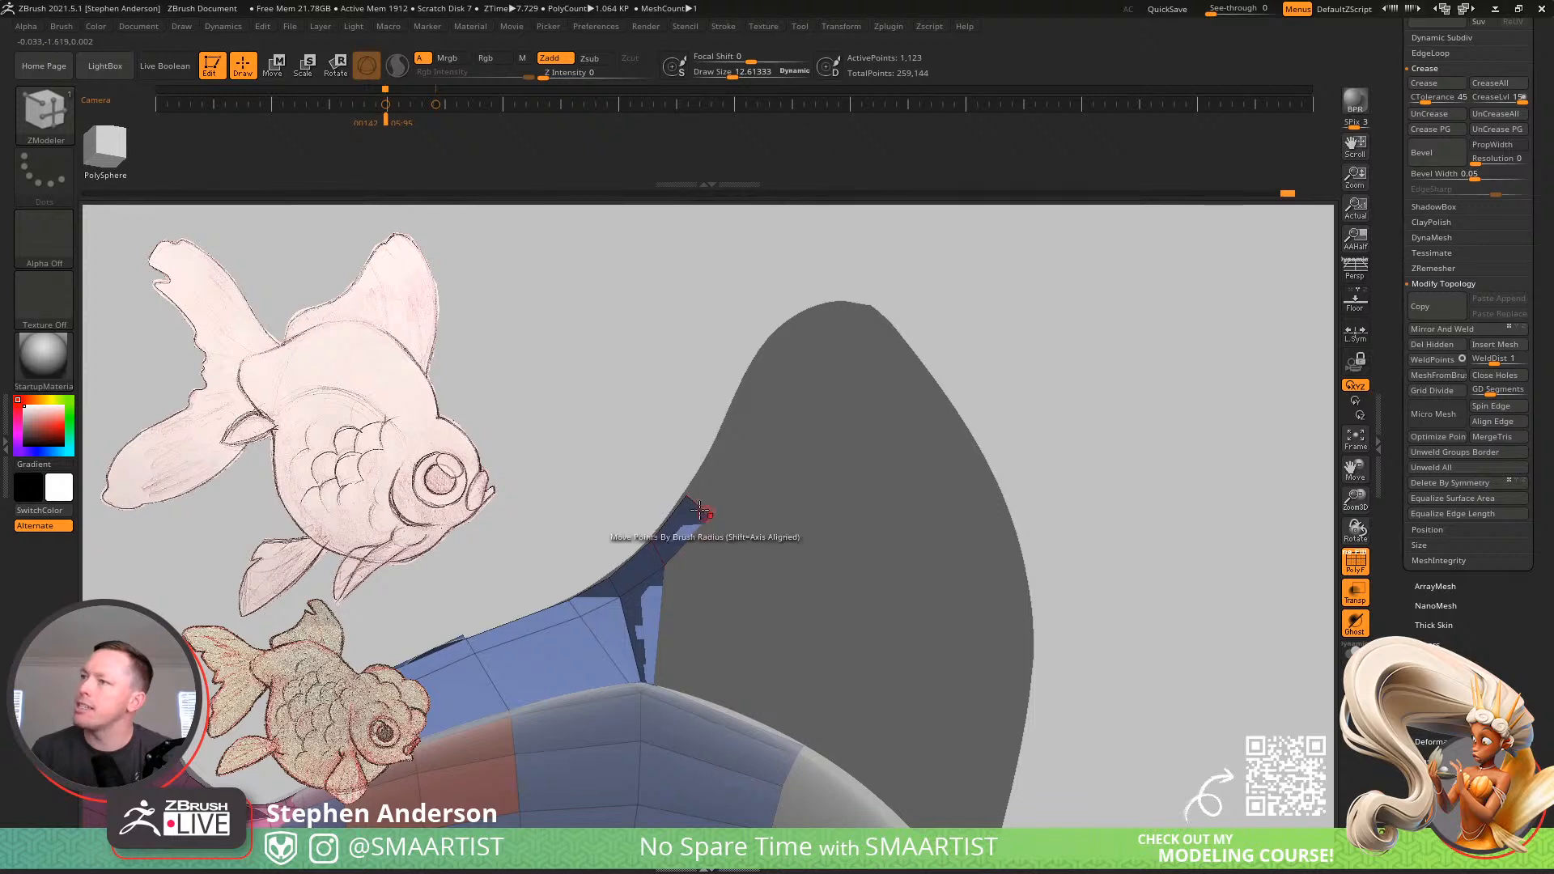
pyautogui.moveTo(700, 508); pyautogui.dragTo(698, 502)
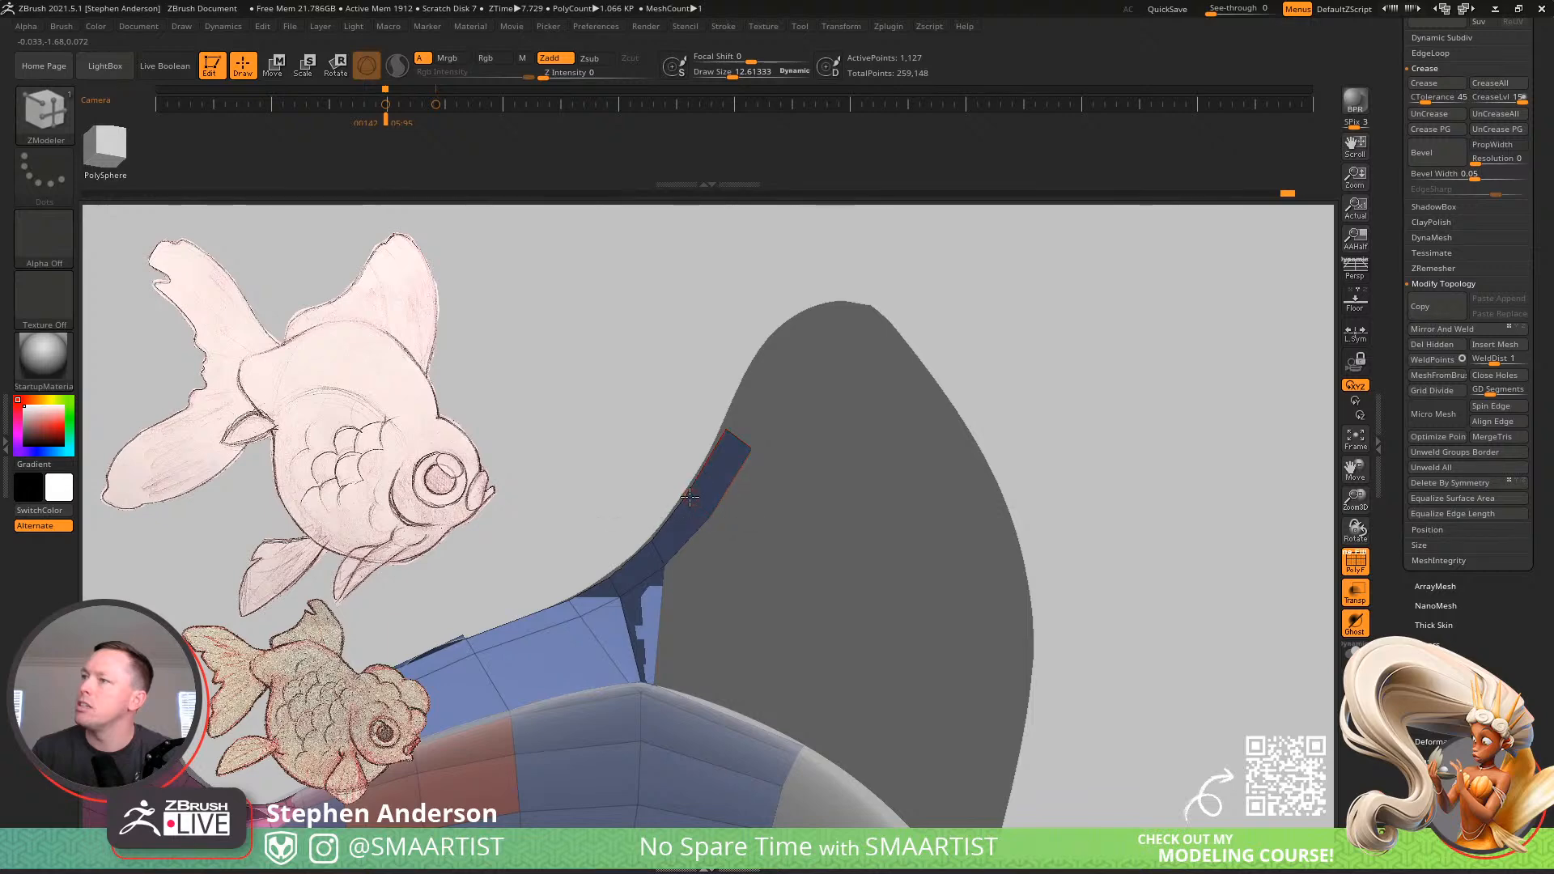
pyautogui.moveTo(690, 495); pyautogui.dragTo(774, 378)
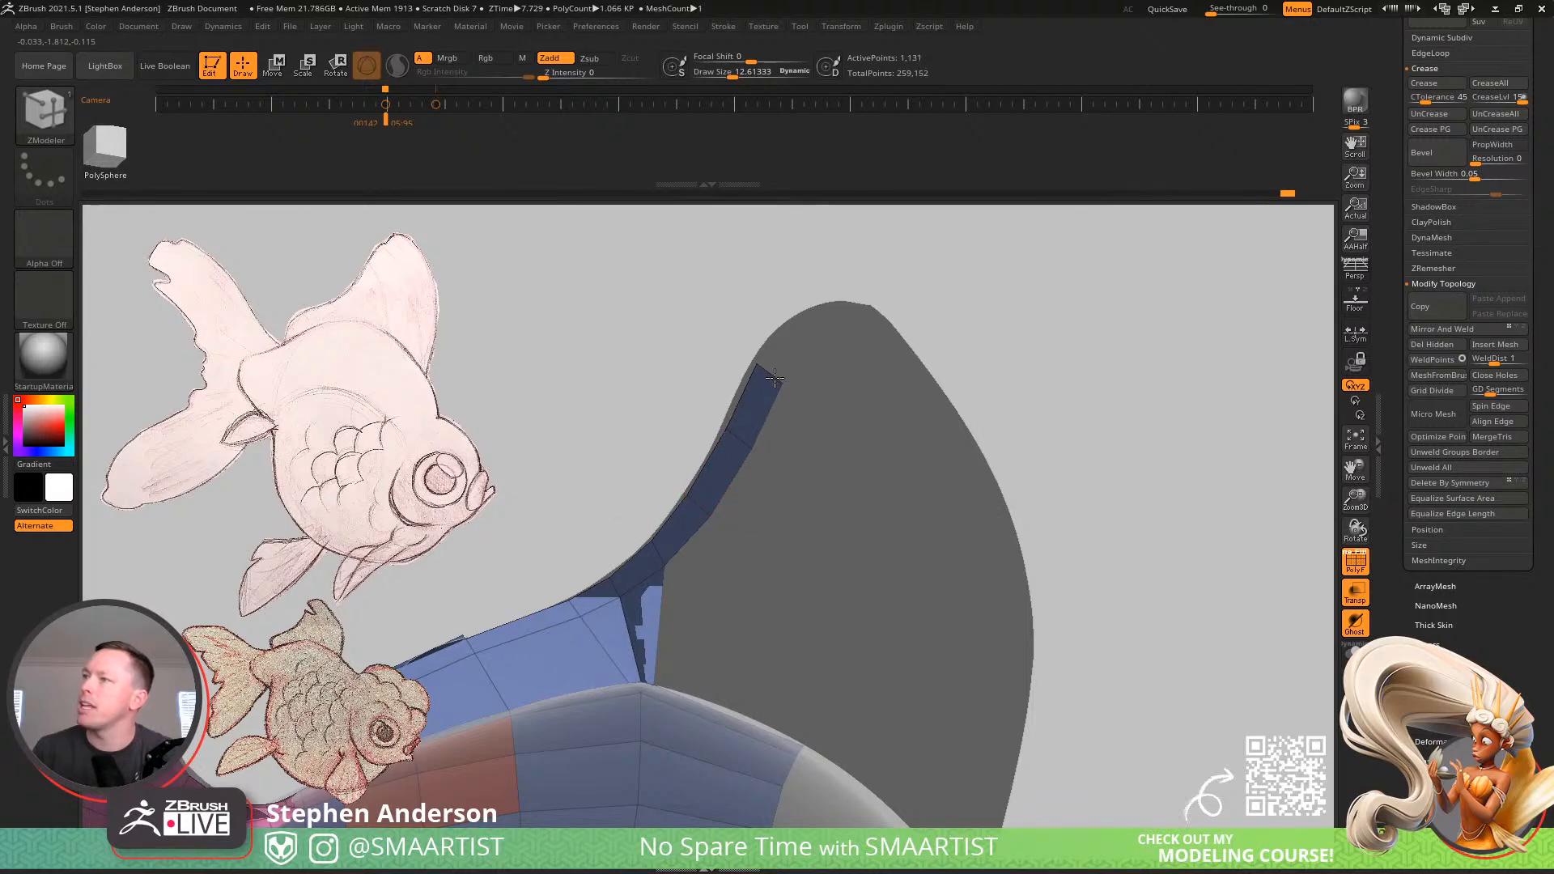
pyautogui.moveTo(797, 384)
pyautogui.mouseDown(button='right')
pyautogui.moveTo(898, 430)
pyautogui.moveTo(815, 413)
pyautogui.moveTo(817, 397)
pyautogui.moveTo(829, 429)
pyautogui.moveTo(785, 573)
pyautogui.mouseUp(button='right')
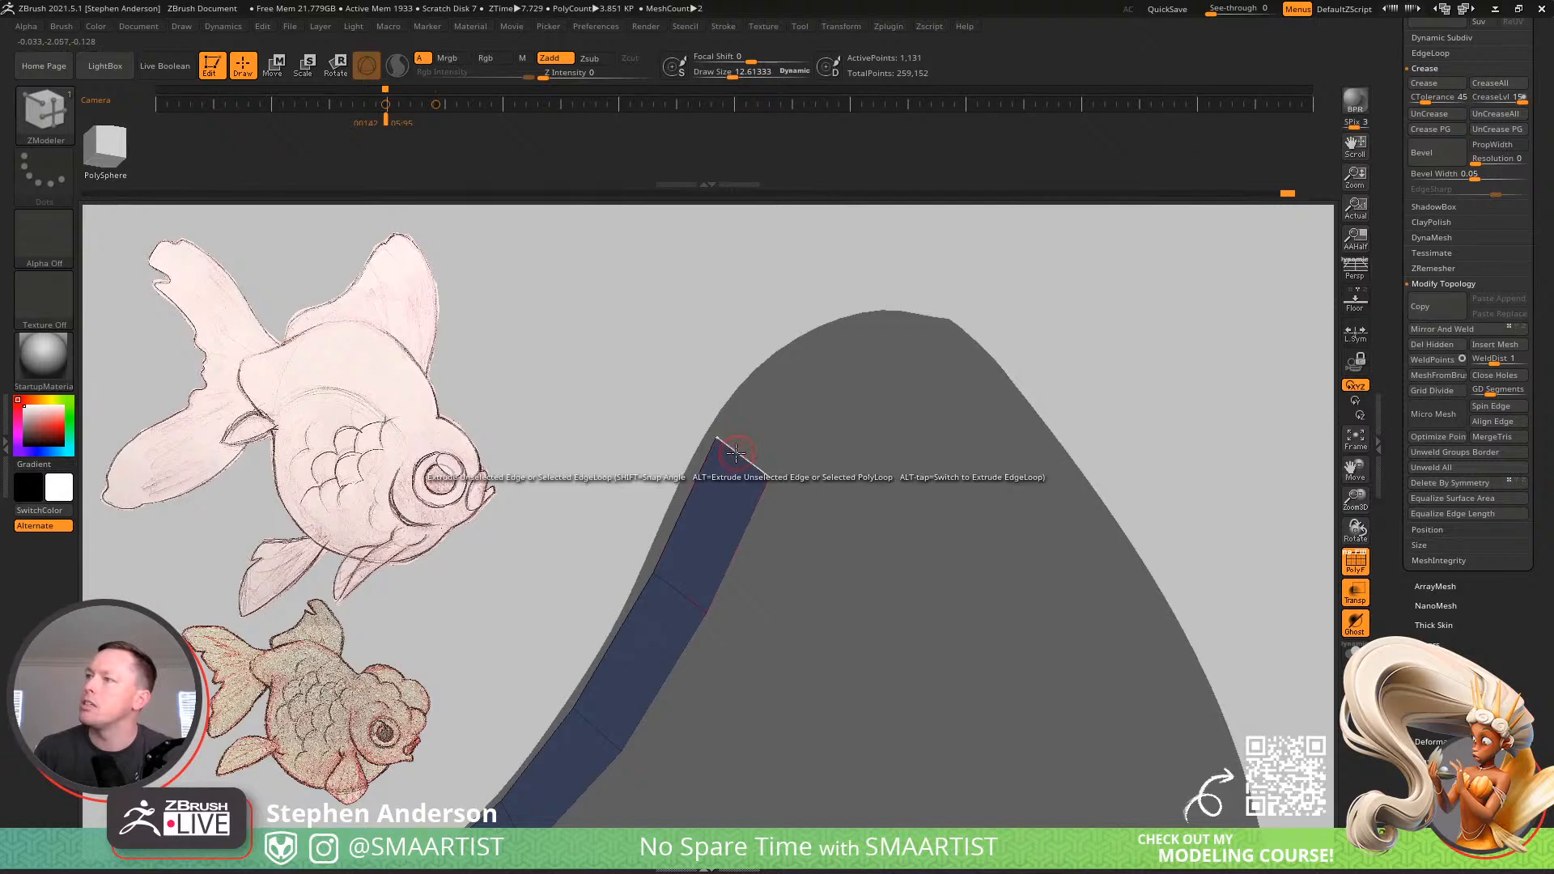
pyautogui.moveTo(742, 455); pyautogui.dragTo(821, 335)
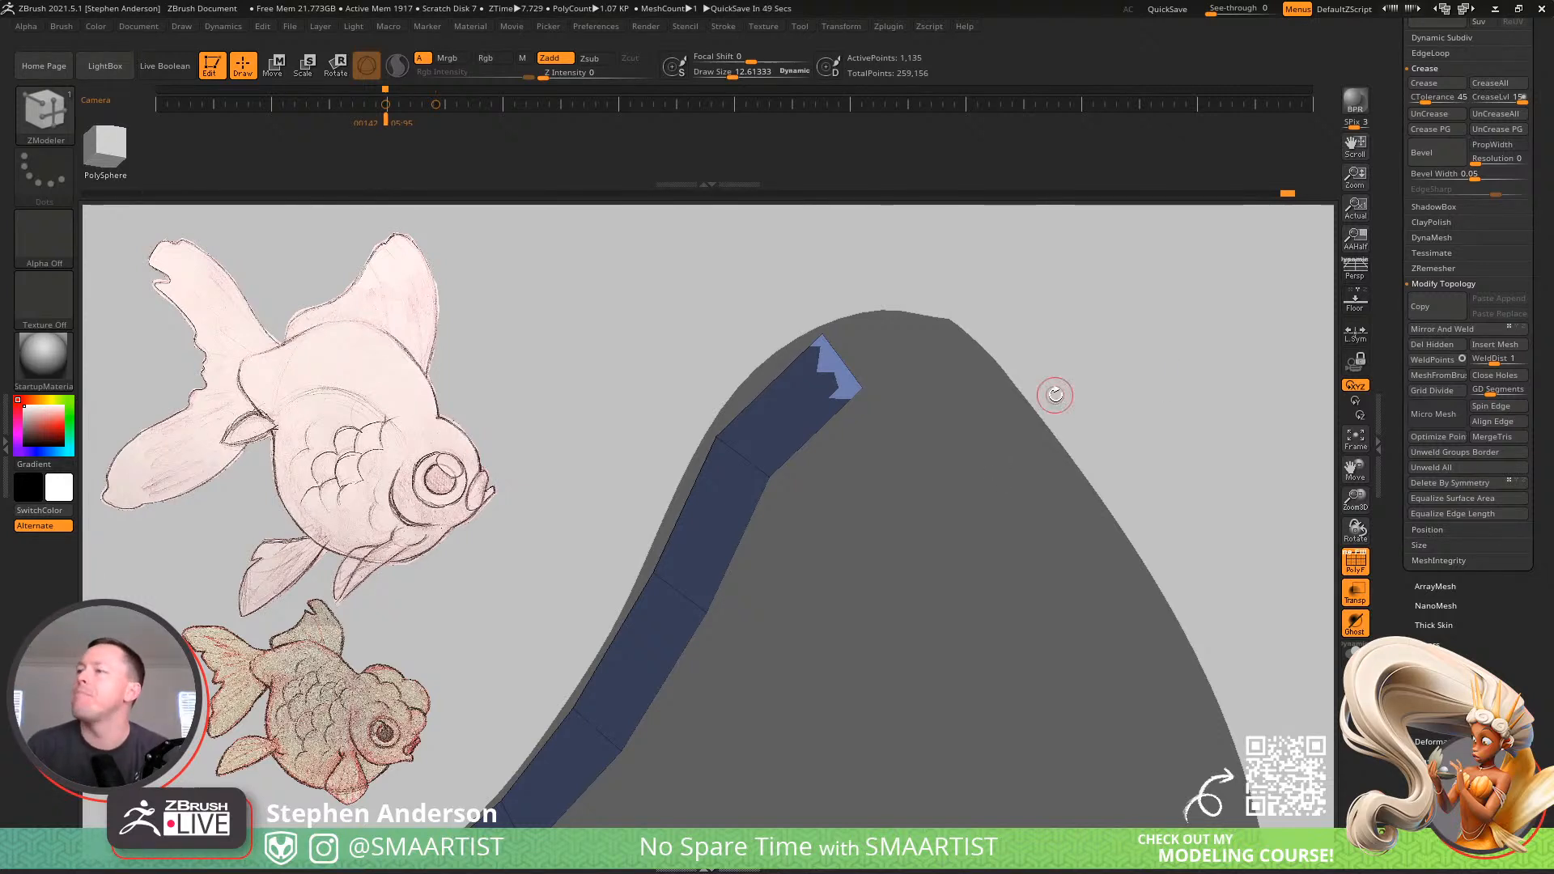
# Extrude a new column of quads from the lower edge of the back's gap up over the back to the dorsal fin base
pyautogui.keyDown('ctrl'); pyautogui.moveTo(1116, 349); pyautogui.dragTo(923, 598, button='right'); pyautogui.keyUp('ctrl')
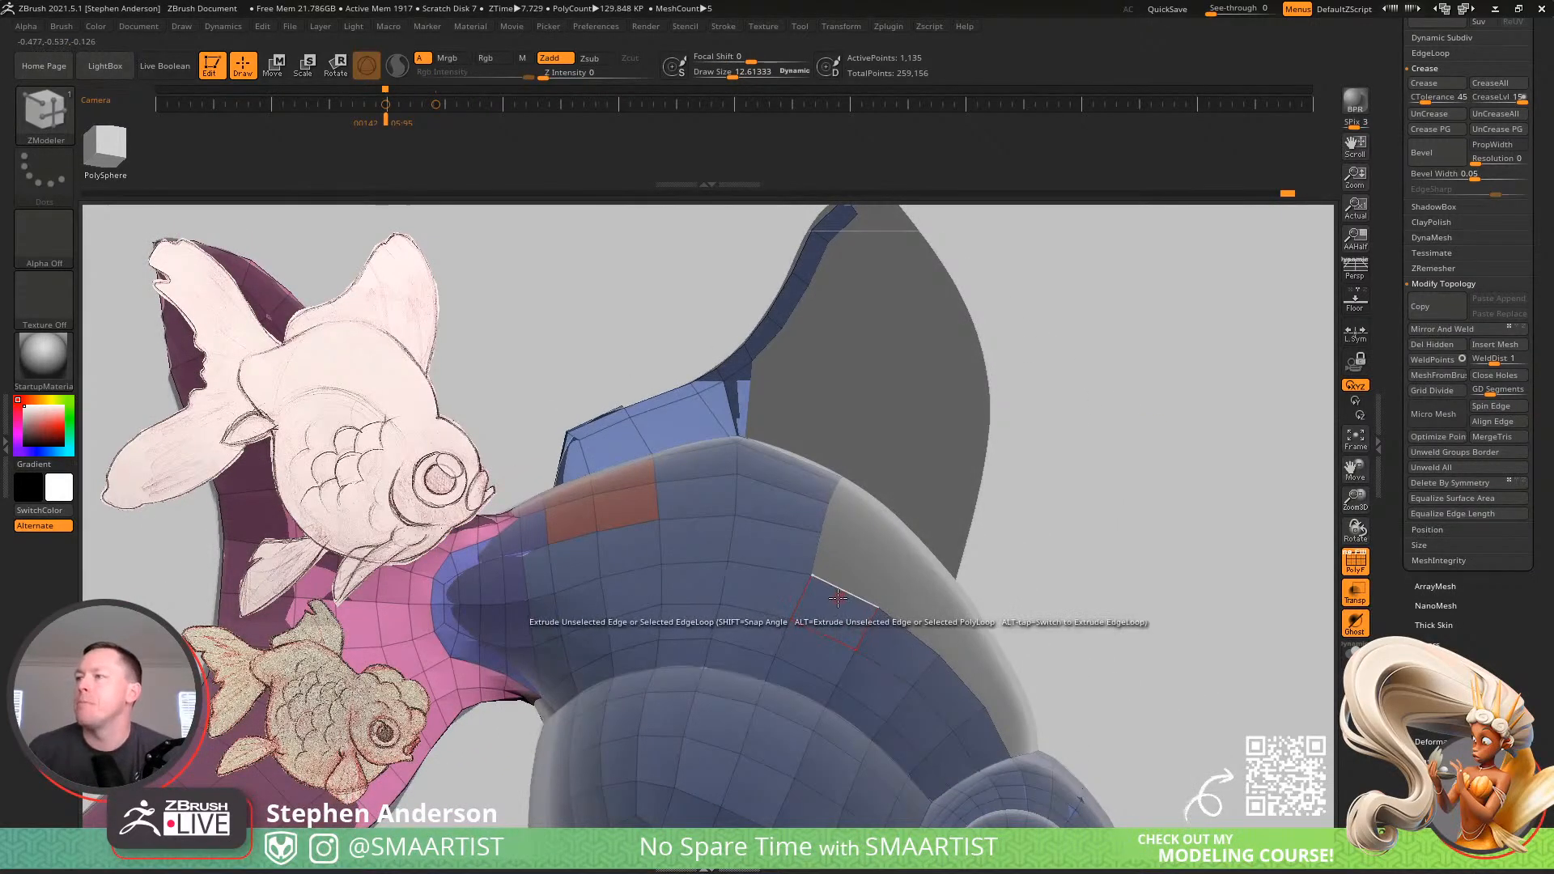
pyautogui.moveTo(867, 434); pyautogui.dragTo(808, 519, button='right')
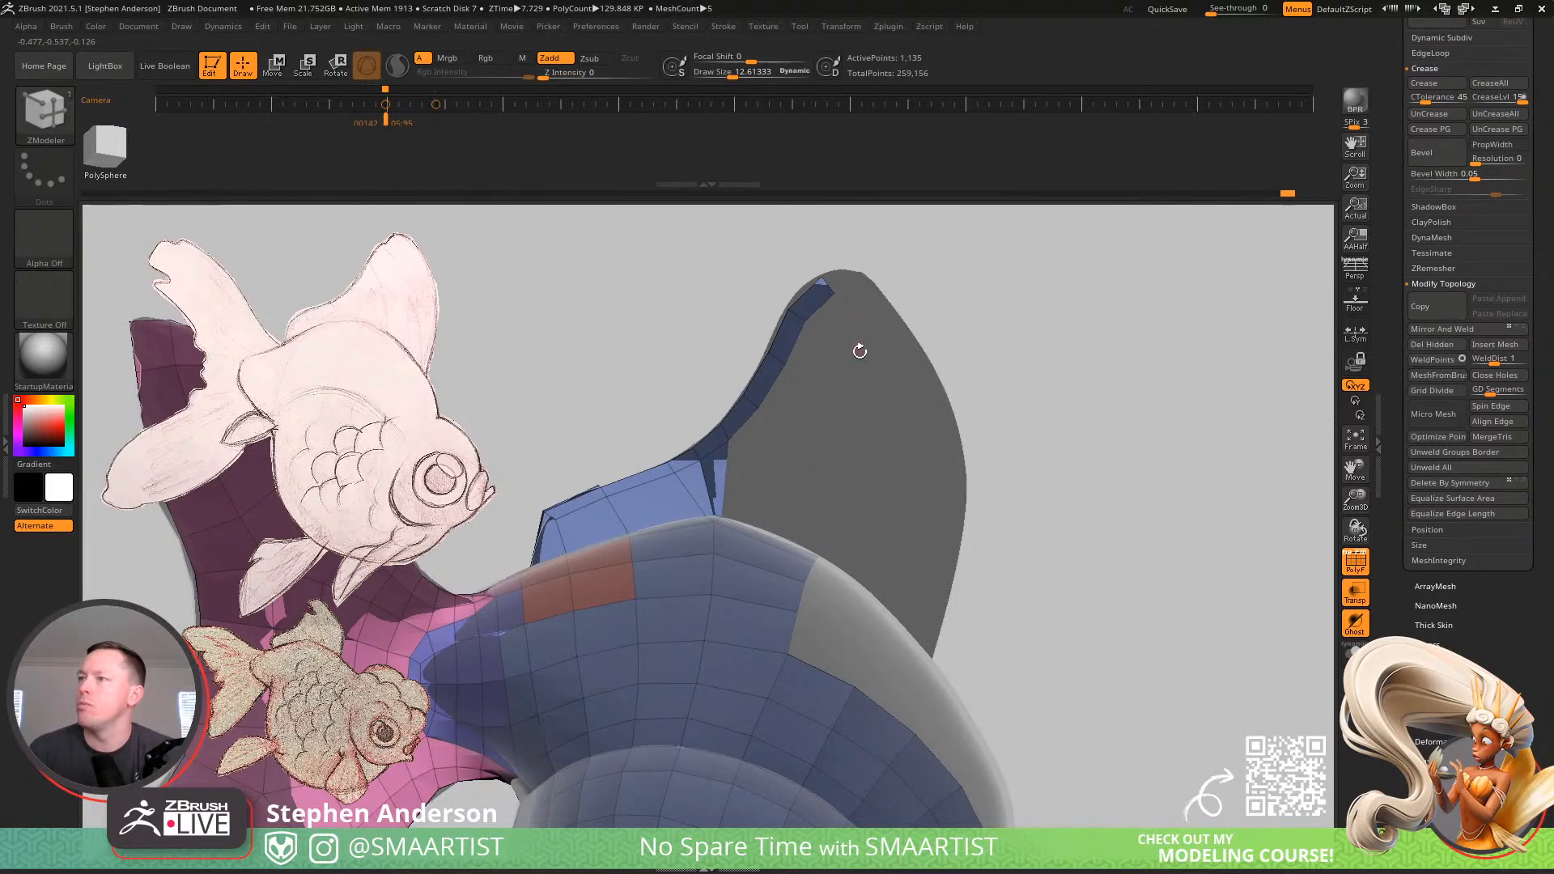
pyautogui.moveTo(835, 432); pyautogui.dragTo(1089, 394, button='right')
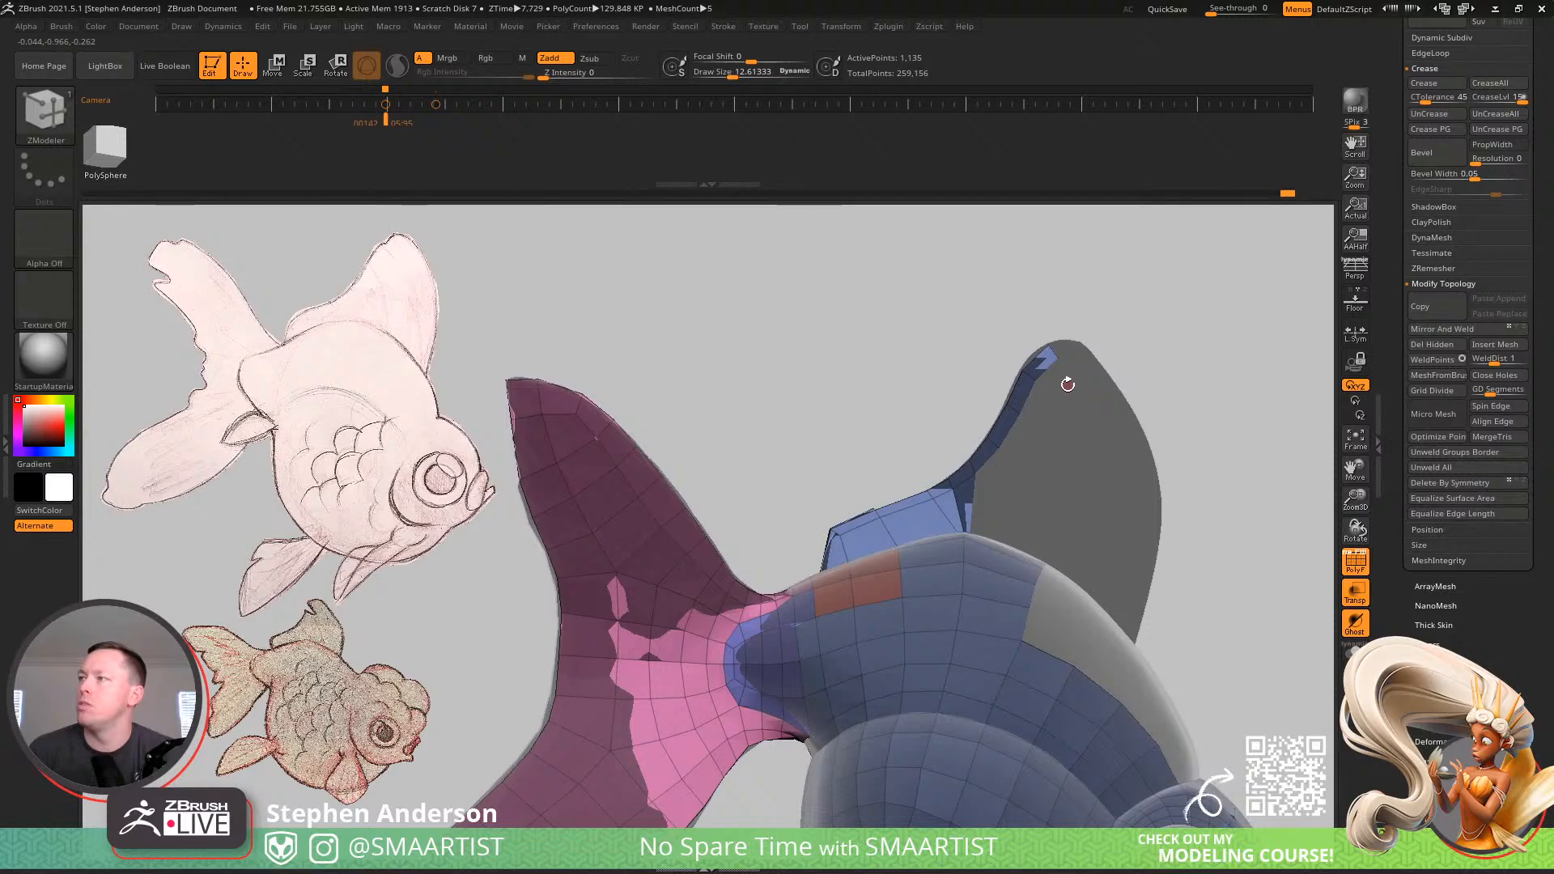
pyautogui.moveTo(1055, 371); pyautogui.dragTo(1022, 421, button='right')
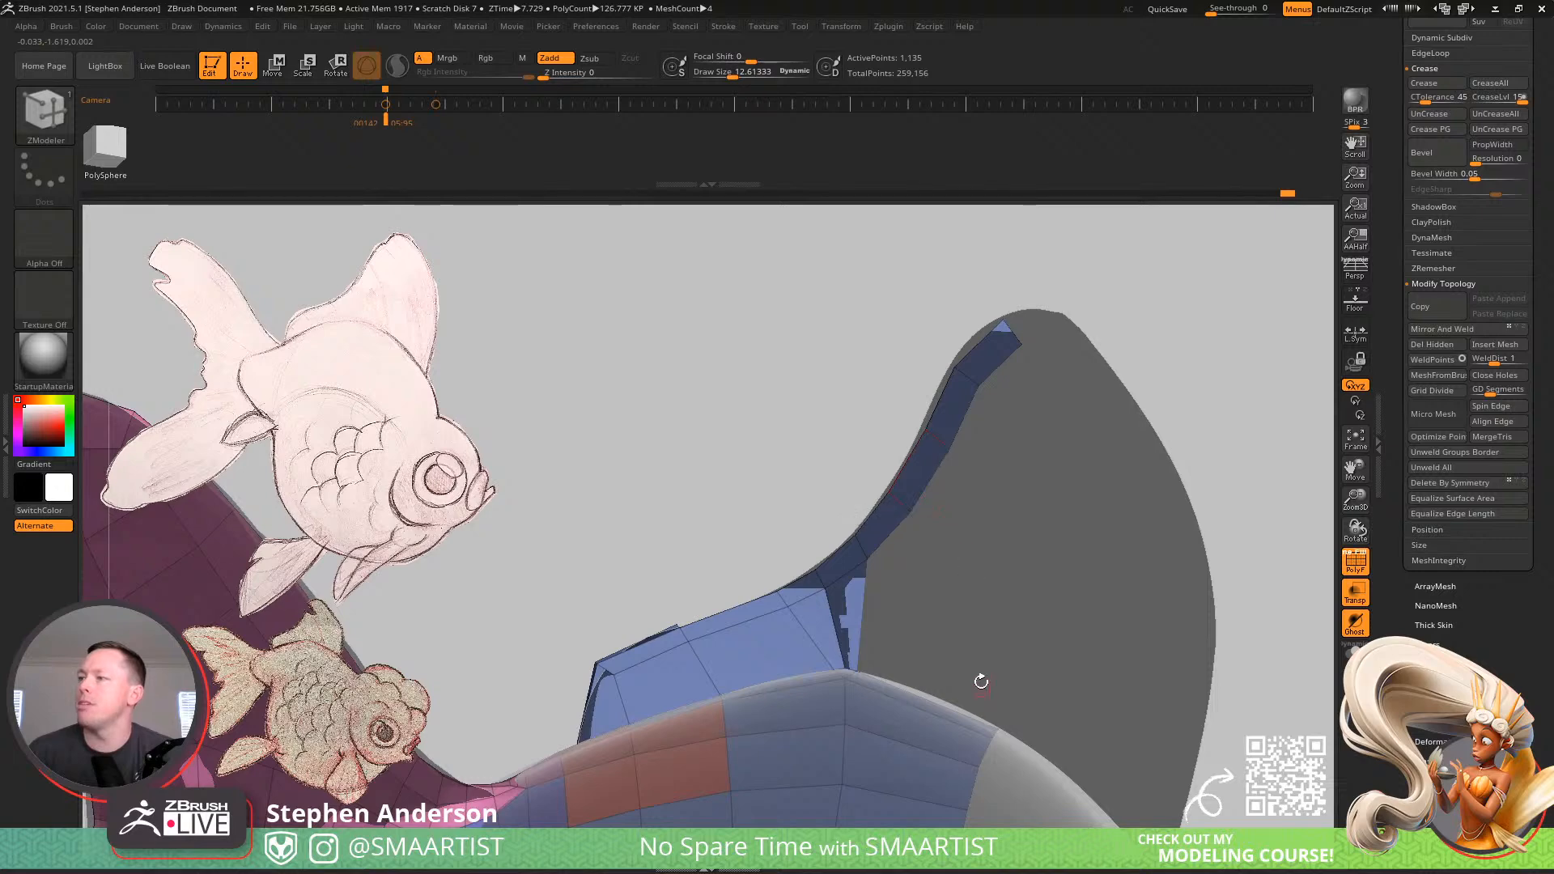
pyautogui.moveTo(954, 620); pyautogui.dragTo(927, 300, button='right')
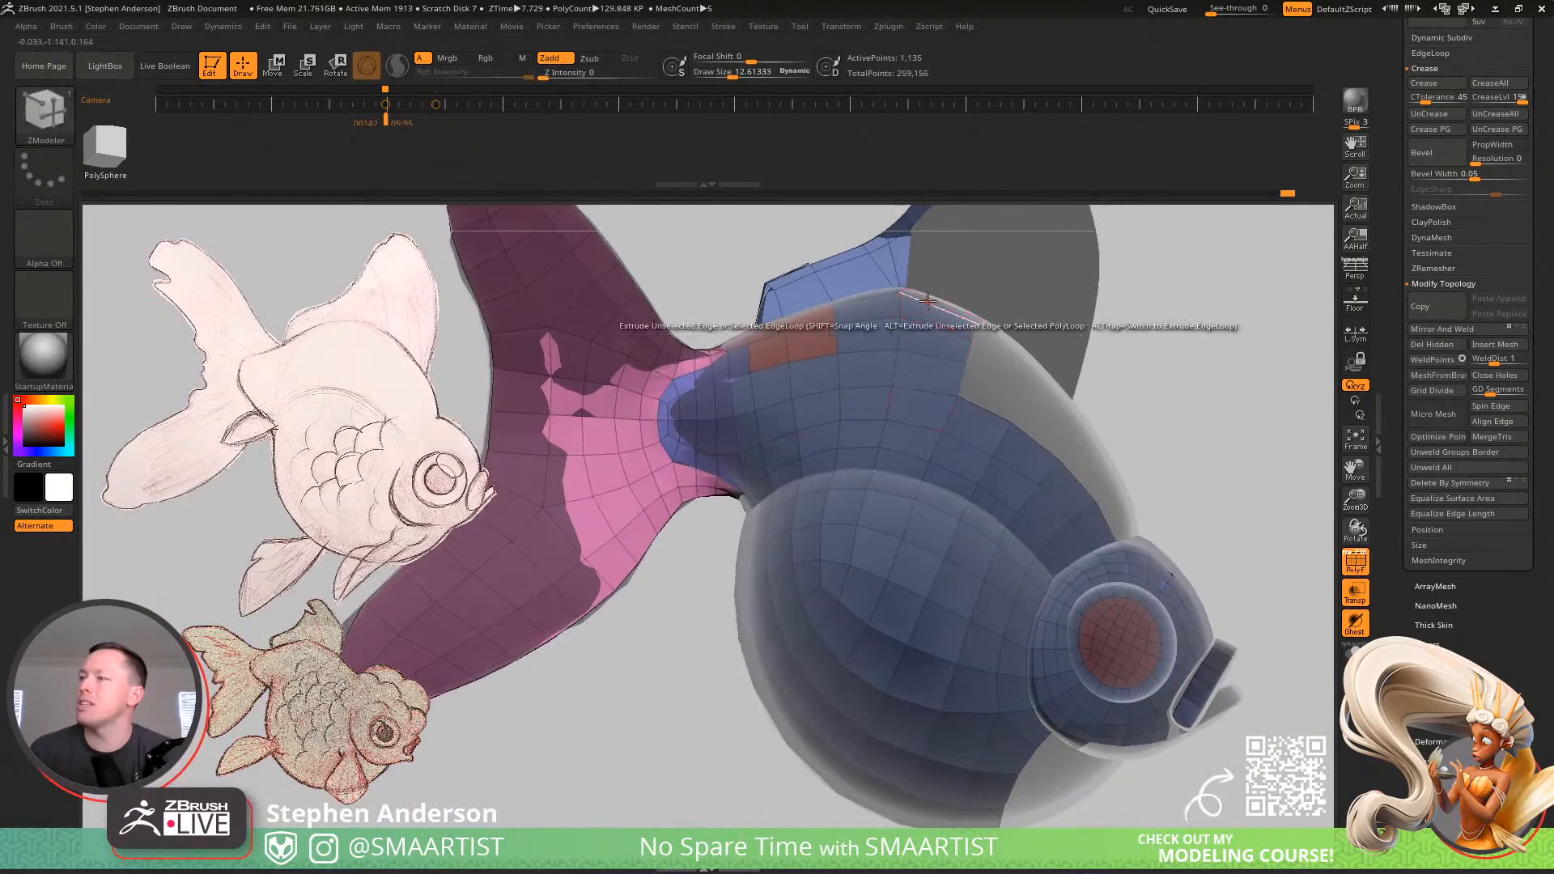
pyautogui.moveTo(874, 531); pyautogui.dragTo(896, 488, button='right')
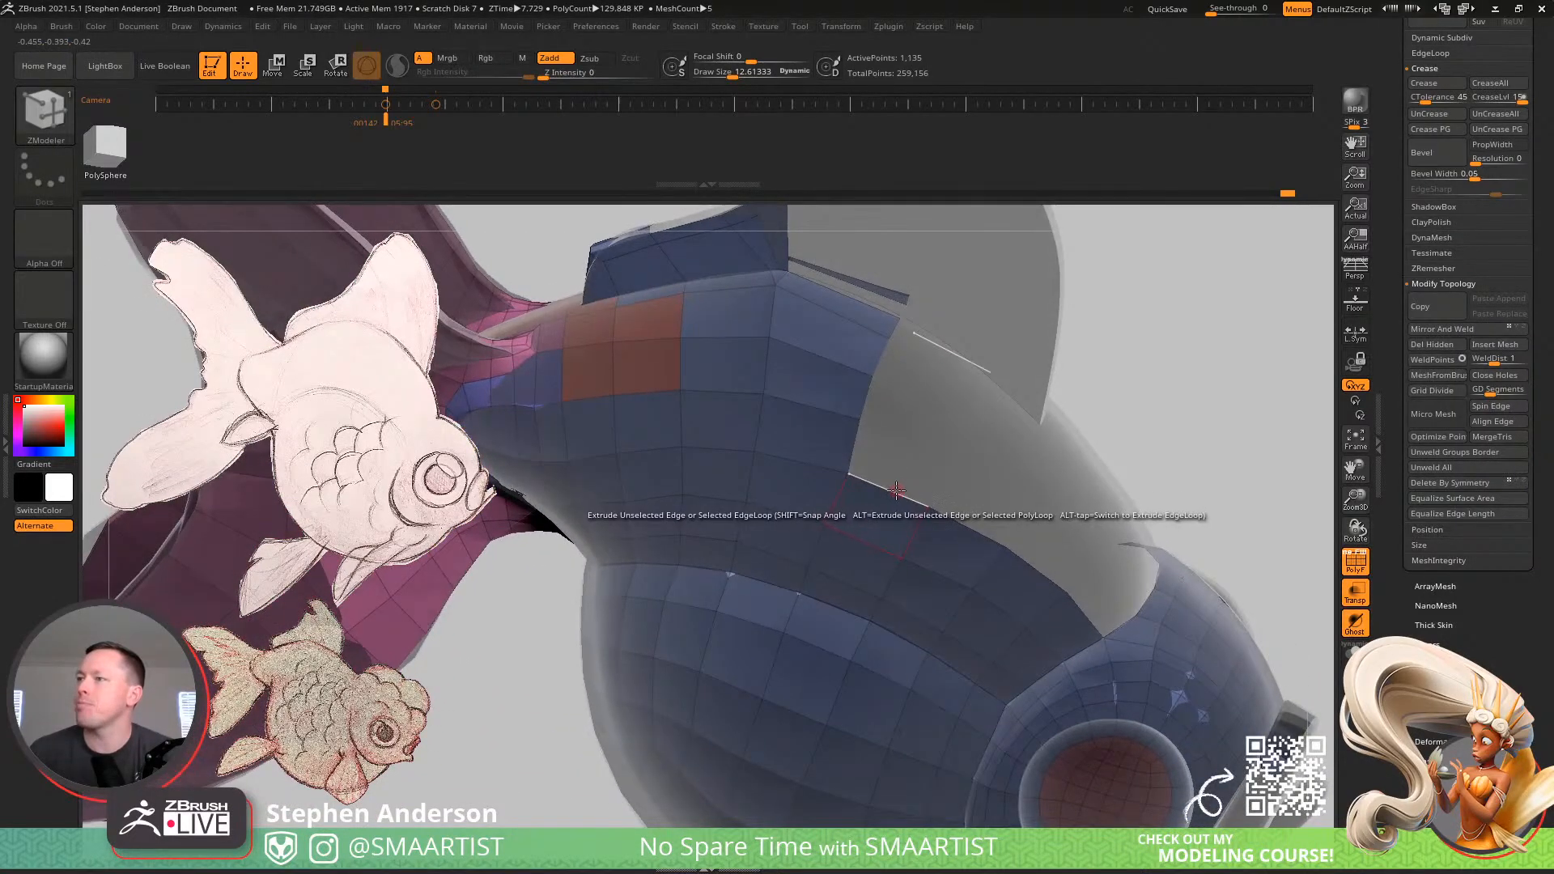
pyautogui.moveTo(894, 488); pyautogui.dragTo(934, 357)
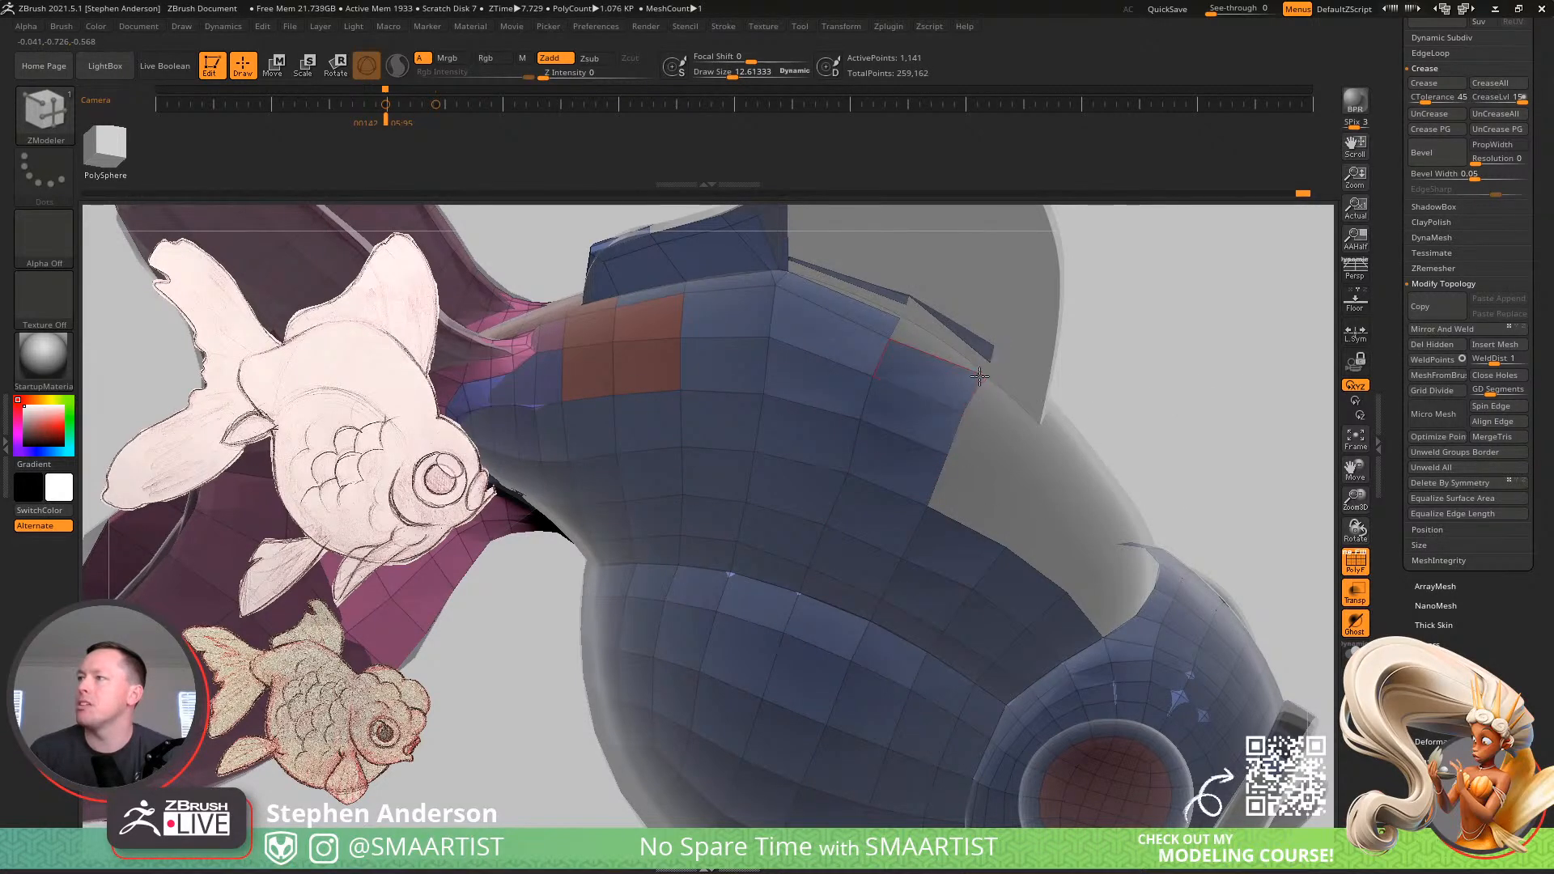
pyautogui.keyDown('ctrl'); pyautogui.moveTo(979, 480); pyautogui.dragTo(818, 544, button='right'); pyautogui.keyUp('ctrl')
pyautogui.moveTo(778, 421); pyautogui.dragTo(940, 499)
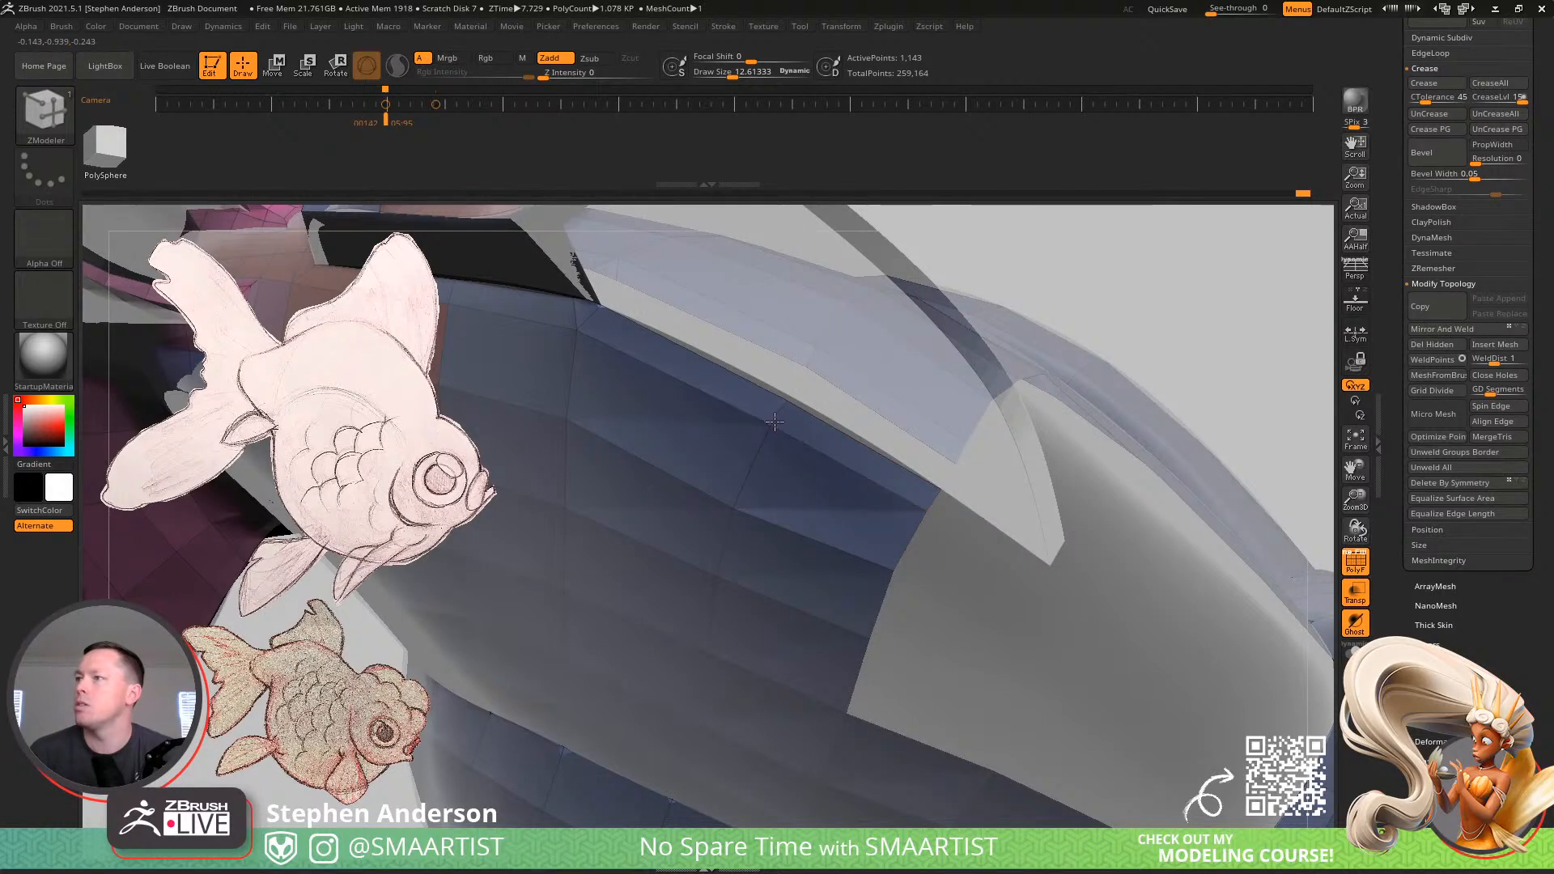
# Insert extra edge loops running down across the back and body side, deleting the unwanted loops
pyautogui.moveTo(833, 597)
pyautogui.mouseDown(button='right')
pyautogui.moveTo(862, 503)
pyautogui.moveTo(931, 645)
pyautogui.moveTo(898, 526)
pyautogui.moveTo(821, 551)
pyautogui.moveTo(870, 378)
pyautogui.moveTo(822, 429)
pyautogui.moveTo(812, 509)
pyautogui.mouseUp(button='right')
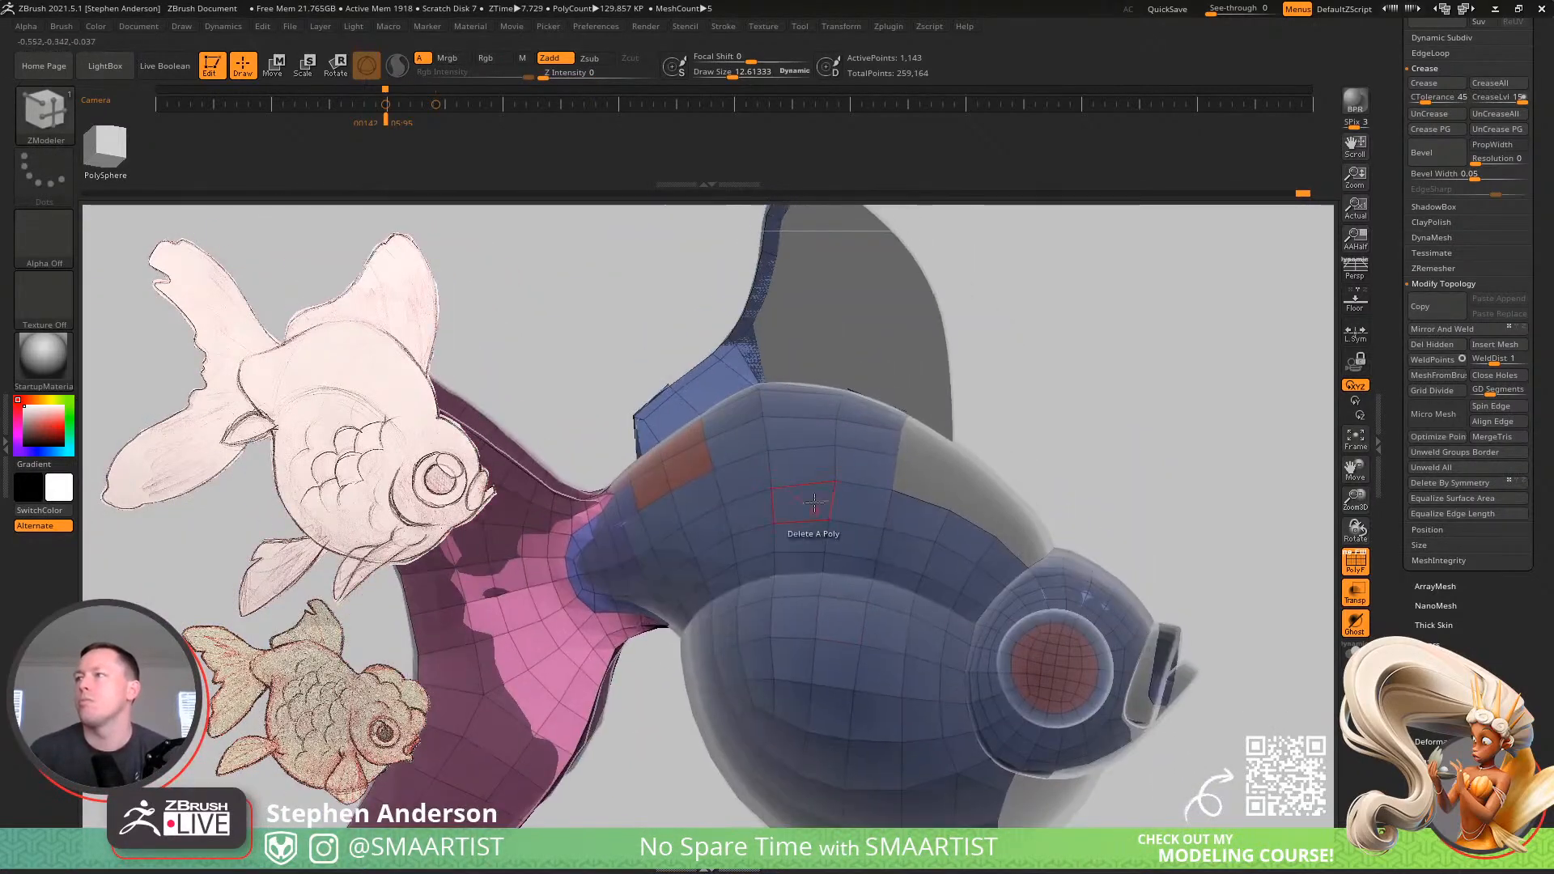
pyautogui.press('space')
pyautogui.click(846, 443)
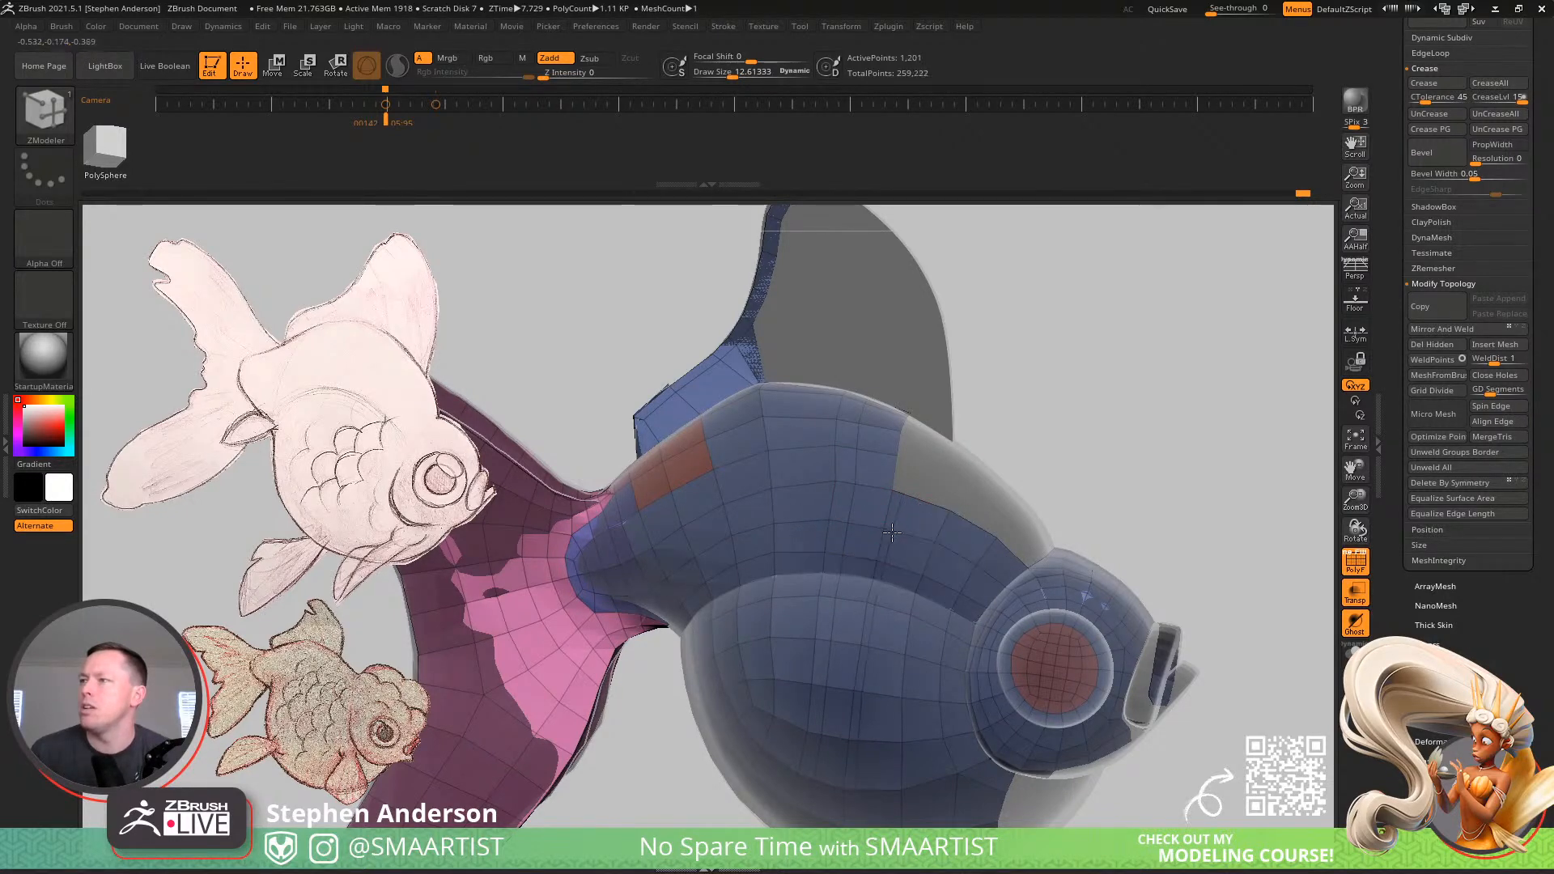
pyautogui.keyDown('alt'); pyautogui.click(875, 570); pyautogui.keyUp('alt')
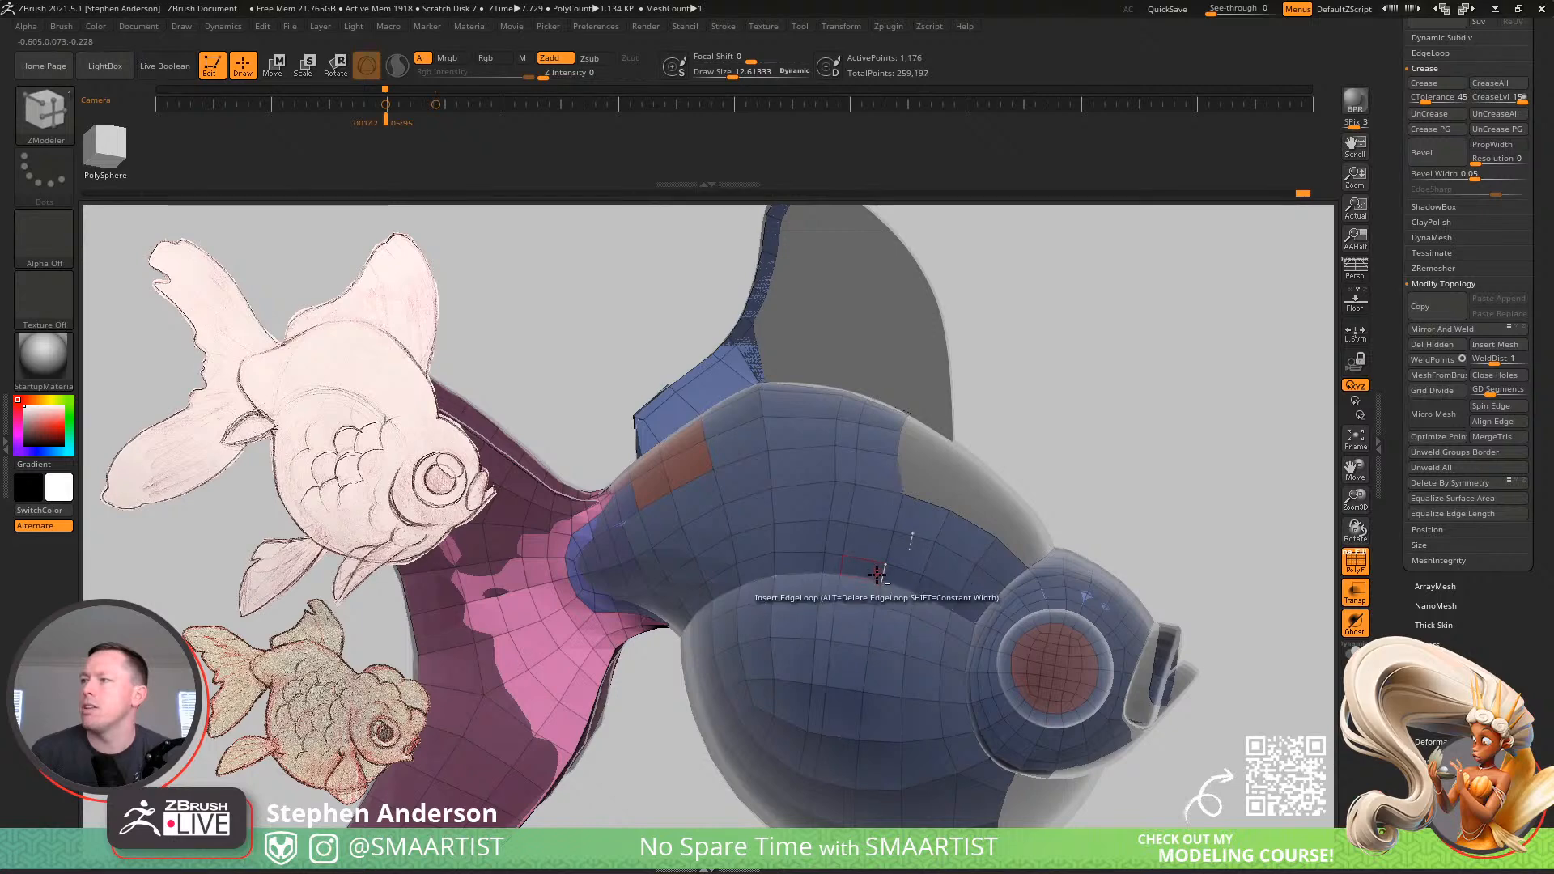
pyautogui.moveTo(825, 513); pyautogui.dragTo(818, 449, button='right')
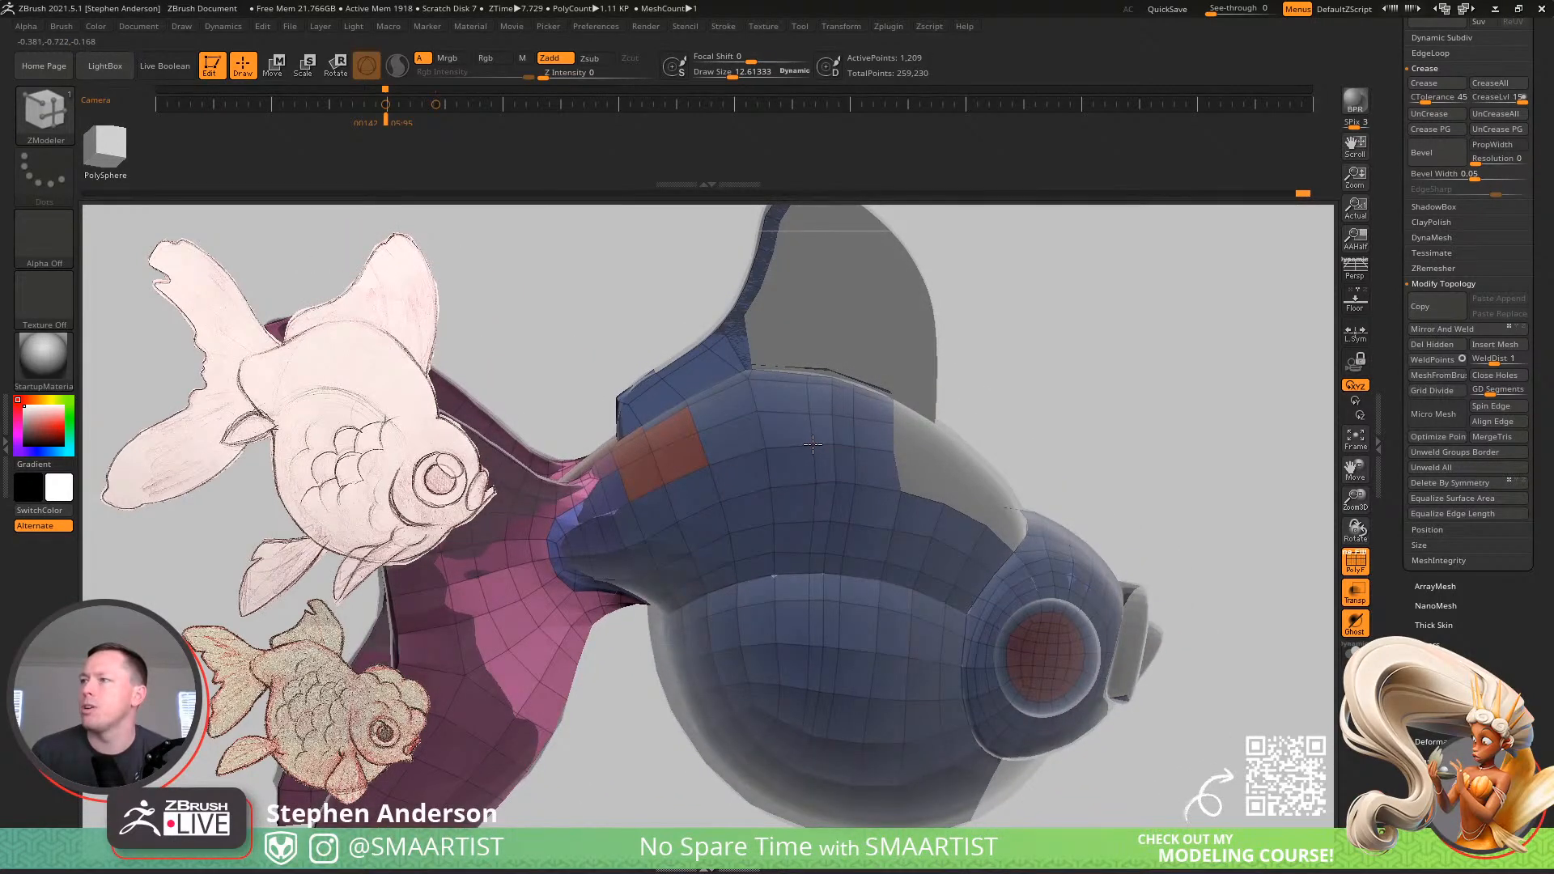
pyautogui.keyDown('alt'); pyautogui.click(841, 551); pyautogui.keyUp('alt')
pyautogui.moveTo(840, 550); pyautogui.dragTo(688, 443, button='right')
pyautogui.moveTo(729, 413)
pyautogui.mouseDown()
pyautogui.moveTo(767, 413)
pyautogui.moveTo(731, 410)
pyautogui.mouseUp()
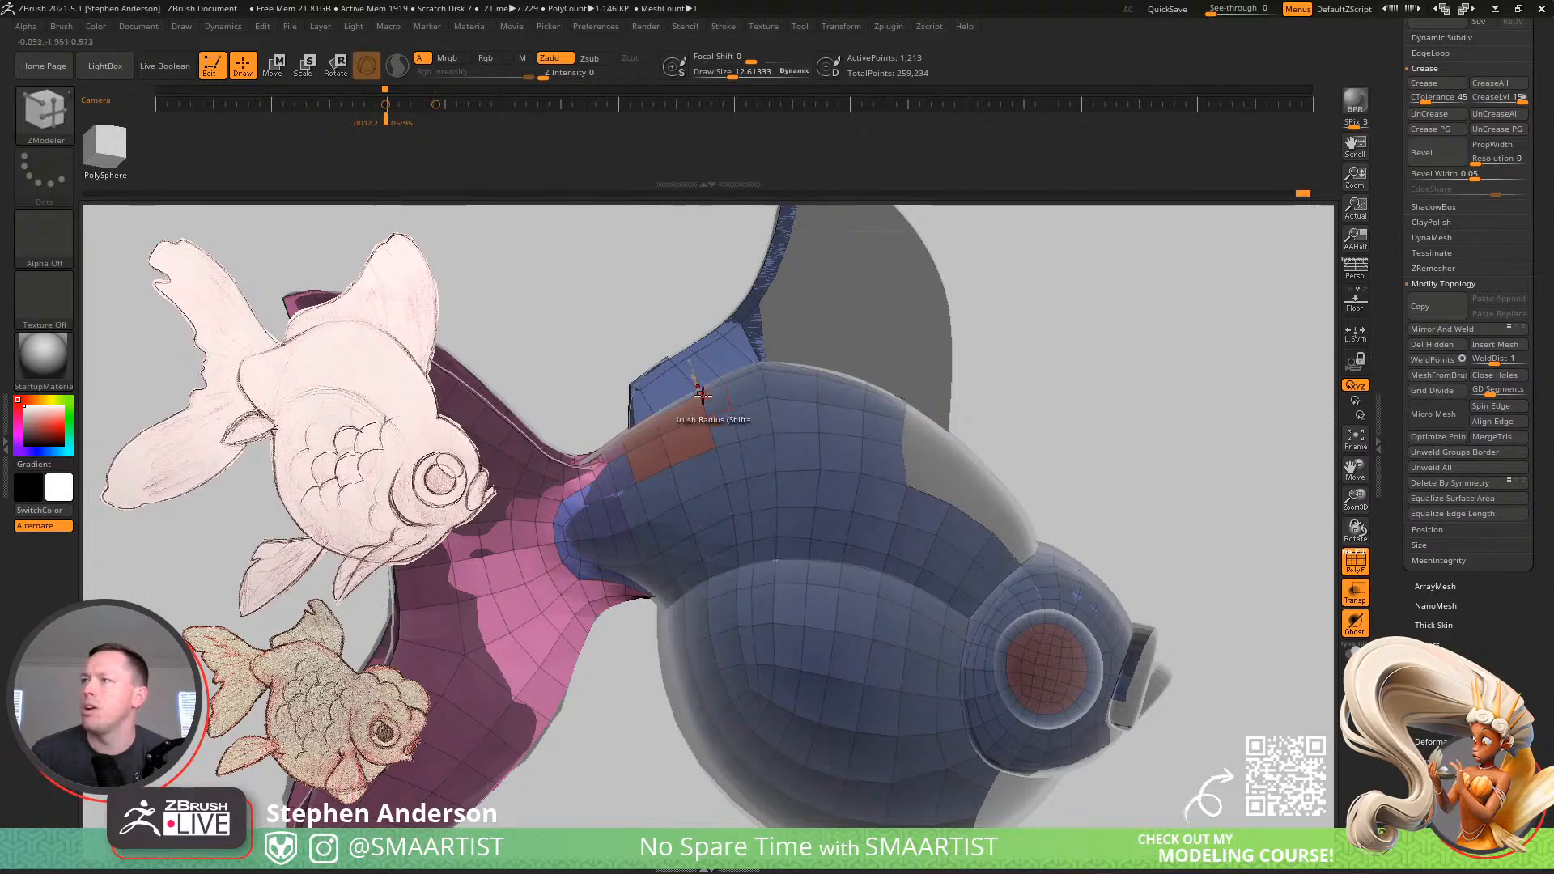
# With the point action set to Slide, slide the rear fin strip's ridge point along its outline, using a draw size of about 75.4
pyautogui.moveTo(692, 389)
pyautogui.keyDown('alt'); pyautogui.mouseDown(button='right')
pyautogui.moveTo(751, 437)
pyautogui.moveTo(739, 492)
pyautogui.moveTo(758, 437)
pyautogui.mouseUp(button='right'); pyautogui.keyUp('alt')
pyautogui.press('s')
pyautogui.moveTo(756, 437); pyautogui.dragTo(789, 438)
pyautogui.press('space')
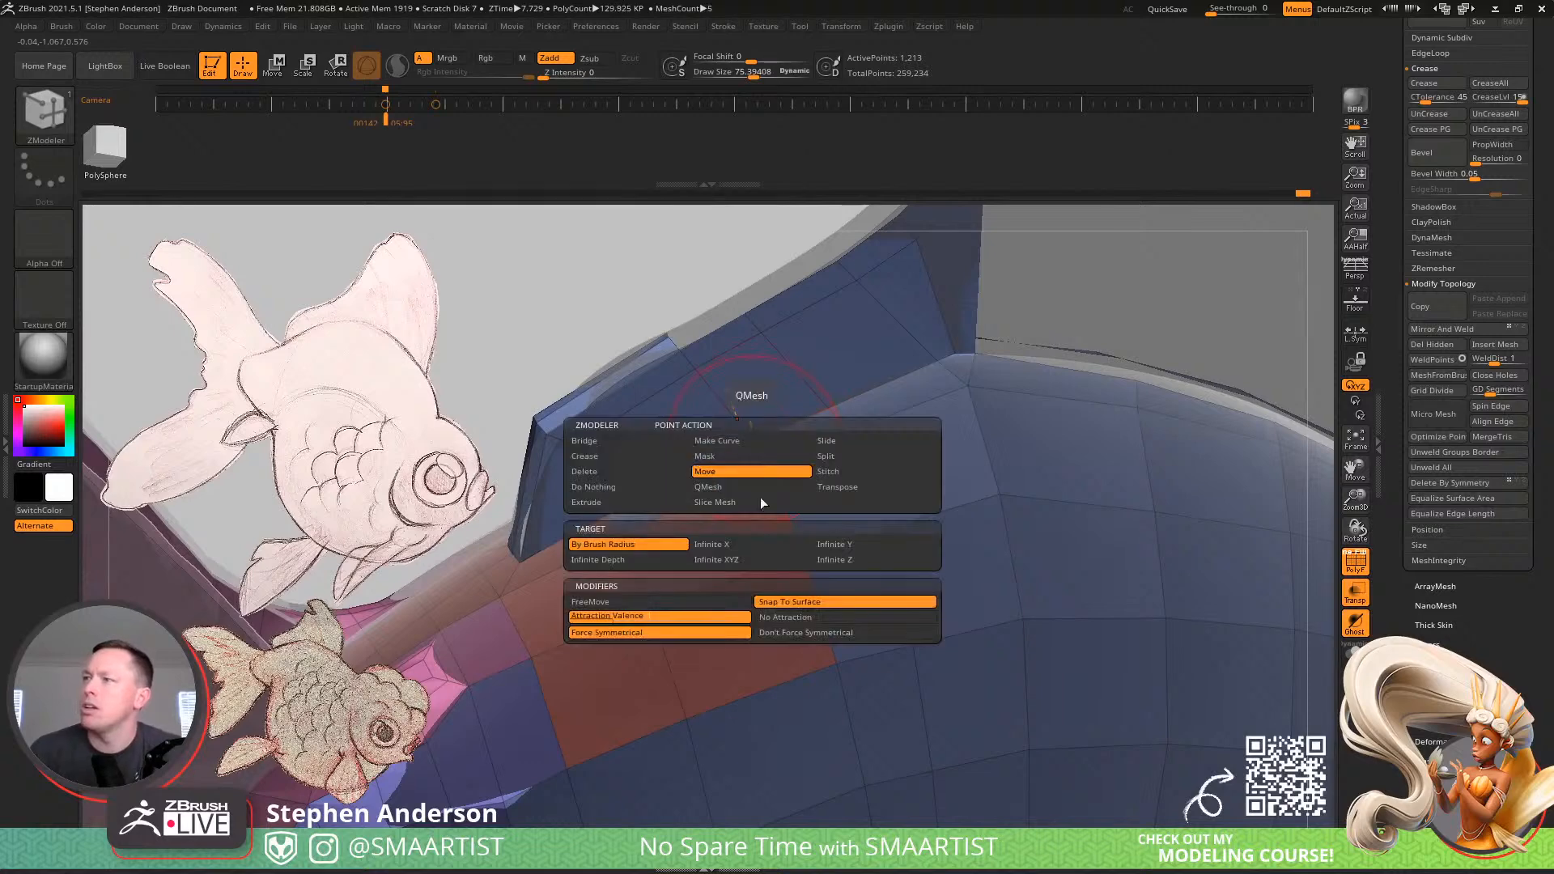
pyautogui.click(834, 440)
pyautogui.click(720, 501)
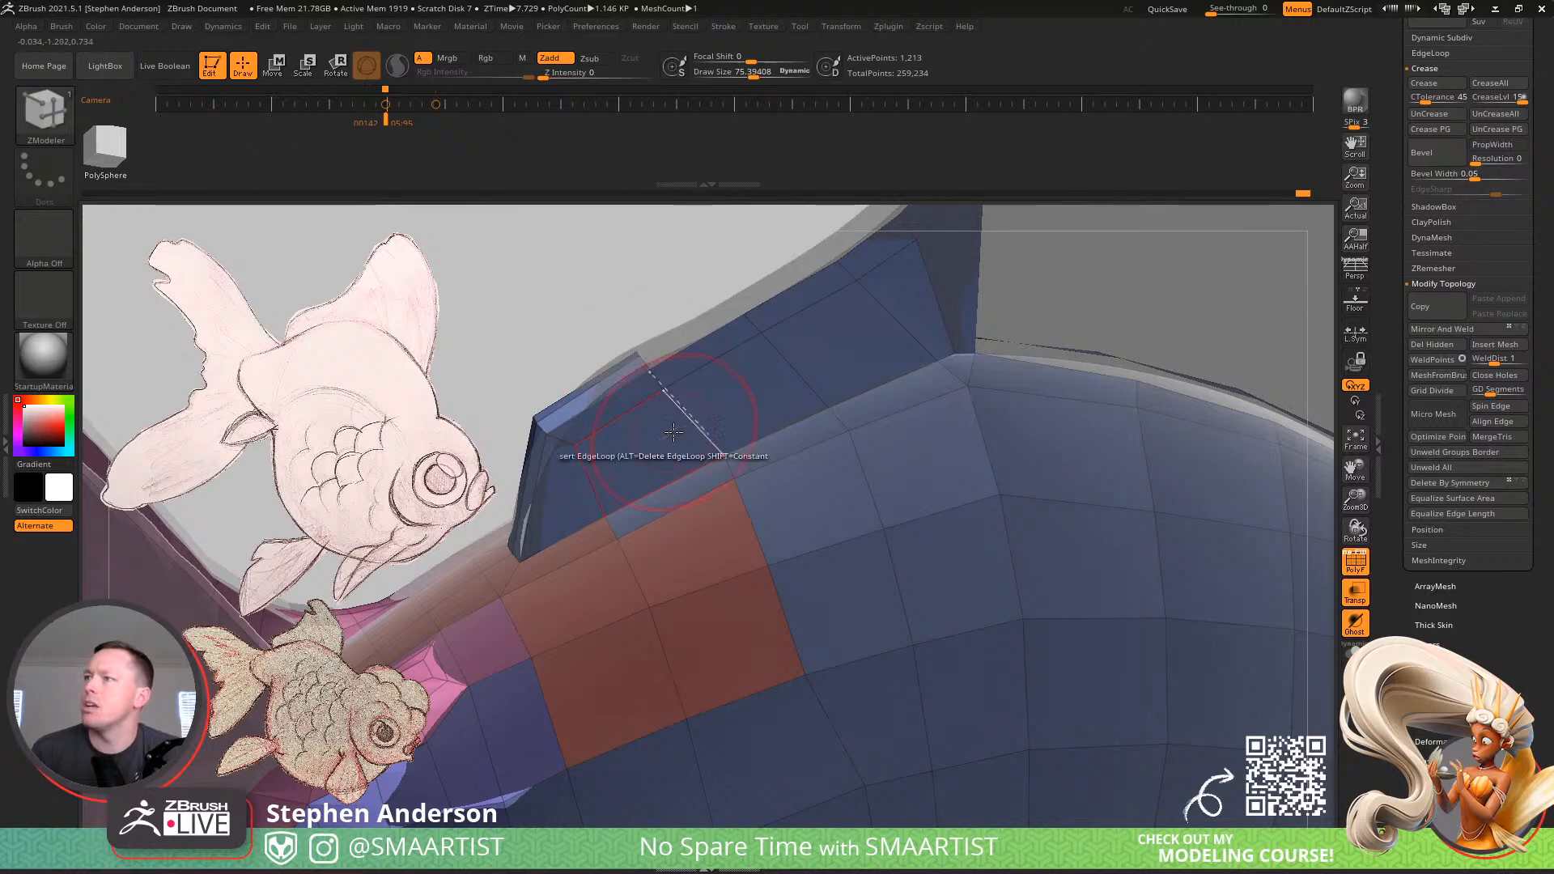
pyautogui.moveTo(647, 372)
pyautogui.mouseDown(button='right')
pyautogui.moveTo(643, 353)
pyautogui.moveTo(666, 388)
pyautogui.mouseUp(button='right')
pyautogui.press('s')
pyautogui.moveTo(670, 395); pyautogui.dragTo(659, 395)
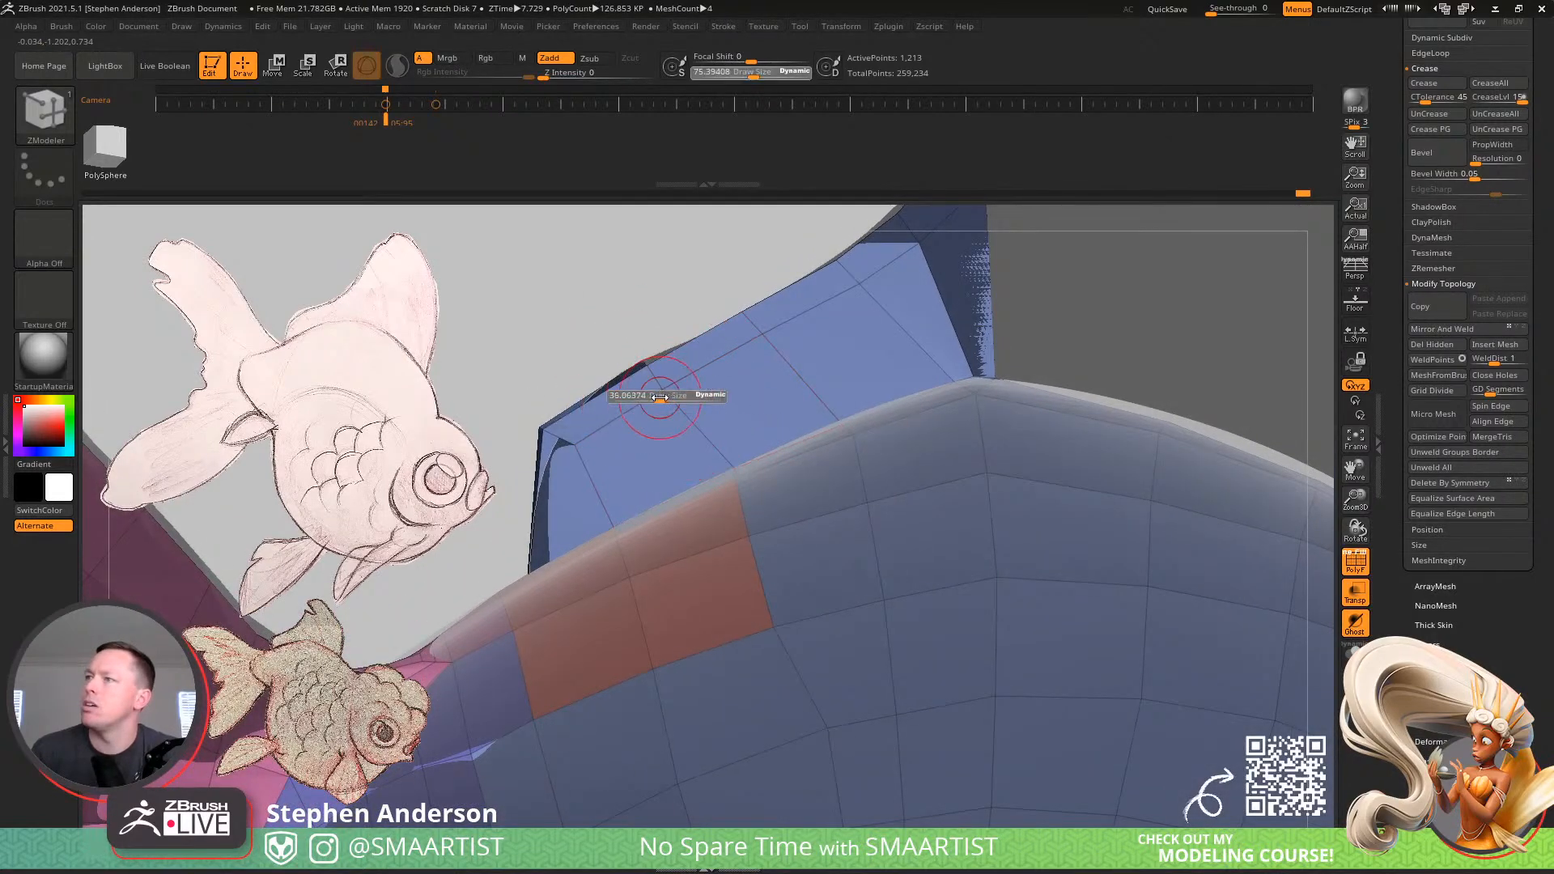
pyautogui.keyDown('alt'); pyautogui.moveTo(741, 473); pyautogui.dragTo(677, 405, button='right'); pyautogui.keyUp('alt')
pyautogui.moveTo(707, 477)
pyautogui.keyDown('alt'); pyautogui.mouseDown(button='right')
pyautogui.moveTo(683, 389)
pyautogui.moveTo(728, 481)
pyautogui.mouseUp(button='right'); pyautogui.keyUp('alt')
pyautogui.press('s')
pyautogui.moveTo(734, 490); pyautogui.dragTo(745, 490)
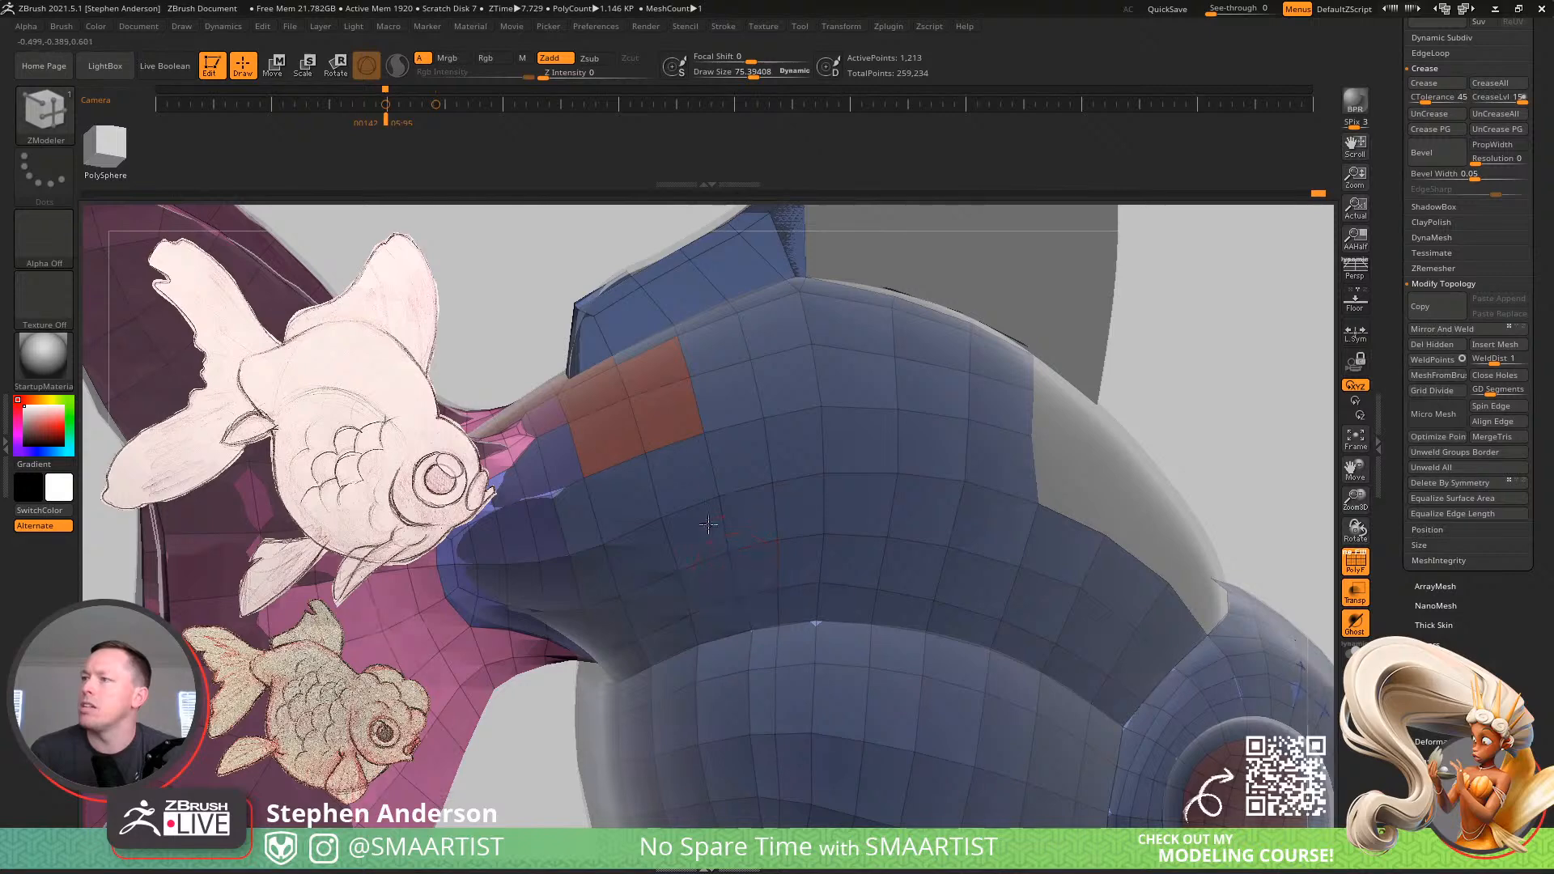
# Set the draw size to about 43.9 and the ZModeler point action to Move, and shift a point on the belly's upper seam
pyautogui.moveTo(708, 524)
pyautogui.keyDown('alt'); pyautogui.mouseDown(button='right')
pyautogui.moveTo(665, 422)
pyautogui.moveTo(711, 515)
pyautogui.moveTo(715, 475)
pyautogui.moveTo(677, 524)
pyautogui.mouseUp(button='right'); pyautogui.keyUp('alt')
pyautogui.press('b')
pyautogui.press('m')
pyautogui.press('v')
pyautogui.press('s')
pyautogui.moveTo(678, 529); pyautogui.dragTo(671, 530)
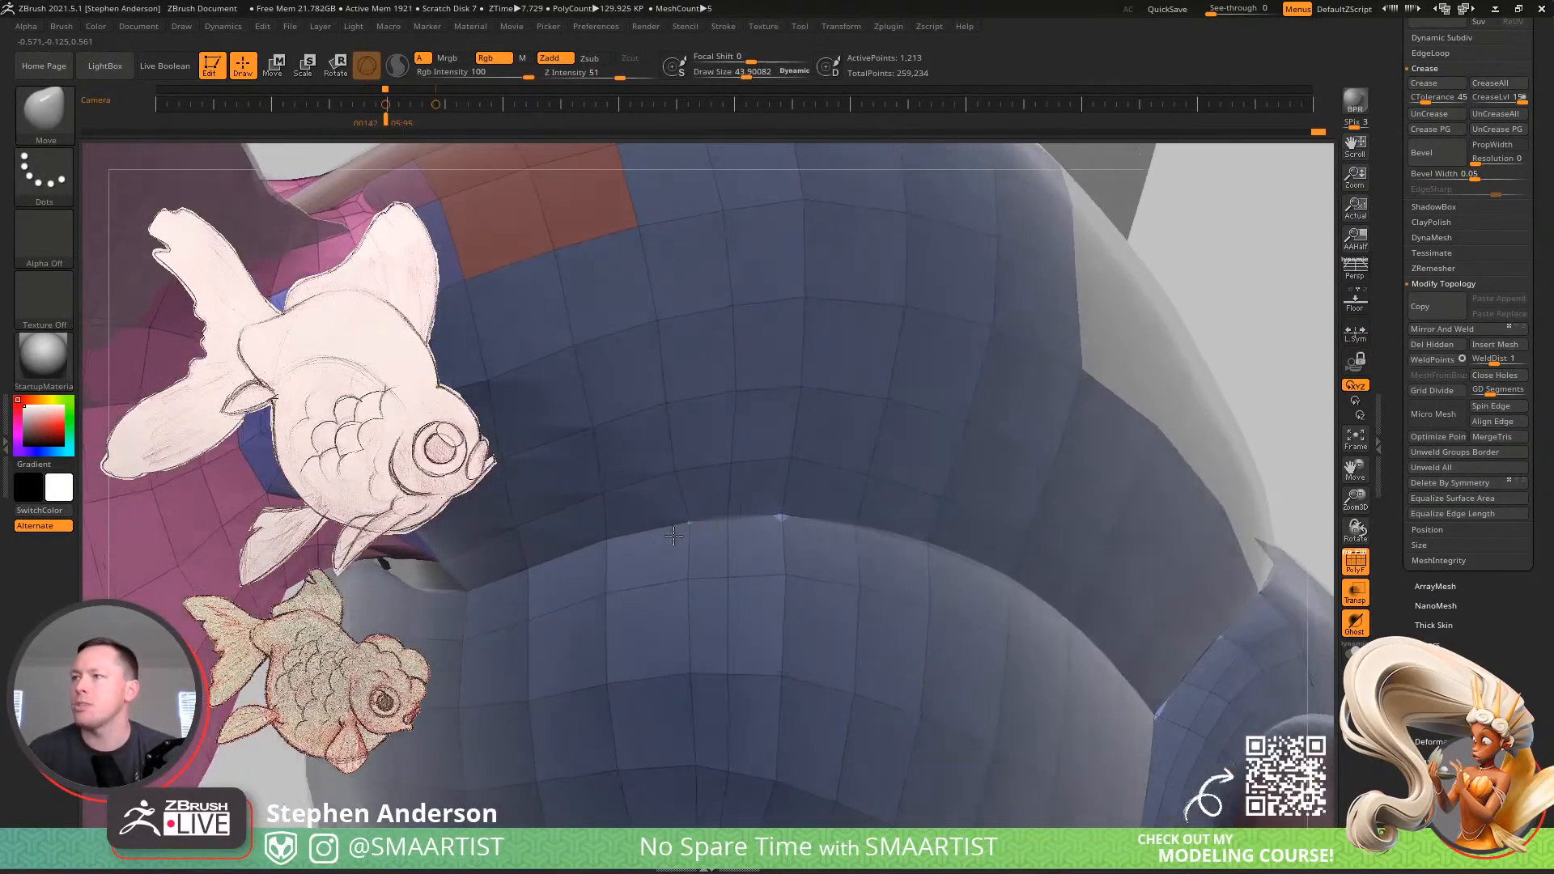
pyautogui.moveTo(673, 535); pyautogui.dragTo(687, 525, button='right')
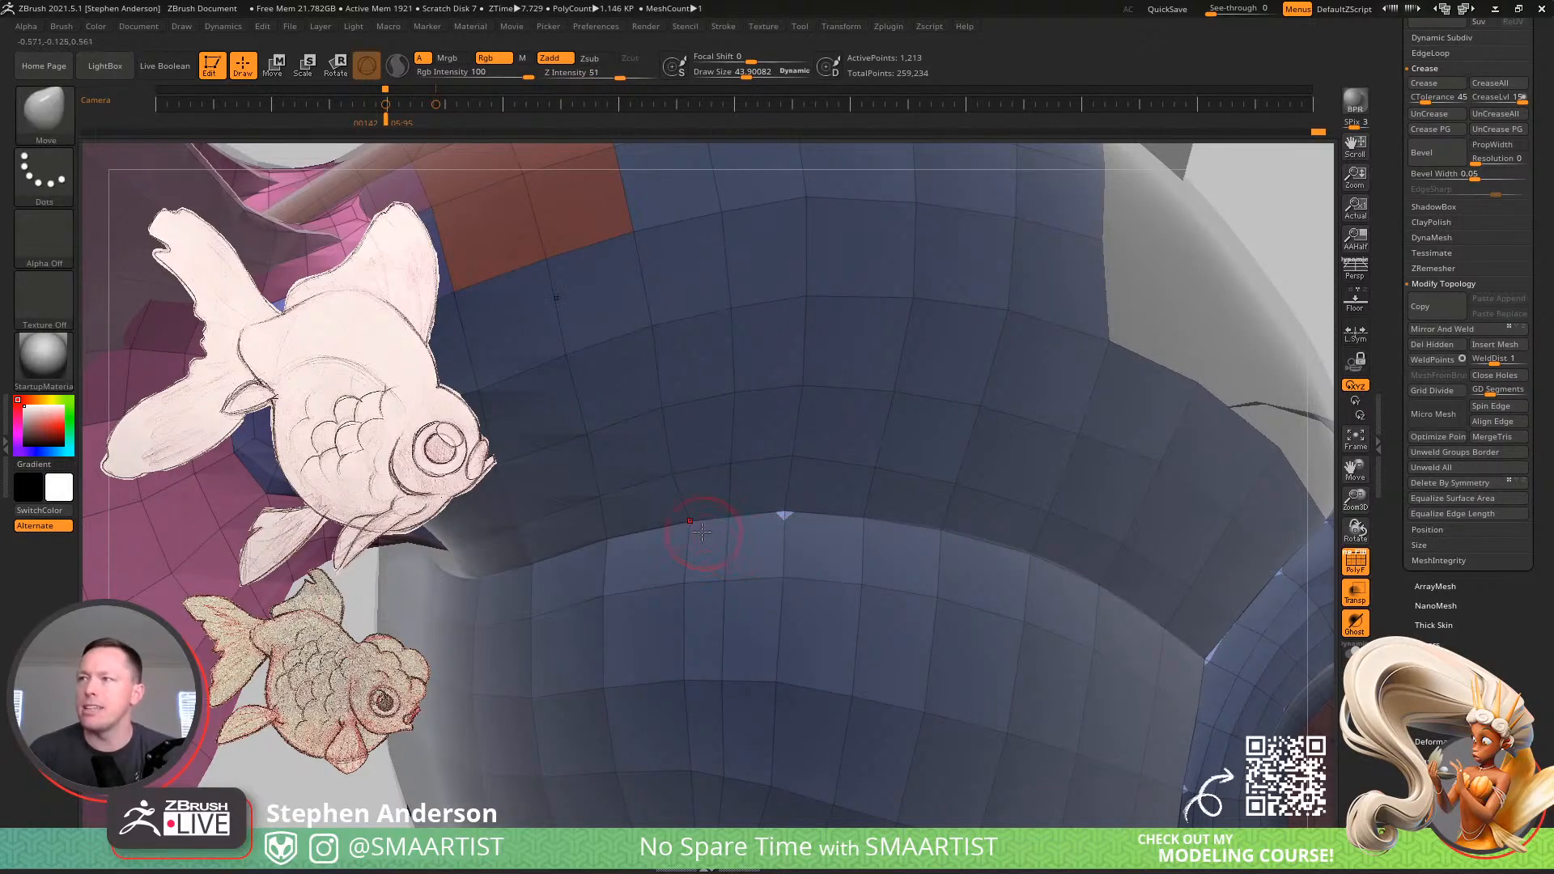
pyautogui.press('b')
pyautogui.press('z')
pyautogui.press('m')
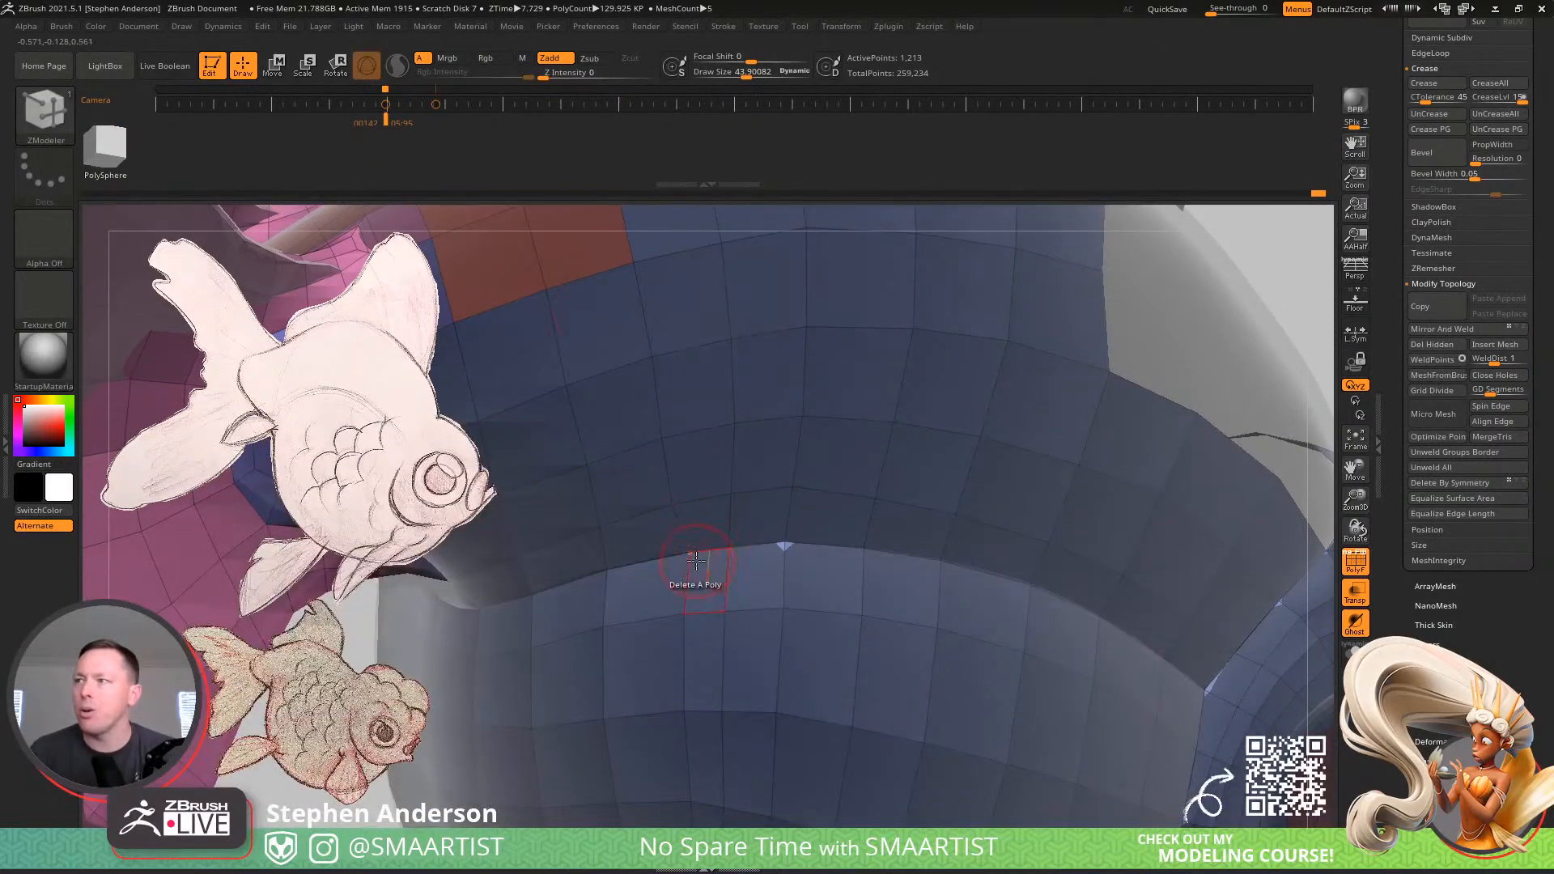
pyautogui.press('space')
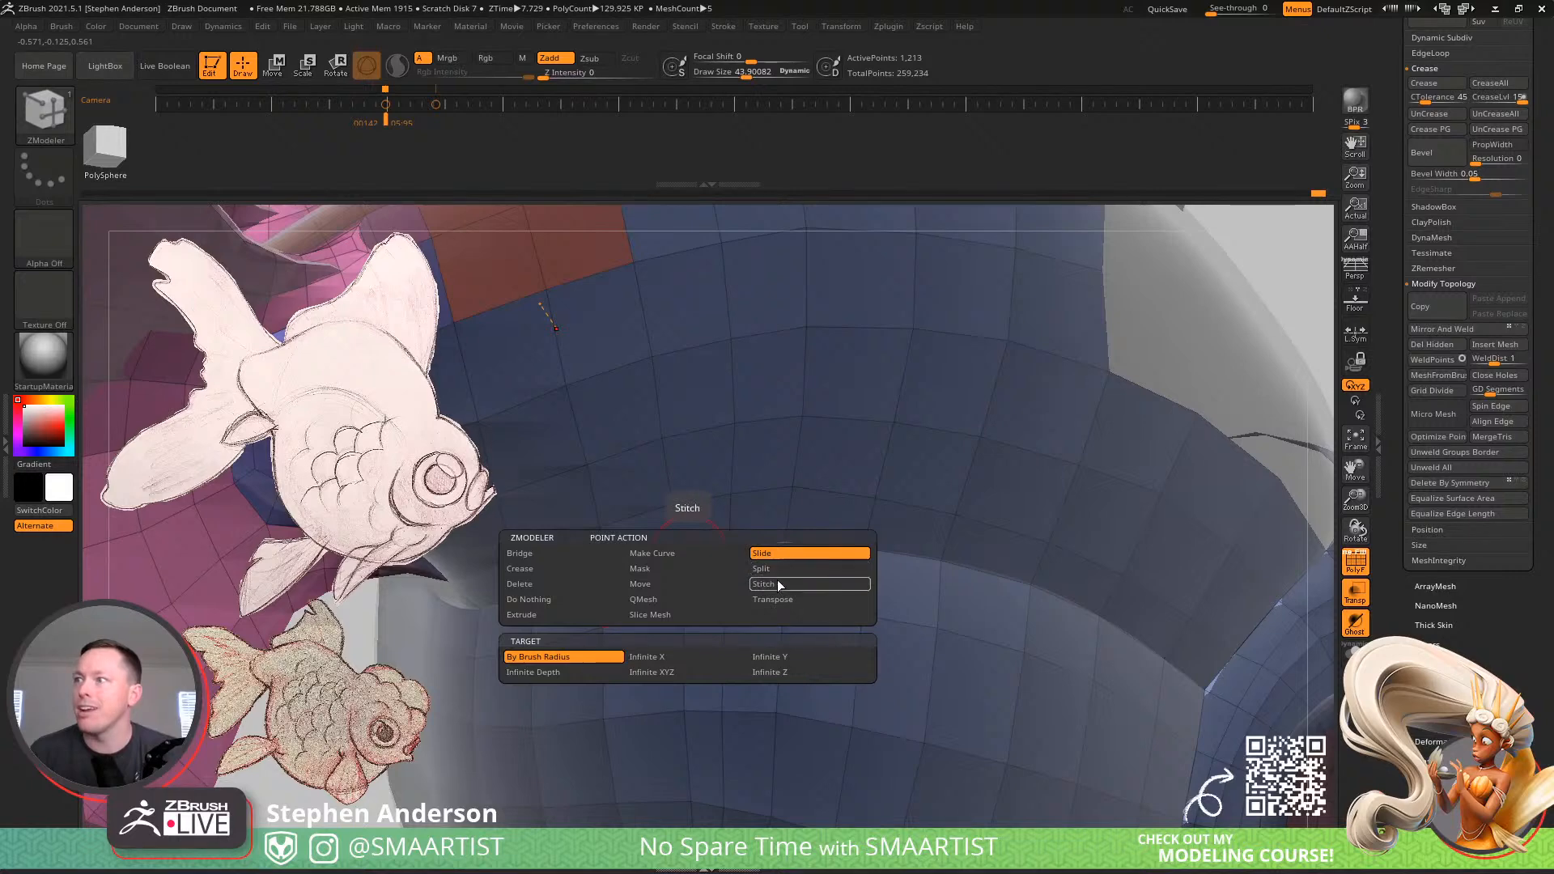
pyautogui.click(639, 583)
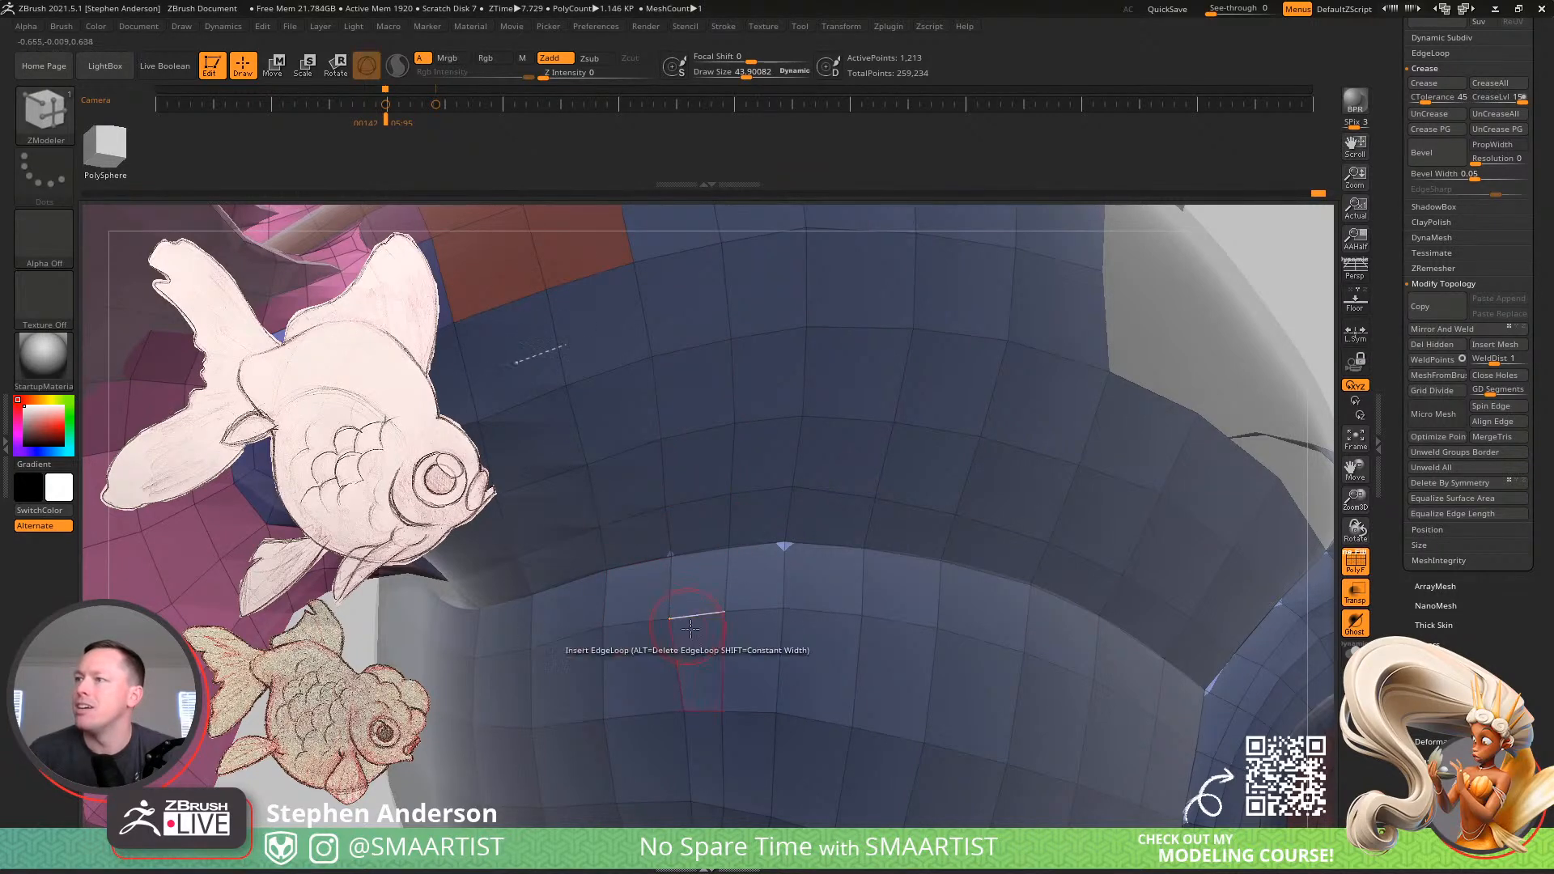
# Smooth the quads on the side of the belly with a draw size of about 310.8
pyautogui.moveTo(745, 625)
pyautogui.keyDown('alt'); pyautogui.mouseDown(button='right')
pyautogui.moveTo(773, 539)
pyautogui.moveTo(721, 539)
pyautogui.mouseUp(button='right'); pyautogui.keyUp('alt')
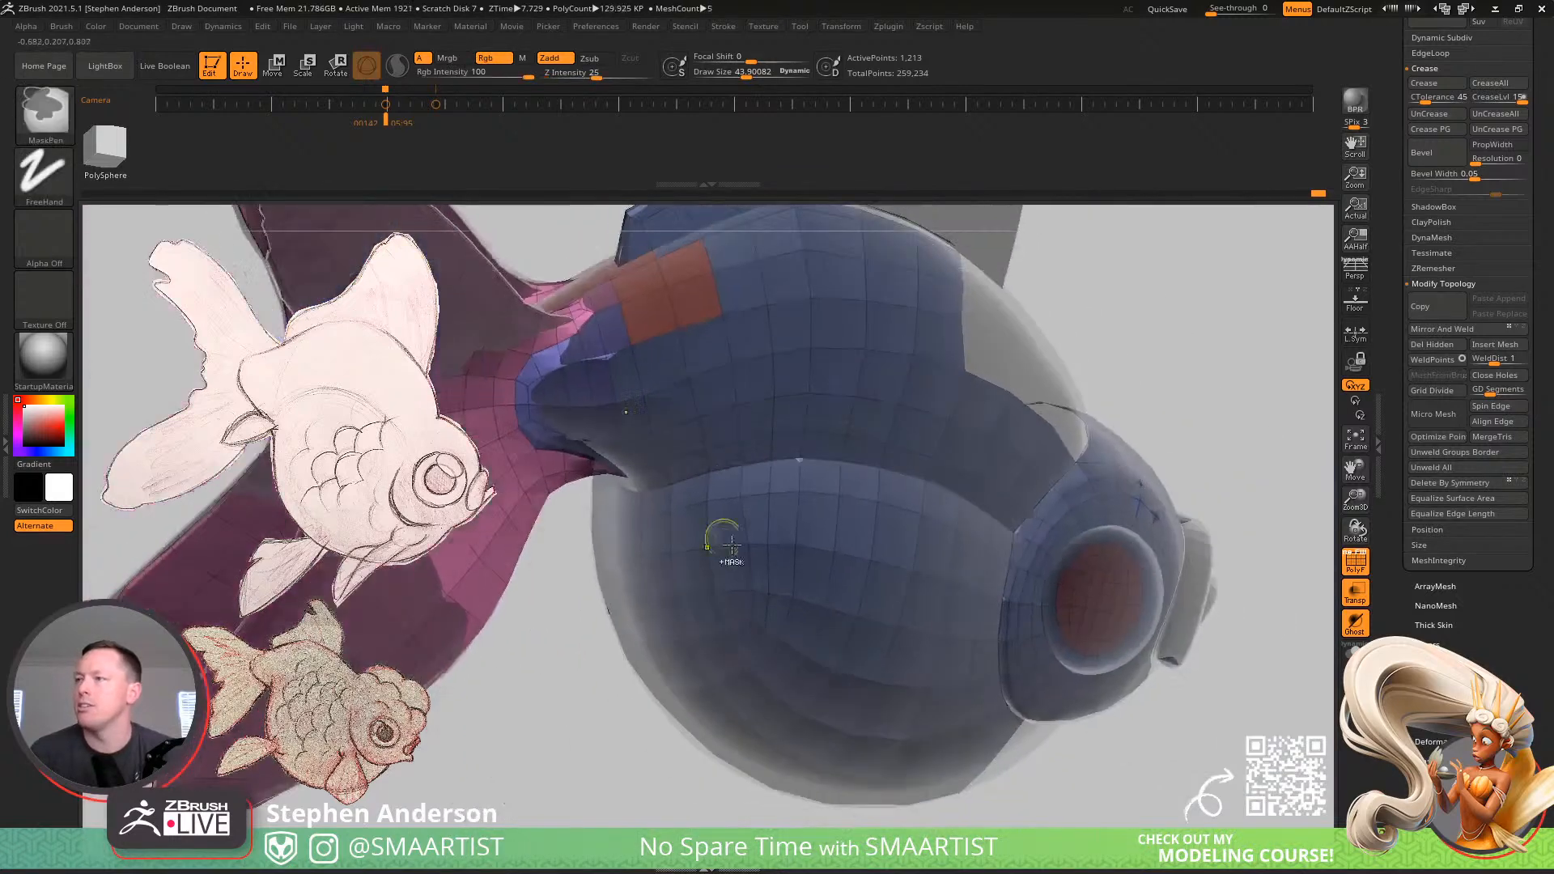
pyautogui.press('s')
pyautogui.moveTo(769, 578); pyautogui.dragTo(747, 605)
pyautogui.press('s')
pyautogui.press('shift')
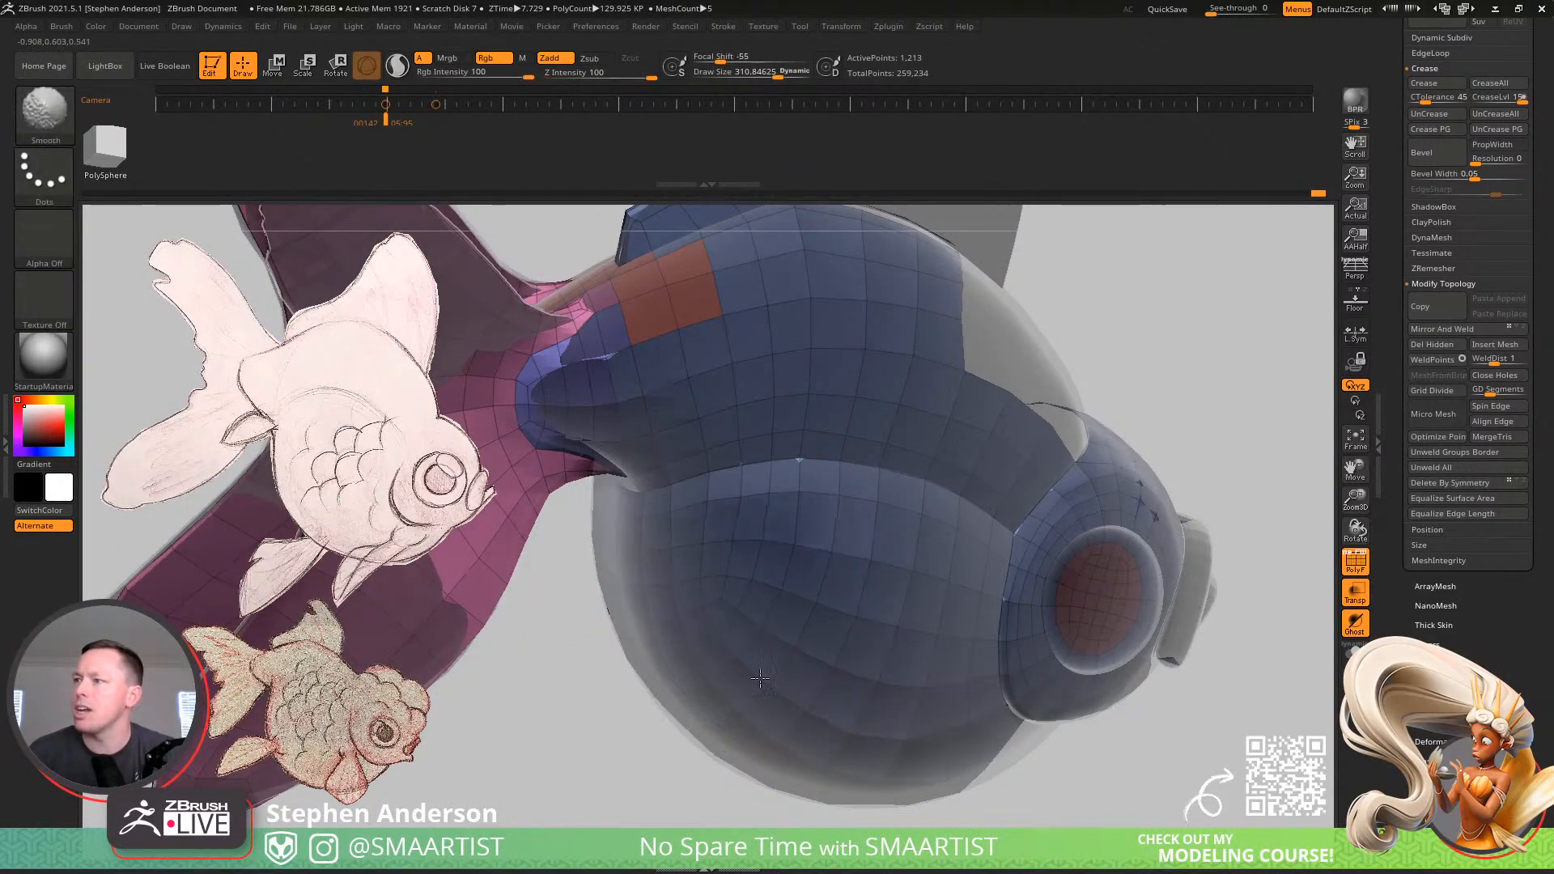
pyautogui.keyDown('shift'); pyautogui.moveTo(761, 678); pyautogui.dragTo(729, 555); pyautogui.keyUp('shift')
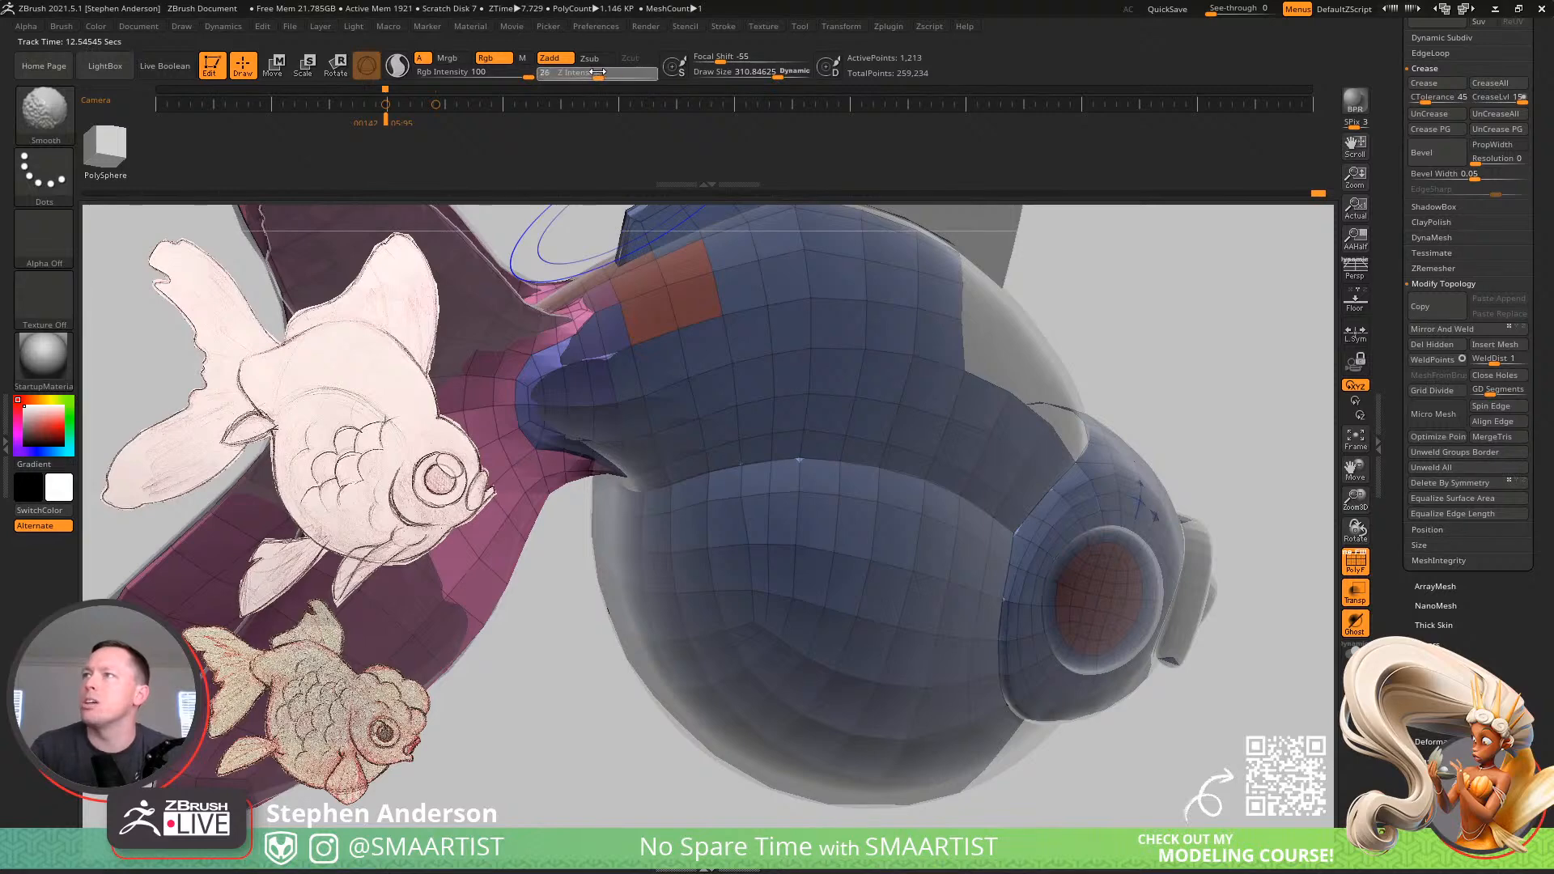
# Lower the Smooth brush's Z Intensity to 5 and smooth the belly side gently at a draw size of about 186.8
pyautogui.press('s')
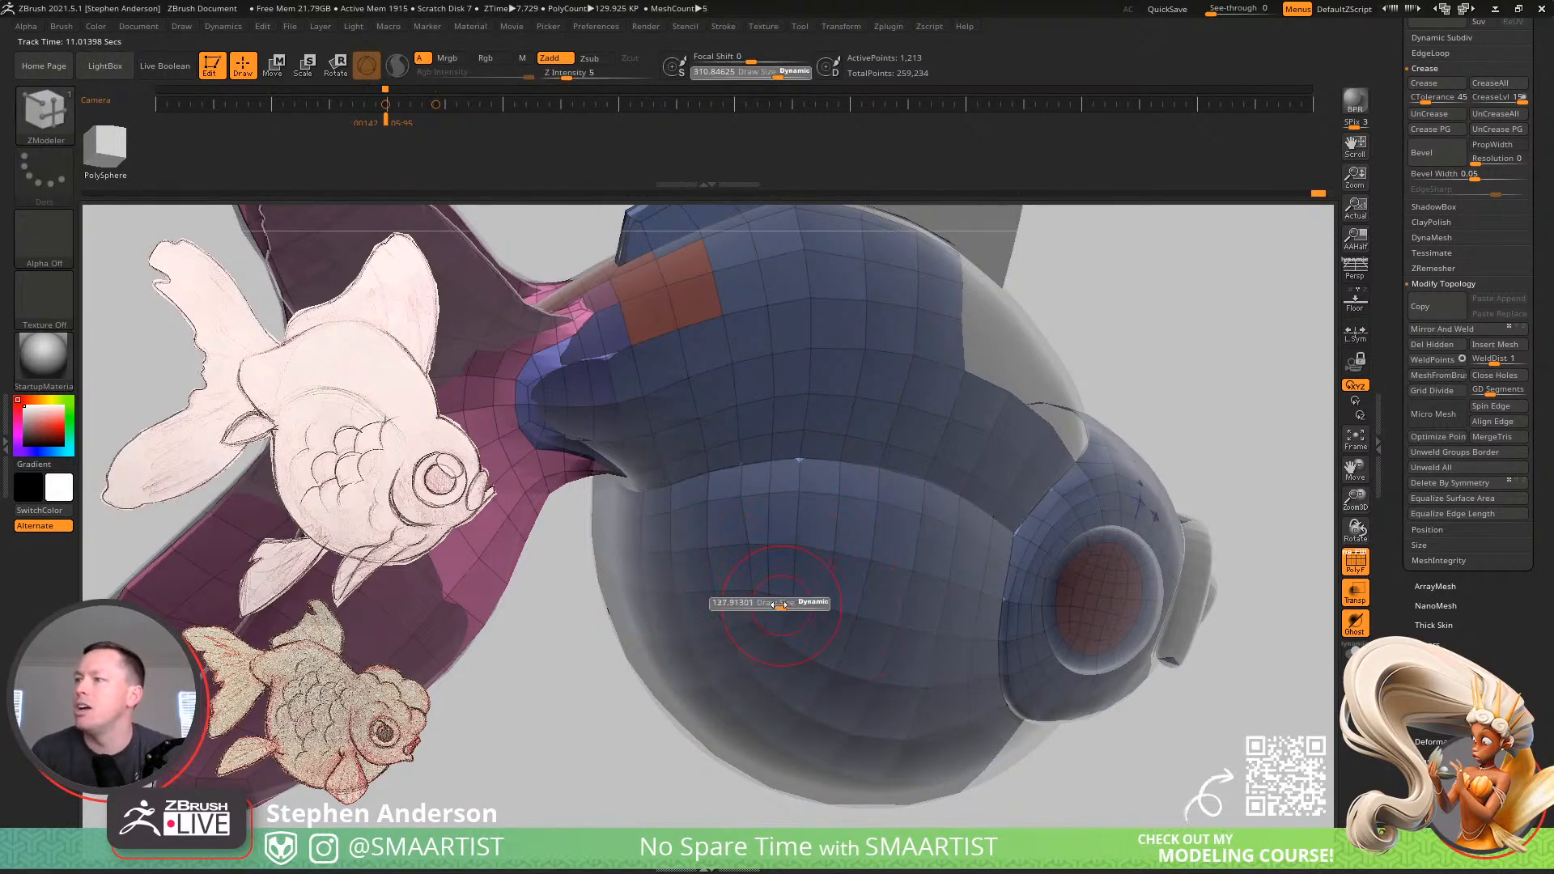
pyautogui.press('shift')
pyautogui.press('s')
pyautogui.moveTo(727, 616); pyautogui.dragTo(739, 617)
pyautogui.press('shift')
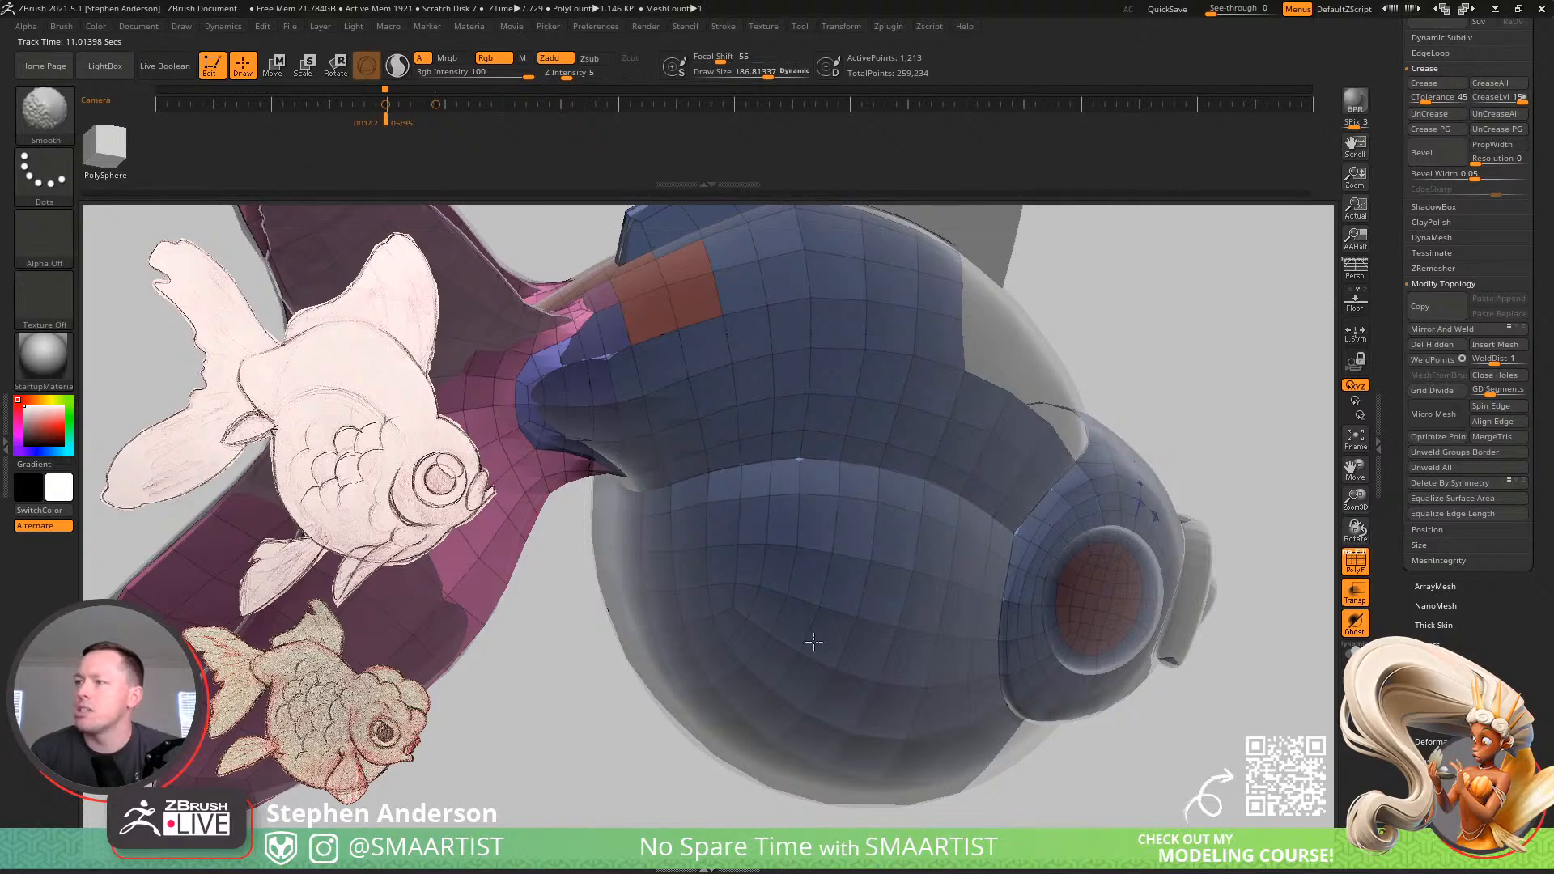
# Relax the rear and lower belly quads with the Smooth brush, raising the draw size to about 223 and finally 298.6
pyautogui.moveTo(728, 701); pyautogui.dragTo(739, 648, button='right')
pyautogui.press('s')
pyautogui.moveTo(694, 614); pyautogui.dragTo(694, 614)
pyautogui.press('shift')
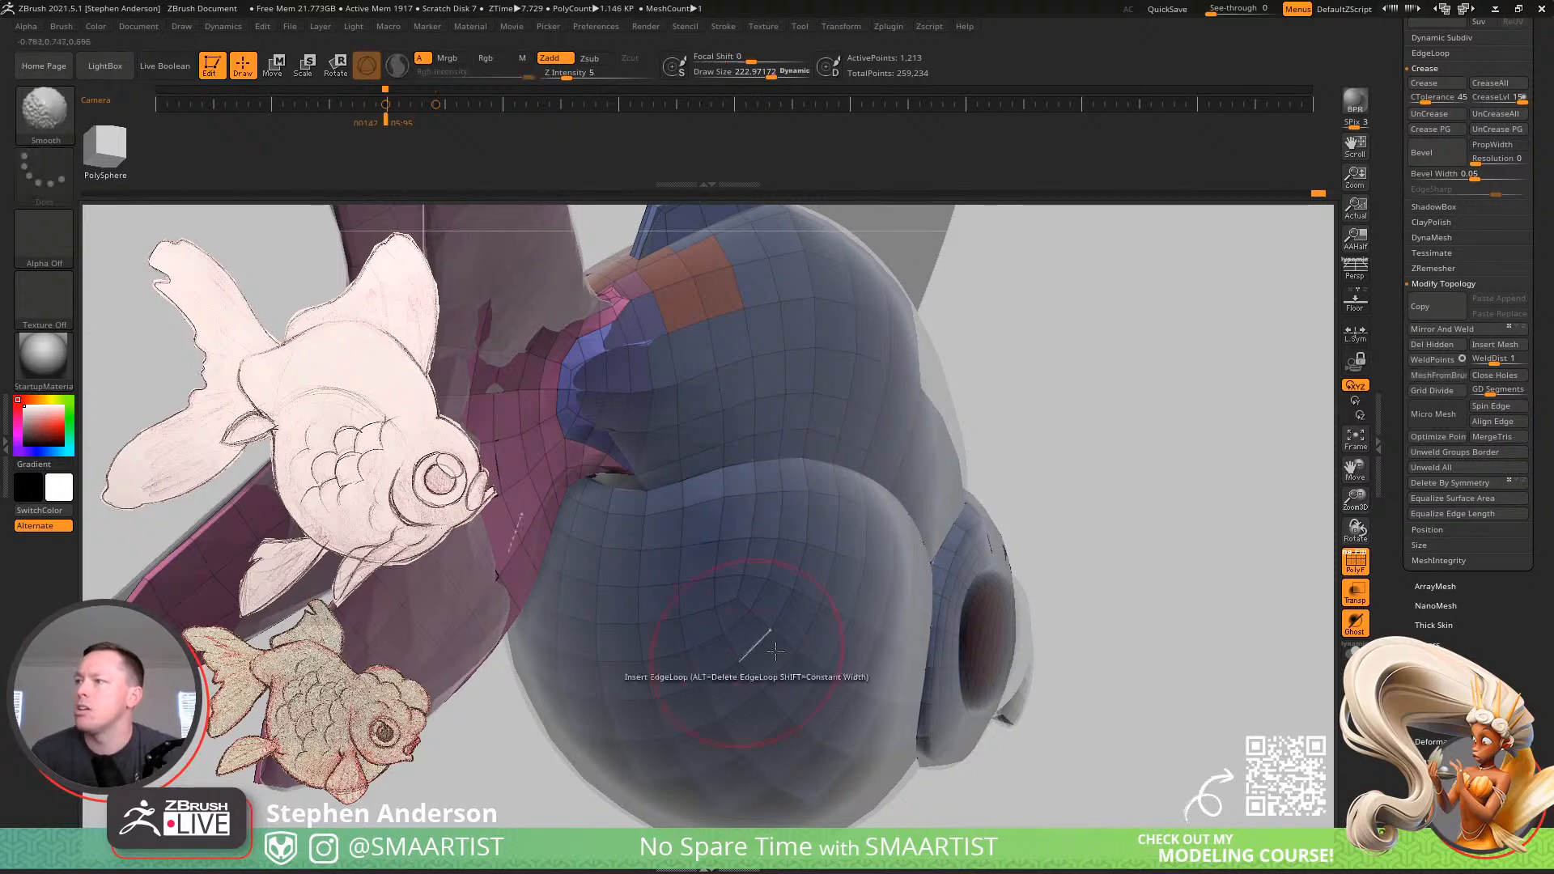
pyautogui.moveTo(696, 649)
pyautogui.mouseDown(button='right')
pyautogui.moveTo(860, 701)
pyautogui.moveTo(759, 588)
pyautogui.moveTo(694, 445)
pyautogui.mouseUp(button='right')
pyautogui.press('s')
pyautogui.moveTo(694, 442); pyautogui.dragTo(700, 443)
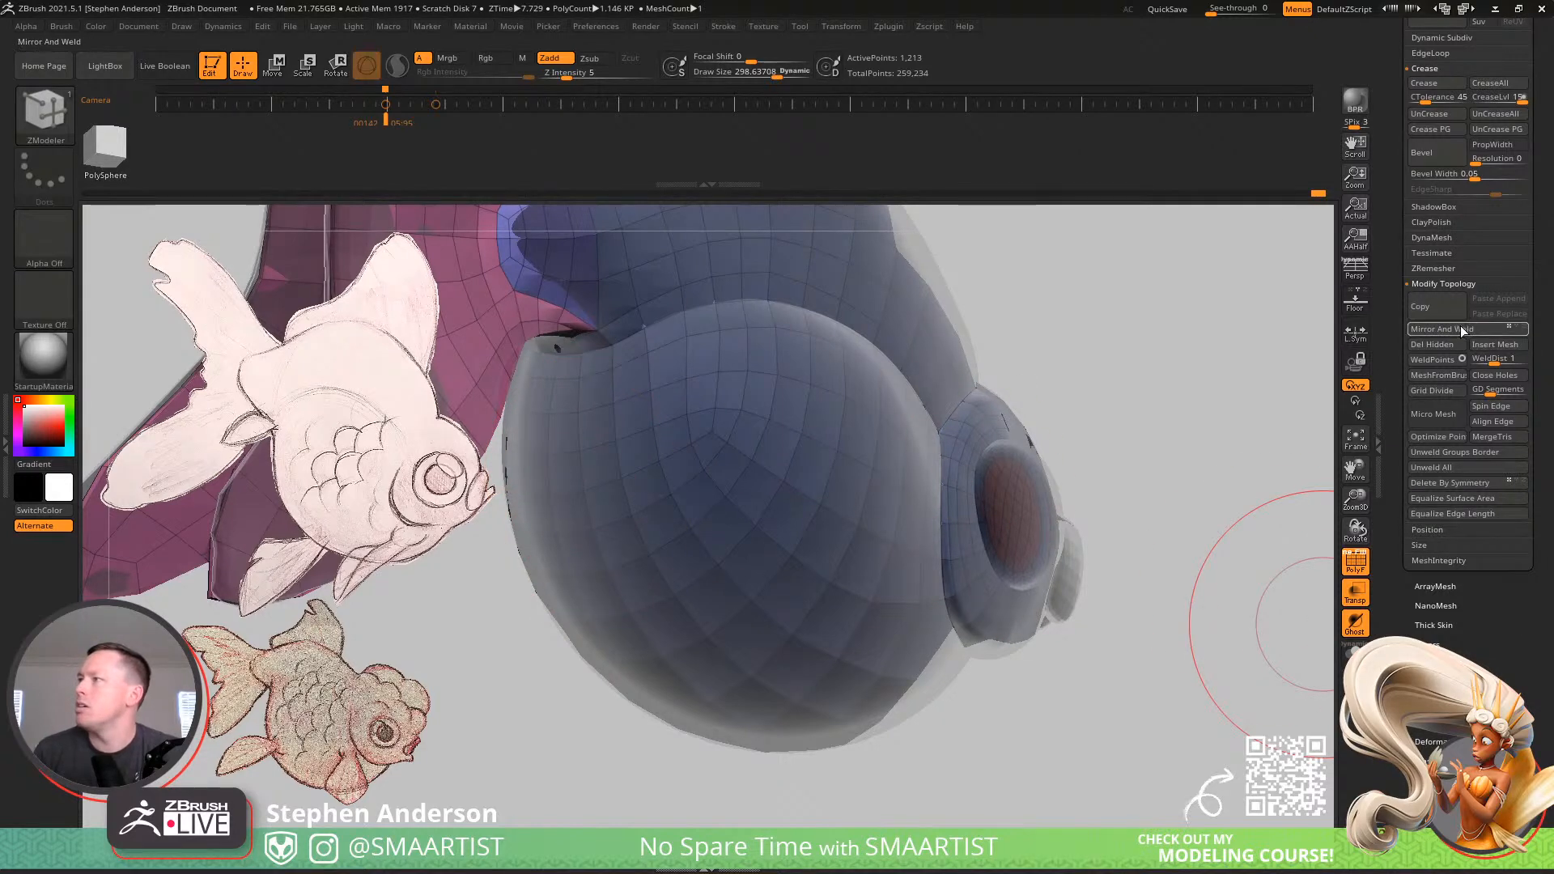
pyautogui.moveTo(551, 502); pyautogui.dragTo(745, 542, button='right')
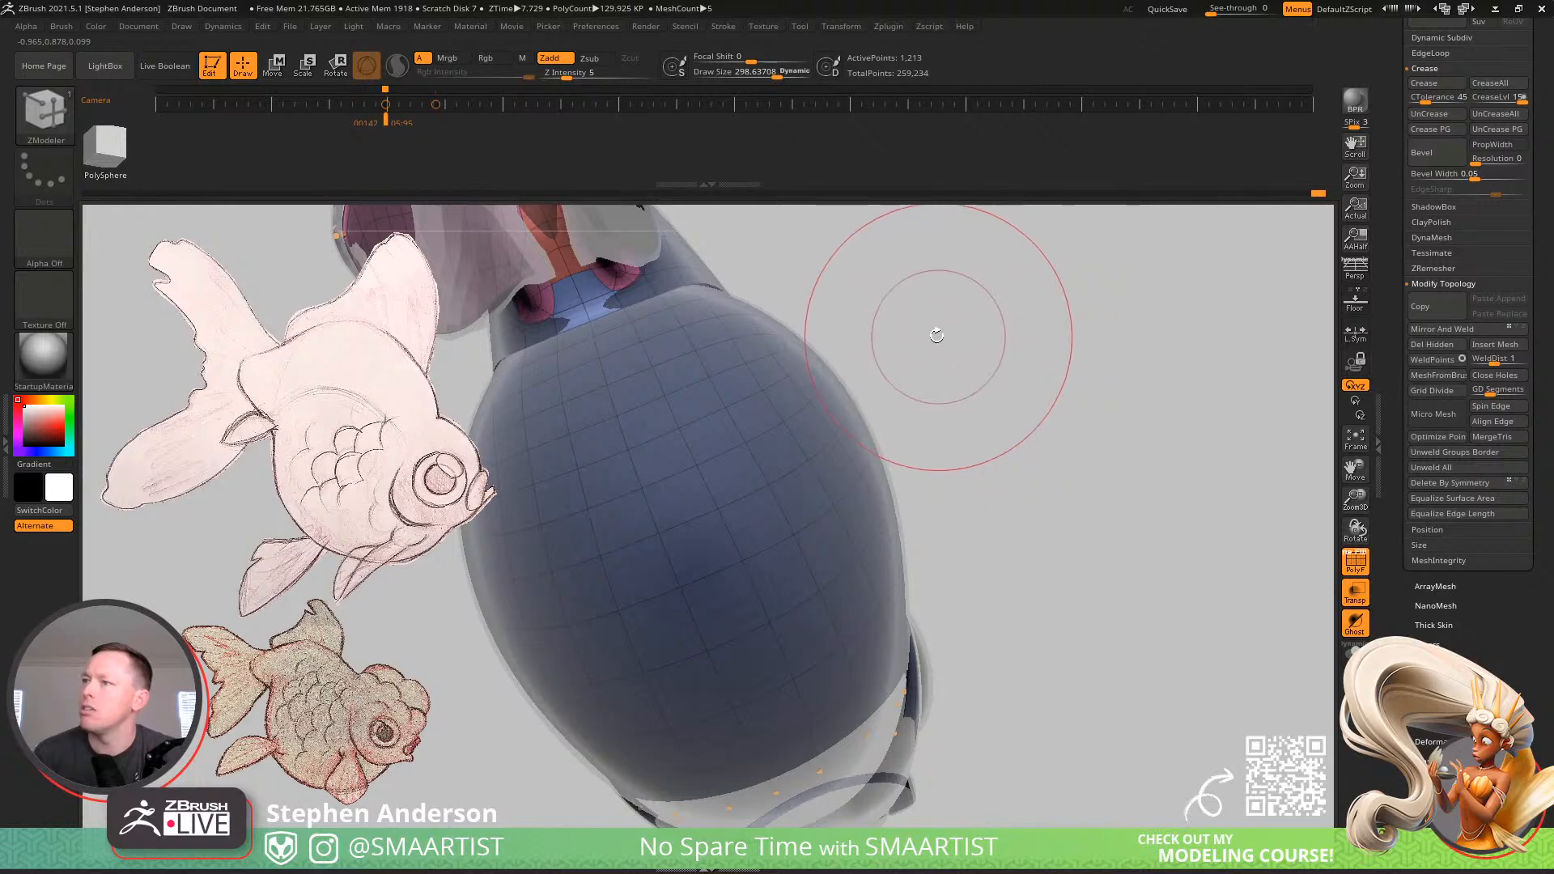
# Isolate the retopology mesh with its polyframe hidden, set the draw size to about 41.2 and examine the base of the dorsal fin
pyautogui.moveTo(929, 333); pyautogui.dragTo(668, 494, button='right')
pyautogui.moveTo(795, 489); pyautogui.dragTo(930, 558, button='right')
pyautogui.hotkey('shift', 'f')
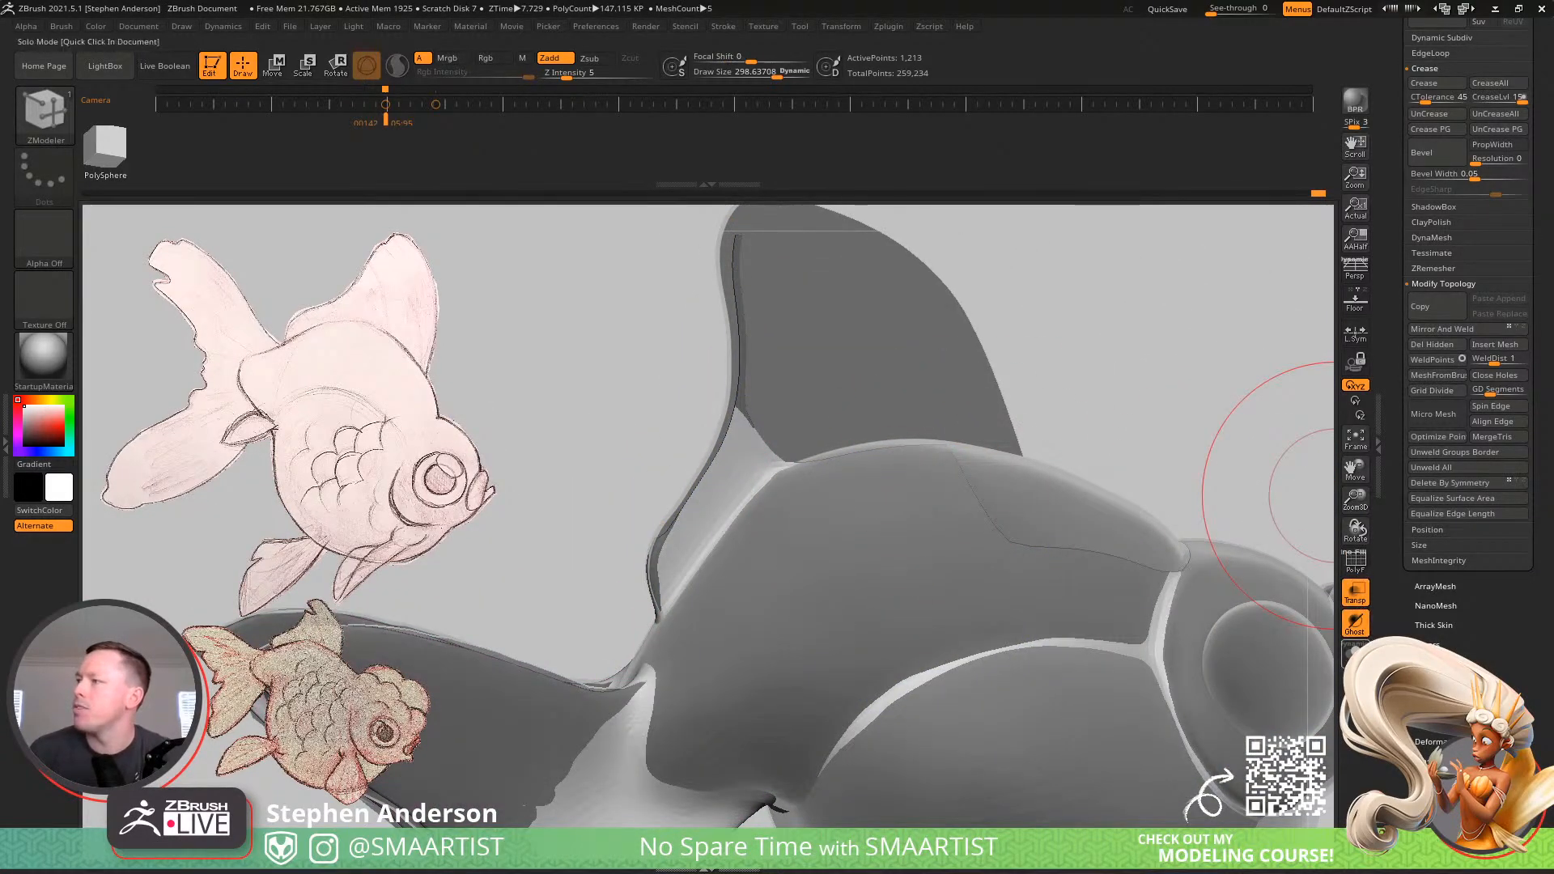
pyautogui.click(1354, 652)
pyautogui.moveTo(760, 518); pyautogui.dragTo(761, 573, button='right')
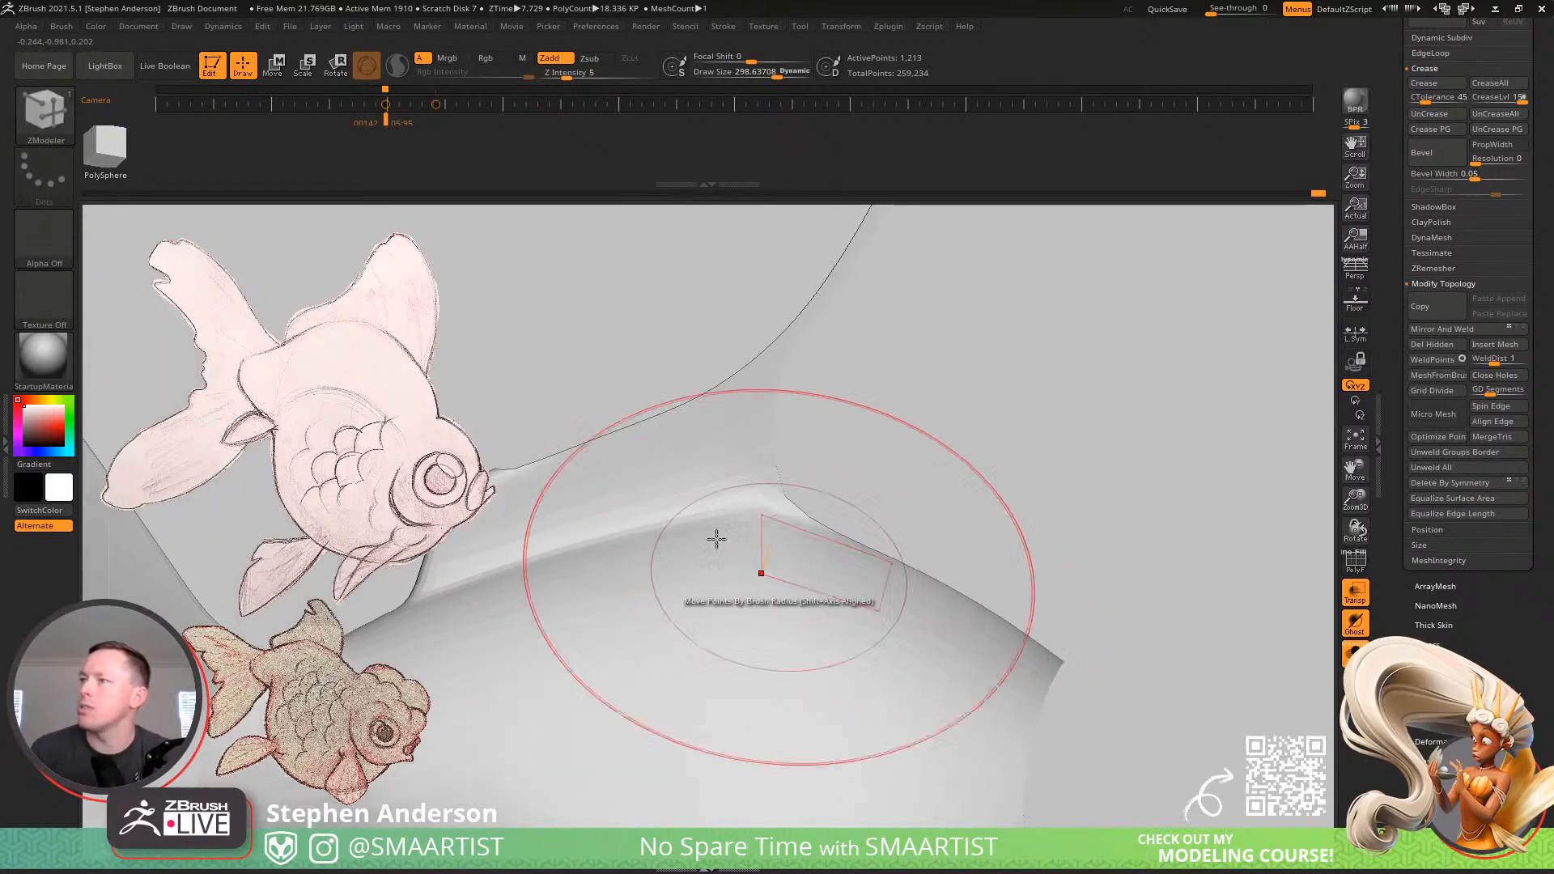
pyautogui.press('s')
pyautogui.moveTo(763, 507); pyautogui.dragTo(760, 508)
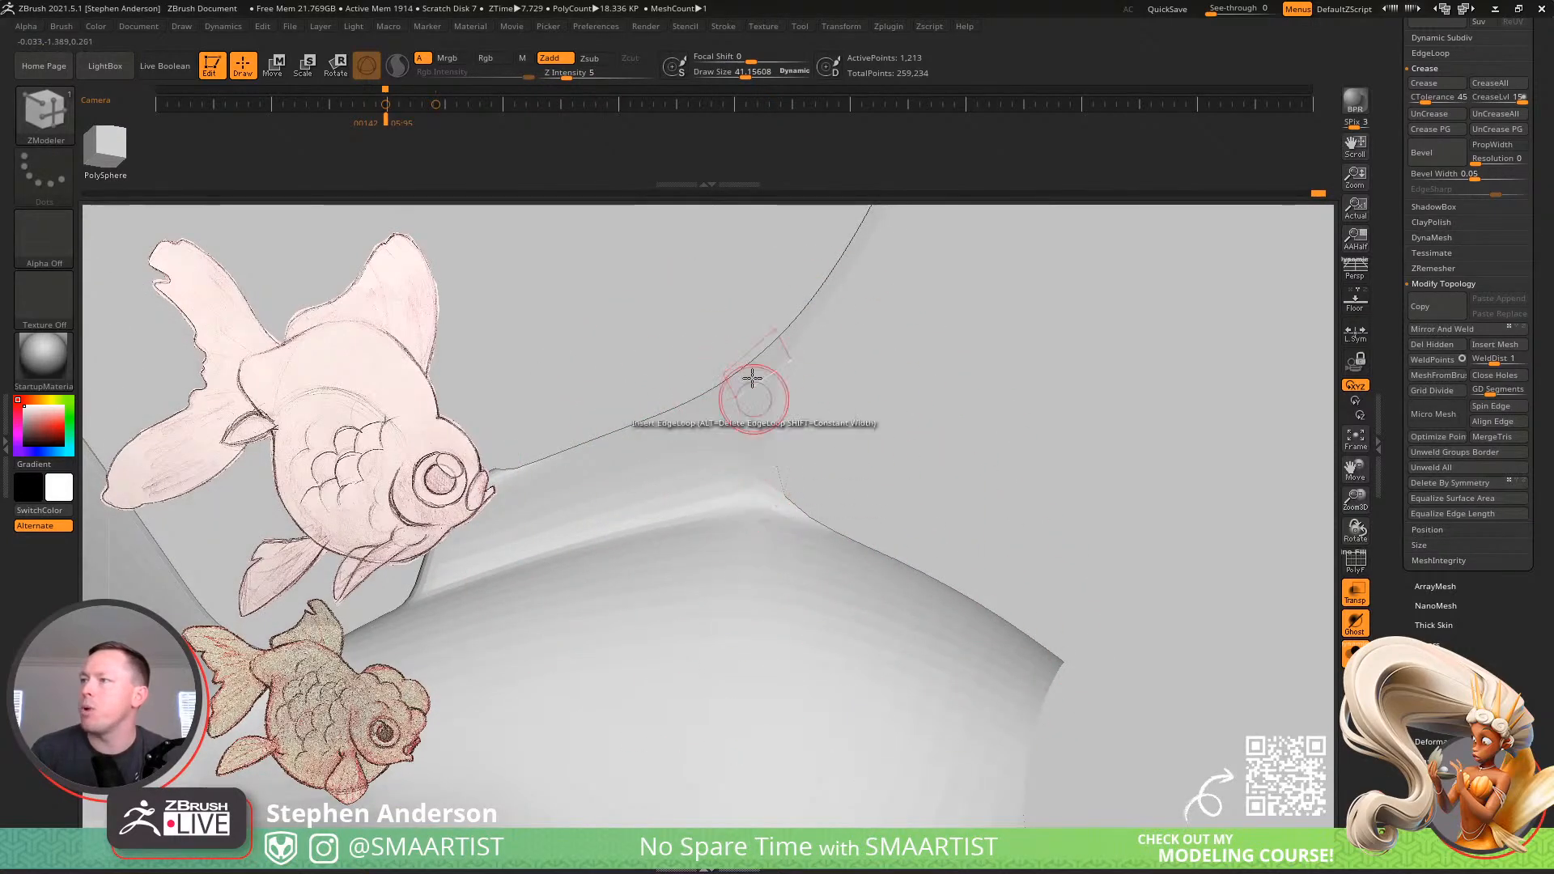
pyautogui.moveTo(846, 559); pyautogui.dragTo(704, 523, button='right')
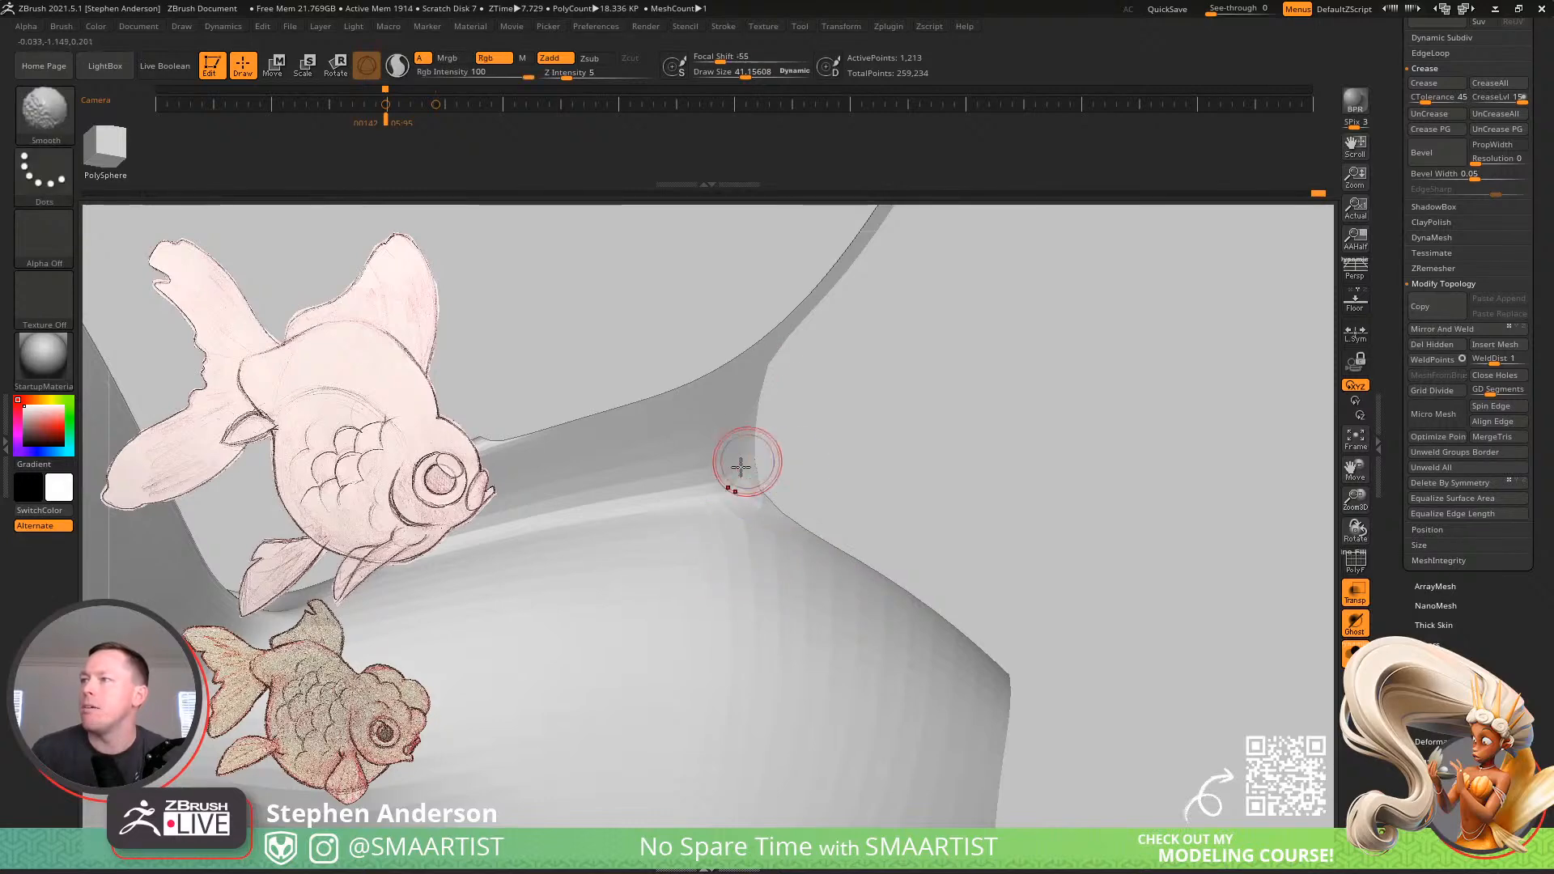
# Show the polyframe again, flip the mouth strip with ZModeler's Flip Faces action on the Island target, and leave solo mode
pyautogui.hotkey('shift', 'f')
pyautogui.moveTo(809, 549)
pyautogui.mouseDown(button='right')
pyautogui.moveTo(763, 354)
pyautogui.moveTo(739, 500)
pyautogui.moveTo(728, 421)
pyautogui.moveTo(774, 513)
pyautogui.moveTo(722, 539)
pyautogui.mouseUp(button='right')
pyautogui.keyDown('ctrl'); pyautogui.moveTo(736, 476); pyautogui.dragTo(874, 585, button='right'); pyautogui.keyUp('ctrl')
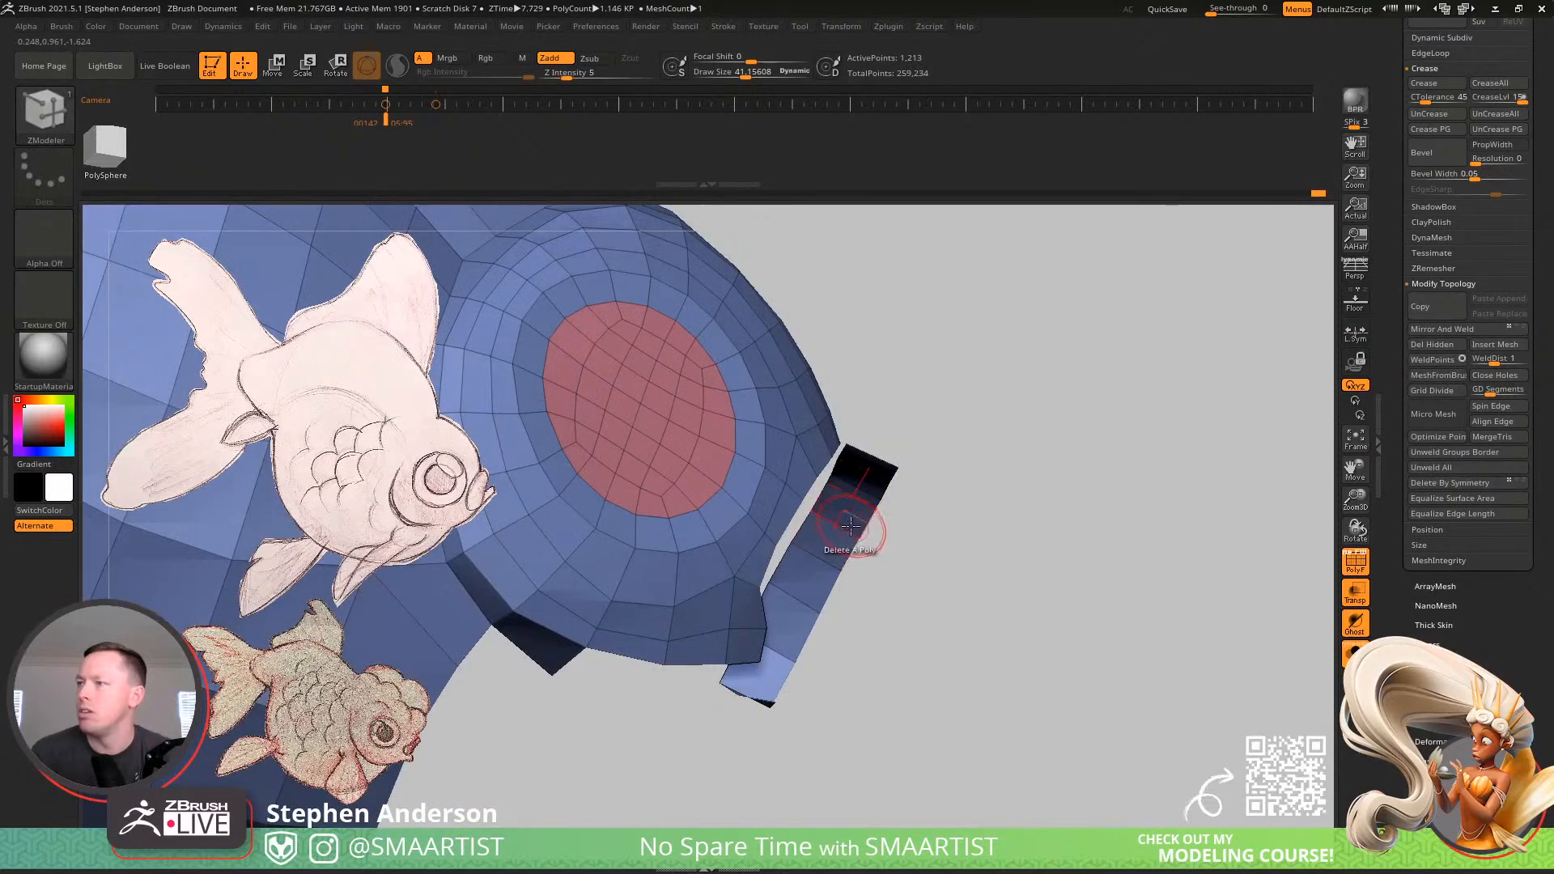
pyautogui.press('space')
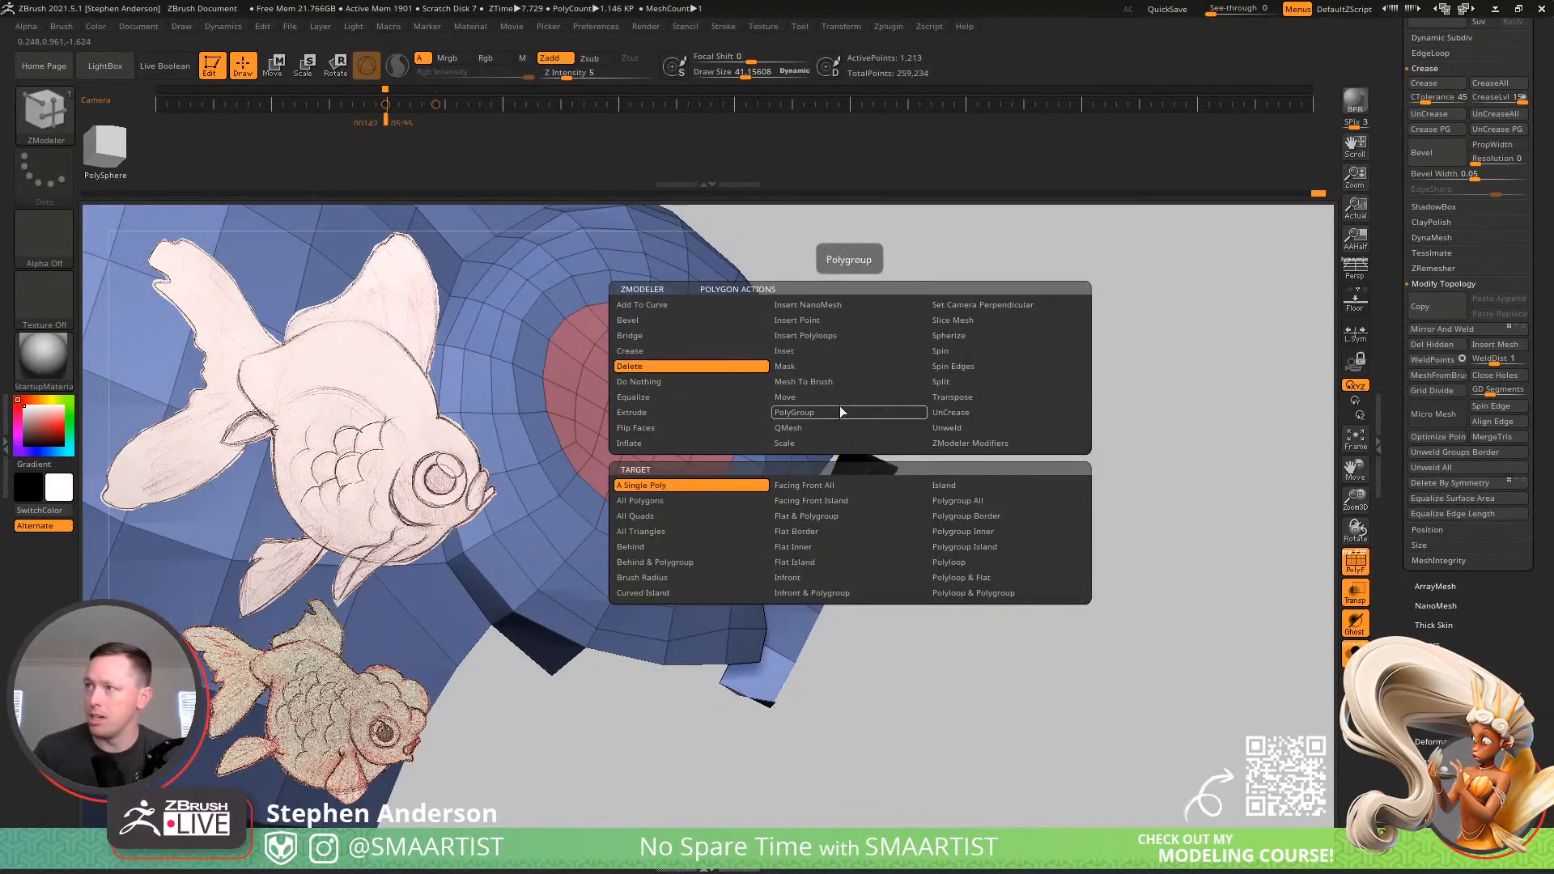
pyautogui.click(676, 427)
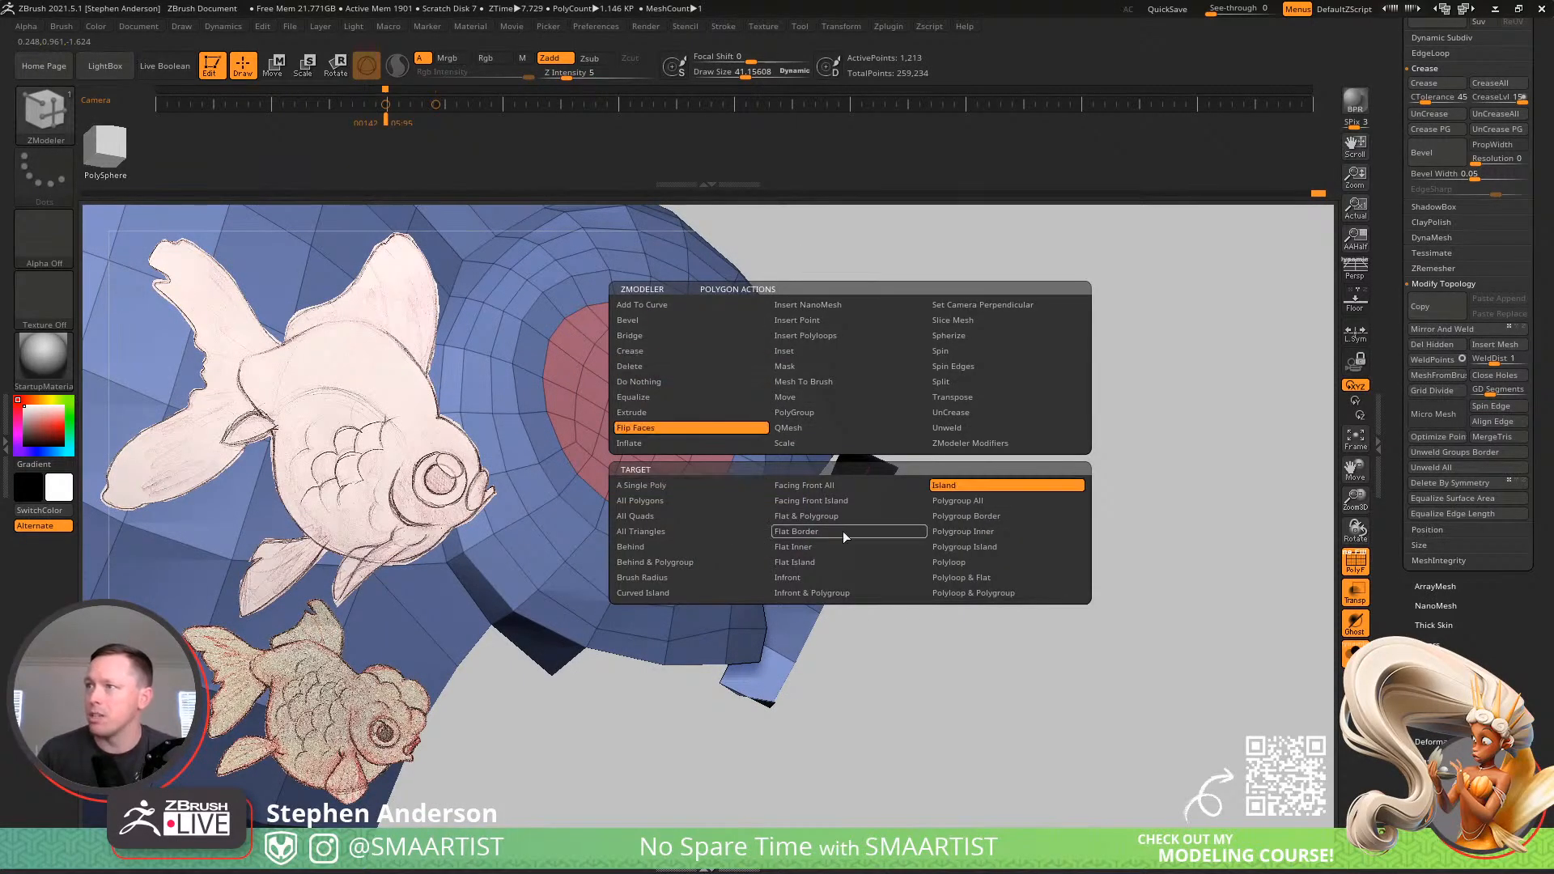
pyautogui.click(833, 544)
pyautogui.moveTo(943, 510); pyautogui.dragTo(885, 579)
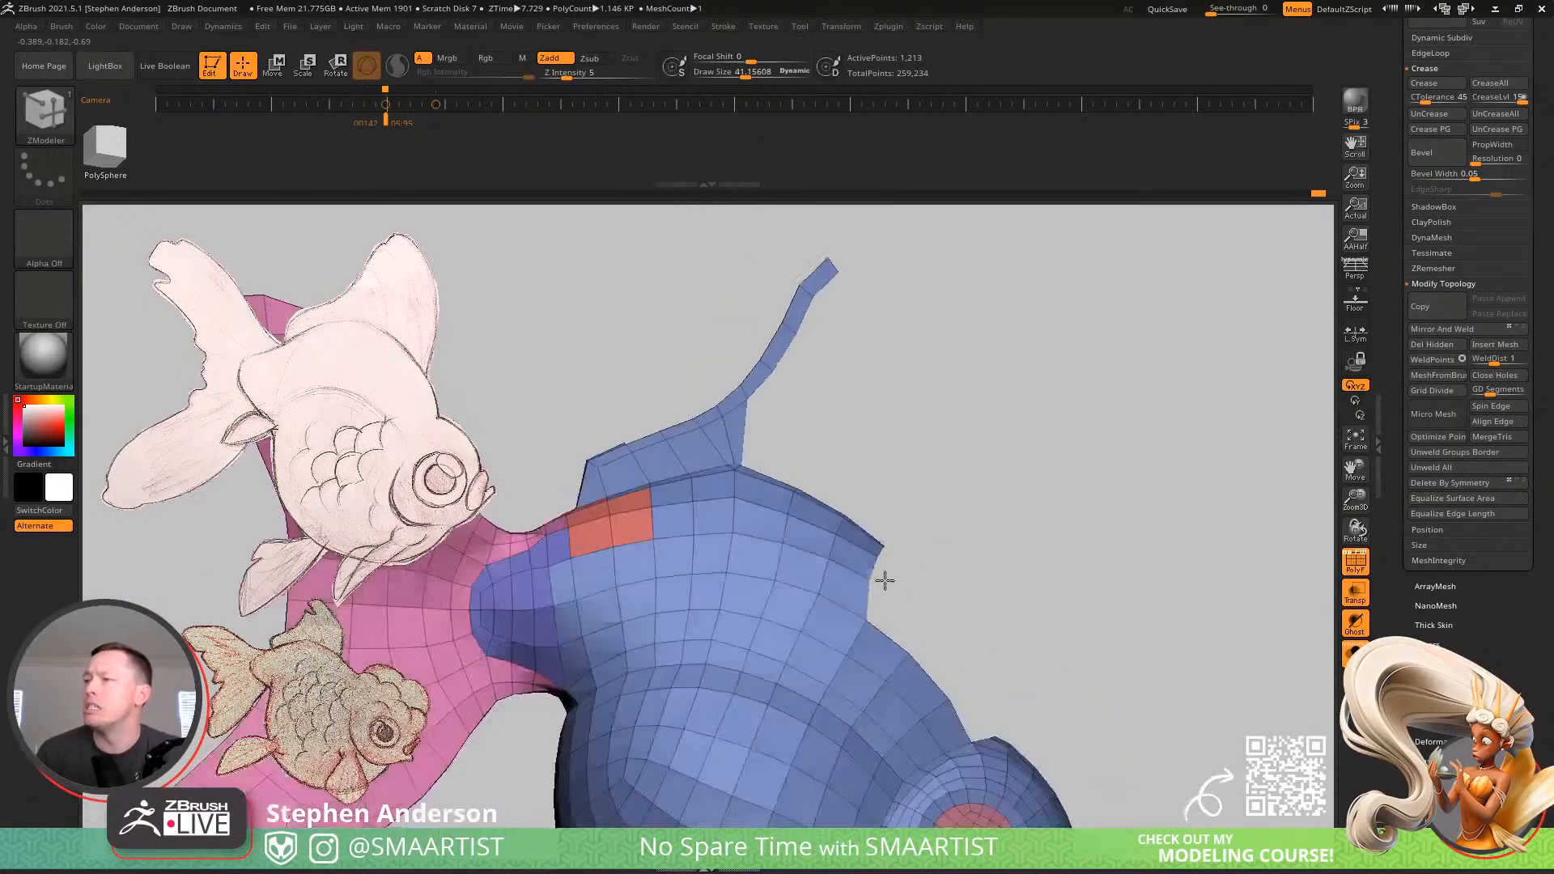
pyautogui.click(1350, 660)
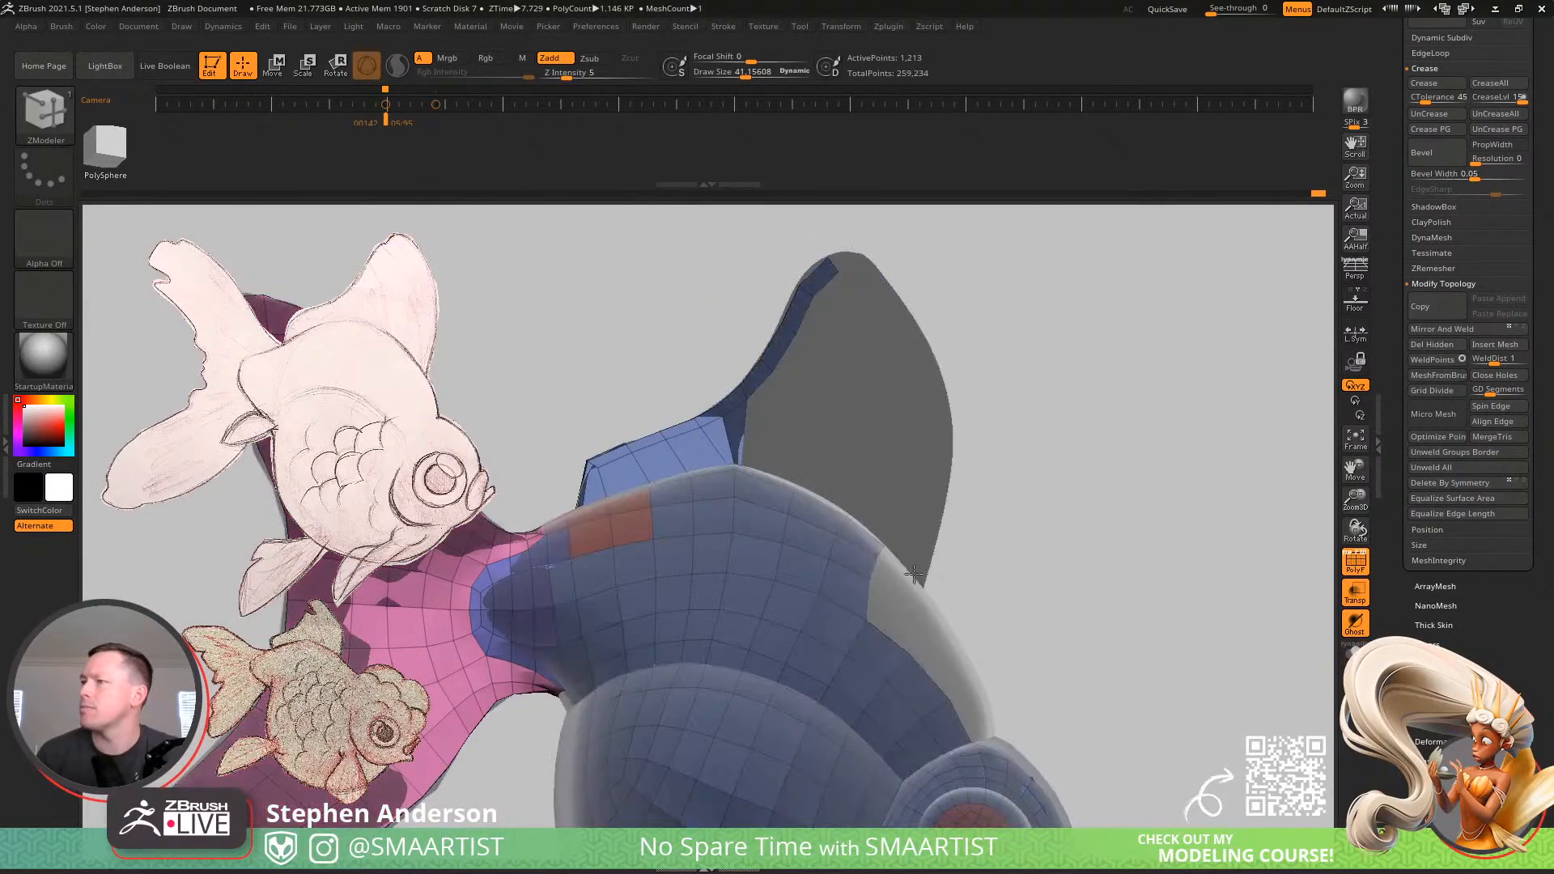
# Reduce the draw size to about 56.3 and slide points backward along the back's upper edge beneath the dorsal fin to even the quads
pyautogui.keyDown('ctrl'); pyautogui.moveTo(909, 582); pyautogui.dragTo(936, 636, button='right'); pyautogui.keyUp('ctrl')
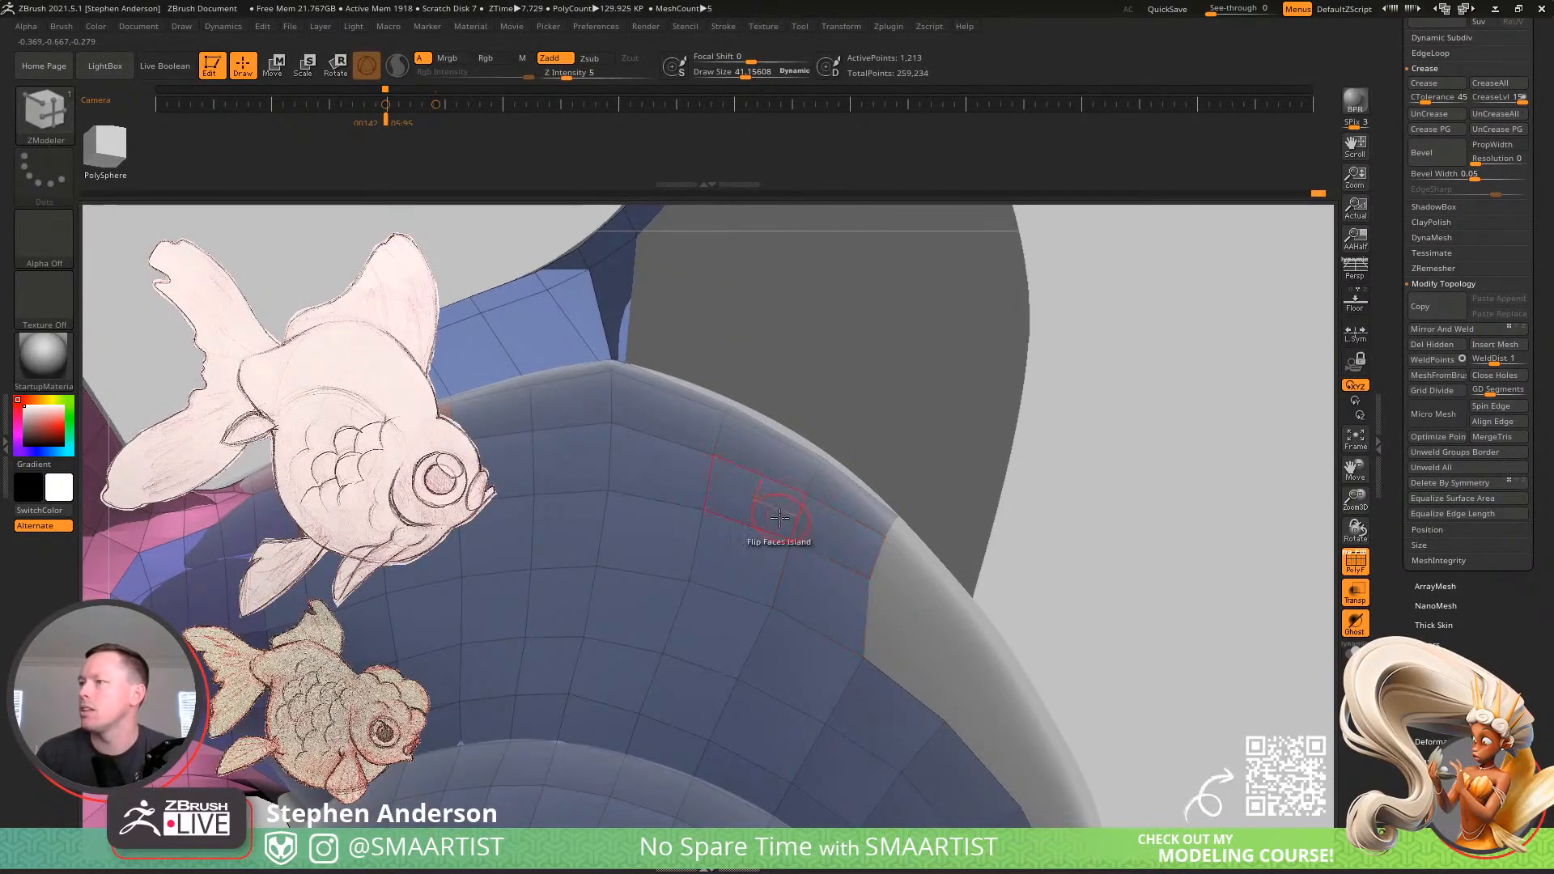
pyautogui.press('s')
pyautogui.moveTo(797, 527); pyautogui.dragTo(809, 528)
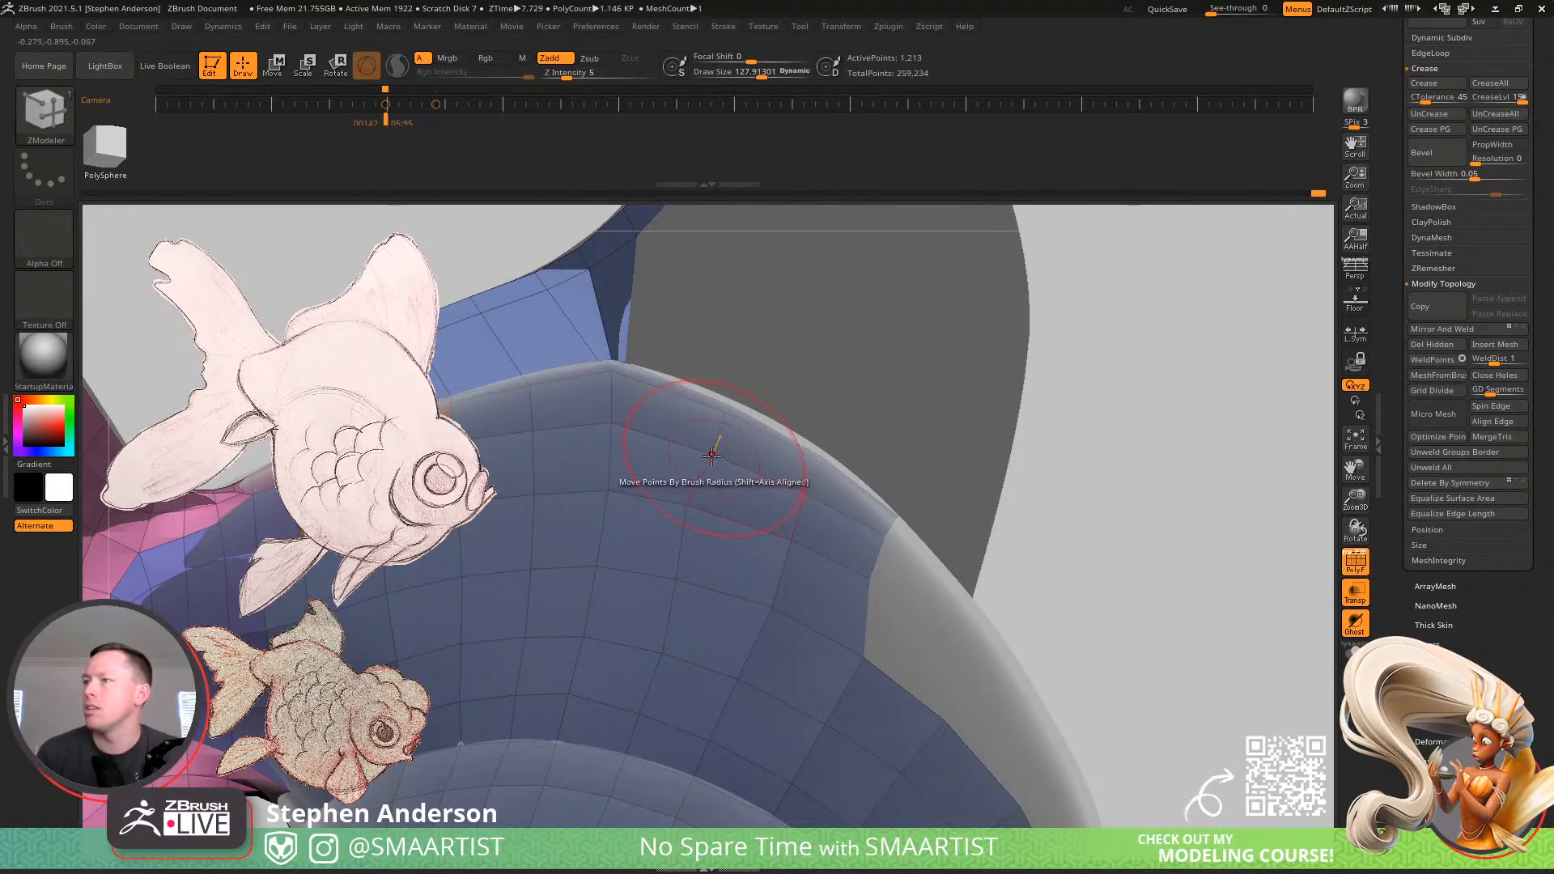
pyautogui.moveTo(731, 407)
pyautogui.mouseDown(button='right')
pyautogui.moveTo(716, 385)
pyautogui.moveTo(707, 430)
pyautogui.moveTo(725, 412)
pyautogui.mouseUp(button='right')
pyautogui.press('s')
pyautogui.moveTo(737, 415)
pyautogui.mouseDown()
pyautogui.moveTo(666, 433)
pyautogui.moveTo(696, 394)
pyautogui.mouseUp()
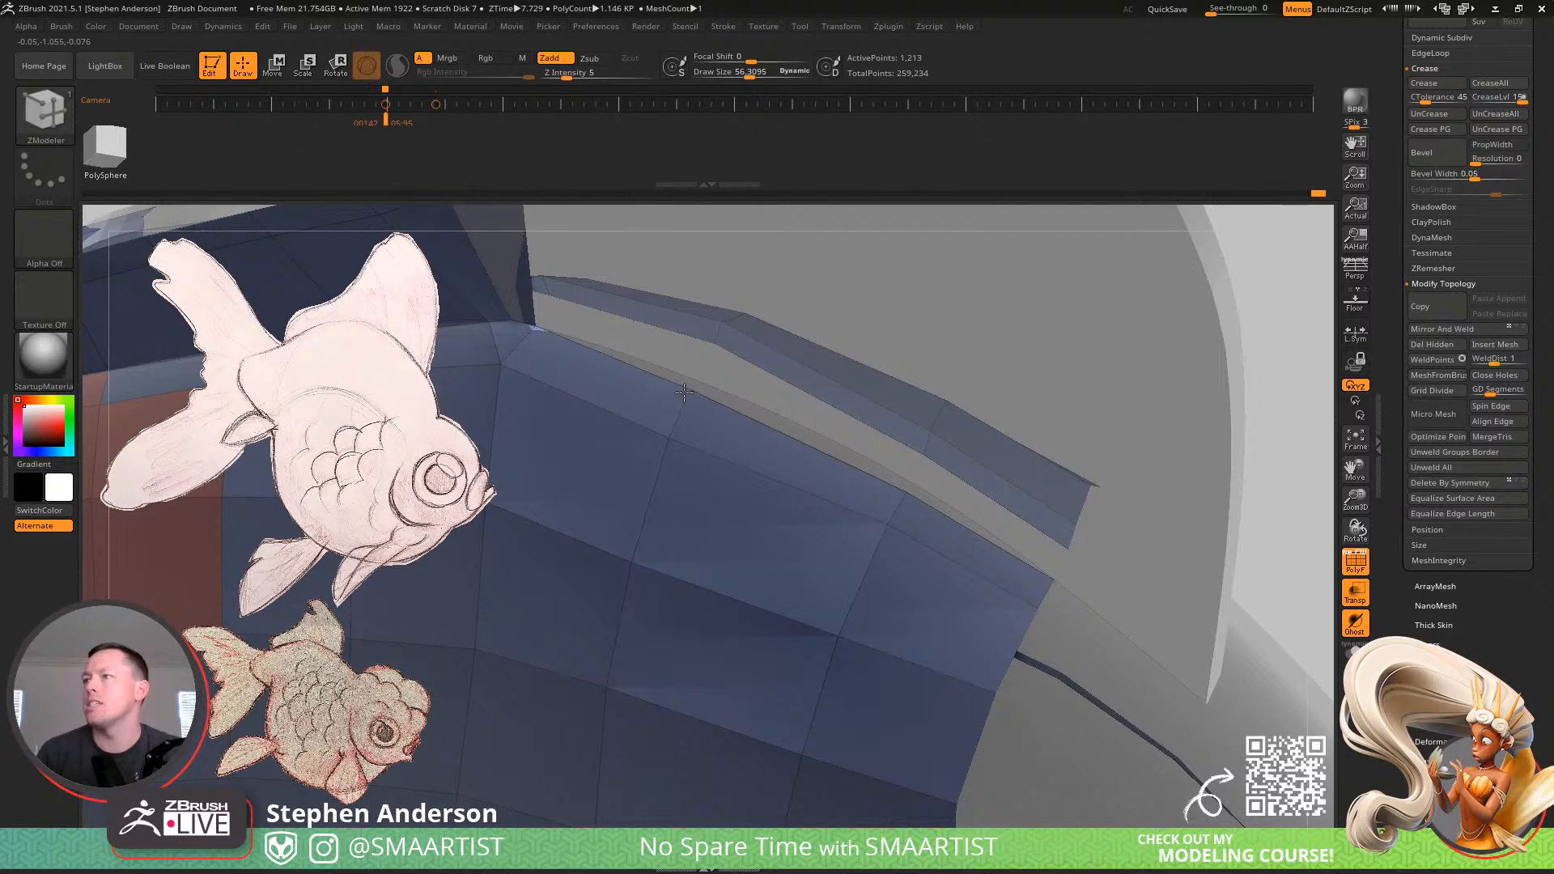
pyautogui.moveTo(904, 491); pyautogui.dragTo(818, 454)
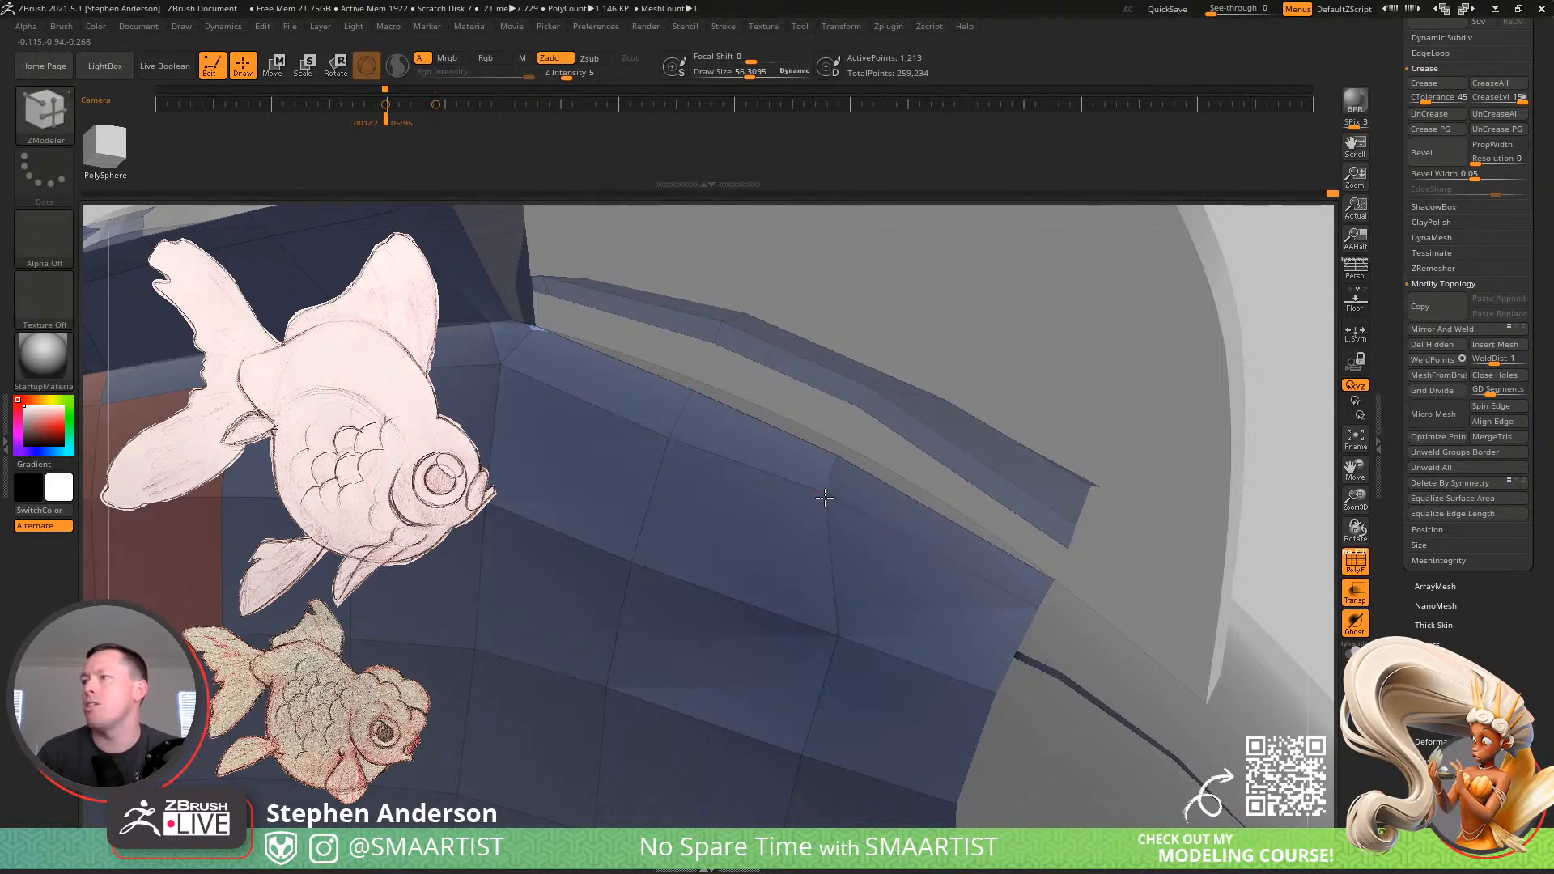
pyautogui.moveTo(840, 636); pyautogui.dragTo(805, 633)
pyautogui.moveTo(801, 676); pyautogui.dragTo(773, 487, button='right')
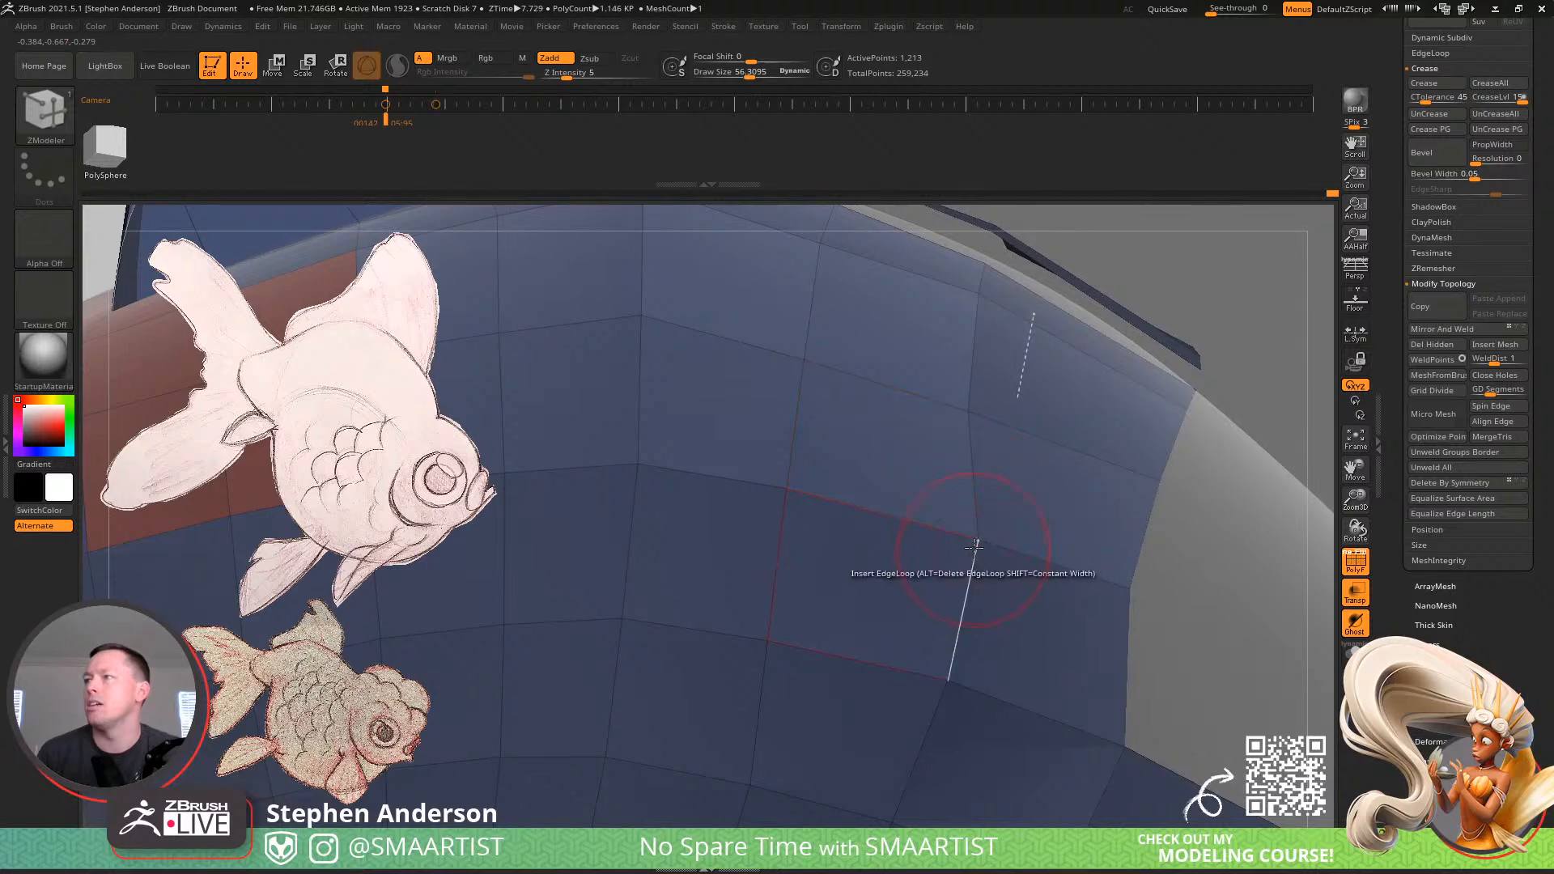
# Even out the quads on the side of the back, just behind the open area above the head
pyautogui.moveTo(955, 552)
pyautogui.mouseDown(button='right')
pyautogui.moveTo(857, 564)
pyautogui.moveTo(842, 618)
pyautogui.moveTo(694, 542)
pyautogui.moveTo(679, 511)
pyautogui.moveTo(685, 549)
pyautogui.mouseUp(button='right')
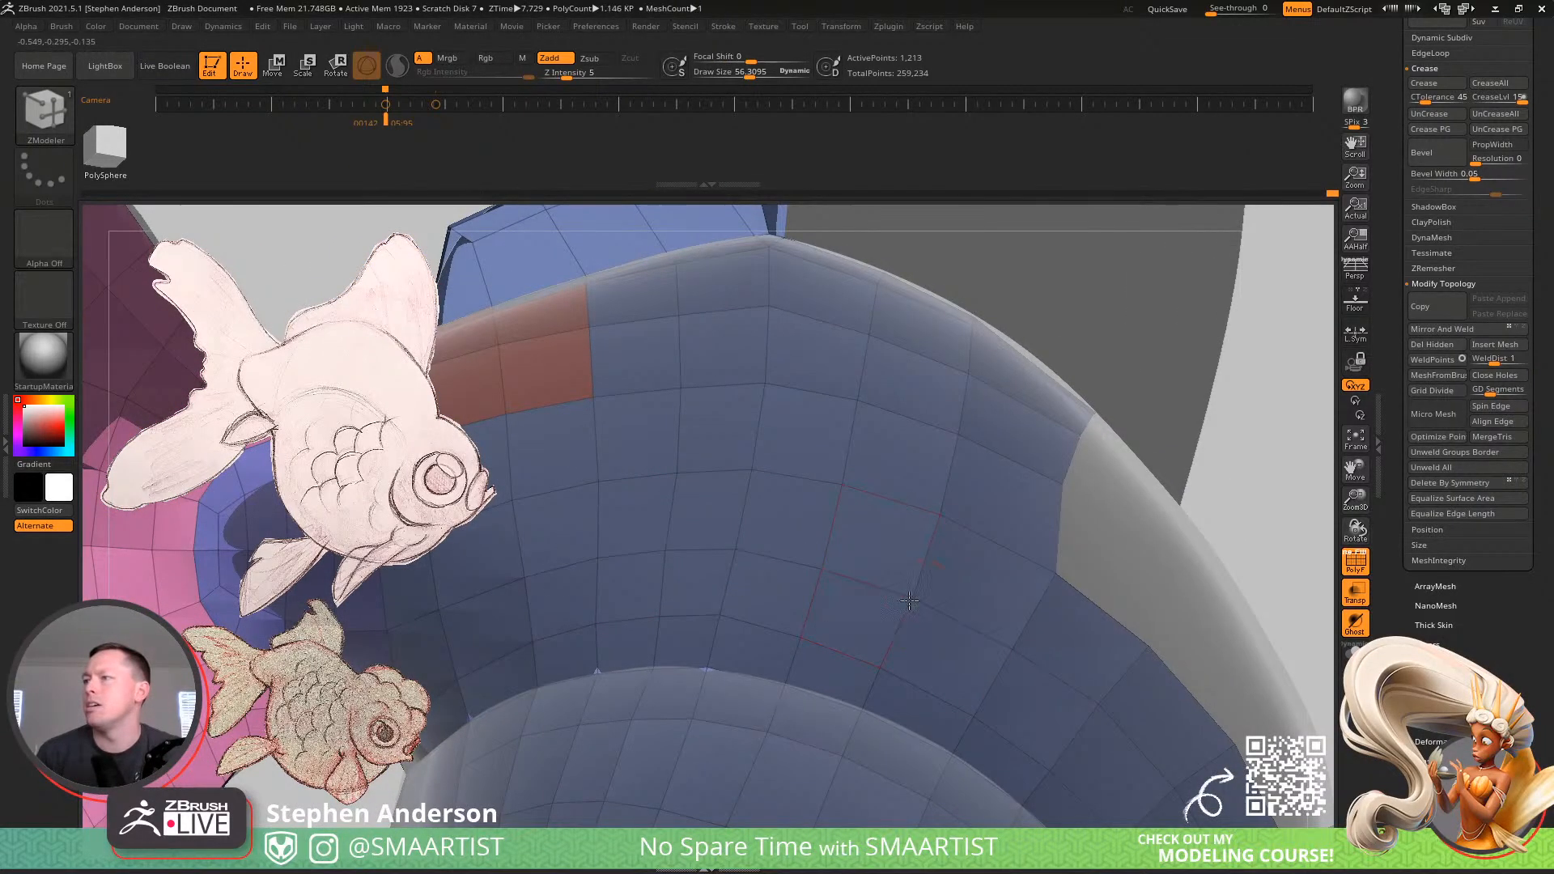
pyautogui.moveTo(961, 591)
pyautogui.mouseDown(button='right')
pyautogui.moveTo(836, 539)
pyautogui.moveTo(830, 509)
pyautogui.moveTo(833, 596)
pyautogui.moveTo(858, 651)
pyautogui.moveTo(885, 595)
pyautogui.mouseUp(button='right')
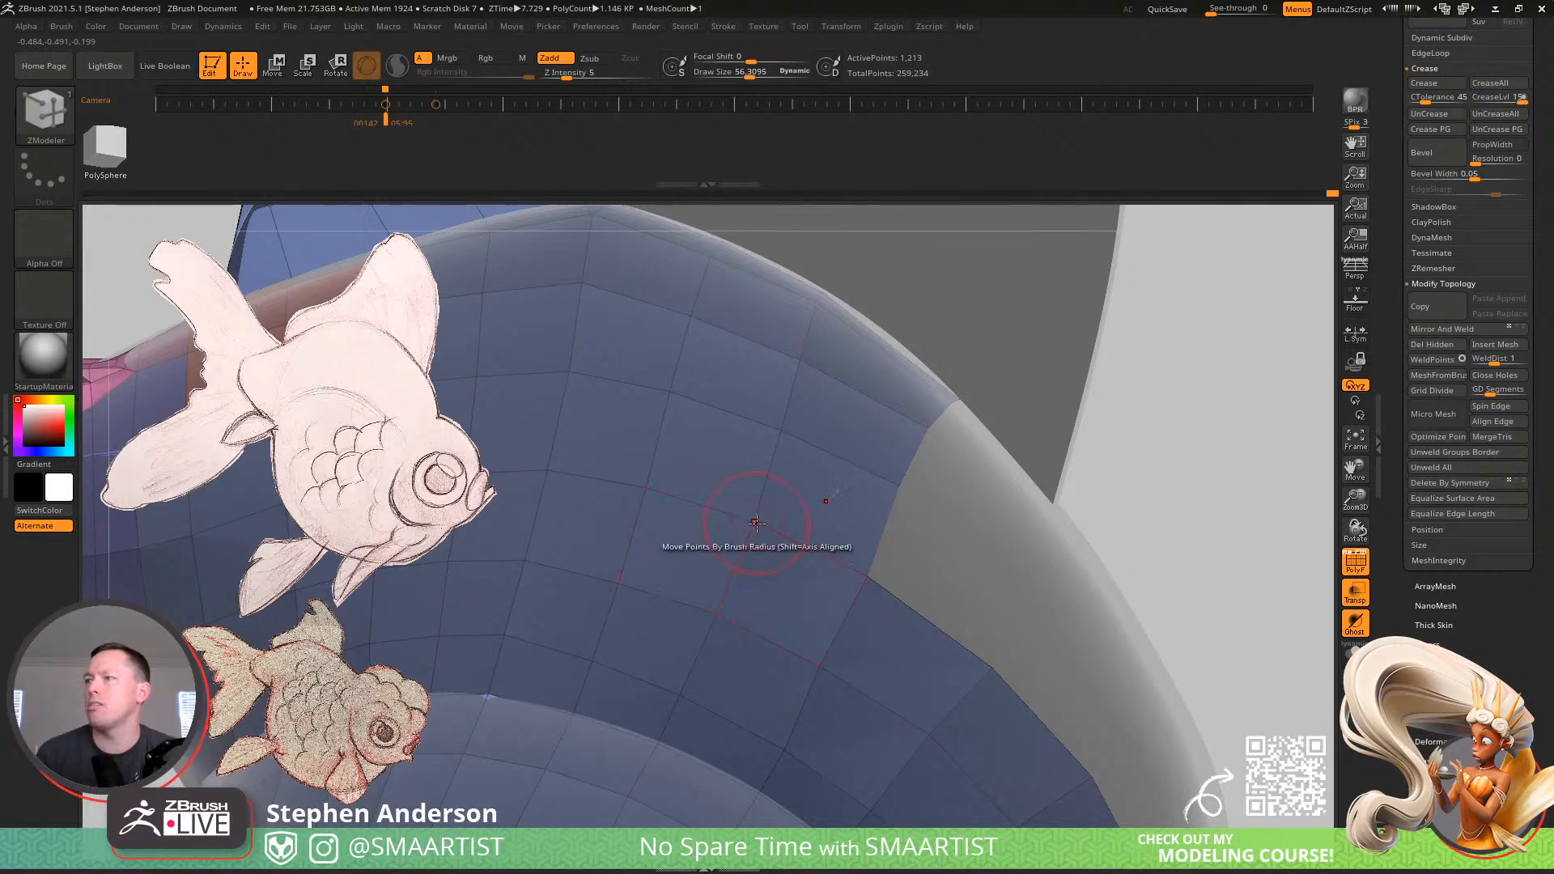
pyautogui.keyDown('ctrl'); pyautogui.moveTo(845, 554); pyautogui.dragTo(920, 502, button='right'); pyautogui.keyUp('ctrl')
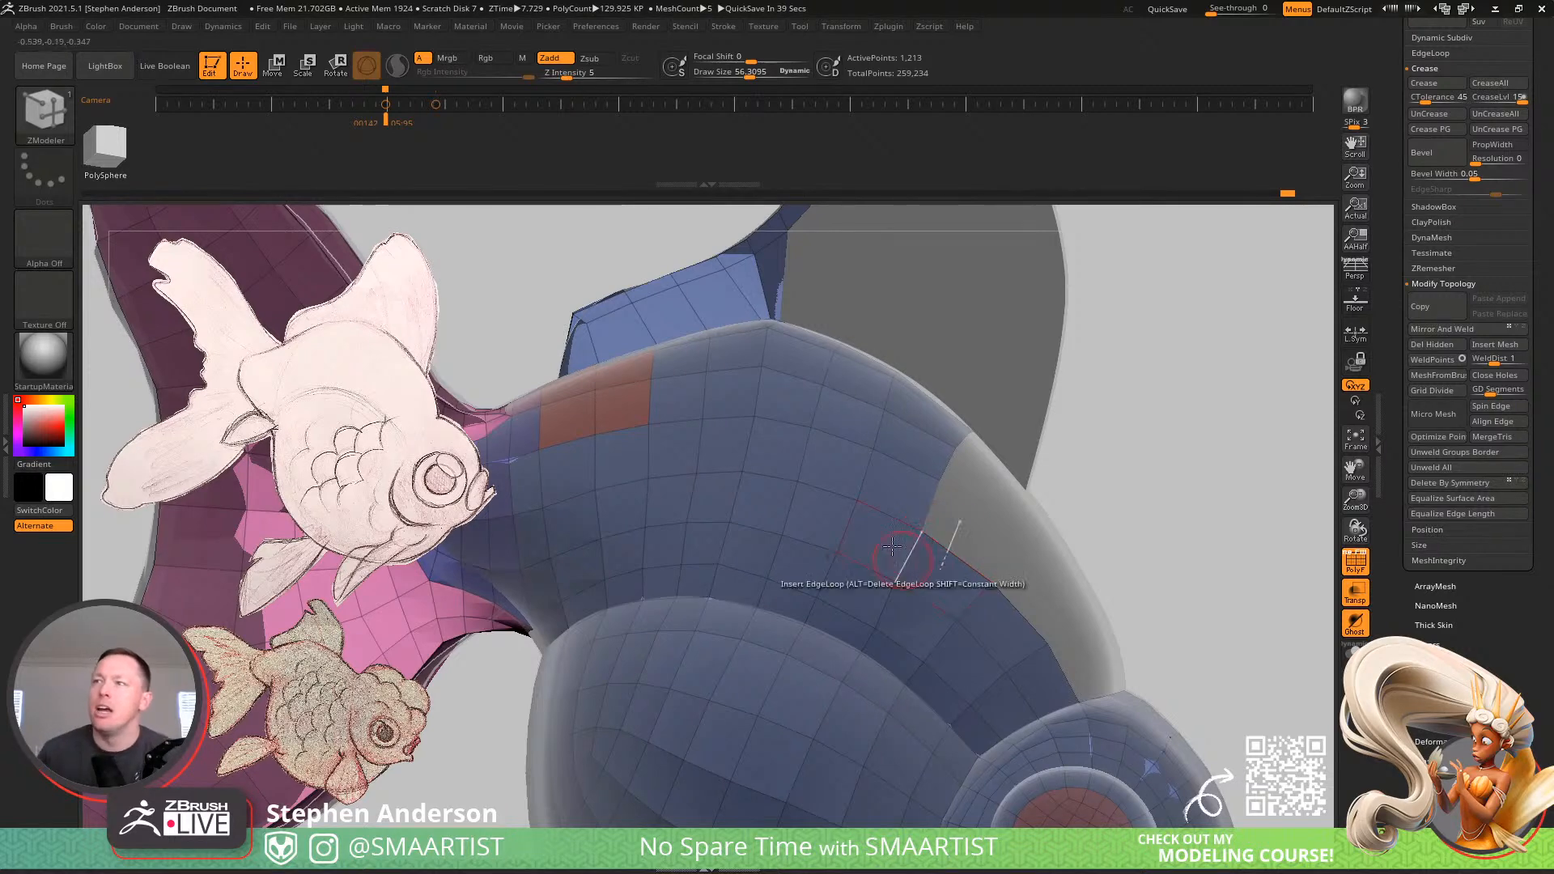
# Set the draw size to about 23.7 and reposition individual points on the rear body below the red polygroup at the tail base
pyautogui.moveTo(850, 481)
pyautogui.mouseDown(button='right')
pyautogui.moveTo(690, 478)
pyautogui.moveTo(874, 460)
pyautogui.moveTo(917, 478)
pyautogui.moveTo(767, 375)
pyautogui.moveTo(788, 404)
pyautogui.mouseUp(button='right')
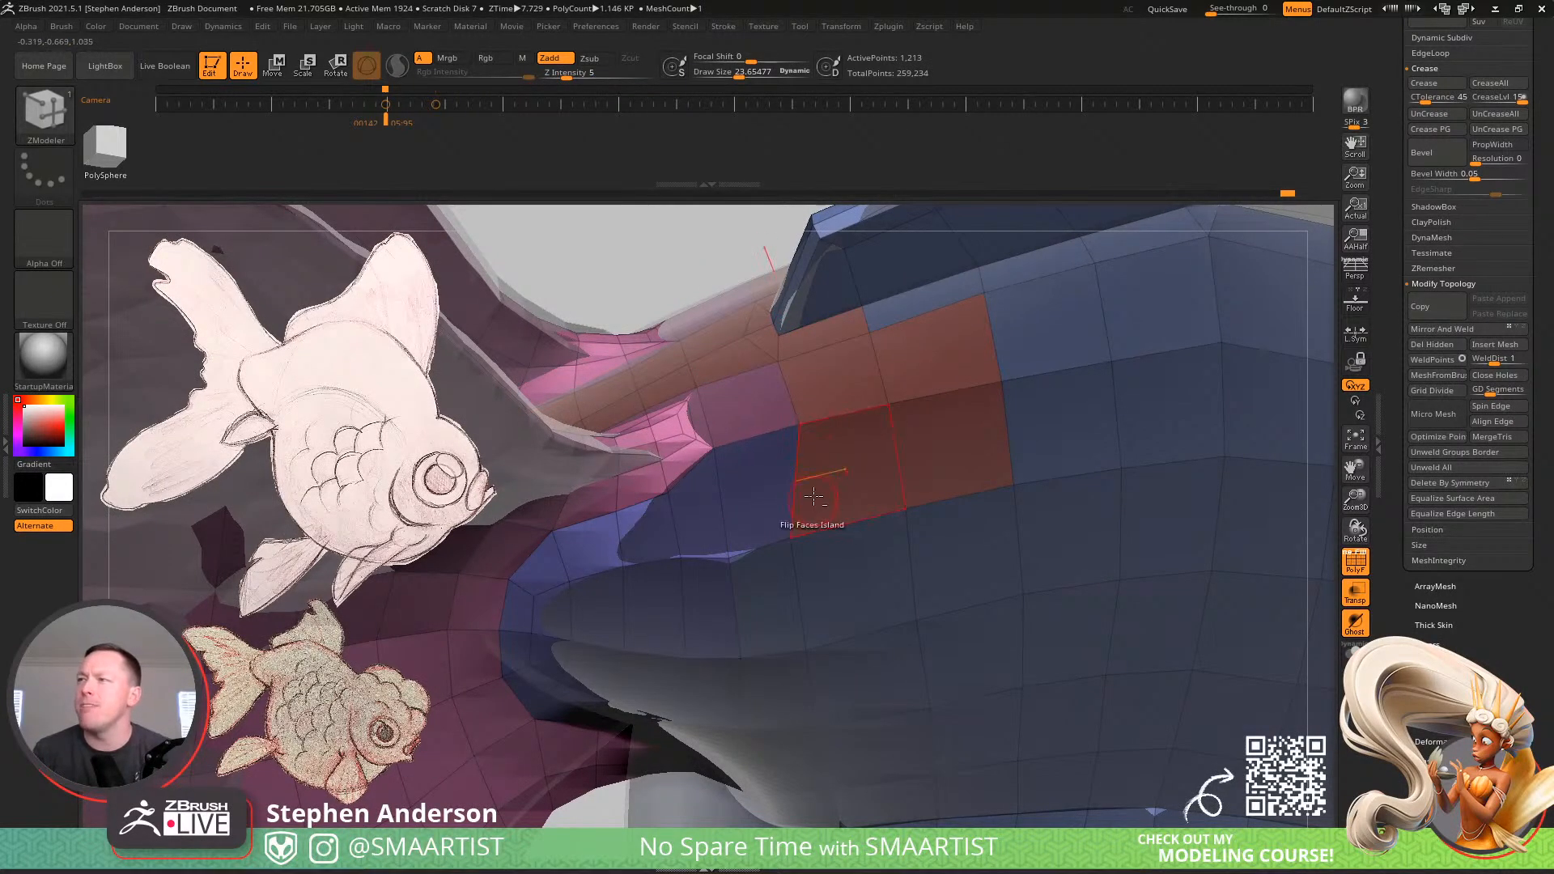
pyautogui.moveTo(813, 497); pyautogui.dragTo(746, 463, button='right')
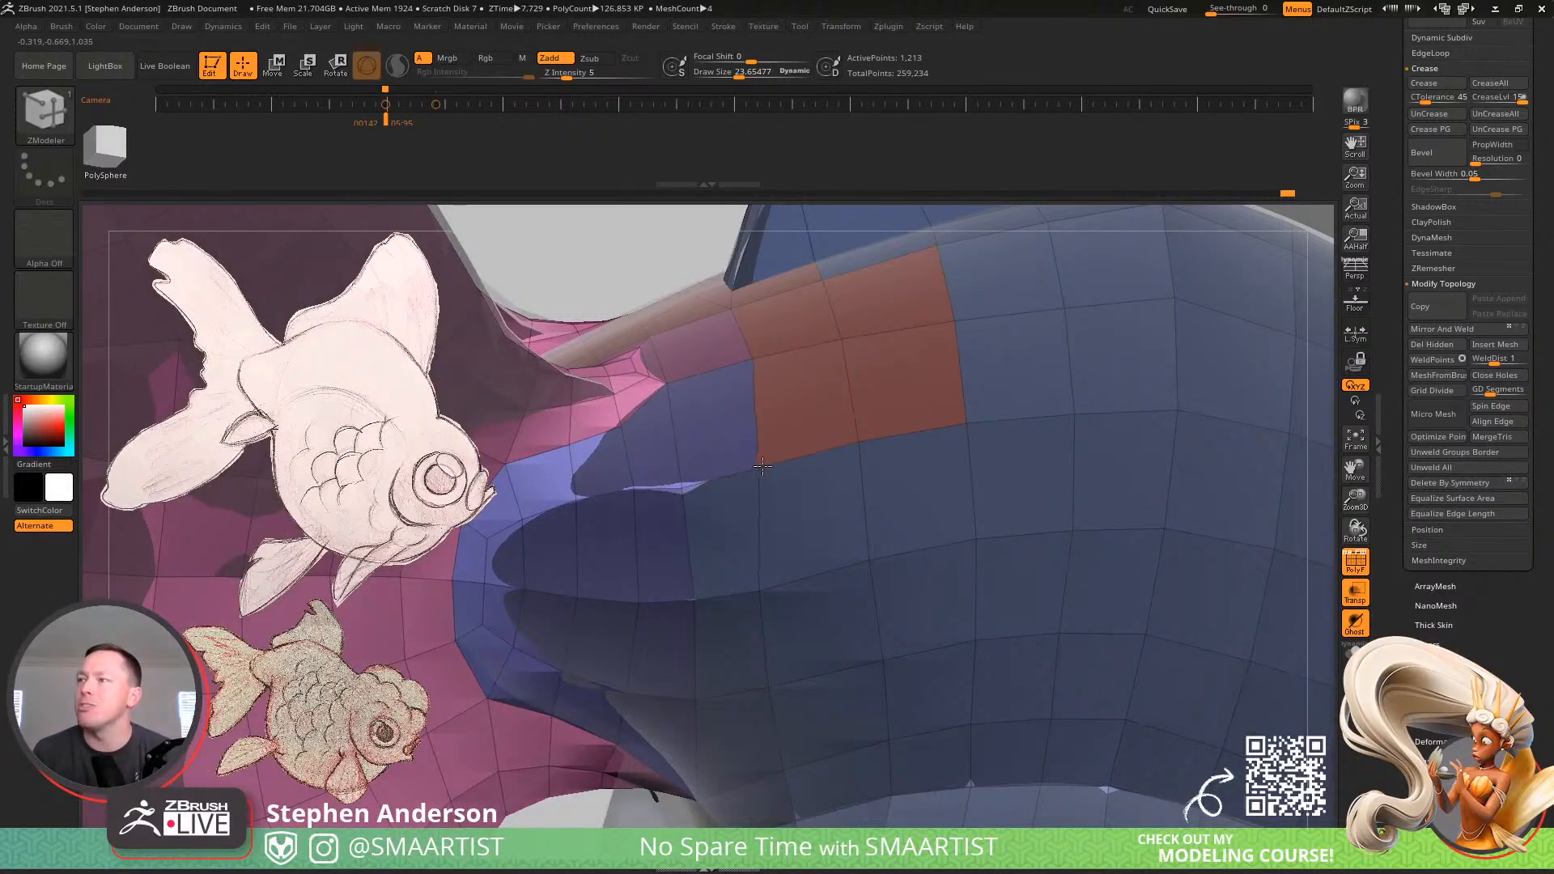
pyautogui.moveTo(772, 582); pyautogui.dragTo(706, 439, button='right')
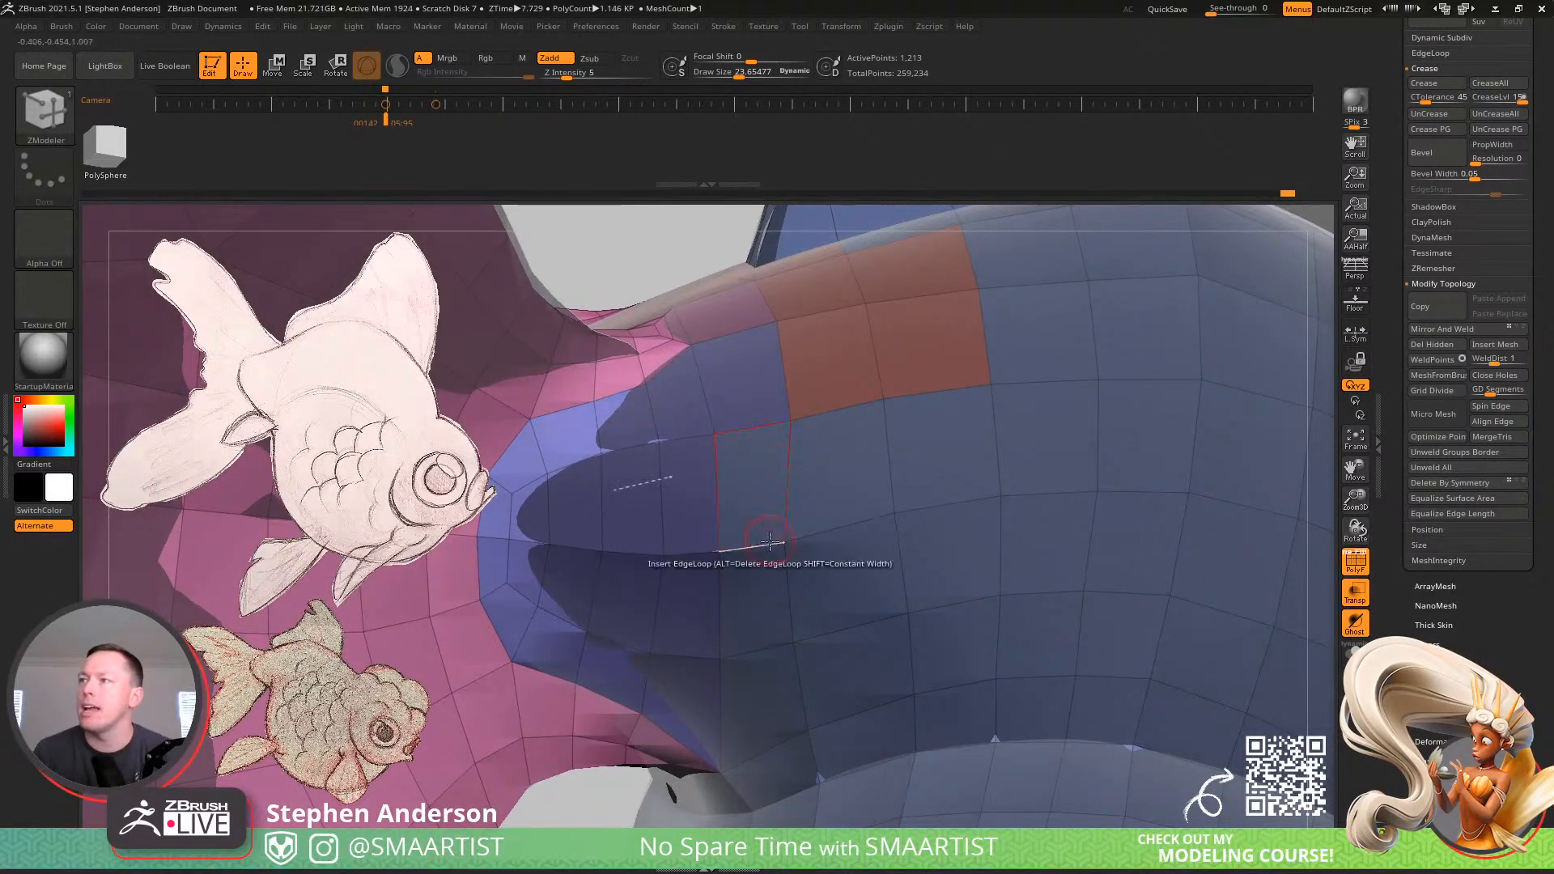
pyautogui.moveTo(771, 534)
pyautogui.keyDown('alt'); pyautogui.mouseDown(button='right')
pyautogui.moveTo(710, 485)
pyautogui.moveTo(728, 497)
pyautogui.mouseUp(button='right'); pyautogui.keyUp('alt')
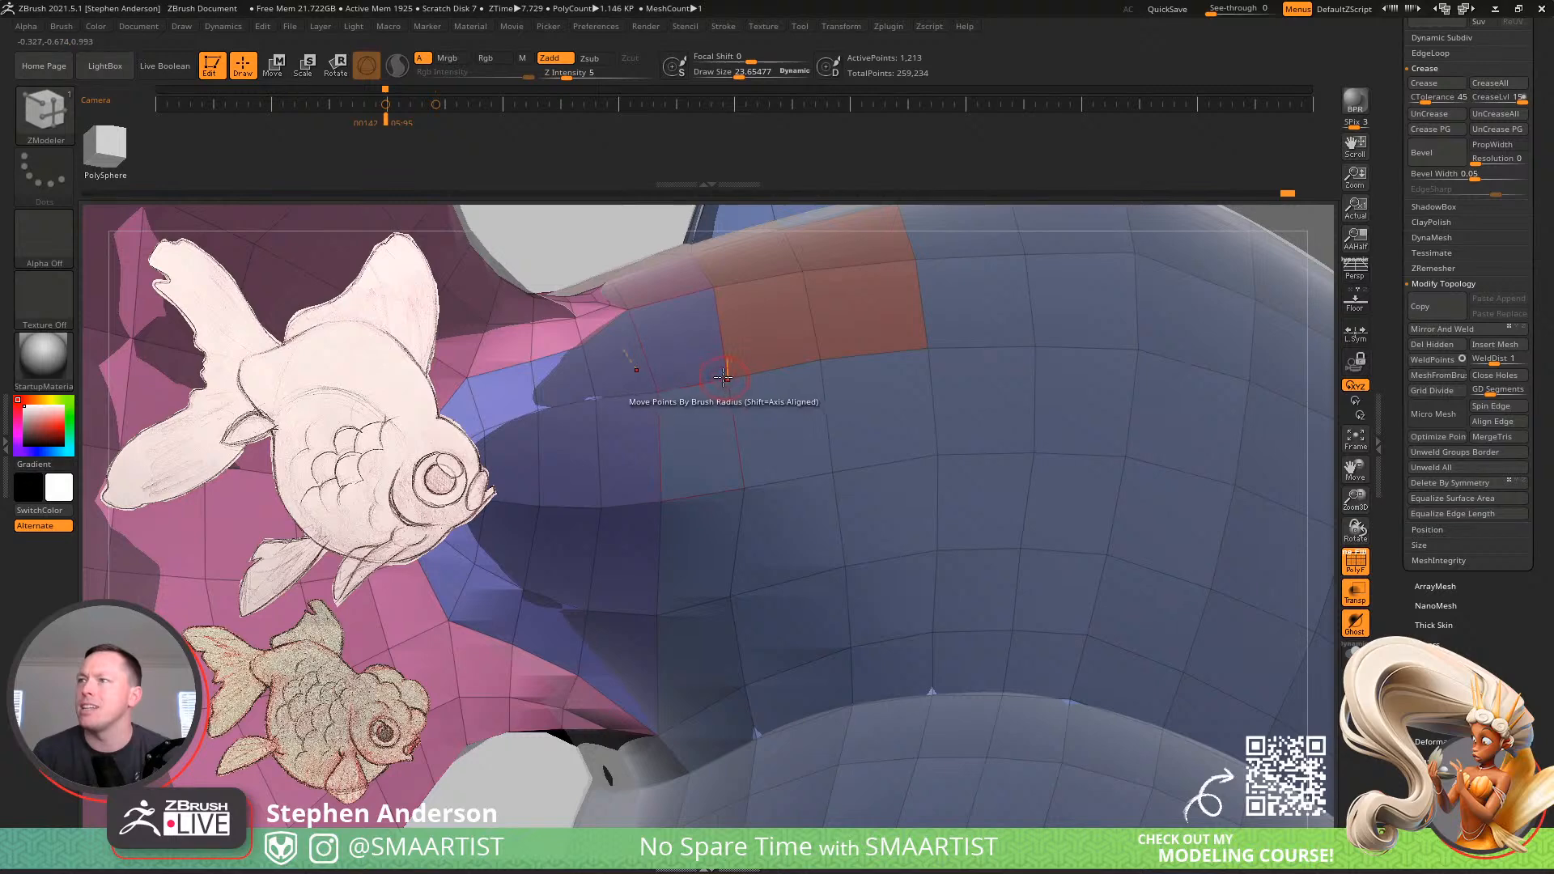
pyautogui.keyDown('alt'); pyautogui.moveTo(863, 433); pyautogui.dragTo(840, 371, button='right'); pyautogui.keyUp('alt')
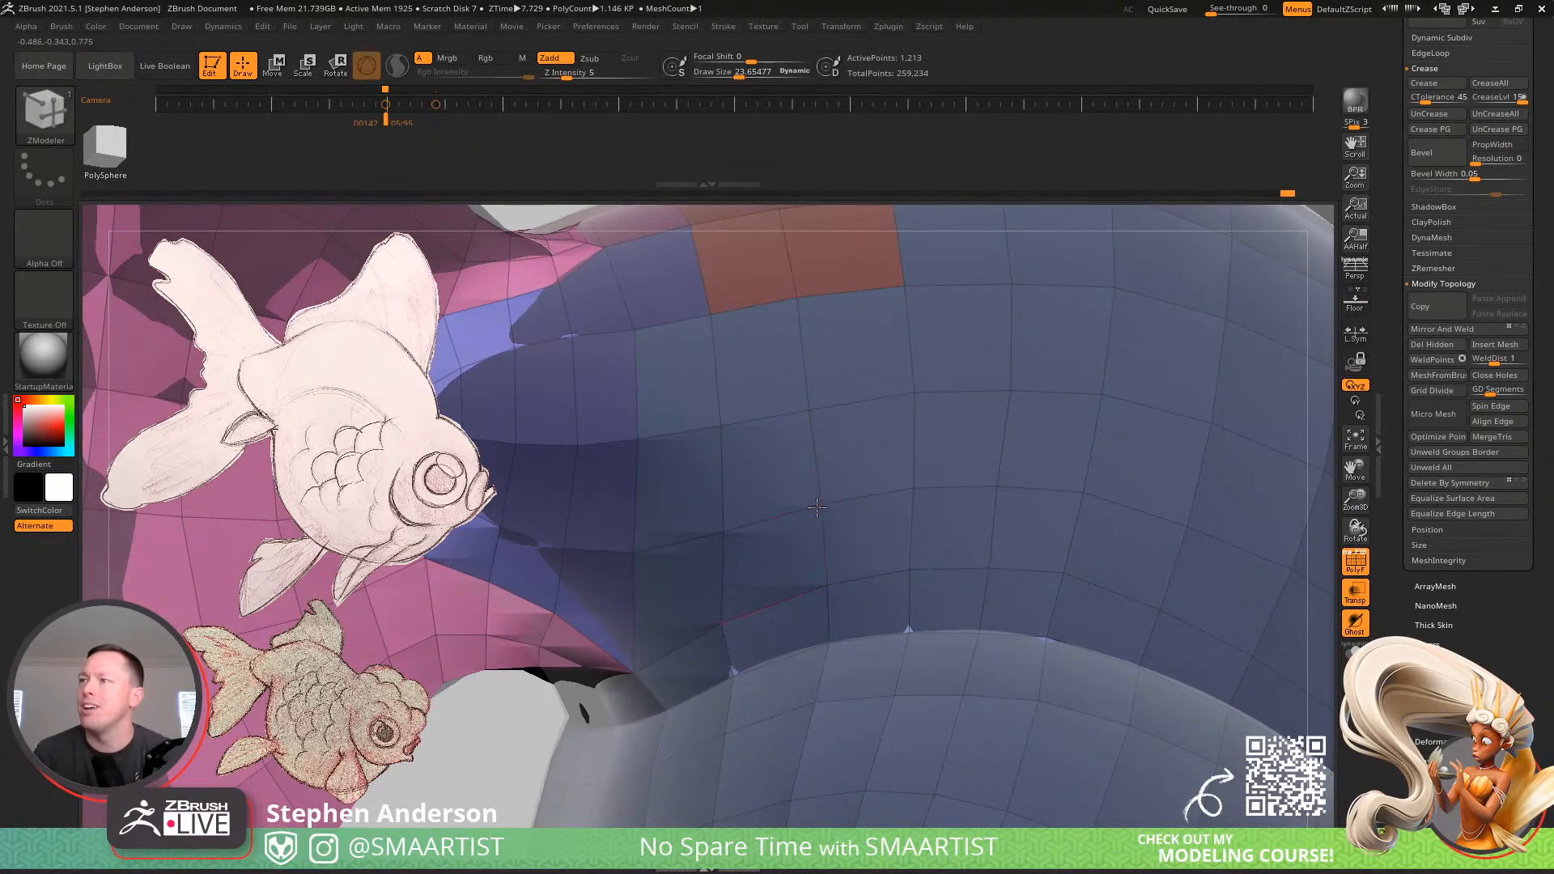
# Adjust the points on the lower tail base and along the seam between the back and the belly
pyautogui.moveTo(811, 511); pyautogui.dragTo(846, 534, button='right')
pyautogui.moveTo(829, 412); pyautogui.dragTo(659, 590, button='right')
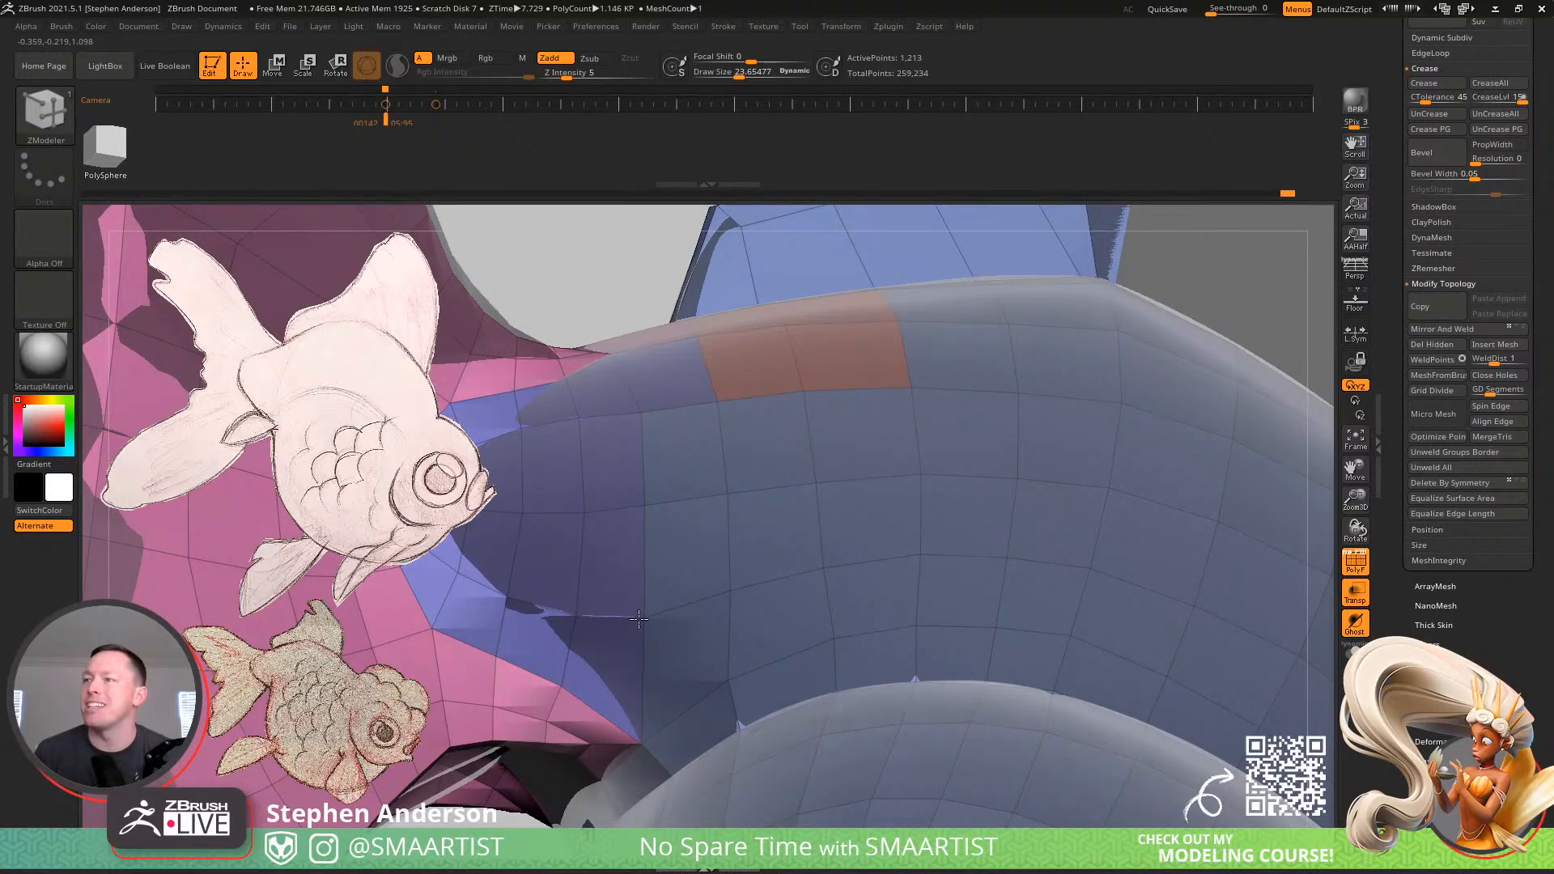
pyautogui.moveTo(722, 597); pyautogui.dragTo(741, 615, button='right')
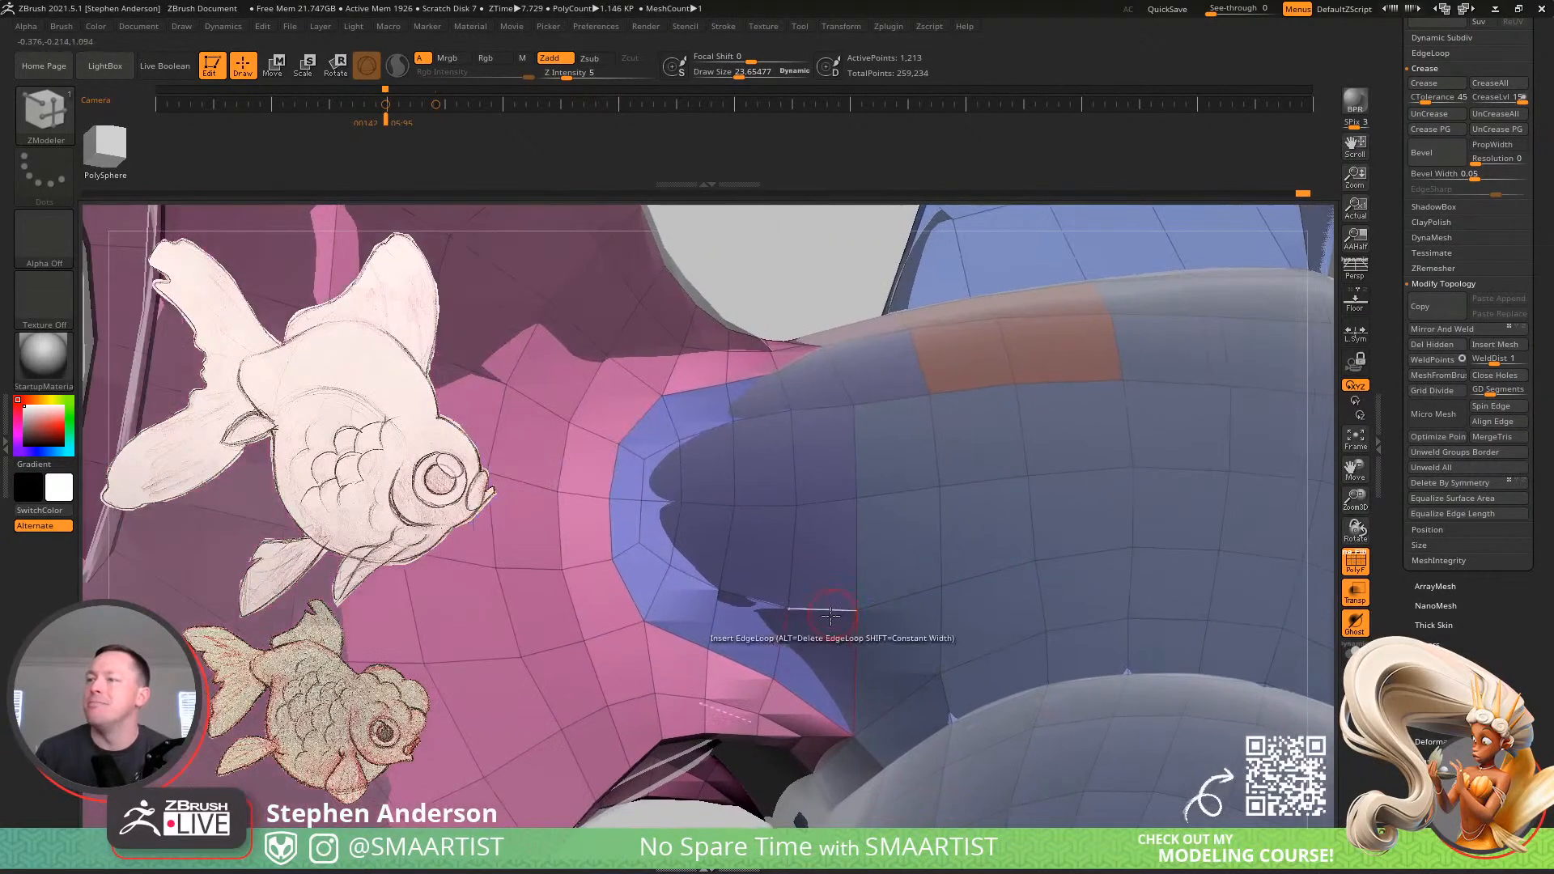
pyautogui.moveTo(975, 465)
pyautogui.mouseDown(button='right')
pyautogui.moveTo(951, 676)
pyautogui.moveTo(930, 639)
pyautogui.mouseUp(button='right')
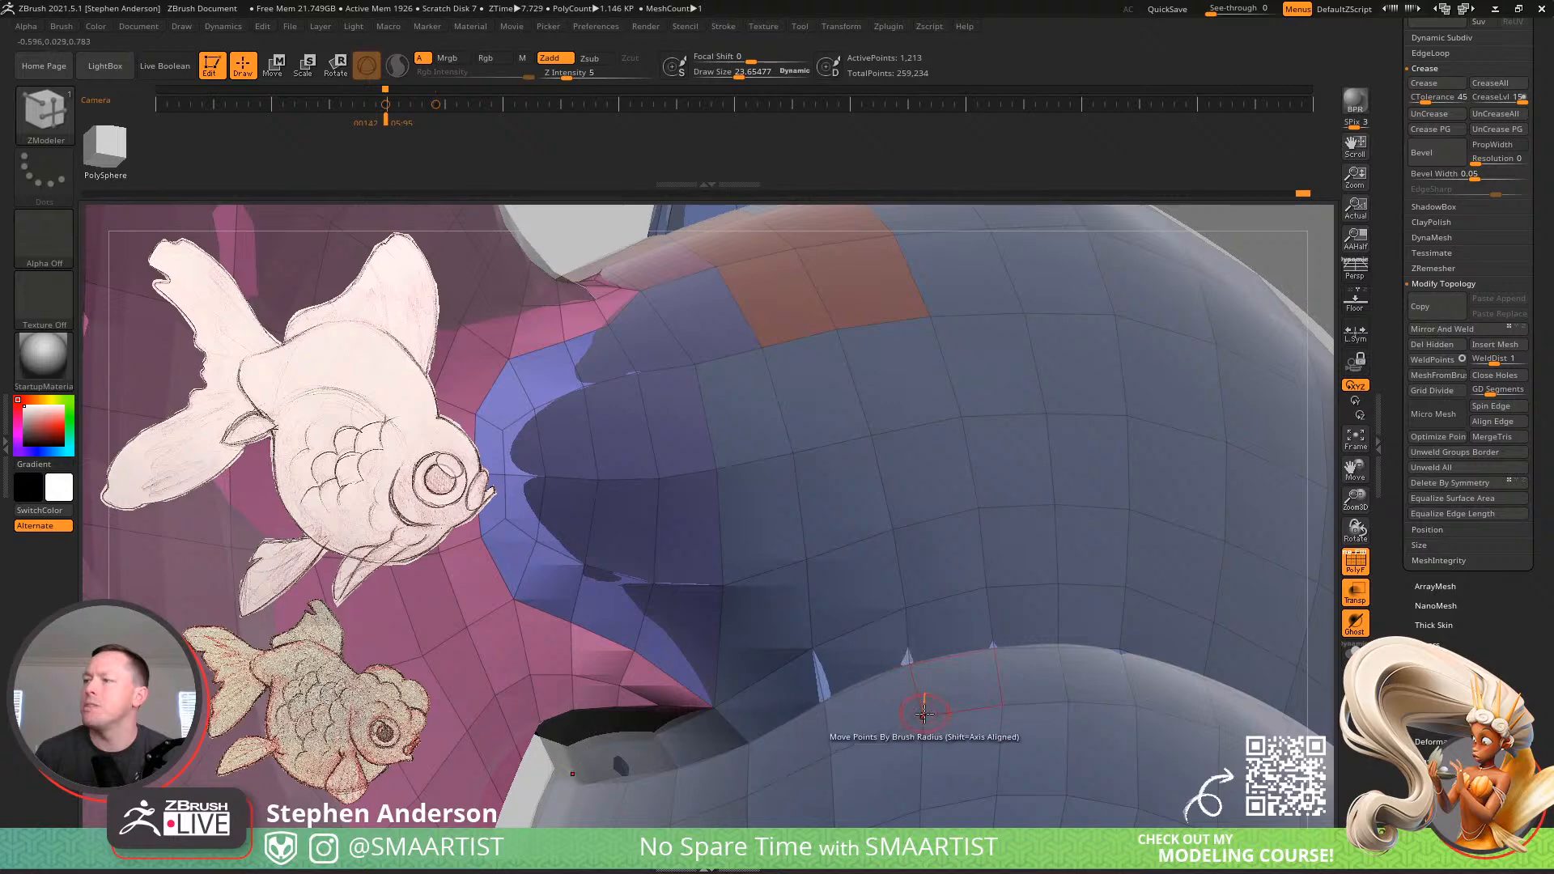
pyautogui.moveTo(904, 686); pyautogui.dragTo(827, 716, button='right')
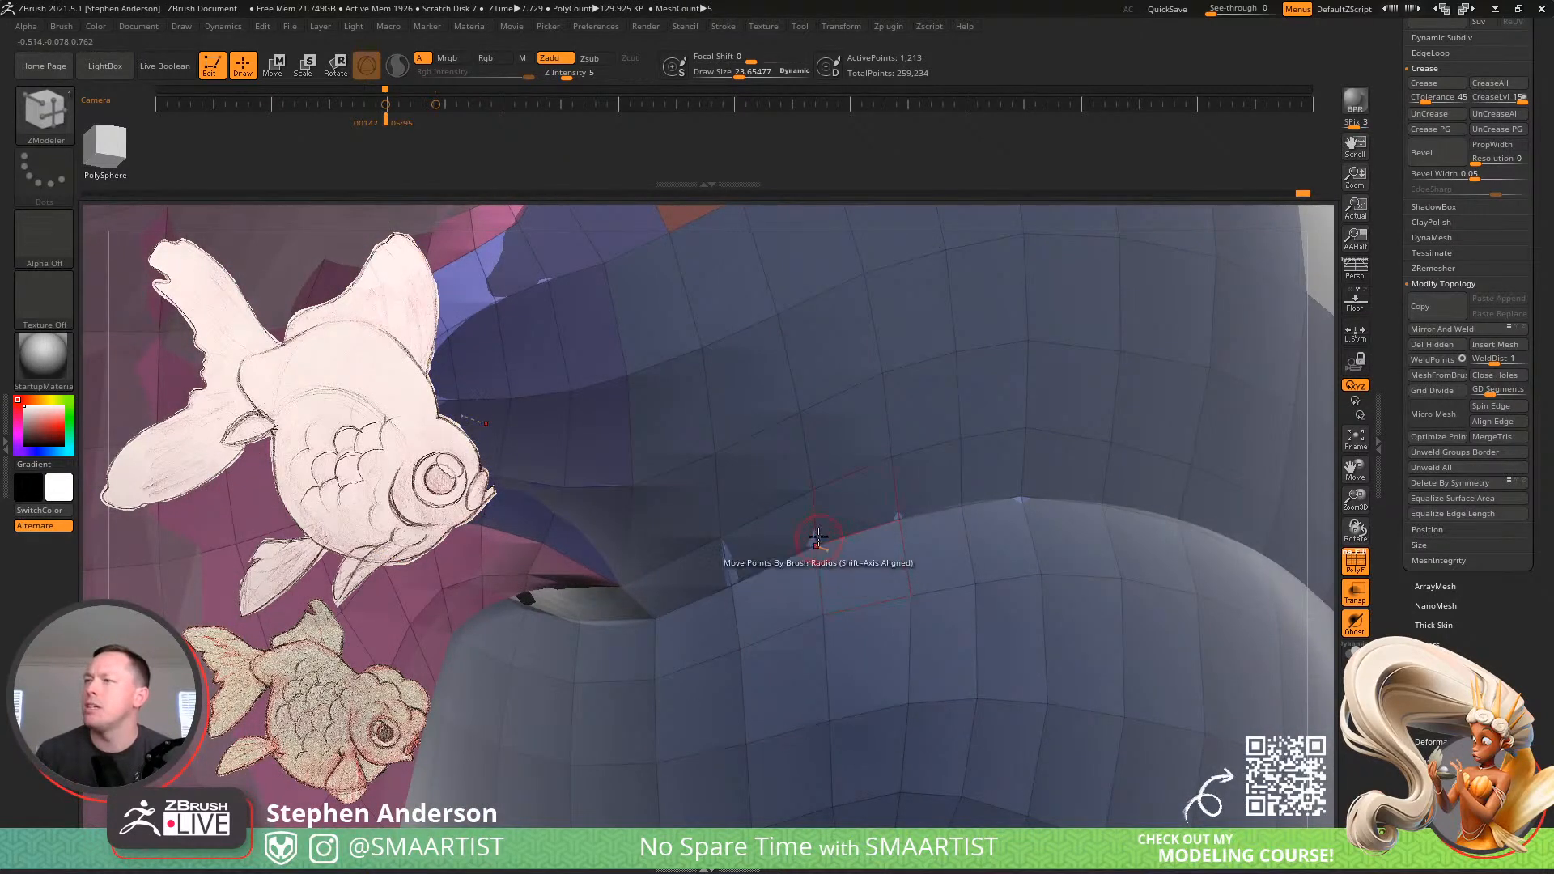
pyautogui.moveTo(802, 491); pyautogui.dragTo(771, 490, button='right')
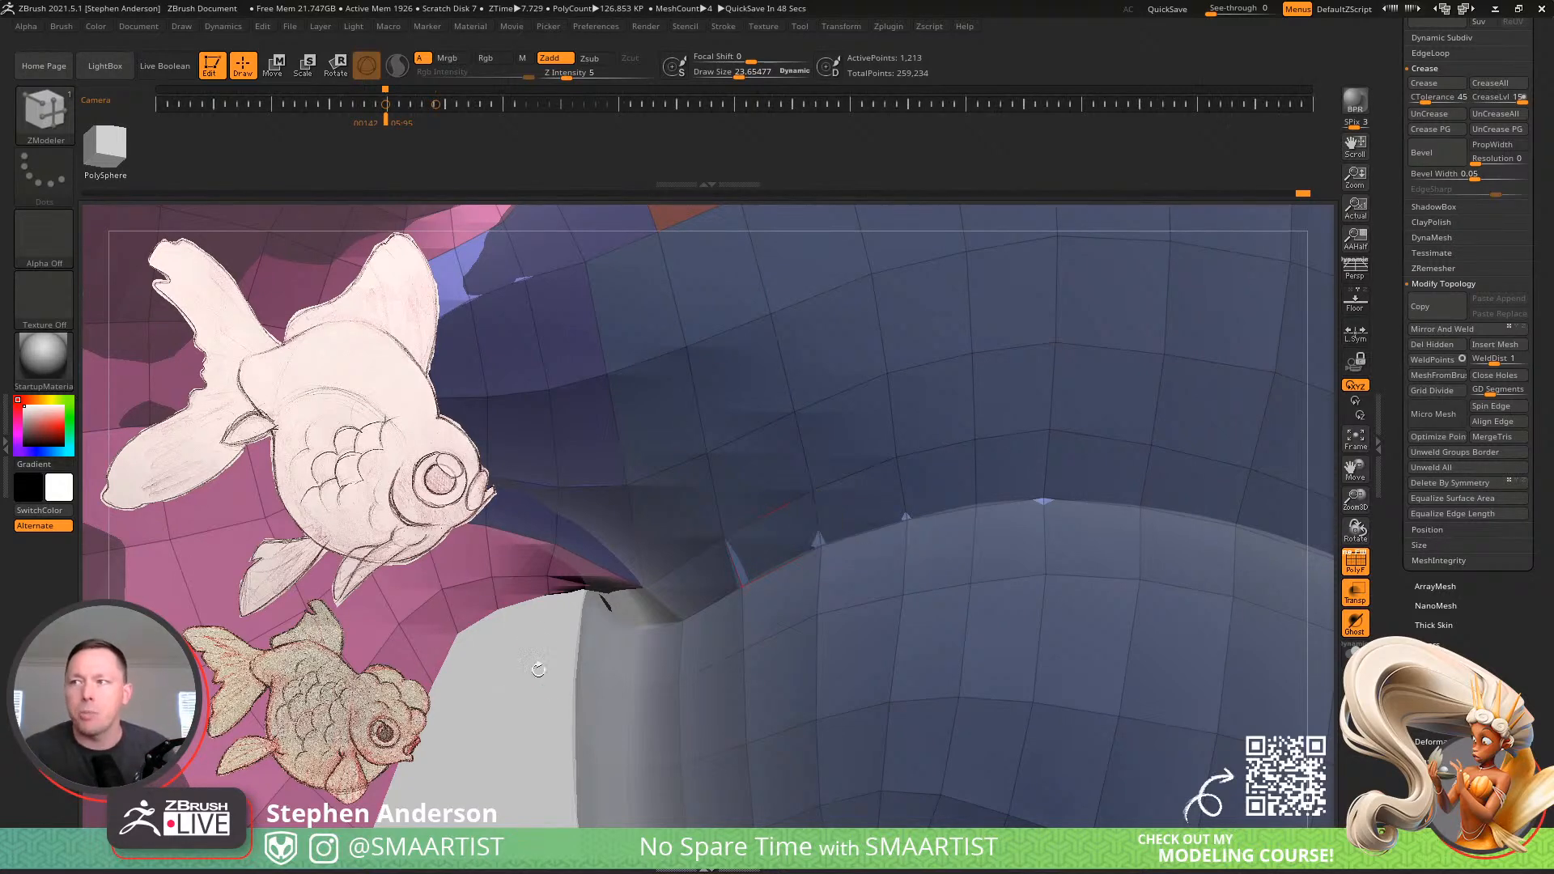
# Switch to the Move brush and adjust the tail's lower root edge by the gap behind the belly
pyautogui.moveTo(599, 534)
pyautogui.mouseDown(button='right')
pyautogui.moveTo(566, 595)
pyautogui.moveTo(675, 534)
pyautogui.mouseUp(button='right')
pyautogui.press('b')
pyautogui.press('m')
pyautogui.press('v')
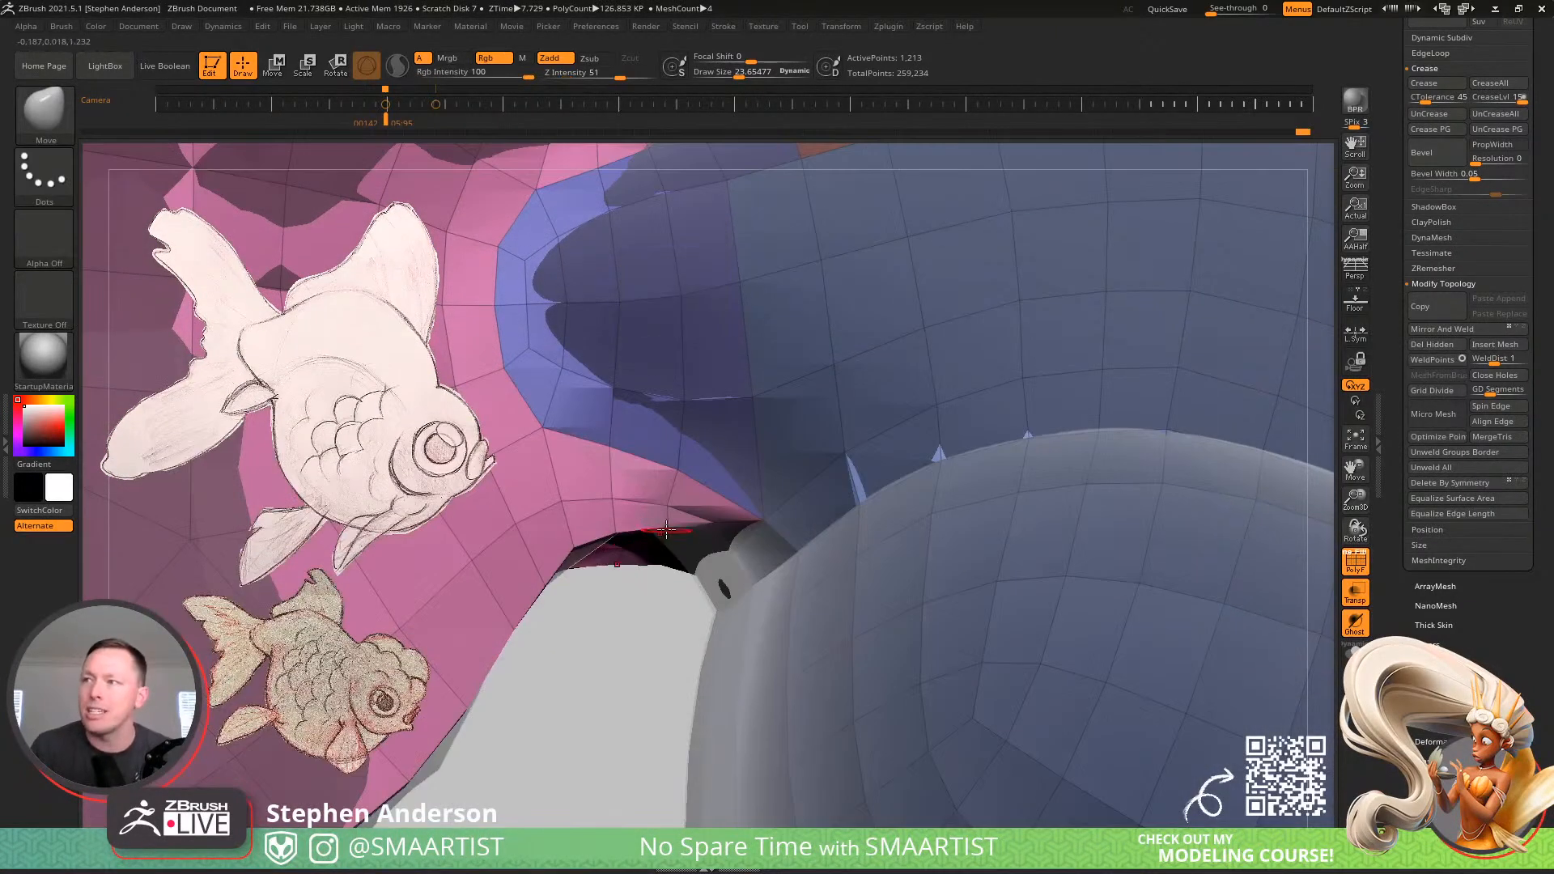
pyautogui.moveTo(683, 497); pyautogui.dragTo(771, 427, button='right')
pyautogui.moveTo(696, 547)
pyautogui.mouseDown(button='right')
pyautogui.moveTo(718, 447)
pyautogui.moveTo(735, 437)
pyautogui.moveTo(655, 441)
pyautogui.moveTo(609, 556)
pyautogui.mouseUp(button='right')
# Enlarge the Move brush to a draw size of about 178.5 and fit the tail fin mesh to the sculpt from below
pyautogui.press('b')
pyautogui.press('m')
pyautogui.press('v')
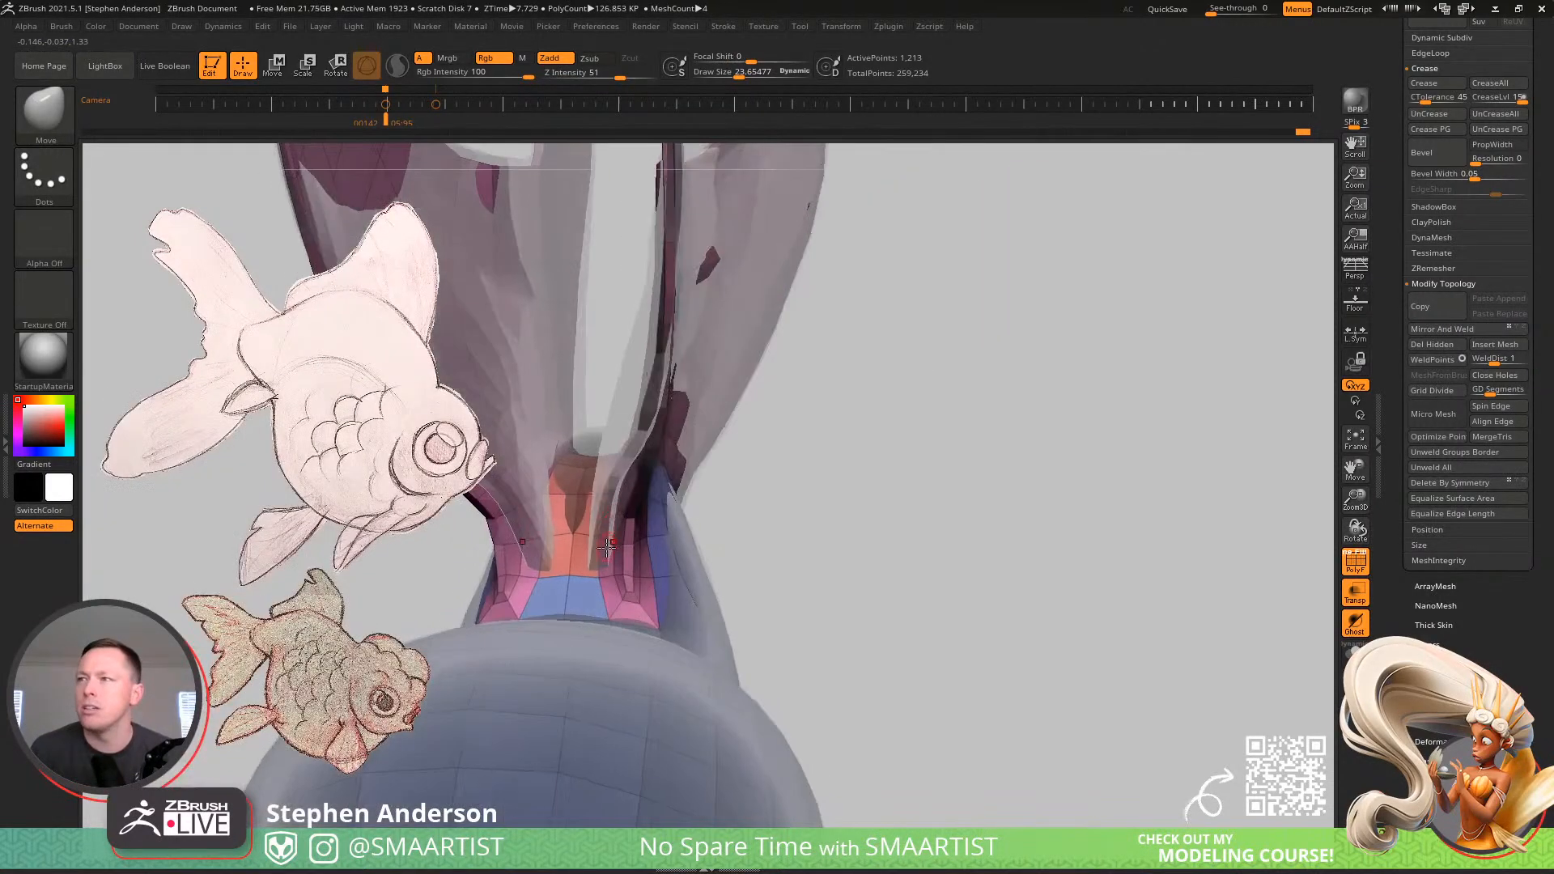
pyautogui.press('s')
pyautogui.moveTo(606, 556)
pyautogui.mouseDown()
pyautogui.moveTo(623, 556)
pyautogui.moveTo(605, 532)
pyautogui.mouseUp()
pyautogui.moveTo(612, 486); pyautogui.dragTo(639, 447, button='right')
pyautogui.press('s')
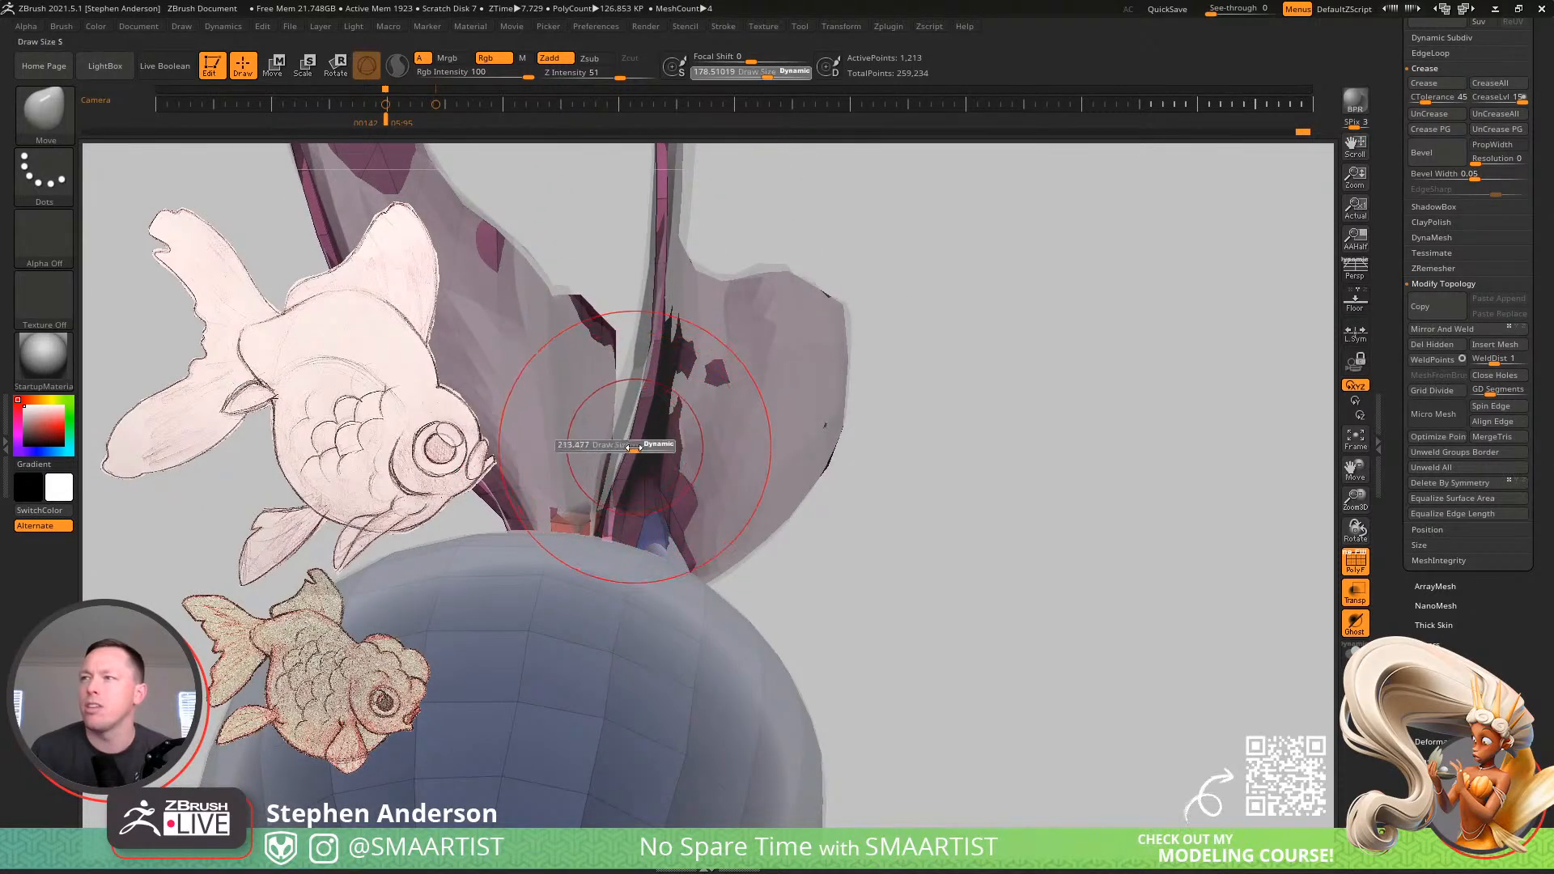
pyautogui.moveTo(634, 448); pyautogui.dragTo(632, 448)
pyautogui.moveTo(652, 441)
pyautogui.mouseDown(button='right')
pyautogui.moveTo(582, 380)
pyautogui.moveTo(651, 364)
pyautogui.moveTo(696, 411)
pyautogui.moveTo(615, 612)
pyautogui.moveTo(631, 643)
pyautogui.moveTo(672, 522)
pyautogui.moveTo(650, 619)
pyautogui.moveTo(607, 510)
pyautogui.moveTo(835, 480)
pyautogui.moveTo(793, 434)
pyautogui.moveTo(794, 652)
pyautogui.moveTo(826, 385)
pyautogui.moveTo(858, 486)
pyautogui.moveTo(876, 460)
pyautogui.moveTo(925, 482)
pyautogui.moveTo(840, 411)
pyautogui.moveTo(850, 473)
pyautogui.moveTo(837, 450)
pyautogui.mouseUp(button='right')
# Smooth the quads on the rear side of the body toward the tail base at a draw size of about 178.5
pyautogui.press('s')
pyautogui.click(843, 450)
pyautogui.keyDown('shift'); pyautogui.moveTo(846, 450); pyautogui.dragTo(863, 449); pyautogui.keyUp('shift')
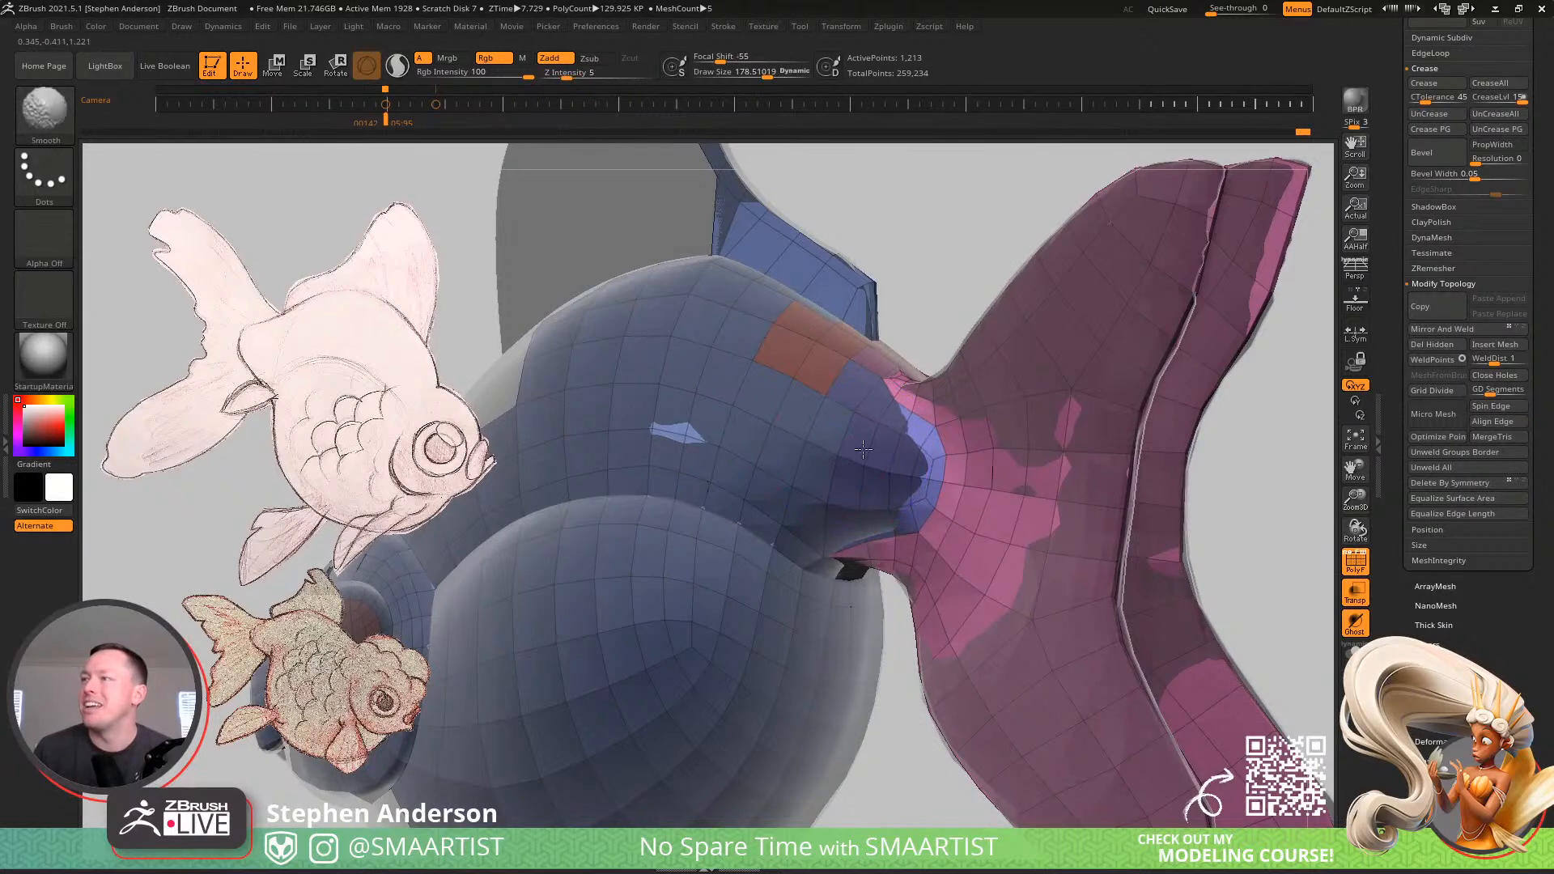
pyautogui.moveTo(825, 415)
pyautogui.mouseDown(button='right')
pyautogui.moveTo(884, 507)
pyautogui.moveTo(1027, 559)
pyautogui.moveTo(1028, 588)
pyautogui.mouseUp(button='right')
pyautogui.moveTo(861, 445)
pyautogui.mouseDown(button='right')
pyautogui.moveTo(971, 449)
pyautogui.moveTo(801, 474)
pyautogui.moveTo(847, 450)
pyautogui.mouseUp(button='right')
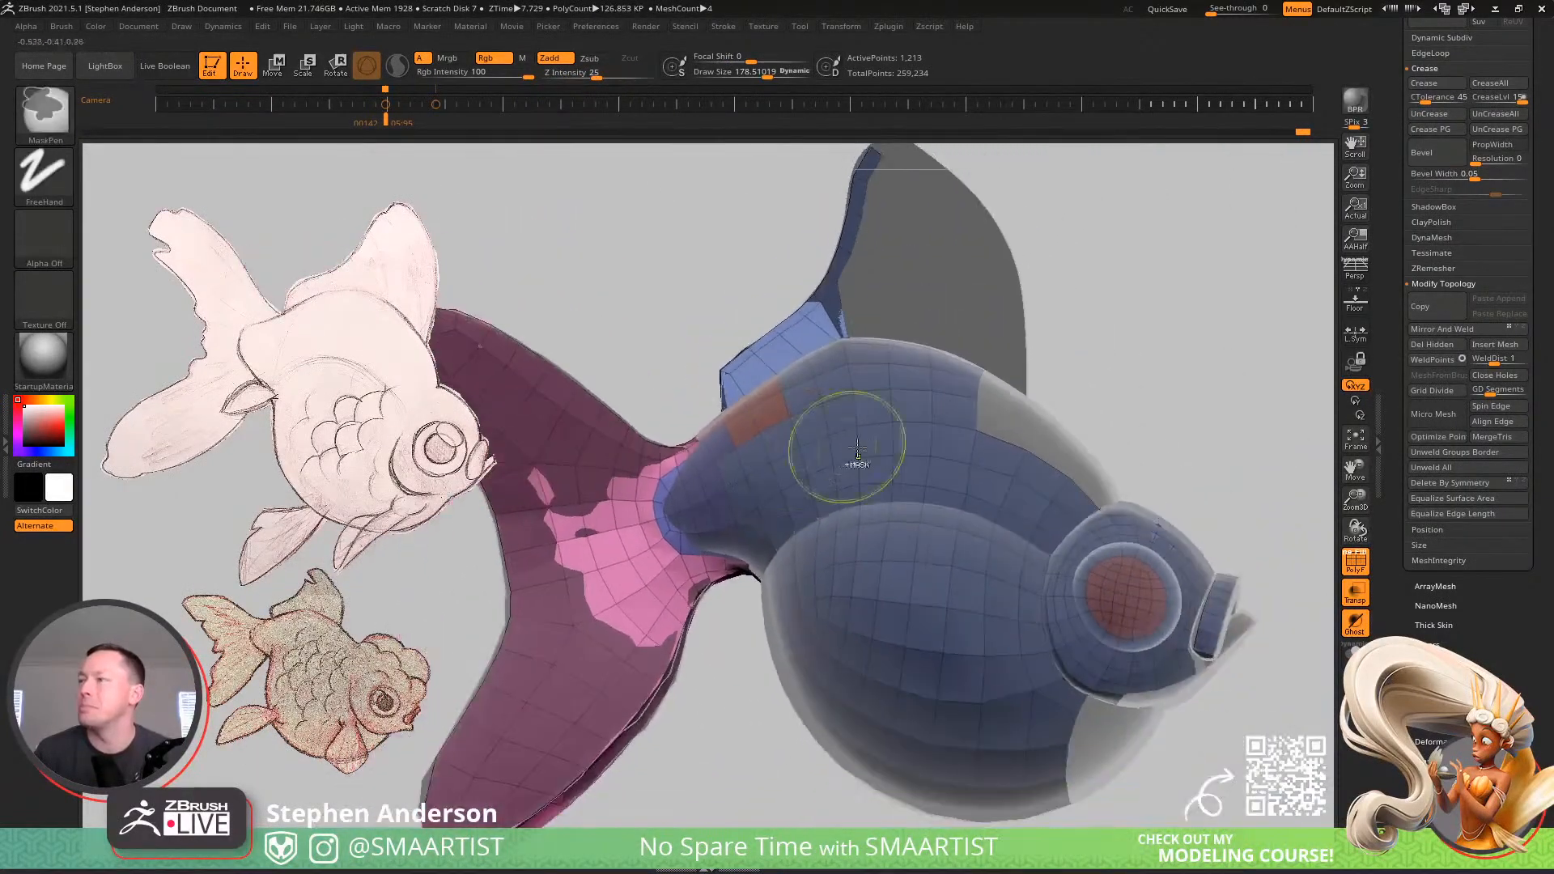
# Set the Move brush's draw size to about 109.9 and nudge the quads between the back and the head
pyautogui.keyDown('alt'); pyautogui.moveTo(1000, 464); pyautogui.dragTo(804, 440, button='right'); pyautogui.keyUp('alt')
pyautogui.press('s')
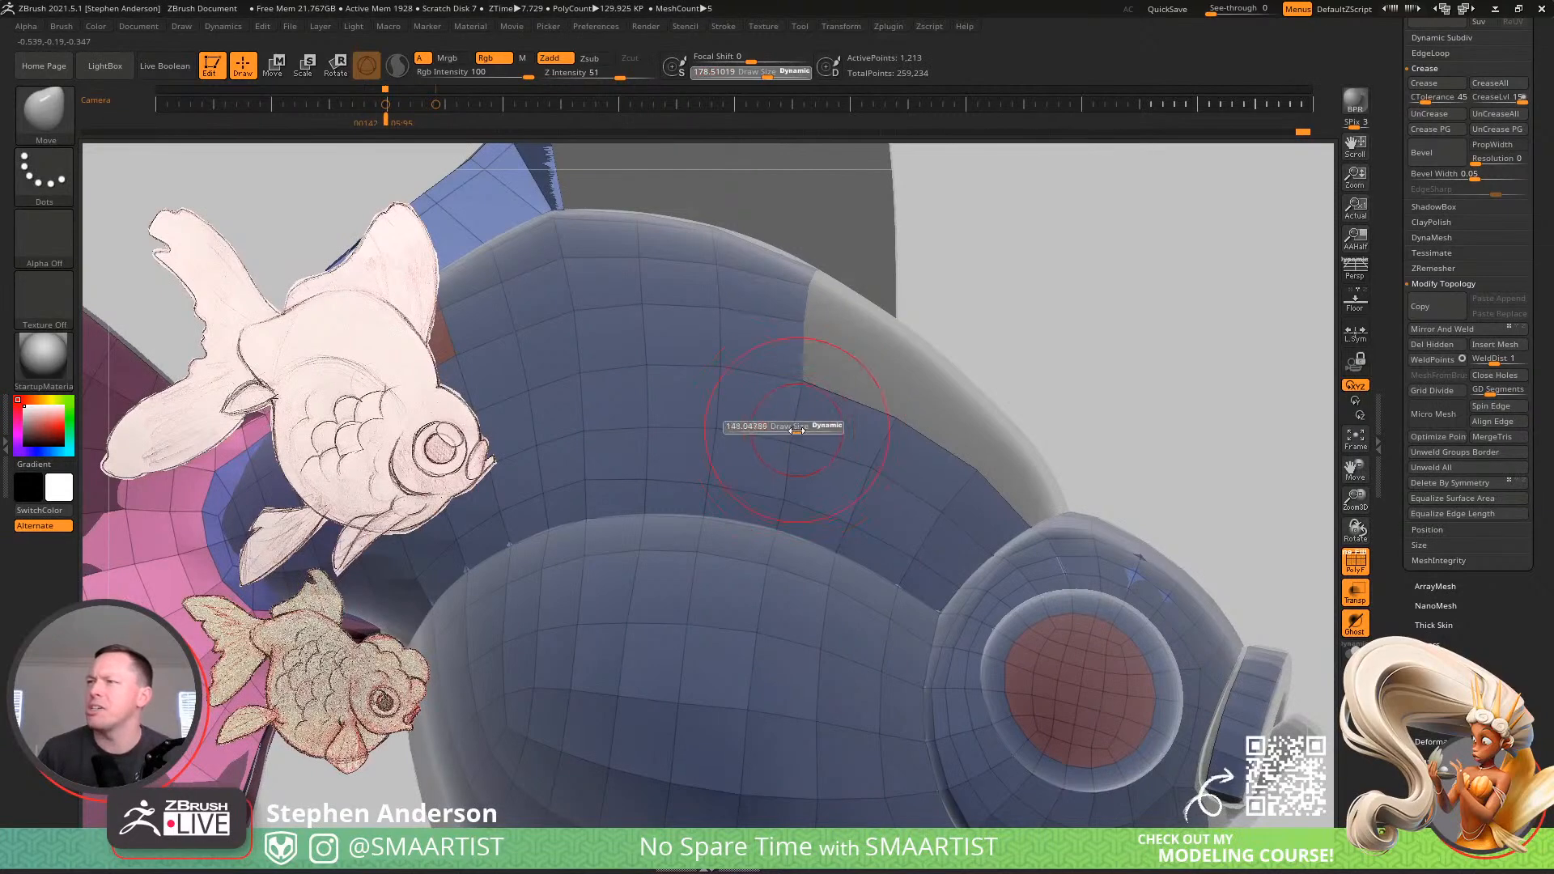
pyautogui.click(788, 435)
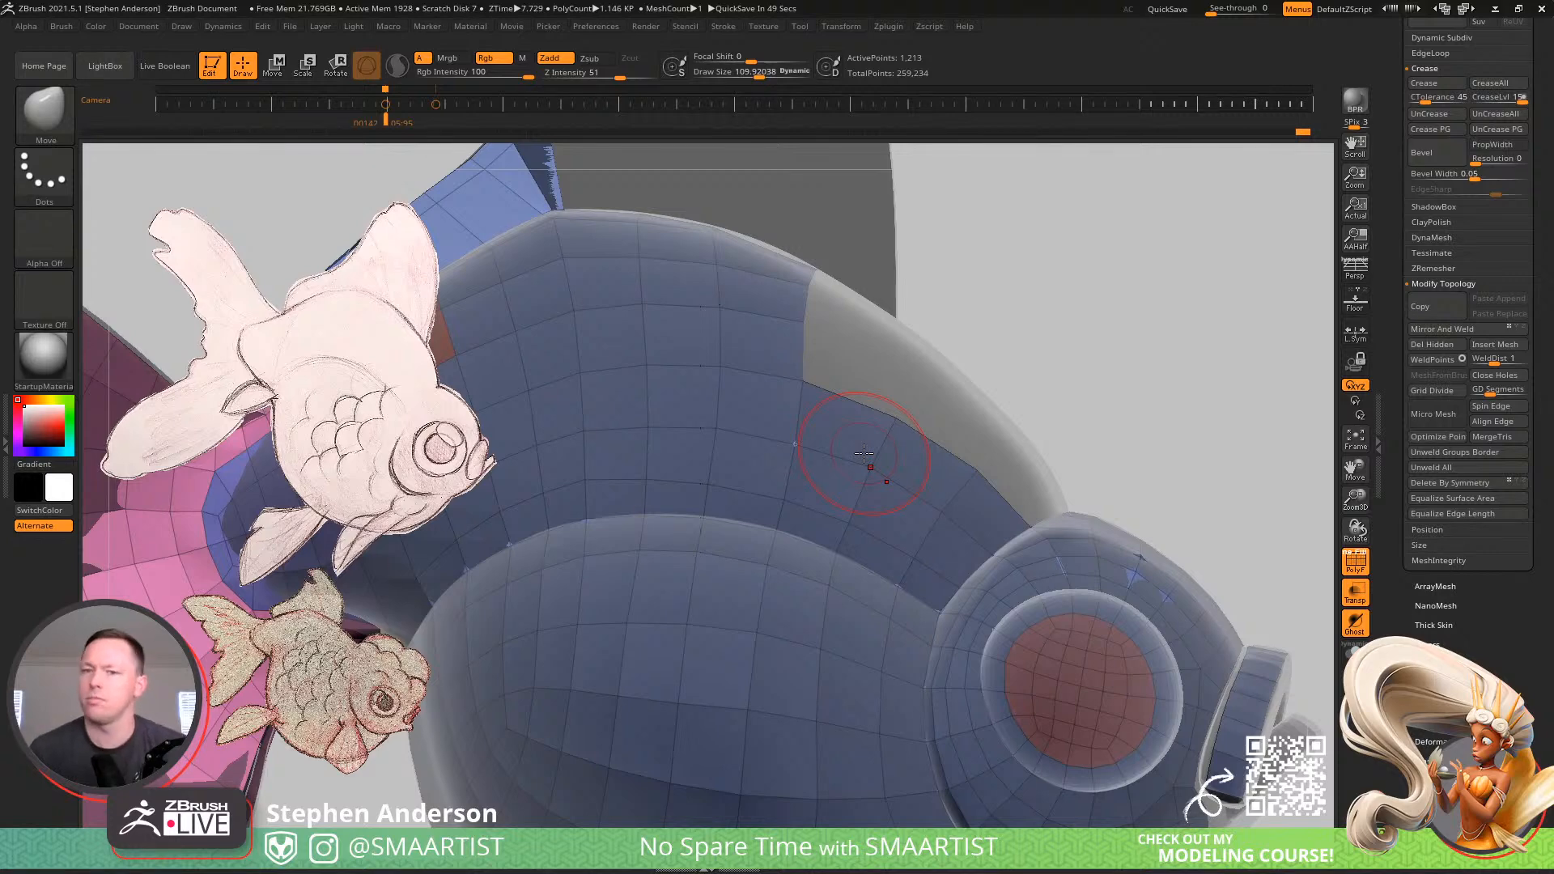
# Increase the Move brush's draw size to about 275.3 and shift the quads on the side of the back broadly
pyautogui.moveTo(782, 652)
pyautogui.keyDown('ctrl'); pyautogui.mouseDown(button='right')
pyautogui.moveTo(908, 495)
pyautogui.moveTo(909, 460)
pyautogui.moveTo(854, 348)
pyautogui.moveTo(873, 422)
pyautogui.moveTo(805, 356)
pyautogui.mouseUp(button='right'); pyautogui.keyUp('ctrl')
pyautogui.press('s')
pyautogui.moveTo(801, 354)
pyautogui.mouseDown()
pyautogui.moveTo(816, 354)
pyautogui.moveTo(798, 366)
pyautogui.mouseUp()
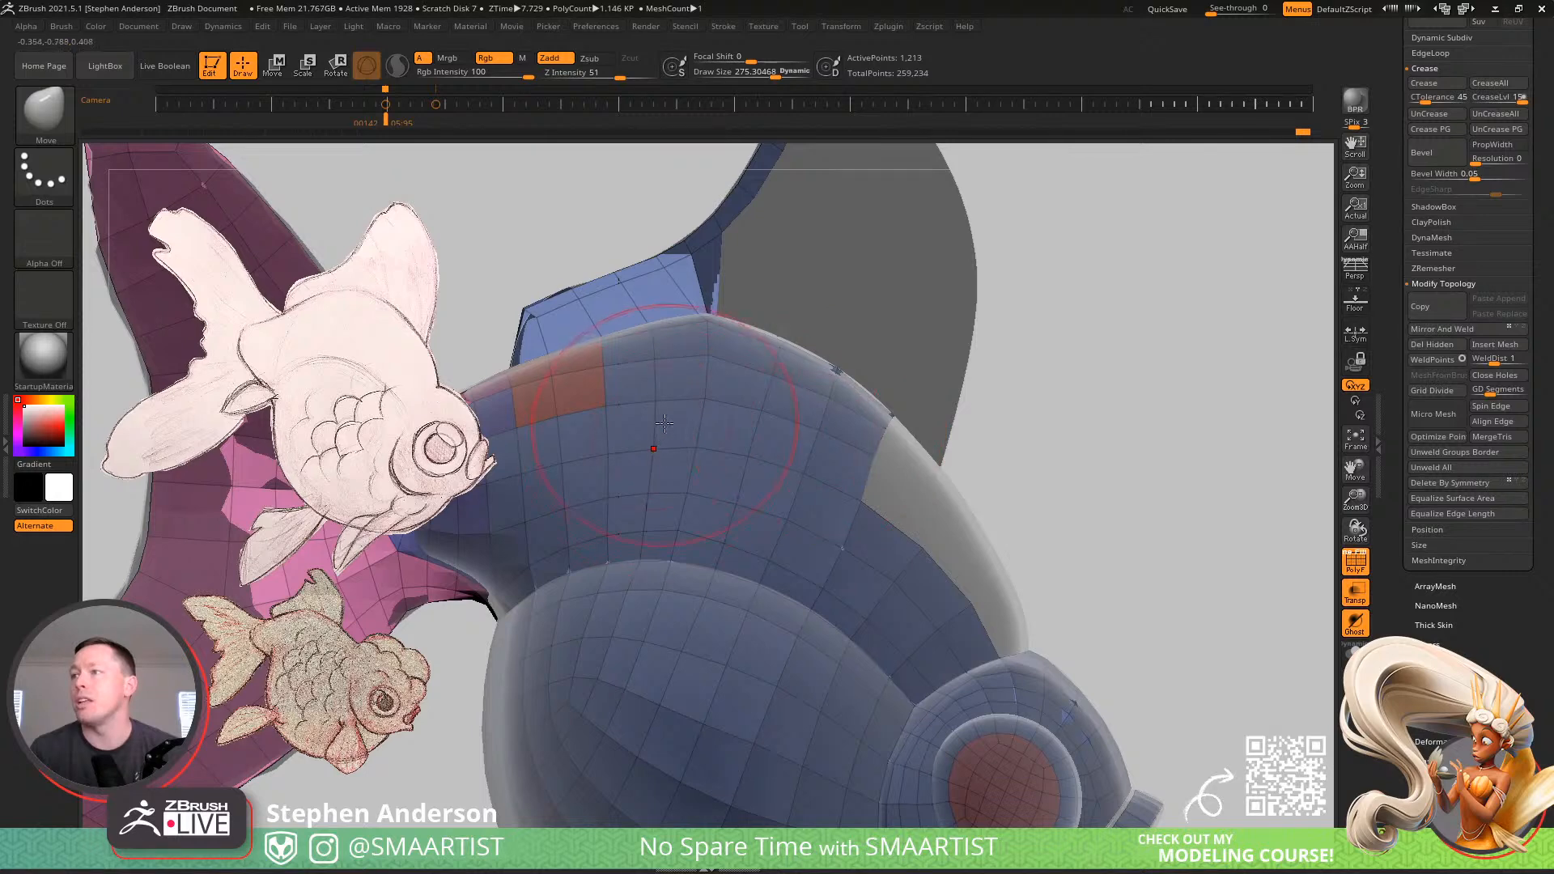
# Nudge the quads on the side of the back, and reduce the Move brush's draw size to about 195.4
pyautogui.moveTo(663, 409); pyautogui.dragTo(653, 390)
pyautogui.press('s')
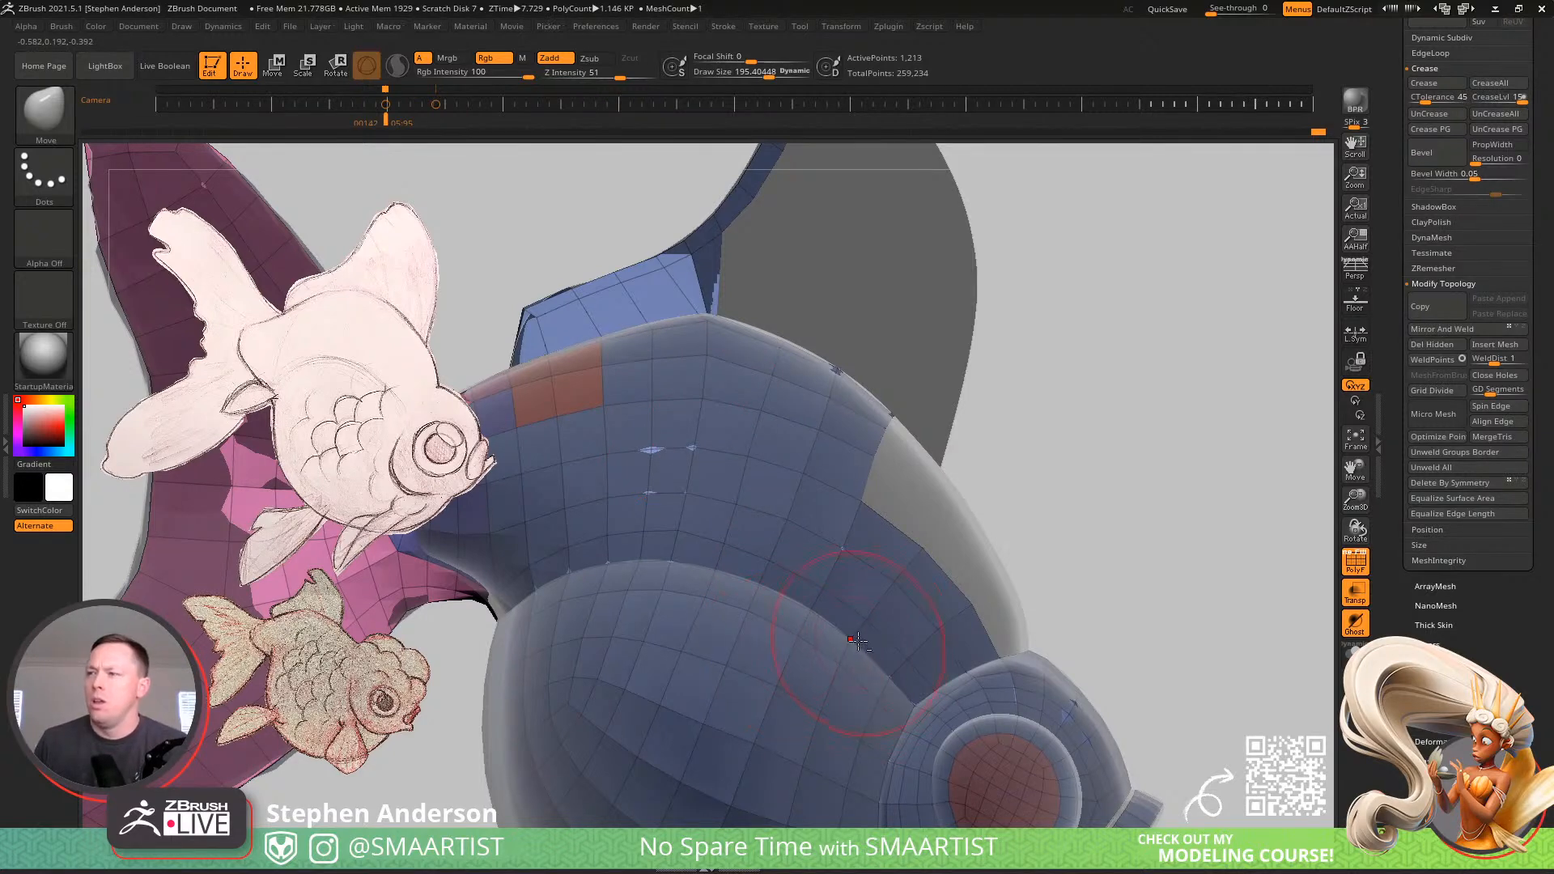
pyautogui.keyDown('alt'); pyautogui.moveTo(843, 640); pyautogui.dragTo(871, 376, button='right'); pyautogui.keyUp('alt')
pyautogui.moveTo(712, 493); pyautogui.dragTo(652, 496, button='right')
pyautogui.press('shift')
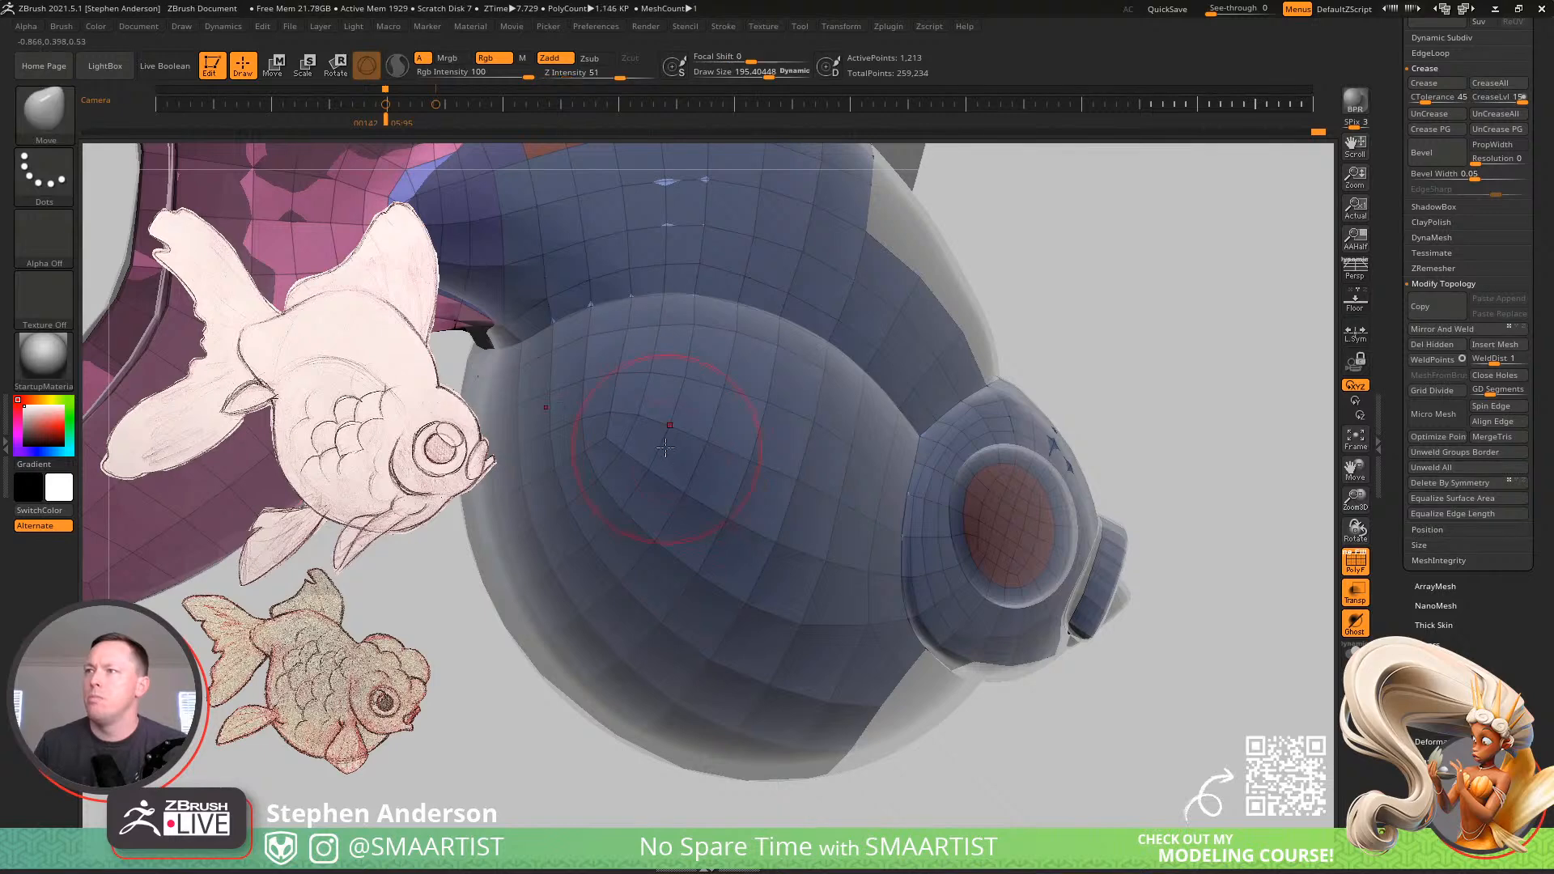
# Increase the Move brush's draw size to about 454.6 and shift the quads broadly across the belly and the side behind the eye
pyautogui.press('s')
pyautogui.moveTo(651, 448); pyautogui.dragTo(673, 449)
pyautogui.moveTo(654, 531); pyautogui.dragTo(629, 569, button='right')
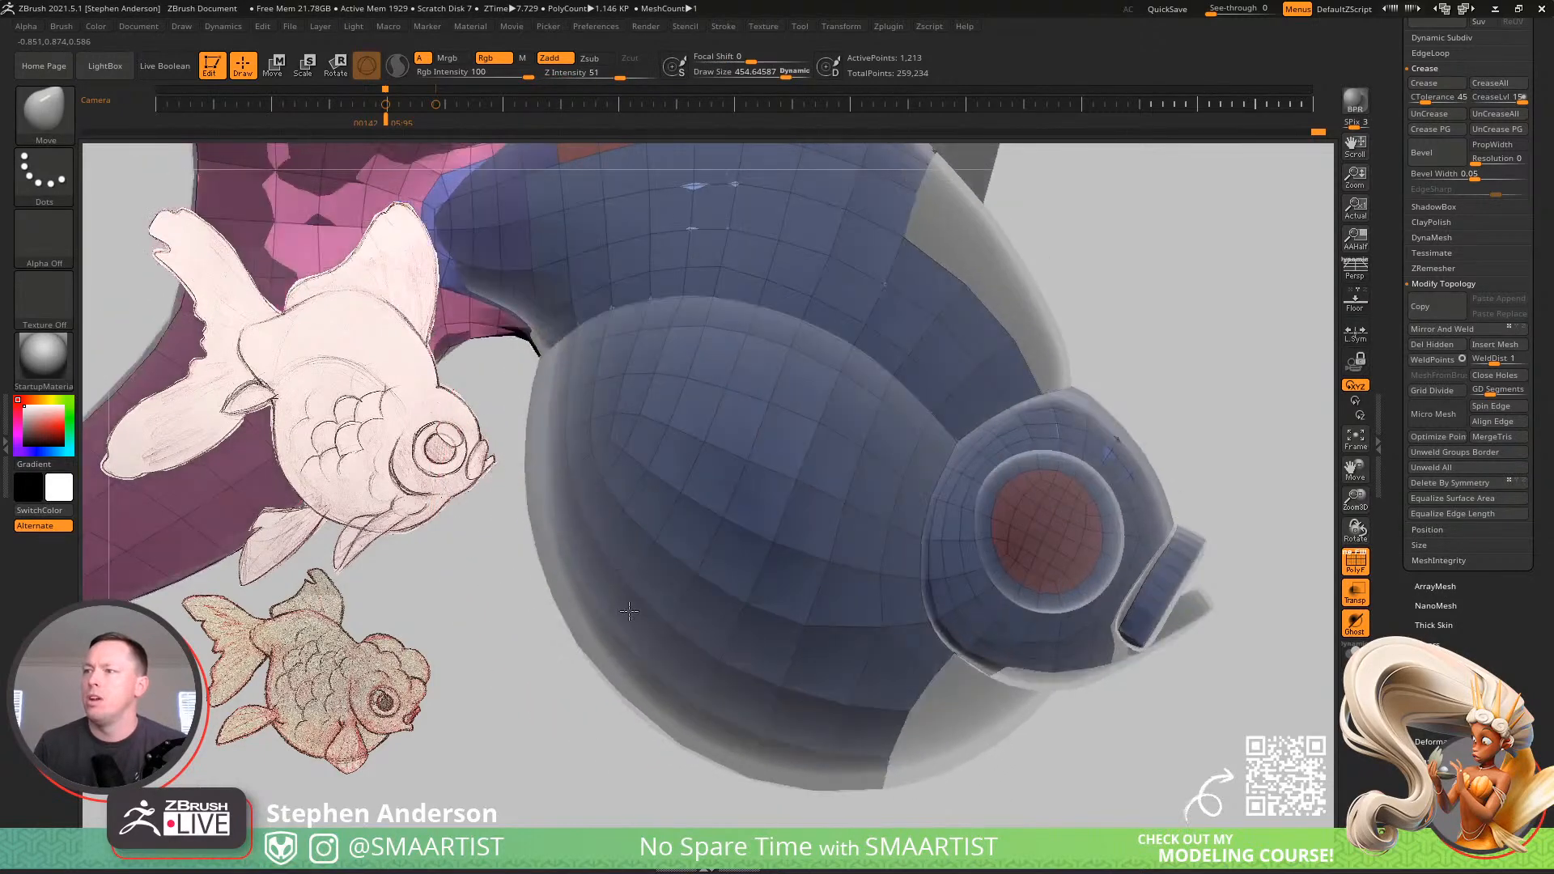
pyautogui.moveTo(624, 683)
pyautogui.mouseDown()
pyautogui.moveTo(644, 663)
pyautogui.moveTo(635, 680)
pyautogui.mouseUp()
pyautogui.moveTo(674, 518); pyautogui.dragTo(670, 508)
pyautogui.moveTo(668, 502); pyautogui.dragTo(700, 488, button='right')
pyautogui.moveTo(681, 447); pyautogui.dragTo(686, 439)
pyautogui.moveTo(663, 478)
pyautogui.mouseDown(button='right')
pyautogui.moveTo(647, 526)
pyautogui.moveTo(604, 554)
pyautogui.moveTo(746, 510)
pyautogui.mouseUp(button='right')
pyautogui.press('shift')
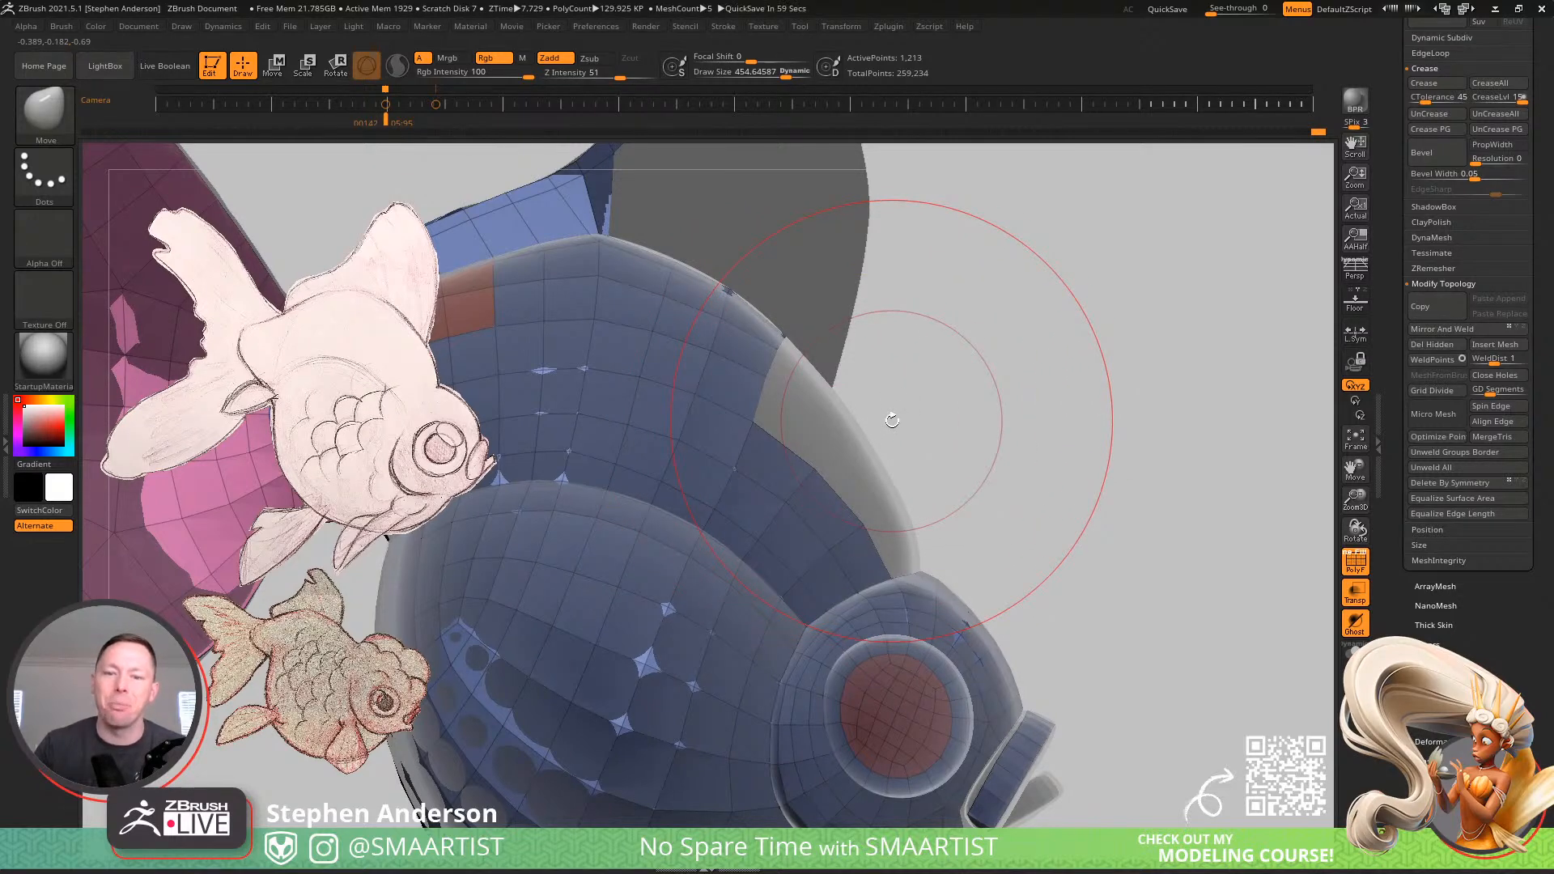
# Reduce the Move brush's draw size to about 178.5 and adjust the open mesh edge beside the front of the dorsal fin
pyautogui.moveTo(933, 362); pyautogui.dragTo(777, 409)
pyautogui.moveTo(751, 419)
pyautogui.keyDown('ctrl'); pyautogui.mouseDown(button='right')
pyautogui.moveTo(797, 502)
pyautogui.moveTo(849, 532)
pyautogui.moveTo(801, 389)
pyautogui.moveTo(793, 459)
pyautogui.moveTo(816, 522)
pyautogui.mouseUp(button='right'); pyautogui.keyUp('ctrl')
pyautogui.moveTo(801, 364); pyautogui.dragTo(816, 384, button='right')
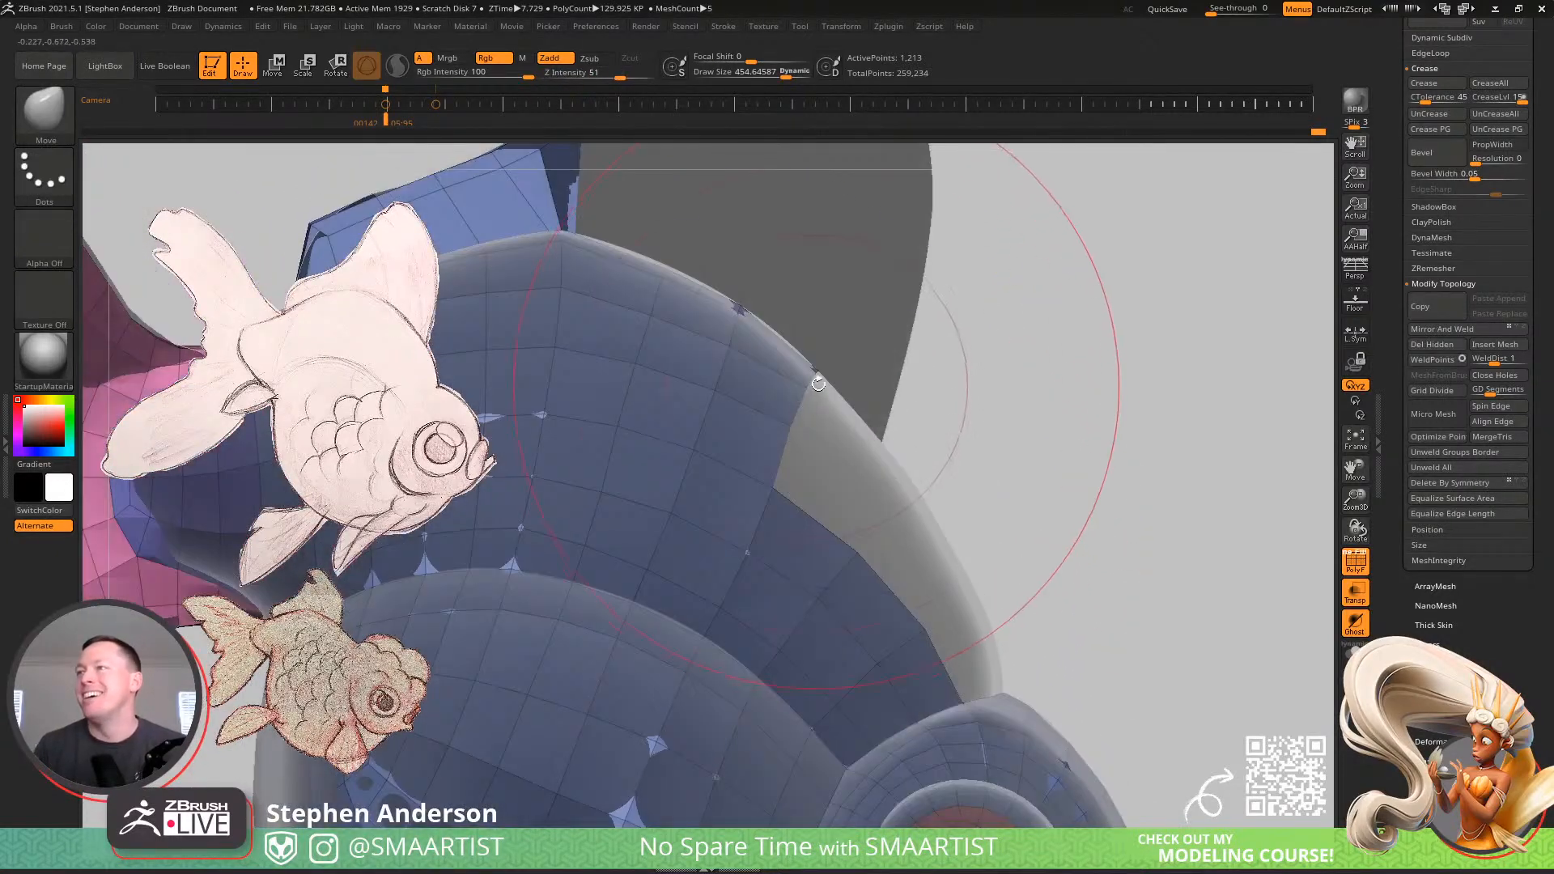
pyautogui.press('s')
pyautogui.moveTo(817, 388); pyautogui.dragTo(798, 388)
pyautogui.moveTo(790, 412); pyautogui.dragTo(799, 407)
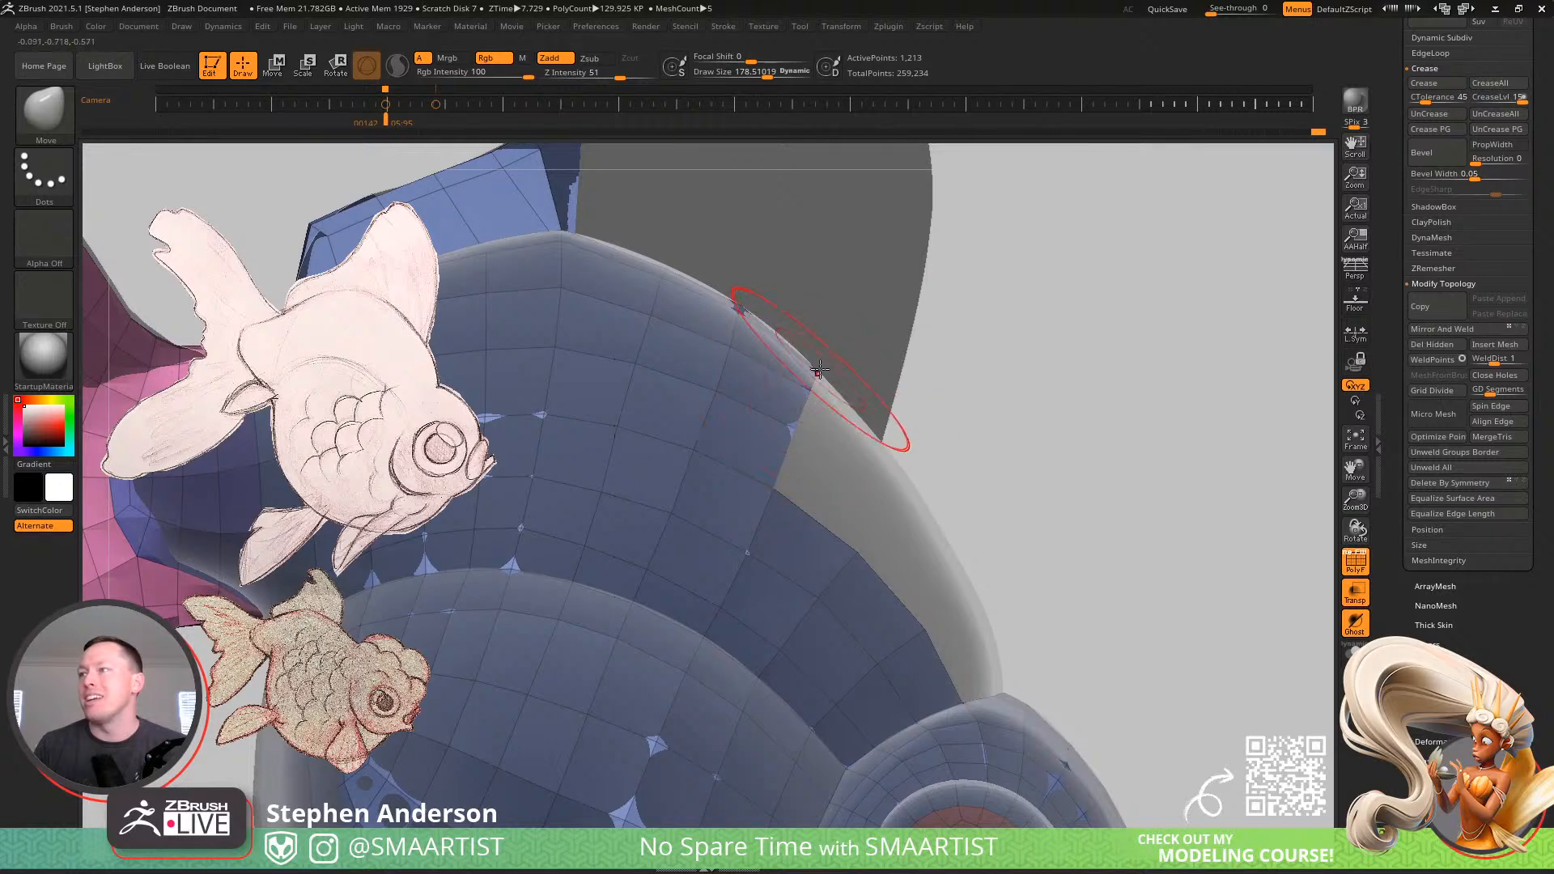
pyautogui.moveTo(820, 377); pyautogui.dragTo(814, 373, button='right')
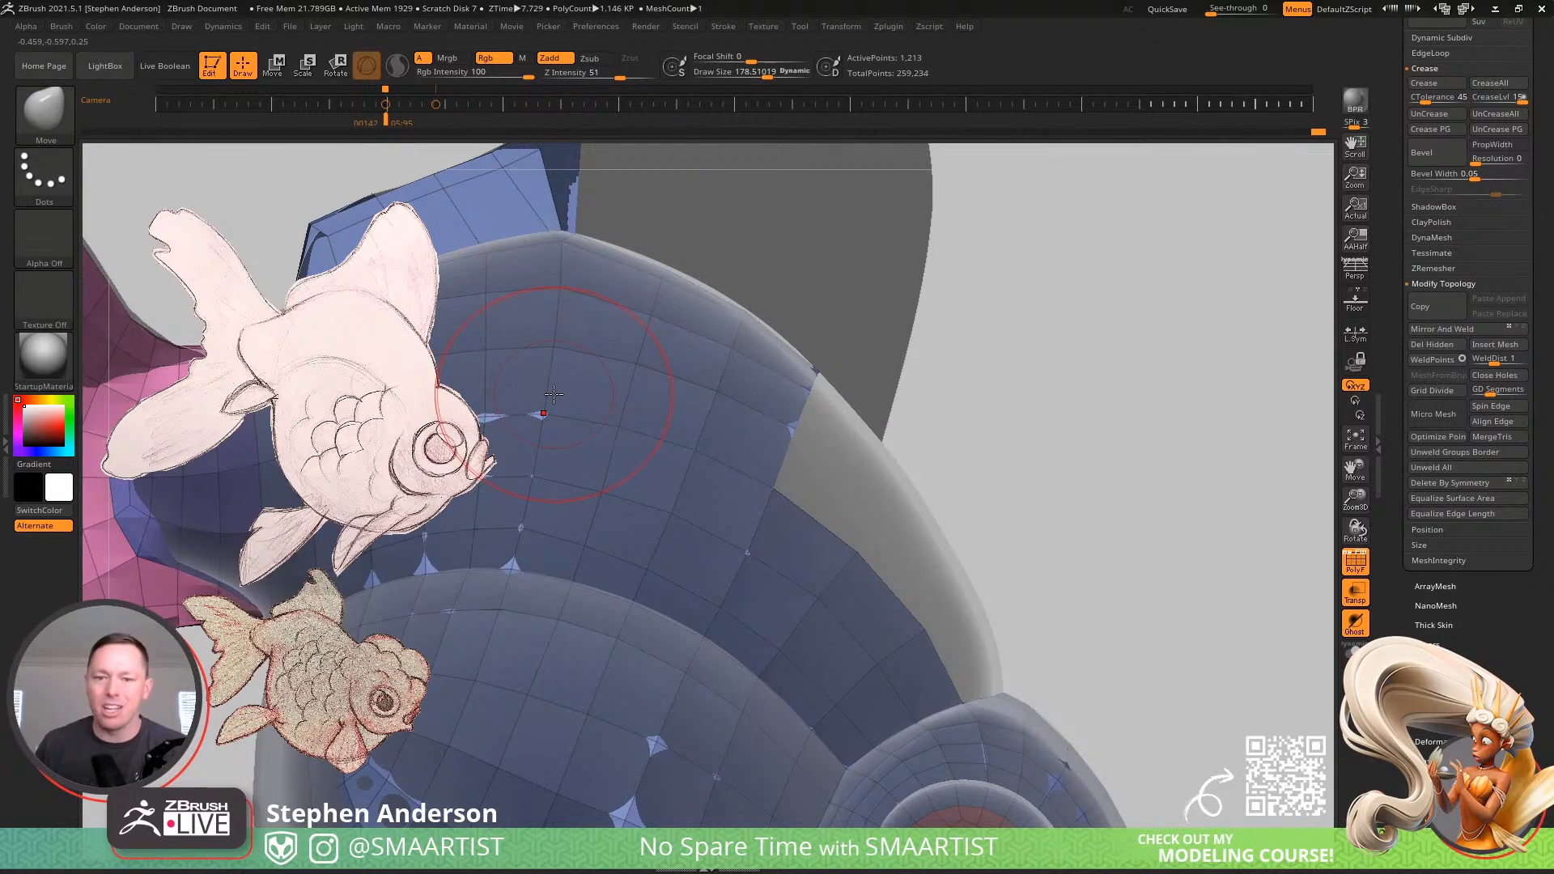
# Switch to the ZModeler brush at a draw size of about 46.8 for the open edge beside the dorsal fin's front tip
pyautogui.moveTo(799, 661)
pyautogui.mouseDown(button='right')
pyautogui.moveTo(715, 573)
pyautogui.moveTo(658, 635)
pyautogui.moveTo(742, 541)
pyautogui.moveTo(763, 453)
pyautogui.moveTo(768, 514)
pyautogui.moveTo(756, 486)
pyautogui.mouseUp(button='right')
pyautogui.press('b')
pyautogui.press('z')
pyautogui.press('m')
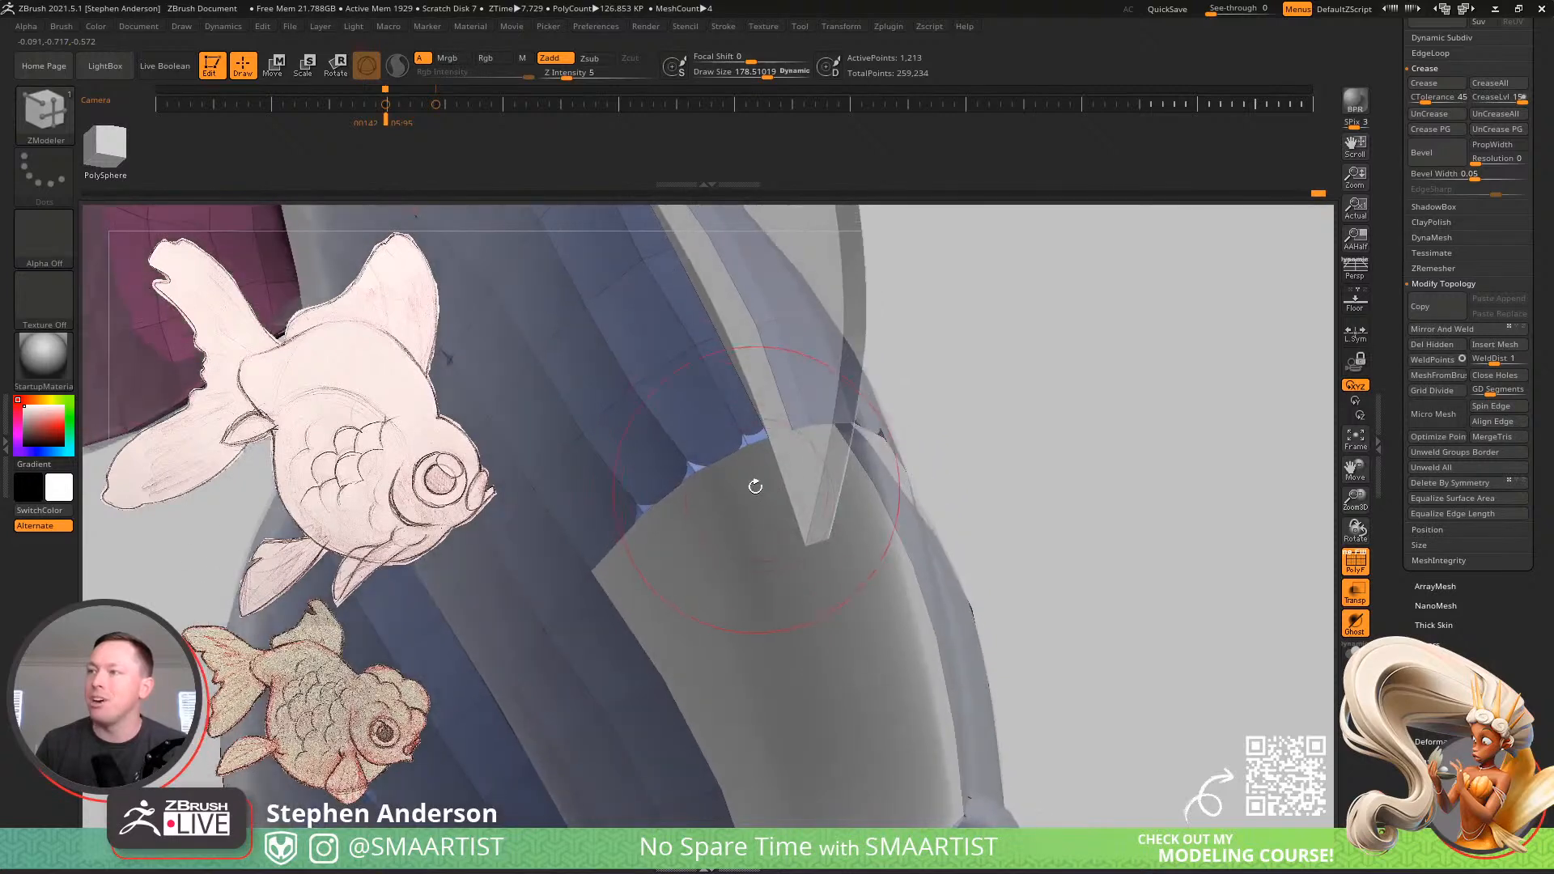
pyautogui.press('s')
pyautogui.moveTo(754, 440); pyautogui.dragTo(737, 439)
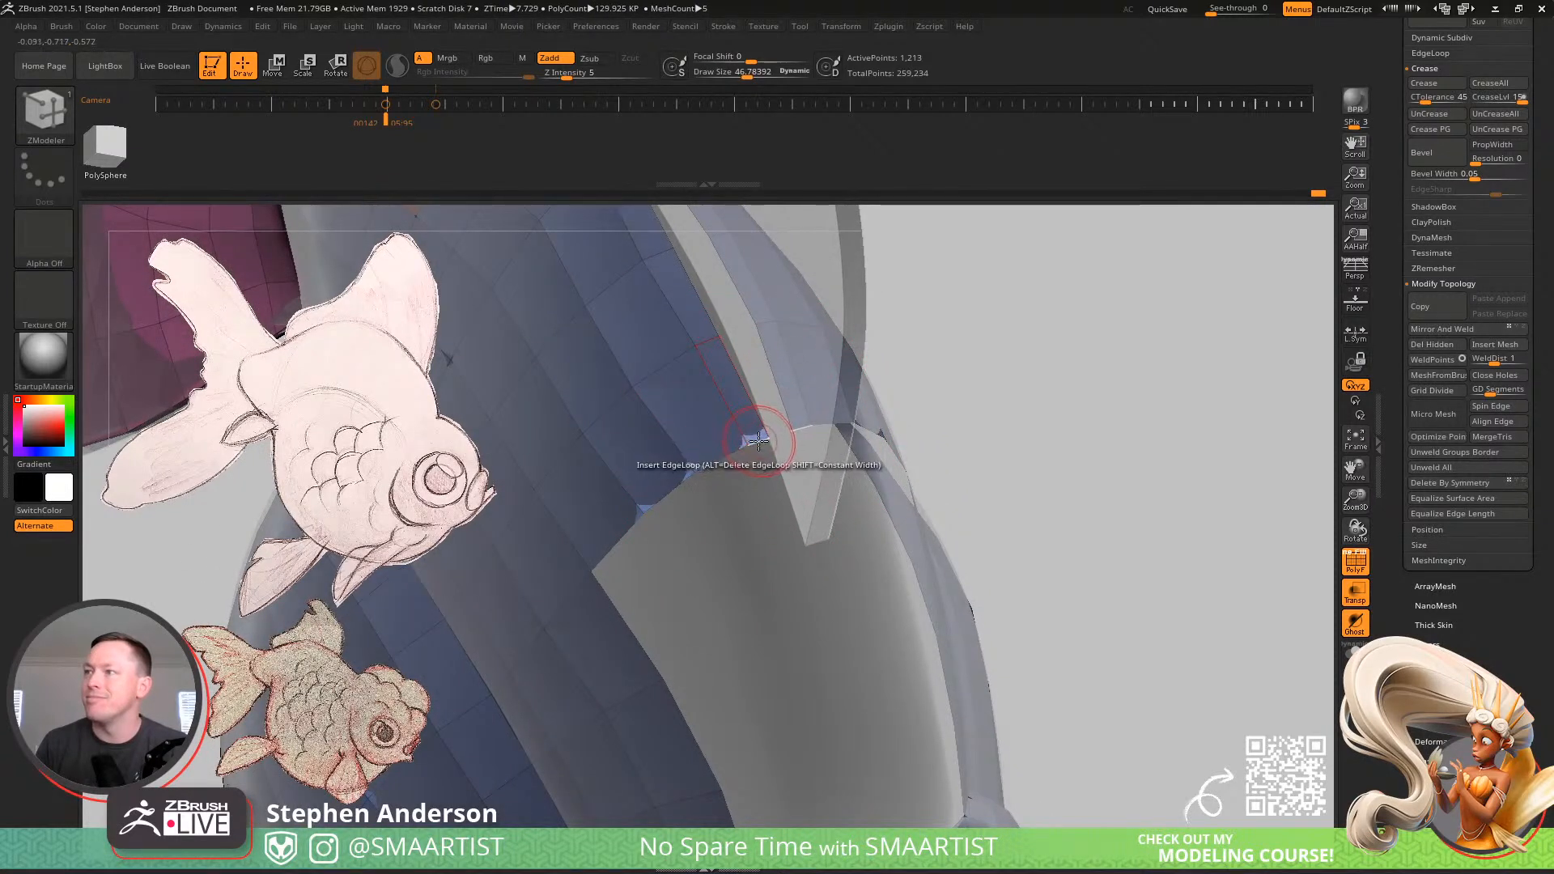
pyautogui.press('space')
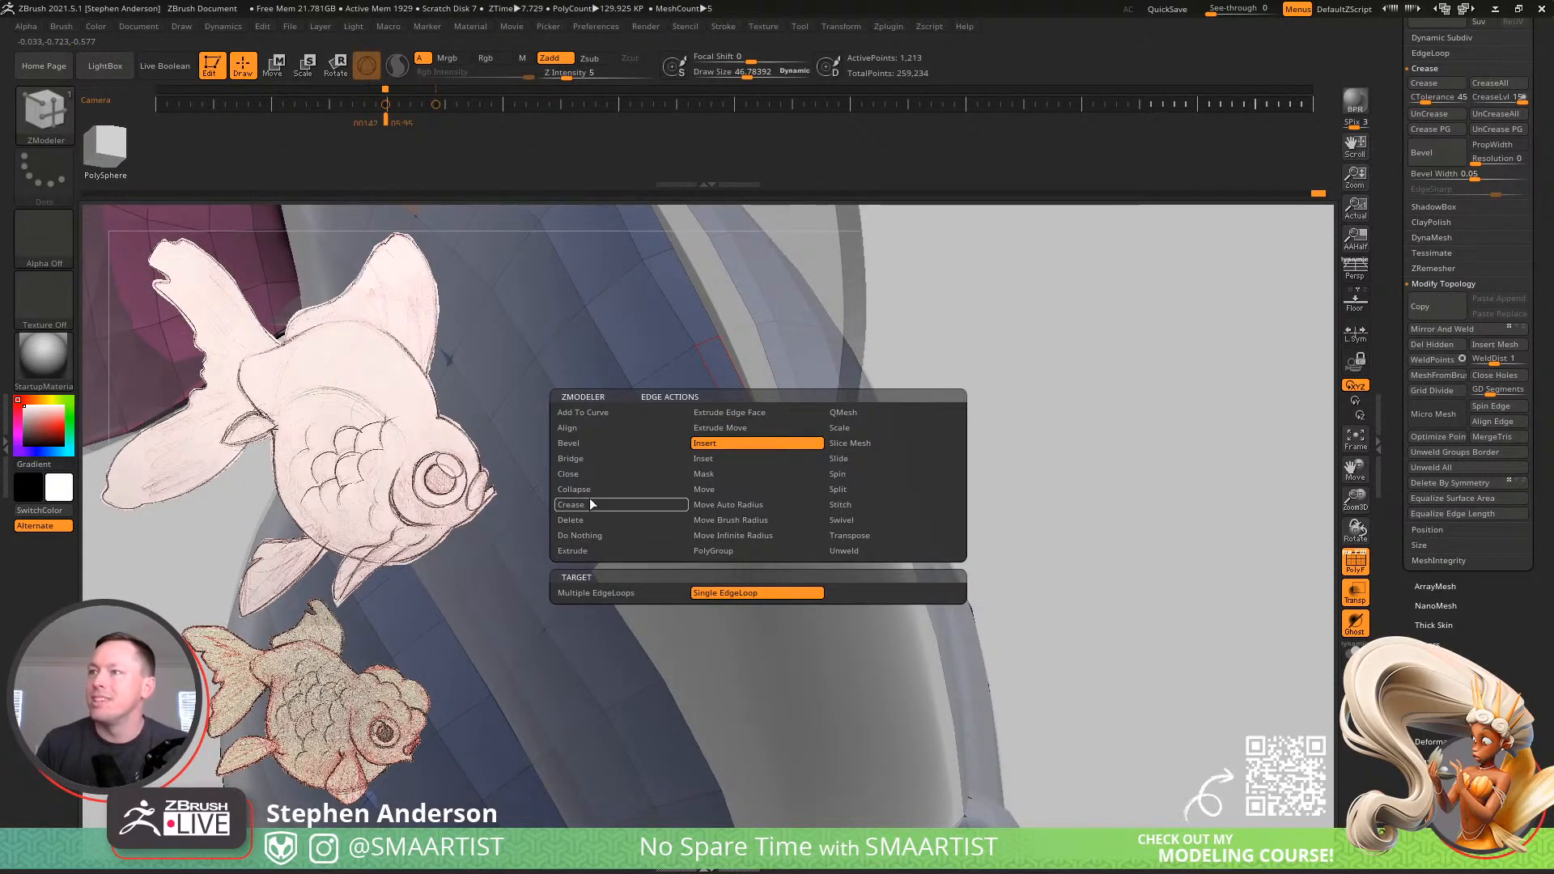
pyautogui.click(579, 460)
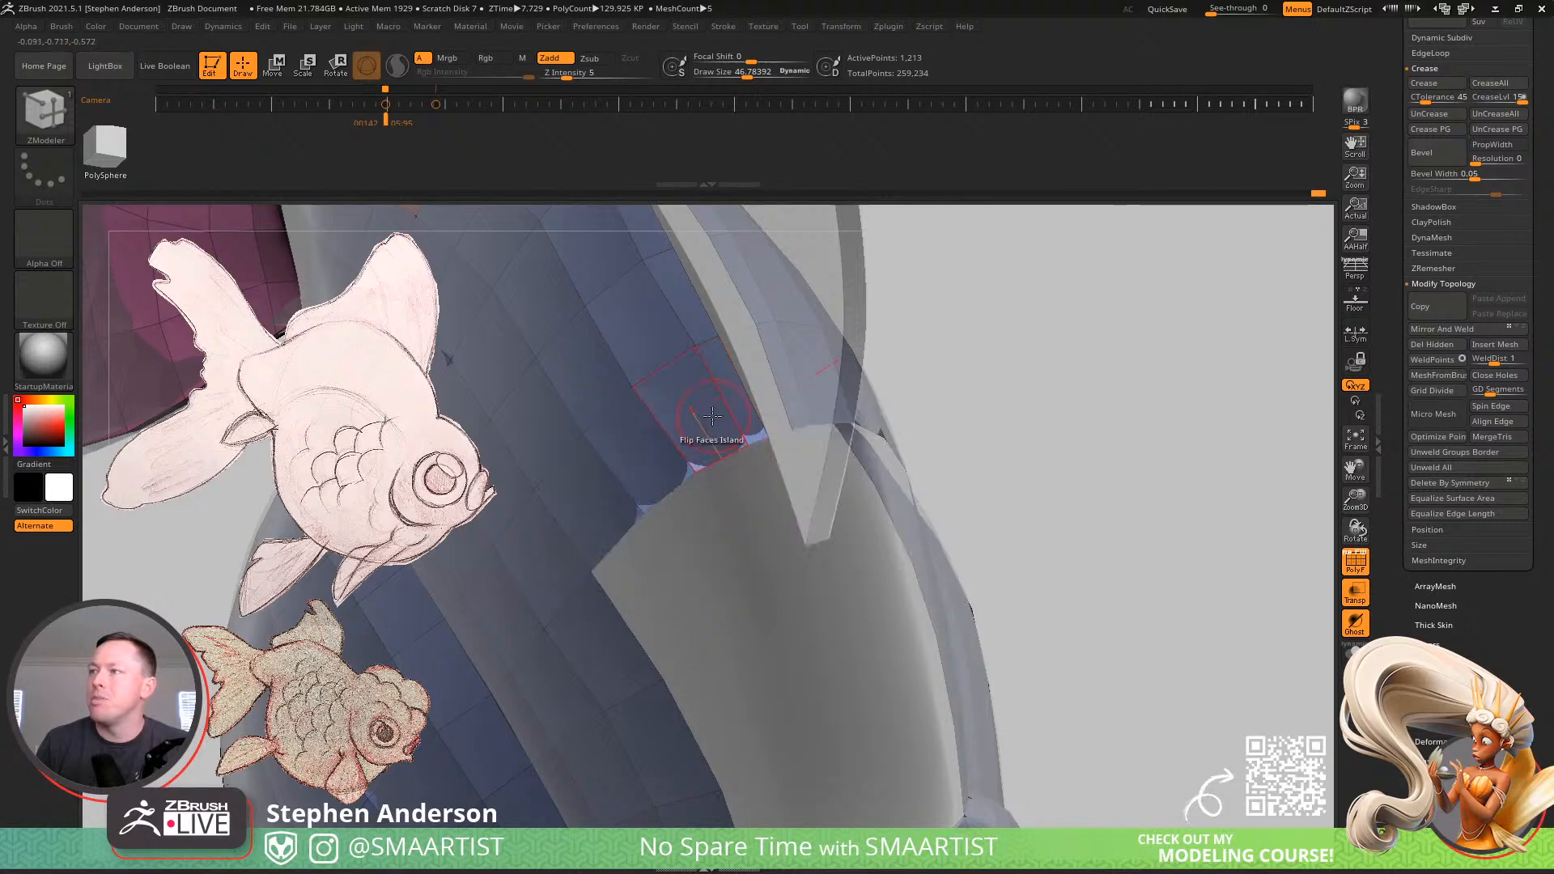
pyautogui.click(756, 444)
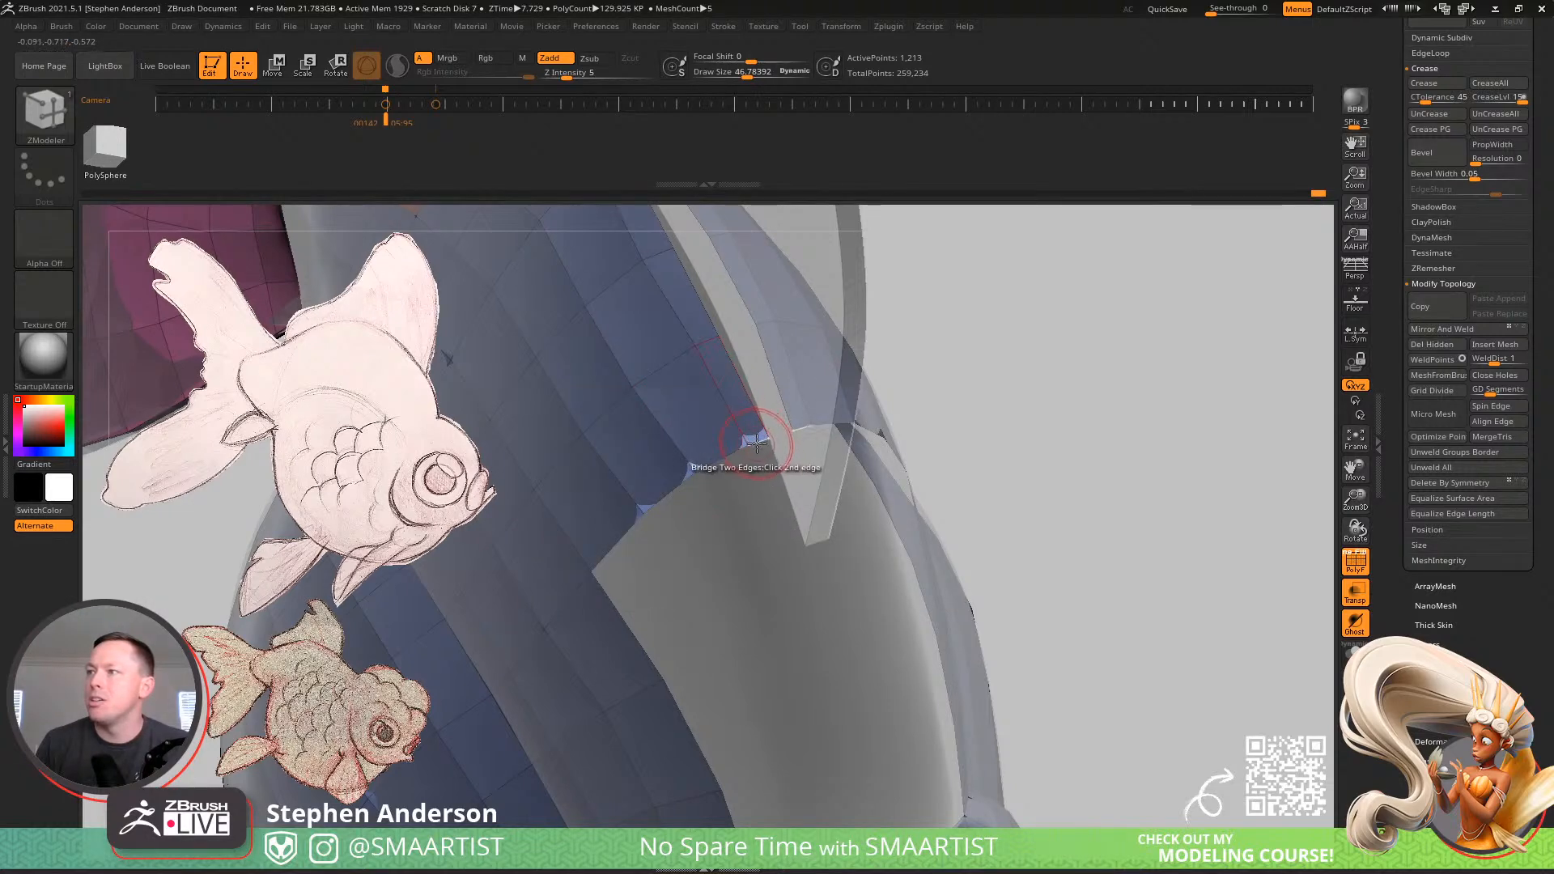
pyautogui.press('d')
pyautogui.moveTo(1118, 489)
pyautogui.mouseDown()
pyautogui.moveTo(1120, 461)
pyautogui.moveTo(1116, 492)
pyautogui.mouseUp()
pyautogui.hotkey('shift', 'd')
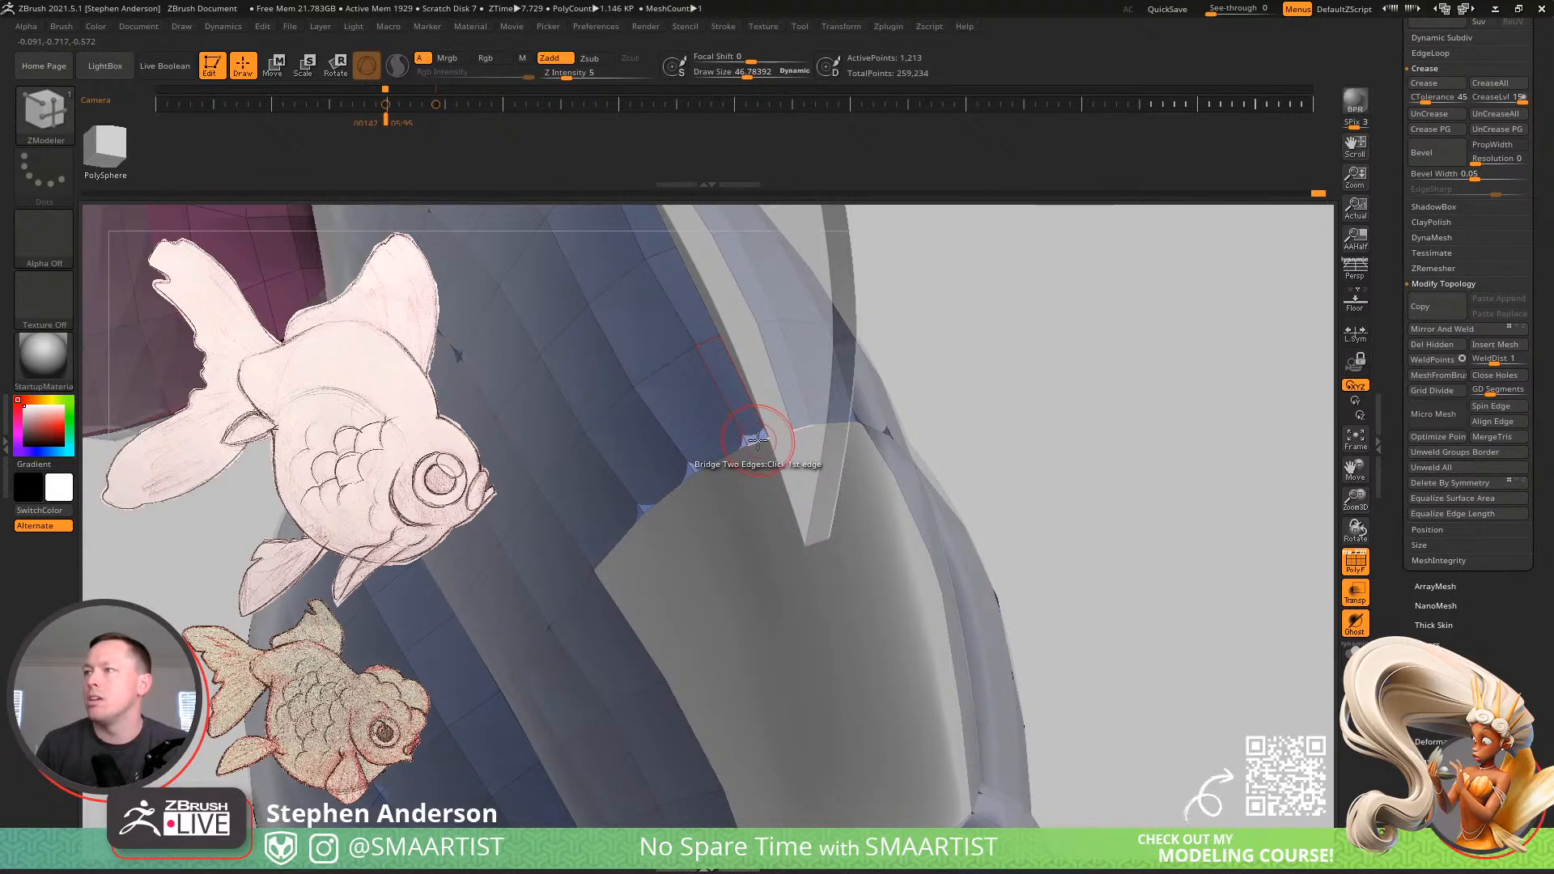
# Set ZModeler's edge action to Extrude and extrude quads around the dorsal fin's front tip, reducing the draw size to about 31.5
pyautogui.press('space')
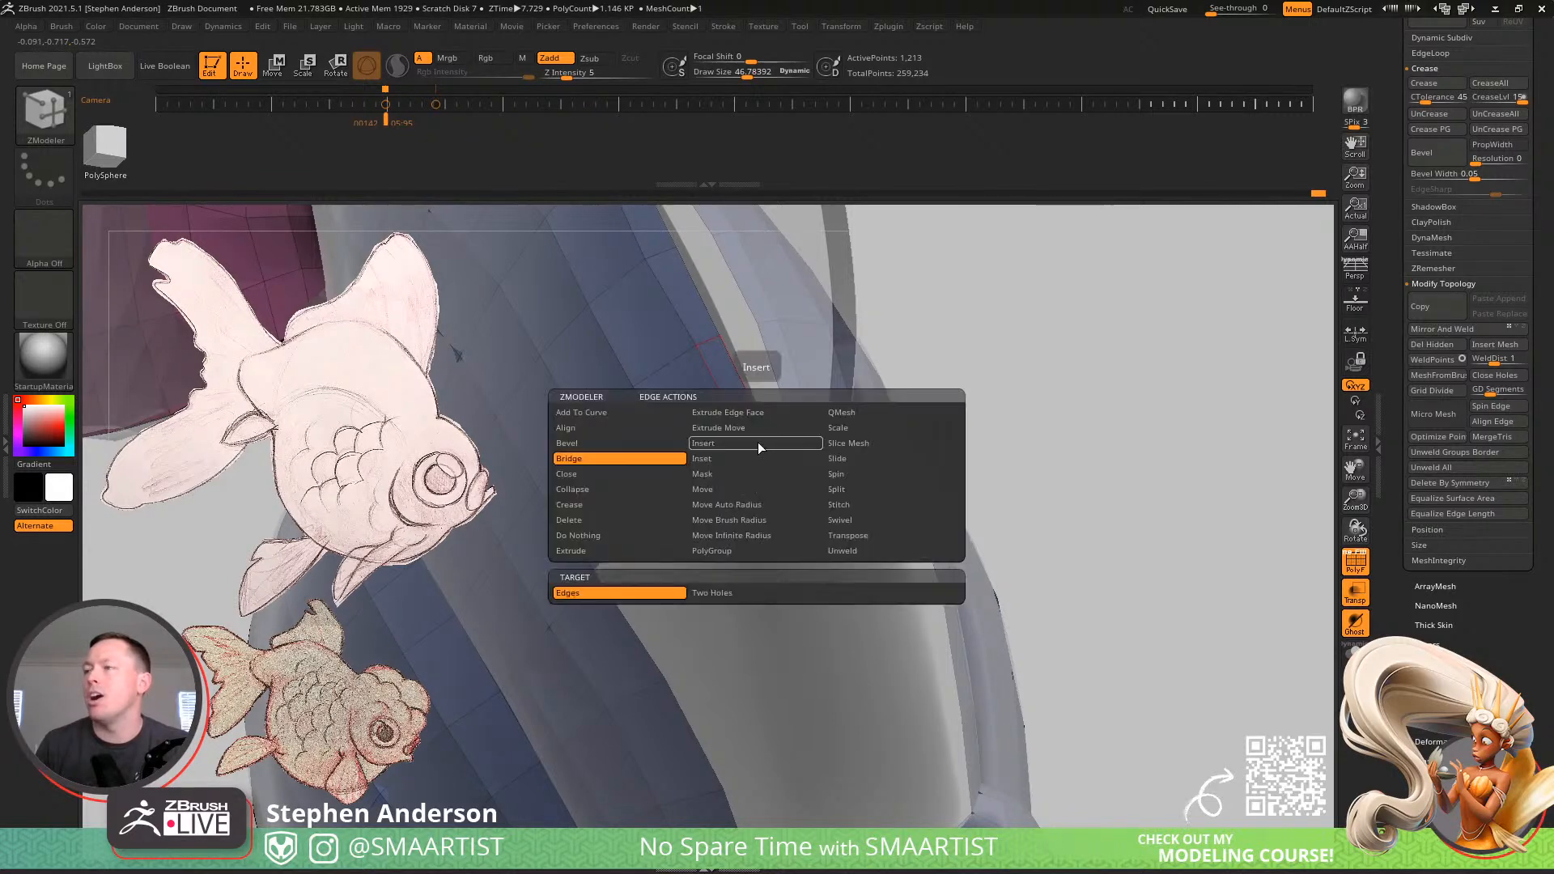
pyautogui.click(596, 551)
pyautogui.moveTo(778, 437); pyautogui.dragTo(779, 553)
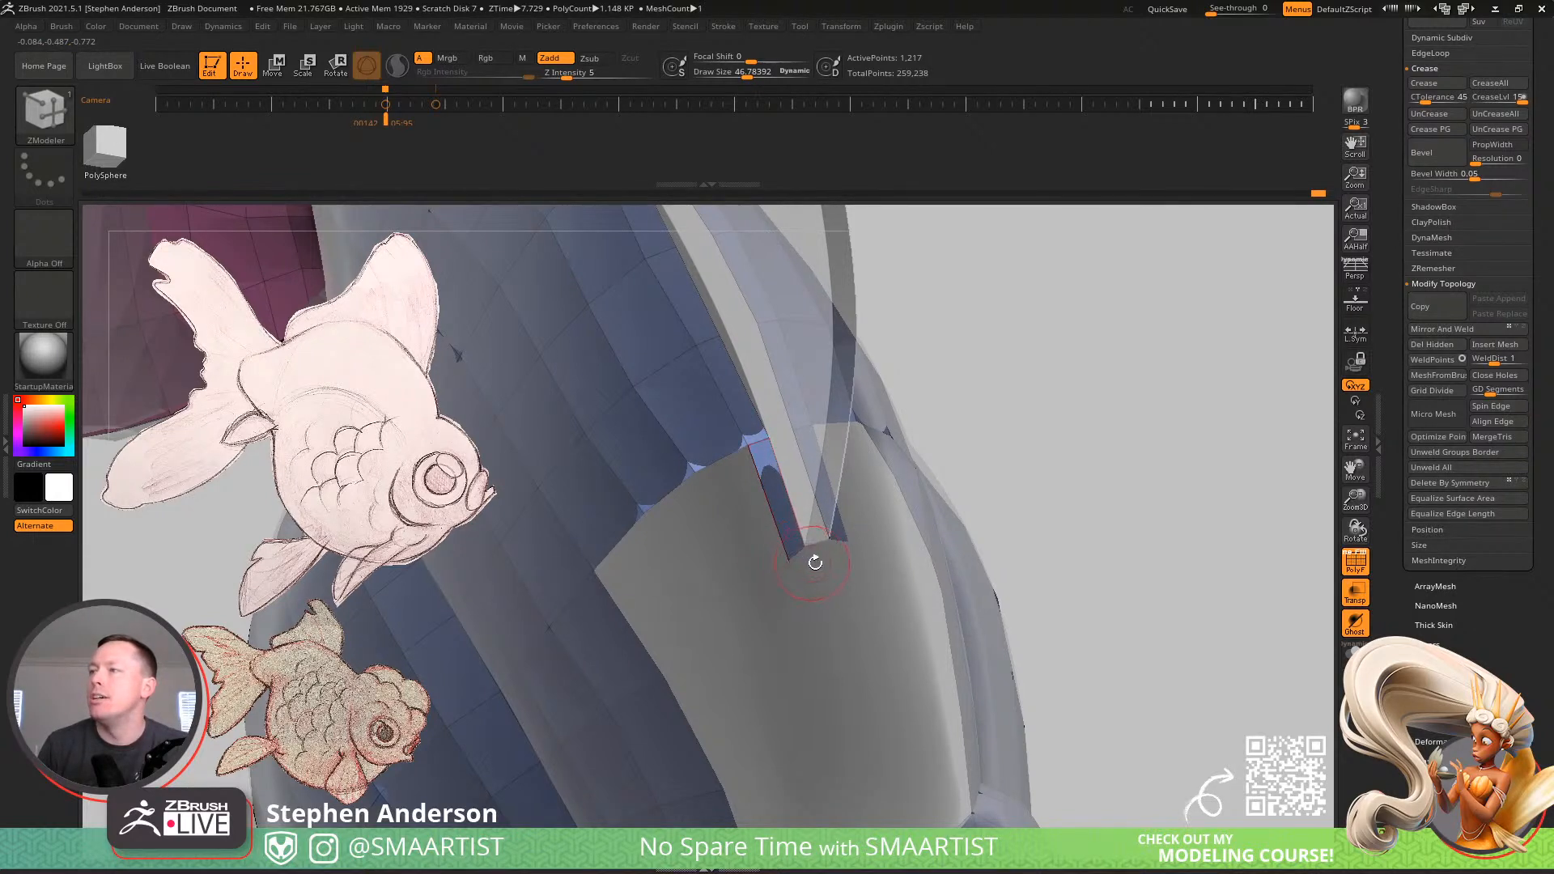
pyautogui.moveTo(799, 552); pyautogui.dragTo(811, 566)
pyautogui.press('s')
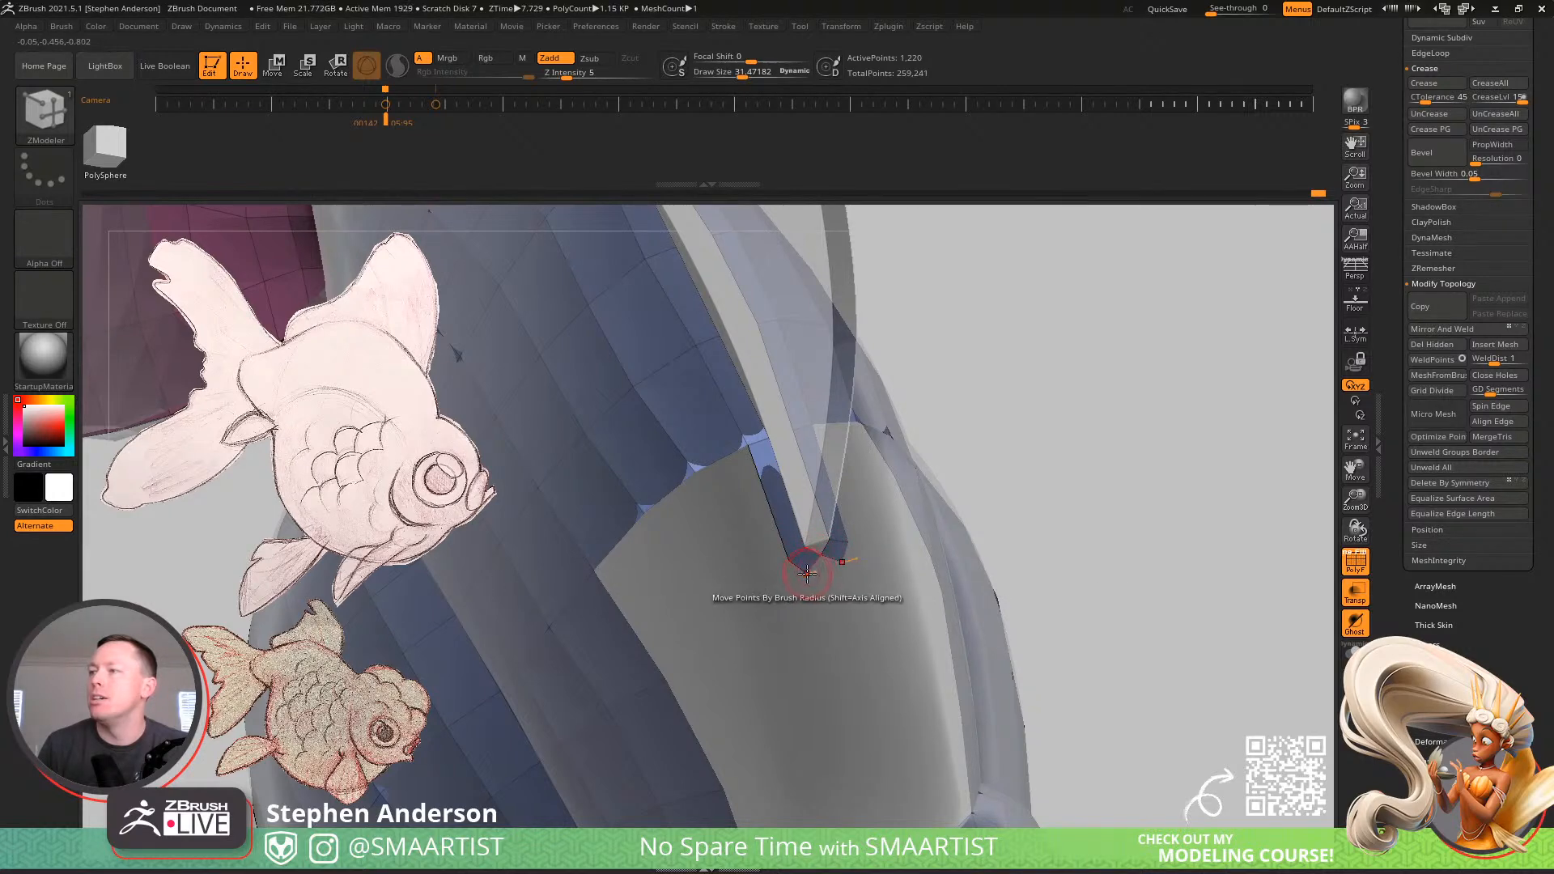
pyautogui.click(809, 567)
pyautogui.moveTo(814, 565)
pyautogui.mouseDown(button='right')
pyautogui.moveTo(776, 503)
pyautogui.moveTo(870, 543)
pyautogui.moveTo(793, 555)
pyautogui.mouseUp(button='right')
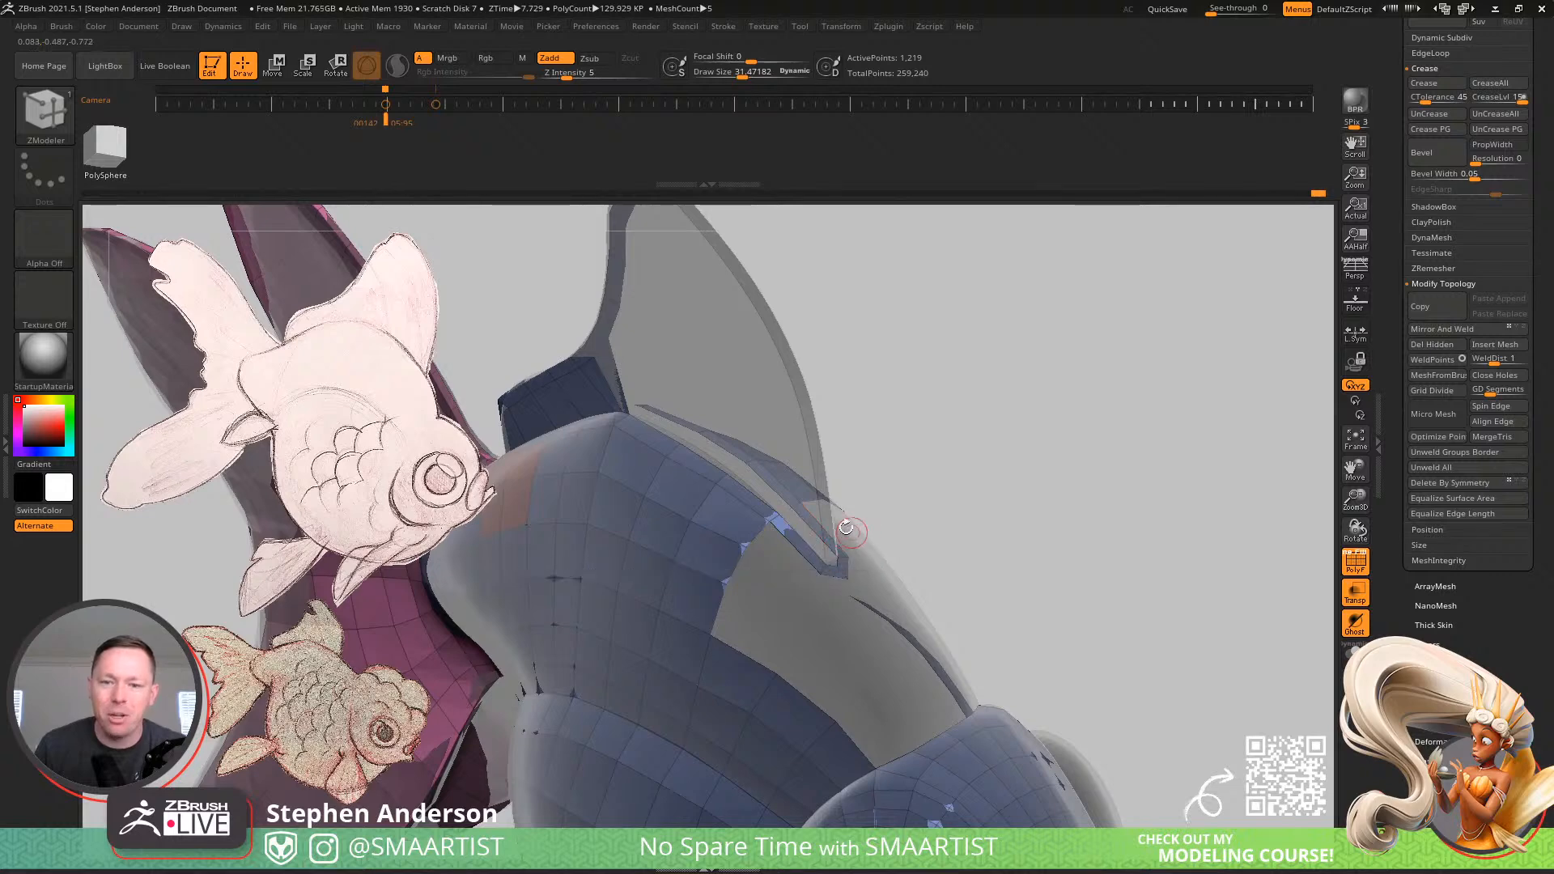
pyautogui.moveTo(824, 531); pyautogui.dragTo(647, 421, button='right')
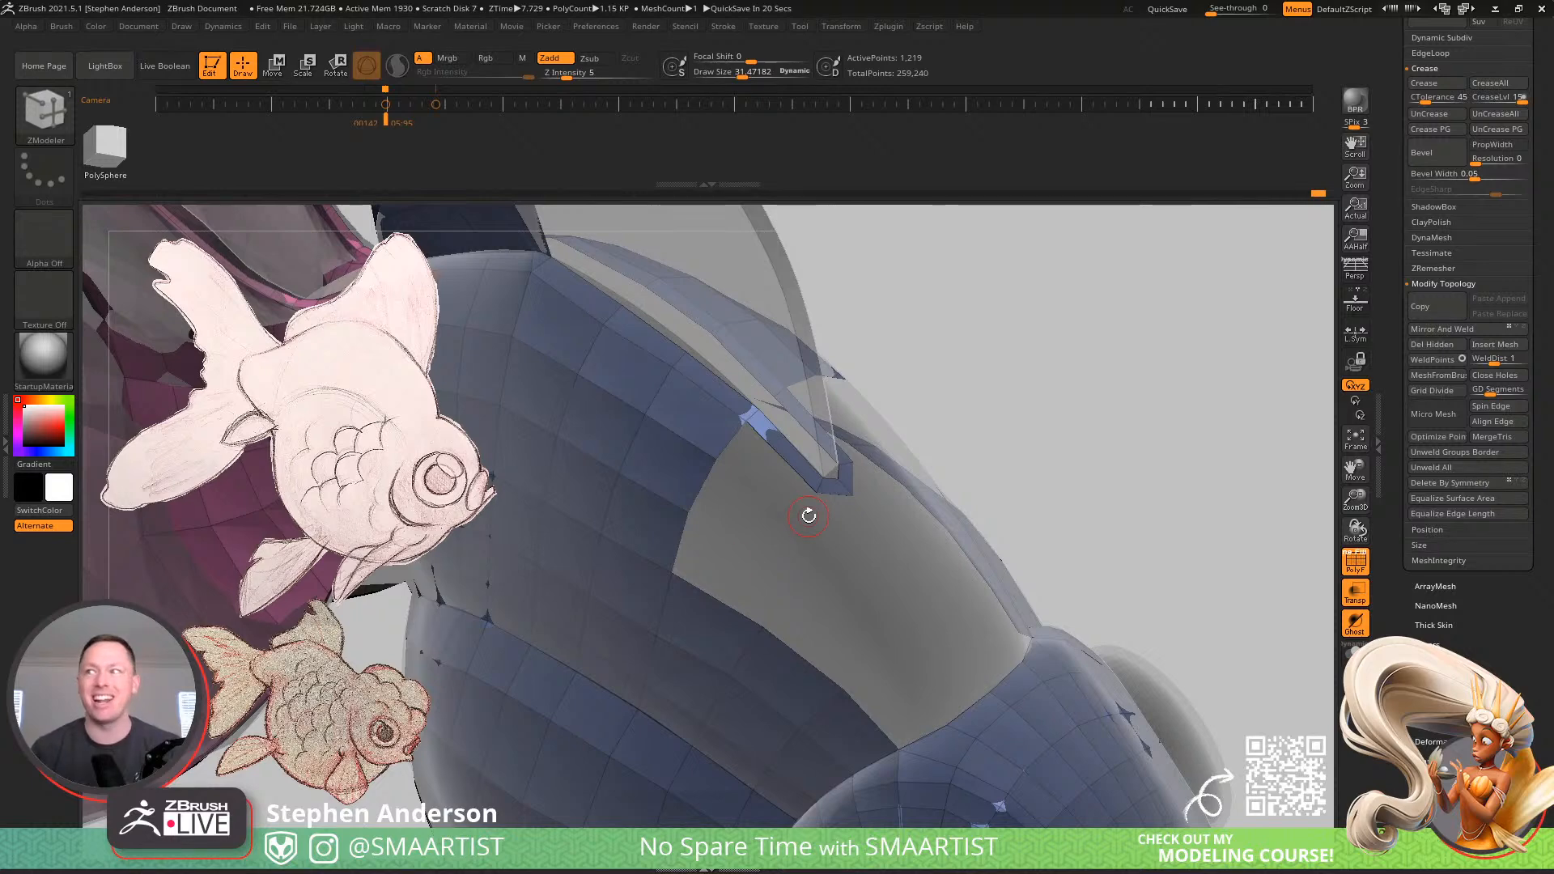
# Extrude the open edges of the back forward and join them to the new strip beside the dorsal fin
pyautogui.moveTo(691, 572)
pyautogui.mouseDown(button='right')
pyautogui.moveTo(721, 653)
pyautogui.moveTo(676, 599)
pyautogui.mouseUp(button='right')
pyautogui.moveTo(709, 544); pyautogui.dragTo(762, 628)
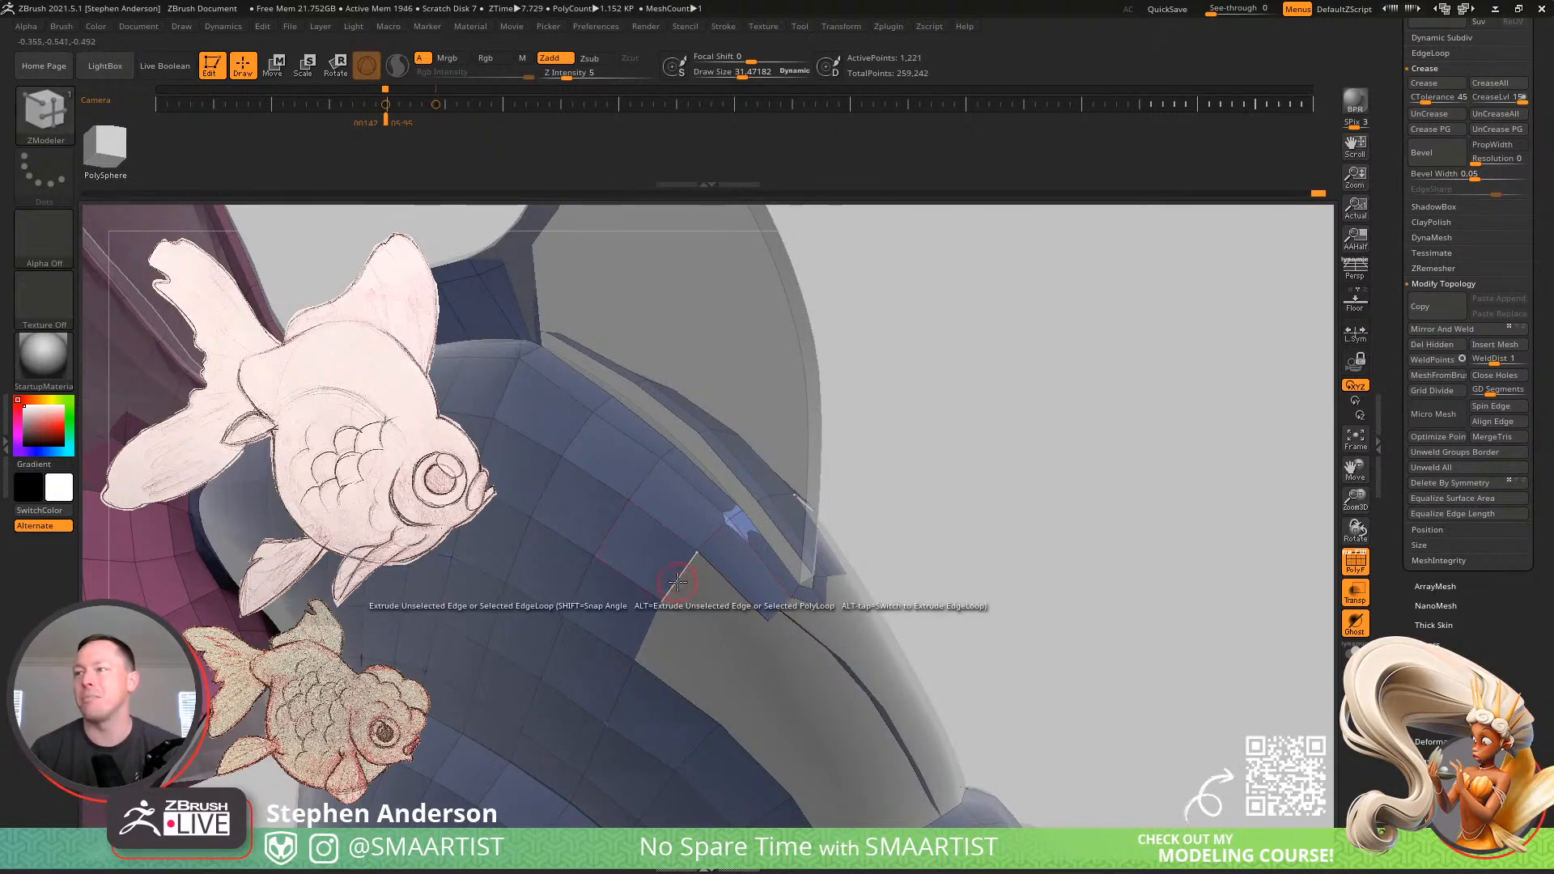
pyautogui.moveTo(681, 579); pyautogui.dragTo(735, 661)
pyautogui.moveTo(735, 660); pyautogui.dragTo(694, 673, button='right')
pyautogui.moveTo(688, 666); pyautogui.dragTo(731, 693)
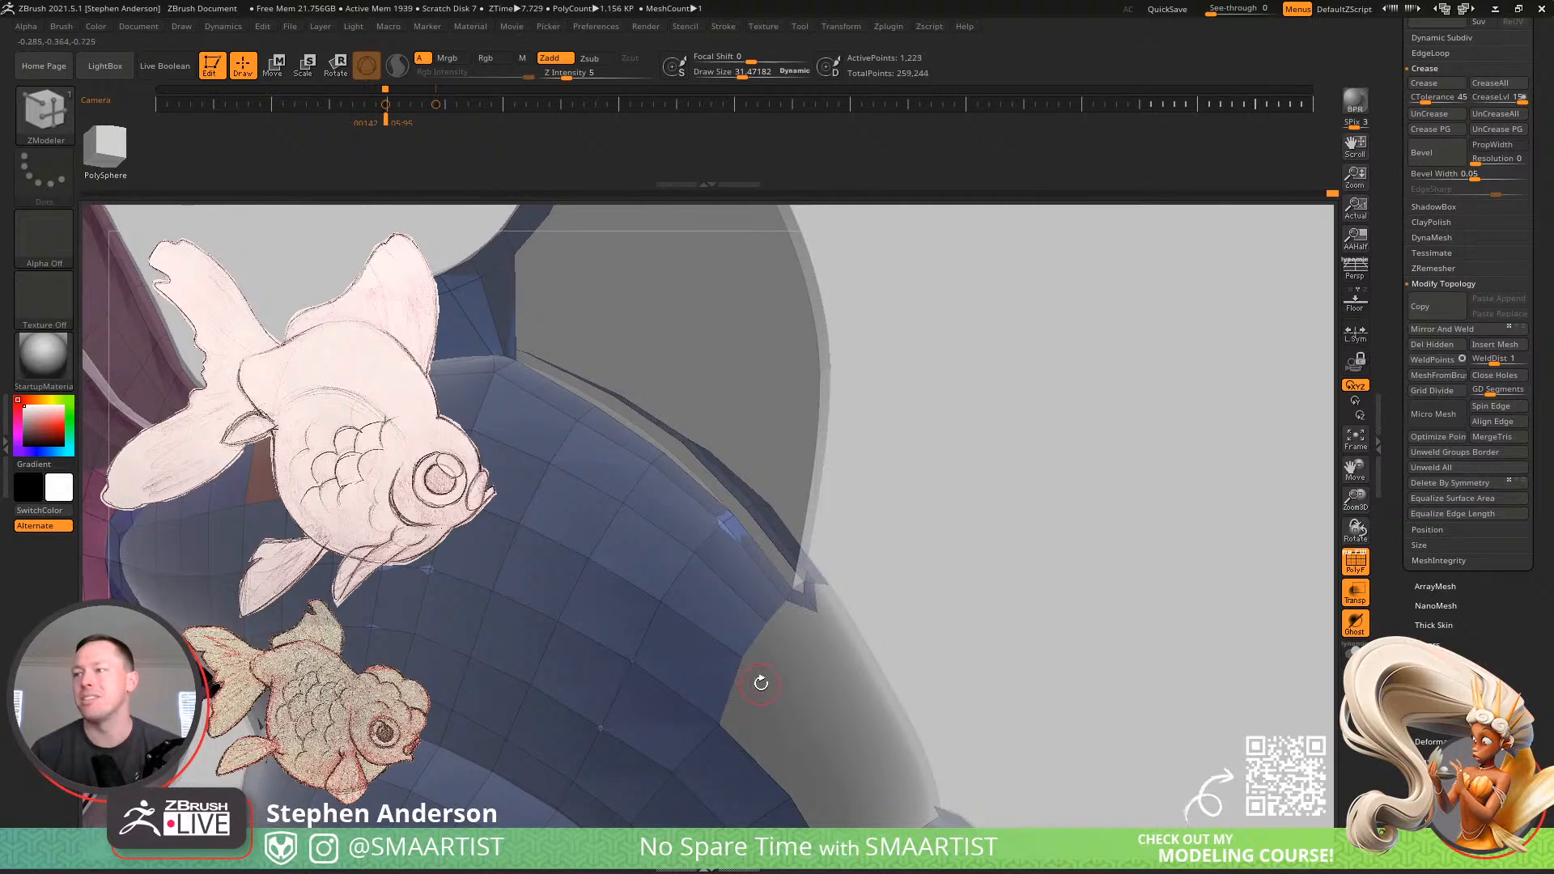
# Preview the mesh with Dynamic Subdivision and examine the topology around the gap between the dorsal fin and the head
pyautogui.press('d')
pyautogui.moveTo(798, 683)
pyautogui.keyDown('ctrl'); pyautogui.mouseDown(button='right')
pyautogui.moveTo(755, 650)
pyautogui.moveTo(792, 524)
pyautogui.moveTo(867, 468)
pyautogui.moveTo(1052, 544)
pyautogui.moveTo(896, 598)
pyautogui.moveTo(841, 566)
pyautogui.mouseUp(button='right'); pyautogui.keyUp('ctrl')
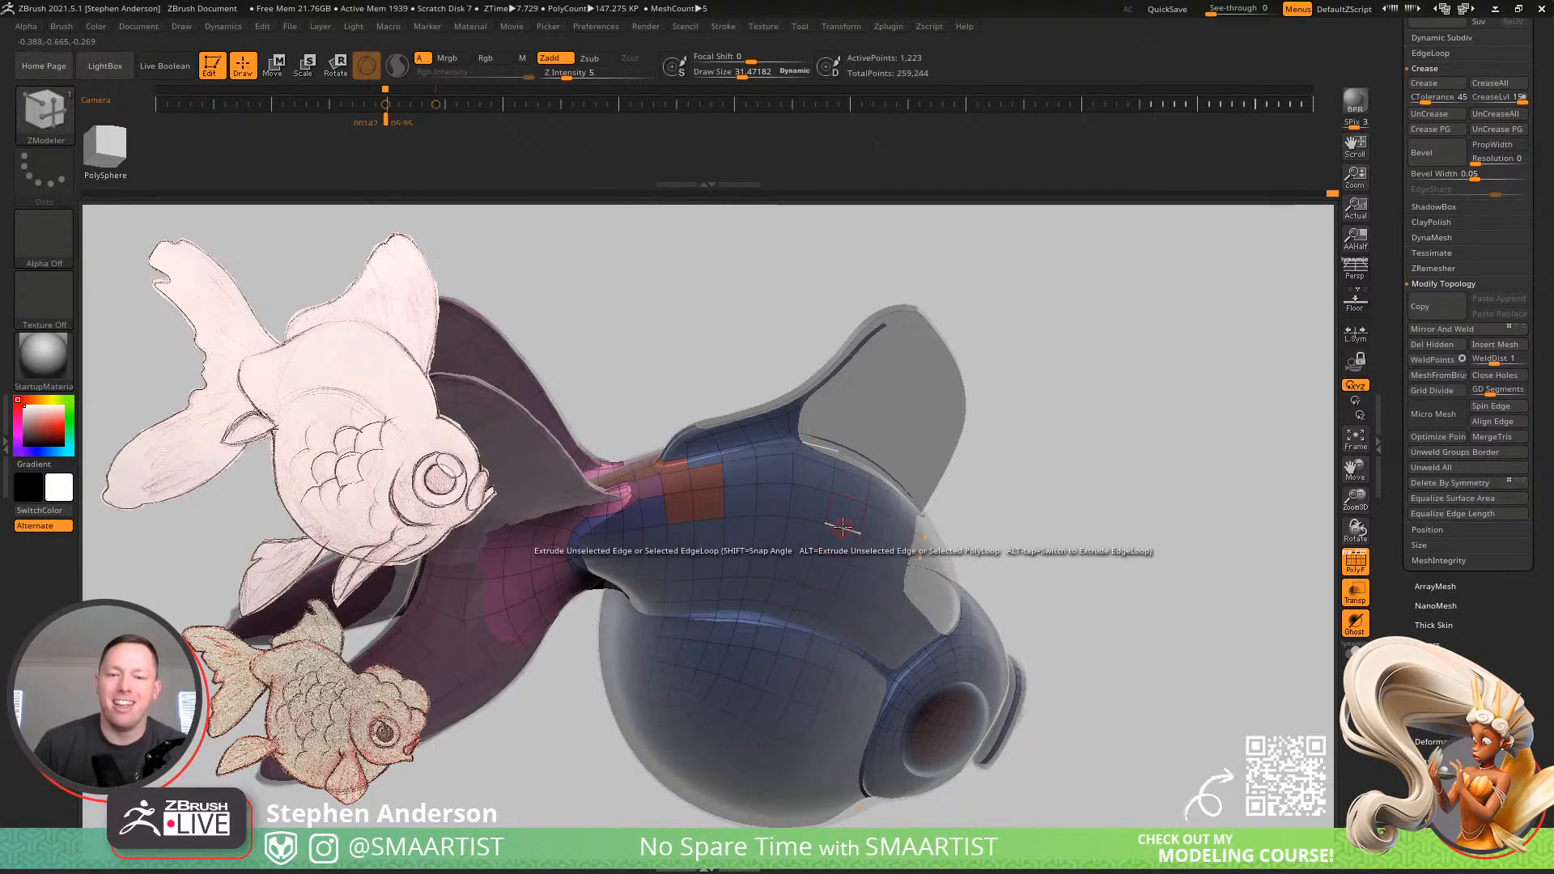
pyautogui.moveTo(842, 485); pyautogui.dragTo(915, 468, button='right')
pyautogui.hotkey('shift', 'f')
pyautogui.hotkey('shift', 'f')
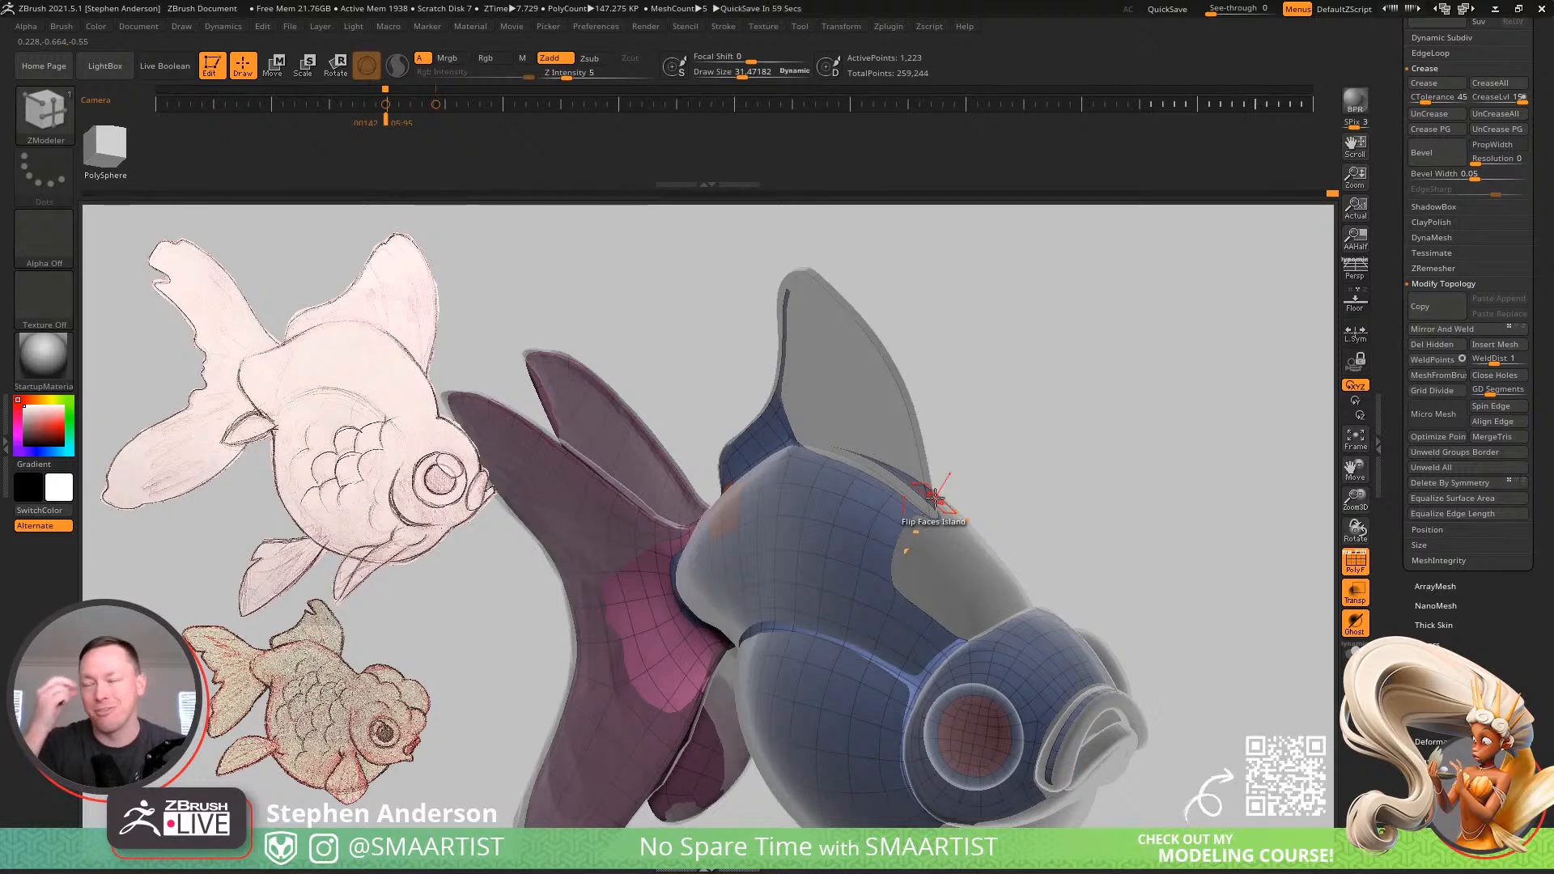
pyautogui.moveTo(992, 545)
pyautogui.mouseDown(button='right')
pyautogui.moveTo(977, 616)
pyautogui.moveTo(828, 493)
pyautogui.mouseUp(button='right')
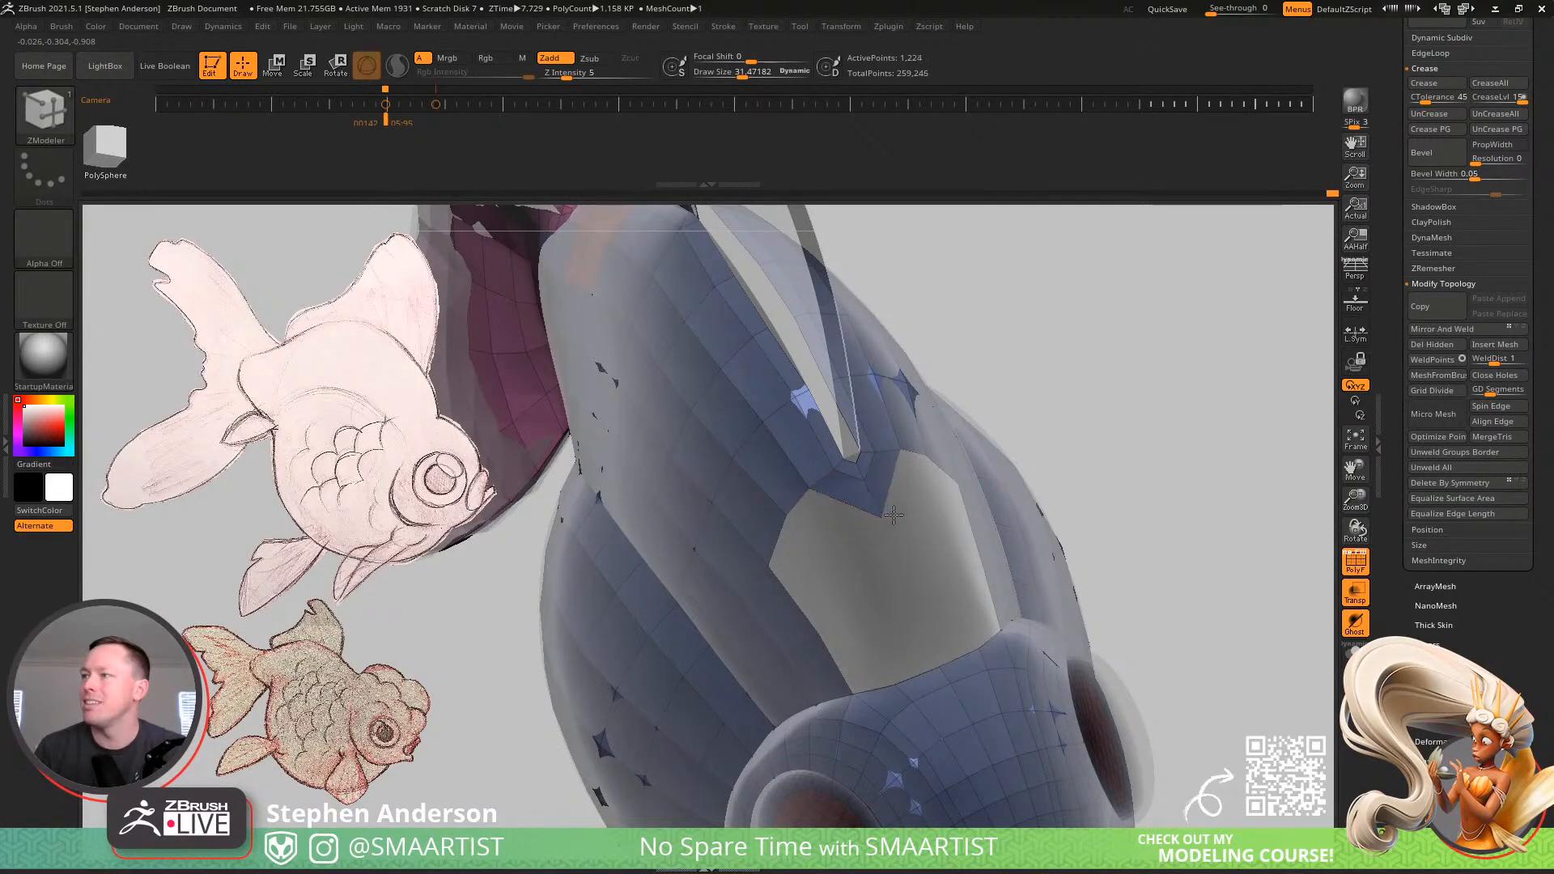
pyautogui.hotkey('ctrl', 'z')
pyautogui.hotkey('ctrl', 'shift', 'z')
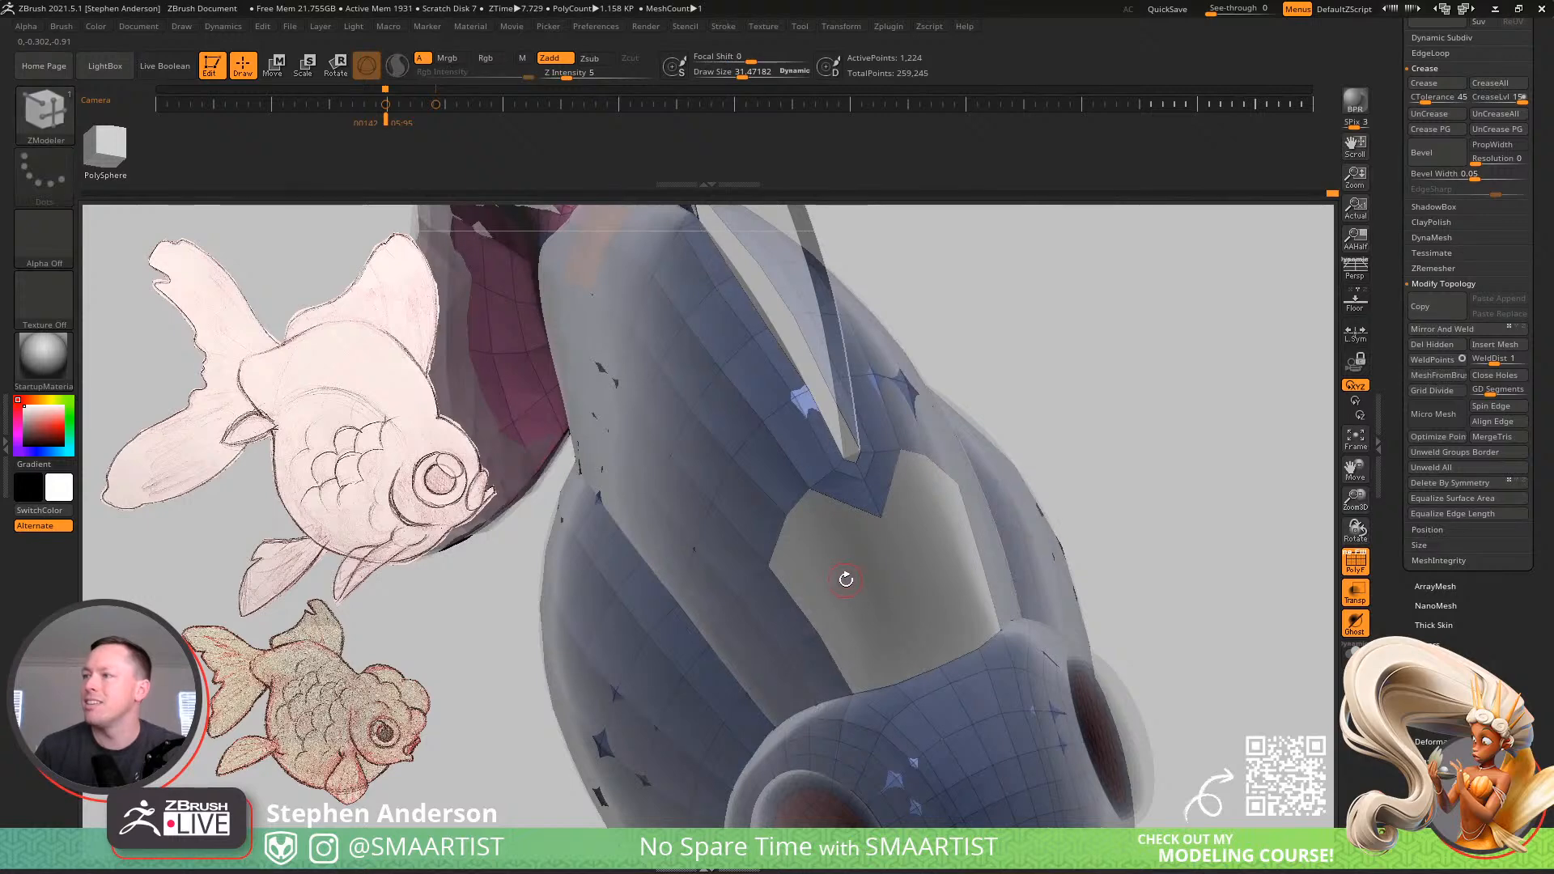
# Shape the quad at the head's rear rim with a draw size of about 13.7, and set ZModeler's polygon action to Do Nothing
pyautogui.moveTo(846, 579); pyautogui.dragTo(784, 540, button='right')
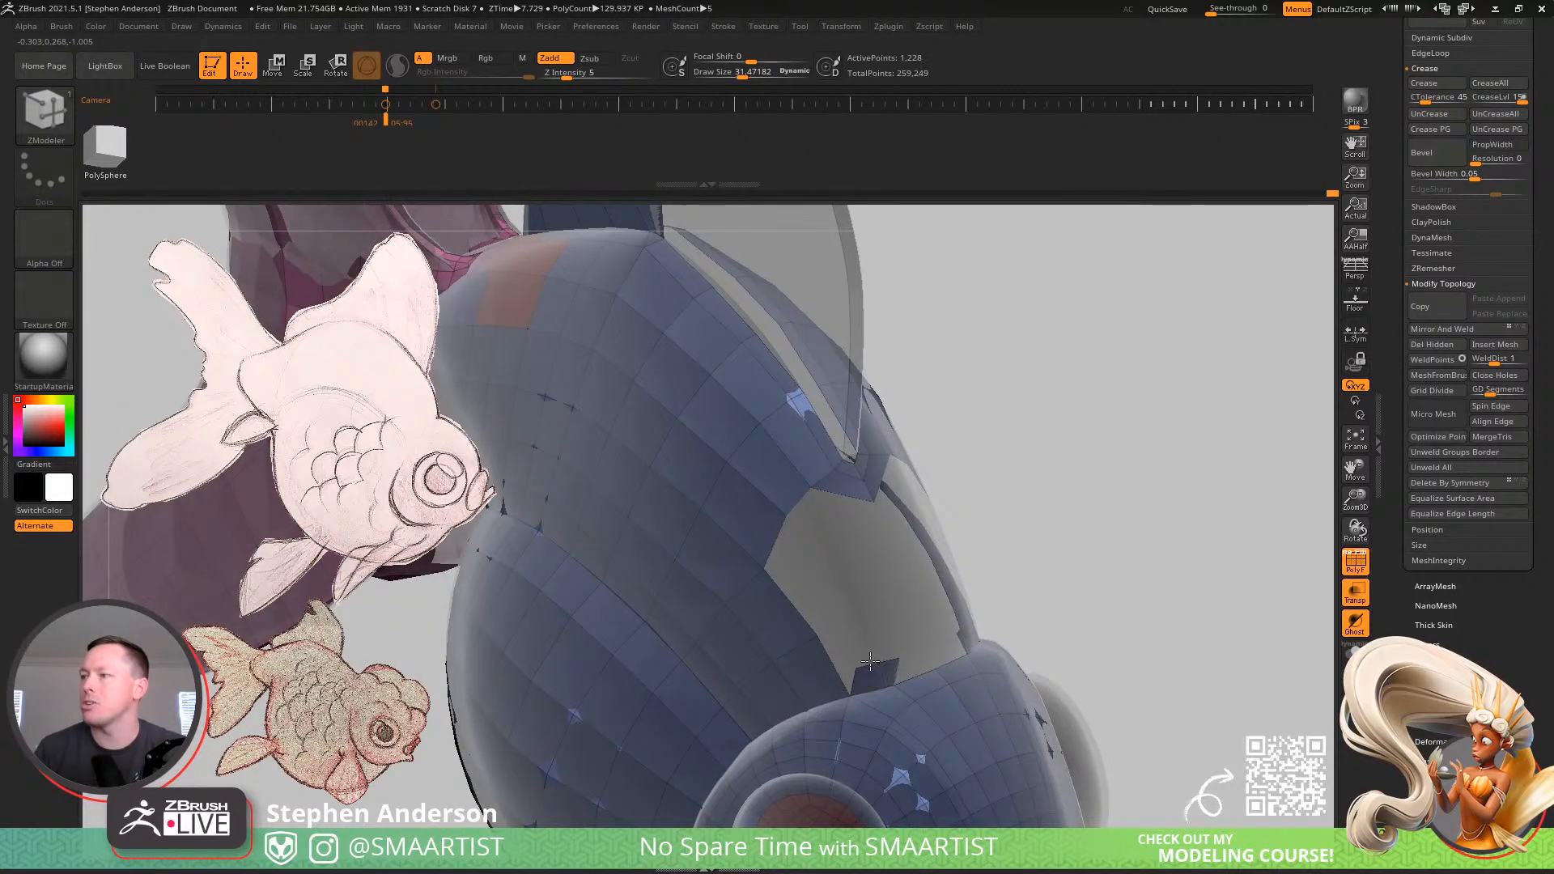
pyautogui.moveTo(870, 662); pyautogui.dragTo(865, 657)
pyautogui.keyDown('ctrl'); pyautogui.moveTo(865, 657); pyautogui.dragTo(858, 682, button='right'); pyautogui.keyUp('ctrl')
pyautogui.press('s')
pyautogui.moveTo(854, 651); pyautogui.dragTo(844, 651)
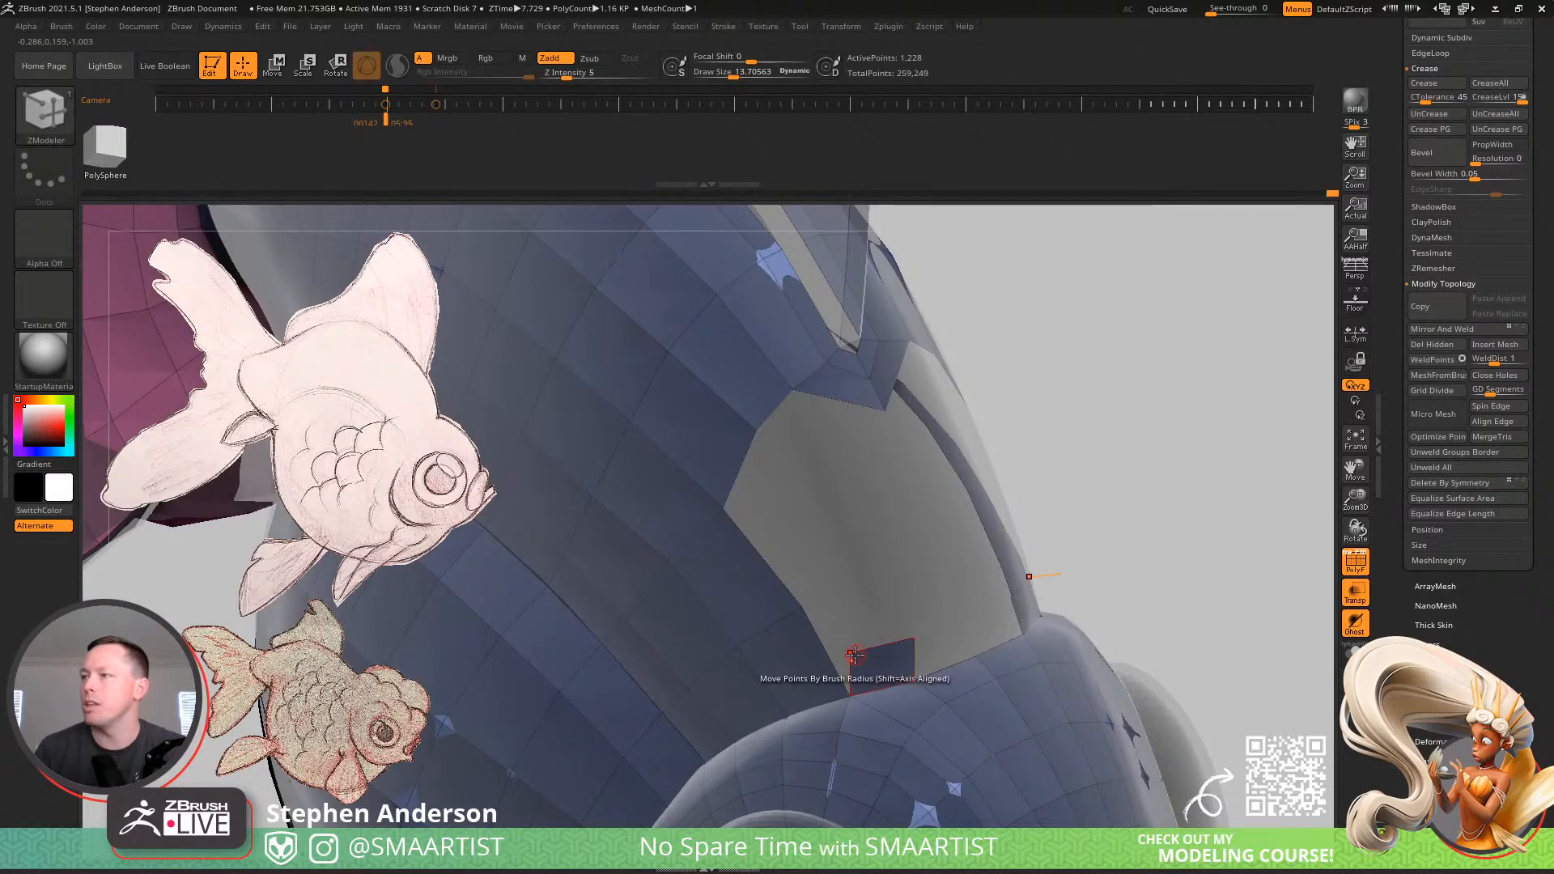
pyautogui.press('space')
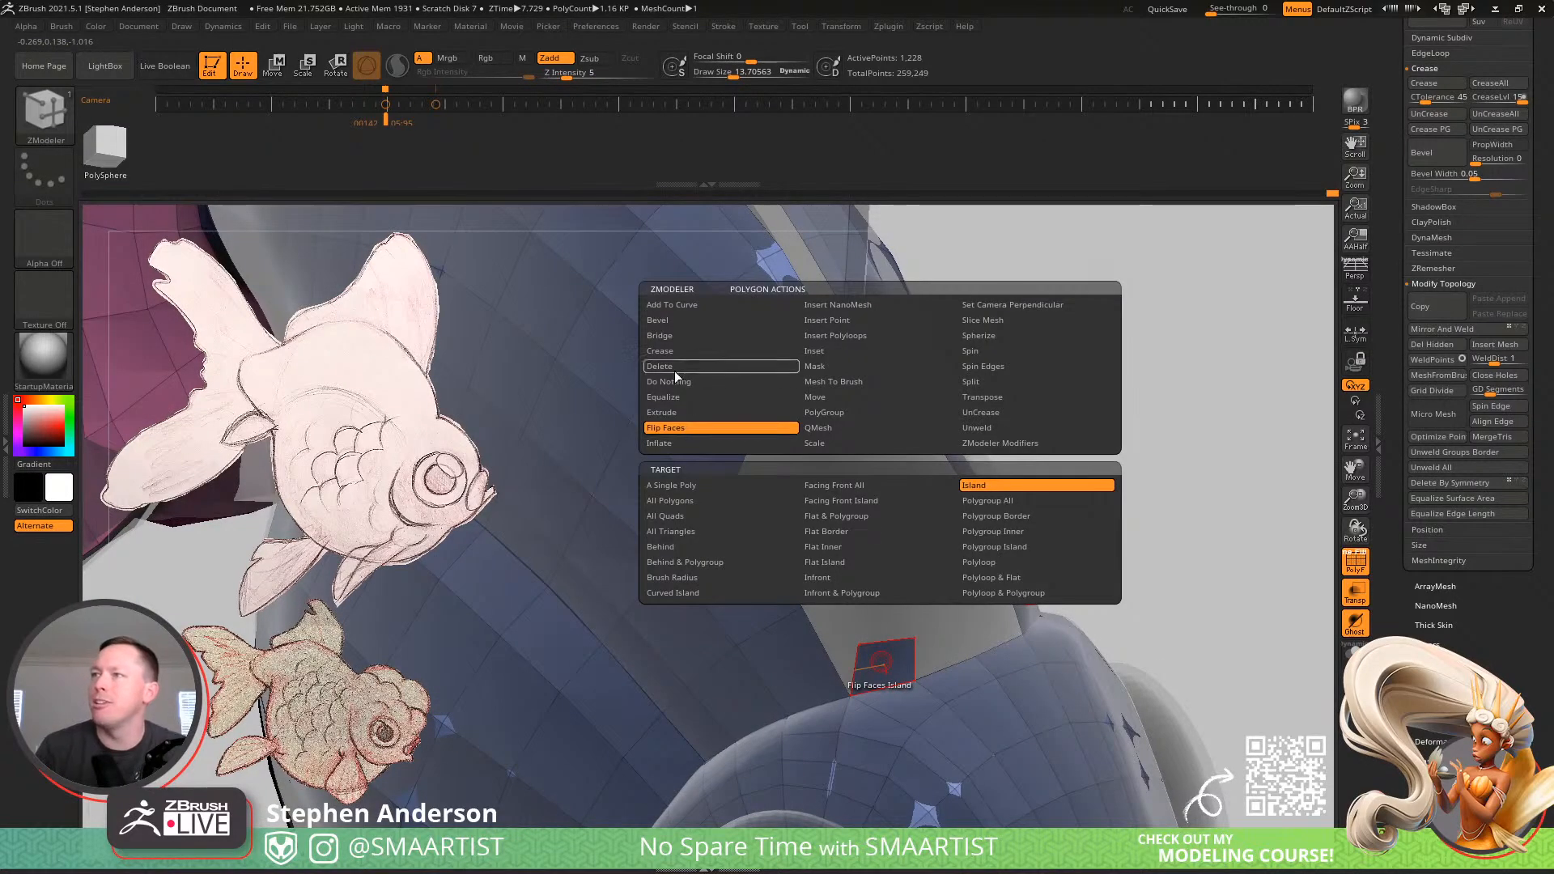
pyautogui.click(680, 382)
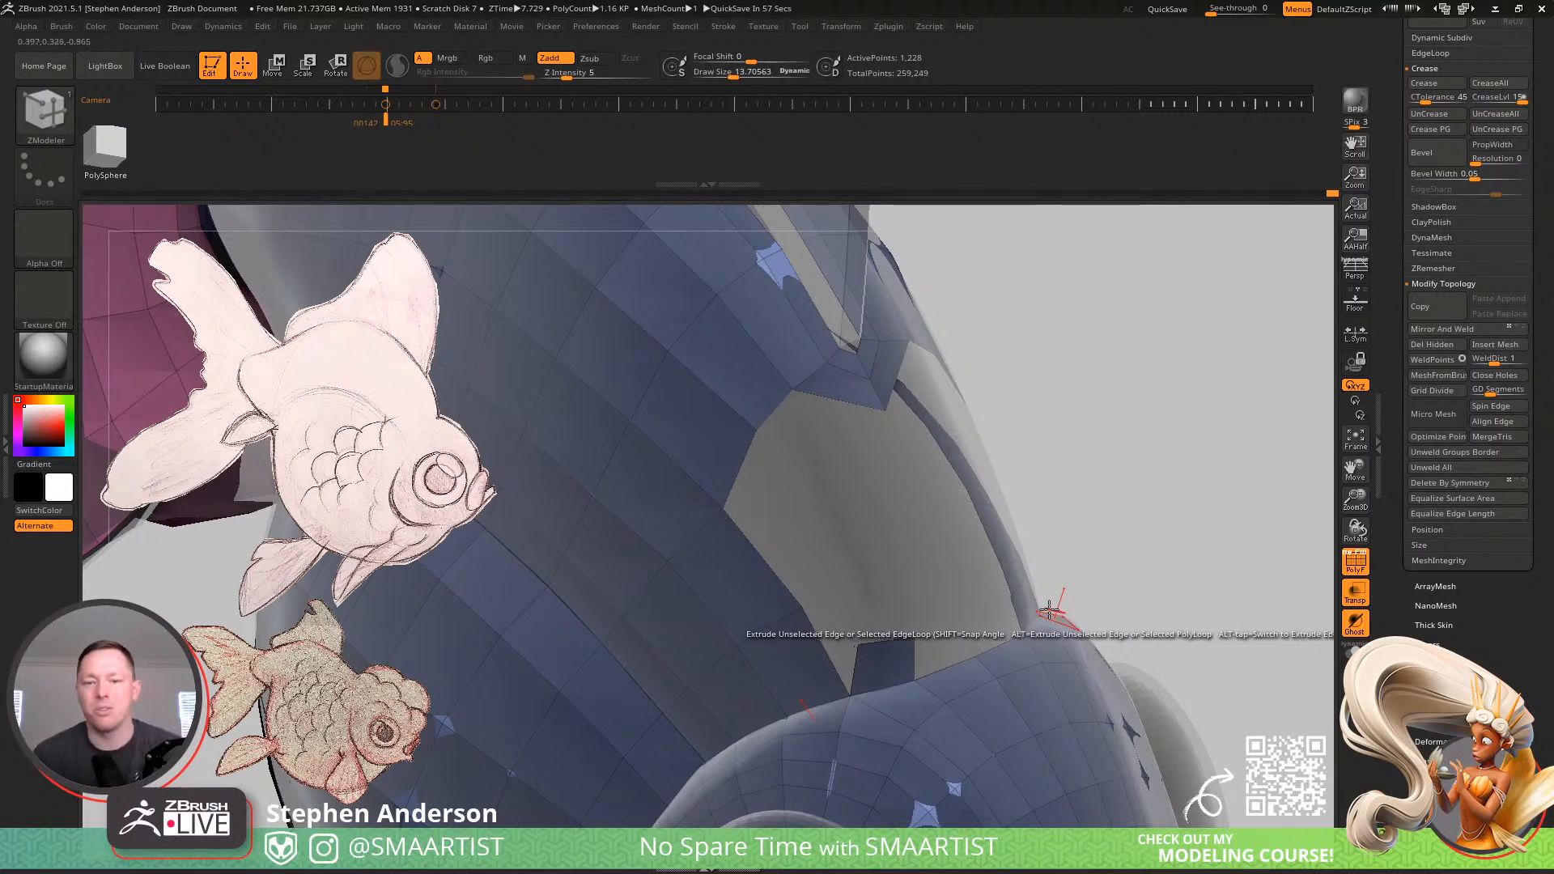
# Extrude a row of quads along the side of the gap and across the head's rear rim to frame the opening
pyautogui.moveTo(992, 566); pyautogui.dragTo(859, 643, button='right')
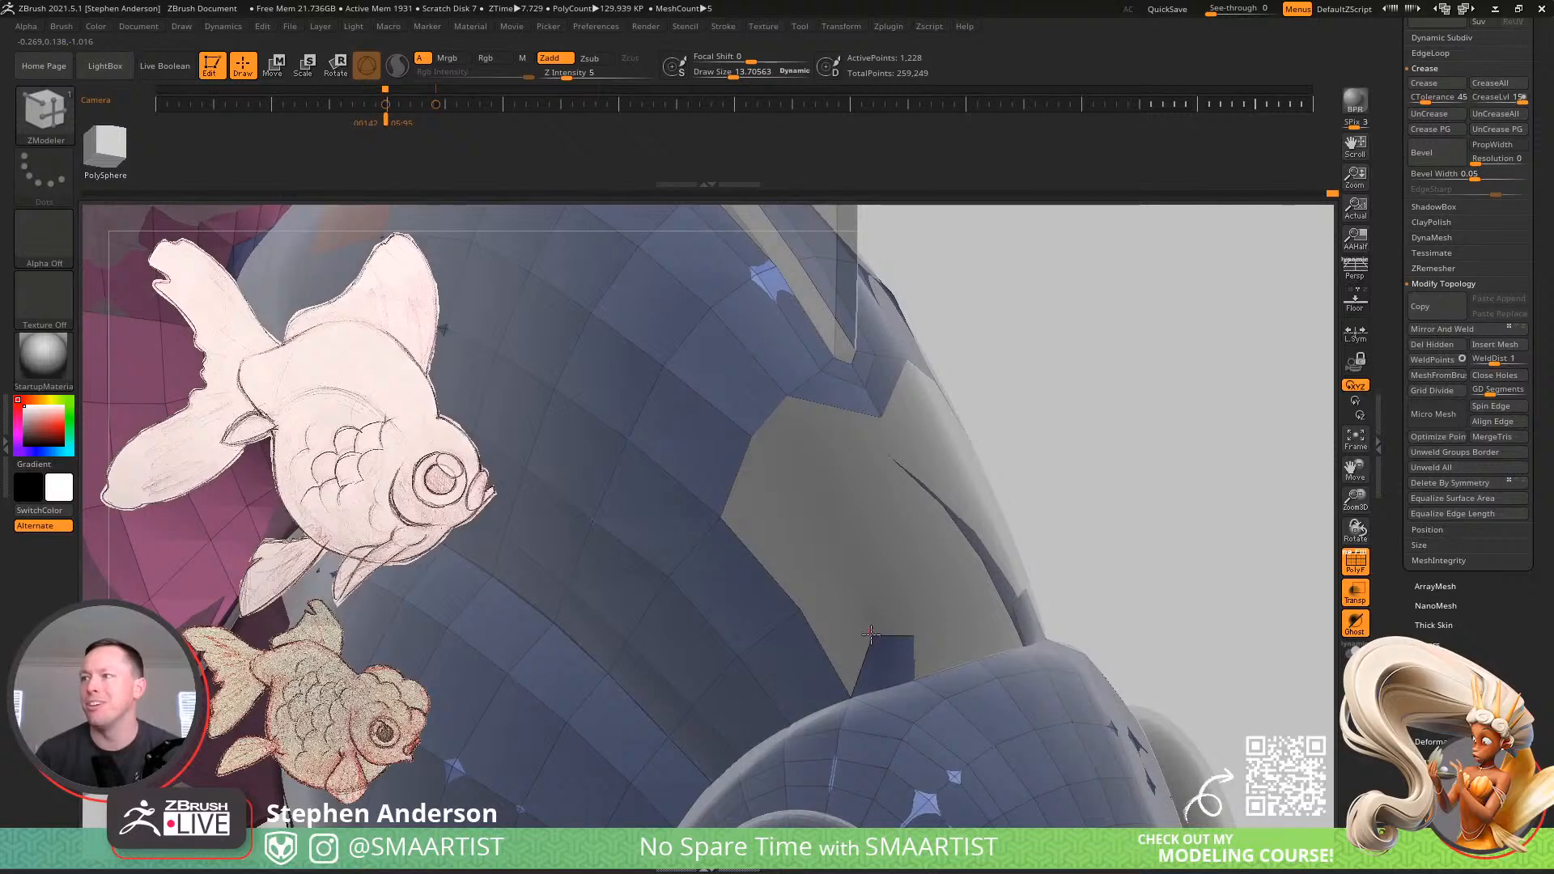
pyautogui.moveTo(869, 633); pyautogui.dragTo(800, 489)
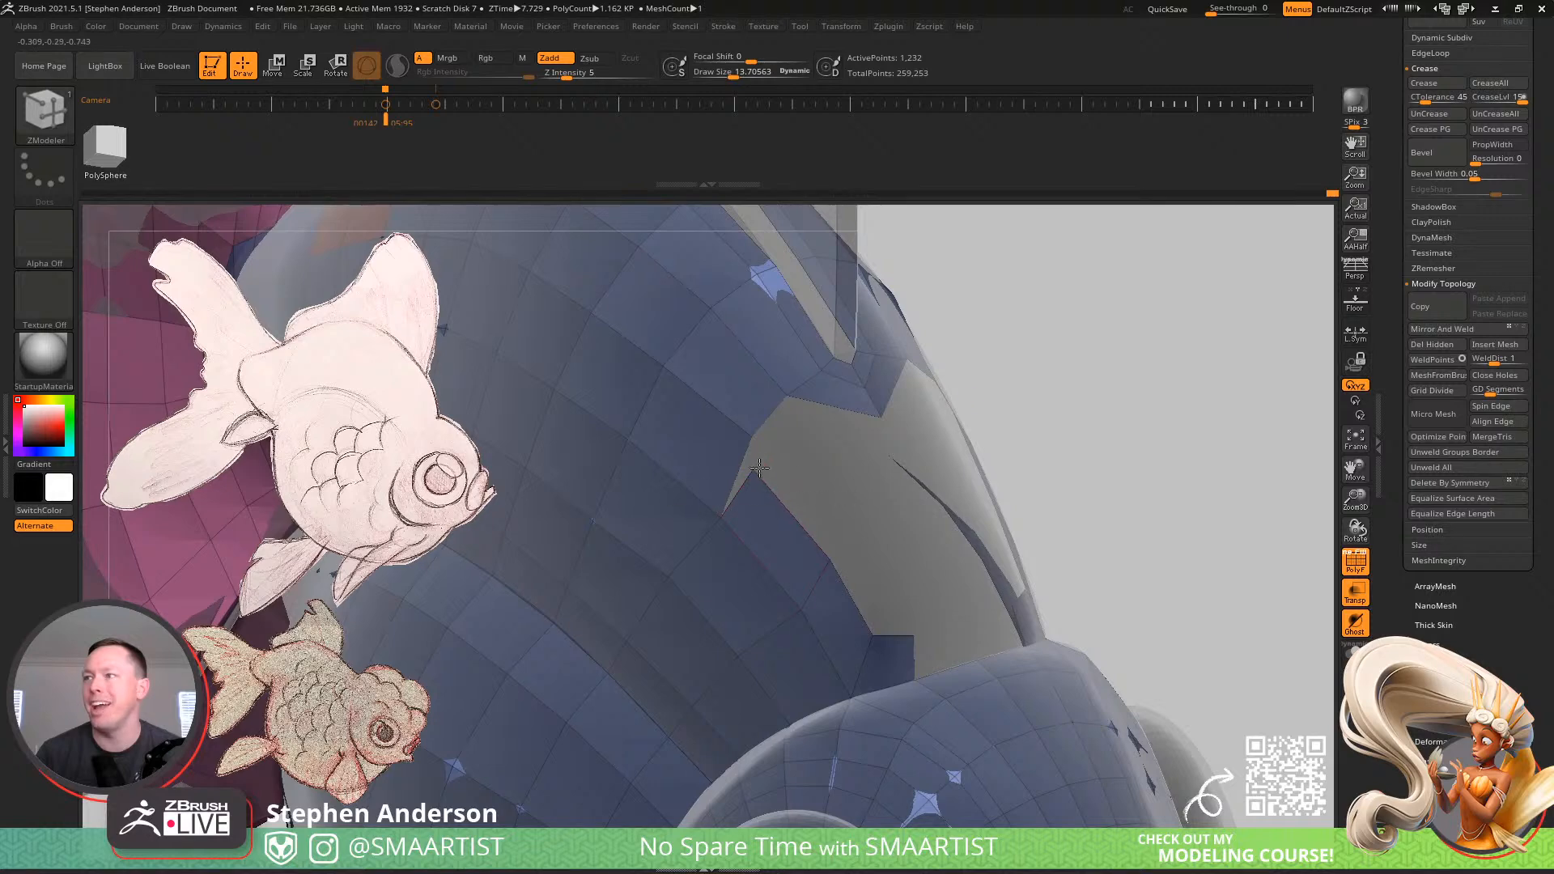
pyautogui.moveTo(805, 547); pyautogui.dragTo(732, 465, button='right')
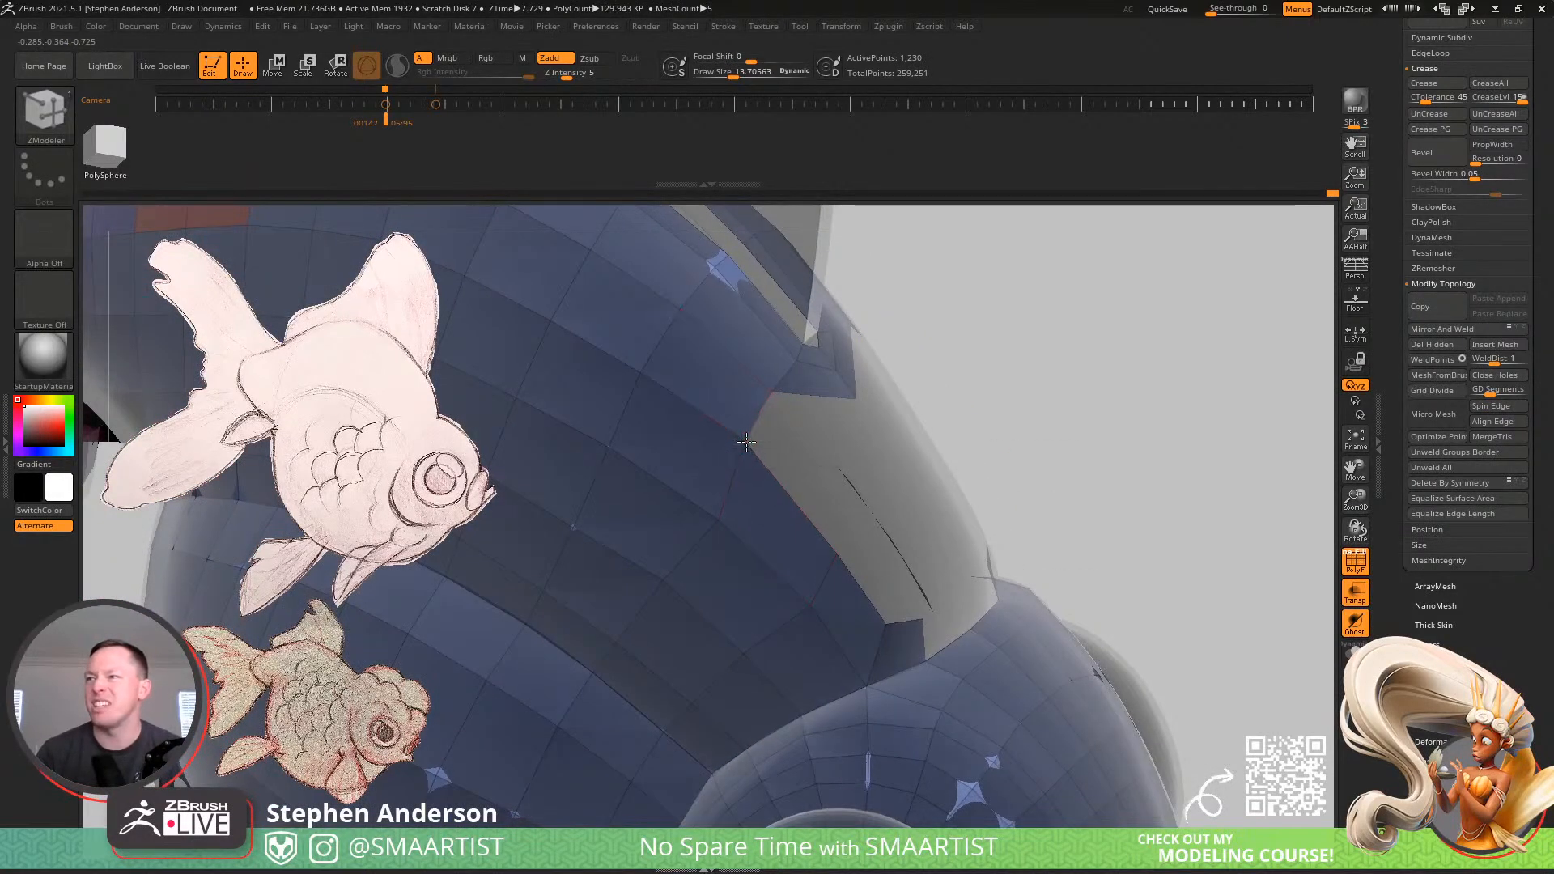
pyautogui.moveTo(713, 534); pyautogui.dragTo(966, 615, button='right')
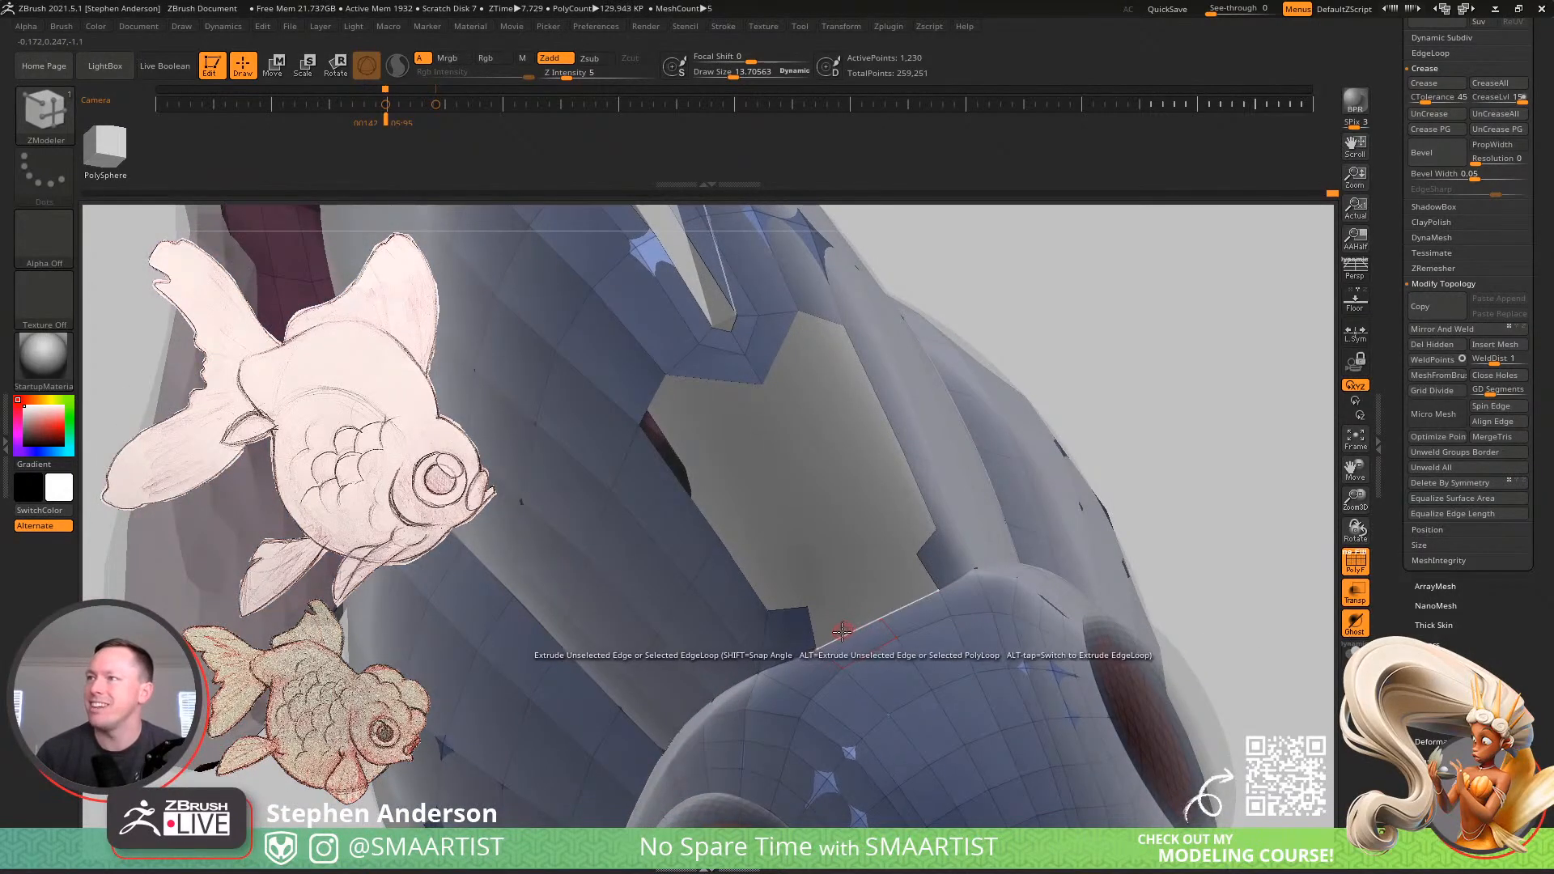
pyautogui.moveTo(843, 636); pyautogui.dragTo(835, 596)
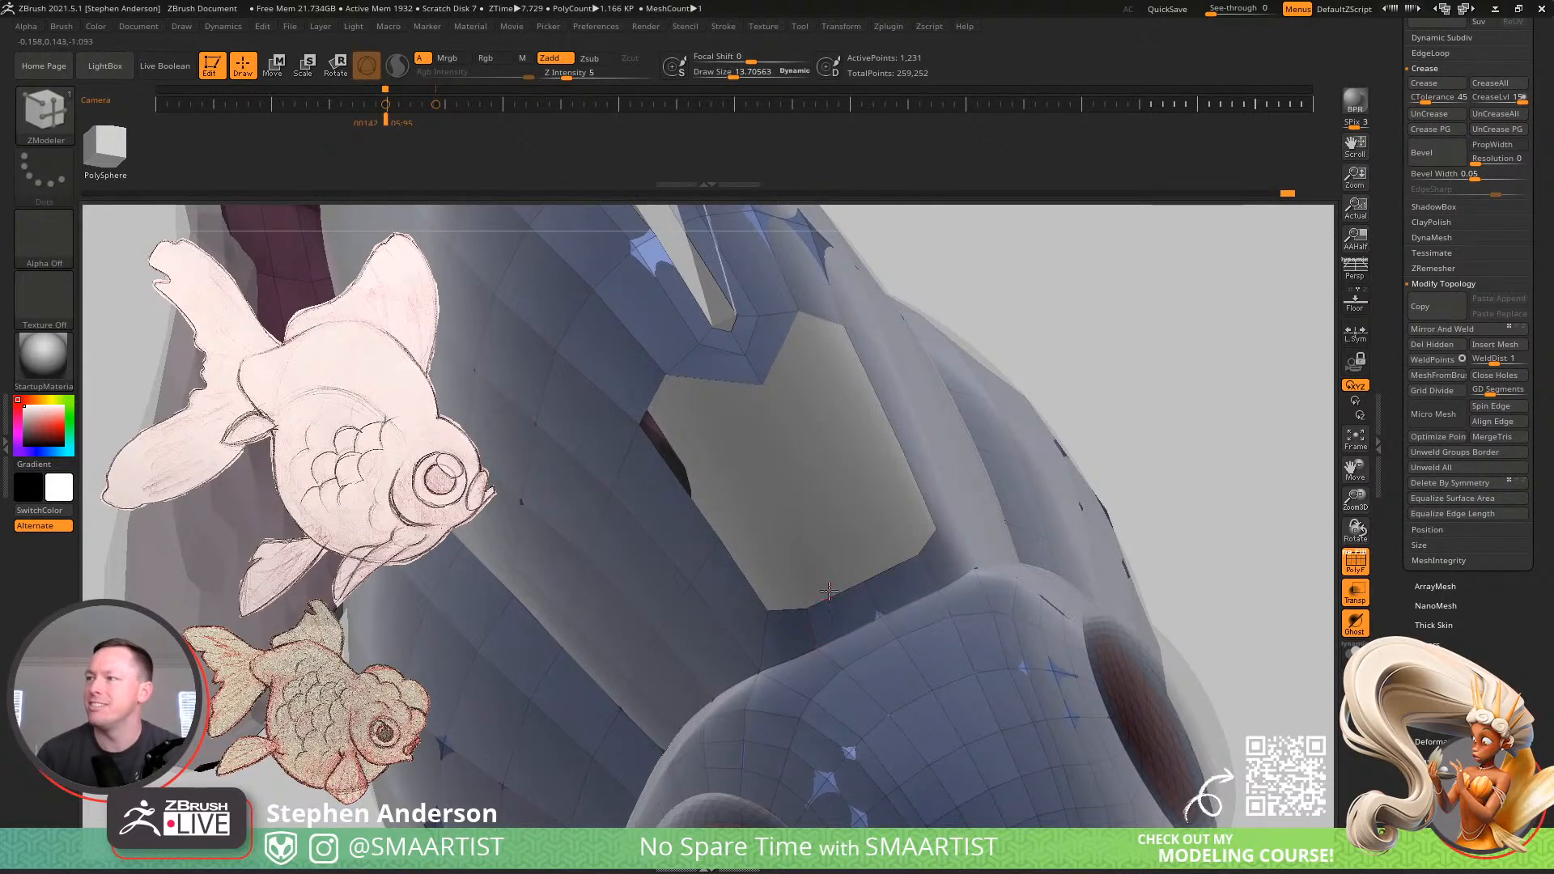
# Extrude the edges ahead of the dorsal fin toward the head, and reduce ZModeler's draw size to about 3.5
pyautogui.moveTo(858, 580); pyautogui.dragTo(748, 499, button='right')
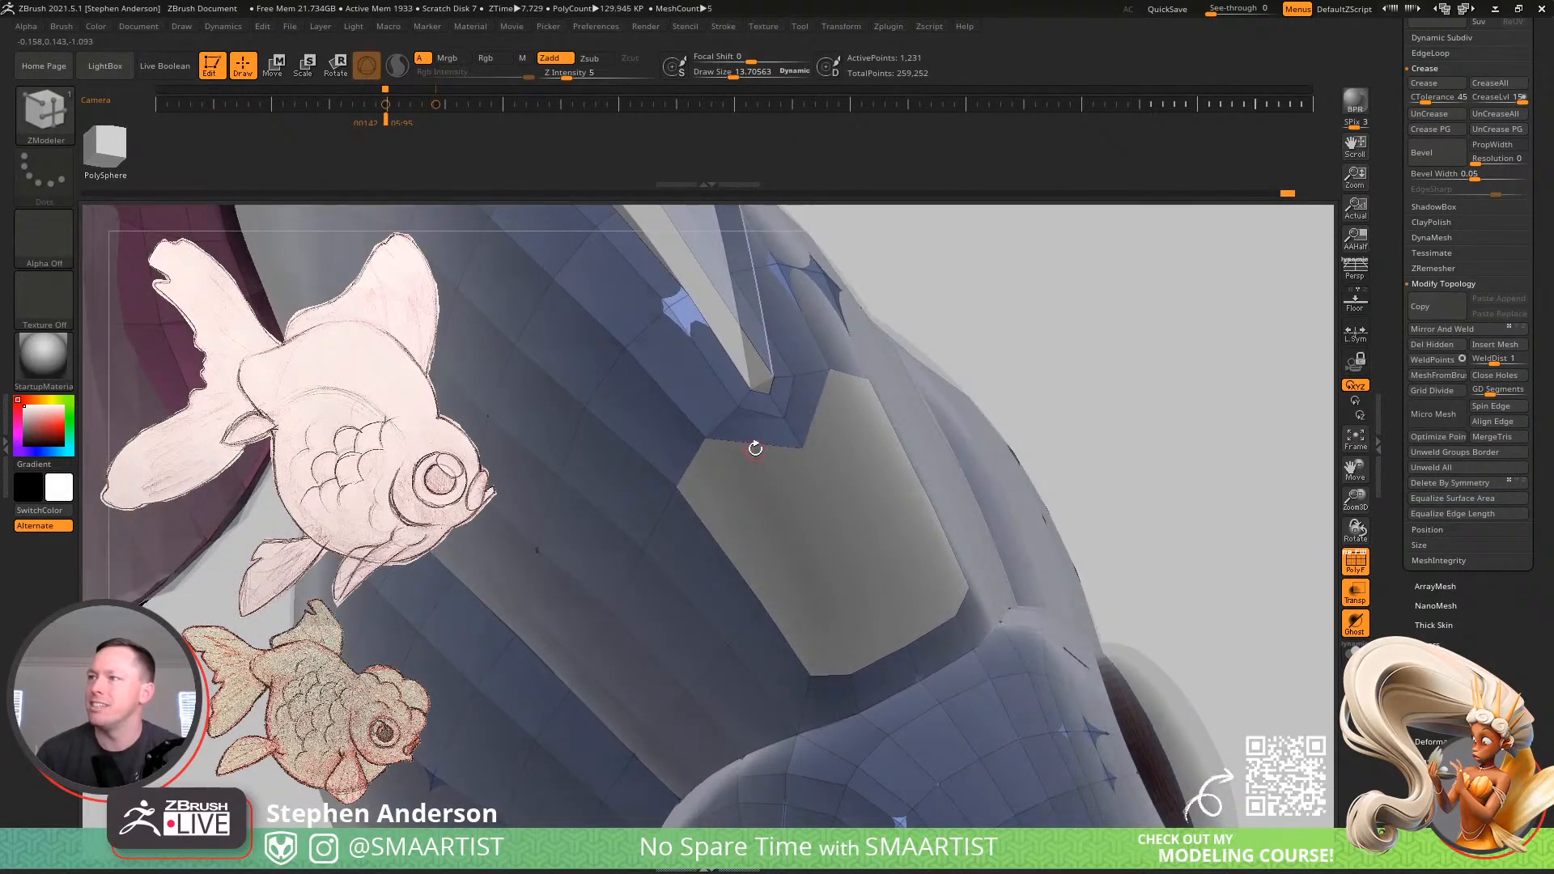
pyautogui.moveTo(764, 448)
pyautogui.mouseDown()
pyautogui.moveTo(819, 573)
pyautogui.moveTo(812, 563)
pyautogui.mouseUp()
pyautogui.press('s')
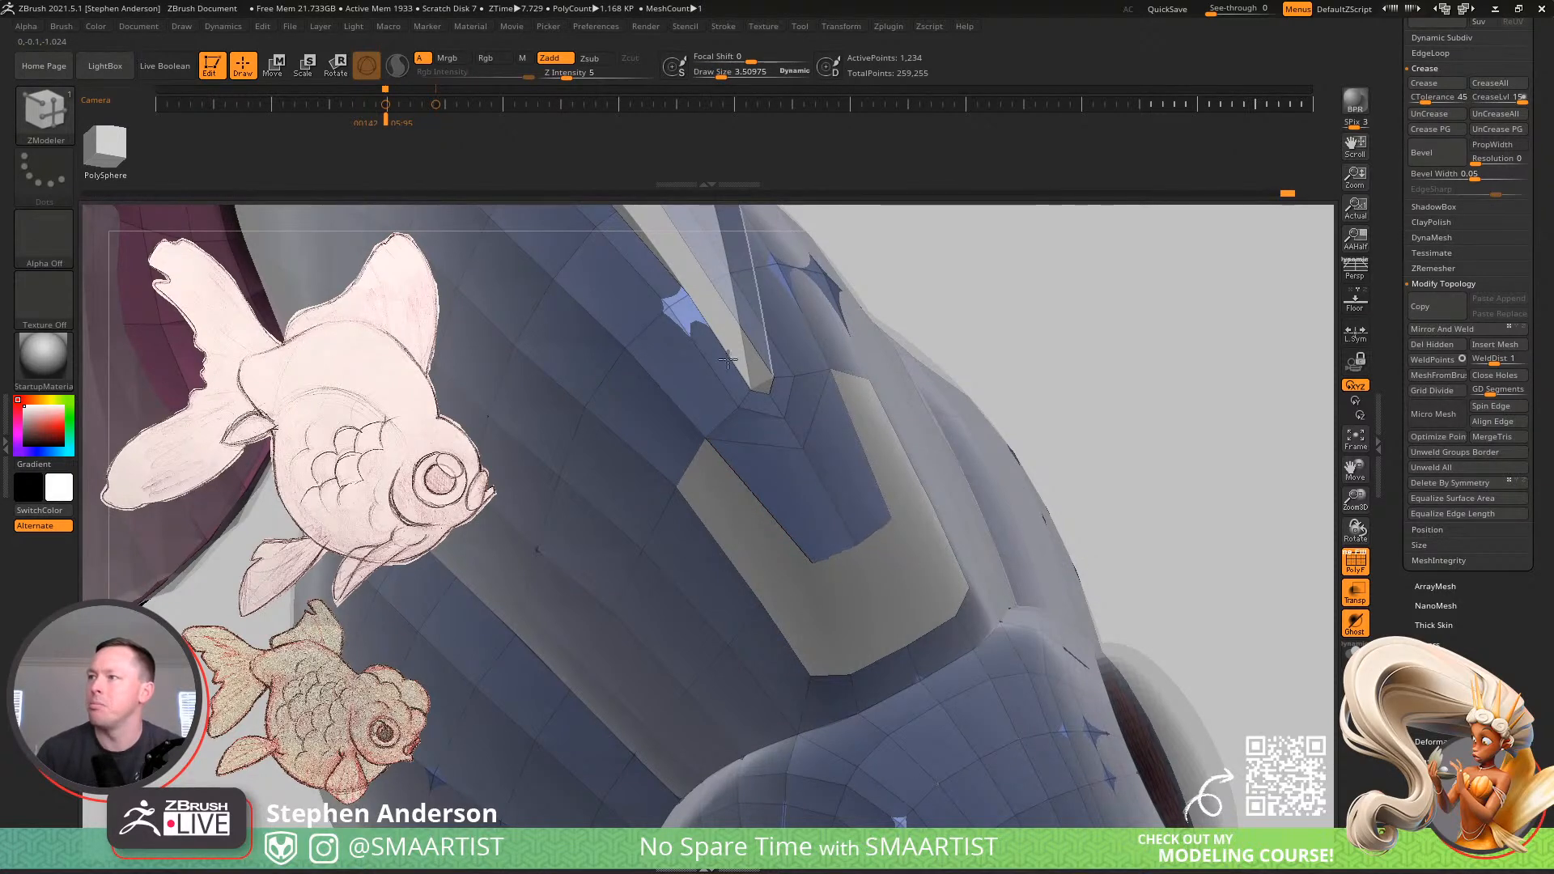
# With a draw size of about 25.4, extrude the strip ahead of the dorsal fin to the head's rim and fill the gaps beside it with quads
pyautogui.press('s')
pyautogui.moveTo(870, 547)
pyautogui.mouseDown()
pyautogui.moveTo(847, 531)
pyautogui.moveTo(800, 542)
pyautogui.moveTo(856, 607)
pyautogui.moveTo(880, 654)
pyautogui.moveTo(849, 675)
pyautogui.moveTo(861, 665)
pyautogui.mouseUp()
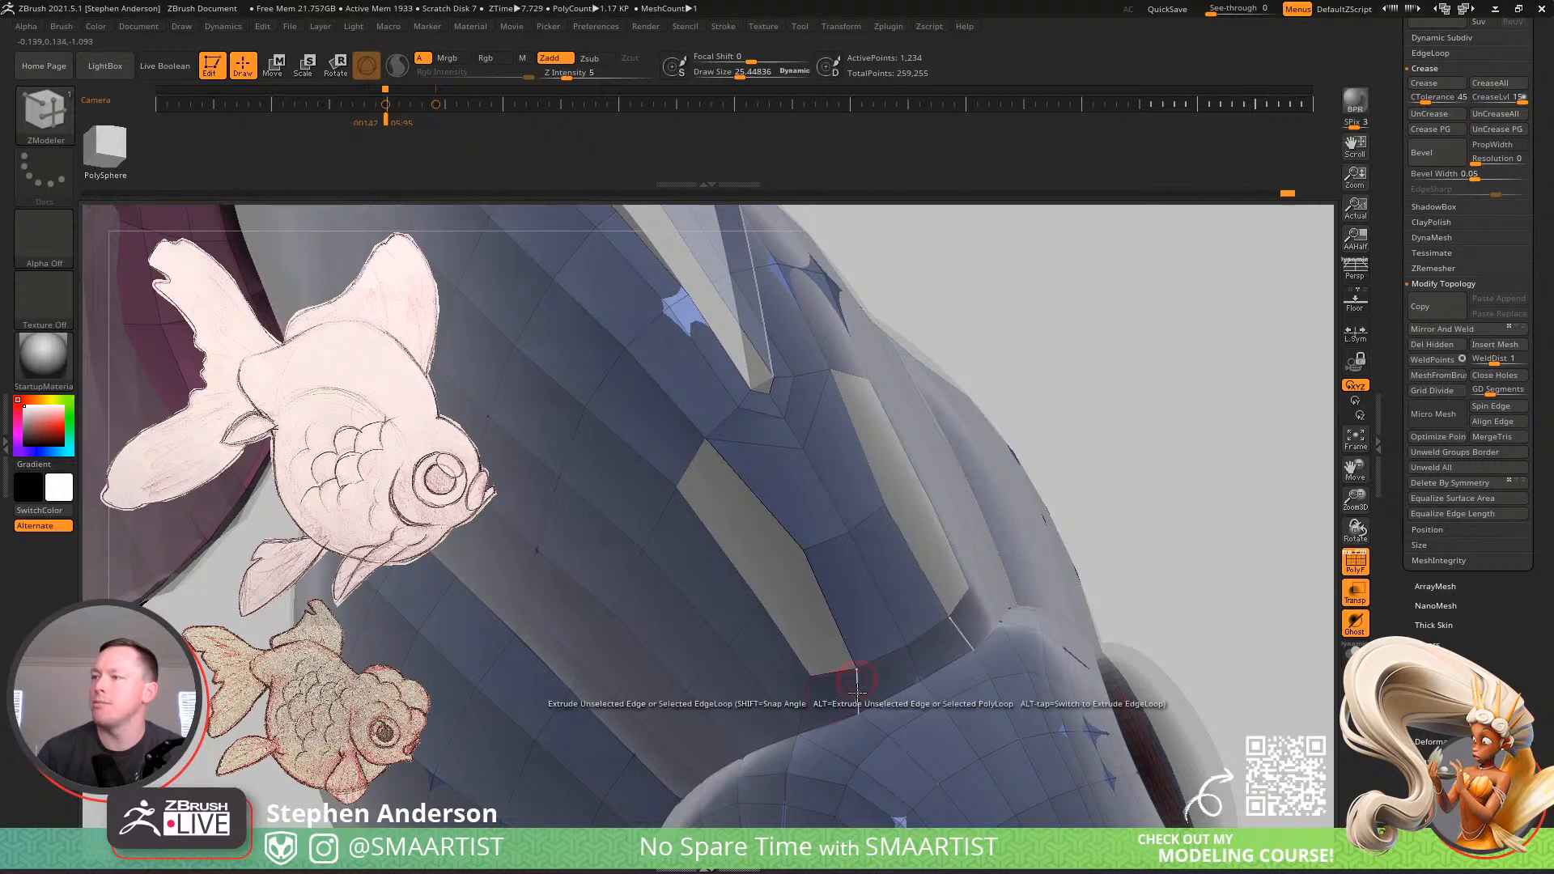
pyautogui.keyDown('alt'); pyautogui.moveTo(850, 676); pyautogui.dragTo(915, 730, button='right'); pyautogui.keyUp('alt')
pyautogui.moveTo(849, 568); pyautogui.dragTo(797, 617)
pyautogui.moveTo(847, 698); pyautogui.dragTo(884, 686)
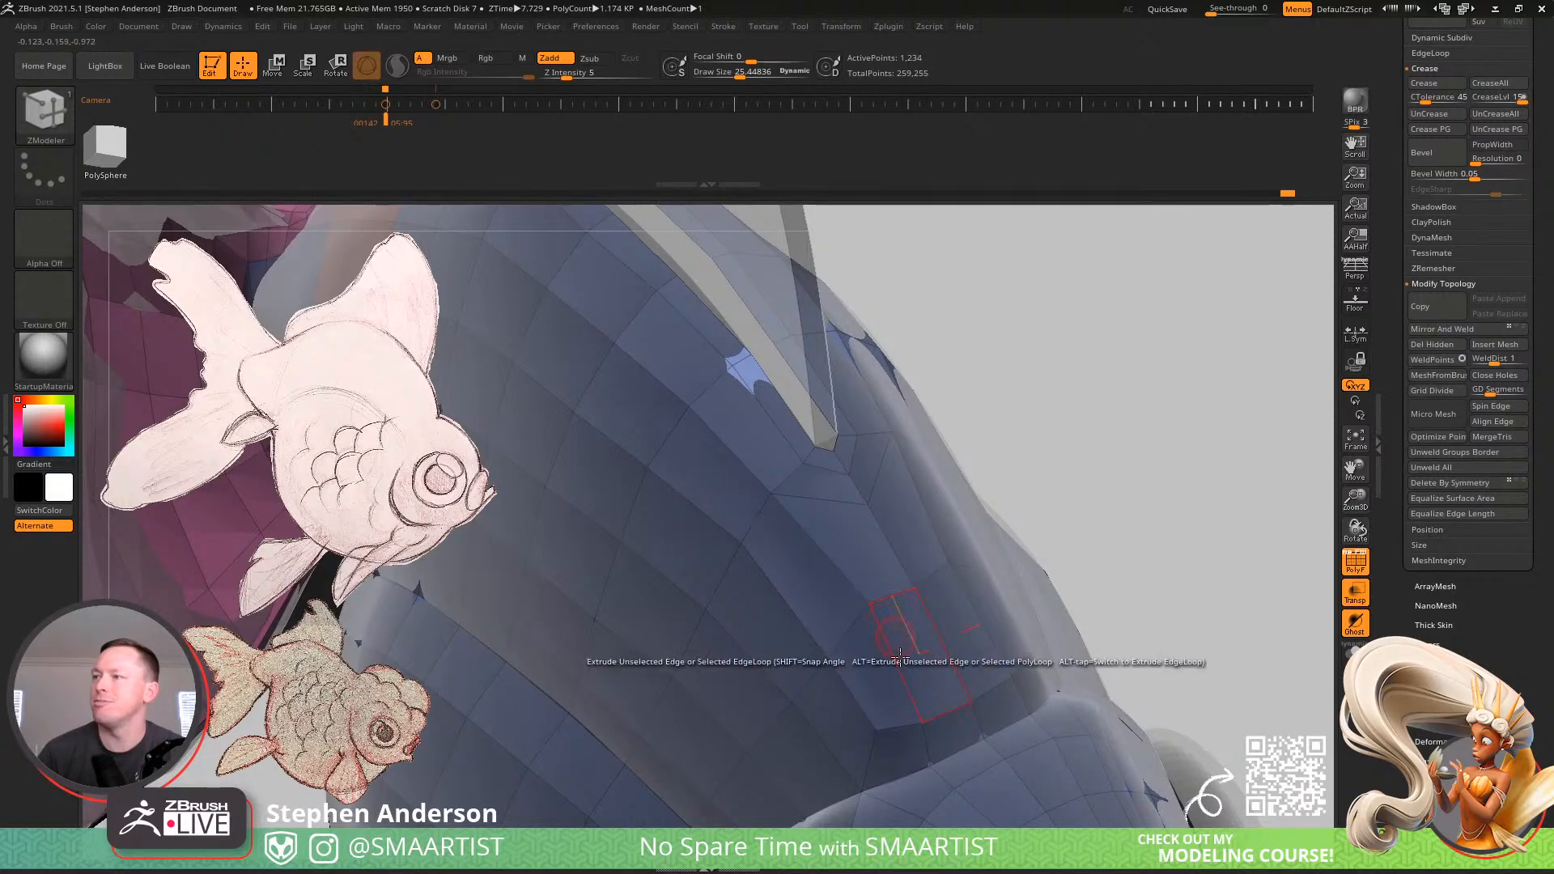
# Examine the filled area behind the head and the unfinished dorsal fin topology from several angles
pyautogui.keyDown('ctrl'); pyautogui.moveTo(900, 753); pyautogui.dragTo(946, 616, button='right'); pyautogui.keyUp('ctrl')
pyautogui.press('f')
pyautogui.moveTo(957, 540); pyautogui.dragTo(761, 543, button='right')
pyautogui.click(1353, 652)
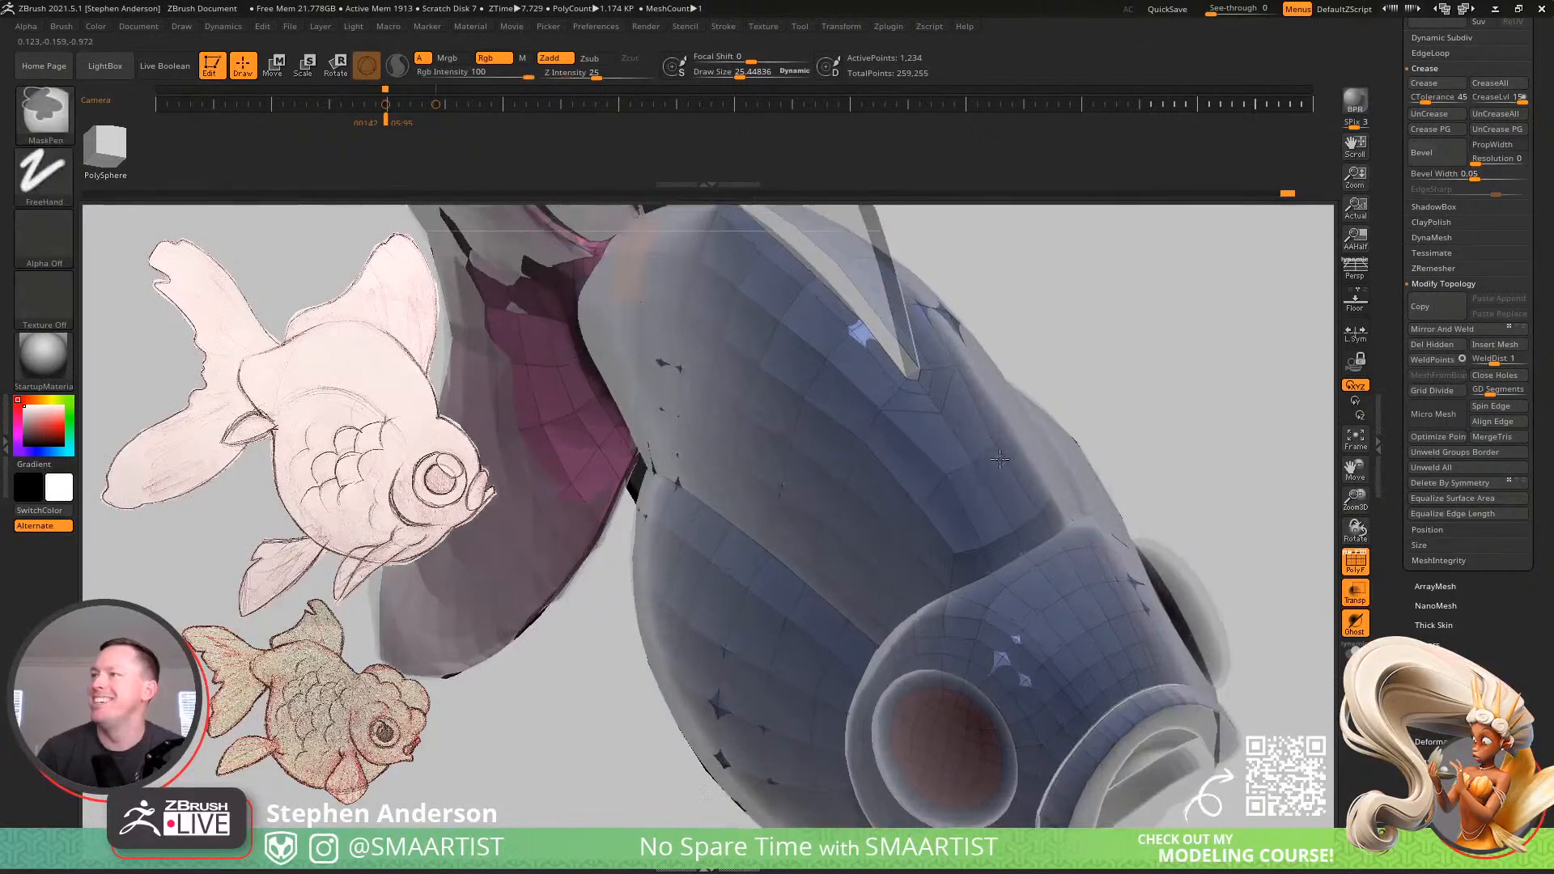
pyautogui.moveTo(999, 459); pyautogui.dragTo(868, 411, button='right')
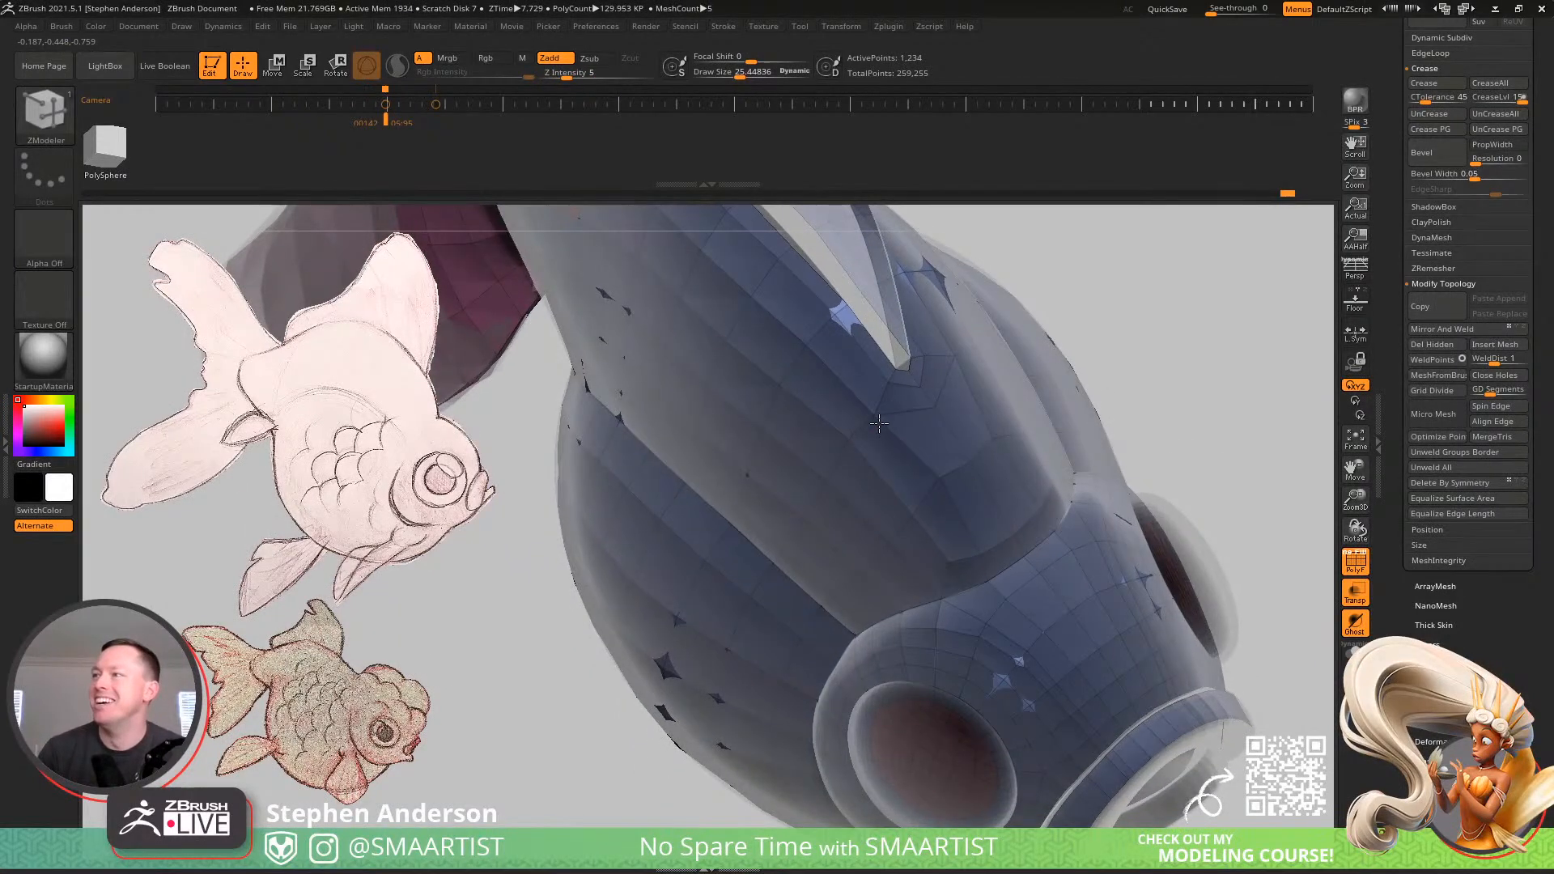
pyautogui.moveTo(943, 418); pyautogui.dragTo(868, 516, button='right')
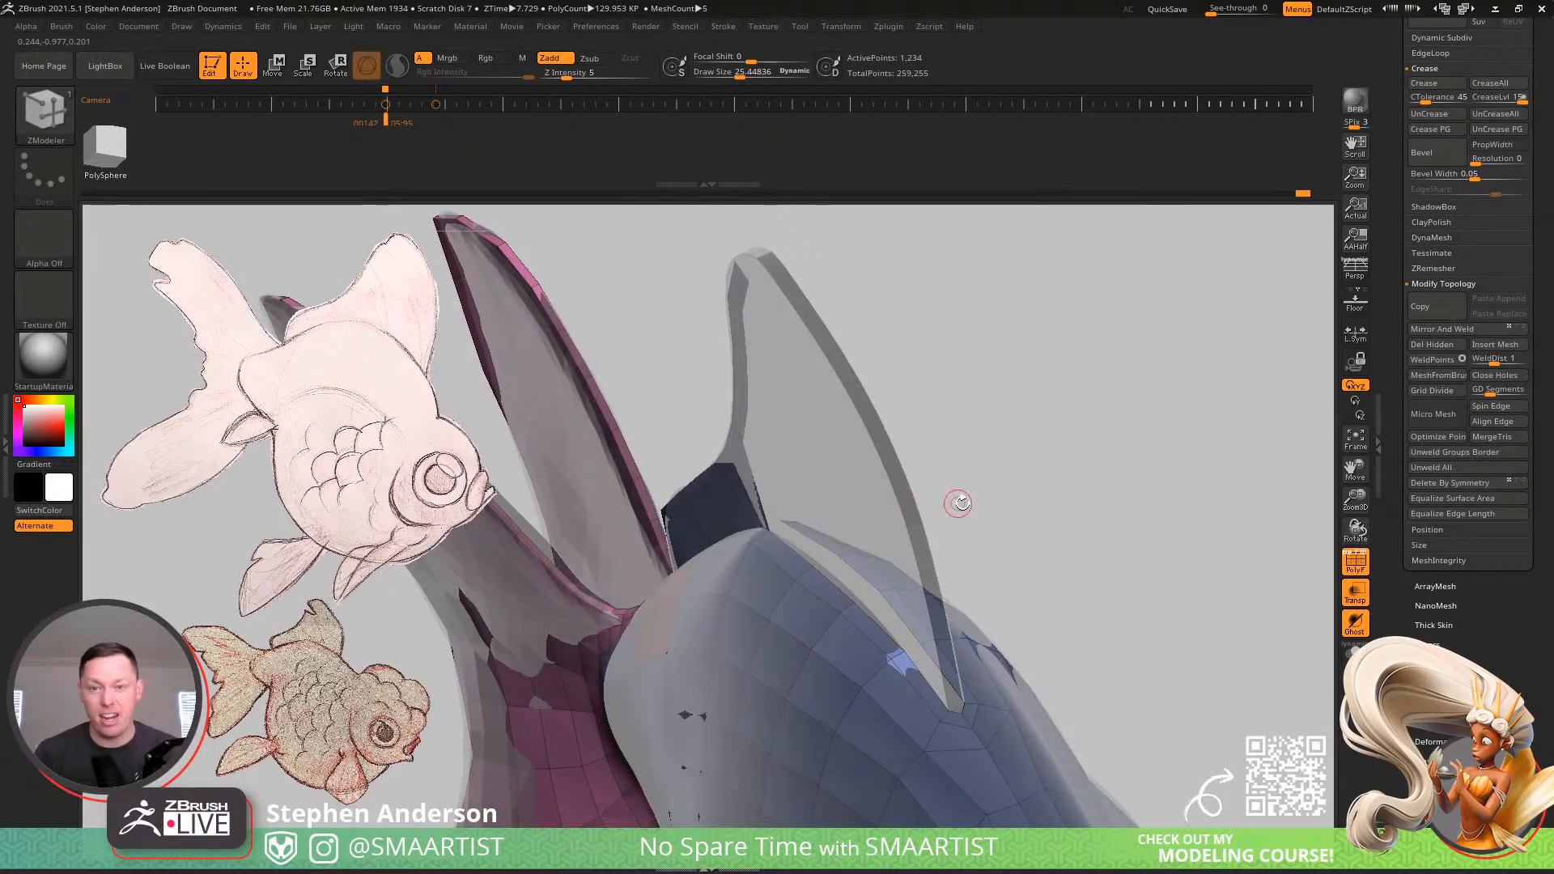
pyautogui.moveTo(890, 530); pyautogui.dragTo(927, 404, button='right')
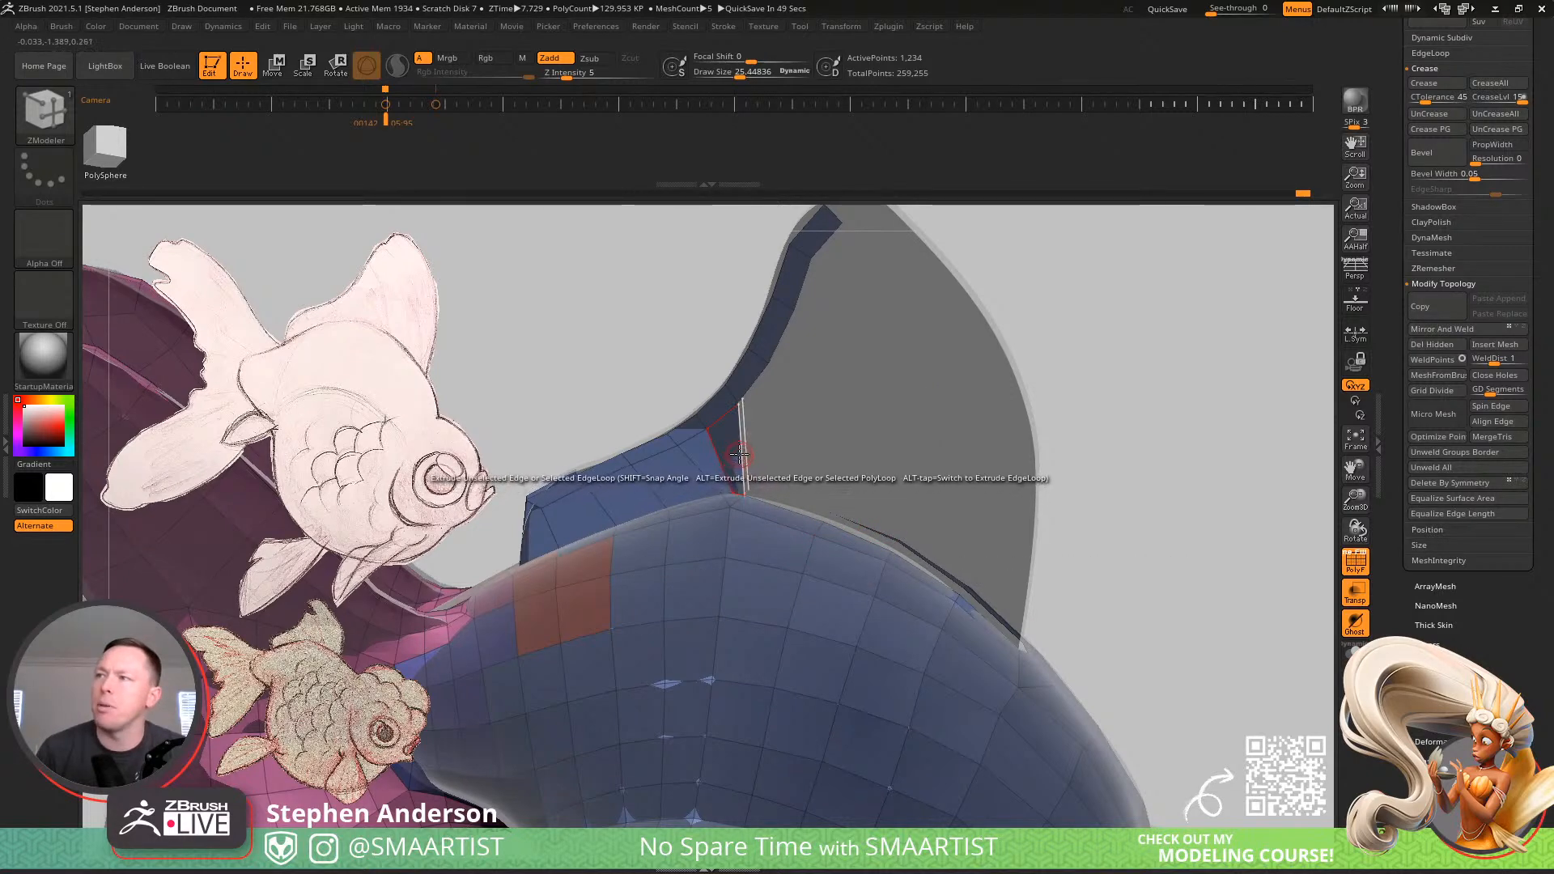
pyautogui.press('space')
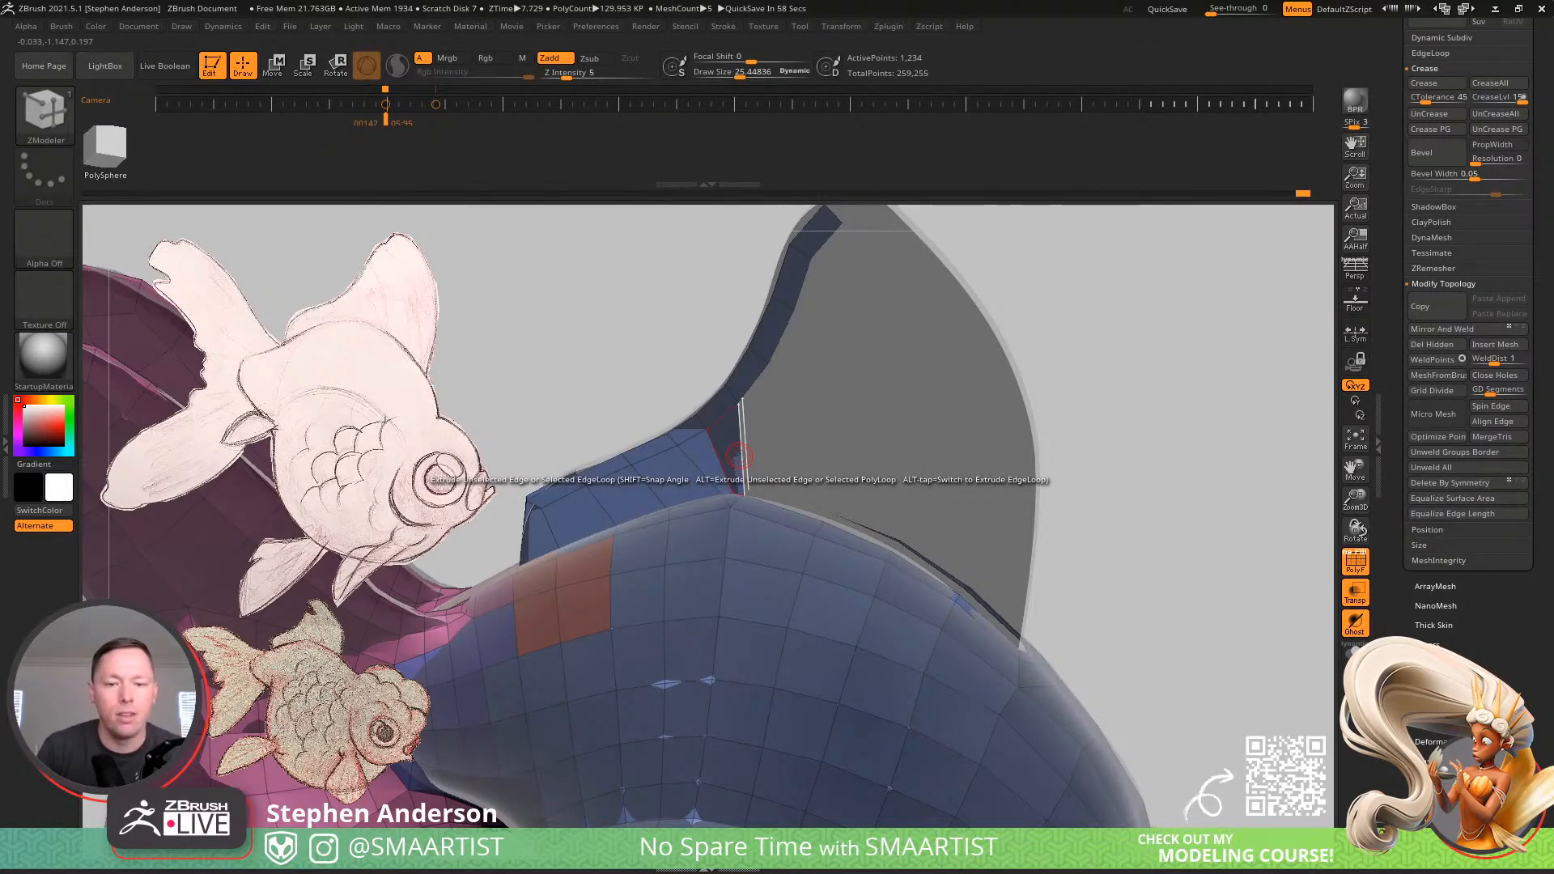
pyautogui.moveTo(1134, 496); pyautogui.dragTo(871, 402)
pyautogui.moveTo(1114, 388); pyautogui.dragTo(1136, 461)
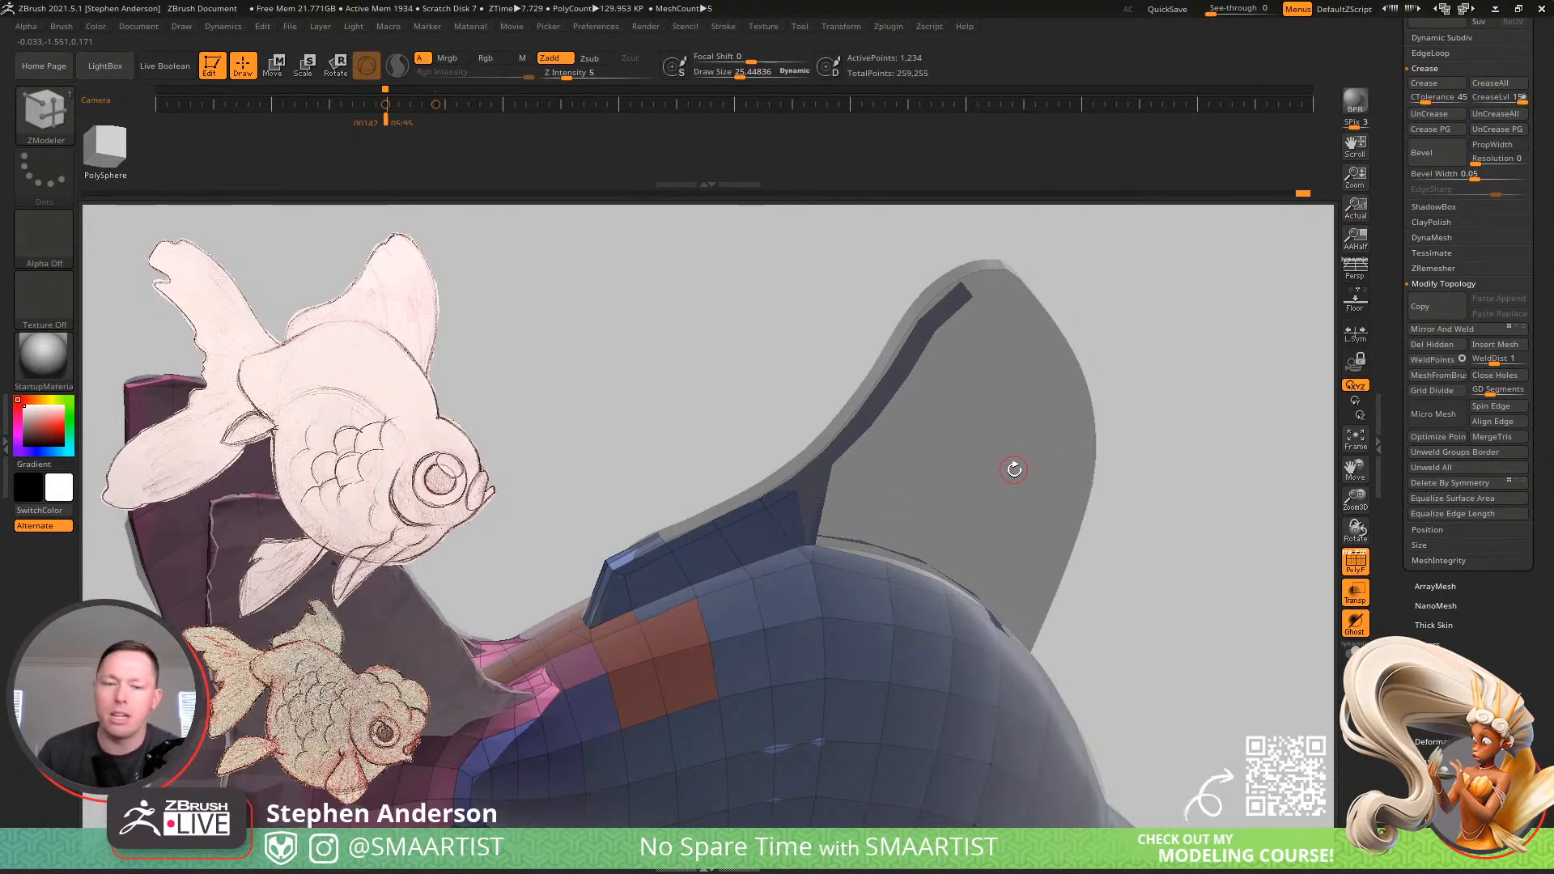
pyautogui.moveTo(1030, 454); pyautogui.dragTo(1070, 407)
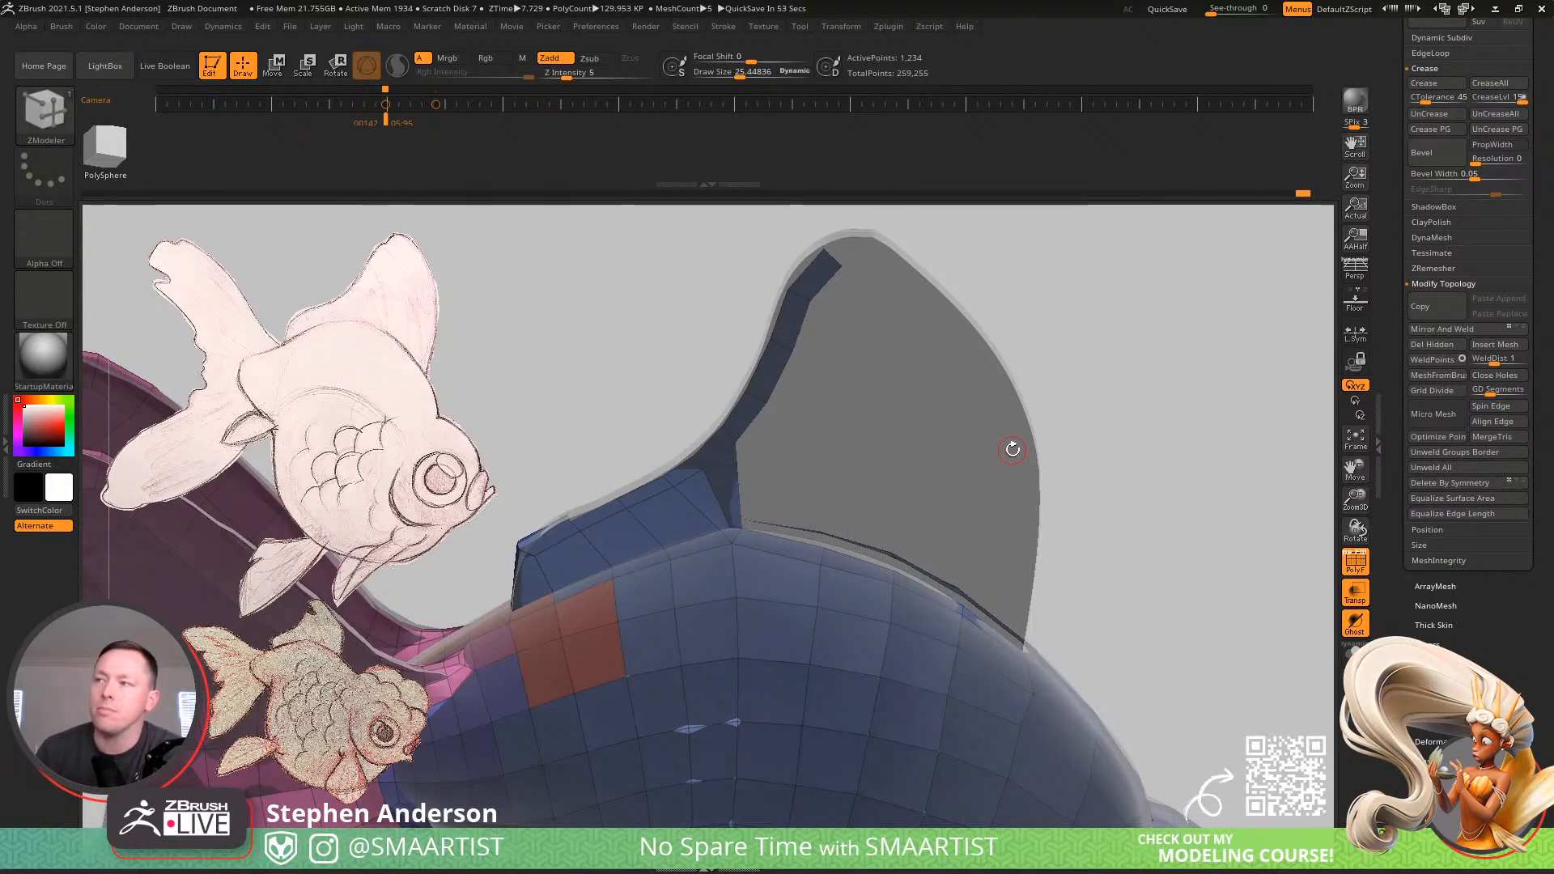
# Adjust the points where the dorsal fin's rear section meets the back with the Move brush
pyautogui.moveTo(735, 562)
pyautogui.mouseDown(button='right')
pyautogui.moveTo(769, 567)
pyautogui.moveTo(778, 592)
pyautogui.moveTo(721, 539)
pyautogui.moveTo(728, 562)
pyautogui.moveTo(698, 501)
pyautogui.mouseUp(button='right')
pyautogui.press('b')
pyautogui.press('m')
pyautogui.press('v')
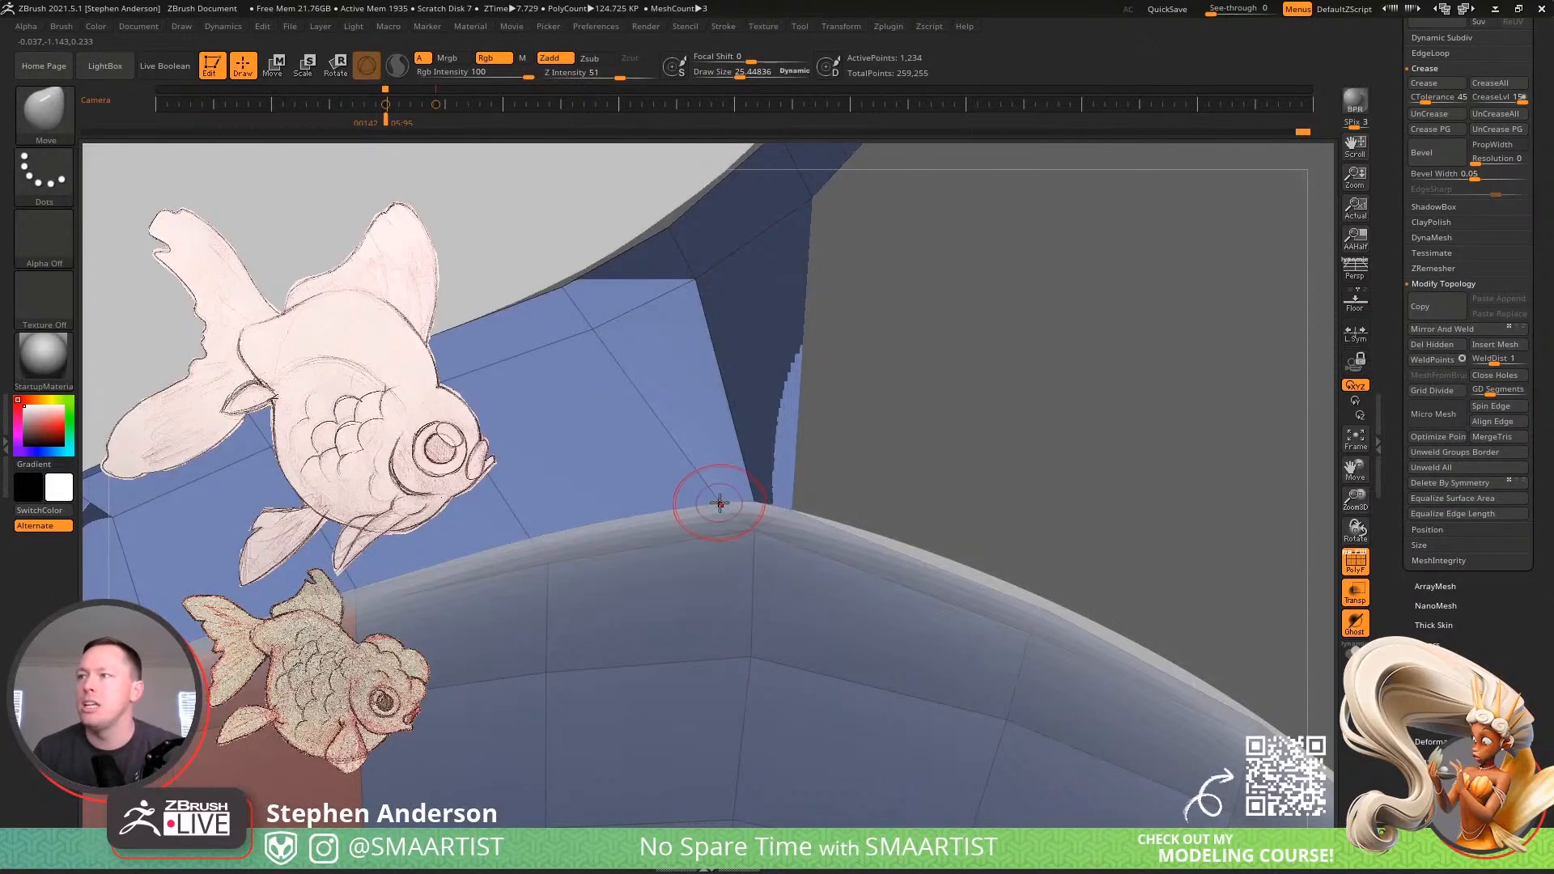
pyautogui.moveTo(718, 504); pyautogui.dragTo(672, 506)
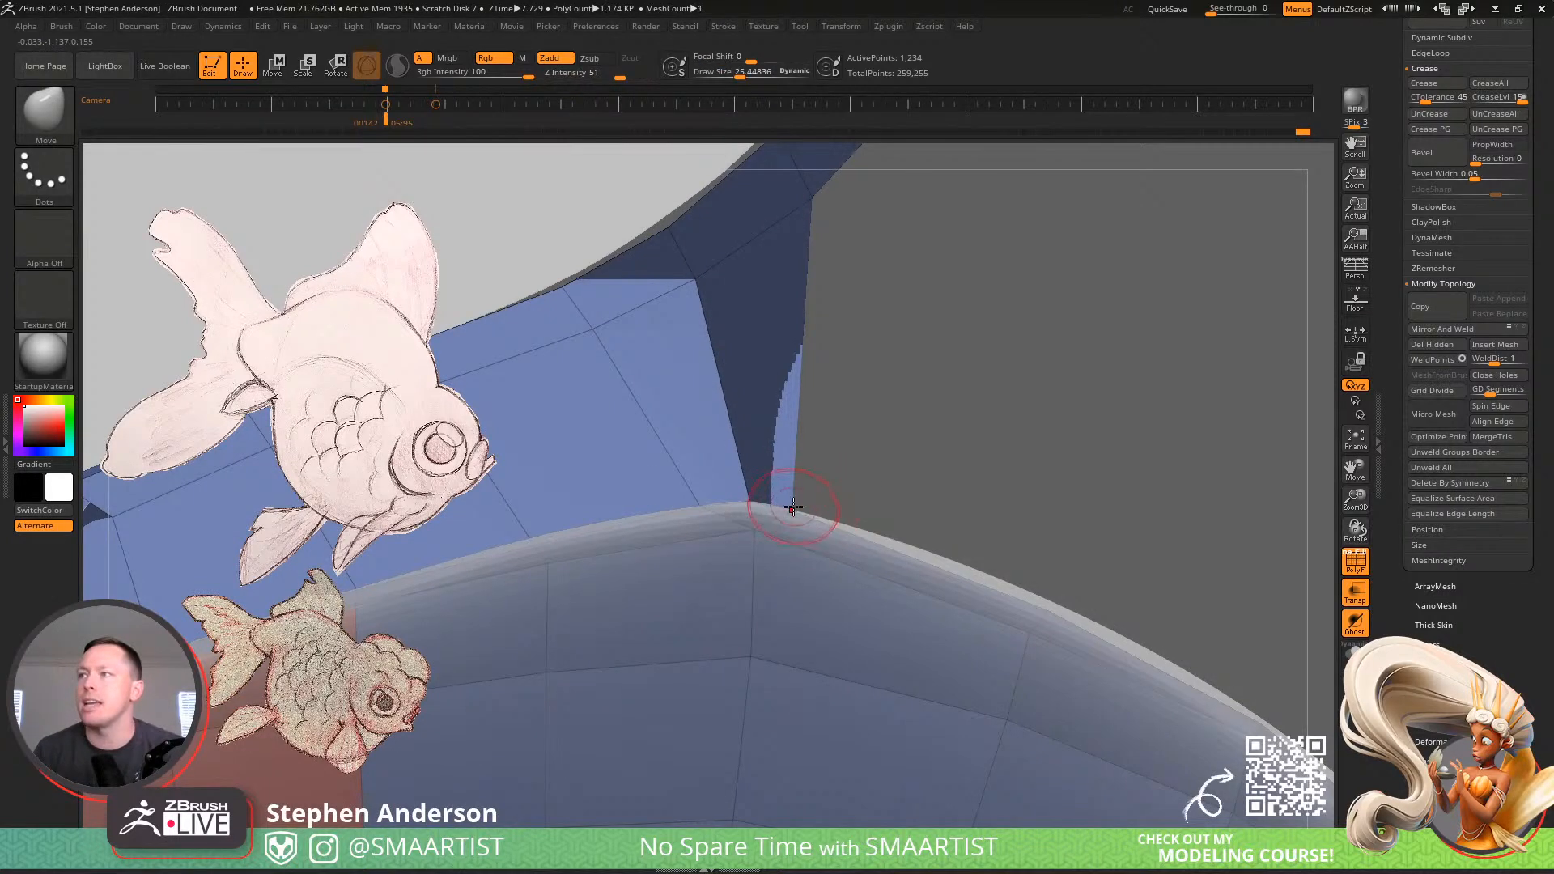
pyautogui.moveTo(796, 507); pyautogui.dragTo(806, 505)
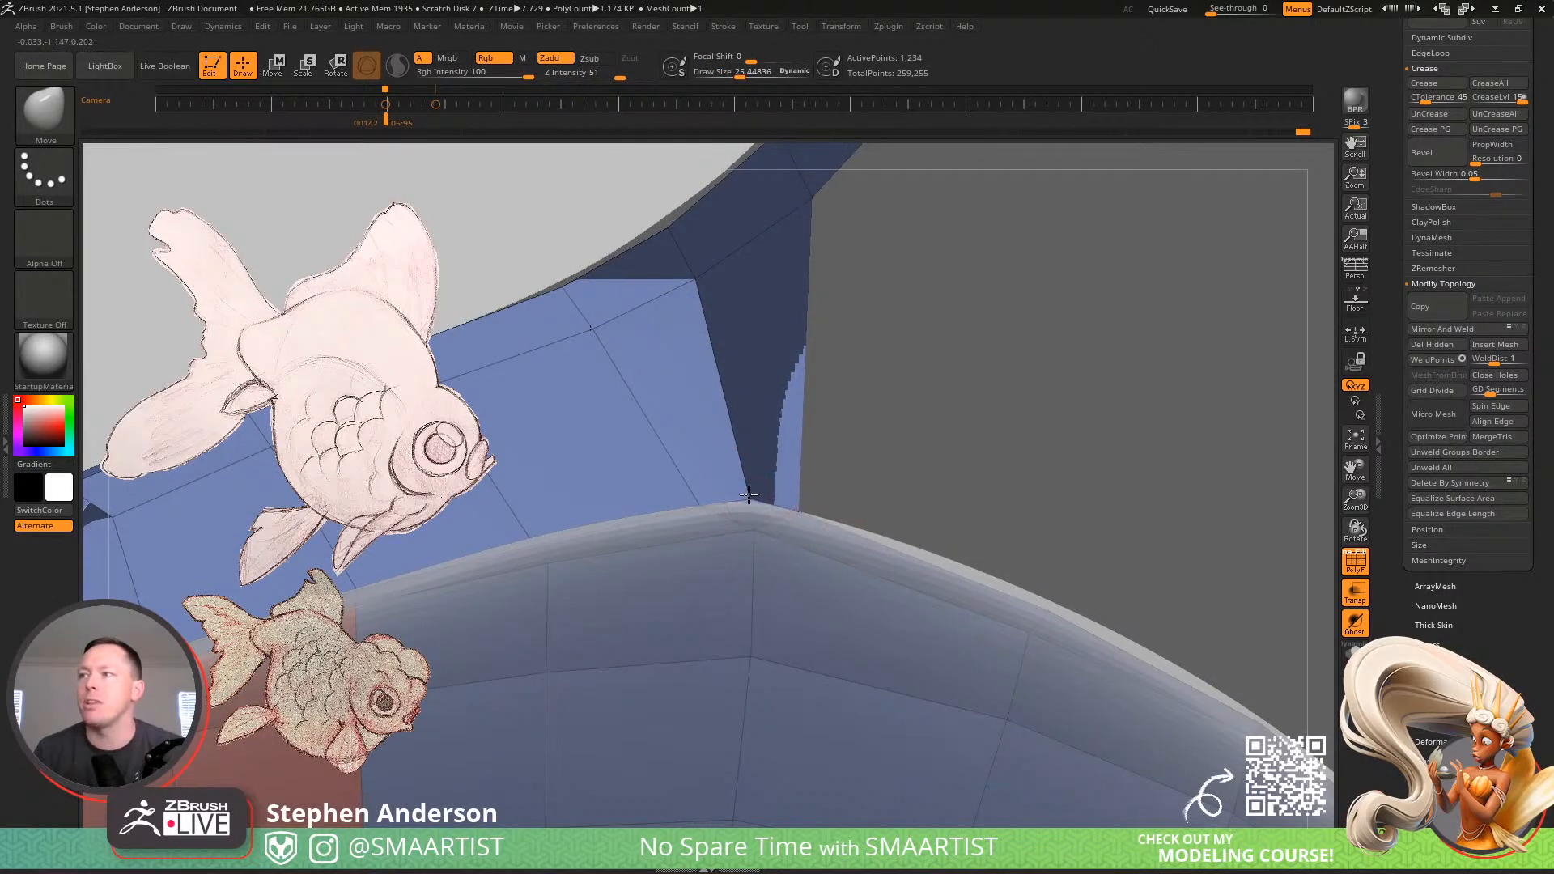
pyautogui.moveTo(716, 501); pyautogui.dragTo(752, 464, button='right')
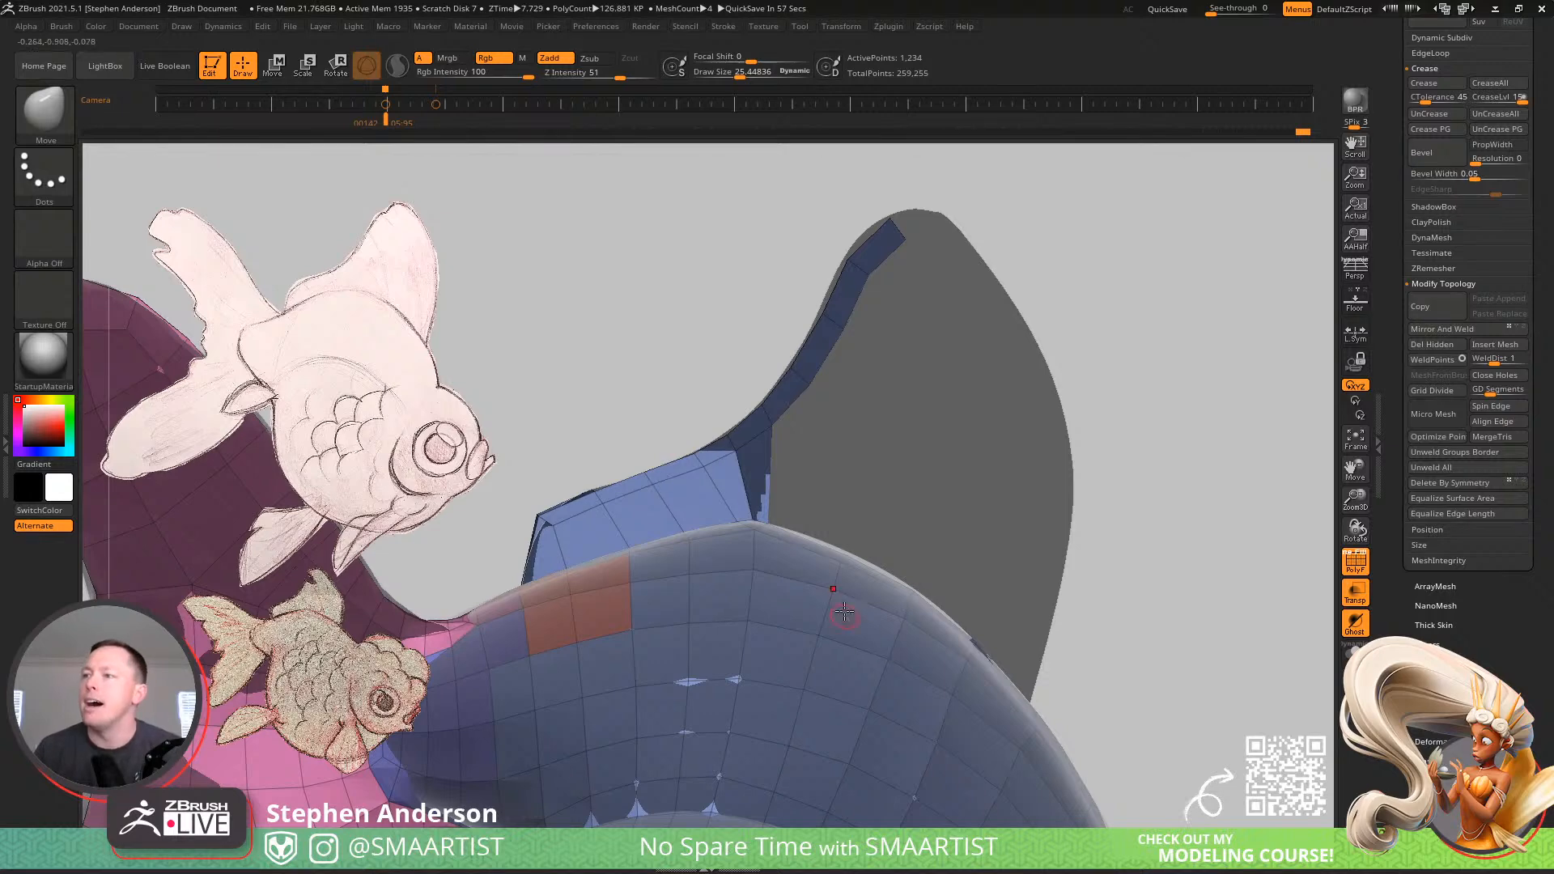
pyautogui.moveTo(759, 468); pyautogui.dragTo(692, 508, button='right')
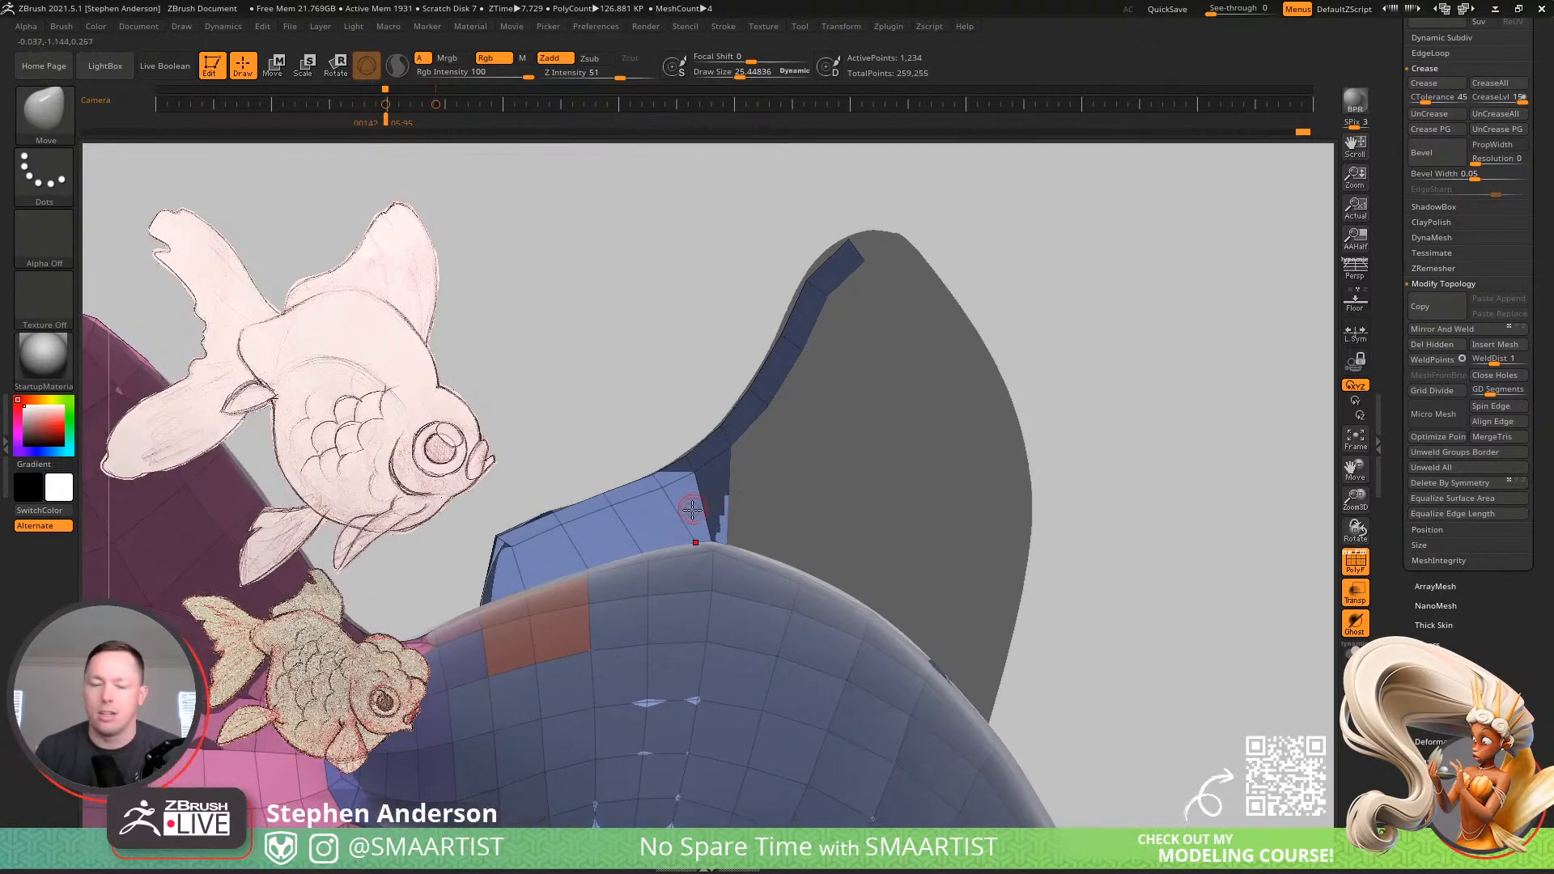
# Switch back to ZModeler and set its edge action to Insert with Single EdgeLoop as the target
pyautogui.press('b')
pyautogui.press('z')
pyautogui.press('m')
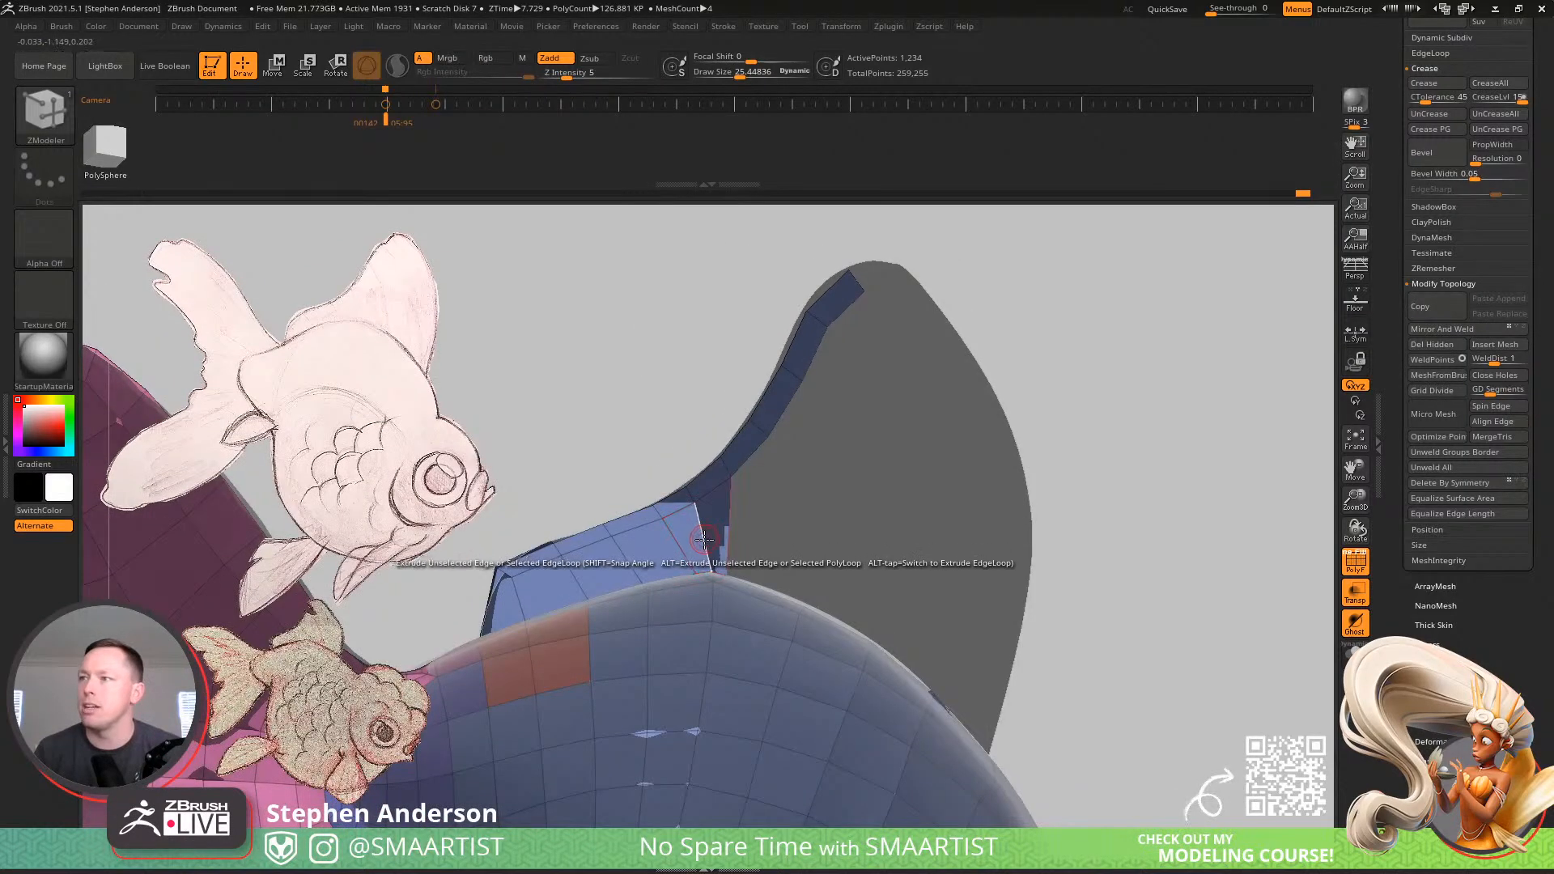
pyautogui.press('space')
pyautogui.click(675, 443)
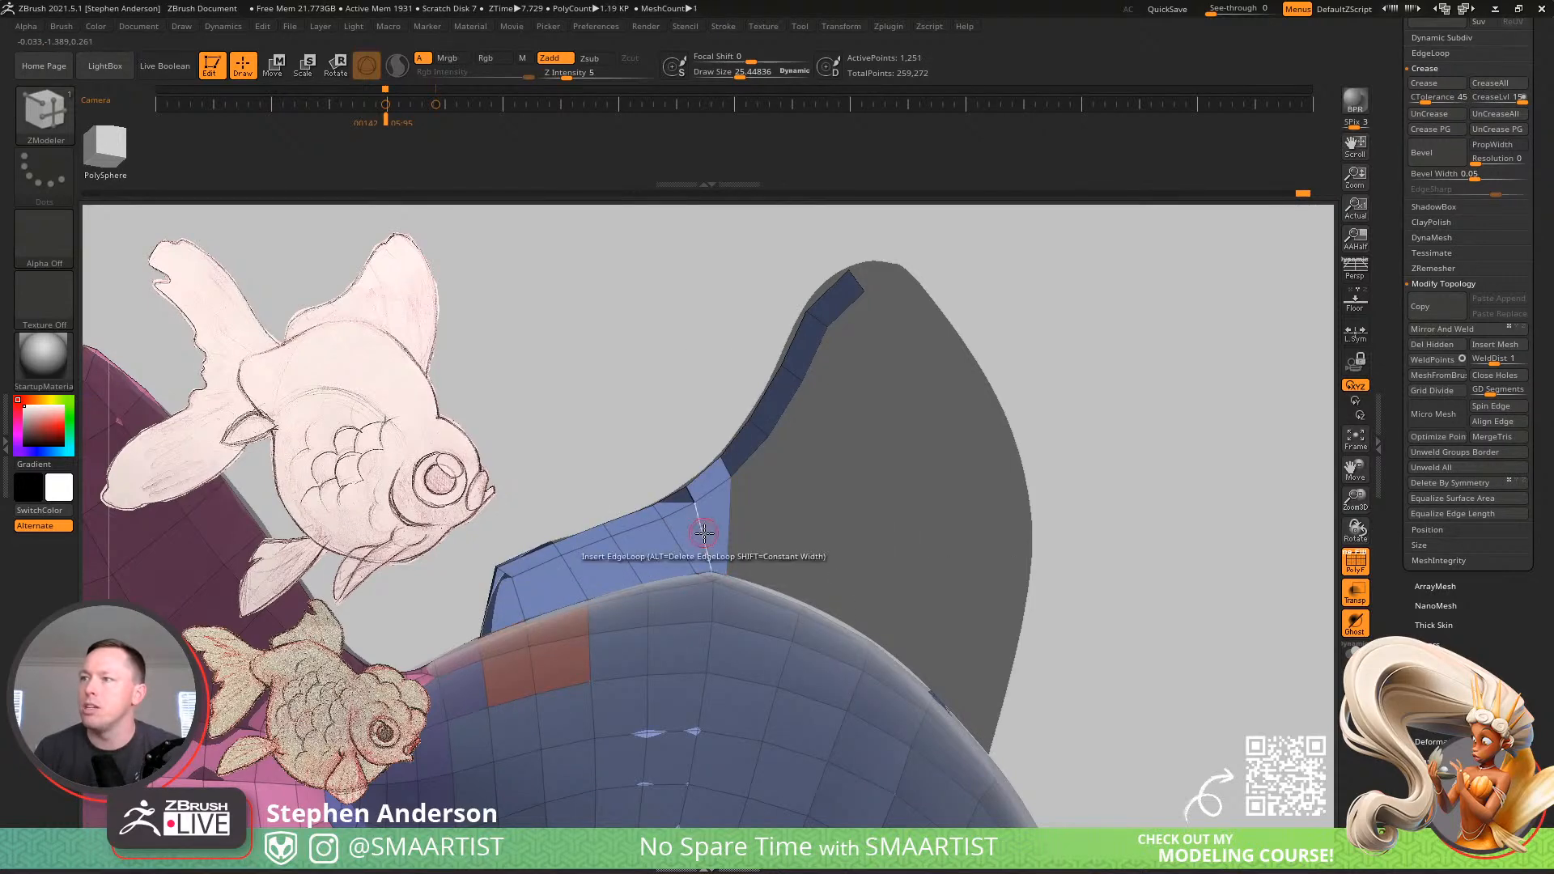
pyautogui.press('space')
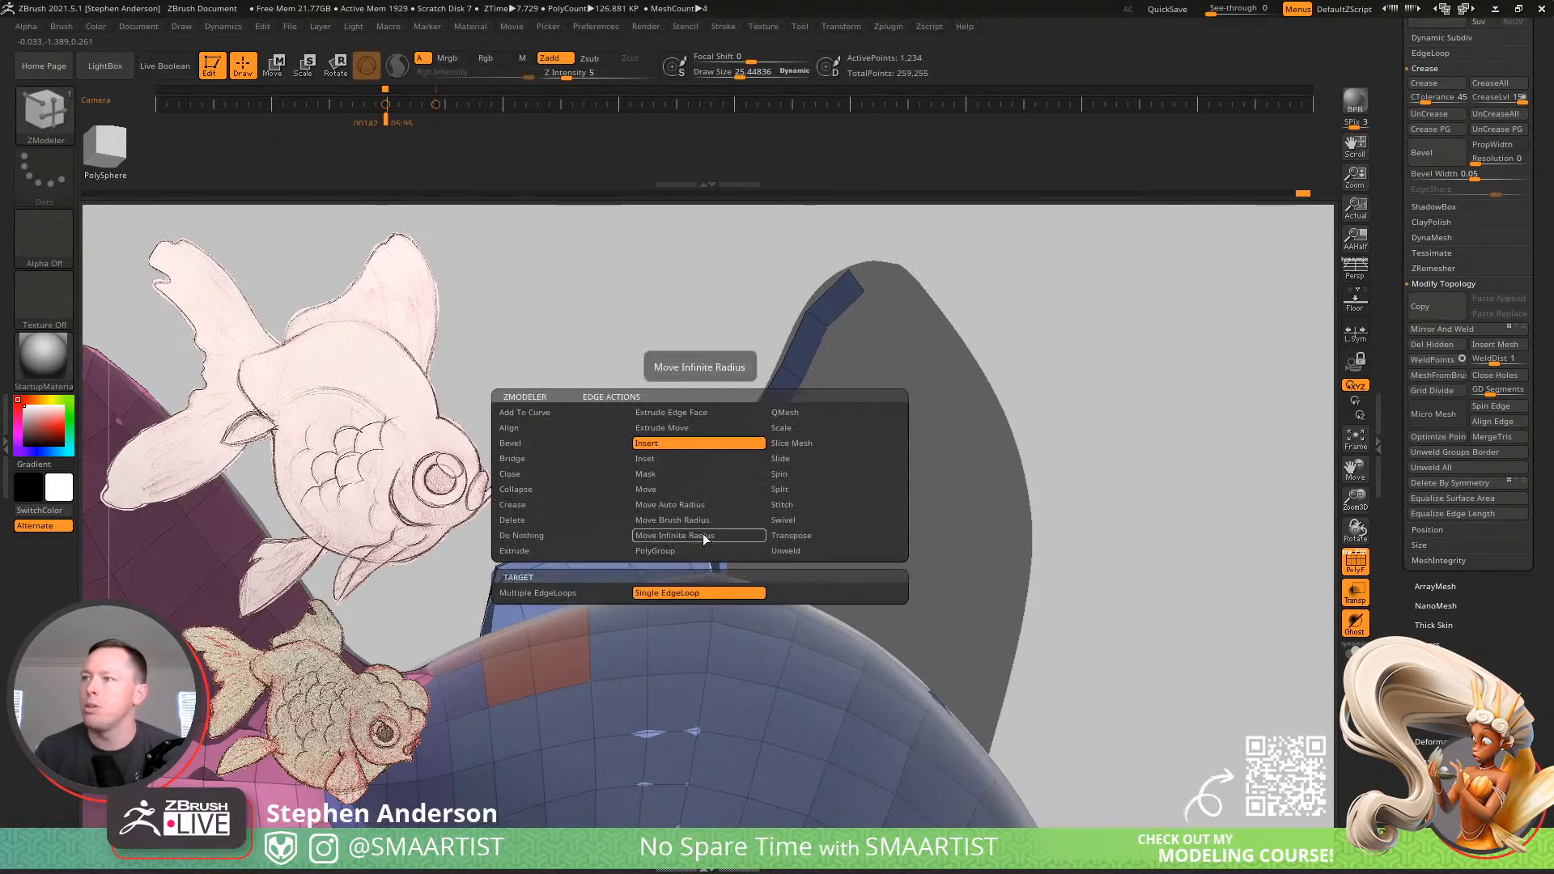
# Preview the fin with Dynamic Subdivision and try inserting a lengthwise edge loop through its rear section with and without the preview
pyautogui.press('d')
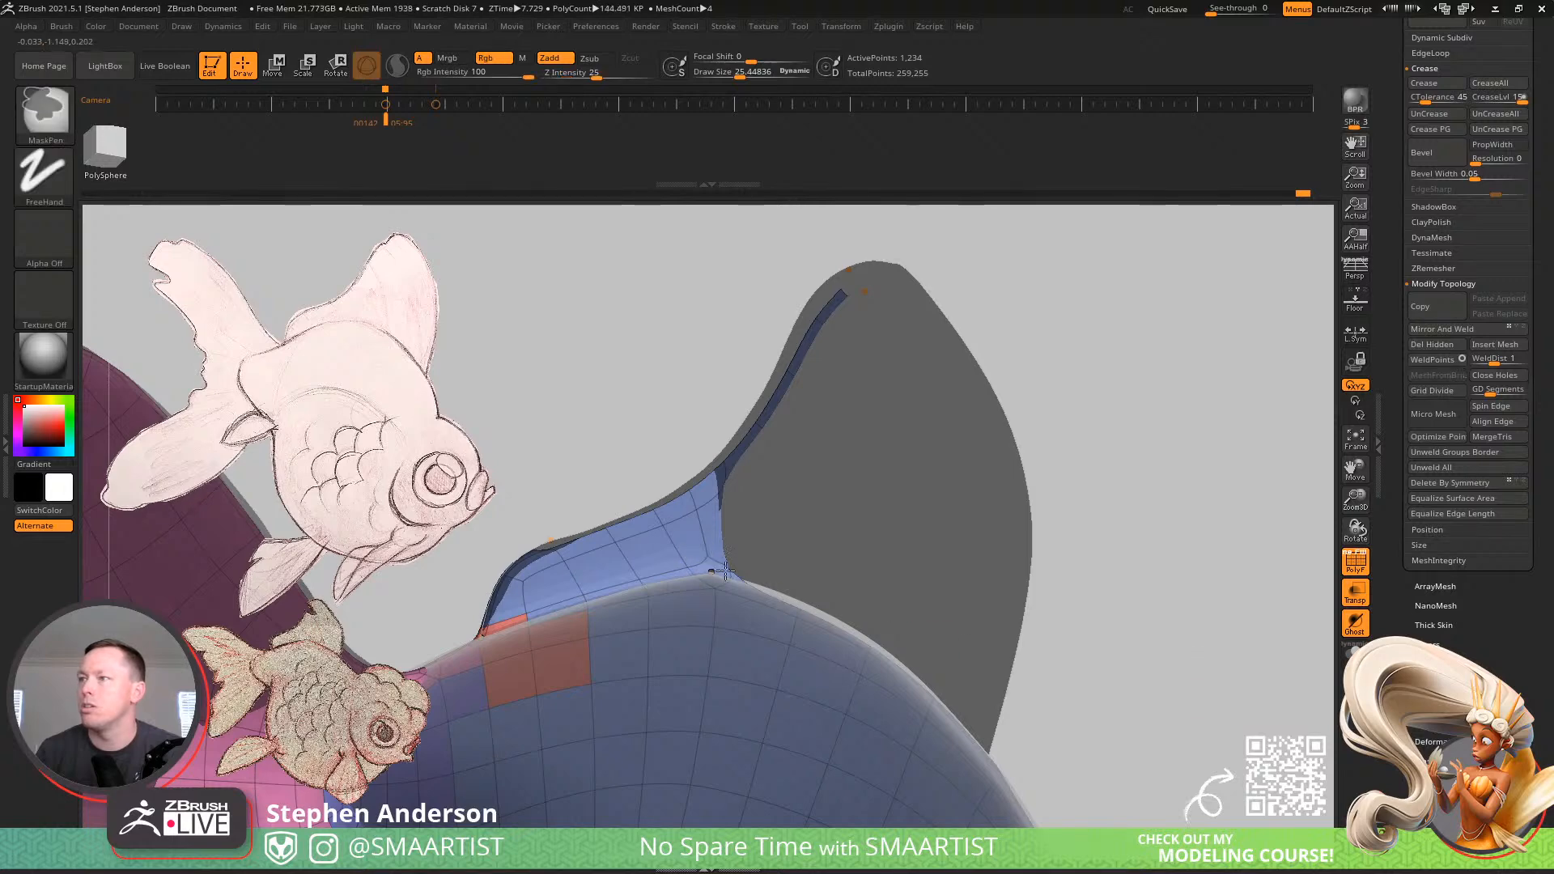
pyautogui.keyDown('ctrl'); pyautogui.moveTo(714, 574); pyautogui.dragTo(785, 632, button='right'); pyautogui.keyUp('ctrl')
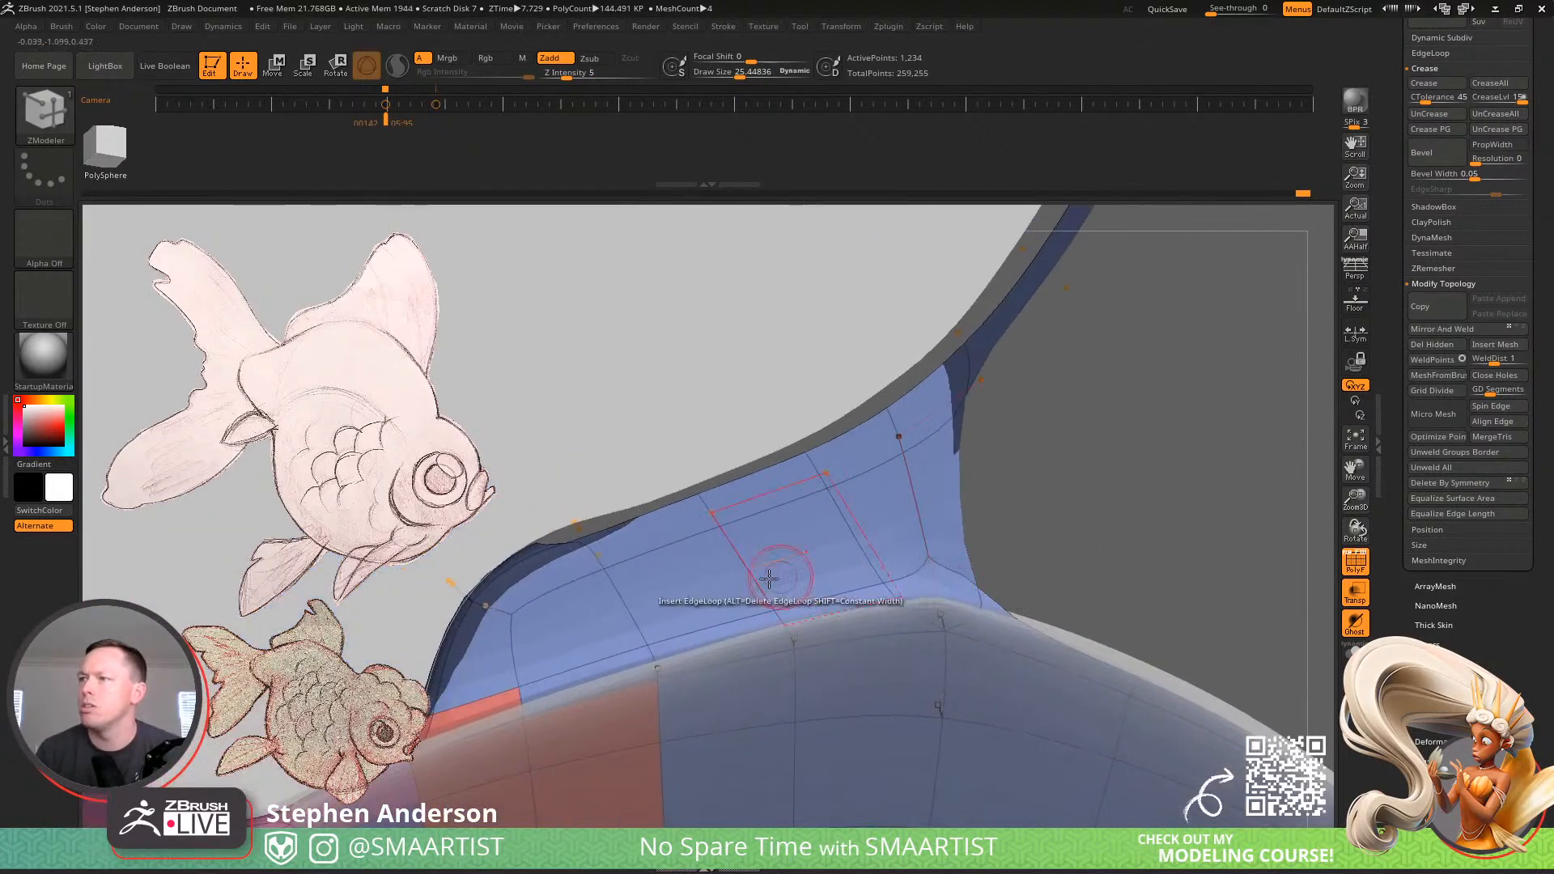
pyautogui.click(731, 544)
pyautogui.hotkey('ctrl', 'z')
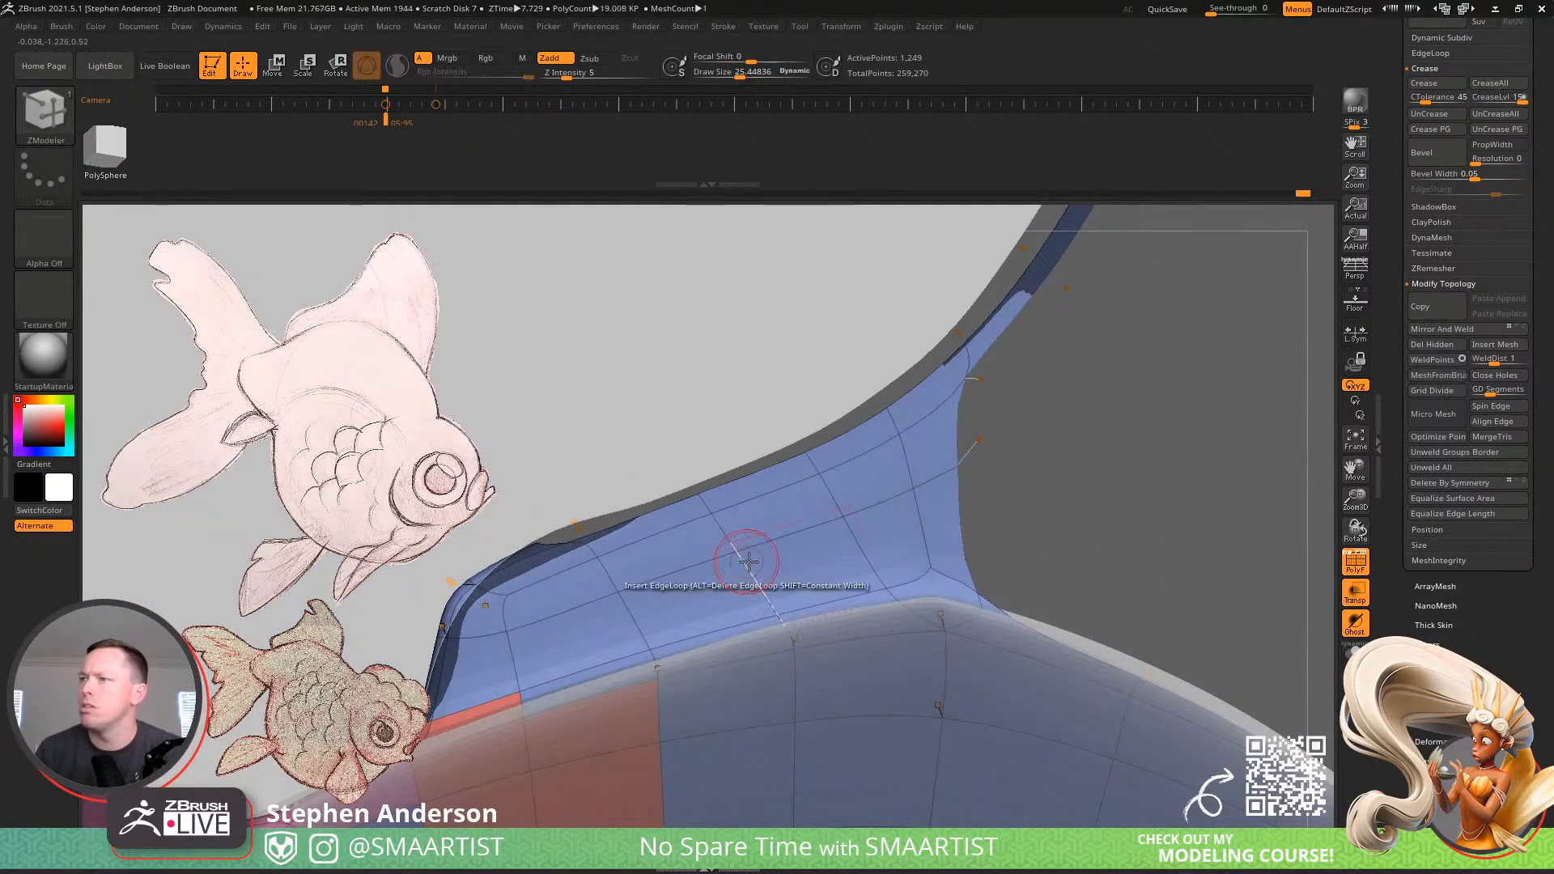
pyautogui.hotkey('shift', 'd')
pyautogui.hotkey('shift', 'f')
pyautogui.hotkey('shift', 'f')
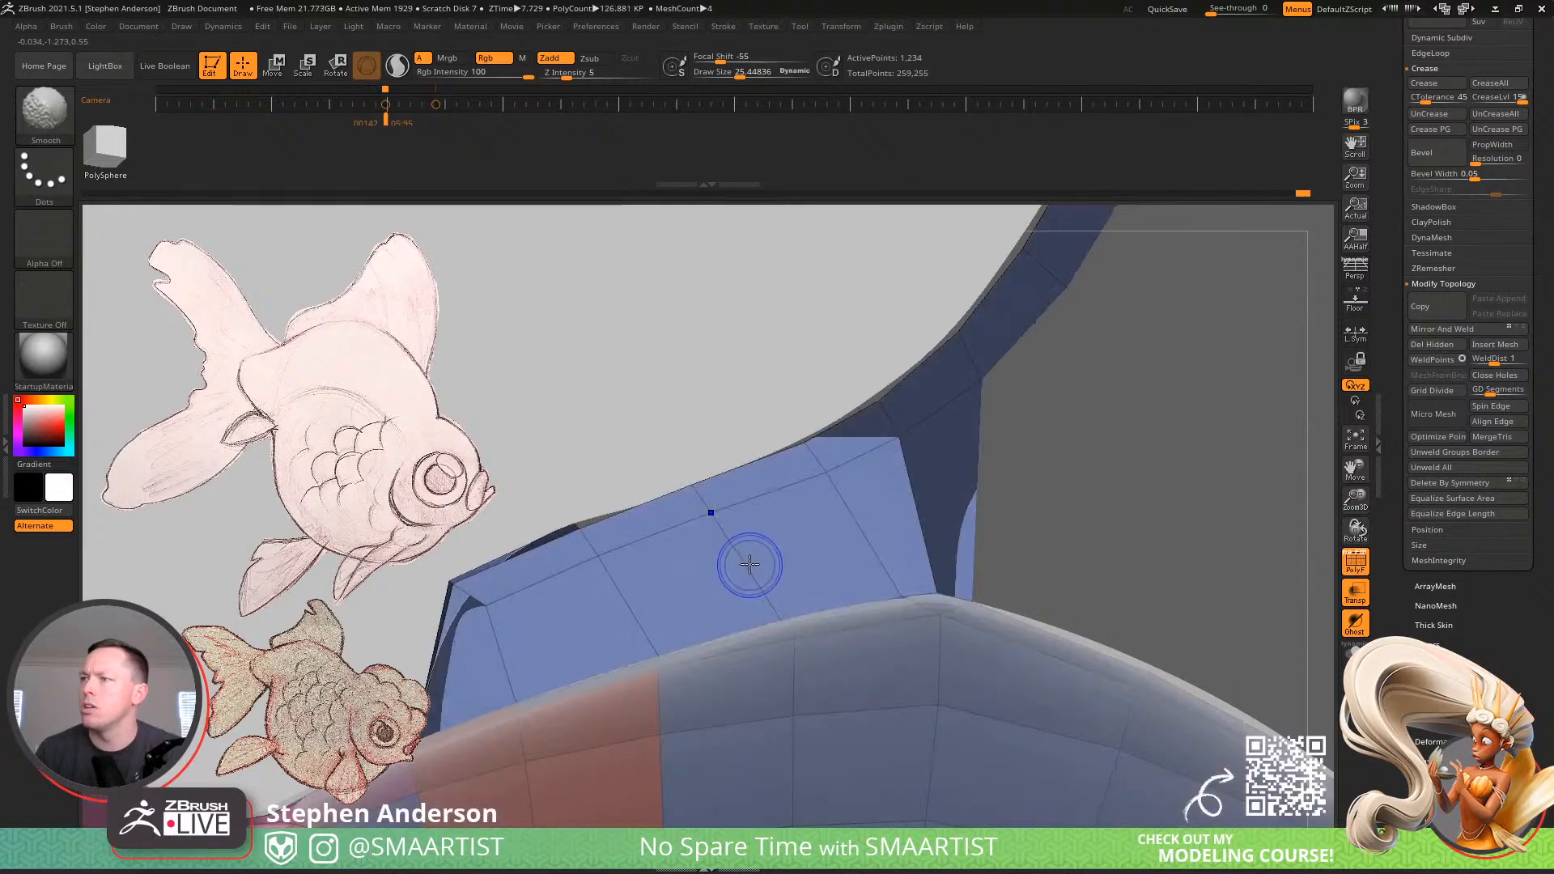
pyautogui.click(729, 544)
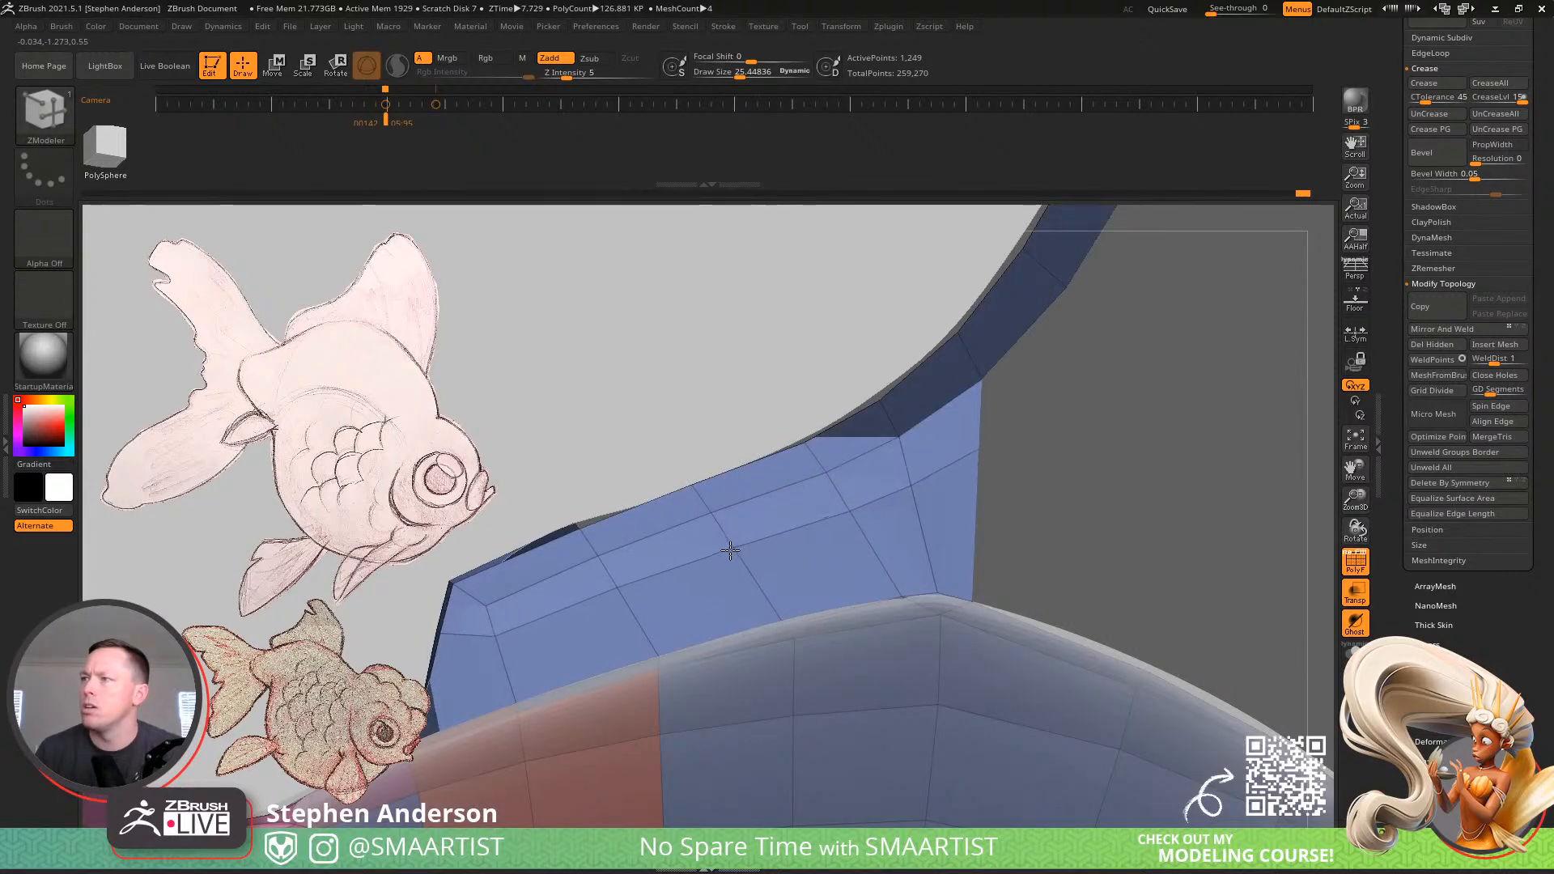
pyautogui.press('ctrl')
pyautogui.hotkey('ctrl', 'z')
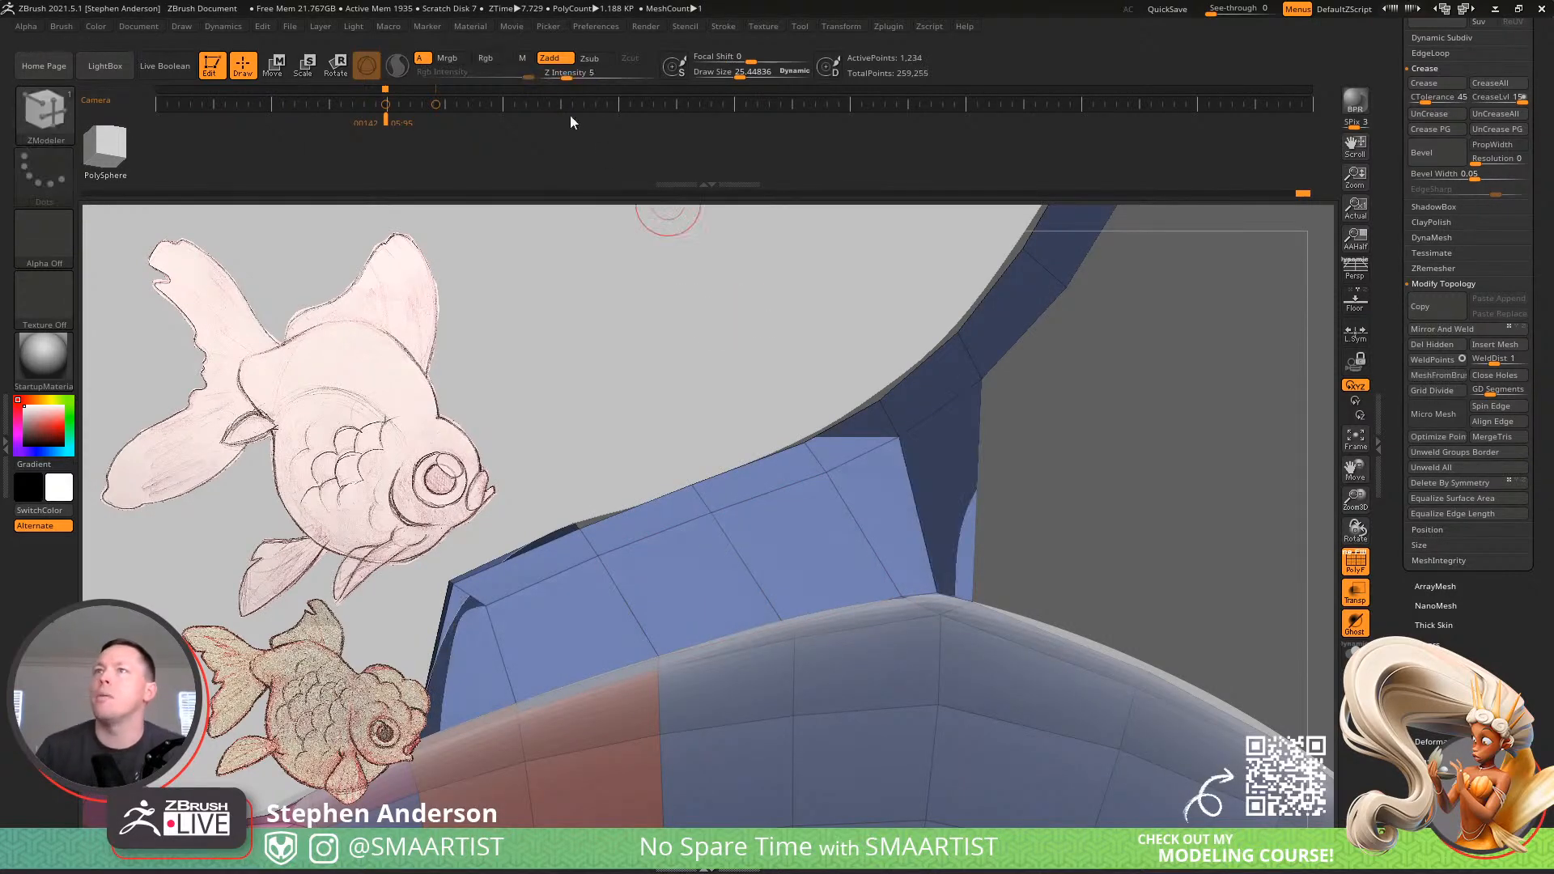
# Try inserting an edge loop along the fin's rear section with Z Intensity 94, inspect its offset, and undo it
pyautogui.moveTo(745, 580); pyautogui.dragTo(786, 575, button='right')
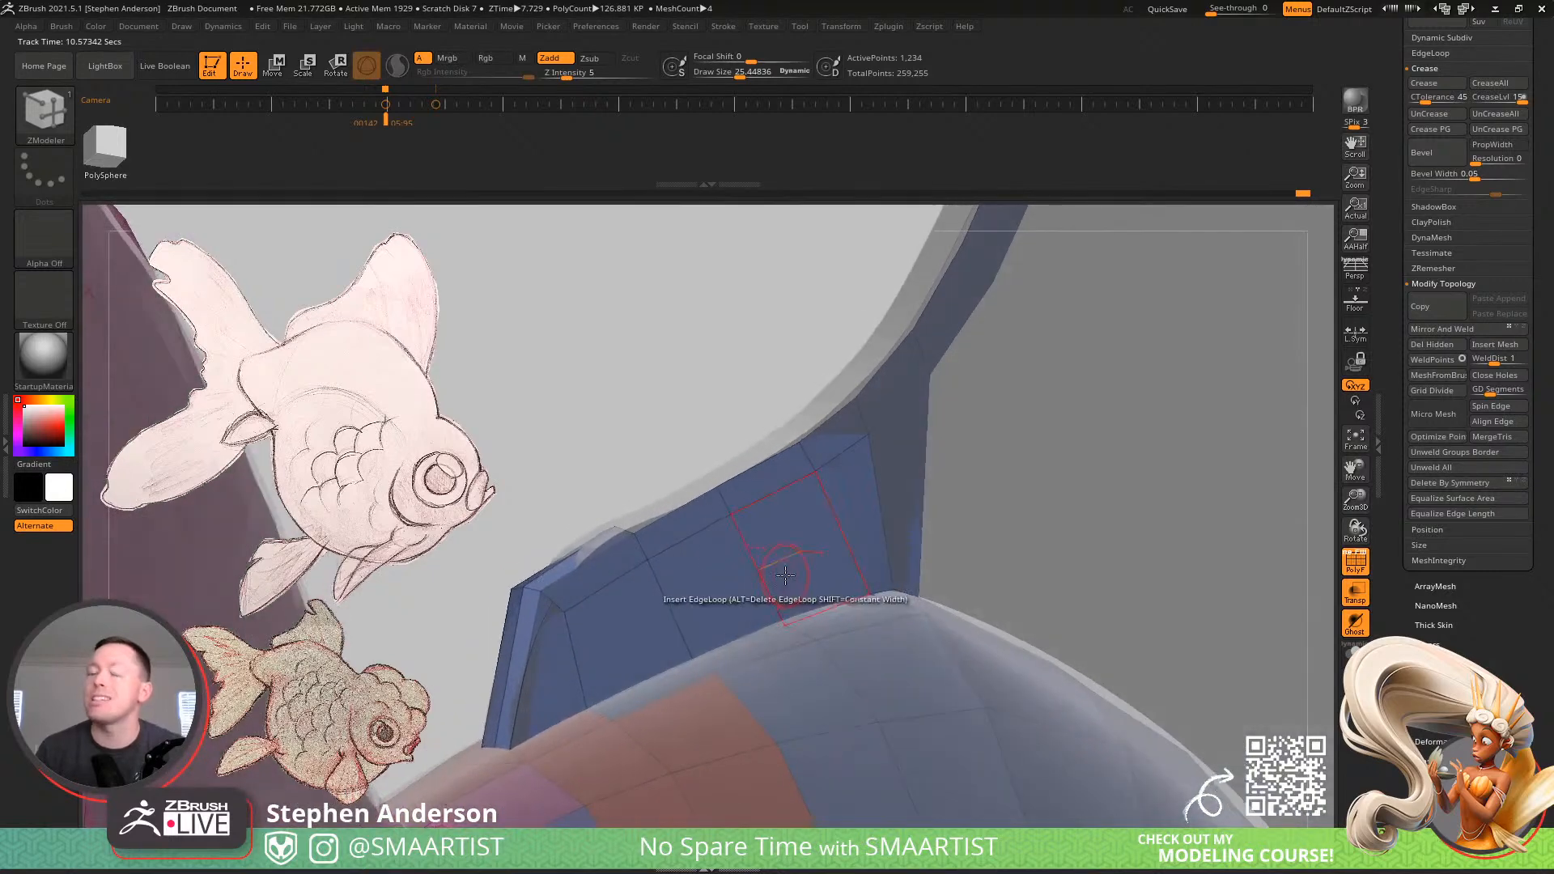
pyautogui.moveTo(683, 607)
pyautogui.keyDown('ctrl'); pyautogui.mouseDown(button='right')
pyautogui.moveTo(699, 613)
pyautogui.moveTo(694, 597)
pyautogui.mouseUp(button='right'); pyautogui.keyUp('ctrl')
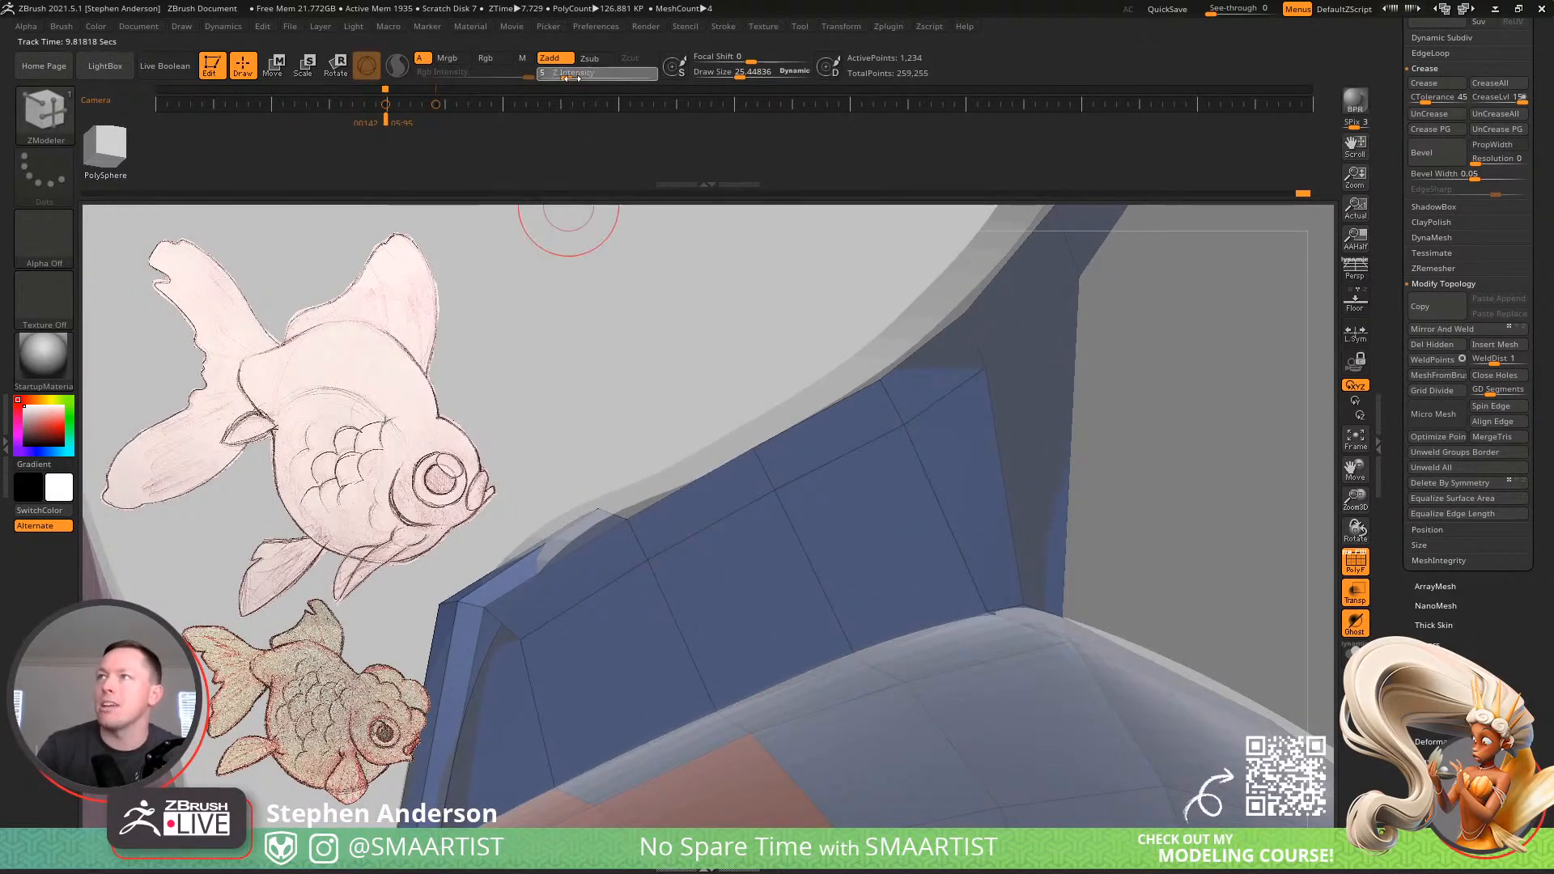
pyautogui.click(647, 611)
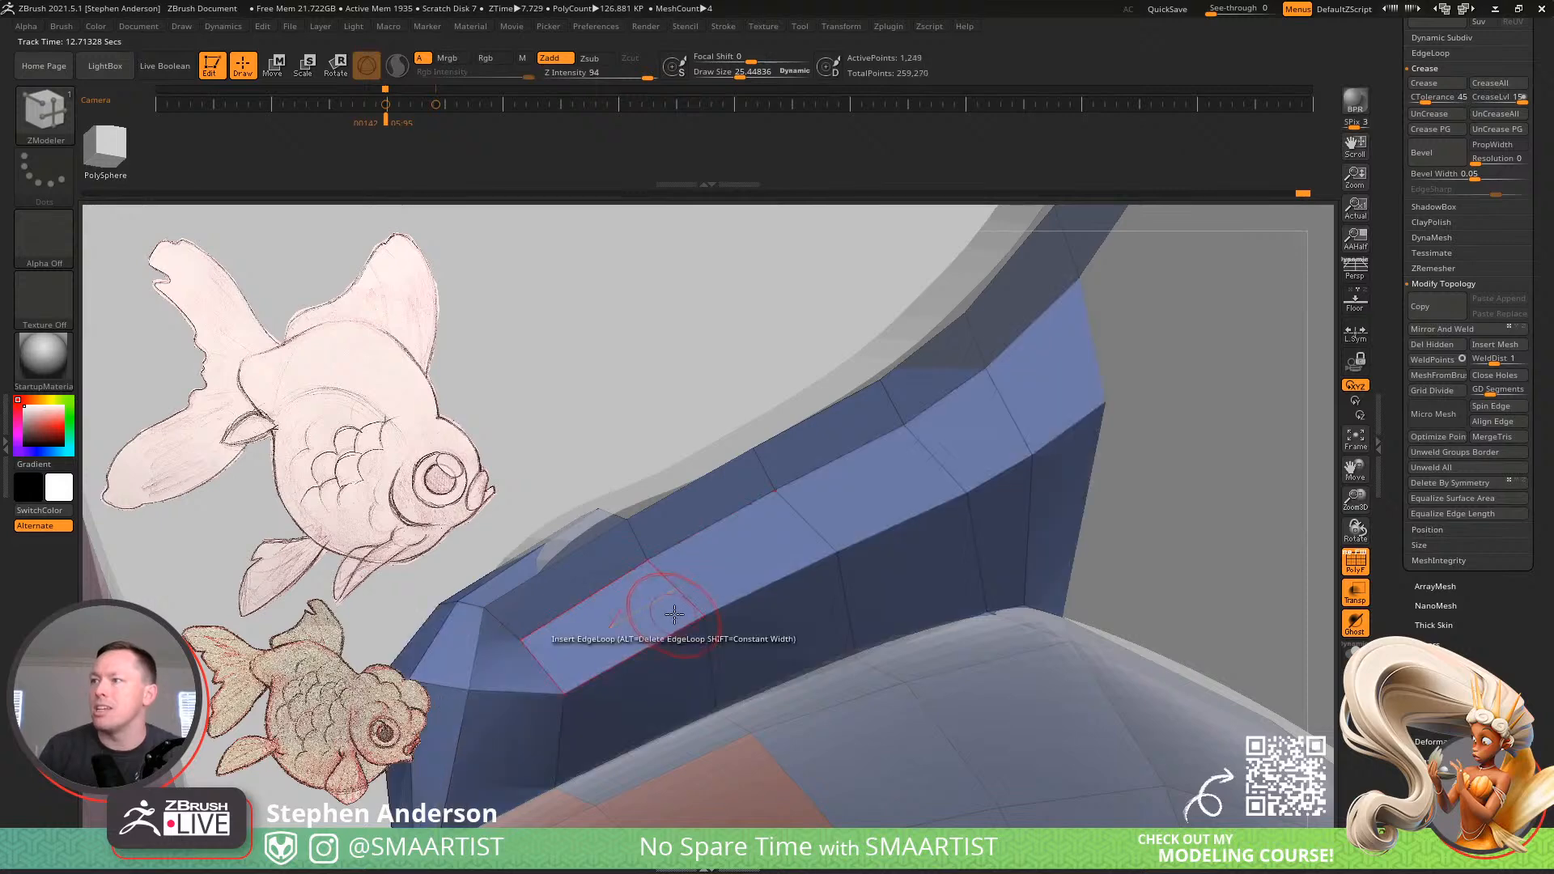
pyautogui.moveTo(707, 621); pyautogui.dragTo(632, 676, button='right')
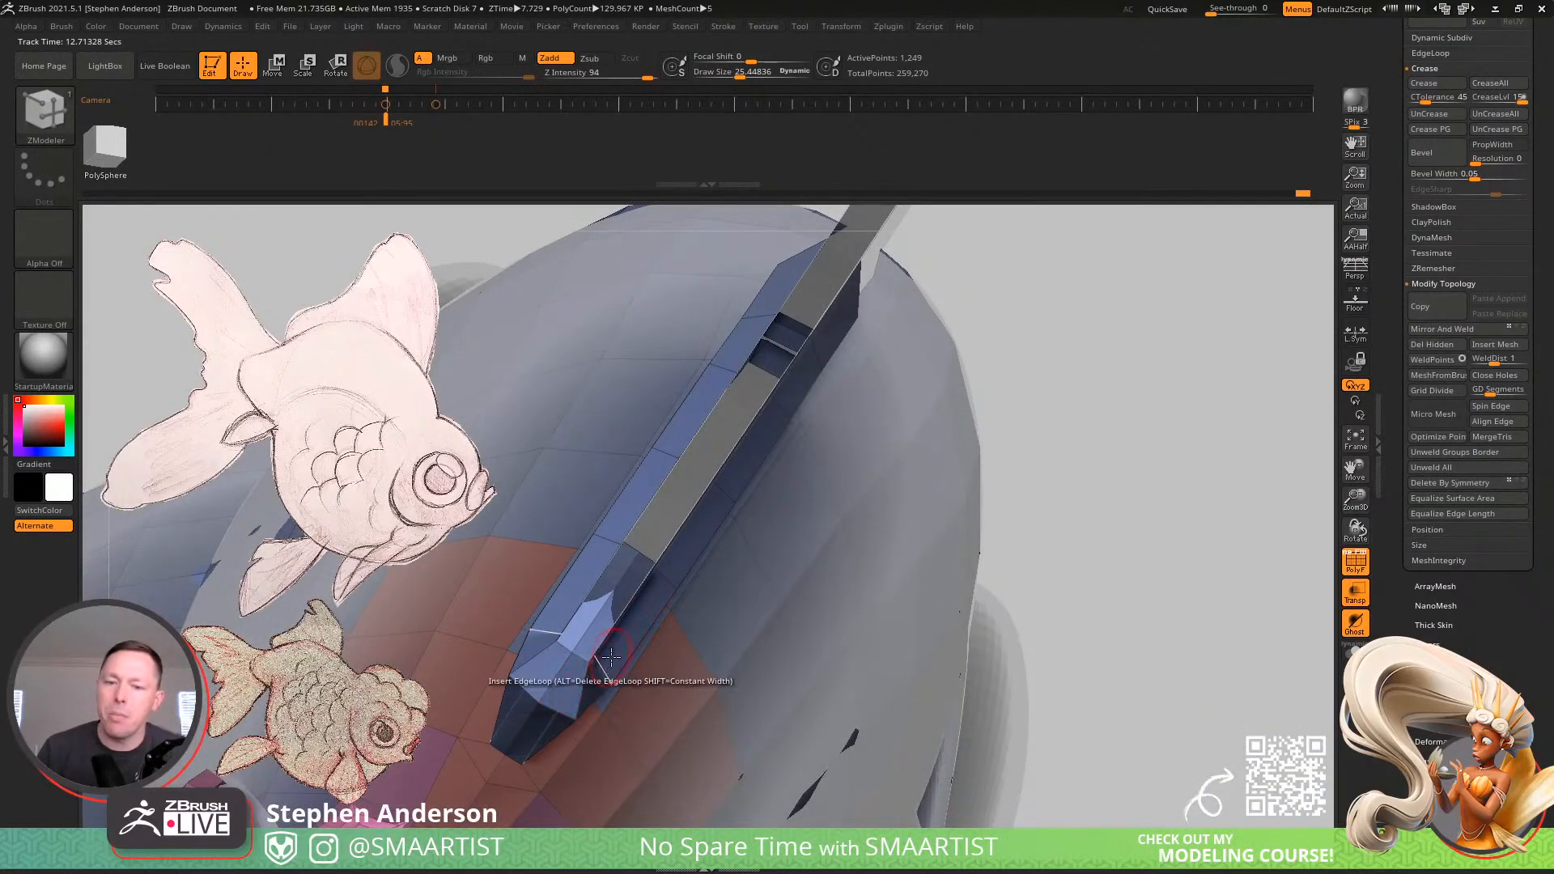
pyautogui.moveTo(457, 751); pyautogui.dragTo(539, 627, button='right')
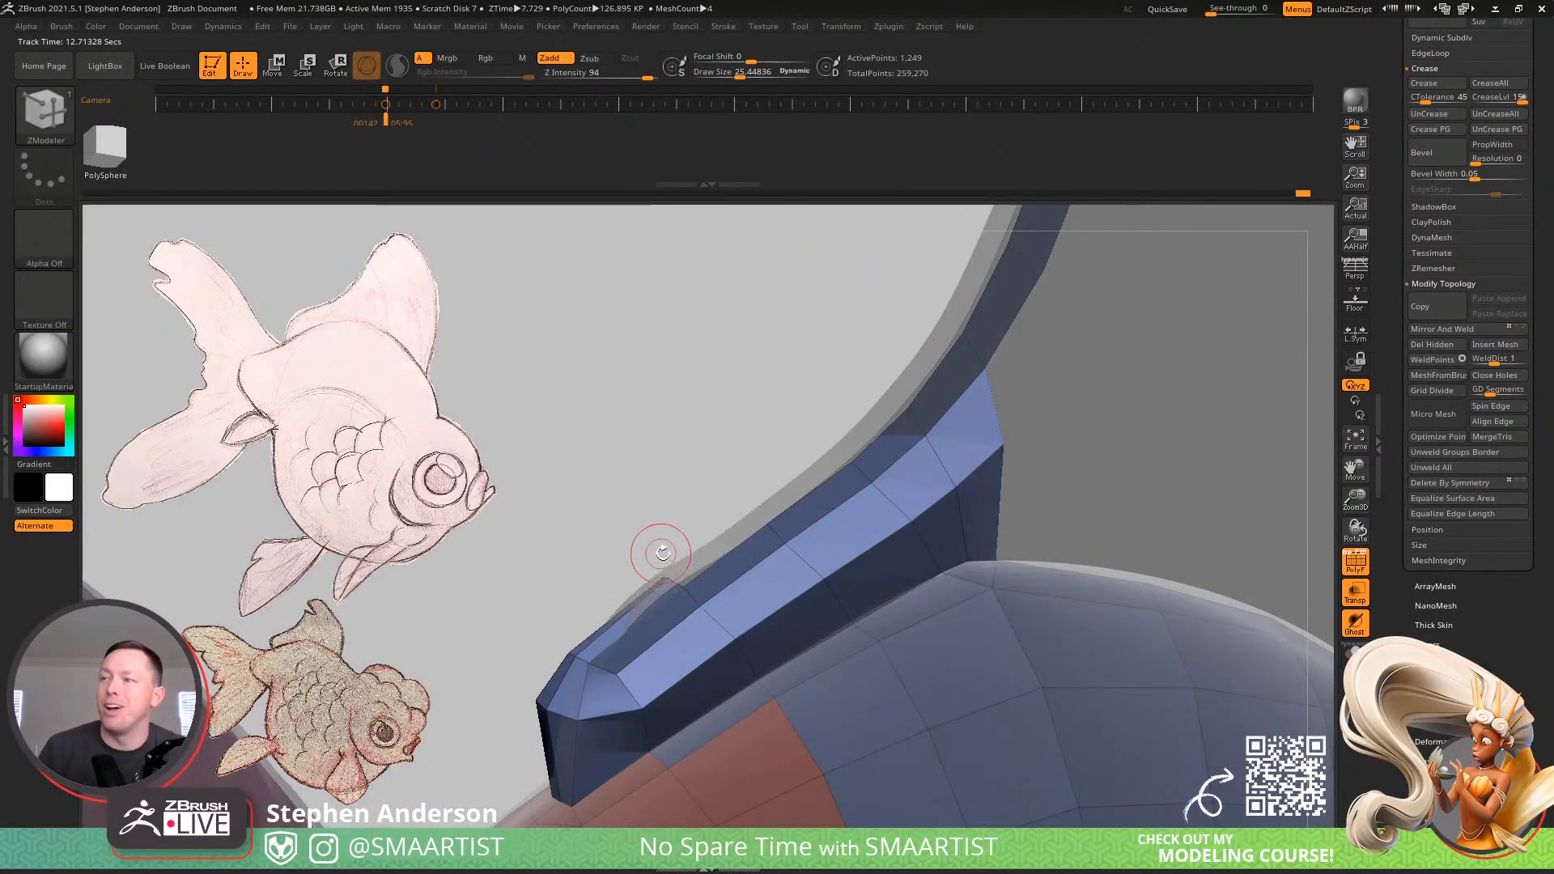
pyautogui.hotkey('ctrl', 'z')
# Set the Z Intensity to 0, try inserting two edge loops along the fin's rear section, and undo both
pyautogui.moveTo(644, 77); pyautogui.dragTo(530, 73)
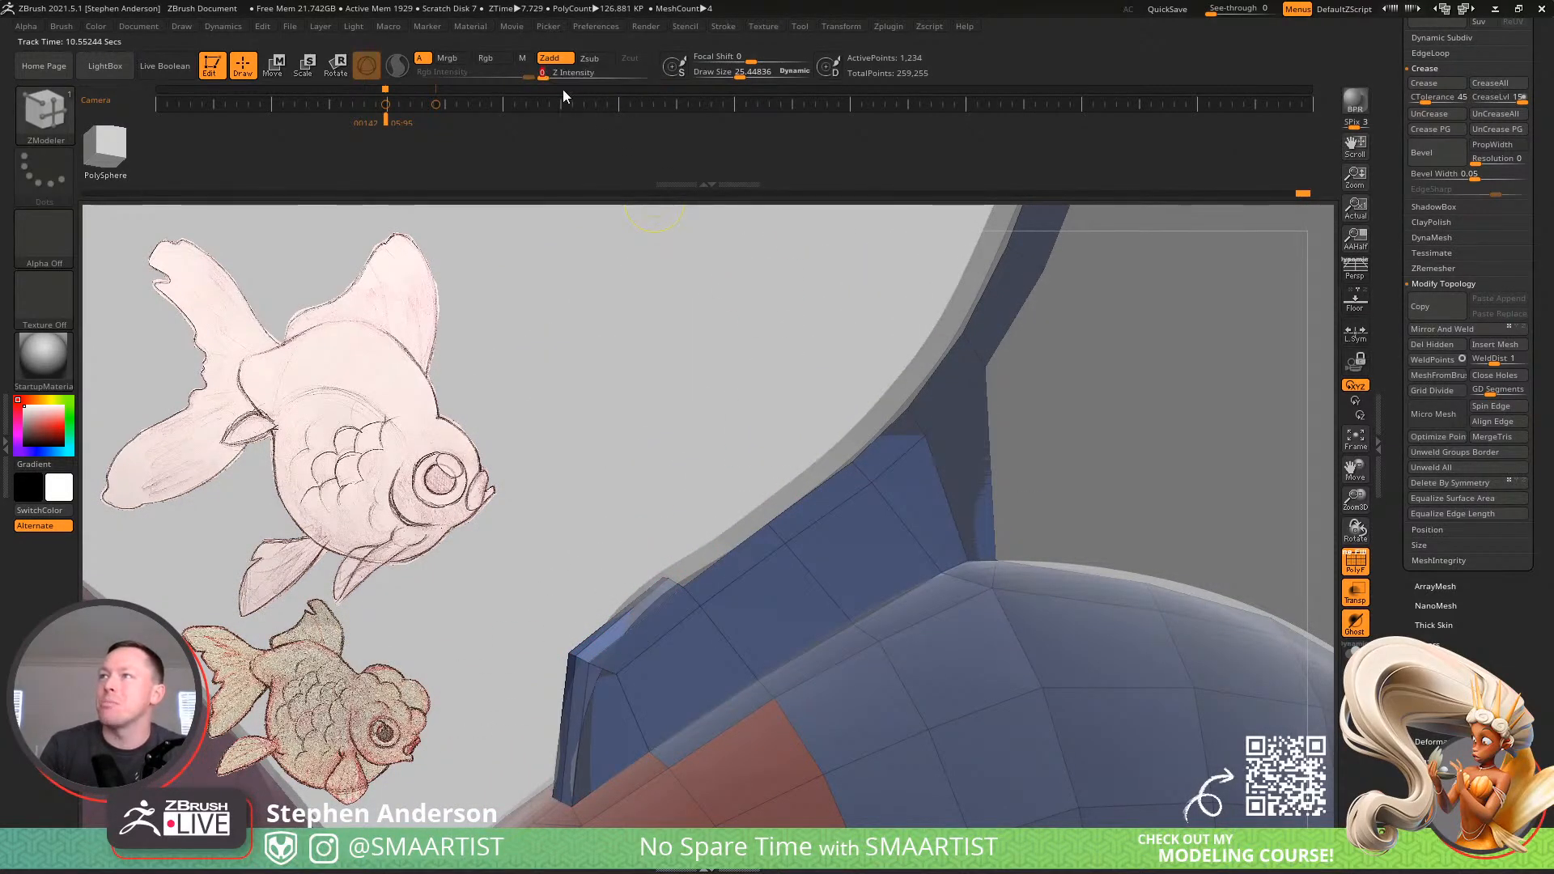
pyautogui.click(718, 632)
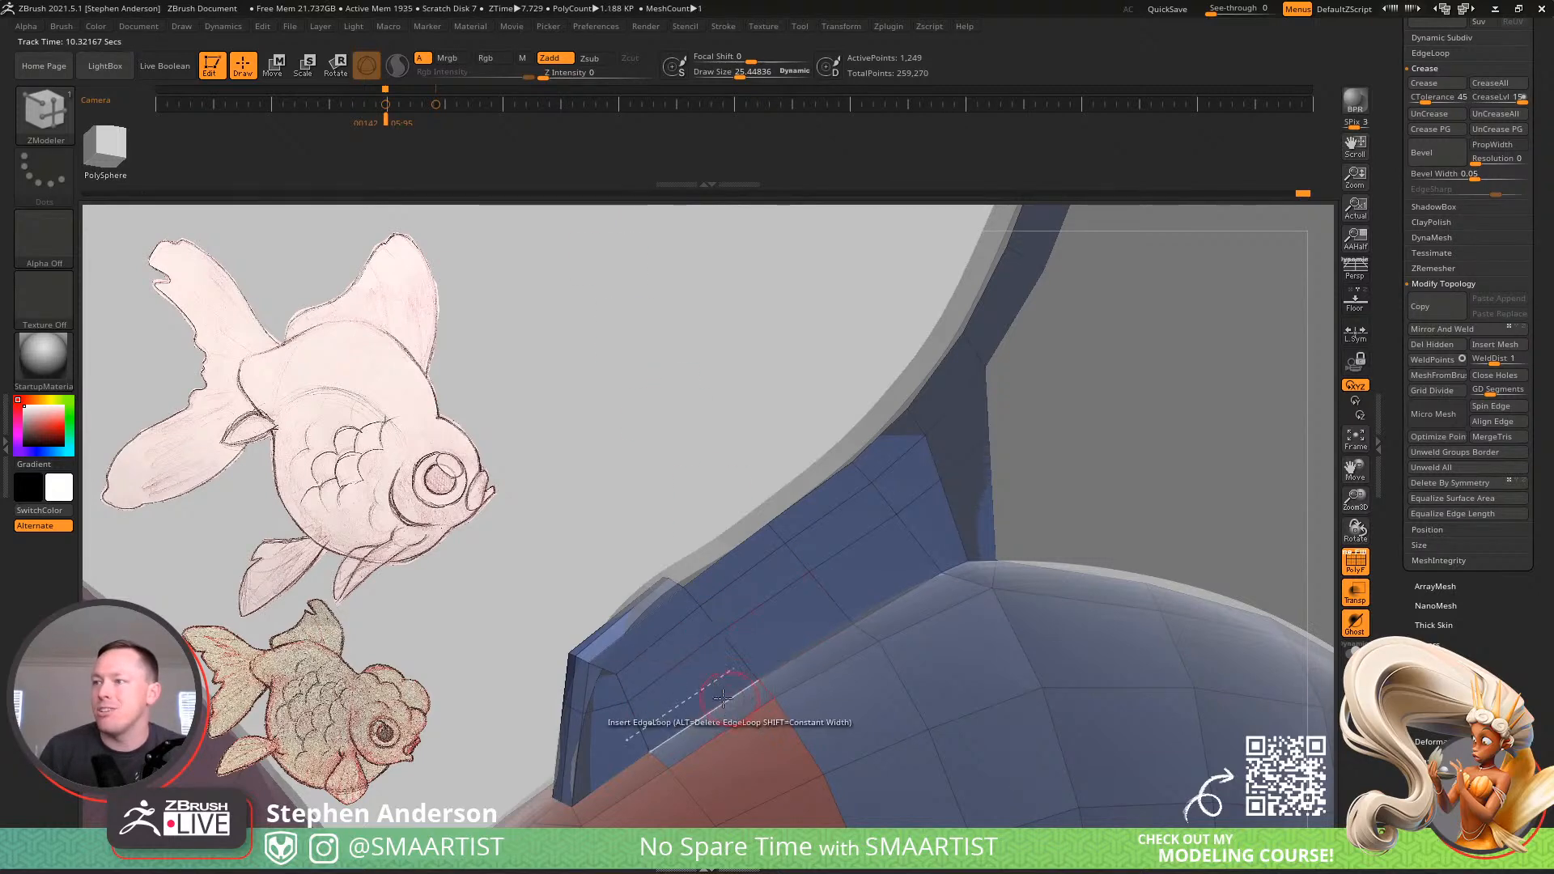
pyautogui.moveTo(714, 695); pyautogui.dragTo(981, 508, button='right')
pyautogui.click(743, 666)
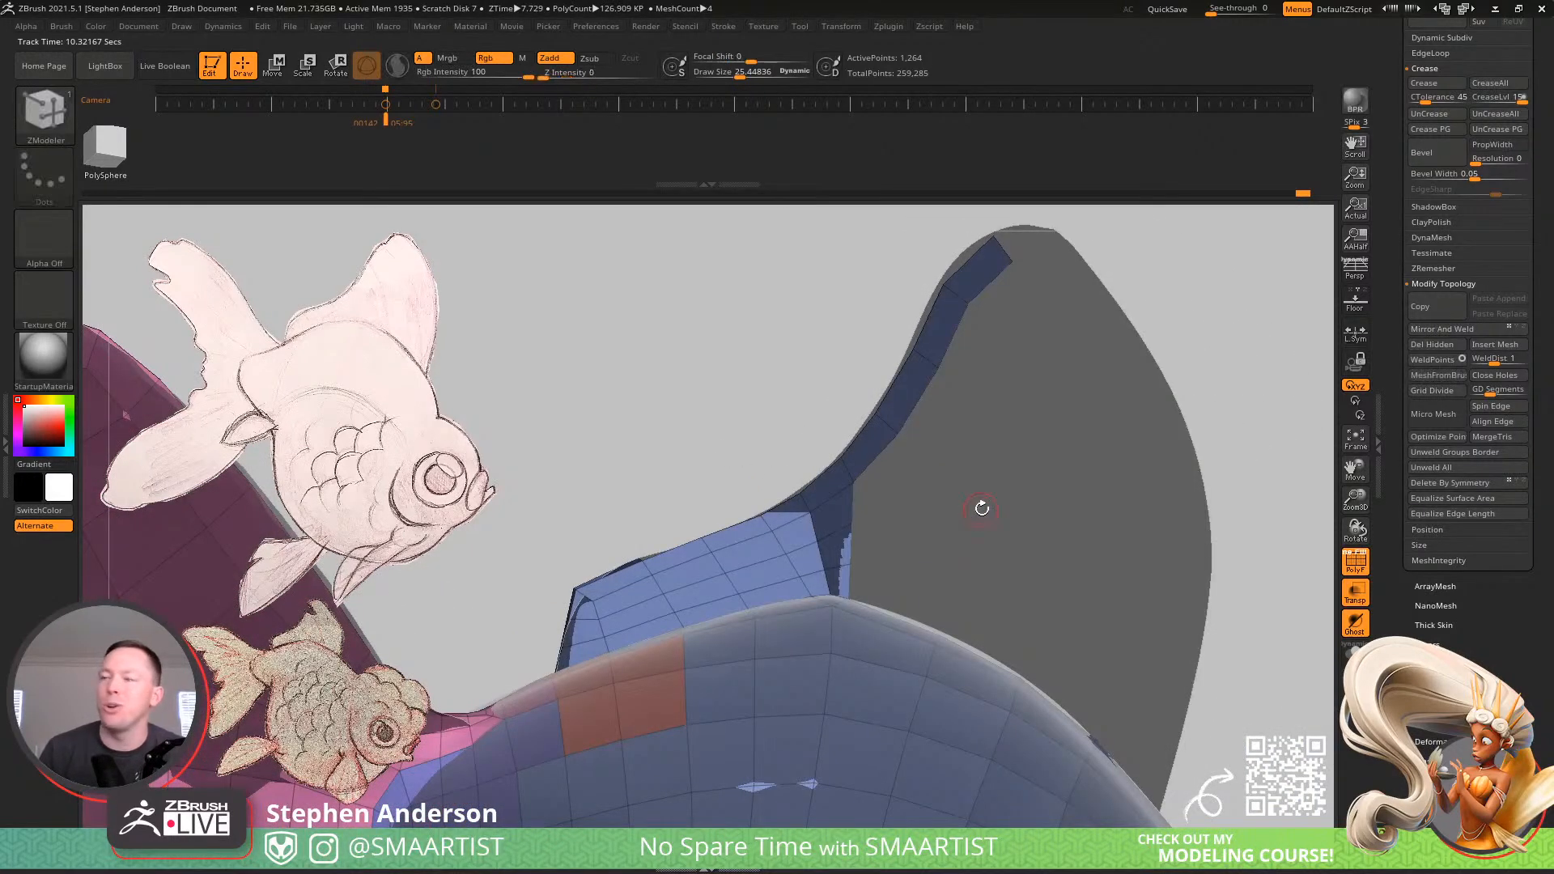
pyautogui.hotkey('ctrl', 'z')
pyautogui.hotkey('ctrl', 'z')
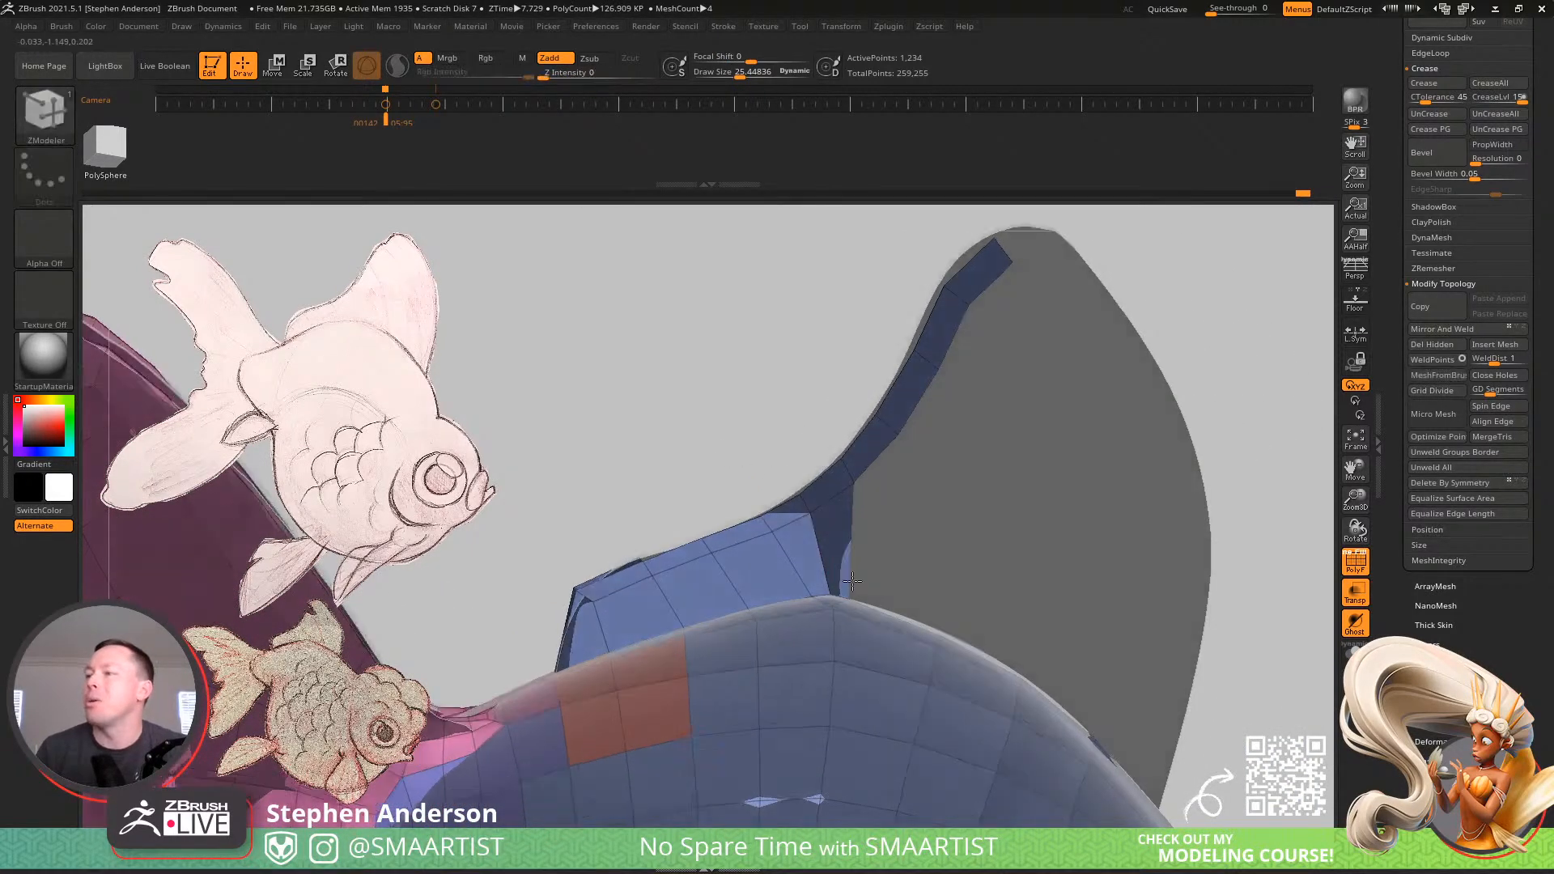
# Set ZModeler's edge action to Bridge for Edges and bridge the dorsal fin's rear strip to the open edge along its base
pyautogui.moveTo(888, 597); pyautogui.dragTo(893, 618, button='right')
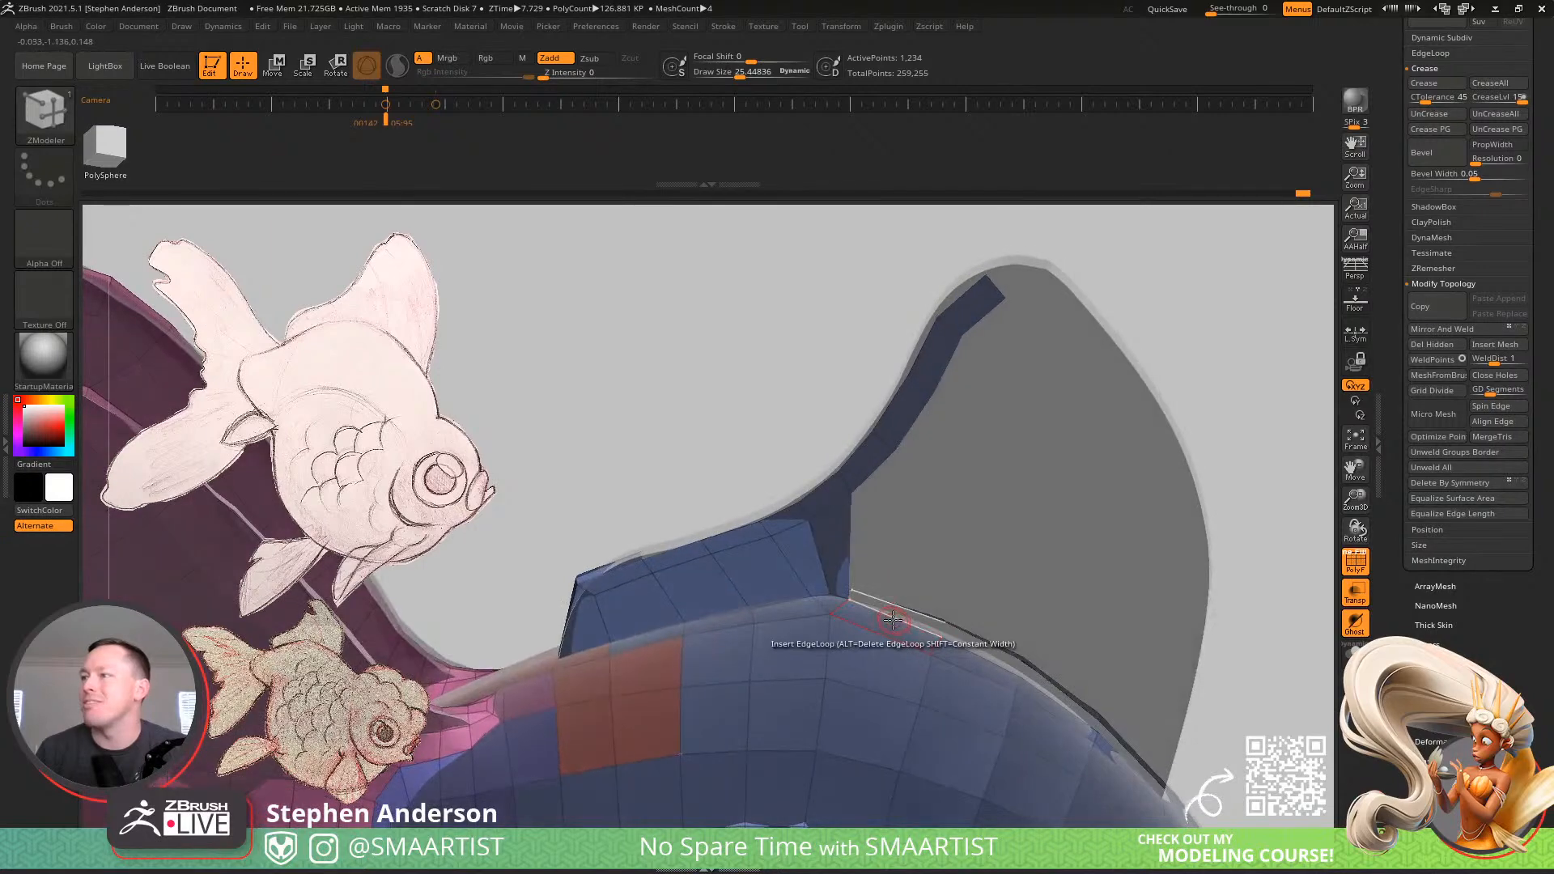
pyautogui.press('space')
pyautogui.click(725, 461)
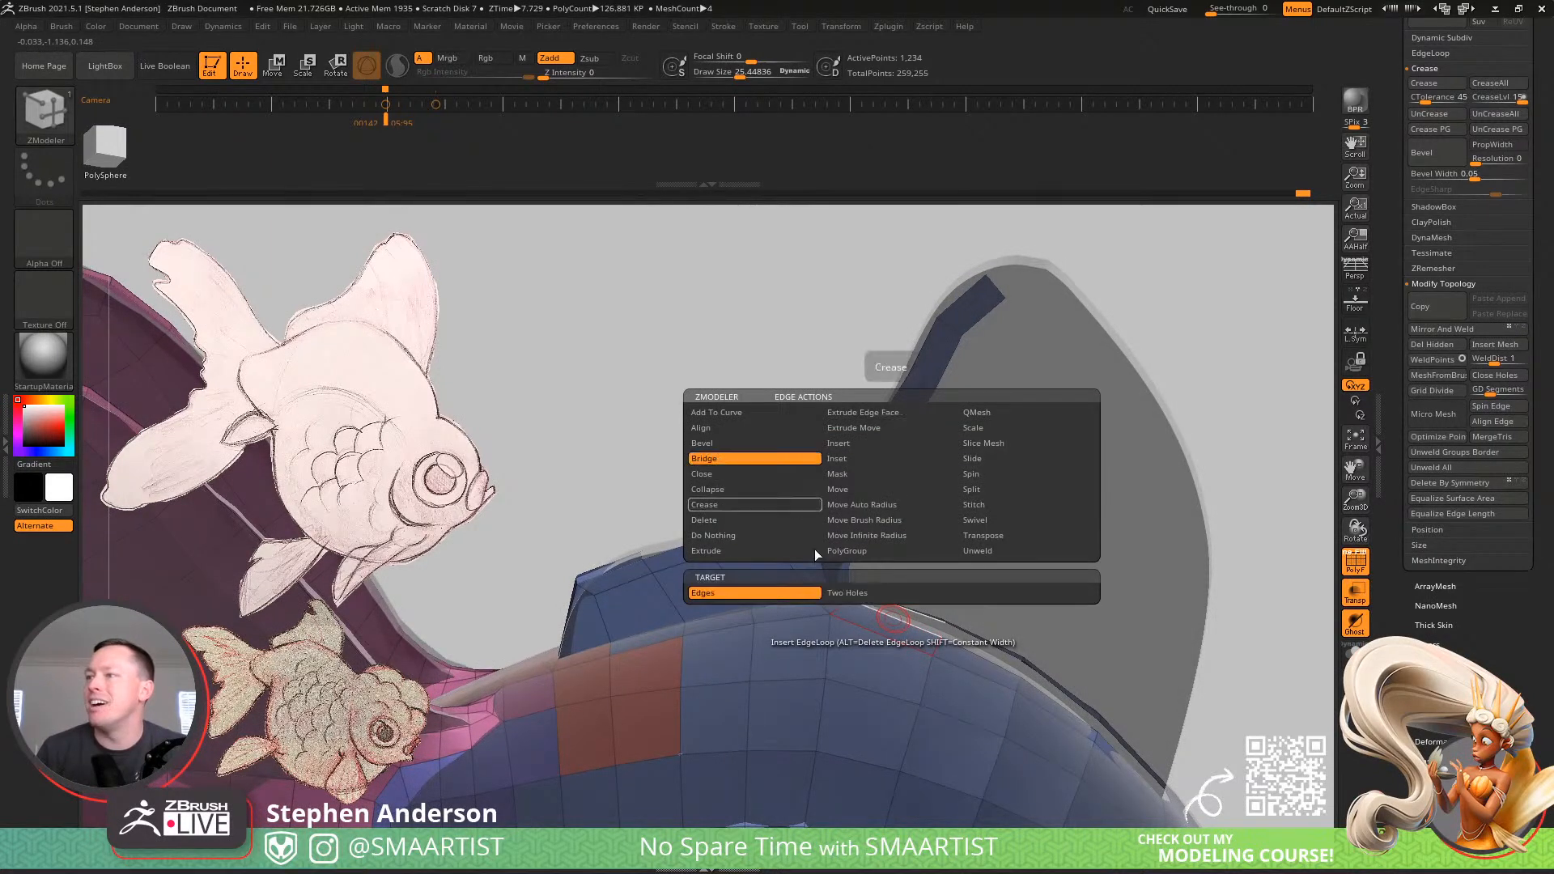
pyautogui.click(873, 473)
pyautogui.click(895, 607)
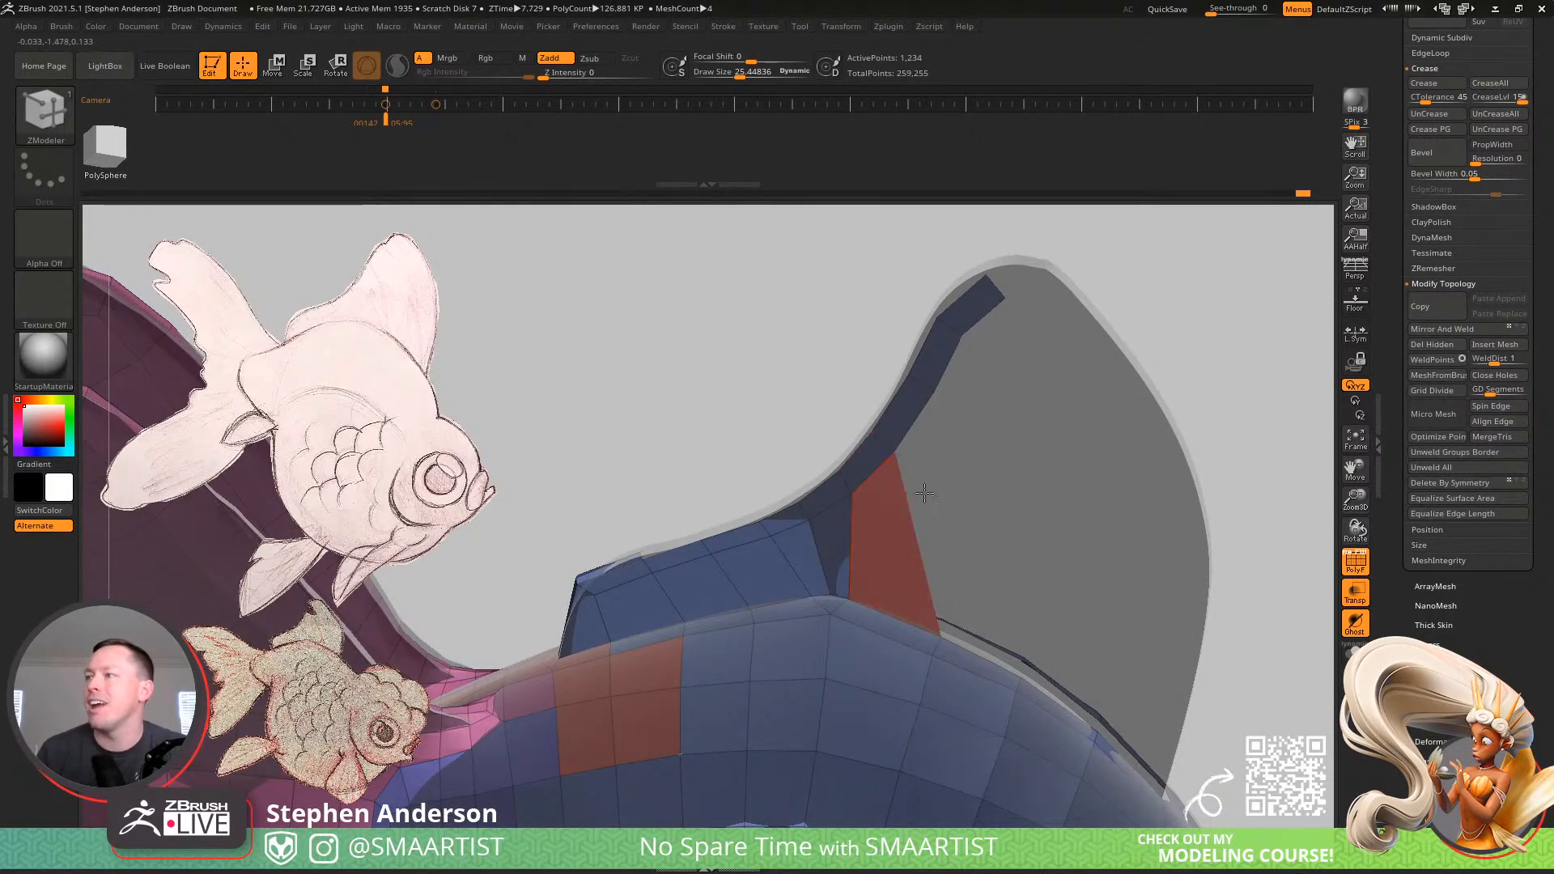
# Set ZModeler's edge action to Insert and insert a single edge loop across the bridged section of the dorsal fin
pyautogui.moveTo(923, 493); pyautogui.dragTo(814, 631, button='right')
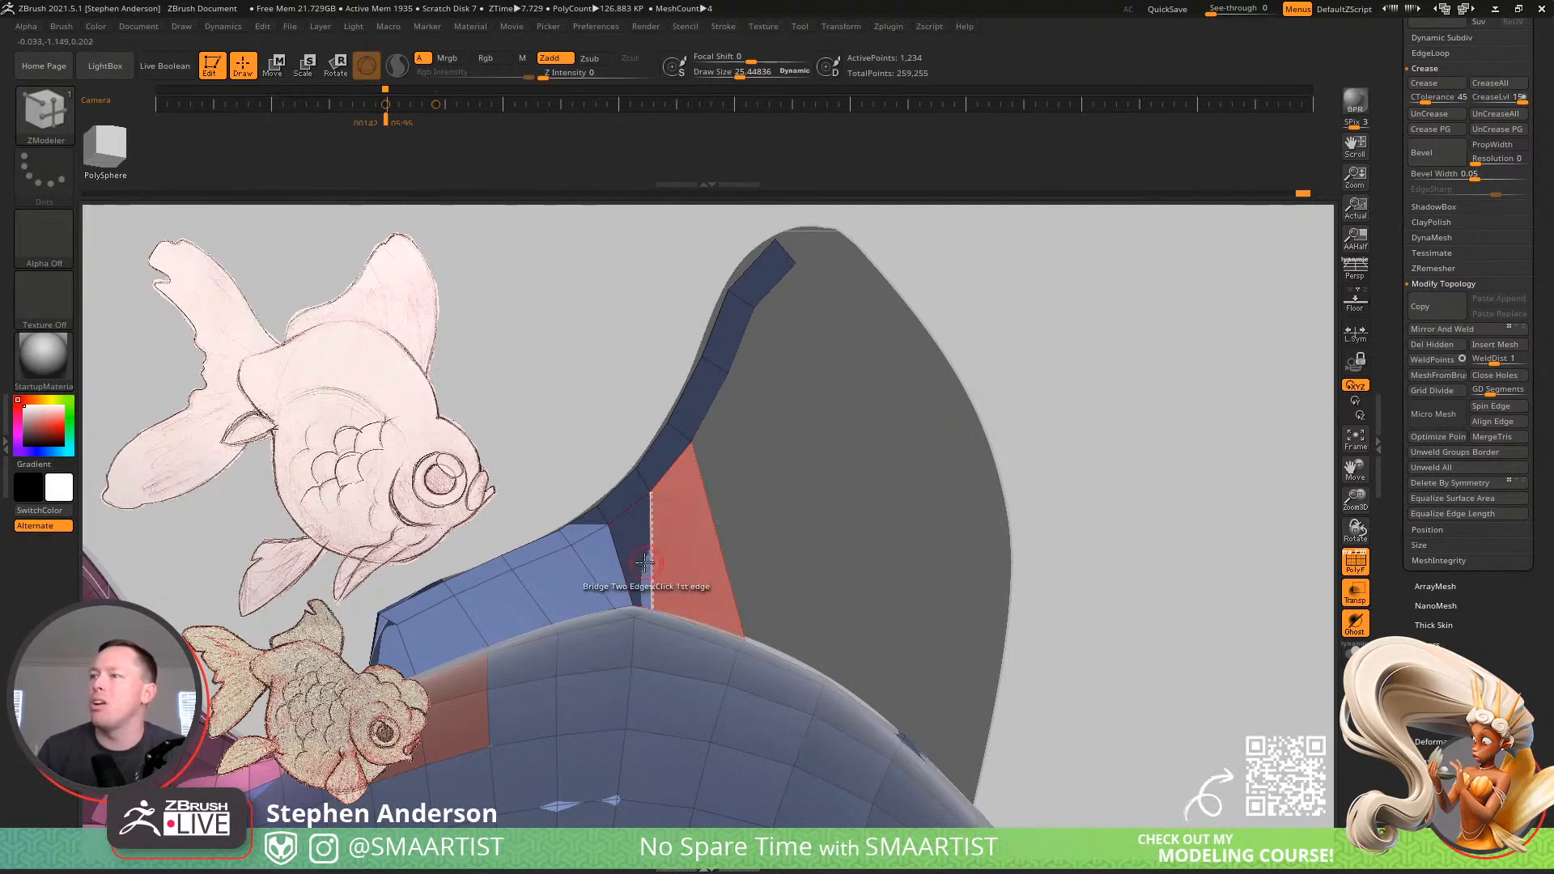
pyautogui.press('space')
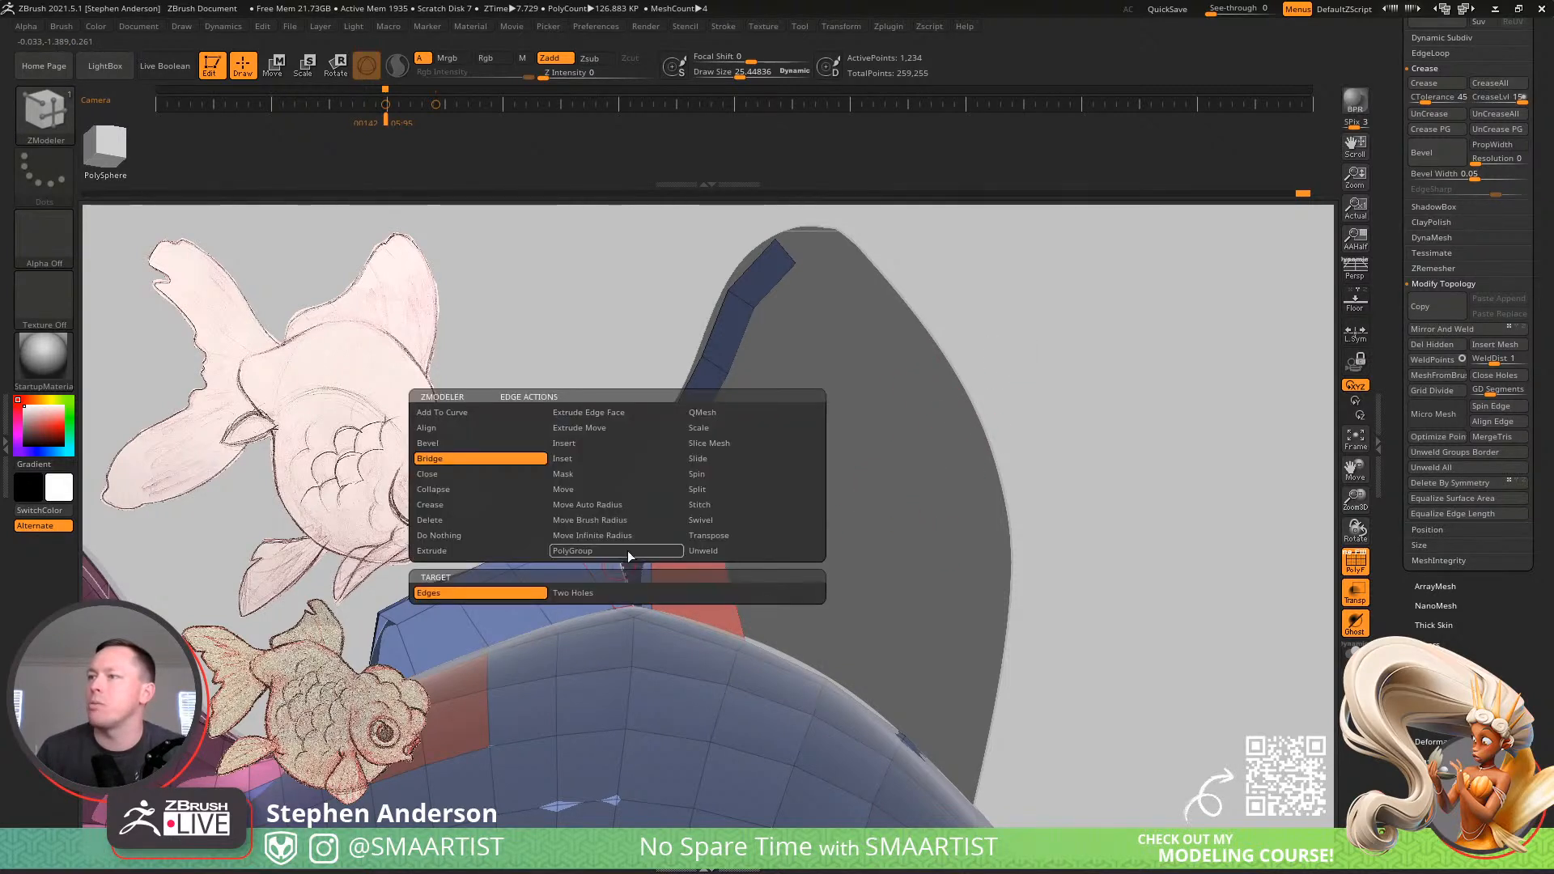
pyautogui.click(564, 445)
pyautogui.click(619, 580)
pyautogui.click(534, 598)
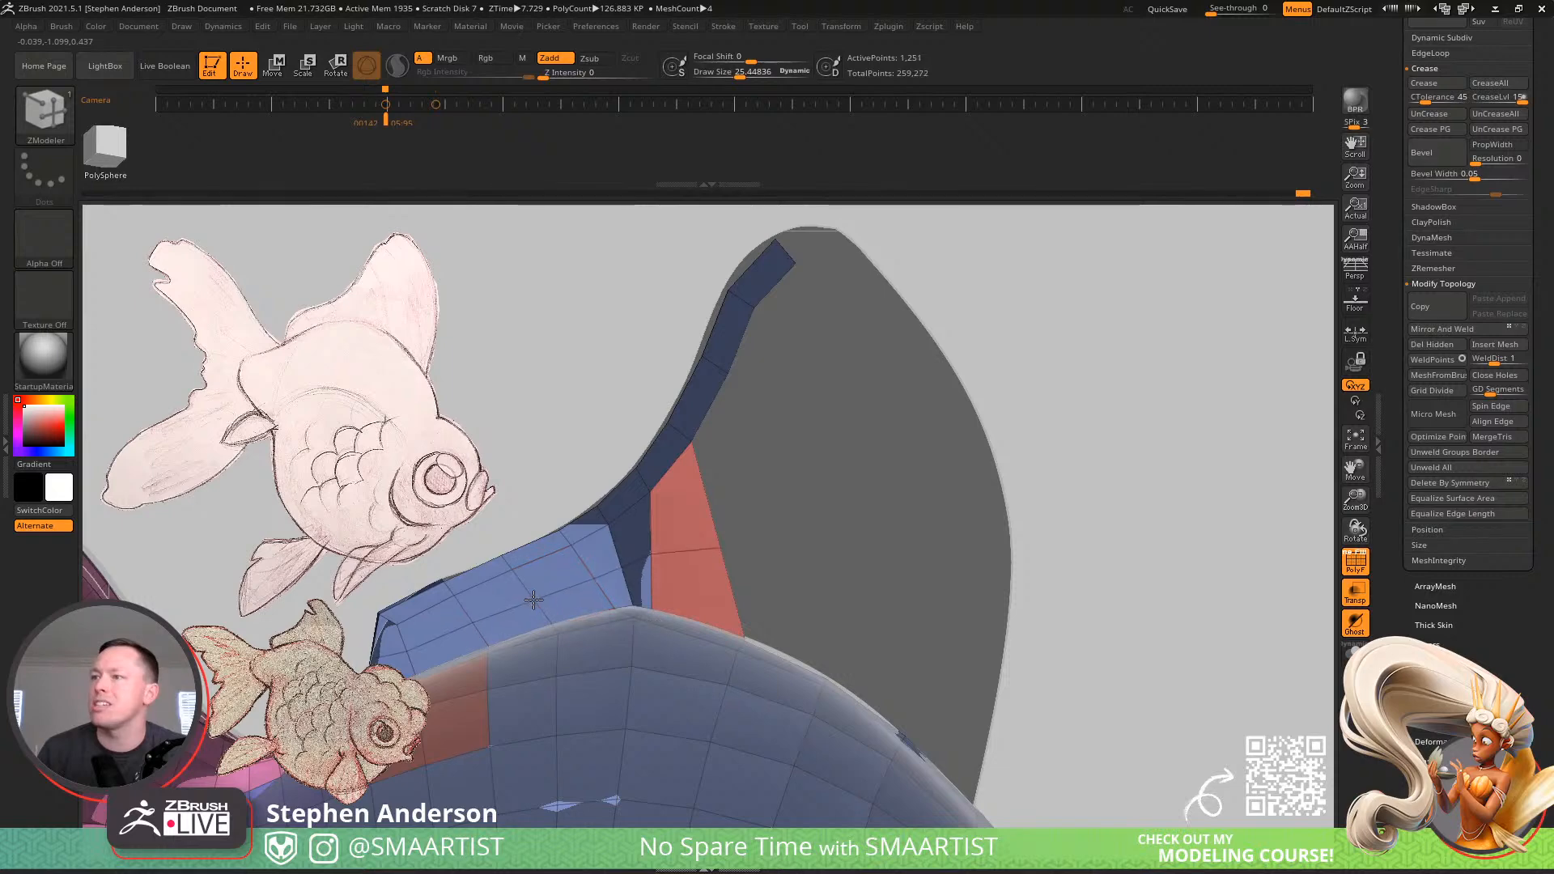
# With the Move brush at a resized Draw Size, nudge the fin's low end edge and the bridged section's open edge outward
pyautogui.keyDown('alt'); pyautogui.moveTo(533, 599); pyautogui.dragTo(690, 533, button='right'); pyautogui.keyUp('alt')
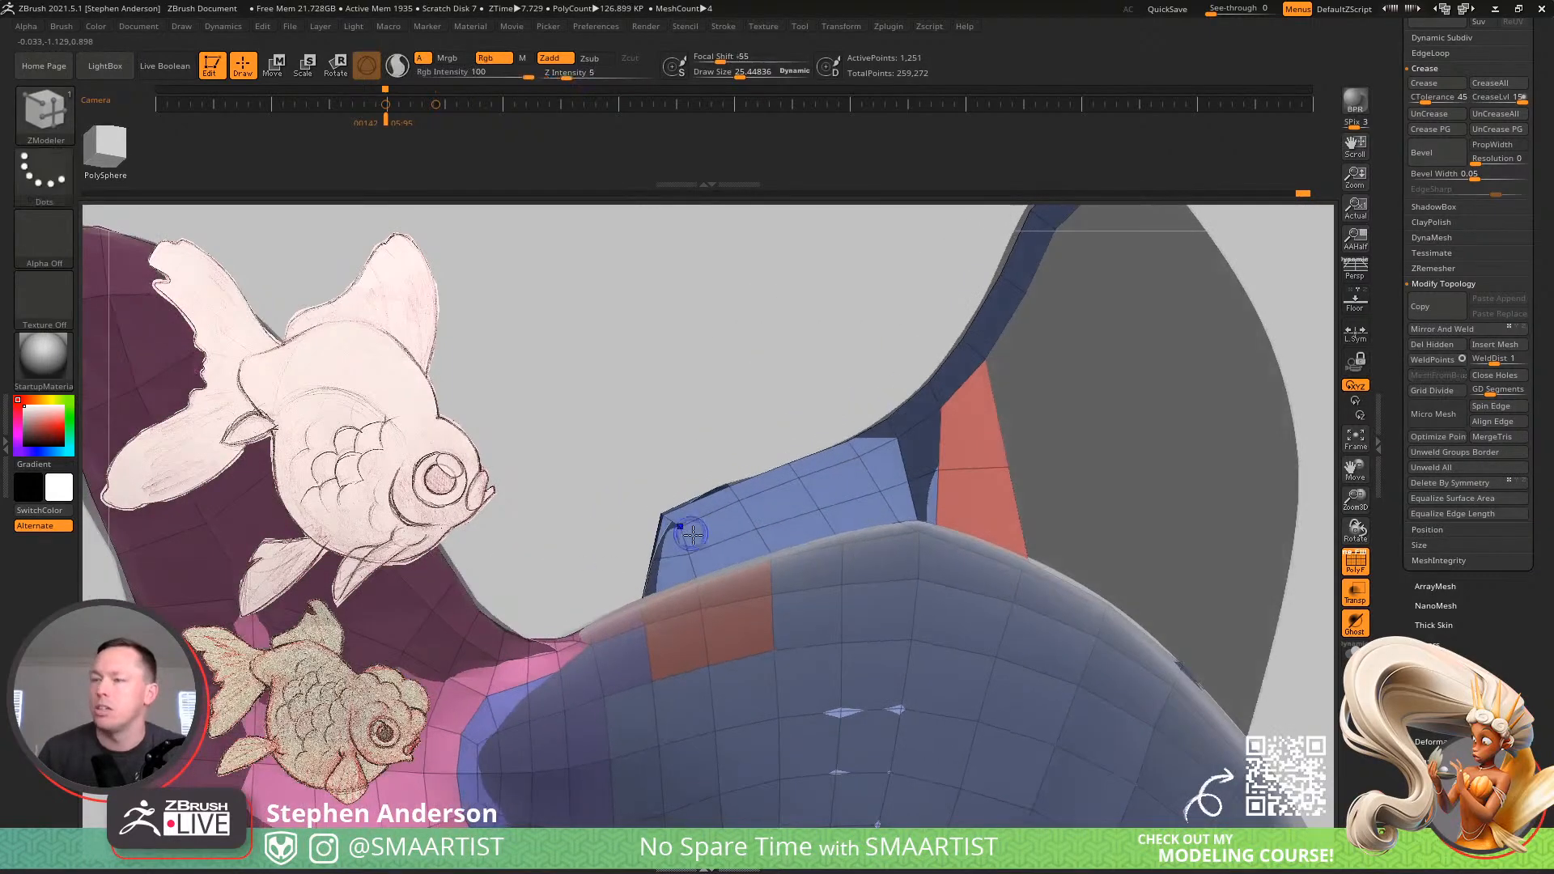
pyautogui.press('b')
pyautogui.press('m')
pyautogui.press('v')
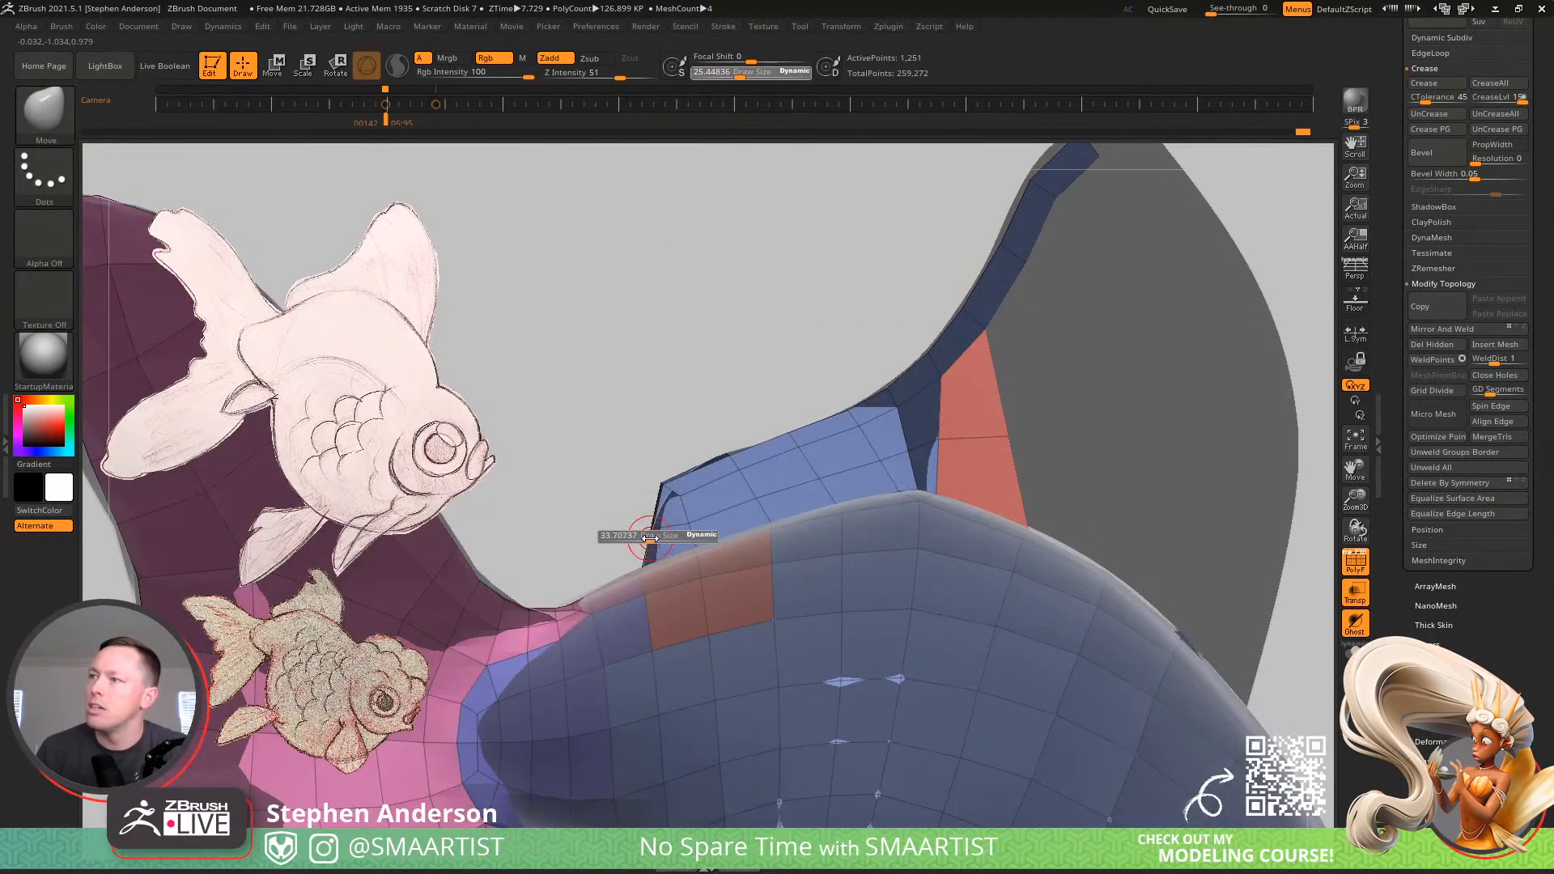
pyautogui.moveTo(654, 537); pyautogui.dragTo(644, 532)
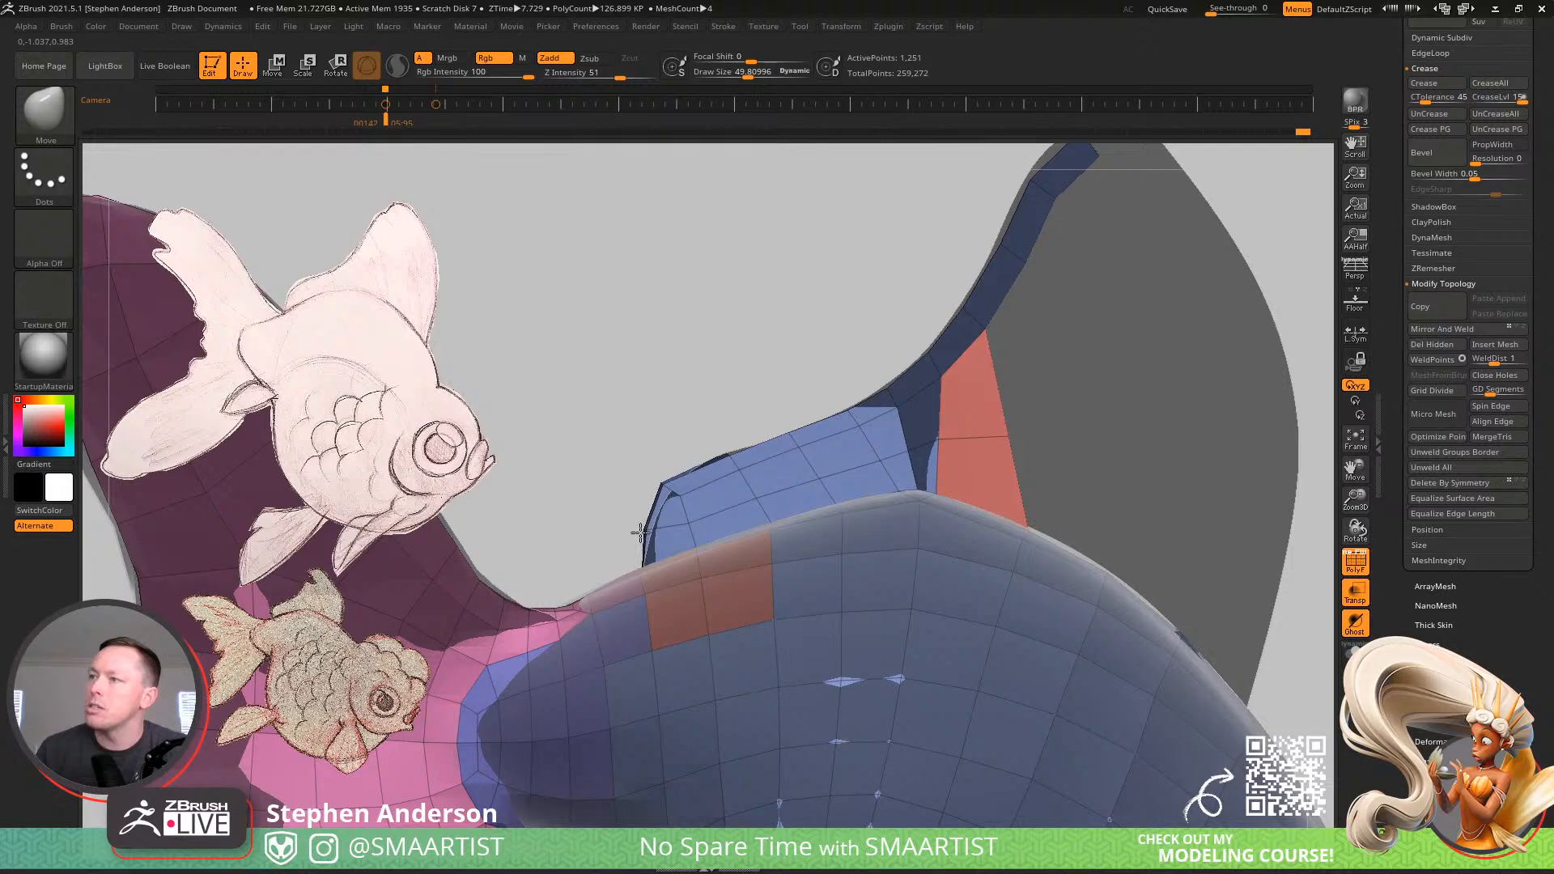
pyautogui.press('[')
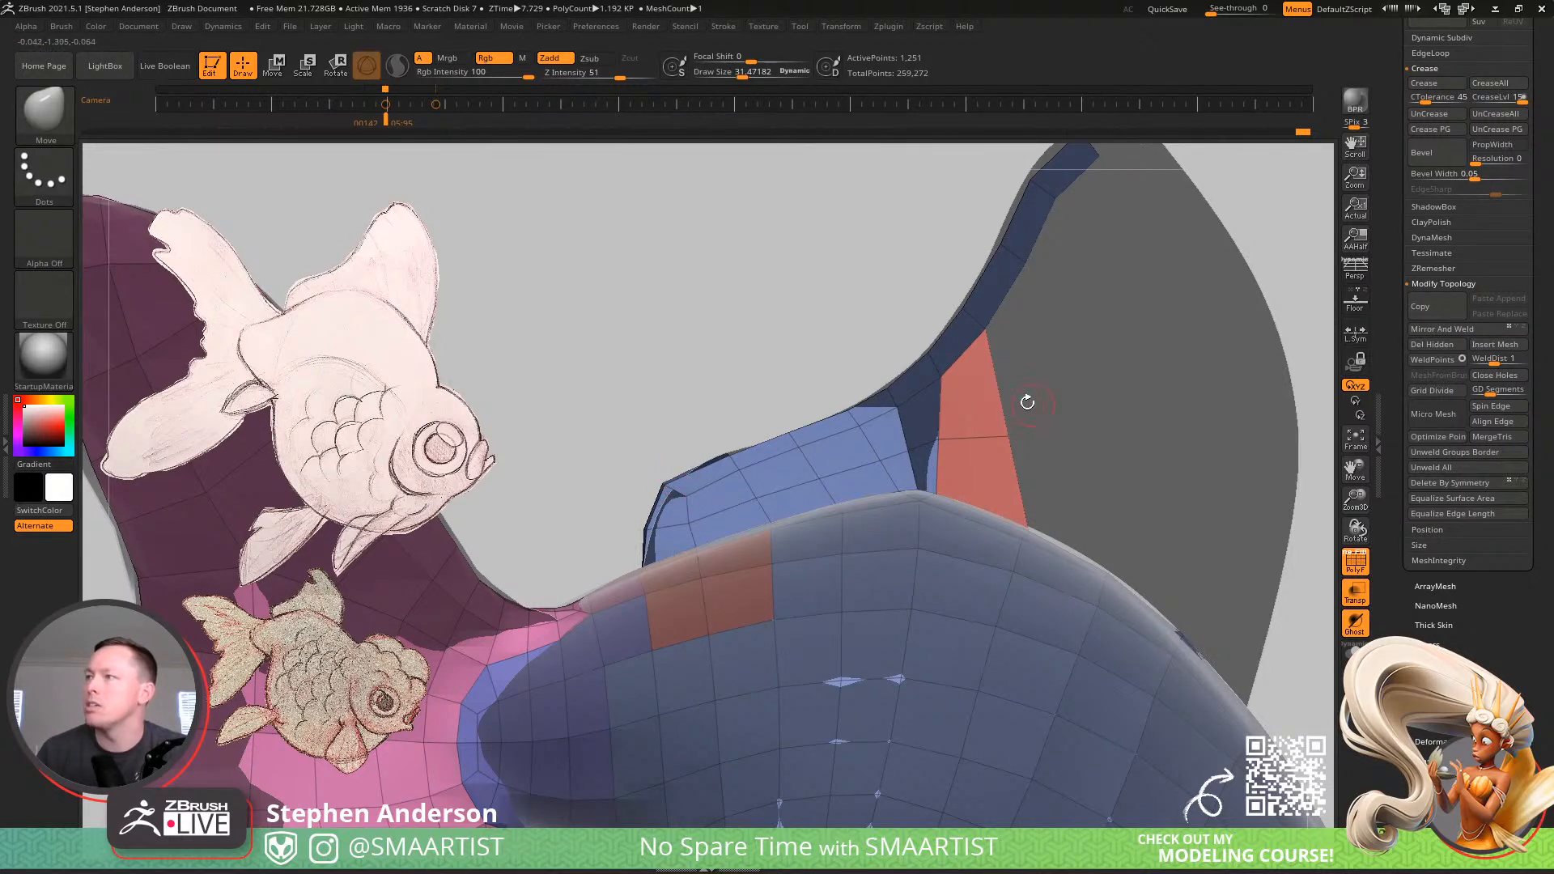
pyautogui.press(']')
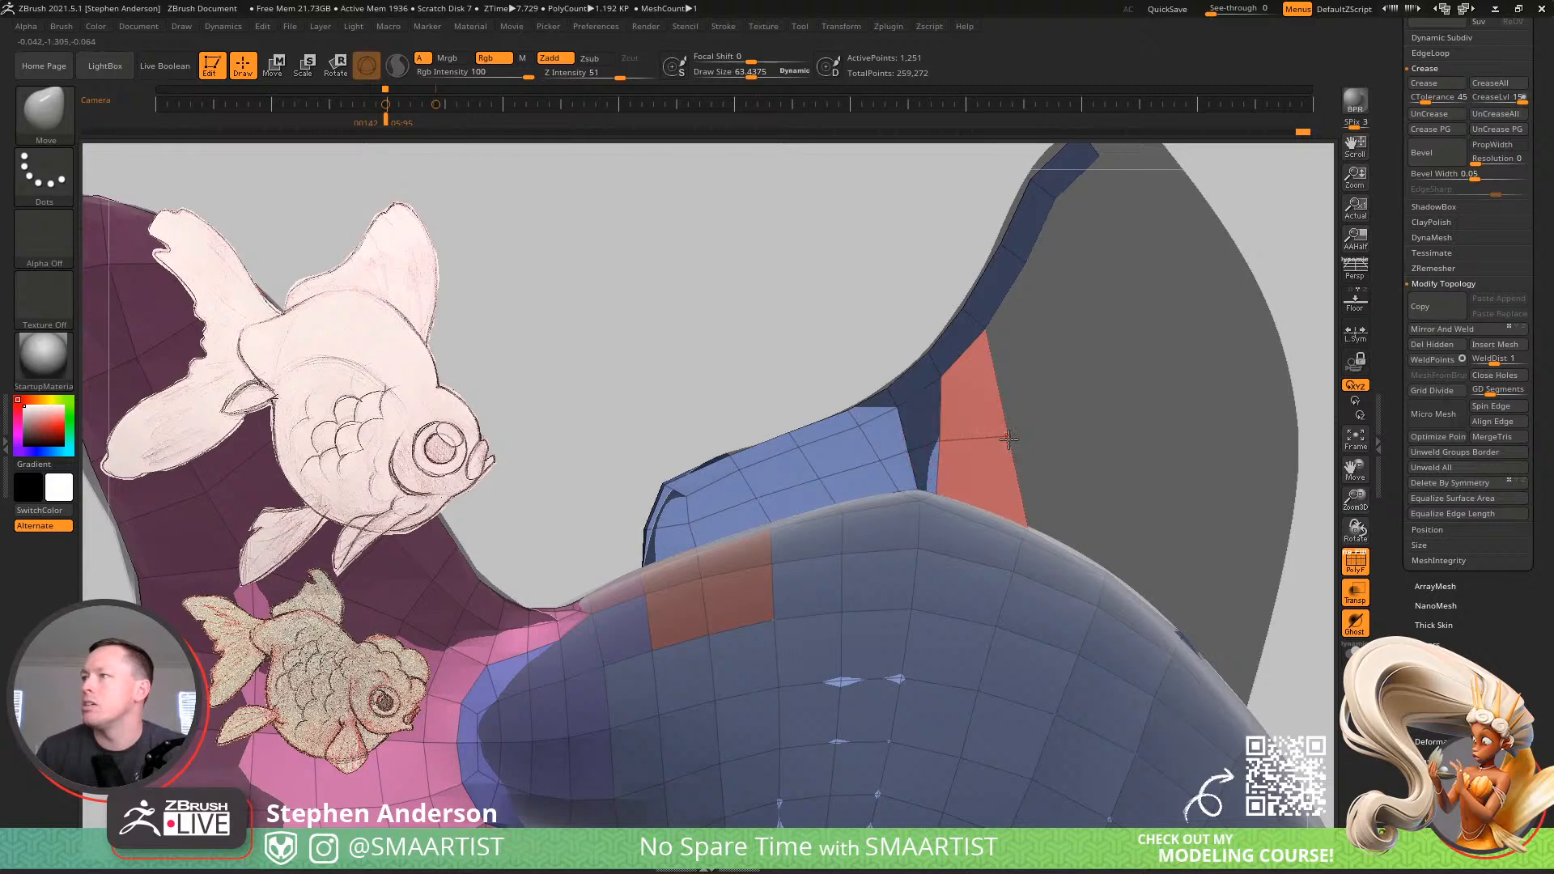
pyautogui.moveTo(944, 443); pyautogui.dragTo(868, 475, button='right')
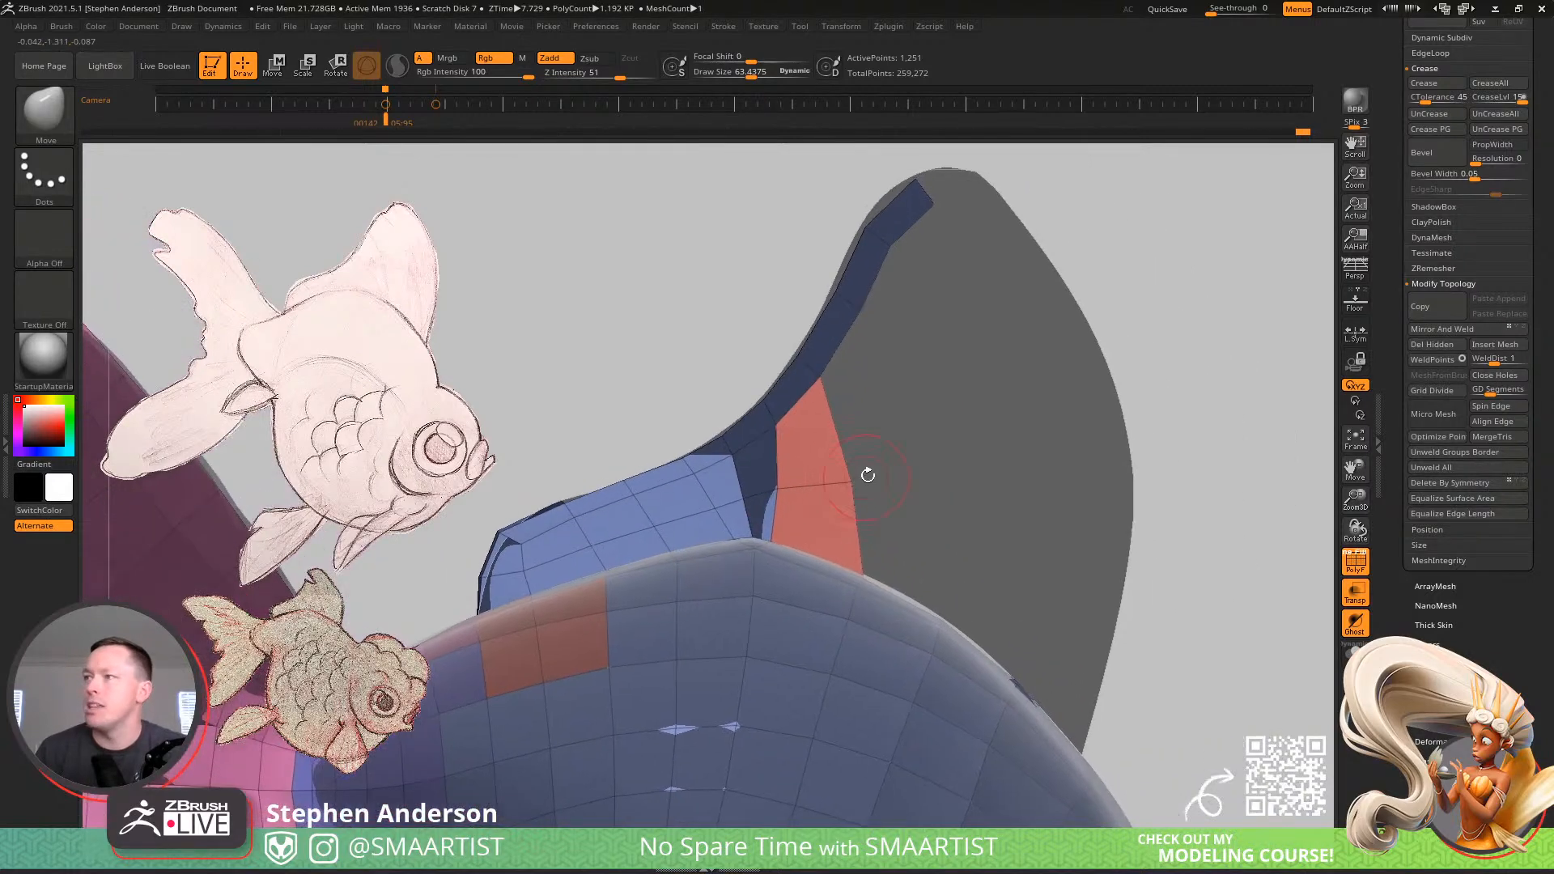
# Switch back to ZModeler, extrude the bridged section's open edge farther into the fin, and set the Draw Size to about 41
pyautogui.press('b')
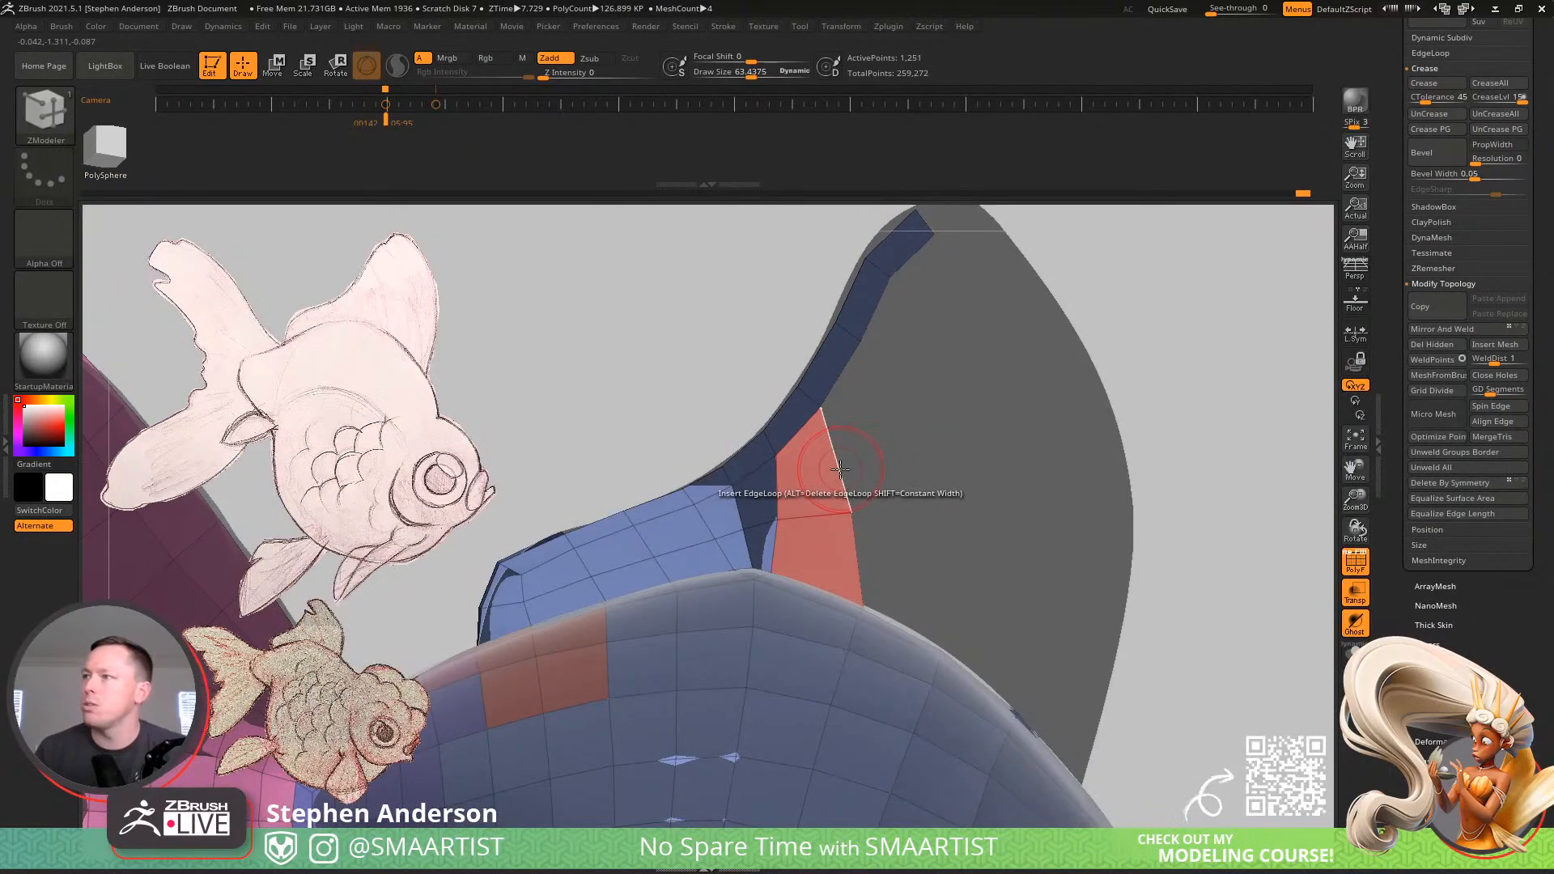
pyautogui.press('space')
pyautogui.click(659, 555)
pyautogui.moveTo(841, 461)
pyautogui.mouseDown()
pyautogui.moveTo(914, 465)
pyautogui.moveTo(894, 425)
pyautogui.moveTo(888, 453)
pyautogui.mouseUp()
pyautogui.press('s')
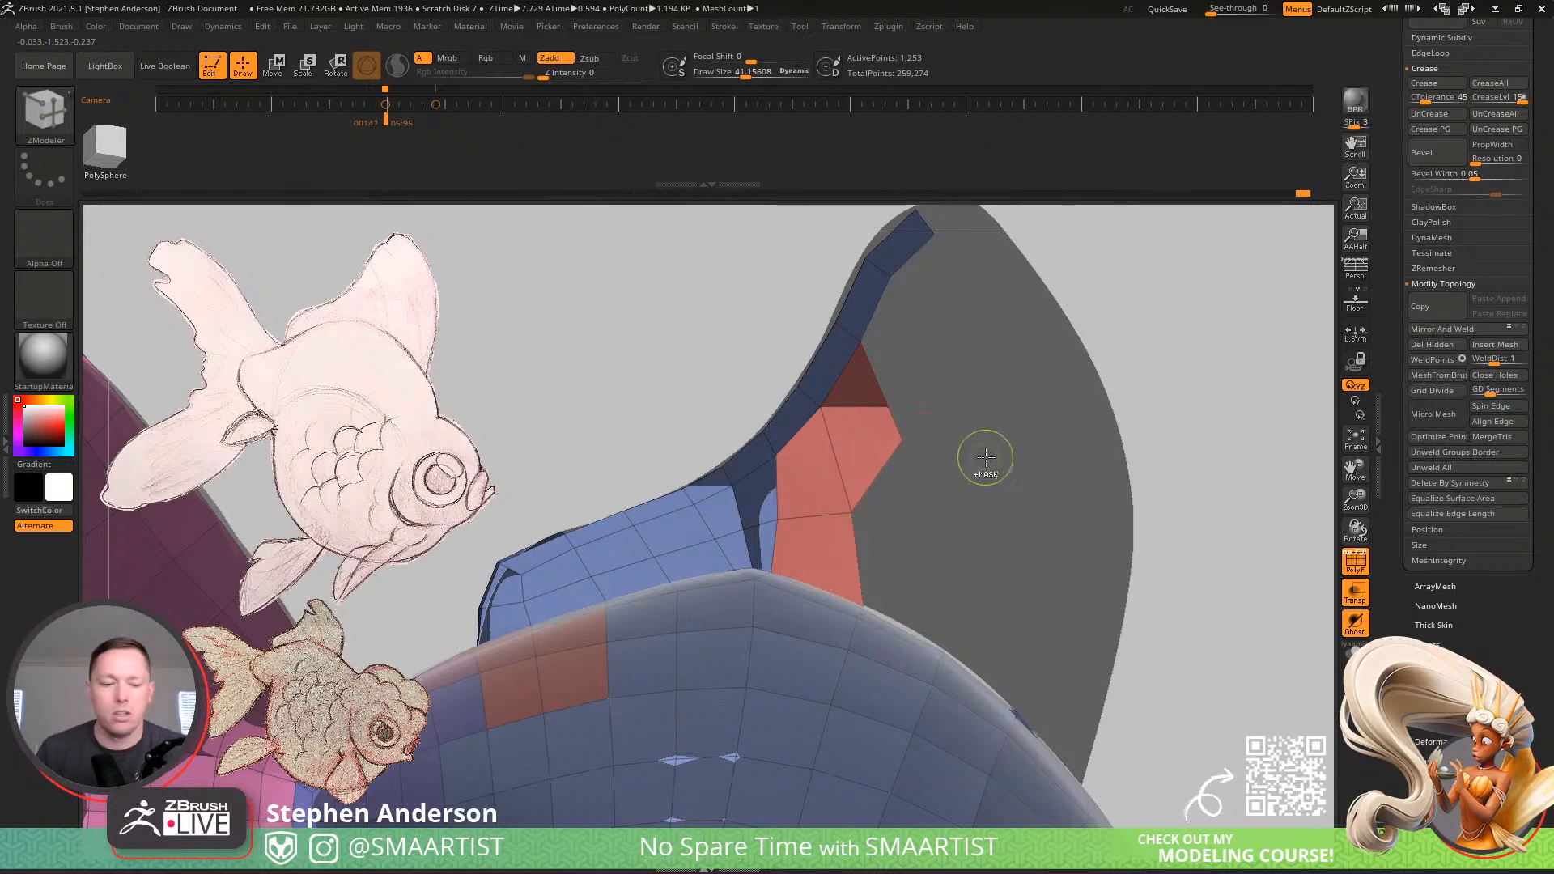
# Save the ZTool as Shark_02, overwriting the existing file
pyautogui.press('ctrl')
pyautogui.hotkey('ctrl', 's')
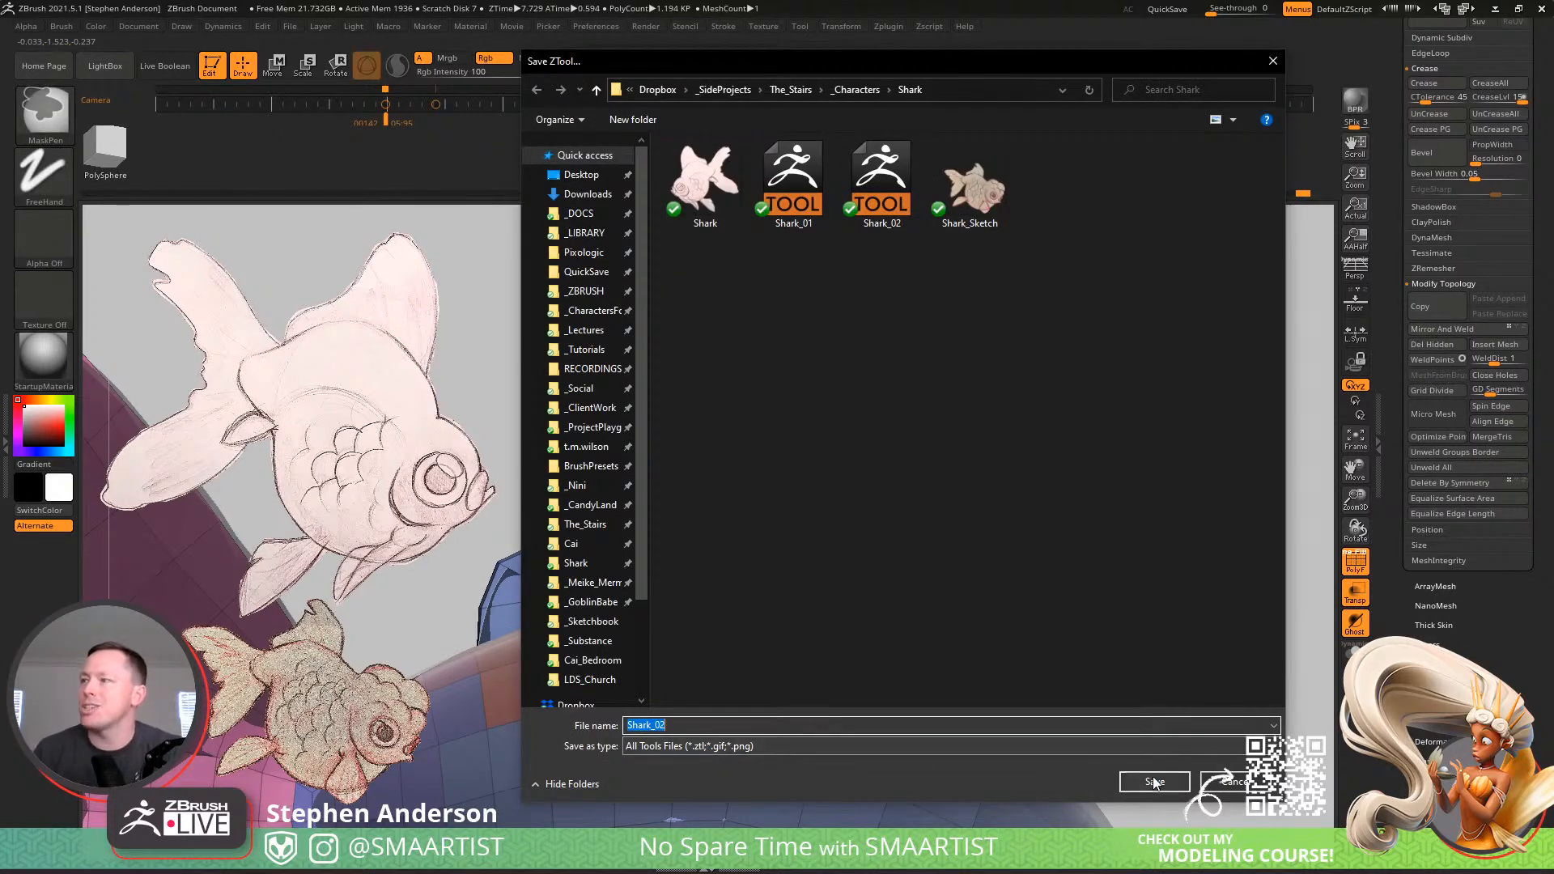
pyautogui.press('Return')
pyautogui.click(816, 429)
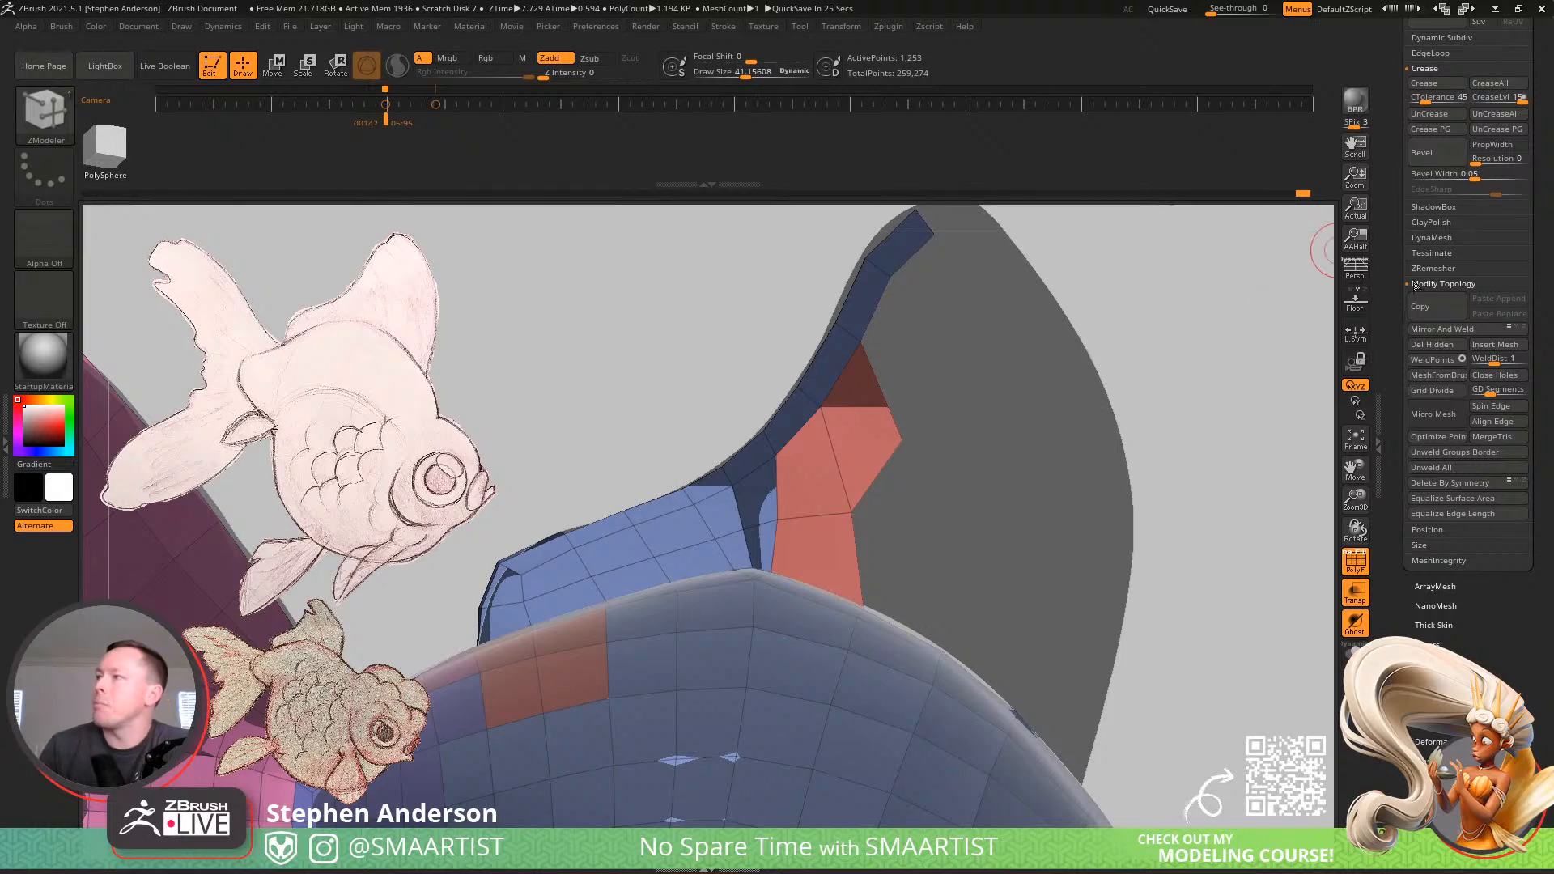
# Look over the EdgeLoop options, then apply Mirror And Weld to the fish mesh
pyautogui.moveTo(1479, 629); pyautogui.dragTo(1480, 773)
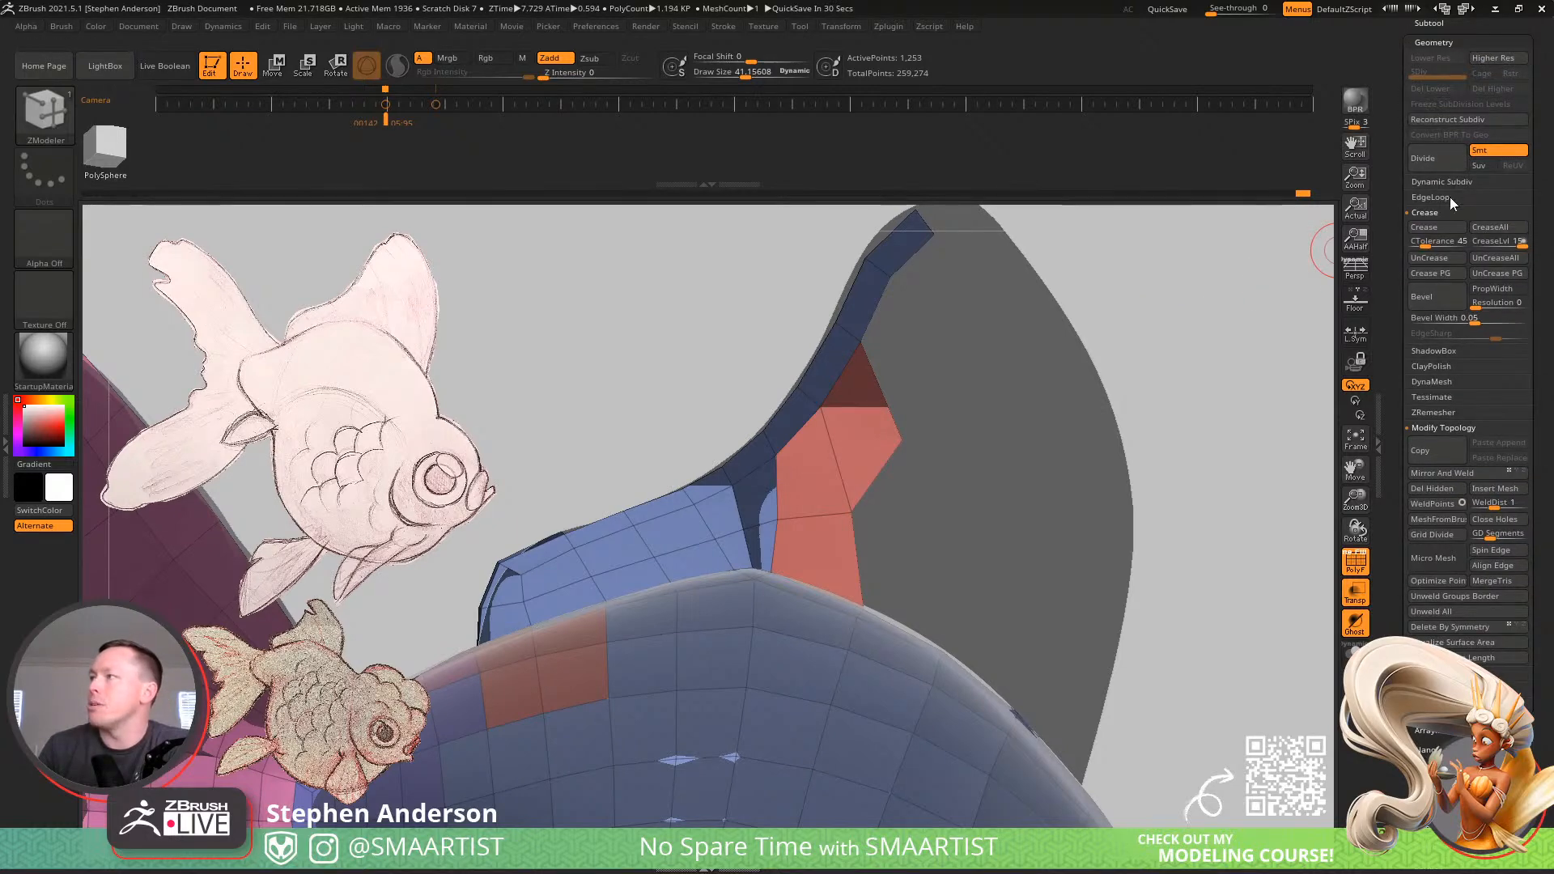
pyautogui.click(1449, 197)
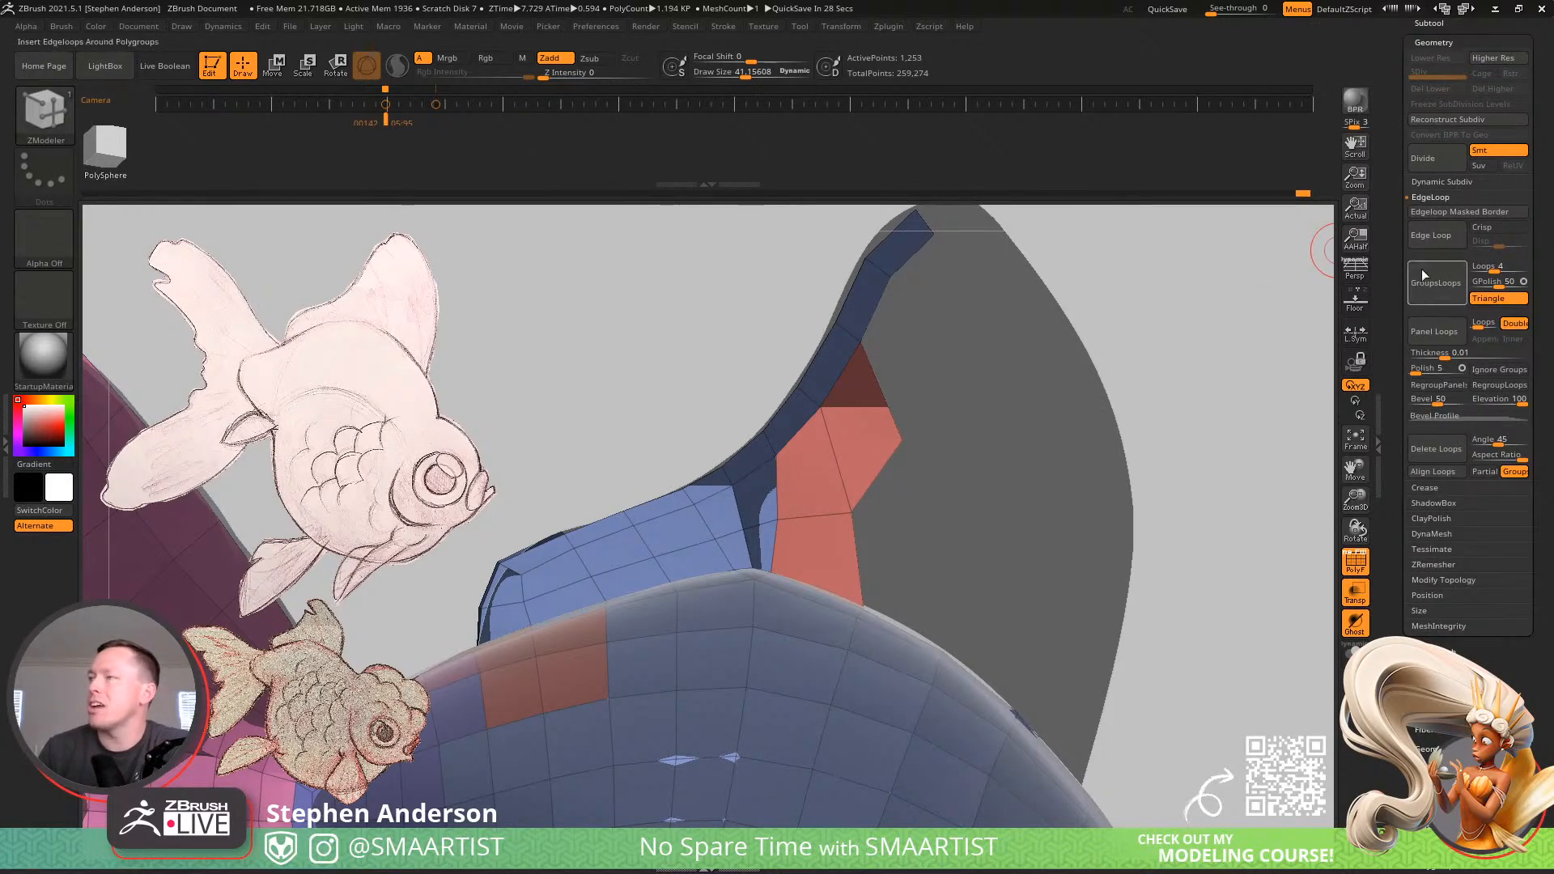
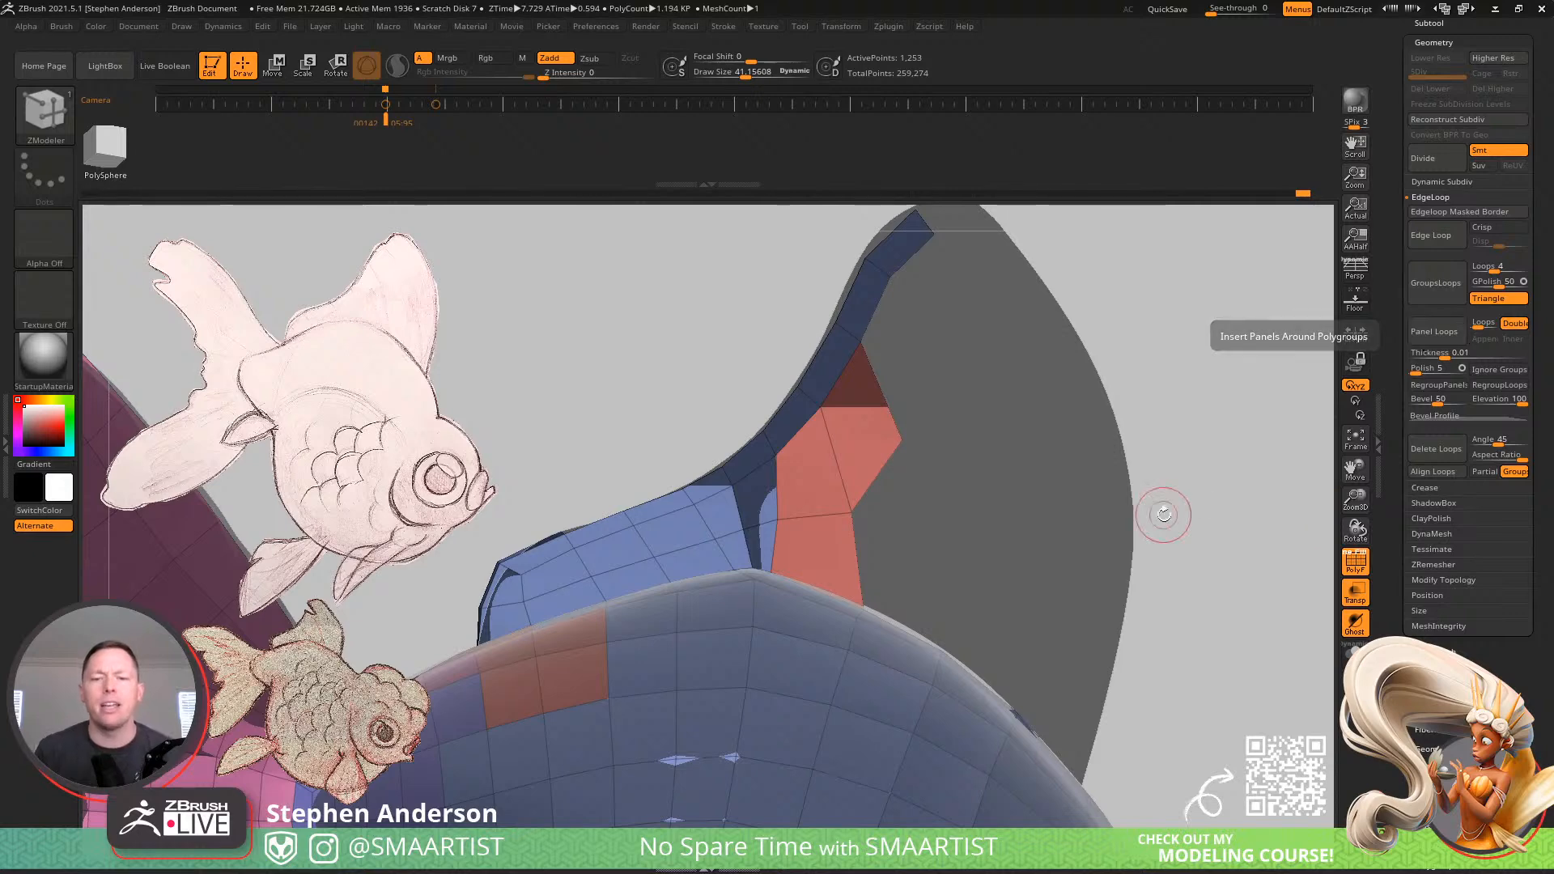
pyautogui.click(1443, 197)
pyautogui.click(1445, 304)
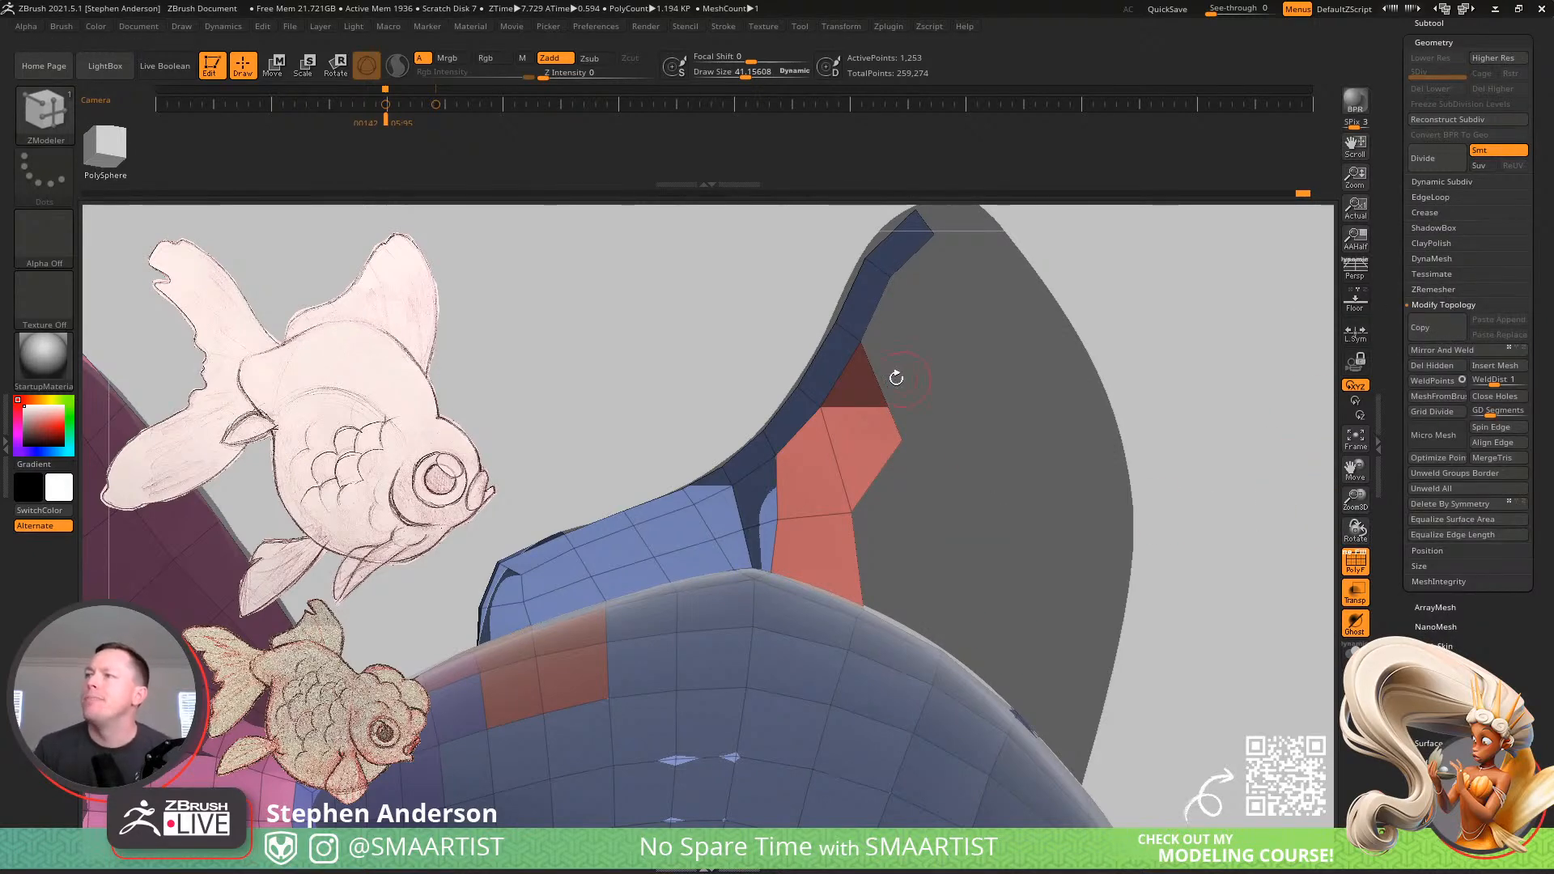
pyautogui.moveTo(895, 378)
pyautogui.mouseDown()
pyautogui.moveTo(937, 420)
pyautogui.moveTo(919, 411)
pyautogui.mouseUp()
pyautogui.click(1452, 351)
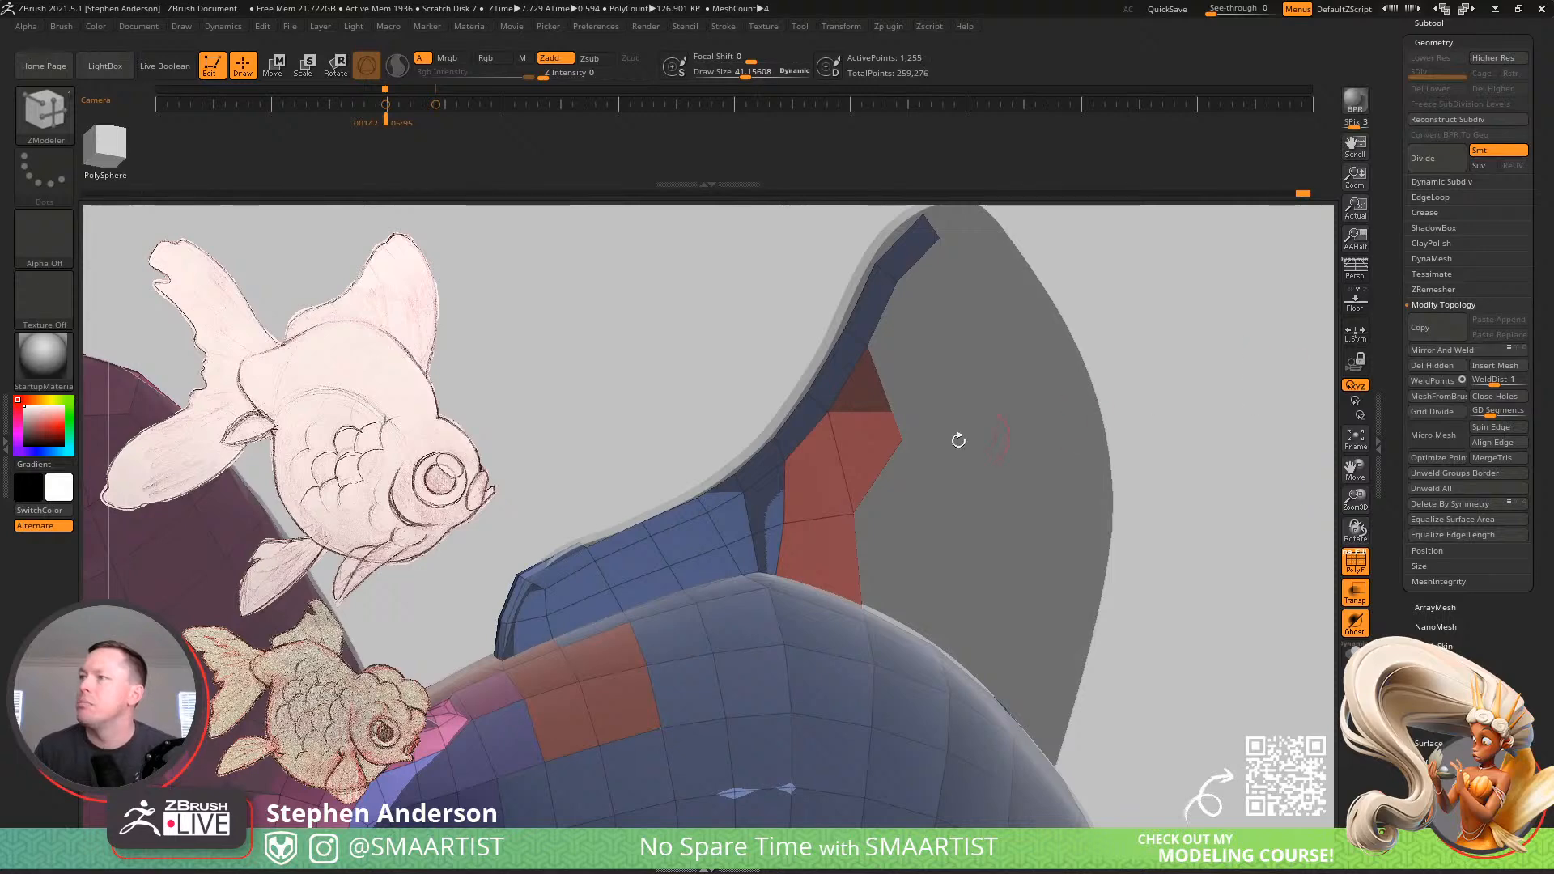
# Extrude the ridge strip one face up the fin's upper edge, set the Draw Size to about 13, and apply Mirror And Weld
pyautogui.moveTo(957, 439)
pyautogui.mouseDown(button='right')
pyautogui.moveTo(891, 527)
pyautogui.moveTo(589, 648)
pyautogui.moveTo(728, 644)
pyautogui.moveTo(704, 578)
pyautogui.mouseUp(button='right')
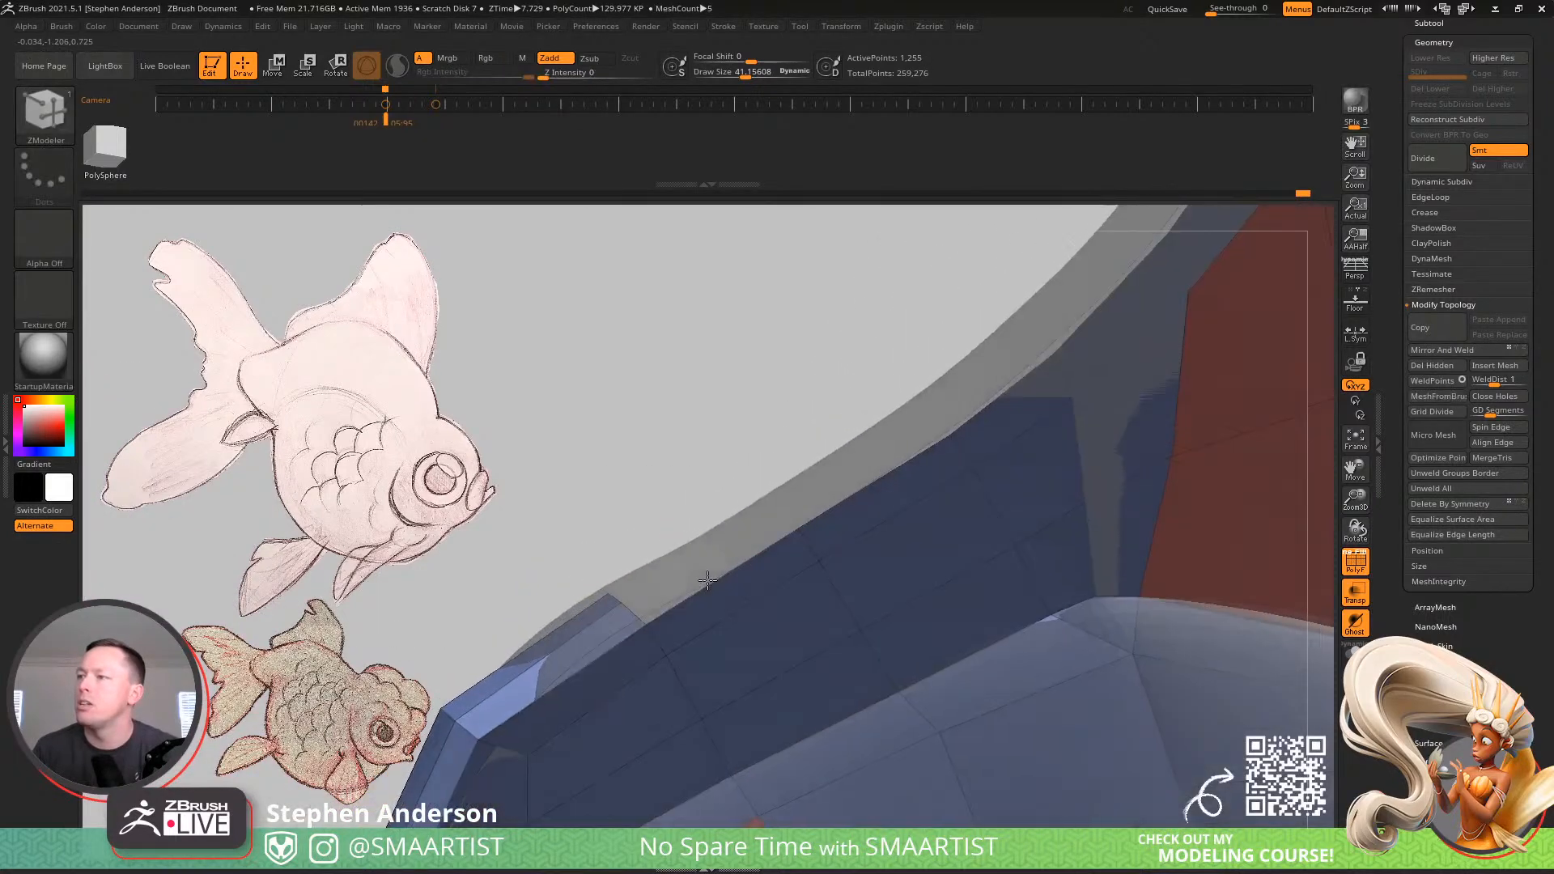
pyautogui.moveTo(718, 580); pyautogui.dragTo(701, 554)
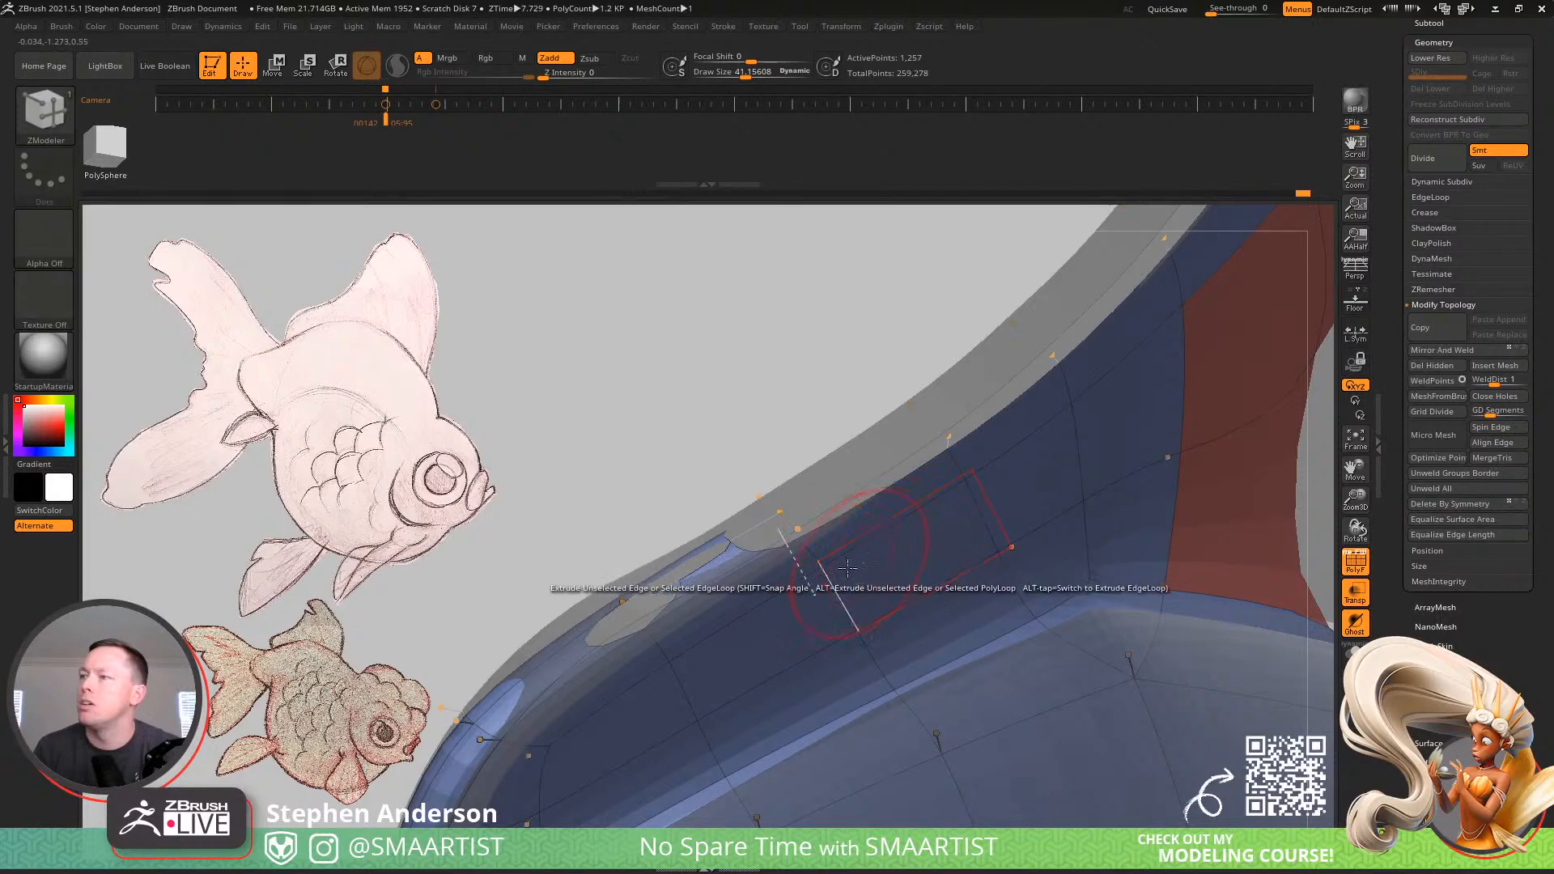
pyautogui.press('s')
pyautogui.moveTo(641, 591); pyautogui.dragTo(632, 592)
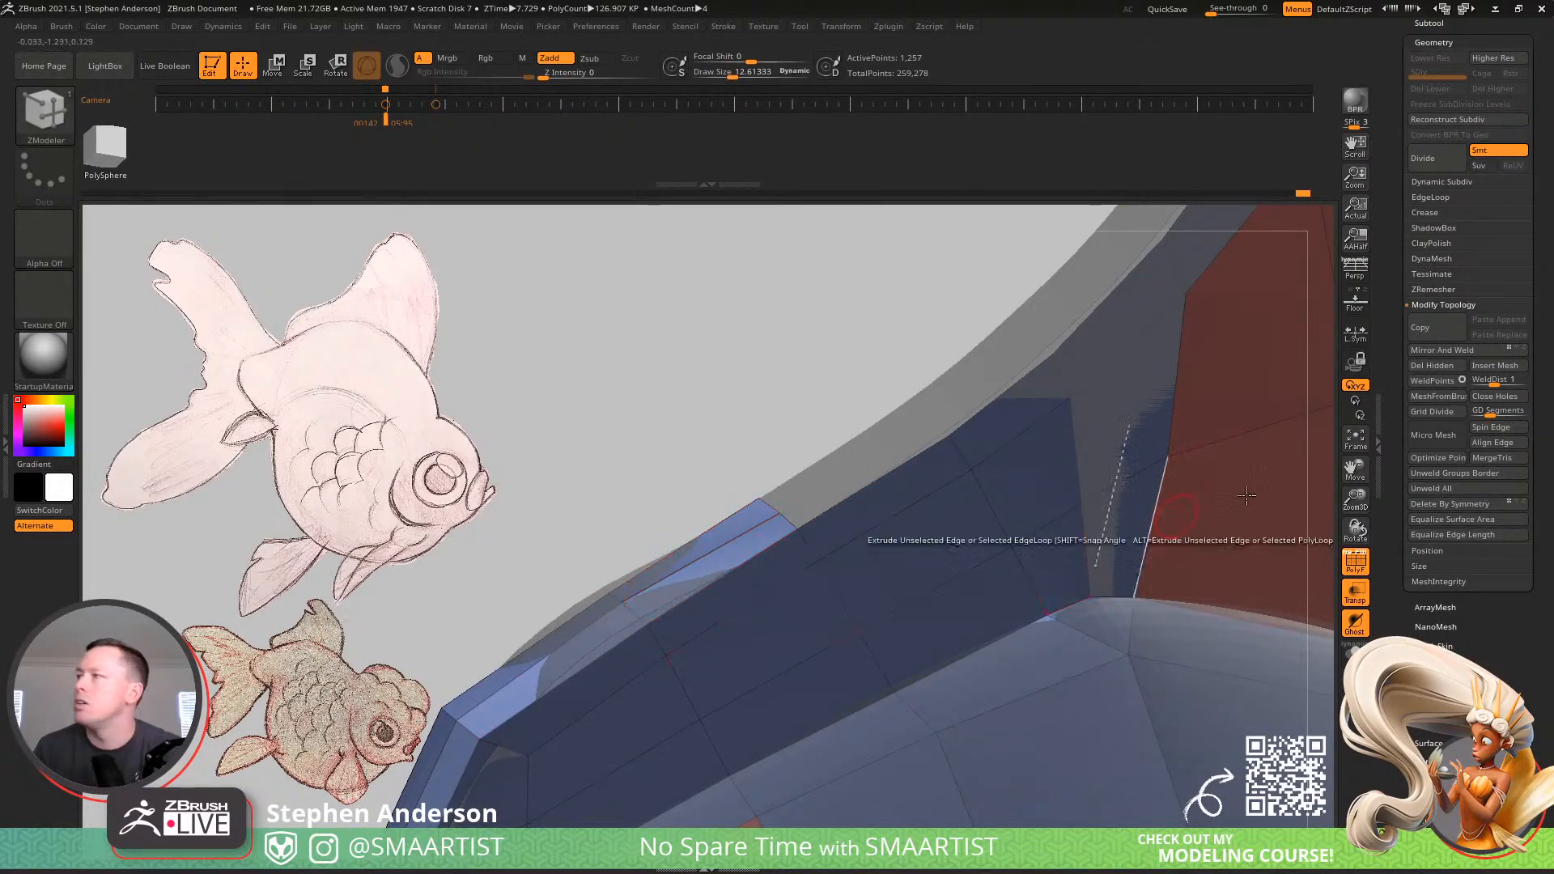
pyautogui.click(1437, 350)
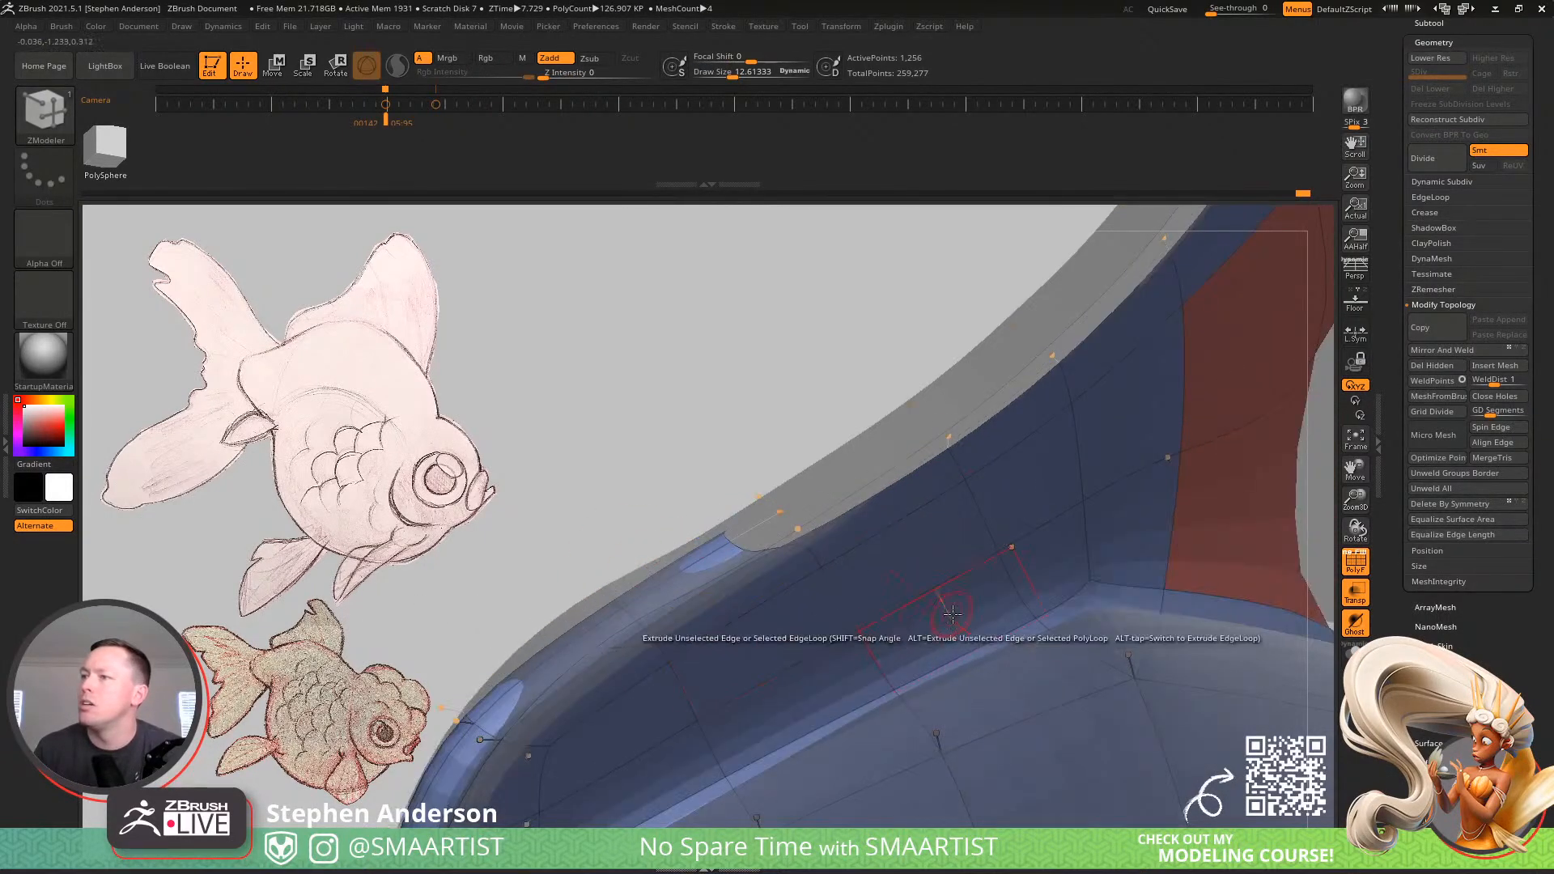
# Extrude two more faces along the fin's ridge strip and preview them with Dynamic Subdivision
pyautogui.press('shift')
pyautogui.moveTo(858, 490); pyautogui.dragTo(837, 472)
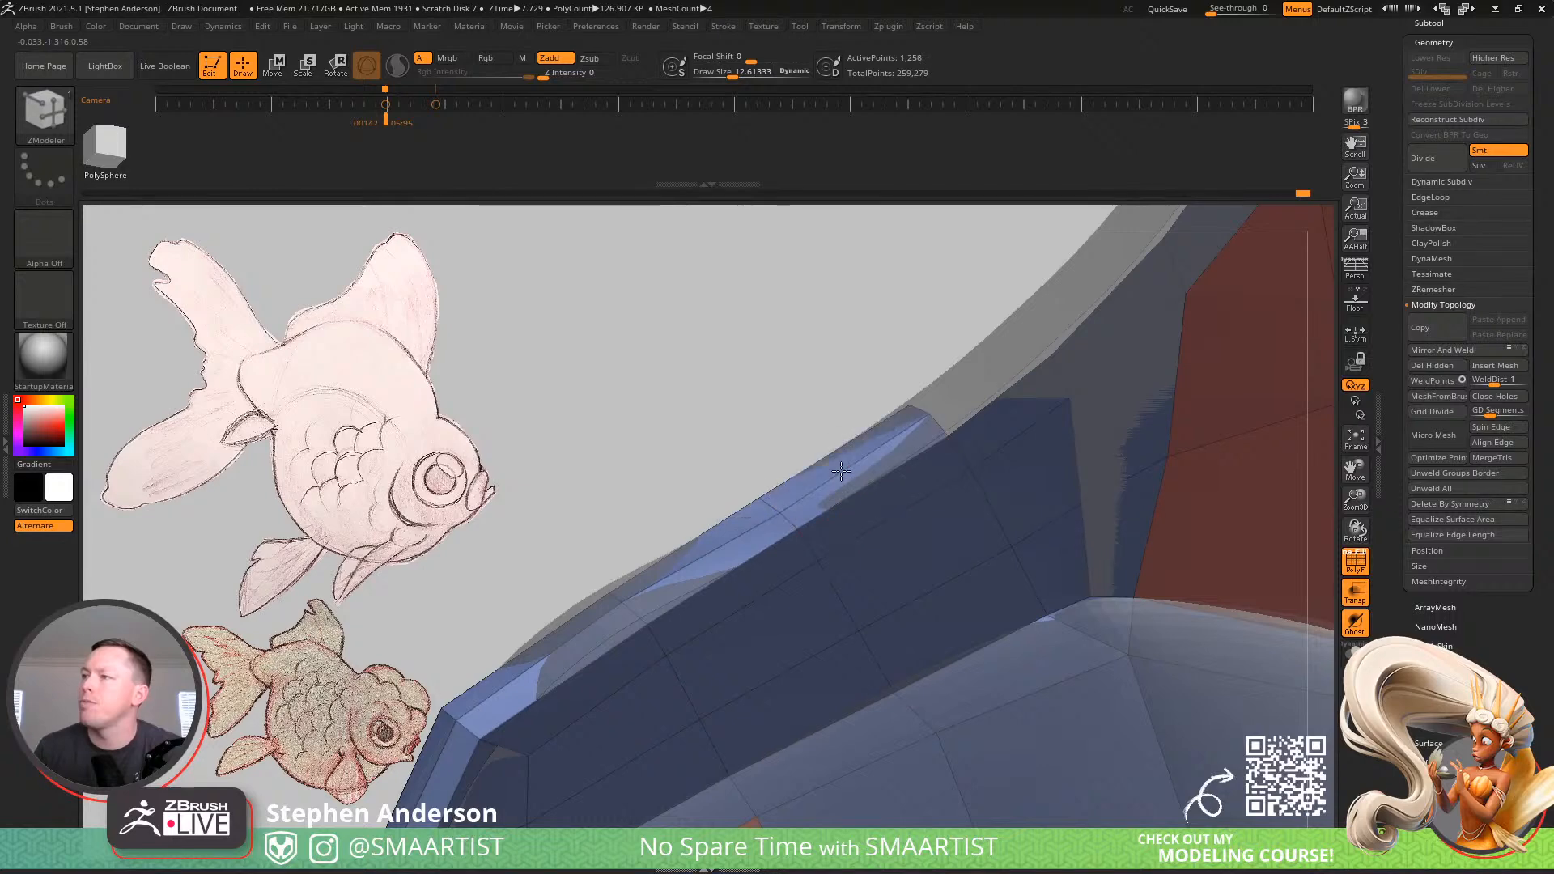
pyautogui.moveTo(992, 411); pyautogui.dragTo(984, 386)
pyautogui.press('d')
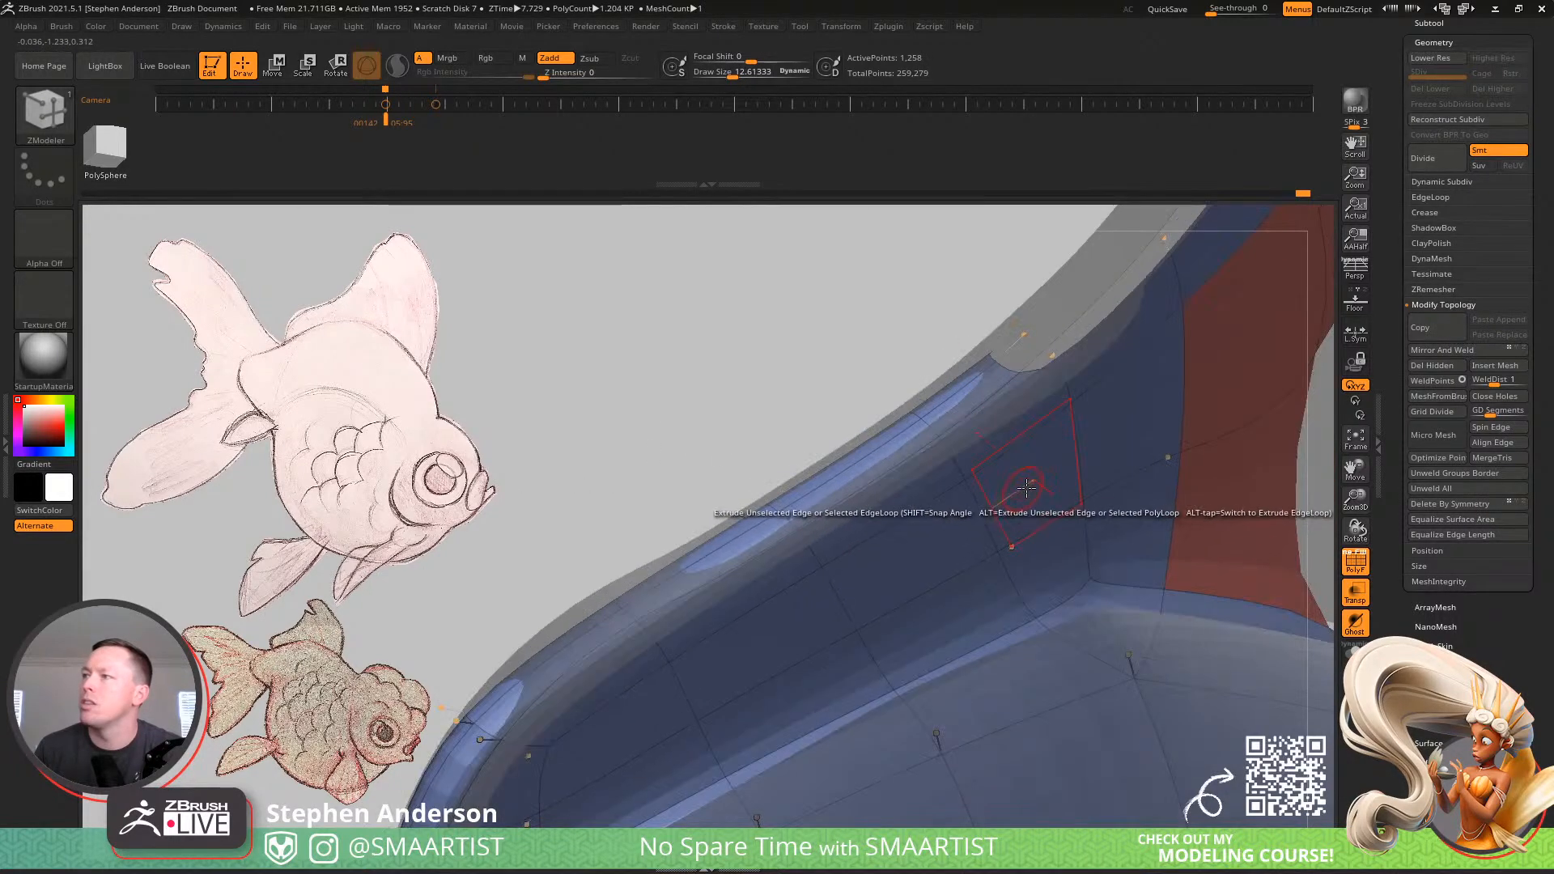
pyautogui.hotkey('shift', 'd')
# Continue the ridge strip up the fin's steep edge with two more extruded faces, mirror and weld, and preview the smoothing
pyautogui.moveTo(1032, 458)
pyautogui.keyDown('alt'); pyautogui.mouseDown(button='right')
pyautogui.moveTo(860, 563)
pyautogui.moveTo(801, 623)
pyautogui.mouseUp(button='right'); pyautogui.keyUp('alt')
pyautogui.moveTo(731, 650); pyautogui.dragTo(801, 589)
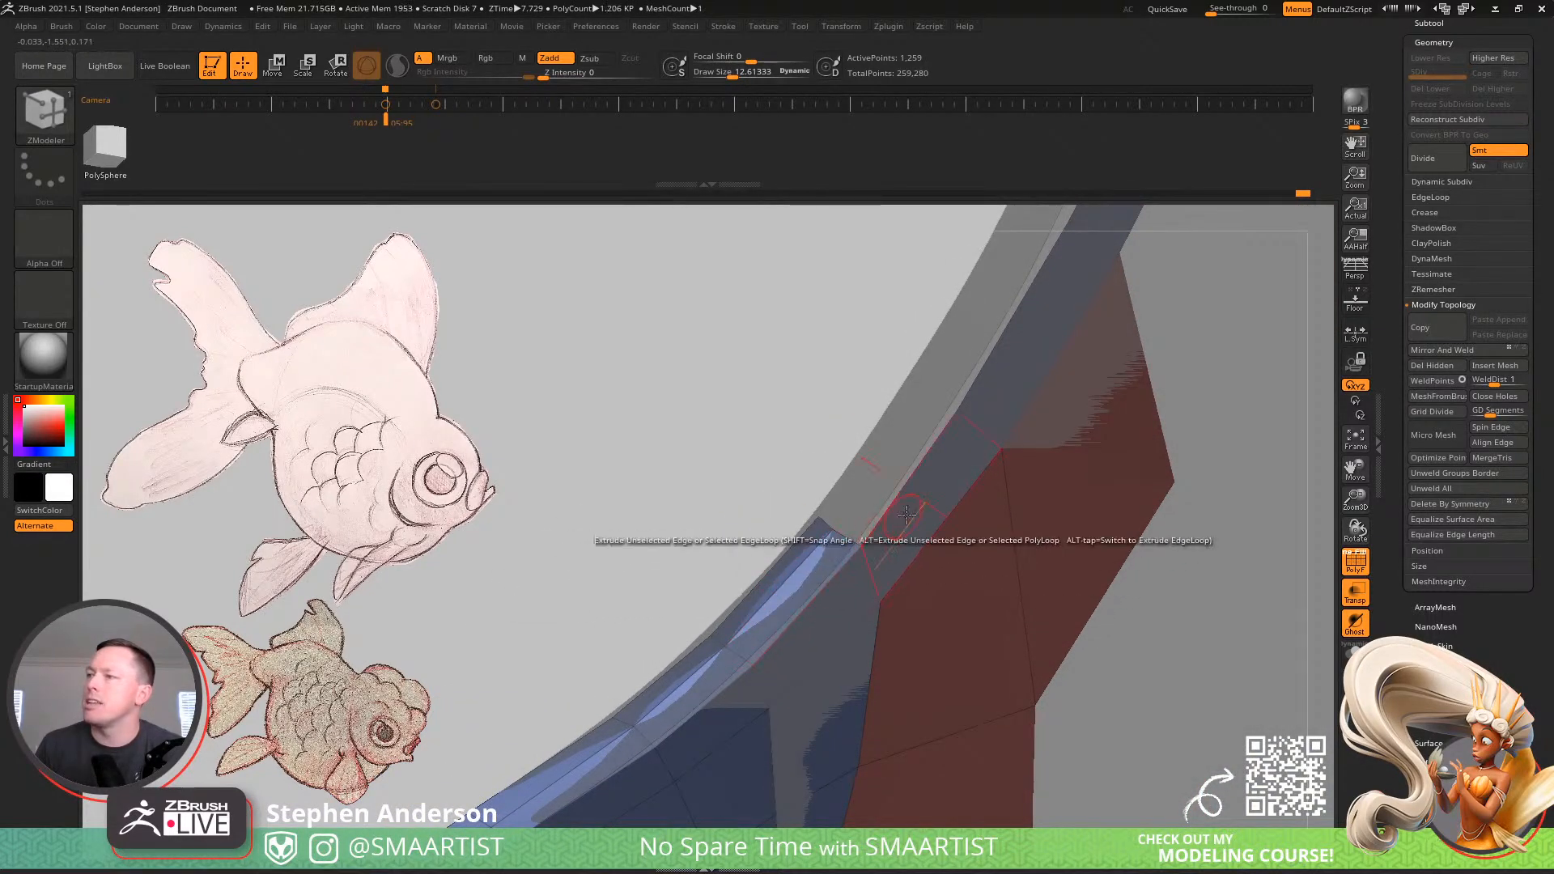
pyautogui.moveTo(846, 522); pyautogui.dragTo(930, 397)
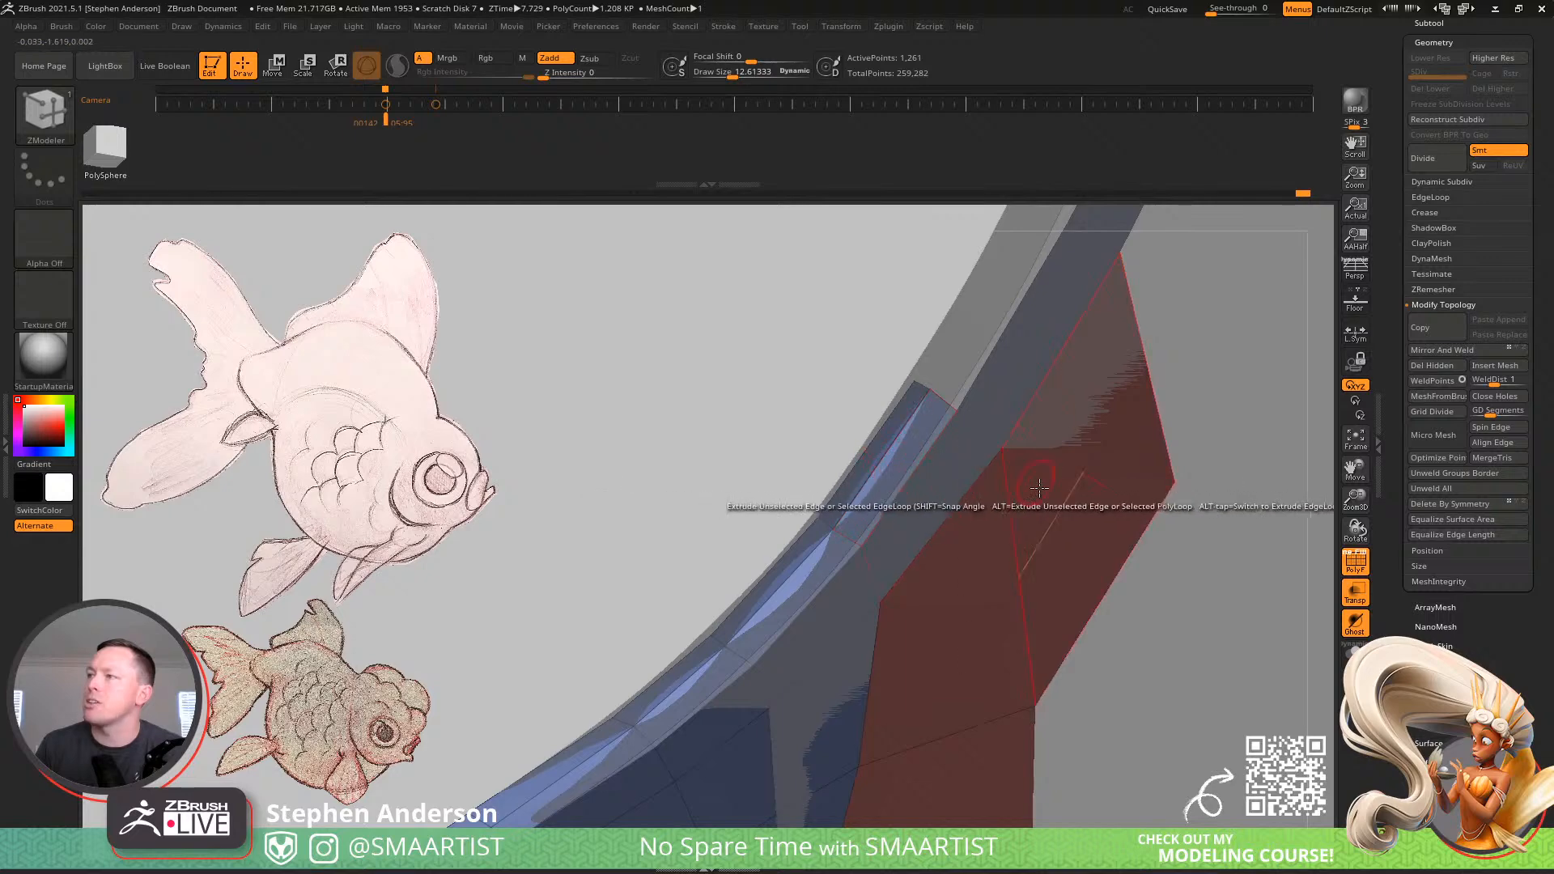
pyautogui.press('d')
pyautogui.hotkey('shift', 'd')
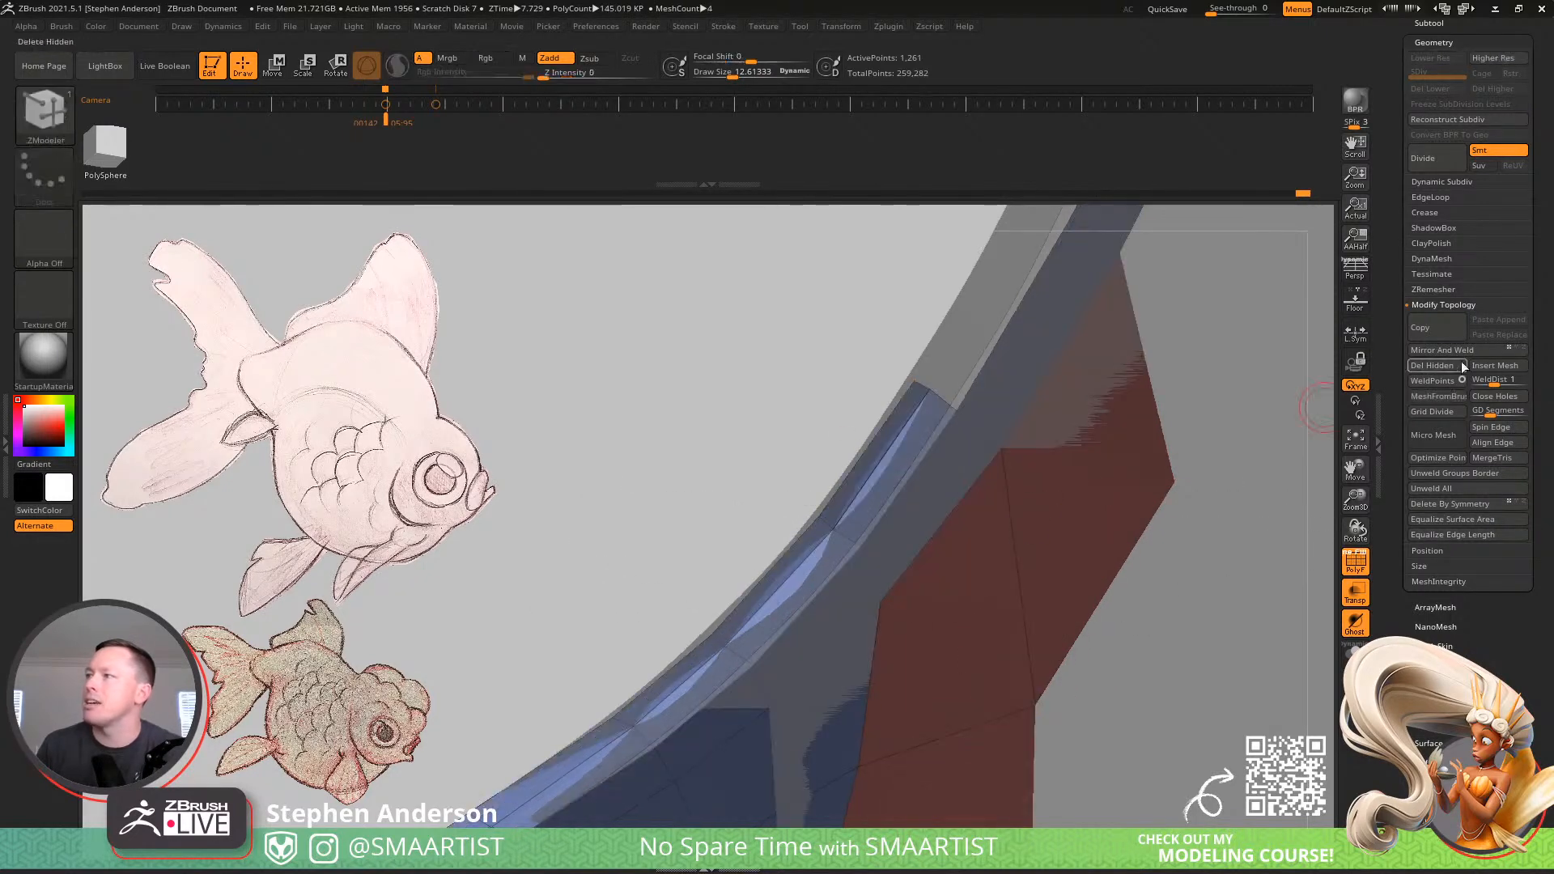
pyautogui.press('d')
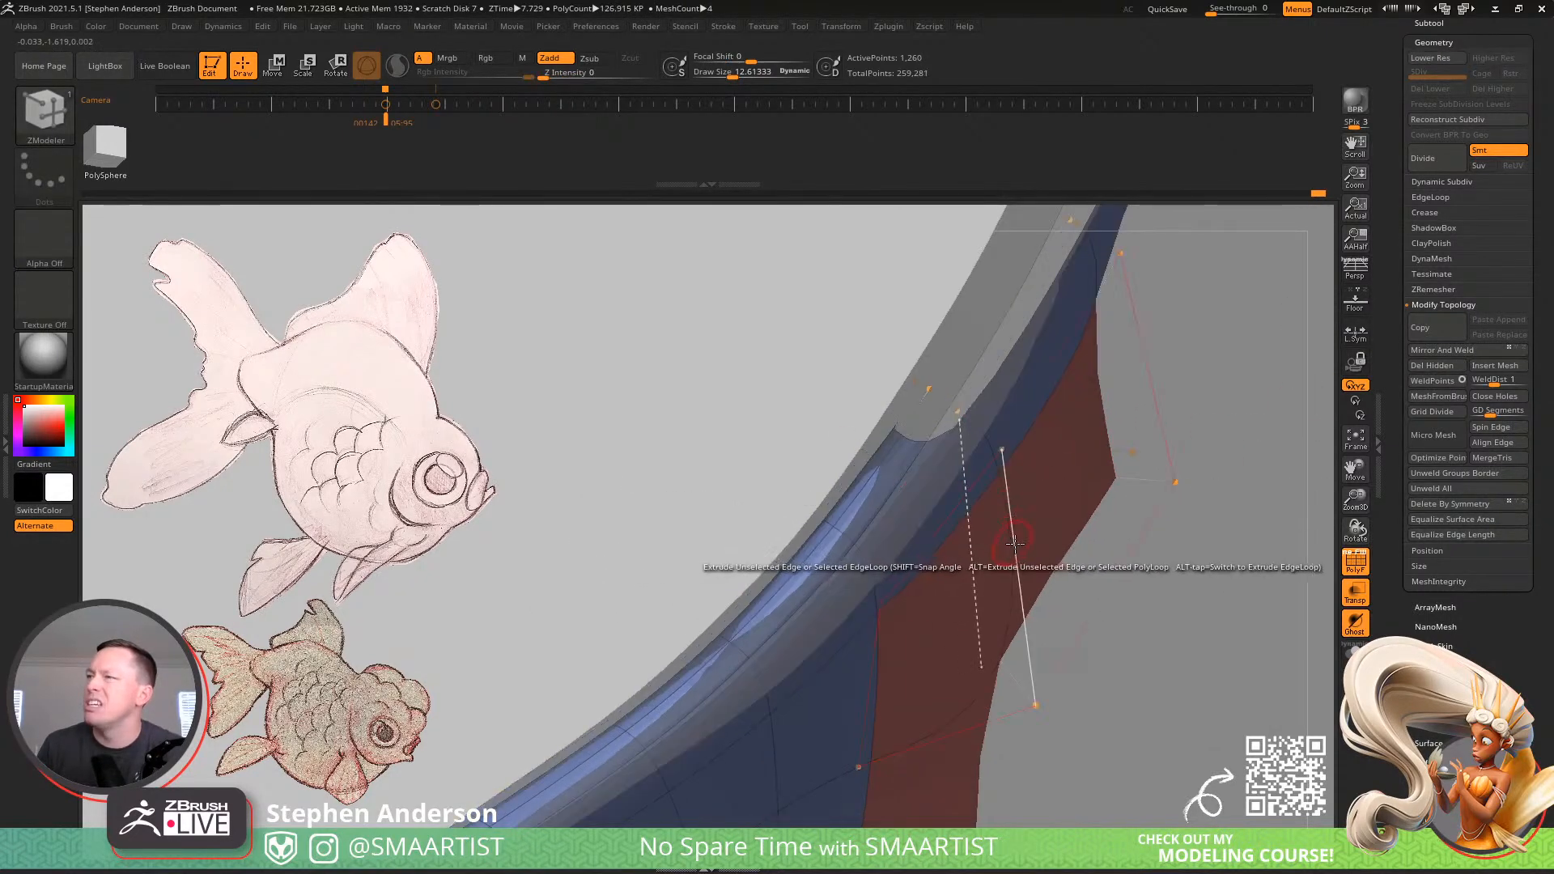
# Extrude the ridge strip on toward the fin's tip, undo the misplaced extrusion, and set the Draw Size to about 3.5
pyautogui.hotkey('shift', 'd')
pyautogui.moveTo(943, 507); pyautogui.dragTo(881, 572, button='right')
pyautogui.moveTo(881, 572); pyautogui.dragTo(860, 563)
pyautogui.moveTo(854, 560); pyautogui.dragTo(931, 558, button='right')
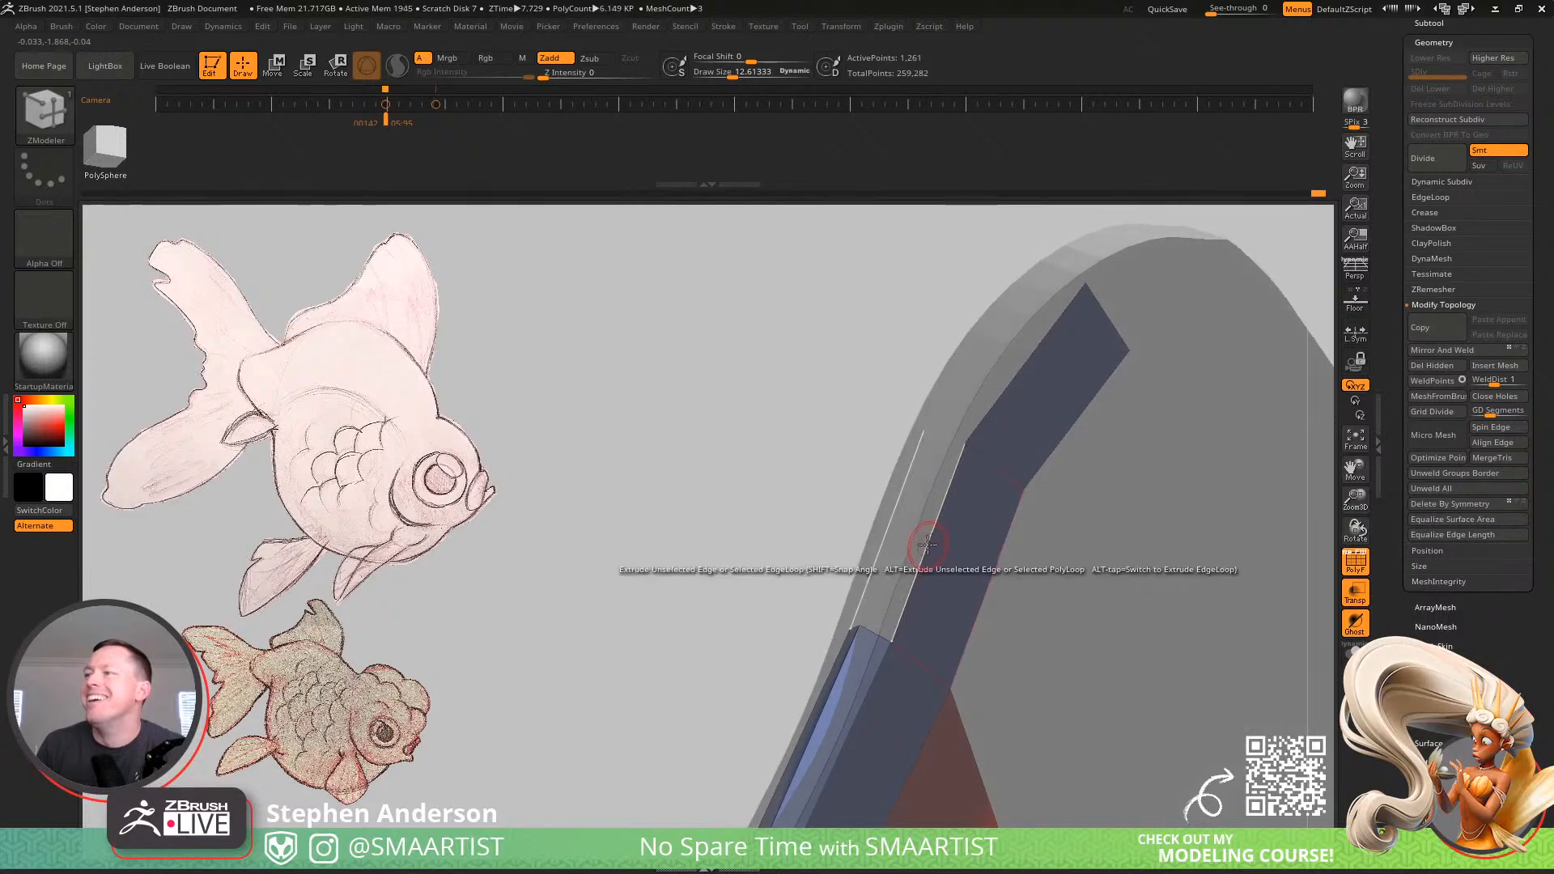
pyautogui.moveTo(935, 535); pyautogui.dragTo(890, 531)
pyautogui.moveTo(1014, 380); pyautogui.dragTo(1006, 342)
pyautogui.hotkey('ctrl', 'z')
pyautogui.moveTo(962, 407); pyautogui.dragTo(950, 429, button='right')
pyautogui.press('s')
pyautogui.moveTo(948, 423); pyautogui.dragTo(939, 423)
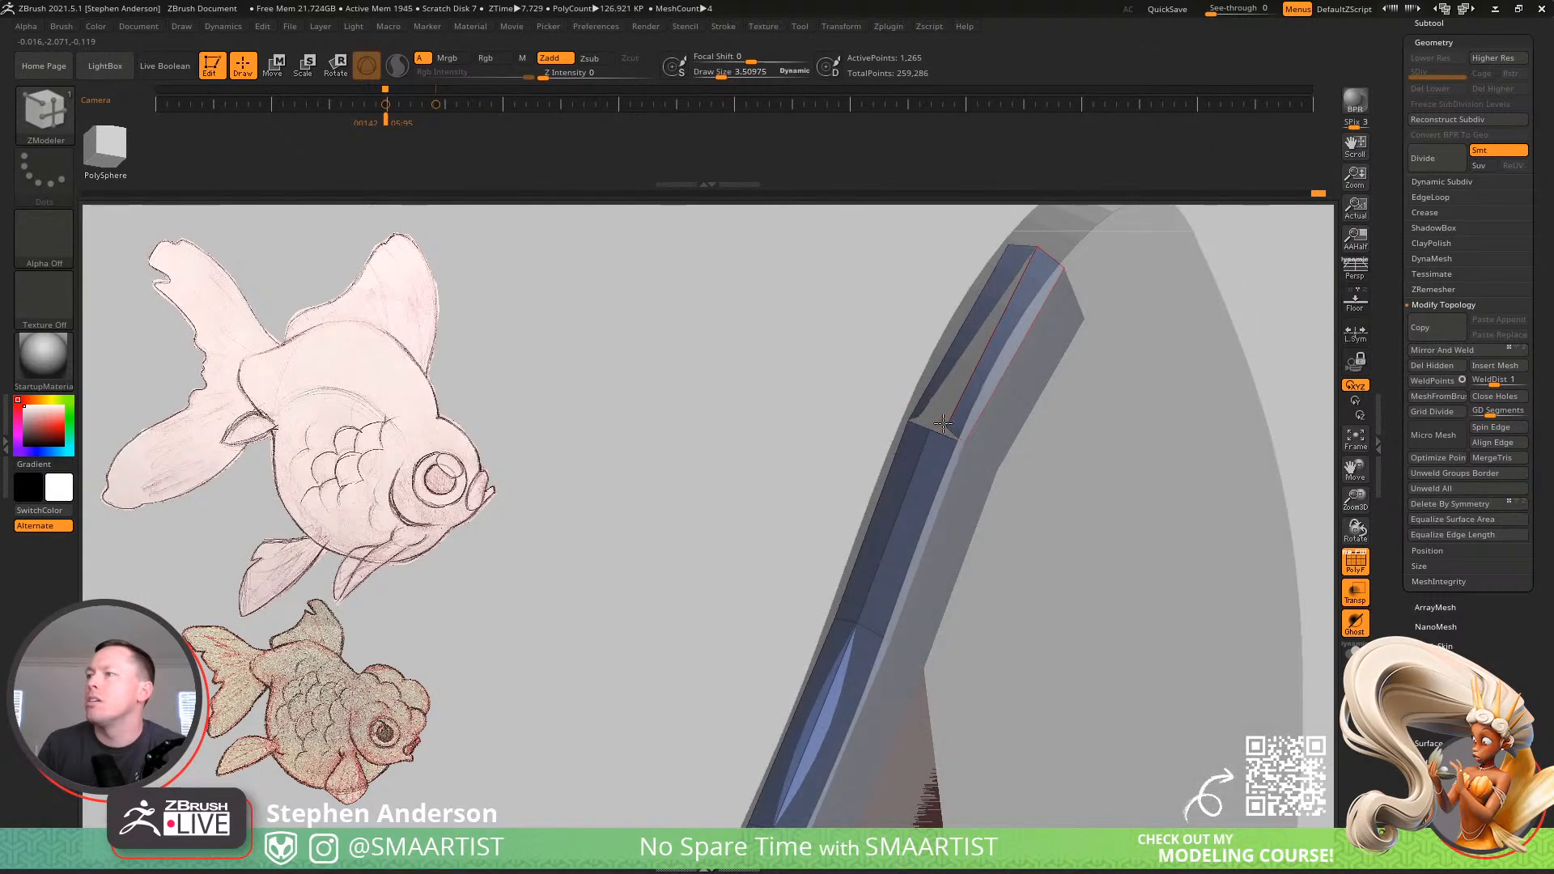
# Turn on the Dynamic Subdivision preview and examine the body, eye area and open dorsal gap from several angles
pyautogui.press('d')
pyautogui.moveTo(974, 561)
pyautogui.keyDown('ctrl'); pyautogui.mouseDown(button='right')
pyautogui.moveTo(878, 558)
pyautogui.moveTo(984, 454)
pyautogui.moveTo(955, 498)
pyautogui.moveTo(938, 613)
pyautogui.moveTo(926, 485)
pyautogui.moveTo(978, 447)
pyautogui.mouseUp(button='right'); pyautogui.keyUp('ctrl')
pyautogui.moveTo(981, 553)
pyautogui.mouseDown(button='right')
pyautogui.moveTo(974, 590)
pyautogui.moveTo(891, 666)
pyautogui.moveTo(914, 581)
pyautogui.mouseUp(button='right')
pyautogui.moveTo(778, 437)
pyautogui.mouseDown(button='right')
pyautogui.moveTo(792, 566)
pyautogui.moveTo(759, 372)
pyautogui.moveTo(805, 616)
pyautogui.moveTo(791, 555)
pyautogui.moveTo(735, 530)
pyautogui.moveTo(890, 502)
pyautogui.moveTo(930, 615)
pyautogui.moveTo(797, 639)
pyautogui.mouseUp(button='right')
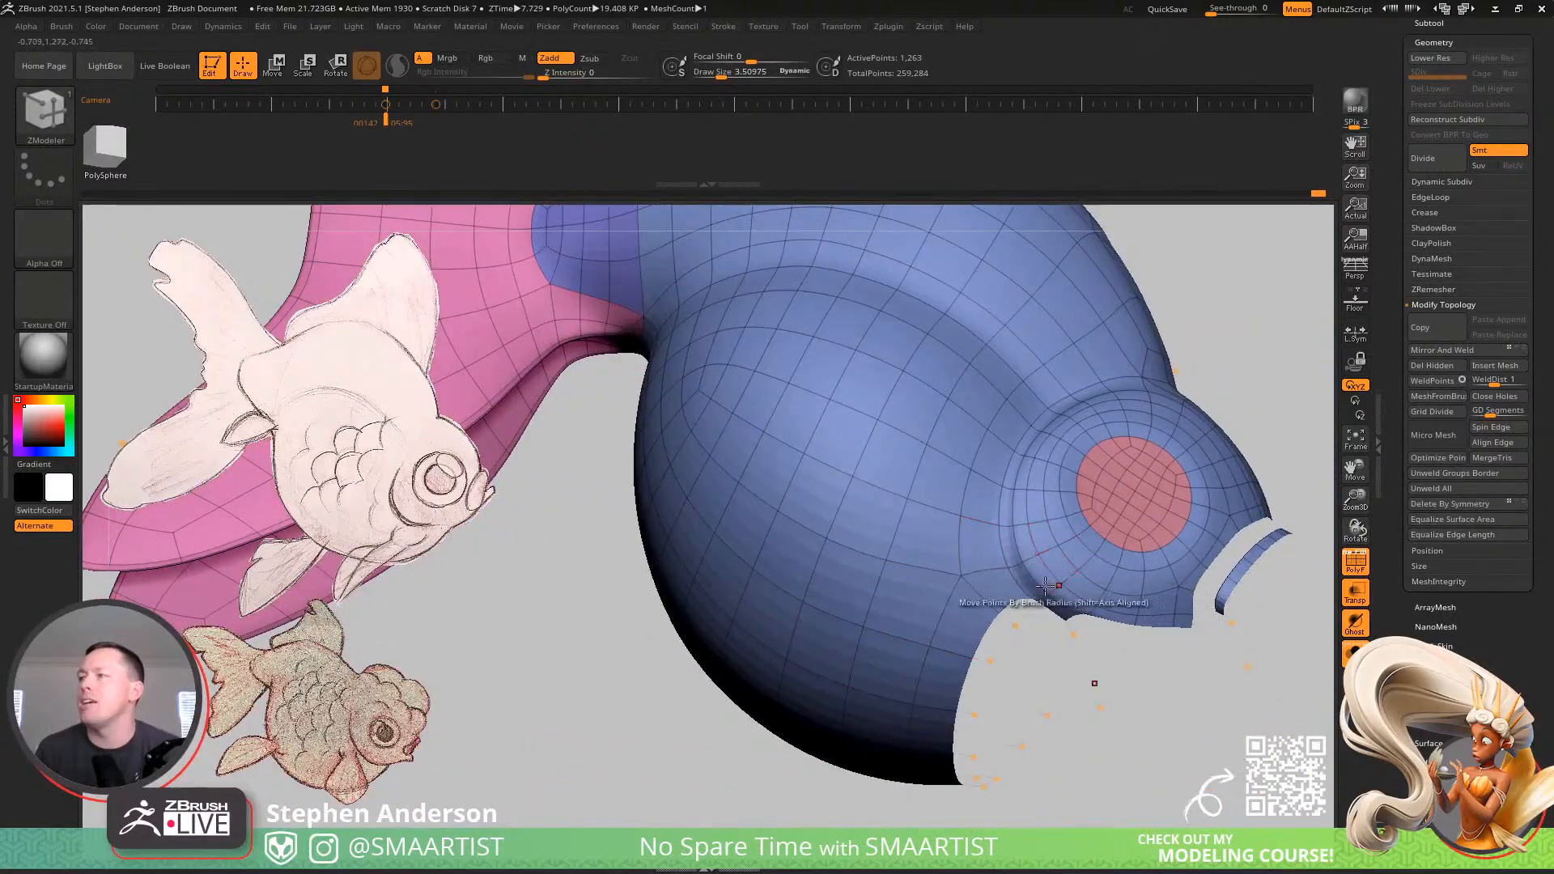
pyautogui.moveTo(1011, 558); pyautogui.dragTo(968, 562, button='right')
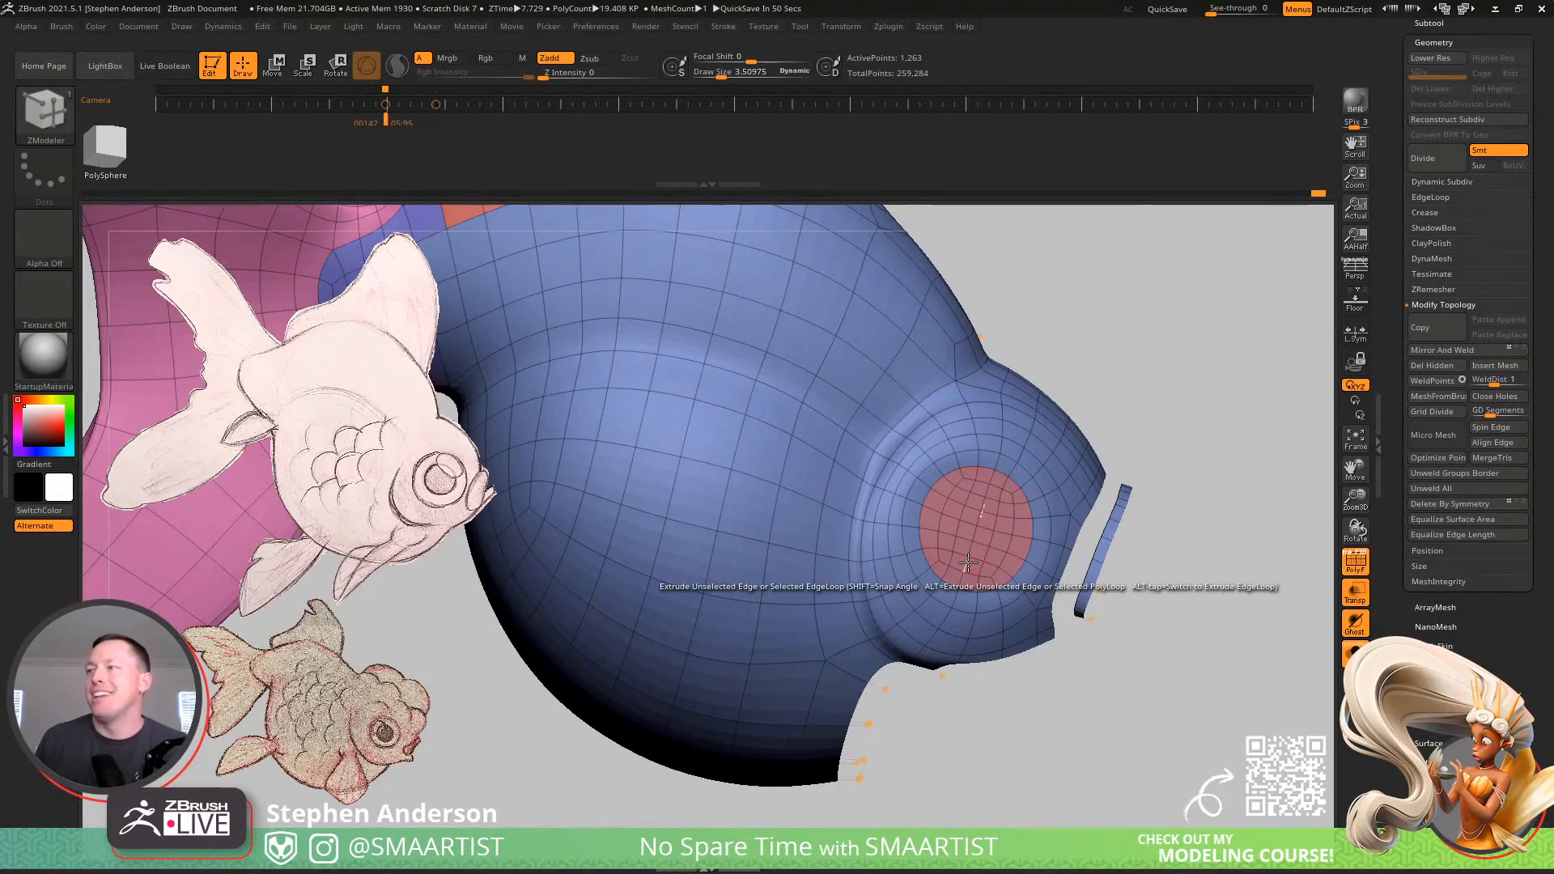
pyautogui.moveTo(968, 445); pyautogui.dragTo(817, 581, button='right')
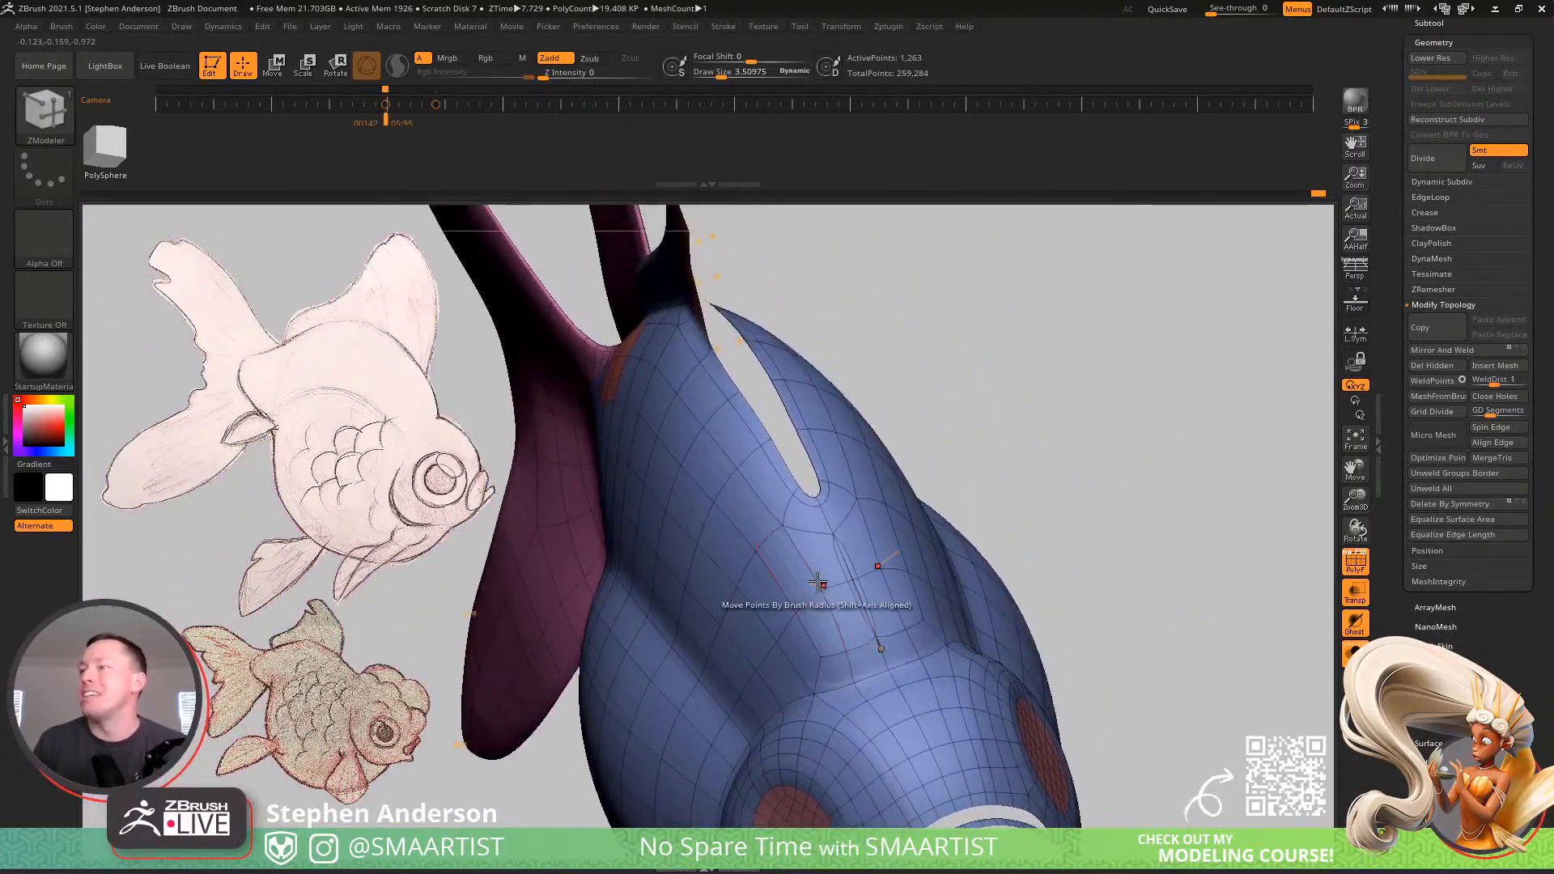
# Switch to the Move brush, set the Draw Size to about 99, and mirror and weld the body mesh
pyautogui.press('b')
pyautogui.press('m')
pyautogui.press('v')
pyautogui.press('s')
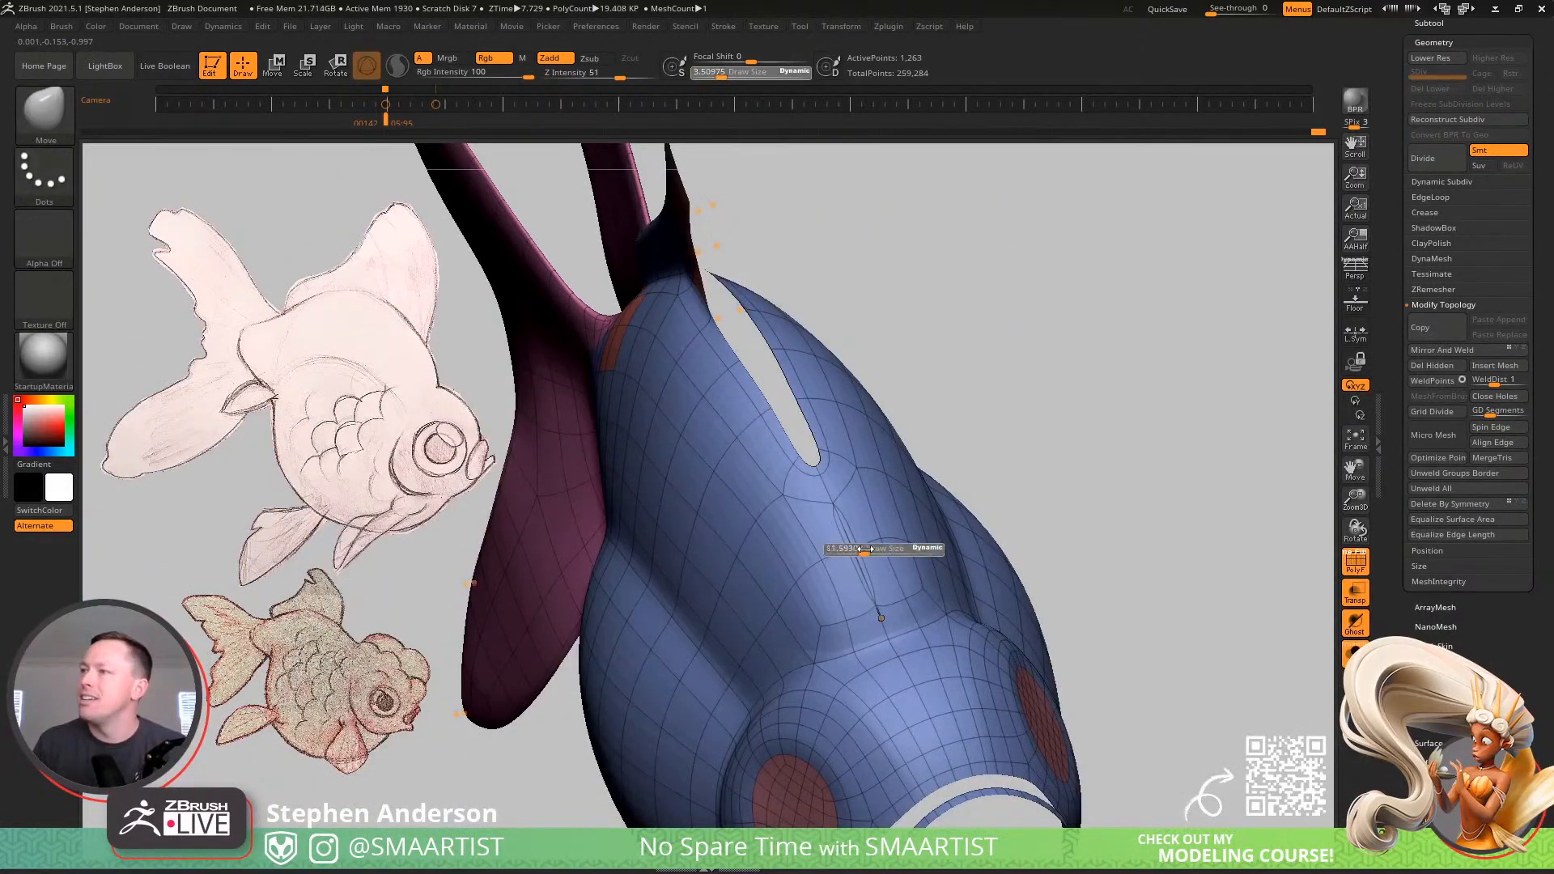
pyautogui.moveTo(881, 547); pyautogui.dragTo(889, 544)
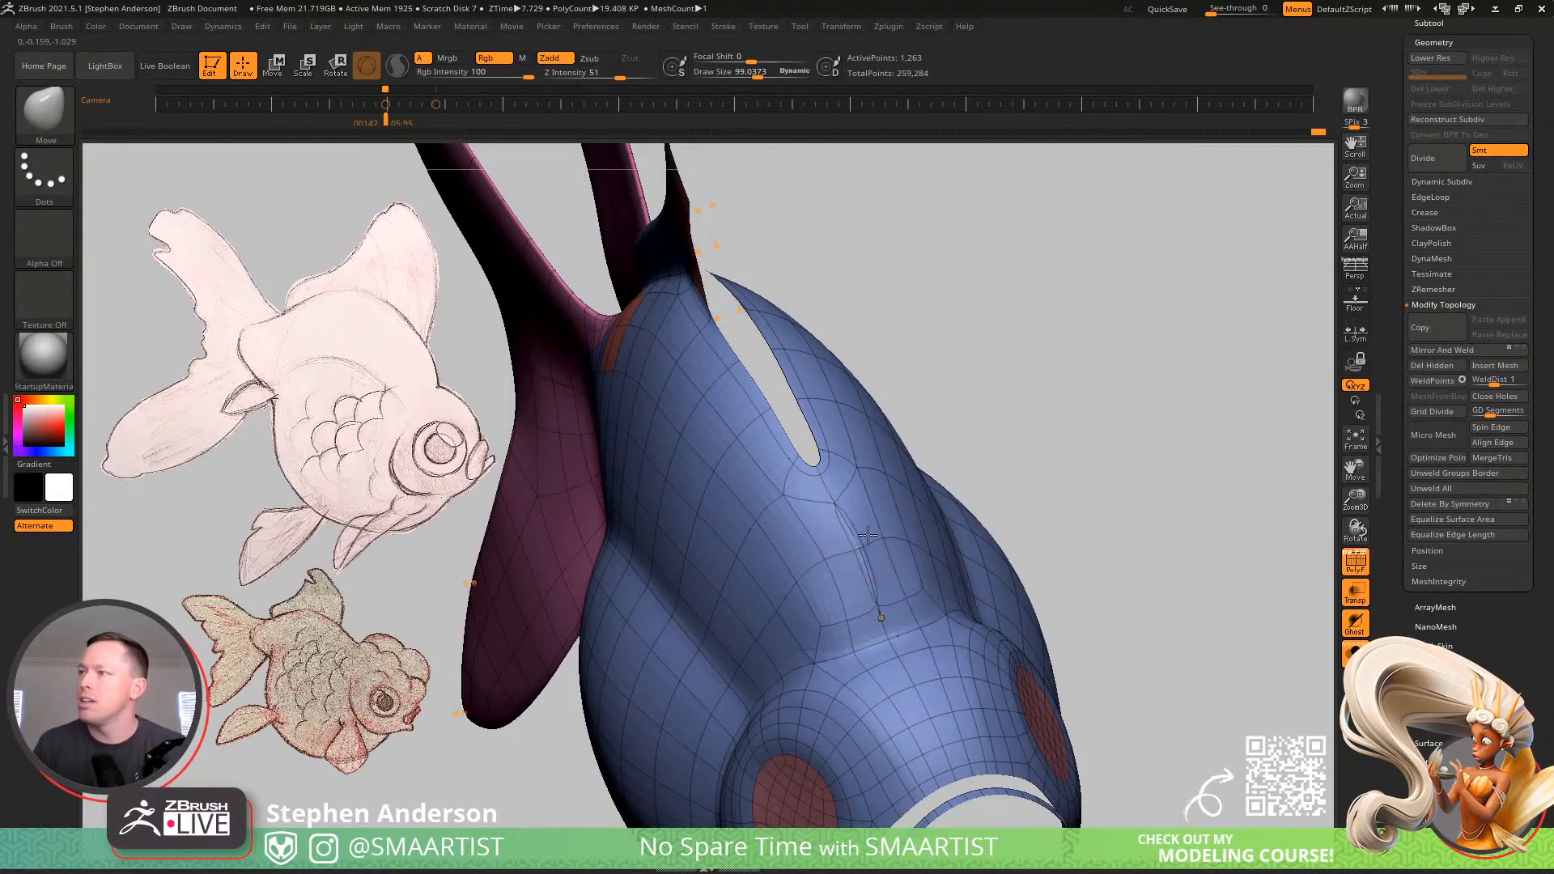
pyautogui.click(1449, 355)
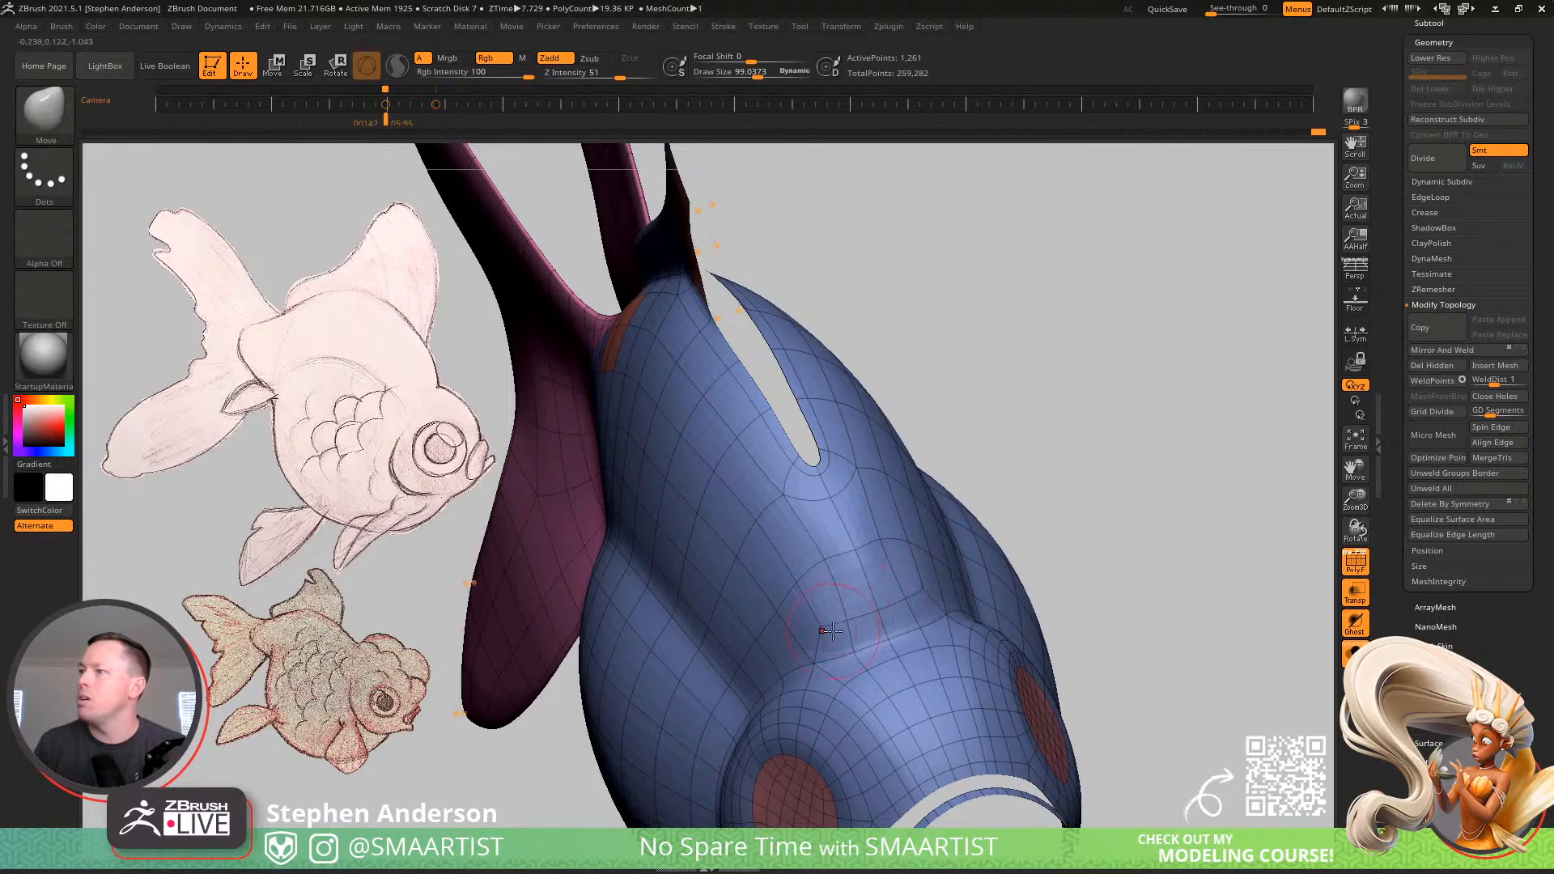
# Turn off the Dynamic Subdivision preview, set the Draw Size to about 75, and inspect the faces between the dorsal gap and the head
pyautogui.moveTo(822, 635)
pyautogui.mouseDown(button='right')
pyautogui.moveTo(895, 599)
pyautogui.moveTo(877, 595)
pyautogui.moveTo(870, 537)
pyautogui.moveTo(915, 523)
pyautogui.moveTo(840, 589)
pyautogui.moveTo(761, 573)
pyautogui.moveTo(833, 558)
pyautogui.moveTo(796, 578)
pyautogui.mouseUp(button='right')
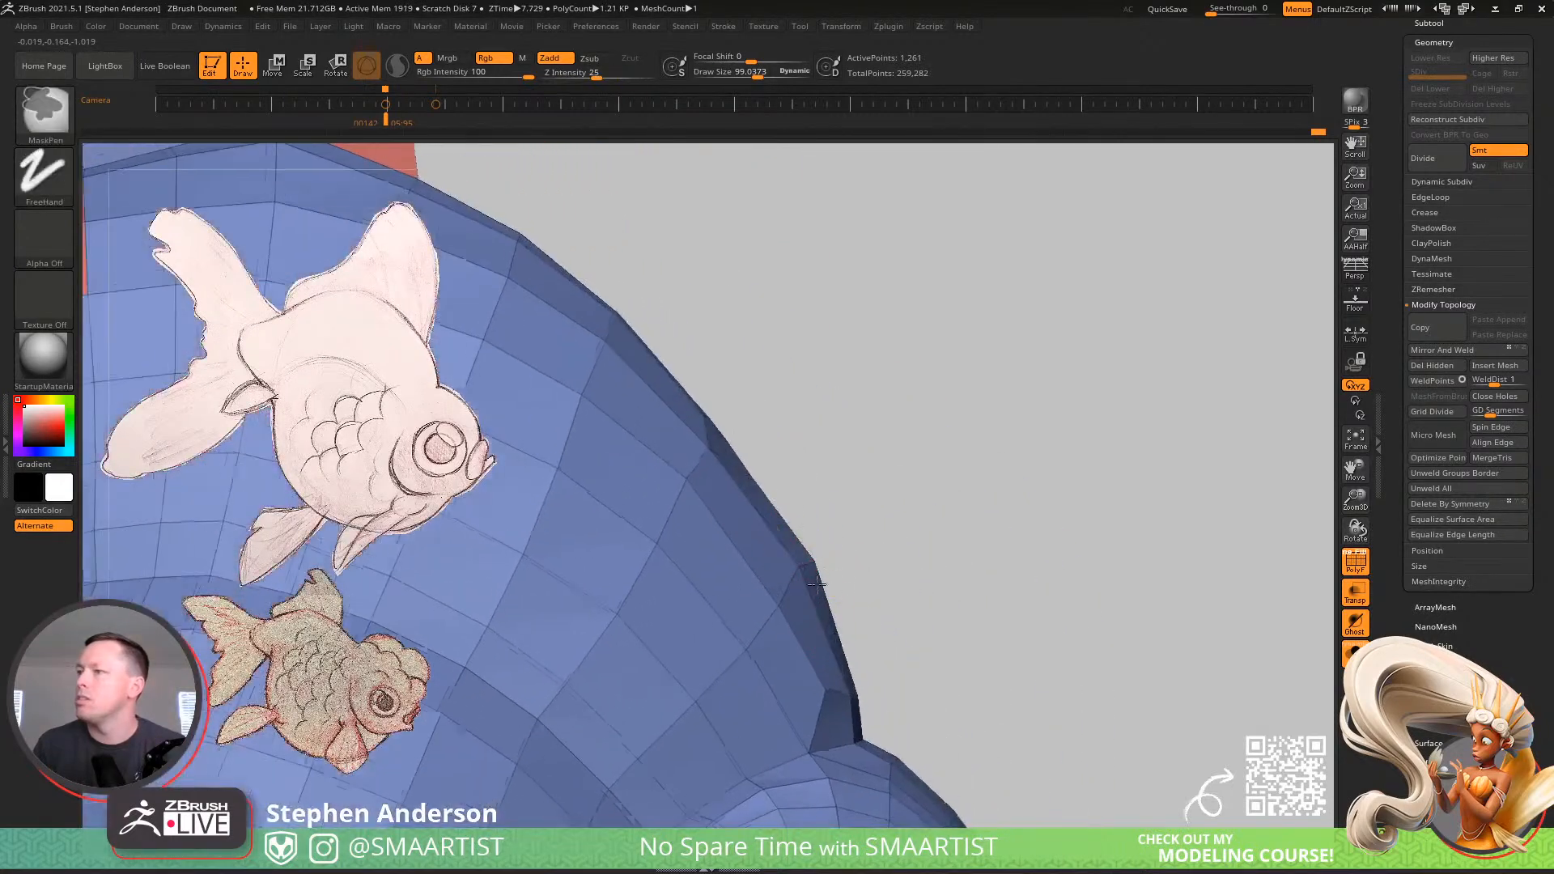
pyautogui.press('s')
pyautogui.moveTo(797, 572); pyautogui.dragTo(792, 573)
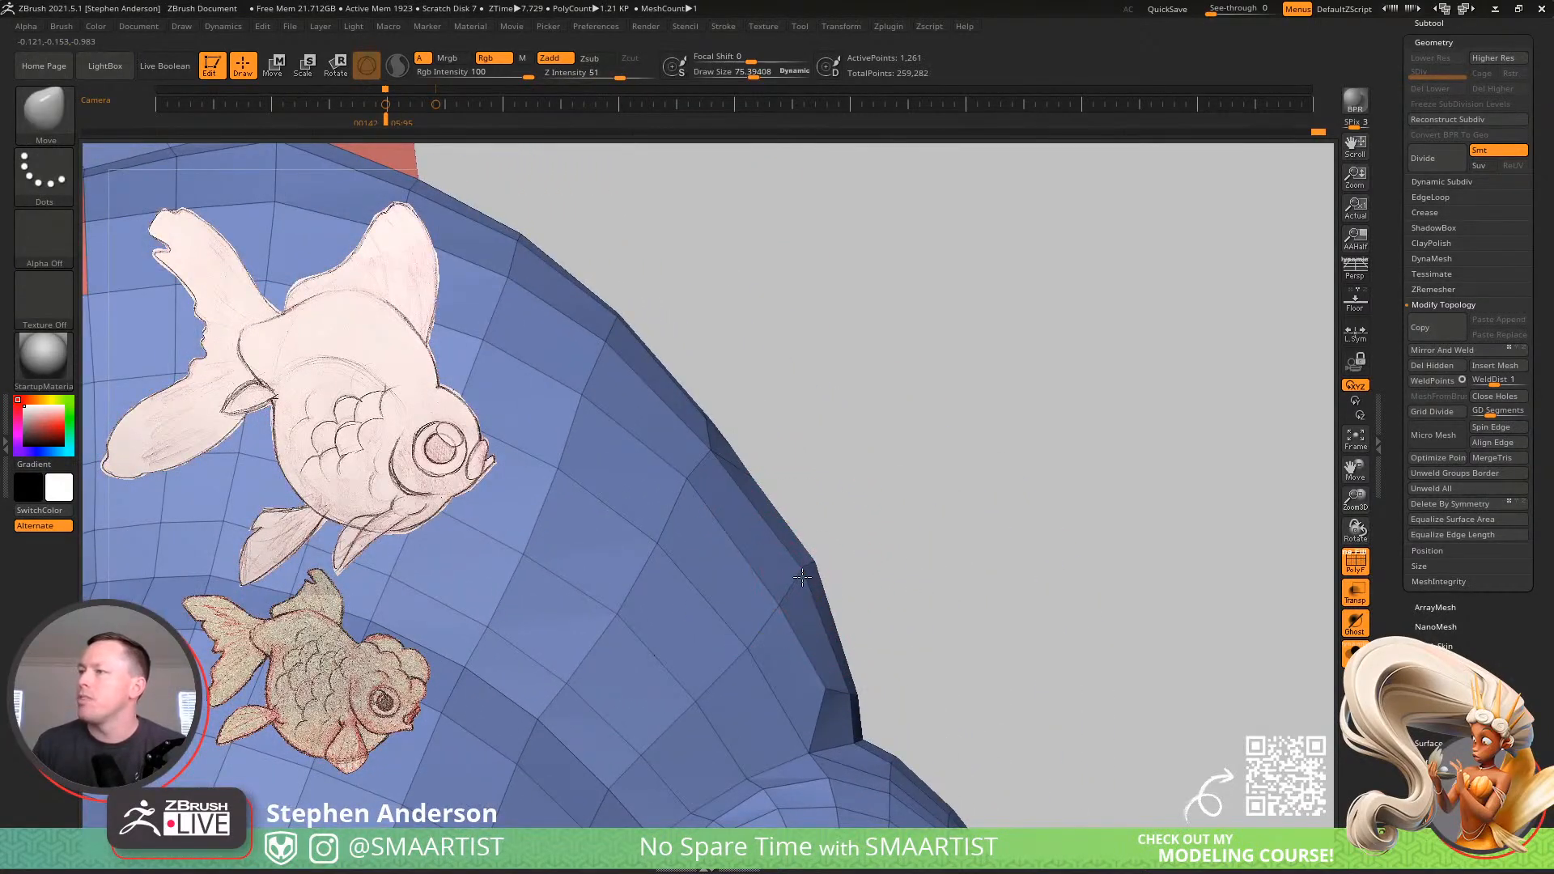
pyautogui.moveTo(799, 571); pyautogui.dragTo(772, 609, button='right')
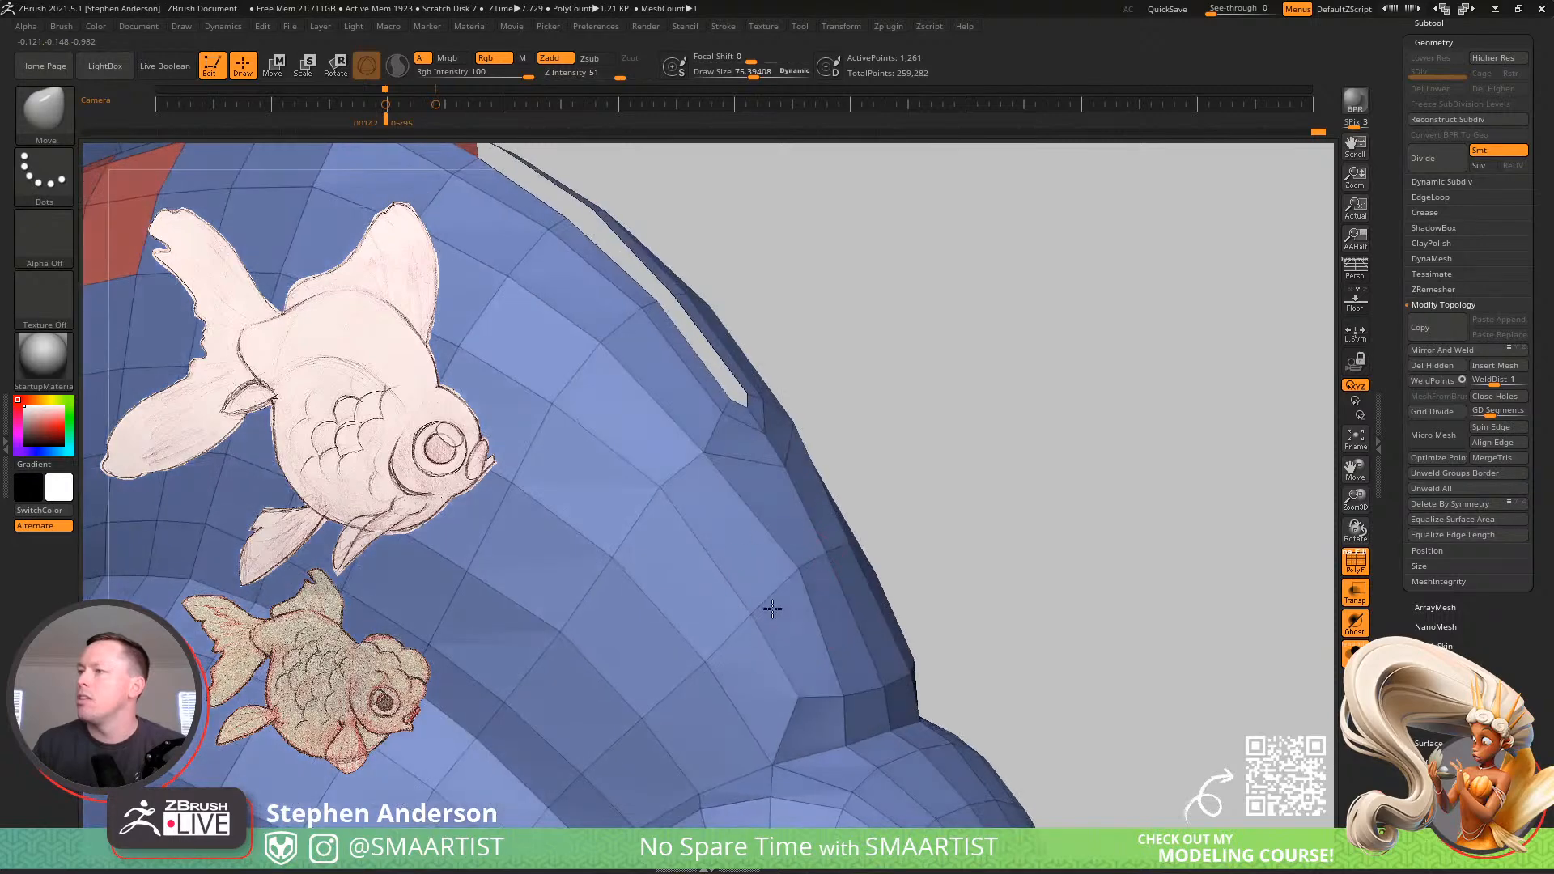
pyautogui.moveTo(971, 544); pyautogui.dragTo(867, 539, button='right')
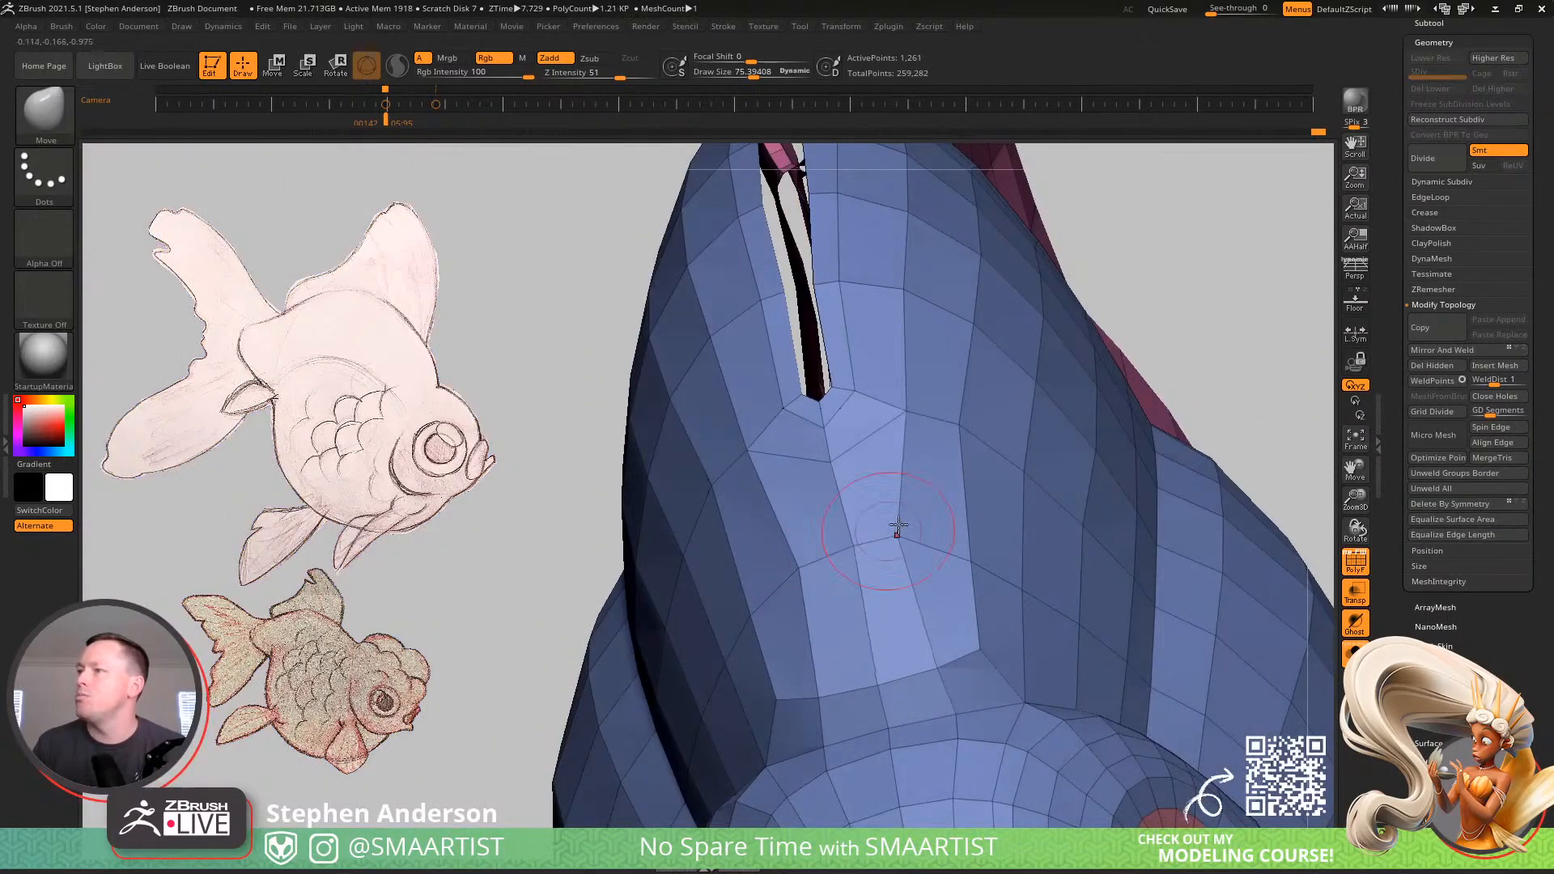
pyautogui.moveTo(1084, 483)
pyautogui.mouseDown(button='right')
pyautogui.moveTo(903, 578)
pyautogui.moveTo(802, 577)
pyautogui.mouseUp(button='right')
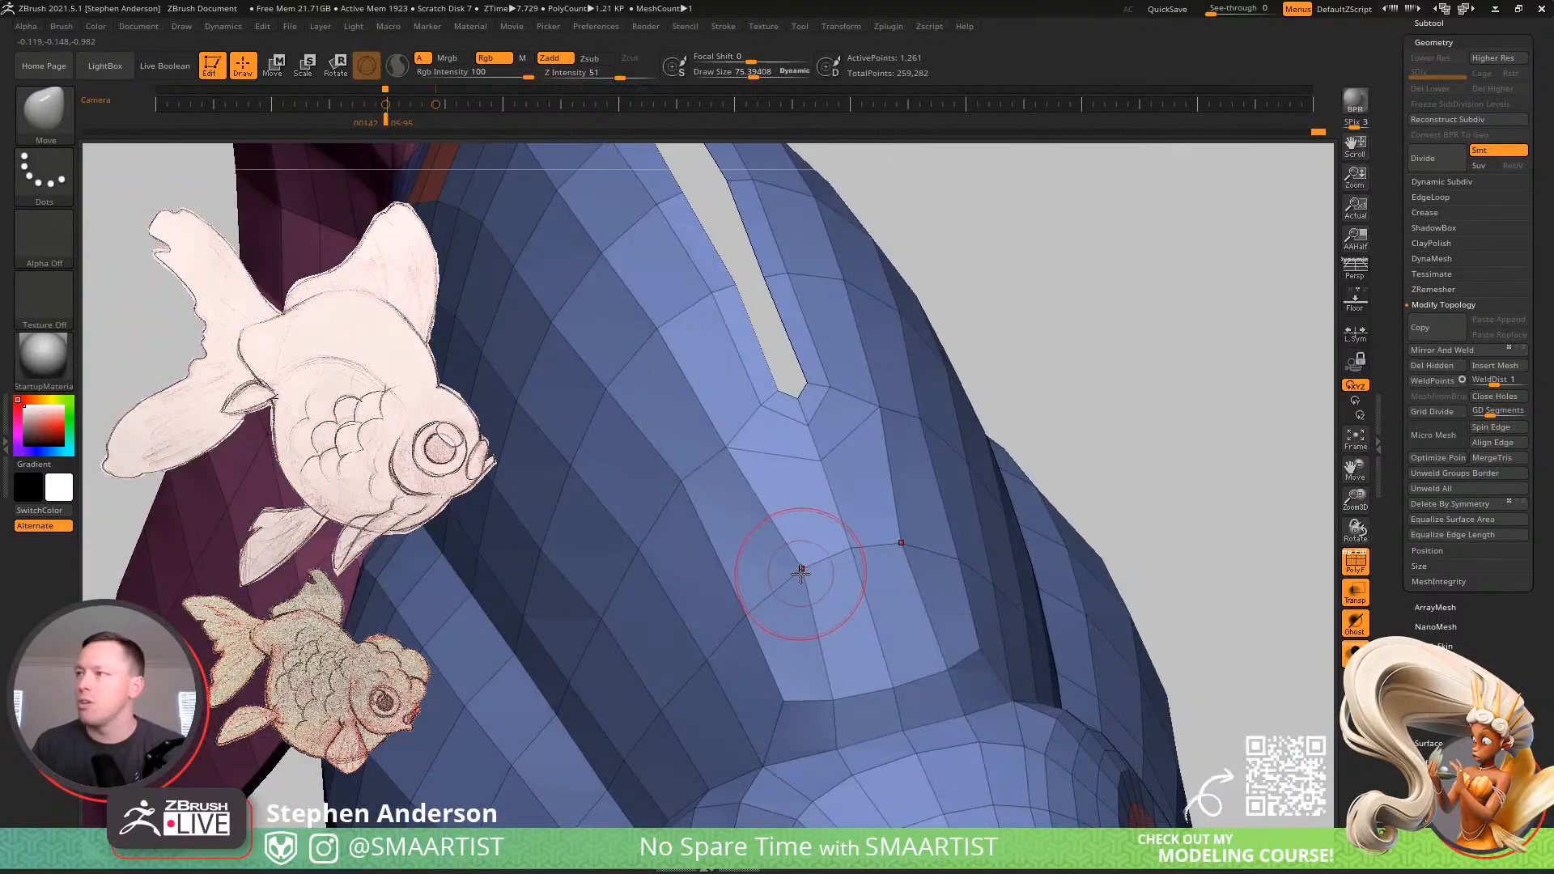
pyautogui.moveTo(775, 594); pyautogui.dragTo(853, 594, button='right')
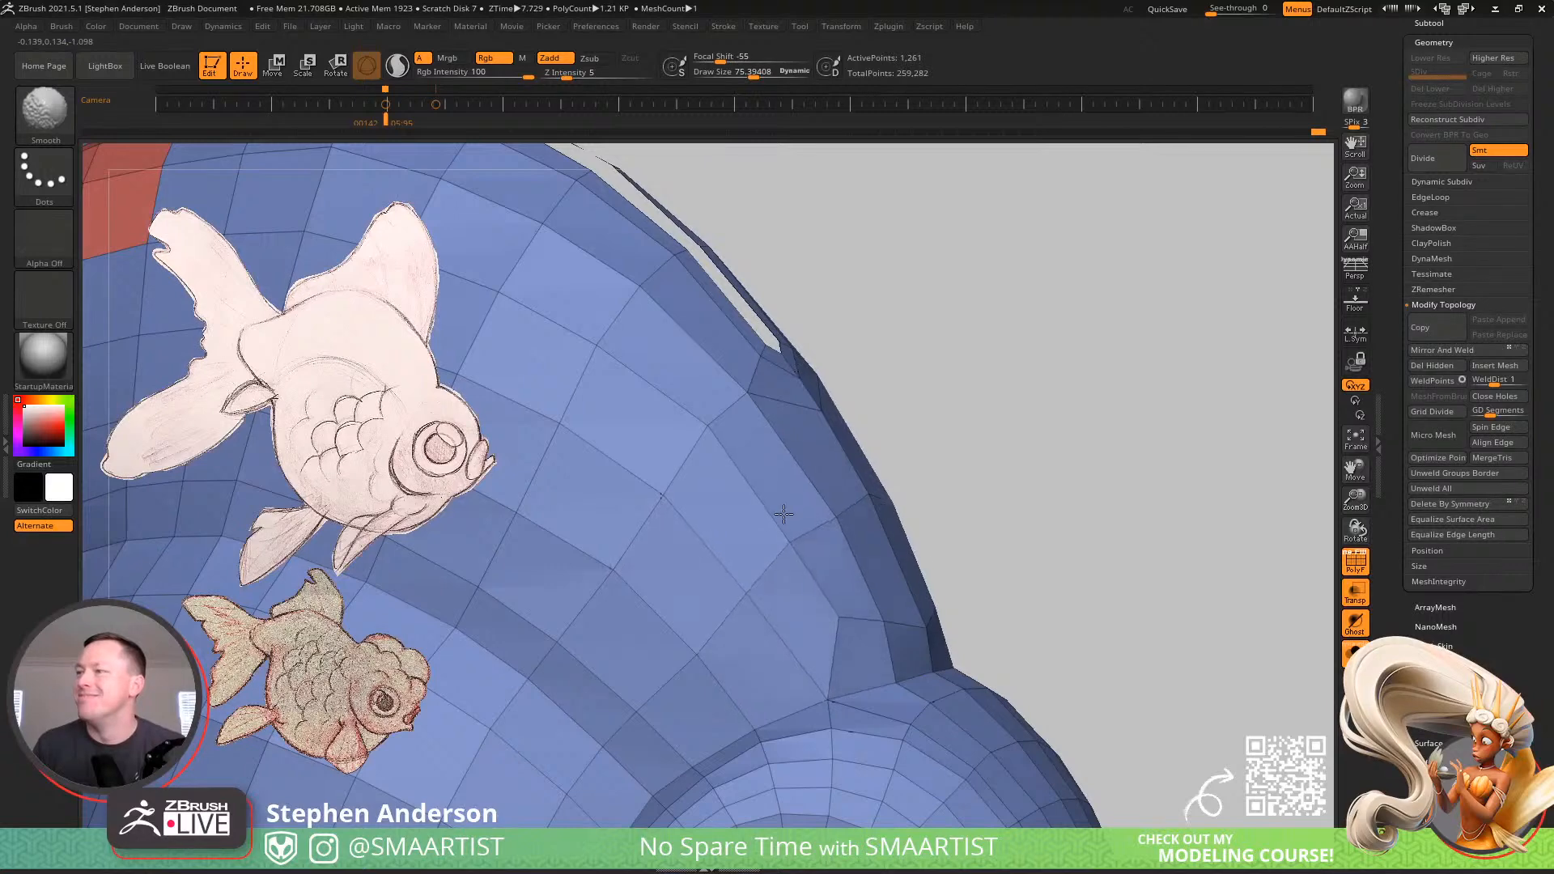
# Set the Move brush's Draw Size to about 71 and check the low-poly surface behind the head
pyautogui.press('shift')
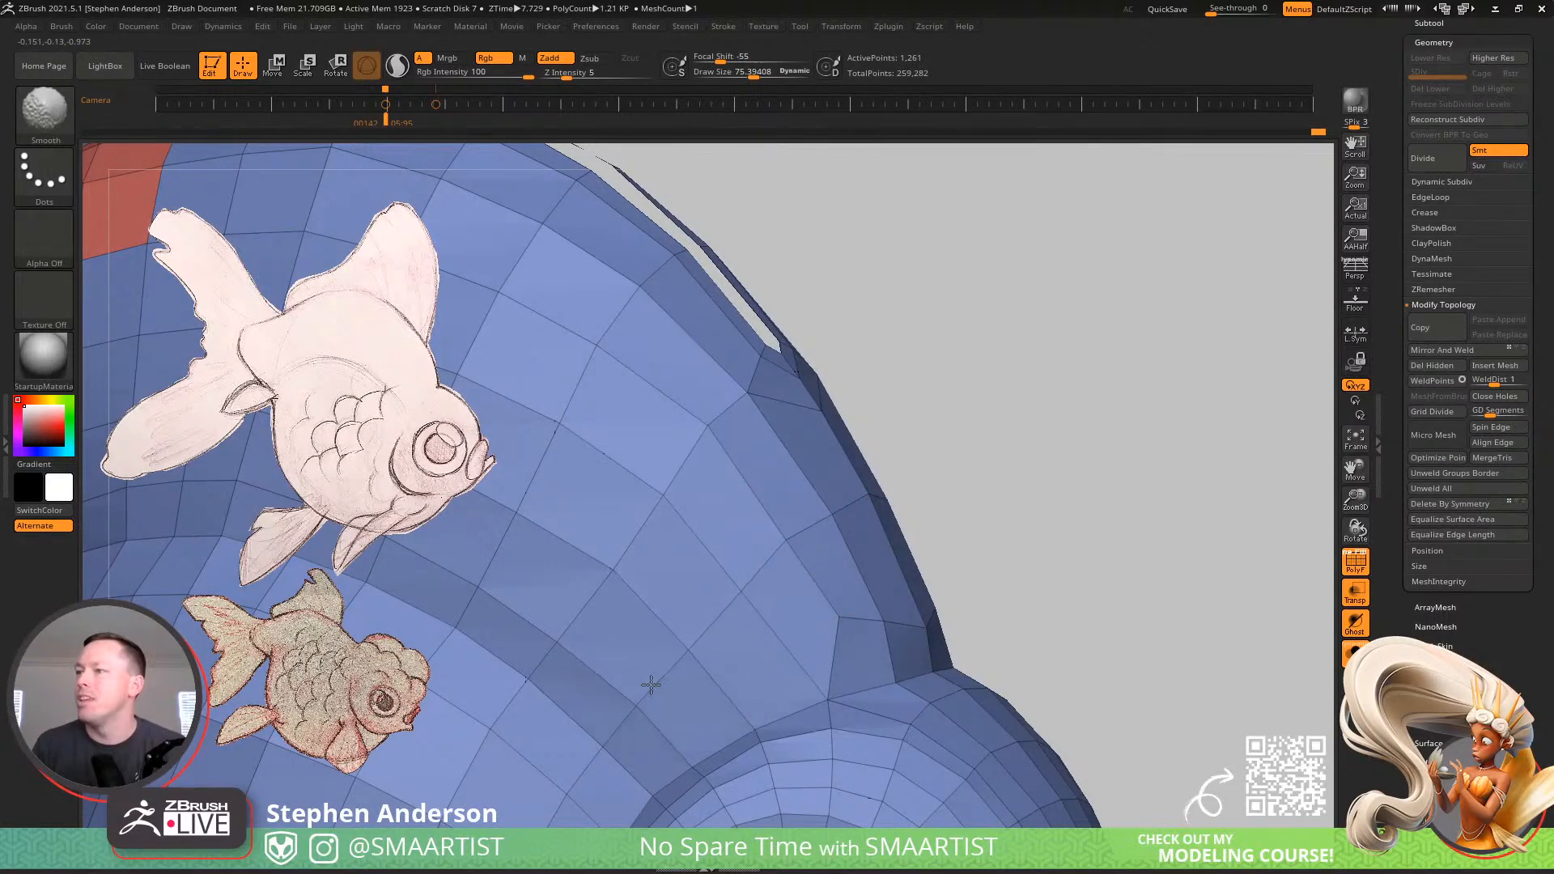
pyautogui.moveTo(651, 685)
pyautogui.mouseDown(button='right')
pyautogui.moveTo(801, 591)
pyautogui.moveTo(797, 524)
pyautogui.mouseUp(button='right')
pyautogui.press('s')
pyautogui.moveTo(597, 573); pyautogui.dragTo(611, 573)
pyautogui.moveTo(659, 577)
pyautogui.mouseDown(button='right')
pyautogui.moveTo(829, 606)
pyautogui.moveTo(728, 578)
pyautogui.moveTo(845, 570)
pyautogui.moveTo(826, 559)
pyautogui.mouseUp(button='right')
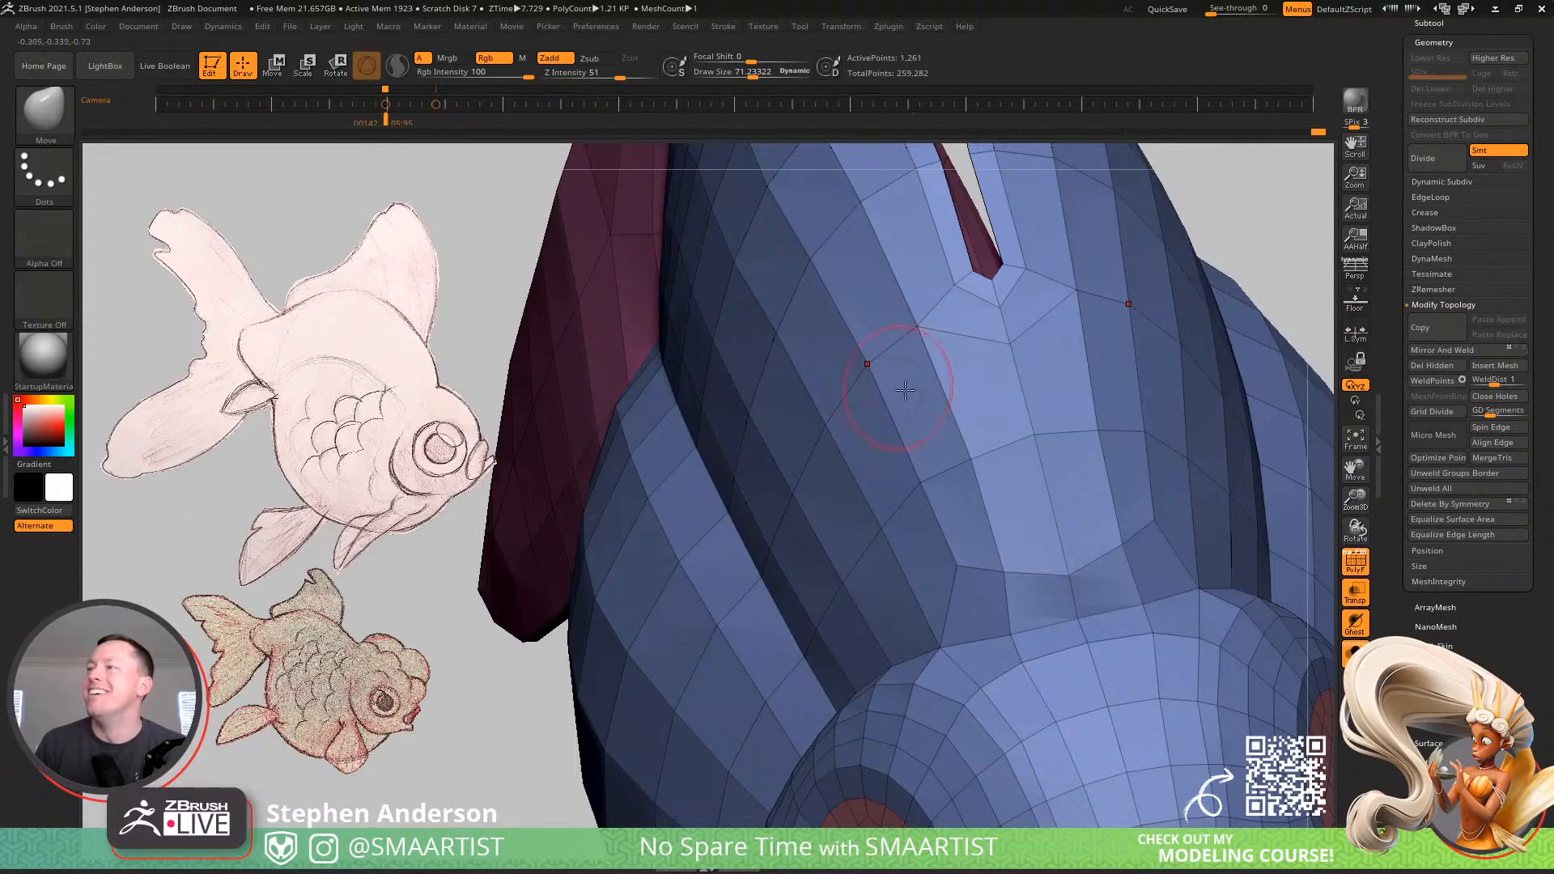
# Examine the low-poly topology where the fish's eye bulge meets the head, reducing the Draw Size to 10.64147
pyautogui.moveTo(905, 390)
pyautogui.keyDown('ctrl'); pyautogui.mouseDown(button='right')
pyautogui.moveTo(890, 315)
pyautogui.moveTo(809, 554)
pyautogui.moveTo(812, 480)
pyautogui.moveTo(869, 608)
pyautogui.moveTo(879, 581)
pyautogui.moveTo(928, 553)
pyautogui.moveTo(909, 520)
pyautogui.moveTo(960, 512)
pyautogui.moveTo(881, 521)
pyautogui.moveTo(981, 548)
pyautogui.moveTo(870, 471)
pyautogui.moveTo(831, 553)
pyautogui.moveTo(967, 462)
pyautogui.moveTo(934, 612)
pyautogui.moveTo(1001, 498)
pyautogui.mouseUp(button='right'); pyautogui.keyUp('ctrl')
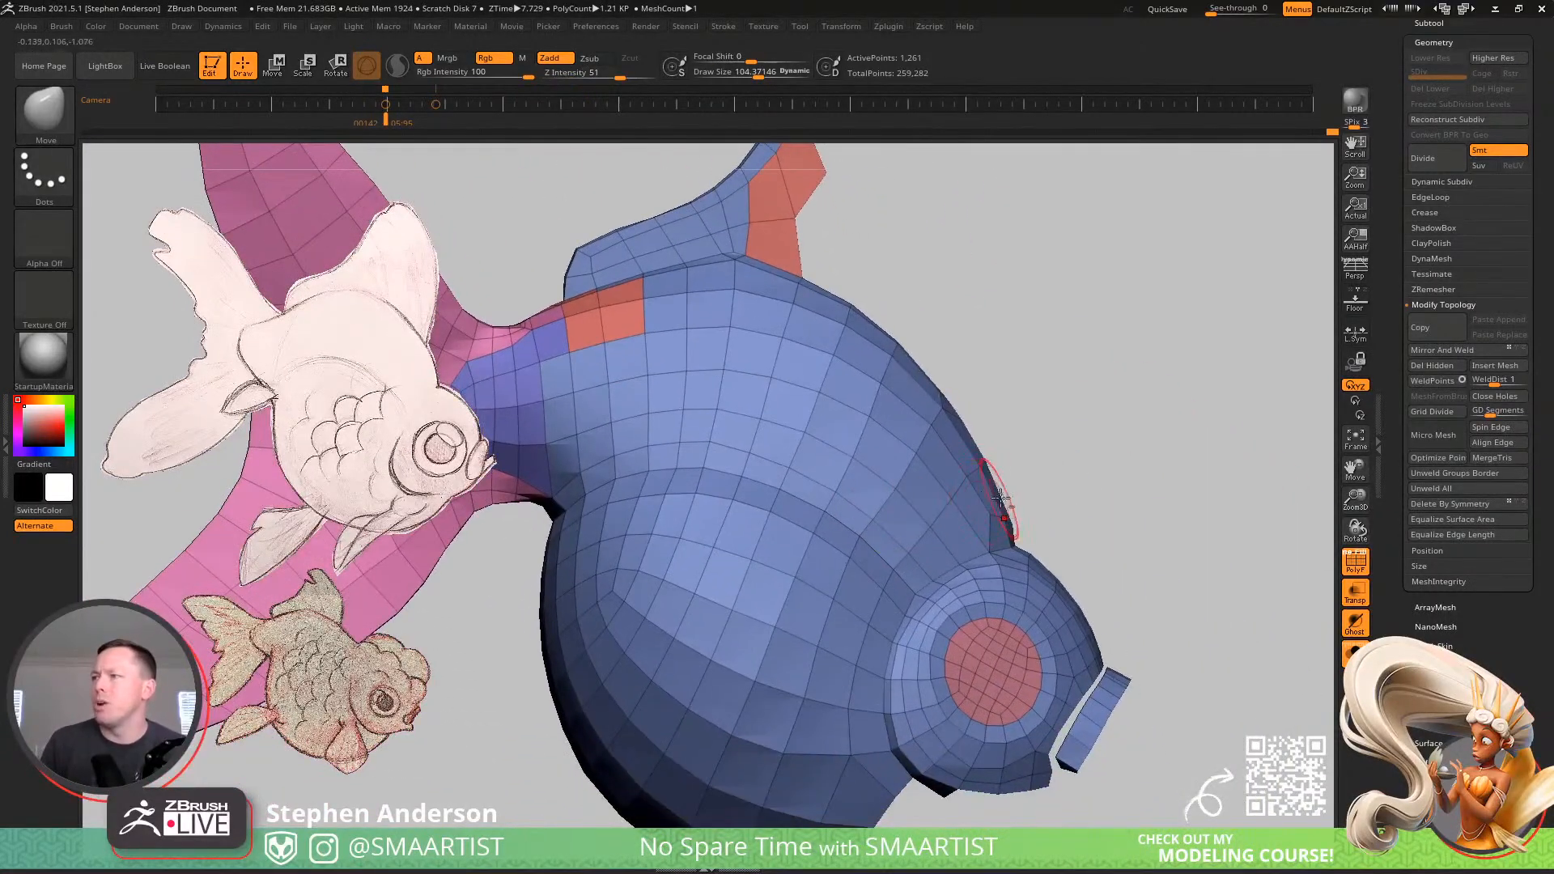
pyautogui.moveTo(1120, 596)
pyautogui.mouseDown(button='right')
pyautogui.moveTo(1079, 548)
pyautogui.moveTo(980, 508)
pyautogui.moveTo(954, 531)
pyautogui.moveTo(962, 580)
pyautogui.mouseUp(button='right')
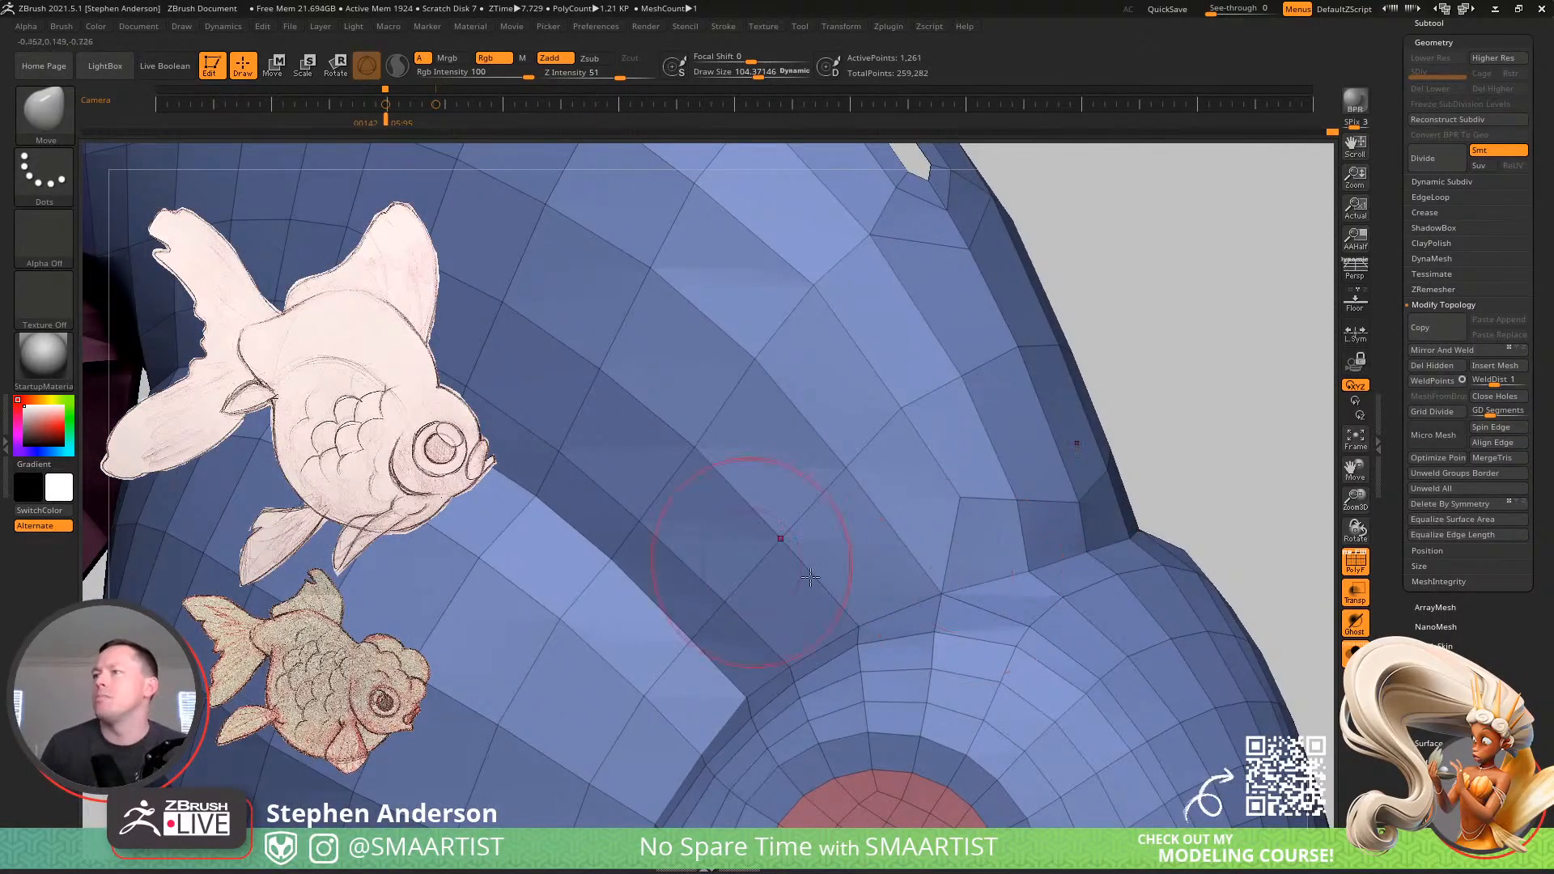
pyautogui.press('ctrl')
pyautogui.keyDown('ctrl'); pyautogui.moveTo(933, 641); pyautogui.dragTo(834, 534, button='right'); pyautogui.keyUp('ctrl')
pyautogui.moveTo(834, 534)
pyautogui.keyDown('alt'); pyautogui.mouseDown(button='right')
pyautogui.moveTo(878, 554)
pyautogui.moveTo(975, 526)
pyautogui.moveTo(938, 514)
pyautogui.moveTo(1135, 616)
pyautogui.moveTo(988, 569)
pyautogui.moveTo(1003, 642)
pyautogui.moveTo(1025, 656)
pyautogui.moveTo(994, 652)
pyautogui.moveTo(981, 616)
pyautogui.mouseUp(button='right'); pyautogui.keyUp('alt')
pyautogui.press('s')
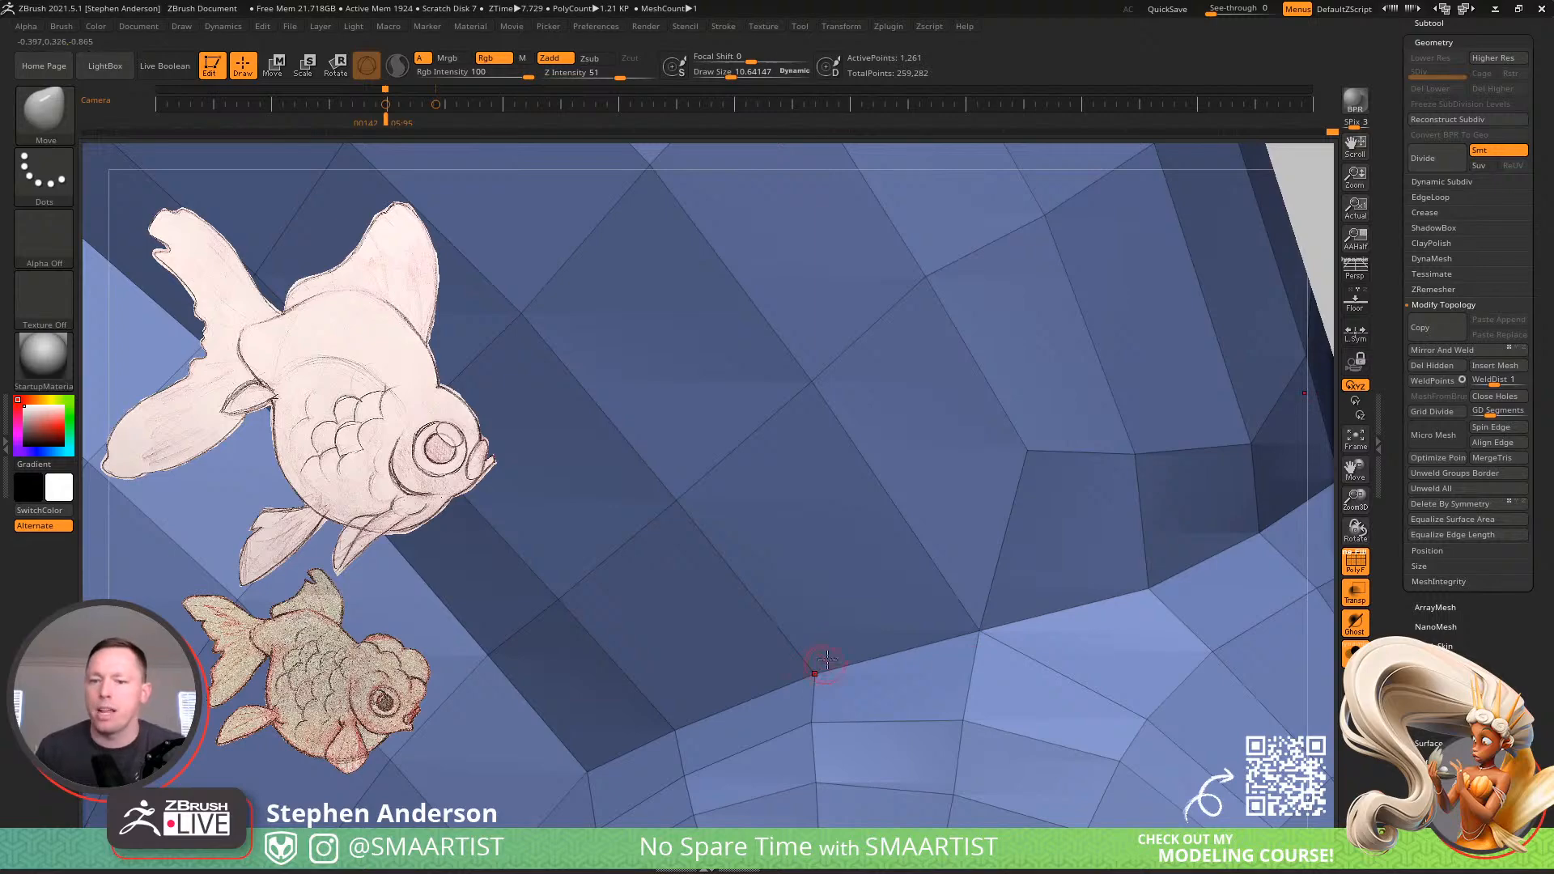
pyautogui.moveTo(960, 607)
pyautogui.mouseDown(button='right')
pyautogui.moveTo(984, 612)
pyautogui.moveTo(958, 628)
pyautogui.moveTo(933, 576)
pyautogui.moveTo(898, 583)
pyautogui.moveTo(930, 607)
pyautogui.moveTo(900, 595)
pyautogui.moveTo(942, 587)
pyautogui.moveTo(1071, 676)
pyautogui.moveTo(981, 575)
pyautogui.moveTo(992, 621)
pyautogui.moveTo(1001, 608)
pyautogui.mouseUp(button='right')
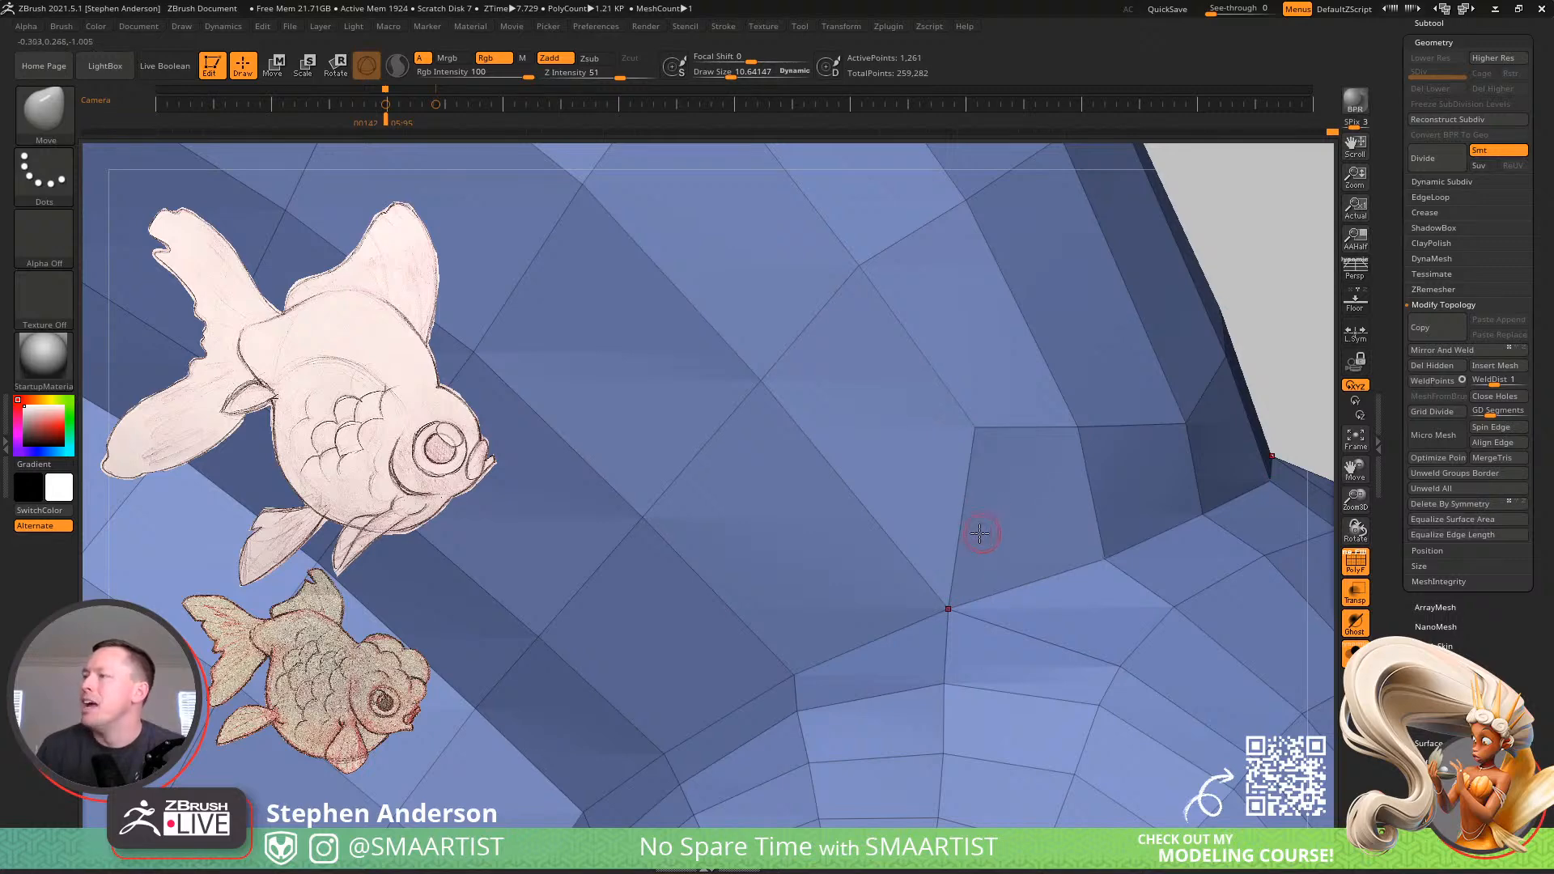
pyautogui.moveTo(1035, 569)
pyautogui.keyDown('ctrl'); pyautogui.mouseDown(button='right')
pyautogui.moveTo(930, 523)
pyautogui.moveTo(999, 572)
pyautogui.mouseUp(button='right'); pyautogui.keyUp('ctrl')
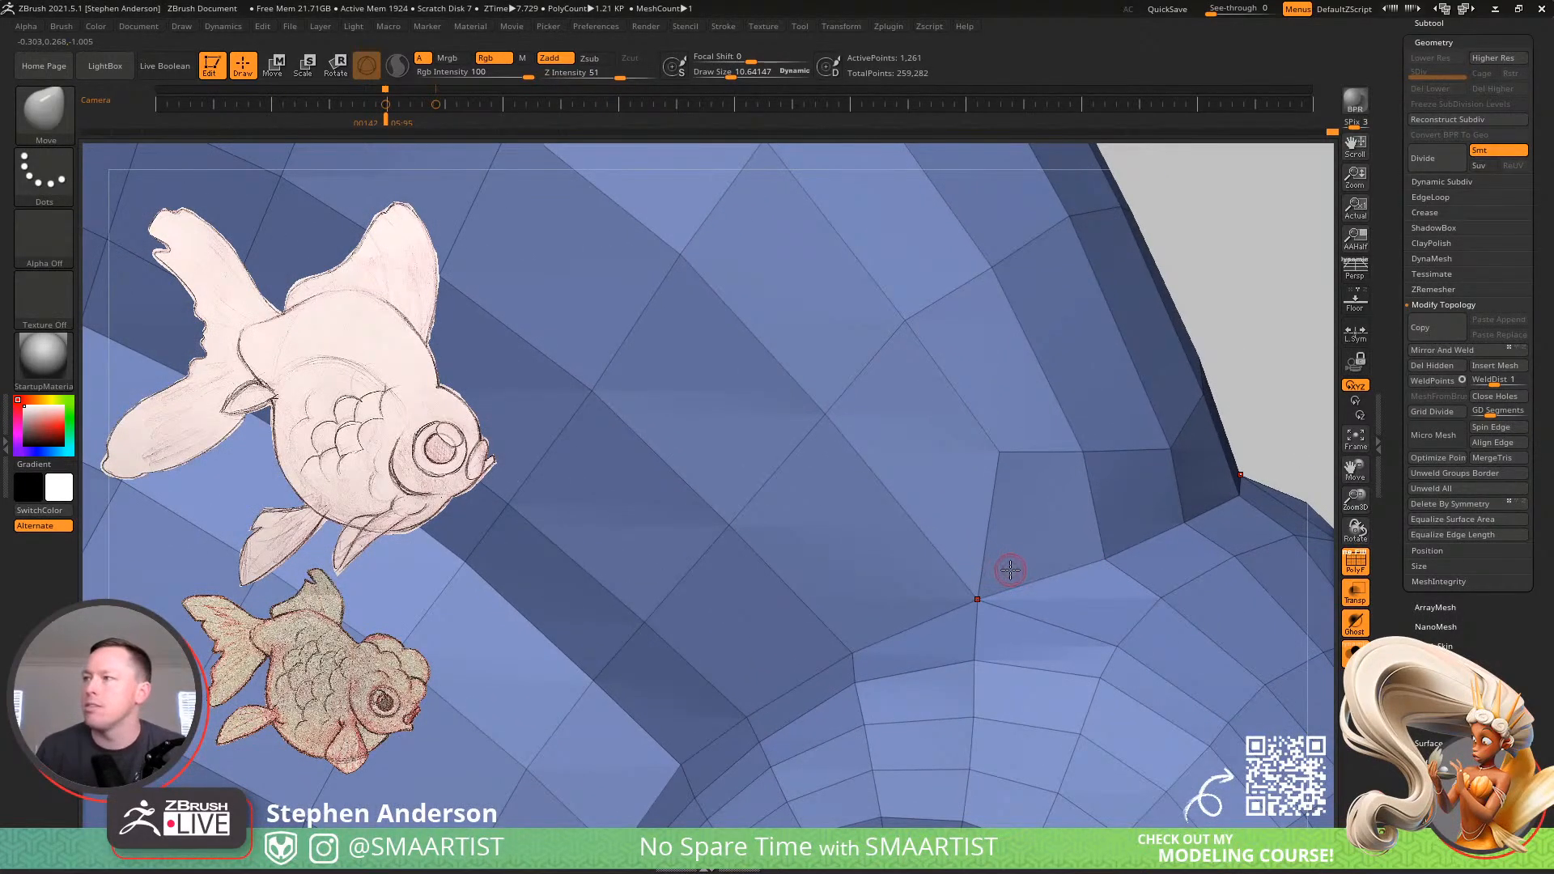
# Try inserting a single edge loop with ZModeler along the crease between the eye bulge and the head
pyautogui.press('b')
pyautogui.press('z')
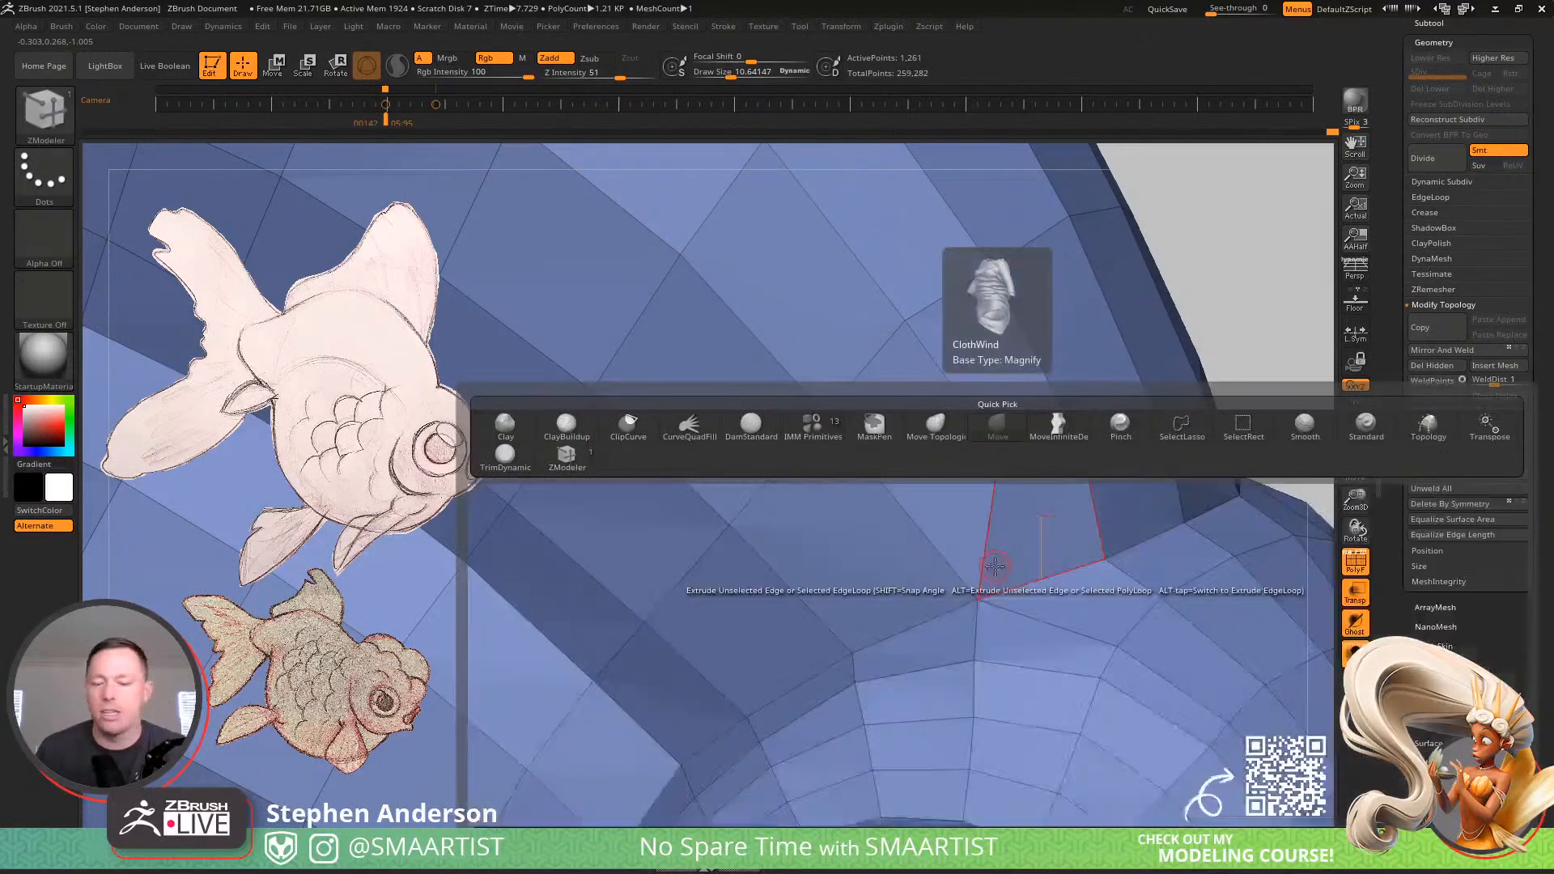
pyautogui.press('m')
pyautogui.press('space')
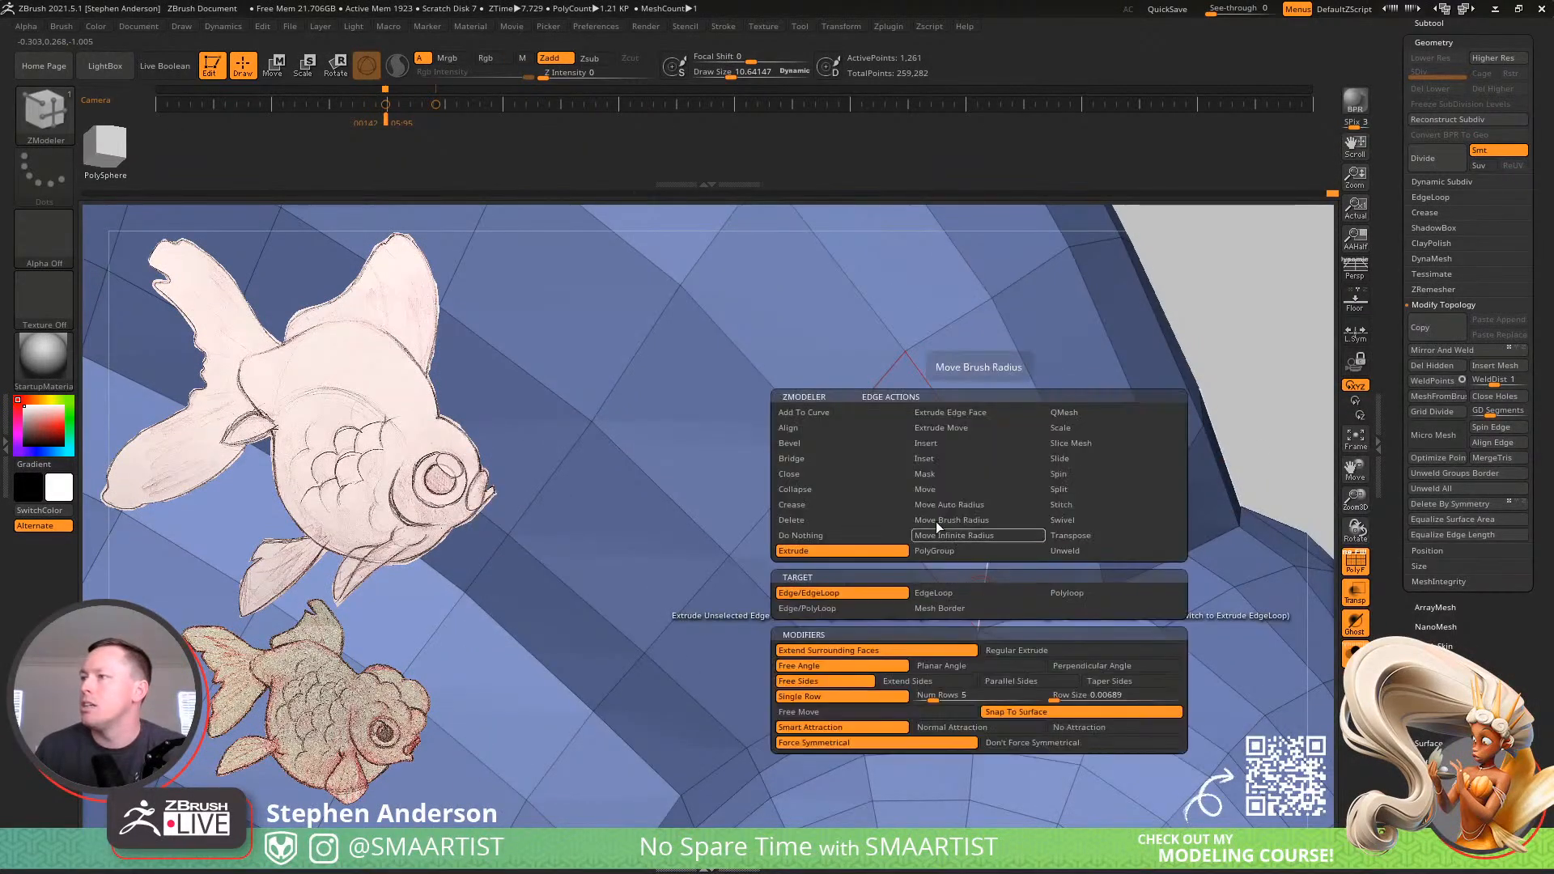
pyautogui.click(933, 445)
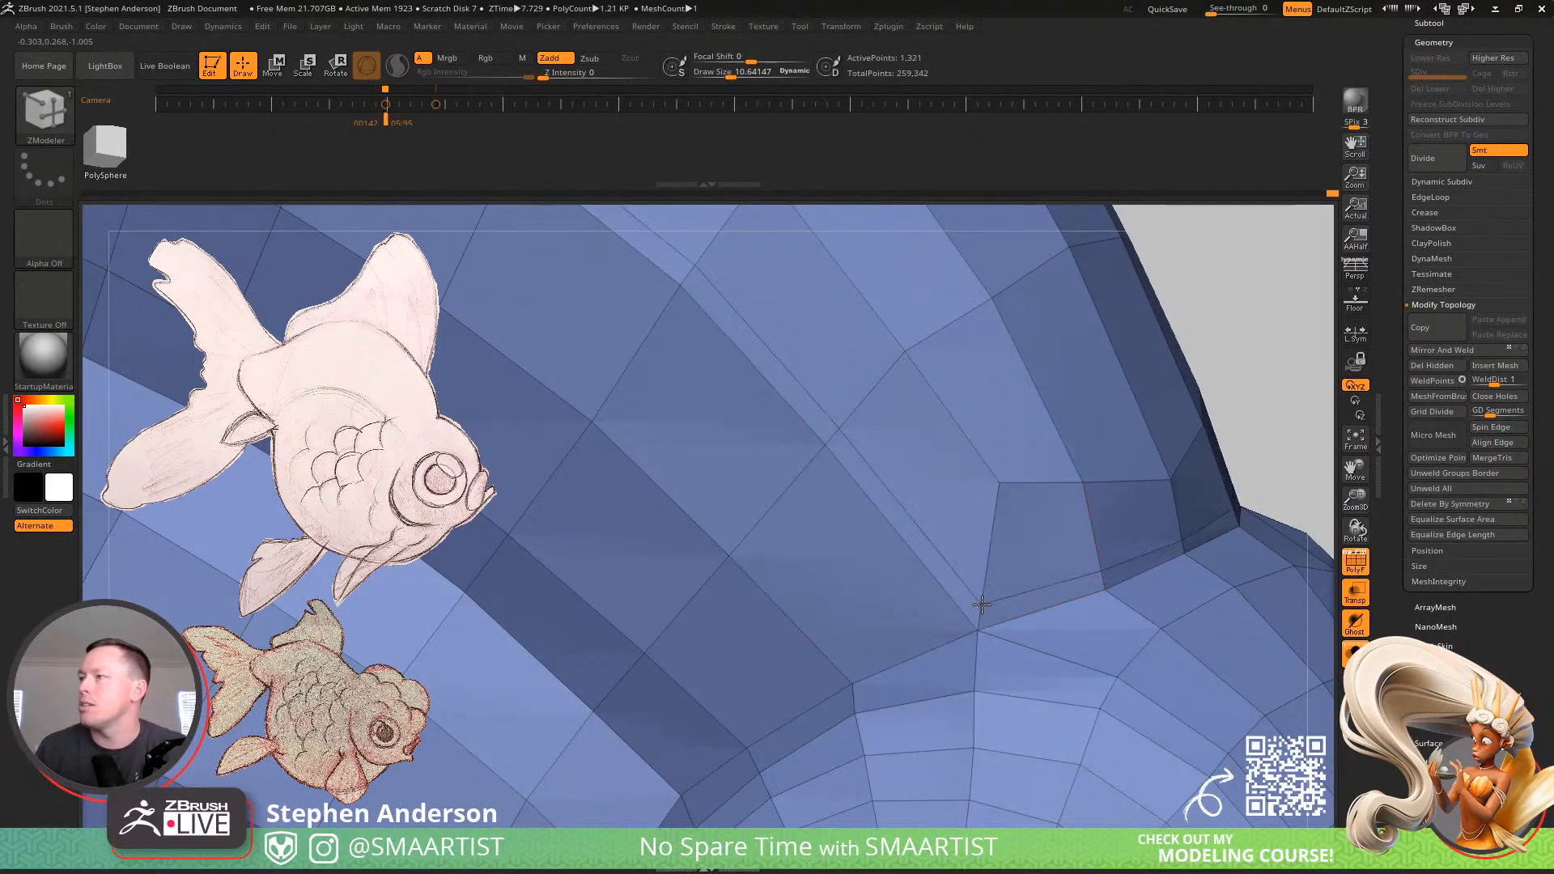
pyautogui.click(982, 612)
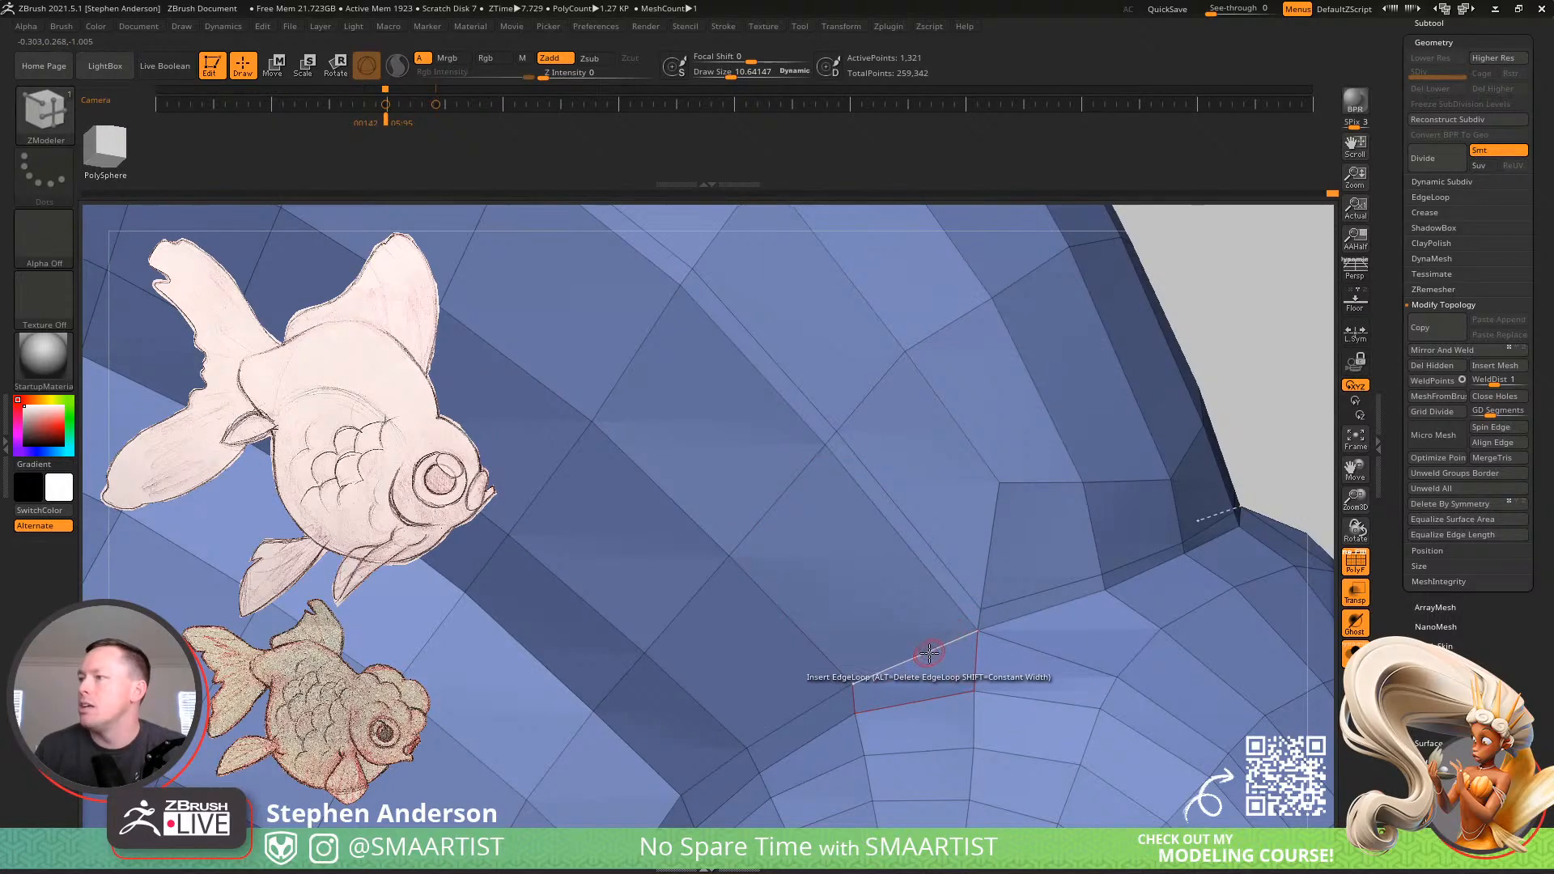
pyautogui.moveTo(935, 650)
pyautogui.keyDown('ctrl'); pyautogui.mouseDown(button='right')
pyautogui.moveTo(908, 583)
pyautogui.moveTo(930, 627)
pyautogui.moveTo(855, 537)
pyautogui.moveTo(948, 640)
pyautogui.moveTo(834, 555)
pyautogui.moveTo(879, 585)
pyautogui.moveTo(877, 604)
pyautogui.moveTo(964, 627)
pyautogui.moveTo(961, 583)
pyautogui.moveTo(933, 562)
pyautogui.mouseUp(button='right'); pyautogui.keyUp('ctrl')
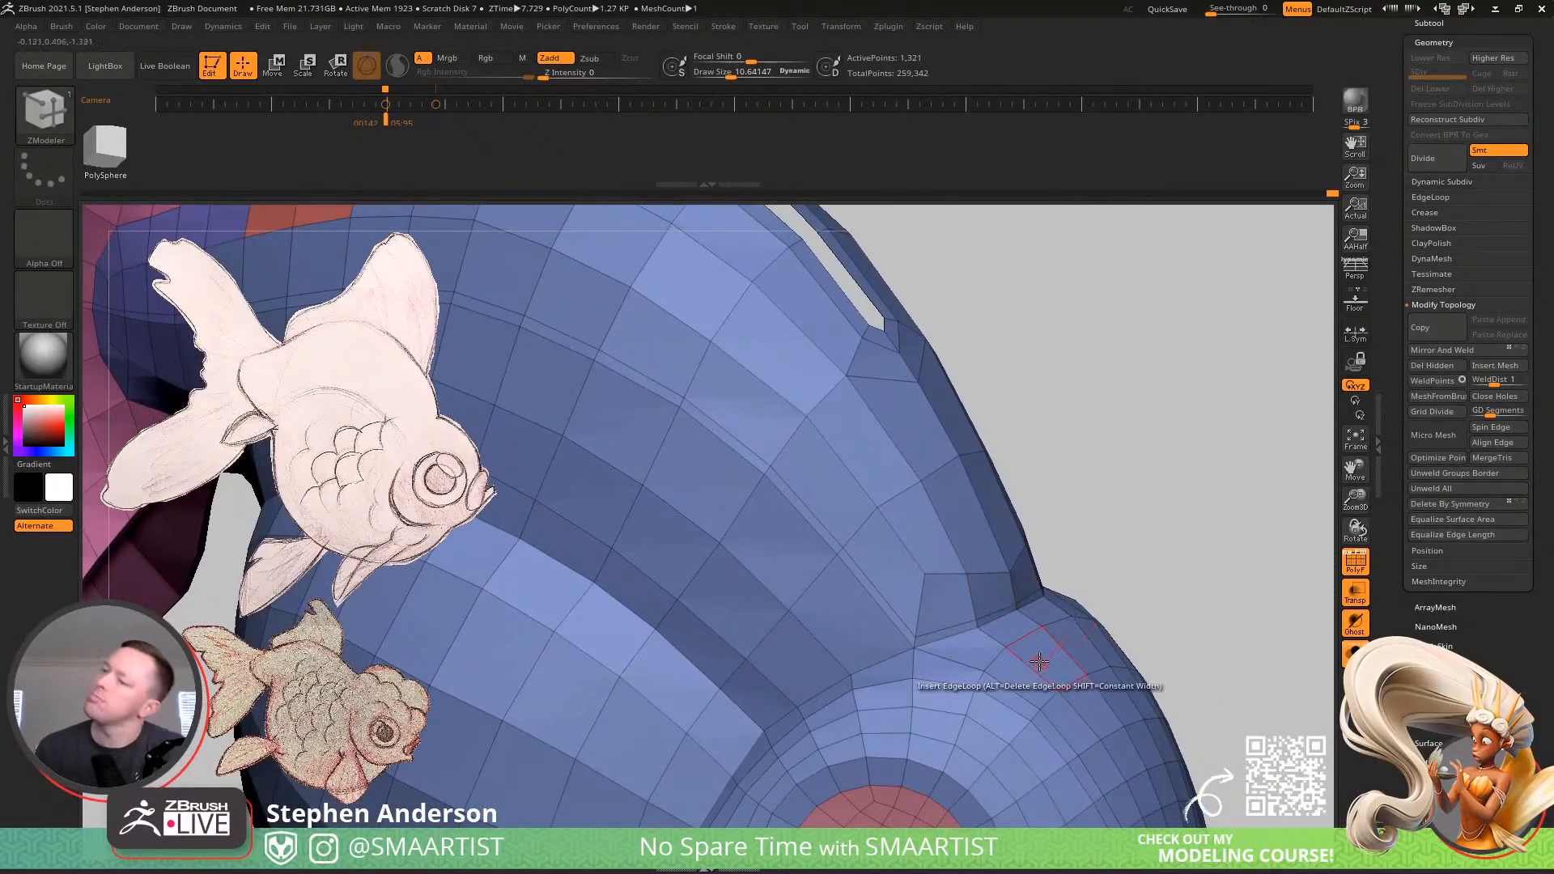
pyautogui.hotkey('ctrl', 'z')
# Preview the head and eye crease as a smooth subdivided surface without the wireframe, and restore the wireframe display
pyautogui.moveTo(1006, 649)
pyautogui.mouseDown(button='right')
pyautogui.moveTo(949, 608)
pyautogui.moveTo(968, 624)
pyautogui.moveTo(919, 615)
pyautogui.moveTo(897, 518)
pyautogui.moveTo(912, 475)
pyautogui.moveTo(932, 497)
pyautogui.mouseUp(button='right')
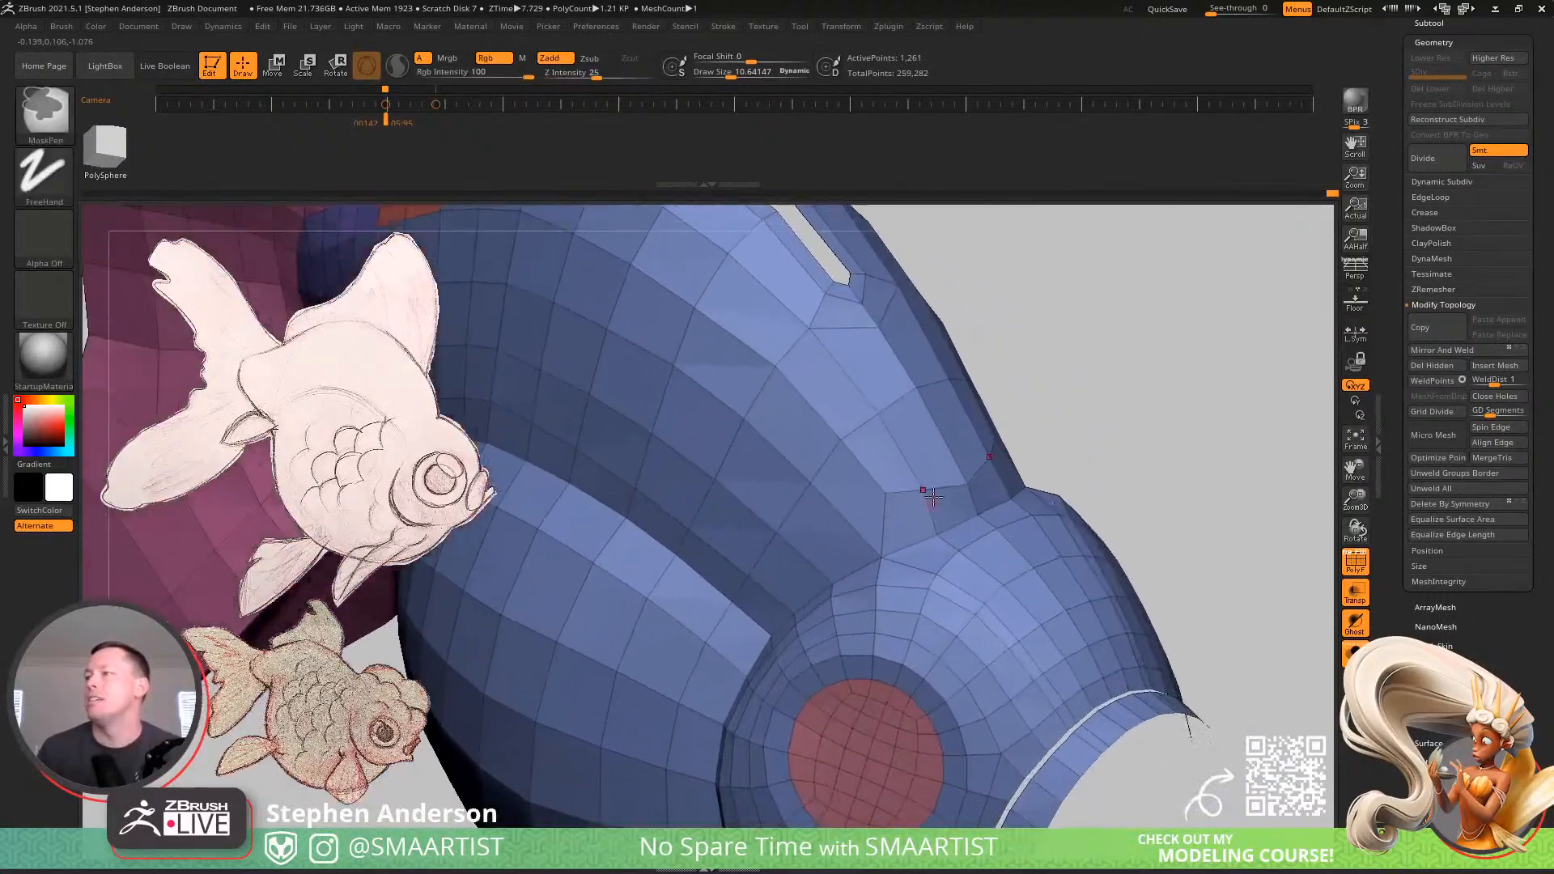
pyautogui.press('shift')
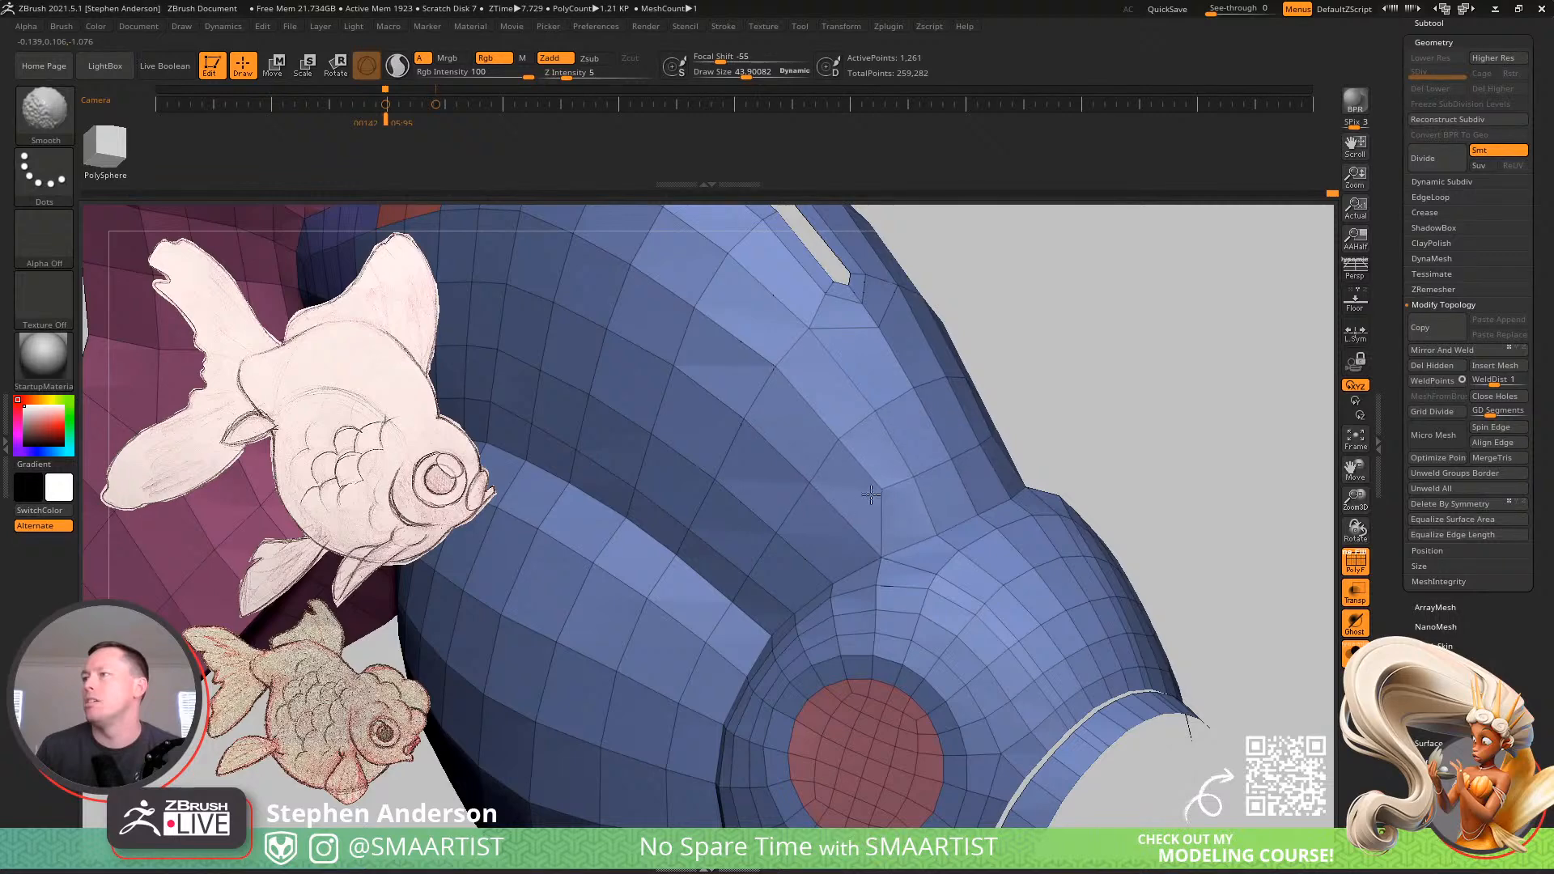
pyautogui.hotkey('shift', 'f')
pyautogui.keyDown('ctrl'); pyautogui.moveTo(901, 566); pyautogui.dragTo(1006, 600, button='right'); pyautogui.keyUp('ctrl')
pyautogui.press('d')
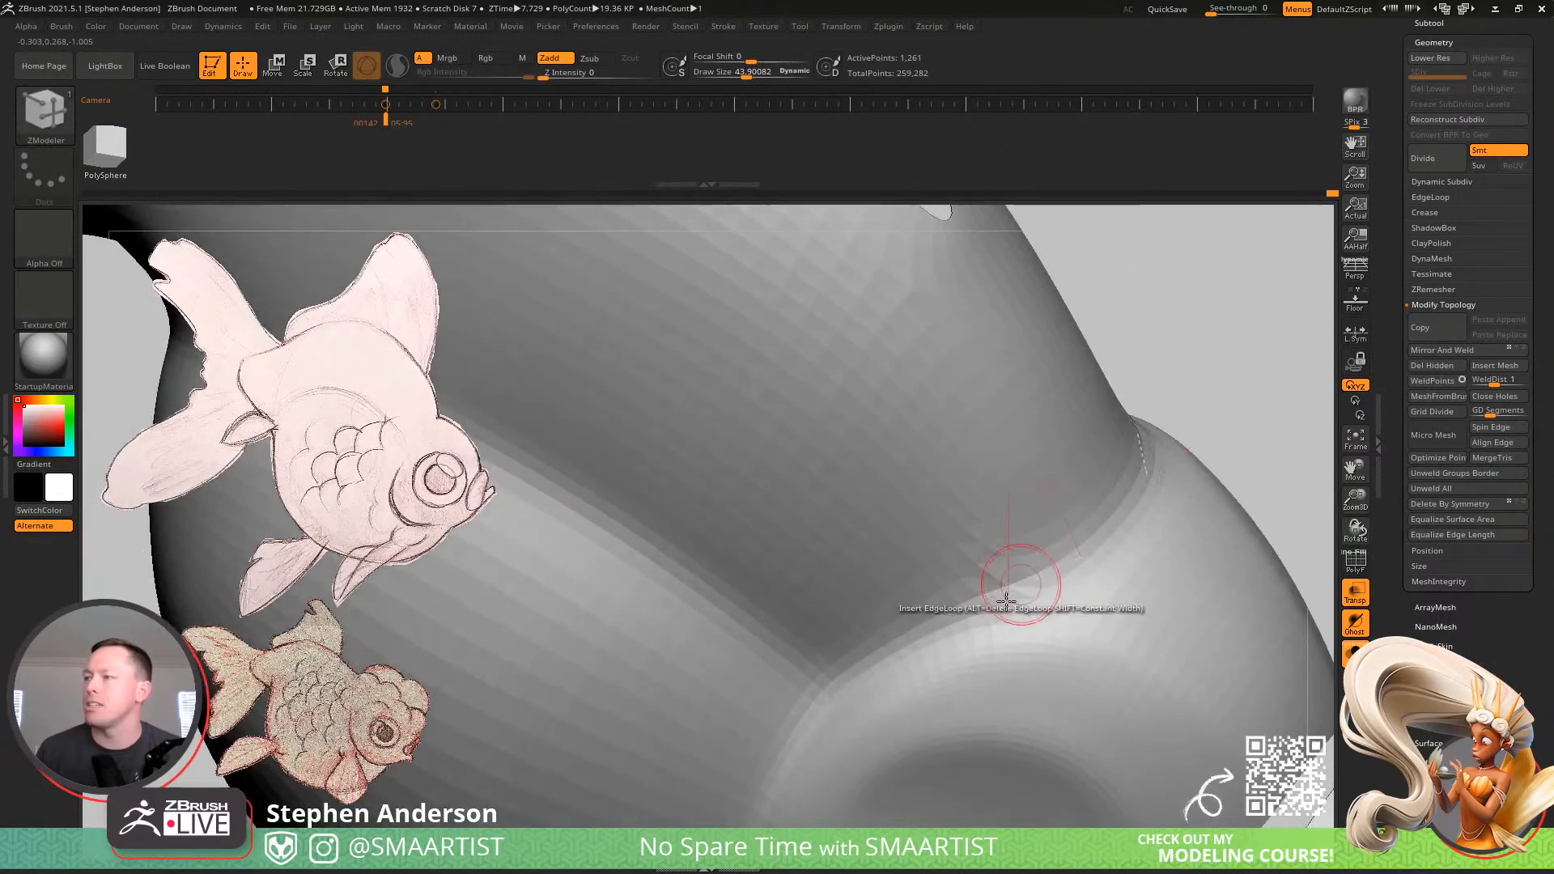
pyautogui.moveTo(1134, 527); pyautogui.dragTo(1137, 479, button='right')
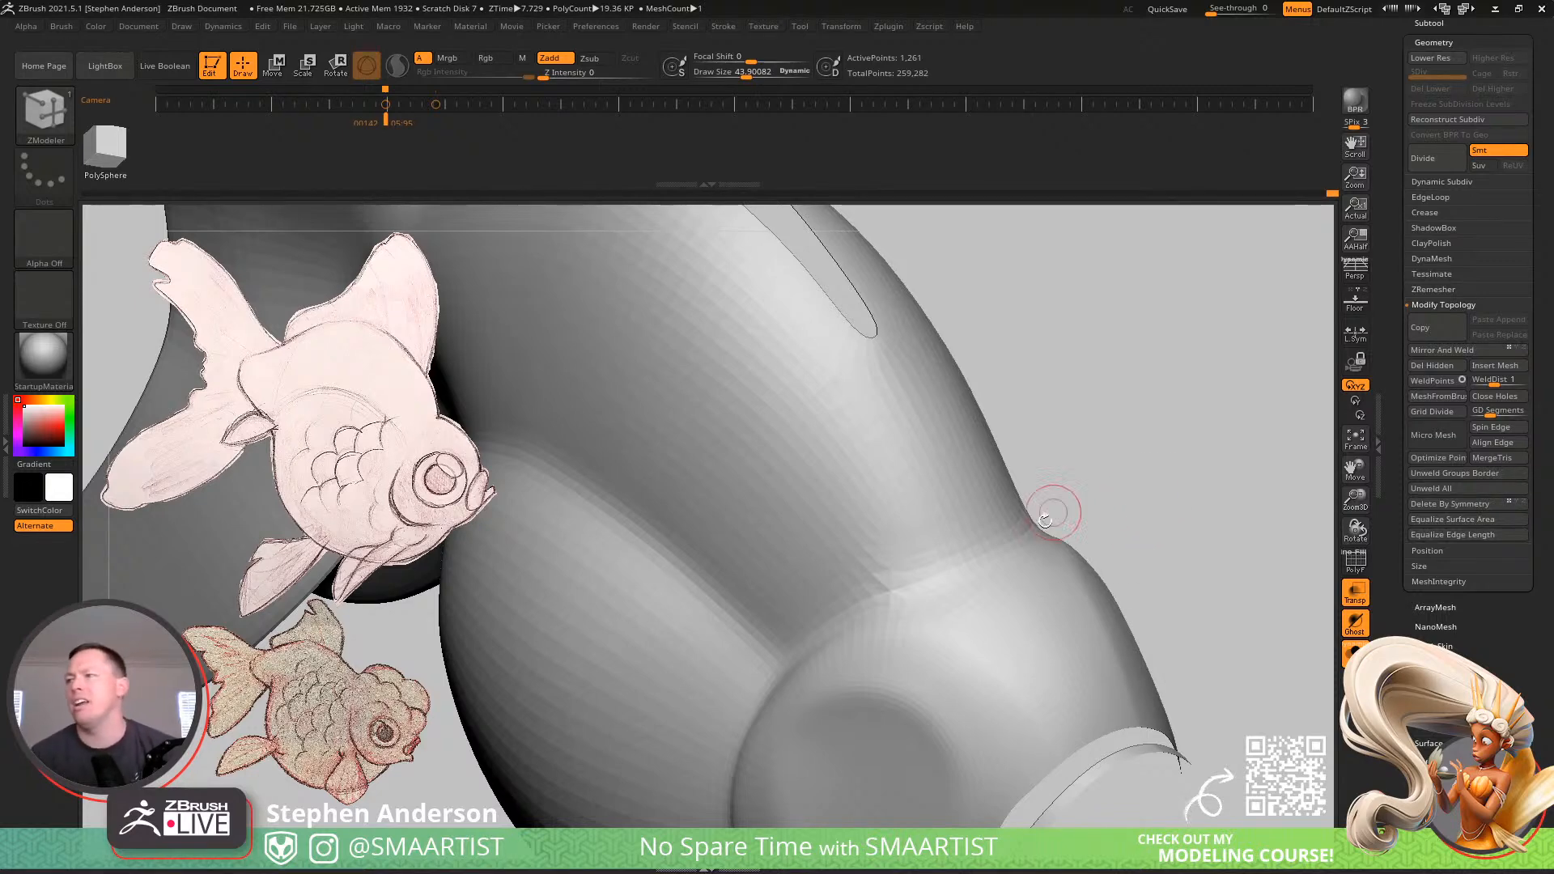
pyautogui.moveTo(1045, 520)
pyautogui.mouseDown(button='right')
pyautogui.moveTo(995, 542)
pyautogui.moveTo(1003, 558)
pyautogui.mouseUp(button='right')
pyautogui.moveTo(1009, 622)
pyautogui.keyDown('ctrl'); pyautogui.mouseDown(button='right')
pyautogui.moveTo(943, 582)
pyautogui.moveTo(957, 645)
pyautogui.mouseUp(button='right'); pyautogui.keyUp('ctrl')
pyautogui.hotkey('shift', 'f')
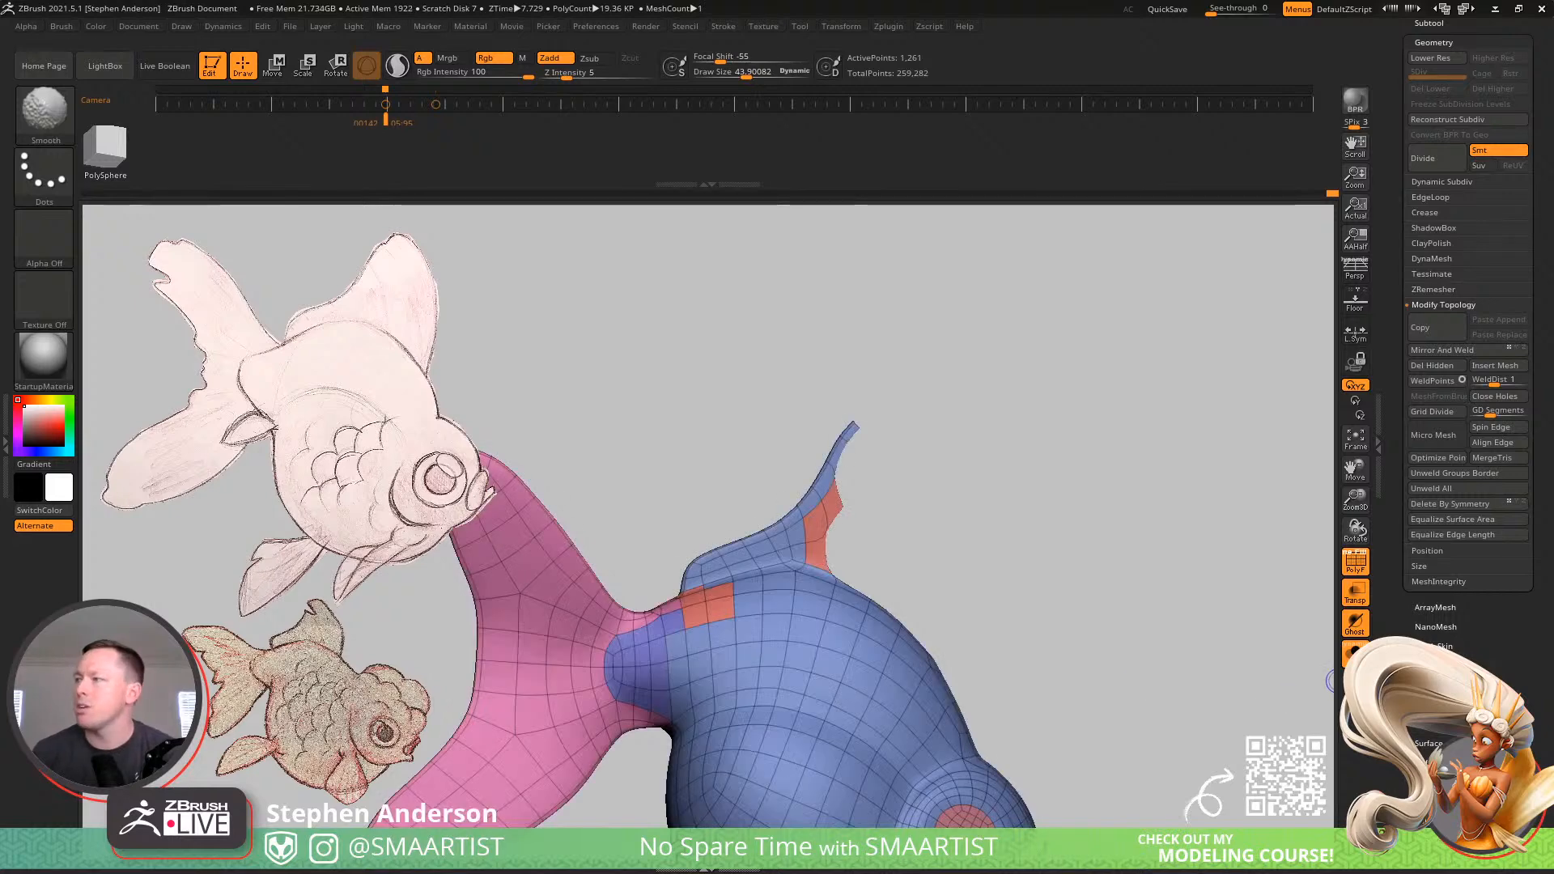
pyautogui.hotkey('shift', 'f')
pyautogui.hotkey('shift', 'f')
# Isolate the body from the tail, merge its polygons into one polygroup, and show the whole fish again
pyautogui.moveTo(1027, 566); pyautogui.dragTo(1011, 508, button='right')
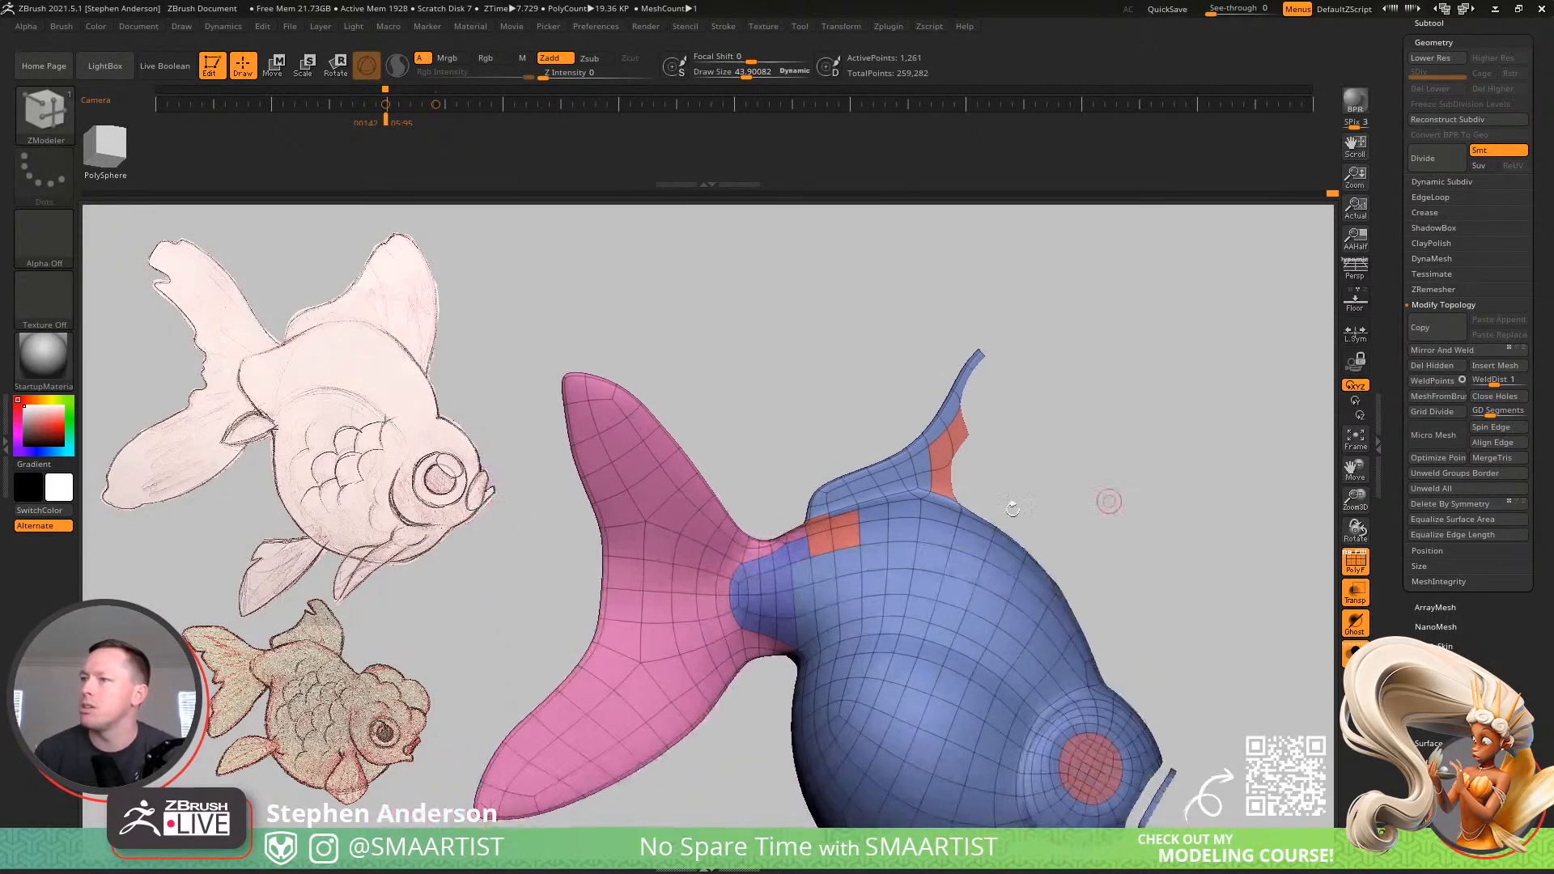
pyautogui.keyDown('ctrl'); pyautogui.keyDown('shift'); pyautogui.click(648, 523); pyautogui.keyUp('shift'); pyautogui.keyUp('ctrl')
pyautogui.keyDown('ctrl'); pyautogui.keyDown('shift'); pyautogui.moveTo(1099, 420); pyautogui.dragTo(1145, 555); pyautogui.keyUp('shift'); pyautogui.keyUp('ctrl')
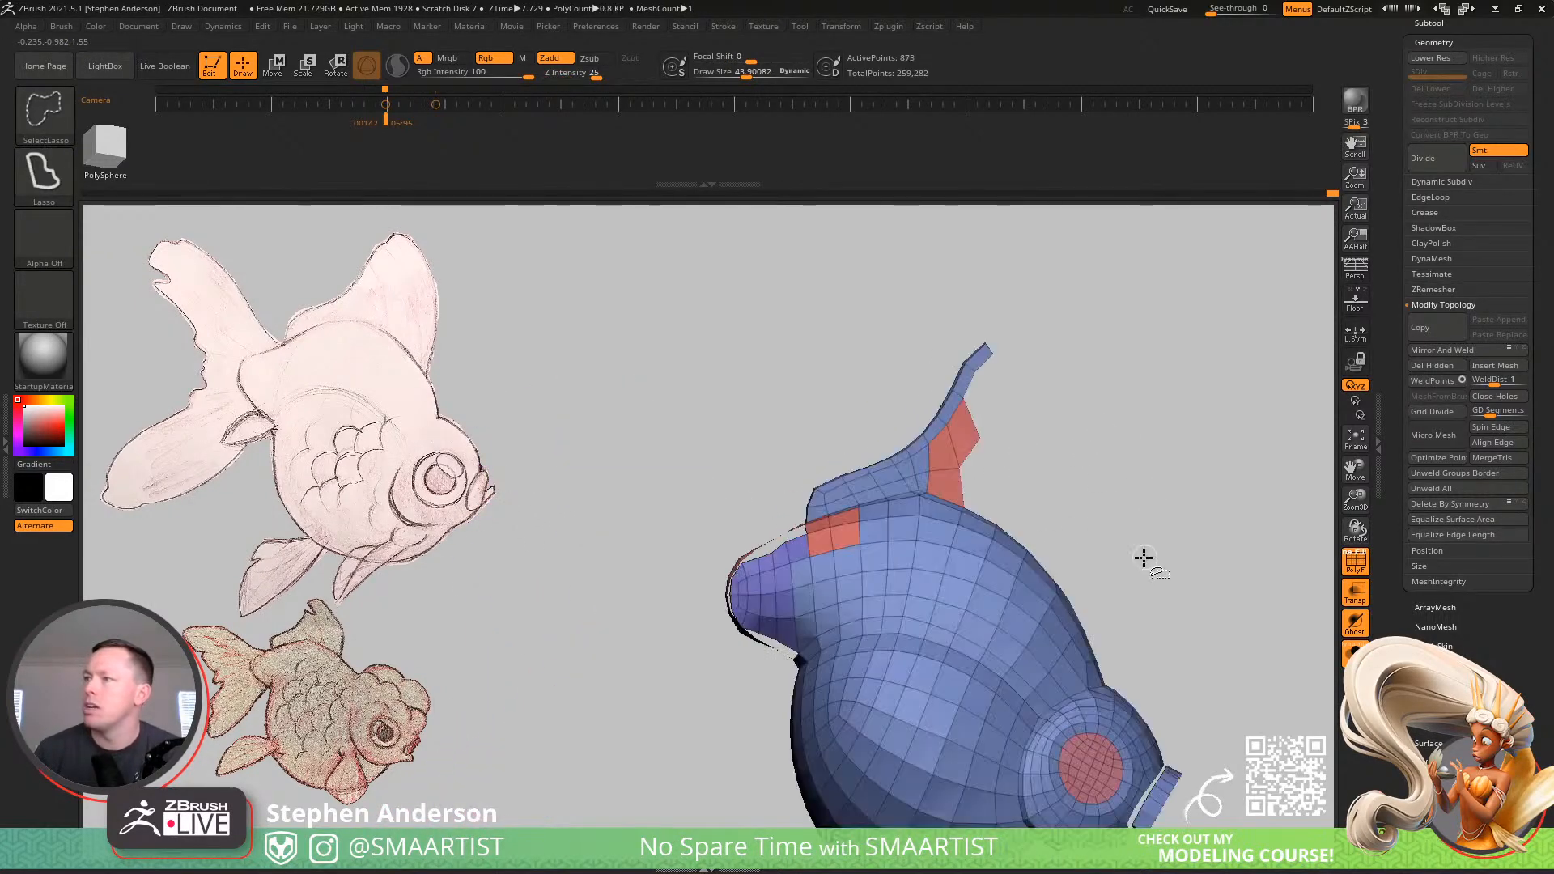
pyautogui.hotkey('ctrl', 'w')
pyautogui.keyDown('ctrl'); pyautogui.keyDown('shift'); pyautogui.click(1076, 522); pyautogui.keyUp('shift'); pyautogui.keyUp('ctrl')
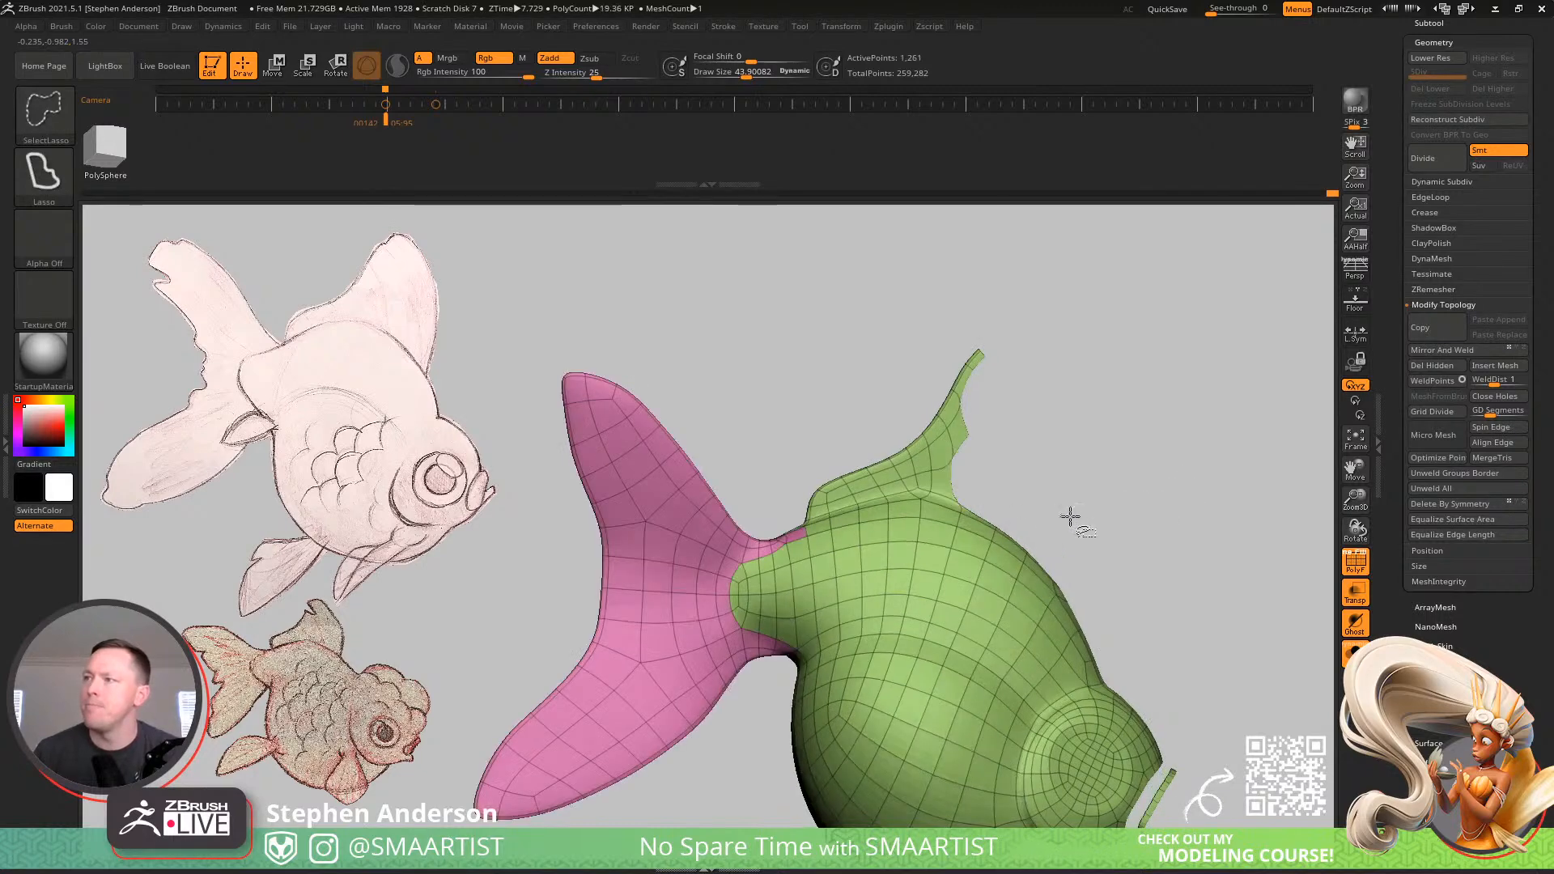
# Turn off the subdivision preview and use ZModeler's Extrude edge action to add a polygon at the dorsal fin's open edge
pyautogui.moveTo(1068, 444); pyautogui.dragTo(1002, 458, button='right')
pyautogui.keyDown('ctrl'); pyautogui.moveTo(789, 494); pyautogui.dragTo(1150, 500, button='right'); pyautogui.keyUp('ctrl')
pyautogui.moveTo(1329, 669); pyautogui.dragTo(929, 433, button='right')
pyautogui.moveTo(843, 605); pyautogui.dragTo(833, 558, button='right')
pyautogui.hotkey('shift', 'd')
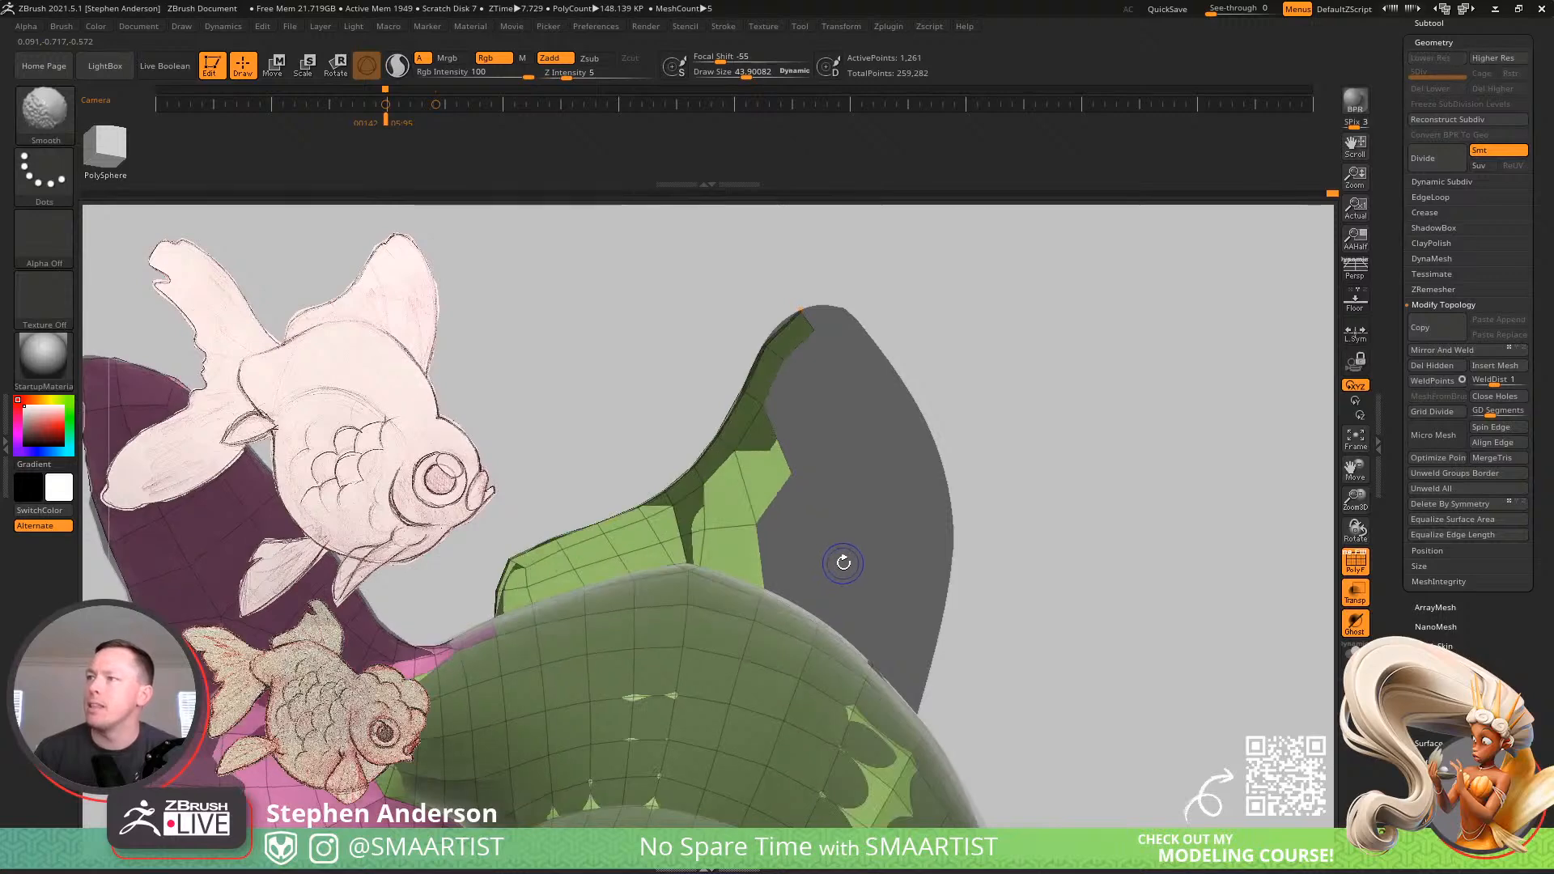
pyautogui.moveTo(808, 483)
pyautogui.keyDown('ctrl'); pyautogui.mouseDown(button='right')
pyautogui.moveTo(832, 524)
pyautogui.moveTo(802, 485)
pyautogui.mouseUp(button='right'); pyautogui.keyUp('ctrl')
pyautogui.press('b')
pyautogui.press('z')
pyautogui.press('m')
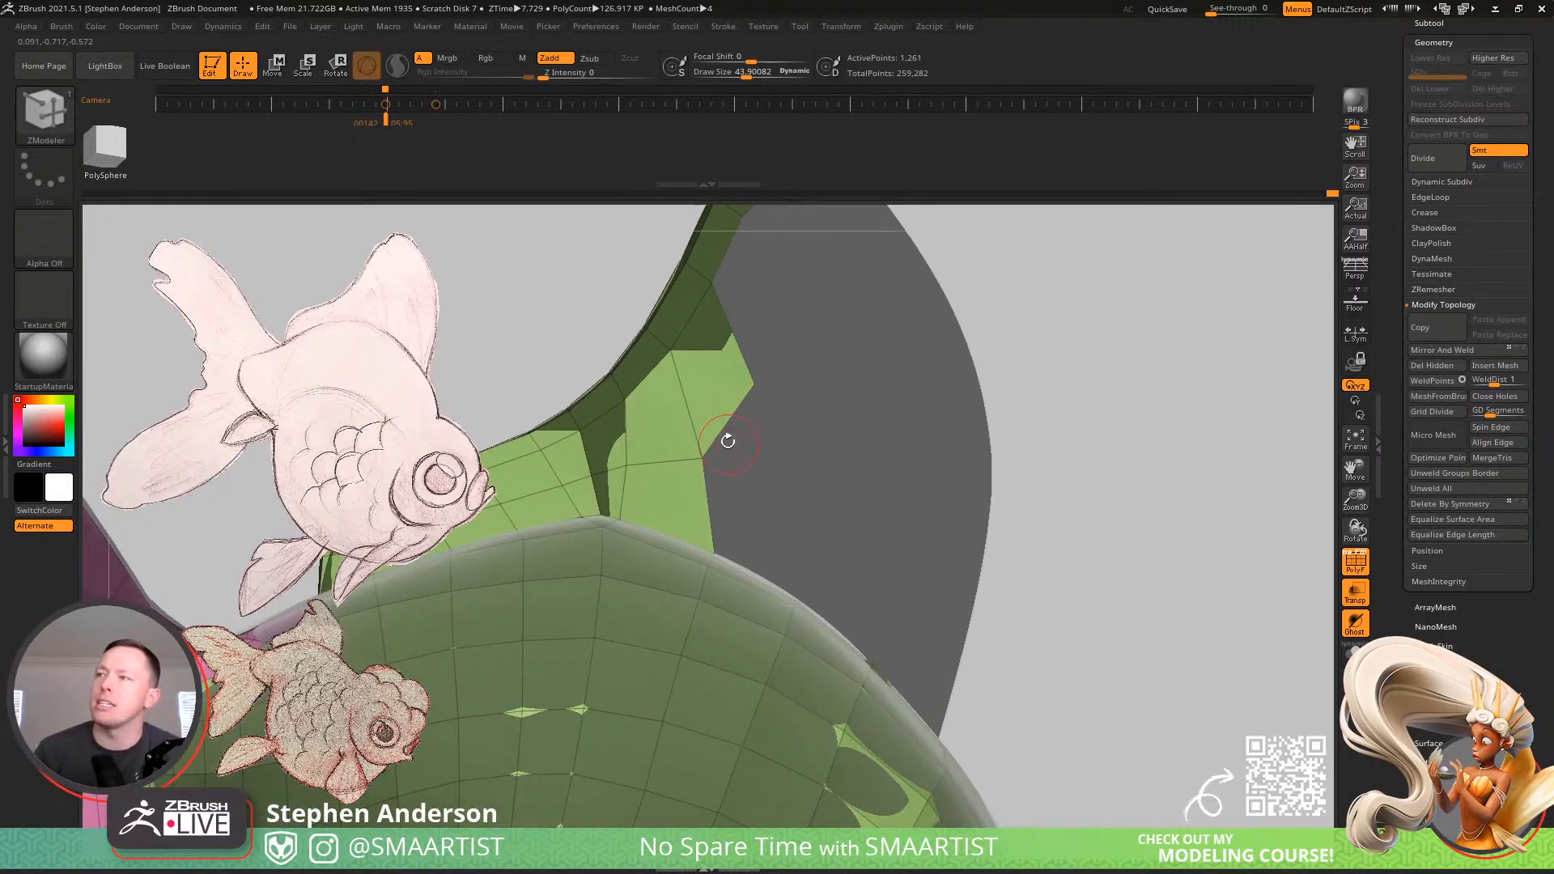
pyautogui.press('space')
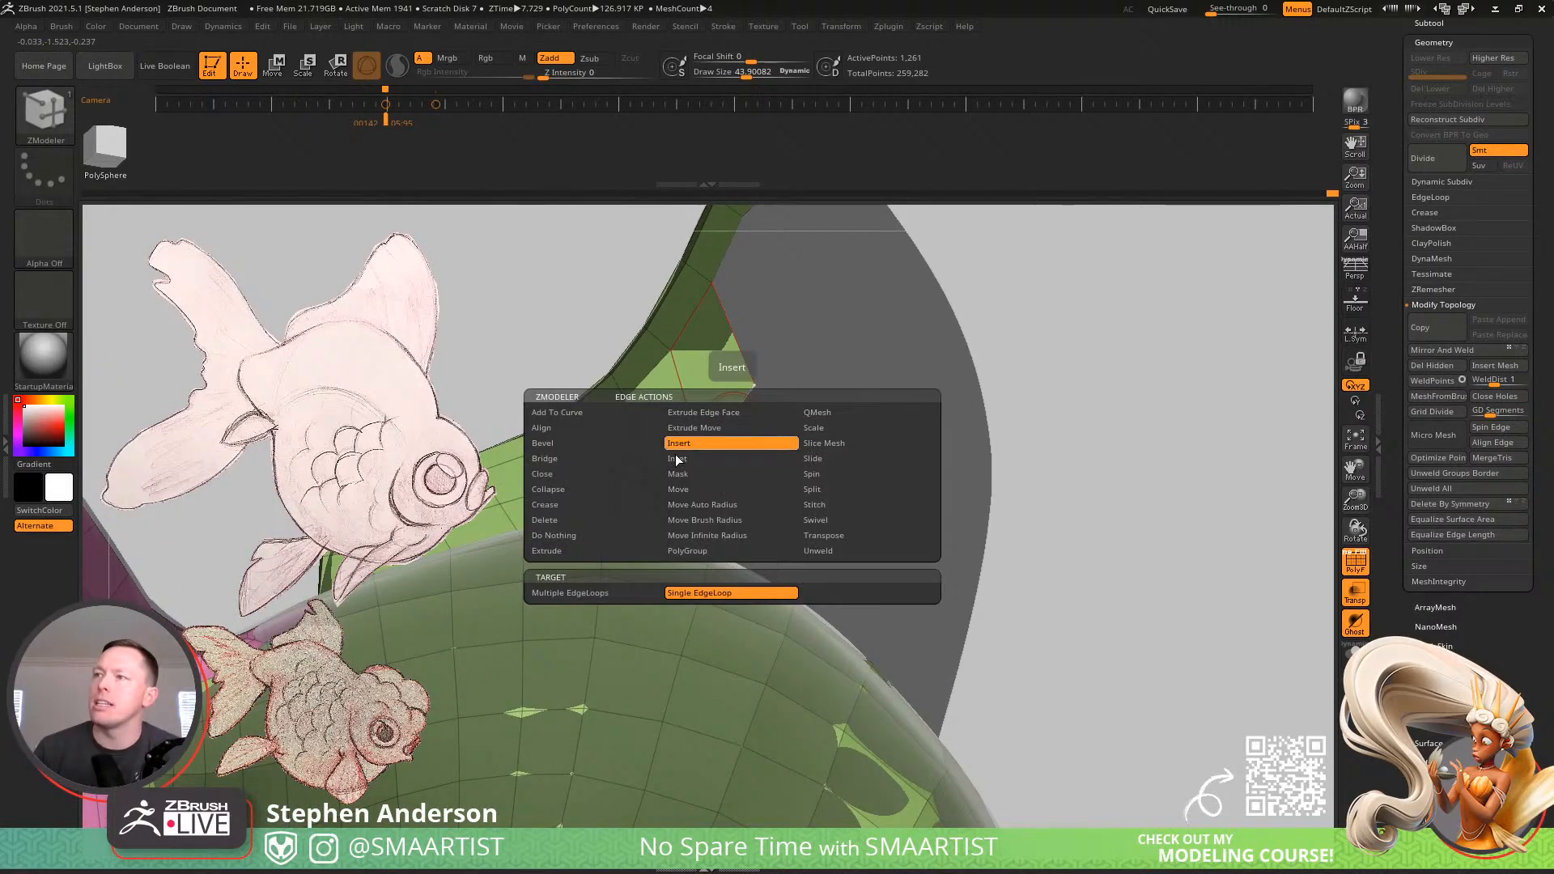
pyautogui.click(553, 550)
pyautogui.moveTo(725, 423)
pyautogui.mouseDown()
pyautogui.moveTo(756, 441)
pyautogui.moveTo(732, 496)
pyautogui.moveTo(773, 474)
pyautogui.moveTo(794, 419)
pyautogui.moveTo(777, 495)
pyautogui.mouseUp()
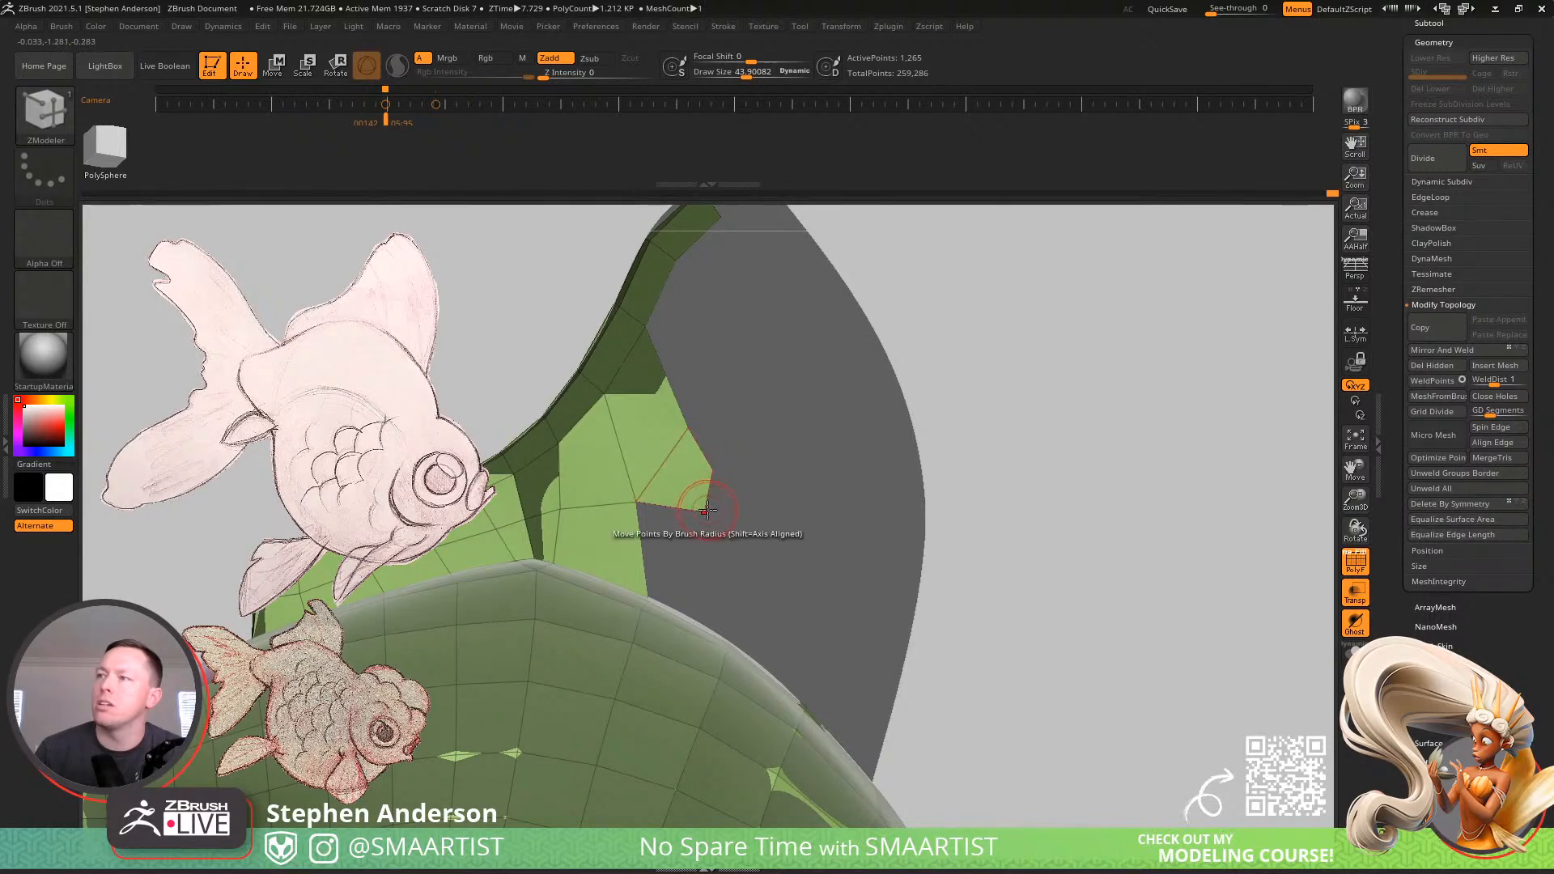
pyautogui.moveTo(707, 516); pyautogui.dragTo(711, 522)
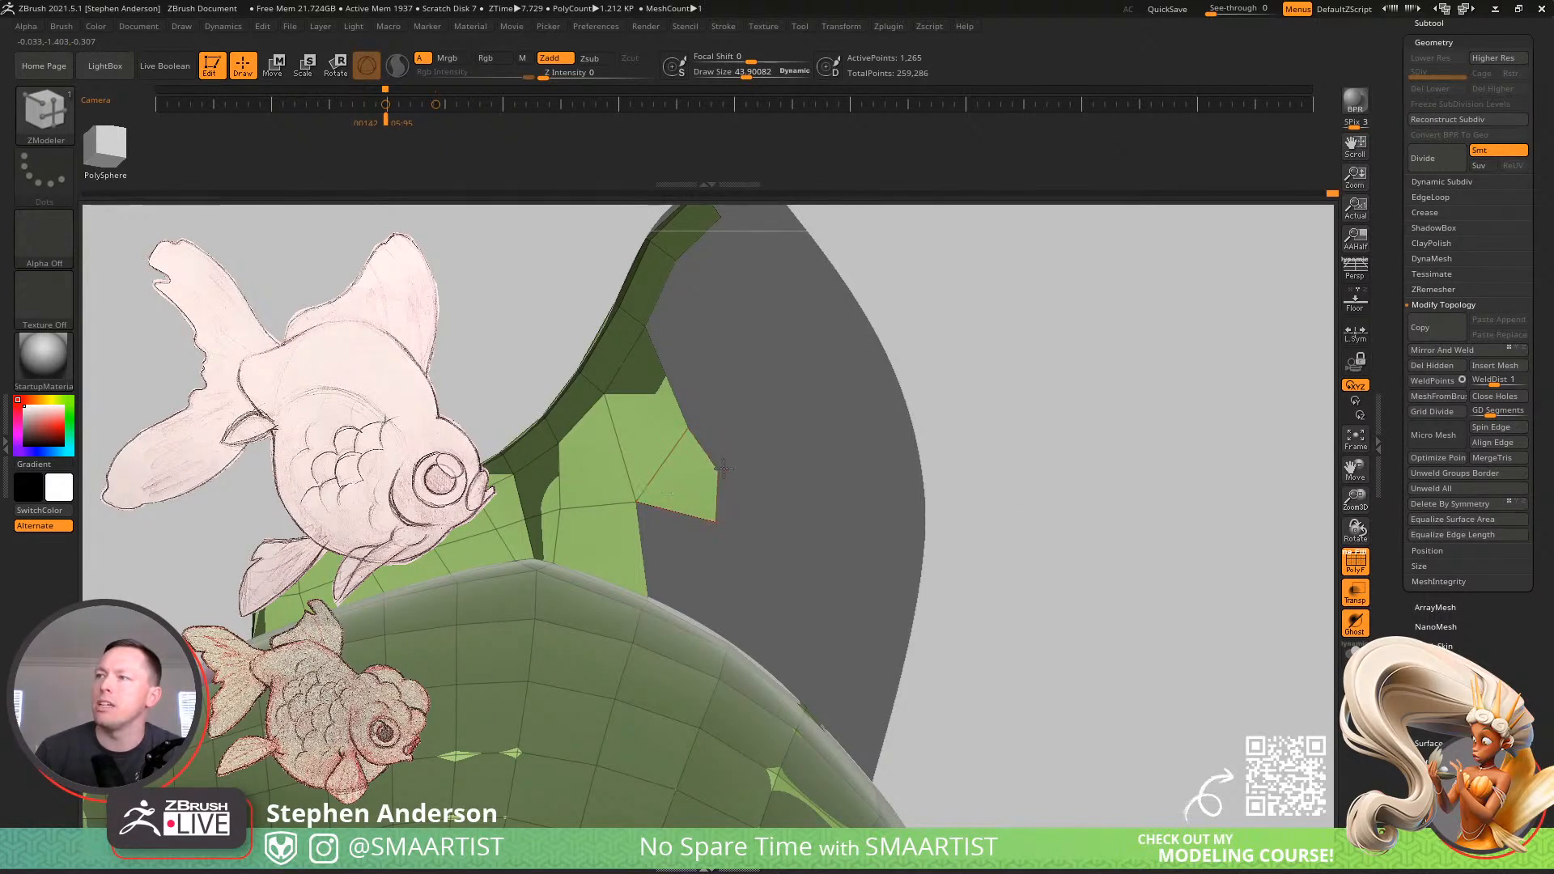
# Extrude further polygons along the dorsal fin's stepped edge over the reference sculpt to even out its outline
pyautogui.keyDown('alt'); pyautogui.moveTo(706, 416); pyautogui.dragTo(694, 512); pyautogui.keyUp('alt')
pyautogui.moveTo(669, 461); pyautogui.dragTo(699, 441)
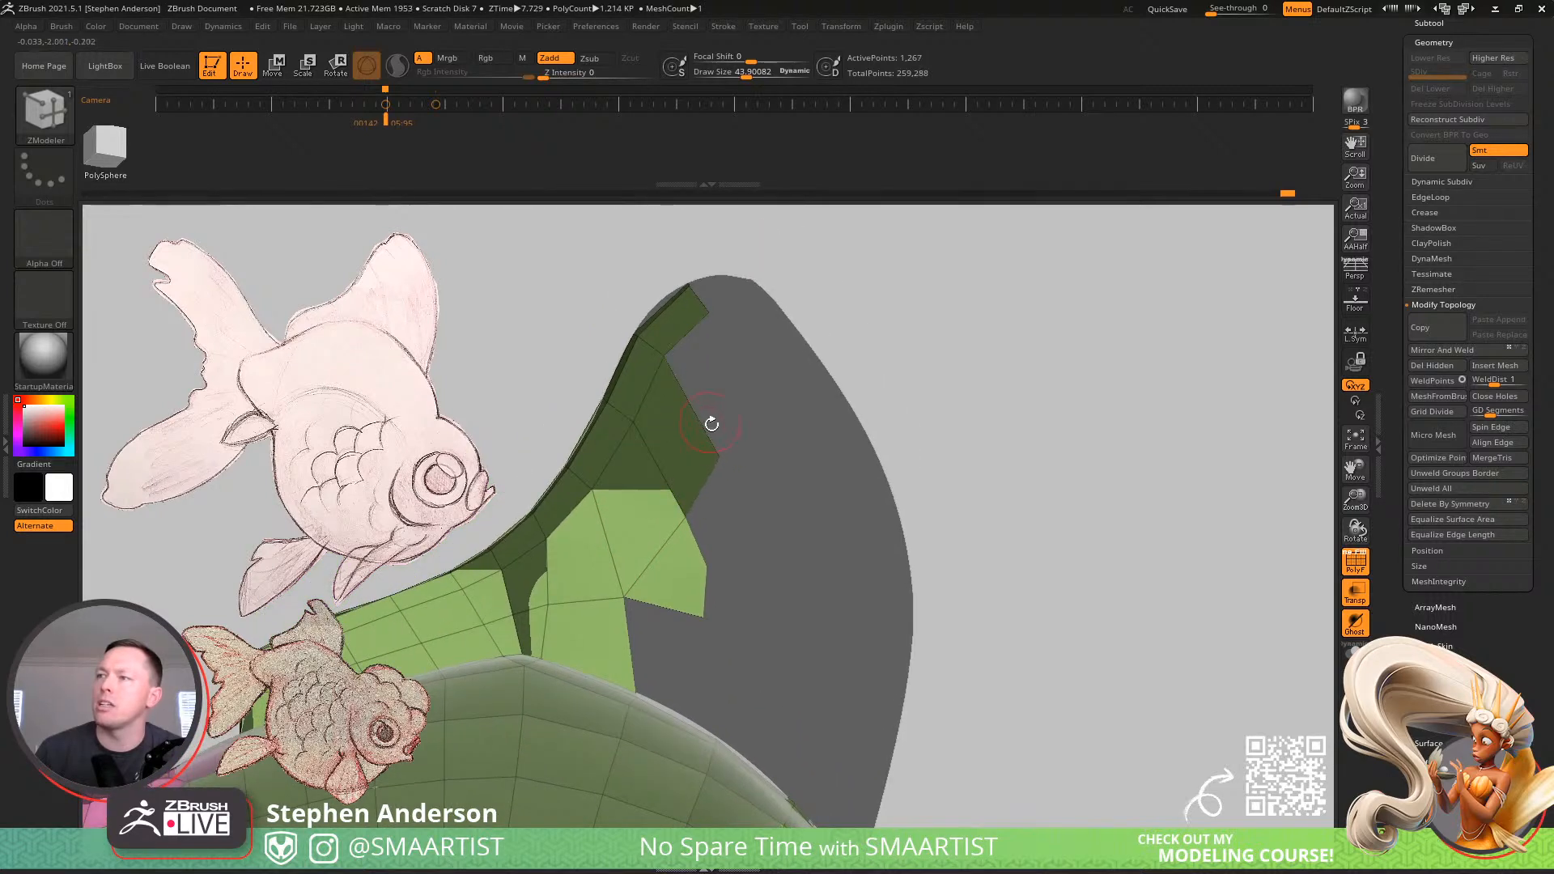
pyautogui.keyDown('alt'); pyautogui.moveTo(711, 488); pyautogui.dragTo(811, 455, button='right'); pyautogui.keyUp('alt')
pyautogui.moveTo(724, 564); pyautogui.dragTo(724, 560)
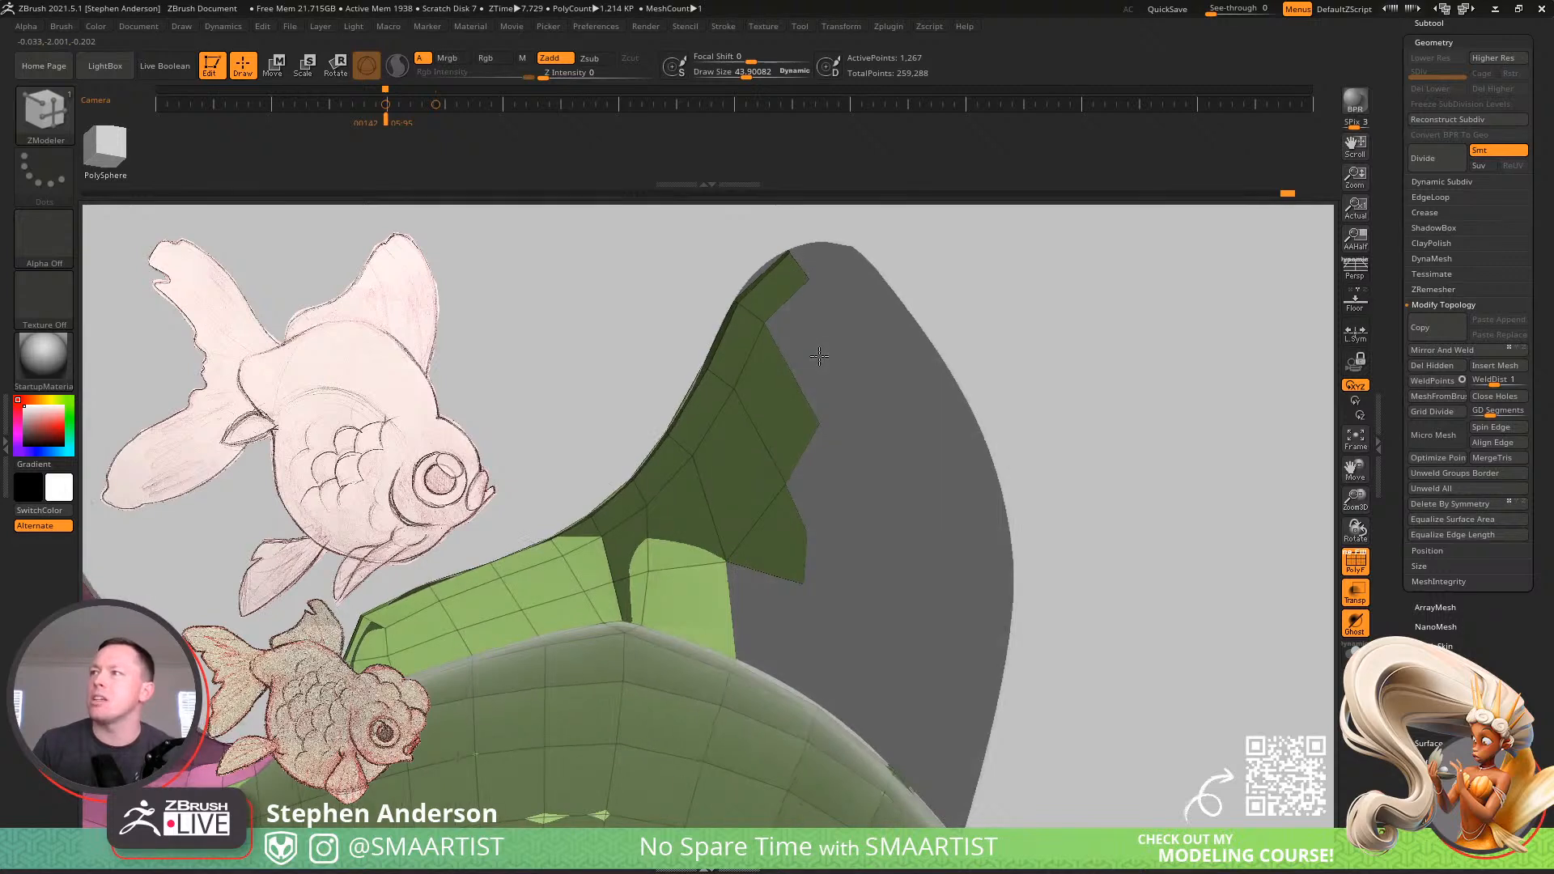
pyautogui.moveTo(839, 350); pyautogui.dragTo(790, 446)
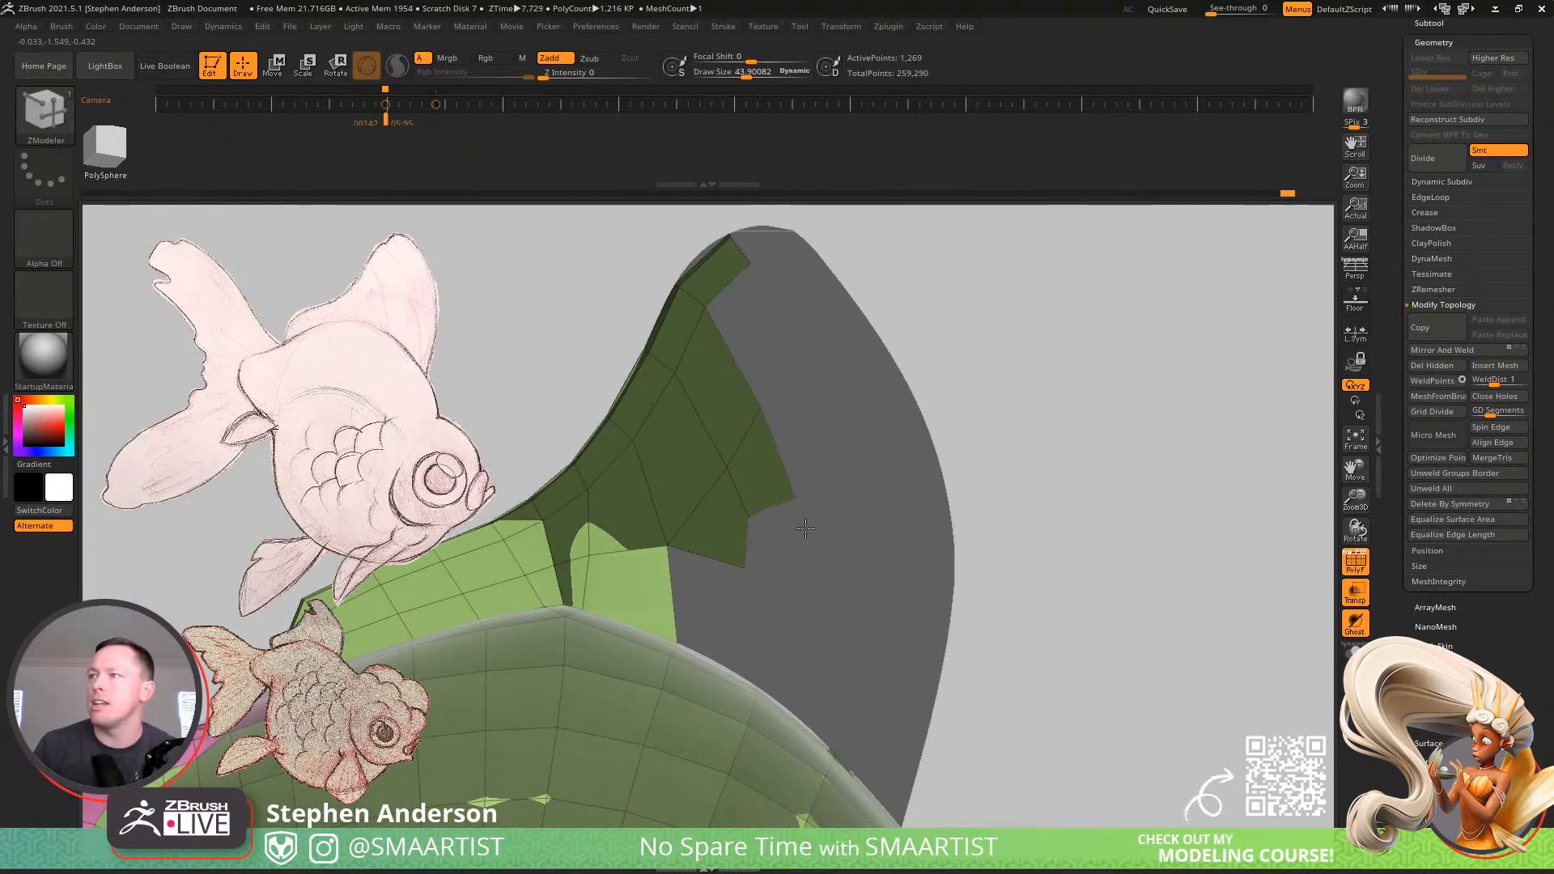
pyautogui.moveTo(760, 416); pyautogui.dragTo(790, 549)
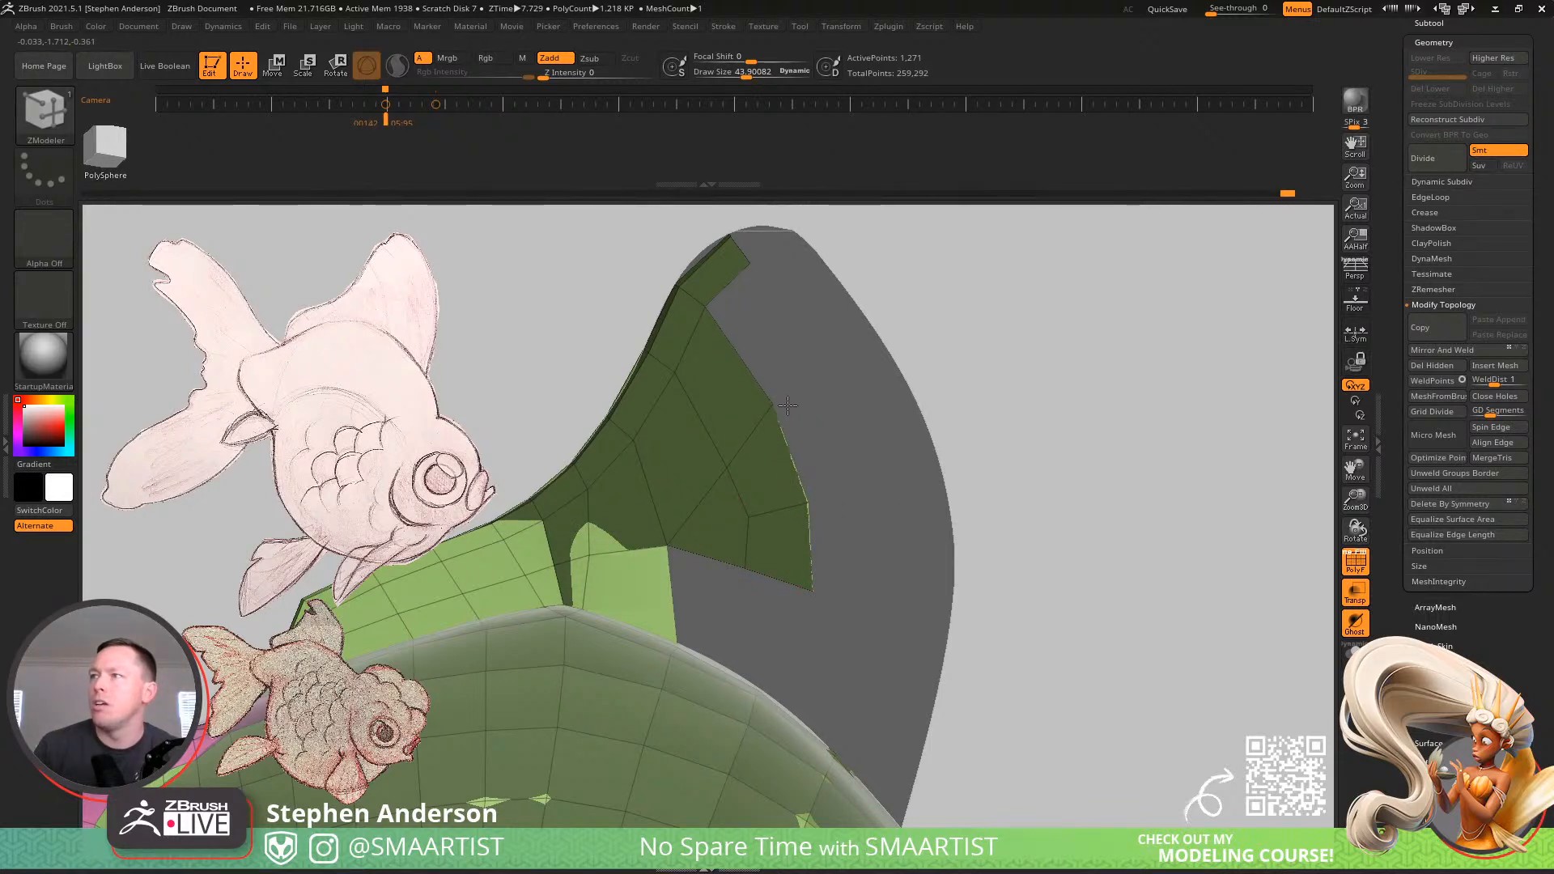
# Extrude the dorsal fin's lower edge downward and snap its corners to the fin base and the fish's back
pyautogui.moveTo(725, 468); pyautogui.dragTo(752, 549)
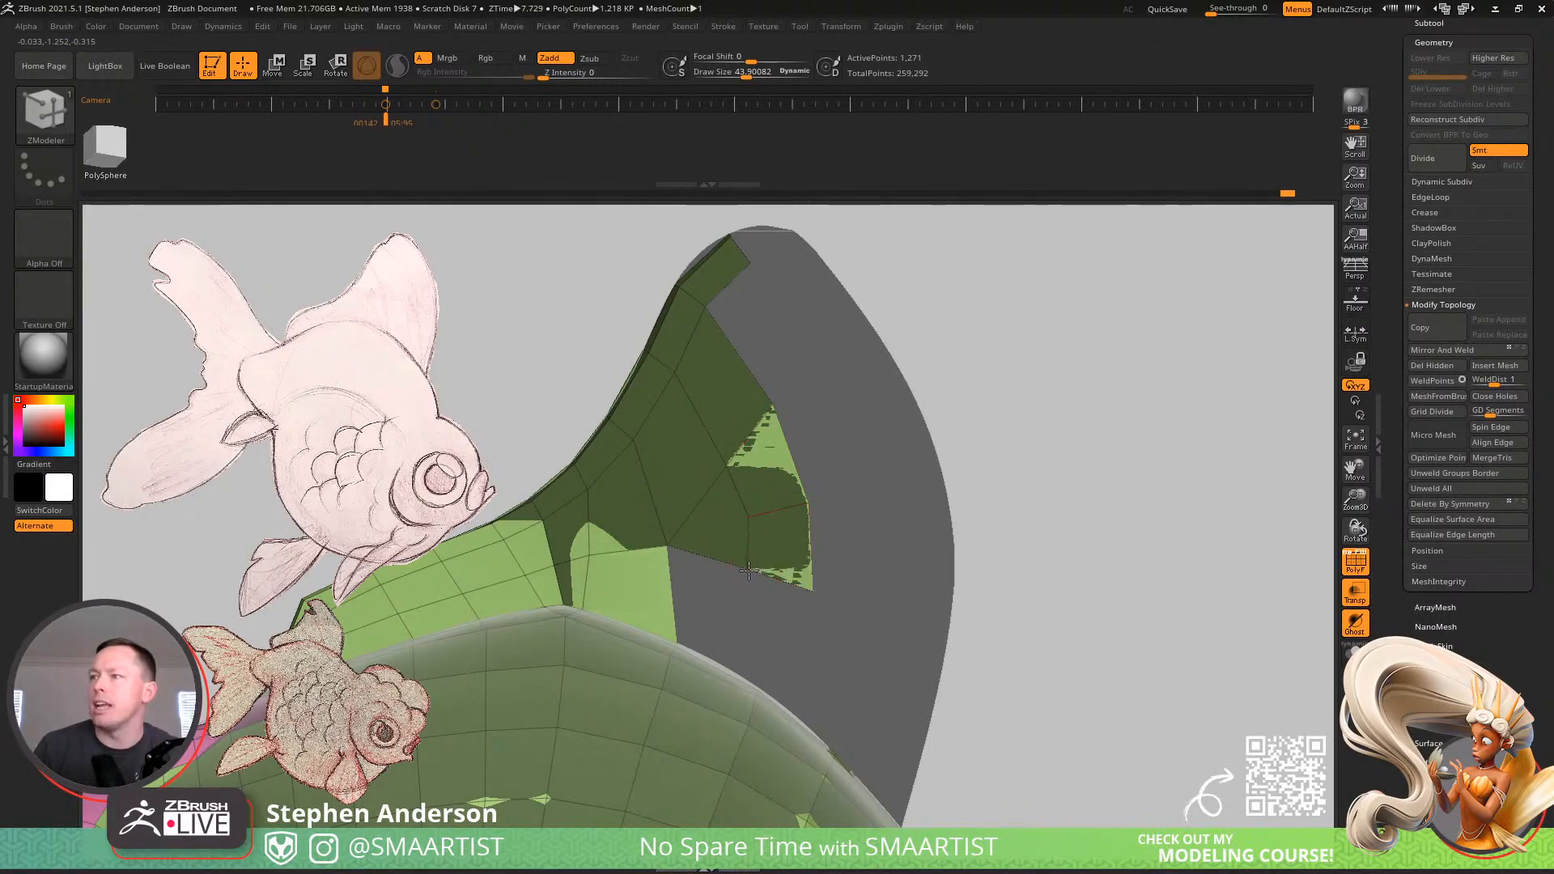
pyautogui.moveTo(709, 560); pyautogui.dragTo(738, 619)
pyautogui.moveTo(736, 622)
pyautogui.mouseDown(button='right')
pyautogui.moveTo(704, 663)
pyautogui.moveTo(735, 706)
pyautogui.moveTo(758, 555)
pyautogui.mouseUp(button='right')
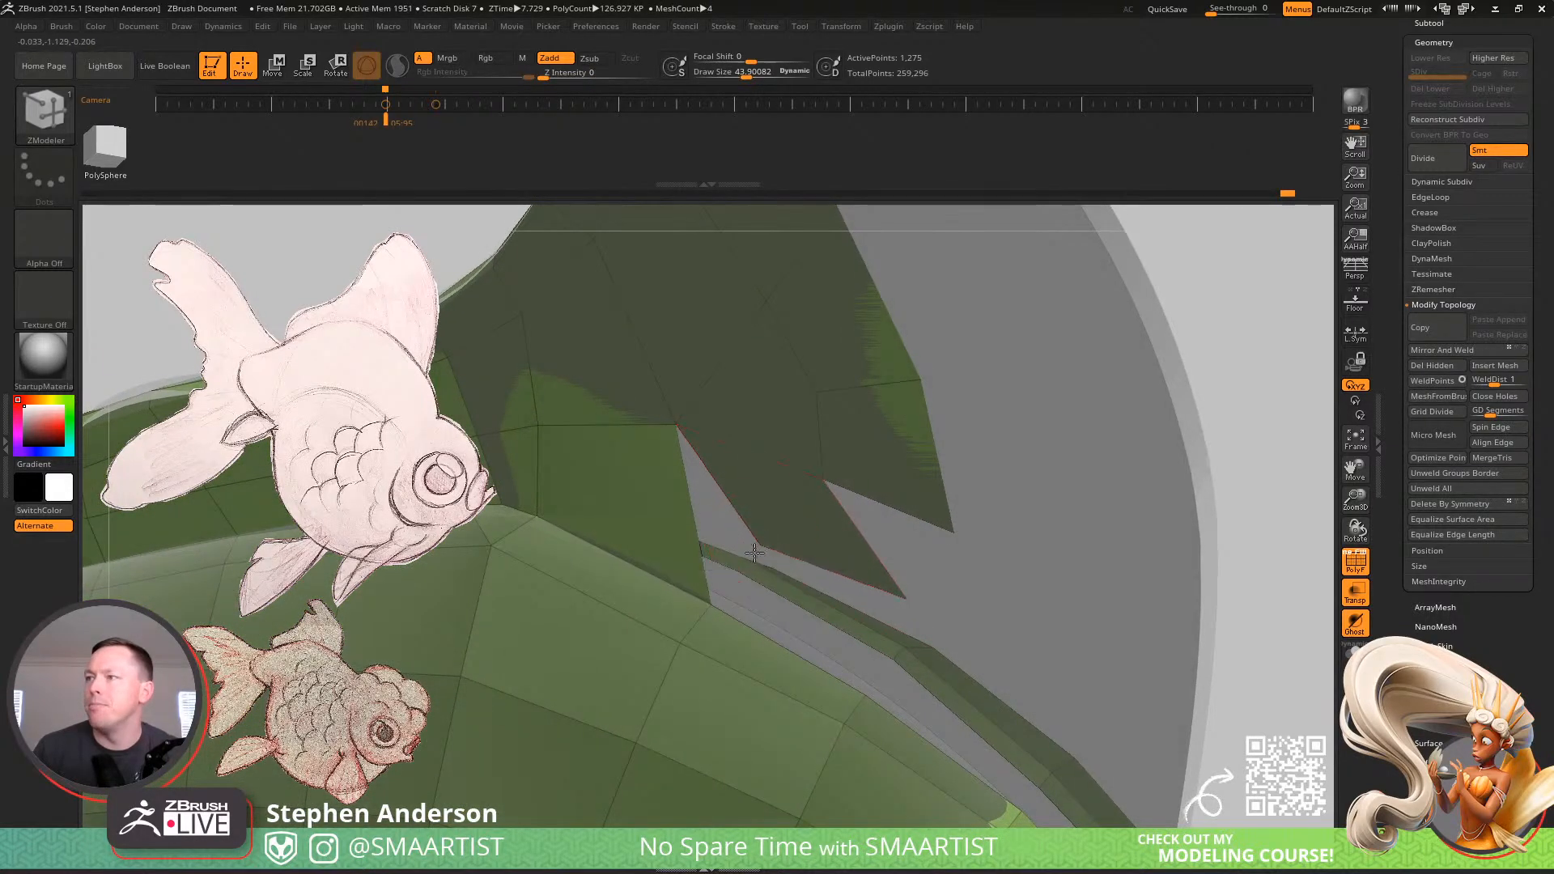
pyautogui.moveTo(755, 552); pyautogui.dragTo(711, 614)
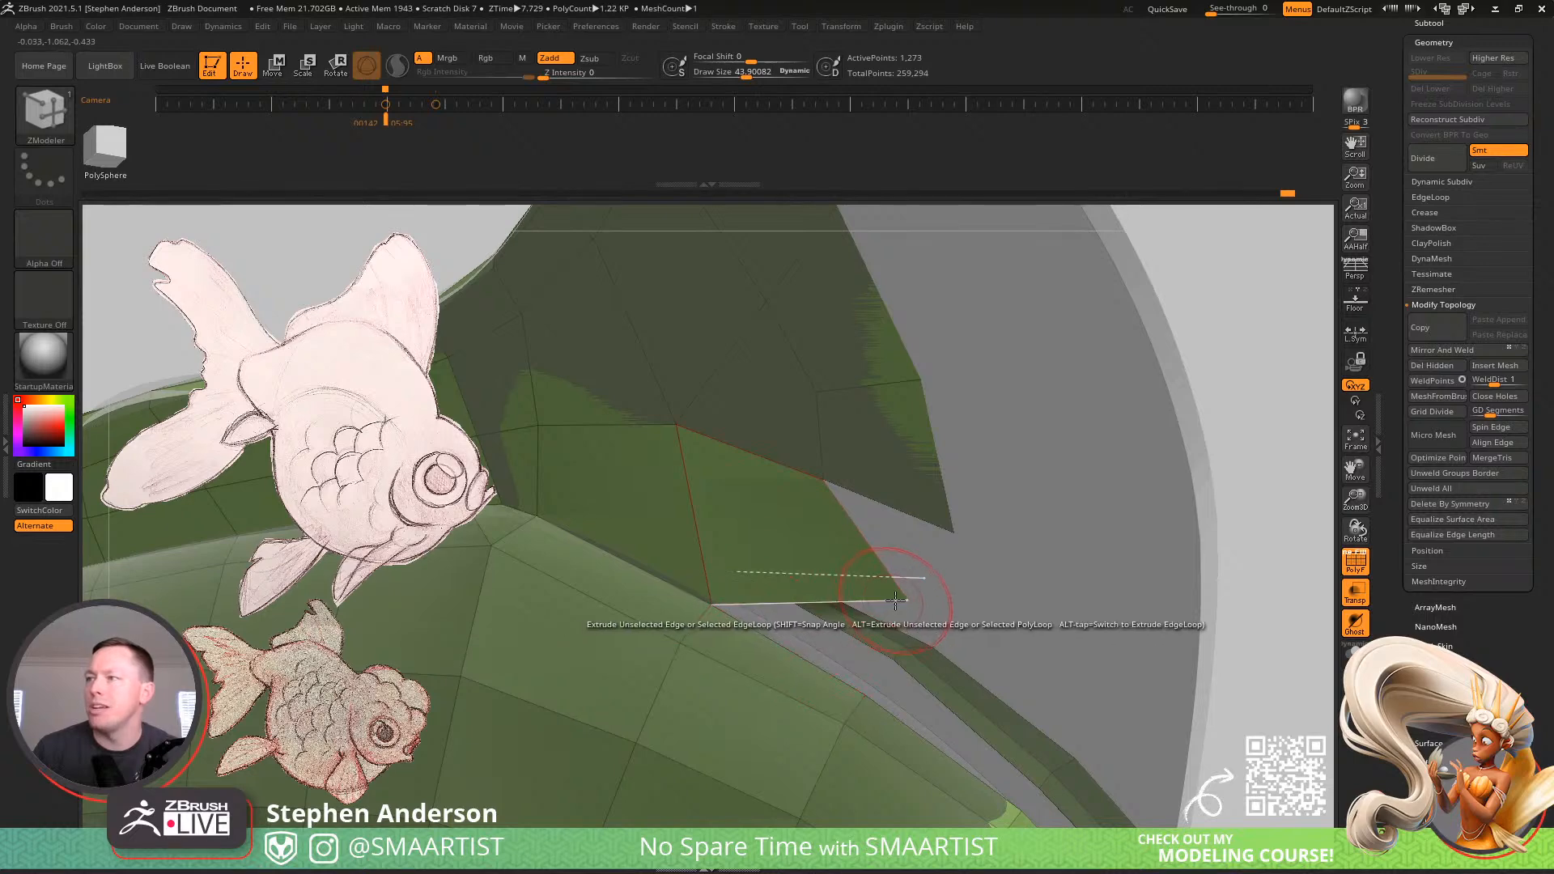
pyautogui.moveTo(904, 599); pyautogui.dragTo(844, 765)
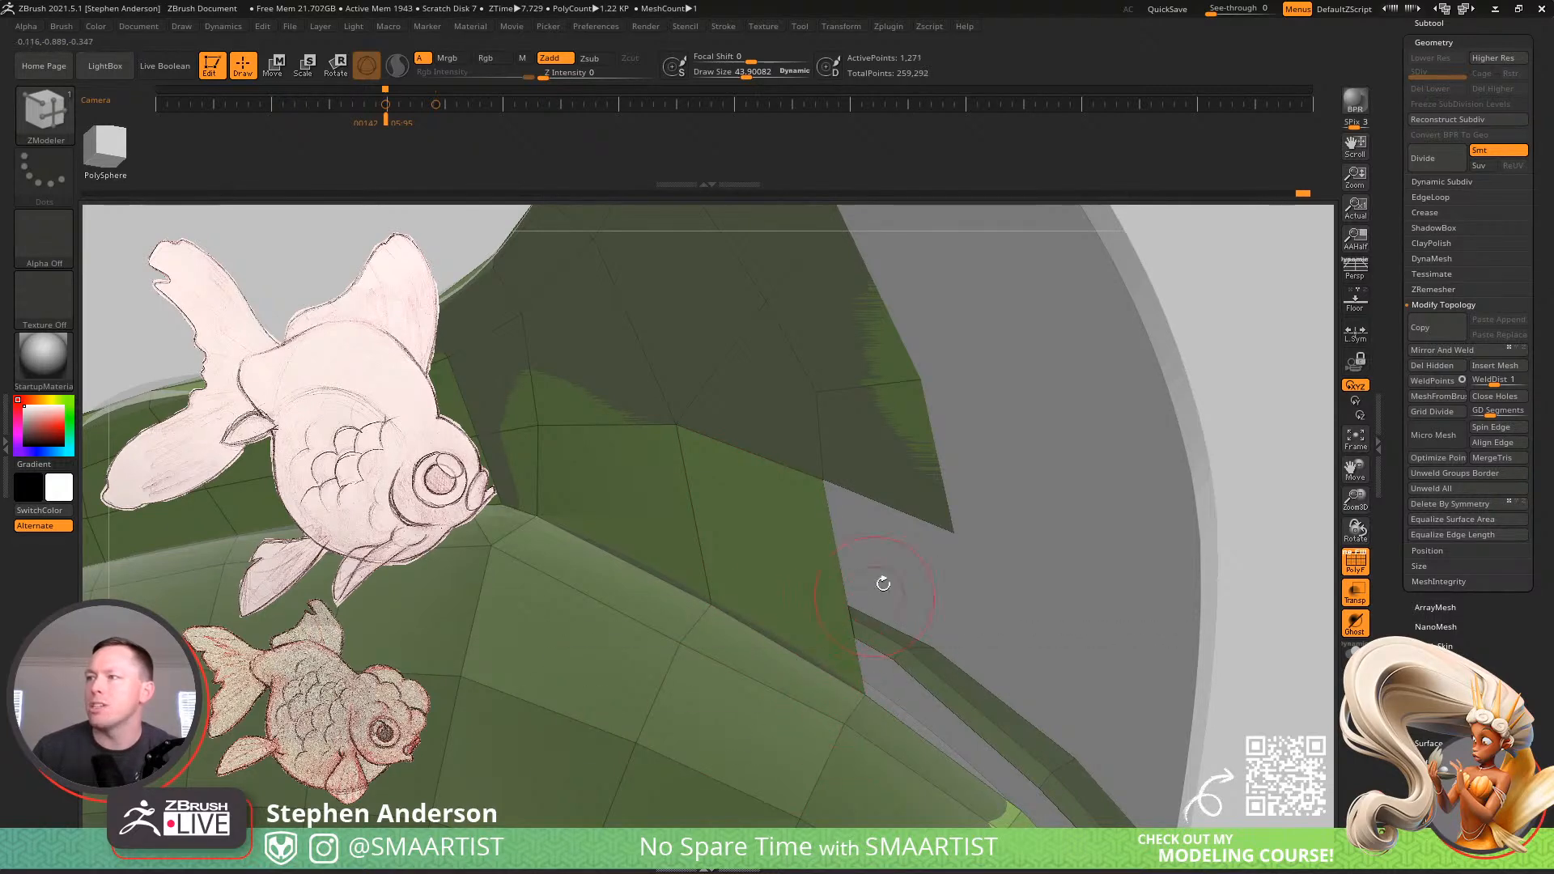
# Try extruding one more polygon at the dorsal fin's lower front corner toward the fish's back
pyautogui.moveTo(883, 583); pyautogui.dragTo(840, 502)
pyautogui.moveTo(839, 445); pyautogui.dragTo(917, 432)
pyautogui.moveTo(893, 502)
pyautogui.mouseDown()
pyautogui.moveTo(909, 516)
pyautogui.moveTo(888, 638)
pyautogui.mouseUp()
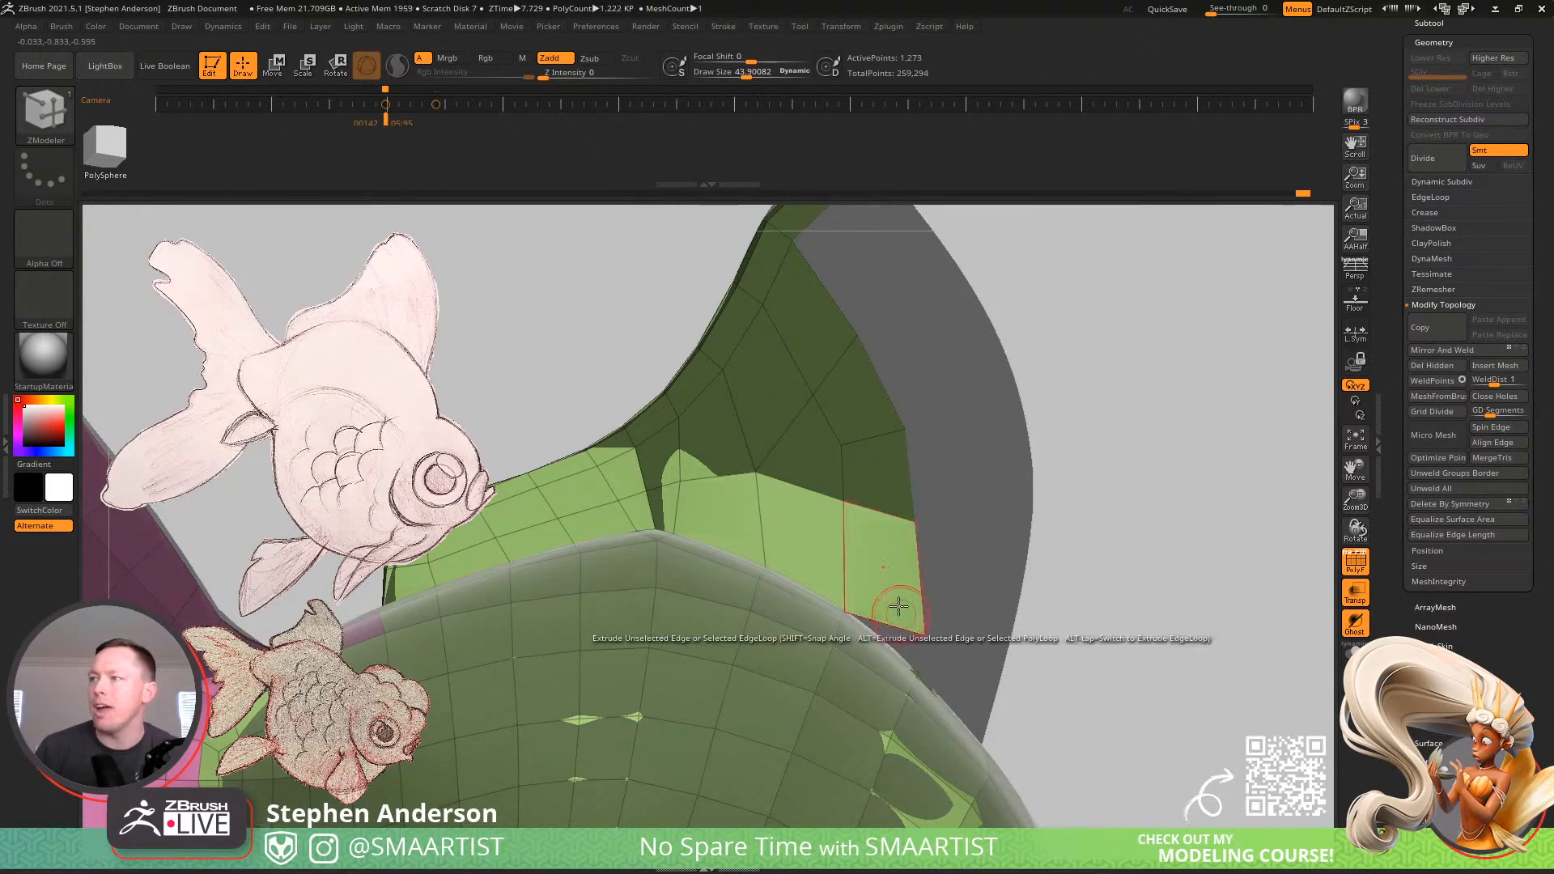
pyautogui.moveTo(898, 609)
pyautogui.mouseDown(button='right')
pyautogui.moveTo(837, 595)
pyautogui.moveTo(882, 615)
pyautogui.mouseUp(button='right')
pyautogui.moveTo(1000, 598); pyautogui.dragTo(960, 562, button='right')
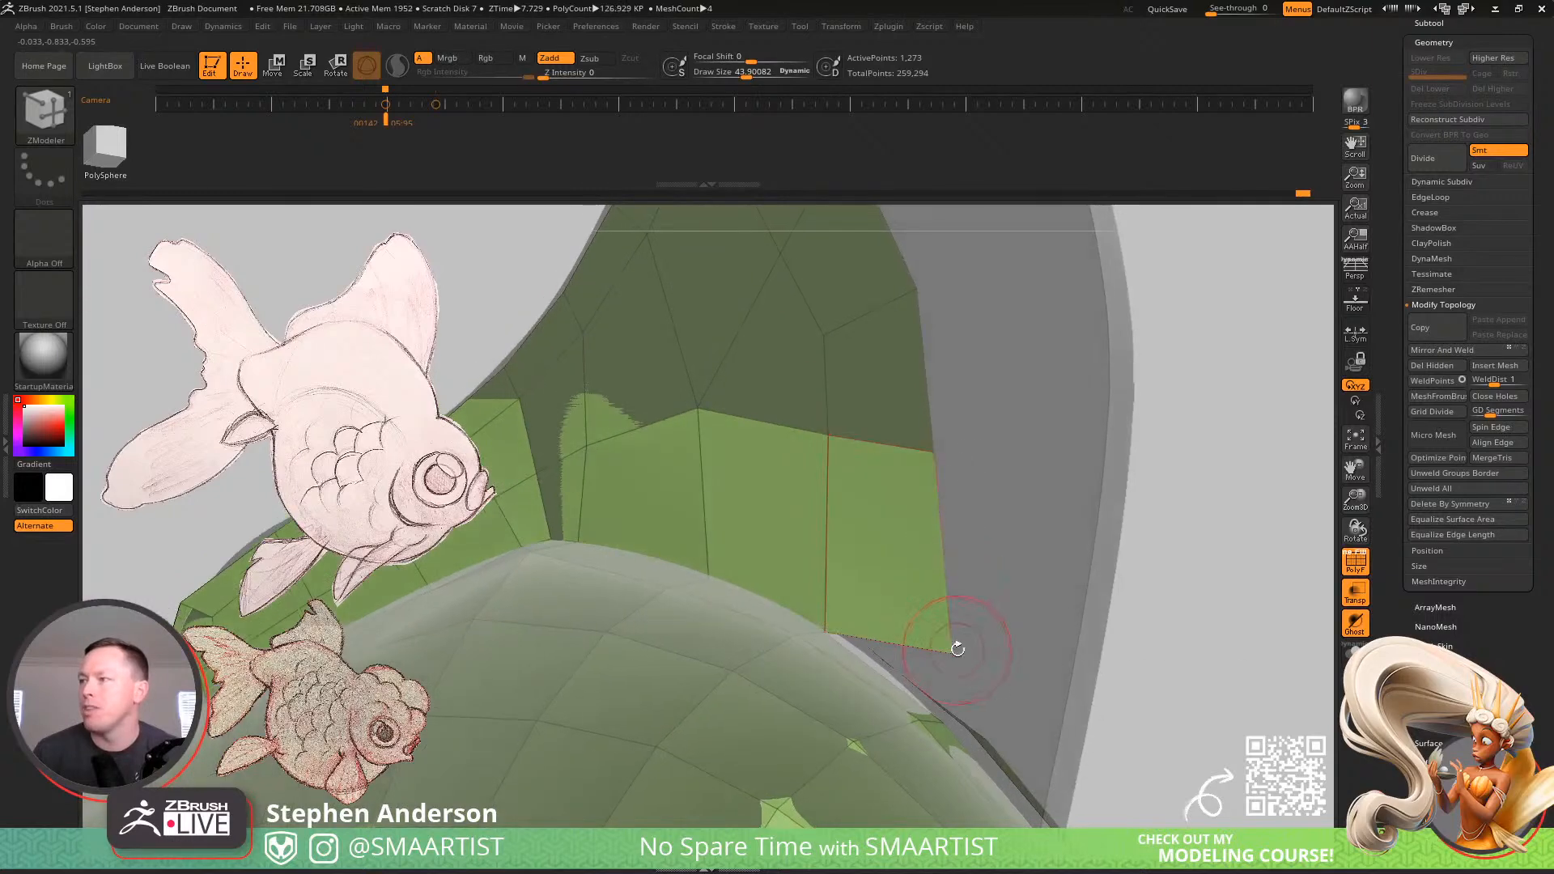
pyautogui.moveTo(957, 645); pyautogui.dragTo(950, 649, button='right')
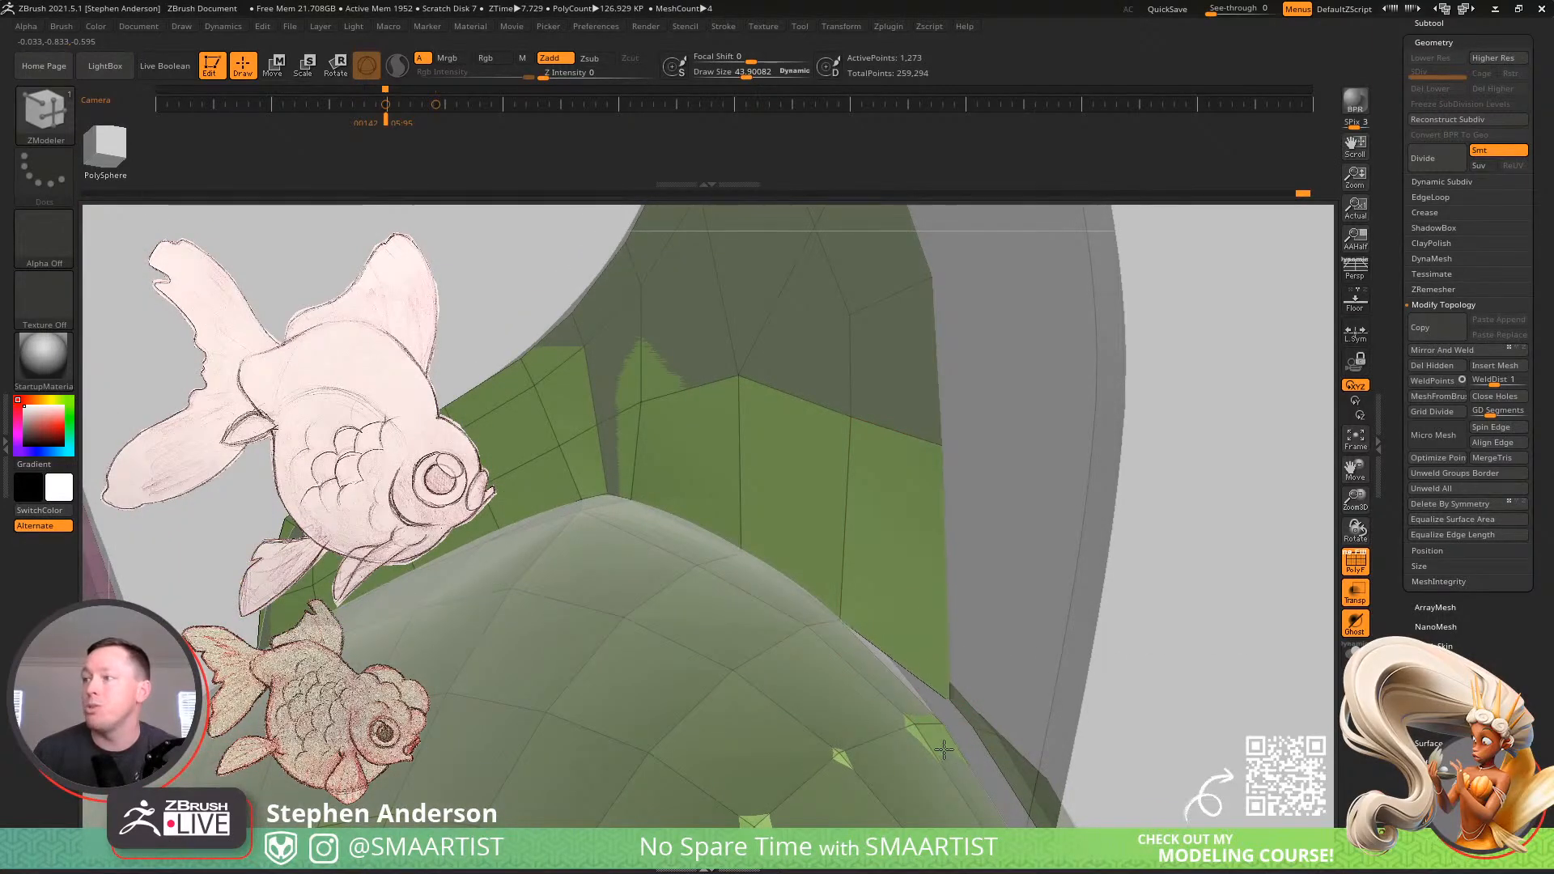
pyautogui.hotkey('ctrl', 'z')
pyautogui.moveTo(911, 596); pyautogui.dragTo(849, 546, button='right')
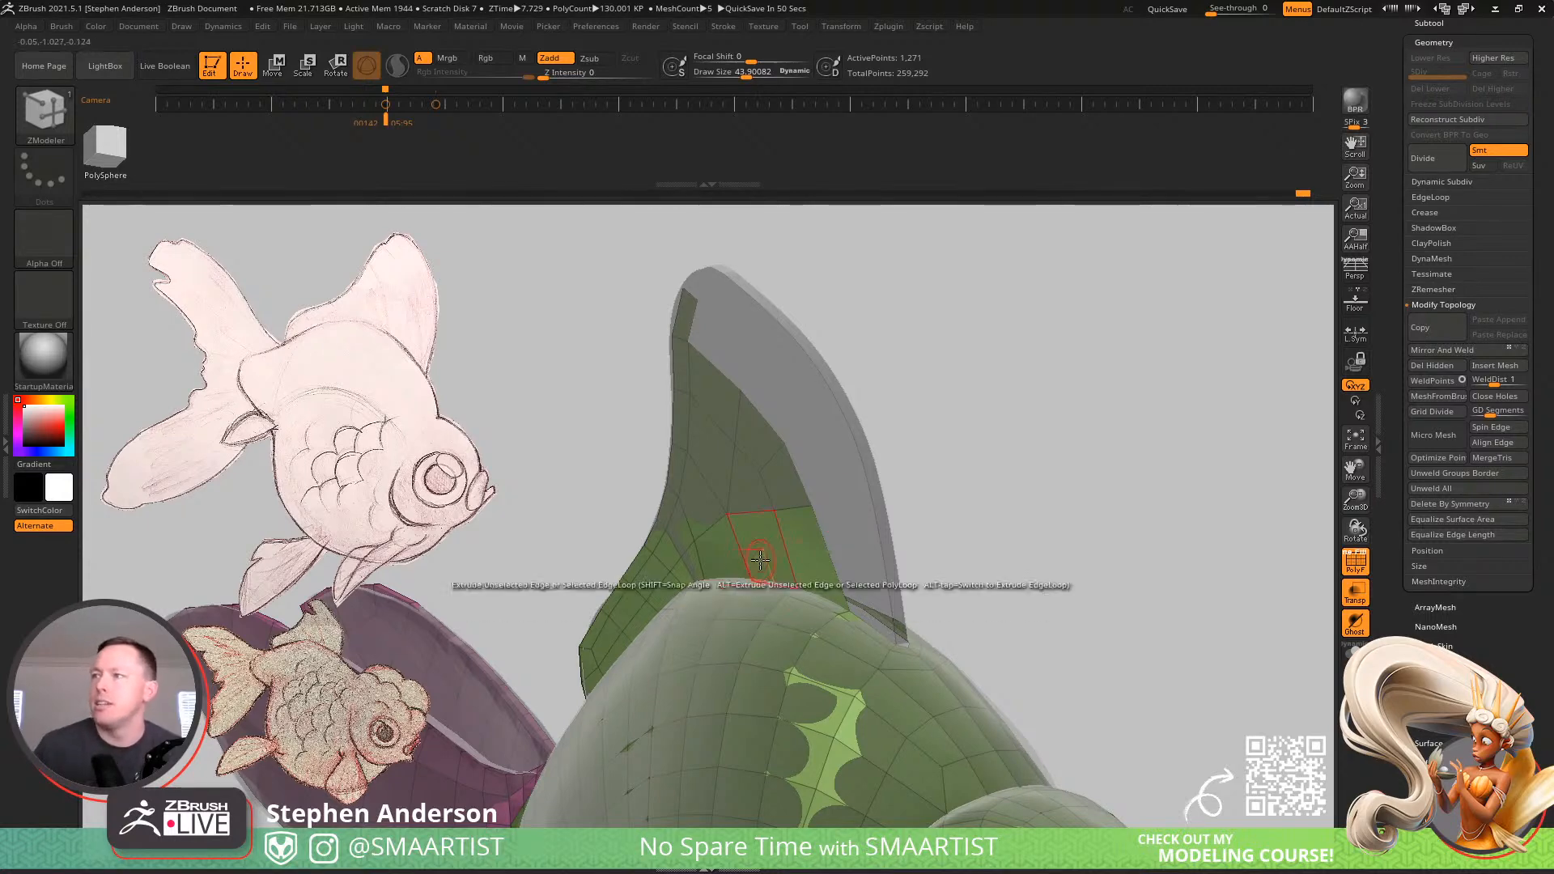
# Examine the extruded dorsal fin from several angles, isolating the low-poly mesh from the reference sculpt
pyautogui.moveTo(755, 487)
pyautogui.mouseDown(button='right')
pyautogui.moveTo(753, 435)
pyautogui.moveTo(731, 500)
pyautogui.mouseUp(button='right')
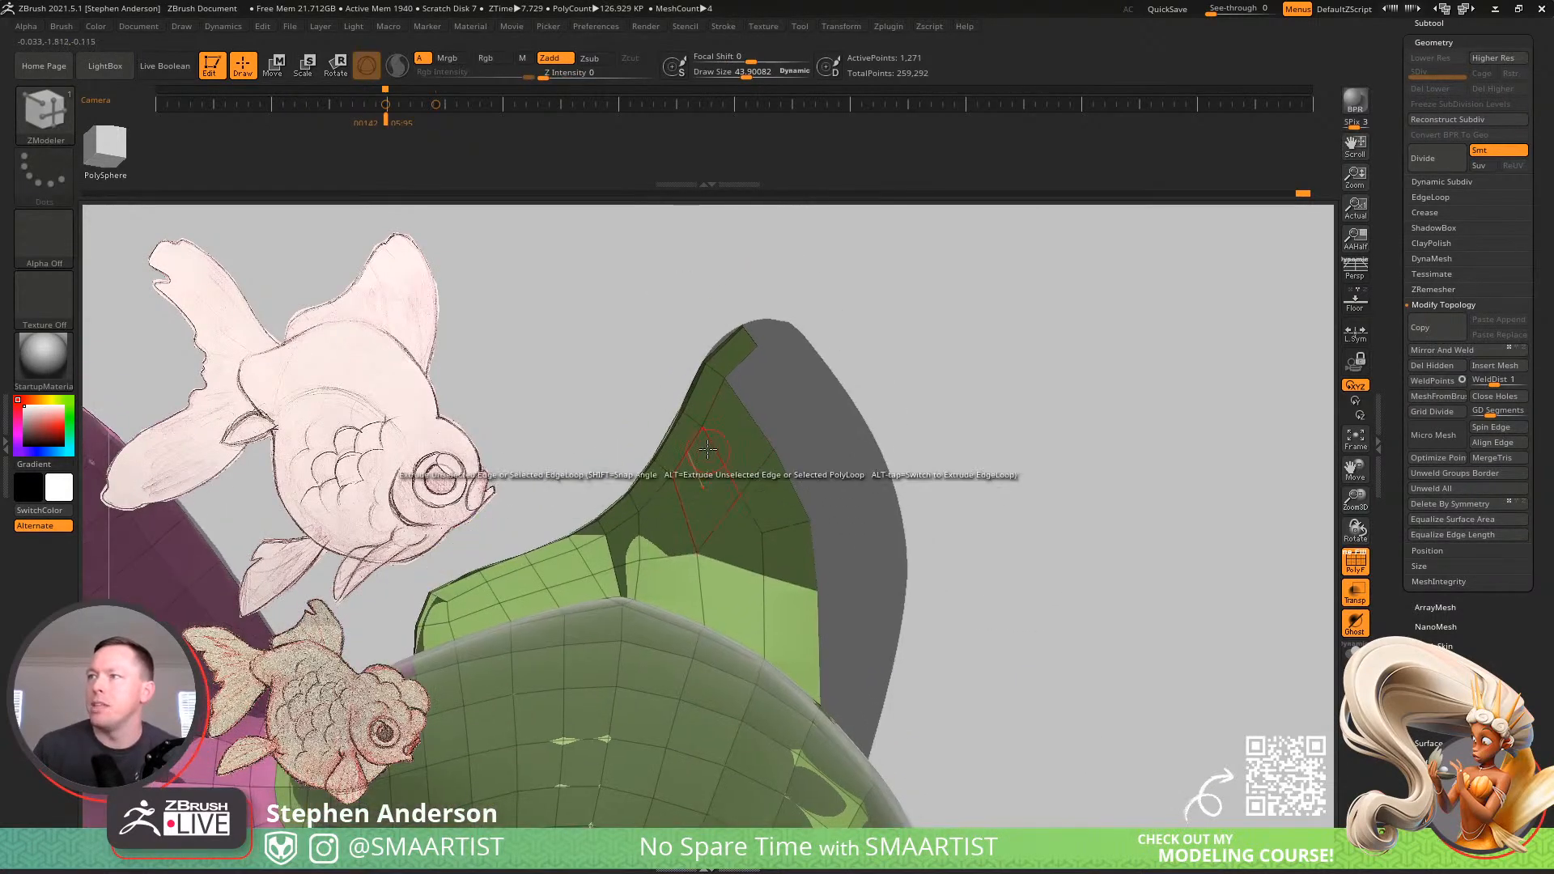
pyautogui.moveTo(733, 394)
pyautogui.keyDown('alt'); pyautogui.mouseDown(button='right')
pyautogui.moveTo(624, 437)
pyautogui.moveTo(645, 458)
pyautogui.moveTo(597, 413)
pyautogui.moveTo(580, 461)
pyautogui.moveTo(620, 421)
pyautogui.moveTo(597, 444)
pyautogui.moveTo(624, 424)
pyautogui.moveTo(639, 438)
pyautogui.moveTo(642, 416)
pyautogui.mouseUp(button='right'); pyautogui.keyUp('alt')
pyautogui.click(1353, 651)
pyautogui.moveTo(902, 490)
pyautogui.mouseDown(button='right')
pyautogui.moveTo(871, 472)
pyautogui.moveTo(901, 494)
pyautogui.moveTo(891, 517)
pyautogui.moveTo(1155, 612)
pyautogui.mouseUp(button='right')
pyautogui.press('b')
pyautogui.press('z')
pyautogui.press('m')
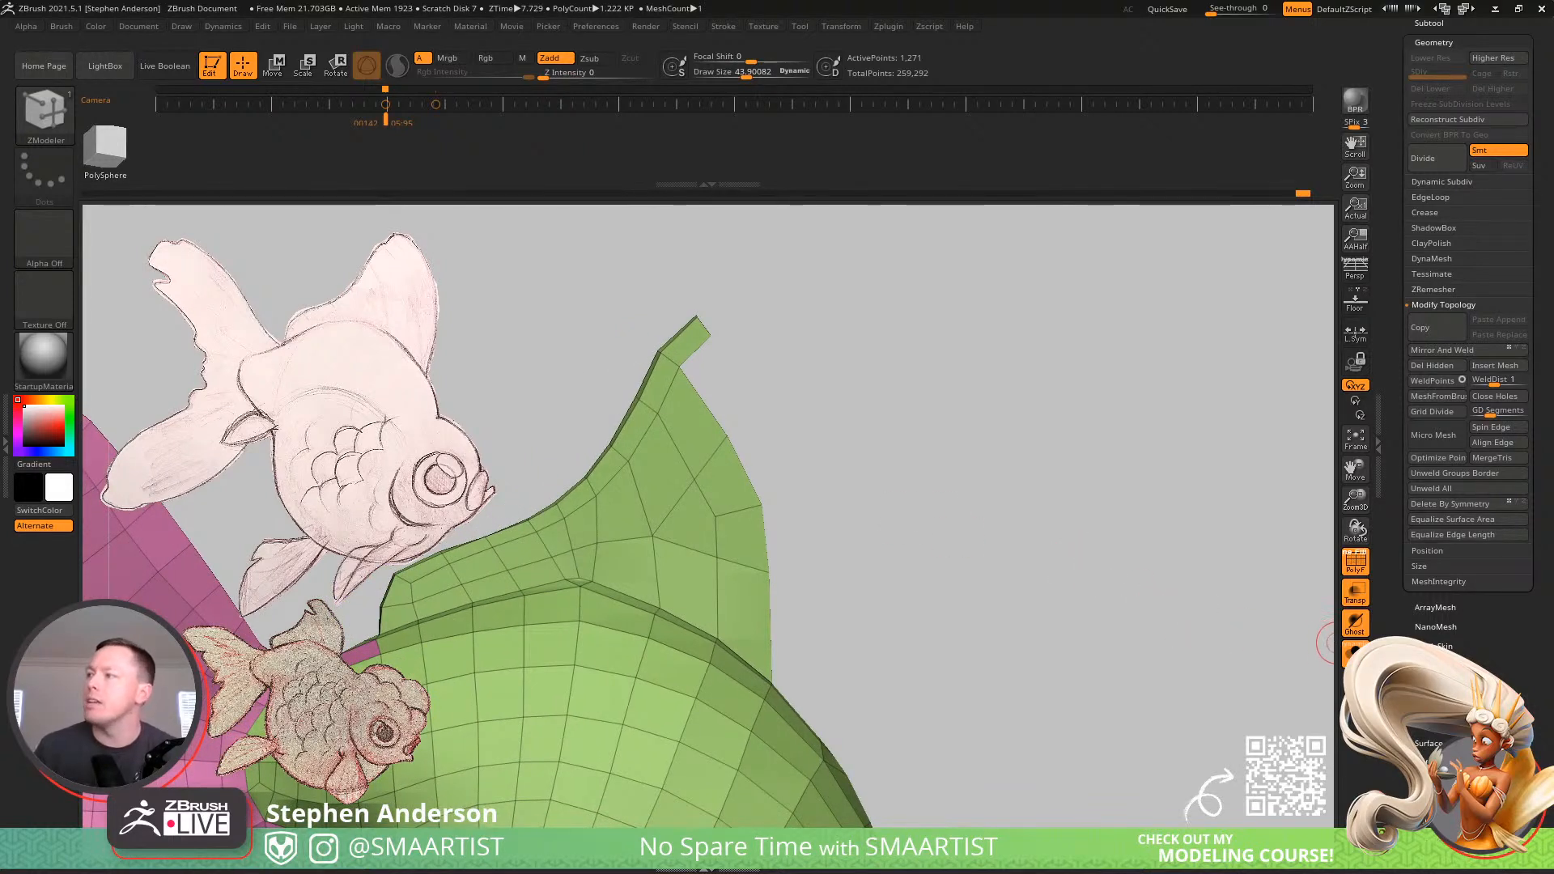
# Show the reference sculpt again and slightly adjust the polygons in the middle of the dorsal fin
pyautogui.click(1353, 651)
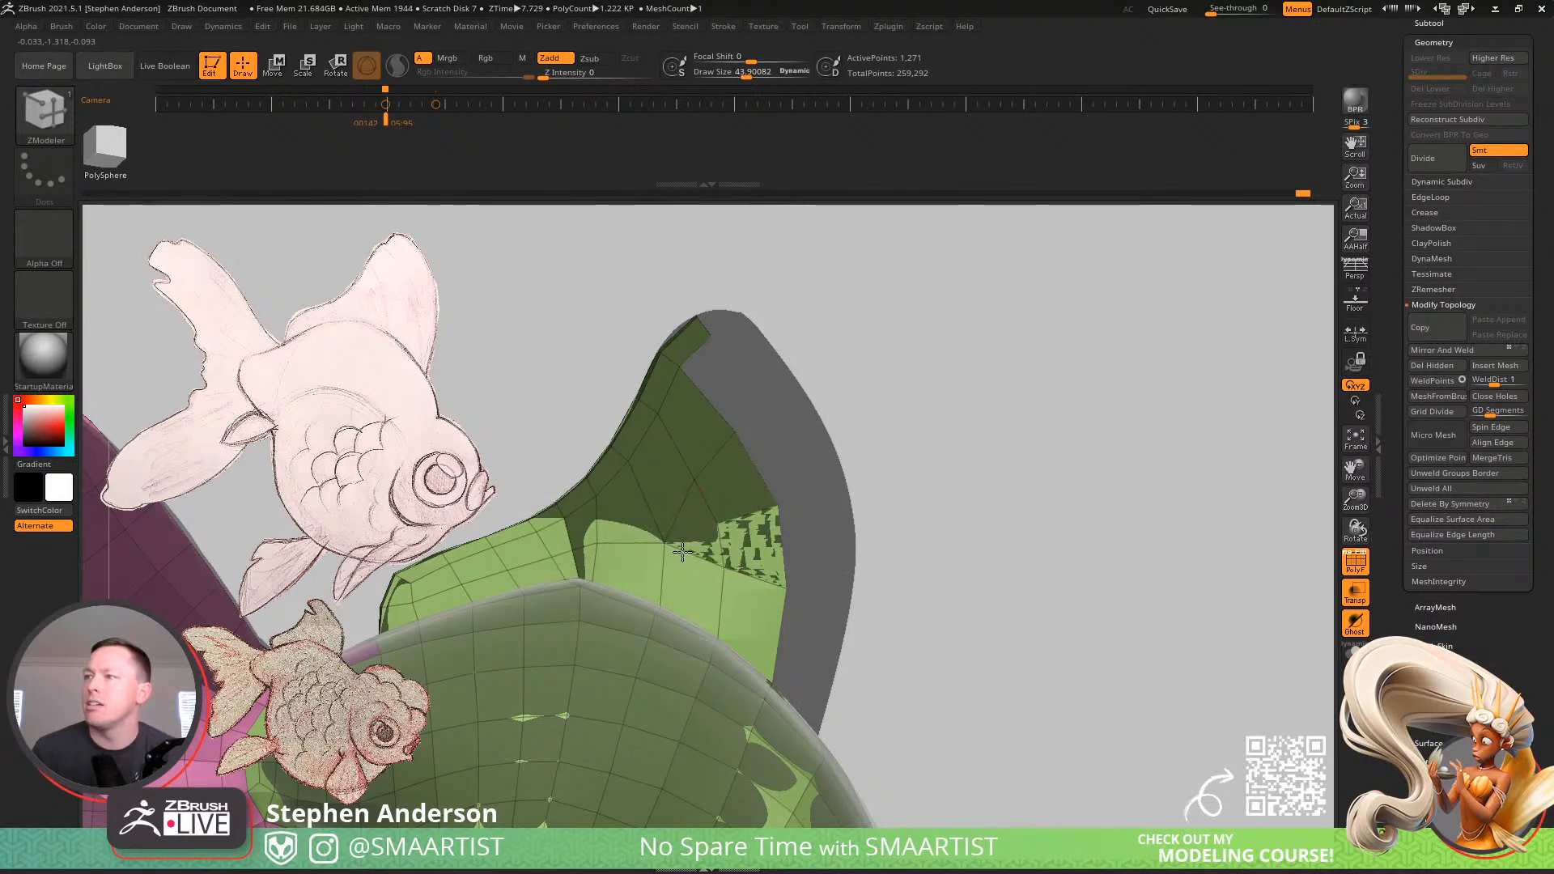
pyautogui.moveTo(690, 477); pyautogui.dragTo(707, 483)
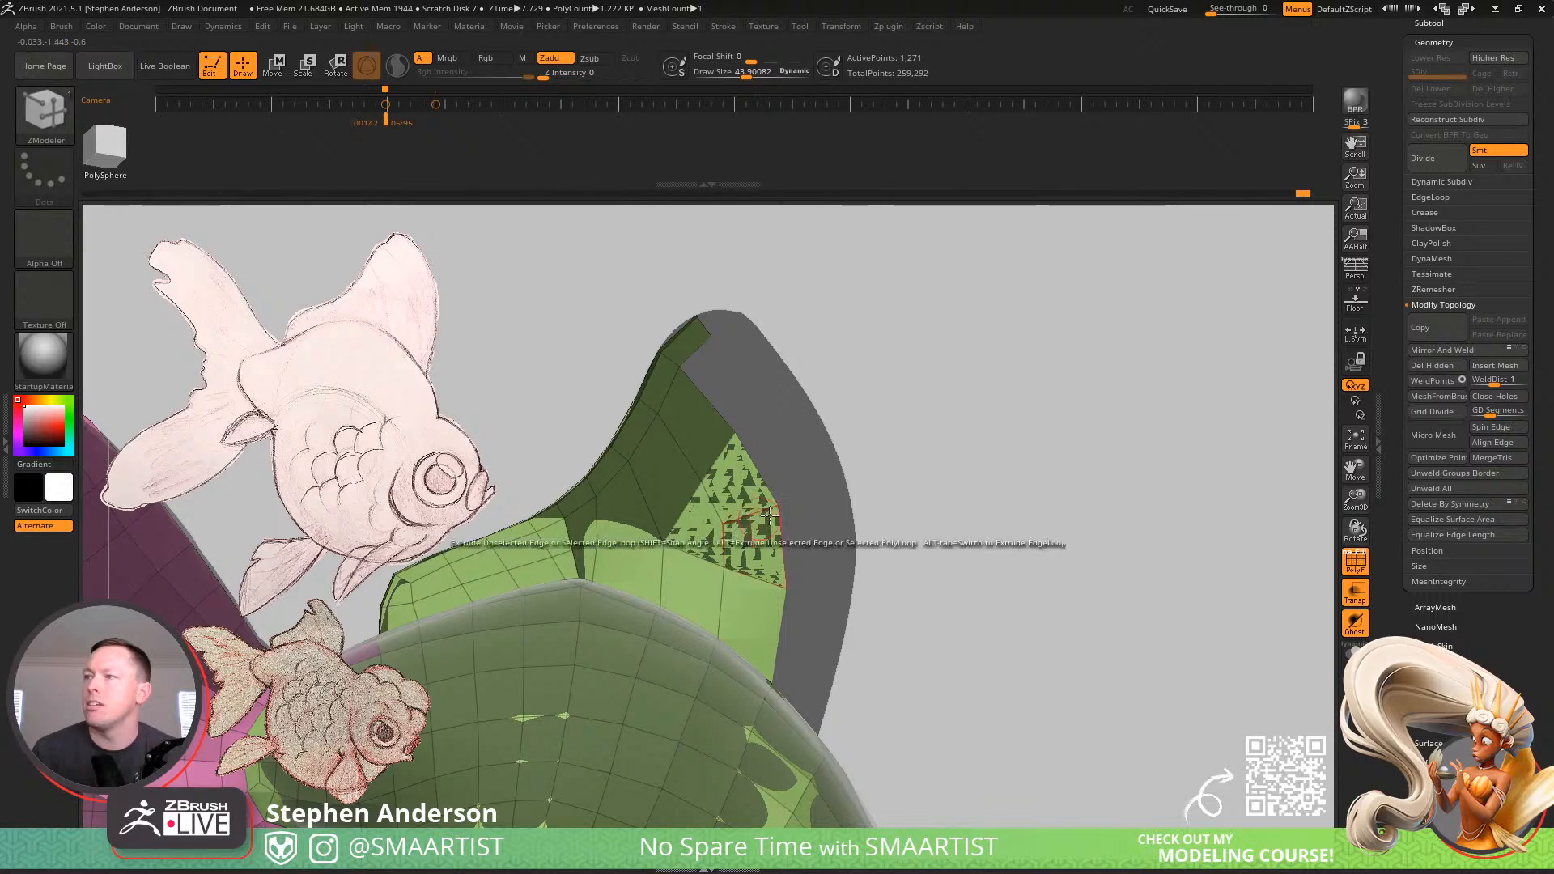
pyautogui.moveTo(600, 545); pyautogui.dragTo(603, 550)
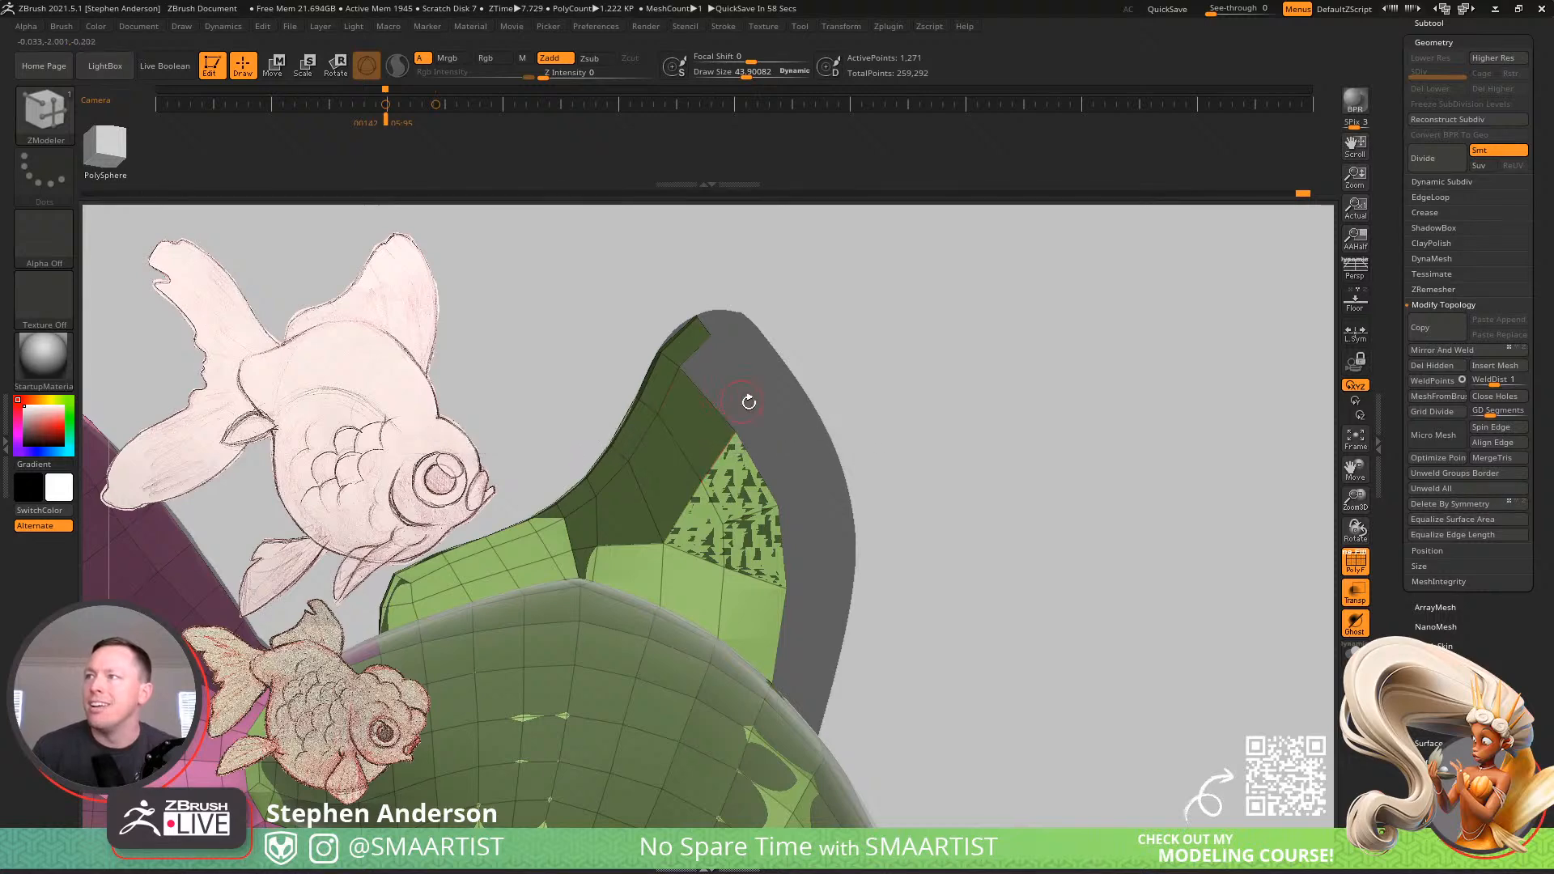
# Insert a single edge loop with ZModeler on the fish's back, just in front of the dorsal fin
pyautogui.moveTo(759, 425)
pyautogui.keyDown('alt'); pyautogui.mouseDown(button='right')
pyautogui.moveTo(779, 370)
pyautogui.moveTo(731, 426)
pyautogui.moveTo(832, 437)
pyautogui.moveTo(746, 428)
pyautogui.moveTo(738, 448)
pyautogui.moveTo(768, 427)
pyautogui.mouseUp(button='right'); pyautogui.keyUp('alt')
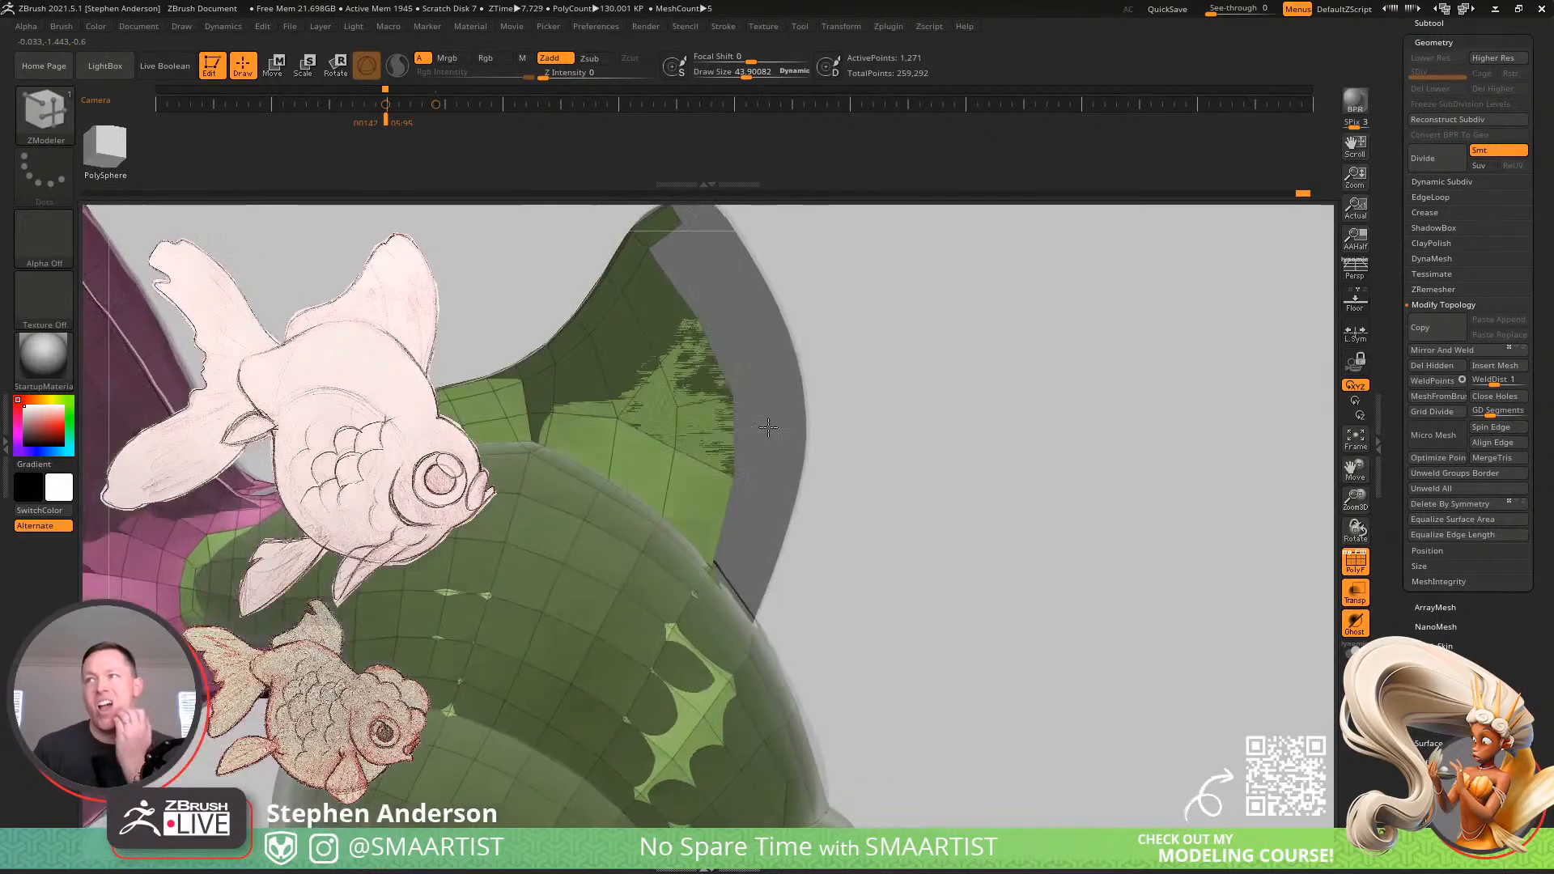
pyautogui.moveTo(756, 581)
pyautogui.mouseDown(button='right')
pyautogui.moveTo(750, 562)
pyautogui.moveTo(815, 428)
pyautogui.moveTo(812, 398)
pyautogui.moveTo(820, 444)
pyautogui.moveTo(856, 416)
pyautogui.mouseUp(button='right')
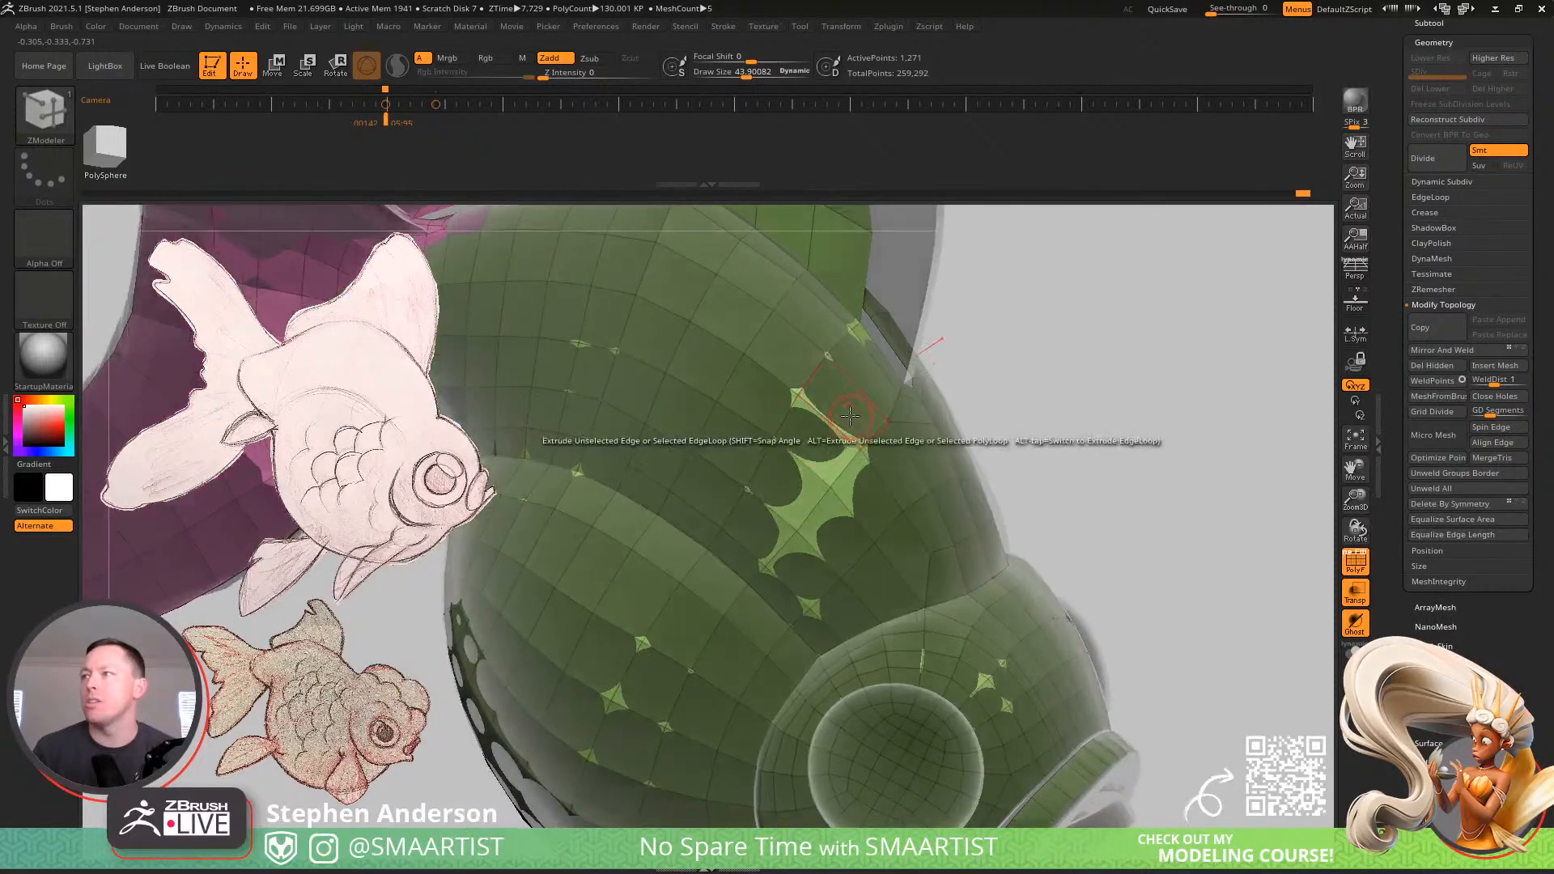
pyautogui.press('space')
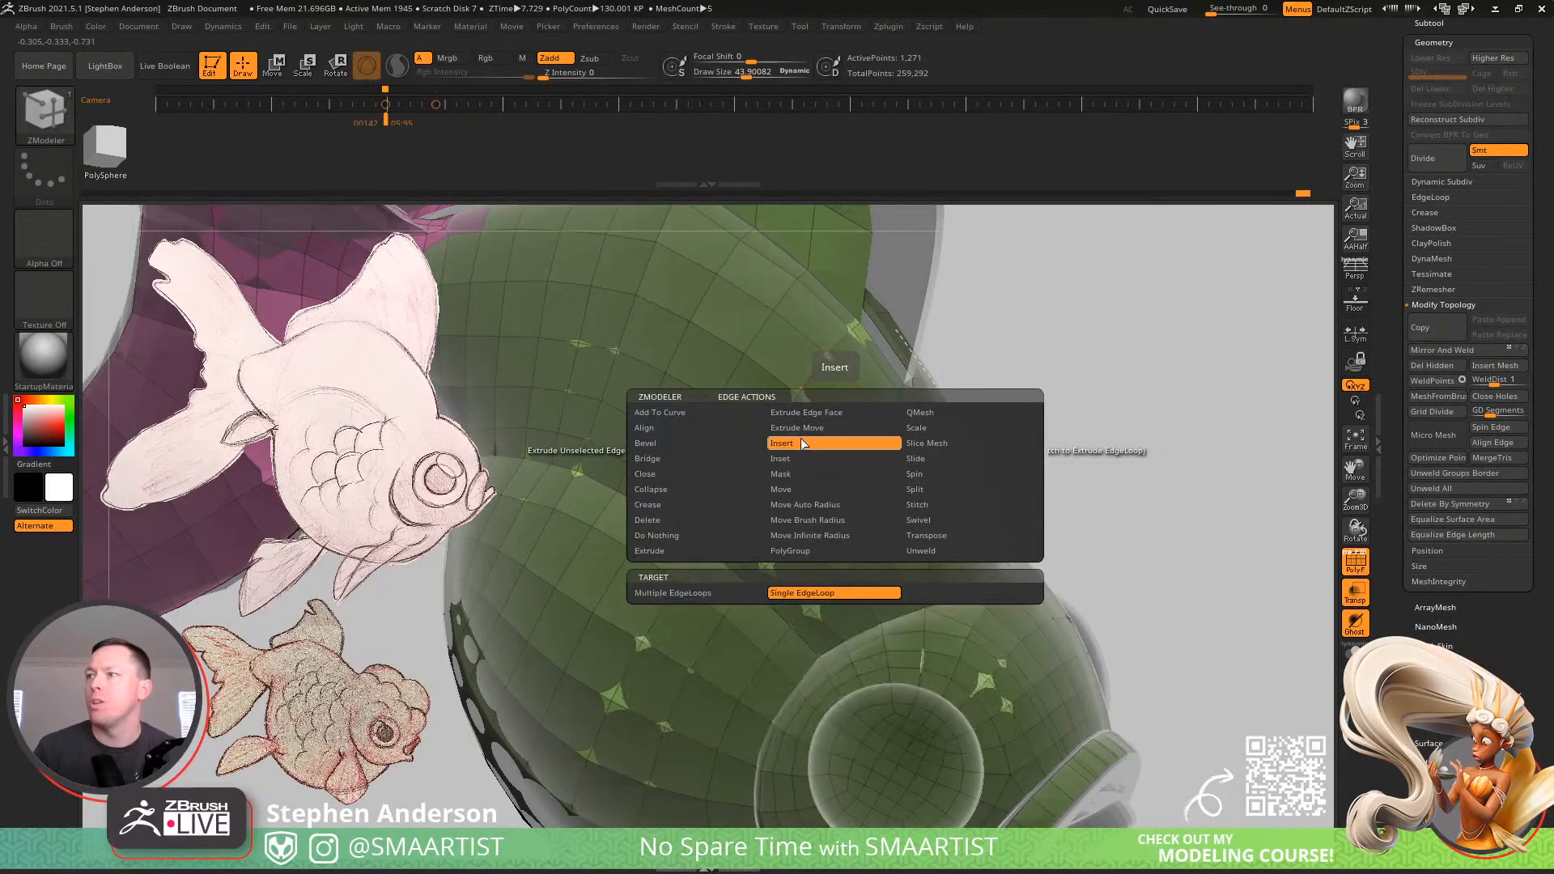
pyautogui.click(798, 443)
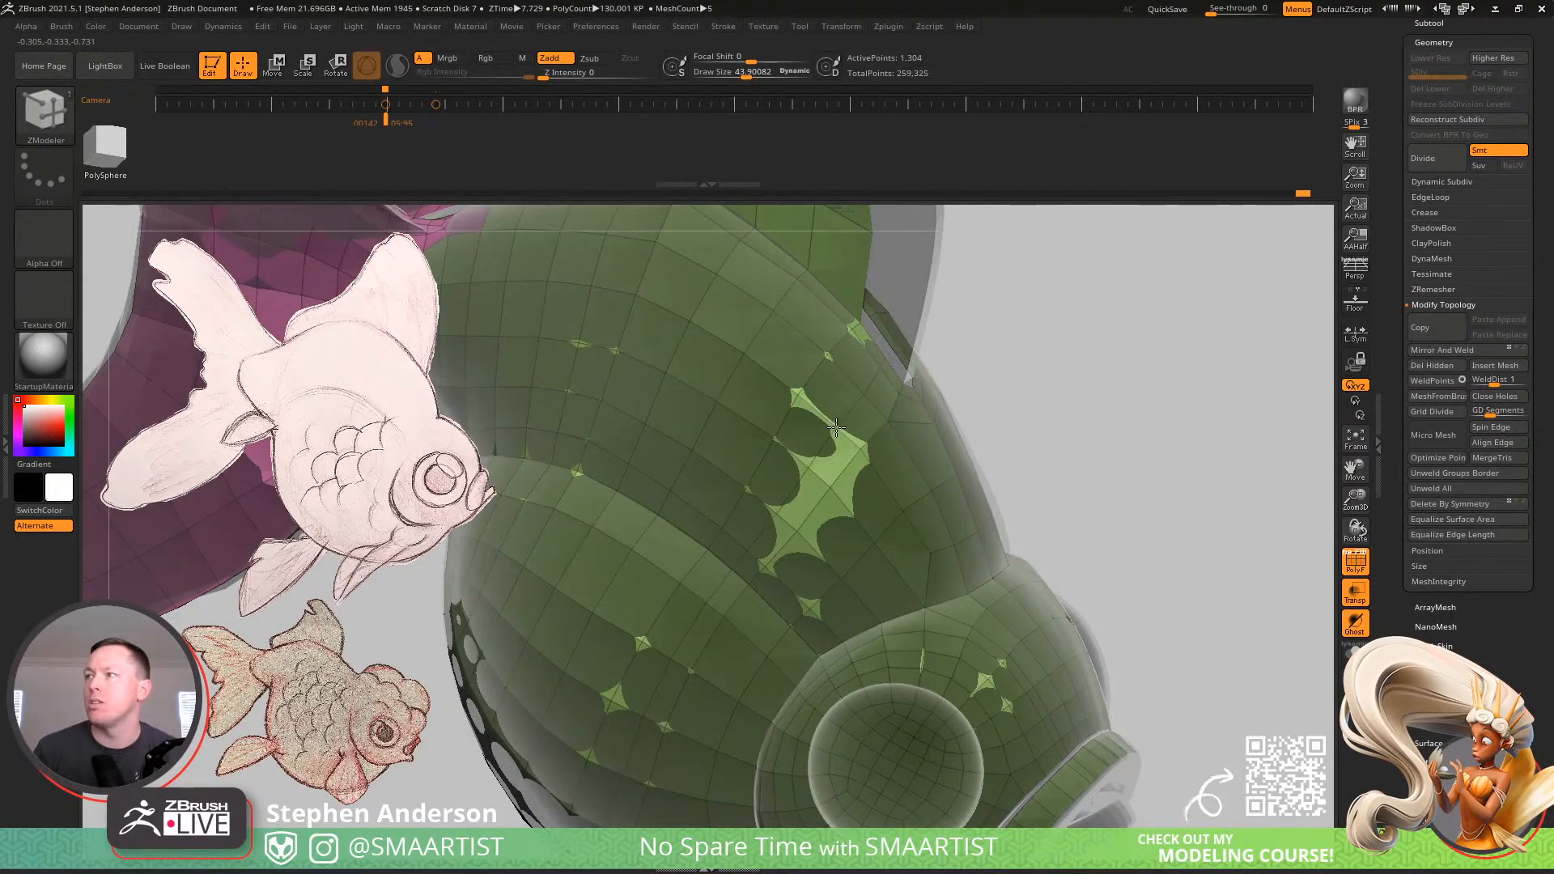
# Switch to the Extrude edge action and extend a strip of polygons from the dorsal fin's tip along the reference outline
pyautogui.keyDown('alt'); pyautogui.moveTo(855, 377); pyautogui.dragTo(679, 327, button='right'); pyautogui.keyUp('alt')
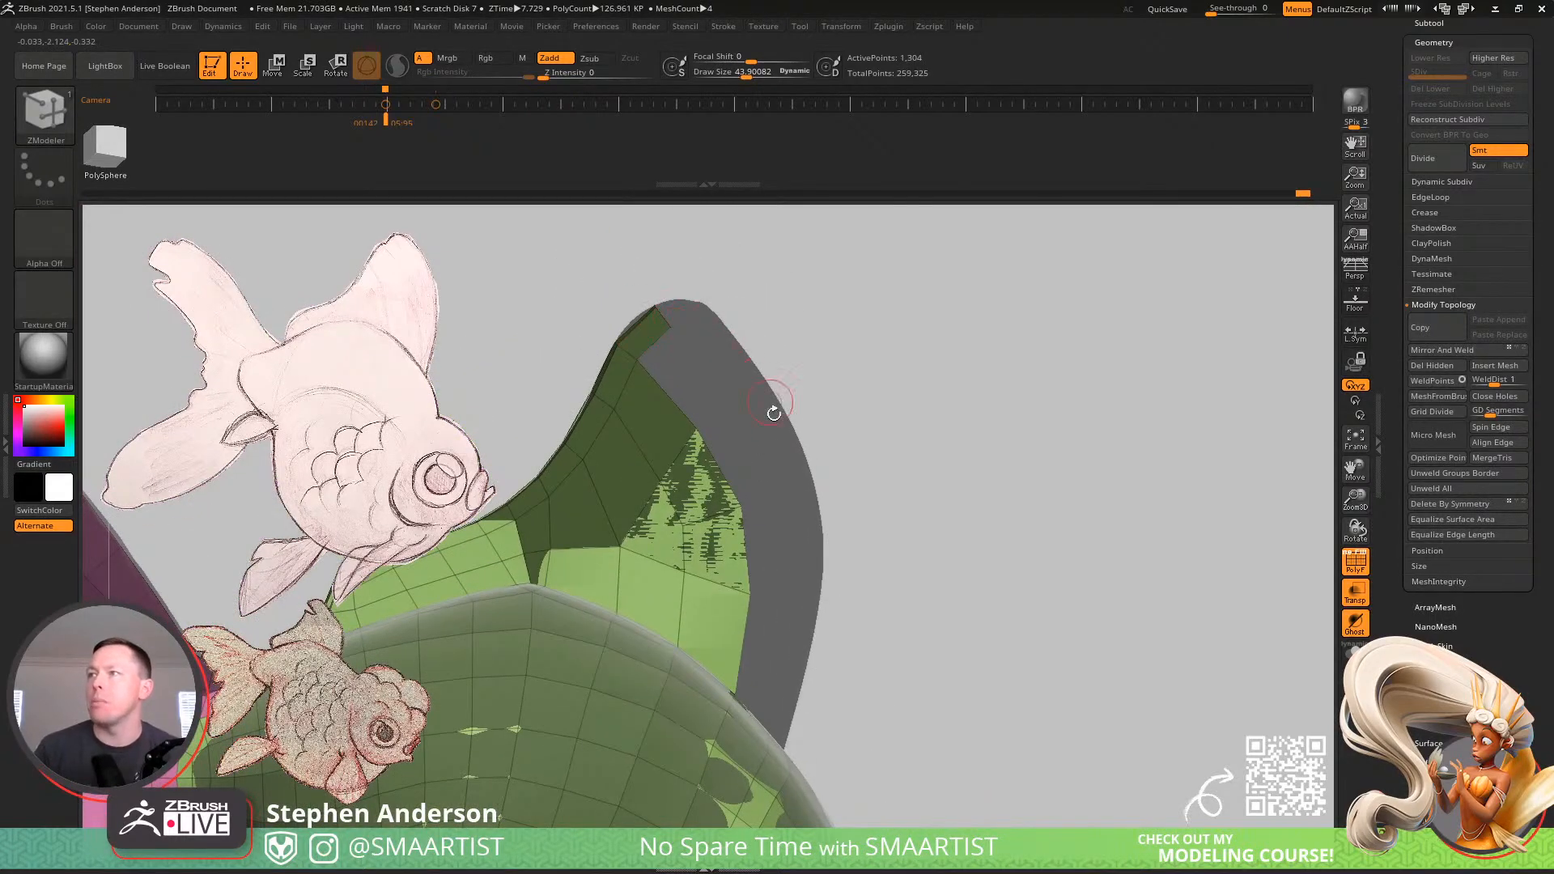
pyautogui.moveTo(780, 643)
pyautogui.mouseDown(button='right')
pyautogui.moveTo(699, 362)
pyautogui.moveTo(655, 319)
pyautogui.mouseUp(button='right')
pyautogui.press('space')
pyautogui.click(487, 506)
pyautogui.moveTo(659, 318); pyautogui.dragTo(697, 317)
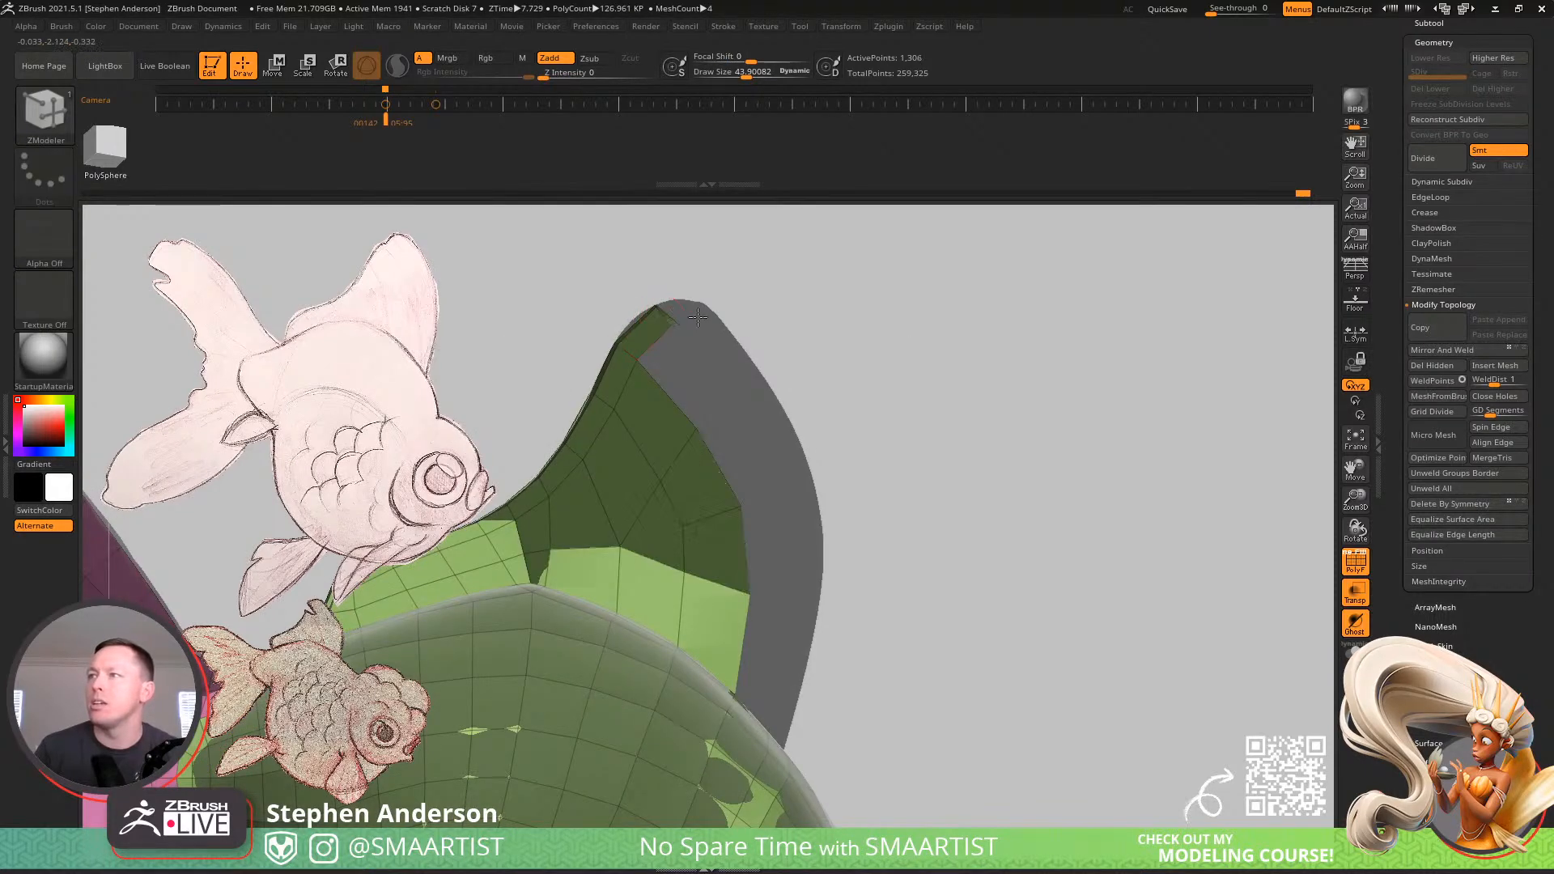
pyautogui.hotkey('ctrl', 'z')
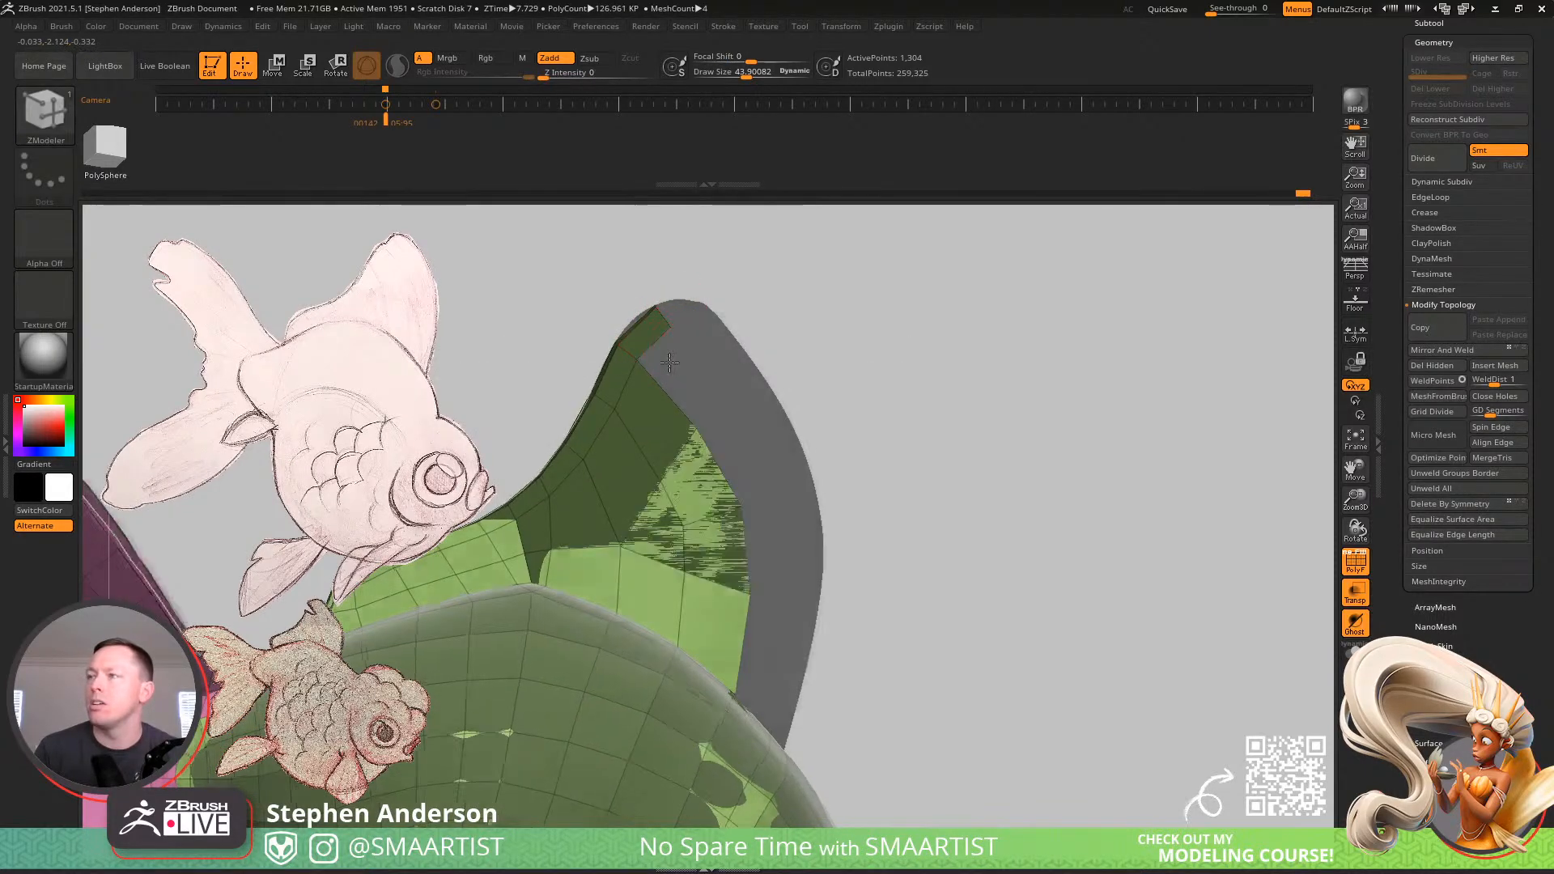
pyautogui.moveTo(671, 352)
pyautogui.mouseDown(button='right')
pyautogui.moveTo(688, 388)
pyautogui.moveTo(731, 347)
pyautogui.moveTo(667, 329)
pyautogui.mouseUp(button='right')
pyautogui.moveTo(667, 327); pyautogui.dragTo(693, 338)
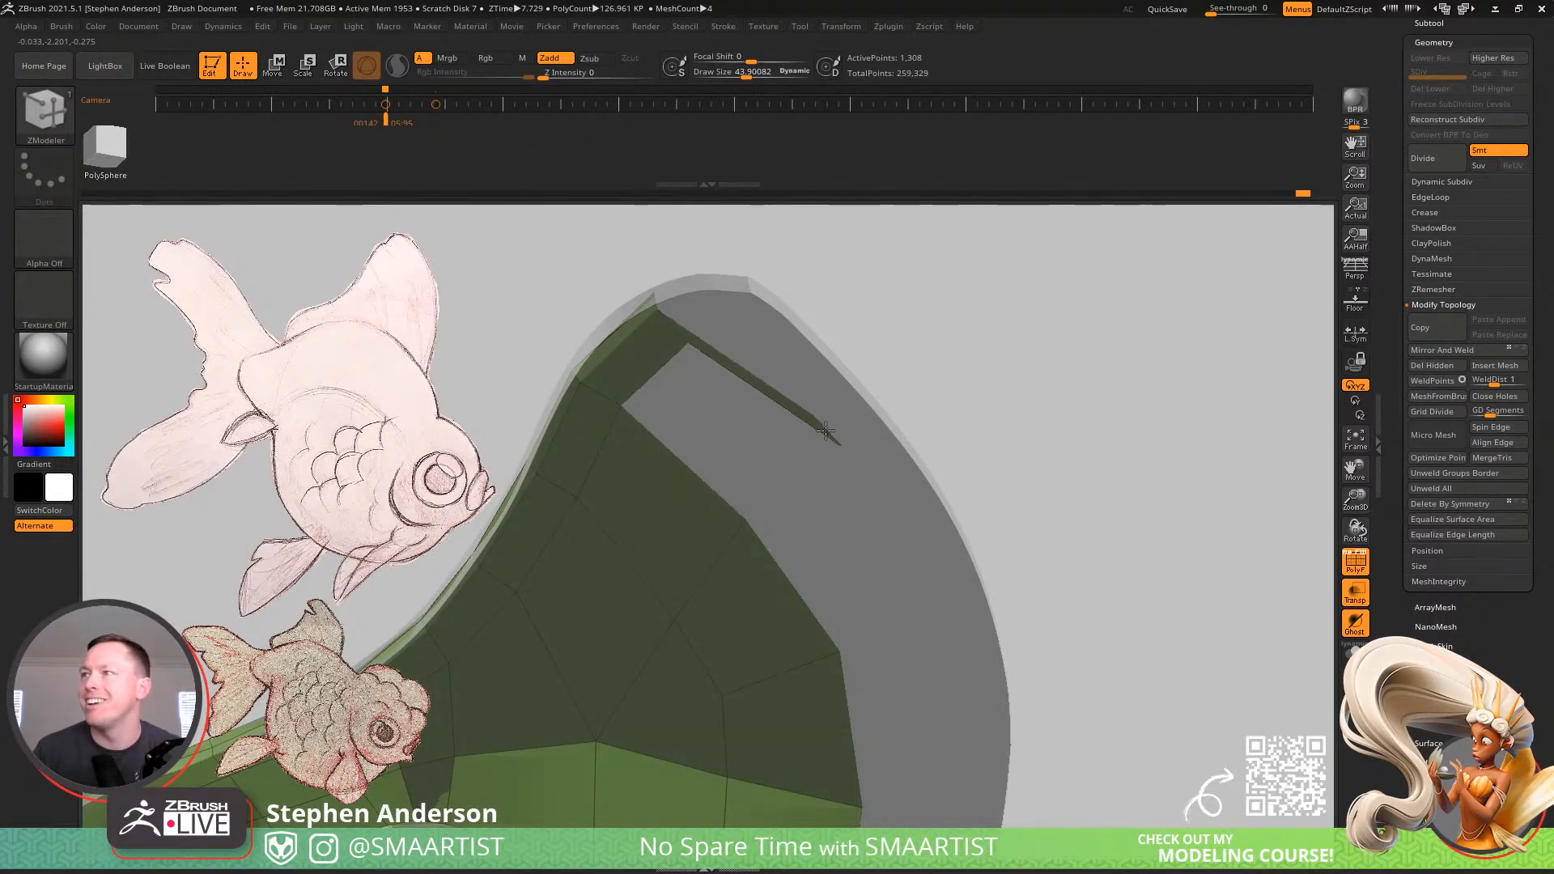
# Reduce the draw size to about 17.4 and move the new strip's points onto the reference fin's outer edge
pyautogui.press('s')
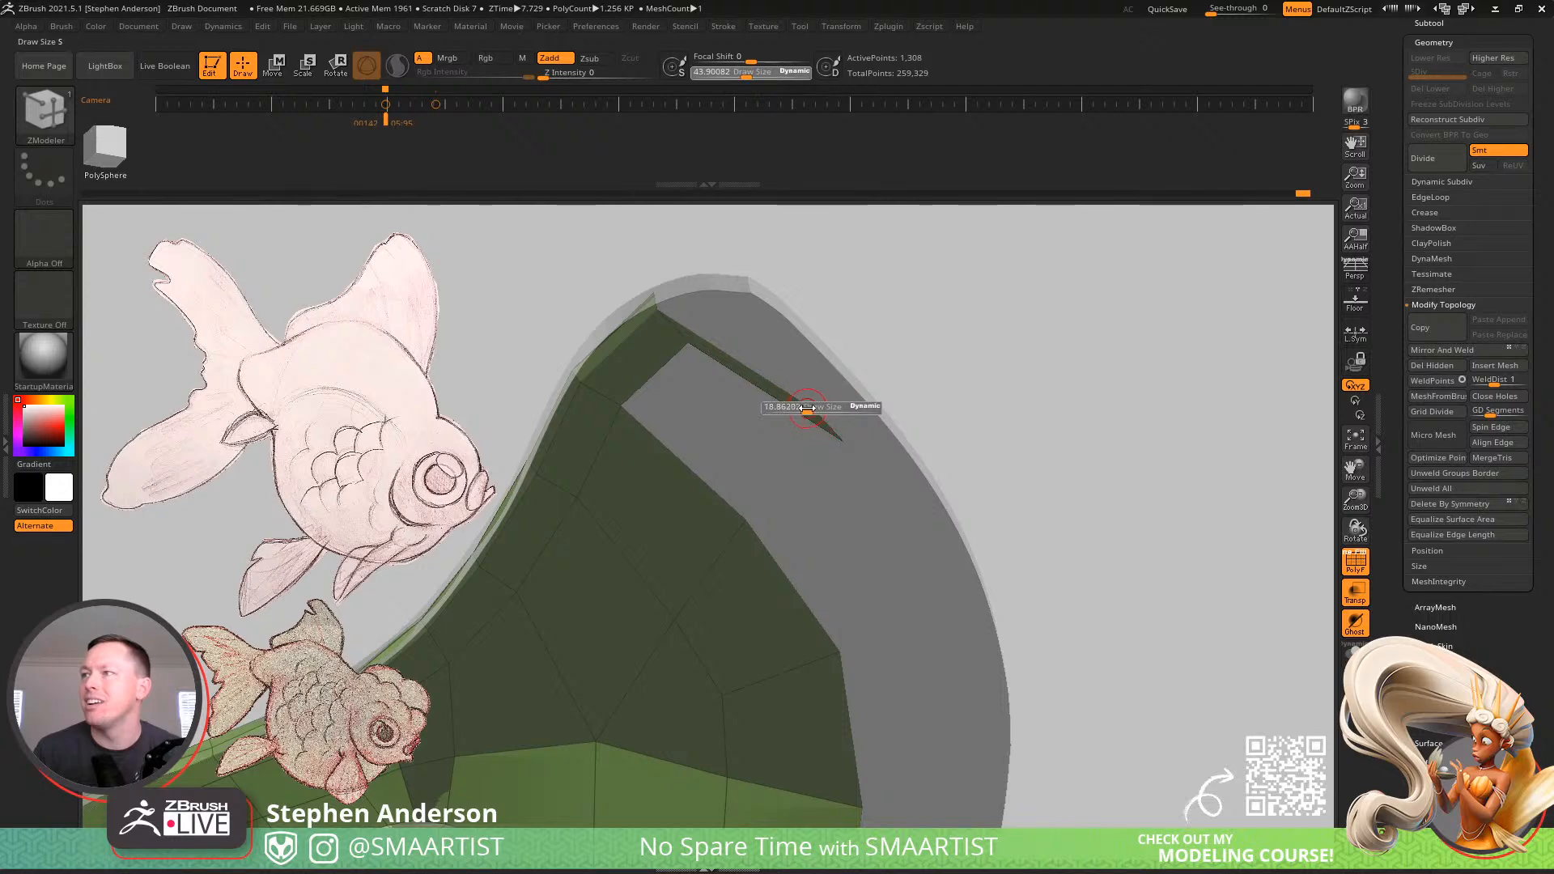
pyautogui.moveTo(807, 408)
pyautogui.mouseDown()
pyautogui.moveTo(874, 391)
pyautogui.moveTo(870, 413)
pyautogui.mouseUp()
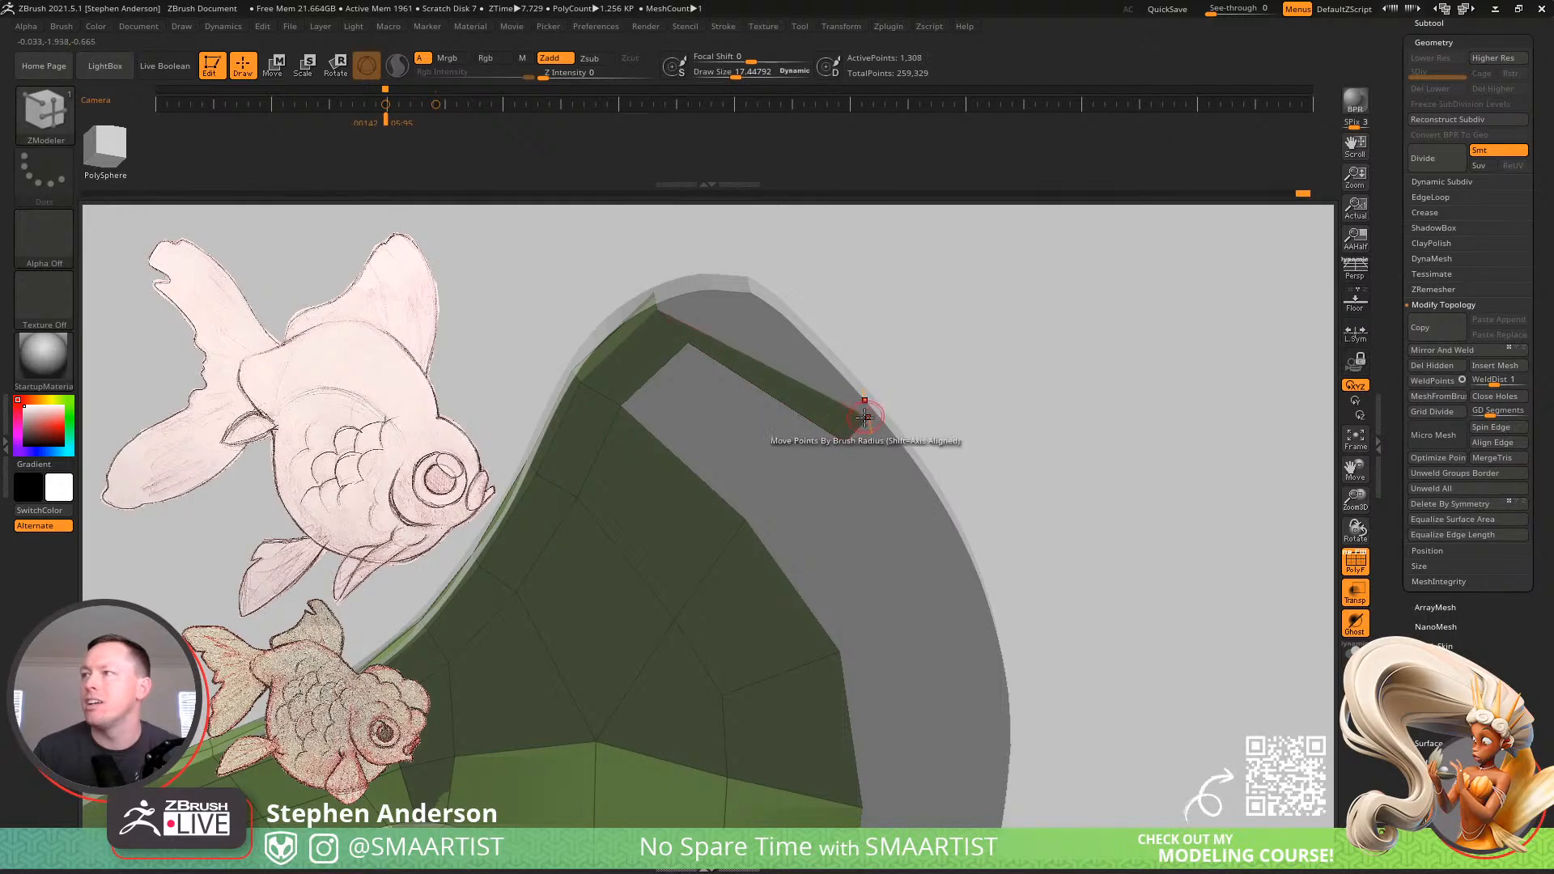
pyautogui.moveTo(864, 416)
pyautogui.mouseDown(button='right')
pyautogui.moveTo(836, 361)
pyautogui.moveTo(818, 389)
pyautogui.moveTo(710, 381)
pyautogui.moveTo(699, 436)
pyautogui.moveTo(662, 328)
pyautogui.moveTo(704, 361)
pyautogui.moveTo(645, 409)
pyautogui.moveTo(693, 428)
pyautogui.mouseUp(button='right')
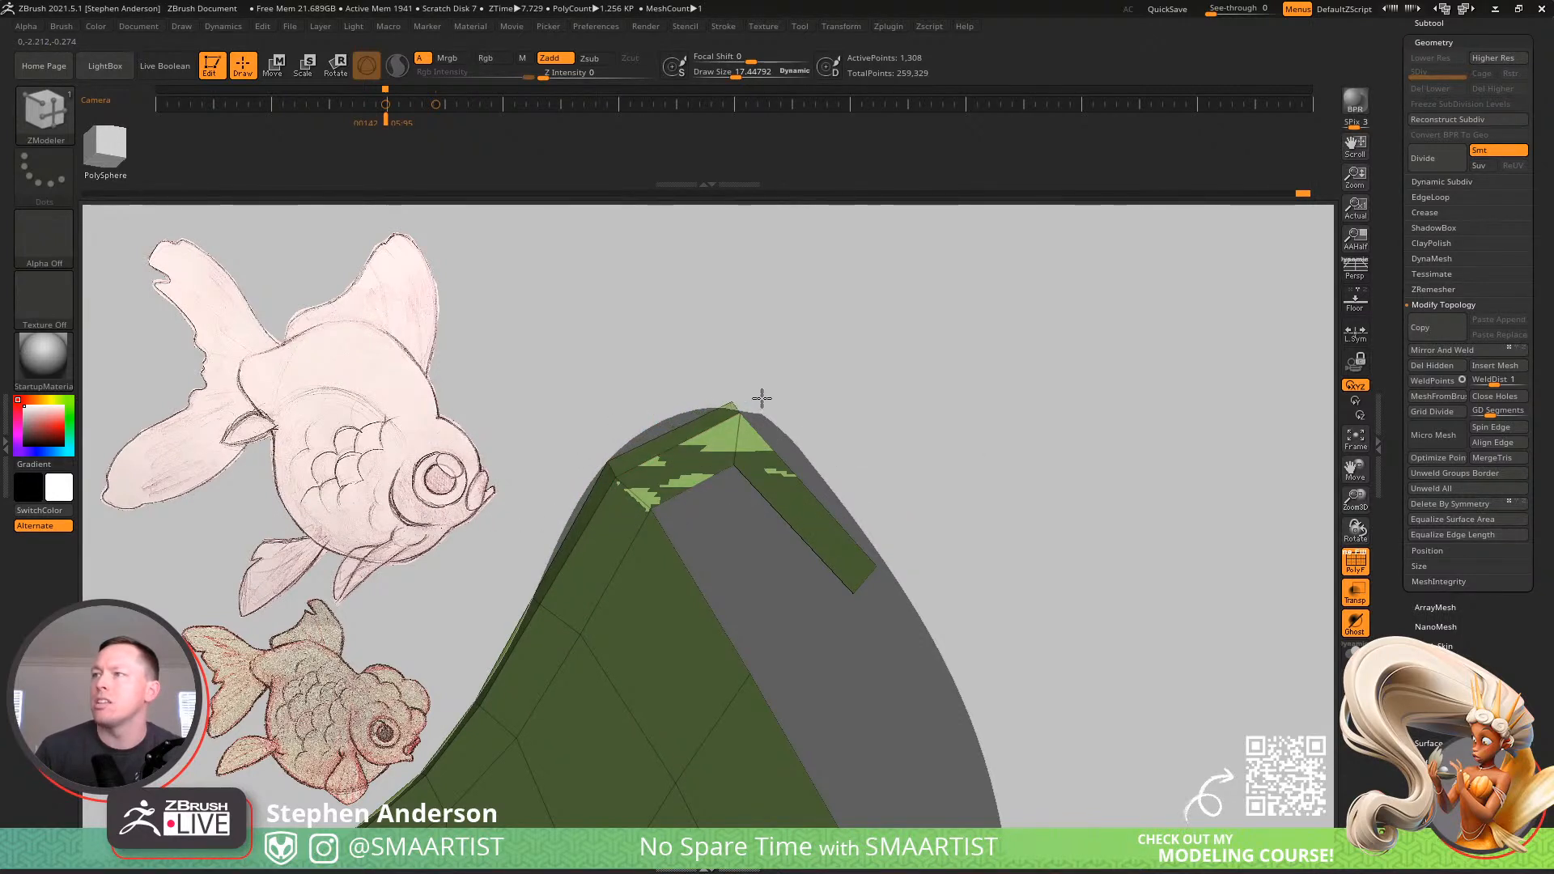
pyautogui.moveTo(765, 395); pyautogui.dragTo(818, 332)
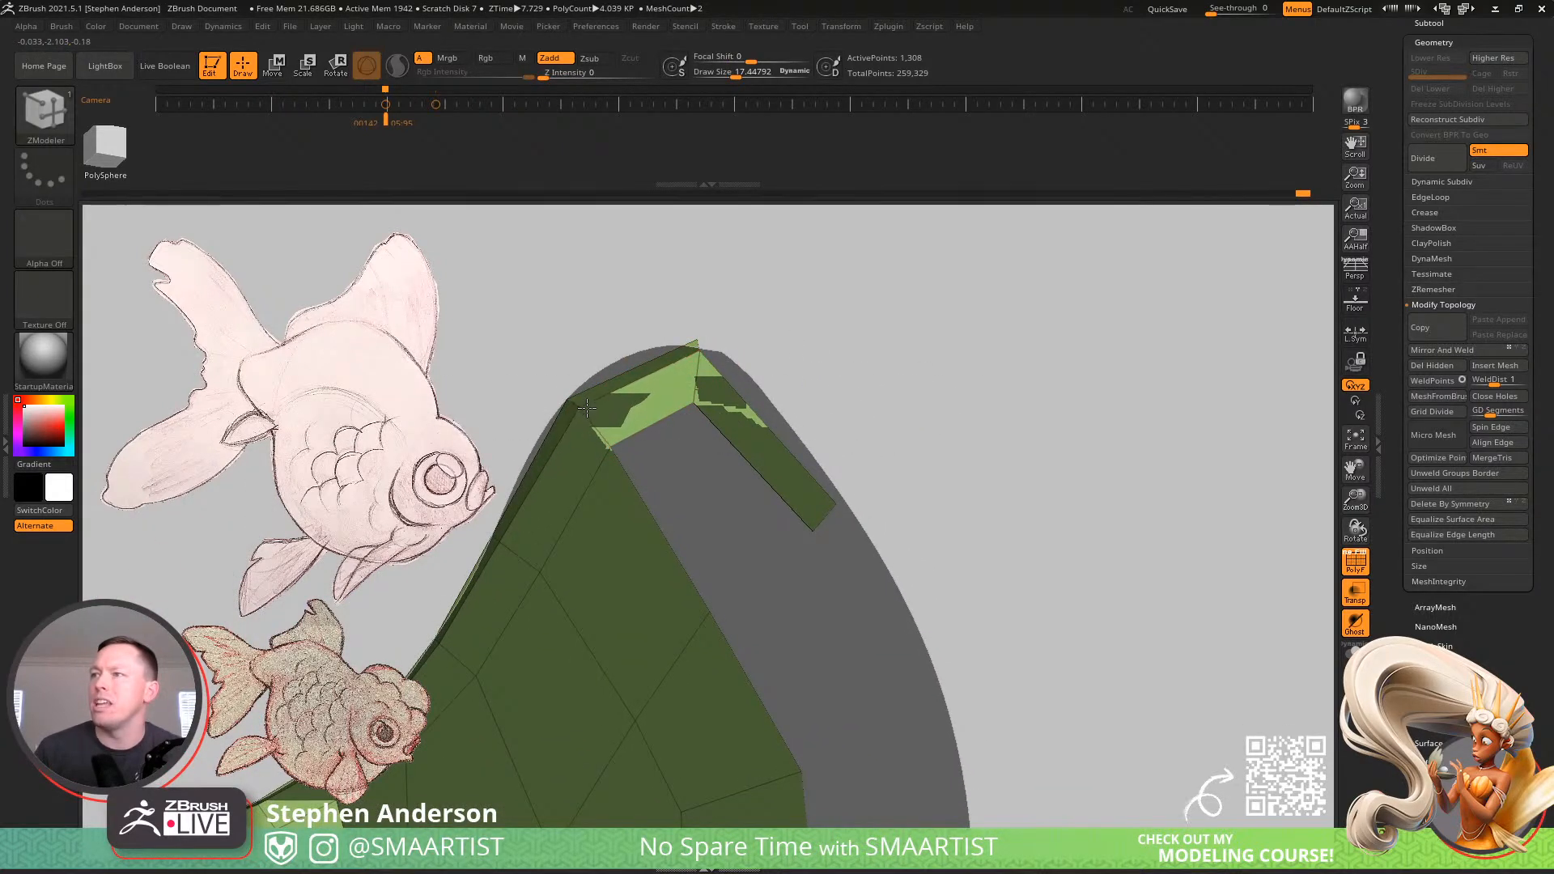
# Fill the gap beneath the dorsal fin's tip with extruded polygons and snap their corners to the existing fin mesh
pyautogui.keyDown('alt'); pyautogui.moveTo(612, 417); pyautogui.dragTo(618, 356, button='right'); pyautogui.keyUp('alt')
pyautogui.moveTo(652, 402); pyautogui.dragTo(591, 436)
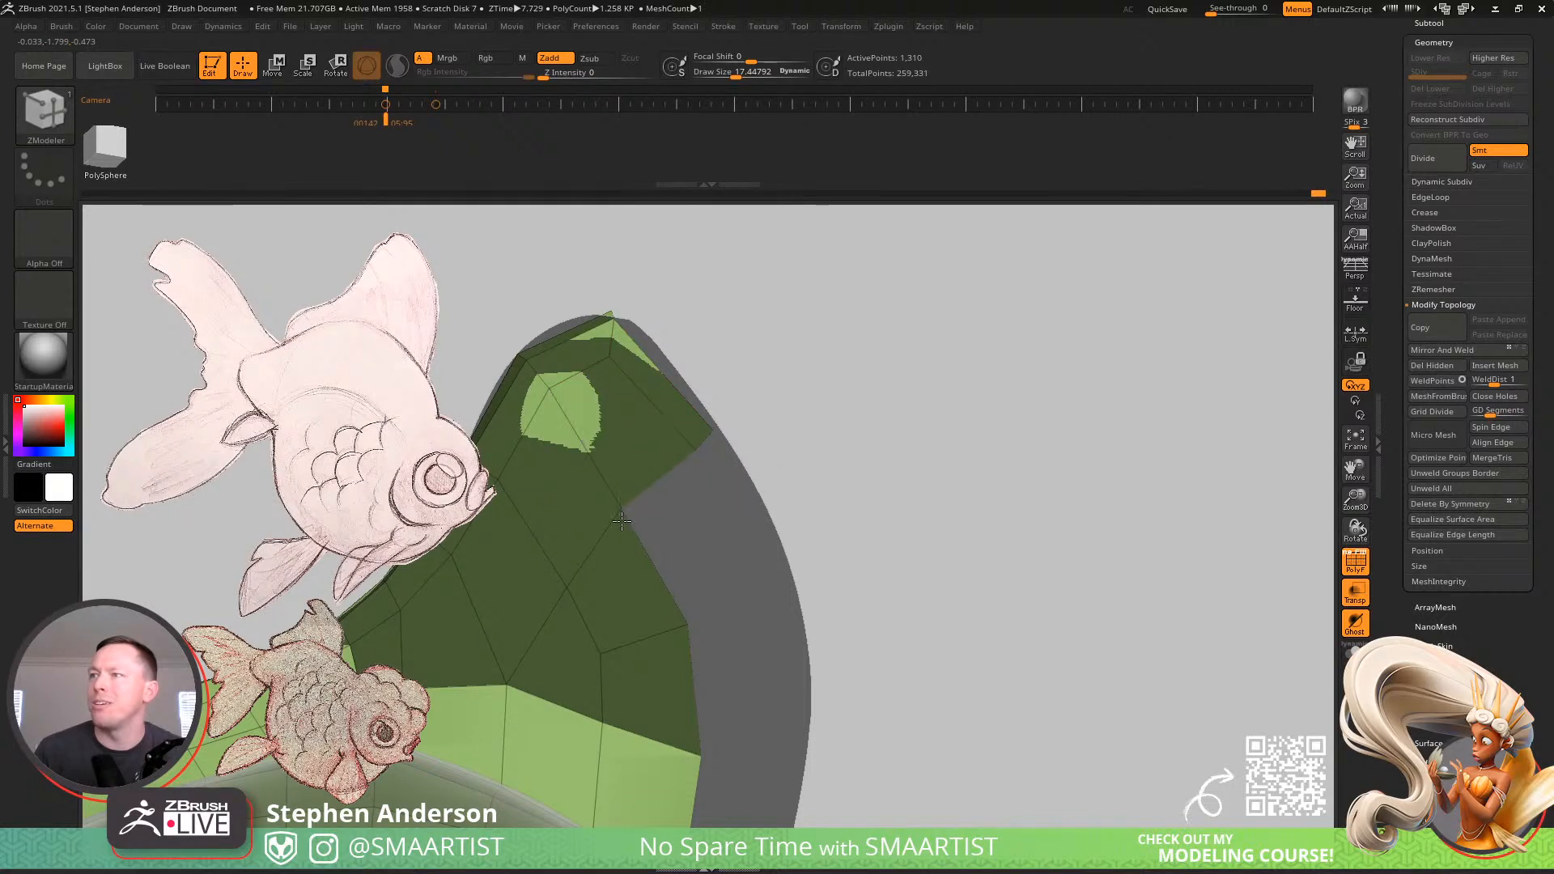
pyautogui.moveTo(618, 506); pyautogui.dragTo(626, 508)
pyautogui.moveTo(669, 404)
pyautogui.keyDown('ctrl'); pyautogui.mouseDown(button='right')
pyautogui.moveTo(654, 336)
pyautogui.moveTo(576, 299)
pyautogui.moveTo(543, 353)
pyautogui.moveTo(850, 349)
pyautogui.moveTo(835, 322)
pyautogui.moveTo(822, 417)
pyautogui.moveTo(817, 330)
pyautogui.mouseUp(button='right'); pyautogui.keyUp('ctrl')
pyautogui.keyDown('alt'); pyautogui.moveTo(944, 323); pyautogui.dragTo(768, 397, button='right'); pyautogui.keyUp('alt')
pyautogui.keyDown('alt'); pyautogui.moveTo(820, 456); pyautogui.dragTo(773, 440, button='right'); pyautogui.keyUp('alt')
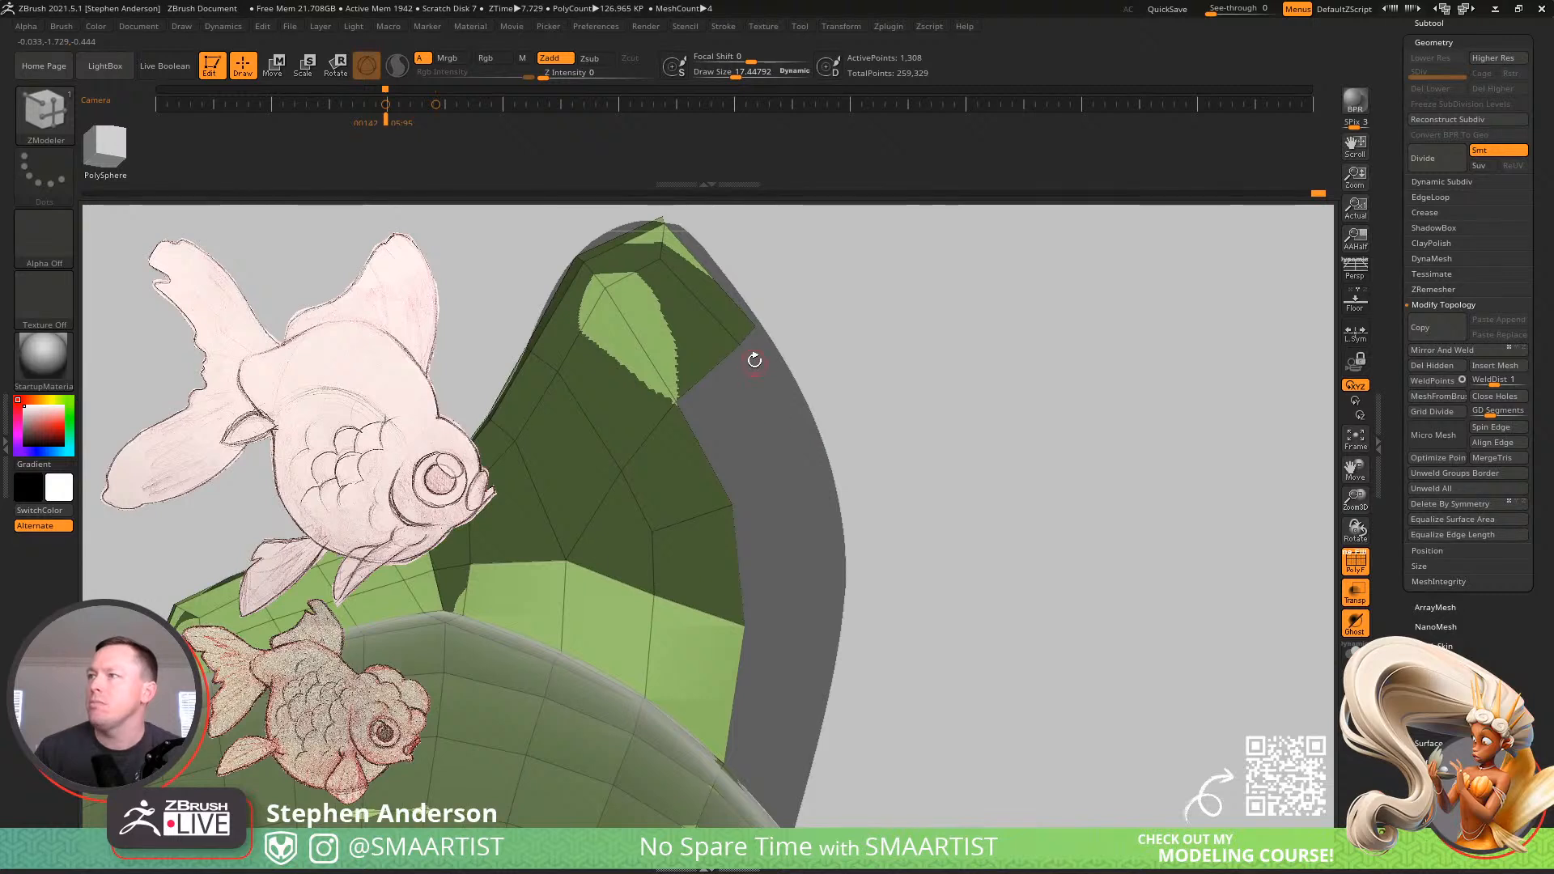
# Extrude two more polygons down the dorsal fin's front outline and snap their inner corners to the fin mesh
pyautogui.moveTo(754, 359); pyautogui.dragTo(798, 417)
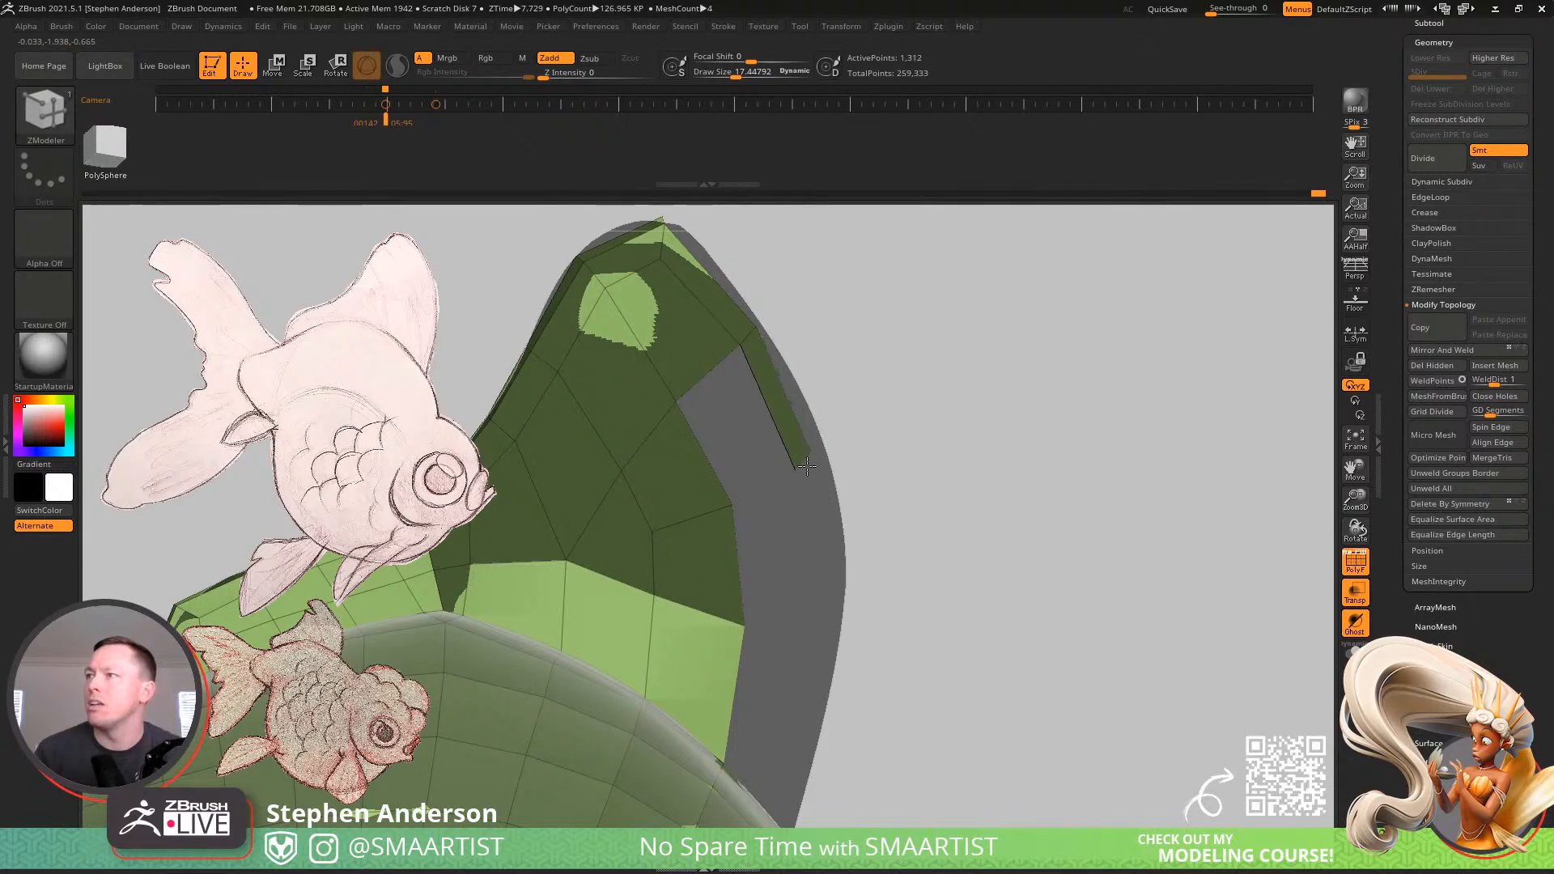
pyautogui.moveTo(811, 483); pyautogui.dragTo(729, 475)
pyautogui.hotkey('ctrl', 'z')
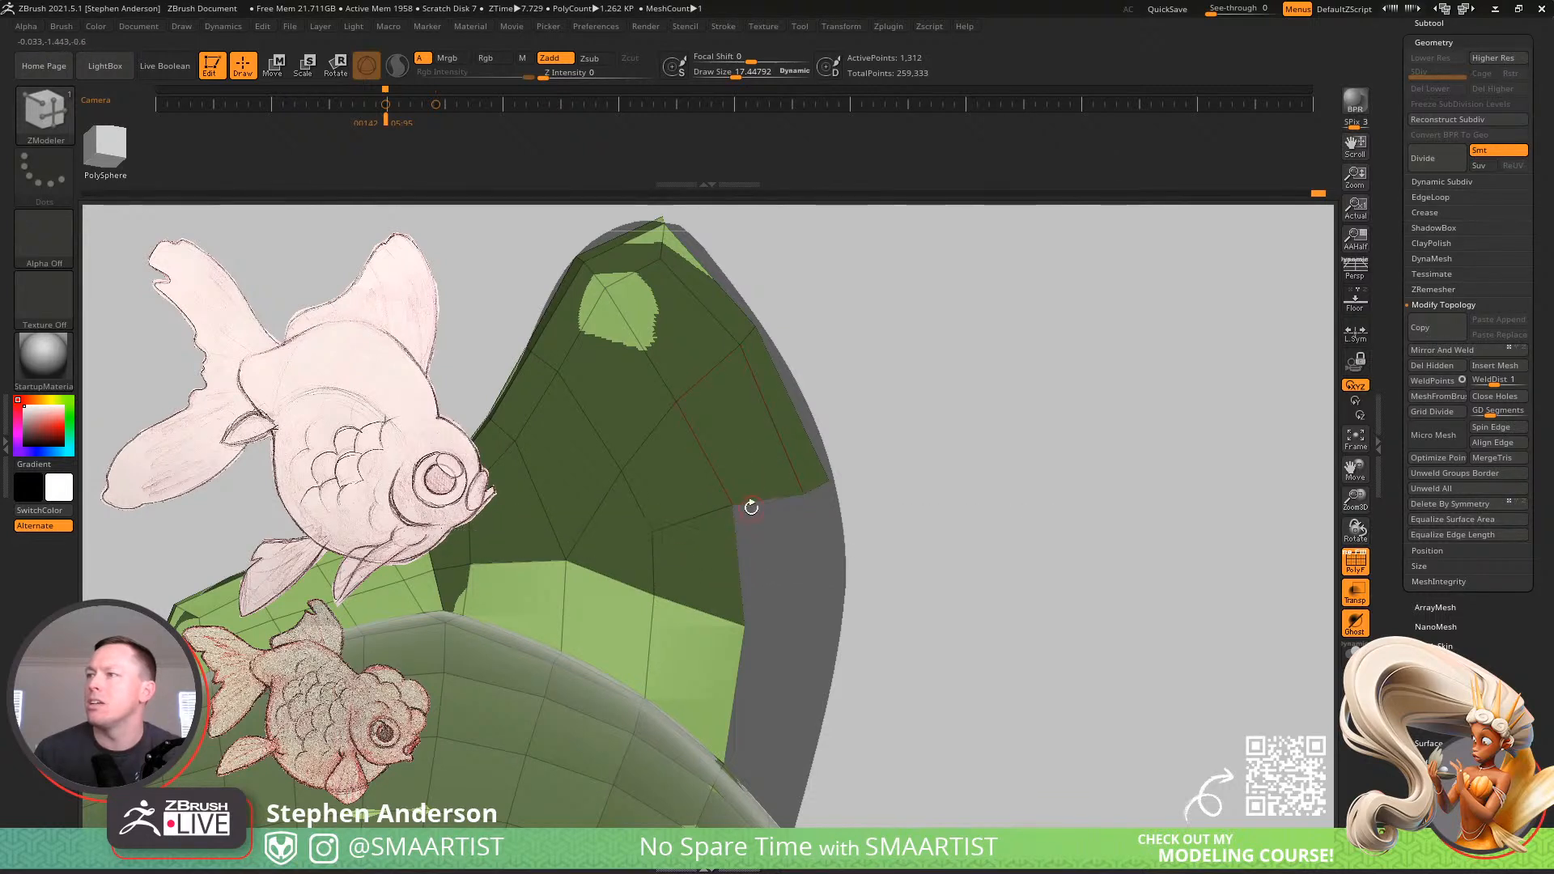
pyautogui.moveTo(770, 526); pyautogui.dragTo(778, 629)
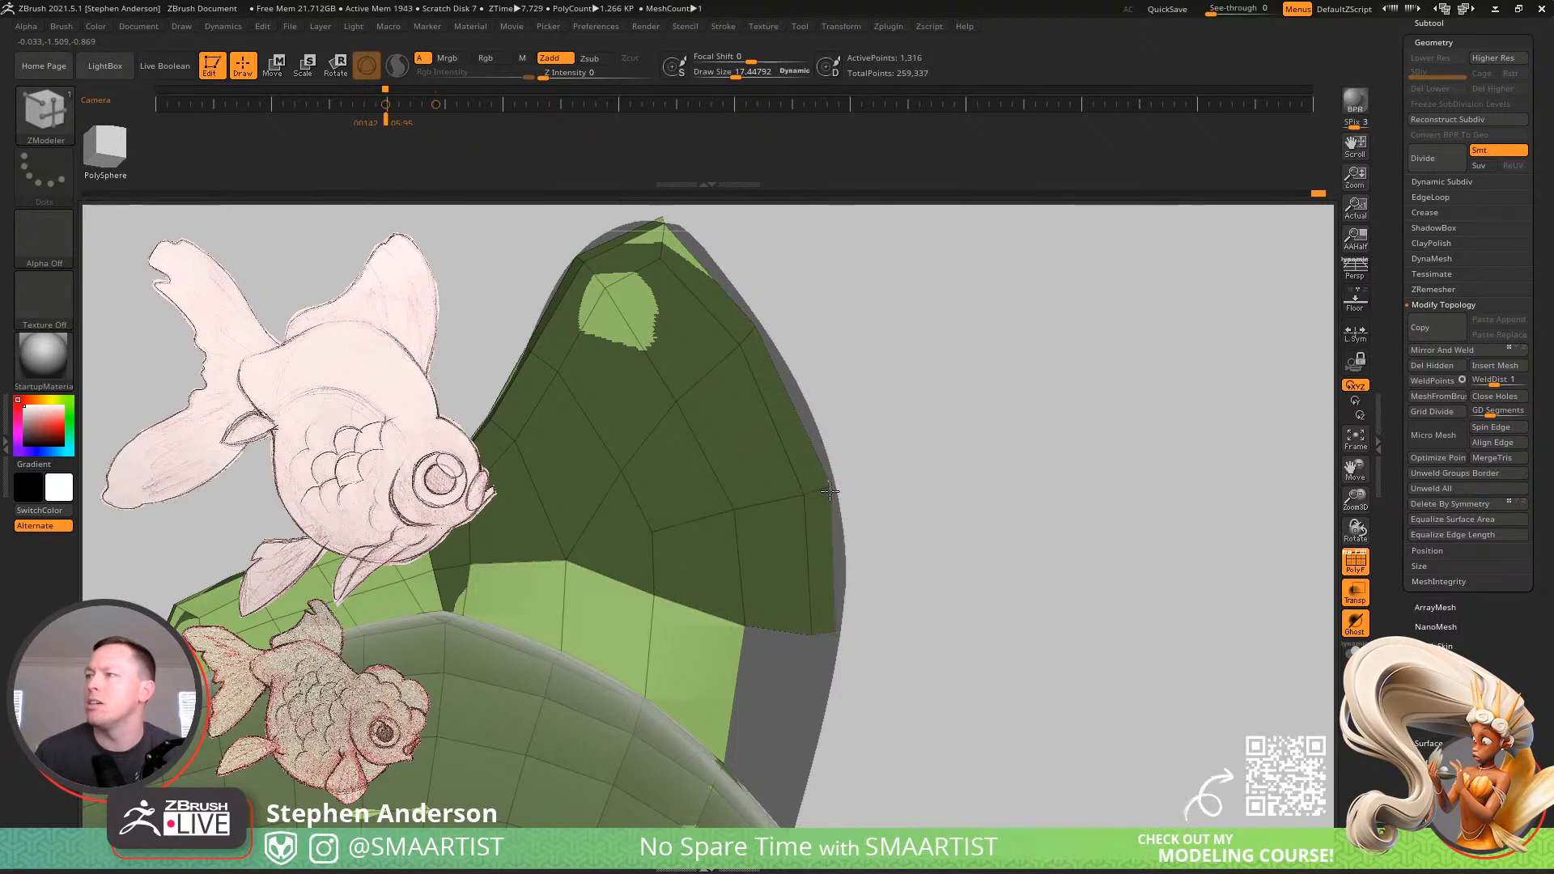
# Examine the whole fish's shape with the polyframe hidden and the low-poly mesh isolated
pyautogui.keyDown('alt'); pyautogui.moveTo(814, 566); pyautogui.dragTo(800, 477, button='right'); pyautogui.keyUp('alt')
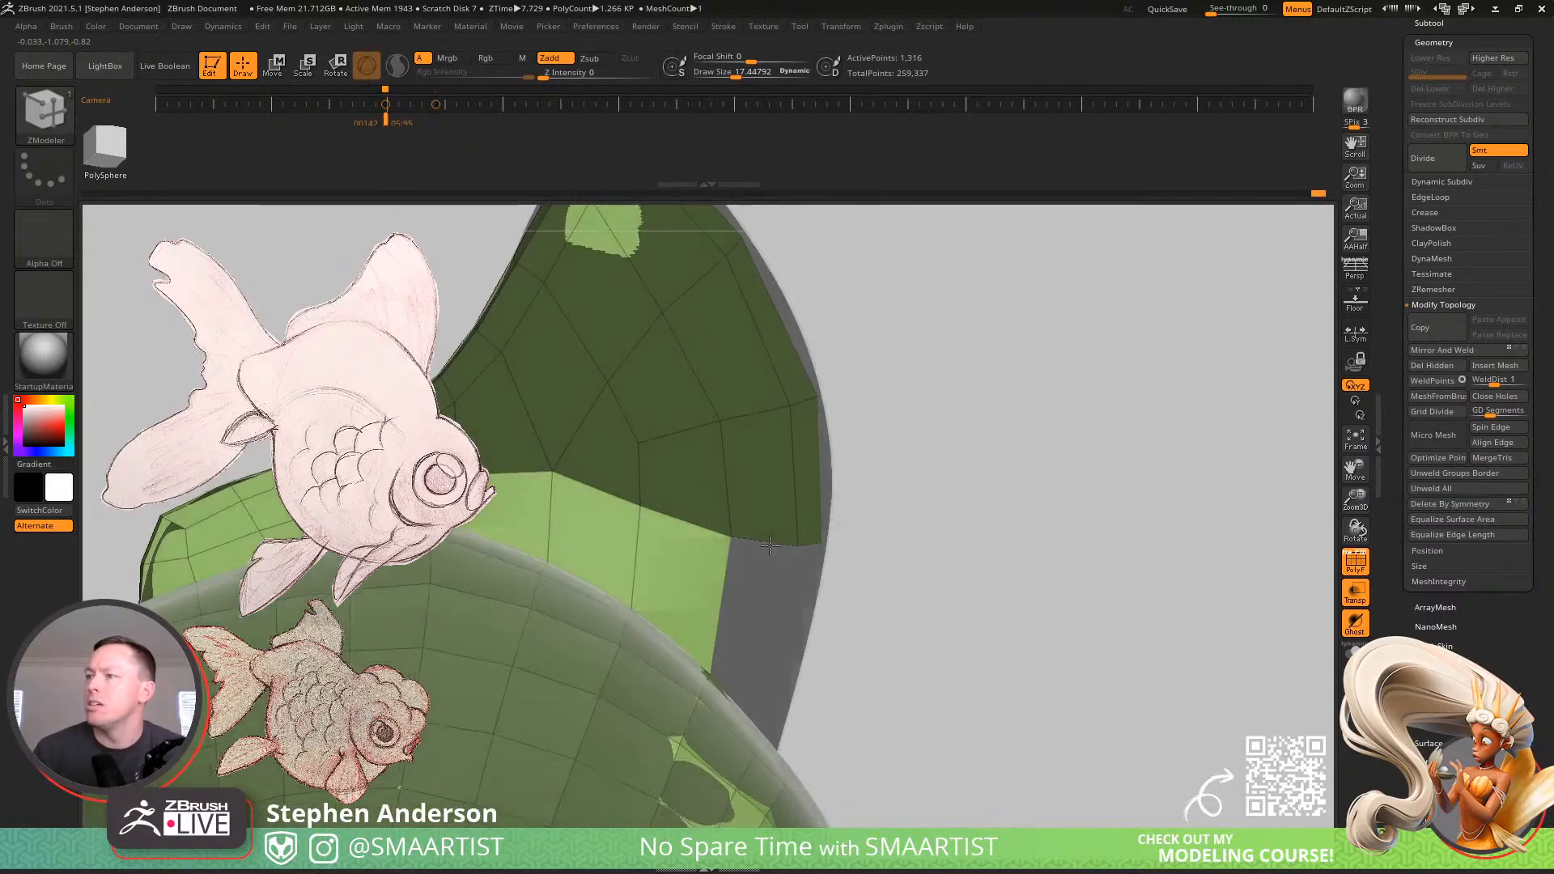
pyautogui.moveTo(766, 538)
pyautogui.keyDown('ctrl'); pyautogui.mouseDown(button='right')
pyautogui.moveTo(794, 561)
pyautogui.moveTo(720, 482)
pyautogui.moveTo(836, 445)
pyautogui.moveTo(733, 485)
pyautogui.moveTo(763, 483)
pyautogui.mouseUp(button='right'); pyautogui.keyUp('ctrl')
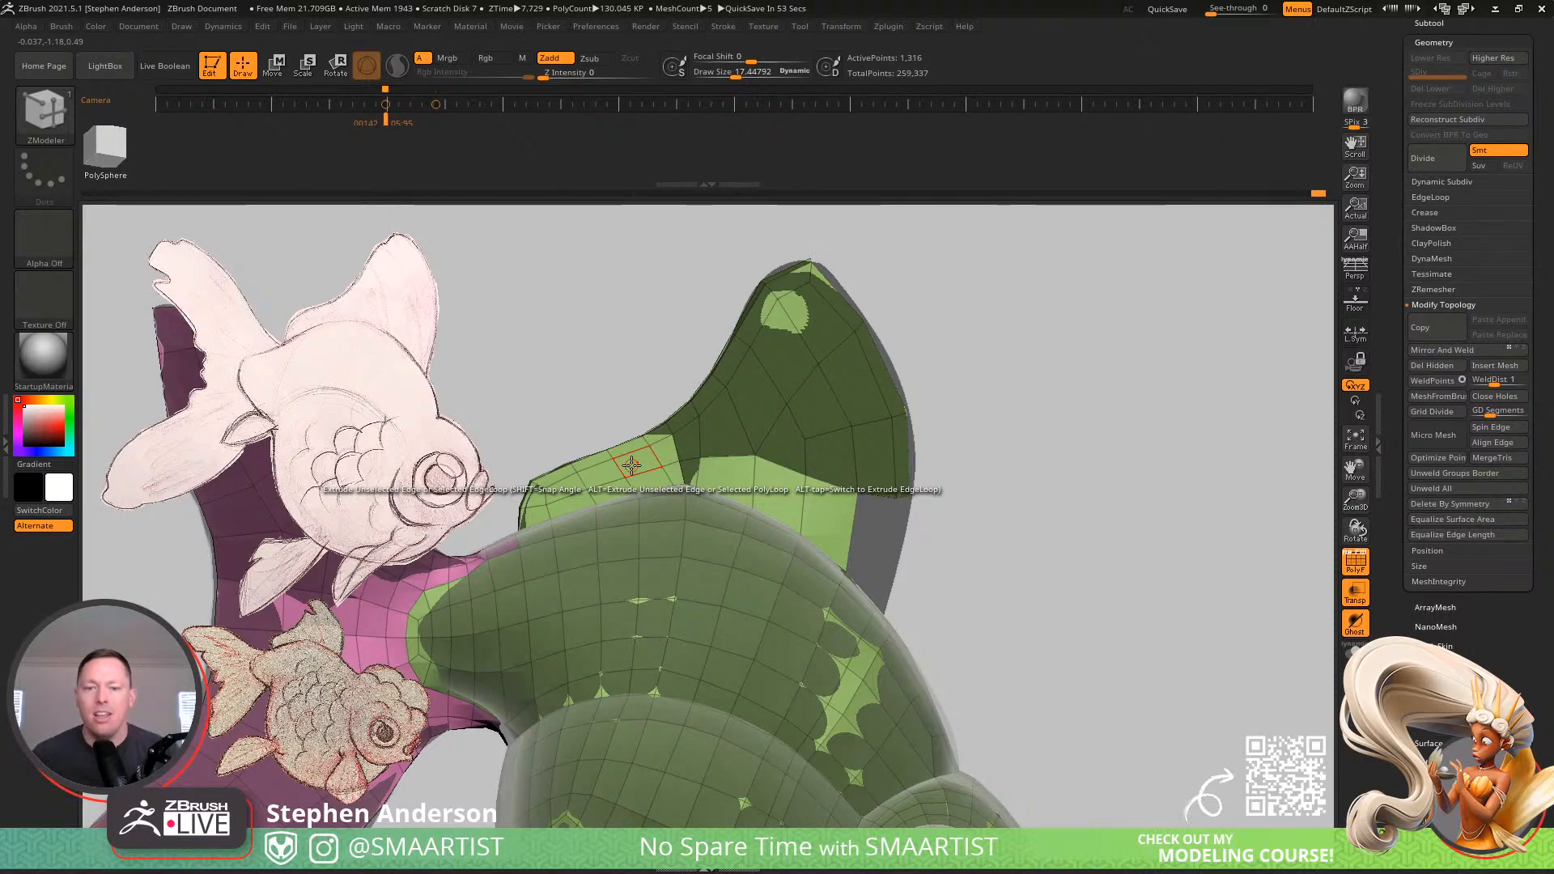
pyautogui.moveTo(945, 452); pyautogui.dragTo(1077, 502, button='right')
pyautogui.hotkey('shift', 'f')
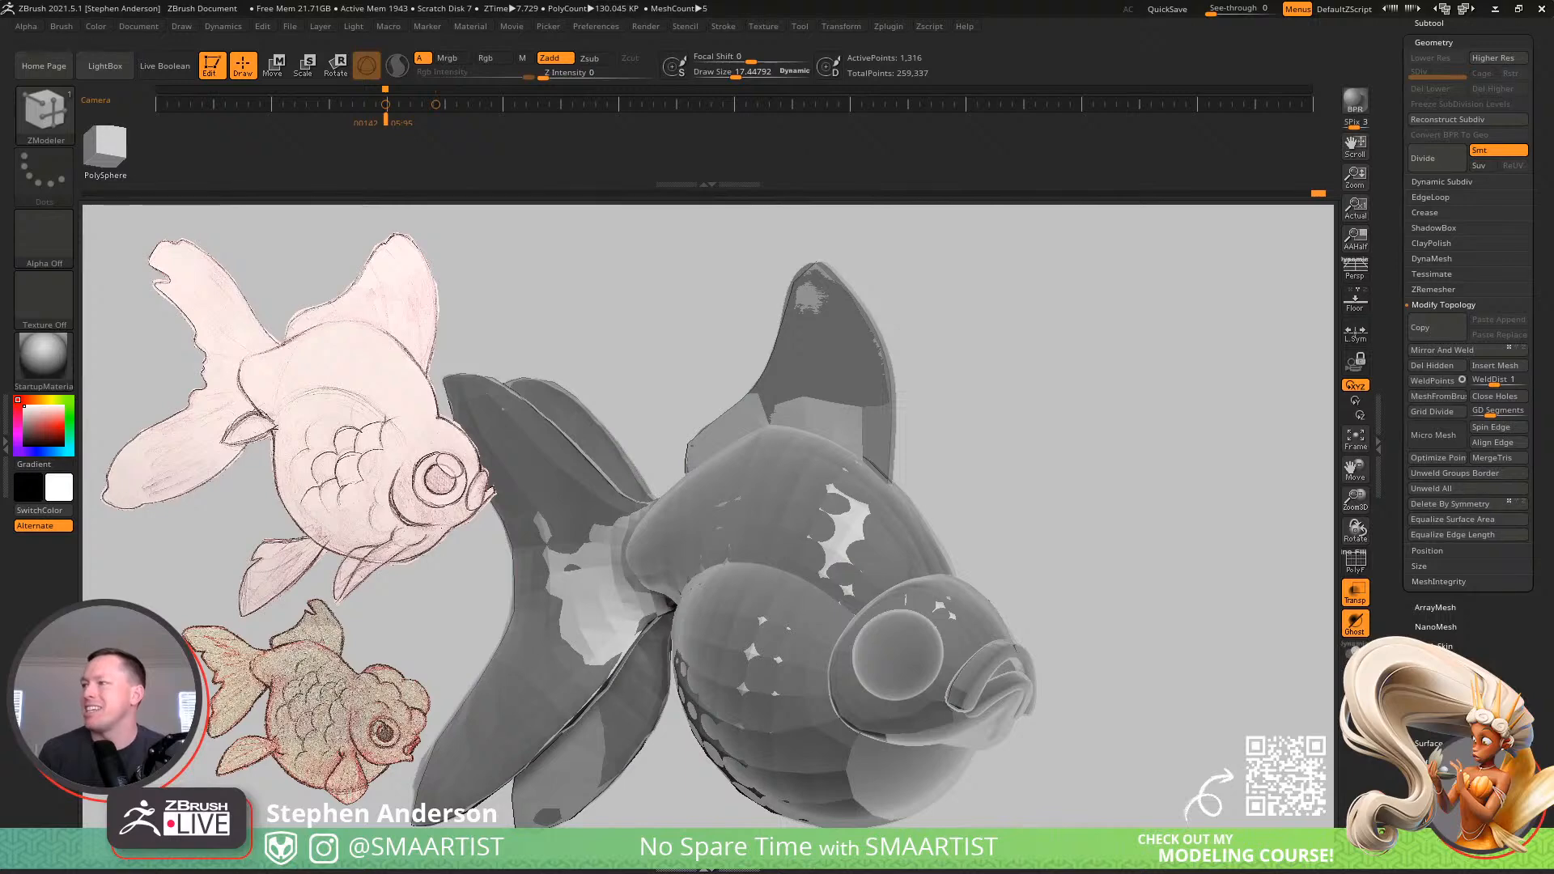
pyautogui.click(1355, 652)
pyautogui.moveTo(1089, 670); pyautogui.dragTo(1098, 566, button='right')
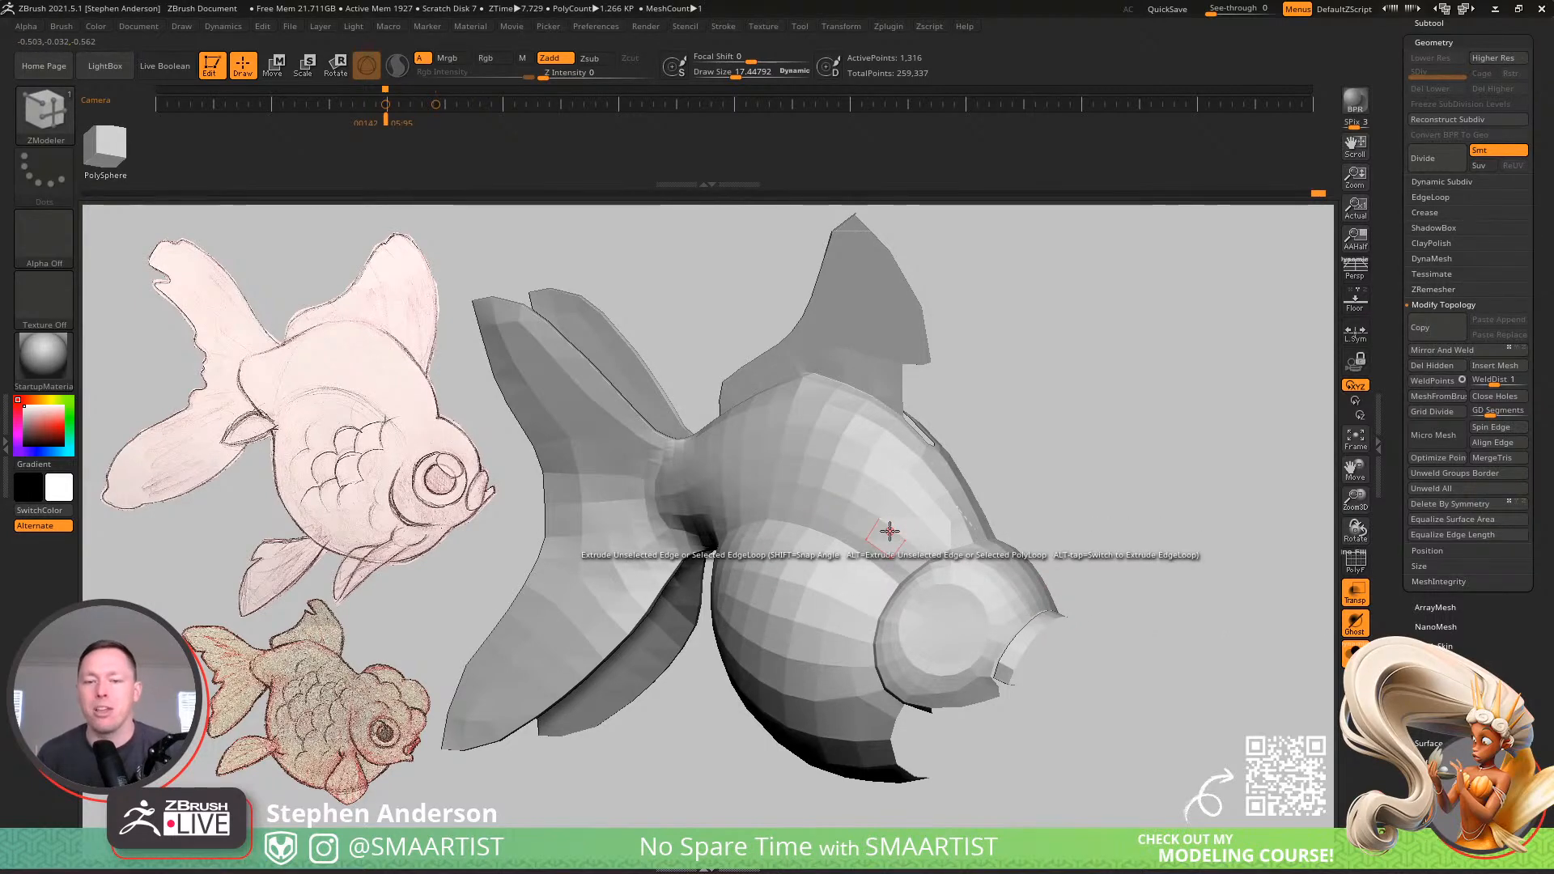
pyautogui.moveTo(838, 551); pyautogui.dragTo(1085, 433, button='right')
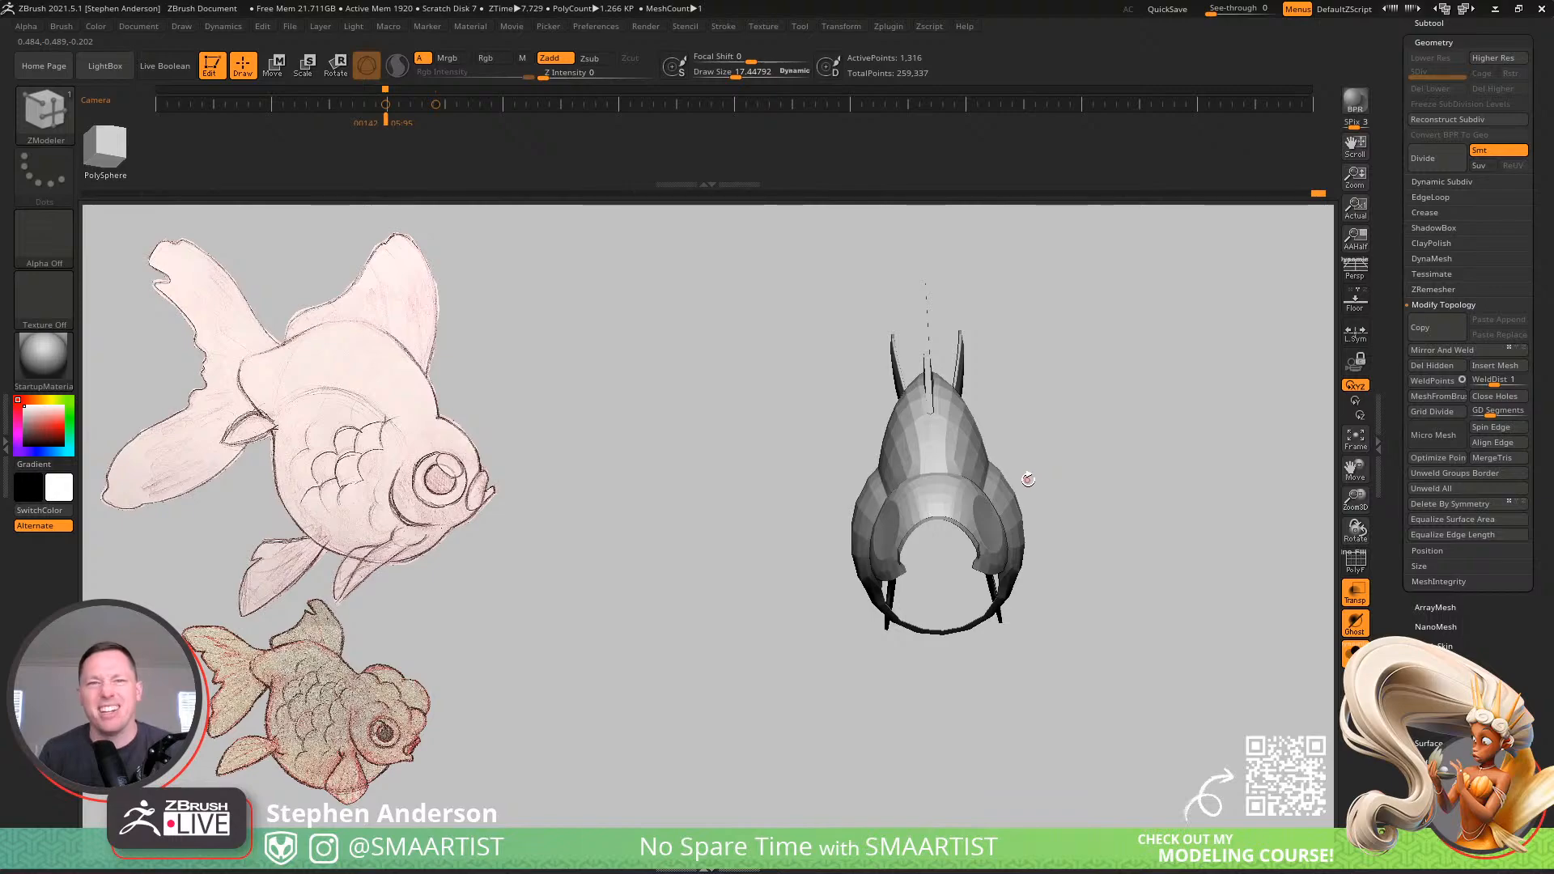
pyautogui.moveTo(994, 524); pyautogui.dragTo(1066, 687, button='right')
# Show the polyframe again and delete a single polygon on the head above the eye
pyautogui.hotkey('shift', 'f')
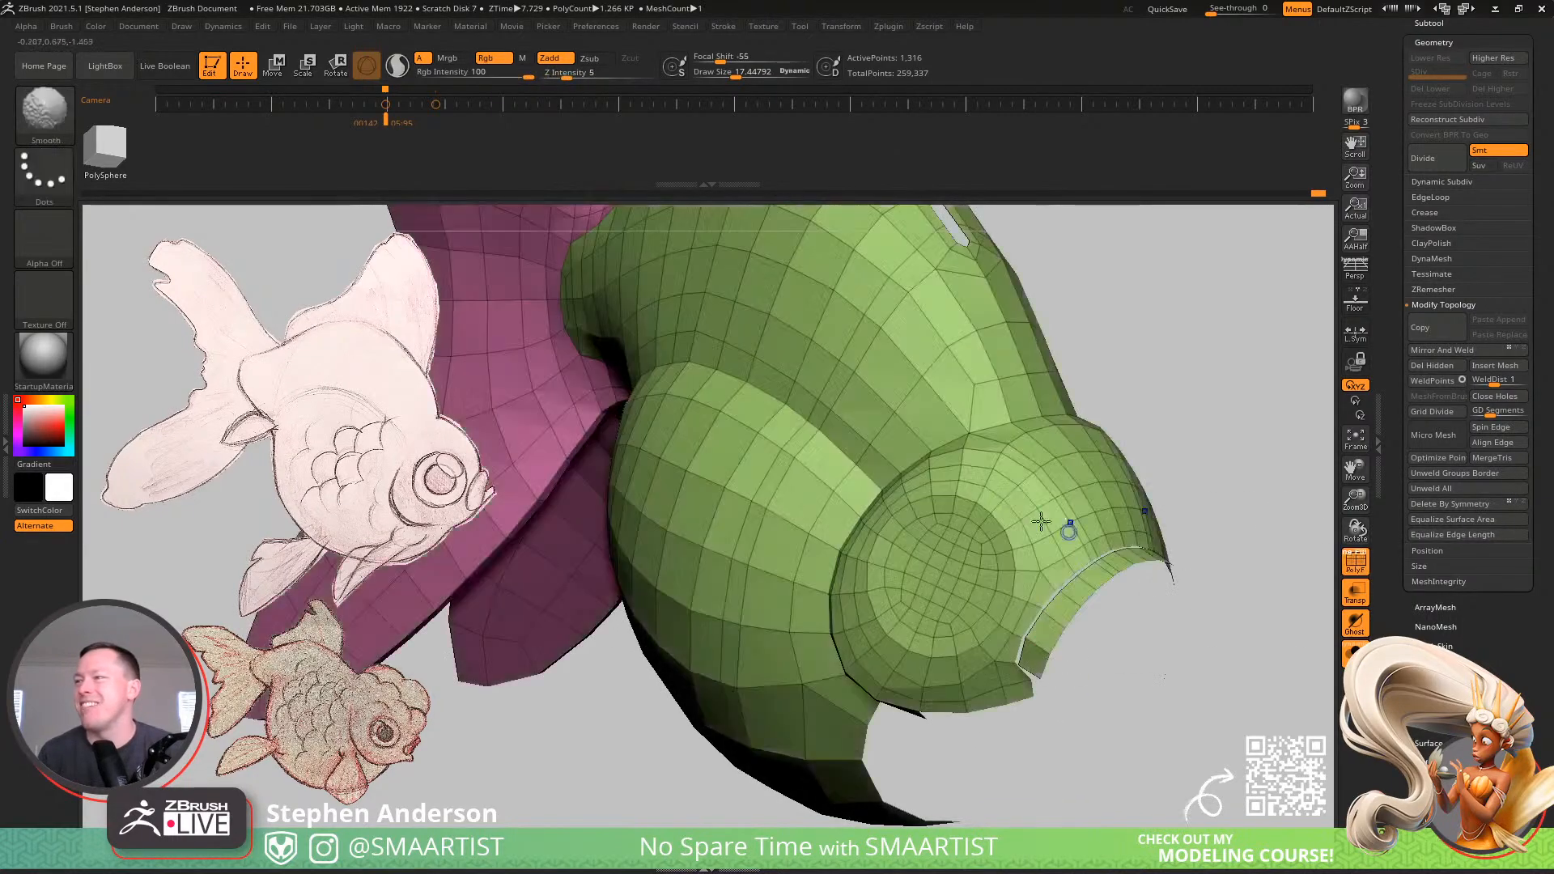
pyautogui.moveTo(1041, 522)
pyautogui.mouseDown(button='right')
pyautogui.moveTo(1030, 513)
pyautogui.moveTo(984, 561)
pyautogui.moveTo(929, 537)
pyautogui.moveTo(1068, 591)
pyautogui.moveTo(993, 595)
pyautogui.moveTo(1014, 565)
pyautogui.moveTo(1026, 586)
pyautogui.moveTo(972, 539)
pyautogui.mouseUp(button='right')
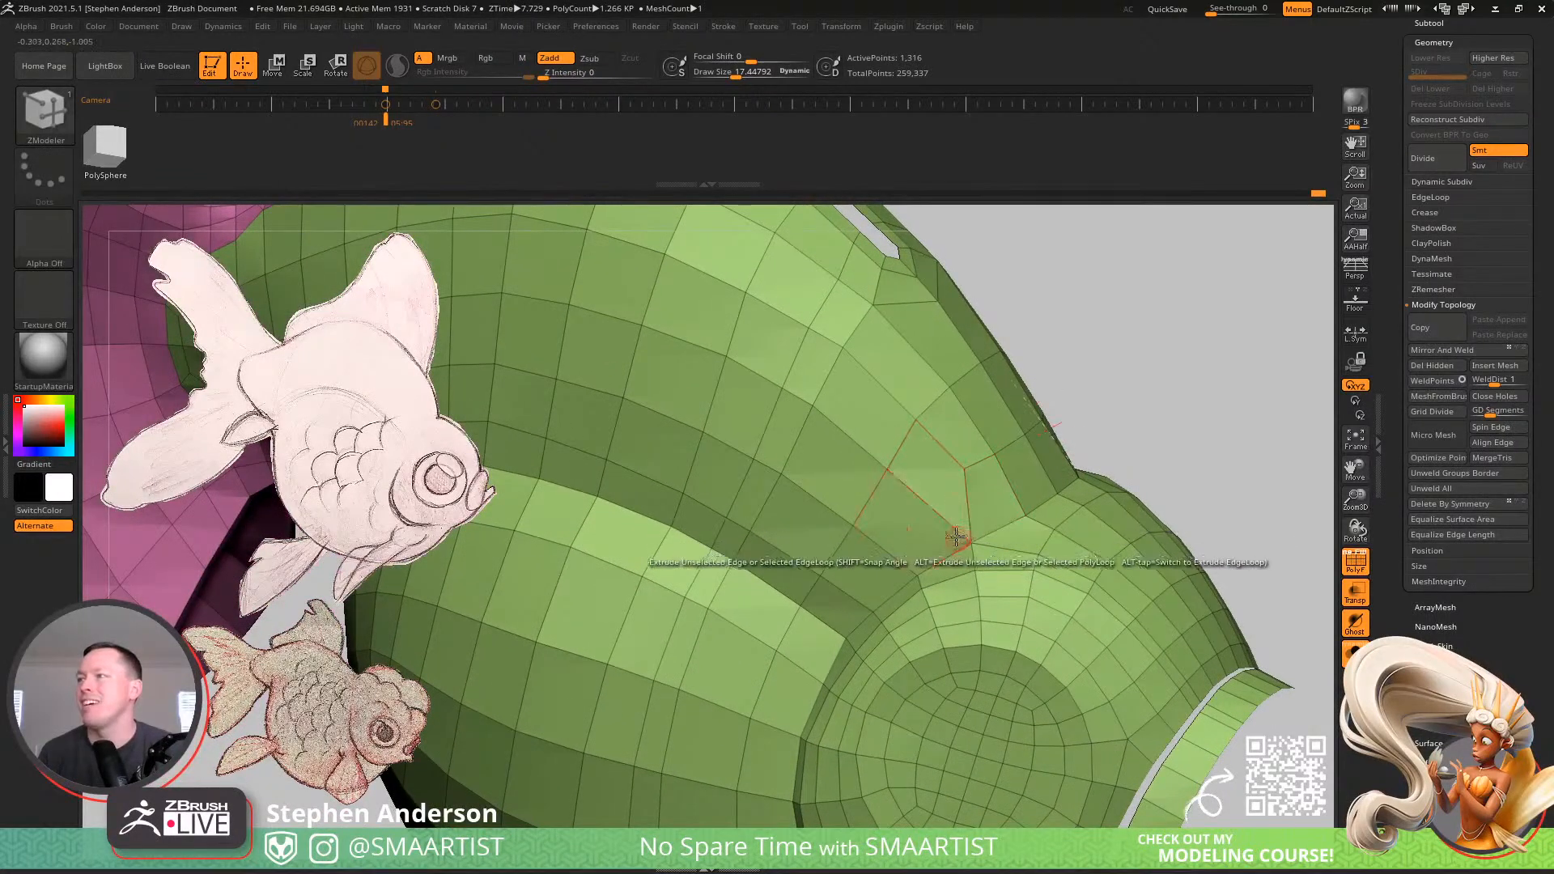
pyautogui.press('space')
pyautogui.click(793, 364)
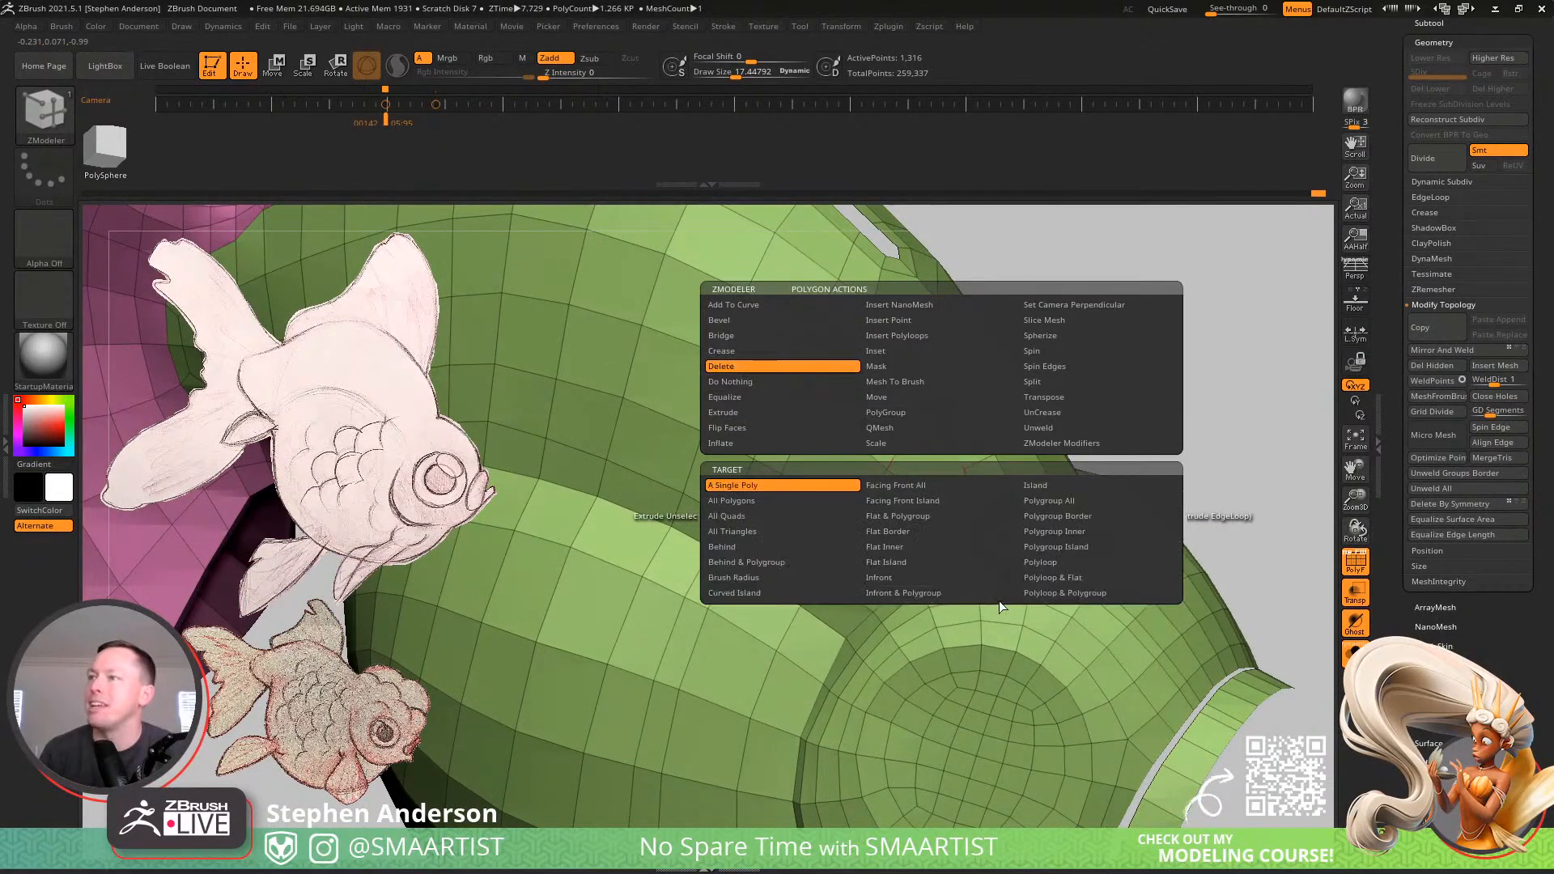
pyautogui.click(930, 478)
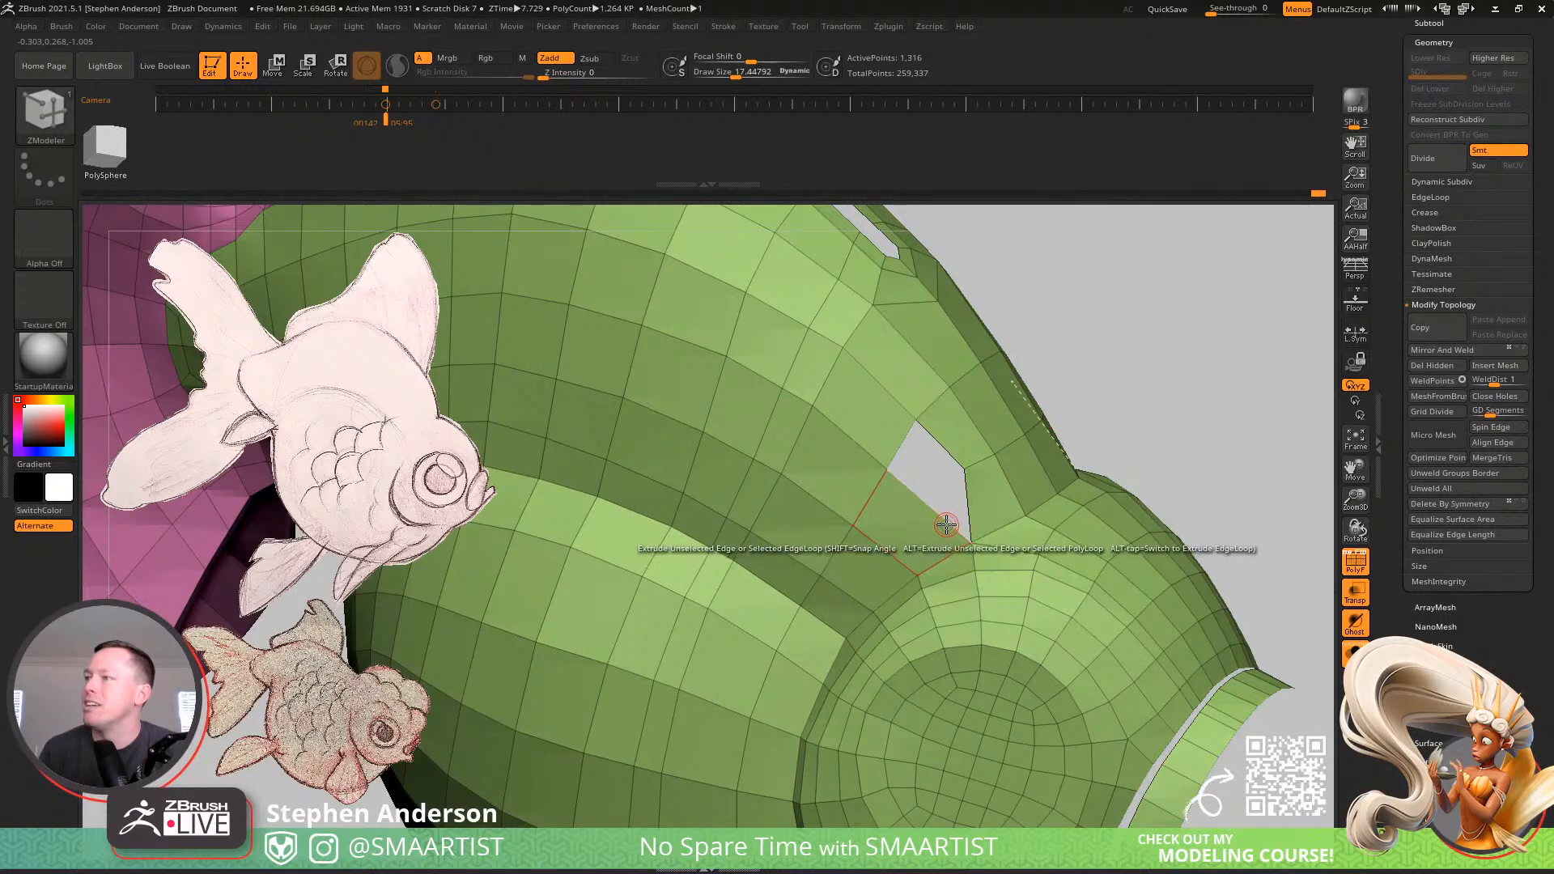
# Insert edge loops with ZModeler through the polygons bordering the hole above the eye
pyautogui.press('space')
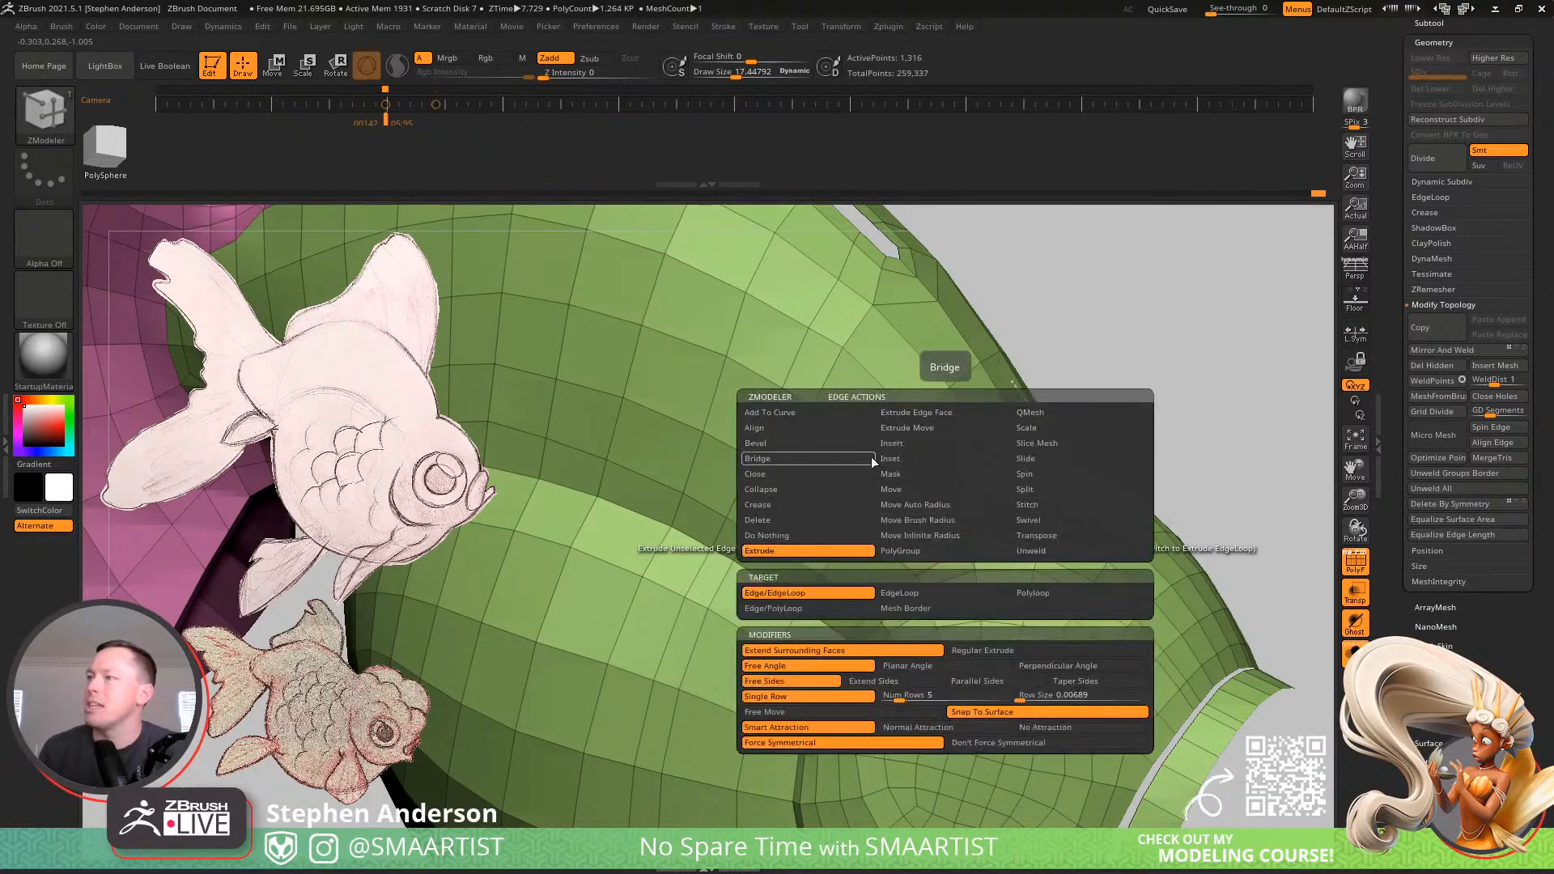
pyautogui.click(908, 440)
pyautogui.click(942, 521)
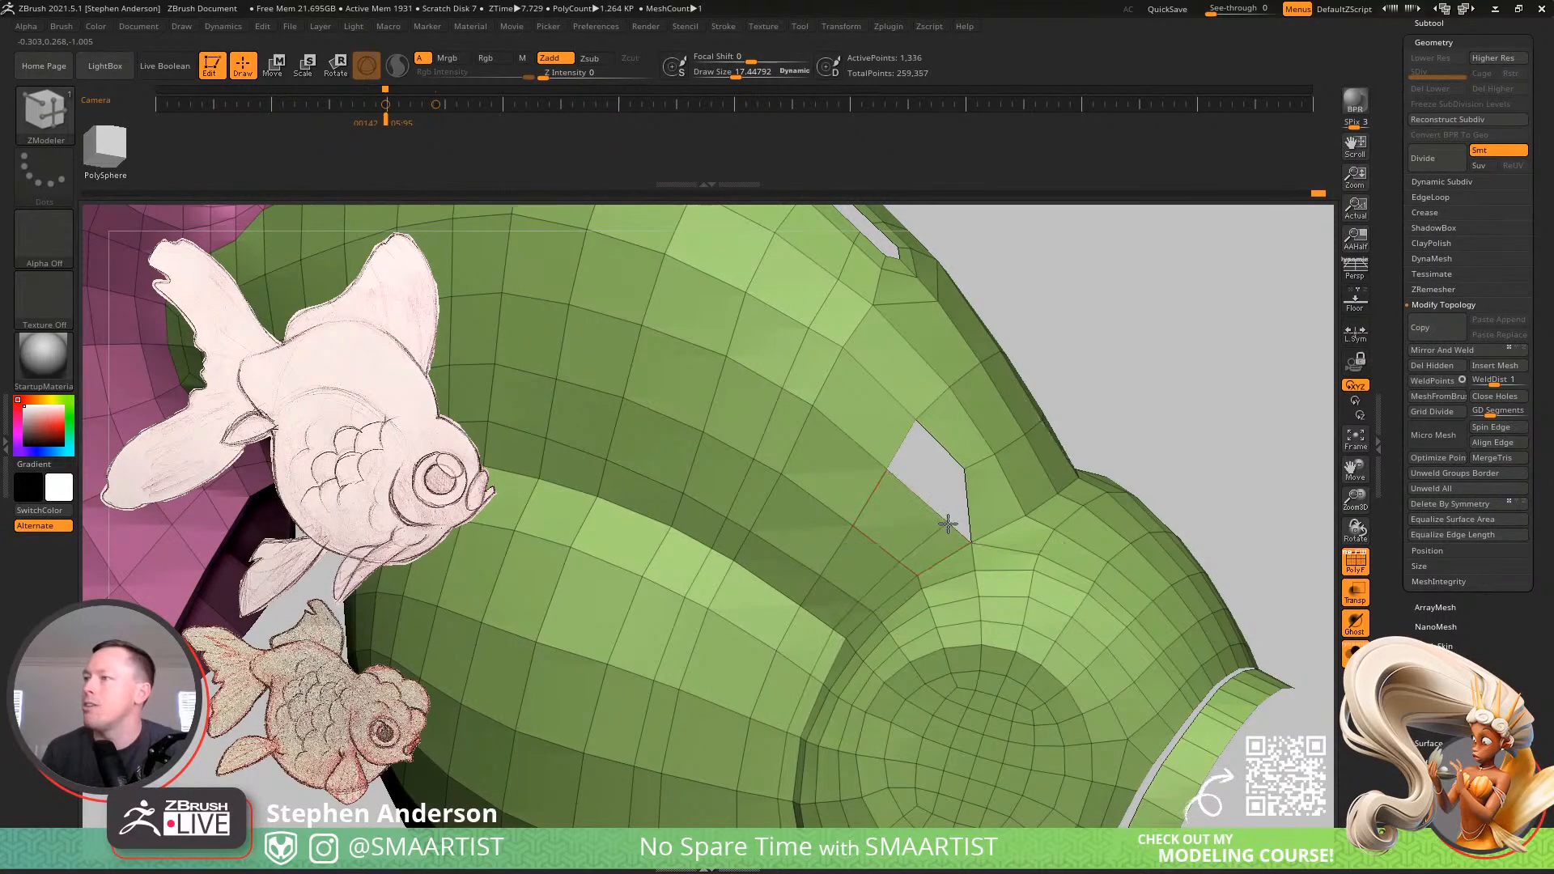
pyautogui.moveTo(932, 521); pyautogui.dragTo(910, 465, button='right')
pyautogui.moveTo(1032, 346); pyautogui.dragTo(902, 458, button='right')
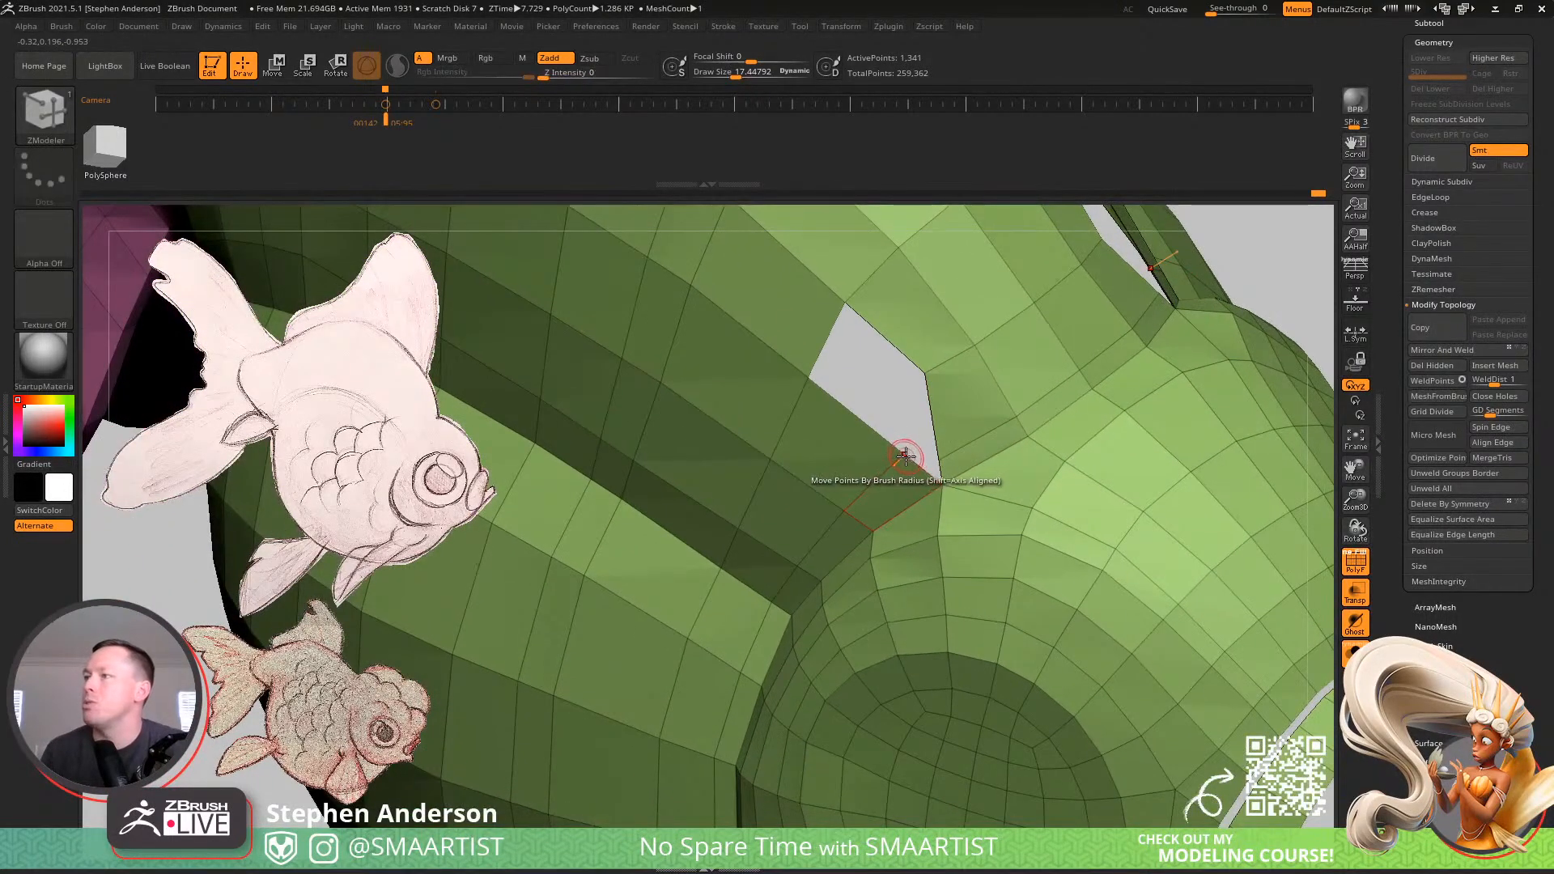
# Stitch the extra point at the corner of the hole above the eye and delete a polygon bordering it
pyautogui.press('space')
pyautogui.click(1039, 485)
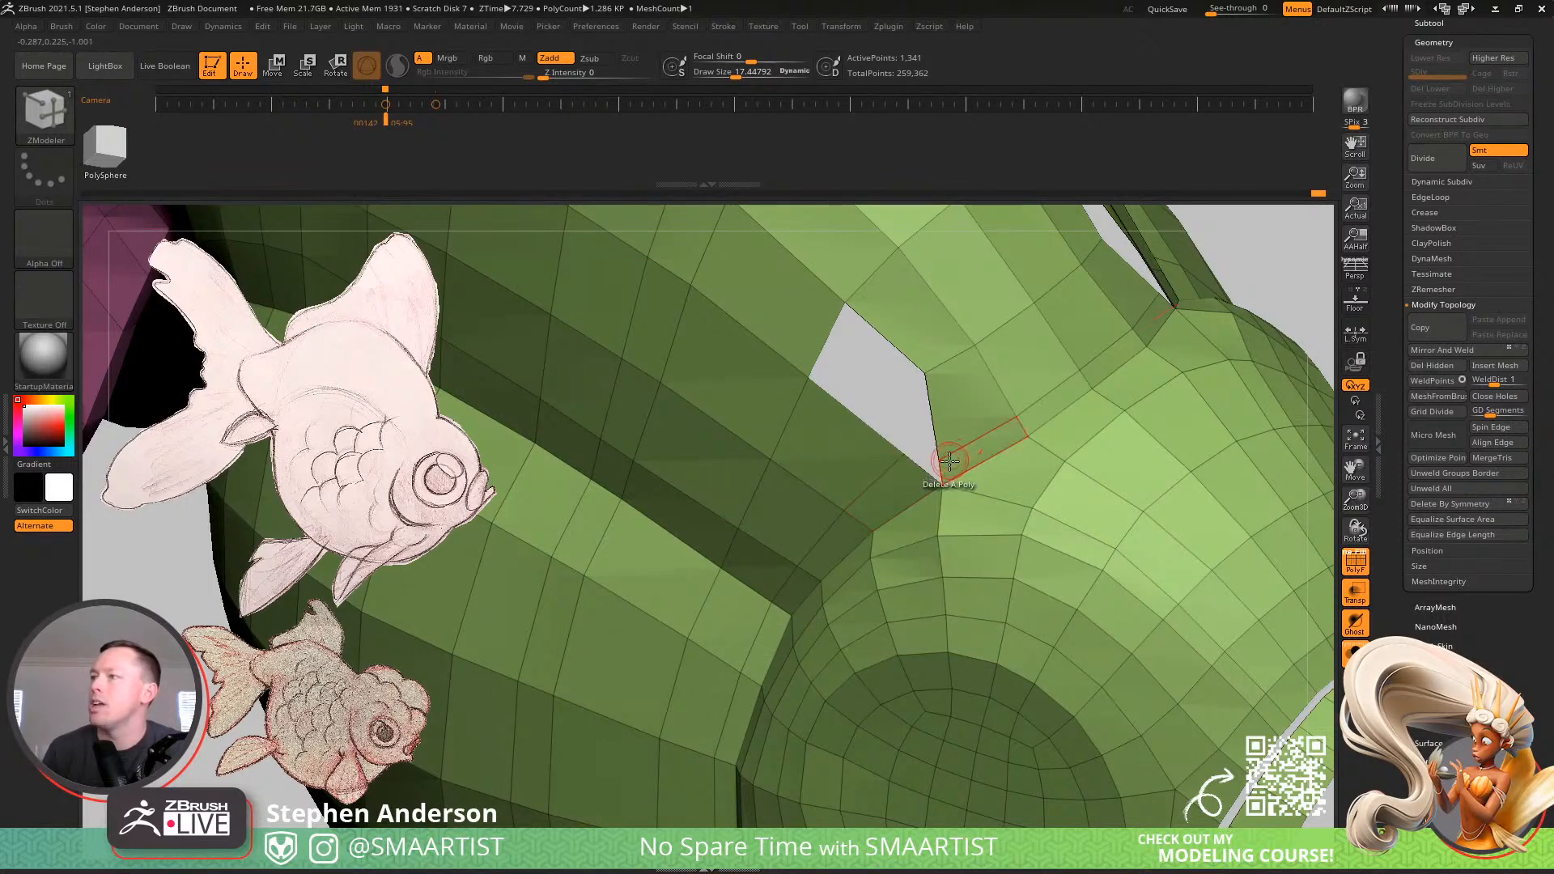
pyautogui.moveTo(936, 421)
pyautogui.mouseDown(button='right')
pyautogui.moveTo(933, 389)
pyautogui.moveTo(933, 410)
pyautogui.mouseUp(button='right')
# Choose the Bridge edge action with Edges as target and fill the hole above the eye with new polygons
pyautogui.press('space')
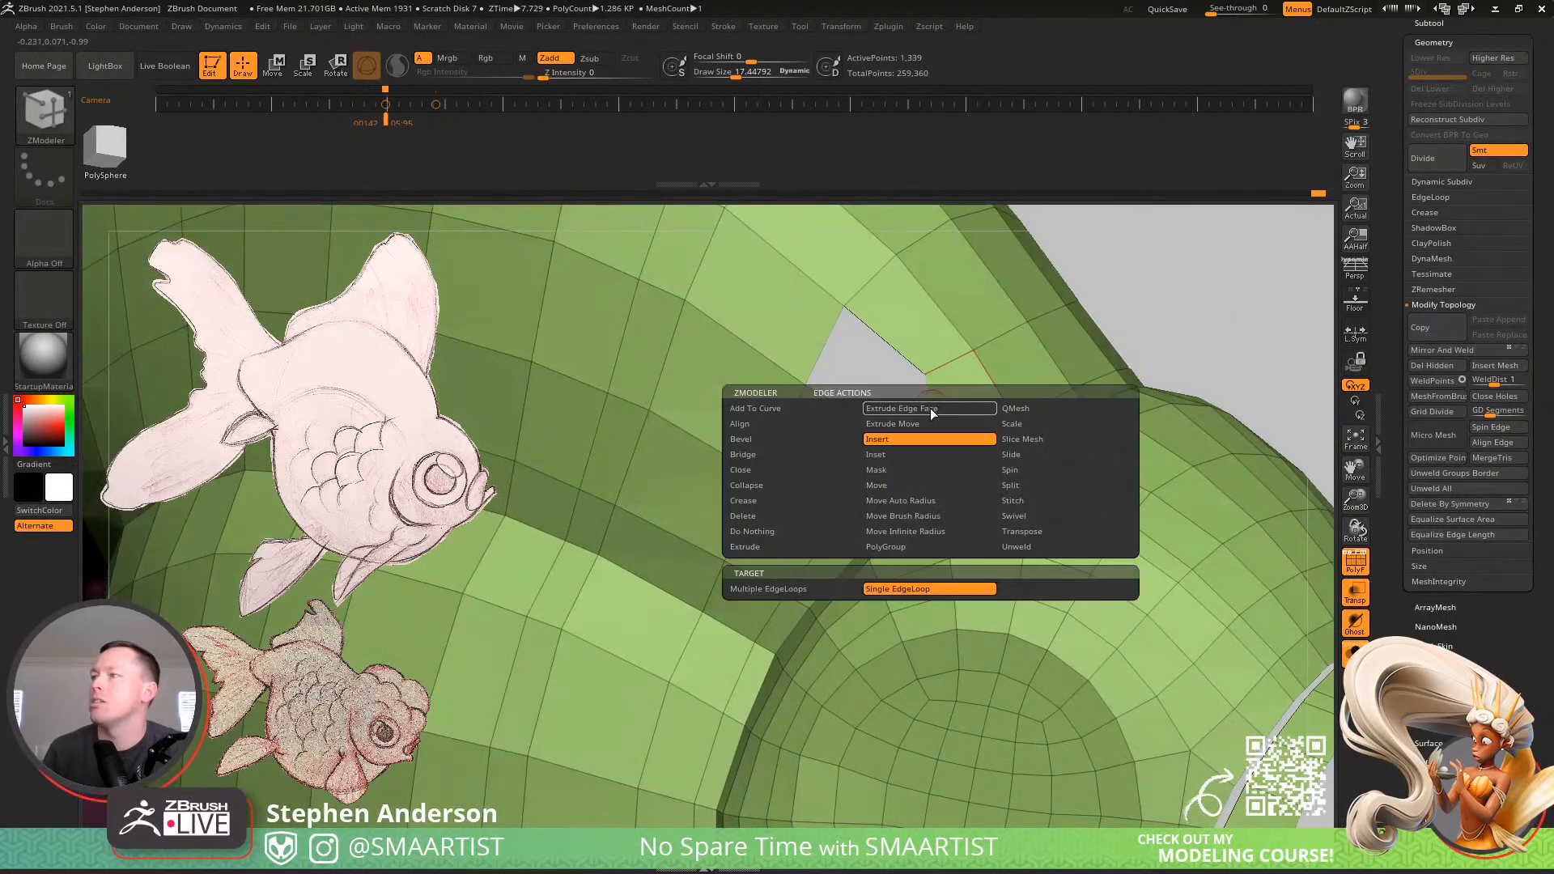
pyautogui.click(768, 458)
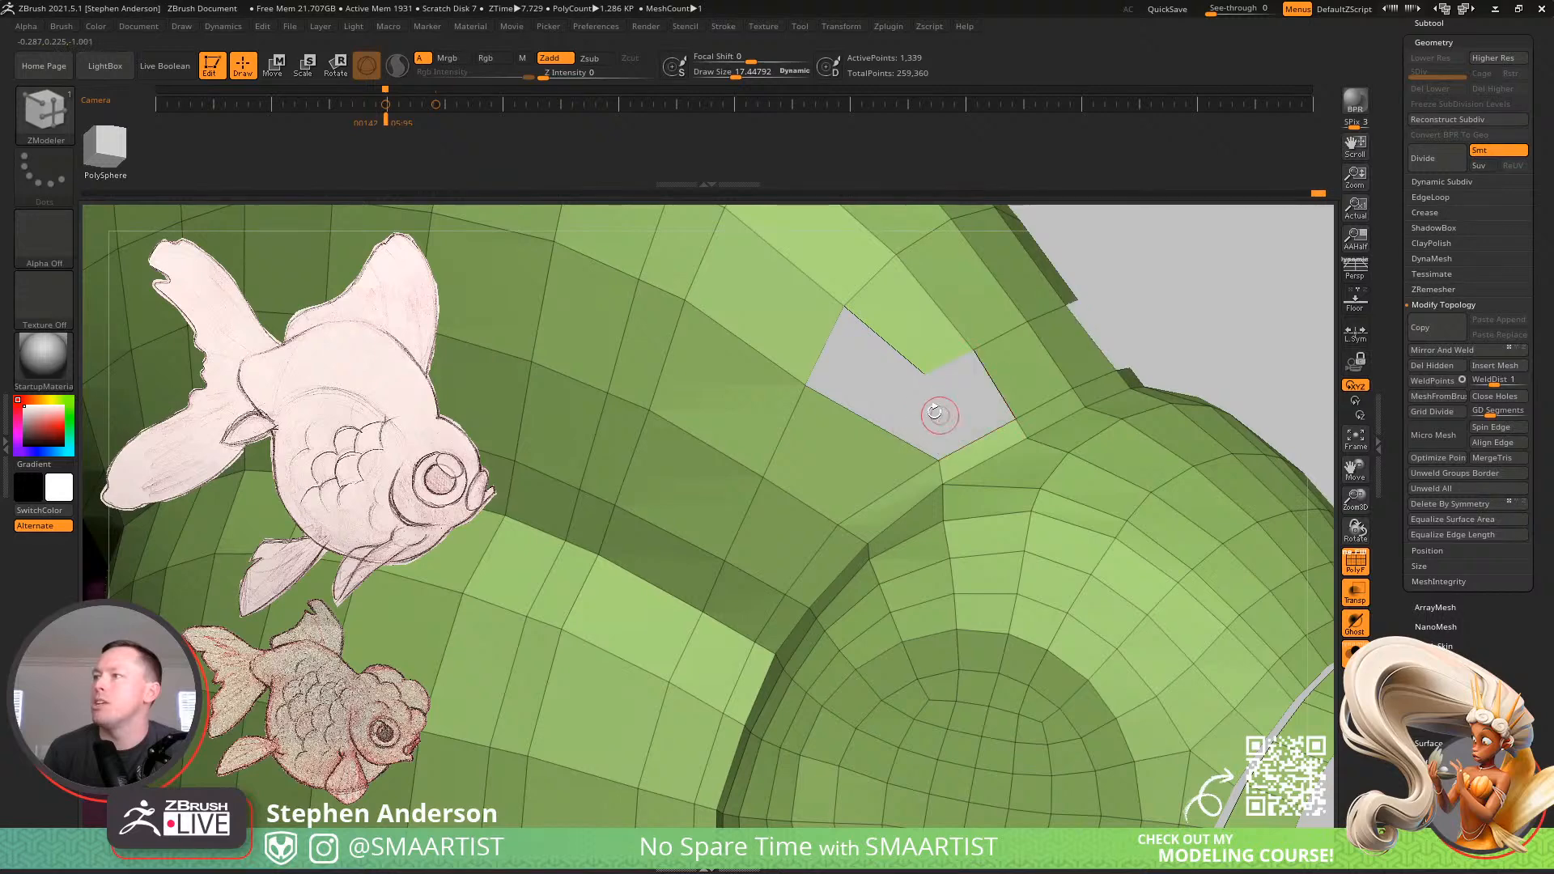
pyautogui.press('ctrl')
pyautogui.click(929, 411)
pyautogui.click(830, 348)
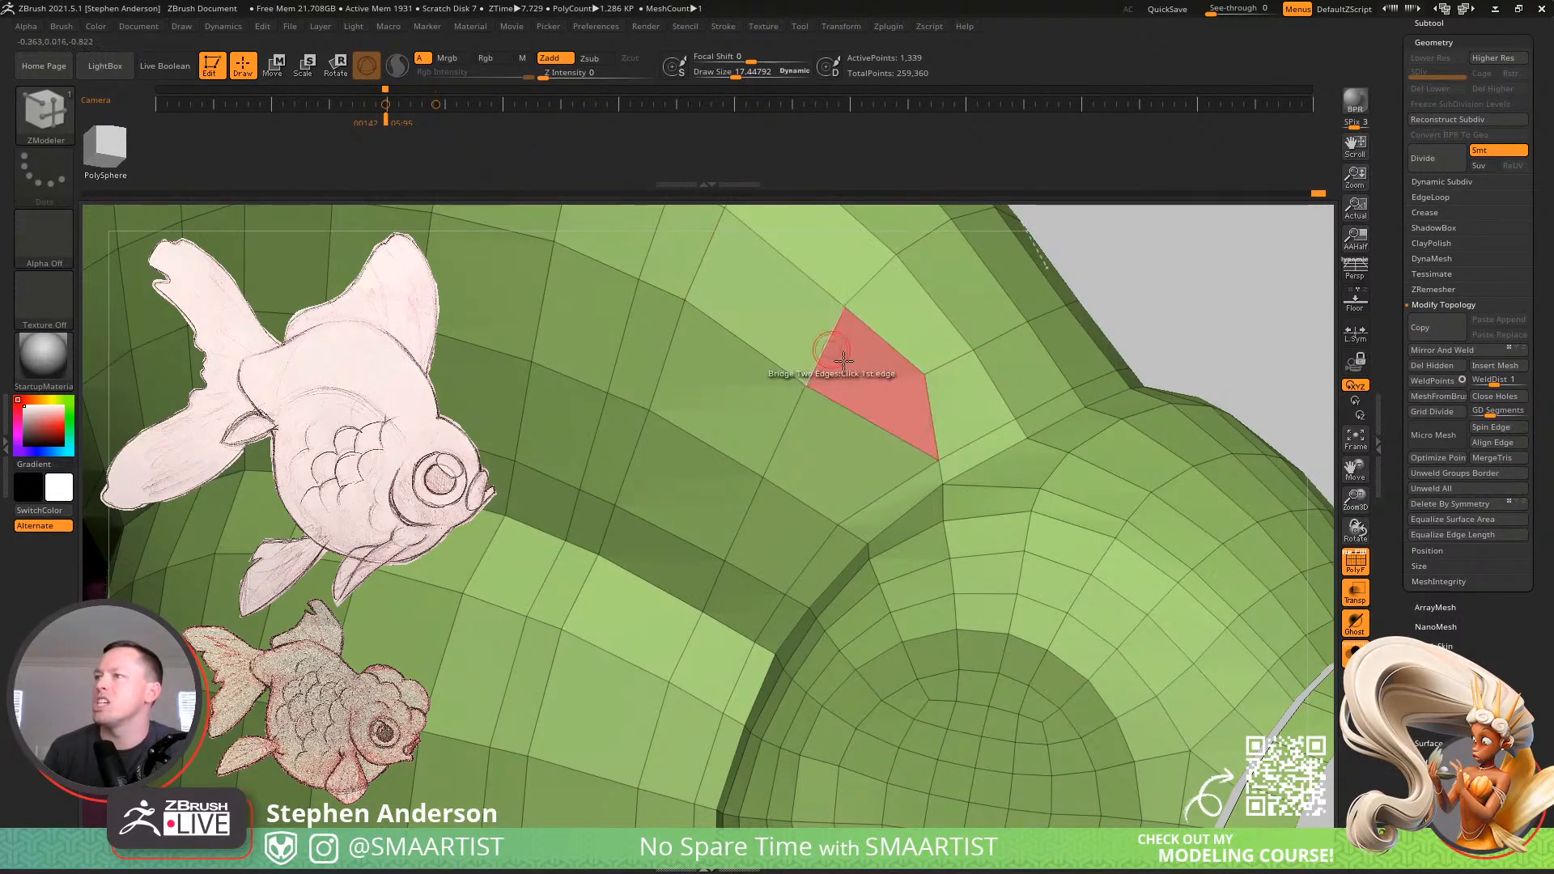
# Isolate the body with its dorsal fin, make it a single polygroup, and show the whole mesh again
pyautogui.keyDown('ctrl'); pyautogui.moveTo(915, 430); pyautogui.dragTo(870, 316, button='right'); pyautogui.keyUp('ctrl')
pyautogui.keyDown('ctrl'); pyautogui.keyDown('shift'); pyautogui.click(930, 414); pyautogui.keyUp('shift'); pyautogui.keyUp('ctrl')
pyautogui.keyDown('ctrl'); pyautogui.moveTo(929, 414); pyautogui.dragTo(864, 319, button='right'); pyautogui.keyUp('ctrl')
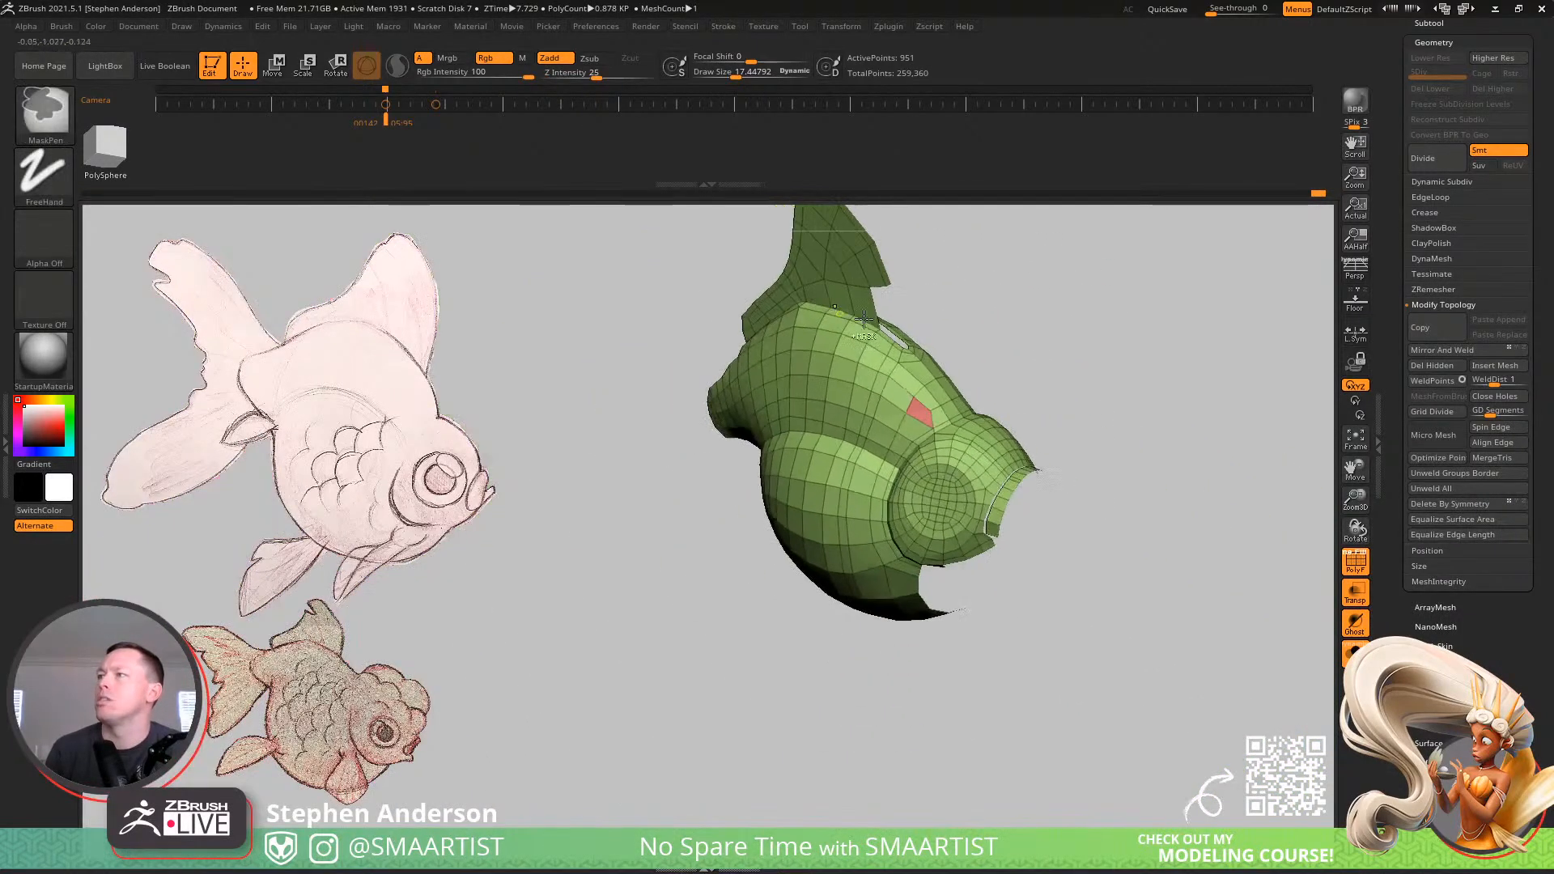
pyautogui.hotkey('ctrl', 'w')
pyautogui.keyDown('ctrl'); pyautogui.keyDown('shift'); pyautogui.click(1060, 400); pyautogui.keyUp('shift'); pyautogui.keyUp('ctrl')
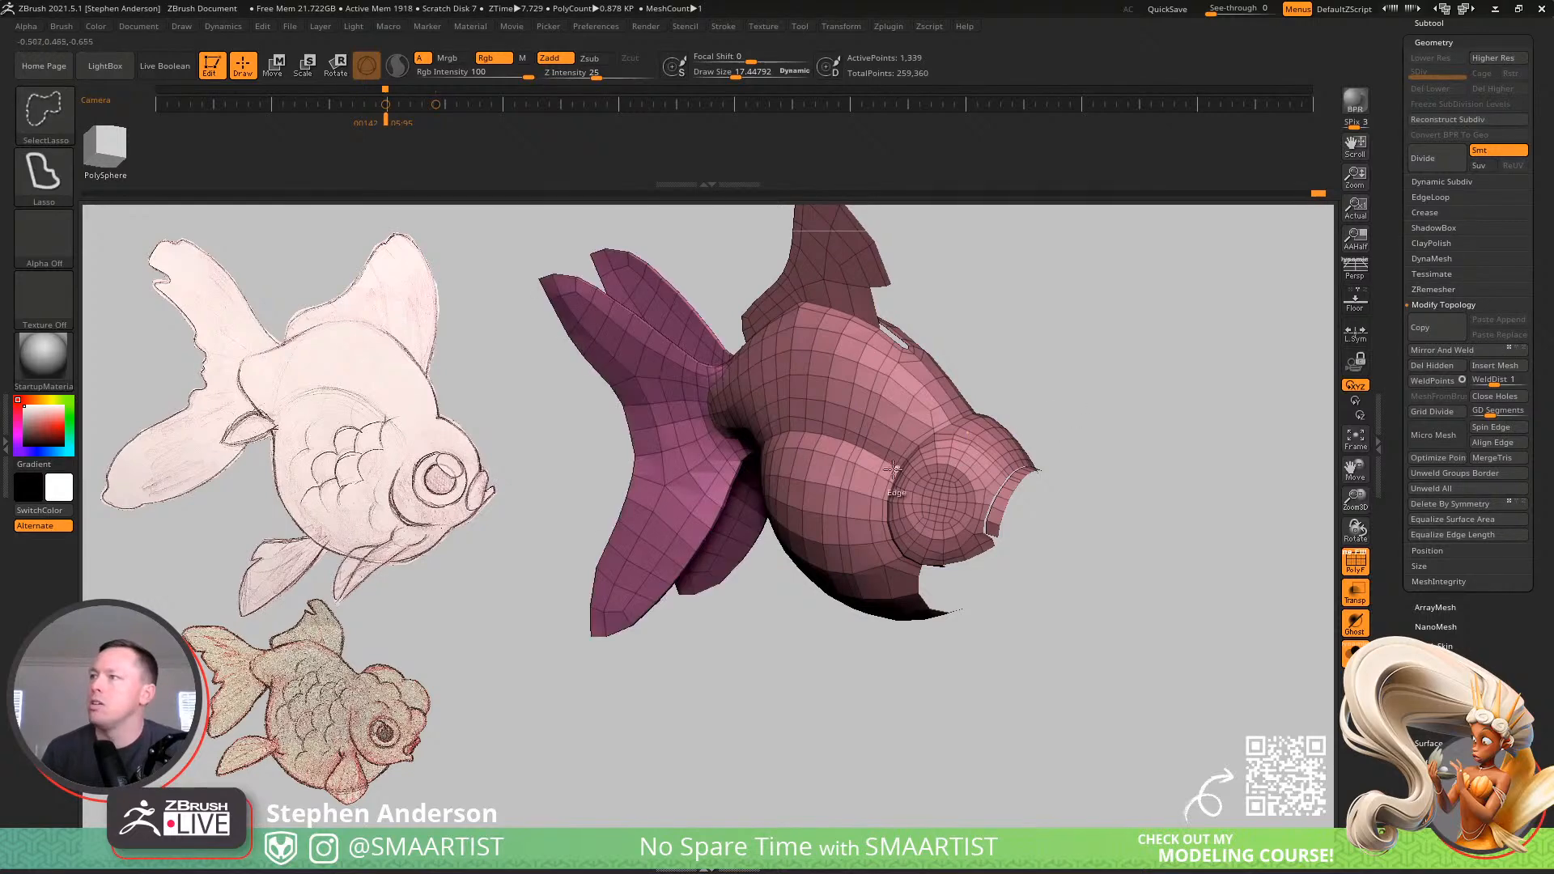
# Switch to the Move brush and set its draw size to about 8.93 for work around the dorsal fin's base
pyautogui.moveTo(914, 410)
pyautogui.mouseDown(button='right')
pyautogui.moveTo(1009, 419)
pyautogui.moveTo(903, 378)
pyautogui.moveTo(955, 453)
pyautogui.moveTo(888, 583)
pyautogui.moveTo(901, 558)
pyautogui.moveTo(1003, 597)
pyautogui.moveTo(922, 437)
pyautogui.mouseUp(button='right')
pyautogui.keyDown('alt'); pyautogui.moveTo(923, 437); pyautogui.dragTo(979, 566, button='right'); pyautogui.keyUp('alt')
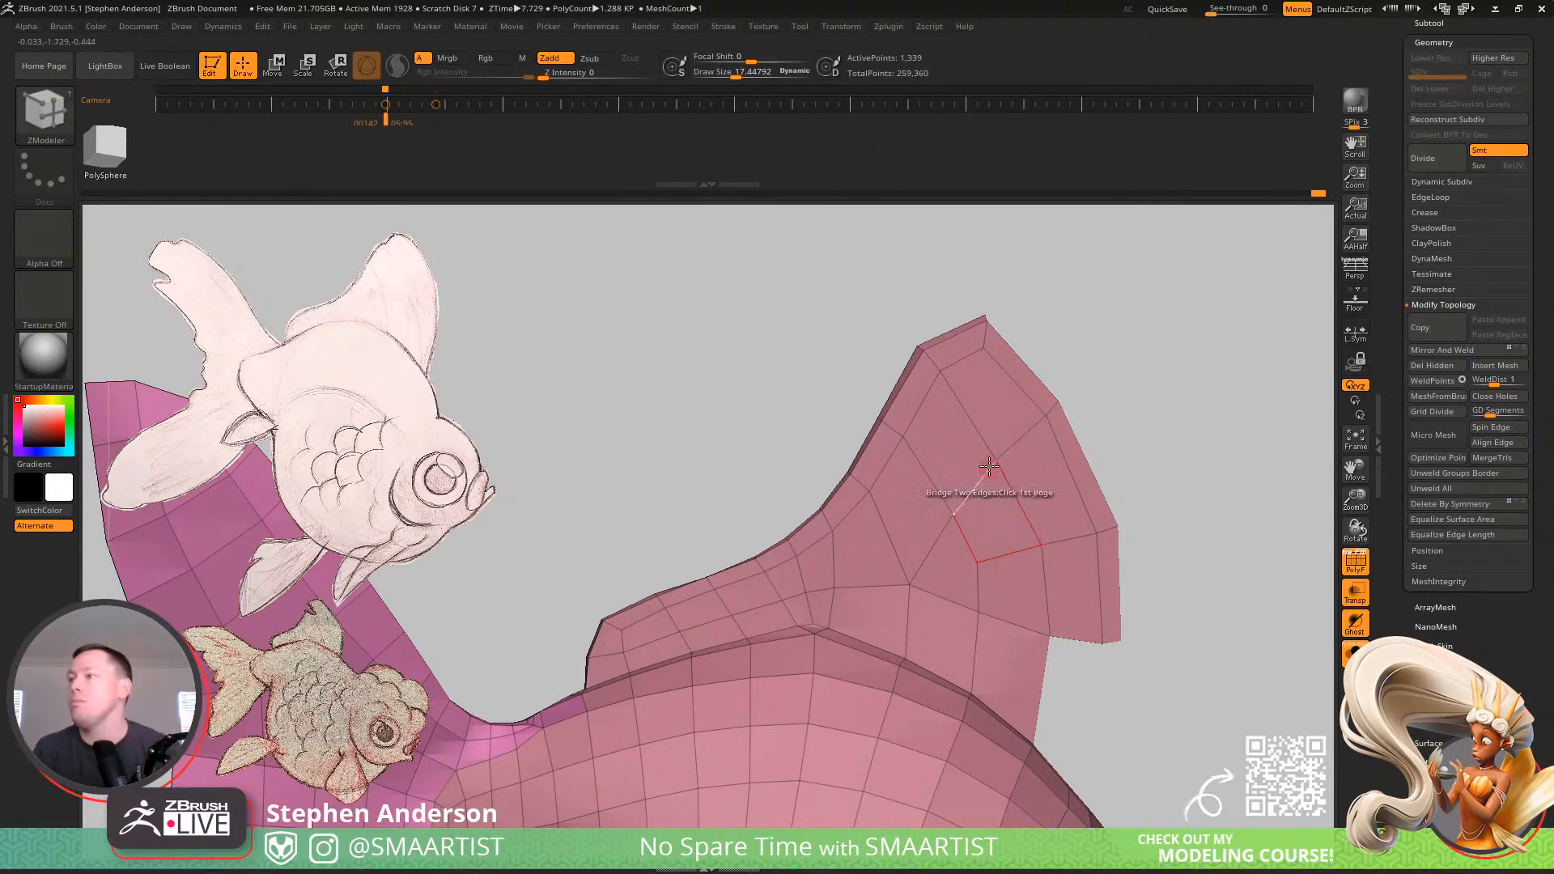
pyautogui.keyDown('alt'); pyautogui.moveTo(1010, 579); pyautogui.dragTo(981, 545, button='right'); pyautogui.keyUp('alt')
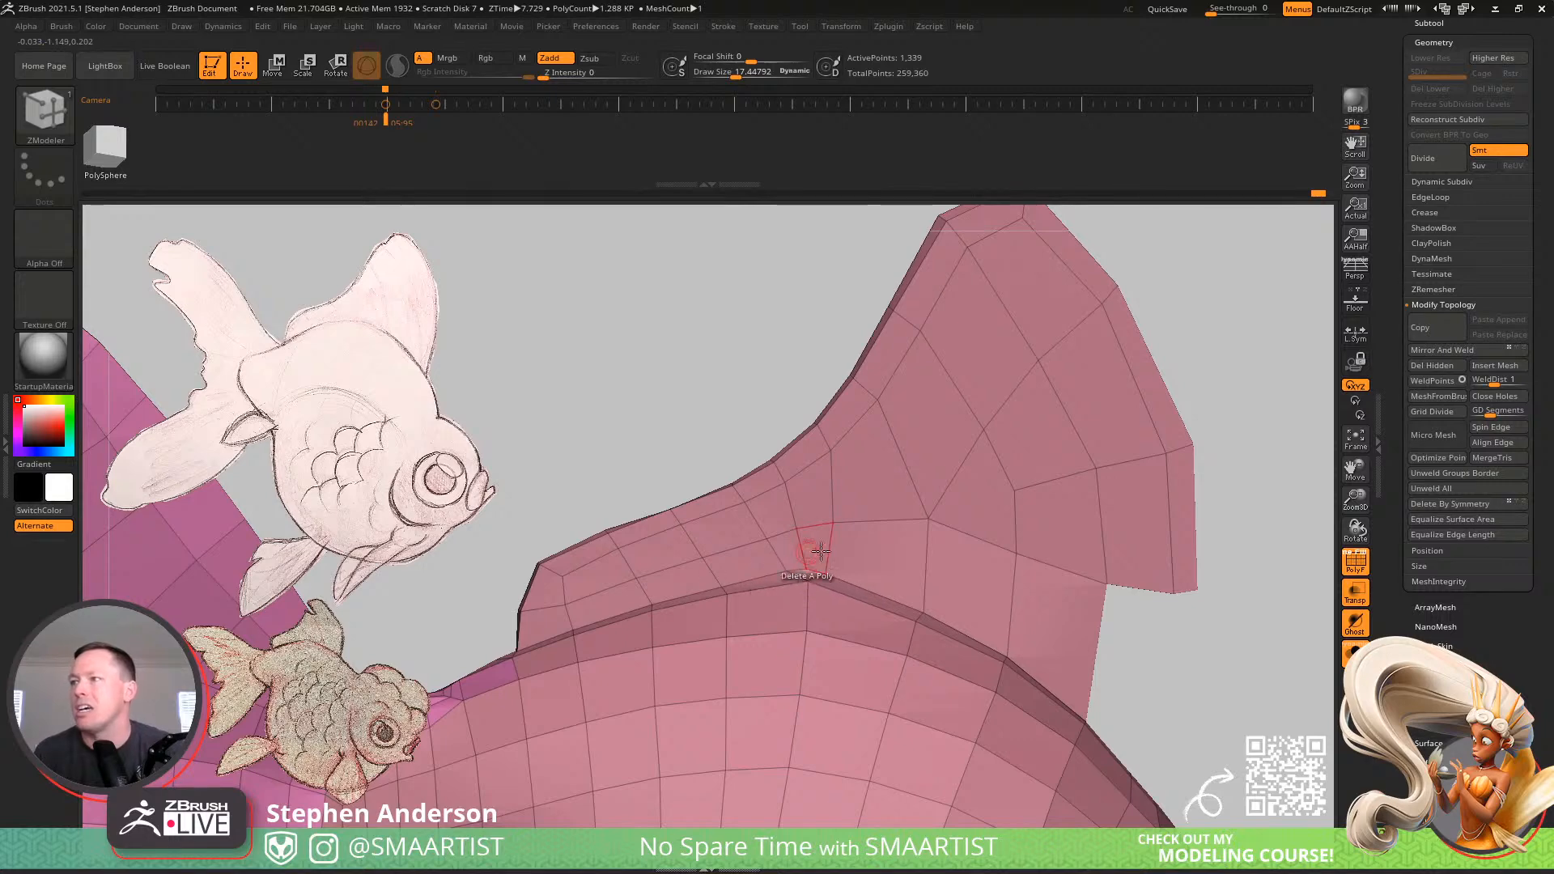
pyautogui.keyDown('ctrl'); pyautogui.moveTo(815, 537); pyautogui.dragTo(875, 520, button='right'); pyautogui.keyUp('ctrl')
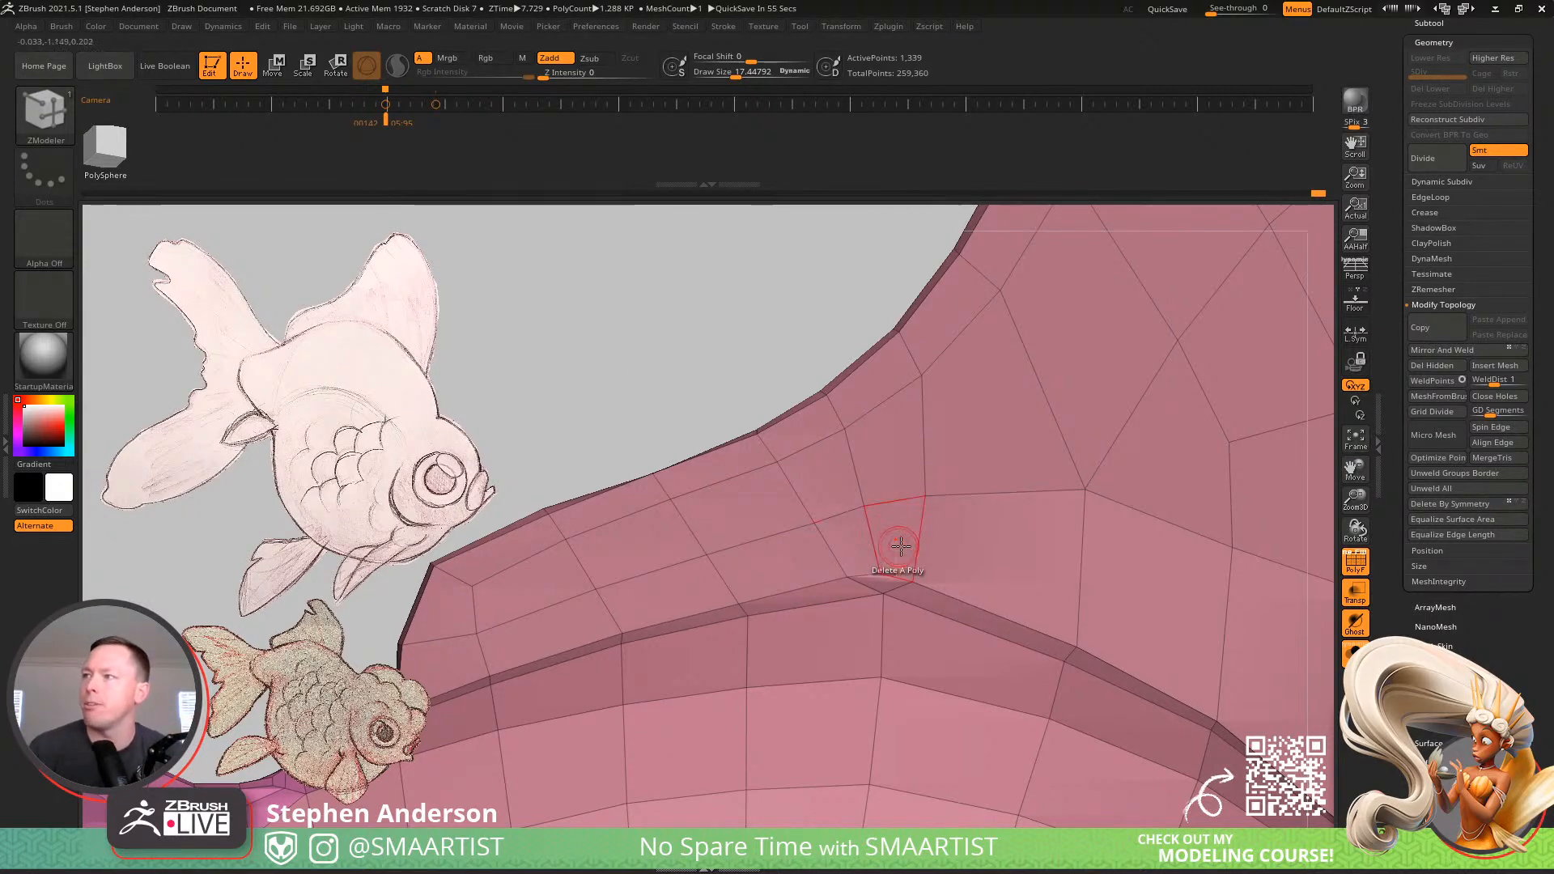
pyautogui.moveTo(955, 514)
pyautogui.keyDown('ctrl'); pyautogui.mouseDown(button='right')
pyautogui.moveTo(951, 459)
pyautogui.moveTo(763, 454)
pyautogui.moveTo(797, 534)
pyautogui.moveTo(780, 520)
pyautogui.mouseUp(button='right'); pyautogui.keyUp('ctrl')
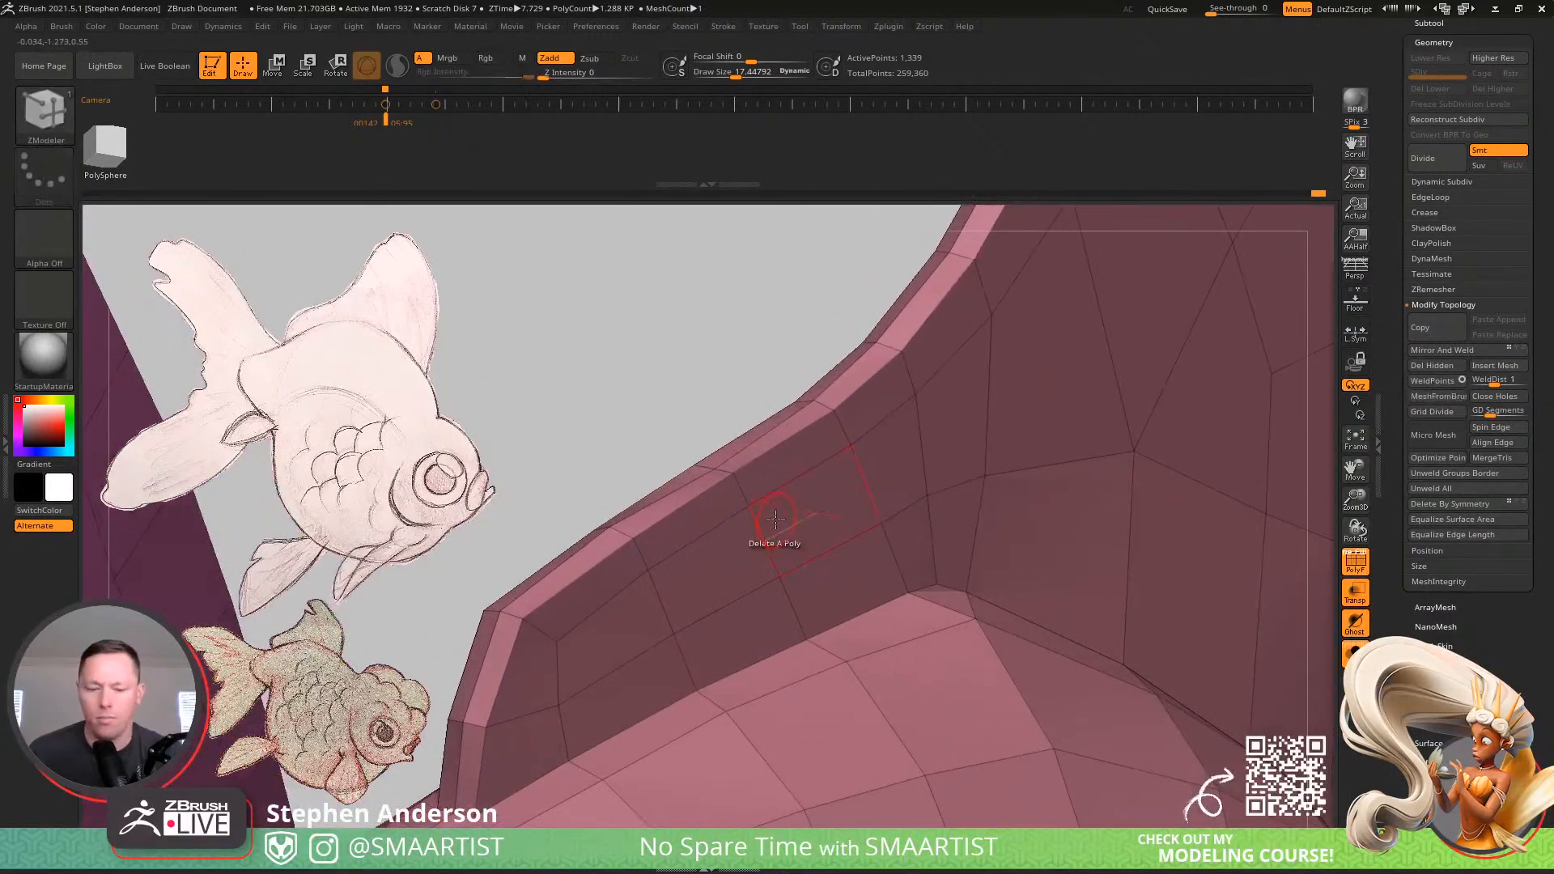
pyautogui.press('b')
pyautogui.press('m')
pyautogui.press('v')
pyautogui.press('s')
pyautogui.moveTo(713, 442); pyautogui.dragTo(713, 430)
pyautogui.moveTo(783, 435); pyautogui.dragTo(879, 468, button='right')
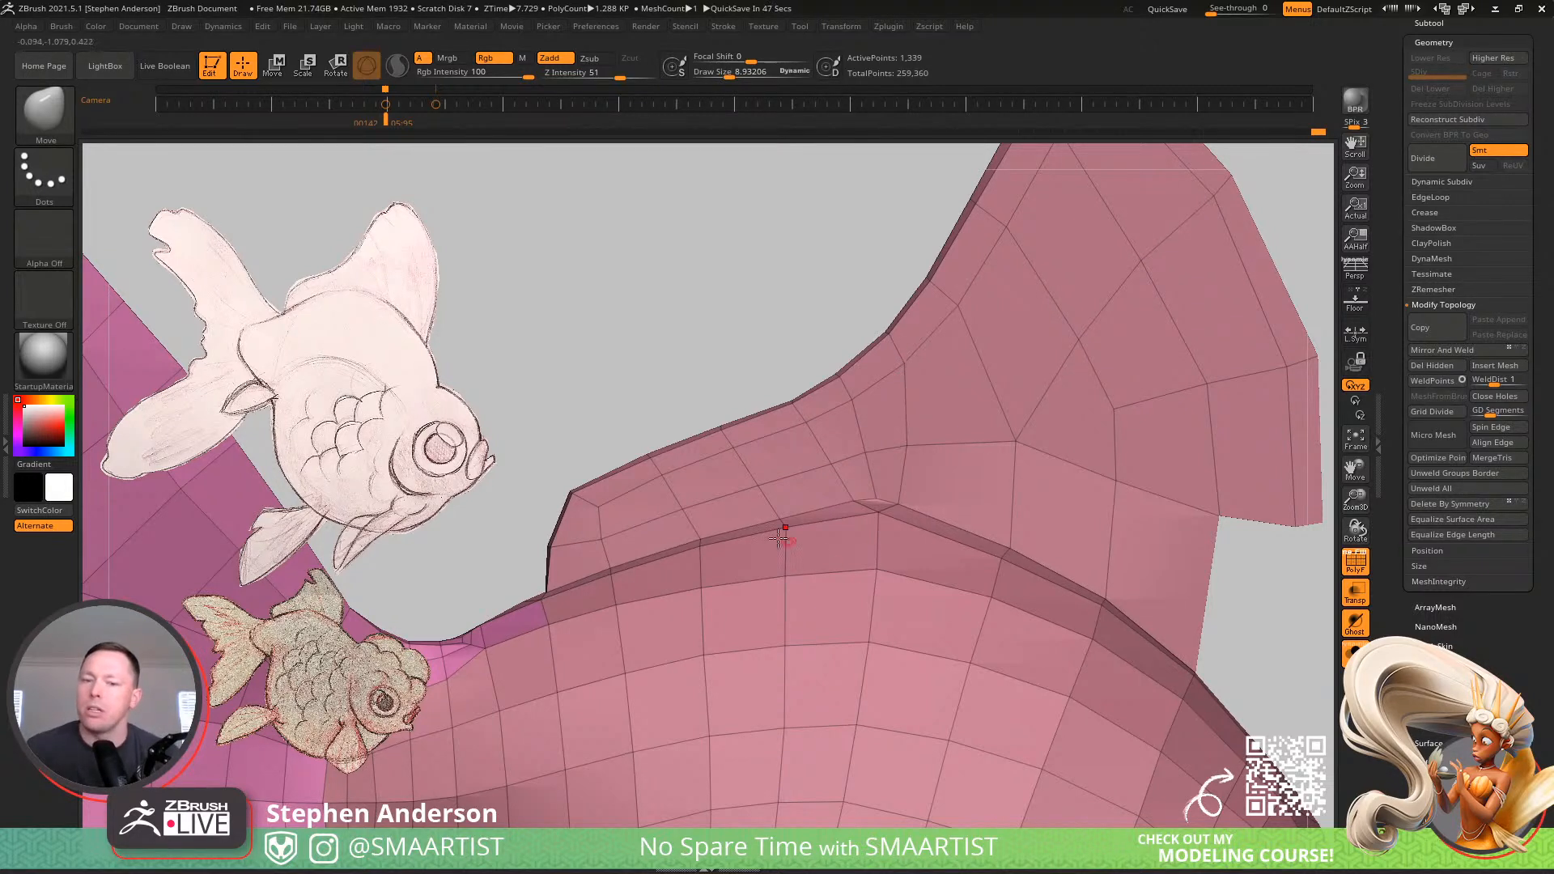
# Mask everything except a patch on the dorsal fin's rear and bevel the crosswise edge loop inside it with ZModeler
pyautogui.moveTo(543, 440)
pyautogui.keyDown('ctrl'); pyautogui.mouseDown()
pyautogui.moveTo(542, 564)
pyautogui.moveTo(688, 492)
pyautogui.moveTo(631, 534)
pyautogui.moveTo(641, 519)
pyautogui.mouseUp(); pyautogui.keyUp('ctrl')
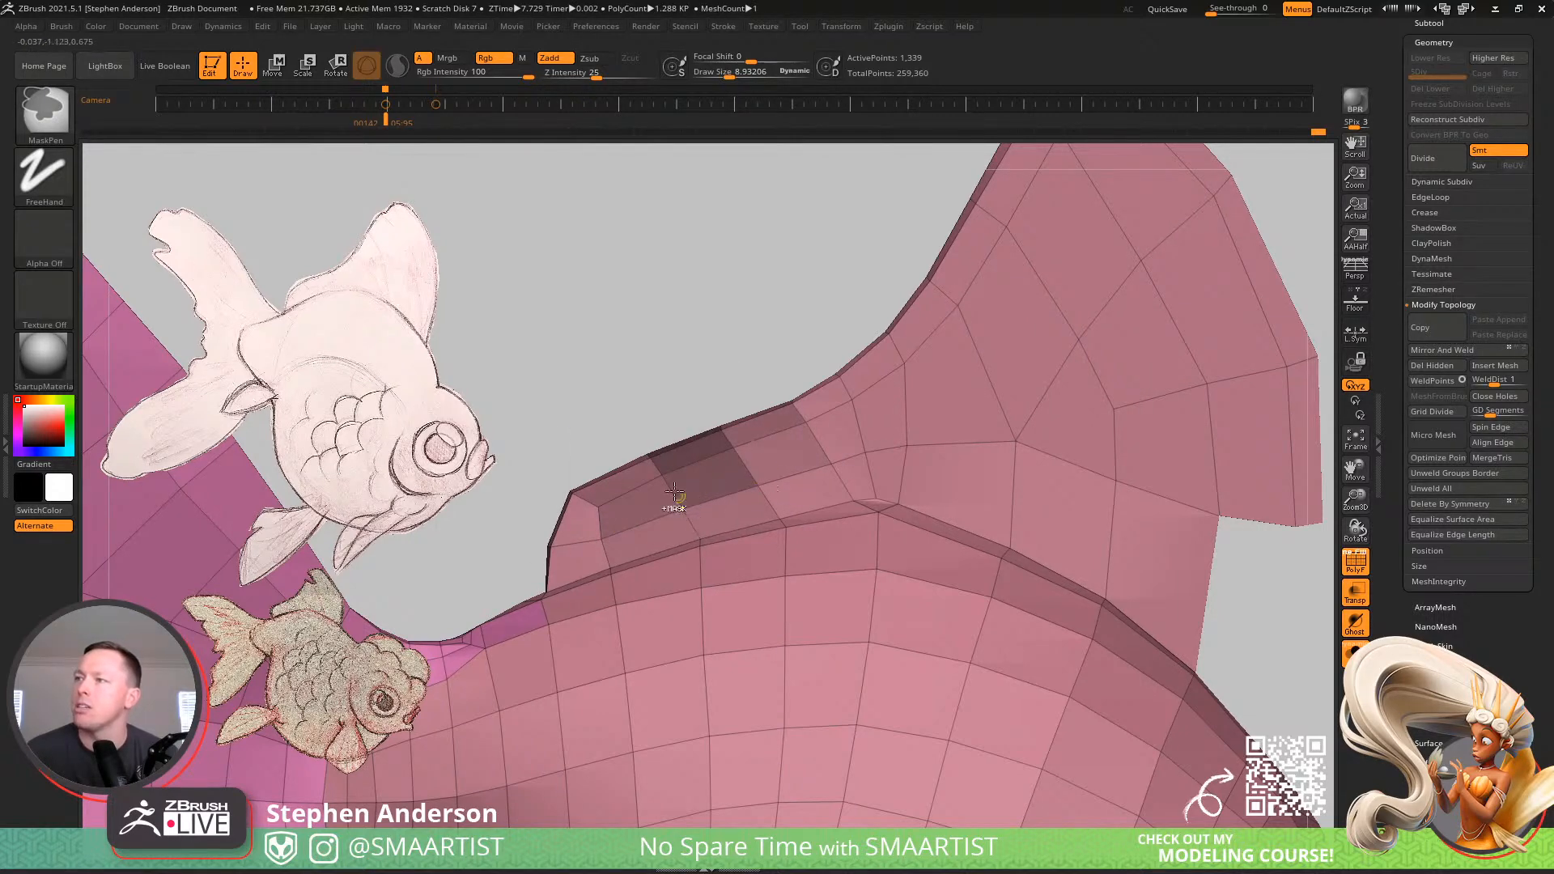
pyautogui.keyDown('ctrl'); pyautogui.click(771, 411); pyautogui.keyUp('ctrl')
pyautogui.press('b')
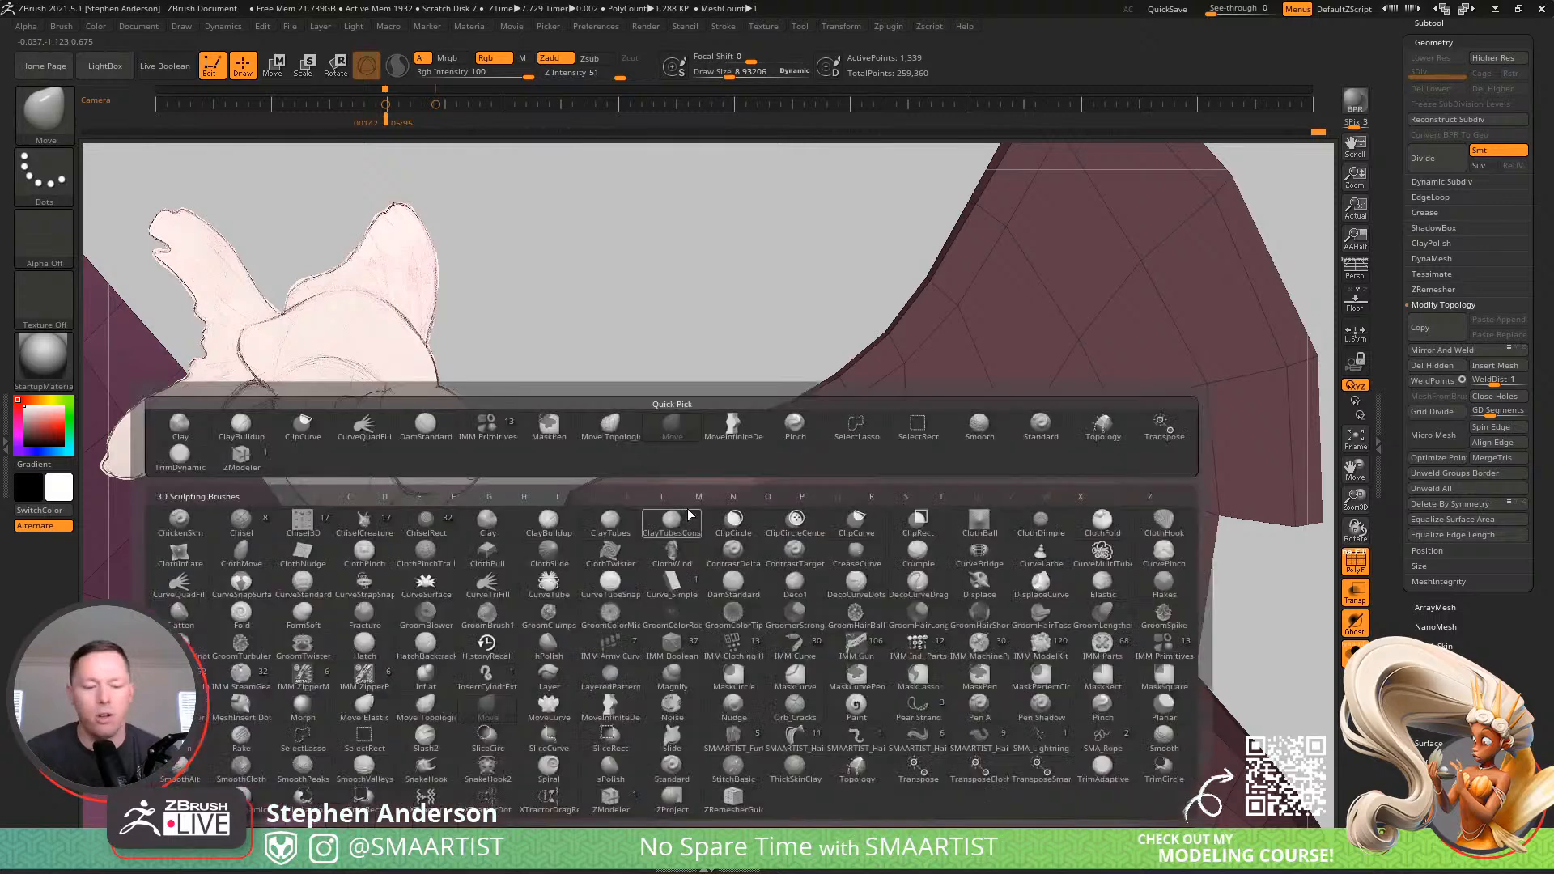
pyautogui.press('z')
pyautogui.press('m')
pyautogui.press('space')
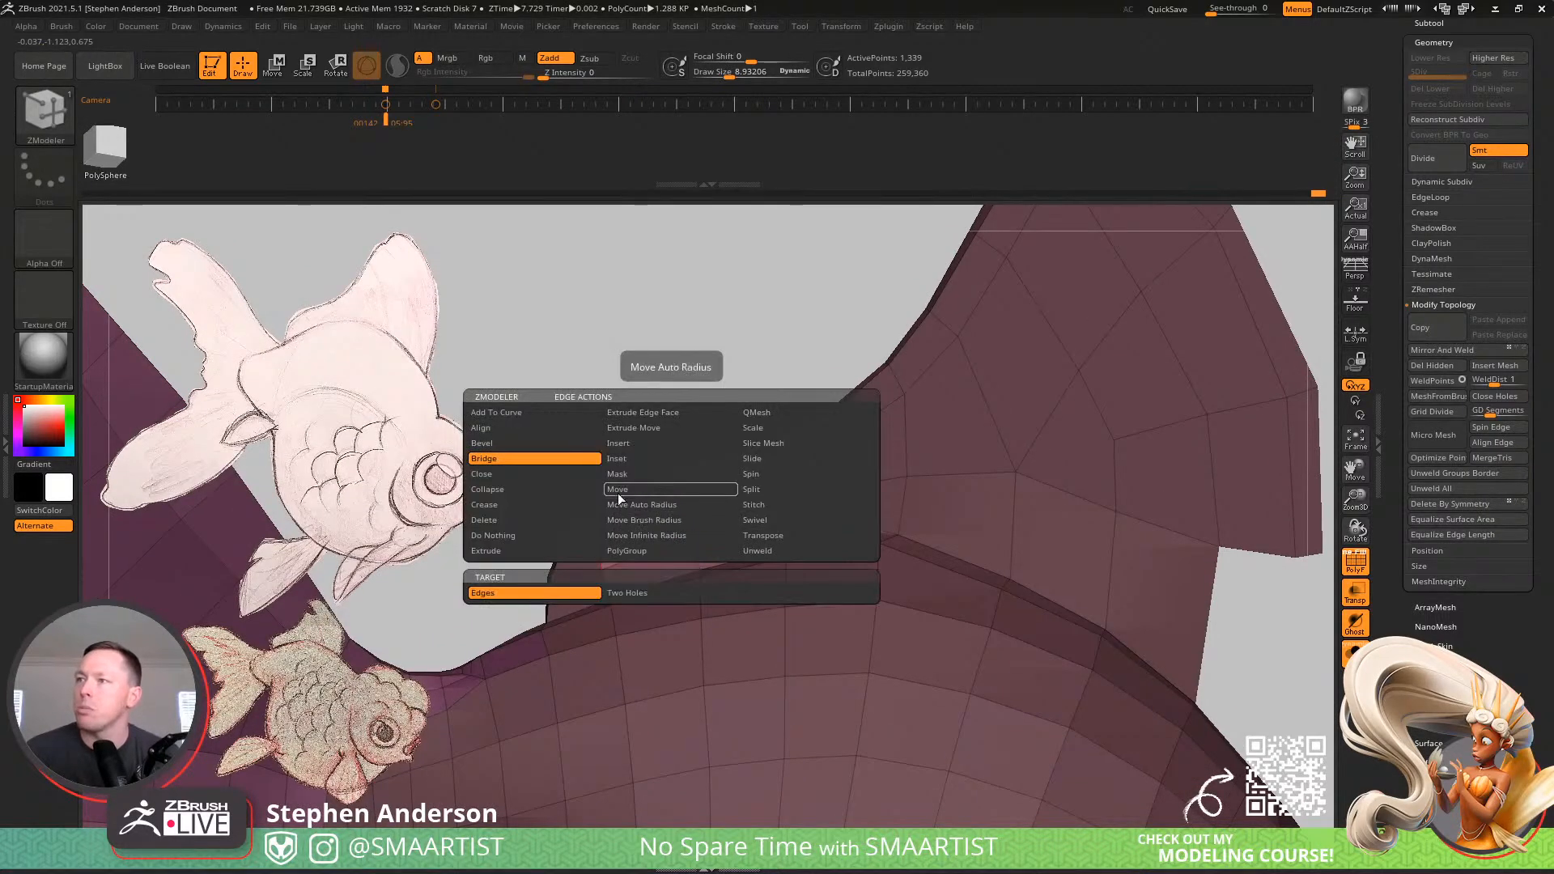
pyautogui.click(526, 445)
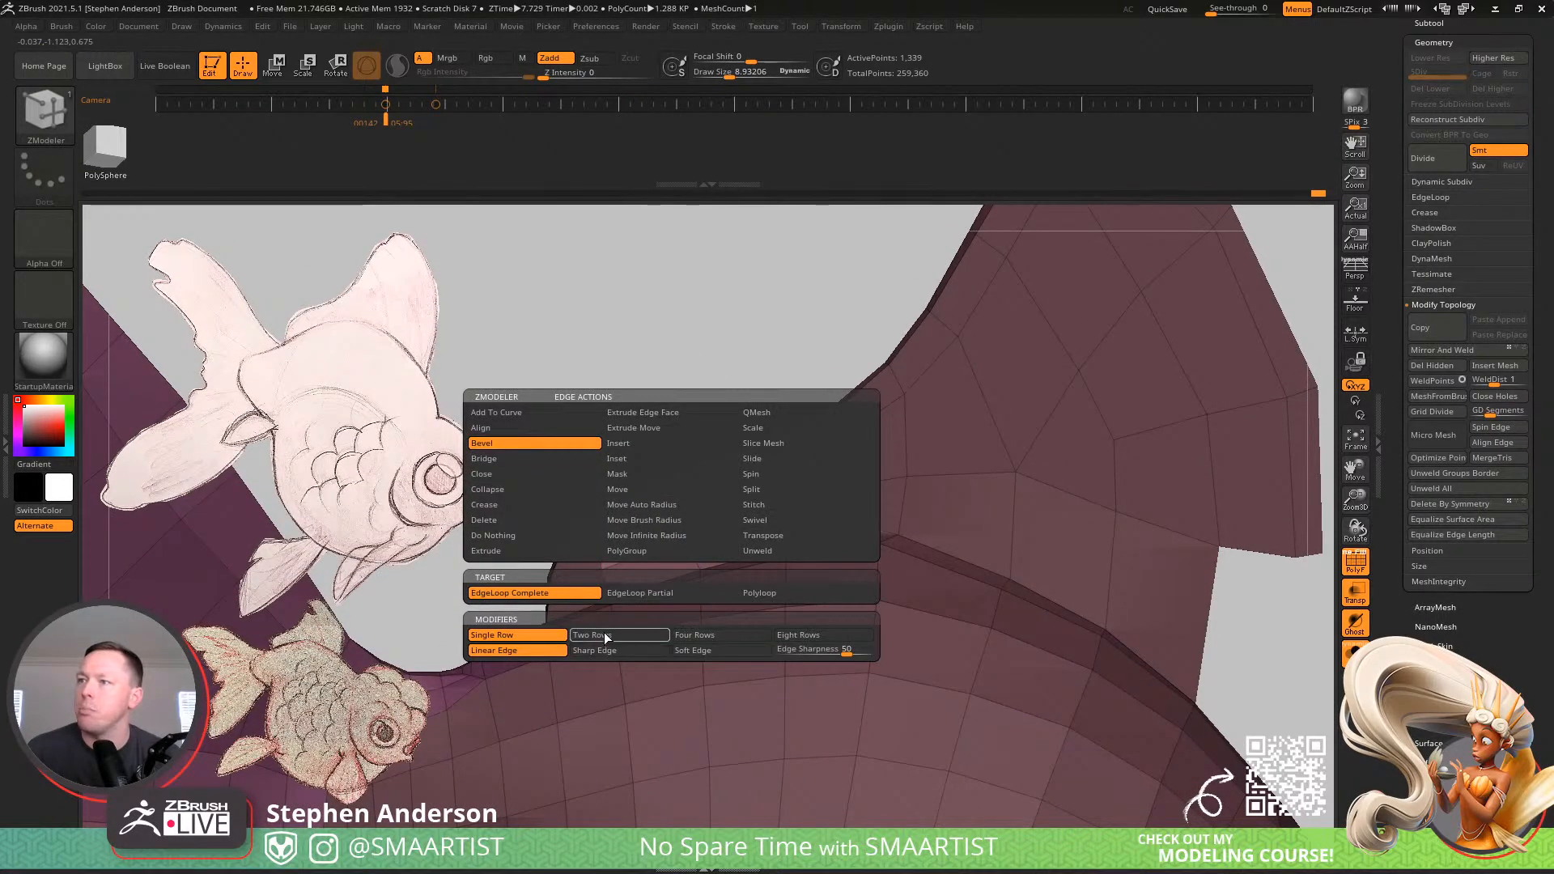
pyautogui.click(604, 633)
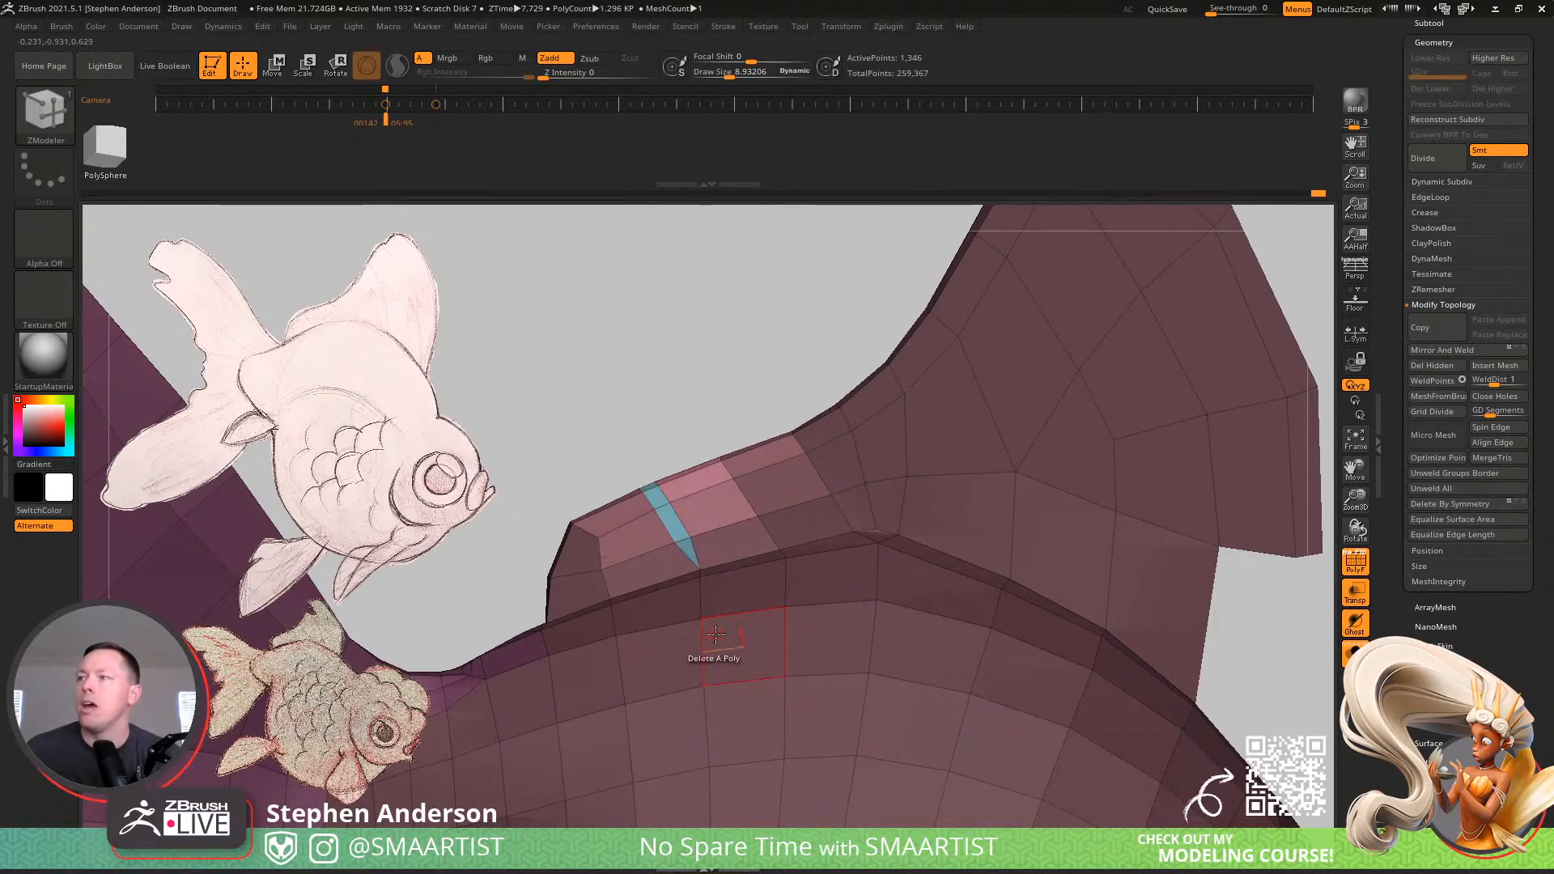
# Clear the mask and preview the beveled dorsal fin with the polyframe hidden and Dynamic Subdiv on
pyautogui.moveTo(685, 478); pyautogui.dragTo(704, 416, button='right')
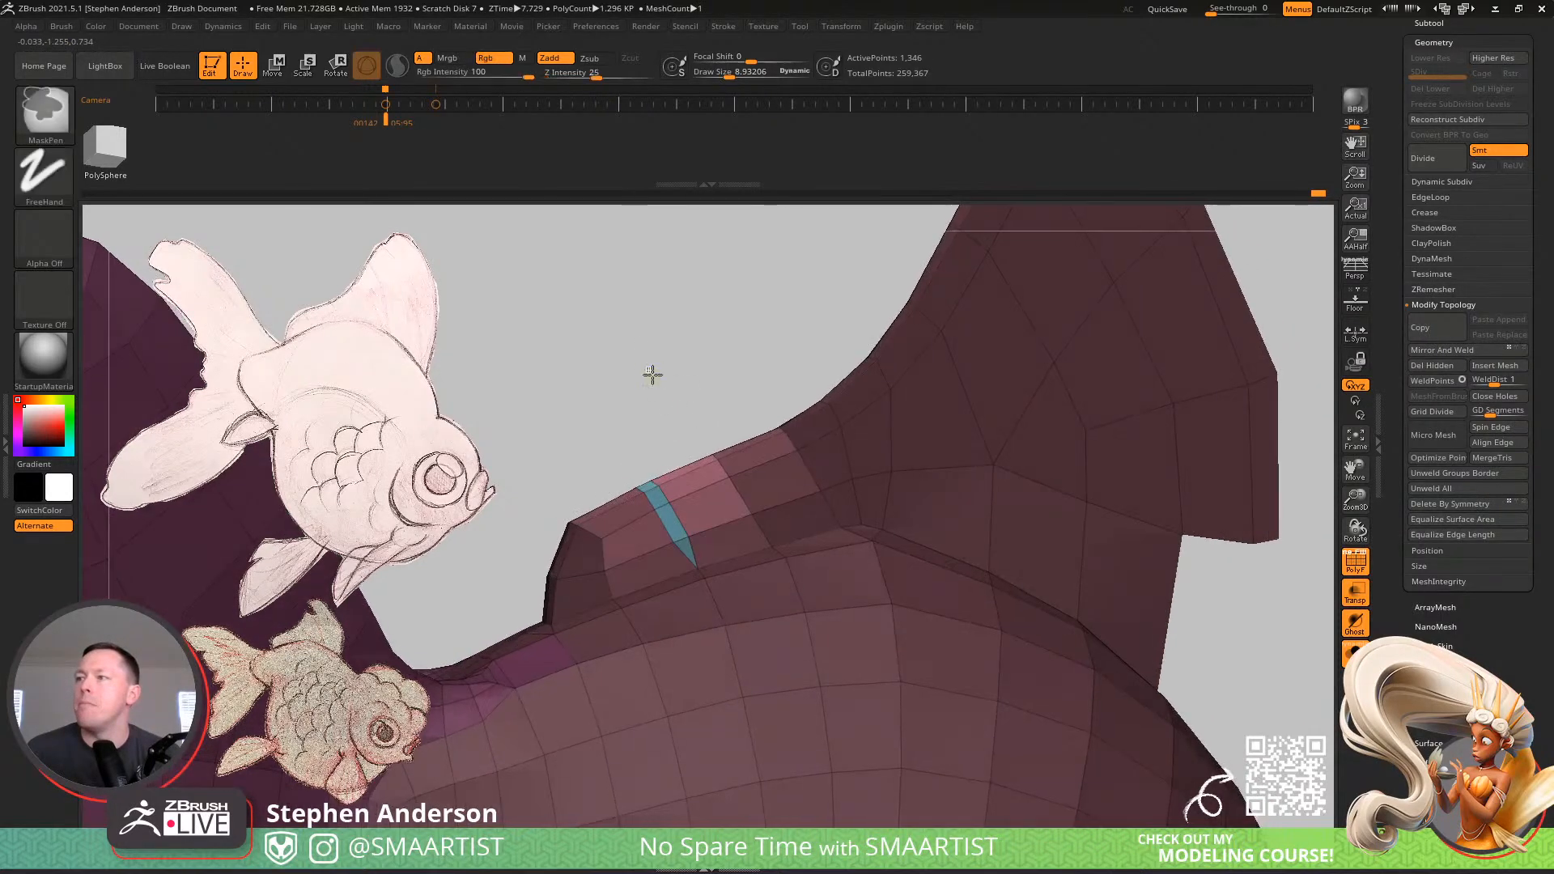
pyautogui.keyDown('ctrl'); pyautogui.moveTo(652, 374); pyautogui.dragTo(671, 396); pyautogui.keyUp('ctrl')
pyautogui.moveTo(677, 412); pyautogui.dragTo(725, 492, button='right')
pyautogui.hotkey('shift', 'f')
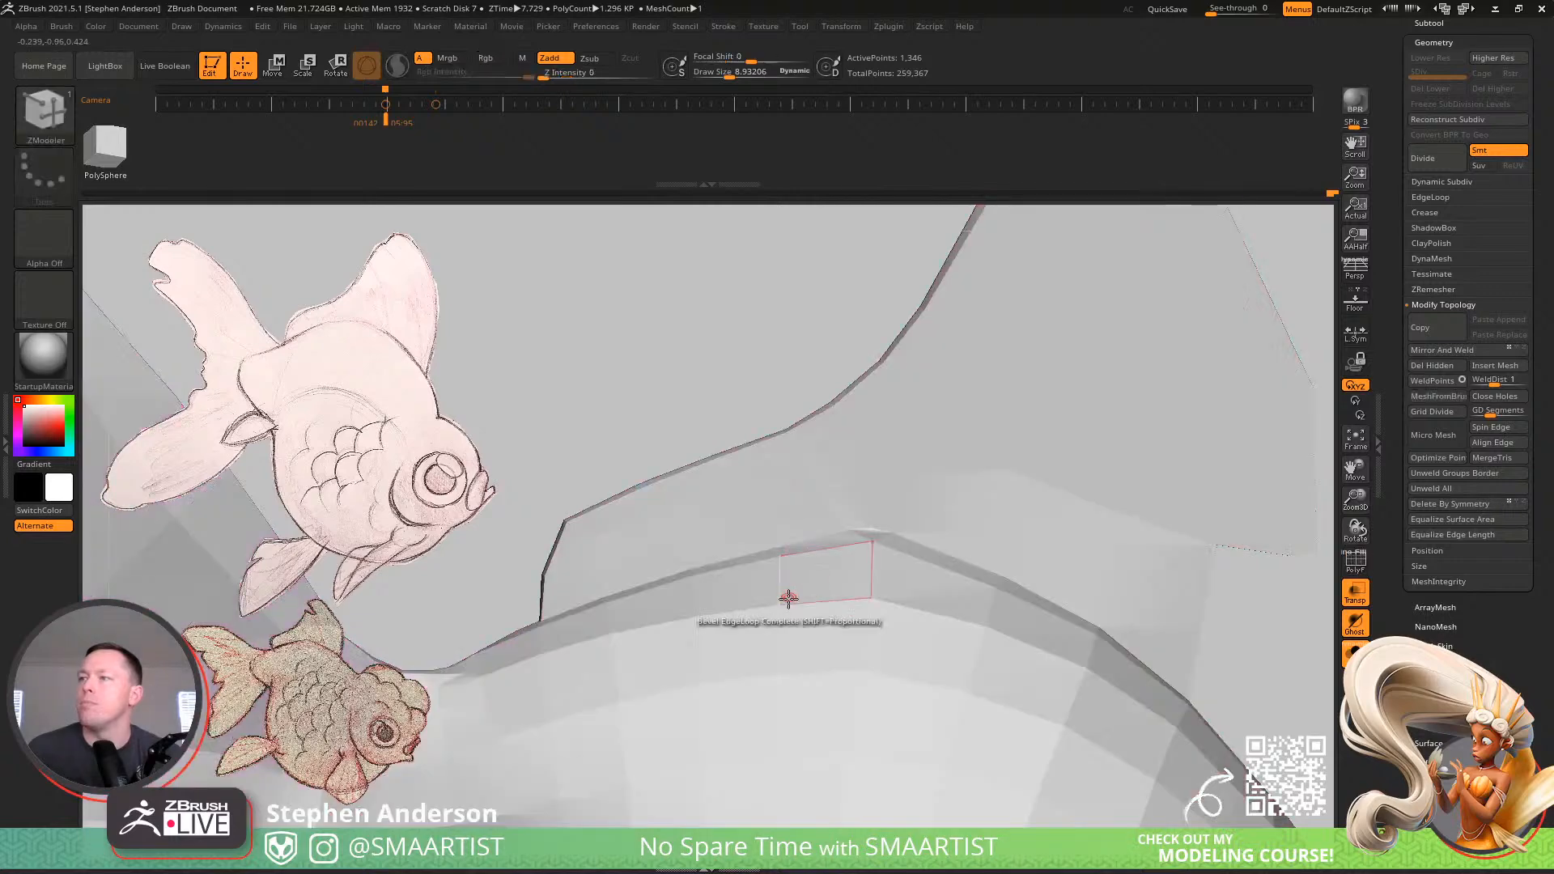
pyautogui.moveTo(788, 600)
pyautogui.keyDown('ctrl'); pyautogui.mouseDown(button='right')
pyautogui.moveTo(756, 510)
pyautogui.moveTo(801, 521)
pyautogui.moveTo(721, 537)
pyautogui.moveTo(780, 540)
pyautogui.moveTo(788, 596)
pyautogui.moveTo(770, 541)
pyautogui.moveTo(817, 526)
pyautogui.moveTo(712, 538)
pyautogui.mouseUp(button='right'); pyautogui.keyUp('ctrl')
pyautogui.press('d')
pyautogui.hotkey('shift', 'd')
pyautogui.hotkey('shift', 'f')
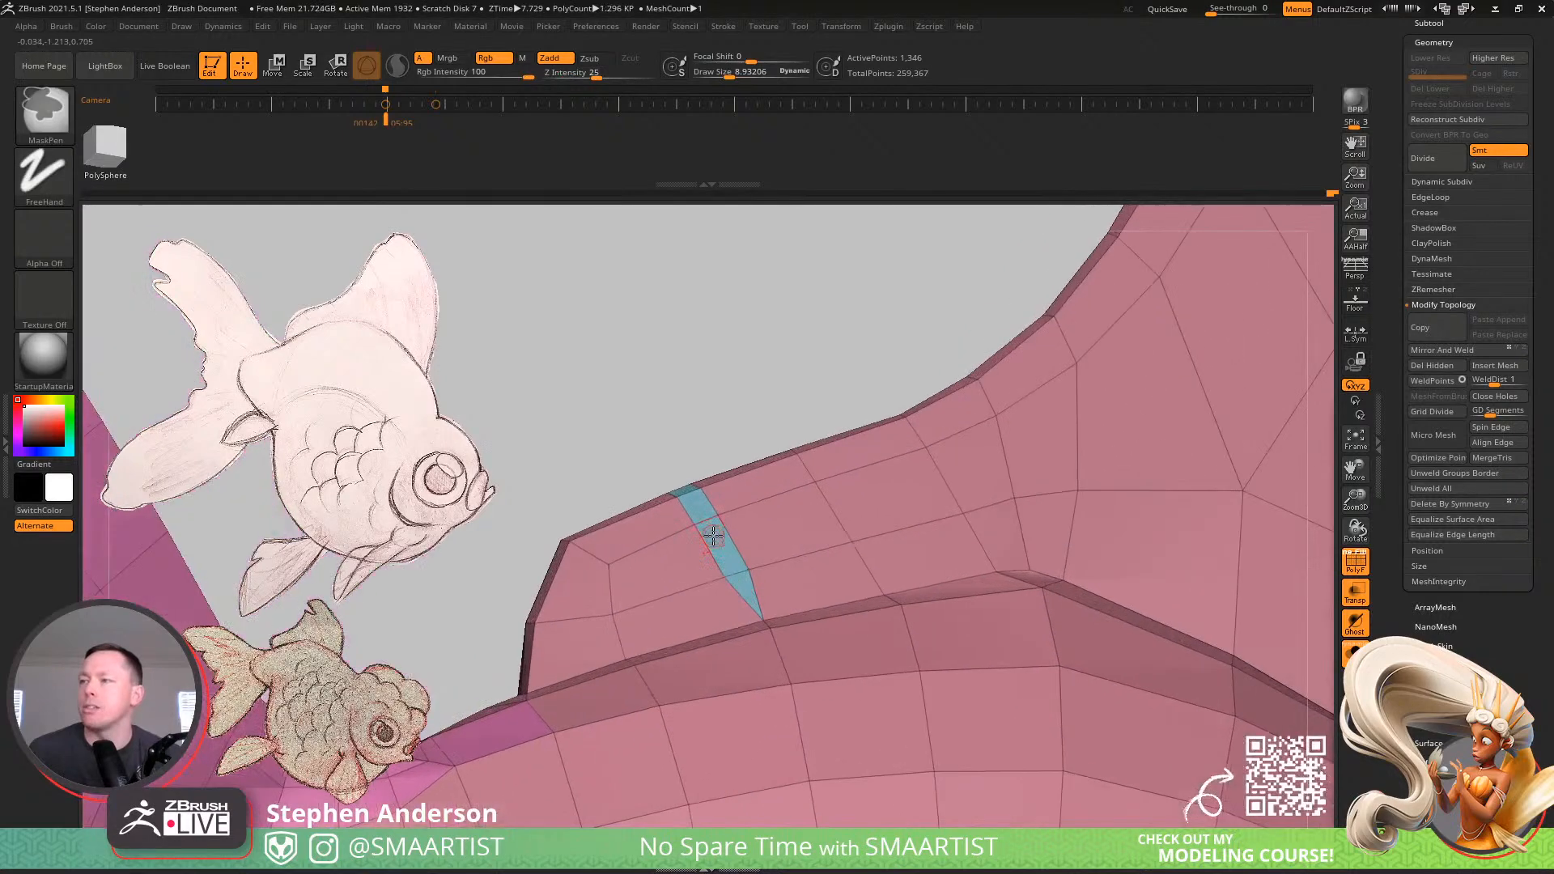
# Try to insert a single edge loop at the beveled blue strip on the dorsal fin
pyautogui.press('space')
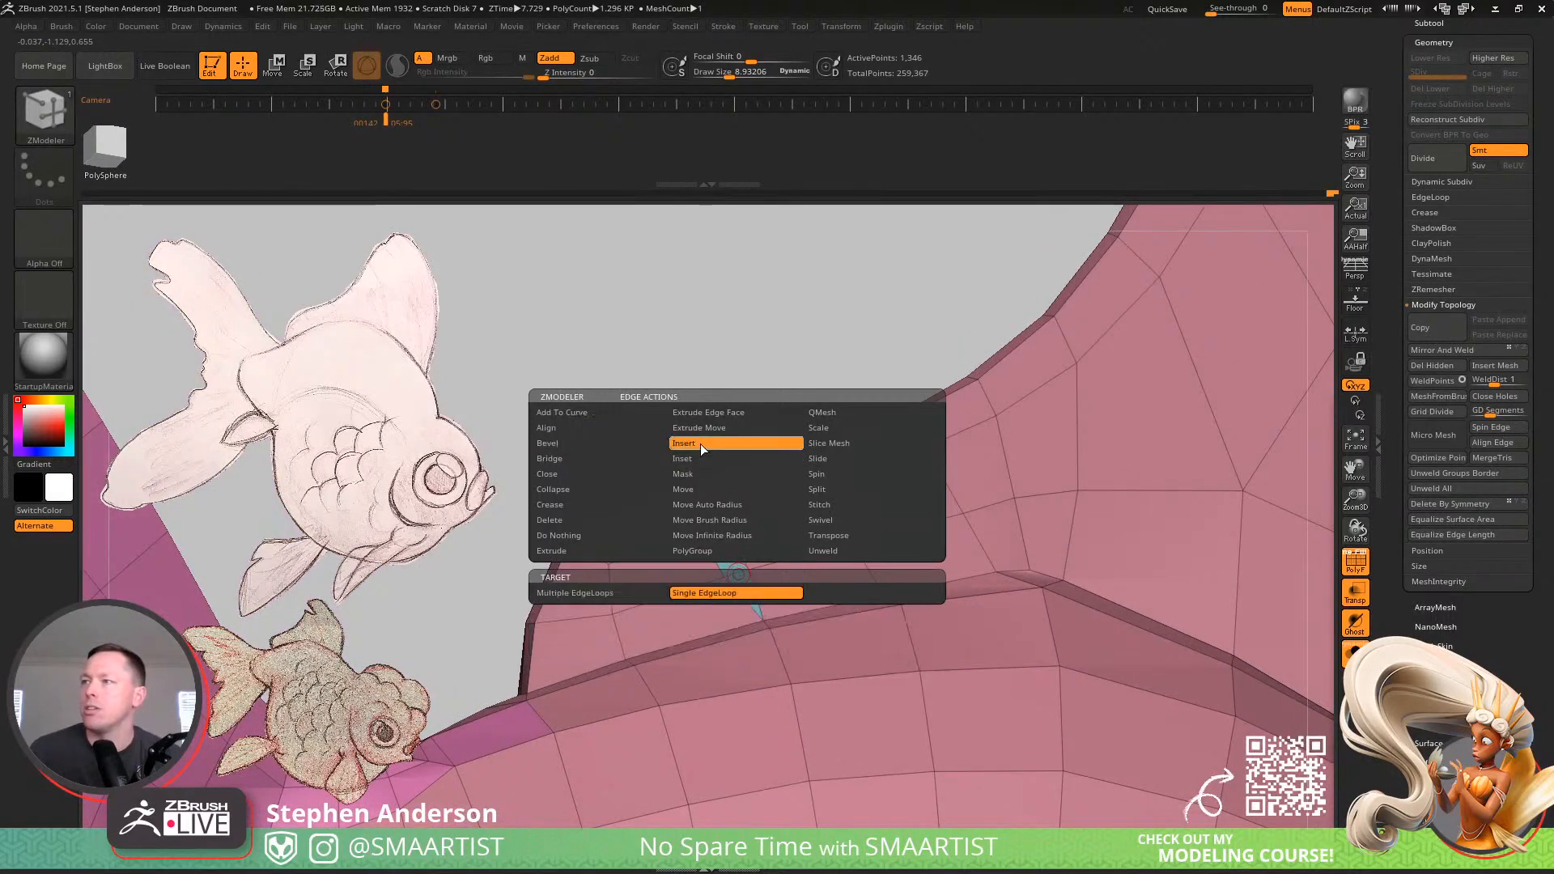
pyautogui.click(710, 447)
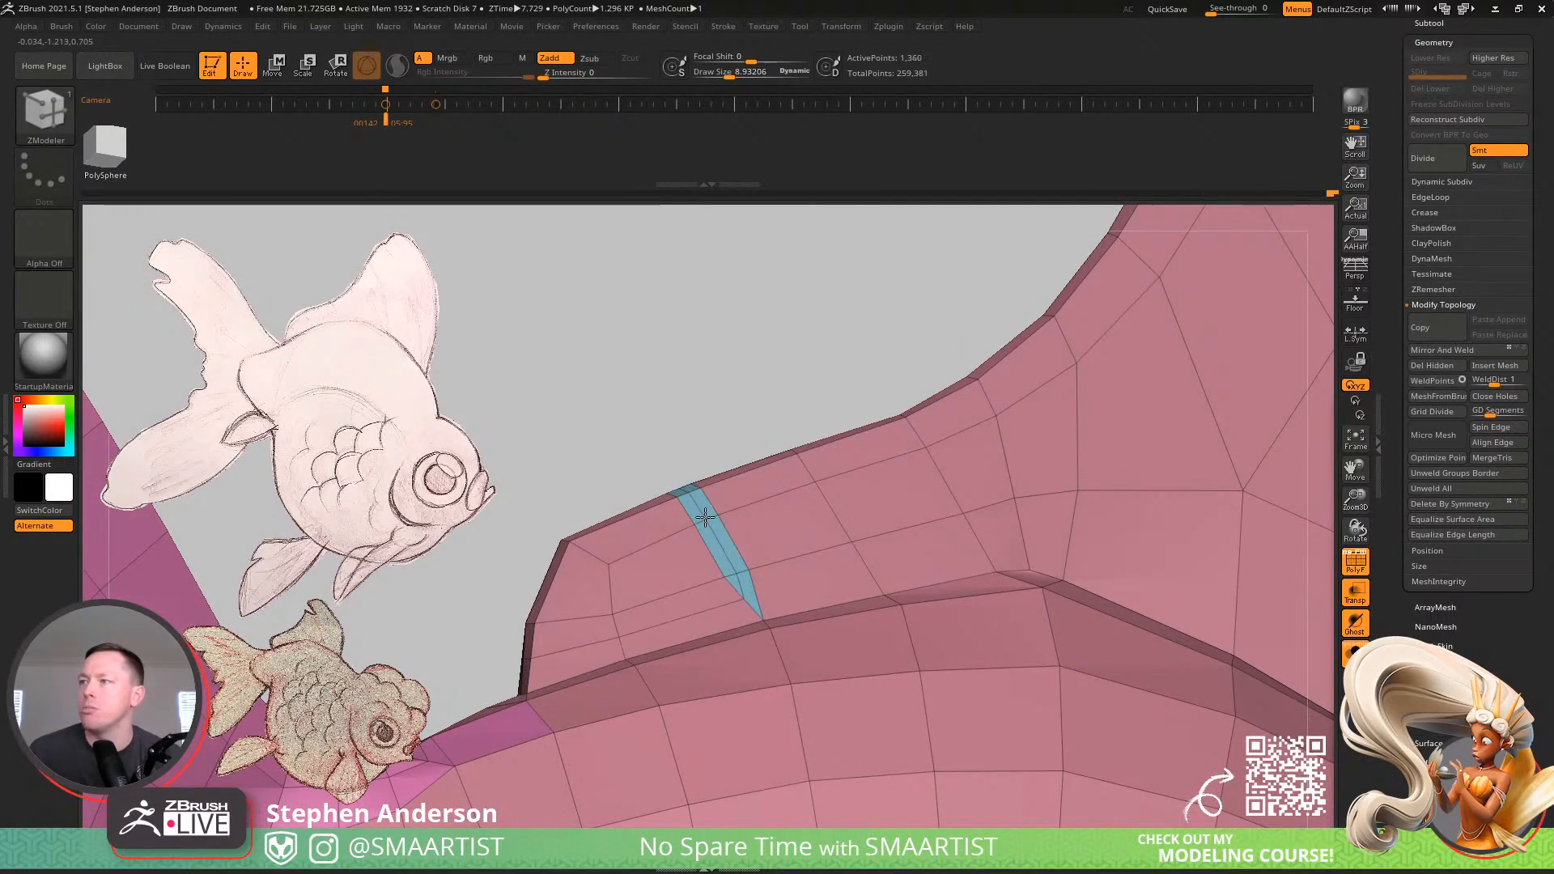
pyautogui.hotkey('ctrl', 'z')
# Isolate the blue strip without its pointed end polygon and try inserting an edge loop along it
pyautogui.keyDown('ctrl'); pyautogui.moveTo(739, 575); pyautogui.dragTo(749, 589, button='right'); pyautogui.keyUp('ctrl')
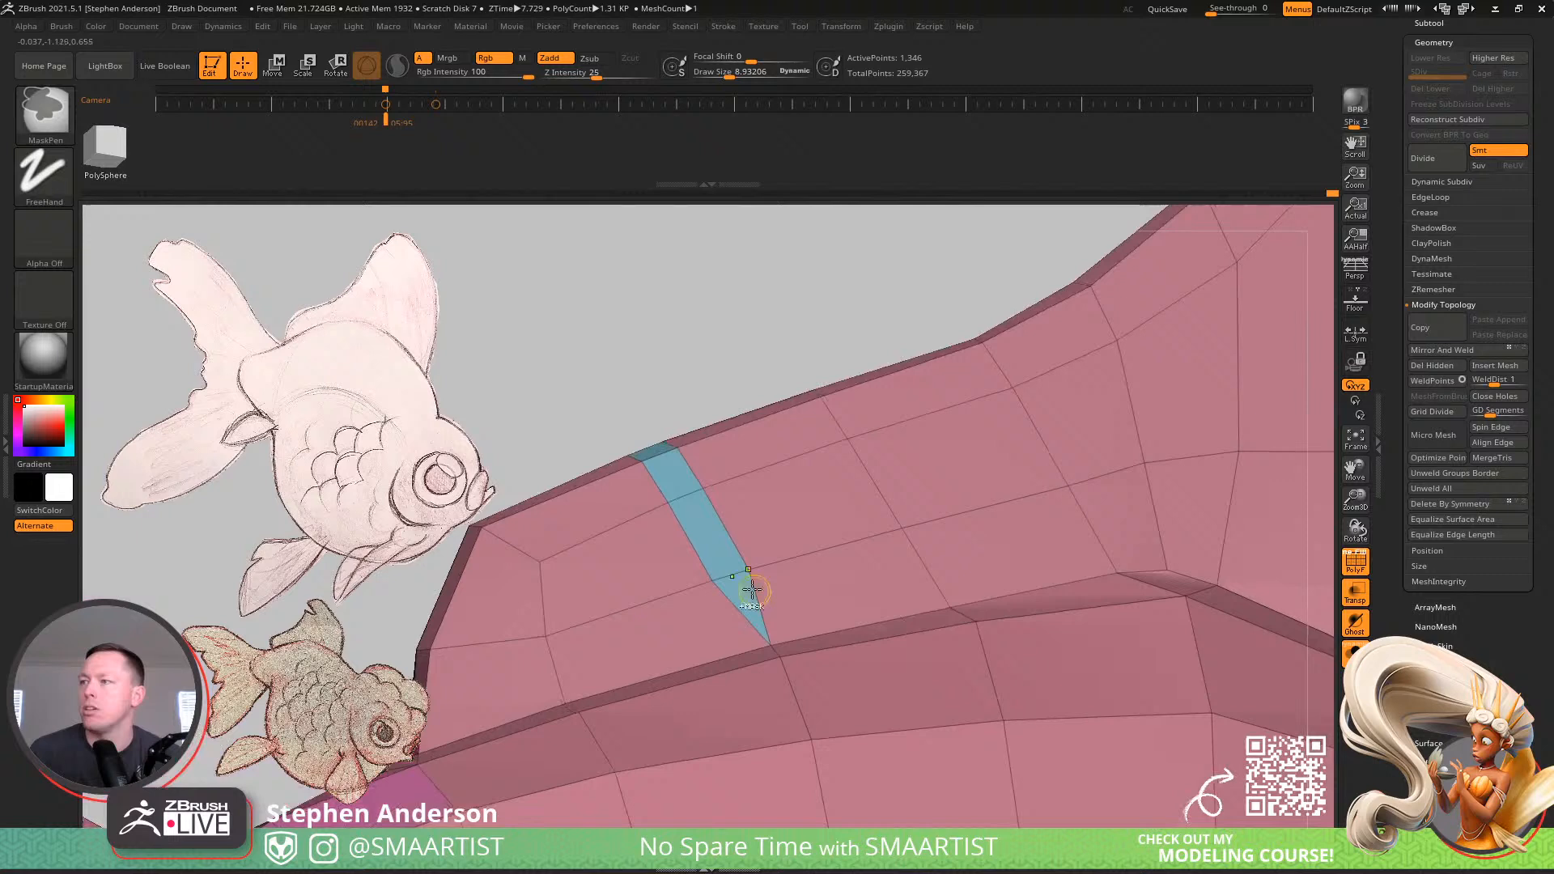
pyautogui.keyDown('ctrl'); pyautogui.keyDown('alt'); pyautogui.keyDown('shift'); pyautogui.click(843, 452); pyautogui.keyUp('shift'); pyautogui.keyUp('alt'); pyautogui.keyUp('ctrl')
pyautogui.keyDown('ctrl'); pyautogui.keyDown('alt'); pyautogui.keyDown('shift'); pyautogui.moveTo(761, 686); pyautogui.dragTo(707, 615); pyautogui.keyUp('shift'); pyautogui.keyUp('alt'); pyautogui.keyUp('ctrl')
pyautogui.click(728, 572)
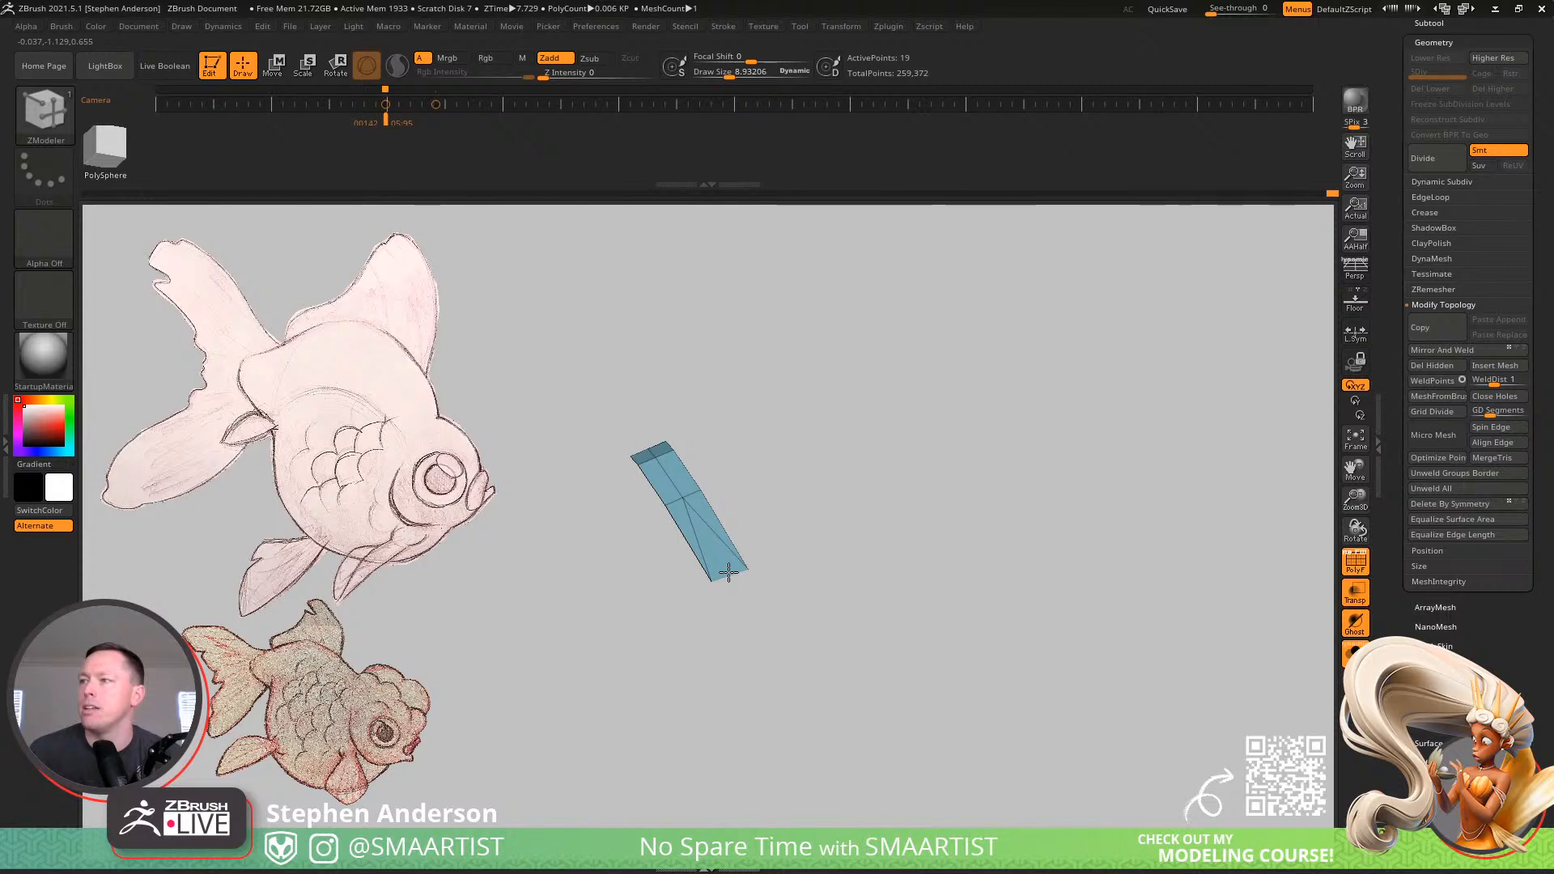
pyautogui.hotkey('ctrl', 'z')
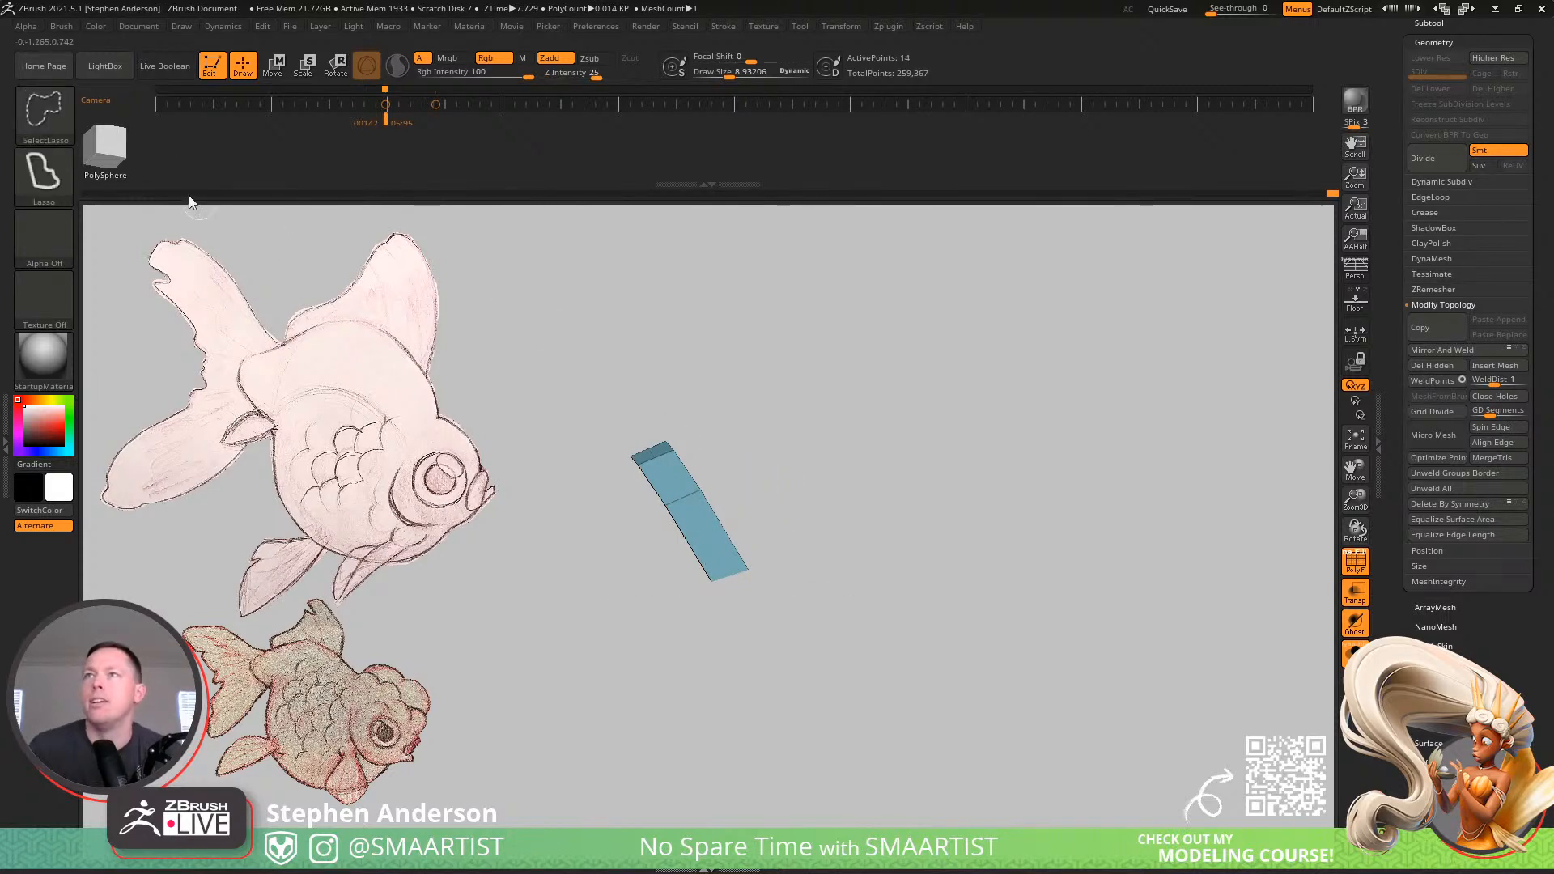
# Cut the isolated strip lengthwise with SliceCurve, and preview the unhidden mesh with Dynamic Subdiv
pyautogui.click(25, 106)
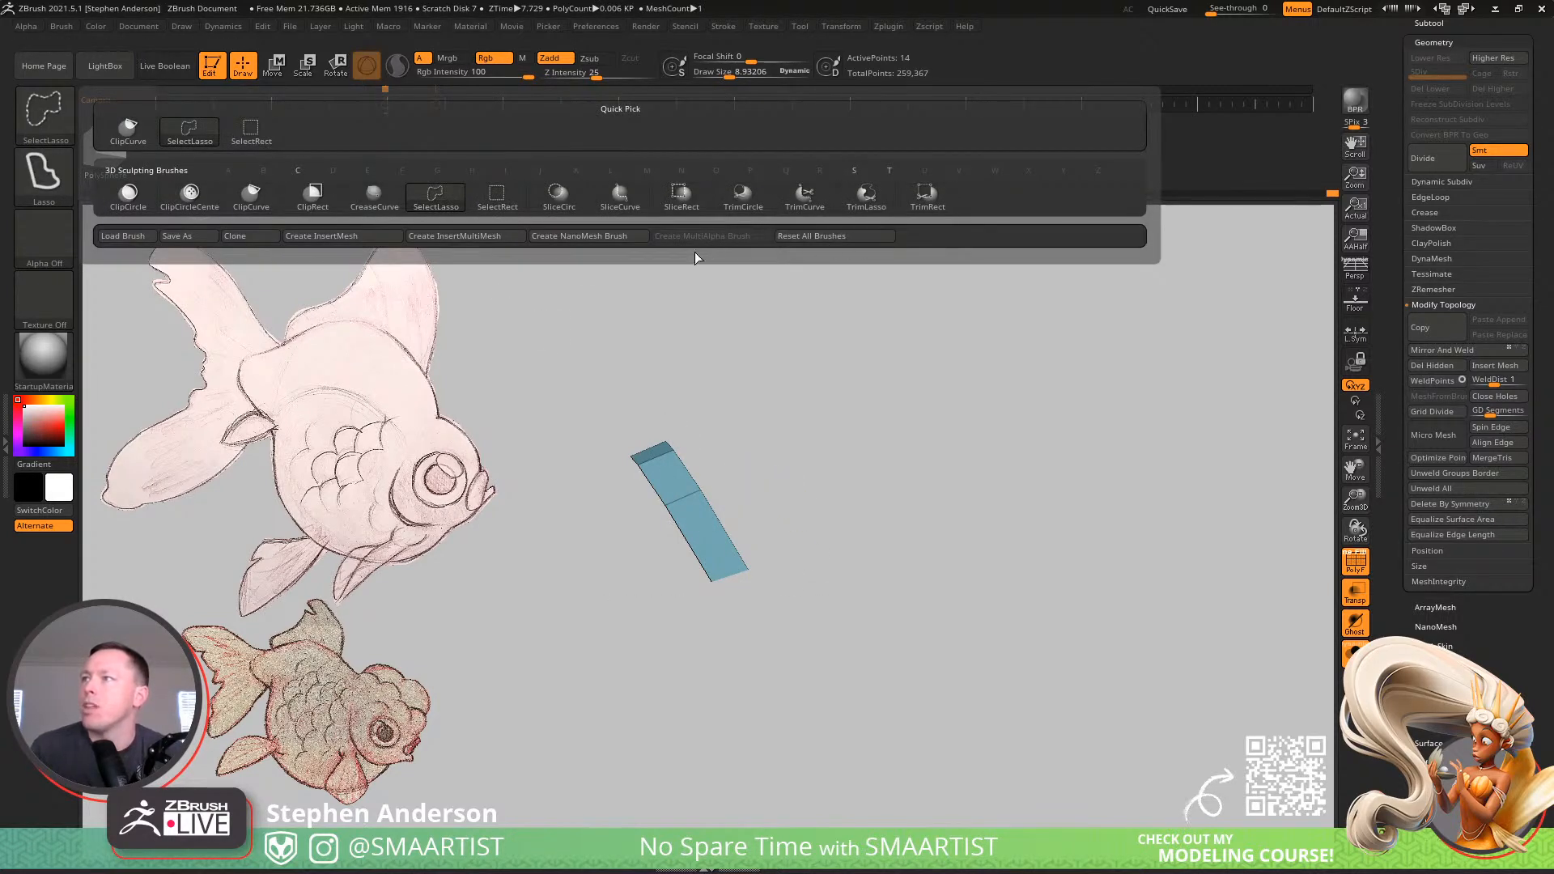
pyautogui.click(619, 196)
pyautogui.moveTo(608, 391)
pyautogui.keyDown('ctrl'); pyautogui.keyDown('shift'); pyautogui.mouseDown()
pyautogui.moveTo(785, 686)
pyautogui.moveTo(809, 683)
pyautogui.mouseUp(); pyautogui.keyUp('shift'); pyautogui.keyUp('ctrl')
pyautogui.keyDown('ctrl'); pyautogui.keyDown('shift'); pyautogui.click(858, 595); pyautogui.keyUp('shift'); pyautogui.keyUp('ctrl')
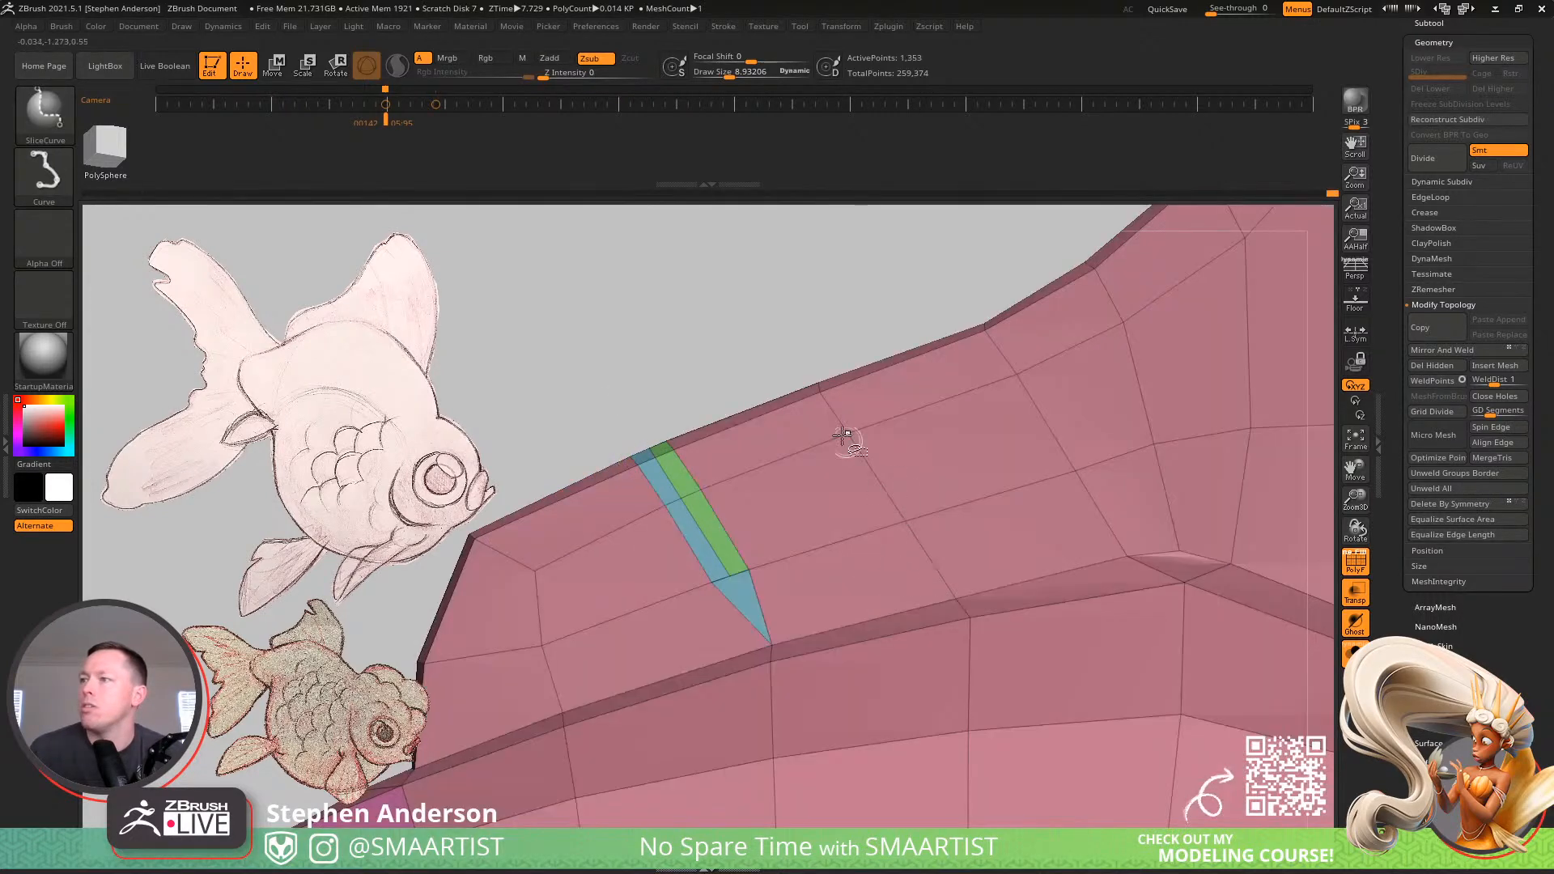
pyautogui.press('d')
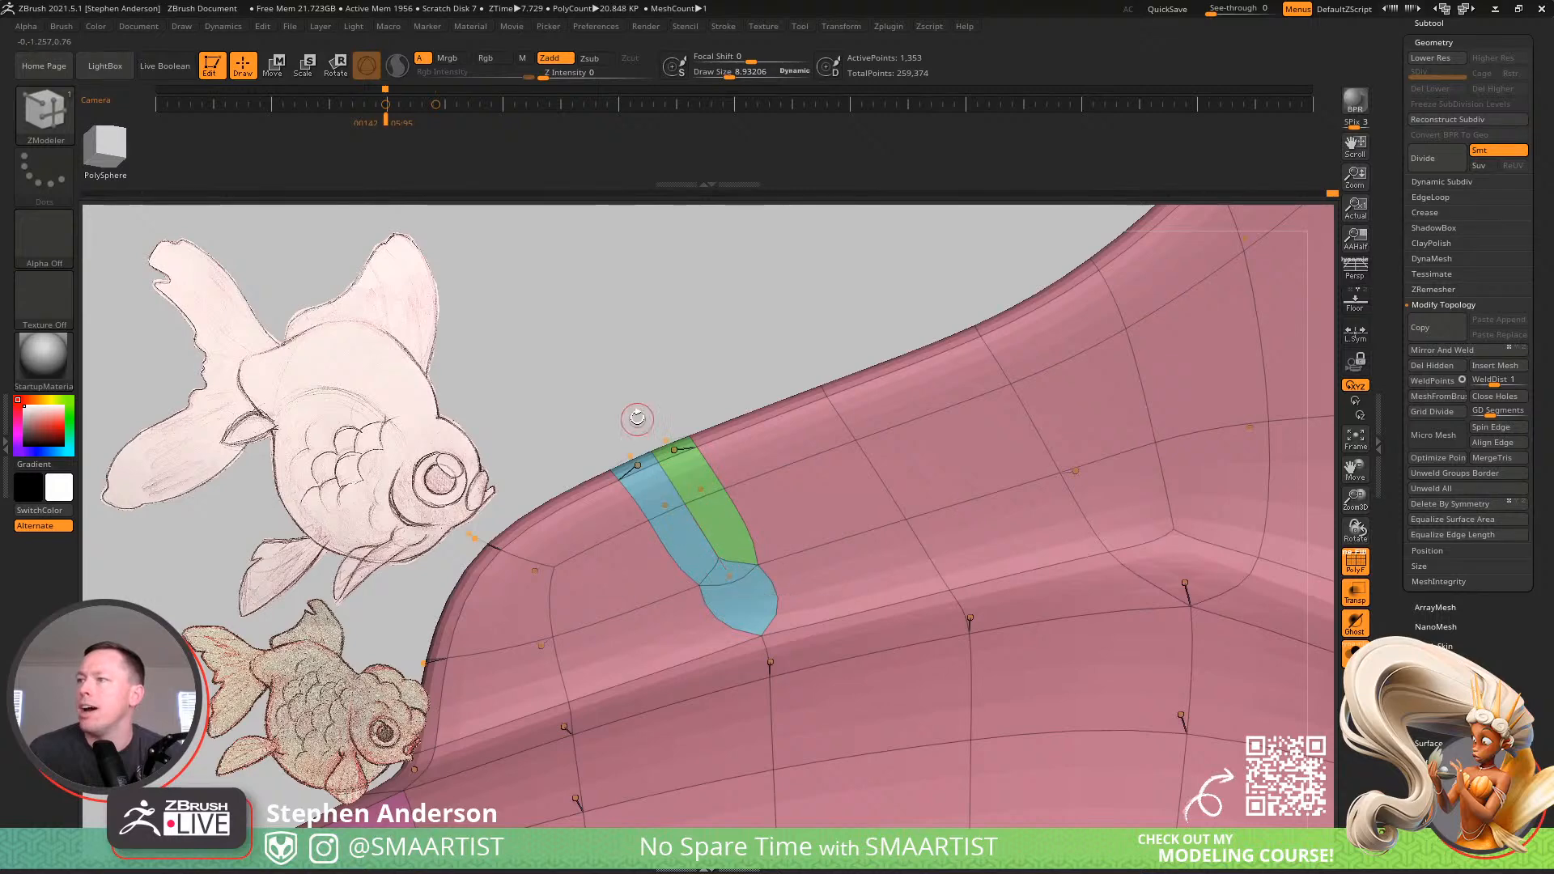
pyautogui.hotkey('shift', 'd')
# Slide the middle point between the blue and green strips up the fin and delete the edge splitting the pointed end
pyautogui.keyDown('ctrl'); pyautogui.moveTo(720, 564); pyautogui.dragTo(870, 671, button='right'); pyautogui.keyUp('ctrl')
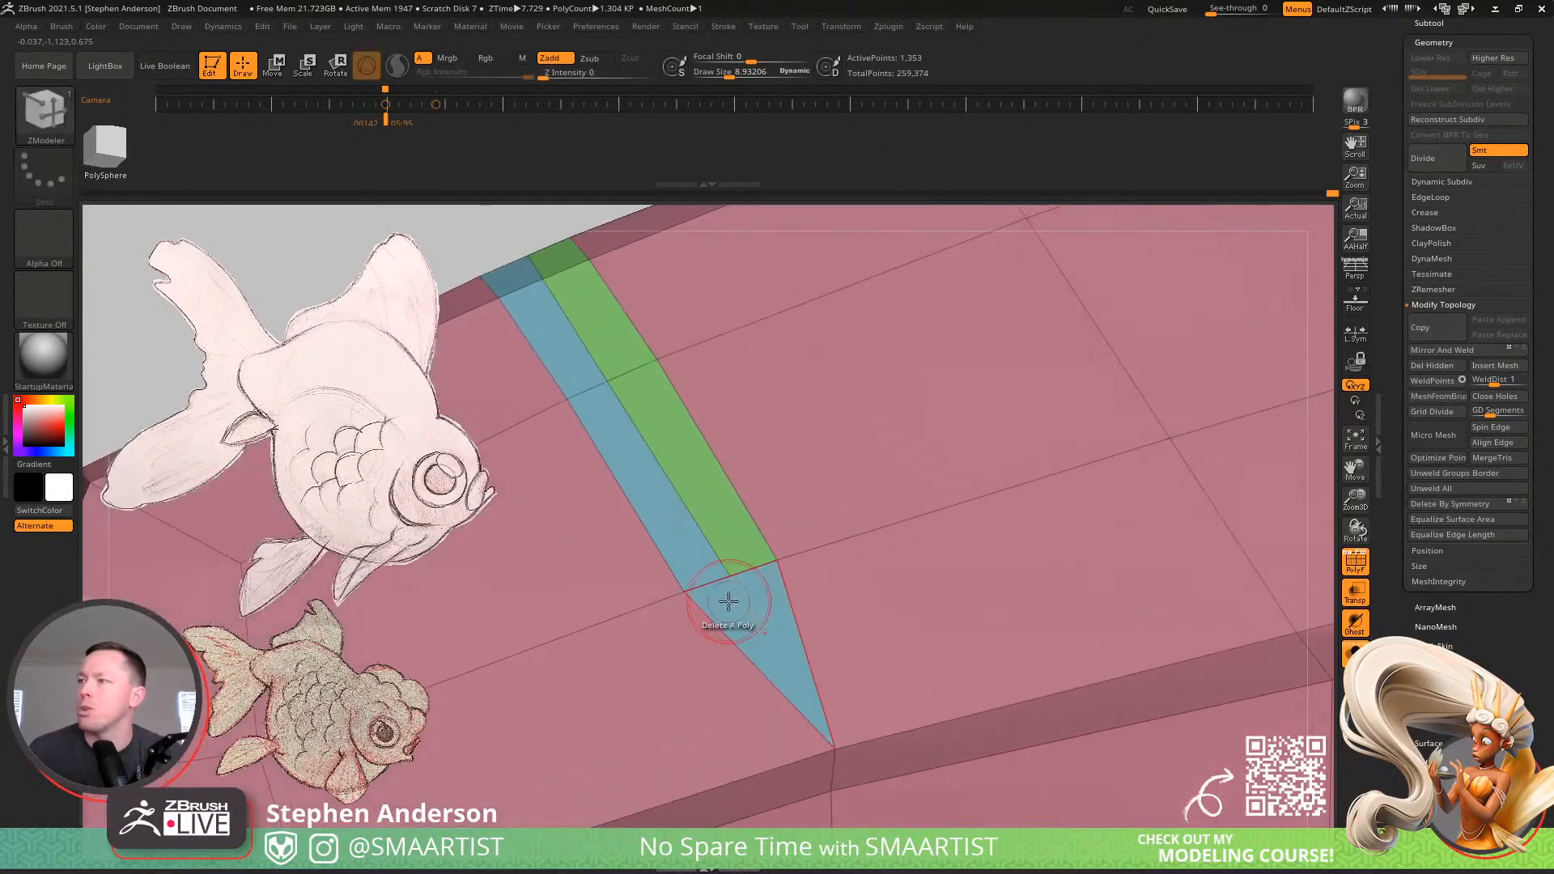
pyautogui.press('space')
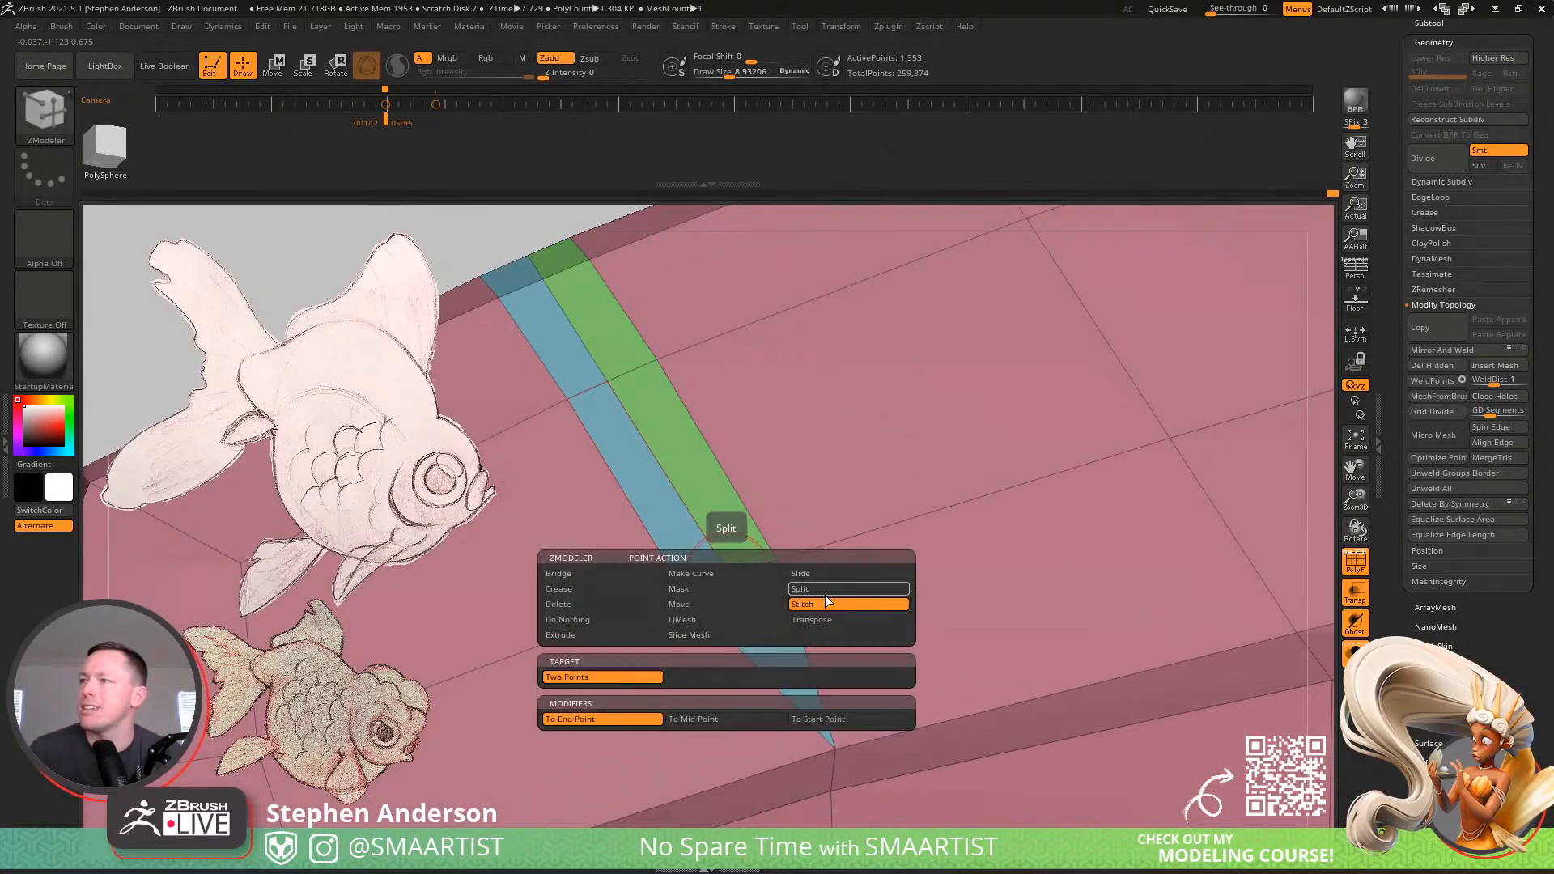
pyautogui.click(810, 579)
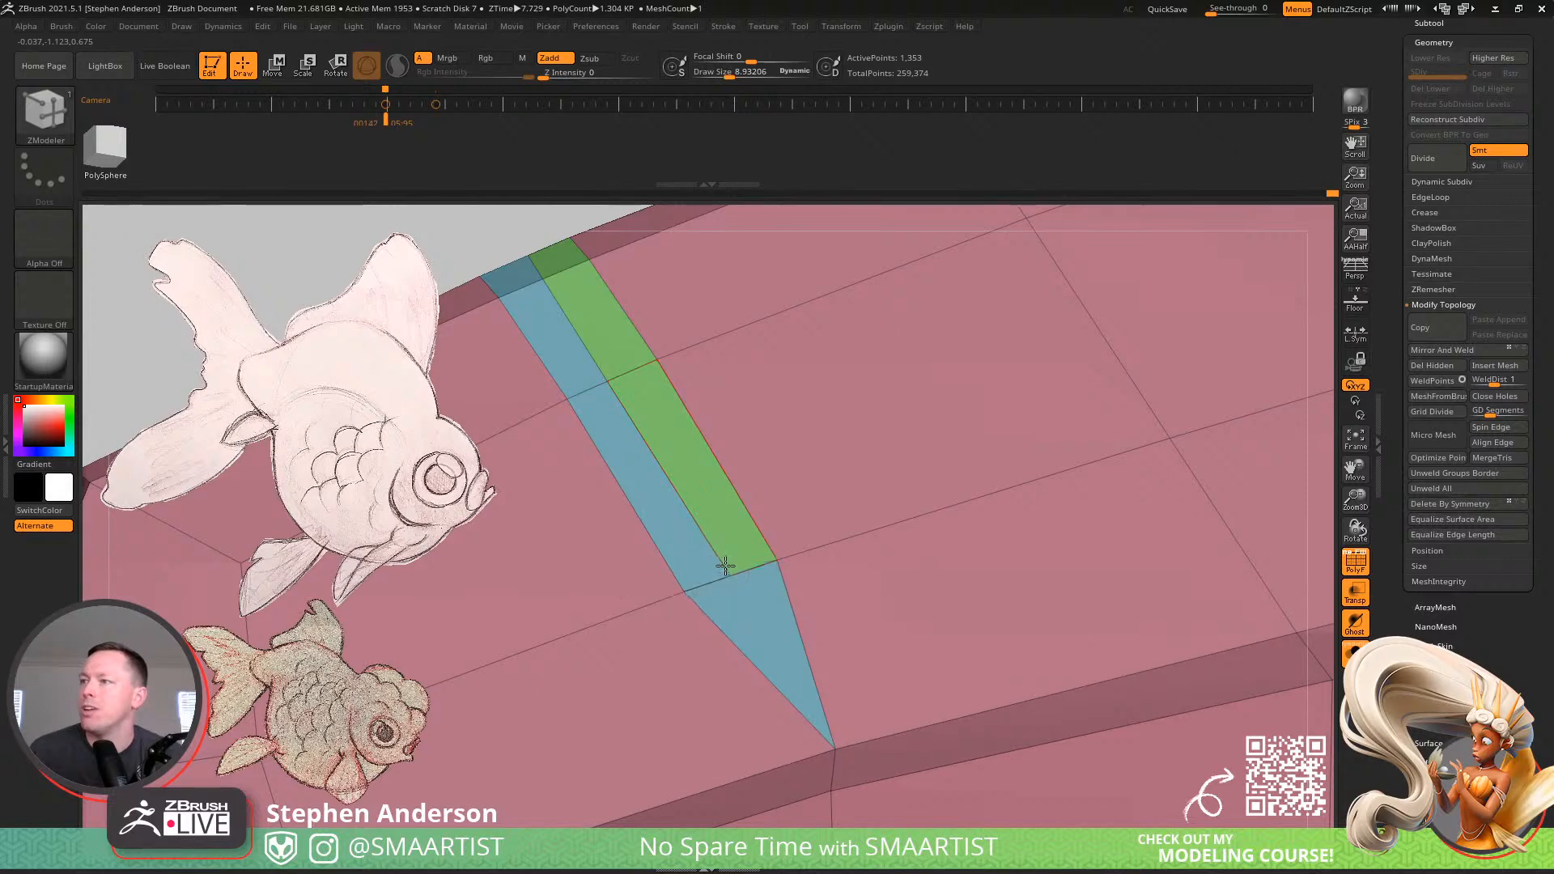
pyautogui.press('space')
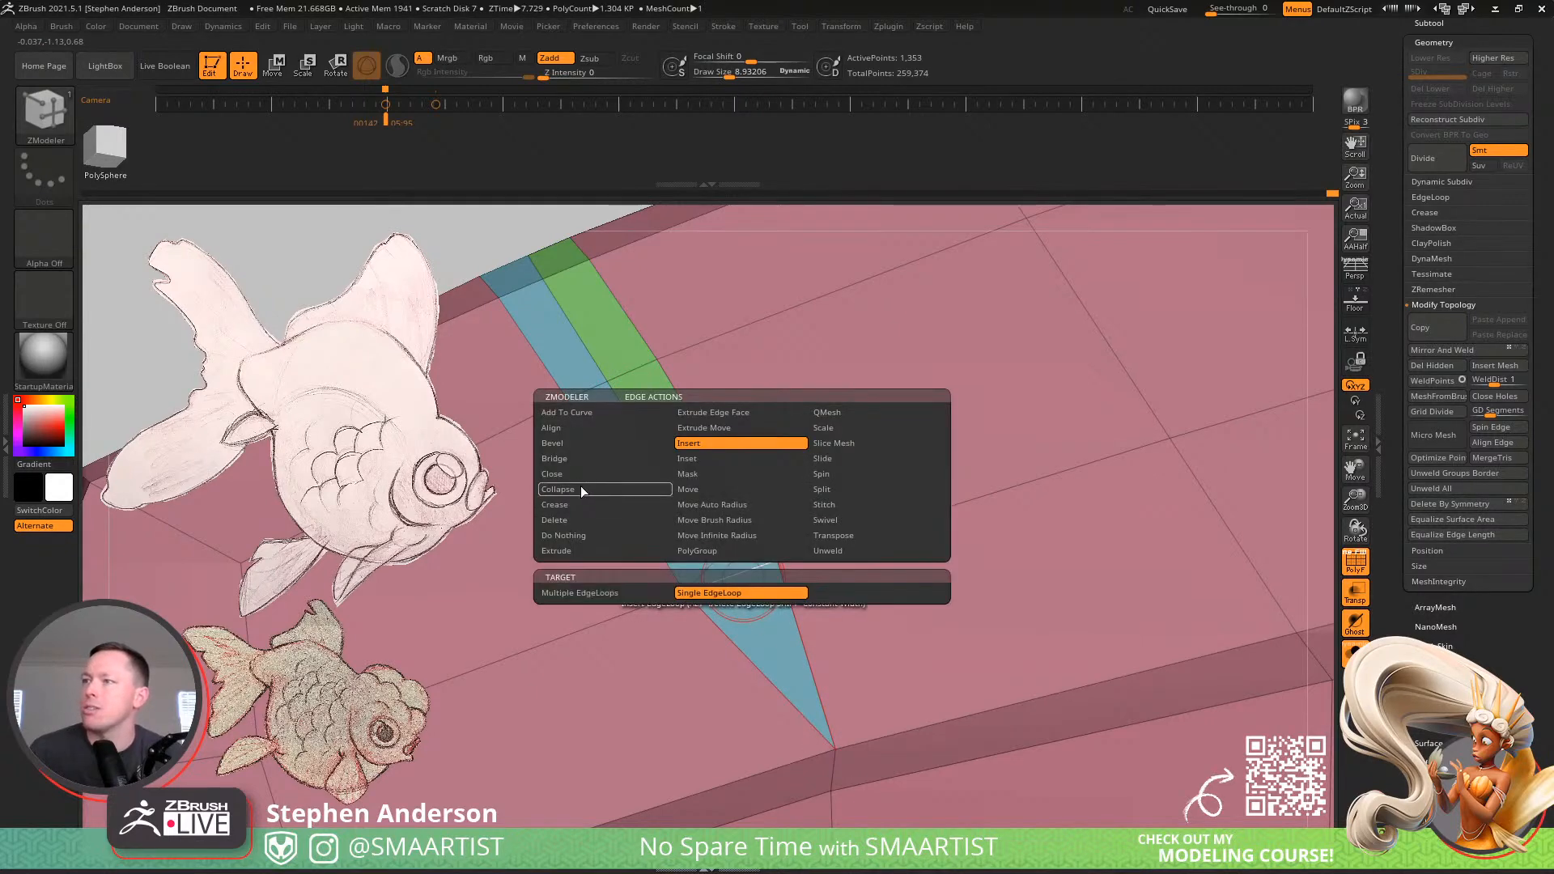
pyautogui.click(570, 523)
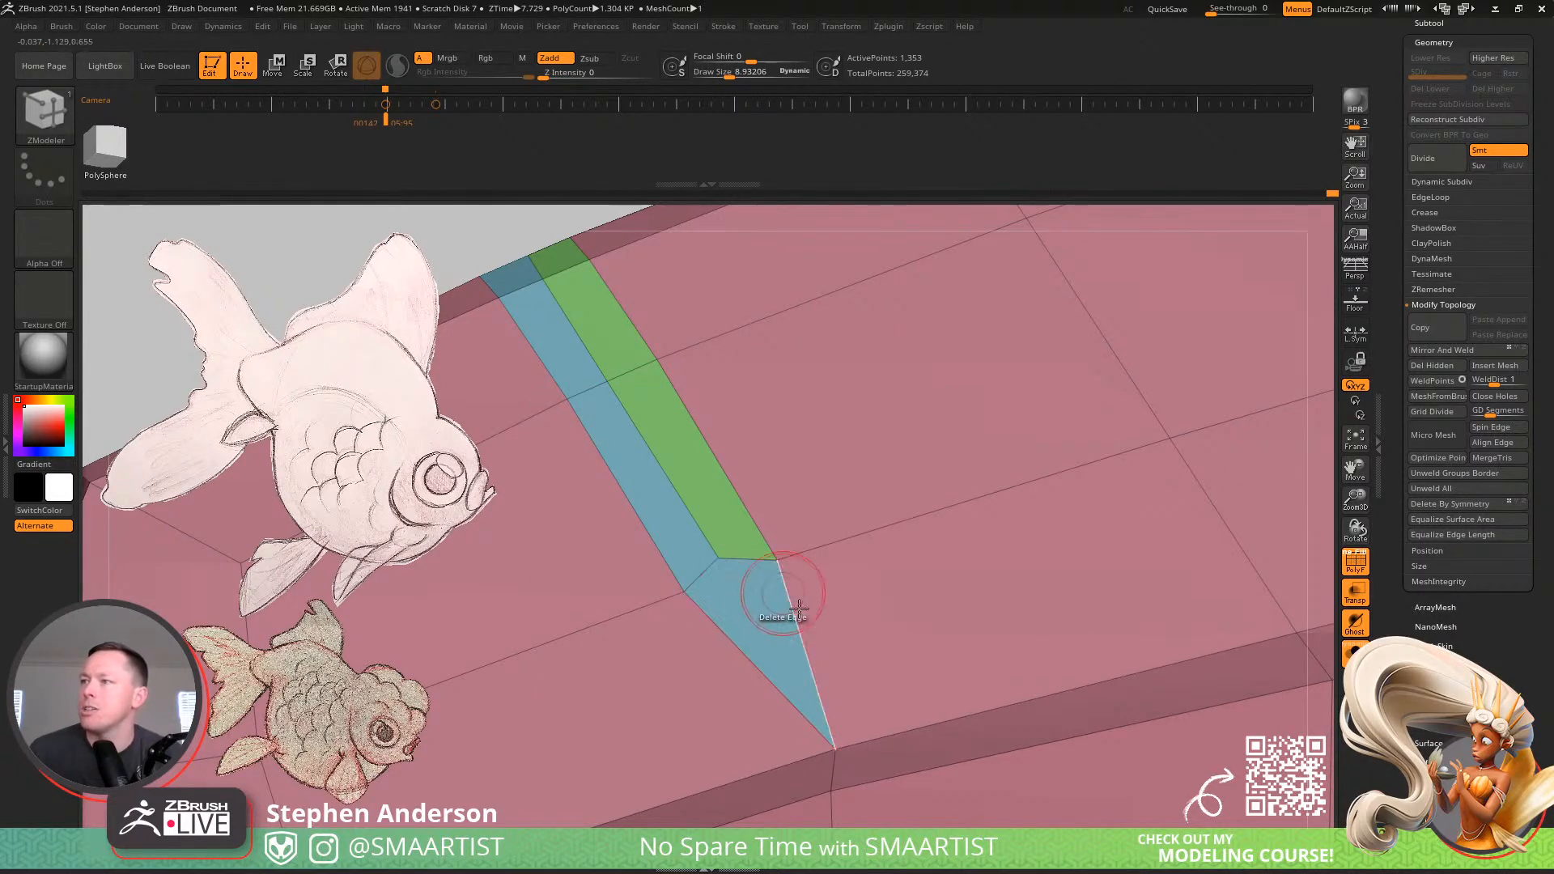
pyautogui.keyDown('ctrl'); pyautogui.moveTo(842, 695); pyautogui.dragTo(641, 411, button='right'); pyautogui.keyUp('ctrl')
pyautogui.hotkey('shift', 'f')
pyautogui.hotkey('shift', 'f')
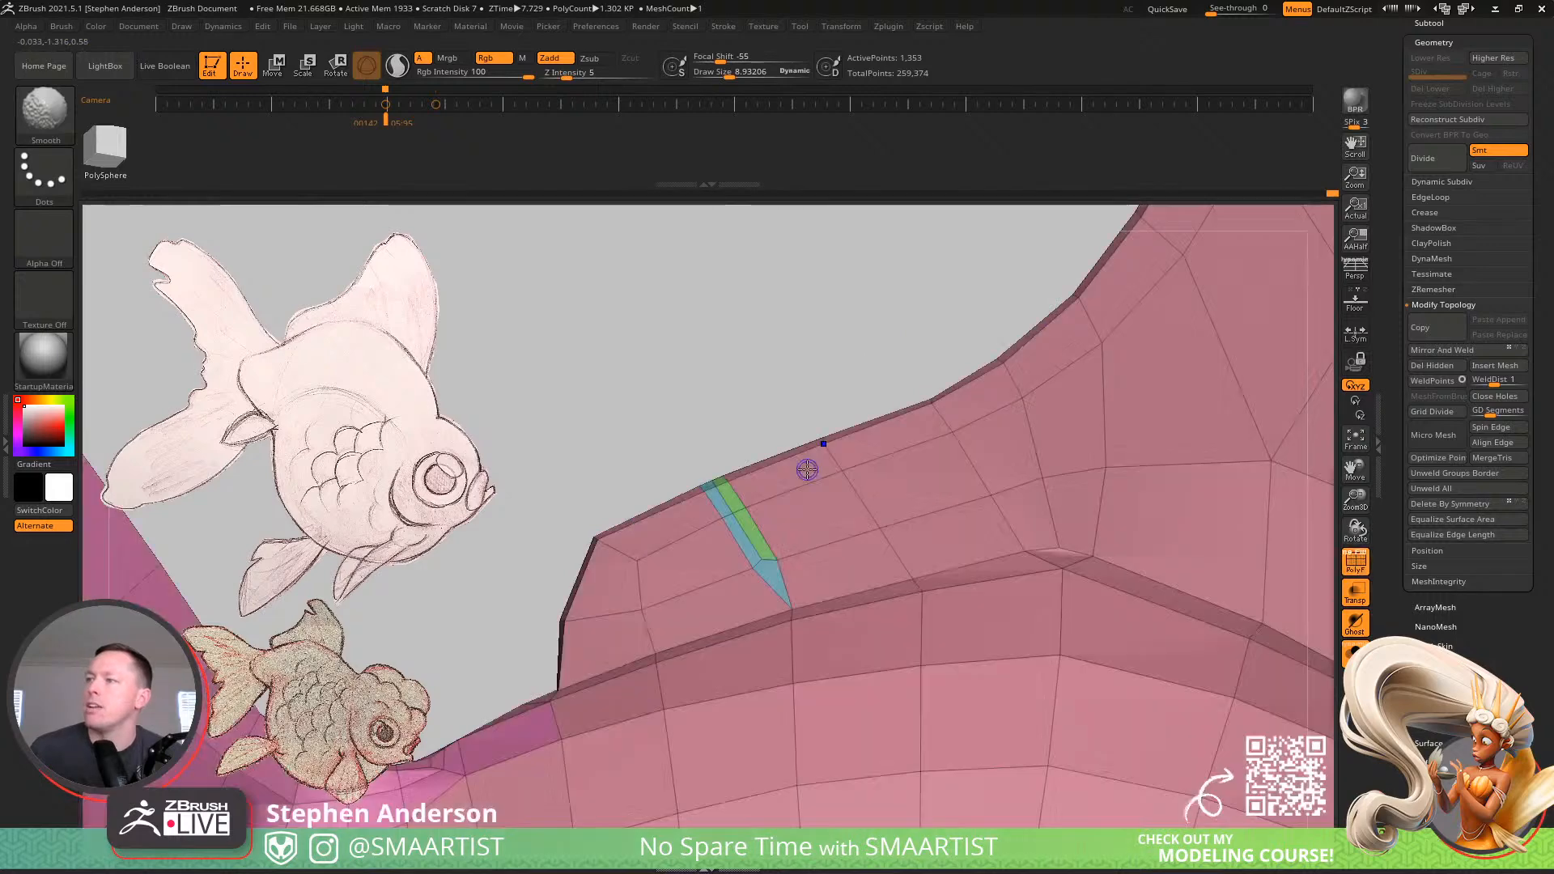
pyautogui.moveTo(784, 547)
pyautogui.mouseDown(button='right')
pyautogui.moveTo(929, 551)
pyautogui.moveTo(784, 548)
pyautogui.mouseUp(button='right')
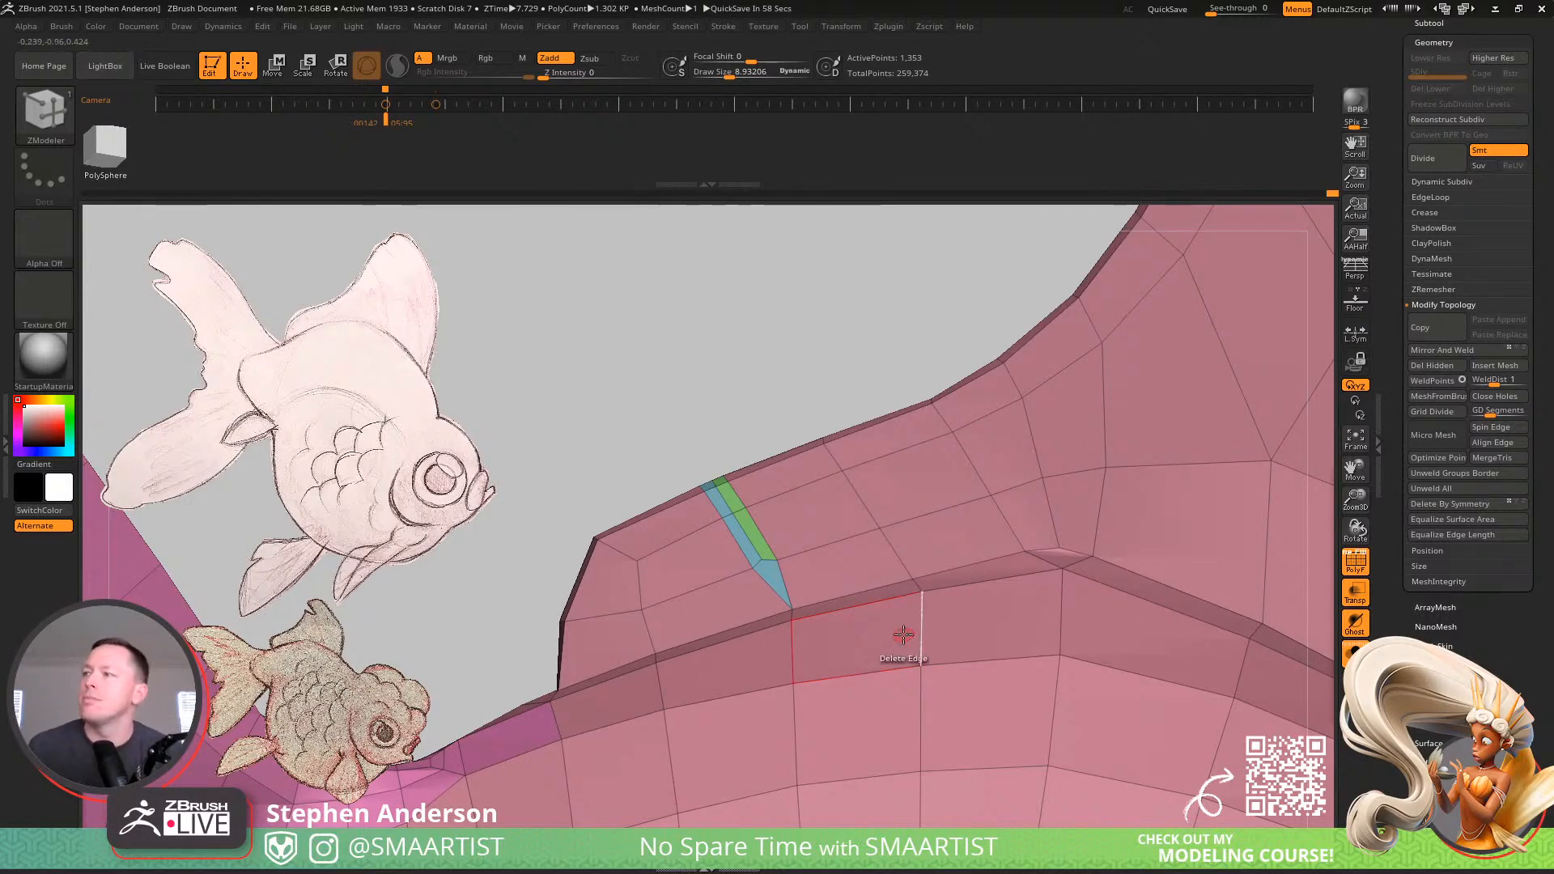
pyautogui.moveTo(903, 635)
pyautogui.mouseDown(button='right')
pyautogui.moveTo(871, 448)
pyautogui.moveTo(811, 416)
pyautogui.moveTo(771, 513)
pyautogui.moveTo(709, 530)
pyautogui.moveTo(712, 566)
pyautogui.moveTo(781, 586)
pyautogui.moveTo(722, 526)
pyautogui.mouseUp(button='right')
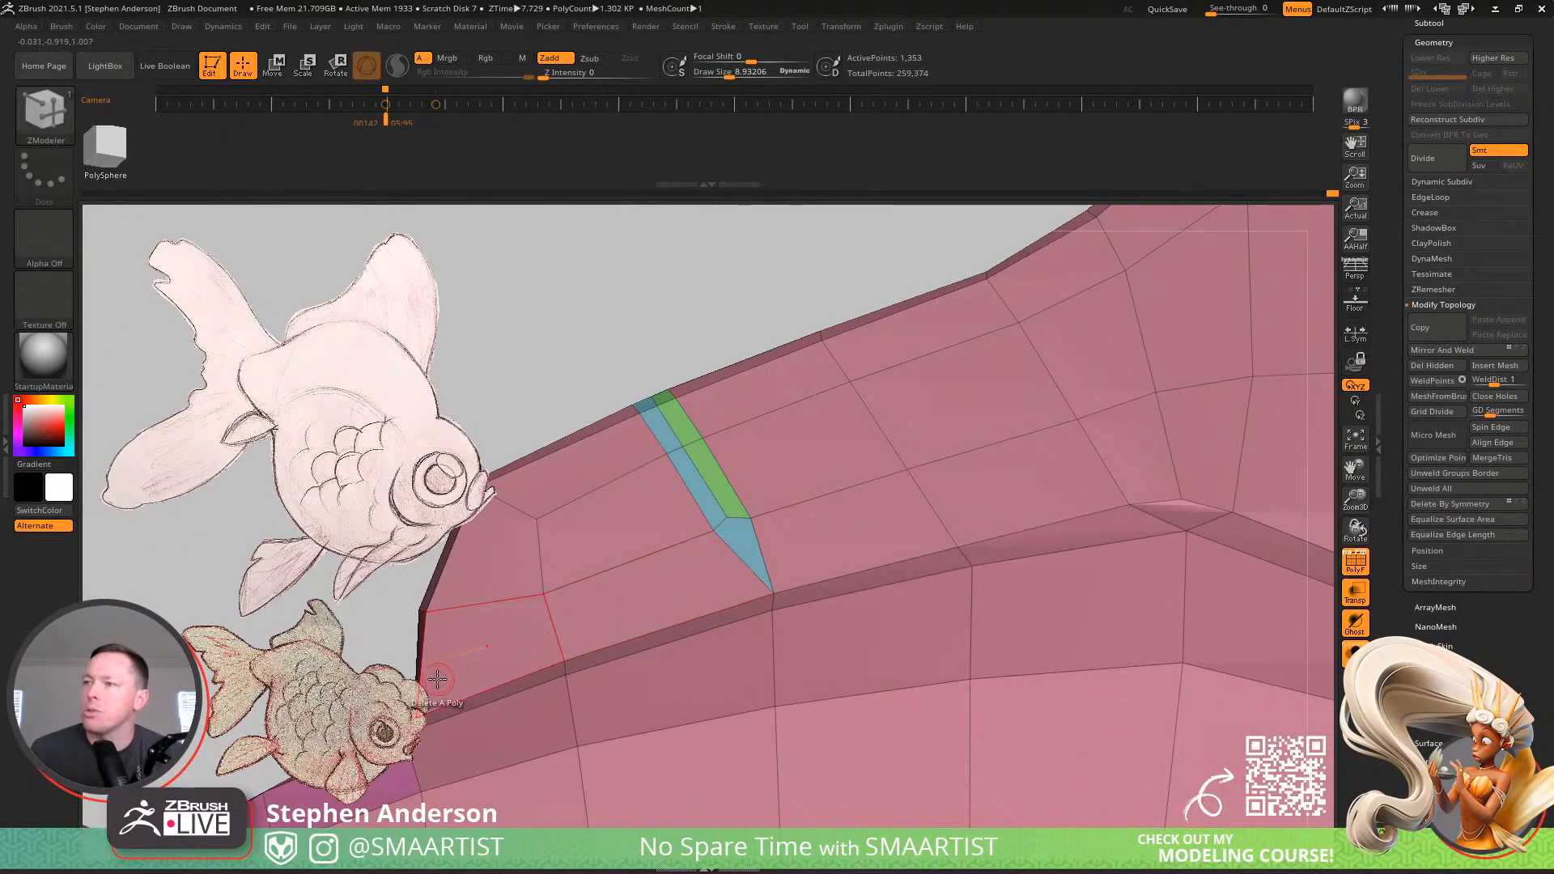
# Undo the blue and green strip cuts on the dorsal fin and show the whole fish mesh again
pyautogui.moveTo(1219, 484); pyautogui.dragTo(833, 498, button='right')
pyautogui.moveTo(1117, 596); pyautogui.dragTo(943, 520, button='right')
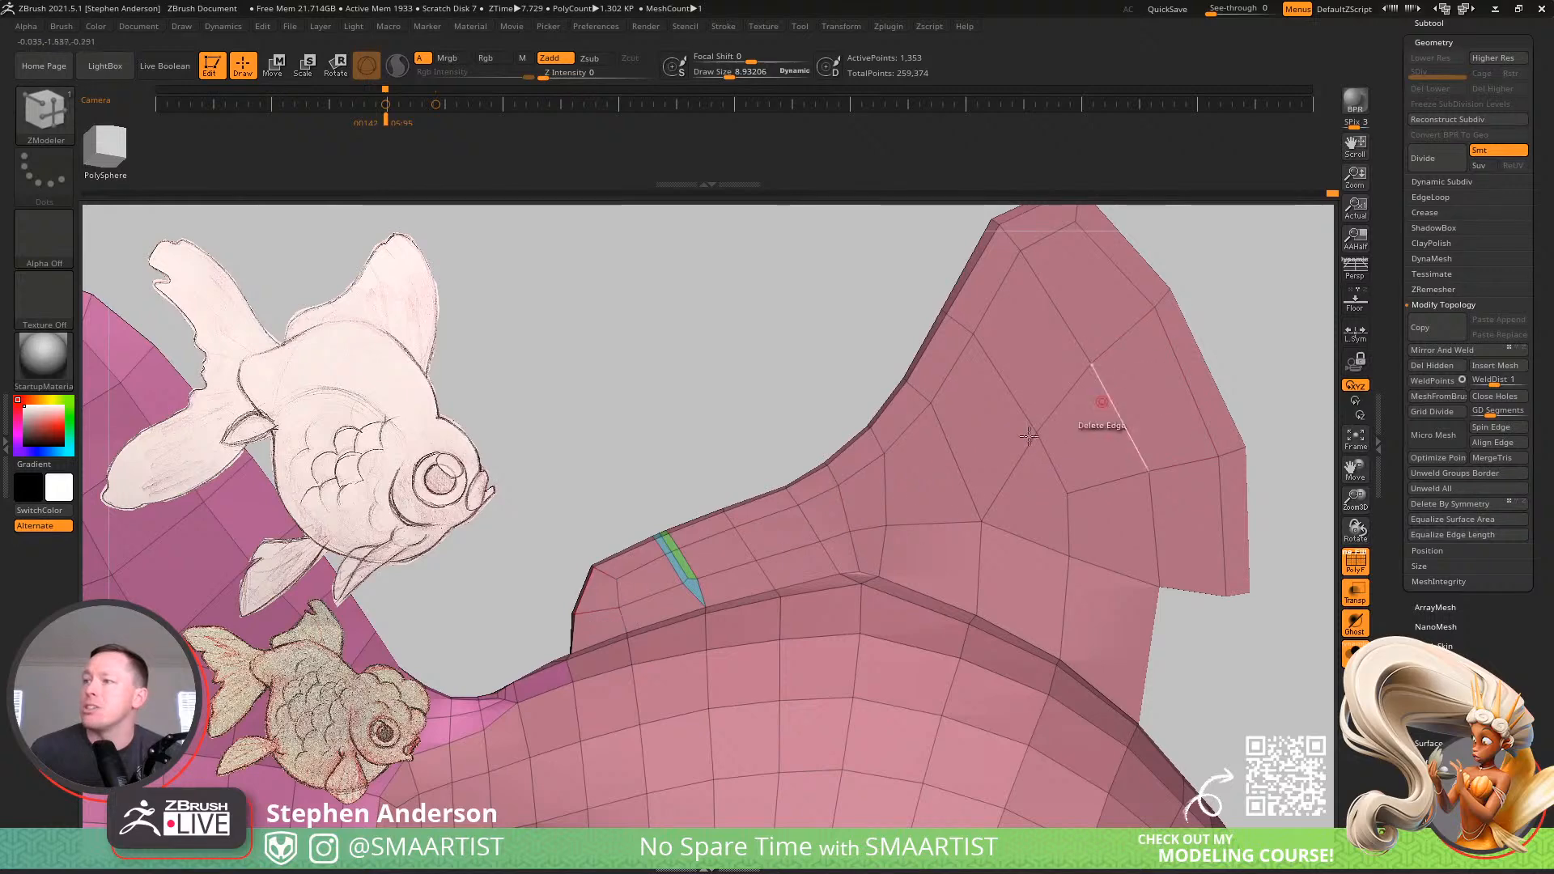
pyautogui.keyDown('ctrl'); pyautogui.moveTo(698, 584); pyautogui.dragTo(745, 599, button='right'); pyautogui.keyUp('ctrl')
pyautogui.hotkey('ctrl', 'z')
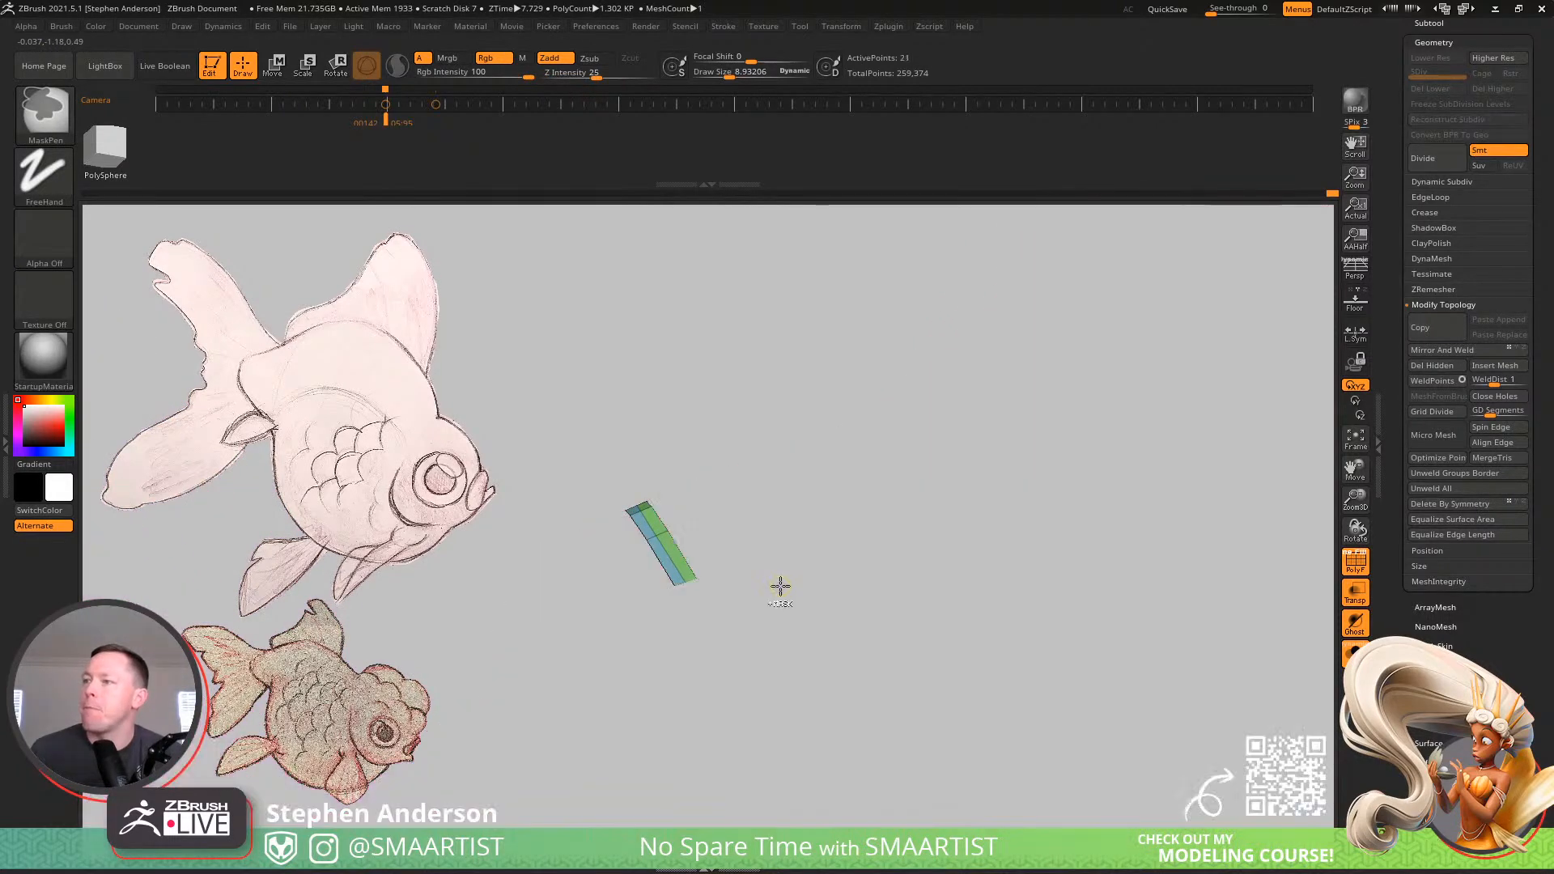
pyautogui.keyDown('ctrl'); pyautogui.keyDown('shift'); pyautogui.click(781, 585); pyautogui.keyUp('shift'); pyautogui.keyUp('ctrl')
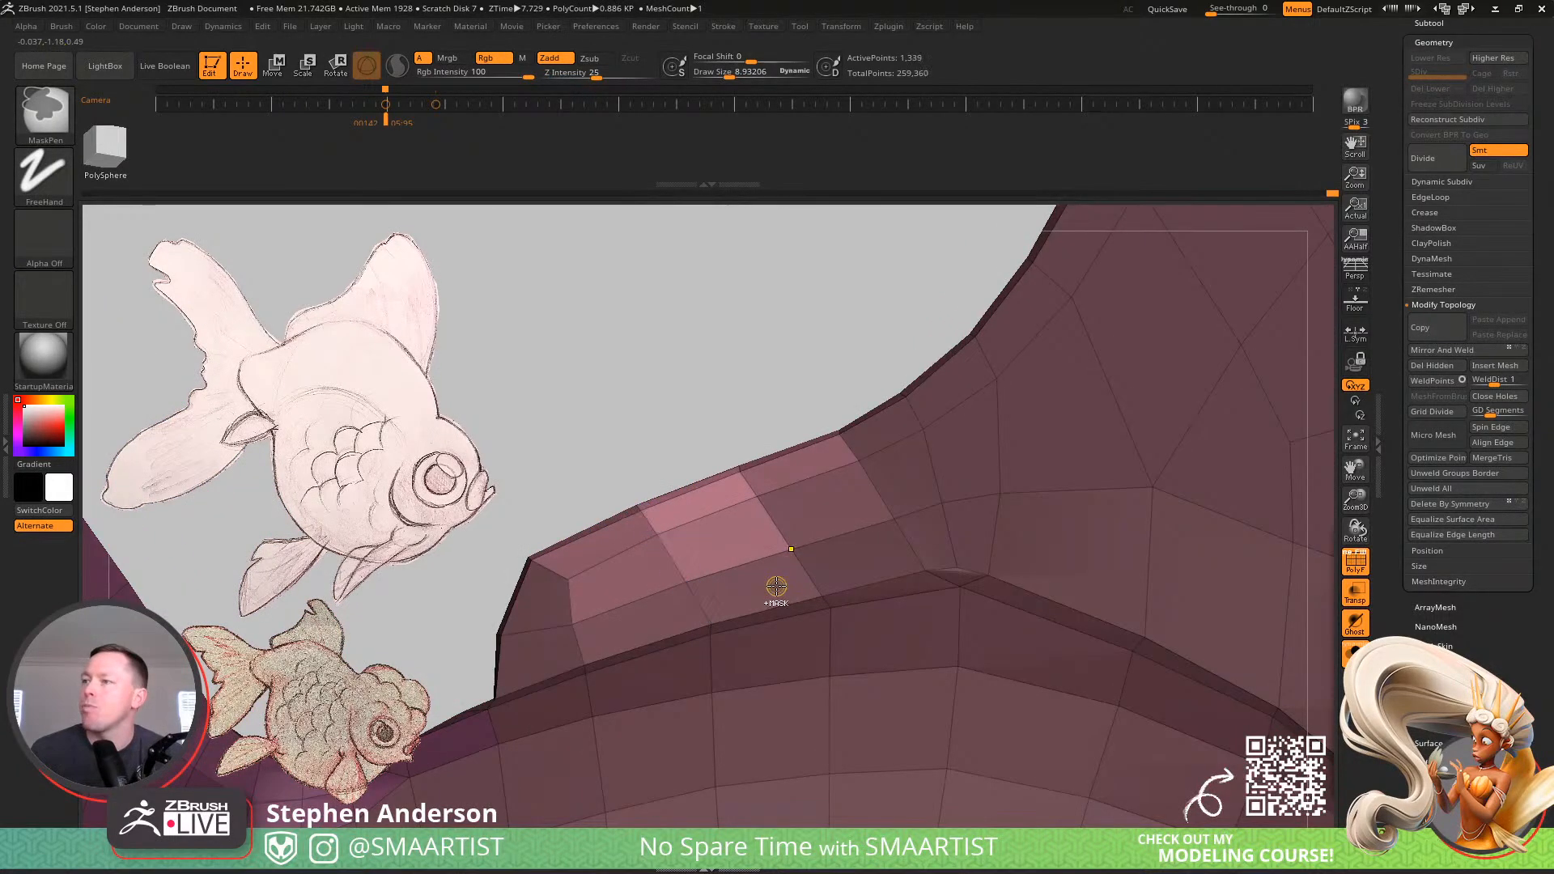
pyautogui.moveTo(659, 416); pyautogui.dragTo(952, 530, button='right')
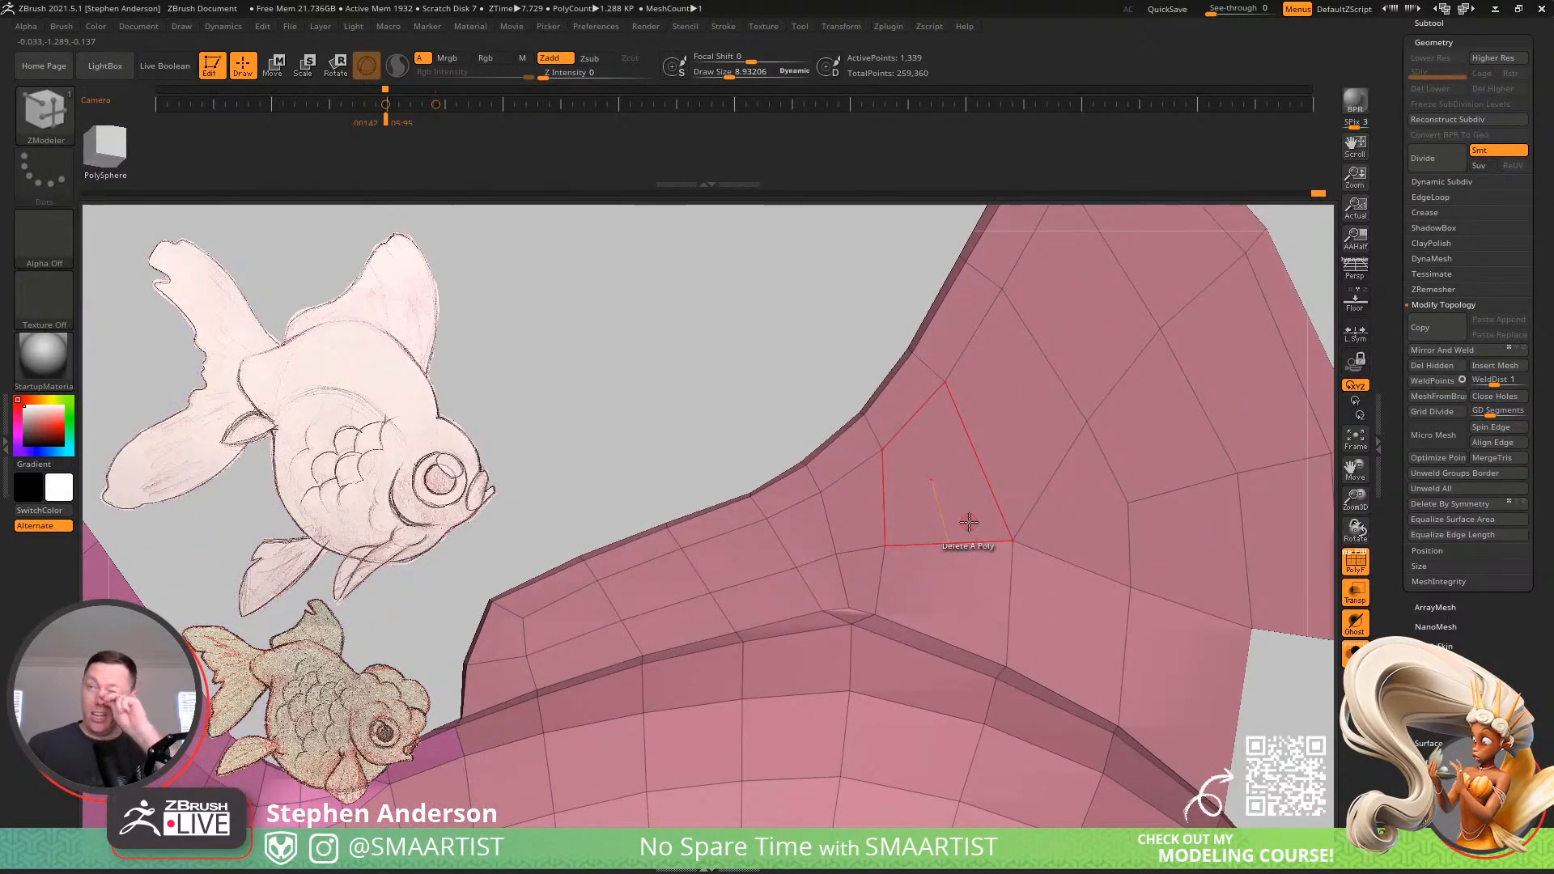
pyautogui.moveTo(866, 612)
pyautogui.mouseDown(button='right')
pyautogui.moveTo(1012, 615)
pyautogui.moveTo(861, 627)
pyautogui.moveTo(871, 611)
pyautogui.mouseUp(button='right')
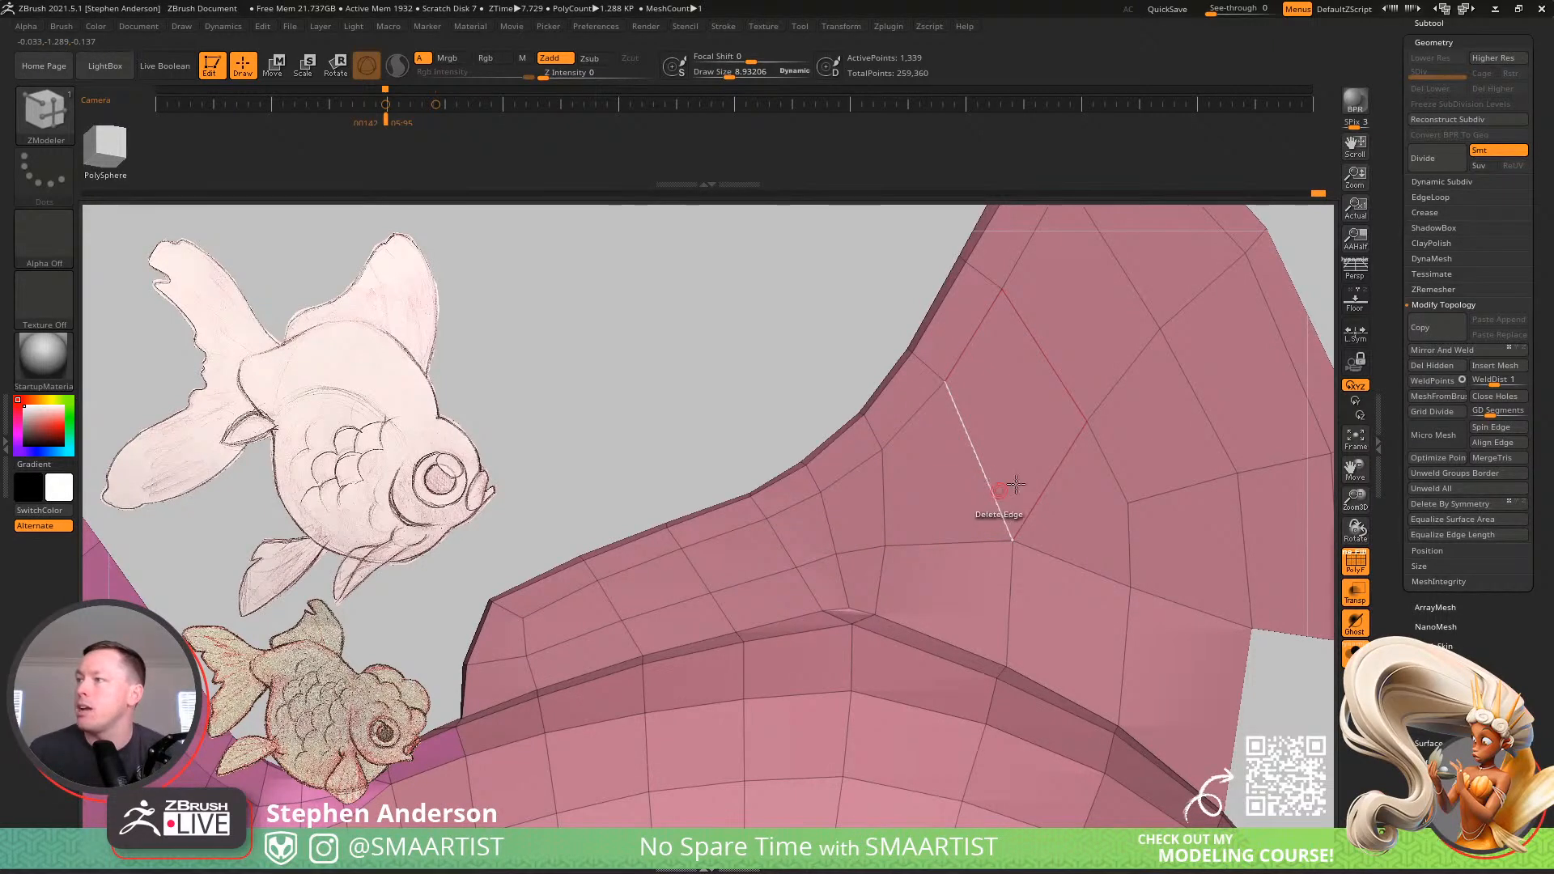
# Delete three adjoining polygons running down the middle of the dorsal fin to its base
pyautogui.click(1079, 497)
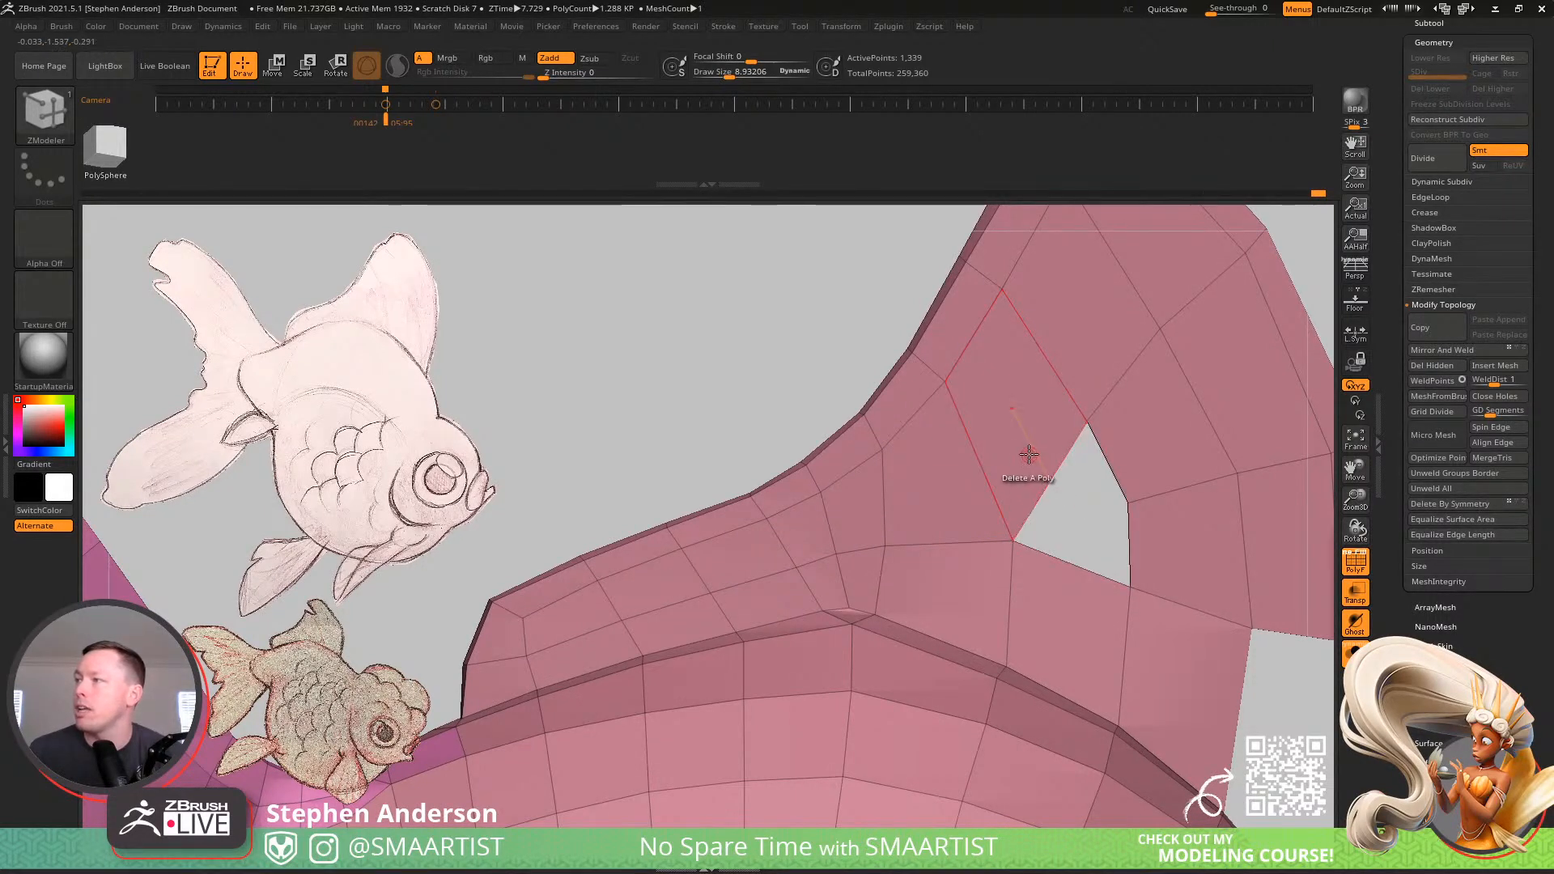
pyautogui.click(1014, 471)
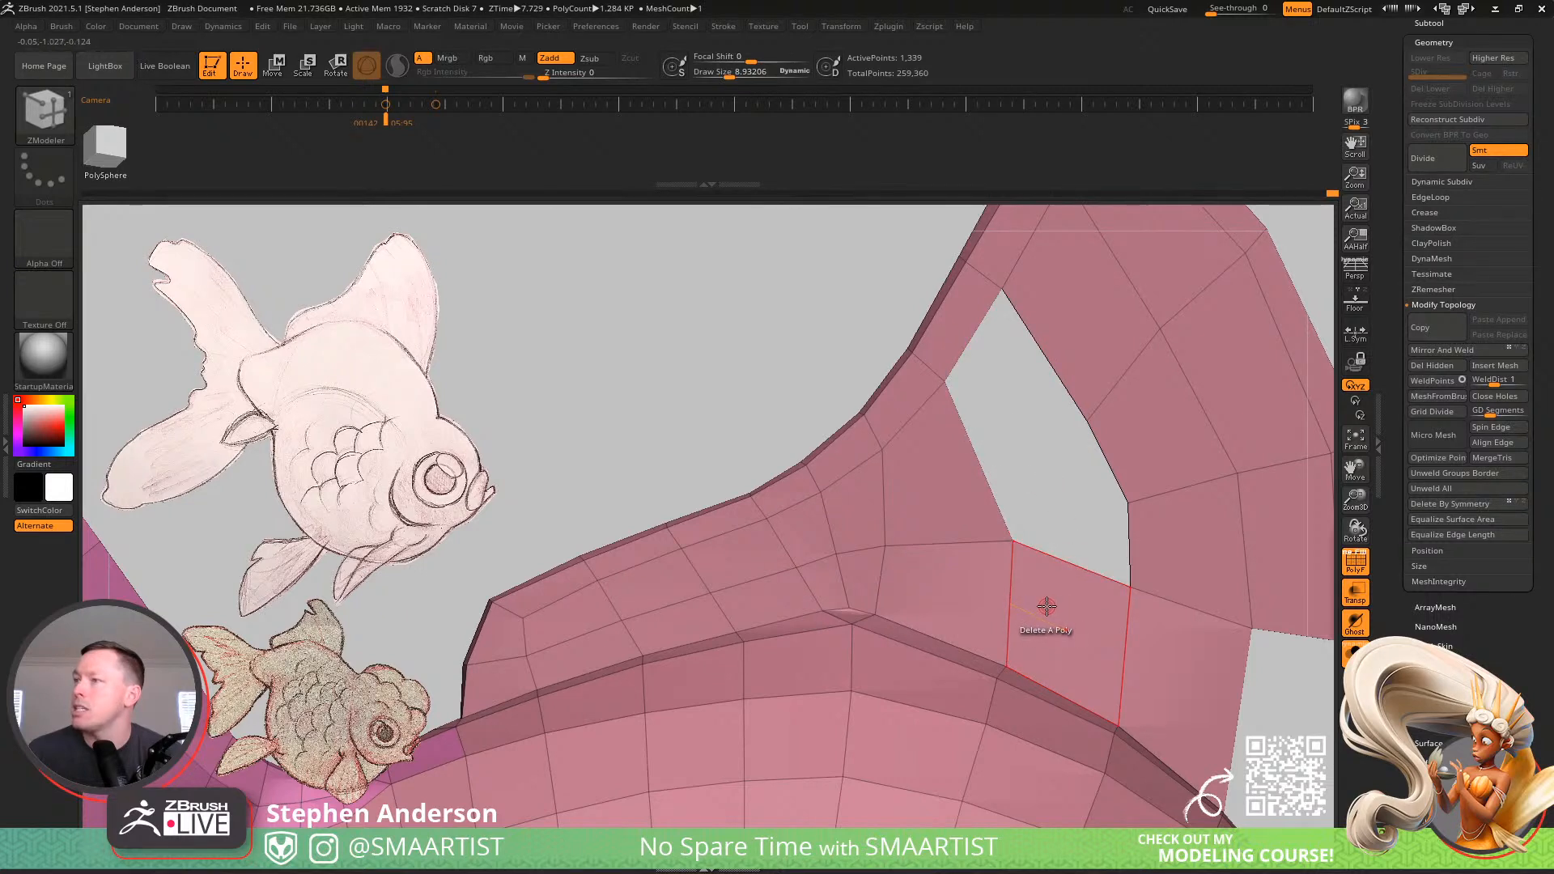
pyautogui.click(1047, 607)
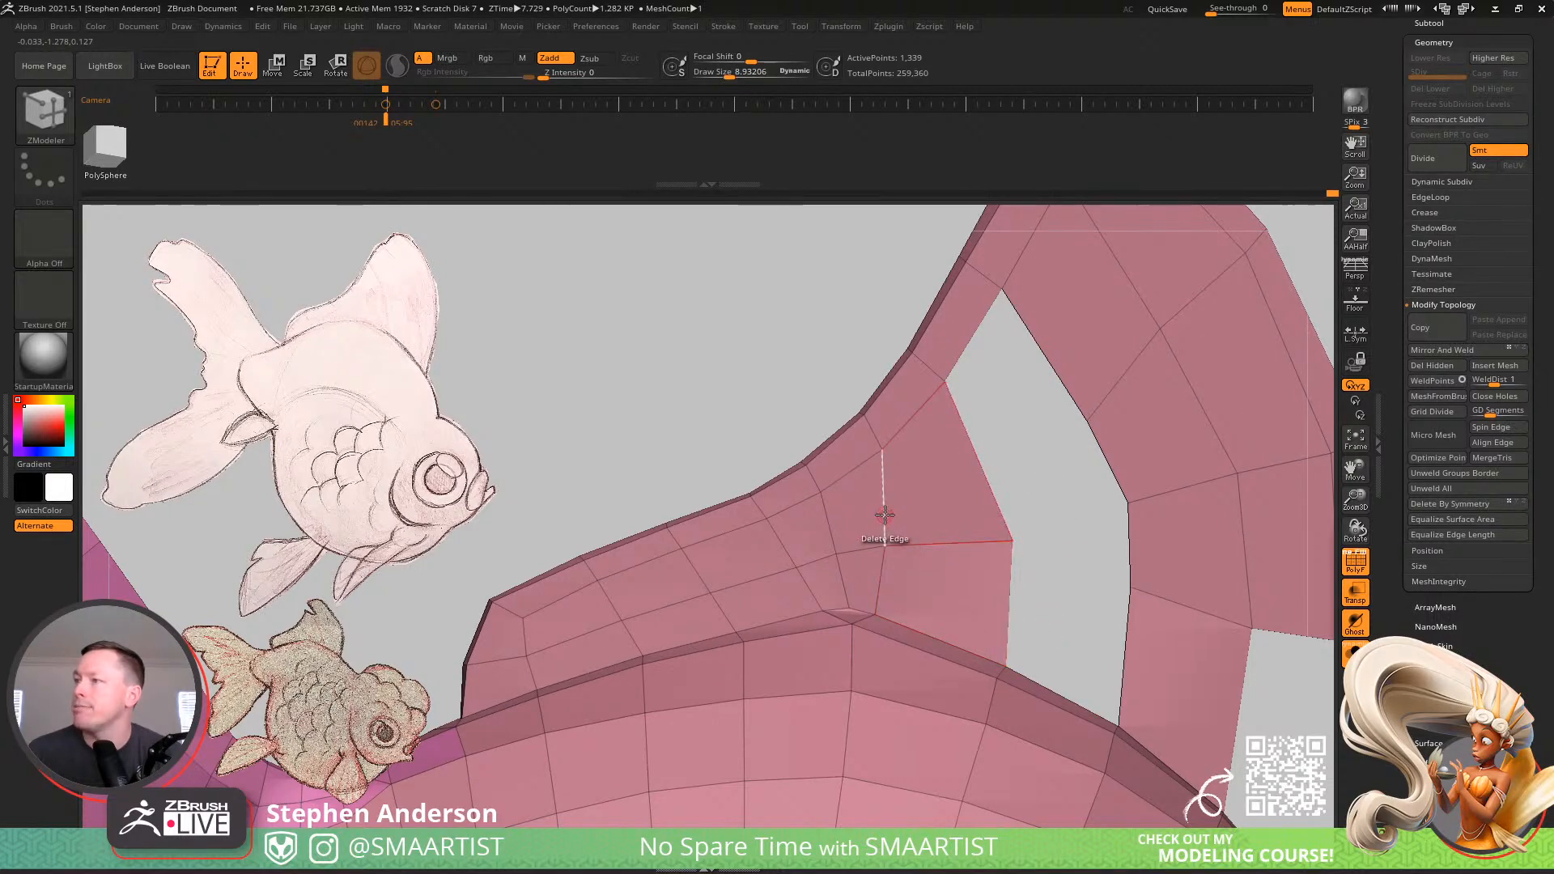
# Insert two lengthwise edge loops along the front part of the dorsal fin with the ZModeler Insert edge action
pyautogui.press('space')
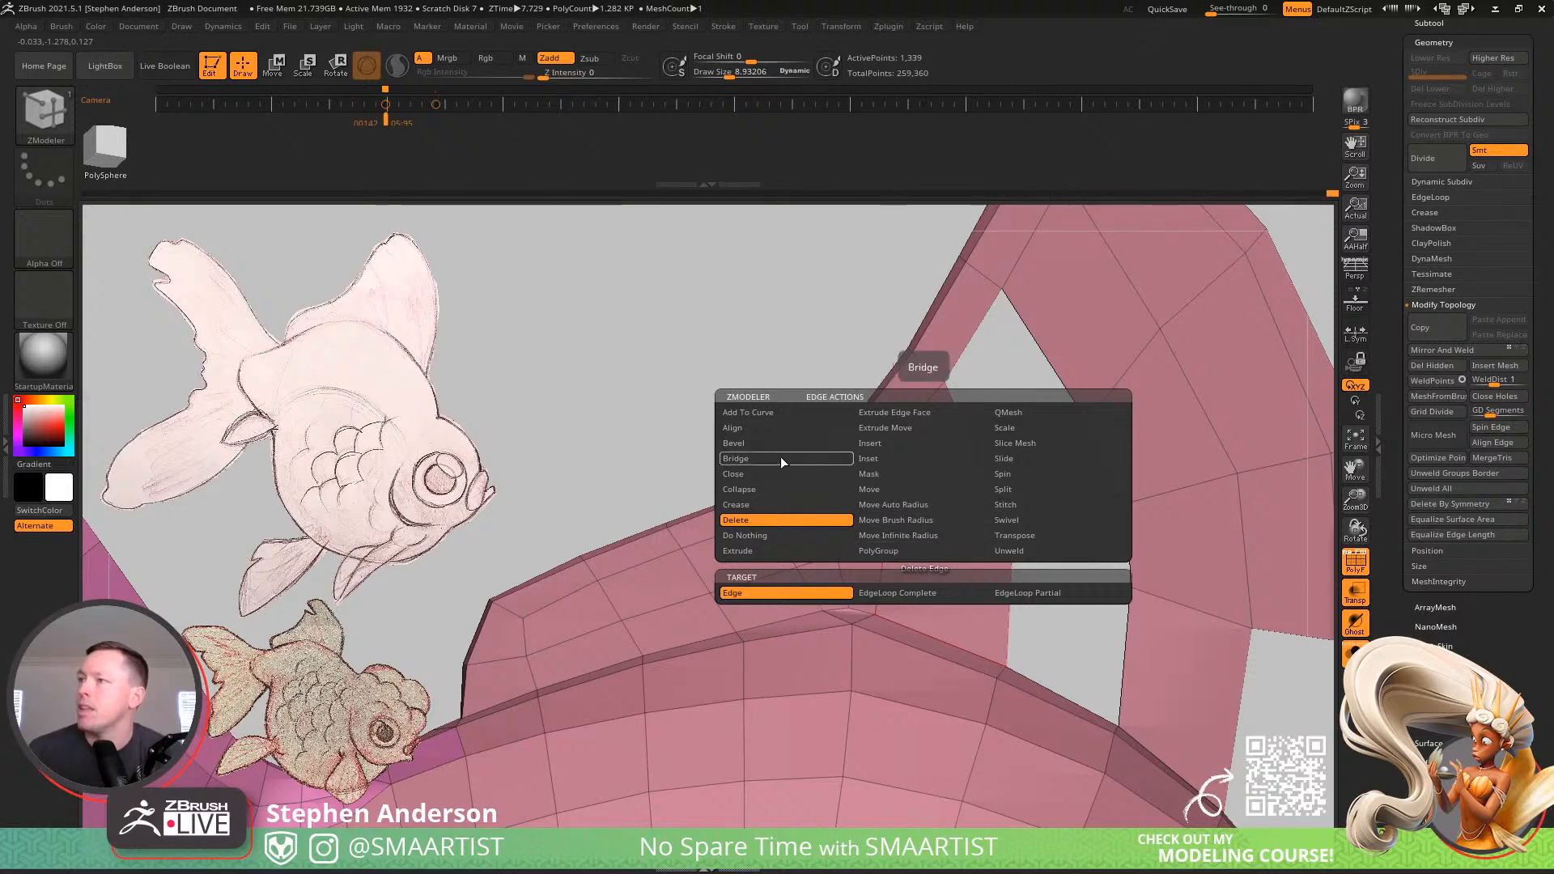
pyautogui.click(901, 444)
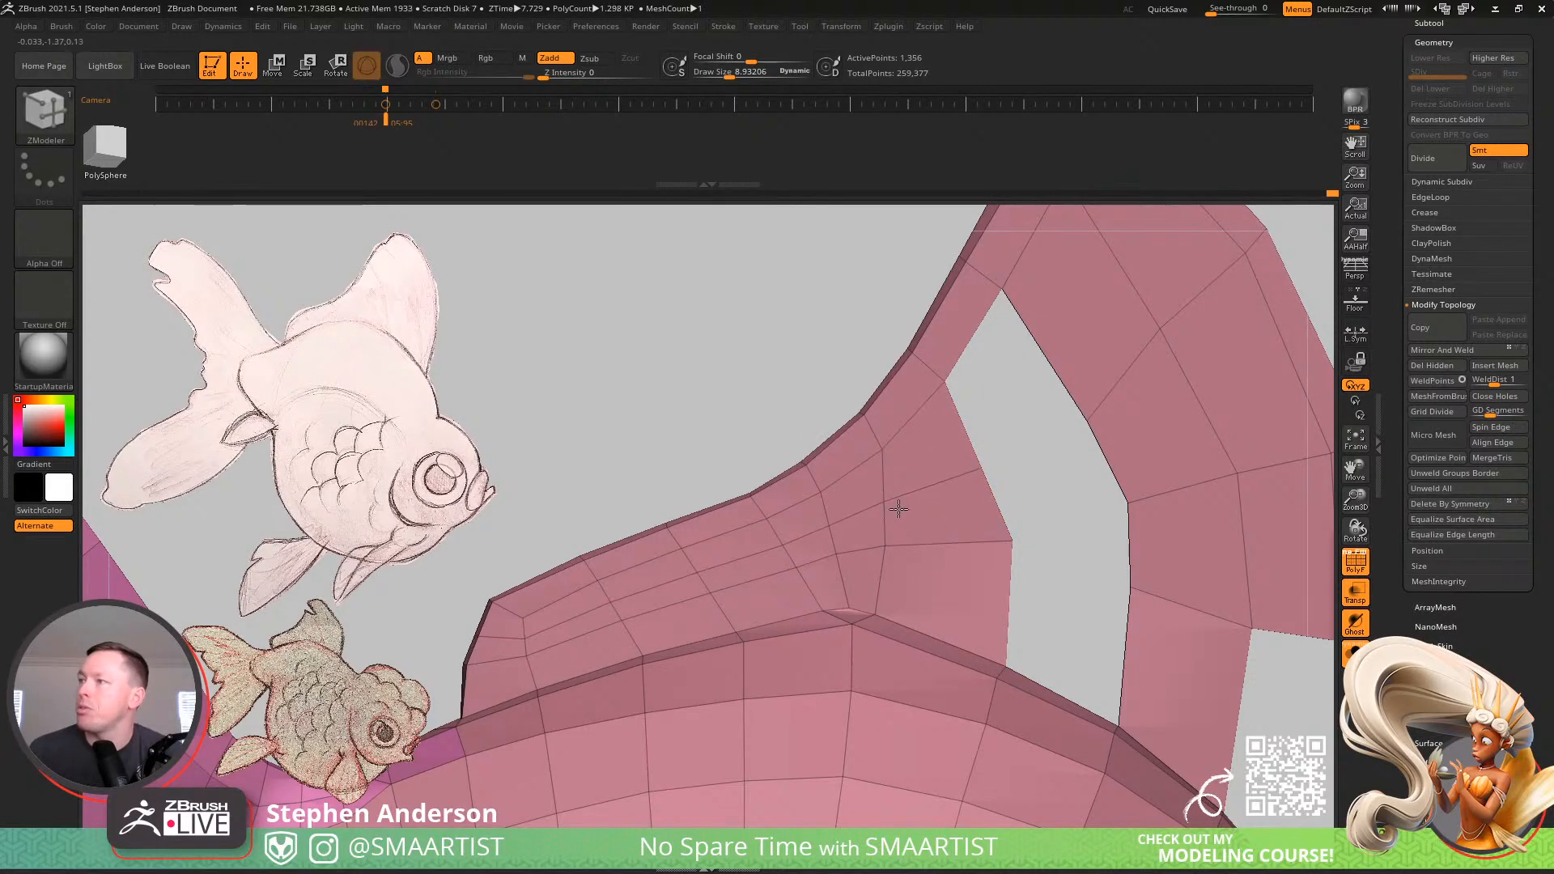
pyautogui.click(882, 583)
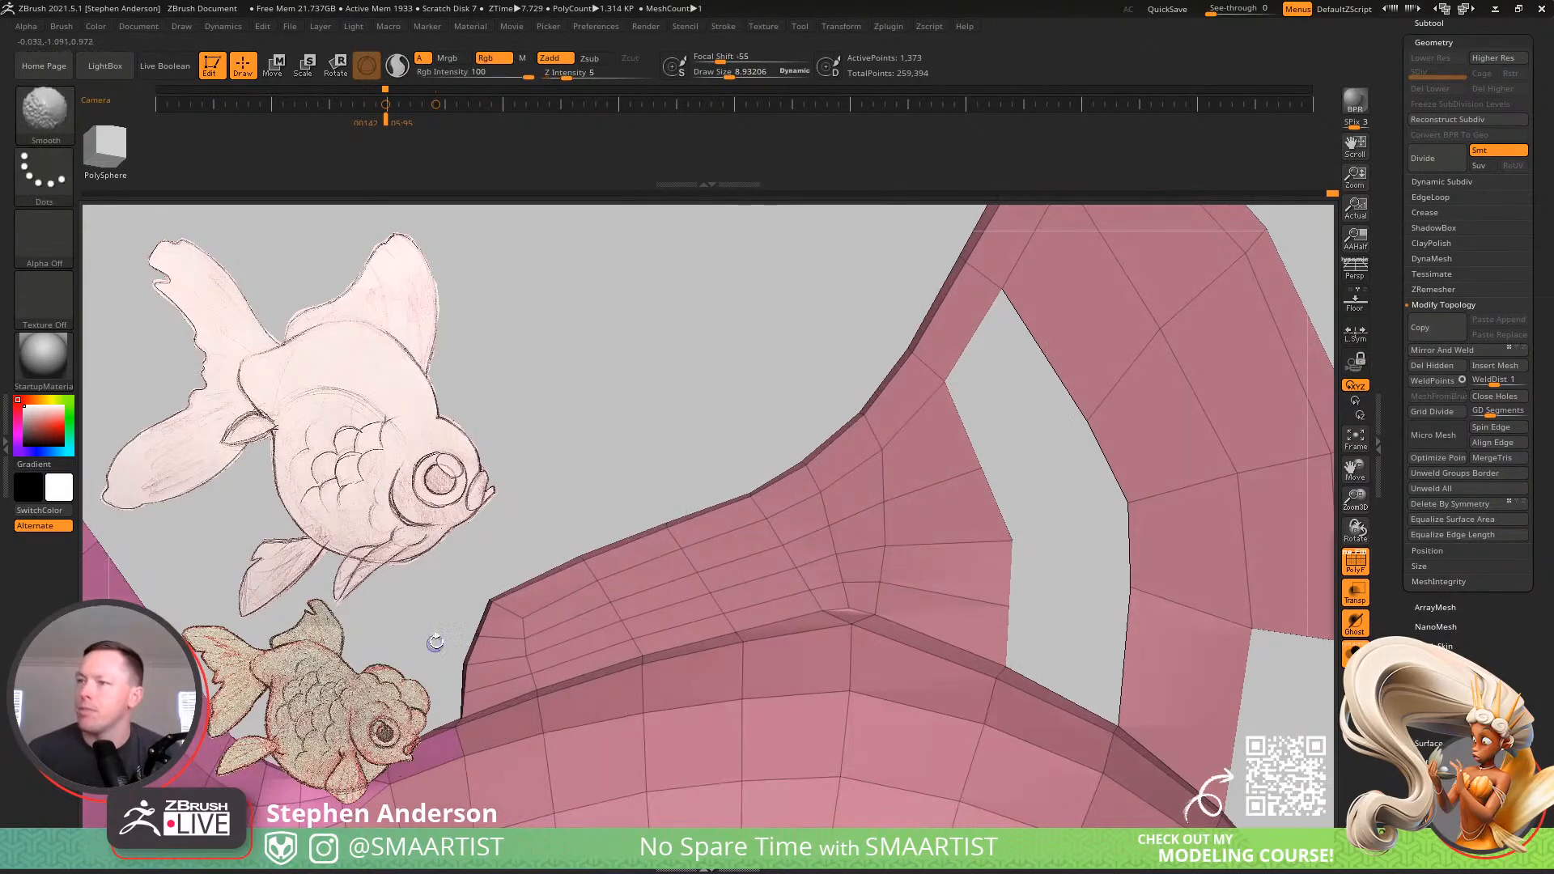
# Push the dorsal fin's short low-end edge slightly outward with the Move brush at a draw size of about 25
pyautogui.press('b')
pyautogui.press('m')
pyautogui.press('v')
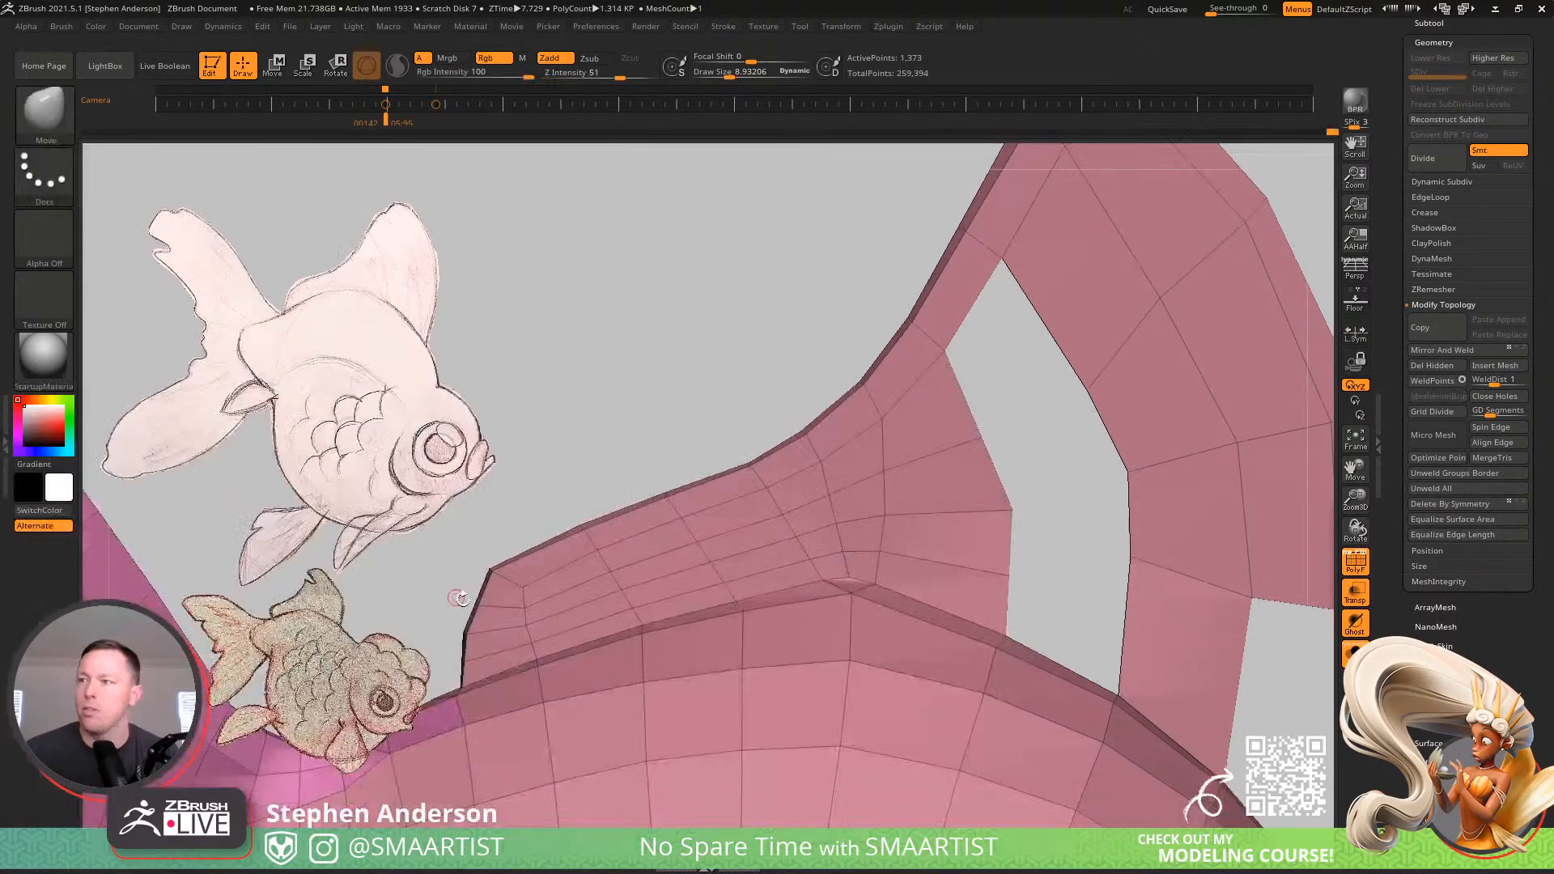
pyautogui.press('s')
pyautogui.moveTo(482, 608); pyautogui.dragTo(473, 603)
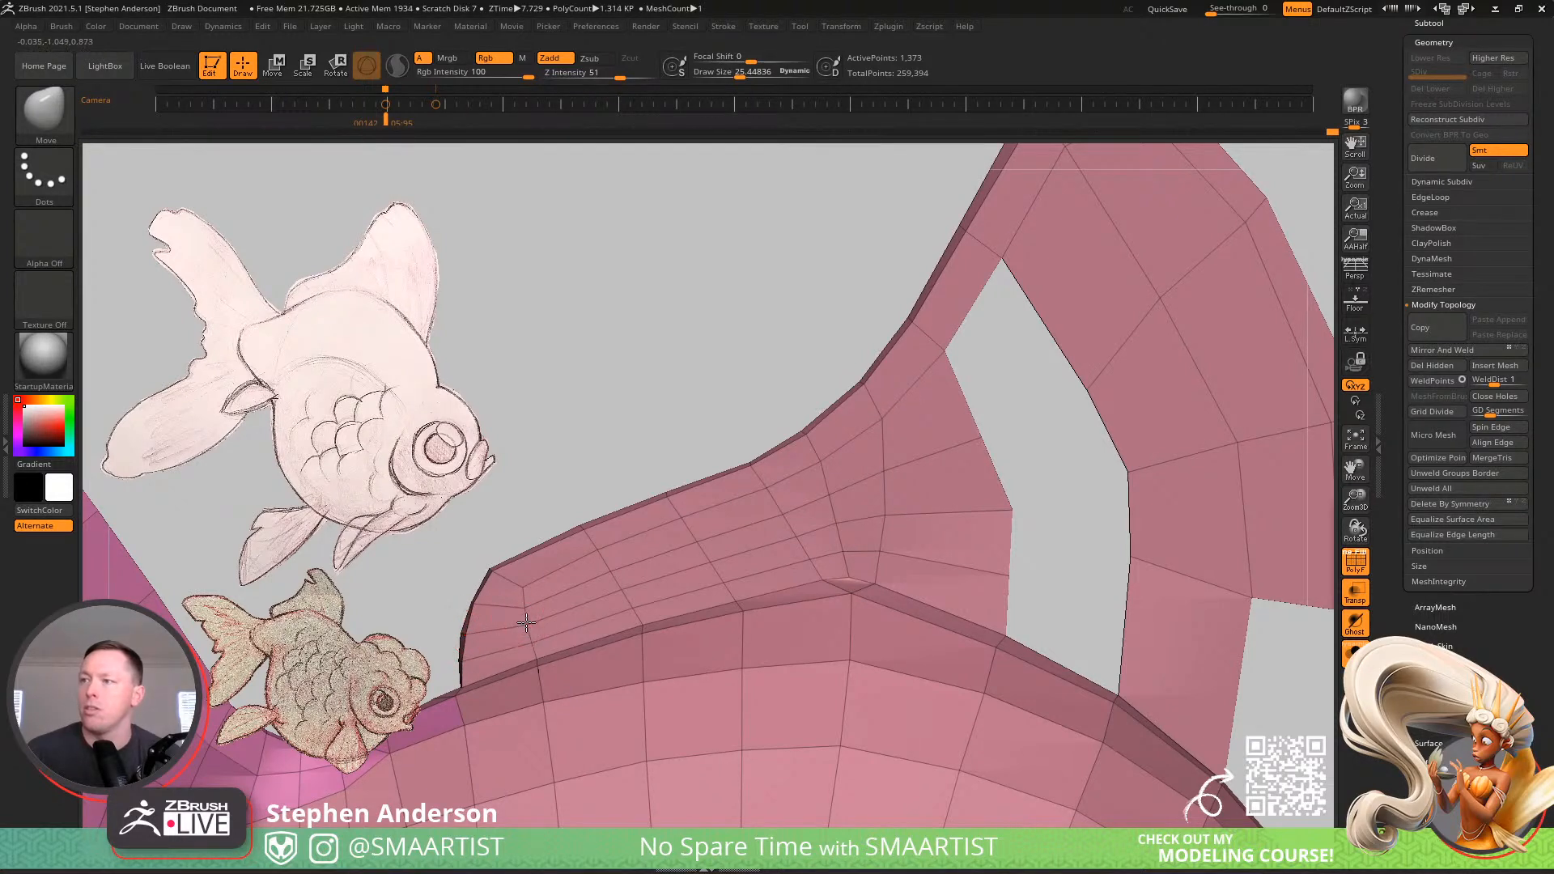
# Reposition the points beside the fin's opening, along its outer edge and near its tip with the Move brush at a draw size of about 89
pyautogui.moveTo(1028, 524); pyautogui.dragTo(953, 517)
pyautogui.press('s')
pyautogui.moveTo(963, 606); pyautogui.dragTo(980, 608)
pyautogui.moveTo(967, 610); pyautogui.dragTo(966, 638)
pyautogui.moveTo(1079, 642); pyautogui.dragTo(1077, 651)
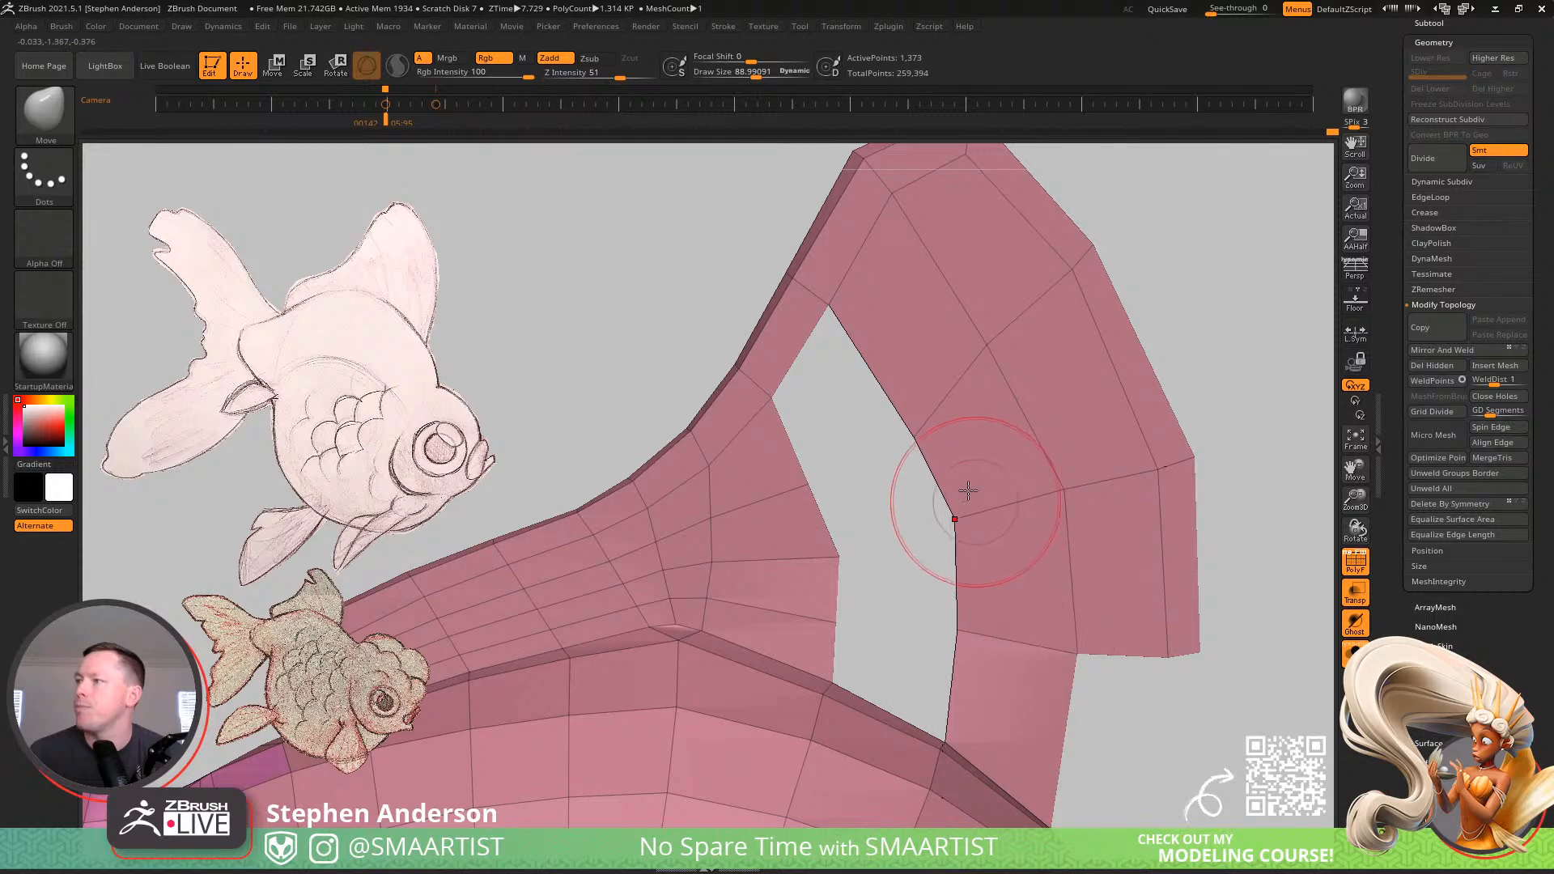
pyautogui.moveTo(925, 425); pyautogui.dragTo(915, 402)
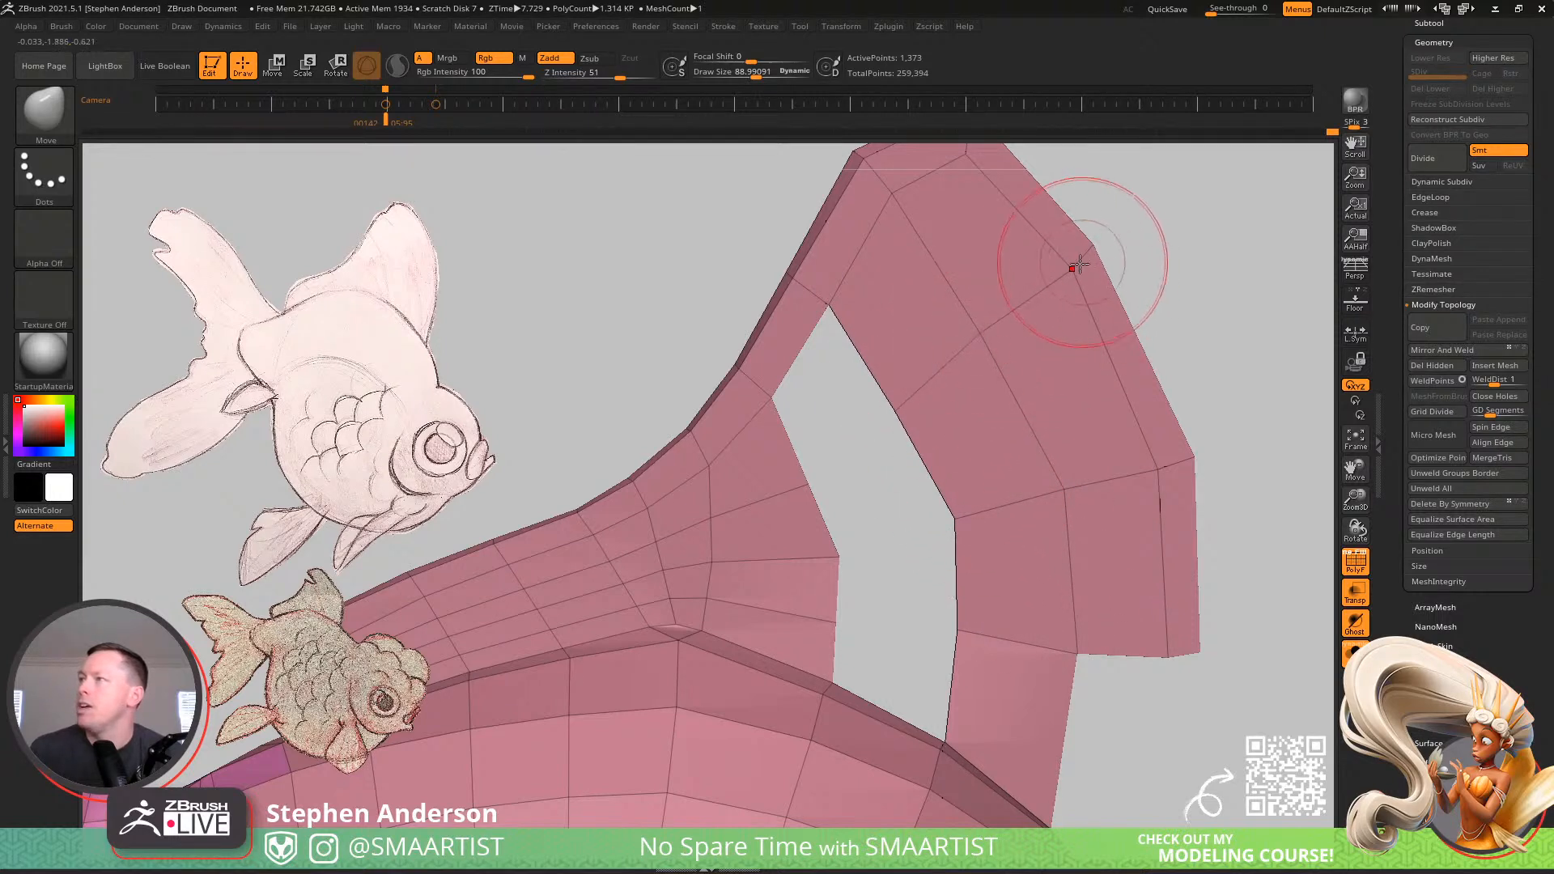
pyautogui.moveTo(1076, 264); pyautogui.dragTo(1078, 257)
pyautogui.keyDown('alt'); pyautogui.moveTo(1096, 309); pyautogui.dragTo(1105, 509, button='right'); pyautogui.keyUp('alt')
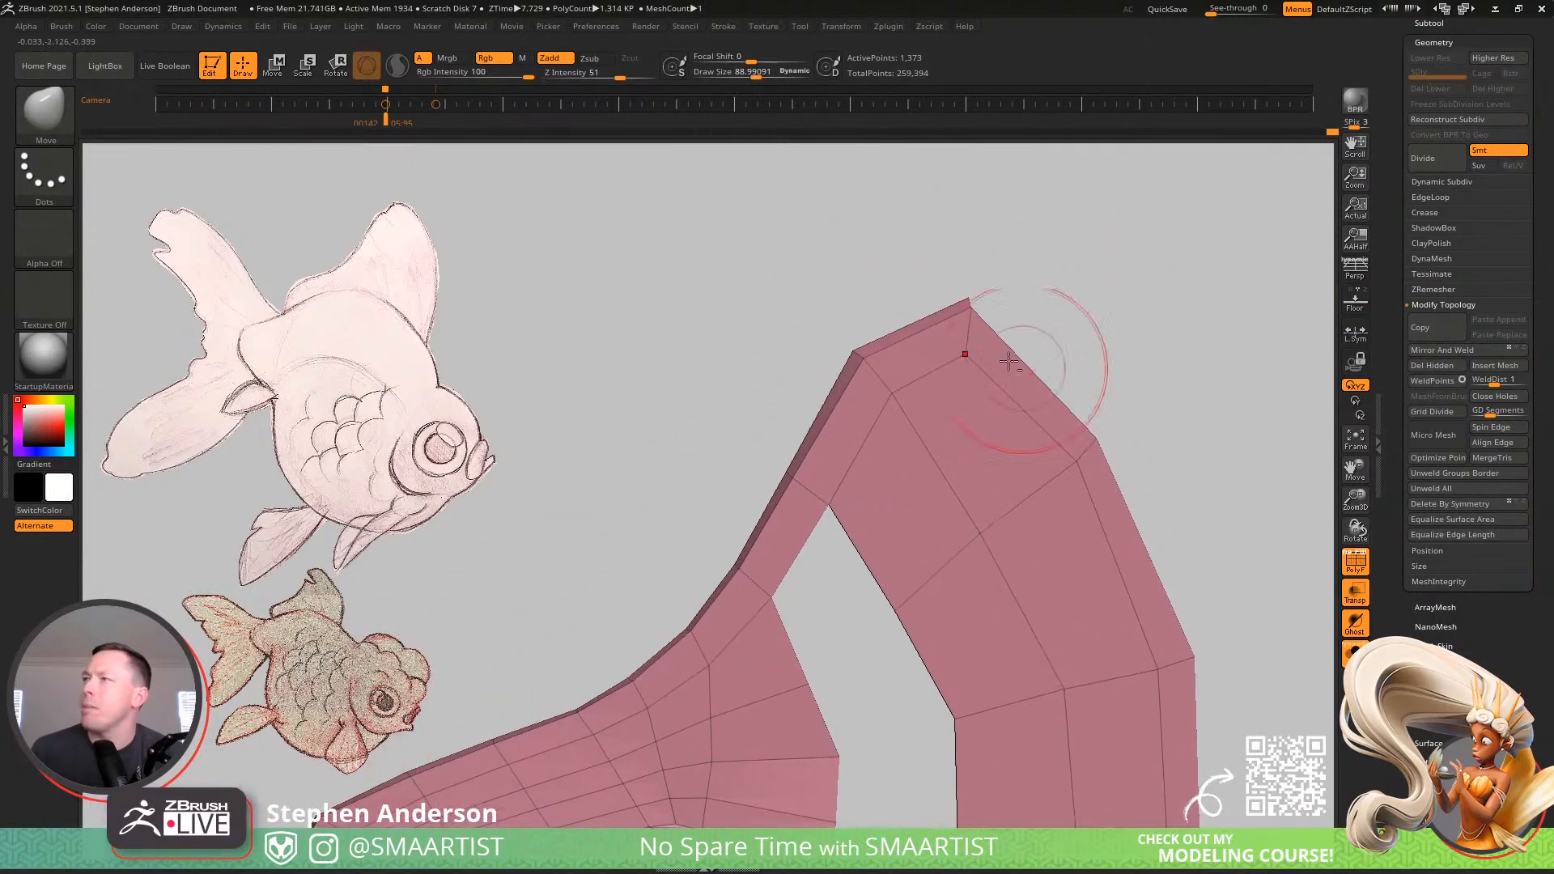
pyautogui.moveTo(970, 331); pyautogui.dragTo(987, 326)
pyautogui.keyDown('alt'); pyautogui.moveTo(1021, 453); pyautogui.dragTo(974, 364, button='right'); pyautogui.keyUp('alt')
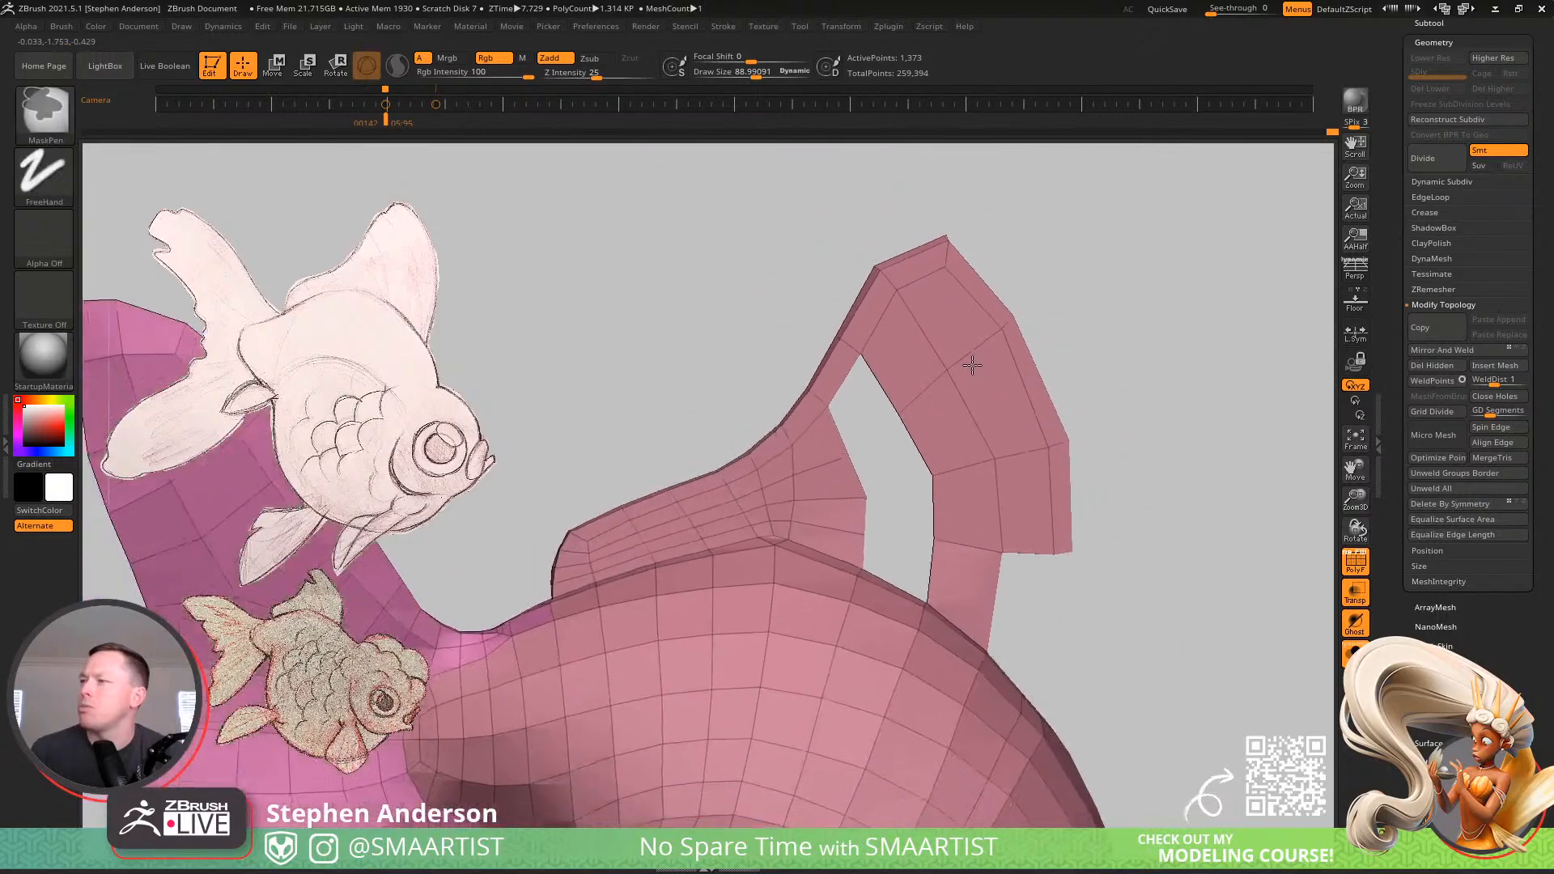
# Bridge the fin's open outer lower corner down to the body and across to the neighbouring polygon with ZModeler
pyautogui.keyDown('alt'); pyautogui.moveTo(1000, 486); pyautogui.dragTo(957, 360, button='right'); pyautogui.keyUp('alt')
pyautogui.keyDown('ctrl'); pyautogui.moveTo(1026, 409); pyautogui.dragTo(1003, 454, button='right'); pyautogui.keyUp('ctrl')
pyautogui.moveTo(1003, 453)
pyautogui.mouseDown(button='right')
pyautogui.moveTo(982, 493)
pyautogui.moveTo(1017, 450)
pyautogui.mouseUp(button='right')
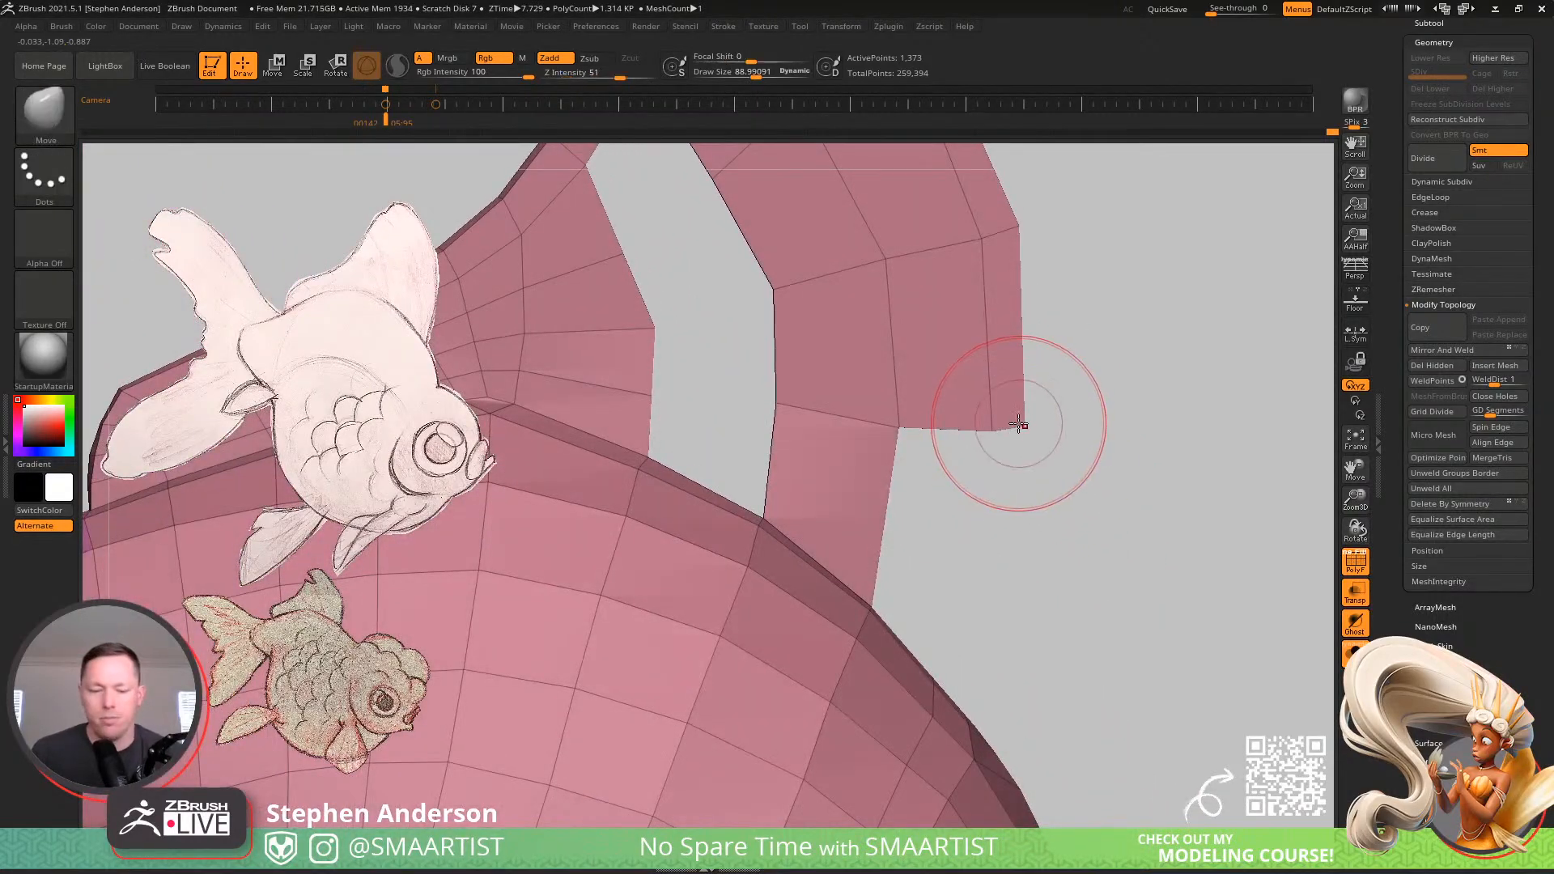
pyautogui.press('b')
pyautogui.press('z')
pyautogui.press('m')
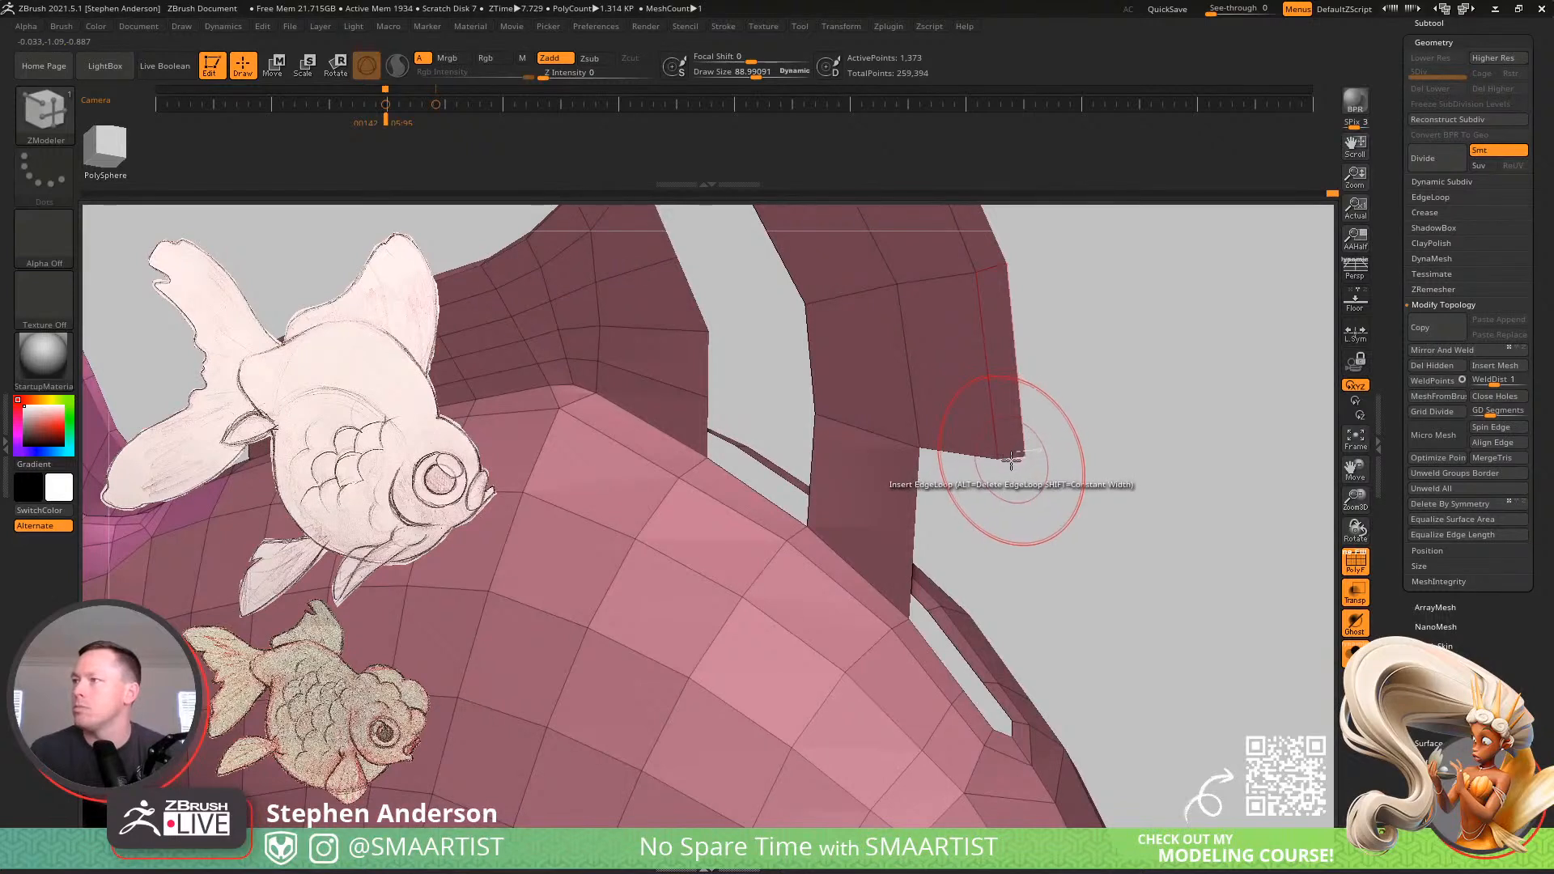
pyautogui.press('space')
pyautogui.click(853, 462)
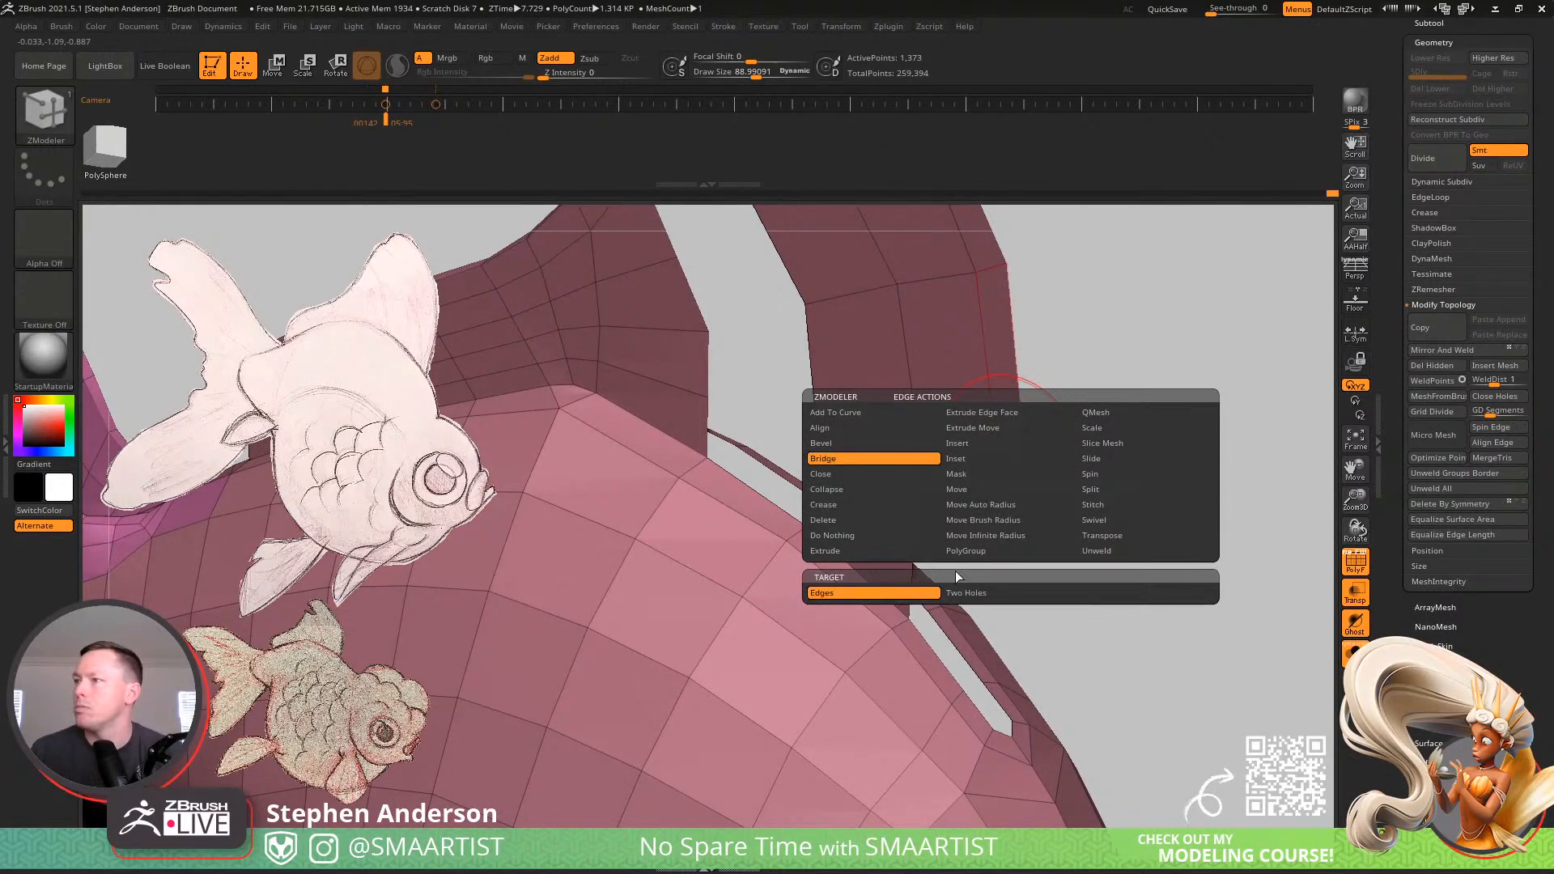
pyautogui.click(997, 458)
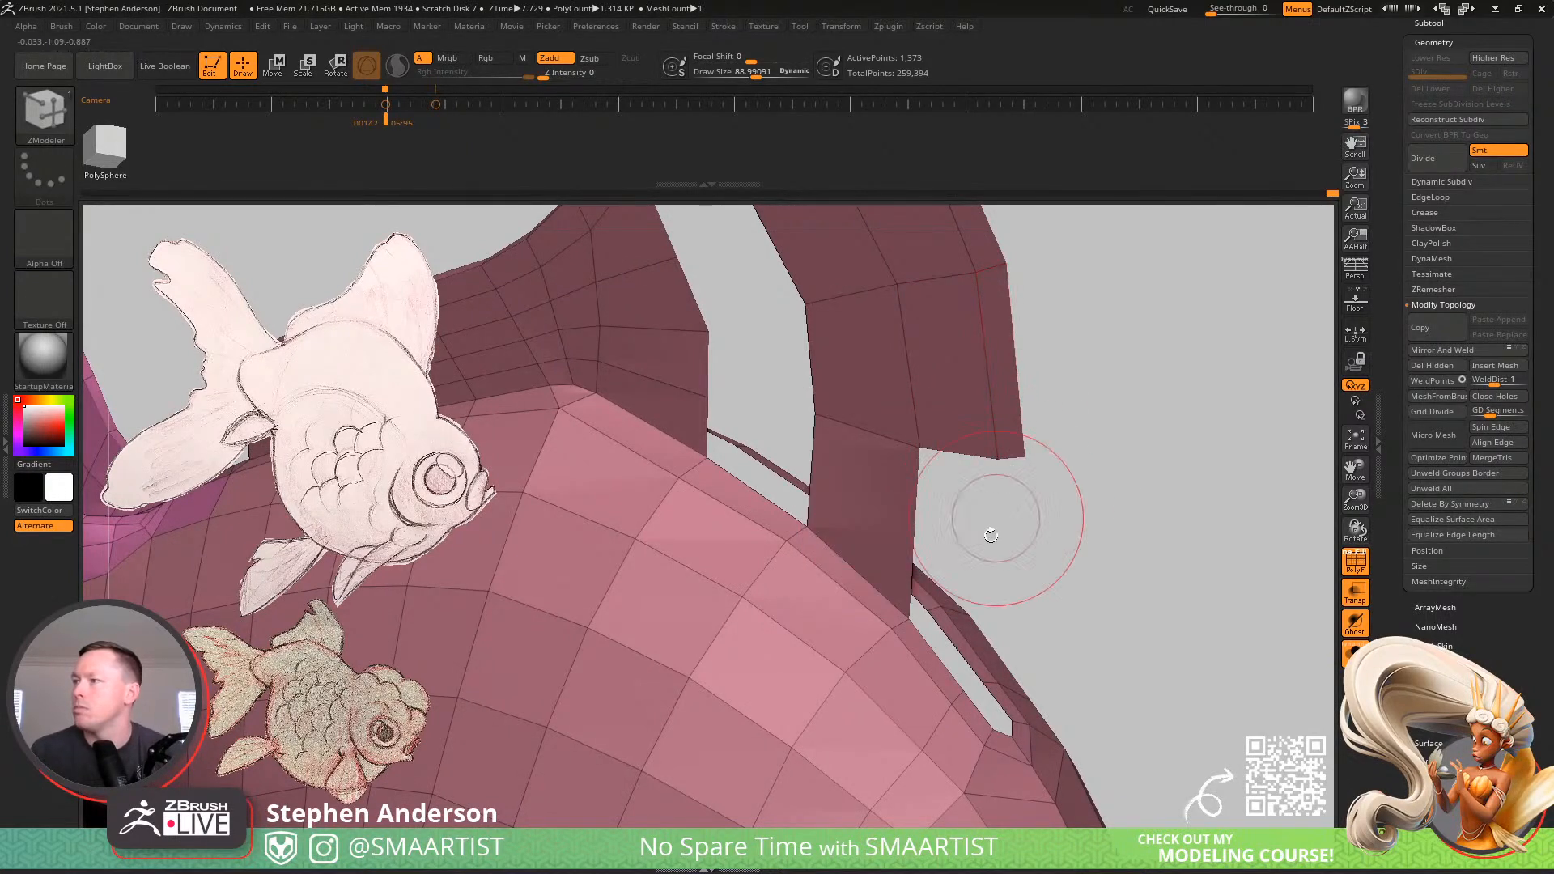
pyautogui.click(993, 710)
pyautogui.click(914, 516)
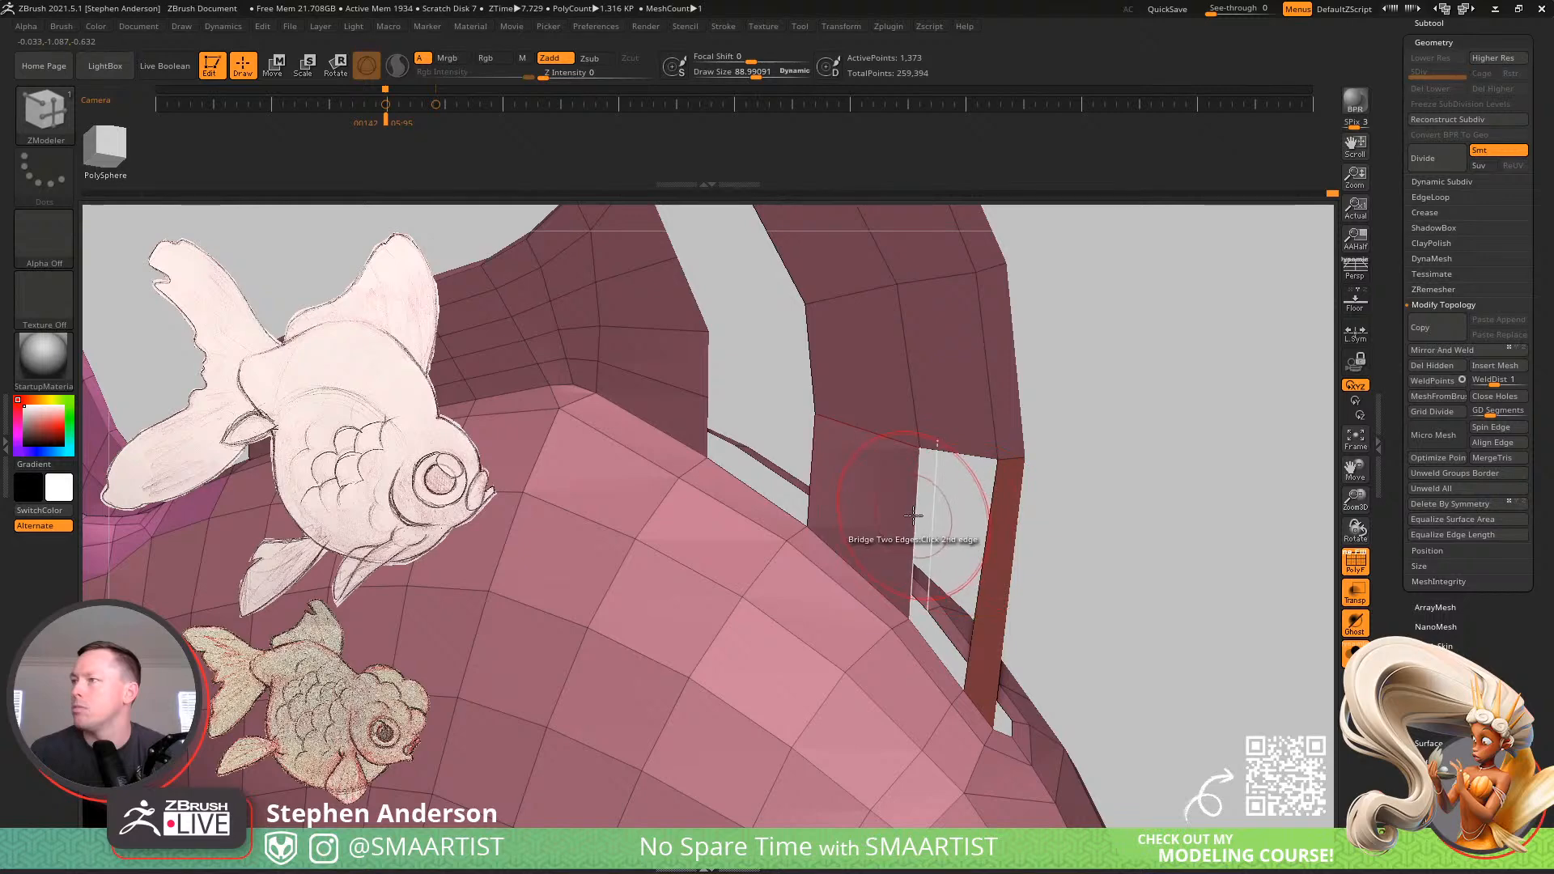
pyautogui.click(989, 516)
# Bridge the facing edges of the opening in the middle of the dorsal fin from the base up until it is closed
pyautogui.moveTo(989, 516); pyautogui.dragTo(956, 583, button='right')
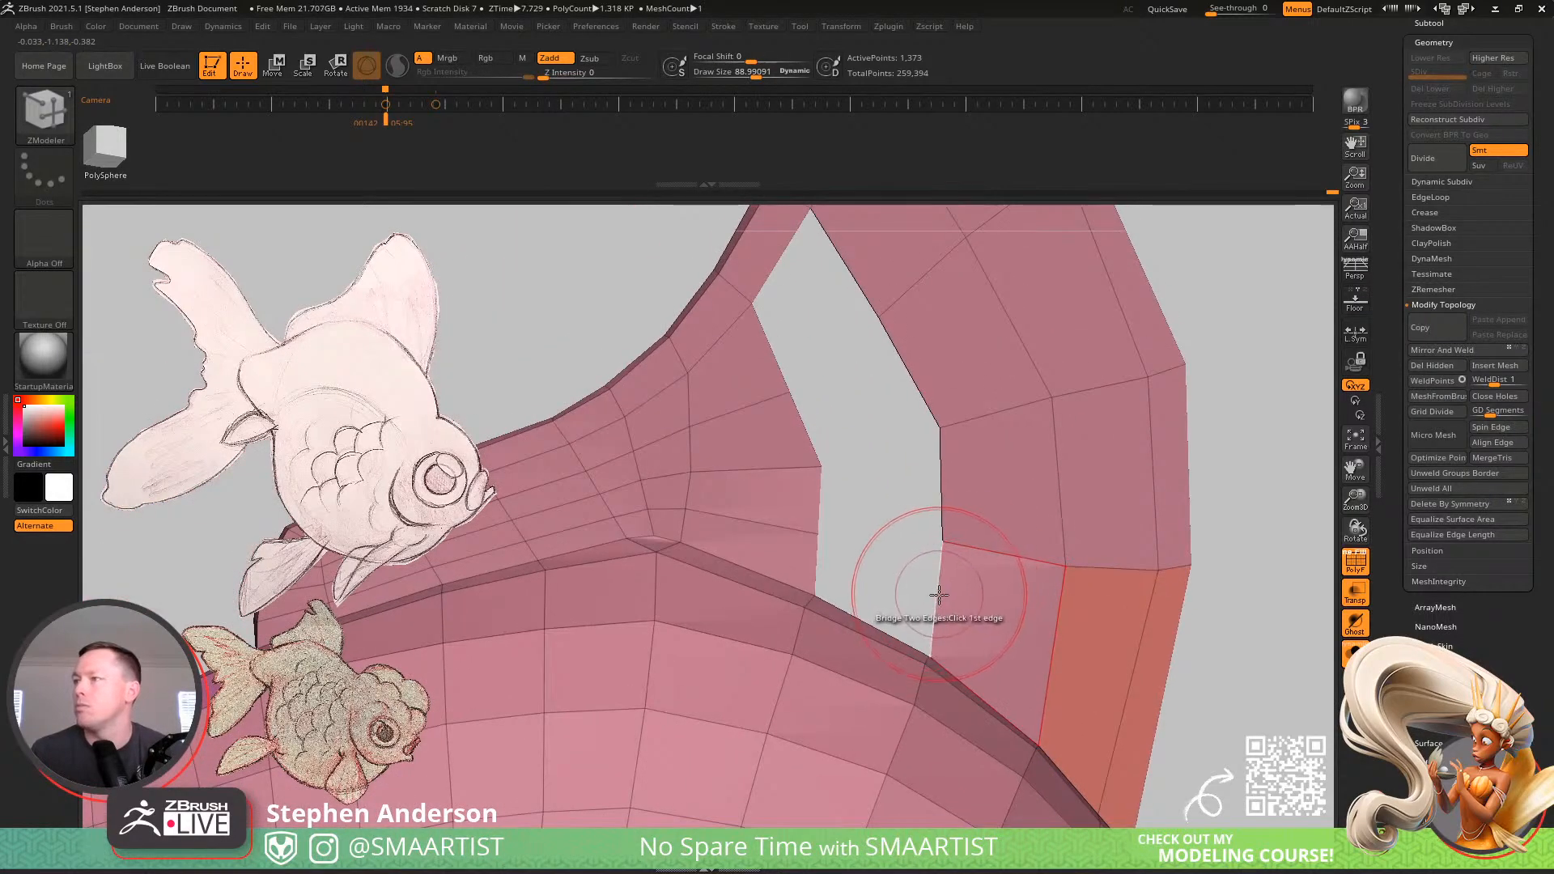
pyautogui.click(939, 595)
pyautogui.click(817, 573)
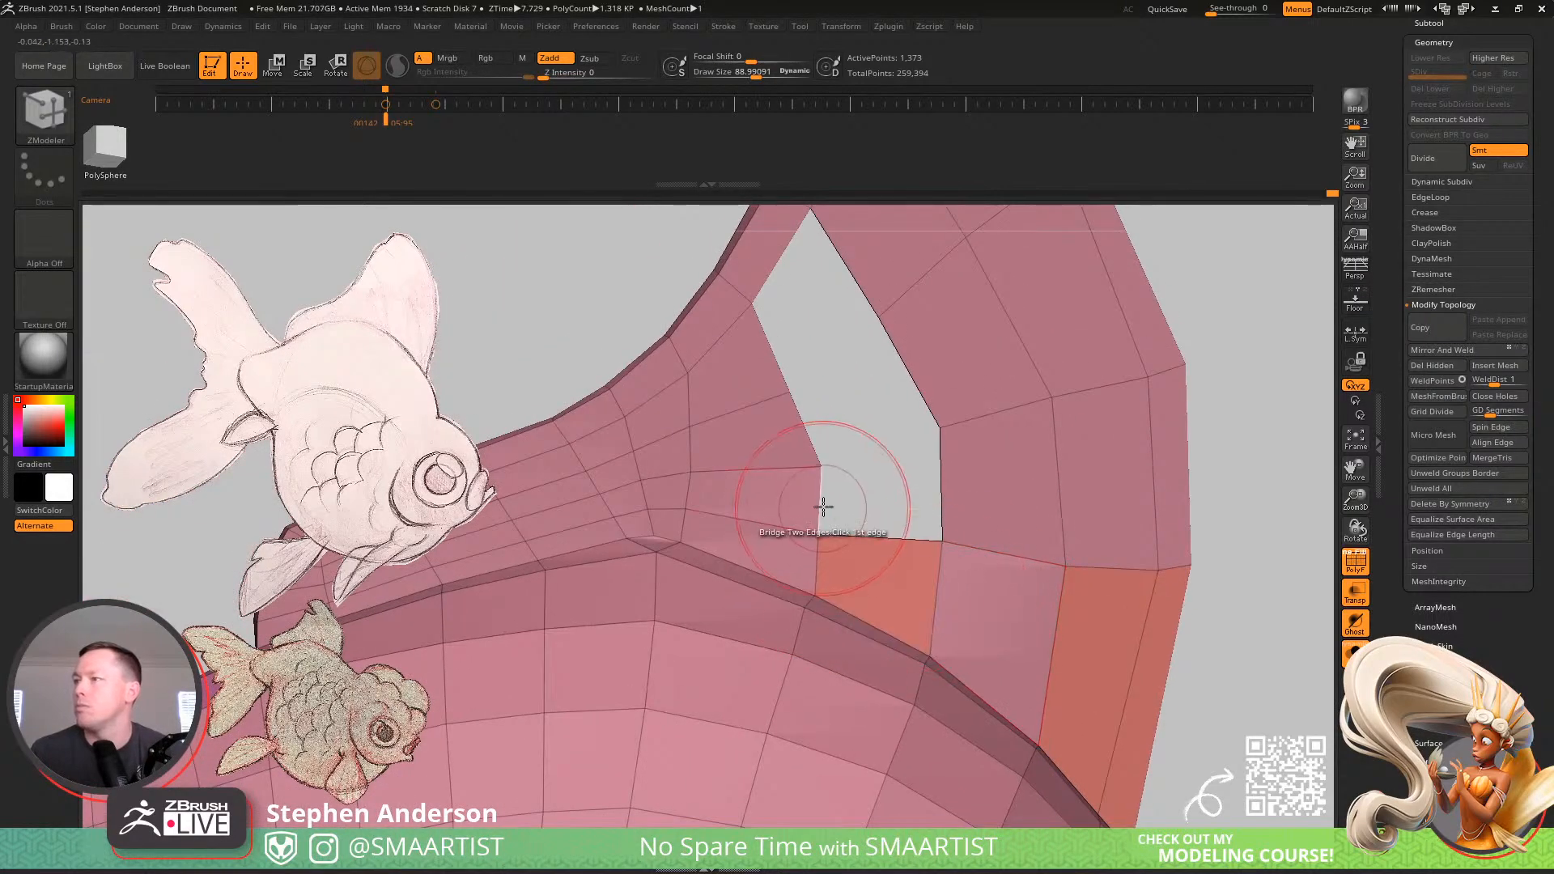
pyautogui.click(941, 485)
pyautogui.click(906, 374)
pyautogui.click(801, 427)
pyautogui.click(766, 350)
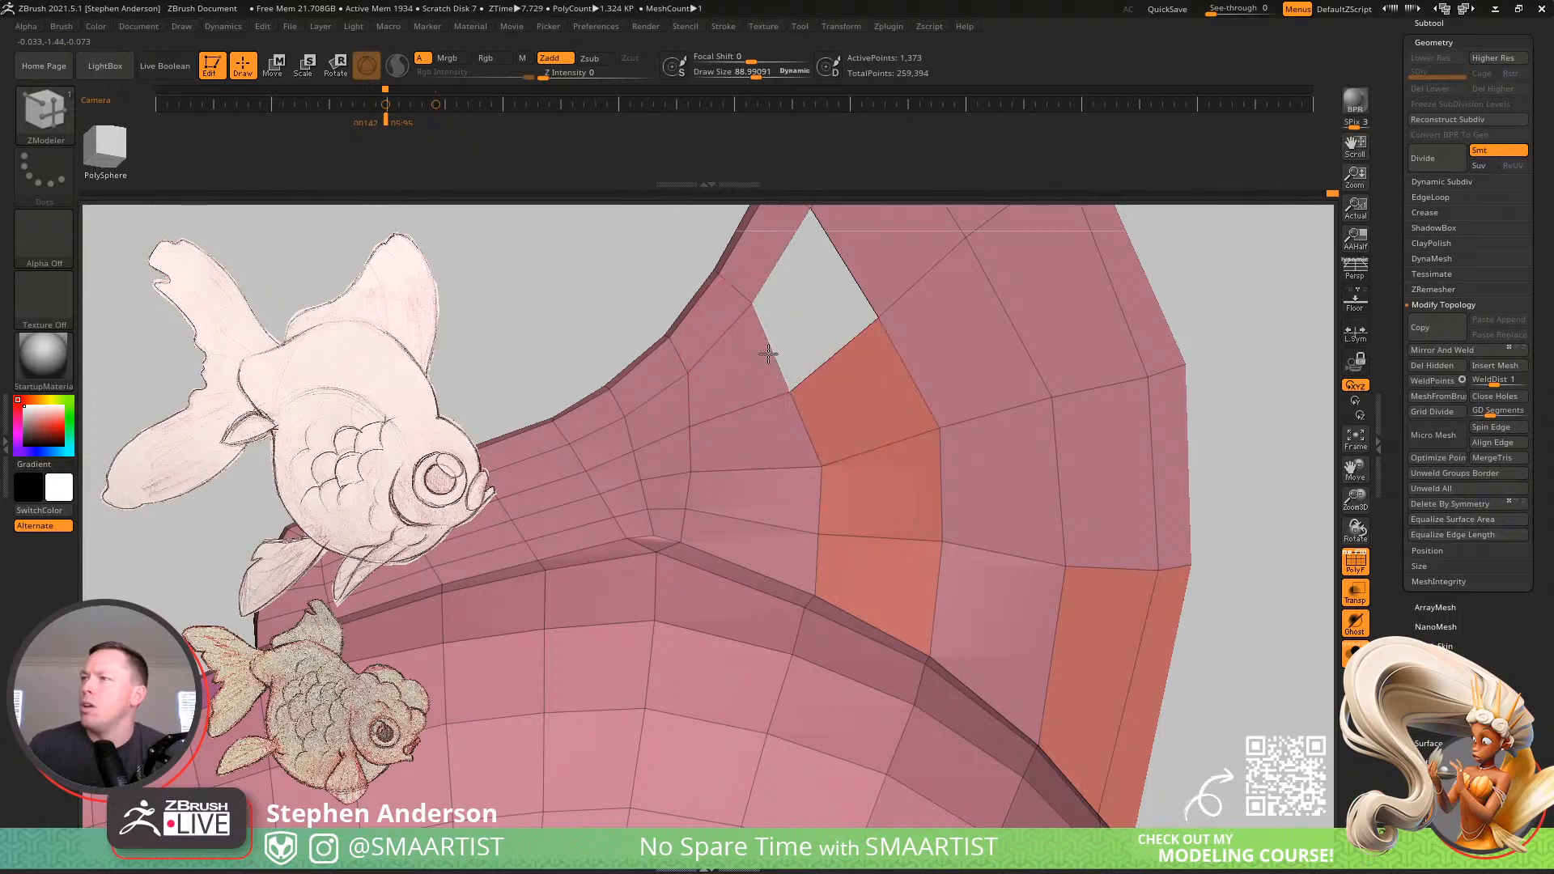
pyautogui.click(856, 267)
# Smooth the newly bridged strip and the surrounding points in the middle of the dorsal fin
pyautogui.keyDown('alt'); pyautogui.moveTo(905, 414); pyautogui.dragTo(947, 512, button='right'); pyautogui.keyUp('alt')
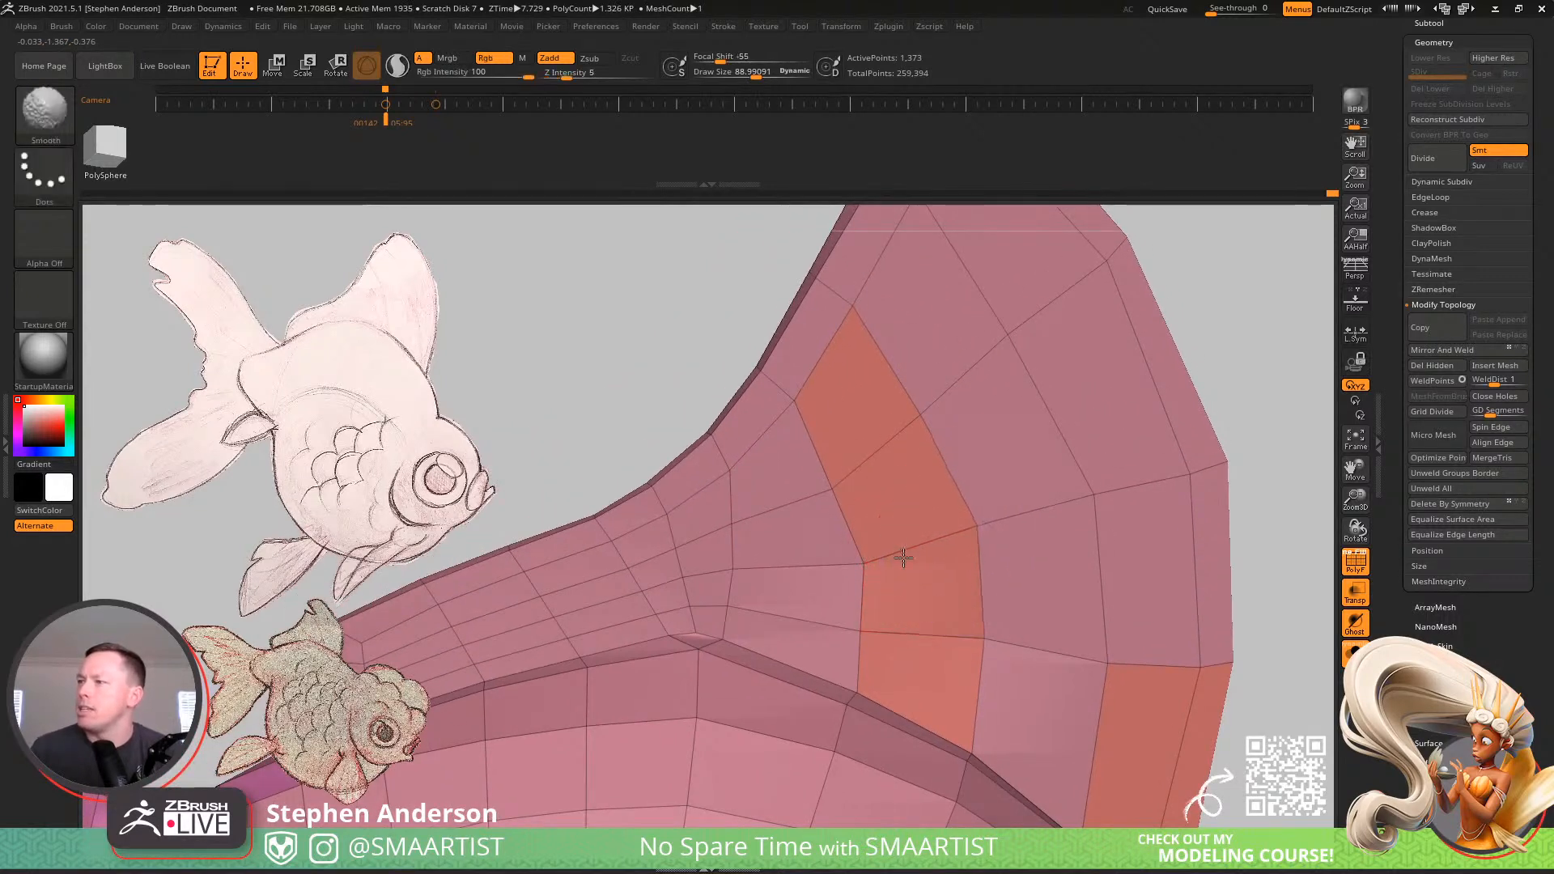
pyautogui.press('shift')
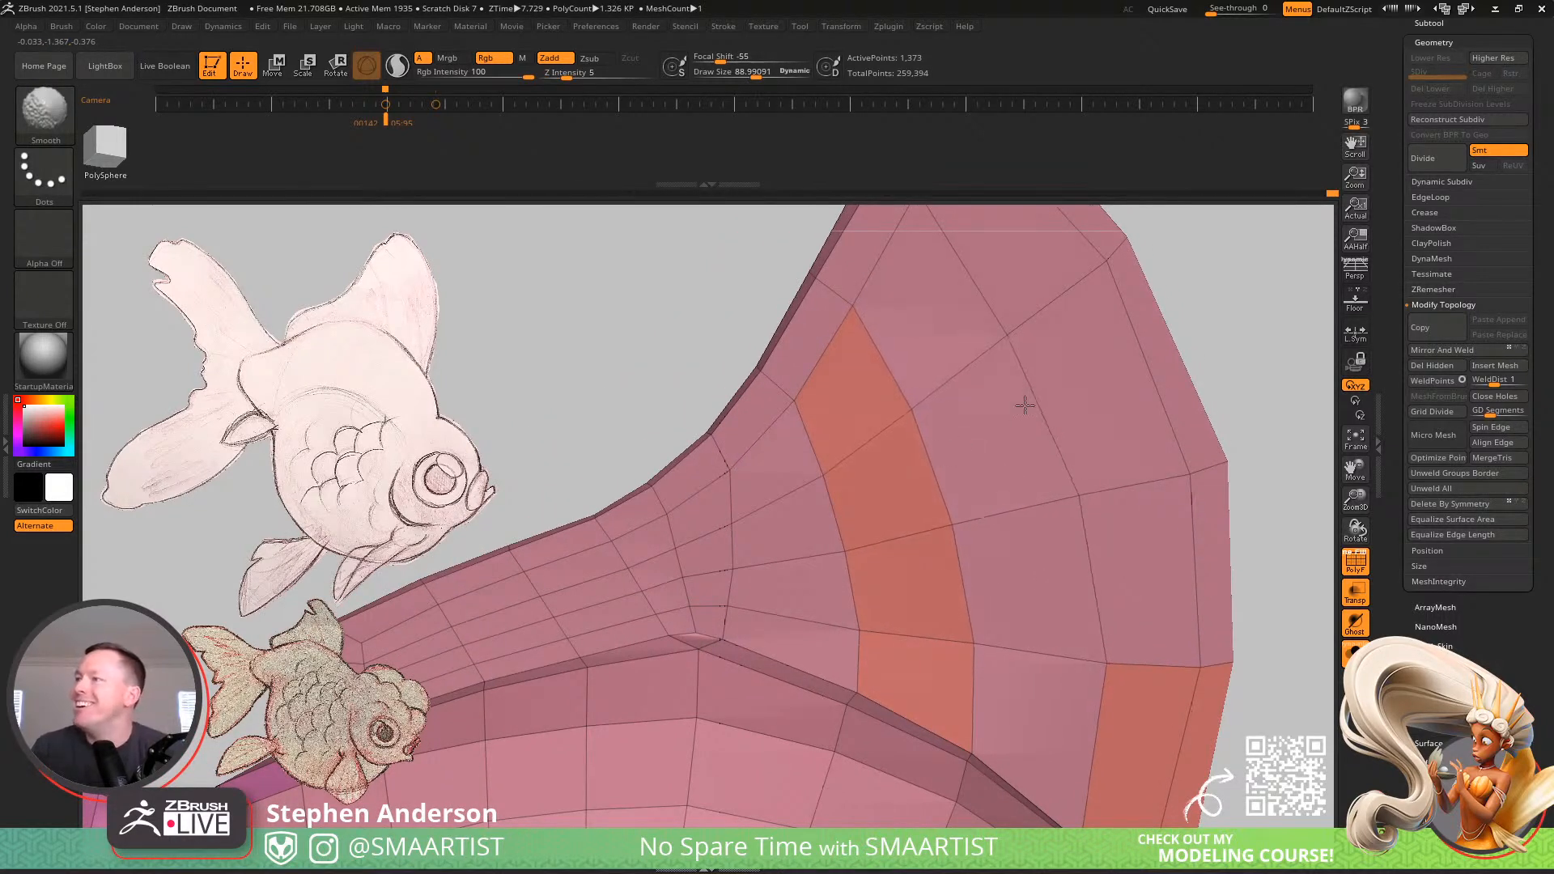
pyautogui.keyDown('alt'); pyautogui.moveTo(1027, 524); pyautogui.dragTo(1056, 624, button='right'); pyautogui.keyUp('alt')
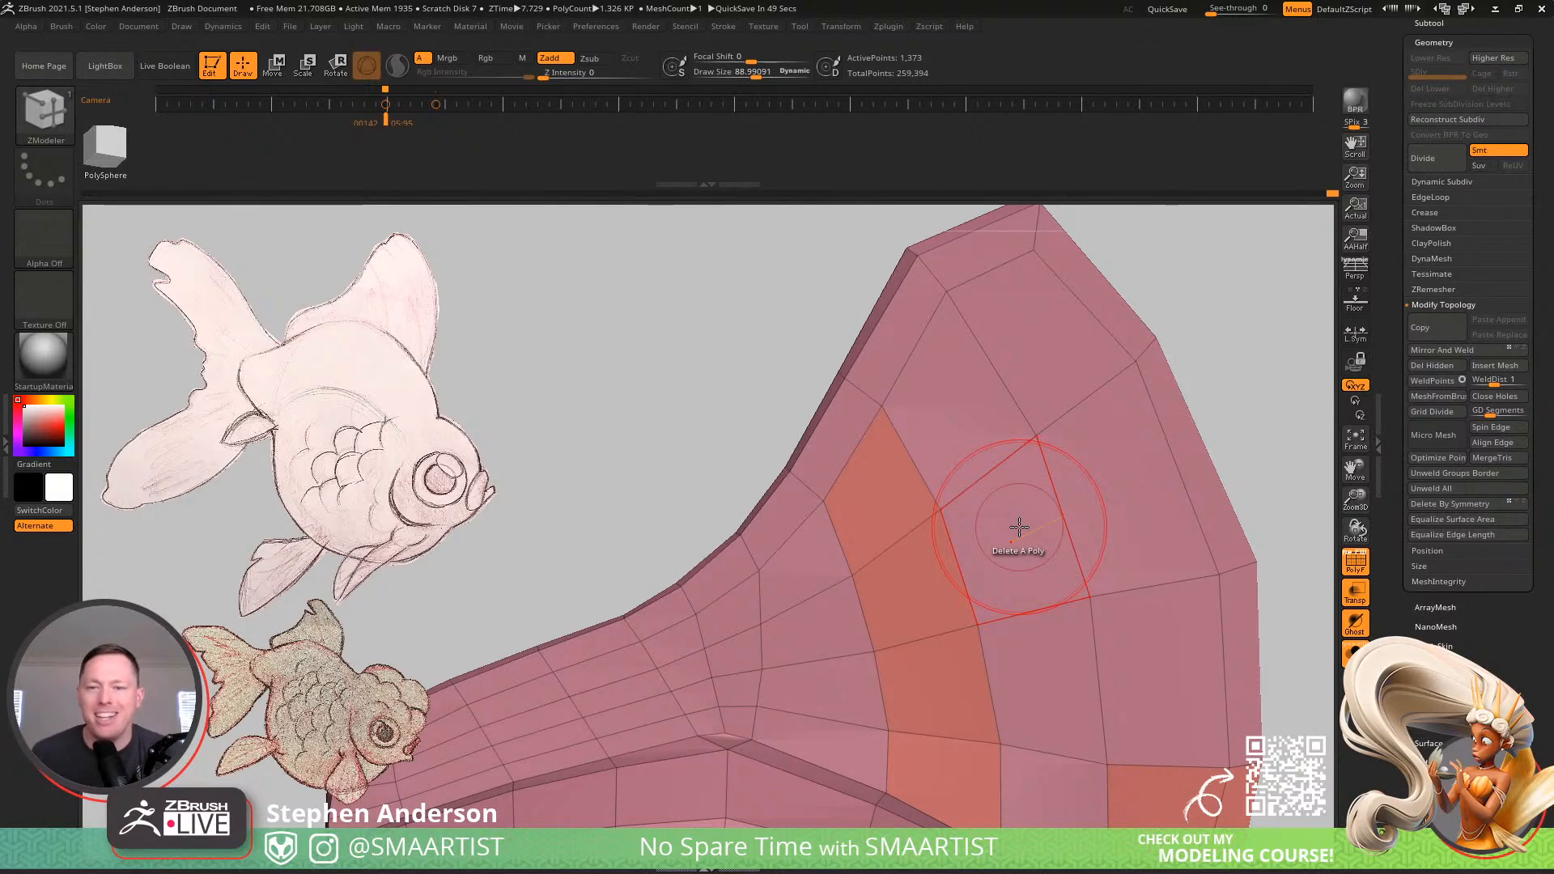
pyautogui.press('shift')
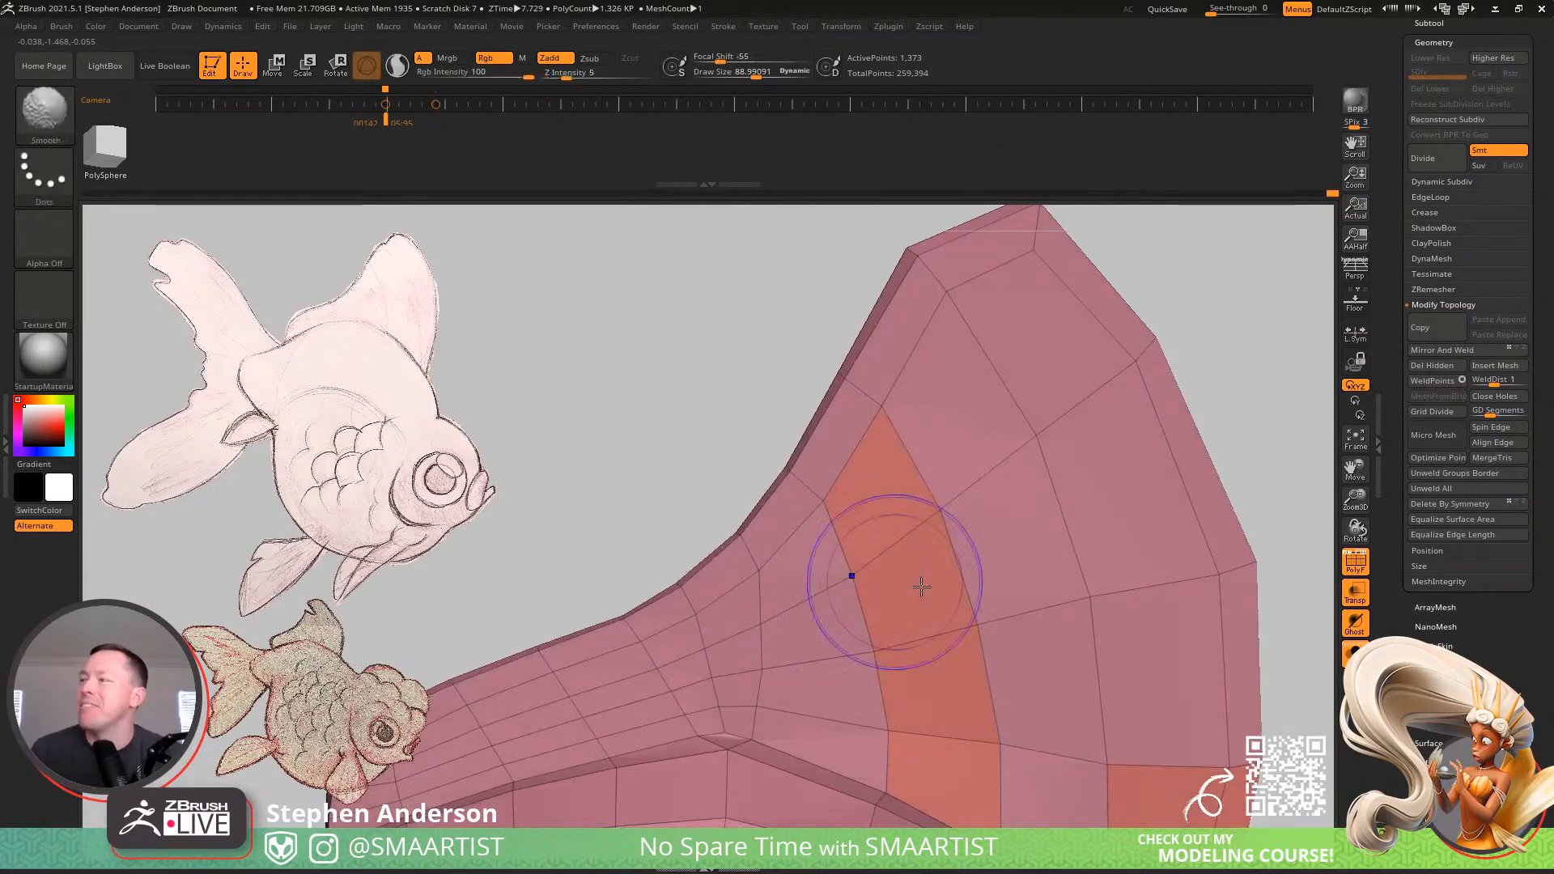
# Preview the dorsal fin's base with Dynamic Subdiv, with and without the polyframe, and return to the low-poly view
pyautogui.moveTo(968, 598)
pyautogui.keyDown('alt'); pyautogui.mouseDown(button='right')
pyautogui.moveTo(1003, 526)
pyautogui.moveTo(1051, 525)
pyautogui.moveTo(991, 483)
pyautogui.mouseUp(button='right'); pyautogui.keyUp('alt')
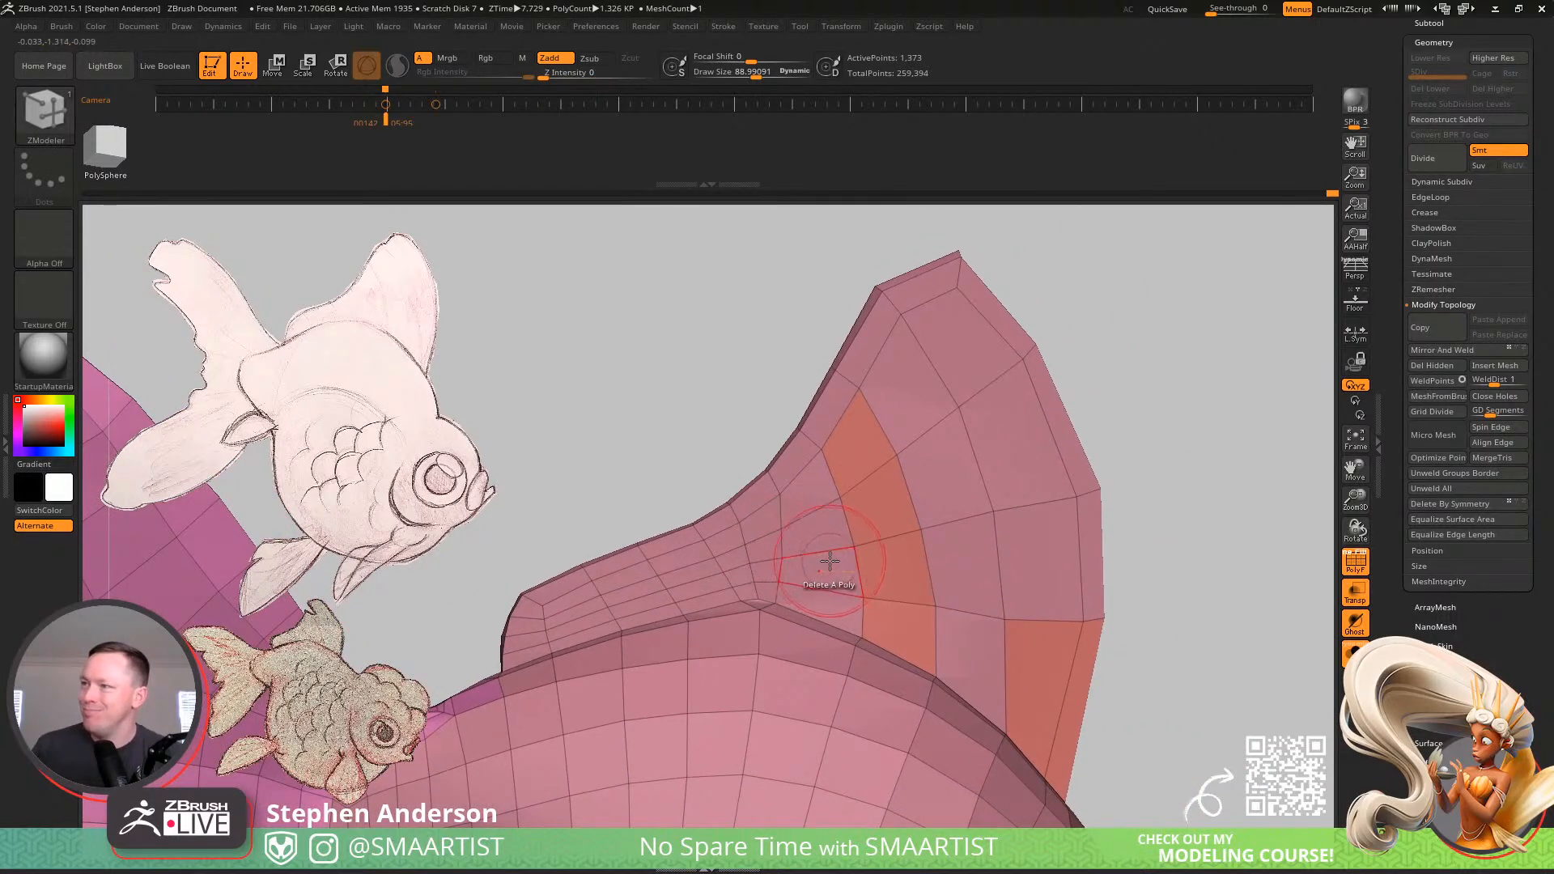
pyautogui.keyDown('ctrl'); pyautogui.moveTo(730, 522); pyautogui.dragTo(763, 555, button='right'); pyautogui.keyUp('ctrl')
pyautogui.moveTo(775, 620)
pyautogui.mouseDown(button='right')
pyautogui.moveTo(789, 712)
pyautogui.moveTo(743, 573)
pyautogui.mouseUp(button='right')
pyautogui.press('d')
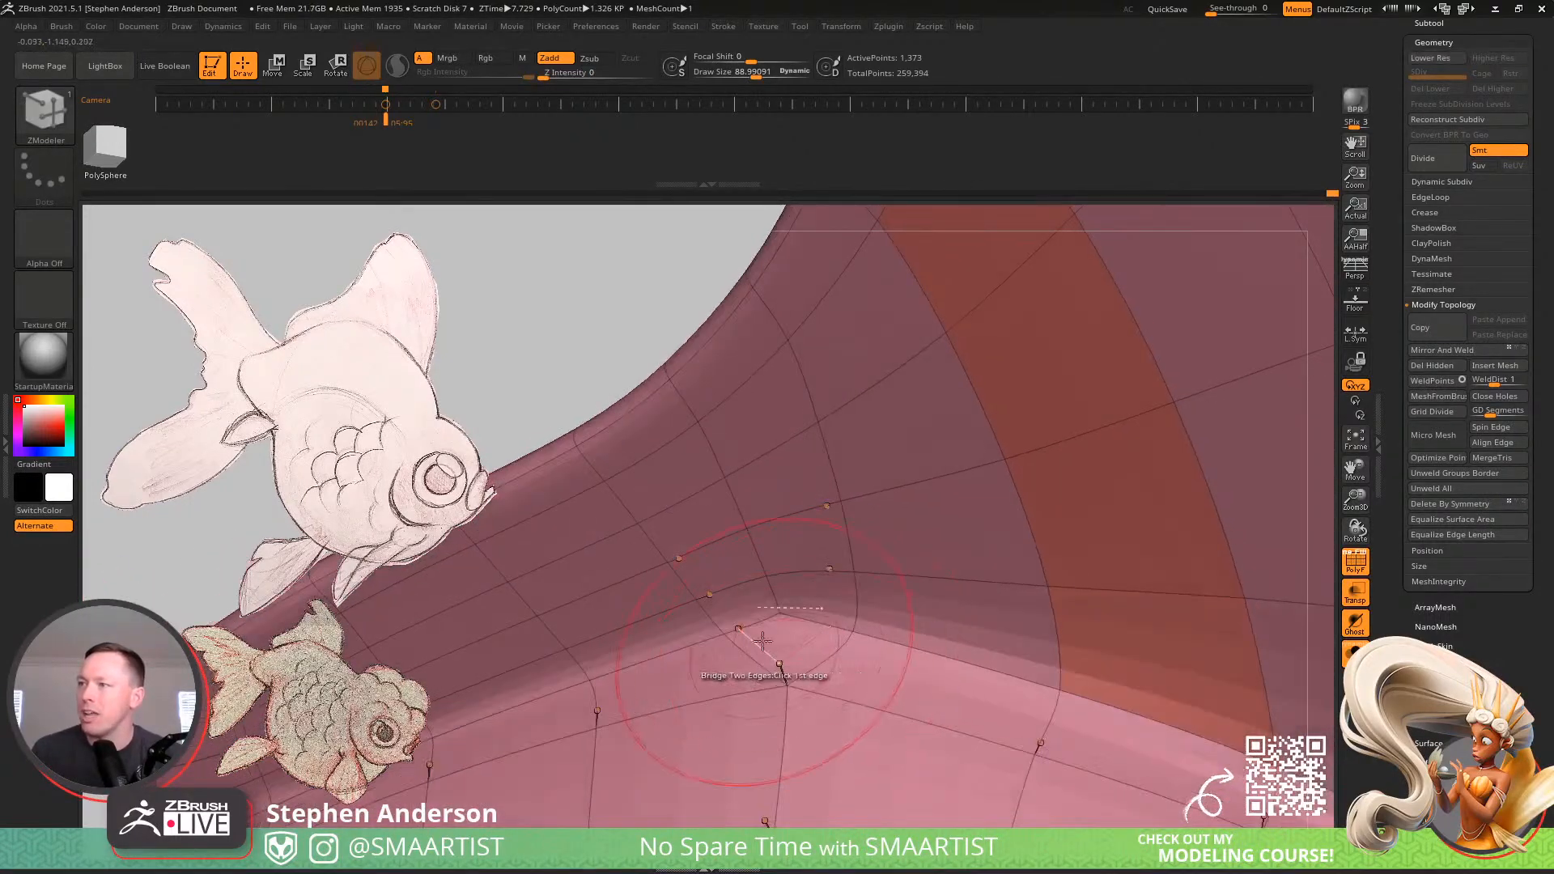
pyautogui.hotkey('shift', 'f')
pyautogui.moveTo(915, 731)
pyautogui.keyDown('ctrl'); pyautogui.mouseDown(button='right')
pyautogui.moveTo(829, 663)
pyautogui.moveTo(888, 658)
pyautogui.moveTo(1090, 541)
pyautogui.moveTo(1020, 416)
pyautogui.moveTo(996, 454)
pyautogui.mouseUp(button='right'); pyautogui.keyUp('ctrl')
pyautogui.keyDown('ctrl'); pyautogui.moveTo(806, 490); pyautogui.dragTo(1024, 721, button='right'); pyautogui.keyUp('ctrl')
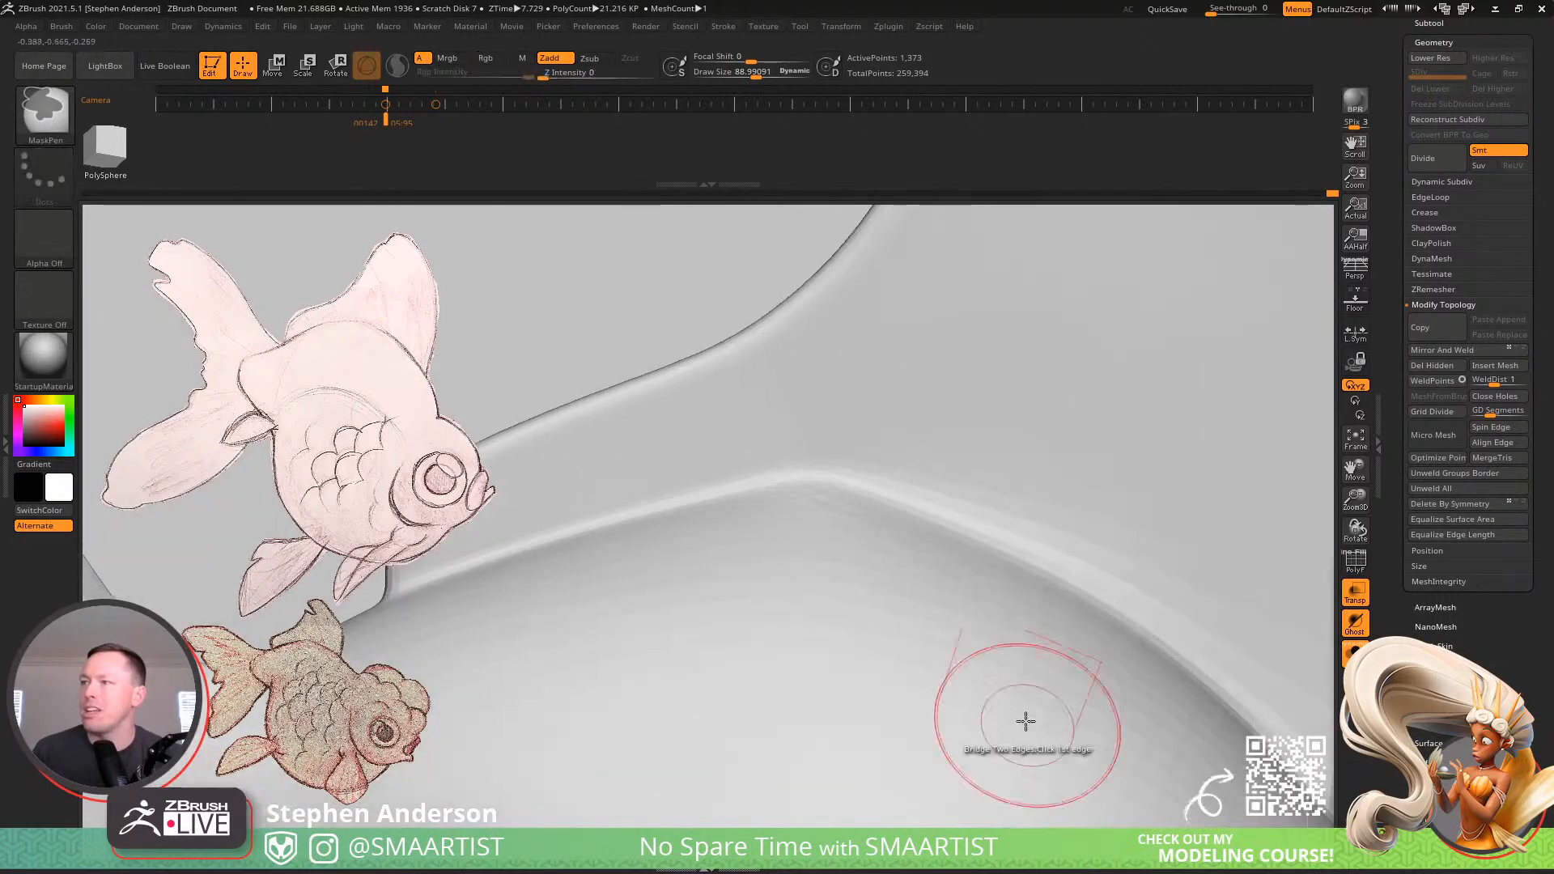
pyautogui.hotkey('shift', 'f')
pyautogui.hotkey('shift', 'd')
pyautogui.keyDown('ctrl'); pyautogui.moveTo(875, 499); pyautogui.dragTo(804, 562, button='right'); pyautogui.keyUp('ctrl')
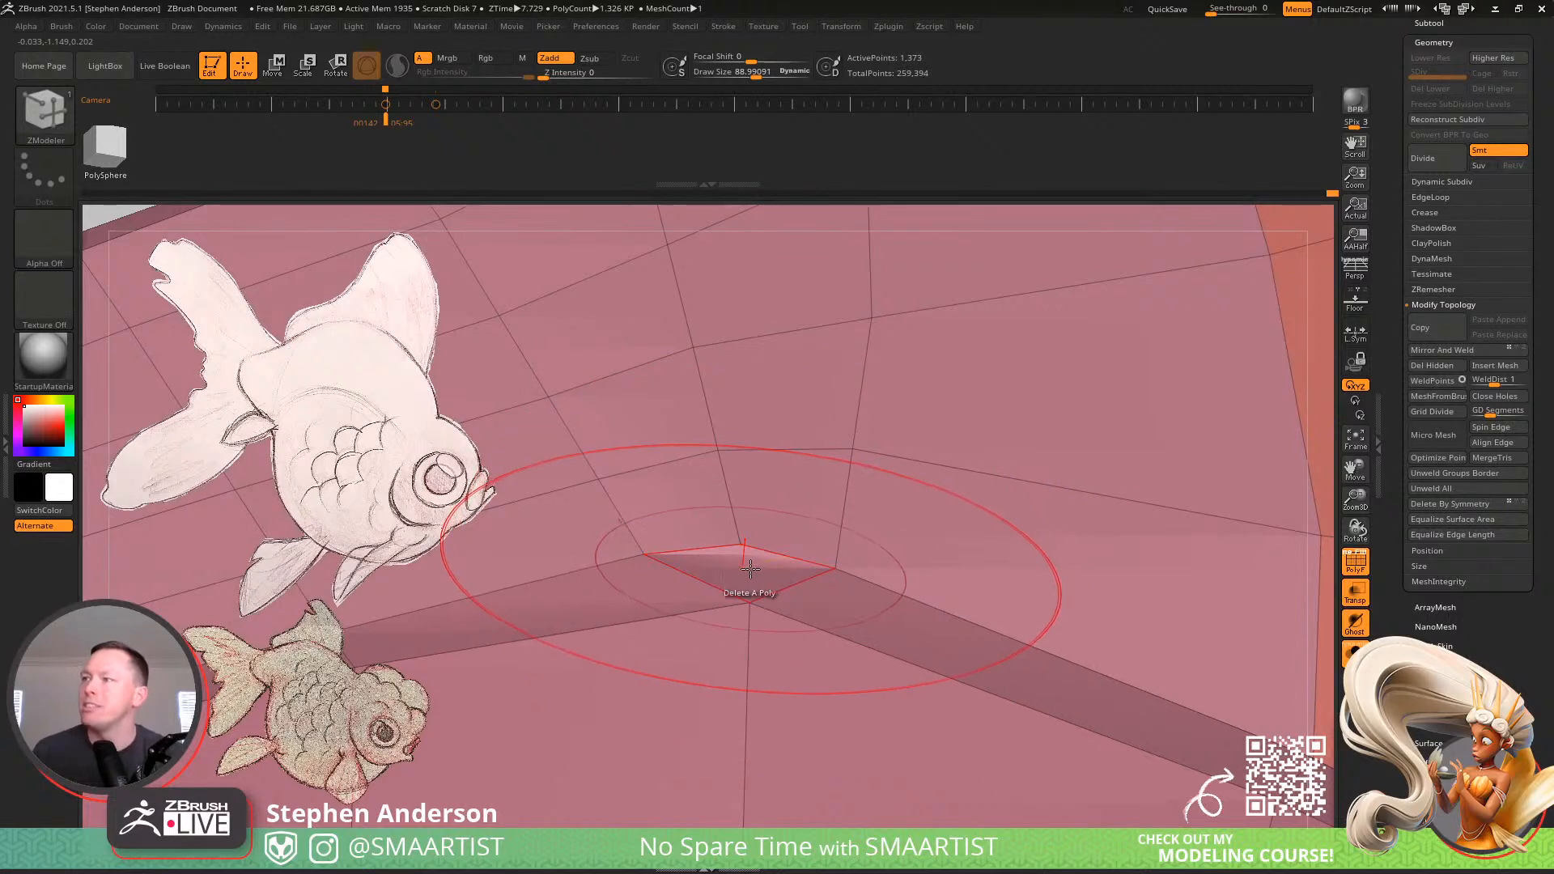
# Delete the sliver polygon at the dorsal fin's base and remove the surplus edge loops running through the gap with ZModeler's Insert Single EdgeLoop
pyautogui.keyDown('ctrl'); pyautogui.moveTo(826, 586); pyautogui.dragTo(778, 638, button='right'); pyautogui.keyUp('ctrl')
pyautogui.click(775, 638)
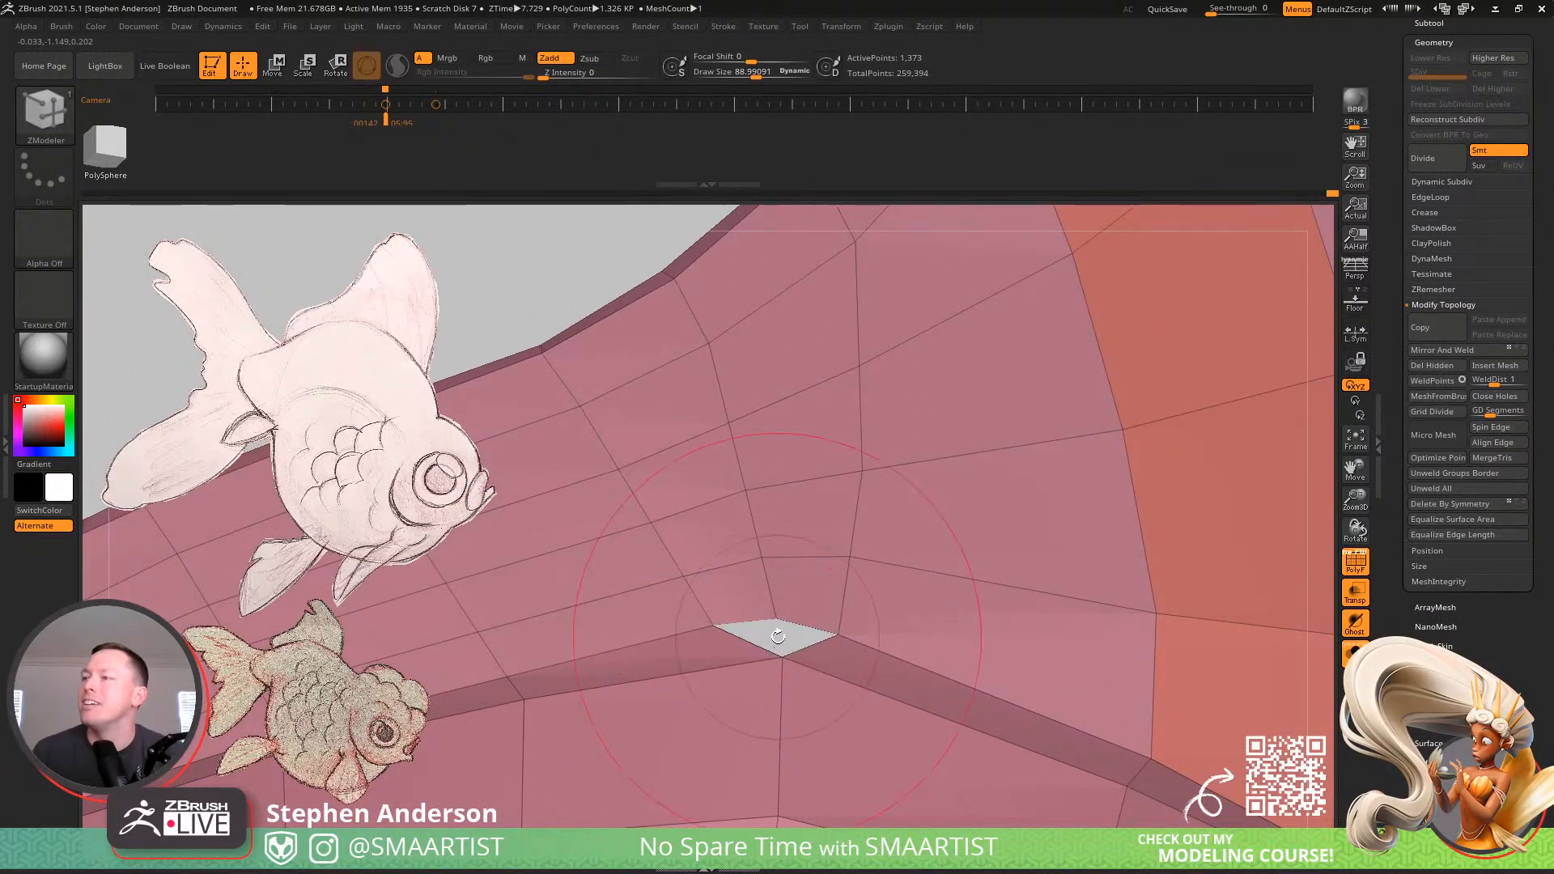
pyautogui.press('space')
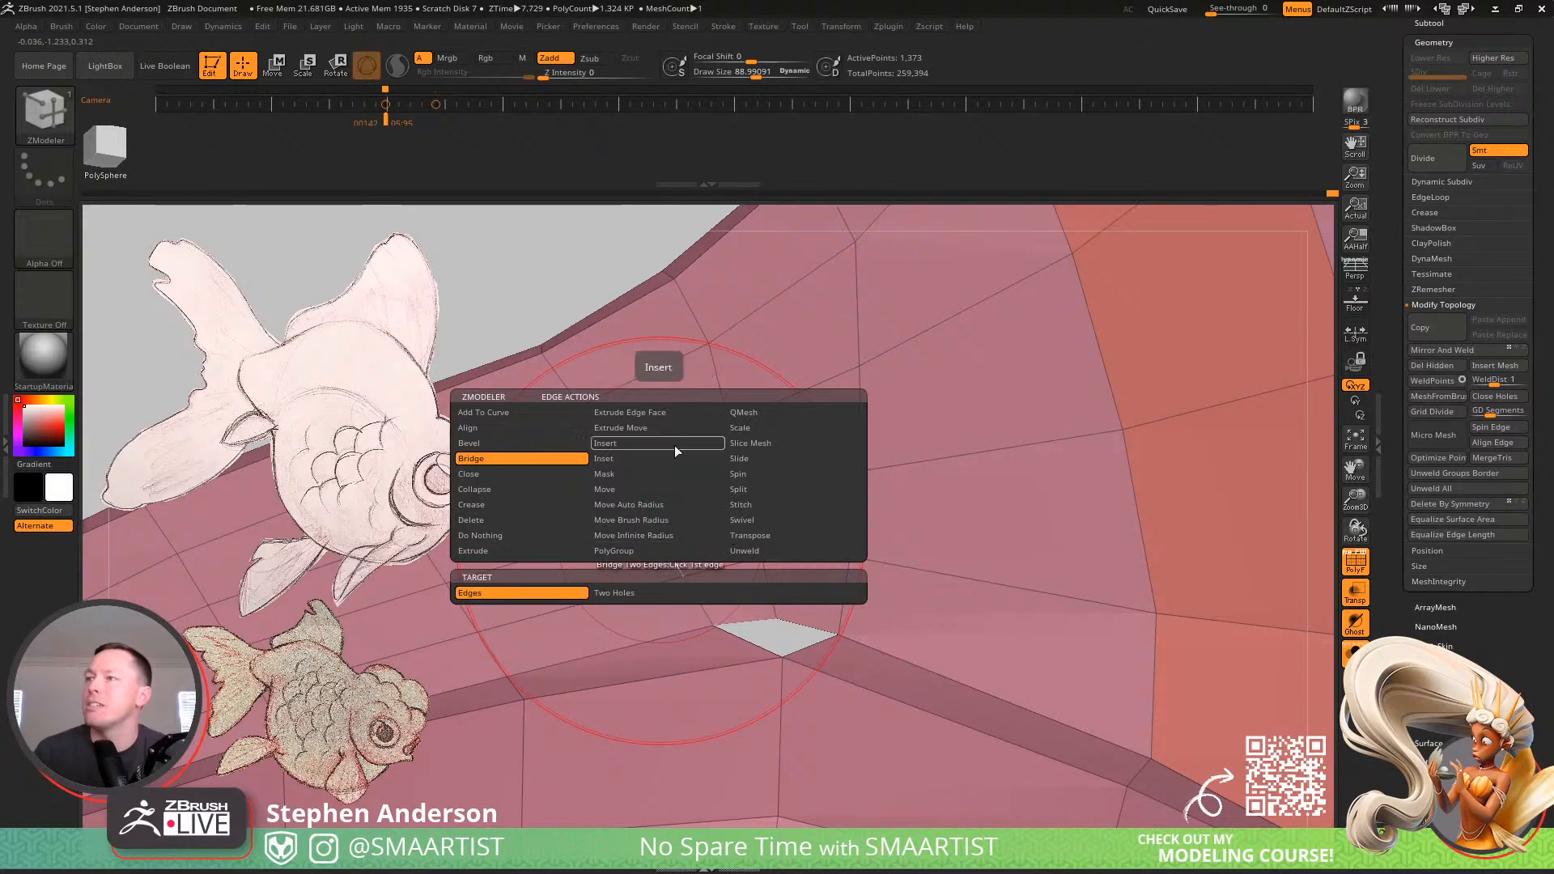
pyautogui.click(635, 443)
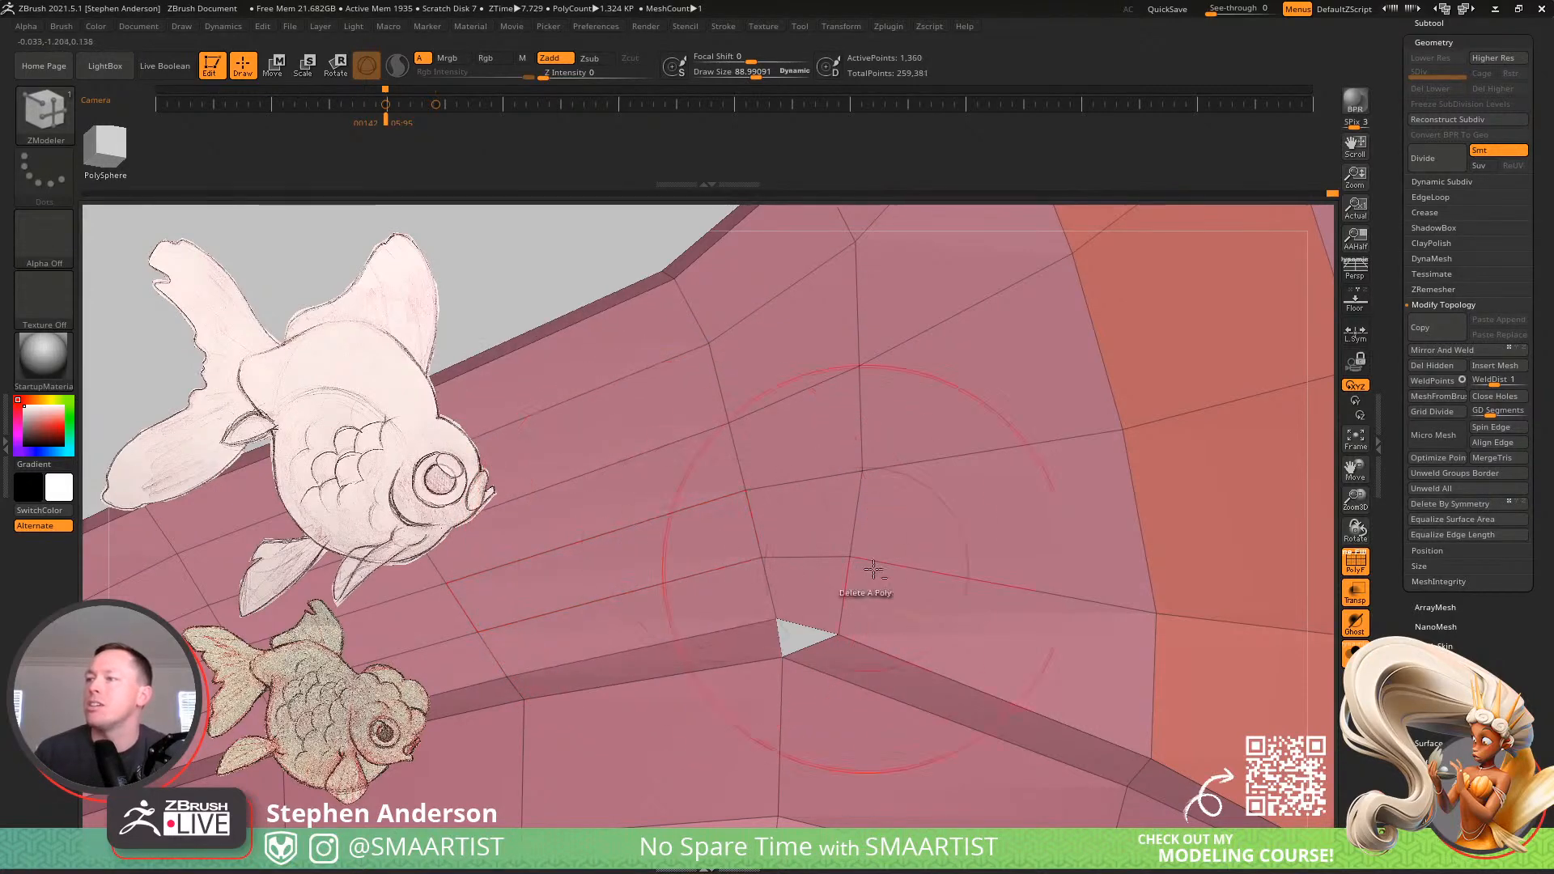
pyautogui.keyDown('alt'); pyautogui.click(846, 570); pyautogui.keyUp('alt')
pyautogui.moveTo(890, 580); pyautogui.dragTo(931, 688, button='right')
# Set the ZModeler edge action to Bridge with target Edges and bridge the long open gap at the dorsal fin's base
pyautogui.click(963, 736)
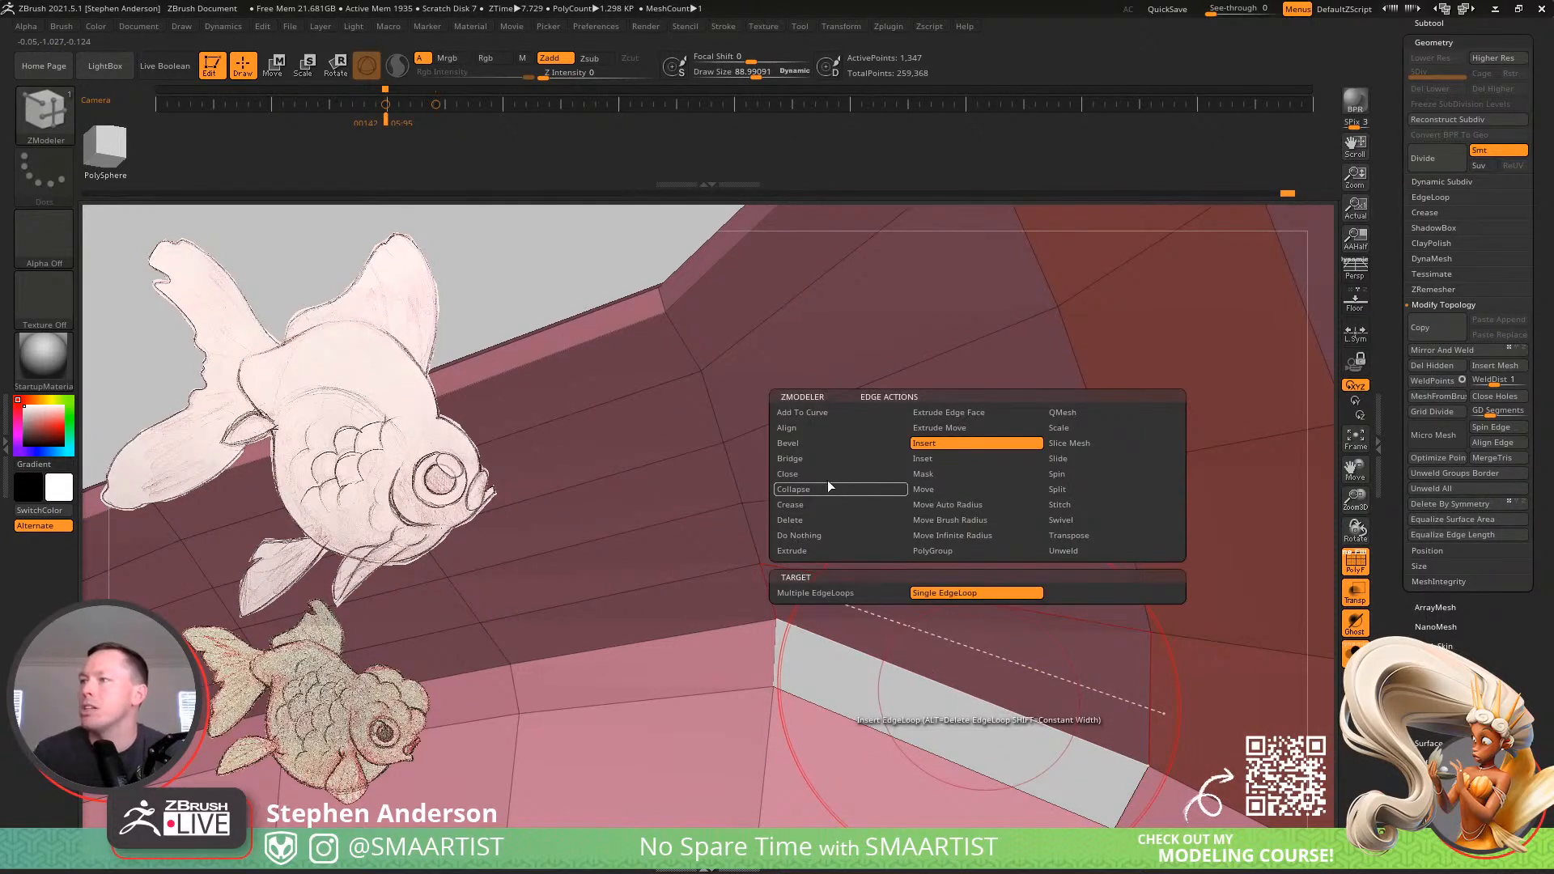
pyautogui.click(841, 443)
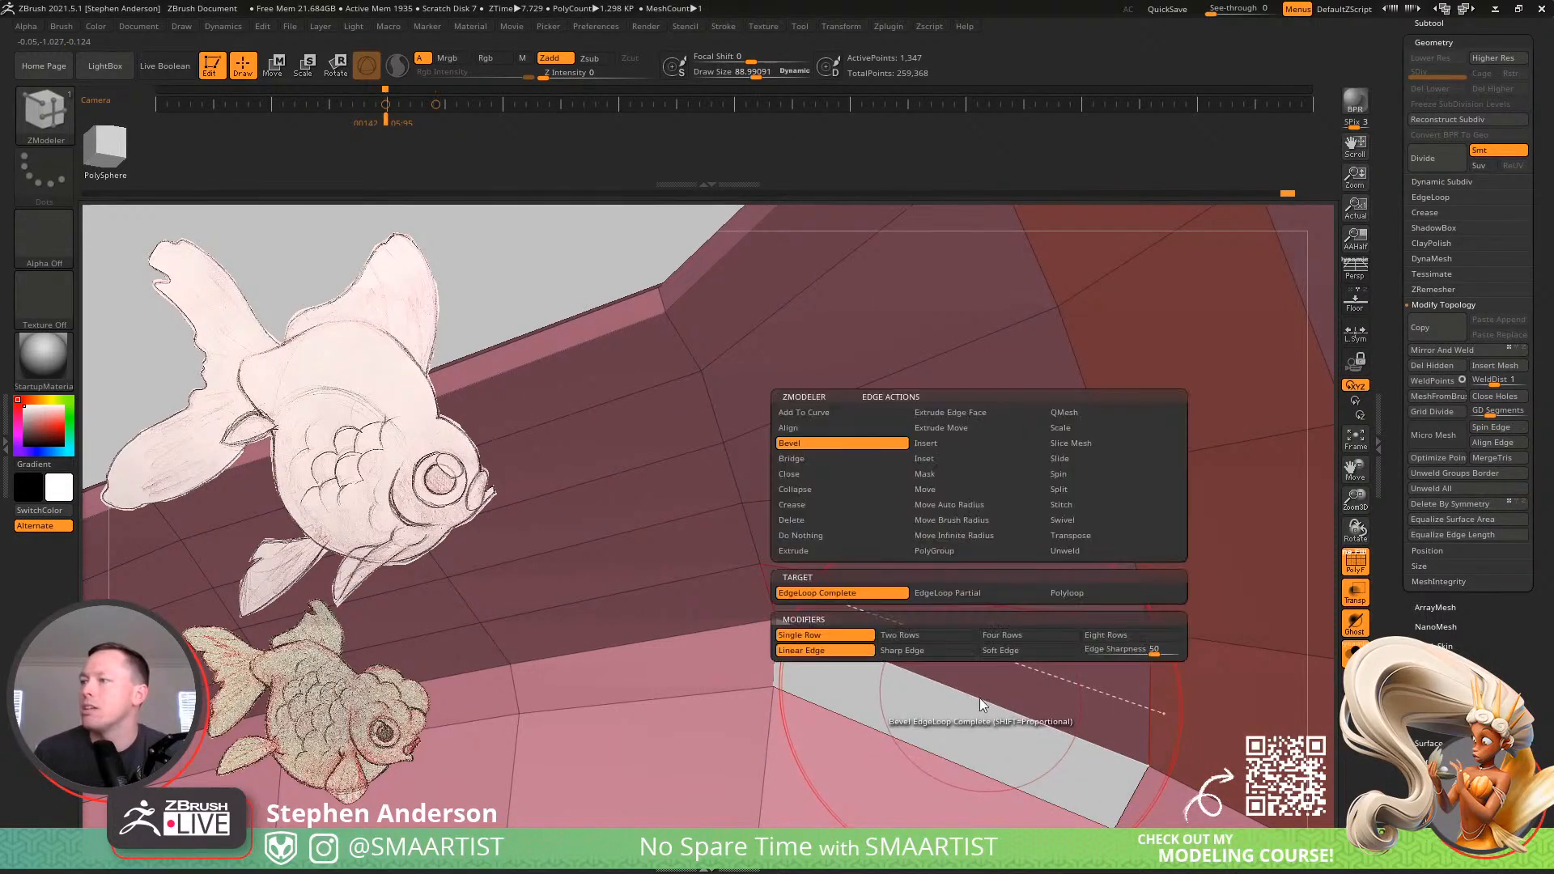
pyautogui.click(843, 455)
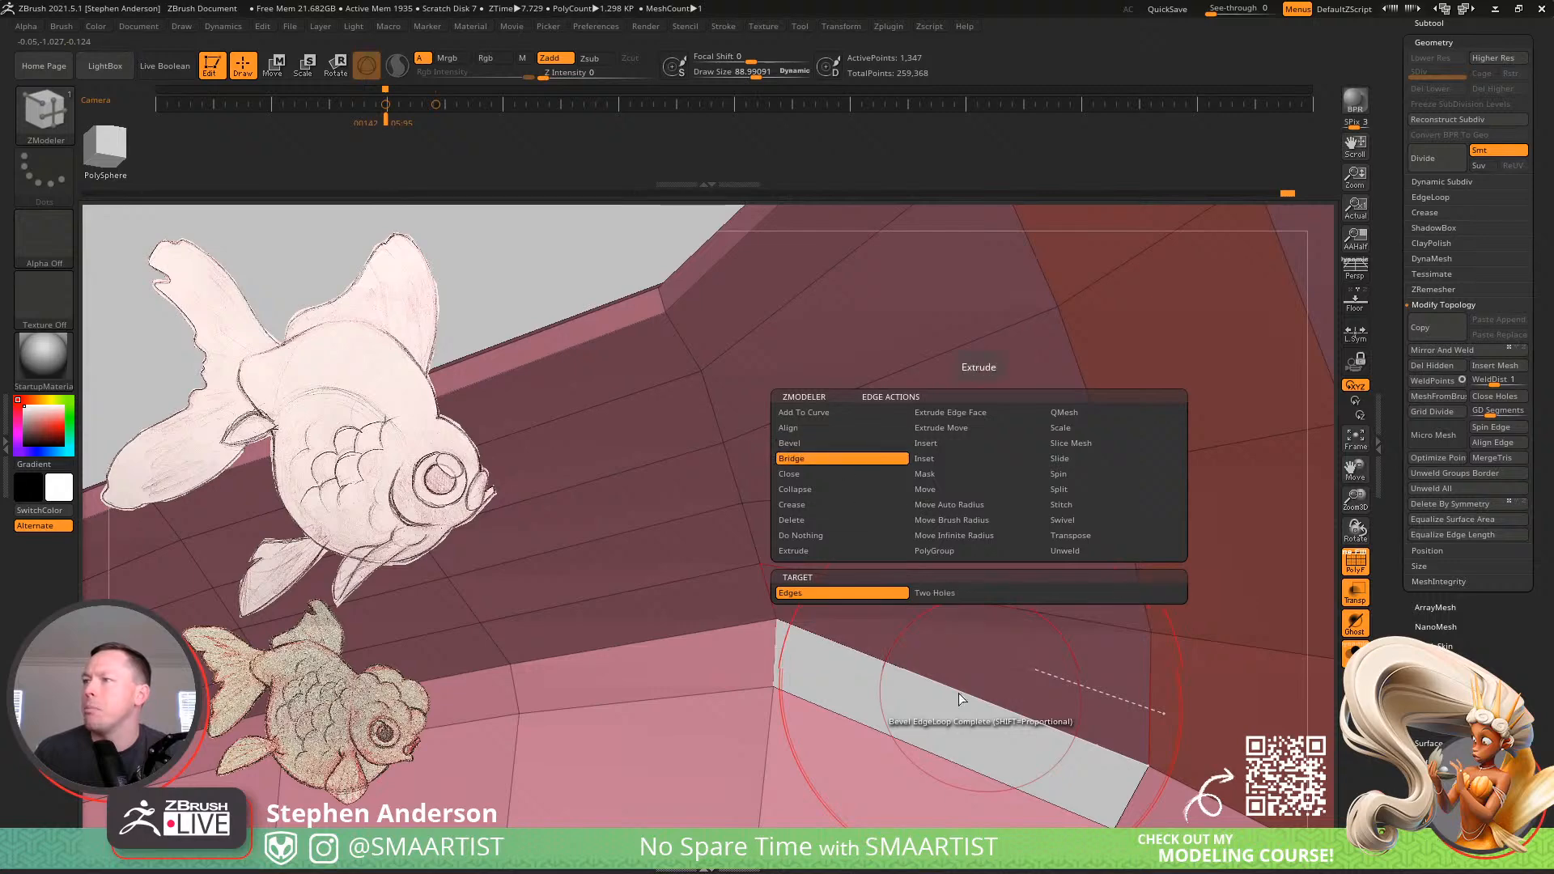
pyautogui.click(1006, 717)
pyautogui.click(982, 775)
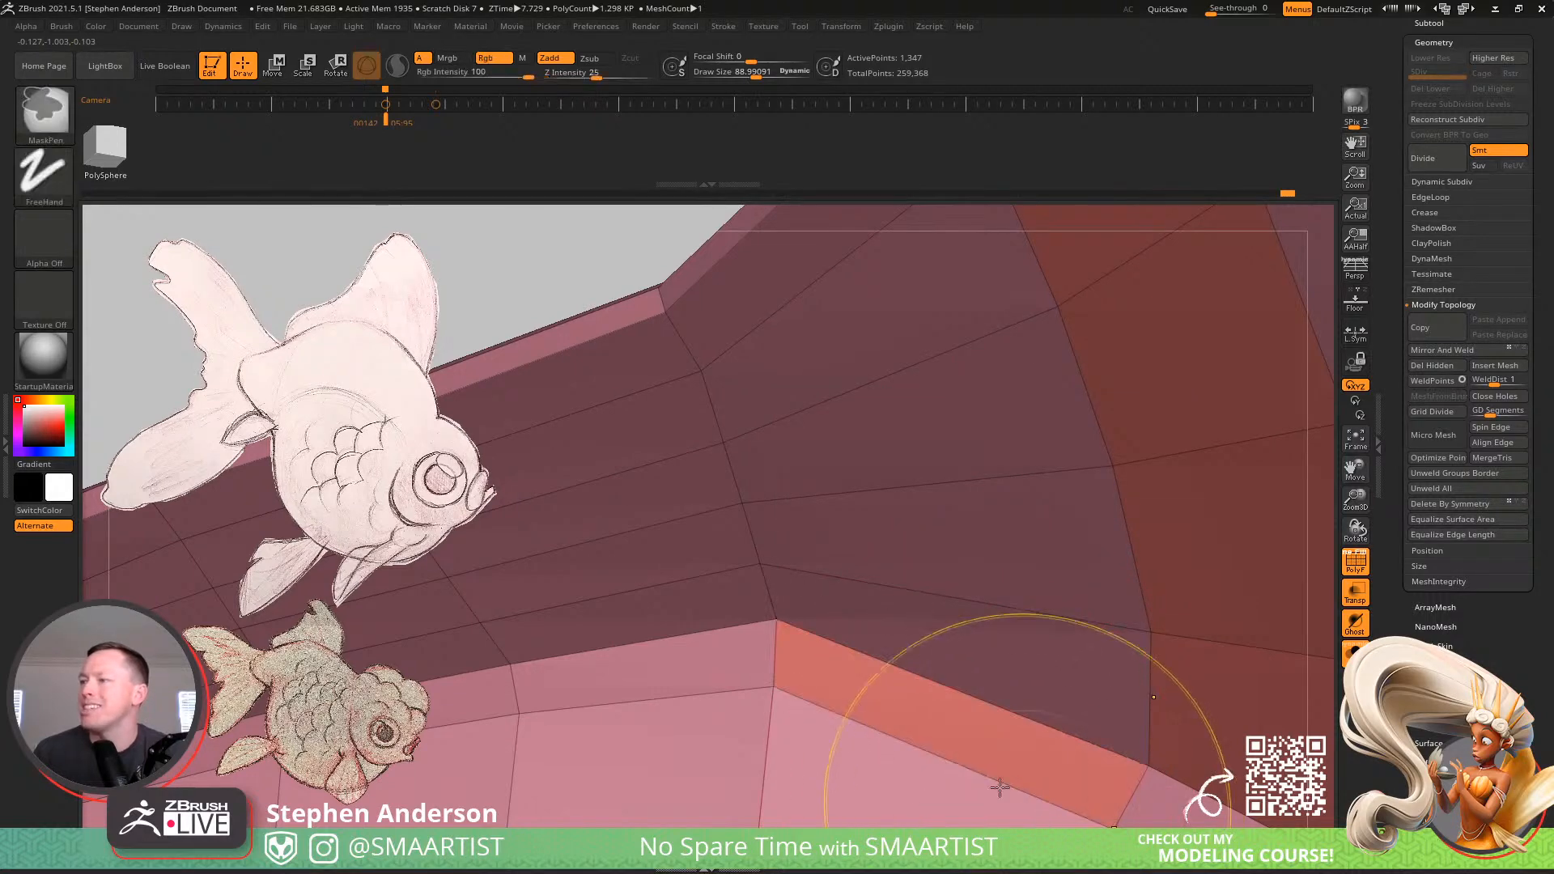
pyautogui.keyDown('ctrl'); pyautogui.moveTo(998, 783); pyautogui.dragTo(882, 429, button='right'); pyautogui.keyUp('ctrl')
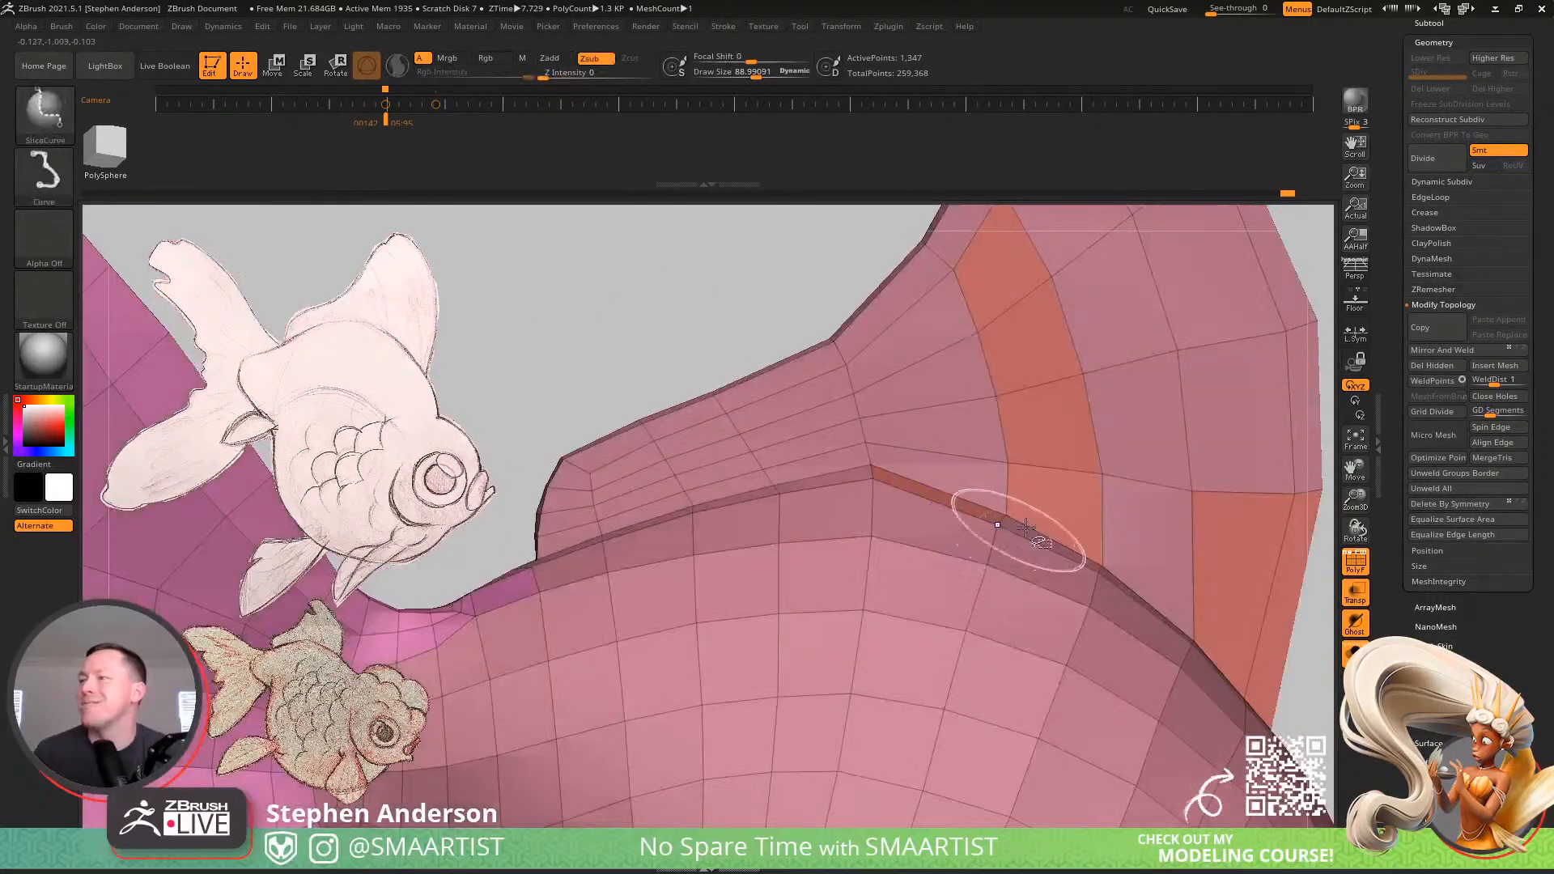
# Isolate the body and dorsal fin, combine them into a single polygroup, and show the whole fish again
pyautogui.keyDown('ctrl'); pyautogui.keyDown('shift'); pyautogui.click(1003, 514); pyautogui.keyUp('shift'); pyautogui.keyUp('ctrl')
pyautogui.press('f')
pyautogui.moveTo(1200, 623)
pyautogui.mouseDown(button='right')
pyautogui.moveTo(939, 486)
pyautogui.moveTo(978, 485)
pyautogui.moveTo(1028, 534)
pyautogui.mouseUp(button='right')
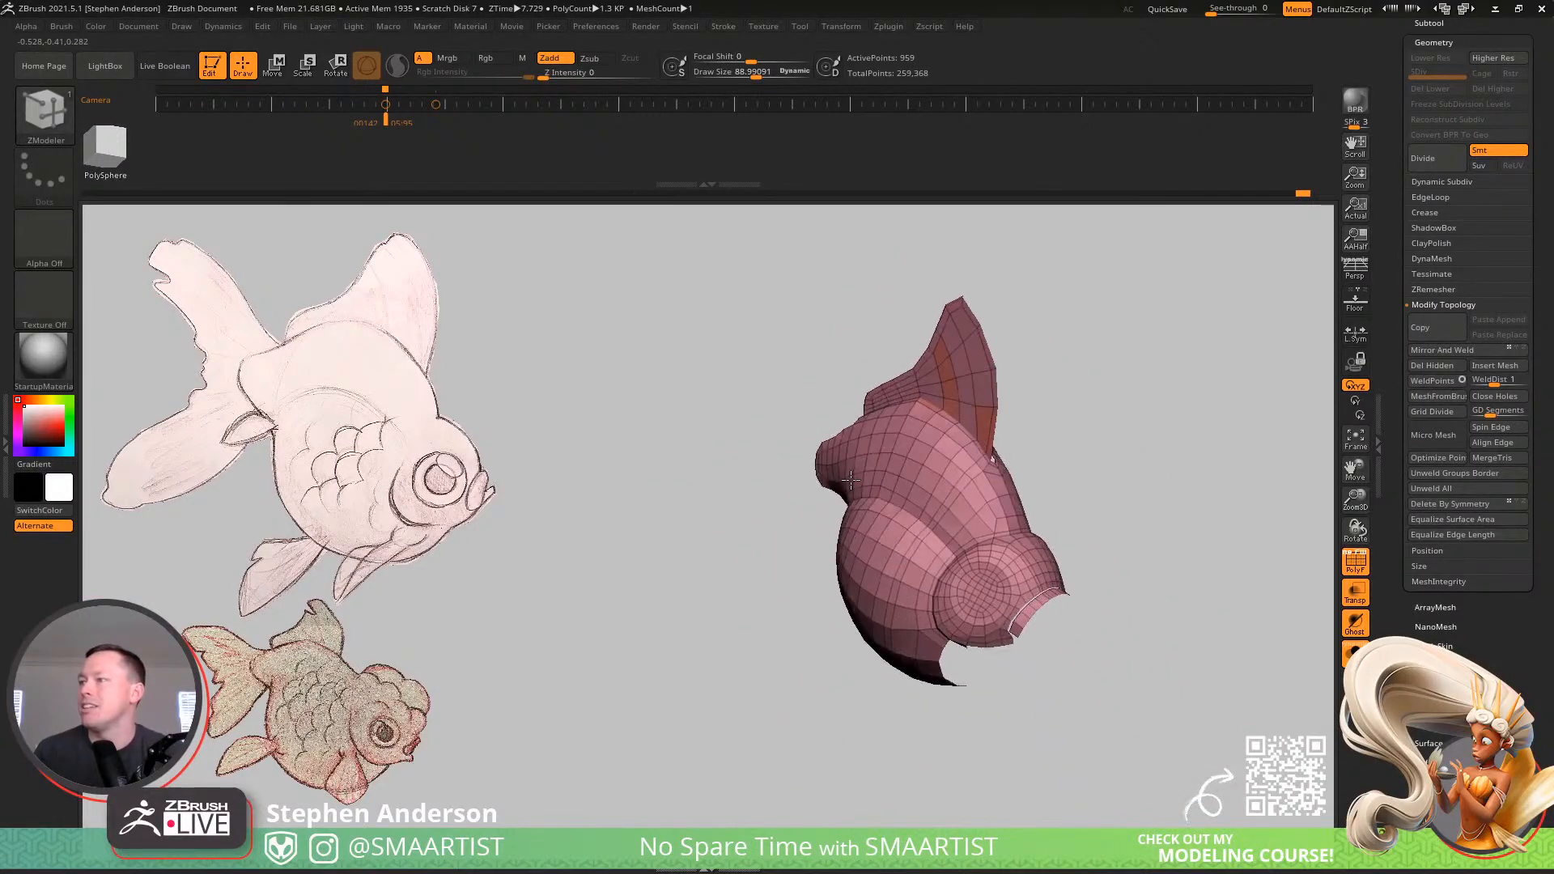
pyautogui.hotkey('ctrl', 'w')
pyautogui.keyDown('ctrl'); pyautogui.keyDown('shift'); pyautogui.click(1173, 520); pyautogui.keyUp('shift'); pyautogui.keyUp('ctrl')
pyautogui.keyDown('alt'); pyautogui.moveTo(867, 374); pyautogui.dragTo(785, 366, button='right'); pyautogui.keyUp('alt')
pyautogui.keyDown('ctrl'); pyautogui.moveTo(937, 586); pyautogui.dragTo(900, 513, button='right'); pyautogui.keyUp('ctrl')
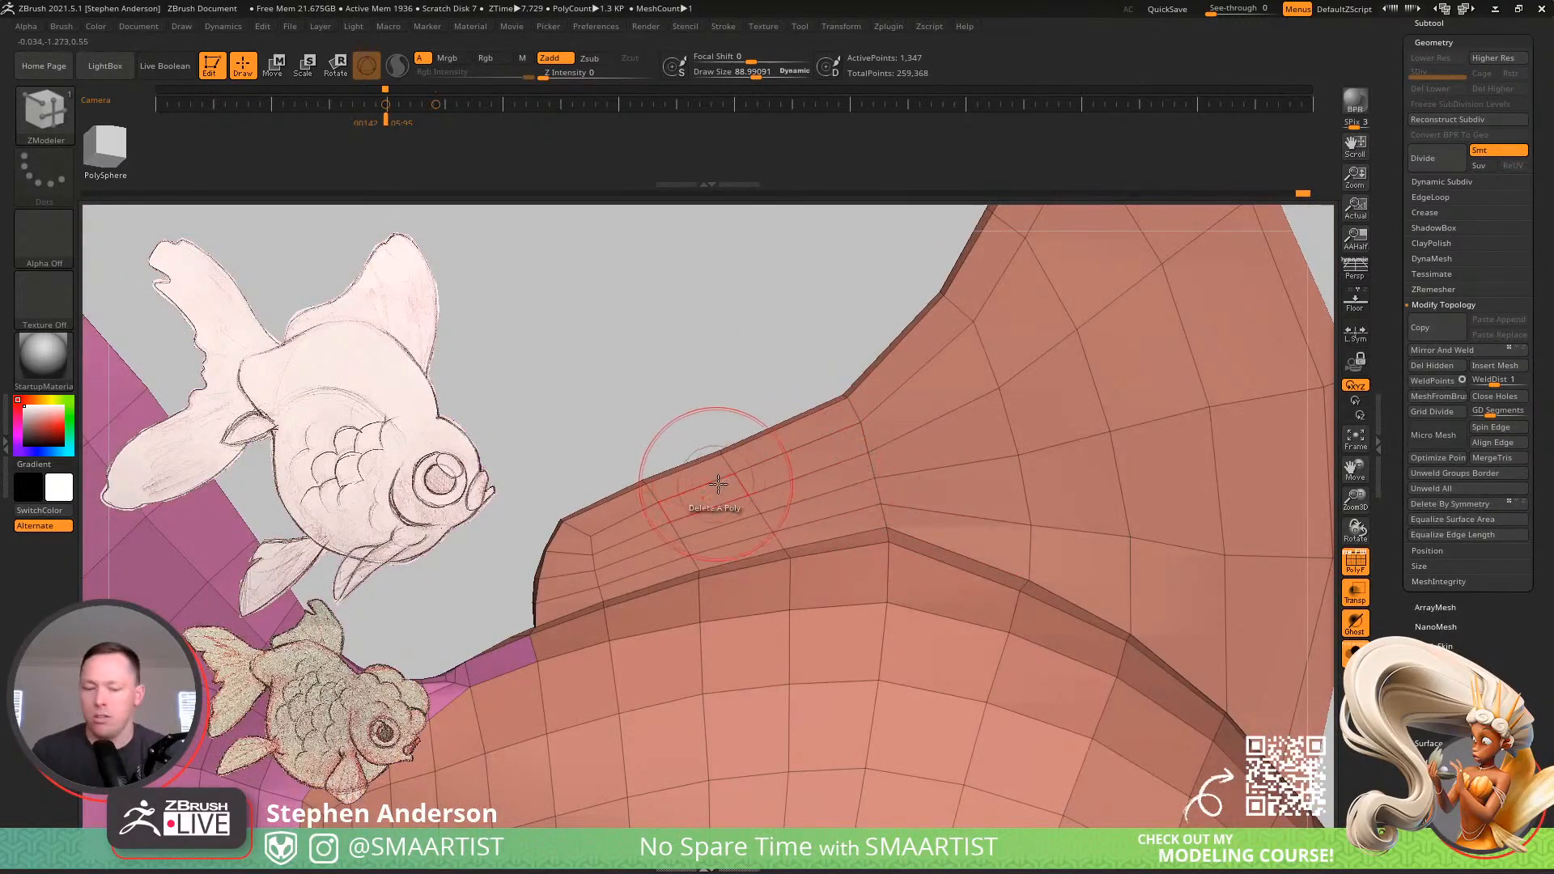
# Nudge and smooth the points along the middle and rear of the dorsal fin's base using a small Move brush
pyautogui.press('b')
pyautogui.press('m')
pyautogui.press('v')
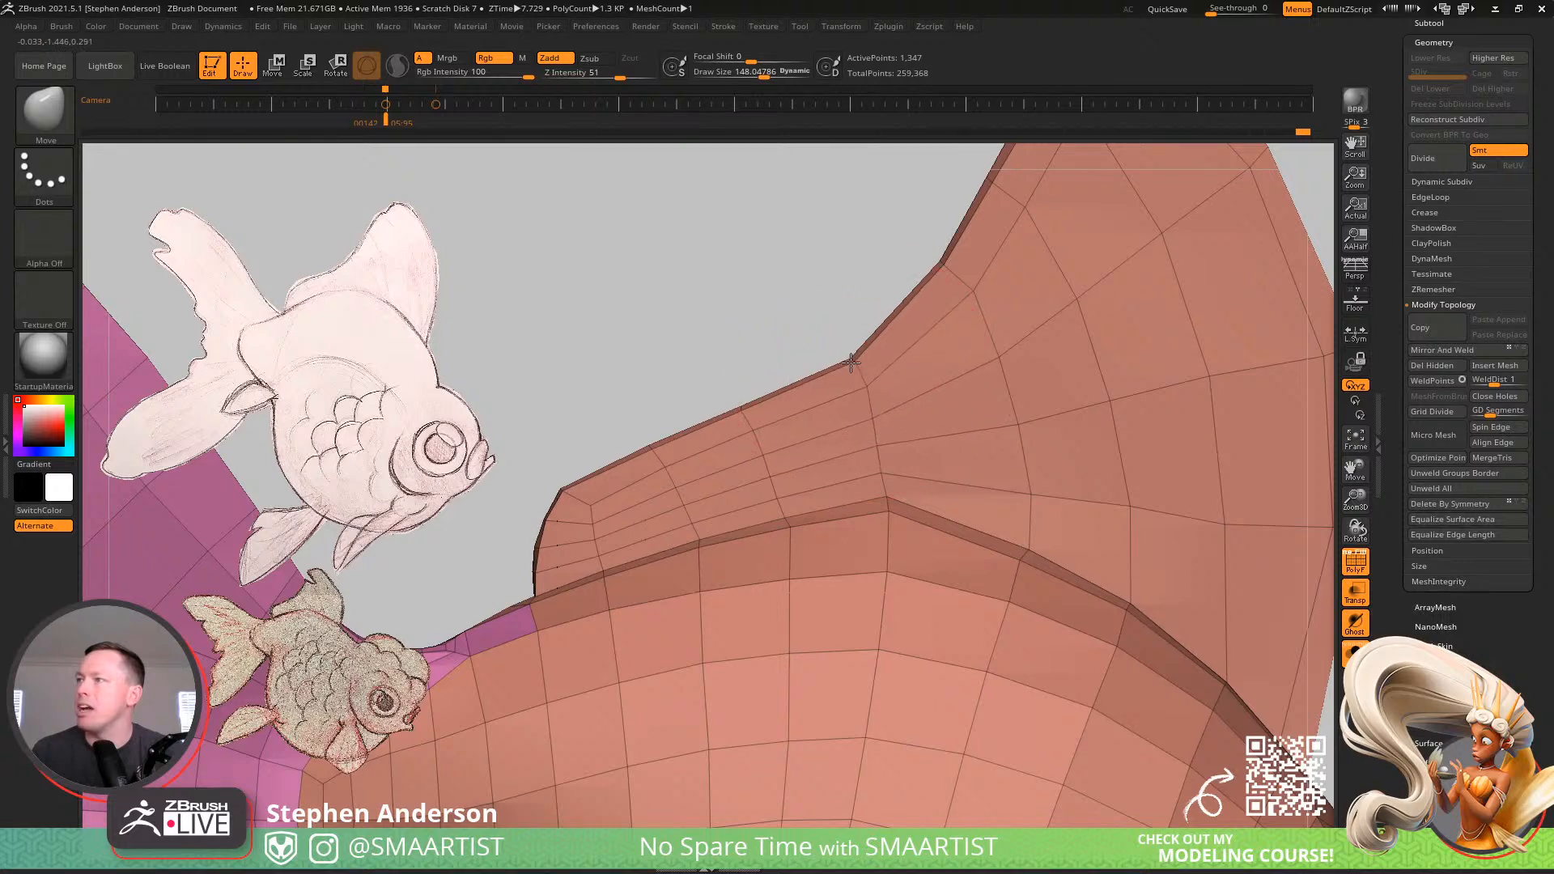
pyautogui.press('s')
pyautogui.moveTo(916, 453); pyautogui.dragTo(914, 453)
pyautogui.moveTo(1040, 485); pyautogui.dragTo(1037, 475)
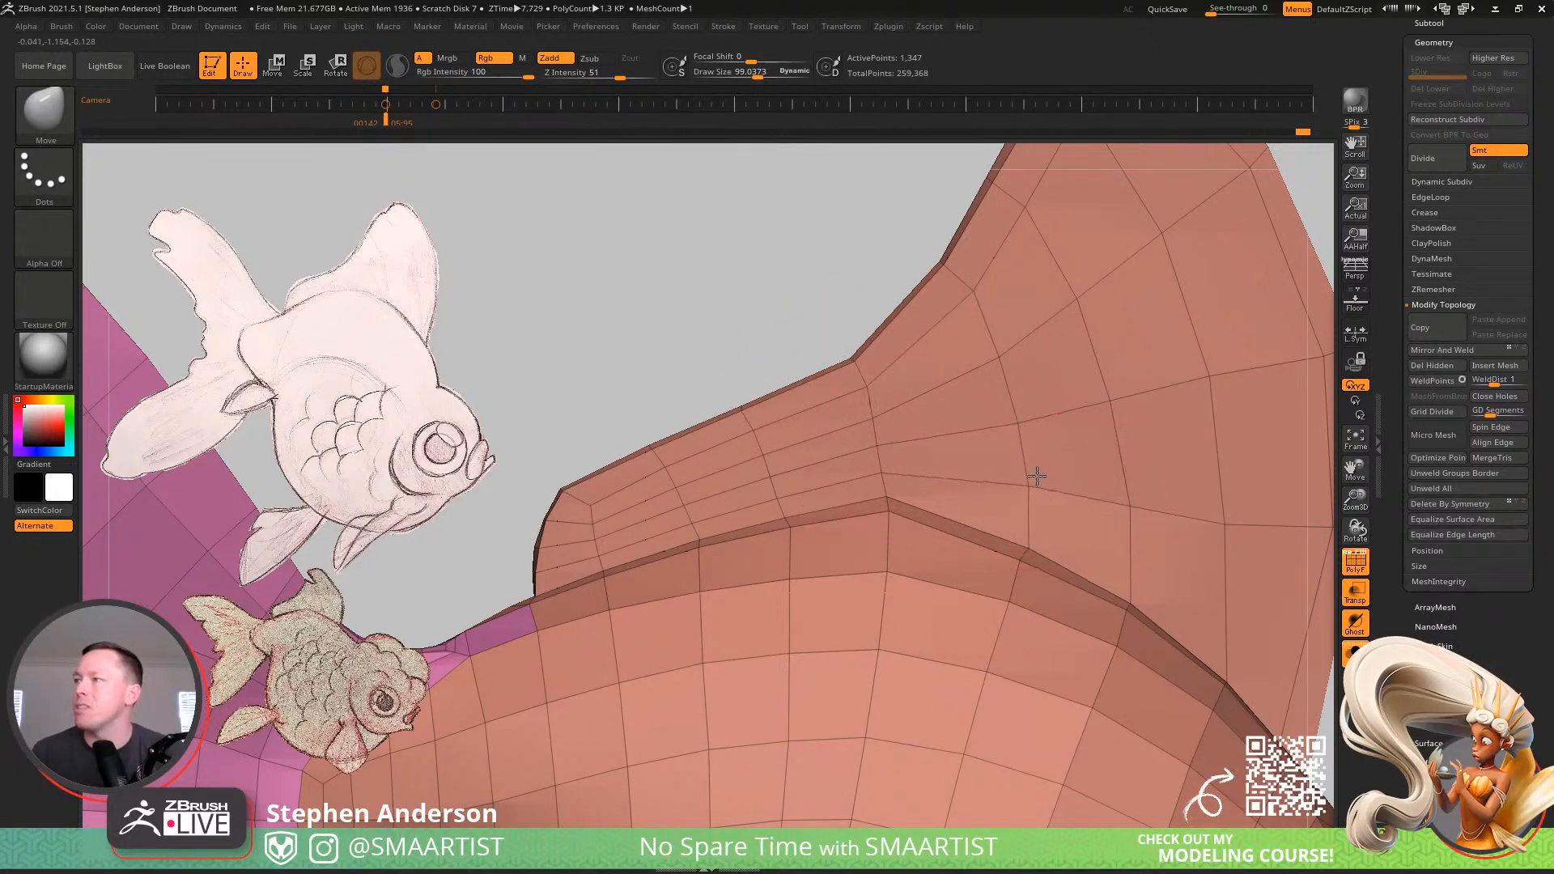
pyautogui.press('s')
pyautogui.click(886, 468)
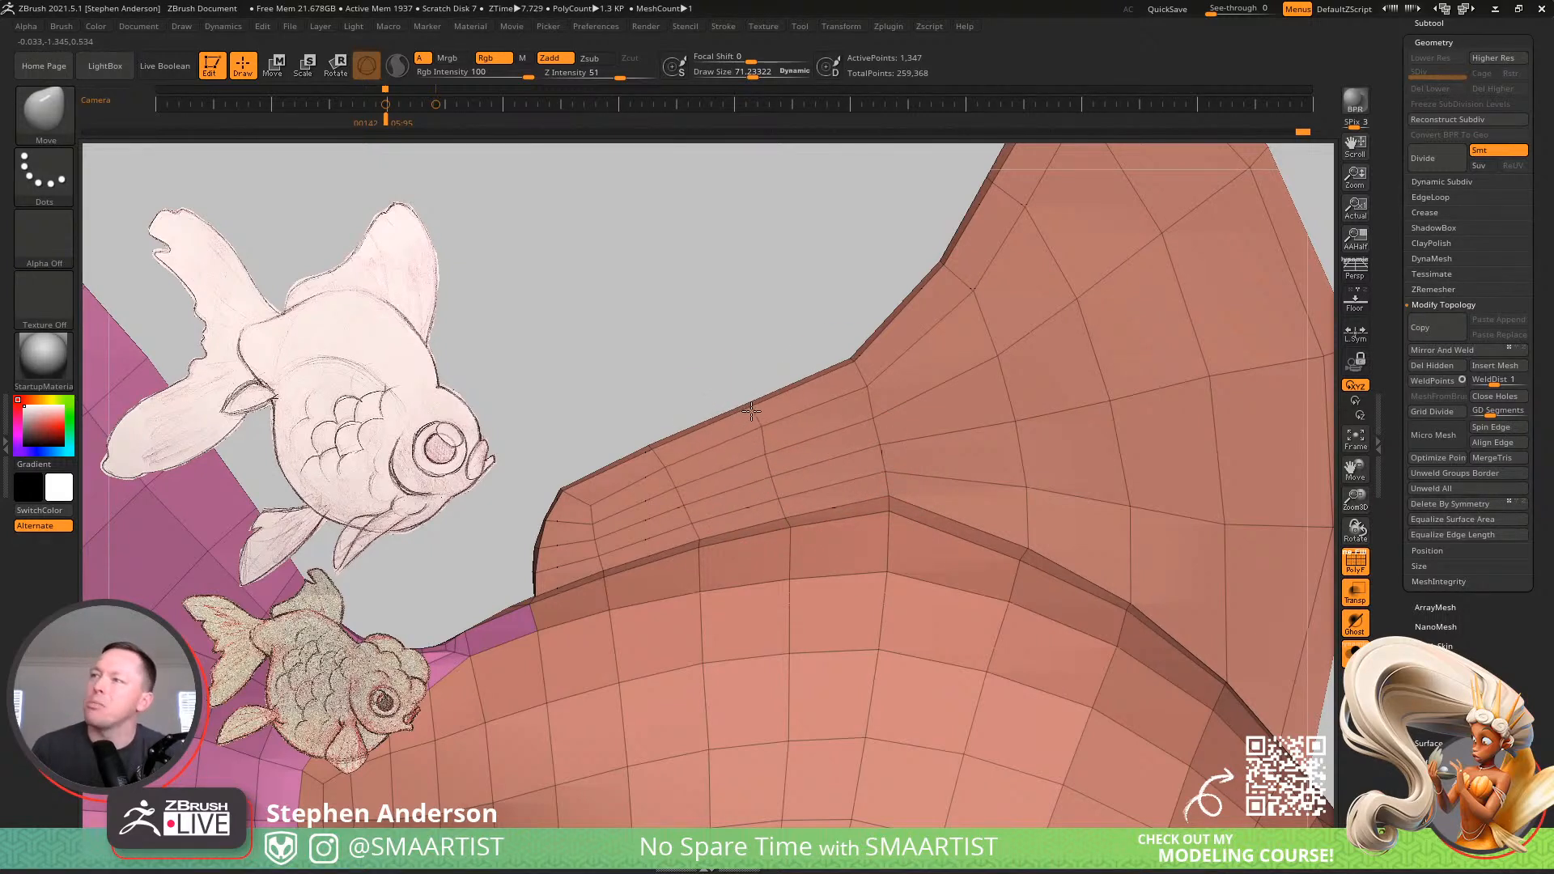
pyautogui.press('[')
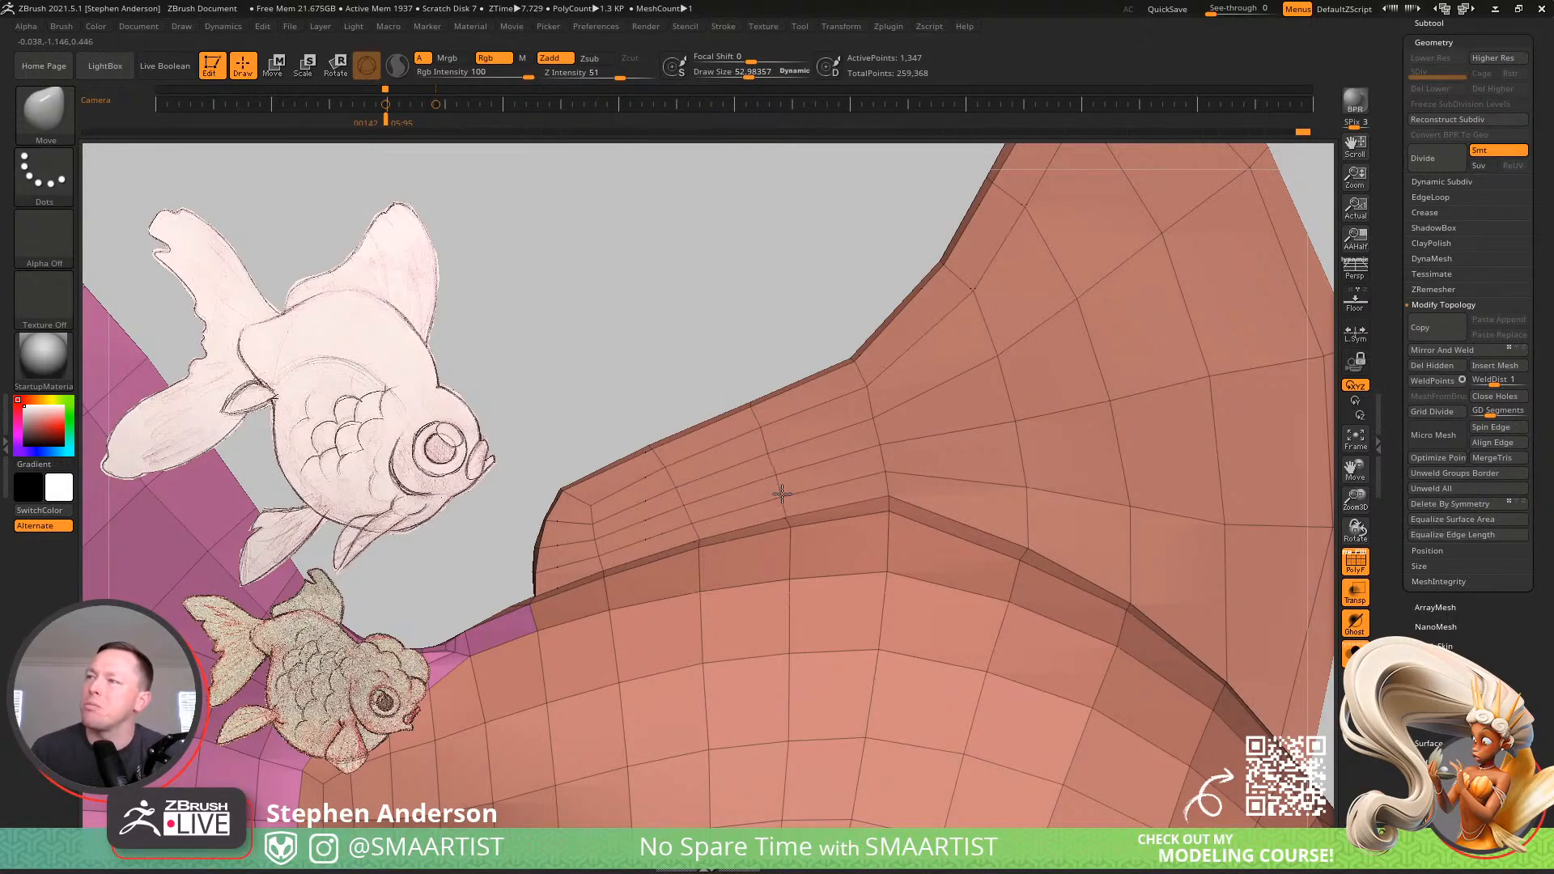
pyautogui.press('shift')
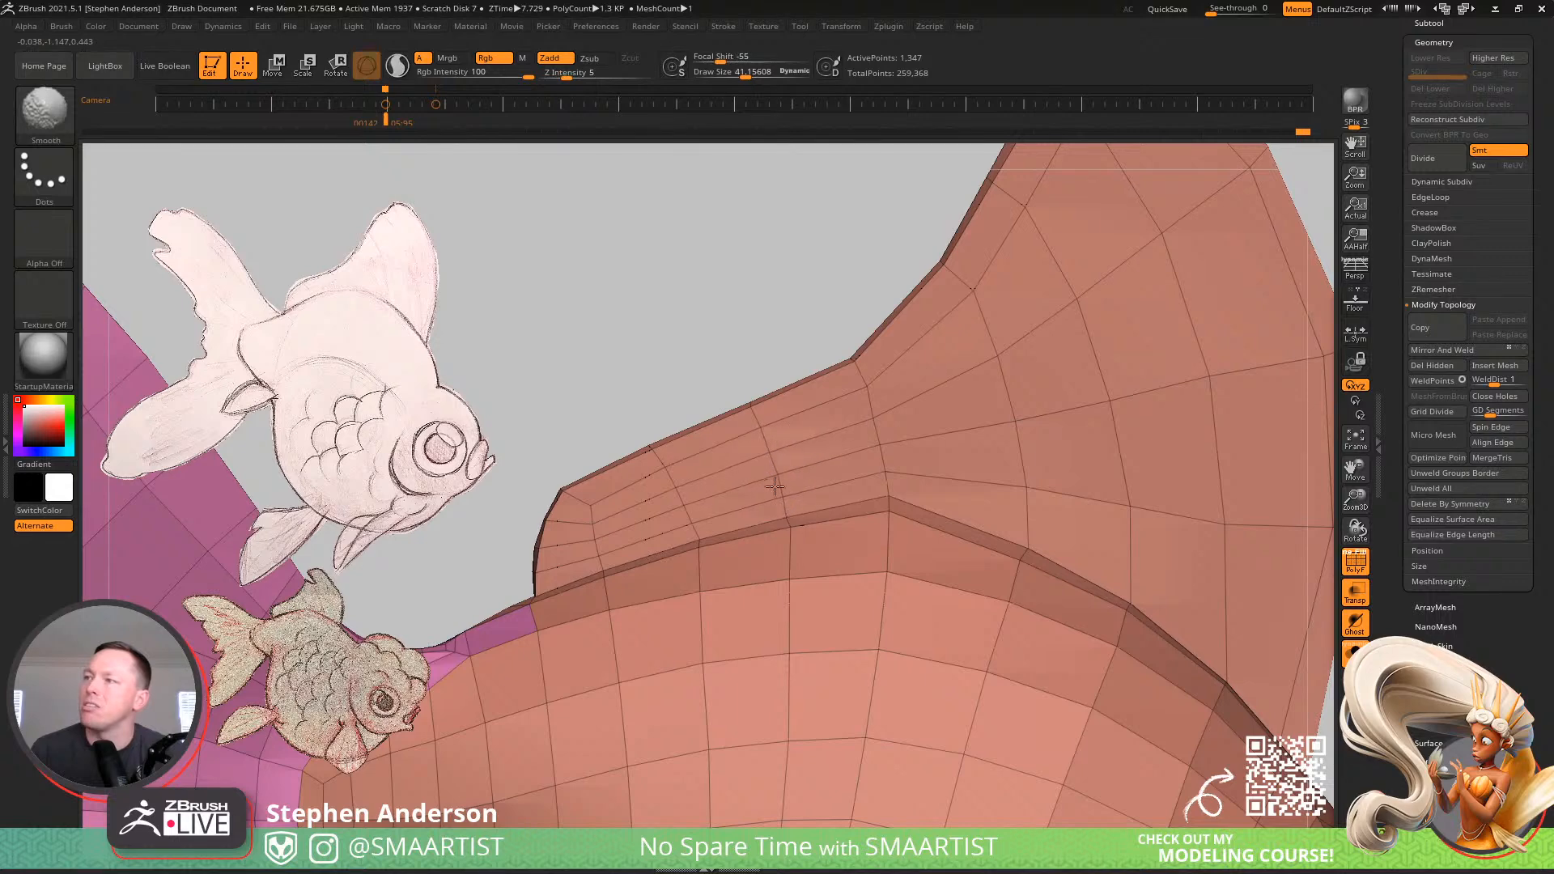
pyautogui.moveTo(794, 468)
pyautogui.mouseDown(button='right')
pyautogui.moveTo(818, 476)
pyautogui.moveTo(672, 478)
pyautogui.mouseUp(button='right')
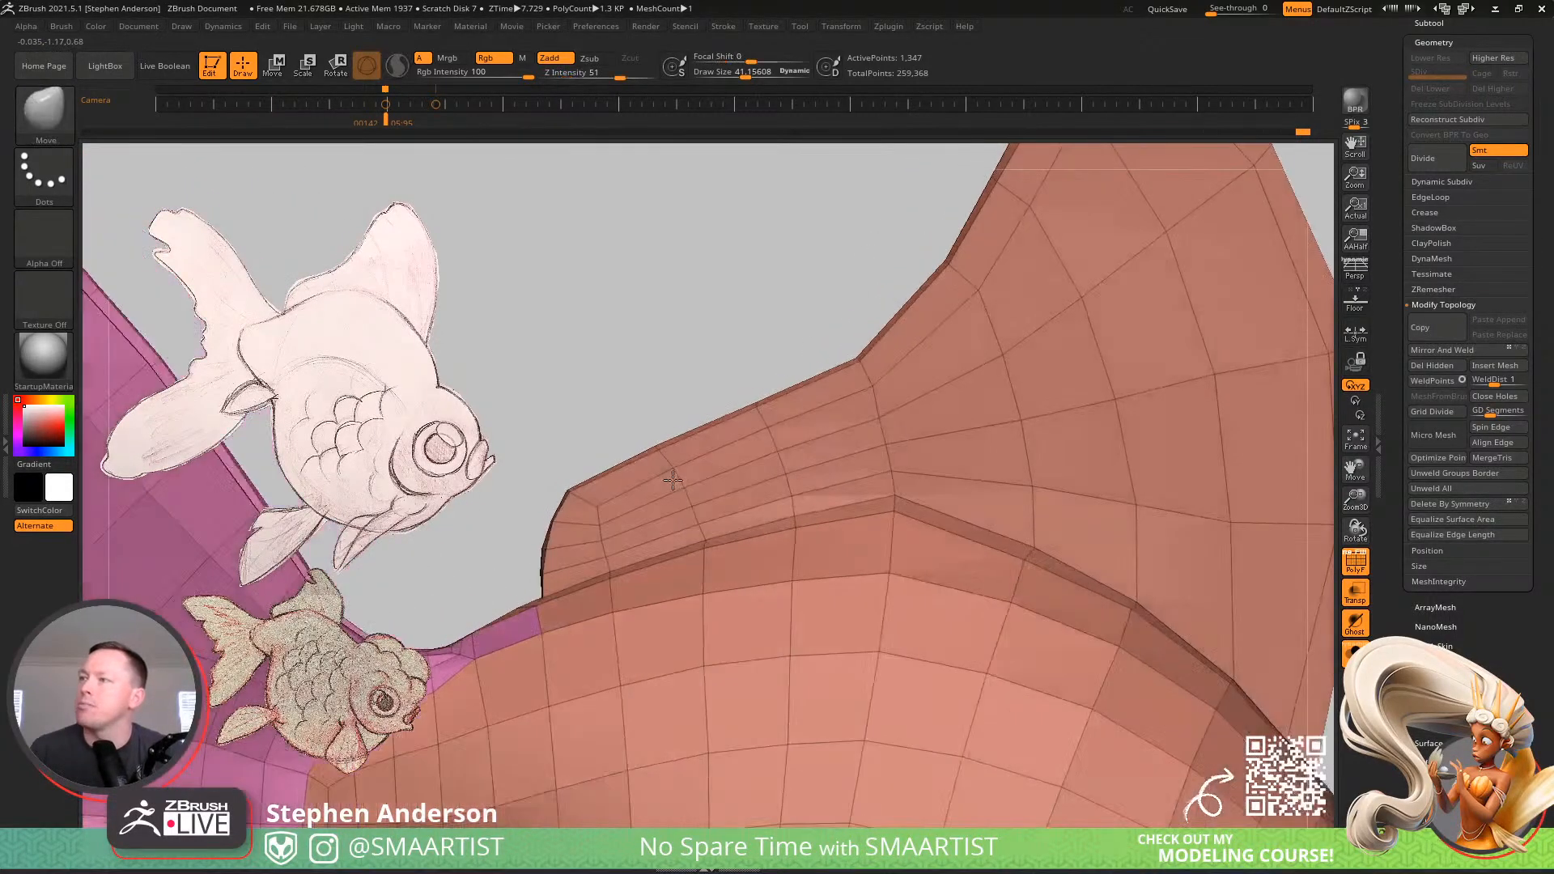
# Try pulling the rear corner of the dorsal fin forward with the Move brush
pyautogui.press('s')
pyautogui.moveTo(659, 443); pyautogui.dragTo(666, 443)
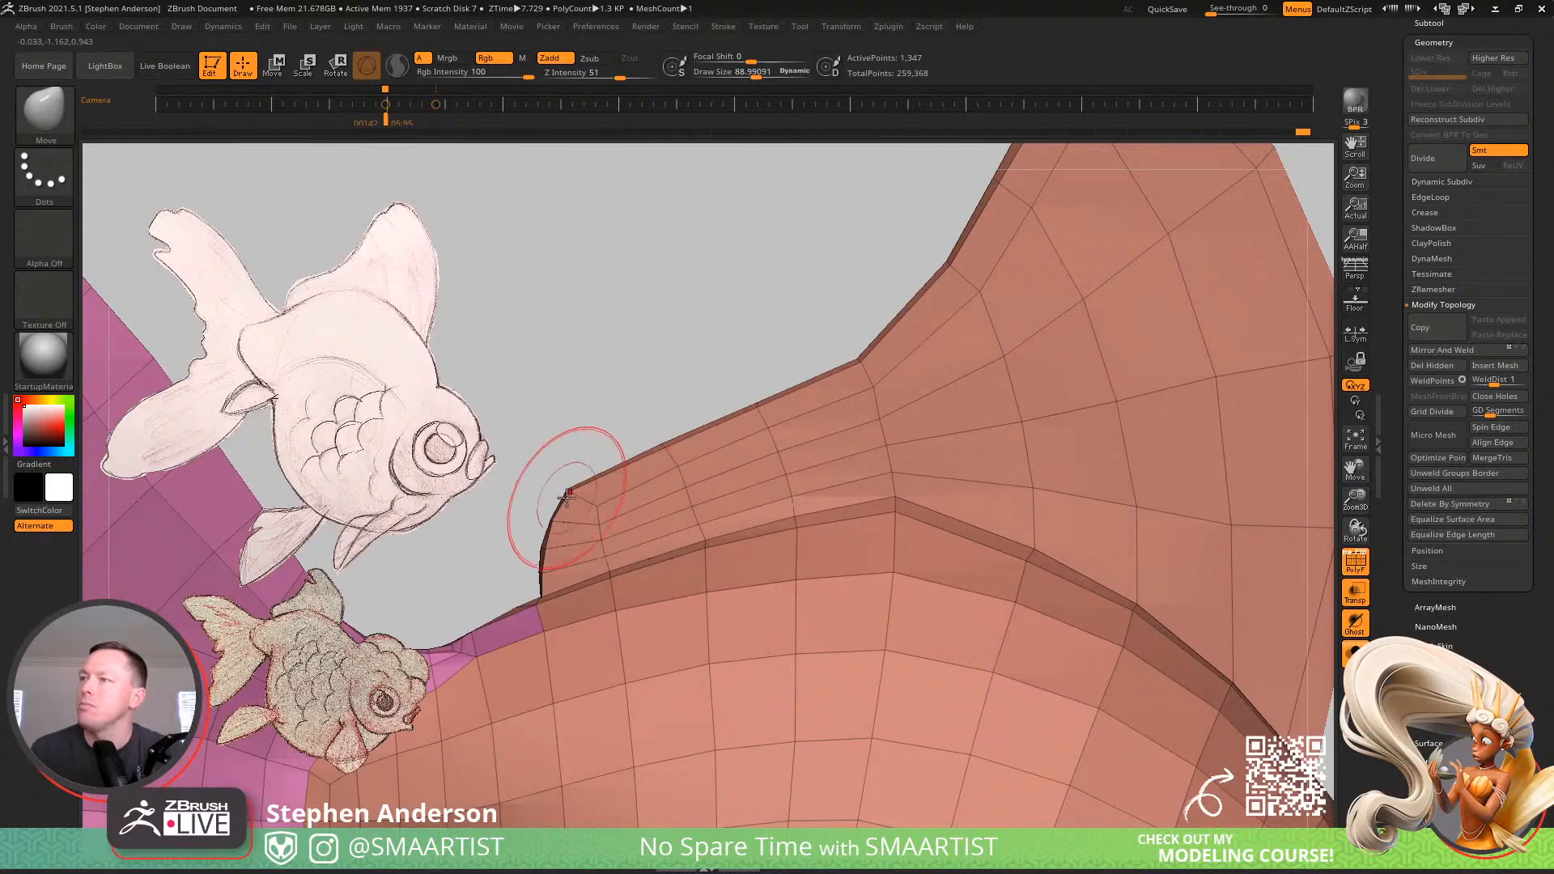
pyautogui.moveTo(545, 496); pyautogui.dragTo(599, 479)
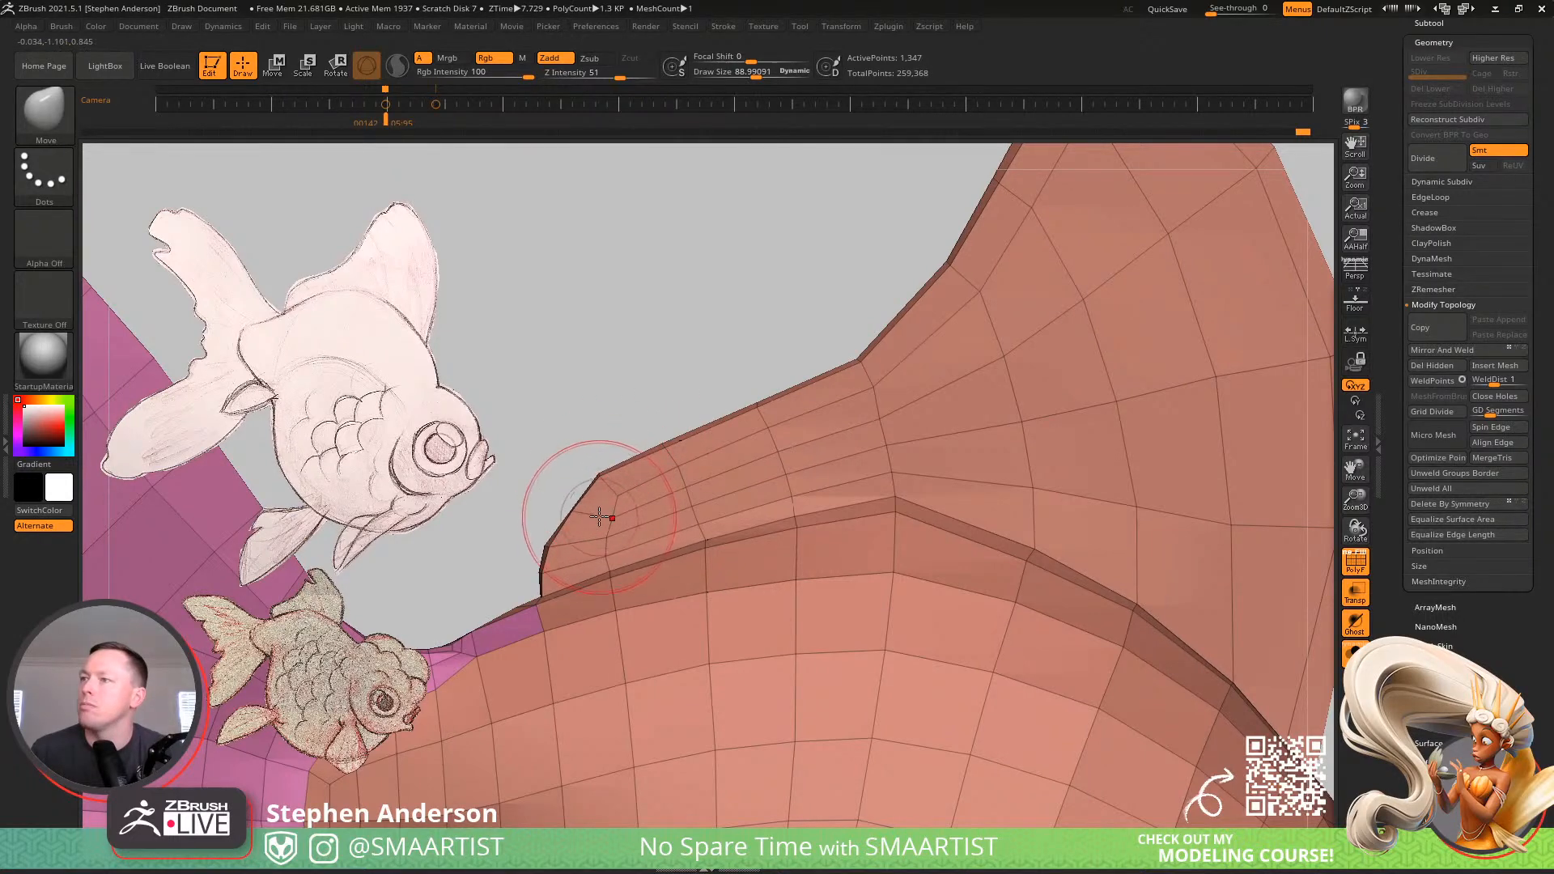
pyautogui.press('s')
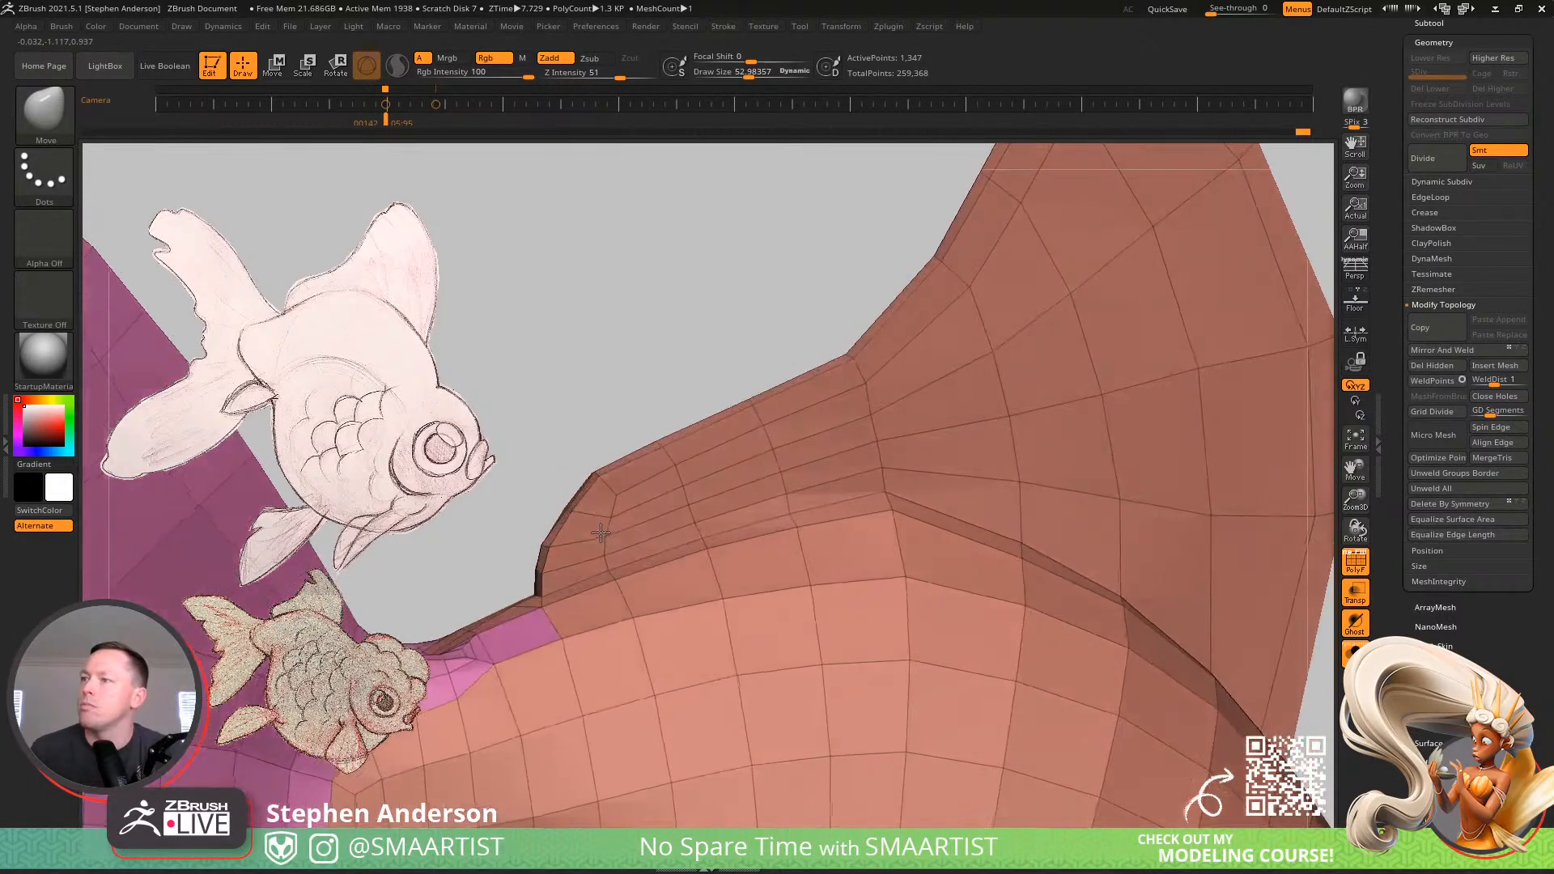
pyautogui.keyDown('ctrl'); pyautogui.moveTo(607, 537); pyautogui.dragTo(652, 546, button='right'); pyautogui.keyUp('ctrl')
pyautogui.press('s')
pyautogui.moveTo(589, 484); pyautogui.dragTo(609, 482)
pyautogui.hotkey('ctrl', 'z')
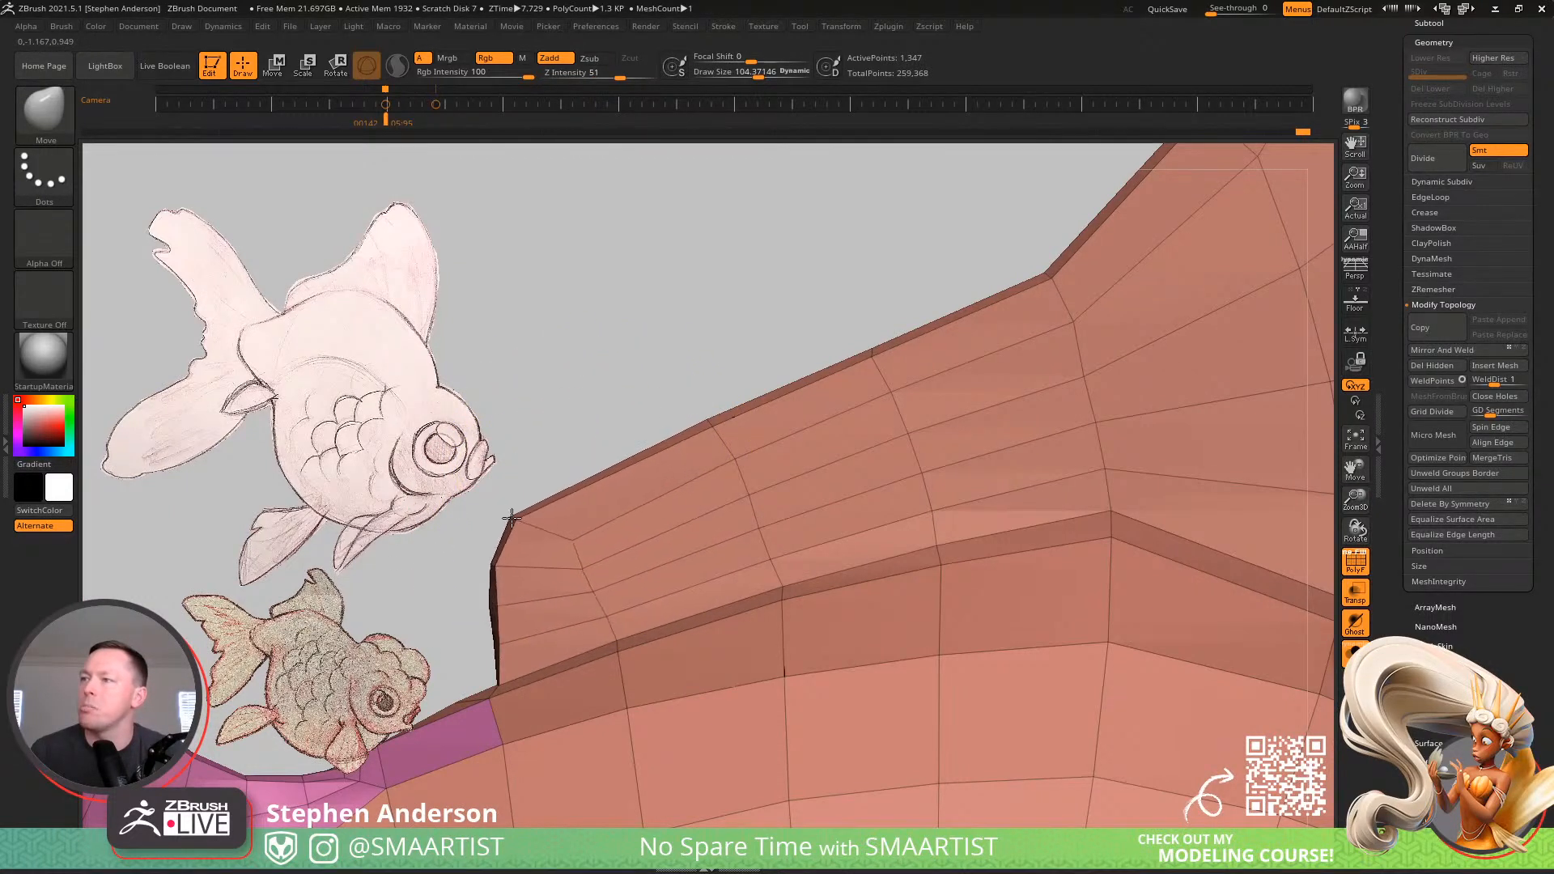
# Refine the points around the dorsal fin's rear corner with a smaller Move brush
pyautogui.press('s')
pyautogui.moveTo(570, 542); pyautogui.dragTo(554, 546)
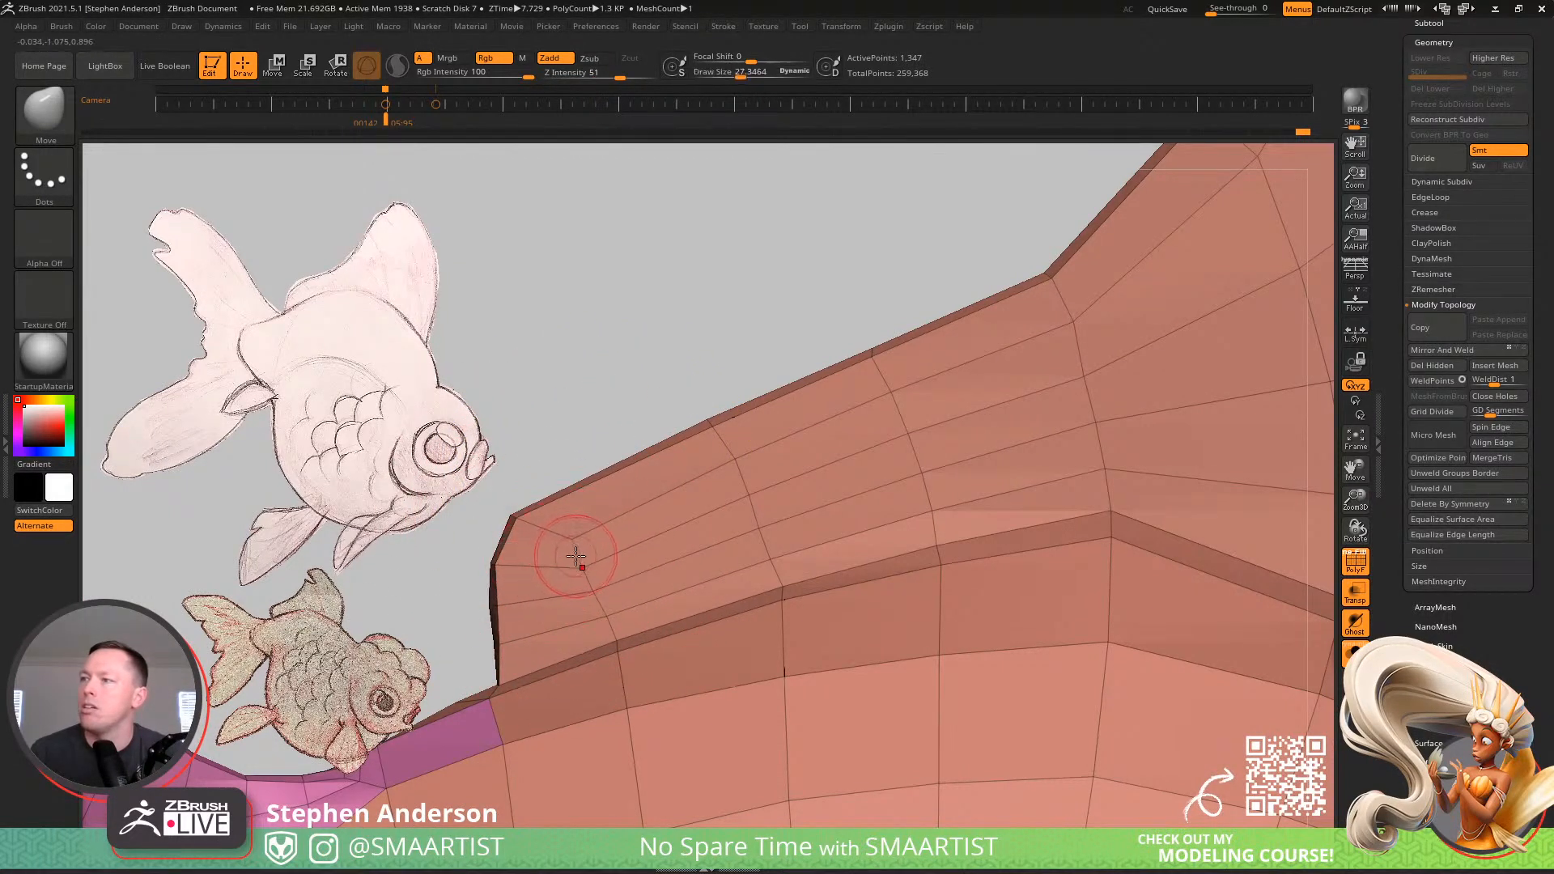
pyautogui.press('s')
pyautogui.moveTo(712, 461); pyautogui.dragTo(733, 463)
pyautogui.keyDown('ctrl'); pyautogui.moveTo(763, 496); pyautogui.dragTo(735, 492, button='right'); pyautogui.keyUp('ctrl')
pyautogui.keyDown('alt'); pyautogui.moveTo(817, 567); pyautogui.dragTo(725, 411, button='right'); pyautogui.keyUp('alt')
pyautogui.moveTo(754, 475)
pyautogui.mouseDown(button='right')
pyautogui.moveTo(741, 484)
pyautogui.moveTo(766, 472)
pyautogui.moveTo(751, 462)
pyautogui.moveTo(759, 482)
pyautogui.moveTo(728, 489)
pyautogui.moveTo(743, 492)
pyautogui.mouseUp(button='right')
pyautogui.keyDown('alt'); pyautogui.moveTo(864, 500); pyautogui.dragTo(688, 478, button='right'); pyautogui.keyUp('alt')
pyautogui.keyDown('ctrl'); pyautogui.moveTo(688, 478); pyautogui.dragTo(930, 511, button='right'); pyautogui.keyUp('ctrl')
pyautogui.press('s')
pyautogui.moveTo(864, 581); pyautogui.dragTo(984, 501, button='right')
# Smooth the polygons across the side and belly of the goldfish's body with a larger brush
pyautogui.press('s')
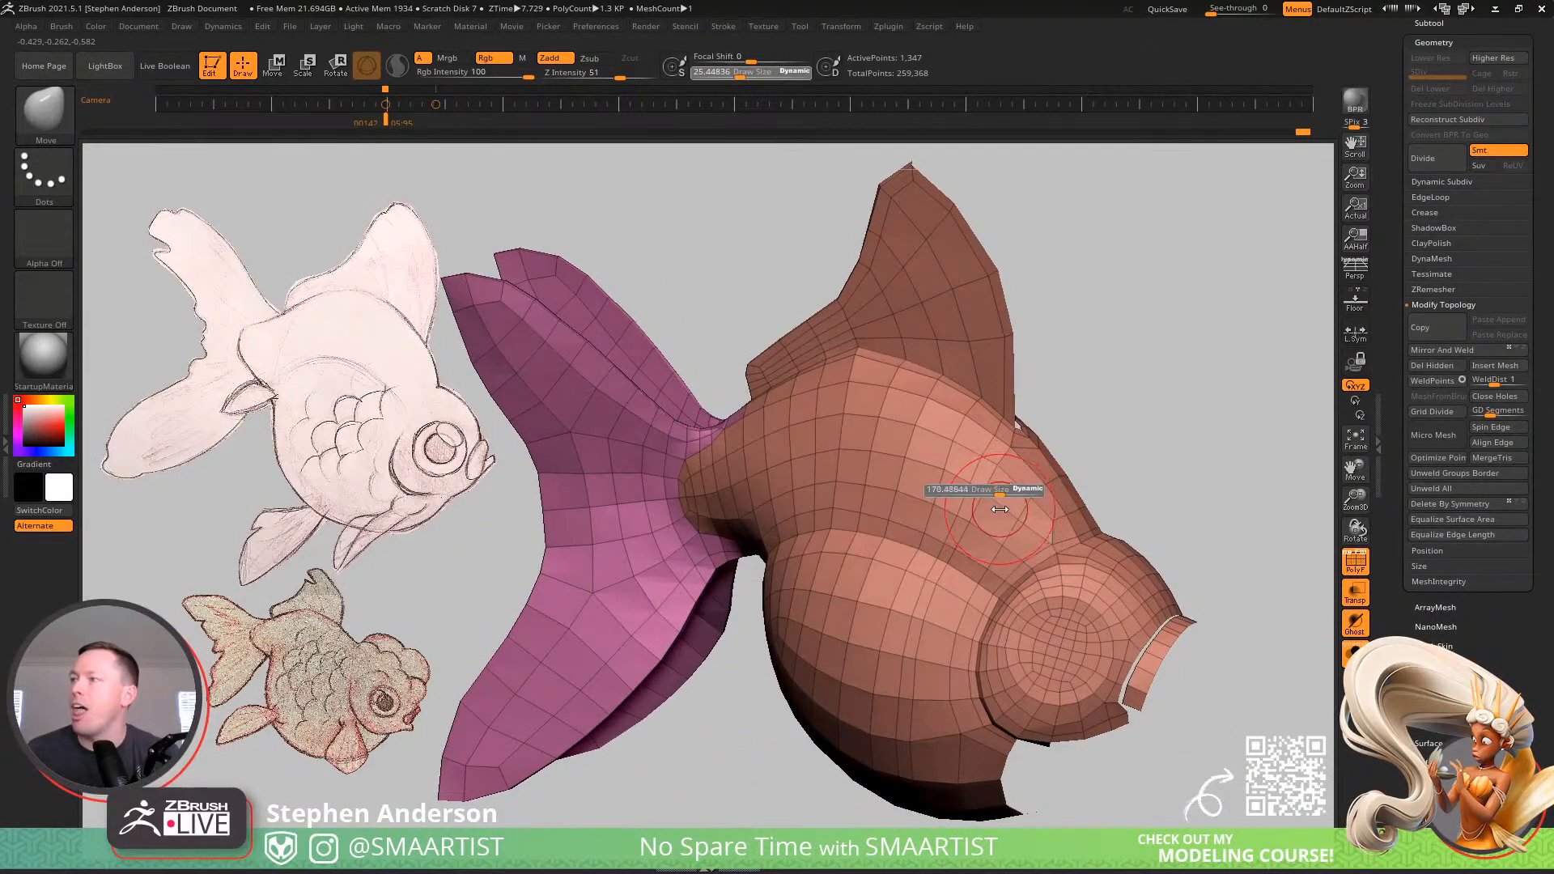
pyautogui.click(980, 512)
pyautogui.press('shift')
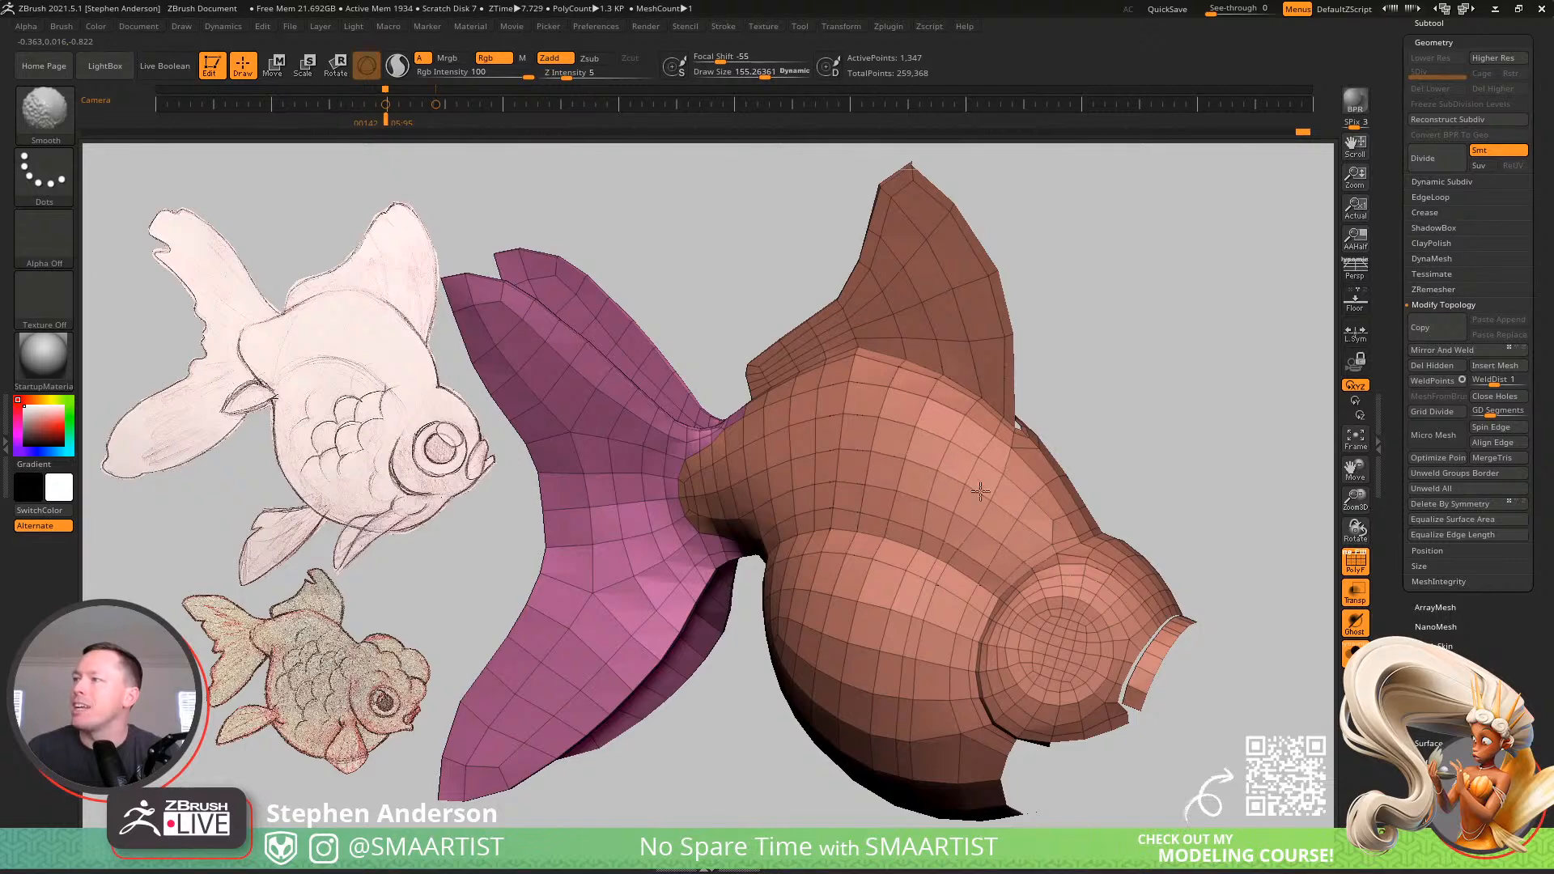
pyautogui.moveTo(827, 426); pyautogui.dragTo(885, 647, button='right')
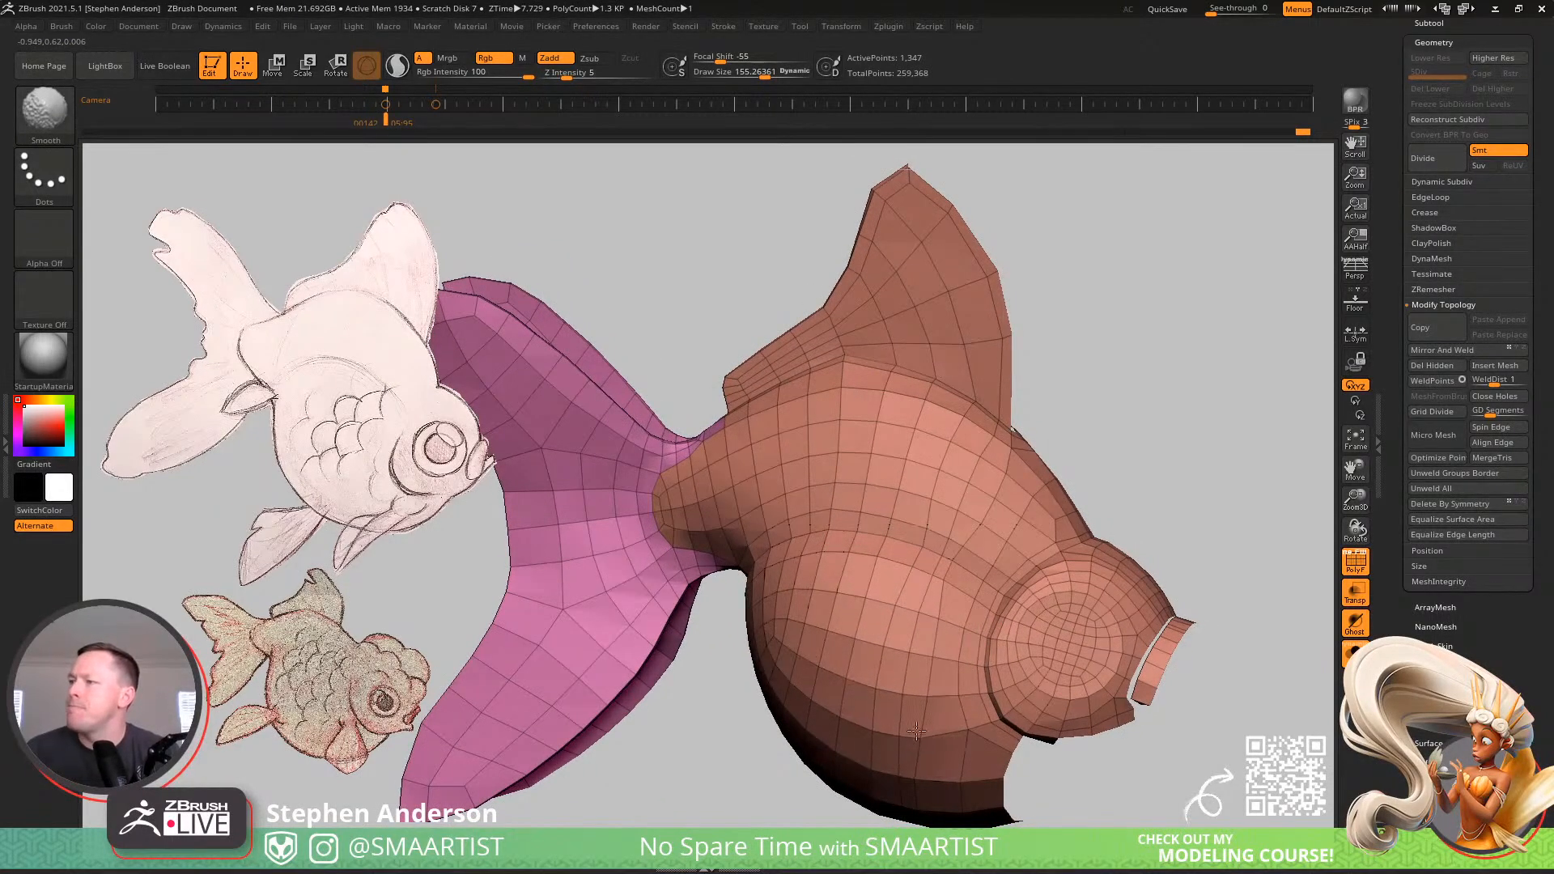
pyautogui.moveTo(919, 777); pyautogui.dragTo(894, 655, button='right')
pyautogui.press('s')
pyautogui.moveTo(894, 655); pyautogui.dragTo(887, 656)
pyautogui.moveTo(901, 679); pyautogui.dragTo(893, 640, button='right')
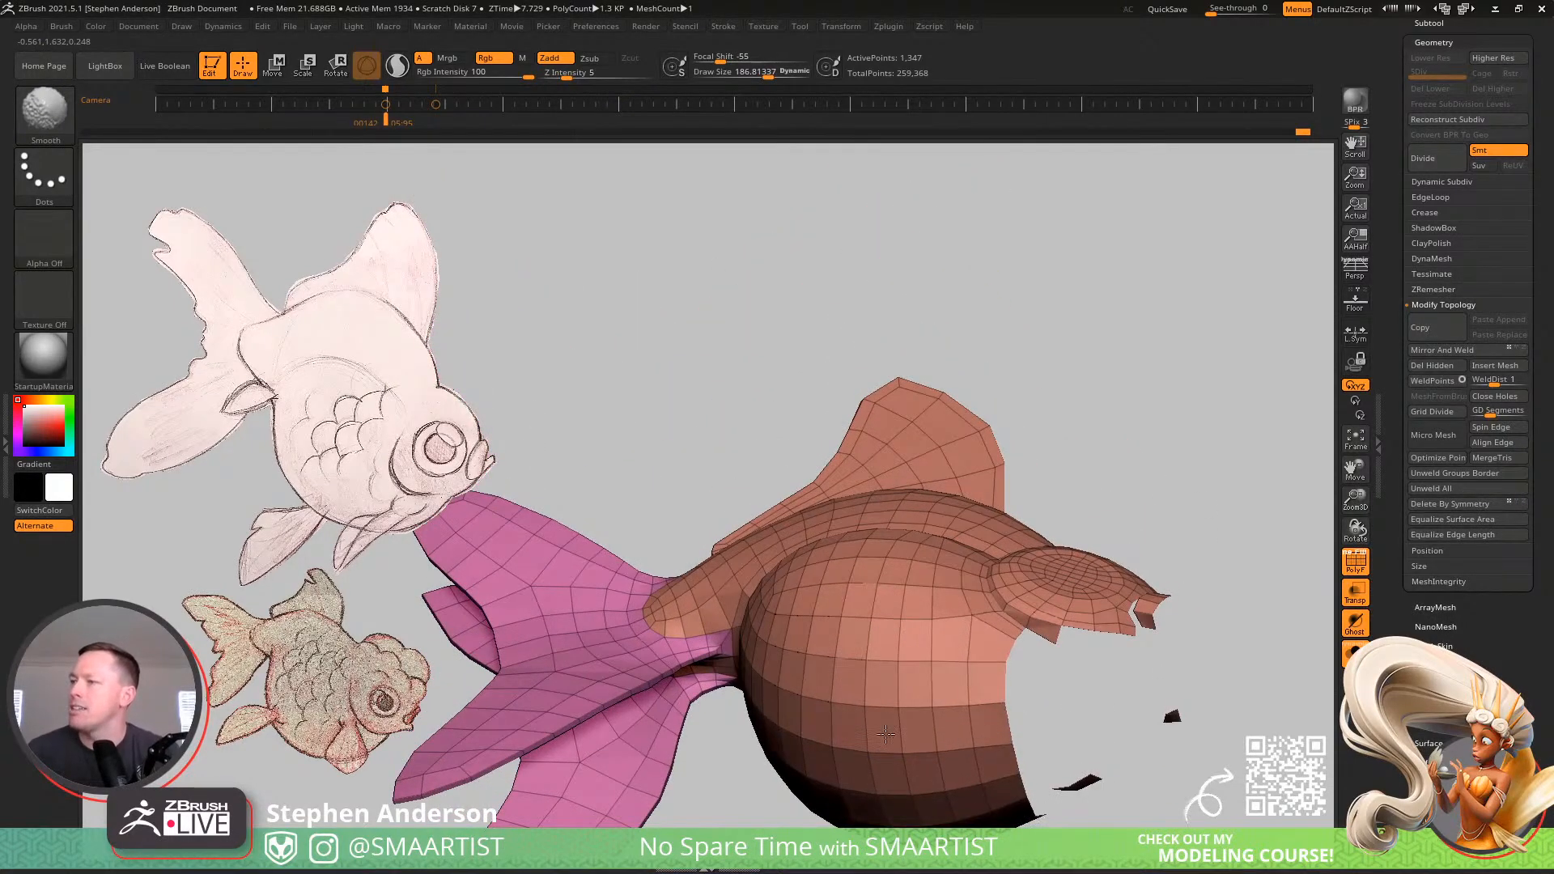
pyautogui.moveTo(859, 675)
pyautogui.mouseDown(button='right')
pyautogui.moveTo(860, 645)
pyautogui.moveTo(882, 696)
pyautogui.moveTo(911, 630)
pyautogui.moveTo(1006, 548)
pyautogui.mouseUp(button='right')
pyautogui.press('shift')
# Slide the points along the crease on the body's side with ZModeler to straighten the vertical edges
pyautogui.press('b')
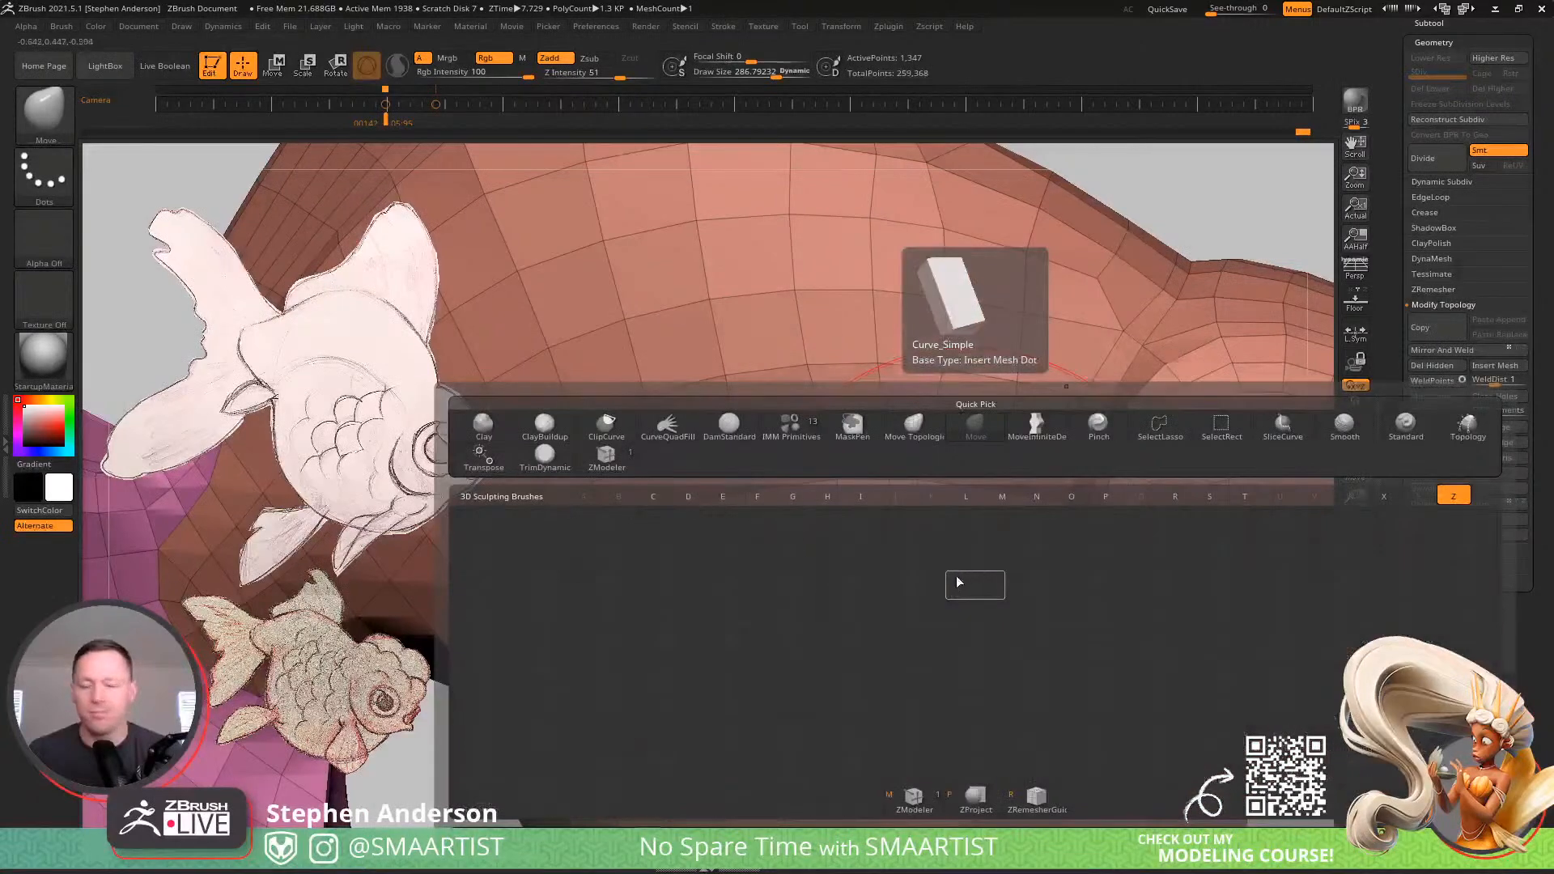
pyautogui.press('m')
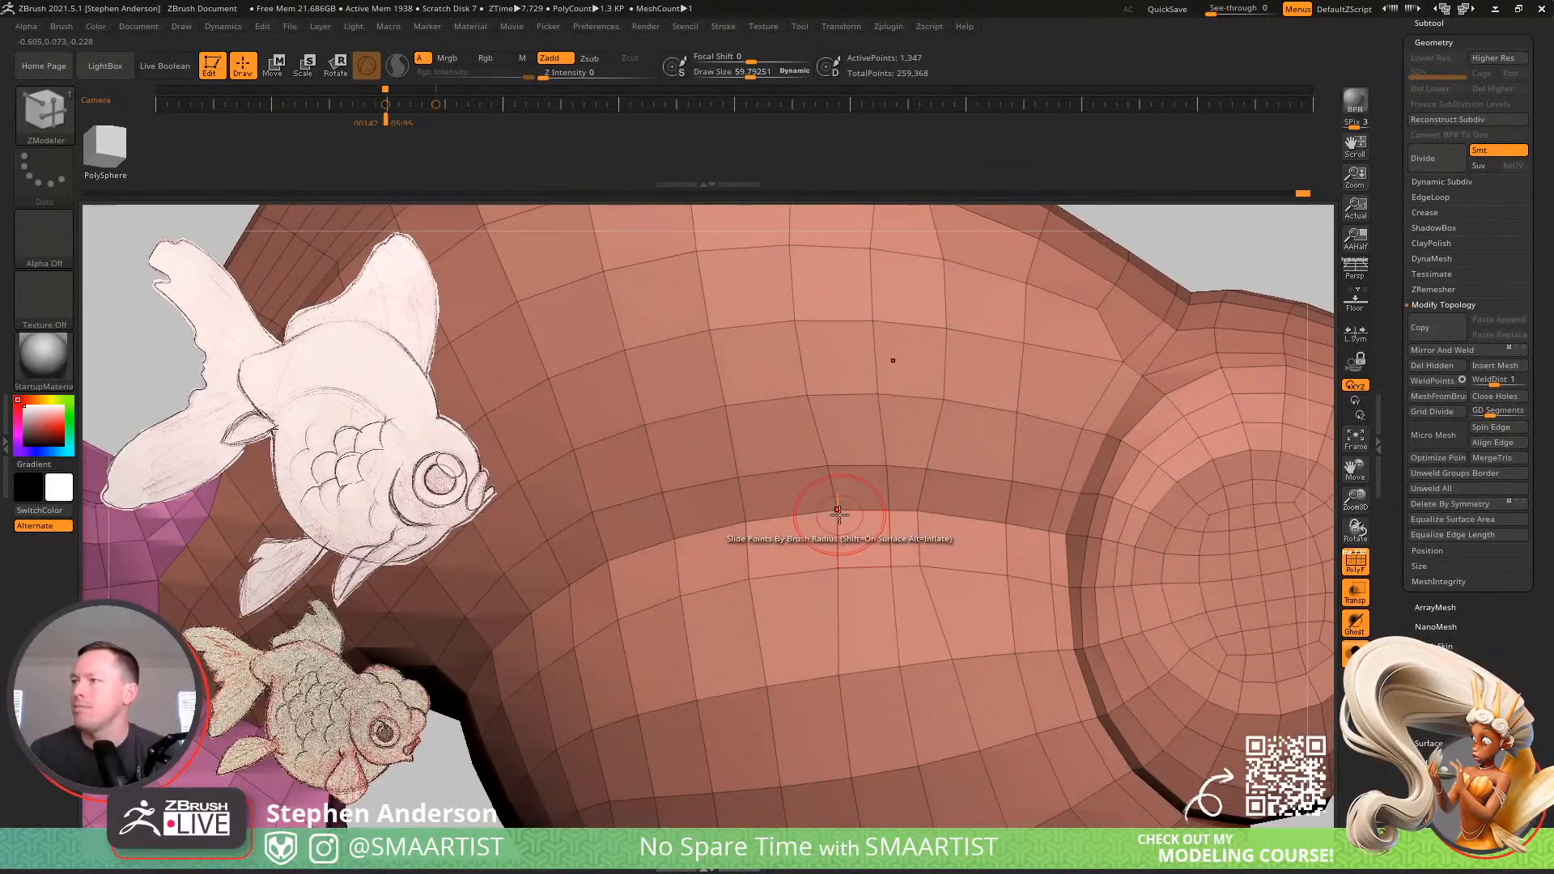
pyautogui.press('space')
pyautogui.moveTo(839, 508)
pyautogui.mouseDown(button='right')
pyautogui.moveTo(844, 468)
pyautogui.moveTo(848, 510)
pyautogui.mouseUp(button='right')
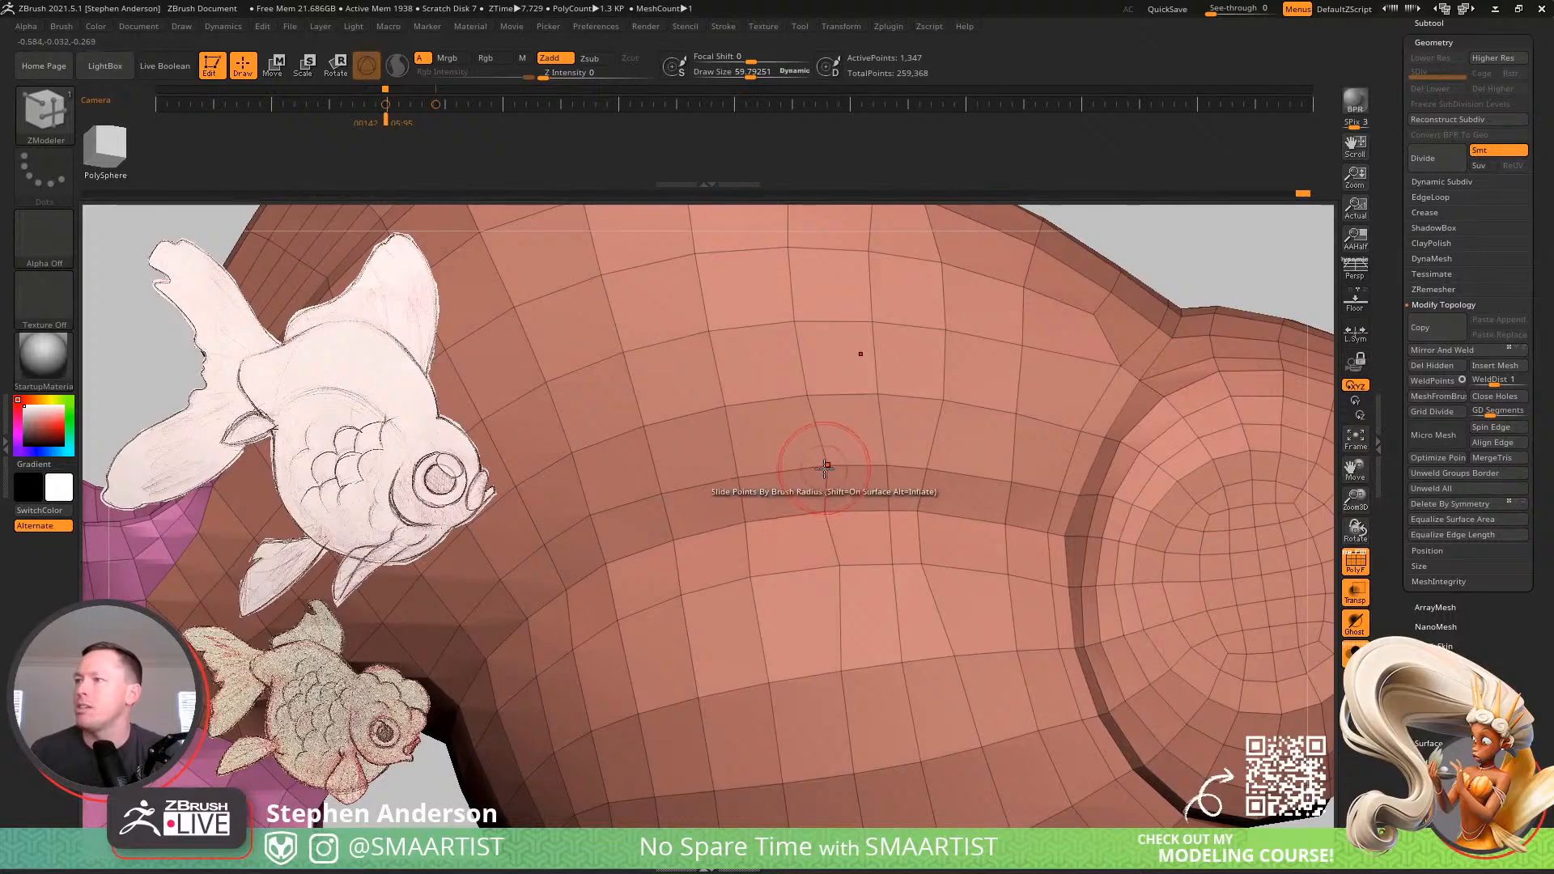
pyautogui.moveTo(827, 465); pyautogui.dragTo(817, 467)
pyautogui.press('s')
pyautogui.moveTo(926, 510); pyautogui.dragTo(940, 510)
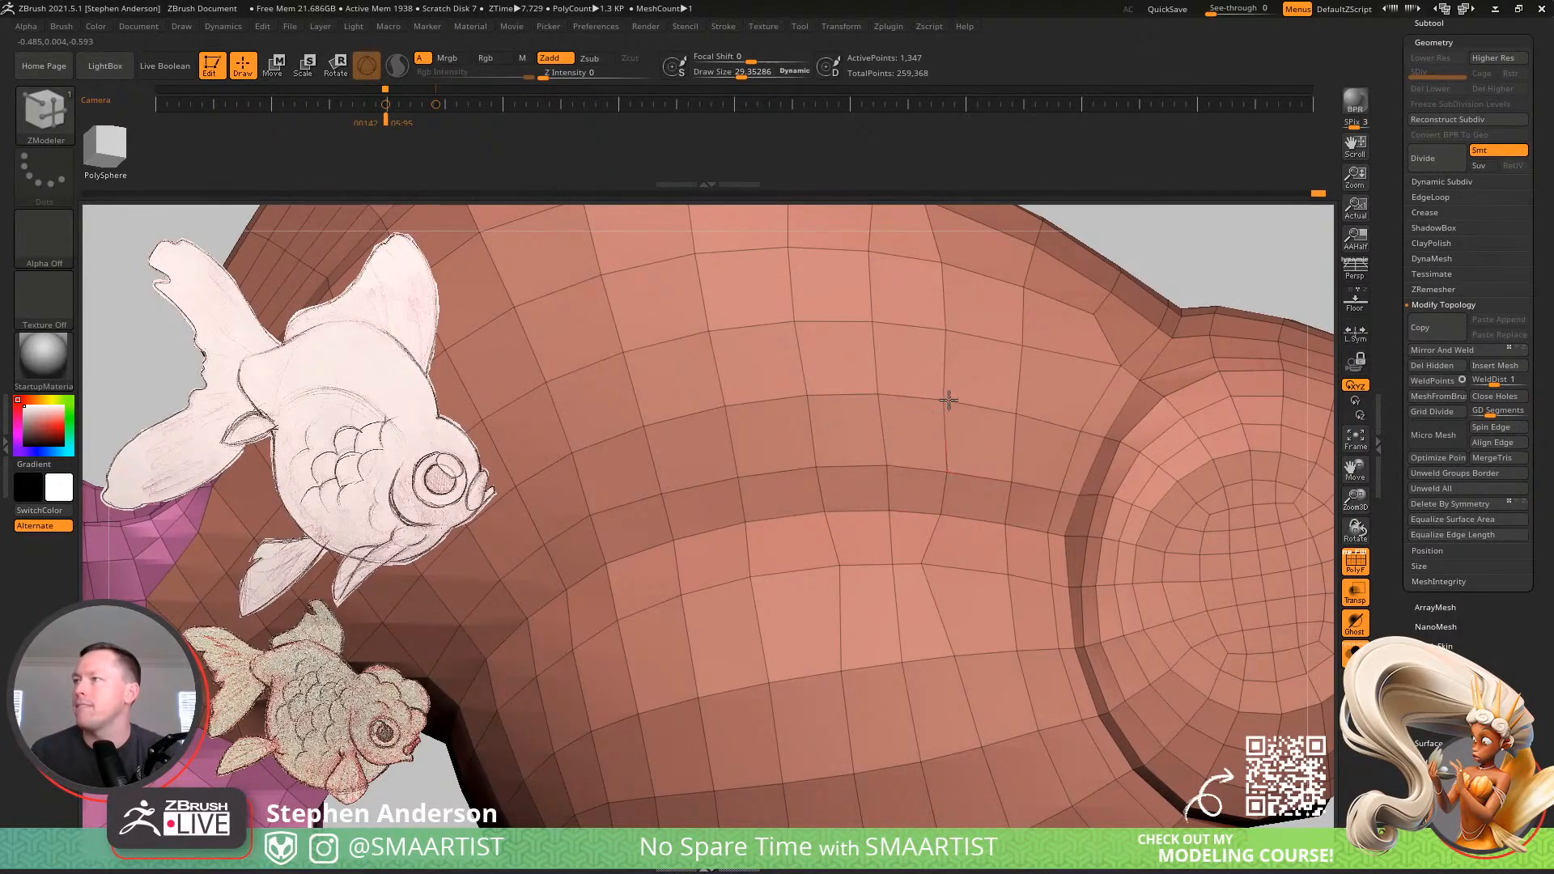
# Slide the points below the side crease toward the head and even out the neighbouring edges up towards the back
pyautogui.moveTo(970, 515)
pyautogui.mouseDown(button='right')
pyautogui.moveTo(947, 461)
pyautogui.moveTo(963, 510)
pyautogui.mouseUp(button='right')
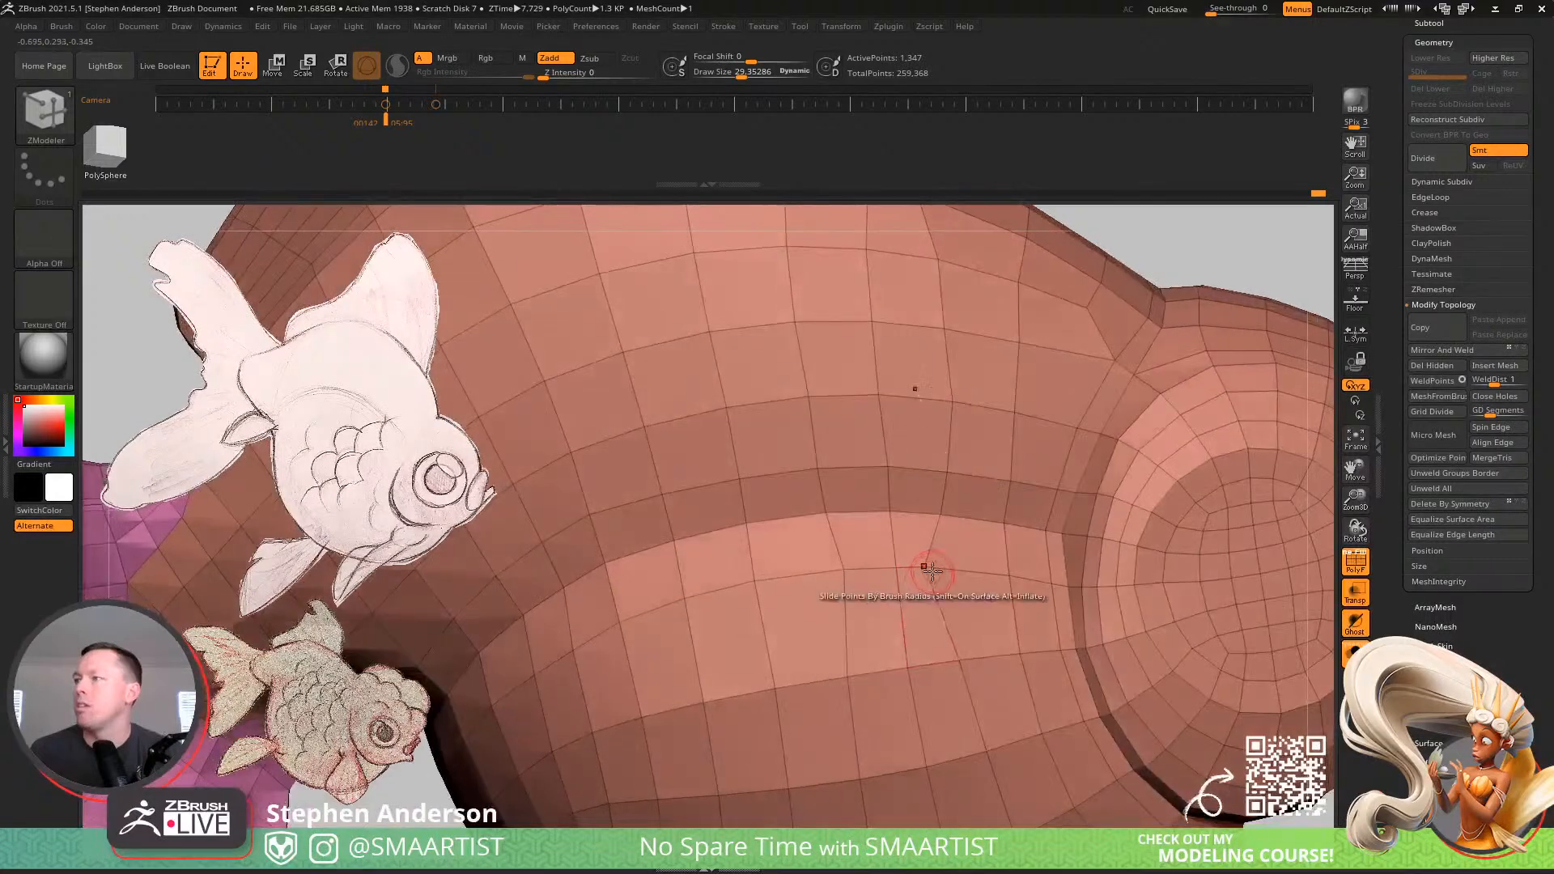
pyautogui.moveTo(923, 565); pyautogui.dragTo(952, 571)
pyautogui.moveTo(992, 580); pyautogui.dragTo(955, 647, button='right')
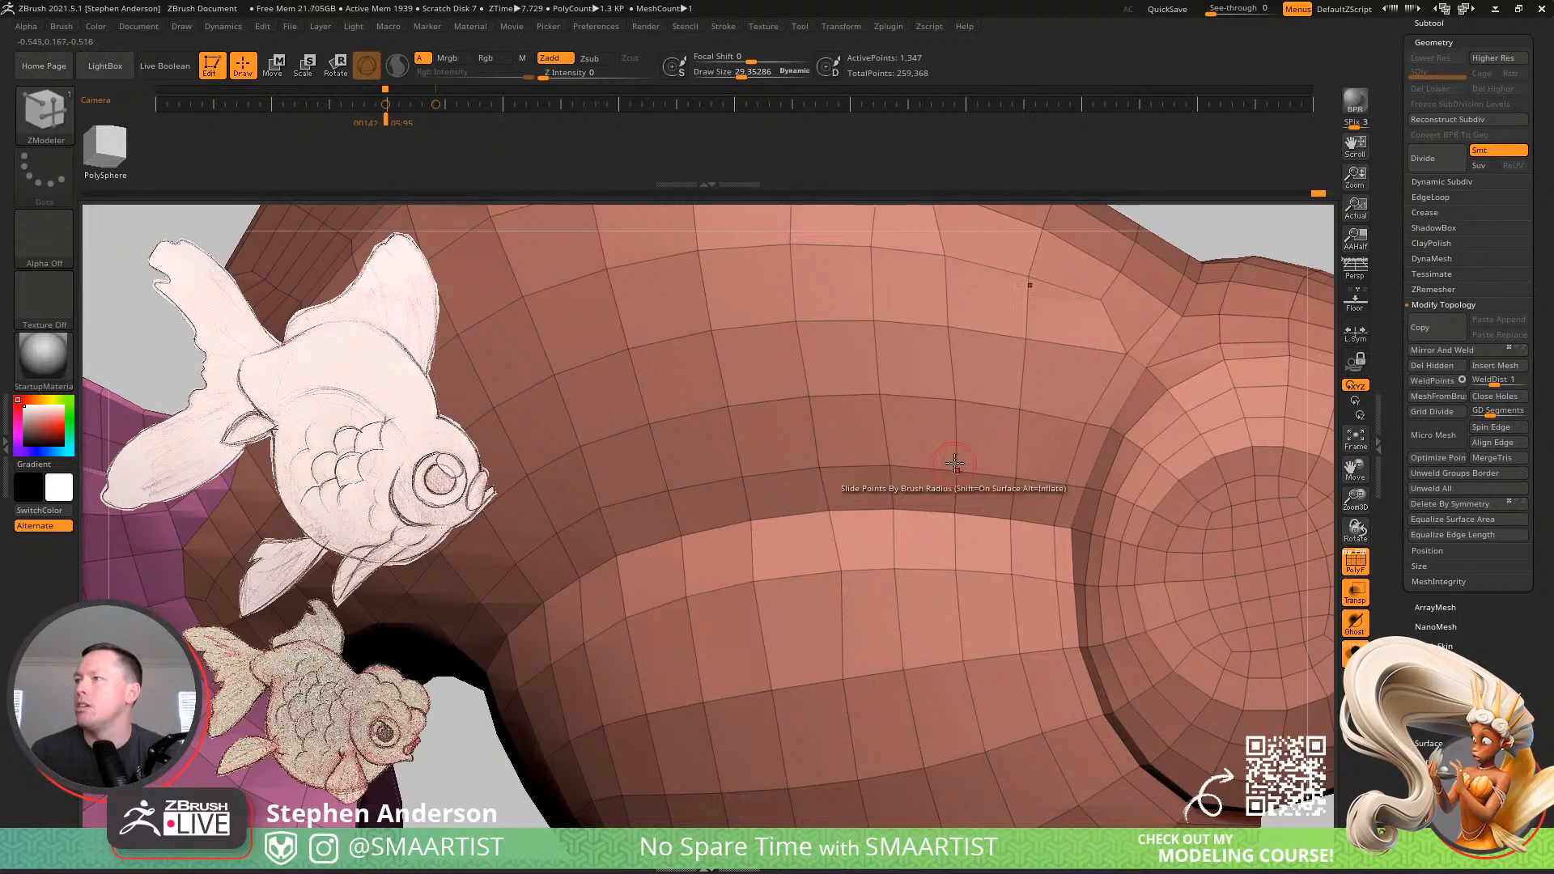
pyautogui.moveTo(955, 463); pyautogui.dragTo(946, 628, button='right')
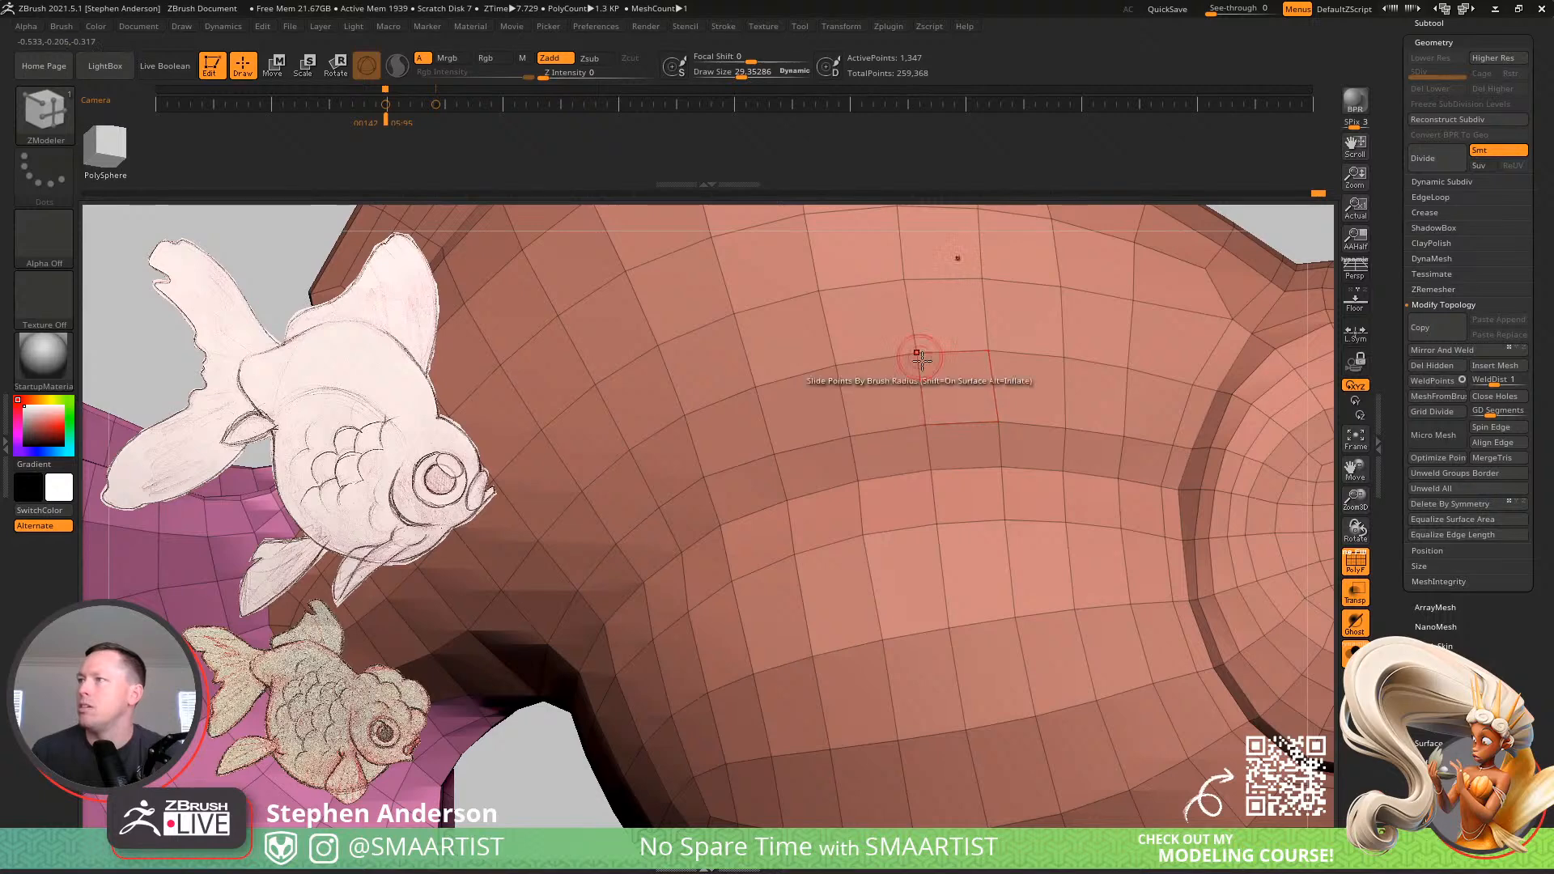
pyautogui.moveTo(919, 351); pyautogui.dragTo(971, 635, button='right')
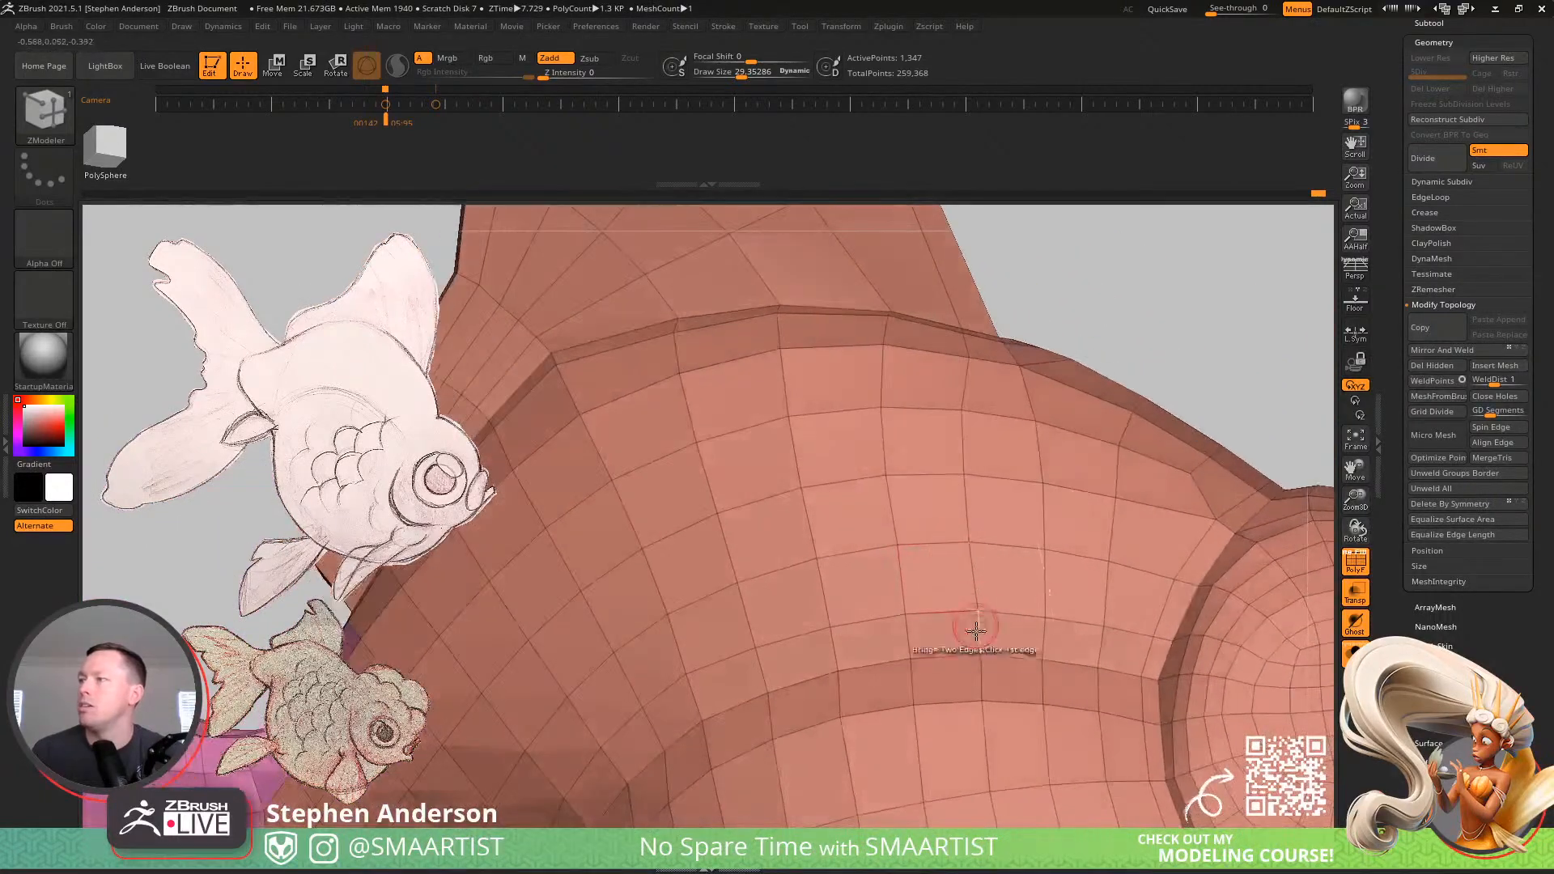
pyautogui.press('s')
pyautogui.moveTo(982, 658); pyautogui.dragTo(997, 657)
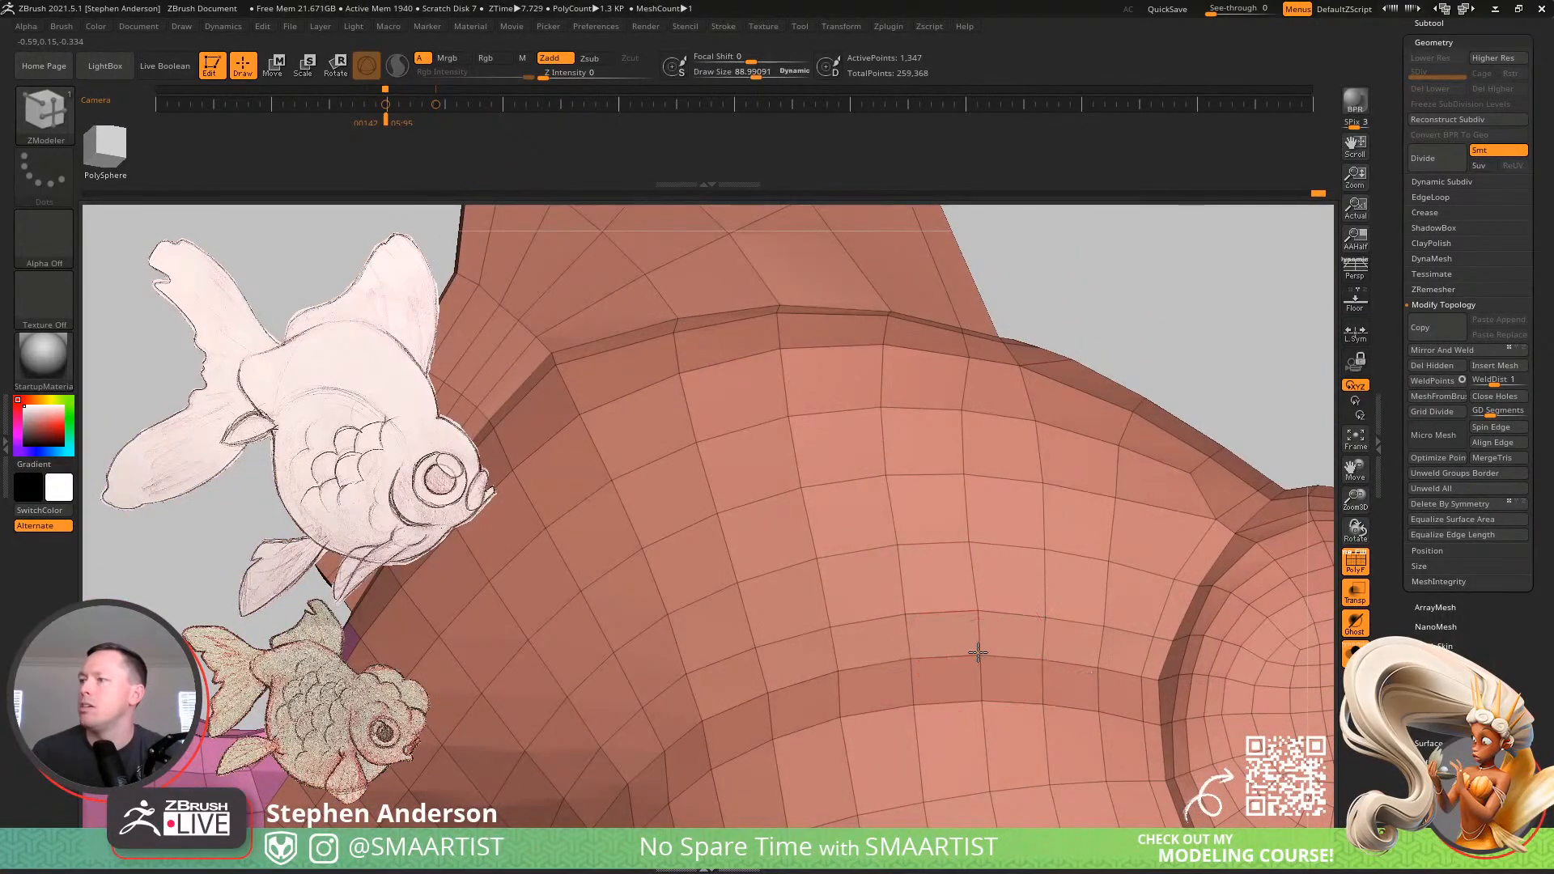
pyautogui.keyDown('ctrl'); pyautogui.moveTo(1010, 648); pyautogui.dragTo(1065, 611, button='right'); pyautogui.keyUp('ctrl')
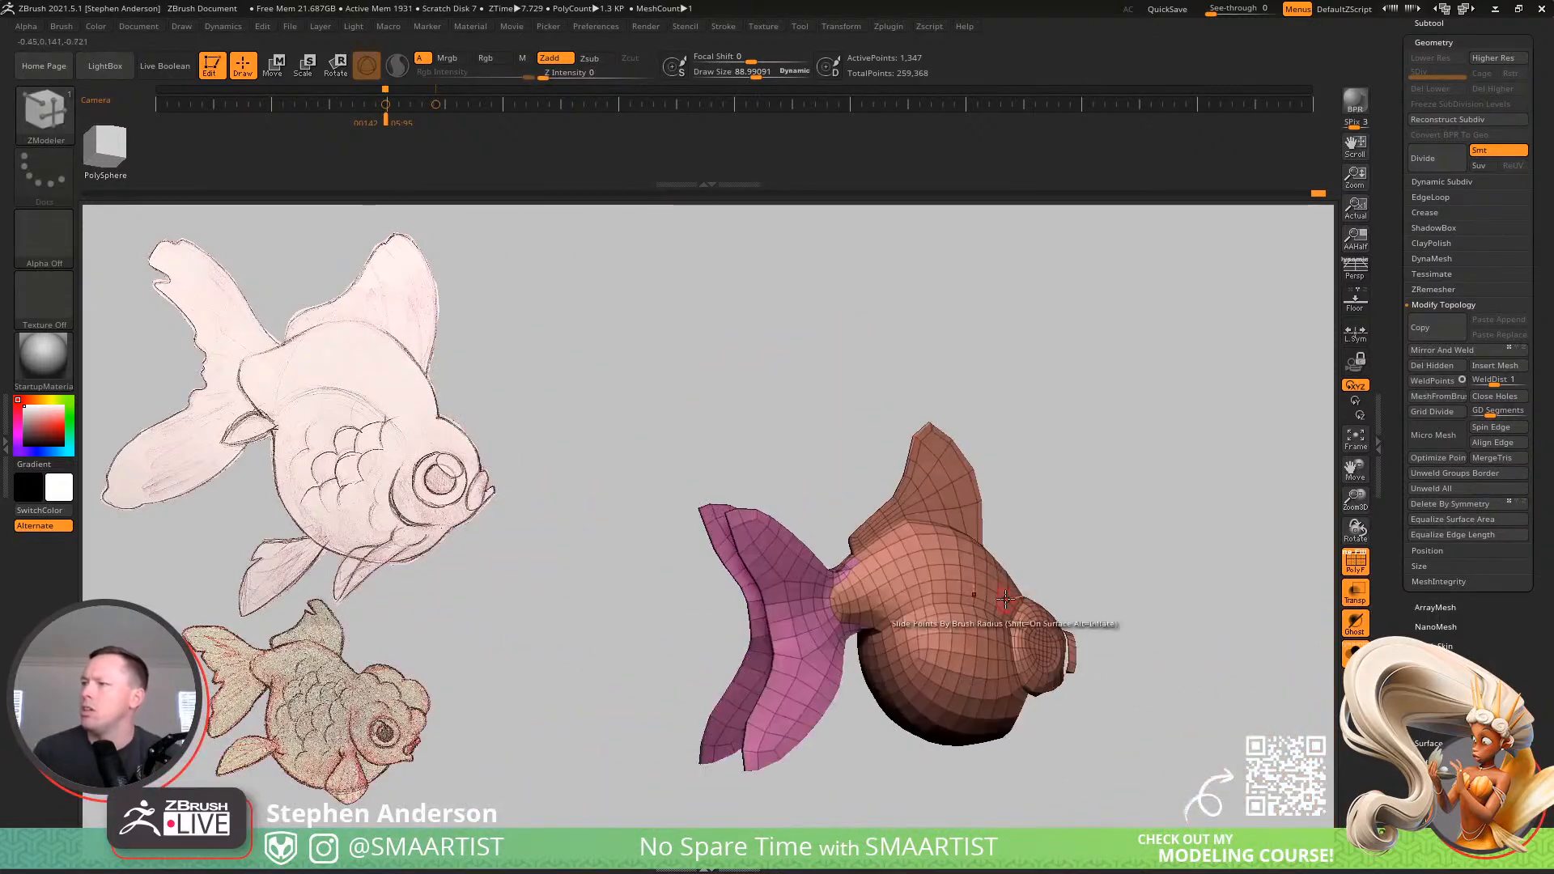
# Hide the wireframe and adjust the upper lobes of the tail fin using the Move brush at a draw size of about 299
pyautogui.moveTo(1188, 510); pyautogui.dragTo(1106, 485, button='right')
pyautogui.hotkey('shift', 'f')
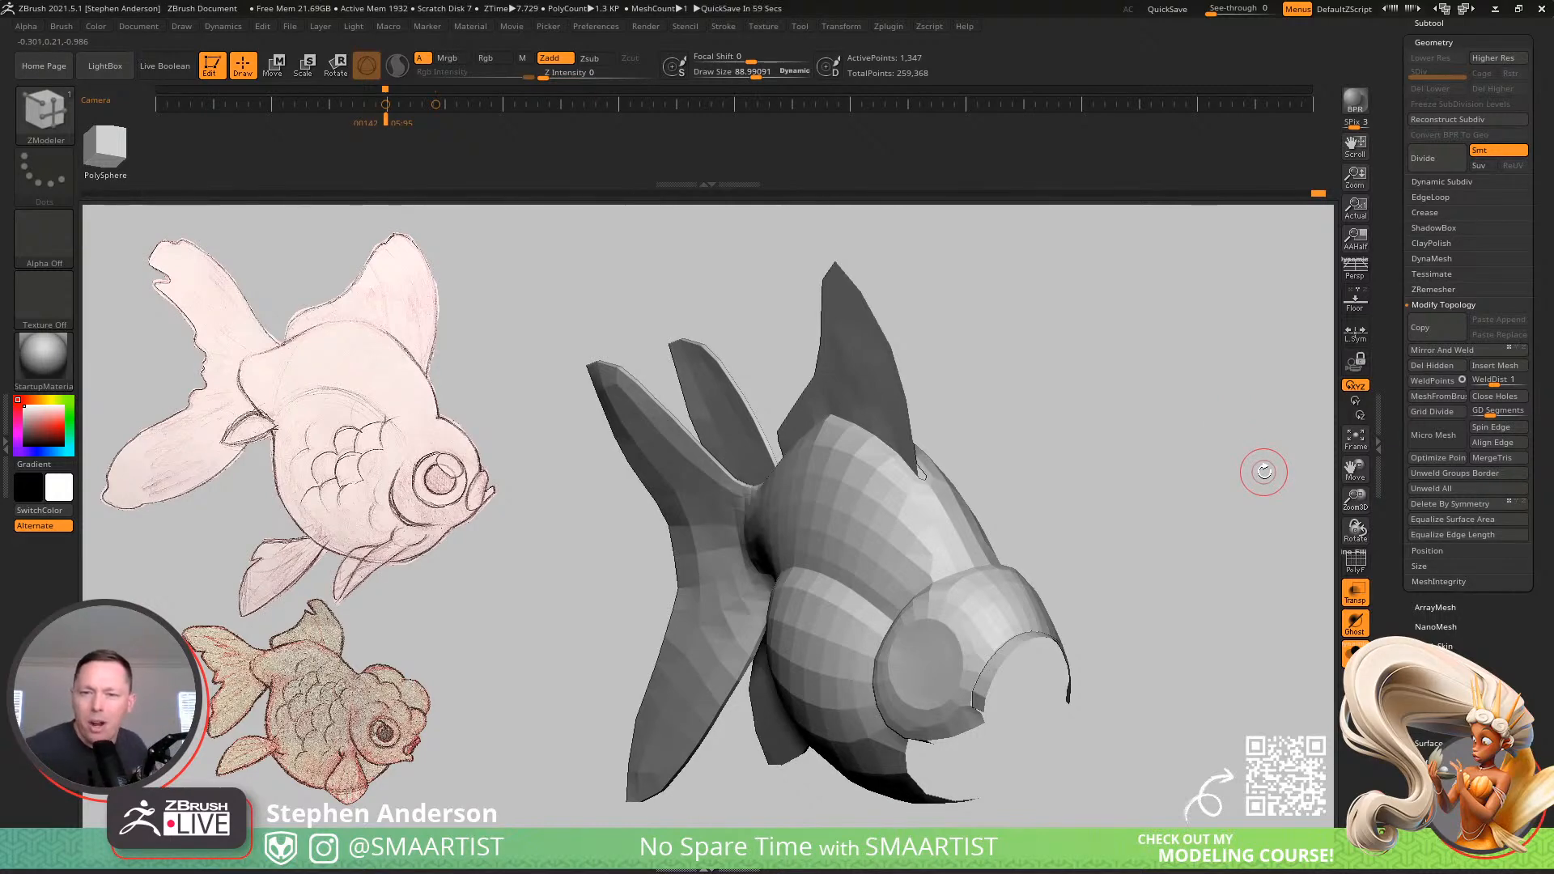
pyautogui.moveTo(948, 668)
pyautogui.mouseDown(button='right')
pyautogui.moveTo(964, 631)
pyautogui.moveTo(1063, 624)
pyautogui.moveTo(943, 478)
pyautogui.moveTo(1030, 427)
pyautogui.moveTo(1068, 434)
pyautogui.moveTo(1063, 401)
pyautogui.moveTo(704, 482)
pyautogui.moveTo(729, 482)
pyautogui.moveTo(747, 569)
pyautogui.moveTo(818, 405)
pyautogui.moveTo(860, 482)
pyautogui.mouseUp(button='right')
pyautogui.press('b')
pyautogui.press('m')
pyautogui.press('v')
pyautogui.press('s')
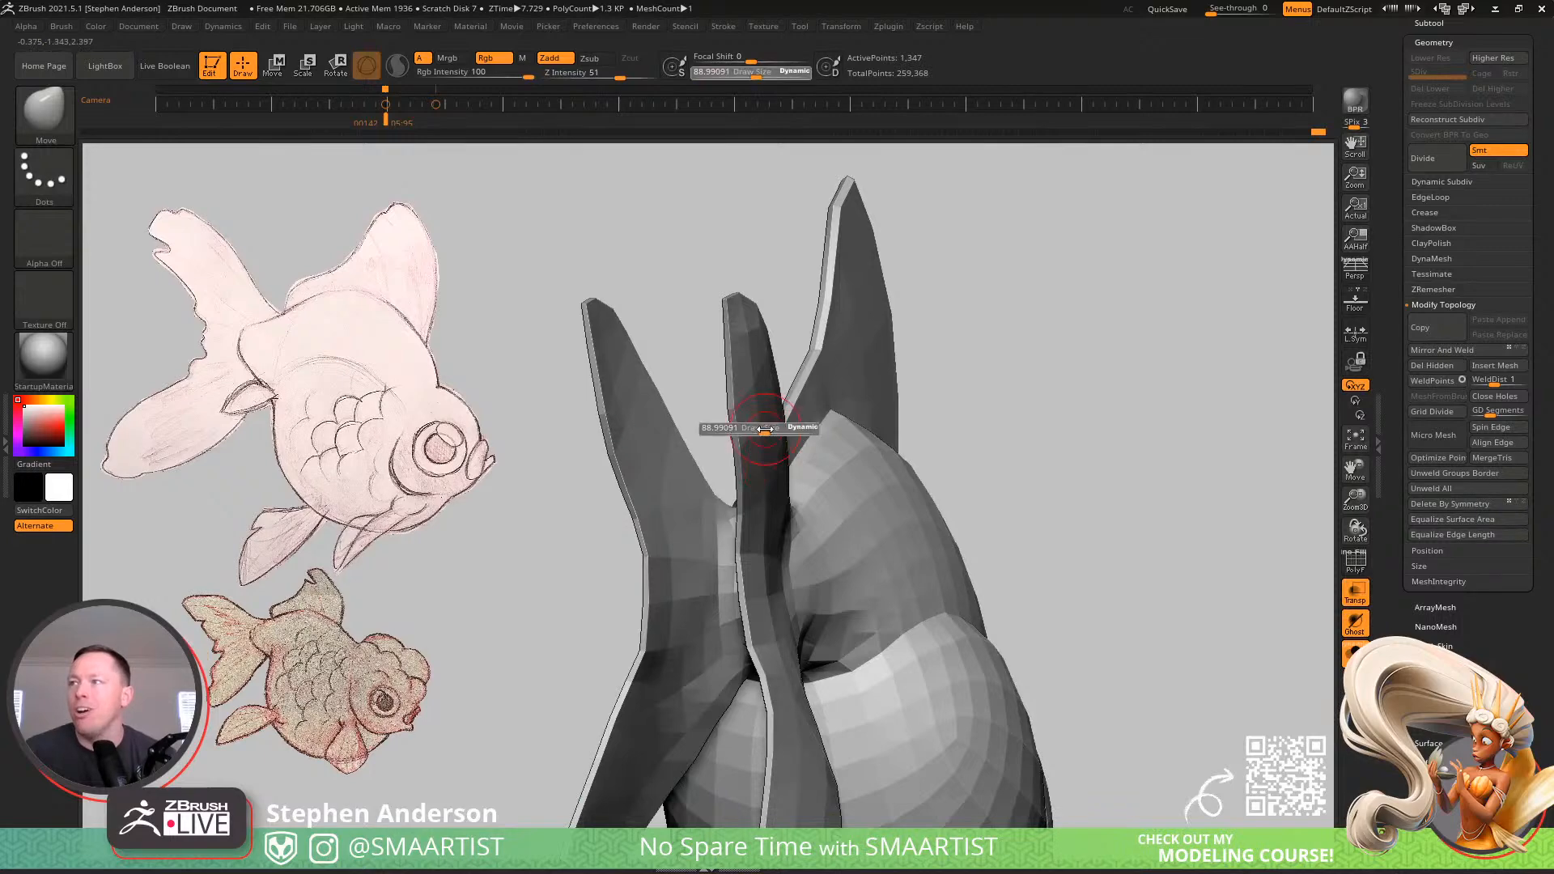
pyautogui.moveTo(781, 436); pyautogui.dragTo(783, 436)
pyautogui.moveTo(781, 458); pyautogui.dragTo(751, 445, button='right')
pyautogui.press('s')
pyautogui.moveTo(768, 445); pyautogui.dragTo(782, 444)
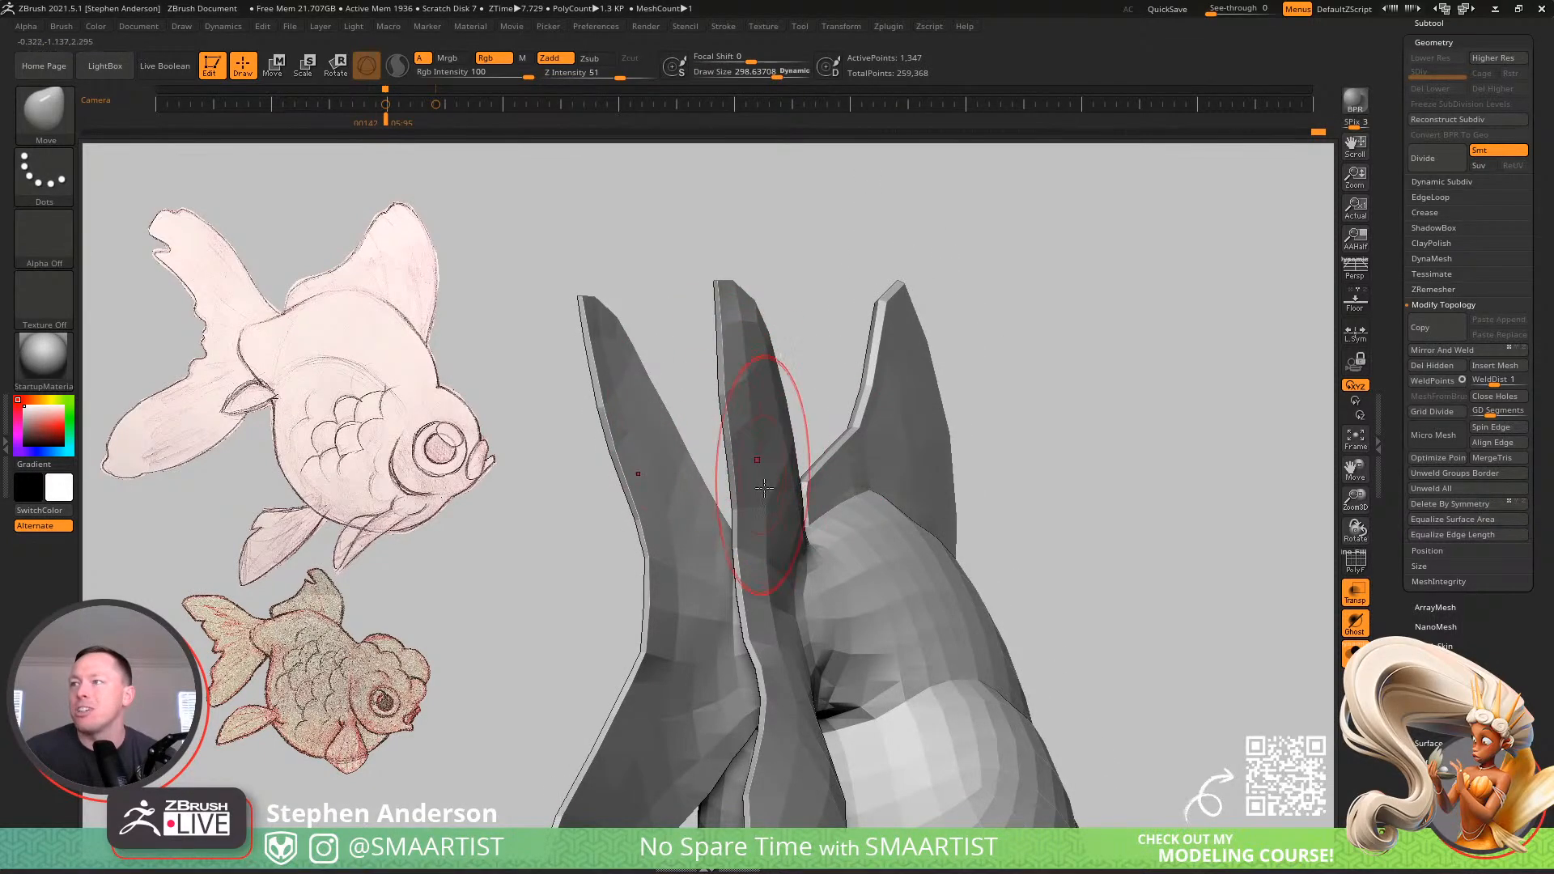
pyautogui.moveTo(776, 458); pyautogui.dragTo(711, 365, button='right')
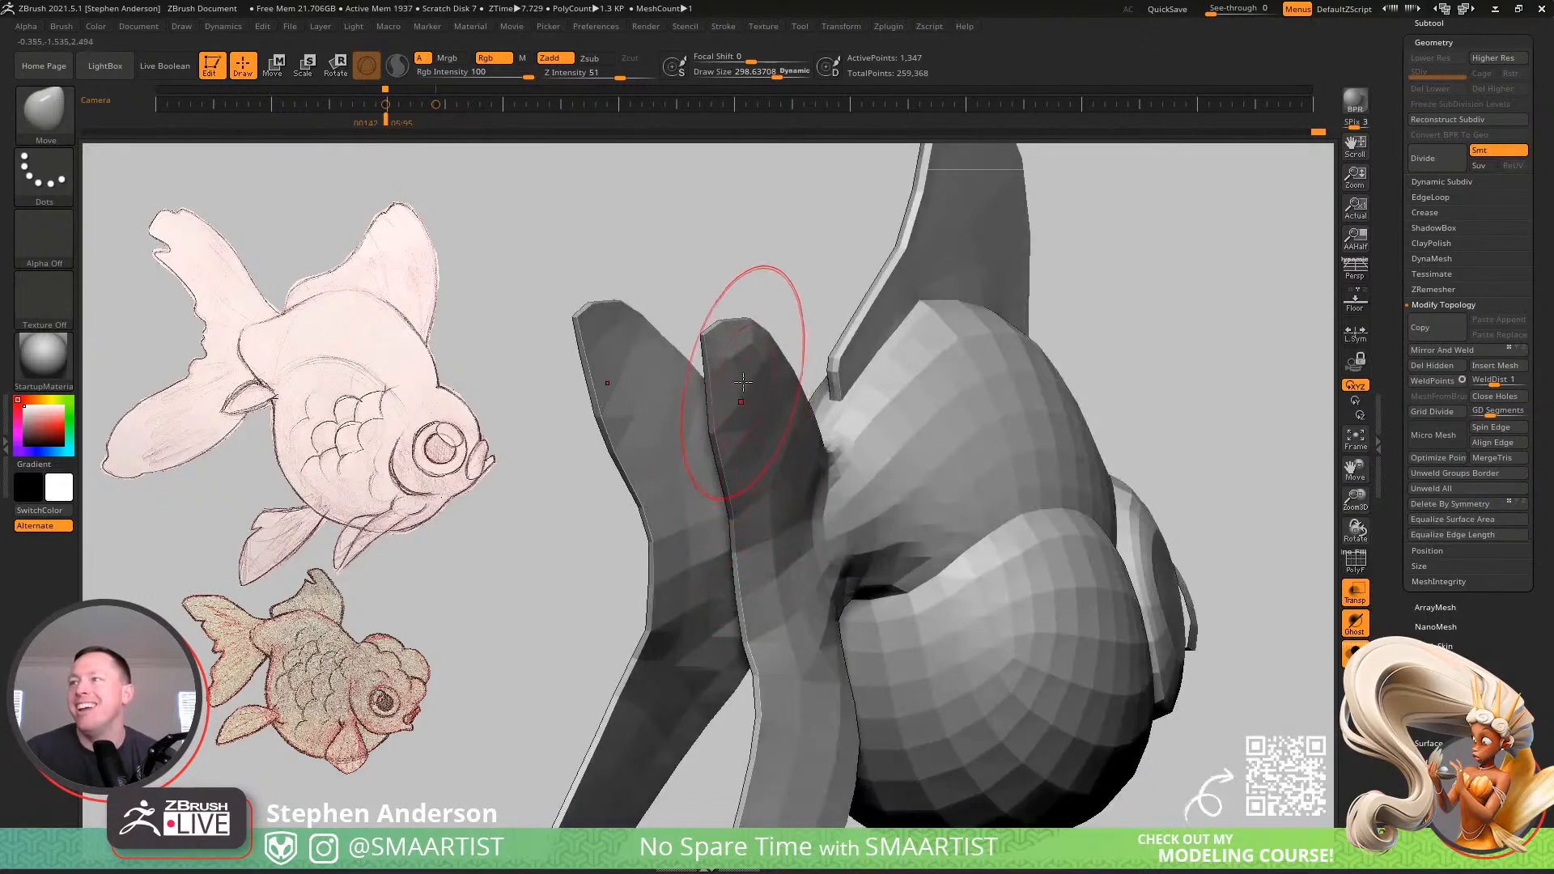
# Reduce the Move brush's draw size to about 204 and refine the tail lobes from behind and from above
pyautogui.press('s')
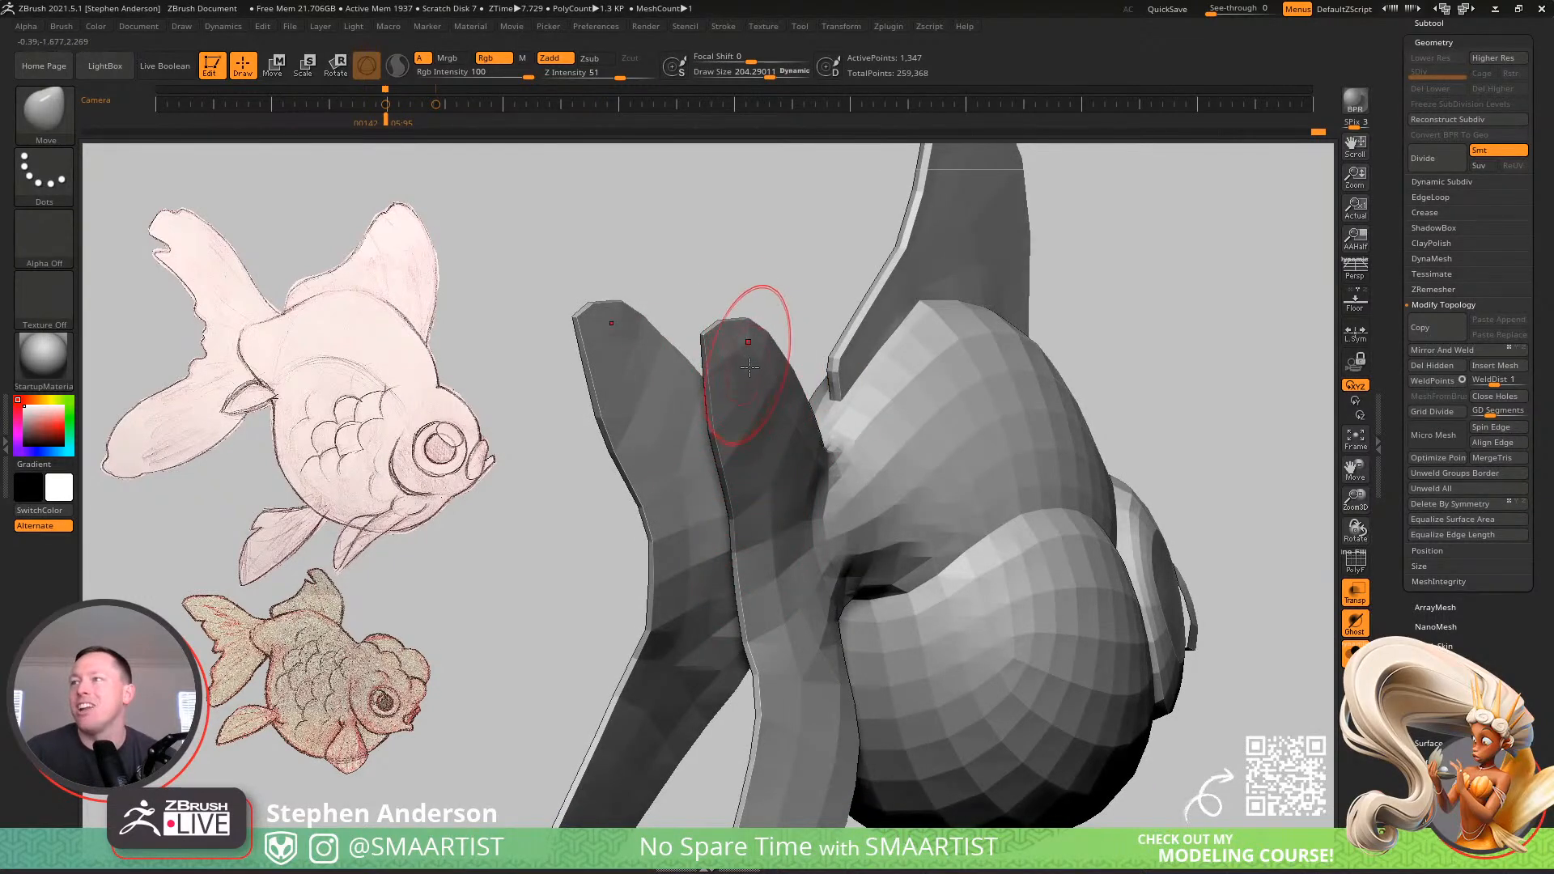
pyautogui.moveTo(778, 401)
pyautogui.mouseDown(button='right')
pyautogui.moveTo(641, 347)
pyautogui.moveTo(644, 469)
pyautogui.mouseUp(button='right')
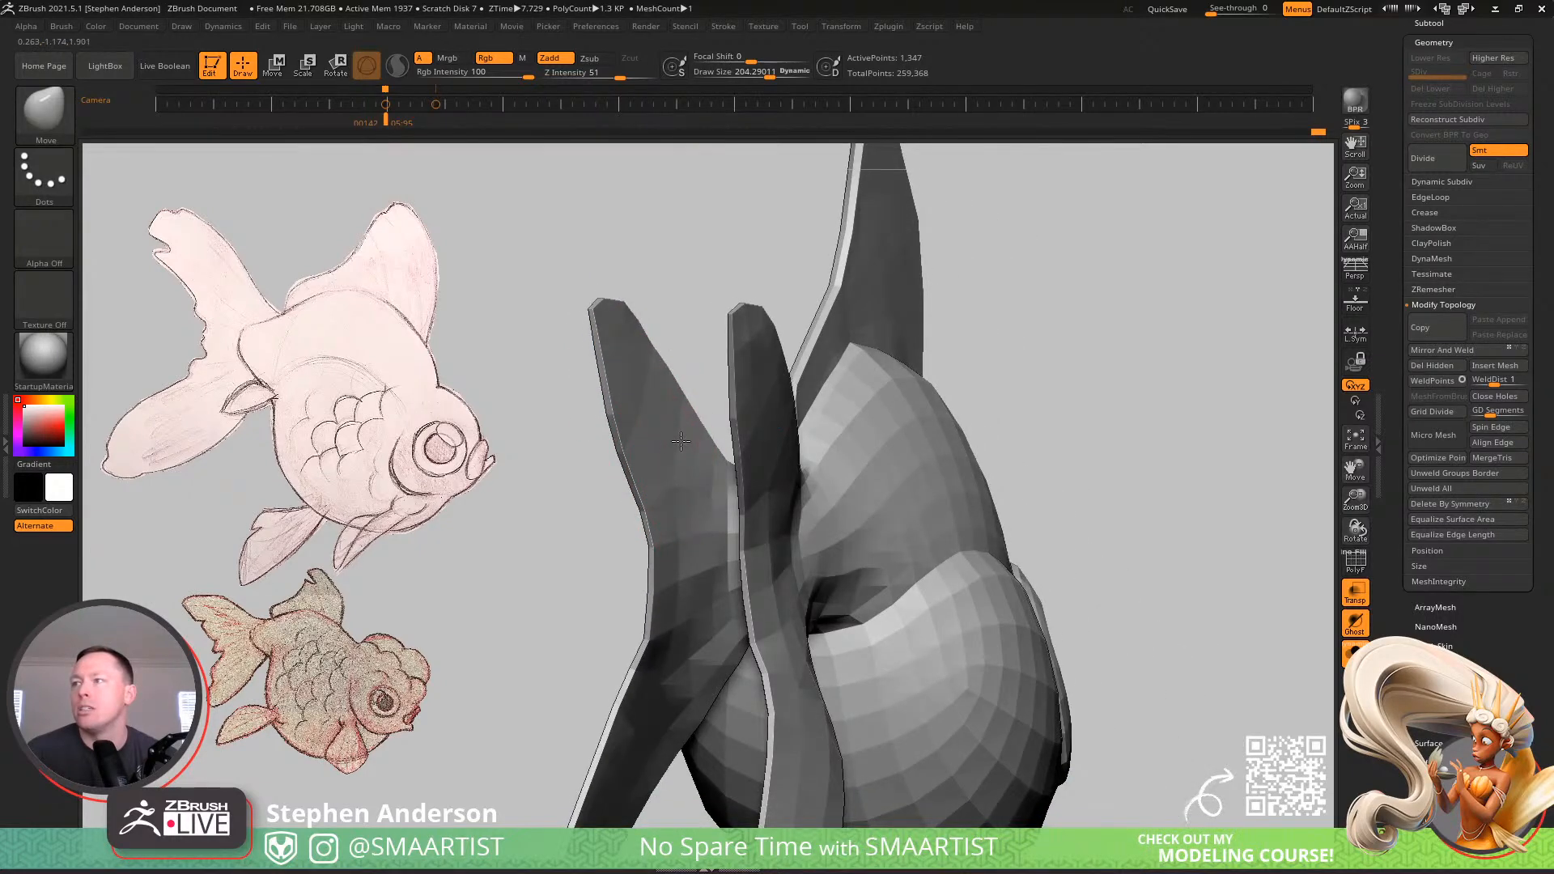
pyautogui.moveTo(747, 605)
pyautogui.mouseDown(button='right')
pyautogui.moveTo(713, 515)
pyautogui.moveTo(706, 547)
pyautogui.moveTo(639, 582)
pyautogui.mouseUp(button='right')
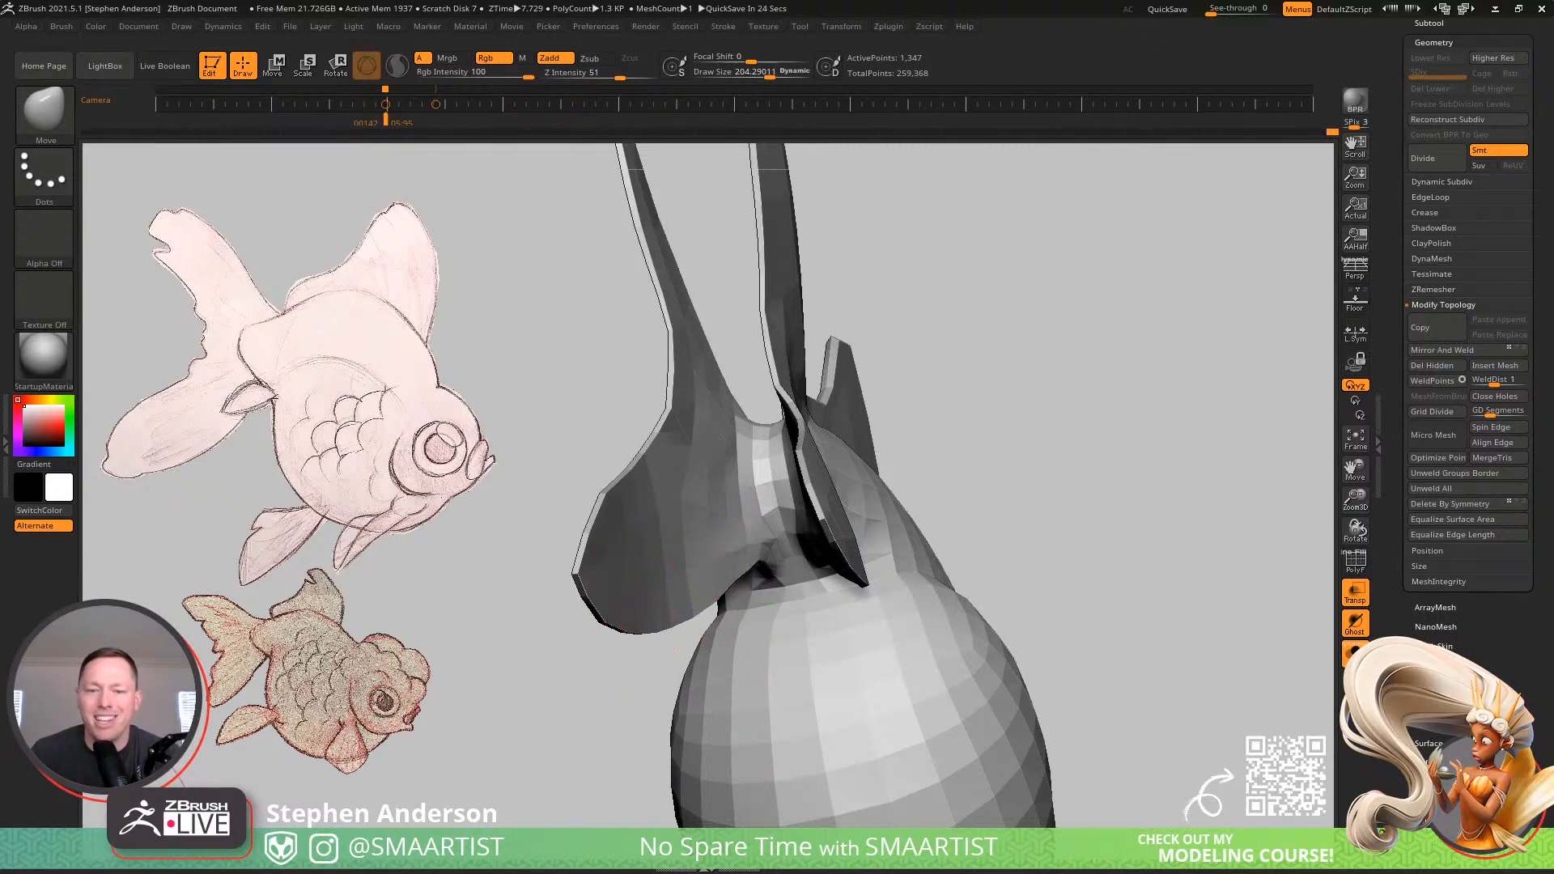
# Switch to the web browser, search for "mandarin fish", look over the results and return to ZBrush
pyautogui.hotkey('alt', 'Tab')
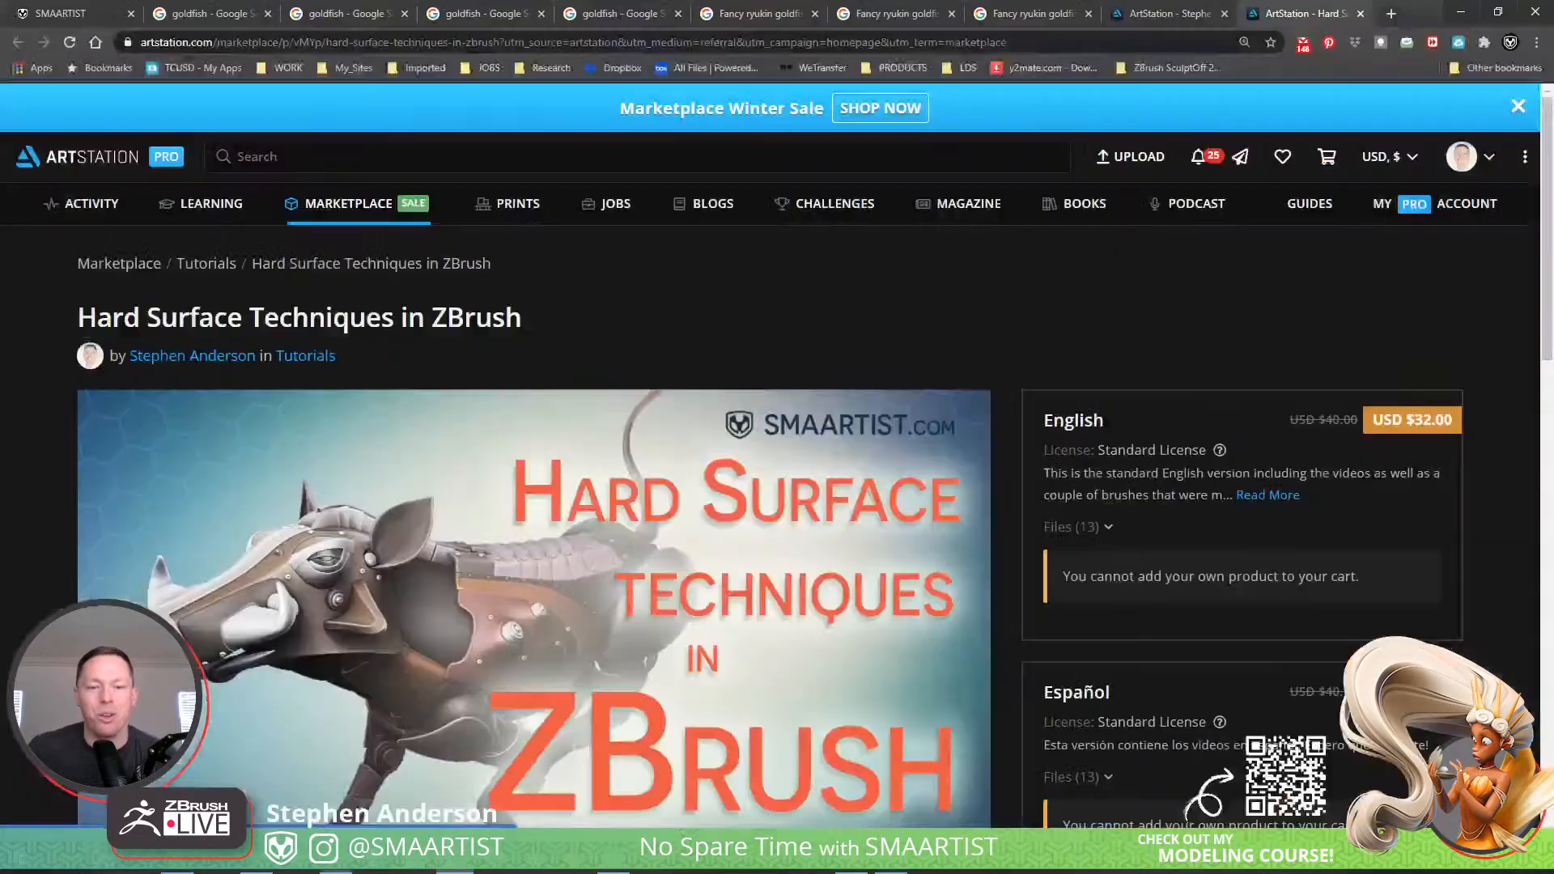
pyautogui.click(1214, 42)
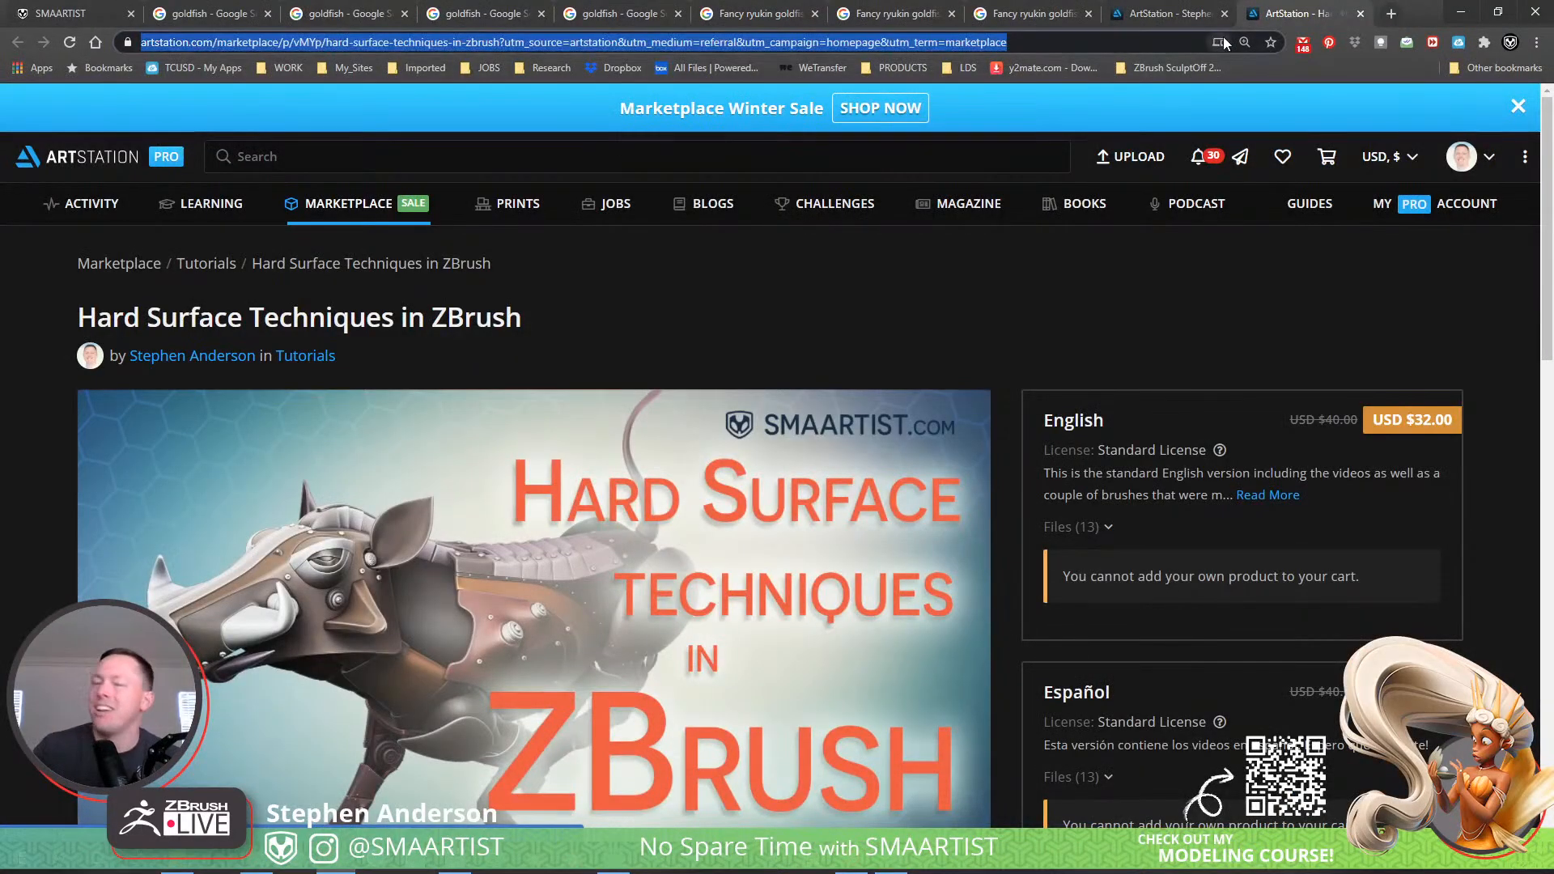
pyautogui.write('mandarin ')
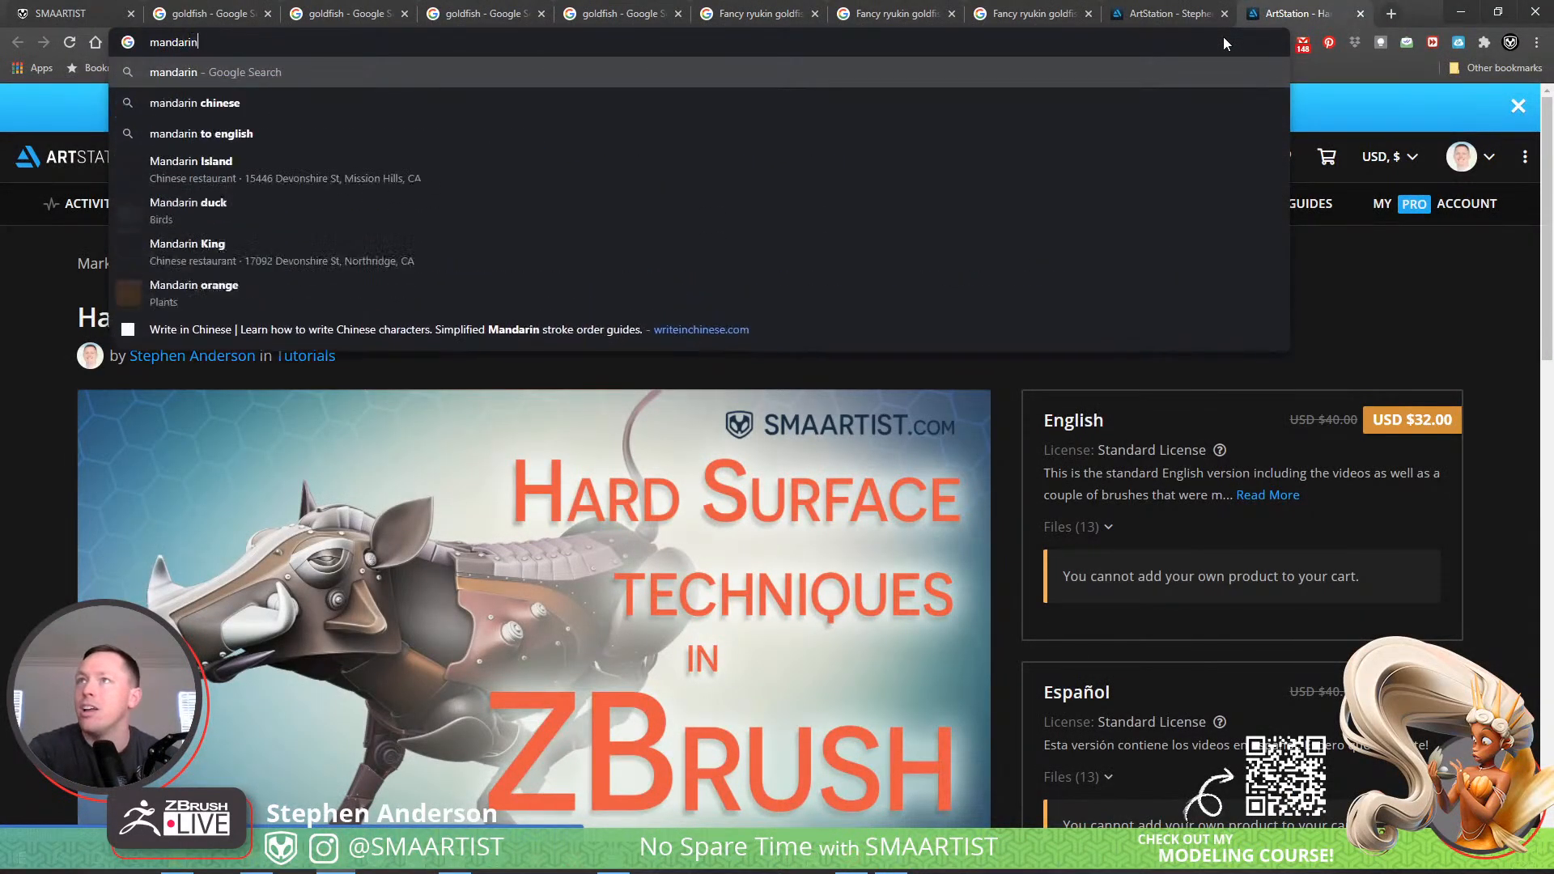
pyautogui.write('fish')
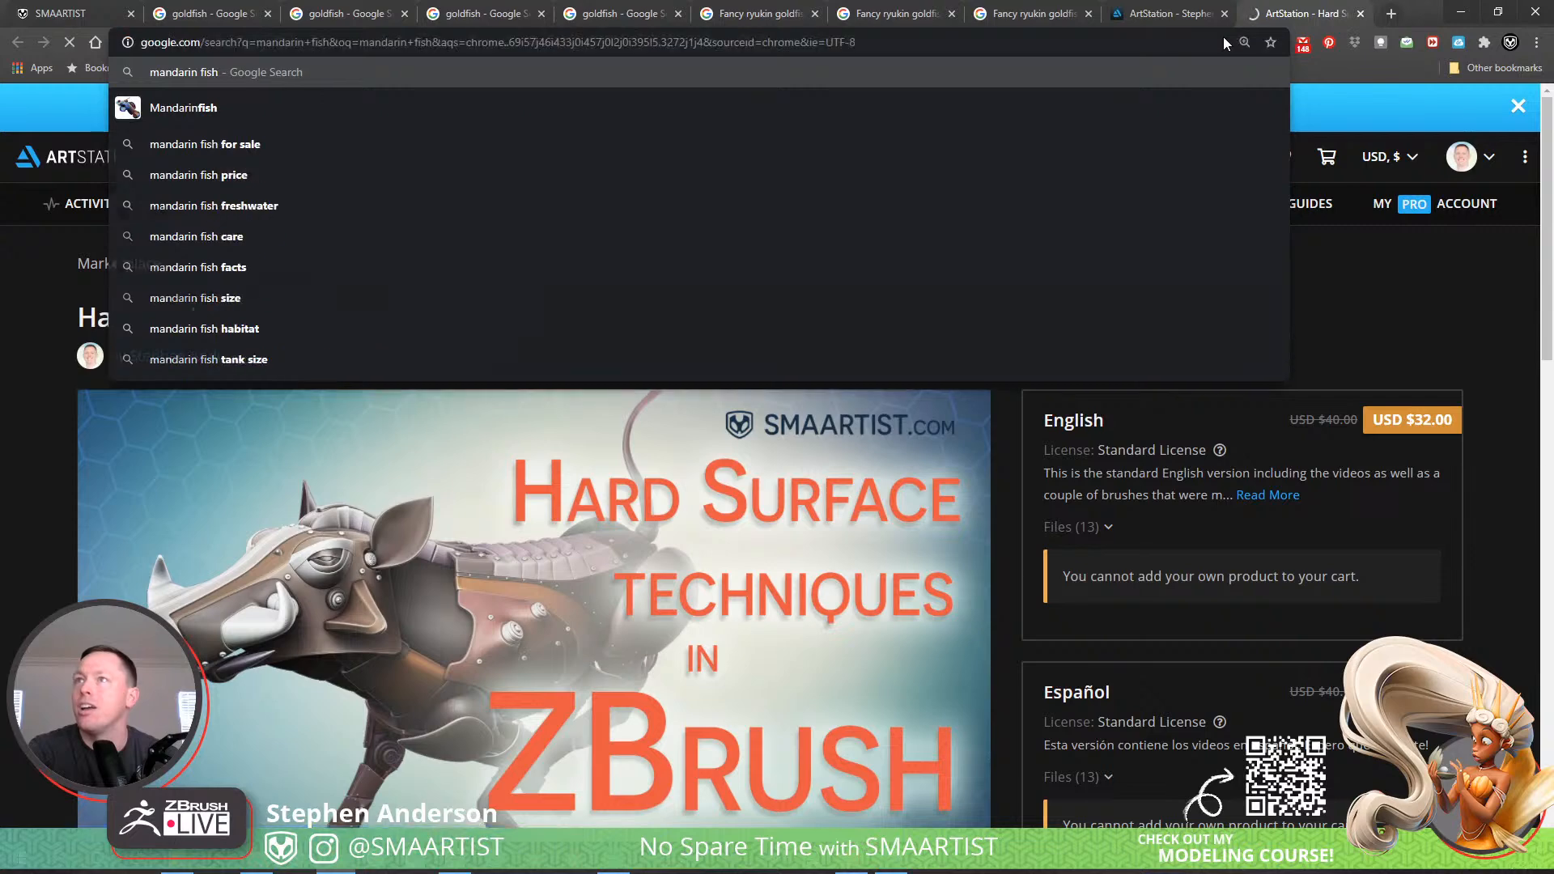
pyautogui.press('Return')
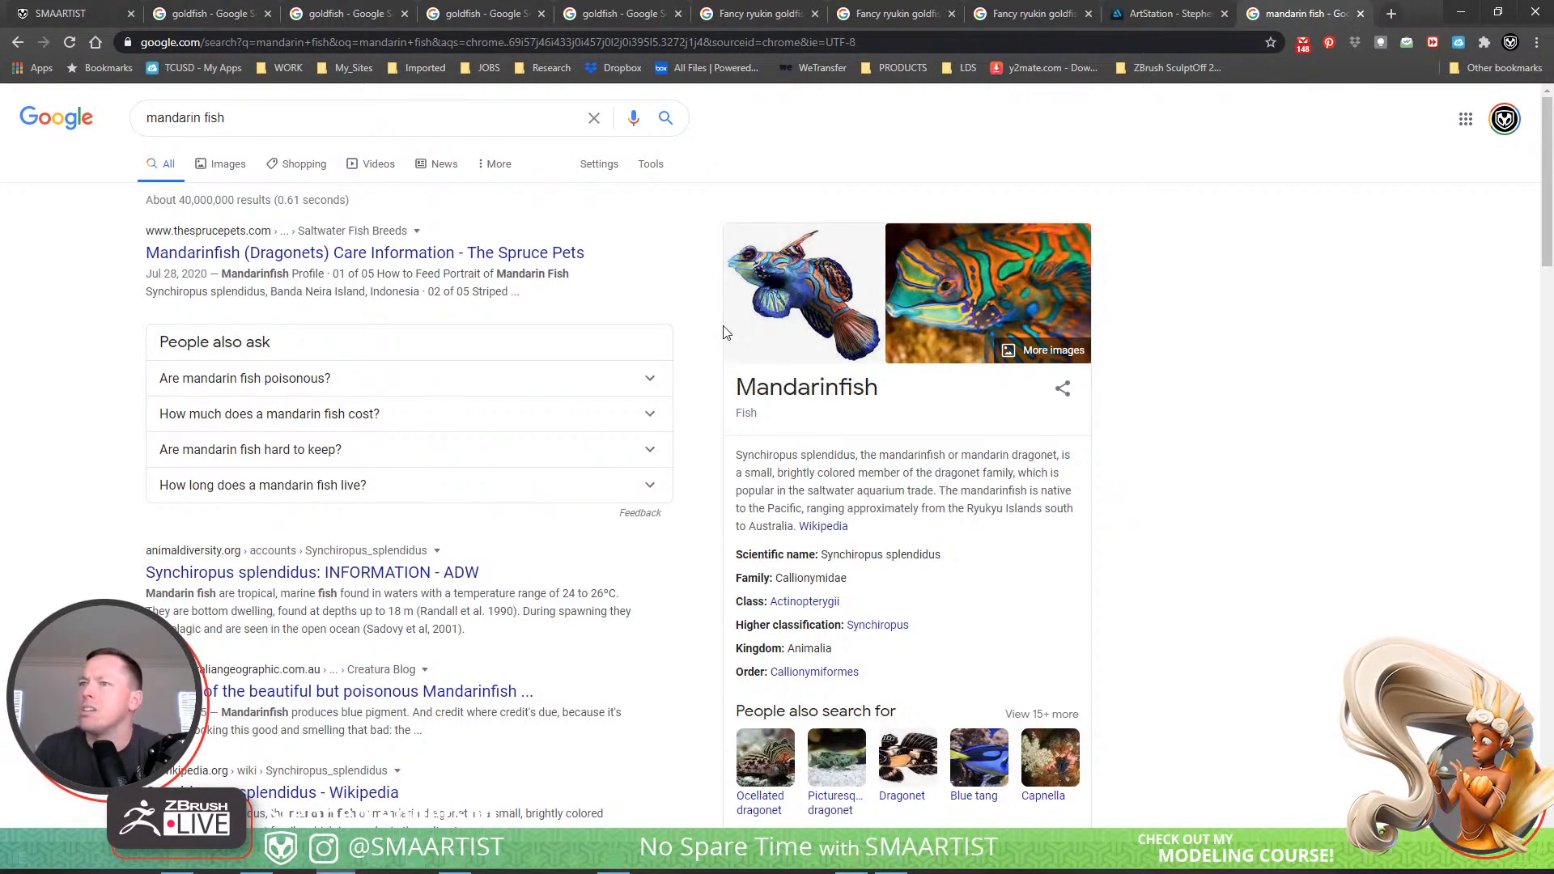
pyautogui.click(1457, 18)
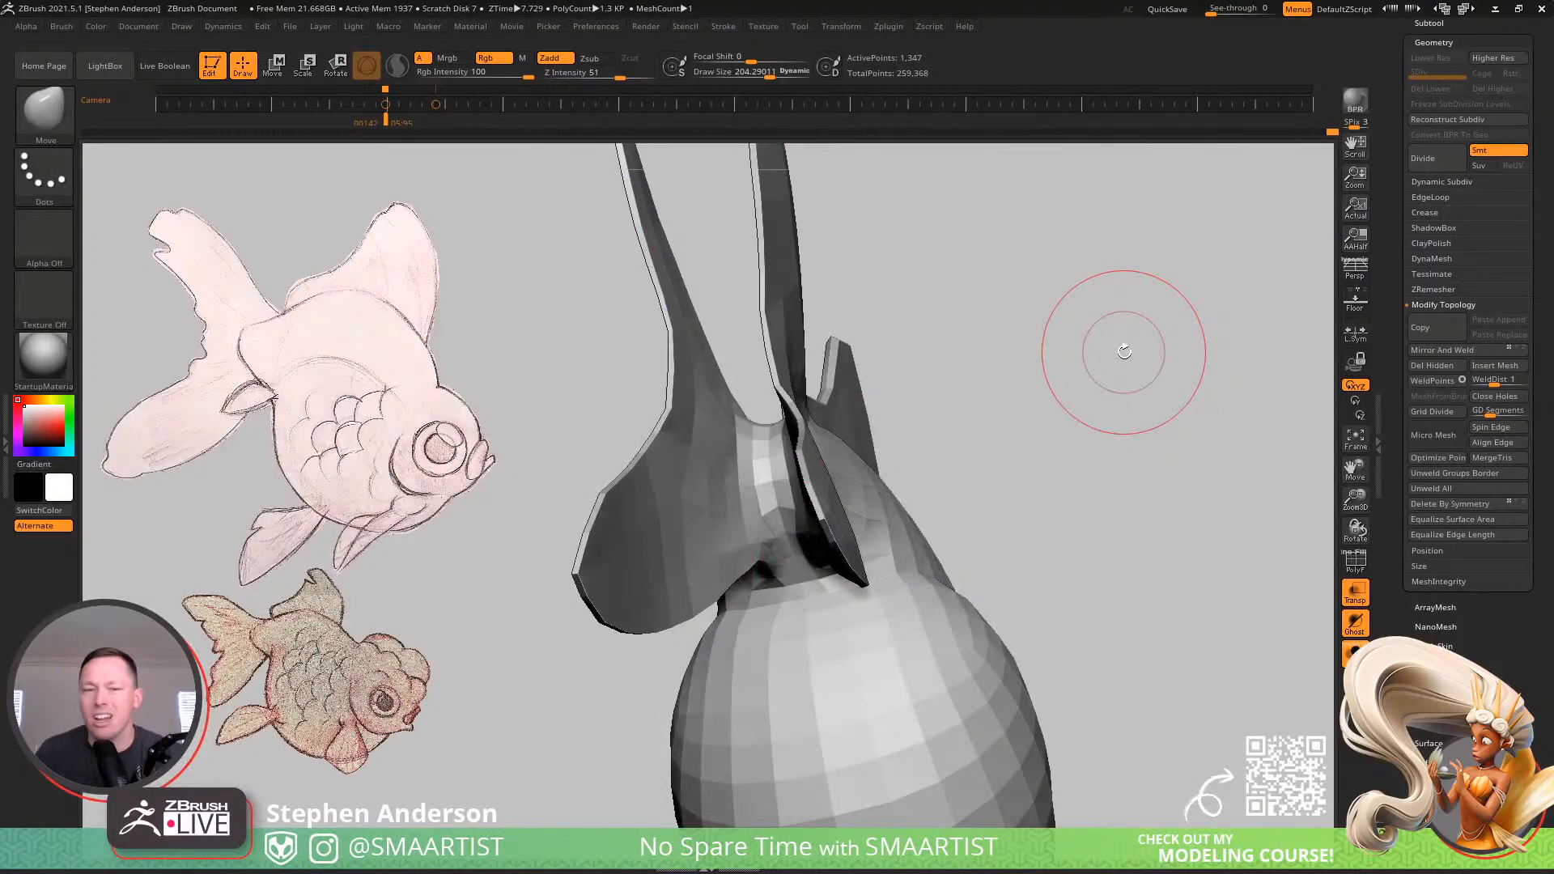
# Smooth the inner surface at the tail fin's base, show the wireframe and bring the other subtools back into view
pyautogui.moveTo(782, 477)
pyautogui.mouseDown(button='right')
pyautogui.moveTo(843, 424)
pyautogui.moveTo(760, 458)
pyautogui.moveTo(738, 449)
pyautogui.mouseUp(button='right')
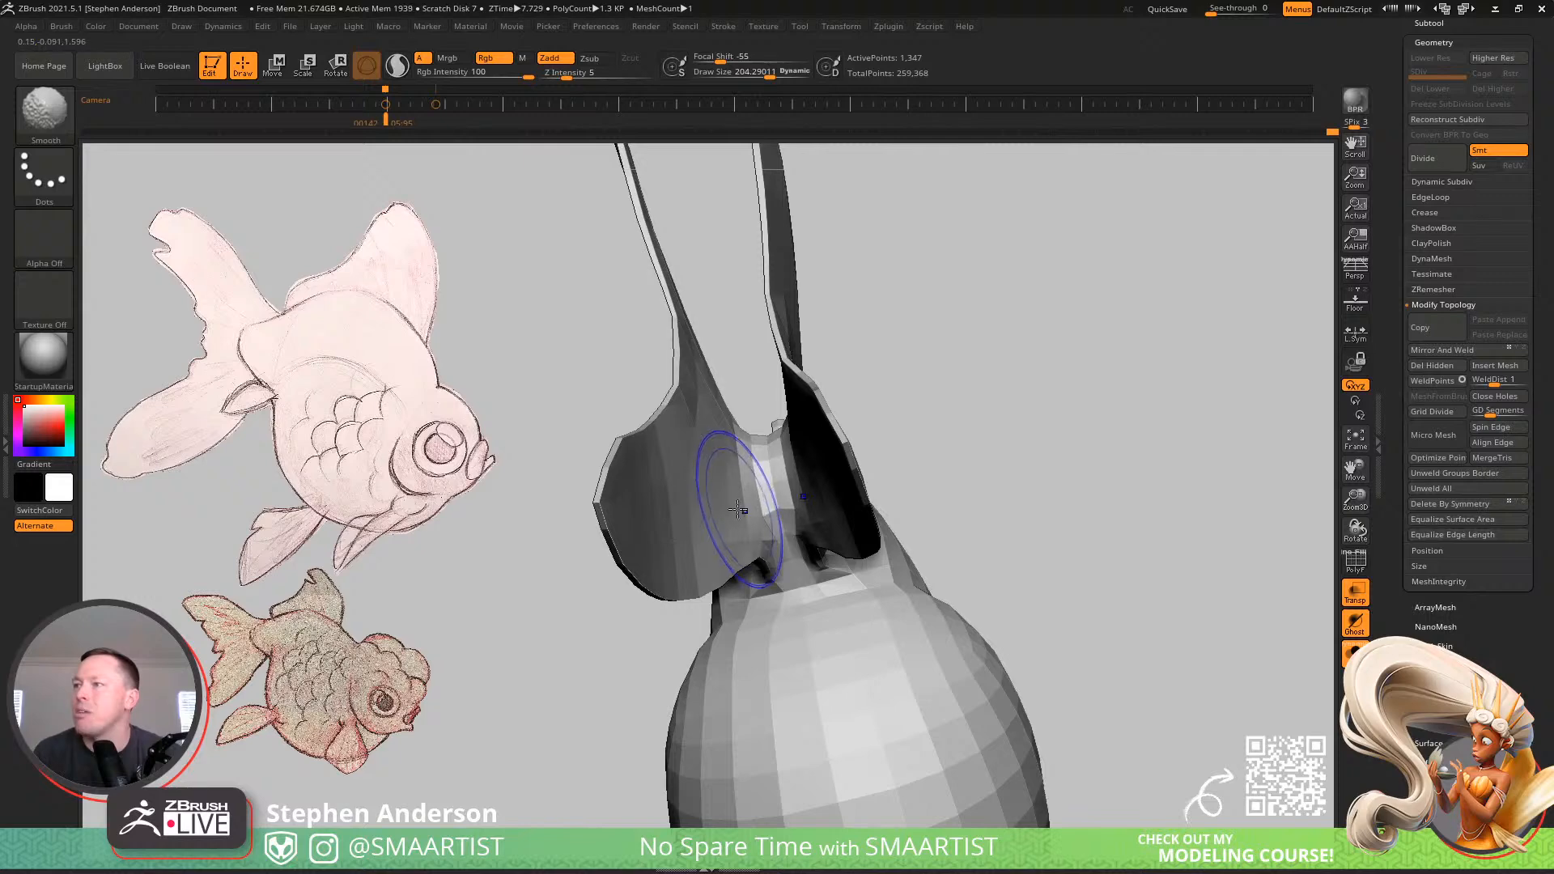
pyautogui.moveTo(756, 484)
pyautogui.mouseDown(button='right')
pyautogui.moveTo(780, 605)
pyautogui.moveTo(732, 410)
pyautogui.moveTo(867, 391)
pyautogui.moveTo(721, 467)
pyautogui.moveTo(833, 548)
pyautogui.moveTo(884, 507)
pyautogui.moveTo(826, 579)
pyautogui.moveTo(888, 493)
pyautogui.moveTo(1334, 651)
pyautogui.mouseUp(button='right')
pyautogui.hotkey('shift', 'f')
pyautogui.click(1353, 652)
pyautogui.moveTo(1133, 648); pyautogui.dragTo(992, 576, button='right')
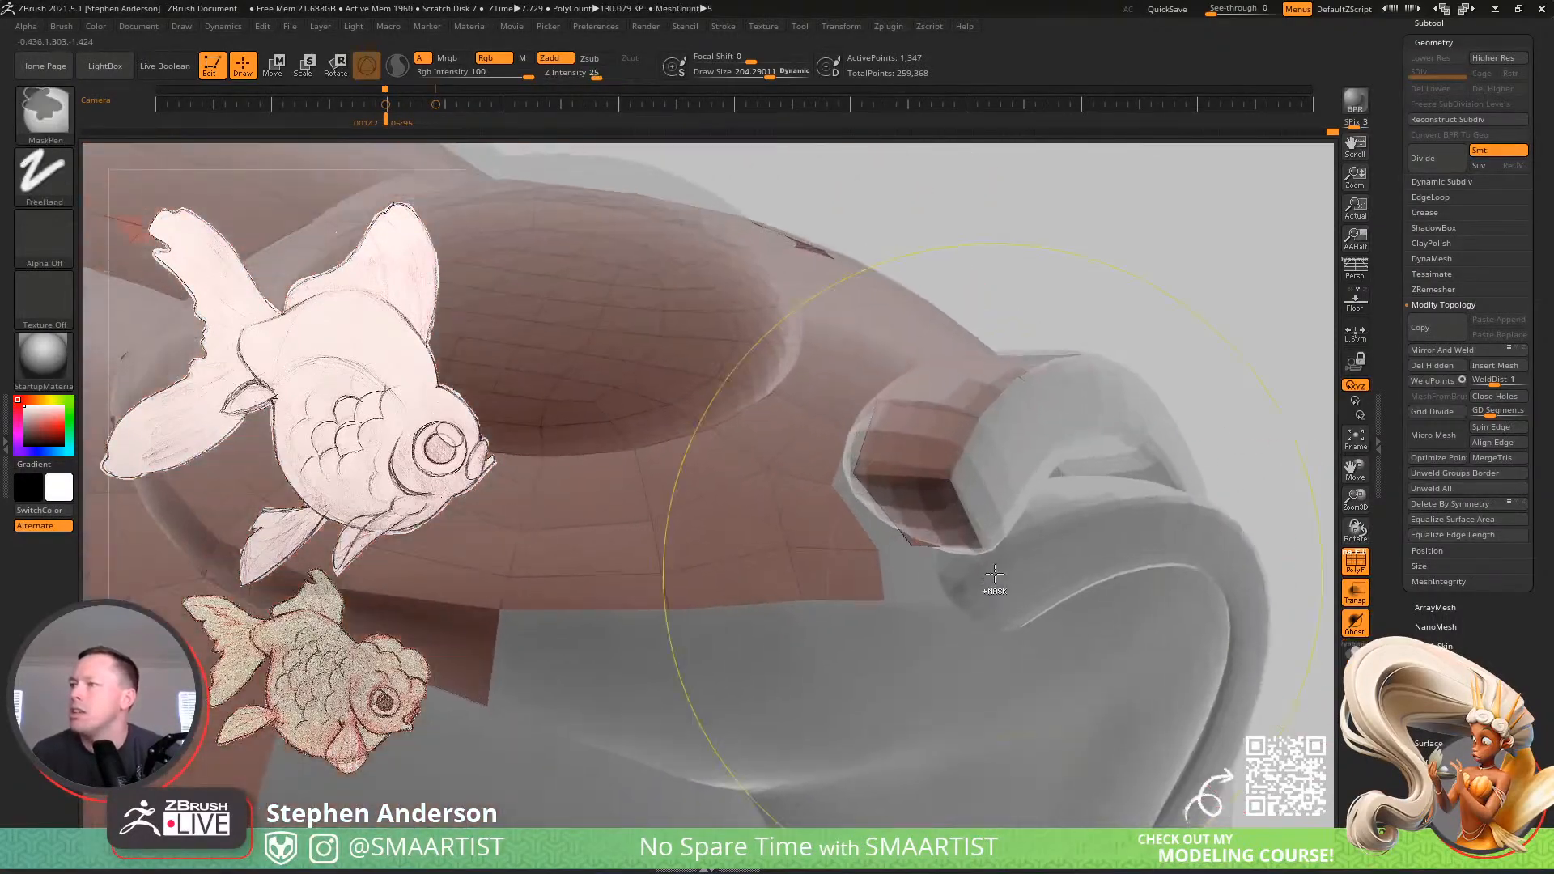
# Extrude a new polygon from the lower edge of the upper lip's corner with ZModeler at a draw size of about 50
pyautogui.press('b')
pyautogui.press('z')
pyautogui.press('m')
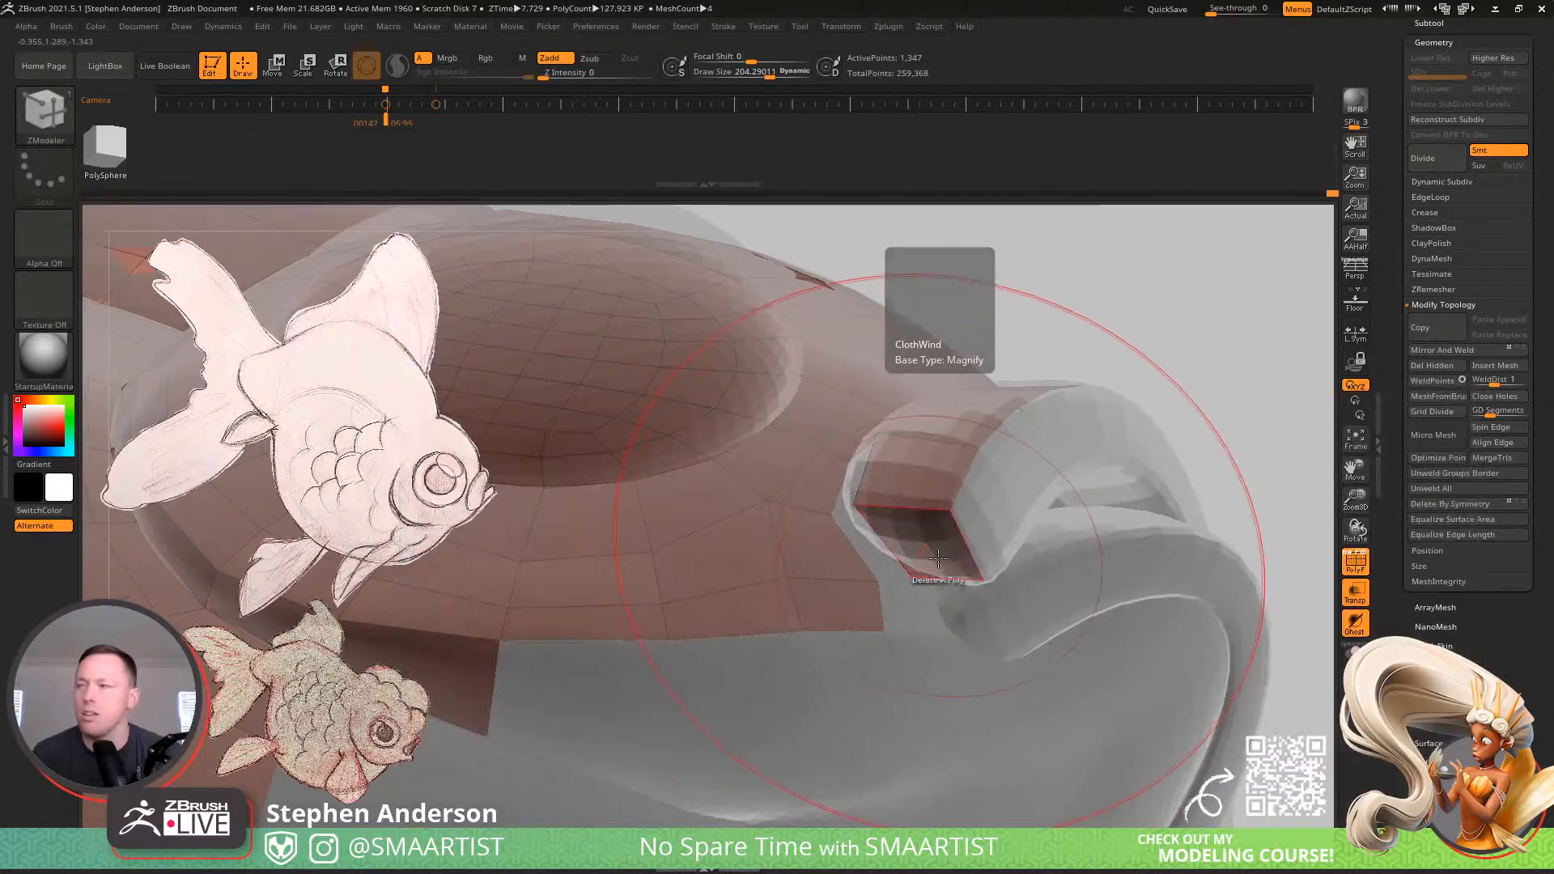
pyautogui.press('s')
pyautogui.moveTo(942, 570); pyautogui.dragTo(922, 571)
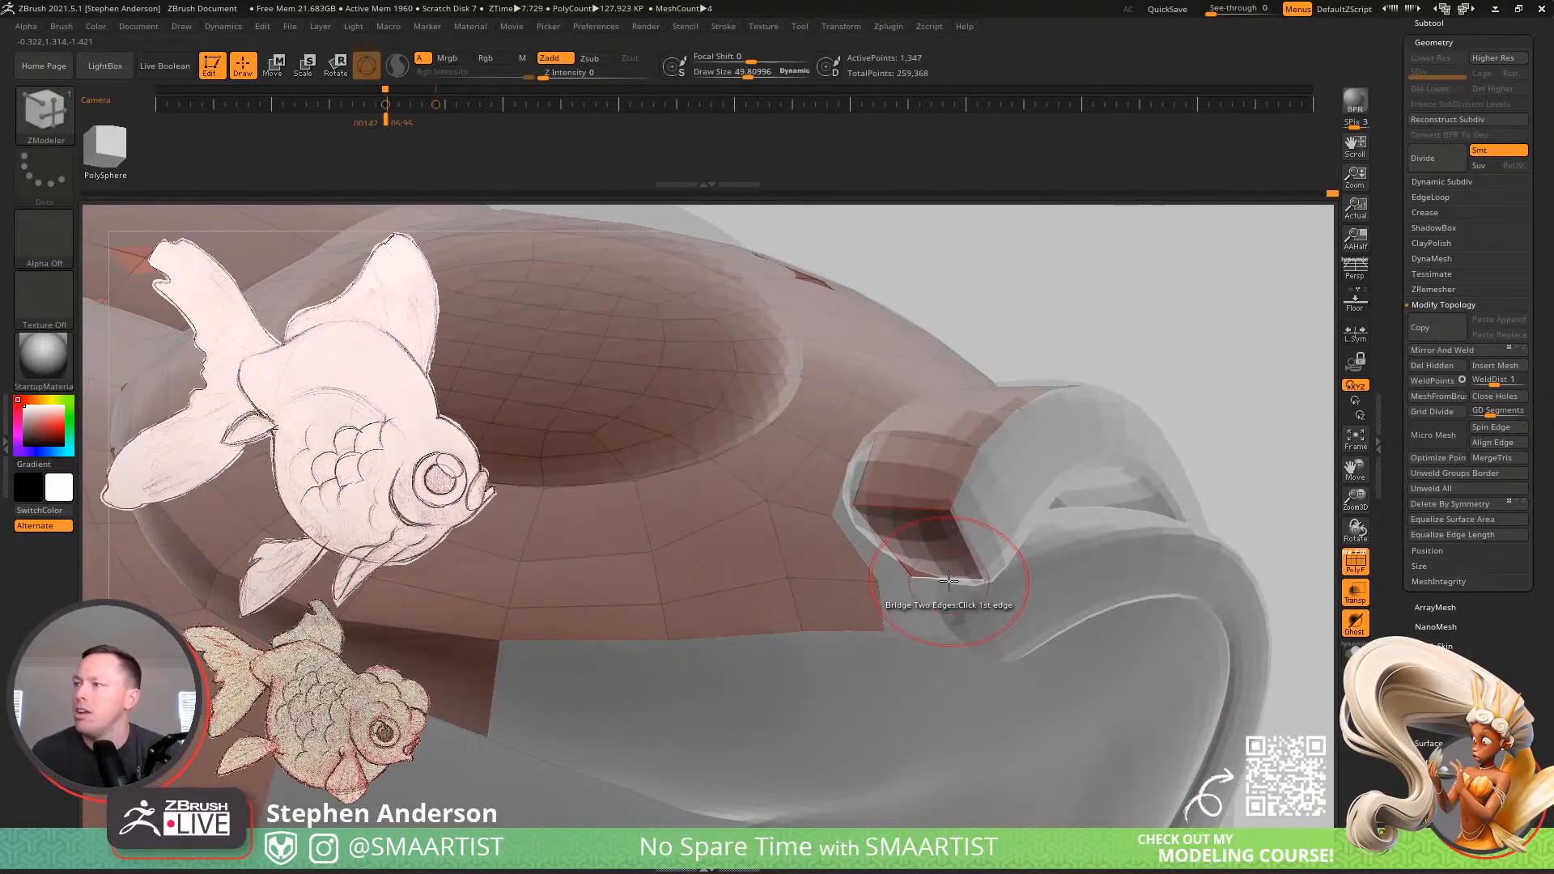
pyautogui.press('space')
pyautogui.click(797, 552)
pyautogui.click(882, 594)
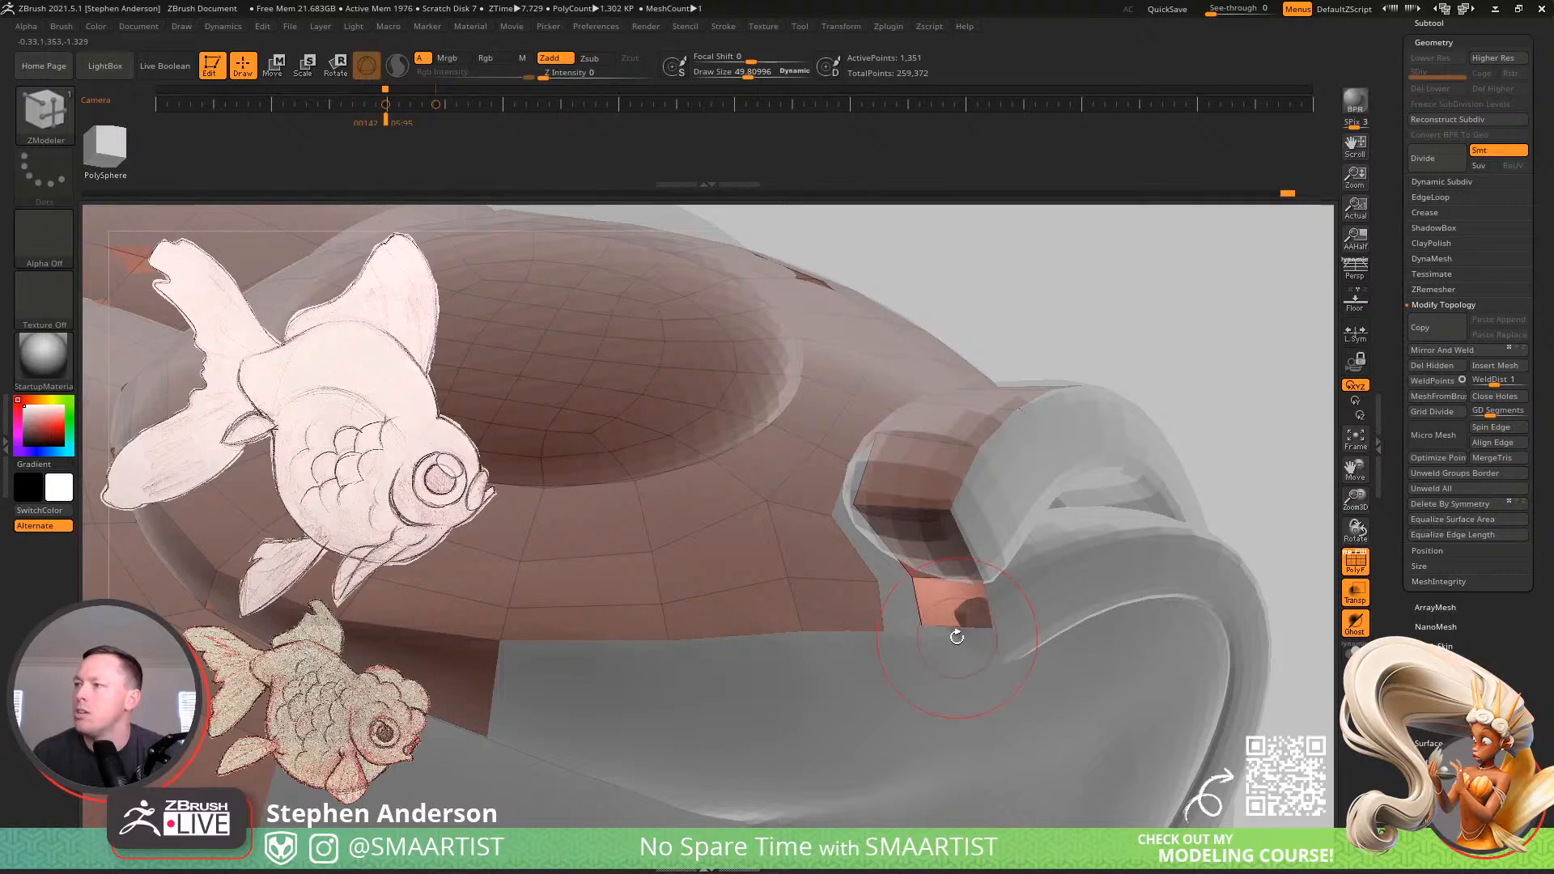
# Set the draw size to about 12.6 and the ZModeler point action to Move, and fit the new polygon's corners to the mouth corner
pyautogui.moveTo(957, 637)
pyautogui.mouseDown(button='right')
pyautogui.moveTo(950, 704)
pyautogui.moveTo(957, 683)
pyautogui.moveTo(901, 635)
pyautogui.moveTo(939, 612)
pyautogui.moveTo(1001, 651)
pyautogui.mouseUp(button='right')
pyautogui.press('s')
pyautogui.moveTo(986, 654); pyautogui.dragTo(991, 628)
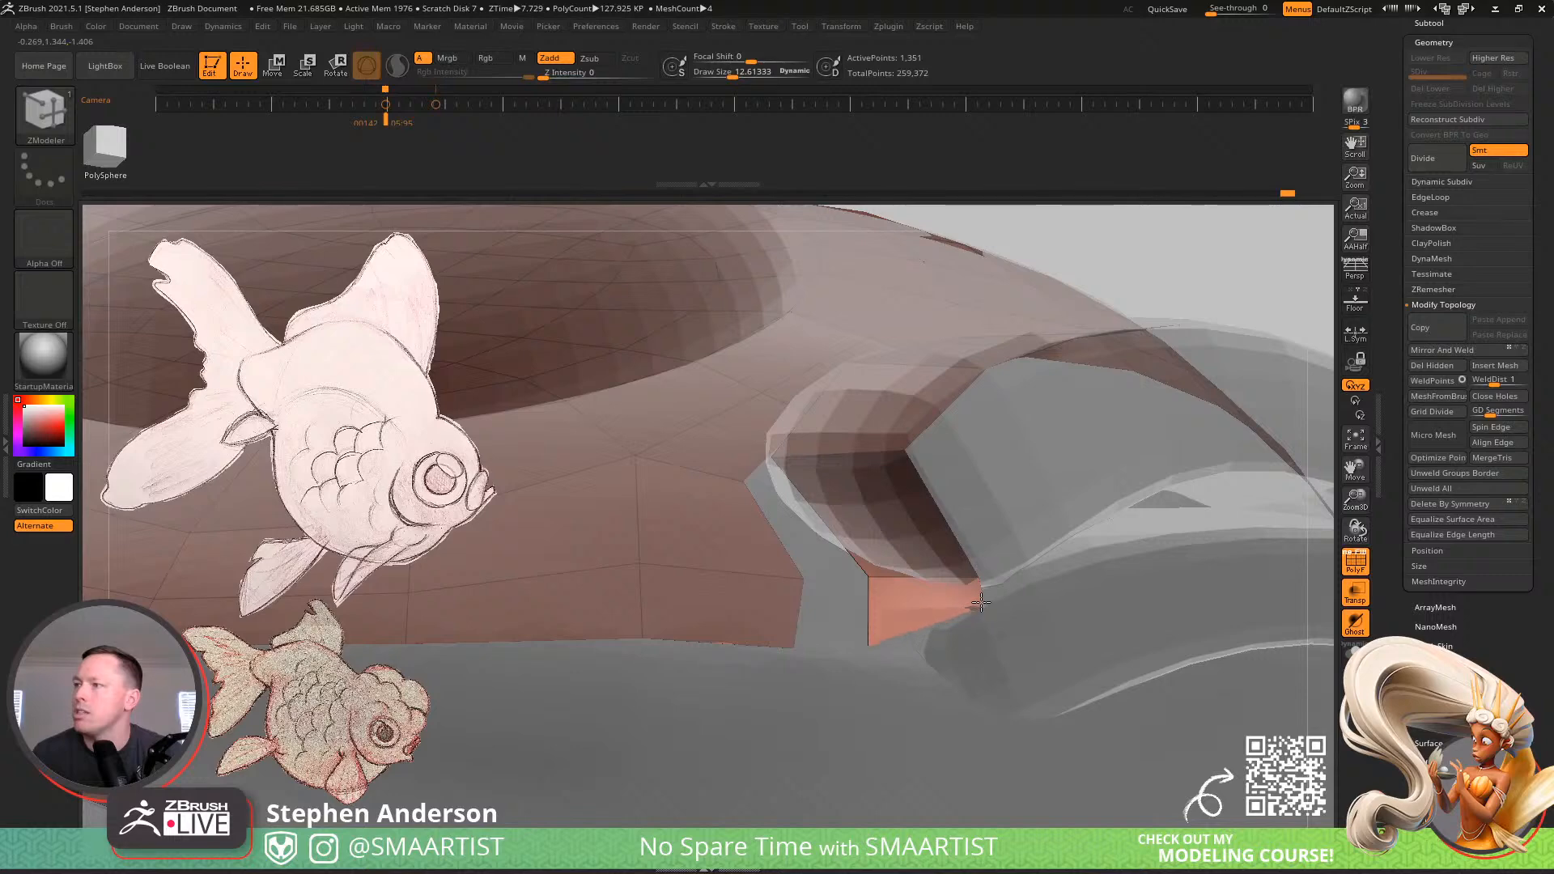
pyautogui.press('space')
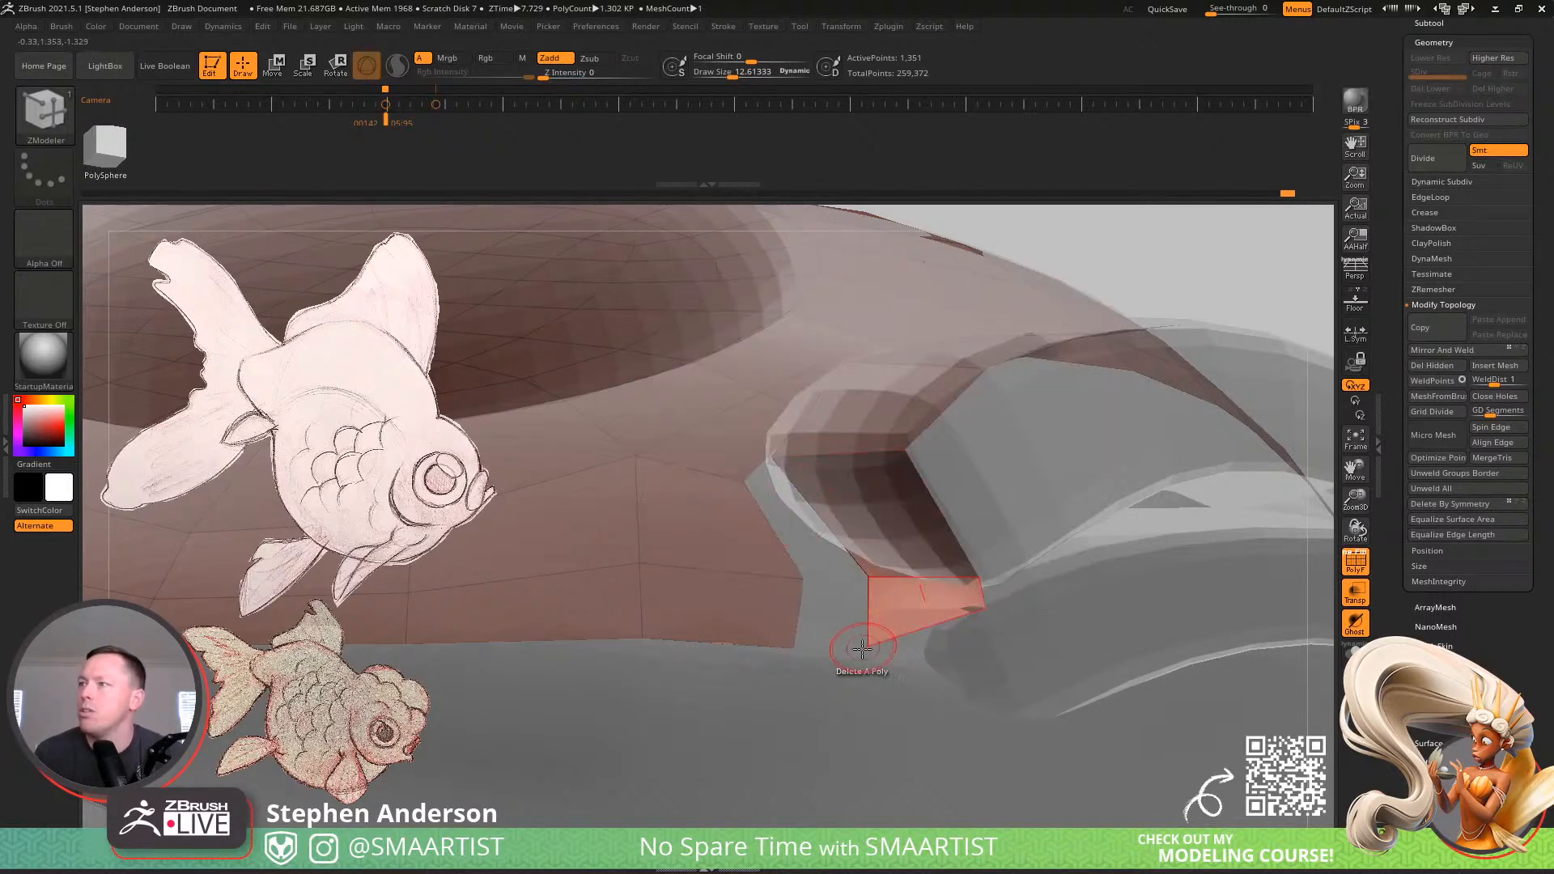
pyautogui.press('space')
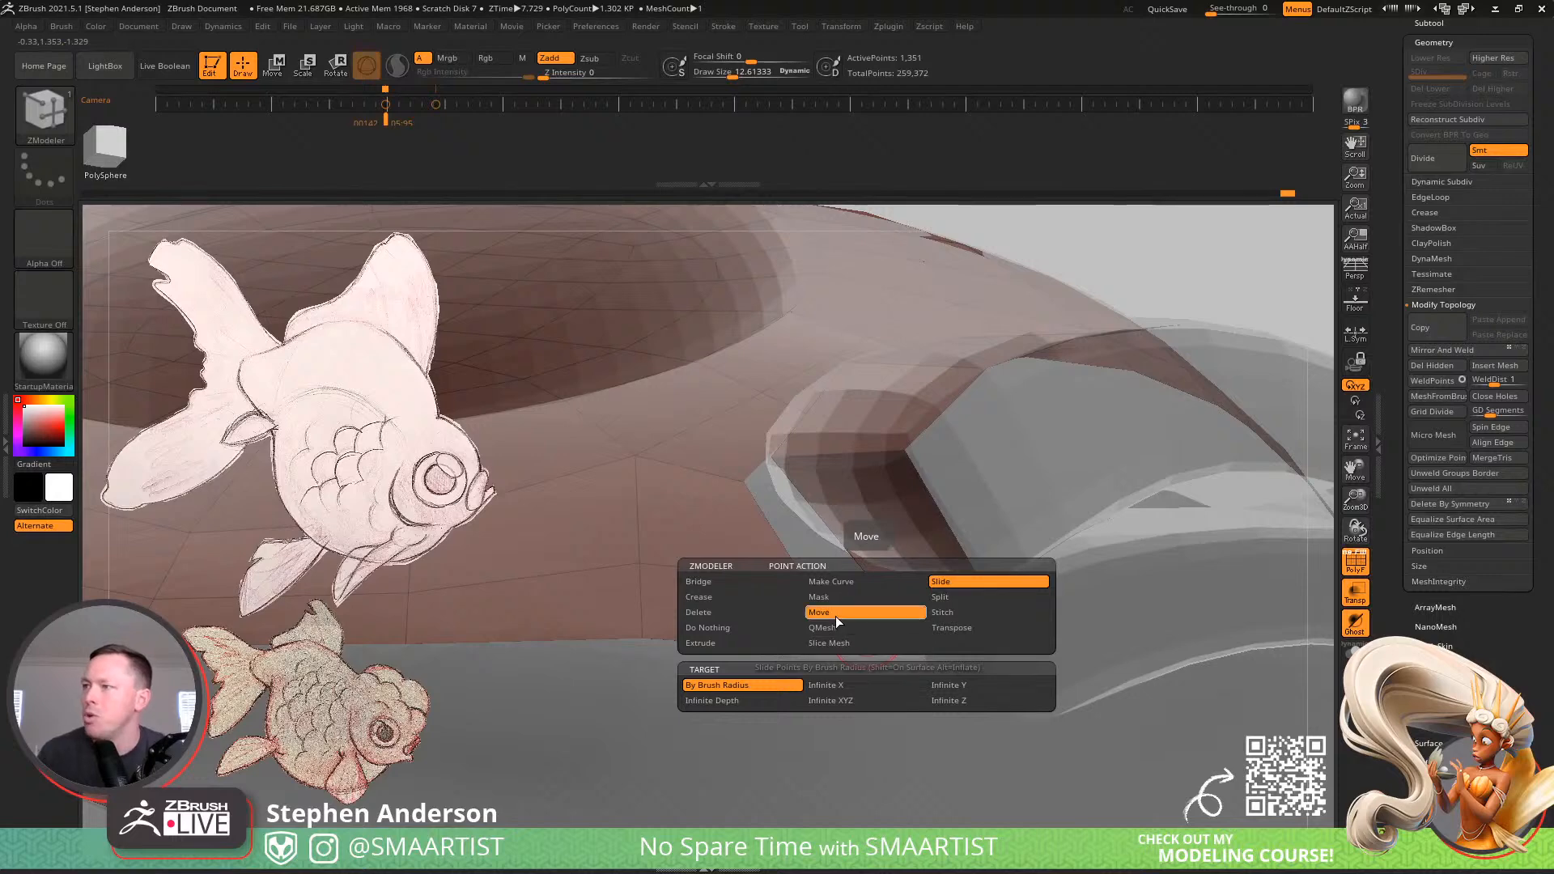
pyautogui.click(835, 615)
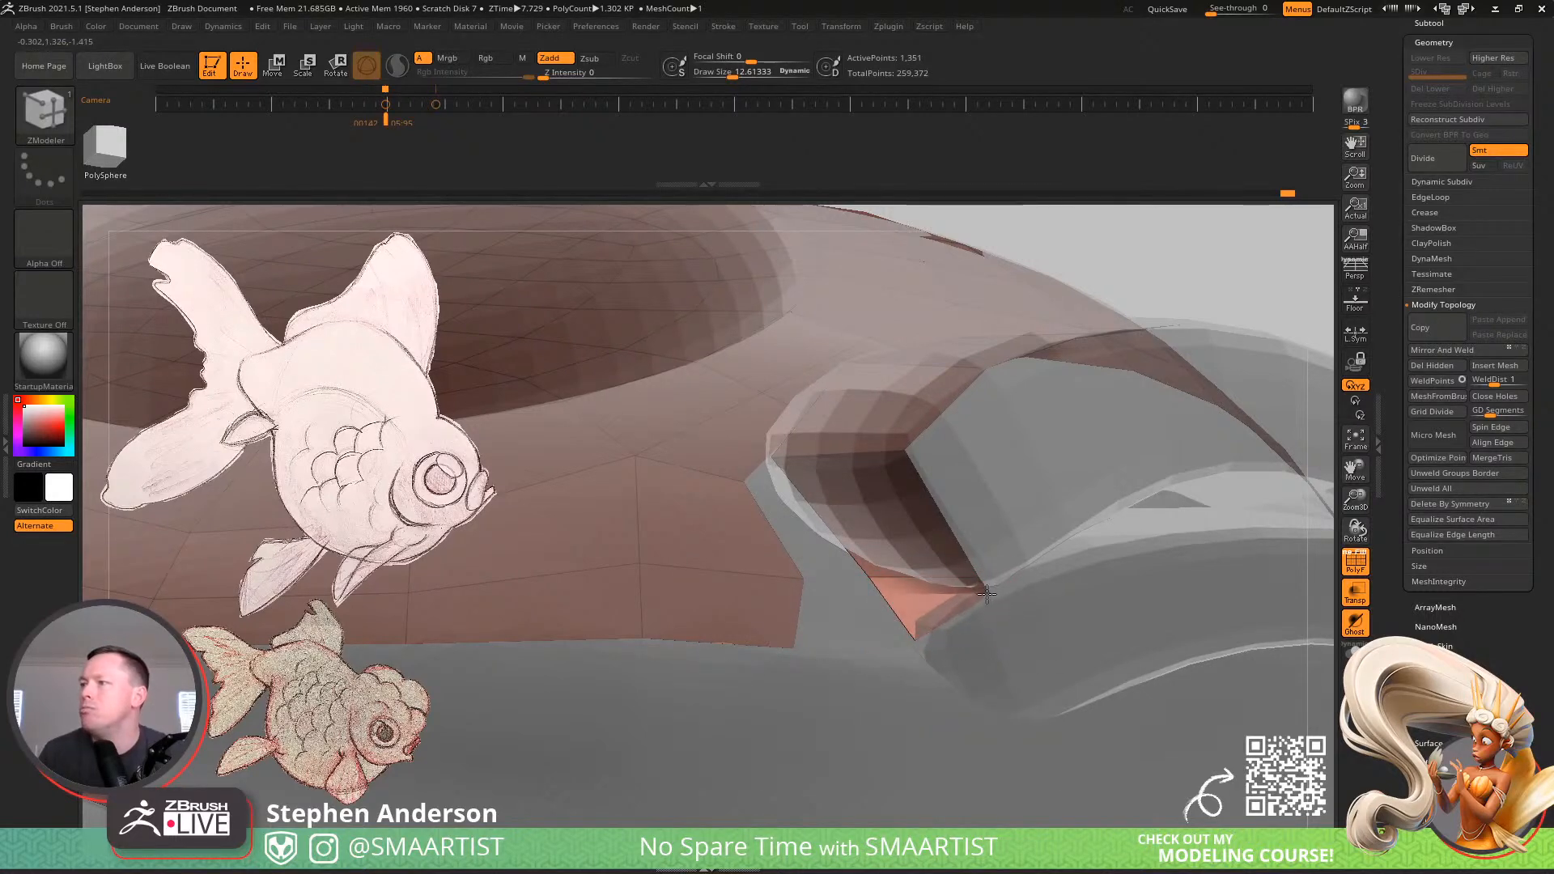
pyautogui.moveTo(986, 593); pyautogui.dragTo(963, 624, button='right')
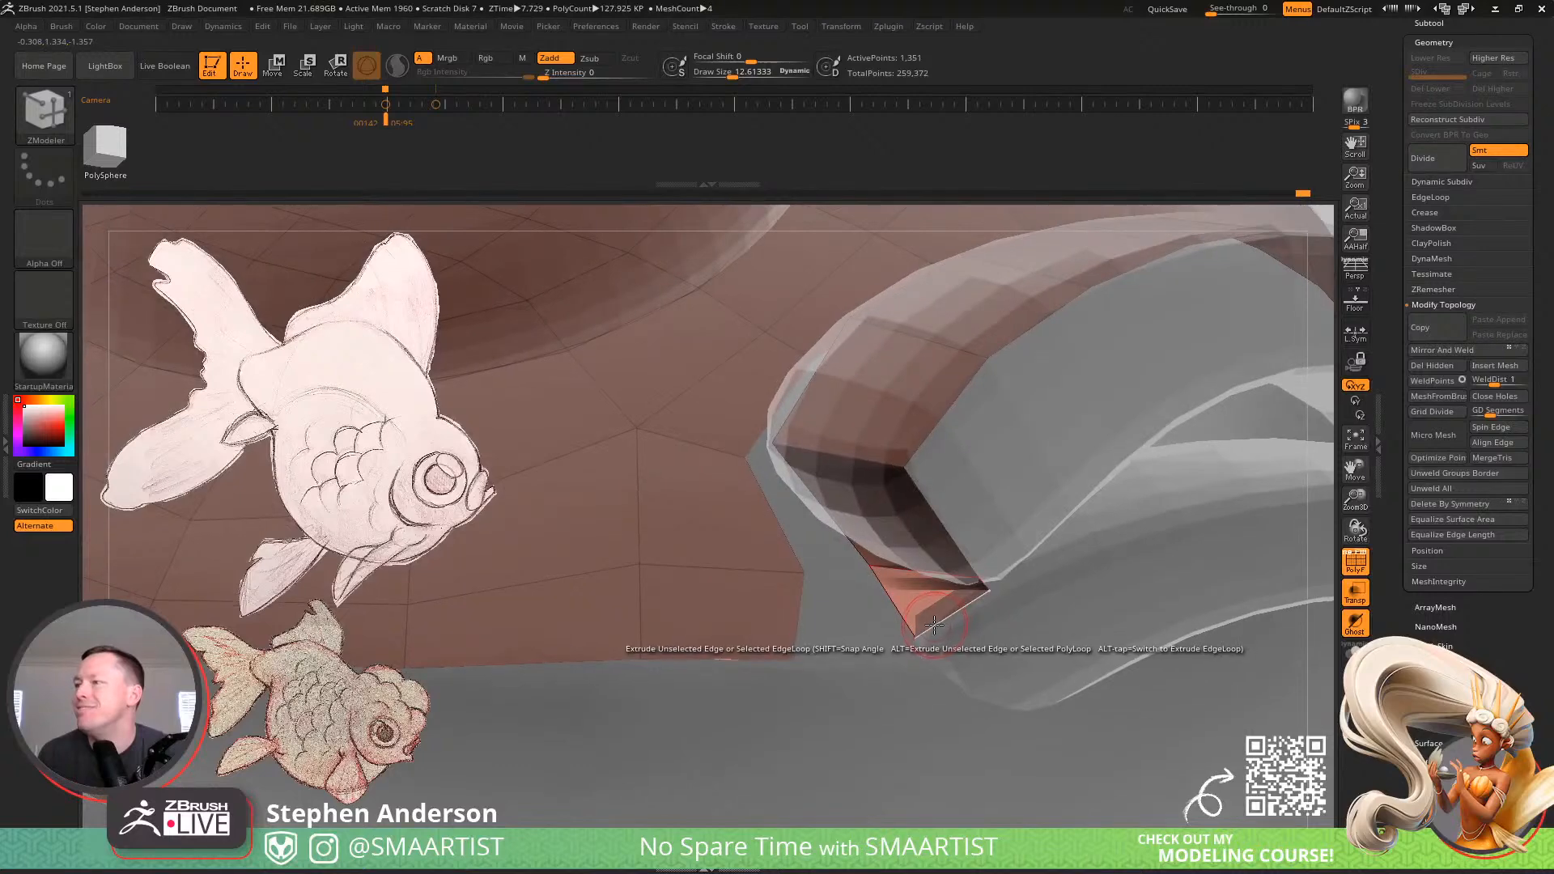
# Extrude the mouth-corner polygon's outer edge onto the lower lip and move its corner point to follow the lip's border
pyautogui.moveTo(933, 623); pyautogui.dragTo(1057, 561)
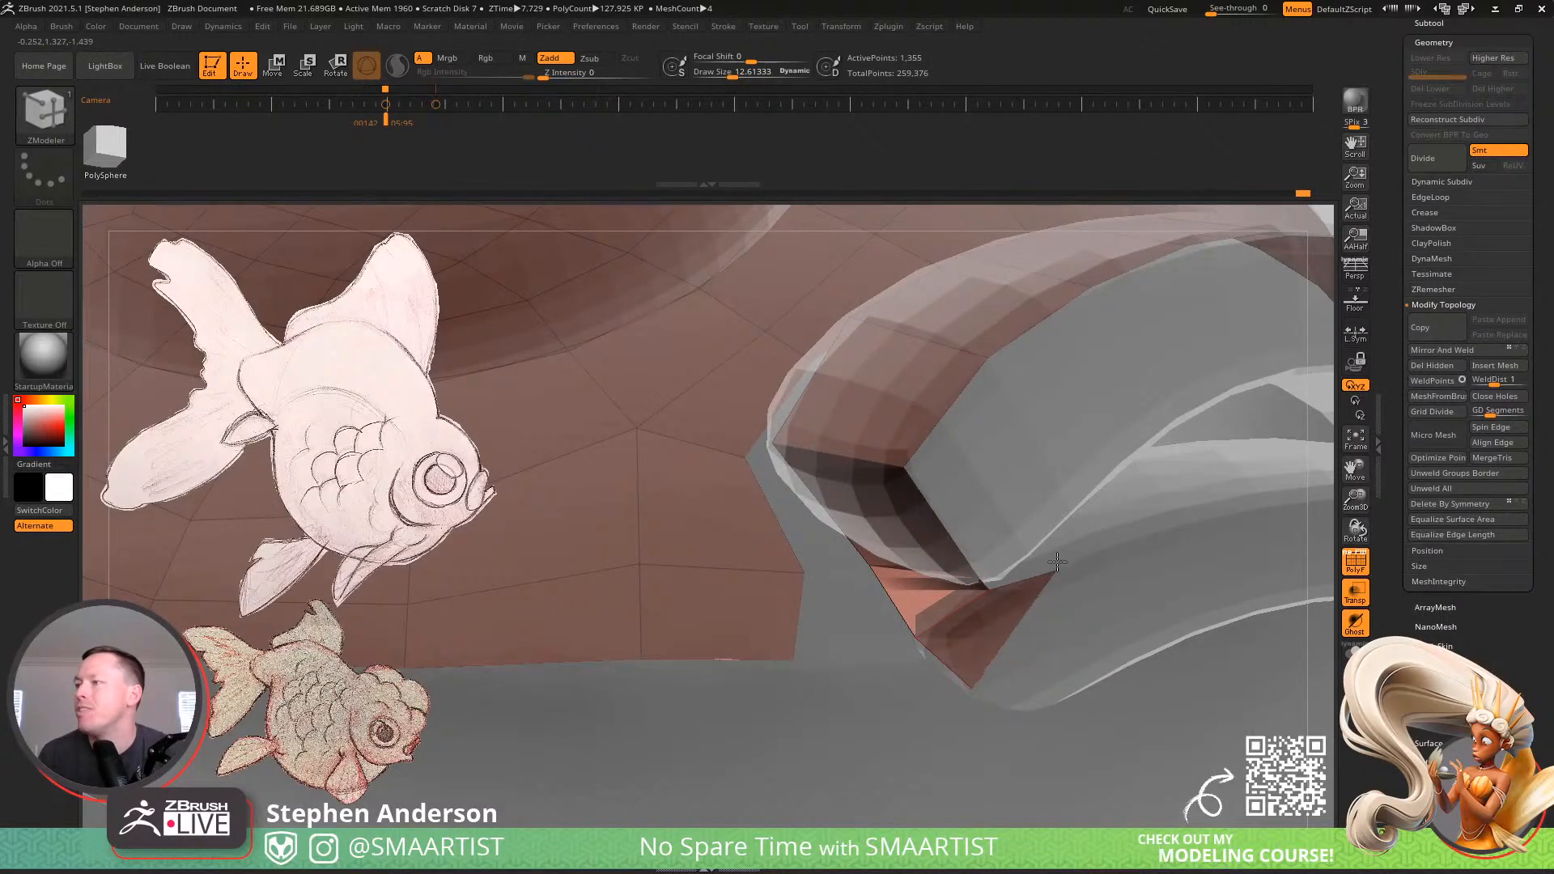
pyautogui.moveTo(983, 687); pyautogui.dragTo(1083, 717)
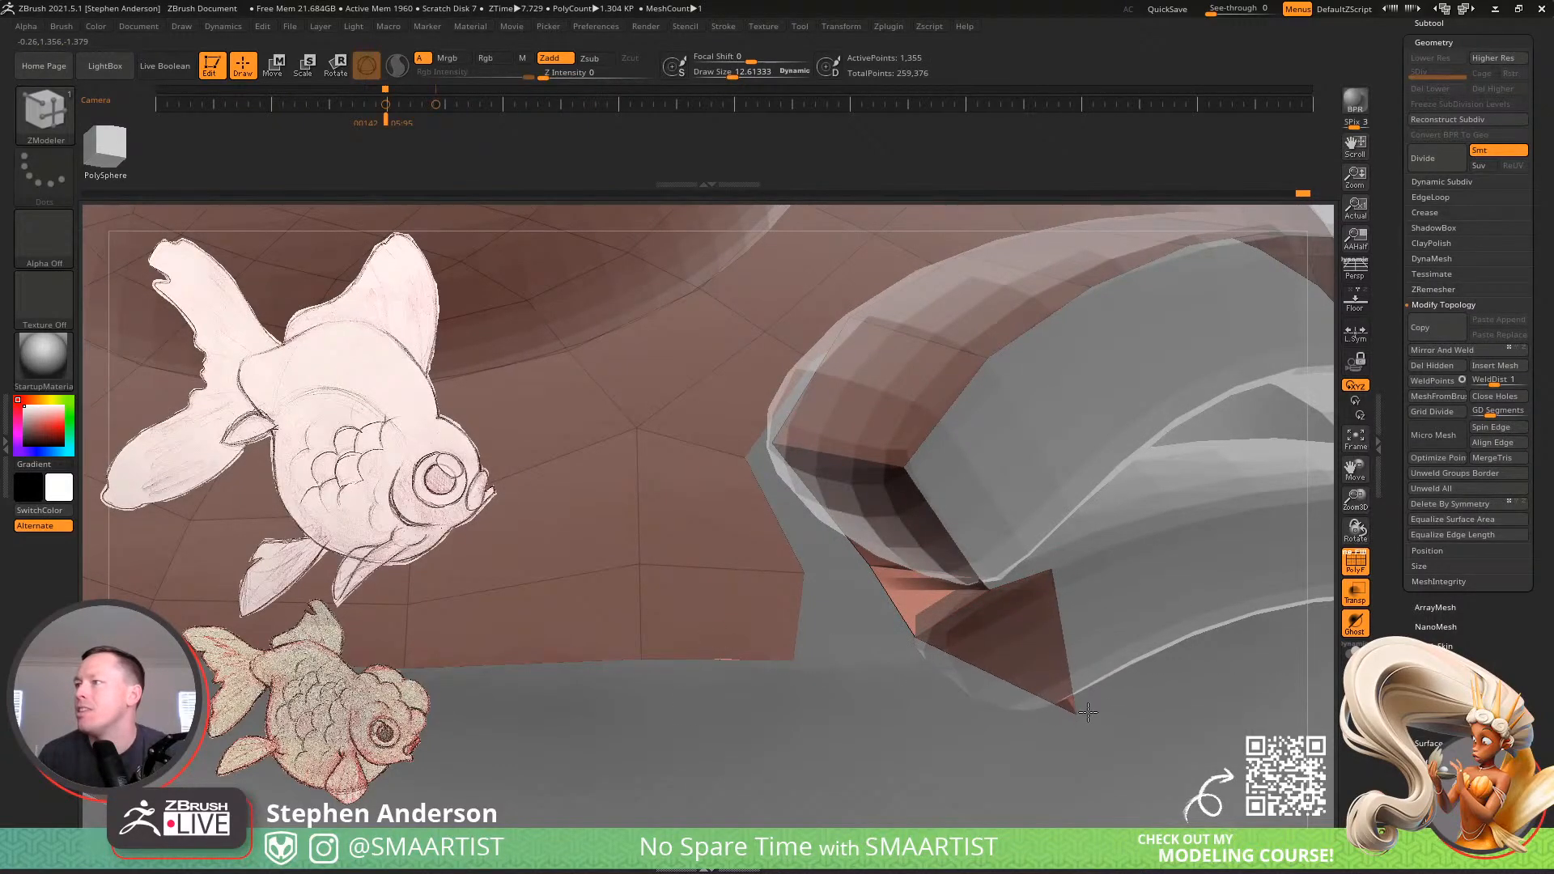
pyautogui.moveTo(1085, 316)
pyautogui.mouseDown(button='right')
pyautogui.moveTo(1052, 559)
pyautogui.moveTo(1068, 340)
pyautogui.moveTo(1042, 564)
pyautogui.moveTo(975, 571)
pyautogui.mouseUp(button='right')
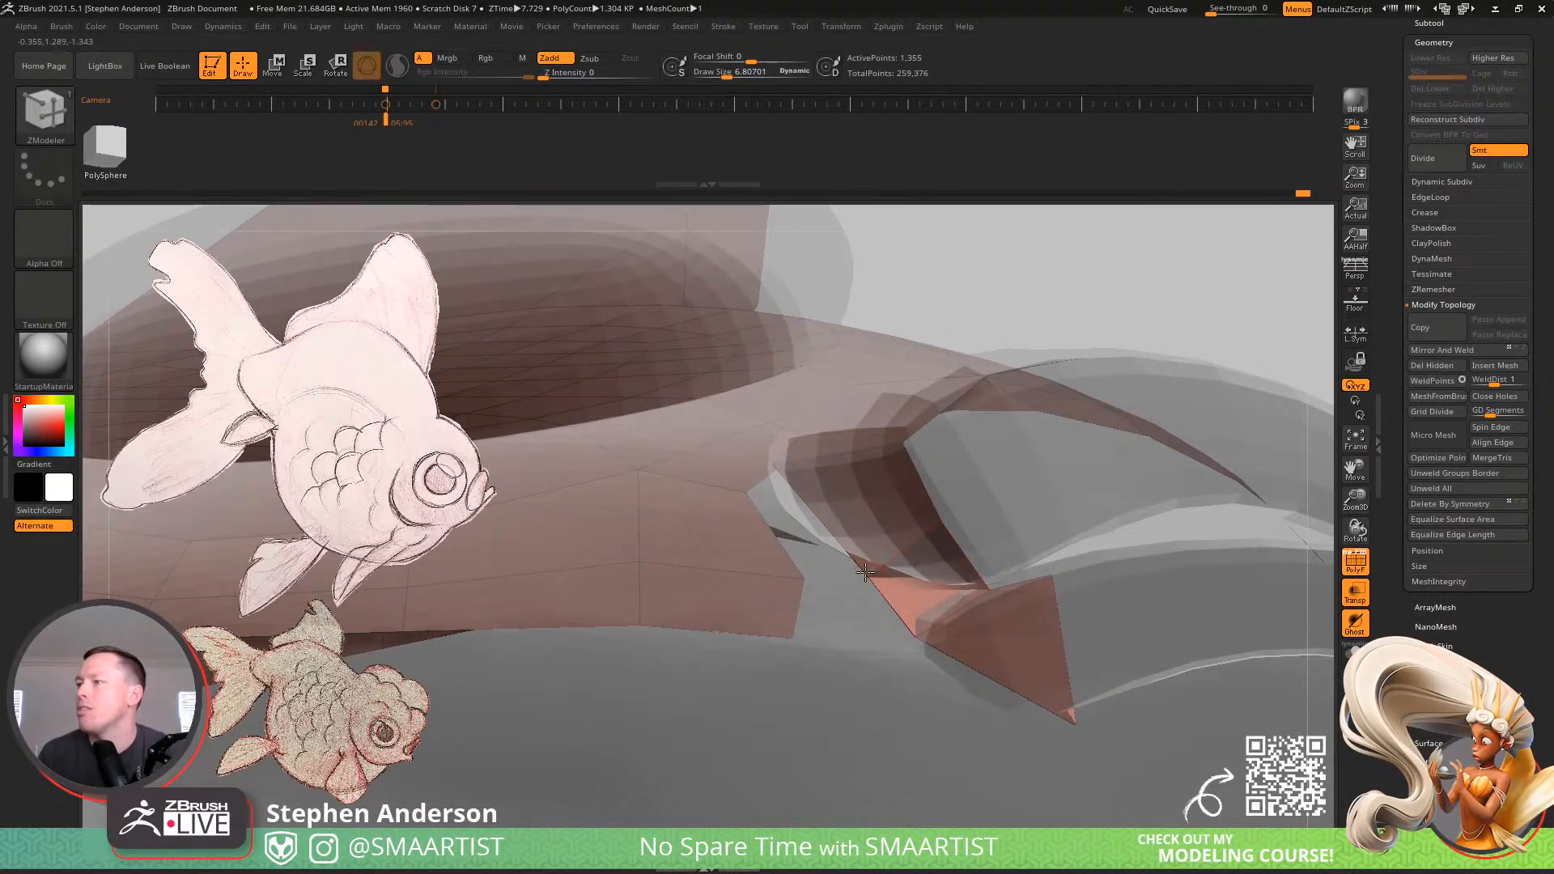
# Extrude the edges at the end of the upper lip into polygons along its front, and turn off ghost transparency
pyautogui.moveTo(898, 534); pyautogui.dragTo(685, 570, button='right')
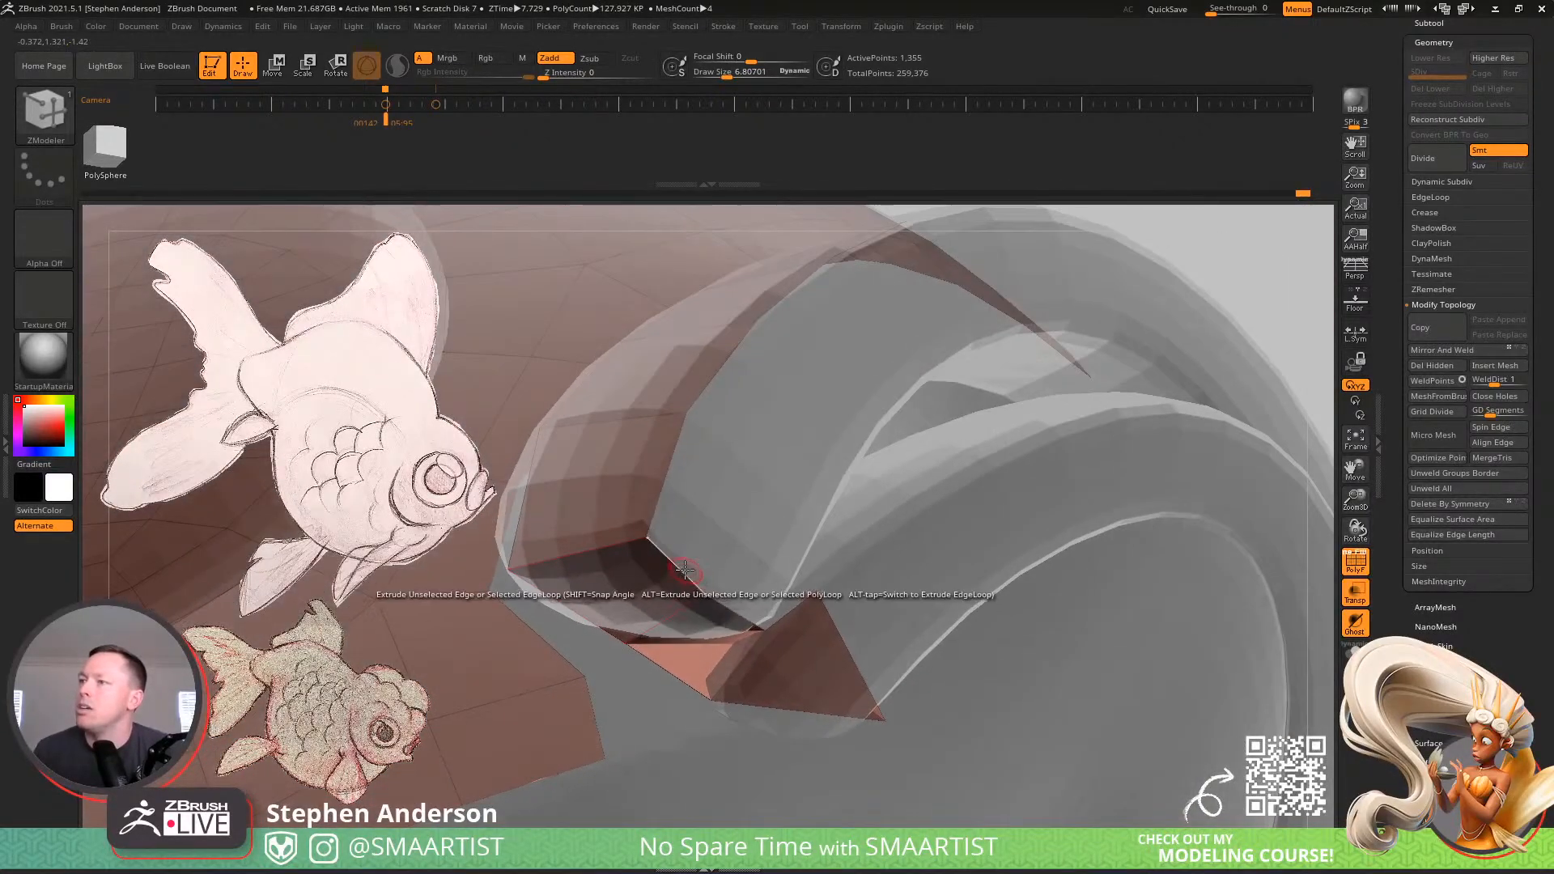
pyautogui.moveTo(735, 447); pyautogui.dragTo(758, 479, button='right')
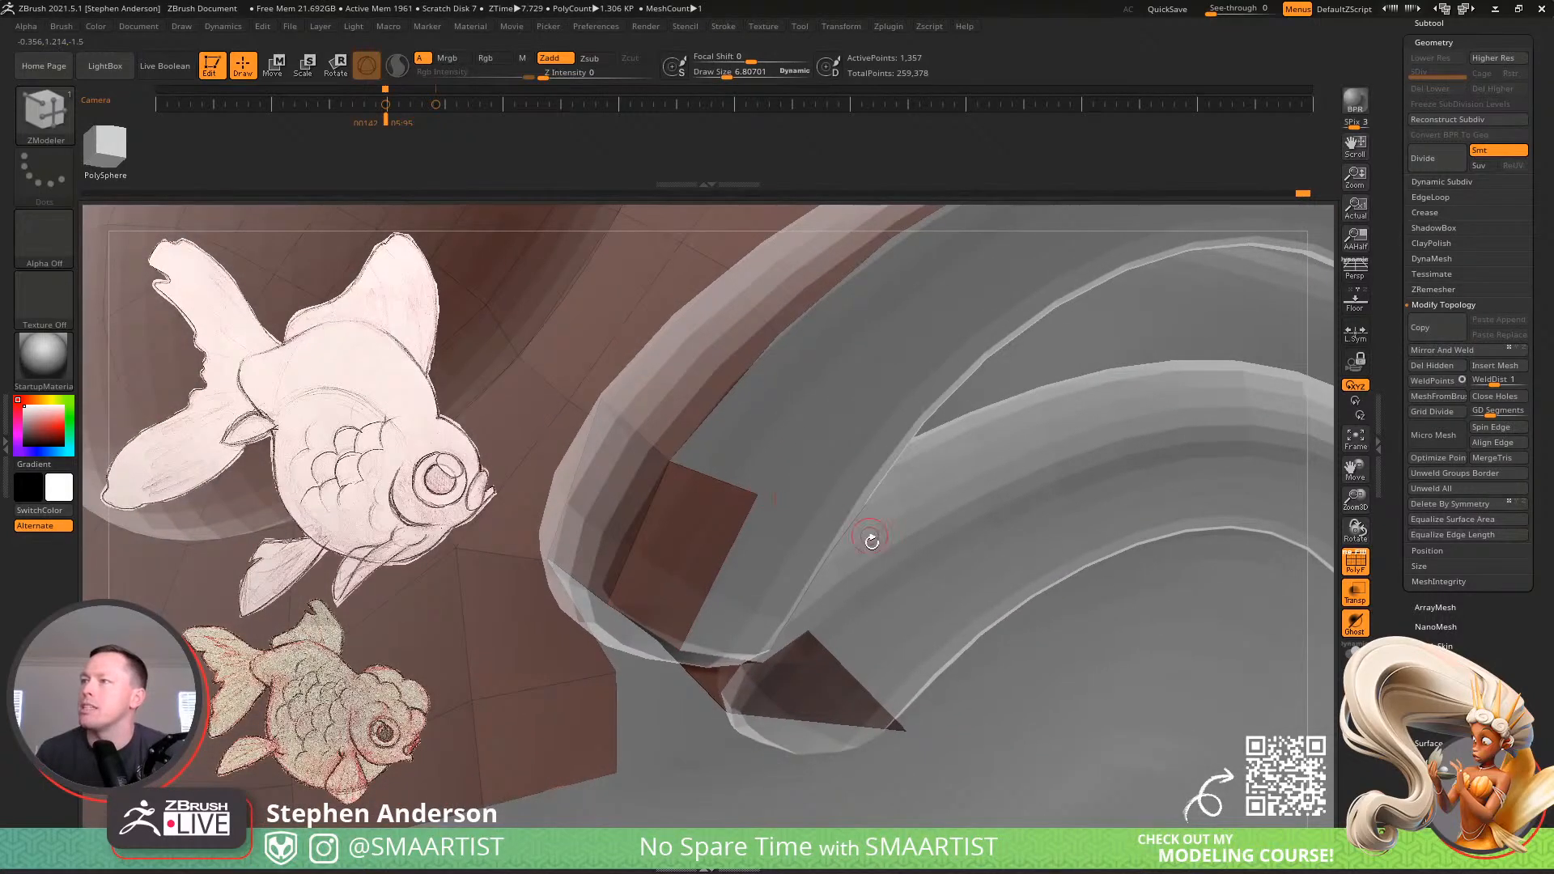
pyautogui.moveTo(870, 540)
pyautogui.keyDown('ctrl'); pyautogui.mouseDown(button='right')
pyautogui.moveTo(840, 510)
pyautogui.moveTo(817, 517)
pyautogui.moveTo(890, 534)
pyautogui.moveTo(943, 578)
pyautogui.mouseUp(button='right'); pyautogui.keyUp('ctrl')
pyautogui.click(1354, 623)
pyautogui.moveTo(1168, 593)
pyautogui.mouseDown(button='right')
pyautogui.moveTo(911, 476)
pyautogui.moveTo(846, 520)
pyautogui.mouseUp(button='right')
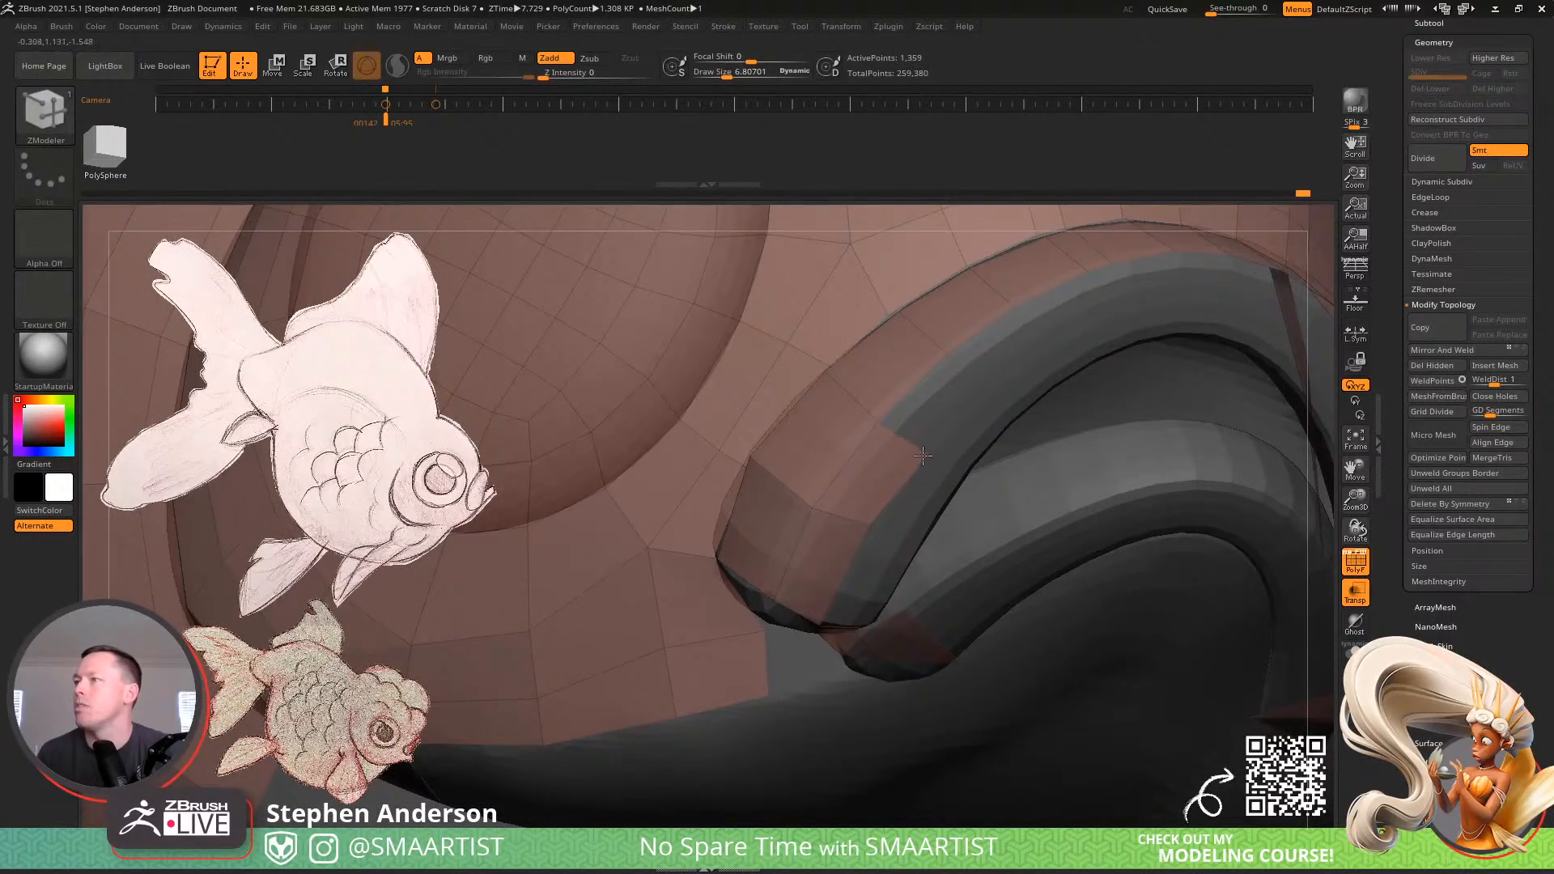
pyautogui.moveTo(923, 456); pyautogui.dragTo(682, 636, button='right')
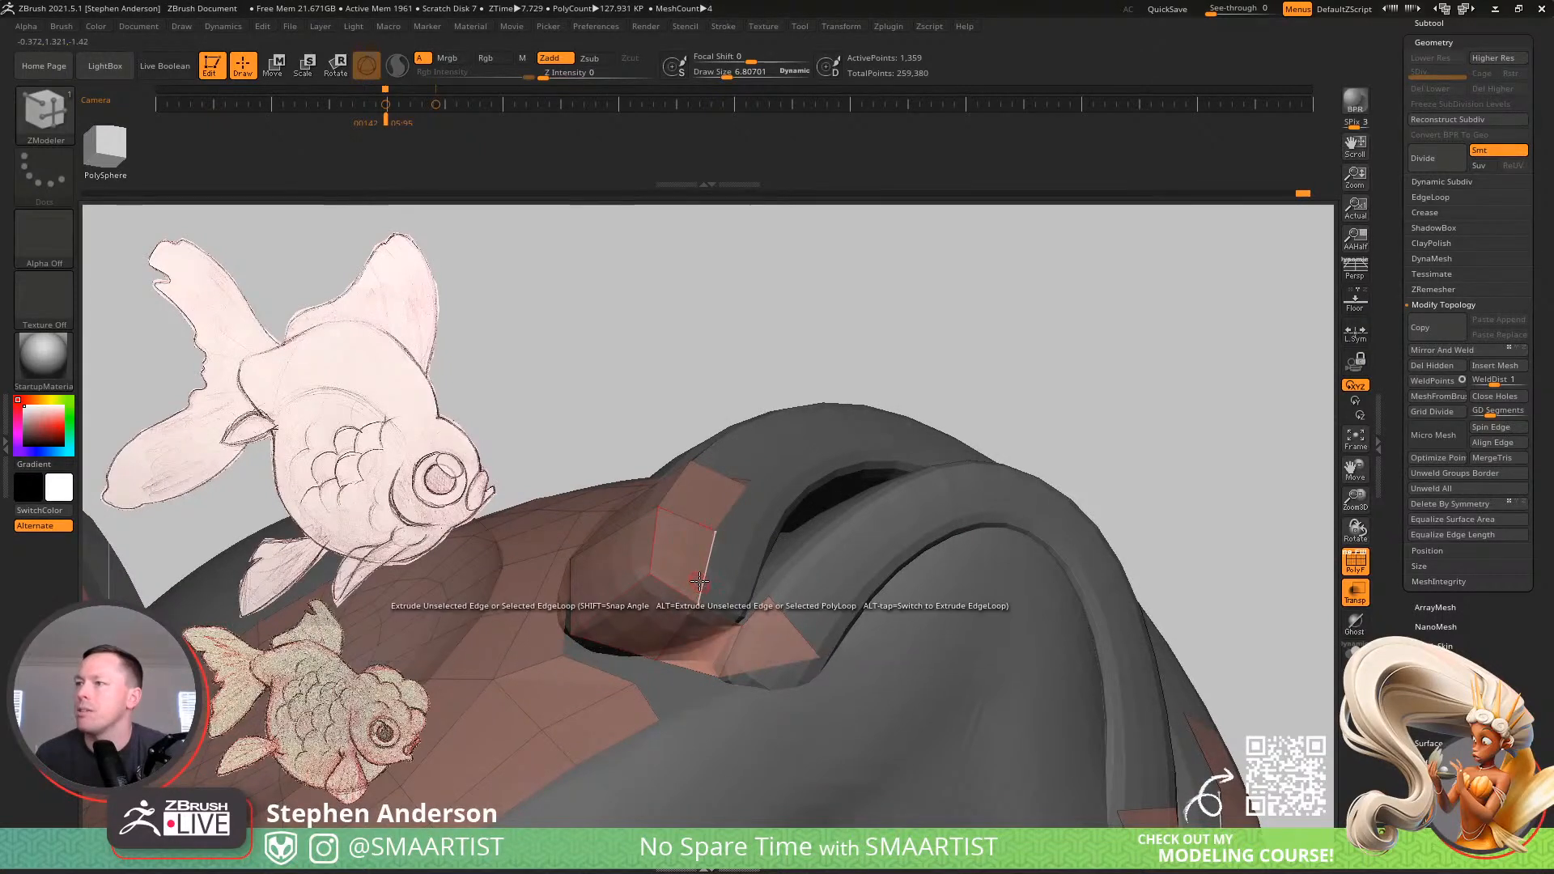
# Delete the polygon on the underside of the upper lip's end and insert an edge loop through the mouth-corner polygons
pyautogui.click(657, 616)
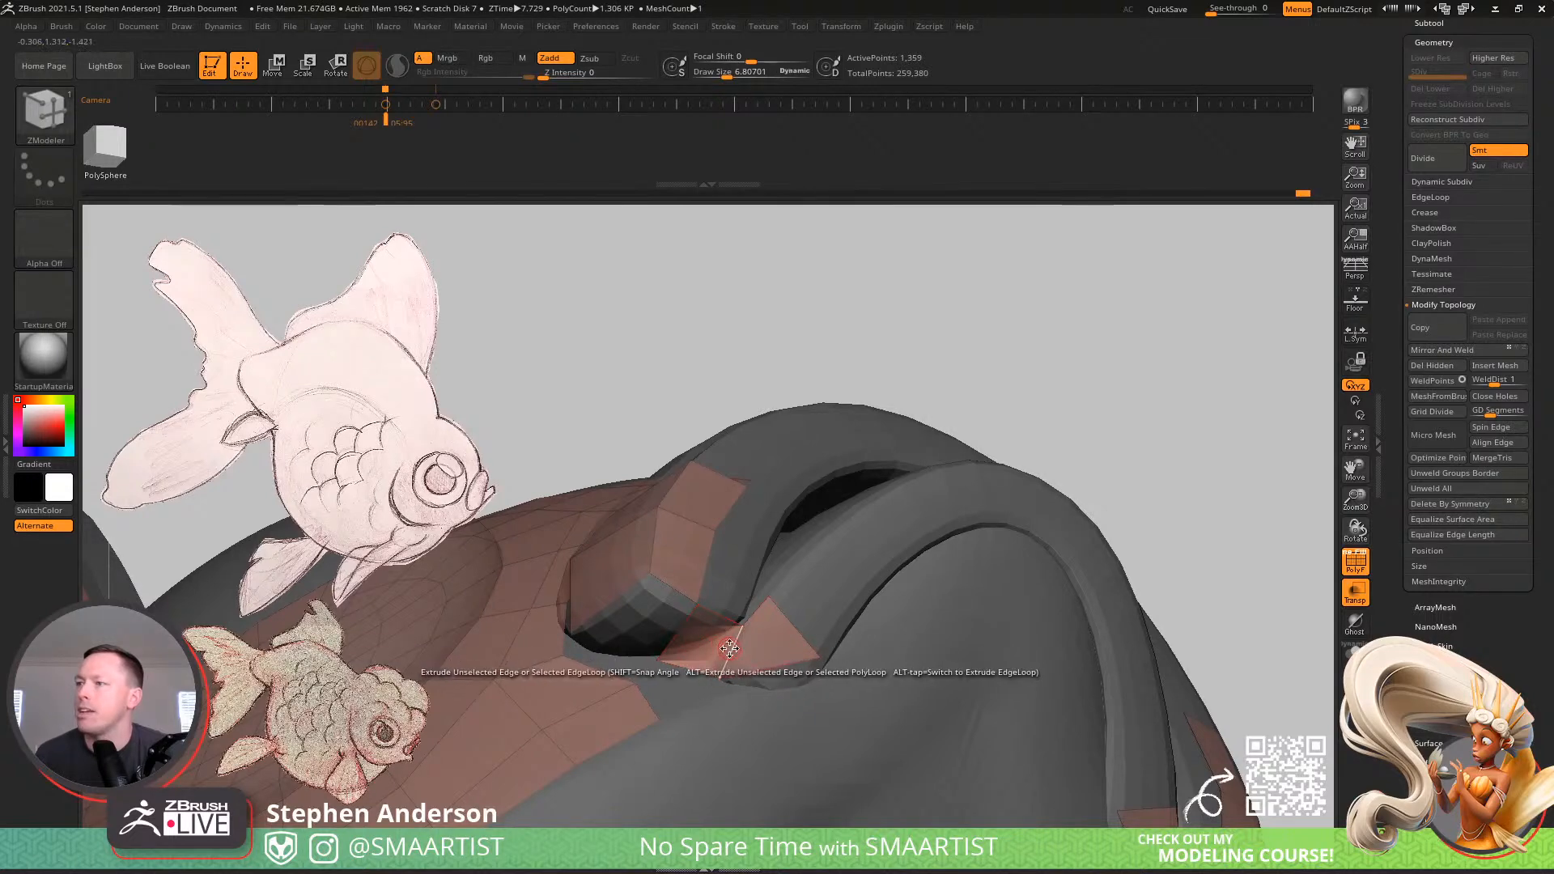
pyautogui.press('space')
pyautogui.click(682, 447)
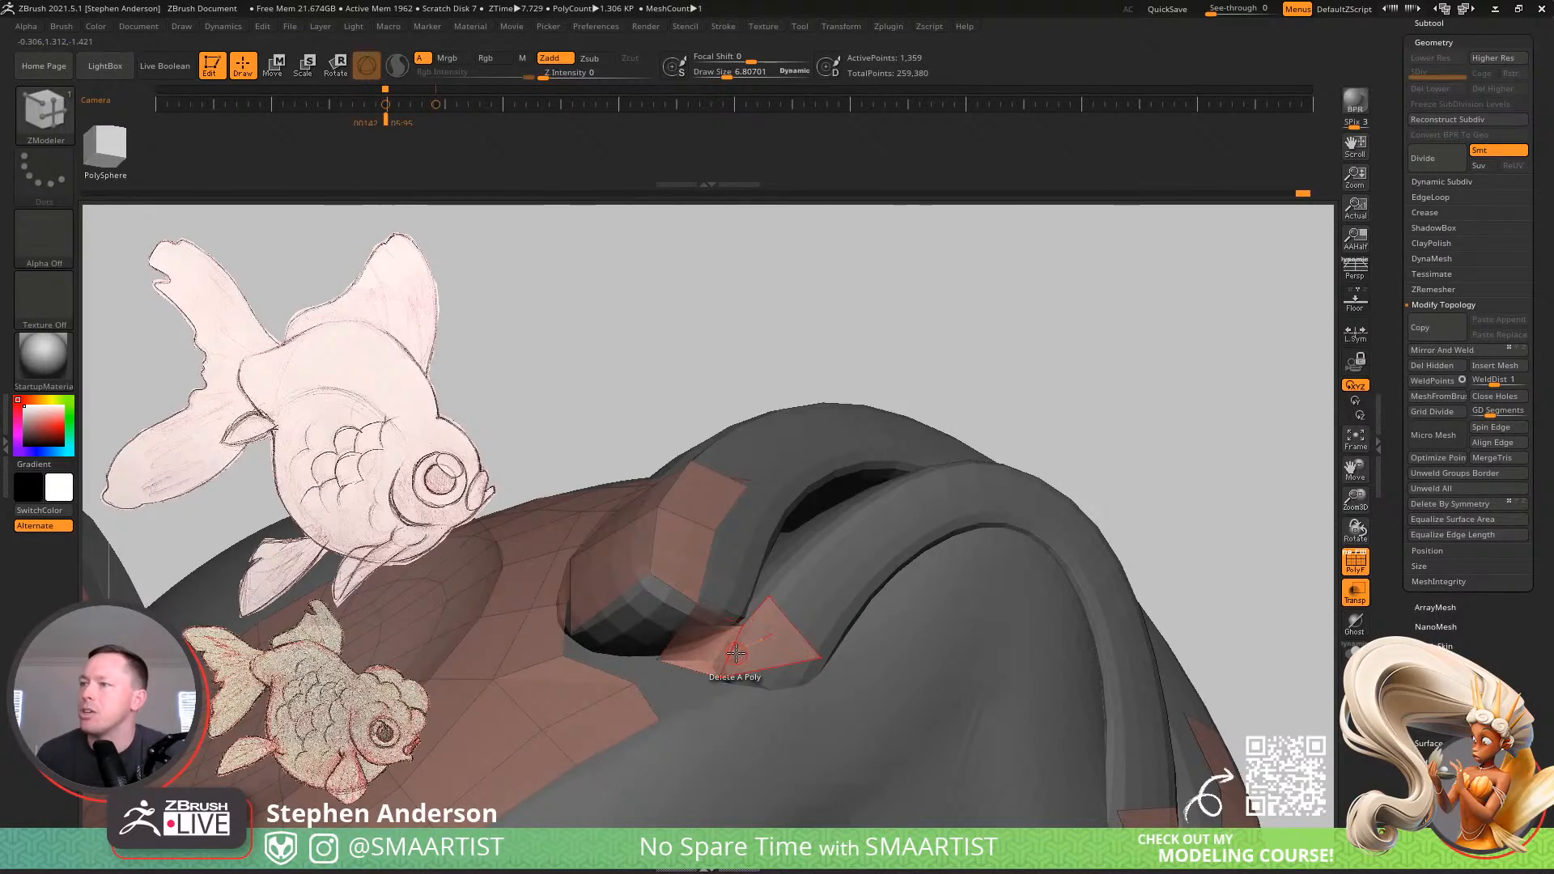
pyautogui.moveTo(671, 631)
pyautogui.mouseDown(button='right')
pyautogui.moveTo(679, 603)
pyautogui.moveTo(685, 618)
pyautogui.mouseUp(button='right')
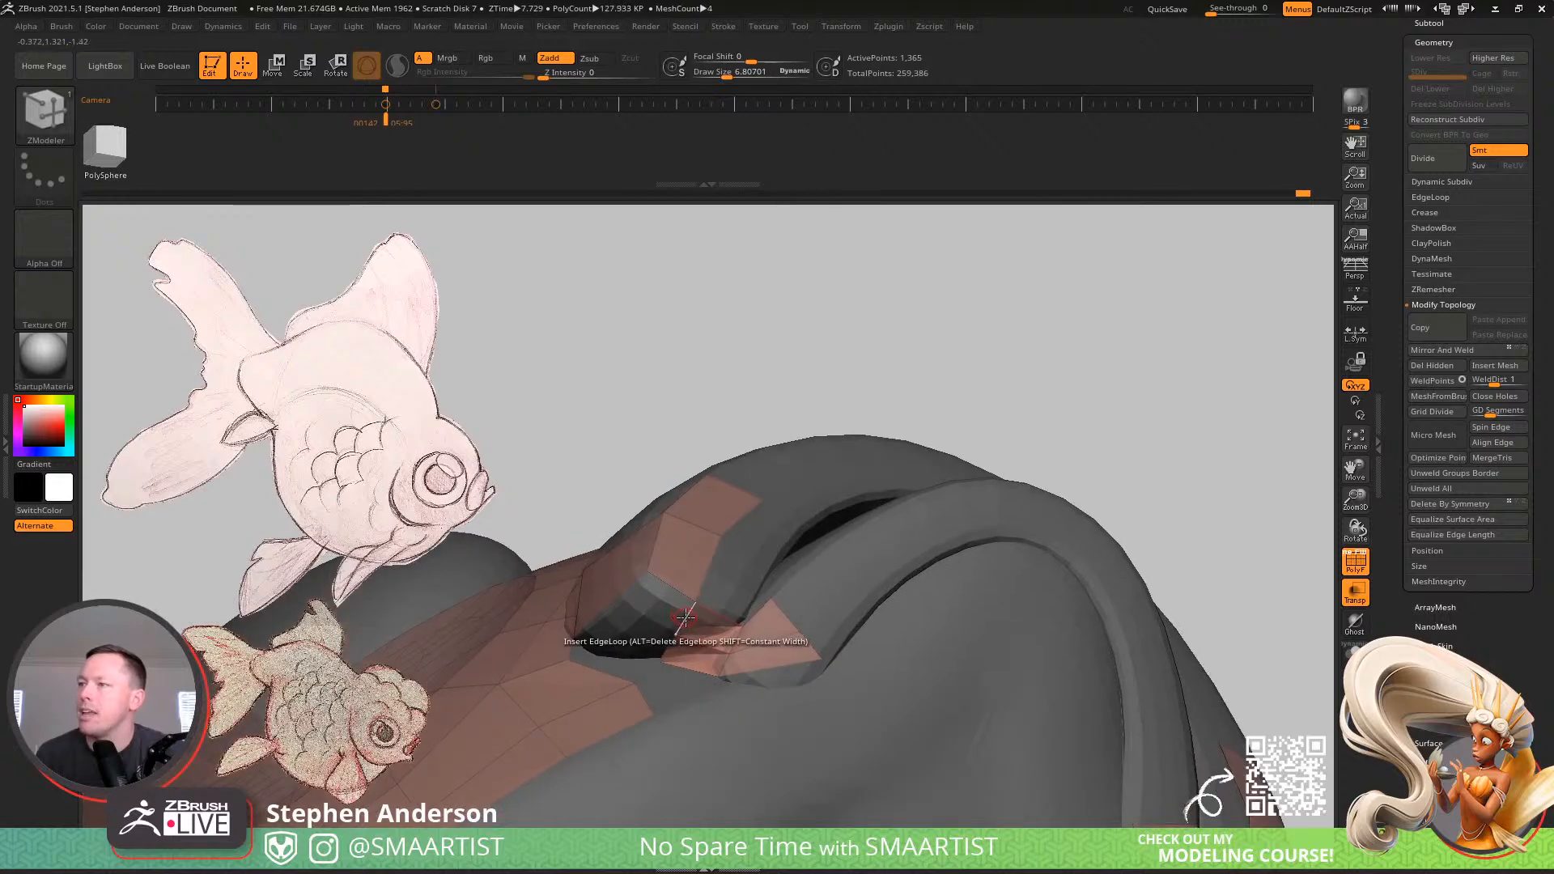
pyautogui.click(675, 632)
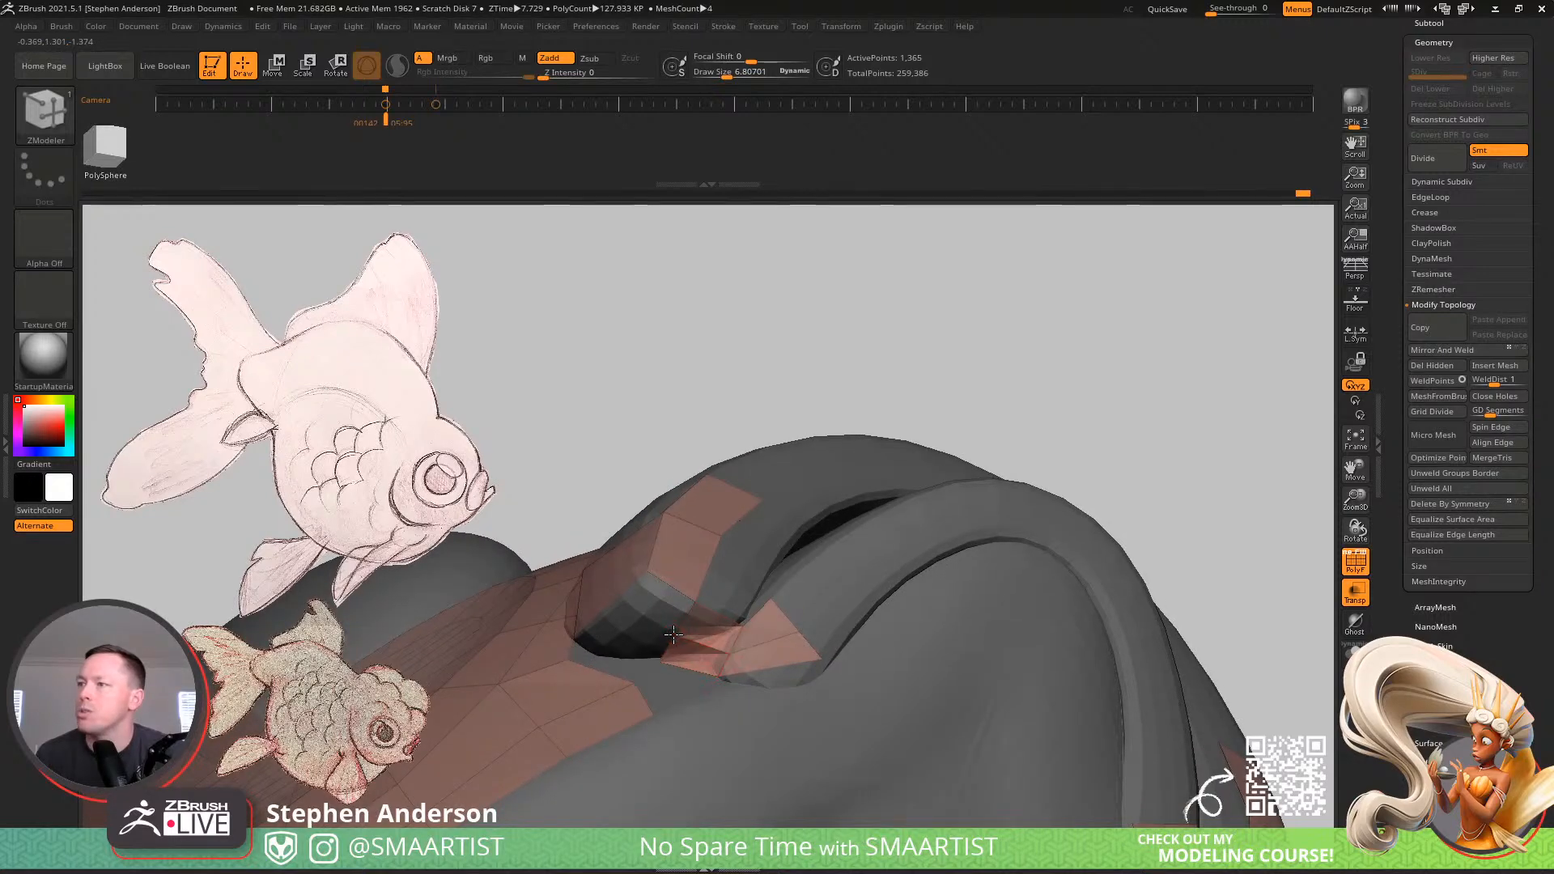
pyautogui.moveTo(678, 632)
pyautogui.mouseDown(button='right')
pyautogui.moveTo(691, 653)
pyautogui.moveTo(676, 636)
pyautogui.mouseUp(button='right')
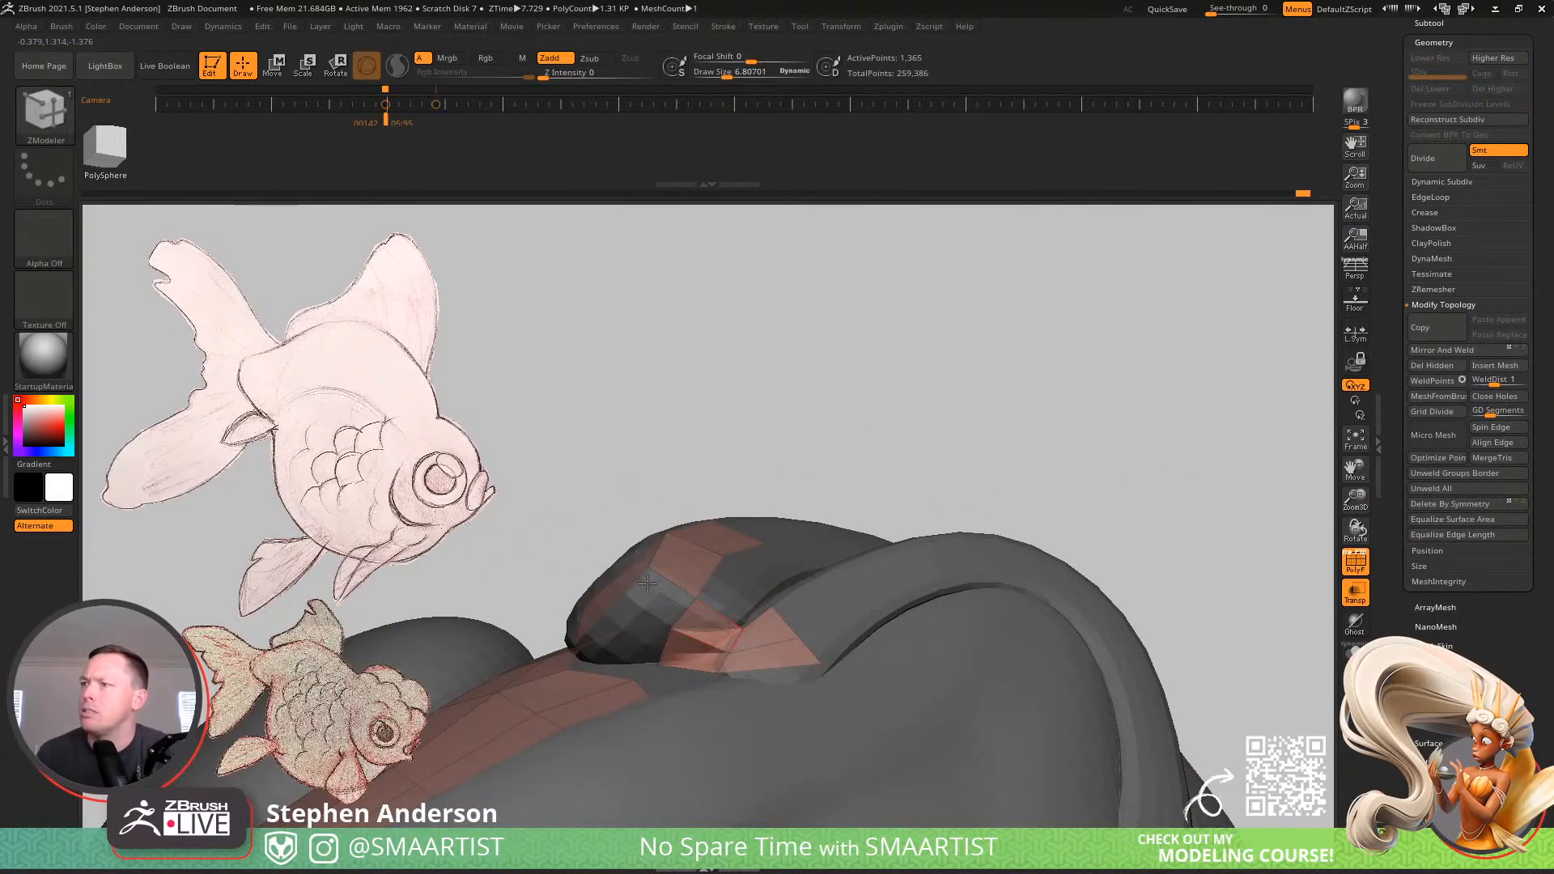
# Set the draw size to about 10.6 and move the mouth-corner polygons' loose points onto the upper-lip polygons' corners to join them
pyautogui.press('s')
pyautogui.click(671, 628)
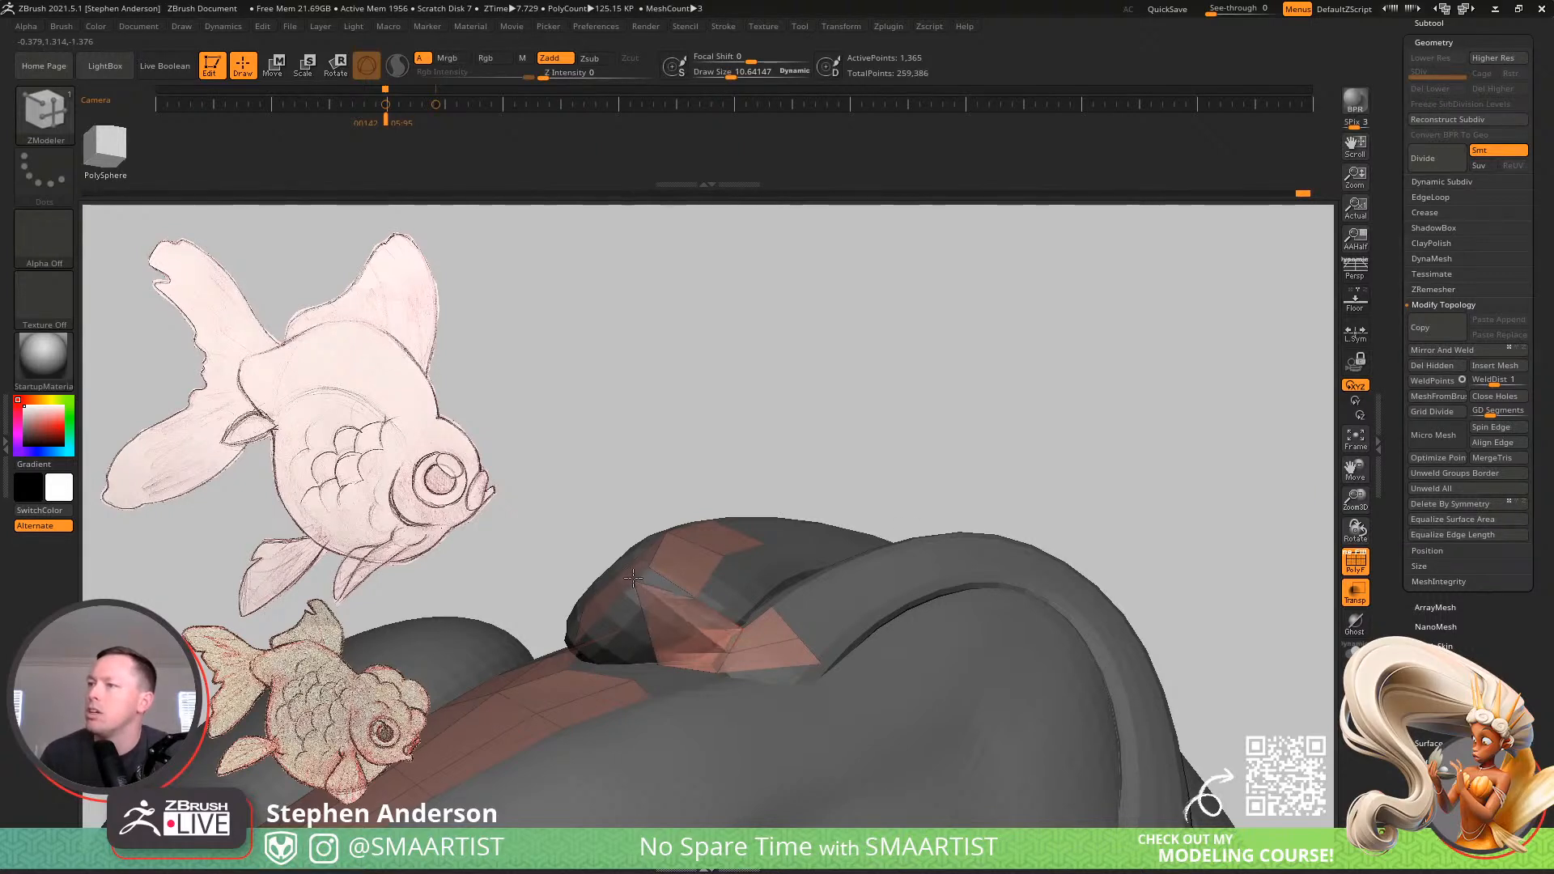
pyautogui.moveTo(650, 628); pyautogui.dragTo(698, 617, button='right')
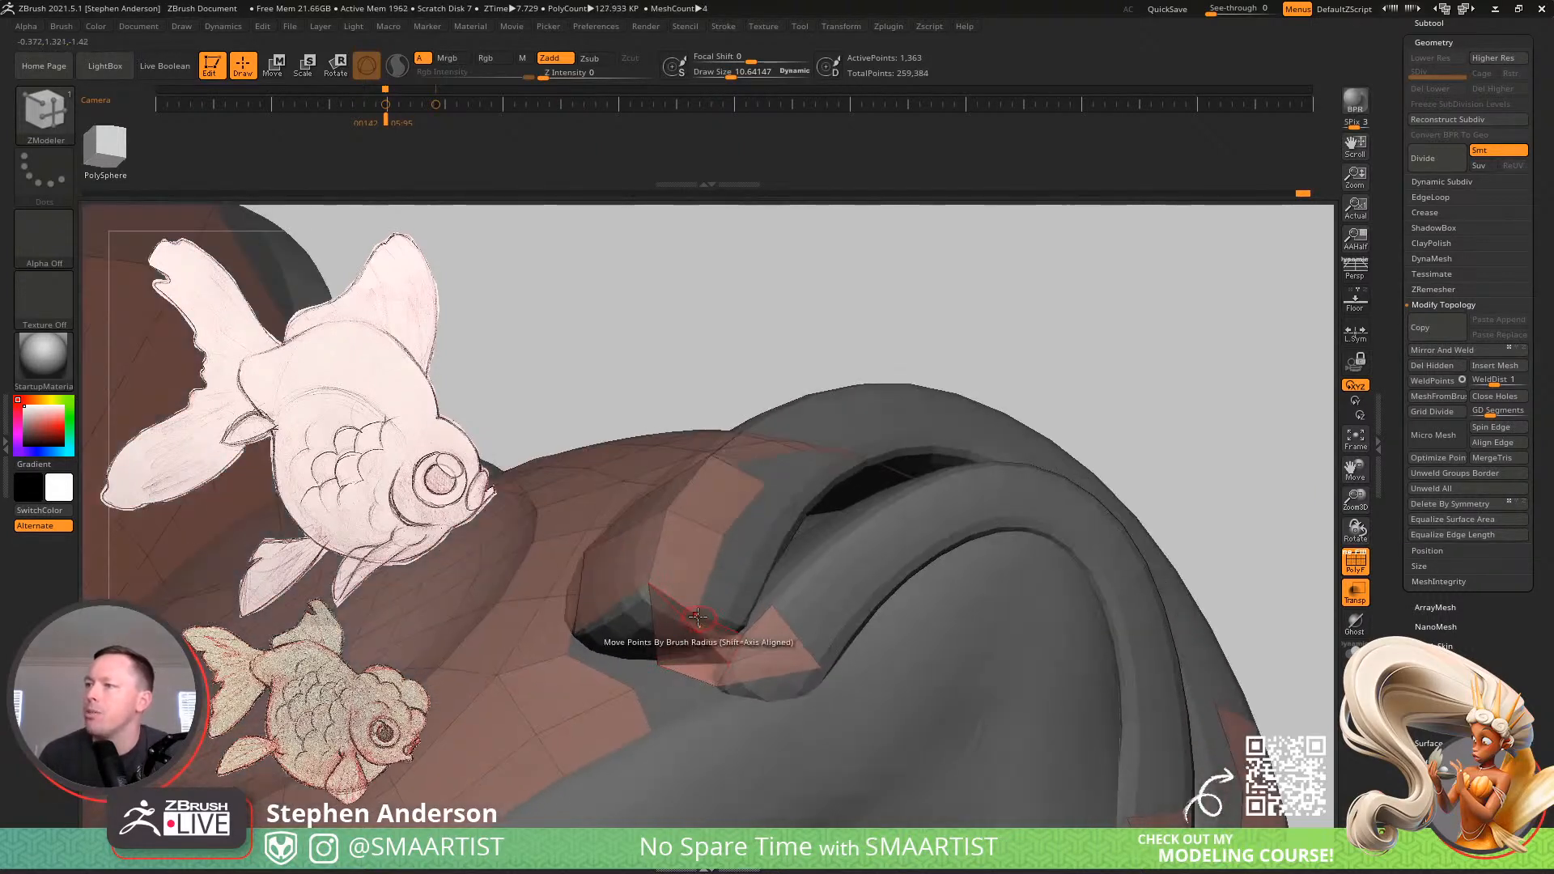
pyautogui.click(737, 559)
pyautogui.moveTo(738, 558); pyautogui.dragTo(701, 609, button='right')
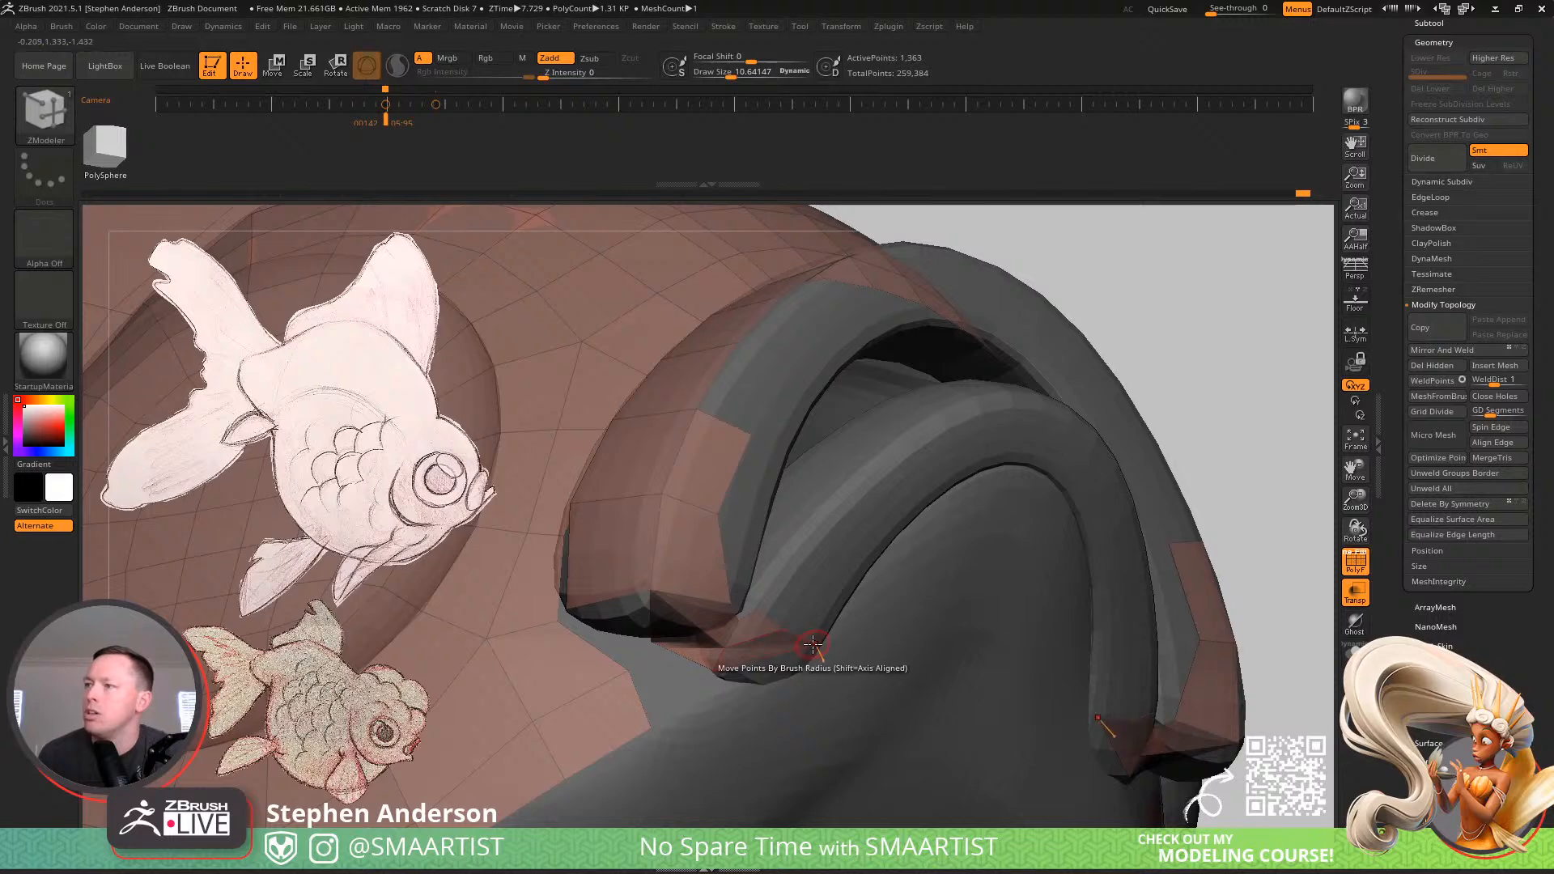
pyautogui.moveTo(717, 673); pyautogui.dragTo(654, 643, button='right')
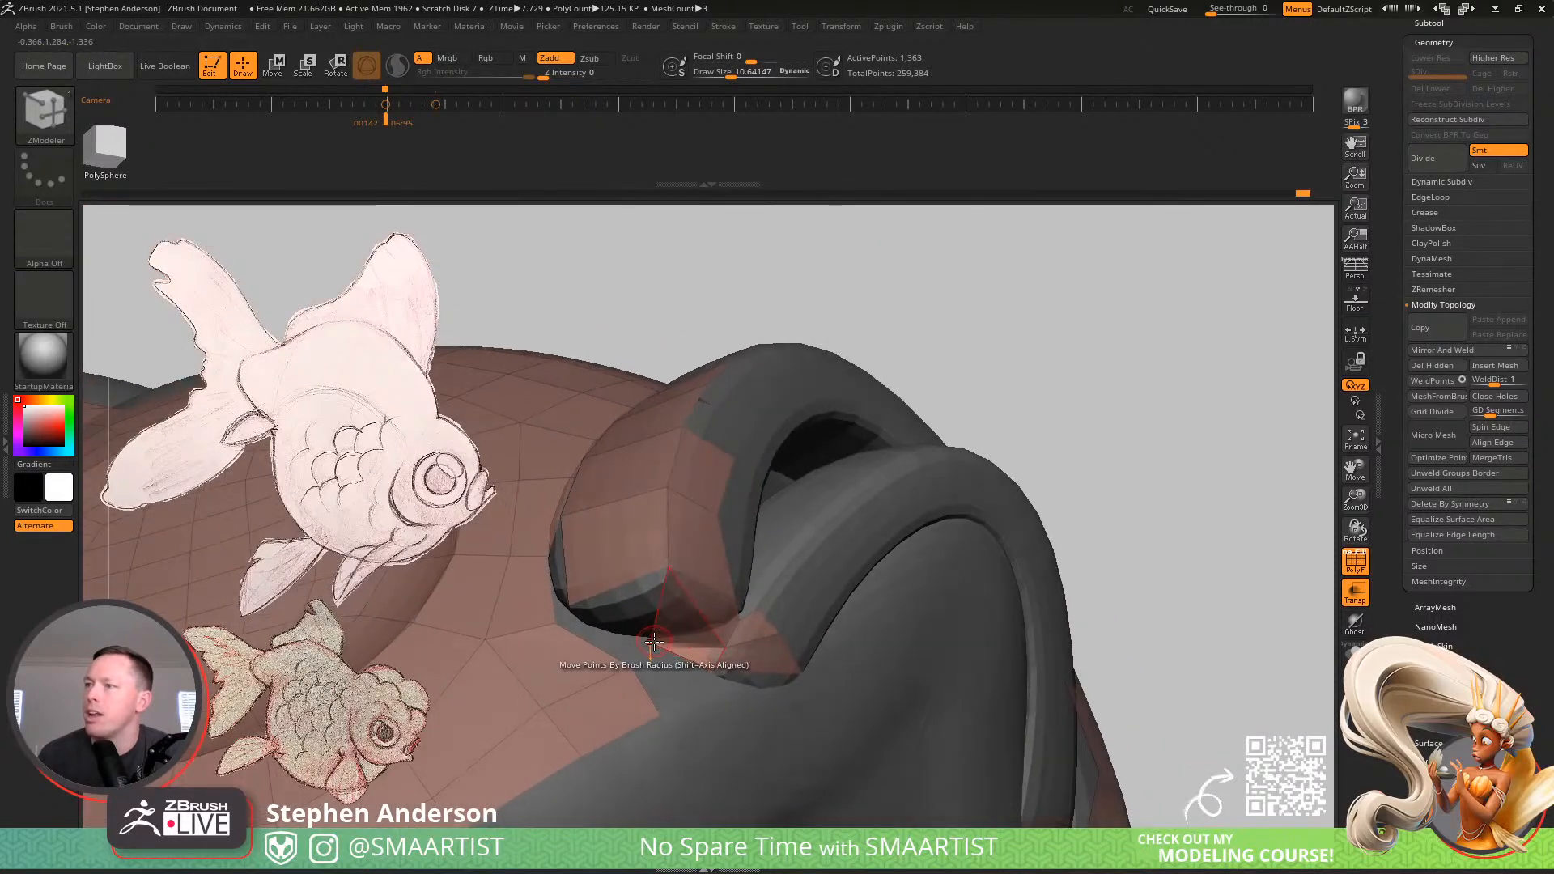
pyautogui.moveTo(578, 599)
pyautogui.mouseDown(button='right')
pyautogui.moveTo(725, 550)
pyautogui.moveTo(636, 549)
pyautogui.moveTo(617, 596)
pyautogui.moveTo(616, 572)
pyautogui.moveTo(620, 586)
pyautogui.moveTo(639, 548)
pyautogui.moveTo(631, 680)
pyautogui.moveTo(632, 612)
pyautogui.mouseUp(button='right')
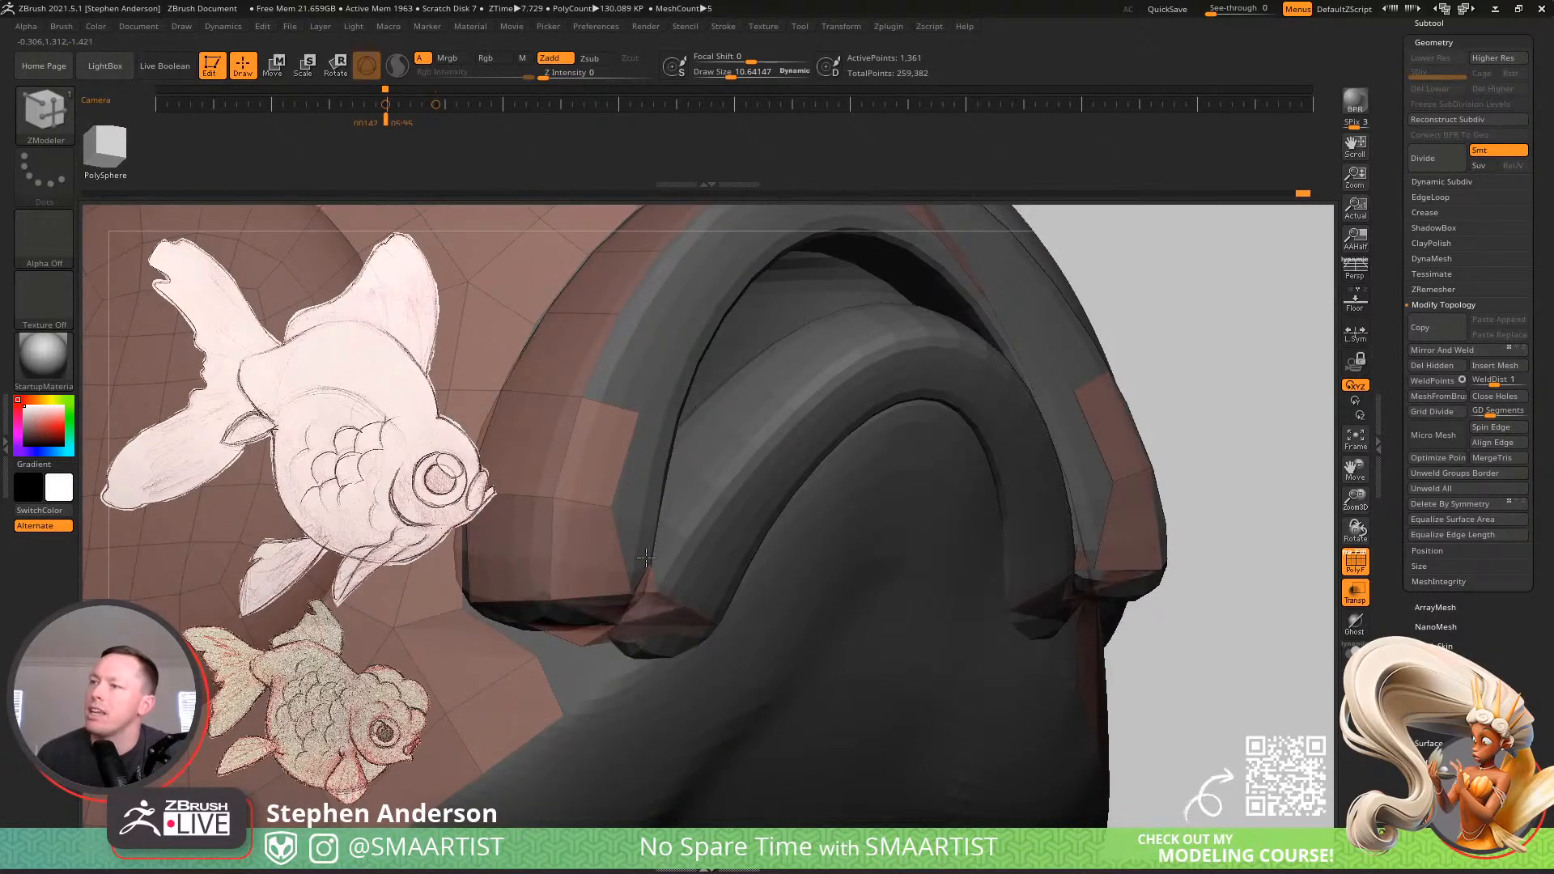
# Nudge the mouth-corner polygons against the lip ends using the Move brush at a draw size of about 12.6, and undo the last nudge
pyautogui.moveTo(646, 556); pyautogui.dragTo(686, 568, button='right')
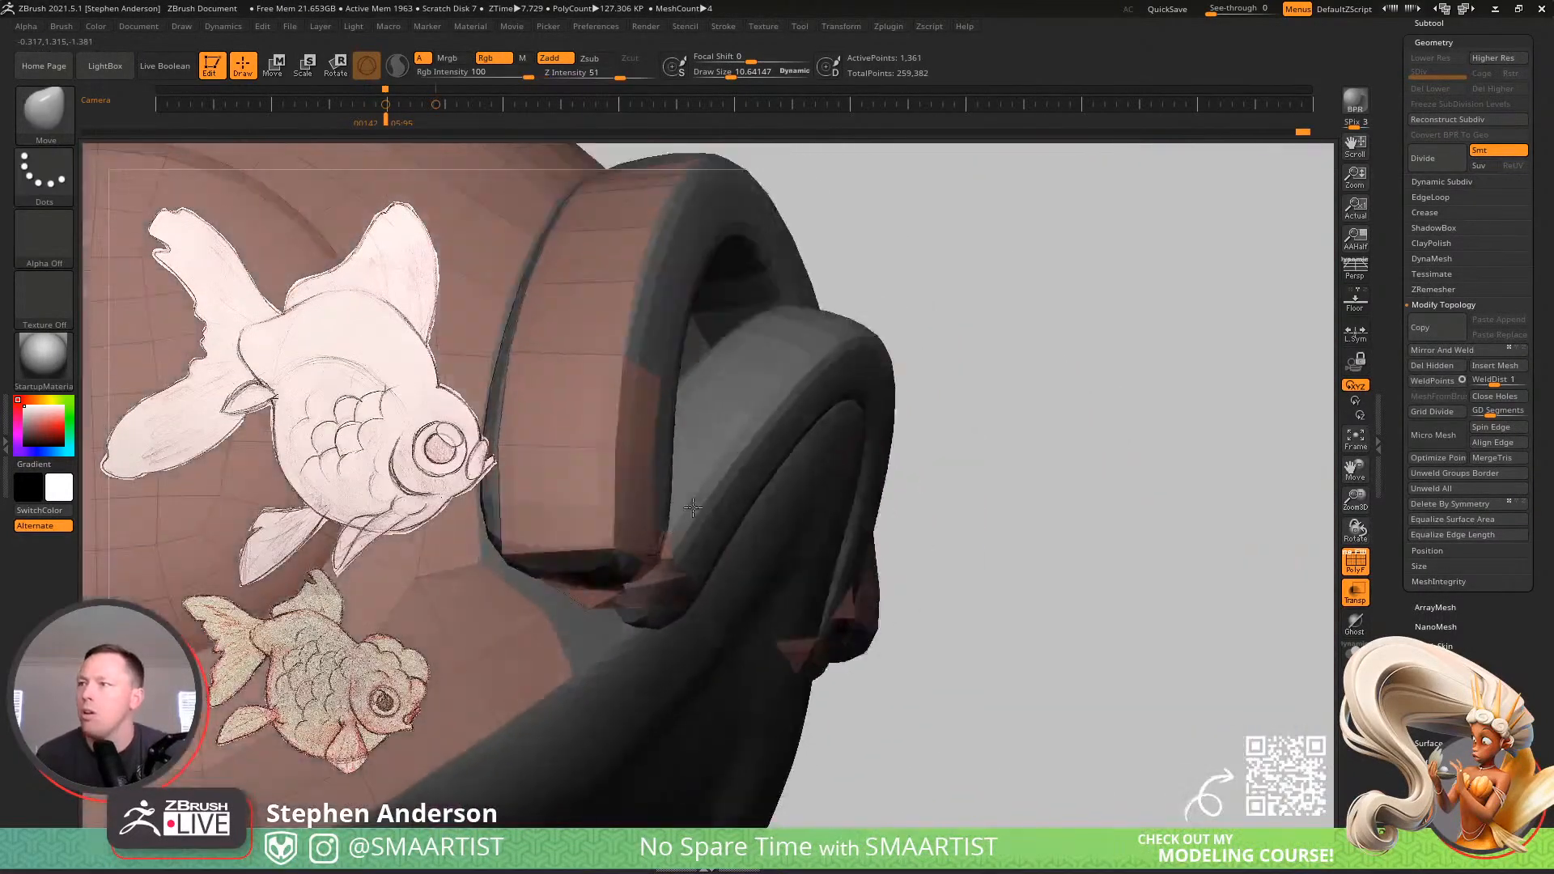
pyautogui.moveTo(753, 421); pyautogui.dragTo(704, 444, button='right')
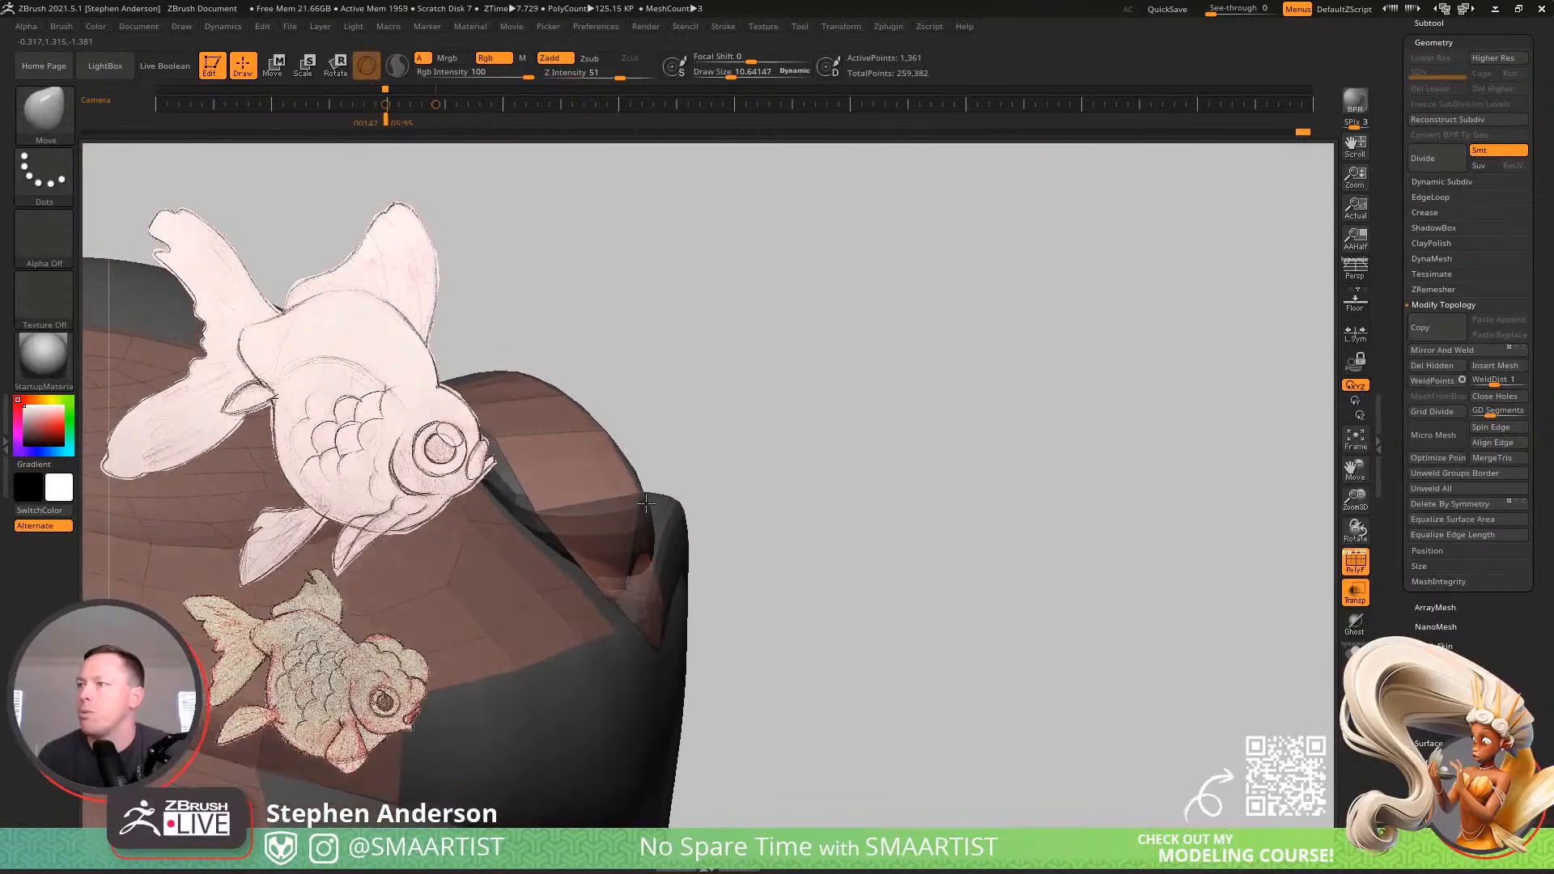
pyautogui.moveTo(646, 503); pyautogui.dragTo(661, 569, button='right')
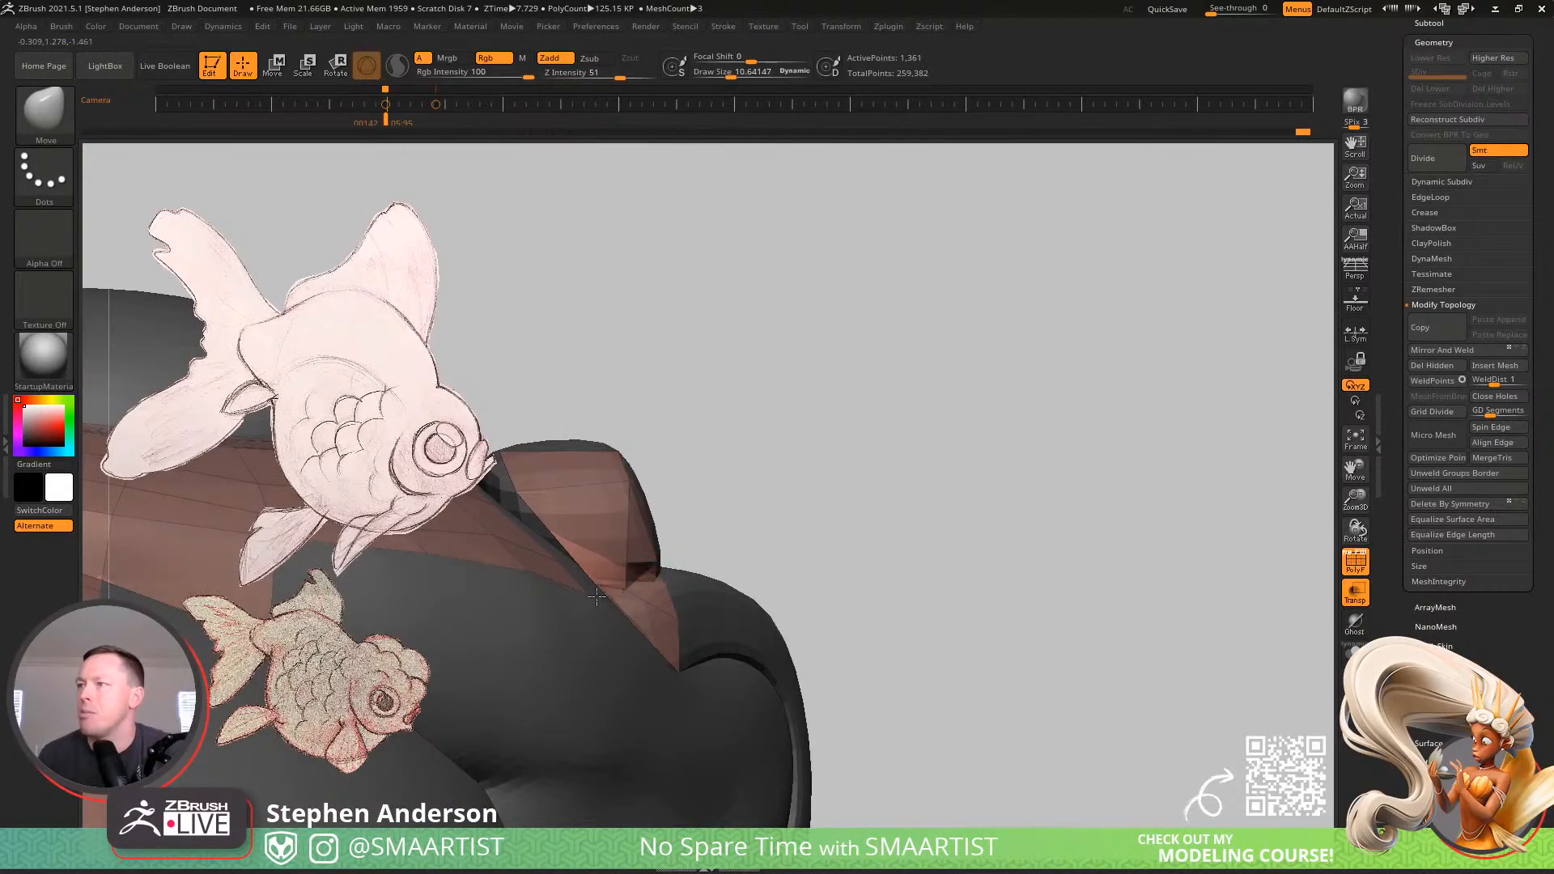
pyautogui.moveTo(528, 619); pyautogui.dragTo(656, 541, button='right')
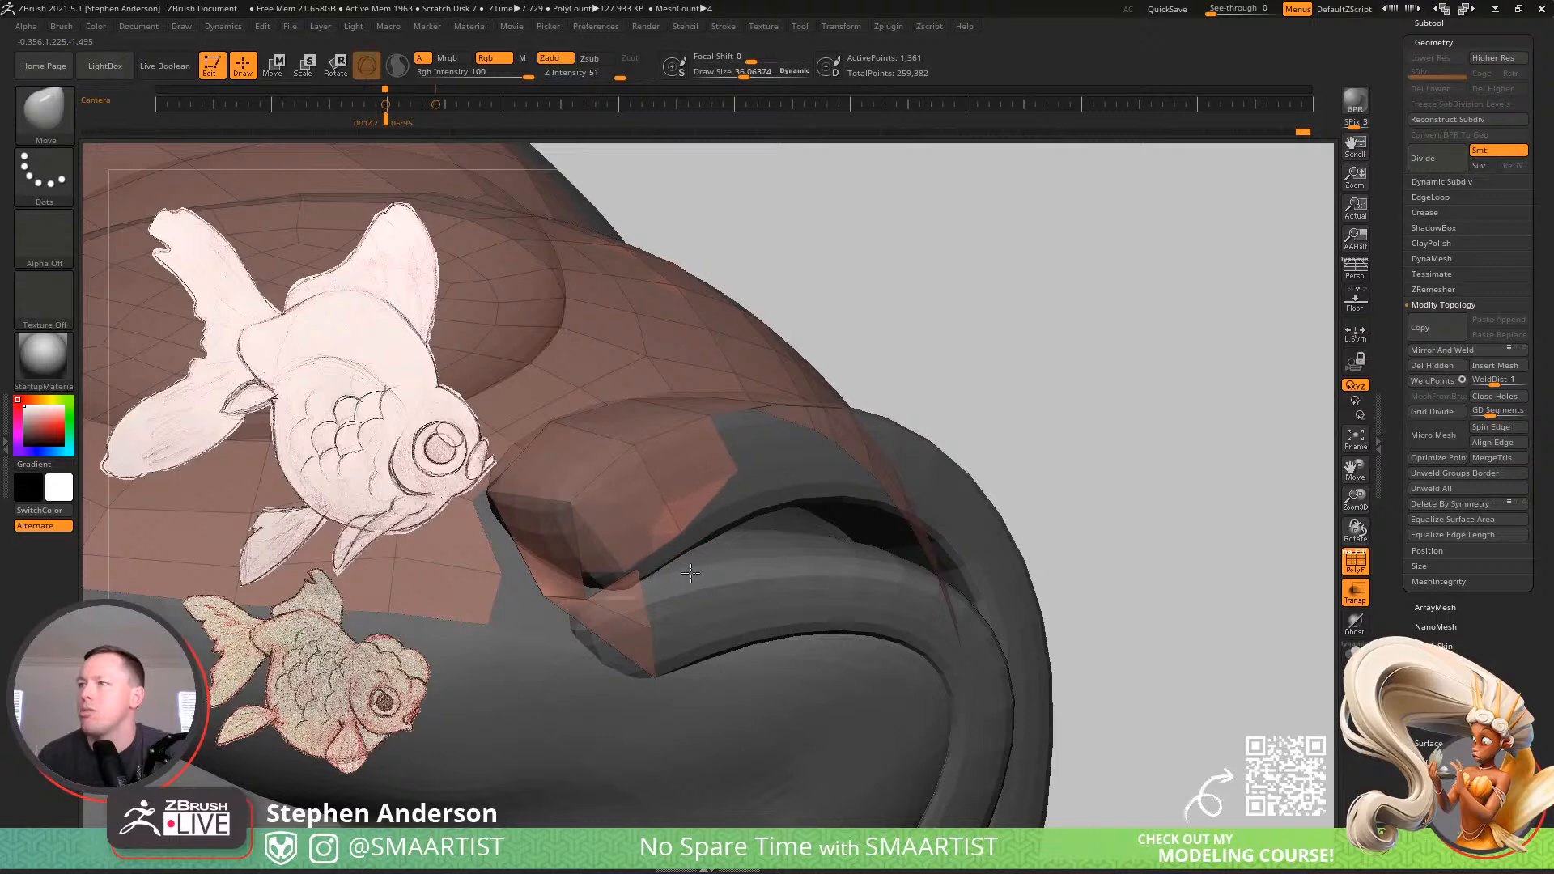
pyautogui.moveTo(690, 572)
pyautogui.mouseDown(button='right')
pyautogui.moveTo(722, 558)
pyautogui.moveTo(744, 472)
pyautogui.moveTo(809, 501)
pyautogui.moveTo(817, 485)
pyautogui.moveTo(693, 631)
pyautogui.moveTo(721, 559)
pyautogui.moveTo(700, 571)
pyautogui.moveTo(739, 555)
pyautogui.mouseUp(button='right')
pyautogui.press('s')
pyautogui.moveTo(739, 556); pyautogui.dragTo(727, 556)
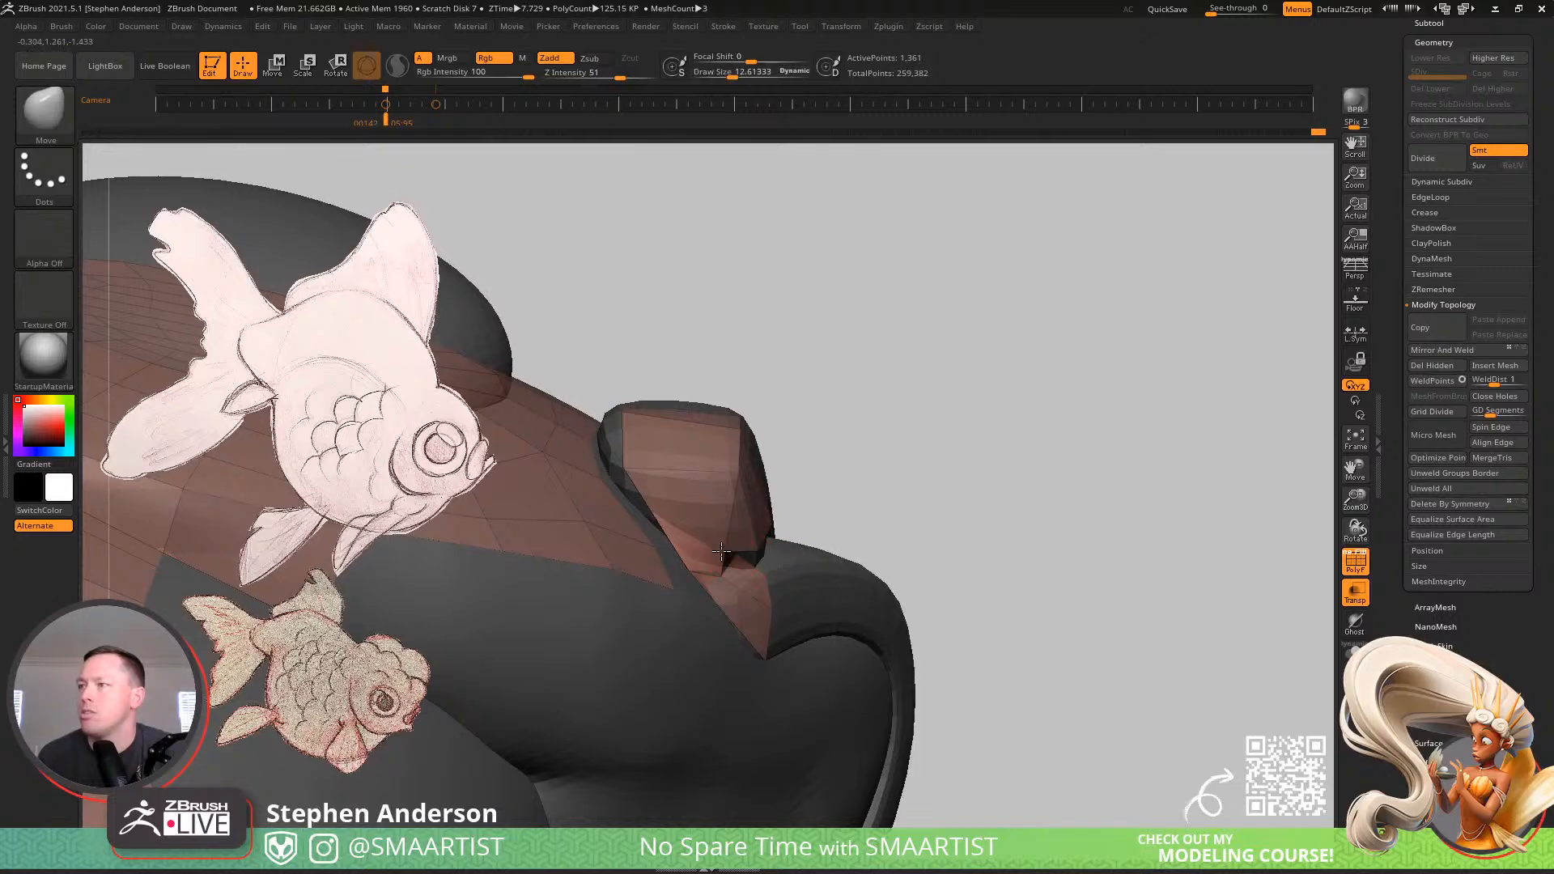
pyautogui.moveTo(721, 552)
pyautogui.mouseDown(button='right')
pyautogui.moveTo(705, 586)
pyautogui.moveTo(768, 606)
pyautogui.moveTo(750, 577)
pyautogui.moveTo(832, 555)
pyautogui.moveTo(822, 394)
pyautogui.moveTo(748, 569)
pyautogui.moveTo(760, 615)
pyautogui.moveTo(774, 593)
pyautogui.moveTo(732, 603)
pyautogui.mouseUp(button='right')
pyautogui.hotkey('ctrl', 'z')
# With ZModeler, separate the lower-lip polygons from the upper lip and move their stray corner and middle edge onto the lower lip's end
pyautogui.press('b')
pyautogui.press('z')
pyautogui.press('m')
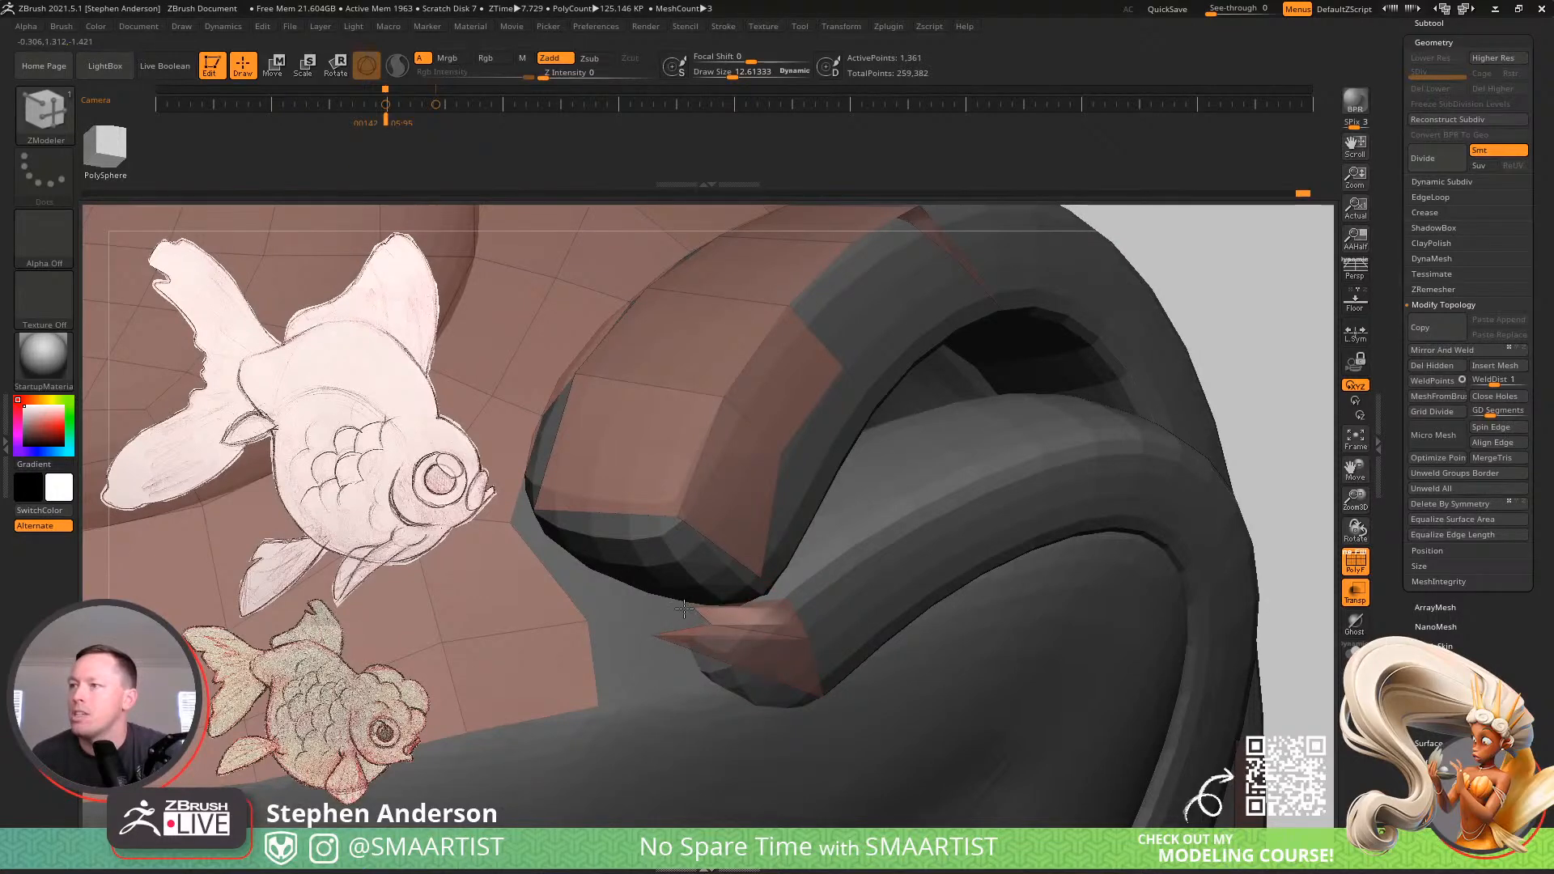
pyautogui.moveTo(656, 640); pyautogui.dragTo(709, 626)
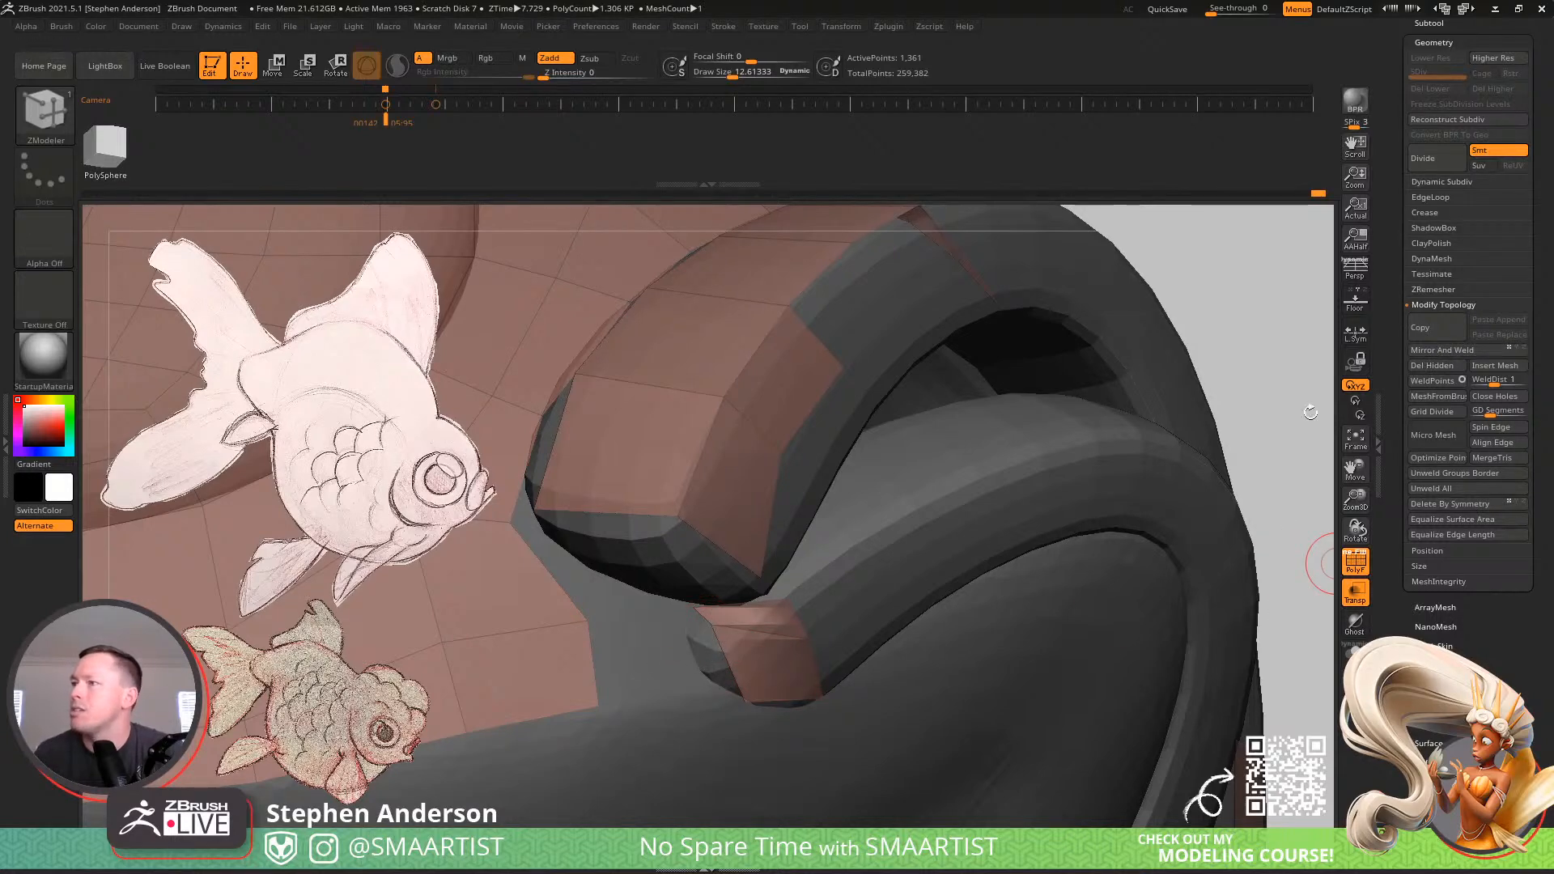
pyautogui.moveTo(715, 626); pyautogui.dragTo(724, 652)
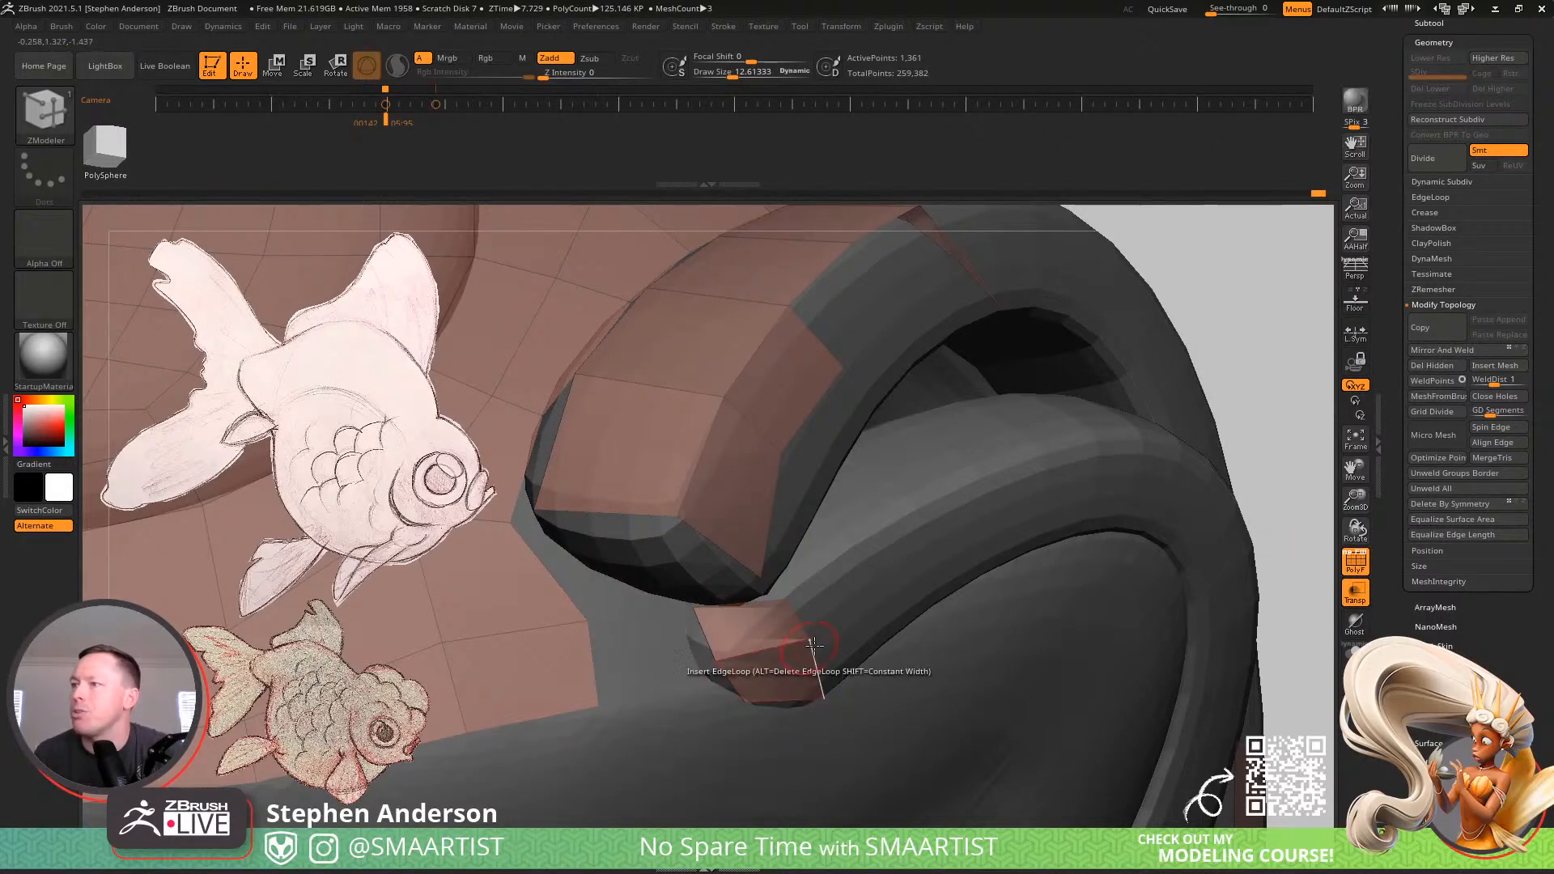
pyautogui.moveTo(769, 597); pyautogui.dragTo(810, 435, button='right')
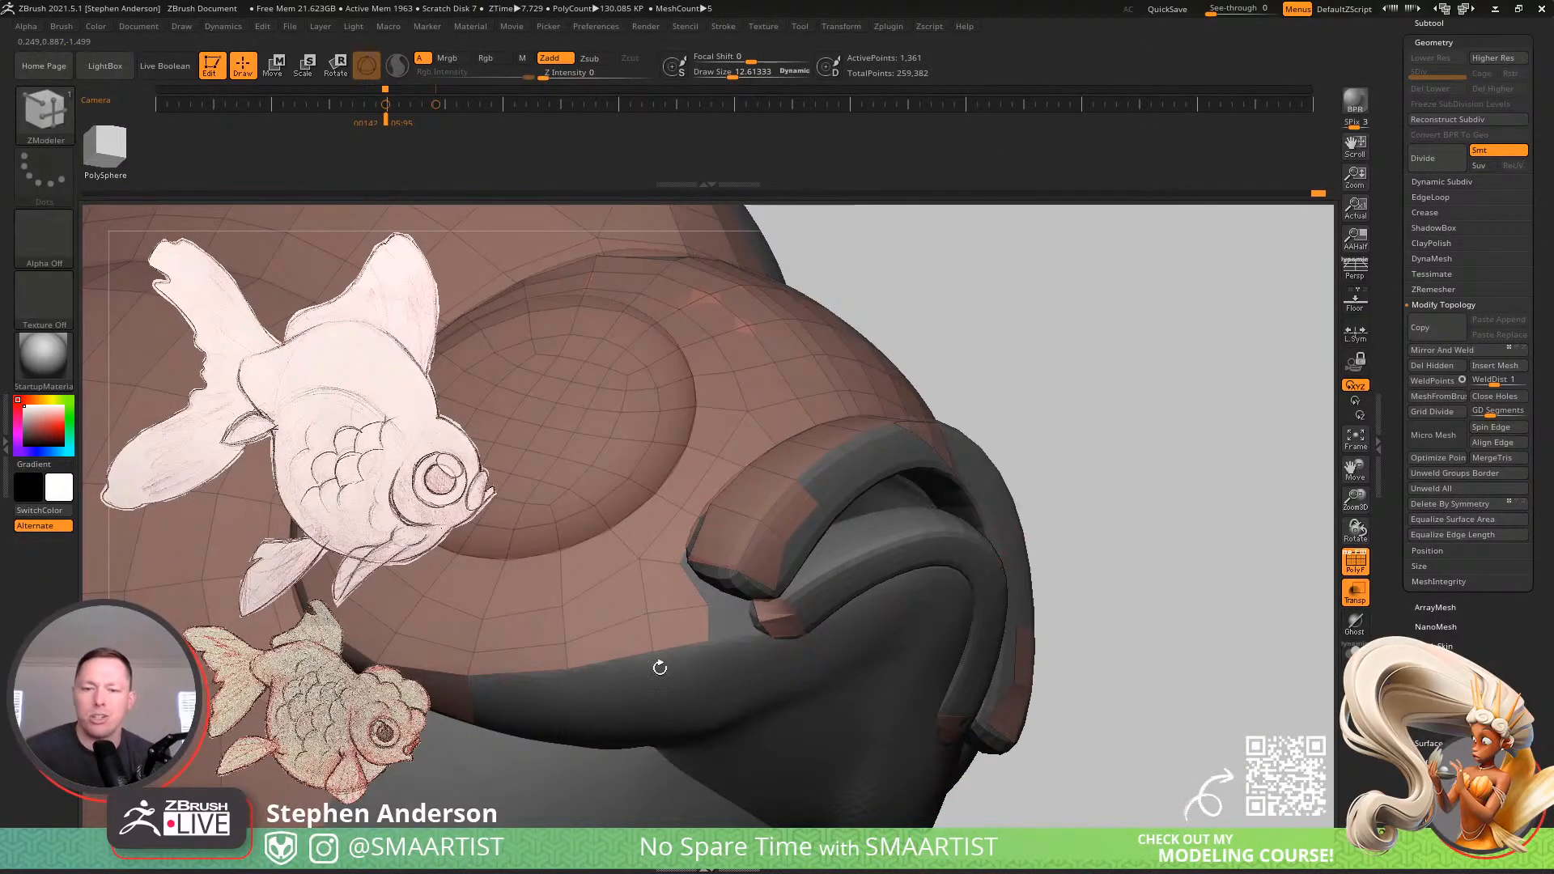
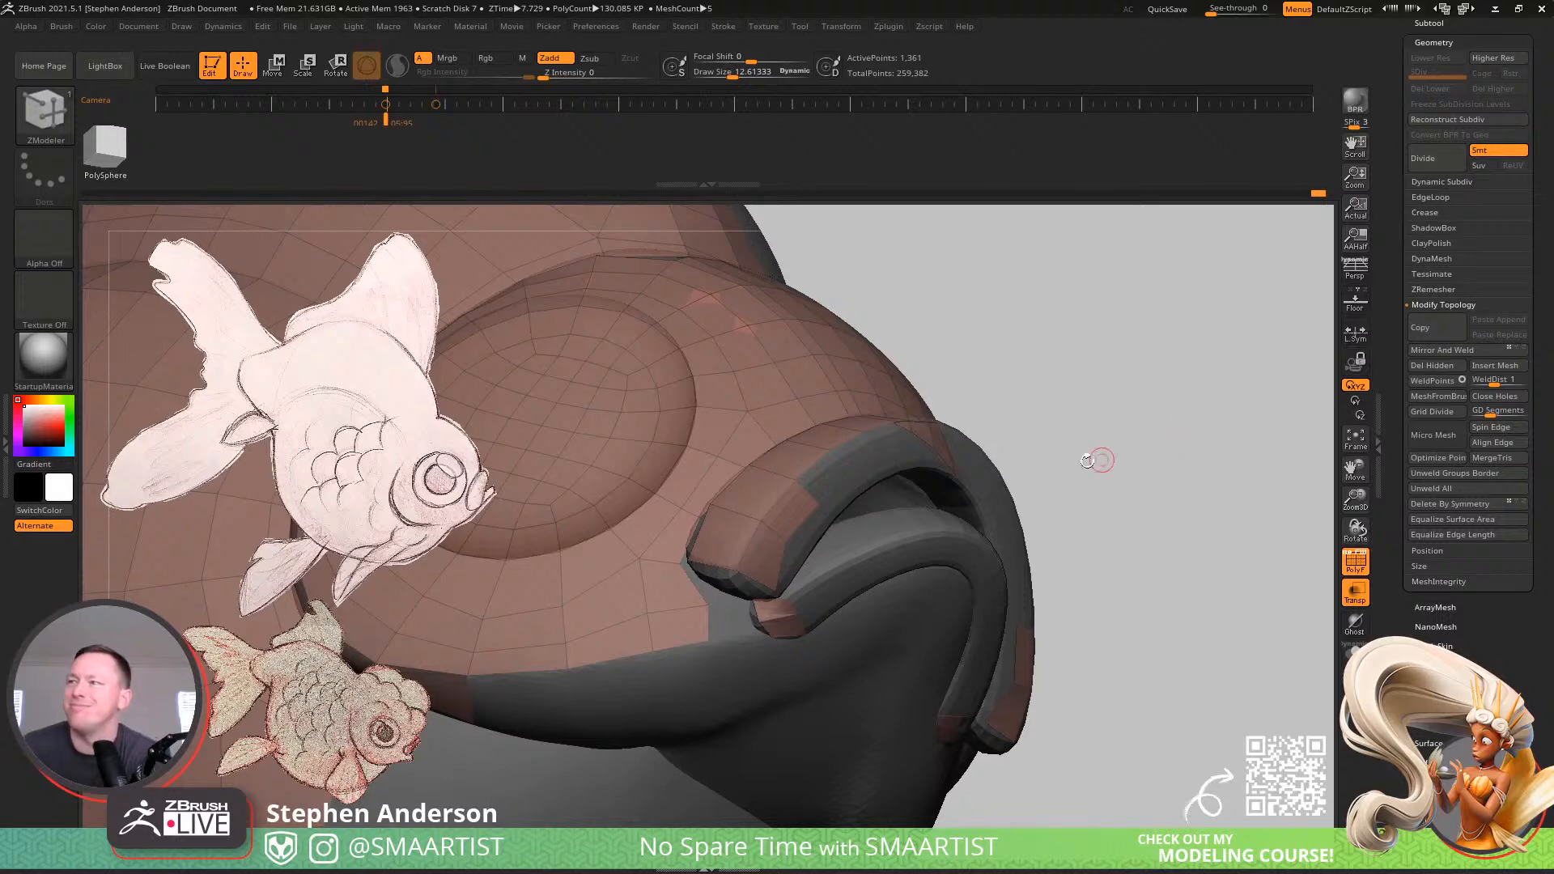
pyautogui.moveTo(1030, 461); pyautogui.dragTo(920, 576)
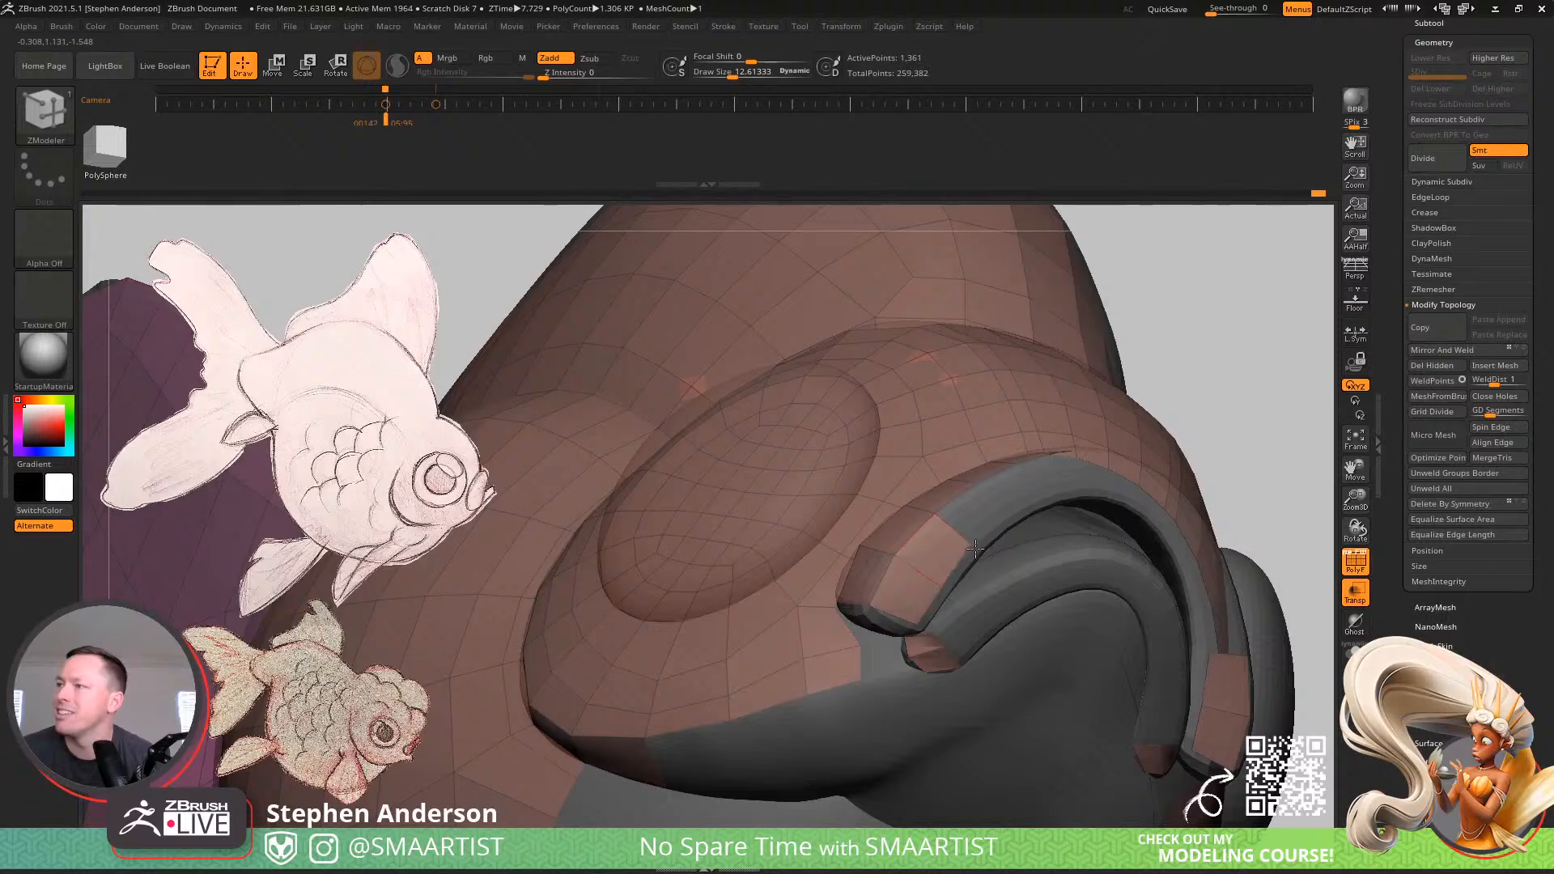
pyautogui.moveTo(953, 520); pyautogui.dragTo(976, 526, button='right')
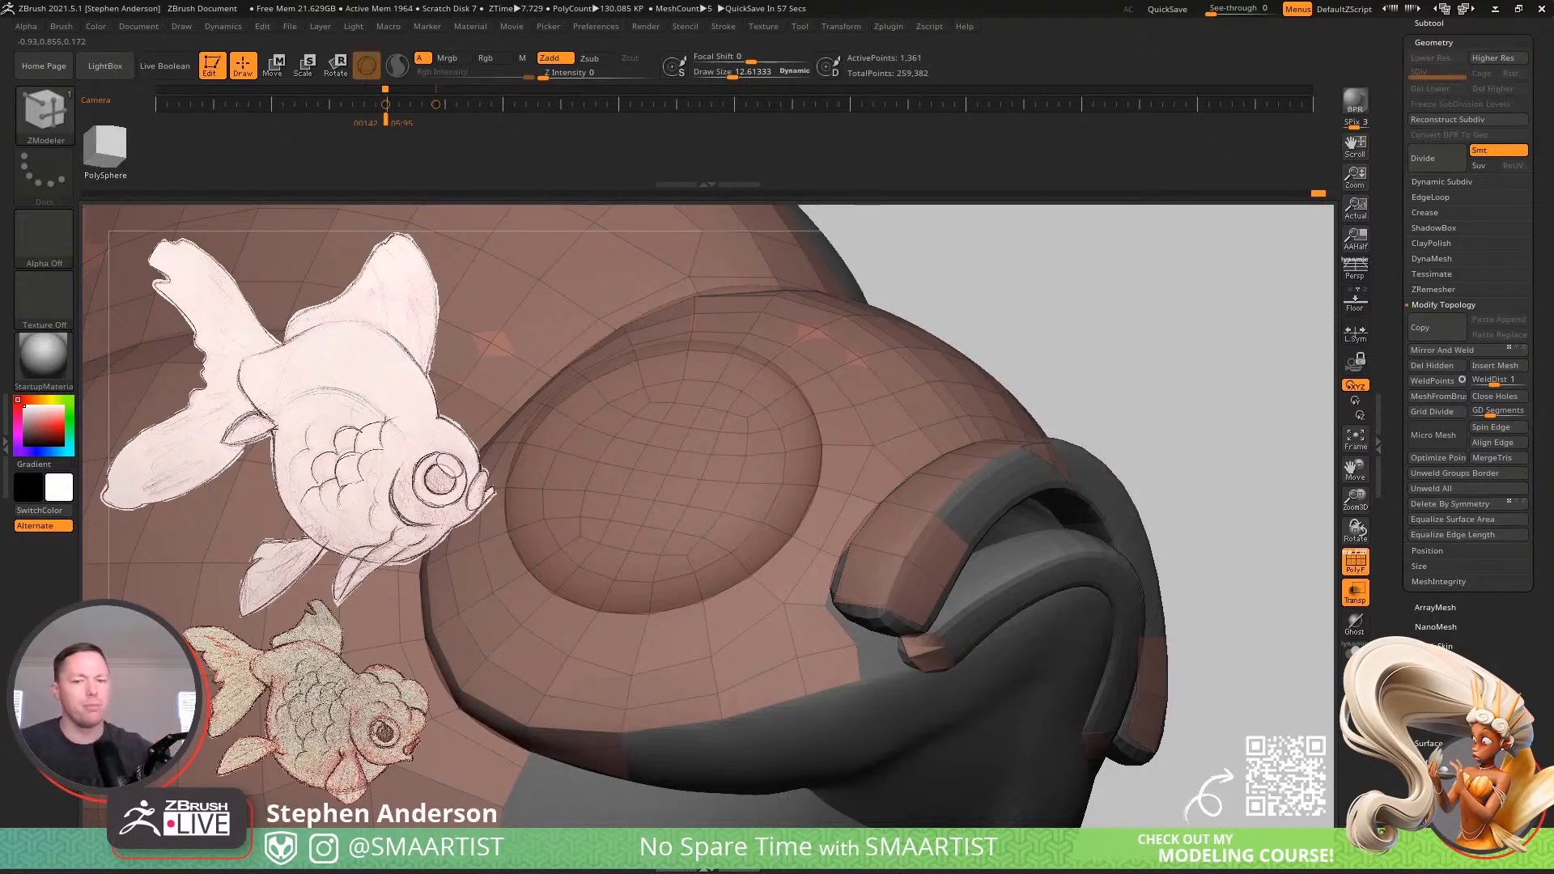
pyautogui.moveTo(1136, 385); pyautogui.dragTo(893, 581)
# Fit the mouth-corner polygons to the end of the lower lip with the Move Topological brush at a draw size of about 23.7
pyautogui.moveTo(892, 581); pyautogui.dragTo(793, 647, button='right')
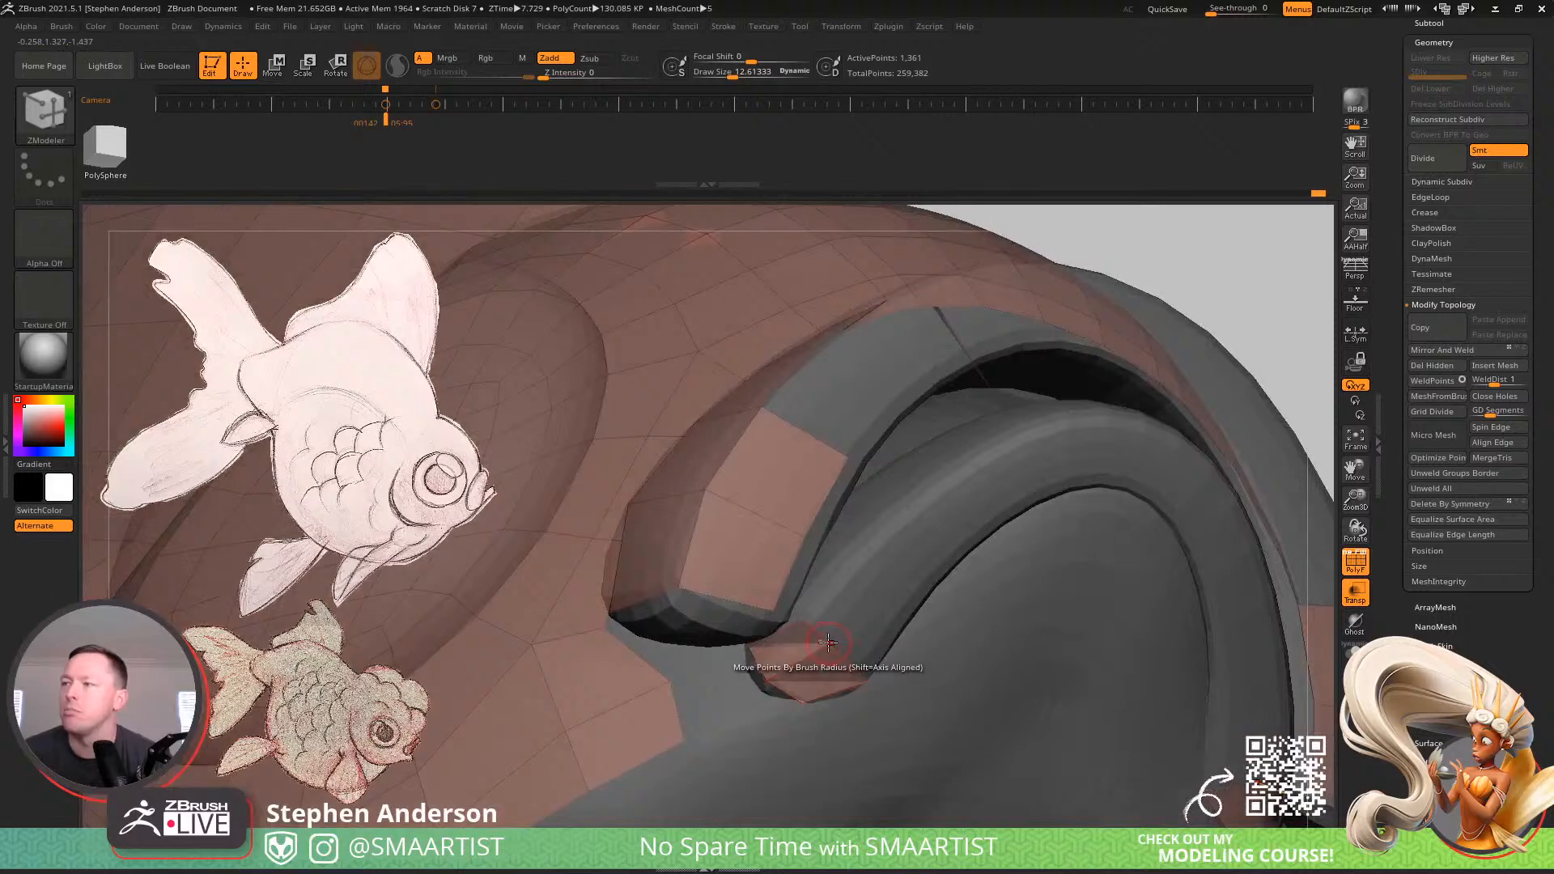
pyautogui.moveTo(842, 576)
pyautogui.mouseDown(button='right')
pyautogui.moveTo(808, 624)
pyautogui.moveTo(820, 642)
pyautogui.moveTo(857, 587)
pyautogui.moveTo(804, 566)
pyautogui.mouseUp(button='right')
pyautogui.press('b')
pyautogui.press('m')
pyautogui.press('t')
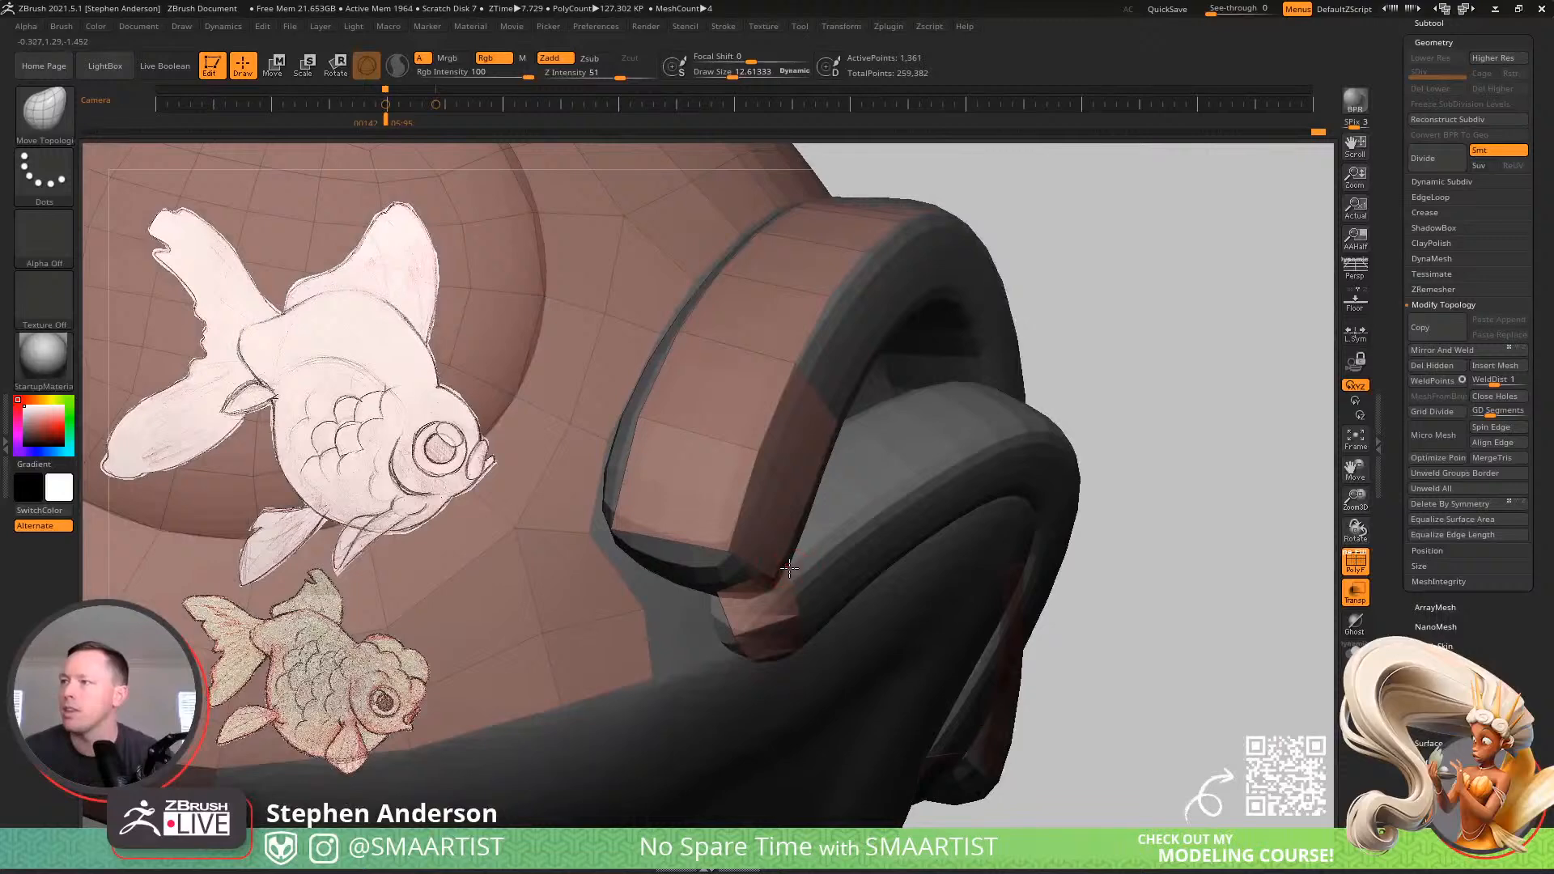
pyautogui.moveTo(702, 497)
pyautogui.mouseDown(button='right')
pyautogui.moveTo(765, 552)
pyautogui.moveTo(753, 549)
pyautogui.moveTo(776, 549)
pyautogui.mouseUp(button='right')
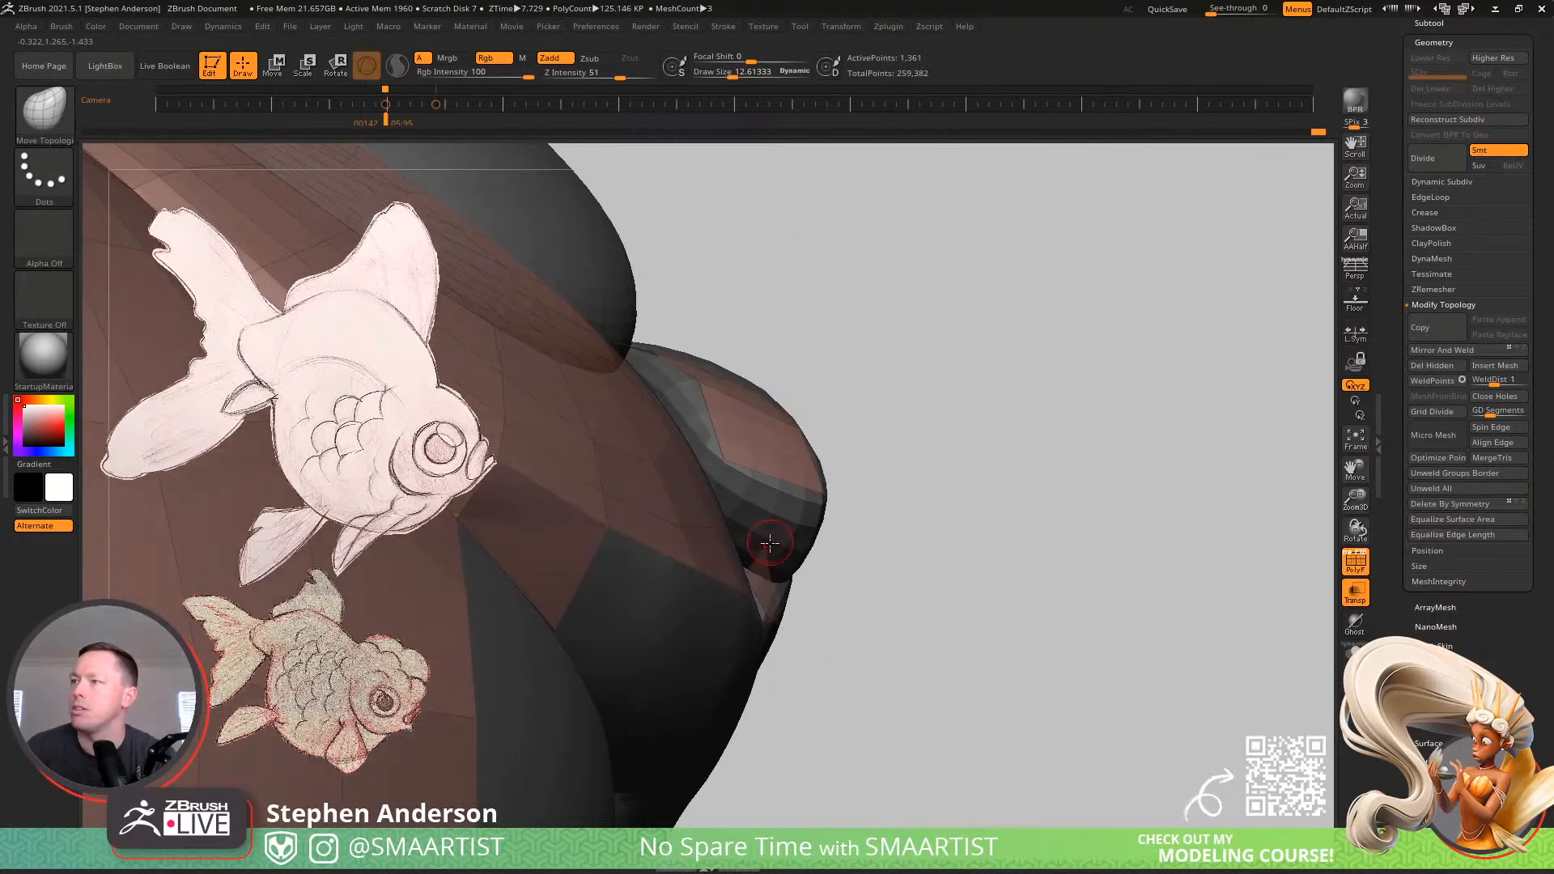
pyautogui.moveTo(776, 547); pyautogui.dragTo(782, 548)
pyautogui.moveTo(803, 564)
pyautogui.mouseDown(button='right')
pyautogui.moveTo(763, 549)
pyautogui.moveTo(657, 558)
pyautogui.moveTo(955, 567)
pyautogui.moveTo(805, 582)
pyautogui.mouseUp(button='right')
pyautogui.click(1354, 651)
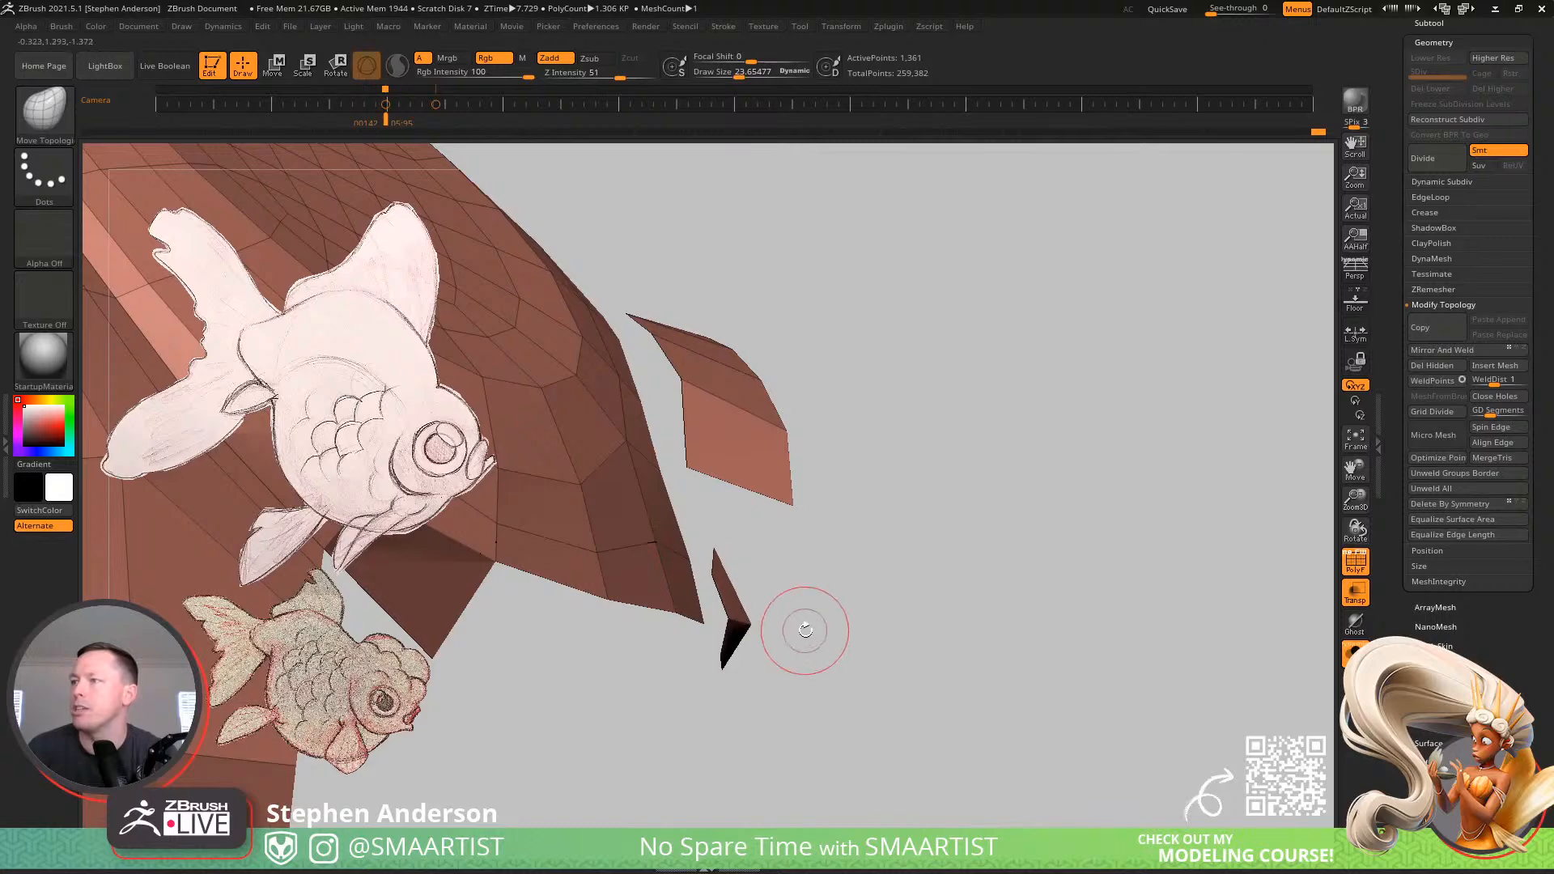
pyautogui.click(1354, 652)
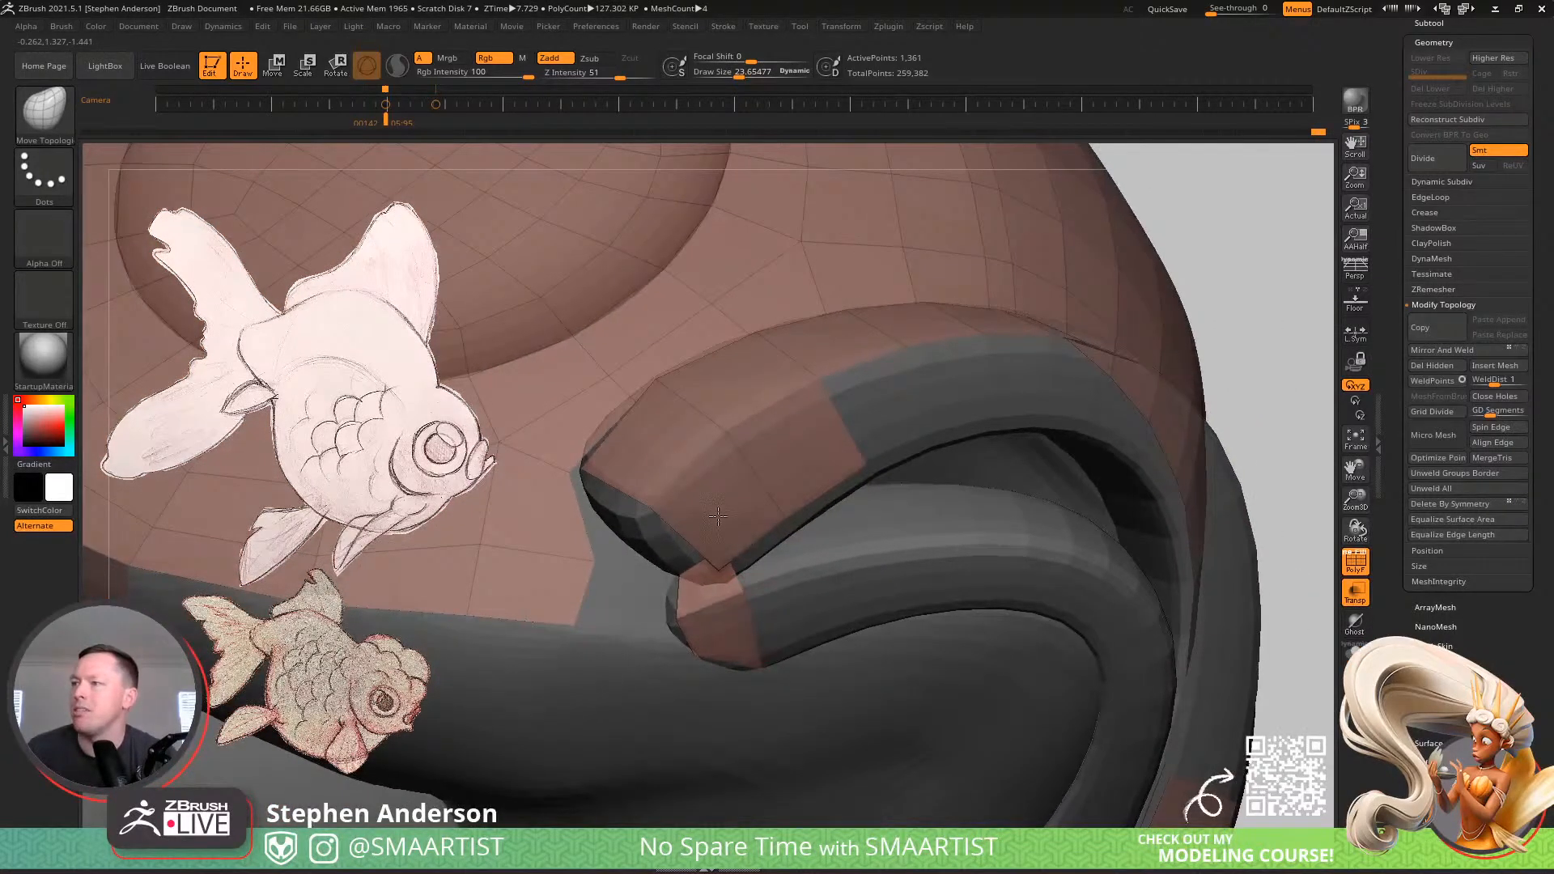
# Set the ZModeler edge action to Extrude and extrude the mouth-corner polygon's front edge into a new polygon along the lower lip
pyautogui.moveTo(770, 665)
pyautogui.mouseDown(button='right')
pyautogui.moveTo(709, 661)
pyautogui.moveTo(686, 613)
pyautogui.moveTo(643, 608)
pyautogui.moveTo(741, 594)
pyautogui.mouseUp(button='right')
pyautogui.press('b')
pyautogui.press('z')
pyautogui.press('m')
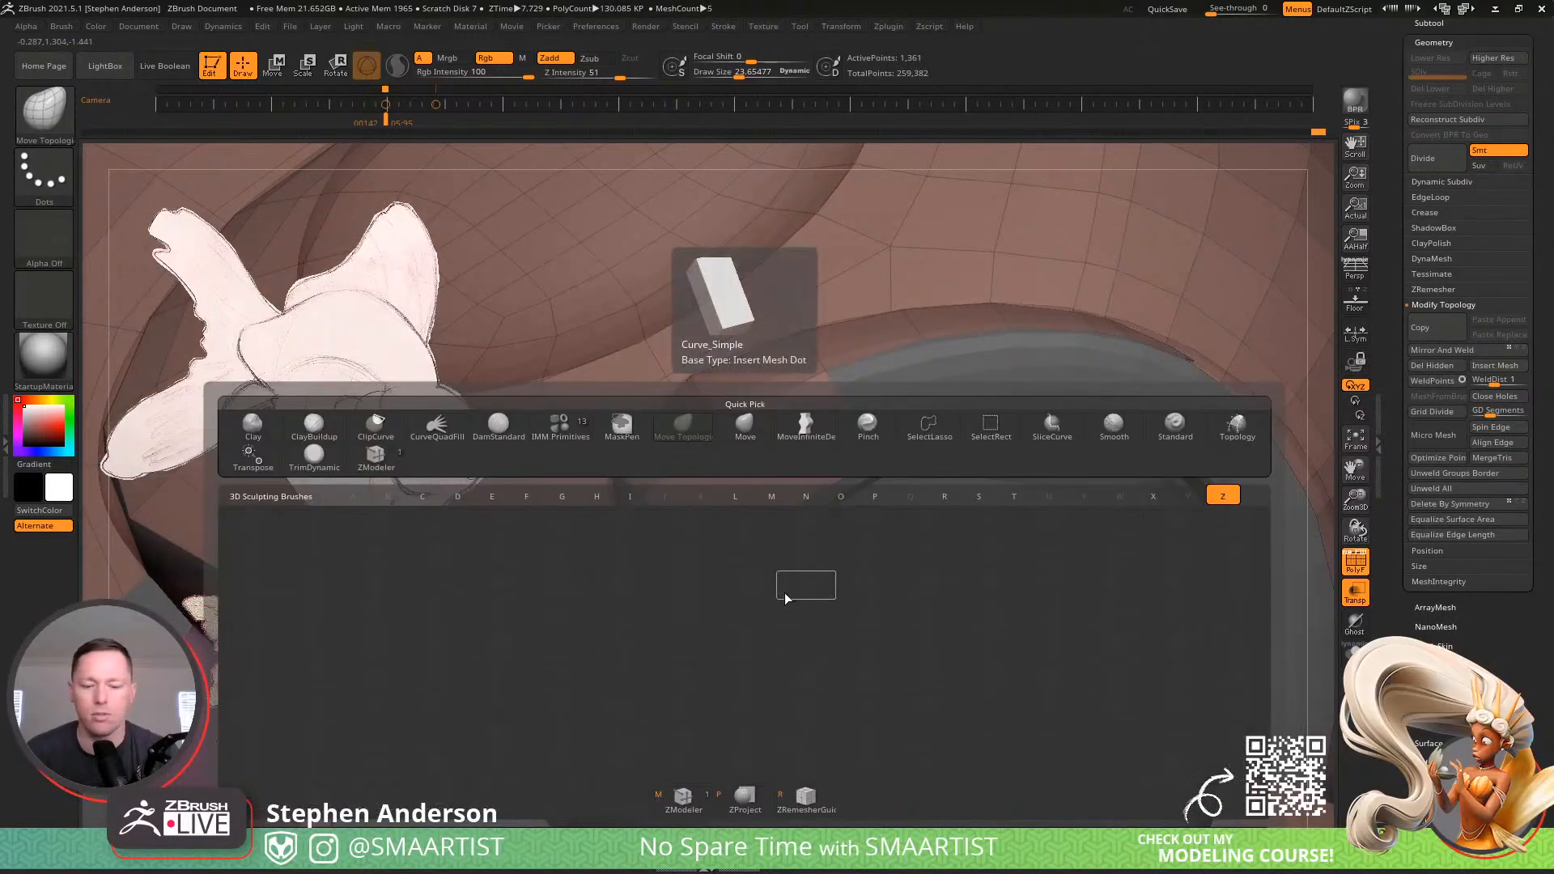
pyautogui.press('space')
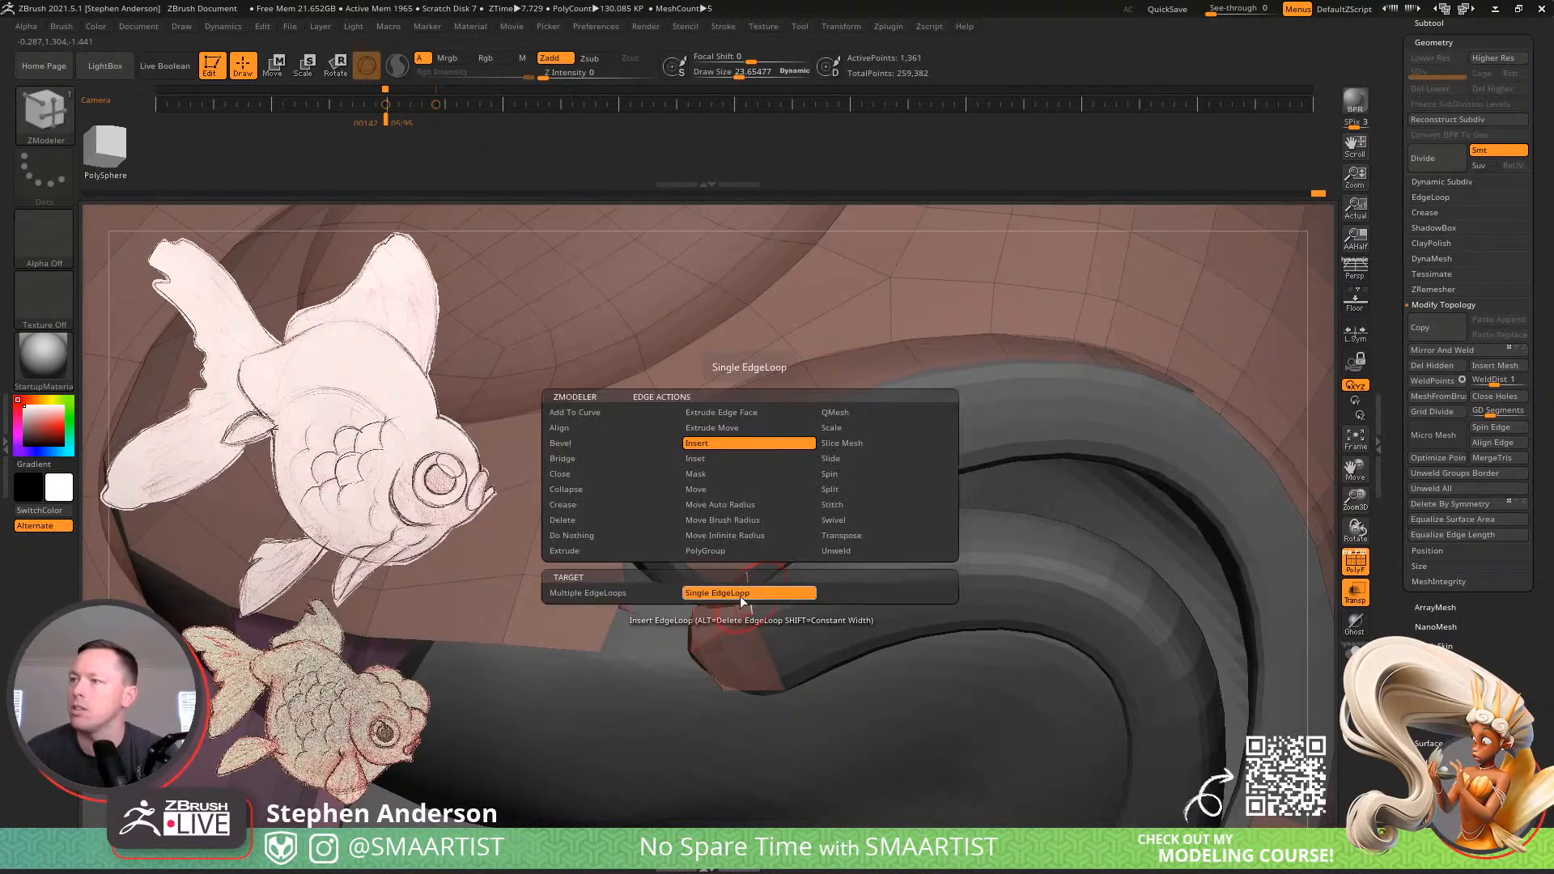
pyautogui.click(598, 547)
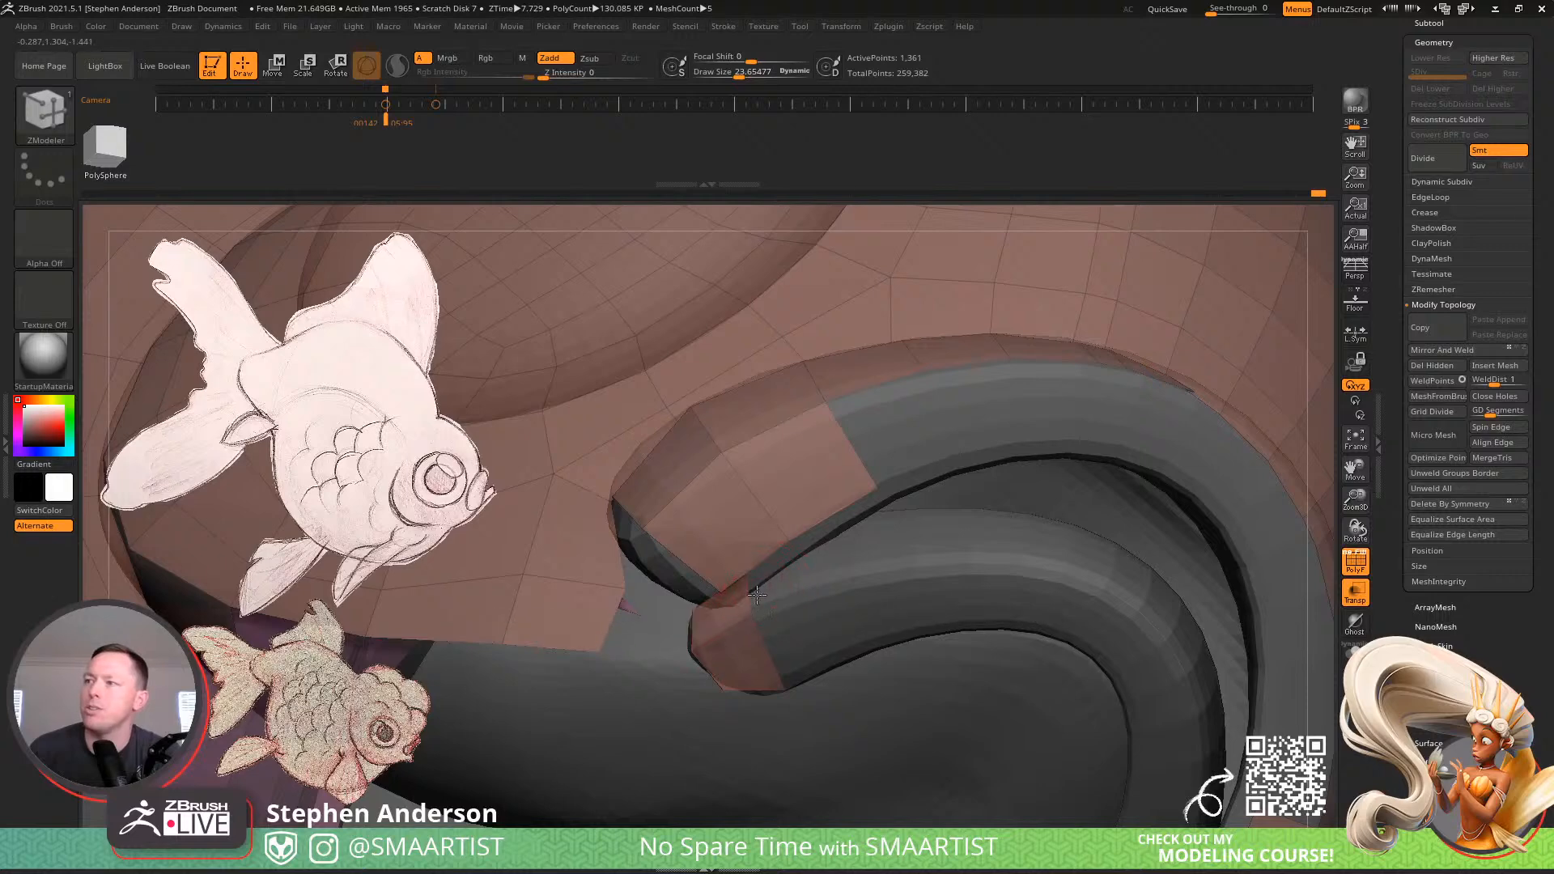
pyautogui.hotkey('ctrl', 'z')
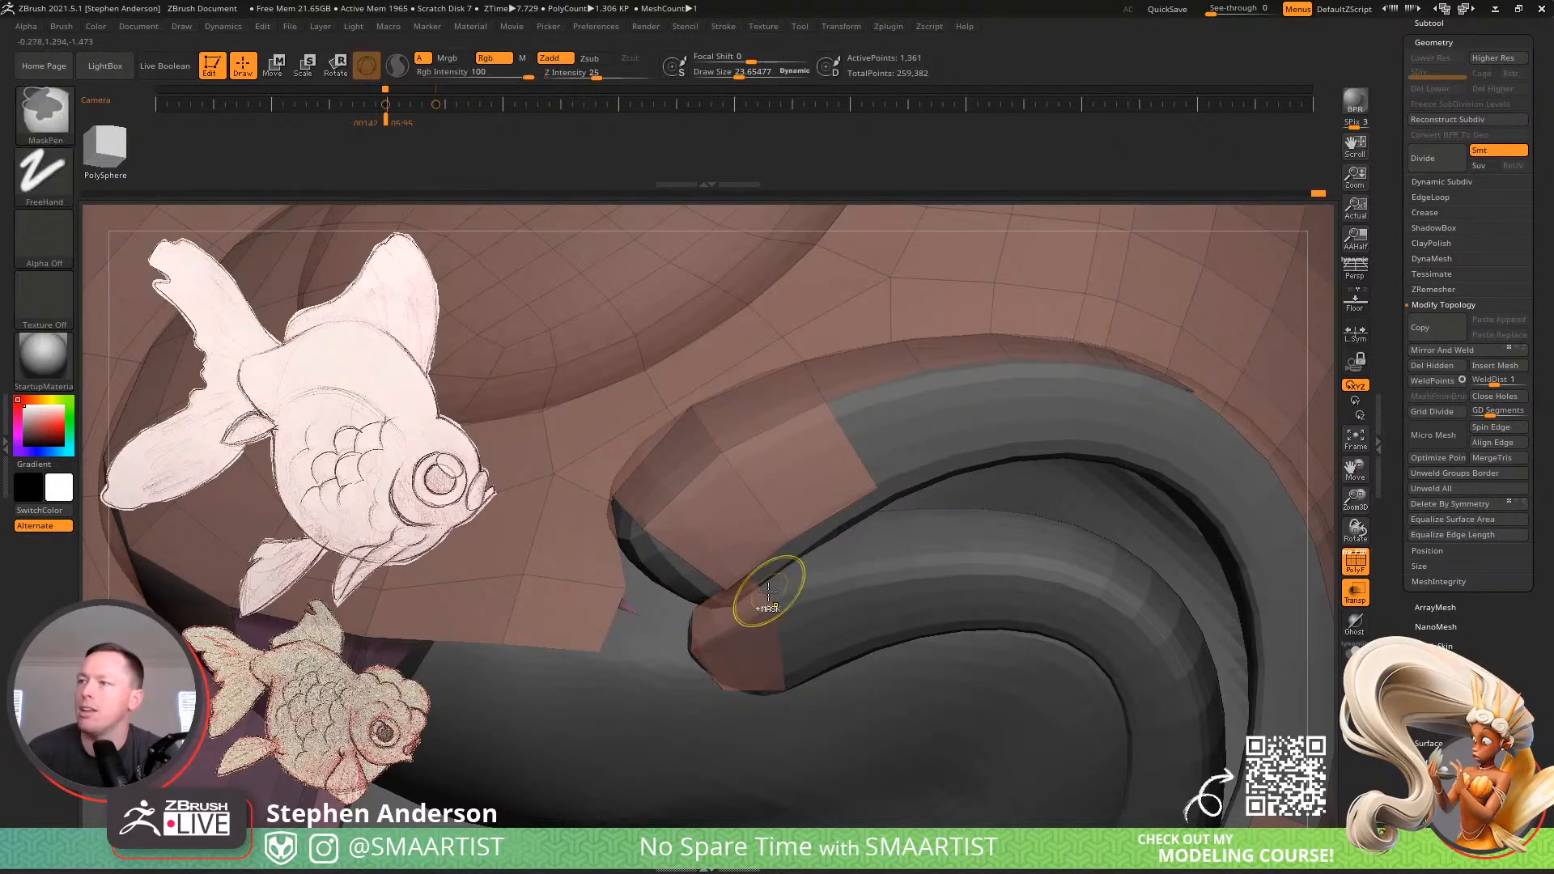
pyautogui.moveTo(760, 603); pyautogui.dragTo(795, 605, button='right')
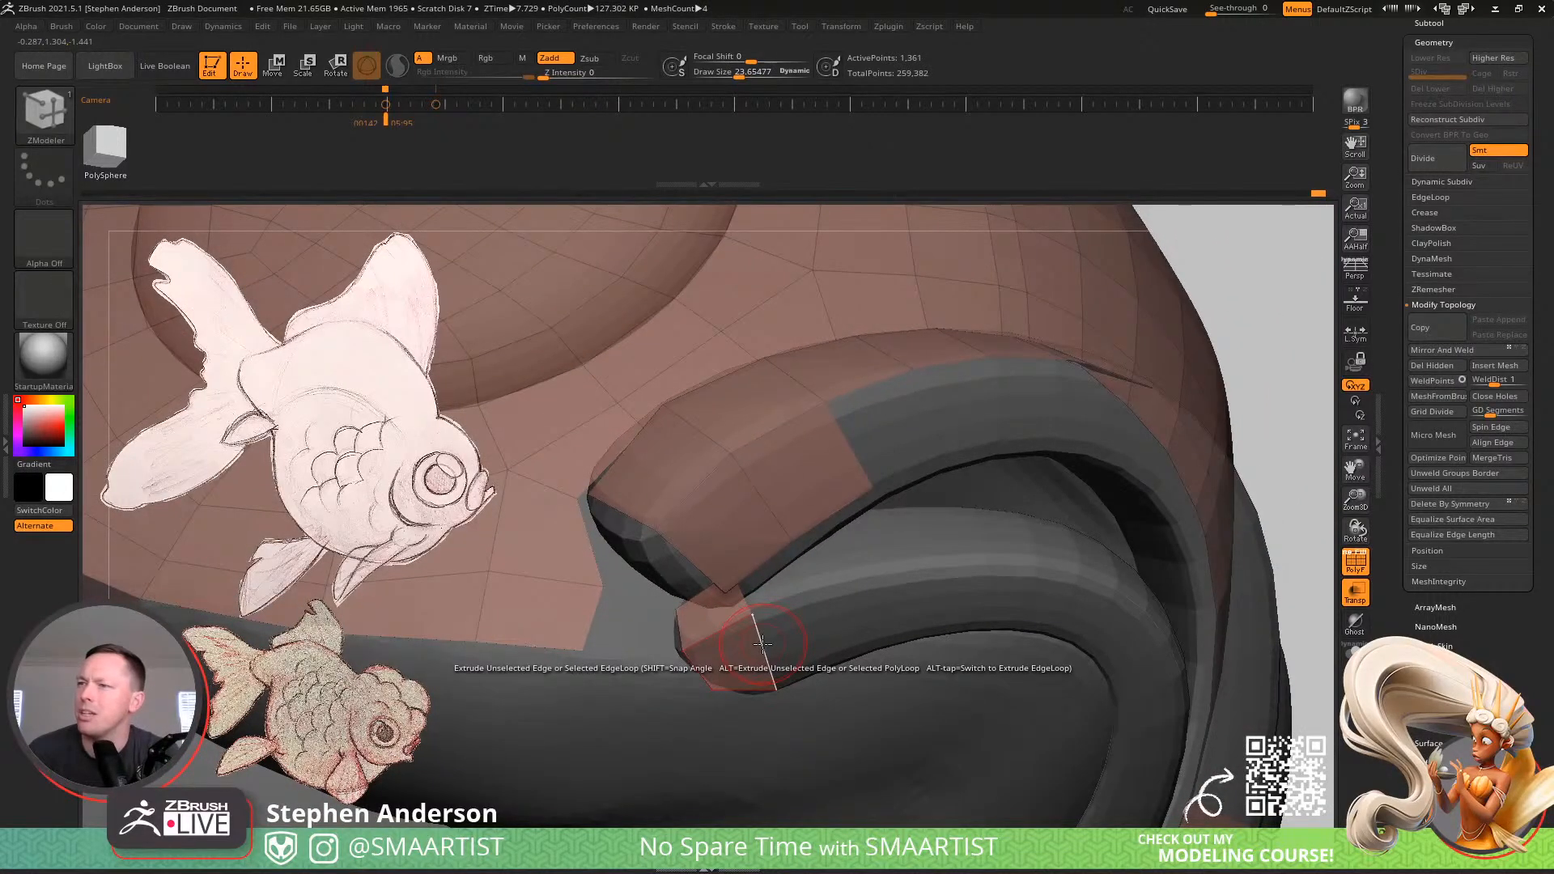
pyautogui.press('space')
pyautogui.click(944, 516)
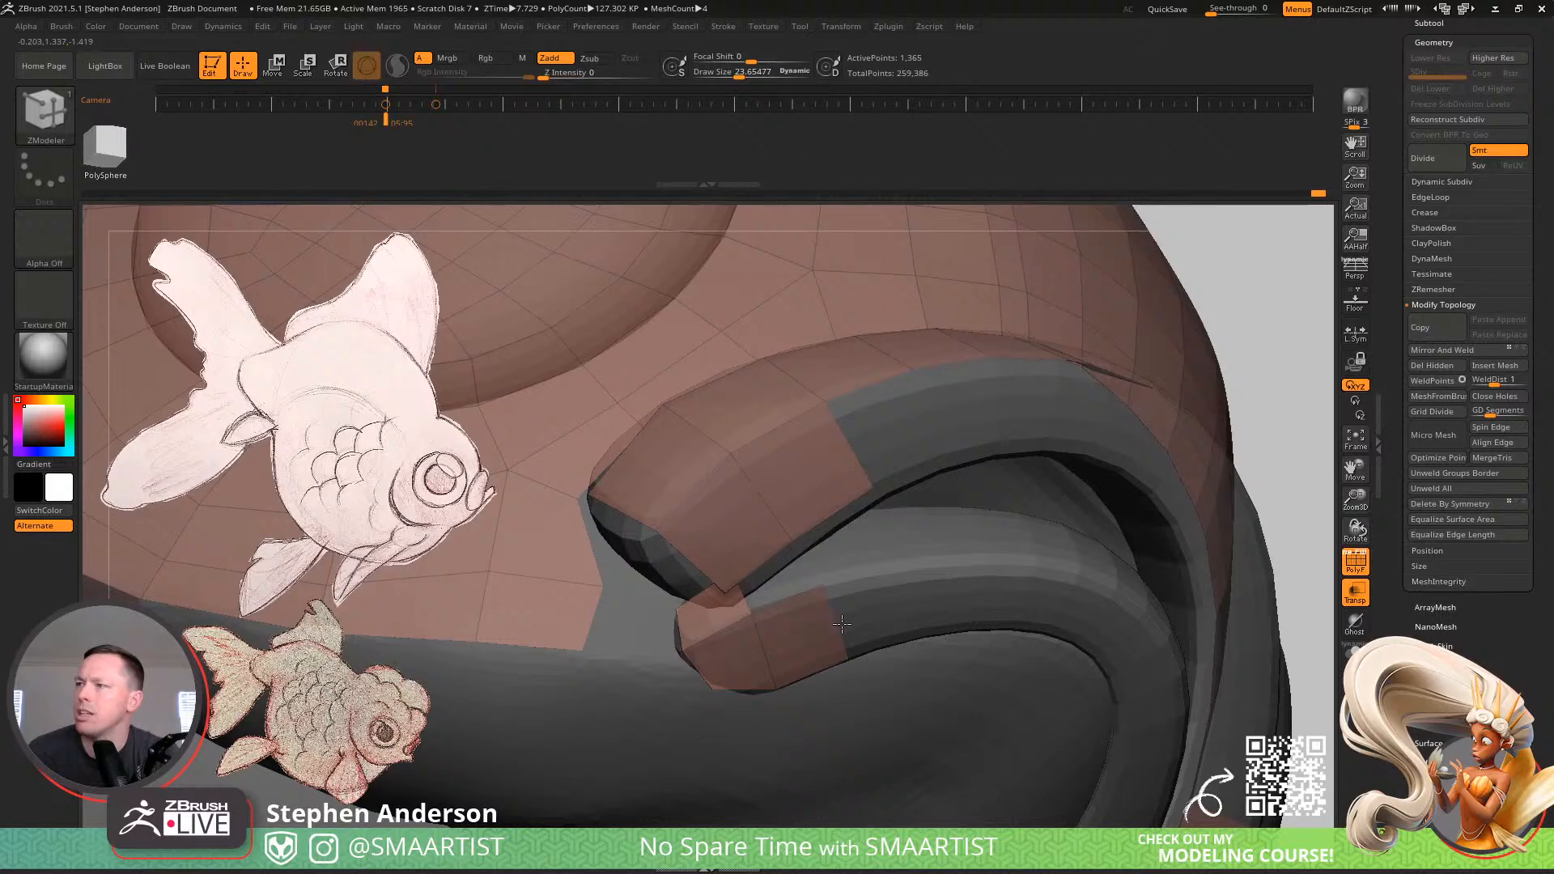
pyautogui.press('ctrl')
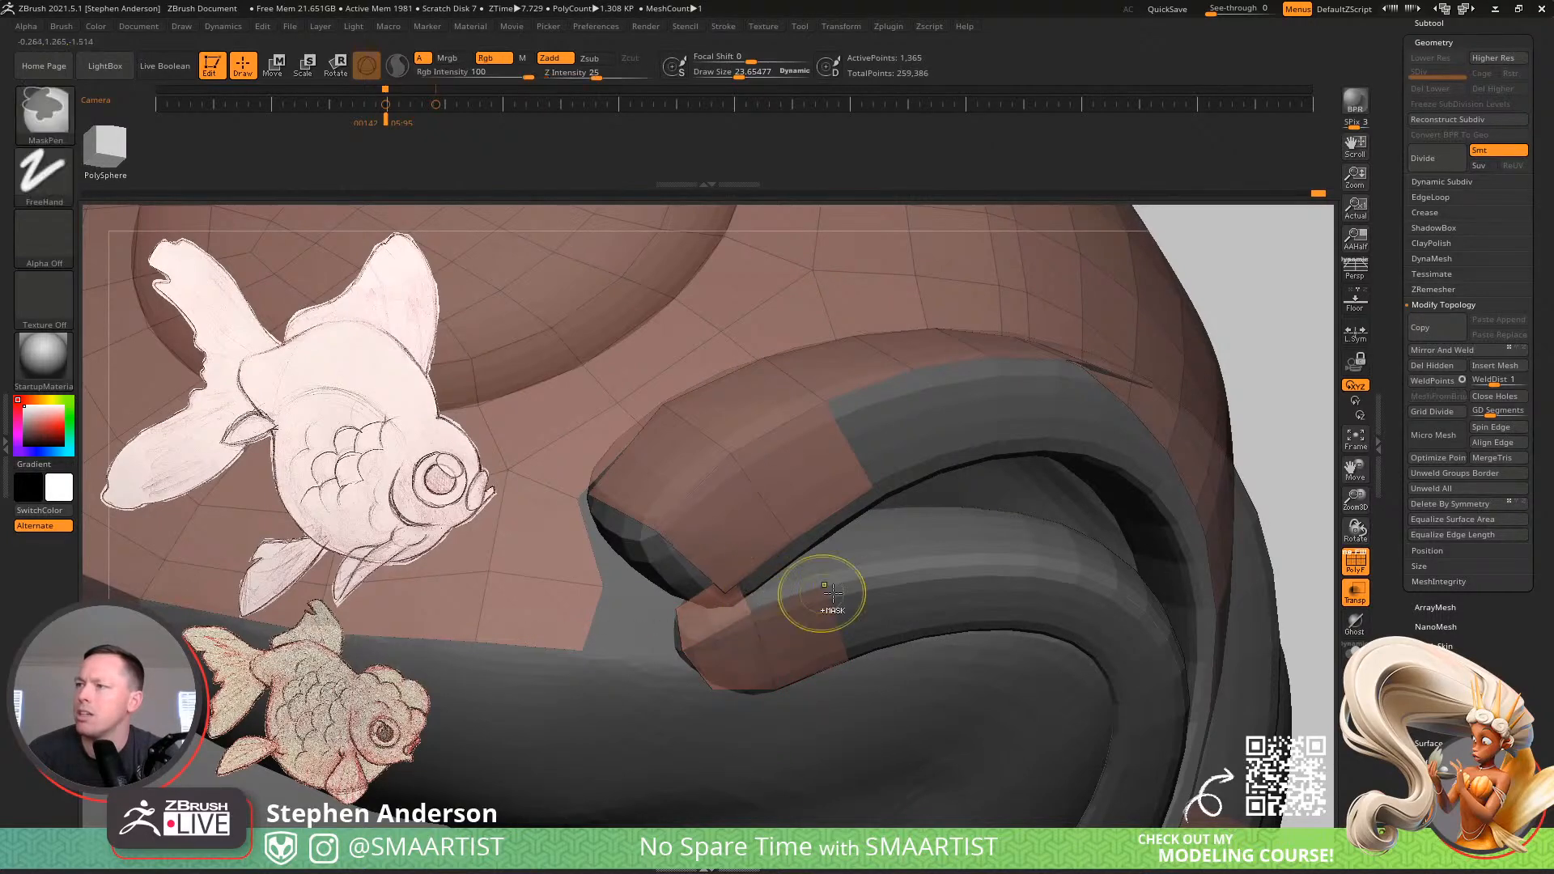
# Isolate the low-poly mesh and extrude the upper polygon at the lower lip's end to fill beside the new one
pyautogui.click(1354, 652)
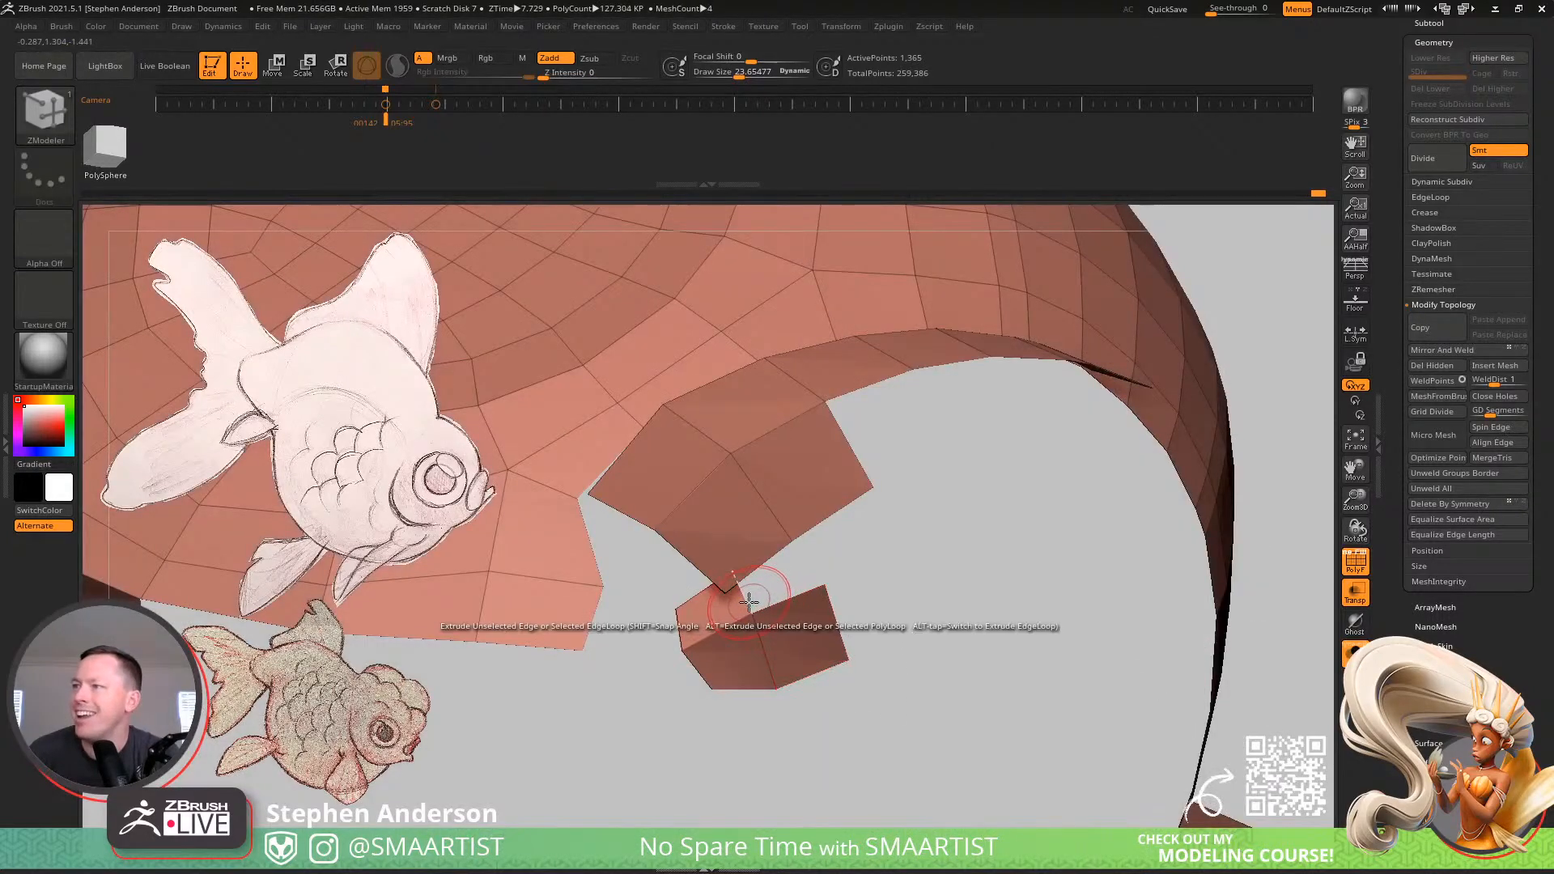
pyautogui.moveTo(749, 601); pyautogui.dragTo(791, 580)
pyautogui.hotkey('ctrl', 'z')
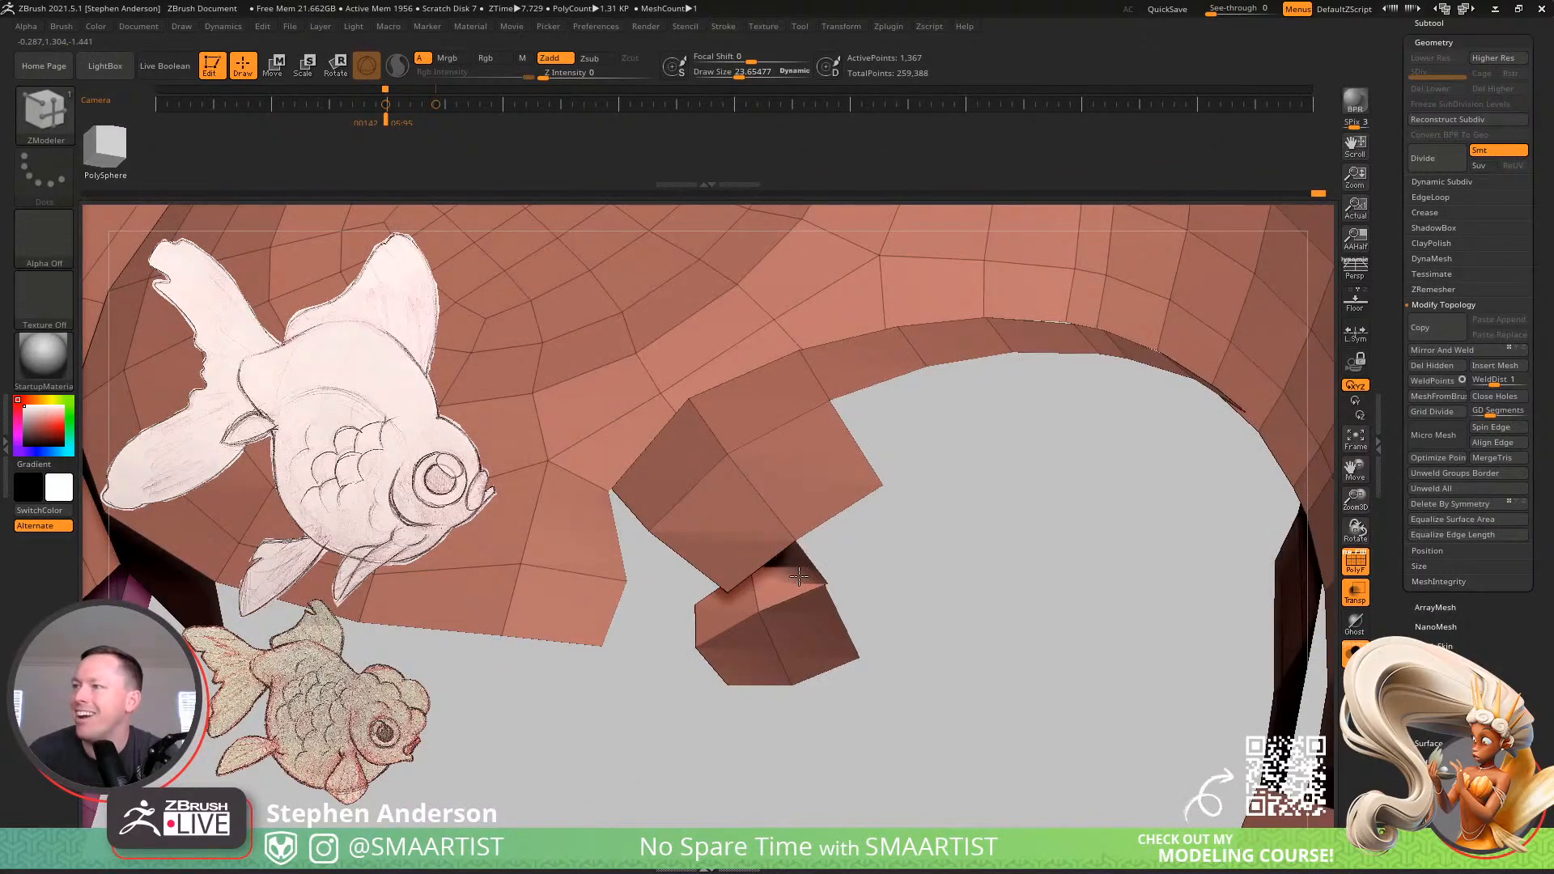
pyautogui.hotkey('ctrl', 'z')
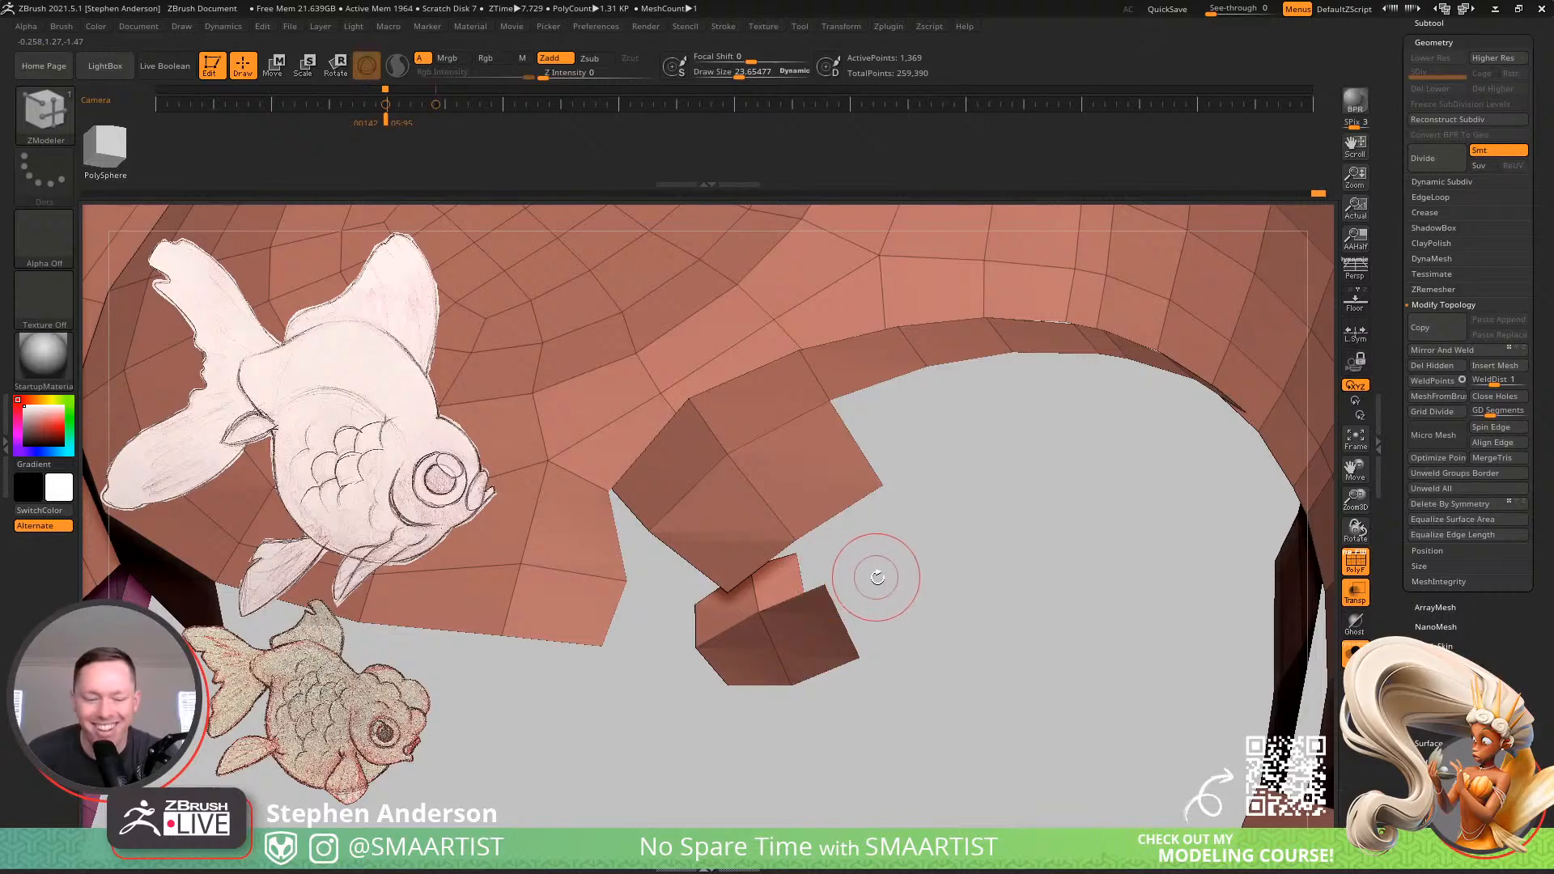
# Set the ZModeler draw size to about 8.9, join the extruded polygon's loose edge to its lower-lip neighbour, and turn off the isolation
pyautogui.press('b')
pyautogui.press('m')
pyautogui.press('t')
pyautogui.moveTo(793, 541)
pyautogui.mouseDown(button='right')
pyautogui.moveTo(760, 555)
pyautogui.moveTo(850, 523)
pyautogui.moveTo(833, 534)
pyautogui.mouseUp(button='right')
pyautogui.press('b')
pyautogui.press('z')
pyautogui.press('m')
pyautogui.moveTo(963, 612)
pyautogui.mouseDown(button='right')
pyautogui.moveTo(912, 620)
pyautogui.moveTo(841, 595)
pyautogui.mouseUp(button='right')
pyautogui.press('s')
pyautogui.moveTo(835, 598); pyautogui.dragTo(821, 601)
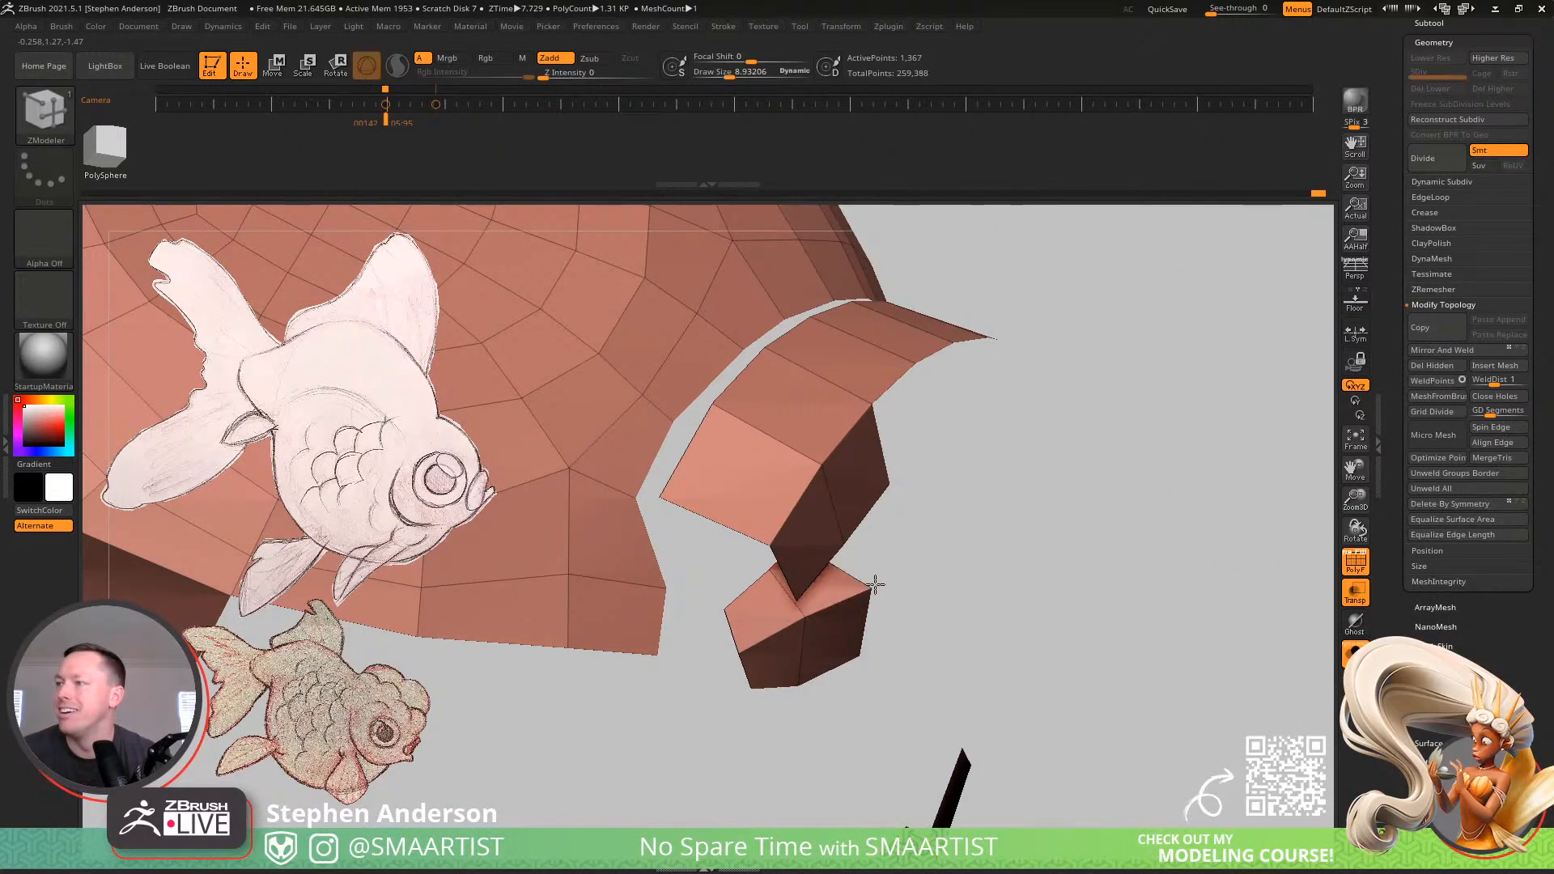
pyautogui.moveTo(908, 583); pyautogui.dragTo(1327, 673, button='right')
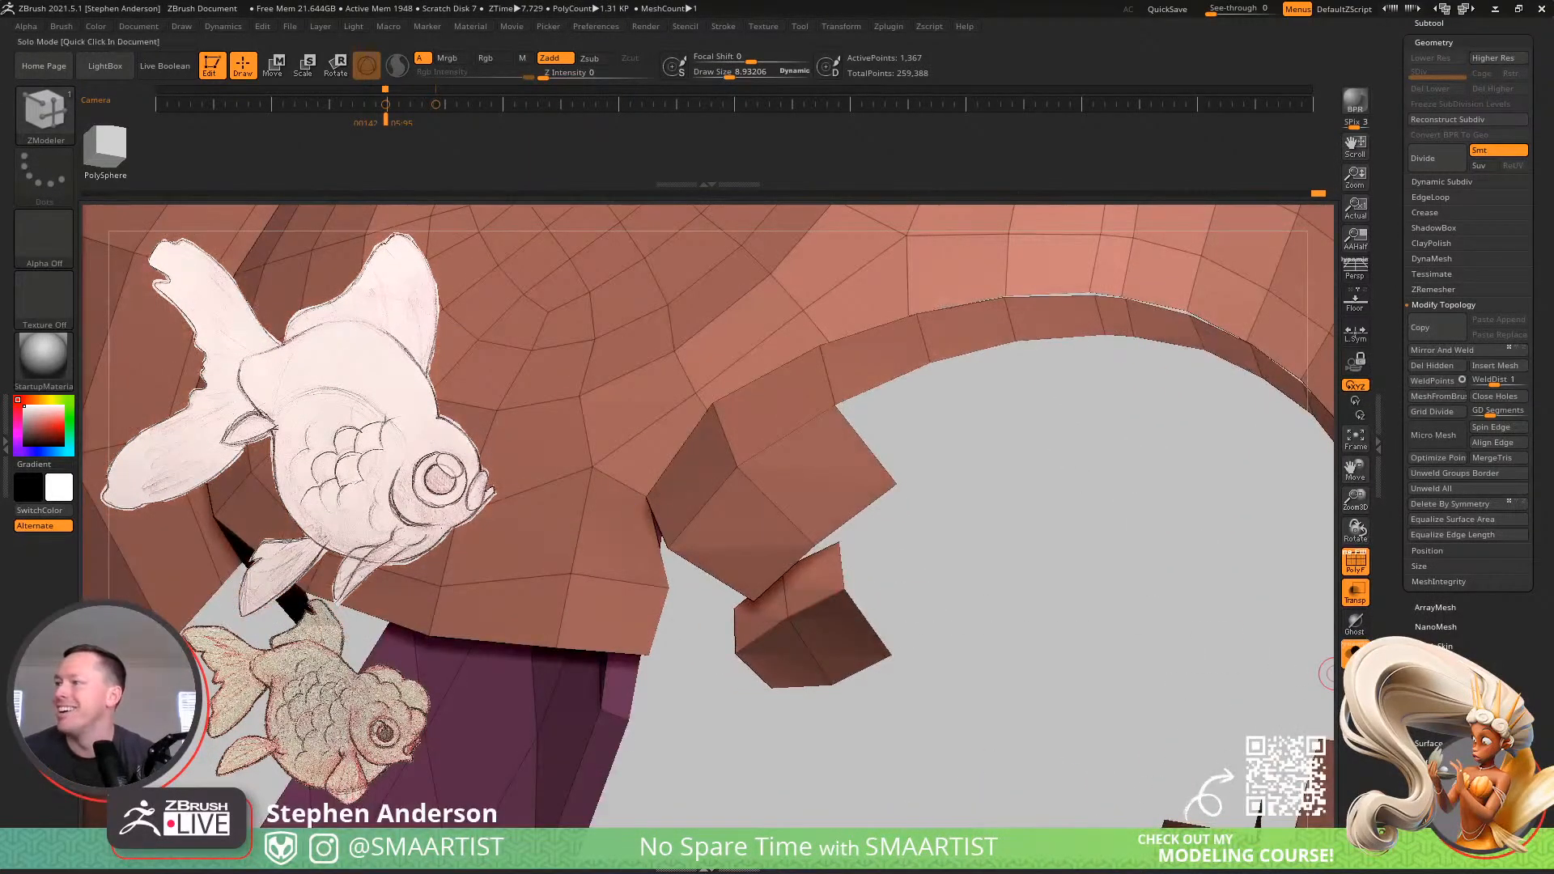
pyautogui.click(1354, 652)
pyautogui.moveTo(810, 559); pyautogui.dragTo(841, 554, button='right')
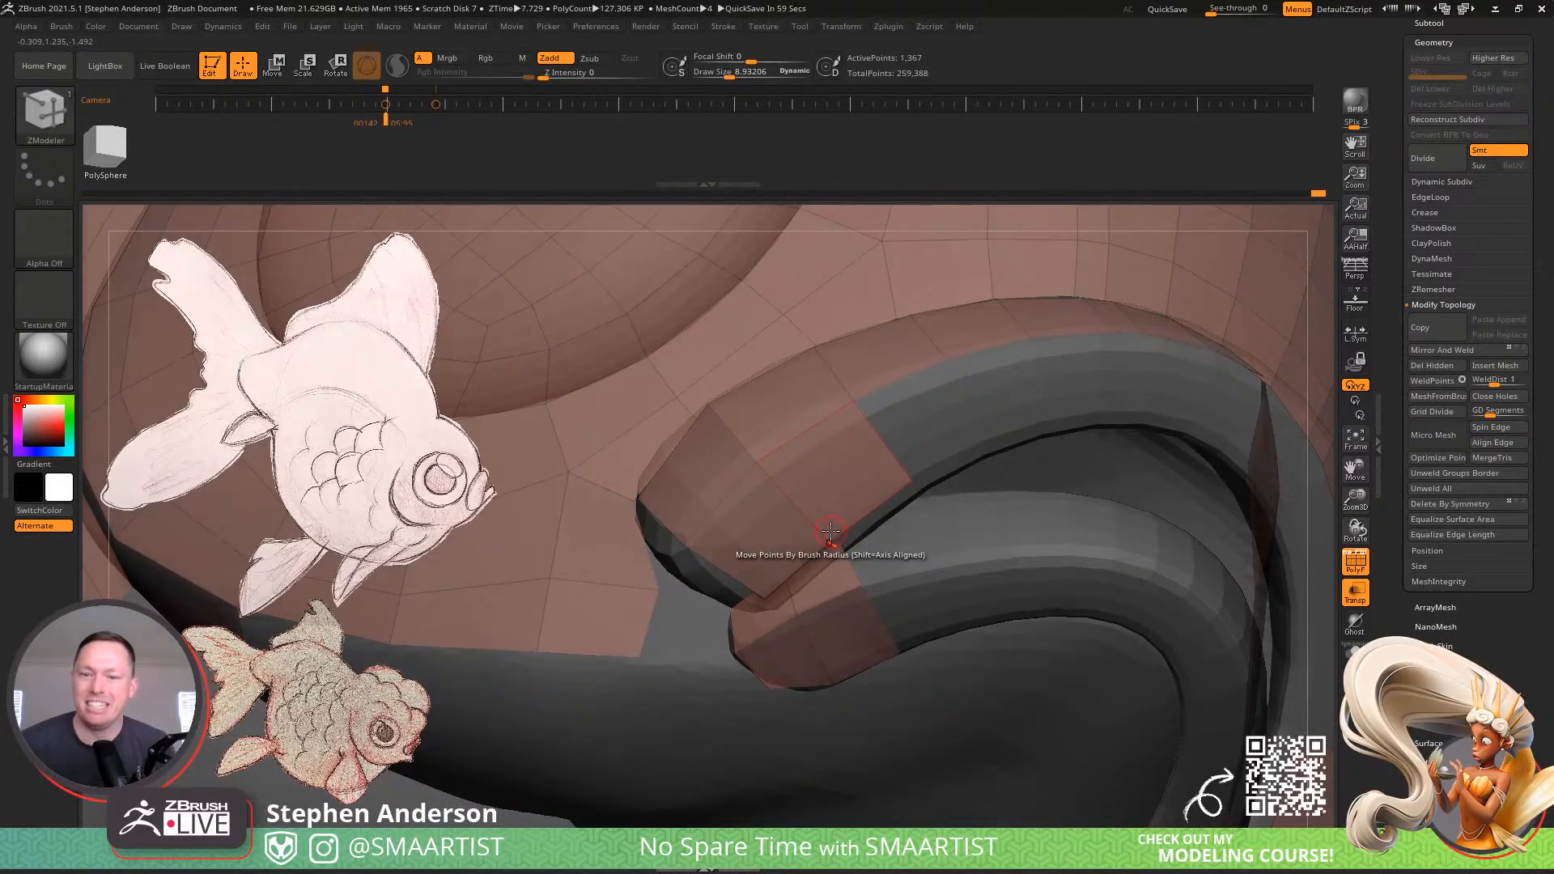
# Fill the gap between the cheek's open front edge and the end of the lower lip's mouth-corner polygons with a new polygon
pyautogui.moveTo(907, 575)
pyautogui.mouseDown(button='right')
pyautogui.moveTo(974, 624)
pyautogui.moveTo(844, 500)
pyautogui.moveTo(906, 461)
pyautogui.moveTo(998, 450)
pyautogui.moveTo(1138, 346)
pyautogui.moveTo(1211, 368)
pyautogui.moveTo(1027, 396)
pyautogui.moveTo(1134, 565)
pyautogui.moveTo(1114, 590)
pyautogui.moveTo(1179, 523)
pyautogui.moveTo(1155, 399)
pyautogui.moveTo(1173, 690)
pyautogui.moveTo(1016, 405)
pyautogui.moveTo(1010, 454)
pyautogui.moveTo(1037, 451)
pyautogui.moveTo(794, 555)
pyautogui.moveTo(745, 534)
pyautogui.moveTo(811, 545)
pyautogui.moveTo(789, 530)
pyautogui.moveTo(798, 490)
pyautogui.mouseUp(button='right')
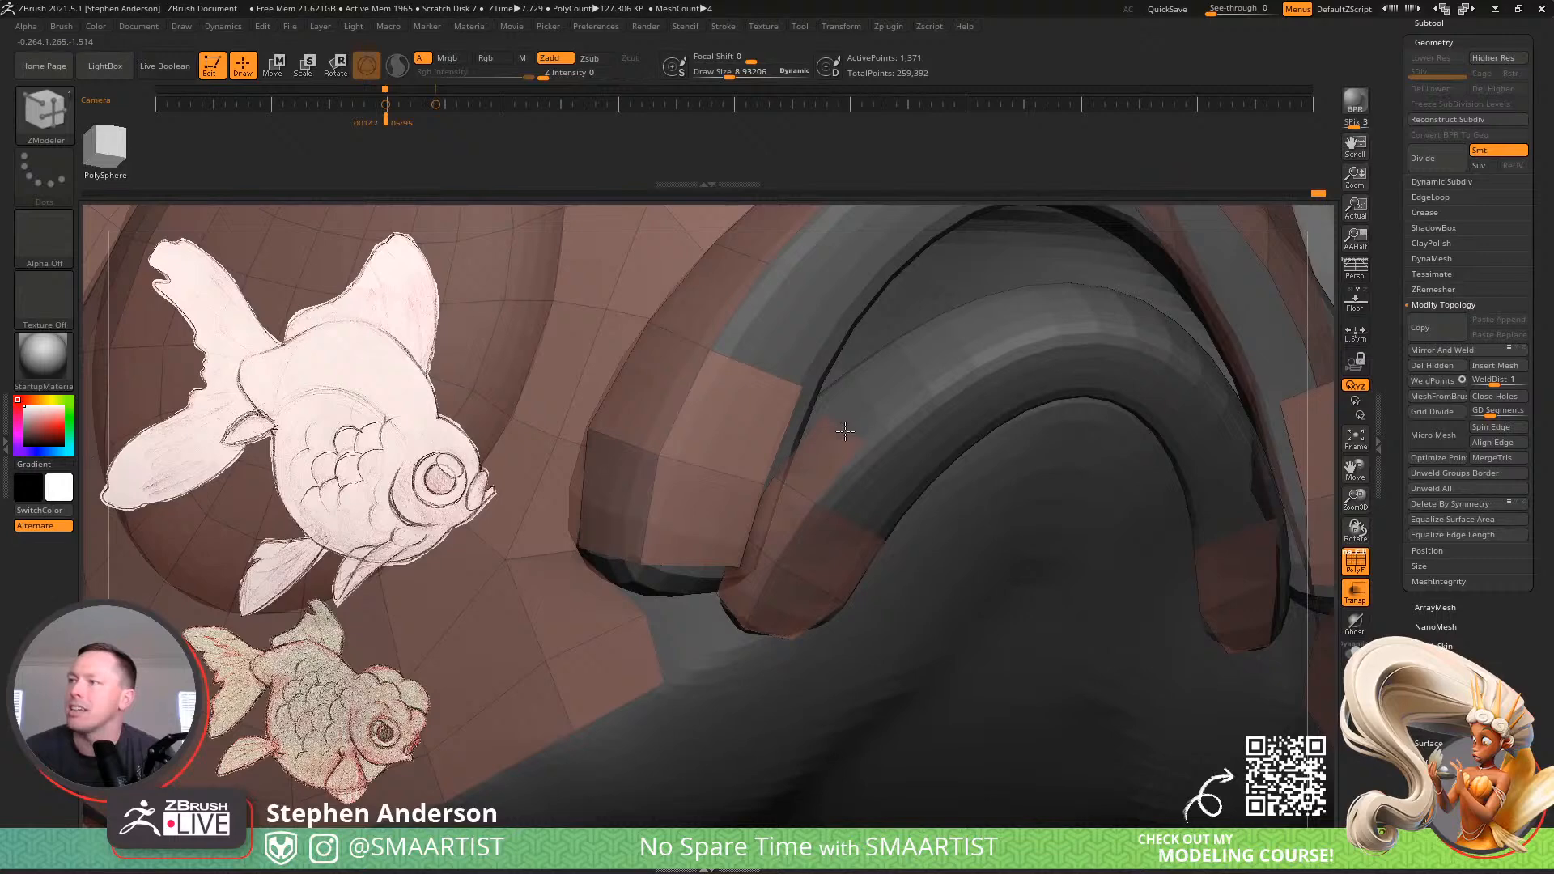
pyautogui.moveTo(846, 425); pyautogui.dragTo(867, 470, button='right')
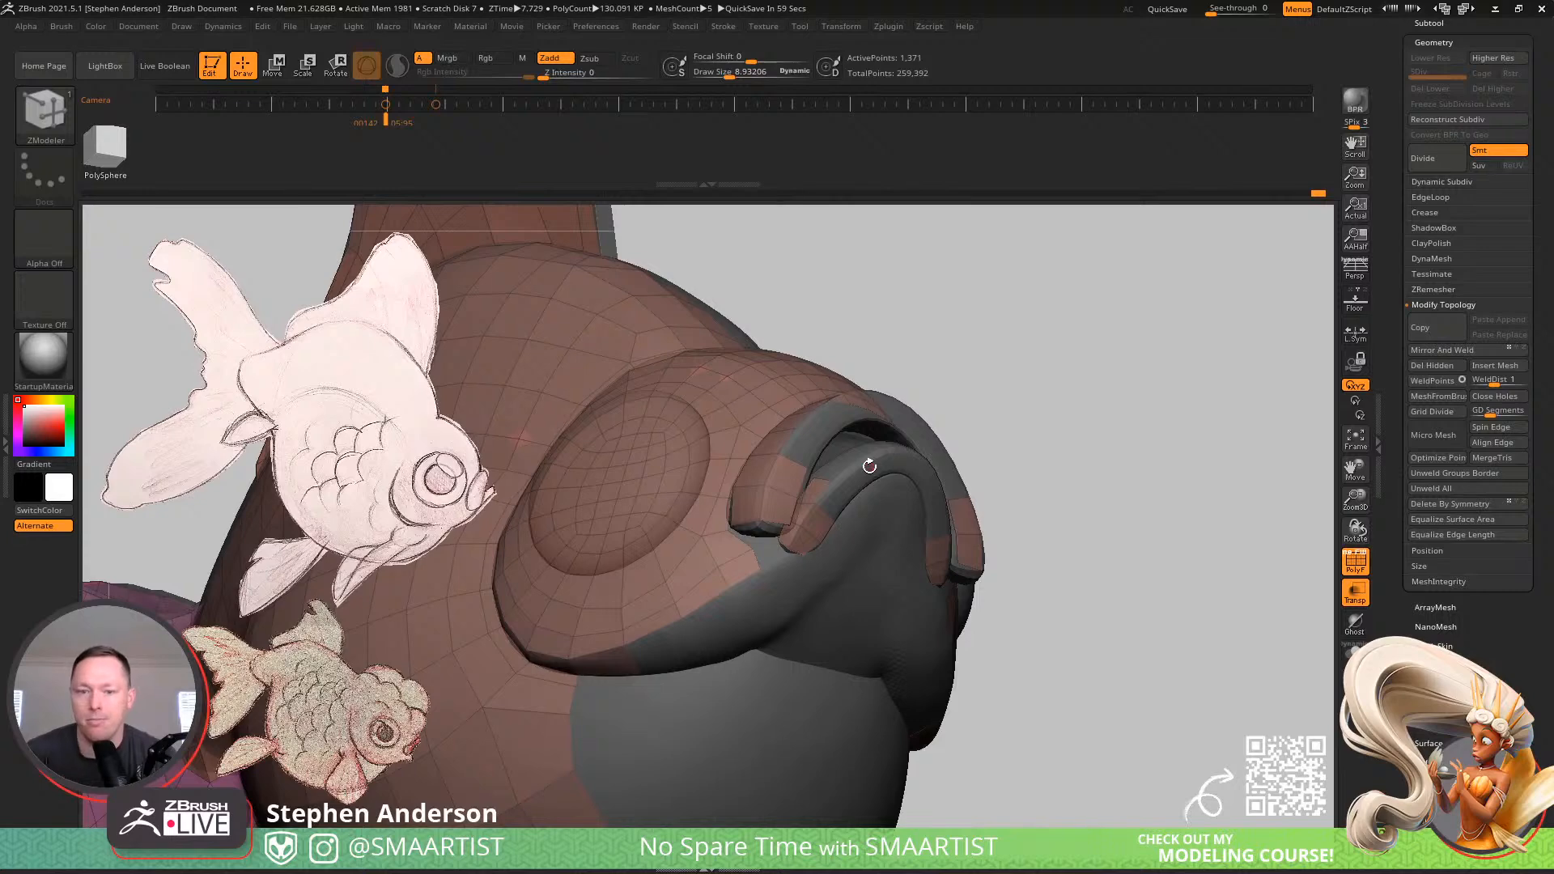
pyautogui.moveTo(869, 466)
pyautogui.keyDown('ctrl'); pyautogui.mouseDown(button='right')
pyautogui.moveTo(874, 507)
pyautogui.moveTo(909, 444)
pyautogui.moveTo(922, 514)
pyautogui.mouseUp(button='right'); pyautogui.keyUp('ctrl')
pyautogui.keyDown('ctrl'); pyautogui.moveTo(874, 569); pyautogui.dragTo(763, 464, button='right'); pyautogui.keyUp('ctrl')
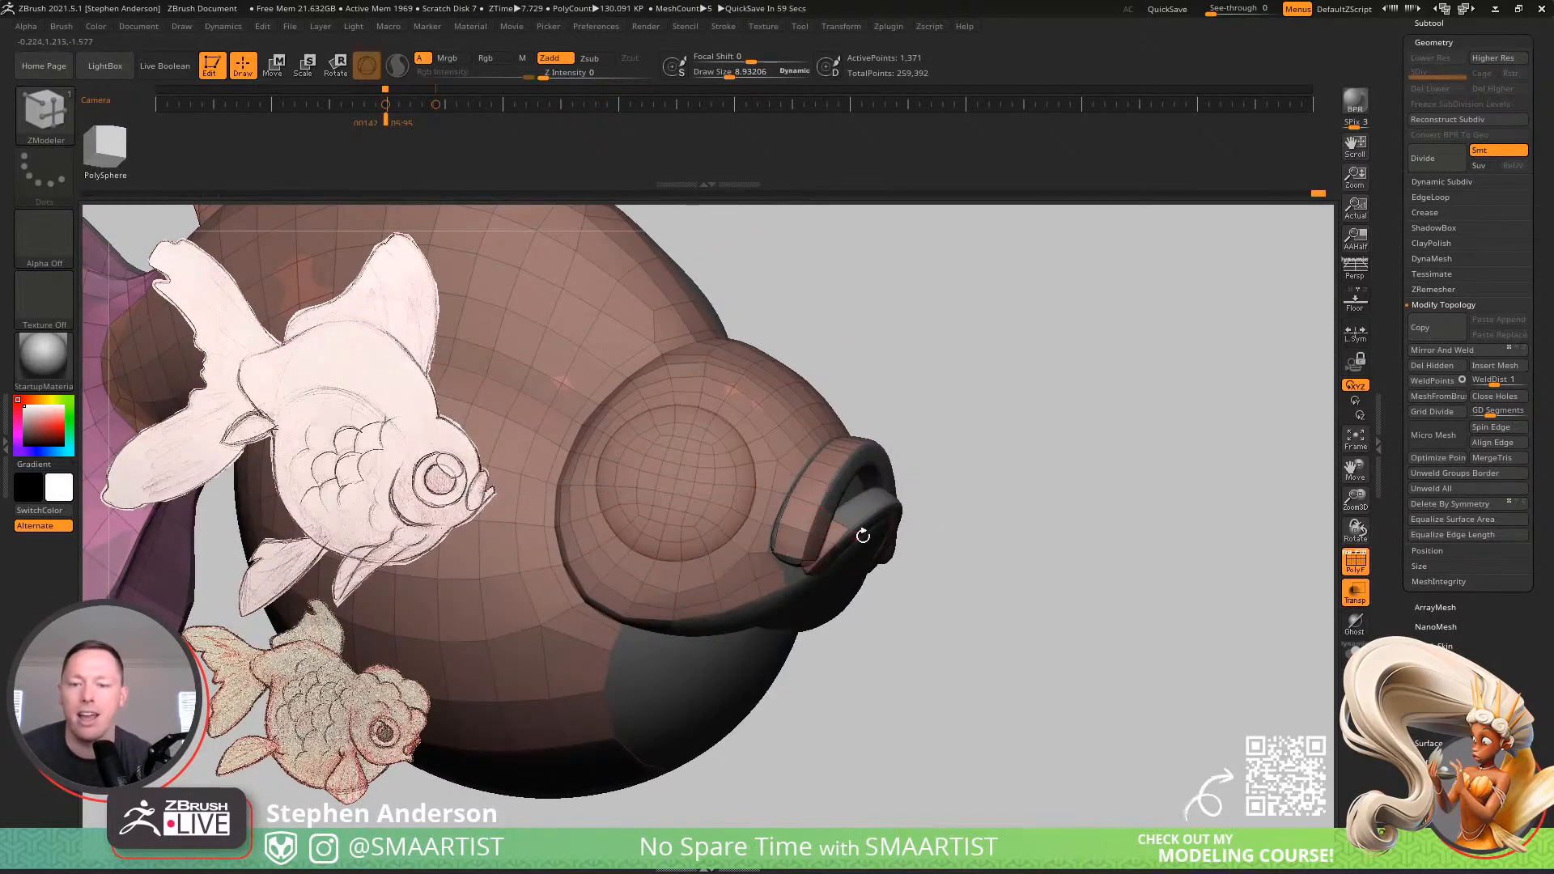
pyautogui.moveTo(868, 572); pyautogui.dragTo(835, 554, button='right')
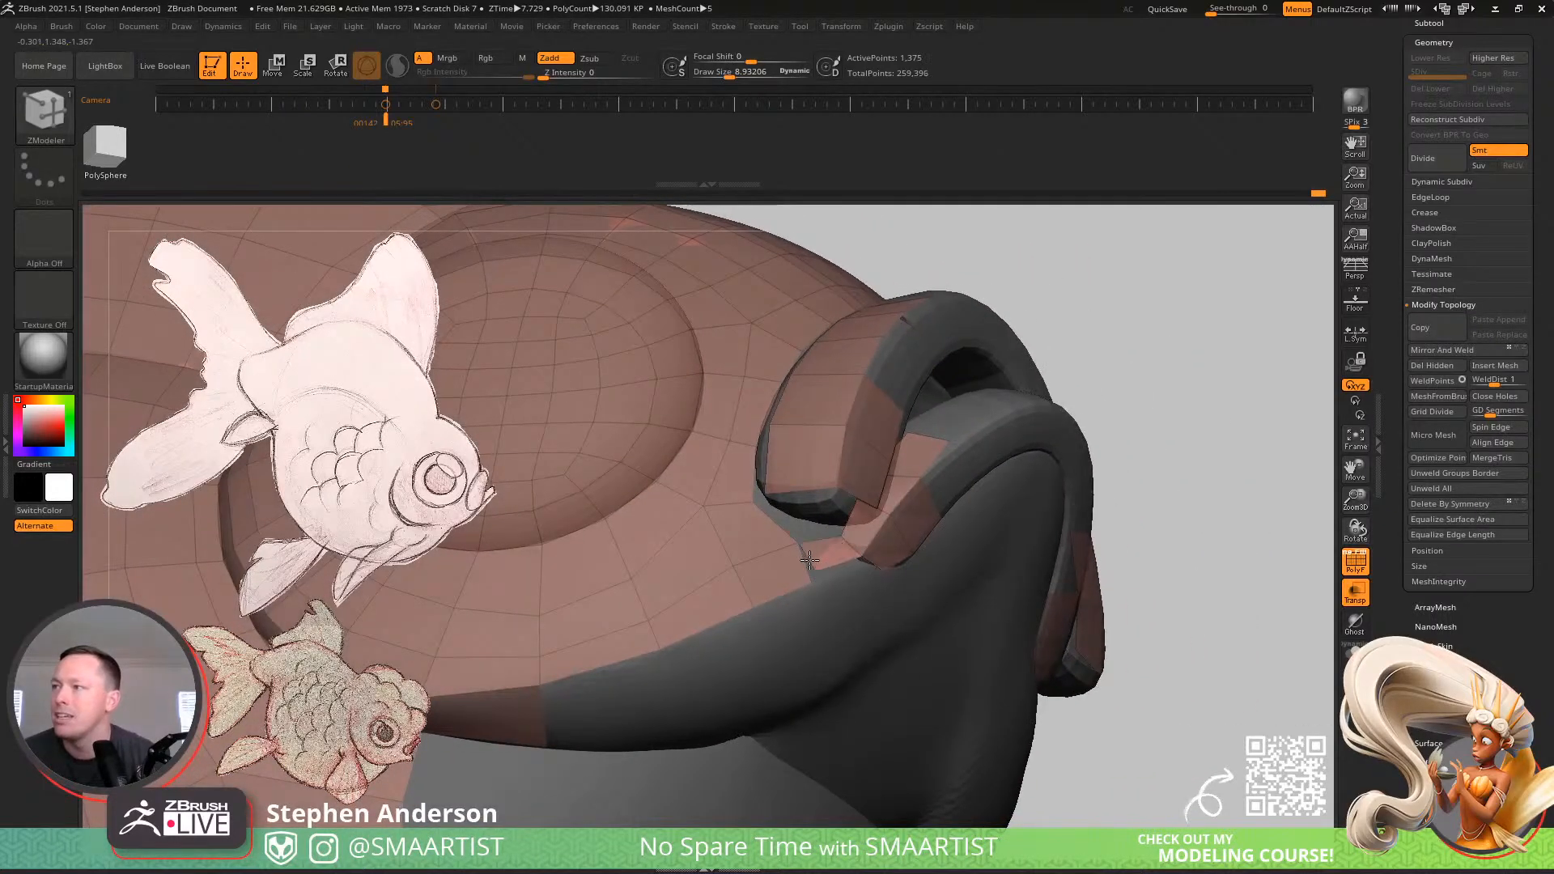
pyautogui.click(809, 560)
pyautogui.click(817, 568)
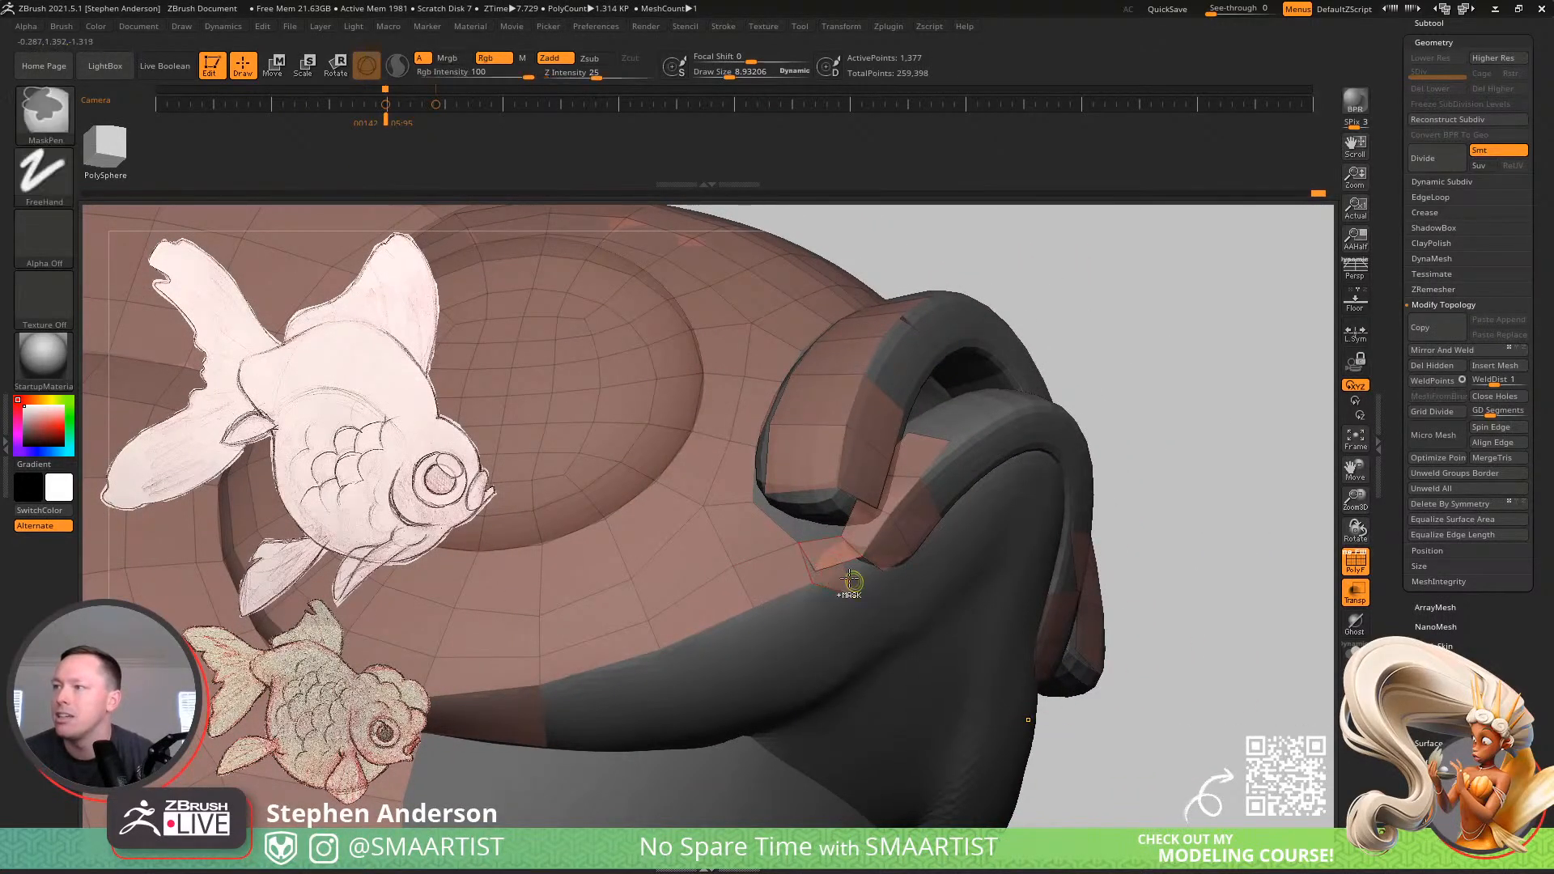
pyautogui.moveTo(871, 552); pyautogui.dragTo(842, 576, button='right')
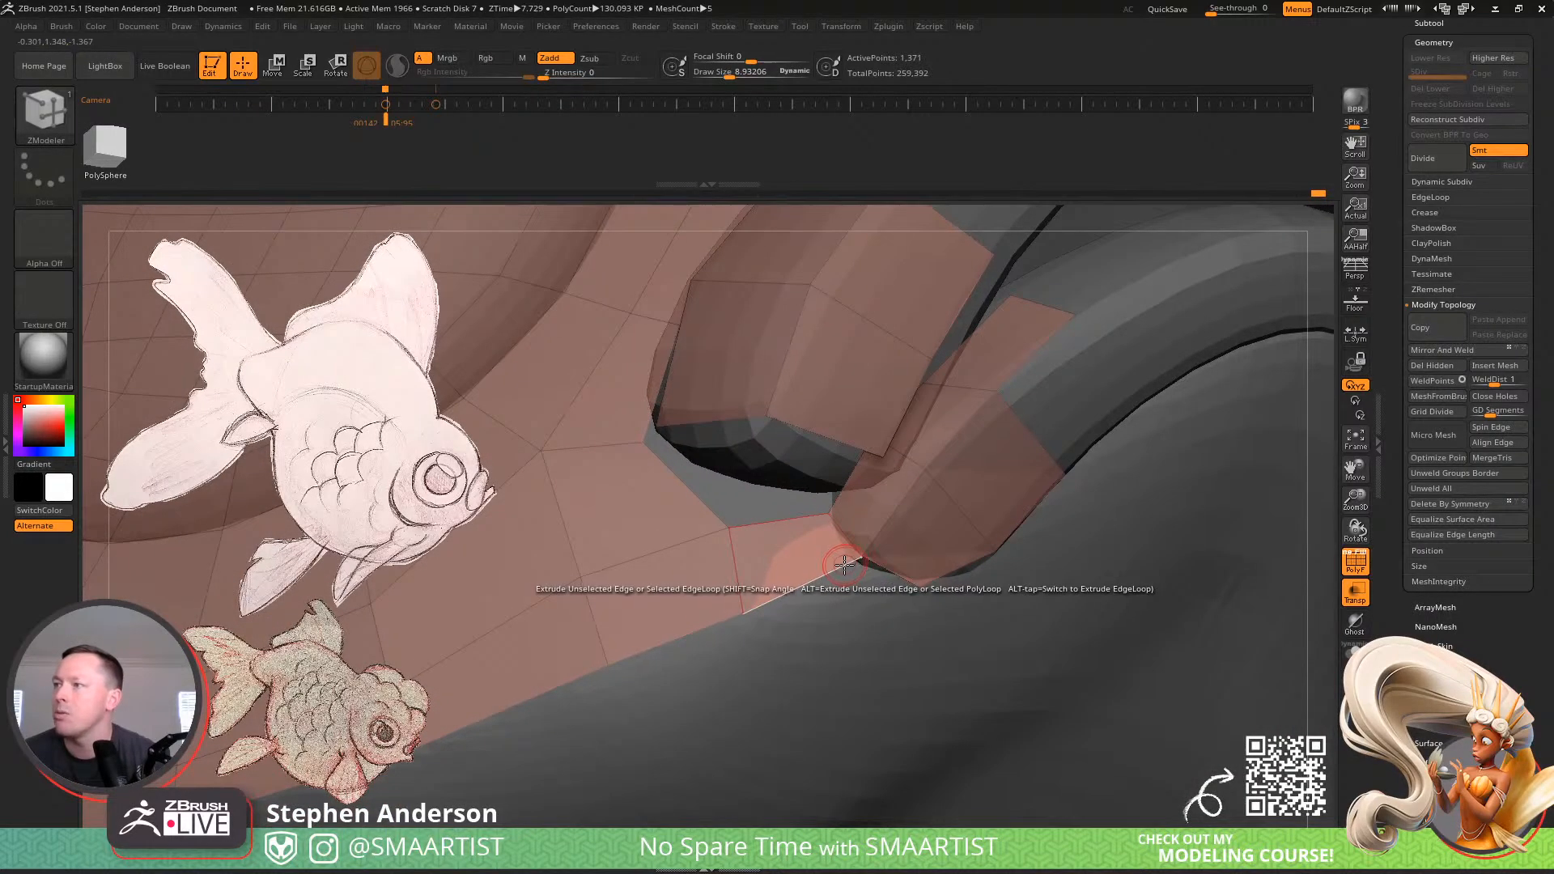
# Set the ZModeler edge action to Insert with a Single EdgeLoop target and insert a loop near the lip end of the connecting polygon
pyautogui.press('space')
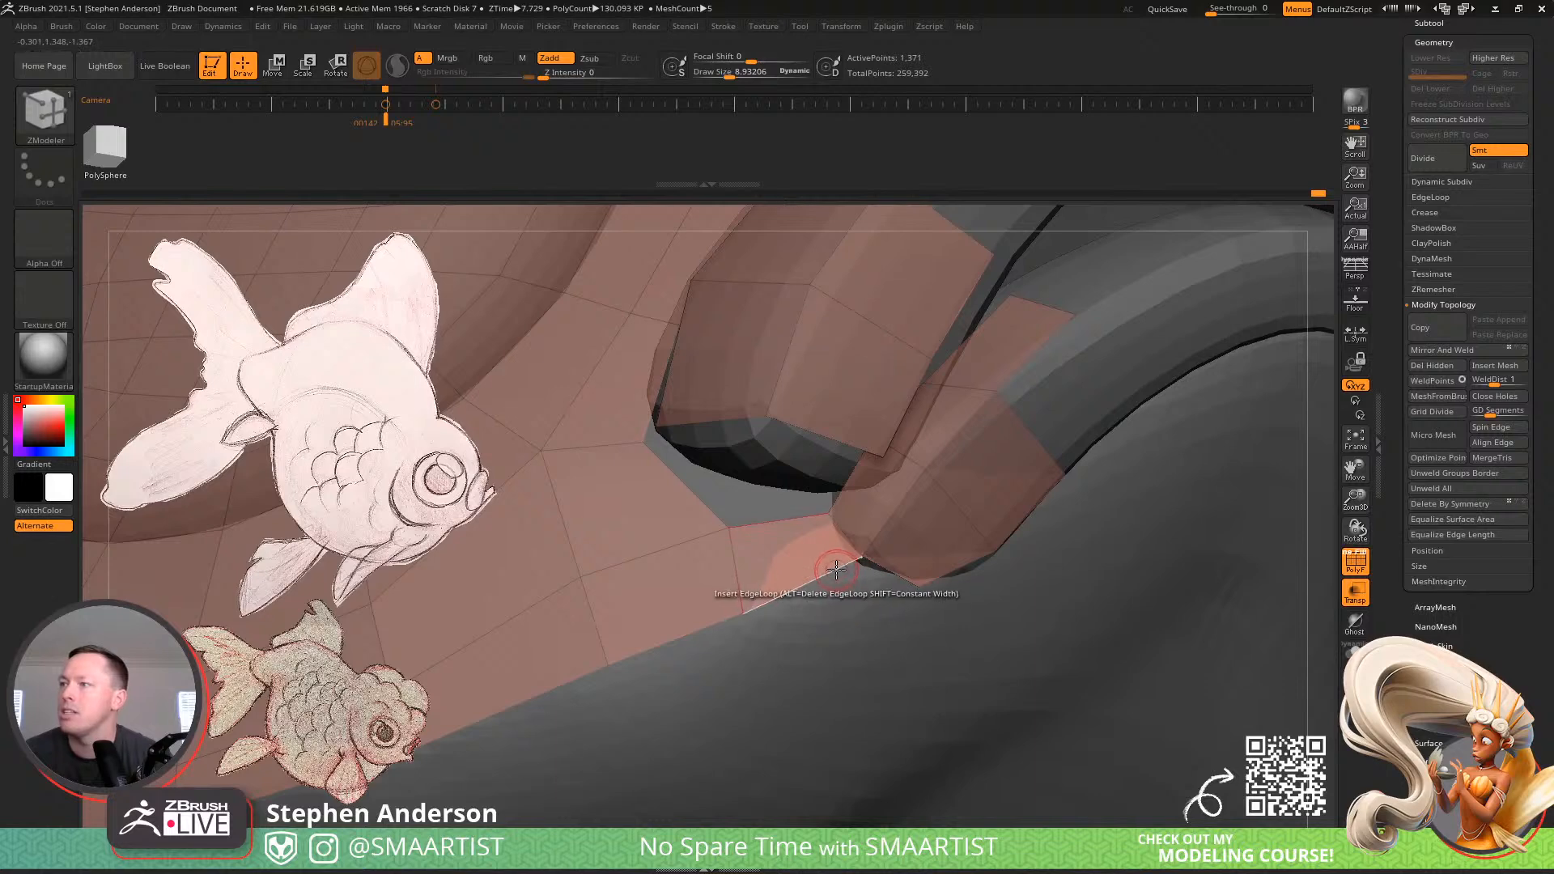
pyautogui.click(834, 571)
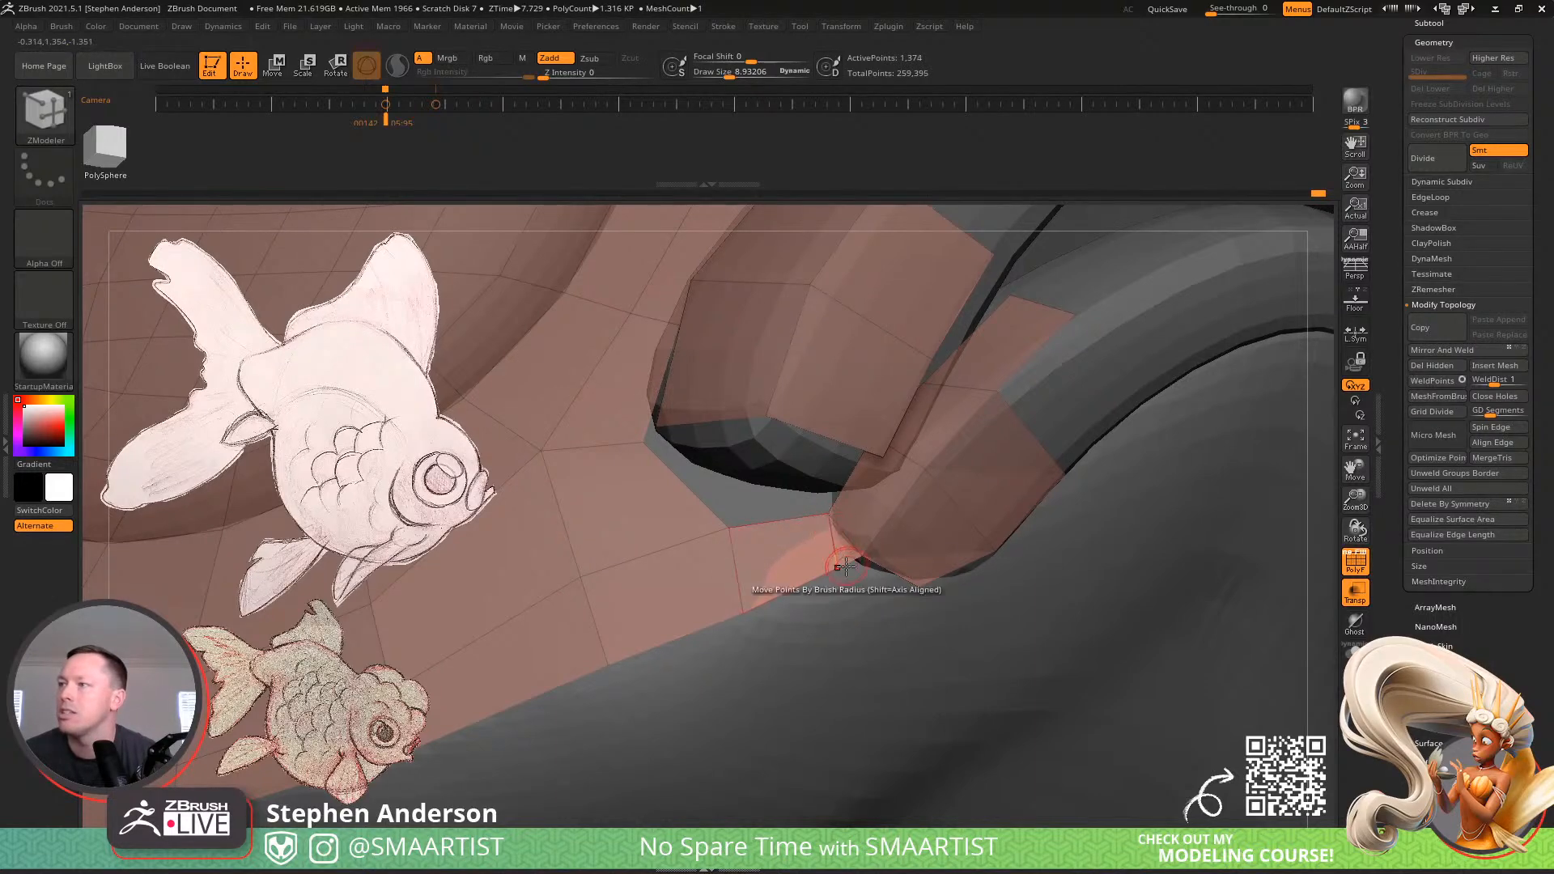
pyautogui.moveTo(860, 543)
pyautogui.mouseDown(button='right')
pyautogui.moveTo(906, 526)
pyautogui.moveTo(850, 551)
pyautogui.mouseUp(button='right')
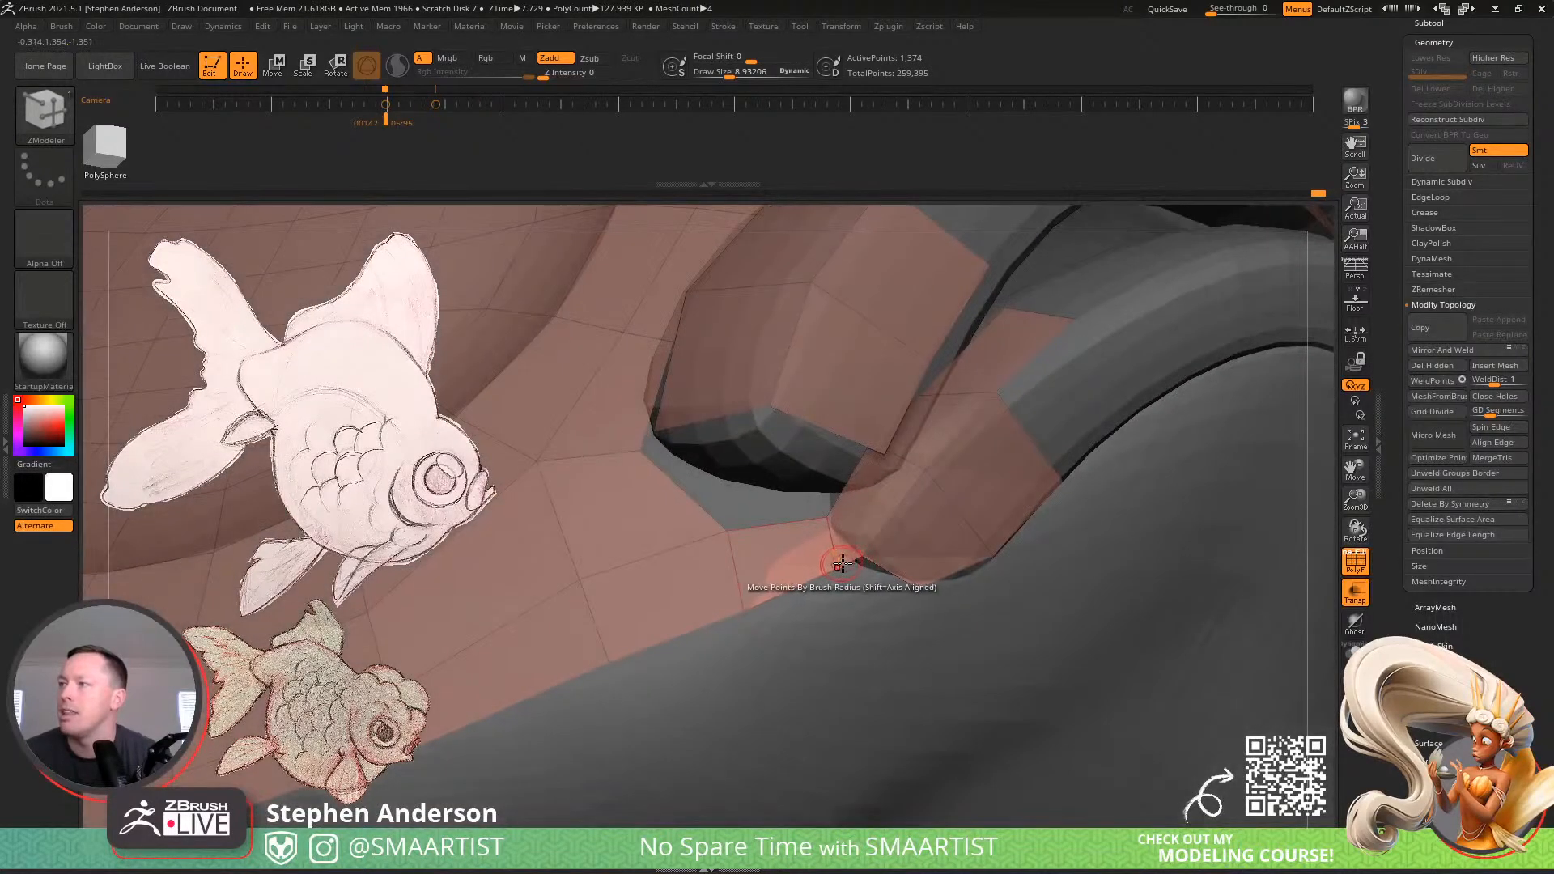
# Set the edge action to Extrude and extrude the short edge at the mouth corner into a two-polygon strip beneath the lower lip
pyautogui.press('space')
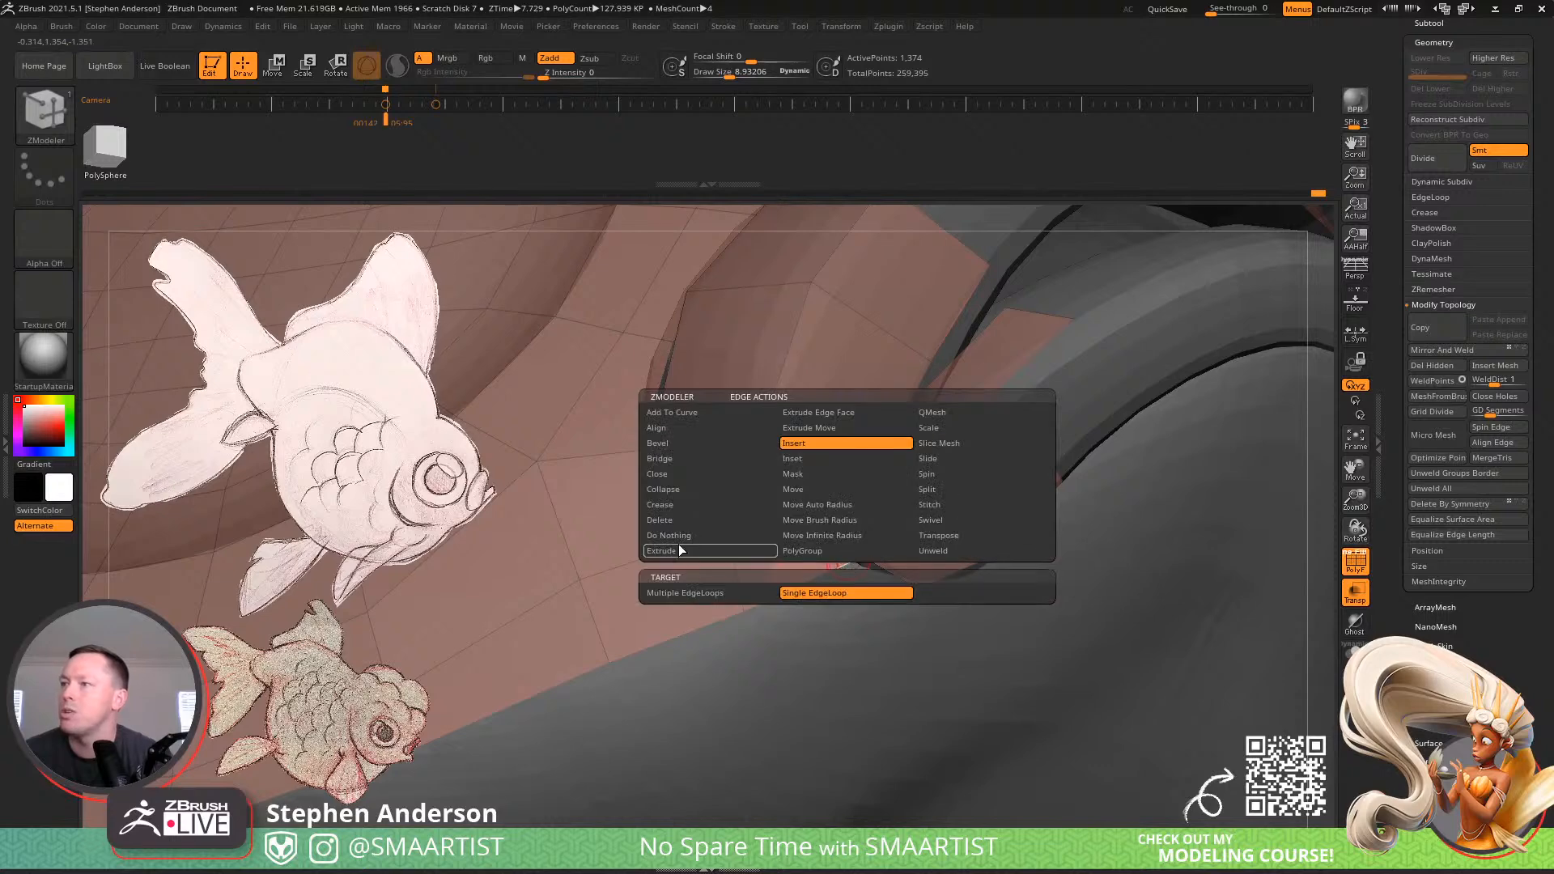
pyautogui.click(678, 549)
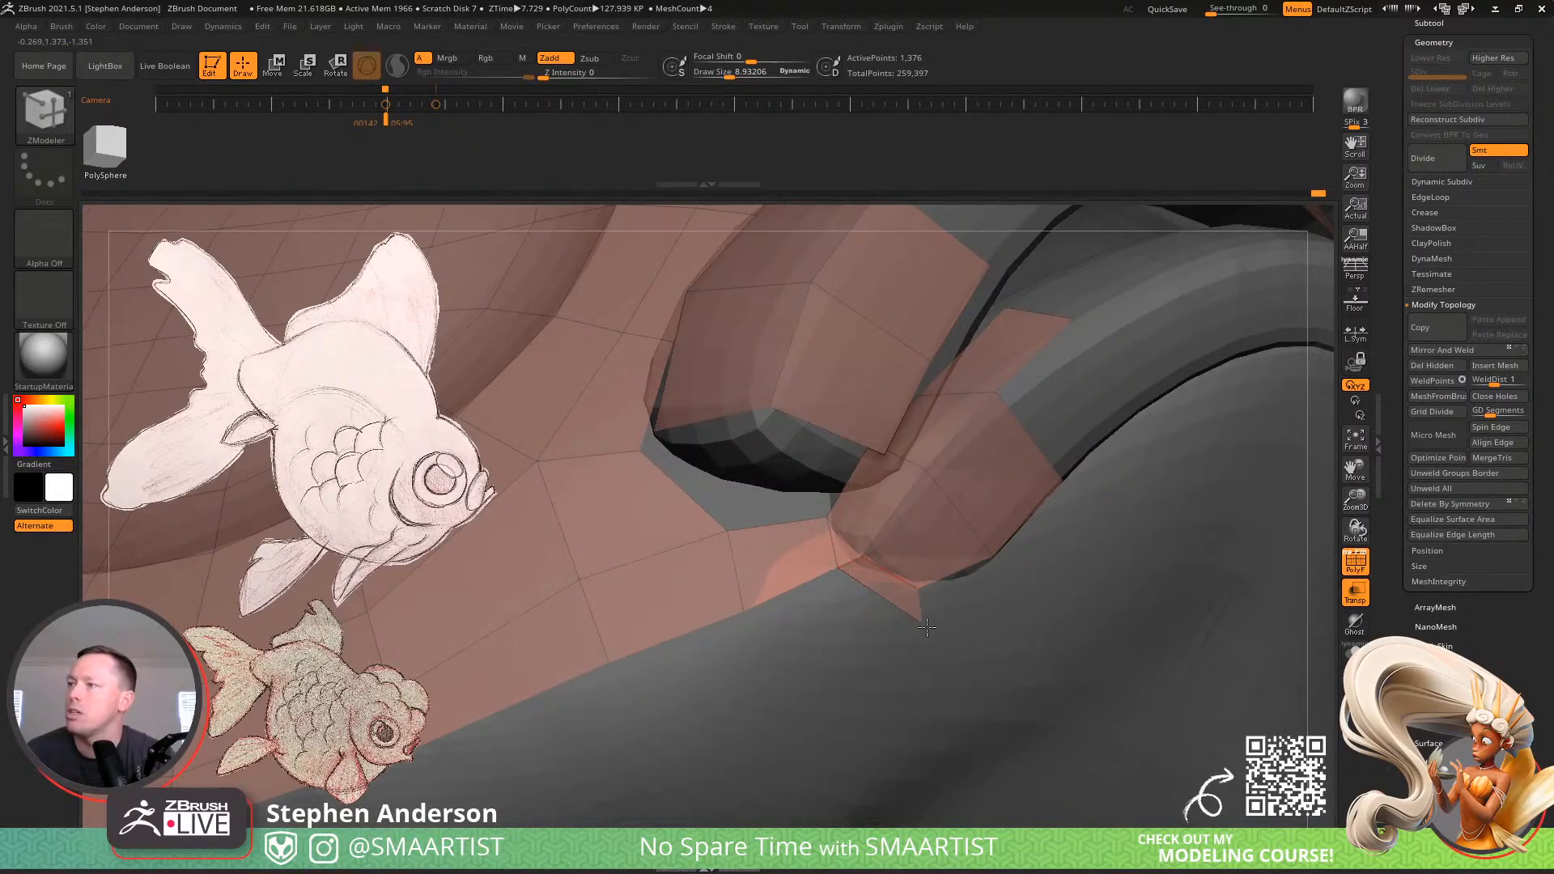
pyautogui.moveTo(923, 613); pyautogui.dragTo(973, 613)
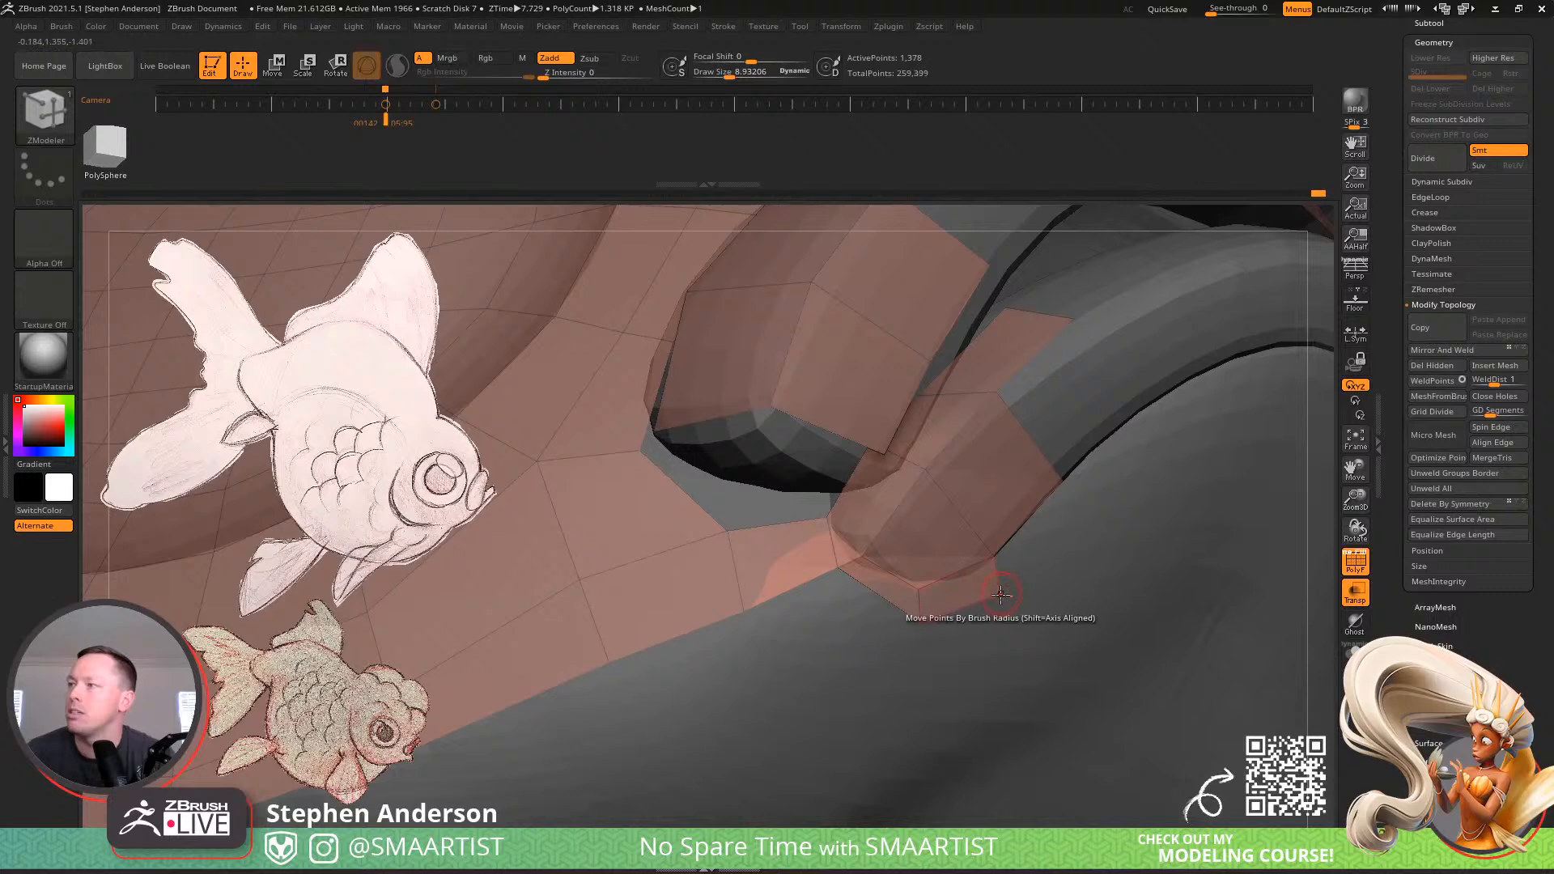
# Set the edge action back to Insert and add an edge loop lengthwise through the strip beneath the lower lip
pyautogui.moveTo(1007, 589); pyautogui.dragTo(854, 540, button='right')
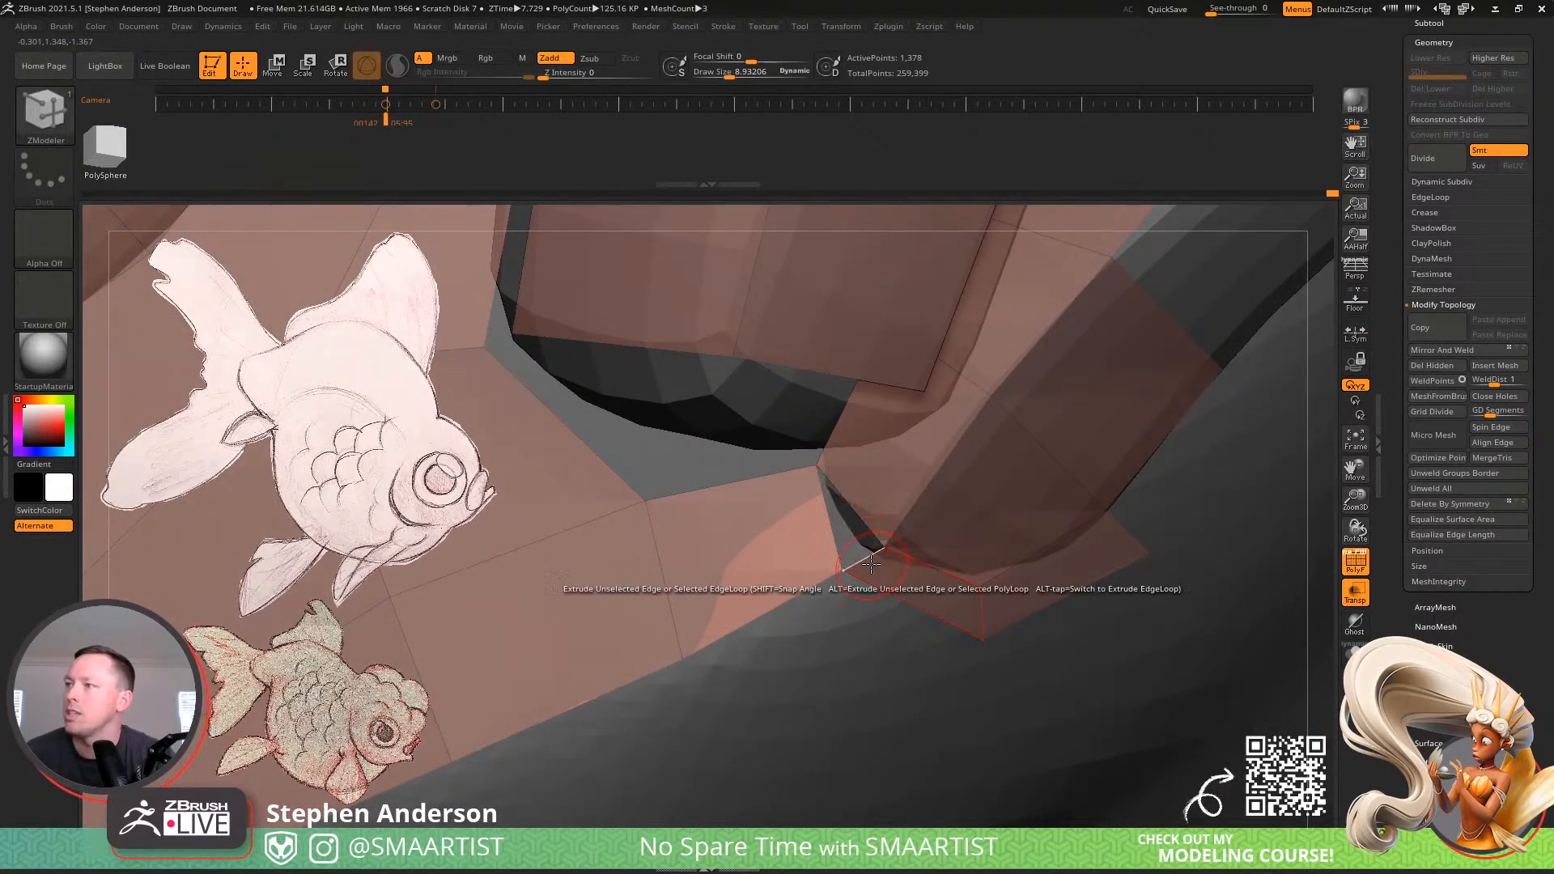
pyautogui.press('space')
pyautogui.click(819, 444)
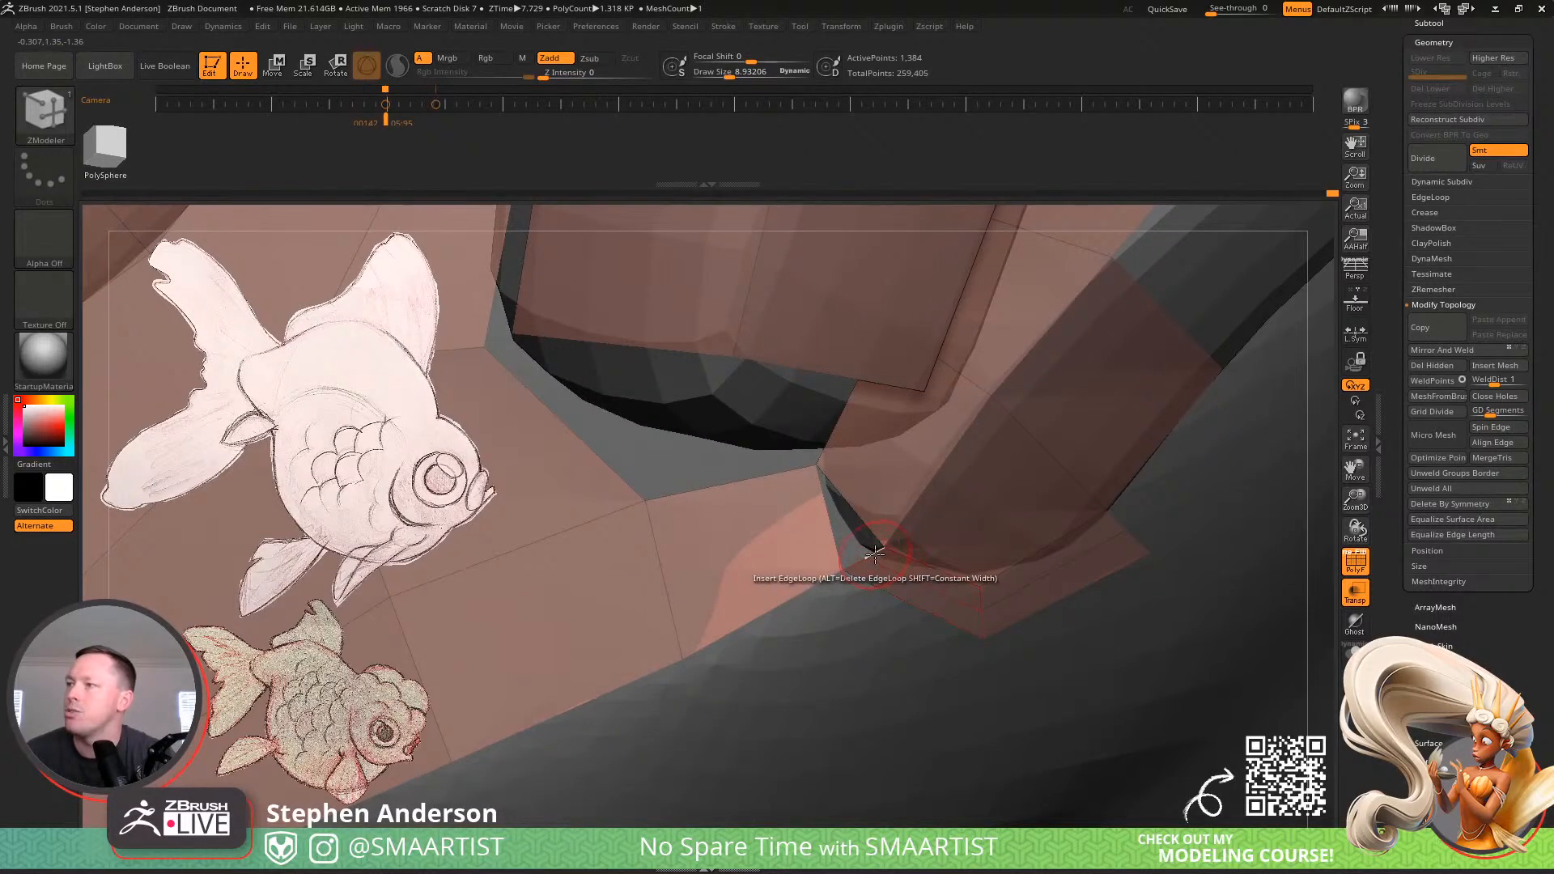
# Set the edge action to Bridge and the draw size to about 3.5, and bridge the gap between the strip and the mouth-corner polygons
pyautogui.press('space')
pyautogui.click(707, 474)
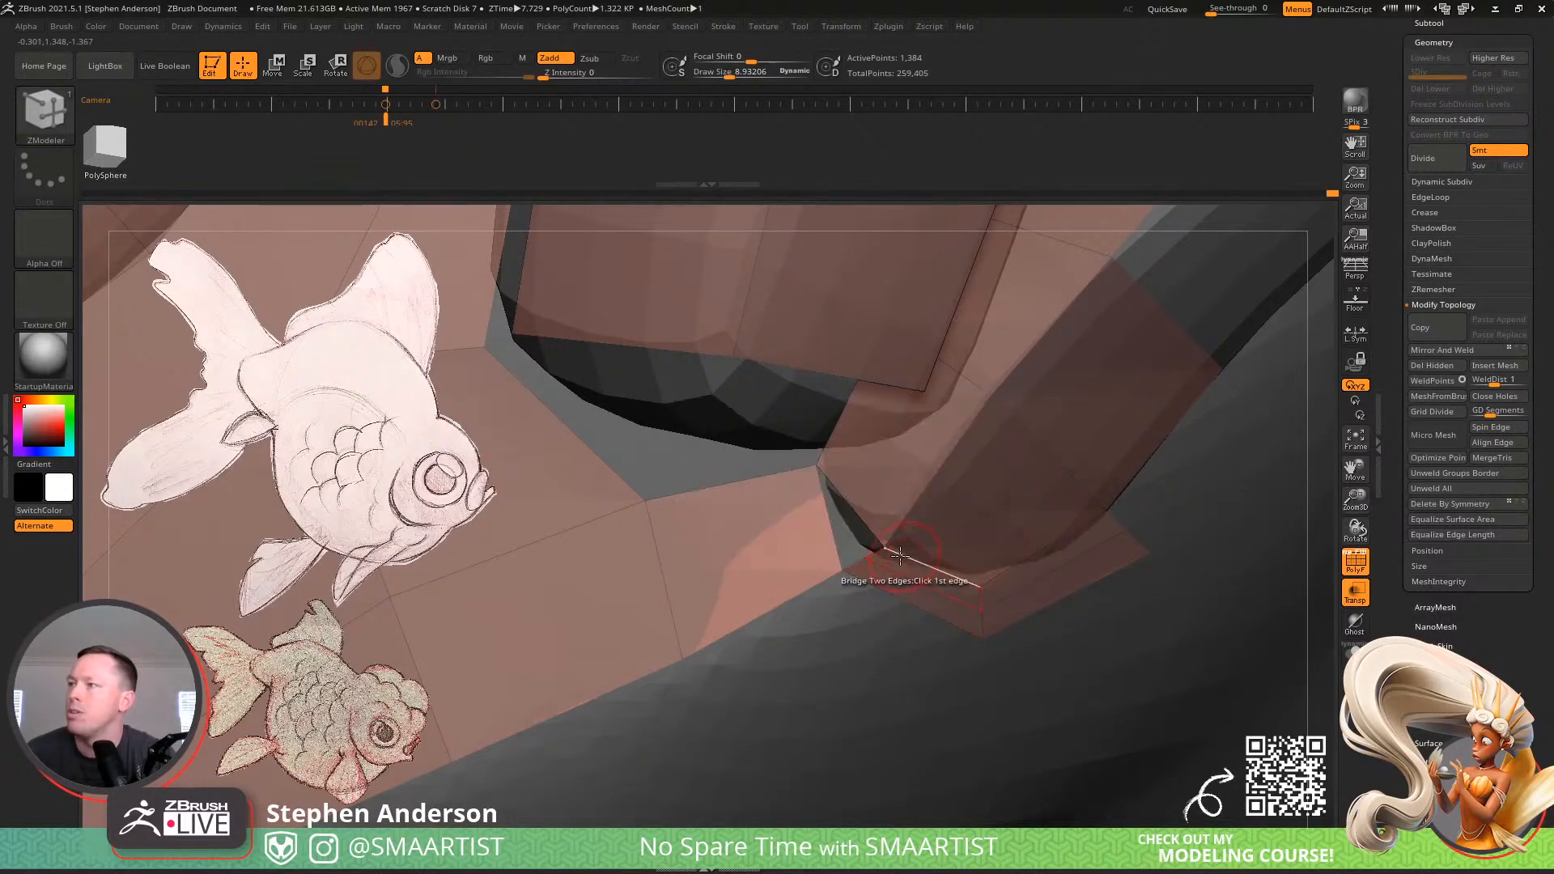
pyautogui.click(864, 542)
pyautogui.moveTo(879, 556); pyautogui.dragTo(819, 539, button='right')
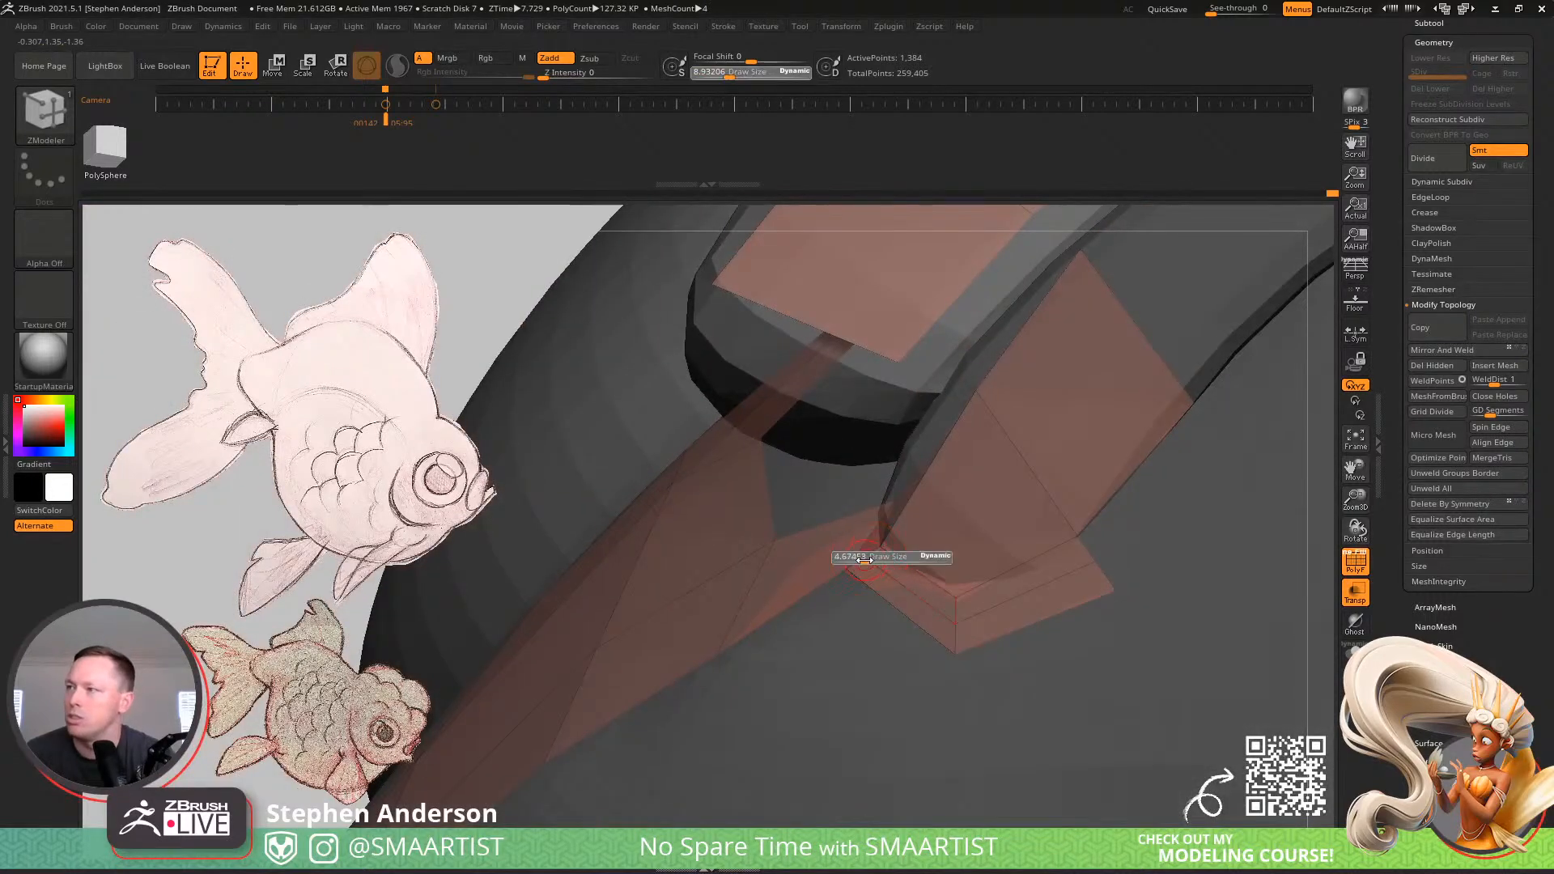
pyautogui.click(884, 558)
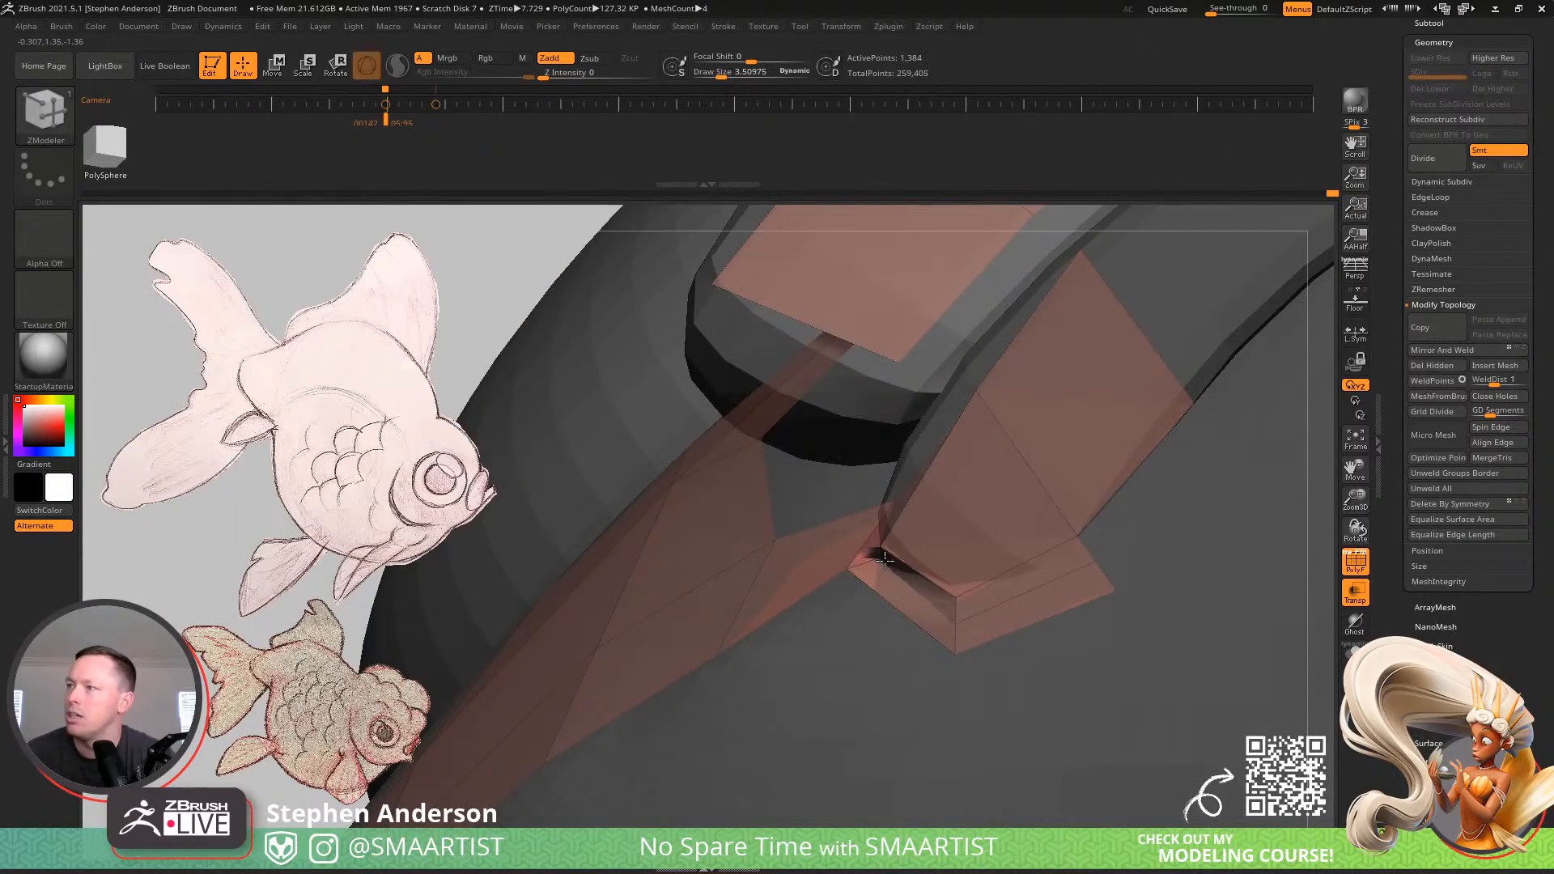
pyautogui.moveTo(890, 574); pyautogui.dragTo(1088, 673, button='right')
pyautogui.click(870, 574)
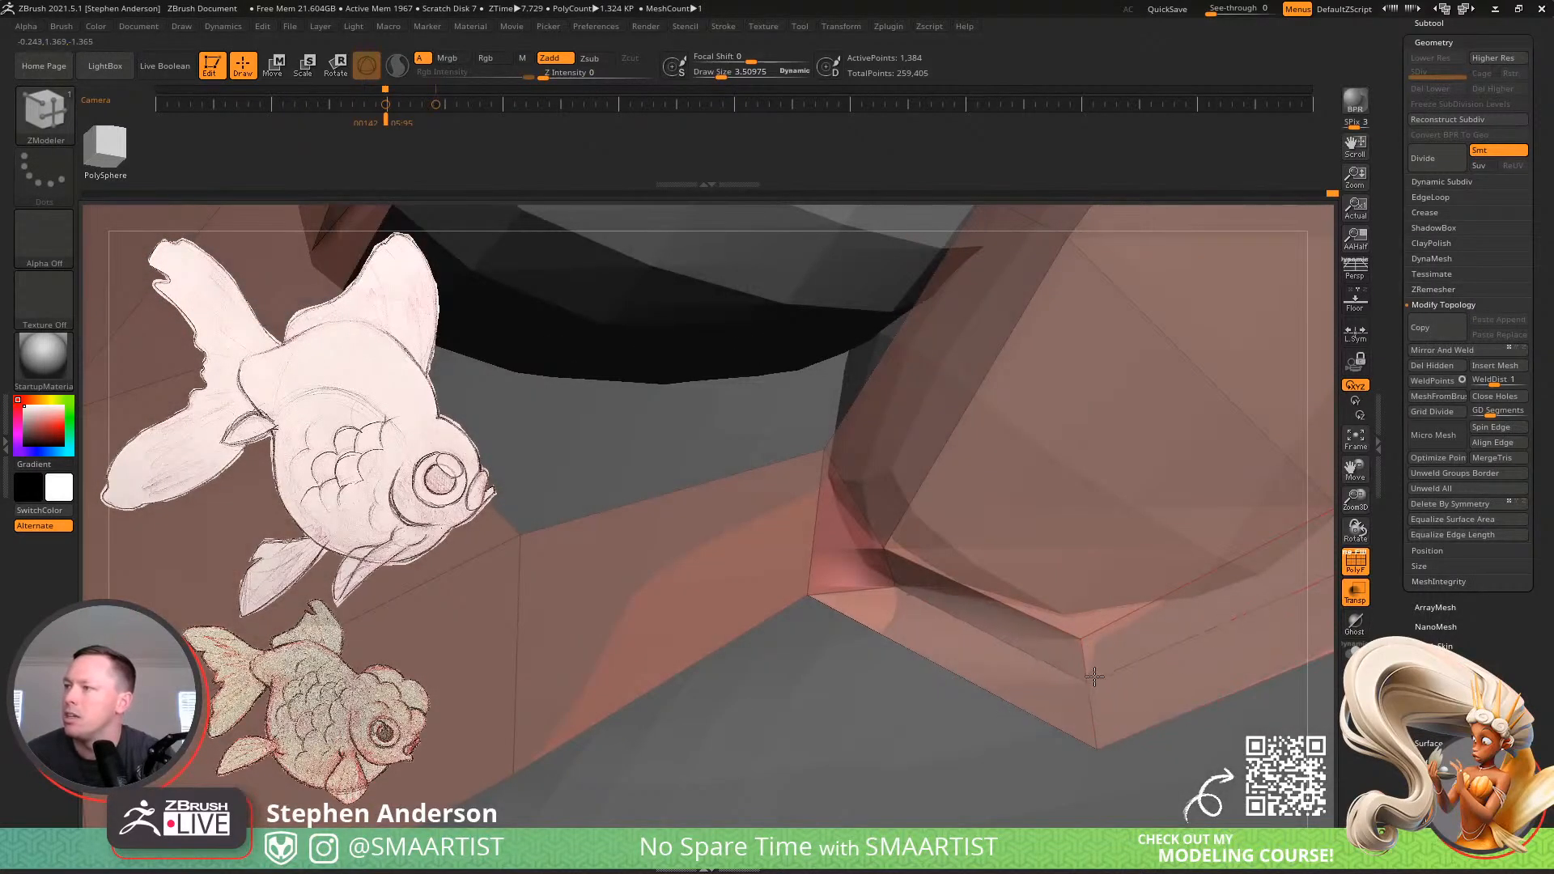
# Move the points along the lower lip's bottom edge and weld the middle one to the strip beneath it
pyautogui.moveTo(1151, 616)
pyautogui.mouseDown(button='right')
pyautogui.moveTo(1037, 620)
pyautogui.moveTo(897, 584)
pyautogui.mouseUp(button='right')
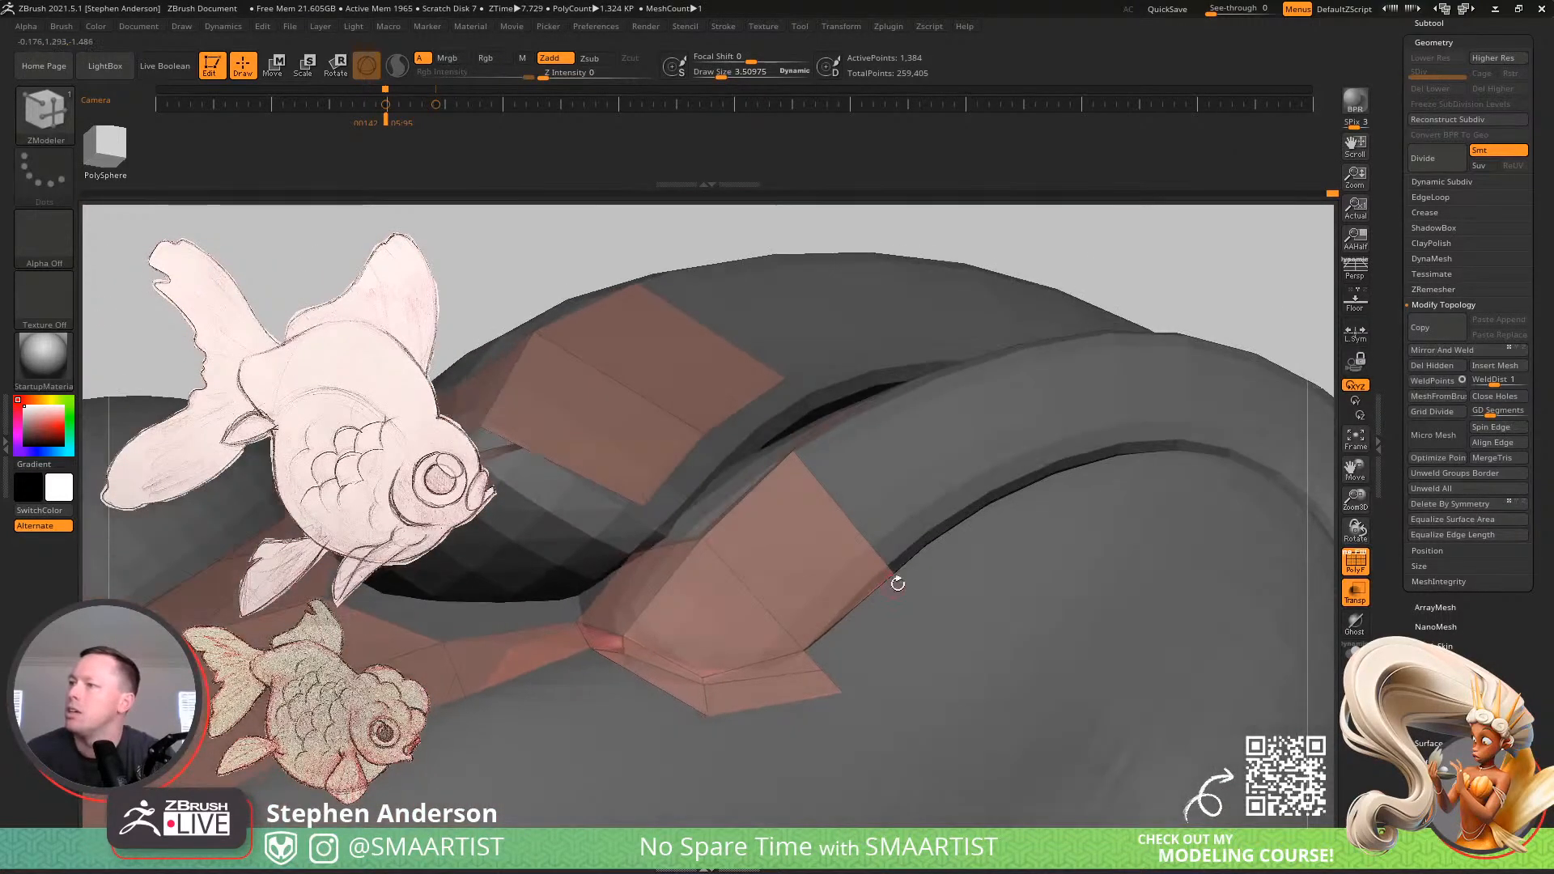
pyautogui.moveTo(863, 547); pyautogui.dragTo(862, 541)
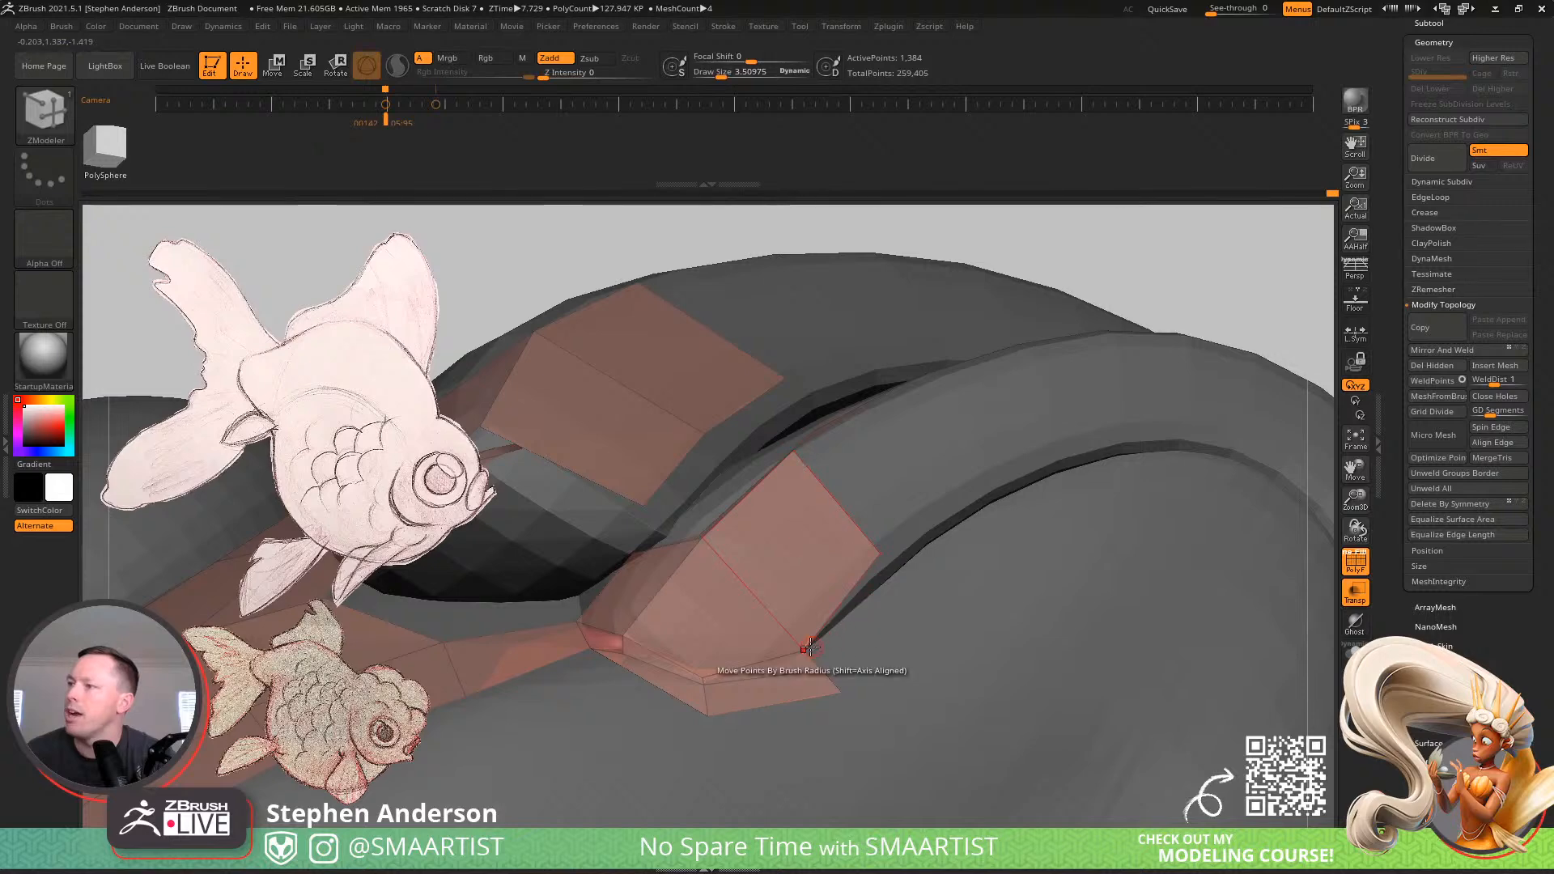
pyautogui.moveTo(806, 649); pyautogui.dragTo(780, 622)
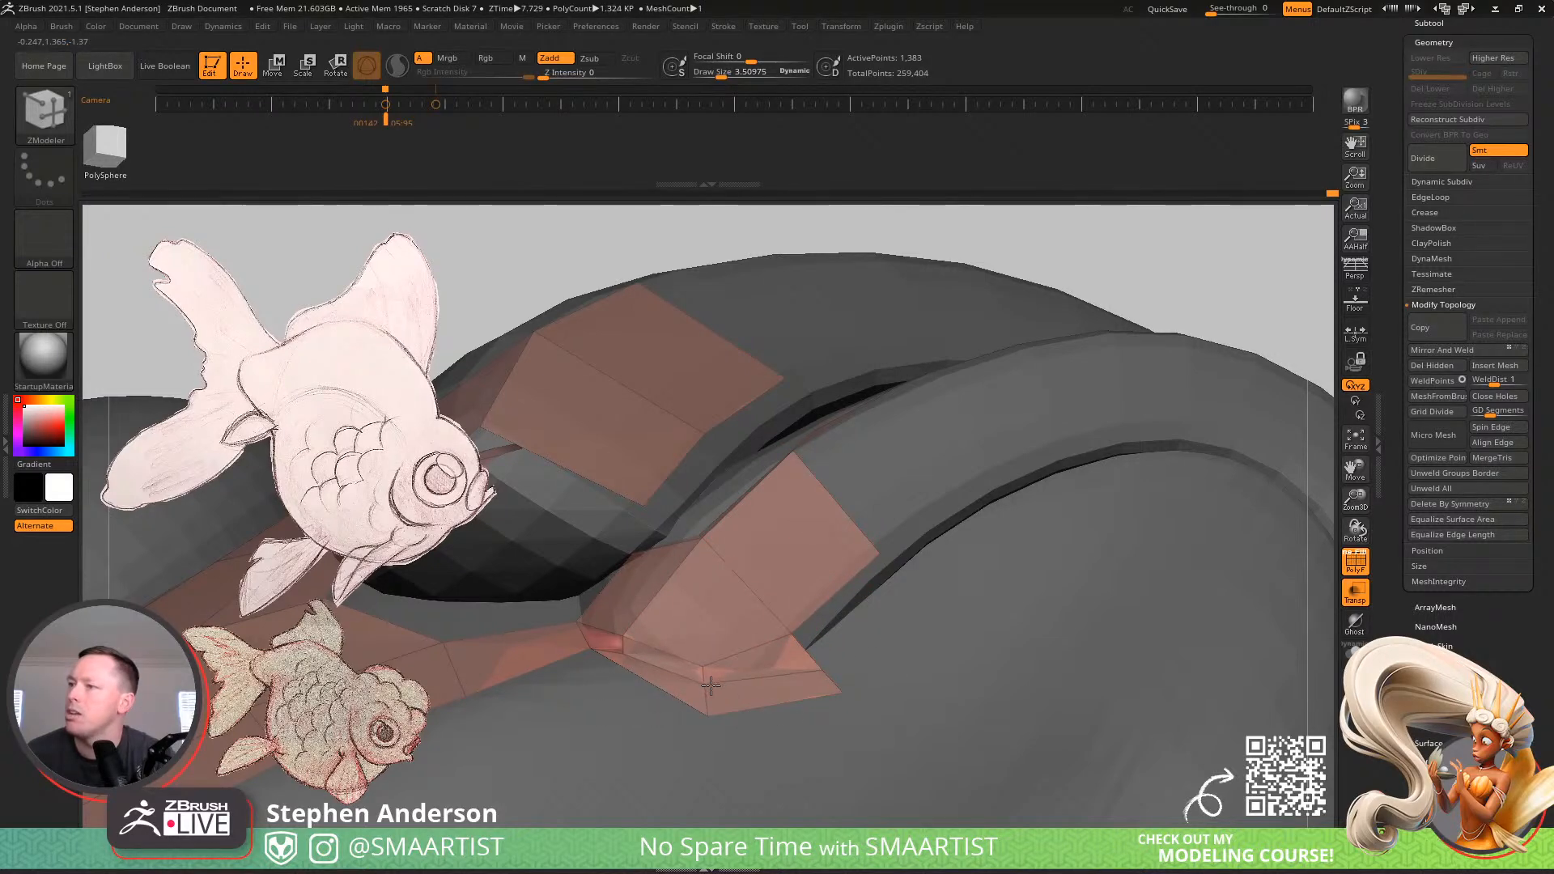
pyautogui.moveTo(795, 649); pyautogui.dragTo(808, 661)
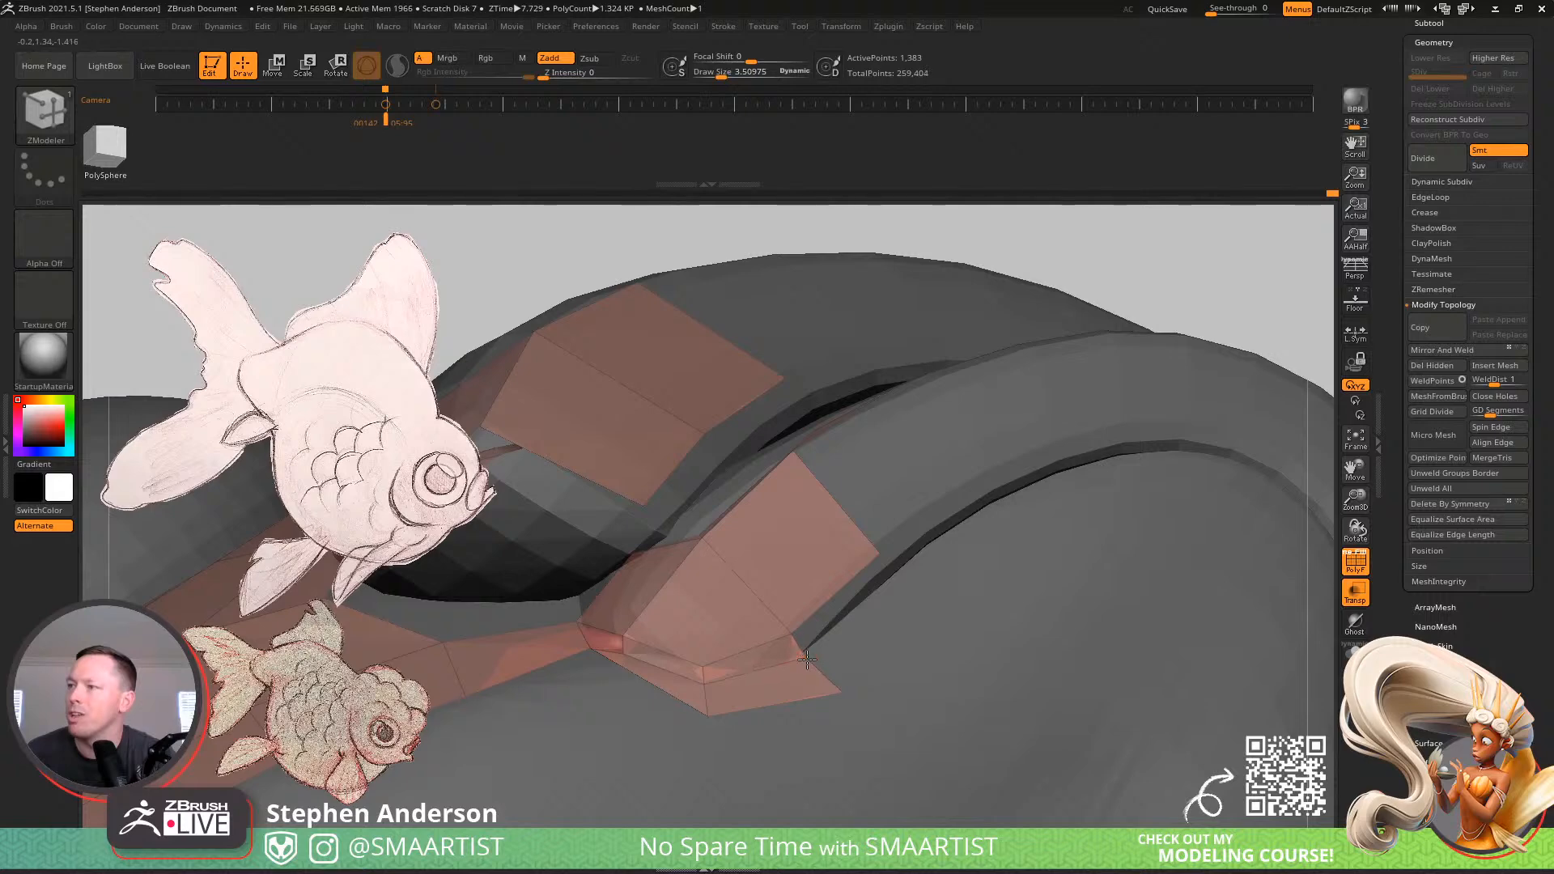
pyautogui.moveTo(855, 688)
pyautogui.mouseDown(button='right')
pyautogui.moveTo(861, 707)
pyautogui.moveTo(777, 647)
pyautogui.moveTo(882, 674)
pyautogui.moveTo(898, 699)
pyautogui.mouseUp(button='right')
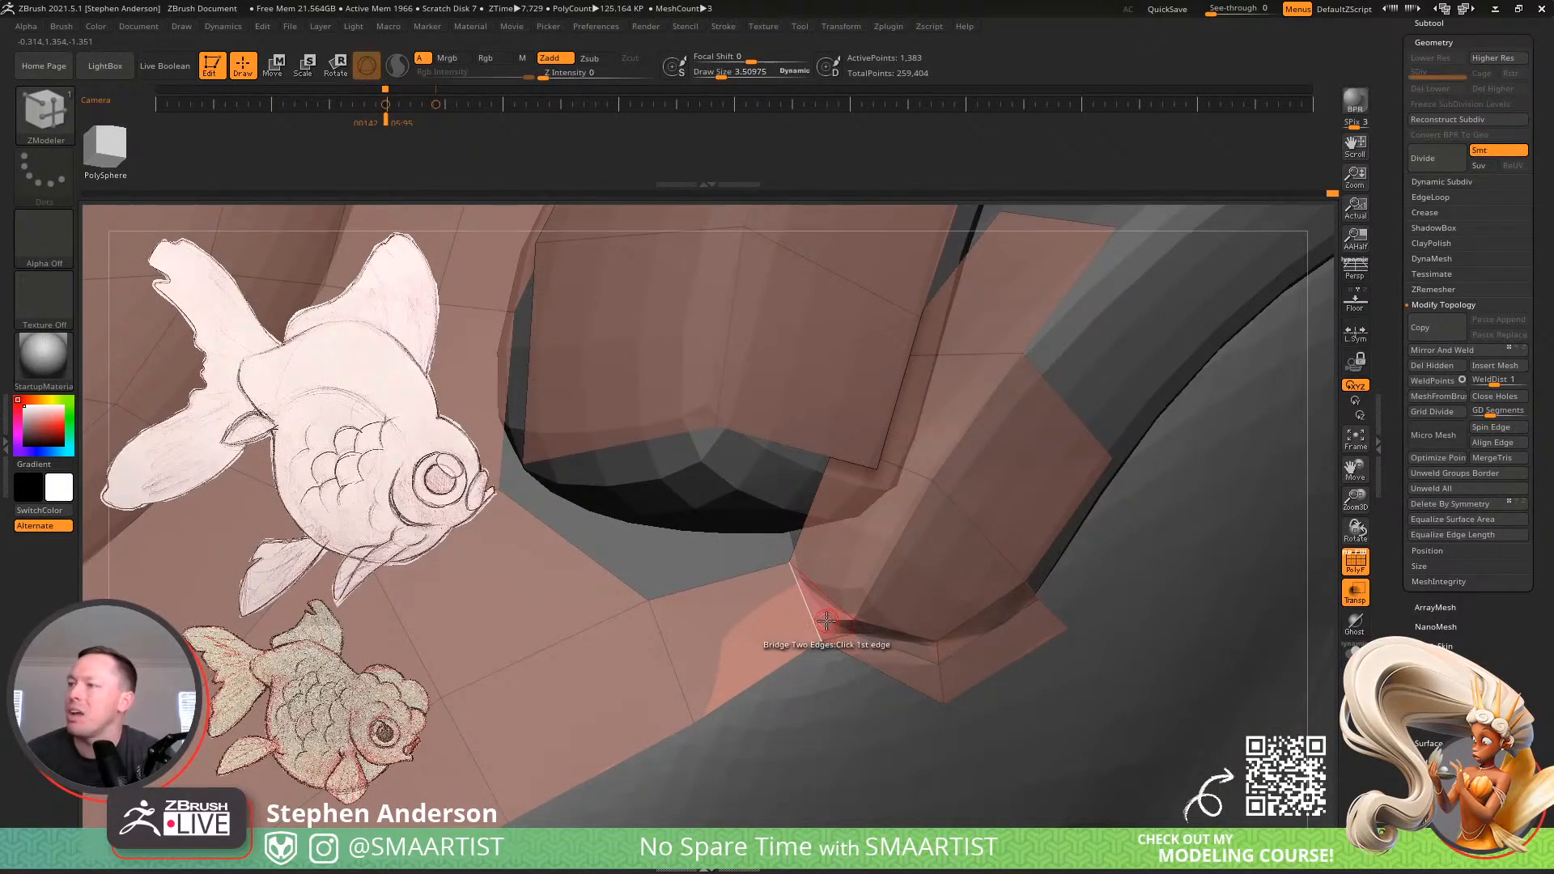
# Set the ZModeler polygon action to Delete and delete the polygons connecting the cheek to the lower lip's end
pyautogui.press('space')
pyautogui.press('space')
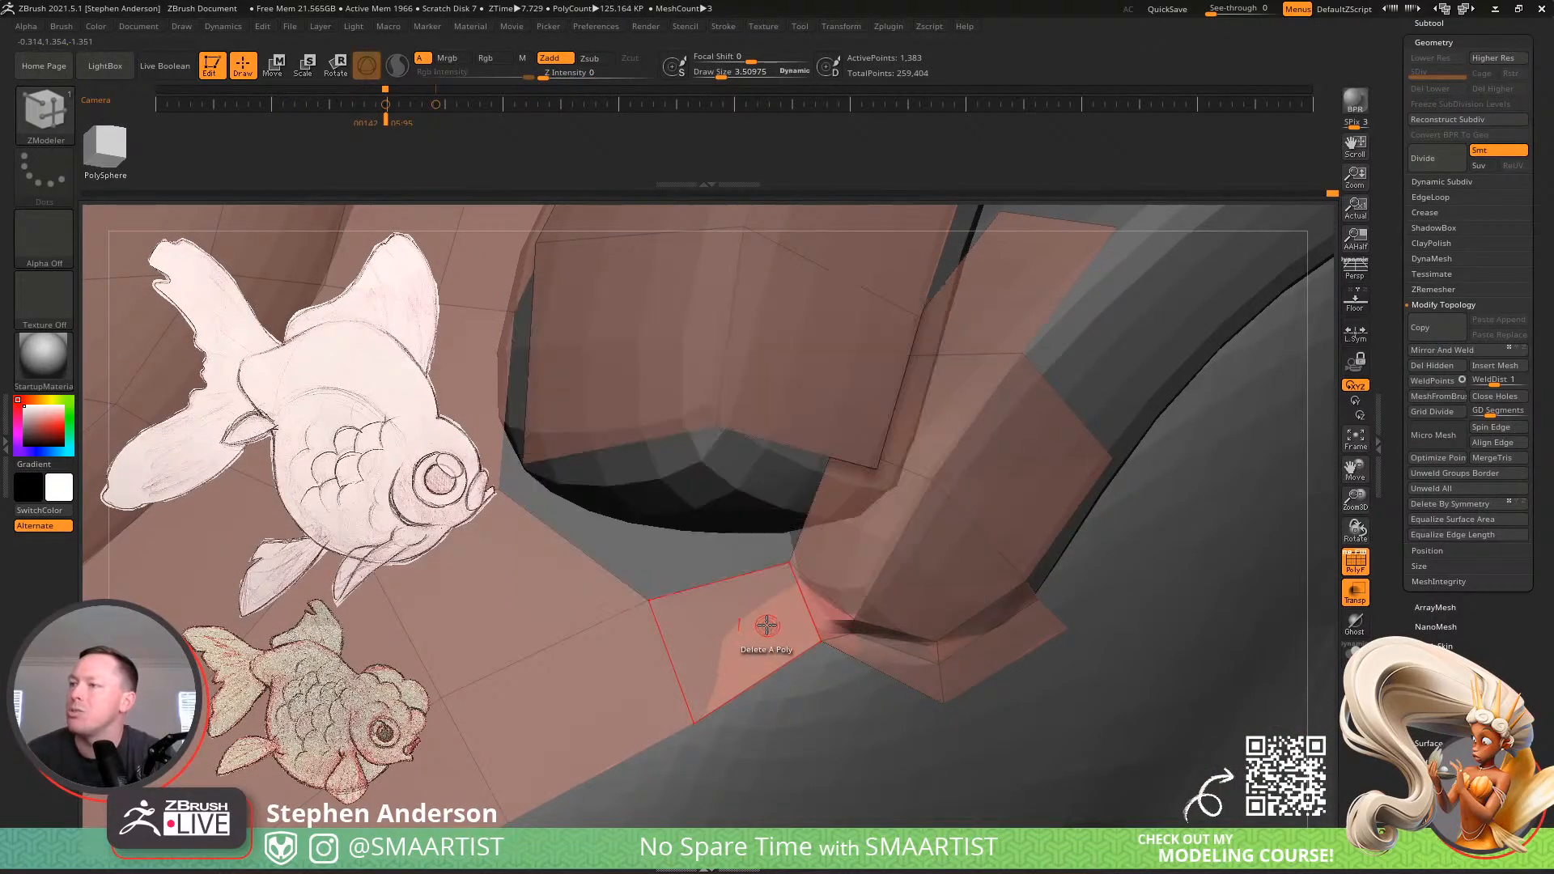
pyautogui.click(766, 625)
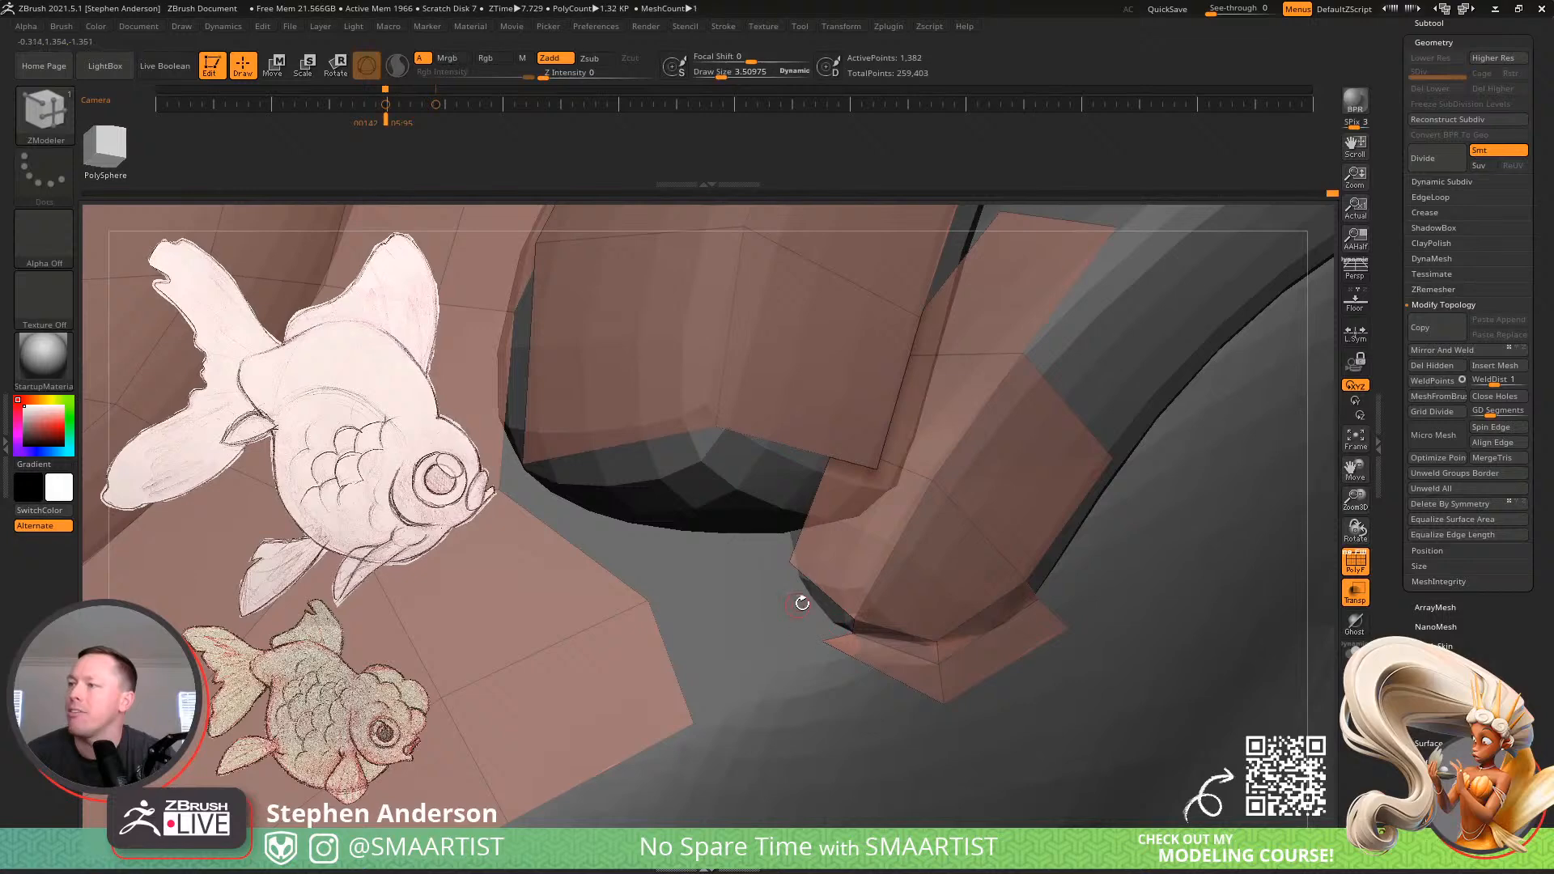
pyautogui.moveTo(801, 603)
pyautogui.mouseDown()
pyautogui.moveTo(817, 591)
pyautogui.moveTo(797, 618)
pyautogui.moveTo(807, 608)
pyautogui.mouseUp()
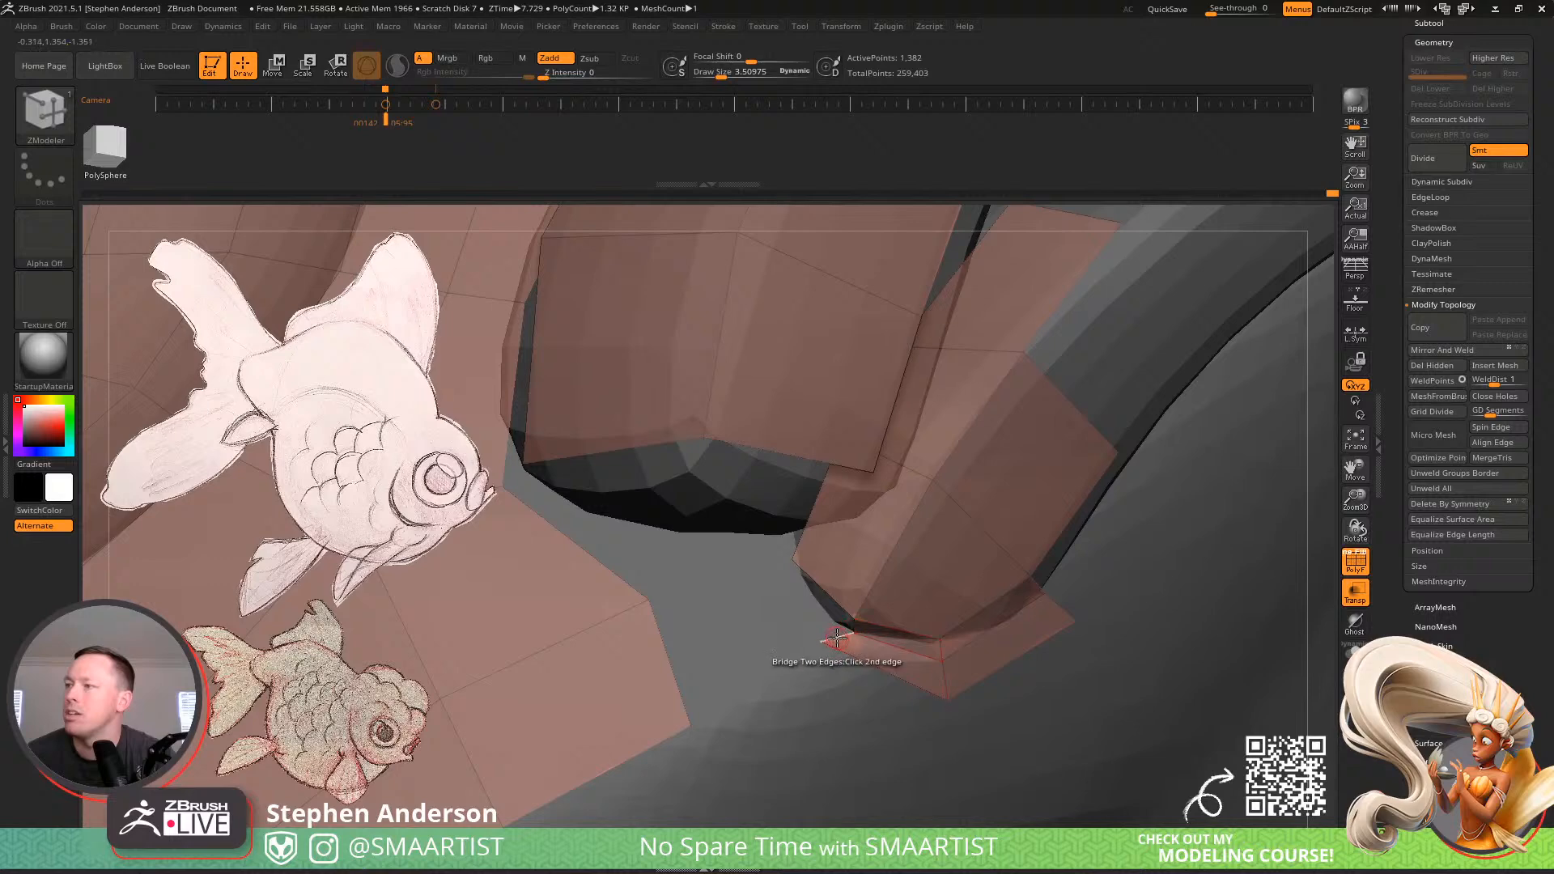
# Set the edge action to Extrude and extrude the open edge at the lower lip's end into a narrow polygon toward the cheek
pyautogui.press('space')
pyautogui.click(663, 520)
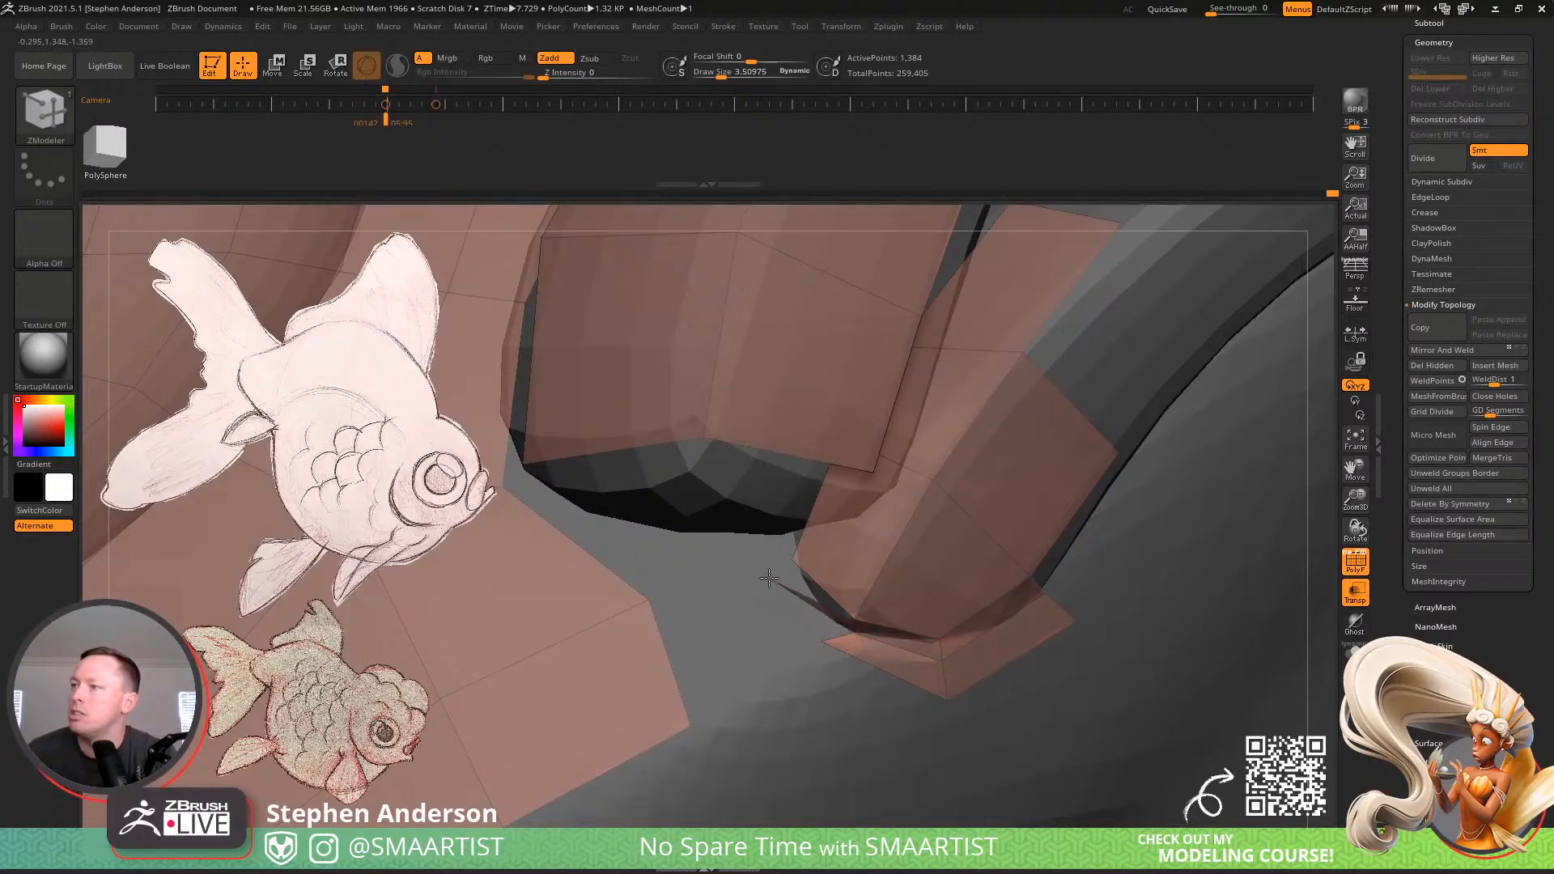
pyautogui.moveTo(769, 578); pyautogui.dragTo(789, 597)
pyautogui.moveTo(789, 596); pyautogui.dragTo(822, 591, button='right')
pyautogui.hotkey('ctrl', 'z')
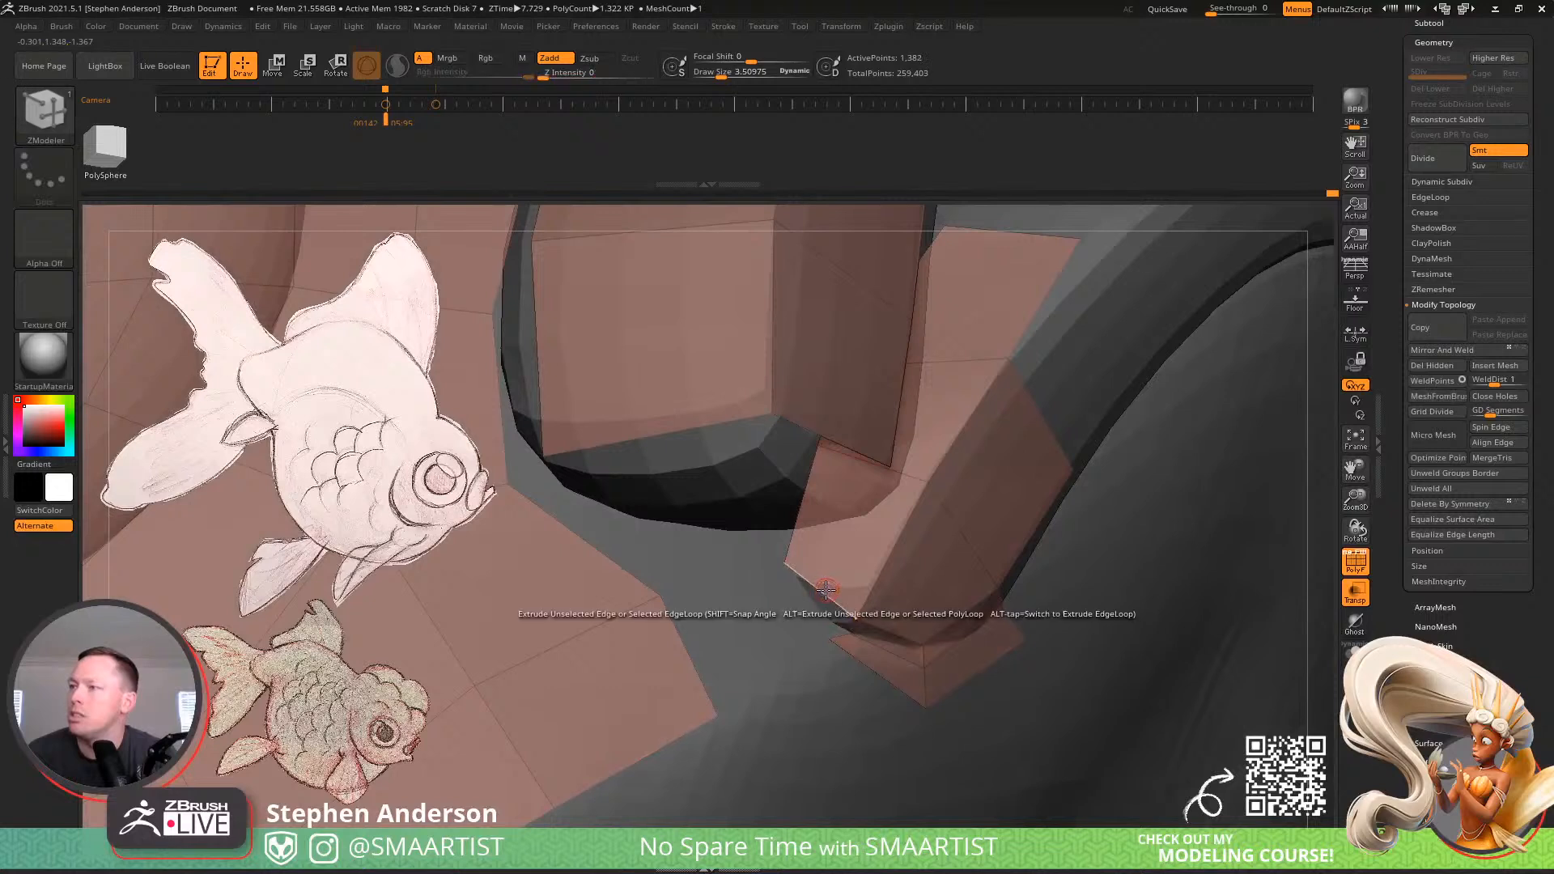
pyautogui.moveTo(825, 589); pyautogui.dragTo(806, 598)
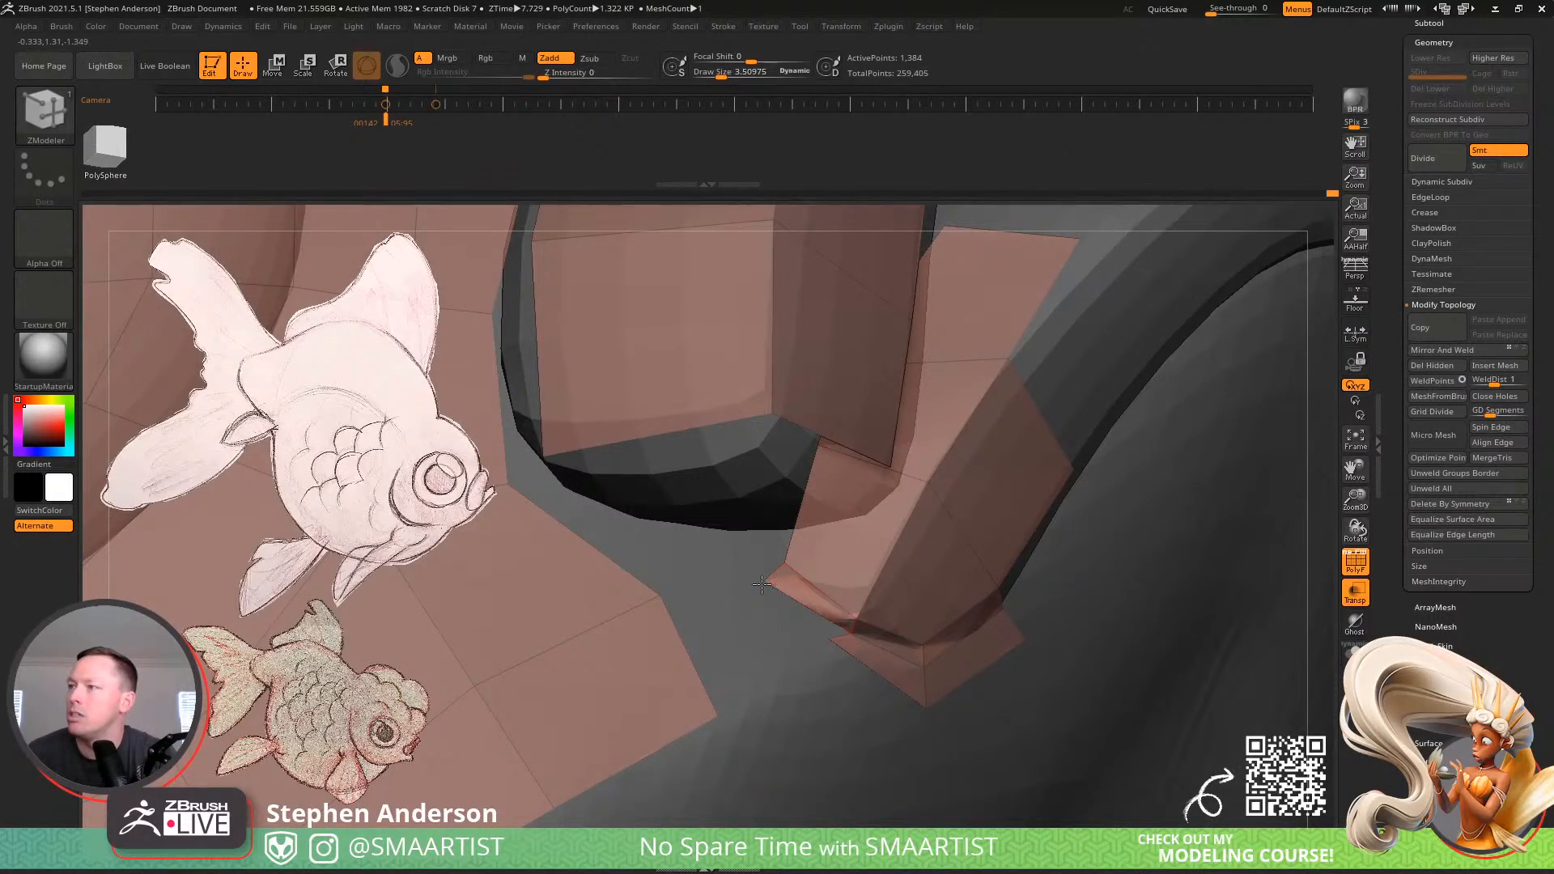
# Extrude the end of the under-lip strip toward the cheek and weld its loose points to the neighbouring narrow polygon
pyautogui.moveTo(532, 463)
pyautogui.mouseDown(button='right')
pyautogui.moveTo(676, 486)
pyautogui.moveTo(794, 565)
pyautogui.moveTo(787, 488)
pyautogui.moveTo(817, 550)
pyautogui.mouseUp(button='right')
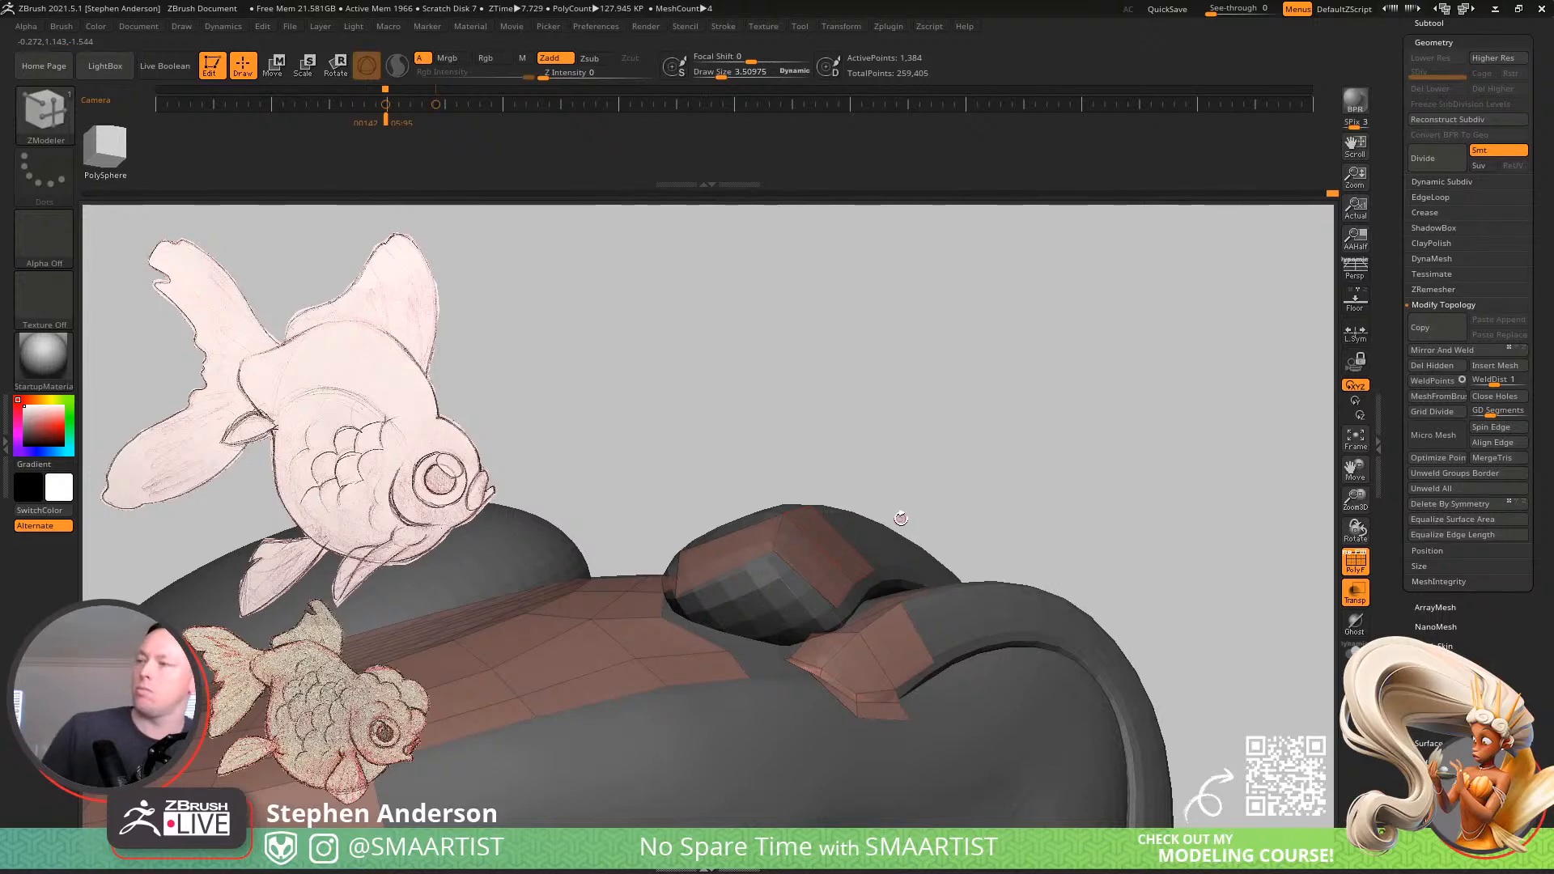
pyautogui.moveTo(825, 534); pyautogui.dragTo(737, 701, button='right')
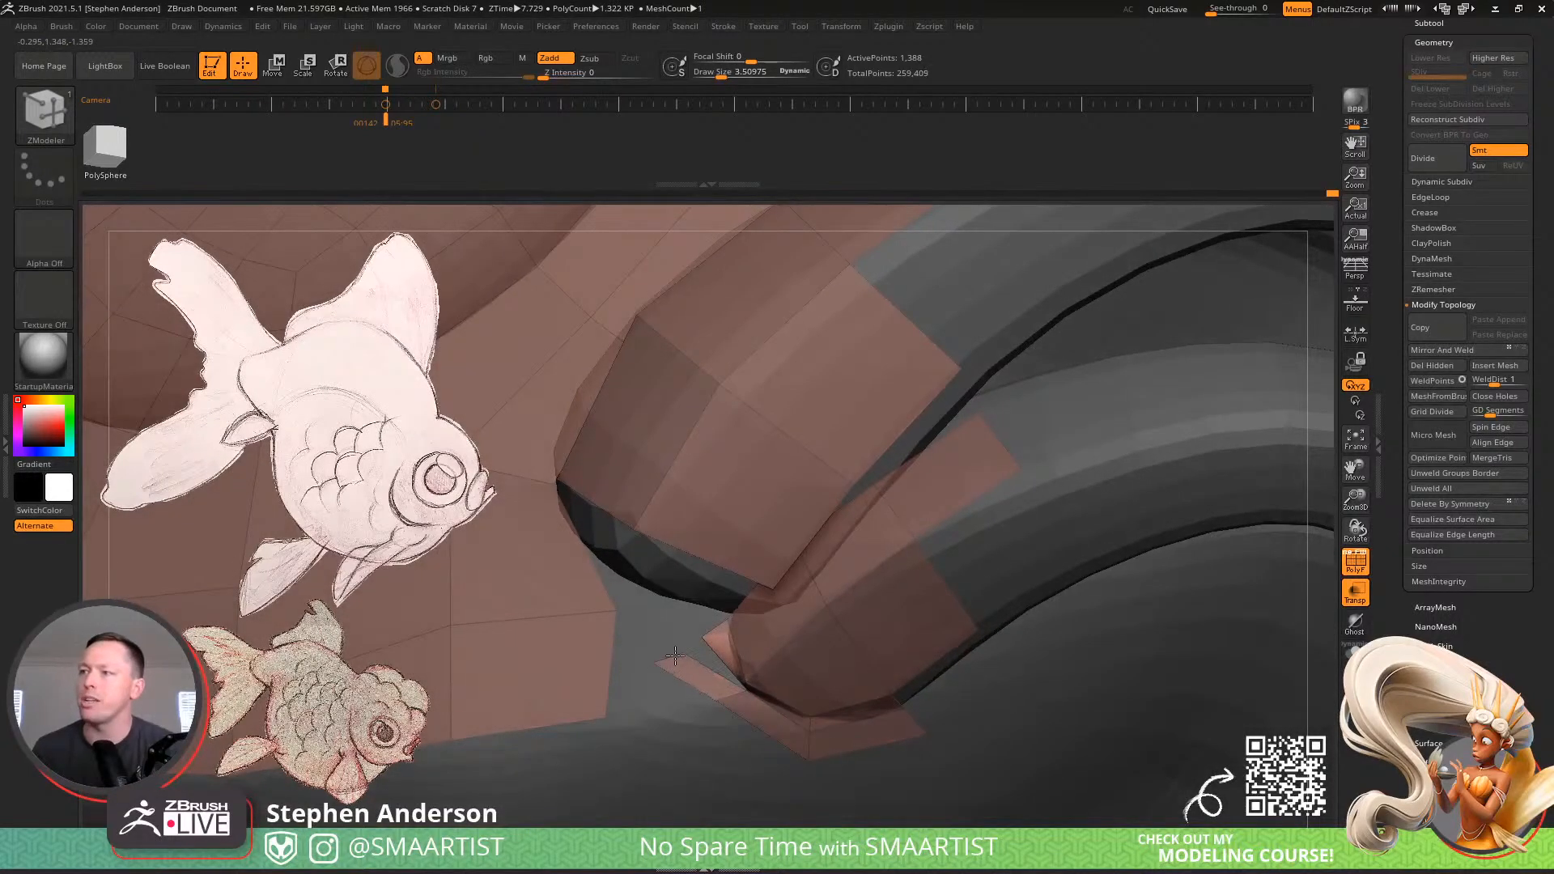
pyautogui.moveTo(675, 656); pyautogui.dragTo(705, 639, button='right')
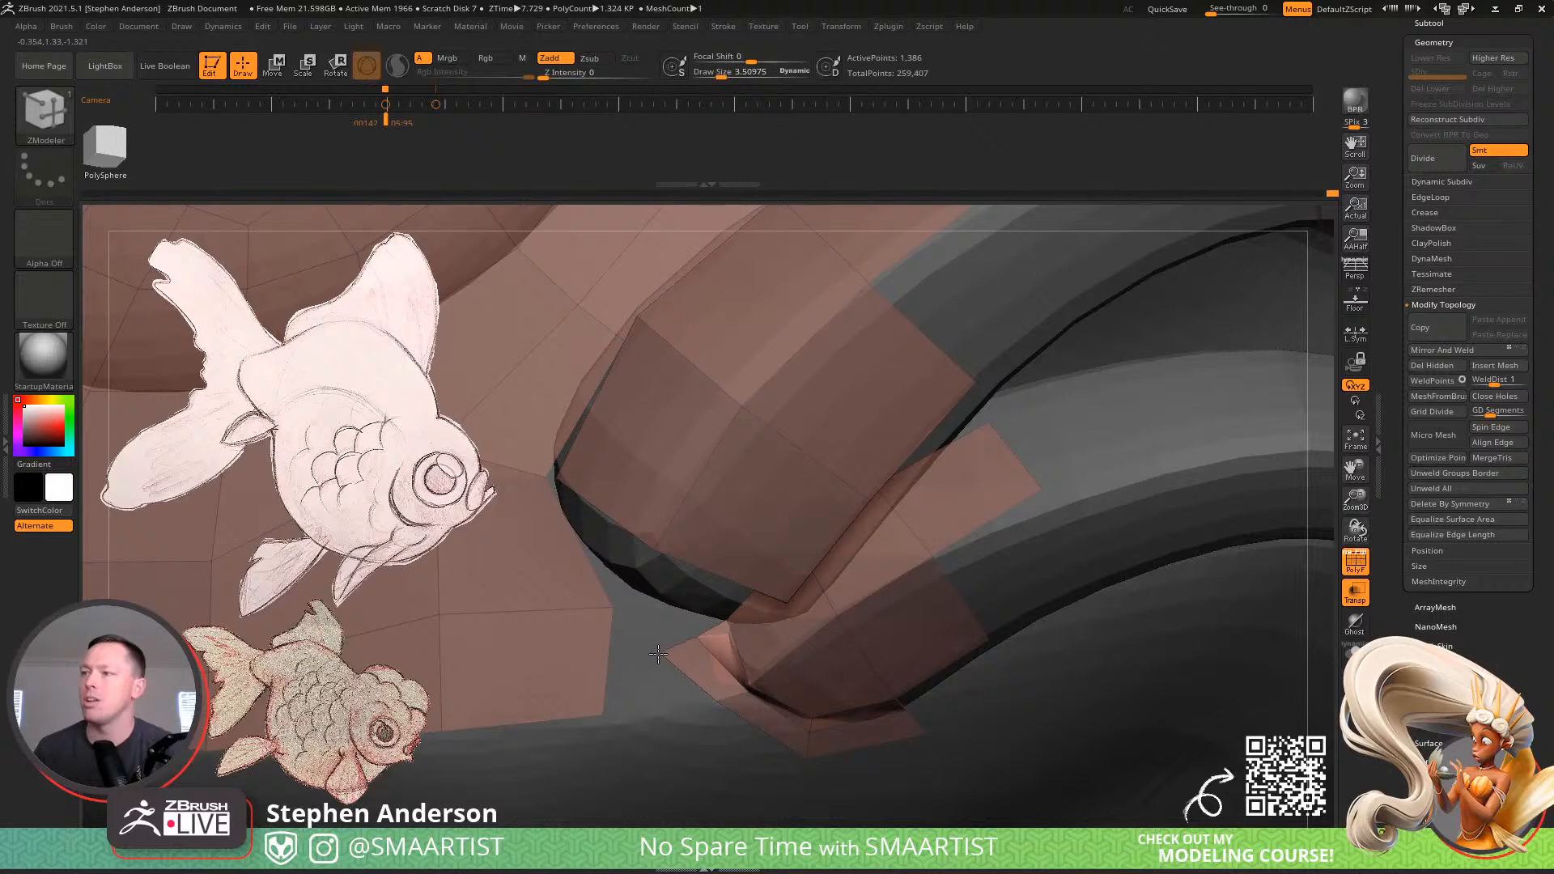
# Reshape the cheek's open front edge by moving its points so it runs diagonally toward the mouth corner
pyautogui.moveTo(659, 649); pyautogui.dragTo(669, 621, button='right')
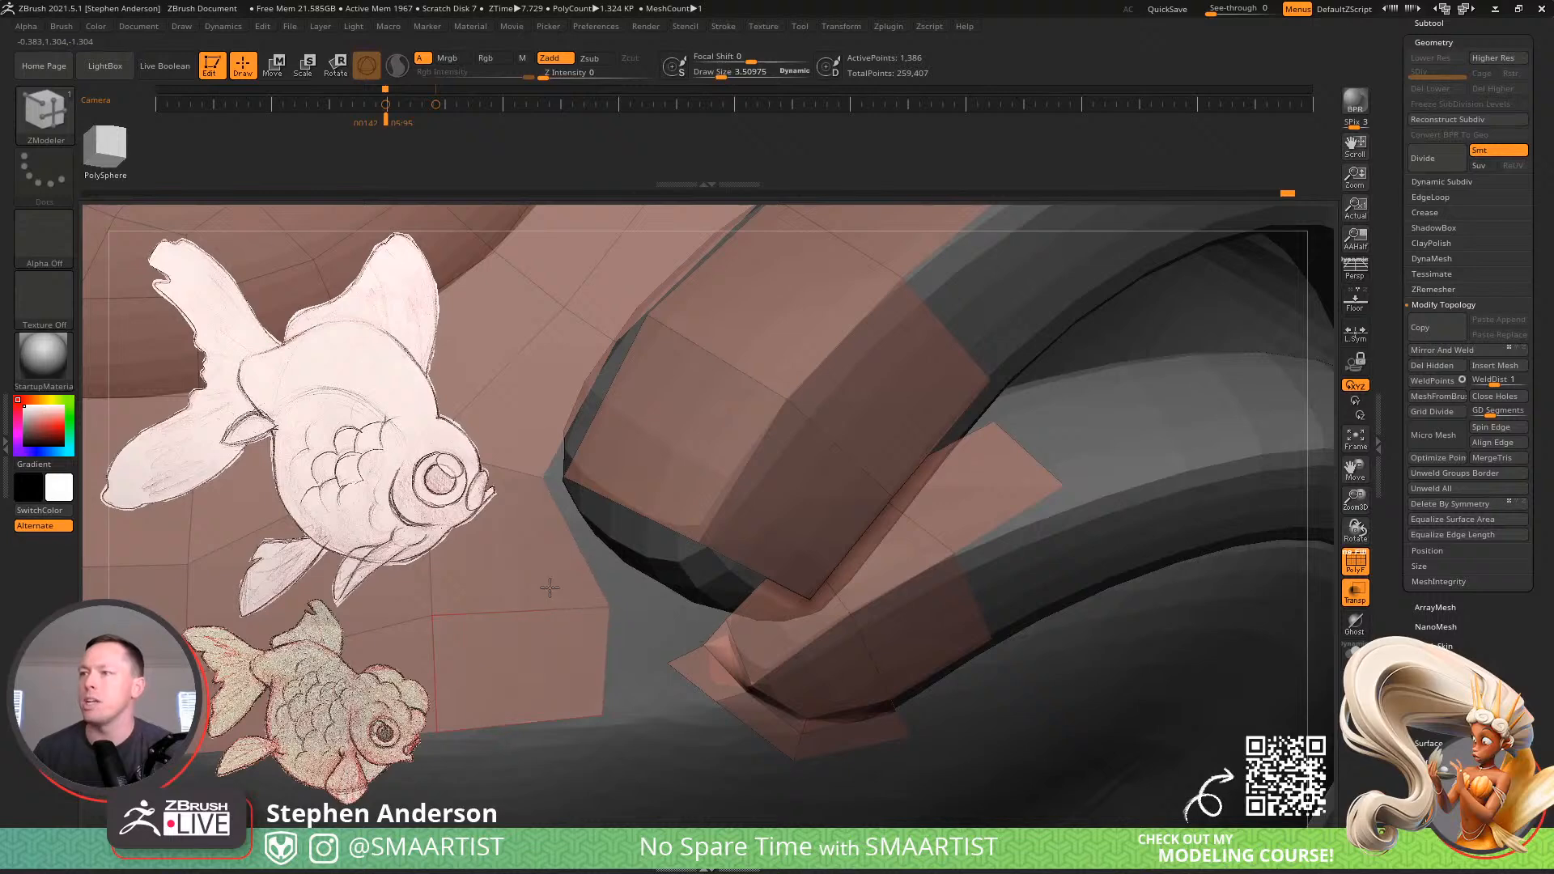
pyautogui.moveTo(608, 600); pyautogui.dragTo(606, 667)
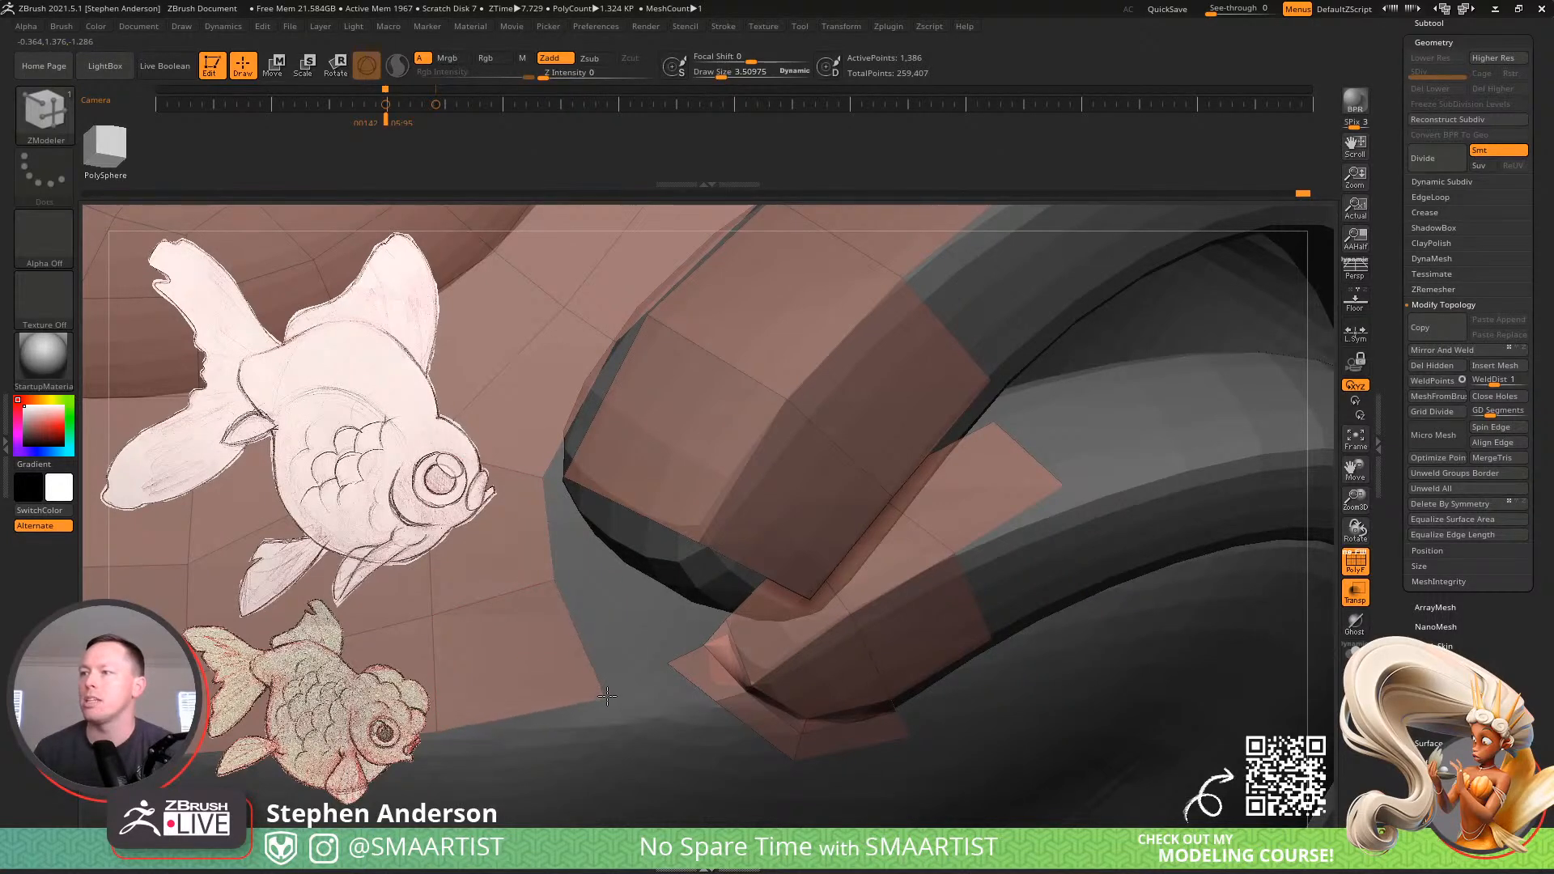
pyautogui.keyDown('ctrl'); pyautogui.moveTo(714, 697); pyautogui.dragTo(623, 699, button='right'); pyautogui.keyUp('ctrl')
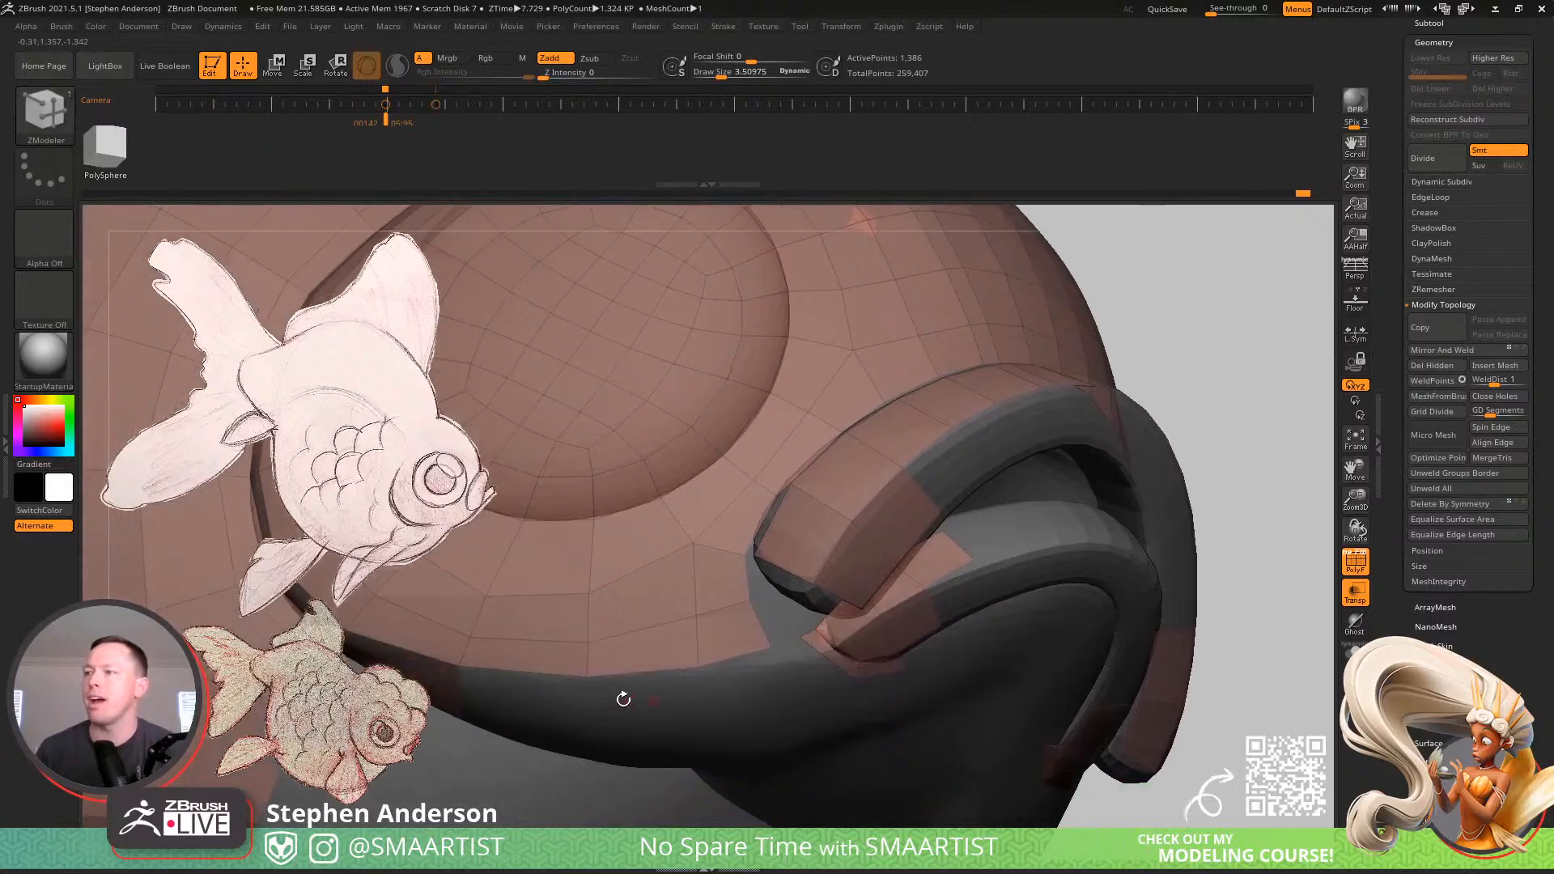
# Solo the topology mesh and switch the selection brush from SliceCurve to SelectRect
pyautogui.moveTo(810, 660)
pyautogui.mouseDown(button='right')
pyautogui.moveTo(778, 657)
pyautogui.moveTo(791, 643)
pyautogui.moveTo(748, 652)
pyautogui.moveTo(808, 666)
pyautogui.moveTo(784, 675)
pyautogui.mouseUp(button='right')
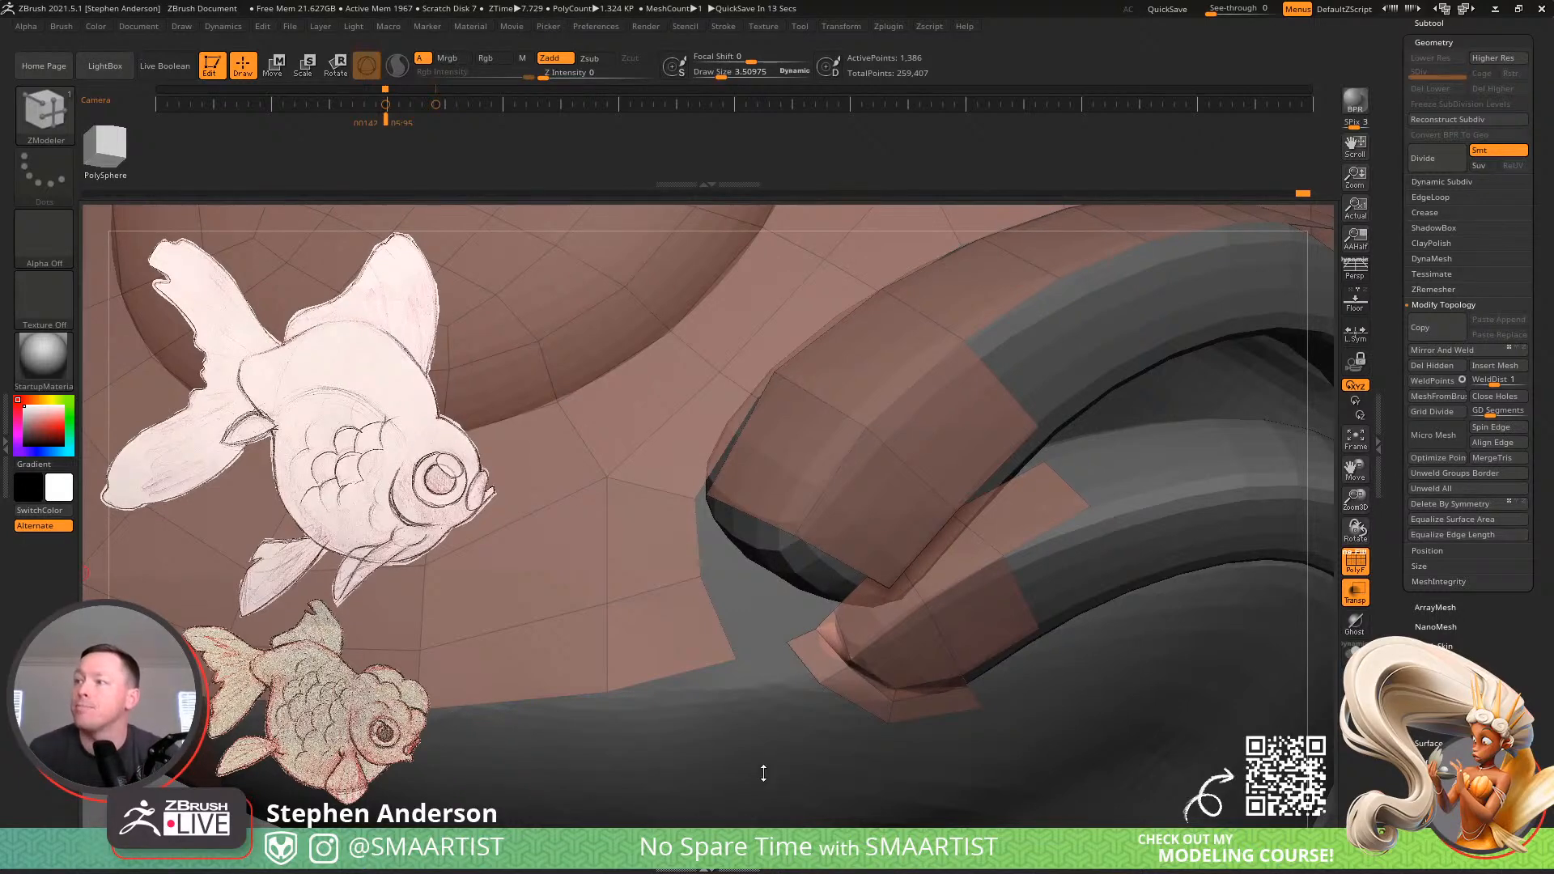
pyautogui.moveTo(779, 786); pyautogui.dragTo(811, 652)
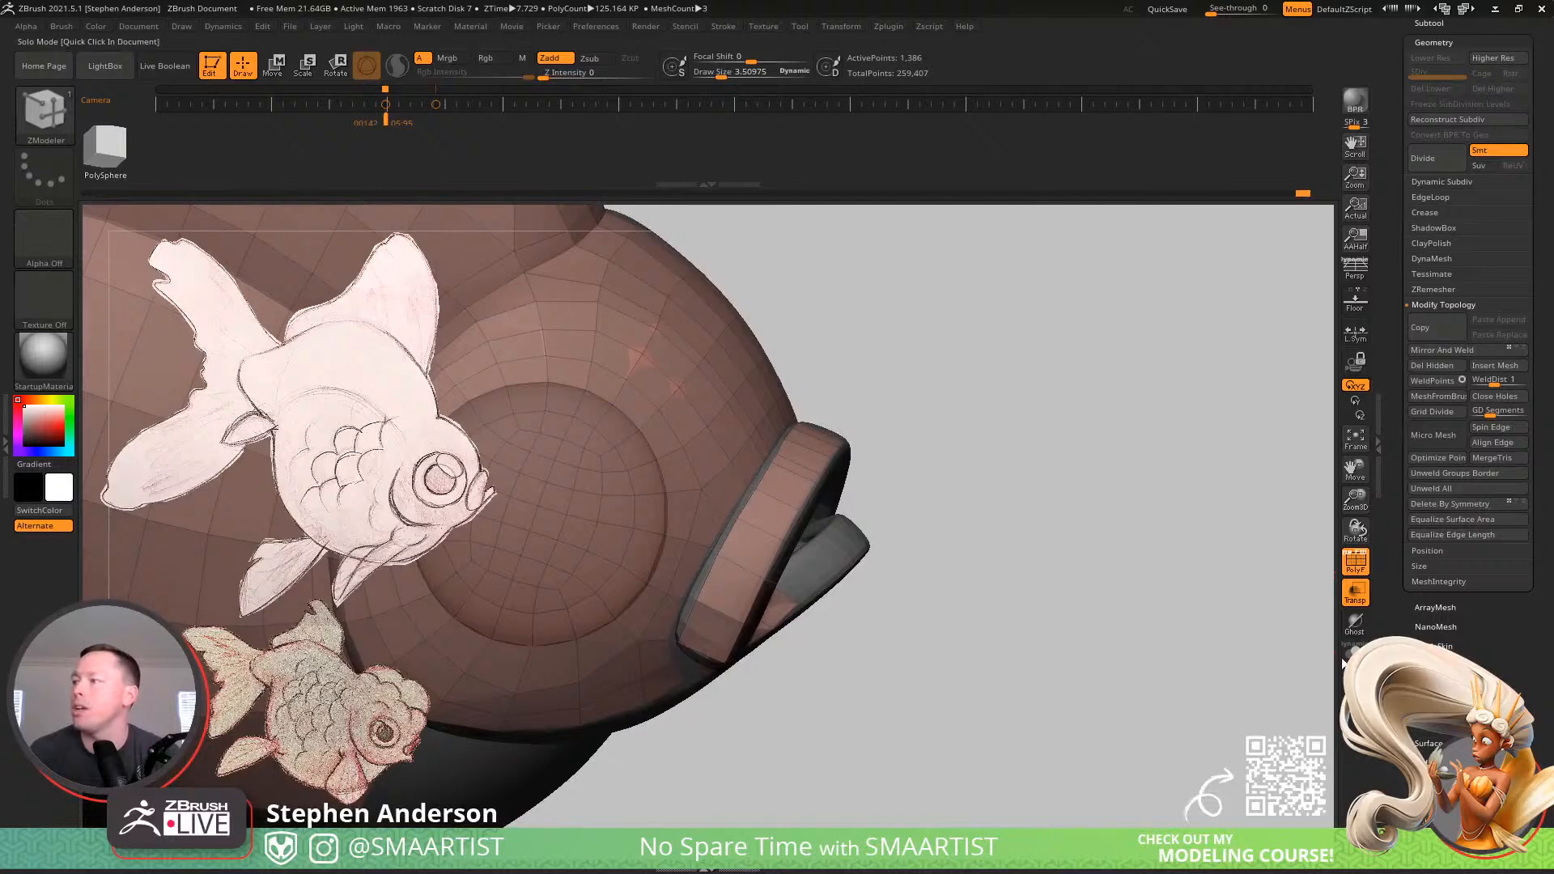
pyautogui.moveTo(1003, 520)
pyautogui.mouseDown()
pyautogui.moveTo(973, 500)
pyautogui.moveTo(958, 440)
pyautogui.mouseUp()
pyautogui.moveTo(856, 450)
pyautogui.keyDown('ctrl'); pyautogui.keyDown('shift'); pyautogui.mouseDown()
pyautogui.moveTo(876, 546)
pyautogui.moveTo(955, 606)
pyautogui.mouseUp(); pyautogui.keyUp('shift'); pyautogui.keyUp('ctrl')
pyautogui.moveTo(704, 566)
pyautogui.keyDown('ctrl'); pyautogui.mouseDown(button='right')
pyautogui.moveTo(692, 397)
pyautogui.moveTo(683, 497)
pyautogui.mouseUp(button='right'); pyautogui.keyUp('ctrl')
pyautogui.moveTo(683, 497); pyautogui.dragTo(723, 451)
pyautogui.keyDown('ctrl'); pyautogui.keyDown('shift'); pyautogui.click(50, 121); pyautogui.keyUp('shift'); pyautogui.keyUp('ctrl')
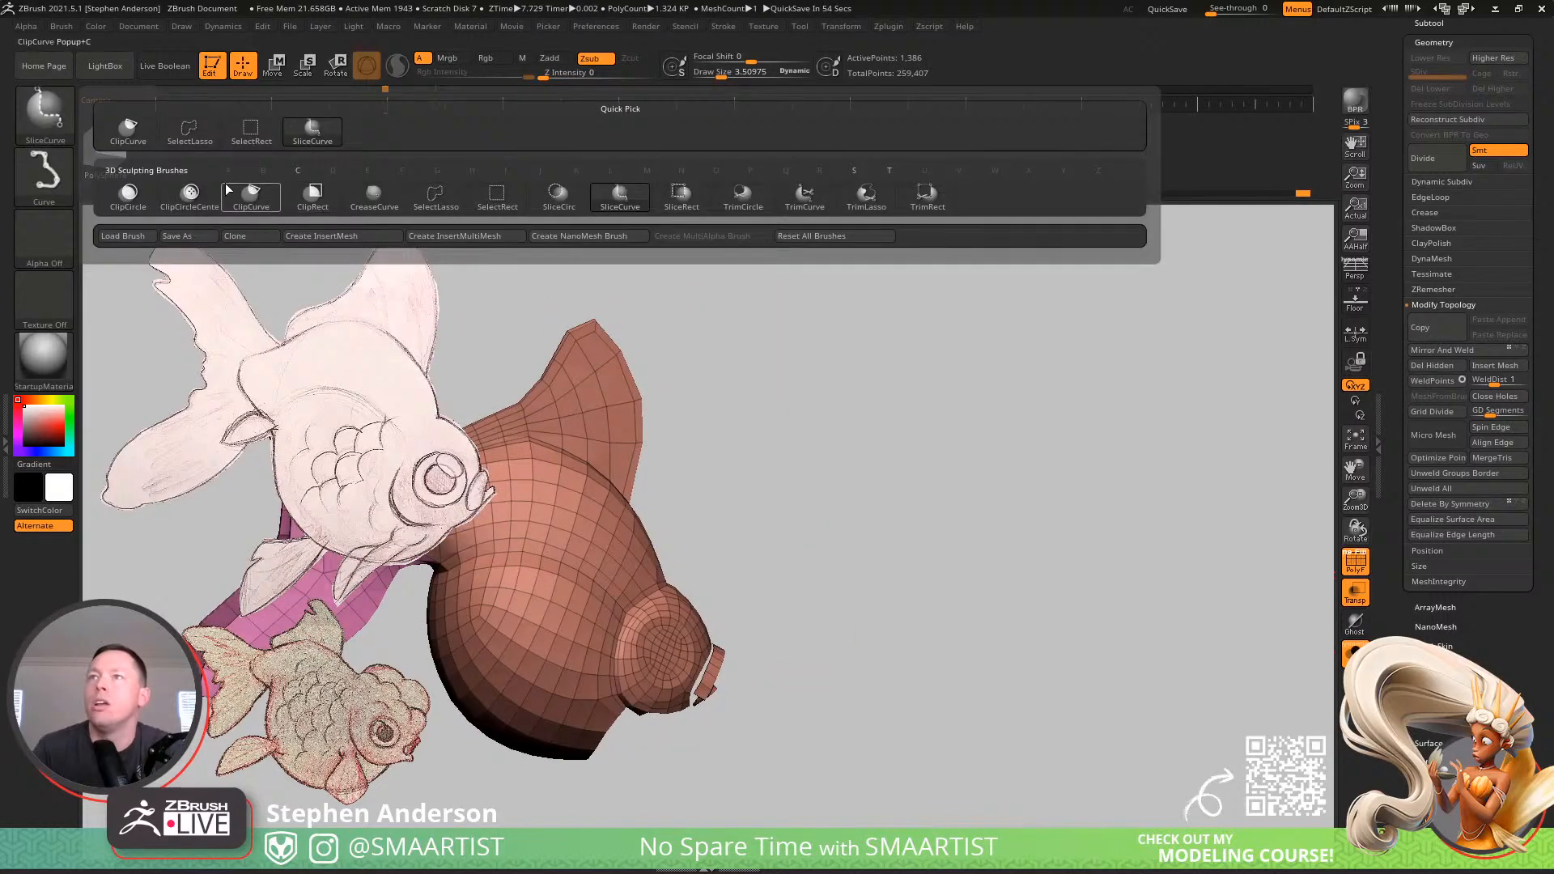
pyautogui.keyDown('ctrl'); pyautogui.keyDown('shift'); pyautogui.click(249, 131); pyautogui.keyUp('shift'); pyautogui.keyUp('ctrl')
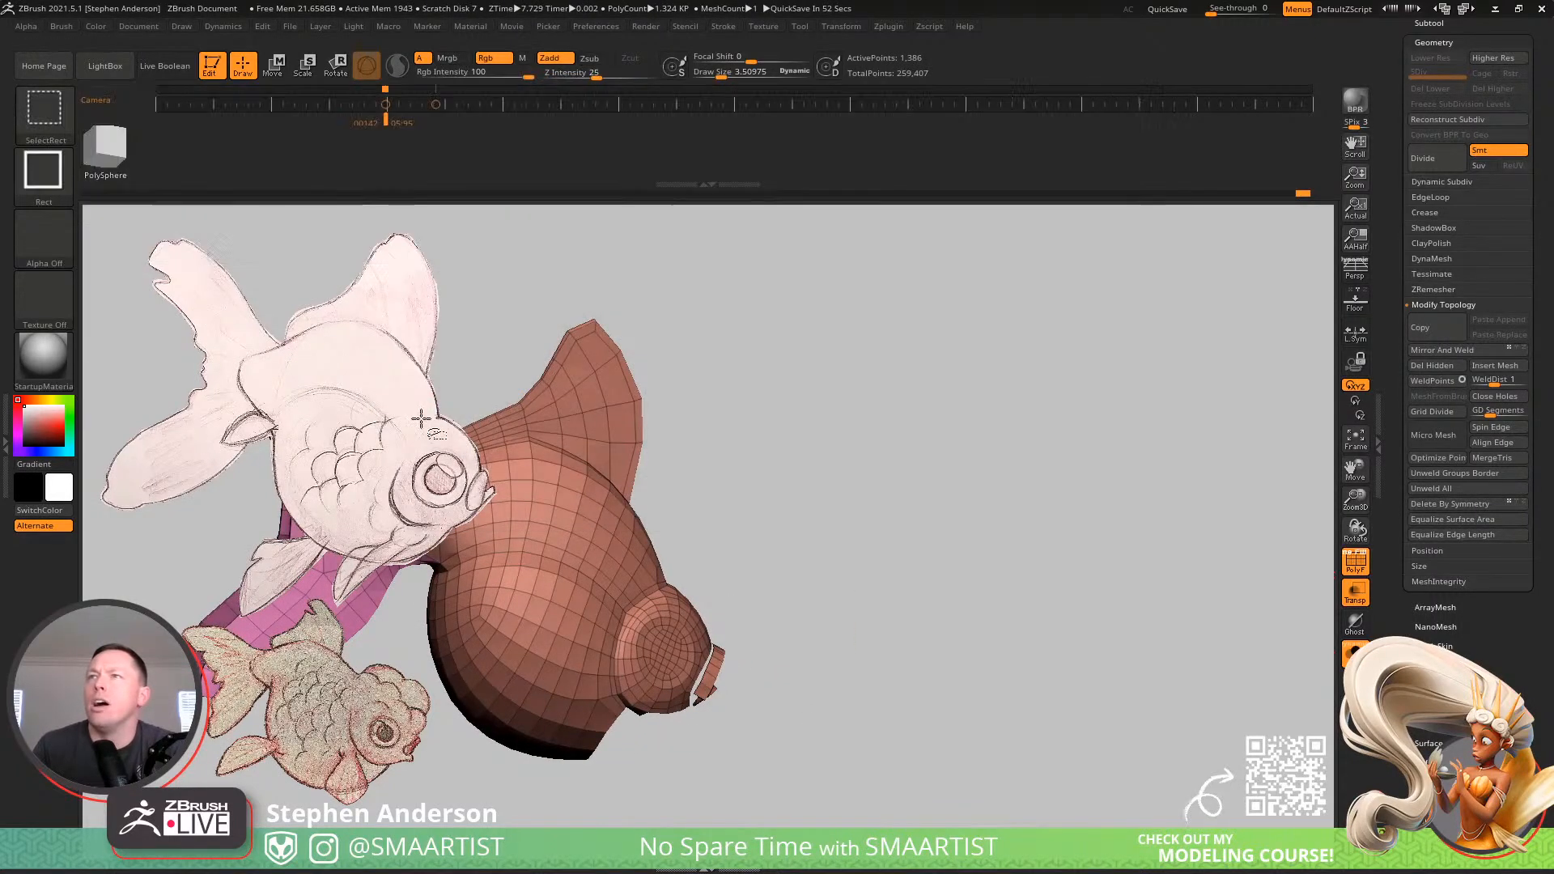
# Isolate the complete upper lip strip with a rectangular selection and assign it its own polygroup
pyautogui.moveTo(761, 627); pyautogui.dragTo(766, 610)
pyautogui.keyDown('ctrl'); pyautogui.moveTo(767, 610); pyautogui.dragTo(802, 760, button='right'); pyautogui.keyUp('ctrl')
pyautogui.keyDown('ctrl'); pyautogui.keyDown('shift'); pyautogui.moveTo(838, 564); pyautogui.dragTo(794, 628); pyautogui.keyUp('shift'); pyautogui.keyUp('ctrl')
pyautogui.hotkey('ctrl', 'shift', 'a')
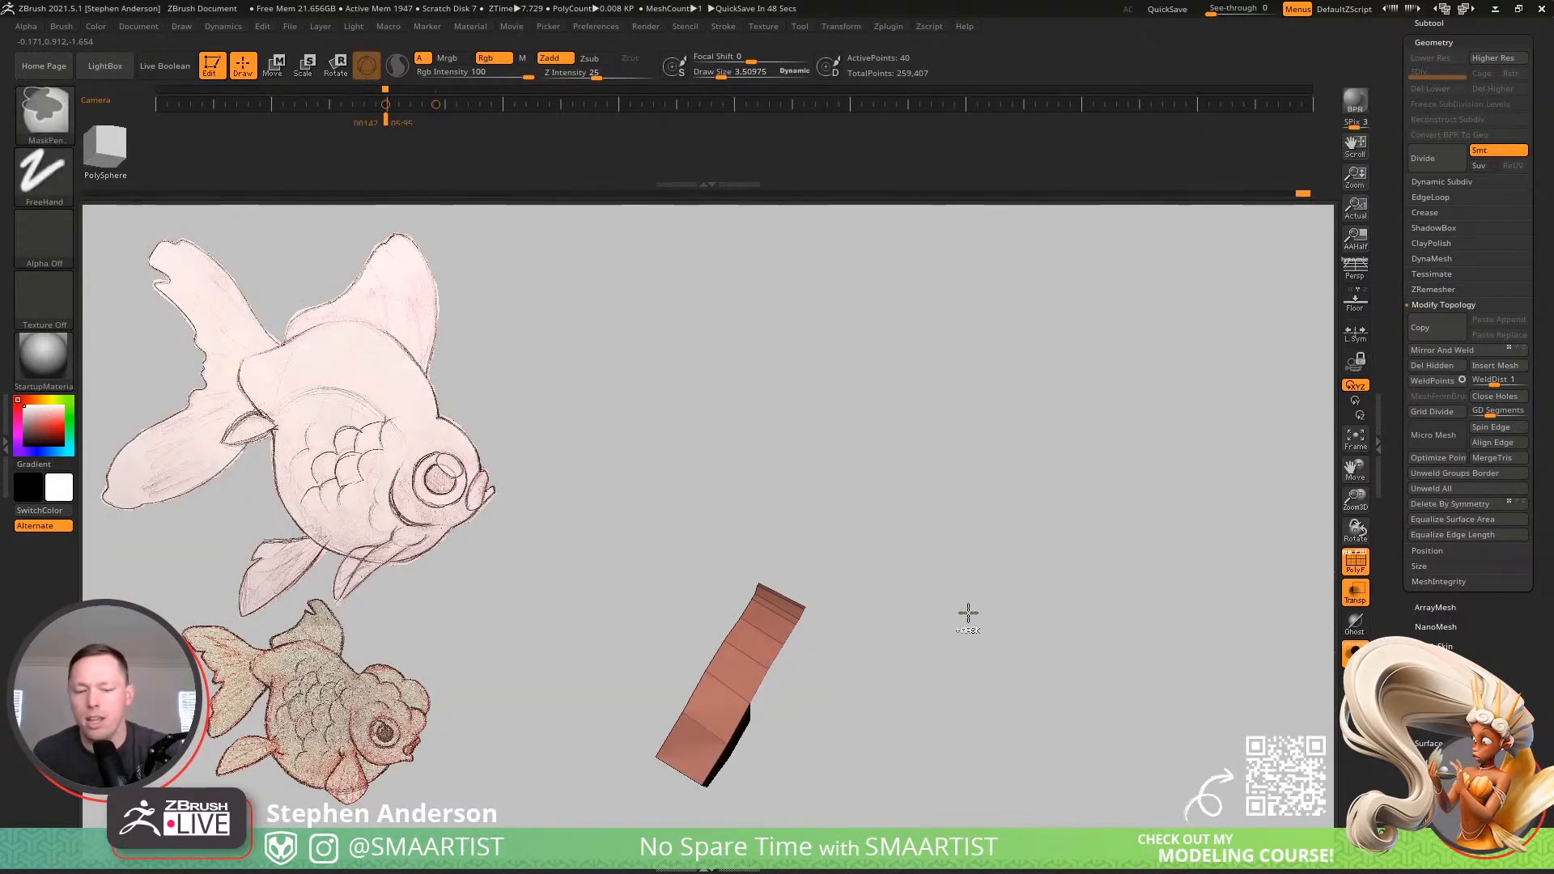
pyautogui.moveTo(971, 611); pyautogui.dragTo(1078, 559)
pyautogui.hotkey('ctrl', 'w')
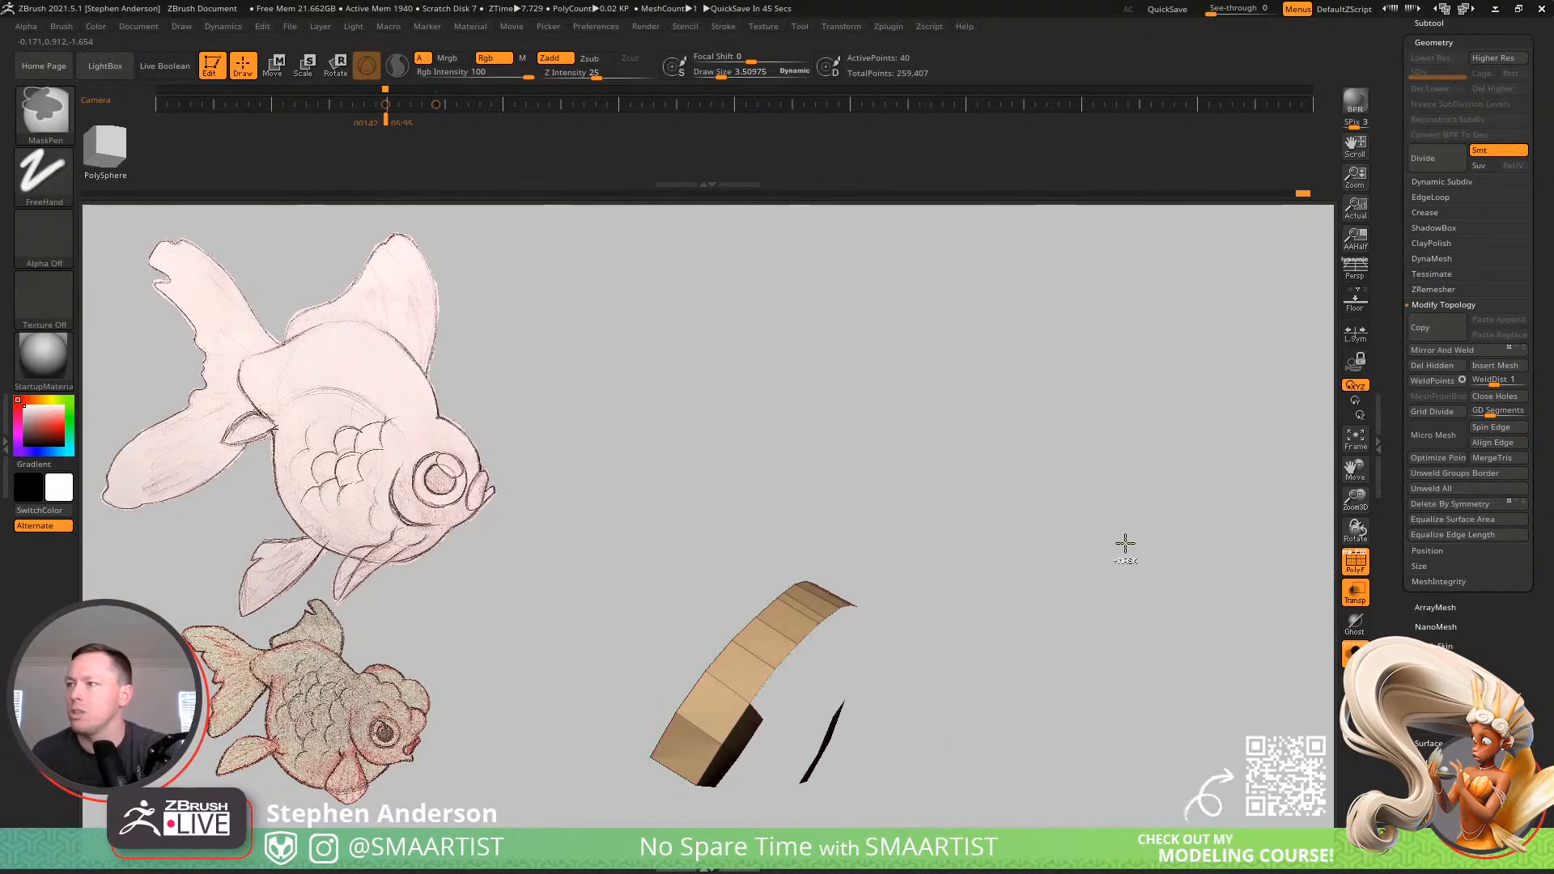
# Unhide the rest of the topology mesh and split the upper lip strip off into a separate subtool
pyautogui.keyDown('ctrl'); pyautogui.keyDown('shift'); pyautogui.click(1165, 583); pyautogui.keyUp('shift'); pyautogui.keyUp('ctrl')
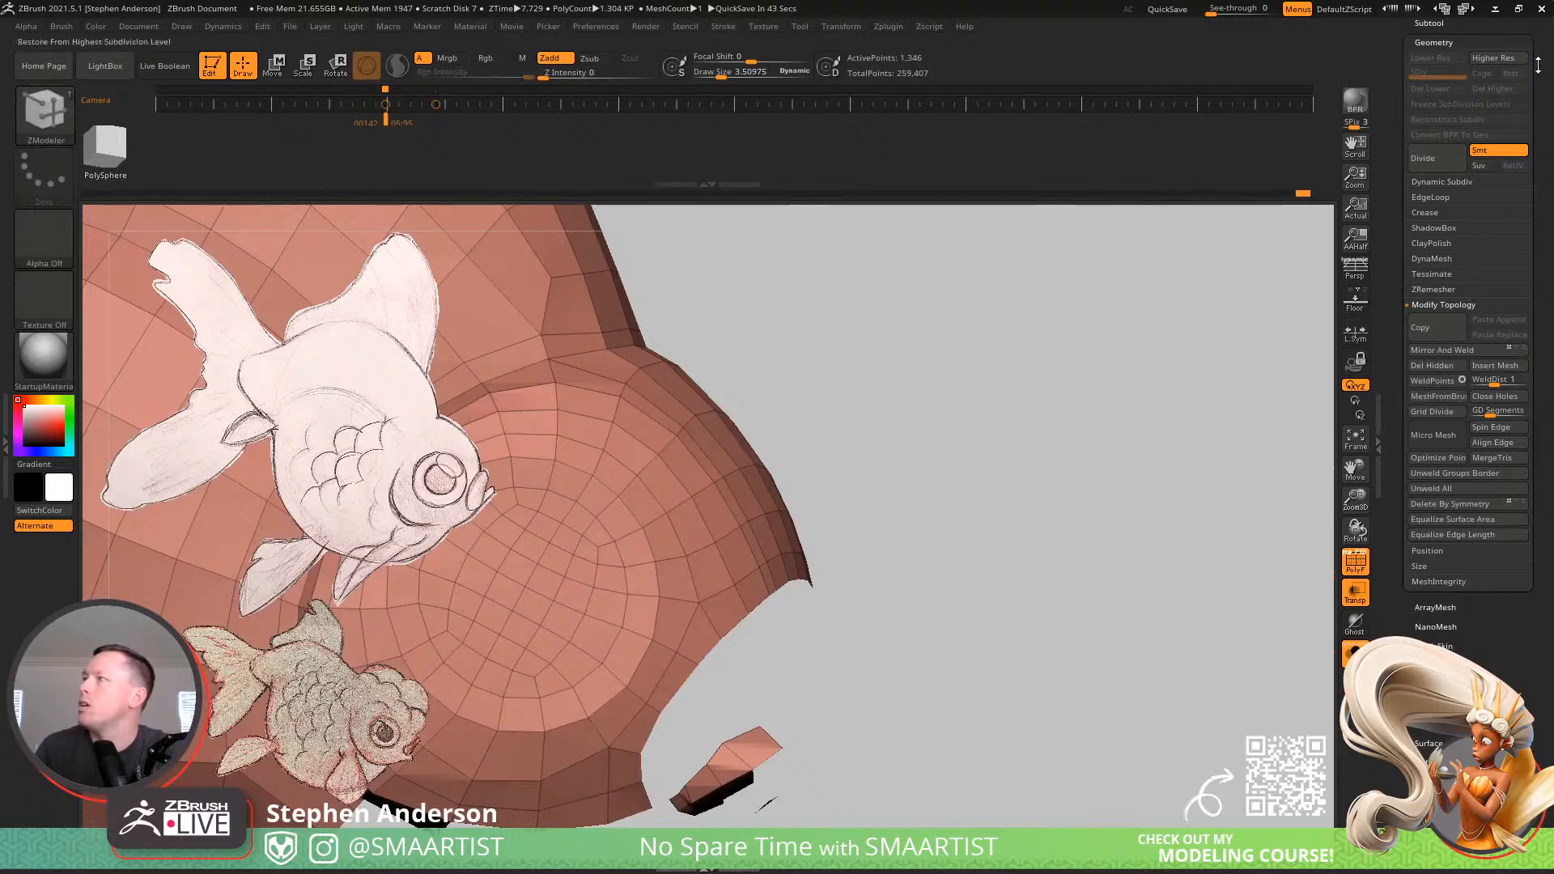
pyautogui.click(1424, 22)
pyautogui.click(1430, 375)
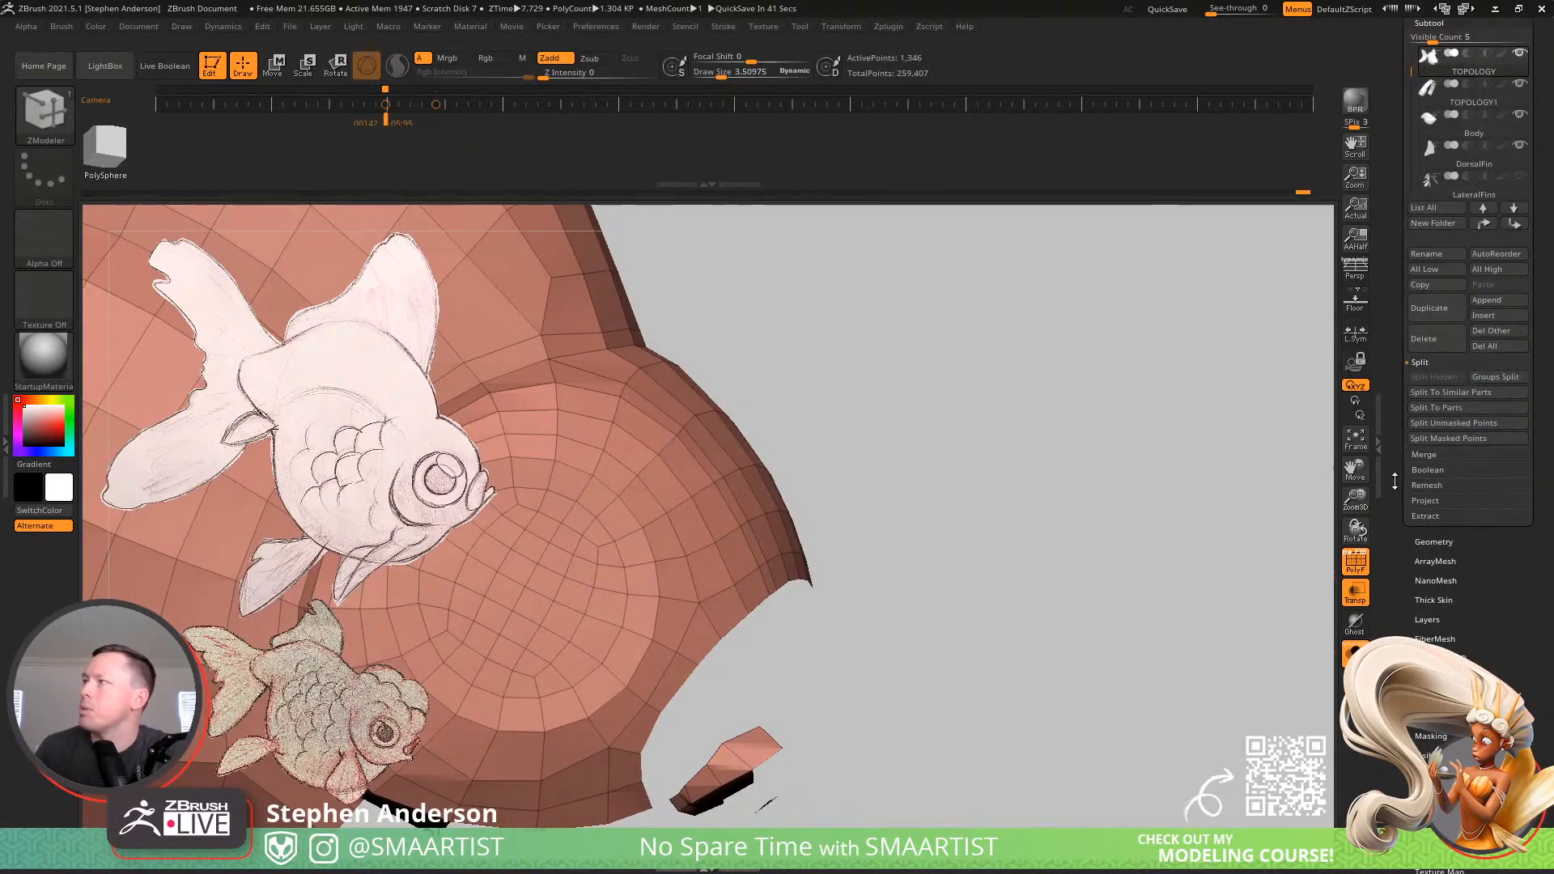
# Hide the separated upper lip subtool and turn off Solo mode so the sculpted body shows with the remaining topology
pyautogui.moveTo(1027, 444); pyautogui.dragTo(1383, 264)
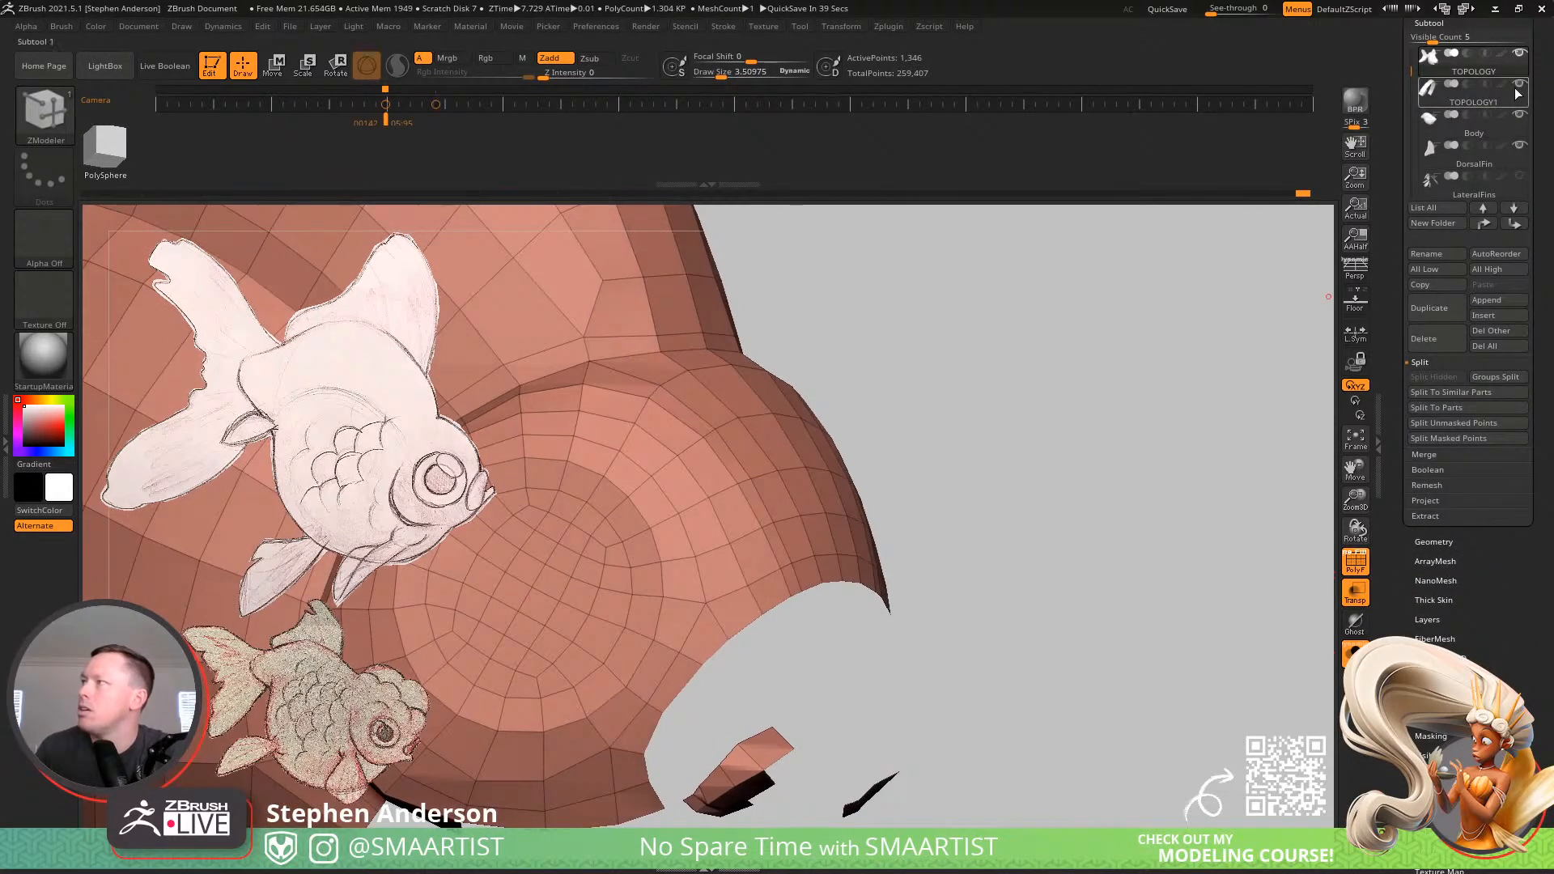
pyautogui.keyDown('alt'); pyautogui.moveTo(1138, 541); pyautogui.dragTo(1136, 433); pyautogui.keyUp('alt')
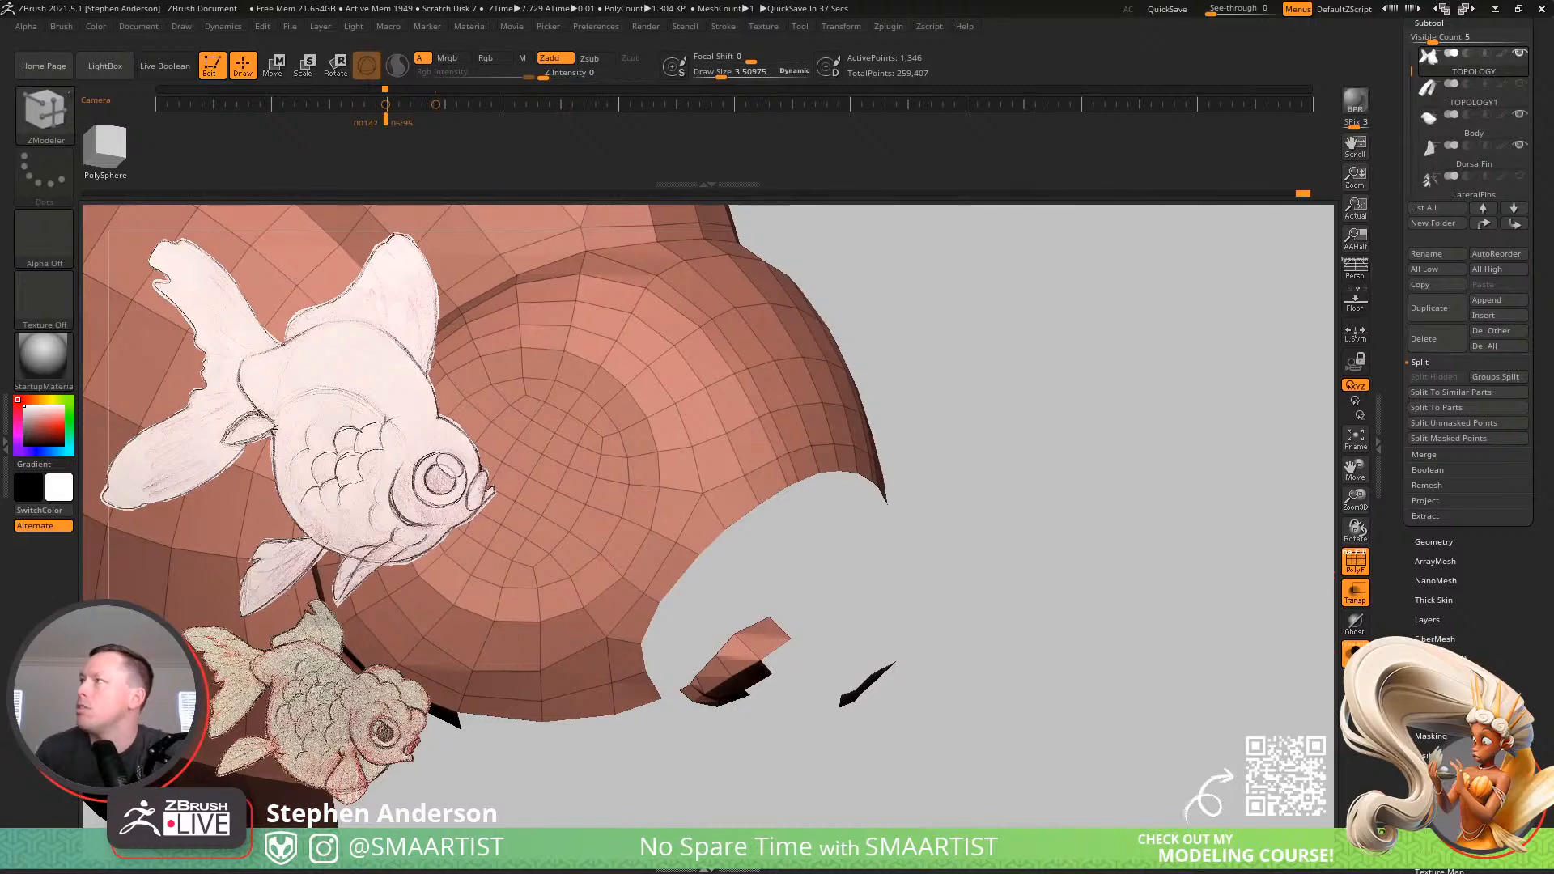
pyautogui.click(1353, 652)
pyautogui.moveTo(1248, 650); pyautogui.dragTo(821, 734)
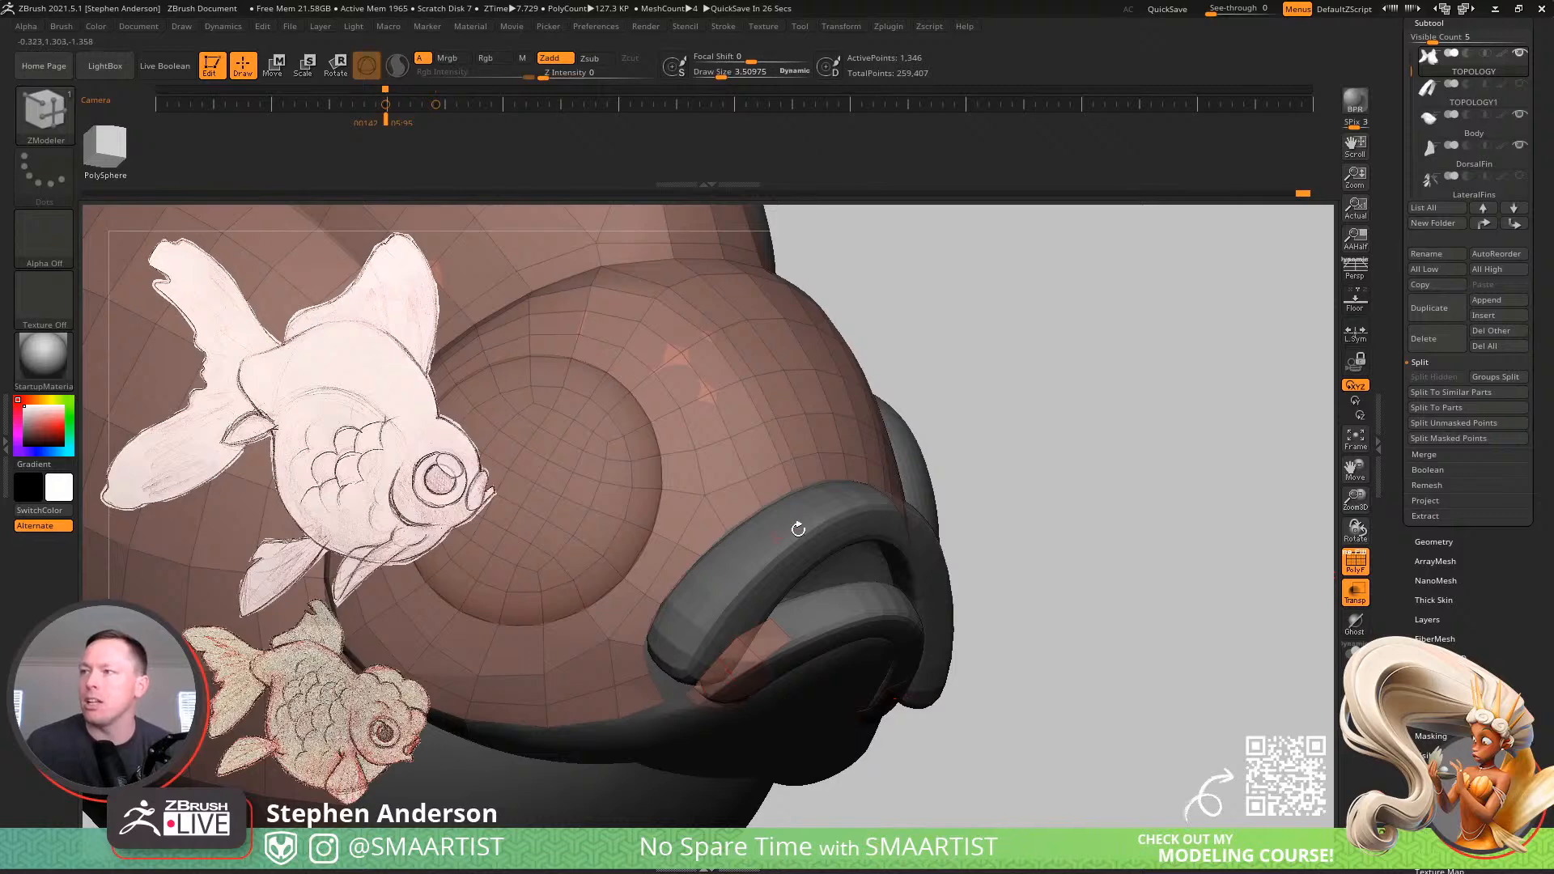
# Adjust the small polygons at the mouth corner below the upper lip with ZModeler, raising Draw Size to about 13.7
pyautogui.moveTo(827, 648); pyautogui.dragTo(729, 652)
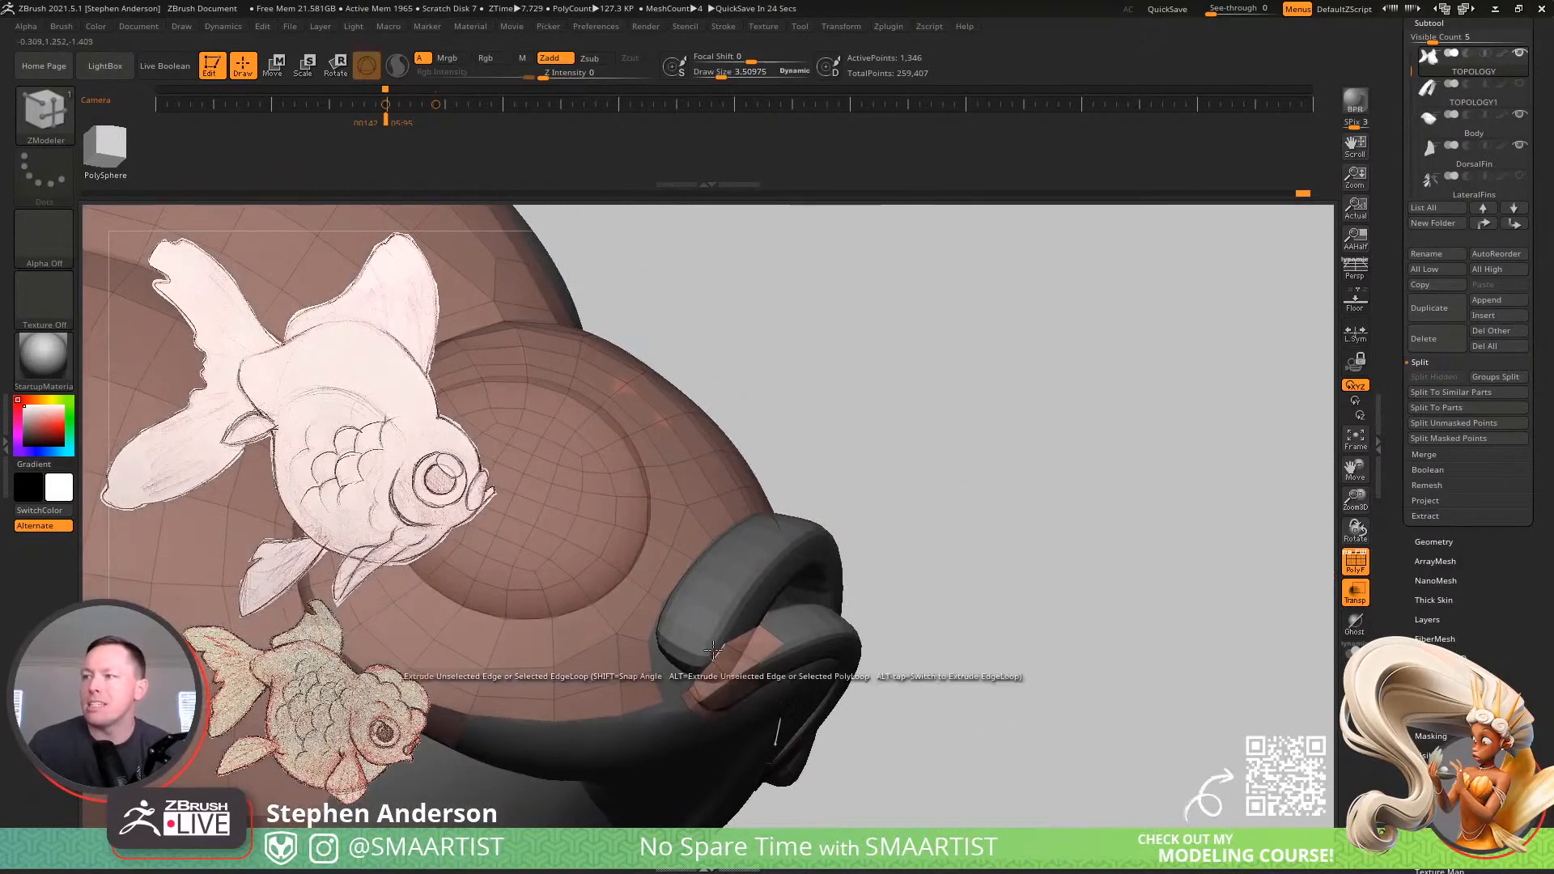
pyautogui.moveTo(713, 649)
pyautogui.mouseDown(button='right')
pyautogui.moveTo(671, 672)
pyautogui.moveTo(712, 673)
pyautogui.moveTo(678, 677)
pyautogui.moveTo(641, 714)
pyautogui.mouseUp(button='right')
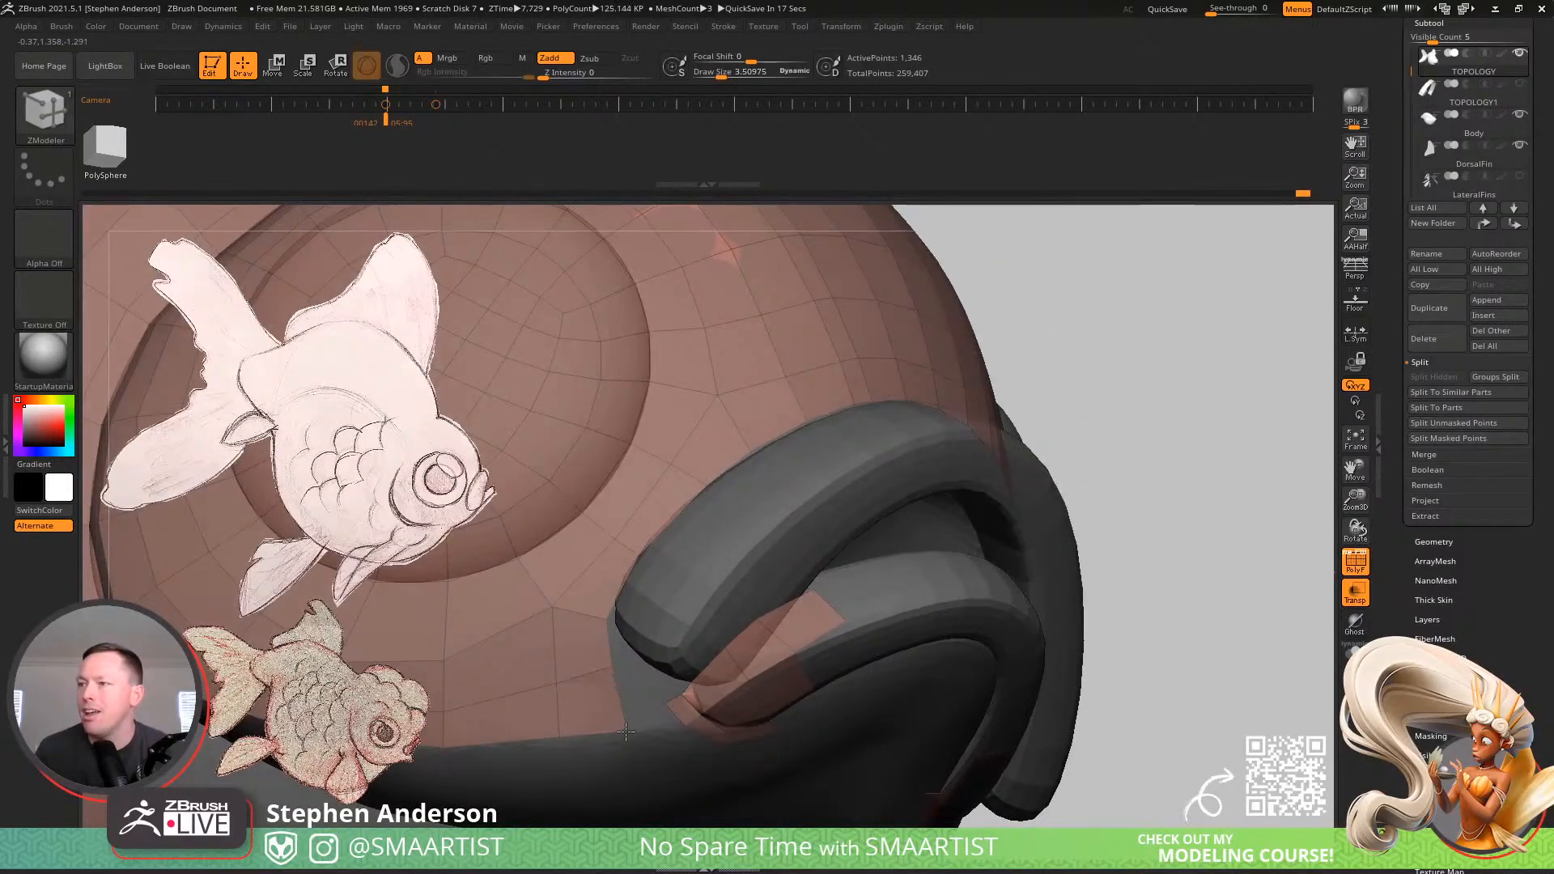
pyautogui.moveTo(677, 695); pyautogui.dragTo(663, 703)
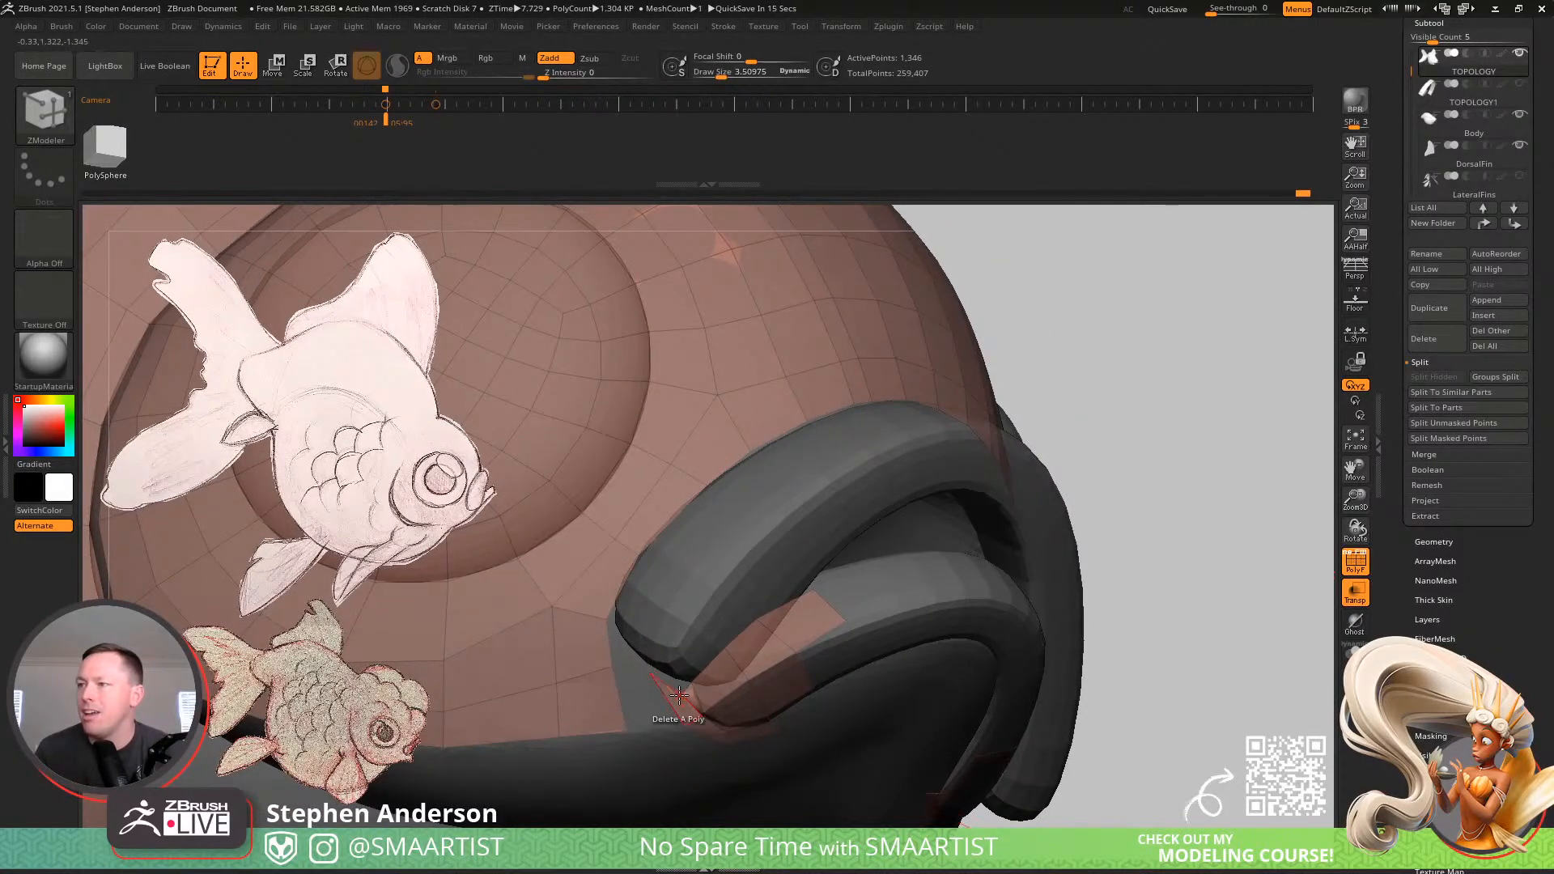
pyautogui.moveTo(646, 593); pyautogui.dragTo(675, 690, button='right')
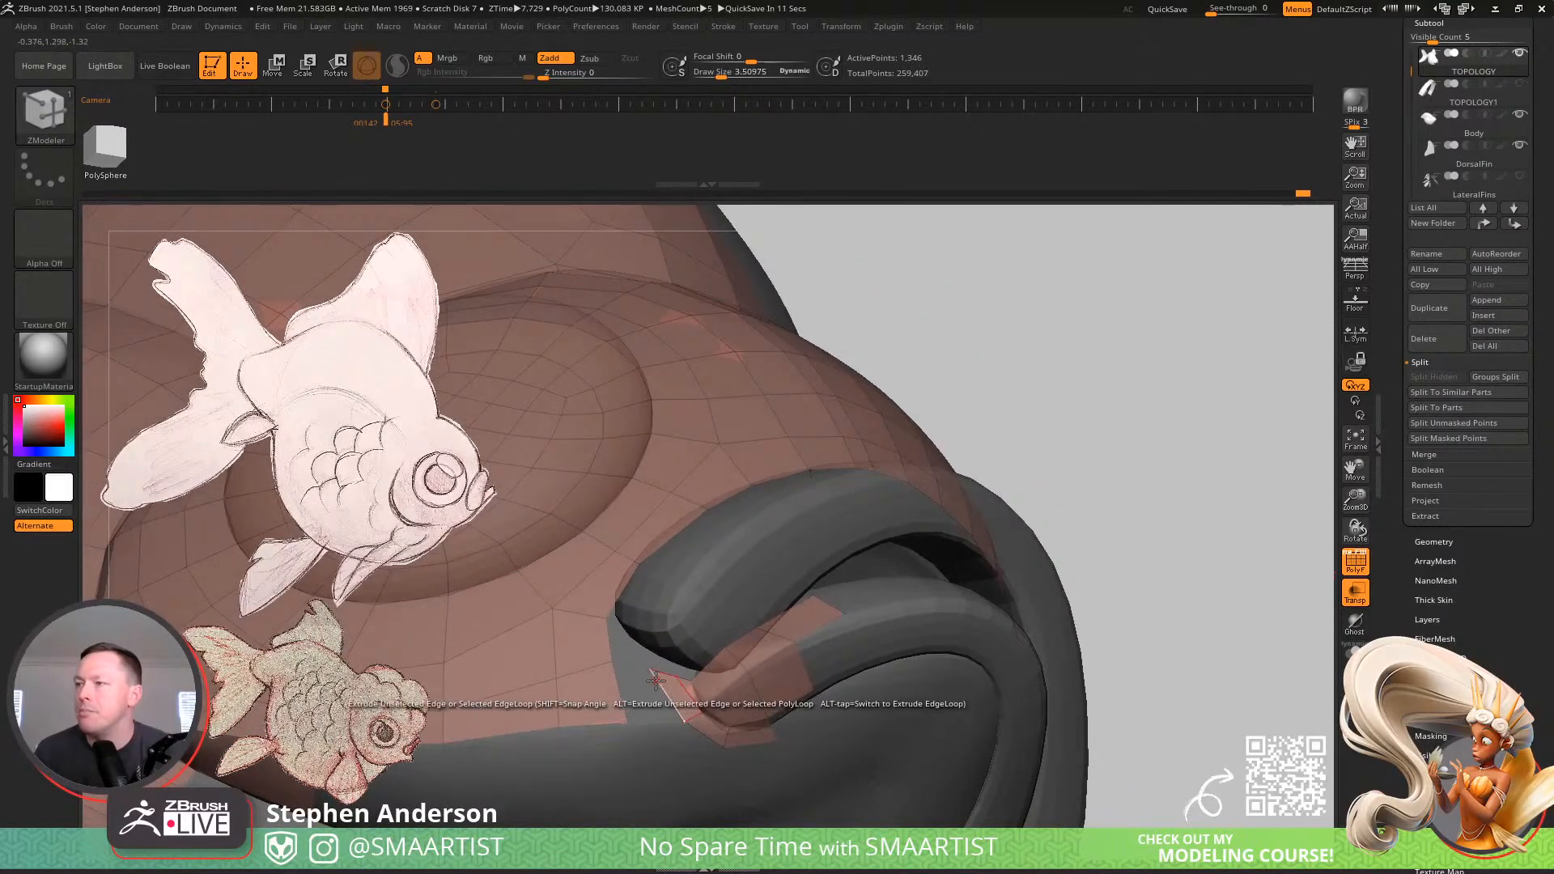
pyautogui.moveTo(699, 708); pyautogui.dragTo(687, 682, button='right')
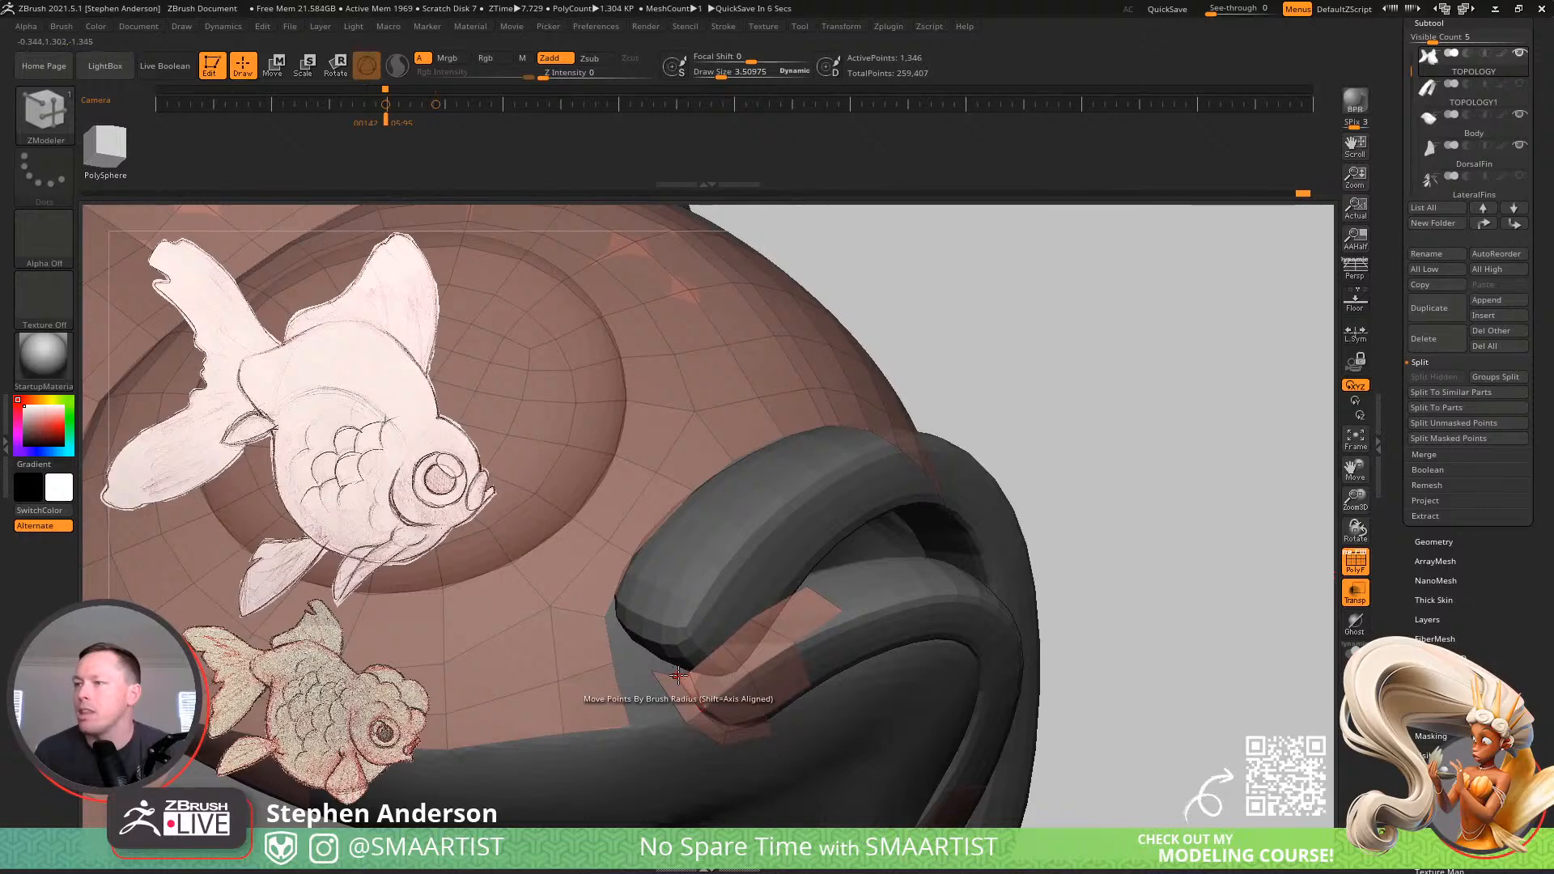
pyautogui.press('s')
pyautogui.moveTo(672, 676); pyautogui.dragTo(704, 683)
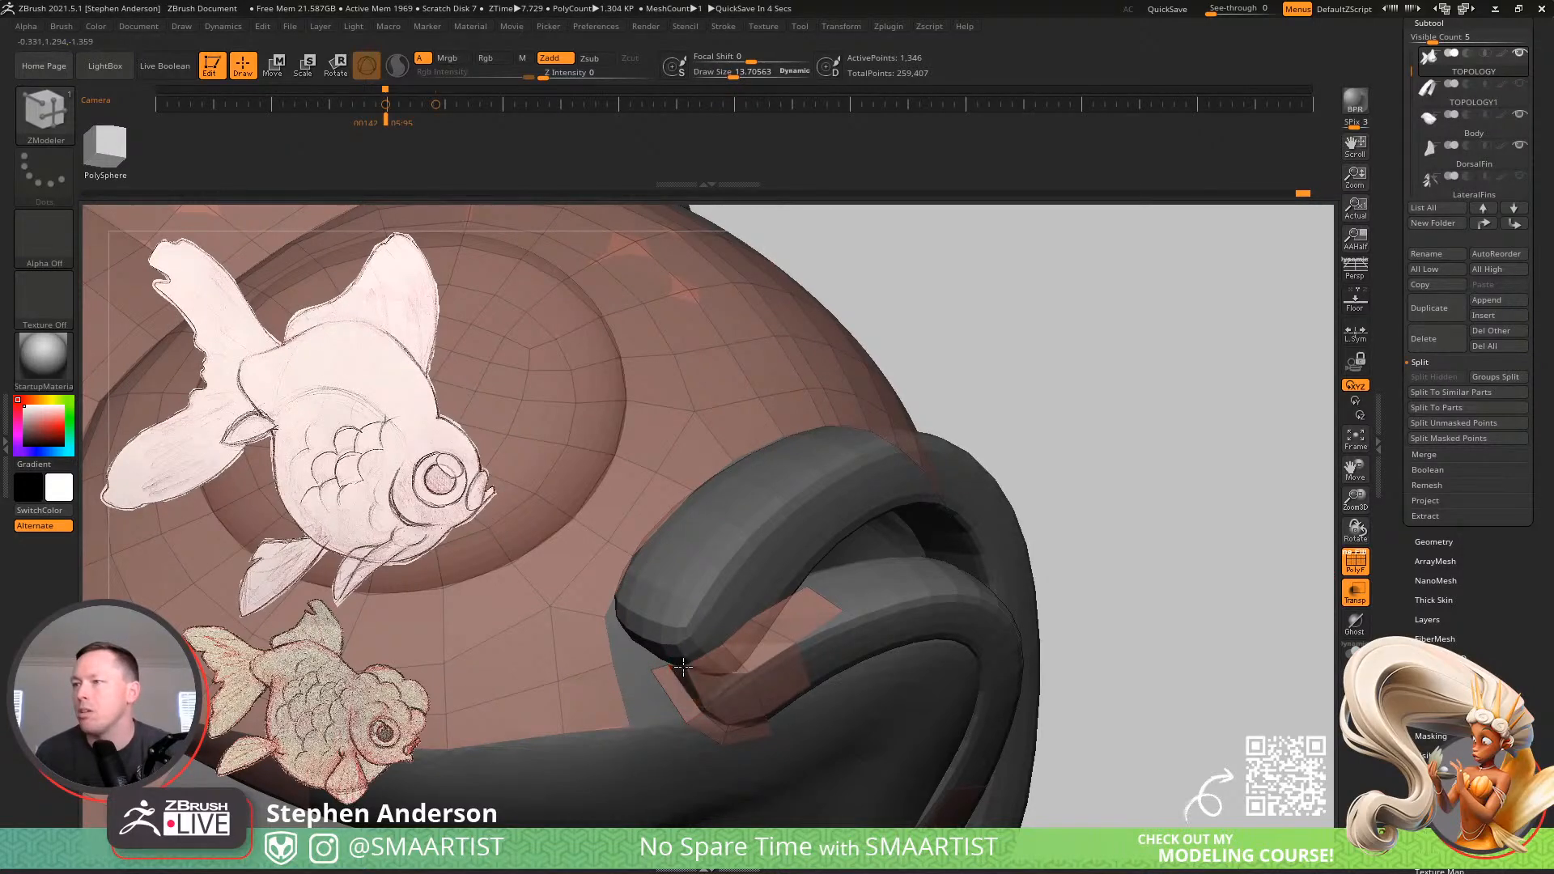
pyautogui.press('z')
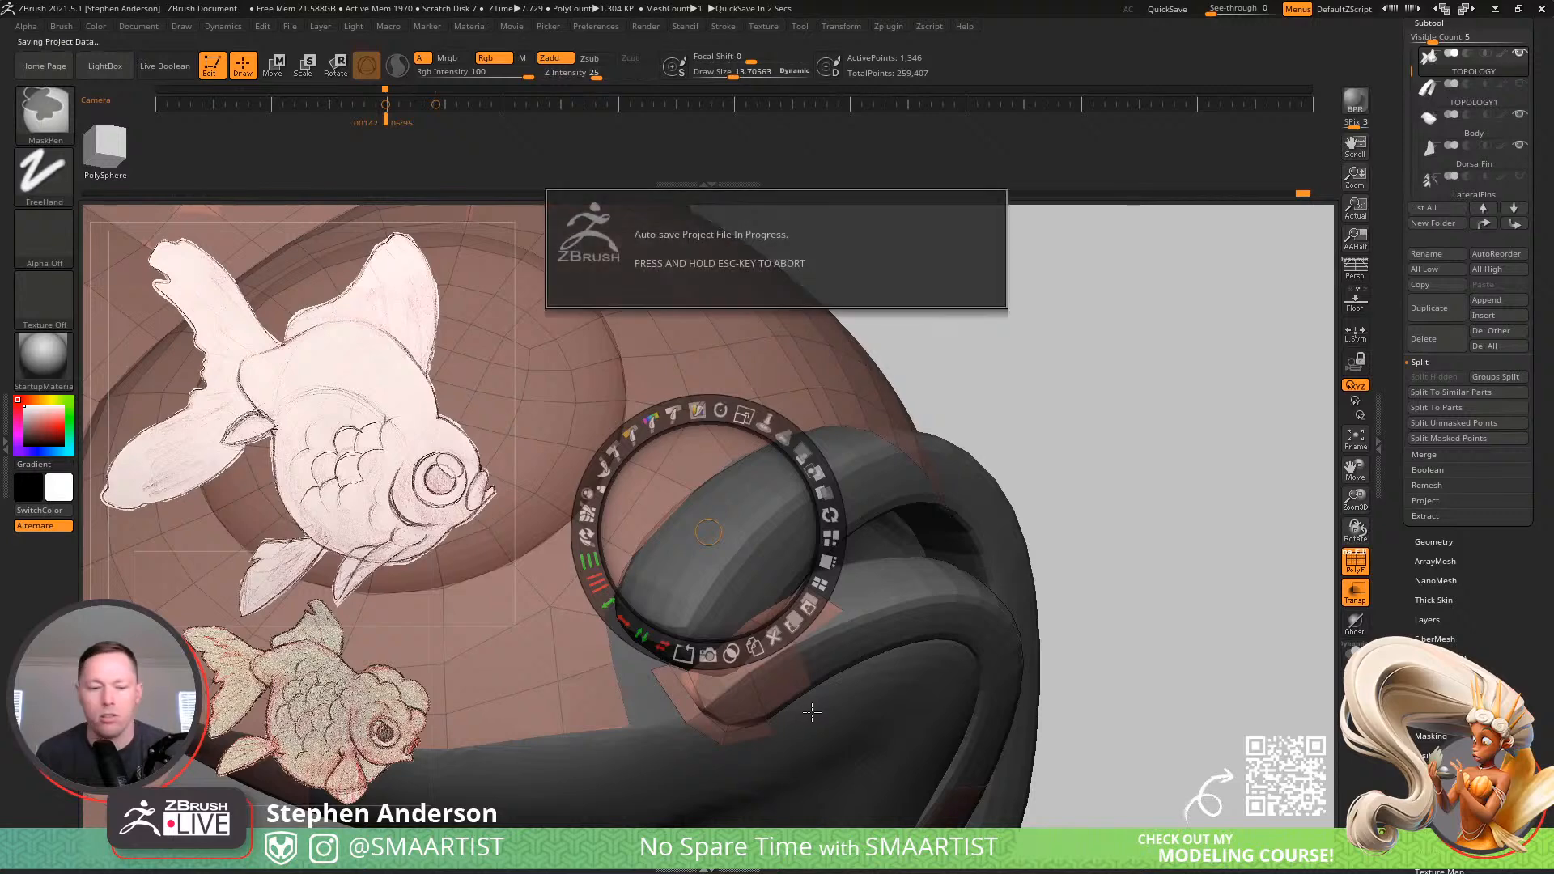
pyautogui.press('z')
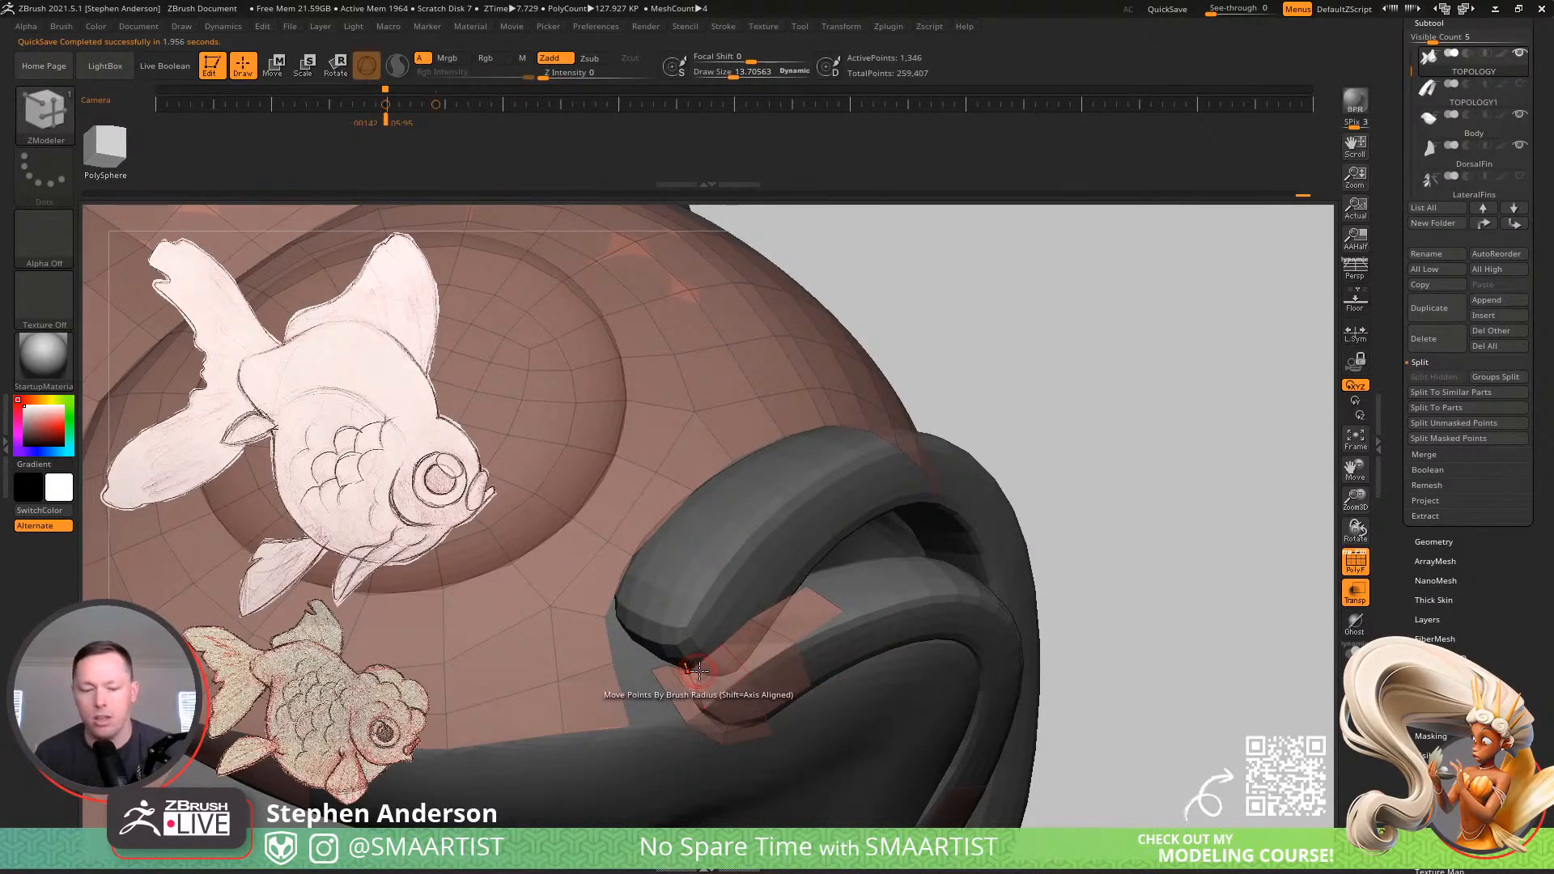
# Nudge the mouth-corner polygons toward the lip surfaces with the Move brush, and return to the ZModeler brush
pyautogui.press('b')
pyautogui.press('m')
pyautogui.press('v')
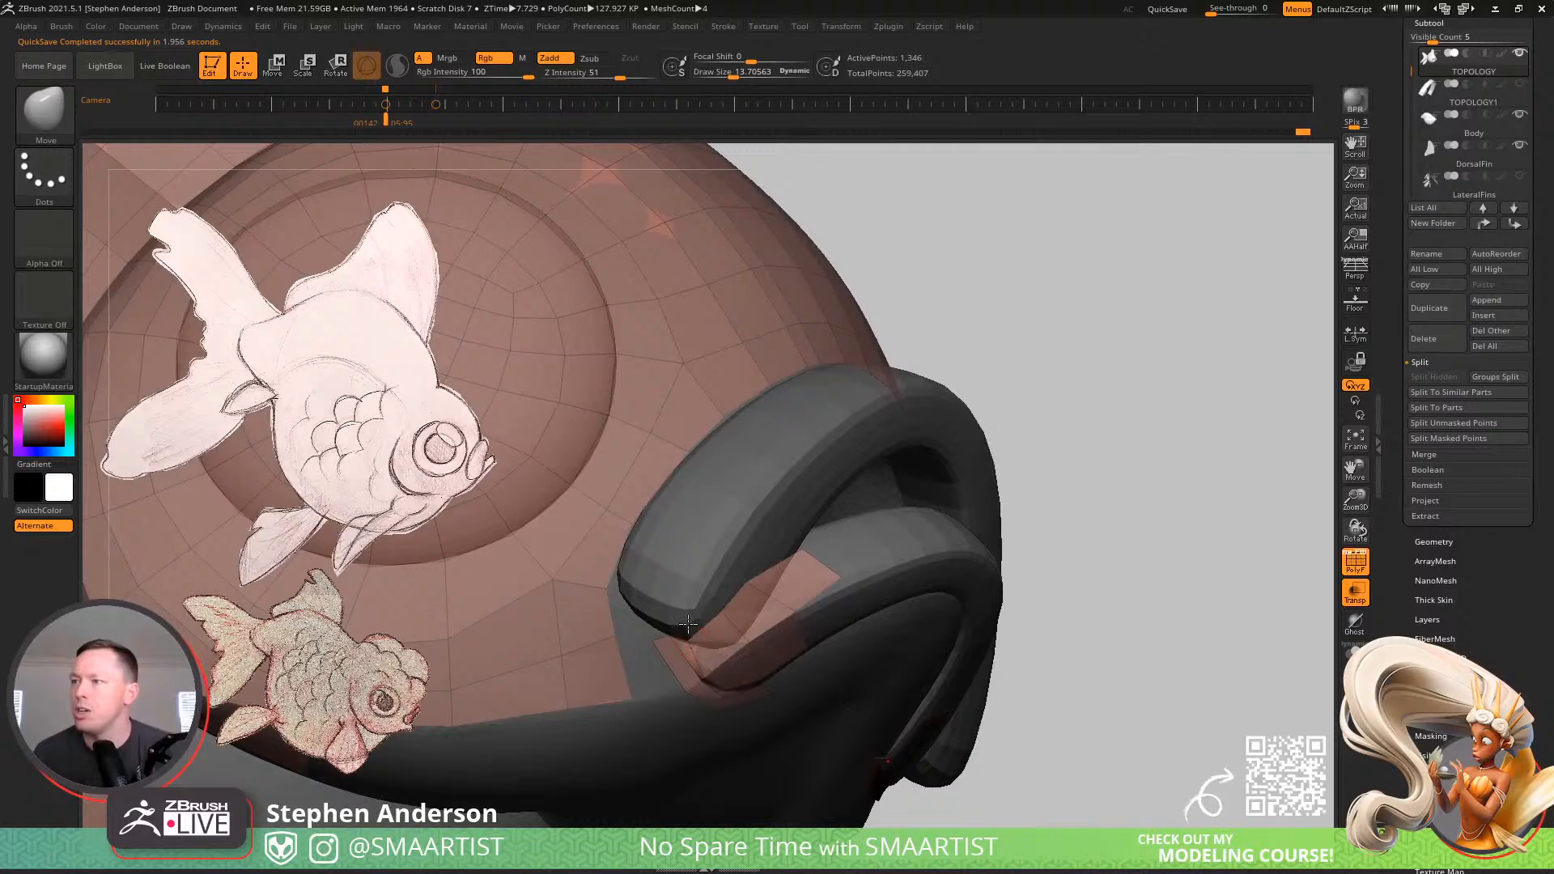
pyautogui.moveTo(687, 617); pyautogui.dragTo(680, 550, button='right')
pyautogui.moveTo(688, 631); pyautogui.dragTo(696, 676, button='right')
pyautogui.moveTo(890, 494)
pyautogui.mouseDown(button='right')
pyautogui.moveTo(850, 550)
pyautogui.moveTo(907, 518)
pyautogui.mouseUp(button='right')
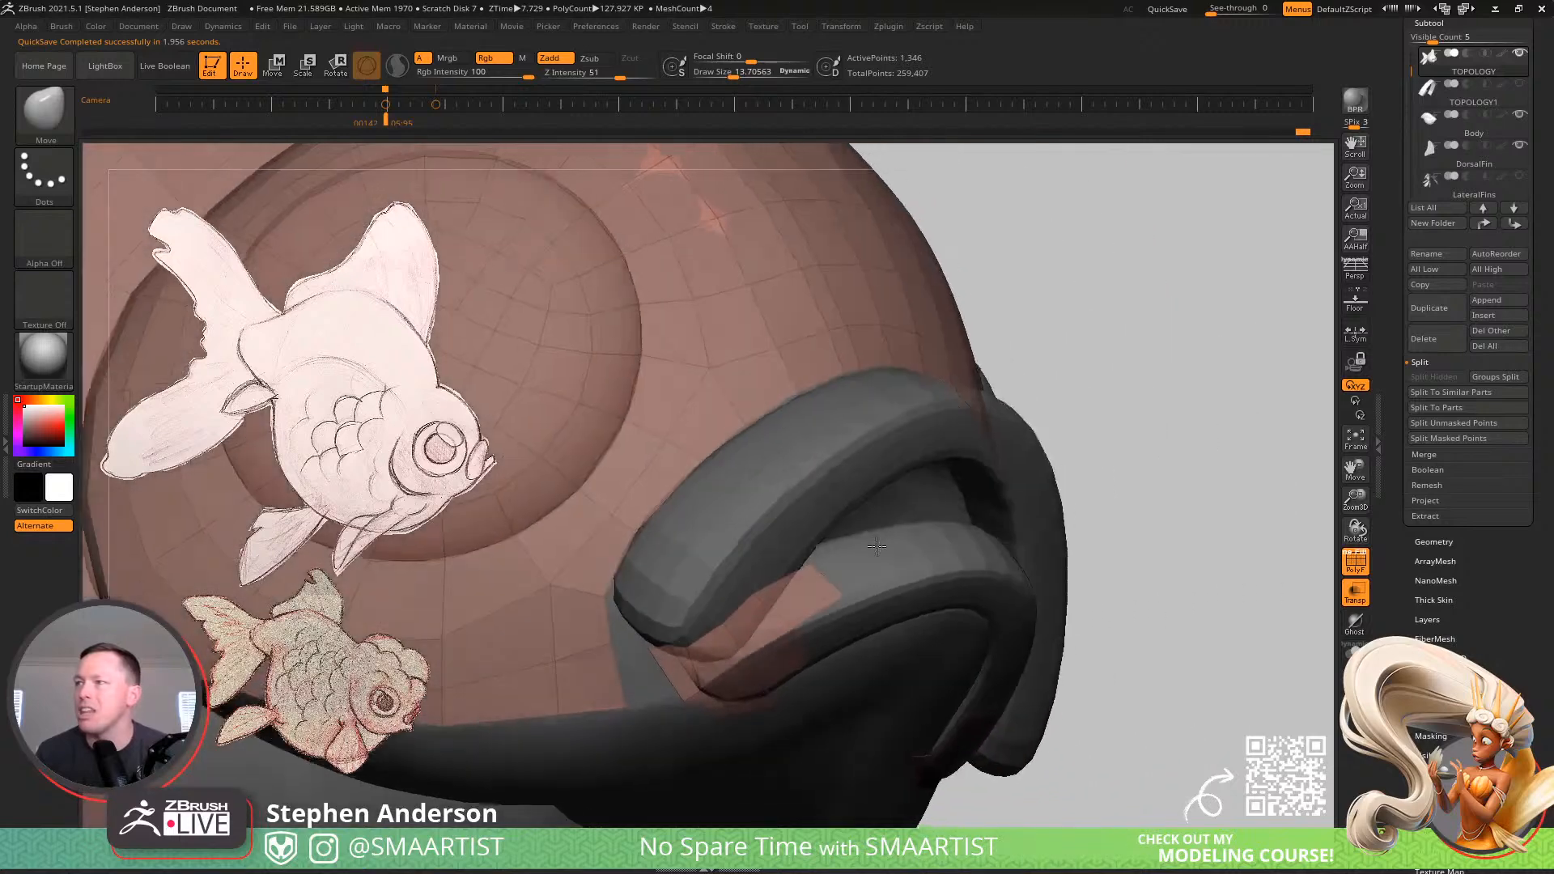
pyautogui.moveTo(721, 537)
pyautogui.mouseDown(button='right')
pyautogui.moveTo(724, 519)
pyautogui.moveTo(719, 539)
pyautogui.mouseUp(button='right')
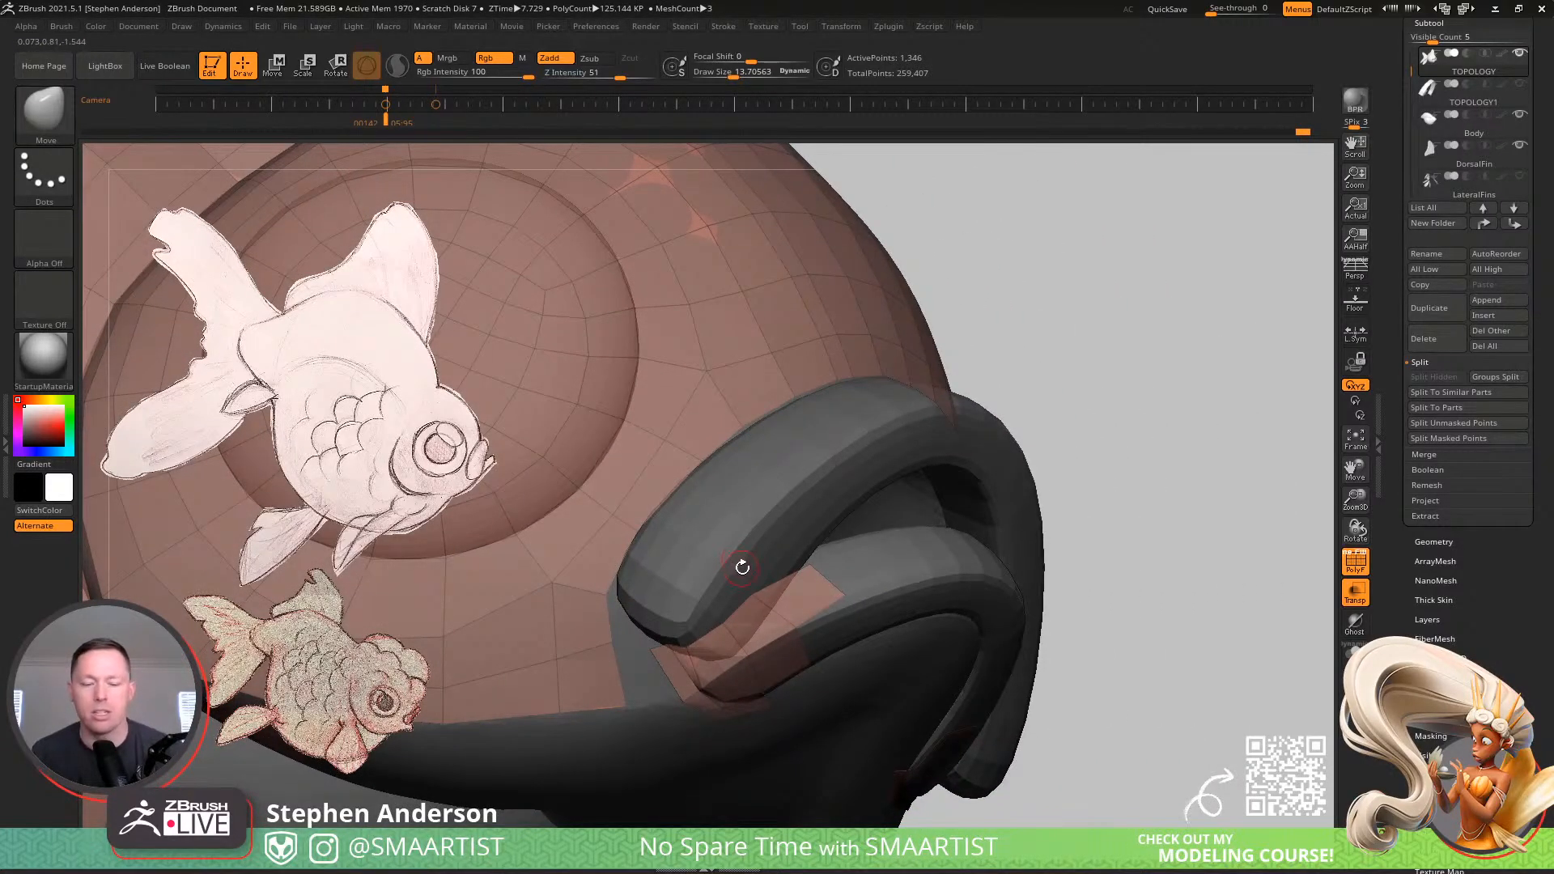
pyautogui.press('b')
pyautogui.press('z')
pyautogui.press('m')
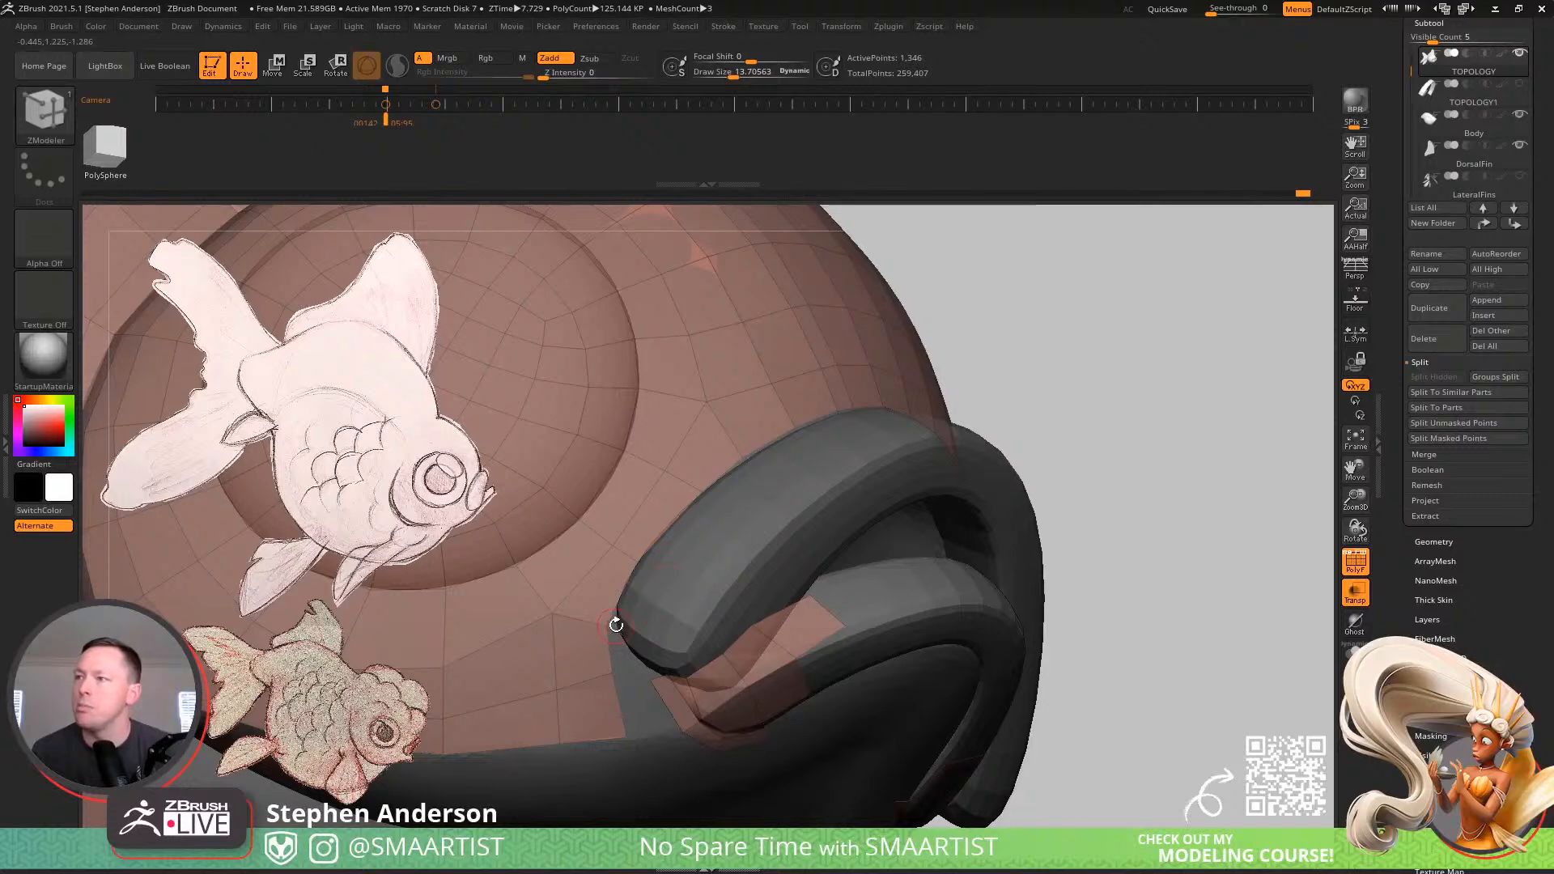
# Extrude the head mesh edge beside the mouth corner into new polygons wrapping over the end of the upper lip
pyautogui.moveTo(639, 594); pyautogui.dragTo(680, 597, button='right')
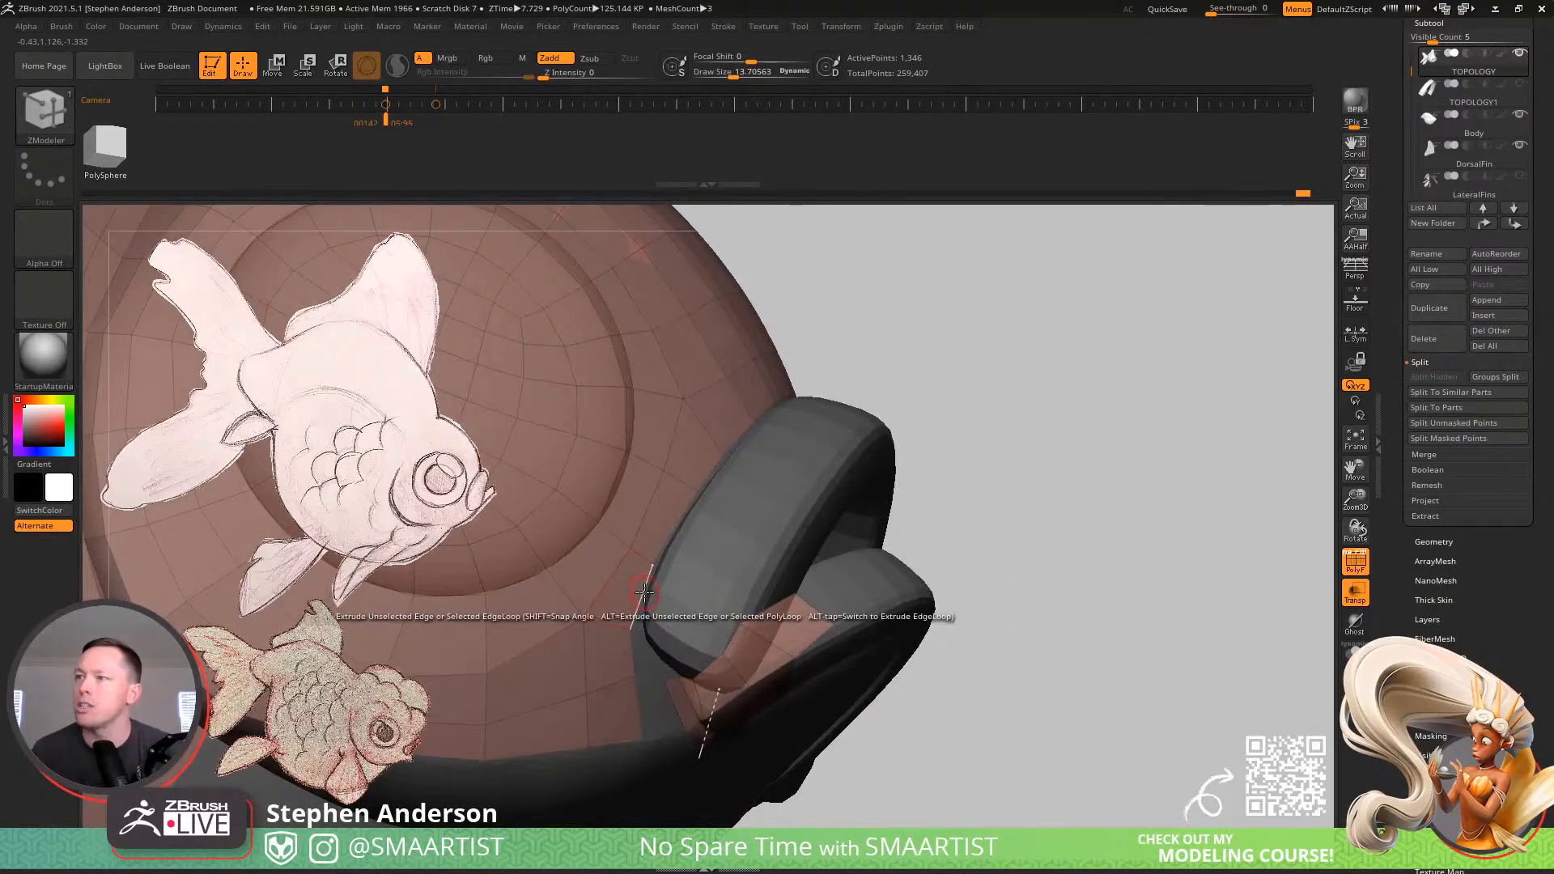
pyautogui.moveTo(644, 598); pyautogui.dragTo(705, 600)
pyautogui.moveTo(706, 599); pyautogui.dragTo(703, 550, button='right')
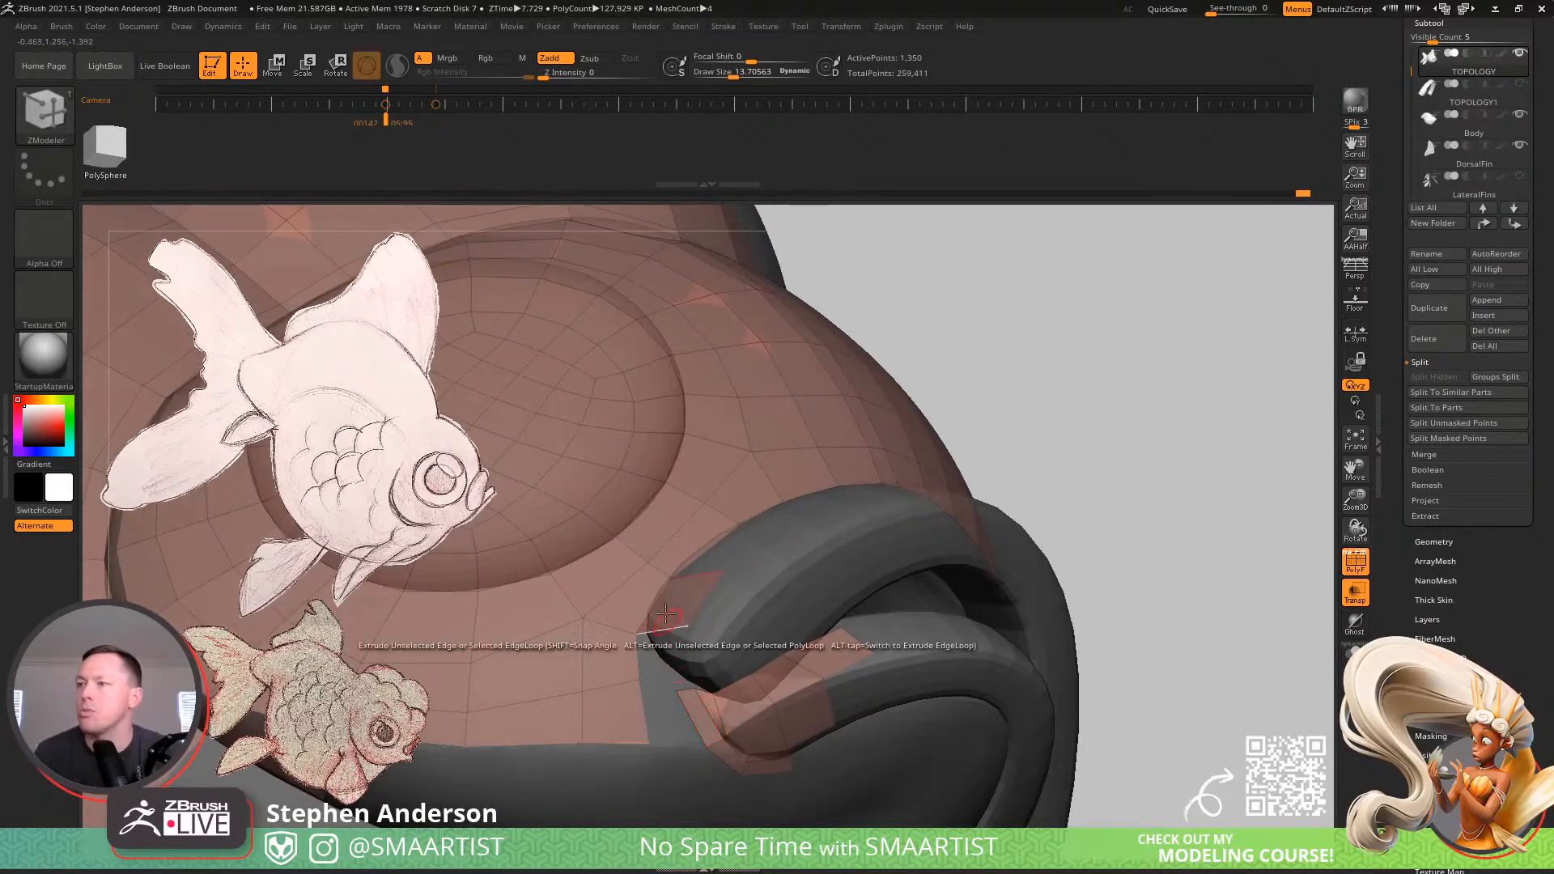
pyautogui.moveTo(607, 648); pyautogui.dragTo(673, 637, button='right')
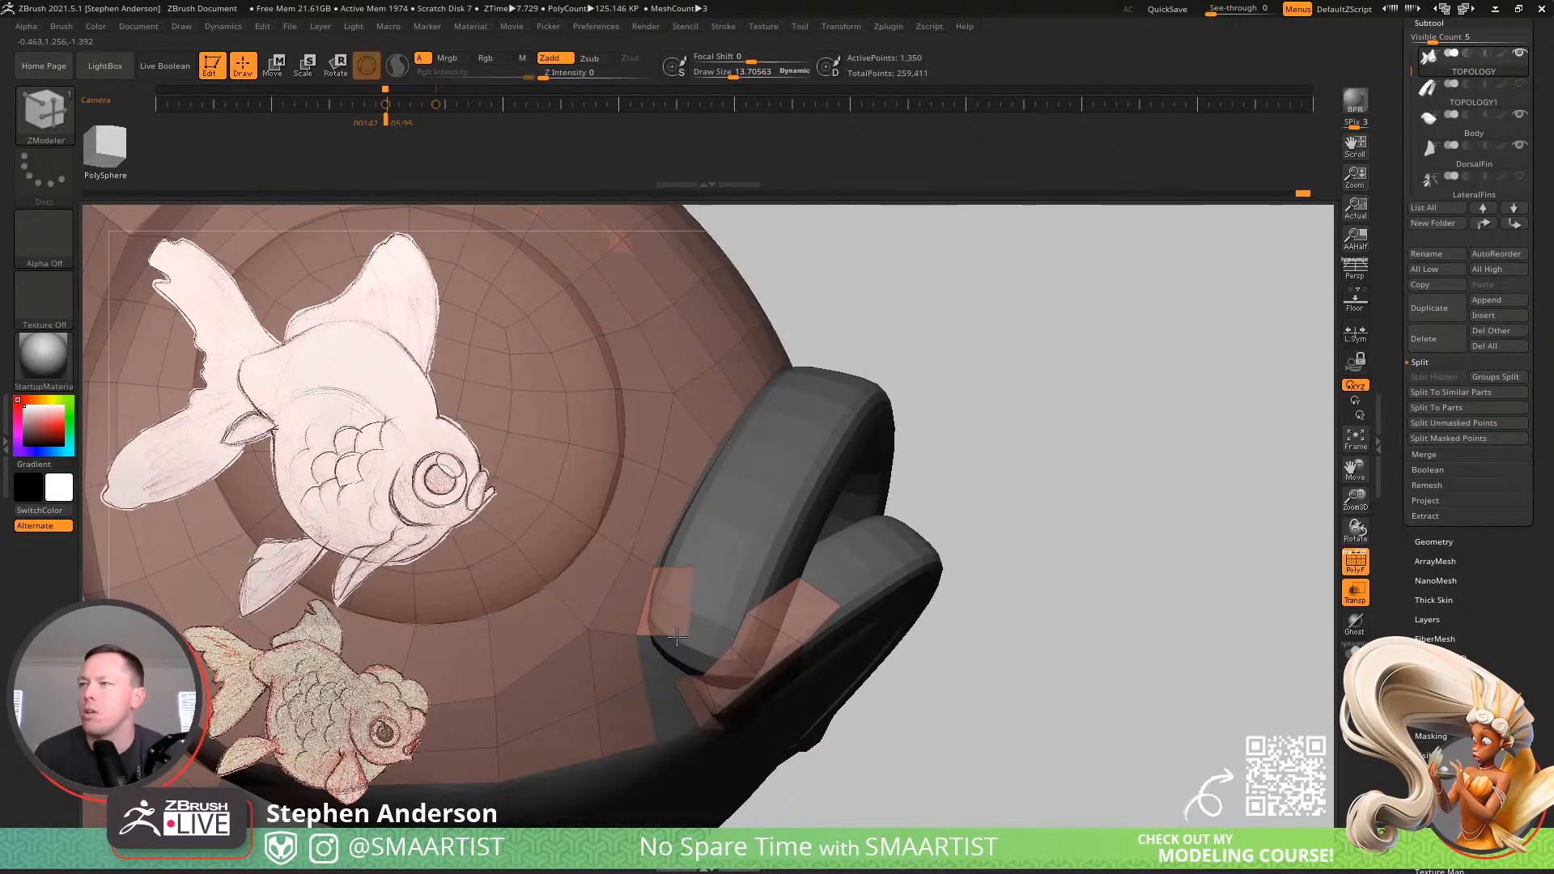
pyautogui.moveTo(690, 603); pyautogui.dragTo(728, 607)
pyautogui.moveTo(729, 613); pyautogui.dragTo(672, 615, button='right')
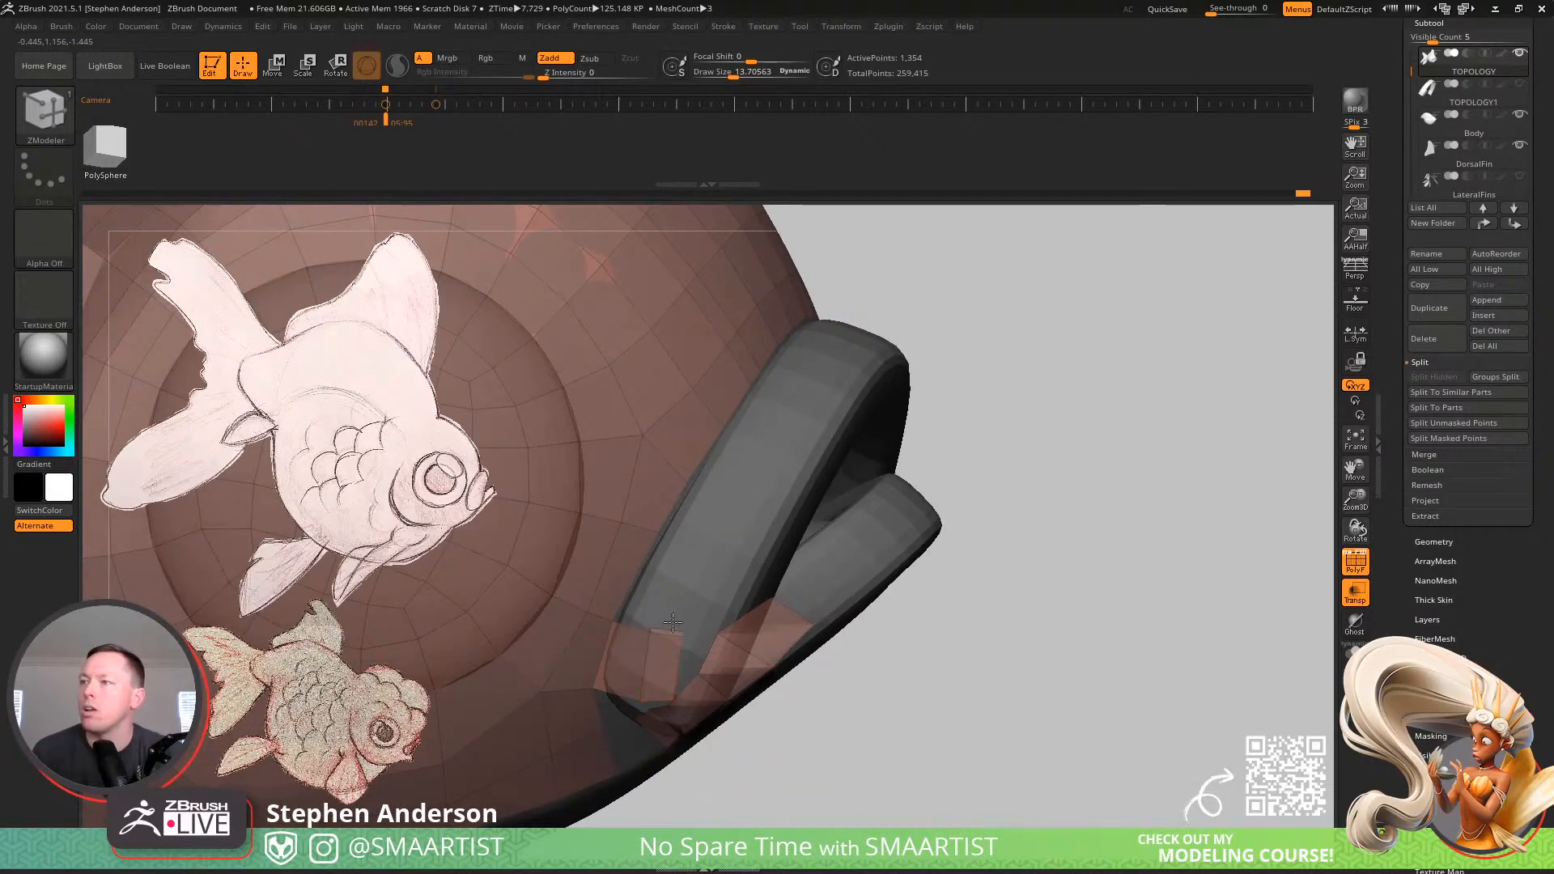
# Extend the polygon strip from the lip's end partway up the front of the upper lip by extruding its leading edge
pyautogui.moveTo(673, 619); pyautogui.dragTo(706, 534)
pyautogui.moveTo(690, 607); pyautogui.dragTo(720, 603, button='right')
pyautogui.moveTo(713, 530); pyautogui.dragTo(733, 493)
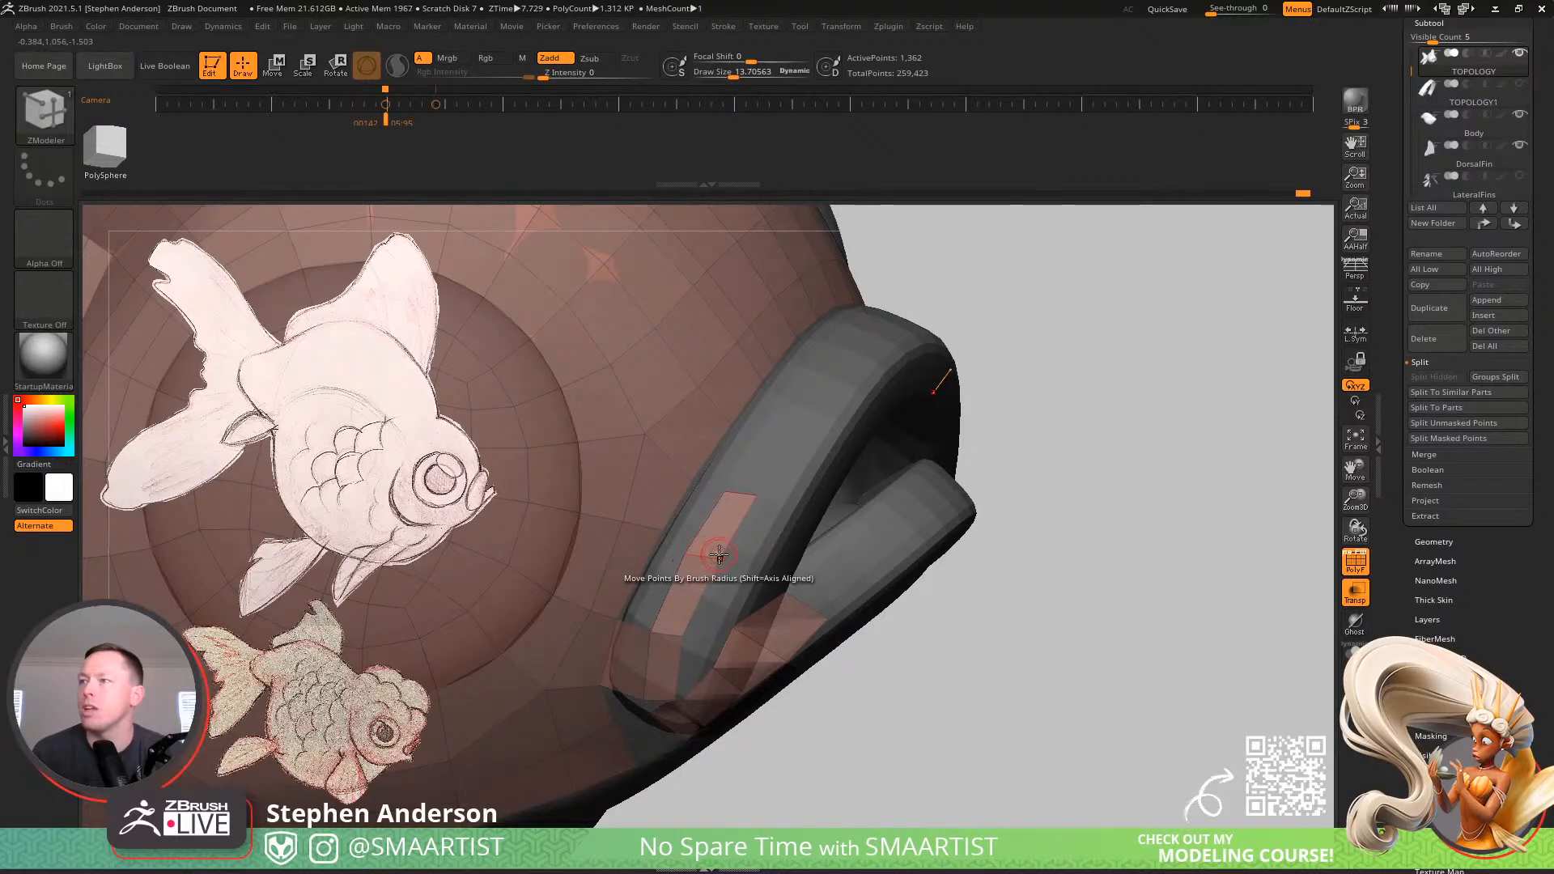
pyautogui.moveTo(709, 563); pyautogui.dragTo(700, 515, button='right')
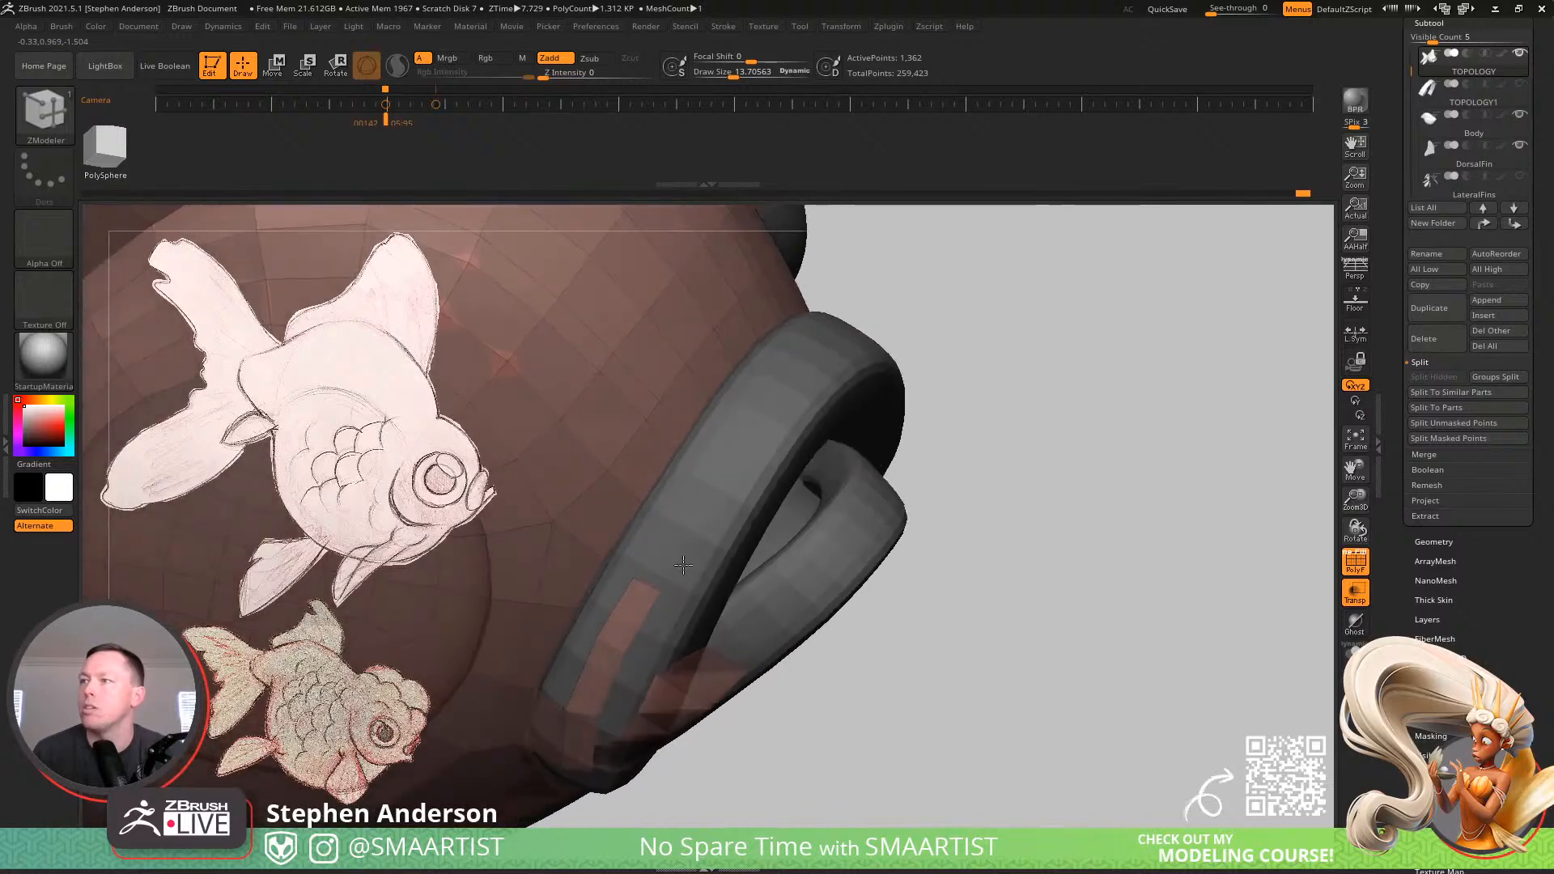
# Continue extruding the polygon strip along the upper lip to the centre line, undoing the misplaced extrusion along the way
pyautogui.moveTo(647, 581)
pyautogui.mouseDown()
pyautogui.moveTo(725, 460)
pyautogui.moveTo(765, 466)
pyautogui.mouseUp()
pyautogui.hotkey('ctrl', 'z')
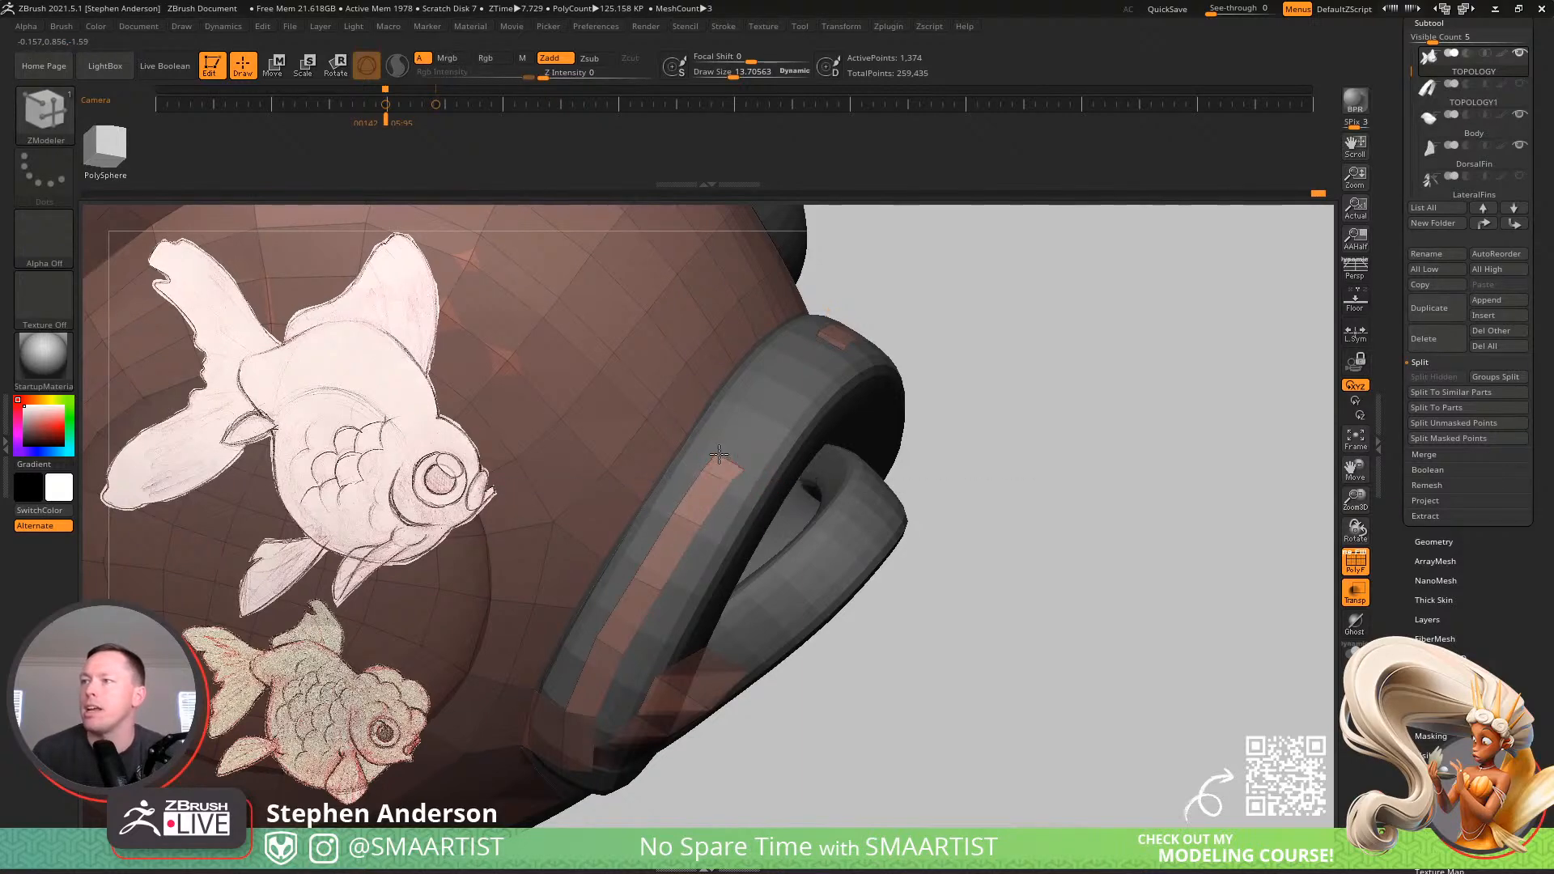
pyautogui.moveTo(733, 478); pyautogui.dragTo(660, 544, button='right')
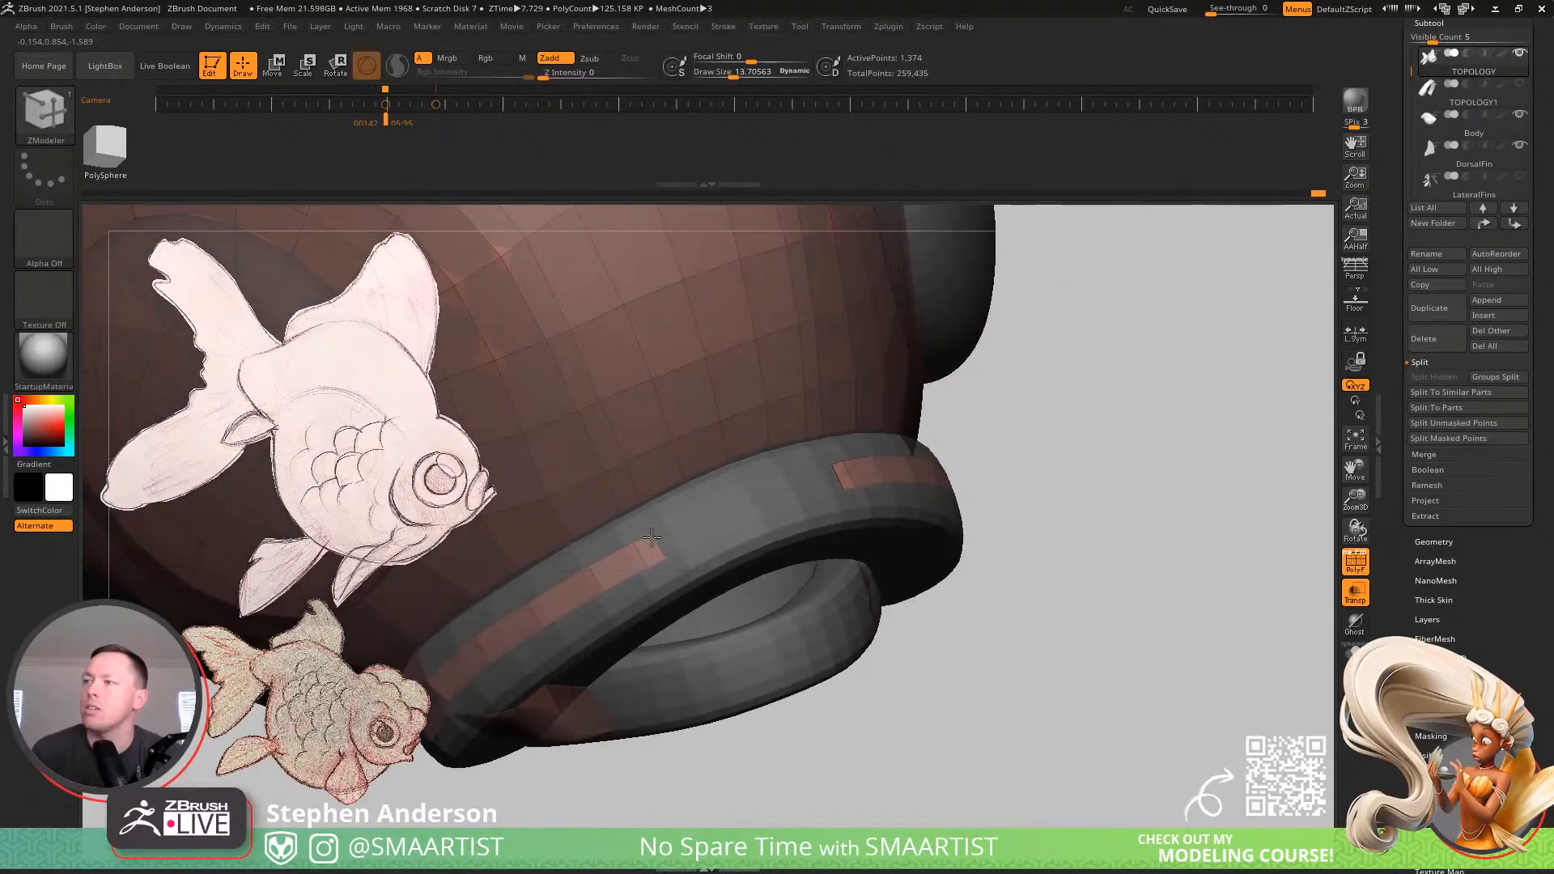
pyautogui.moveTo(659, 545); pyautogui.dragTo(752, 500)
pyautogui.moveTo(747, 536); pyautogui.dragTo(856, 586, button='right')
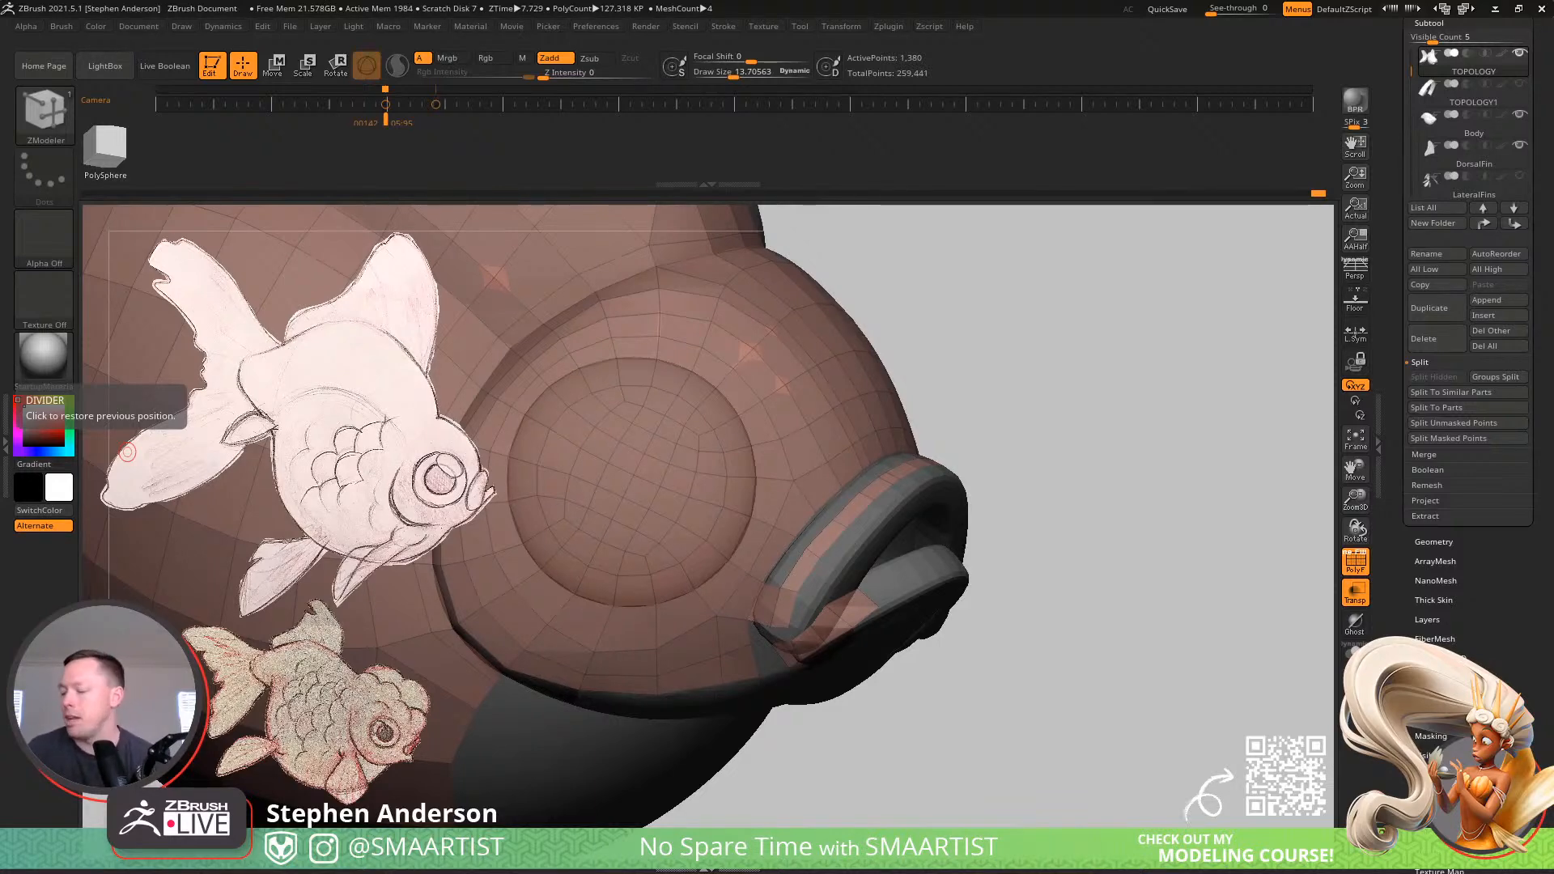
# Hide the upper lip polygroup on the Body subtool and make the TOPOLOGY subtool active again
pyautogui.keyDown('alt'); pyautogui.click(881, 527); pyautogui.keyUp('alt')
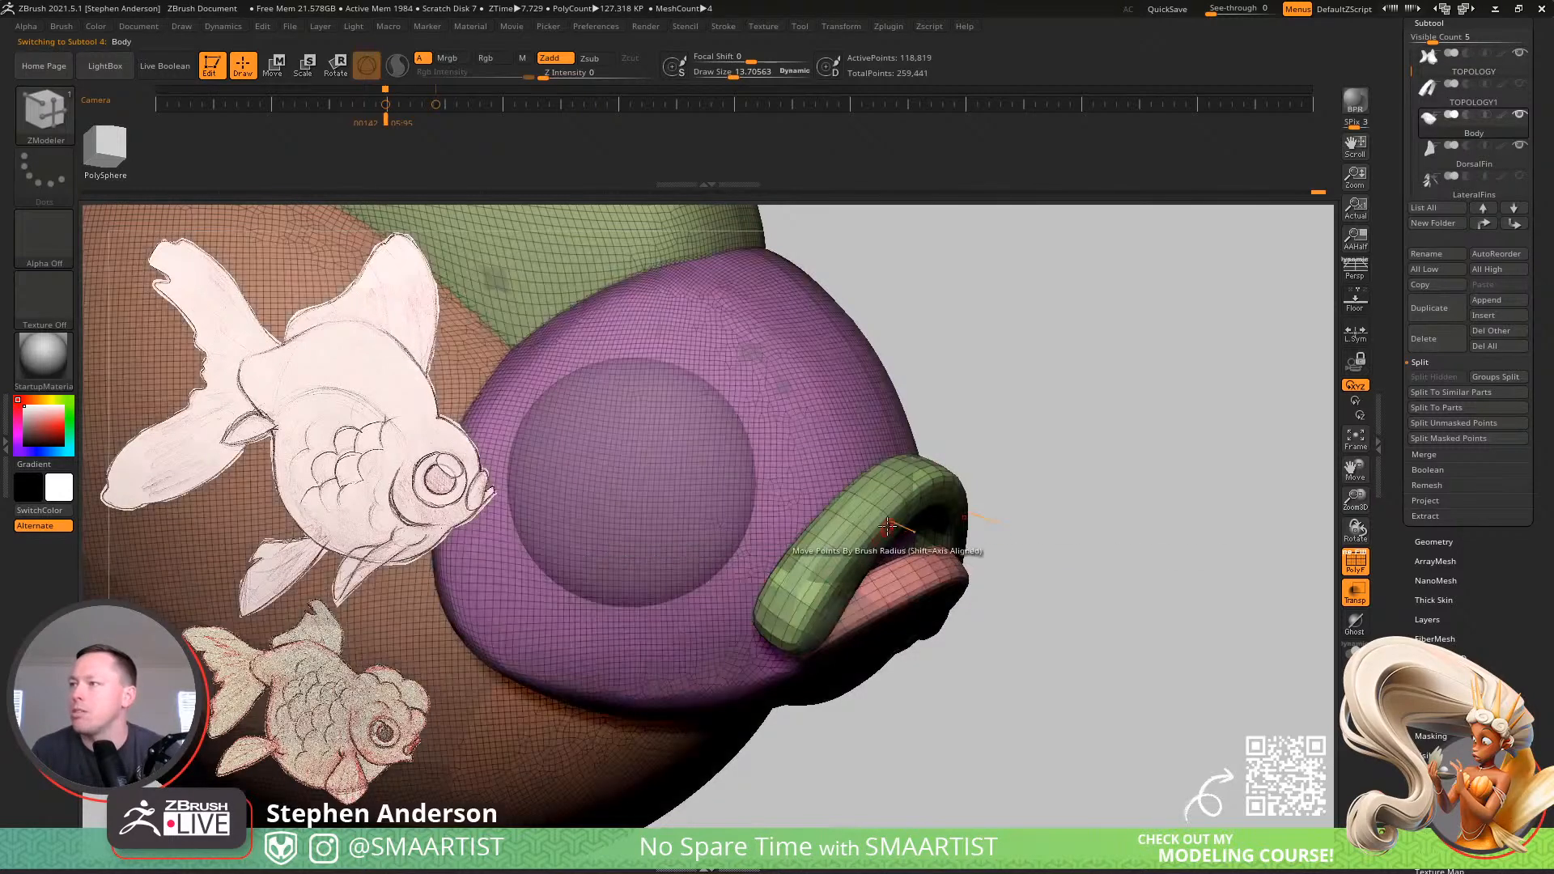
pyautogui.keyDown('ctrl'); pyautogui.keyDown('shift'); pyautogui.click(872, 536); pyautogui.keyUp('shift'); pyautogui.keyUp('ctrl')
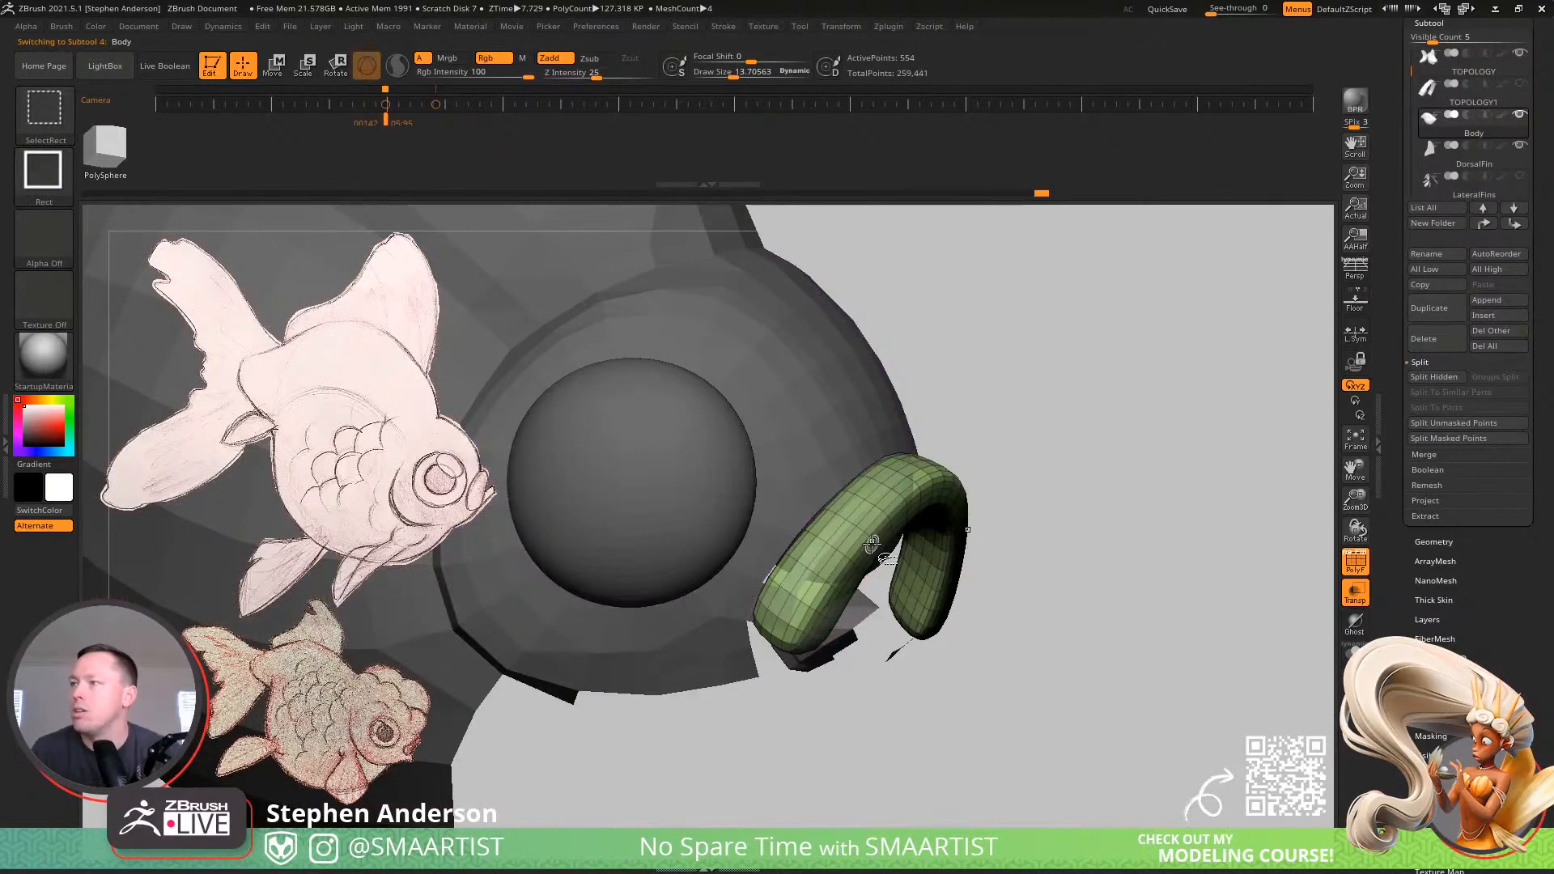
pyautogui.keyDown('ctrl'); pyautogui.keyDown('shift'); pyautogui.click(878, 541); pyautogui.keyUp('shift'); pyautogui.keyUp('ctrl')
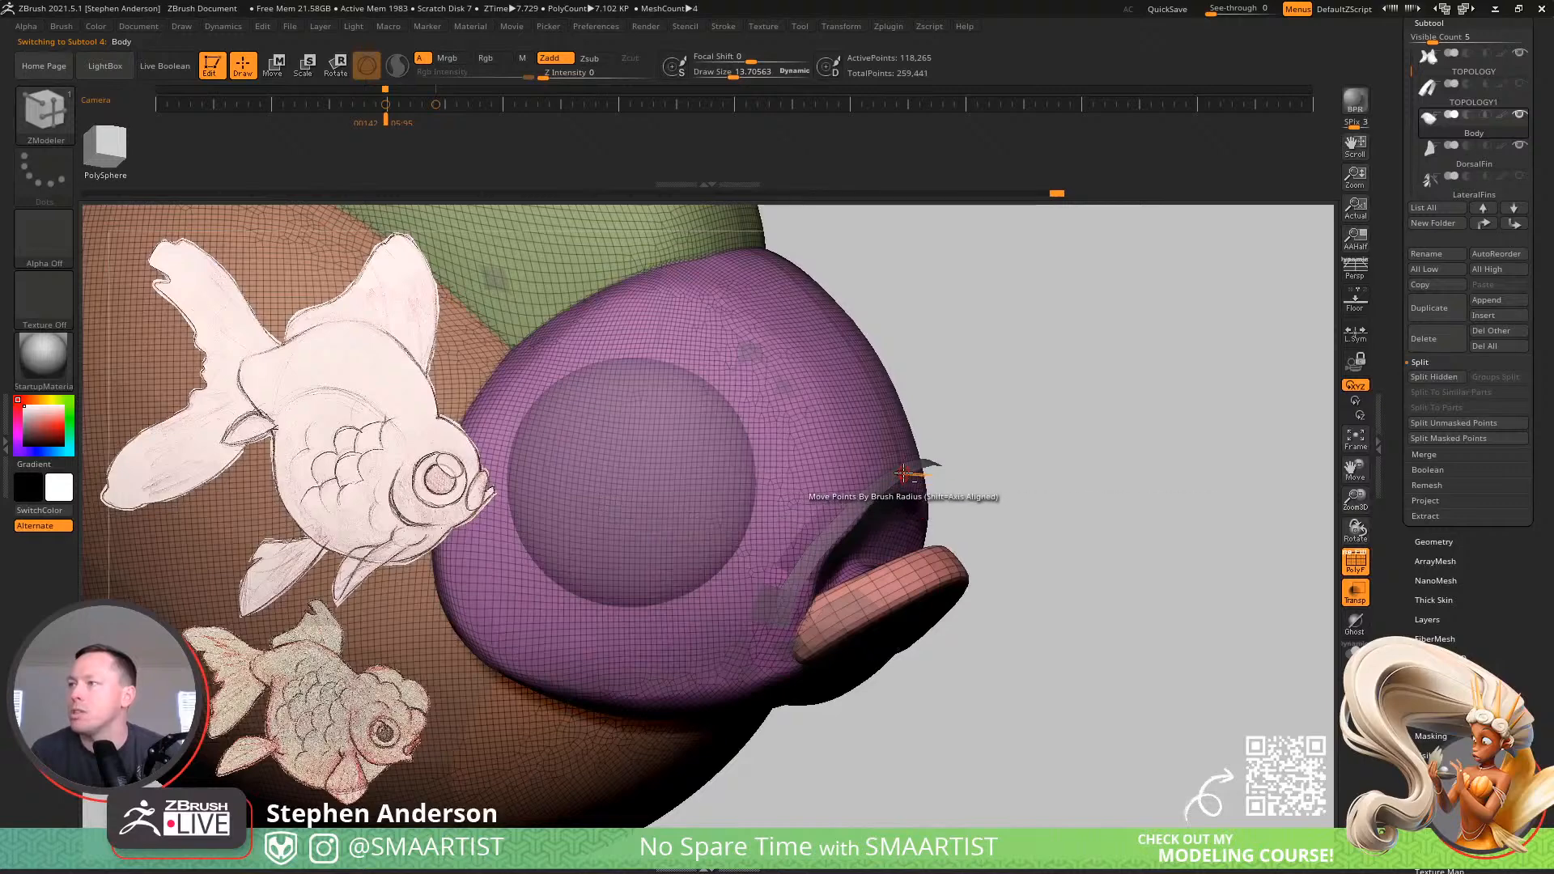
pyautogui.keyDown('alt'); pyautogui.click(910, 495); pyautogui.keyUp('alt')
# Move the upper lip strip's points onto the head surface above the mouth, using a Draw Size of about 18.9
pyautogui.moveTo(862, 550)
pyautogui.mouseDown()
pyautogui.moveTo(898, 552)
pyautogui.moveTo(782, 584)
pyautogui.mouseUp()
pyautogui.press('s')
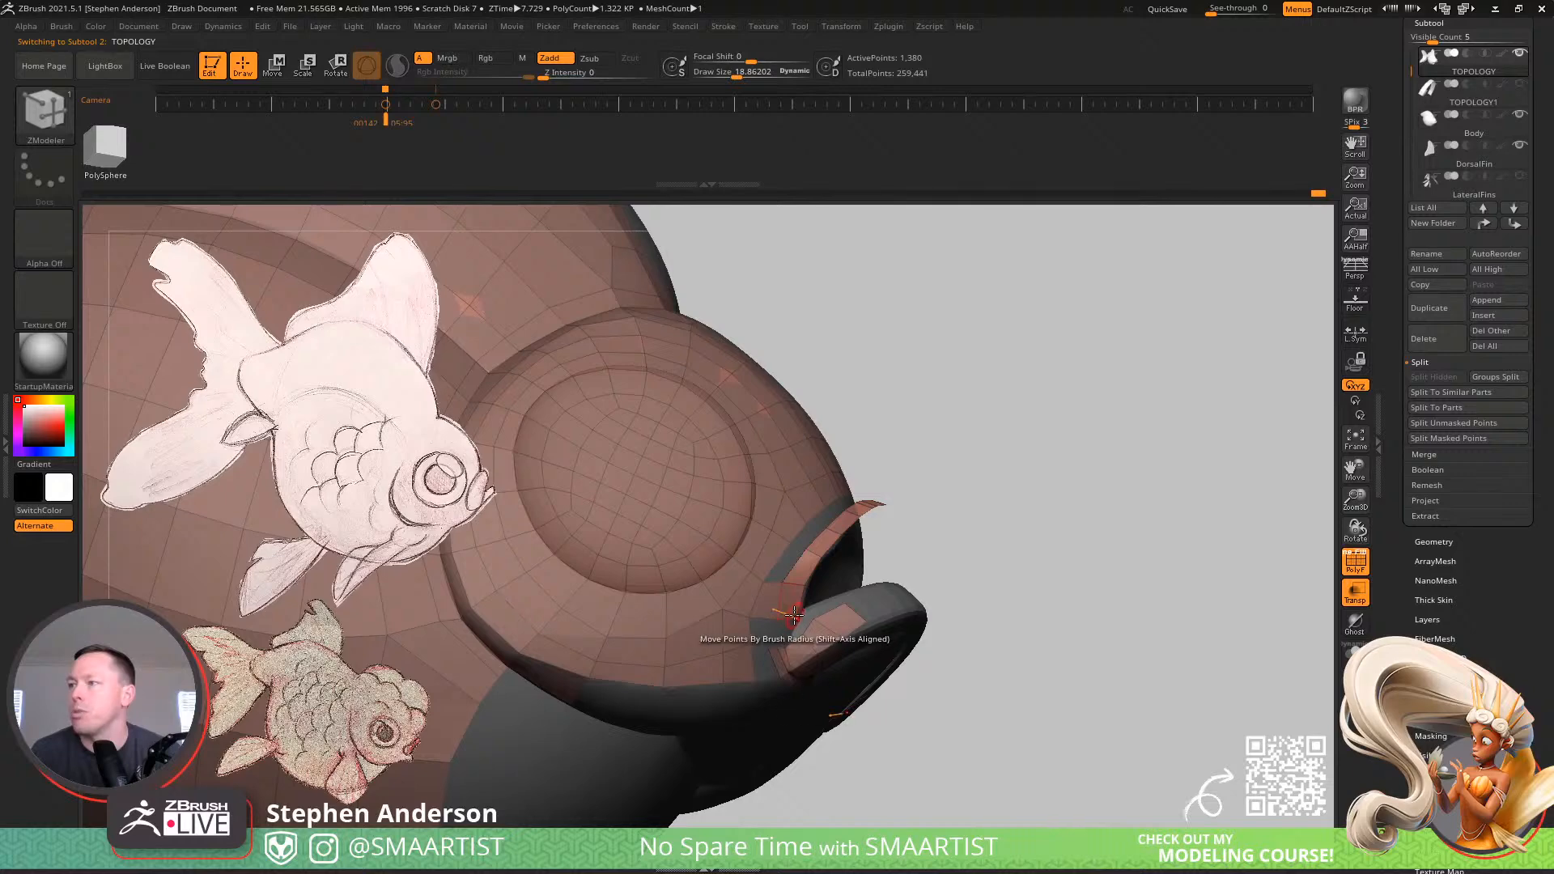
pyautogui.moveTo(782, 618)
pyautogui.mouseDown(button='right')
pyautogui.moveTo(829, 627)
pyautogui.moveTo(791, 613)
pyautogui.mouseUp(button='right')
pyautogui.click(790, 613)
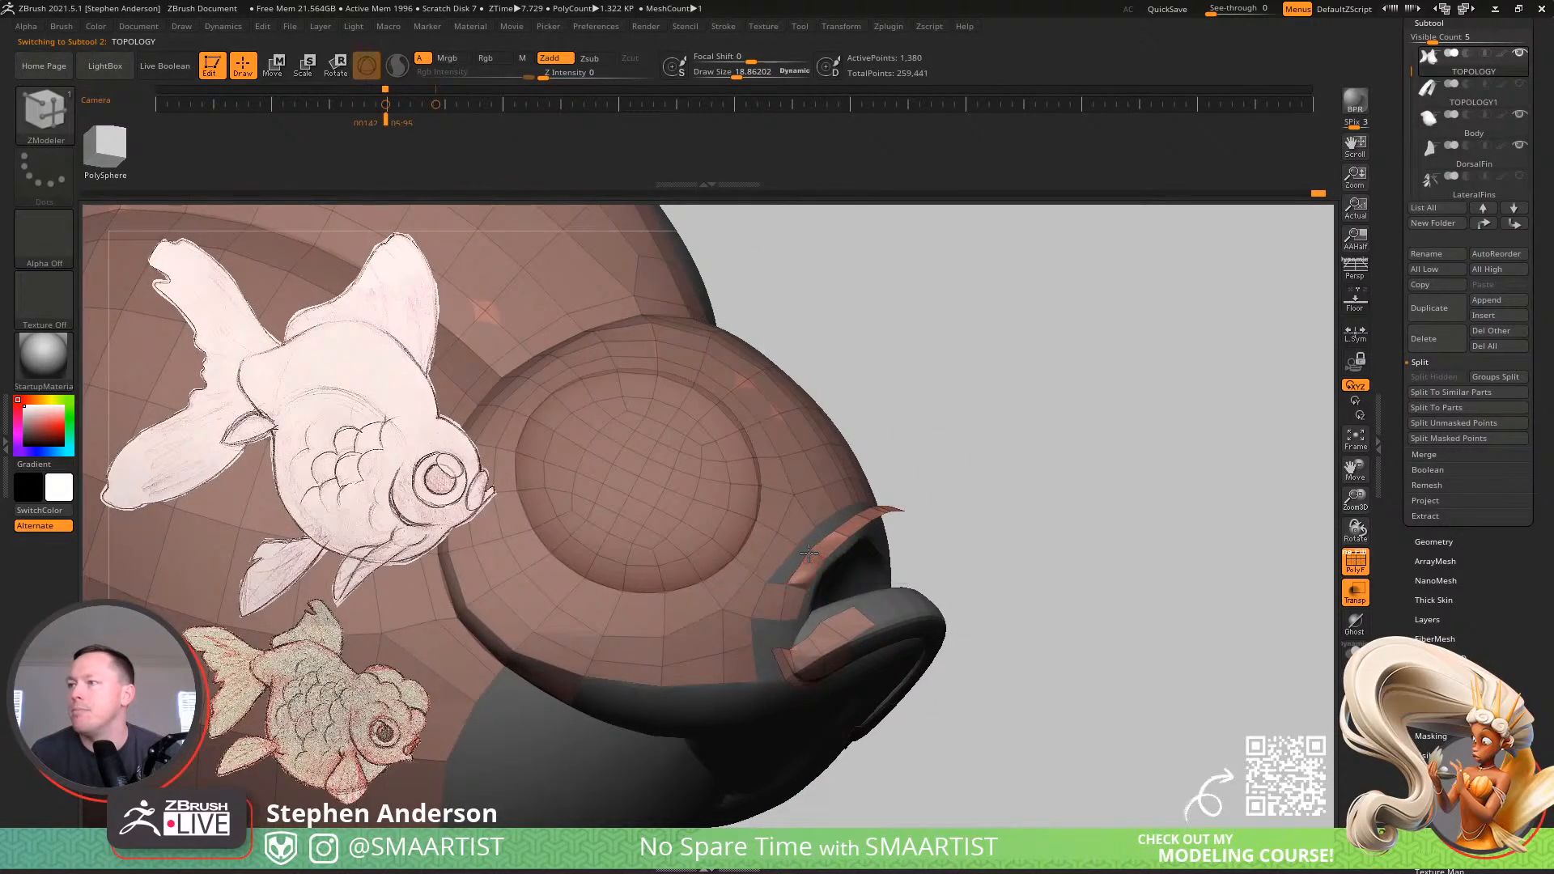
pyautogui.moveTo(823, 558)
pyautogui.mouseDown(button='right')
pyautogui.moveTo(841, 549)
pyautogui.moveTo(829, 540)
pyautogui.mouseUp(button='right')
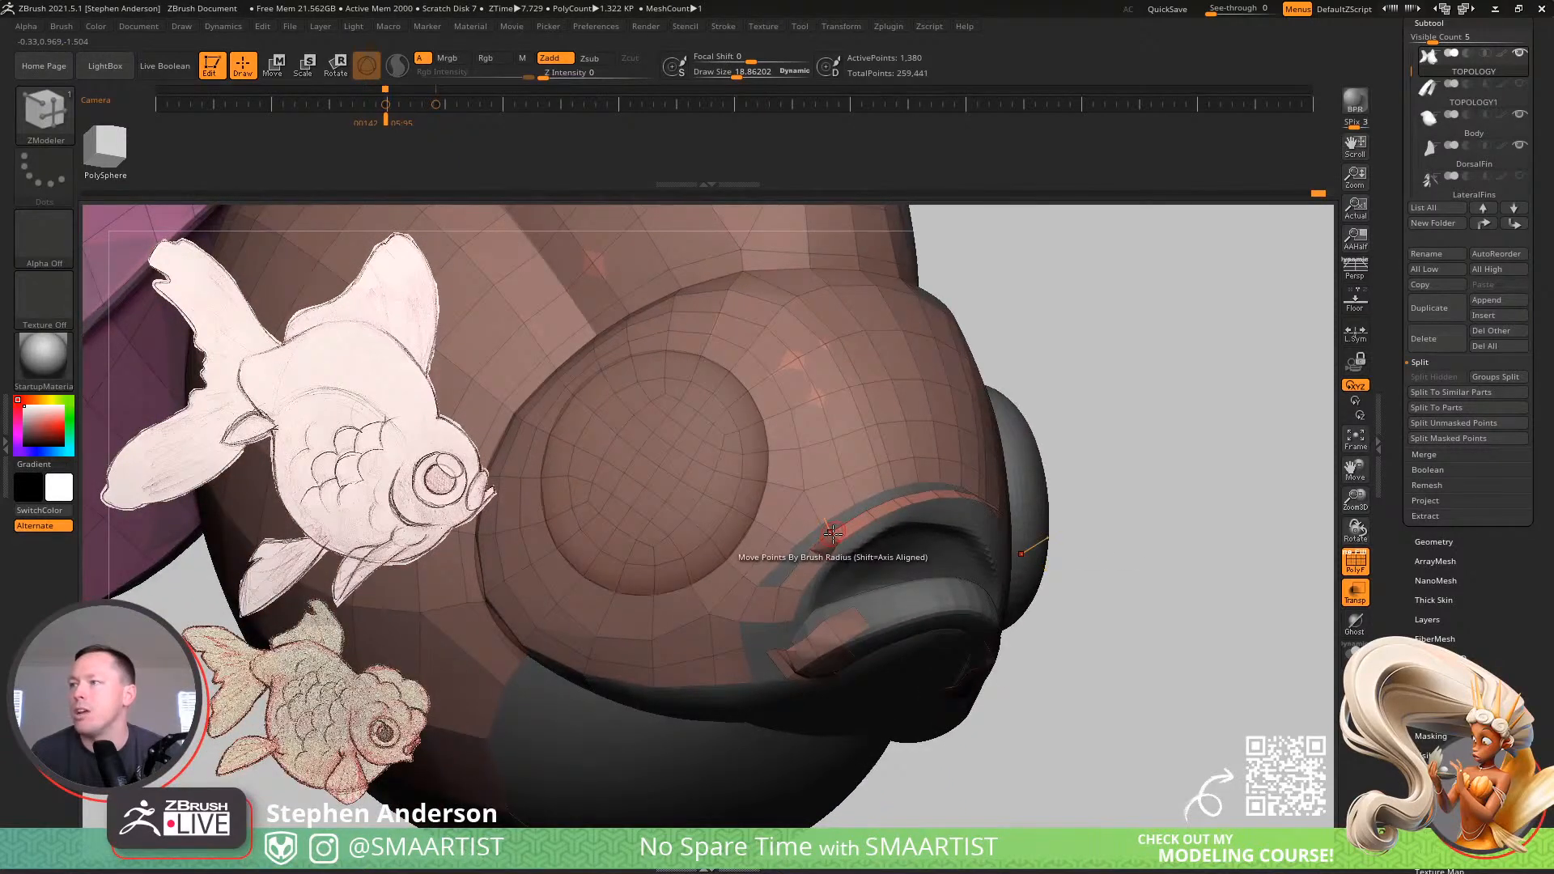
pyautogui.click(839, 543)
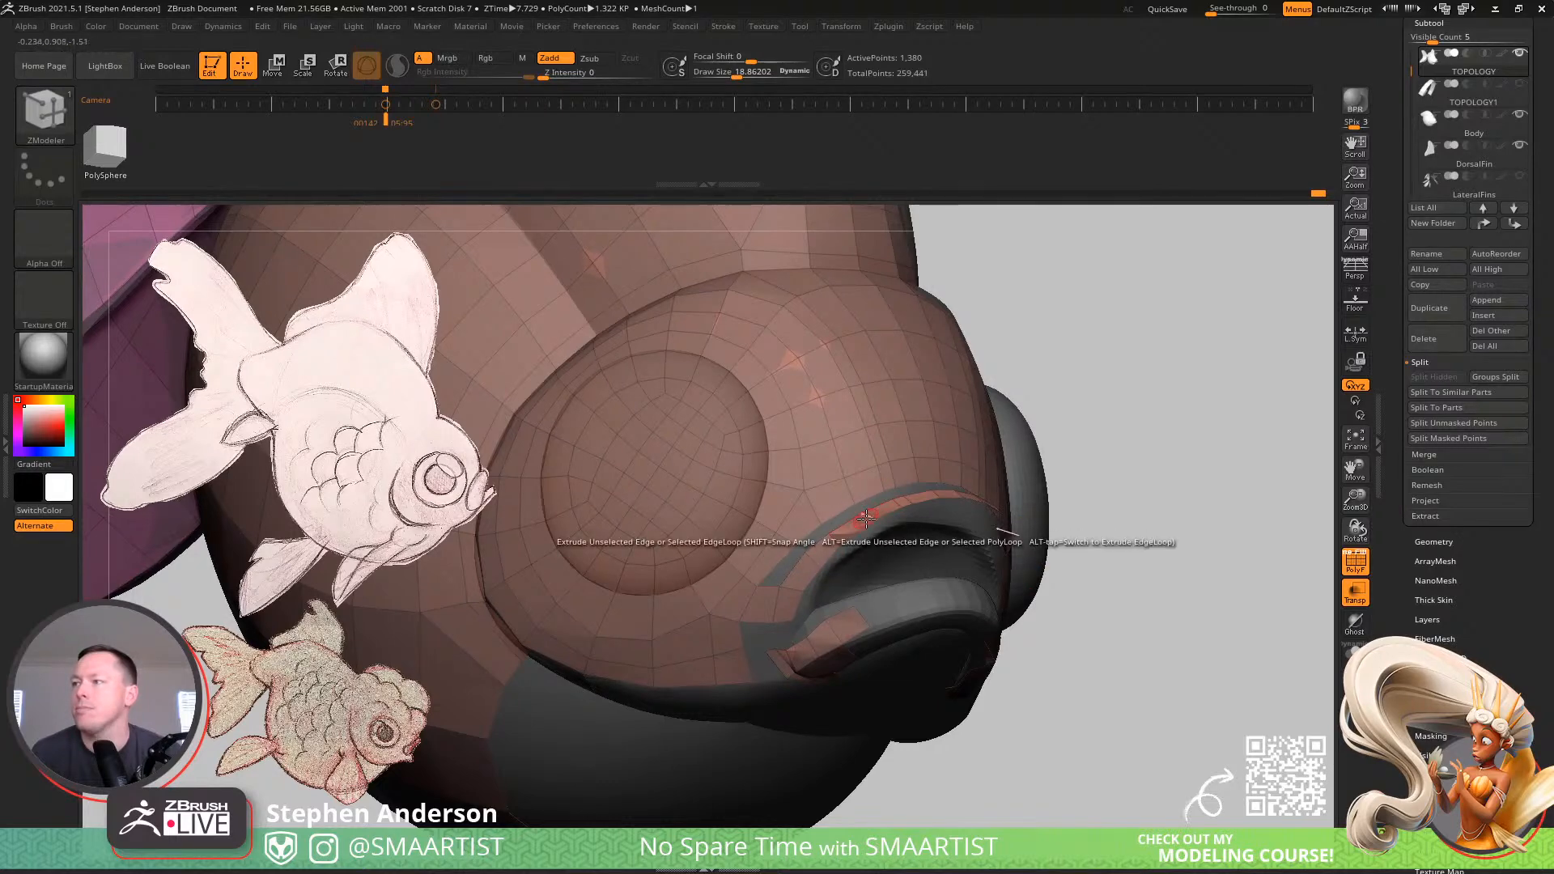
pyautogui.moveTo(865, 520); pyautogui.dragTo(885, 540, button='right')
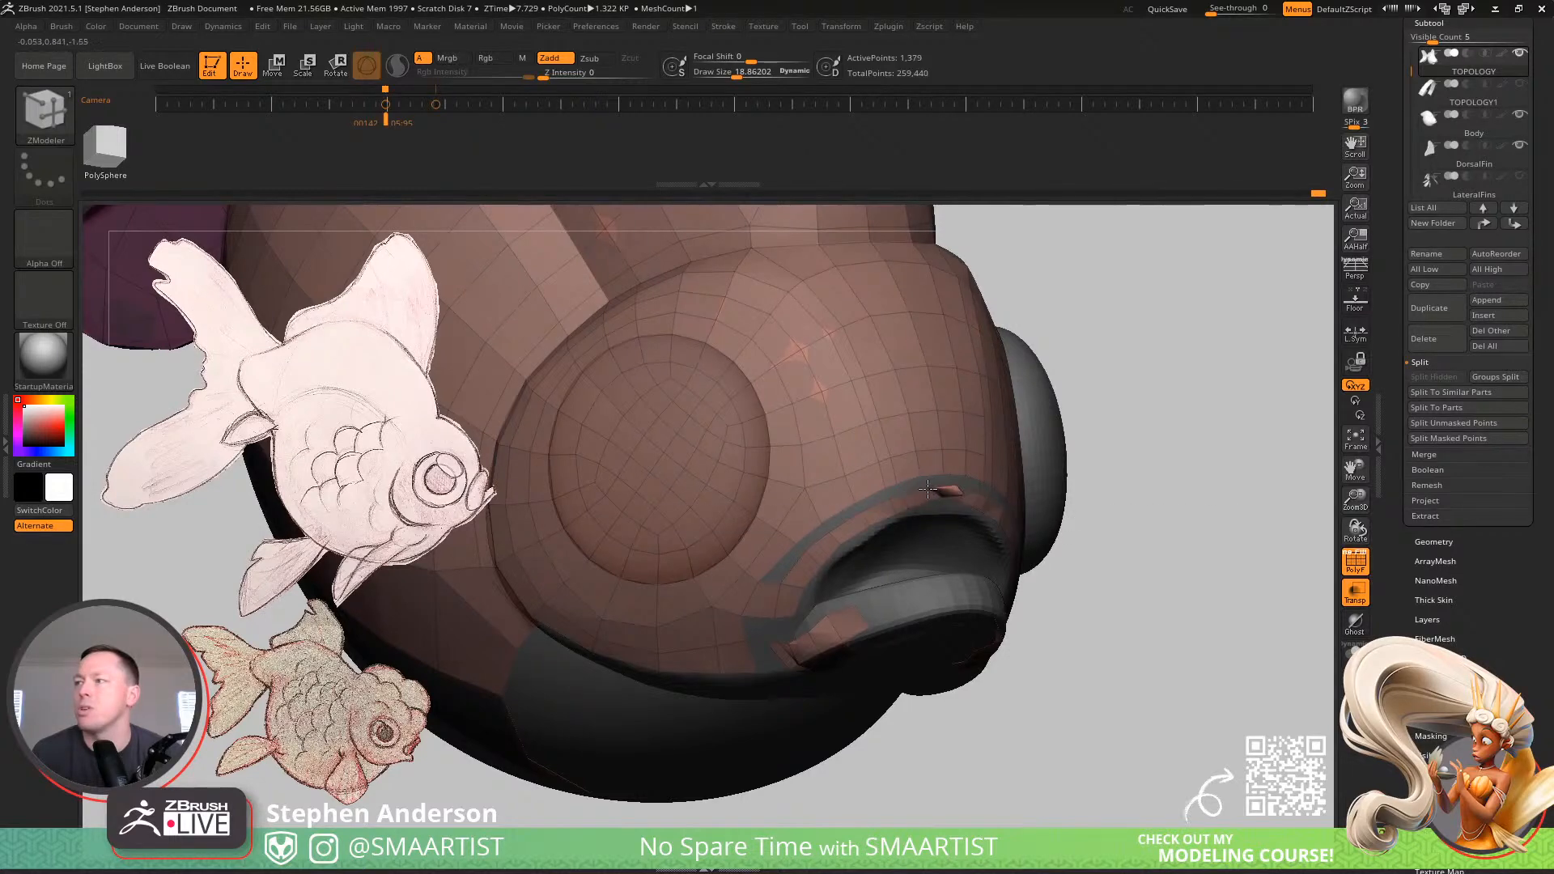
pyautogui.moveTo(934, 488)
pyautogui.mouseDown(button='right')
pyautogui.moveTo(910, 496)
pyautogui.moveTo(918, 542)
pyautogui.moveTo(930, 507)
pyautogui.mouseUp(button='right')
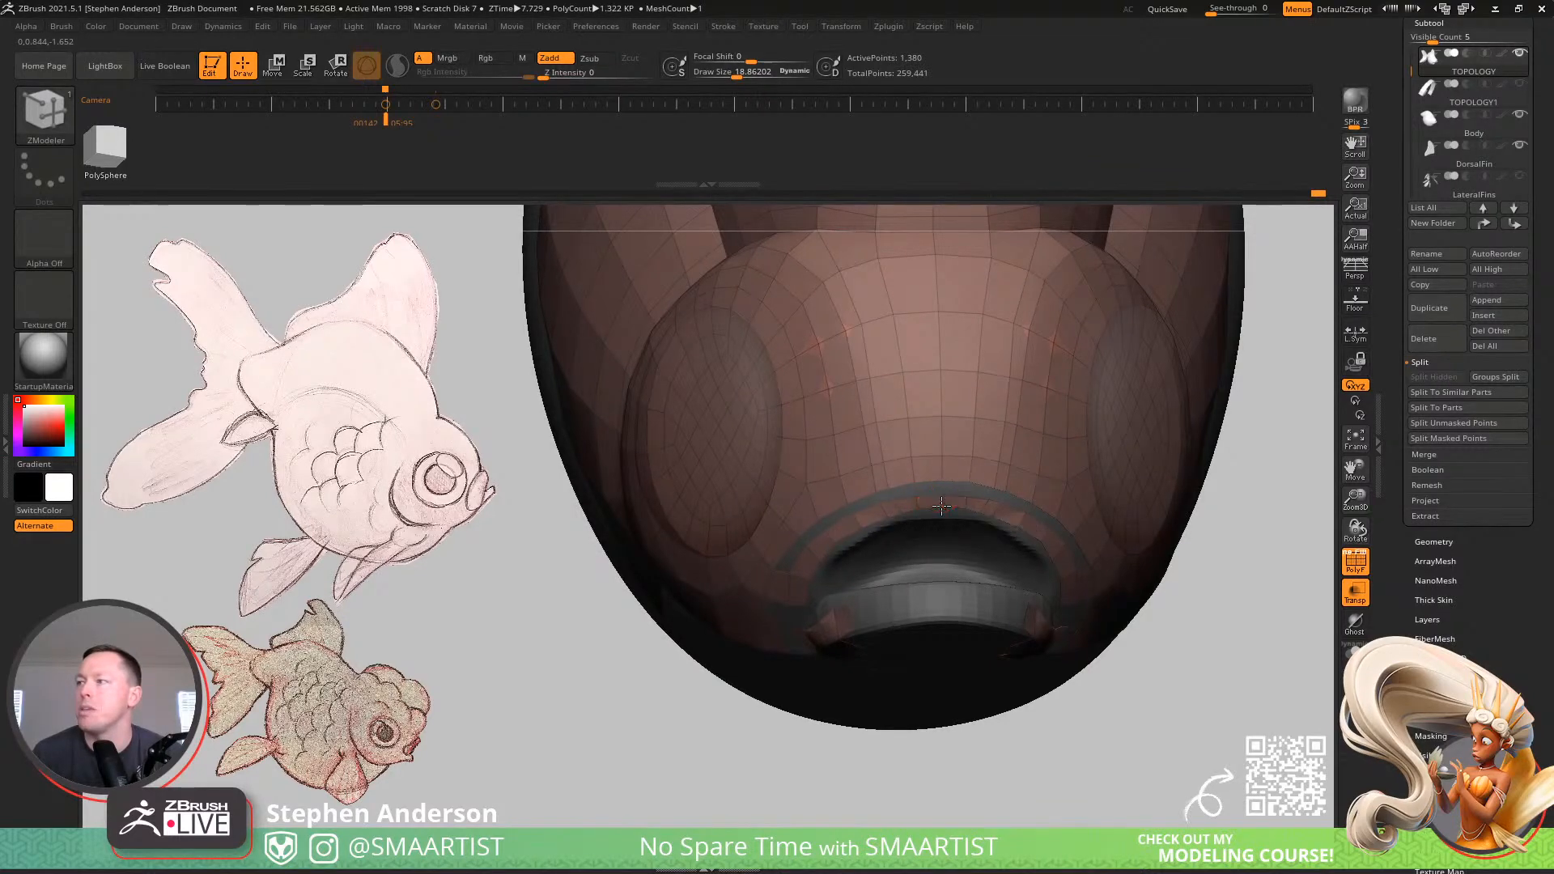
pyautogui.moveTo(940, 510); pyautogui.dragTo(882, 523, button='right')
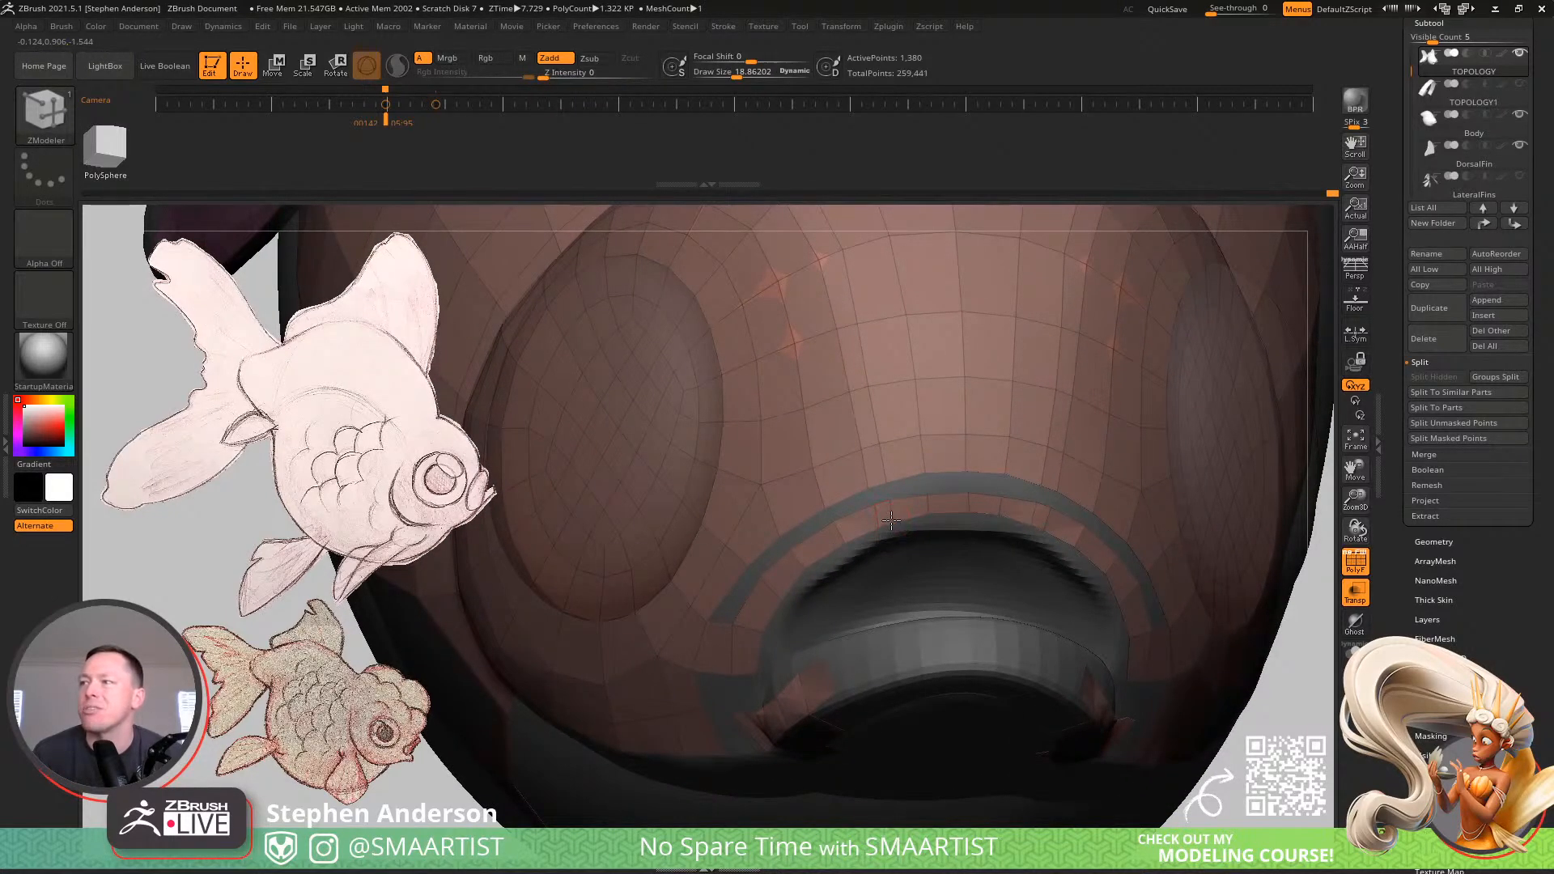
# Extrude the edge at the mouth corner upward to connect the corner polygons with the head mesh beside the upper lip
pyautogui.click(1452, 543)
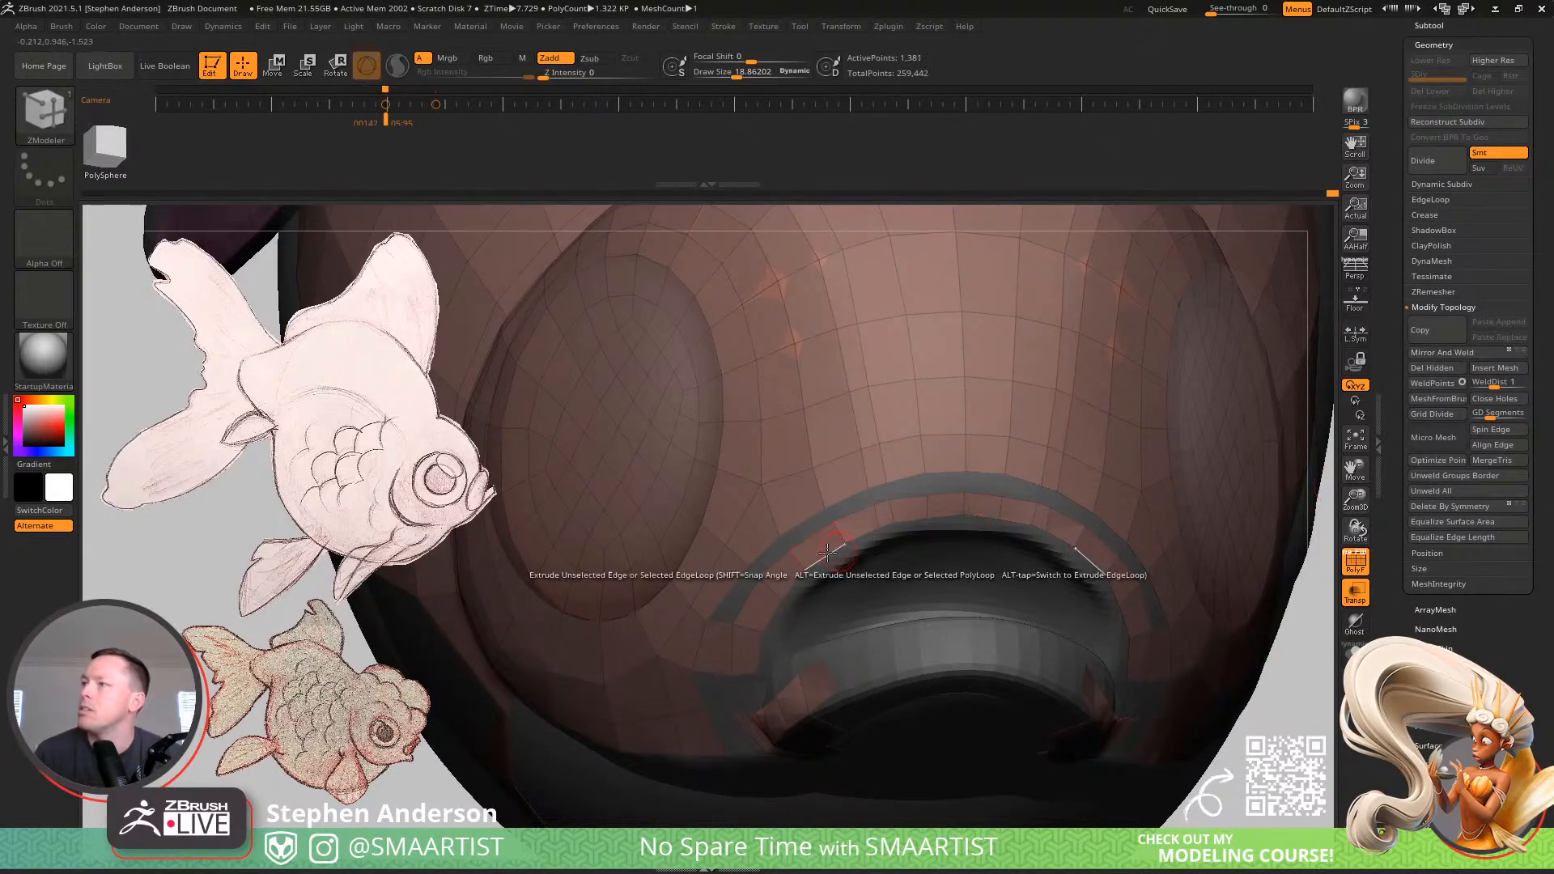
pyautogui.moveTo(835, 502); pyautogui.dragTo(760, 635, button='right')
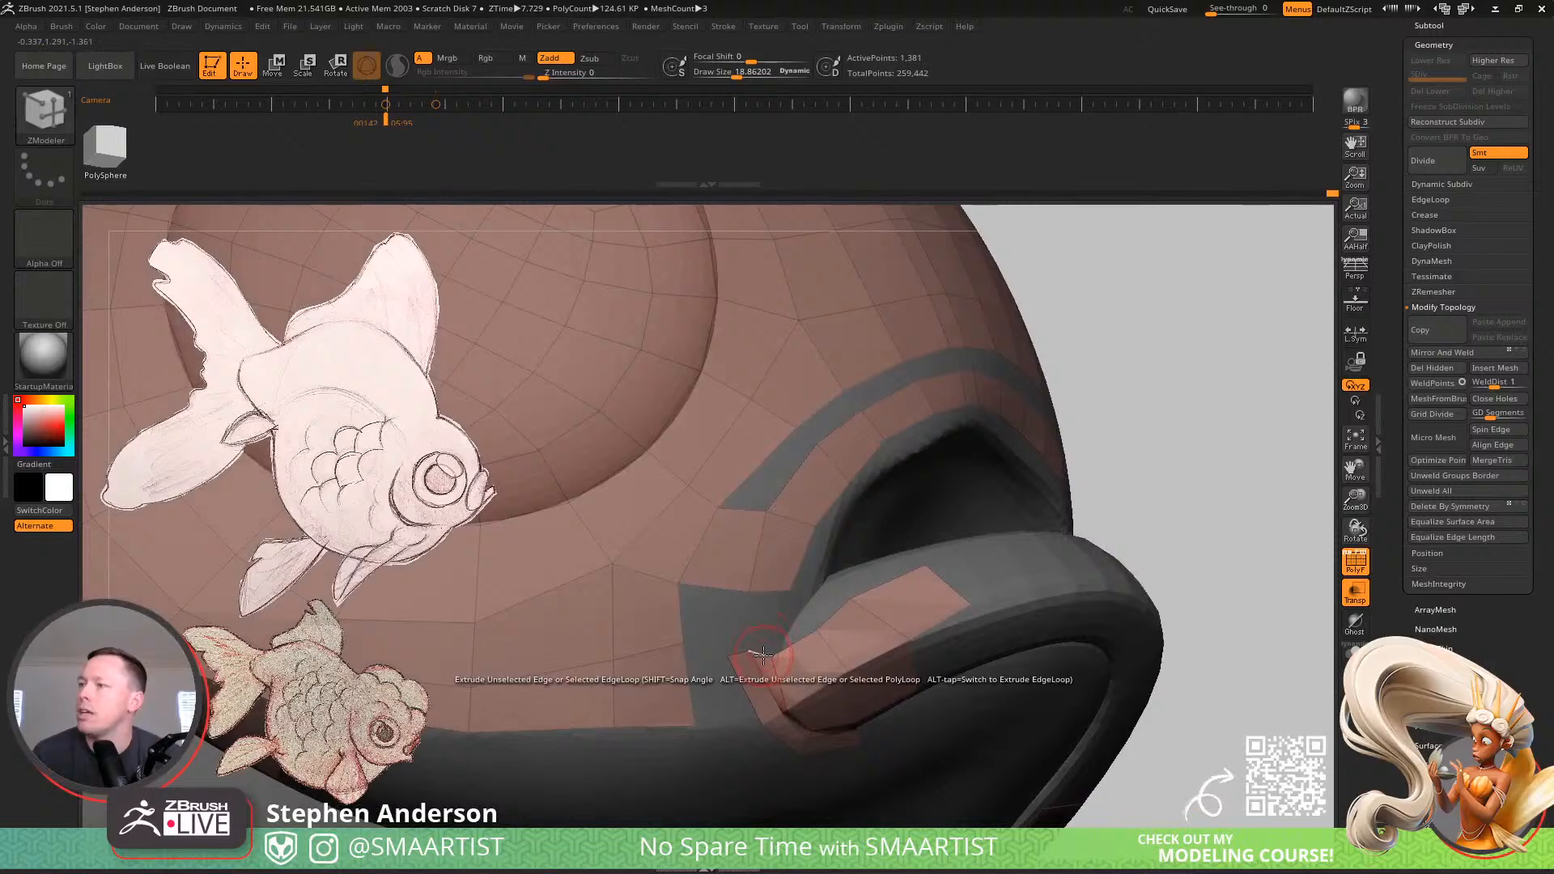
pyautogui.moveTo(763, 652); pyautogui.dragTo(765, 619)
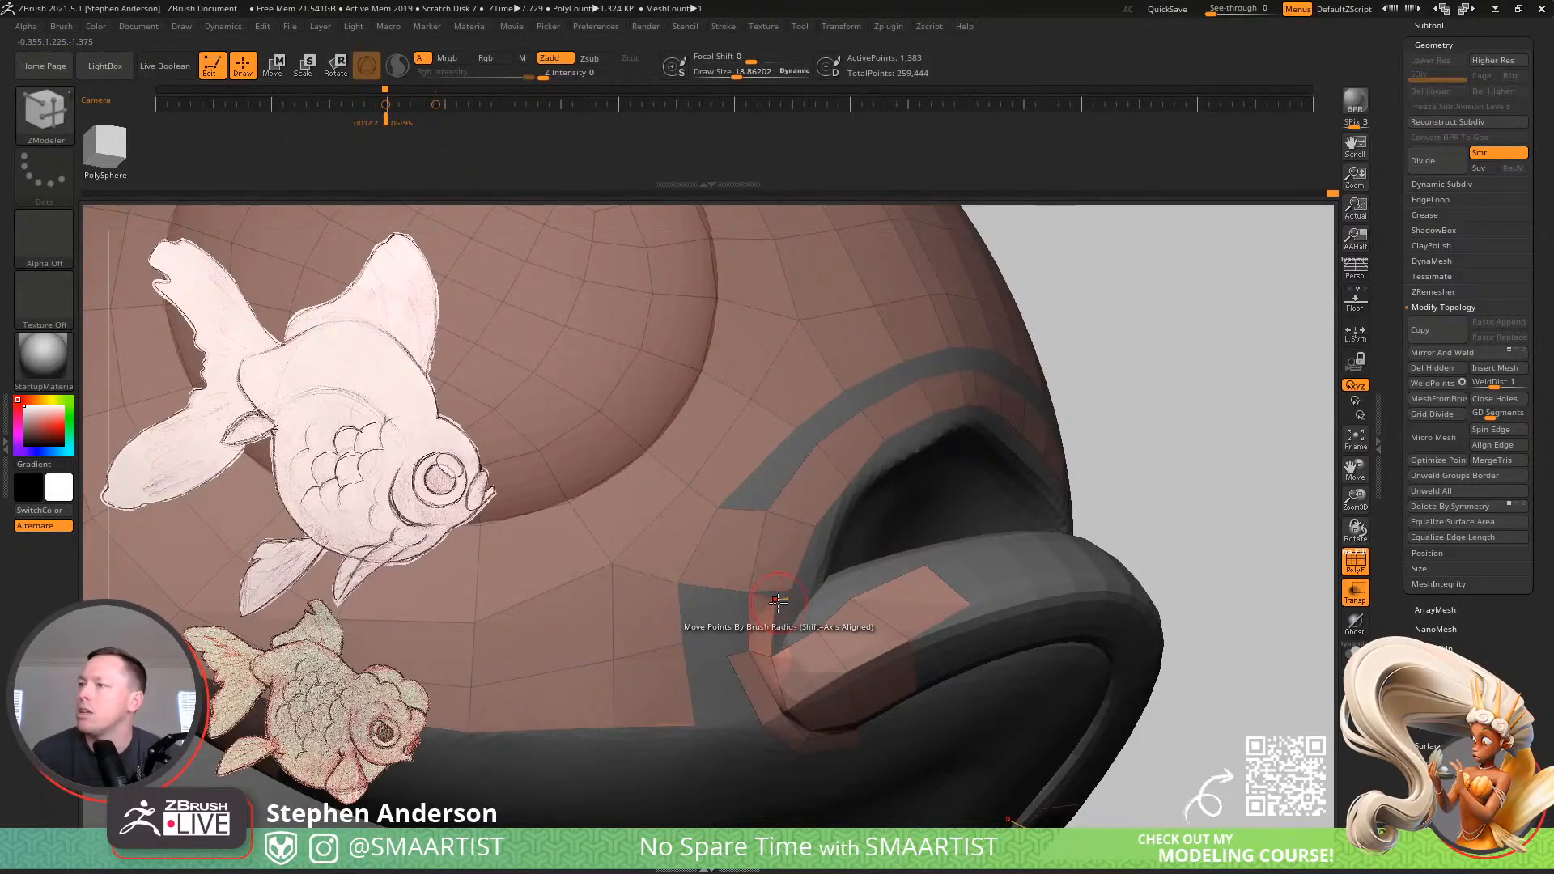
# Fill the curved gap between the upper lip strip and the head mesh with polygons, from the lip's end to the centre line
pyautogui.moveTo(797, 588); pyautogui.dragTo(789, 465, button='right')
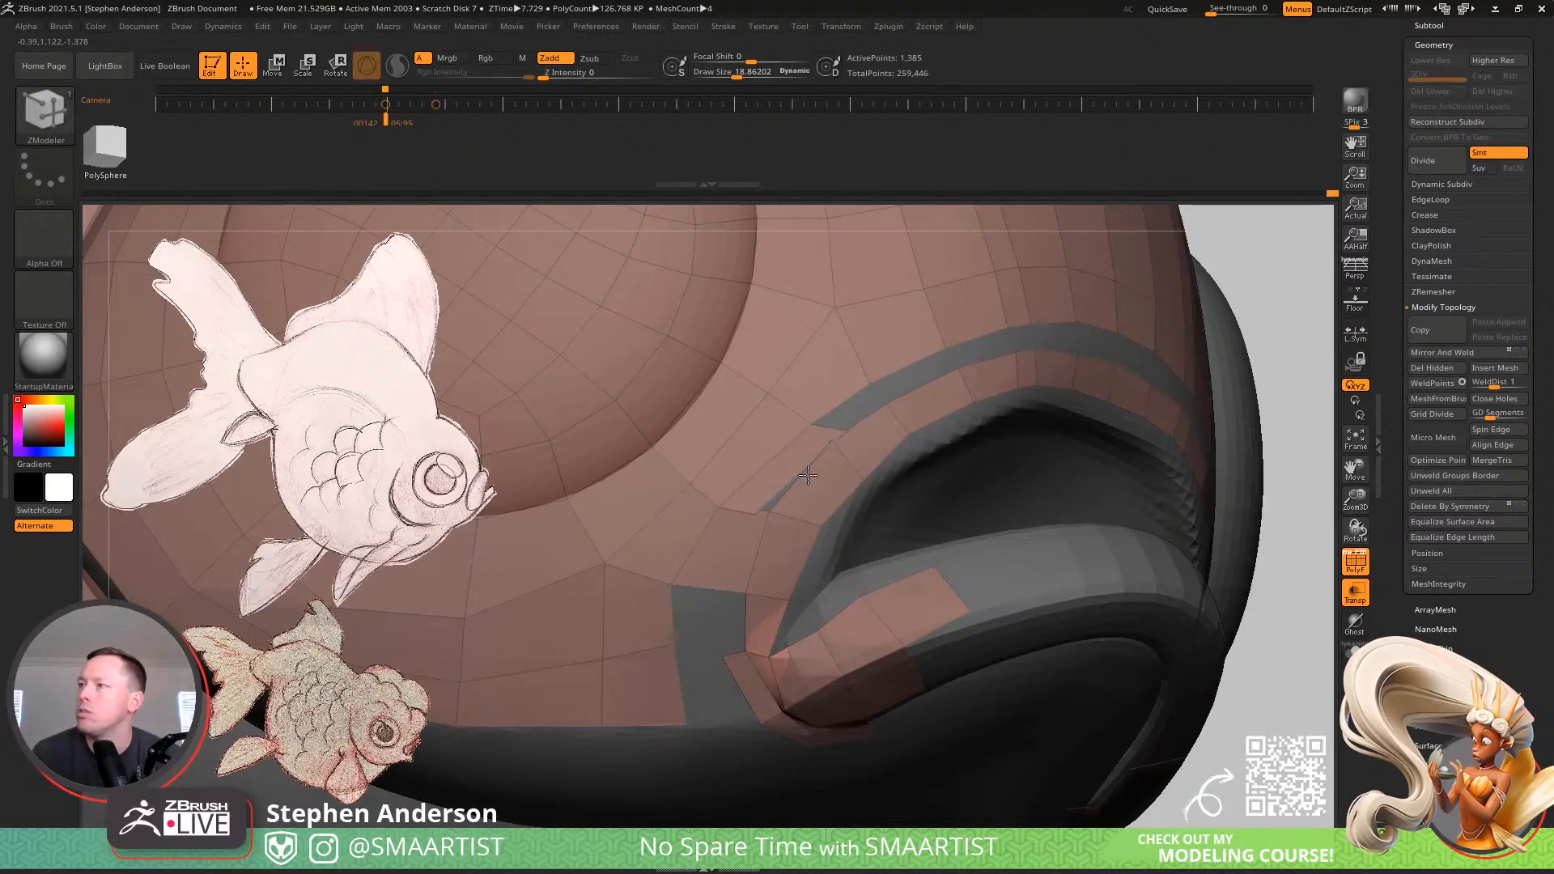
pyautogui.click(756, 522)
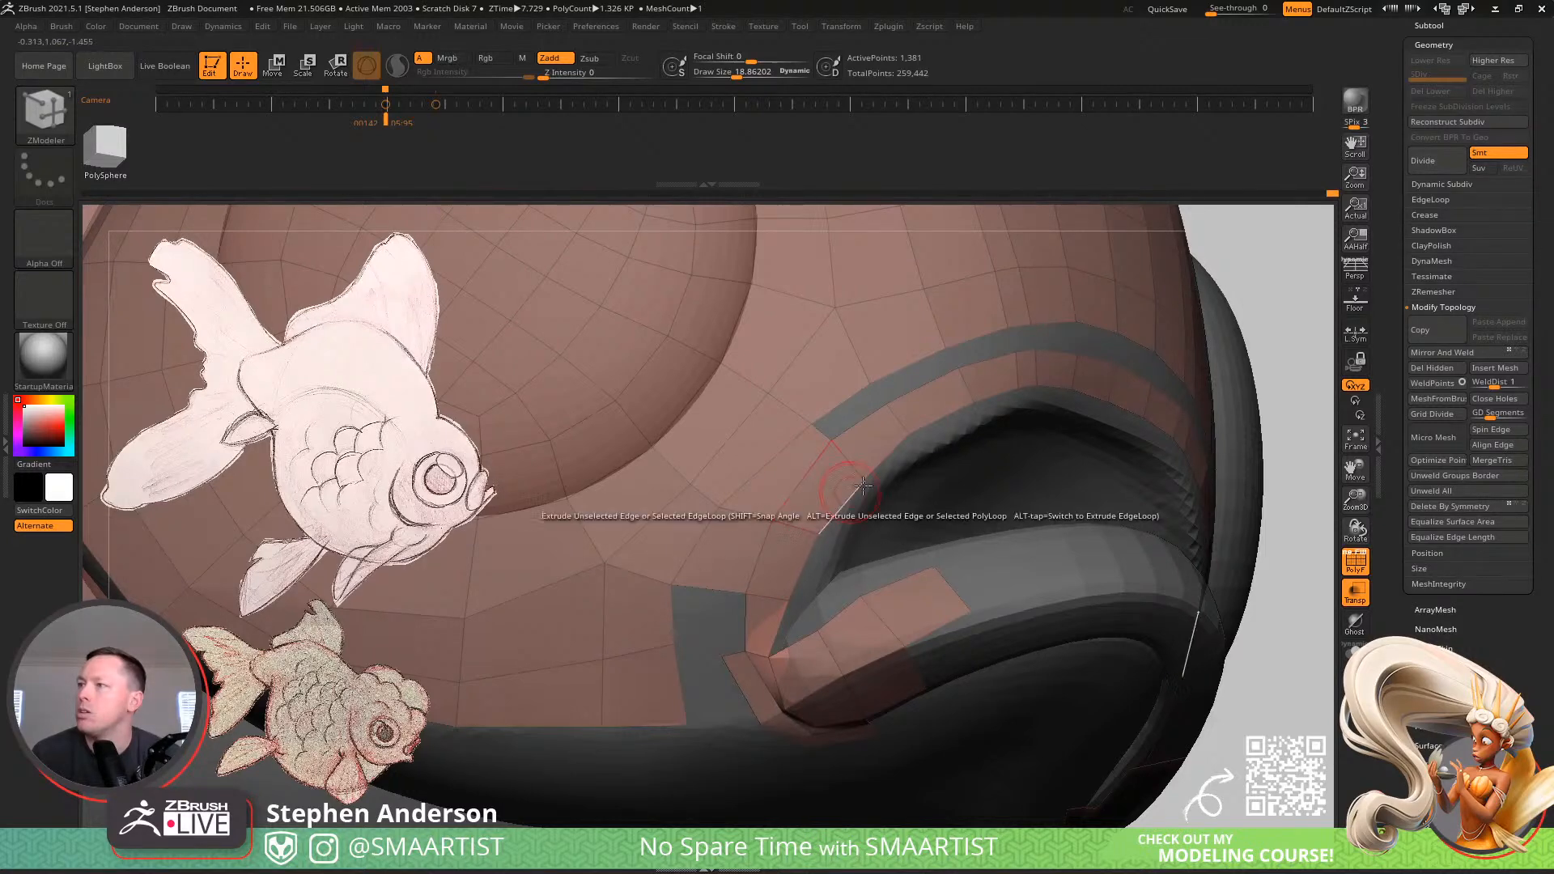
pyautogui.keyDown('alt'); pyautogui.moveTo(870, 433); pyautogui.dragTo(749, 515, button='right'); pyautogui.keyUp('alt')
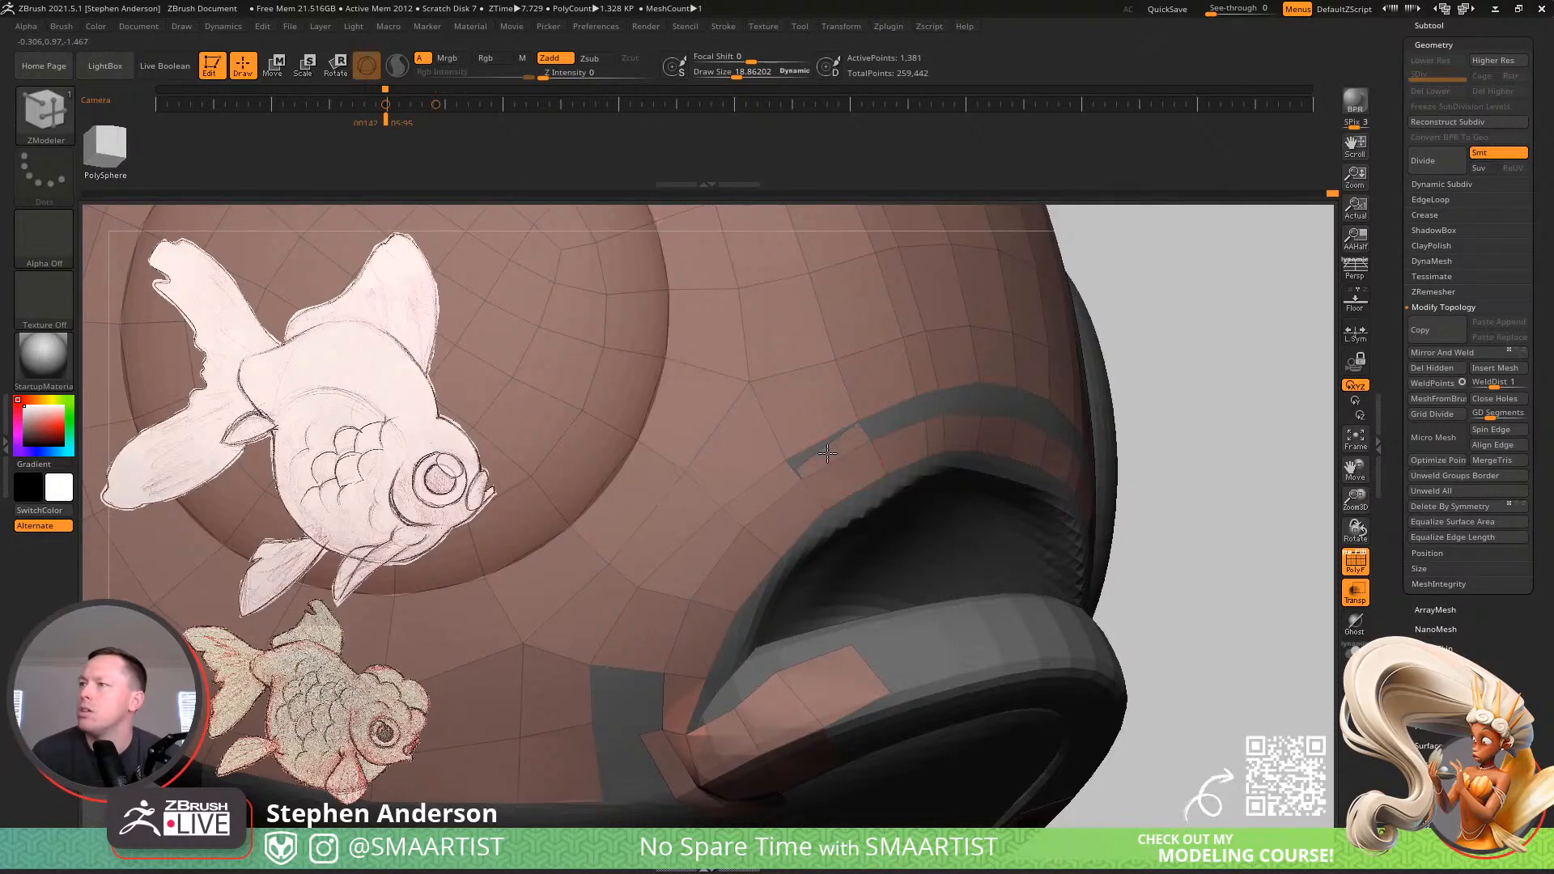
pyautogui.moveTo(821, 449); pyautogui.dragTo(777, 478, button='right')
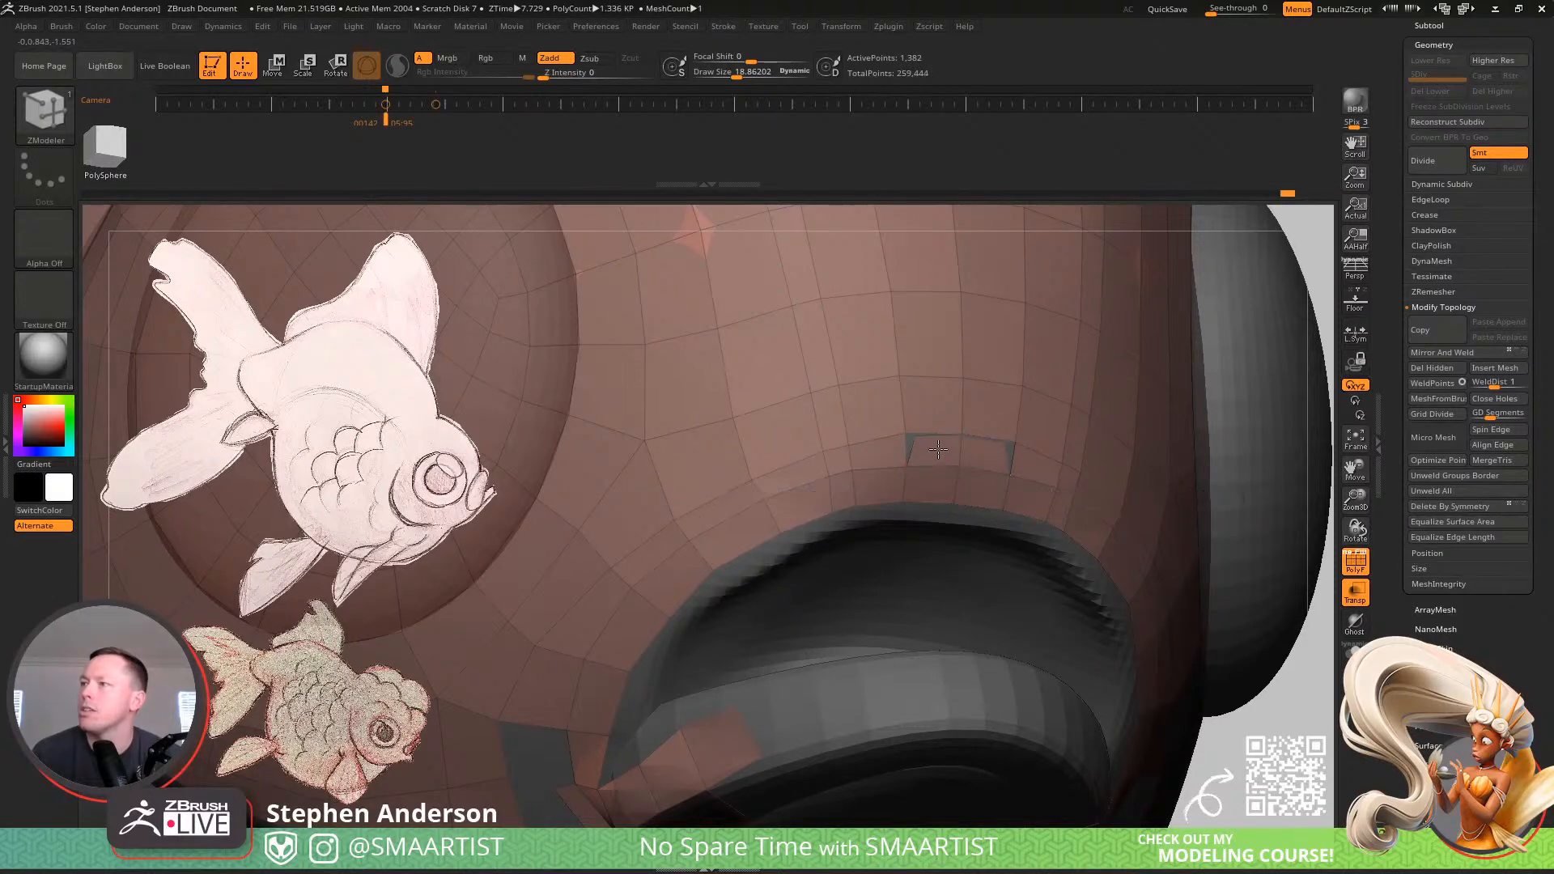
pyautogui.moveTo(915, 513)
pyautogui.mouseDown()
pyautogui.moveTo(825, 510)
pyautogui.moveTo(898, 502)
pyautogui.mouseUp()
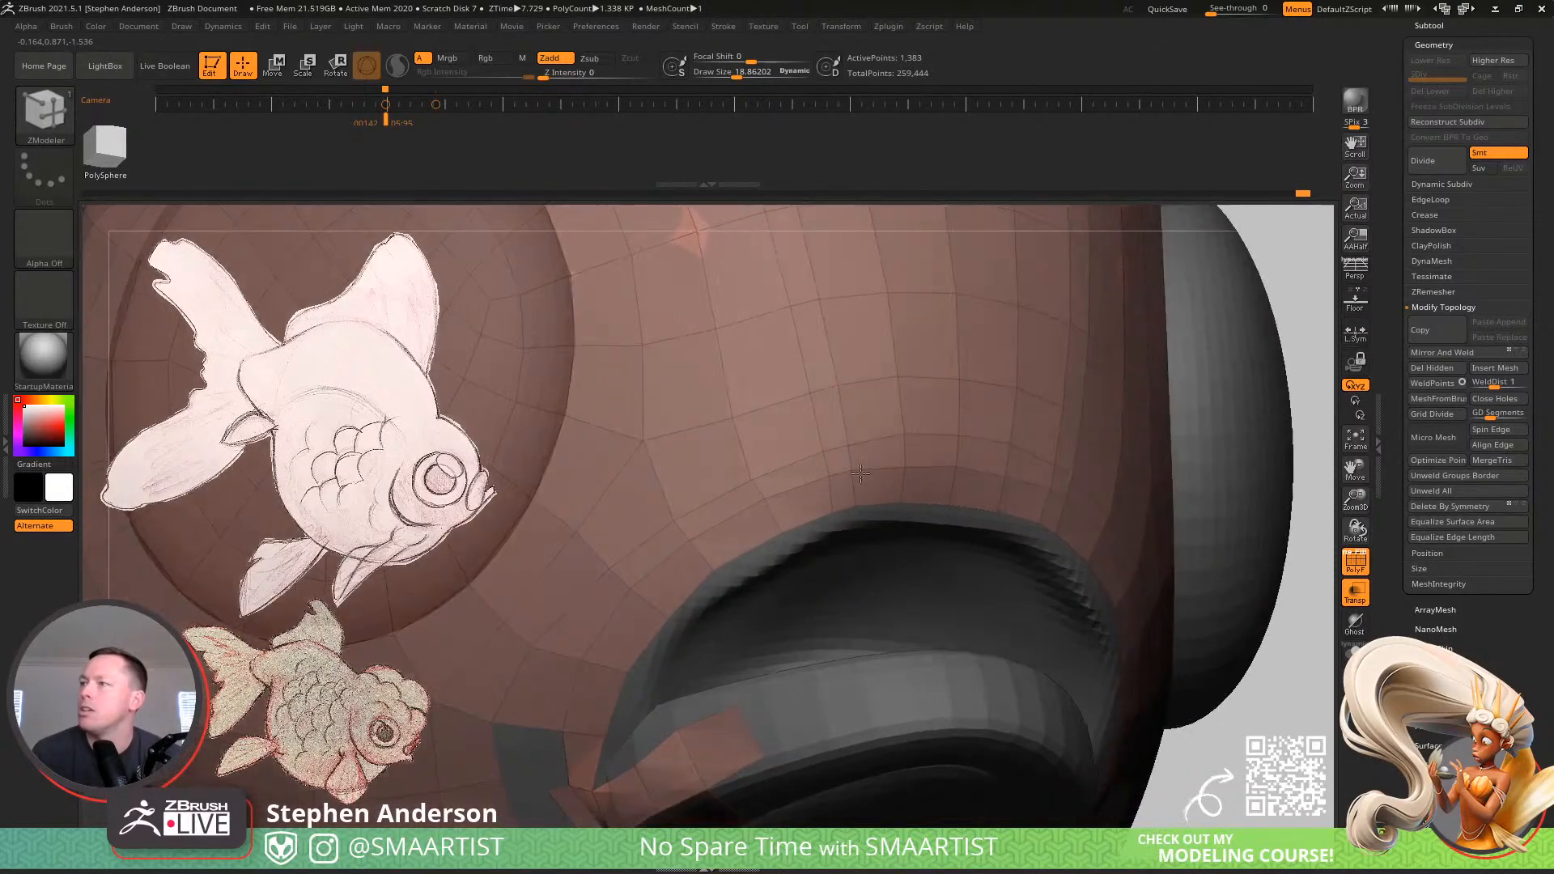
pyautogui.moveTo(827, 507); pyautogui.dragTo(809, 538, button='right')
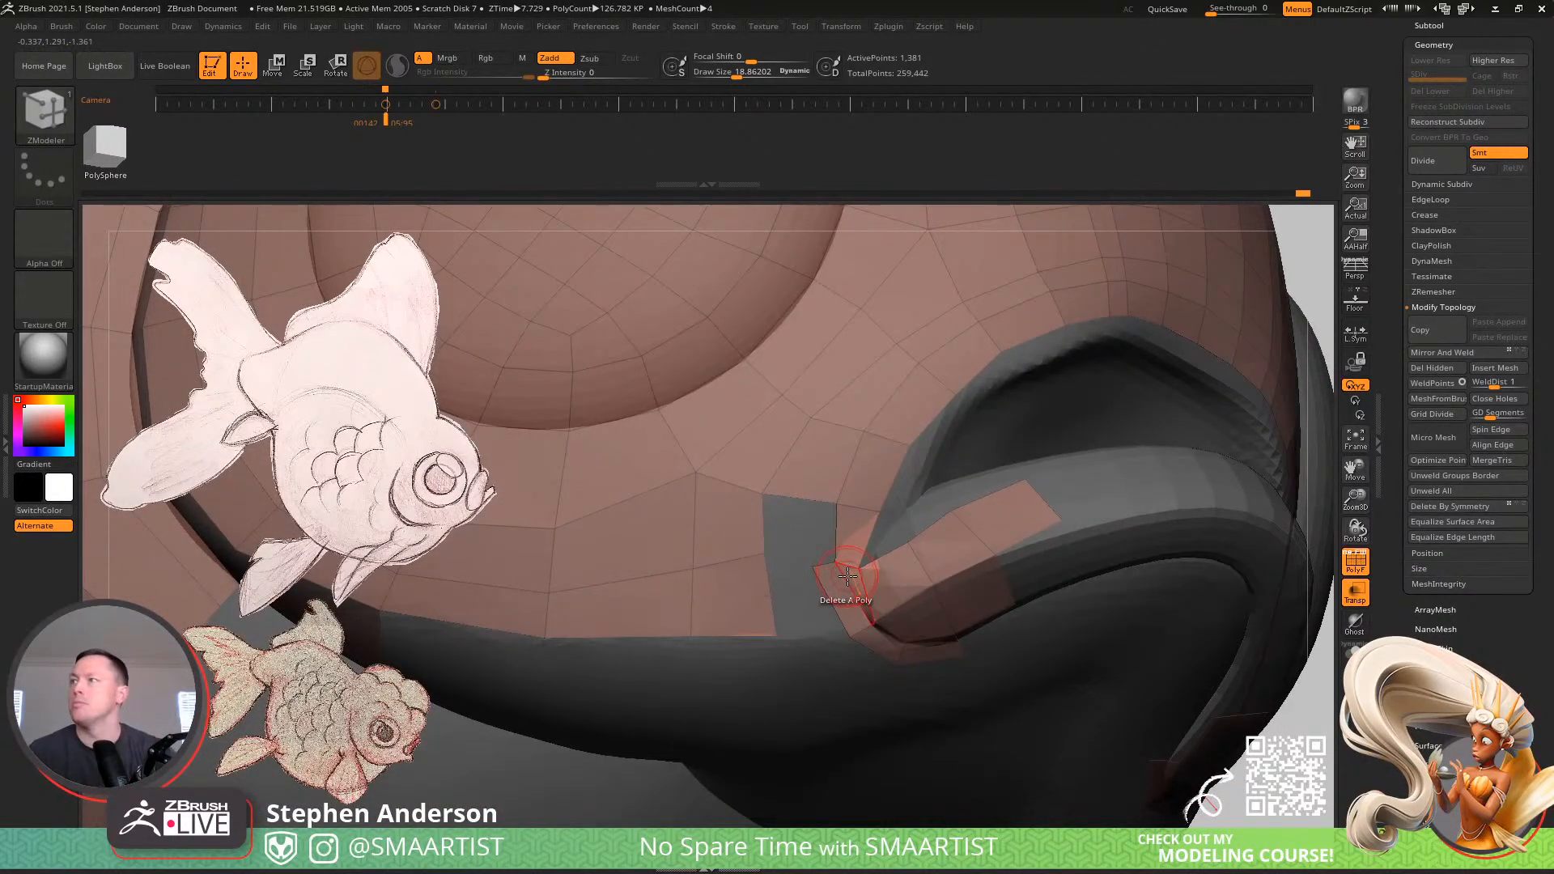
# Rebuild the polygons below the square hole at the mouth corner, undoing the misplaced one and bridging to the cheek mesh
pyautogui.moveTo(865, 514); pyautogui.dragTo(923, 716, button='right')
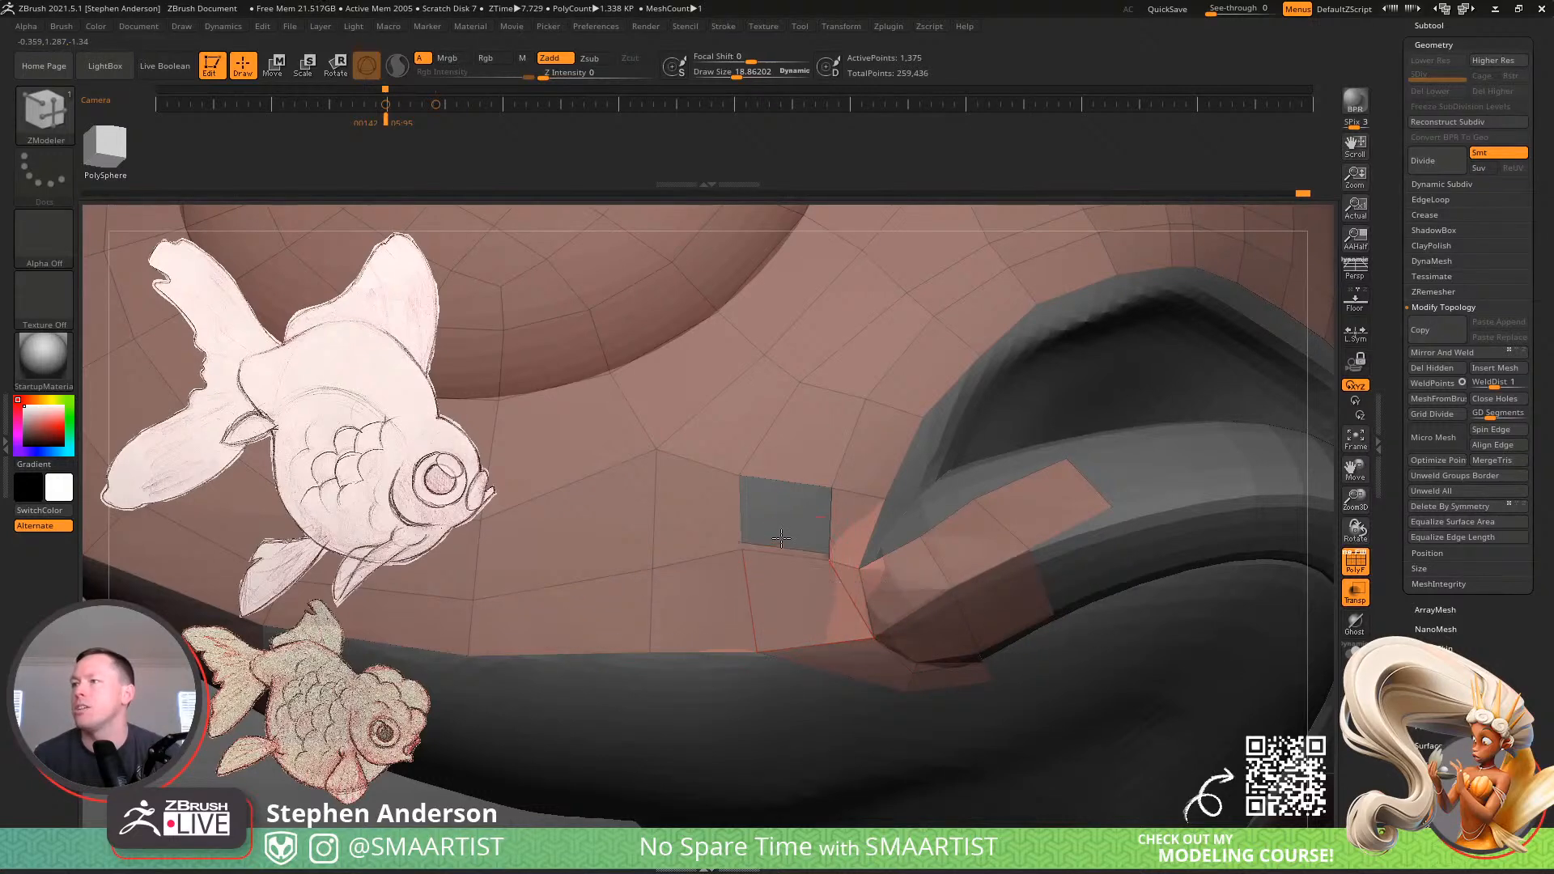
pyautogui.moveTo(784, 496); pyautogui.dragTo(789, 486)
pyautogui.moveTo(841, 647)
pyautogui.mouseDown(button='right')
pyautogui.moveTo(859, 584)
pyautogui.moveTo(846, 579)
pyautogui.moveTo(852, 653)
pyautogui.moveTo(829, 653)
pyautogui.moveTo(849, 630)
pyautogui.mouseUp(button='right')
pyautogui.hotkey('ctrl', 'z')
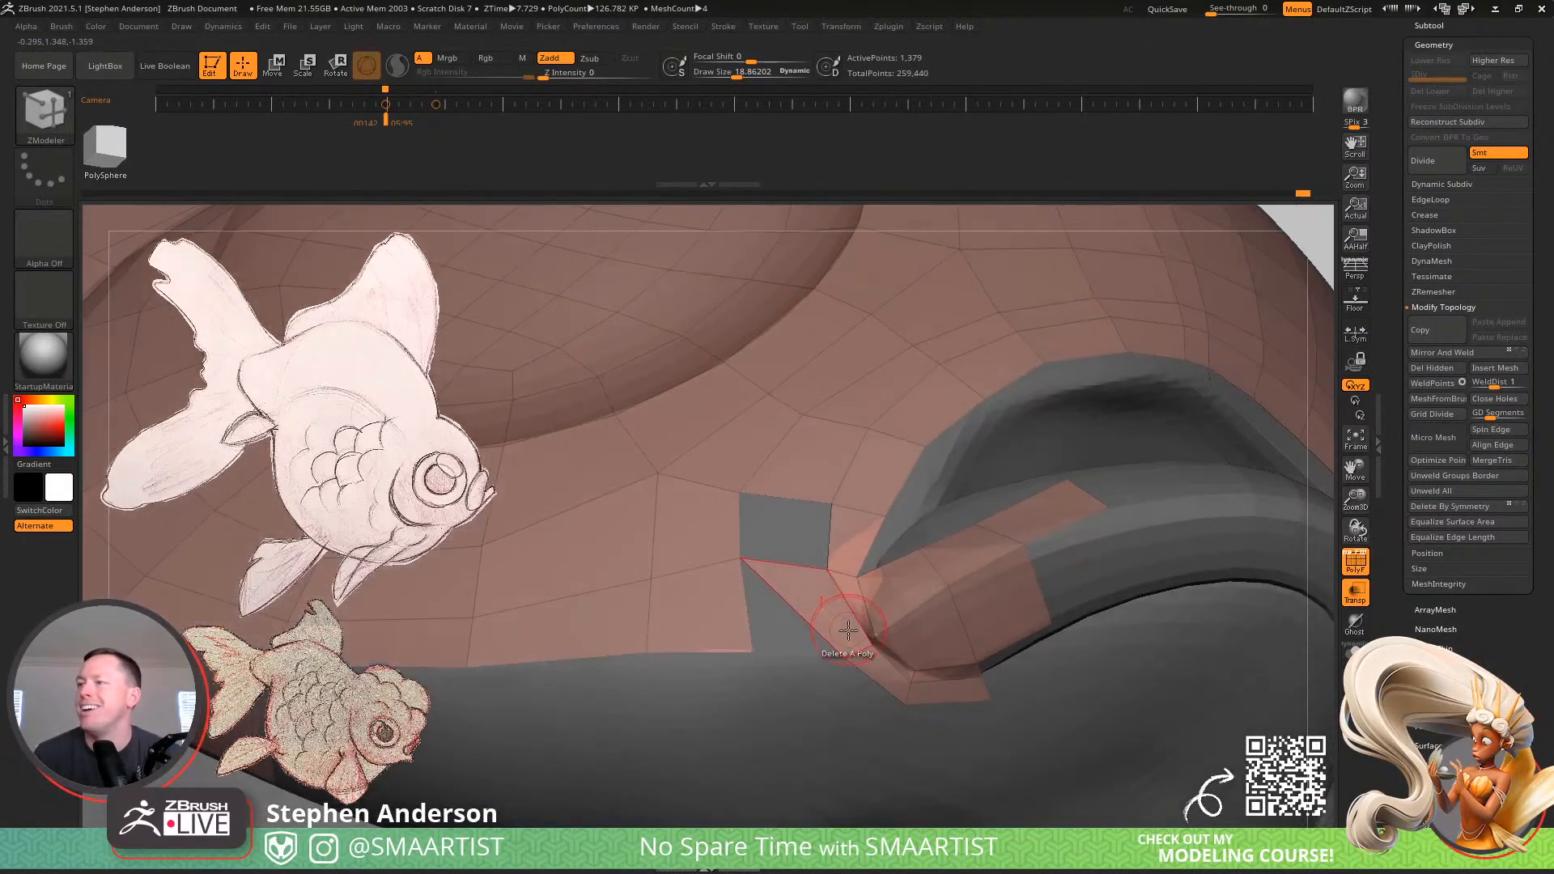
pyautogui.moveTo(836, 634); pyautogui.dragTo(835, 633)
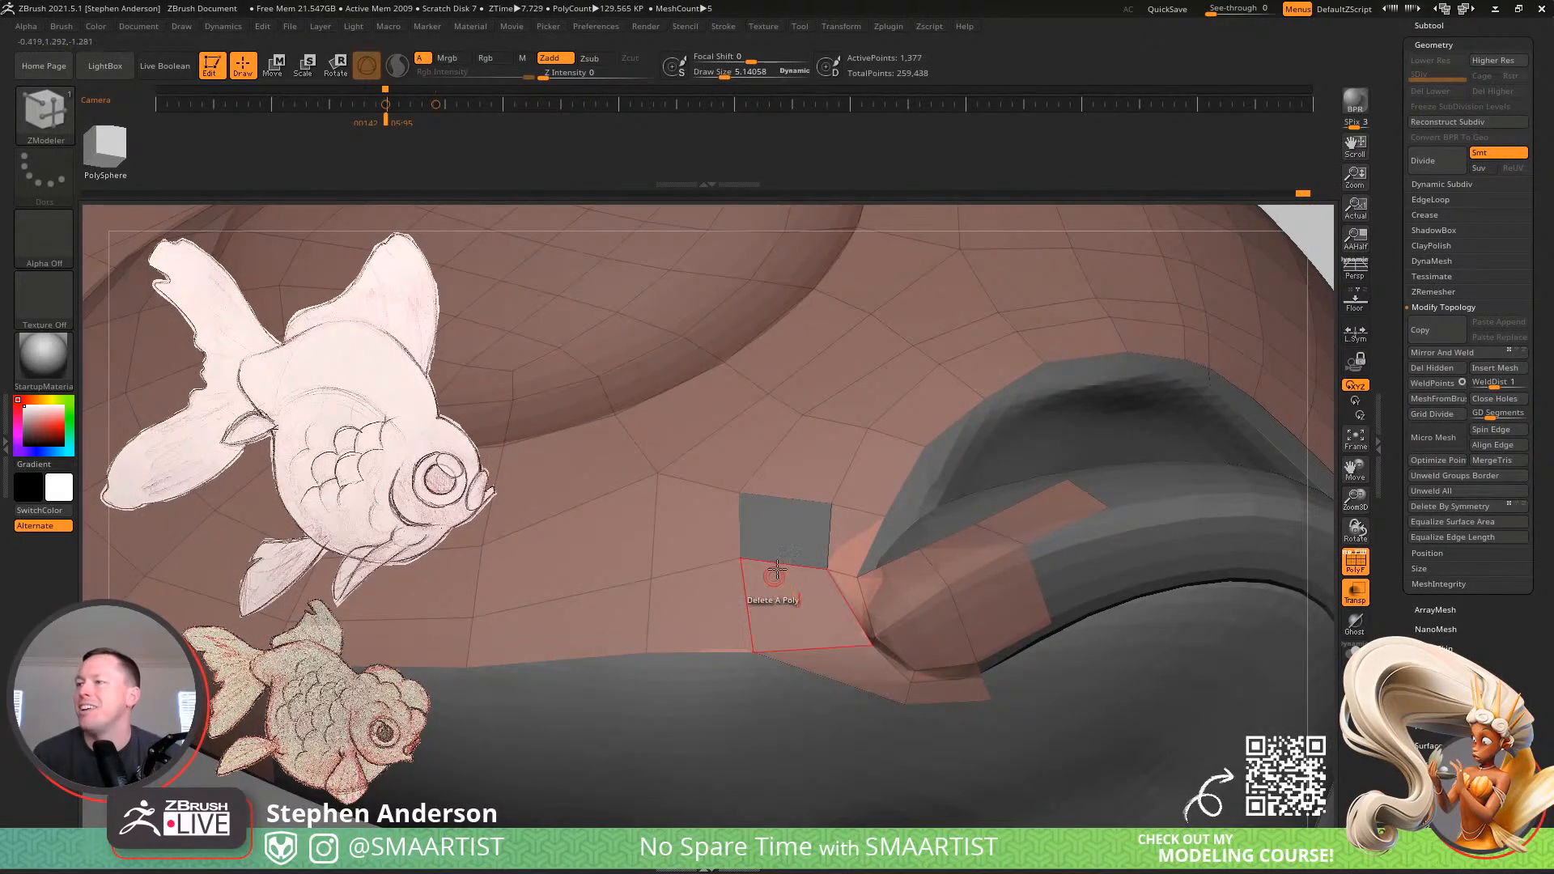
# Close the remaining square hole in the cheek mesh beside the mouth corner with a polygon
pyautogui.moveTo(776, 569)
pyautogui.mouseDown(button='right')
pyautogui.moveTo(739, 565)
pyautogui.moveTo(836, 615)
pyautogui.moveTo(890, 675)
pyautogui.moveTo(825, 586)
pyautogui.mouseUp(button='right')
pyautogui.press('d')
pyautogui.hotkey('shift', 'd')
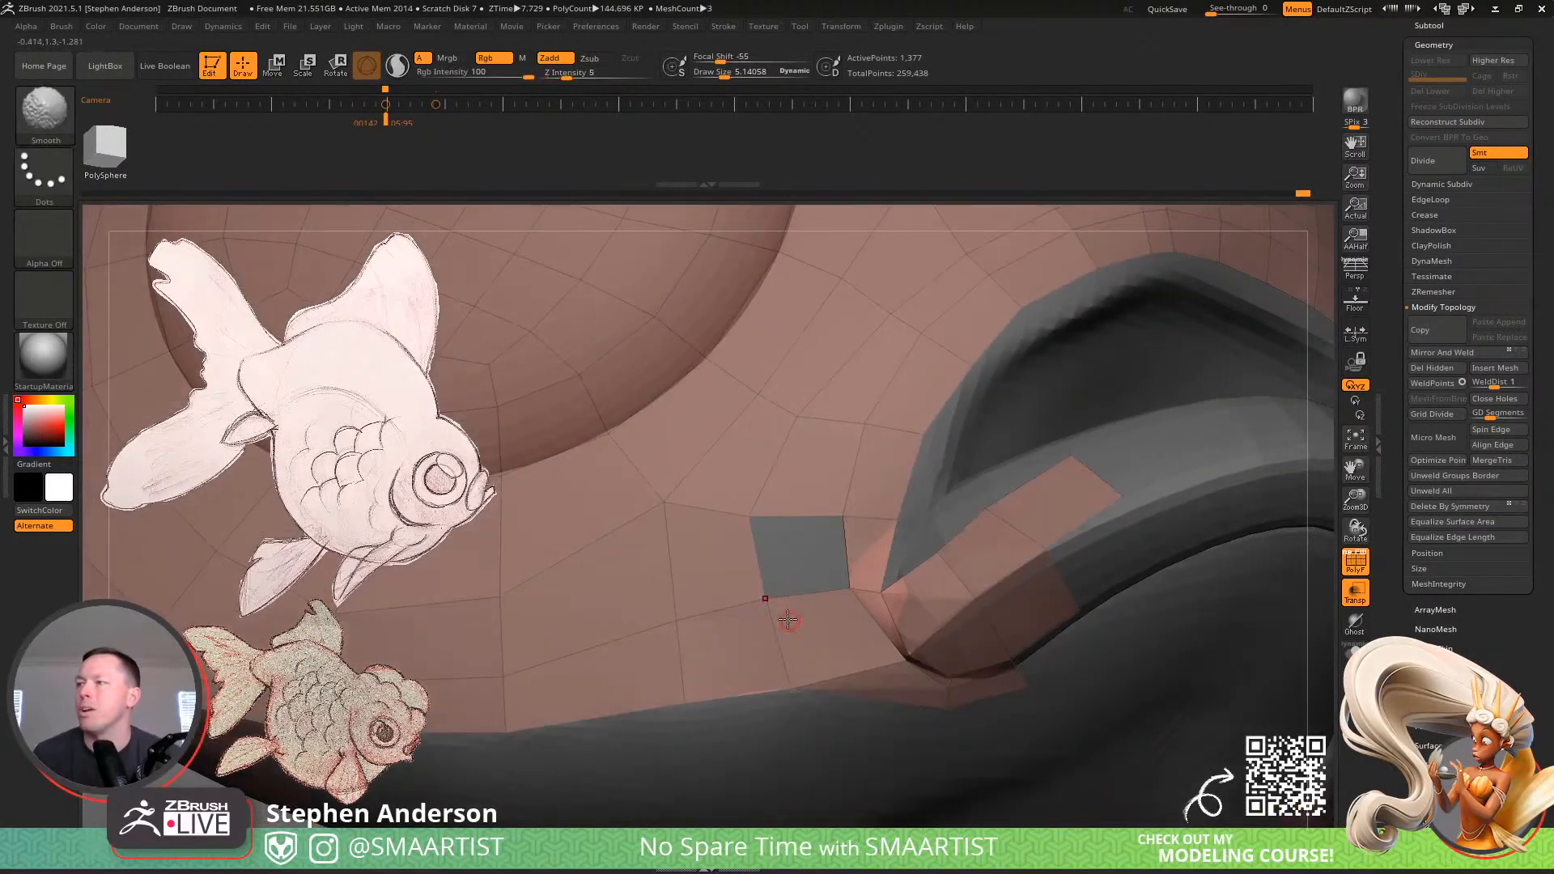
pyautogui.moveTo(797, 598); pyautogui.dragTo(787, 528)
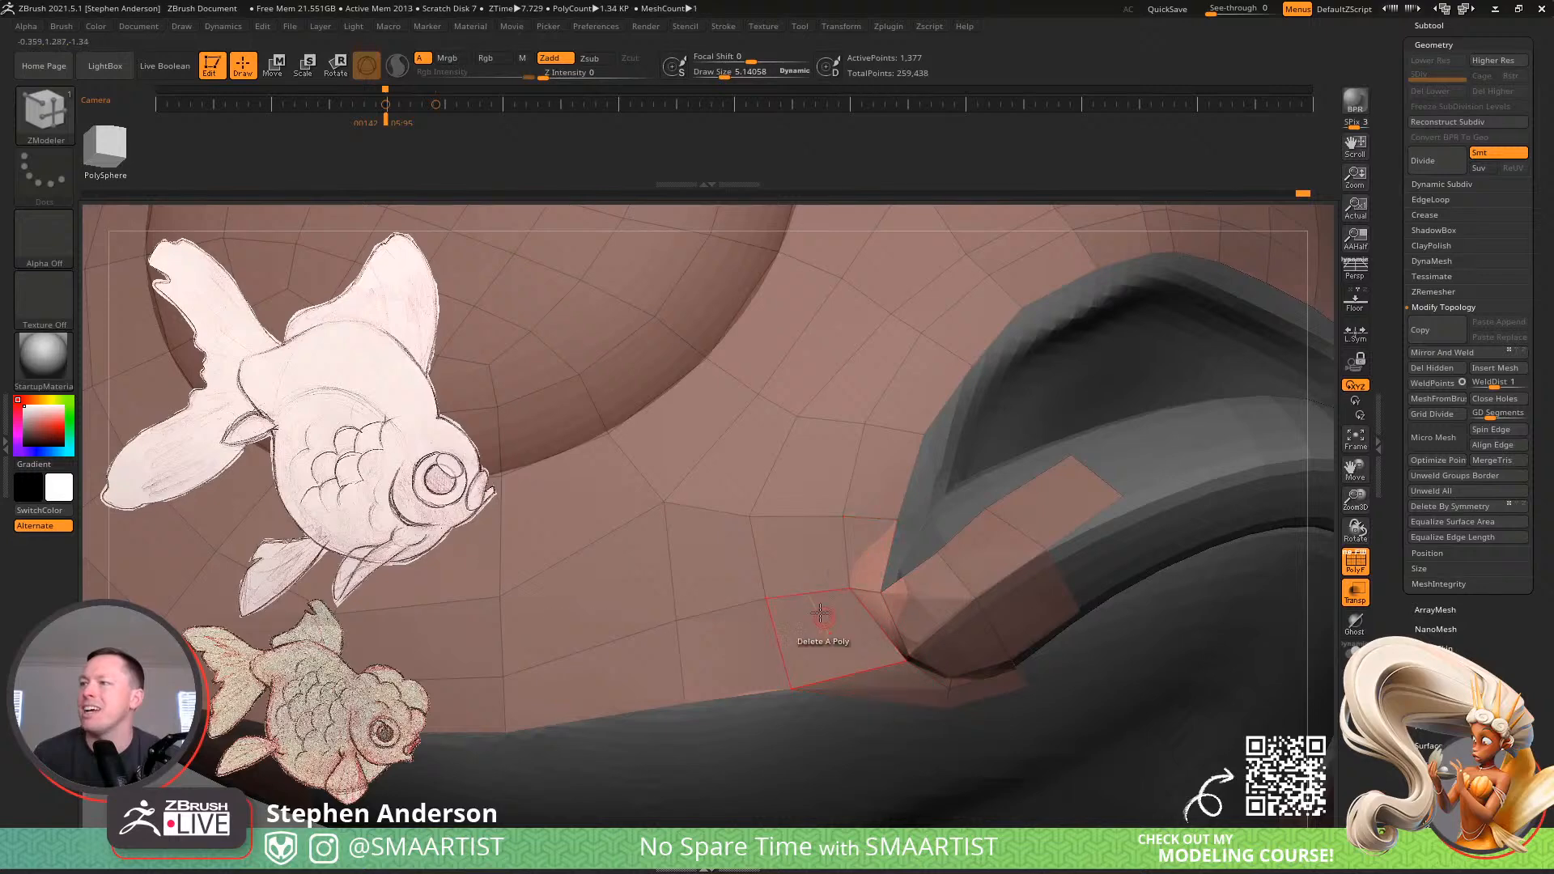
# Even out the cheek polygons beside the mouth corner using a Draw Size of about 27.3
pyautogui.moveTo(820, 612); pyautogui.dragTo(757, 515, button='right')
pyautogui.moveTo(704, 445); pyautogui.dragTo(744, 511, button='right')
pyautogui.press('s')
pyautogui.moveTo(742, 515)
pyautogui.mouseDown()
pyautogui.moveTo(772, 514)
pyautogui.moveTo(798, 469)
pyautogui.mouseUp()
pyautogui.press('s')
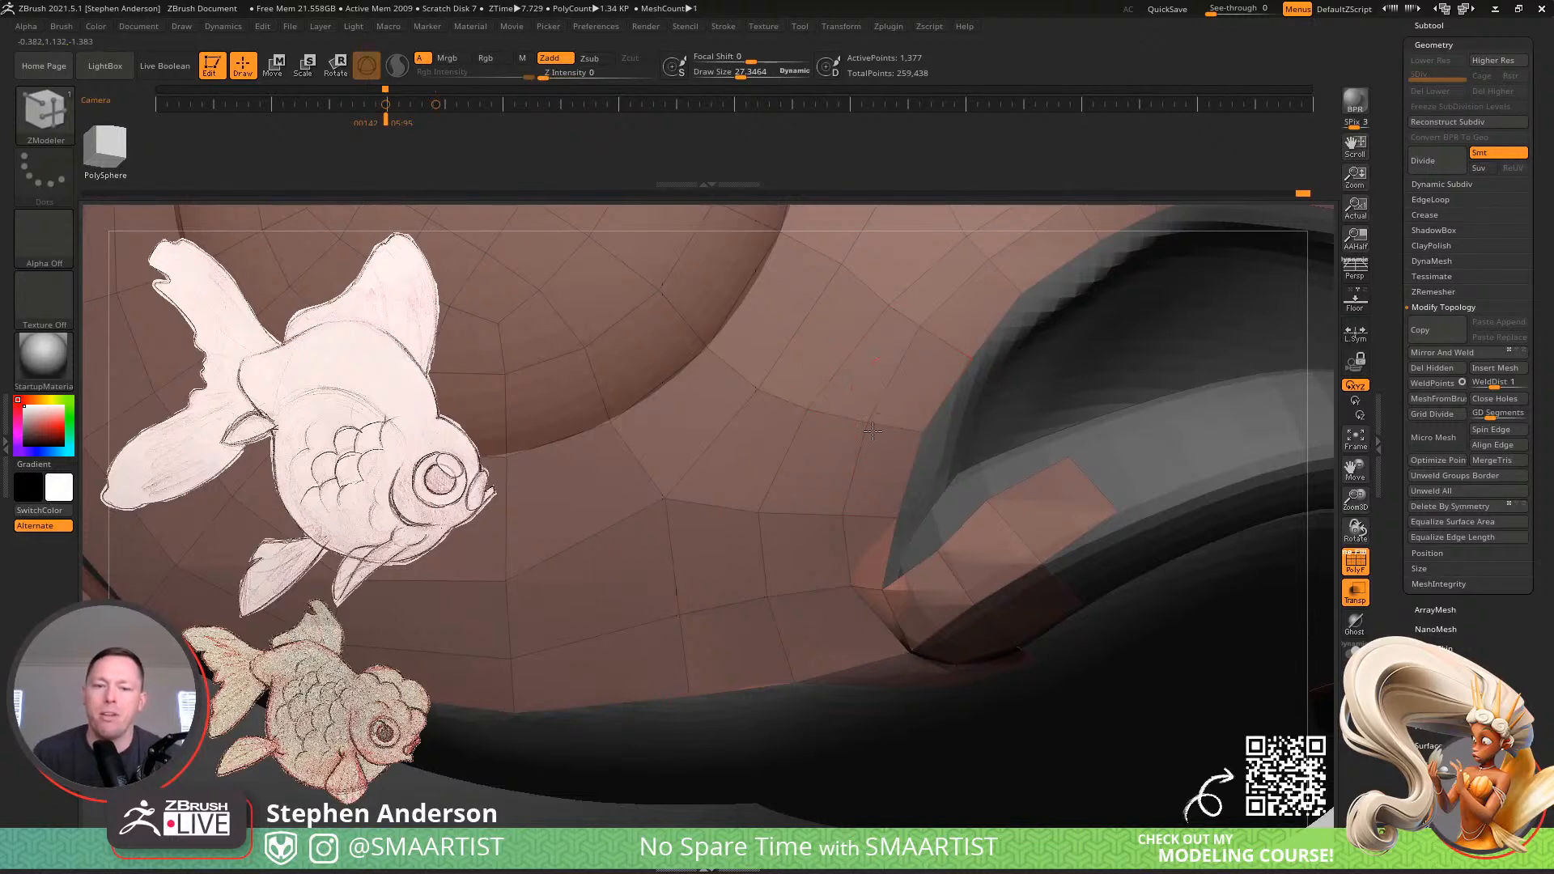
pyautogui.keyDown('alt'); pyautogui.moveTo(872, 431); pyautogui.dragTo(846, 522, button='right'); pyautogui.keyUp('alt')
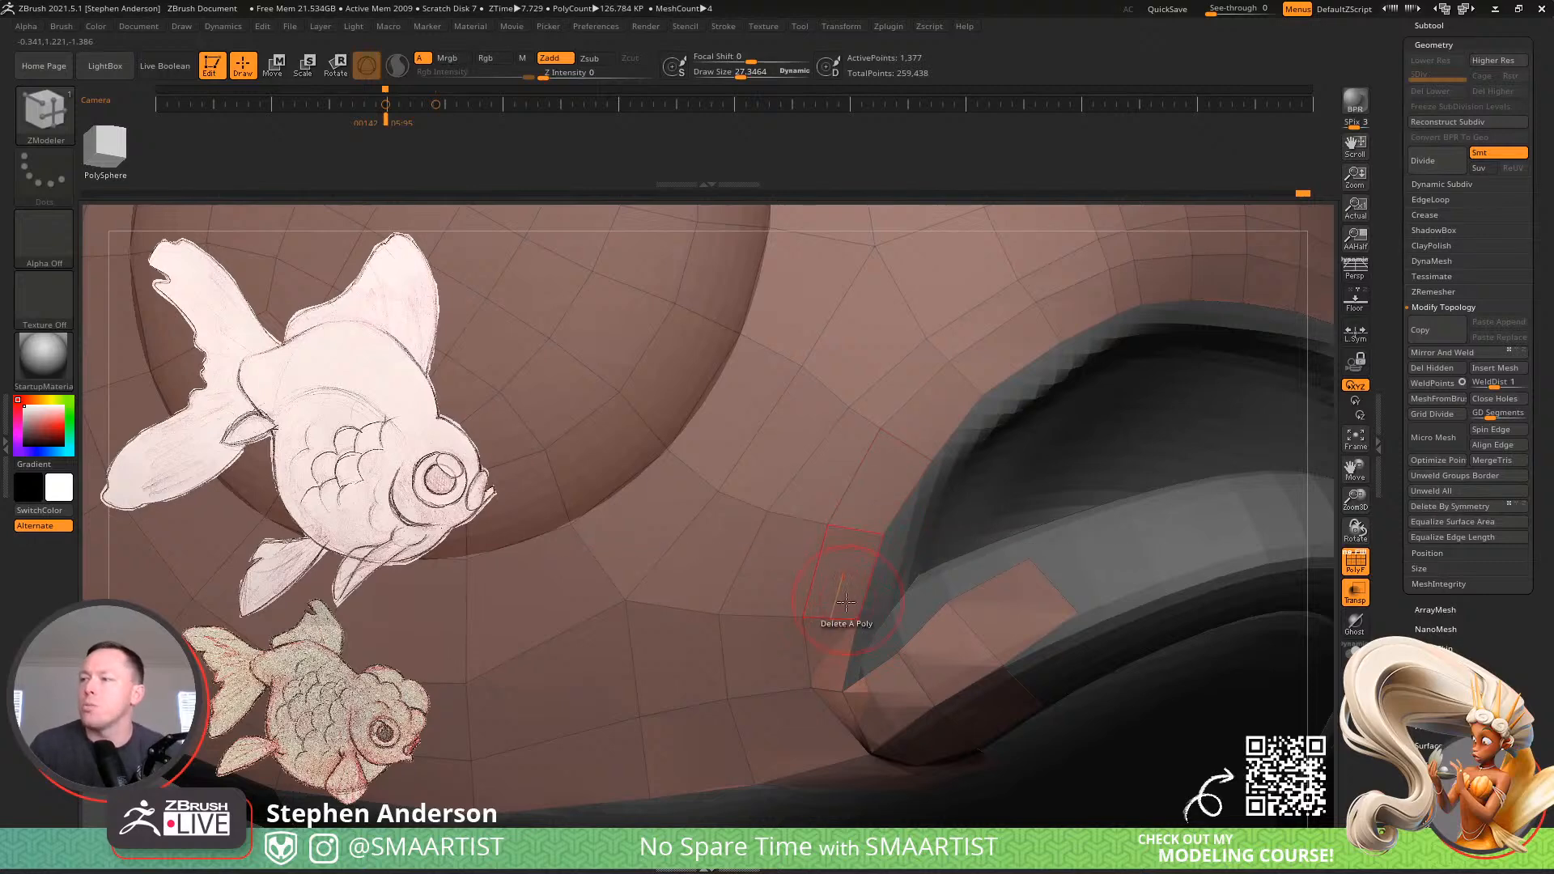
# Reduce the Draw Size to about 12.6 and switch to the Move brush for adjusting the lip strip
pyautogui.moveTo(874, 661)
pyautogui.mouseDown(button='right')
pyautogui.moveTo(895, 648)
pyautogui.moveTo(887, 701)
pyautogui.moveTo(899, 650)
pyautogui.mouseUp(button='right')
pyautogui.press('s')
pyautogui.moveTo(903, 650); pyautogui.dragTo(894, 651)
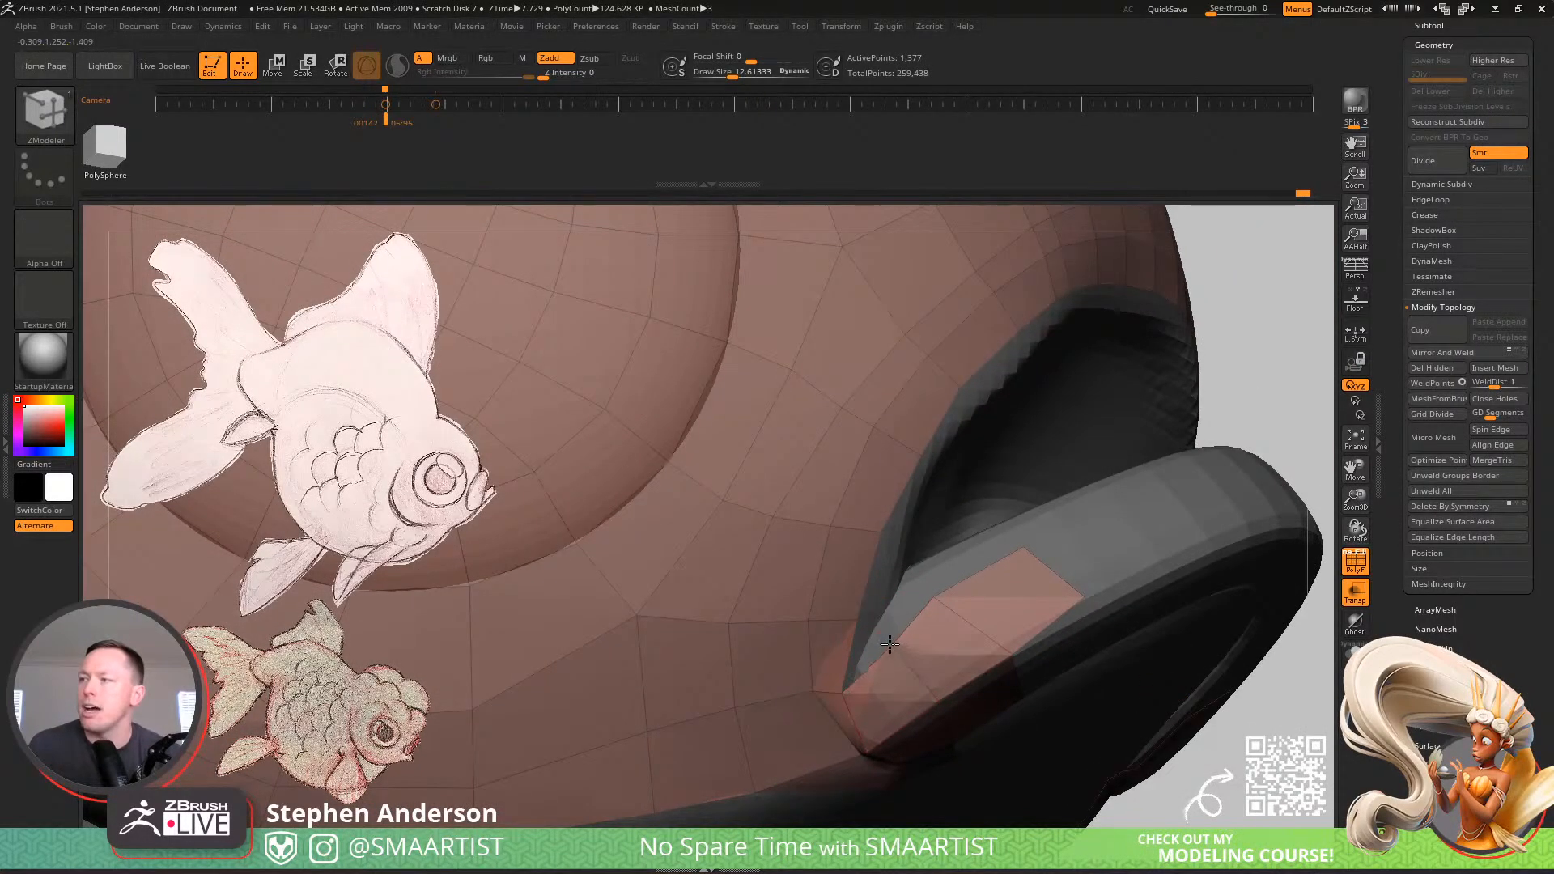
pyautogui.click(932, 598)
pyautogui.moveTo(953, 591)
pyautogui.mouseDown(button='right')
pyautogui.moveTo(925, 605)
pyautogui.moveTo(922, 644)
pyautogui.moveTo(941, 604)
pyautogui.mouseUp(button='right')
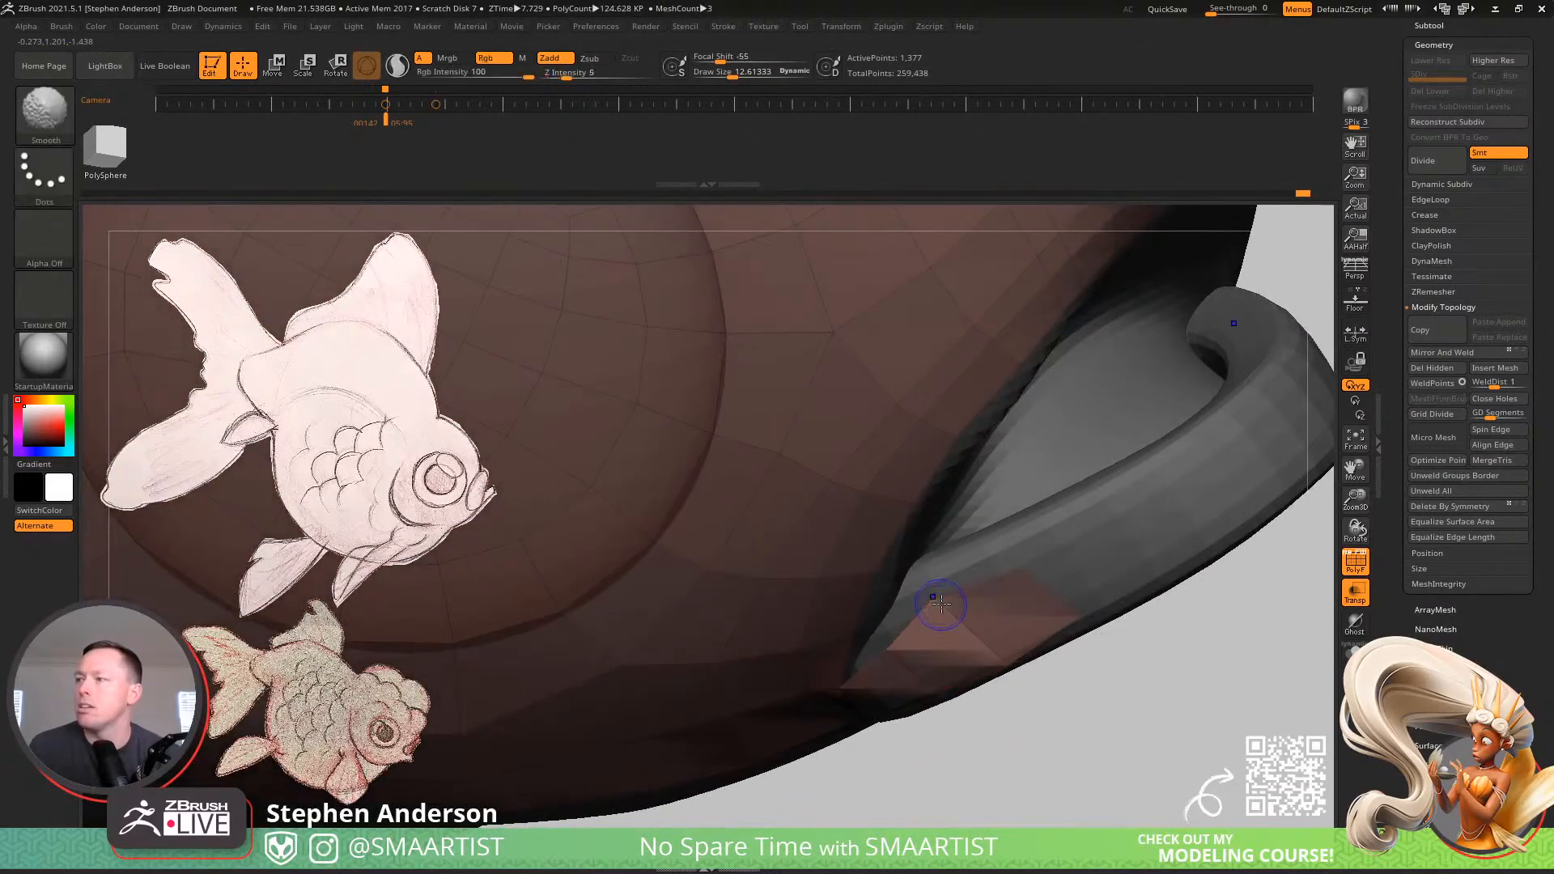
pyautogui.press('b')
pyautogui.press('m')
pyautogui.press('v')
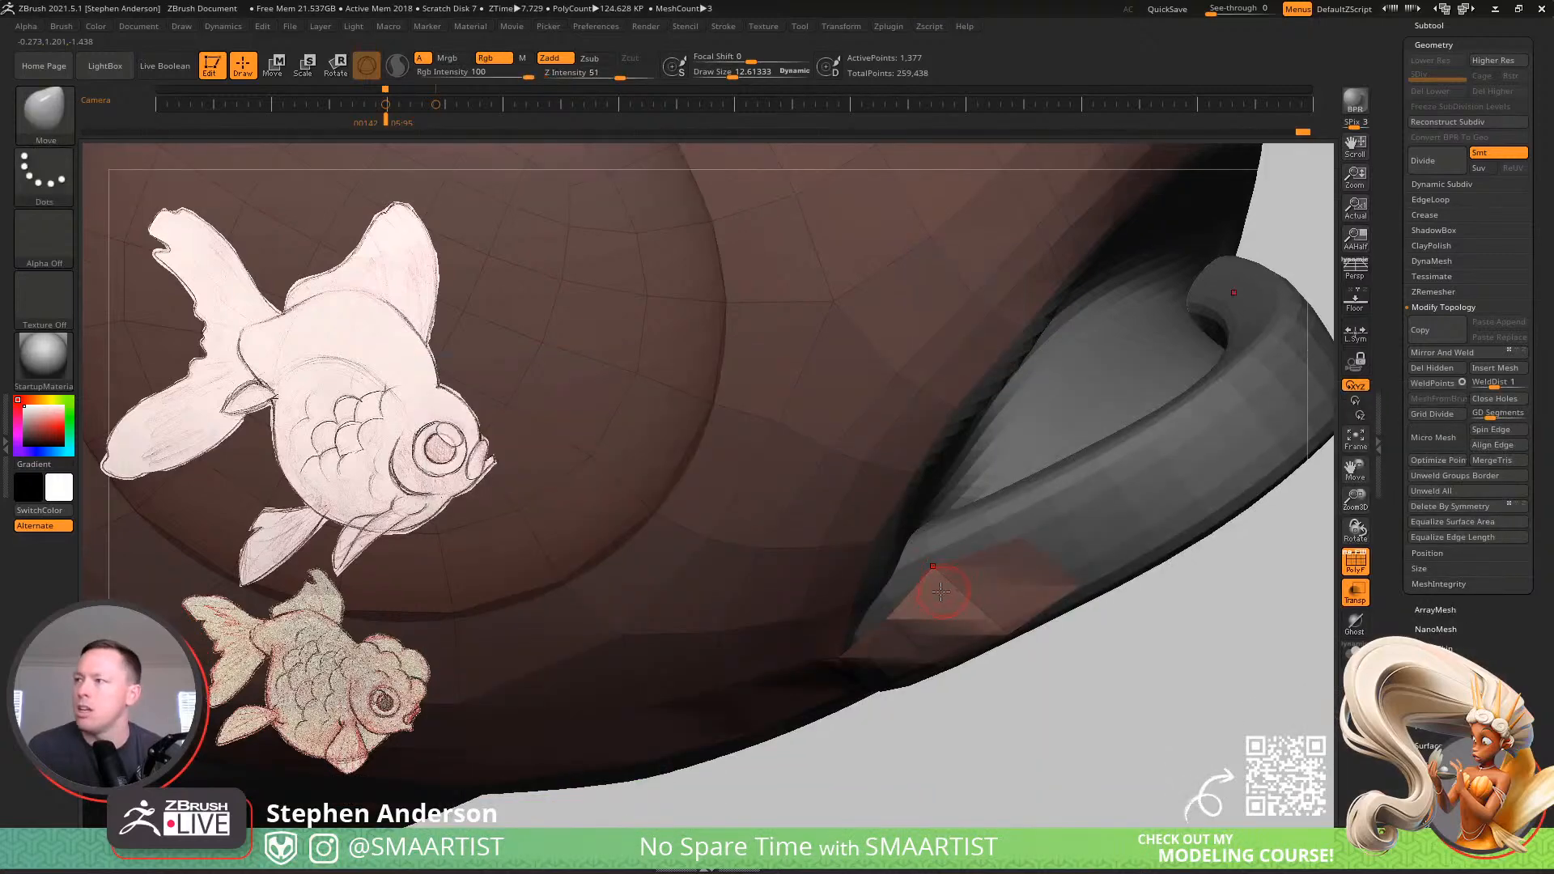
pyautogui.moveTo(945, 582); pyautogui.dragTo(943, 557, button='right')
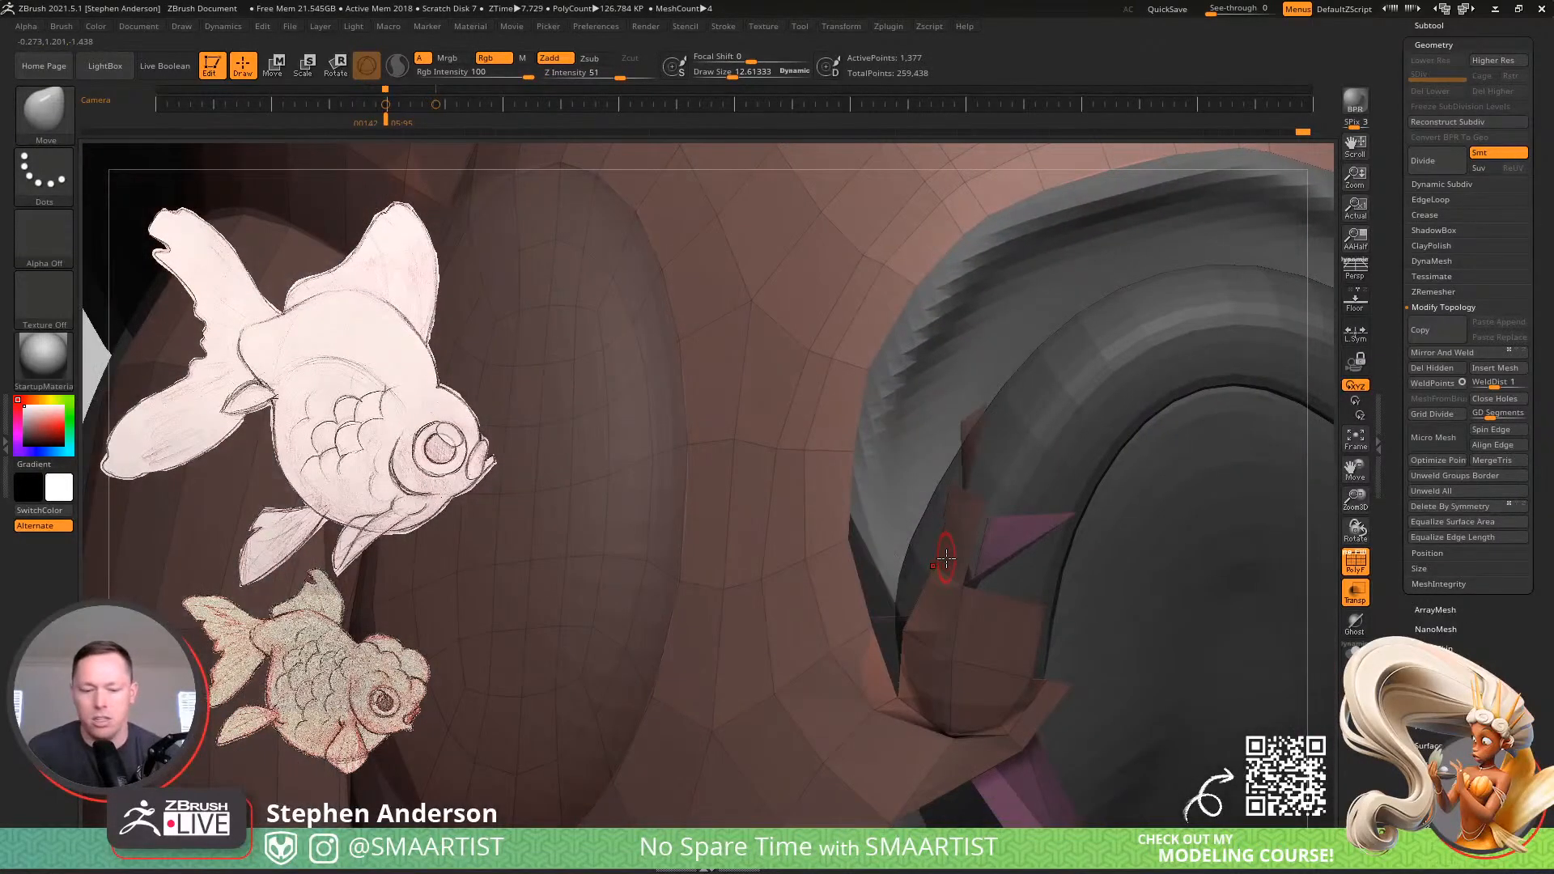
pyautogui.press('b')
pyautogui.press('m')
pyautogui.press('v')
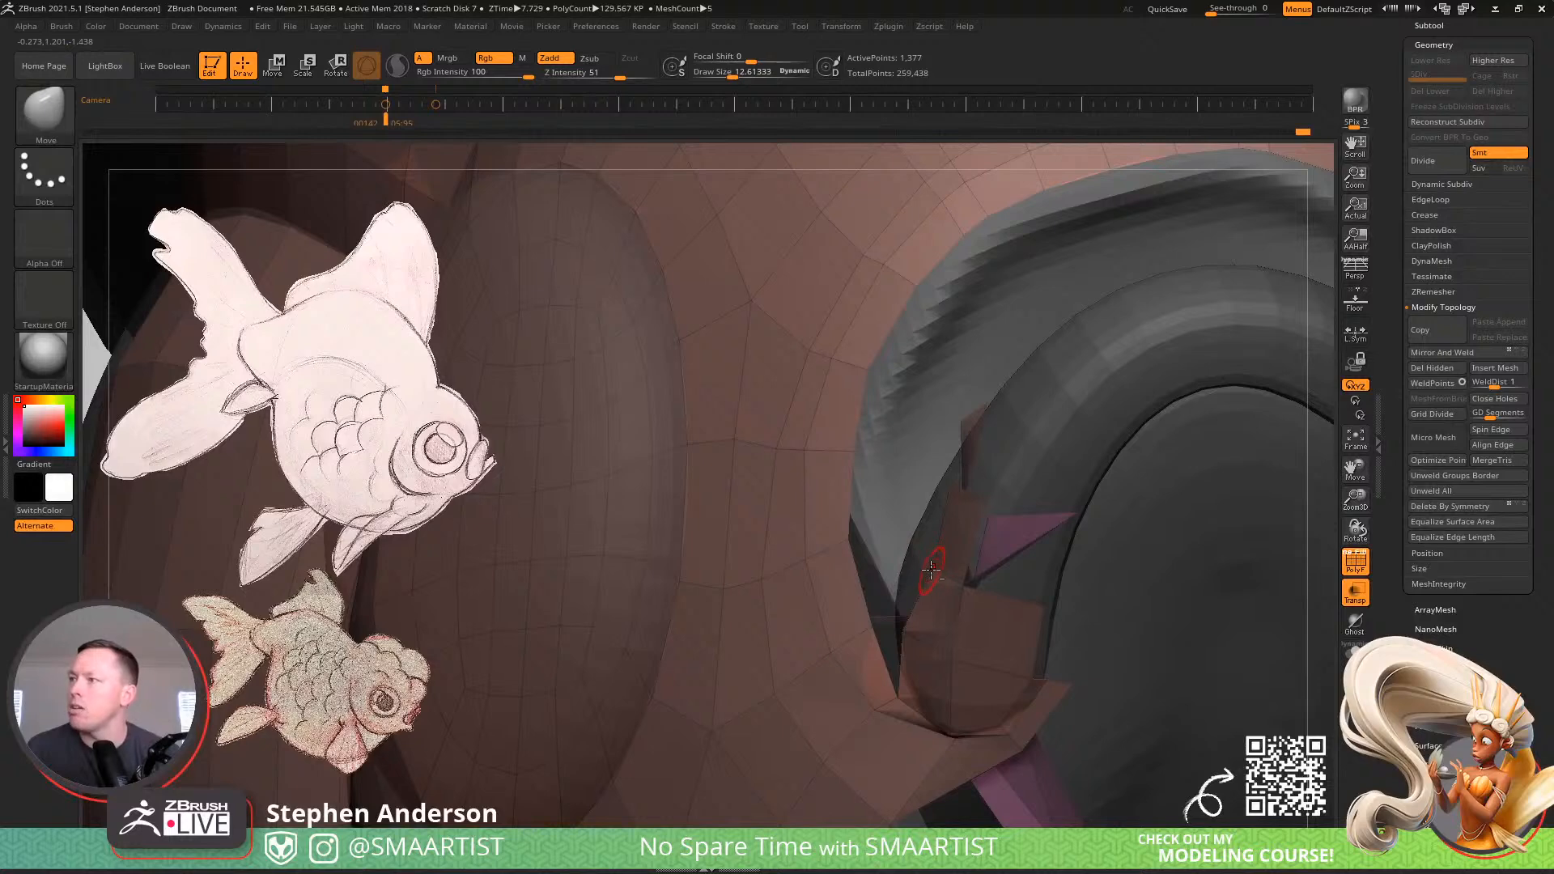
# Isolate the TOPOLOGY subtool, move the upper corner point of the lip strip, and show the other subtools again
pyautogui.keyDown('ctrl'); pyautogui.moveTo(971, 576); pyautogui.dragTo(701, 453, button='right'); pyautogui.keyUp('ctrl')
pyautogui.moveTo(666, 673)
pyautogui.keyDown('ctrl'); pyautogui.mouseDown(button='right')
pyautogui.moveTo(1033, 656)
pyautogui.moveTo(678, 574)
pyautogui.mouseUp(button='right'); pyautogui.keyUp('ctrl')
pyautogui.click(1353, 652)
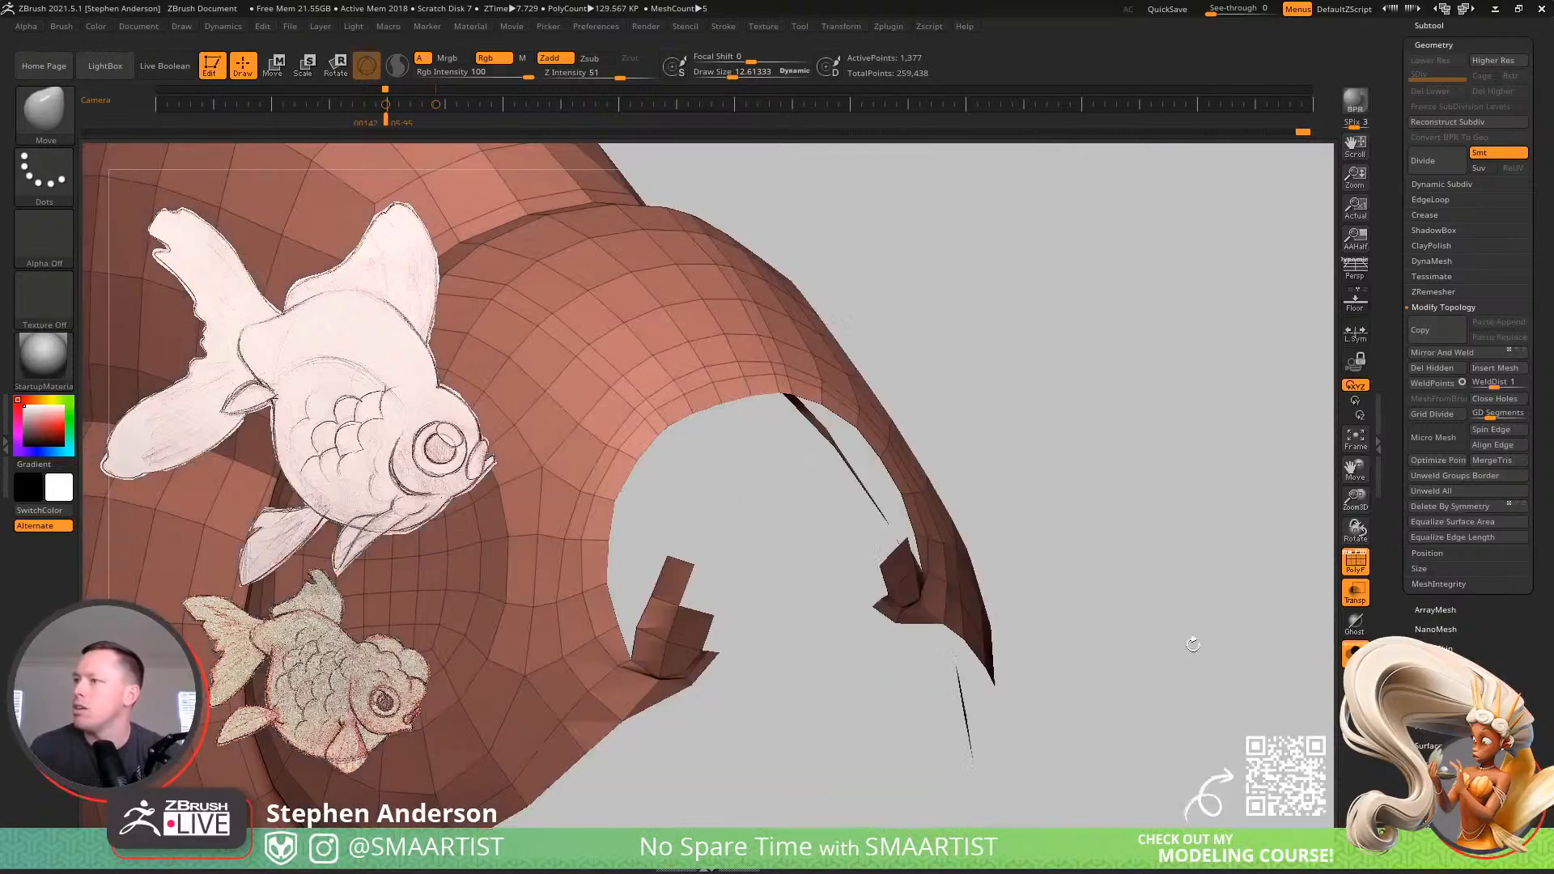
pyautogui.moveTo(1193, 638); pyautogui.dragTo(675, 588, button='right')
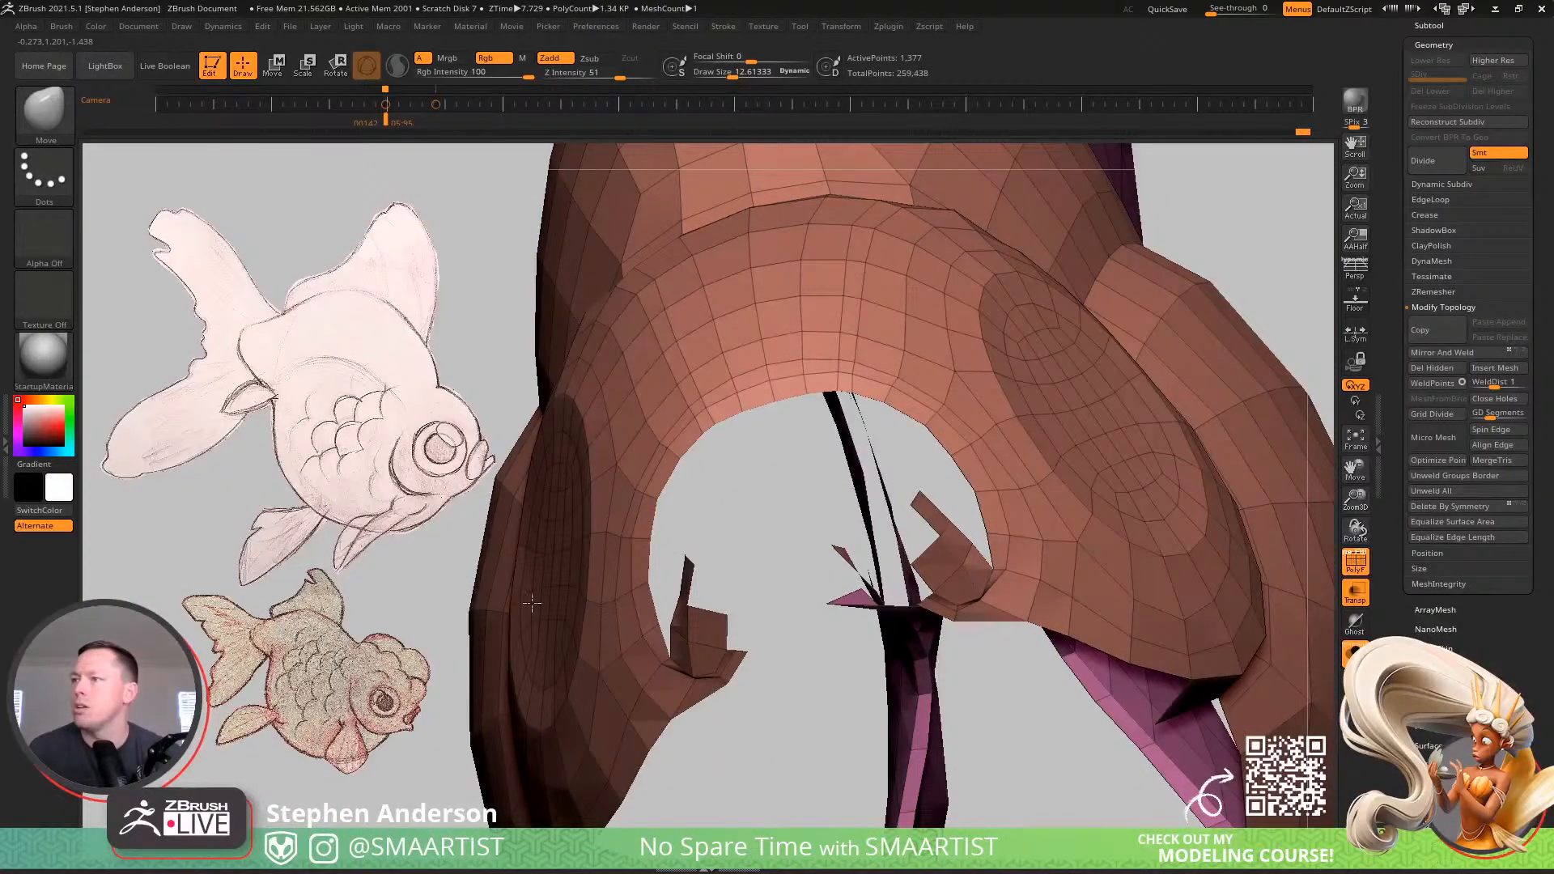
pyautogui.moveTo(654, 570); pyautogui.dragTo(719, 575, button='right')
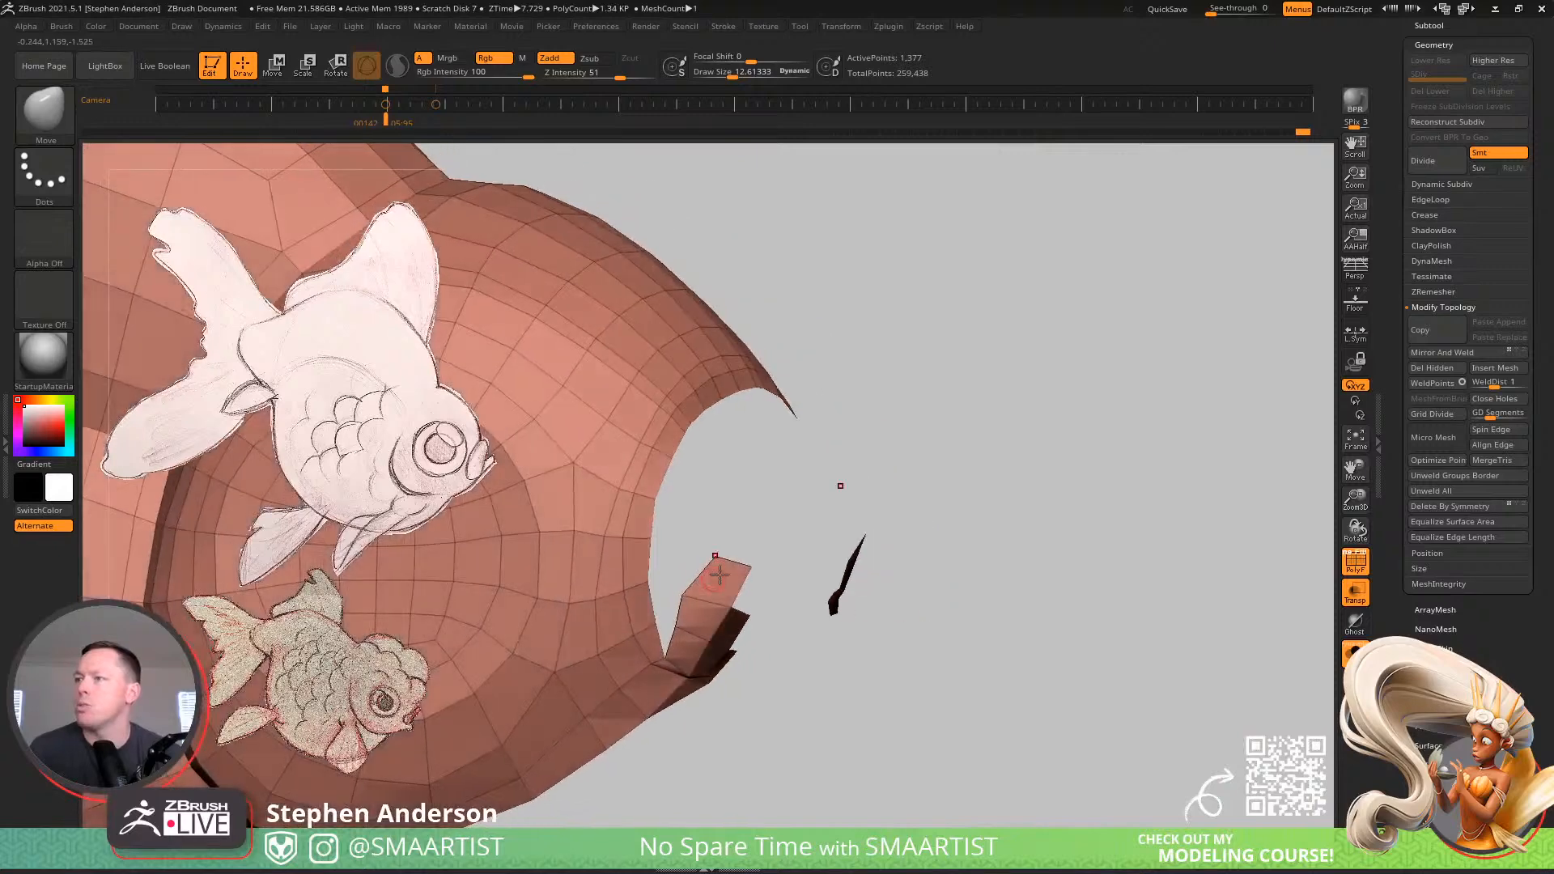
pyautogui.moveTo(718, 560); pyautogui.dragTo(686, 548)
pyautogui.click(1345, 657)
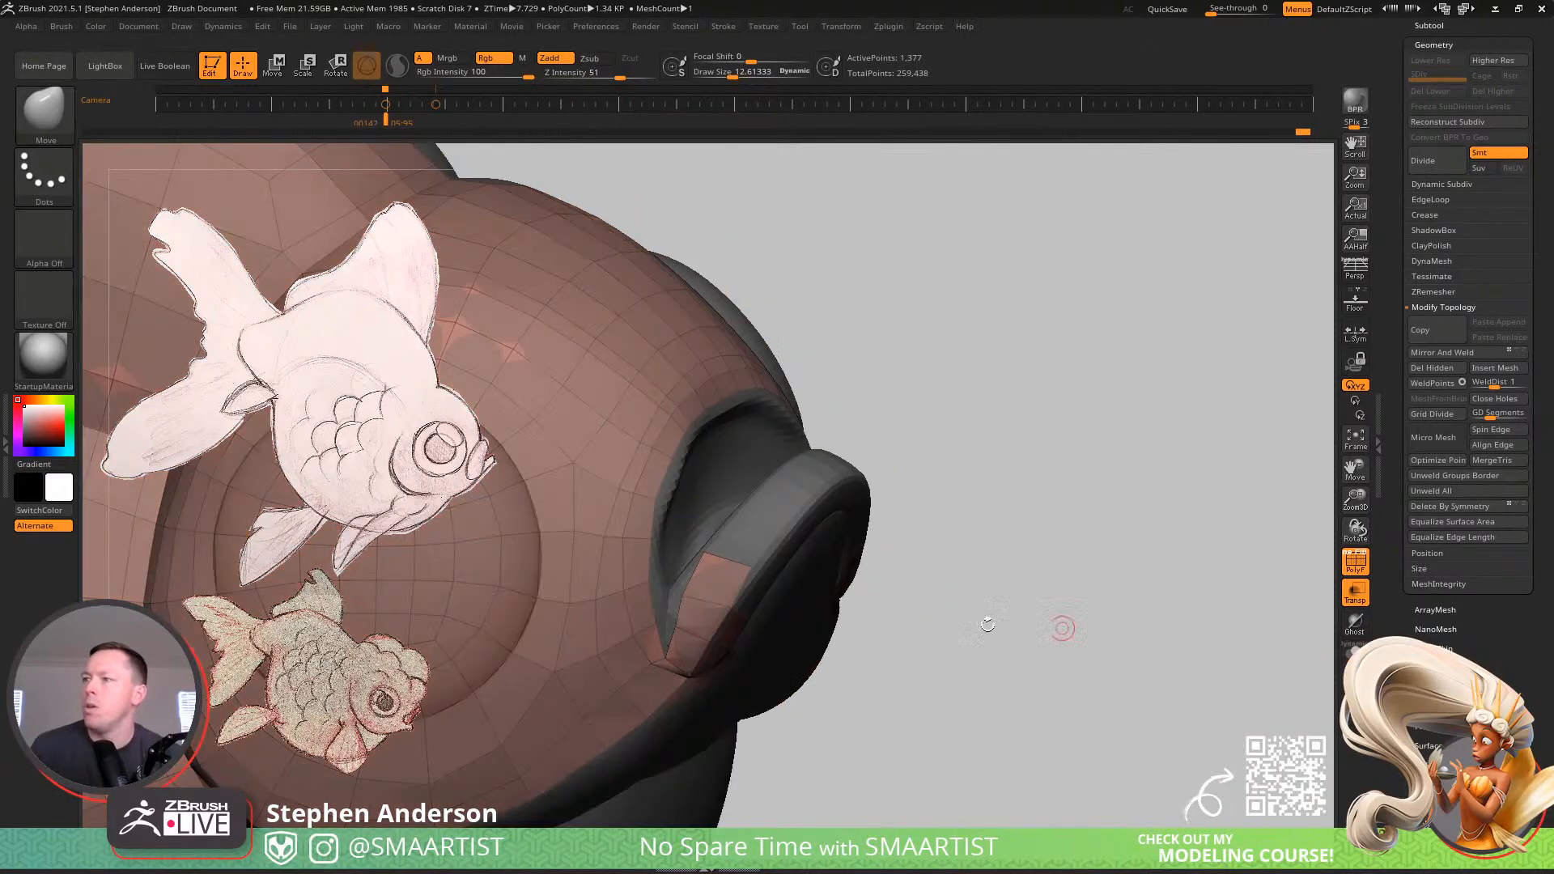
pyautogui.moveTo(651, 573); pyautogui.dragTo(693, 573, button='right')
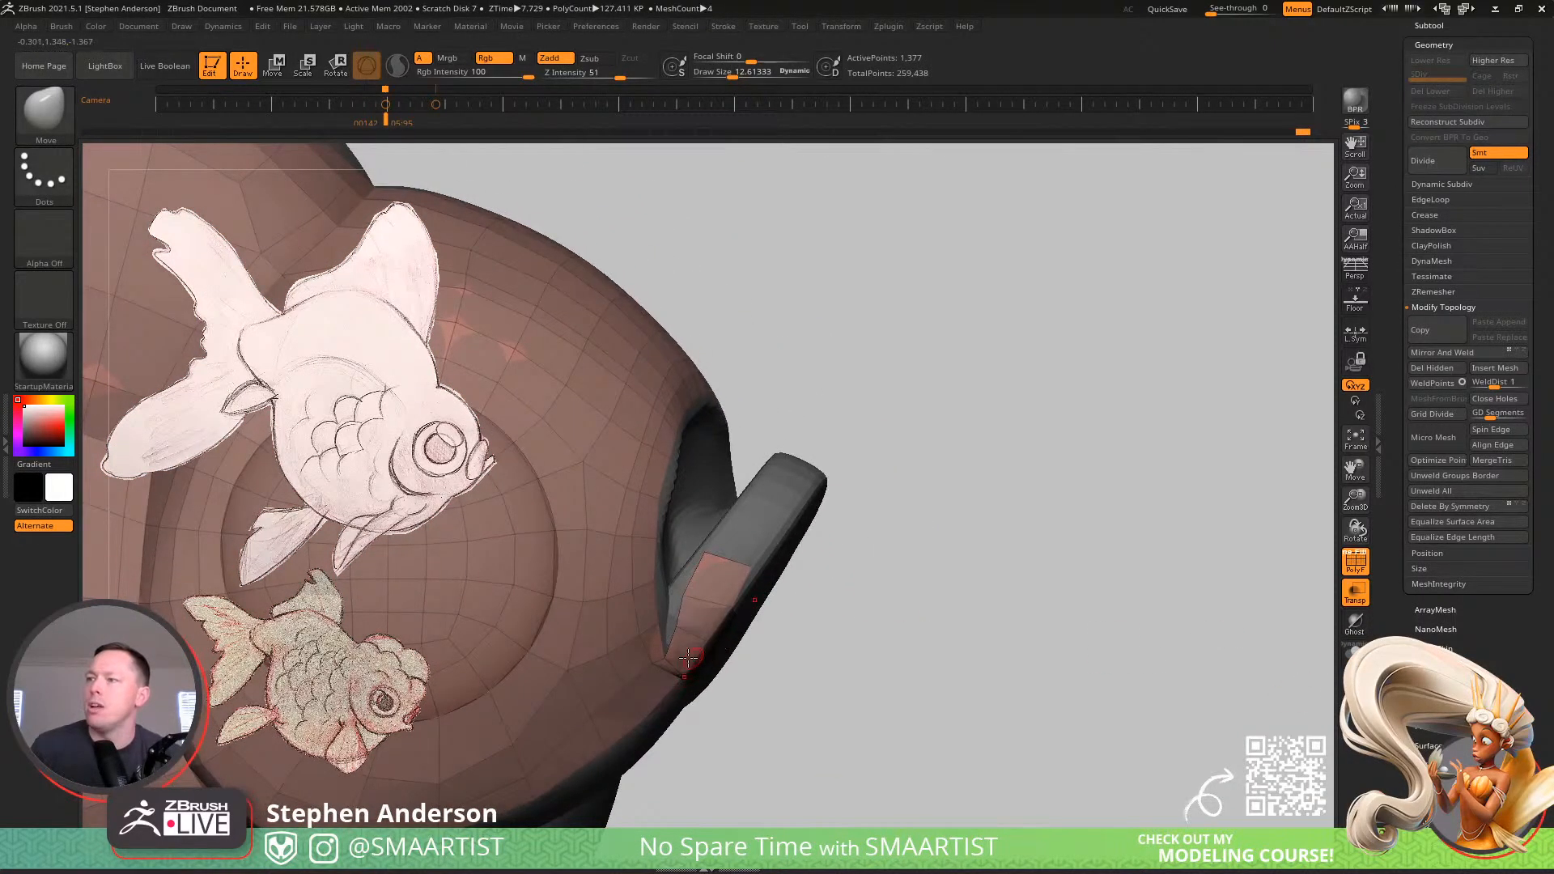
pyautogui.moveTo(688, 658); pyautogui.dragTo(662, 643, button='right')
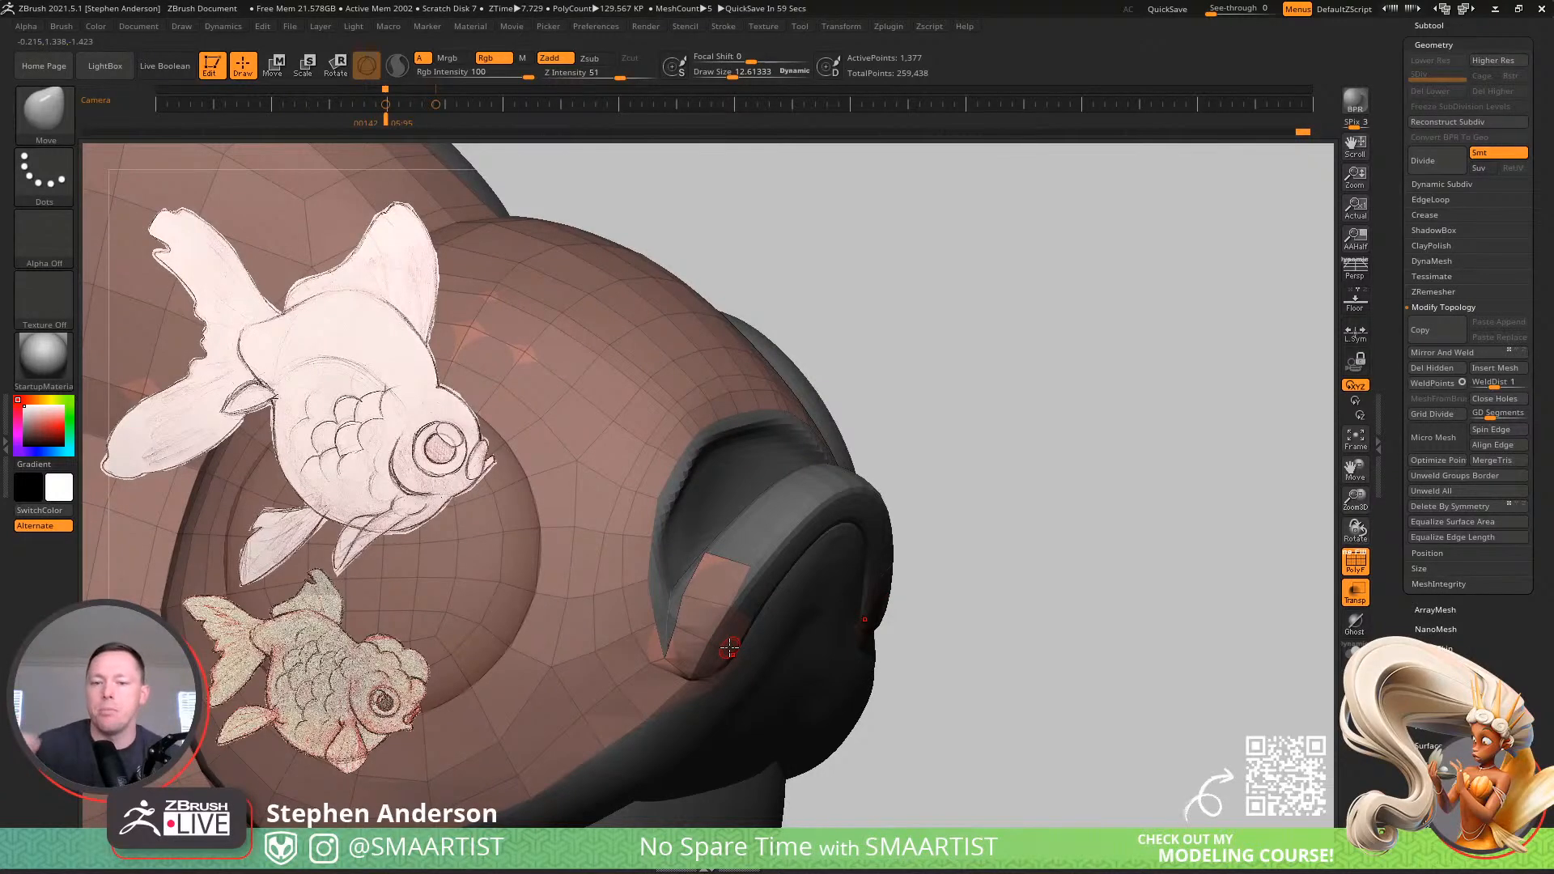
# Return to the ZModeler brush with edge Extrude and point Move both using Snap To Surface
pyautogui.press('b')
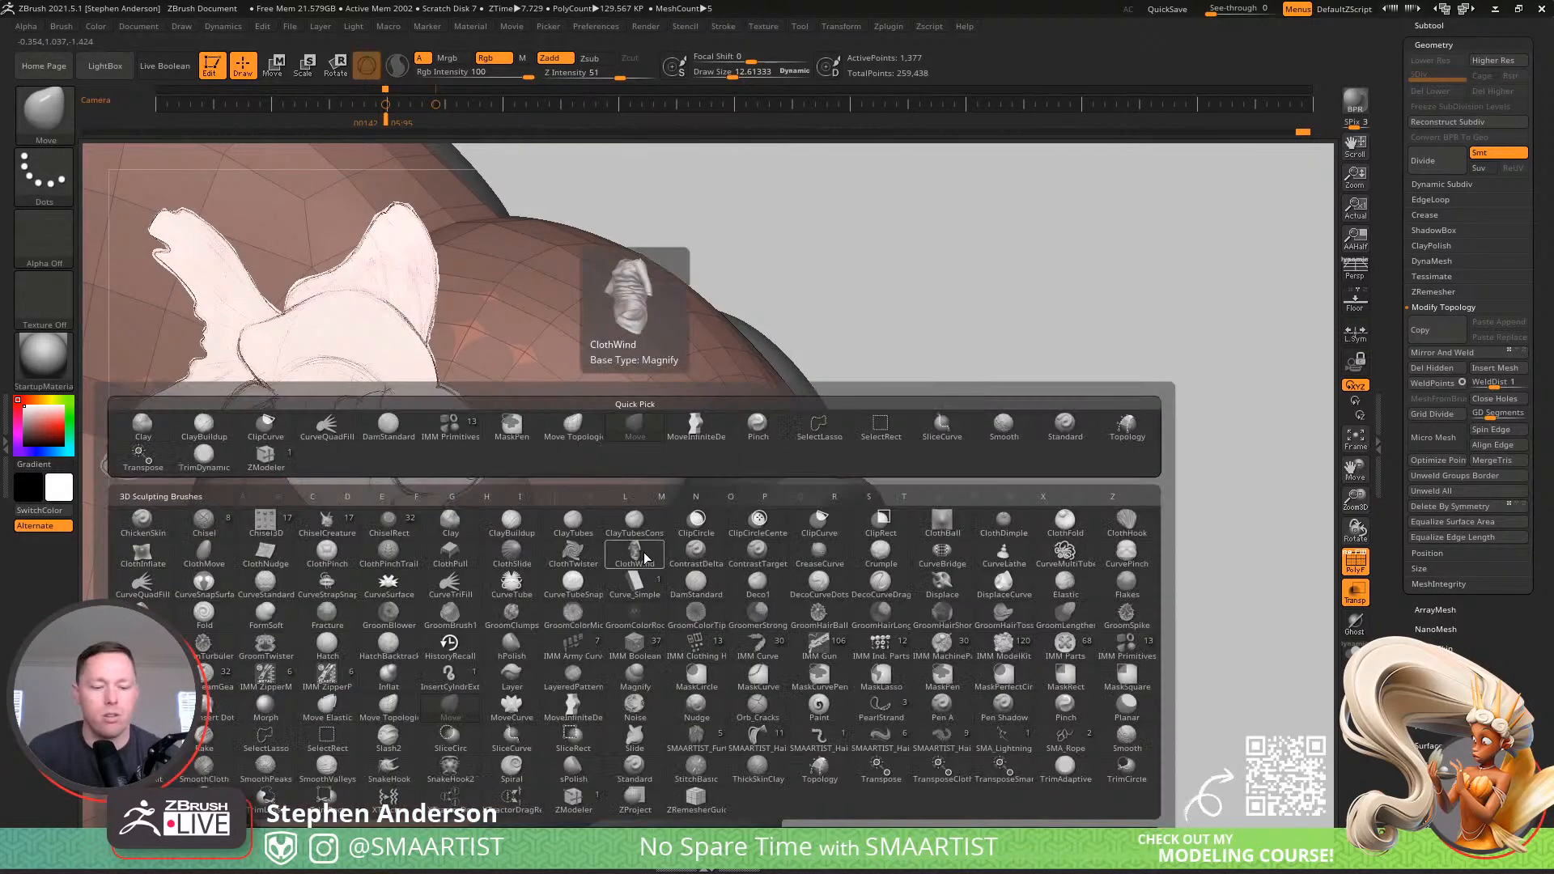
pyautogui.press('z')
pyautogui.press('m')
pyautogui.press('space')
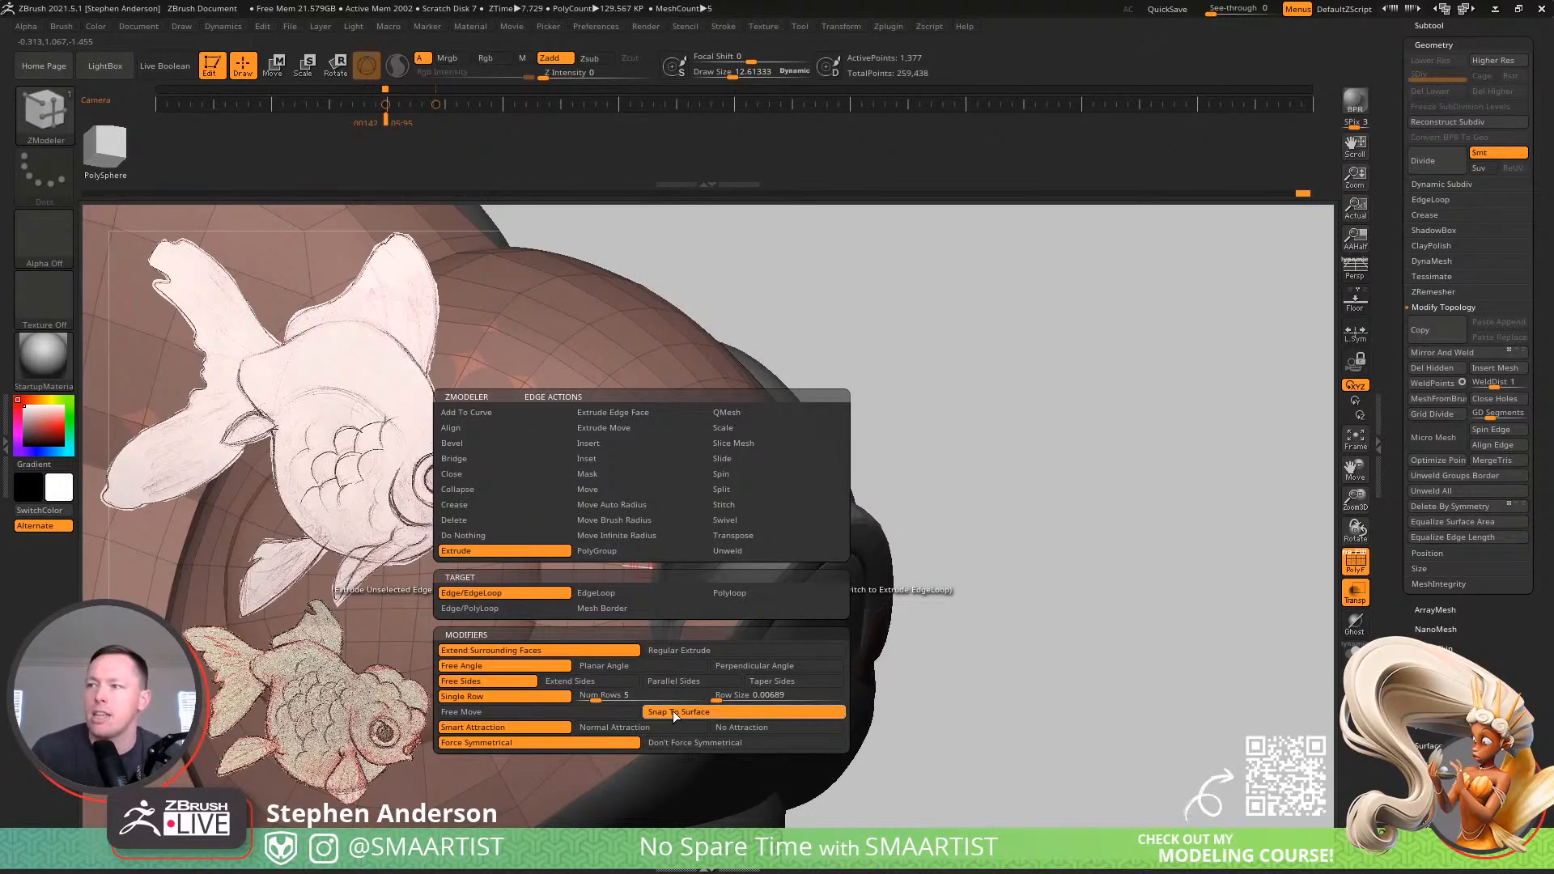
pyautogui.press('space')
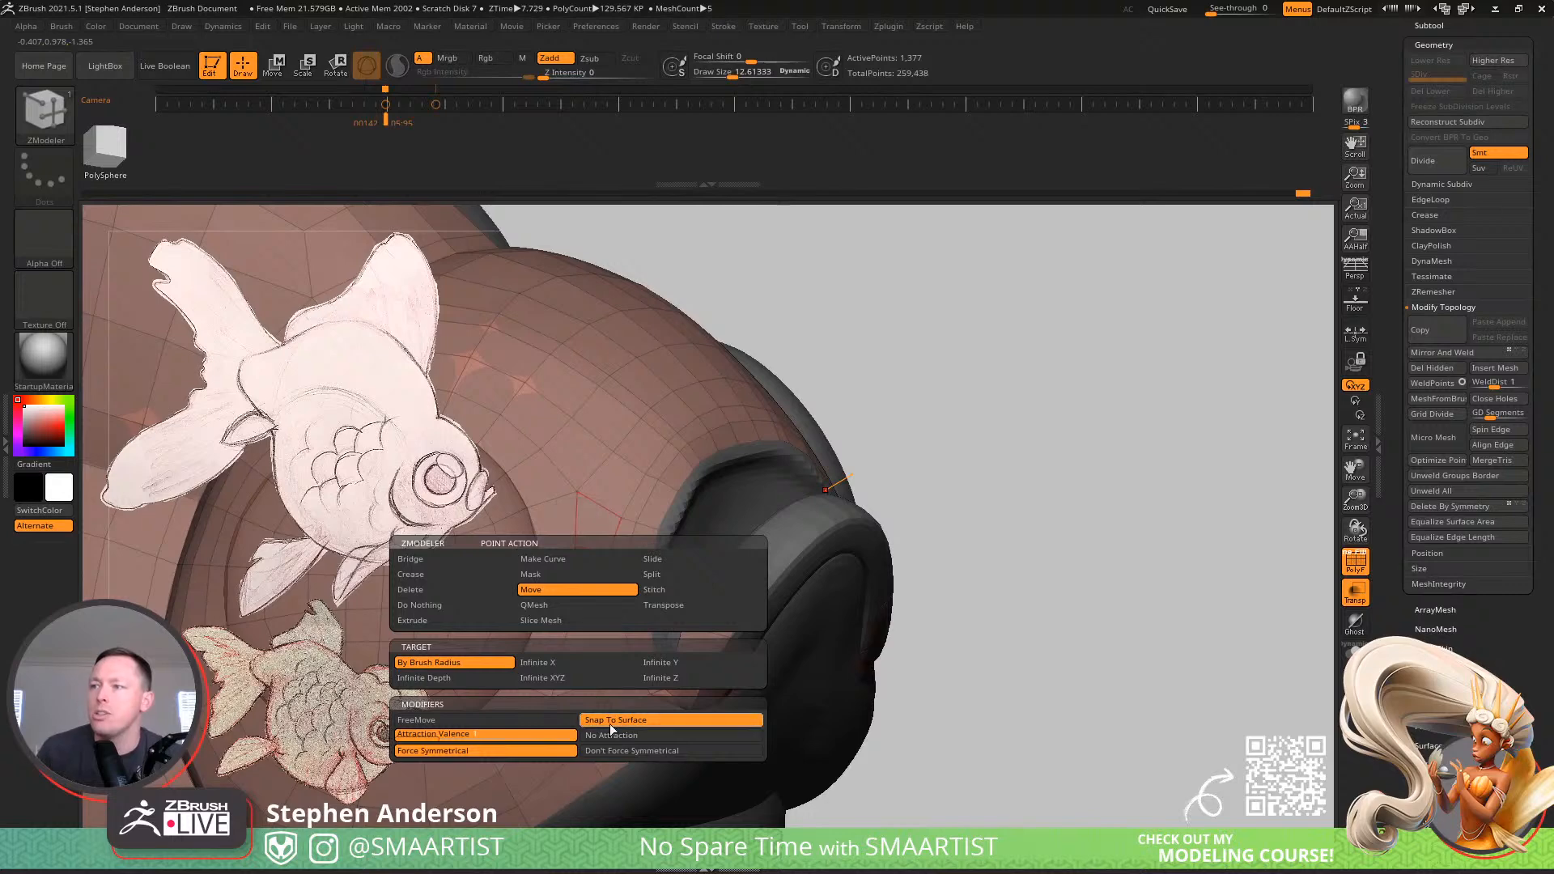
# Delete the misshapen polygons where the lip strip meets the mouth corner, and undo the thin polygon extruded into the gap
pyautogui.moveTo(812, 561); pyautogui.dragTo(762, 621, button='right')
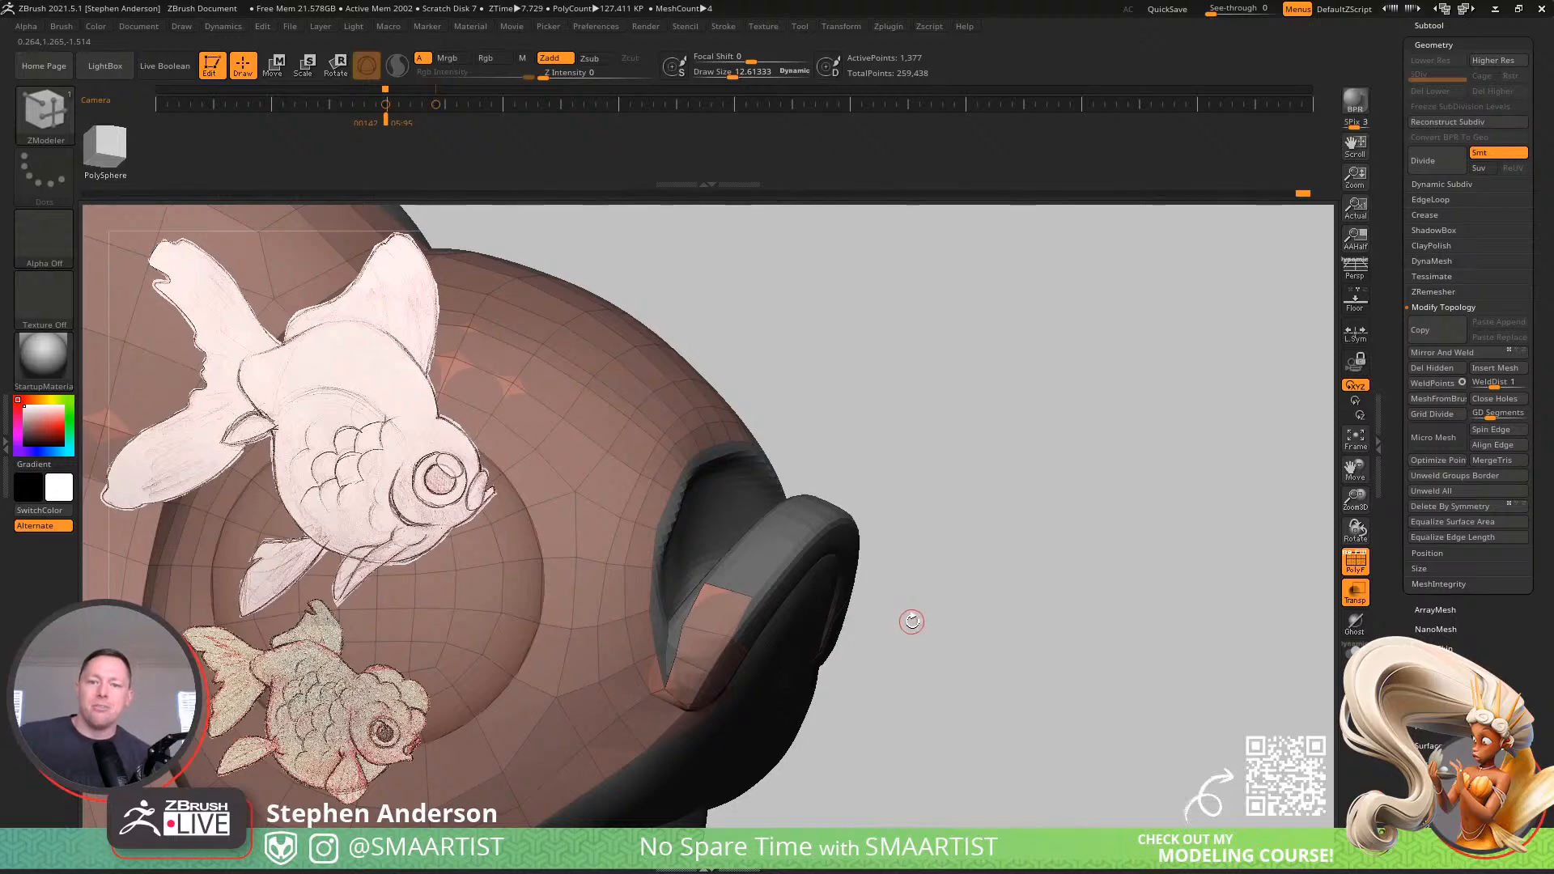
pyautogui.moveTo(766, 662)
pyautogui.mouseDown(button='right')
pyautogui.moveTo(755, 545)
pyautogui.moveTo(773, 664)
pyautogui.moveTo(617, 603)
pyautogui.moveTo(643, 568)
pyautogui.moveTo(729, 652)
pyautogui.moveTo(738, 630)
pyautogui.moveTo(764, 627)
pyautogui.mouseUp(button='right')
pyautogui.click(655, 620)
pyautogui.click(614, 600)
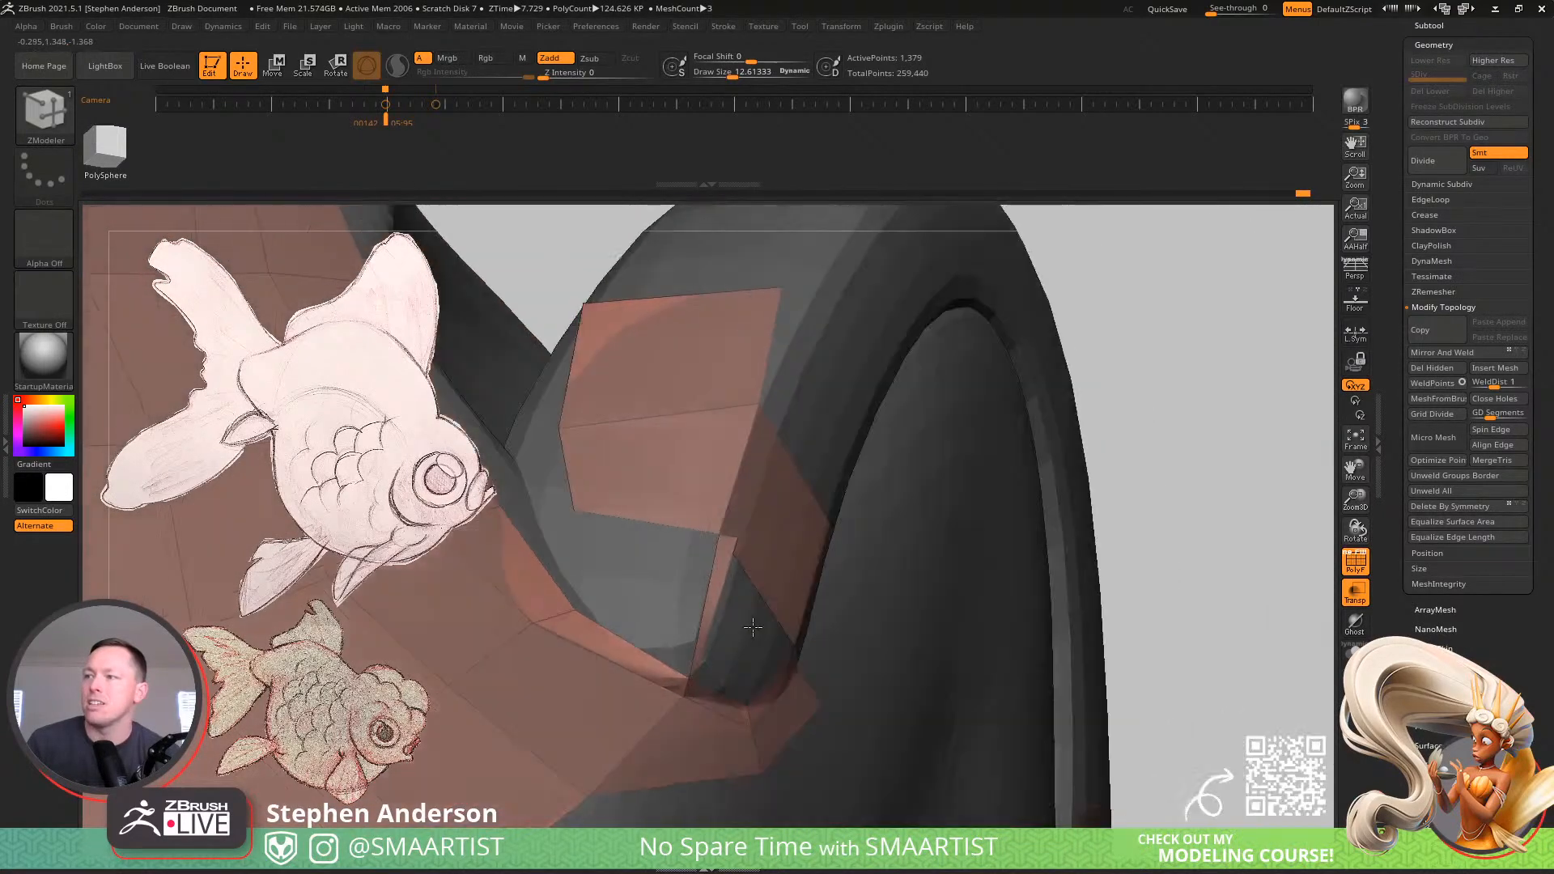
pyautogui.hotkey('ctrl', 'z')
# Remove the leftover polygon beside the gap in the lip strip and extrude a replacement polygon toward the mouth corner
pyautogui.moveTo(643, 574)
pyautogui.mouseDown(button='right')
pyautogui.moveTo(687, 558)
pyautogui.moveTo(722, 583)
pyautogui.mouseUp(button='right')
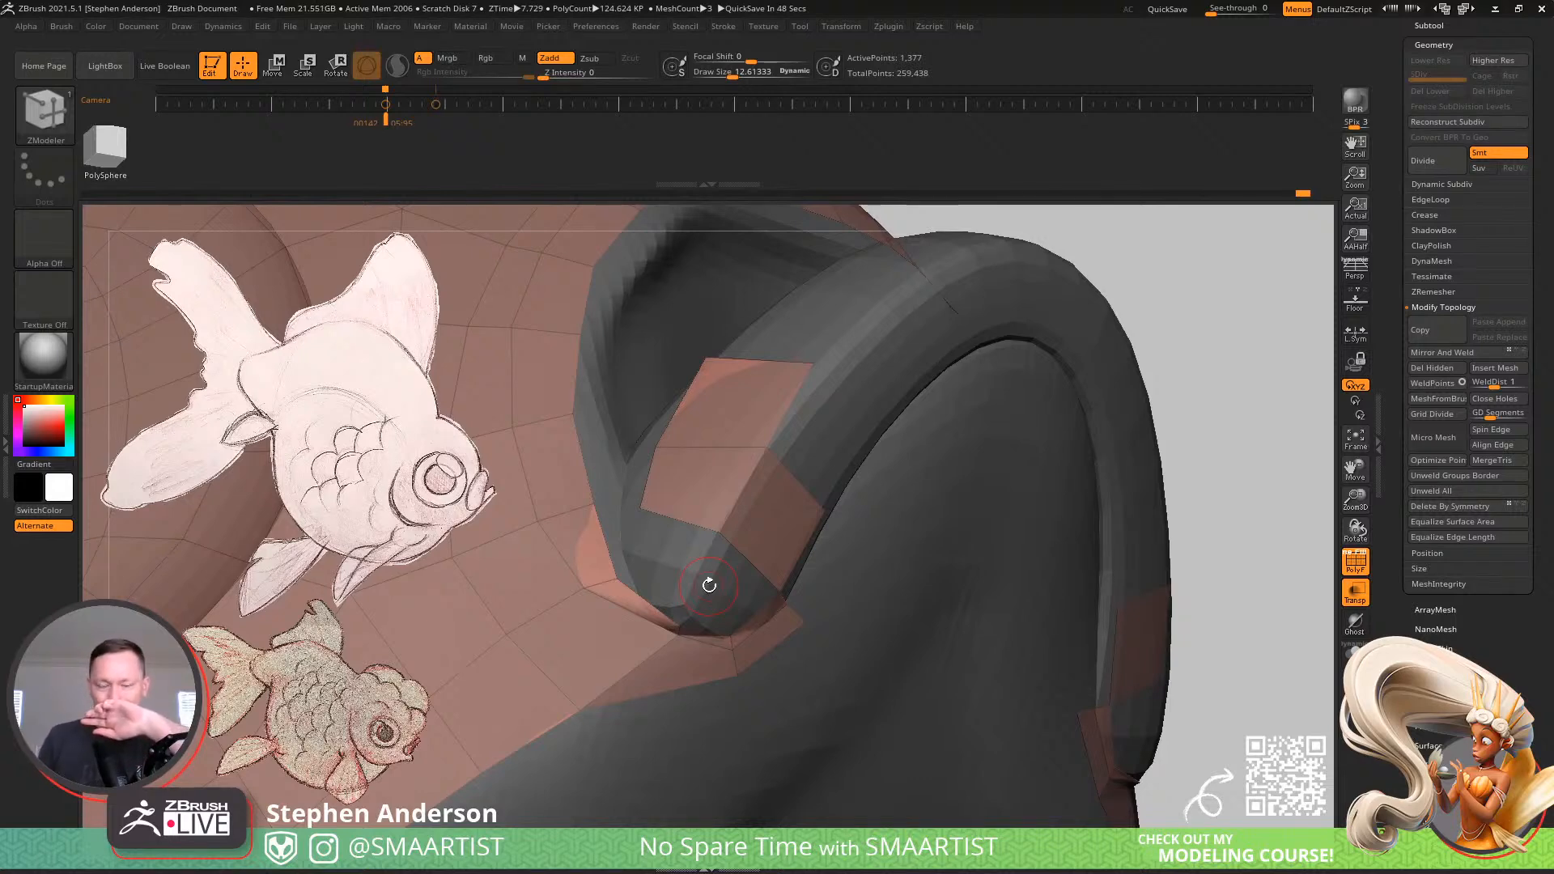
pyautogui.moveTo(778, 527)
pyautogui.mouseDown(button='right')
pyautogui.moveTo(687, 518)
pyautogui.moveTo(798, 506)
pyautogui.moveTo(761, 526)
pyautogui.moveTo(723, 583)
pyautogui.moveTo(719, 508)
pyautogui.moveTo(739, 461)
pyautogui.moveTo(713, 537)
pyautogui.mouseUp(button='right')
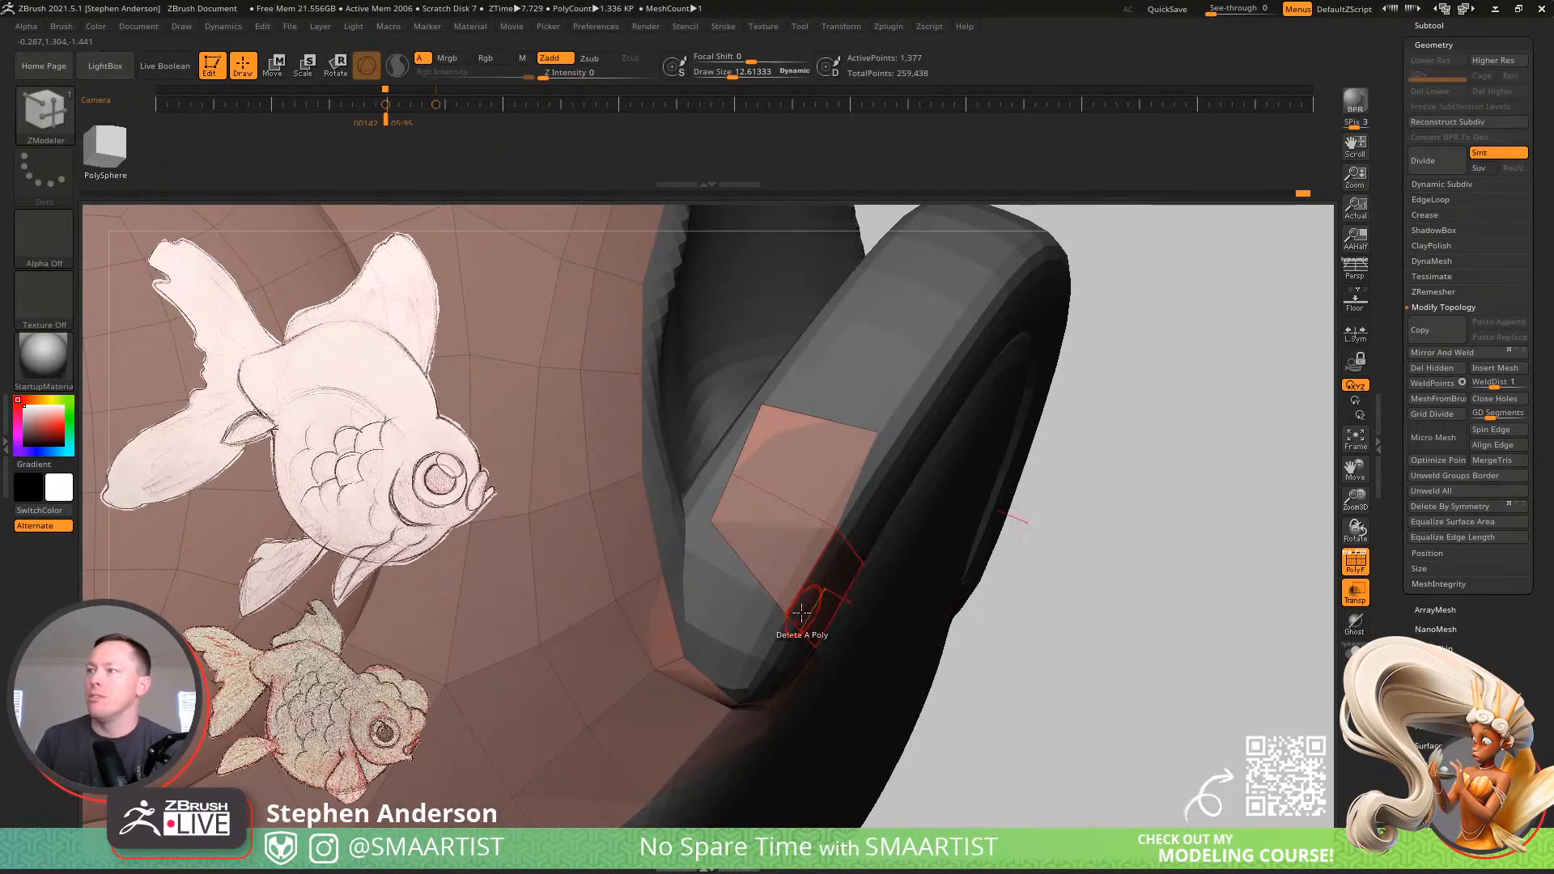
pyautogui.moveTo(801, 612); pyautogui.dragTo(726, 525, button='right')
pyautogui.moveTo(820, 648); pyautogui.dragTo(757, 649)
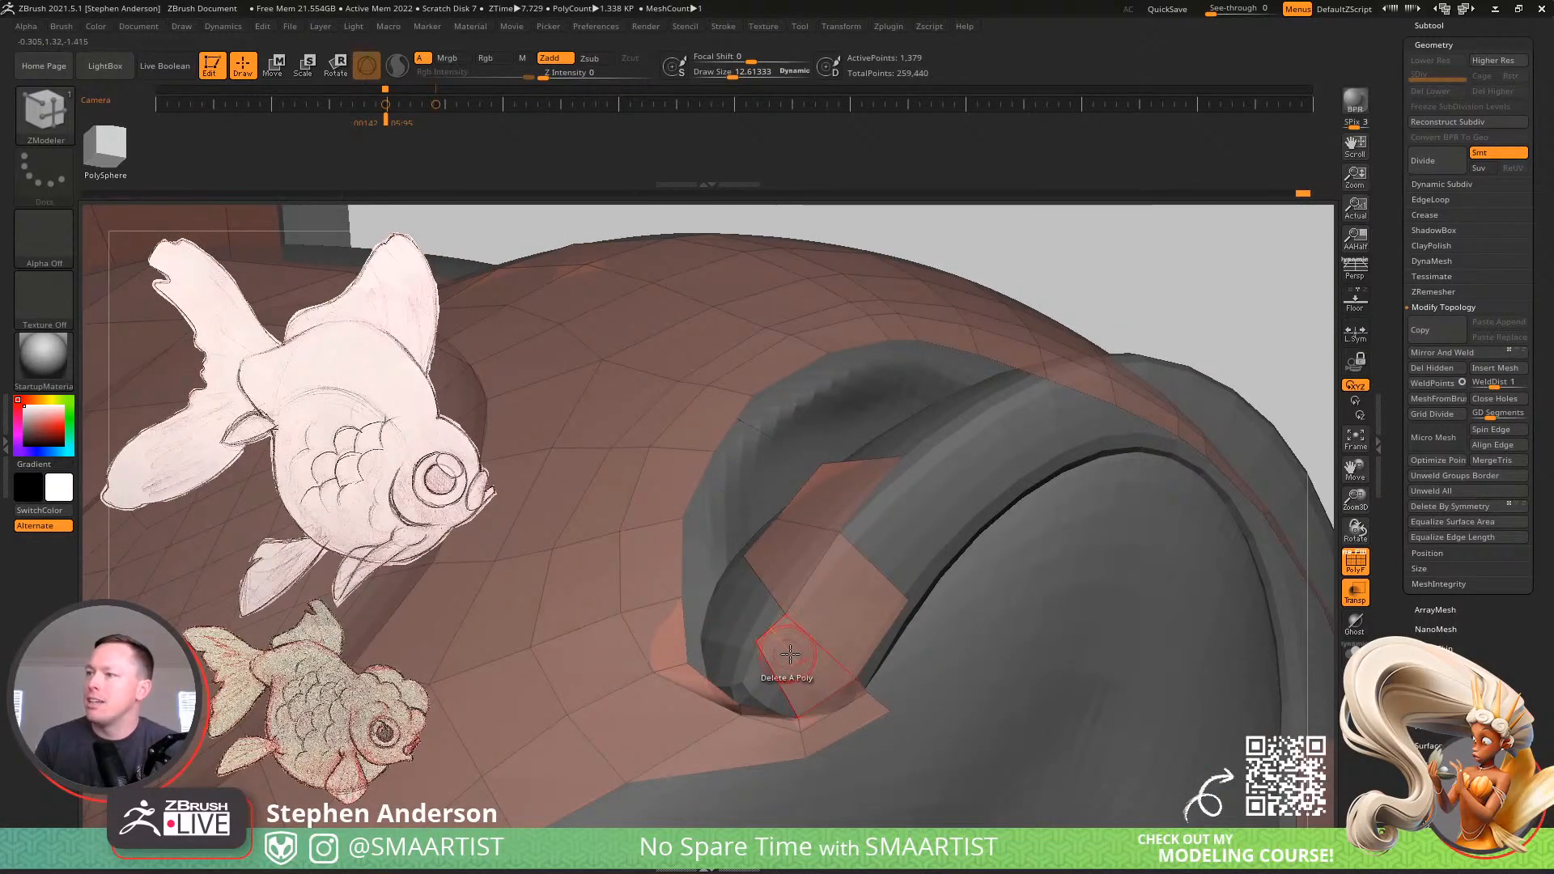
# Move the corner points of the lip strip's end polygons along the upper inner edge of the lip with Snap To Surface
pyautogui.moveTo(790, 654)
pyautogui.mouseDown(button='right')
pyautogui.moveTo(756, 652)
pyautogui.moveTo(780, 624)
pyautogui.moveTo(786, 670)
pyautogui.moveTo(781, 631)
pyautogui.mouseUp(button='right')
pyautogui.moveTo(775, 632); pyautogui.dragTo(812, 558)
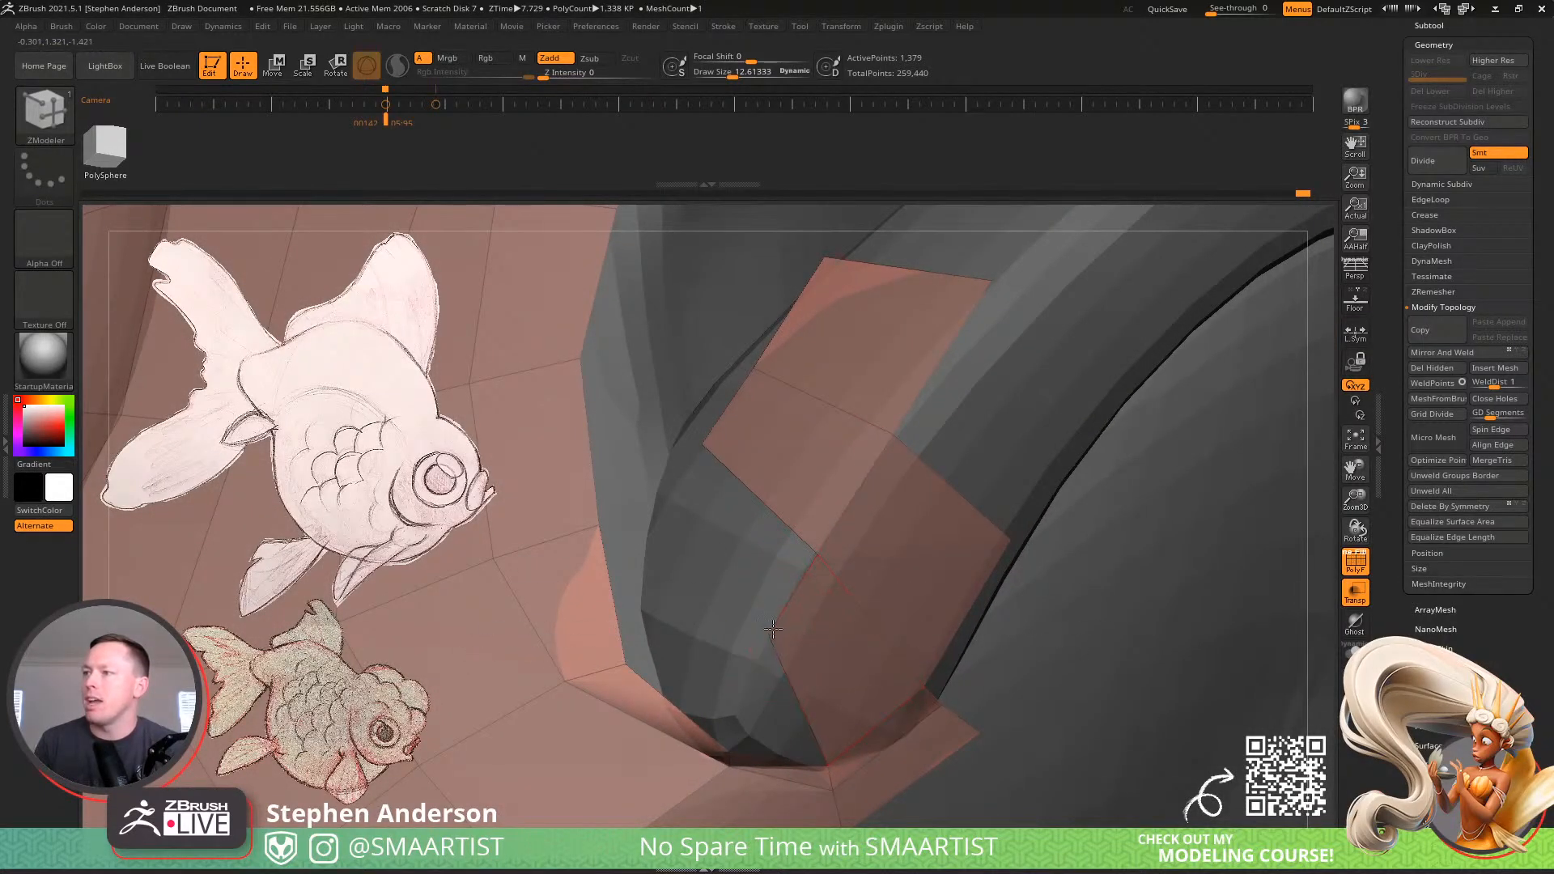
pyautogui.moveTo(684, 447); pyautogui.dragTo(756, 581, button='right')
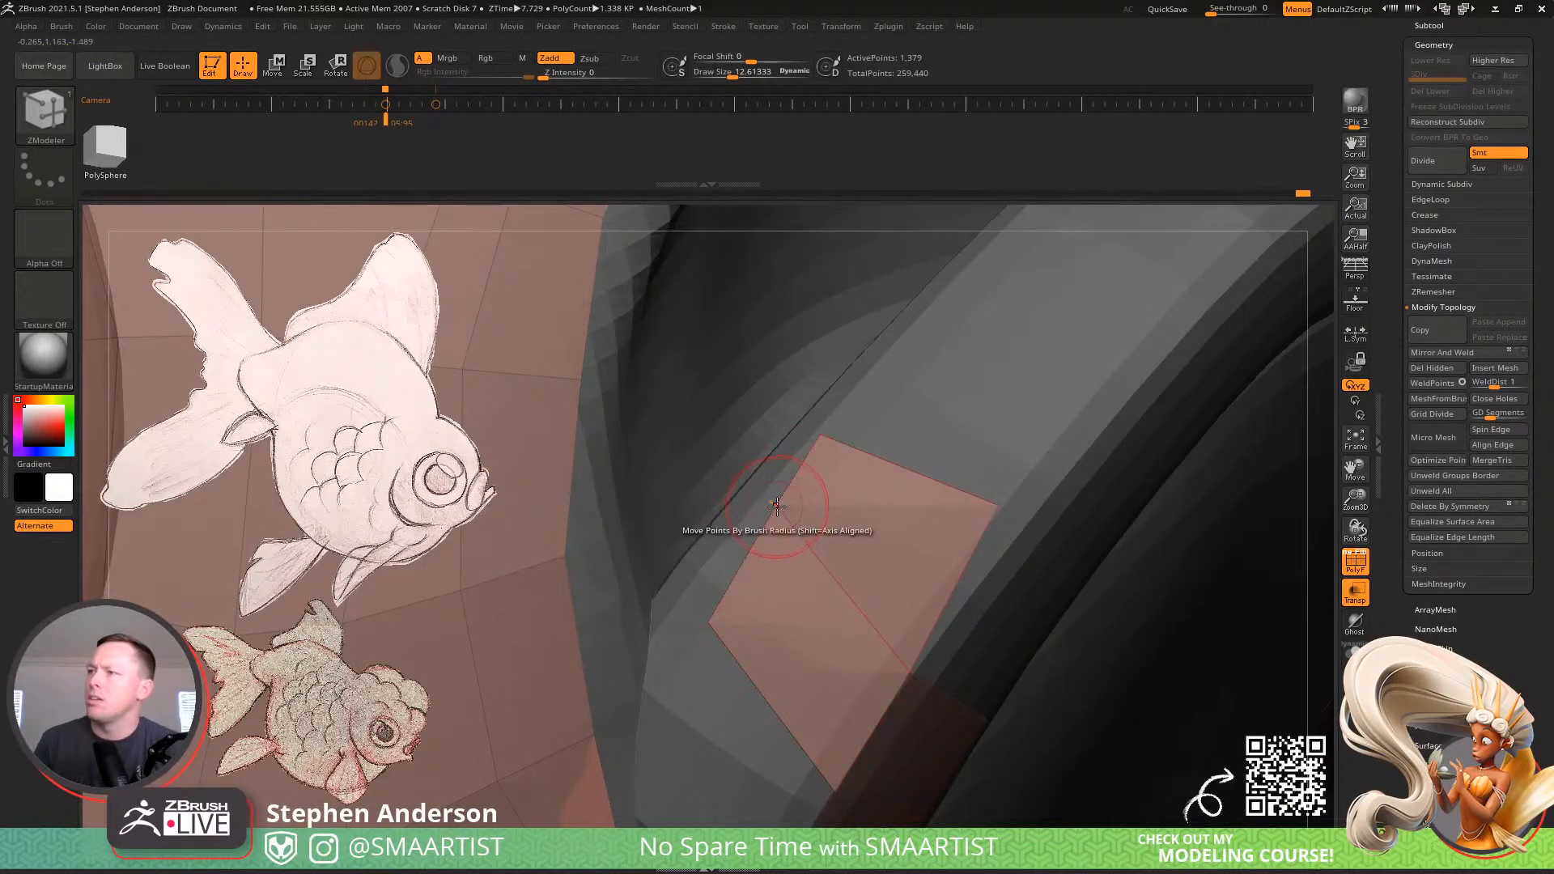
pyautogui.moveTo(713, 622); pyautogui.dragTo(711, 549)
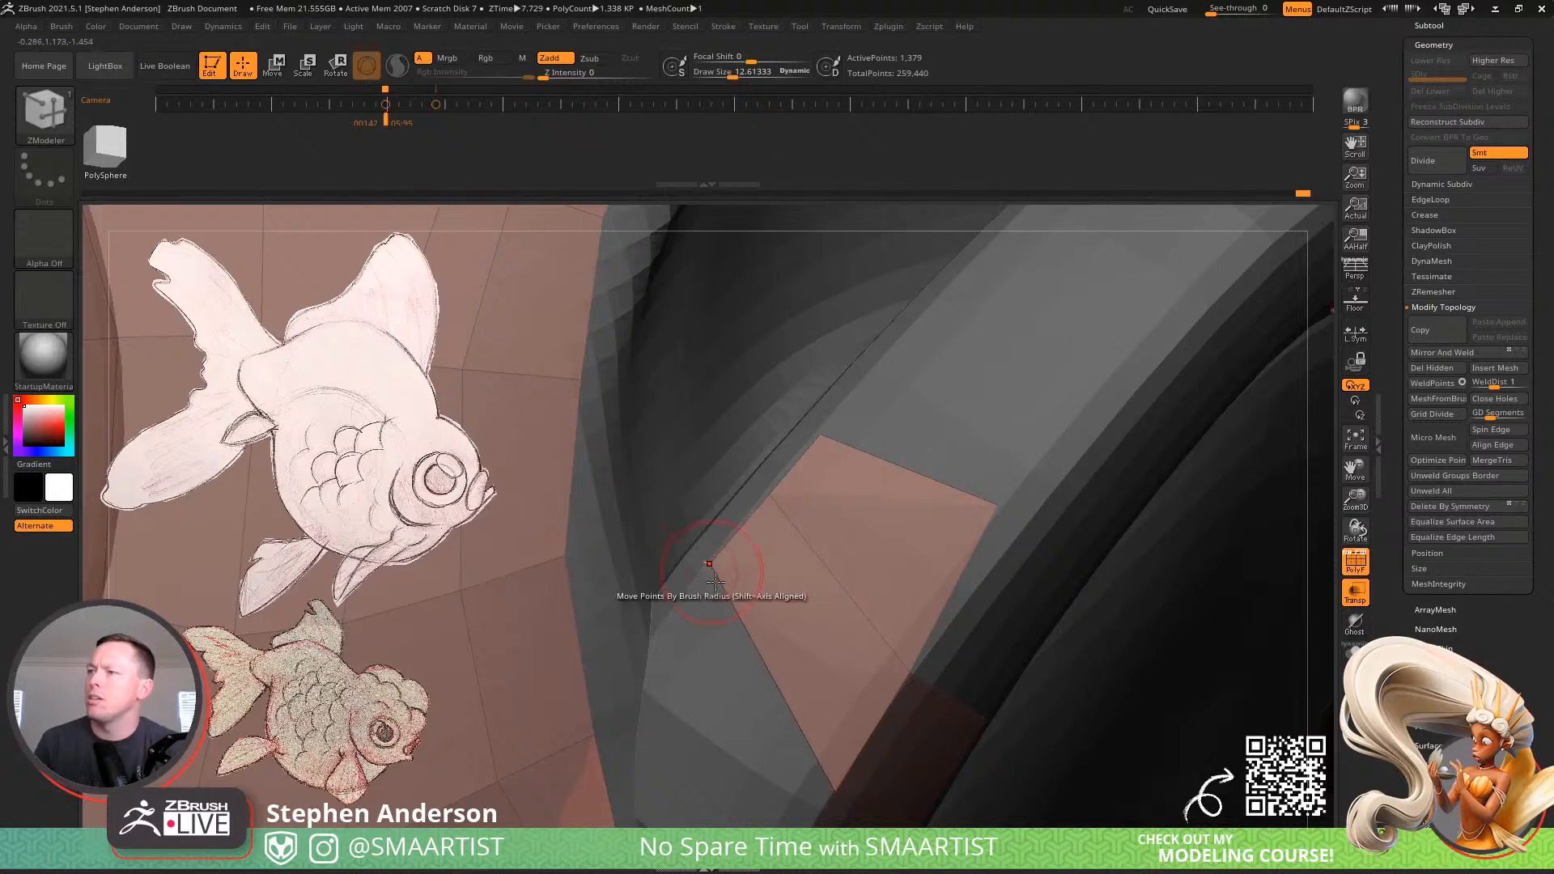
pyautogui.moveTo(715, 581)
pyautogui.keyDown('alt'); pyautogui.mouseDown(button='right')
pyautogui.moveTo(769, 517)
pyautogui.moveTo(745, 441)
pyautogui.moveTo(728, 658)
pyautogui.mouseUp(button='right'); pyautogui.keyUp('alt')
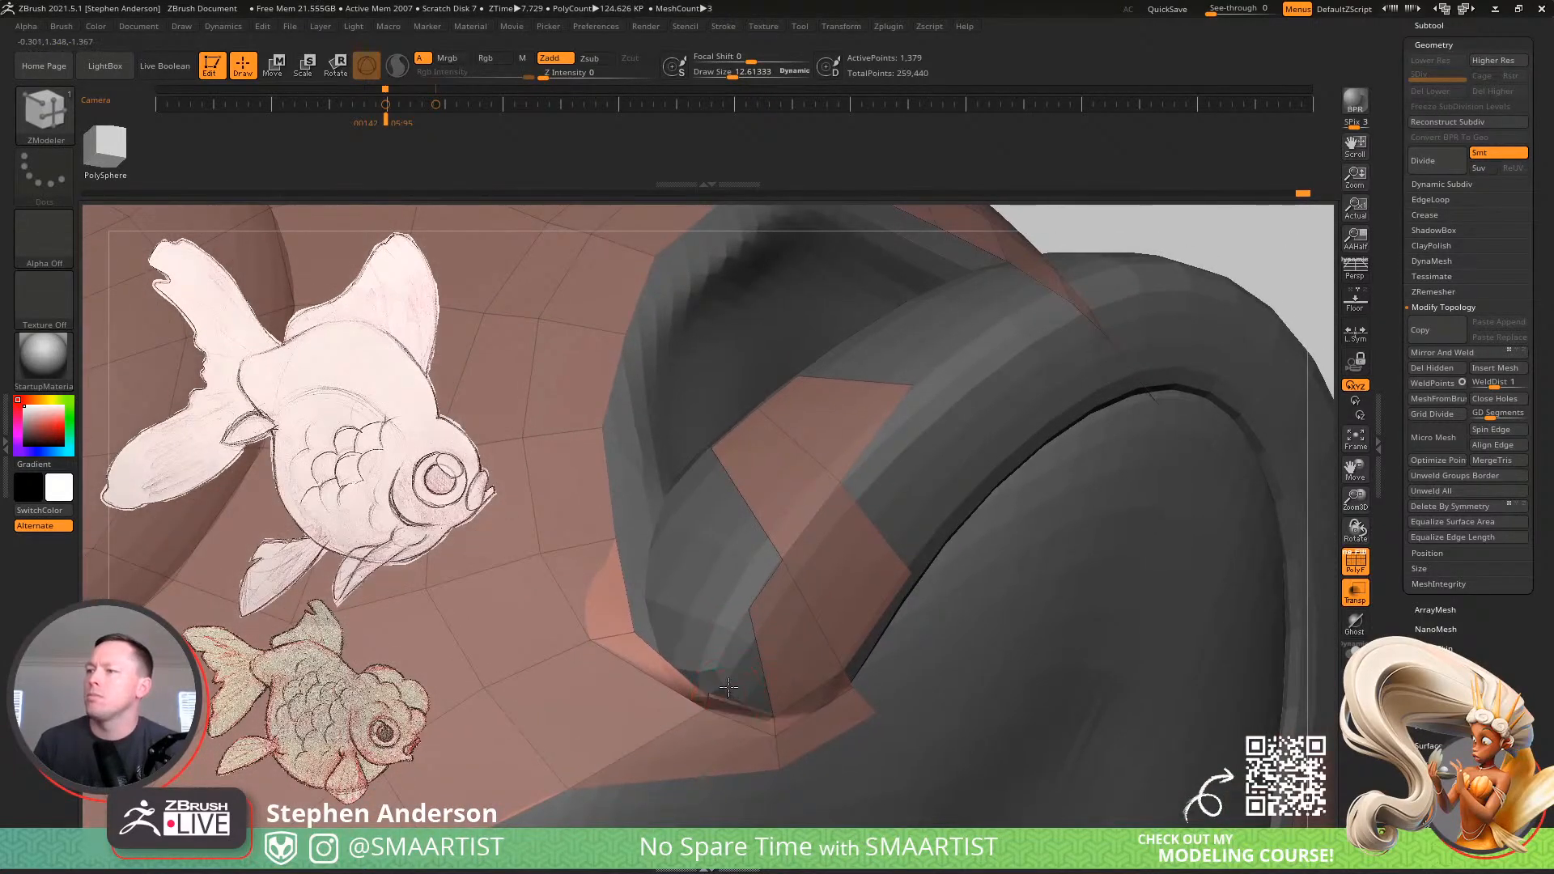
# Extrude polygons from the lower end of the lip strip around the mouth corner and adjust their points along the crease
pyautogui.moveTo(729, 687); pyautogui.dragTo(708, 623)
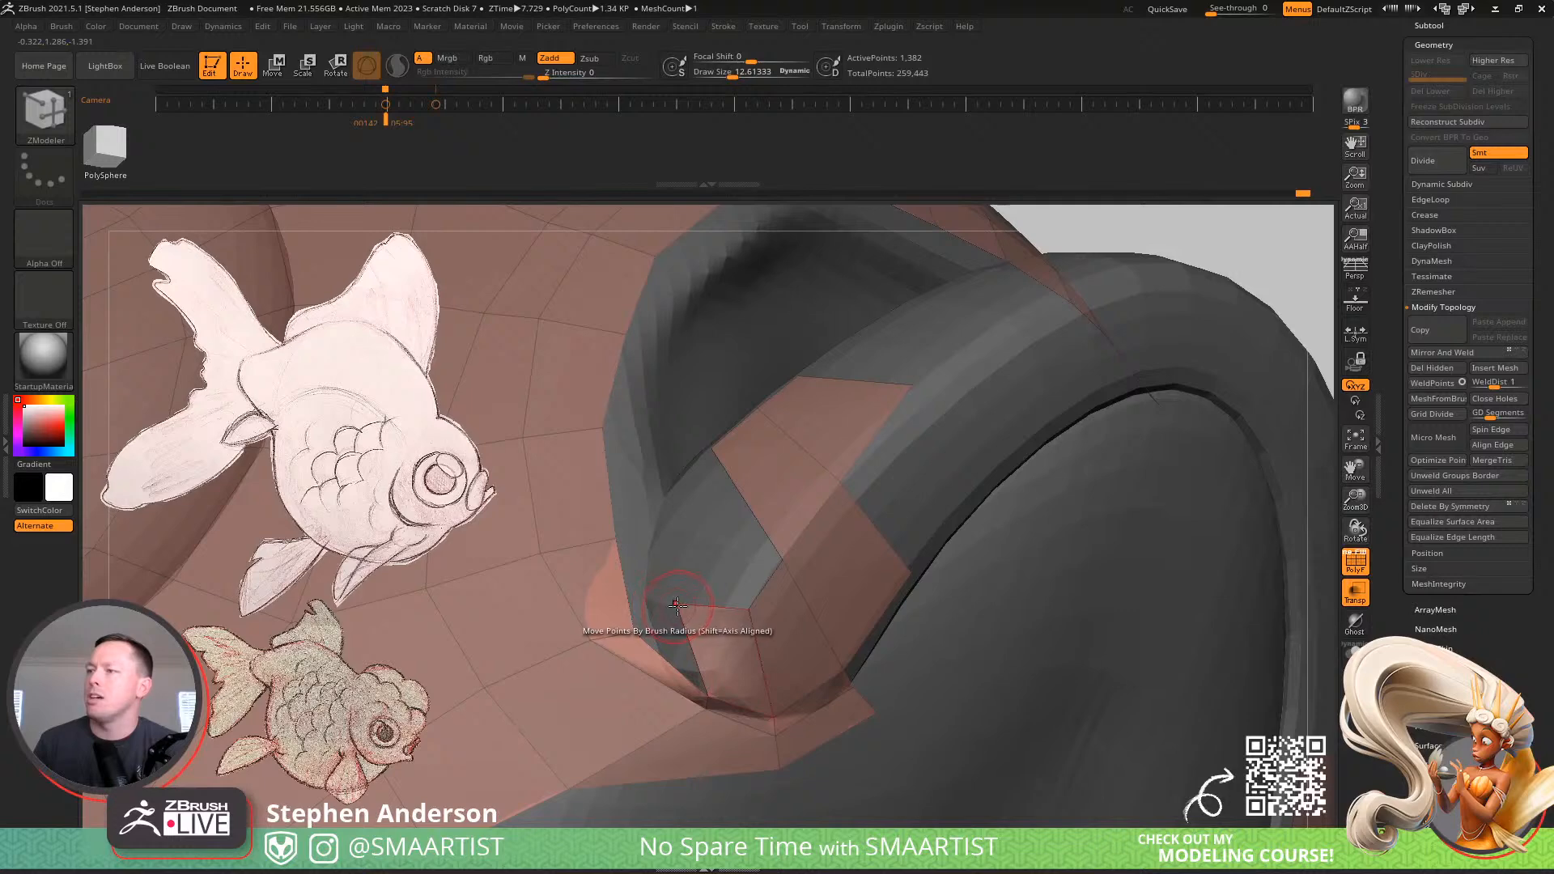
pyautogui.moveTo(715, 615); pyautogui.dragTo(731, 619, button='right')
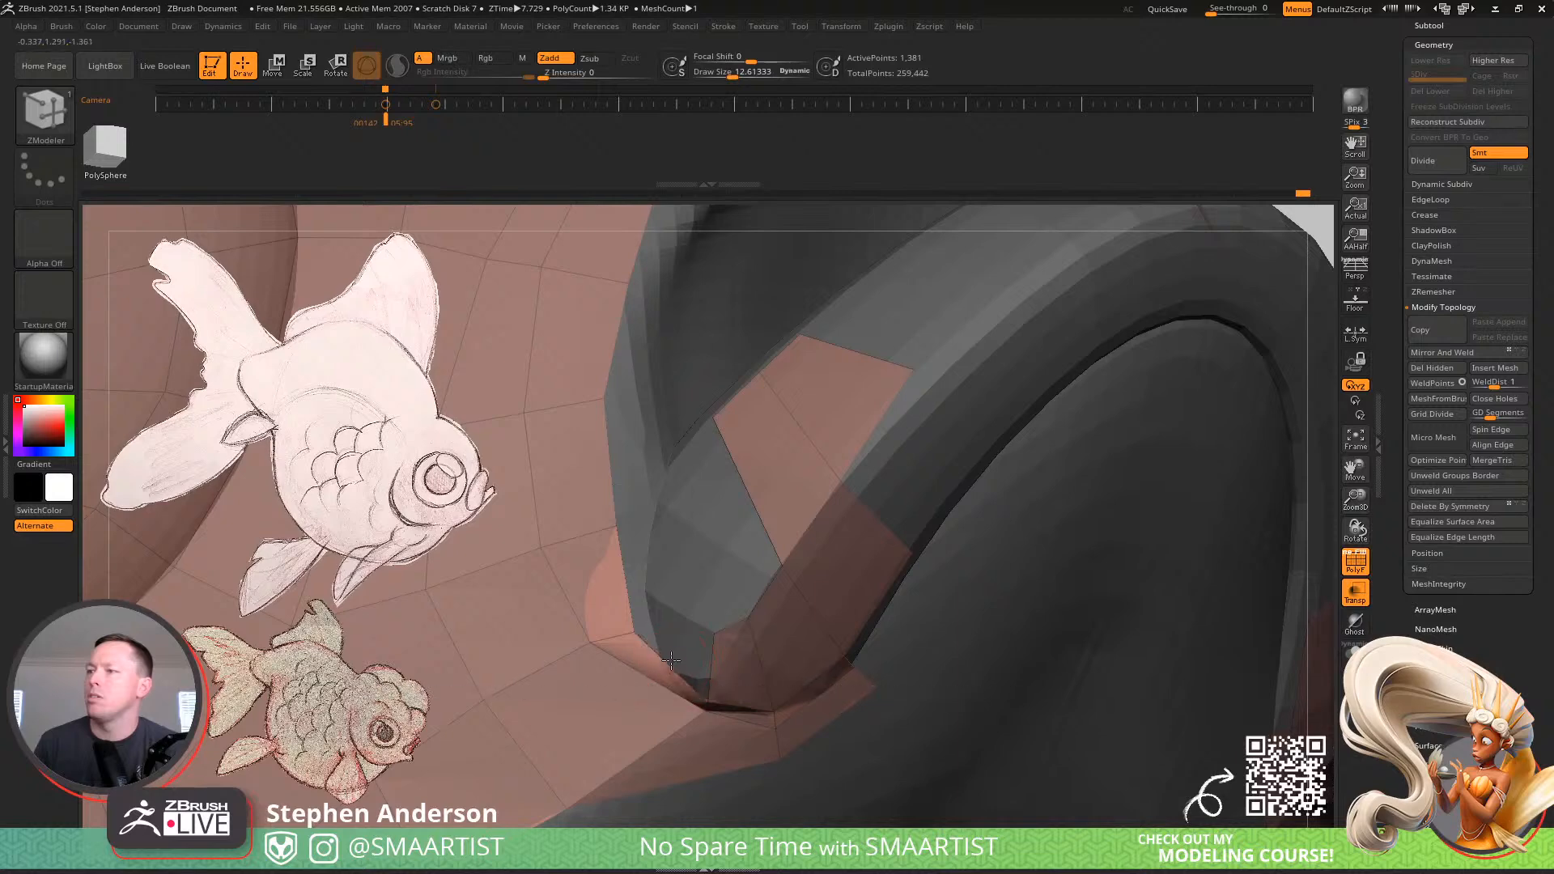
pyautogui.moveTo(676, 618); pyautogui.dragTo(674, 607)
pyautogui.moveTo(673, 607); pyautogui.dragTo(647, 566, button='right')
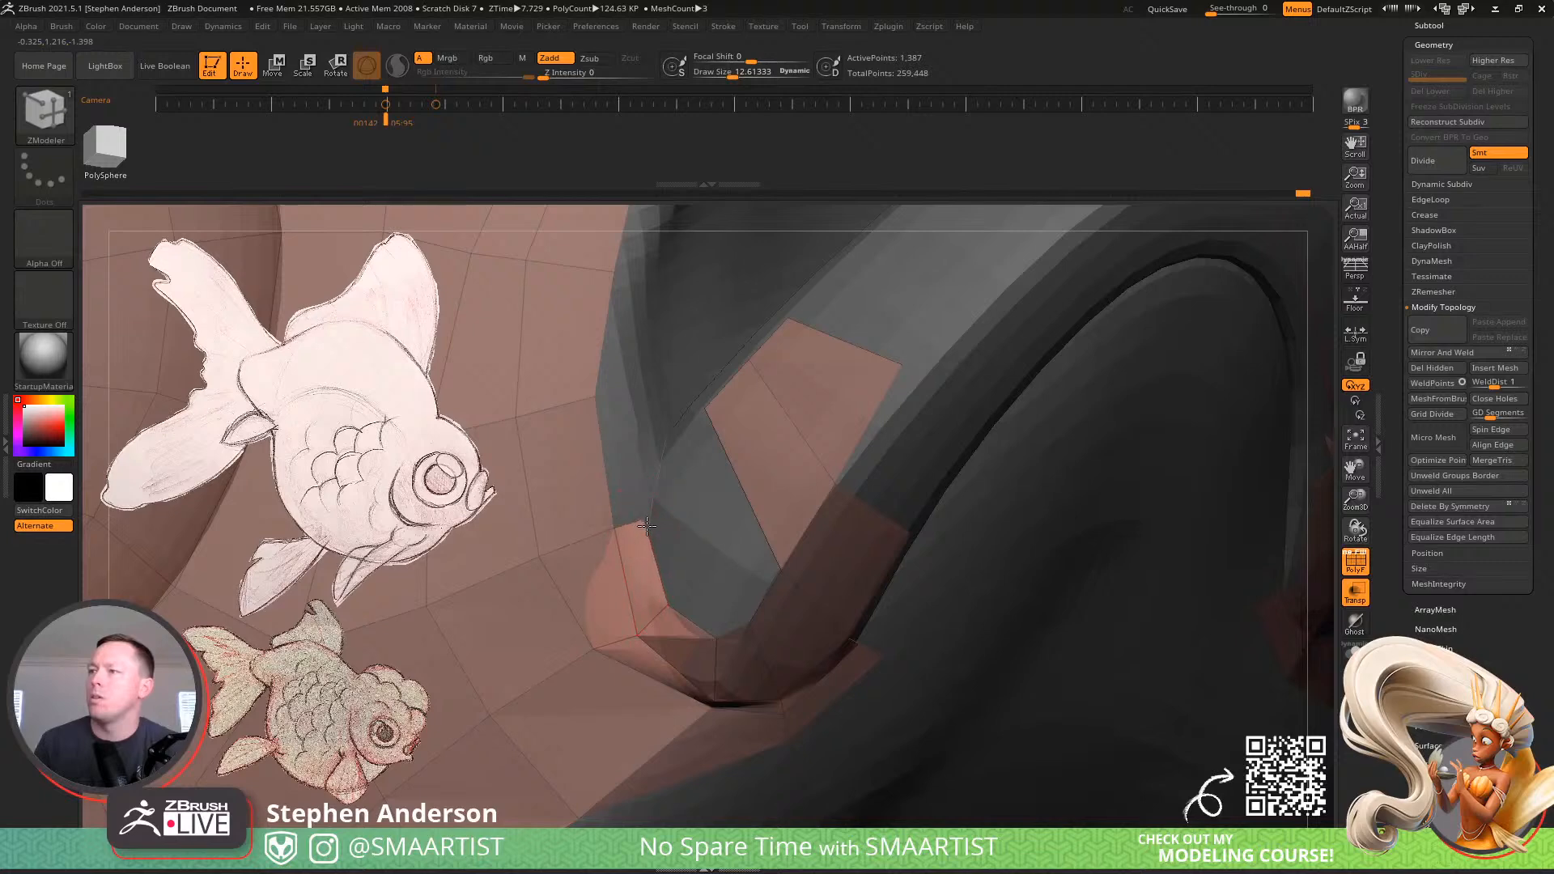
# Extrude a row of polygons from the mouth corner up along the side of the mouth opening, aligning its points with the rim
pyautogui.moveTo(658, 500); pyautogui.dragTo(674, 636, button='right')
pyautogui.click(648, 564)
pyautogui.moveTo(670, 685); pyautogui.dragTo(673, 683)
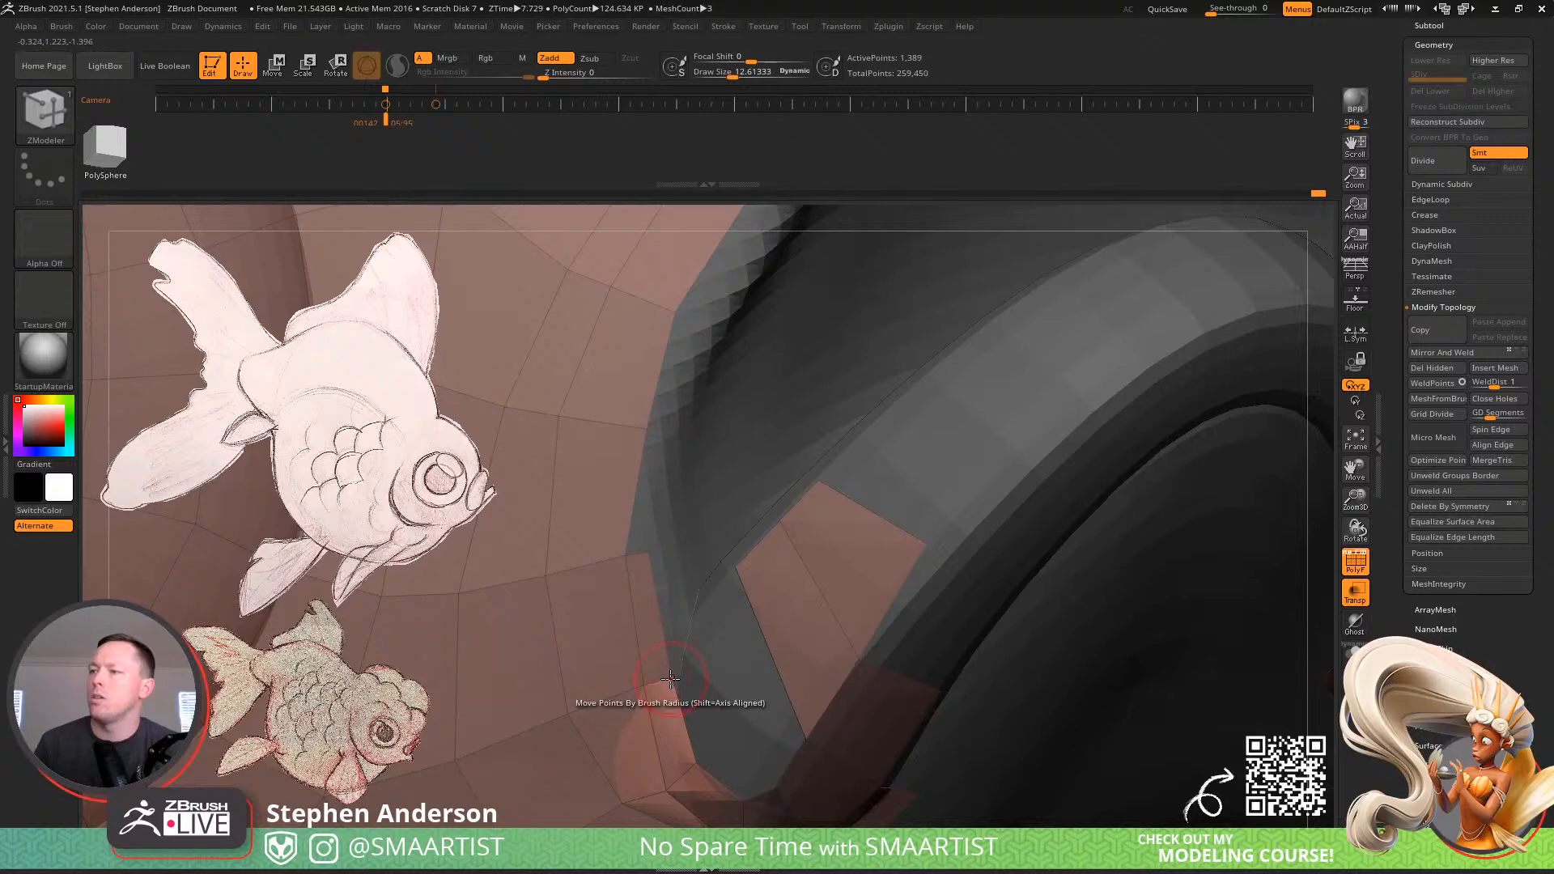
pyautogui.moveTo(671, 678); pyautogui.dragTo(644, 595, button='right')
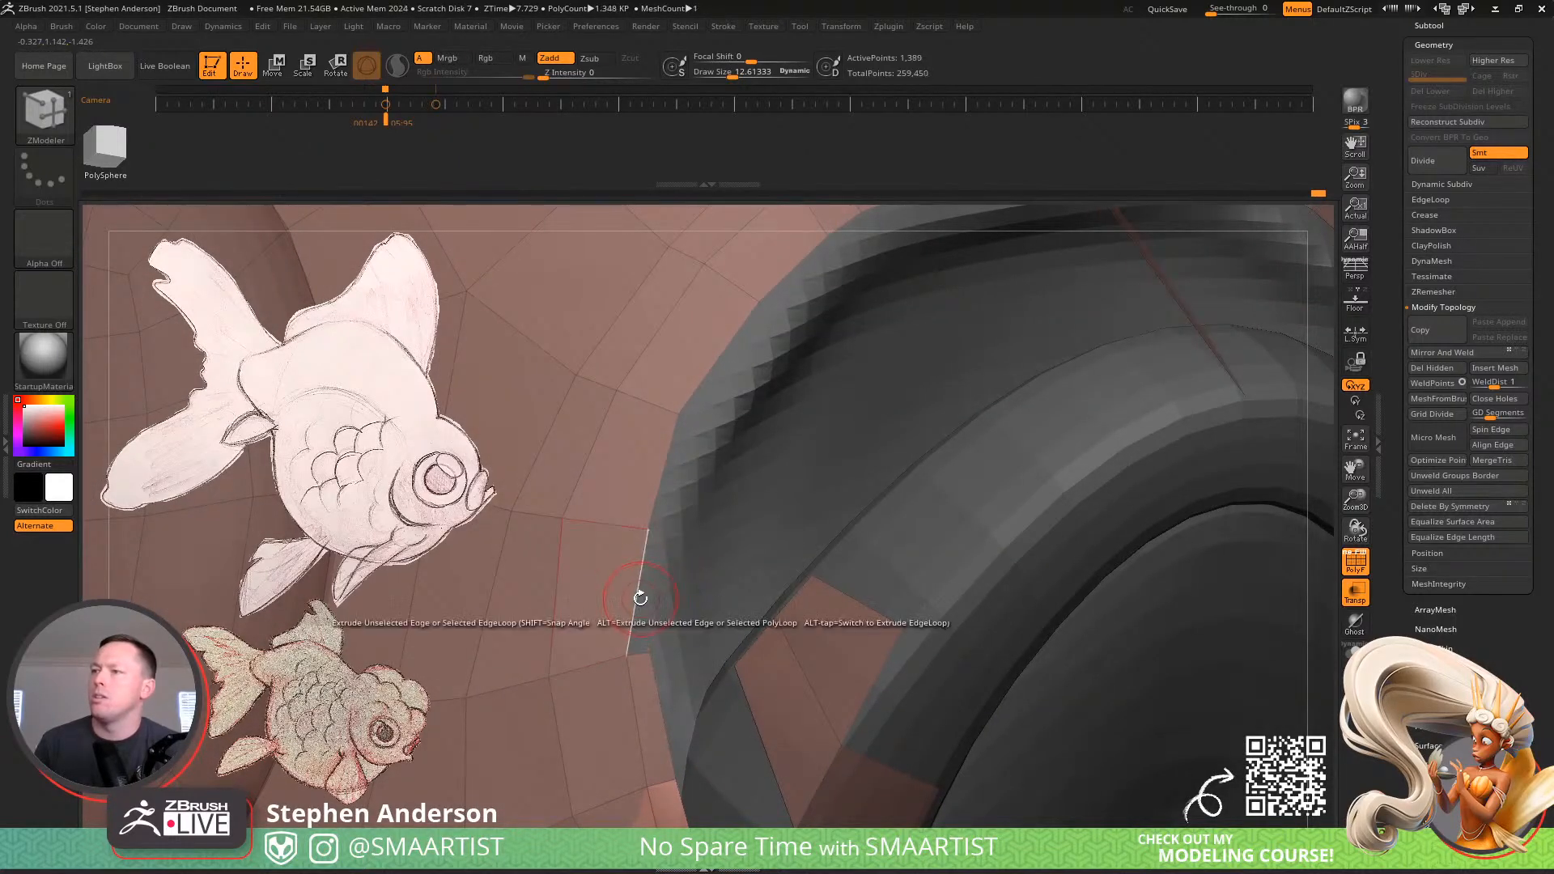
pyautogui.moveTo(645, 594); pyautogui.dragTo(669, 531)
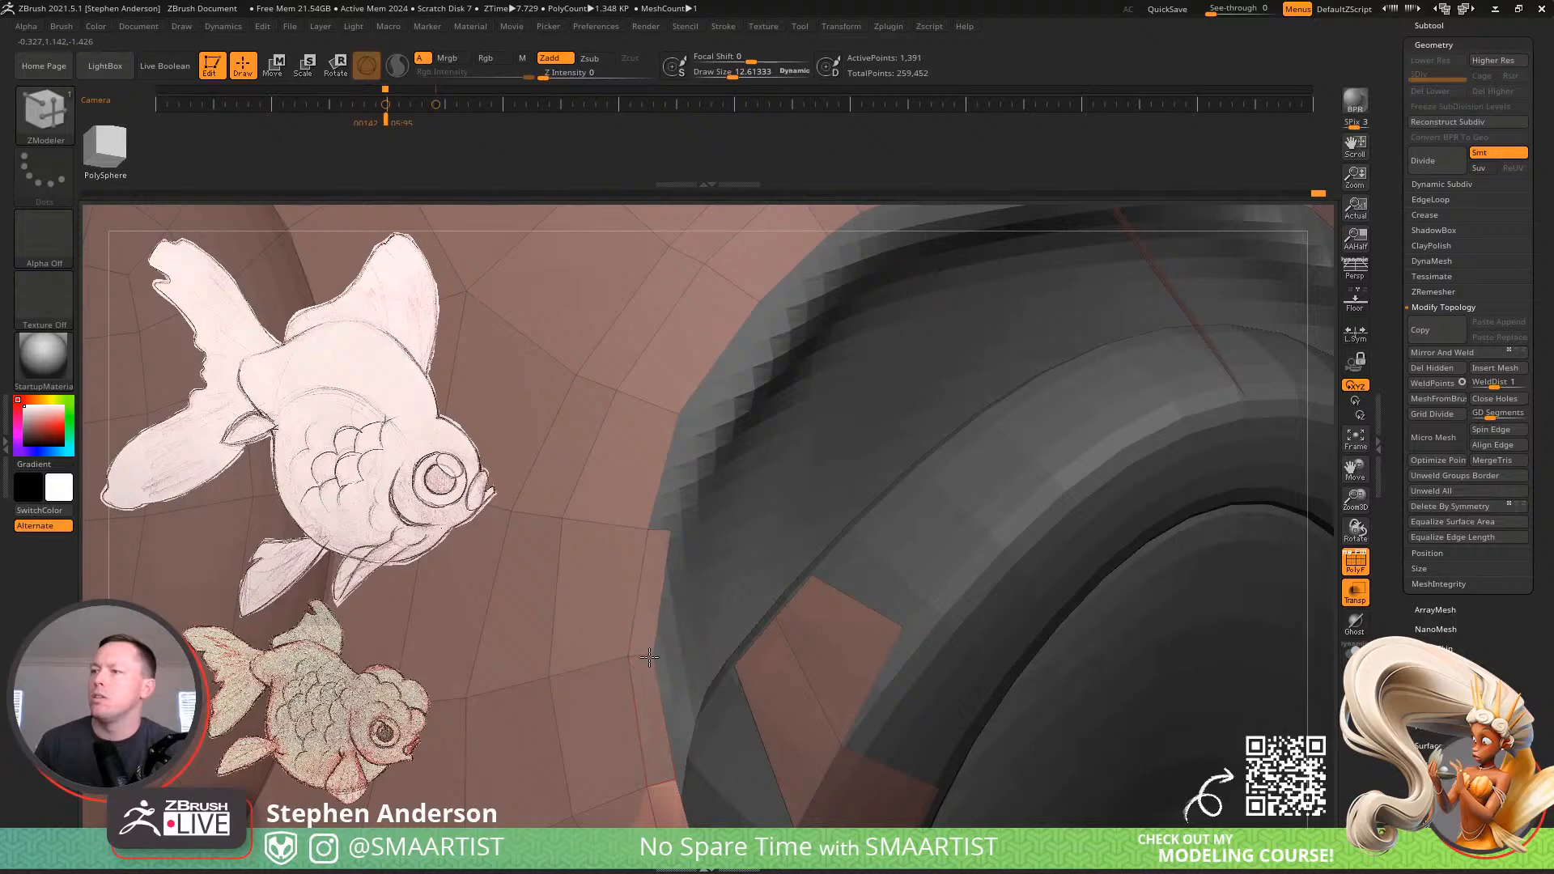
pyautogui.moveTo(649, 656); pyautogui.dragTo(651, 599, button='right')
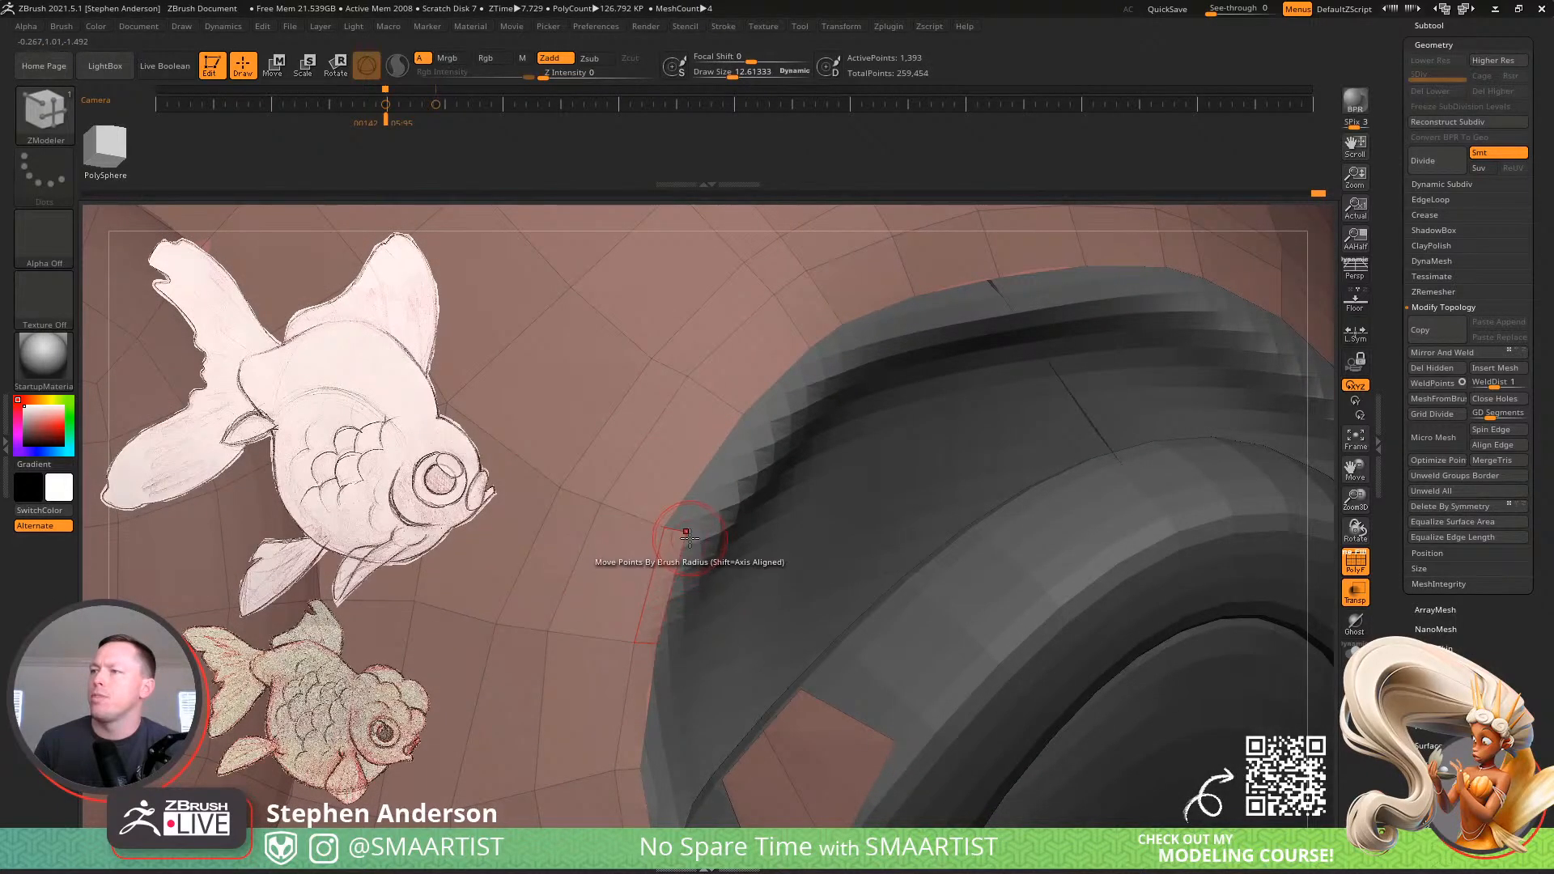
pyautogui.moveTo(694, 480); pyautogui.dragTo(716, 487)
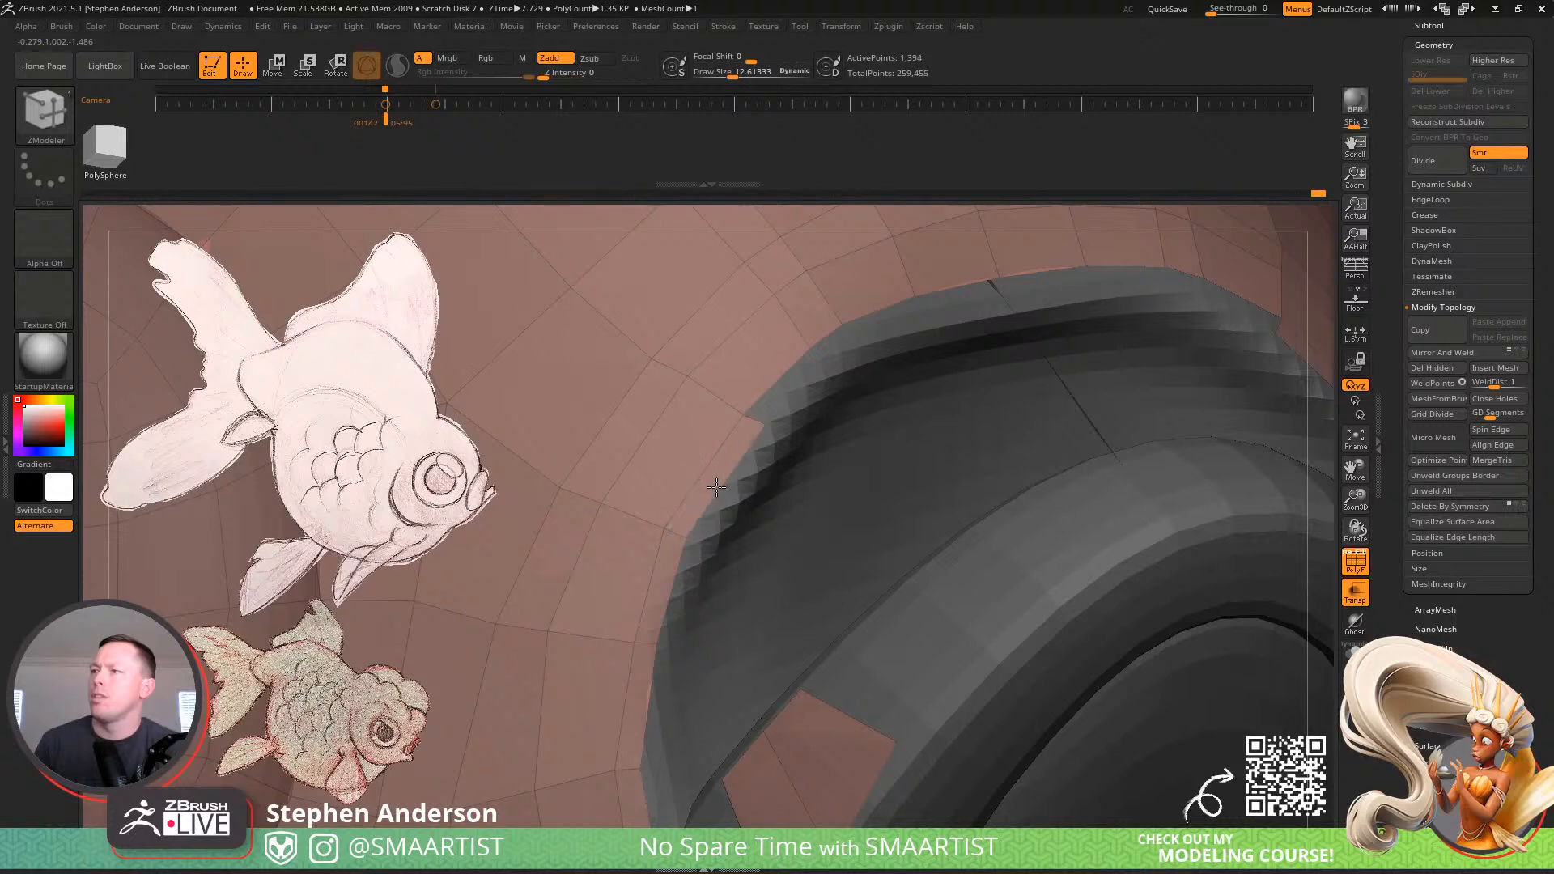
pyautogui.moveTo(776, 391); pyautogui.dragTo(681, 587, button='right')
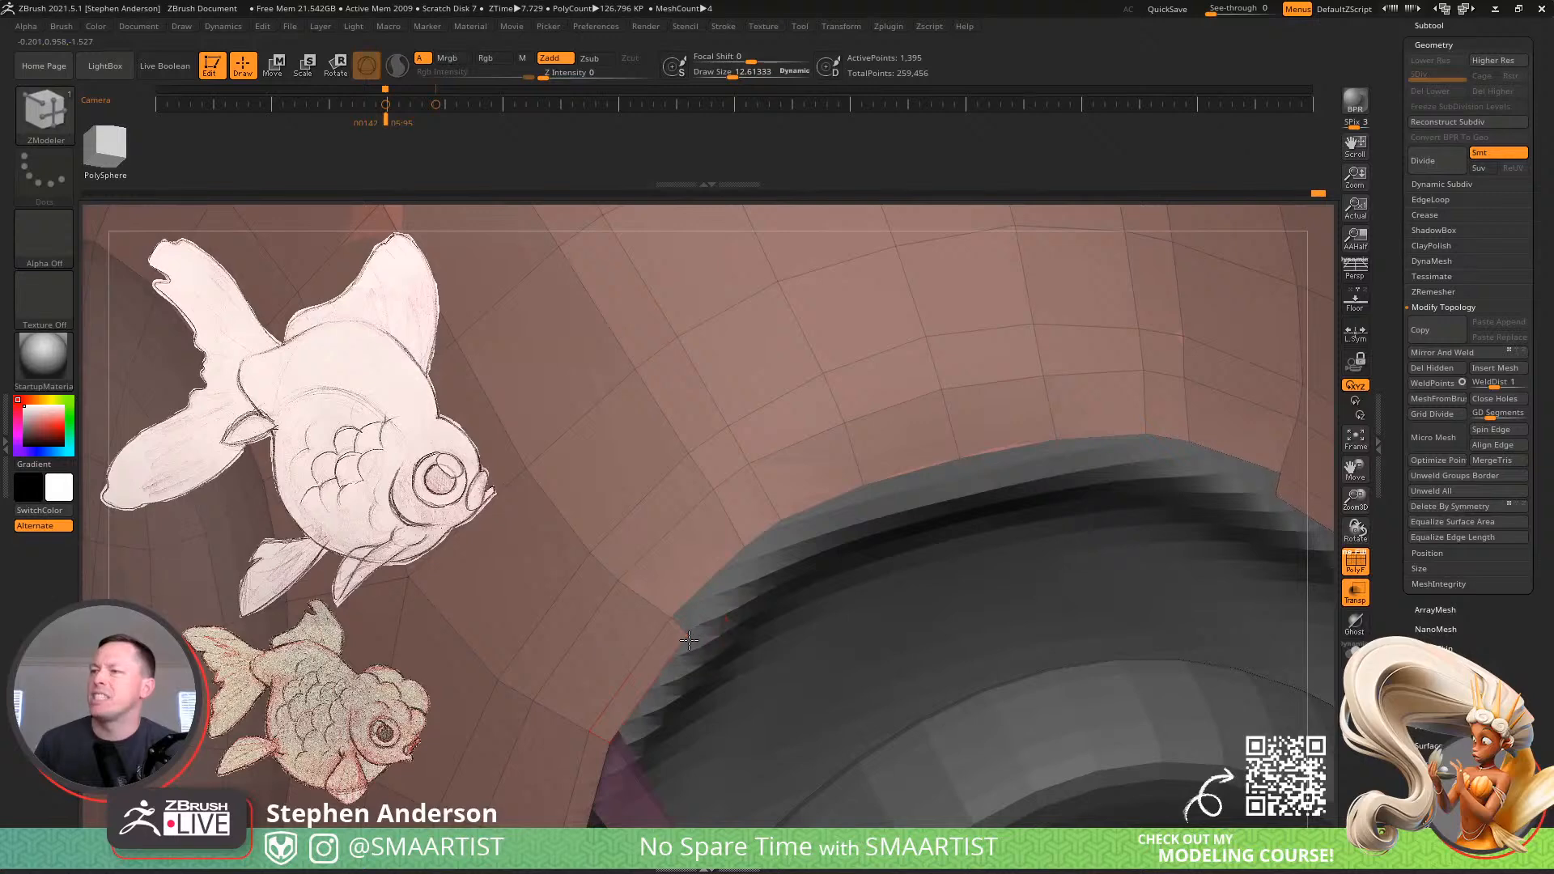
# Extend the rim row across the upper edge of the mouth opening, undoing one edit along the way
pyautogui.moveTo(689, 640)
pyautogui.mouseDown()
pyautogui.moveTo(777, 550)
pyautogui.moveTo(901, 508)
pyautogui.mouseUp()
pyautogui.hotkey('ctrl', 'z')
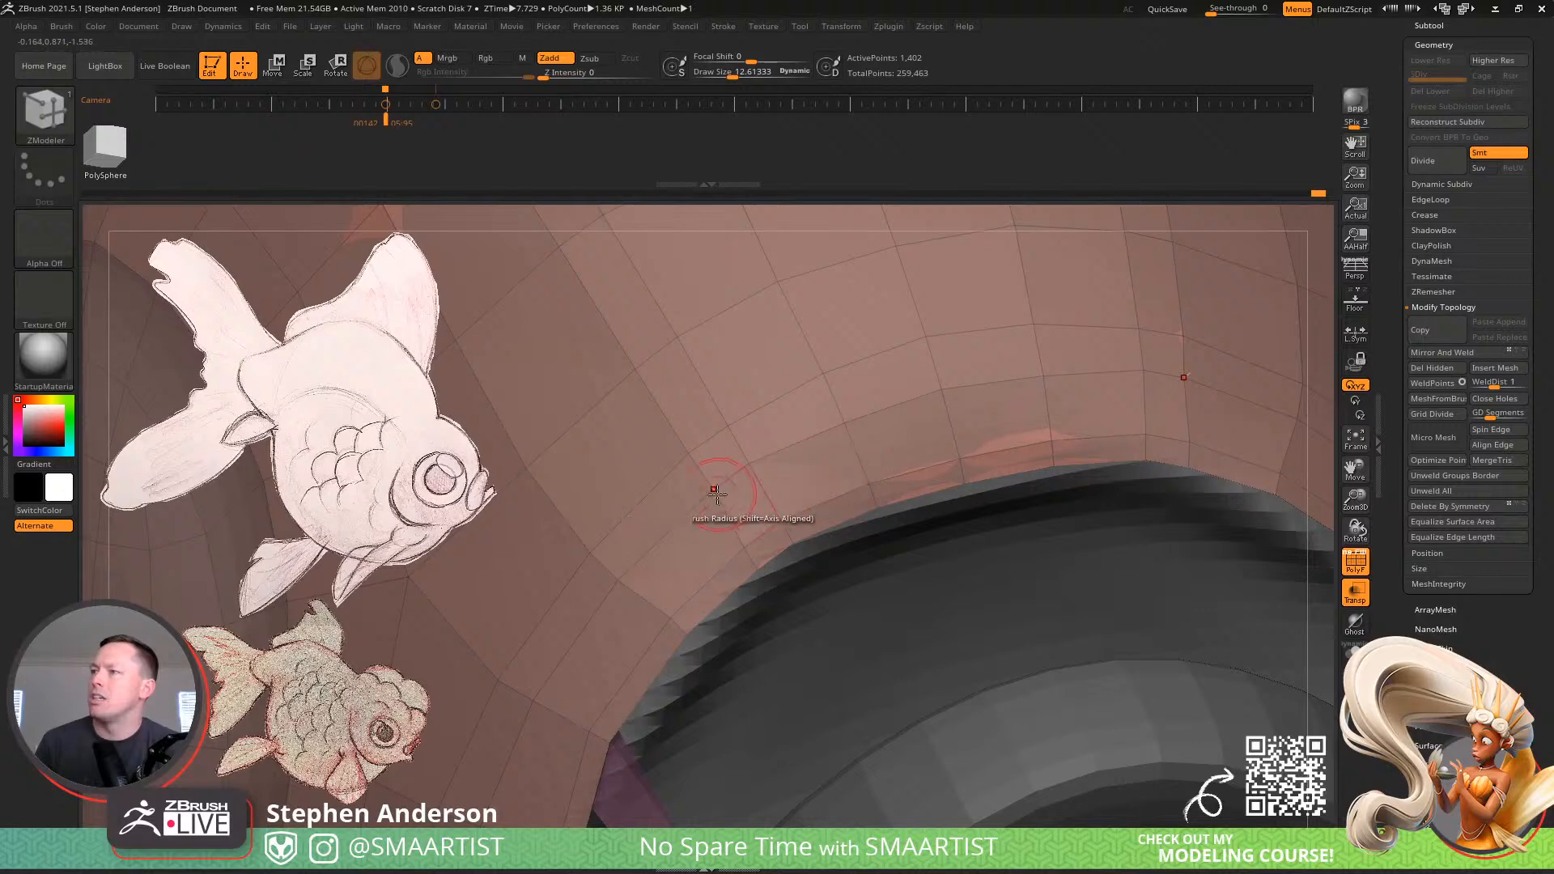
pyautogui.moveTo(778, 508)
pyautogui.keyDown('ctrl'); pyautogui.mouseDown(button='right')
pyautogui.moveTo(721, 513)
pyautogui.moveTo(780, 565)
pyautogui.moveTo(779, 530)
pyautogui.mouseUp(button='right'); pyautogui.keyUp('ctrl')
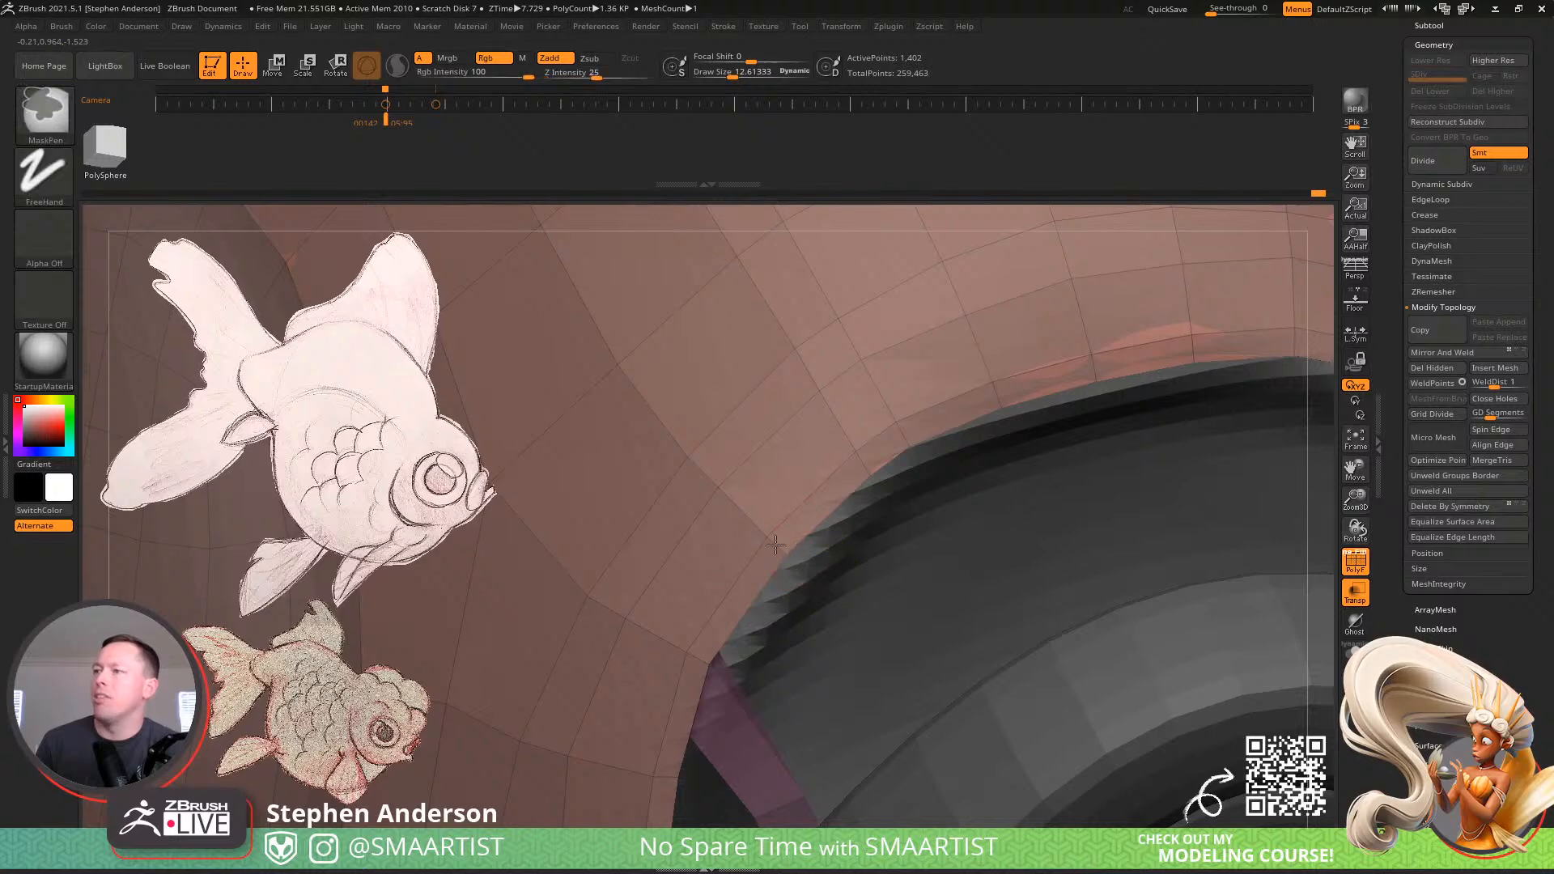
pyautogui.keyDown('ctrl'); pyautogui.moveTo(785, 552); pyautogui.dragTo(862, 542, button='right'); pyautogui.keyUp('ctrl')
pyautogui.moveTo(861, 450)
pyautogui.mouseDown(button='right')
pyautogui.moveTo(890, 551)
pyautogui.moveTo(882, 493)
pyautogui.moveTo(811, 524)
pyautogui.moveTo(748, 501)
pyautogui.mouseUp(button='right')
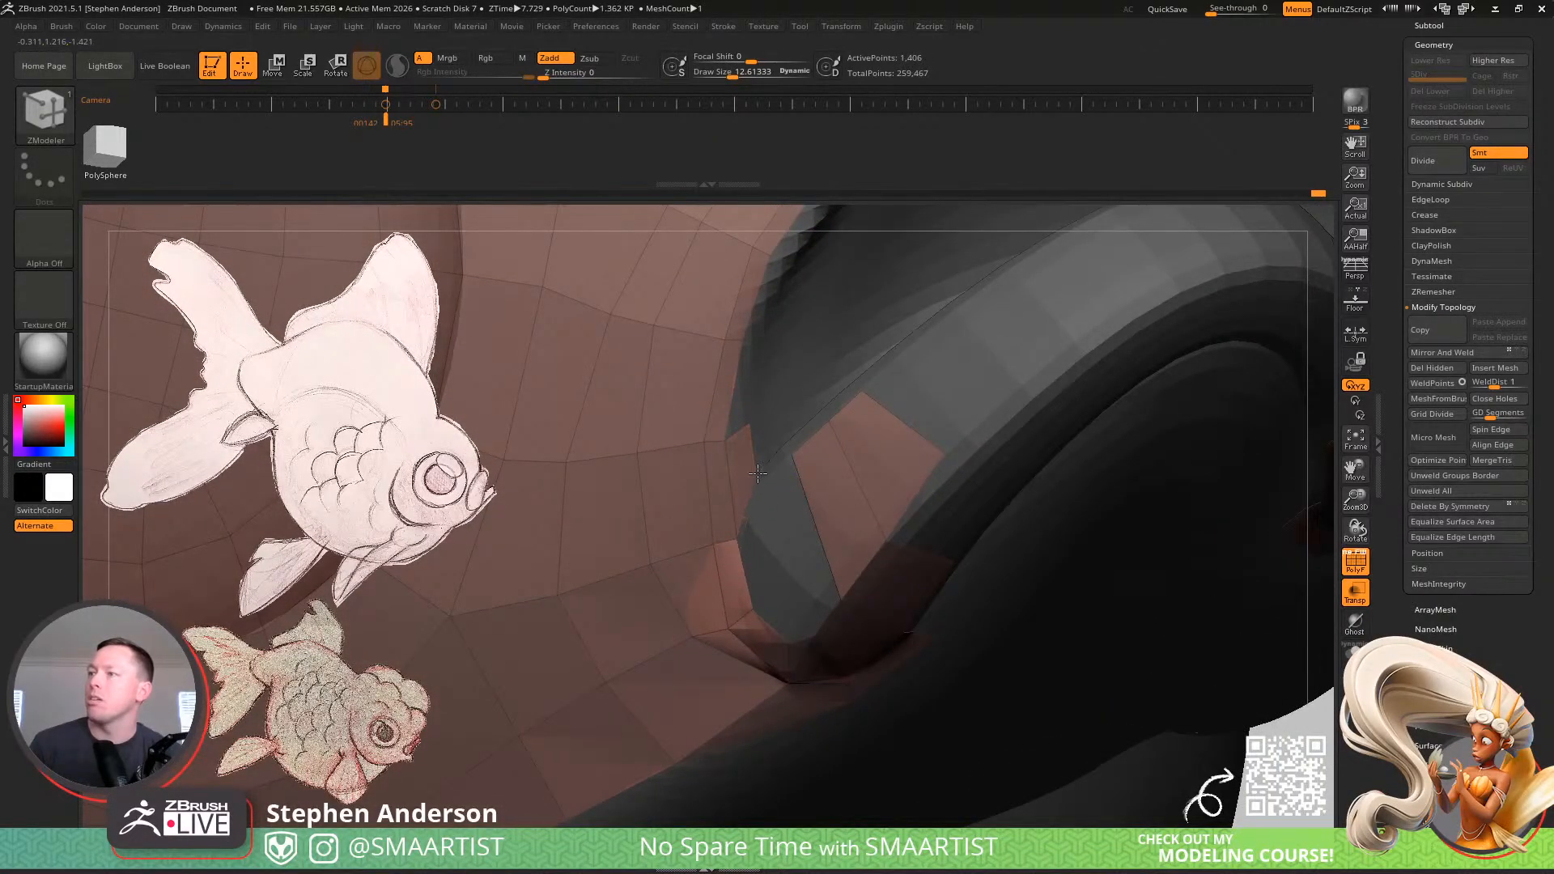
# Extrude a second narrow row of polygons inward along the side of the mouth opening above the mouth corner
pyautogui.moveTo(758, 466)
pyautogui.mouseDown(button='right')
pyautogui.moveTo(745, 513)
pyautogui.moveTo(761, 429)
pyautogui.moveTo(742, 371)
pyautogui.moveTo(697, 455)
pyautogui.moveTo(676, 607)
pyautogui.mouseUp(button='right')
pyautogui.moveTo(863, 378)
pyautogui.keyDown('ctrl'); pyautogui.mouseDown(button='right')
pyautogui.moveTo(894, 429)
pyautogui.moveTo(762, 503)
pyautogui.mouseUp(button='right'); pyautogui.keyUp('ctrl')
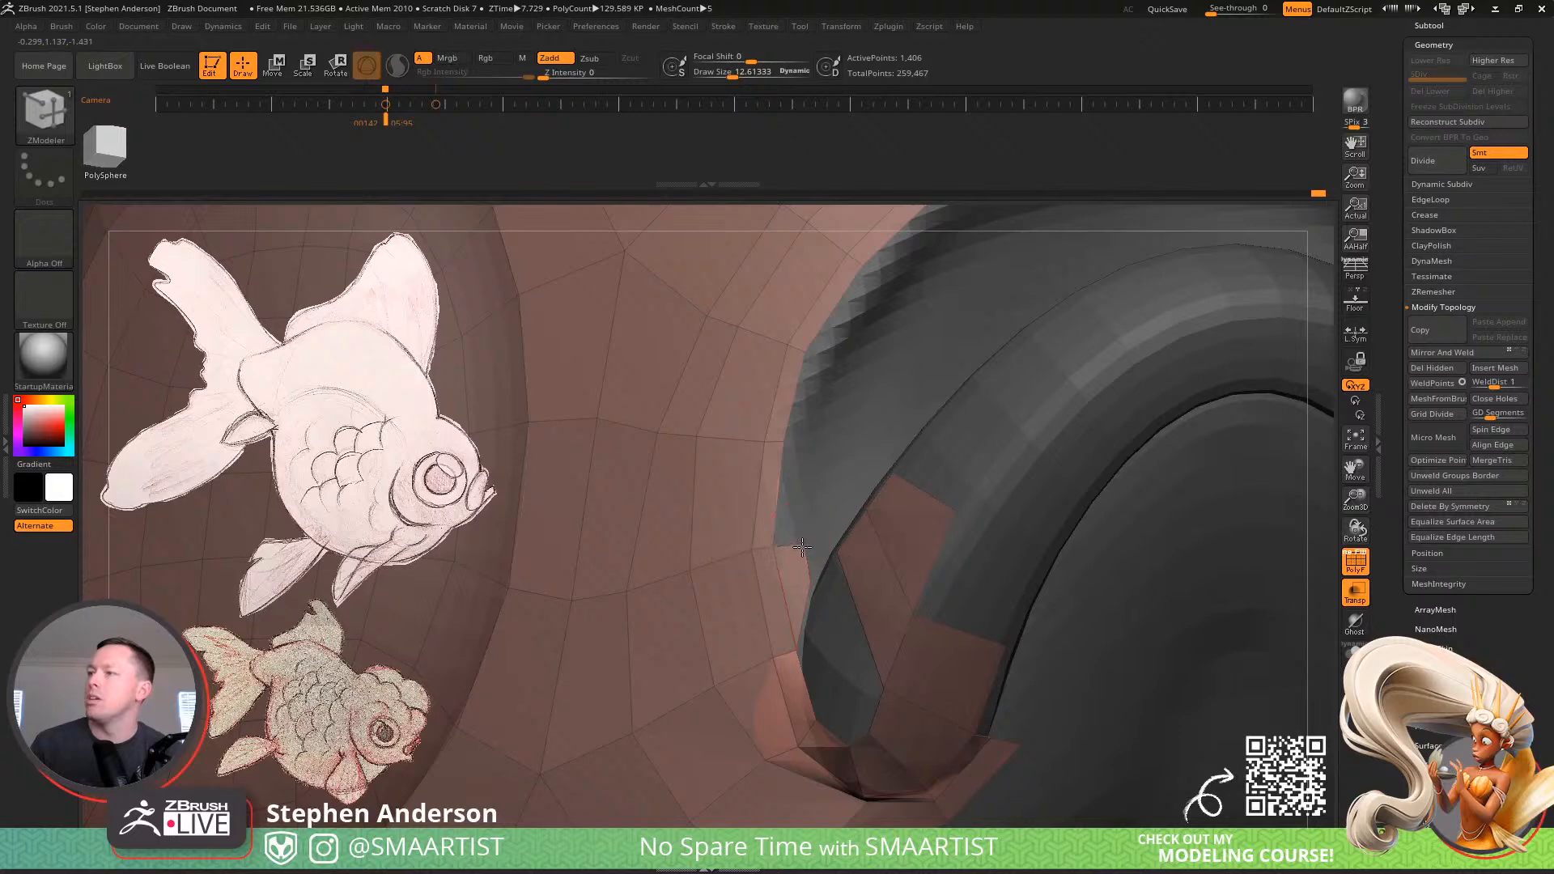
pyautogui.moveTo(798, 541); pyautogui.dragTo(801, 500)
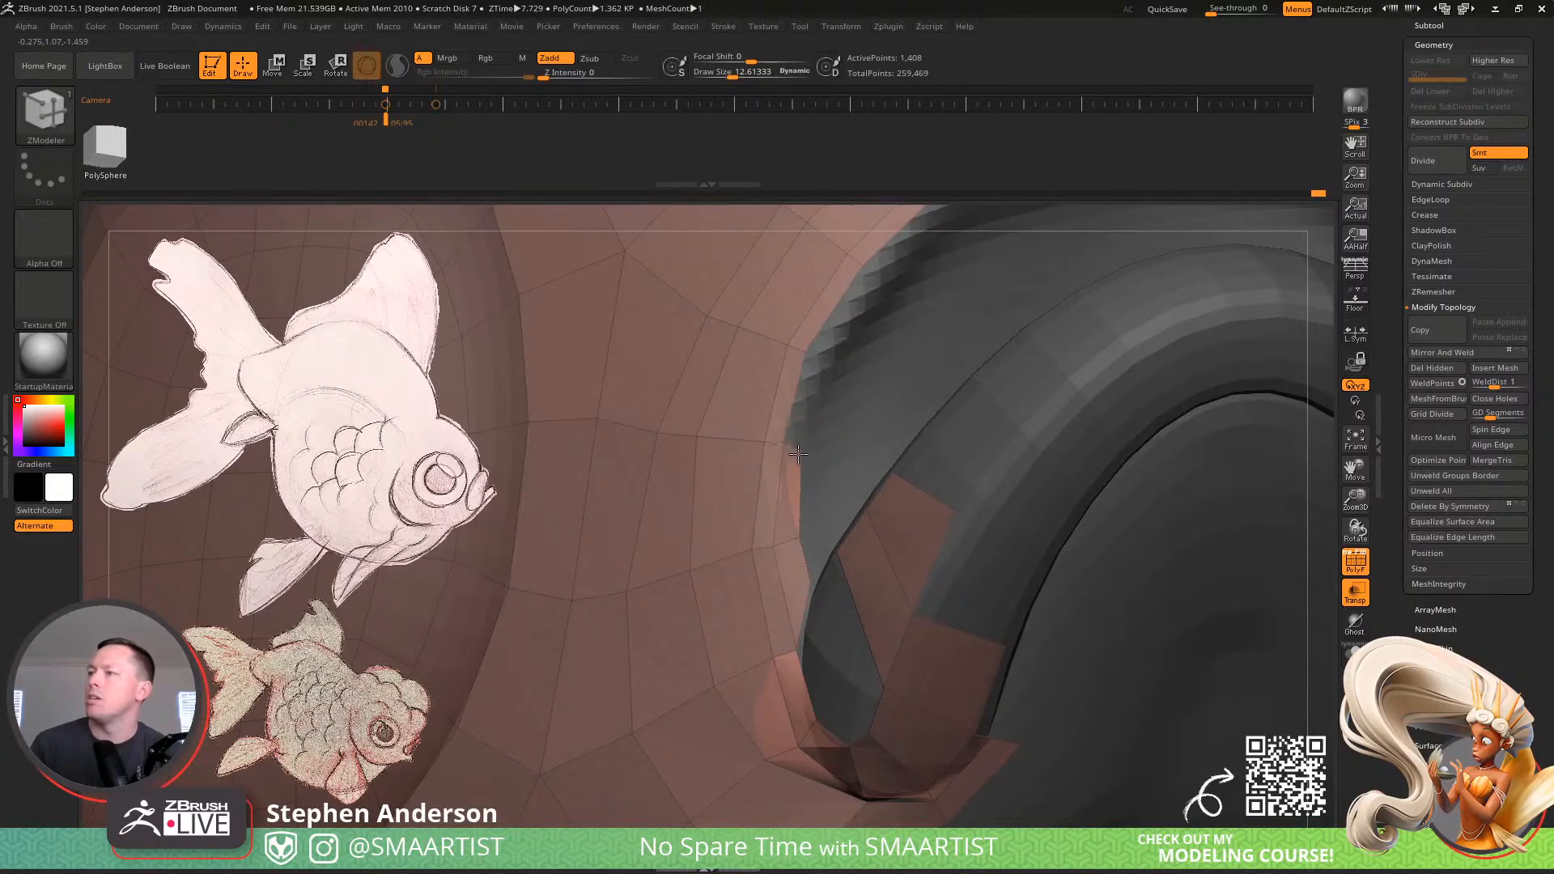
pyautogui.keyDown('ctrl'); pyautogui.moveTo(800, 389); pyautogui.dragTo(688, 275, button='right'); pyautogui.keyUp('ctrl')
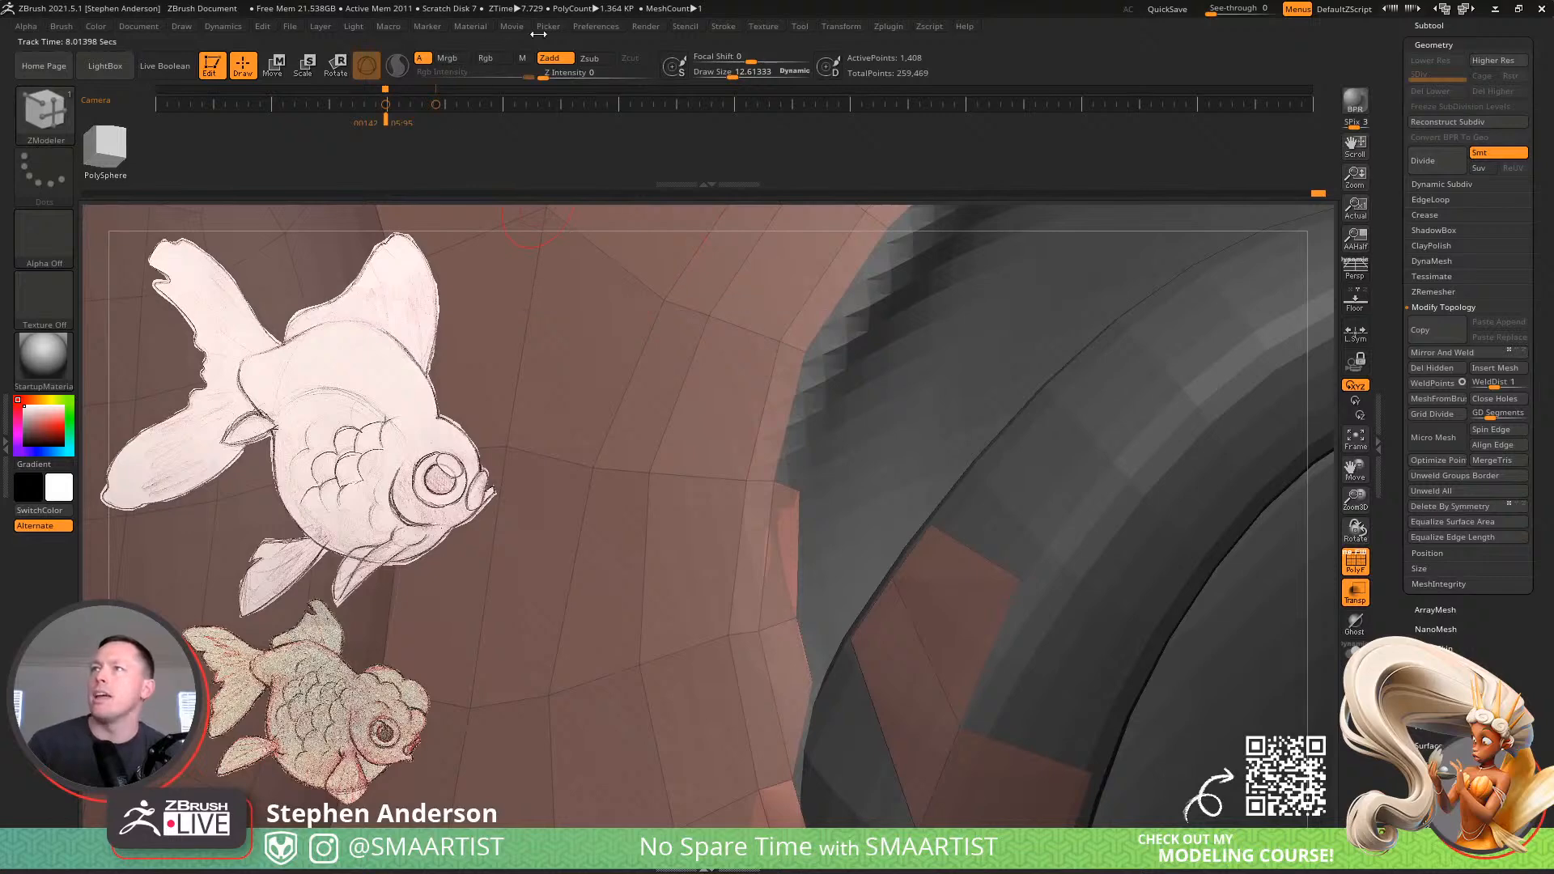
pyautogui.click(595, 27)
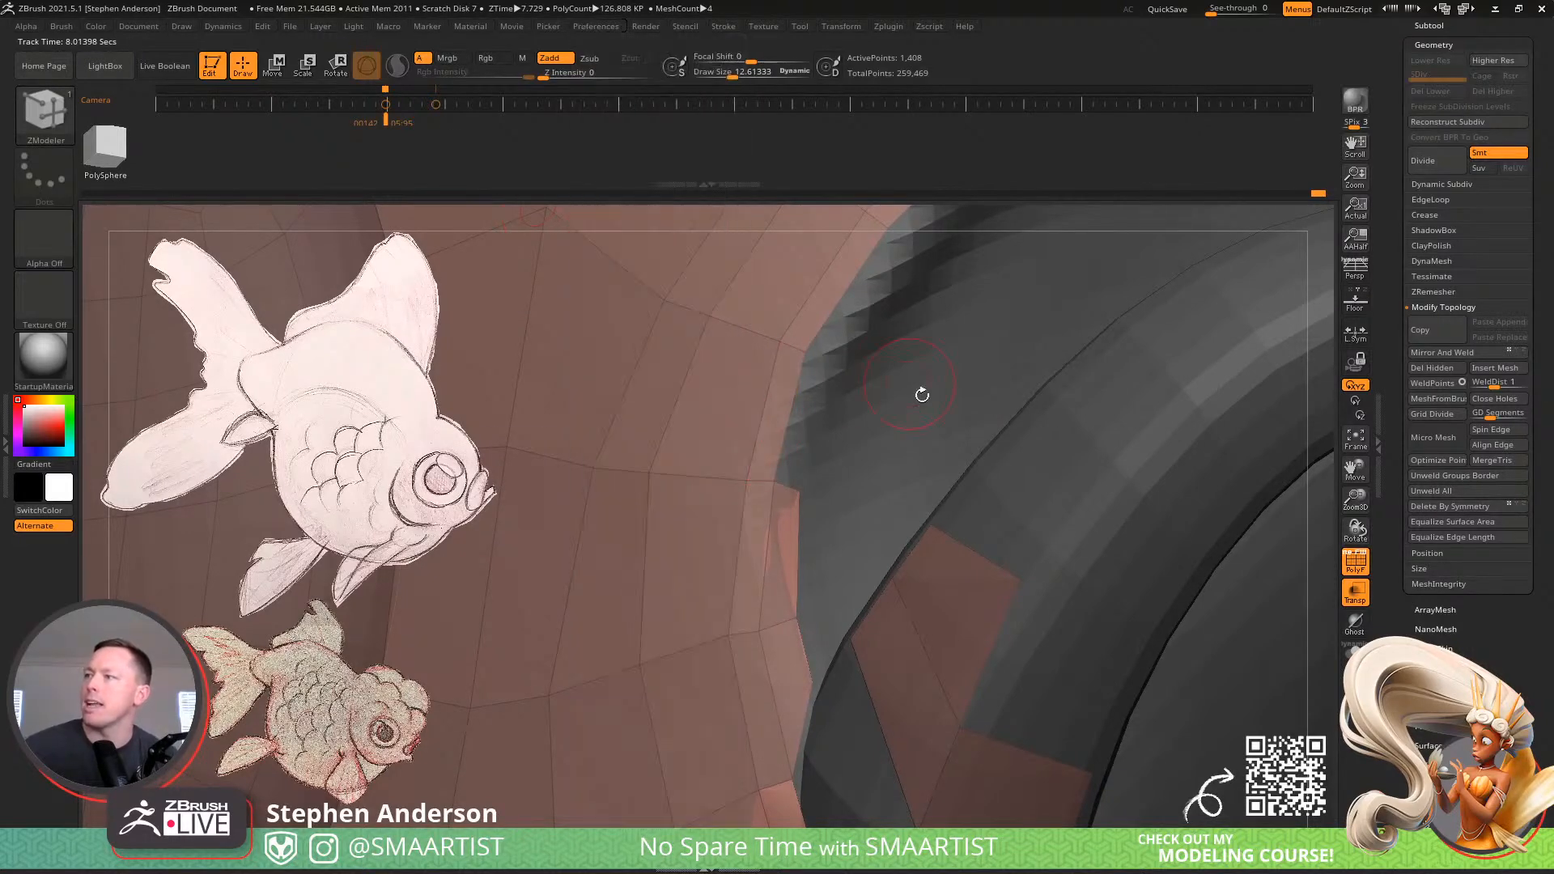
pyautogui.moveTo(782, 438); pyautogui.dragTo(811, 421)
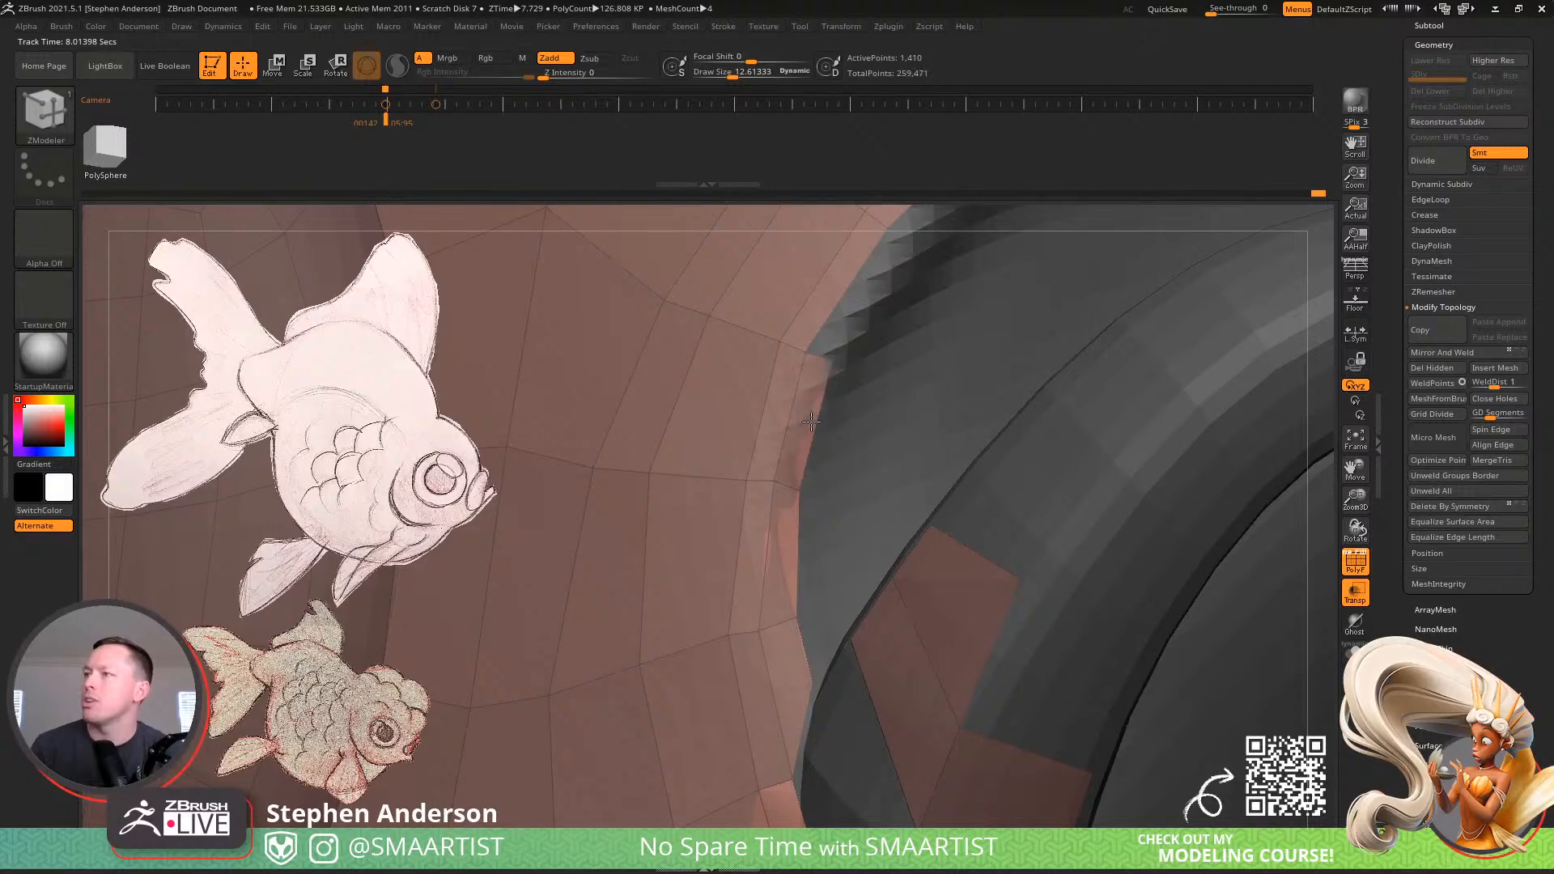
pyautogui.keyDown('alt'); pyautogui.moveTo(841, 349); pyautogui.dragTo(770, 462); pyautogui.keyUp('alt')
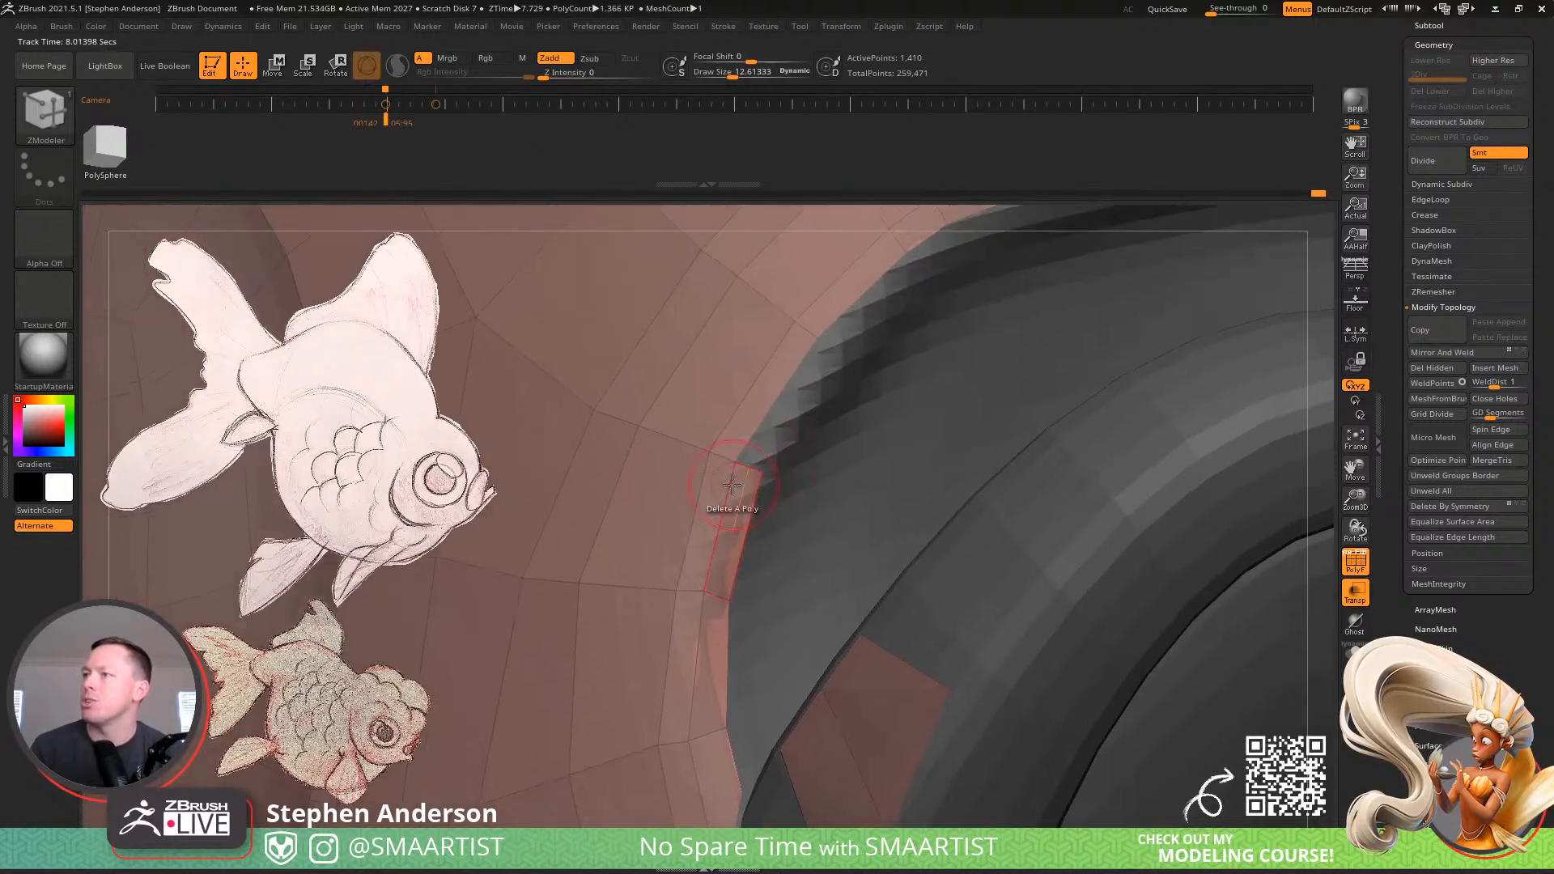
# Reduce the brush draw size to about 4.25 for finer point moves along the rim
pyautogui.press('s')
pyautogui.moveTo(704, 587); pyautogui.dragTo(701, 587)
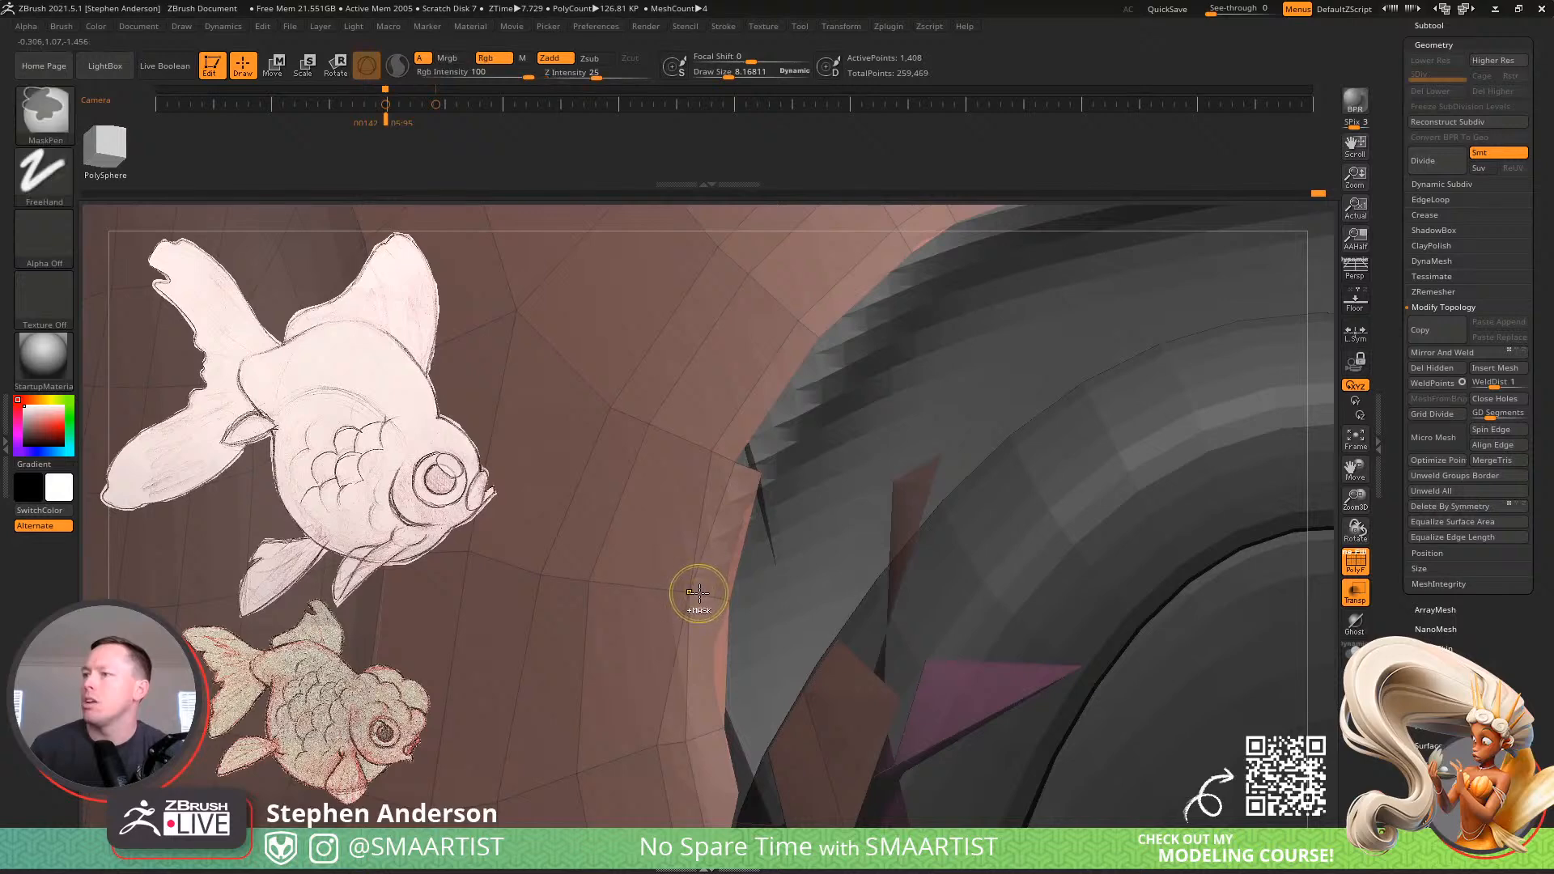
pyautogui.press('s')
pyautogui.moveTo(699, 592); pyautogui.dragTo(674, 548)
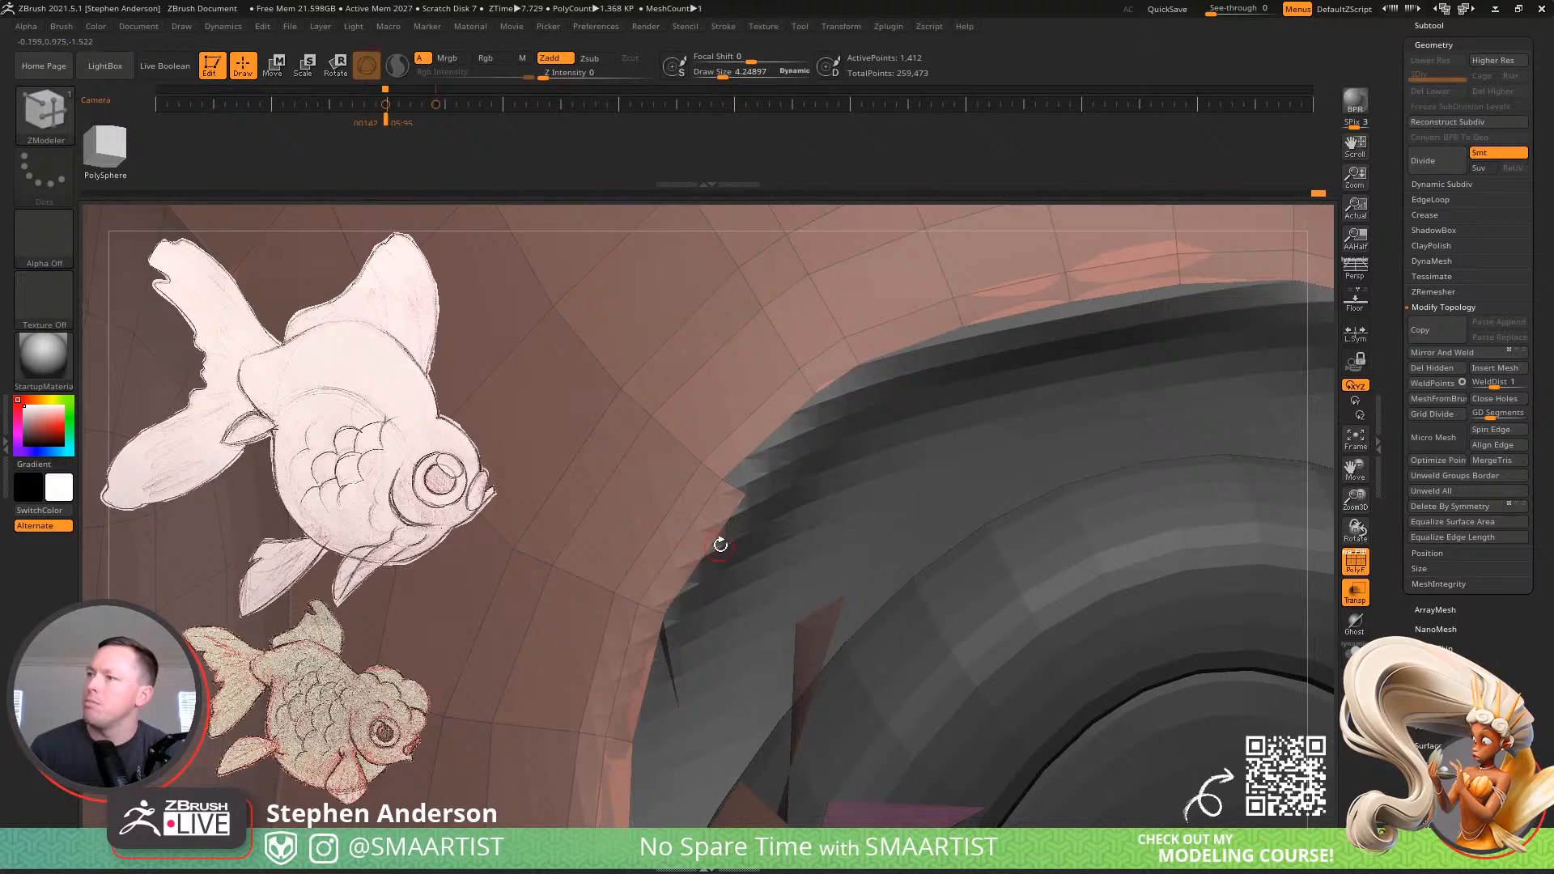
# Continue the second inner row of polygons across the upper rim of the mouth opening and close its remaining gap
pyautogui.click(773, 462)
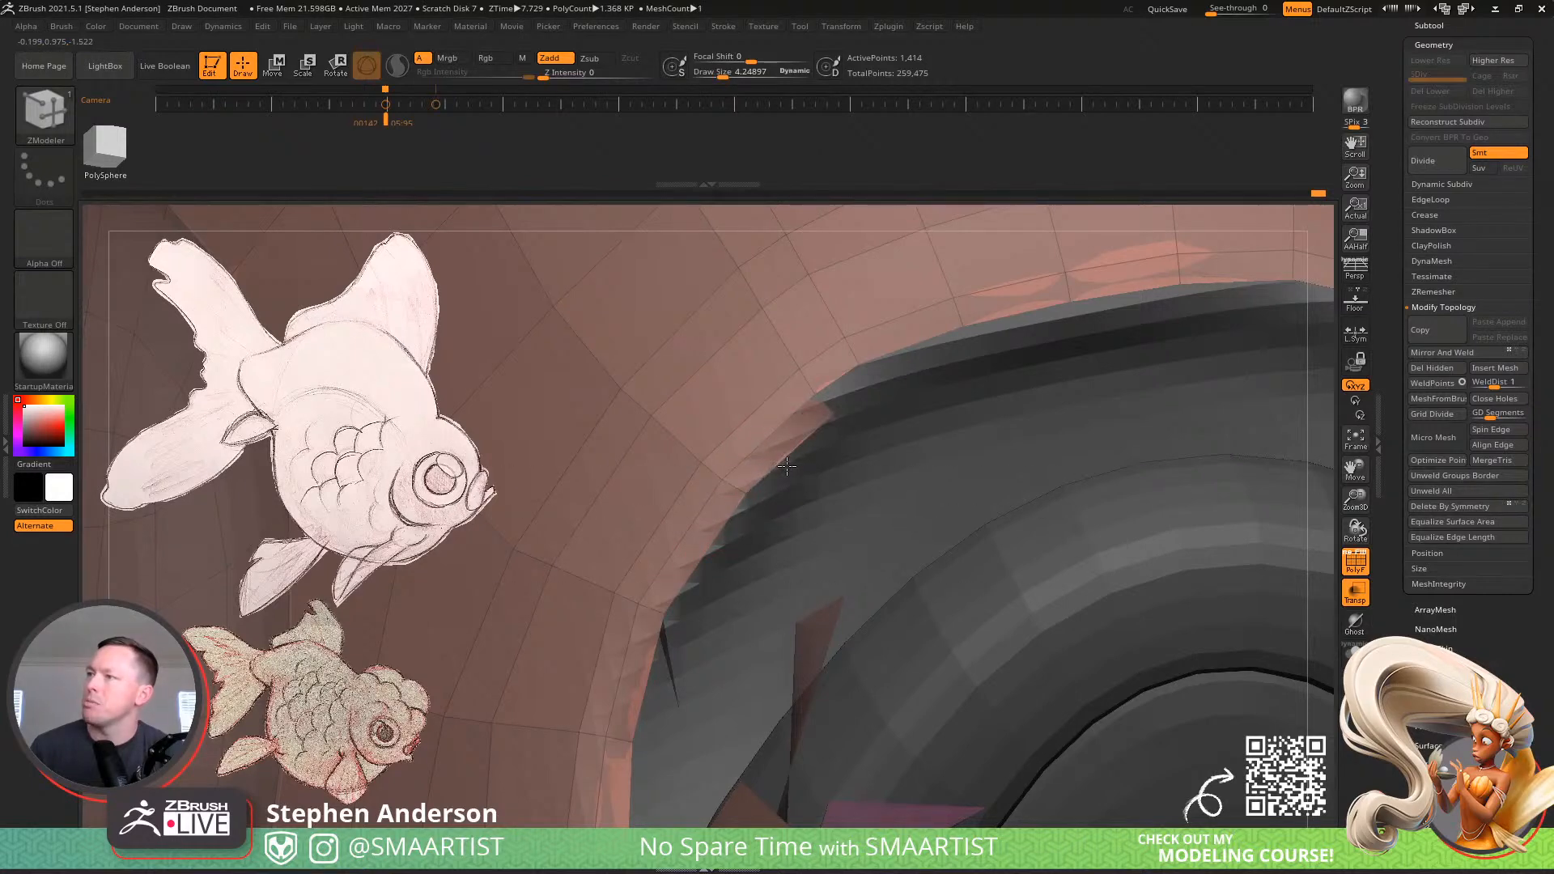
pyautogui.moveTo(729, 486); pyautogui.dragTo(709, 511, button='right')
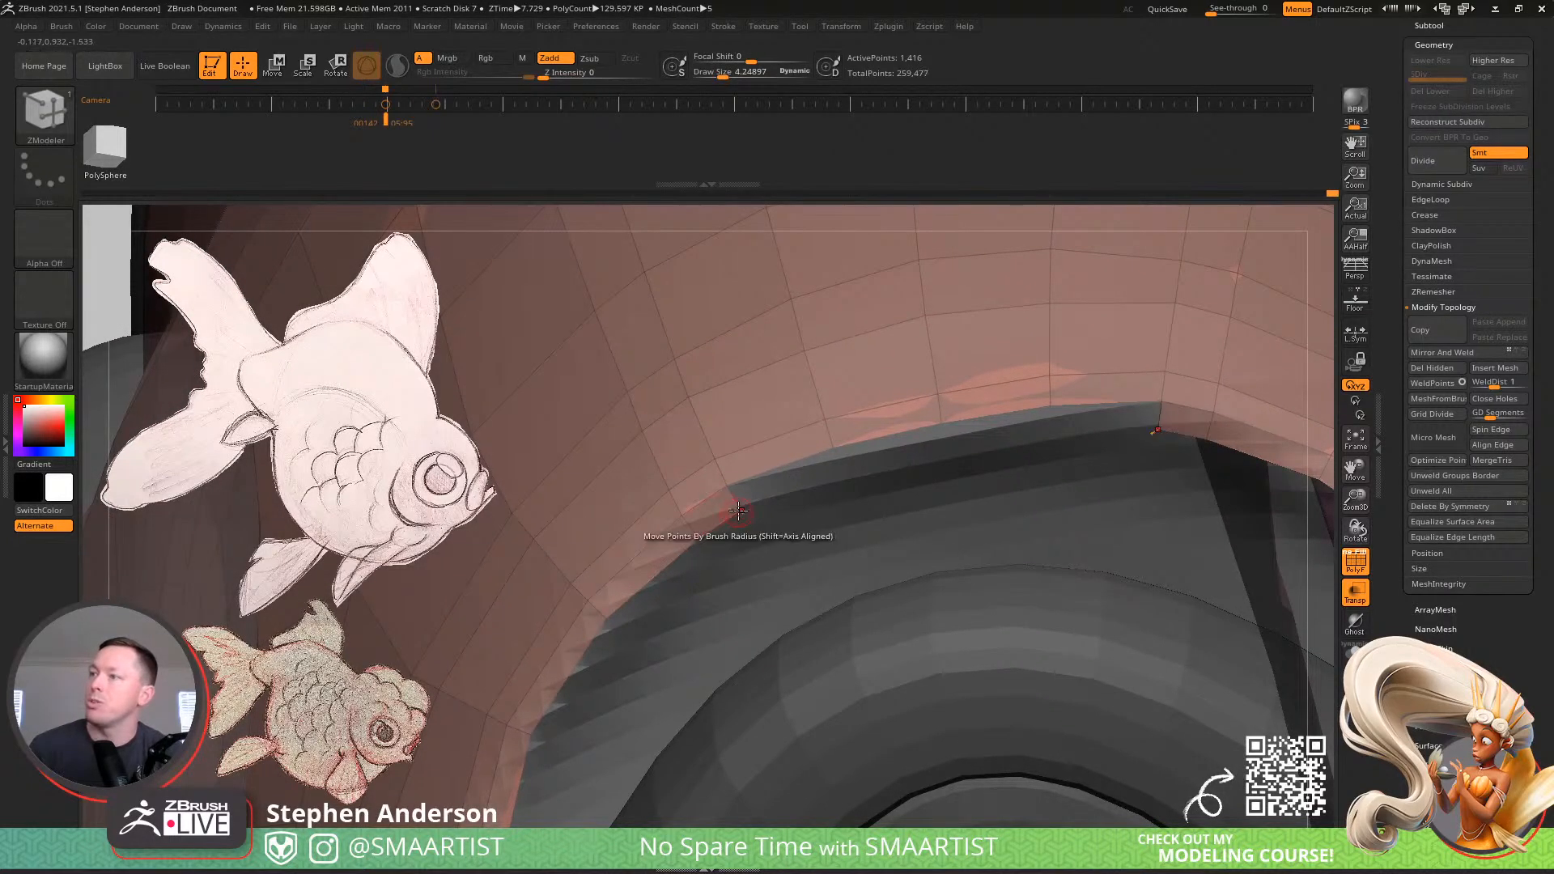
pyautogui.moveTo(757, 476); pyautogui.dragTo(780, 499)
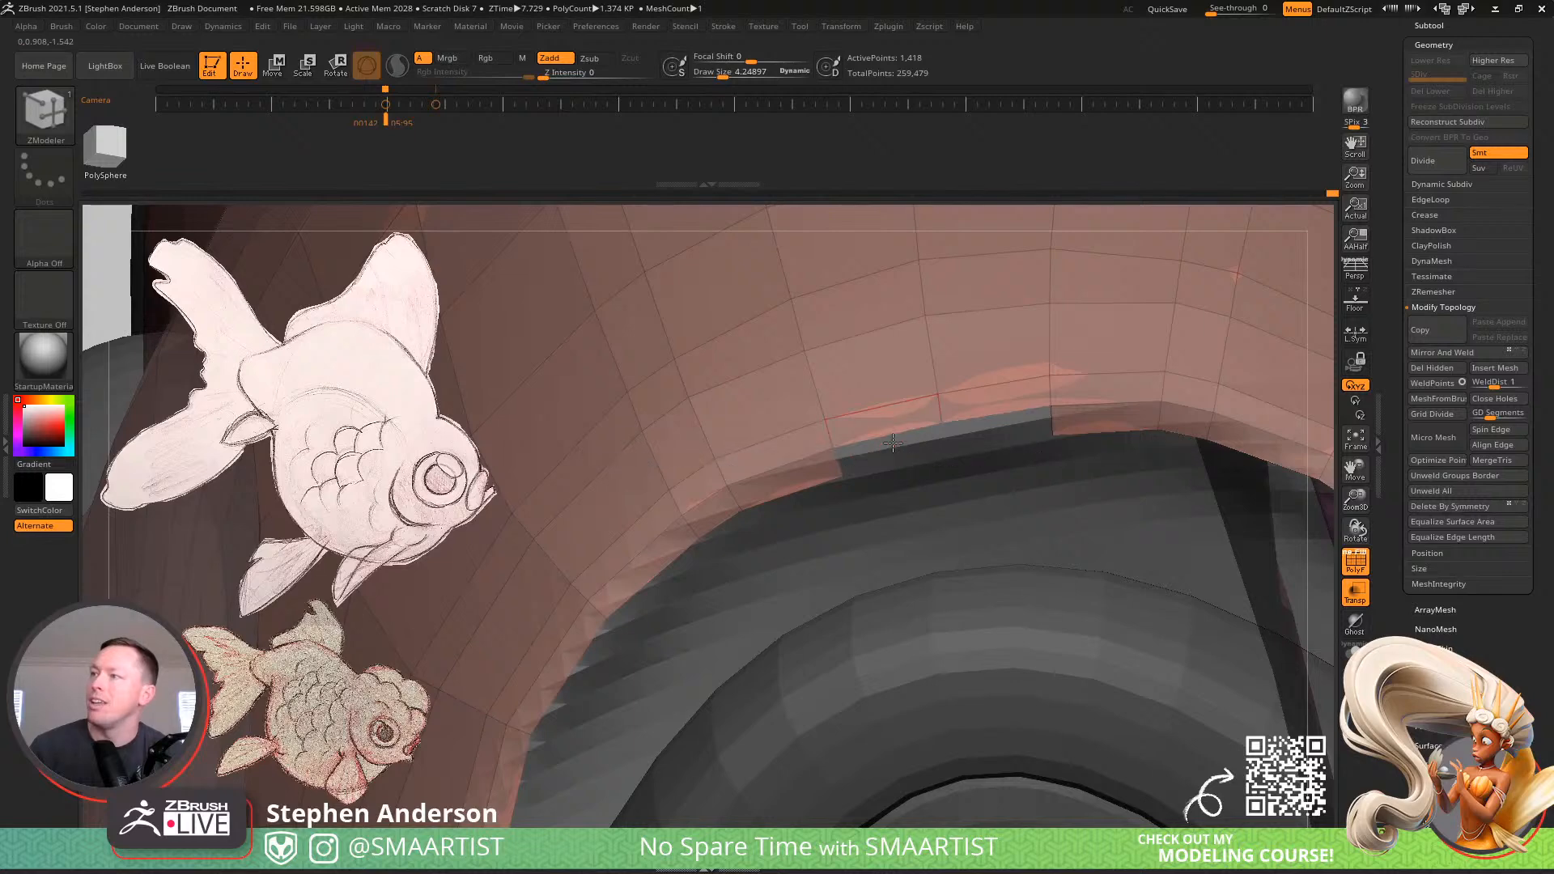
pyautogui.moveTo(895, 462); pyautogui.dragTo(895, 476)
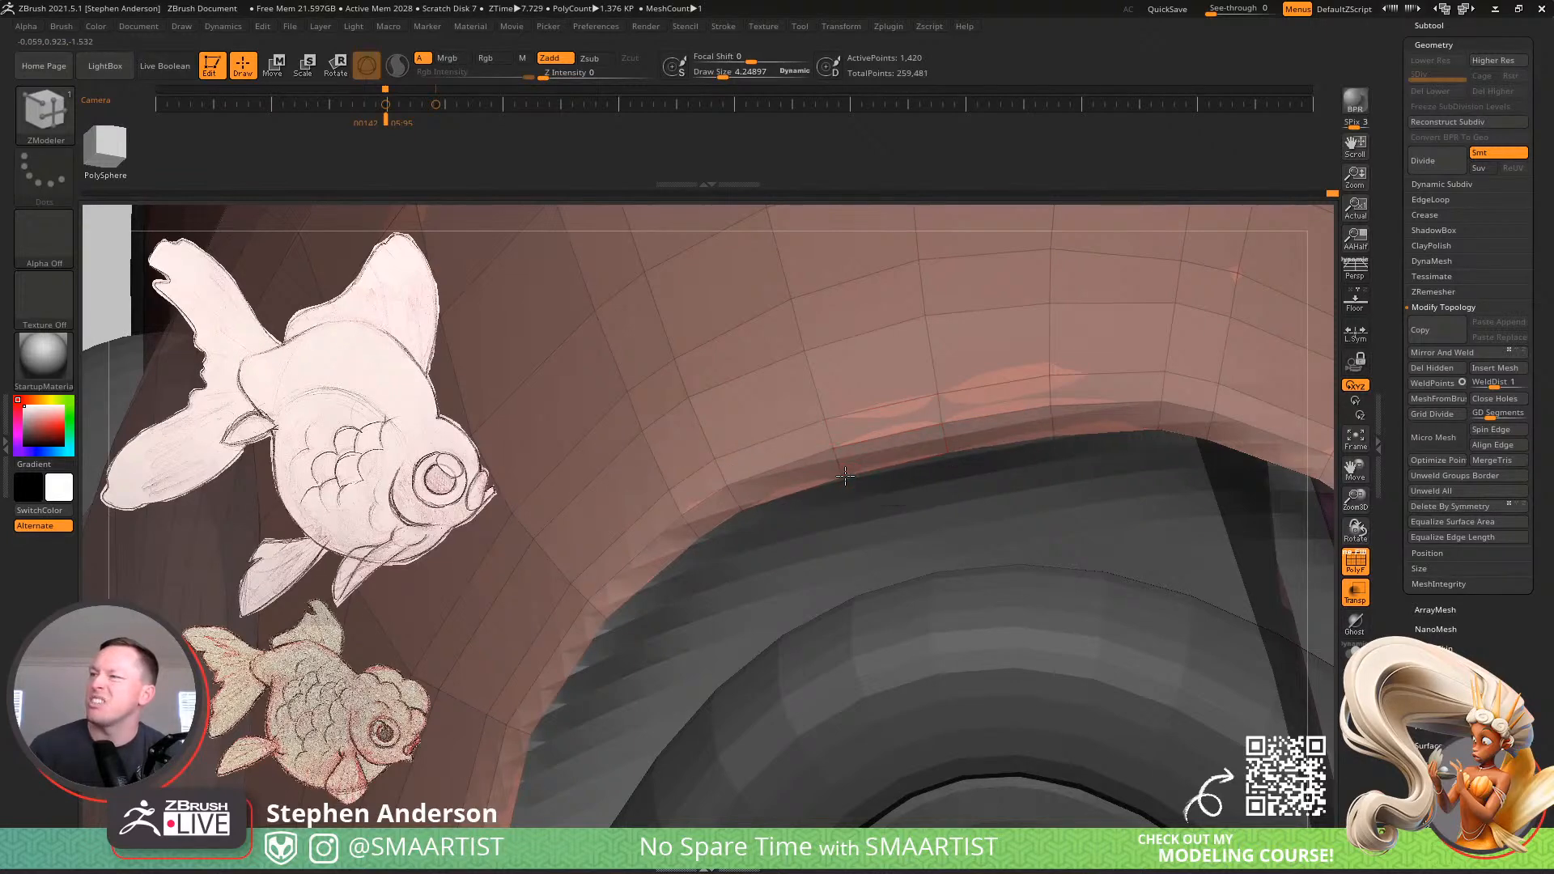
# Preview the upper mouth rim with Dynamic Subdiv smoothing and return to the unsmoothed mesh
pyautogui.press('d')
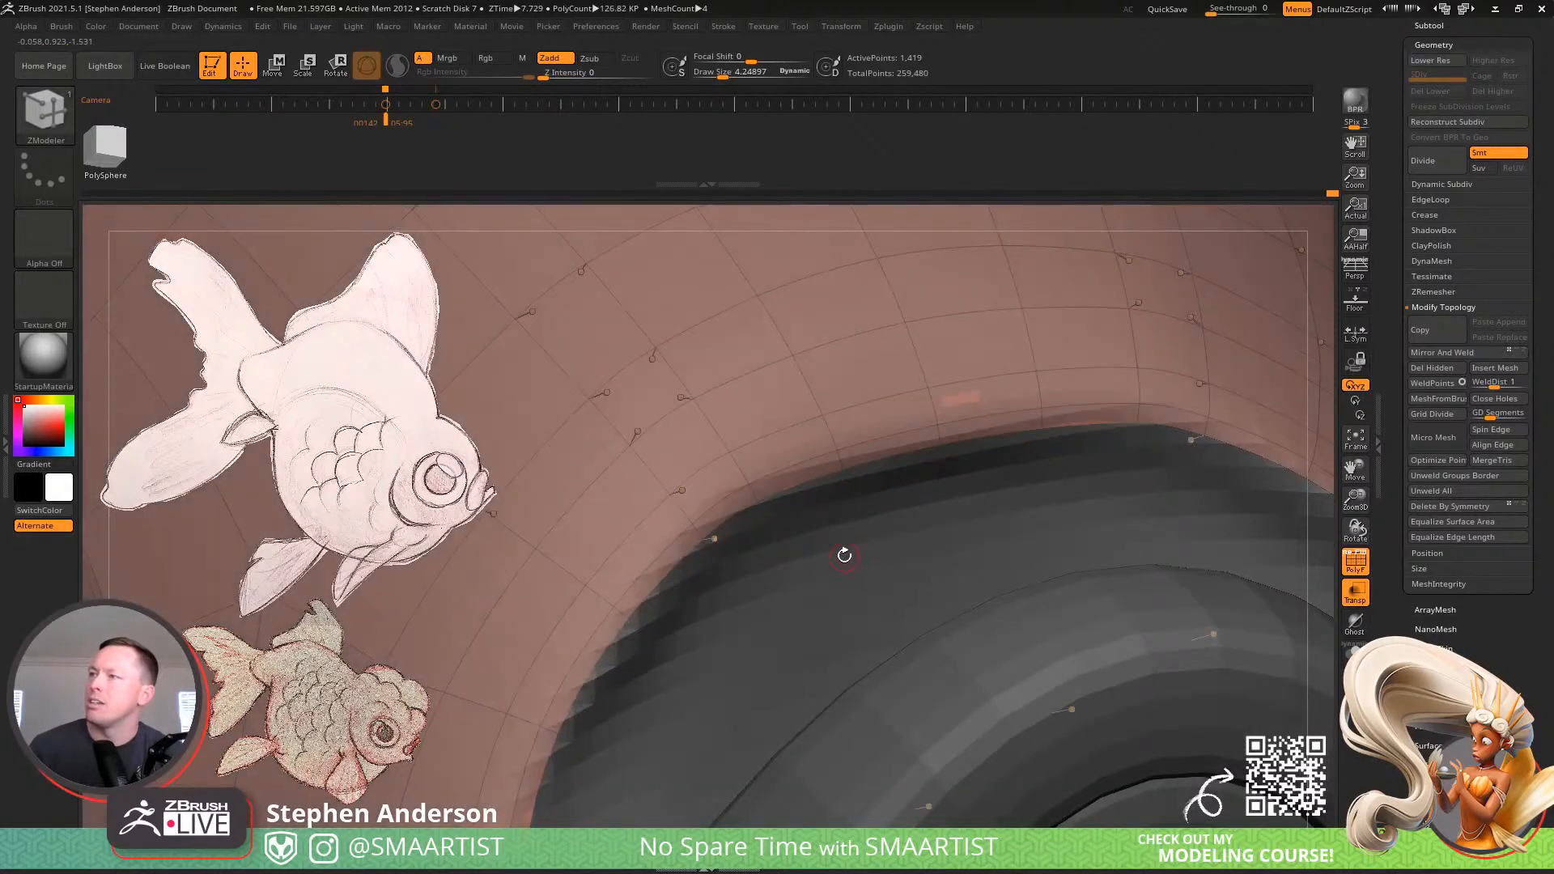
pyautogui.moveTo(842, 551)
pyautogui.keyDown('ctrl'); pyautogui.mouseDown(button='right')
pyautogui.moveTo(720, 456)
pyautogui.moveTo(710, 384)
pyautogui.moveTo(797, 392)
pyautogui.moveTo(744, 583)
pyautogui.moveTo(753, 494)
pyautogui.moveTo(801, 489)
pyautogui.moveTo(784, 517)
pyautogui.moveTo(828, 483)
pyautogui.mouseUp(button='right'); pyautogui.keyUp('ctrl')
pyautogui.hotkey('shift', 'd')
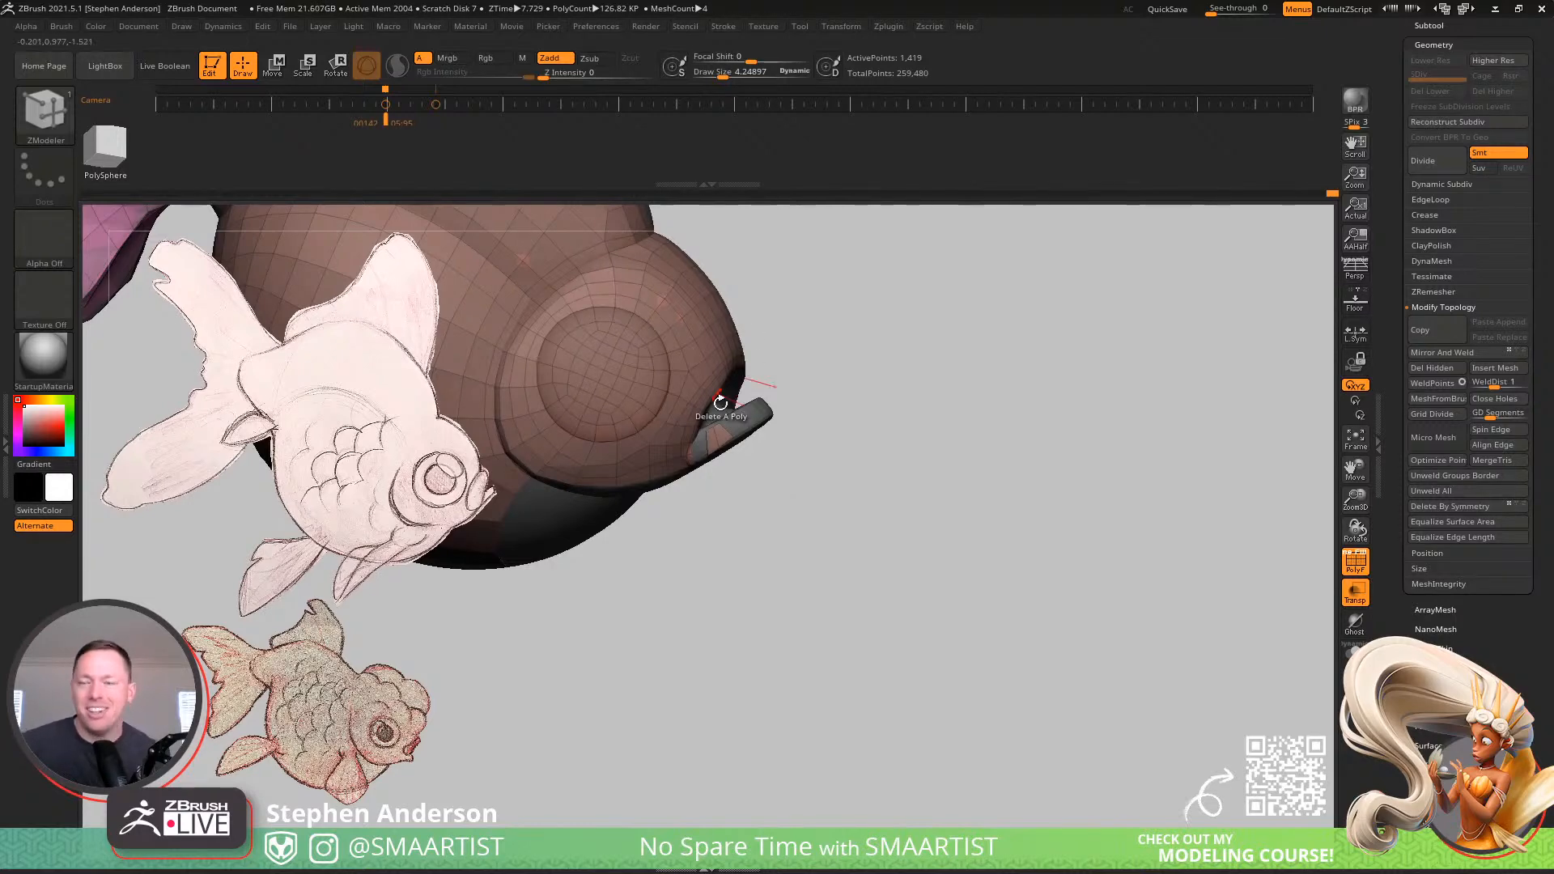
# Examine the mouth corner topology with Dynamic Subdiv smoothing on and off, and with the polyframe hidden and shown
pyautogui.moveTo(694, 442)
pyautogui.mouseDown(button='right')
pyautogui.moveTo(736, 468)
pyautogui.moveTo(777, 538)
pyautogui.moveTo(761, 497)
pyautogui.moveTo(697, 531)
pyautogui.mouseUp(button='right')
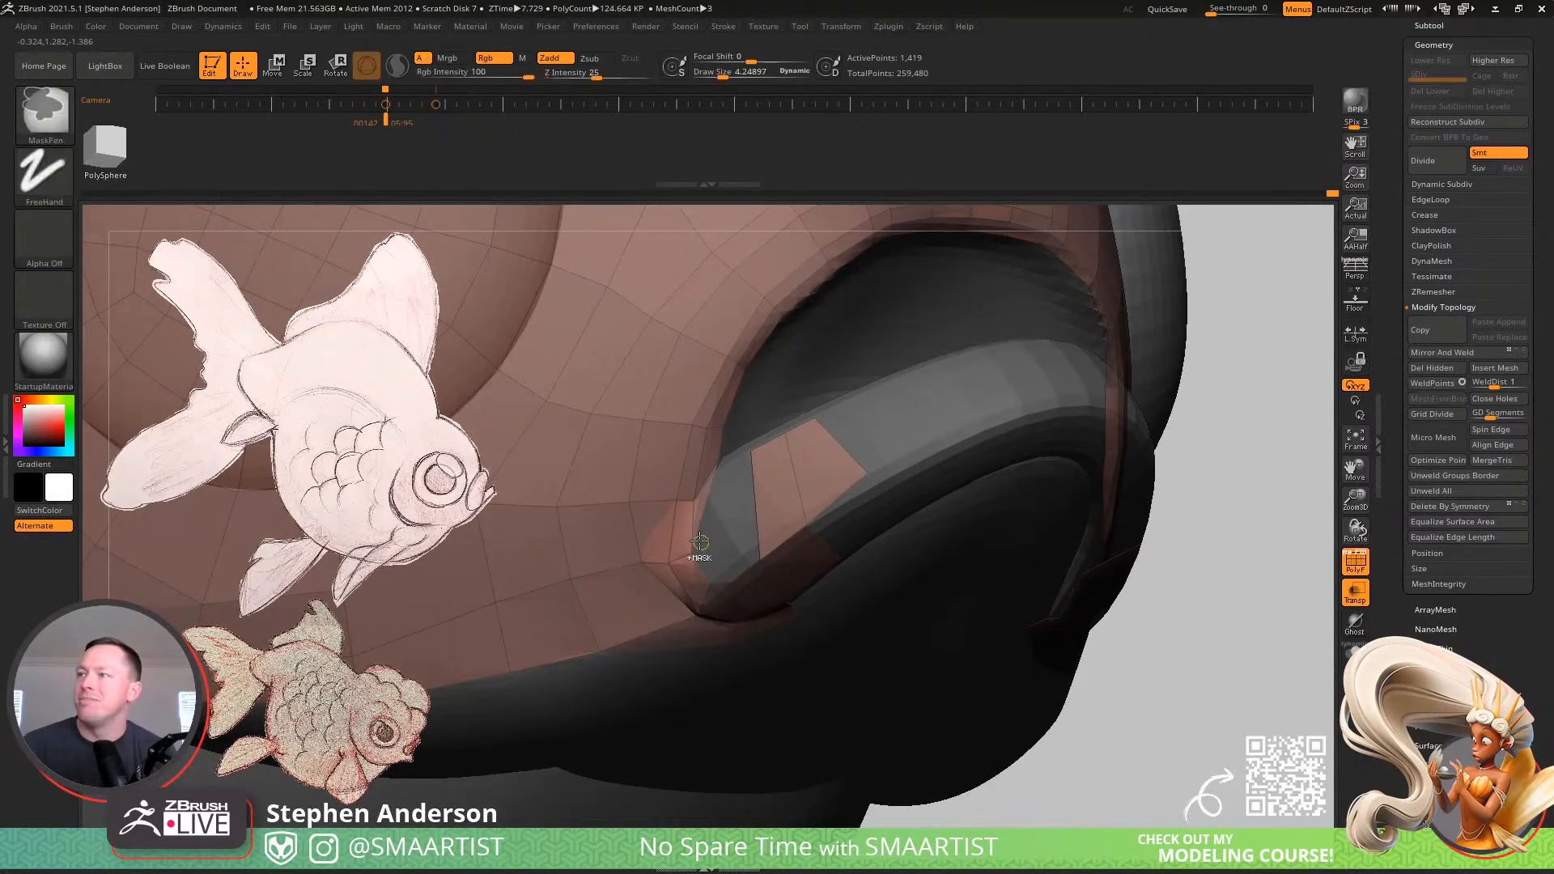
pyautogui.hotkey('ctrl', 'z')
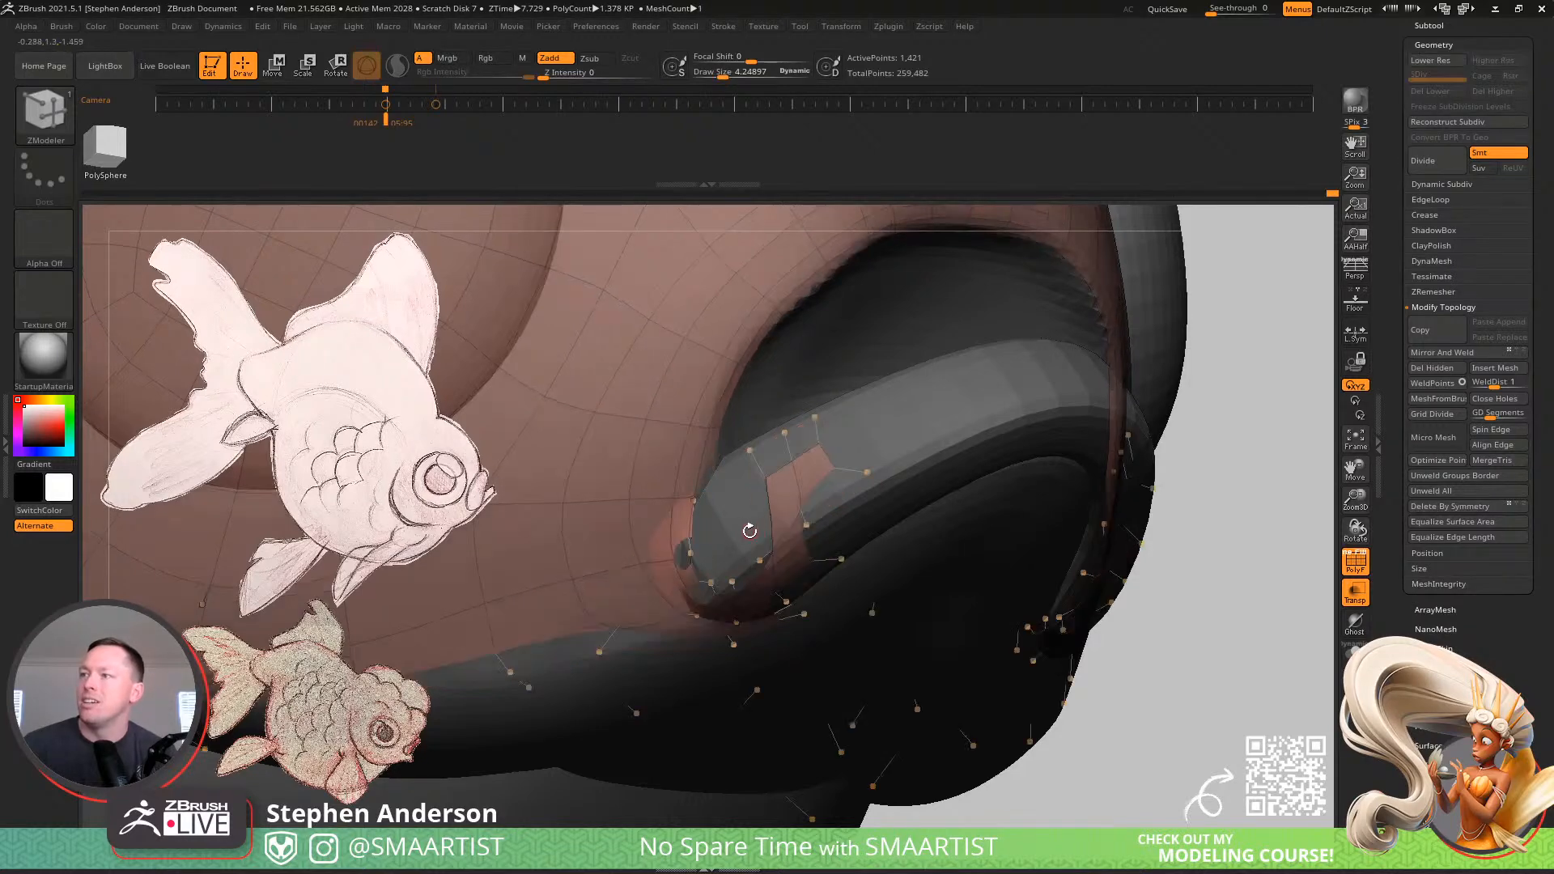
pyautogui.moveTo(749, 530); pyautogui.dragTo(773, 555, button='right')
pyautogui.hotkey('shift', 'd')
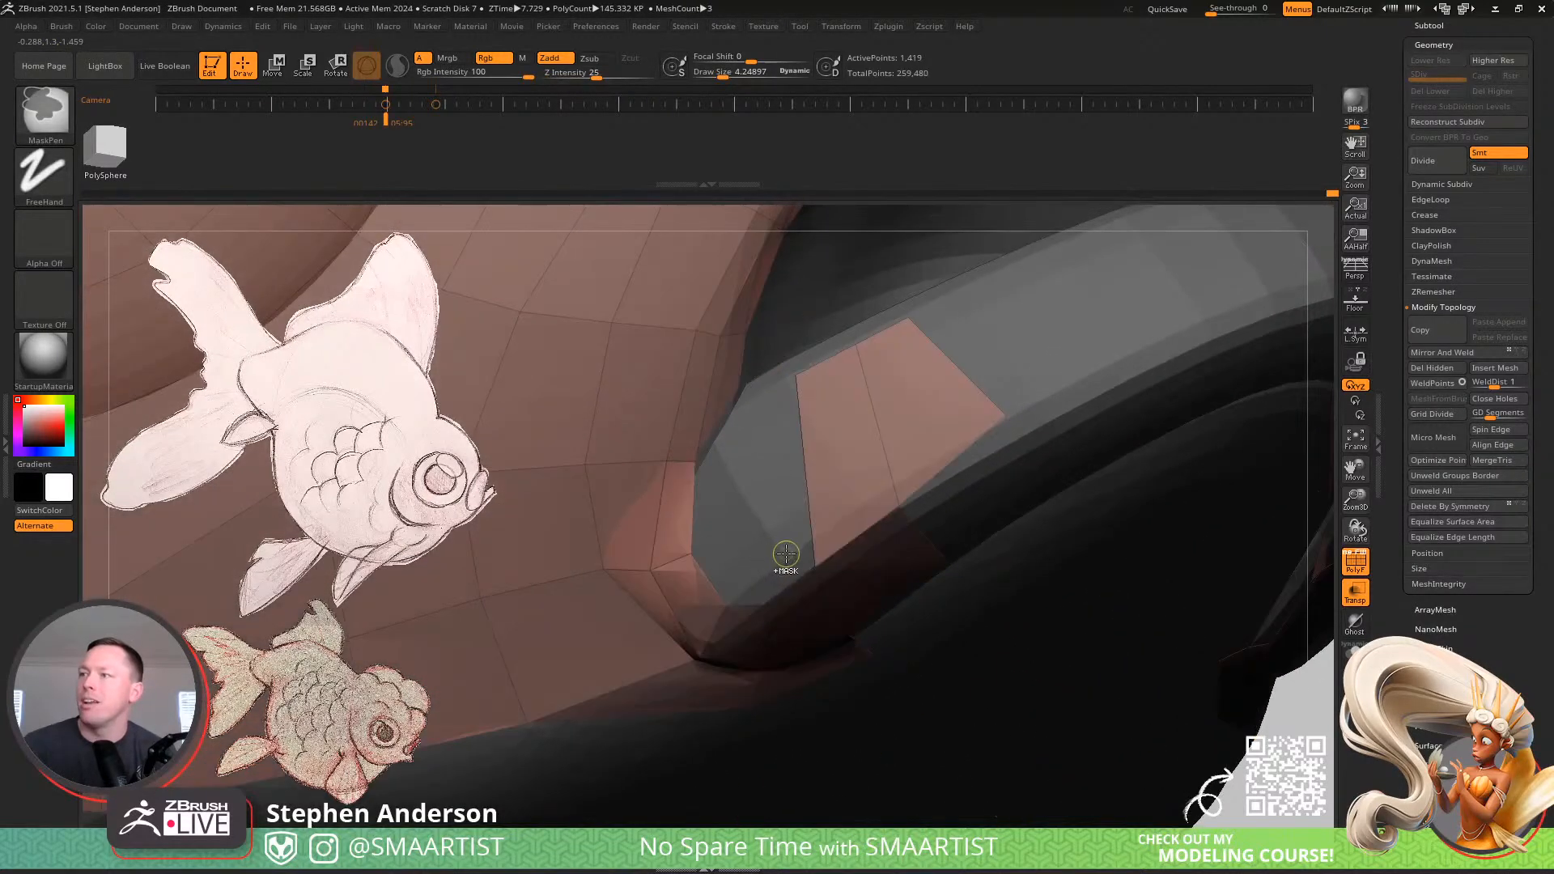
pyautogui.hotkey('shift', 'f')
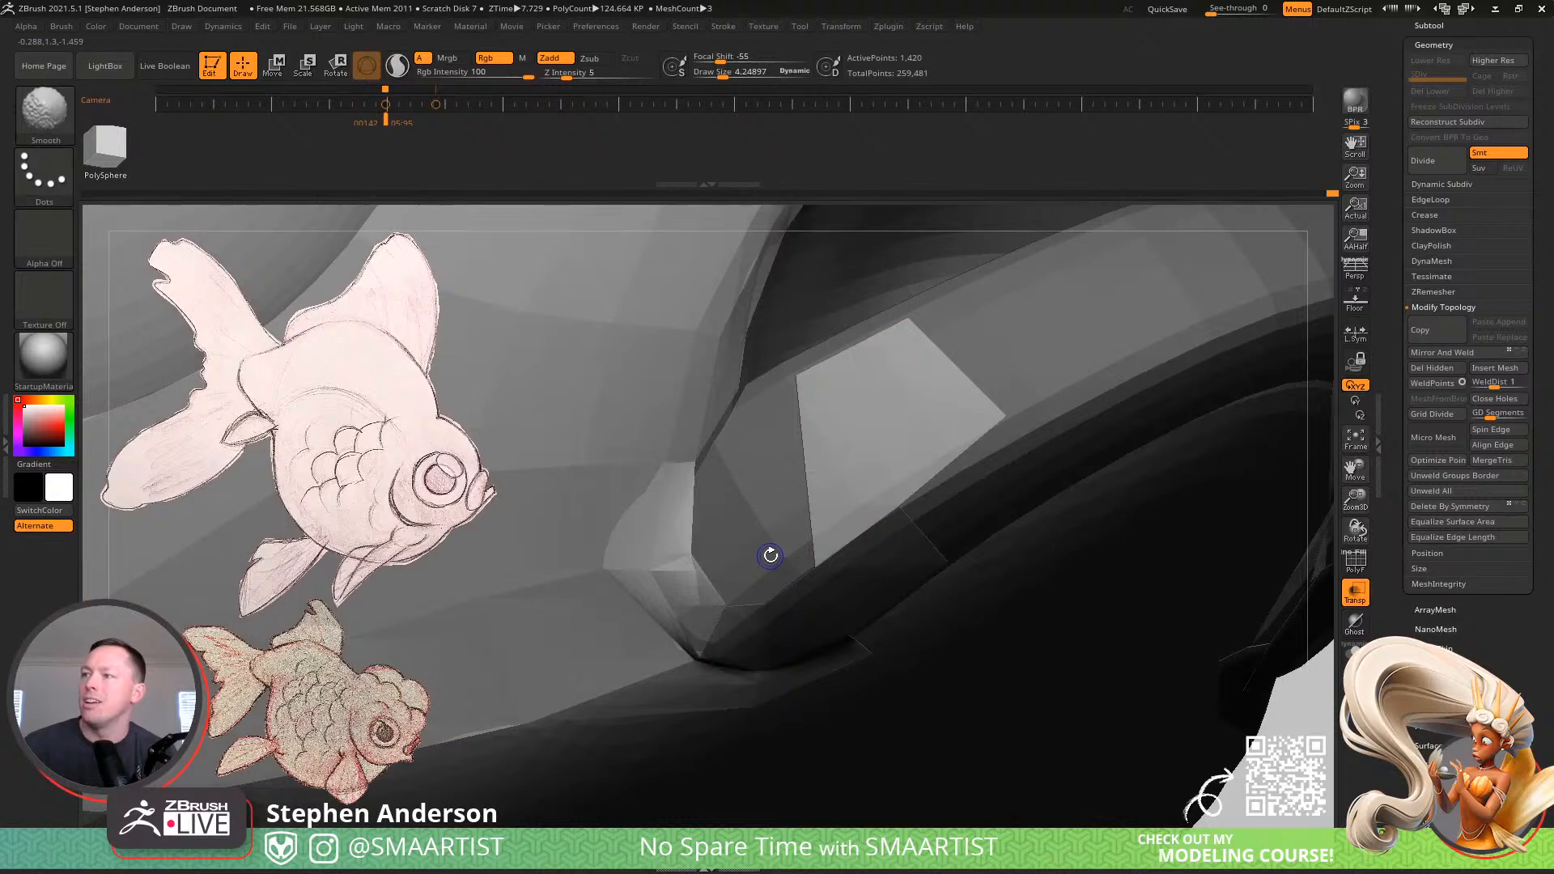
pyautogui.hotkey('shift', 'f')
pyautogui.press('d')
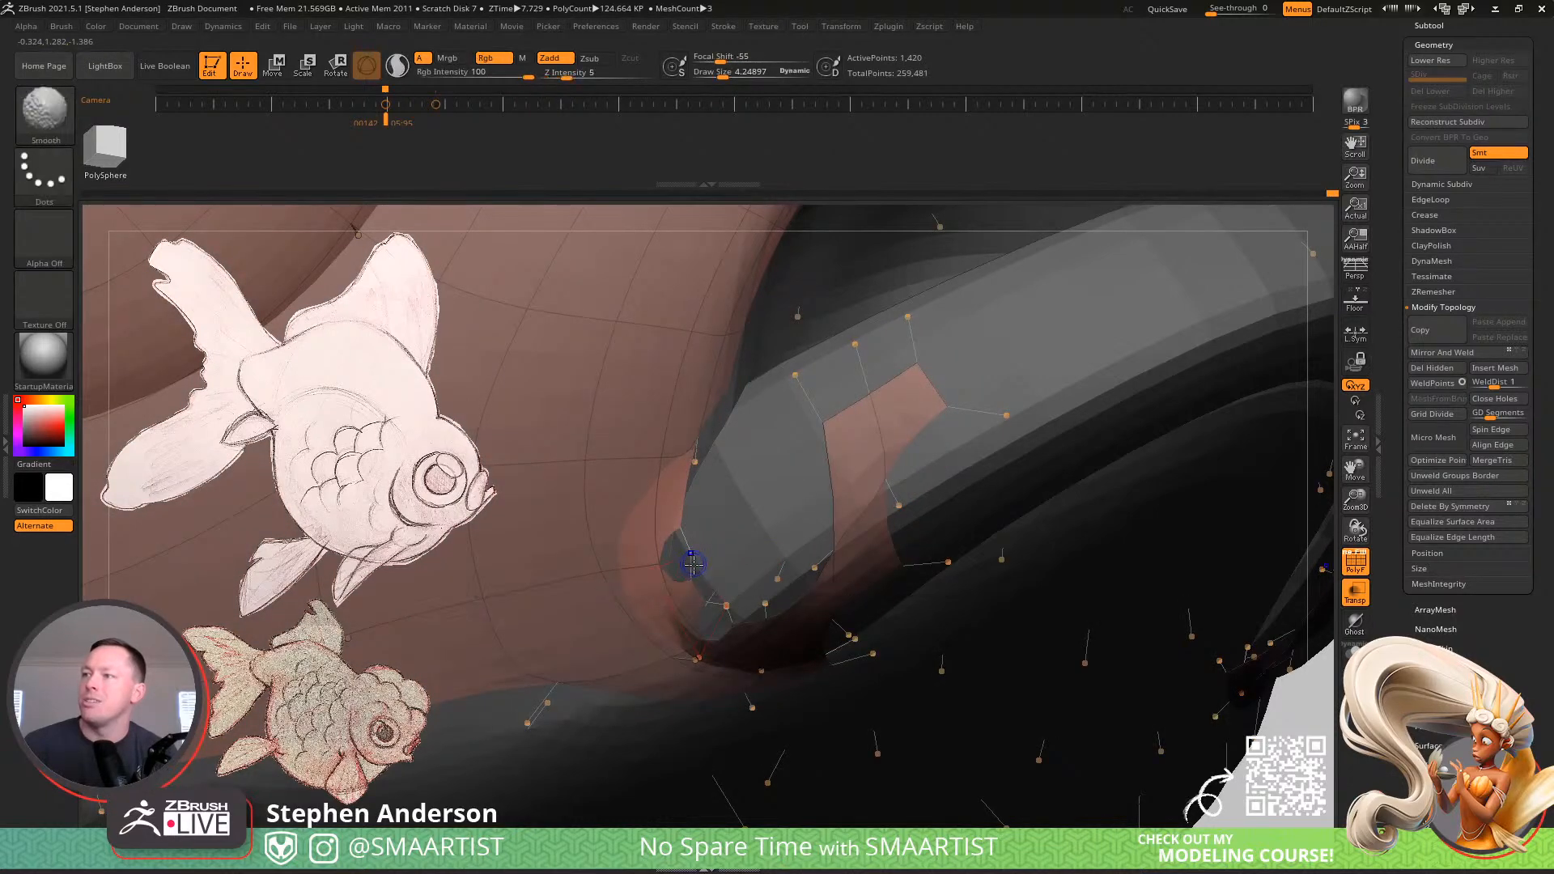
# Nudge the inner point at the mouth corner below the lip and check the shape with Dynamic Subdiv smoothing on and off
pyautogui.hotkey('shift', 'd')
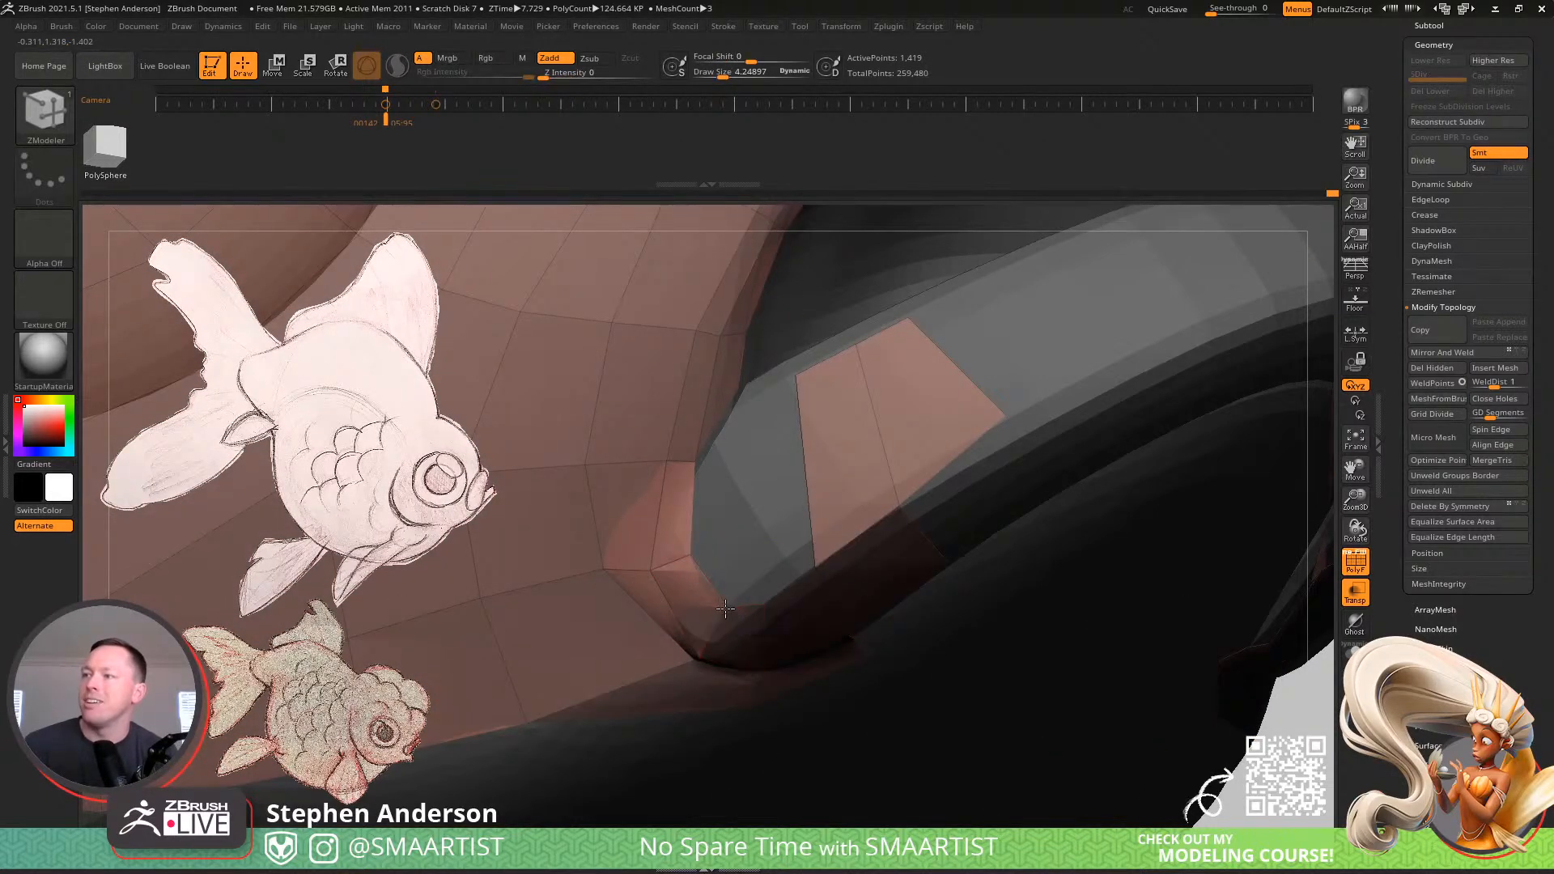
pyautogui.moveTo(744, 612); pyautogui.dragTo(757, 557, button='right')
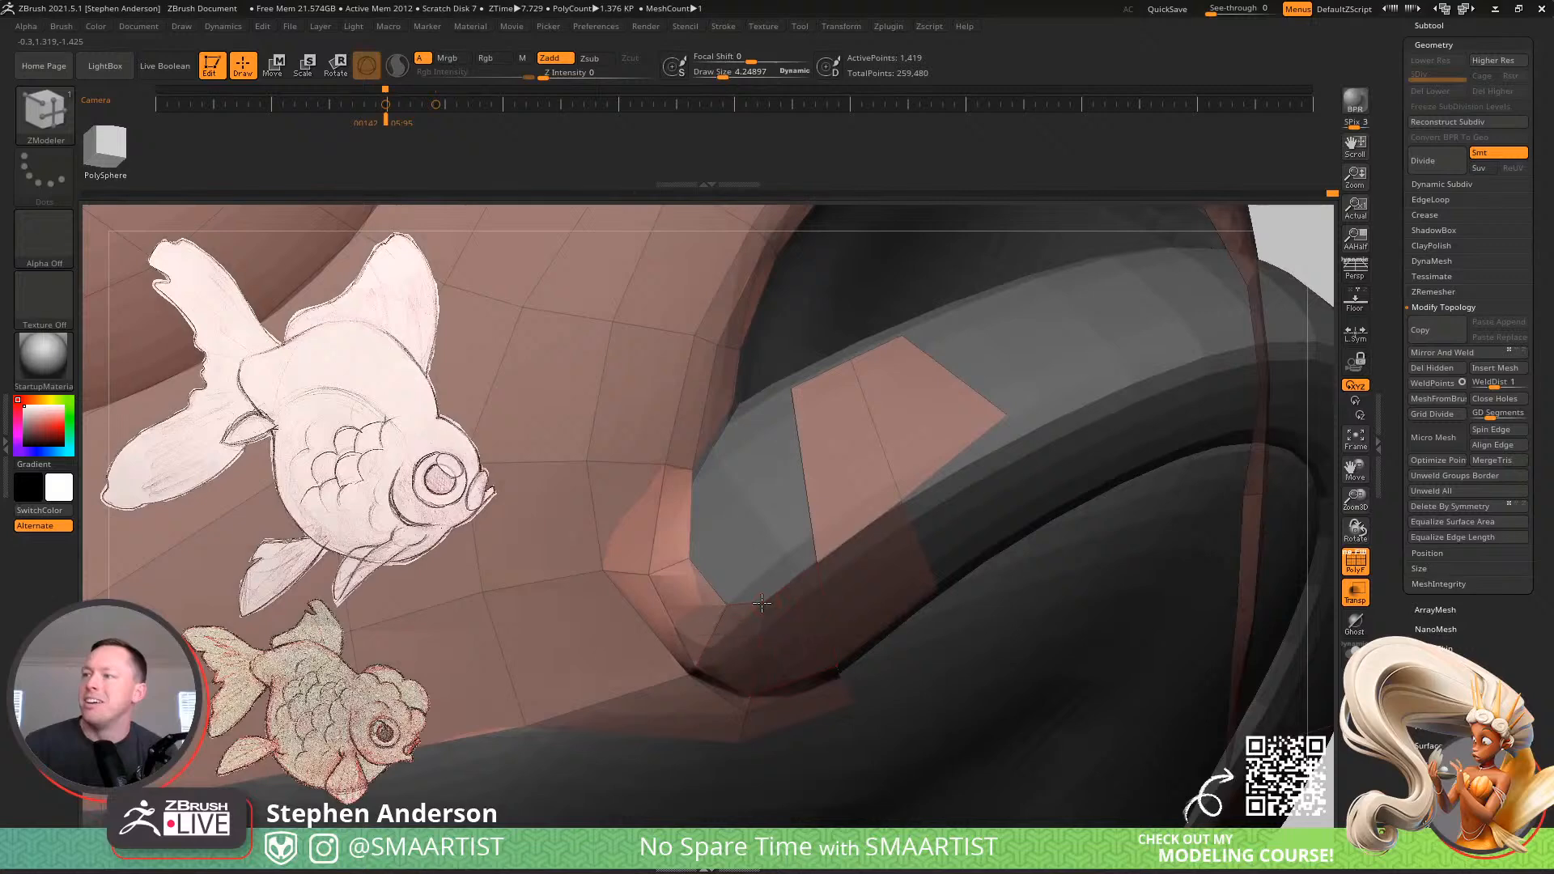
pyautogui.press('d')
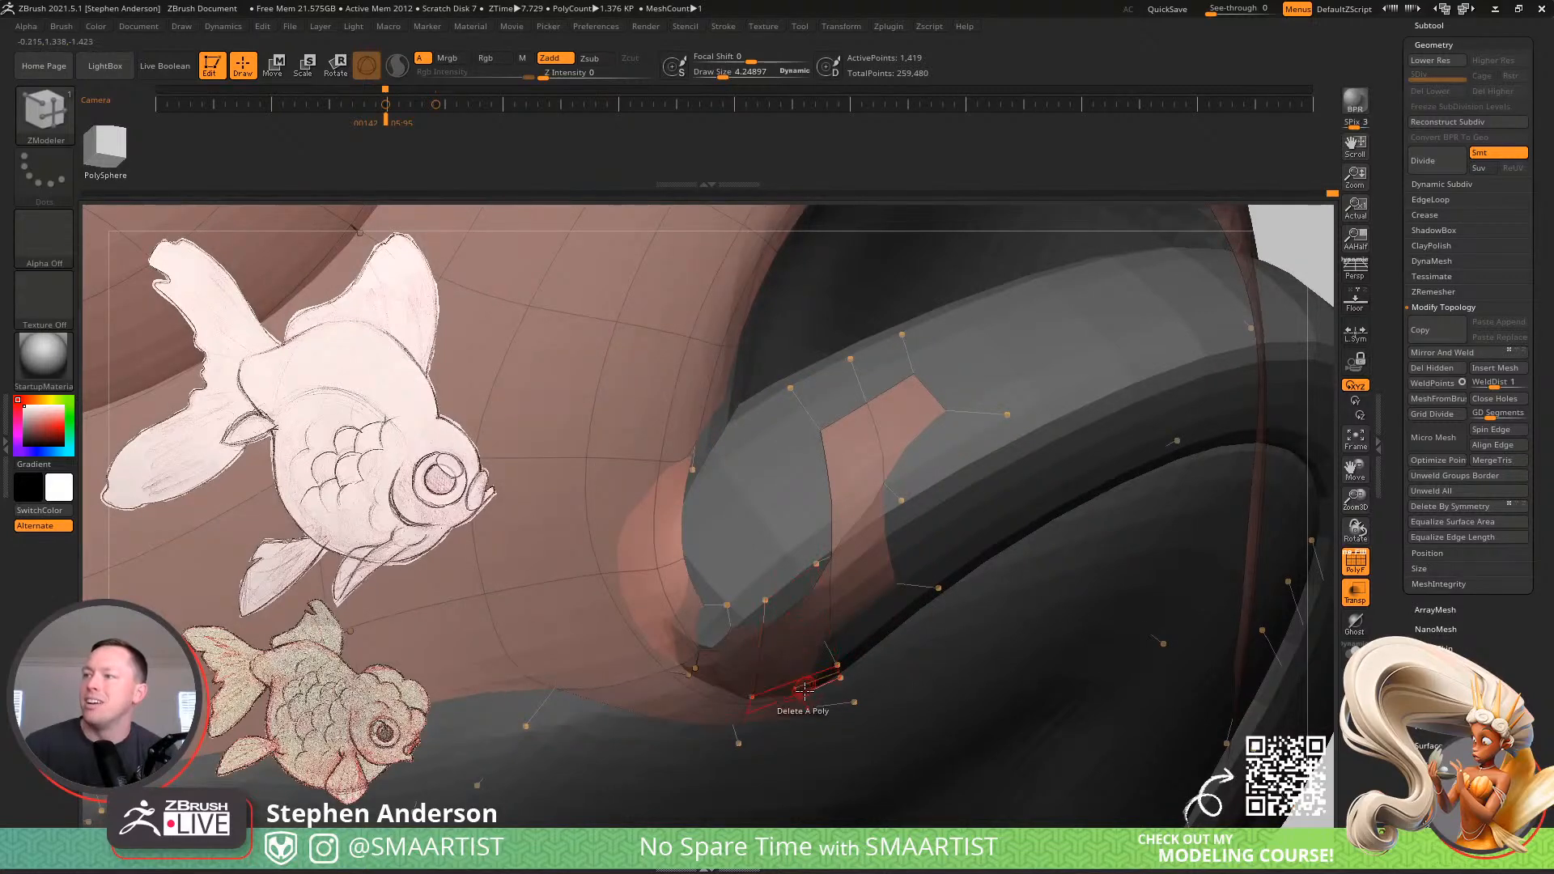
pyautogui.hotkey('shift', 'd')
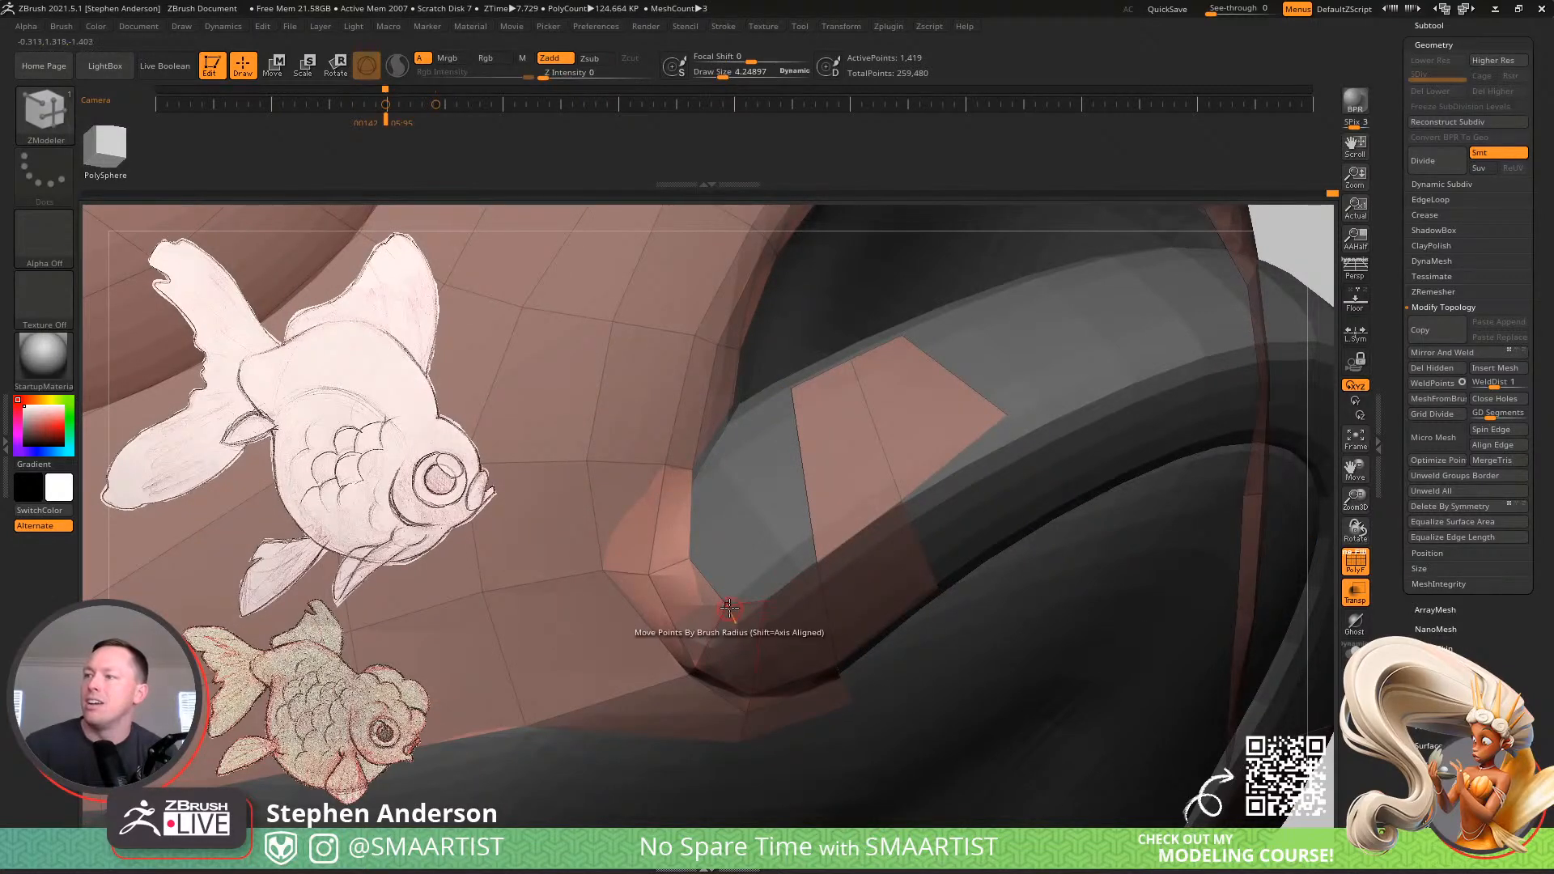
pyautogui.moveTo(729, 608); pyautogui.dragTo(726, 613)
pyautogui.press('d')
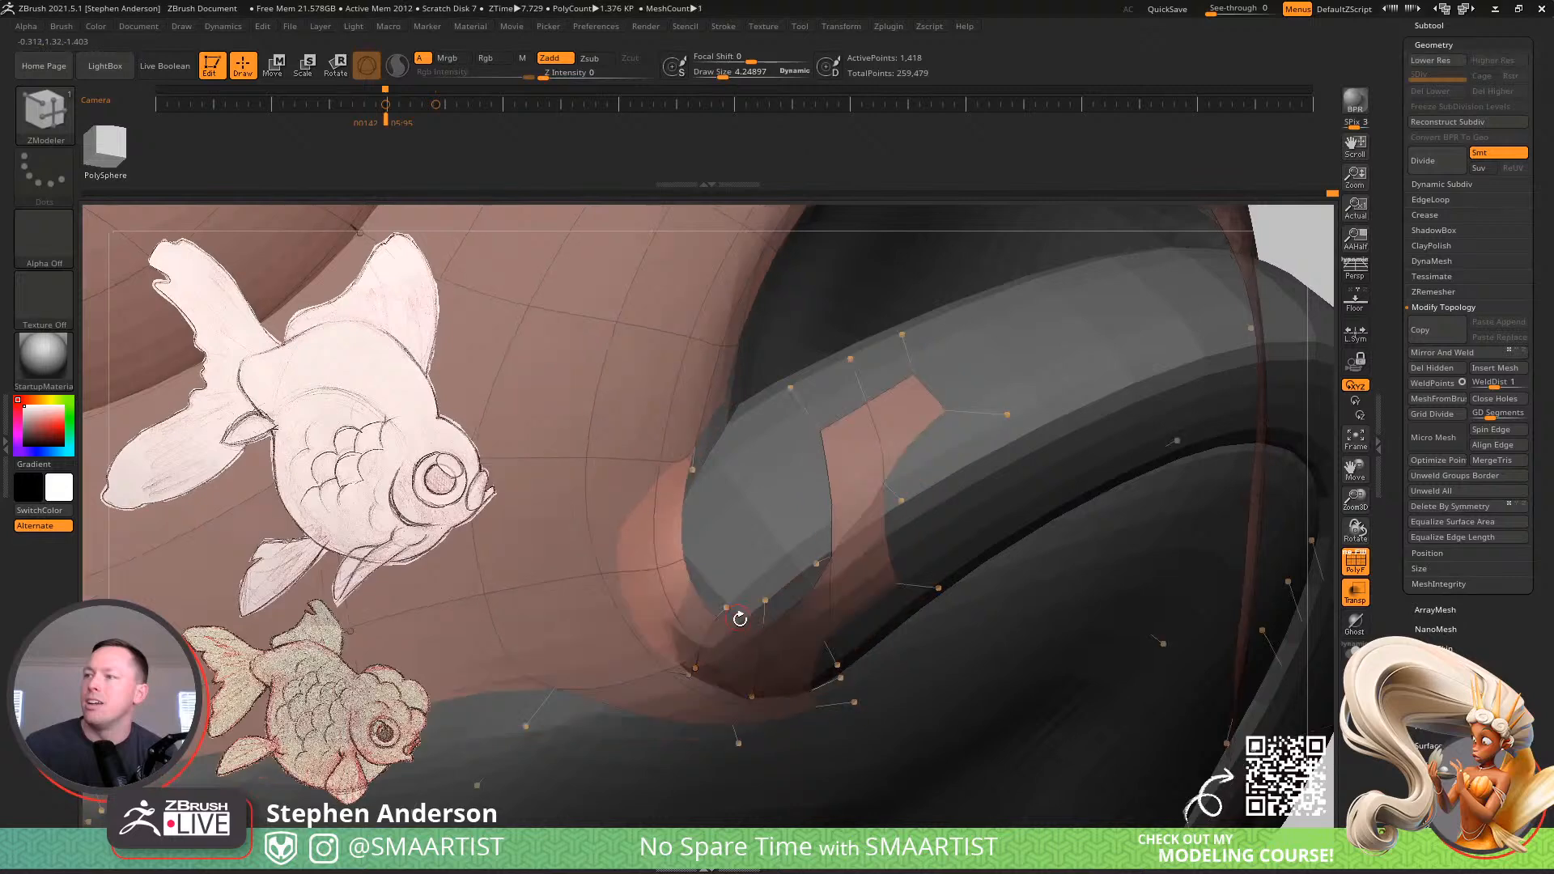
pyautogui.hotkey('shift', 'd')
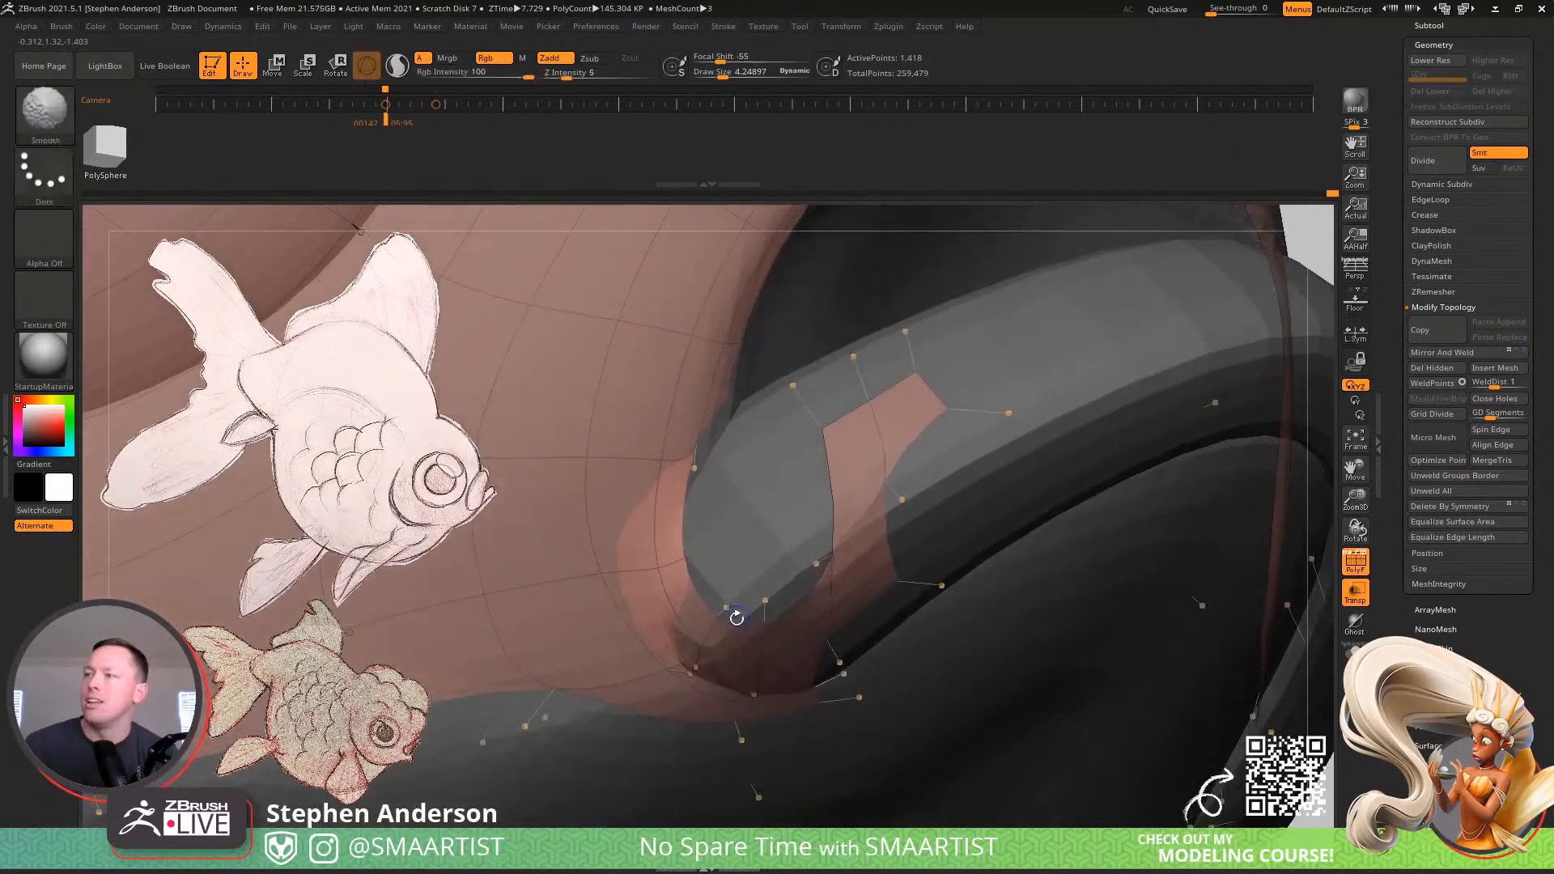
pyautogui.moveTo(755, 468); pyautogui.dragTo(741, 485, button='right')
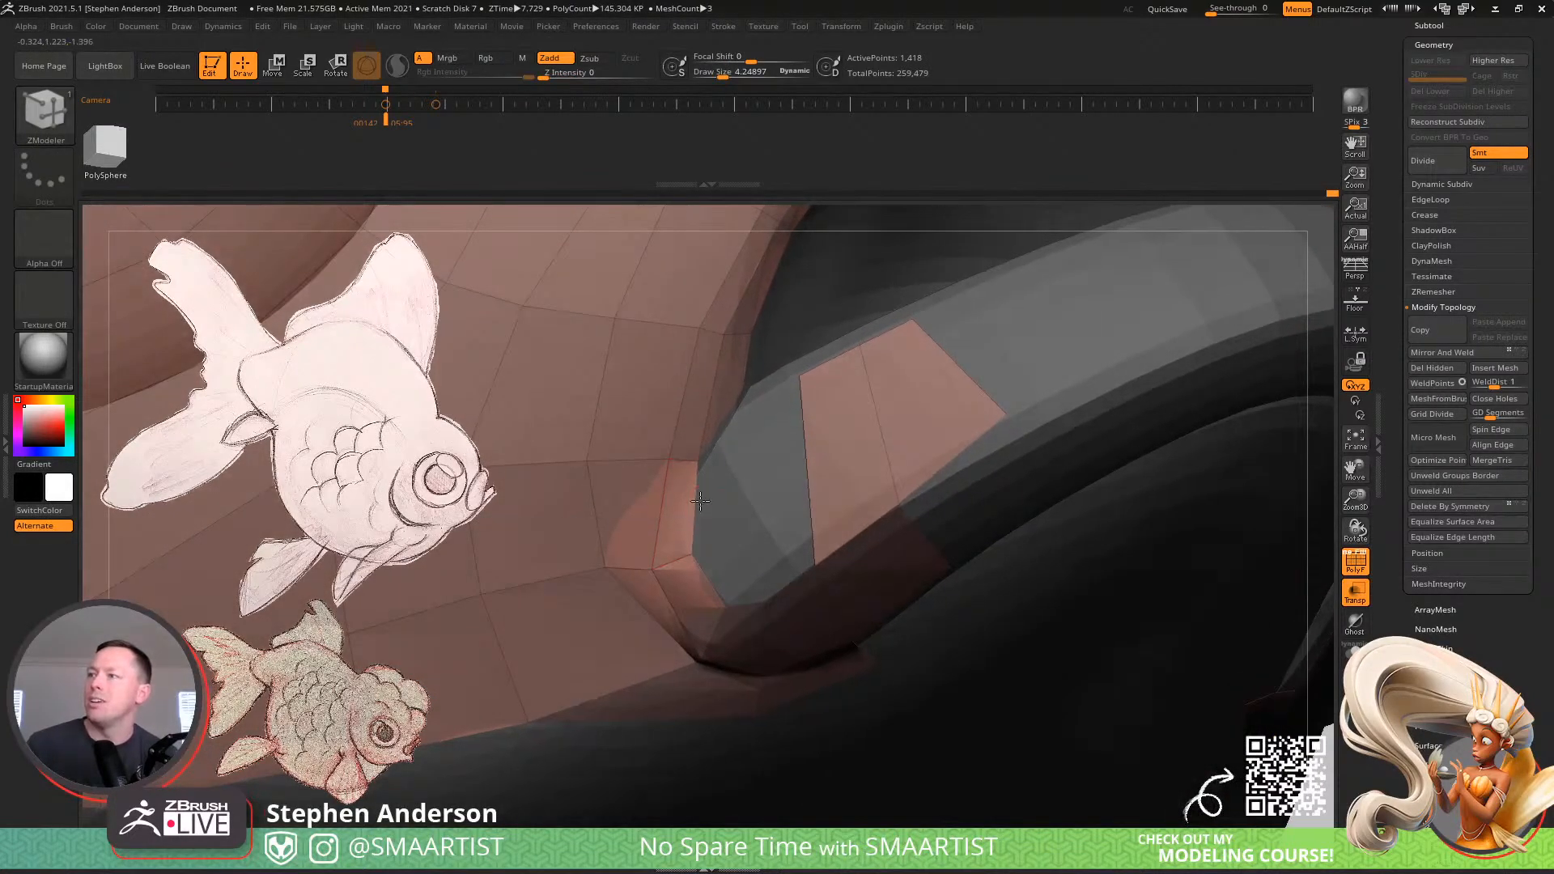
# Extrude the inner mouth corner edge up along the lip, and bridge the new polygon to the patch on the lip with ZModeler
pyautogui.moveTo(697, 503); pyautogui.dragTo(762, 405)
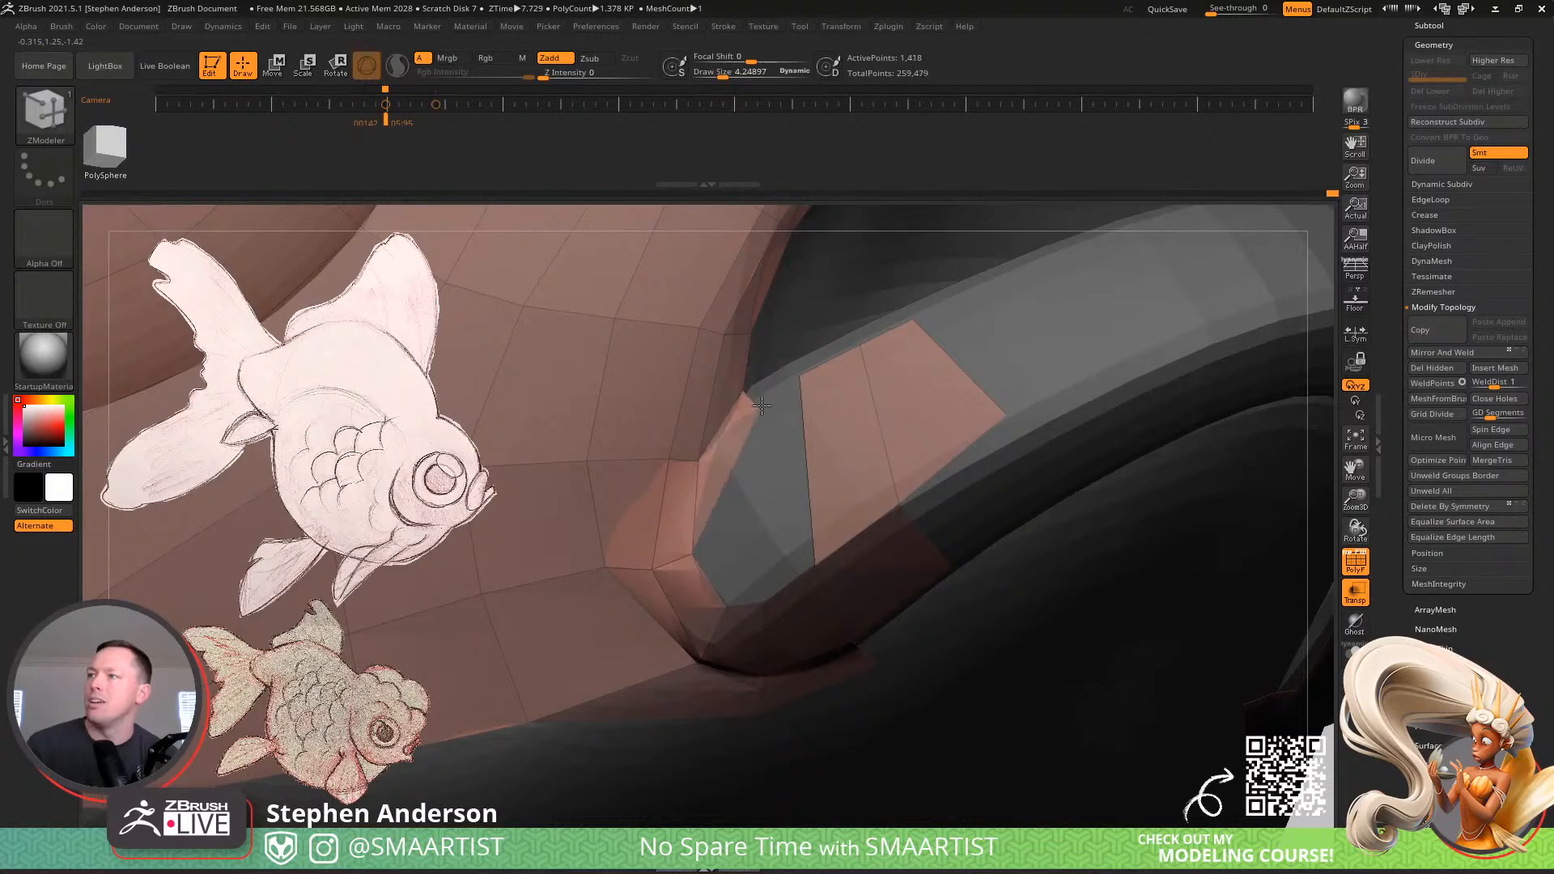
pyautogui.moveTo(762, 438); pyautogui.dragTo(721, 486, button='right')
pyautogui.press('space')
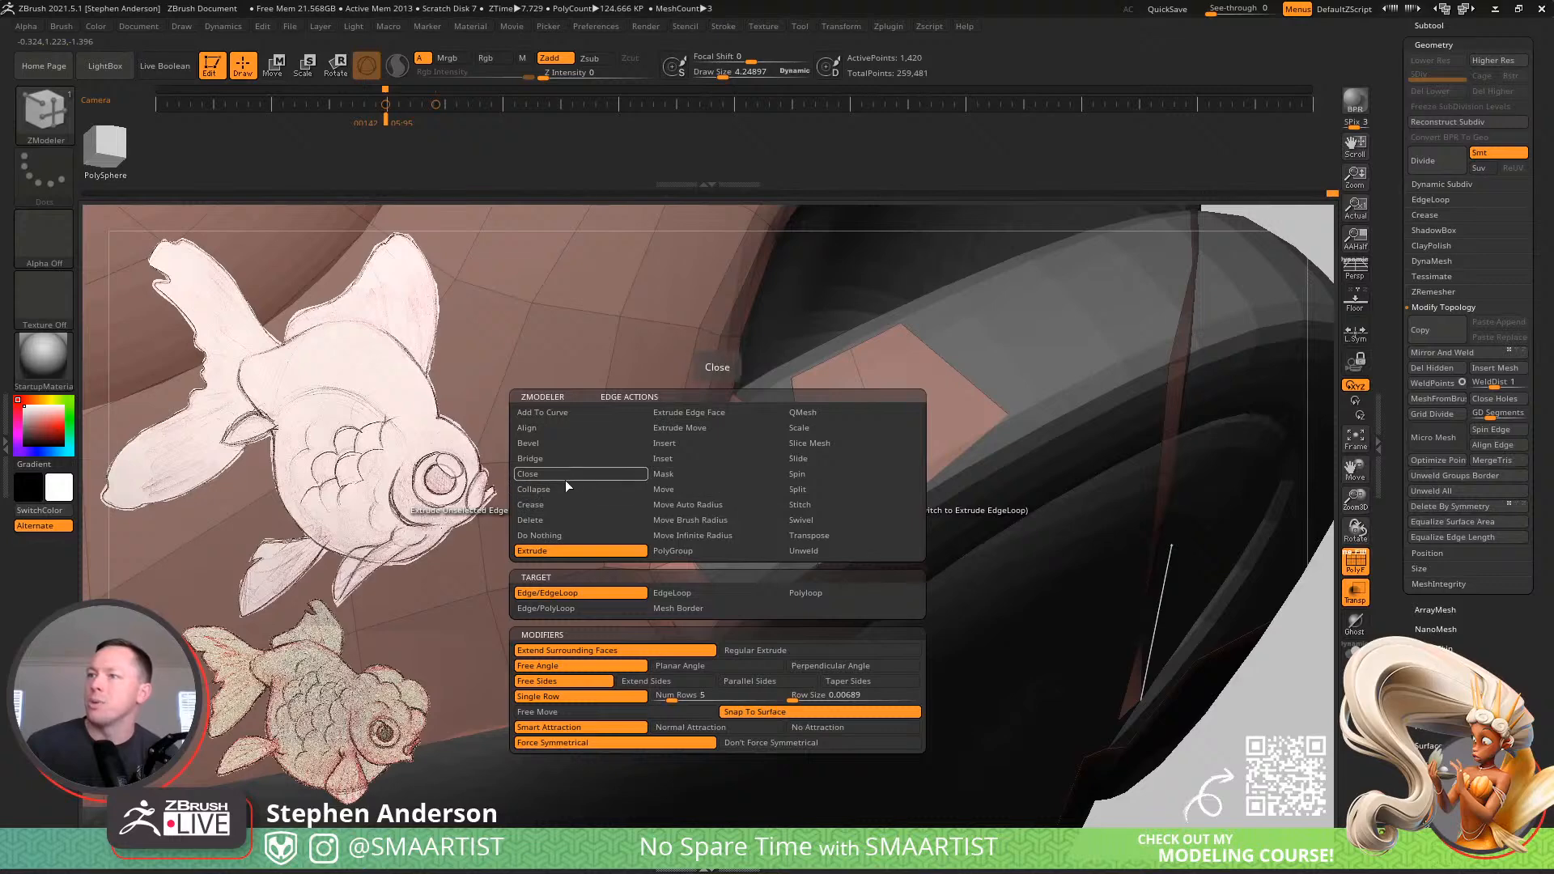
pyautogui.click(614, 459)
pyautogui.click(733, 465)
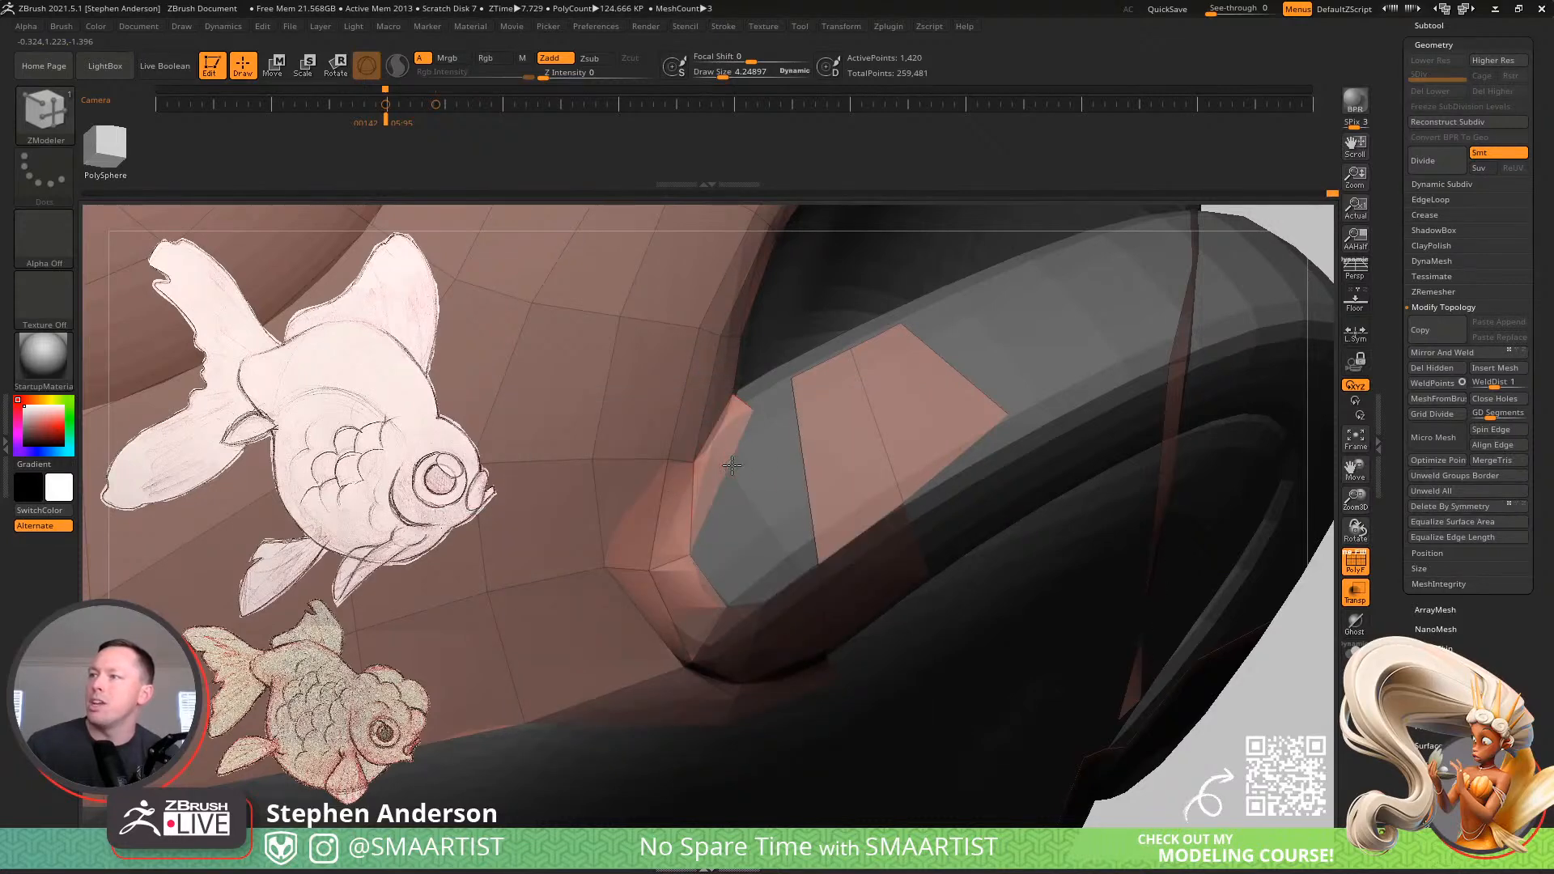
pyautogui.click(793, 449)
pyautogui.moveTo(751, 565); pyautogui.dragTo(715, 528, button='right')
pyautogui.press('space')
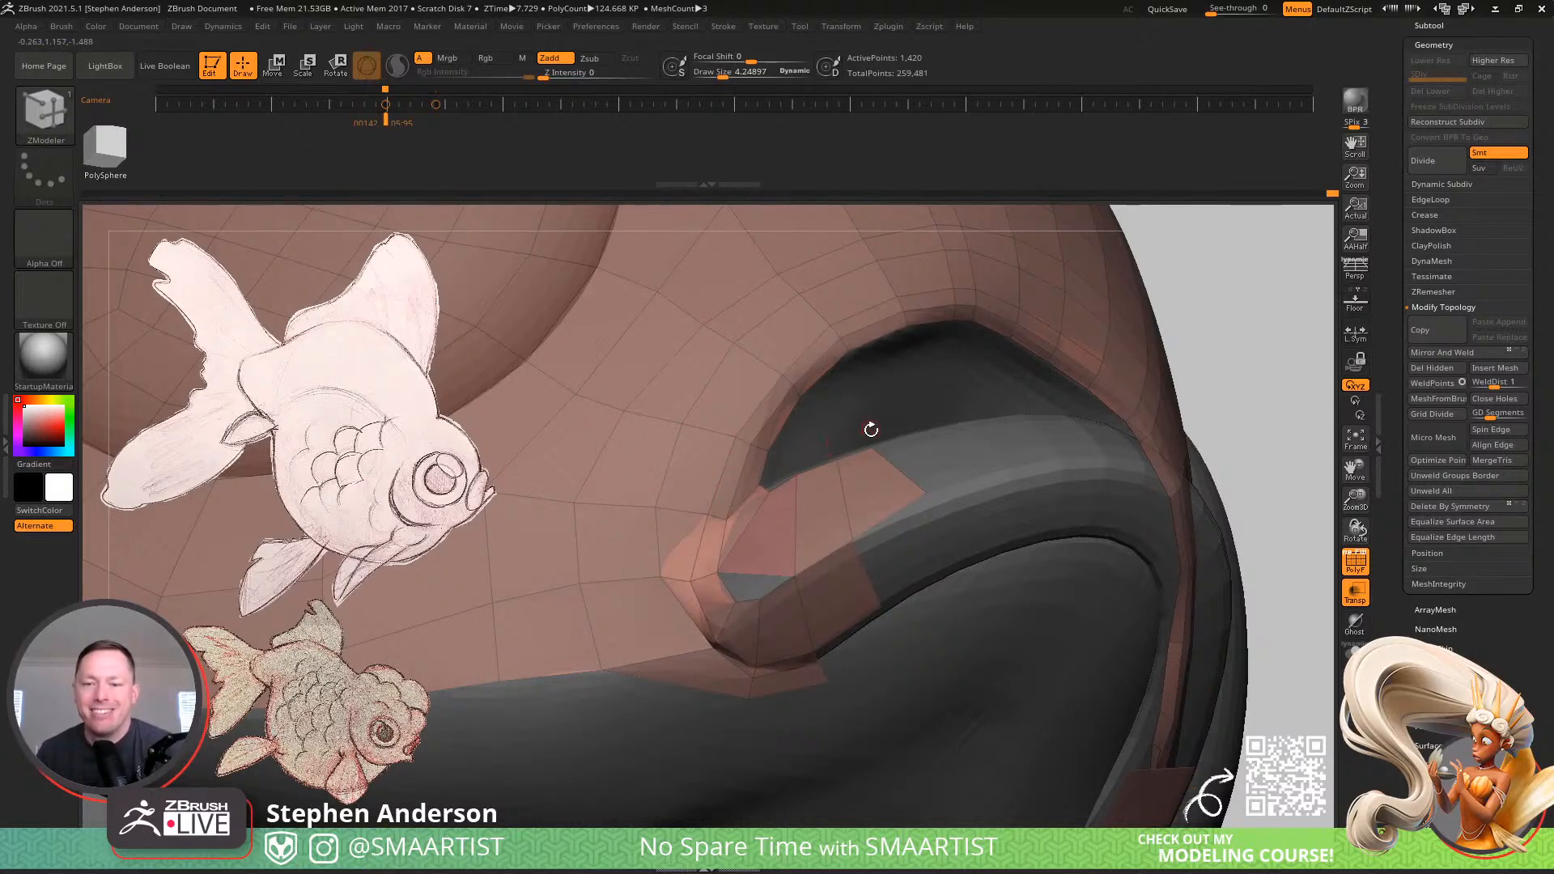
# Insert two single edge loops across the bridged polygon at the mouth corner
pyautogui.moveTo(867, 436)
pyautogui.mouseDown(button='right')
pyautogui.moveTo(902, 444)
pyautogui.moveTo(864, 460)
pyautogui.moveTo(833, 402)
pyautogui.moveTo(798, 427)
pyautogui.moveTo(862, 423)
pyautogui.moveTo(891, 440)
pyautogui.mouseUp(button='right')
pyautogui.moveTo(913, 357)
pyautogui.keyDown('alt'); pyautogui.mouseDown(button='right')
pyautogui.moveTo(988, 434)
pyautogui.moveTo(932, 434)
pyautogui.moveTo(975, 437)
pyautogui.moveTo(952, 471)
pyautogui.moveTo(1009, 670)
pyautogui.moveTo(887, 510)
pyautogui.moveTo(834, 486)
pyautogui.moveTo(812, 566)
pyautogui.moveTo(842, 510)
pyautogui.moveTo(877, 610)
pyautogui.mouseUp(button='right'); pyautogui.keyUp('alt')
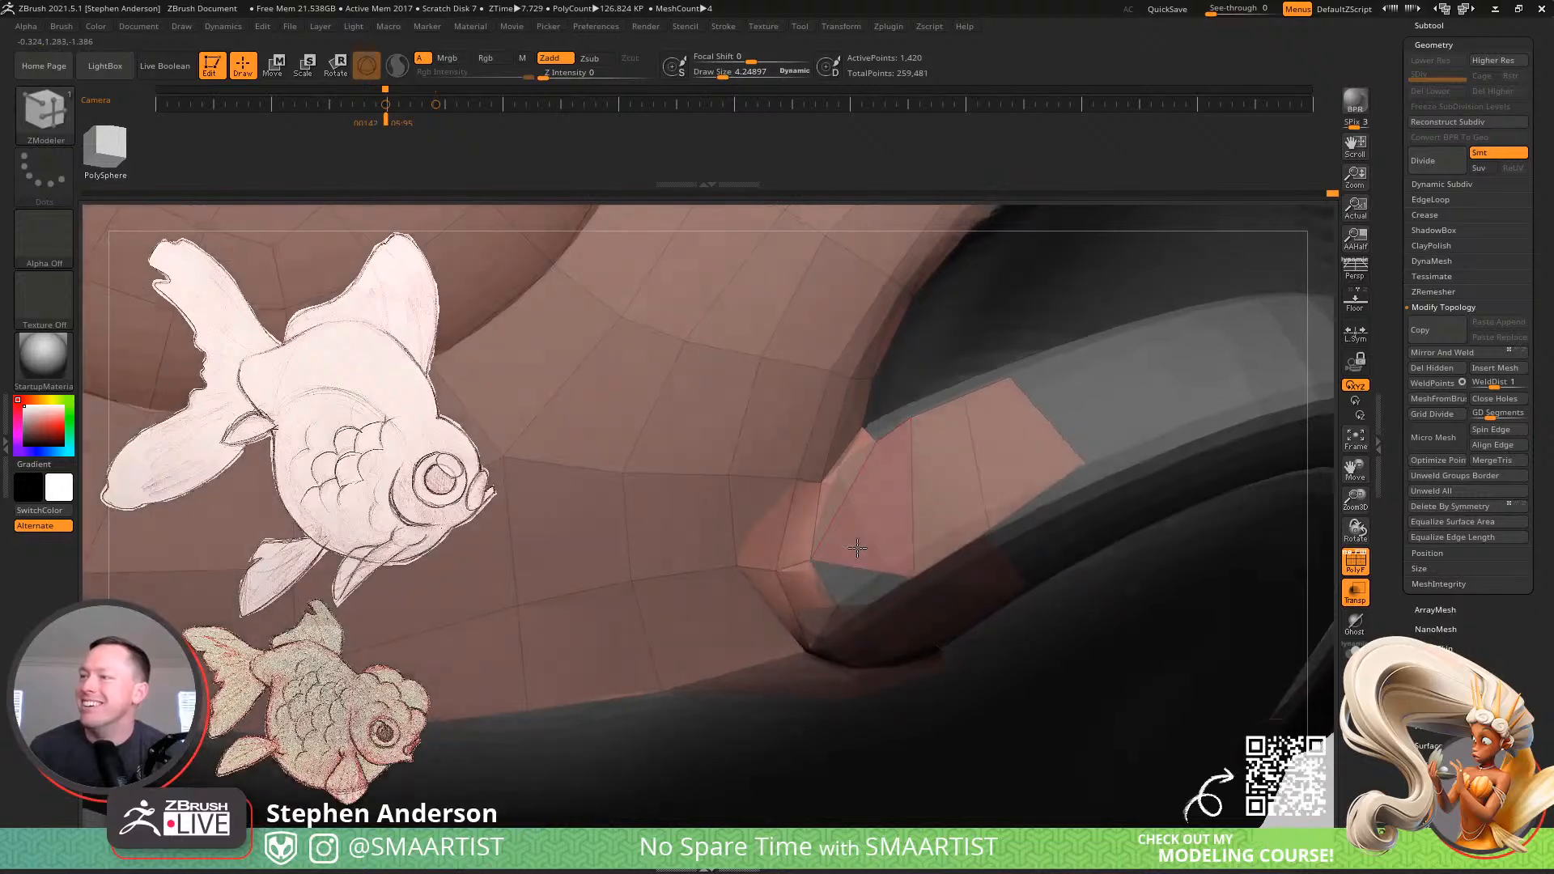
pyautogui.press('space')
pyautogui.click(808, 445)
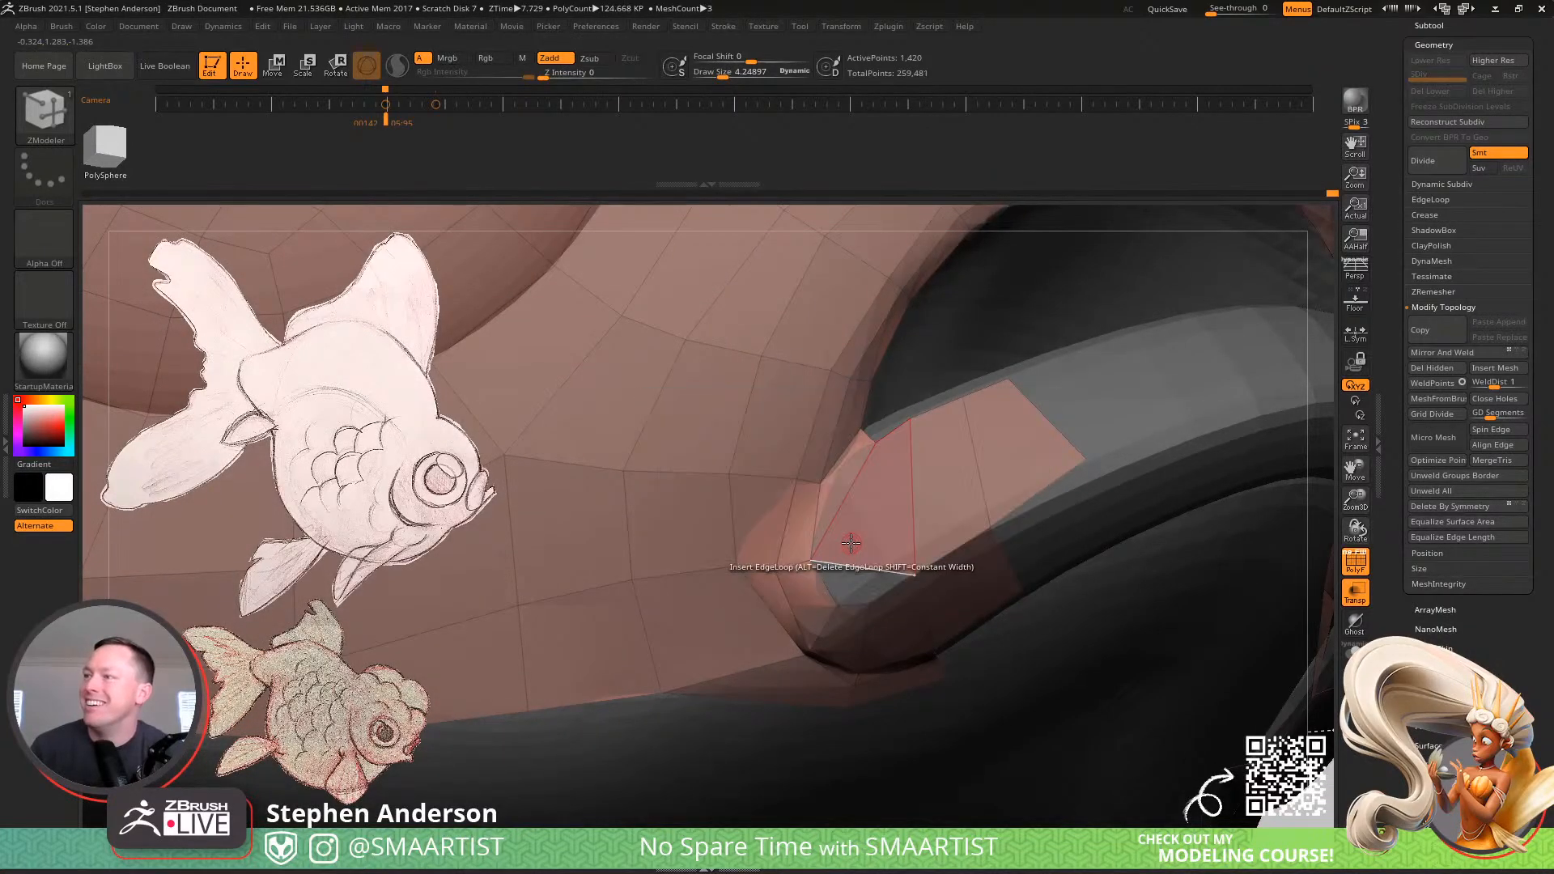
pyautogui.click(842, 559)
pyautogui.click(881, 568)
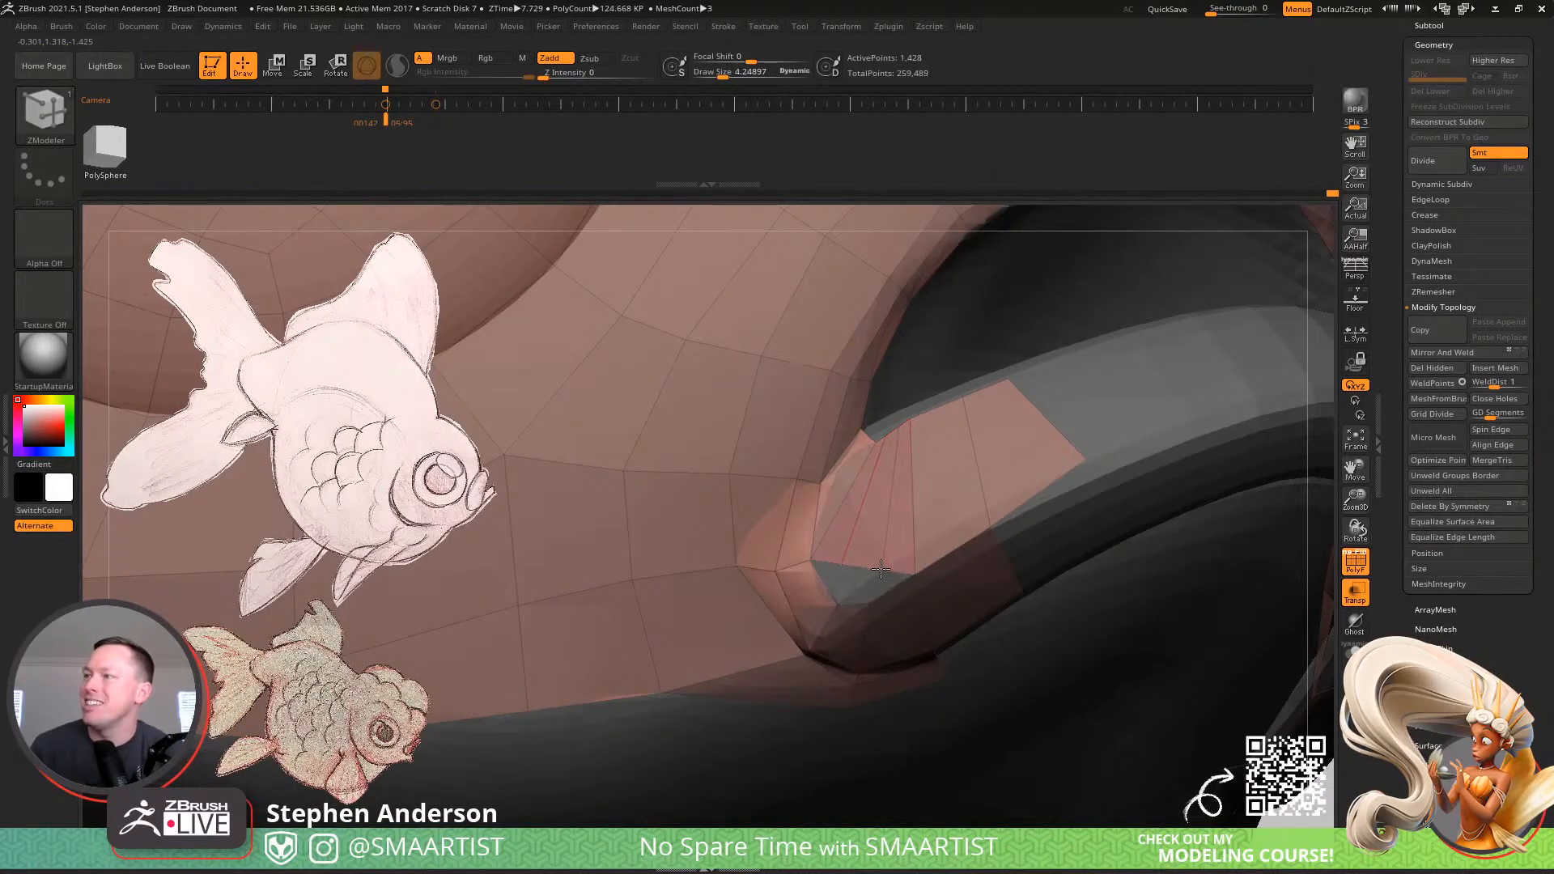
# Adjust the upper ends of the new edge loops along the lip with the Move Topological brush, enlarging its draw size to about 14.9
pyautogui.moveTo(895, 527); pyautogui.dragTo(930, 510, button='right')
pyautogui.press('b')
pyautogui.press('m')
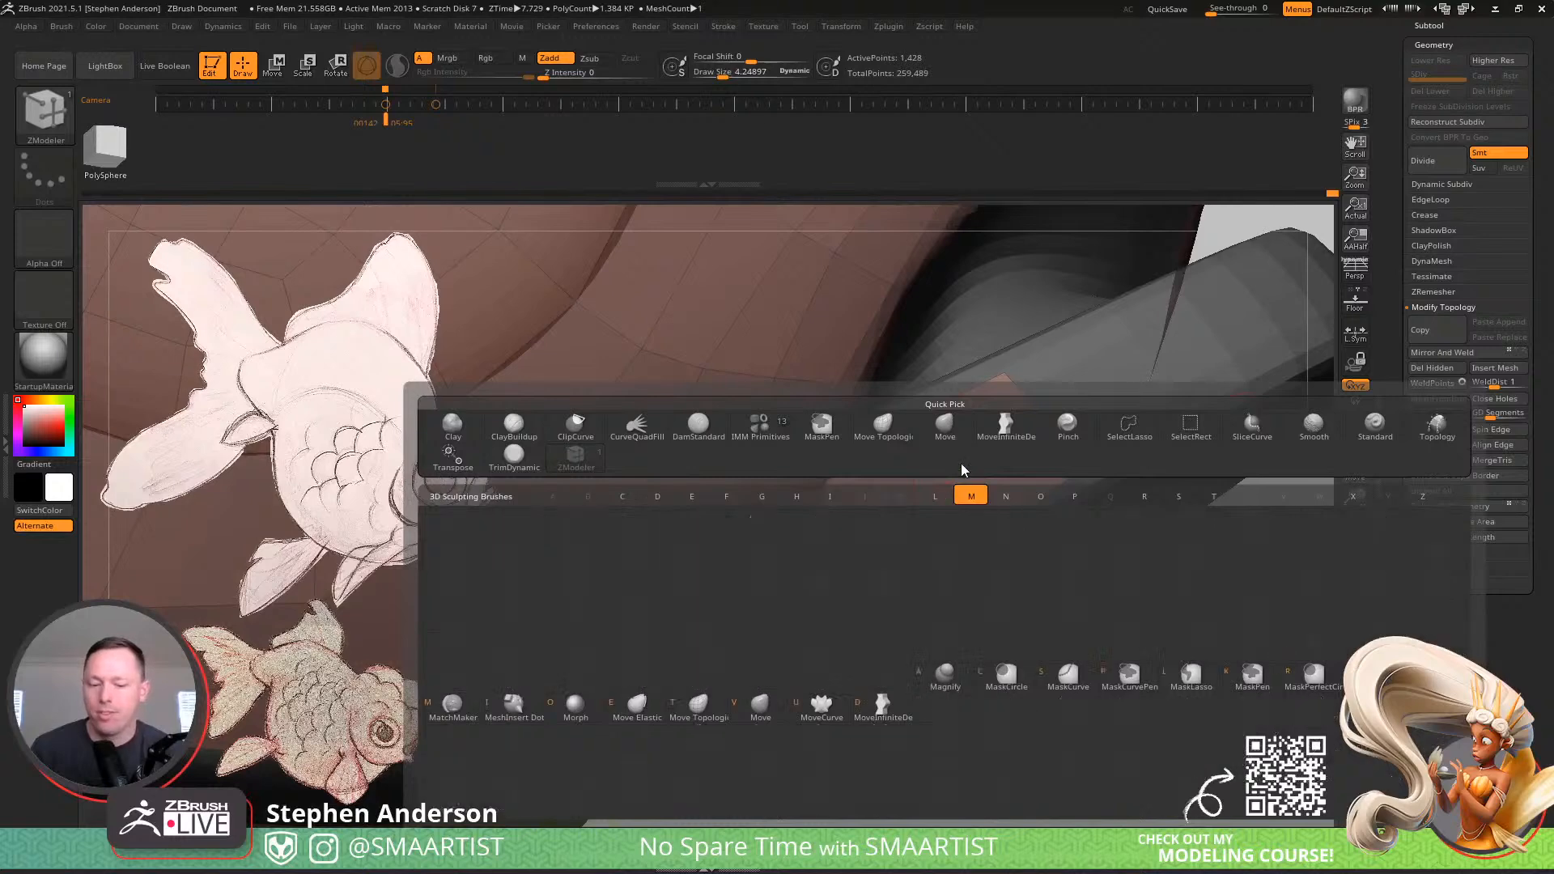
pyautogui.press('t')
pyautogui.press('s')
pyautogui.moveTo(913, 391); pyautogui.dragTo(870, 410)
pyautogui.press('s')
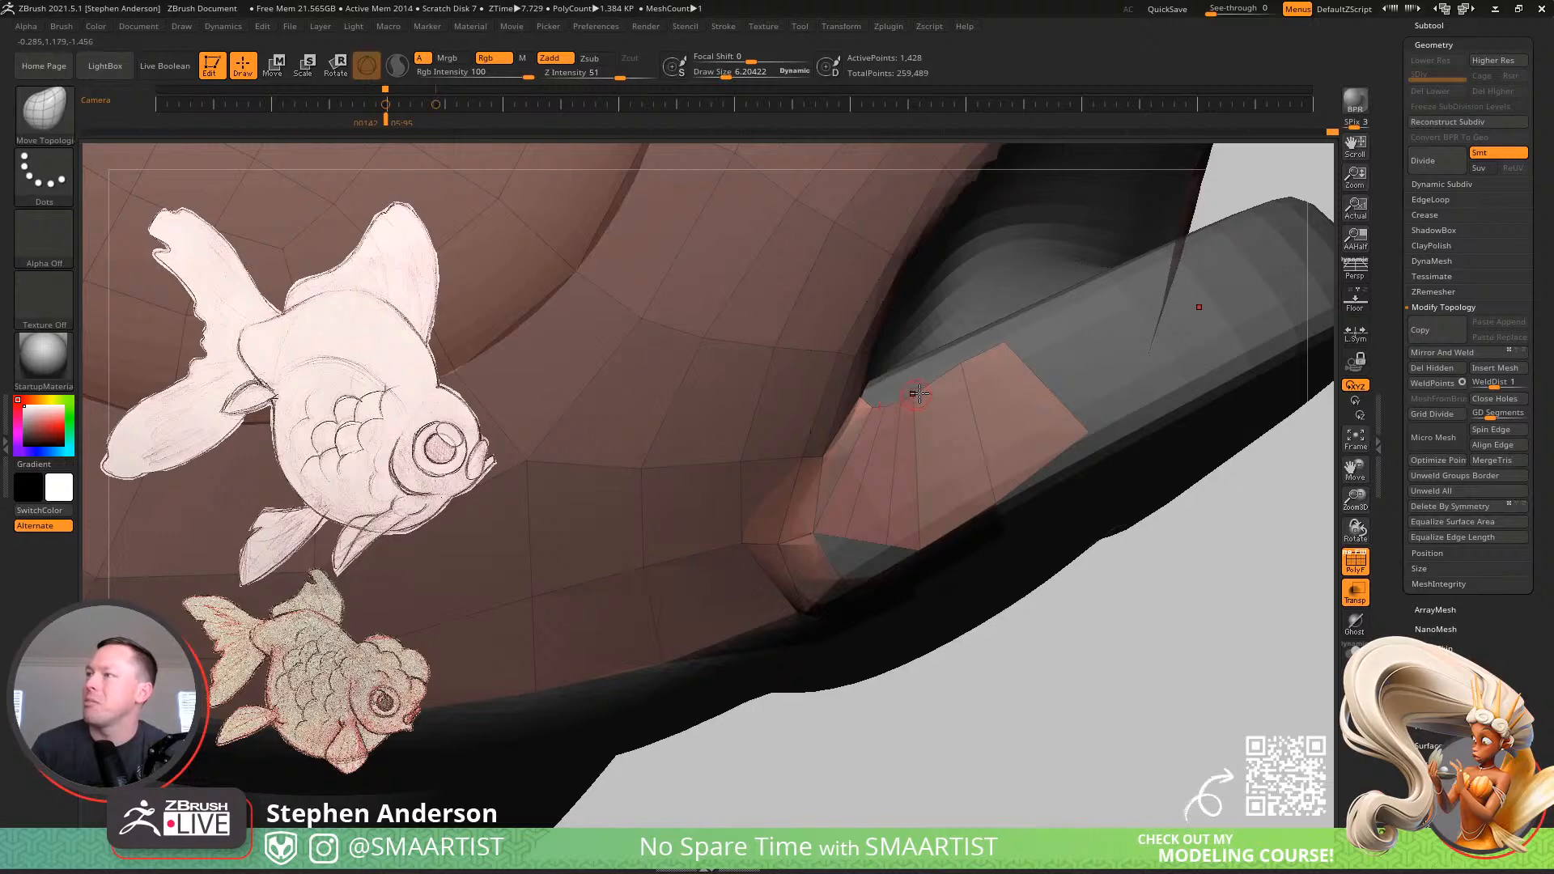
pyautogui.press('s')
pyautogui.click(958, 365)
pyautogui.moveTo(908, 503)
pyautogui.mouseDown(button='right')
pyautogui.moveTo(906, 444)
pyautogui.moveTo(887, 500)
pyautogui.mouseUp(button='right')
# Switch back to the ZModeler brush with the point action set to Stitch and the draw size reduced to about 3.5
pyautogui.press('b')
pyautogui.press('z')
pyautogui.press('m')
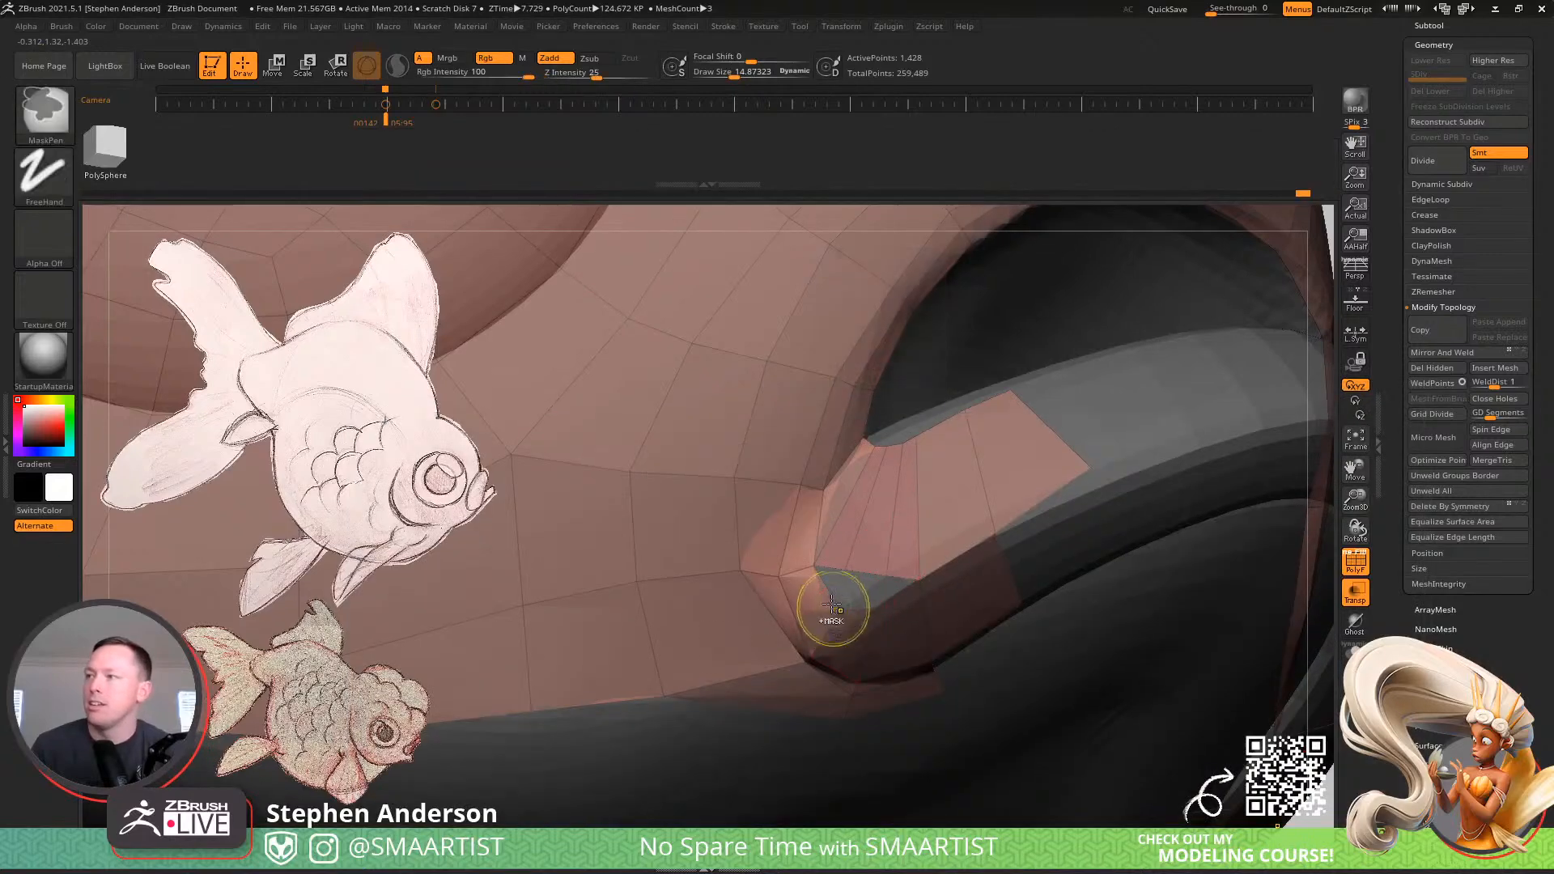
pyautogui.moveTo(818, 610); pyautogui.dragTo(857, 617, button='right')
pyautogui.press('space')
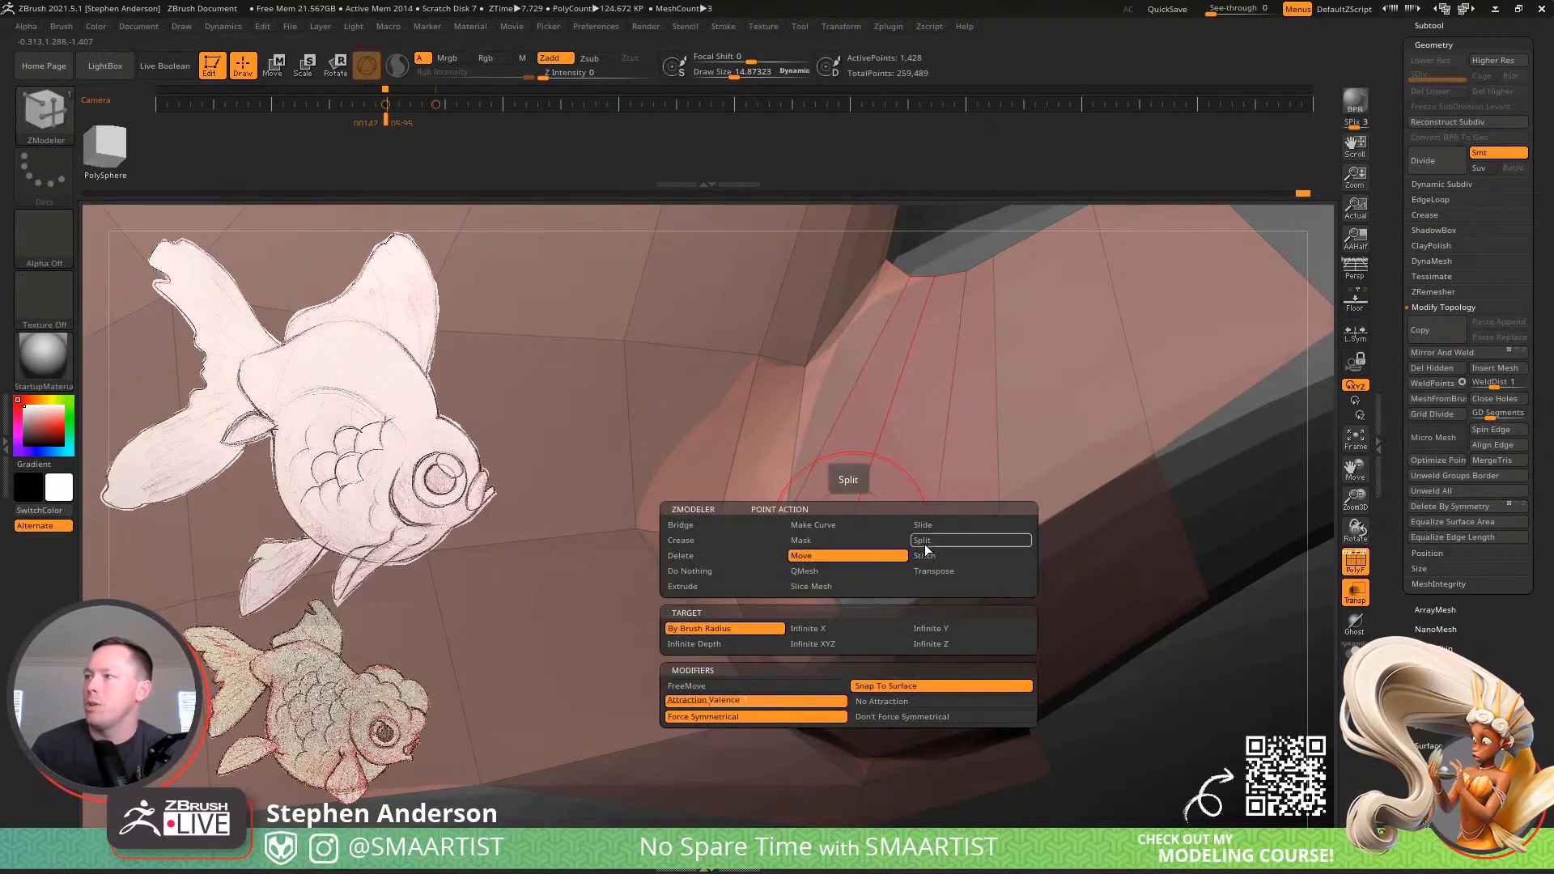
pyautogui.click(929, 539)
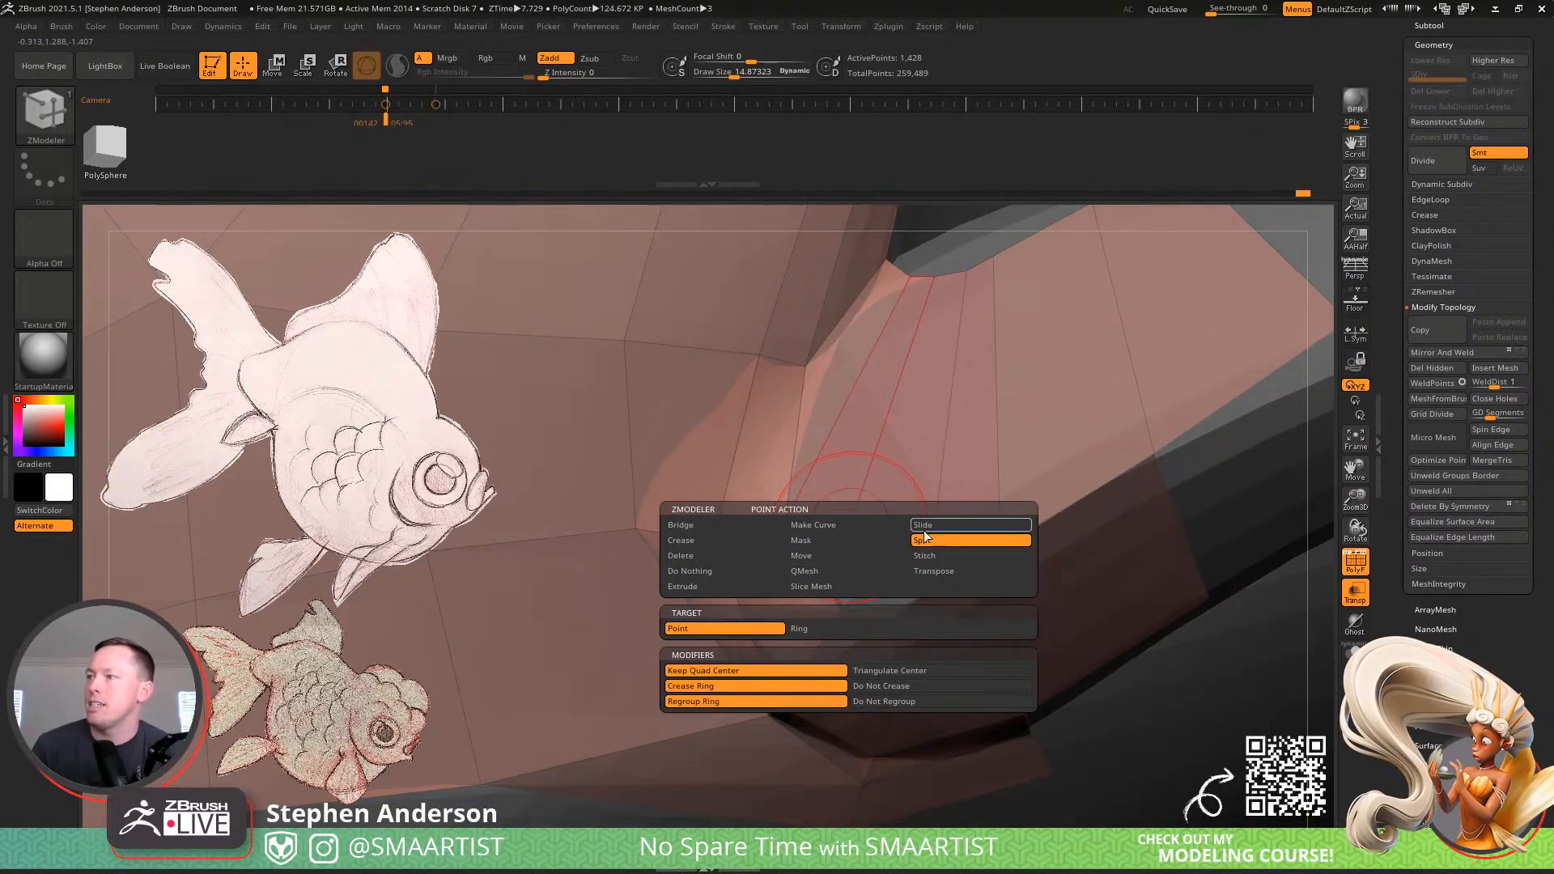
pyautogui.click(946, 558)
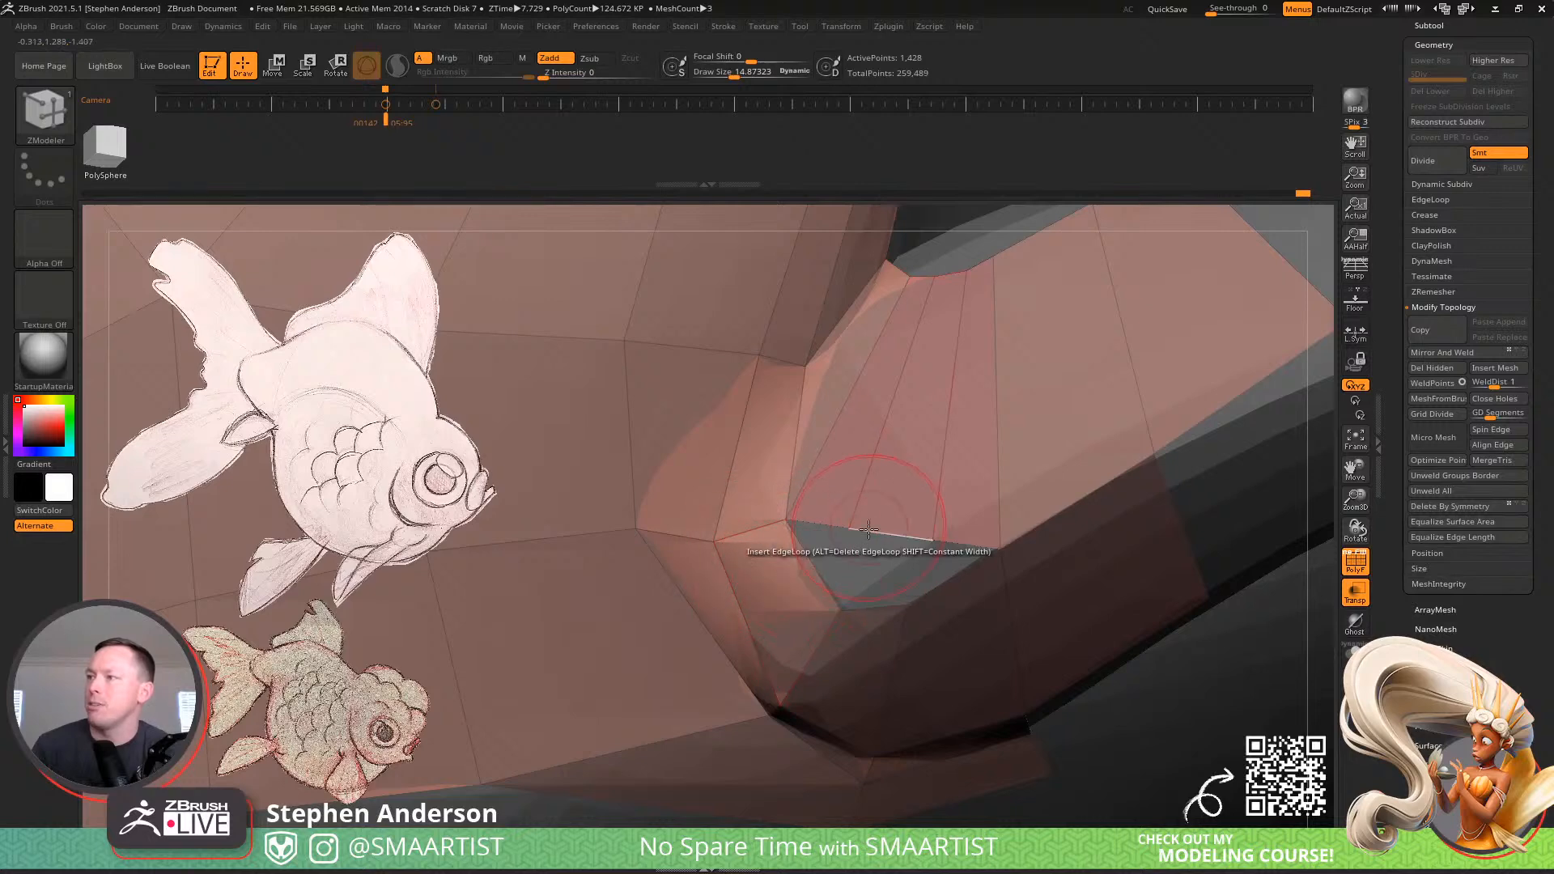
pyautogui.press('s')
pyautogui.moveTo(869, 530); pyautogui.dragTo(850, 527)
# Undo the accidental polygon deletion, isolate the retopology mesh, and stitch the lower ends of both edge loops to the opposite points, closing the gap
pyautogui.hotkey('ctrl', 'z')
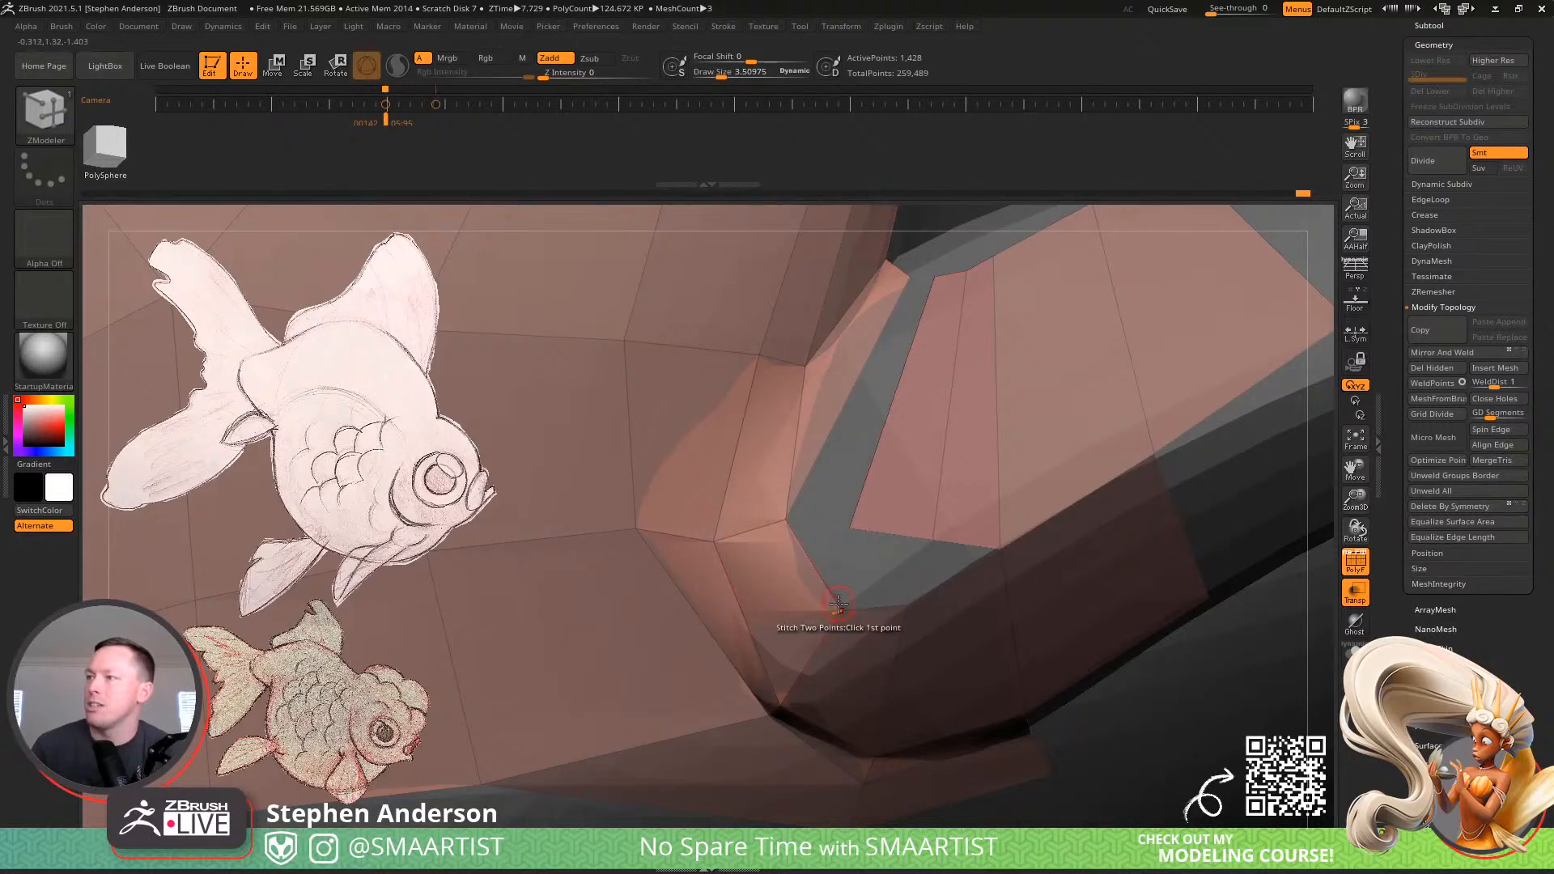
pyautogui.hotkey('ctrl', 'z')
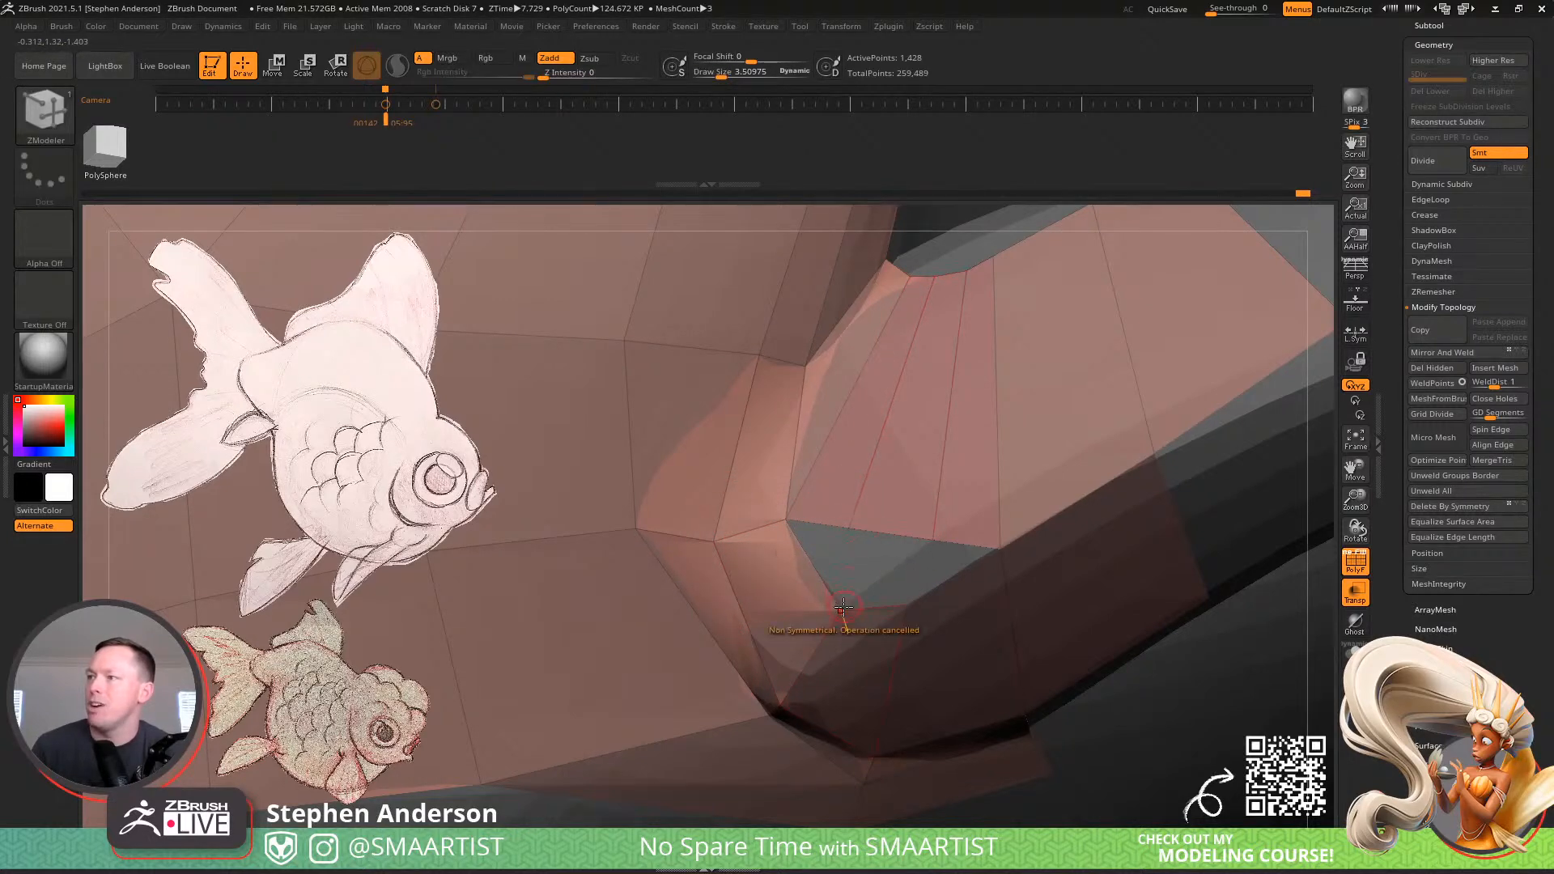
pyautogui.click(1346, 651)
pyautogui.click(847, 527)
pyautogui.click(861, 576)
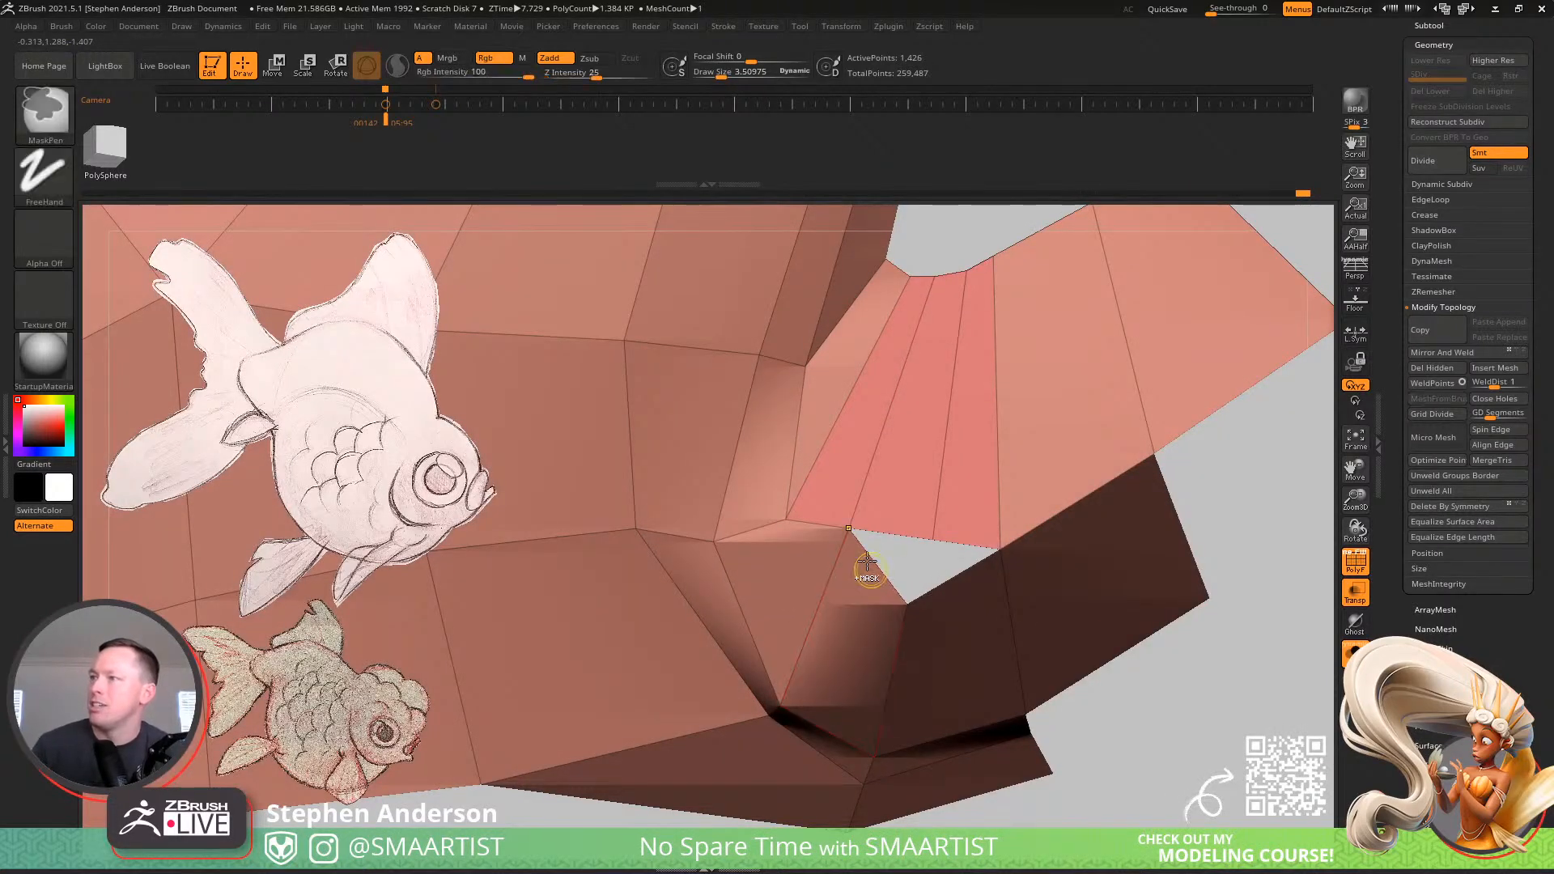
pyautogui.hotkey('ctrl', 'z')
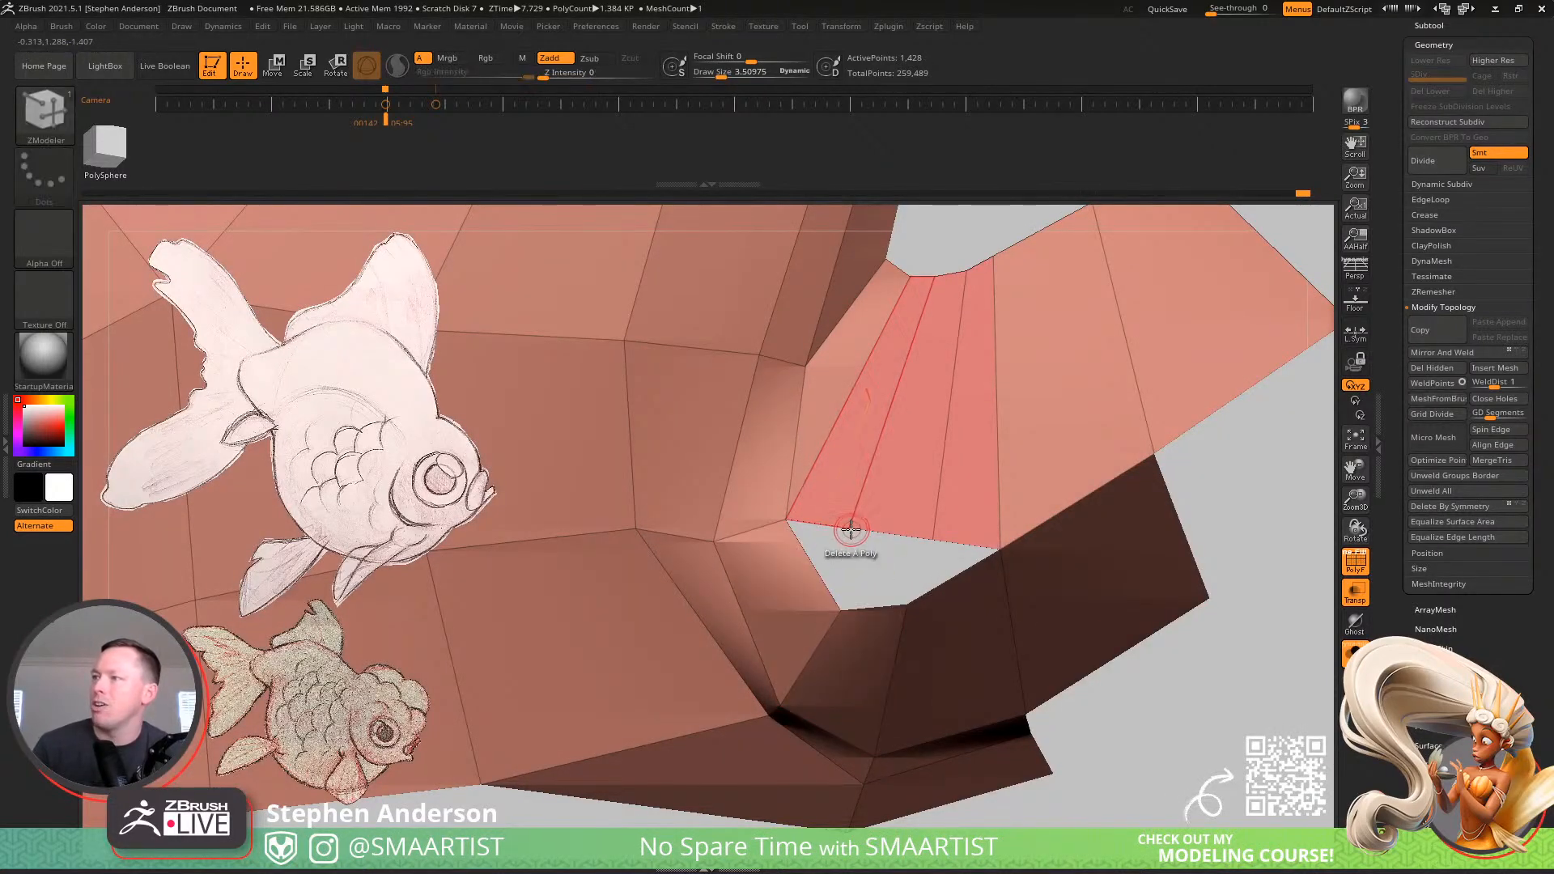
pyautogui.click(840, 611)
pyautogui.click(933, 540)
pyautogui.click(907, 605)
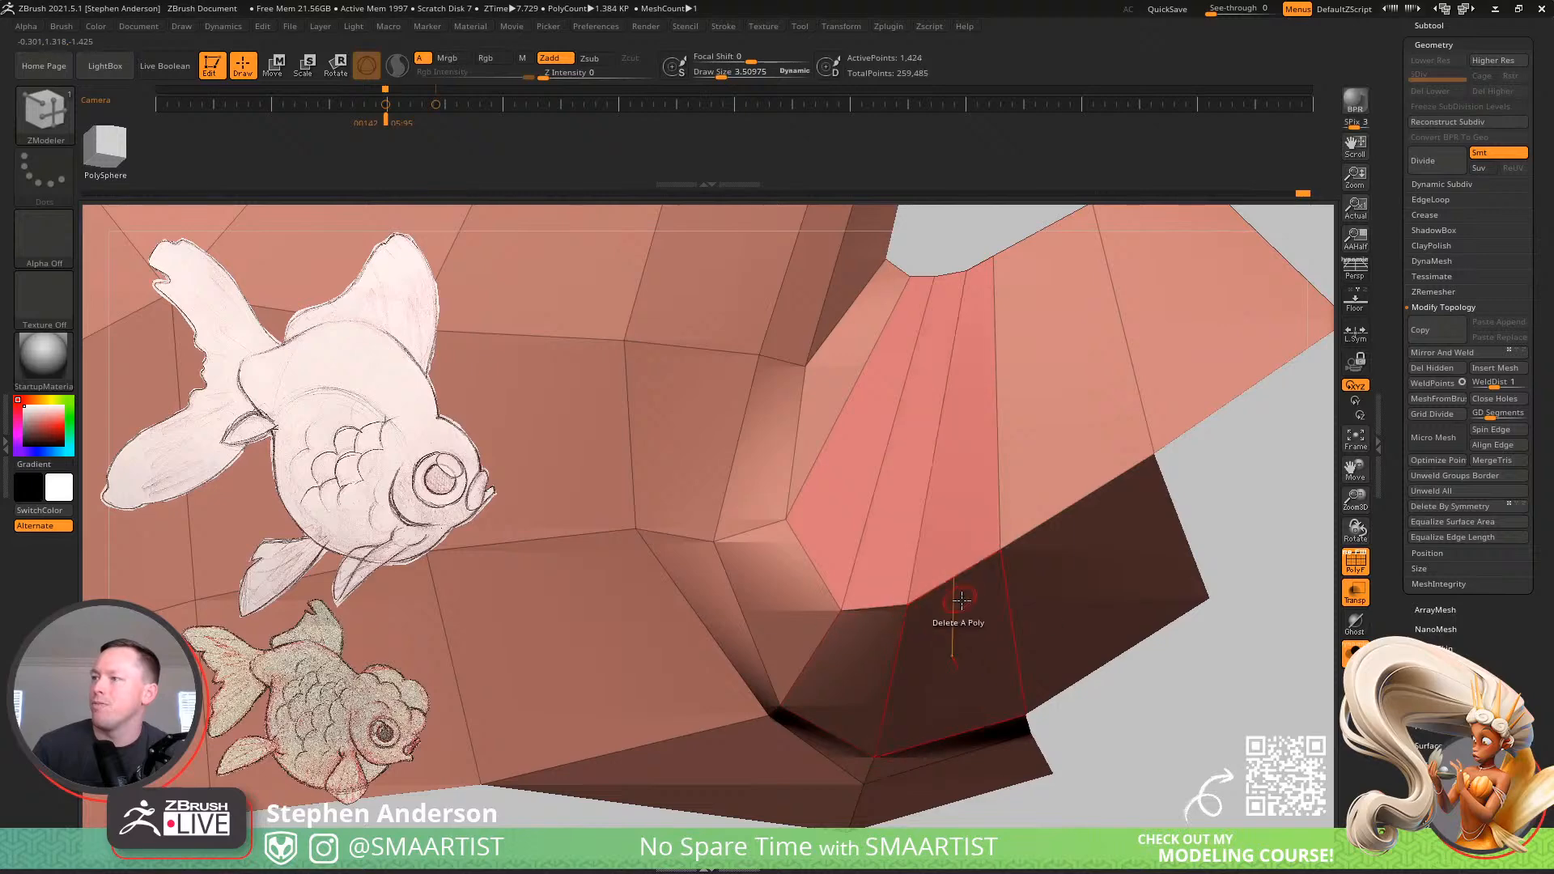
# Show the underlying sculpt again and extrude the edge at the end of the polygon strip below the mouth corner
pyautogui.keyDown('ctrl'); pyautogui.moveTo(961, 600); pyautogui.dragTo(817, 543, button='right'); pyautogui.keyUp('ctrl')
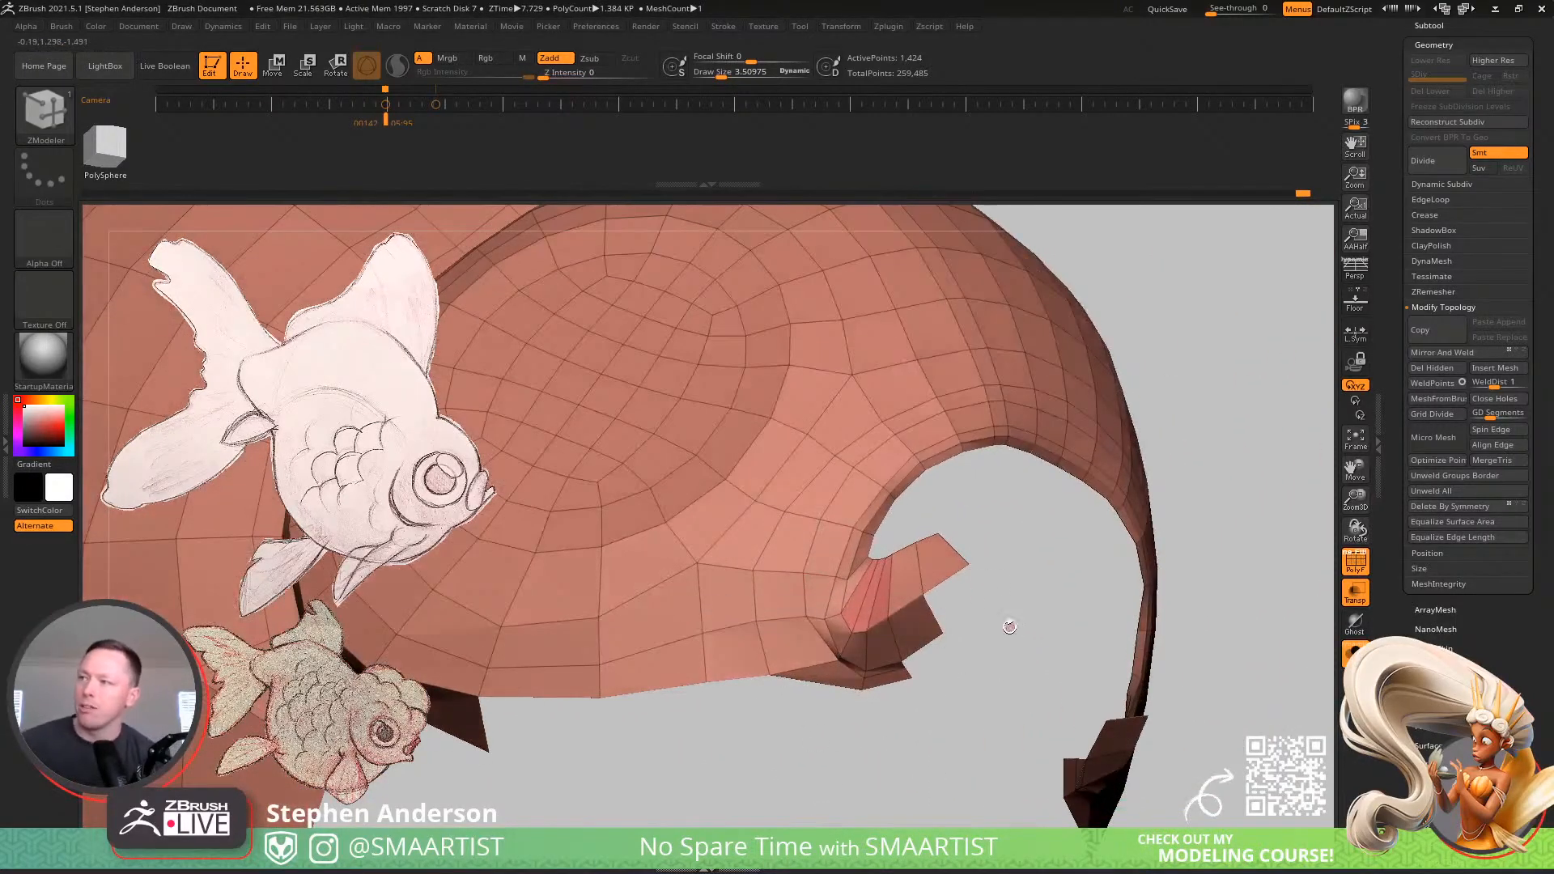
pyautogui.click(1354, 652)
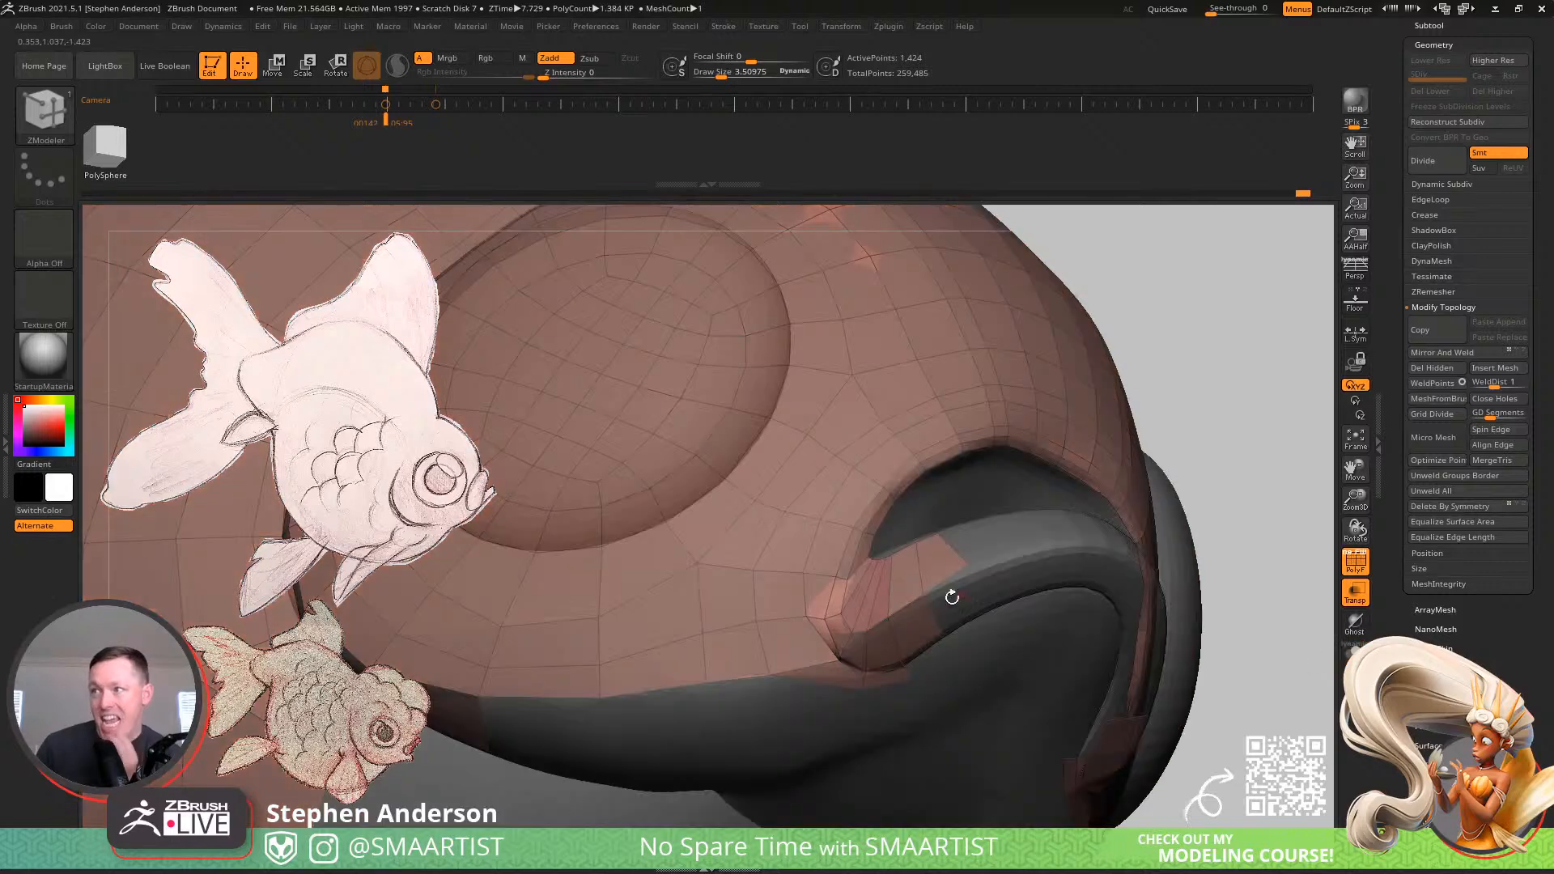
pyautogui.moveTo(982, 571)
pyautogui.mouseDown(button='right')
pyautogui.moveTo(971, 558)
pyautogui.moveTo(987, 571)
pyautogui.moveTo(963, 582)
pyautogui.moveTo(898, 554)
pyautogui.moveTo(940, 556)
pyautogui.moveTo(873, 483)
pyautogui.mouseUp(button='right')
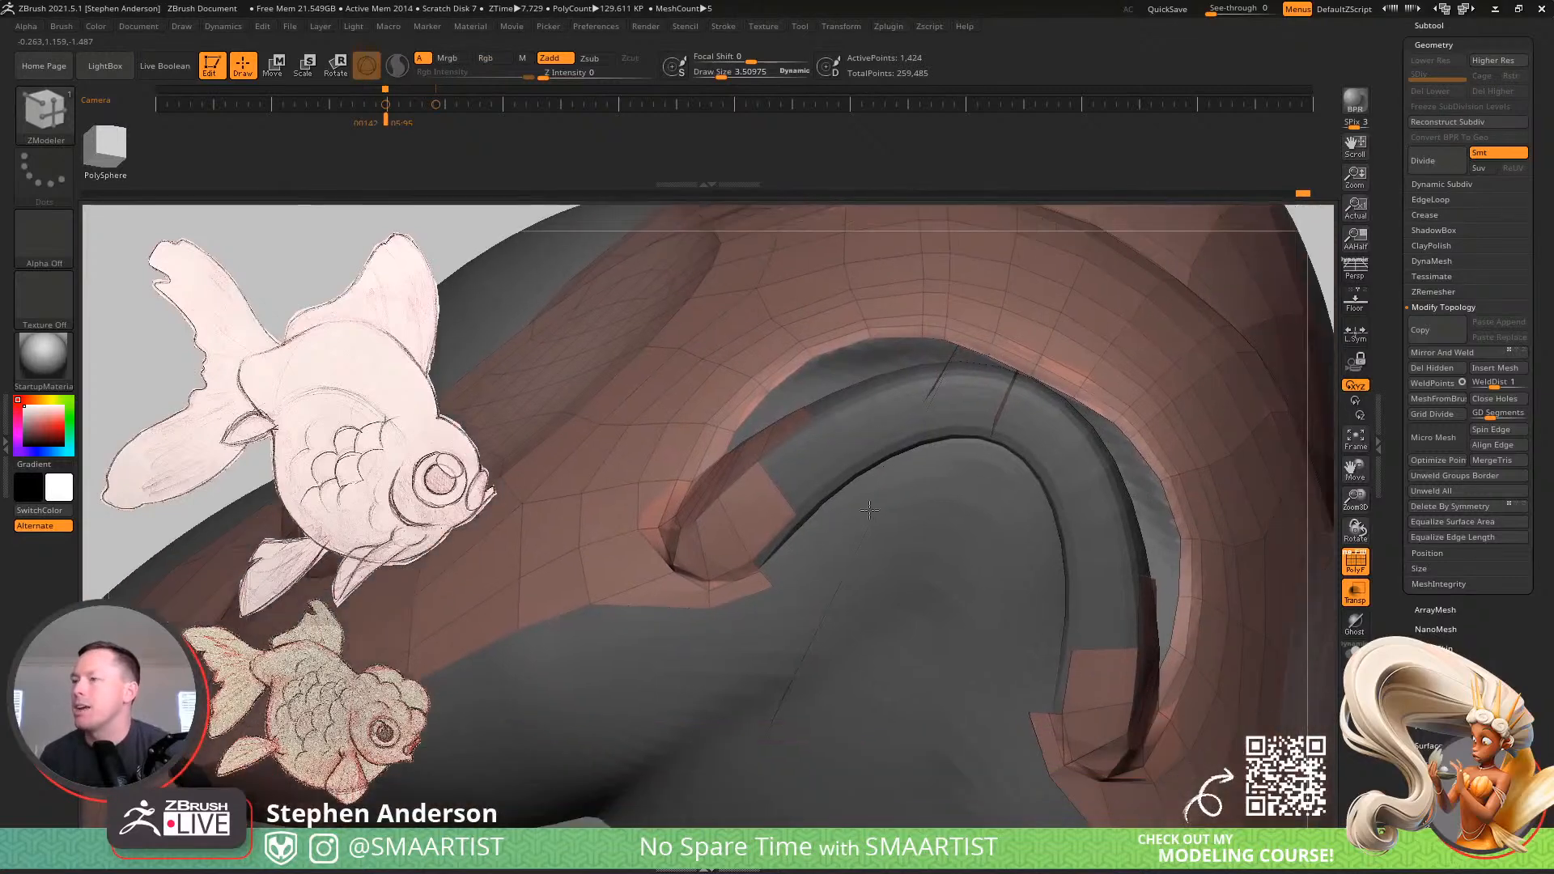
pyautogui.press('space')
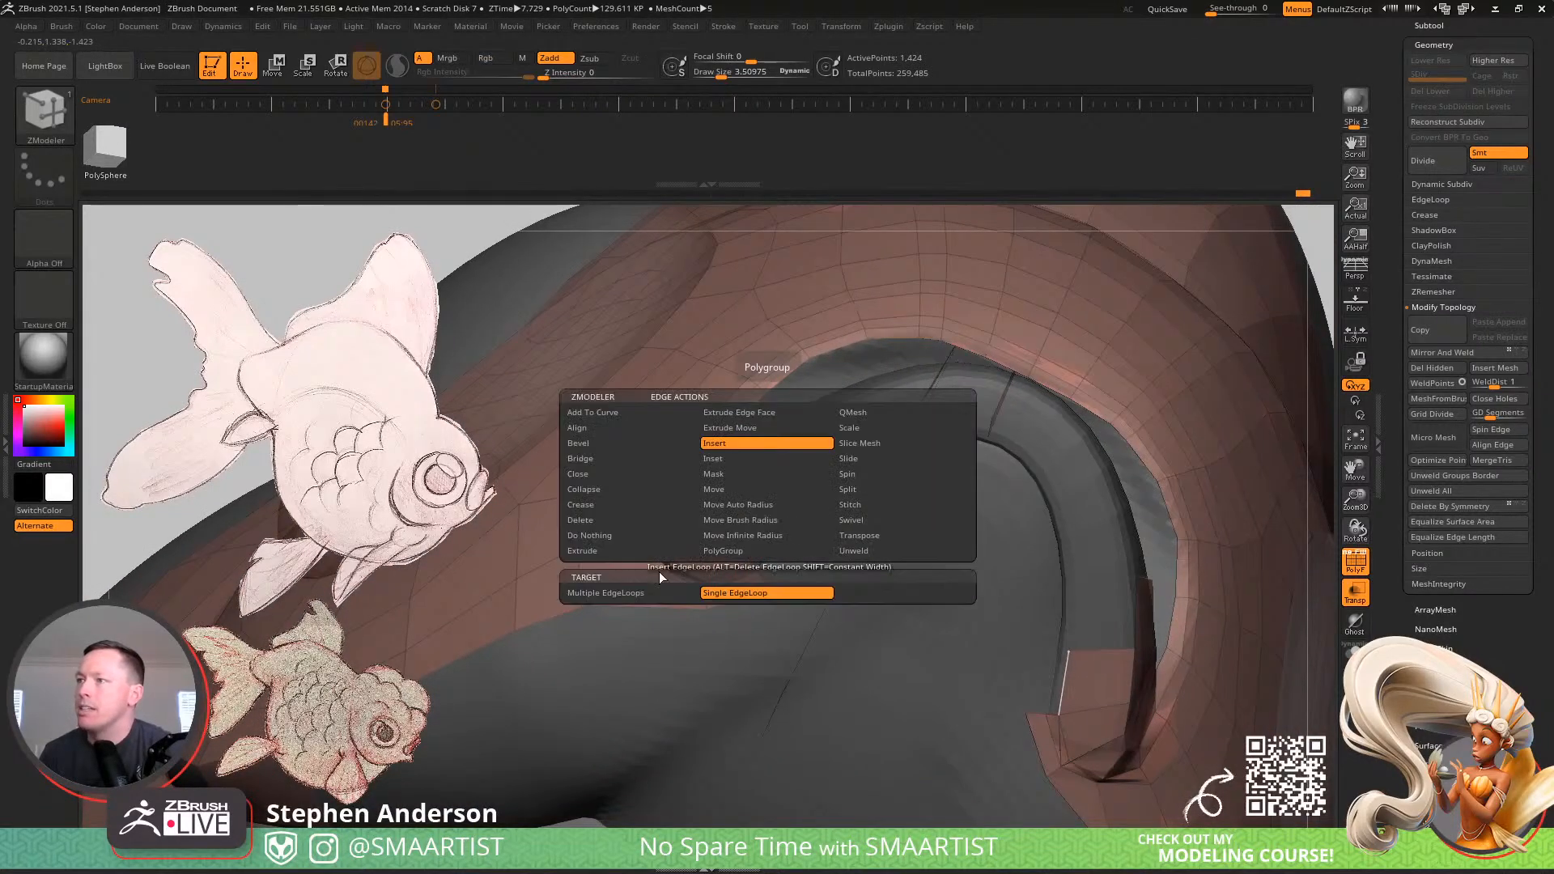
pyautogui.click(618, 550)
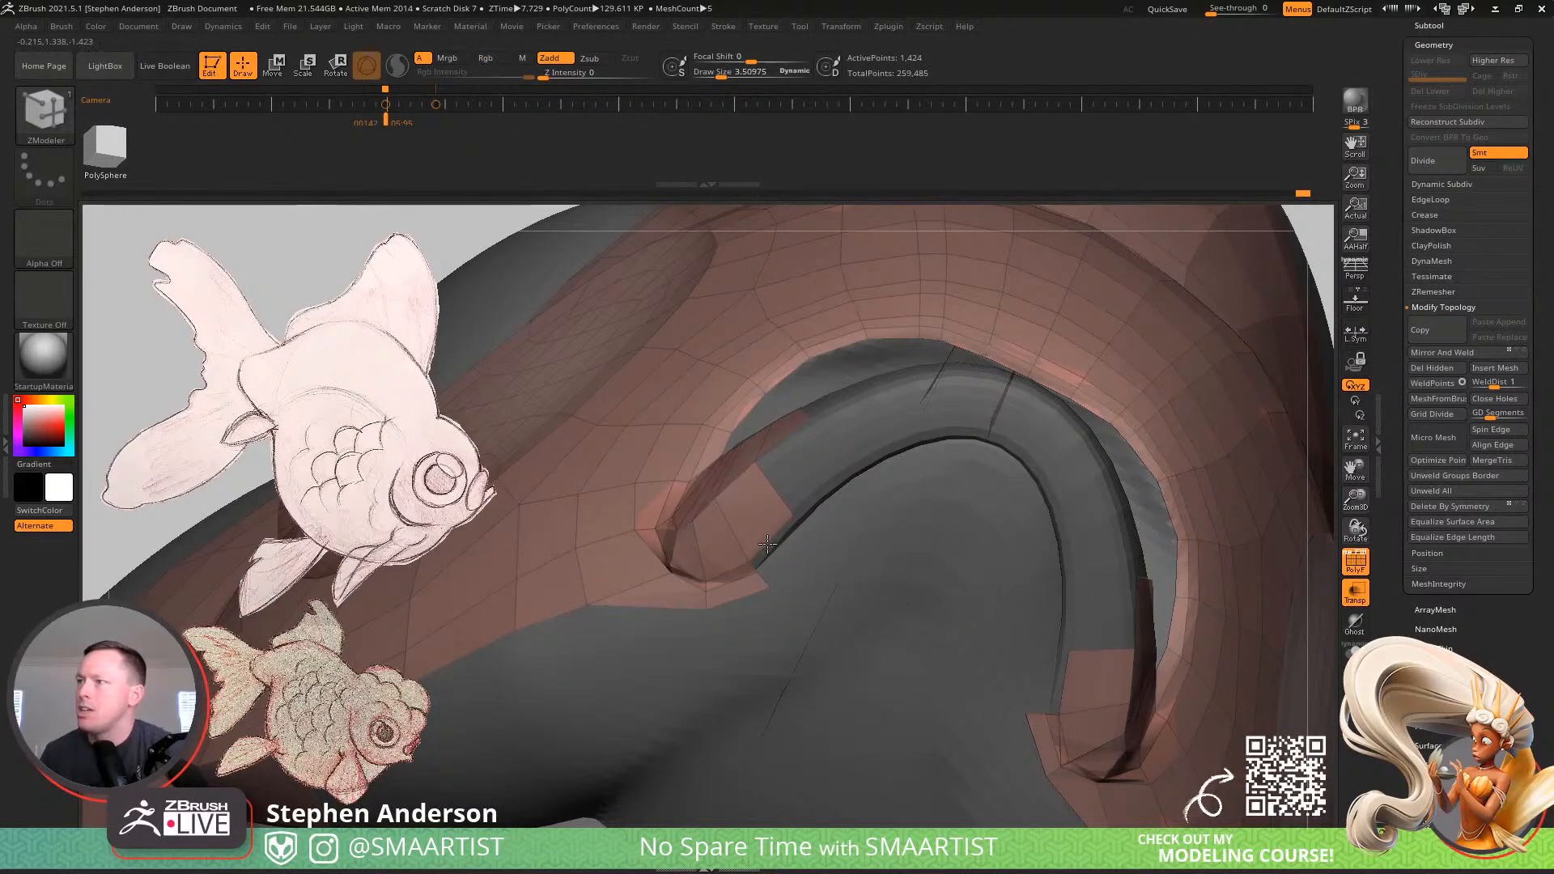
pyautogui.moveTo(766, 544); pyautogui.dragTo(800, 560)
pyautogui.moveTo(811, 512)
pyautogui.mouseDown(button='right')
pyautogui.moveTo(841, 466)
pyautogui.moveTo(782, 581)
pyautogui.moveTo(711, 548)
pyautogui.moveTo(939, 566)
pyautogui.moveTo(954, 474)
pyautogui.moveTo(834, 504)
pyautogui.mouseUp(button='right')
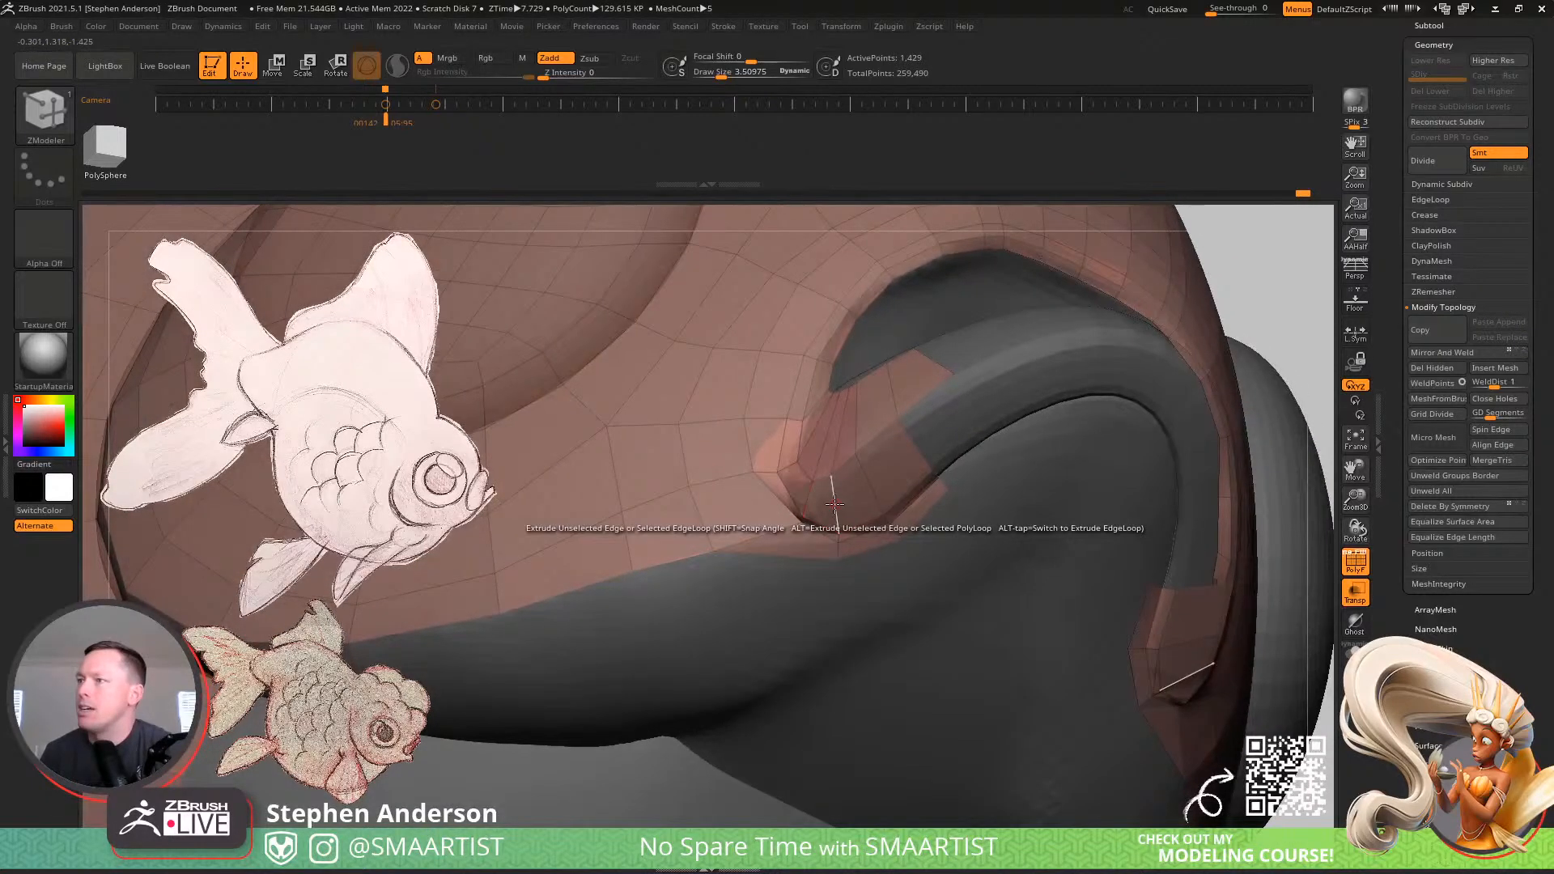
# Set the edge action to Insert and remove surplus edge loops running through the mouth corner patch
pyautogui.press('space')
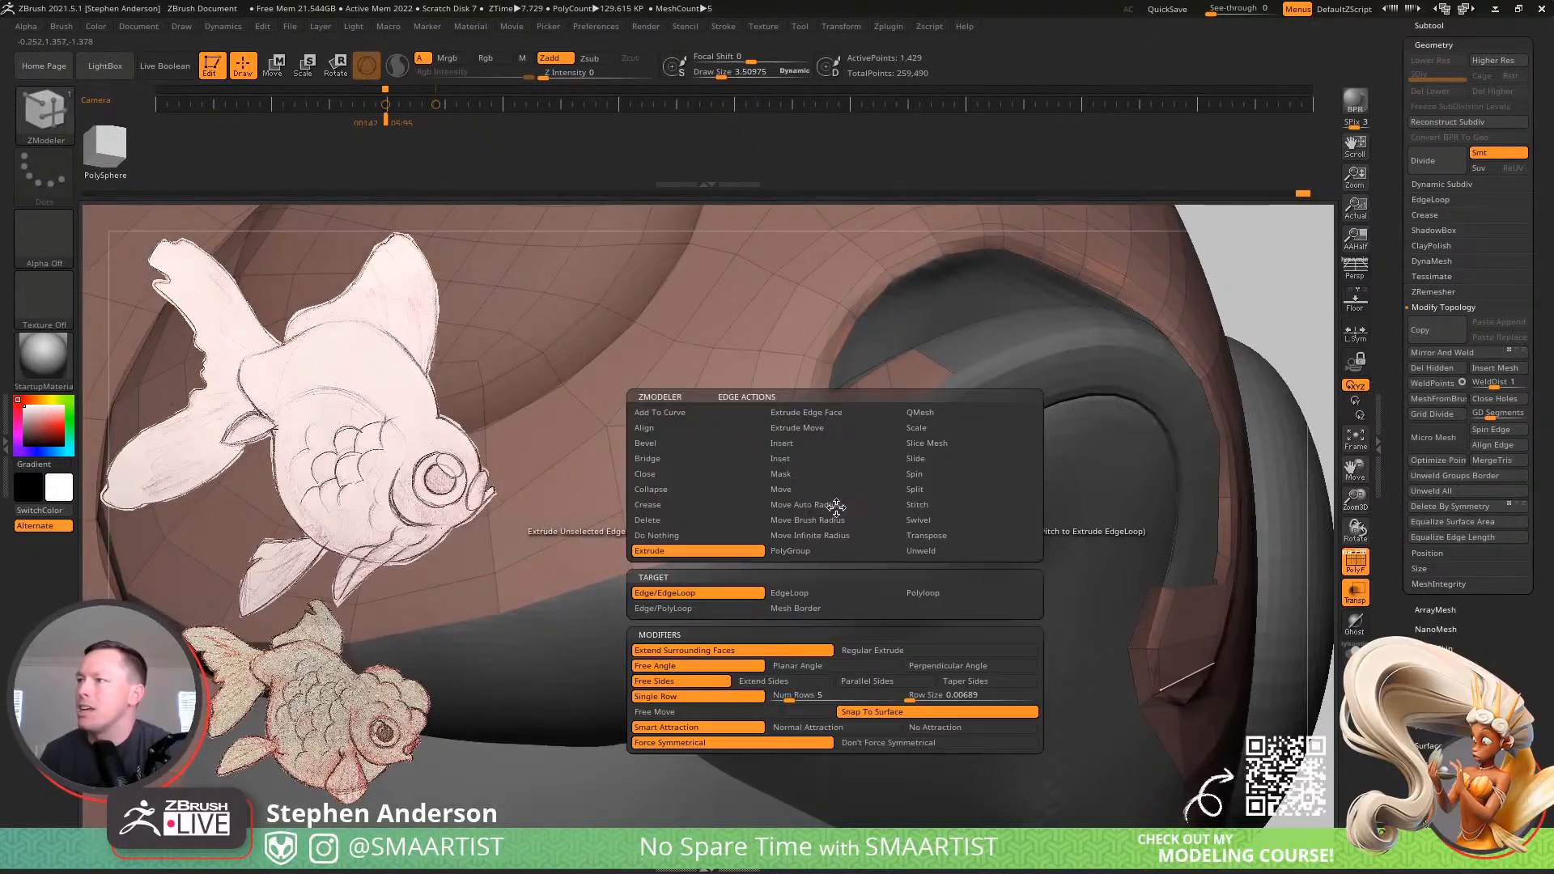
pyautogui.click(807, 445)
pyautogui.click(865, 556)
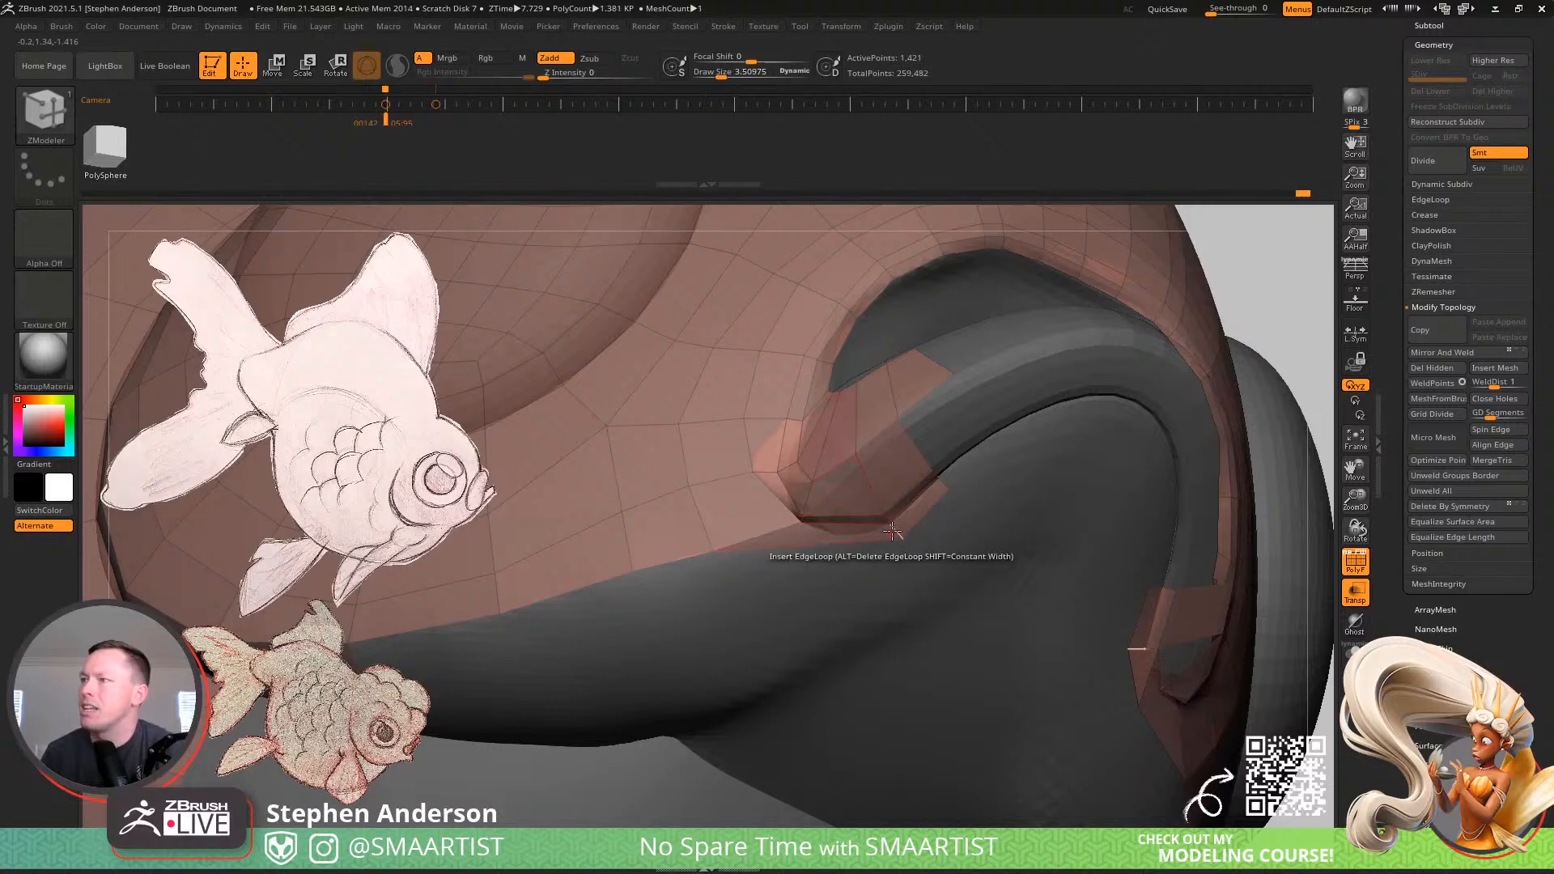
# Set the point action to Move and reposition the inner and outer points along the lower edge of the mouth corner patch
pyautogui.moveTo(891, 531); pyautogui.dragTo(884, 512, button='right')
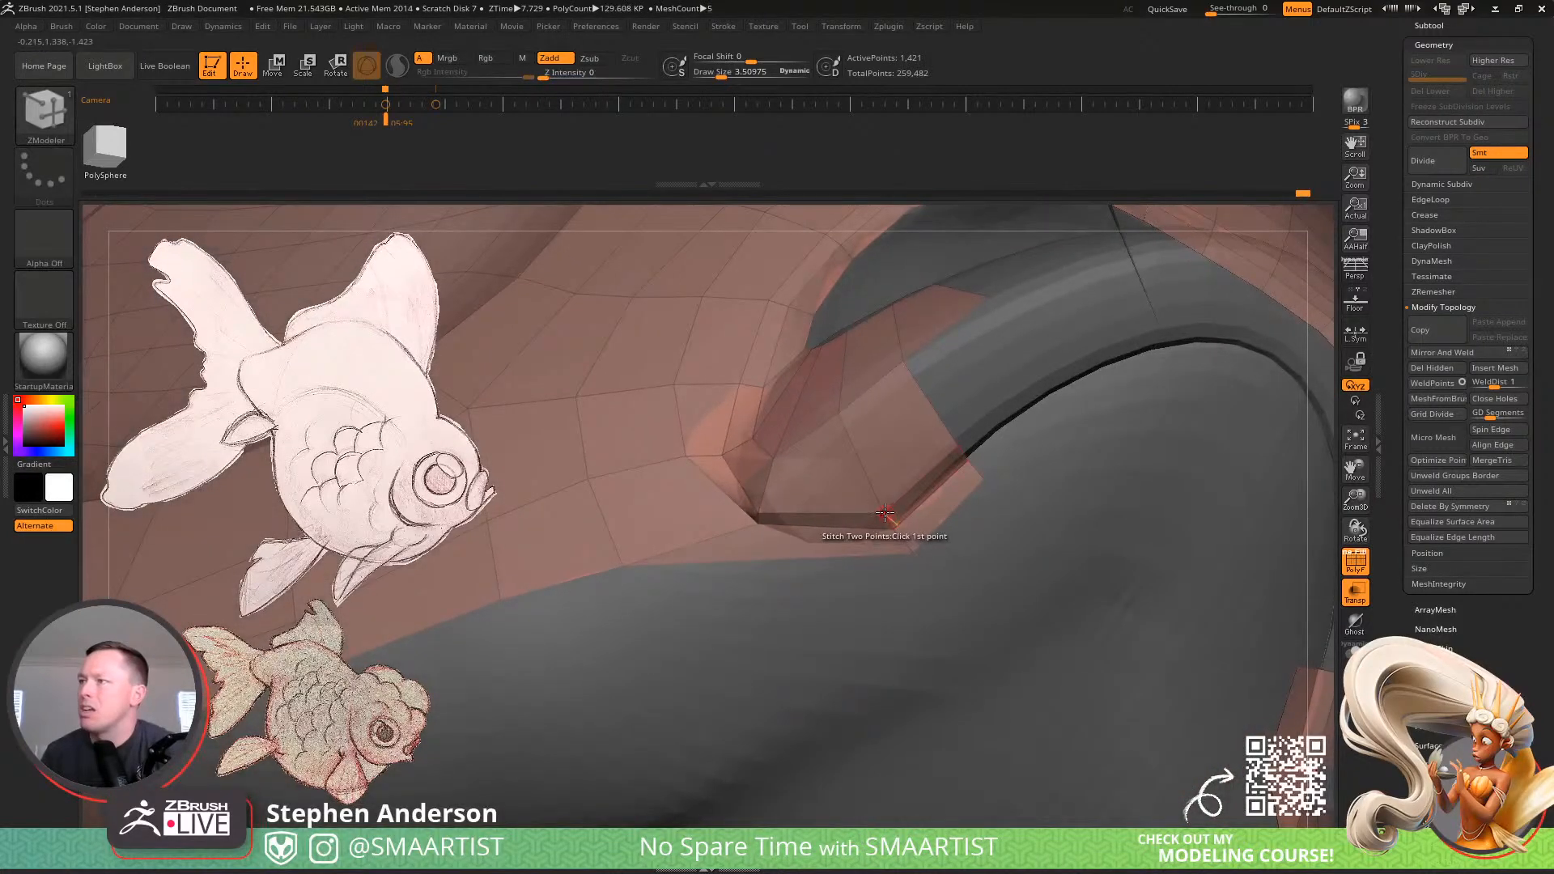
pyautogui.press('space')
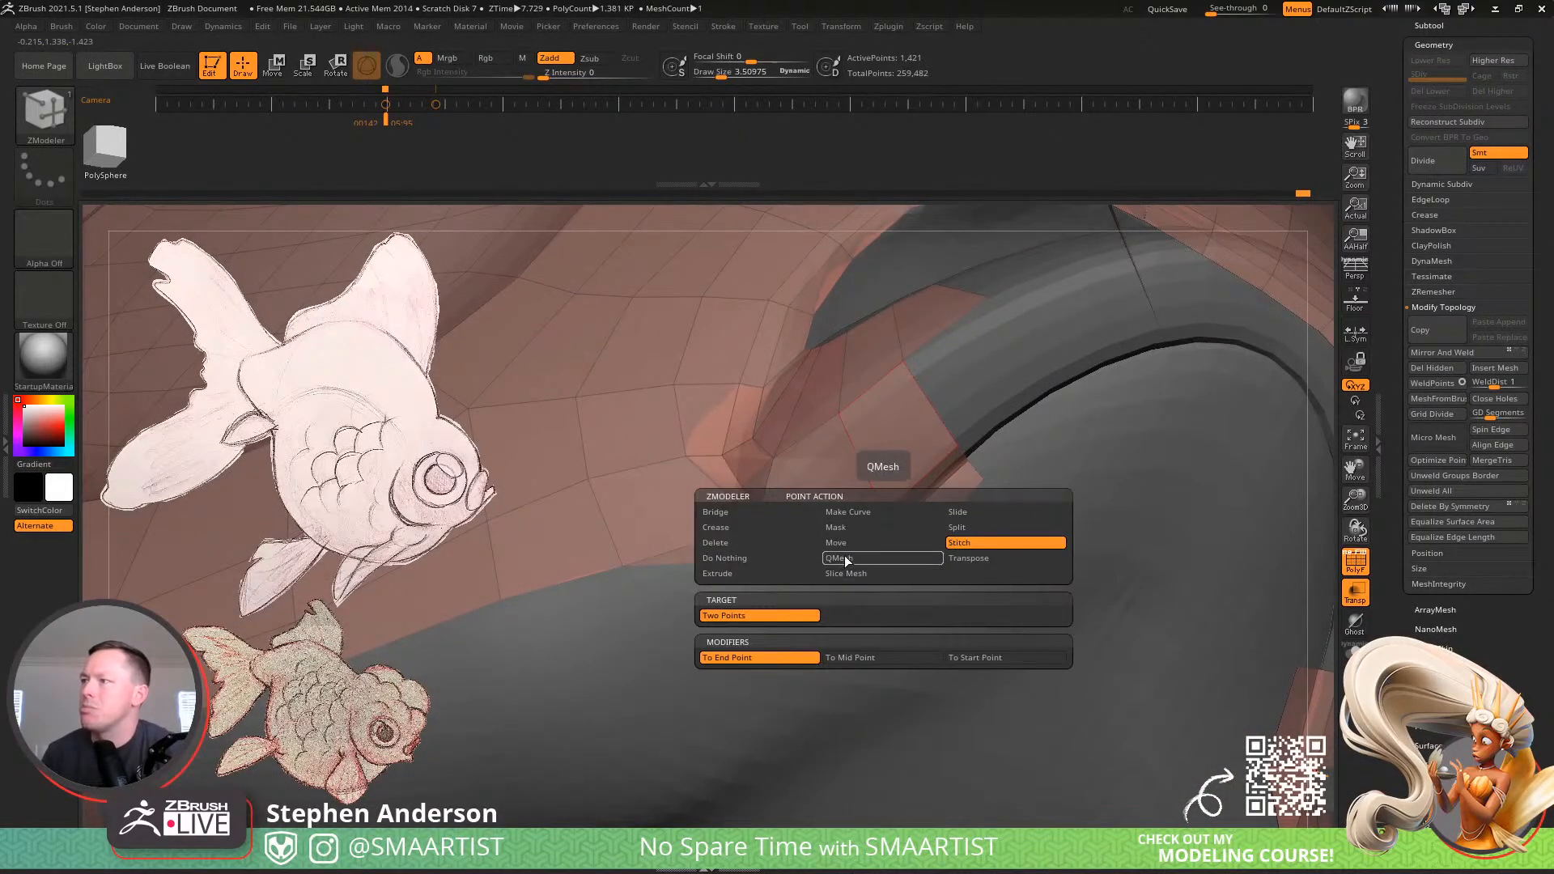
pyautogui.click(852, 543)
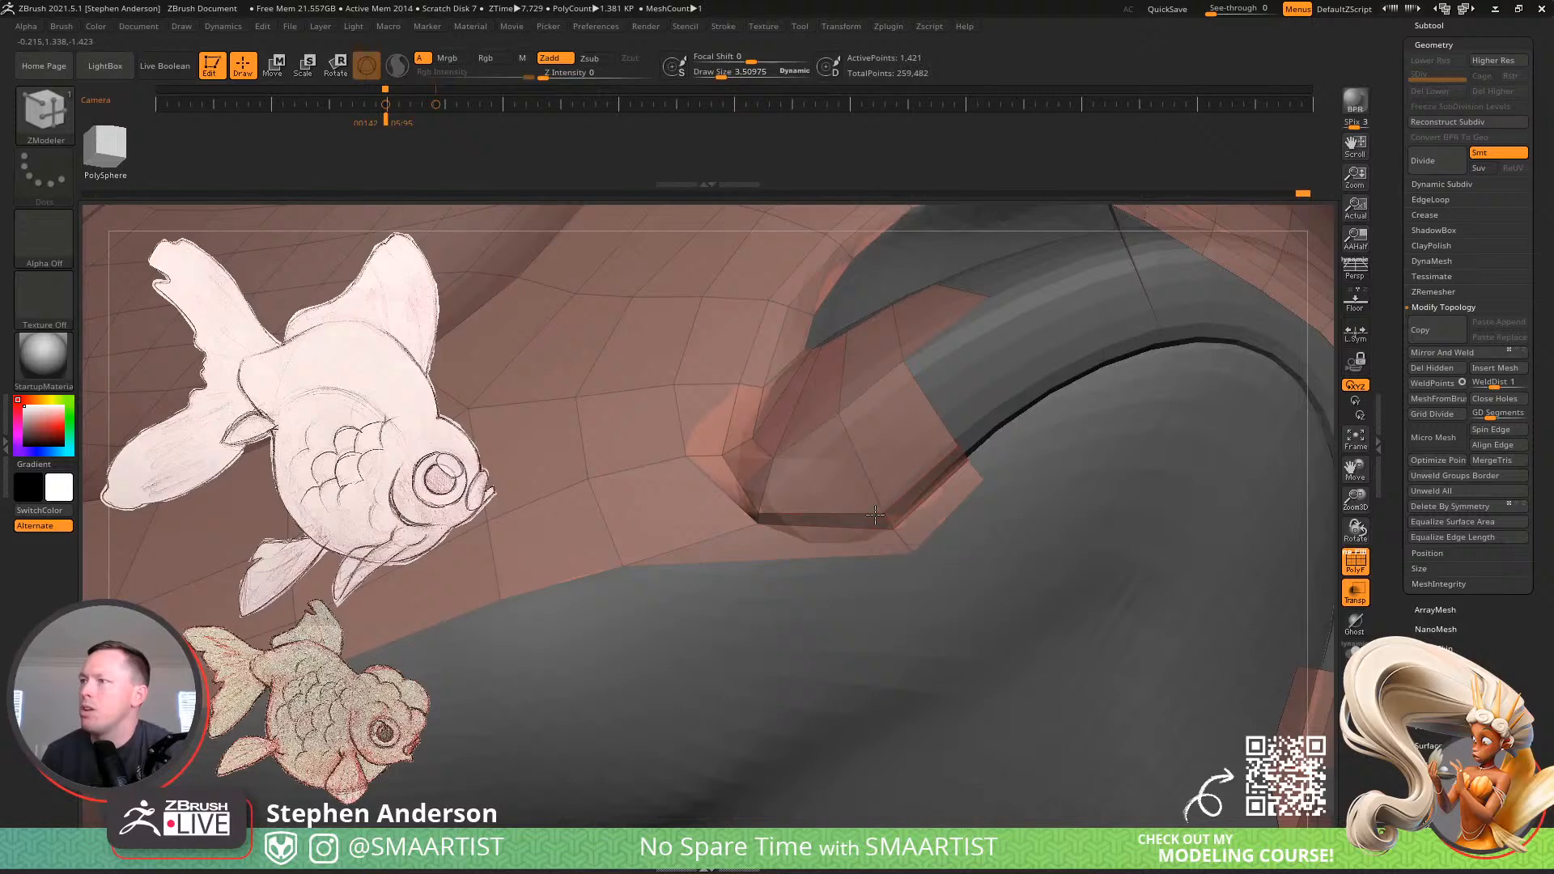
pyautogui.moveTo(856, 521)
pyautogui.mouseDown()
pyautogui.moveTo(846, 542)
pyautogui.moveTo(860, 528)
pyautogui.mouseUp()
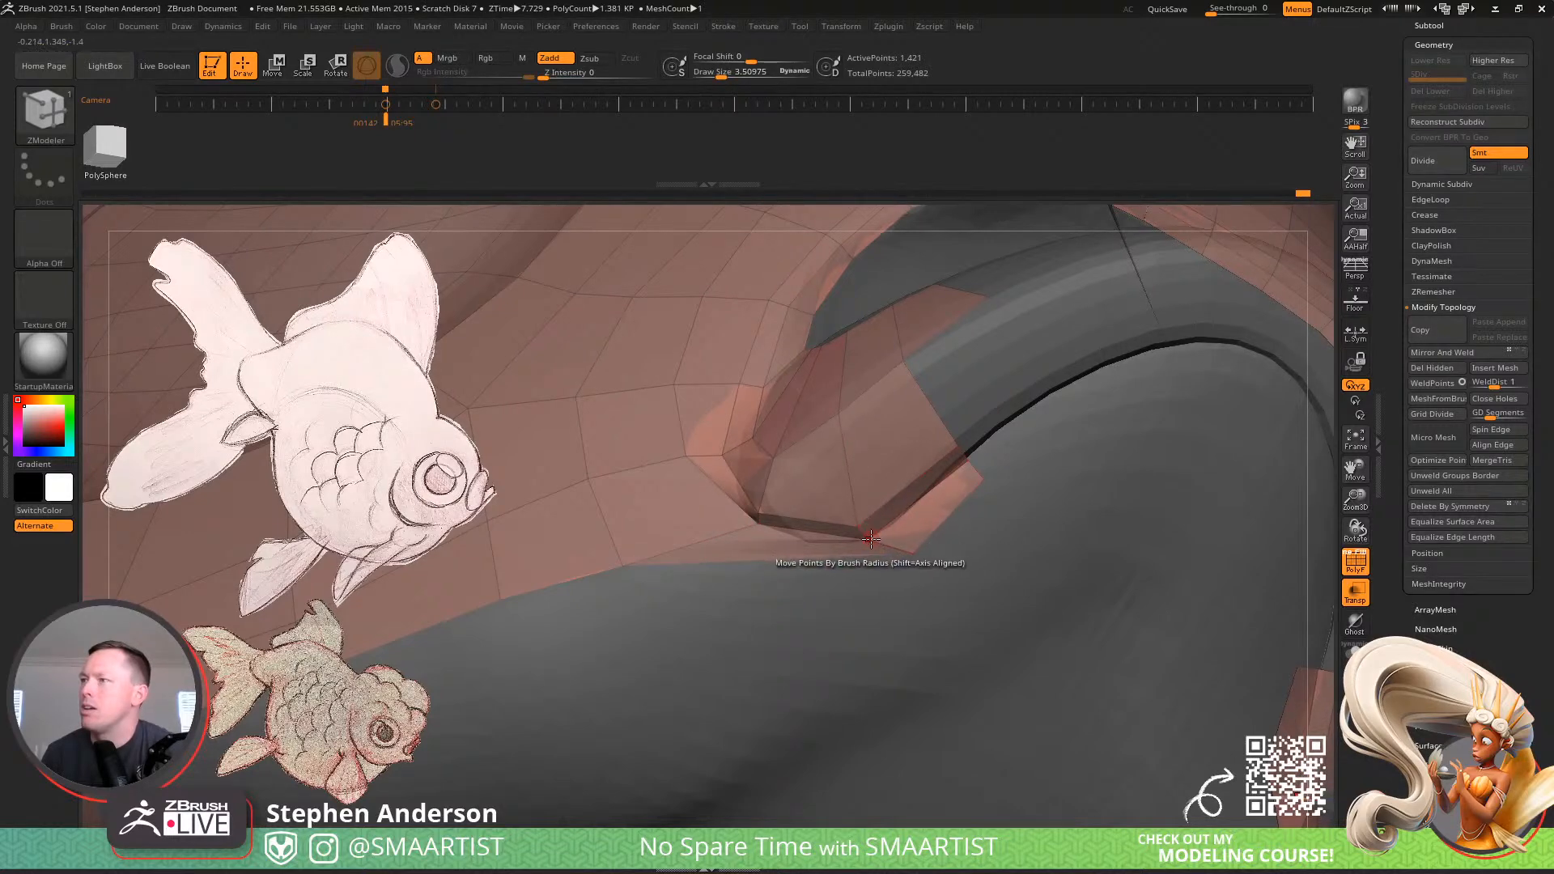
pyautogui.click(914, 555)
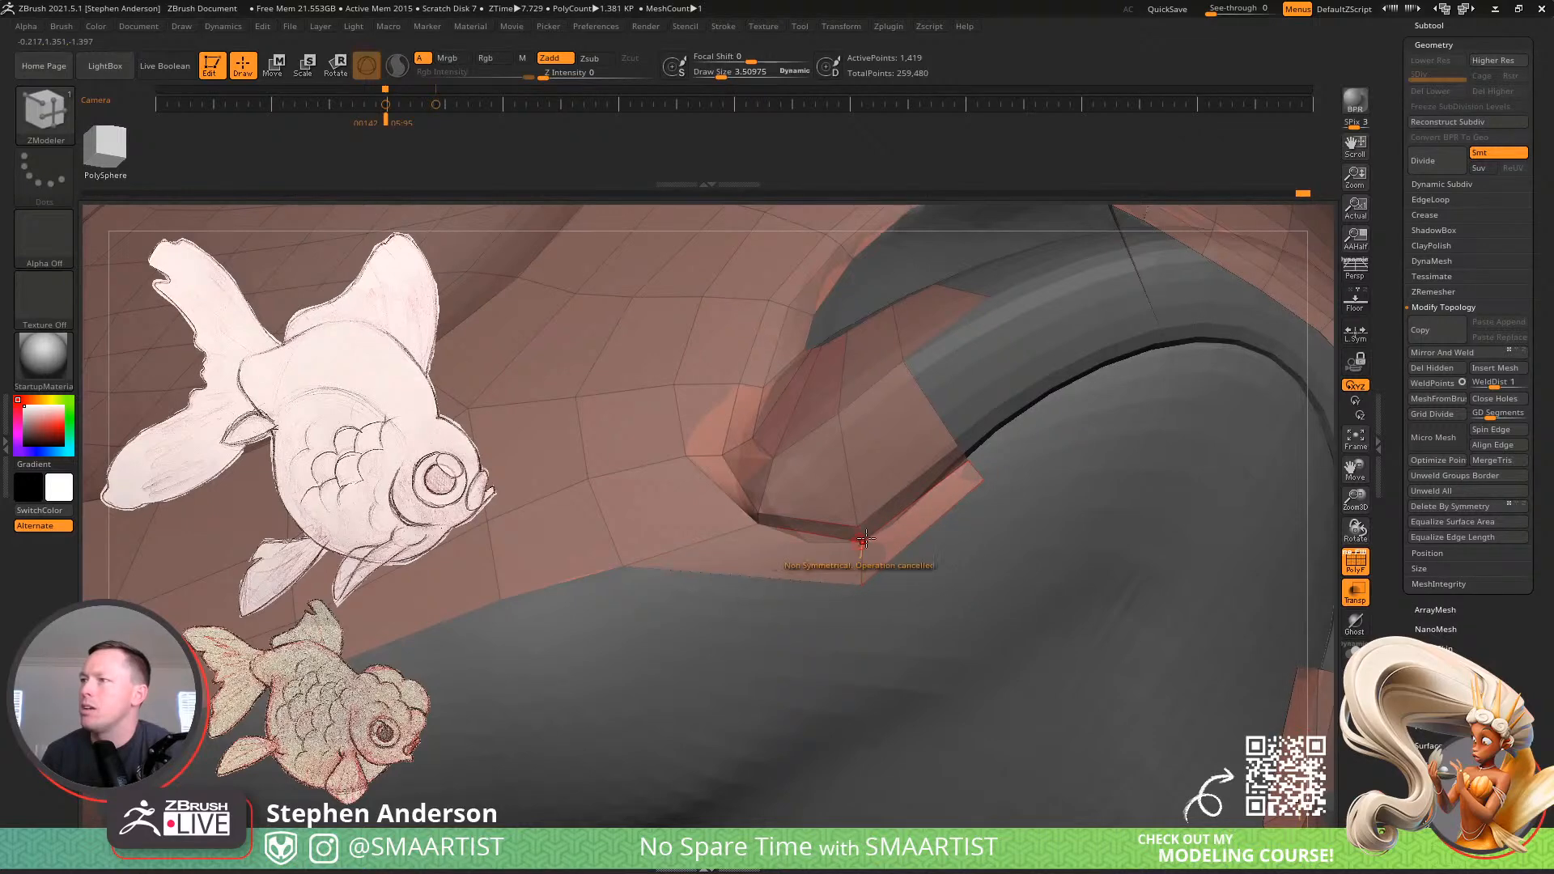
pyautogui.moveTo(798, 569)
pyautogui.mouseDown(button='right')
pyautogui.moveTo(846, 595)
pyautogui.moveTo(801, 548)
pyautogui.moveTo(809, 559)
pyautogui.moveTo(789, 544)
pyautogui.moveTo(756, 580)
pyautogui.moveTo(753, 567)
pyautogui.moveTo(959, 525)
pyautogui.moveTo(720, 570)
pyautogui.moveTo(784, 545)
pyautogui.mouseUp(button='right')
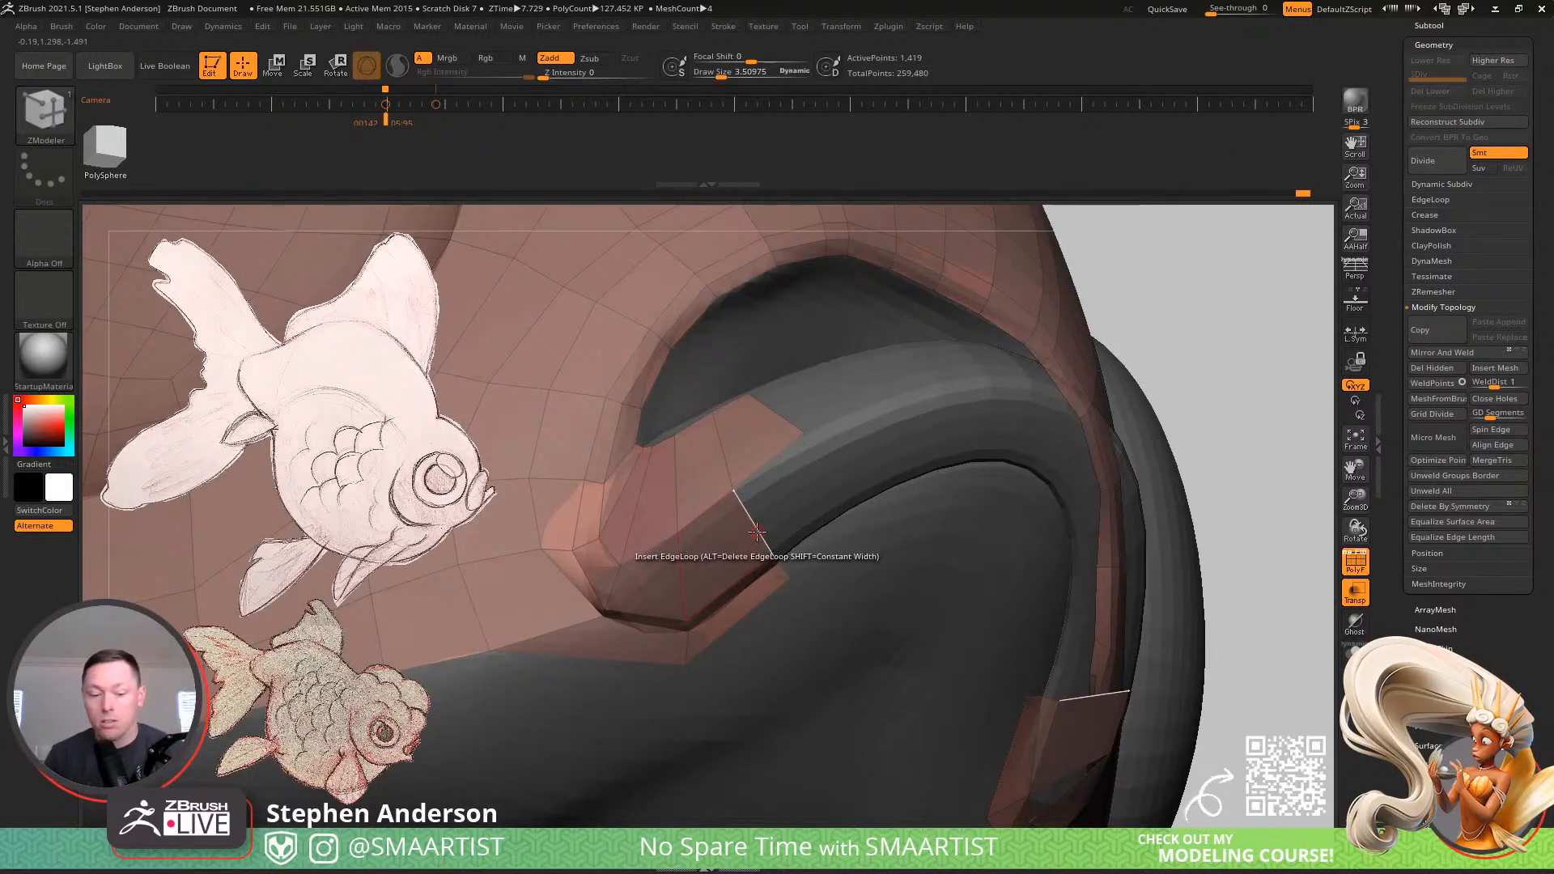
# Set the edge action to Extrude and extrude the end edges of the mouth corner patch one segment further along the lower lip
pyautogui.press('space')
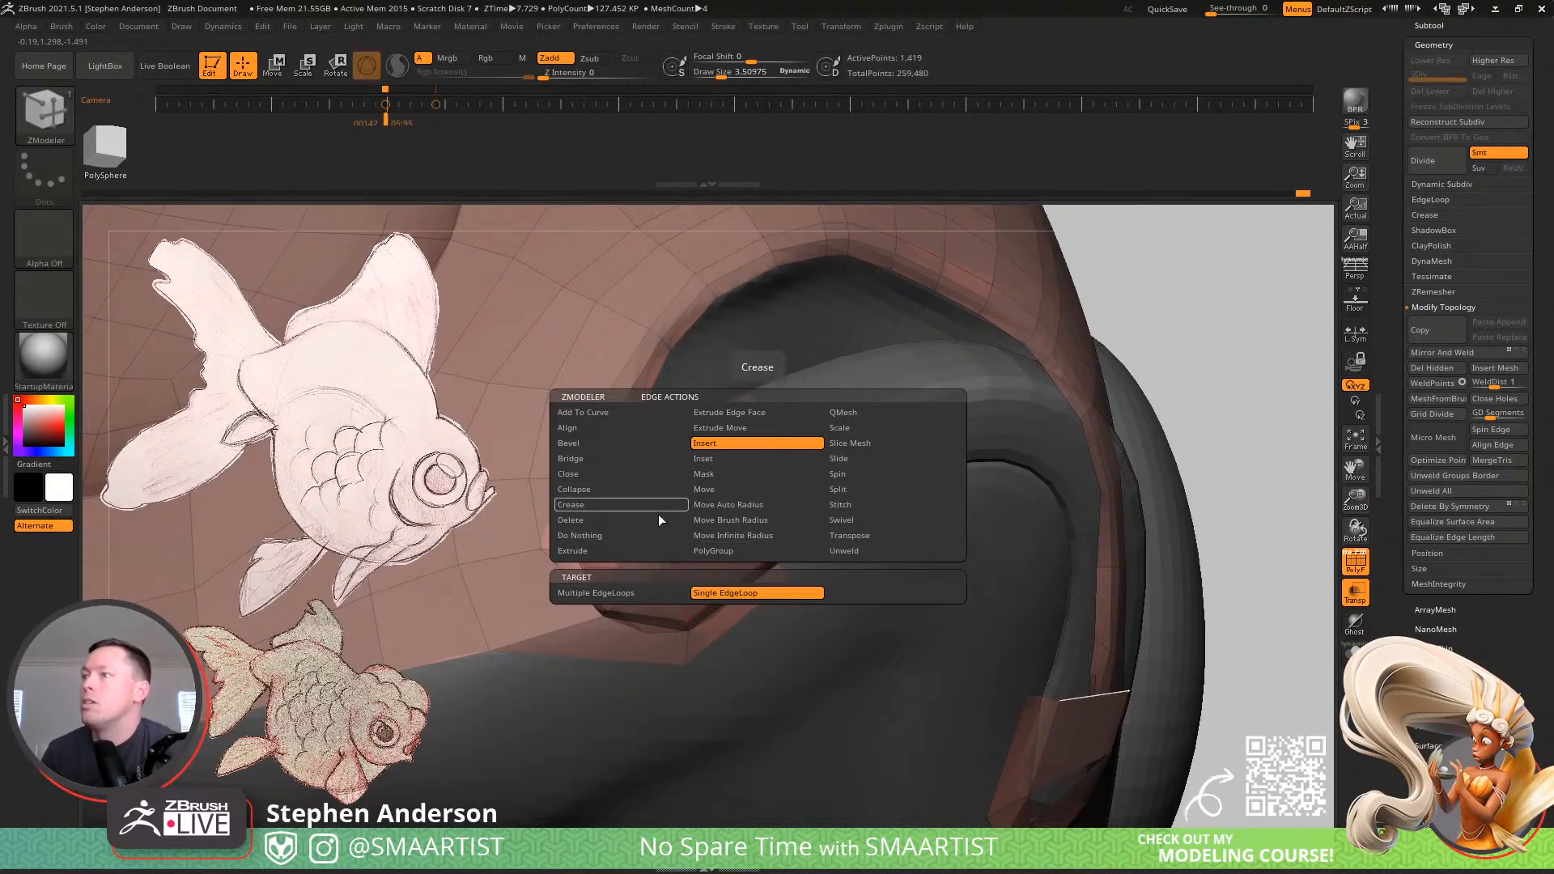
pyautogui.click(598, 551)
pyautogui.moveTo(959, 493); pyautogui.dragTo(763, 527, button='right')
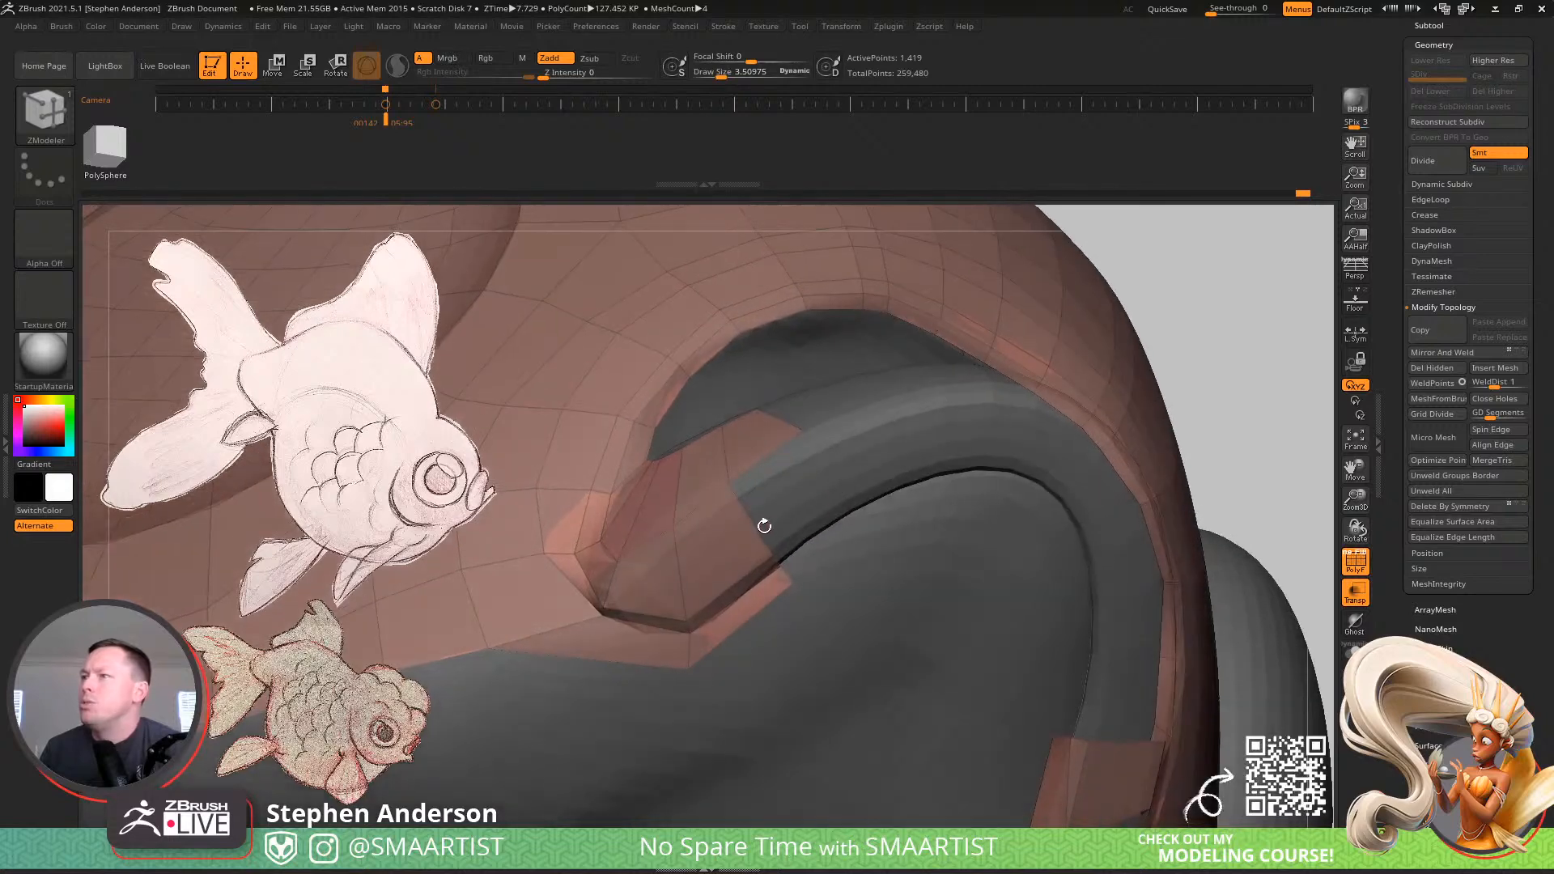
pyautogui.moveTo(754, 521); pyautogui.dragTo(846, 479)
pyautogui.moveTo(911, 515); pyautogui.dragTo(812, 517, button='right')
pyautogui.moveTo(811, 514); pyautogui.dragTo(834, 560)
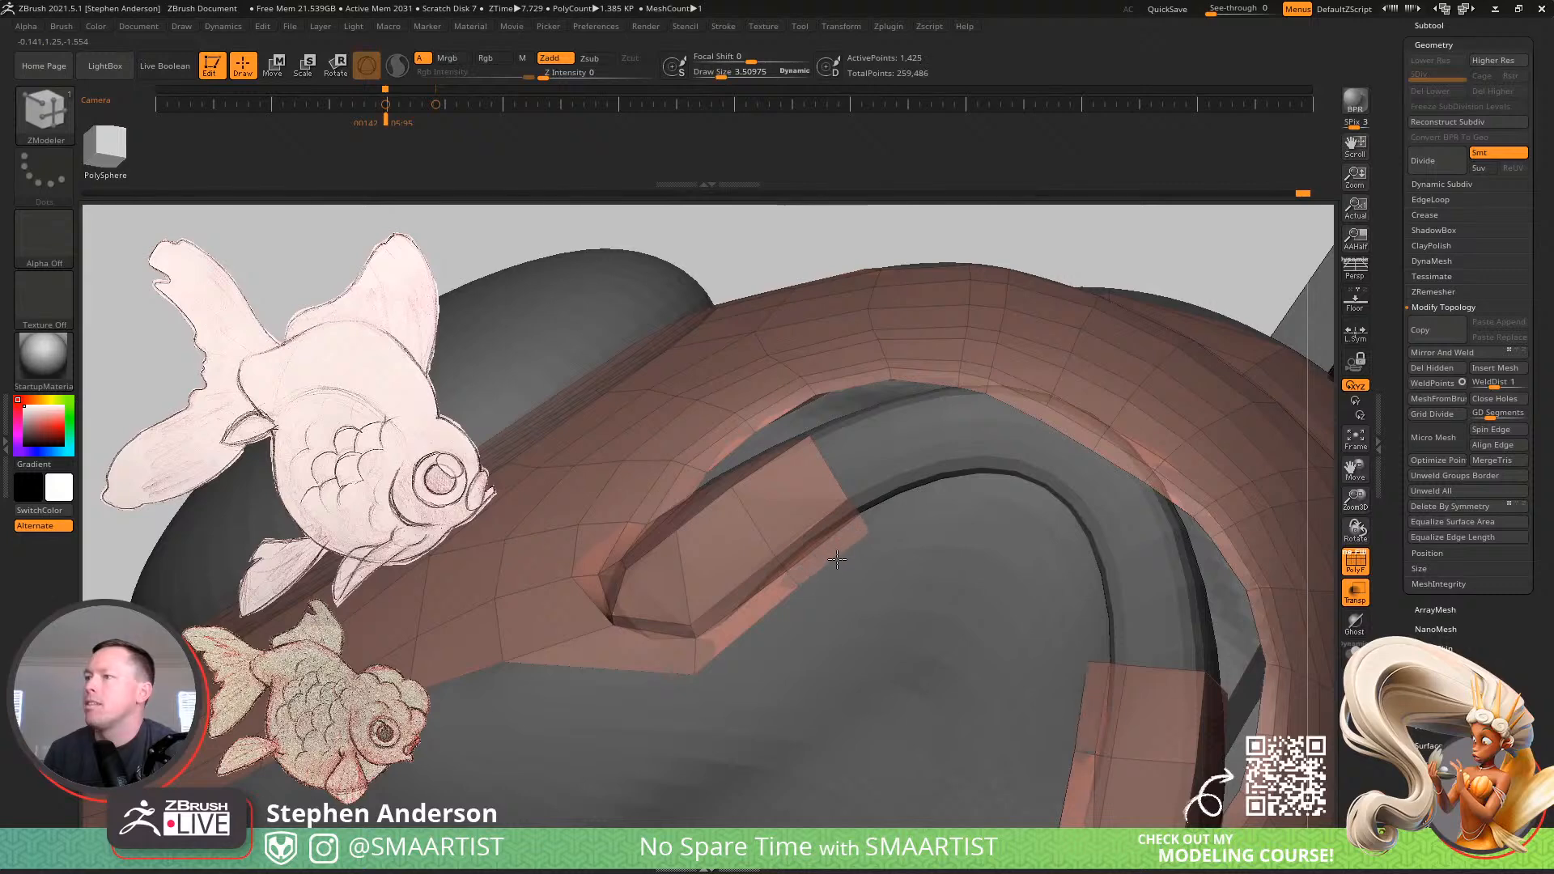
pyautogui.moveTo(872, 522); pyautogui.dragTo(820, 534, button='right')
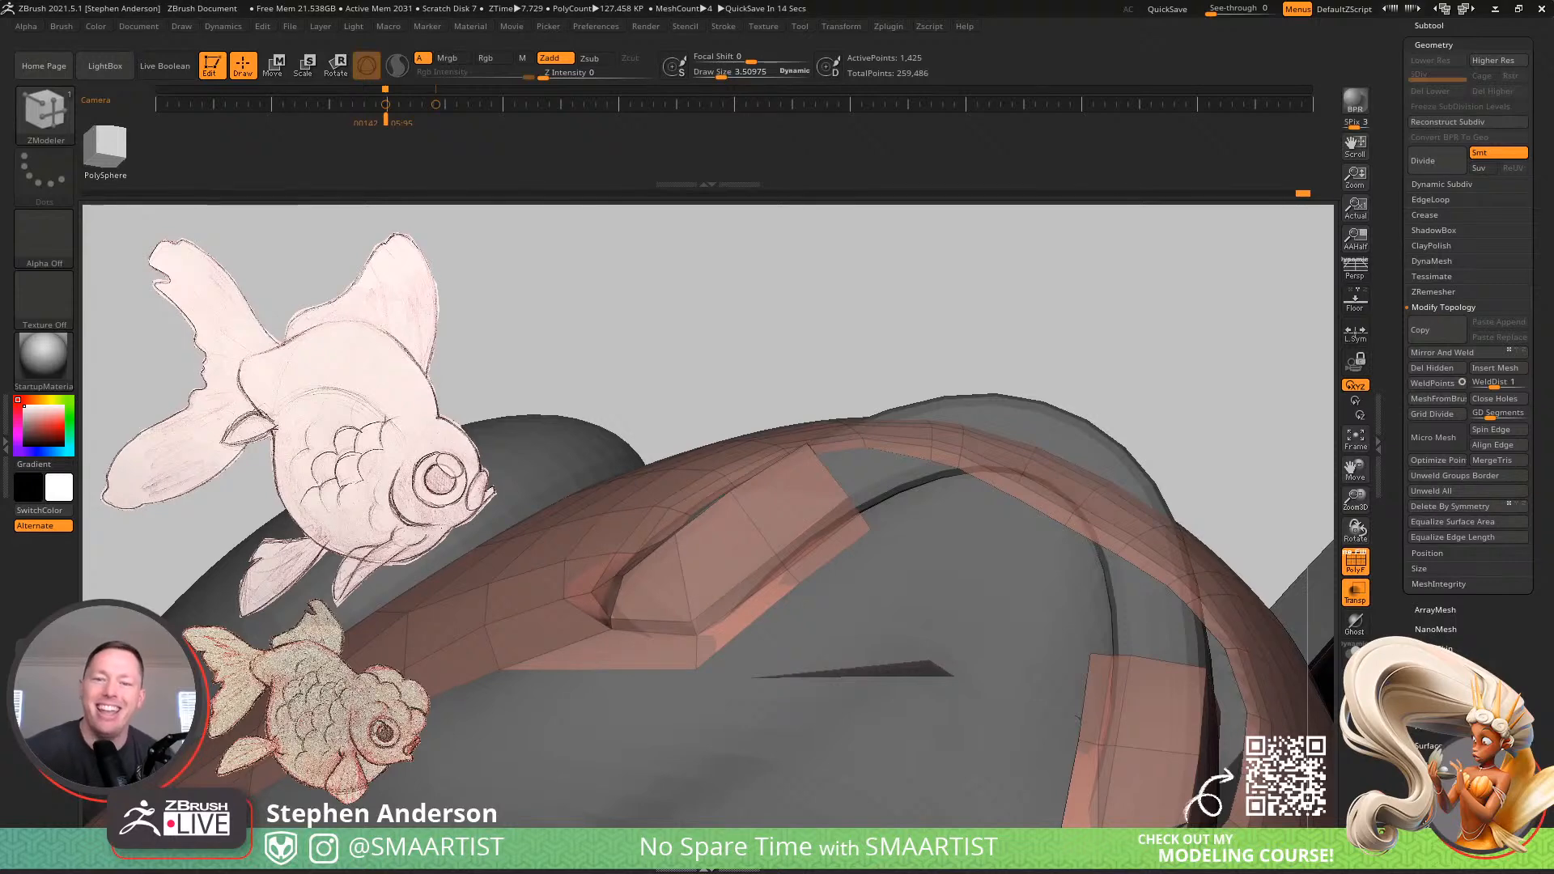
# Switch to the Move brush and set the draw size to about 9.8 for the inner mouth corner
pyautogui.moveTo(1156, 349)
pyautogui.mouseDown(button='right')
pyautogui.moveTo(801, 437)
pyautogui.moveTo(919, 489)
pyautogui.moveTo(918, 560)
pyautogui.moveTo(754, 466)
pyautogui.moveTo(697, 568)
pyautogui.moveTo(746, 551)
pyautogui.moveTo(711, 499)
pyautogui.moveTo(732, 502)
pyautogui.mouseUp(button='right')
pyautogui.press('b')
pyautogui.press('m')
pyautogui.press('v')
pyautogui.press('s')
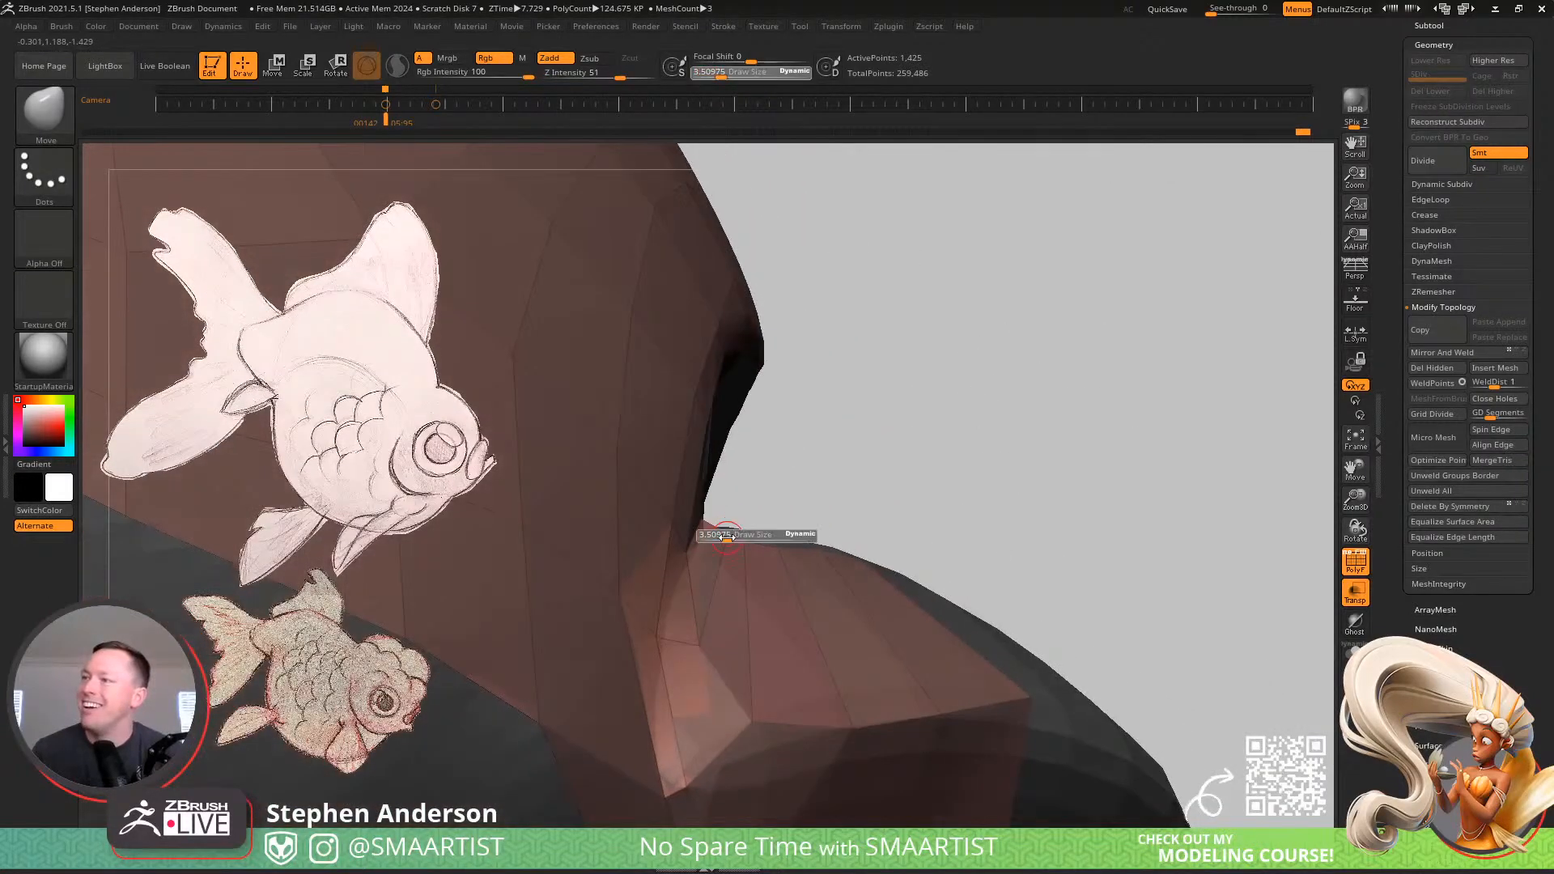
pyautogui.moveTo(726, 537); pyautogui.dragTo(738, 536)
pyautogui.moveTo(707, 553)
pyautogui.mouseDown(button='right')
pyautogui.moveTo(715, 496)
pyautogui.moveTo(704, 520)
pyautogui.mouseUp(button='right')
pyautogui.press('s')
pyautogui.moveTo(705, 524); pyautogui.dragTo(696, 524)
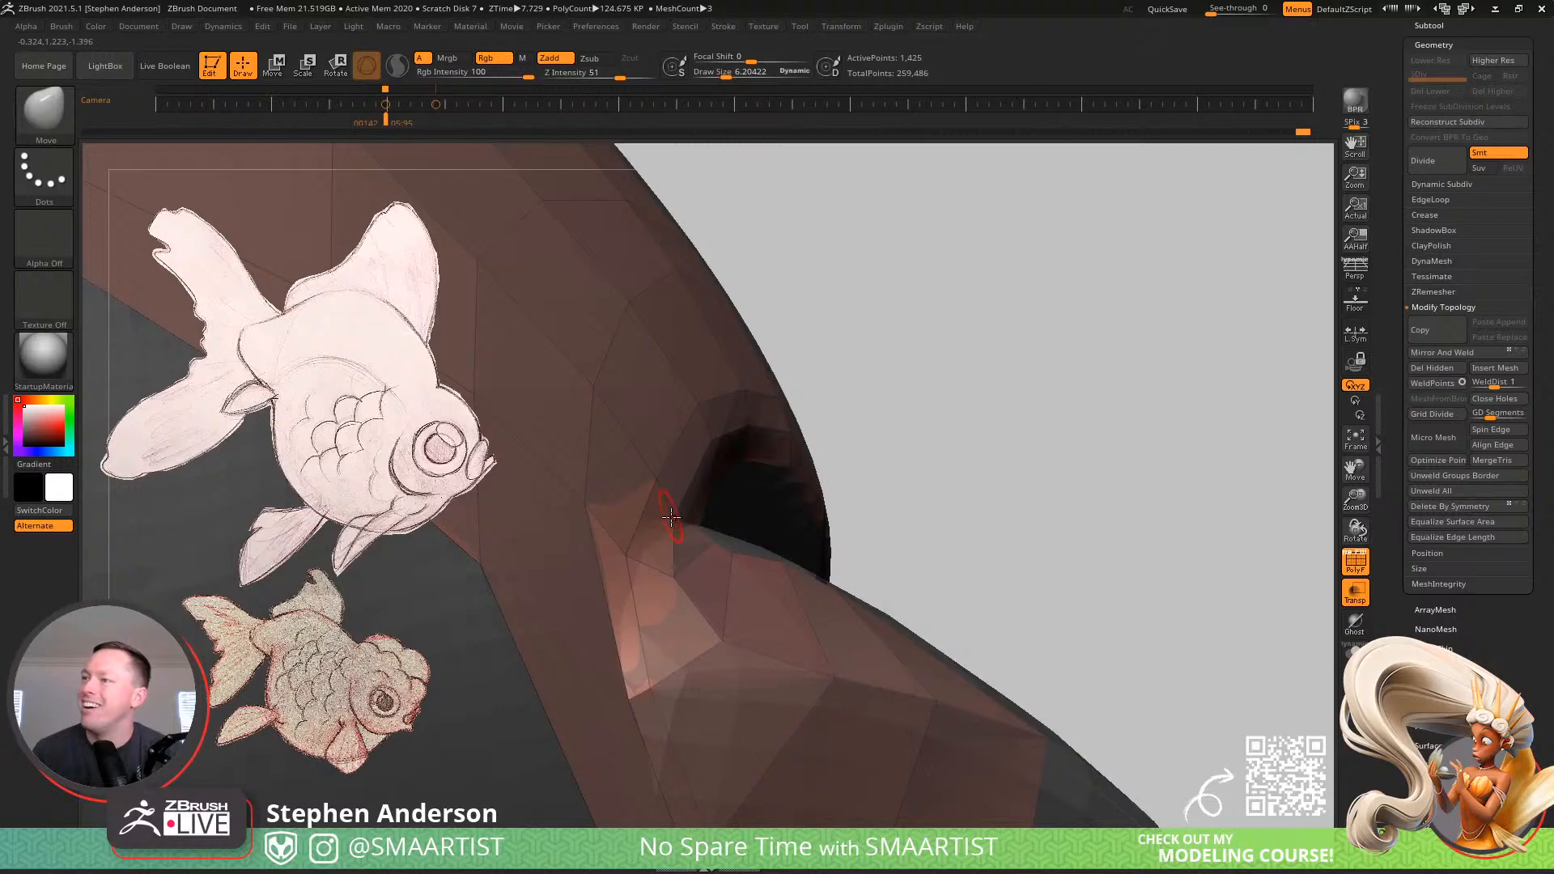
pyautogui.moveTo(690, 493); pyautogui.dragTo(721, 553, button='right')
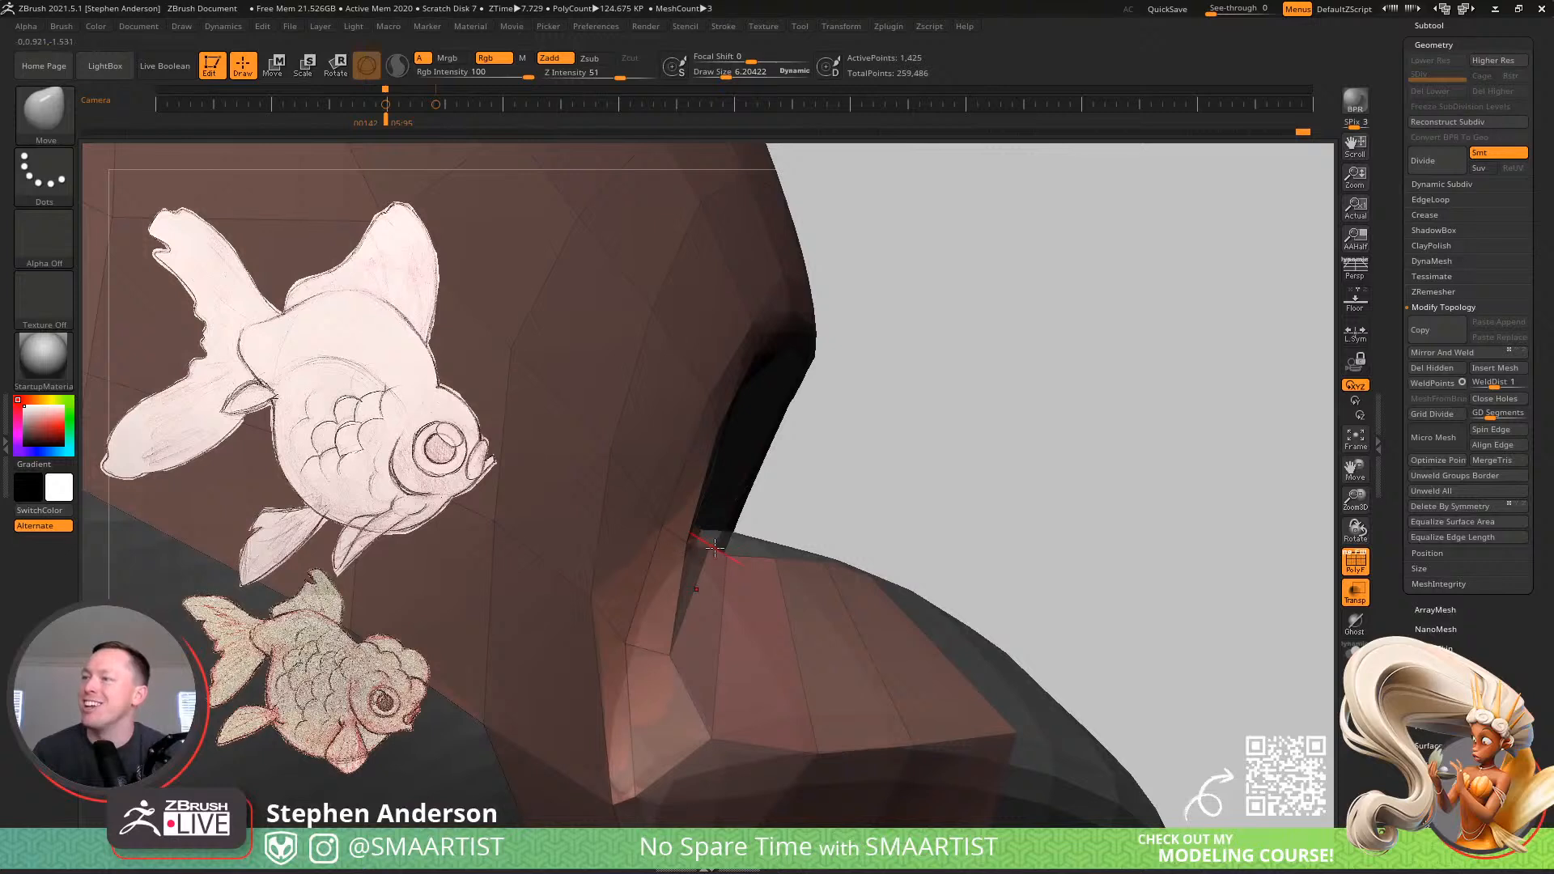
pyautogui.press('s')
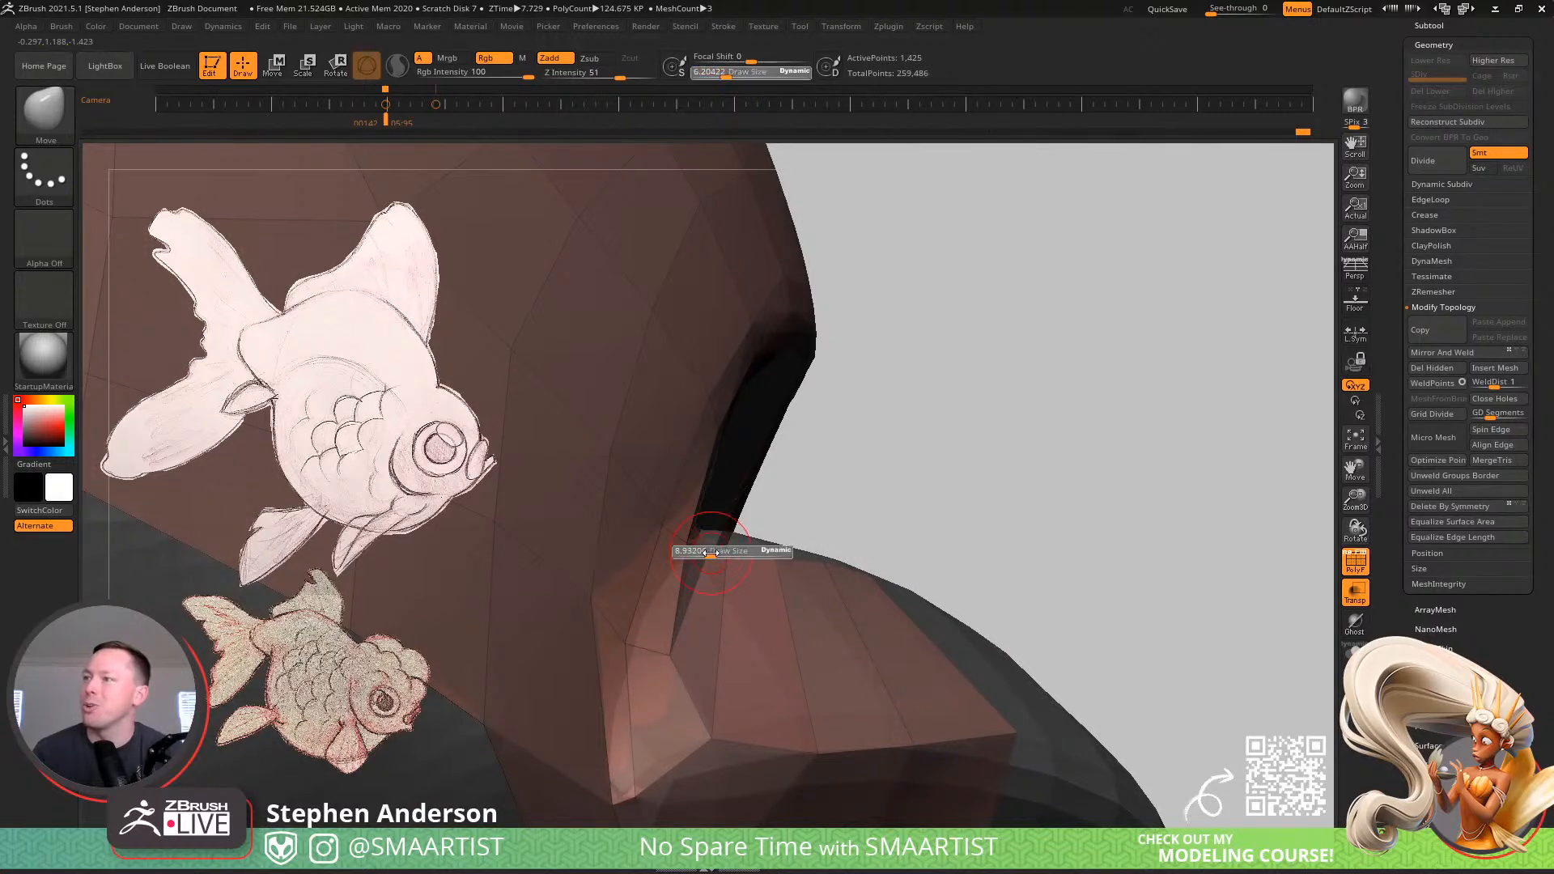
pyautogui.moveTo(706, 553); pyautogui.dragTo(710, 552)
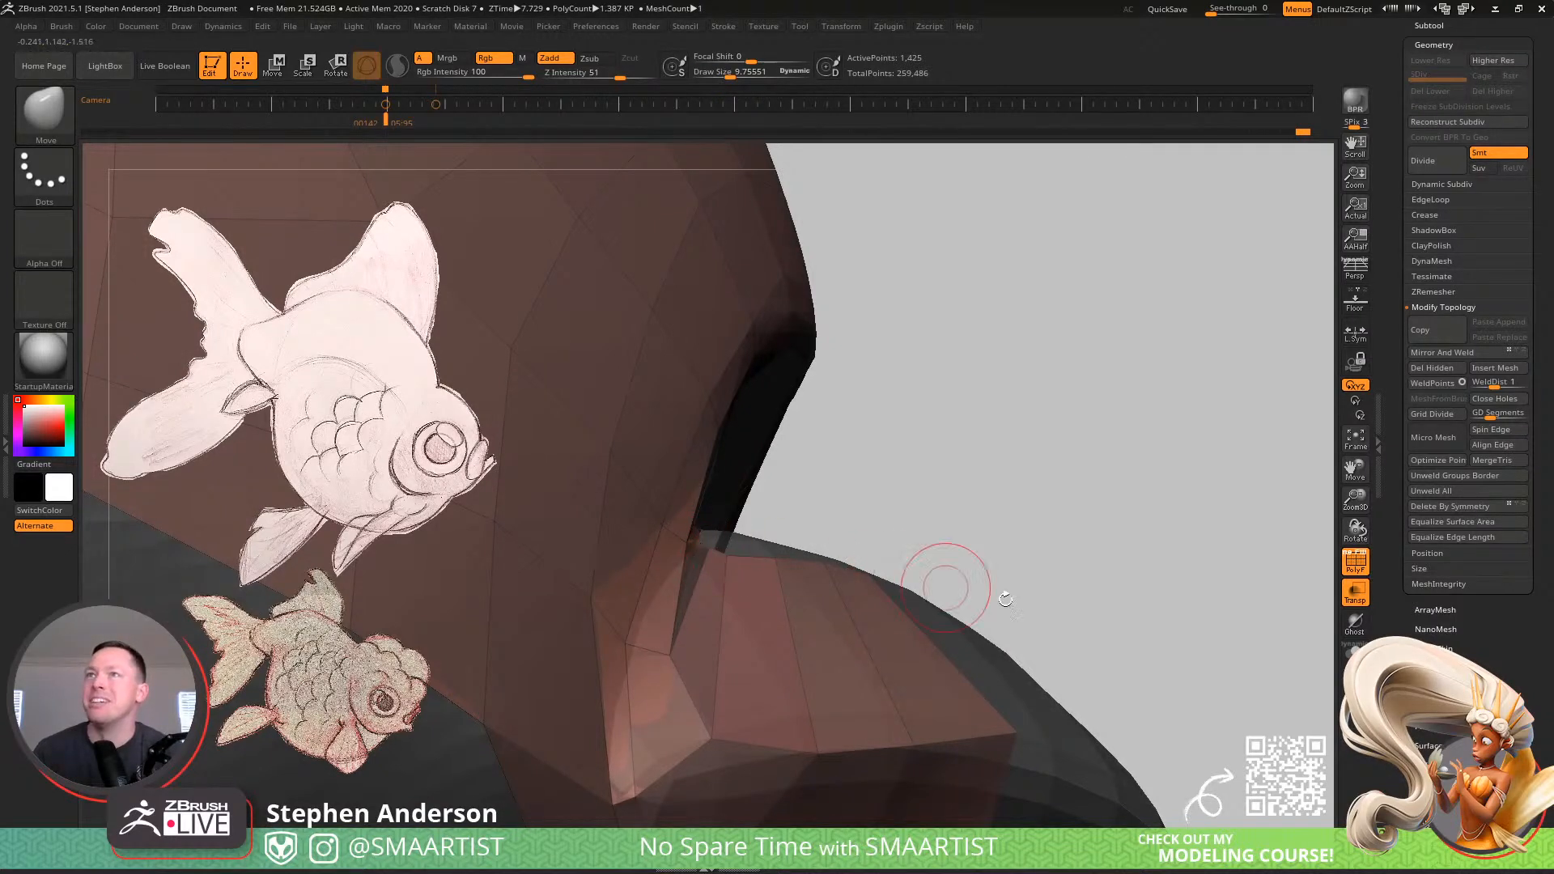
# Isolate the retopology mesh and pull the inner corner point of the lip patch against the rim of the mouth opening
pyautogui.click(1354, 652)
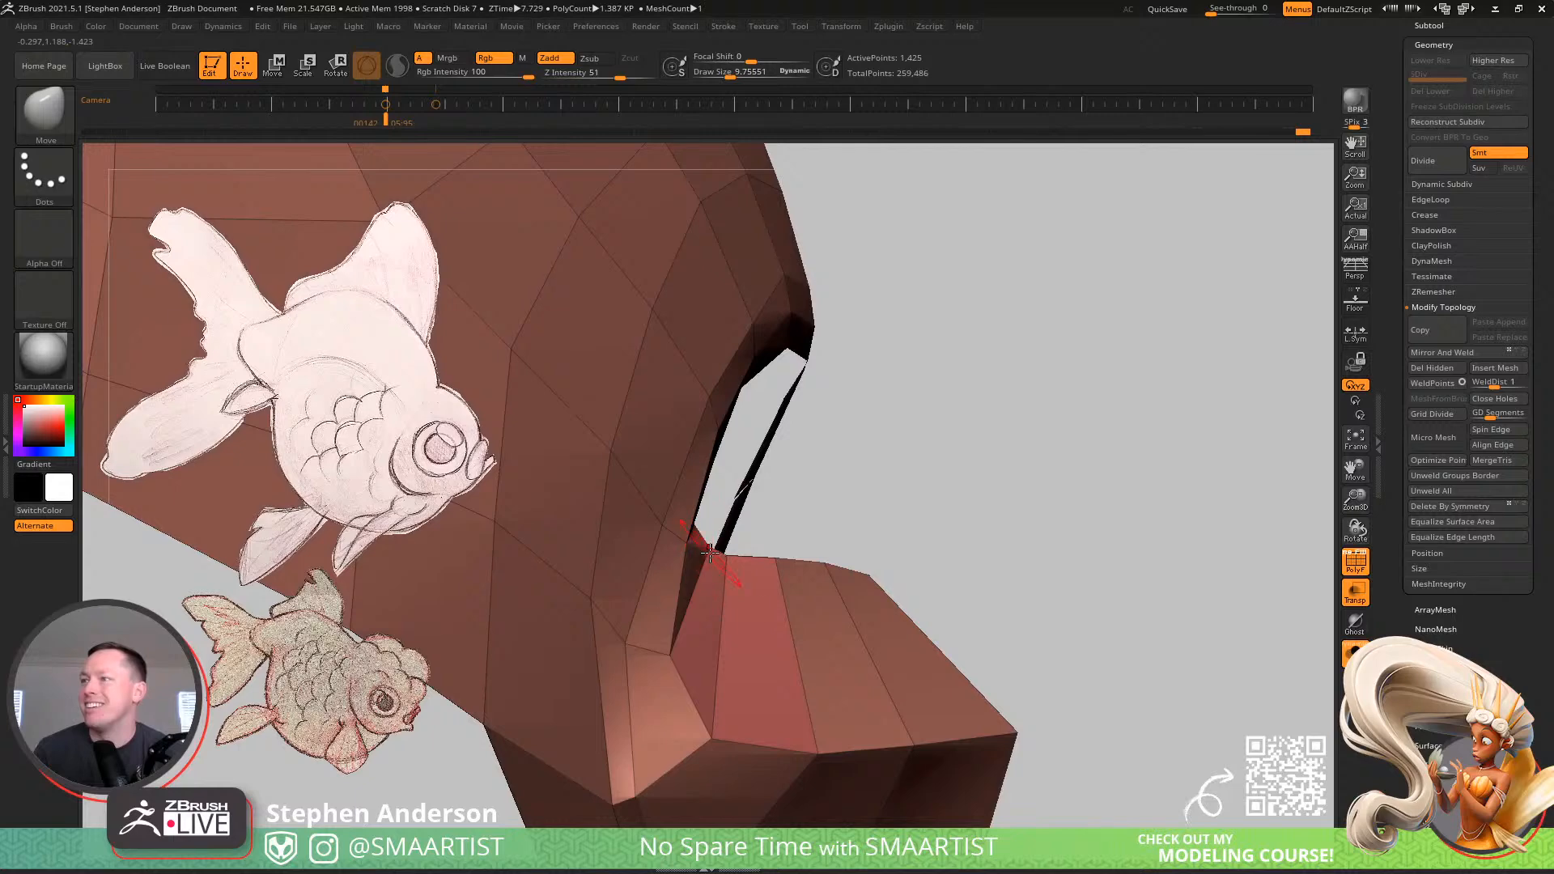
pyautogui.moveTo(710, 553); pyautogui.dragTo(675, 565)
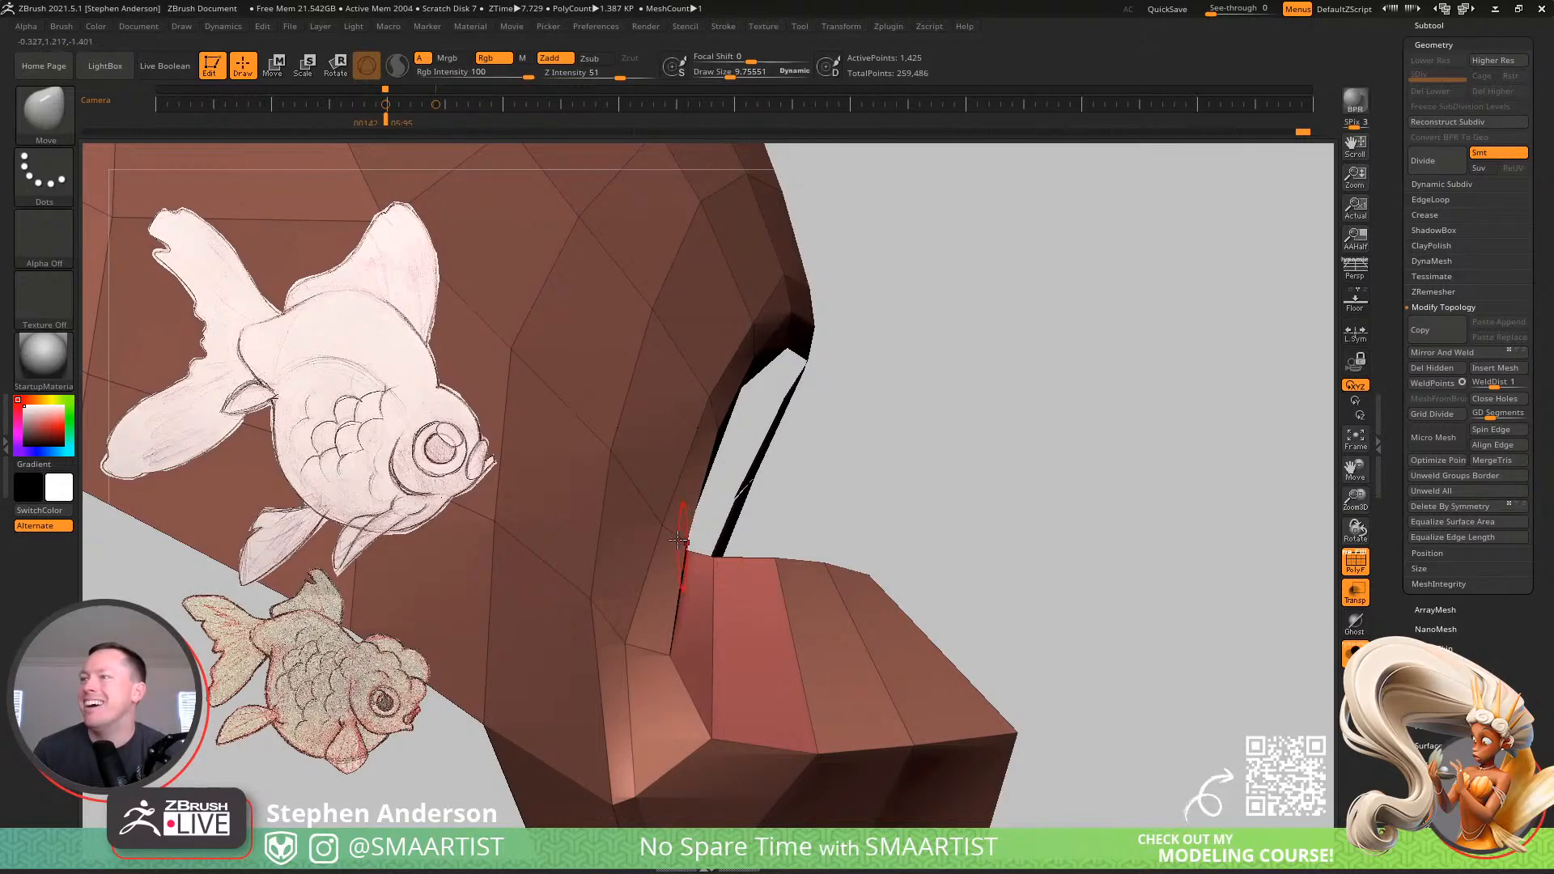
pyautogui.moveTo(678, 540); pyautogui.dragTo(665, 510, button='right')
# Enlarge the draw size to about 36 and even out the polygon flow above the mouth opening
pyautogui.press(']')
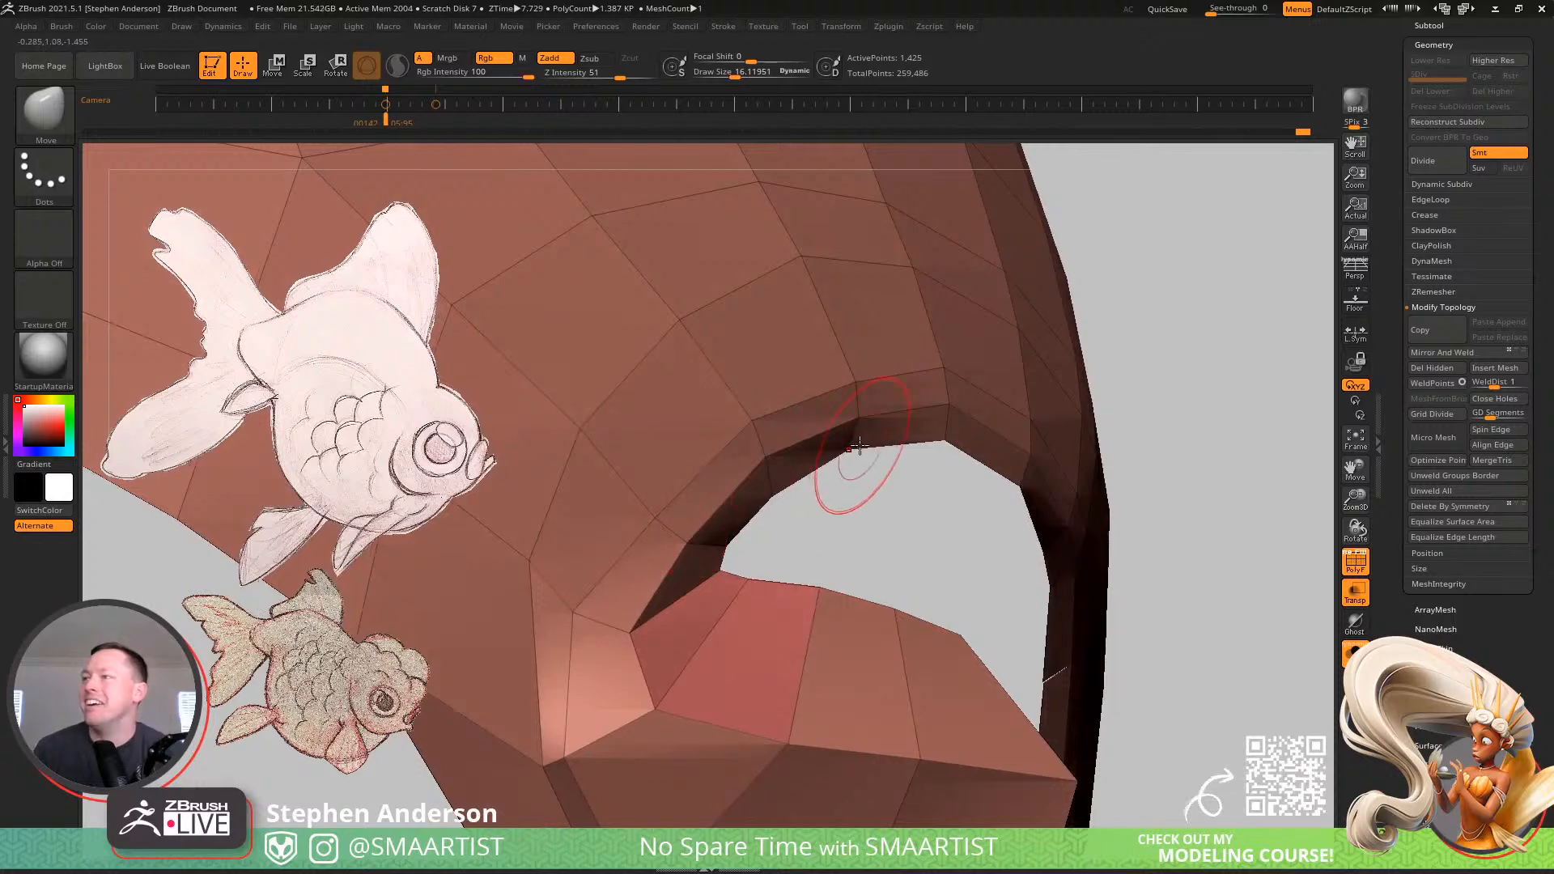
pyautogui.moveTo(862, 450)
pyautogui.mouseDown(button='right')
pyautogui.moveTo(735, 485)
pyautogui.moveTo(718, 424)
pyautogui.moveTo(804, 555)
pyautogui.moveTo(731, 412)
pyautogui.moveTo(701, 573)
pyautogui.moveTo(849, 513)
pyautogui.moveTo(873, 426)
pyautogui.moveTo(825, 518)
pyautogui.moveTo(870, 472)
pyautogui.mouseUp(button='right')
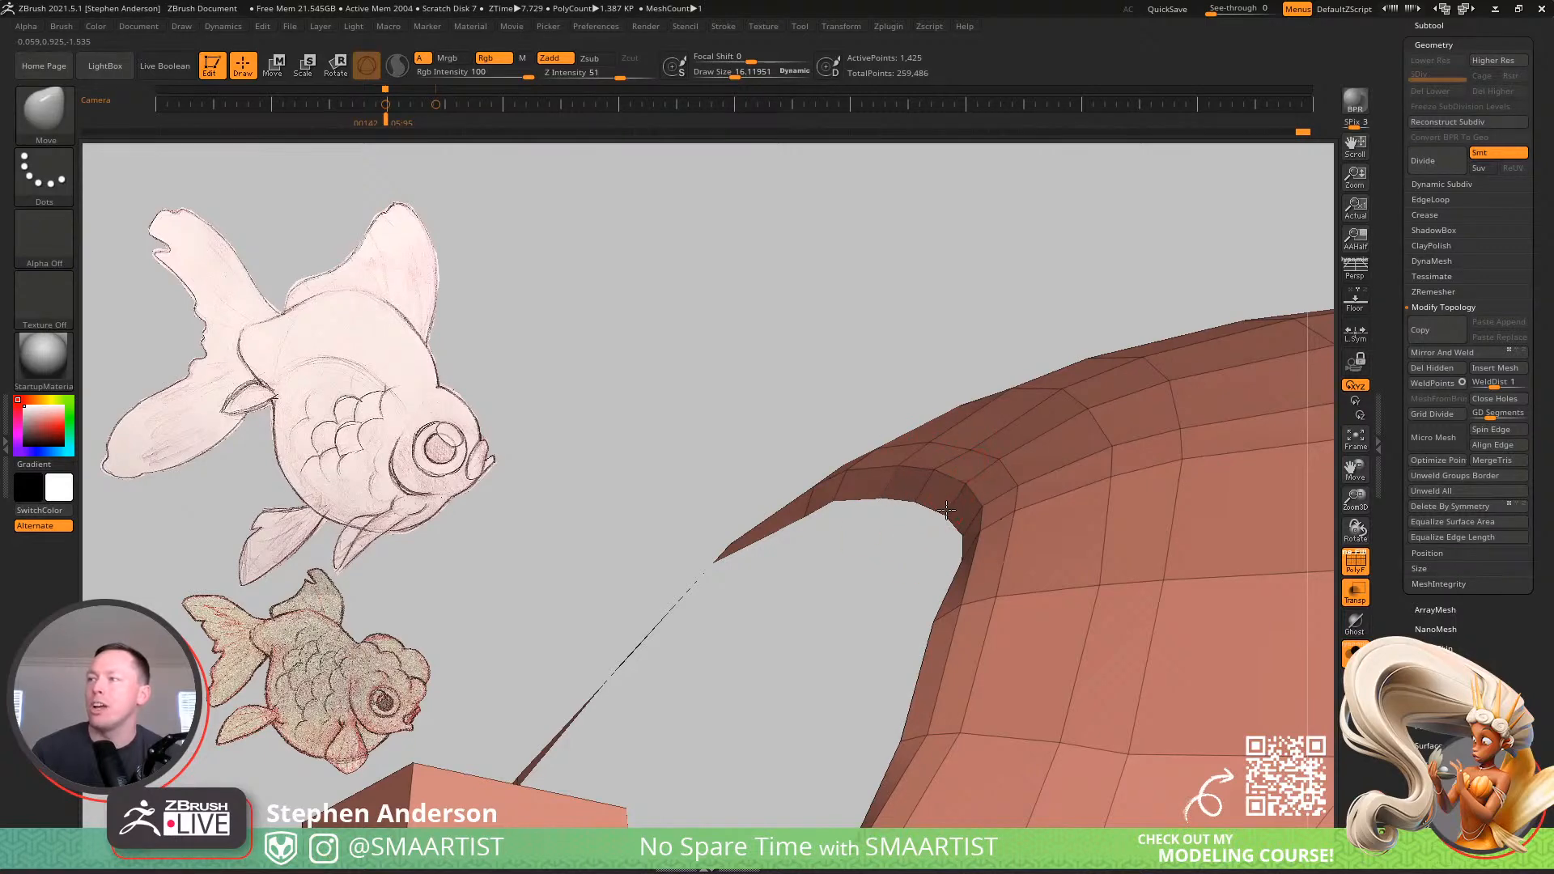
pyautogui.moveTo(930, 505)
pyautogui.mouseDown(button='right')
pyautogui.moveTo(1027, 517)
pyautogui.moveTo(971, 535)
pyautogui.moveTo(894, 497)
pyautogui.mouseUp(button='right')
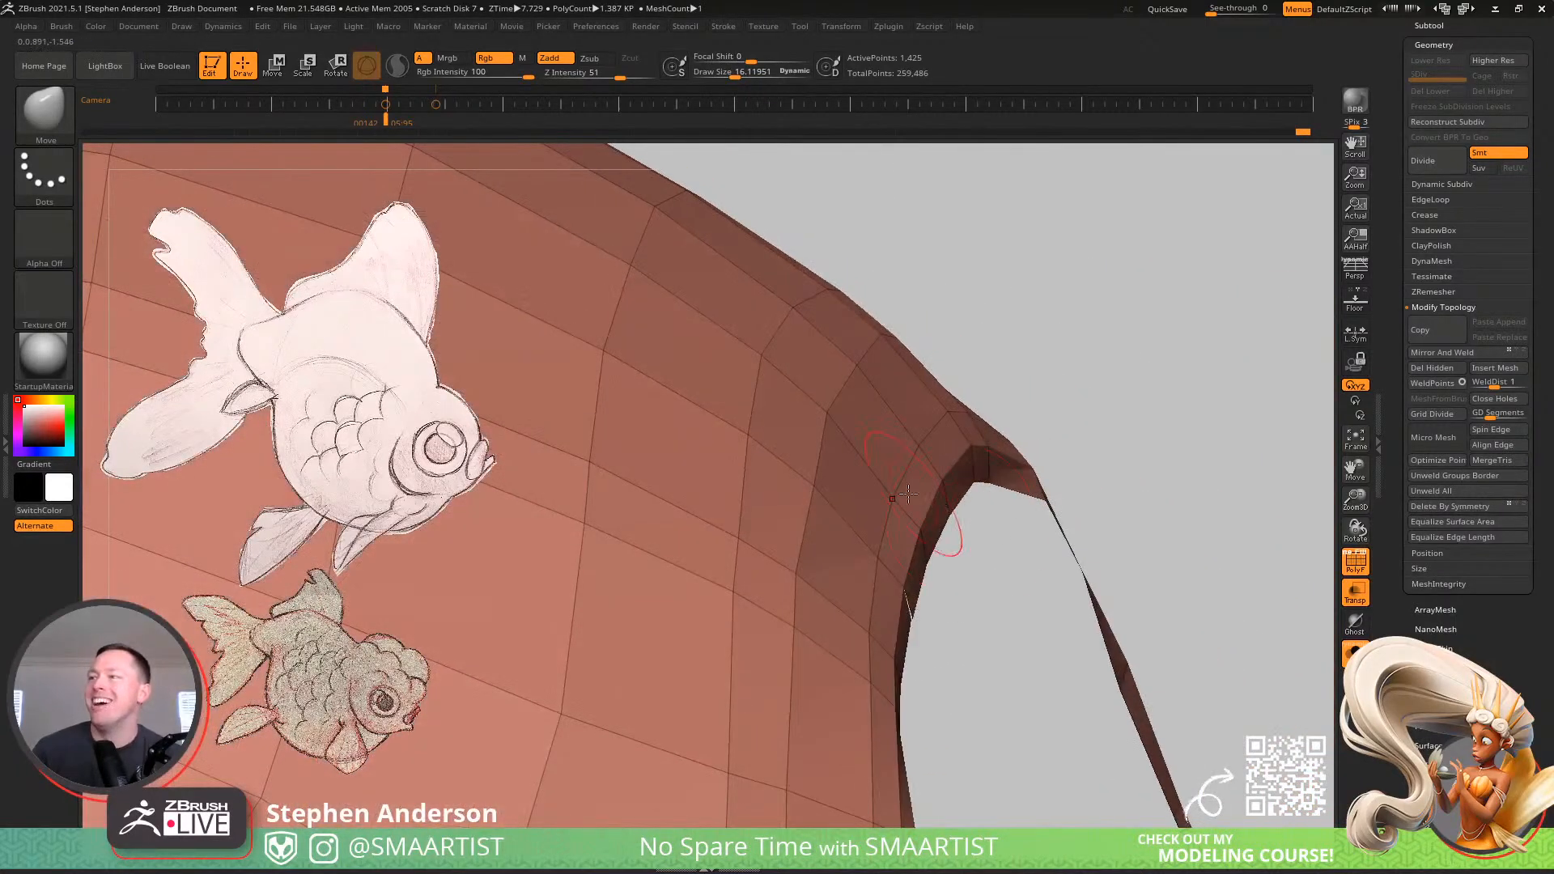
pyautogui.press('s')
pyautogui.moveTo(894, 497); pyautogui.dragTo(909, 497)
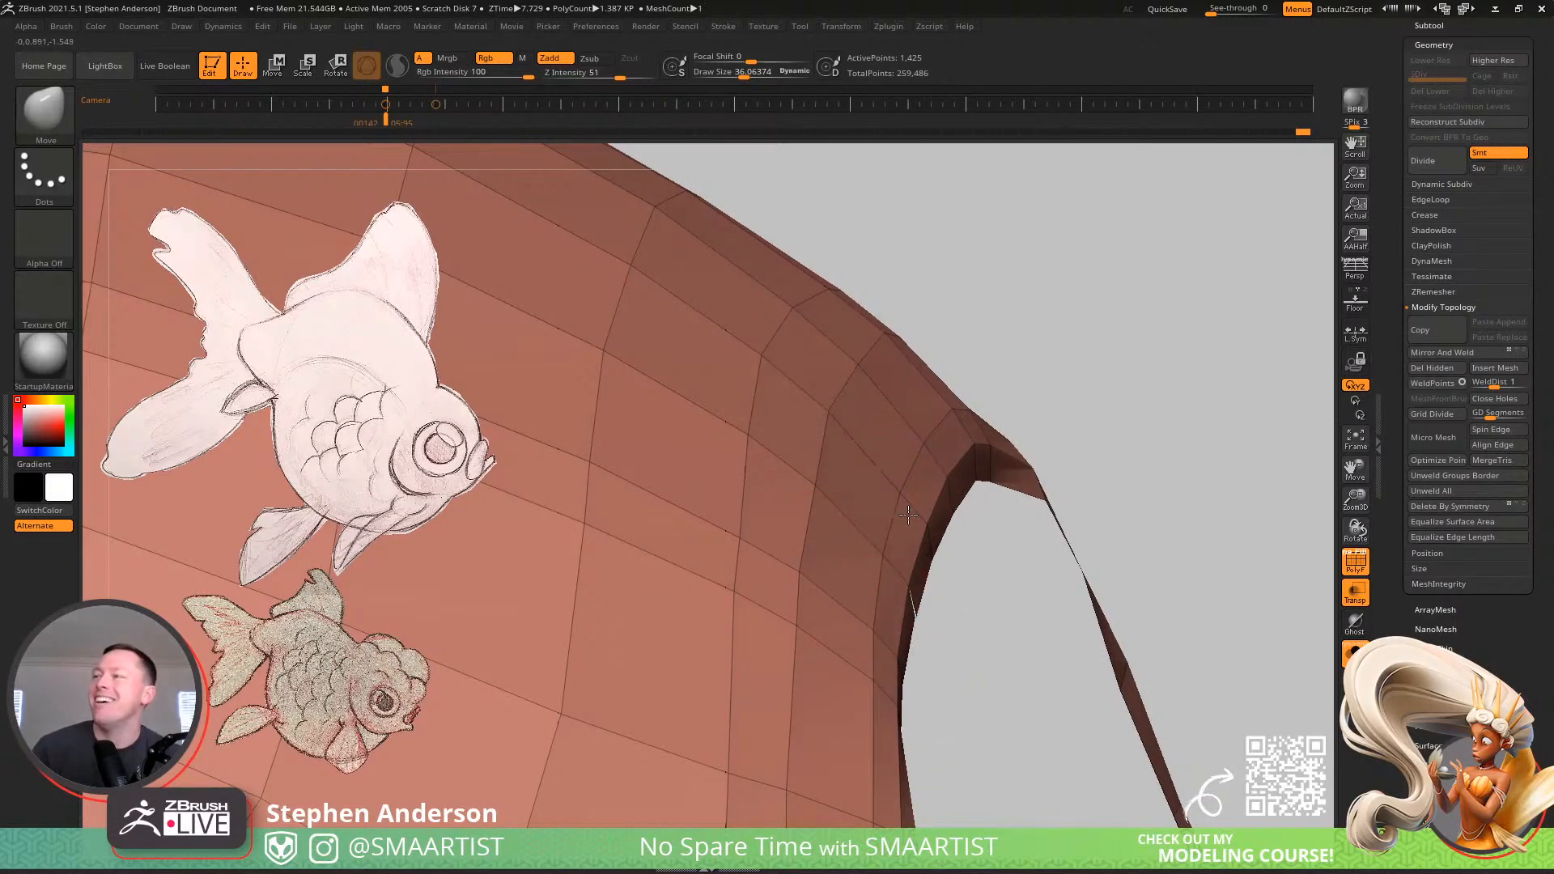
pyautogui.moveTo(1003, 526); pyautogui.dragTo(1036, 573, button='right')
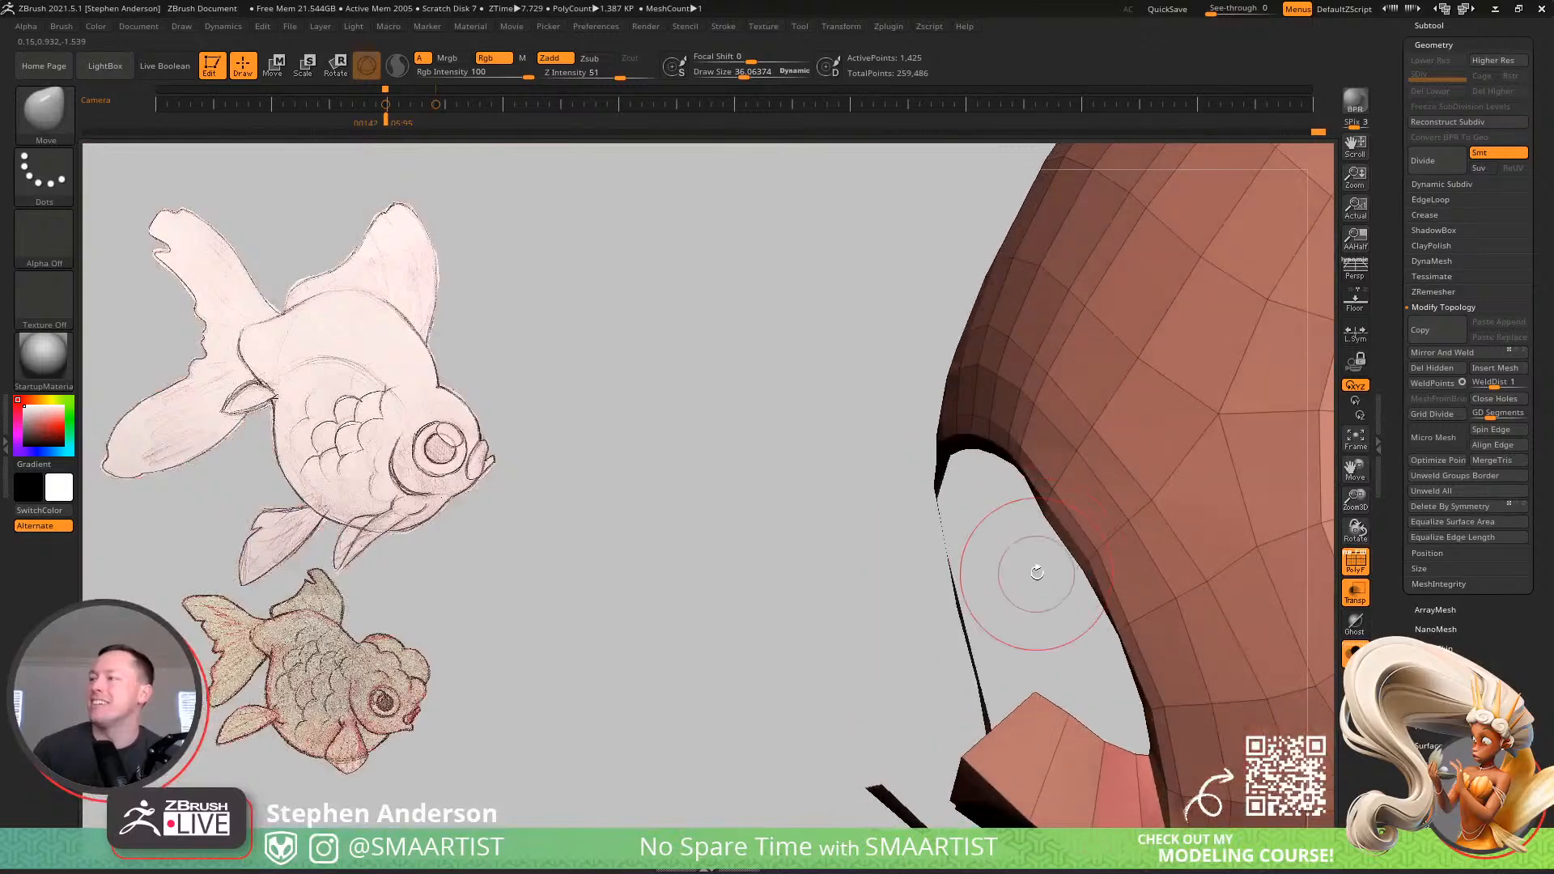
# Reduce the draw size to about 12.6 and reshape the rim of the mouth opening along its side
pyautogui.keyDown('ctrl'); pyautogui.moveTo(1054, 510); pyautogui.dragTo(1030, 544, button='right'); pyautogui.keyUp('ctrl')
pyautogui.press('s')
pyautogui.moveTo(1029, 543); pyautogui.dragTo(1012, 543)
pyautogui.moveTo(1034, 557); pyautogui.dragTo(1048, 550, button='right')
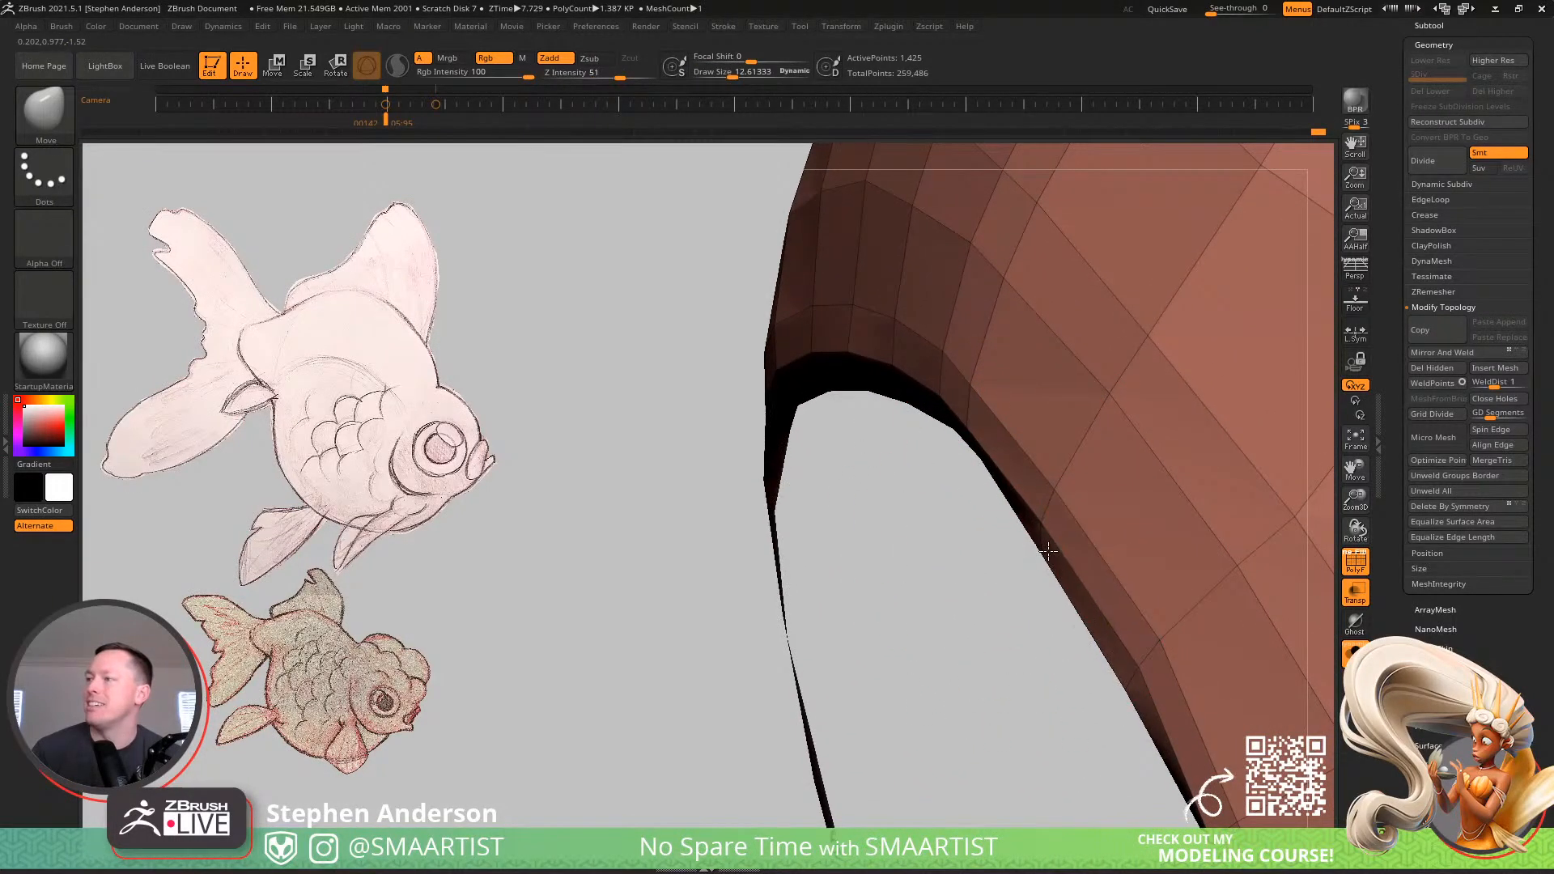
pyautogui.moveTo(1045, 531); pyautogui.dragTo(1041, 539)
pyautogui.moveTo(1110, 665); pyautogui.dragTo(1126, 683)
pyautogui.moveTo(1037, 540); pyautogui.dragTo(1063, 518)
# Refine the topology beside the mouth corner with the Move brush at draw sizes of about 33.7 and 11.6
pyautogui.moveTo(1136, 554)
pyautogui.keyDown('ctrl'); pyautogui.mouseDown(button='right')
pyautogui.moveTo(1079, 501)
pyautogui.moveTo(1017, 513)
pyautogui.moveTo(1015, 617)
pyautogui.mouseUp(button='right'); pyautogui.keyUp('ctrl')
pyautogui.press('s')
pyautogui.moveTo(1016, 616); pyautogui.dragTo(1027, 618)
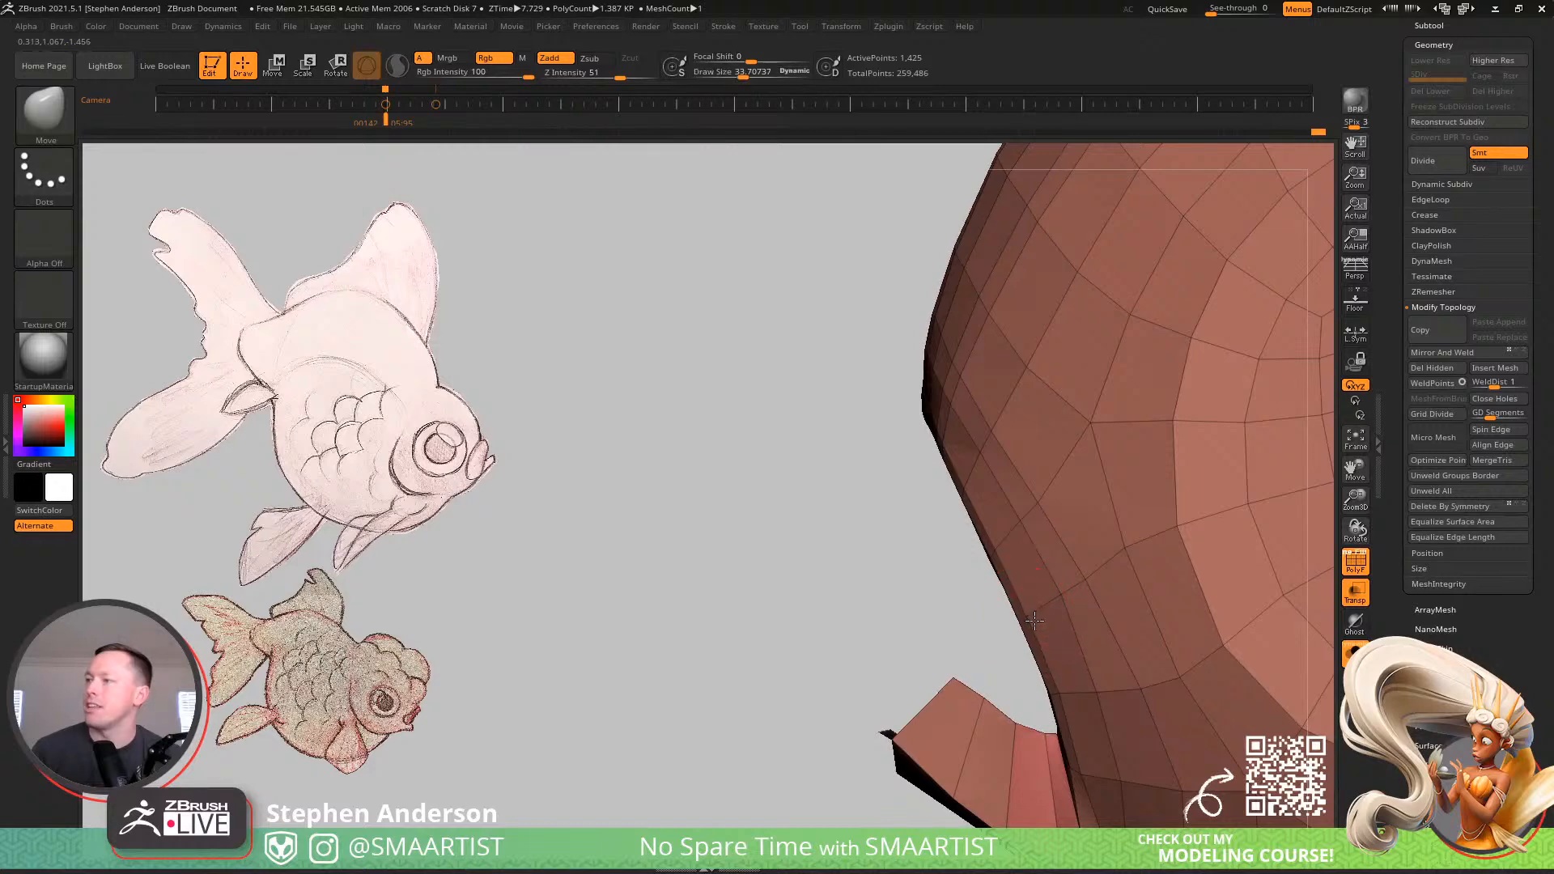
pyautogui.moveTo(1066, 598); pyautogui.dragTo(1061, 604, button='right')
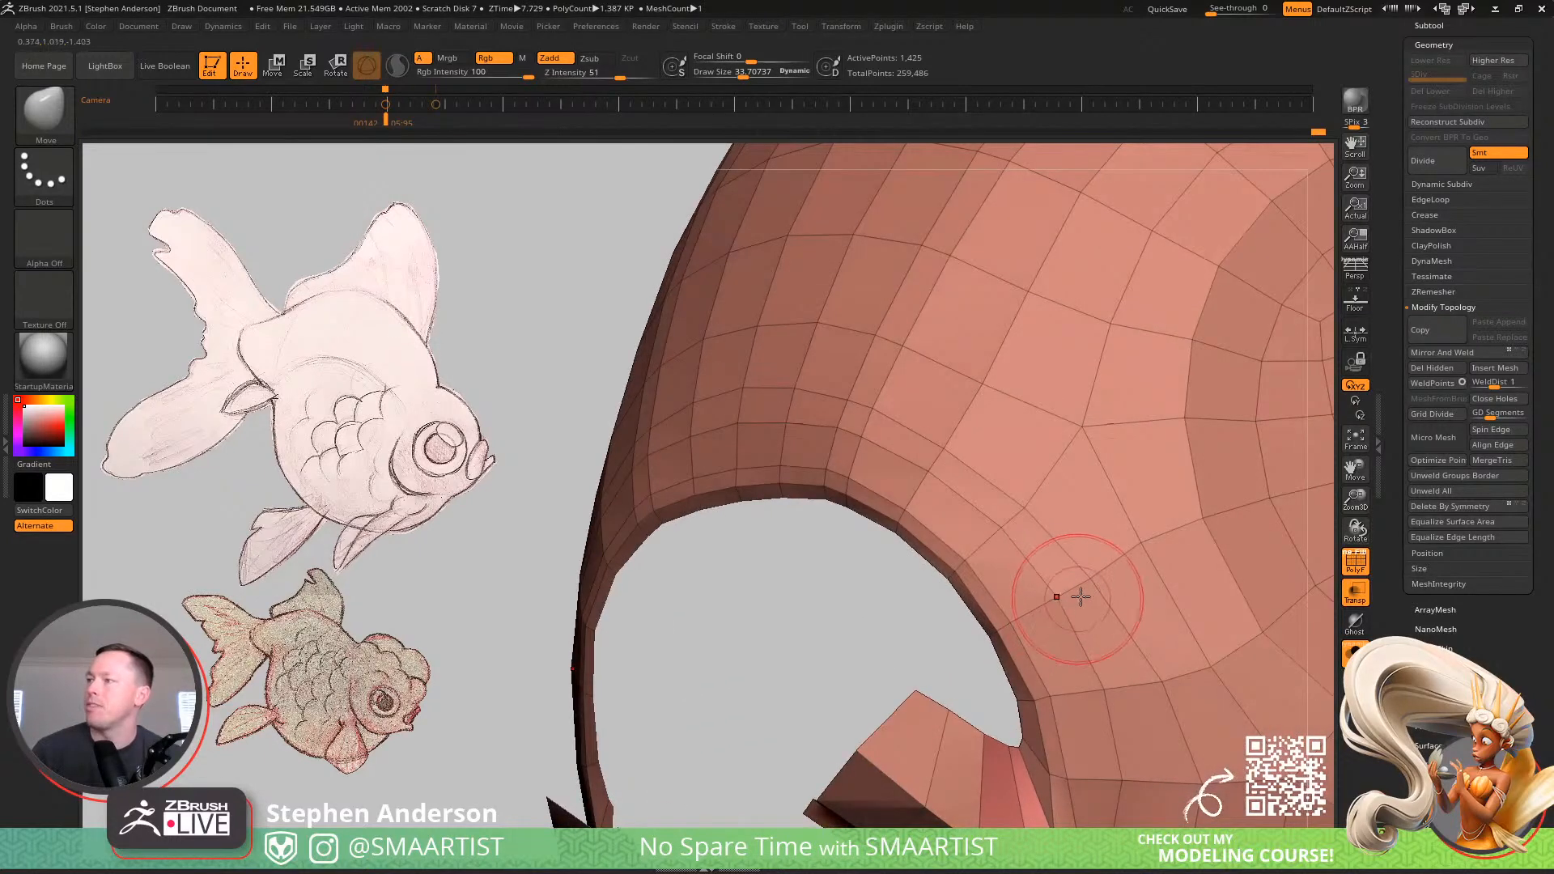
pyautogui.press('s')
pyautogui.moveTo(1081, 597); pyautogui.dragTo(1069, 596)
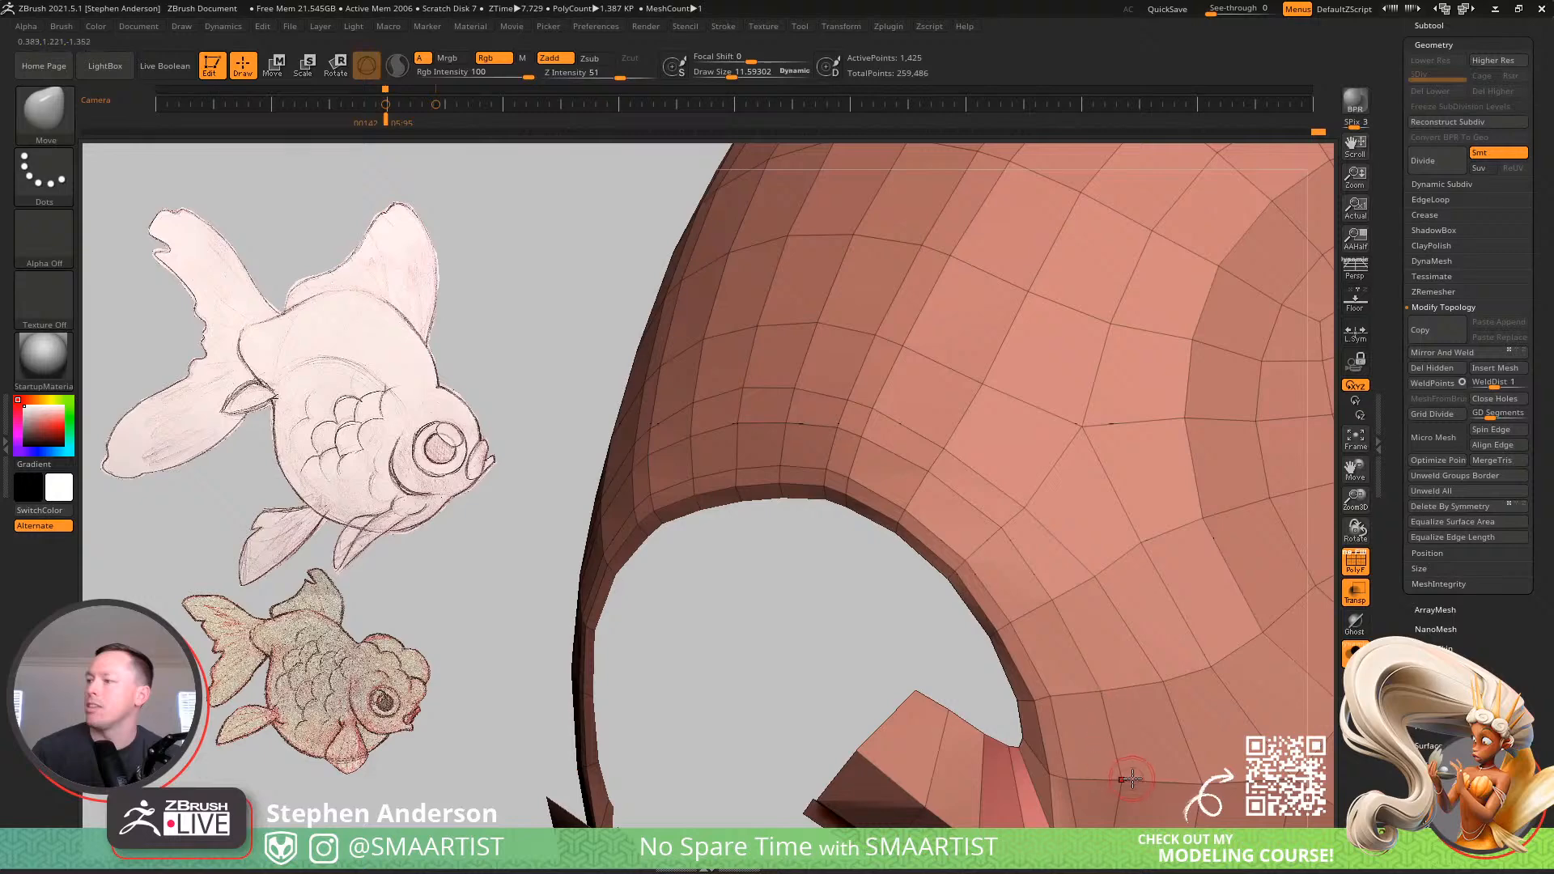
pyautogui.moveTo(1132, 778); pyautogui.dragTo(929, 538, button='right')
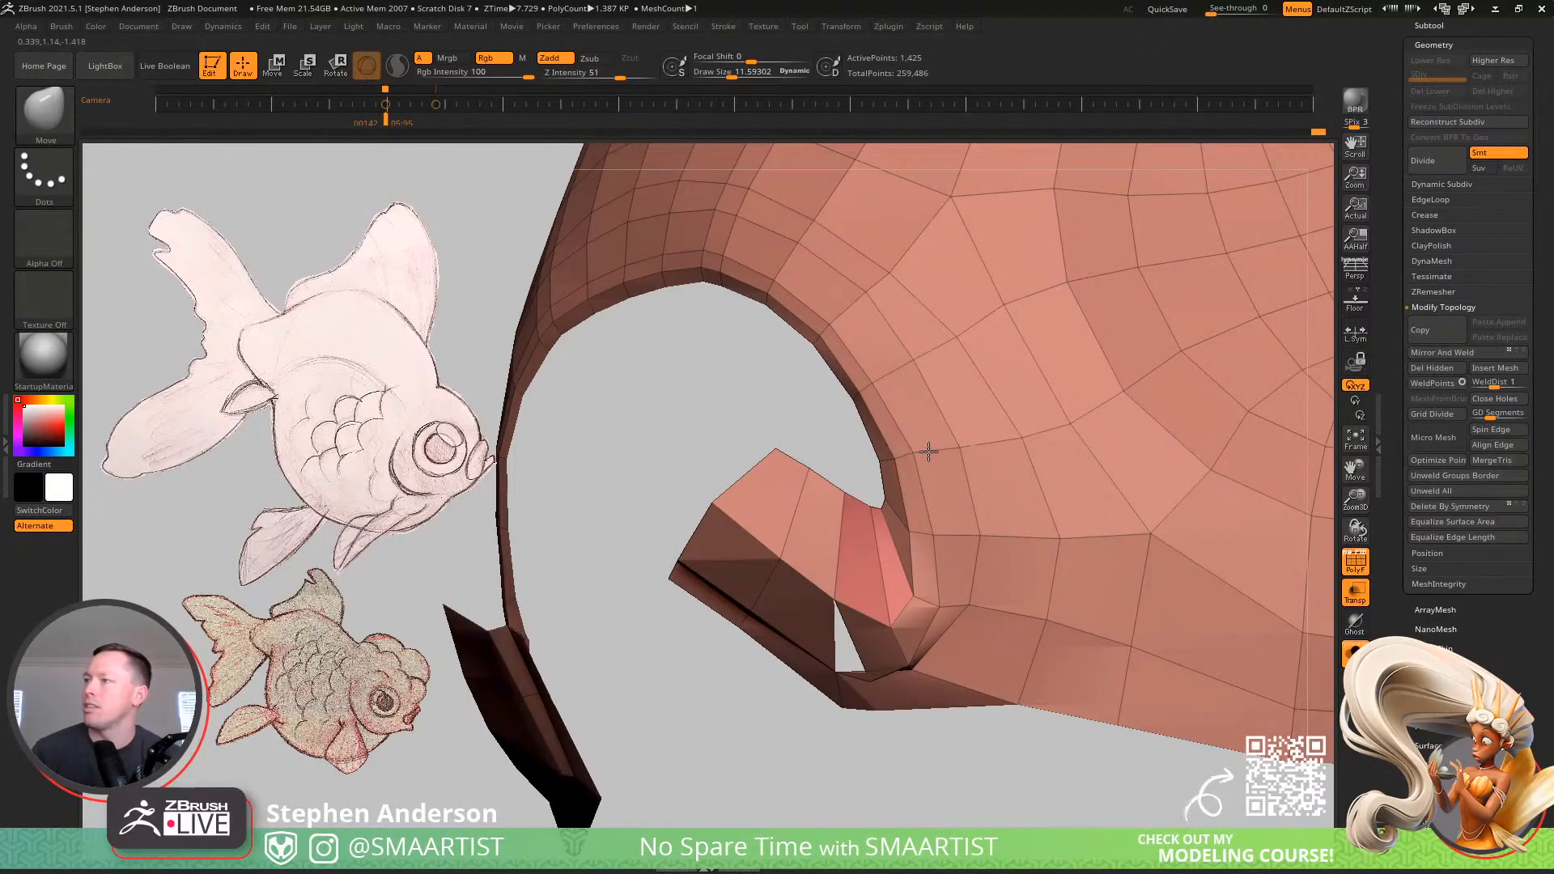
pyautogui.moveTo(876, 375); pyautogui.dragTo(971, 430, button='right')
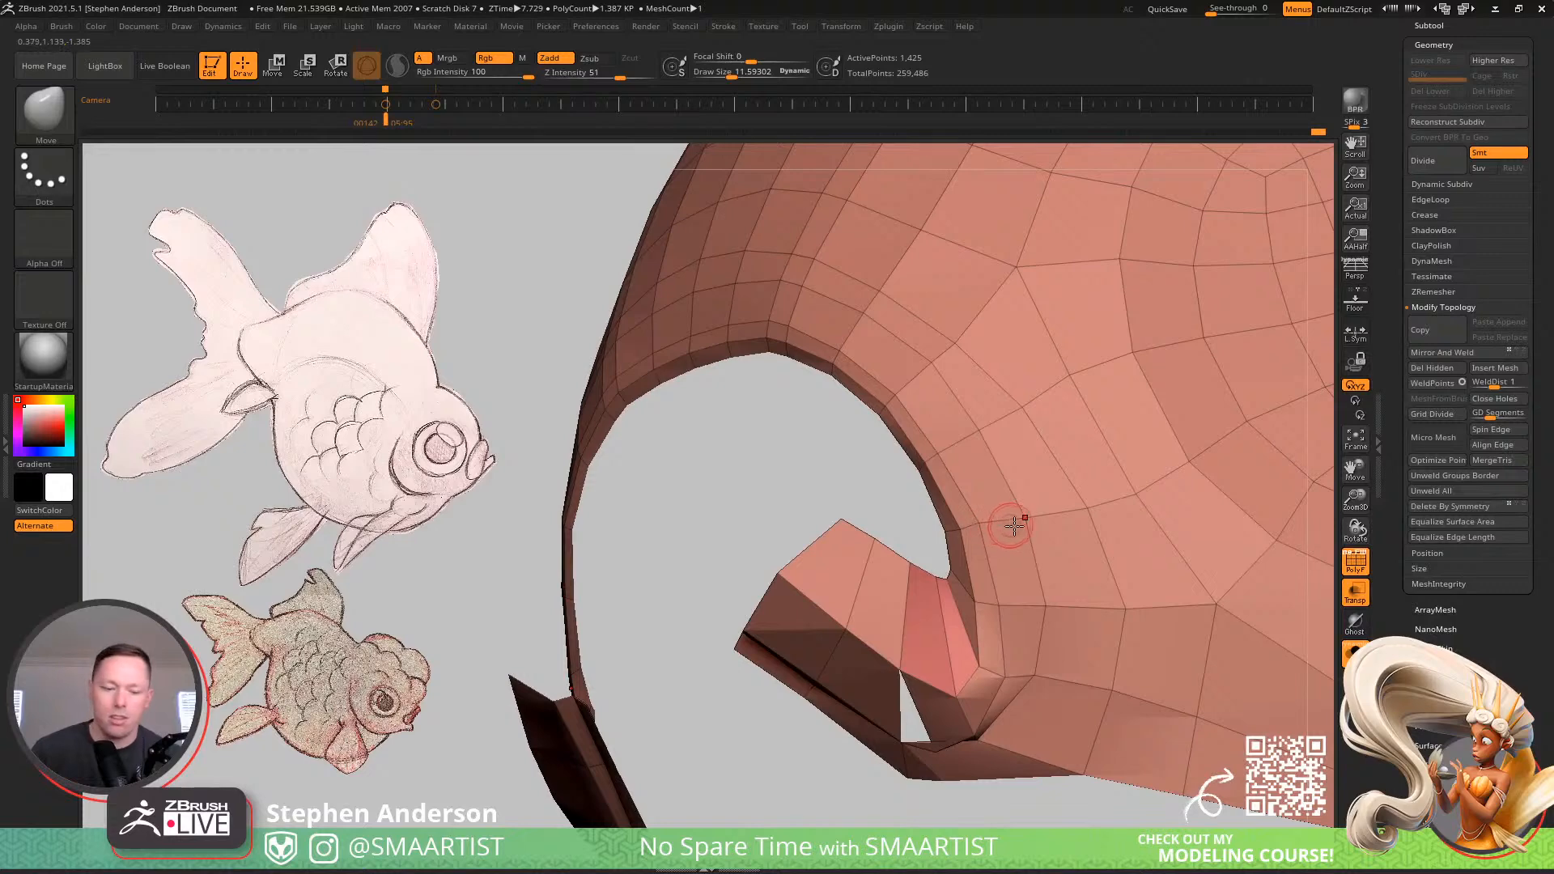
# Switch to ZModeler at a draw size of about 7.5 and slide points around the mouth opening by brush radius
pyautogui.press('b')
pyautogui.press('m')
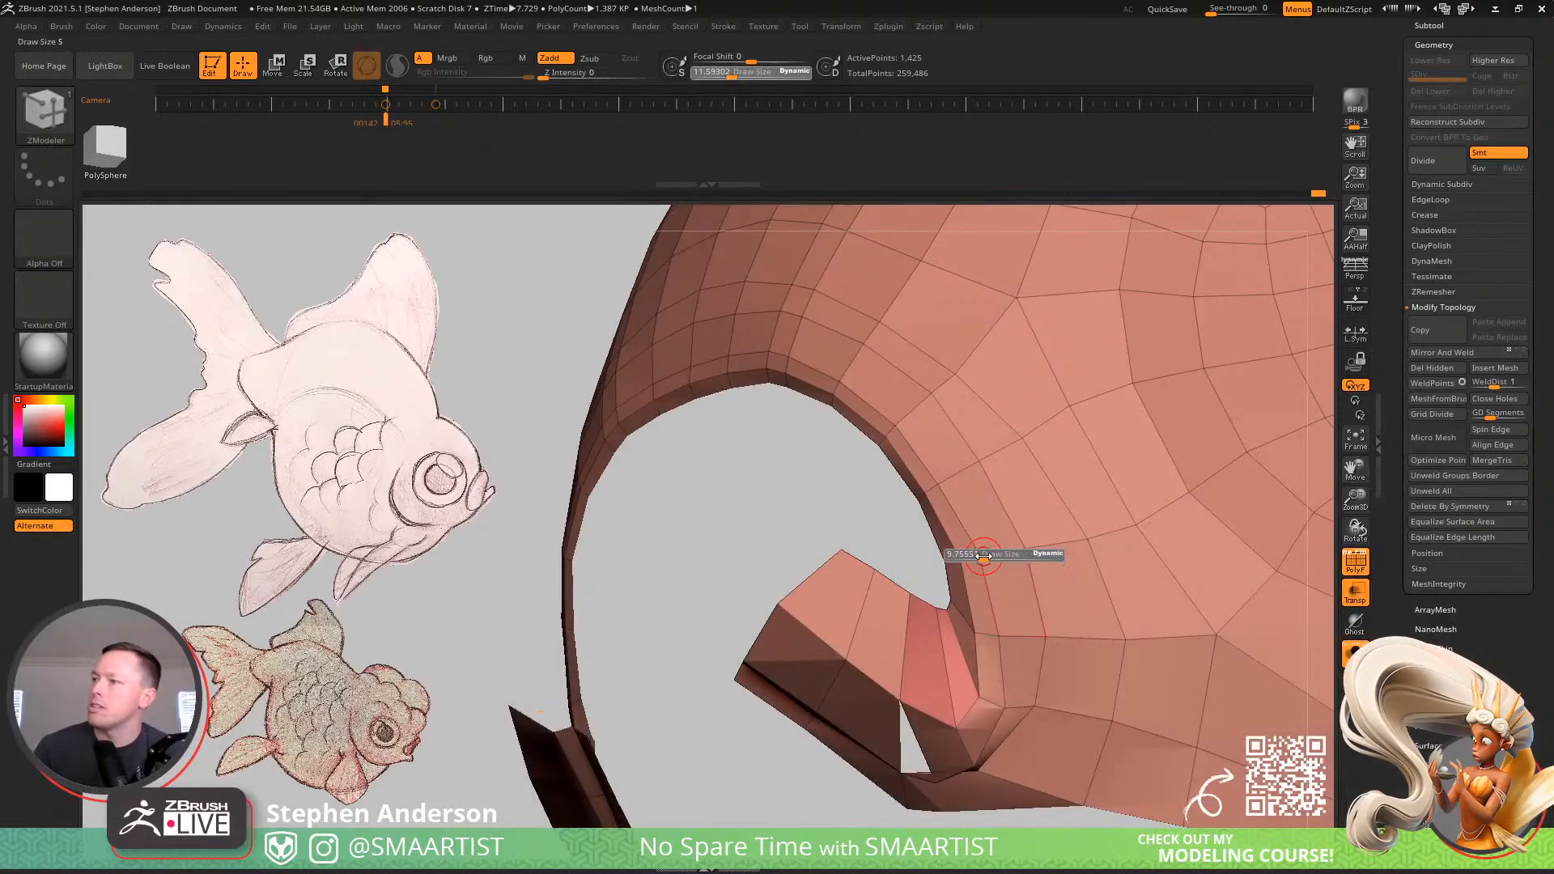
pyautogui.press('space')
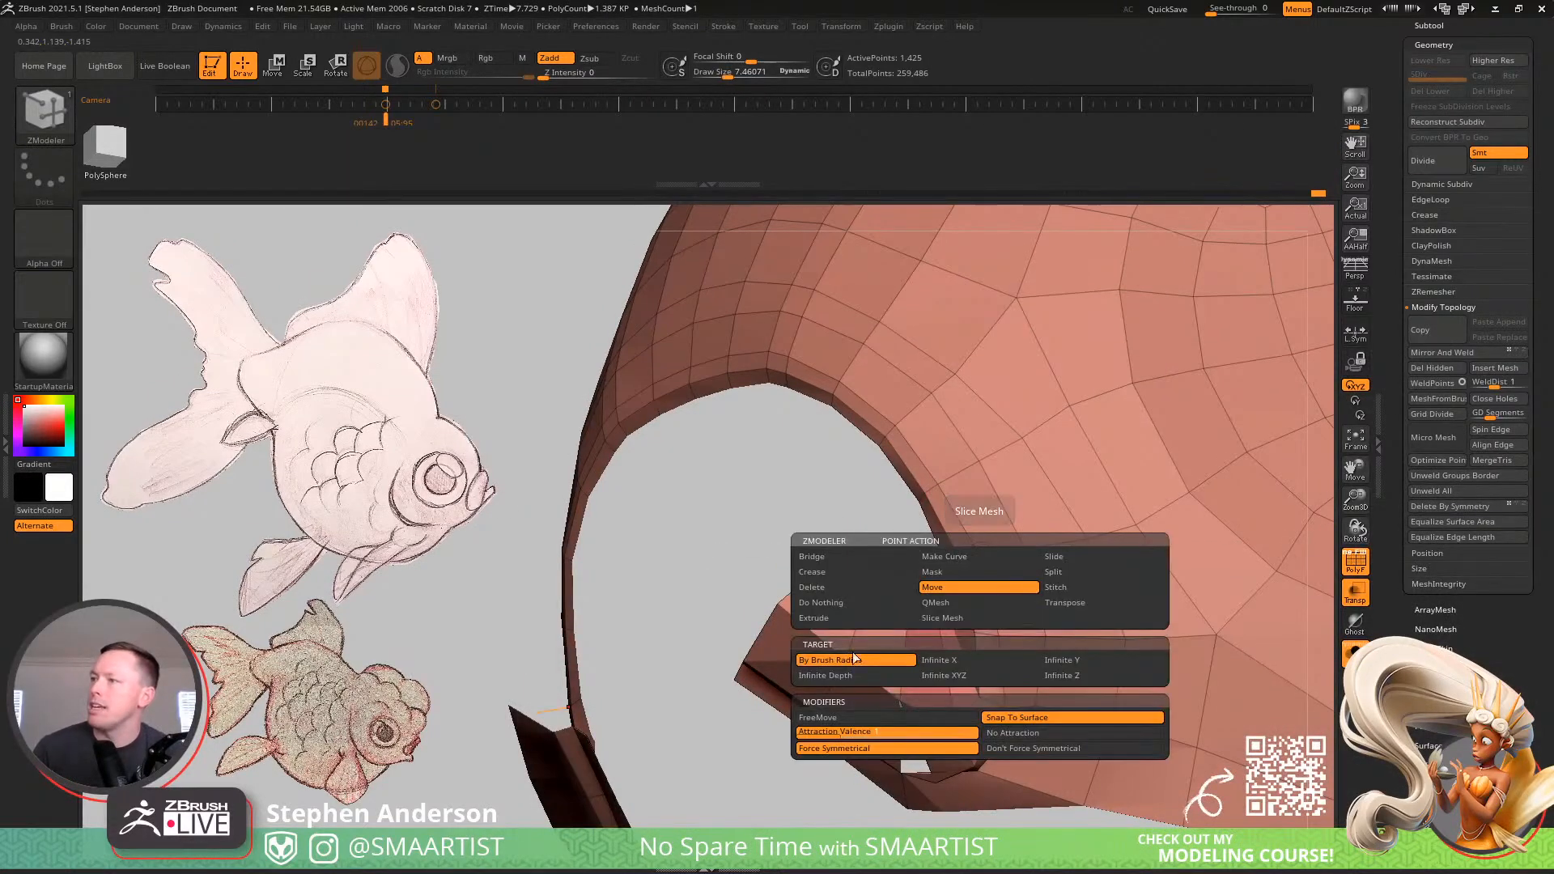
pyautogui.click(1065, 556)
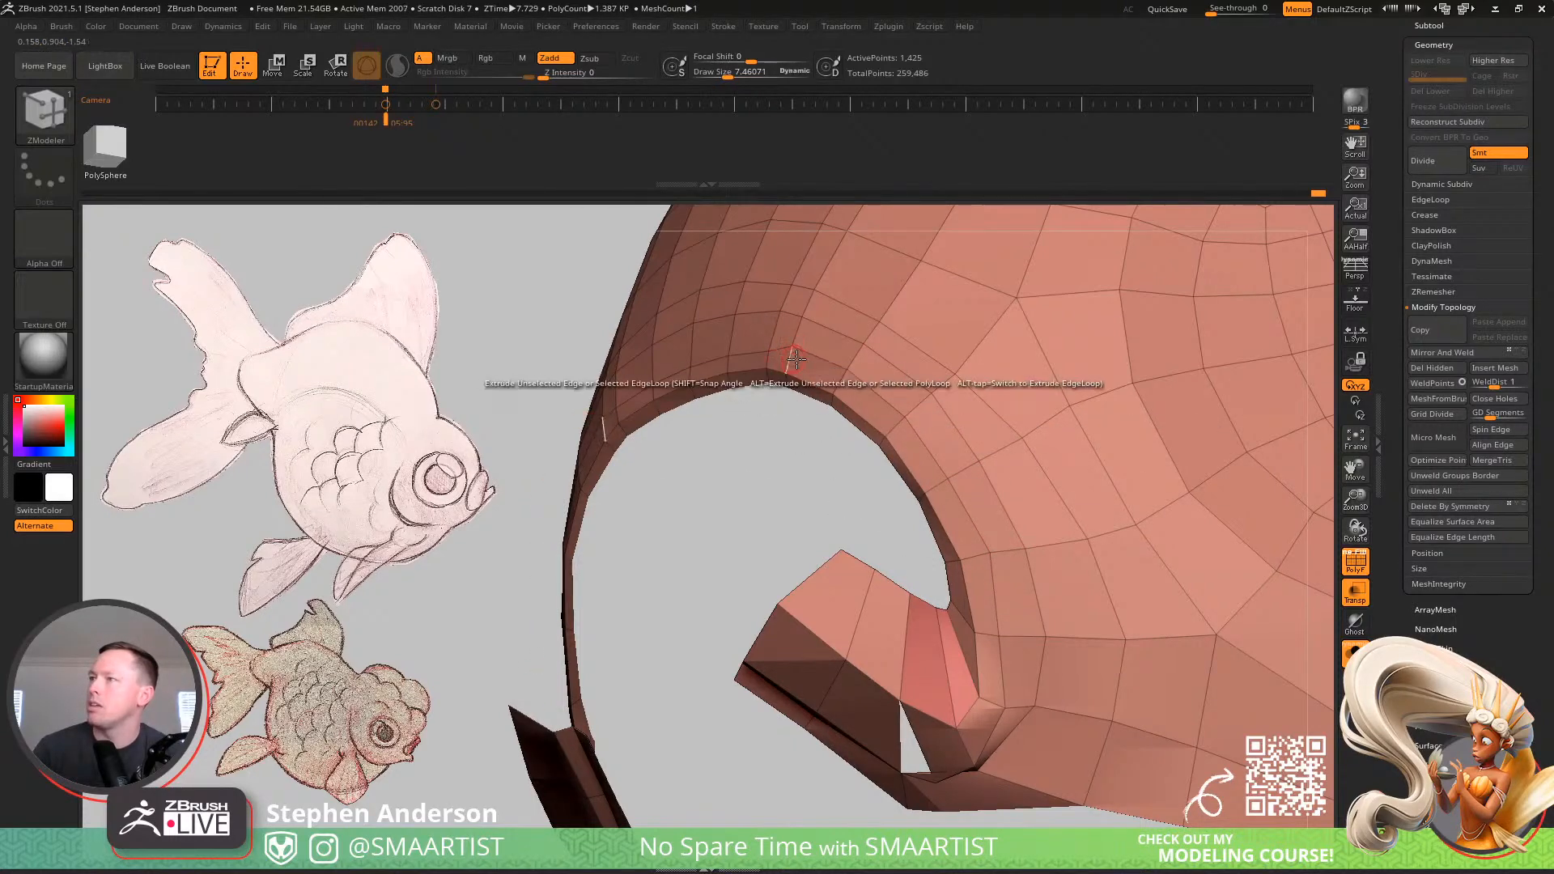
pyautogui.moveTo(794, 361); pyautogui.dragTo(951, 415, button='right')
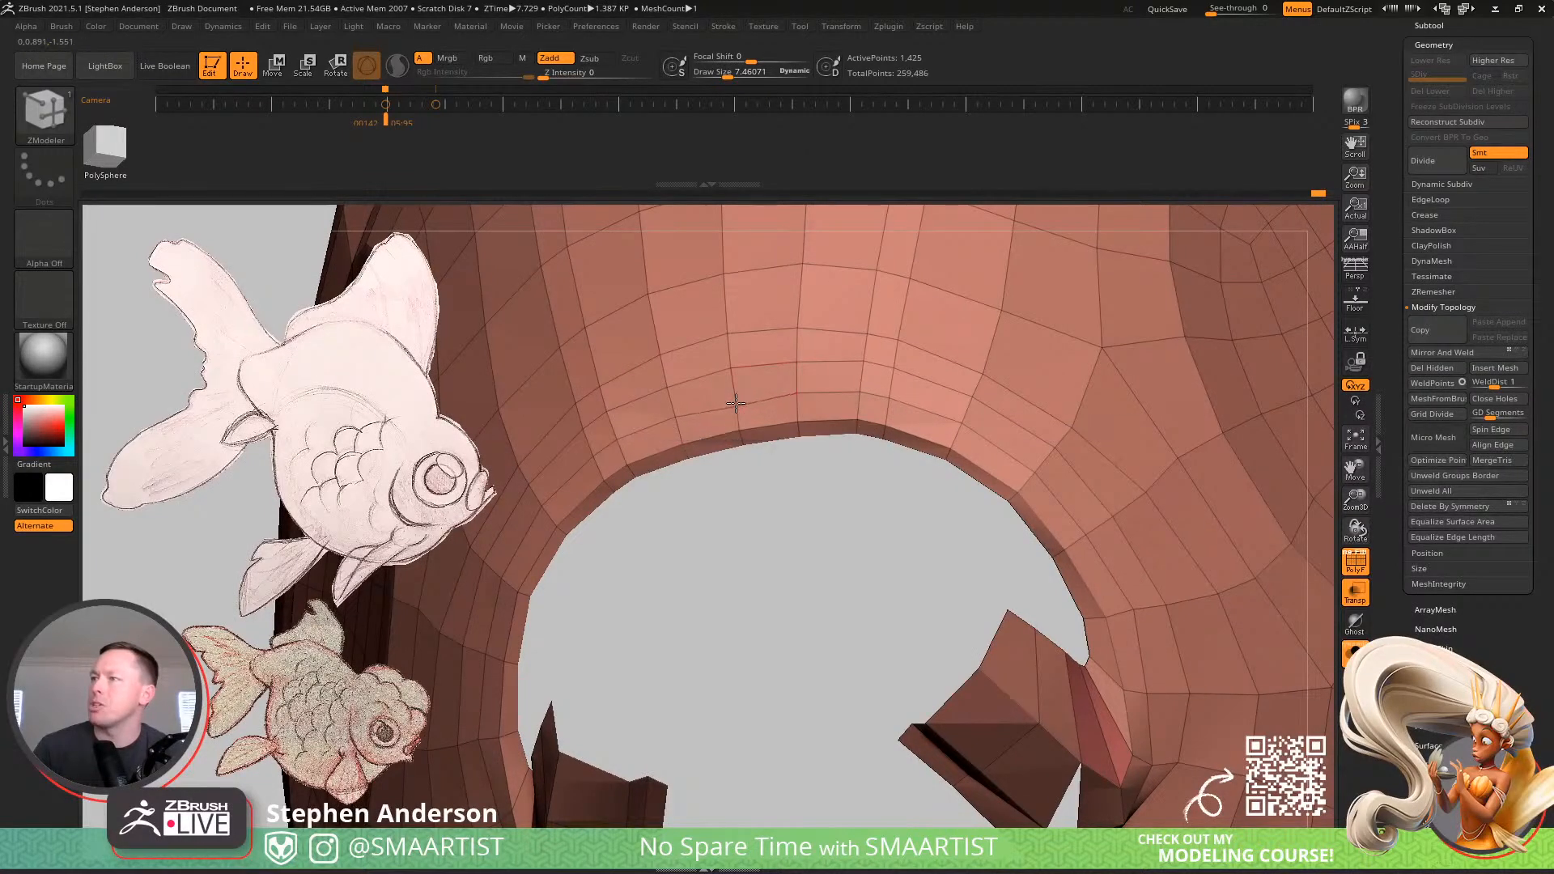
pyautogui.moveTo(736, 401); pyautogui.dragTo(984, 493, button='right')
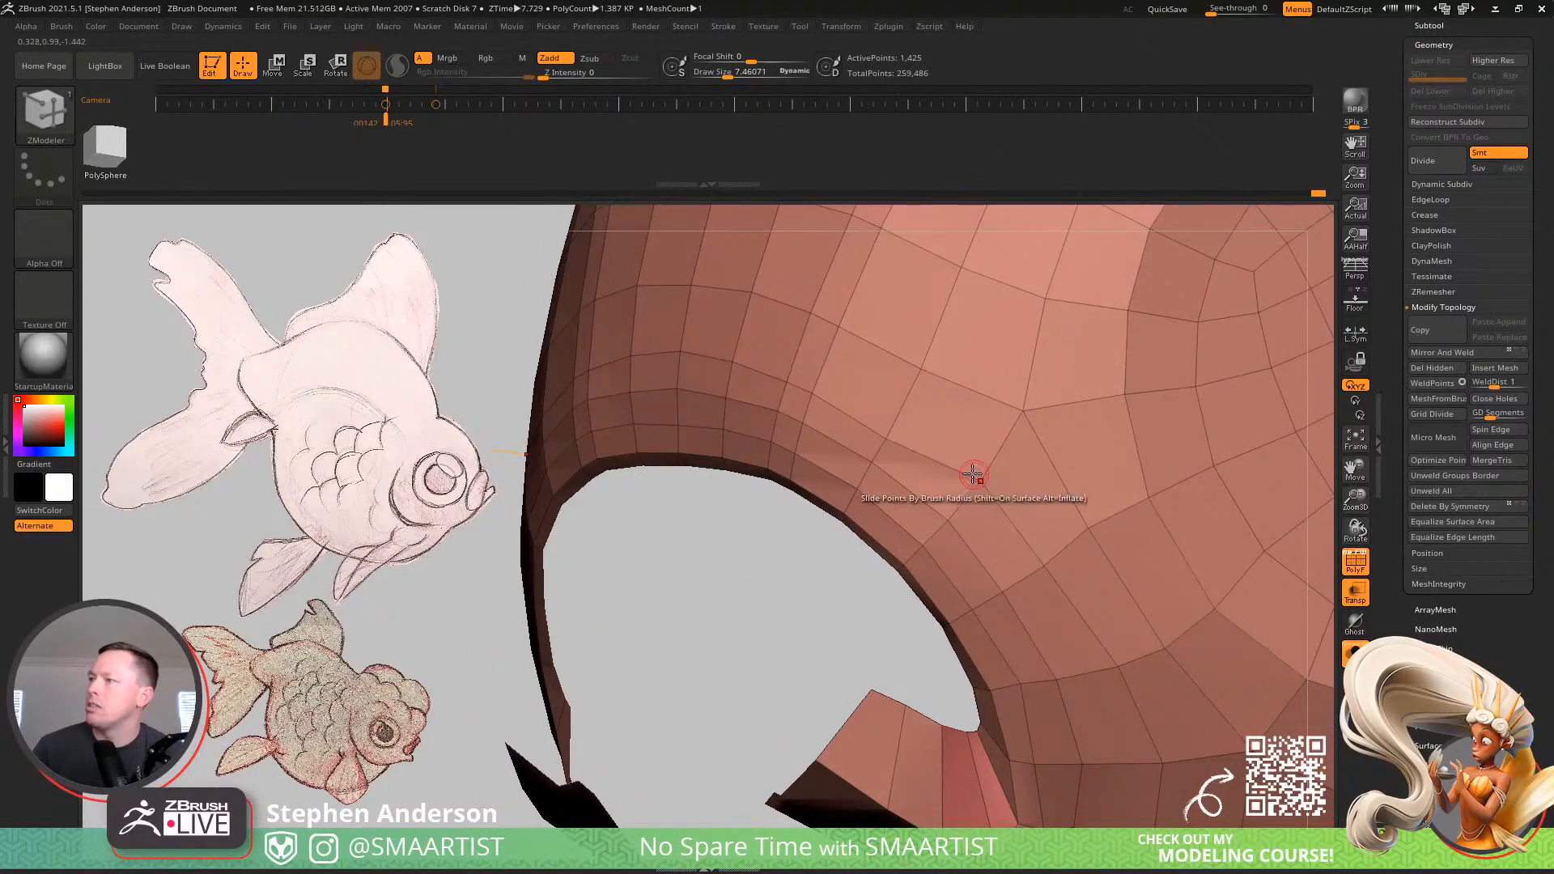
pyautogui.moveTo(892, 421); pyautogui.dragTo(929, 458, button='right')
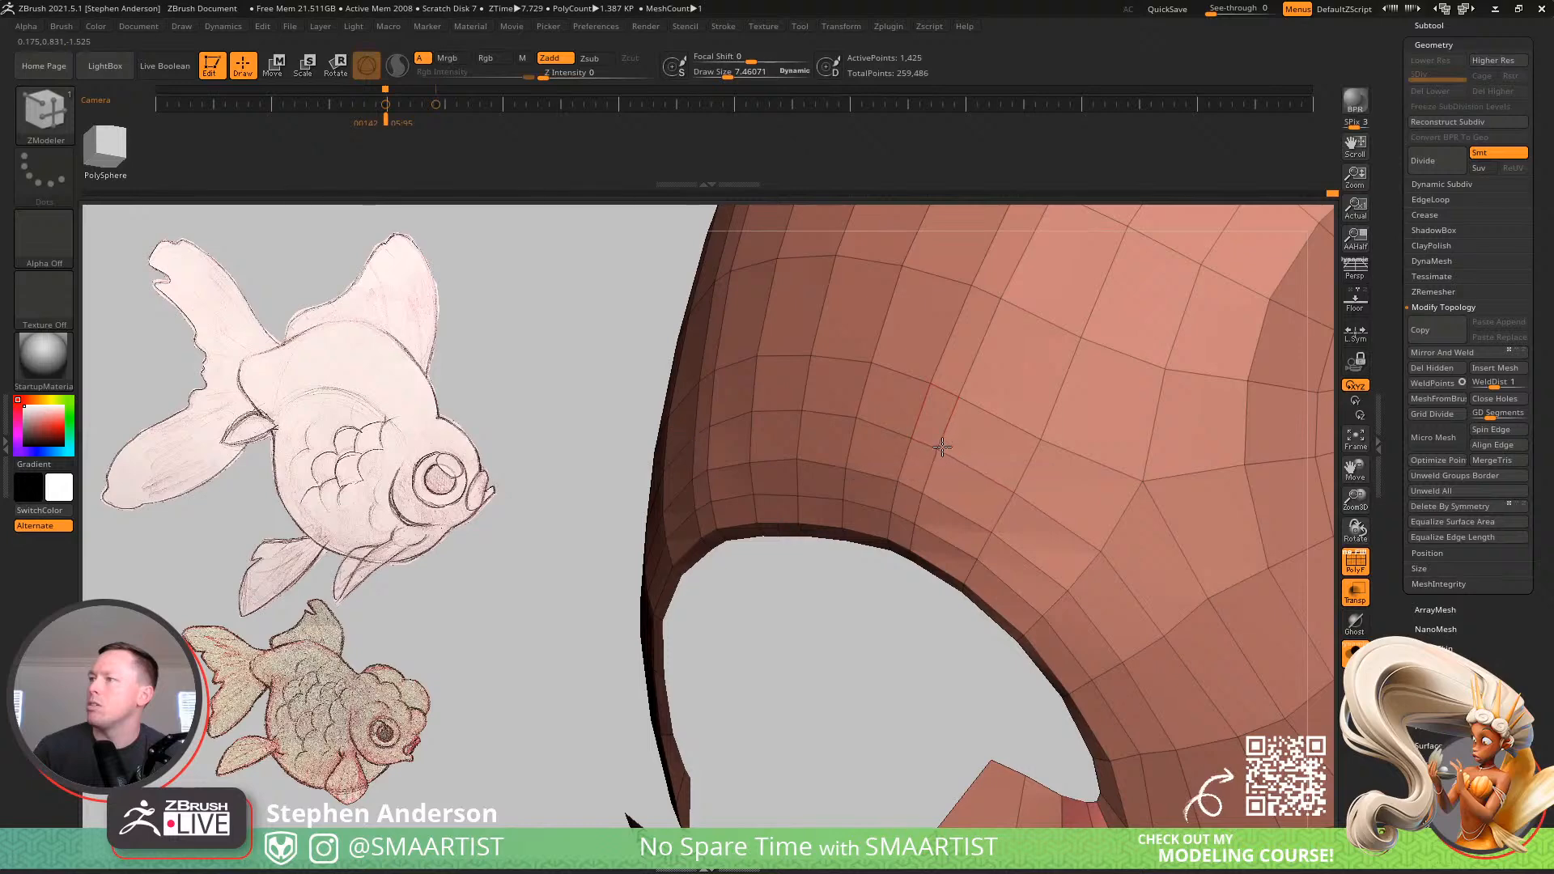
pyautogui.moveTo(941, 446); pyautogui.dragTo(1016, 456, button='right')
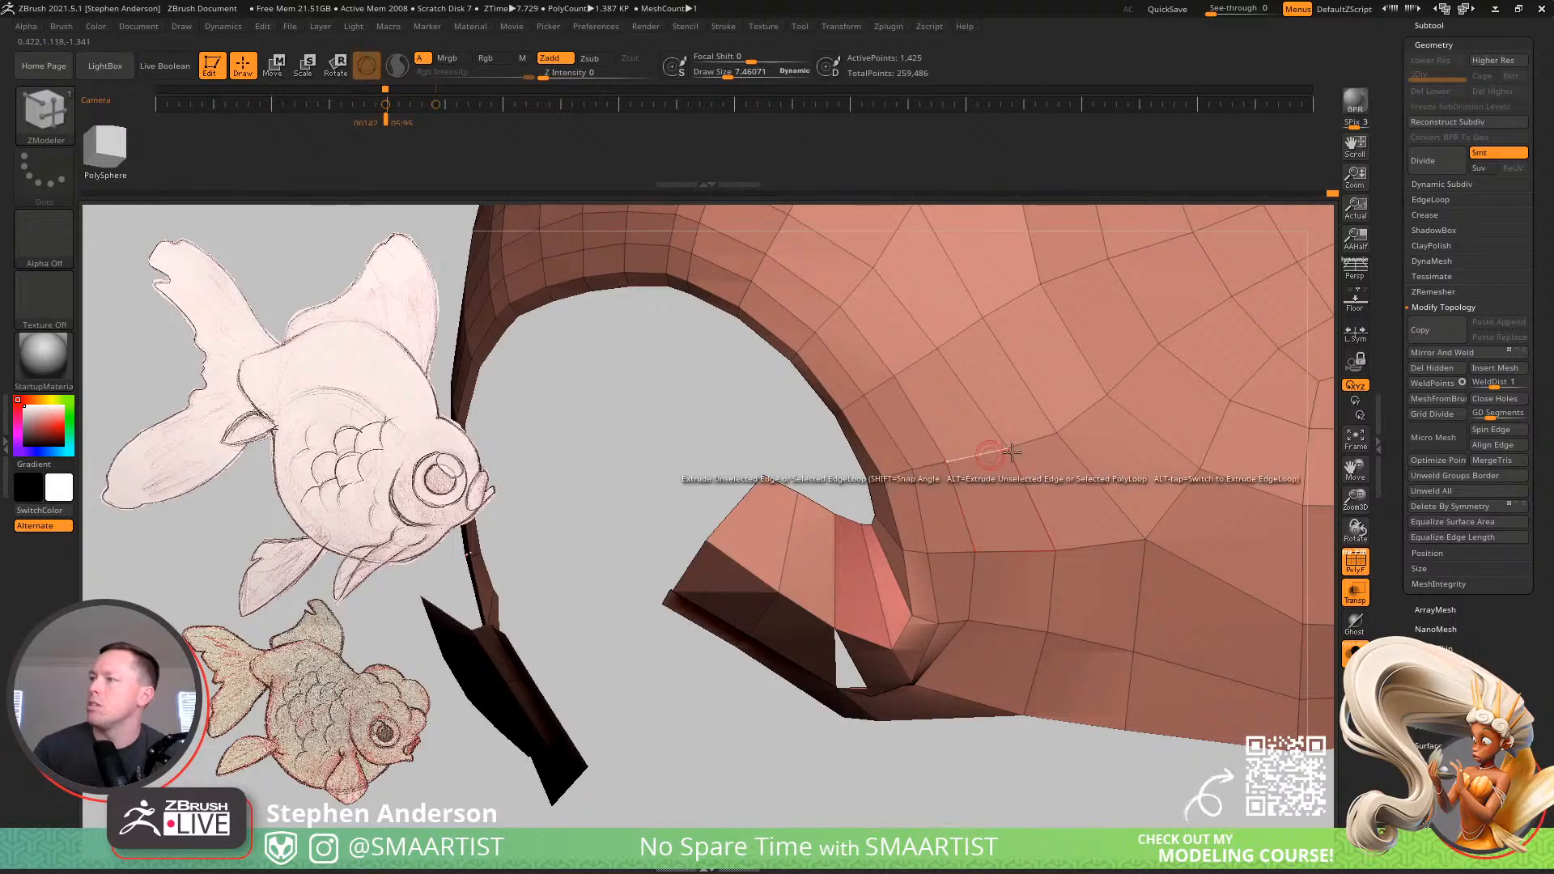
pyautogui.moveTo(1050, 428)
pyautogui.mouseDown(button='right')
pyautogui.moveTo(1032, 537)
pyautogui.moveTo(1040, 527)
pyautogui.moveTo(1009, 508)
pyautogui.moveTo(1043, 538)
pyautogui.moveTo(981, 514)
pyautogui.moveTo(979, 538)
pyautogui.moveTo(836, 576)
pyautogui.moveTo(902, 596)
pyautogui.moveTo(1016, 721)
pyautogui.moveTo(905, 597)
pyautogui.moveTo(912, 538)
pyautogui.mouseUp(button='right')
pyautogui.click(911, 601)
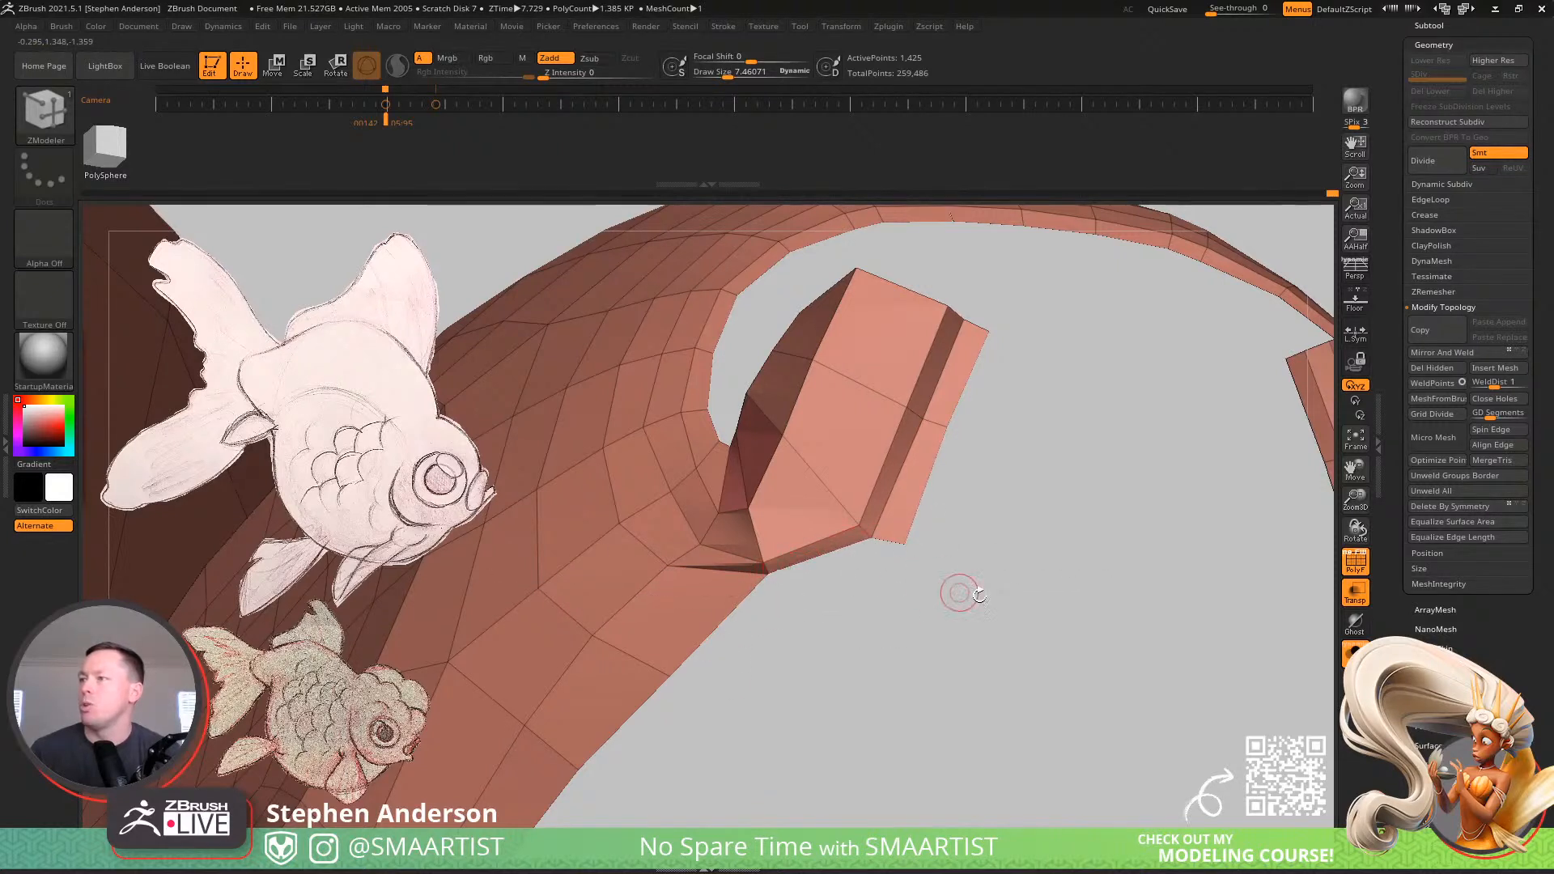
# Leave Solo mode to show the sculpted goldfish and enable Ghost transparency to see it through the retopology mesh
pyautogui.press('space')
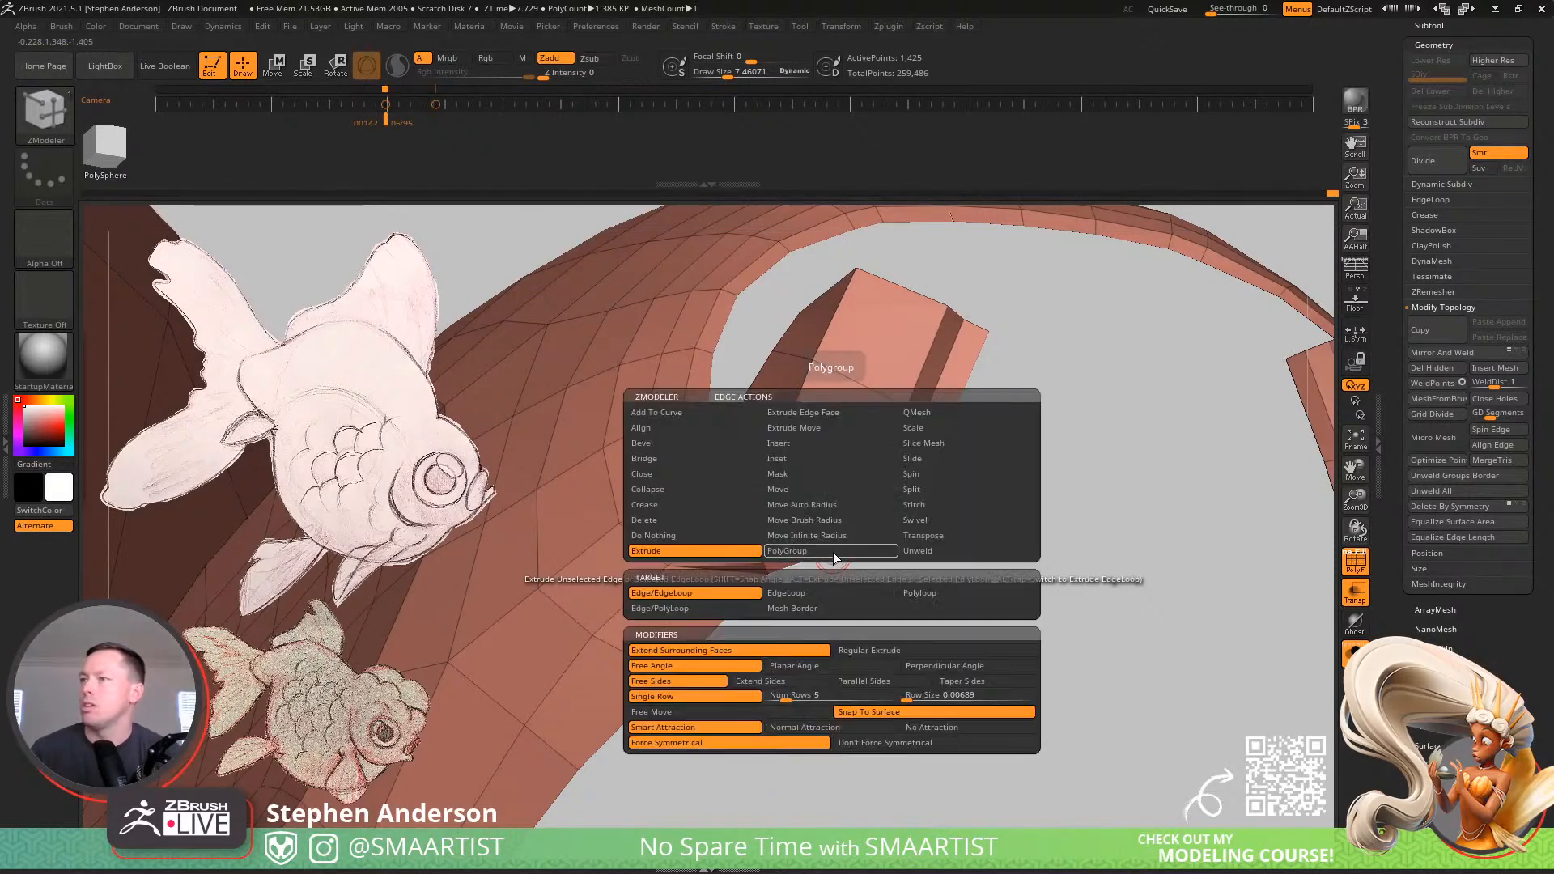
pyautogui.click(1354, 652)
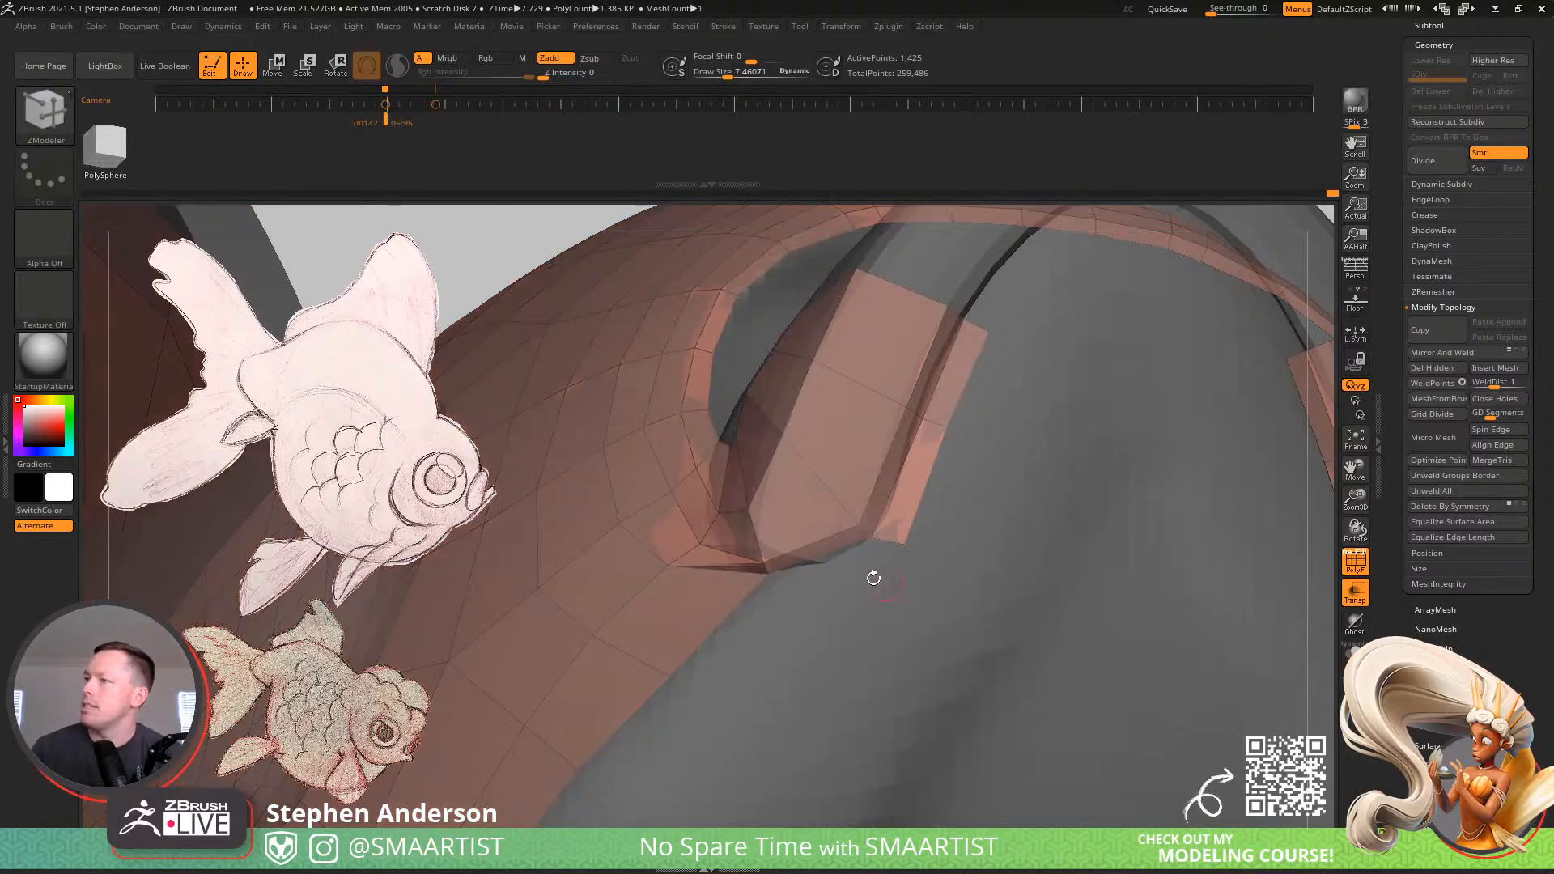
pyautogui.keyDown('alt'); pyautogui.moveTo(874, 576); pyautogui.dragTo(681, 519, button='right'); pyautogui.keyUp('alt')
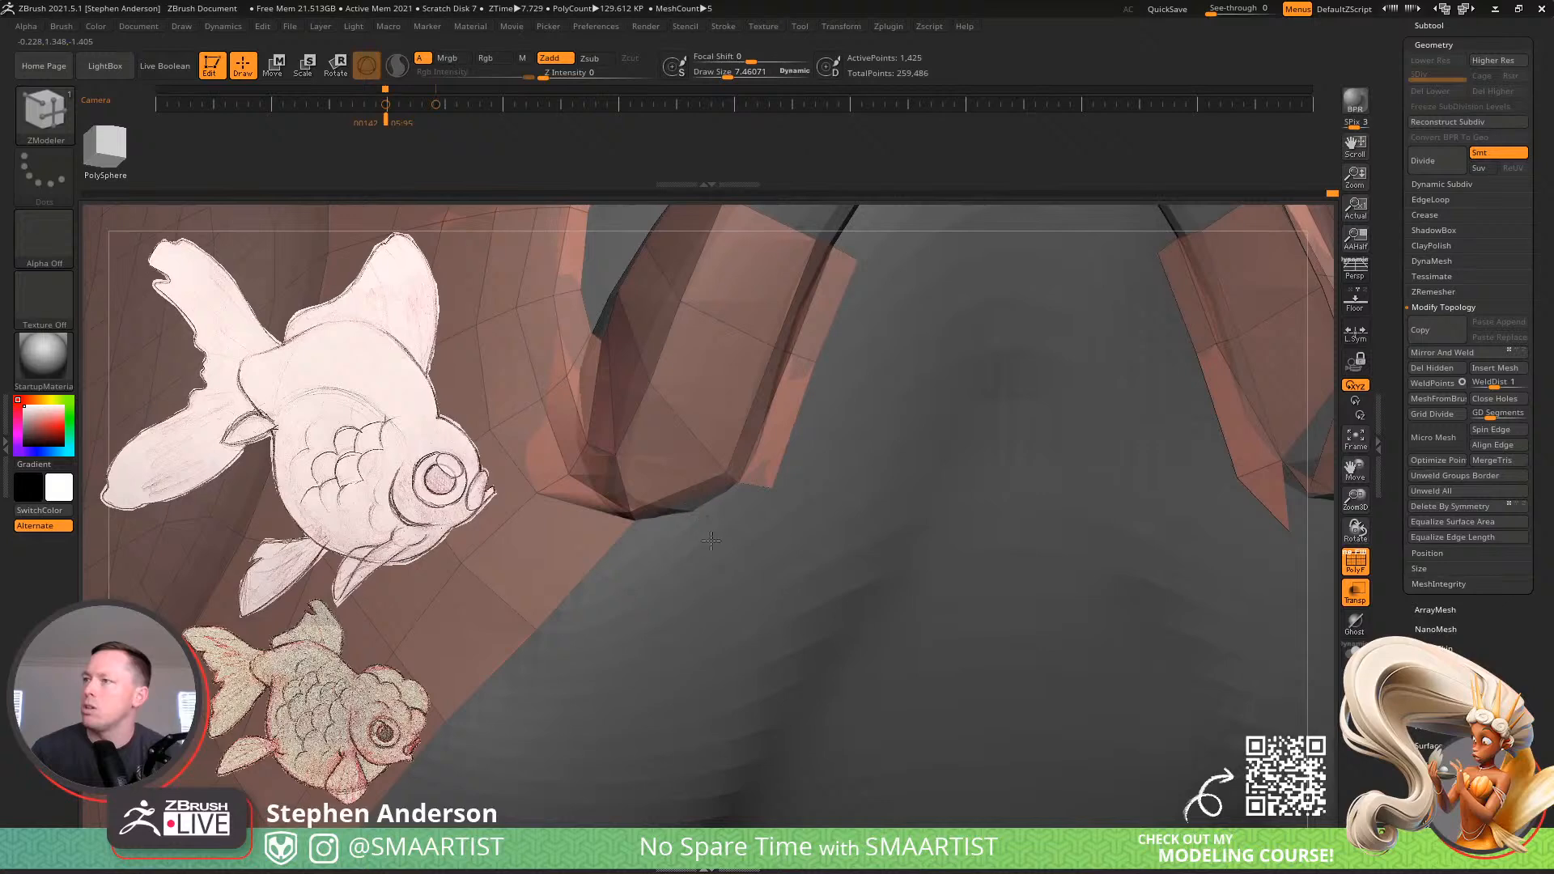
pyautogui.press('space')
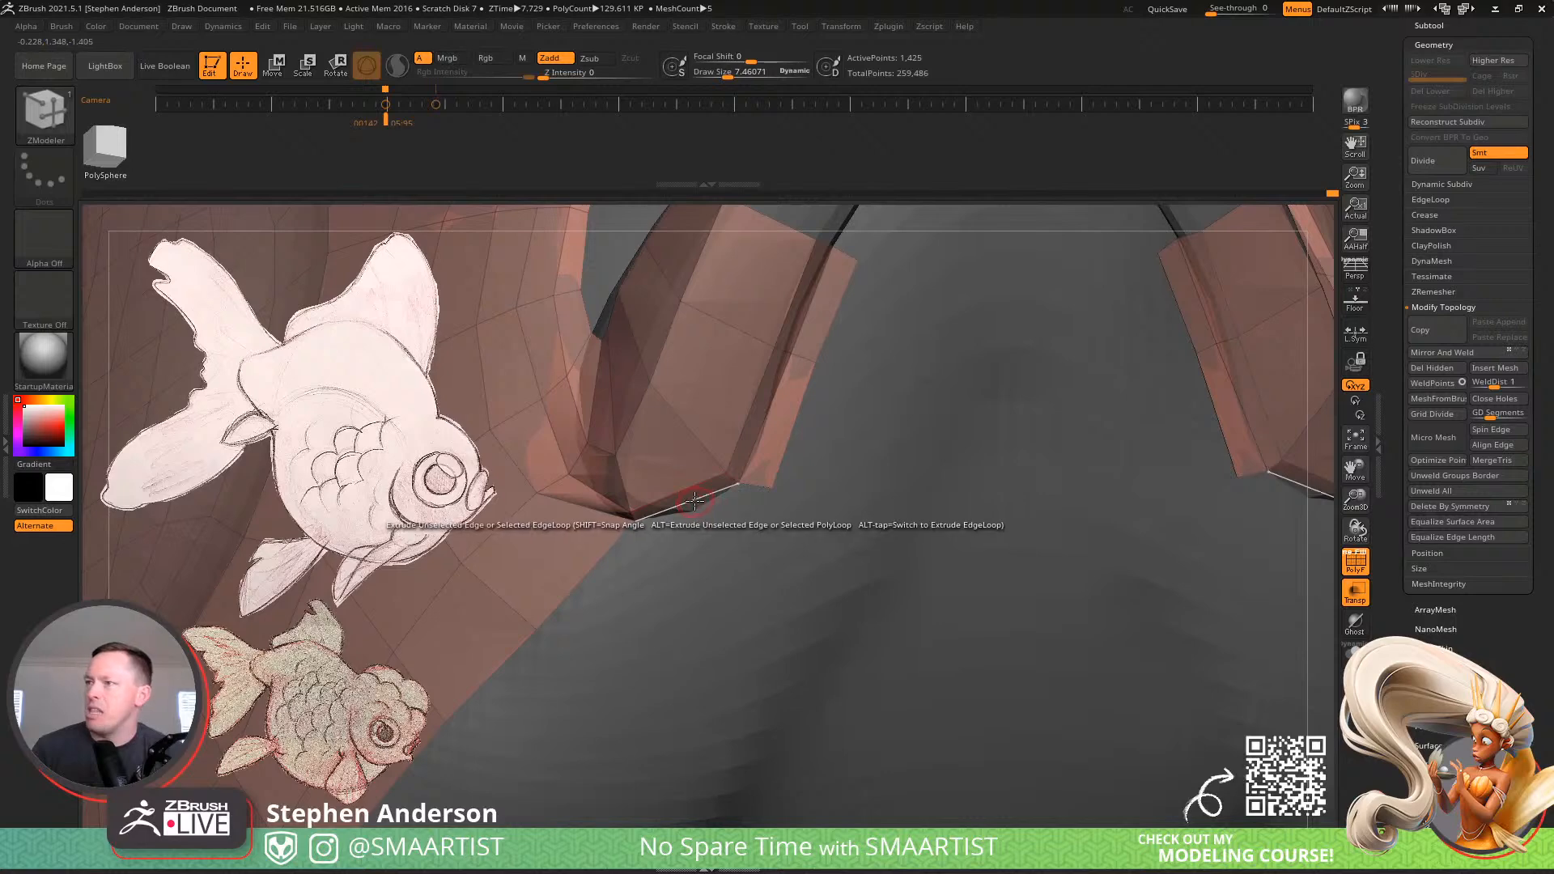
pyautogui.click(697, 500)
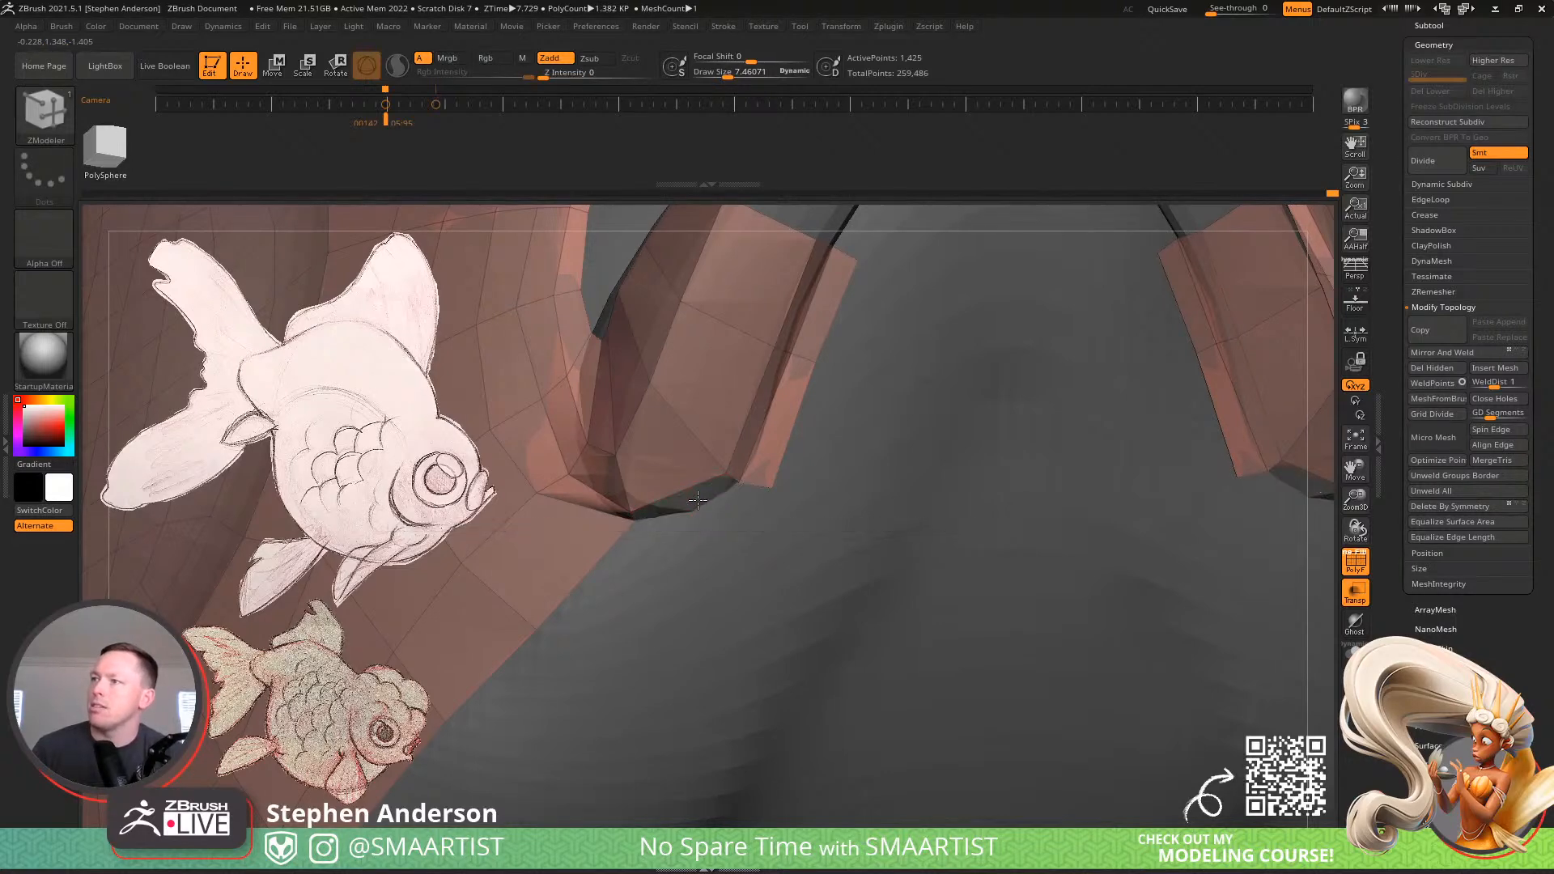
pyautogui.click(1364, 603)
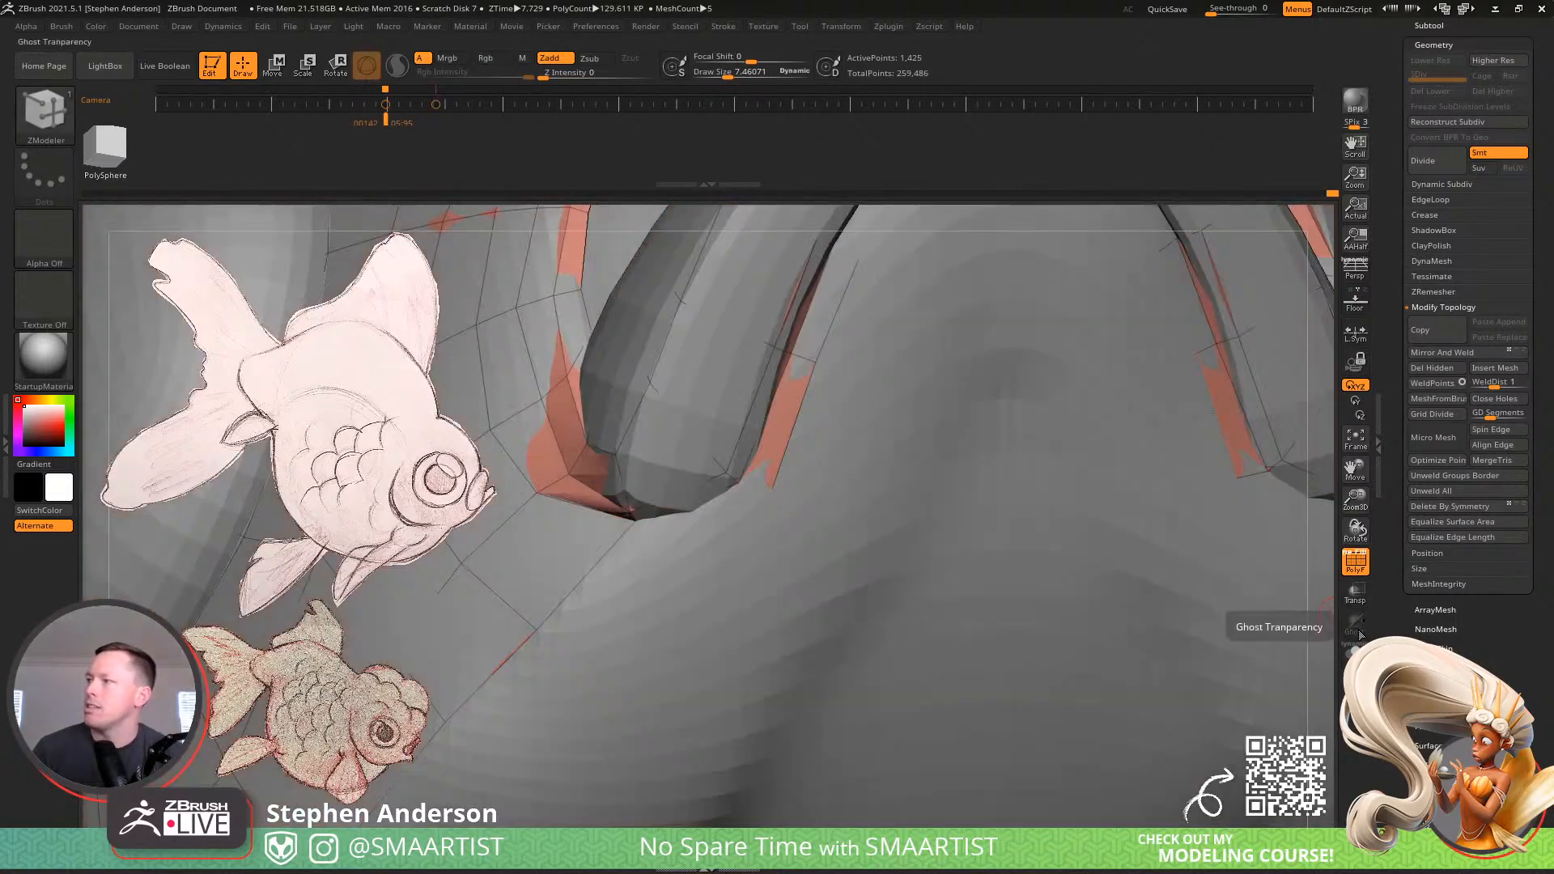
pyautogui.click(1359, 599)
pyautogui.click(1356, 625)
# Extrude the bottom edge of the lip patch beside the mouth corner and weld the new polygon to the patch's inner flap
pyautogui.click(638, 493)
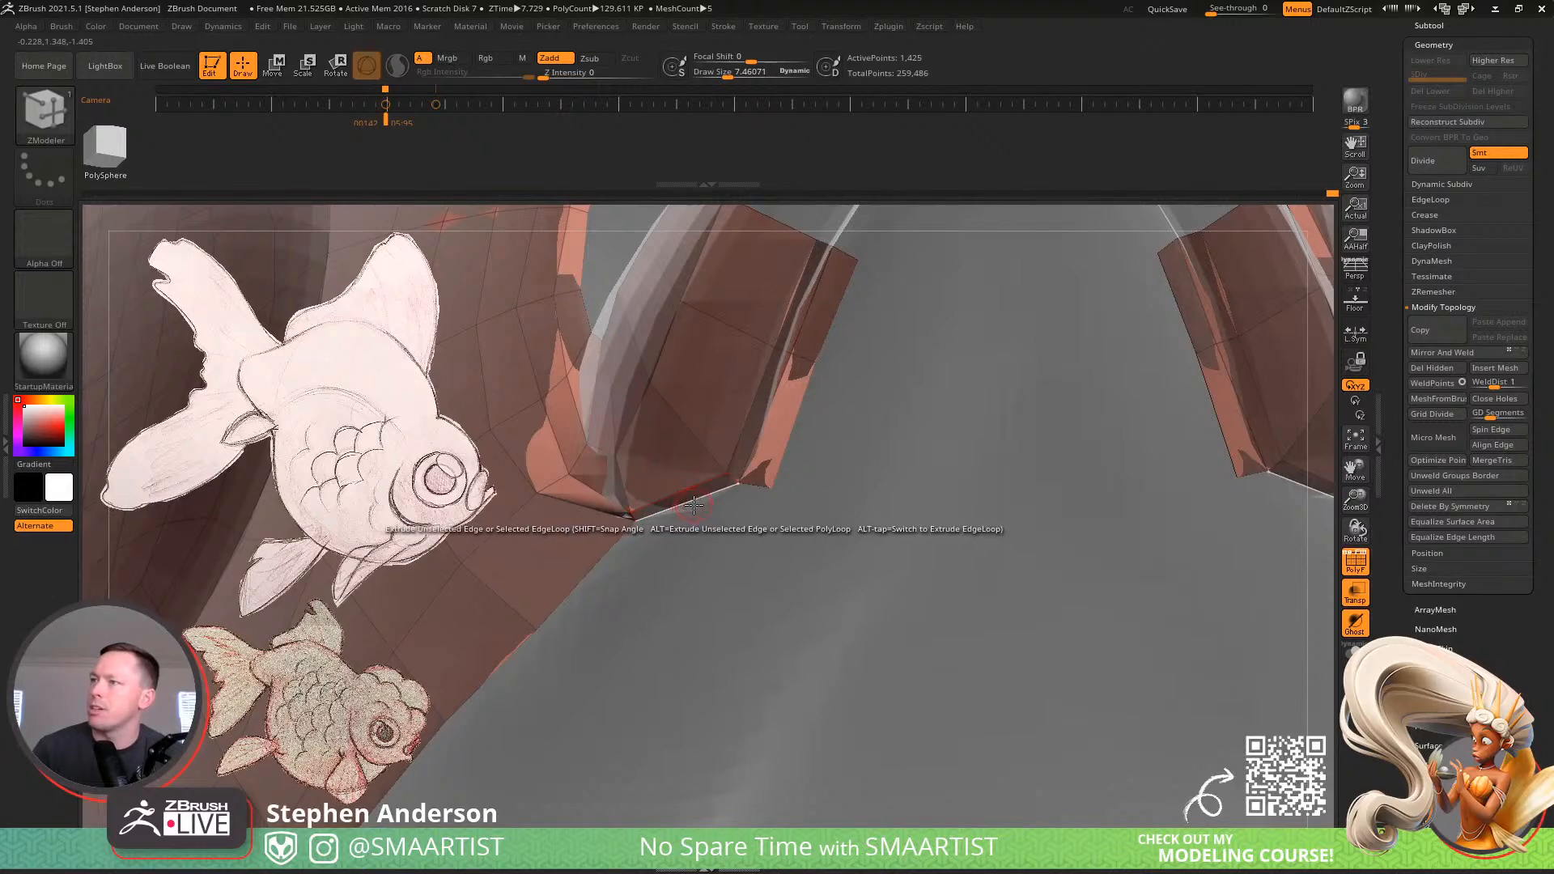
pyautogui.moveTo(653, 551)
pyautogui.mouseDown()
pyautogui.moveTo(672, 559)
pyautogui.moveTo(658, 544)
pyautogui.mouseUp()
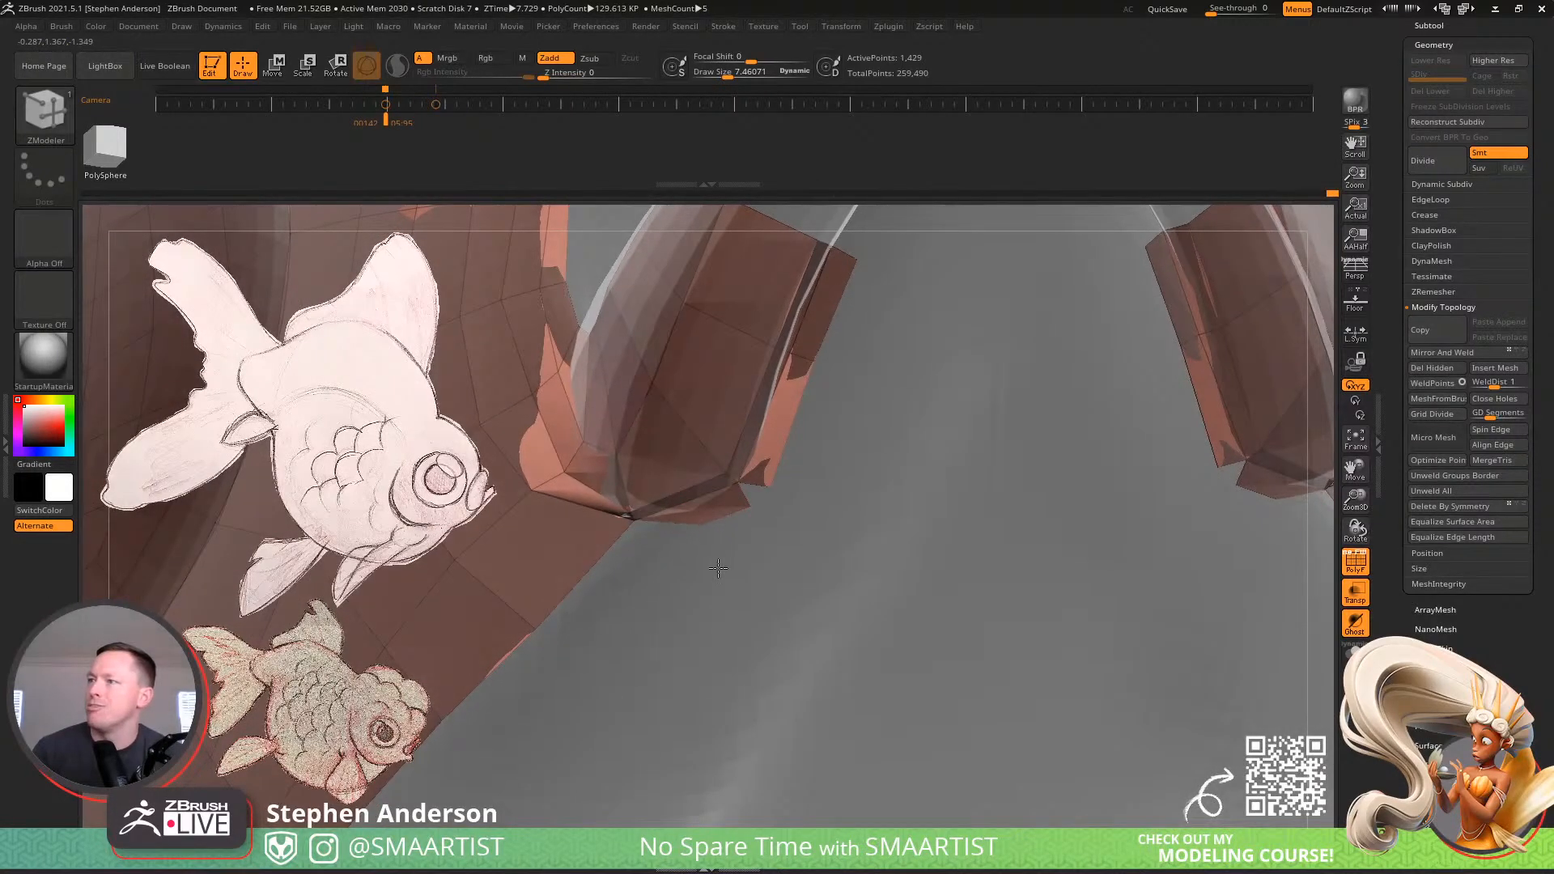
pyautogui.press('space')
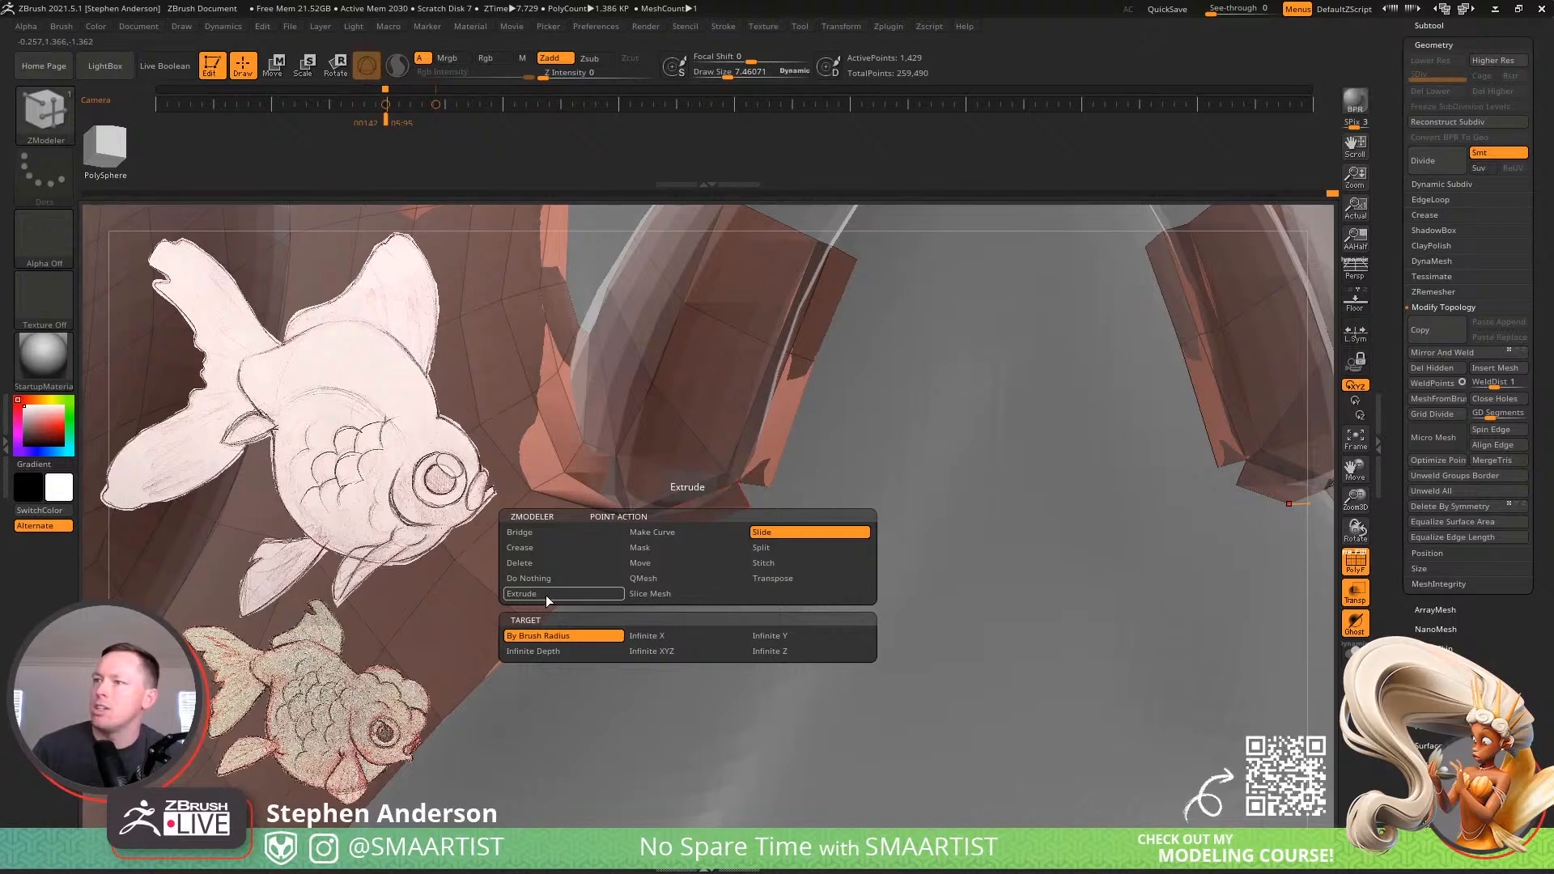
pyautogui.click(648, 593)
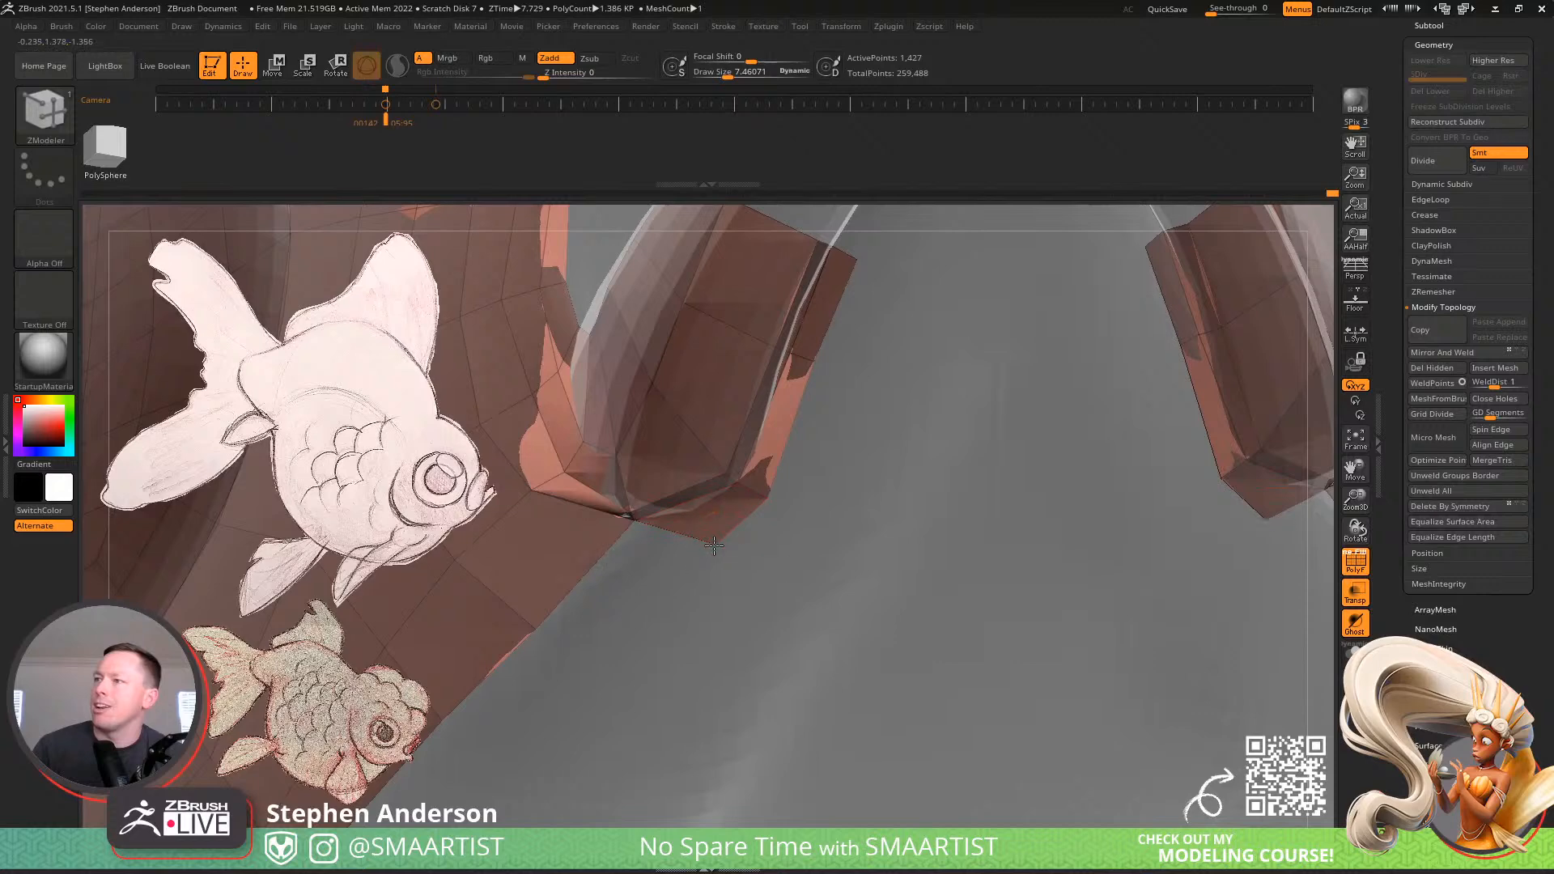
# Move the points along the lip patch's inner border toward the middle of the chin to widen its polygons
pyautogui.moveTo(731, 553); pyautogui.dragTo(779, 380)
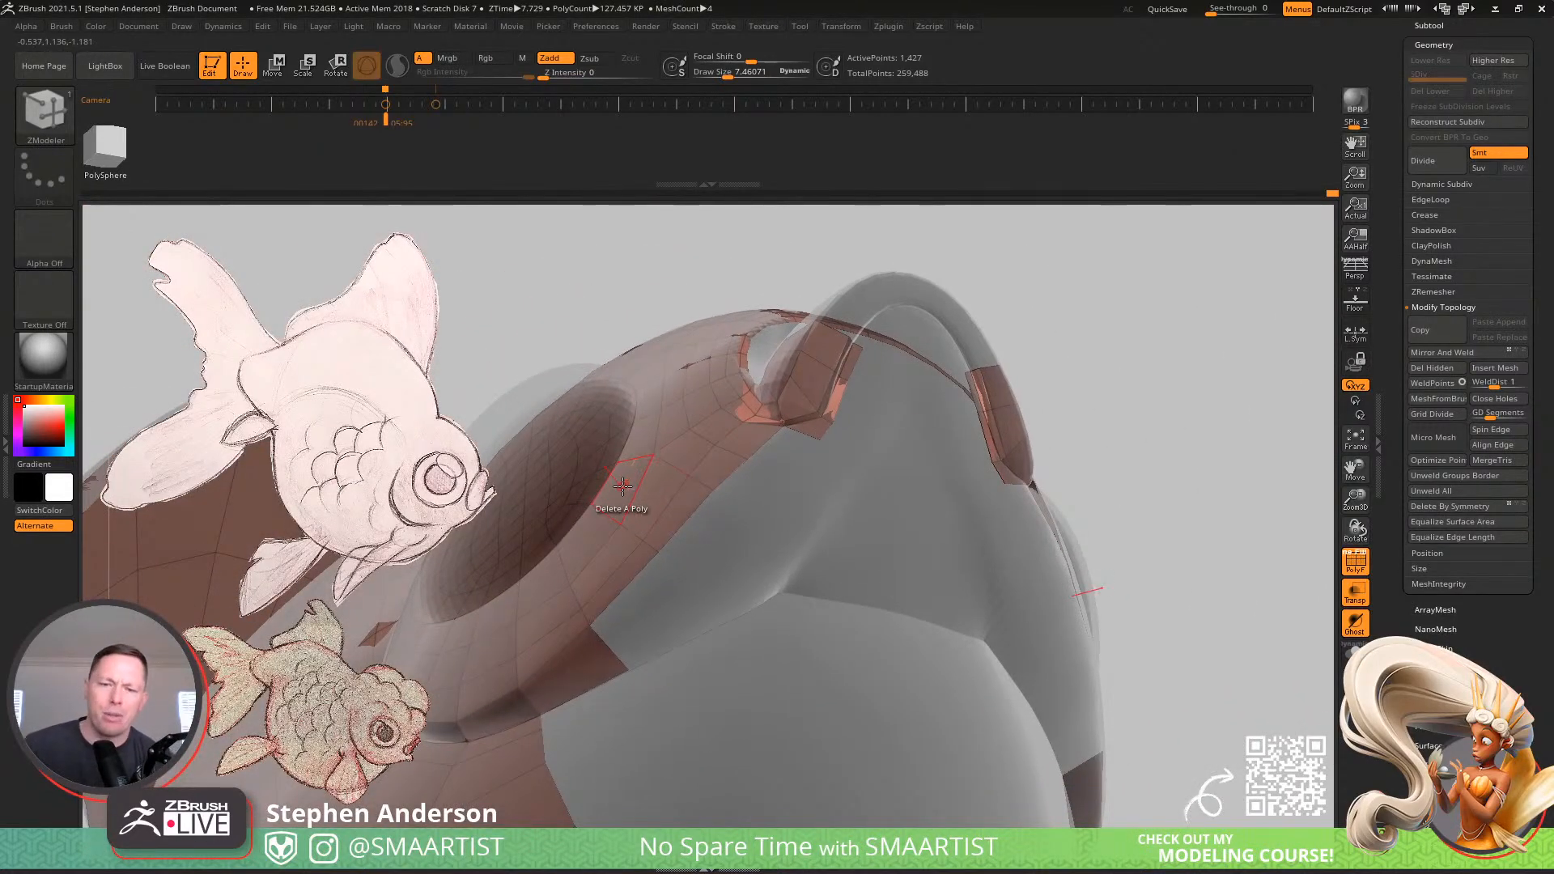
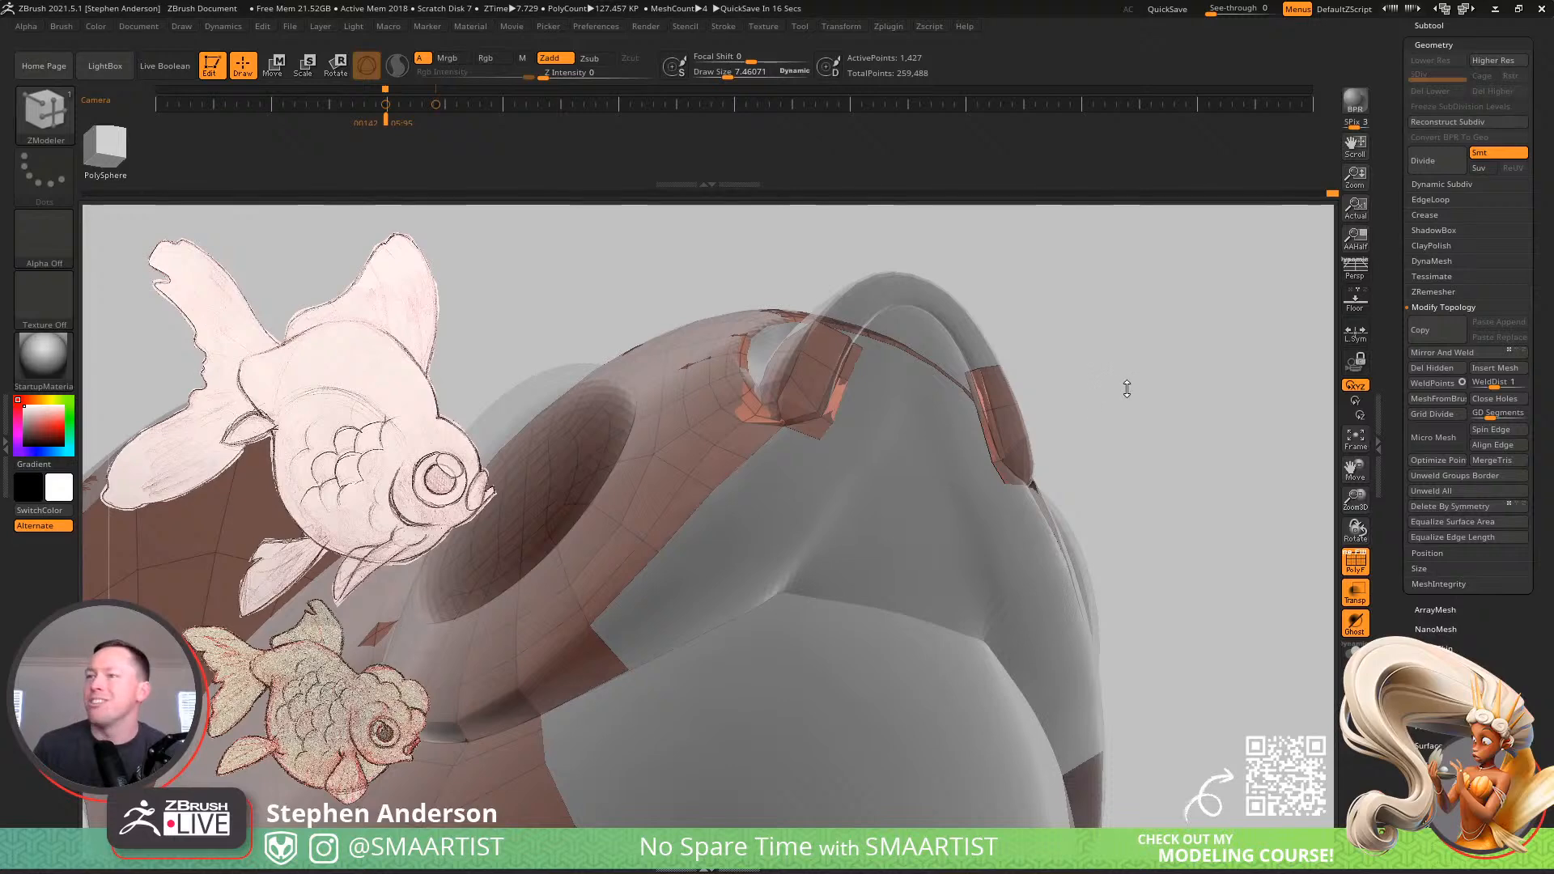
pyautogui.moveTo(1155, 382); pyautogui.dragTo(820, 550)
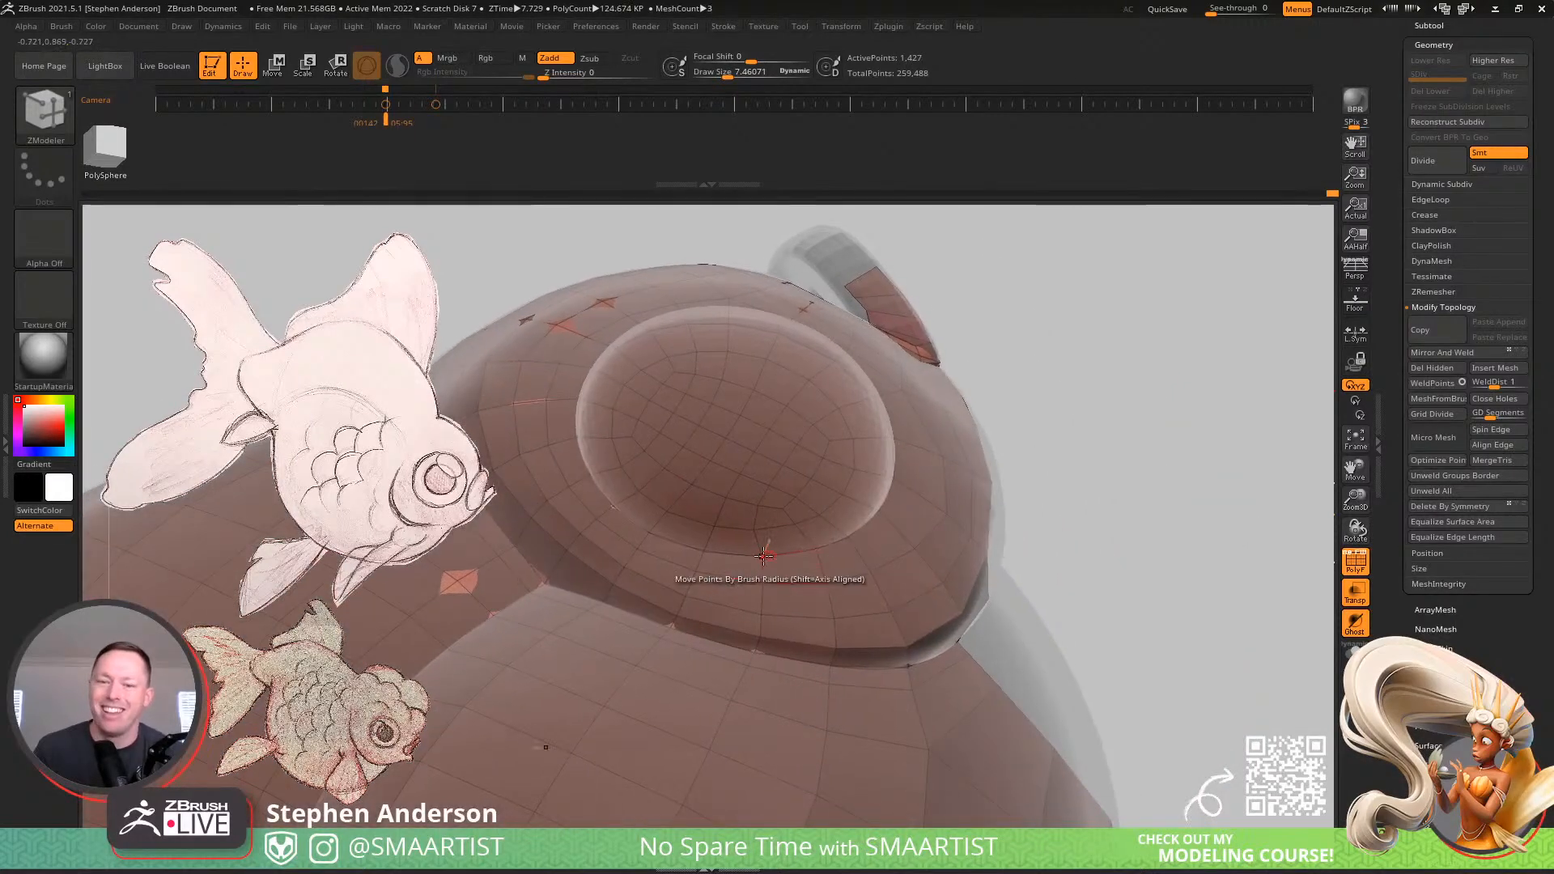
pyautogui.keyDown('alt'); pyautogui.moveTo(721, 555); pyautogui.dragTo(867, 605, button='right'); pyautogui.keyUp('alt')
pyautogui.moveTo(824, 519); pyautogui.dragTo(722, 559, button='right')
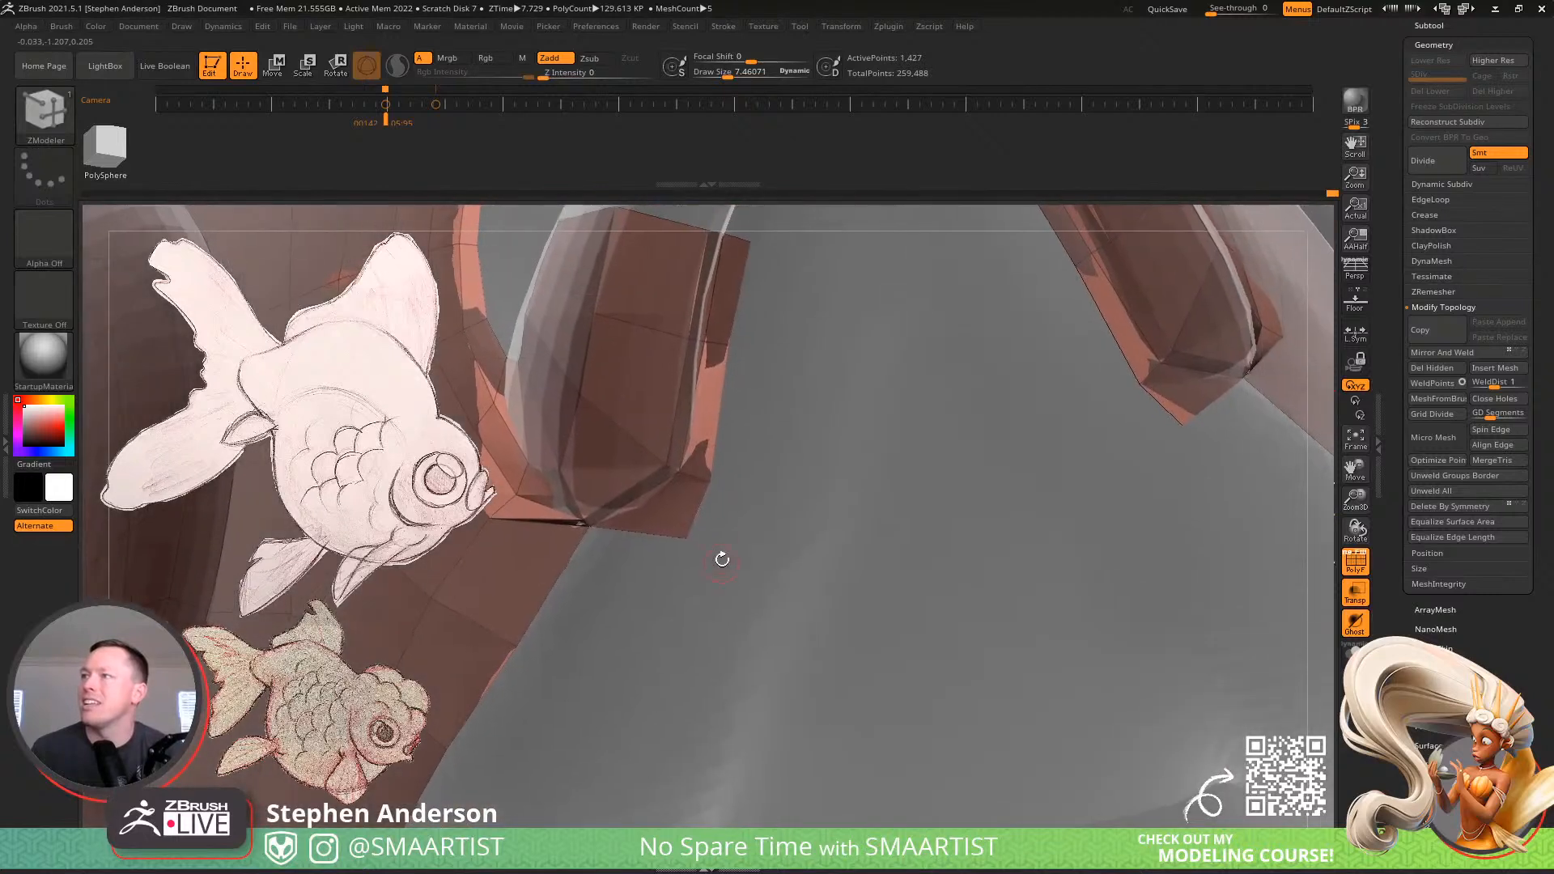
pyautogui.moveTo(685, 534); pyautogui.dragTo(759, 550)
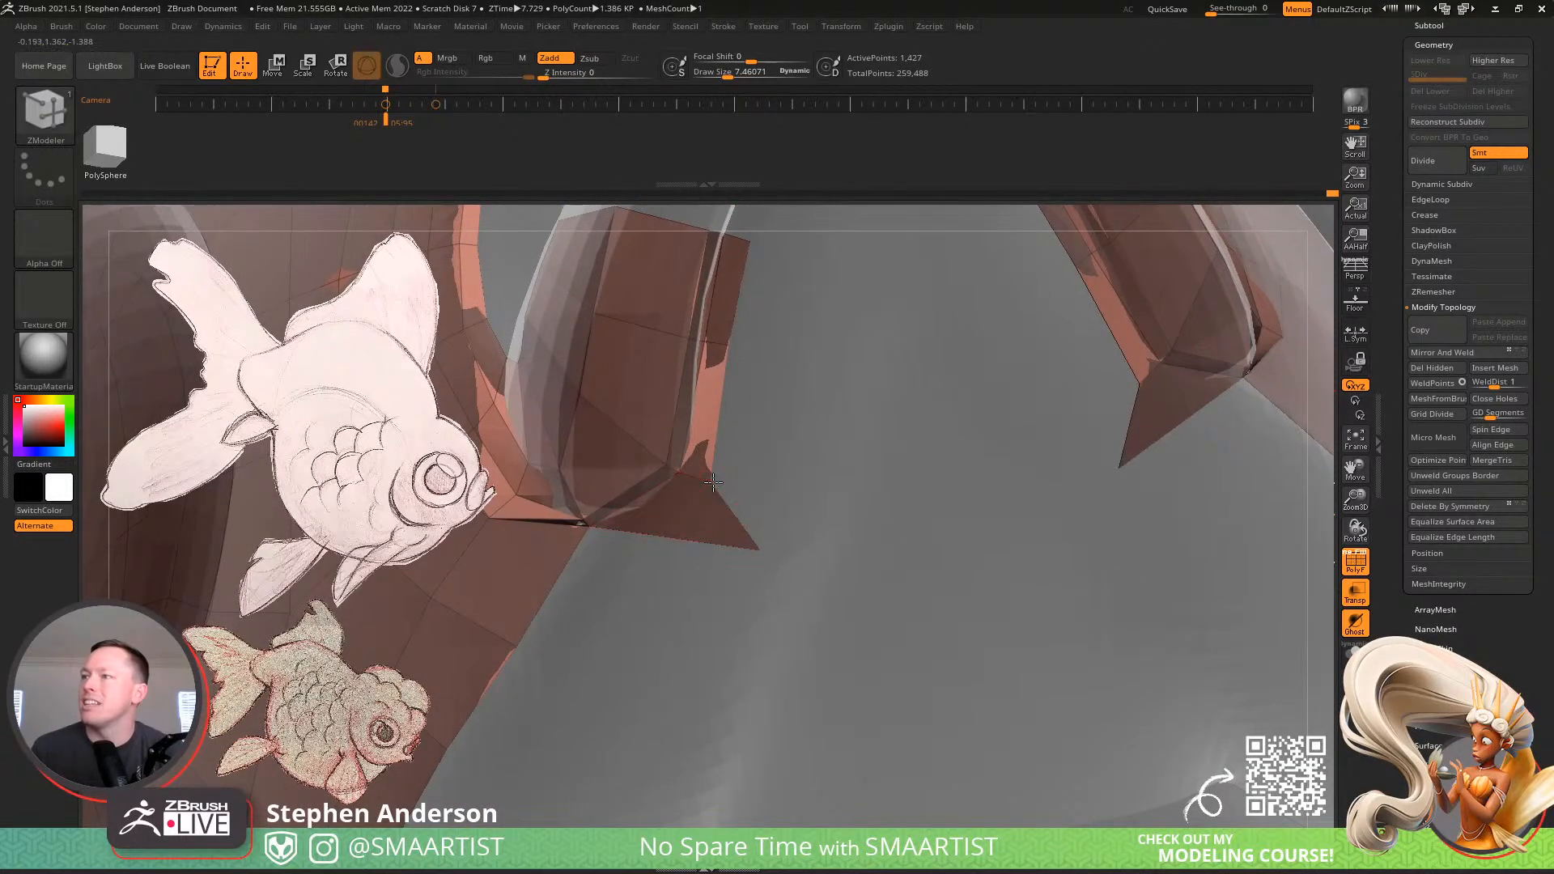
pyautogui.moveTo(713, 482); pyautogui.dragTo(775, 485)
pyautogui.moveTo(728, 346); pyautogui.dragTo(819, 352)
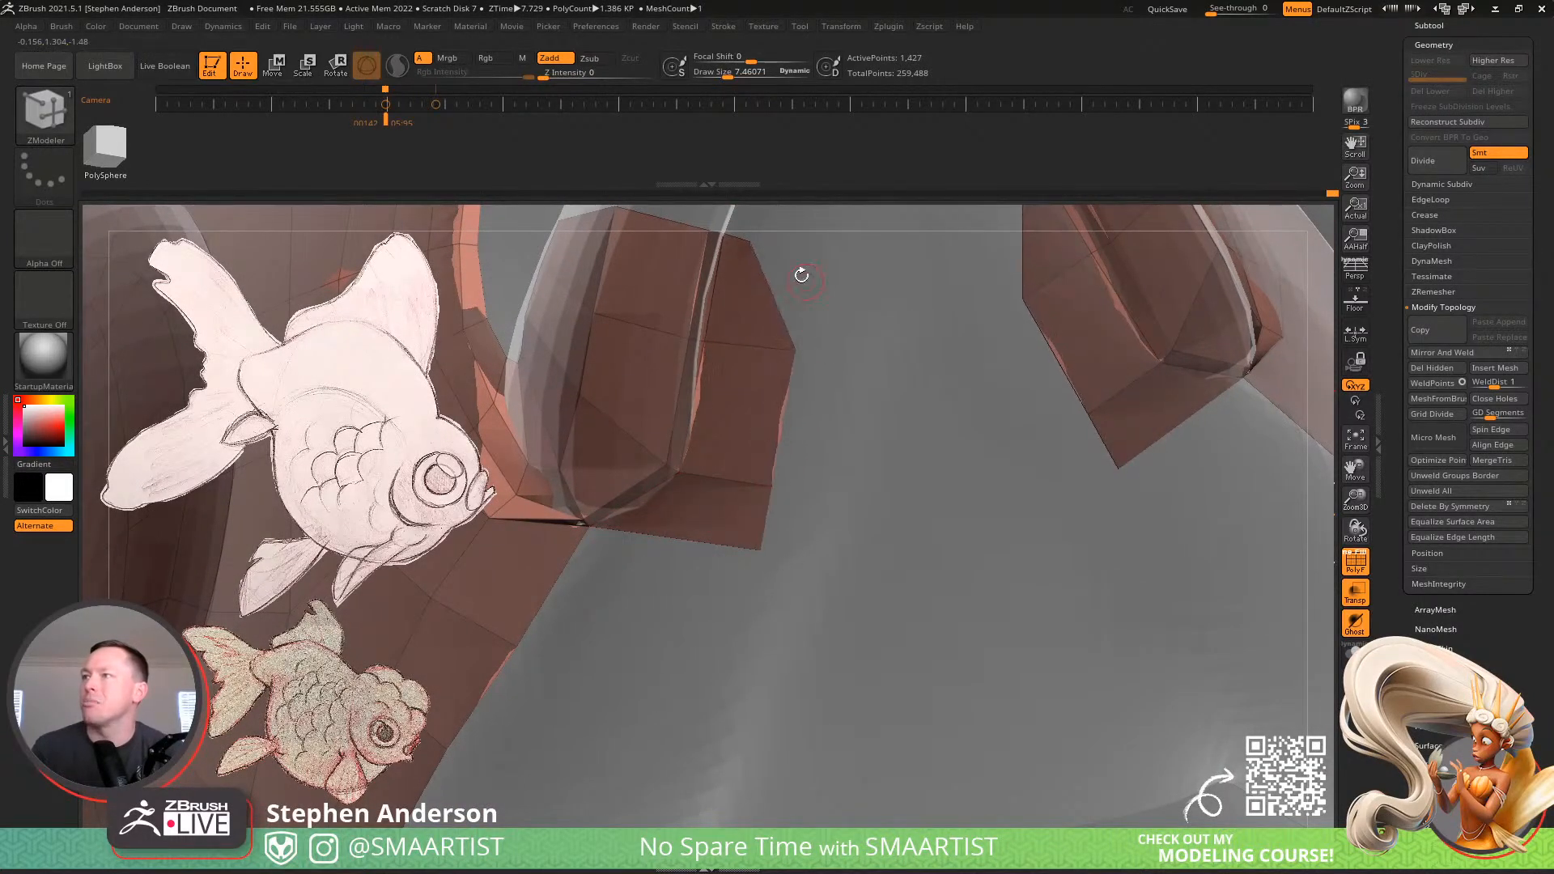
pyautogui.moveTo(754, 243); pyautogui.dragTo(822, 247)
# Extrude one polygon down from the lower edge of the lip patch and undo the stray edit that follows
pyautogui.keyDown('alt'); pyautogui.moveTo(829, 395); pyautogui.dragTo(877, 283, button='right'); pyautogui.keyUp('alt')
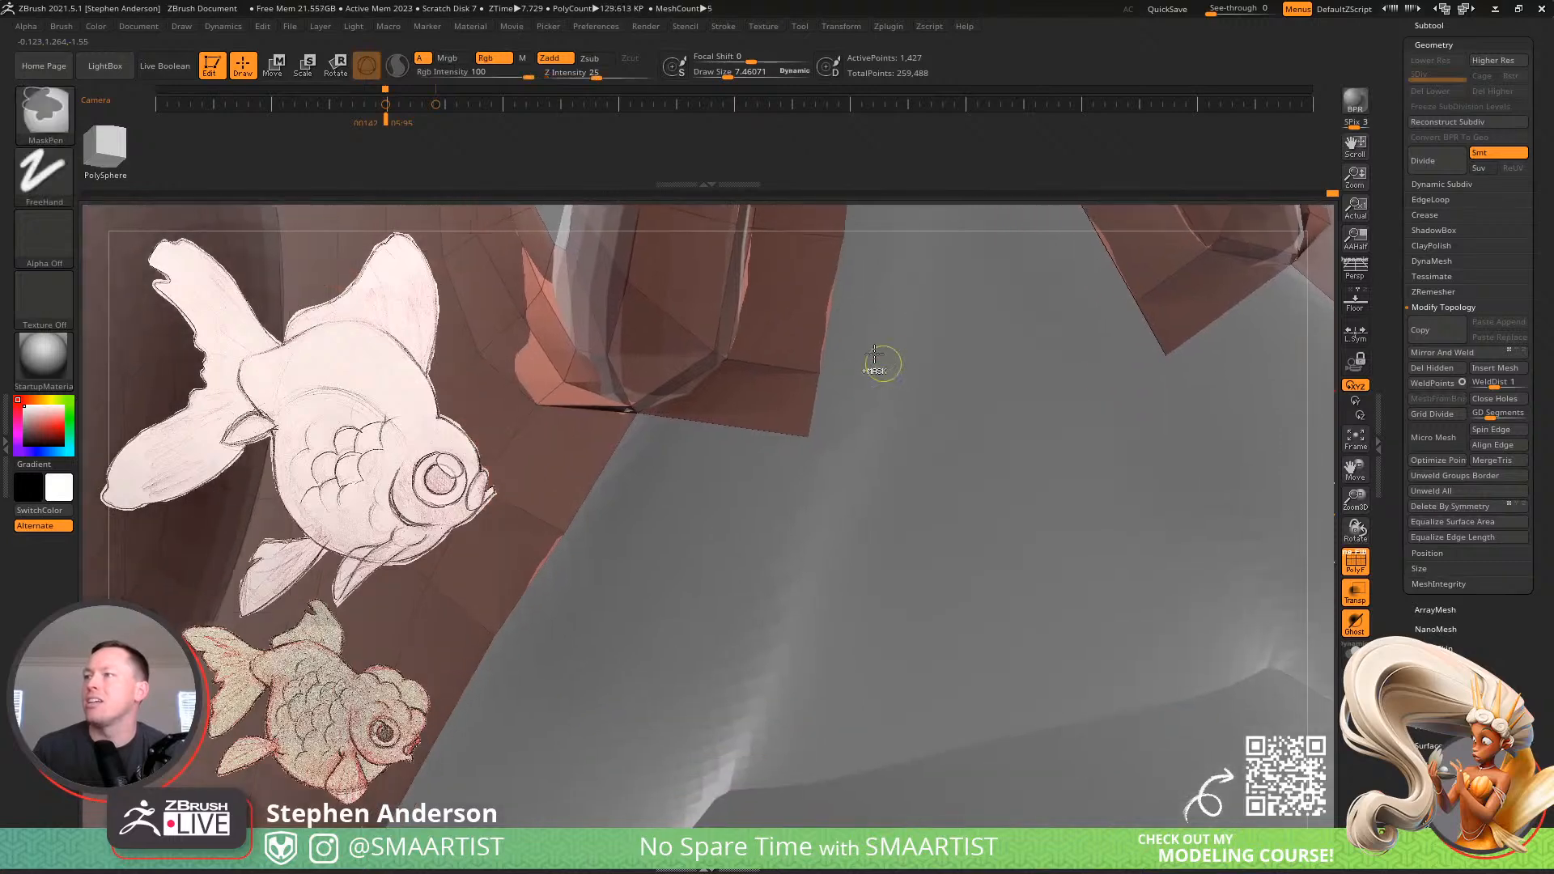
pyautogui.keyDown('ctrl'); pyautogui.moveTo(874, 354); pyautogui.dragTo(783, 485, button='right'); pyautogui.keyUp('ctrl')
pyautogui.moveTo(731, 441); pyautogui.dragTo(705, 502)
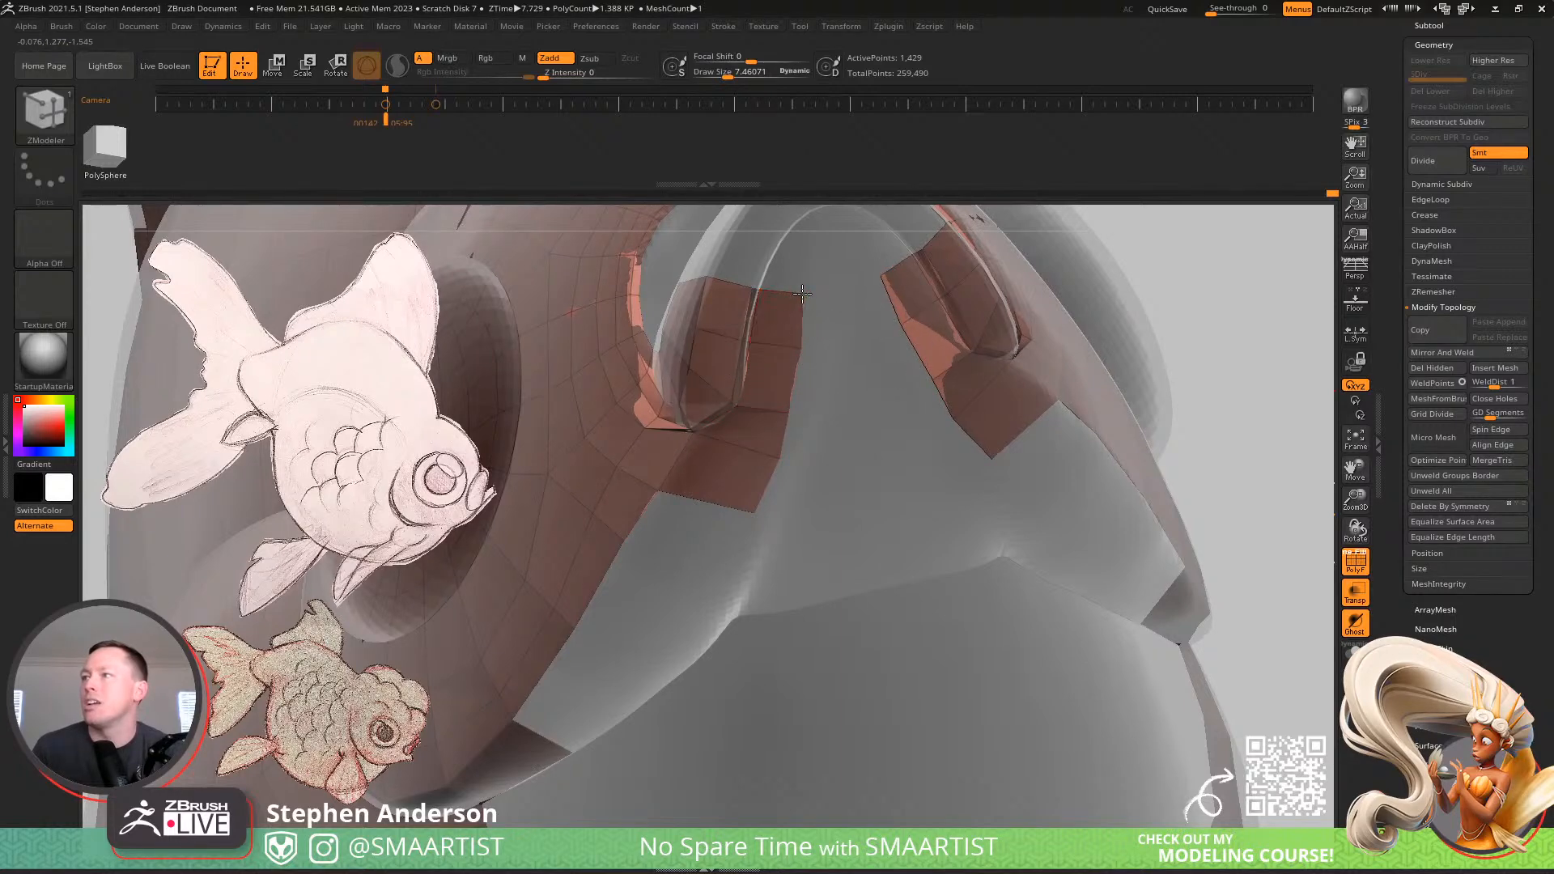
pyautogui.moveTo(789, 417)
pyautogui.mouseDown(button='right')
pyautogui.moveTo(712, 385)
pyautogui.moveTo(778, 421)
pyautogui.mouseUp(button='right')
pyautogui.click(766, 448)
pyautogui.hotkey('ctrl', 'z')
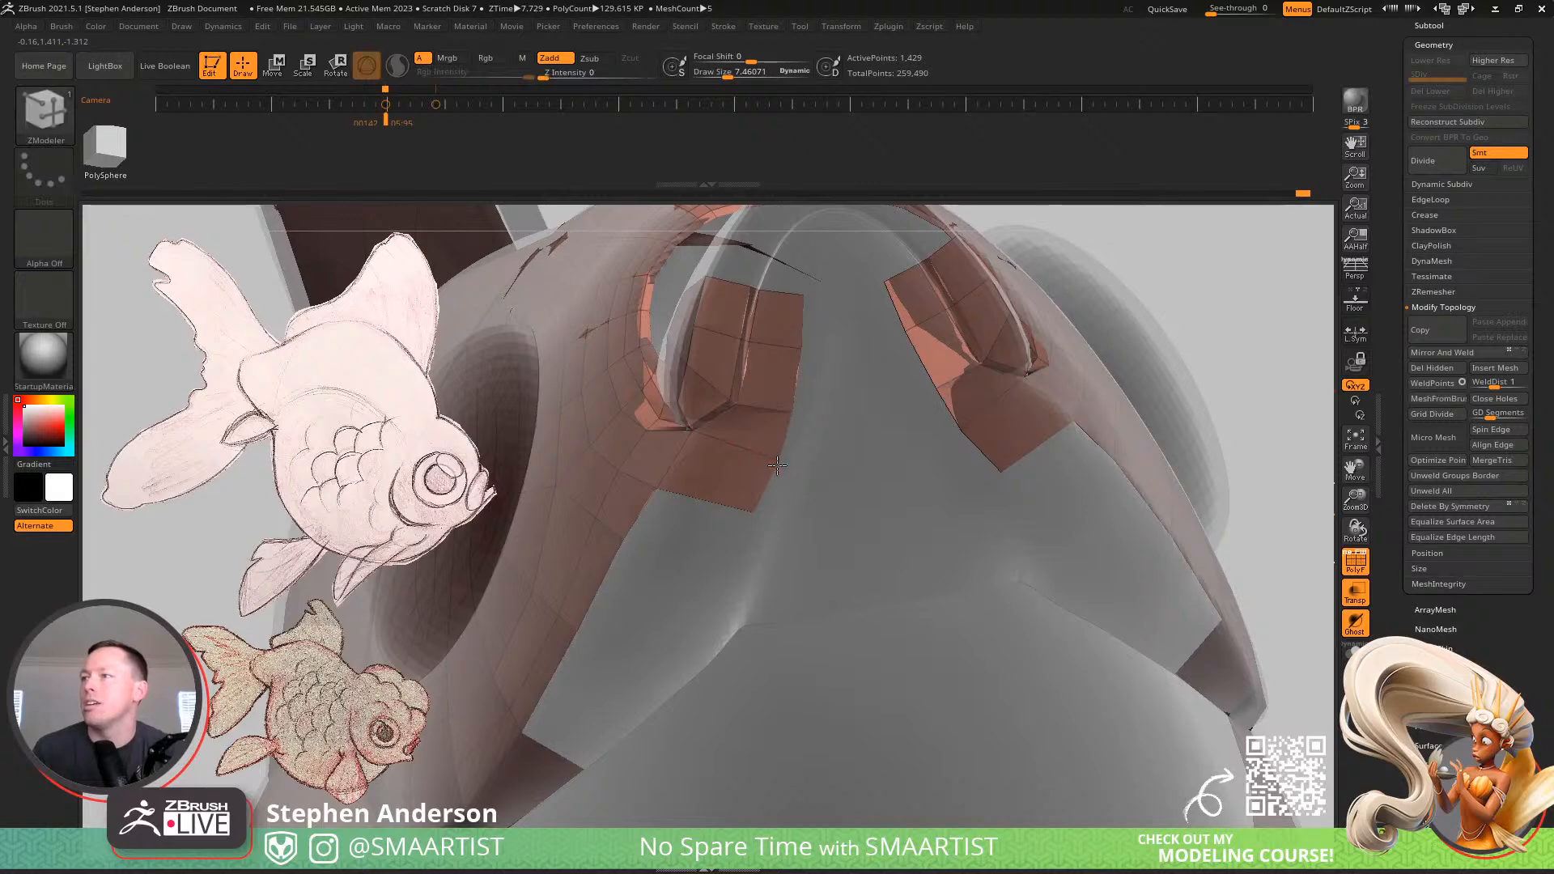
# Continue the strip below the mouth corner by extruding two more polygons along the border under the eye
pyautogui.keyDown('alt'); pyautogui.moveTo(737, 542); pyautogui.dragTo(756, 472, button='right'); pyautogui.keyUp('alt')
pyautogui.moveTo(727, 434); pyautogui.dragTo(704, 497)
pyautogui.moveTo(704, 497); pyautogui.dragTo(615, 465, button='right')
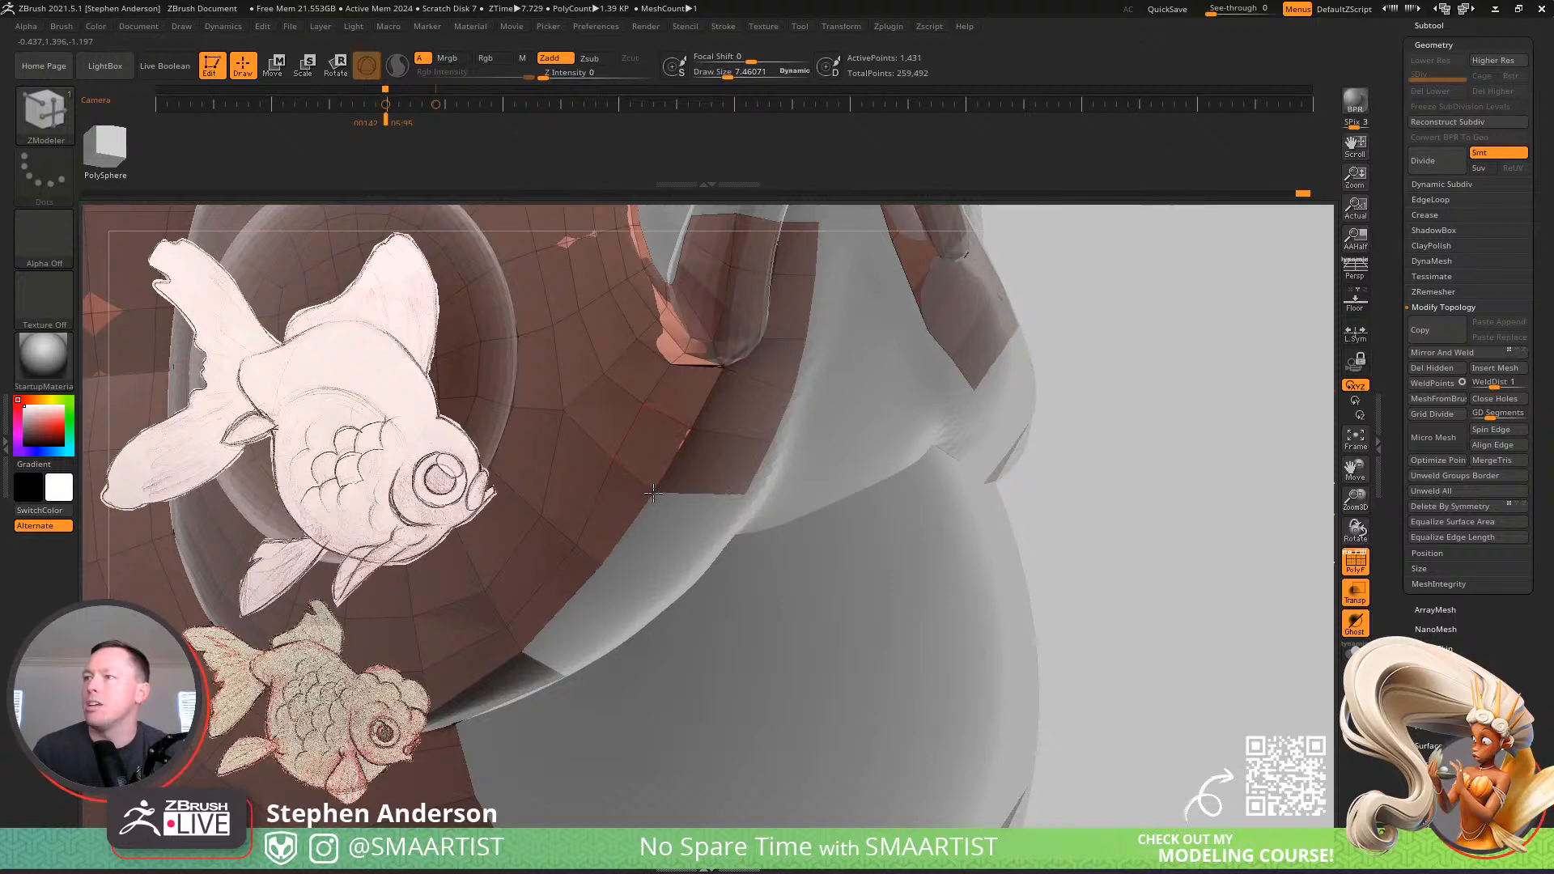
pyautogui.moveTo(651, 493); pyautogui.dragTo(805, 387, button='right')
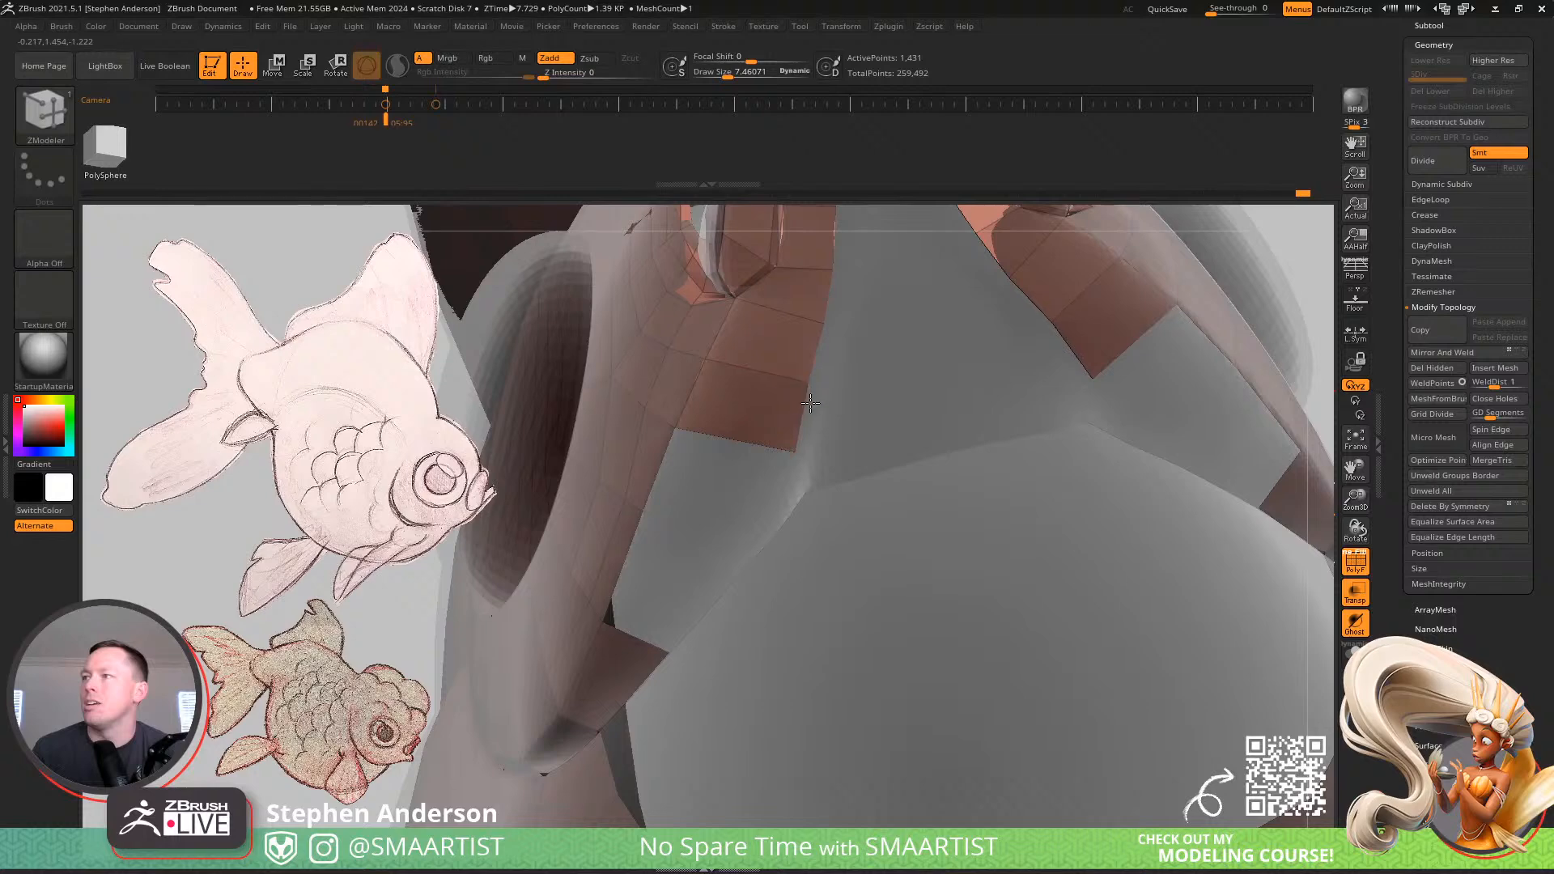
pyautogui.moveTo(735, 463)
pyautogui.mouseDown(button='right')
pyautogui.moveTo(712, 457)
pyautogui.moveTo(727, 454)
pyautogui.mouseUp(button='right')
pyautogui.moveTo(761, 447); pyautogui.dragTo(728, 529)
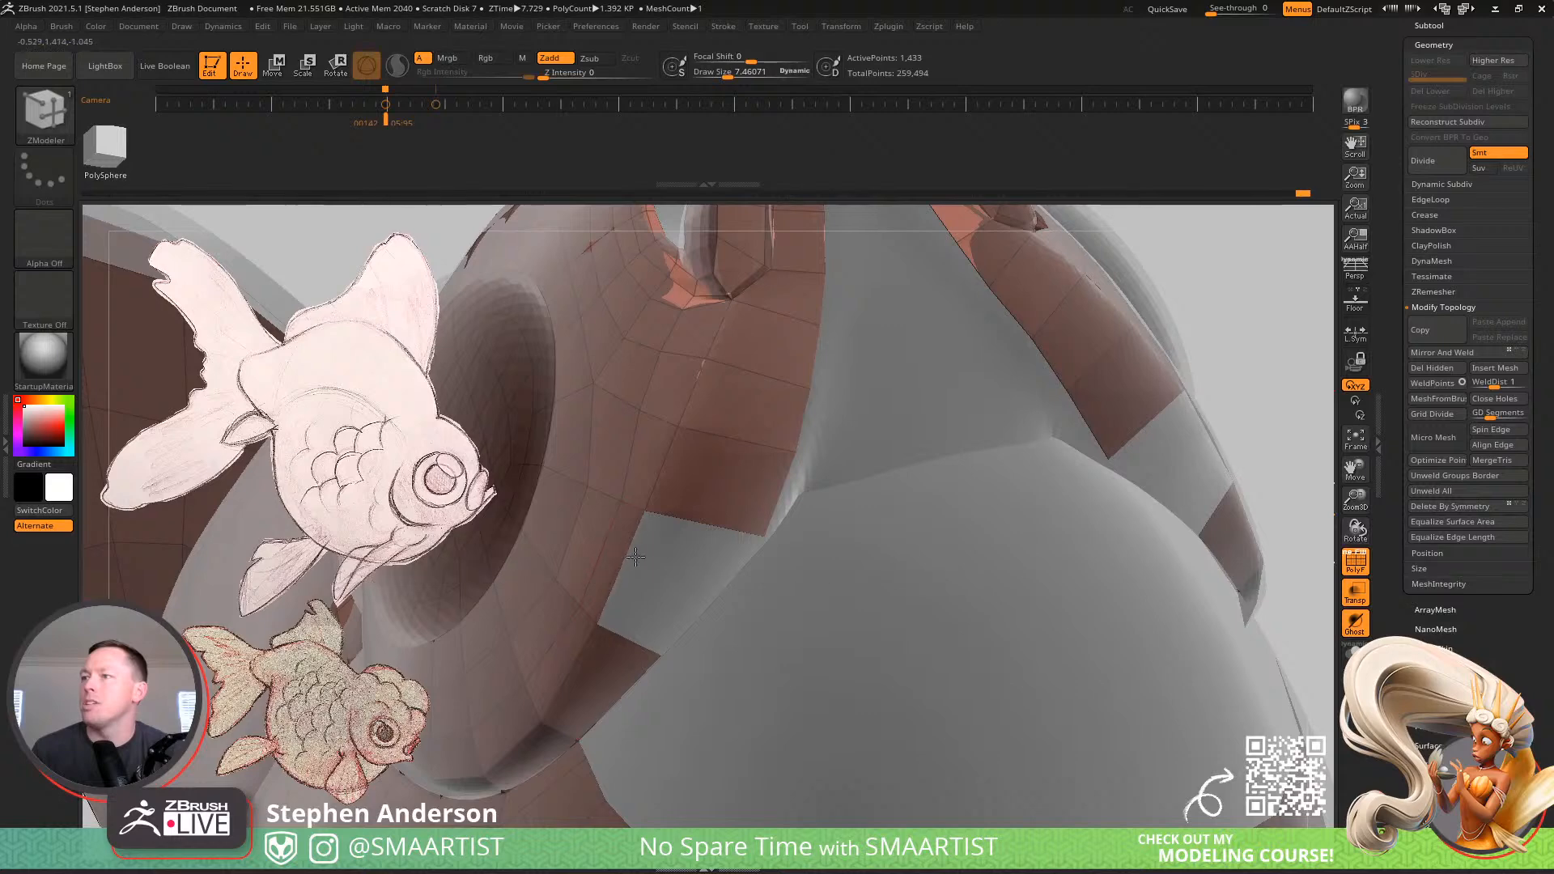
# Extrude a polygon across the remaining gap under the eye and weld its corners to join the two strips
pyautogui.moveTo(637, 559); pyautogui.dragTo(704, 586)
pyautogui.click(712, 537)
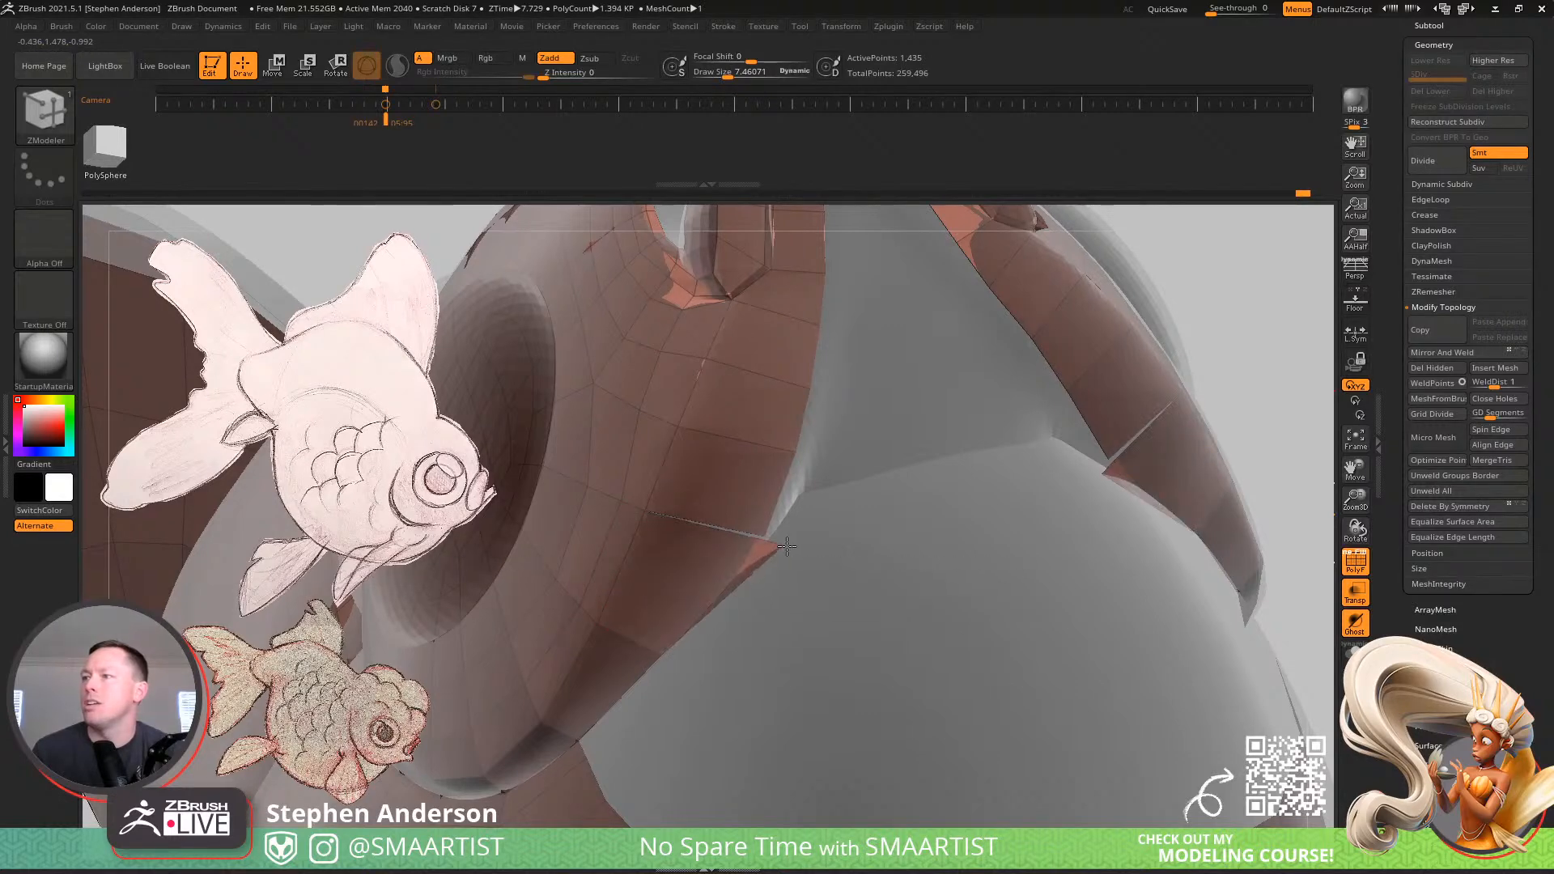
pyautogui.click(763, 539)
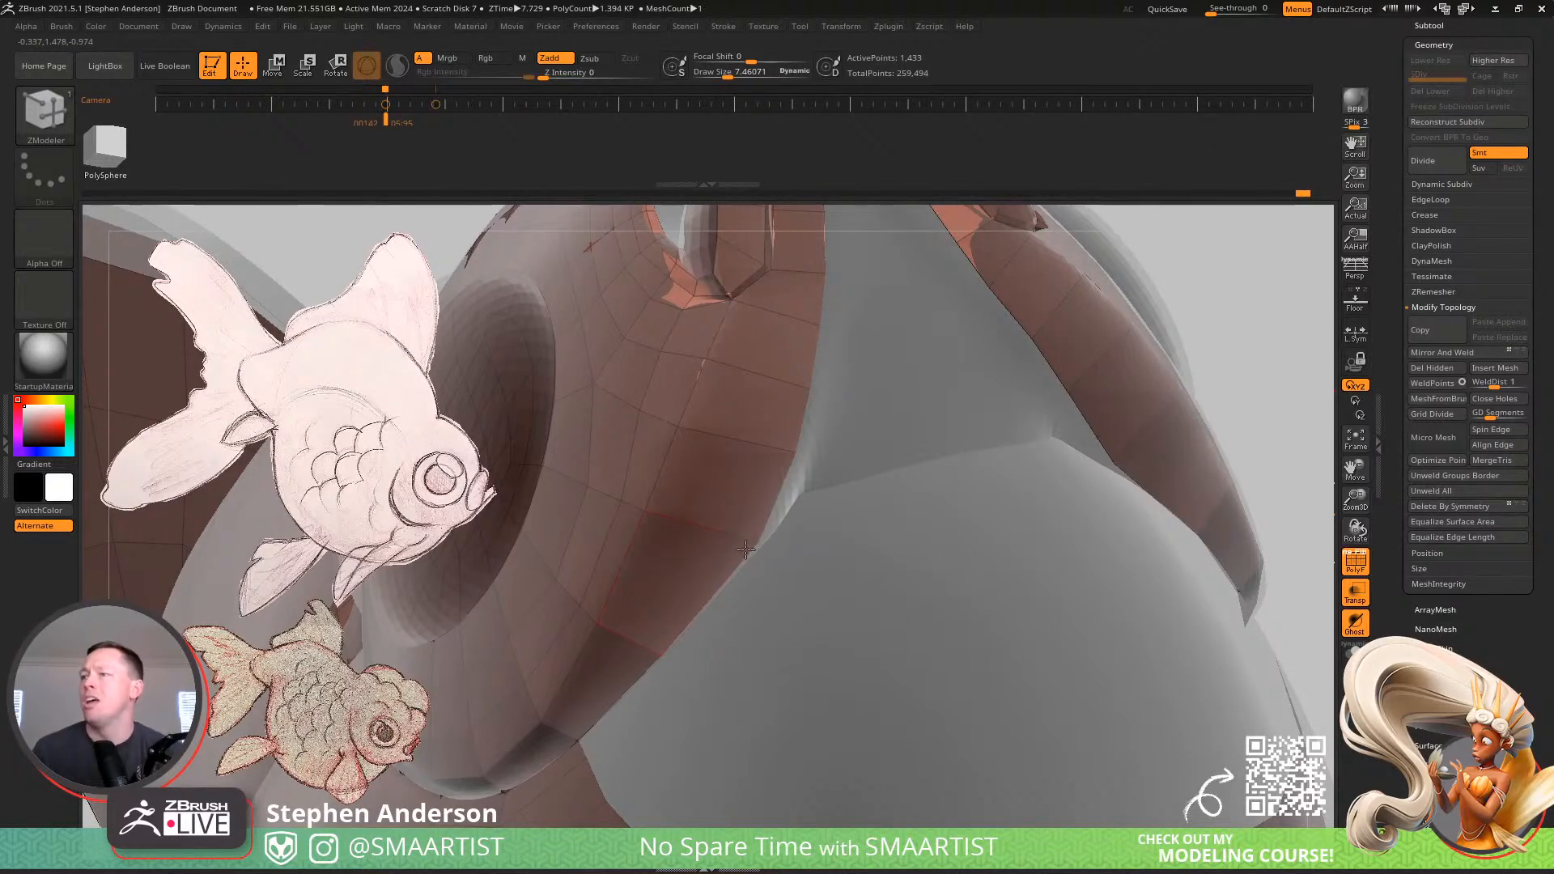
pyautogui.click(756, 554)
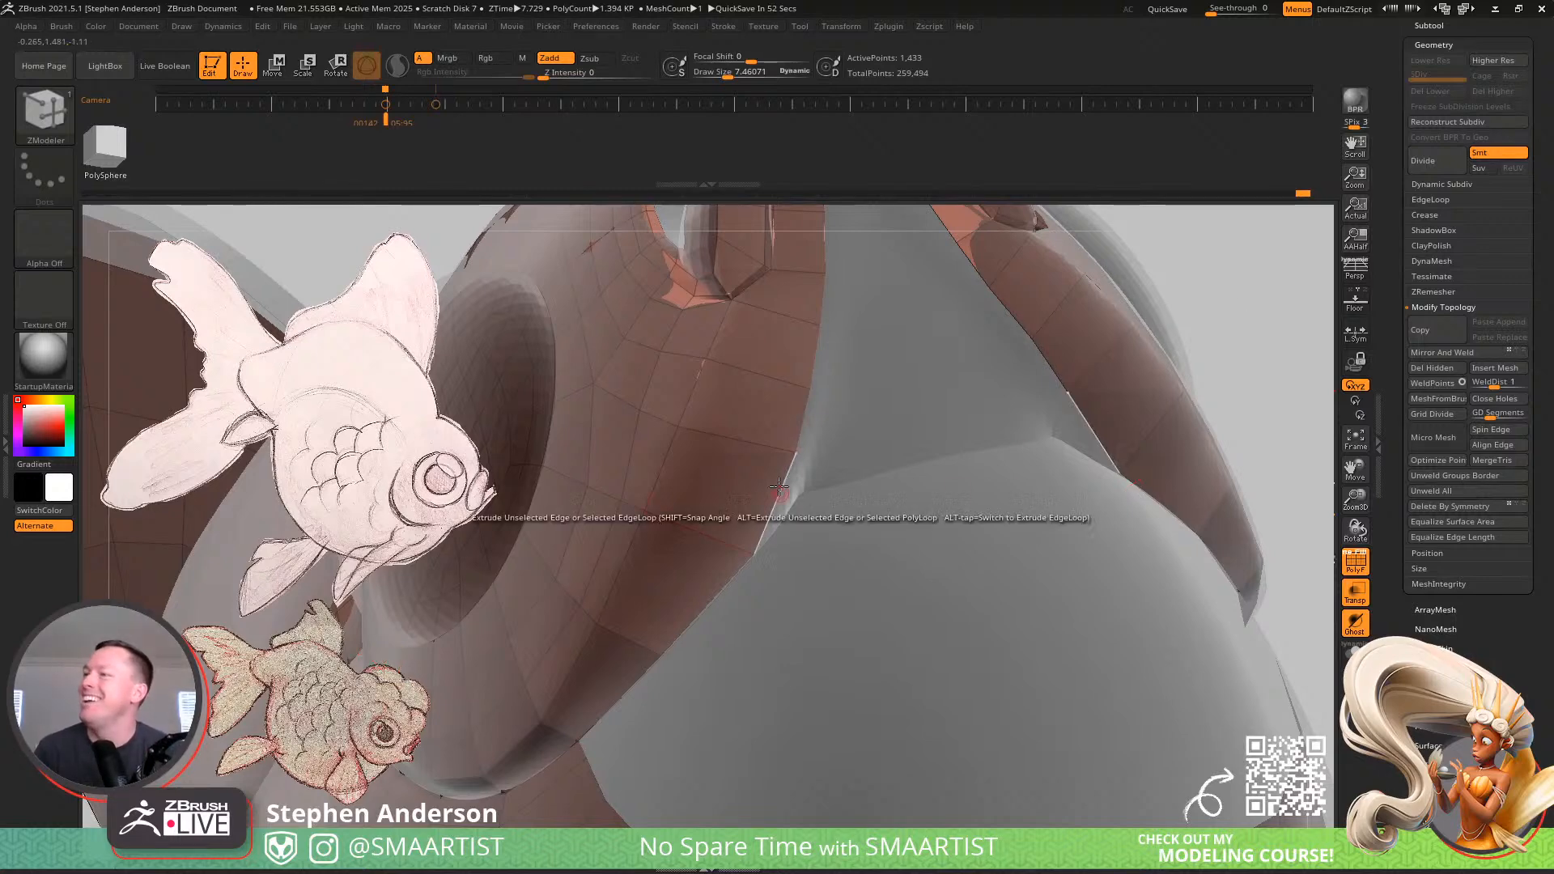
# Increase the draw size to about 23.7
pyautogui.moveTo(797, 494)
pyautogui.mouseDown(button='right')
pyautogui.moveTo(784, 469)
pyautogui.moveTo(797, 455)
pyautogui.moveTo(767, 448)
pyautogui.moveTo(785, 450)
pyautogui.mouseUp(button='right')
pyautogui.press('s')
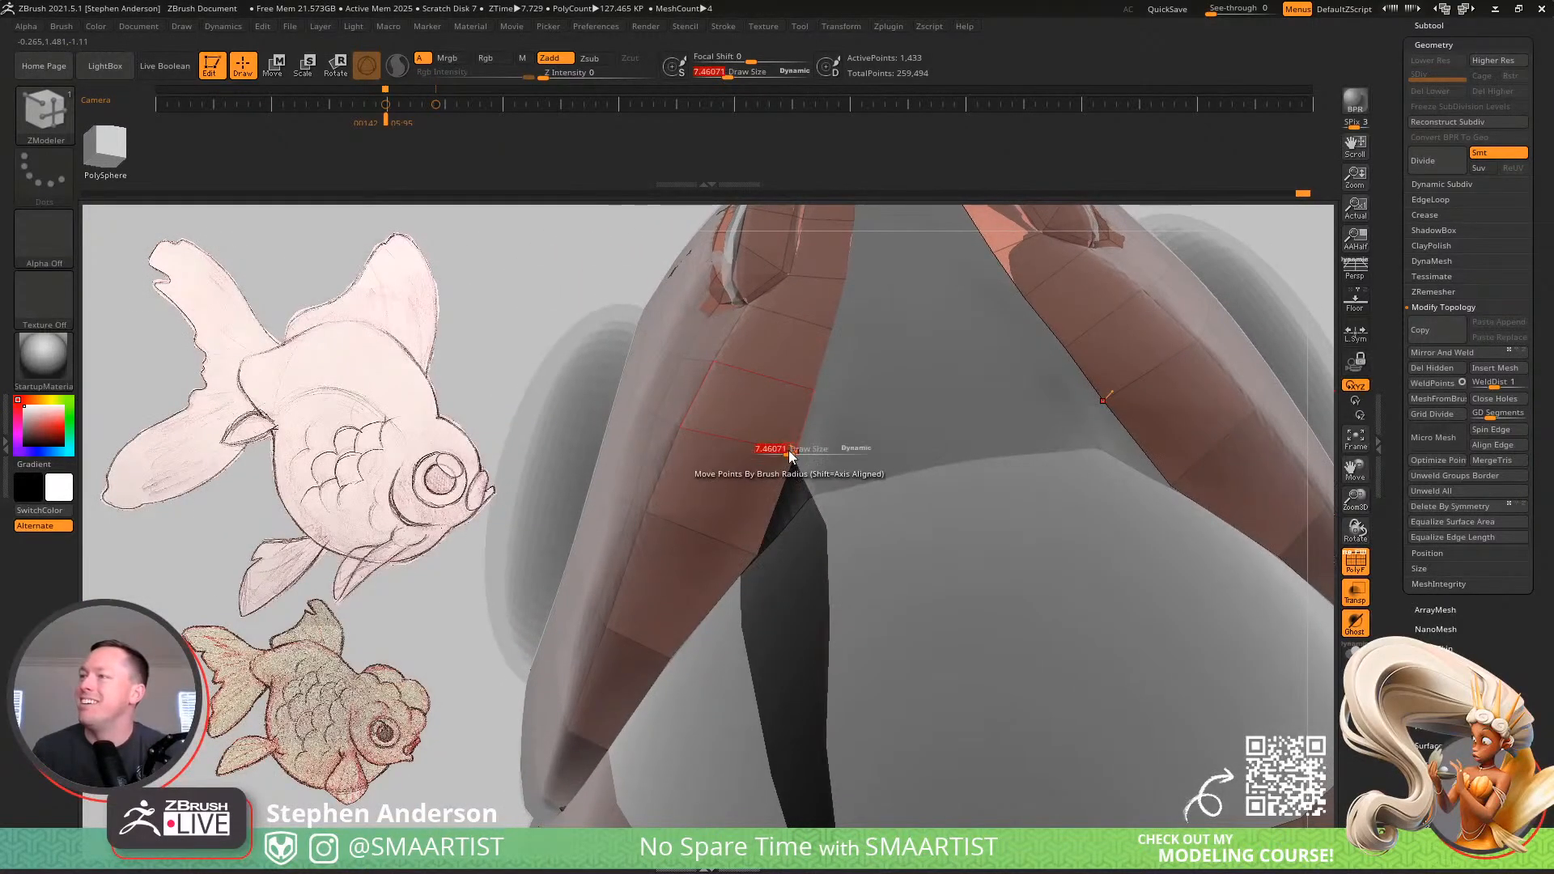
pyautogui.moveTo(788, 450); pyautogui.dragTo(799, 450)
pyautogui.moveTo(800, 450)
pyautogui.mouseDown(button='right')
pyautogui.moveTo(795, 419)
pyautogui.moveTo(813, 516)
pyautogui.moveTo(797, 482)
pyautogui.moveTo(747, 474)
pyautogui.moveTo(797, 434)
pyautogui.moveTo(793, 471)
pyautogui.mouseUp(button='right')
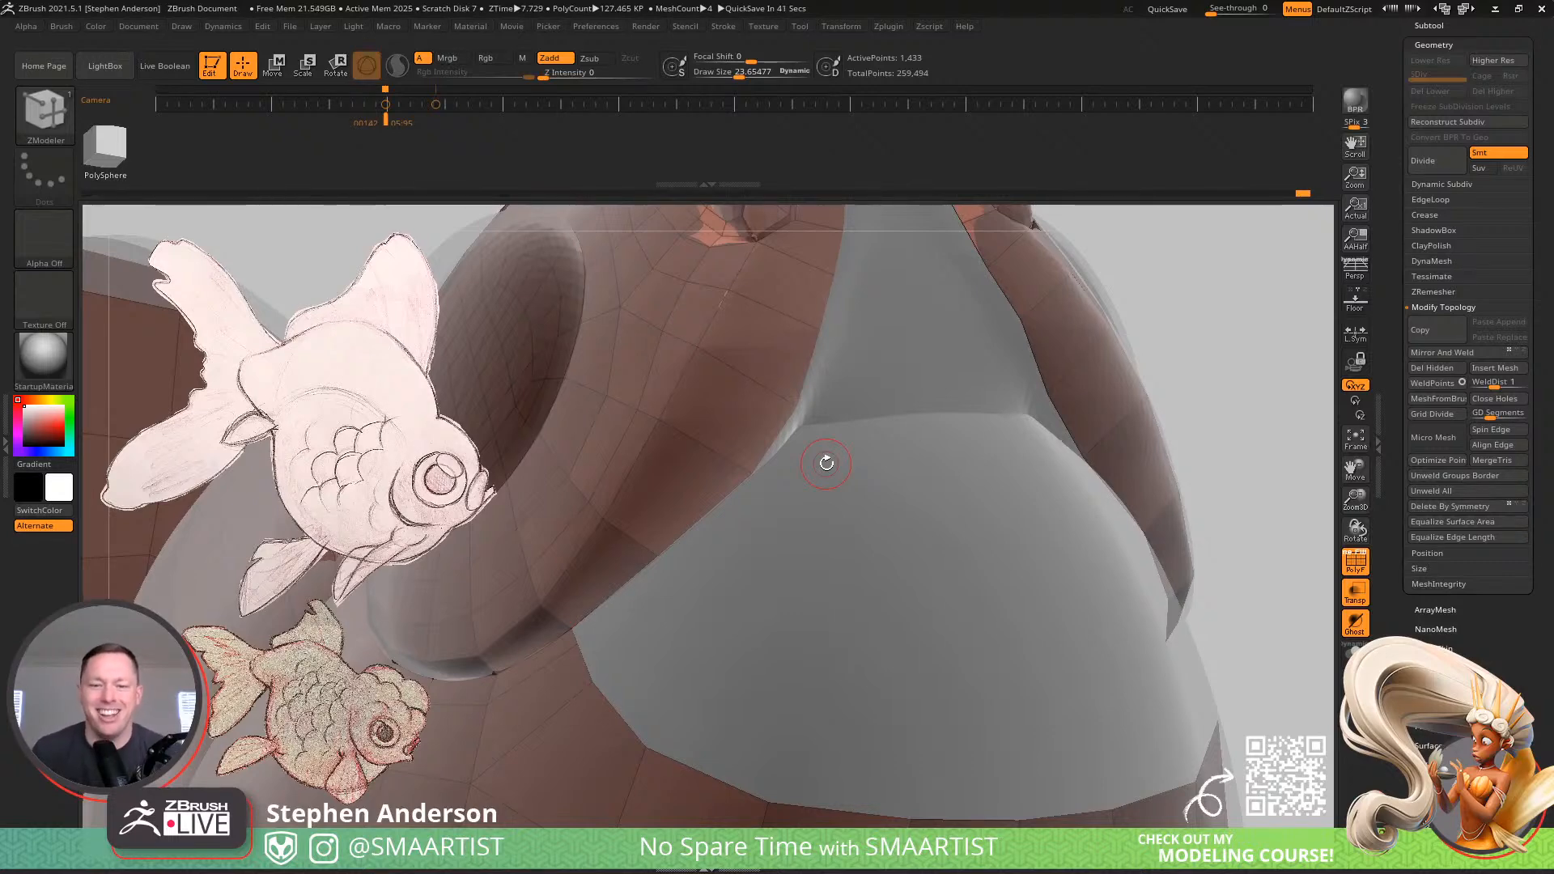
# Extend the polygon strip from the mouth corner forward along the lip
pyautogui.moveTo(1181, 317); pyautogui.dragTo(722, 530)
pyautogui.moveTo(768, 490)
pyautogui.mouseDown(button='right')
pyautogui.moveTo(796, 421)
pyautogui.moveTo(729, 478)
pyautogui.moveTo(675, 597)
pyautogui.moveTo(688, 569)
pyautogui.moveTo(724, 604)
pyautogui.moveTo(692, 460)
pyautogui.moveTo(605, 394)
pyautogui.moveTo(685, 492)
pyautogui.mouseUp(button='right')
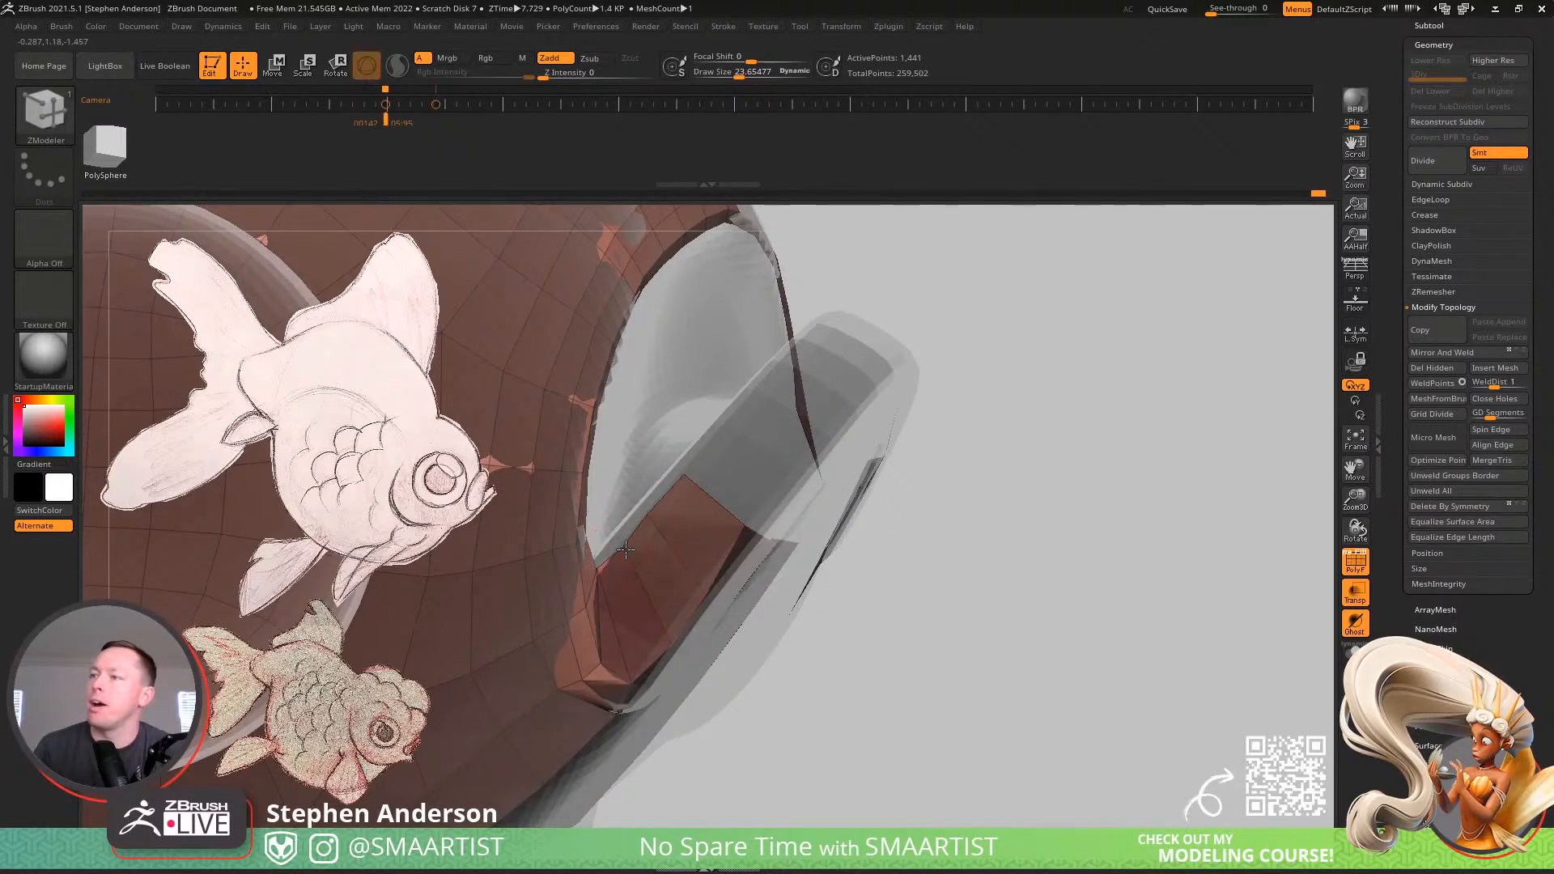
# Undo the last lip edit and reduce the draw size to about 10.6
pyautogui.hotkey('ctrl', 'z')
pyautogui.press('s')
pyautogui.moveTo(624, 549); pyautogui.dragTo(614, 551)
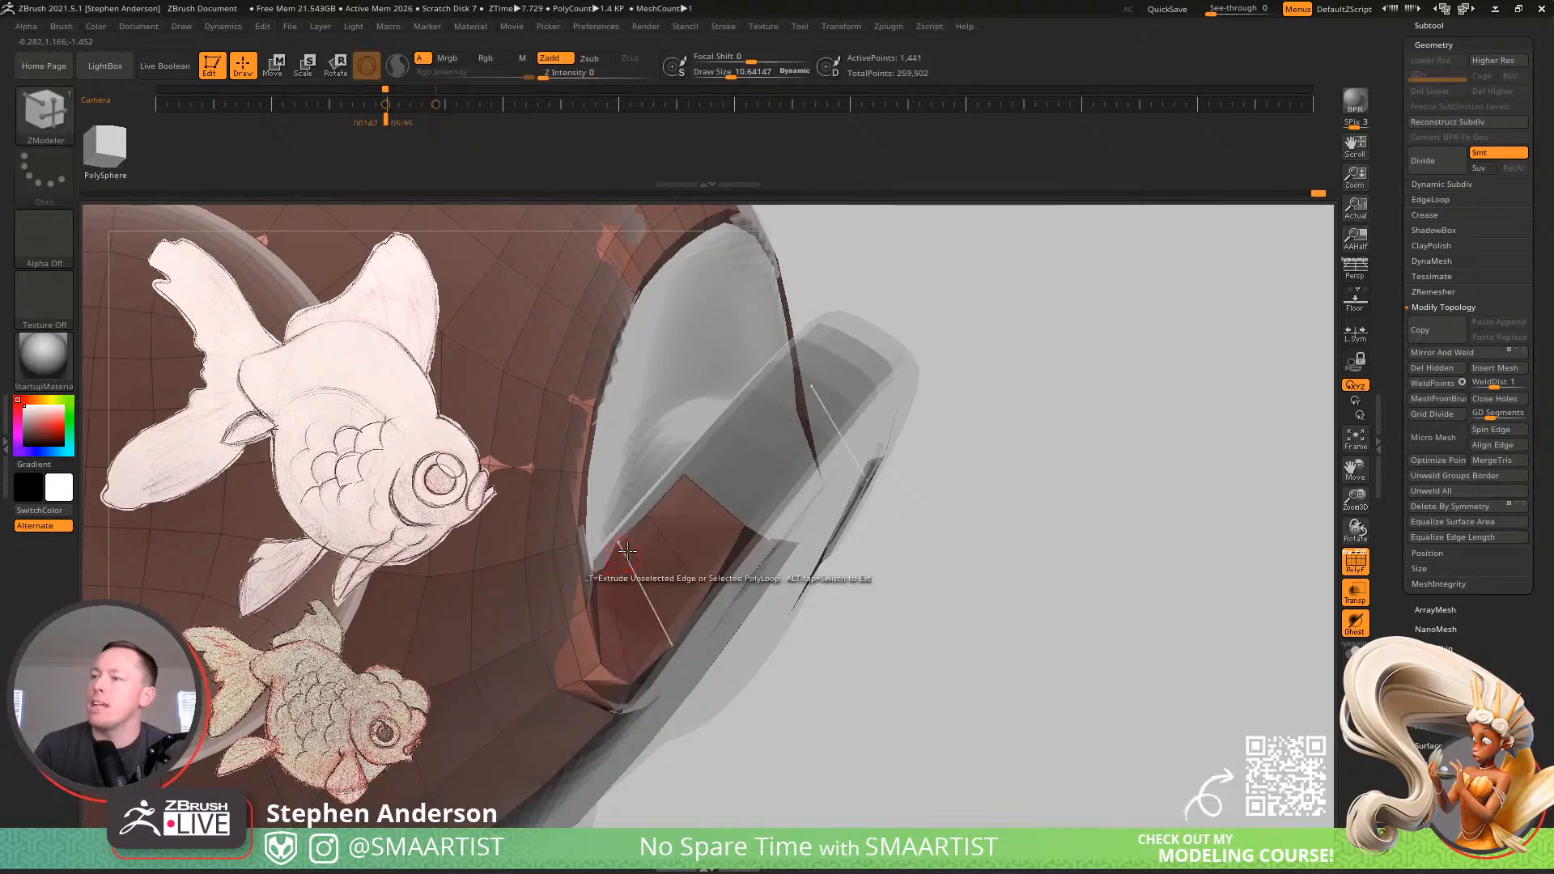
pyautogui.press('b')
pyautogui.press('m')
pyautogui.press('v')
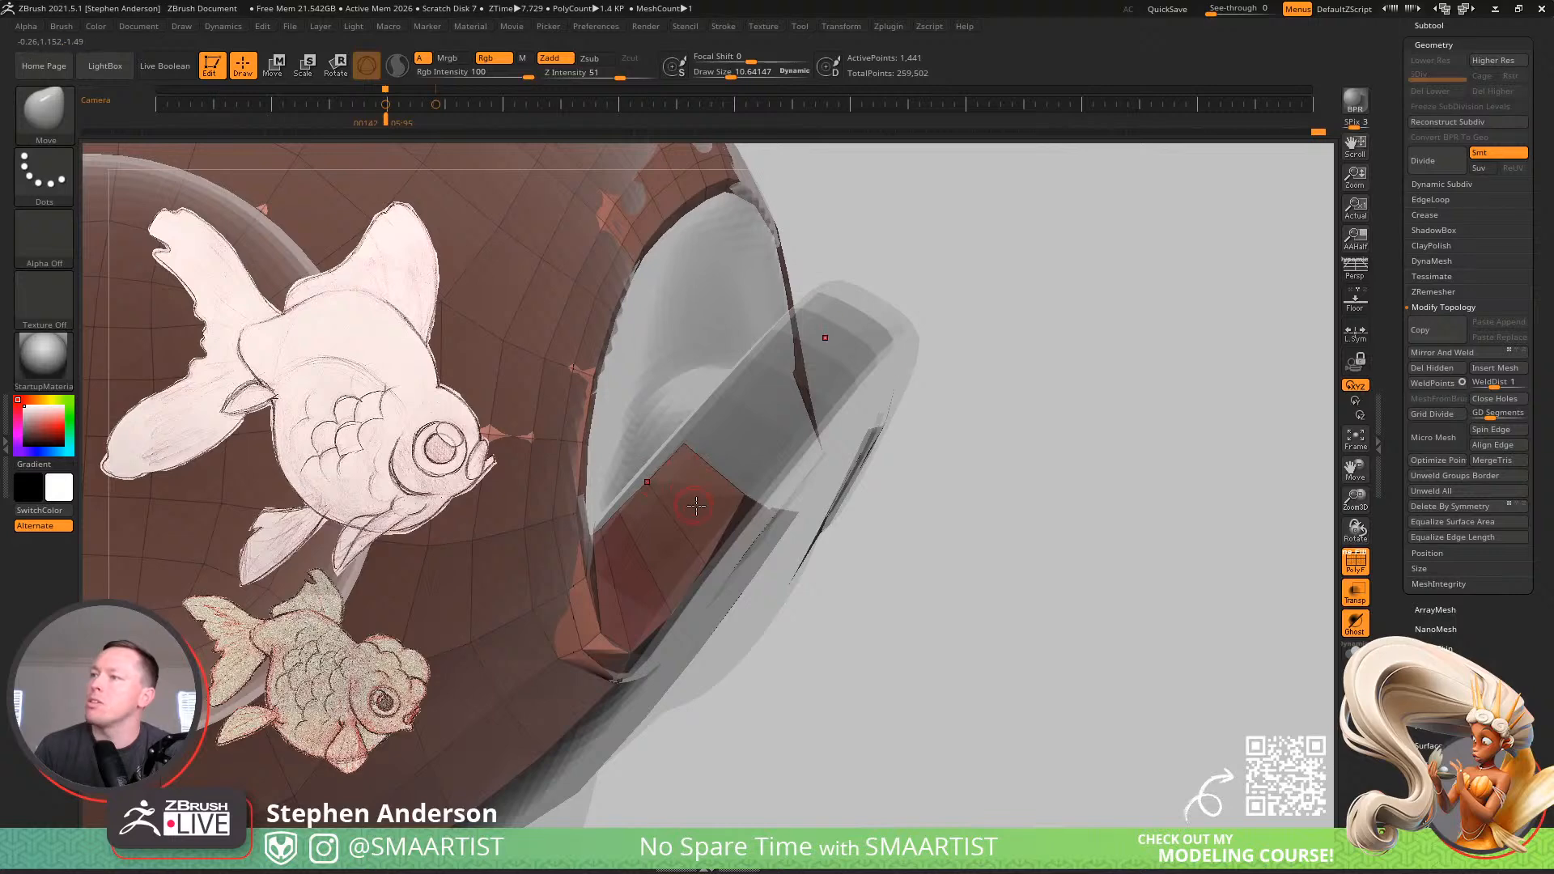
pyautogui.press('b')
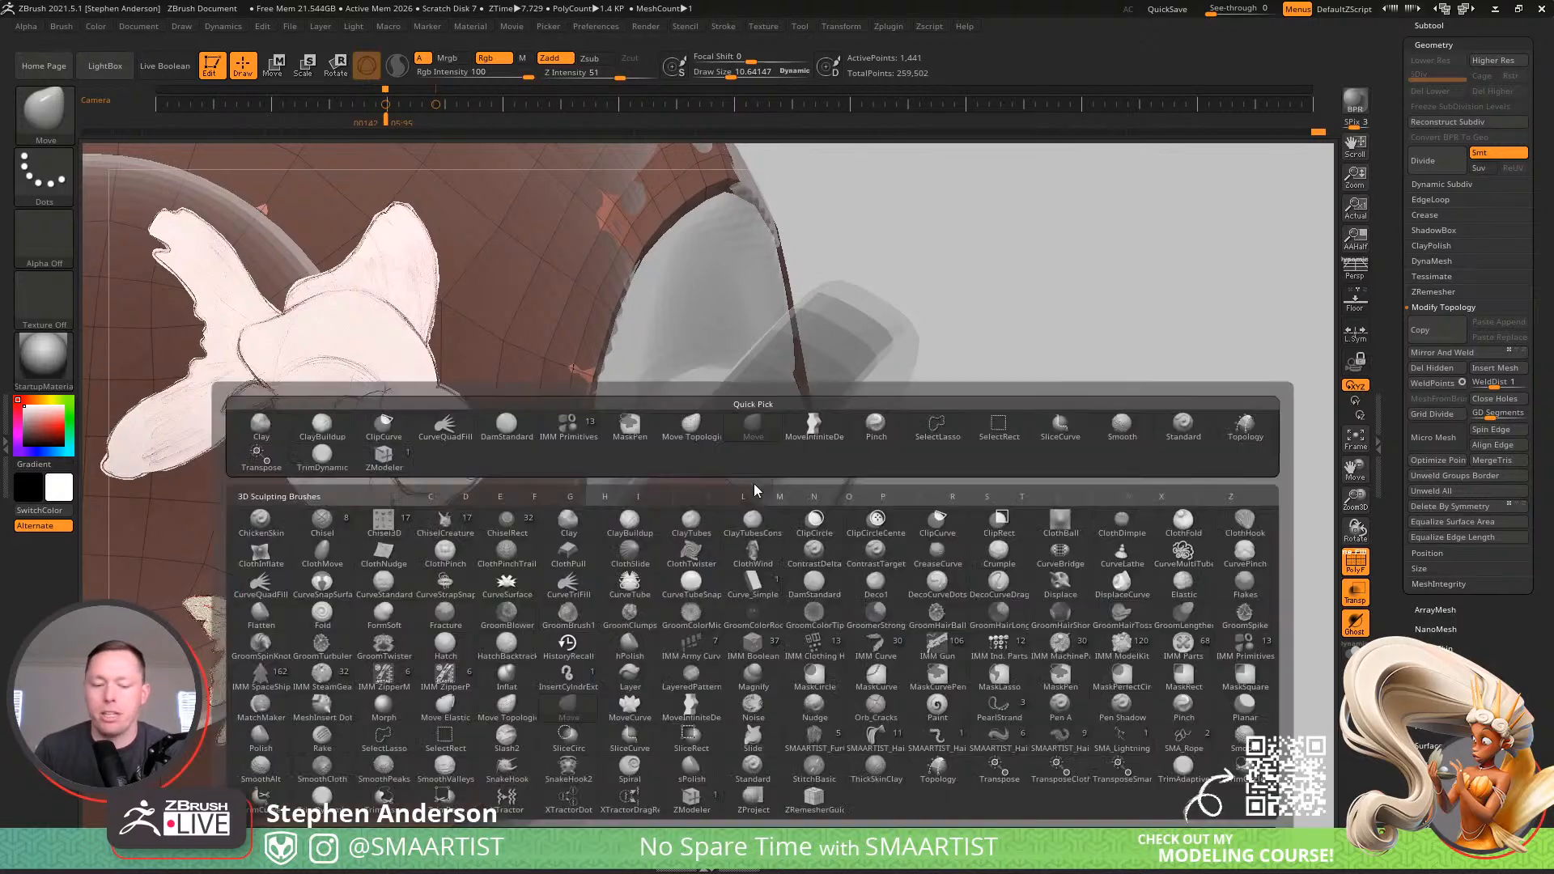
pyautogui.press('z')
pyautogui.press('m')
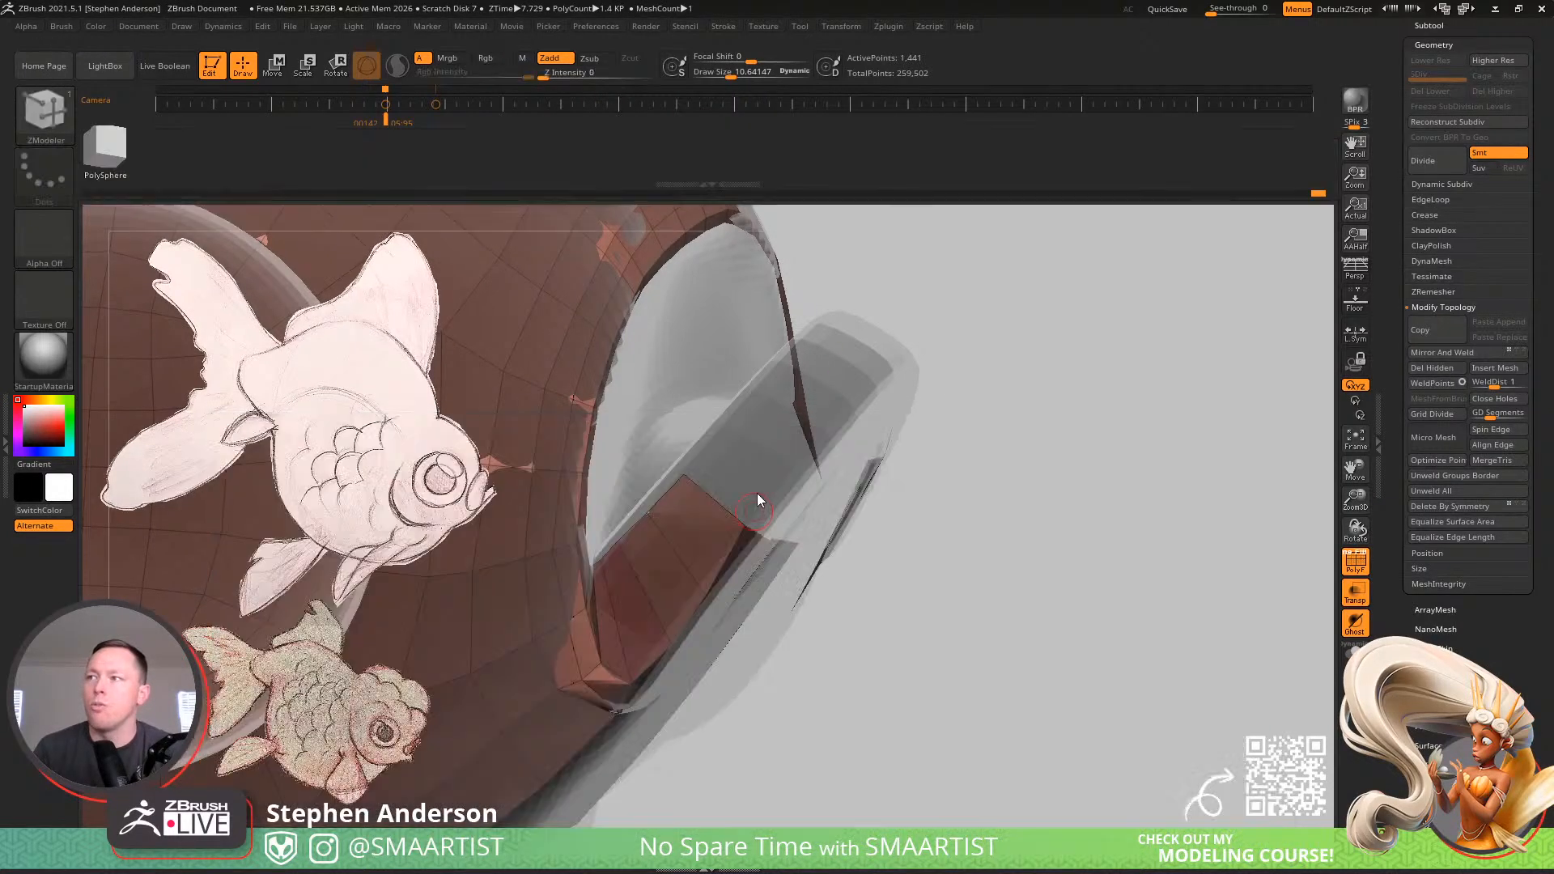
# Extrude the lip's outer strip polygon by polygon around the front of the mouth to the midline
pyautogui.moveTo(692, 455); pyautogui.dragTo(732, 696, button='right')
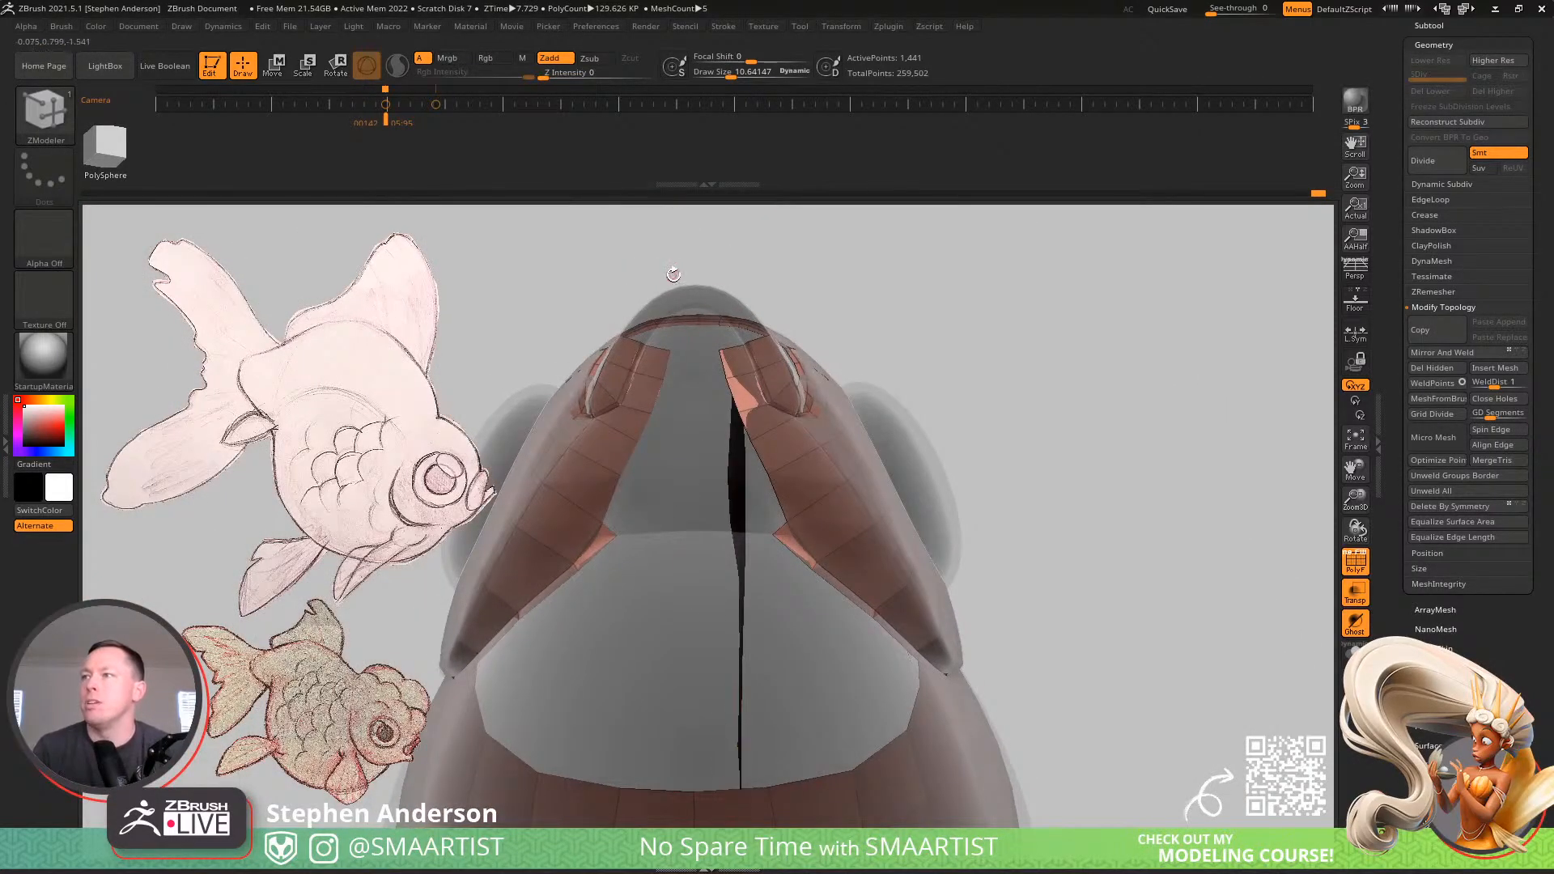
pyautogui.moveTo(673, 274); pyautogui.dragTo(1051, 513, button='right')
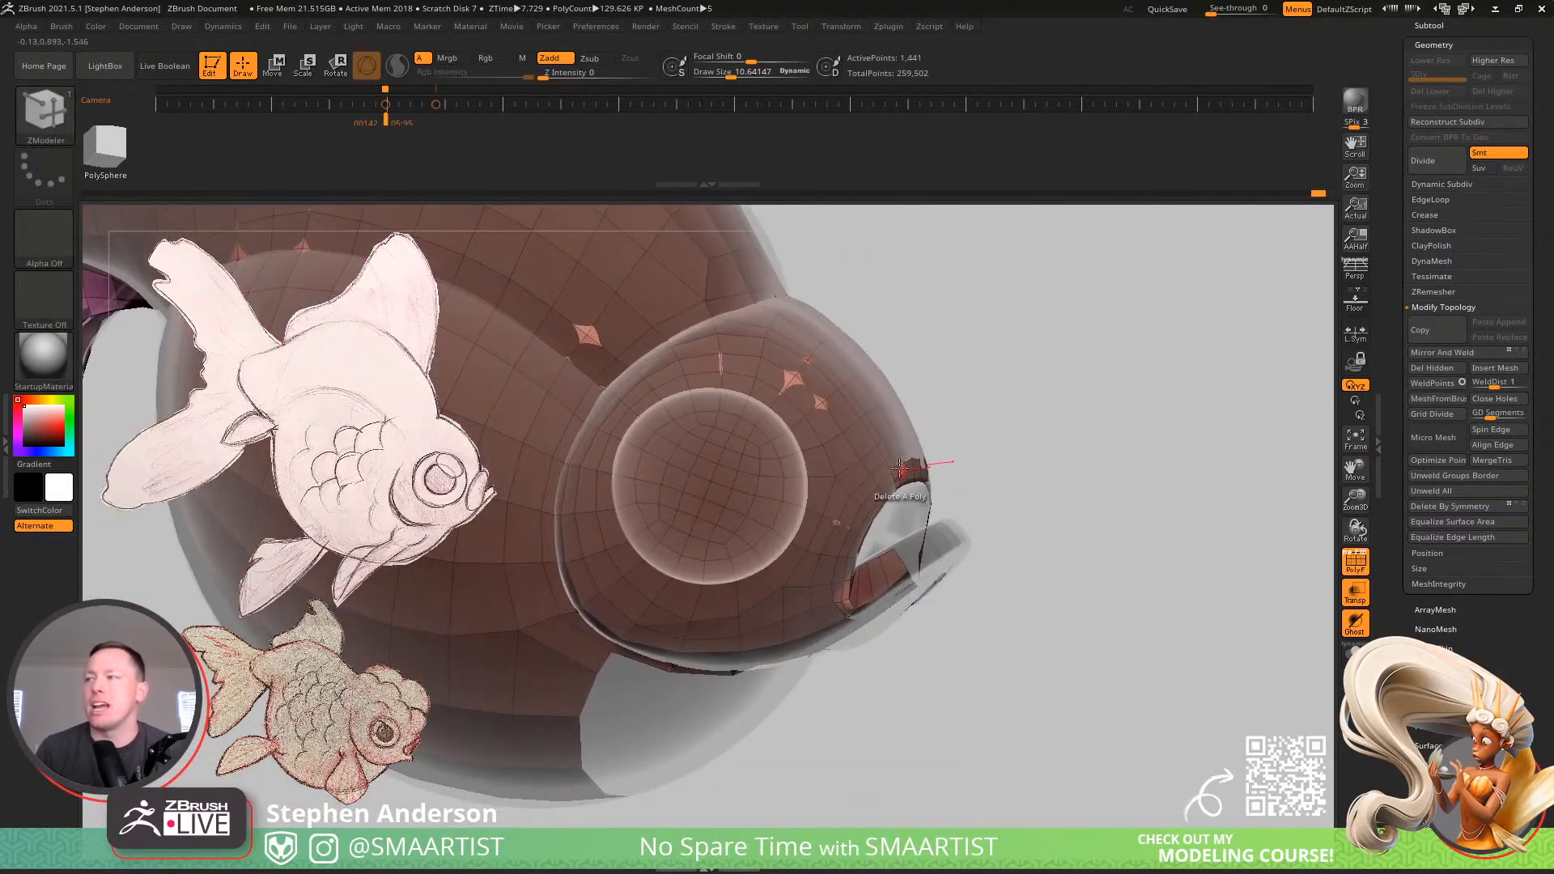
pyautogui.keyDown('ctrl'); pyautogui.moveTo(899, 468); pyautogui.dragTo(1036, 494, button='right'); pyautogui.keyUp('ctrl')
pyautogui.moveTo(1036, 494)
pyautogui.mouseDown(button='right')
pyautogui.moveTo(963, 523)
pyautogui.moveTo(1013, 469)
pyautogui.moveTo(1075, 451)
pyautogui.moveTo(818, 634)
pyautogui.moveTo(712, 421)
pyautogui.moveTo(858, 518)
pyautogui.moveTo(682, 526)
pyautogui.moveTo(849, 671)
pyautogui.moveTo(673, 565)
pyautogui.moveTo(626, 625)
pyautogui.mouseUp(button='right')
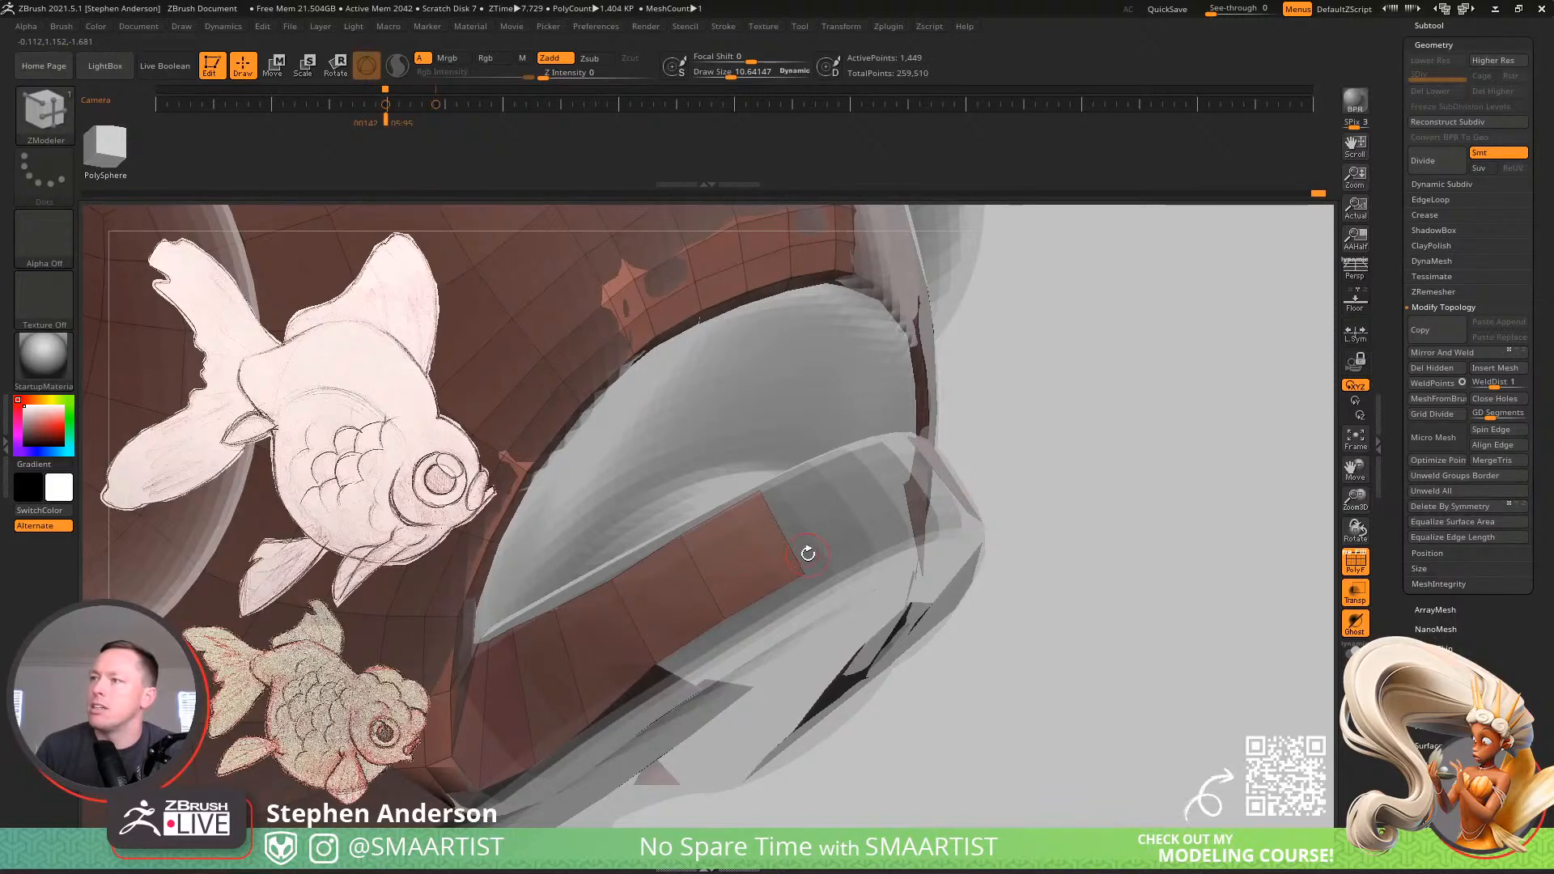
pyautogui.moveTo(786, 534); pyautogui.dragTo(901, 519)
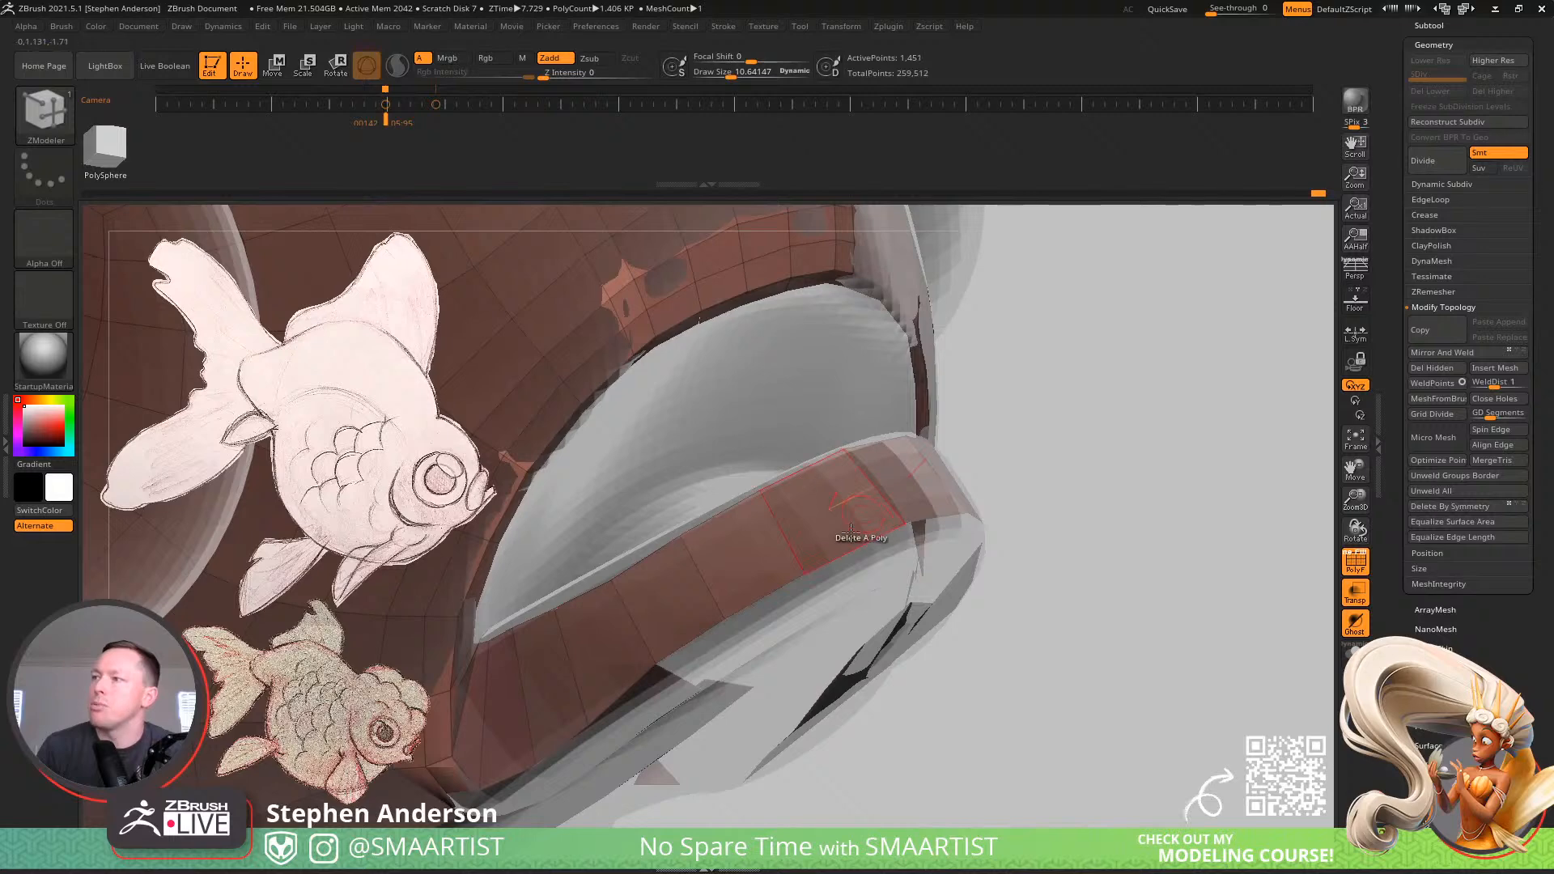
pyautogui.moveTo(851, 533); pyautogui.dragTo(726, 595, button='right')
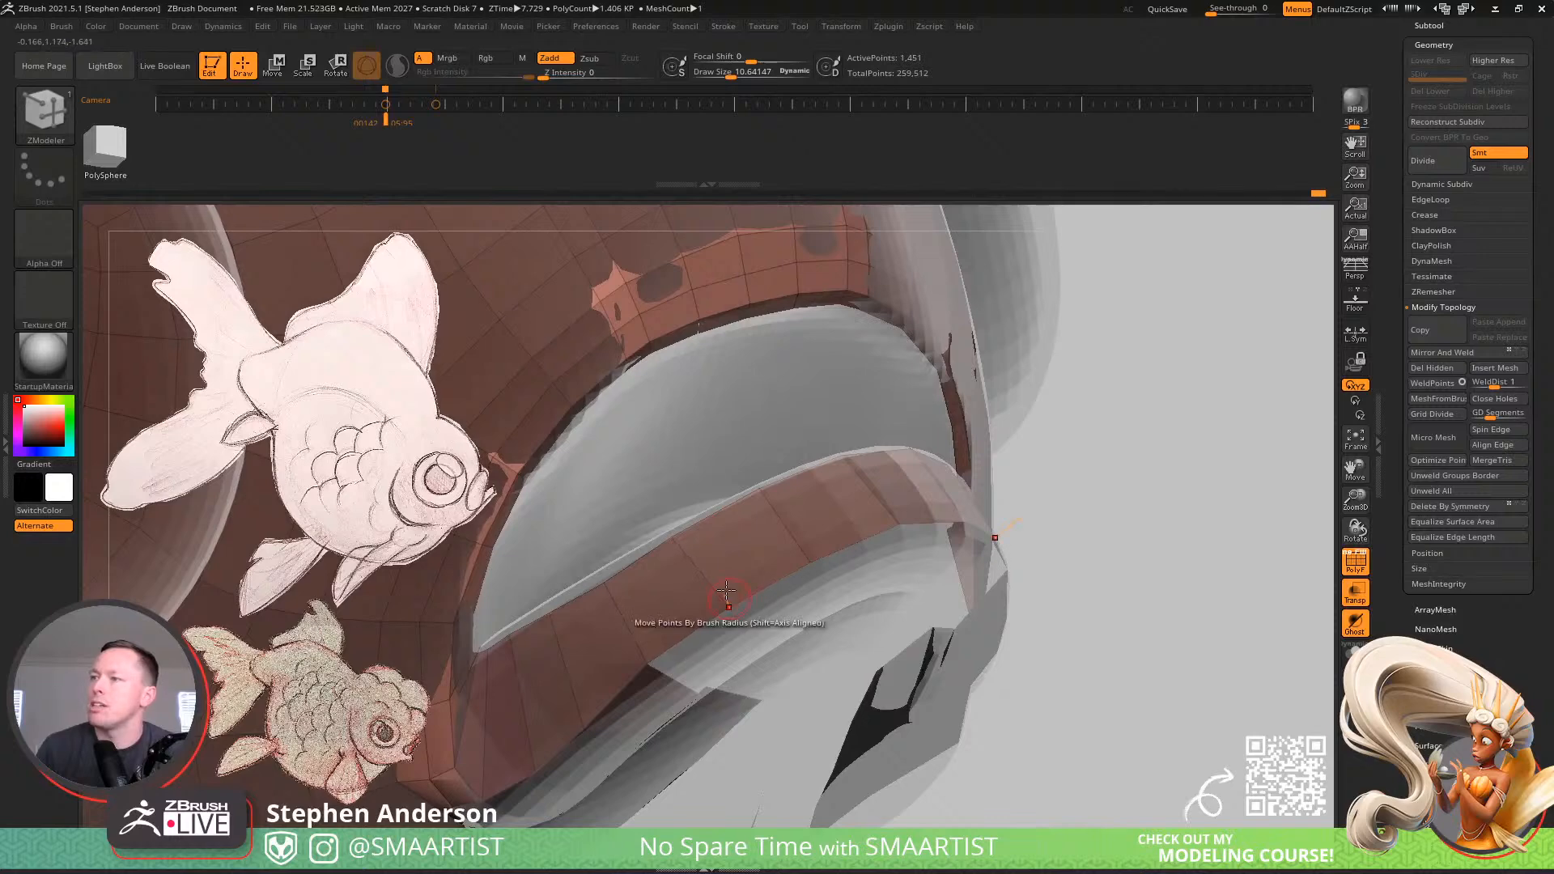
# Extrude the adjoining strip along the lip's underside until both halves meet at the midline
pyautogui.moveTo(727, 559); pyautogui.dragTo(664, 537, button='right')
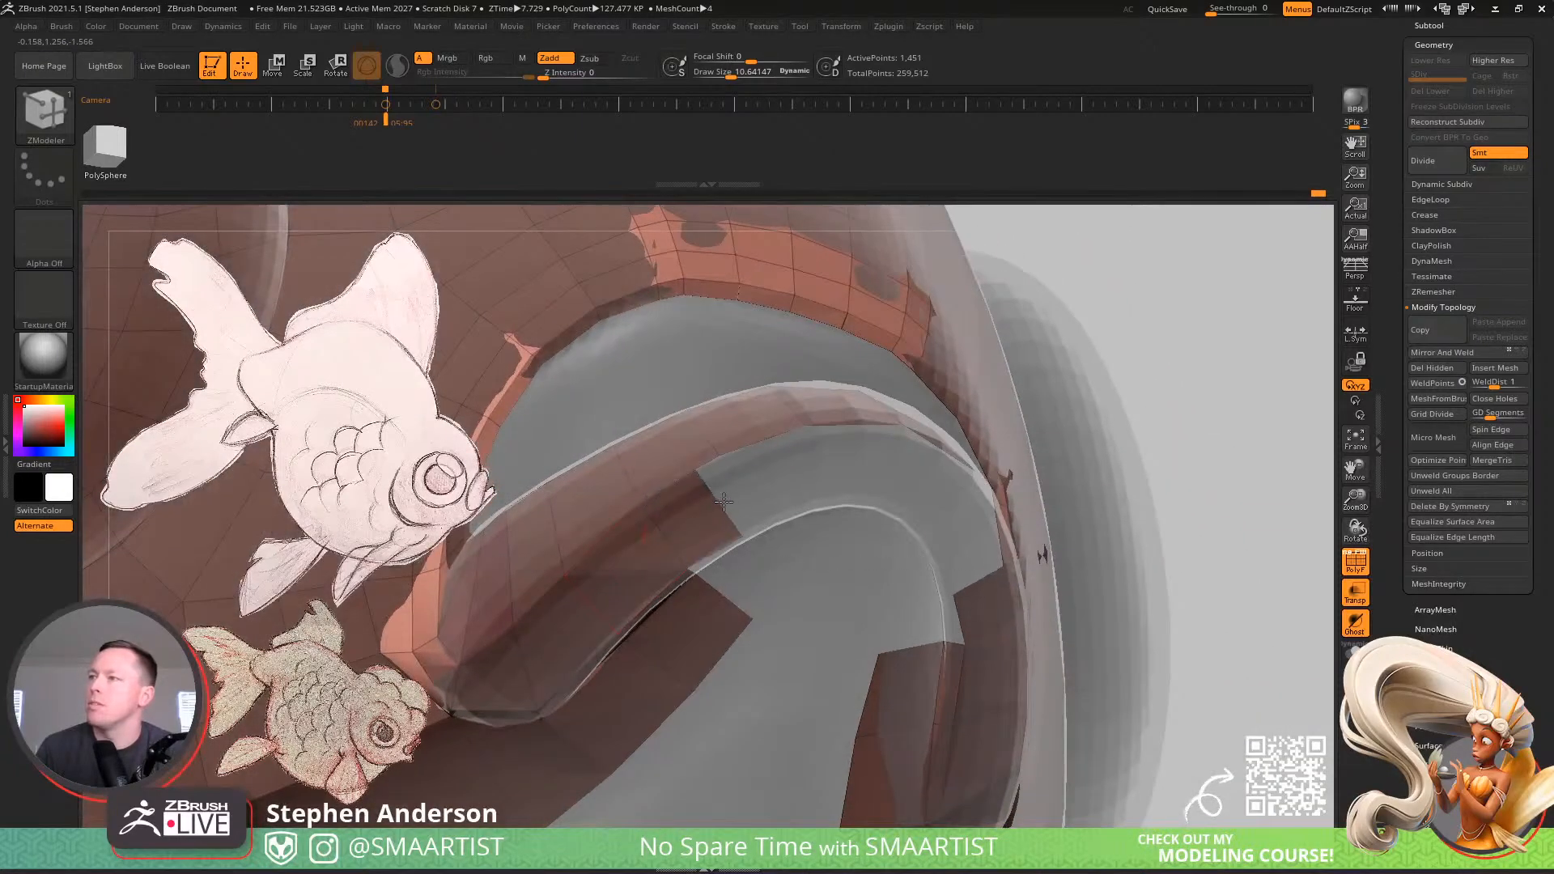
pyautogui.moveTo(736, 497); pyautogui.dragTo(772, 521)
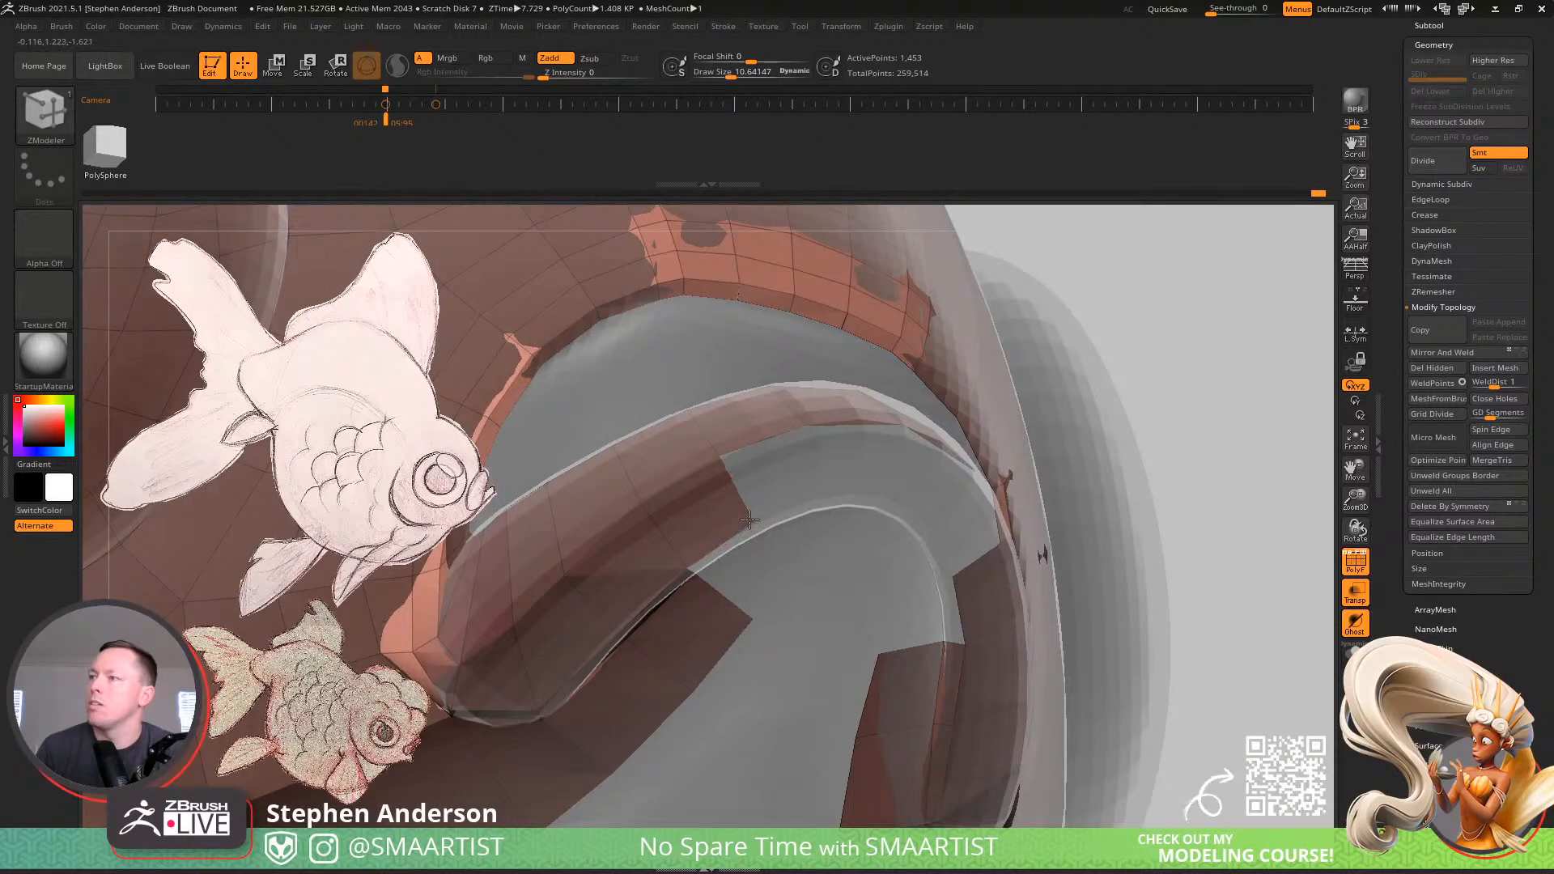
pyautogui.moveTo(749, 519)
pyautogui.mouseDown(button='right')
pyautogui.moveTo(732, 497)
pyautogui.moveTo(751, 521)
pyautogui.mouseUp(button='right')
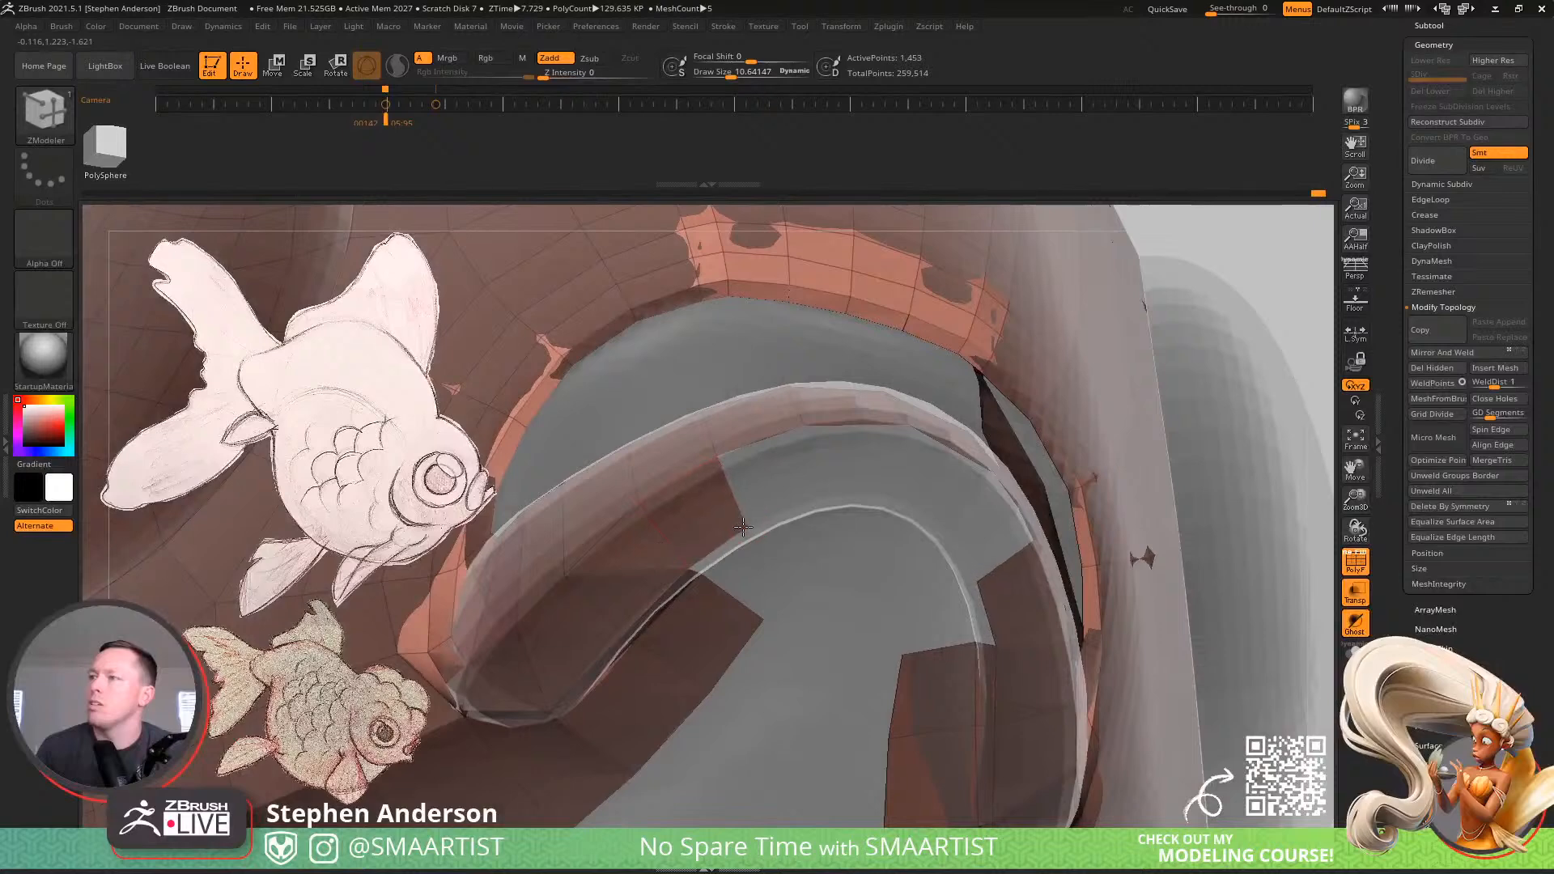
pyautogui.hotkey('ctrl', 'shift', 'z')
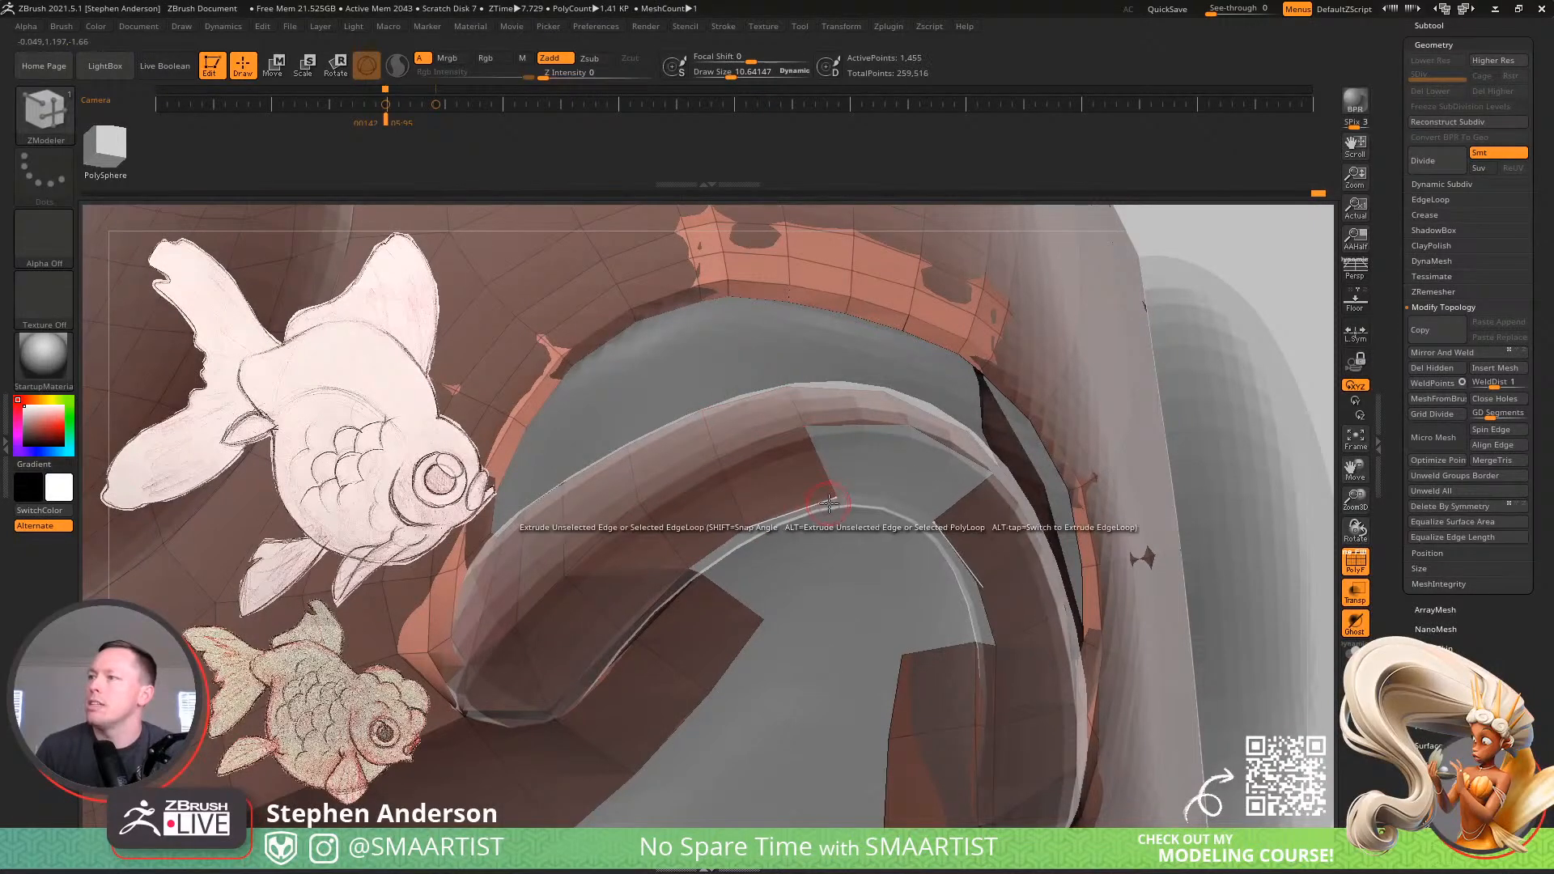
pyautogui.moveTo(768, 478); pyautogui.dragTo(679, 463, button='right')
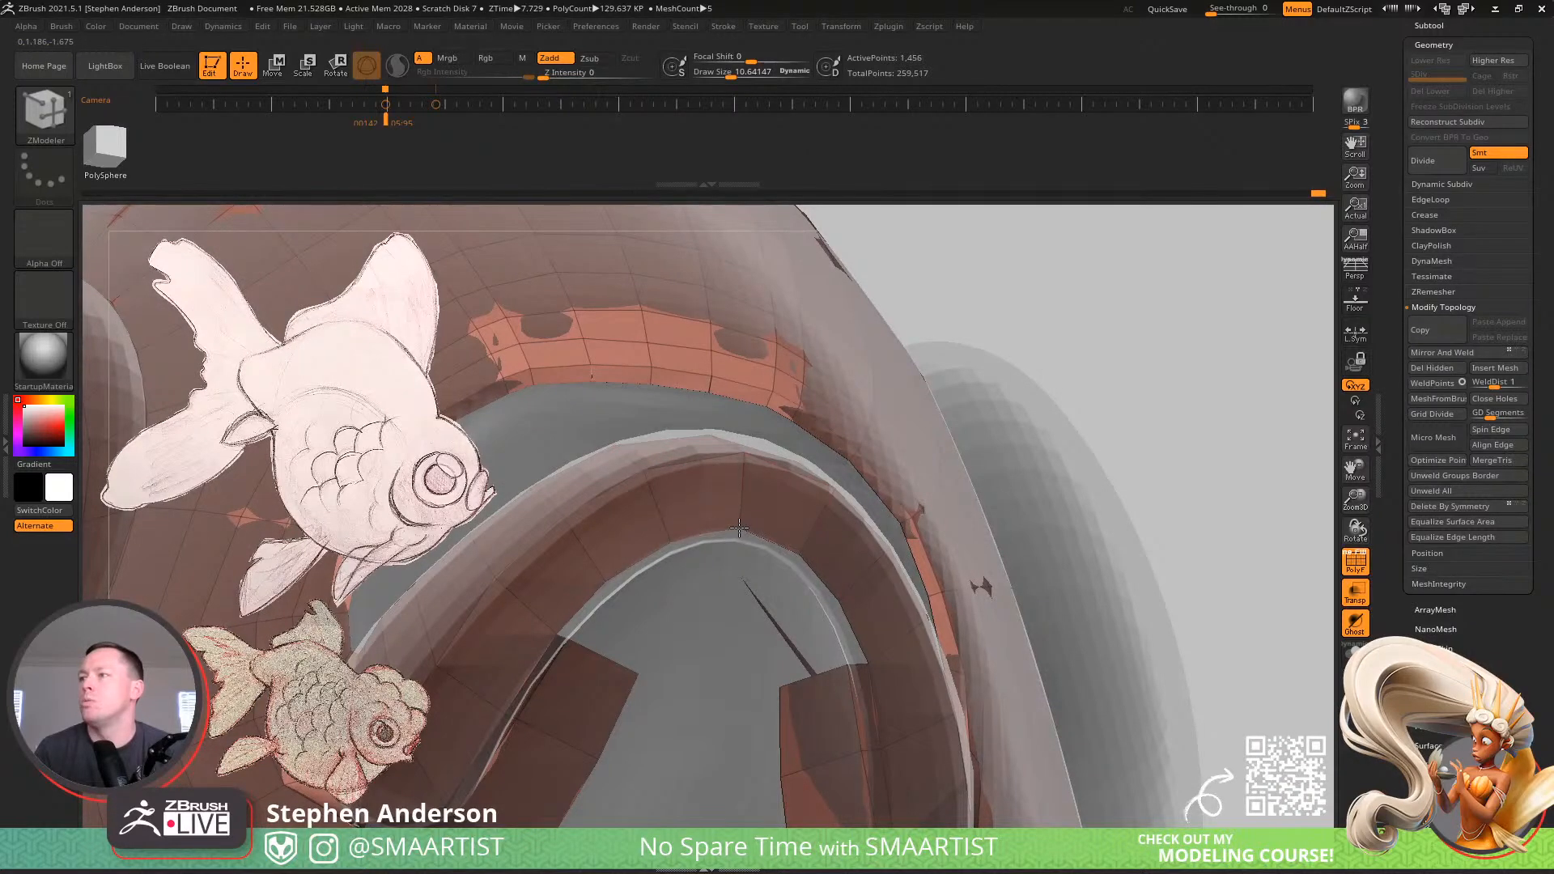
pyautogui.moveTo(739, 528); pyautogui.dragTo(706, 513, button='right')
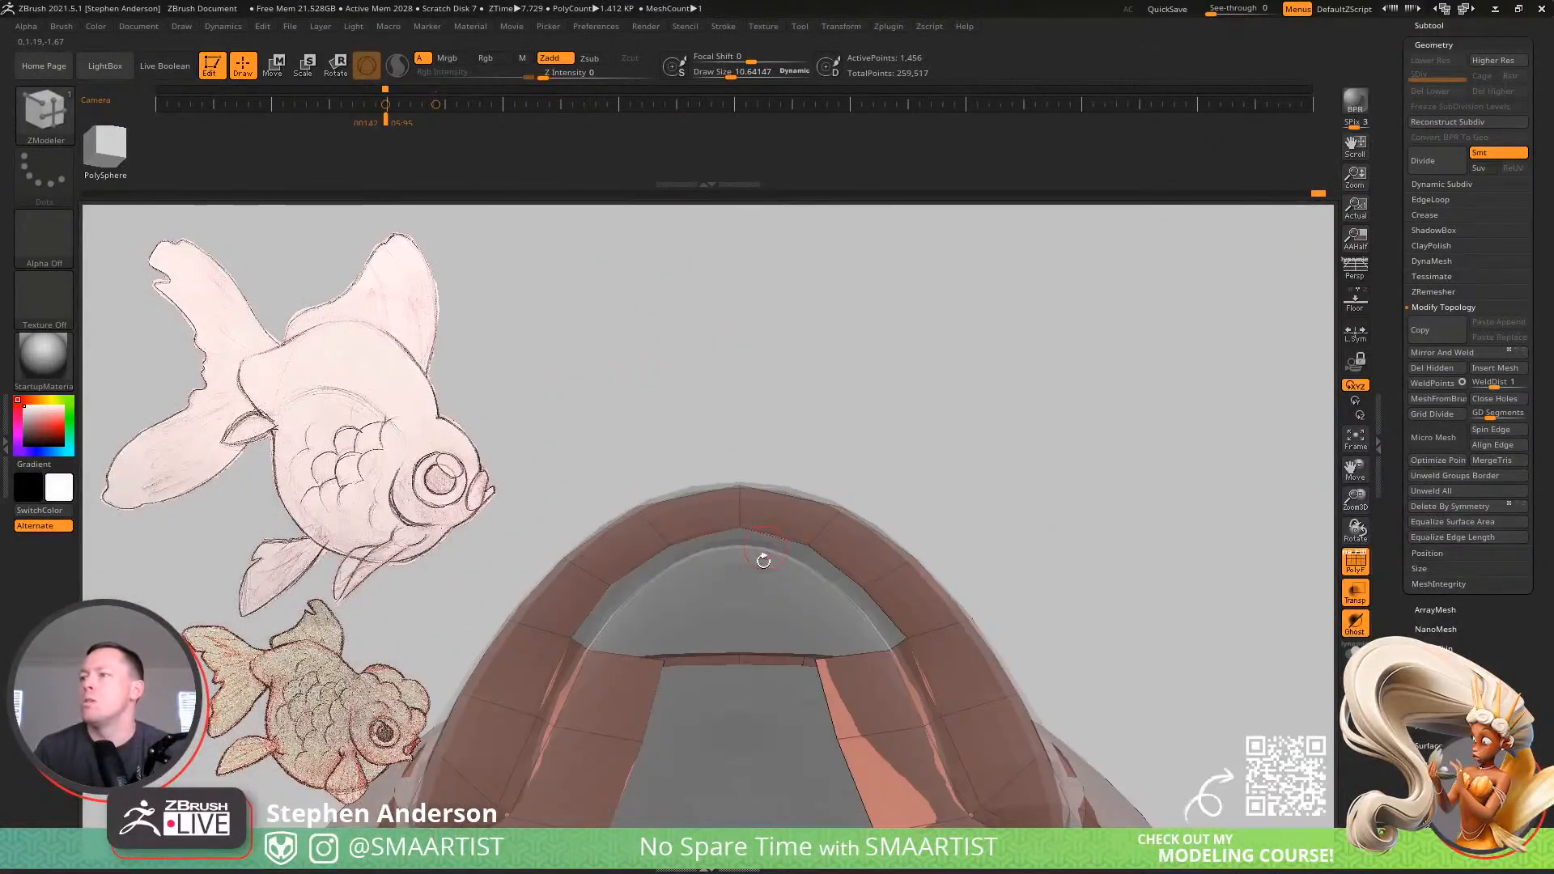
# Add a narrow row of polygons along the inner edge of the lip arch down to the inner side strips
pyautogui.moveTo(763, 560); pyautogui.dragTo(669, 493, button='right')
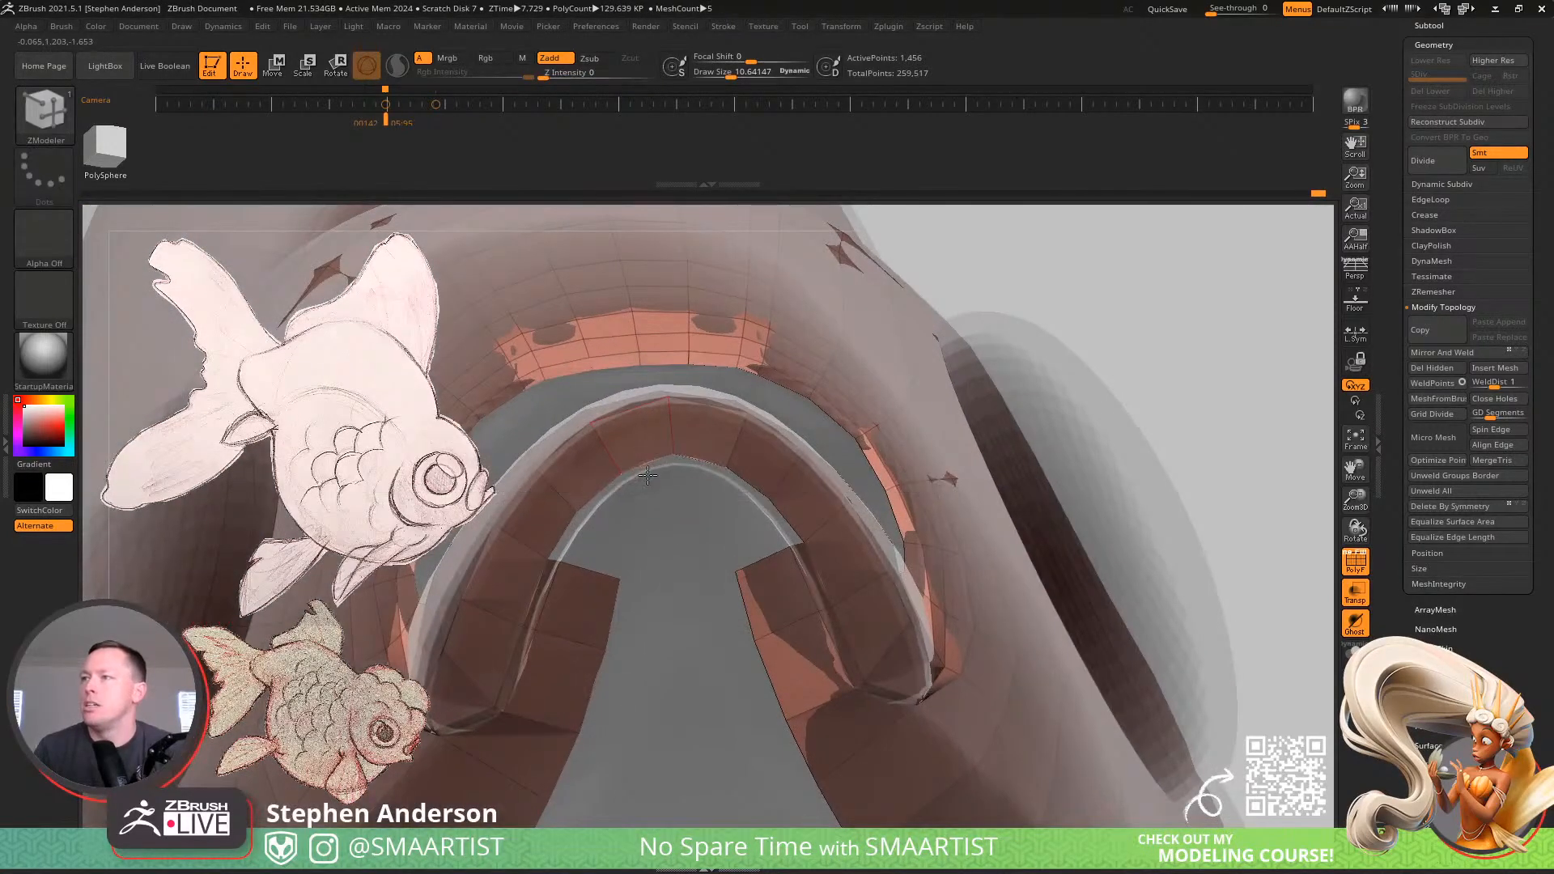
pyautogui.moveTo(648, 475); pyautogui.dragTo(610, 505)
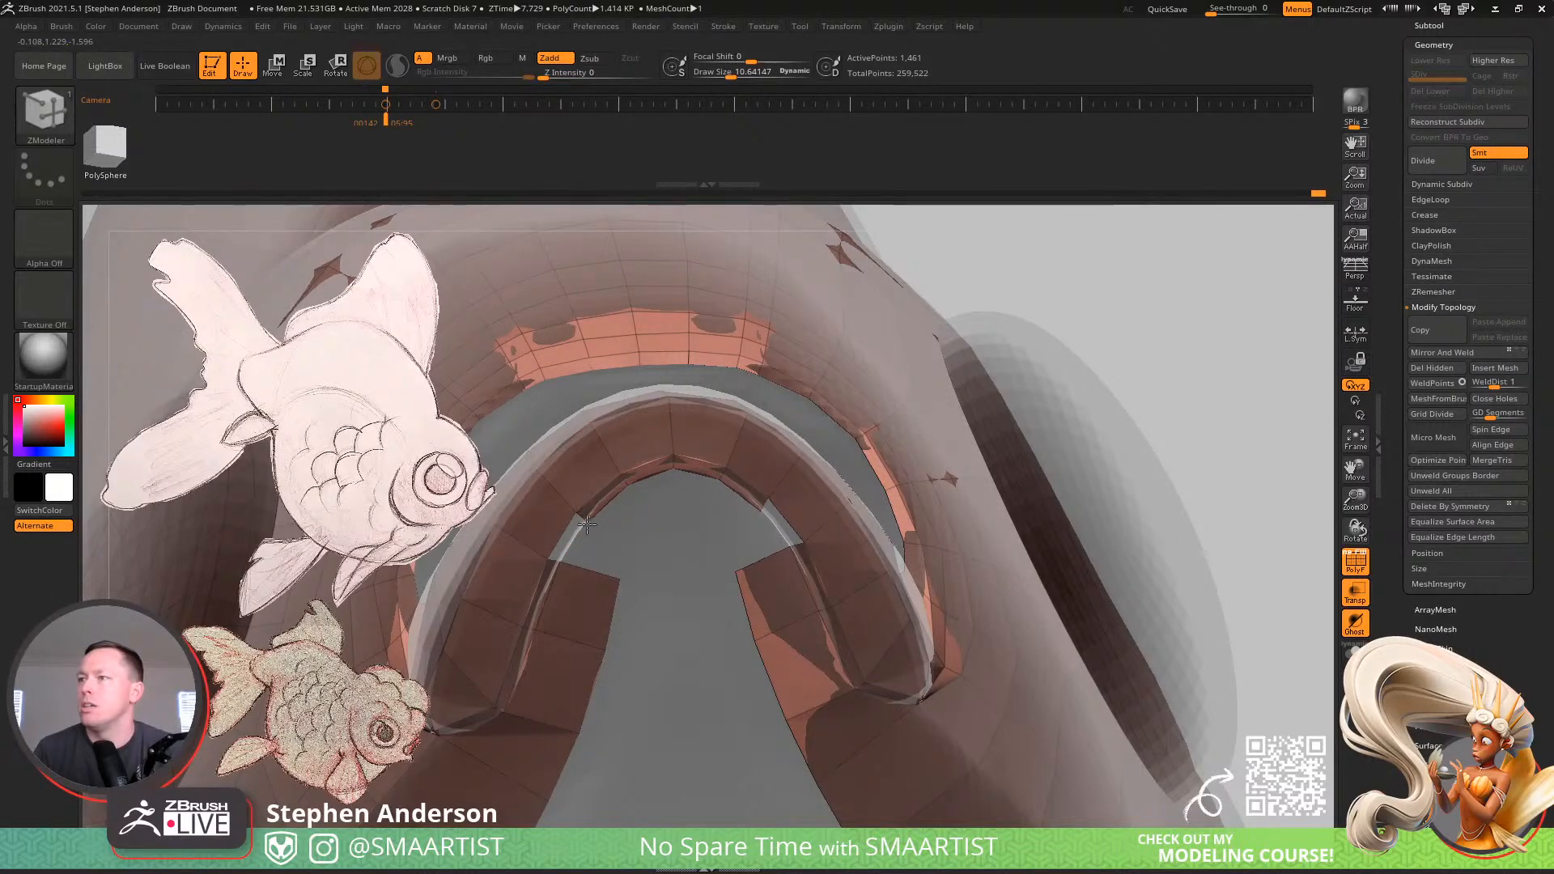
pyautogui.keyDown('ctrl'); pyautogui.moveTo(587, 524); pyautogui.dragTo(567, 559, button='right'); pyautogui.keyUp('ctrl')
pyautogui.moveTo(547, 547); pyautogui.dragTo(560, 560)
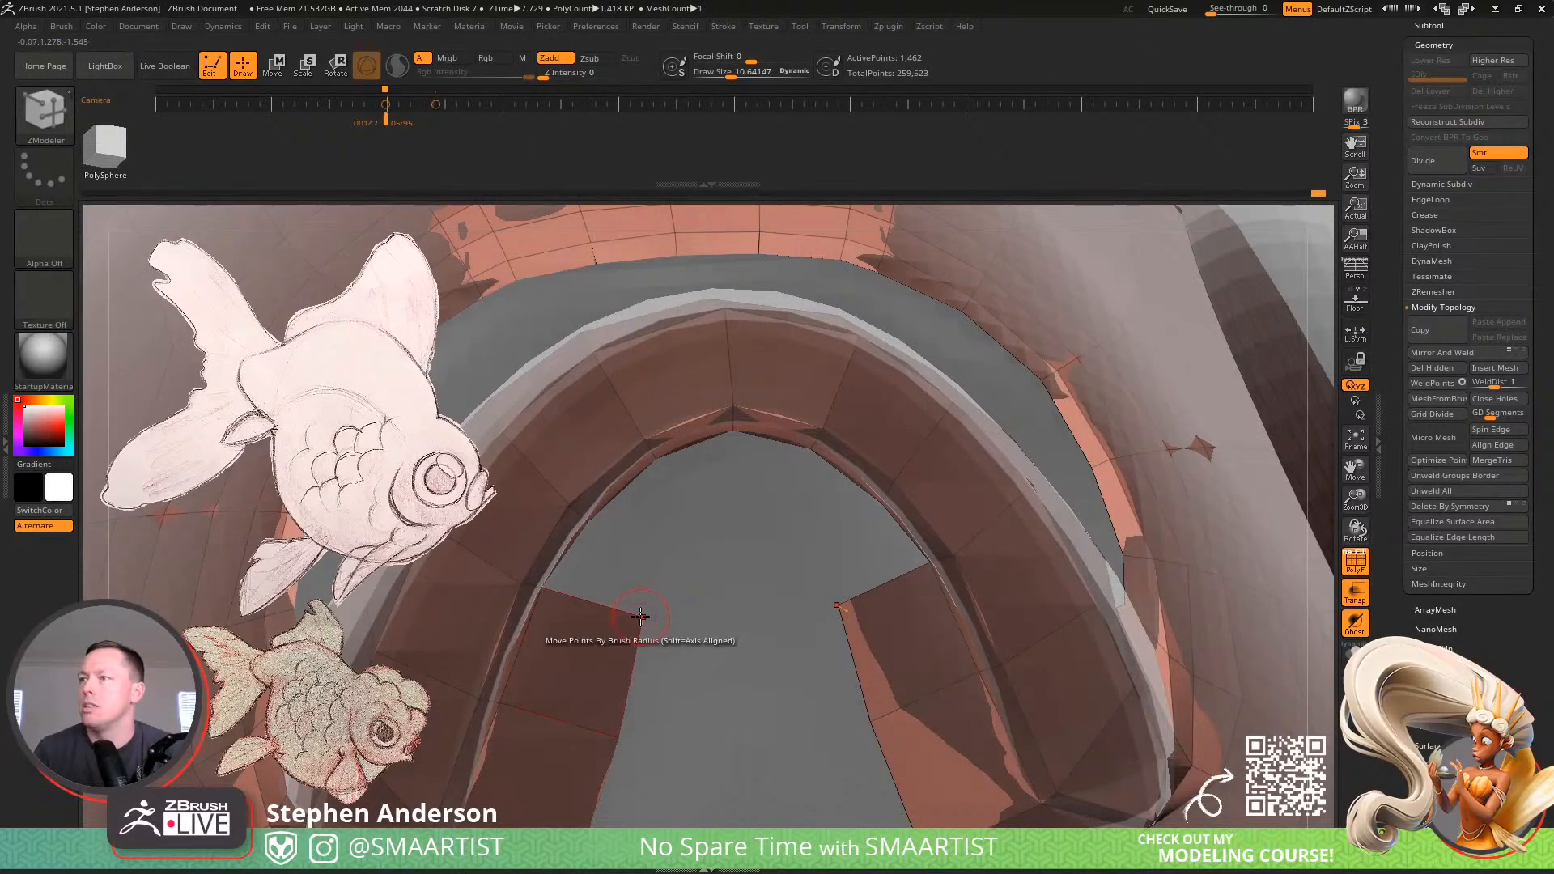
# Restore the mesh's symmetry with Mirror And Weld and fill the next polygon at the front end of the inner side strip
pyautogui.moveTo(609, 604); pyautogui.dragTo(661, 543)
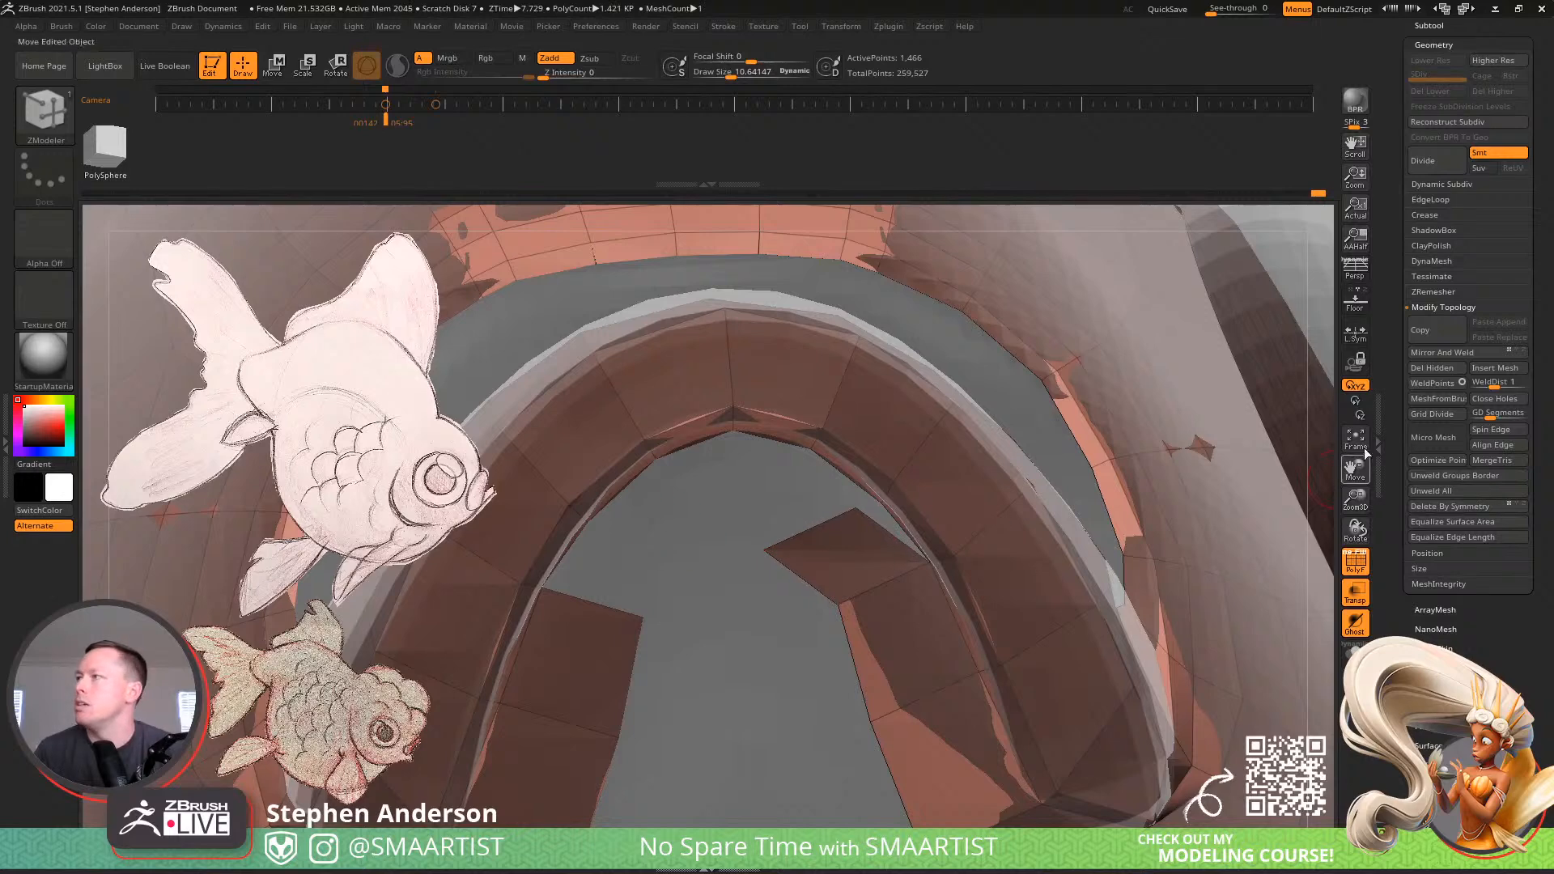
pyautogui.click(1458, 351)
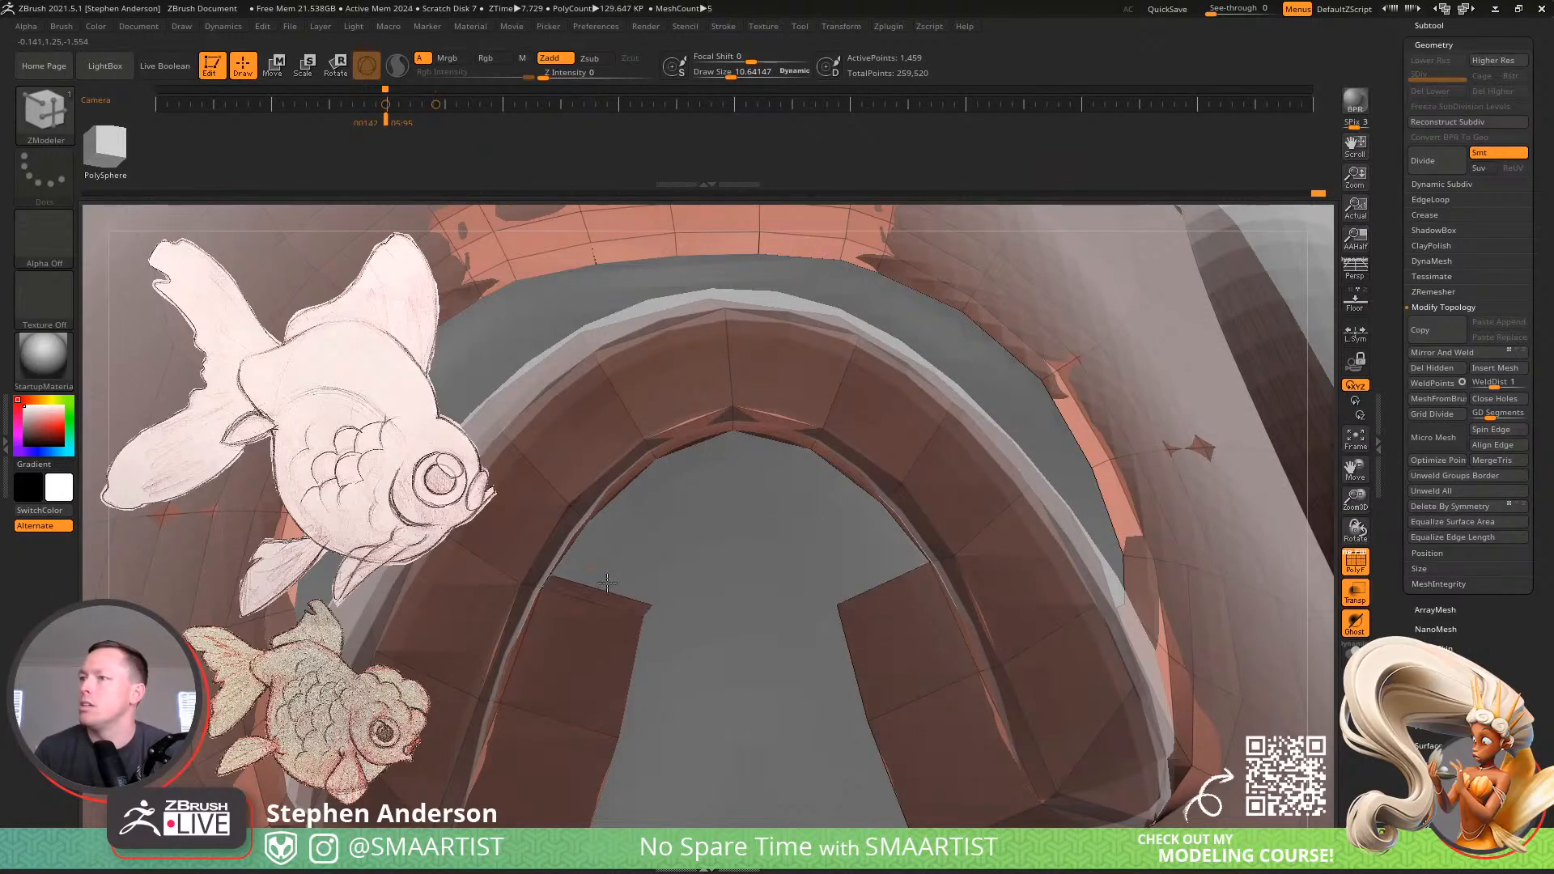
pyautogui.moveTo(627, 560); pyautogui.dragTo(654, 544)
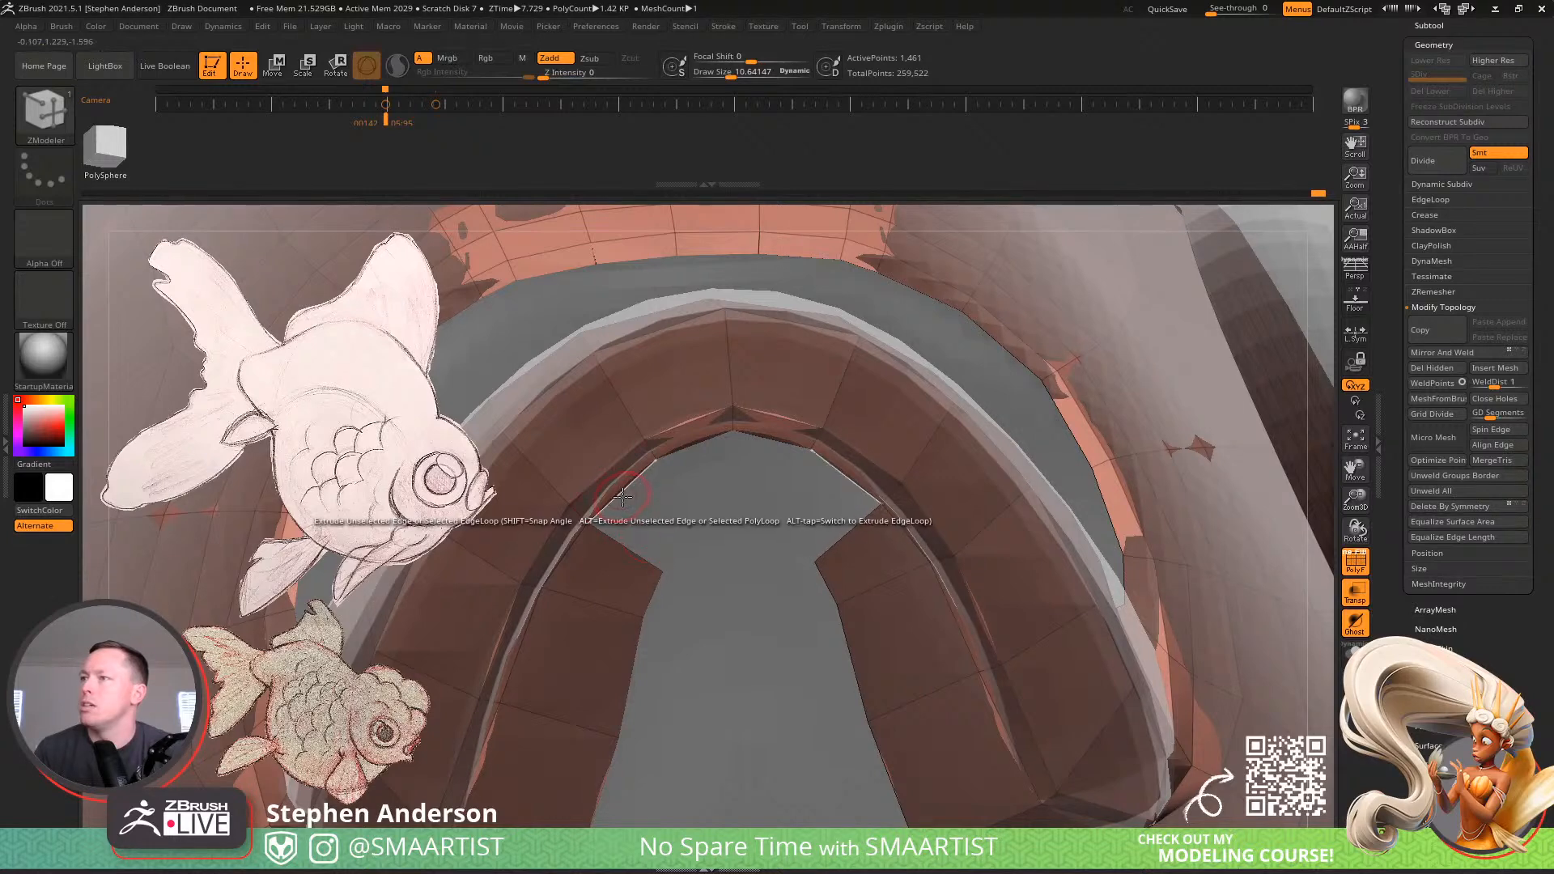
# Extrude the next inner polygon along the lip arch and pull its free corner back, using a draw size of about 3.2
pyautogui.moveTo(621, 497); pyautogui.dragTo(697, 535)
pyautogui.click(712, 516)
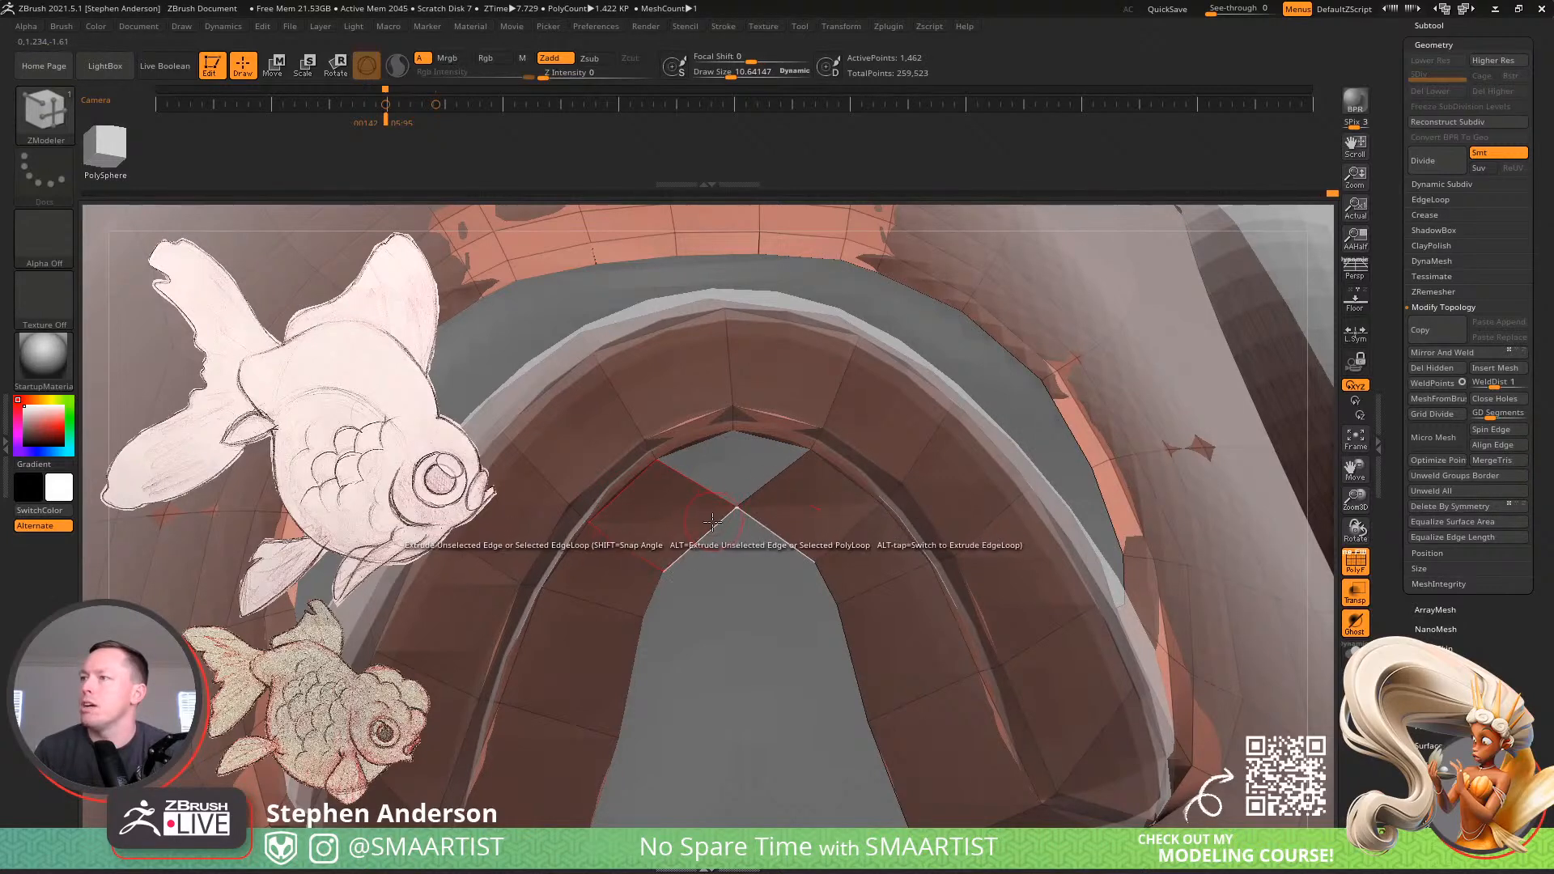
pyautogui.moveTo(625, 491)
pyautogui.mouseDown()
pyautogui.moveTo(670, 513)
pyautogui.moveTo(662, 570)
pyautogui.mouseUp()
pyautogui.press('s')
pyautogui.click(665, 522)
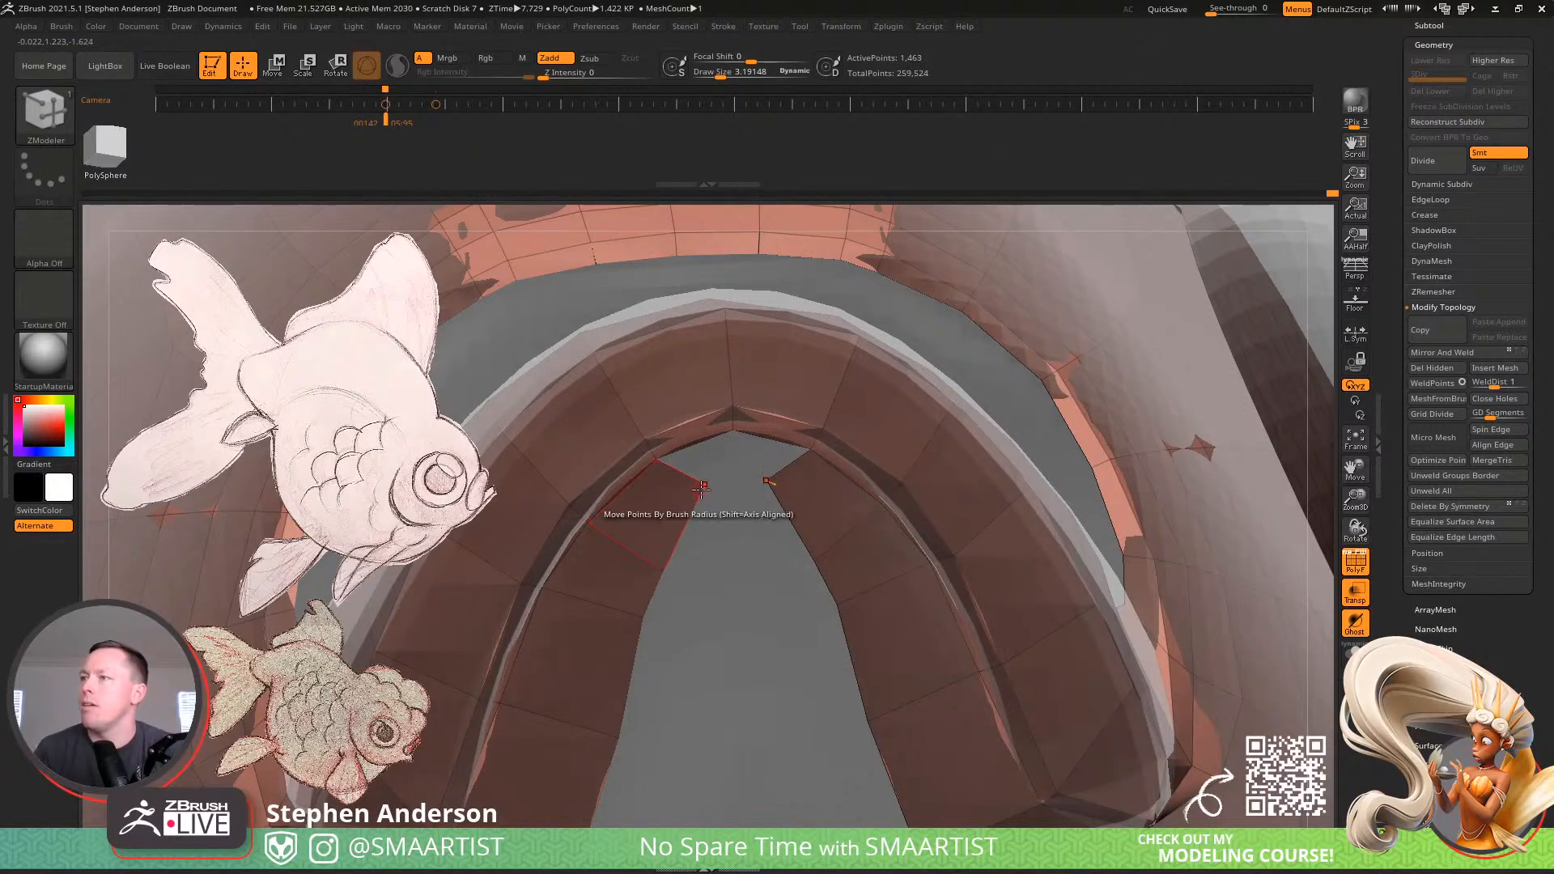
pyautogui.moveTo(702, 486); pyautogui.dragTo(694, 552)
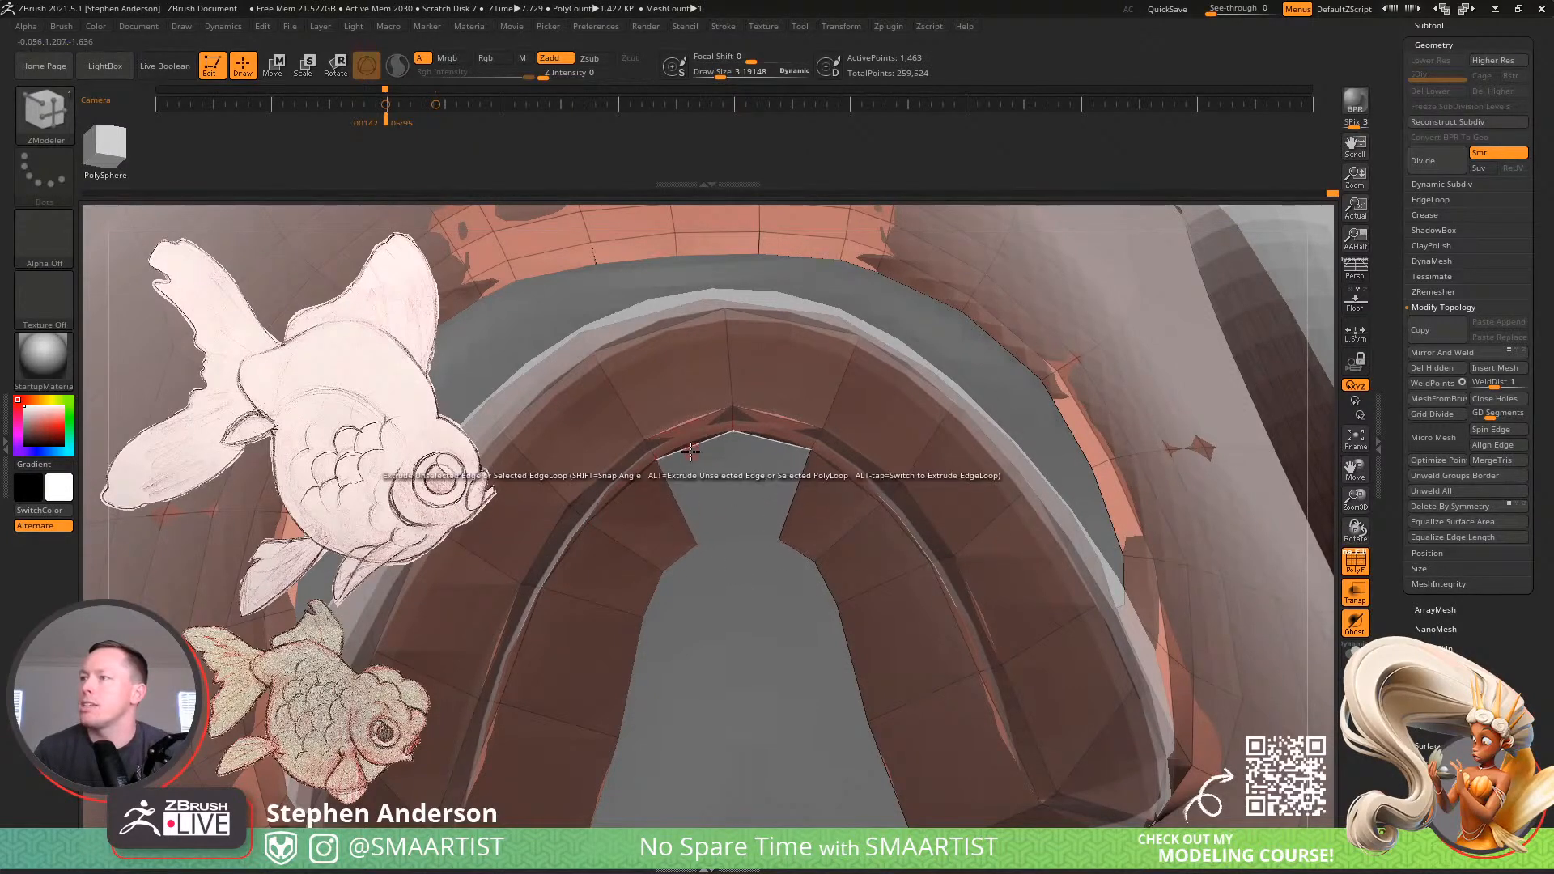
# Close the inner strip across the midline and extend polygons across the mouth's underside, using a draw size of about 9.8
pyautogui.moveTo(707, 454)
pyautogui.mouseDown()
pyautogui.moveTo(739, 539)
pyautogui.moveTo(648, 557)
pyautogui.moveTo(722, 535)
pyautogui.moveTo(754, 477)
pyautogui.moveTo(657, 527)
pyautogui.moveTo(737, 529)
pyautogui.mouseUp()
pyautogui.press('s')
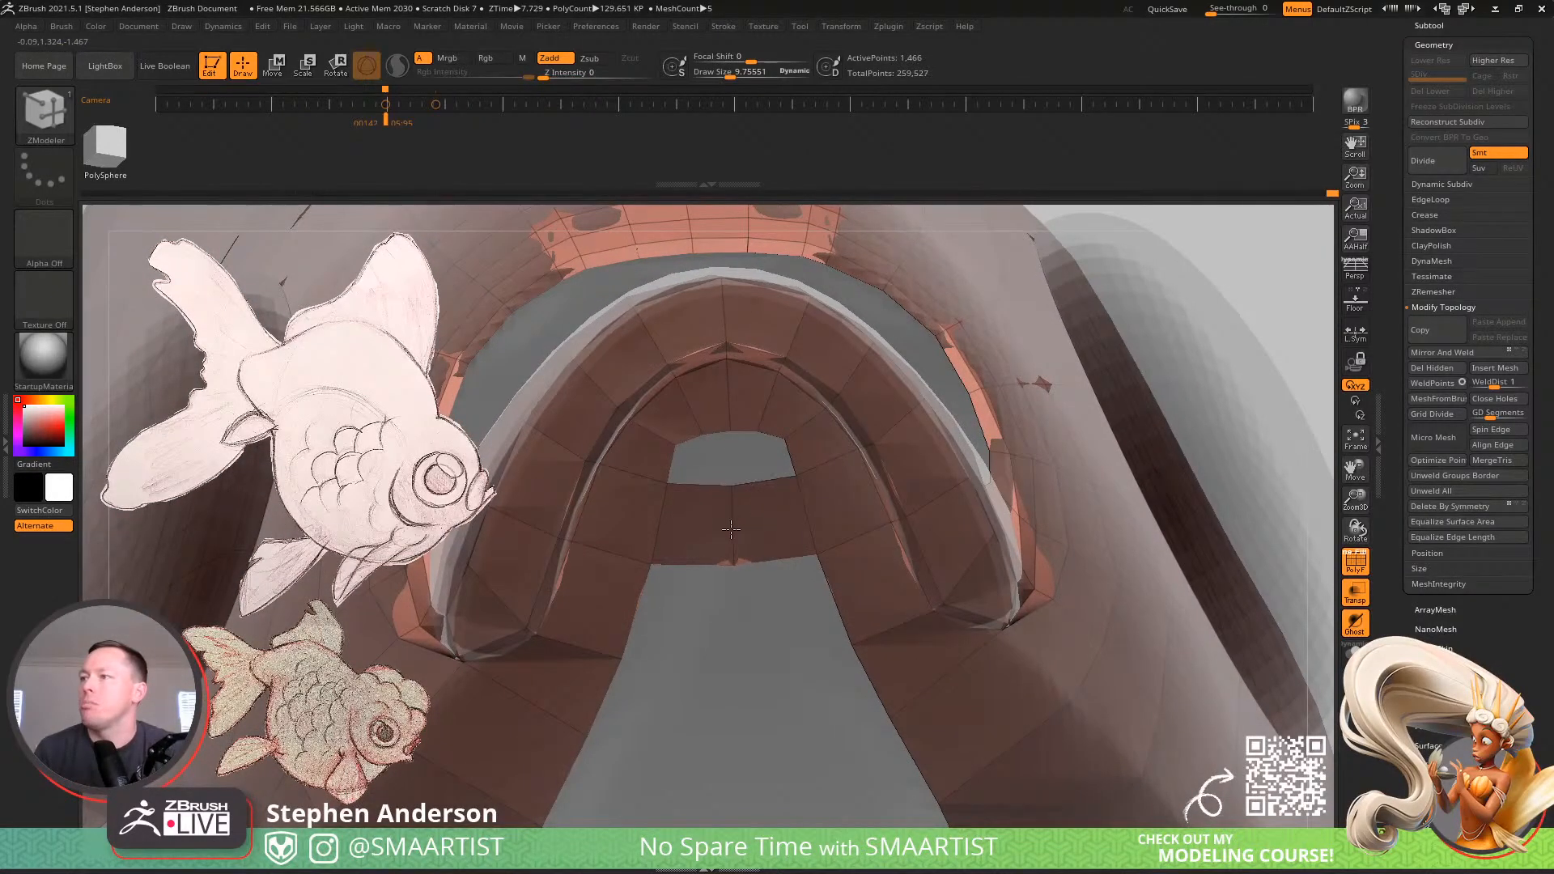
pyautogui.moveTo(639, 607); pyautogui.dragTo(724, 607)
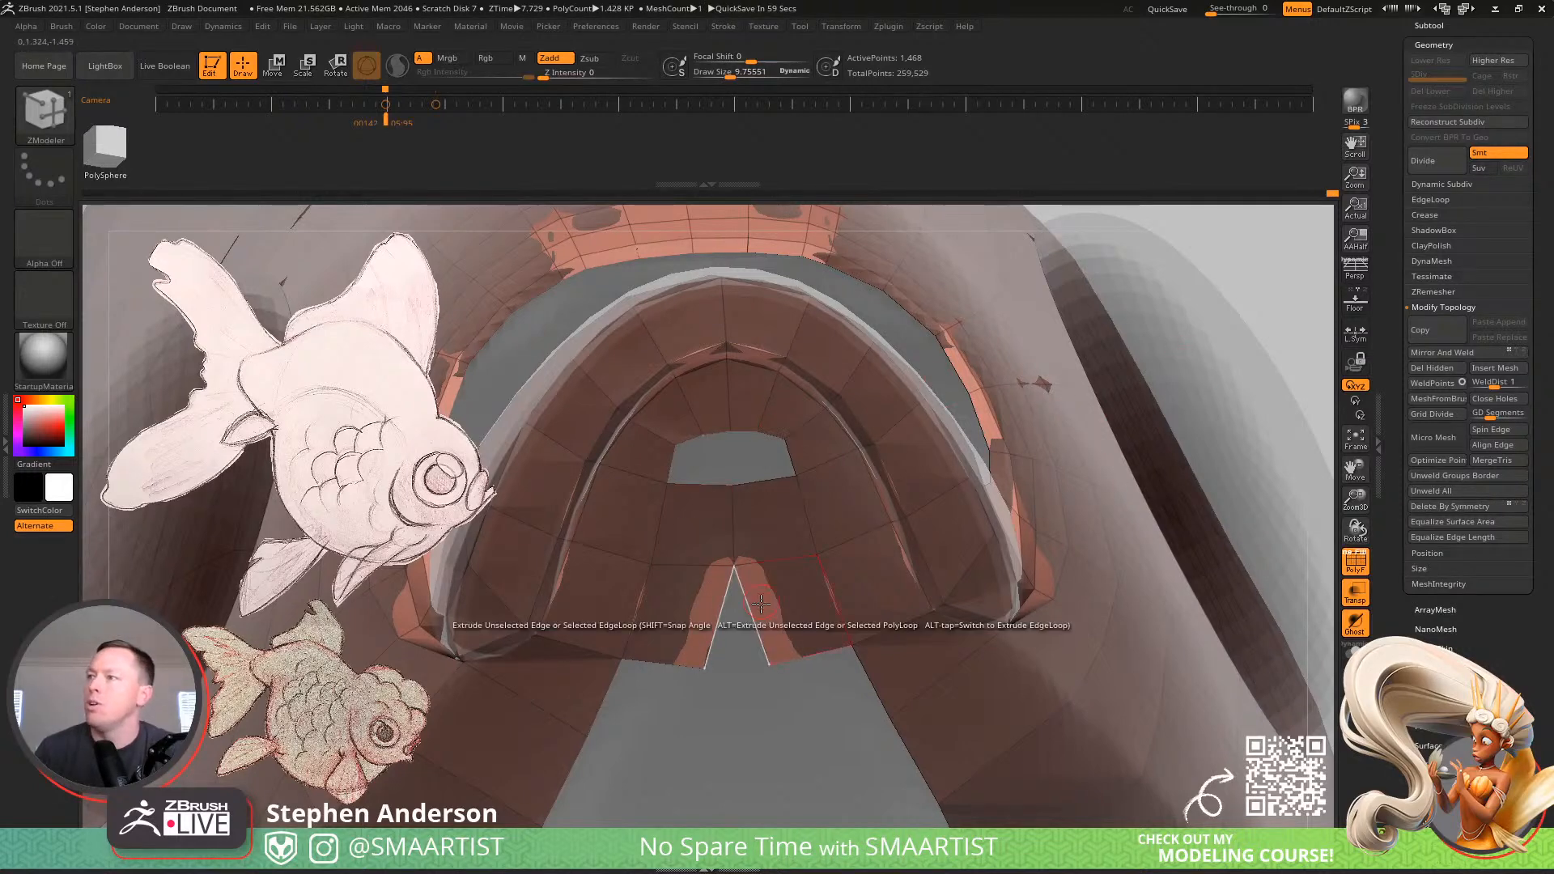
pyautogui.moveTo(762, 601); pyautogui.dragTo(707, 620, button='right')
# Save the tool as Shark_02, replacing the existing file
pyautogui.hotkey('ctrl', 's')
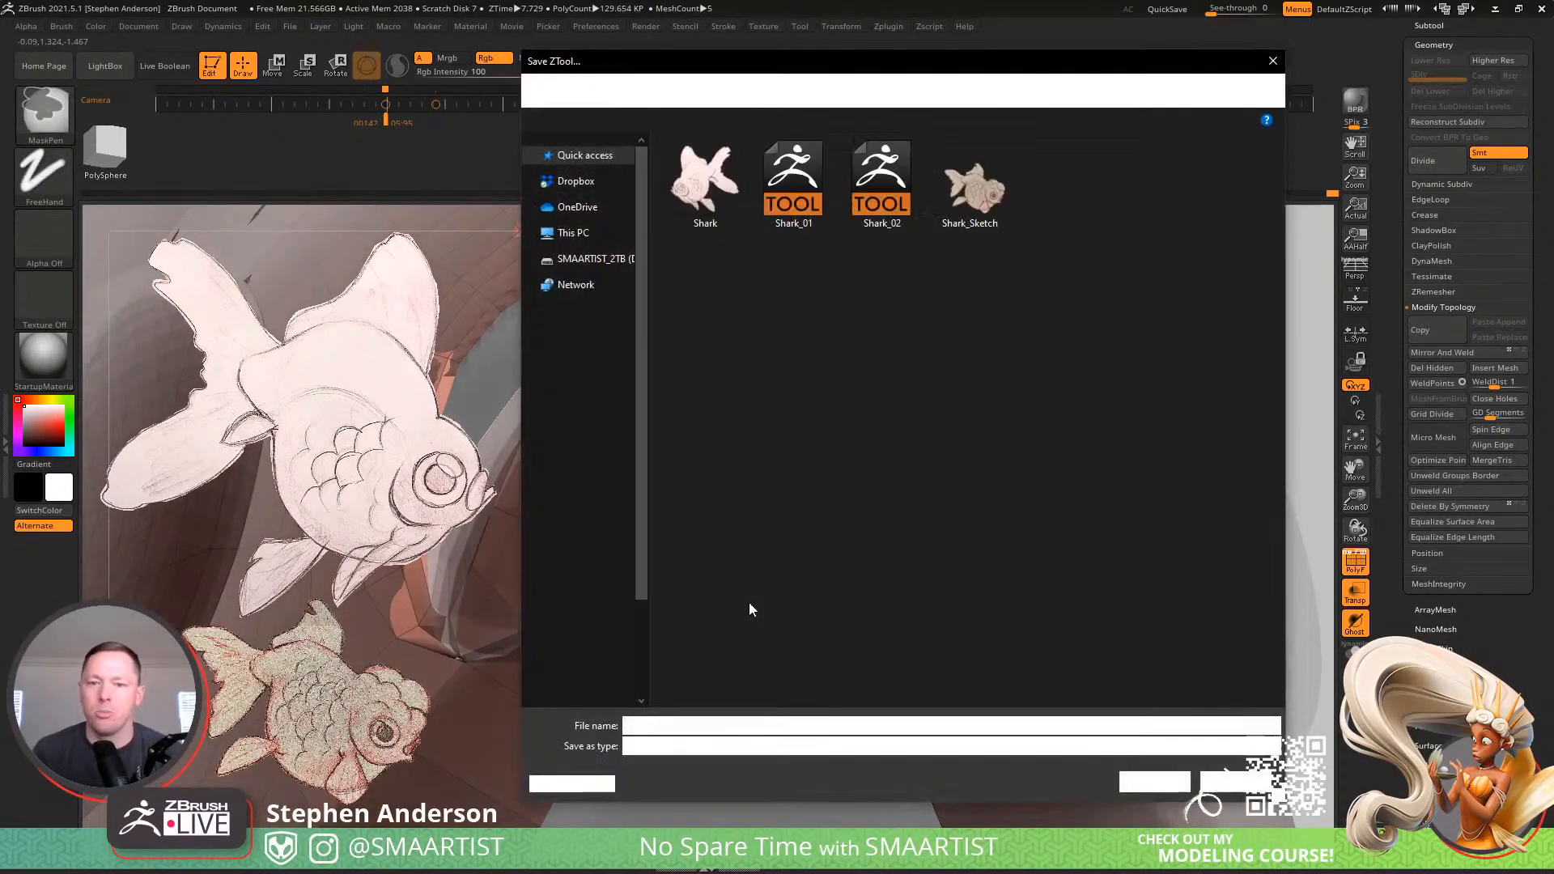
pyautogui.click(1153, 782)
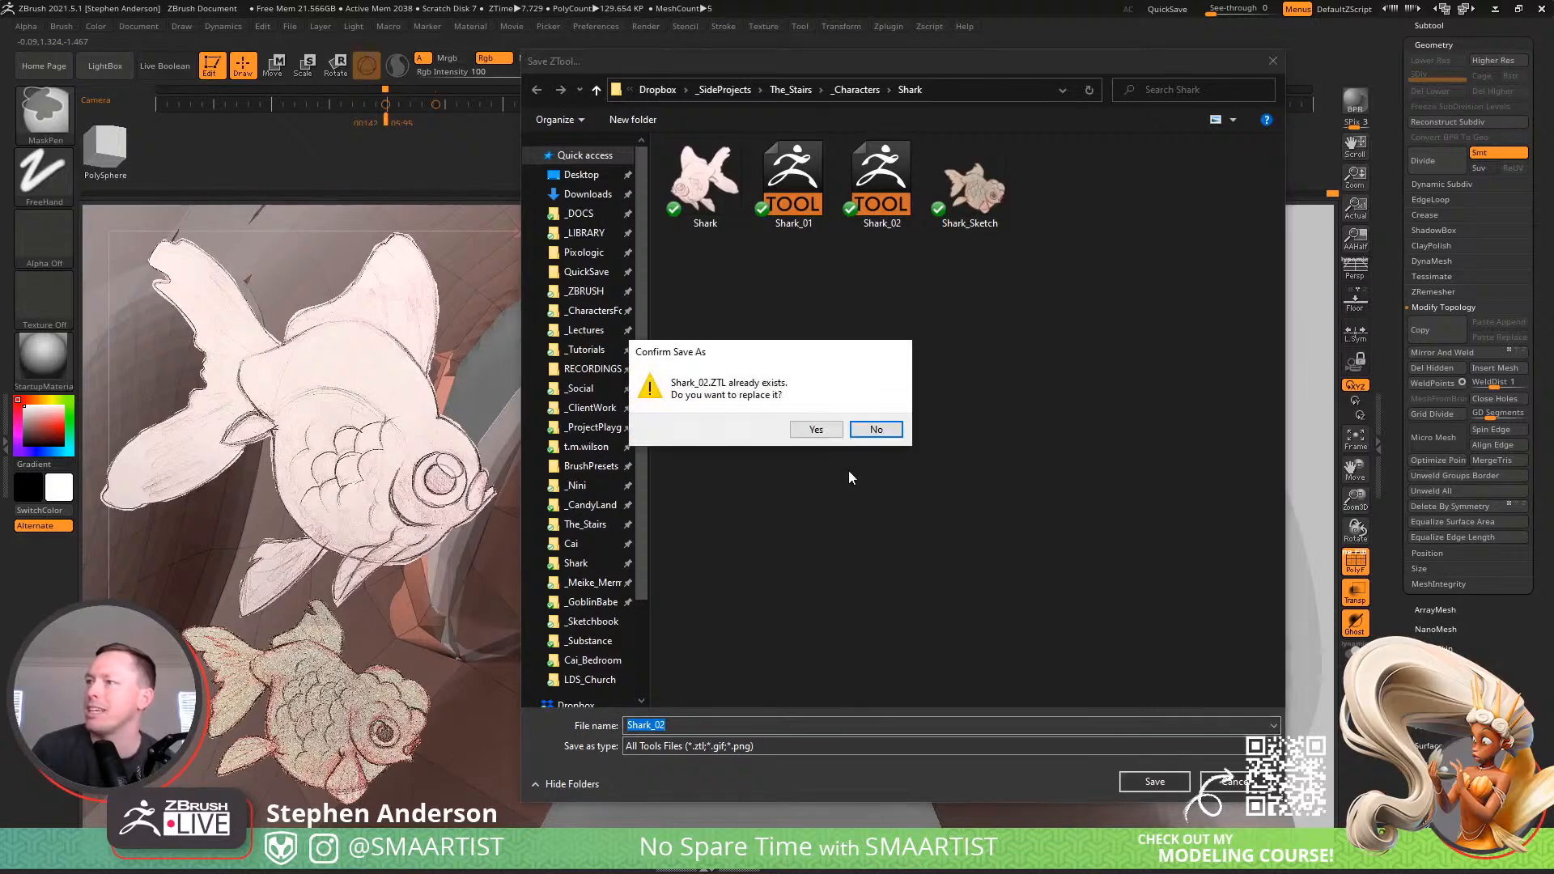
pyautogui.click(817, 429)
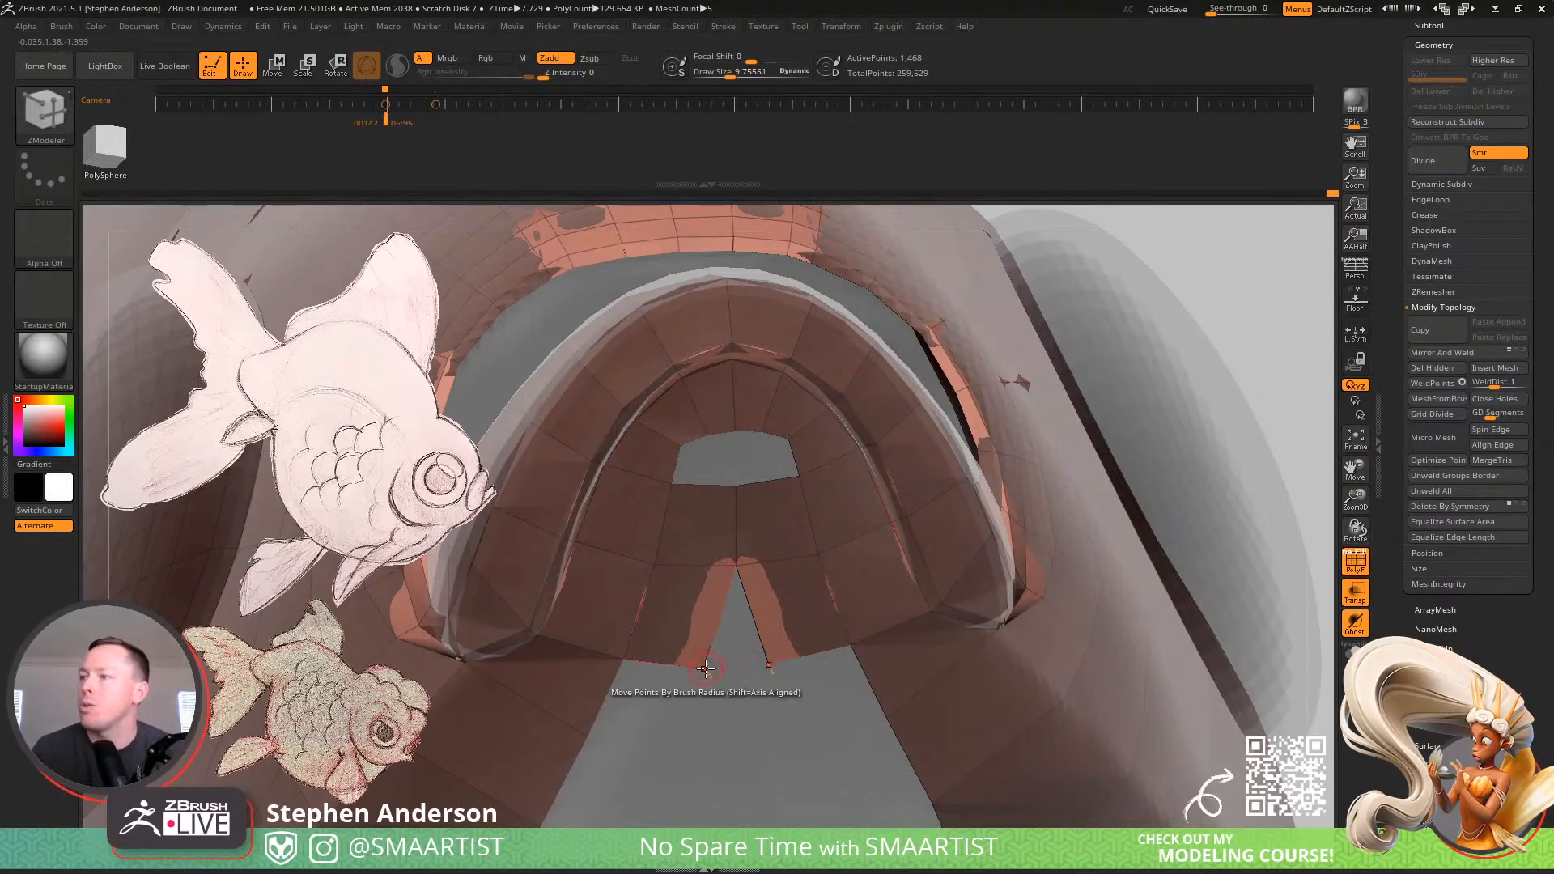
# Move the free corner of the newest underside polygons onto the midline to close the gap
pyautogui.moveTo(706, 668); pyautogui.dragTo(735, 658)
pyautogui.keyDown('ctrl'); pyautogui.moveTo(714, 657); pyautogui.dragTo(1032, 686, button='right'); pyautogui.keyUp('ctrl')
# Examine the Body subtool from several angles, select TailFin_01 and return to the TOPOLOGY subtool
pyautogui.keyDown('alt'); pyautogui.click(1004, 690); pyautogui.keyUp('alt')
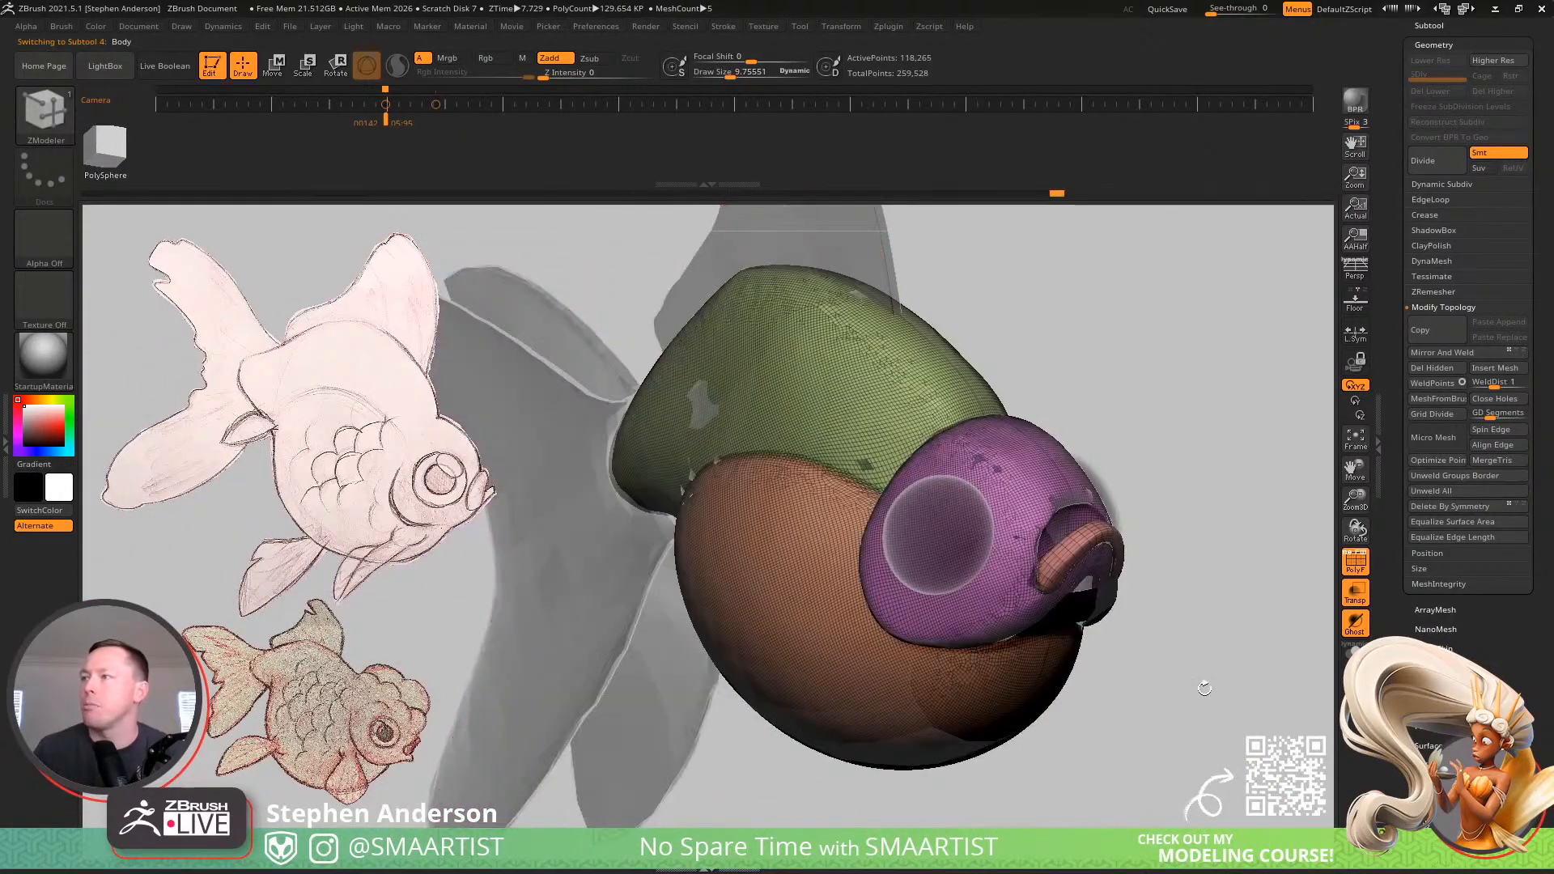
pyautogui.moveTo(1200, 591); pyautogui.dragTo(1030, 464, button='right')
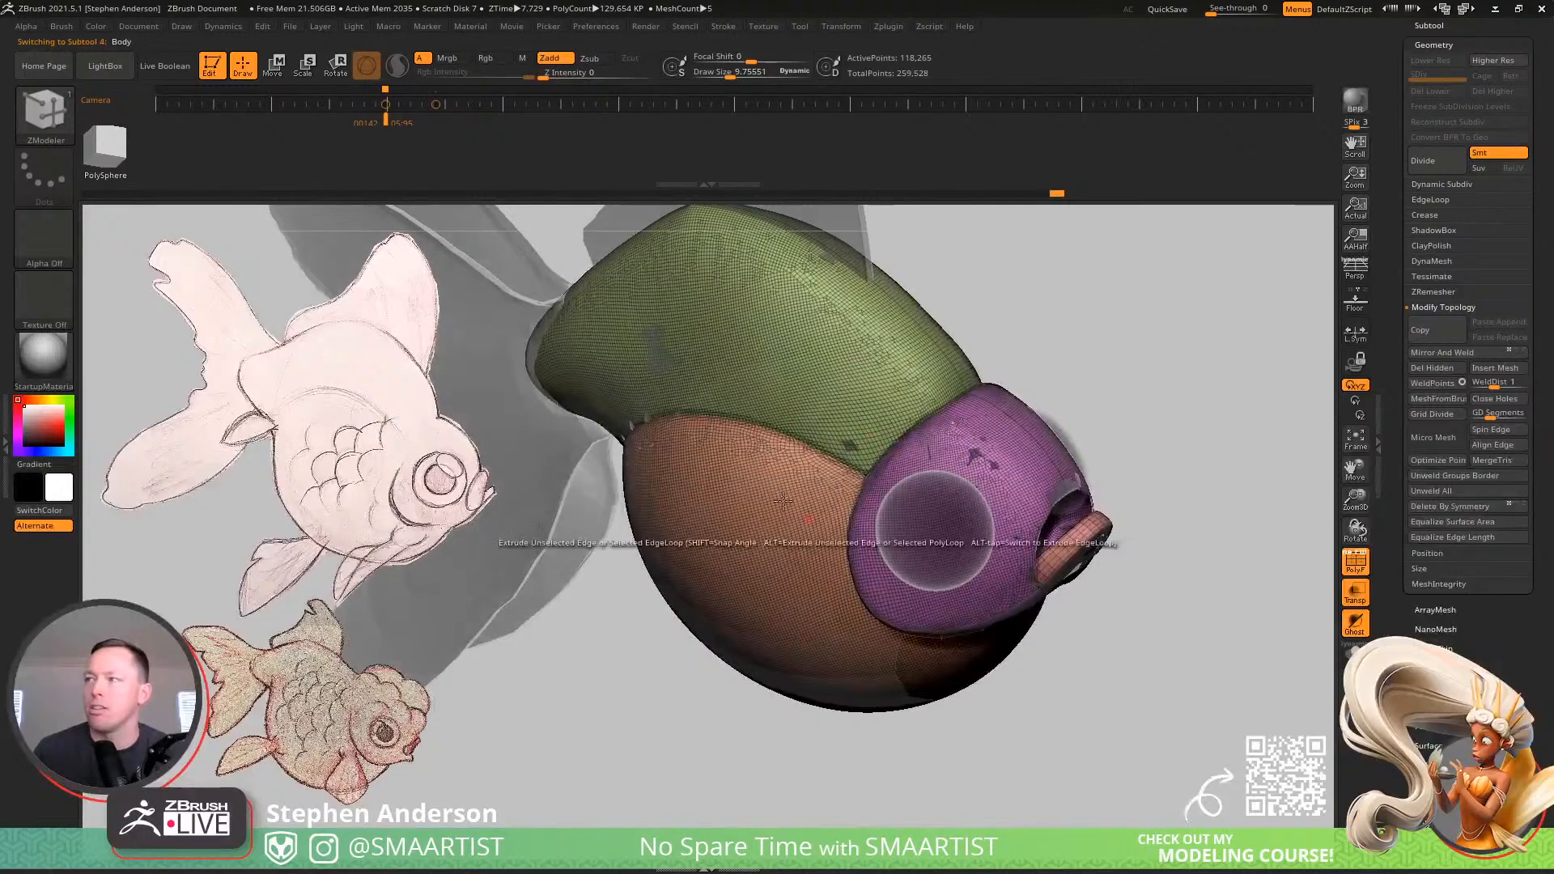
pyautogui.moveTo(968, 553); pyautogui.dragTo(1069, 599, button='right')
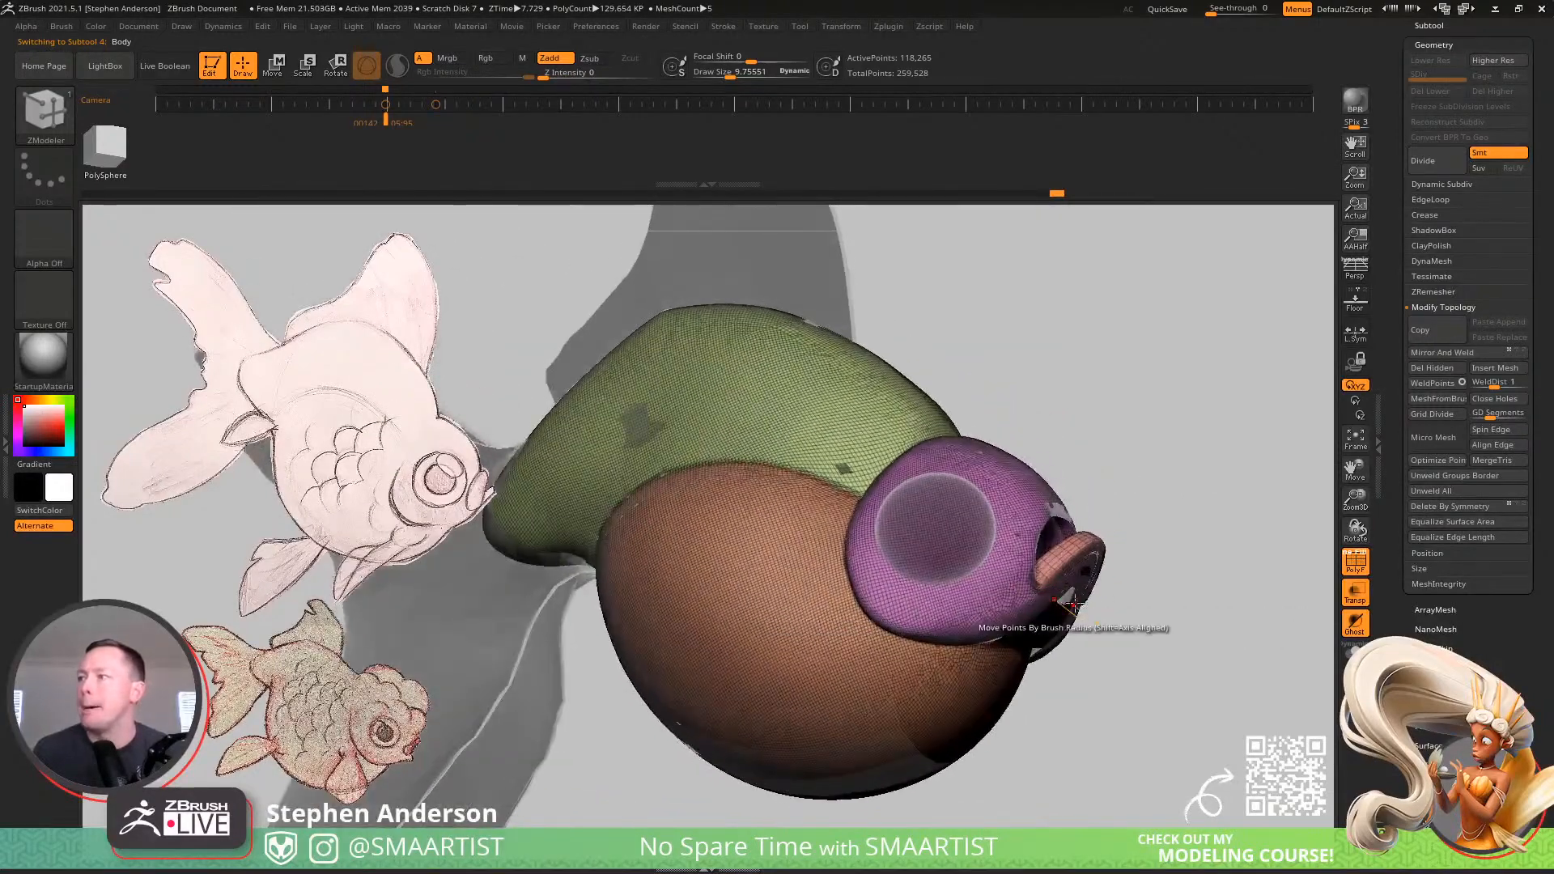
pyautogui.keyDown('alt'); pyautogui.click(531, 711); pyautogui.keyUp('alt')
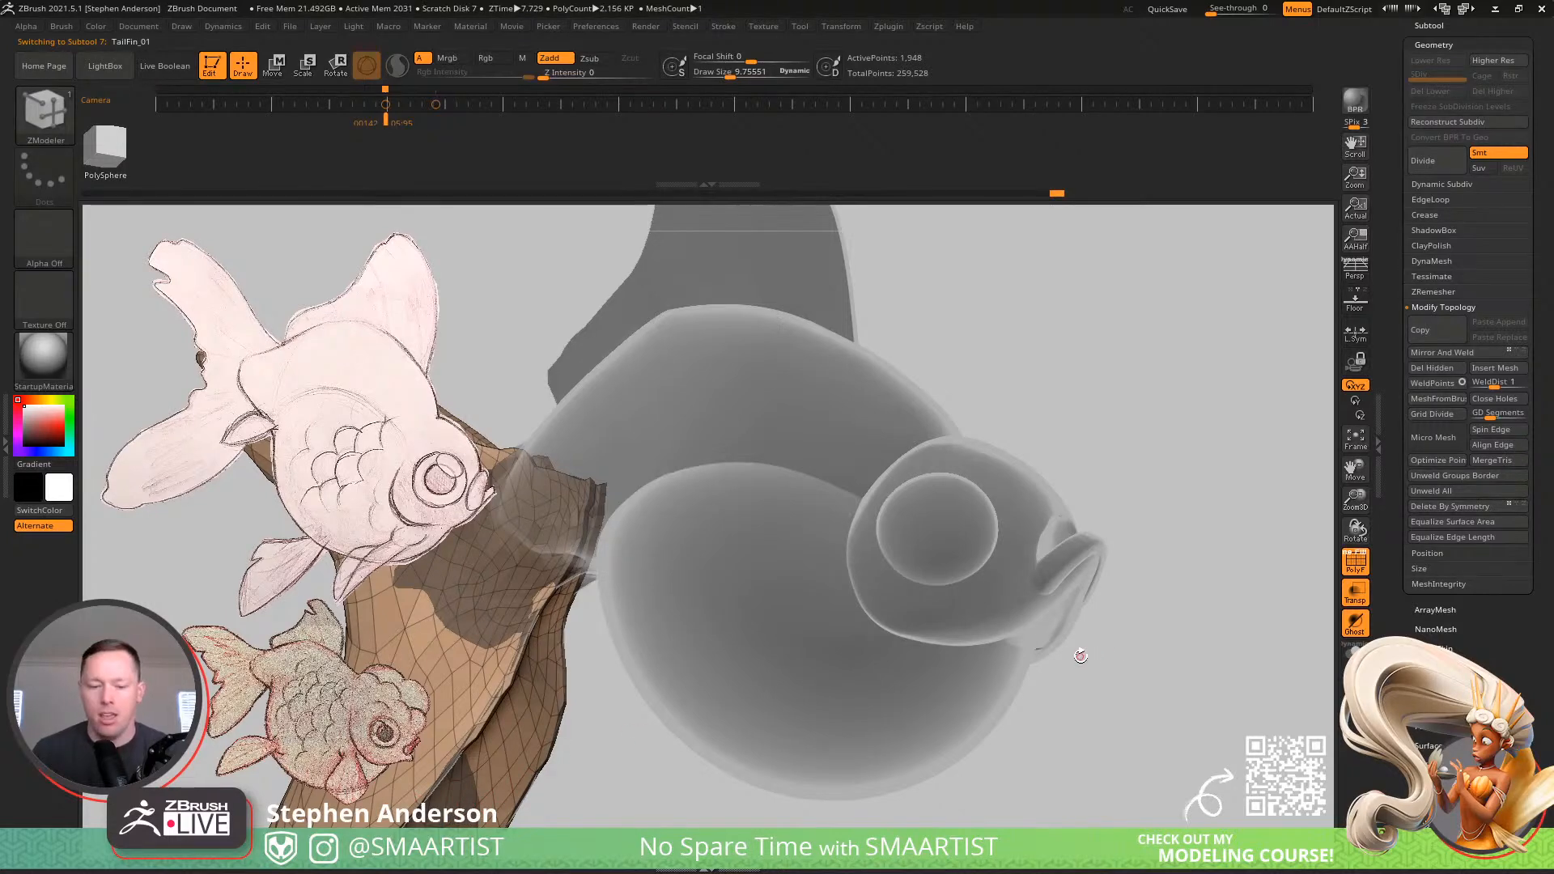
pyautogui.press('n')
pyautogui.click(940, 724)
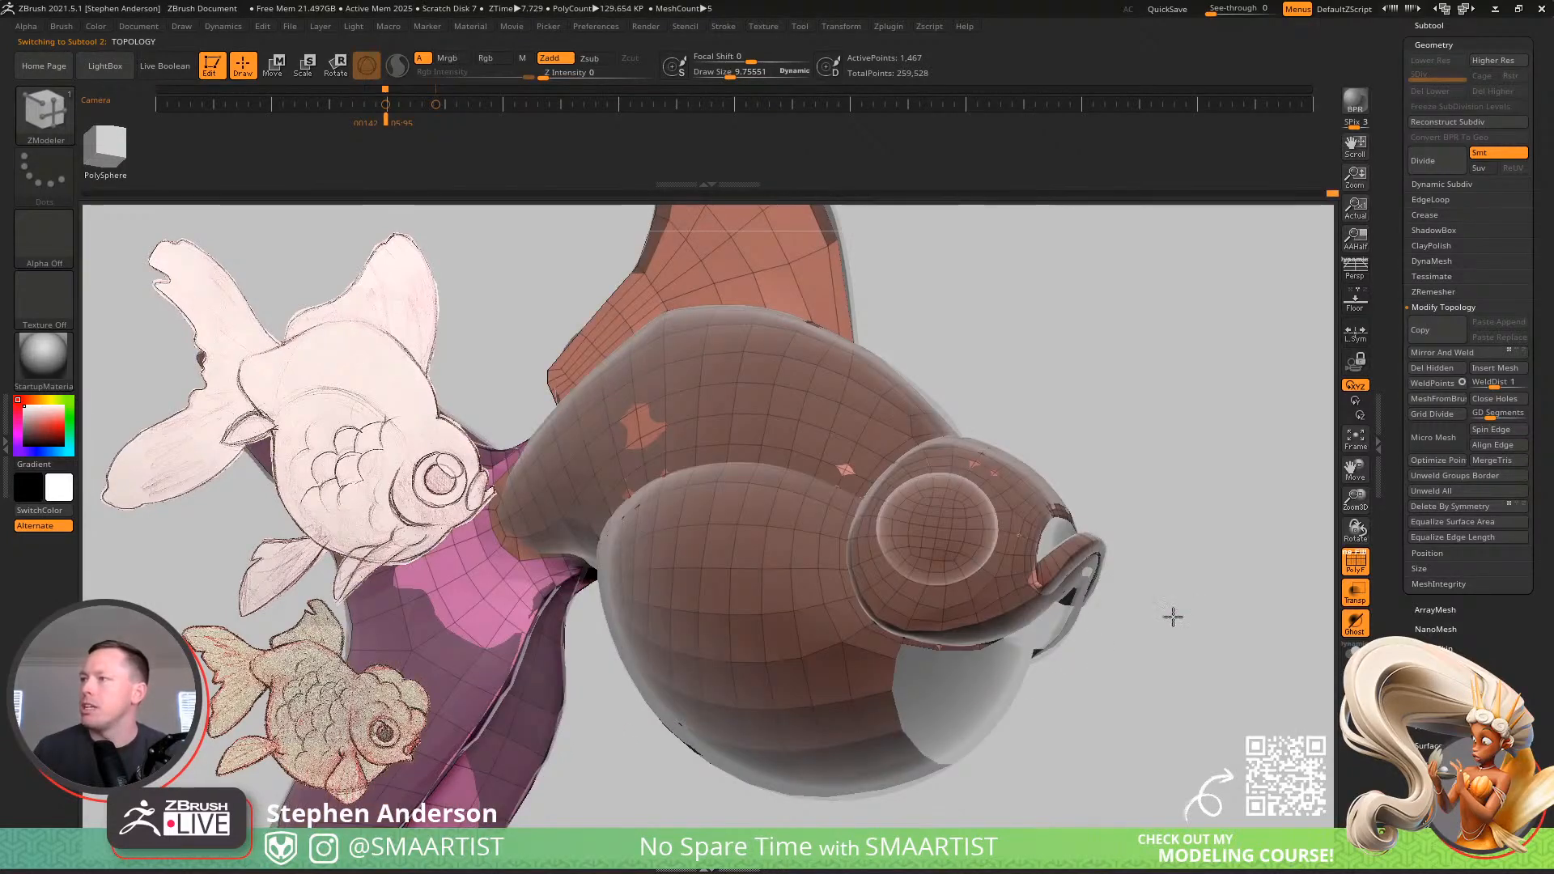
# Close the small hole on the midline of the mouth's underside with ZModeler edge actions
pyautogui.moveTo(1173, 617); pyautogui.dragTo(977, 499, button='right')
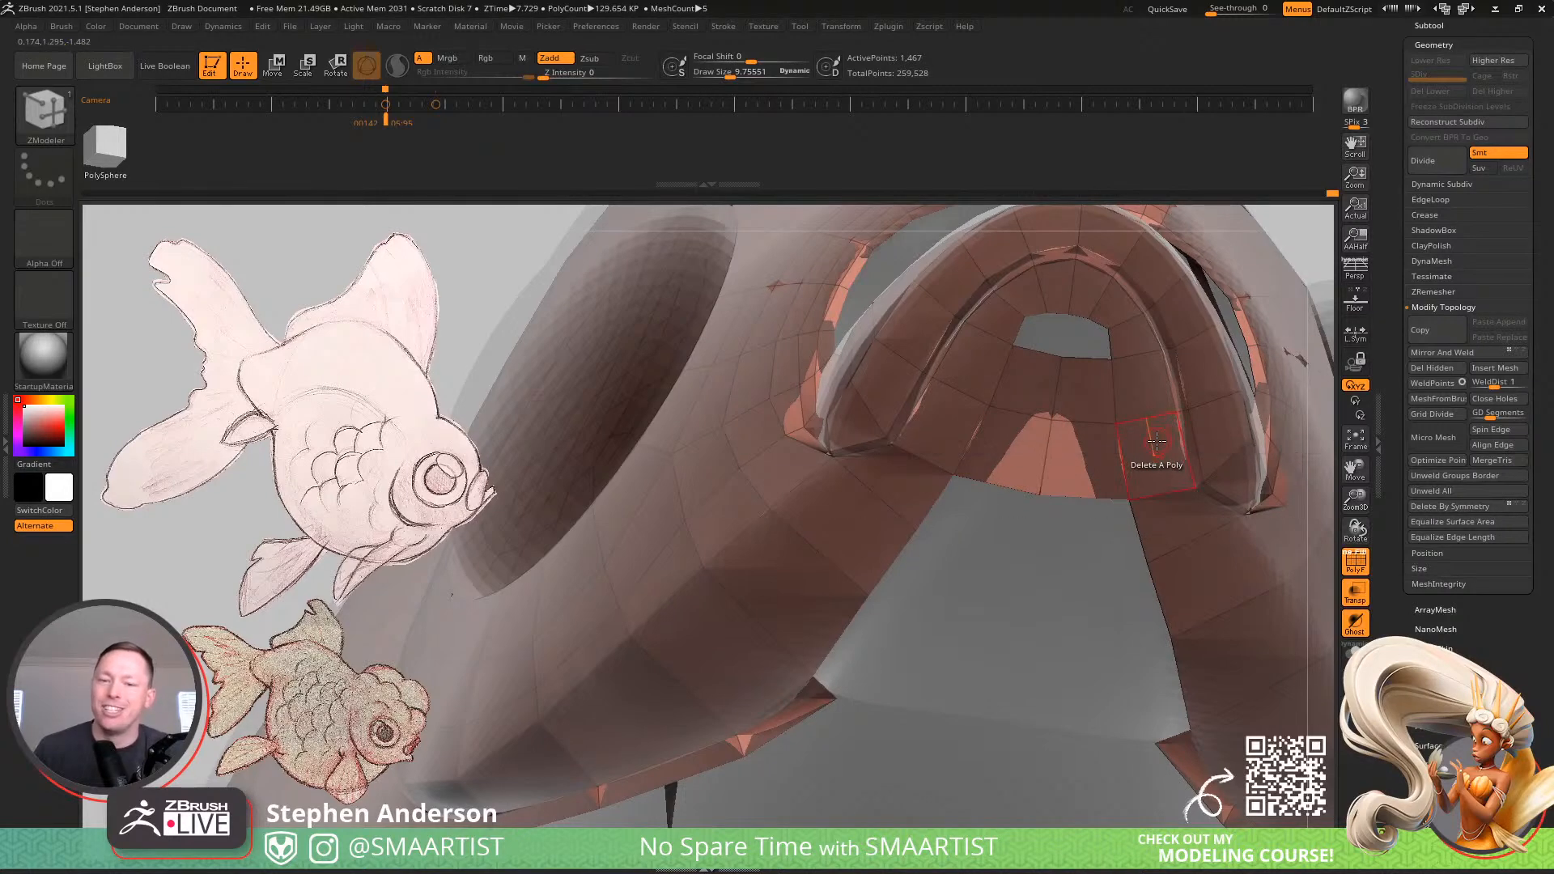
pyautogui.keyDown('ctrl'); pyautogui.moveTo(1156, 441); pyautogui.dragTo(999, 308, button='right'); pyautogui.keyUp('ctrl')
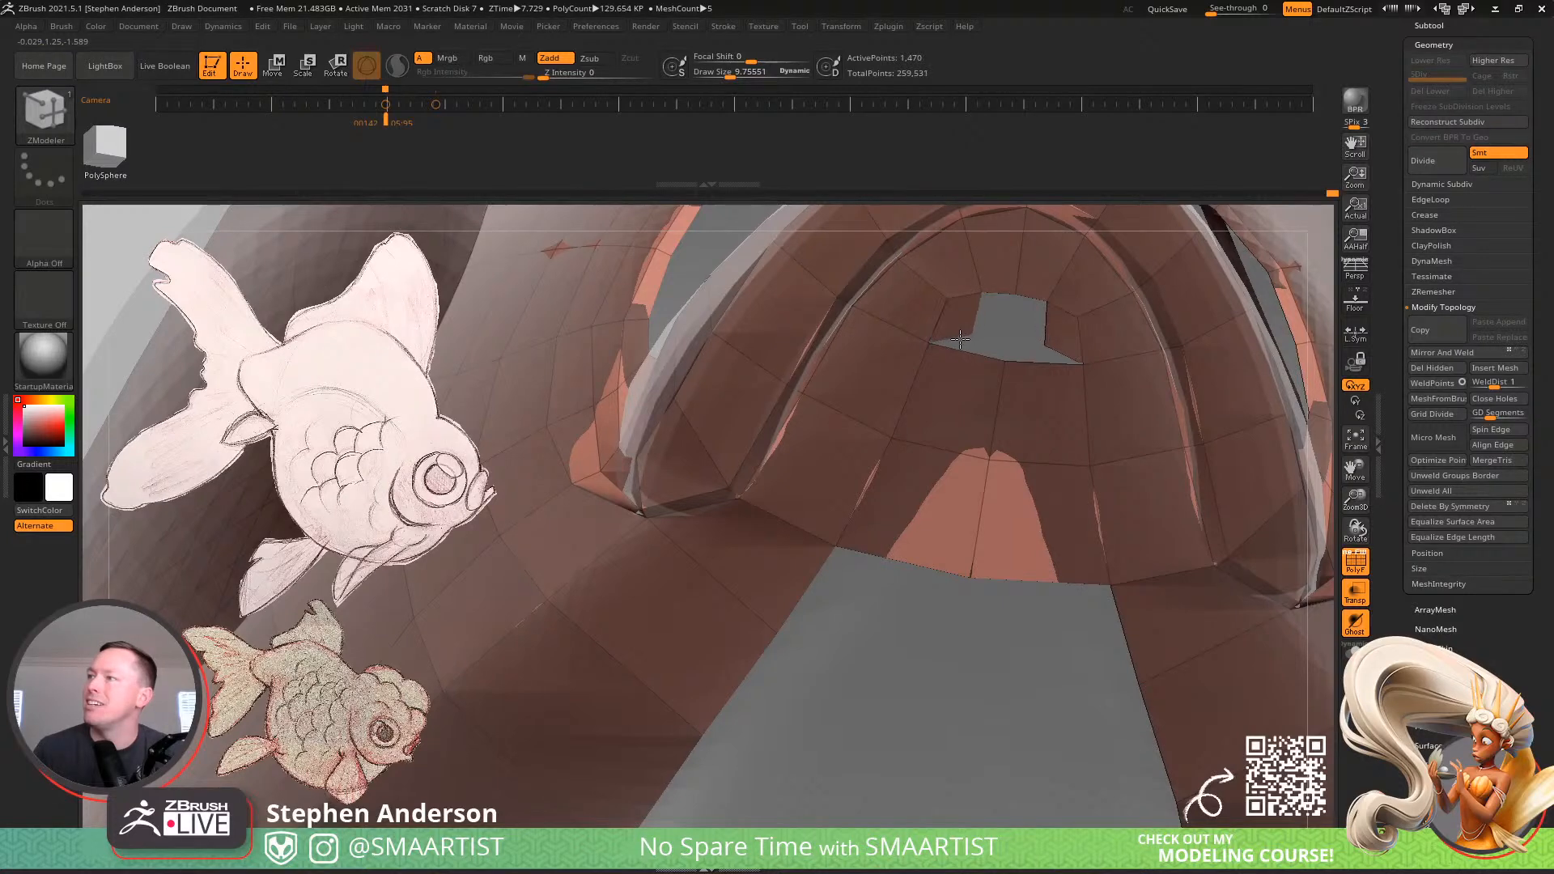
pyautogui.press('space')
pyautogui.click(924, 387)
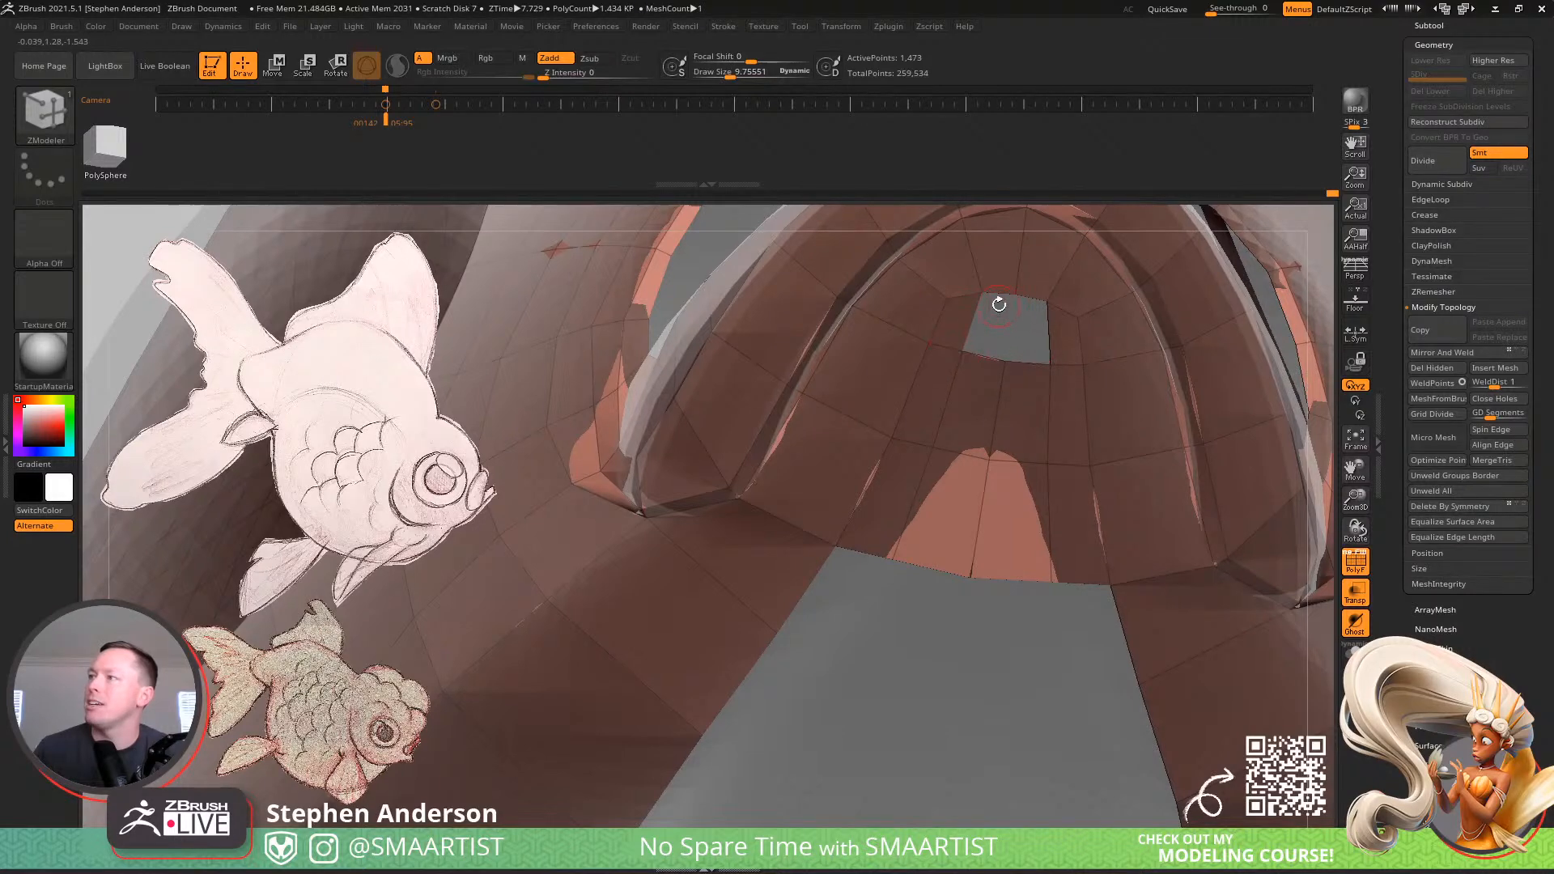
pyautogui.press('space')
pyautogui.click(838, 434)
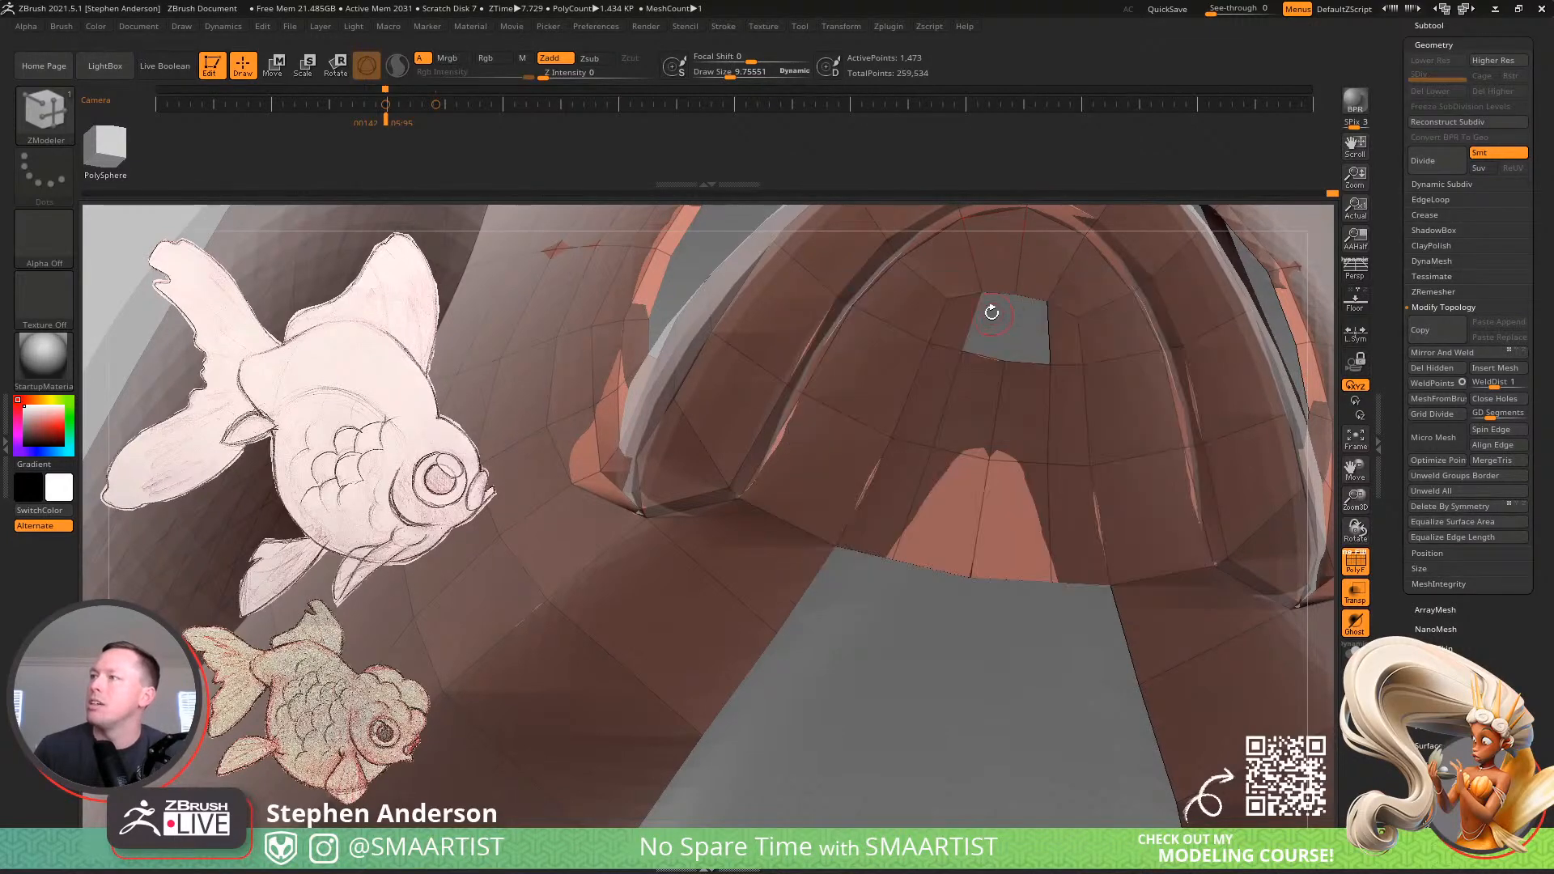
pyautogui.hotkey('ctrl', 'z')
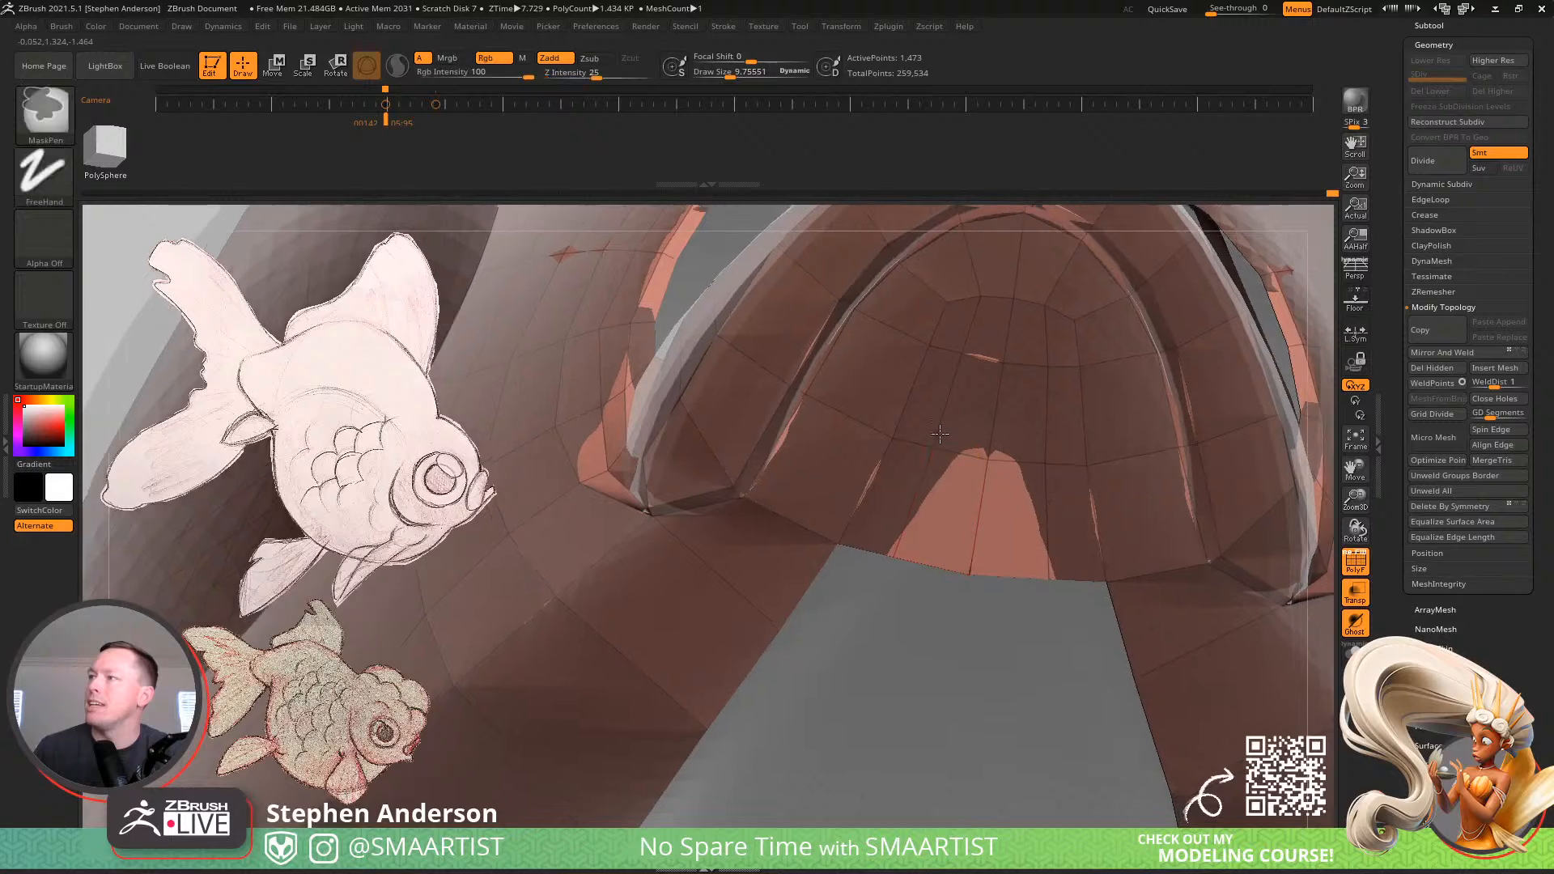
pyautogui.keyDown('alt'); pyautogui.moveTo(1000, 453); pyautogui.dragTo(952, 393, button='right'); pyautogui.keyUp('alt')
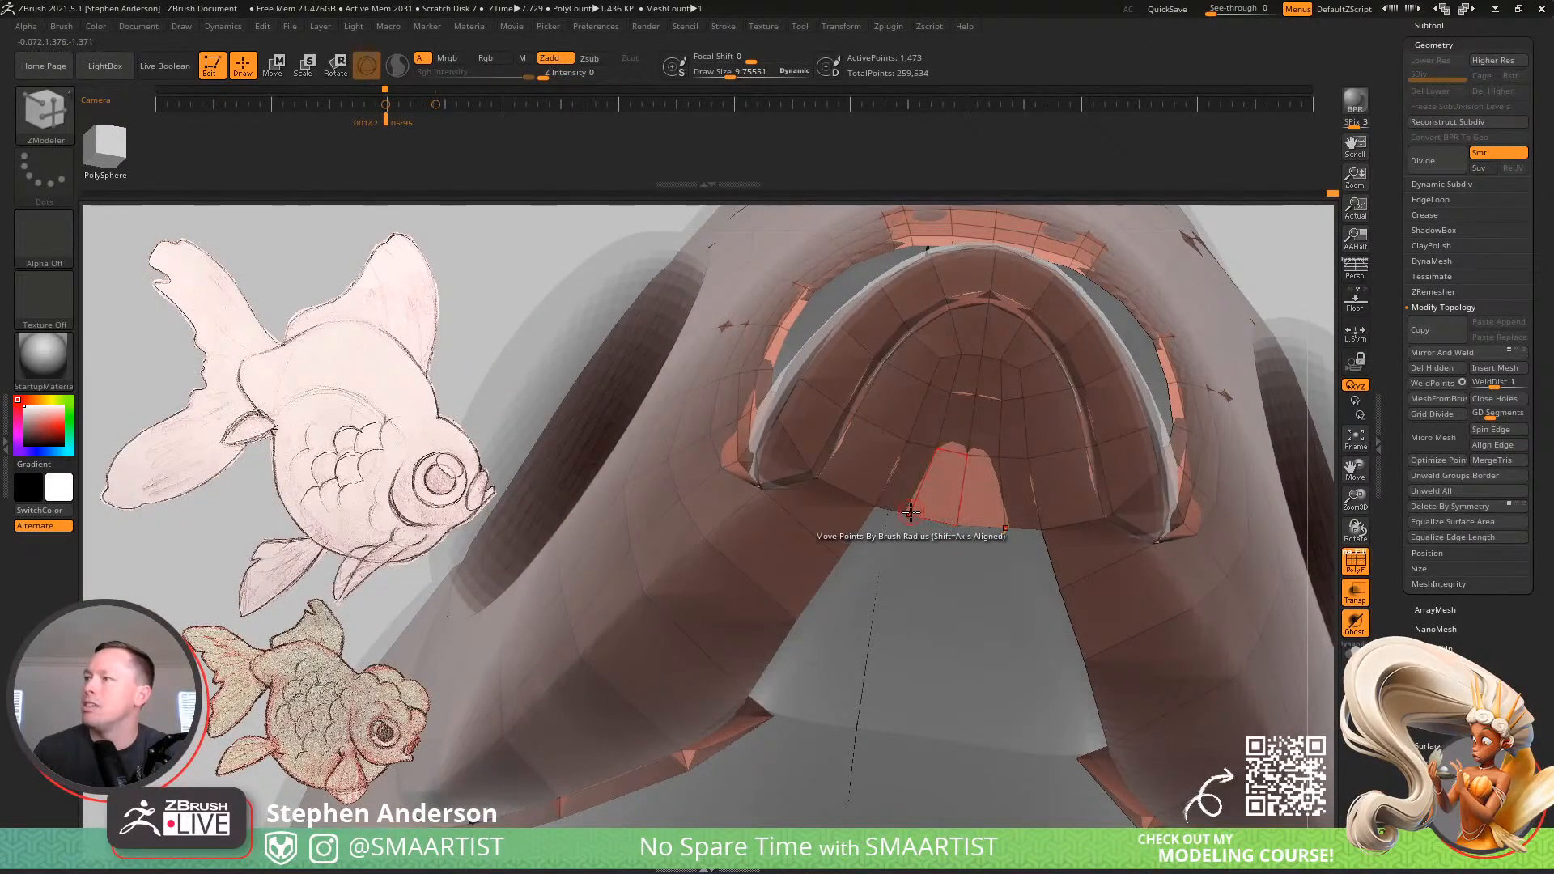
# Extrude the inner edges of the side strips below the mouth to fill the notches on both sides of the underside gap
pyautogui.moveTo(933, 483)
pyautogui.mouseDown(button='right')
pyautogui.moveTo(962, 529)
pyautogui.moveTo(923, 458)
pyautogui.mouseUp(button='right')
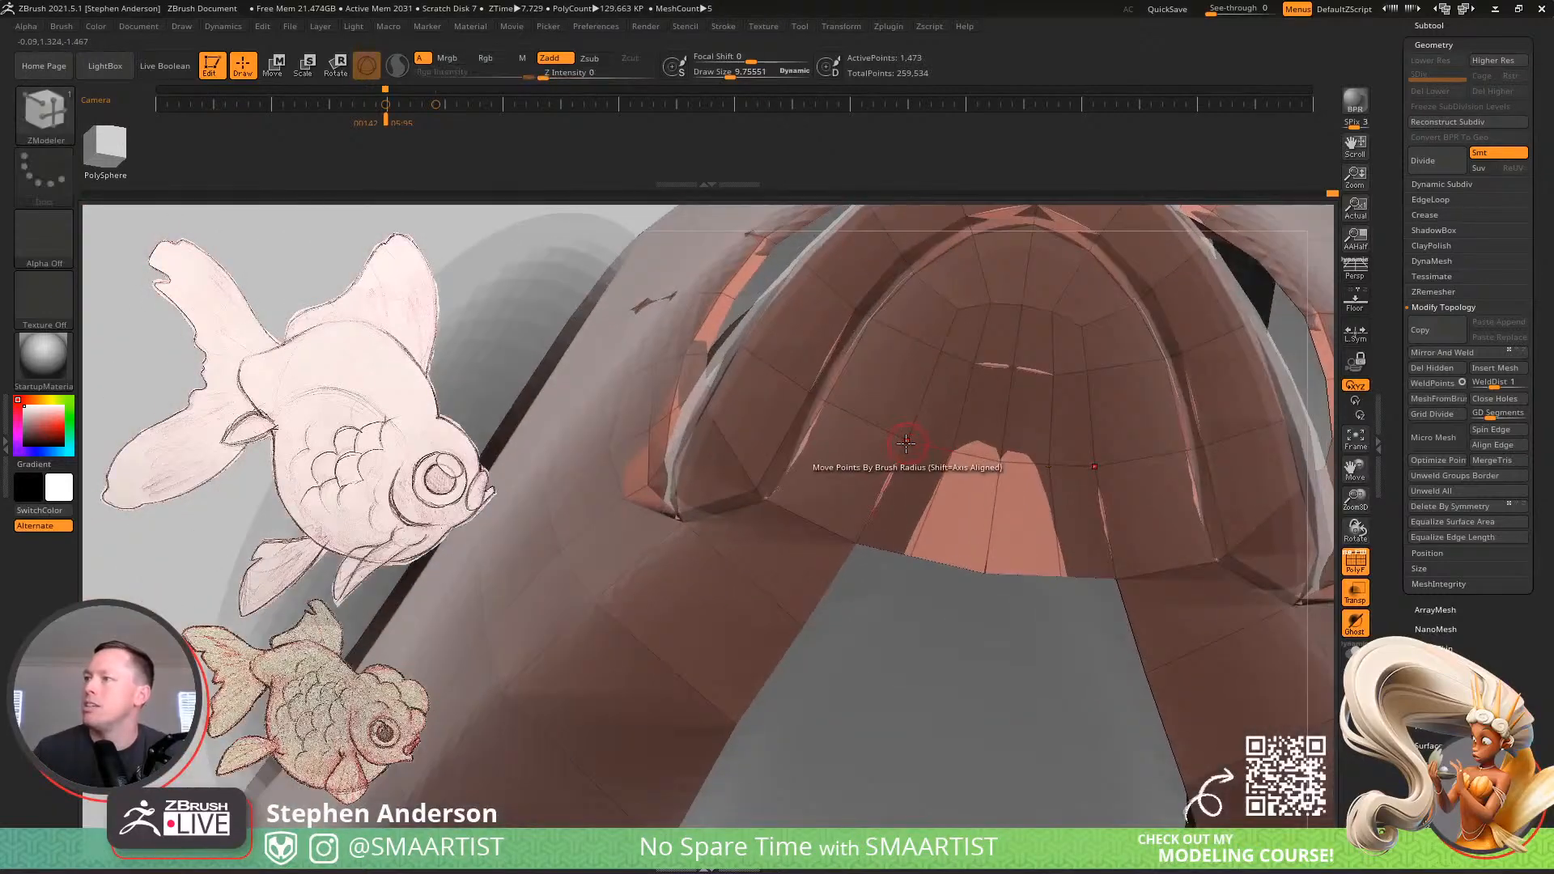
pyautogui.moveTo(969, 522); pyautogui.dragTo(890, 518, button='right')
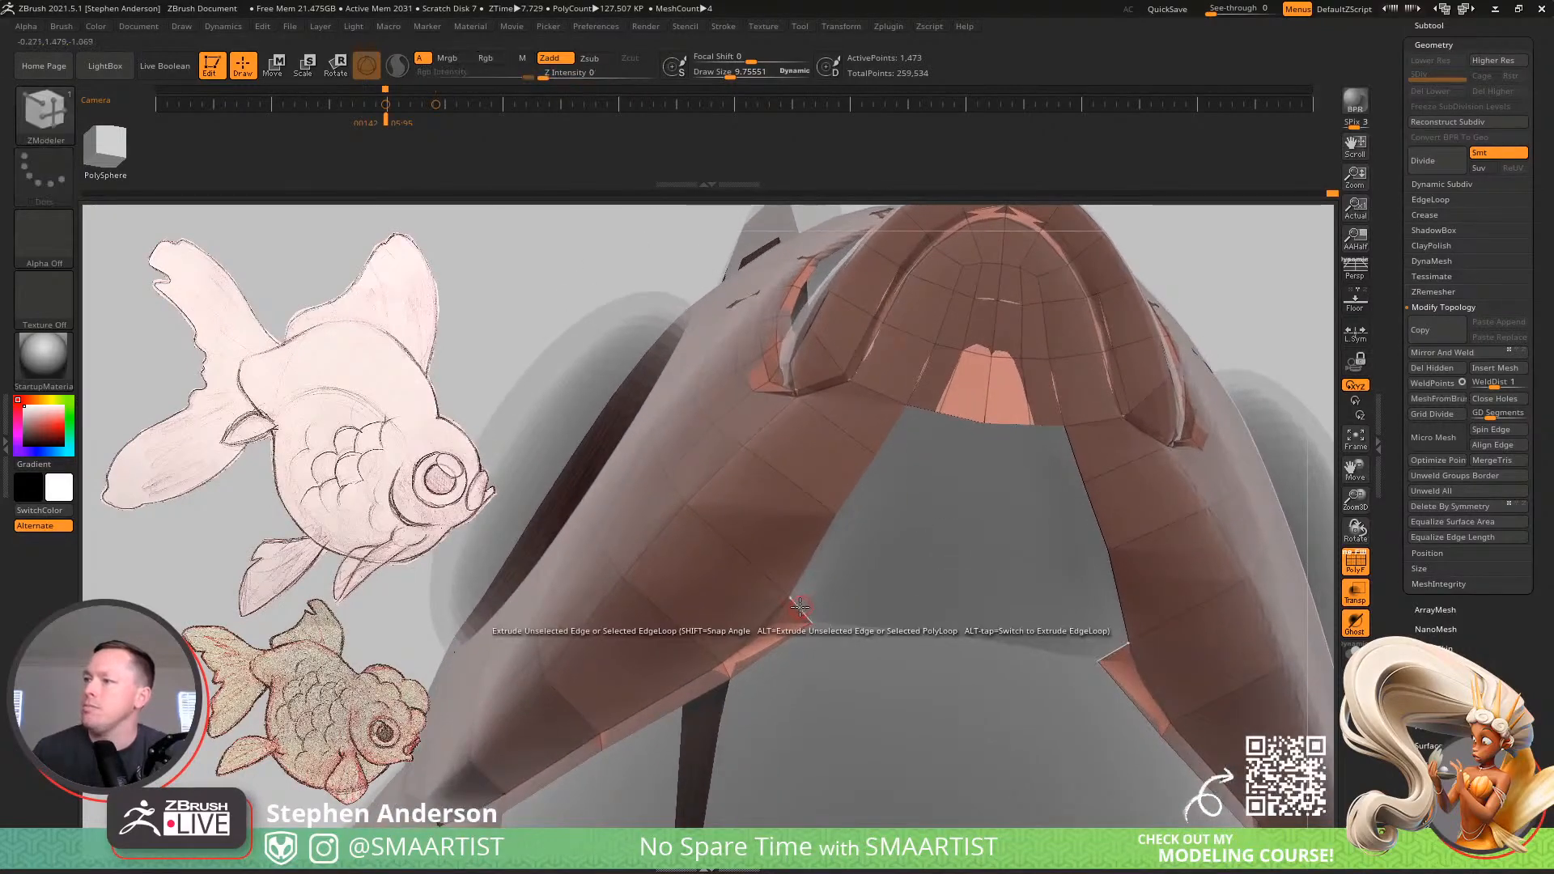
pyautogui.moveTo(880, 547); pyautogui.dragTo(928, 426)
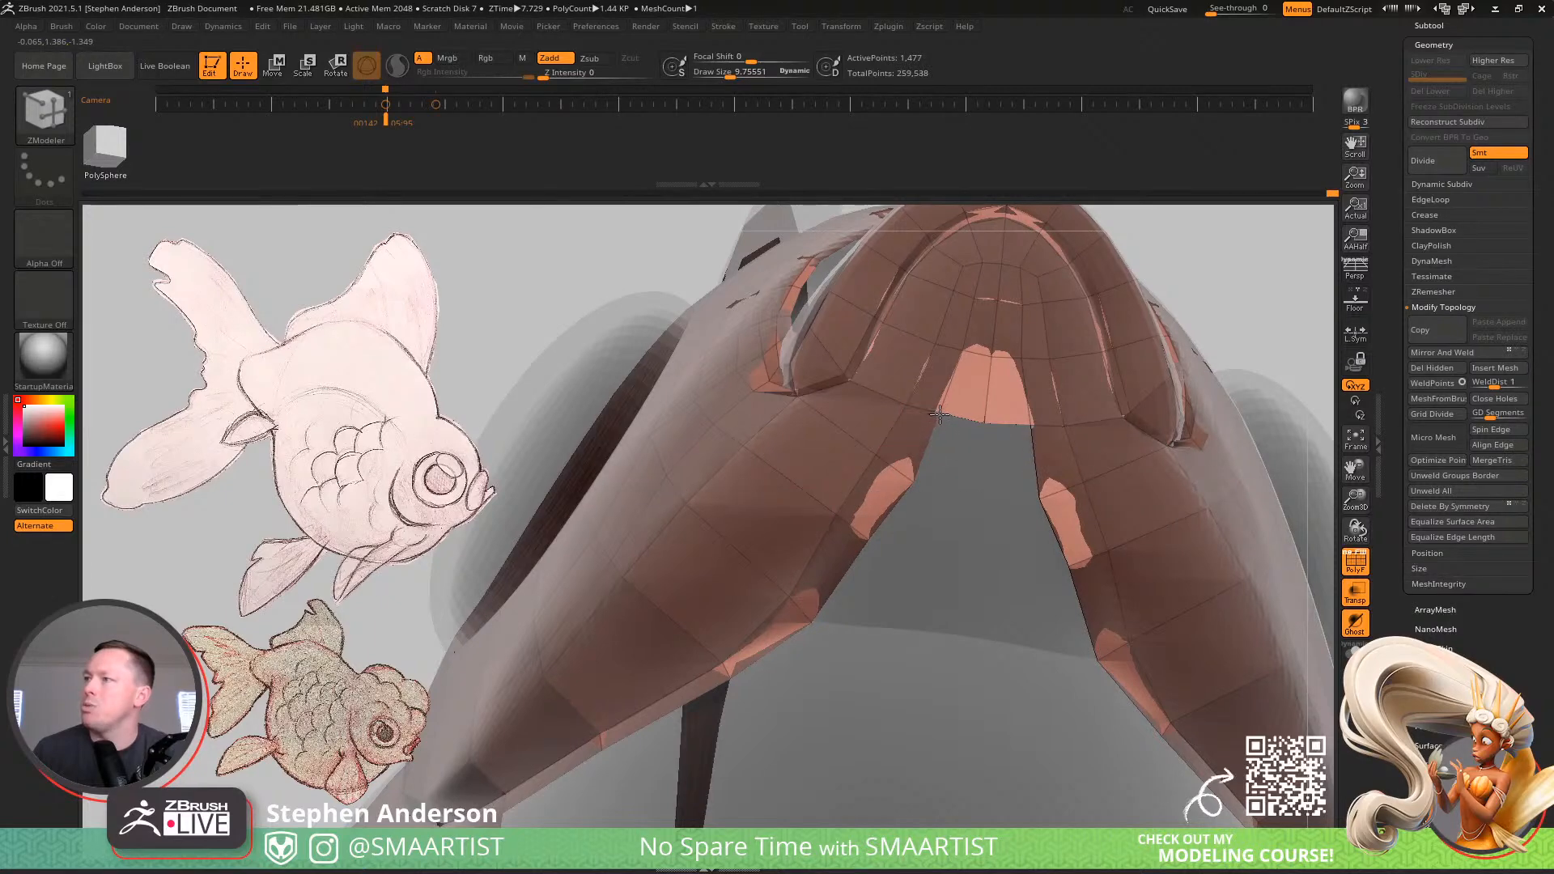
pyautogui.hotkey('ctrl', 'z')
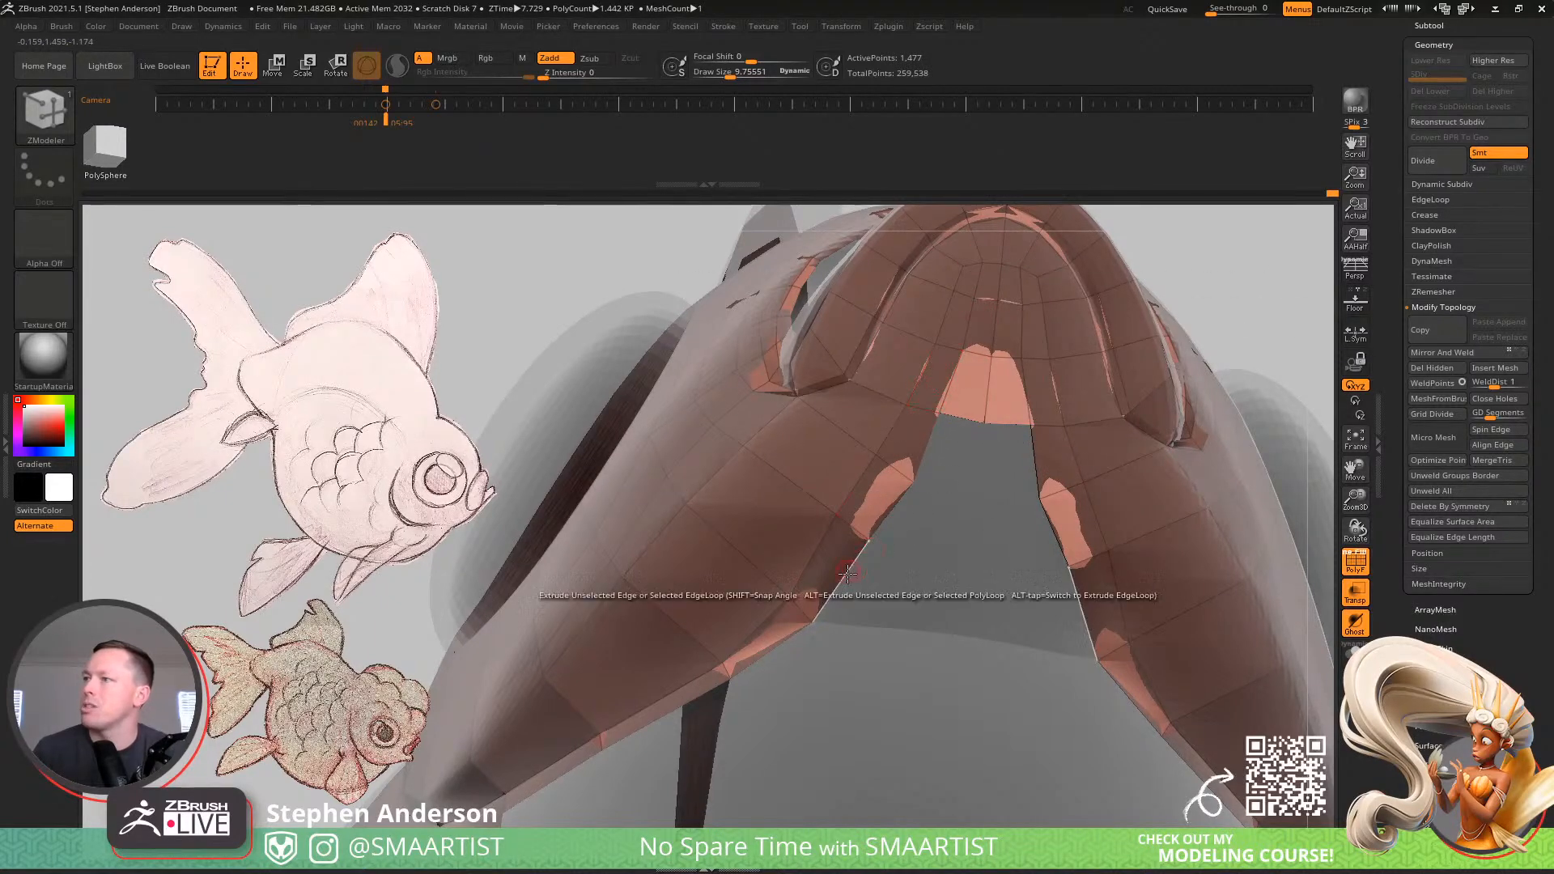
pyautogui.moveTo(834, 518)
pyautogui.mouseDown(button='right')
pyautogui.moveTo(874, 526)
pyautogui.moveTo(864, 536)
pyautogui.mouseUp(button='right')
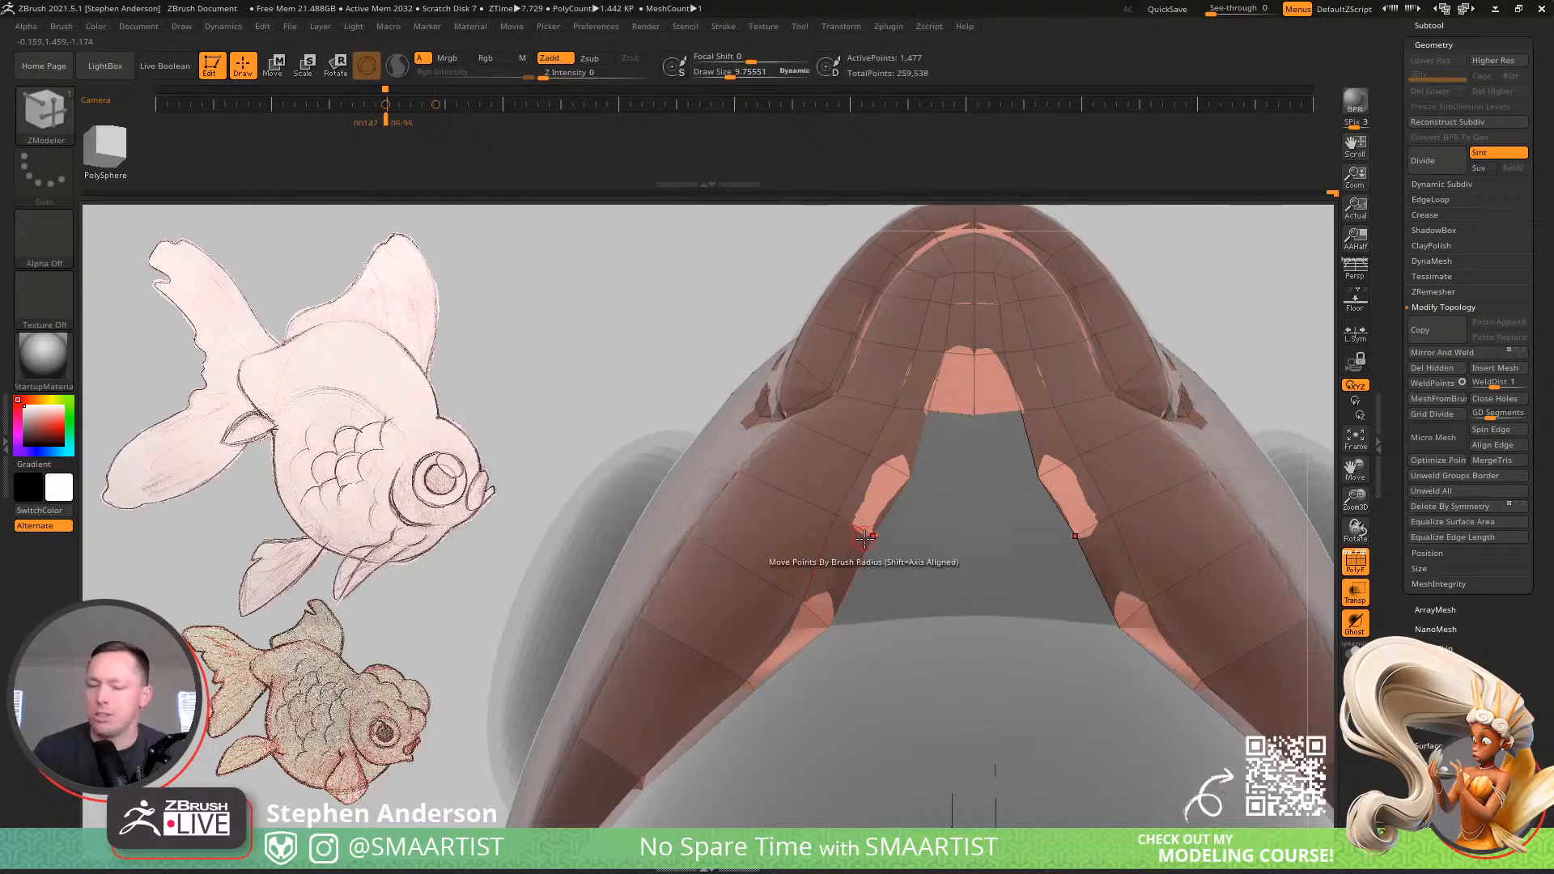
# Nudge the inner edges of the underside gap with the Move brush, using draw sizes of about 75 and 36
pyautogui.press('b')
pyautogui.press('m')
pyautogui.press('v')
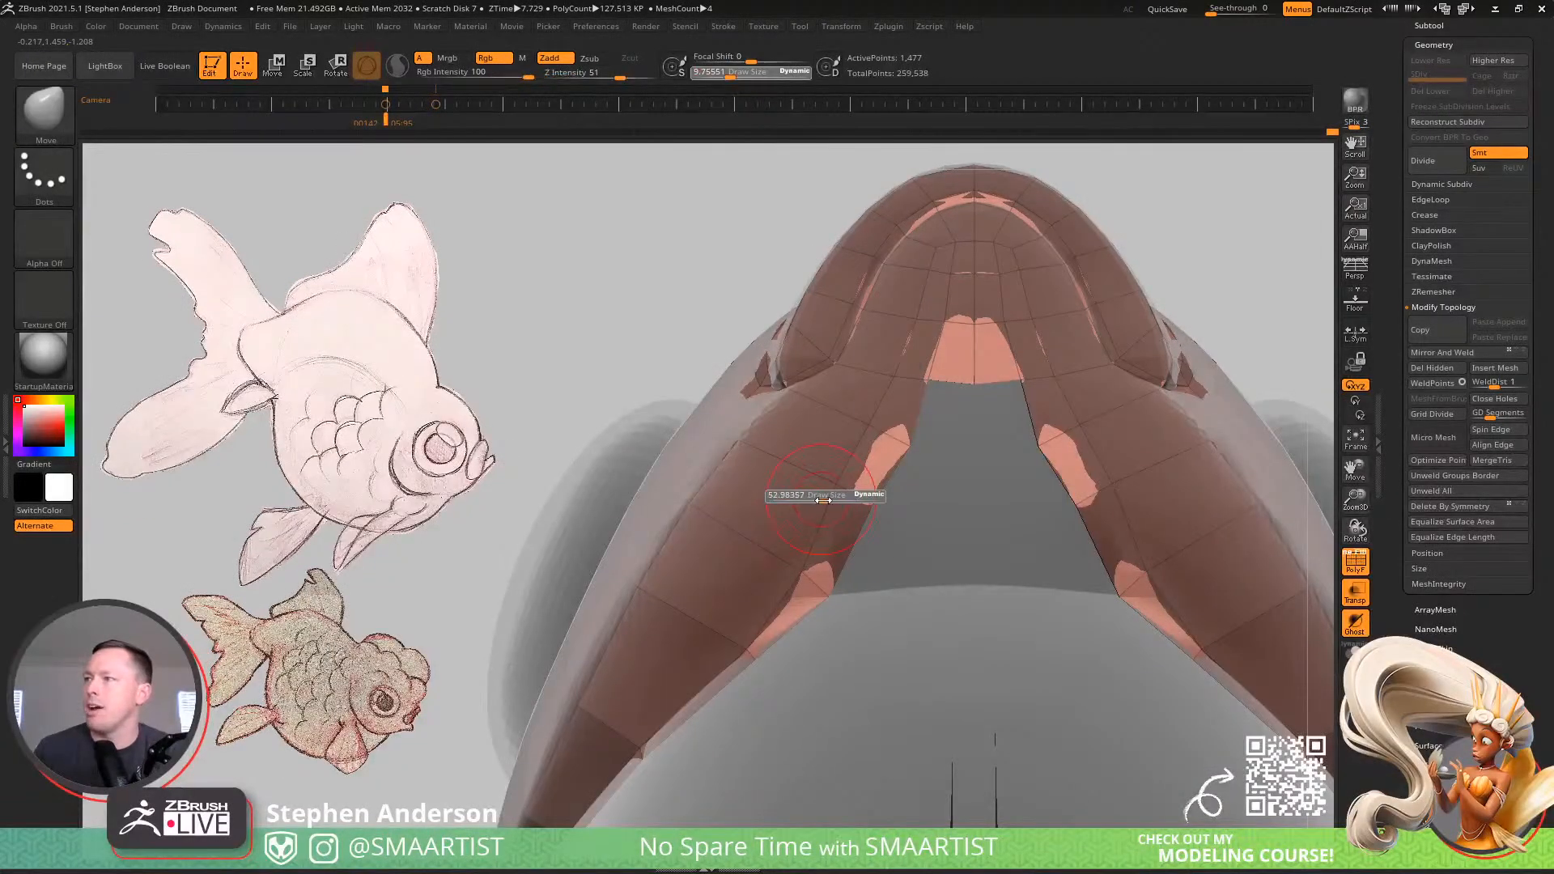
pyautogui.moveTo(822, 500); pyautogui.dragTo(828, 501)
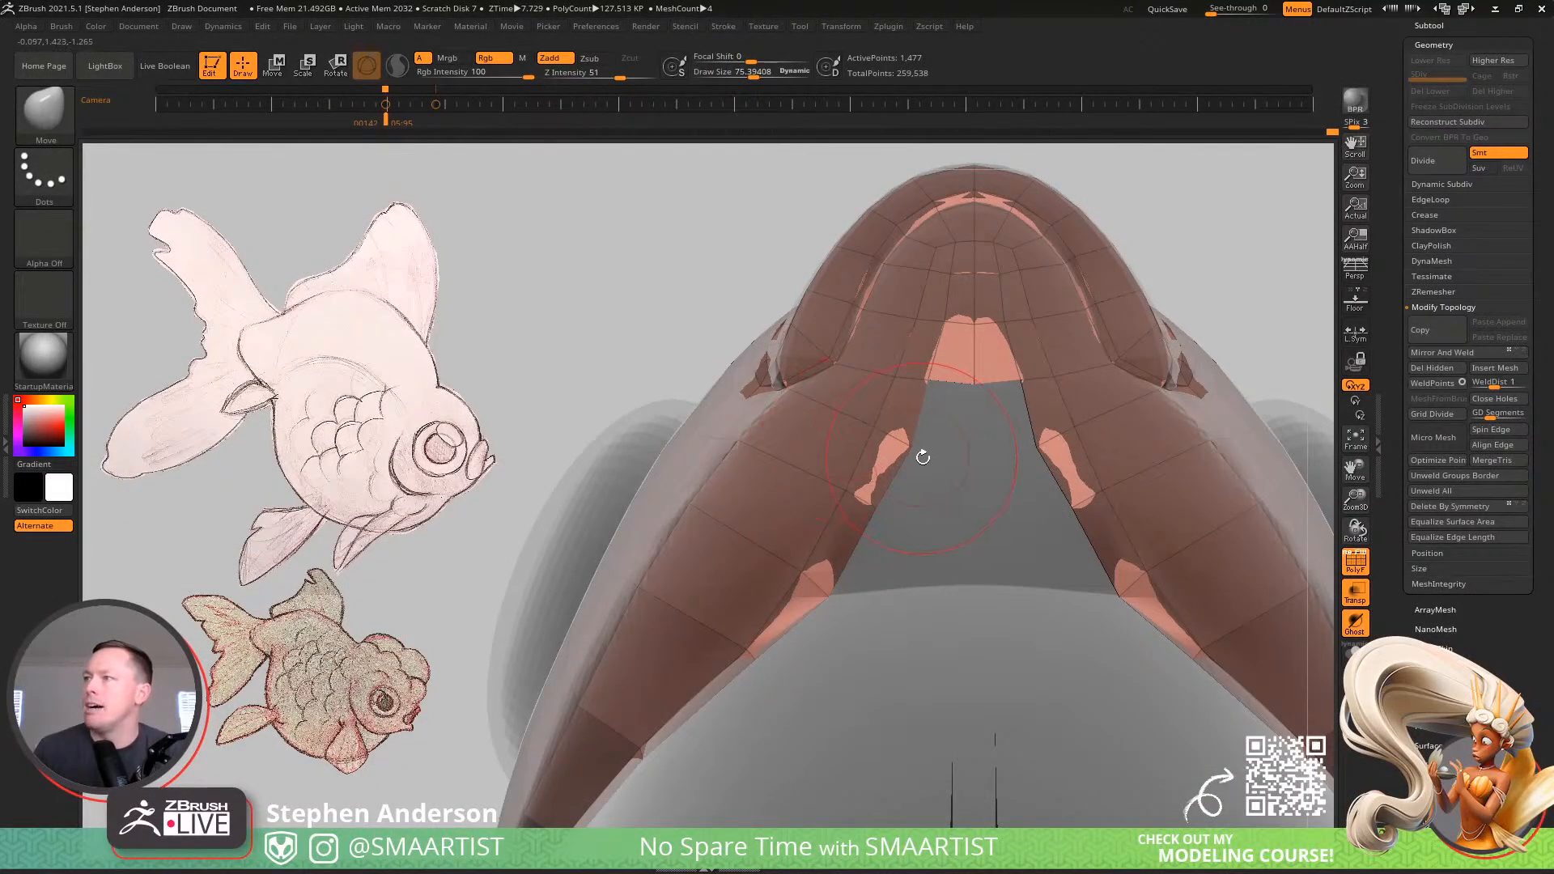
pyautogui.press('s')
pyautogui.moveTo(923, 458); pyautogui.dragTo(902, 447)
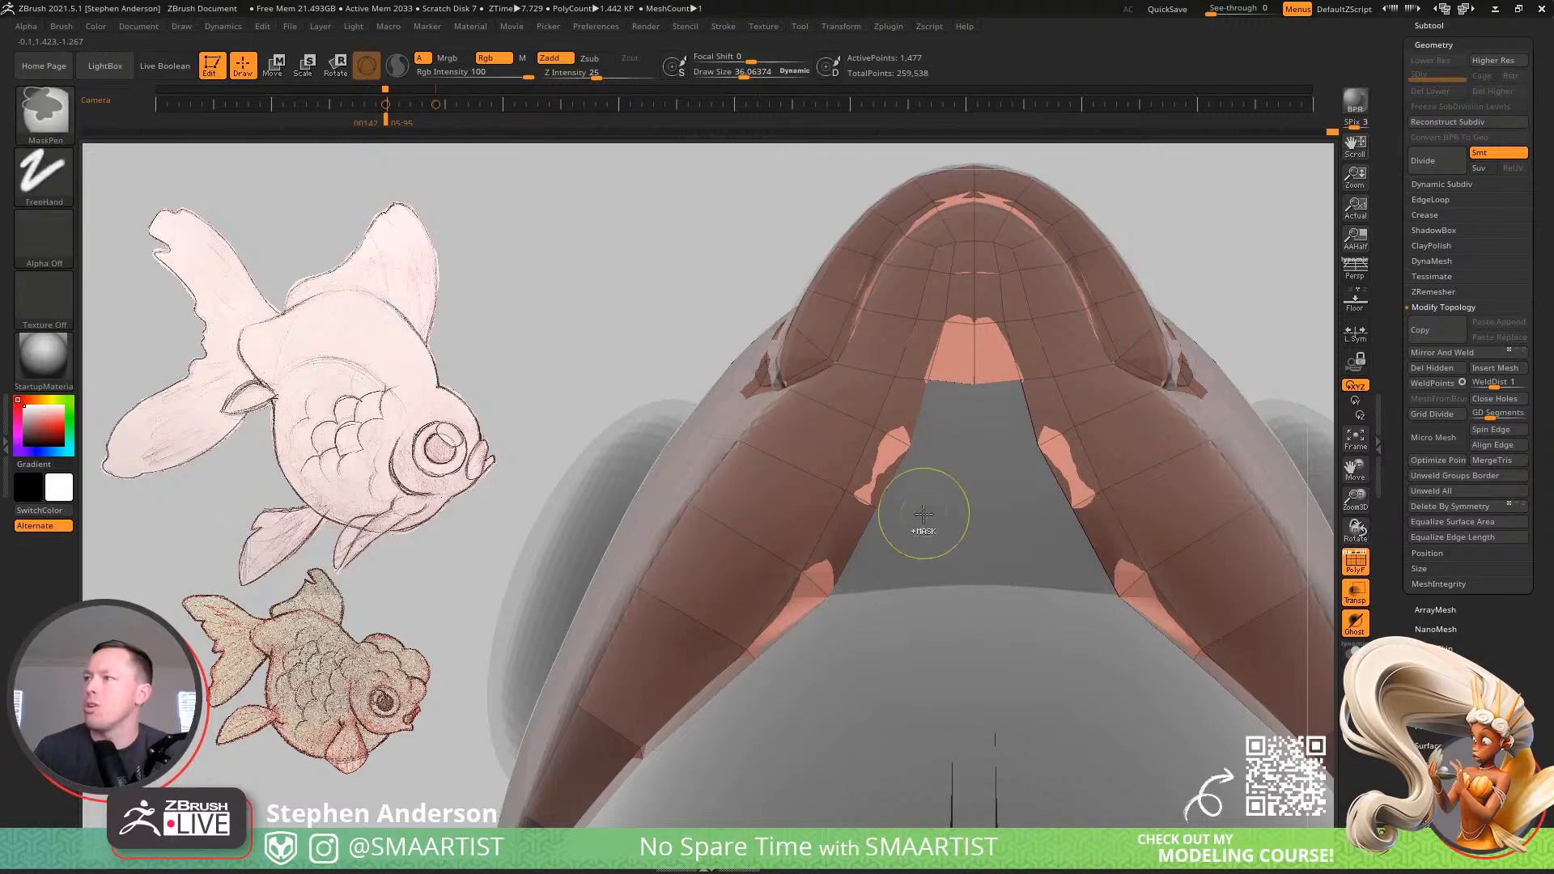
# Extrude the side strips' inner edges with ZModeler to the midline and close the gap behind the mouth's underside
pyautogui.moveTo(922, 522)
pyautogui.keyDown('ctrl'); pyautogui.mouseDown(button='right')
pyautogui.moveTo(882, 472)
pyautogui.moveTo(883, 540)
pyautogui.moveTo(841, 433)
pyautogui.moveTo(895, 416)
pyautogui.moveTo(864, 421)
pyautogui.moveTo(875, 412)
pyautogui.mouseUp(button='right'); pyautogui.keyUp('ctrl')
pyautogui.press('ctrl')
pyautogui.press('b')
pyautogui.click(893, 424)
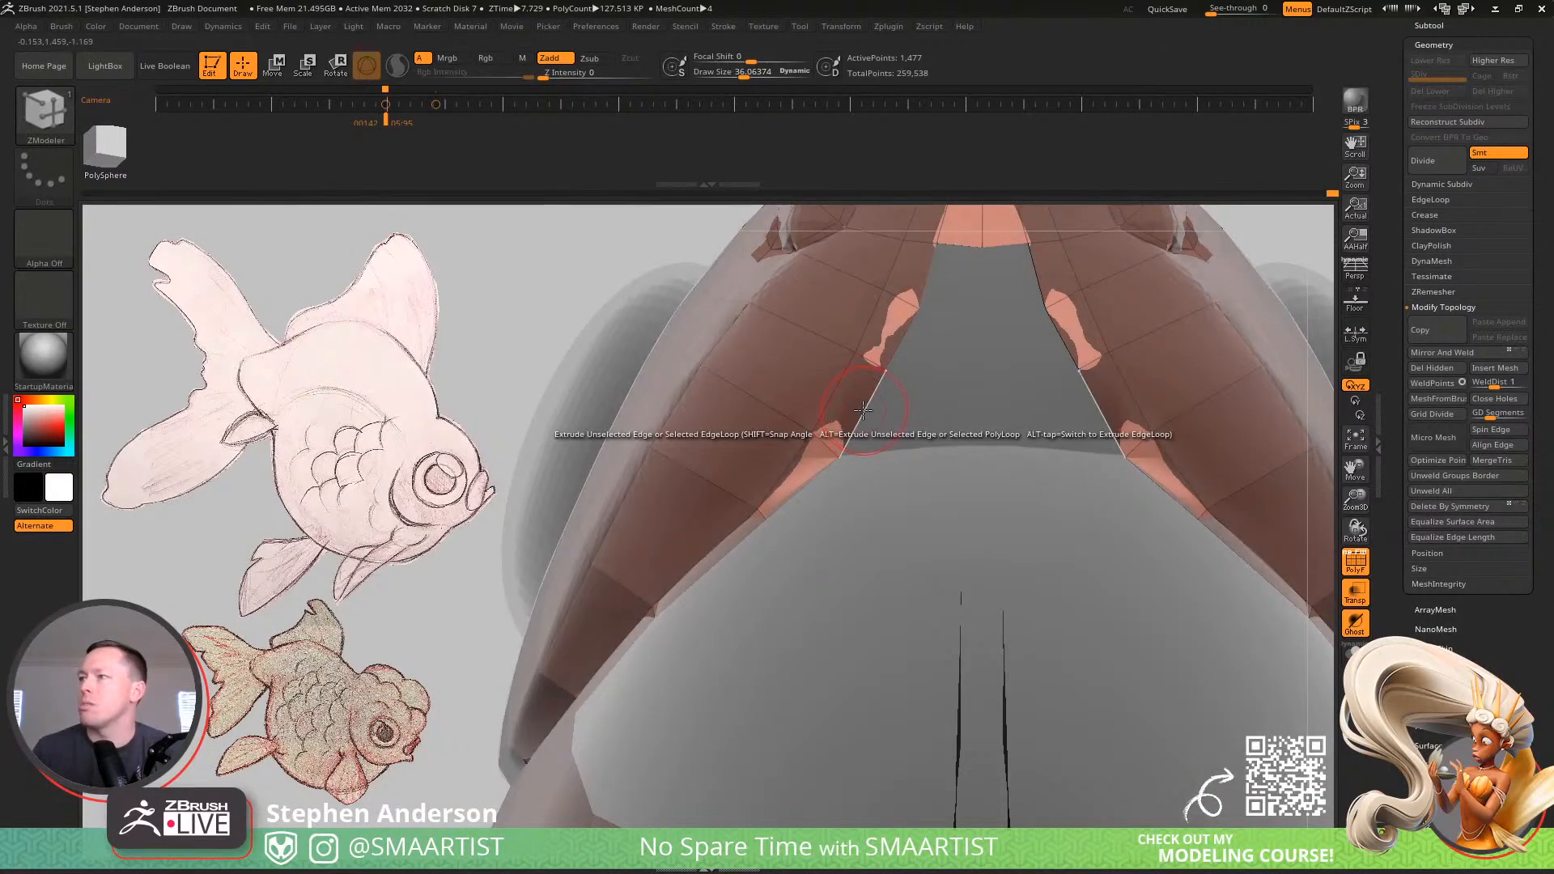
pyautogui.moveTo(862, 410); pyautogui.dragTo(923, 405)
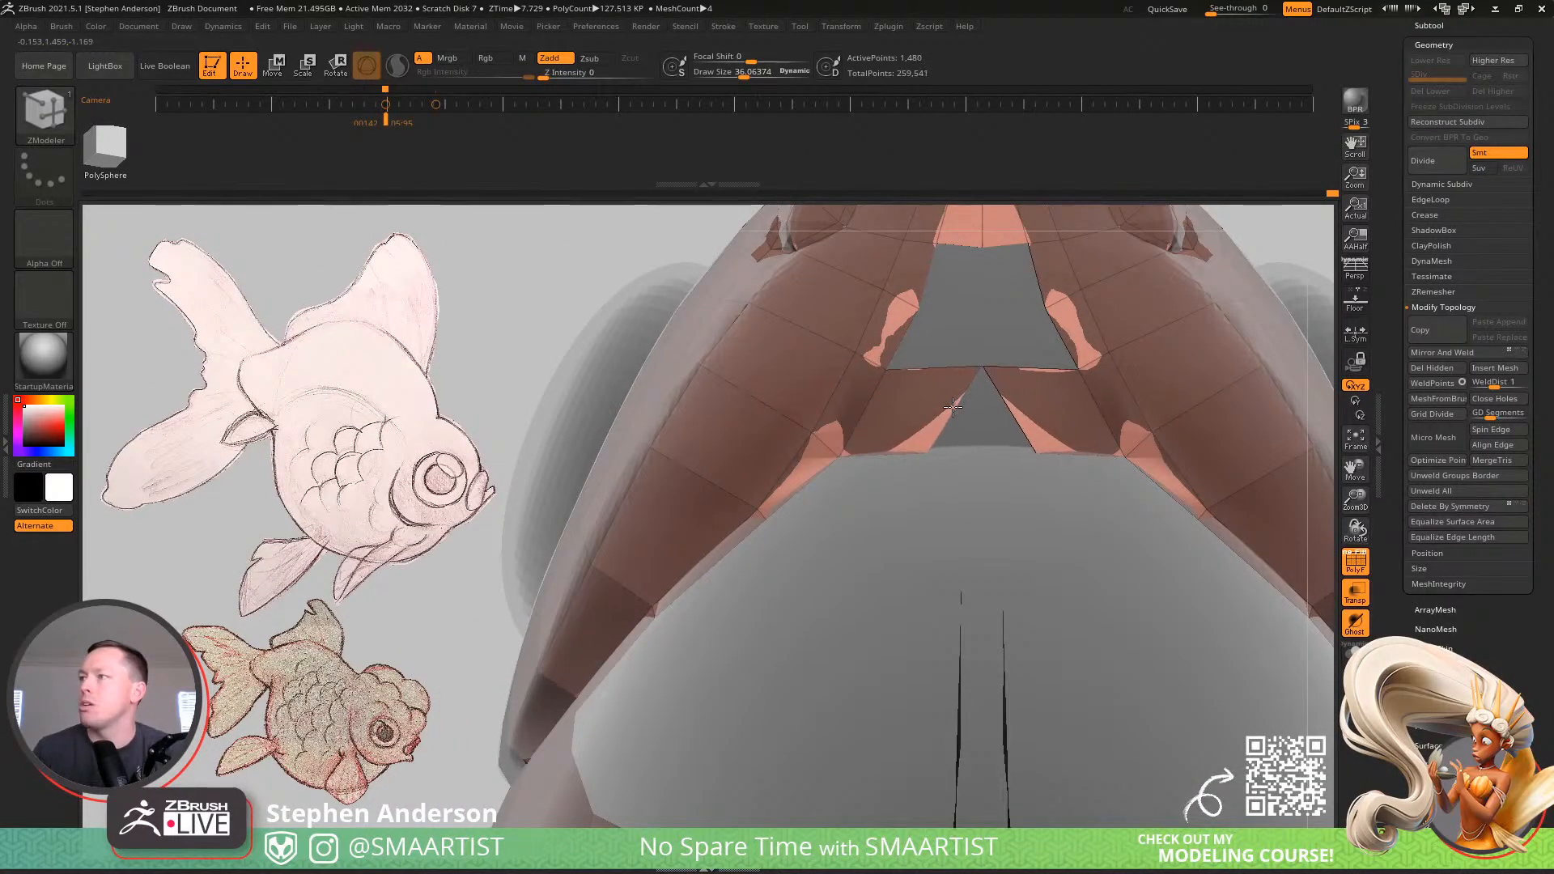
pyautogui.moveTo(916, 459)
pyautogui.mouseDown()
pyautogui.moveTo(961, 437)
pyautogui.moveTo(903, 483)
pyautogui.moveTo(870, 457)
pyautogui.moveTo(921, 427)
pyautogui.moveTo(932, 453)
pyautogui.mouseUp()
pyautogui.moveTo(854, 483); pyautogui.dragTo(917, 487)
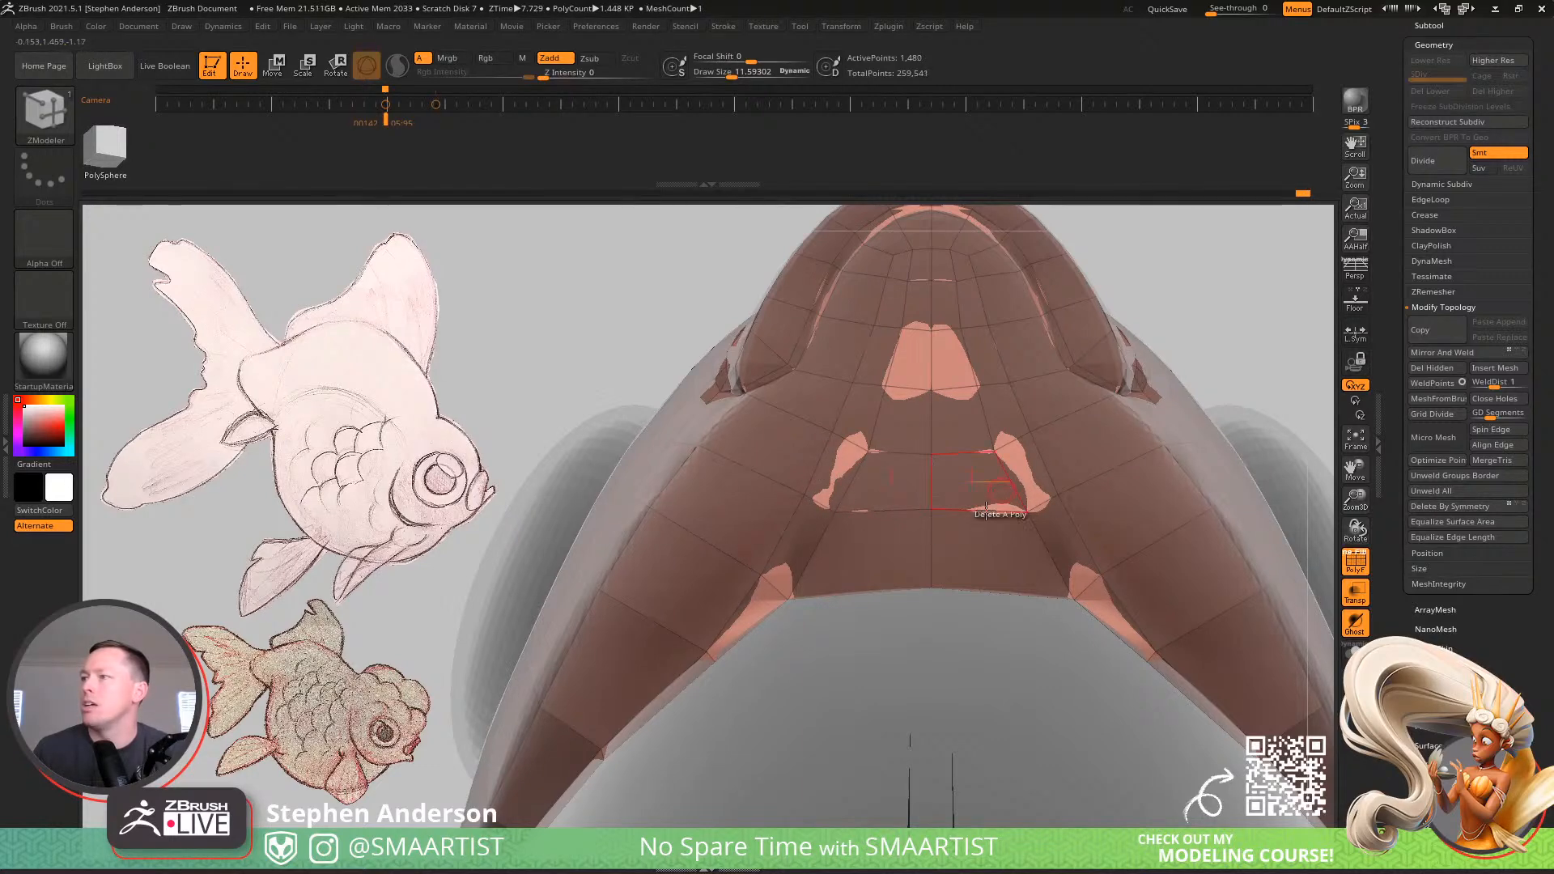
# Extrude the belly's front edges along the midline up to the mouth's underside, forming a strip two polygons wide and four rows long
pyautogui.keyDown('ctrl'); pyautogui.moveTo(986, 510); pyautogui.dragTo(885, 572, button='right'); pyautogui.keyUp('ctrl')
pyautogui.moveTo(853, 645); pyautogui.dragTo(920, 554, button='right')
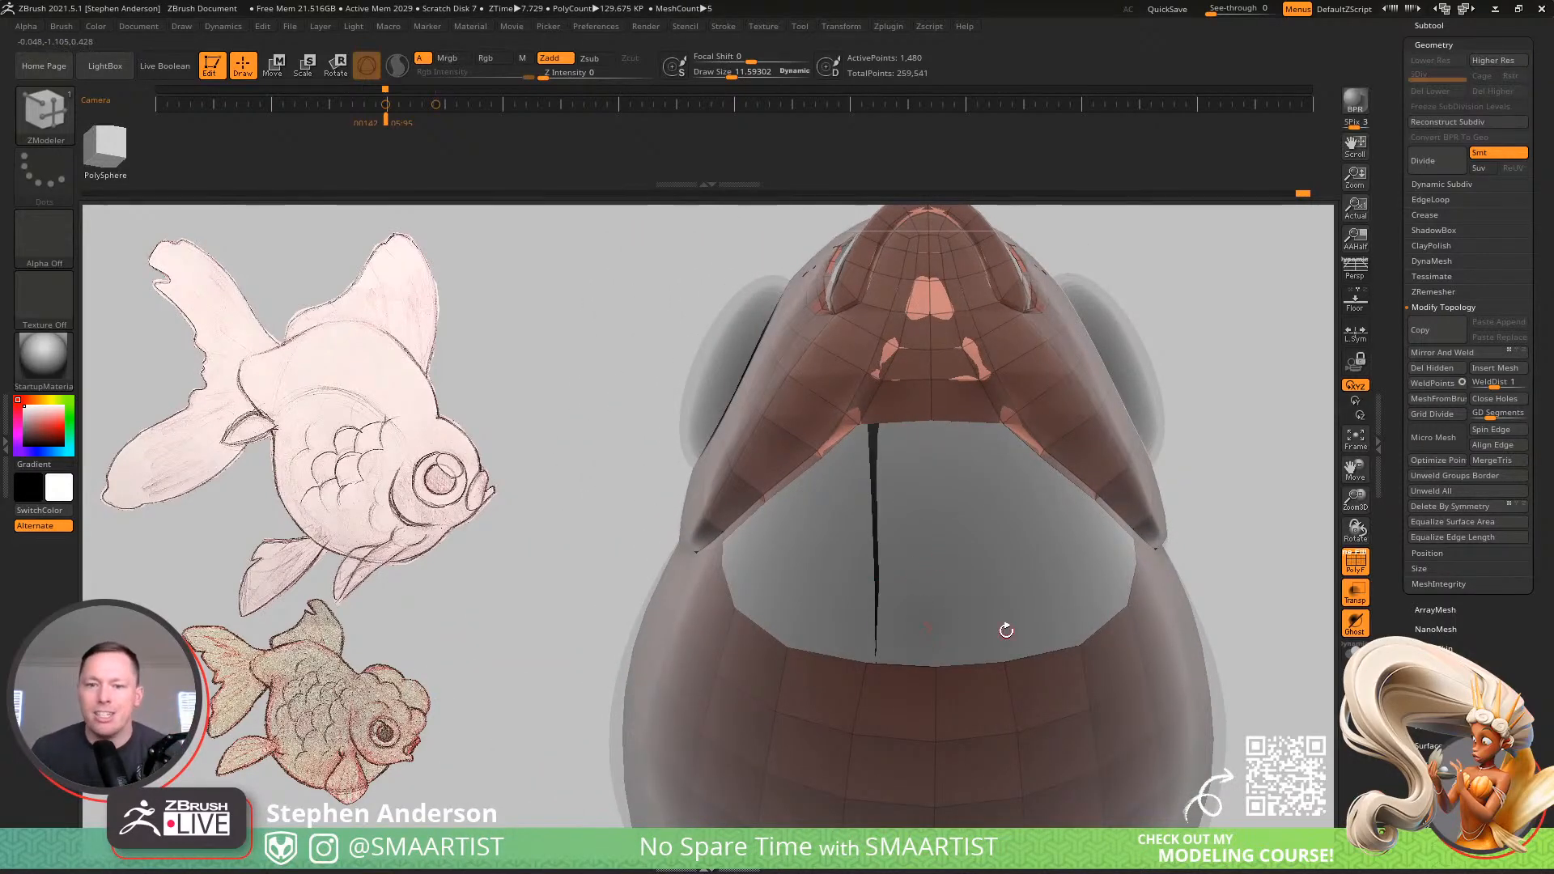
pyautogui.moveTo(1006, 630)
pyautogui.mouseDown(button='right')
pyautogui.moveTo(992, 620)
pyautogui.moveTo(1017, 617)
pyautogui.moveTo(990, 595)
pyautogui.moveTo(988, 687)
pyautogui.moveTo(939, 661)
pyautogui.moveTo(957, 663)
pyautogui.mouseUp(button='right')
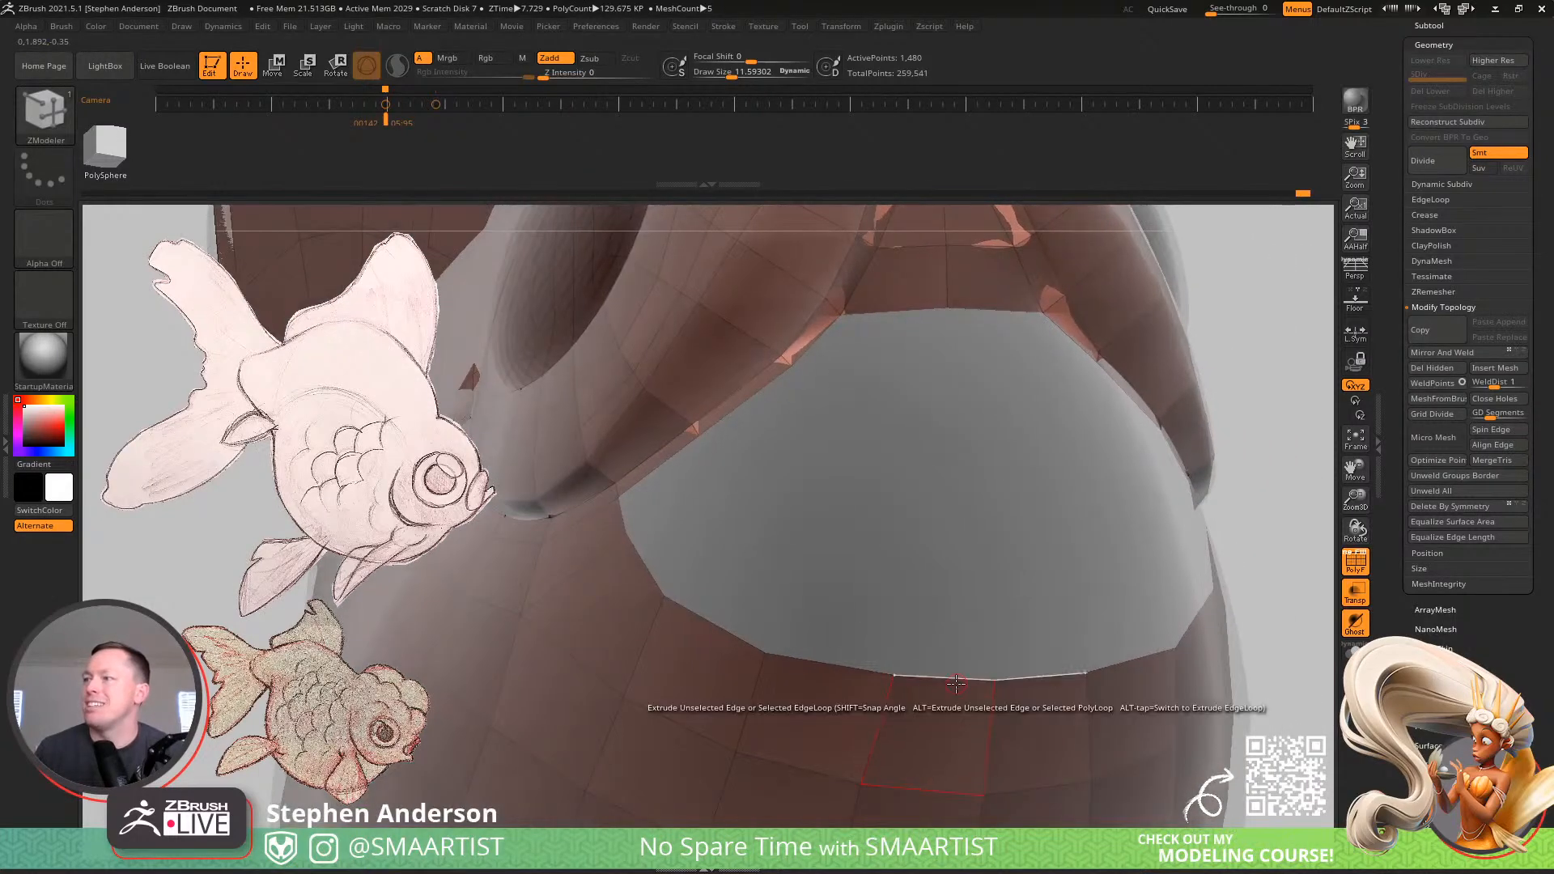
pyautogui.moveTo(955, 684); pyautogui.dragTo(896, 325)
pyautogui.moveTo(952, 390); pyautogui.dragTo(931, 437, button='right')
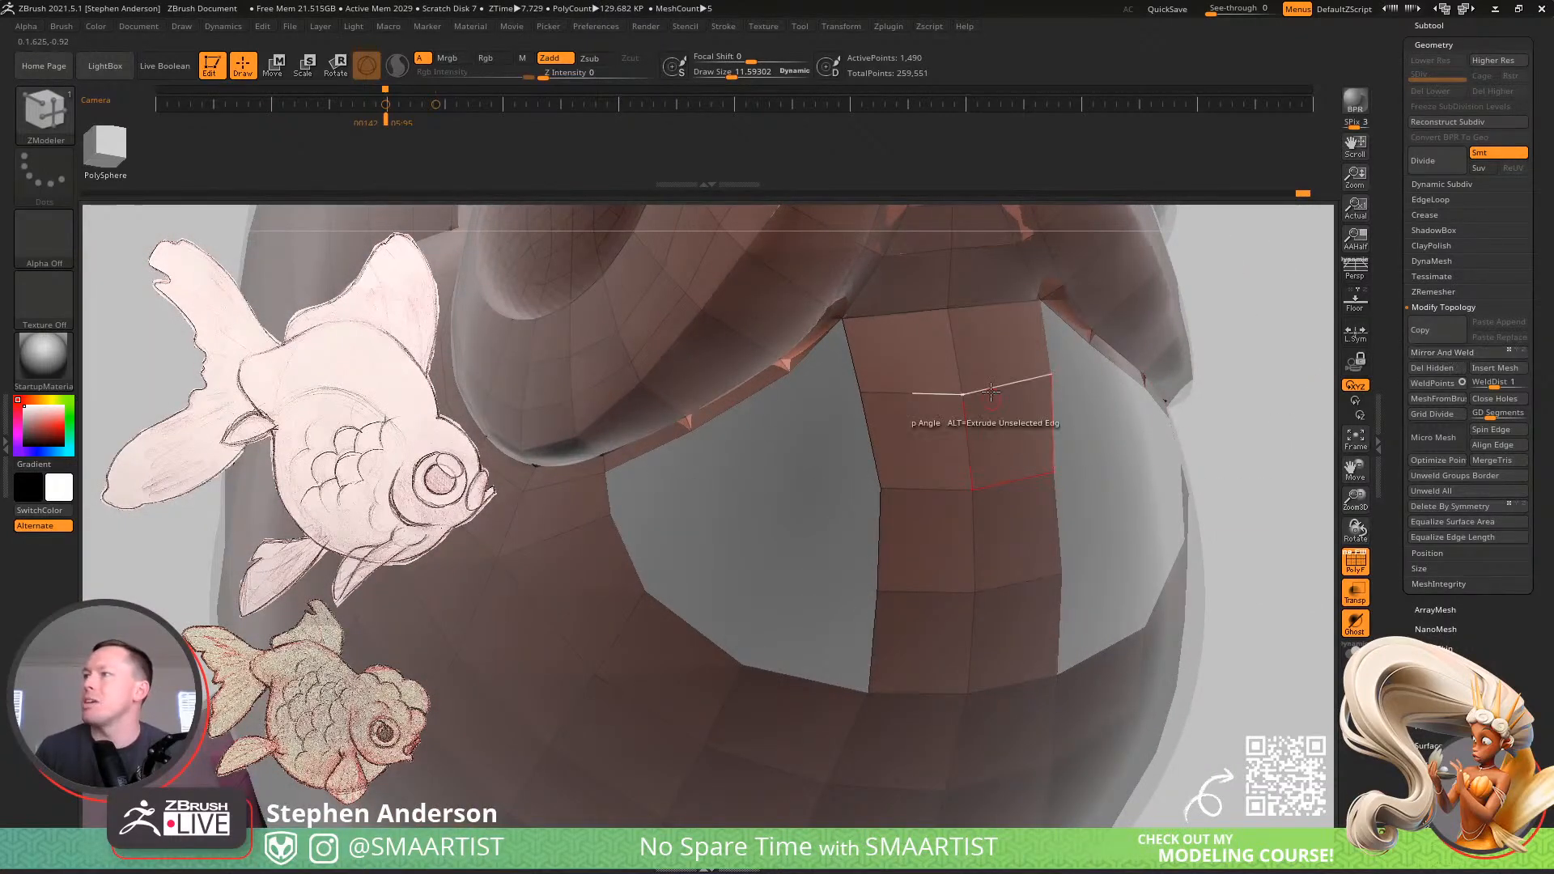
pyautogui.moveTo(990, 392)
pyautogui.mouseDown(button='right')
pyautogui.moveTo(917, 459)
pyautogui.moveTo(878, 556)
pyautogui.mouseUp(button='right')
# Extrude a row of polygons along the hole's upper edge beneath the cheek and join it to the midline strip
pyautogui.keyDown('alt'); pyautogui.moveTo(745, 600); pyautogui.dragTo(730, 546, button='right'); pyautogui.keyUp('alt')
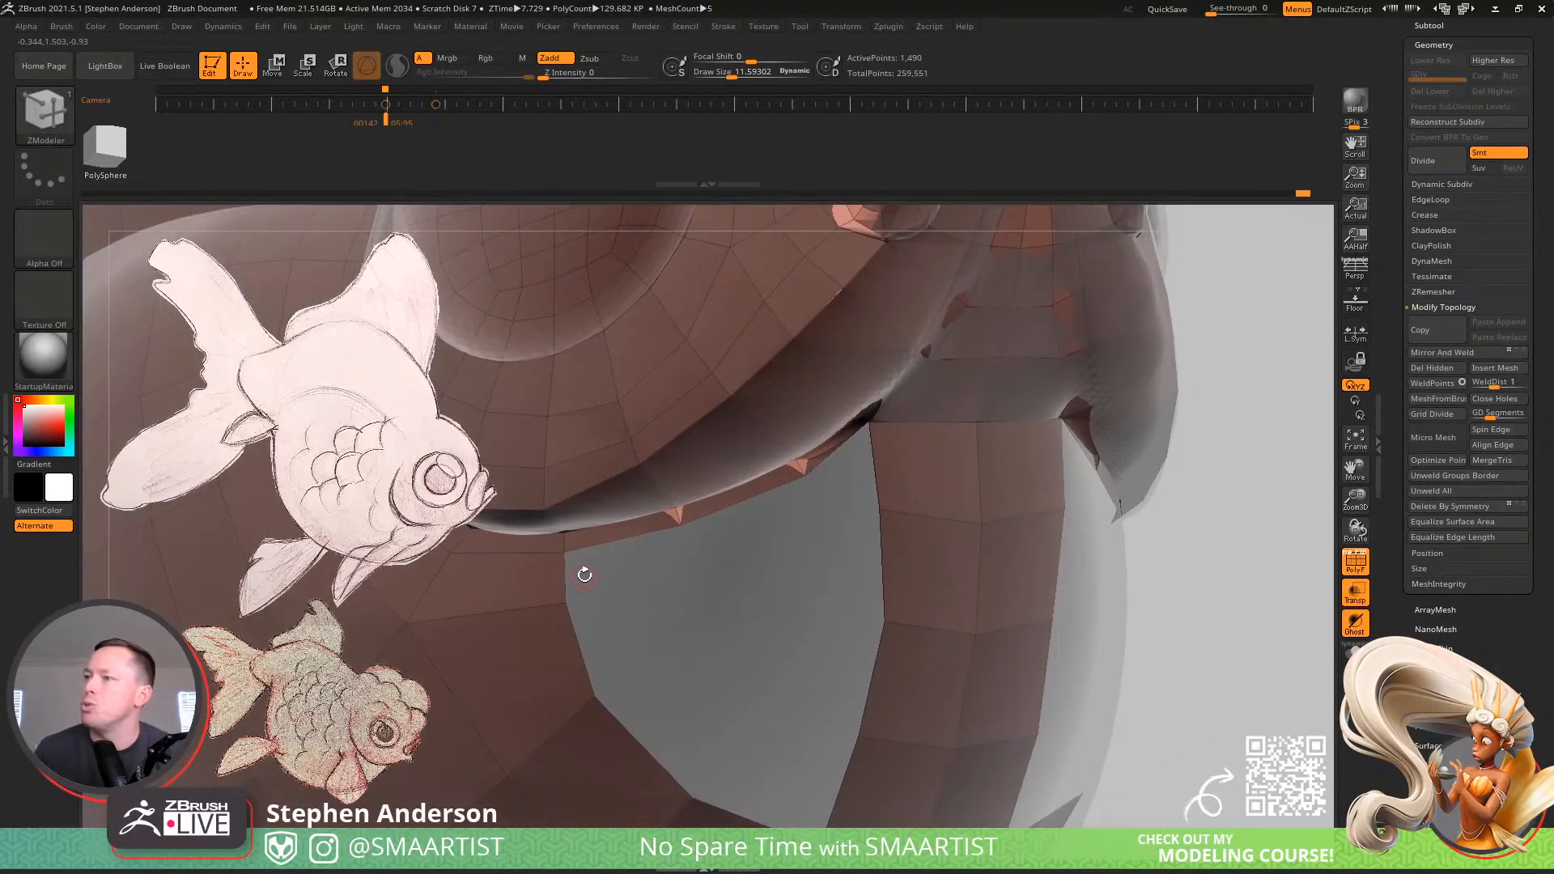
pyautogui.moveTo(637, 536); pyautogui.dragTo(642, 579)
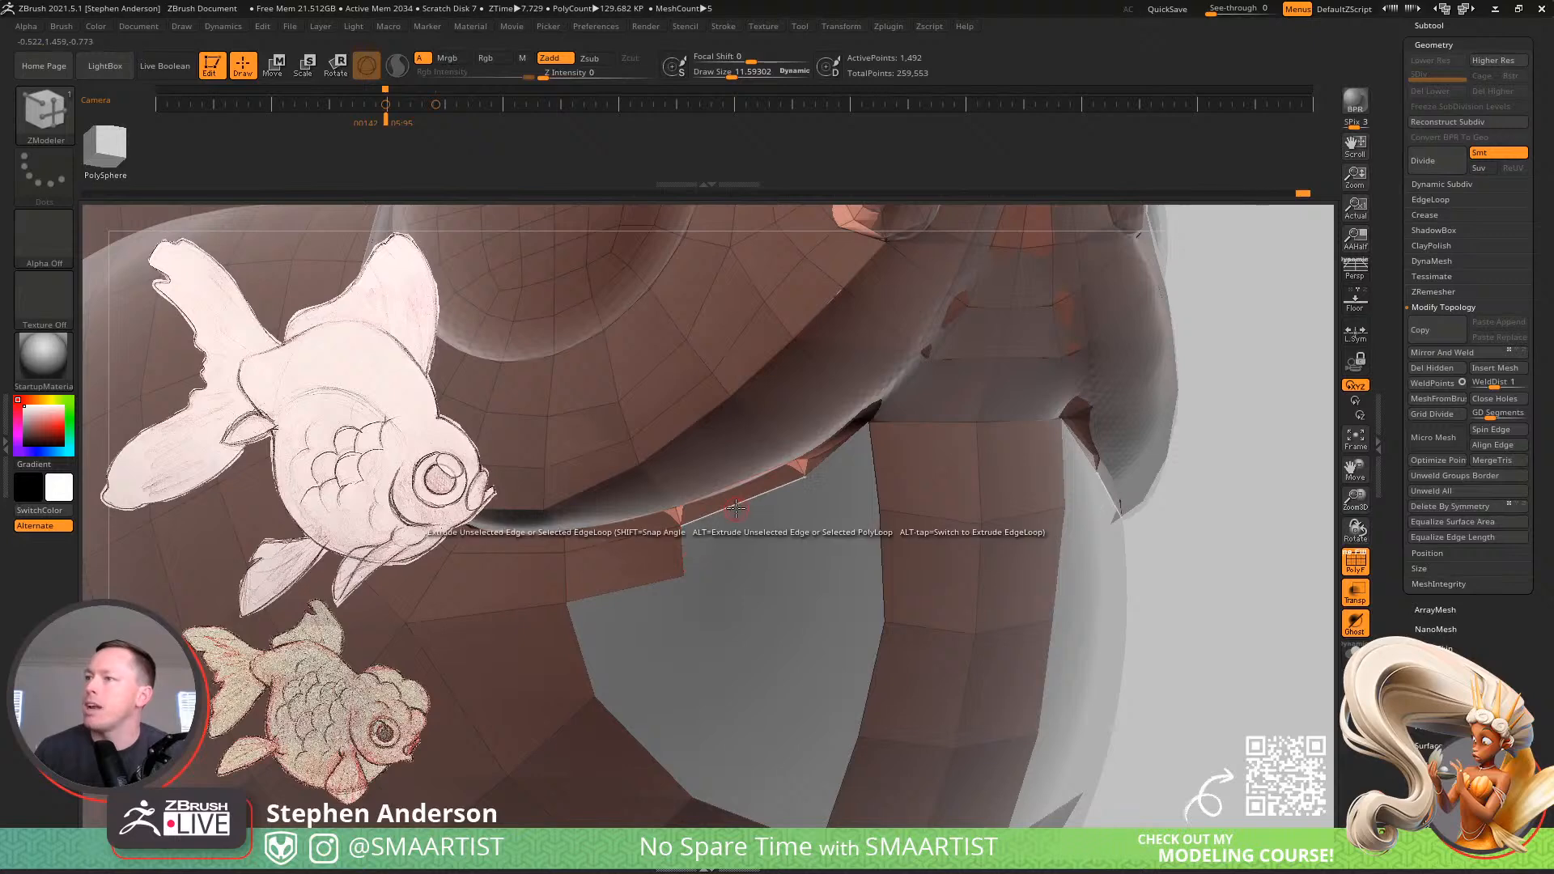
pyautogui.moveTo(741, 505); pyautogui.dragTo(755, 543)
pyautogui.moveTo(823, 503); pyautogui.dragTo(828, 457, button='right')
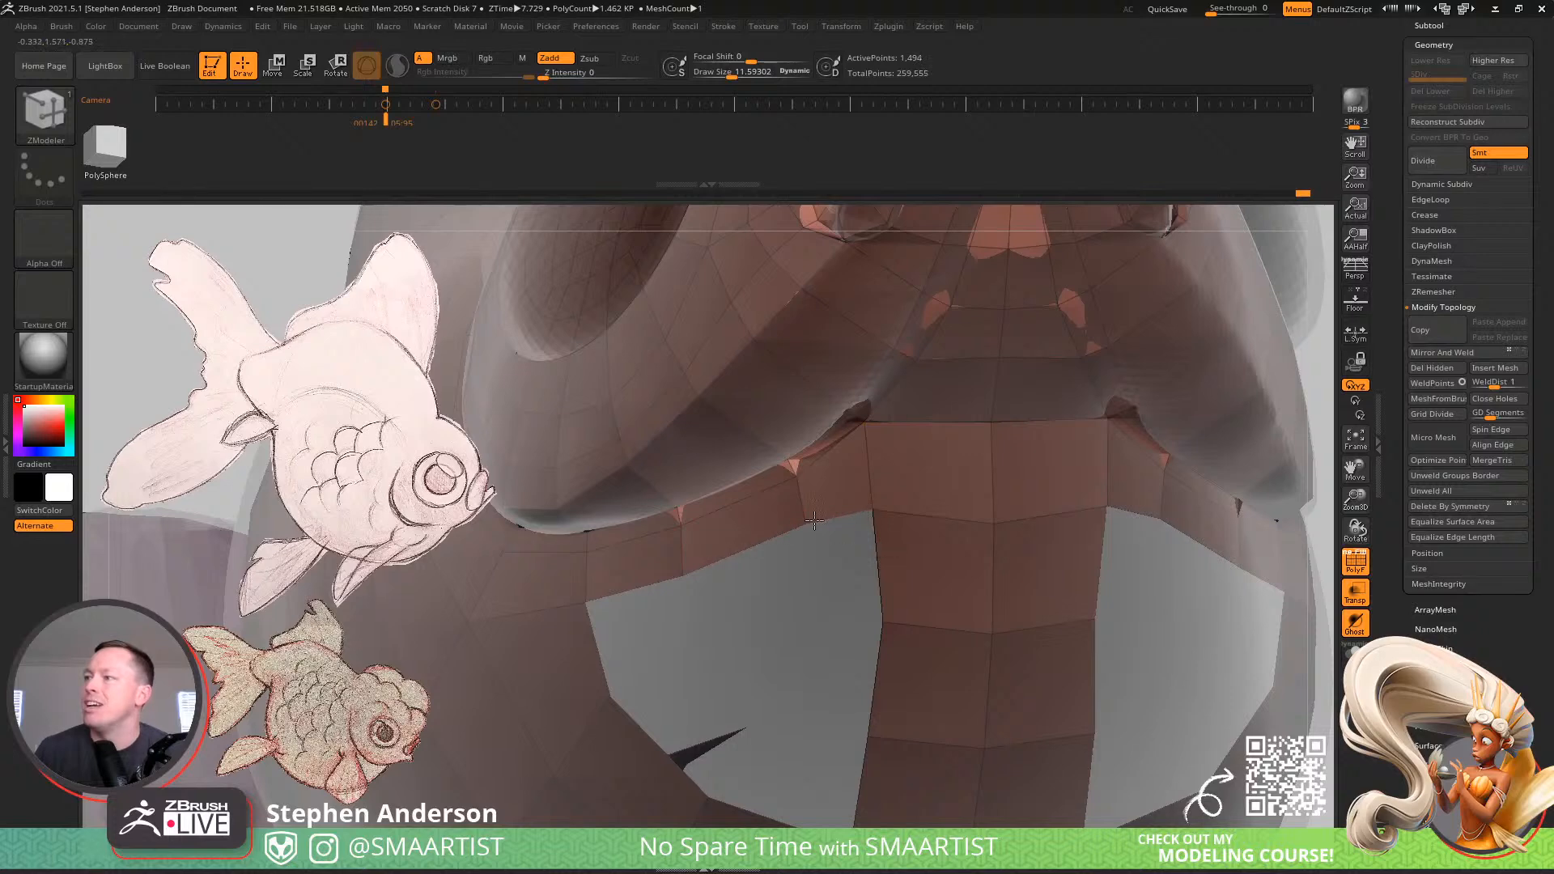
pyautogui.moveTo(814, 520); pyautogui.dragTo(788, 462, button='right')
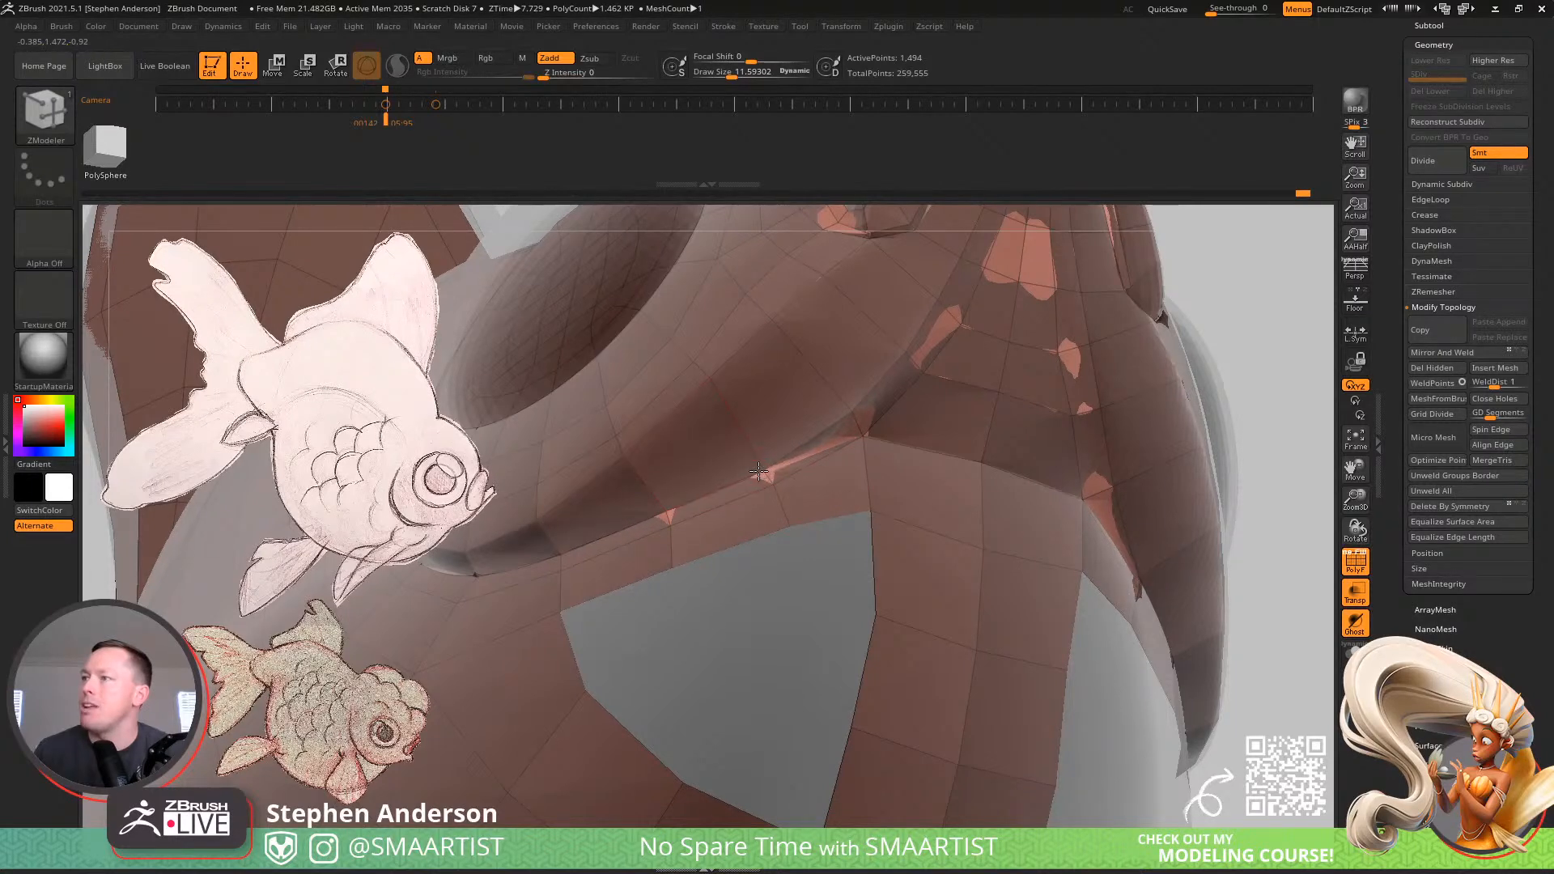
# Extrude the hole's lower and inner edges to fill the lower part of the opening beside the midline strip
pyautogui.moveTo(761, 472); pyautogui.dragTo(648, 502, button='right')
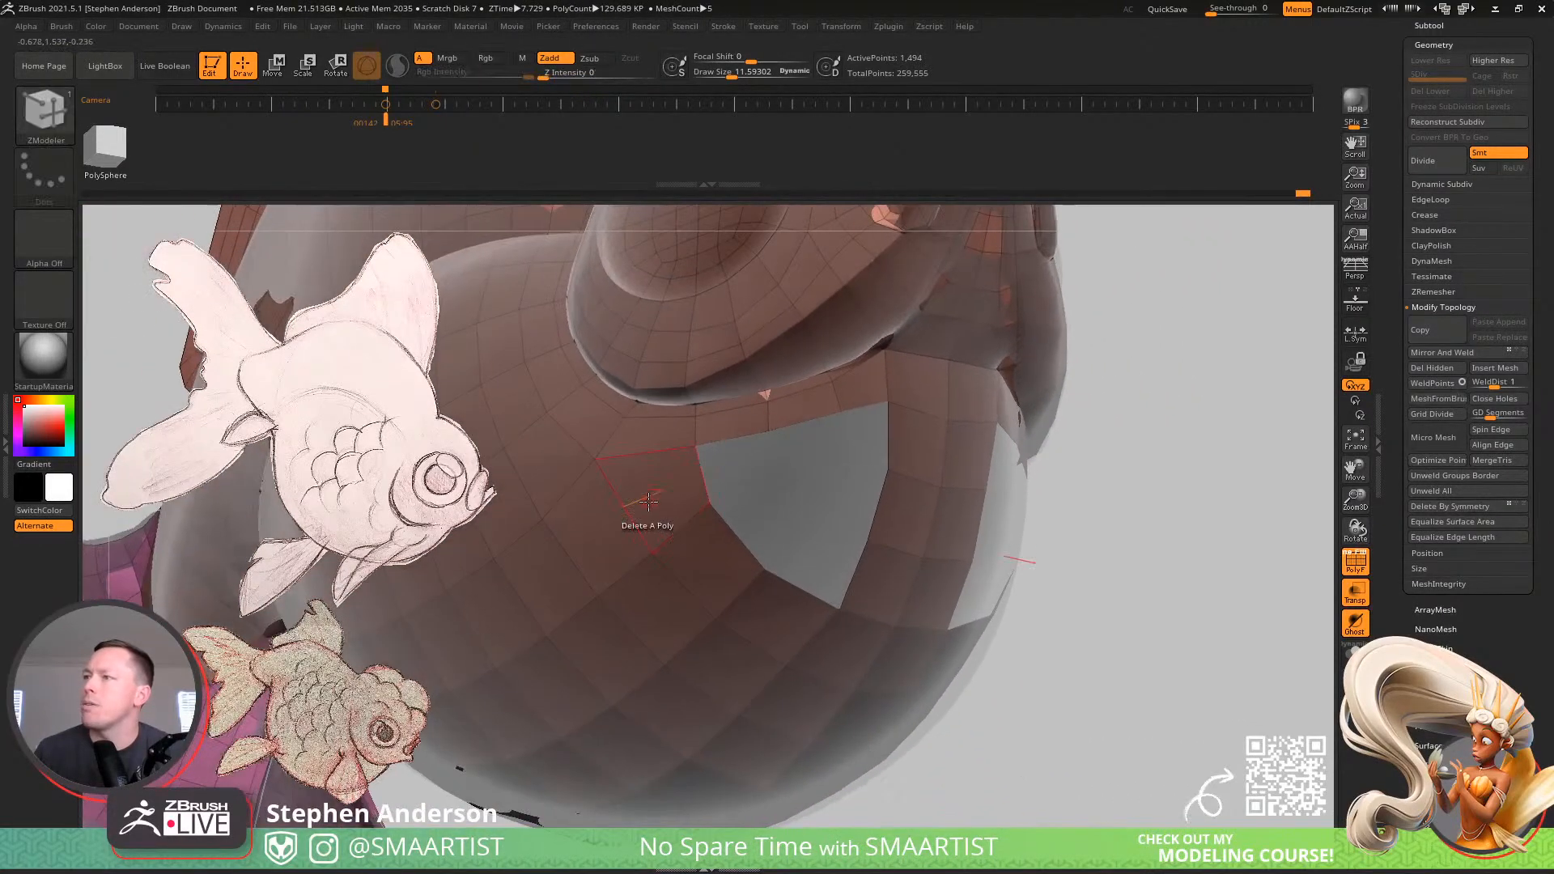
pyautogui.moveTo(778, 492)
pyautogui.mouseDown(button='right')
pyautogui.moveTo(763, 478)
pyautogui.moveTo(781, 499)
pyautogui.mouseUp(button='right')
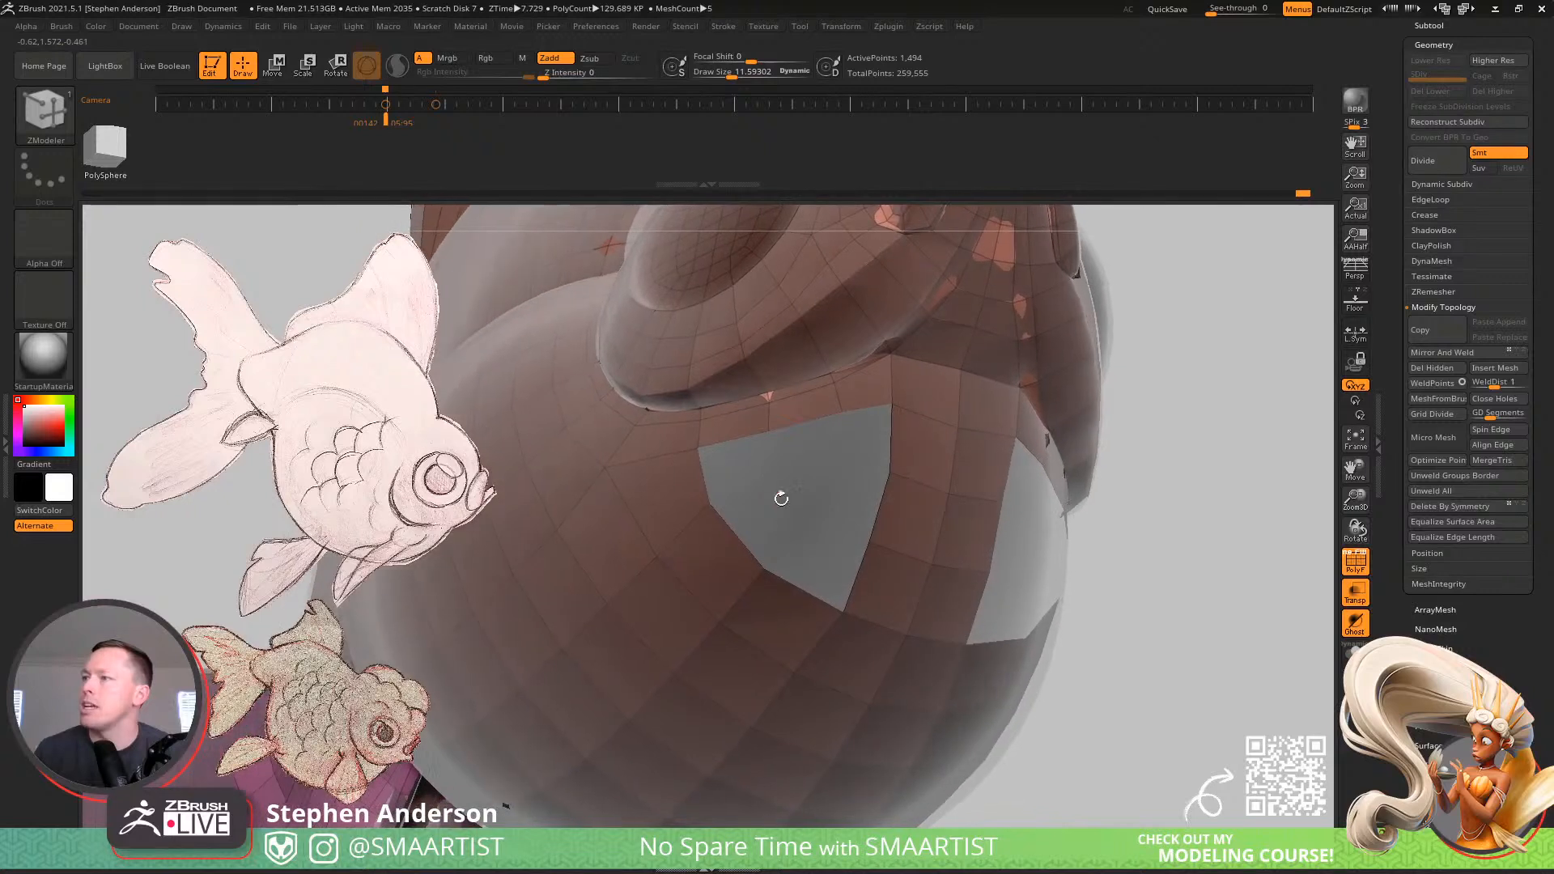
pyautogui.moveTo(856, 567); pyautogui.dragTo(844, 565)
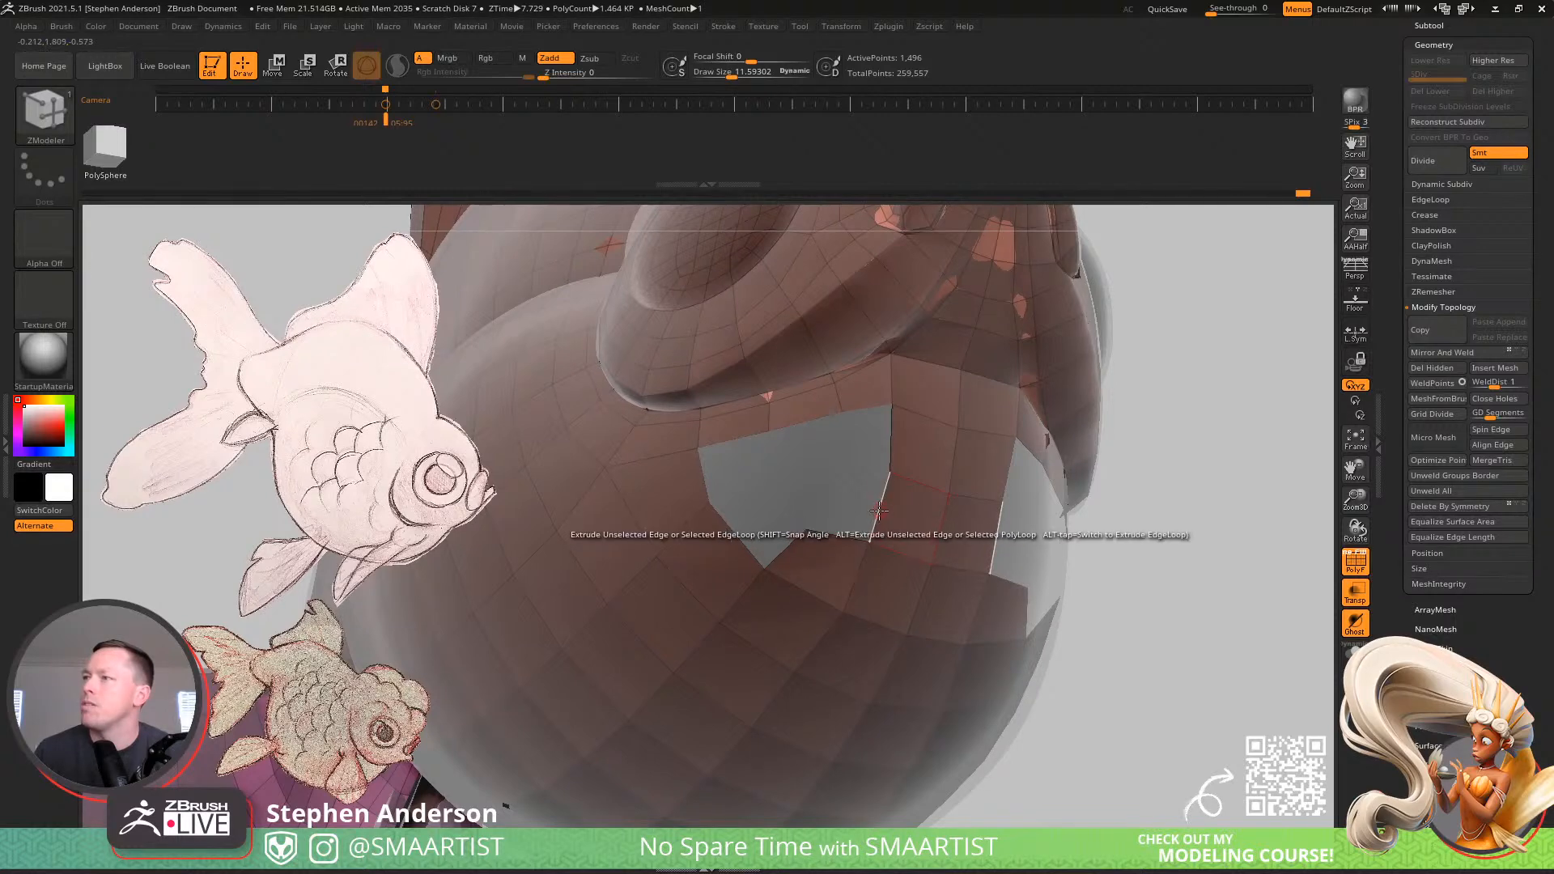
pyautogui.moveTo(879, 510); pyautogui.dragTo(736, 518)
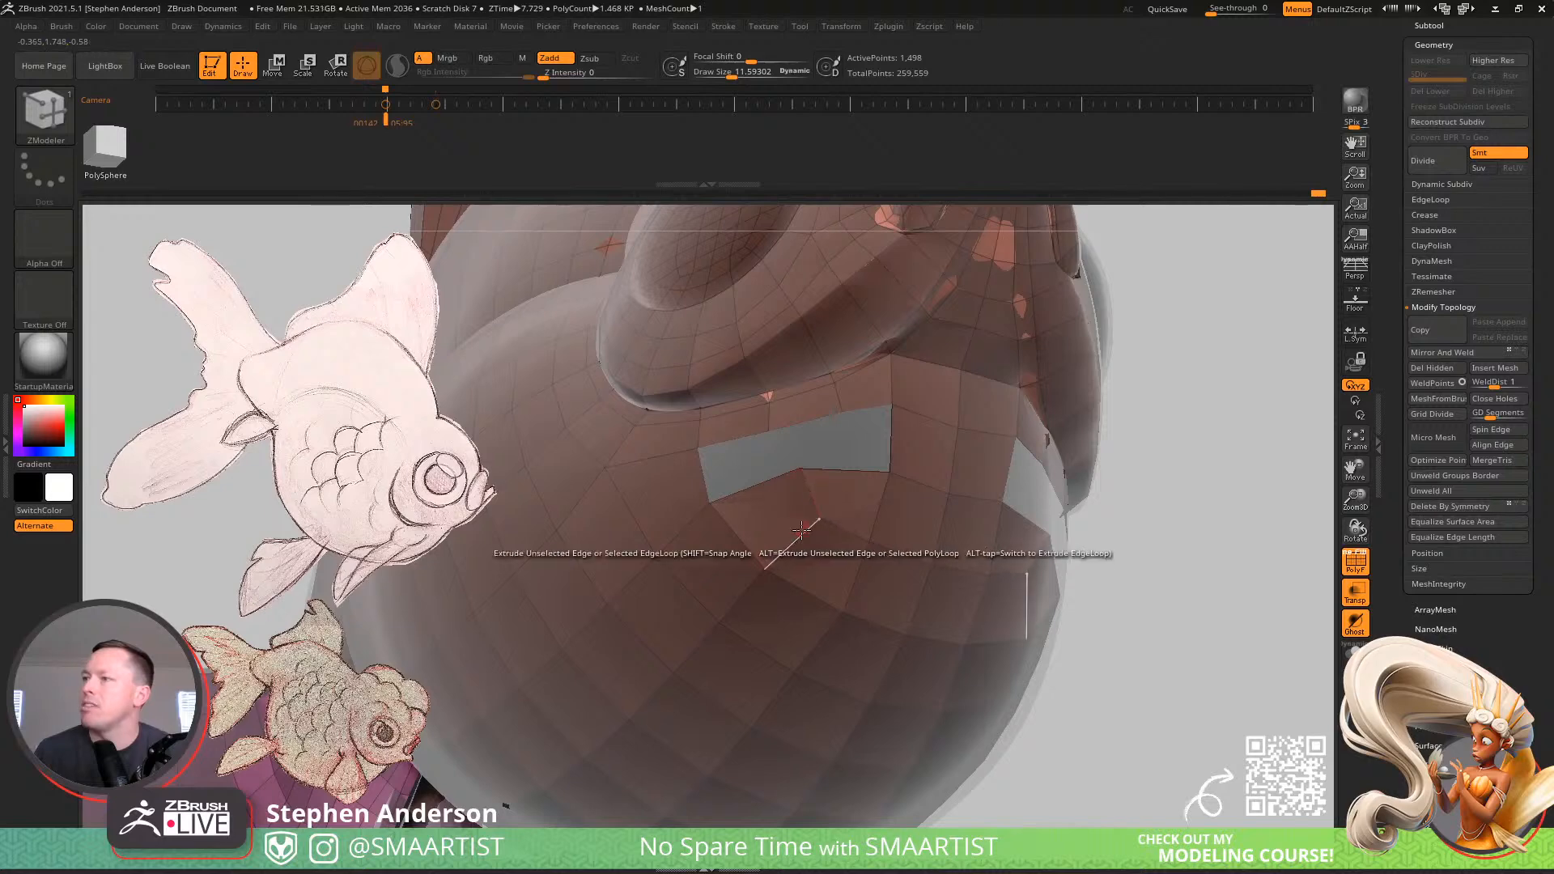
# Insert an edge loop through the new belly polygons, and extrude edges to close the remaining hole below the cheek
pyautogui.press('space')
pyautogui.click(745, 443)
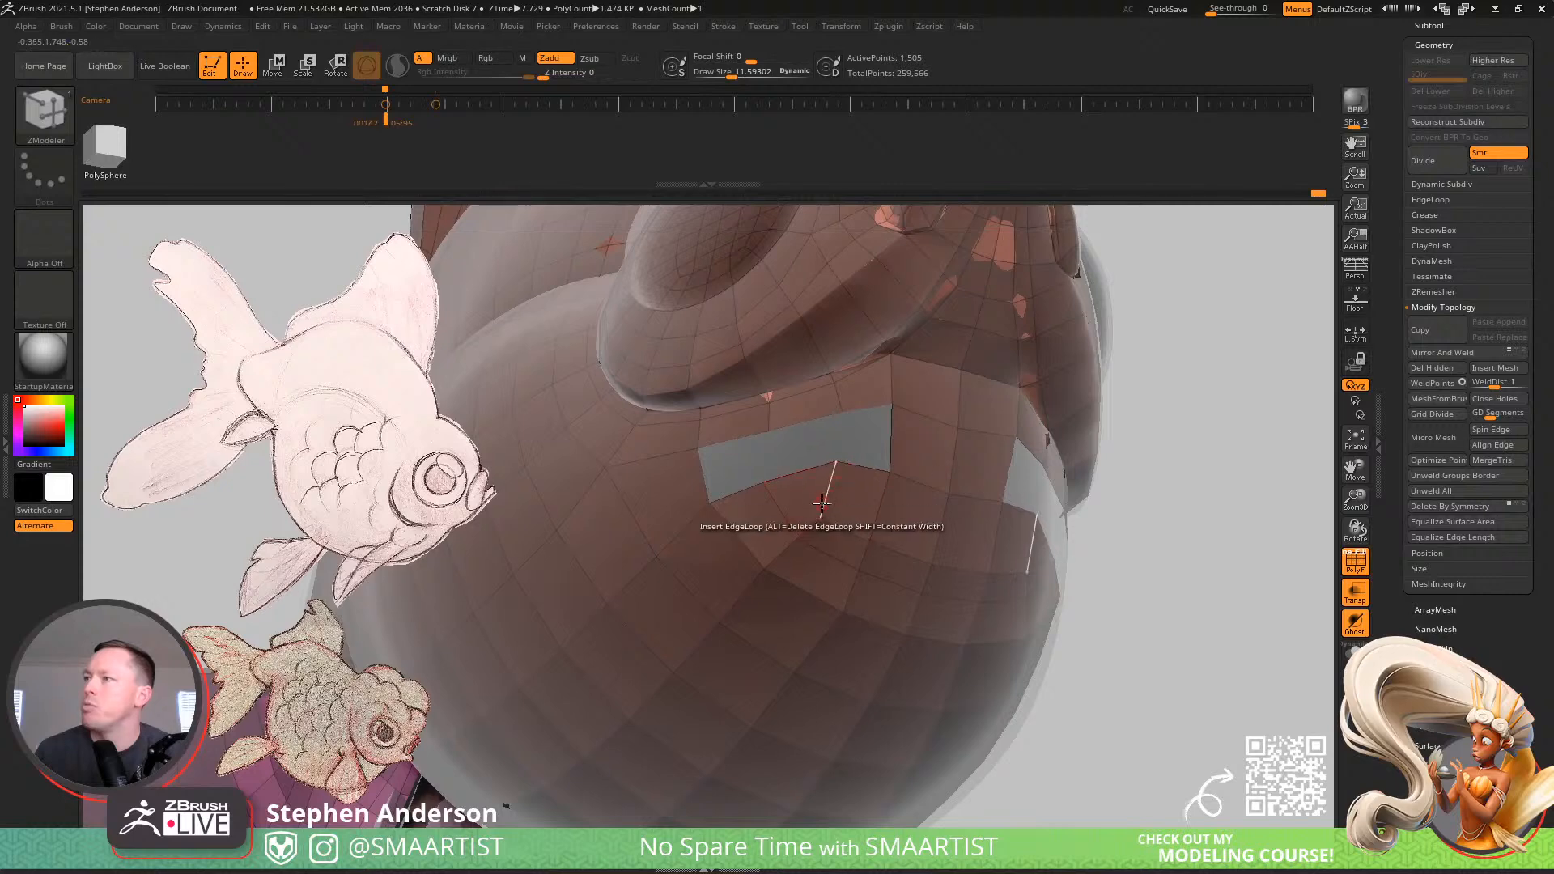
pyautogui.press('space')
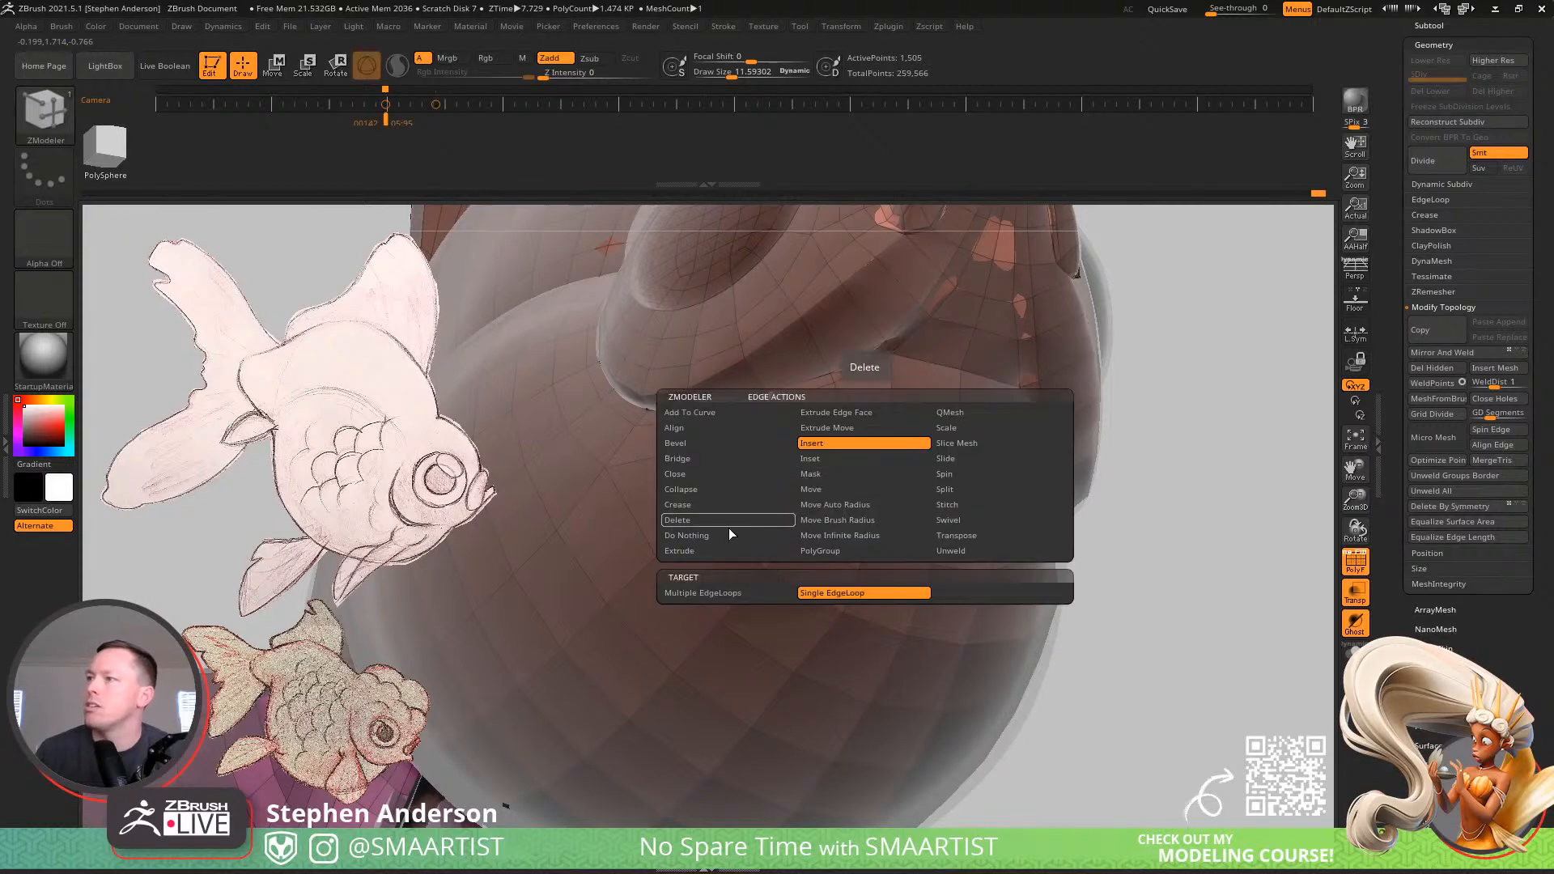
pyautogui.click(720, 547)
pyautogui.moveTo(866, 466); pyautogui.dragTo(866, 420)
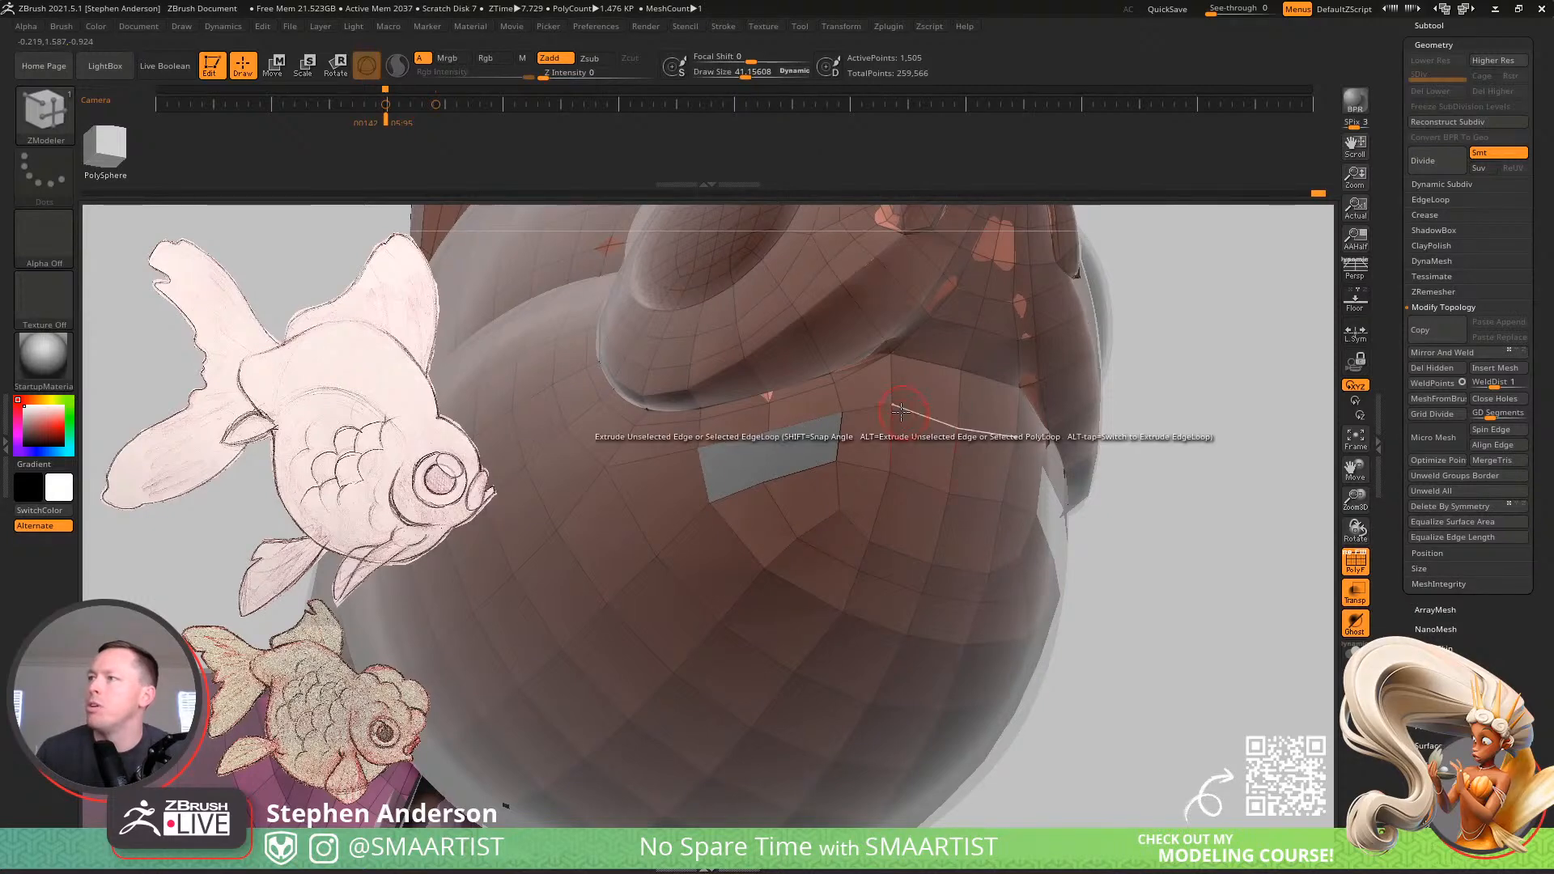
pyautogui.moveTo(813, 419); pyautogui.dragTo(800, 455)
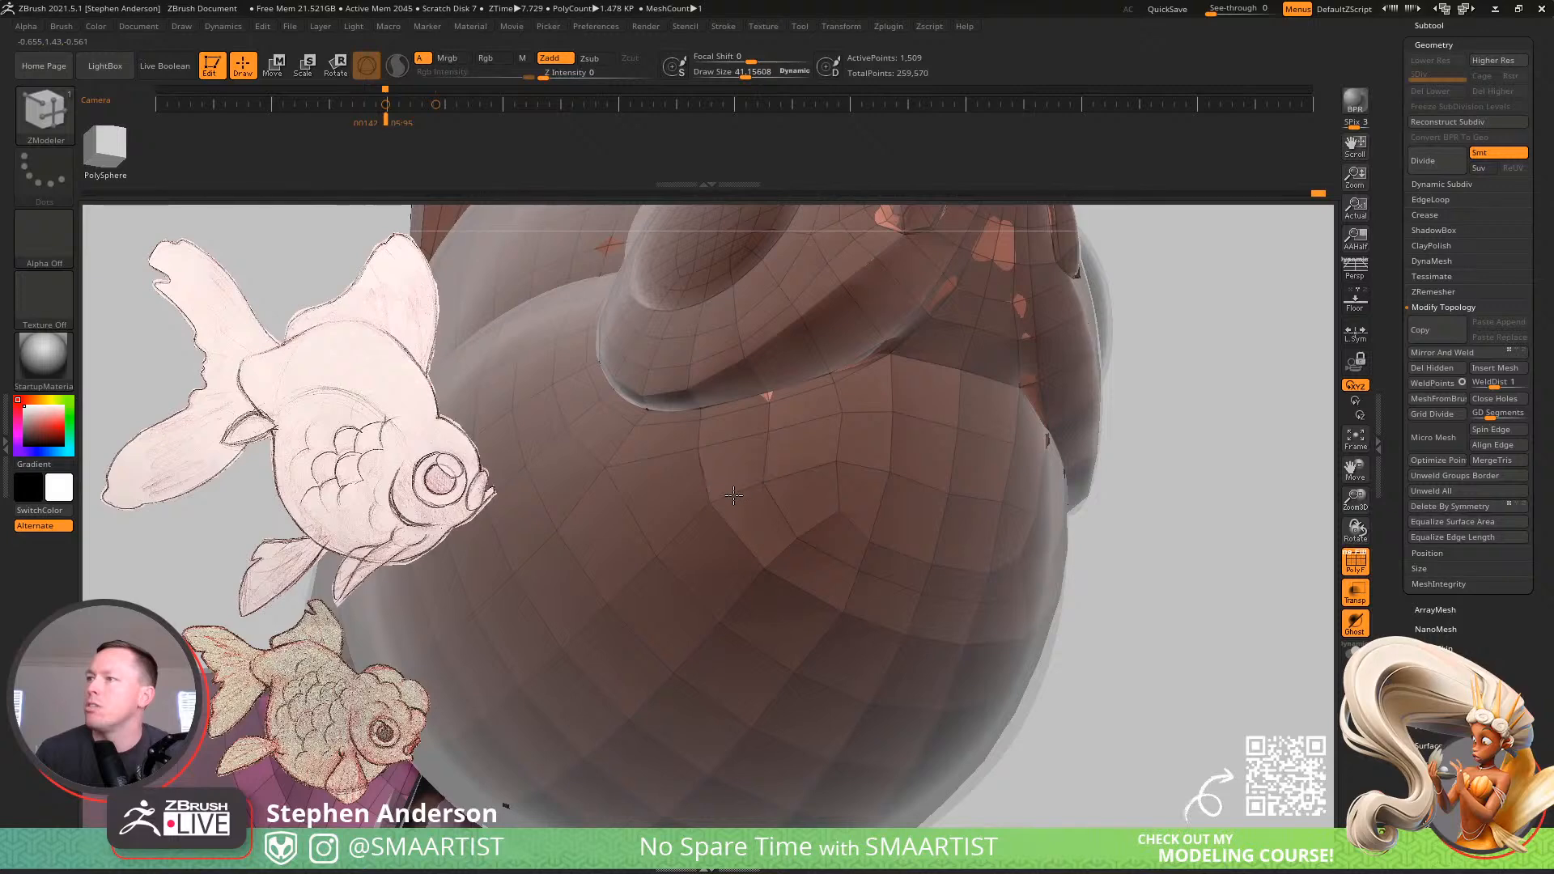
# Clean up the newly filled belly polygons and smooth them with the Smooth brush at a draw size of about 187
pyautogui.moveTo(733, 495); pyautogui.dragTo(733, 496)
pyautogui.press('s')
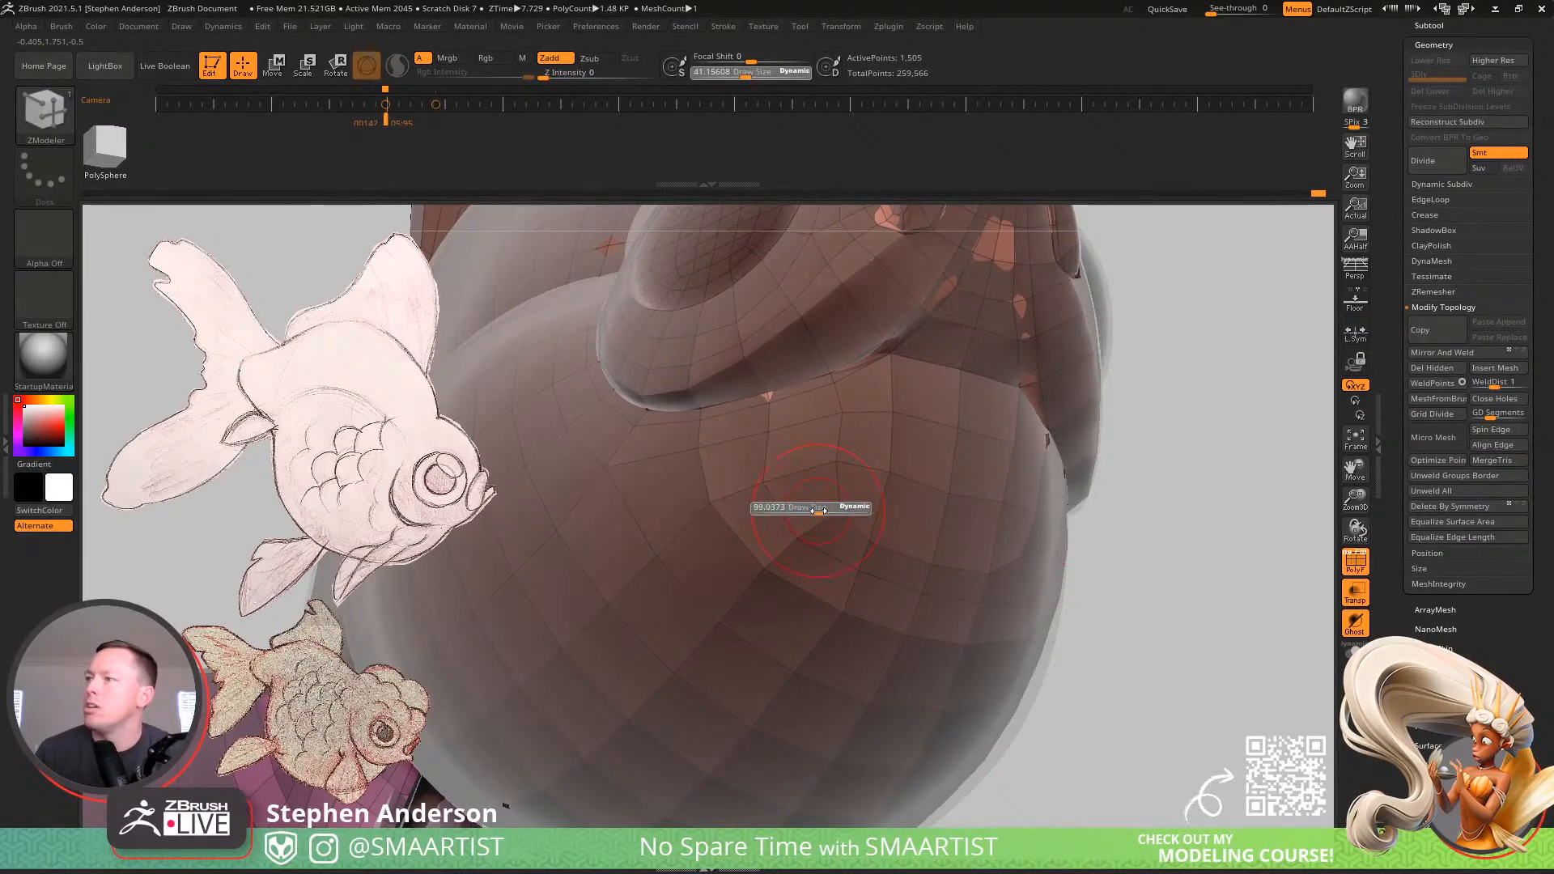
pyautogui.press('shift')
pyautogui.press('s')
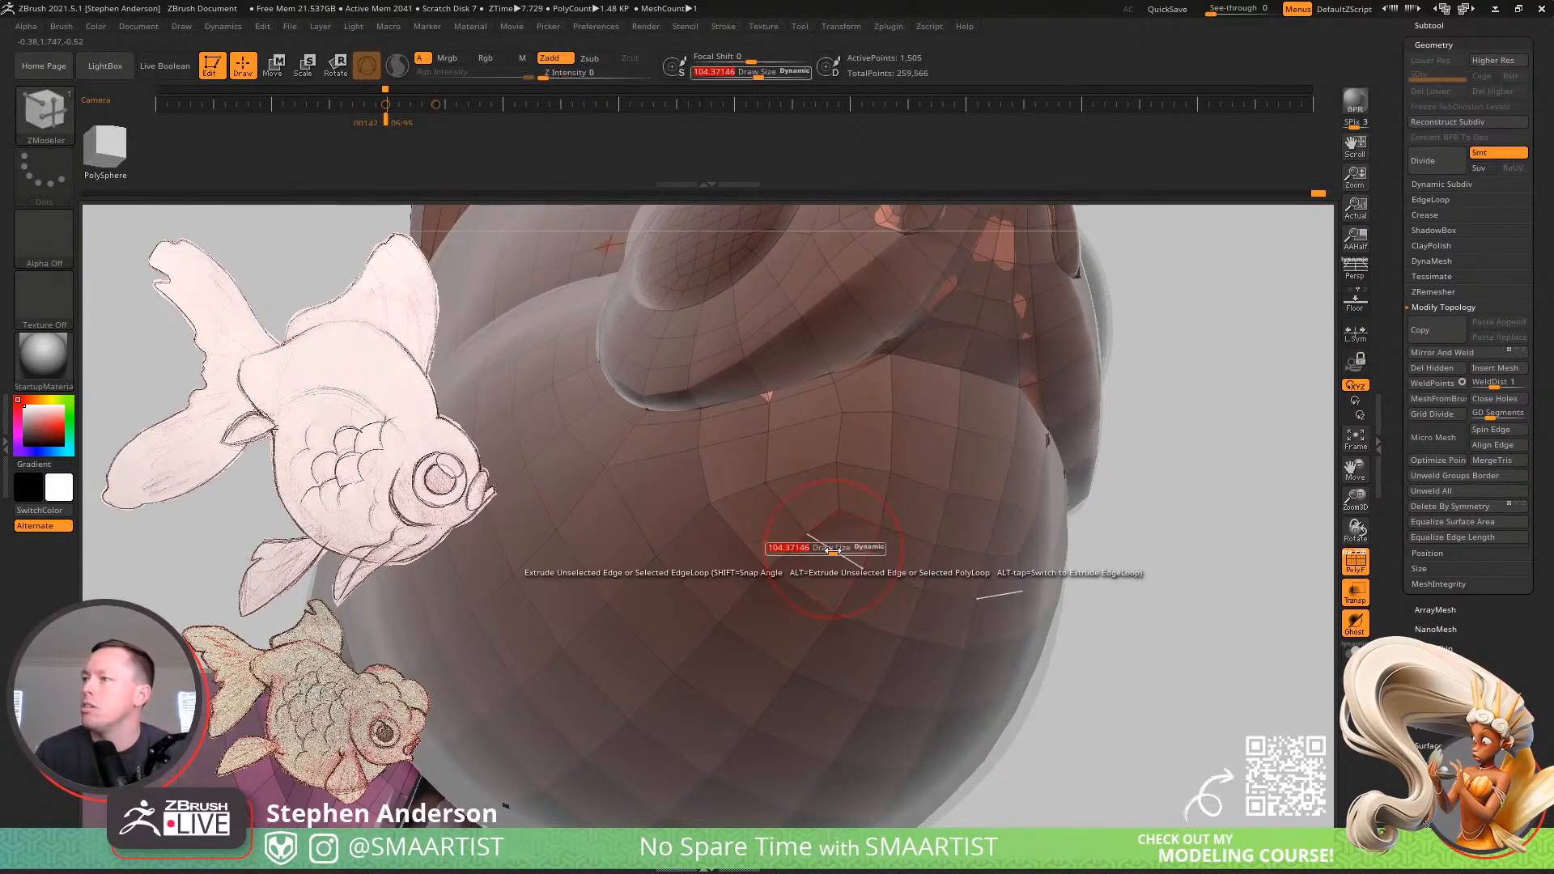
pyautogui.moveTo(835, 548); pyautogui.dragTo(907, 528)
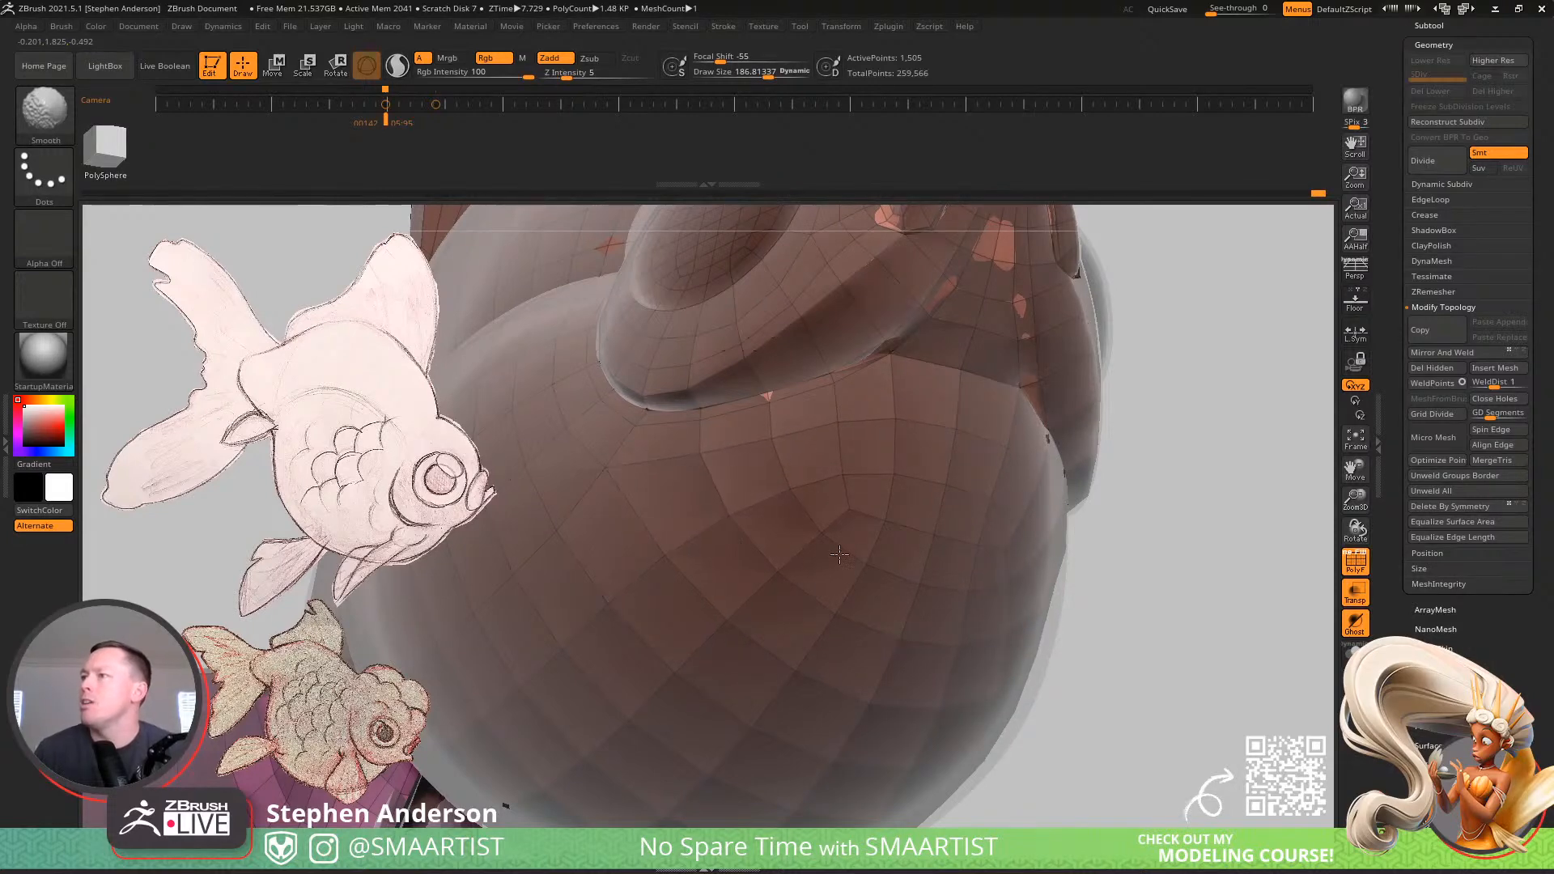
# Examine the filled belly topology from the front, side and underside, and set the ZModeler draw size to about 99
pyautogui.moveTo(879, 604)
pyautogui.keyDown('ctrl'); pyautogui.mouseDown(button='right')
pyautogui.moveTo(828, 483)
pyautogui.moveTo(760, 518)
pyautogui.moveTo(841, 566)
pyautogui.mouseUp(button='right'); pyautogui.keyUp('ctrl')
pyautogui.moveTo(842, 567)
pyautogui.keyDown('ctrl'); pyautogui.mouseDown(button='right')
pyautogui.moveTo(885, 673)
pyautogui.moveTo(1056, 704)
pyautogui.mouseUp(button='right'); pyautogui.keyUp('ctrl')
pyautogui.press('s')
pyautogui.moveTo(907, 547); pyautogui.dragTo(916, 547)
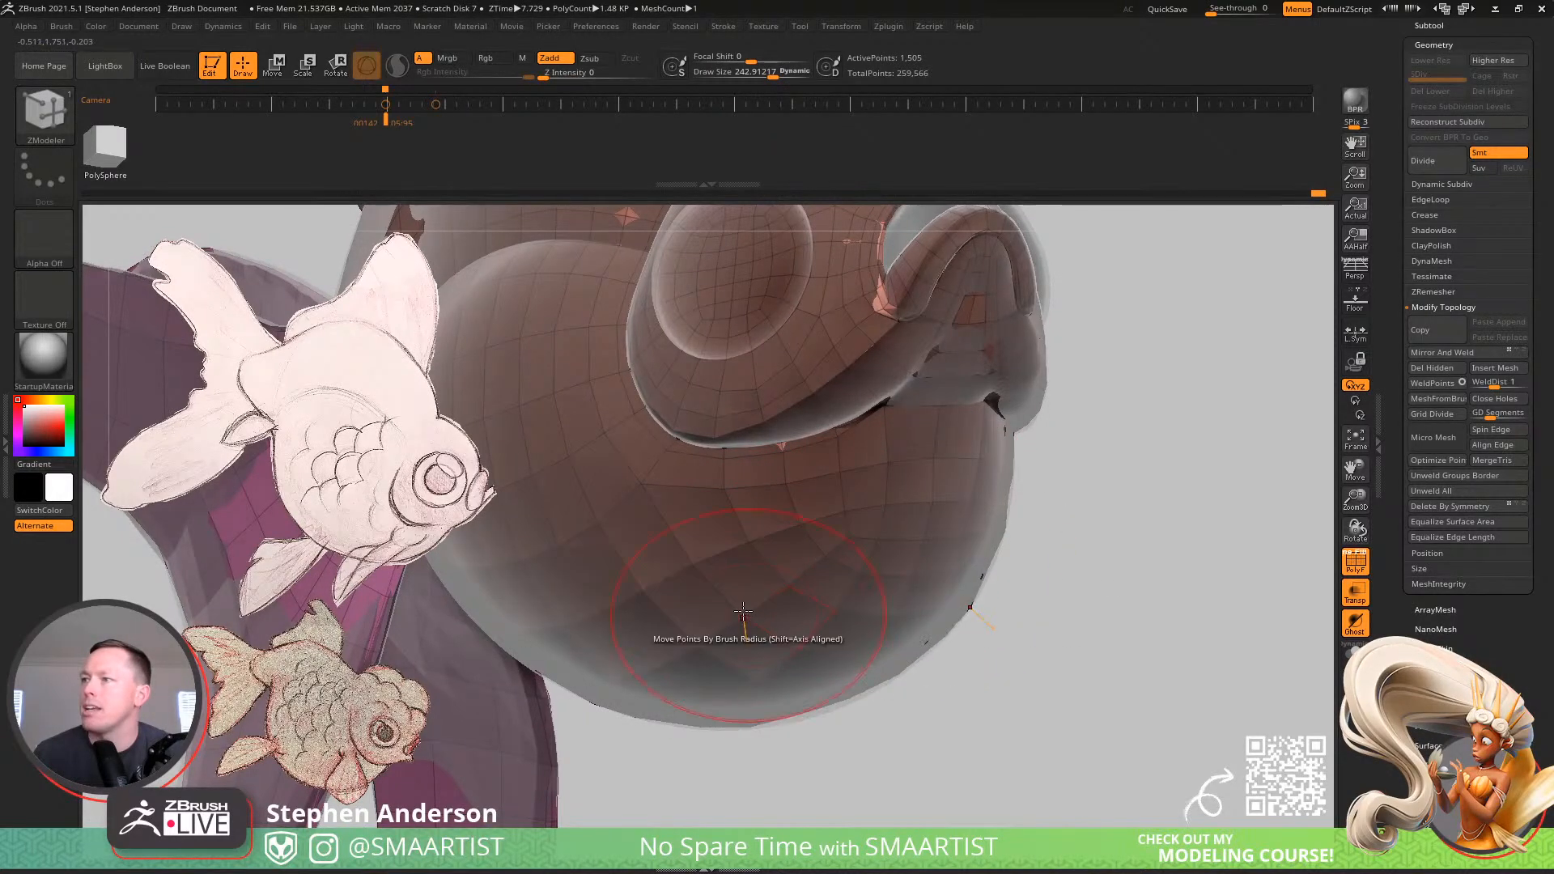
pyautogui.keyDown('alt'); pyautogui.moveTo(748, 619); pyautogui.dragTo(819, 558, button='right'); pyautogui.keyUp('alt')
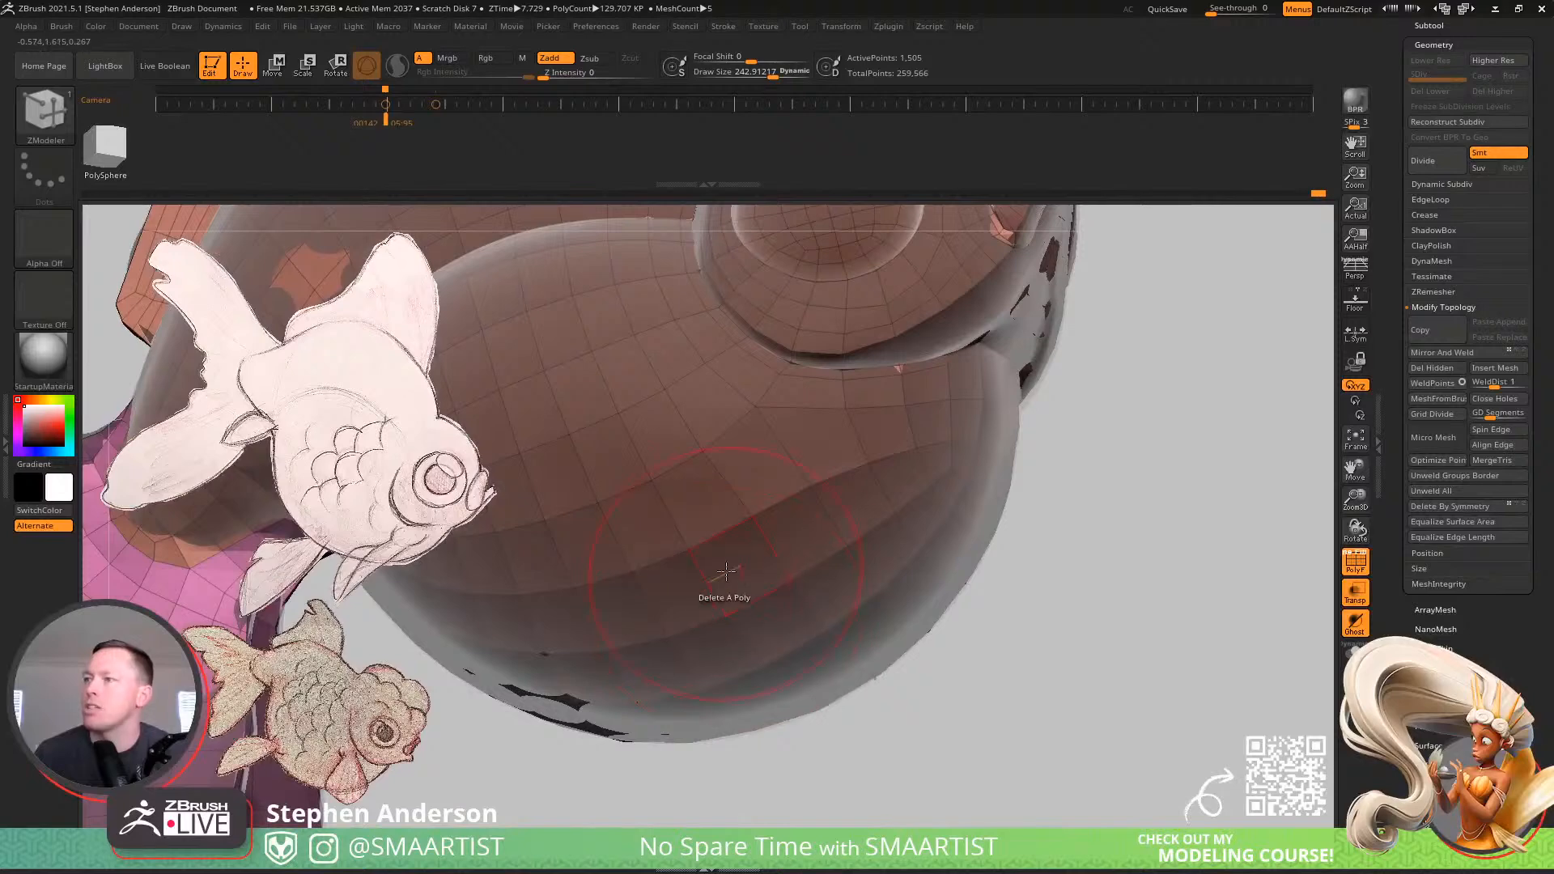
pyautogui.moveTo(664, 488)
pyautogui.mouseDown(button='right')
pyautogui.moveTo(728, 543)
pyautogui.moveTo(827, 456)
pyautogui.moveTo(815, 465)
pyautogui.moveTo(934, 533)
pyautogui.mouseUp(button='right')
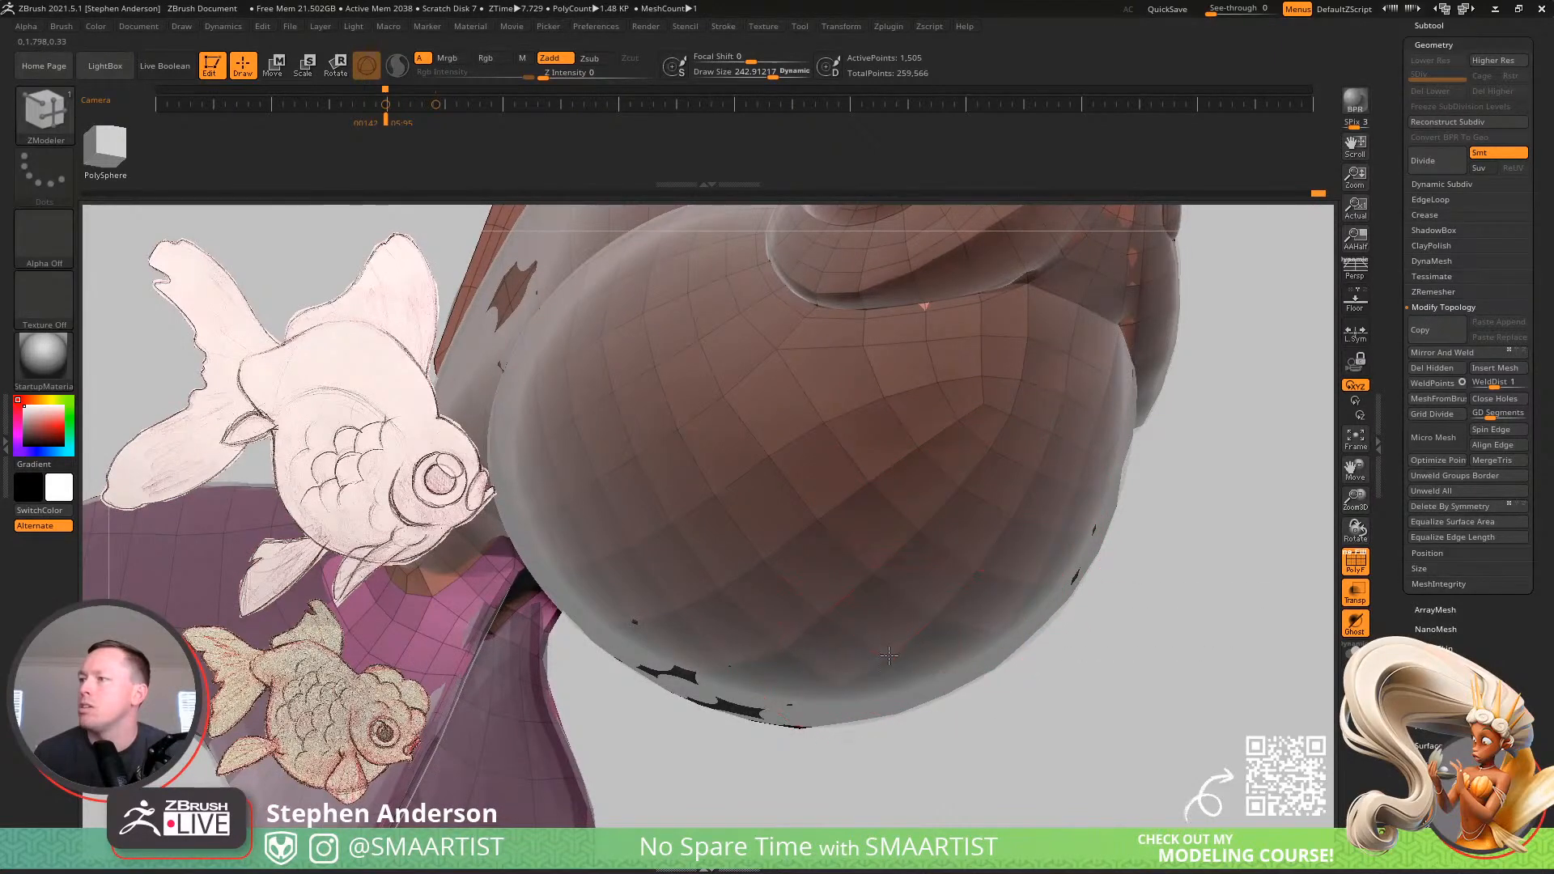
pyautogui.moveTo(785, 649); pyautogui.dragTo(793, 601, button='right')
pyautogui.press('s')
pyautogui.moveTo(785, 673); pyautogui.dragTo(770, 672)
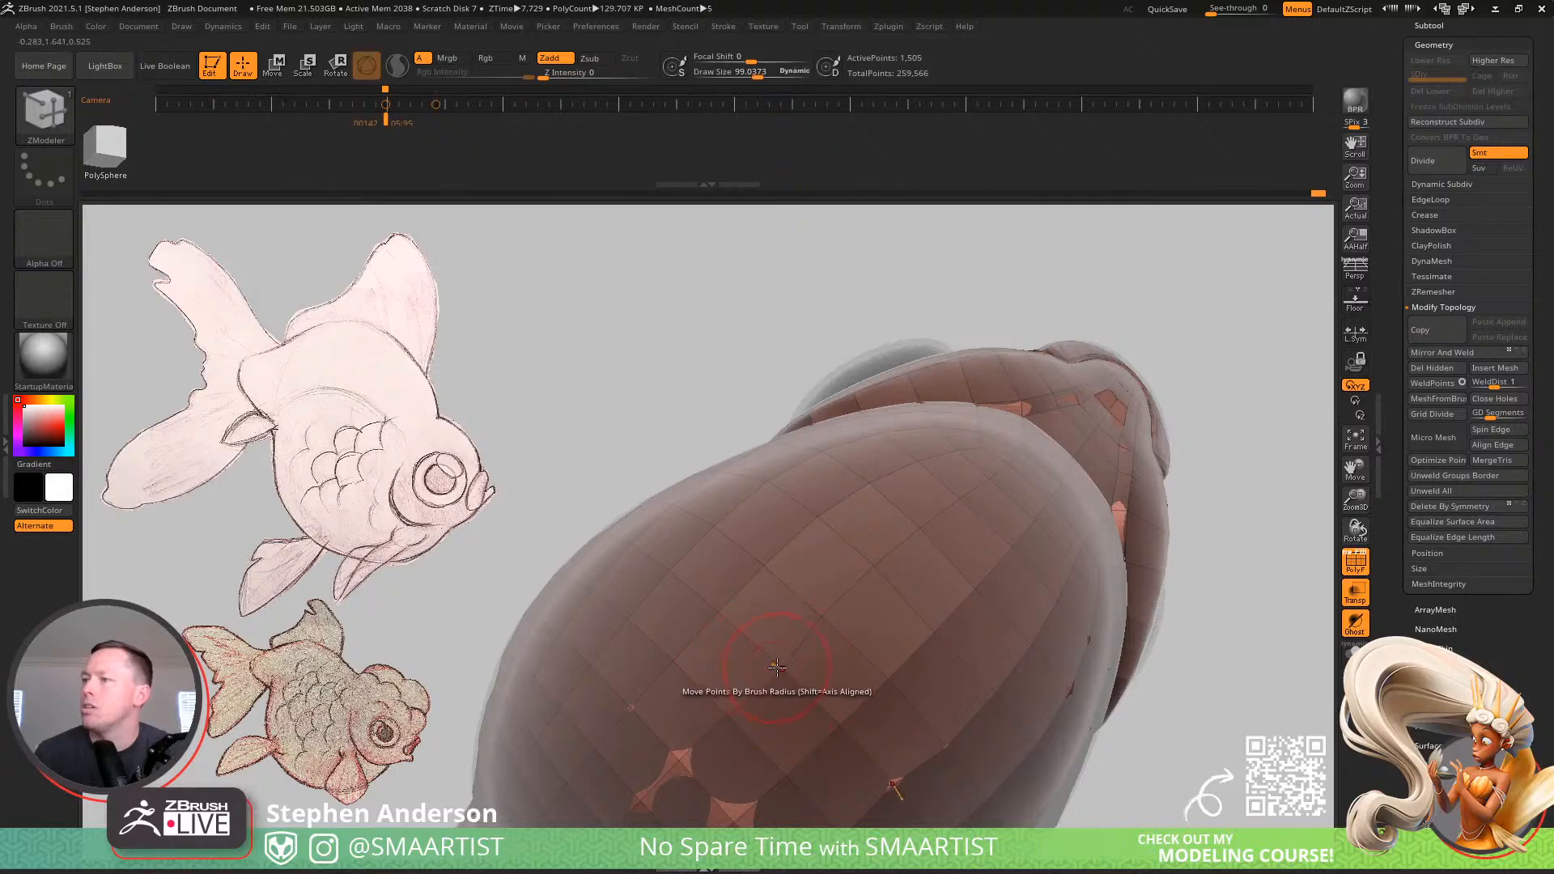
pyautogui.moveTo(783, 666)
pyautogui.keyDown('alt'); pyautogui.mouseDown(button='right')
pyautogui.moveTo(781, 551)
pyautogui.moveTo(885, 527)
pyautogui.moveTo(836, 647)
pyautogui.mouseUp(button='right'); pyautogui.keyUp('alt')
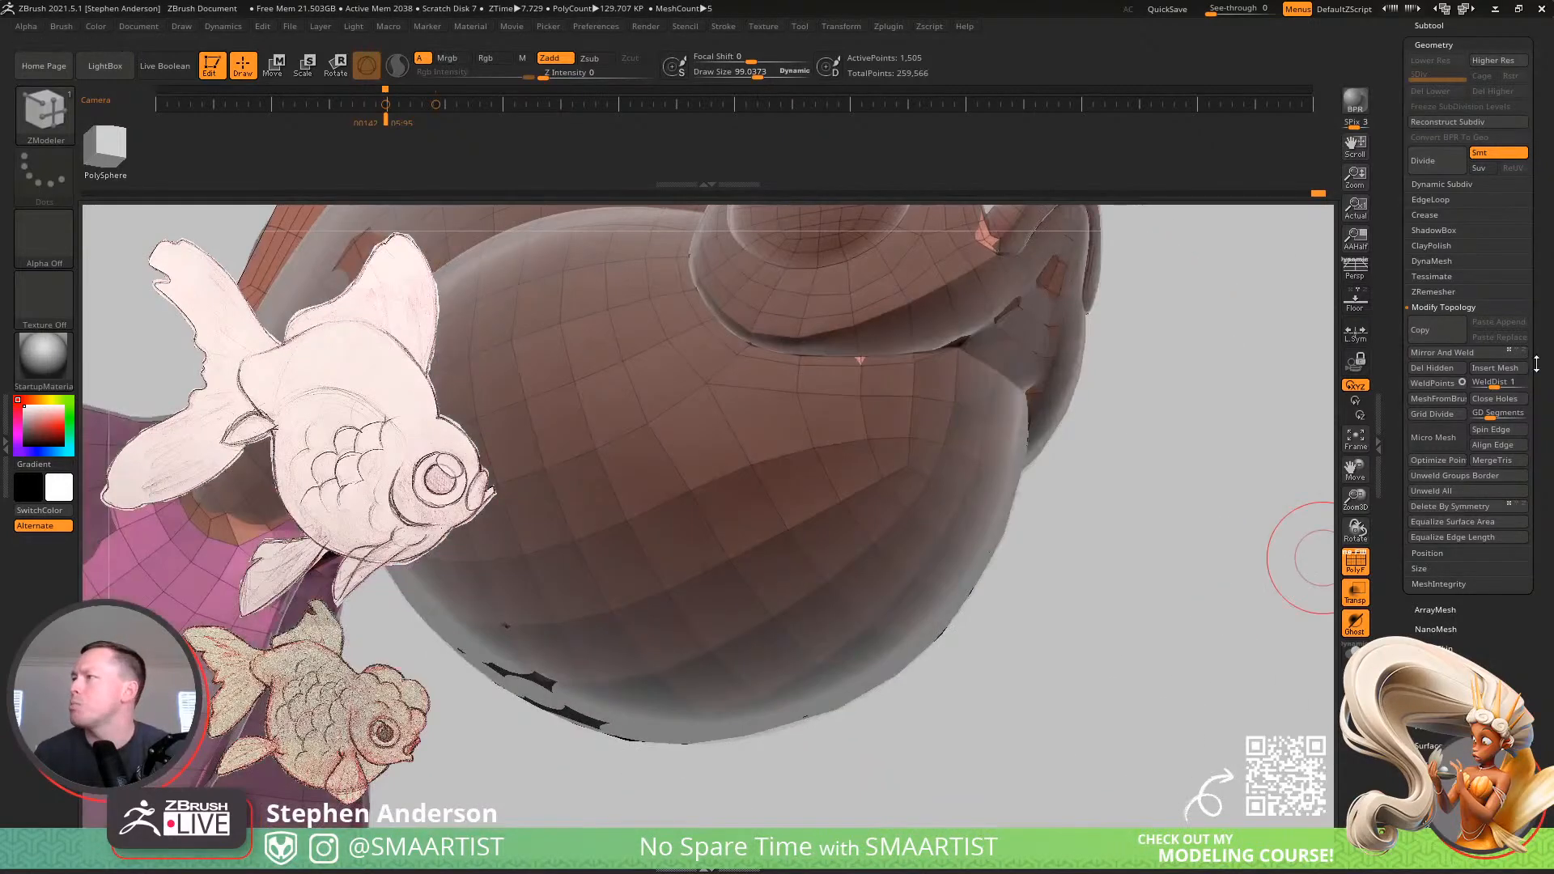
# Mirror and weld the retopology mesh across its midline, and check the symmetry beneath the mouth
pyautogui.moveTo(1290, 548); pyautogui.dragTo(995, 402, button='right')
pyautogui.click(995, 402)
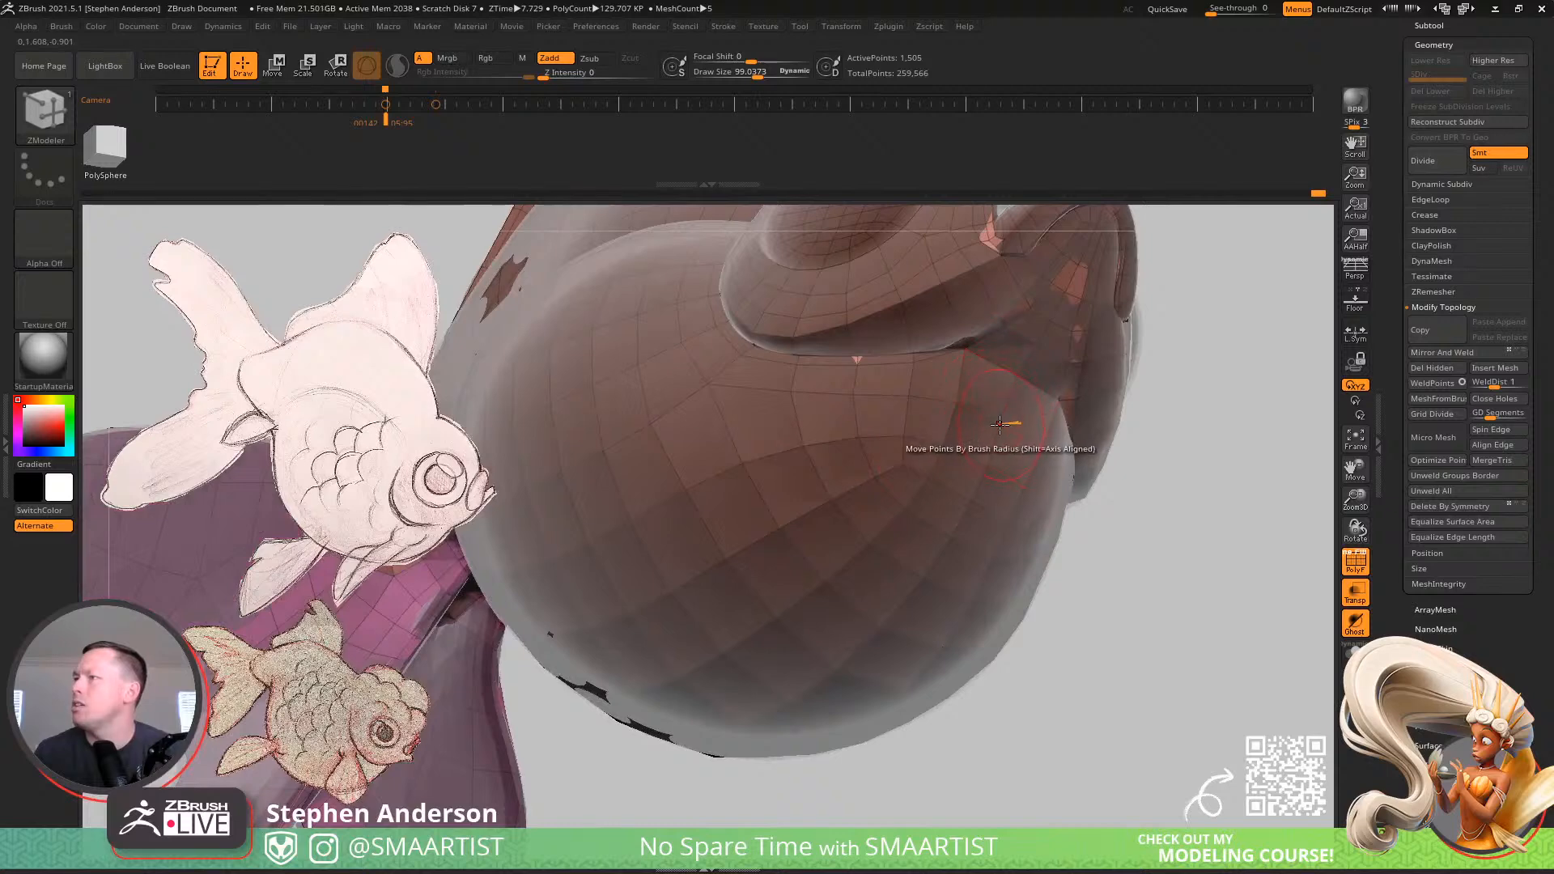
pyautogui.click(1455, 352)
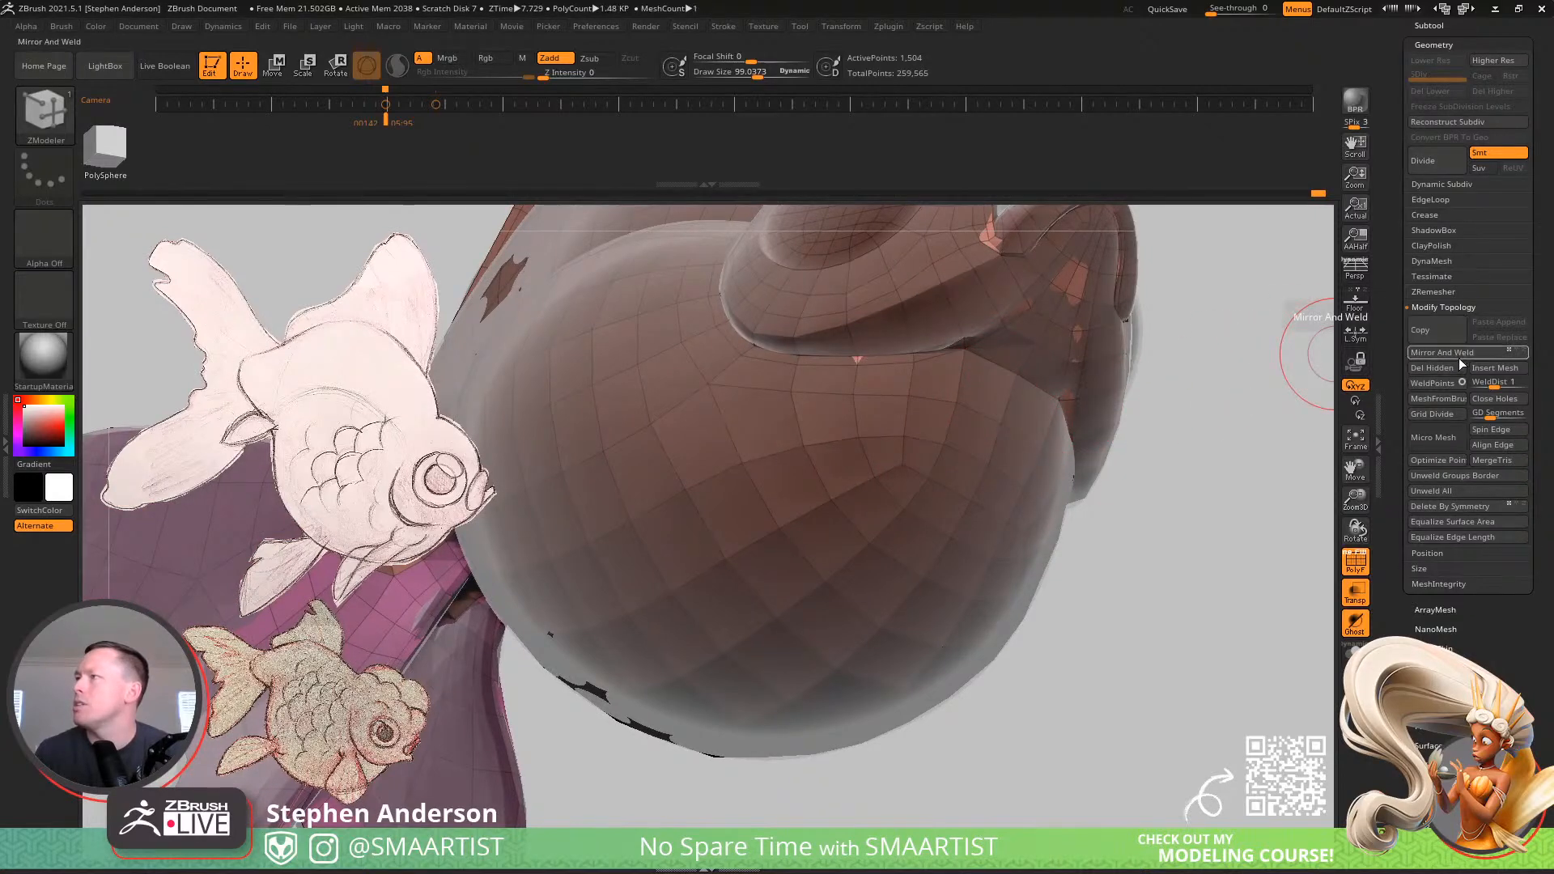
pyautogui.moveTo(1033, 425)
pyautogui.keyDown('ctrl'); pyautogui.mouseDown(button='right')
pyautogui.moveTo(749, 422)
pyautogui.moveTo(826, 478)
pyautogui.moveTo(980, 548)
pyautogui.moveTo(937, 544)
pyautogui.mouseUp(button='right'); pyautogui.keyUp('ctrl')
pyautogui.hotkey('ctrl', 'z')
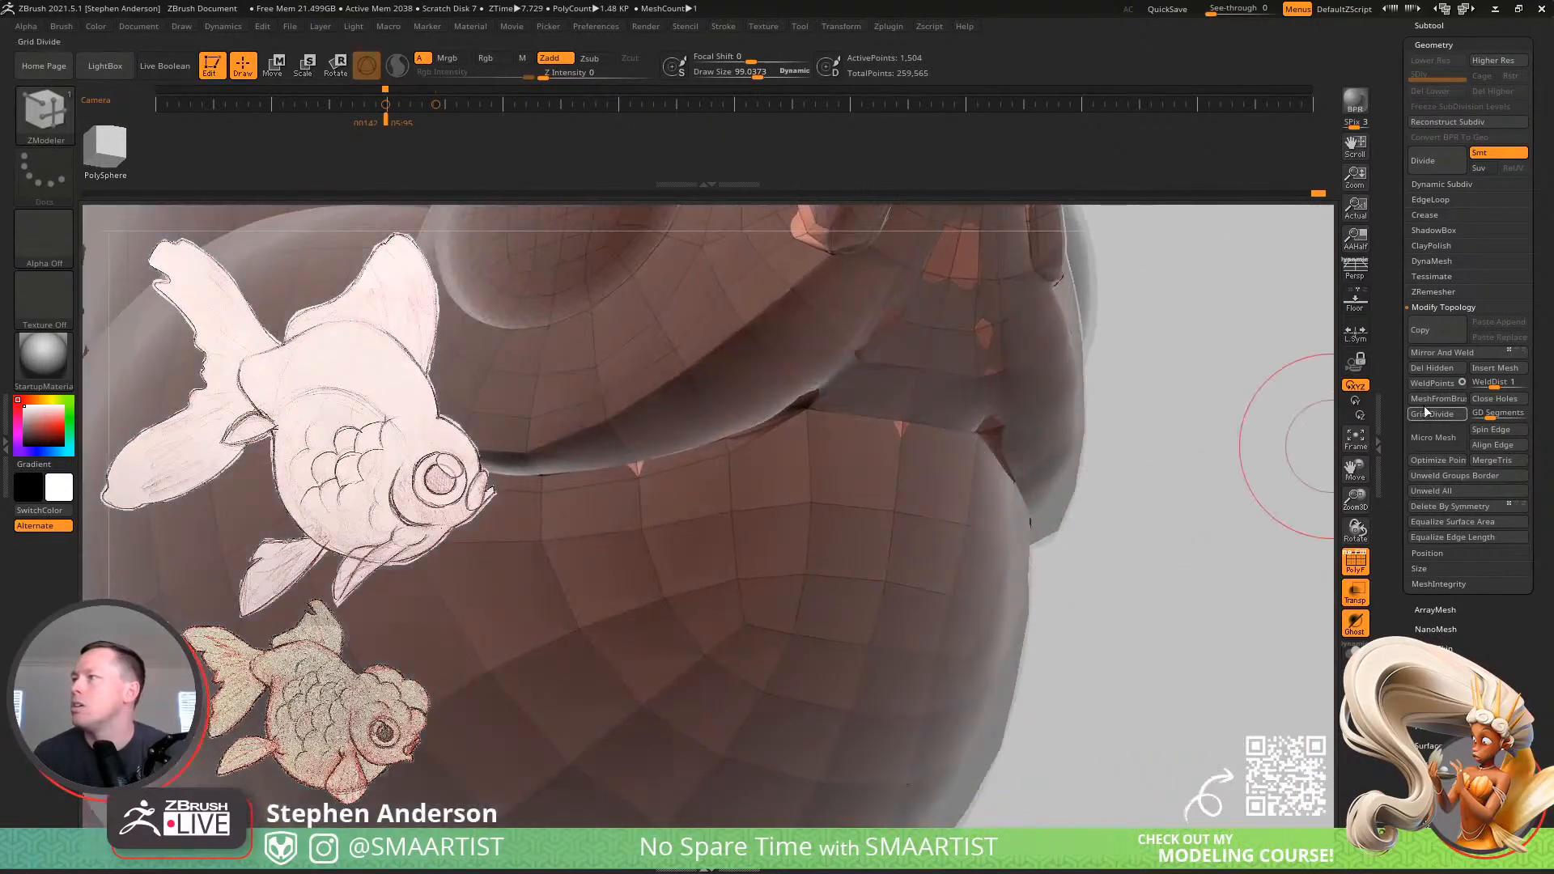
pyautogui.click(1463, 354)
pyautogui.hotkey('ctrl', 'z')
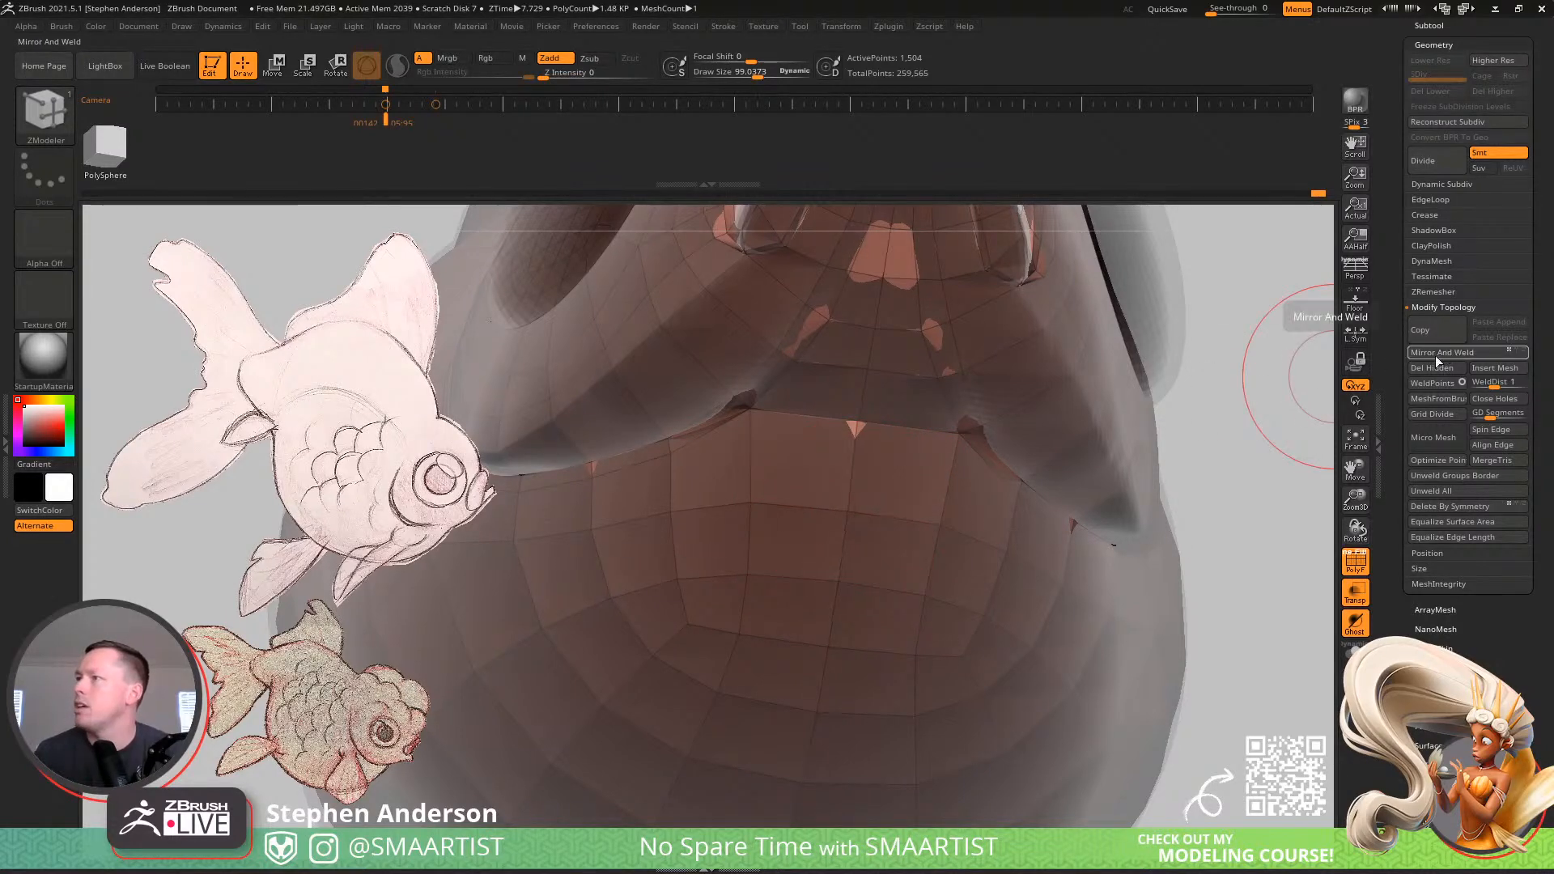
# Turn off transparency and bring the whole fish into view with its low-poly wireframe displayed
pyautogui.press('ctrl')
pyautogui.moveTo(903, 540)
pyautogui.keyDown('ctrl'); pyautogui.mouseDown(button='right')
pyautogui.moveTo(841, 478)
pyautogui.moveTo(975, 527)
pyautogui.moveTo(919, 537)
pyautogui.moveTo(983, 518)
pyautogui.moveTo(943, 391)
pyautogui.moveTo(871, 590)
pyautogui.moveTo(944, 452)
pyautogui.moveTo(1009, 517)
pyautogui.moveTo(1162, 550)
pyautogui.moveTo(1155, 513)
pyautogui.moveTo(1130, 506)
pyautogui.moveTo(1169, 510)
pyautogui.moveTo(1116, 499)
pyautogui.moveTo(1088, 538)
pyautogui.moveTo(1044, 478)
pyautogui.mouseUp(button='right'); pyautogui.keyUp('ctrl')
pyautogui.hotkey('shift', 'f')
pyautogui.hotkey('shift', 'f')
pyautogui.moveTo(1203, 526); pyautogui.dragTo(1214, 559, button='right')
pyautogui.click(1354, 592)
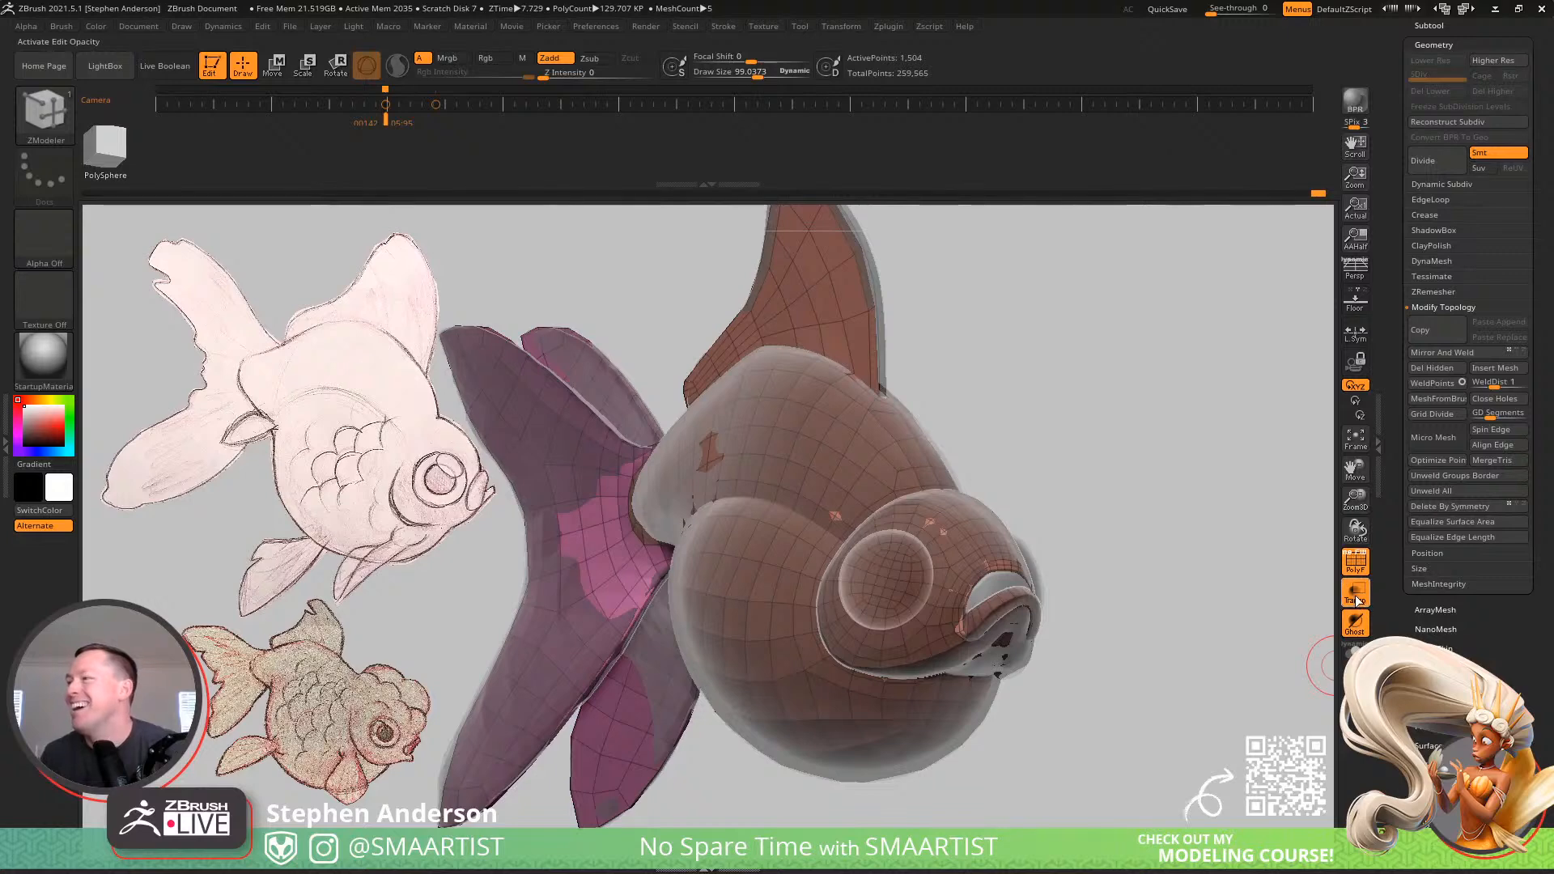
pyautogui.moveTo(1119, 522)
pyautogui.mouseDown(button='right')
pyautogui.moveTo(1103, 464)
pyautogui.moveTo(1138, 451)
pyautogui.moveTo(1102, 454)
pyautogui.moveTo(1181, 494)
pyautogui.moveTo(1179, 481)
pyautogui.moveTo(1232, 484)
pyautogui.mouseUp(button='right')
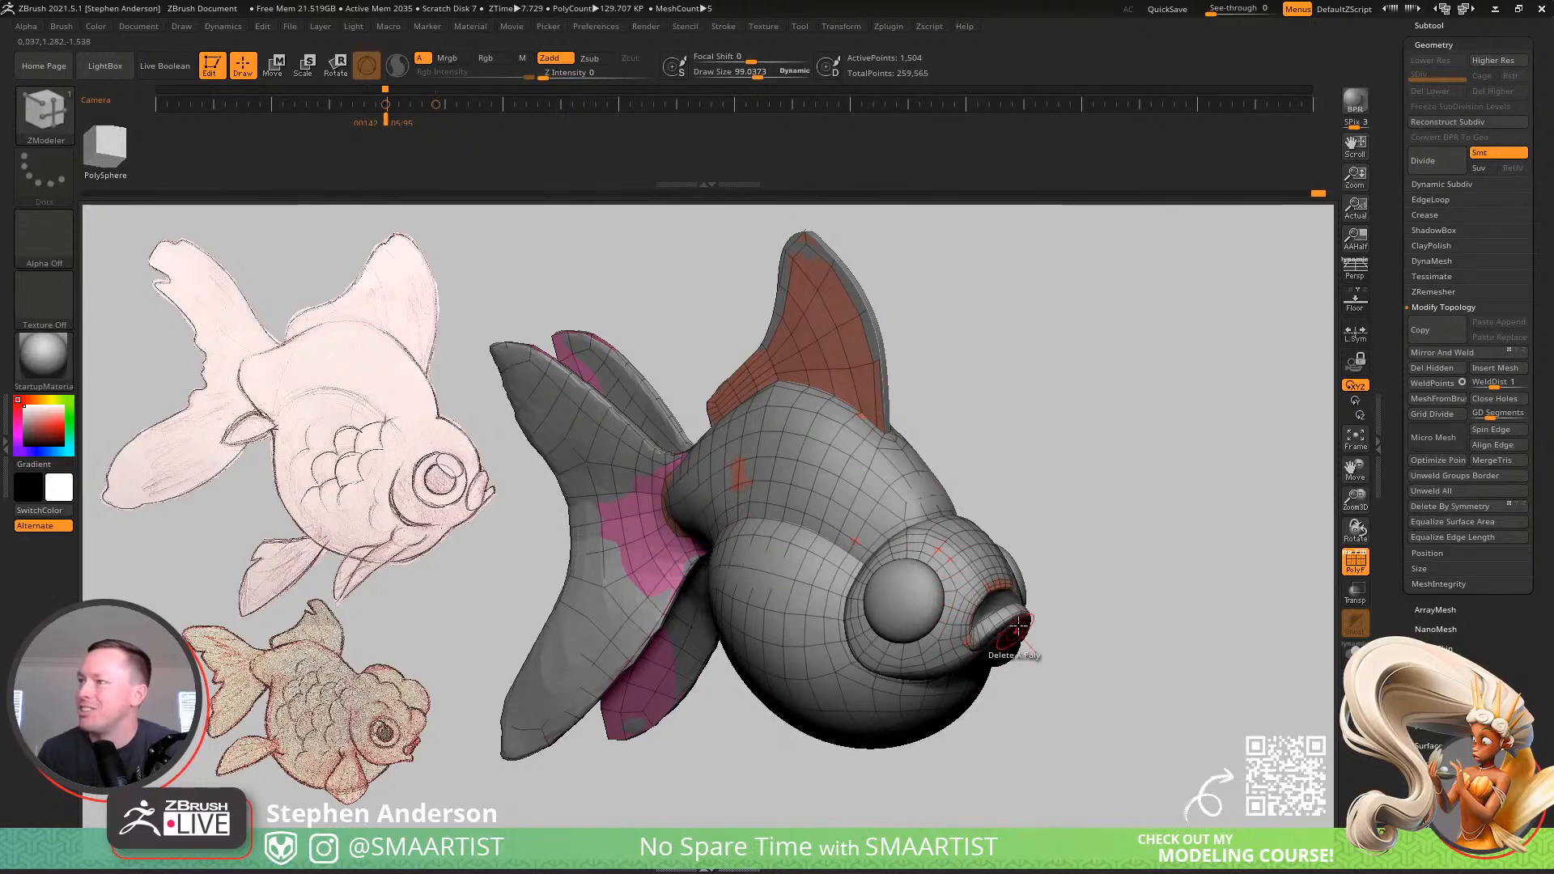
# Choose the Move brush and make the fish's Body subtool active at the mouth
pyautogui.press('b')
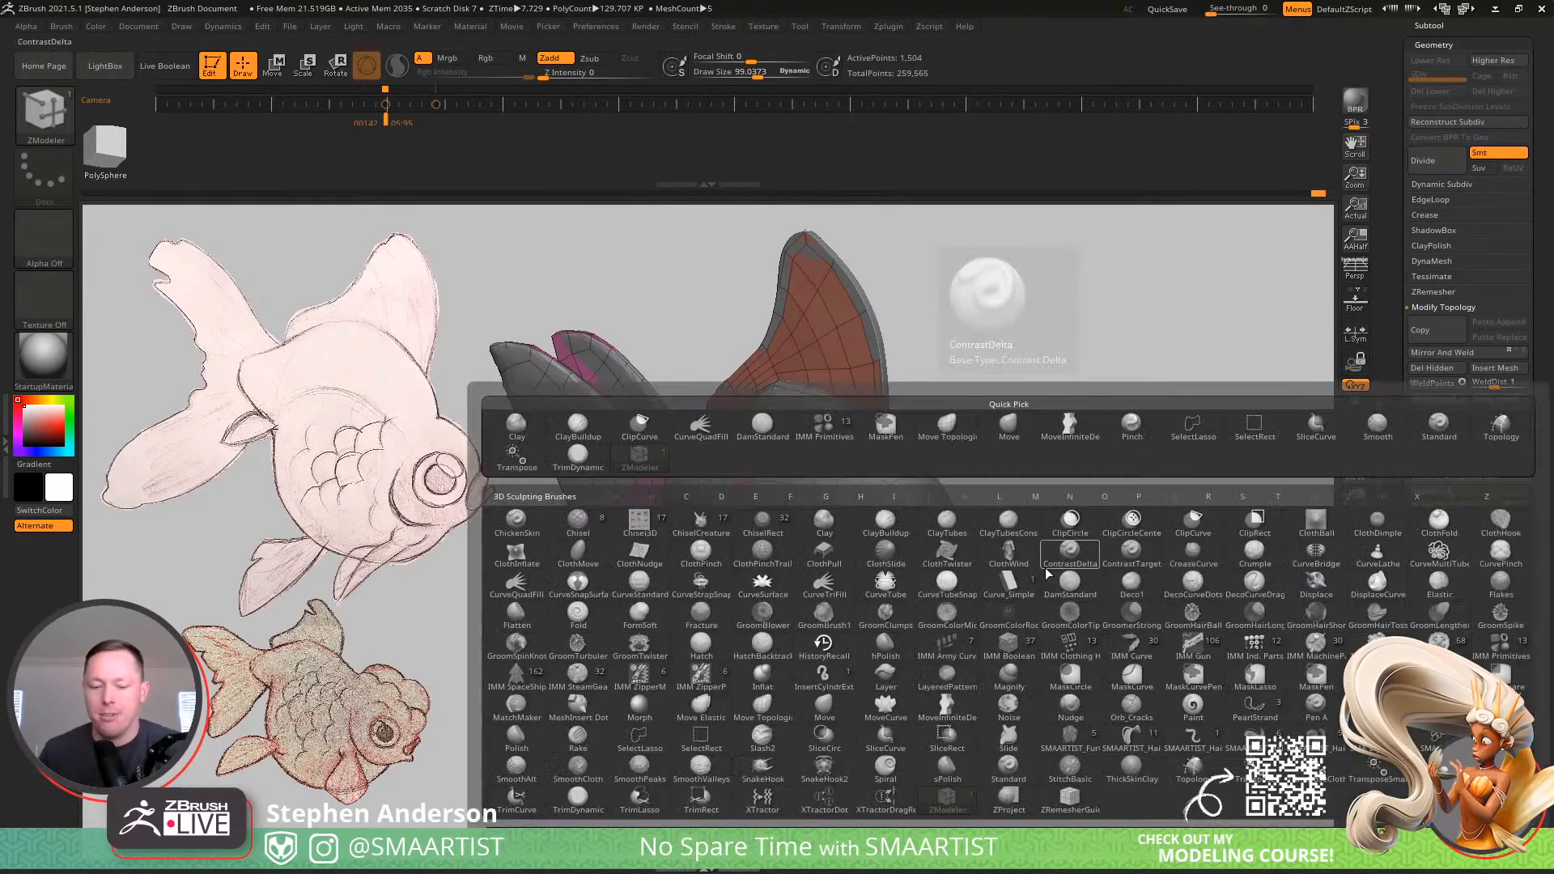
pyautogui.press('m')
pyautogui.press('v')
pyautogui.keyDown('ctrl'); pyautogui.moveTo(1006, 570); pyautogui.dragTo(1084, 689, button='right'); pyautogui.keyUp('ctrl')
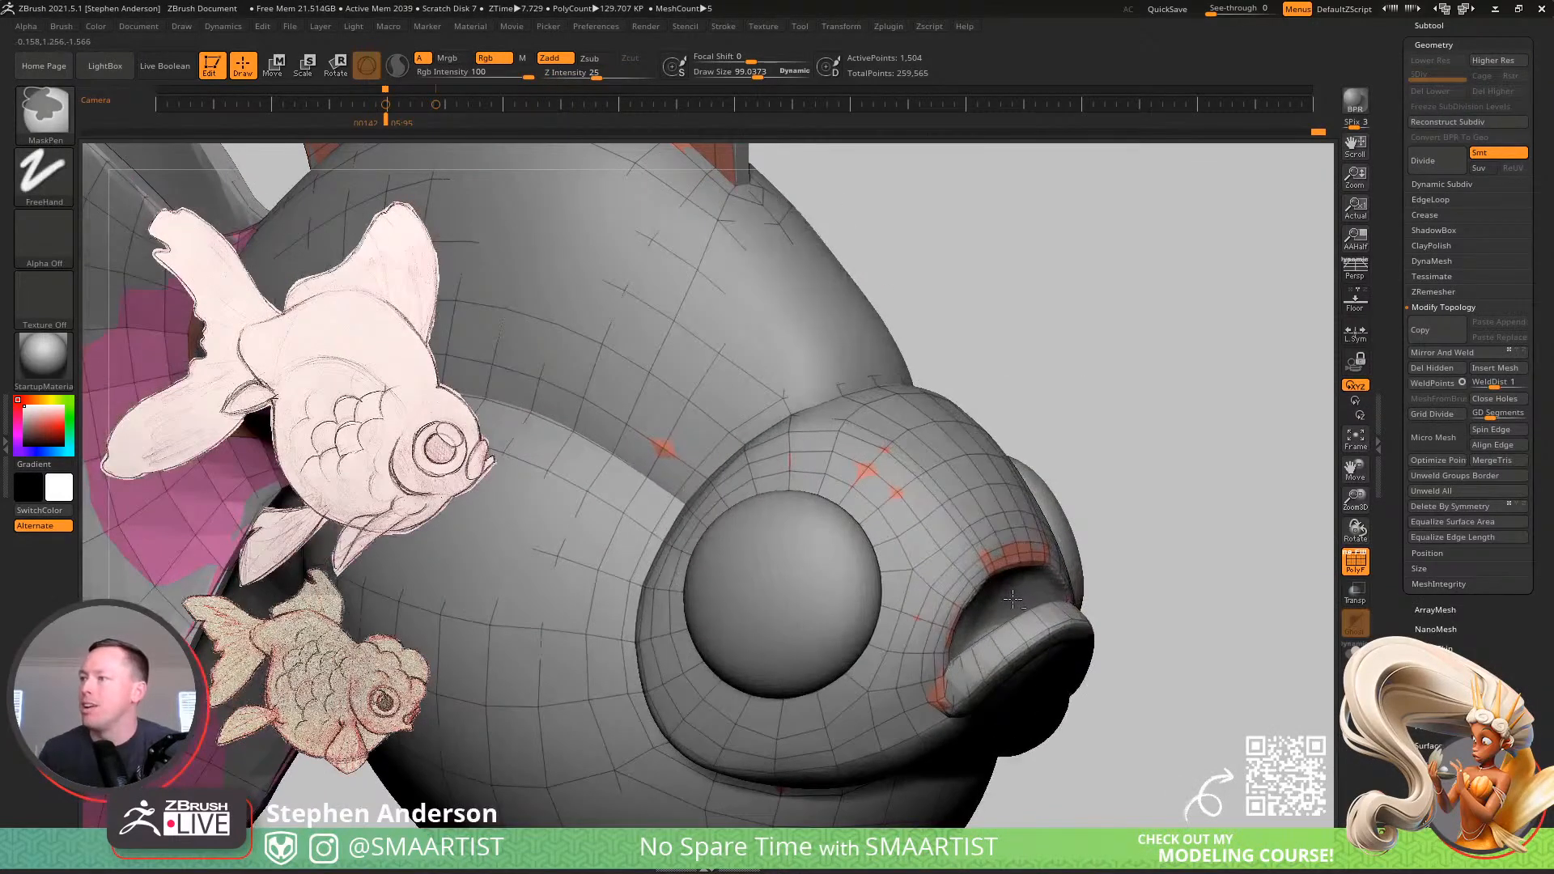
pyautogui.keyDown('alt'); pyautogui.click(1002, 601); pyautogui.keyUp('alt')
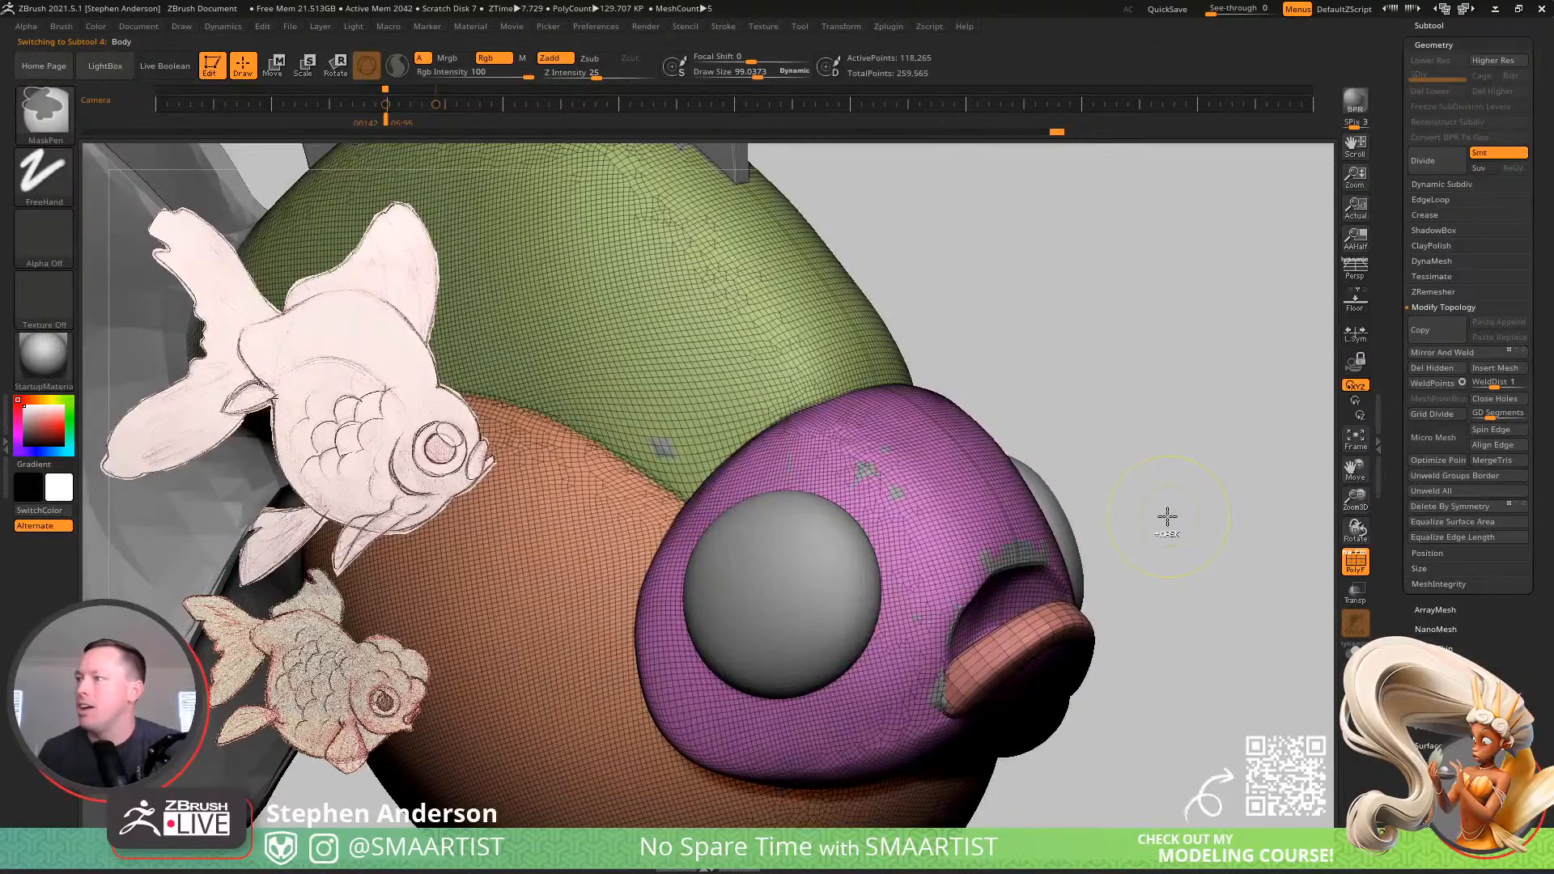
# Reveal the Body's hidden parts and turn off the polyframe display
pyautogui.keyDown('ctrl'); pyautogui.keyDown('shift'); pyautogui.click(1196, 554); pyautogui.keyUp('shift'); pyautogui.keyUp('ctrl')
pyautogui.moveTo(1196, 554)
pyautogui.keyDown('ctrl'); pyautogui.mouseDown(button='right')
pyautogui.moveTo(1119, 510)
pyautogui.moveTo(1144, 475)
pyautogui.moveTo(1135, 522)
pyautogui.mouseUp(button='right'); pyautogui.keyUp('ctrl')
pyautogui.hotkey('shift', 'f')
# Show the LateralFins subtool and turn on perspective to view the complete fish from a three-quarter angle
pyautogui.click(1440, 24)
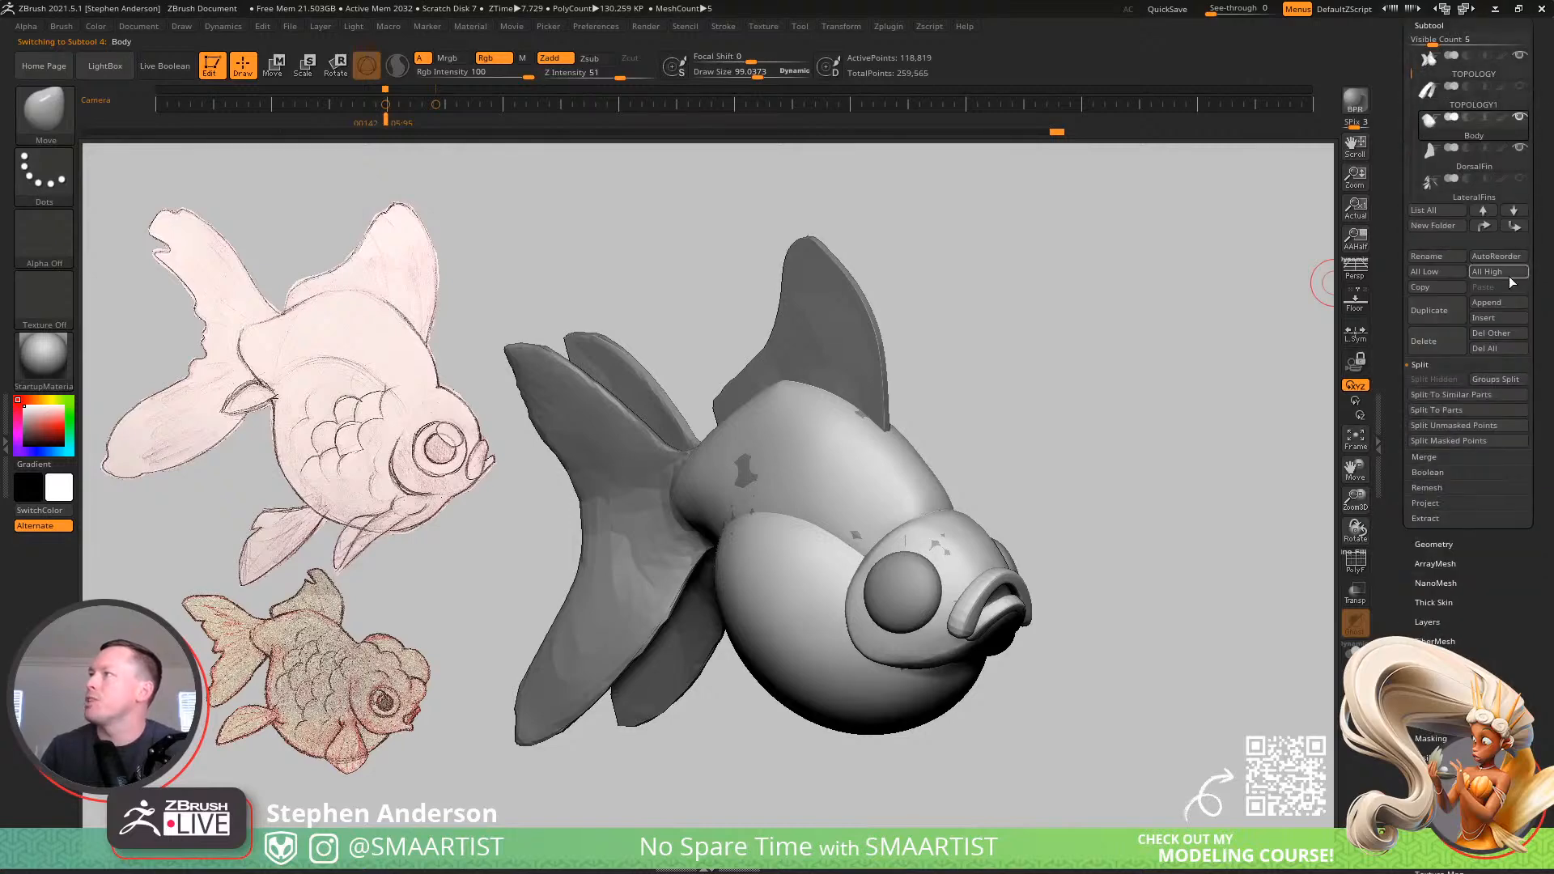
pyautogui.click(1519, 178)
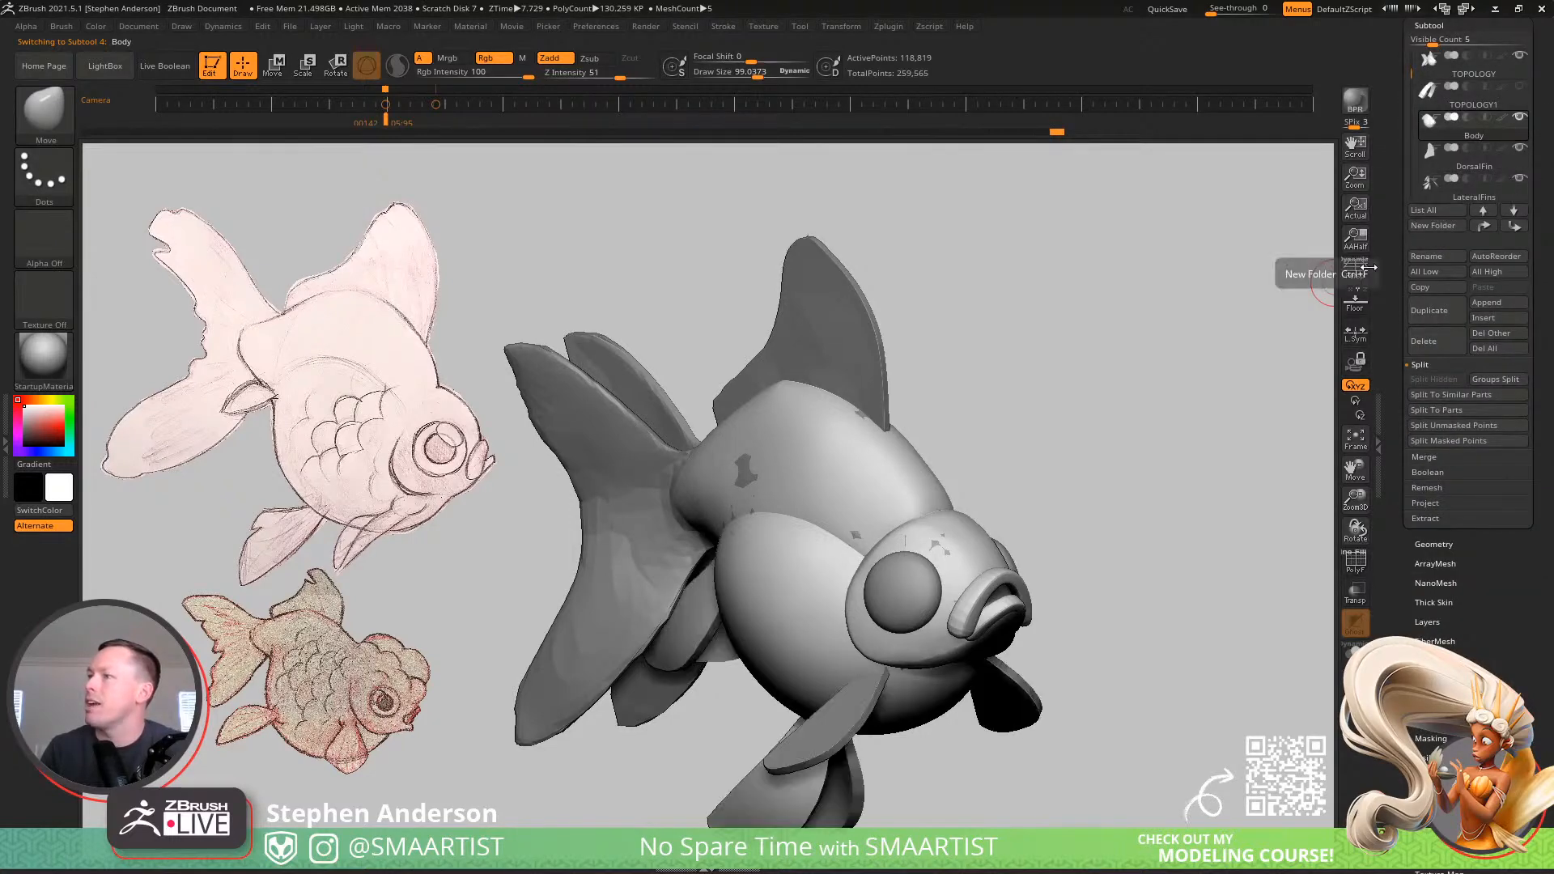
pyautogui.moveTo(1084, 425); pyautogui.dragTo(1272, 360)
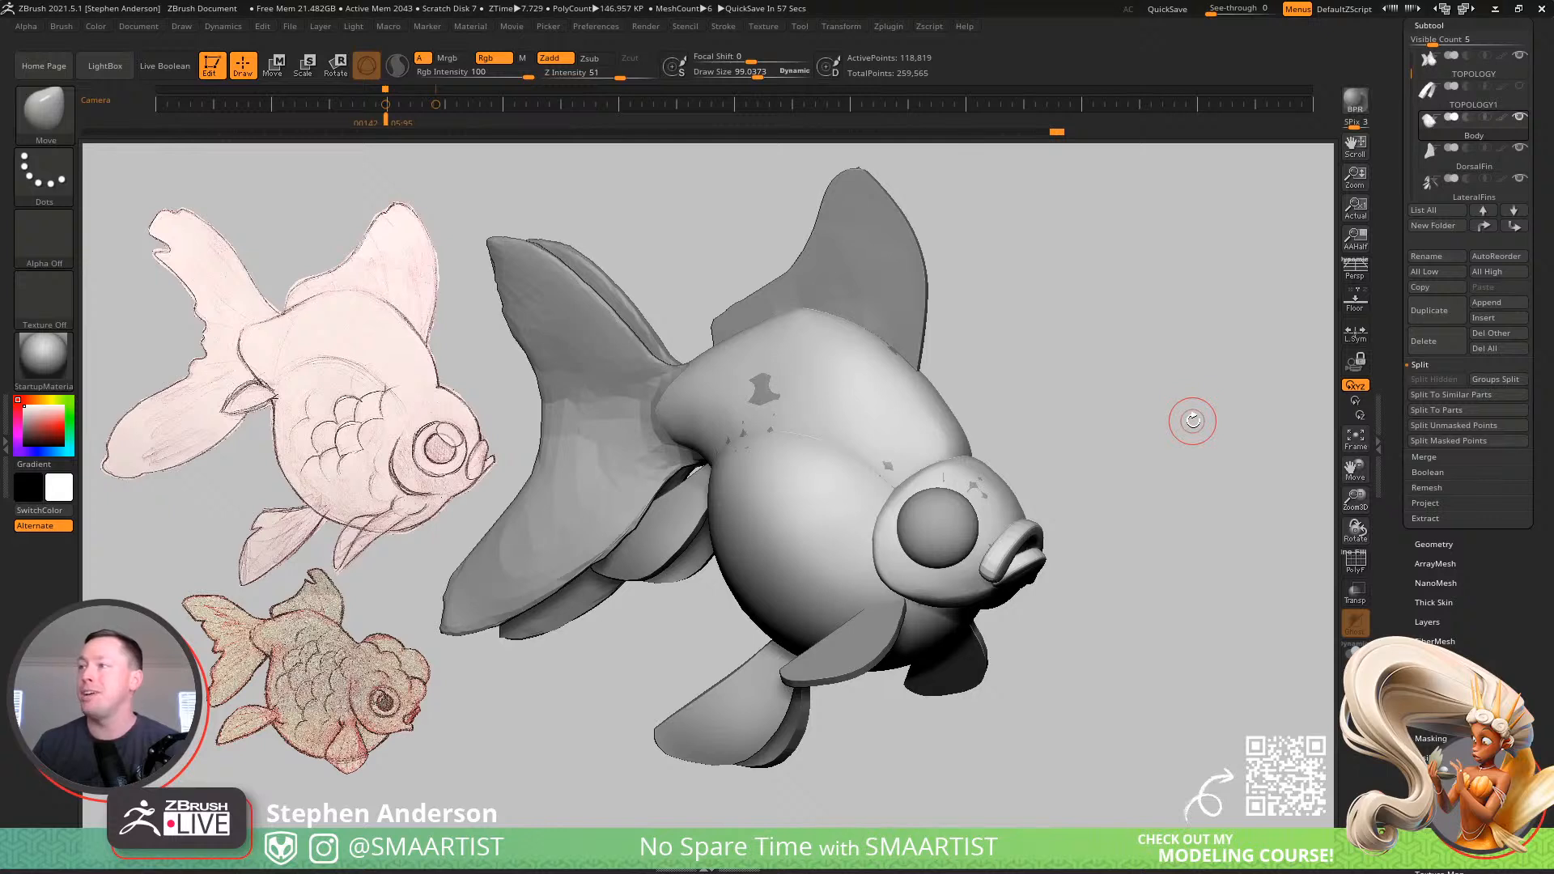
pyautogui.moveTo(1192, 415); pyautogui.dragTo(1177, 419)
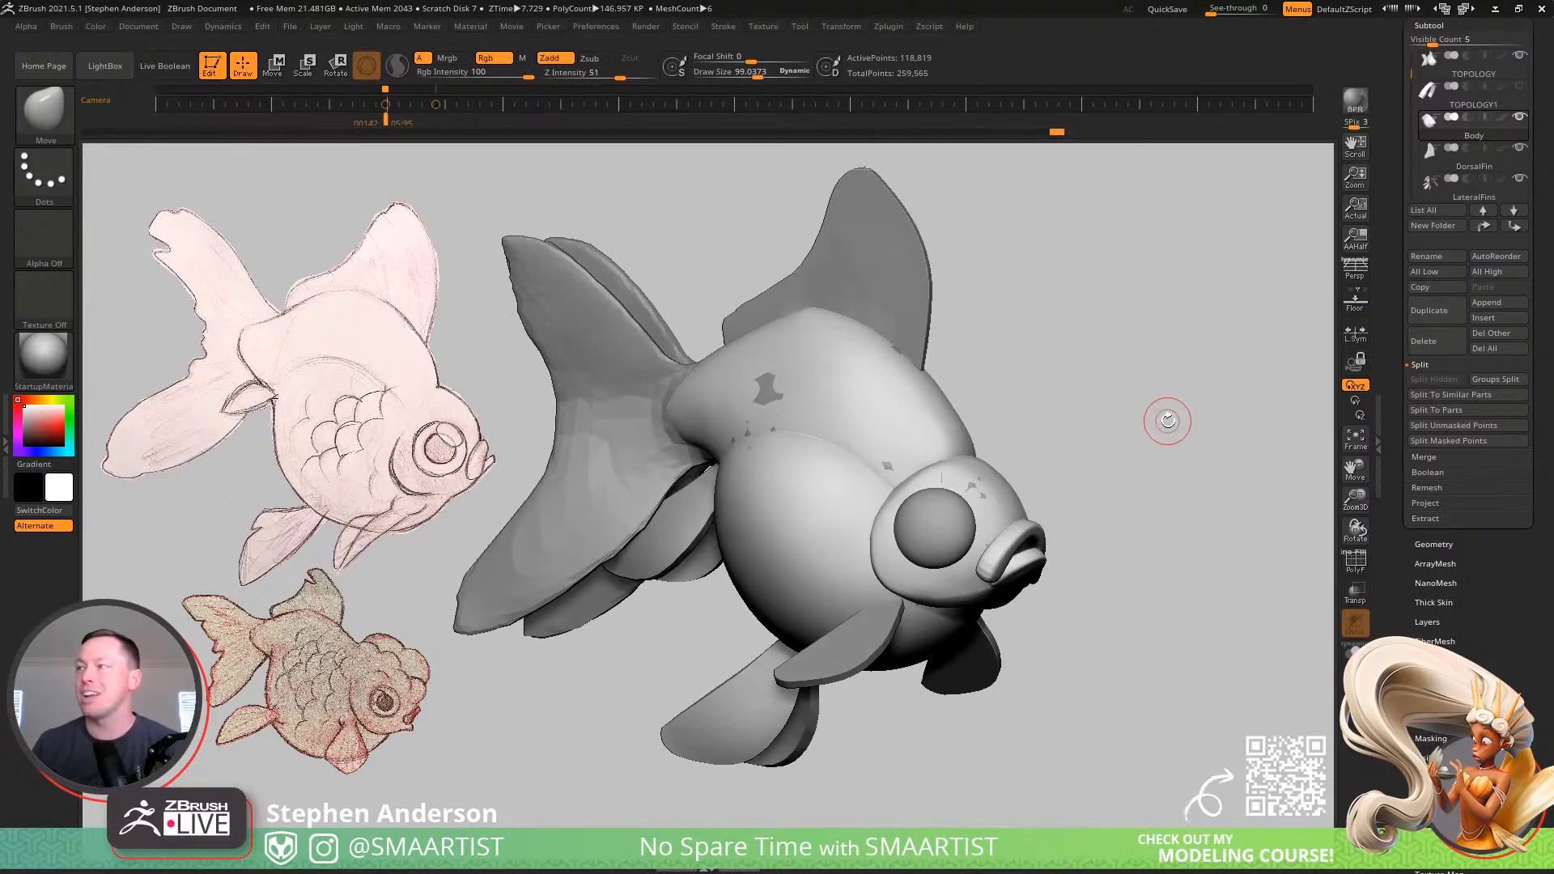
pyautogui.click(1355, 267)
pyautogui.moveTo(1260, 362); pyautogui.dragTo(1187, 396)
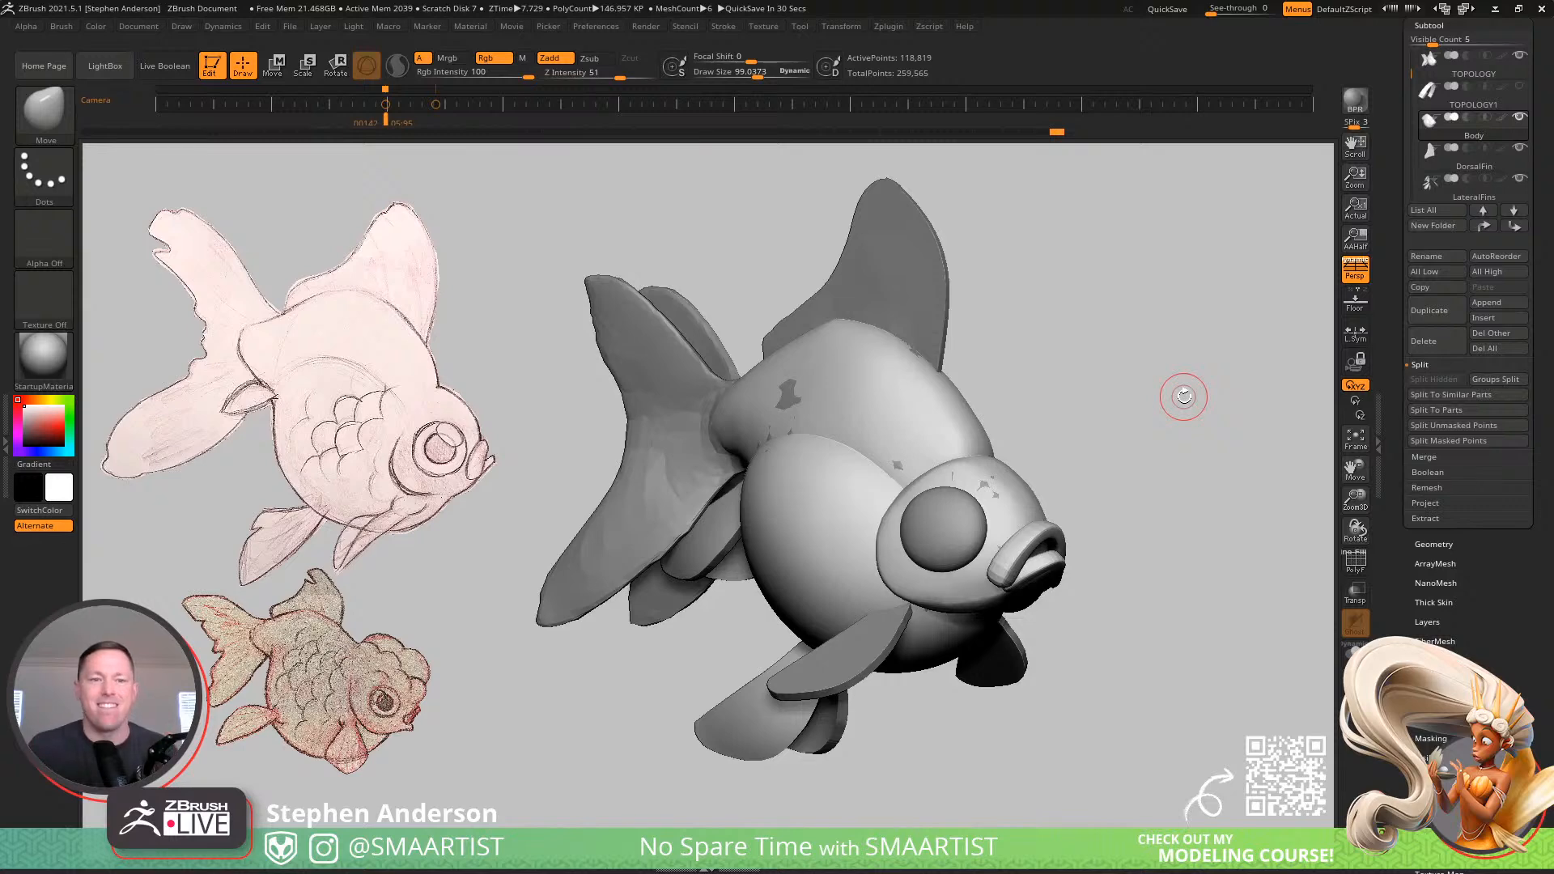
# Save the tool as Shark_02 in the Shark folder, replacing the existing file
pyautogui.hotkey('ctrl', 's')
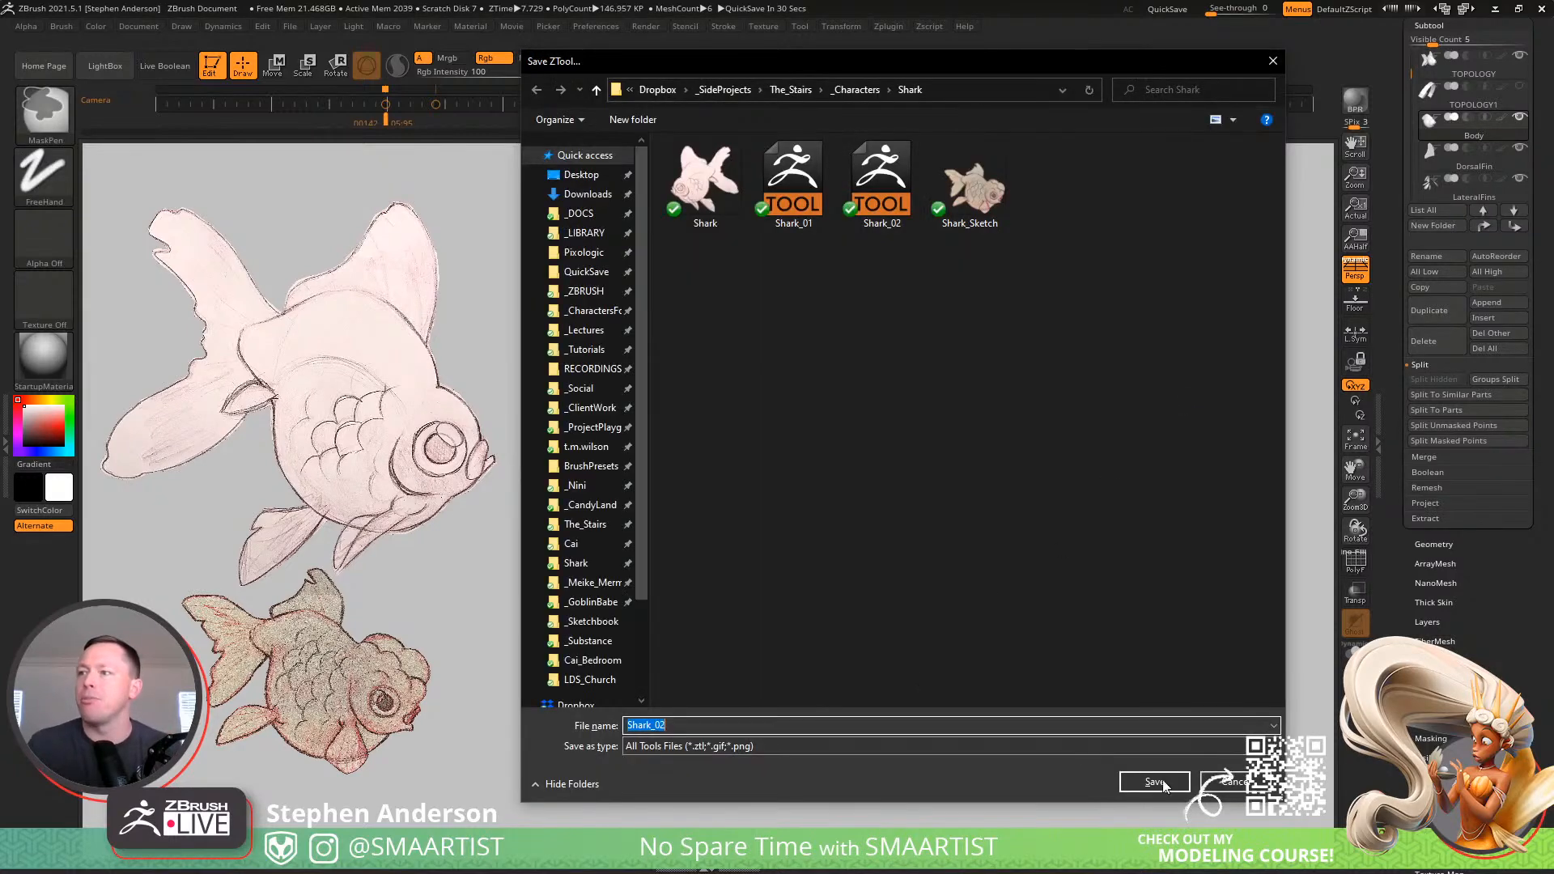
pyautogui.click(1155, 782)
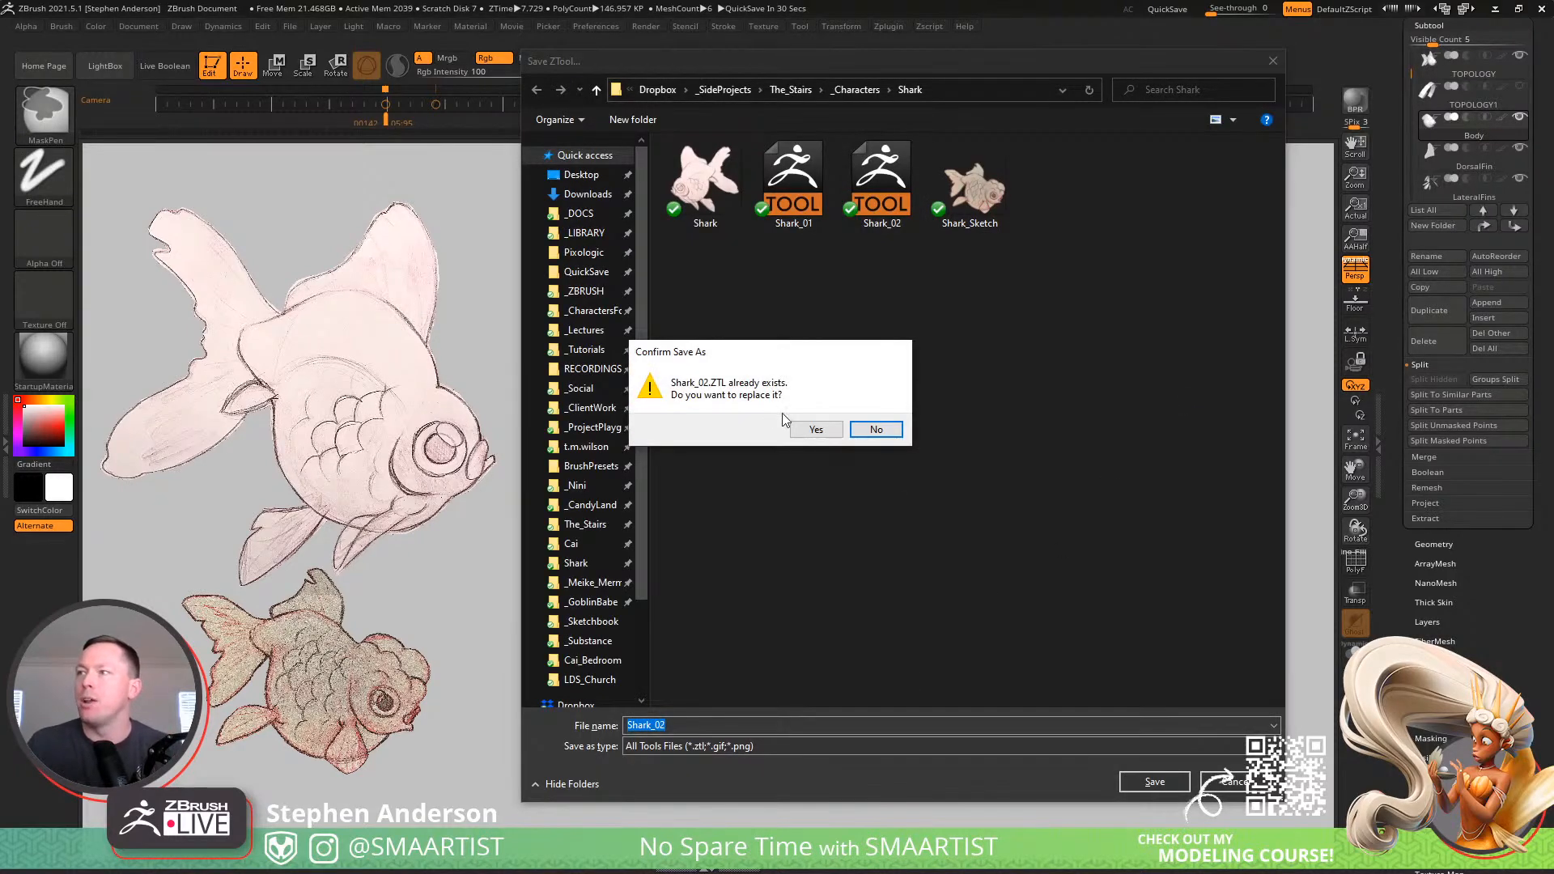
pyautogui.click(814, 429)
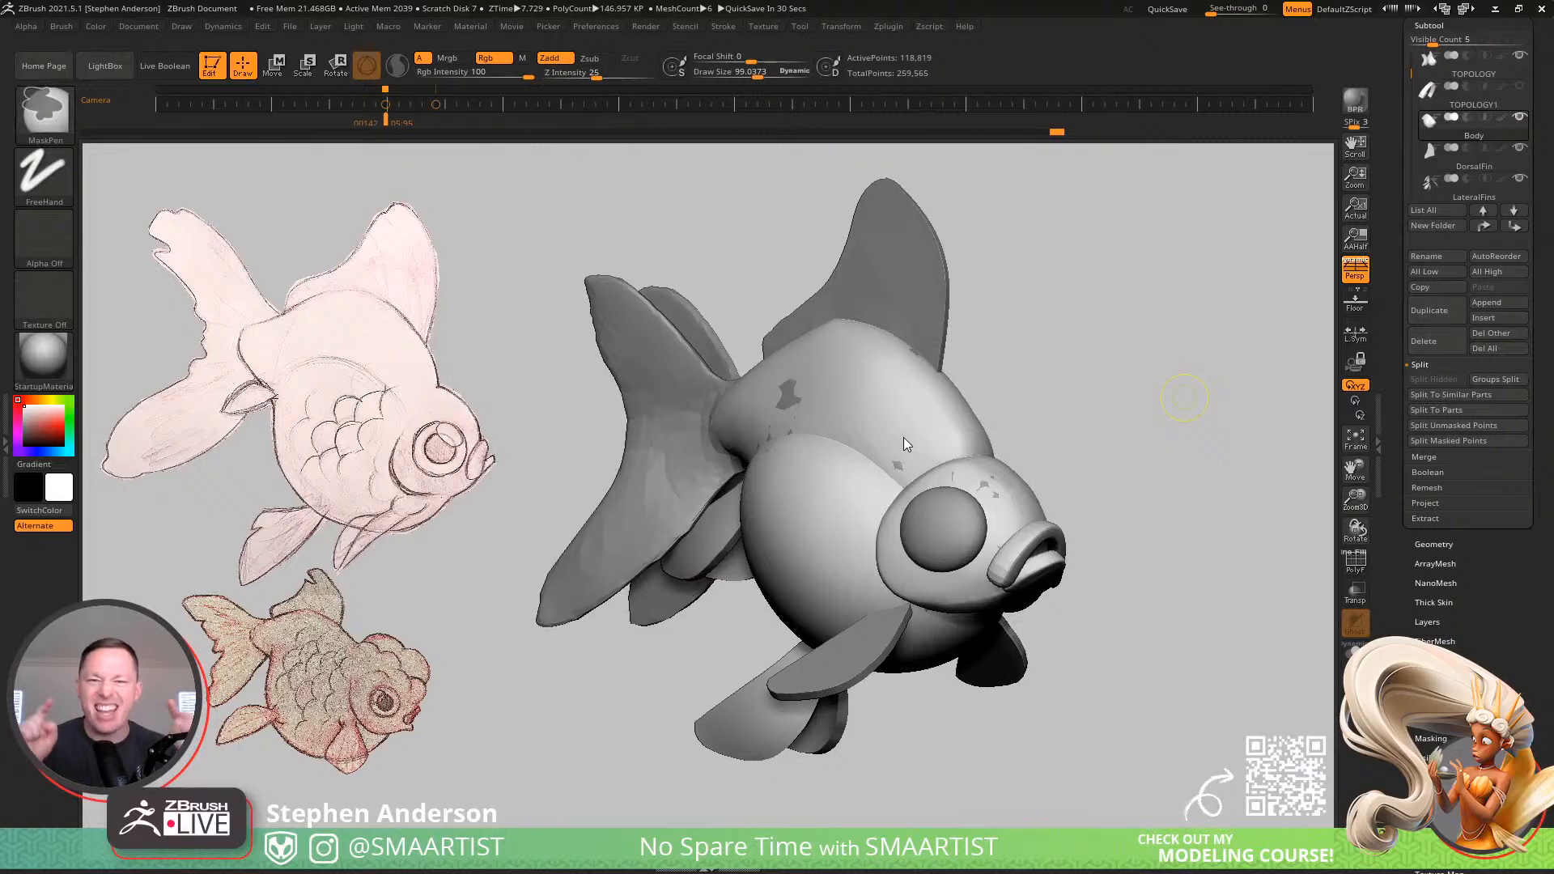